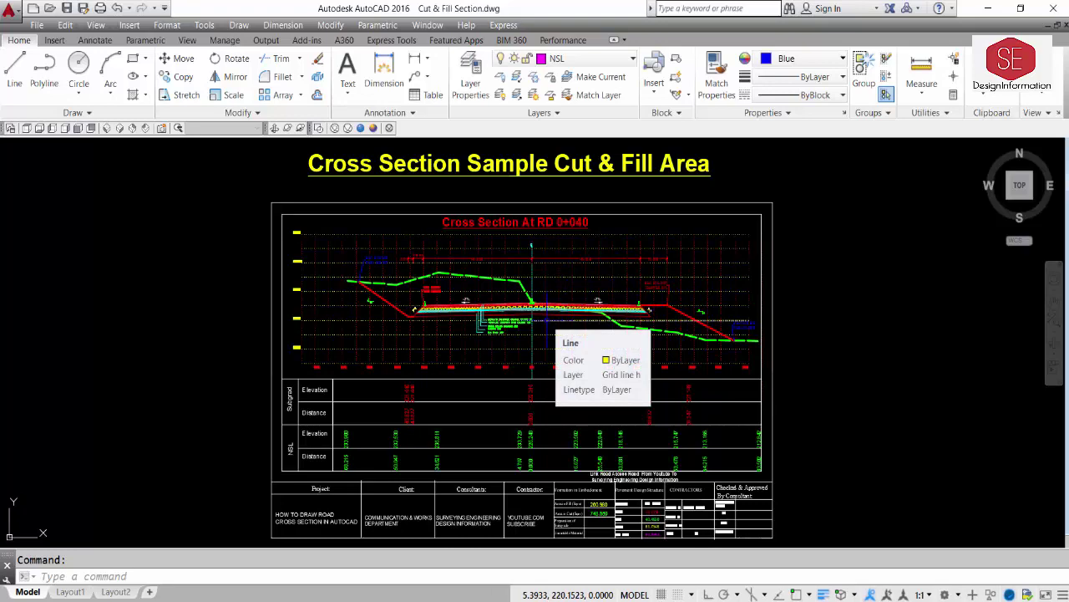
- Switch to Fill Area Cross Section.dwg and frame the RD 0+000 cross section and its title
{"action": "key", "text": "ctrl+Tab"}
{"action": "key", "text": "ctrl+Tab"}
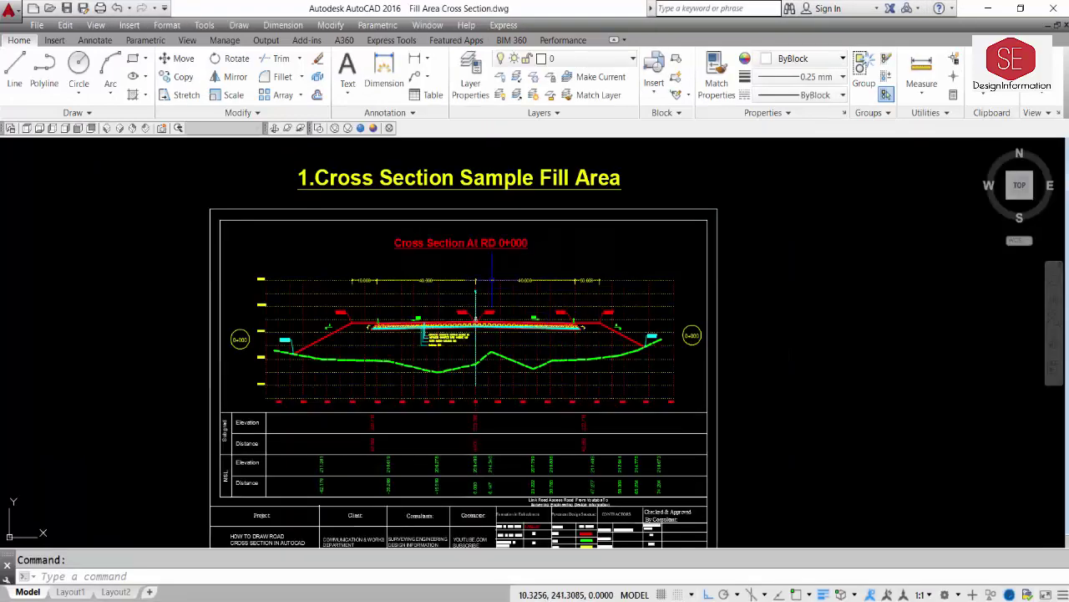
{"action": "middle_click_drag", "start_coordinate": [492, 267], "coordinate": [542, 207]}
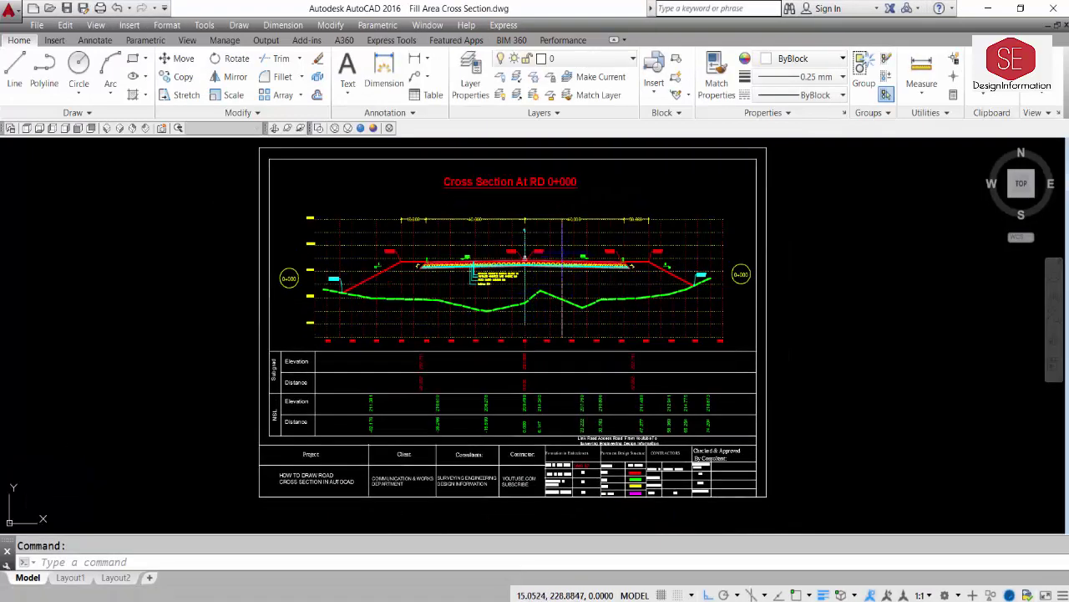
{"action": "mouse_move", "coordinate": [561, 255]}
{"action": "middle_mouse_down"}
{"action": "mouse_move", "coordinate": [550, 325]}
{"action": "mouse_move", "coordinate": [547, 293]}
{"action": "middle_mouse_up"}
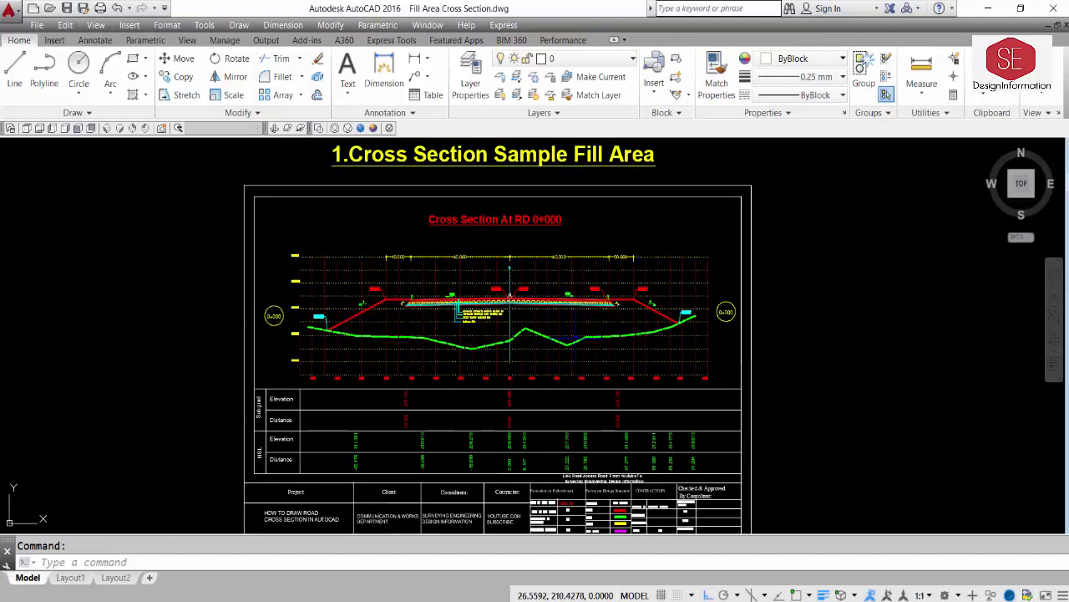
{"action": "mouse_move", "coordinate": [582, 349]}
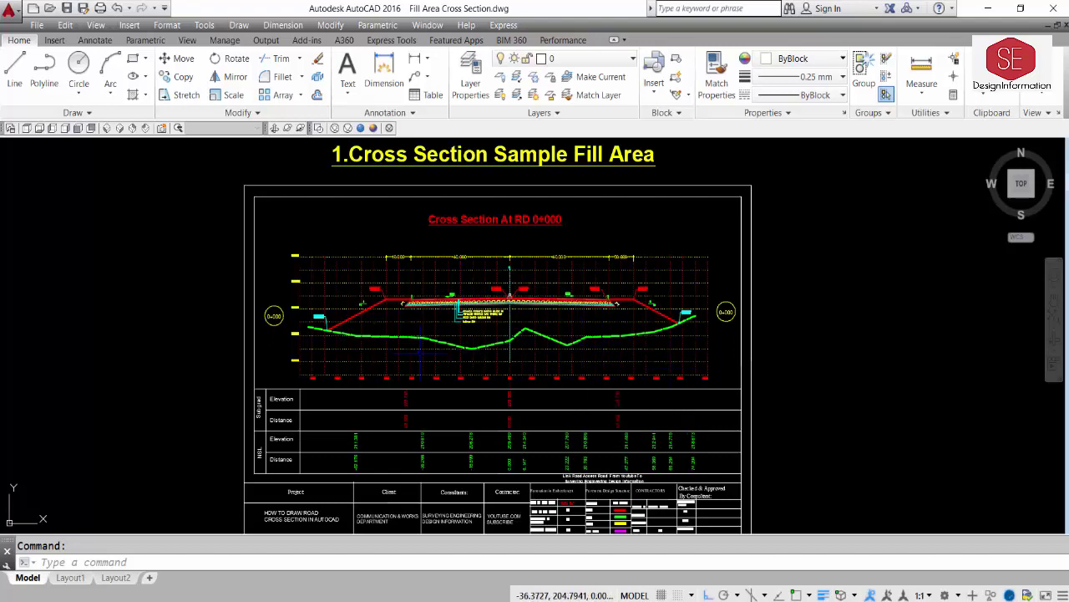
{"action": "scroll", "coordinate": [414, 326], "scroll_direction": "up", "scroll_amount": 2}
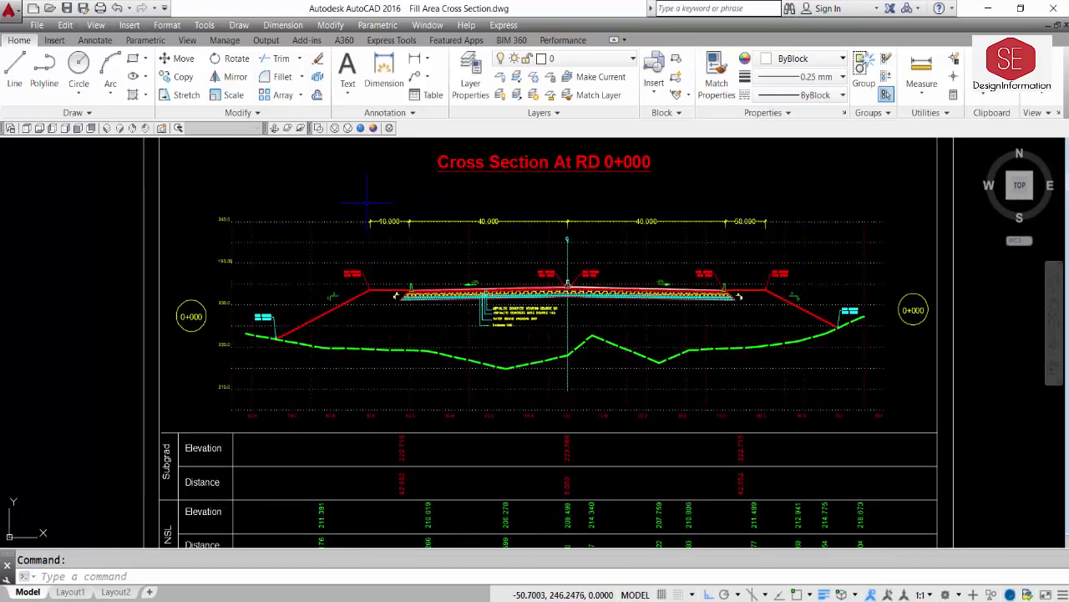
{"action": "scroll", "coordinate": [658, 303], "scroll_direction": "up", "scroll_amount": 2}
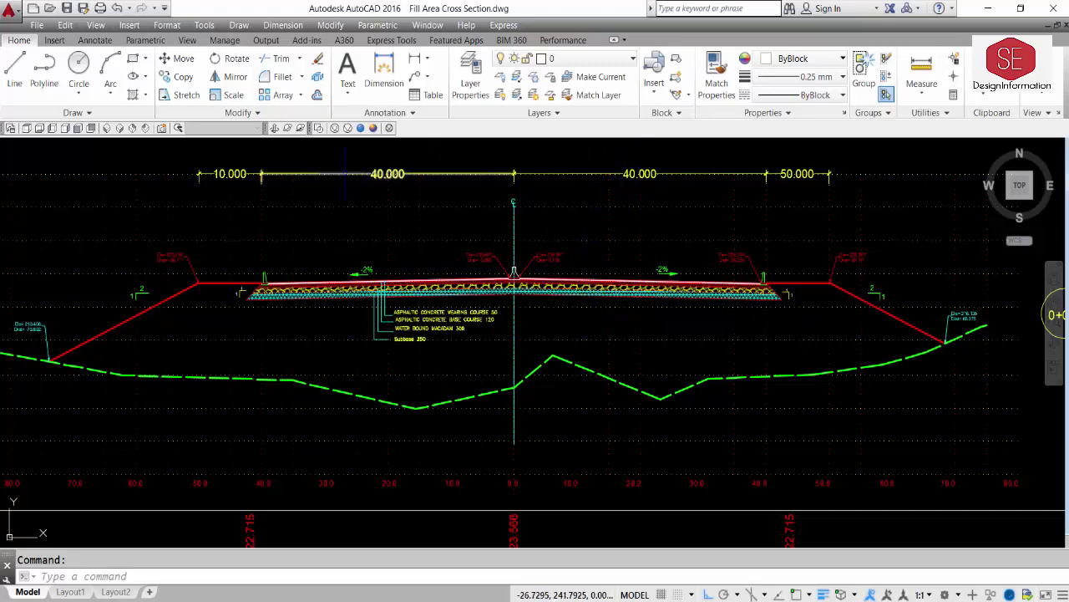
{"action": "scroll", "coordinate": [151, 299], "scroll_direction": "up", "scroll_amount": 3}
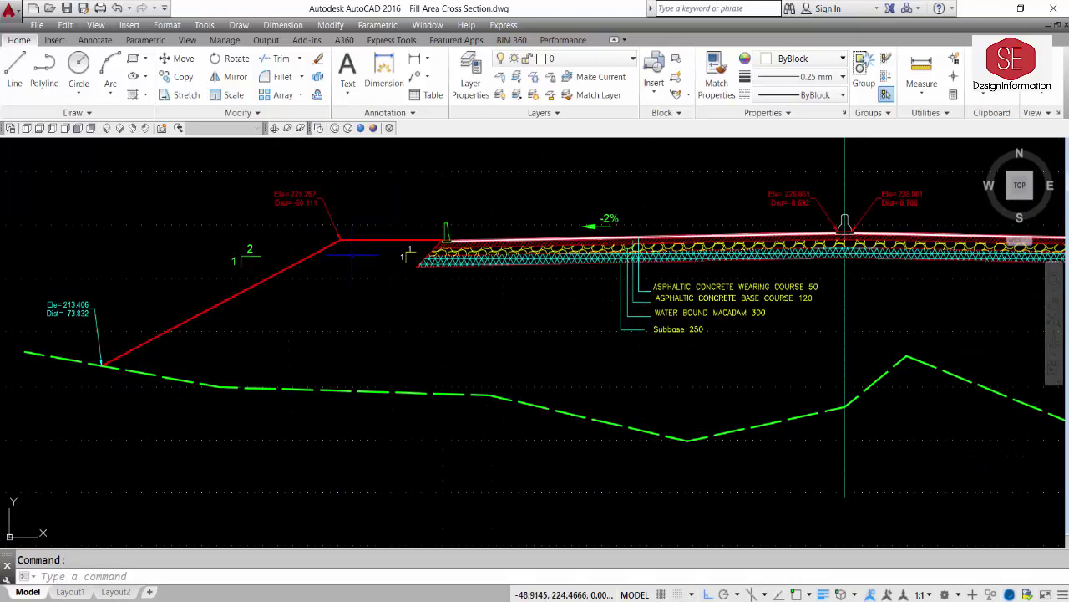
{"action": "scroll", "coordinate": [461, 260], "scroll_direction": "up", "scroll_amount": 2}
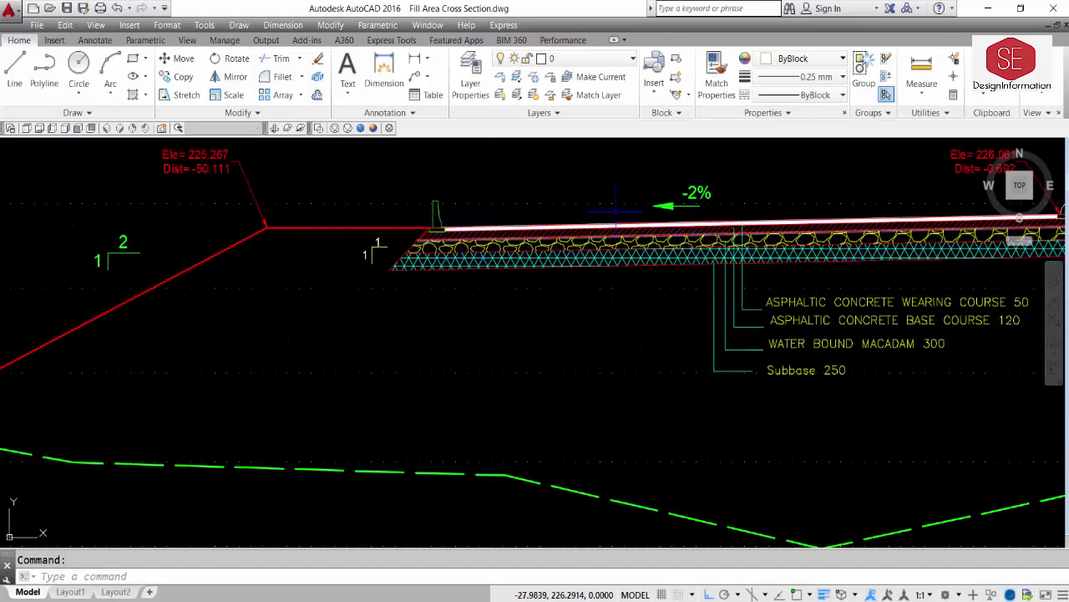
{"action": "mouse_move", "coordinate": [684, 292]}
{"action": "middle_mouse_down"}
{"action": "mouse_move", "coordinate": [560, 300]}
{"action": "mouse_move", "coordinate": [453, 336]}
{"action": "middle_mouse_up"}
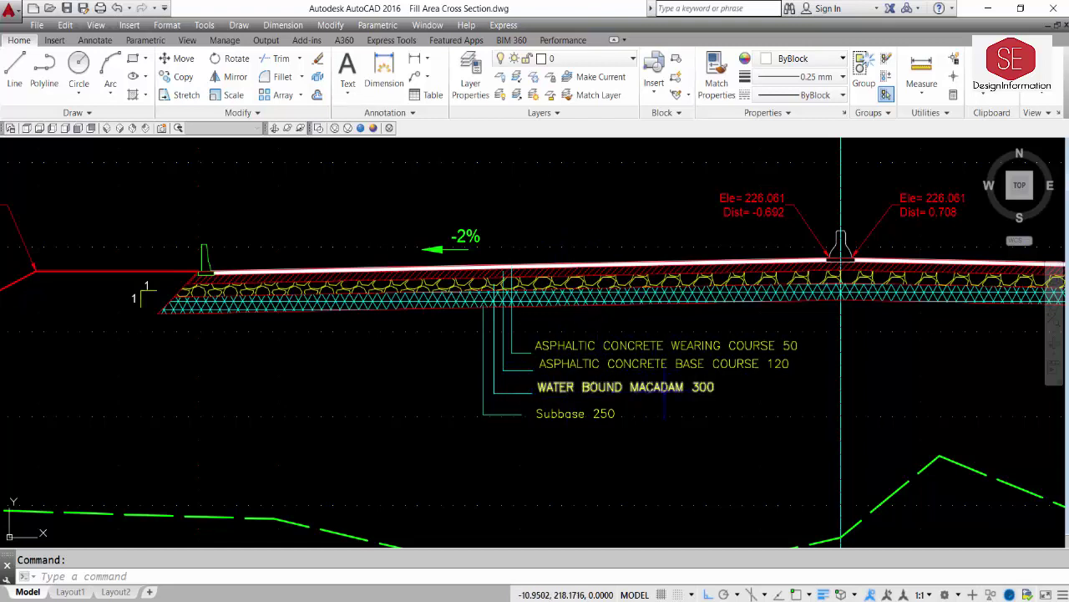
{"action": "scroll", "coordinate": [283, 277], "scroll_direction": "down", "scroll_amount": 2}
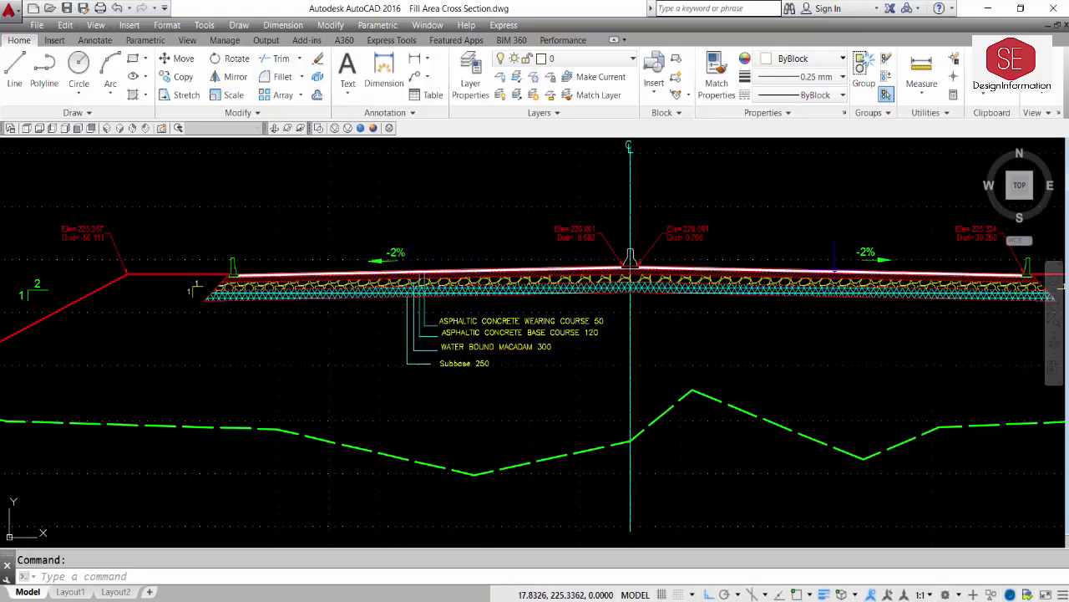
{"action": "middle_click_drag", "start_coordinate": [833, 259], "coordinate": [747, 284]}
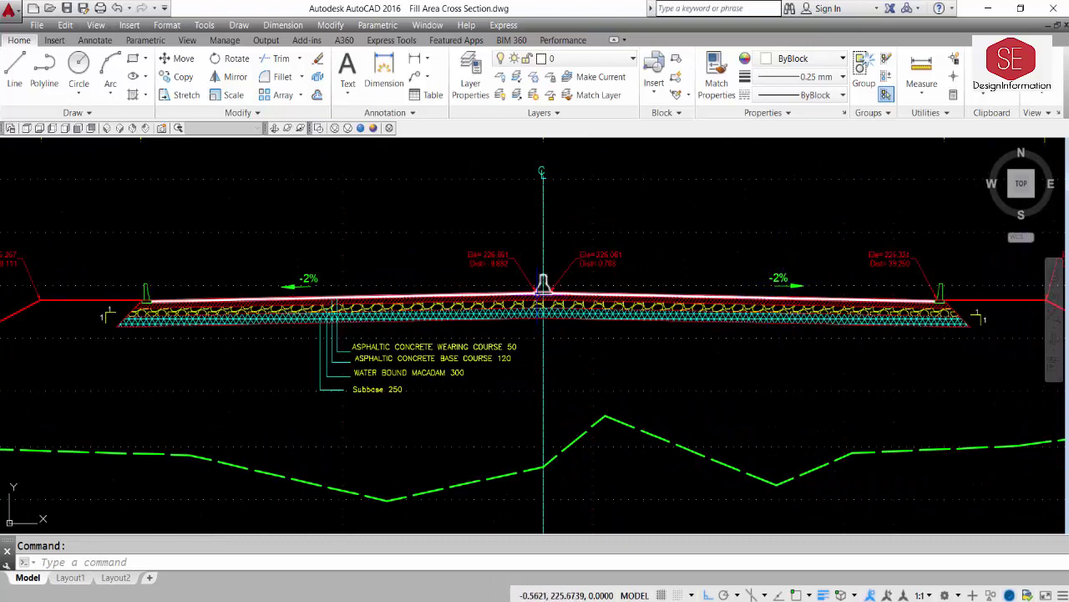
{"action": "scroll", "coordinate": [536, 291], "scroll_direction": "up", "scroll_amount": 4}
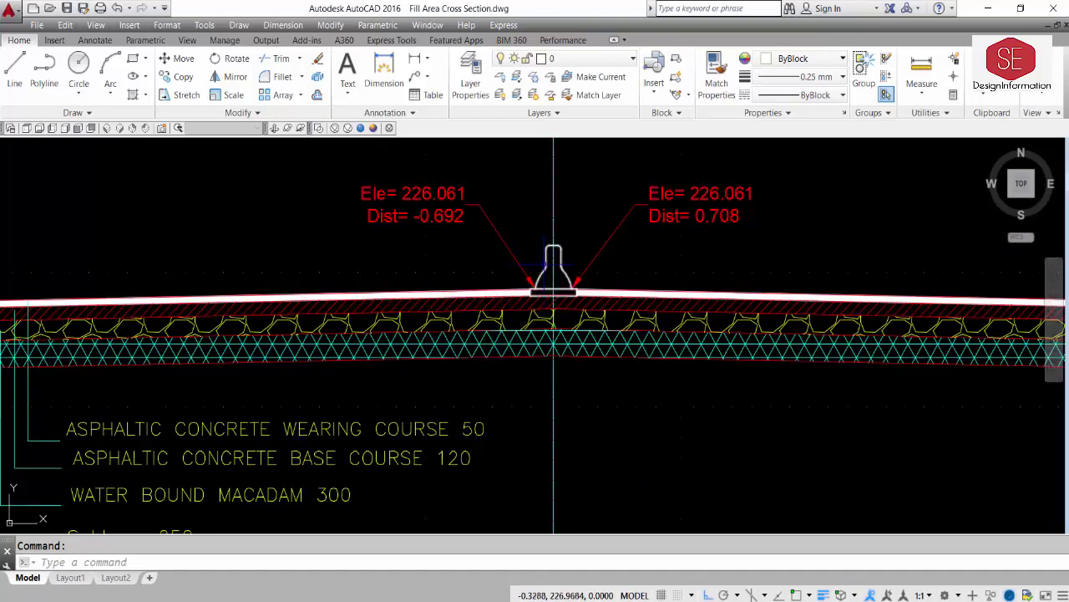
{"action": "scroll", "coordinate": [554, 266], "scroll_direction": "down", "scroll_amount": 4}
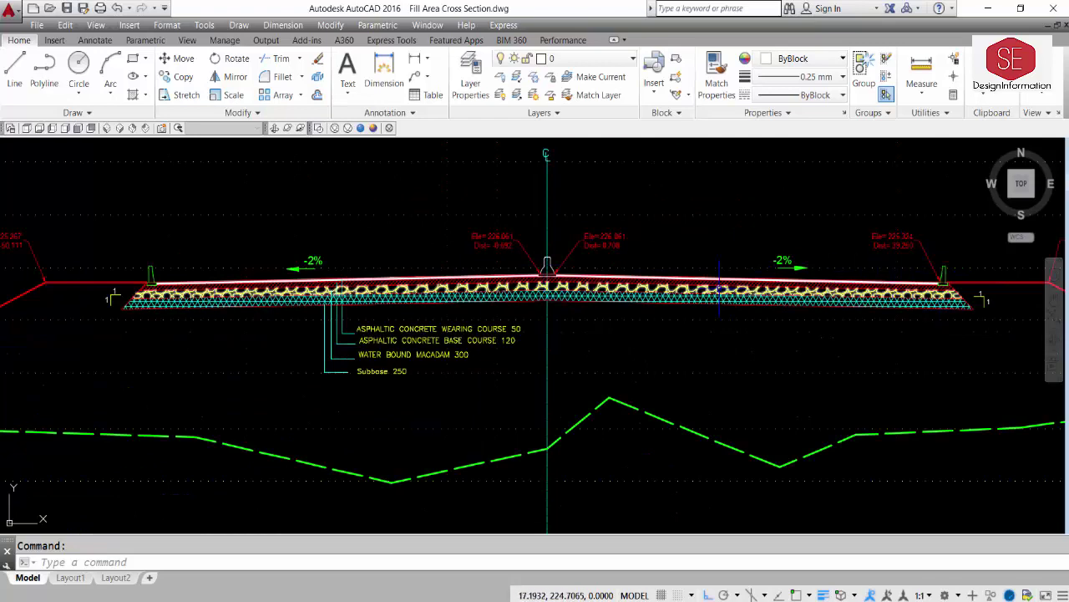
{"action": "scroll", "coordinate": [721, 286], "scroll_direction": "down", "scroll_amount": 2}
{"action": "scroll", "coordinate": [325, 297], "scroll_direction": "up", "scroll_amount": 4}
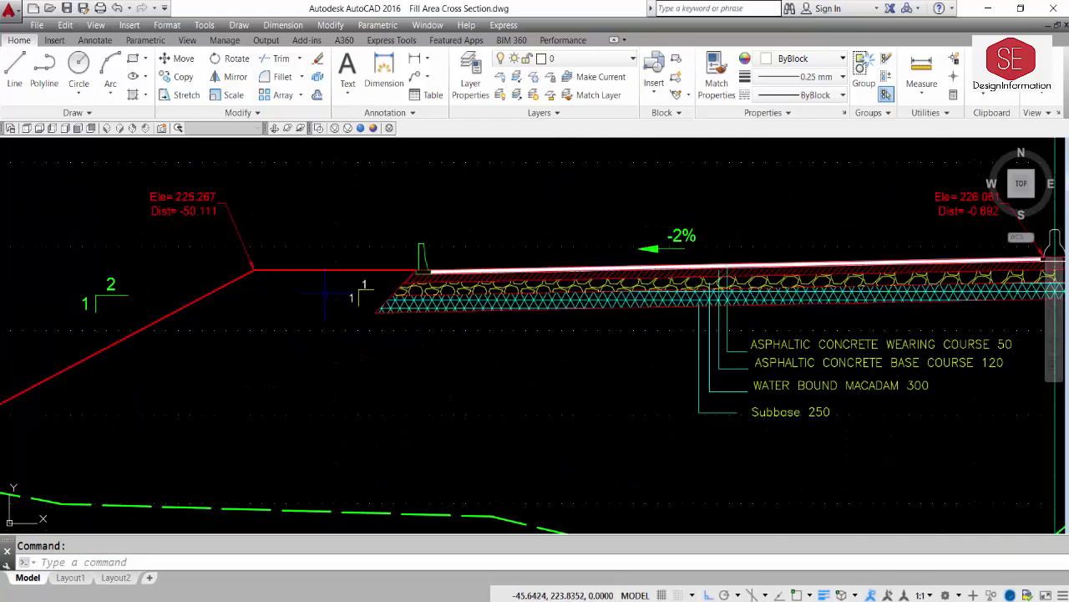
{"action": "scroll", "coordinate": [365, 298], "scroll_direction": "up", "scroll_amount": 2}
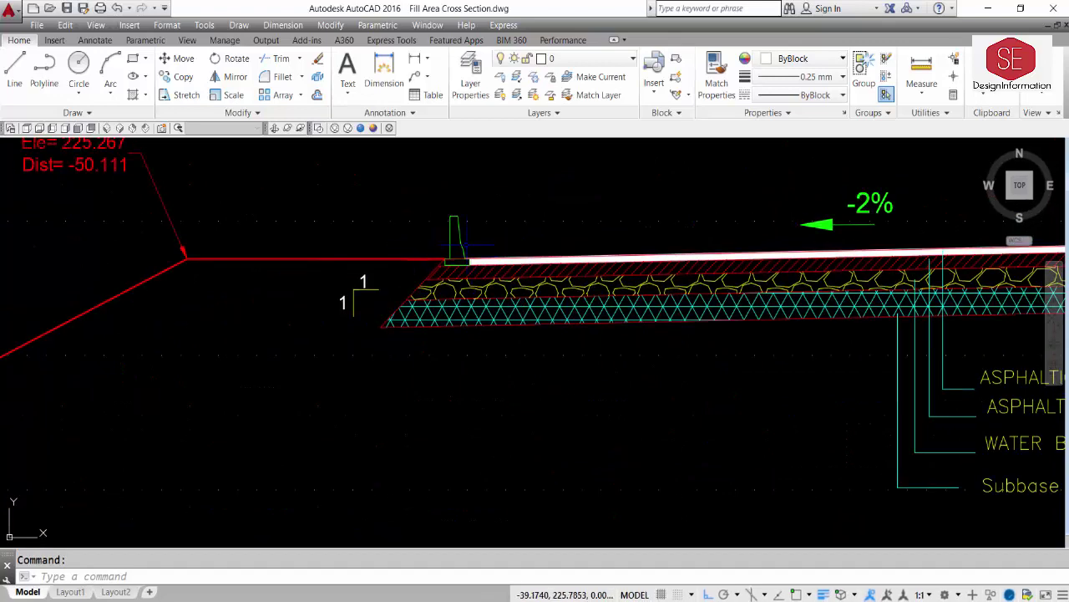
{"action": "scroll", "coordinate": [409, 280], "scroll_direction": "down", "scroll_amount": 4}
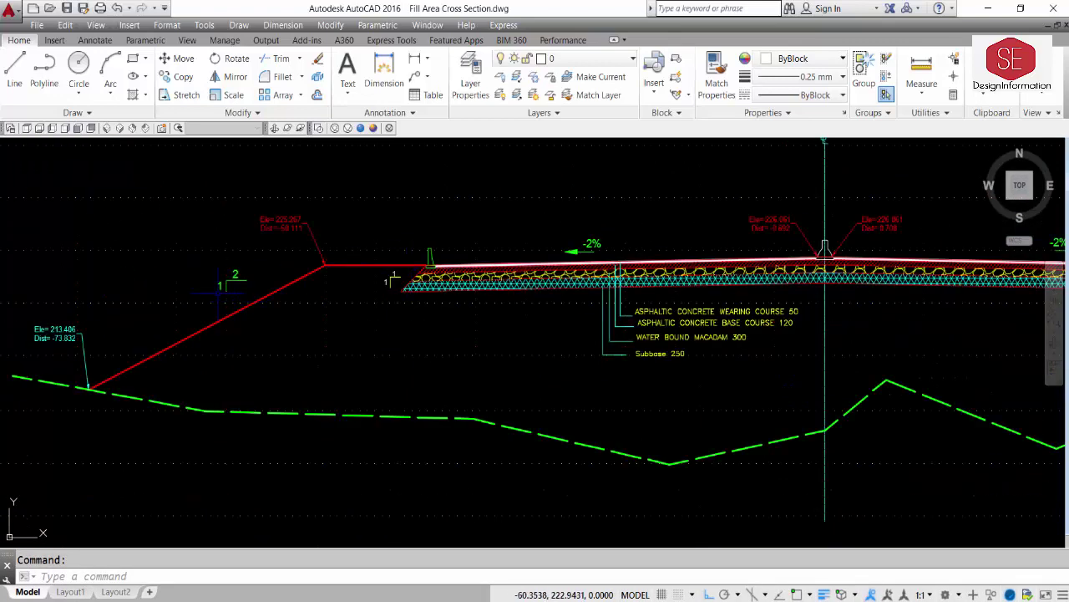
{"action": "scroll", "coordinate": [406, 276], "scroll_direction": "up", "scroll_amount": 2}
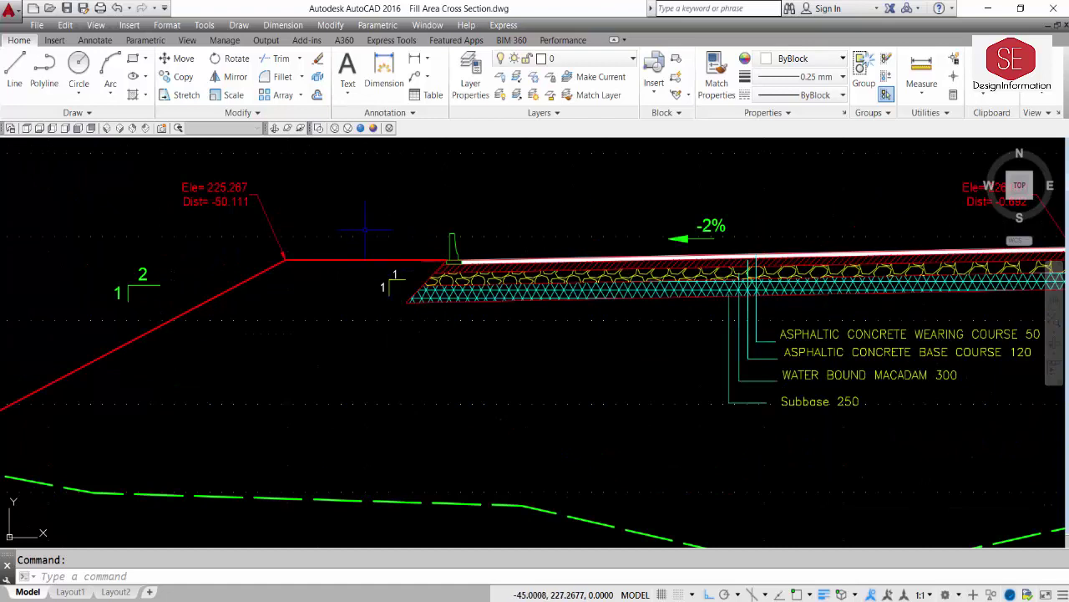
{"action": "scroll", "coordinate": [426, 269], "scroll_direction": "up", "scroll_amount": 2}
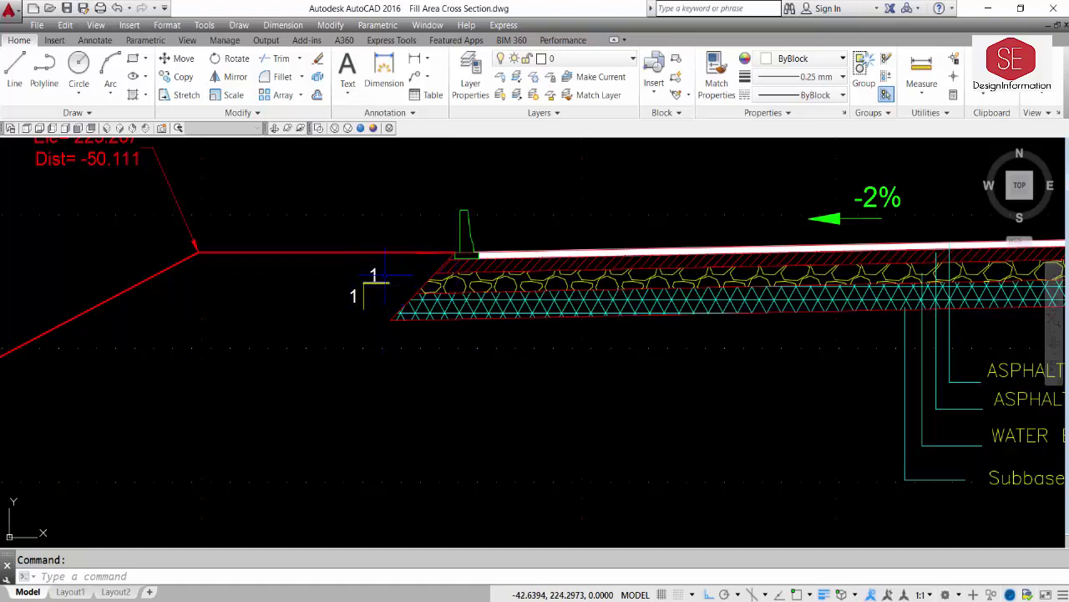
{"action": "scroll", "coordinate": [308, 287], "scroll_direction": "down", "scroll_amount": 5}
{"action": "scroll", "coordinate": [501, 251], "scroll_direction": "down", "scroll_amount": 2}
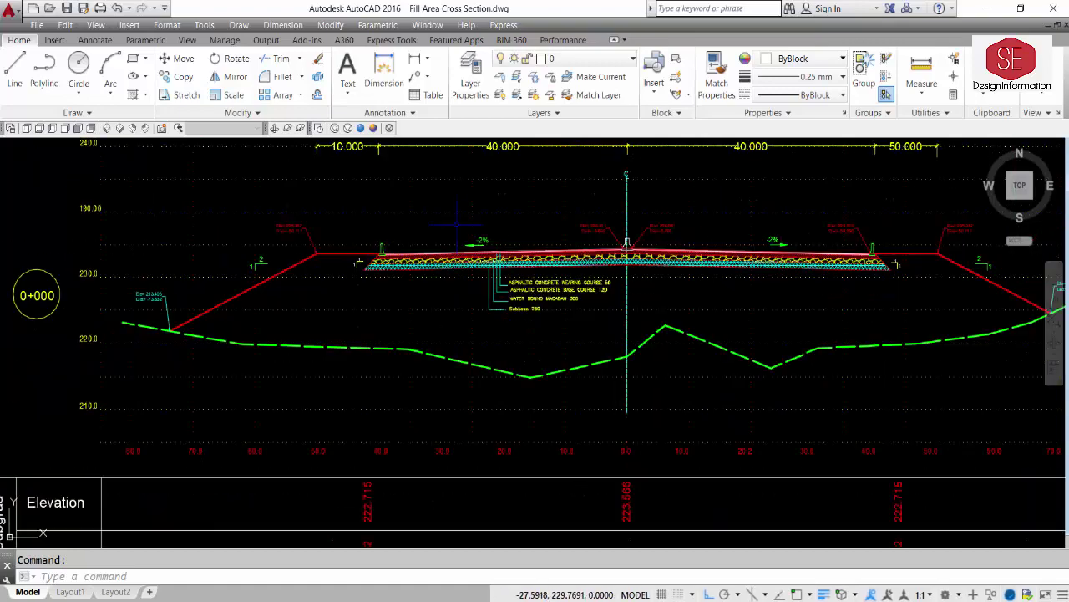
{"action": "scroll", "coordinate": [611, 338], "scroll_direction": "down", "scroll_amount": 3}
{"action": "middle_click_drag", "start_coordinate": [547, 200], "coordinate": [547, 311]}
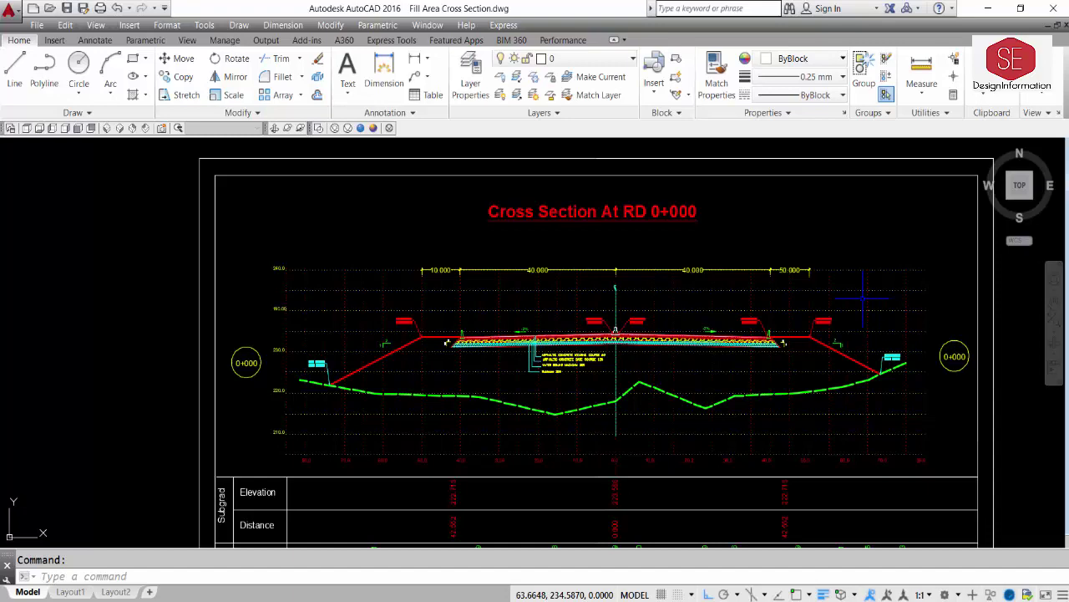
{"action": "middle_click_drag", "start_coordinate": [657, 418], "coordinate": [638, 363]}
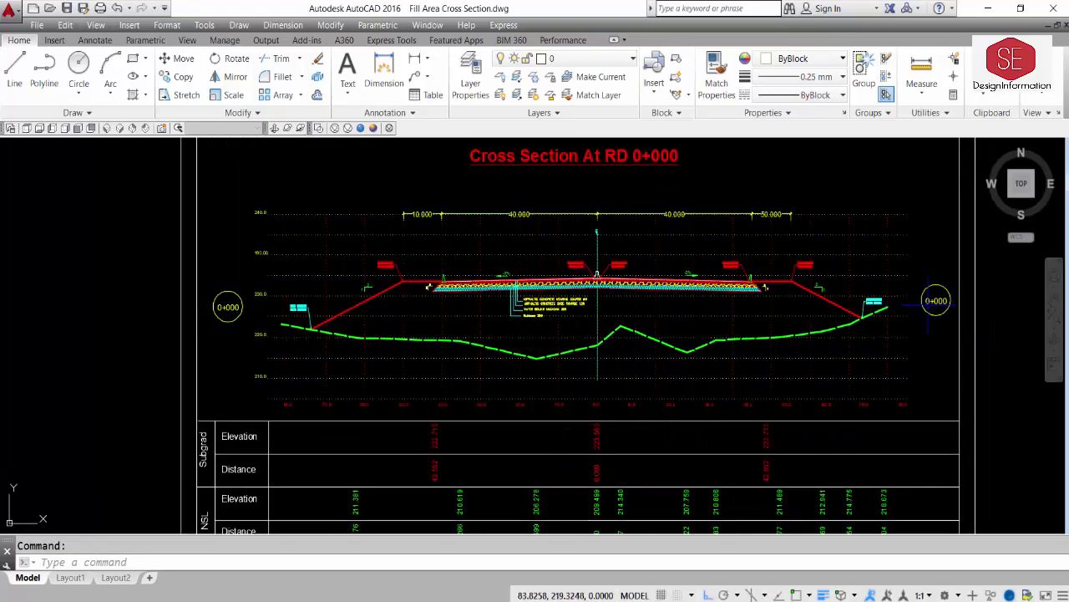
{"action": "scroll", "coordinate": [930, 305], "scroll_direction": "up", "scroll_amount": 2}
{"action": "scroll", "coordinate": [943, 292], "scroll_direction": "down", "scroll_amount": 2}
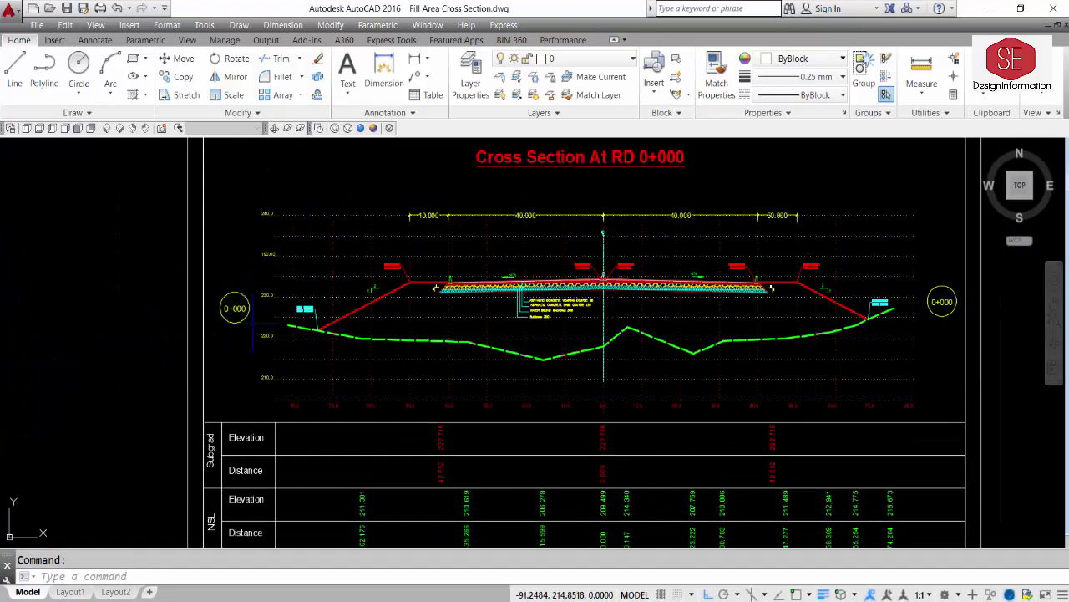
{"action": "scroll", "coordinate": [551, 343], "scroll_direction": "down", "scroll_amount": 2}
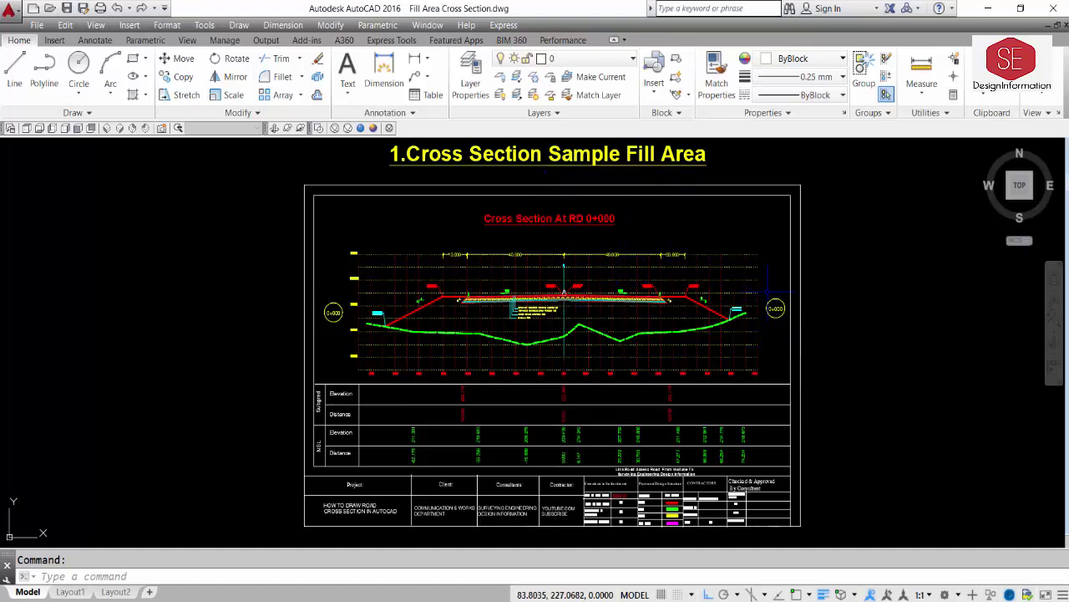
{"action": "scroll", "coordinate": [765, 290], "scroll_direction": "up", "scroll_amount": 2}
{"action": "scroll", "coordinate": [748, 272], "scroll_direction": "down", "scroll_amount": 2}
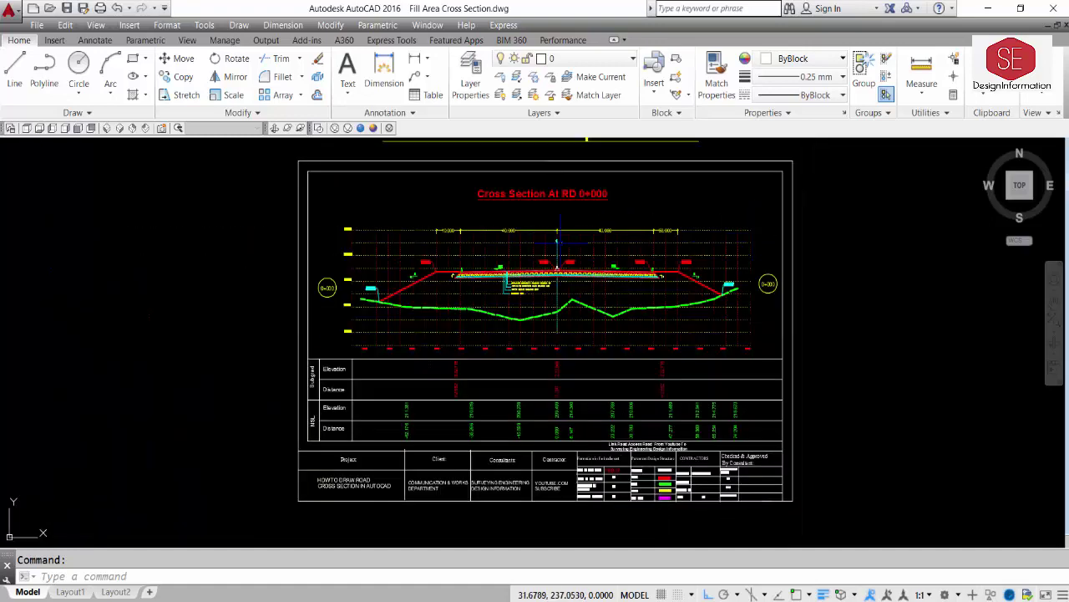
{"action": "scroll", "coordinate": [323, 422], "scroll_direction": "up", "scroll_amount": 4}
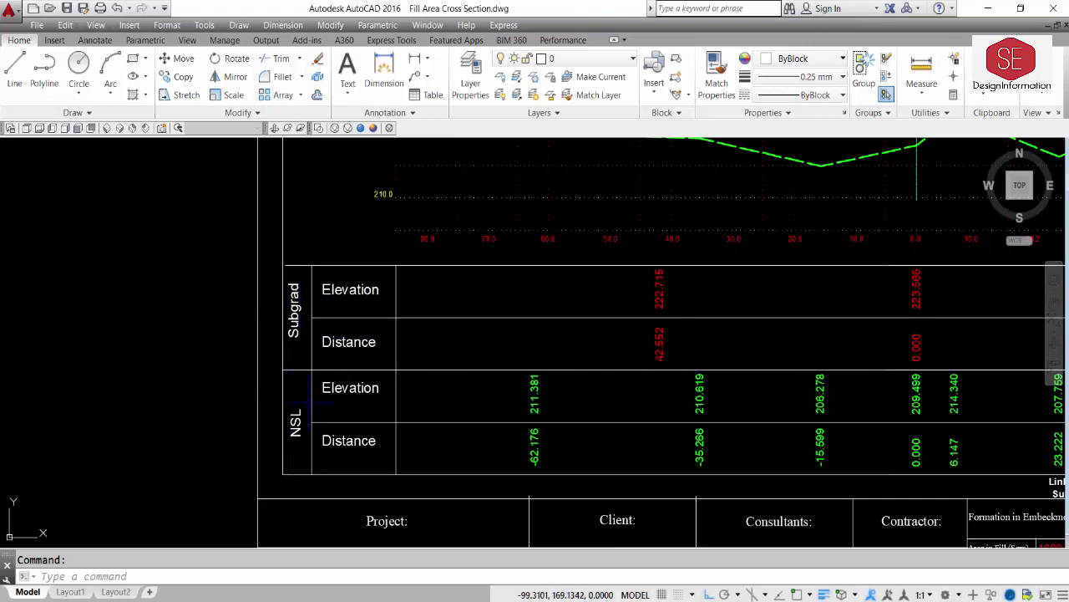
{"action": "scroll", "coordinate": [527, 394], "scroll_direction": "down", "scroll_amount": 5}
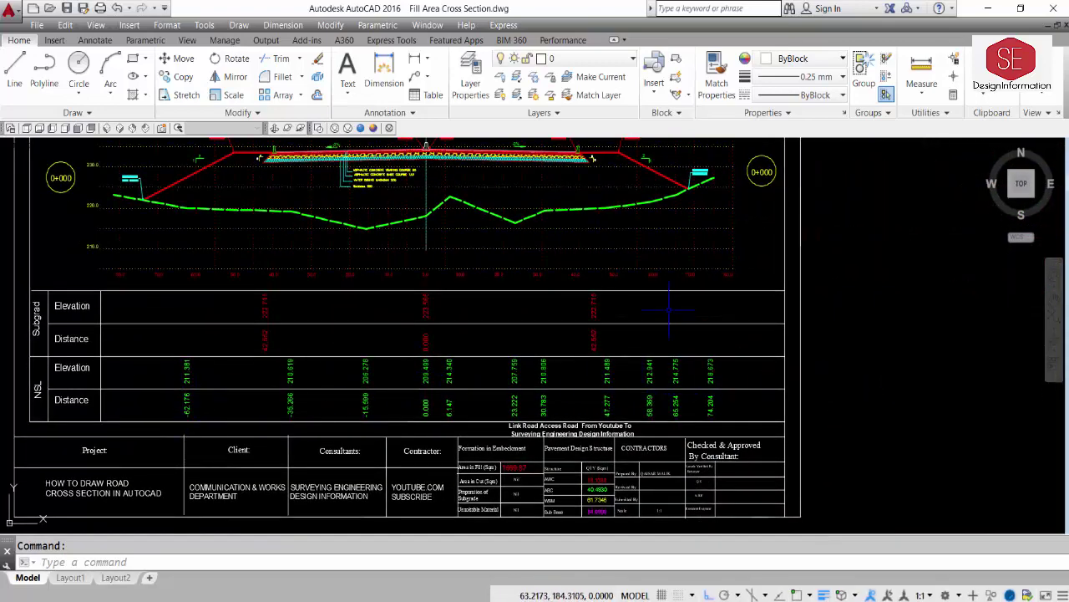
{"action": "middle_click_drag", "start_coordinate": [275, 525], "coordinate": [503, 454]}
{"action": "scroll", "coordinate": [418, 375], "scroll_direction": "up", "scroll_amount": 2}
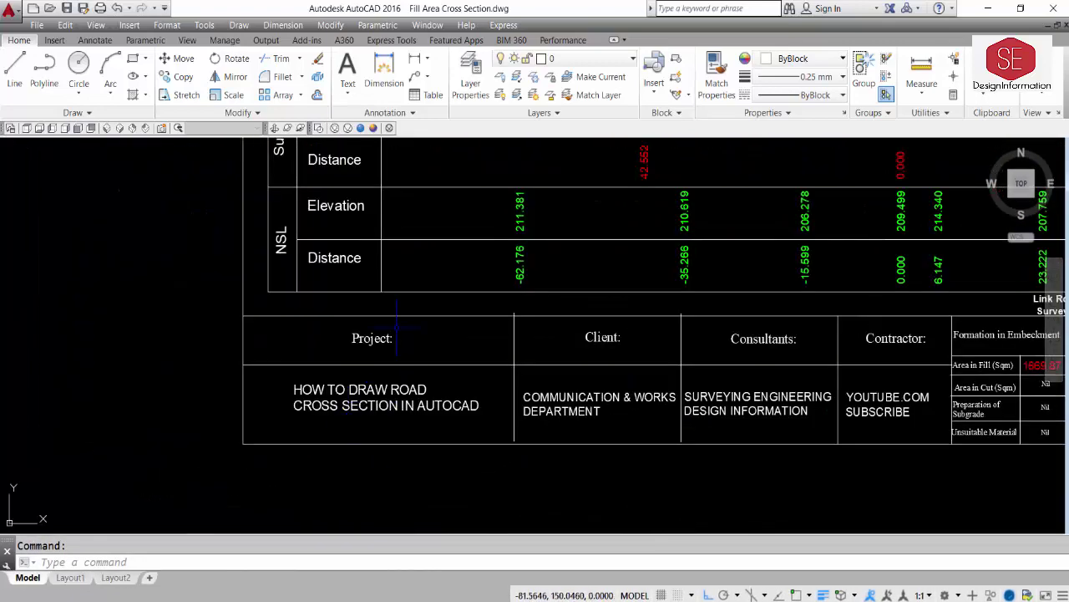
{"action": "middle_click_drag", "start_coordinate": [801, 372], "coordinate": [451, 381]}
{"action": "scroll", "coordinate": [502, 372], "scroll_direction": "up", "scroll_amount": 3}
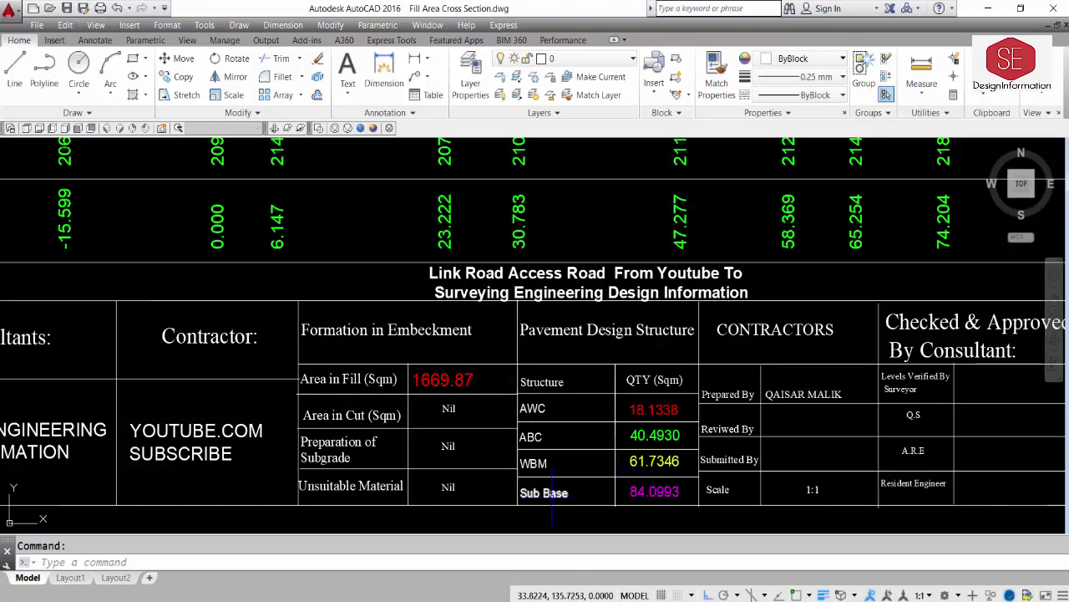
{"action": "scroll", "coordinate": [350, 416], "scroll_direction": "down", "scroll_amount": 4}
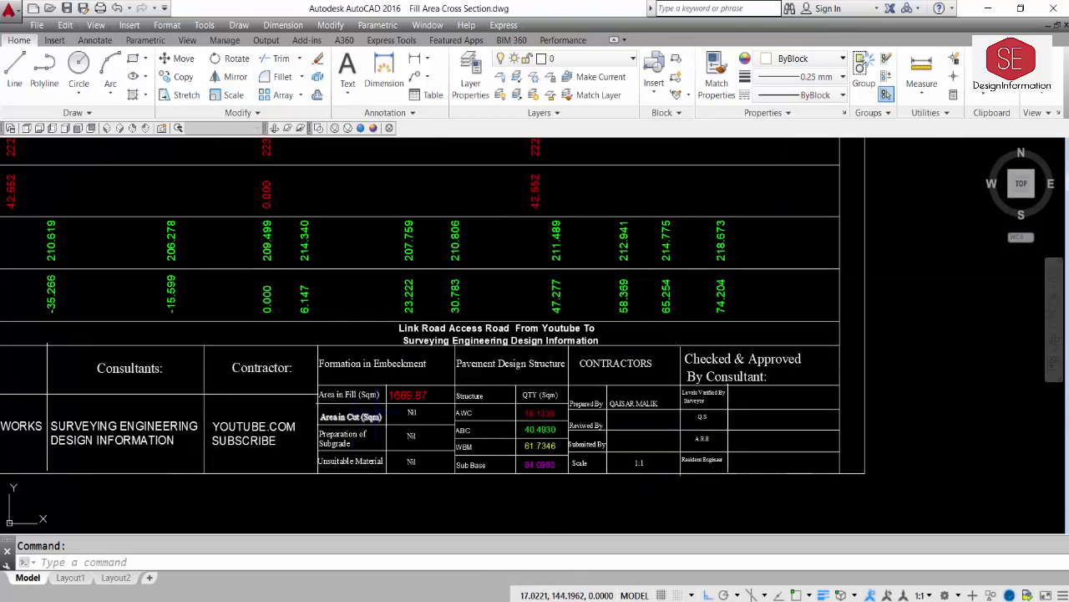
{"action": "middle_click_drag", "start_coordinate": [451, 343], "coordinate": [442, 507]}
{"action": "middle_click_drag", "start_coordinate": [501, 251], "coordinate": [493, 368]}
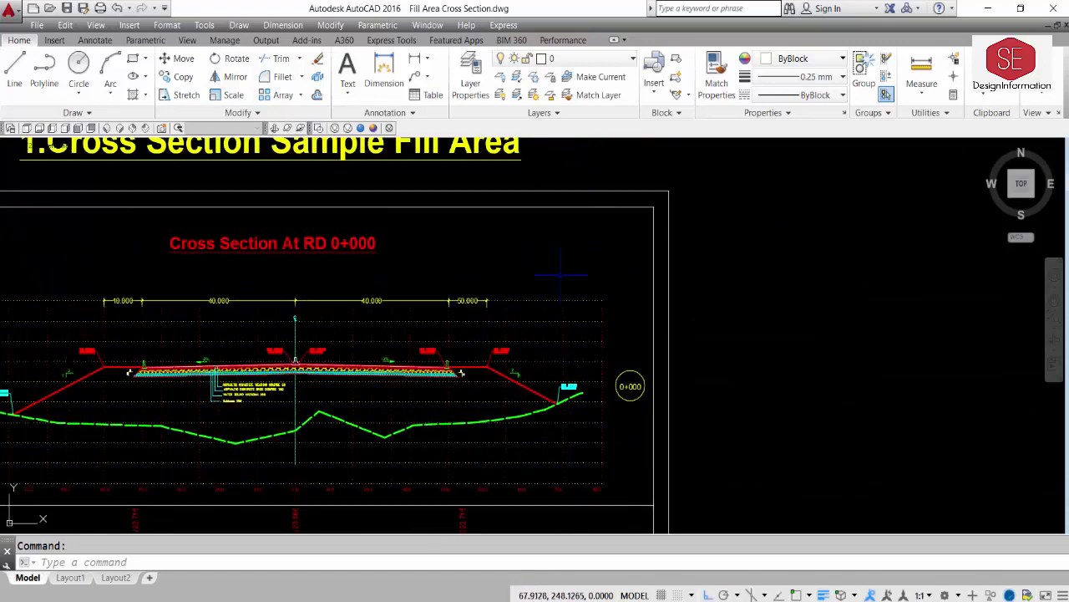
{"action": "middle_click_drag", "start_coordinate": [302, 271], "coordinate": [607, 260]}
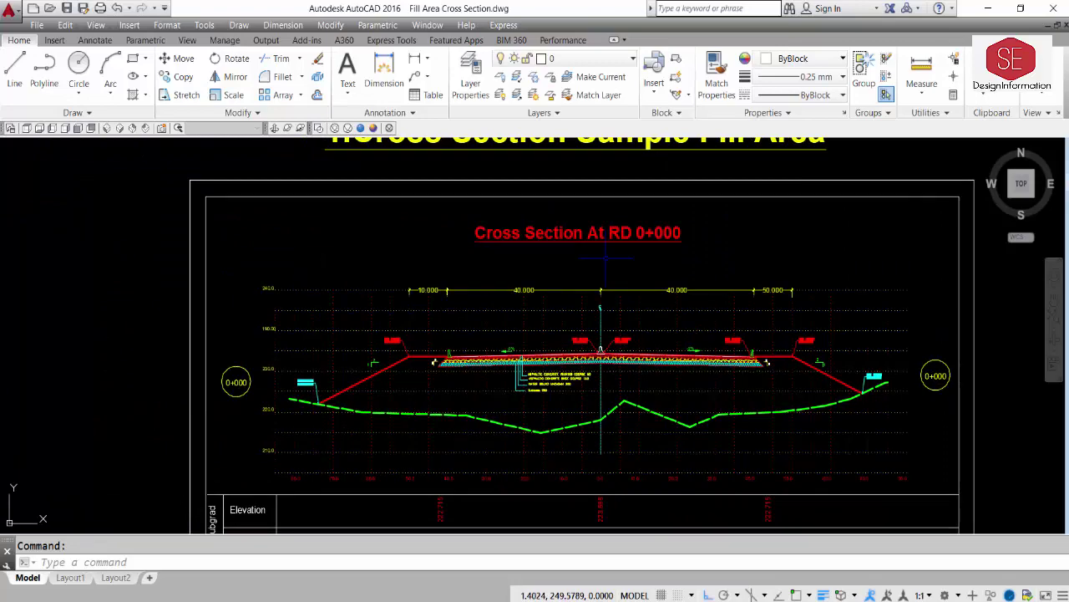
{"action": "middle_click_drag", "start_coordinate": [678, 391], "coordinate": [614, 276]}
{"action": "mouse_move", "coordinate": [696, 353]}
{"action": "middle_mouse_down"}
{"action": "mouse_move", "coordinate": [612, 302]}
{"action": "mouse_move", "coordinate": [603, 259]}
{"action": "middle_mouse_up"}
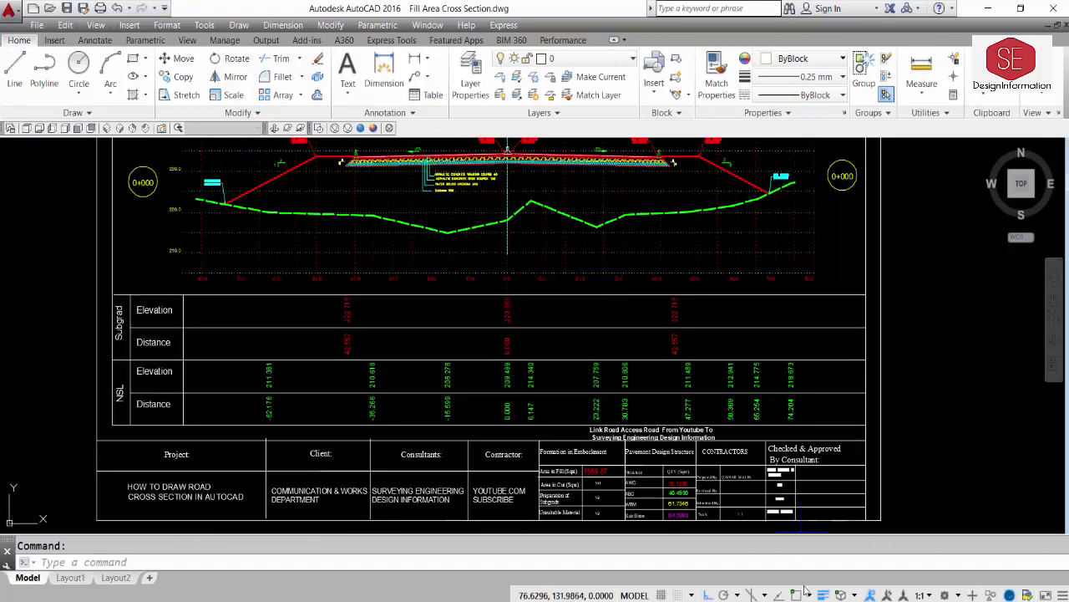
{"action": "scroll", "coordinate": [752, 493], "scroll_direction": "up", "scroll_amount": 4}
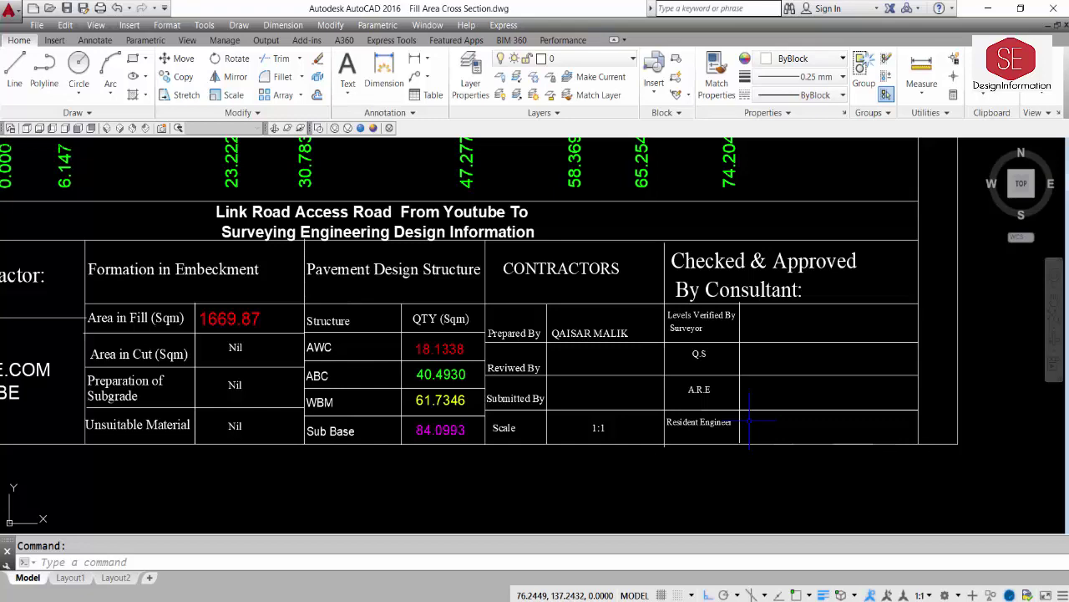
{"action": "scroll", "coordinate": [749, 421], "scroll_direction": "down", "scroll_amount": 2}
{"action": "scroll", "coordinate": [749, 422], "scroll_direction": "down", "scroll_amount": 2}
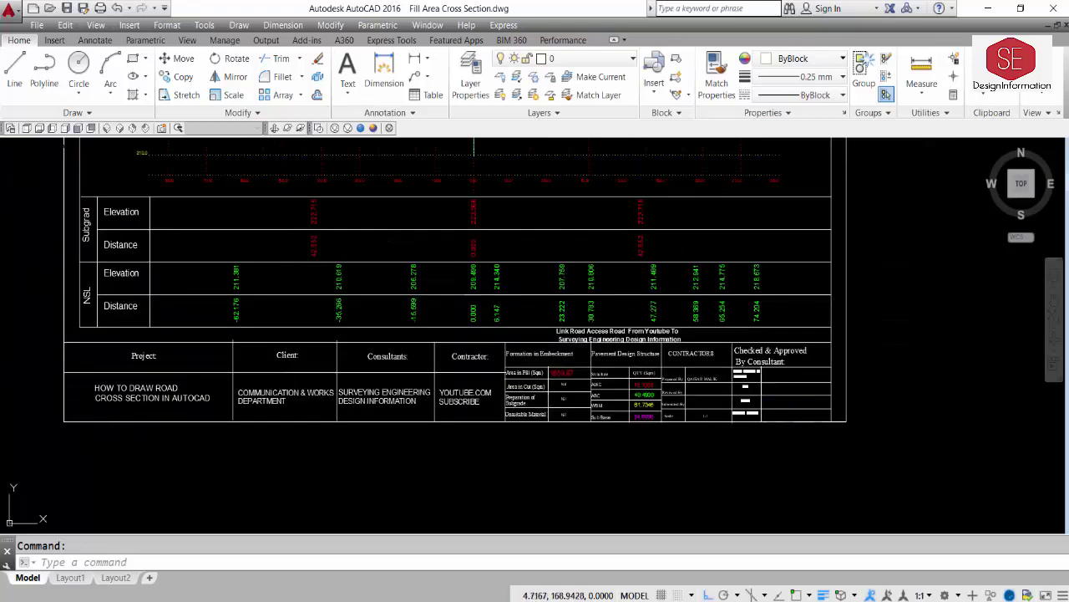
{"action": "middle_click_drag", "start_coordinate": [488, 184], "coordinate": [488, 347]}
{"action": "scroll", "coordinate": [488, 347], "scroll_direction": "down", "scroll_amount": 2}
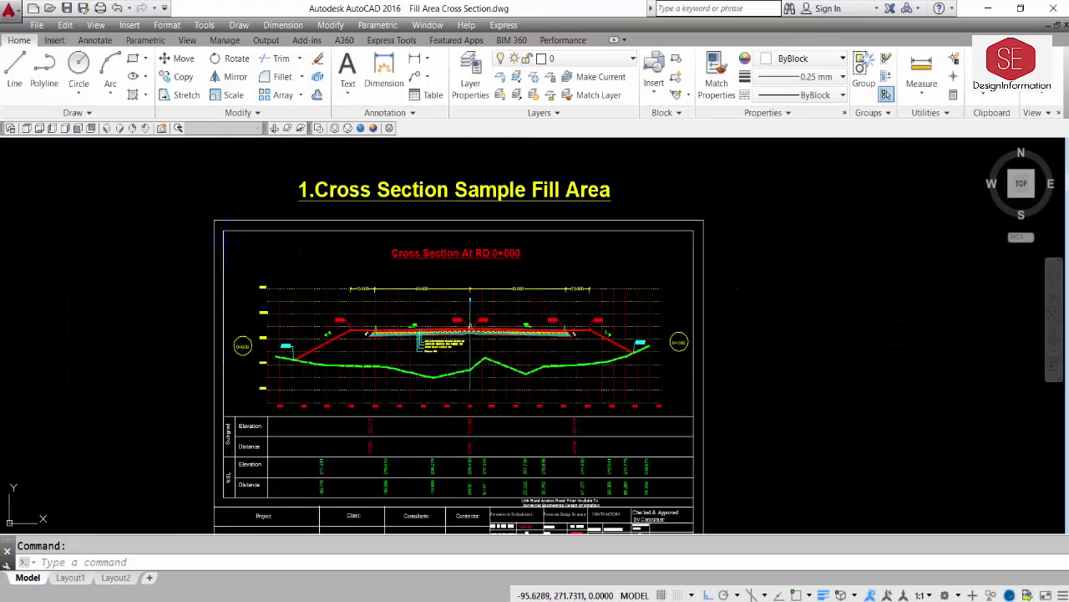
{"action": "middle_click_drag", "start_coordinate": [649, 363], "coordinate": [652, 320]}
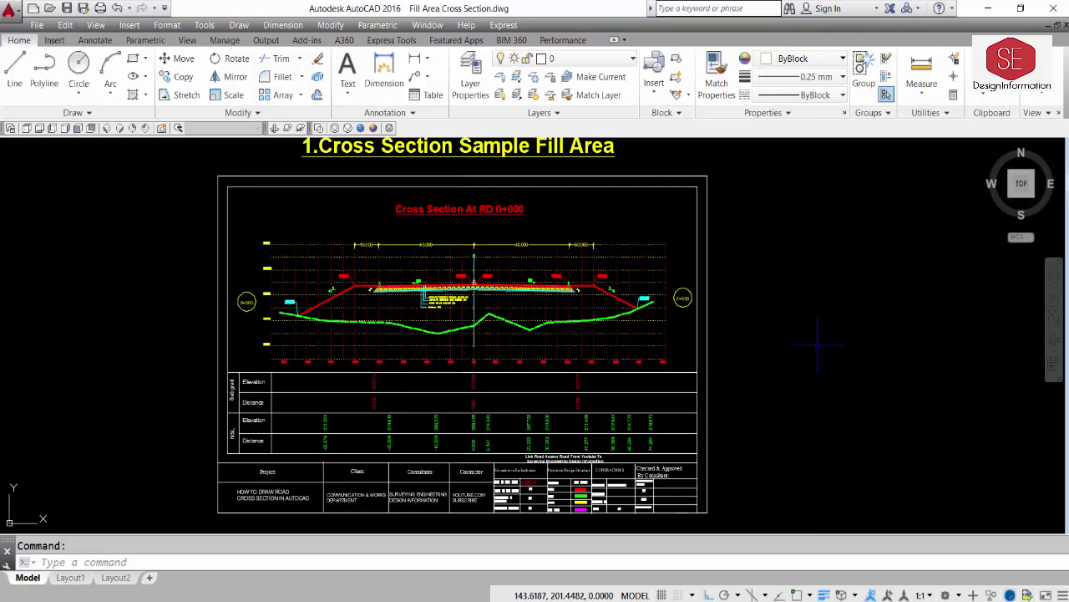
{"action": "scroll", "coordinate": [497, 276], "scroll_direction": "up", "scroll_amount": 2}
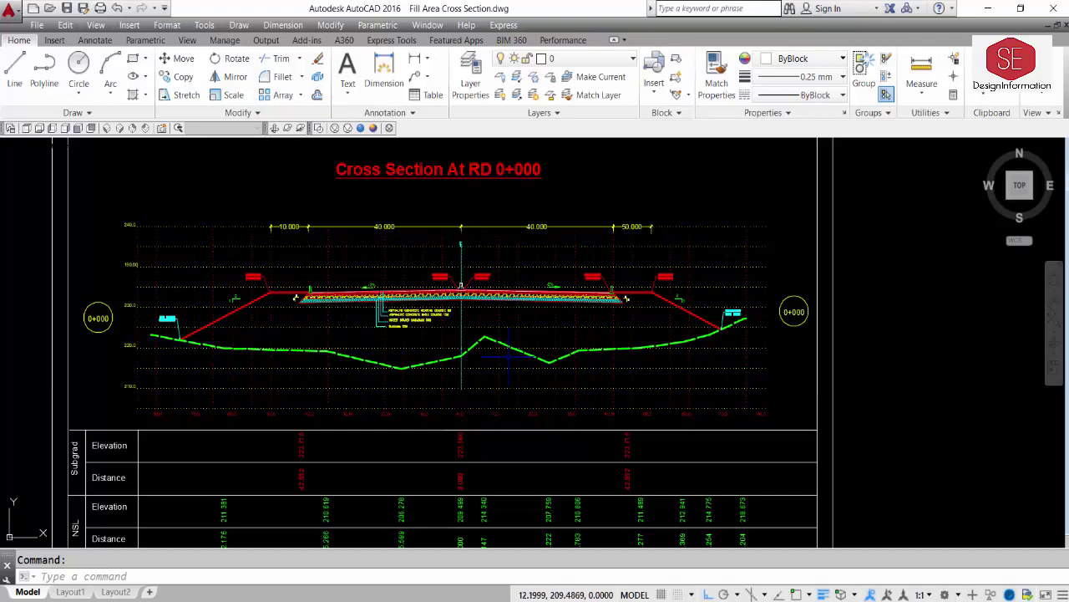
{"action": "scroll", "coordinate": [455, 296], "scroll_direction": "up", "scroll_amount": 2}
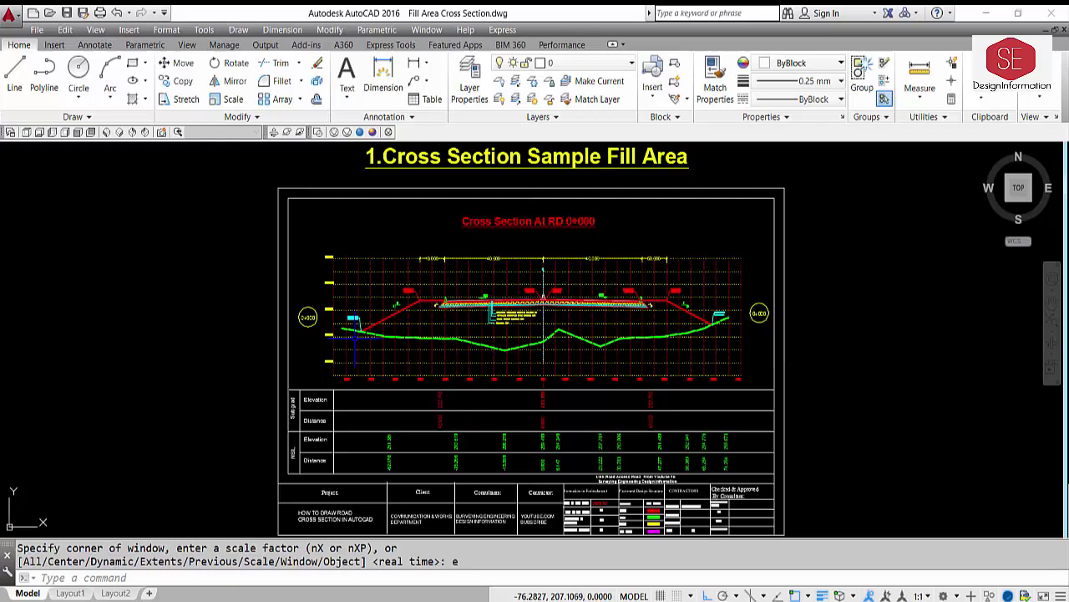
{"action": "scroll", "coordinate": [367, 318], "scroll_direction": "up", "scroll_amount": 3}
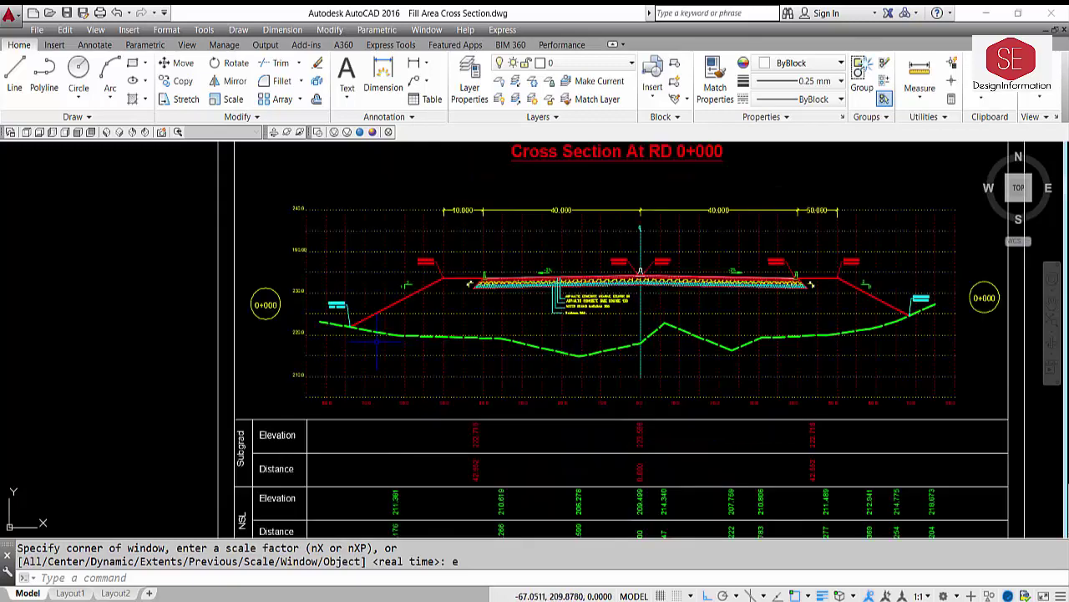
{"action": "left_click", "coordinate": [641, 343]}
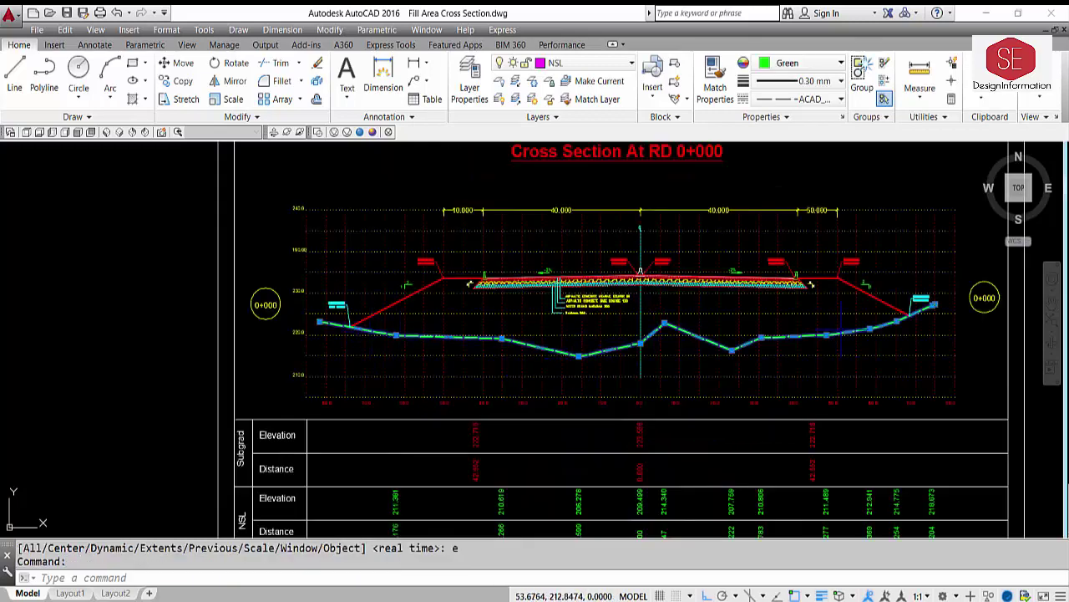
{"action": "middle_click_drag", "start_coordinate": [724, 406], "coordinate": [732, 307]}
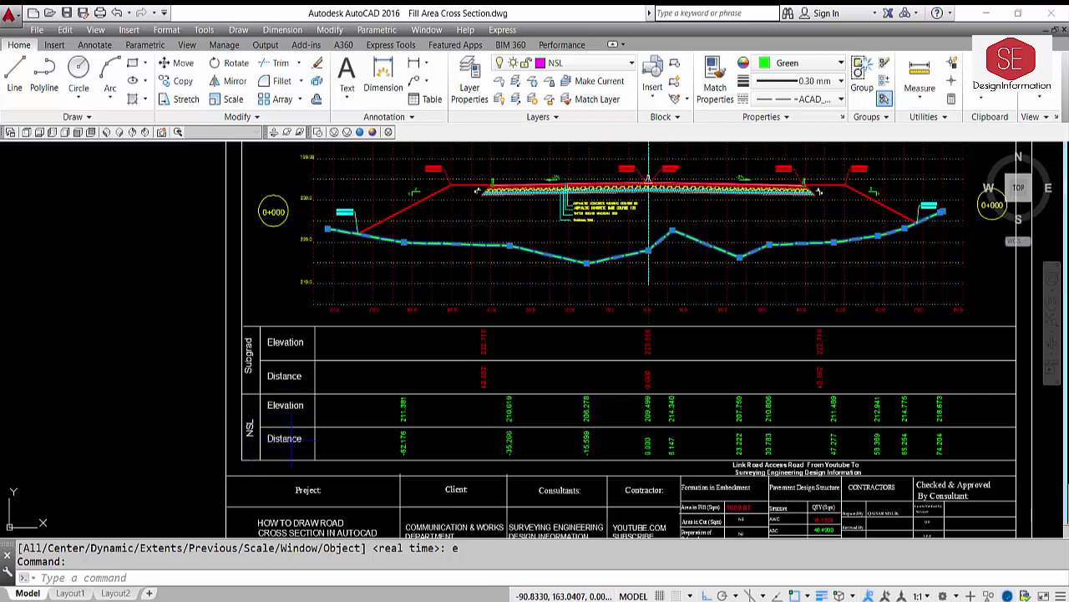
{"action": "key", "text": "Escape"}
{"action": "scroll", "coordinate": [413, 432], "scroll_direction": "up", "scroll_amount": 4}
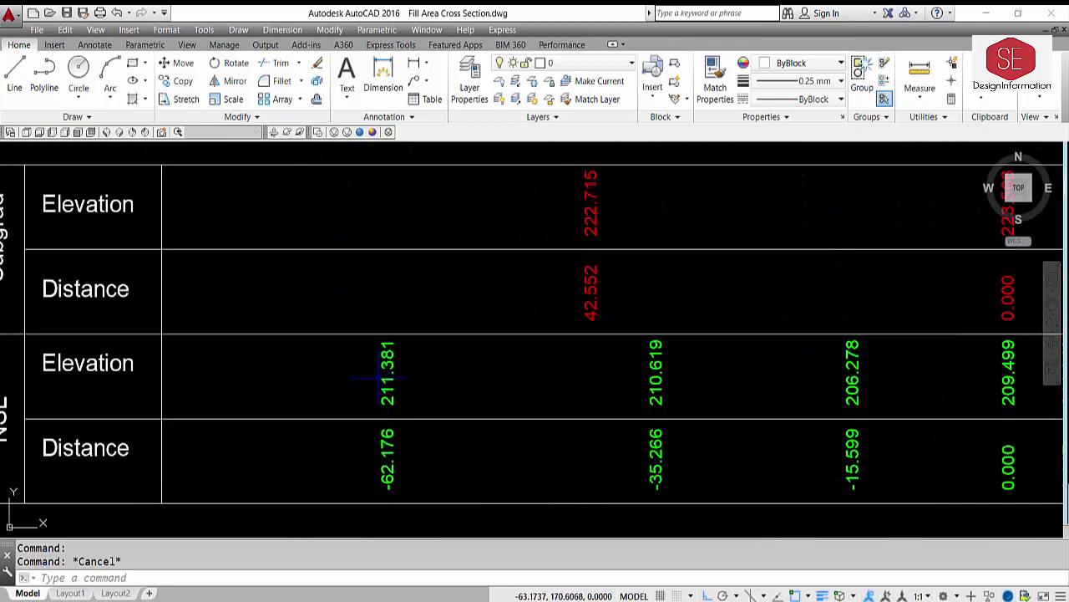
{"action": "scroll", "coordinate": [320, 424], "scroll_direction": "down", "scroll_amount": 2}
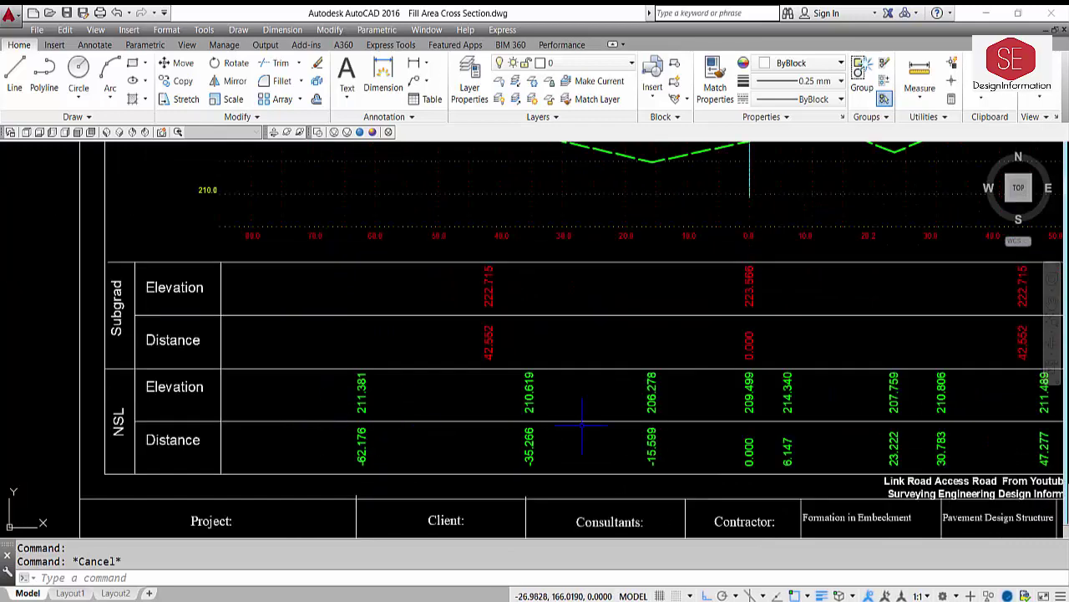
{"action": "mouse_move", "coordinate": [583, 425]}
{"action": "middle_mouse_down"}
{"action": "mouse_move", "coordinate": [444, 456]}
{"action": "mouse_move", "coordinate": [373, 497]}
{"action": "middle_mouse_up"}
- Run ID on the ground-line peak vertex to report X 6.1470, Y 214.3397
{"action": "middle_click_drag", "start_coordinate": [568, 178], "coordinate": [549, 320]}
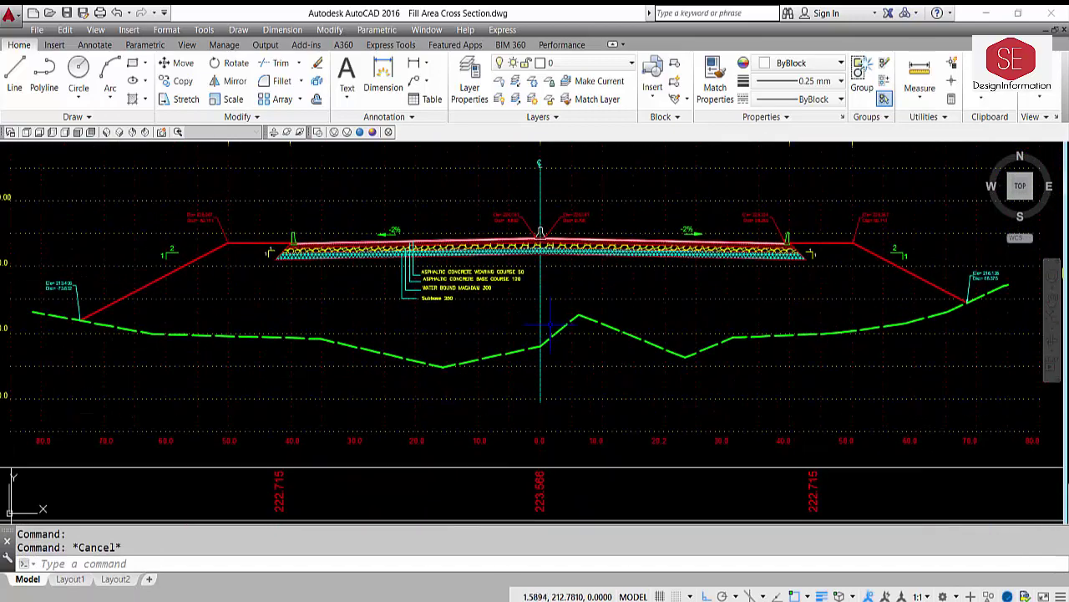
{"action": "scroll", "coordinate": [549, 320], "scroll_direction": "up", "scroll_amount": 2}
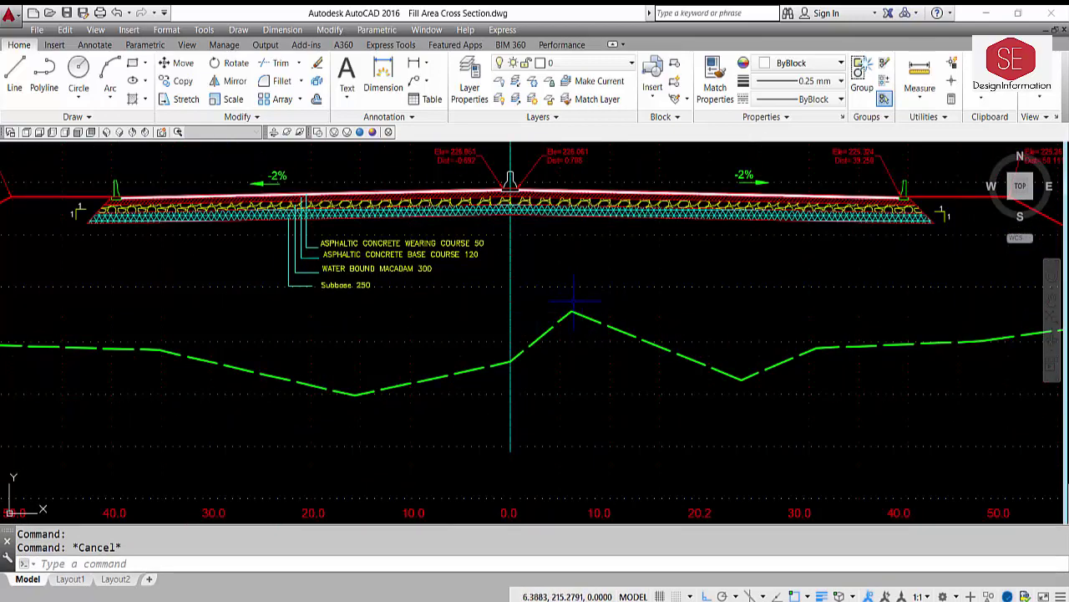
{"action": "left_click", "coordinate": [576, 297]}
{"action": "type", "text": "i"}
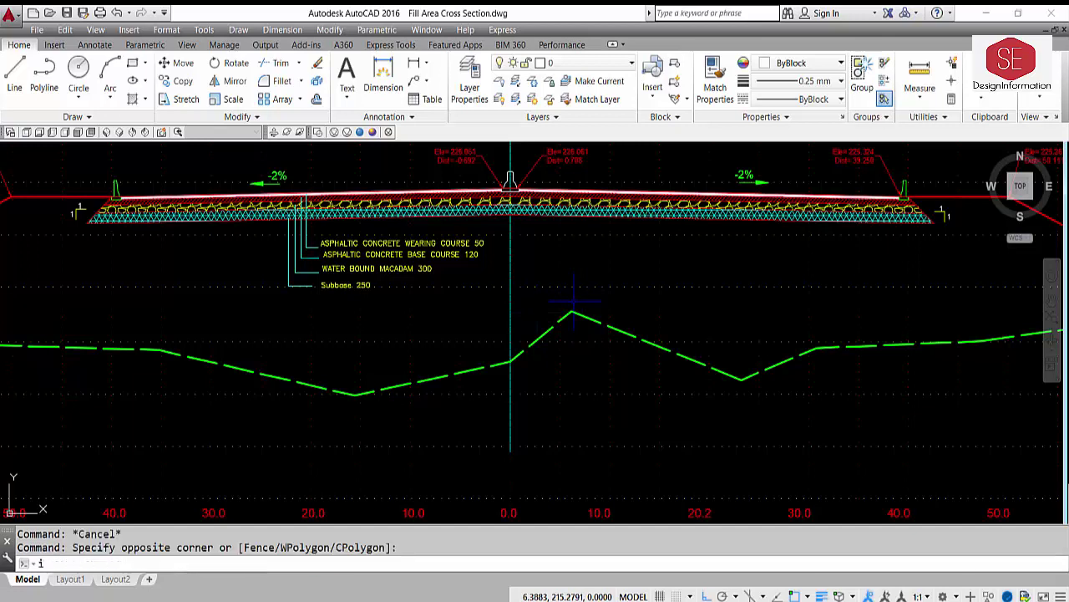
{"action": "type", "text": "d"}
{"action": "key", "text": "Return"}
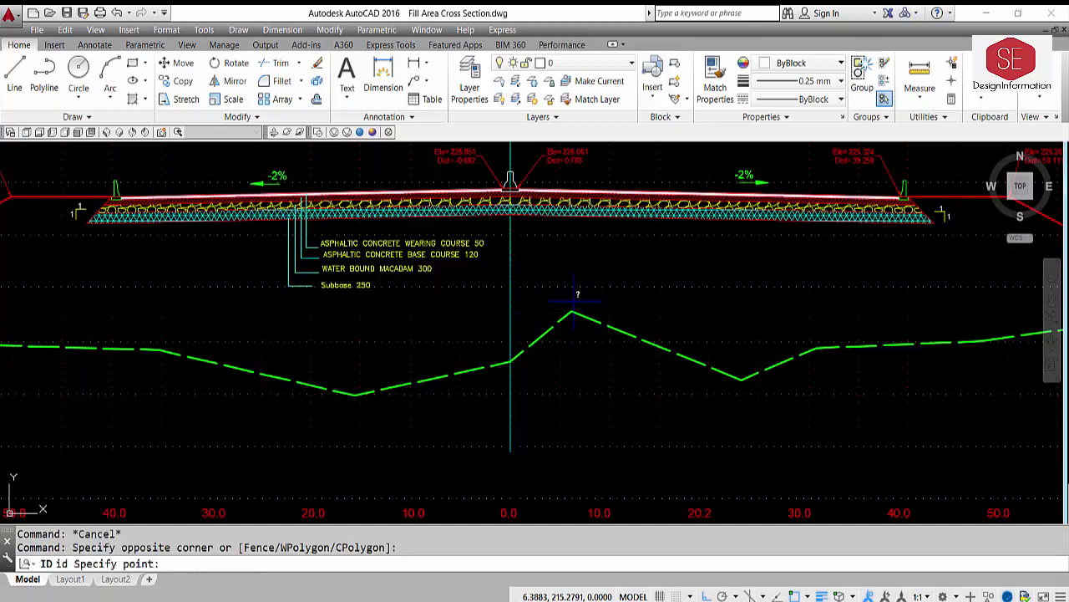
{"action": "left_click", "coordinate": [572, 310]}
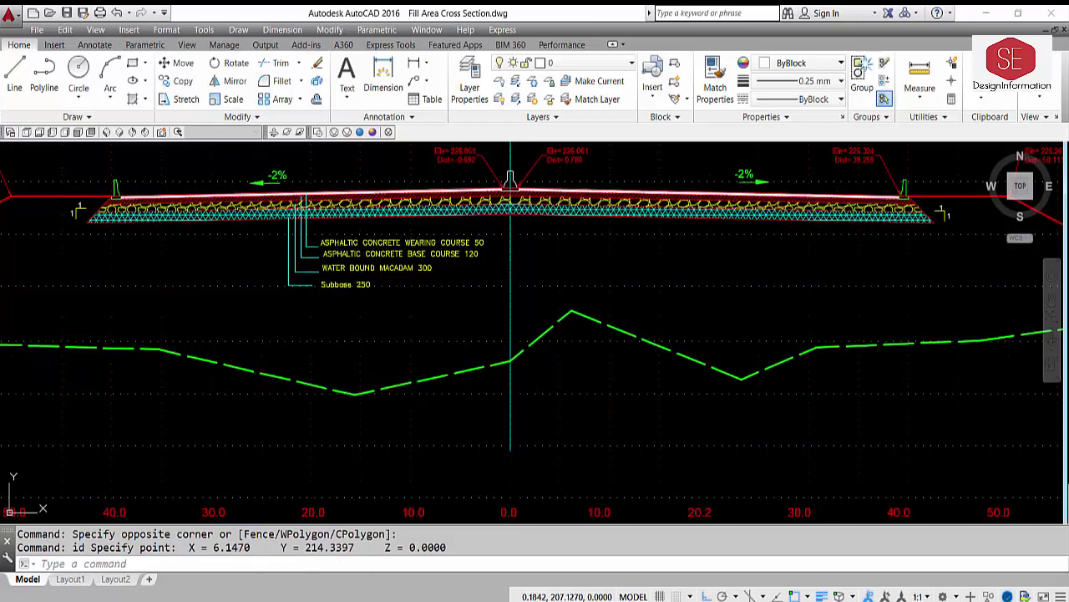
- Pan and zoom across the data rows, title block, pavement and ground line
{"action": "middle_click_drag", "start_coordinate": [526, 483], "coordinate": [526, 343]}
{"action": "scroll", "coordinate": [539, 359], "scroll_direction": "down", "scroll_amount": 3}
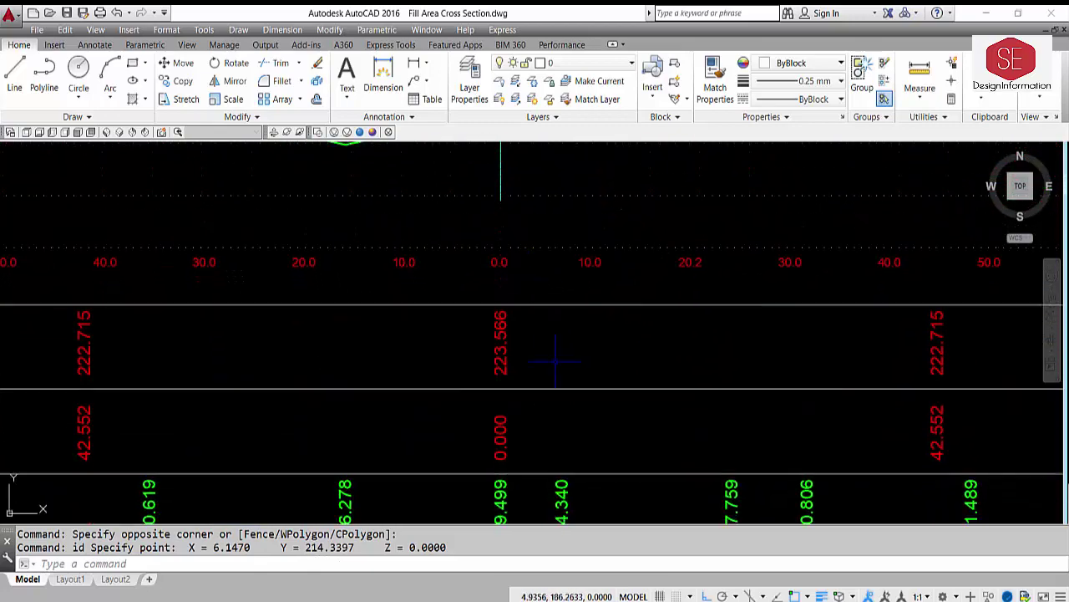
{"action": "middle_click_drag", "start_coordinate": [573, 439], "coordinate": [573, 358]}
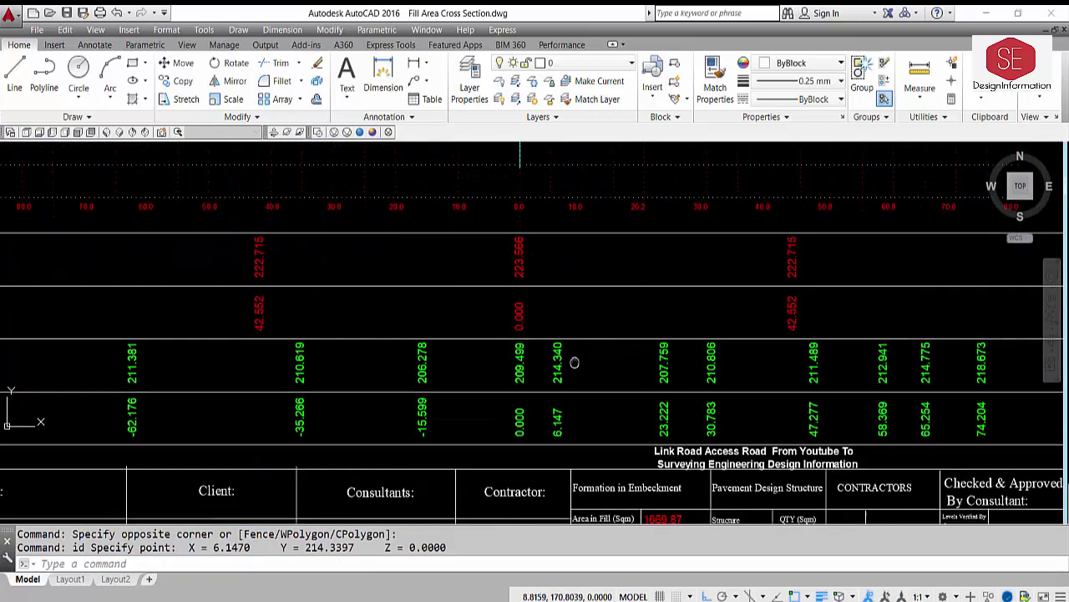
{"action": "scroll", "coordinate": [555, 403], "scroll_direction": "up", "scroll_amount": 2}
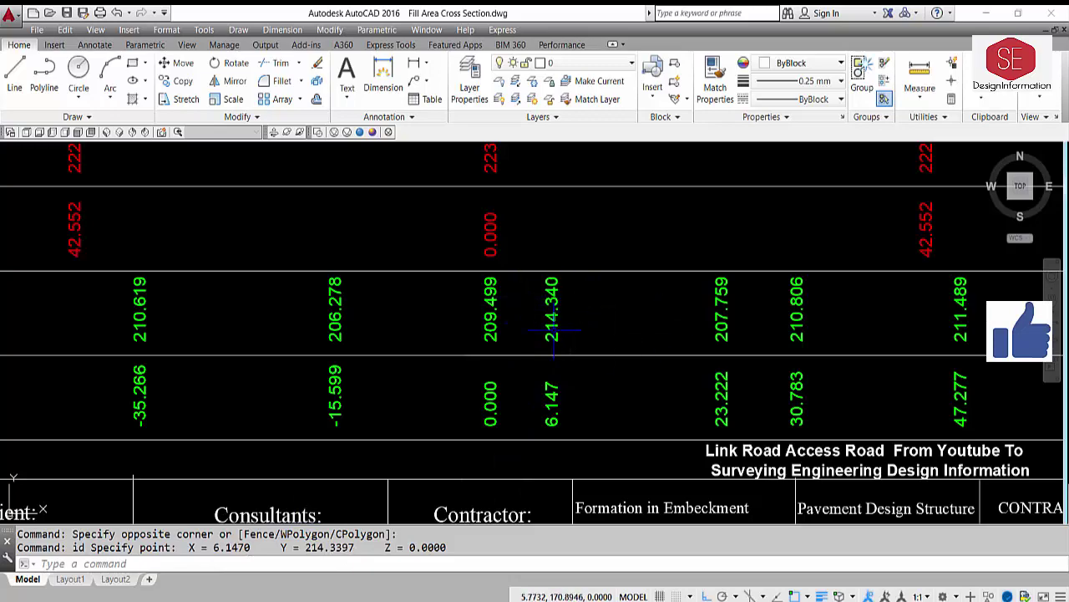
{"action": "scroll", "coordinate": [551, 316], "scroll_direction": "down", "scroll_amount": 6}
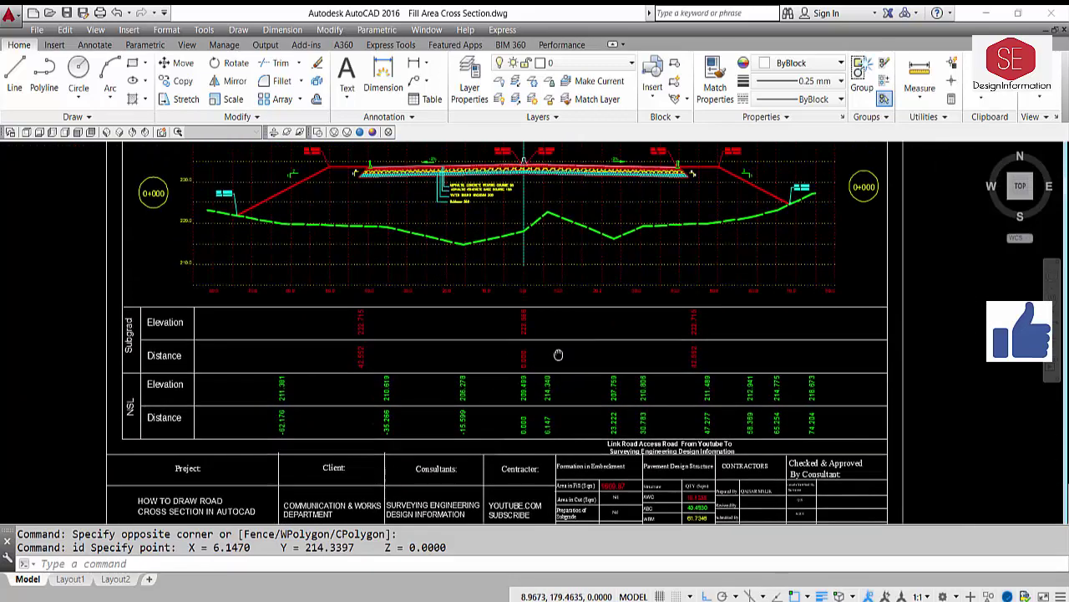
{"action": "scroll", "coordinate": [660, 305], "scroll_direction": "up", "scroll_amount": 3}
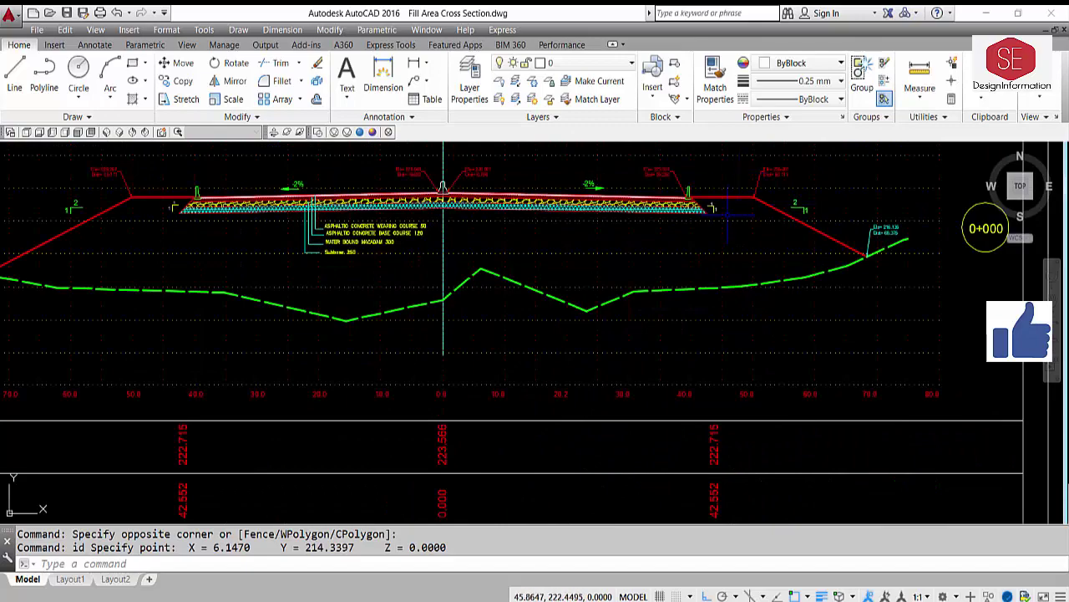
{"action": "middle_click_drag", "start_coordinate": [714, 216], "coordinate": [722, 351]}
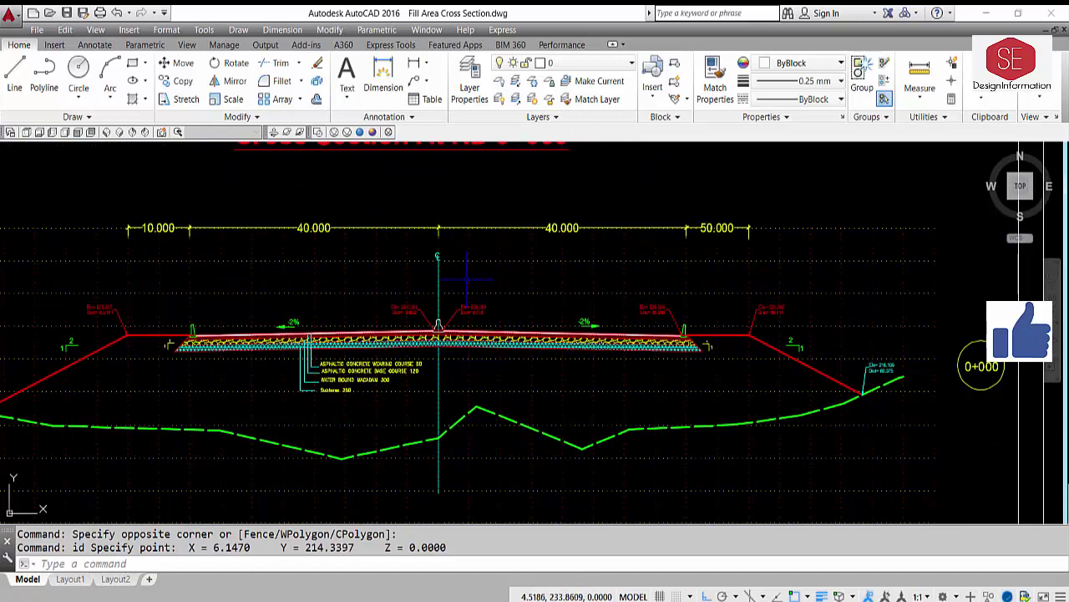
{"action": "scroll", "coordinate": [466, 278], "scroll_direction": "down", "scroll_amount": 2}
{"action": "scroll", "coordinate": [467, 278], "scroll_direction": "down", "scroll_amount": 2}
{"action": "middle_click_drag", "start_coordinate": [251, 259], "coordinate": [356, 242]}
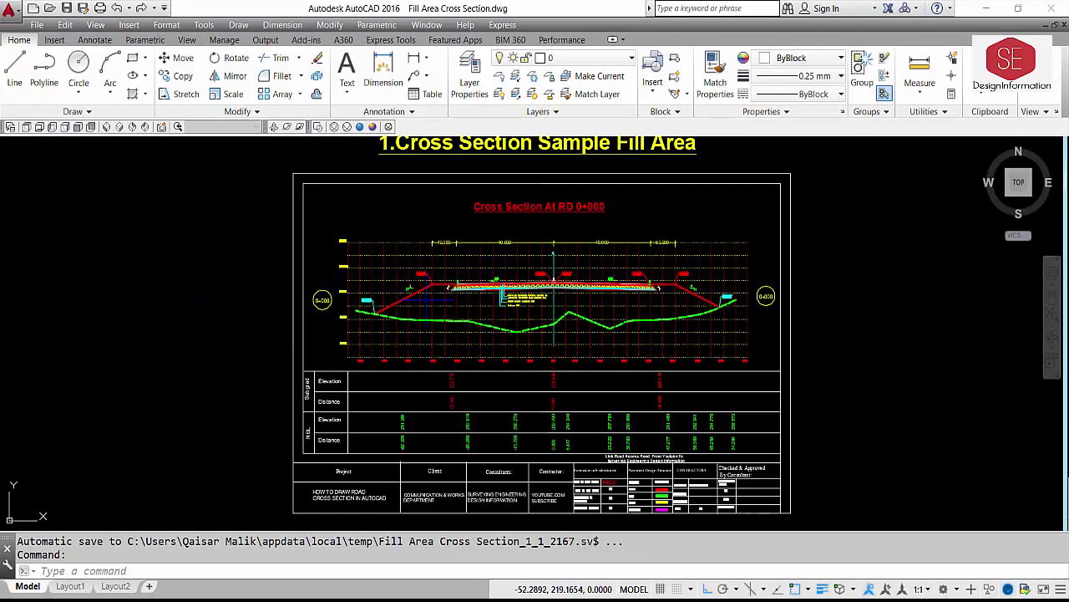
- Attach the 0+000 field-book scan as a raster image placed left of the sheet
{"action": "left_click", "coordinate": [129, 25]}
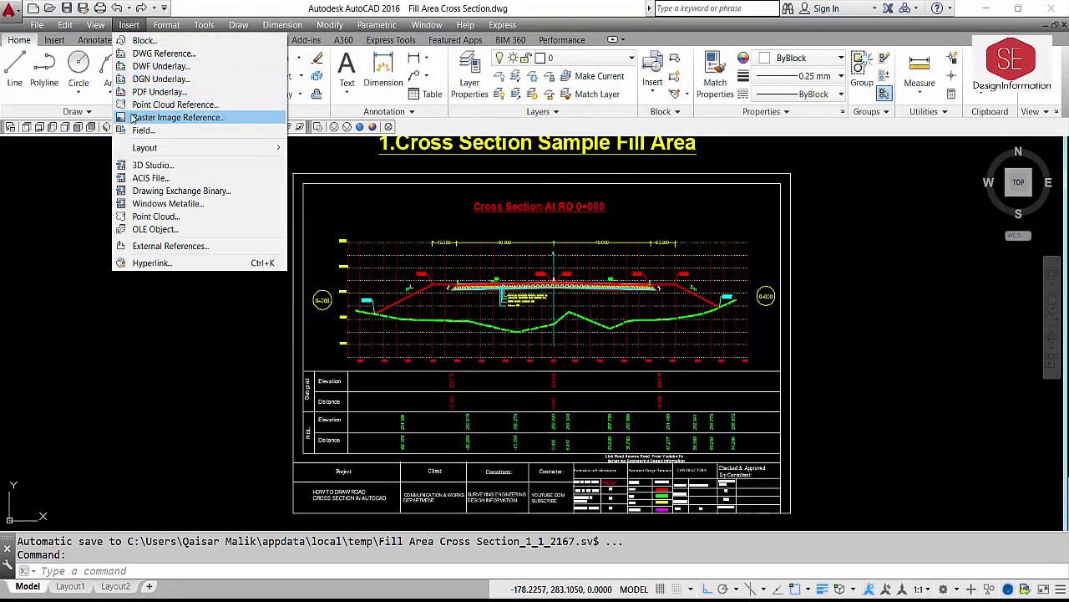
{"action": "left_click", "coordinate": [178, 118]}
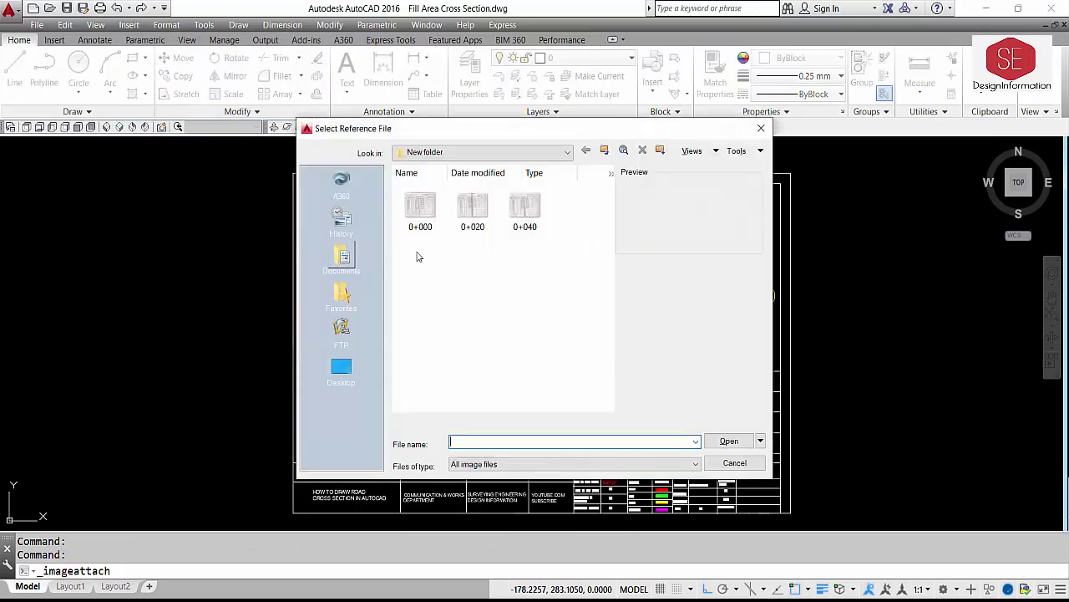
{"action": "left_click", "coordinate": [472, 209]}
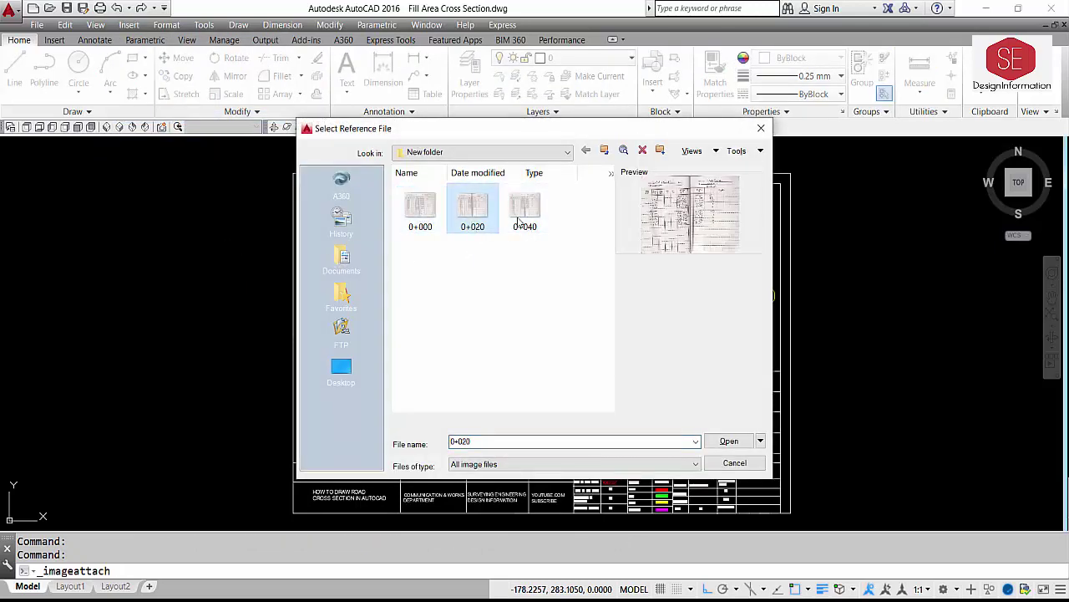
{"action": "left_click", "coordinate": [525, 209]}
{"action": "left_click", "coordinate": [436, 217]}
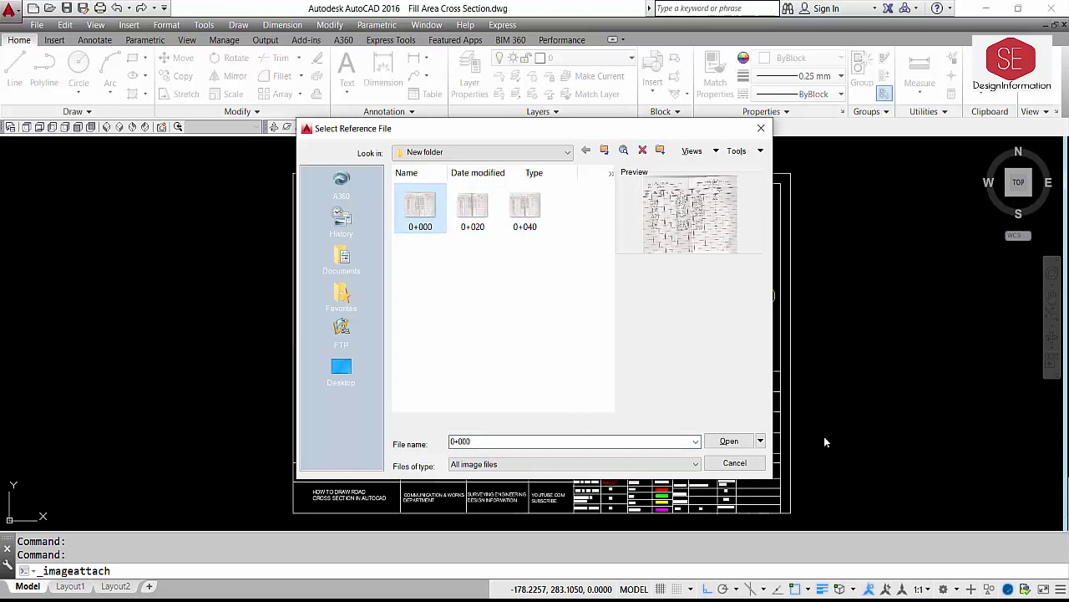
{"action": "left_click", "coordinate": [729, 443]}
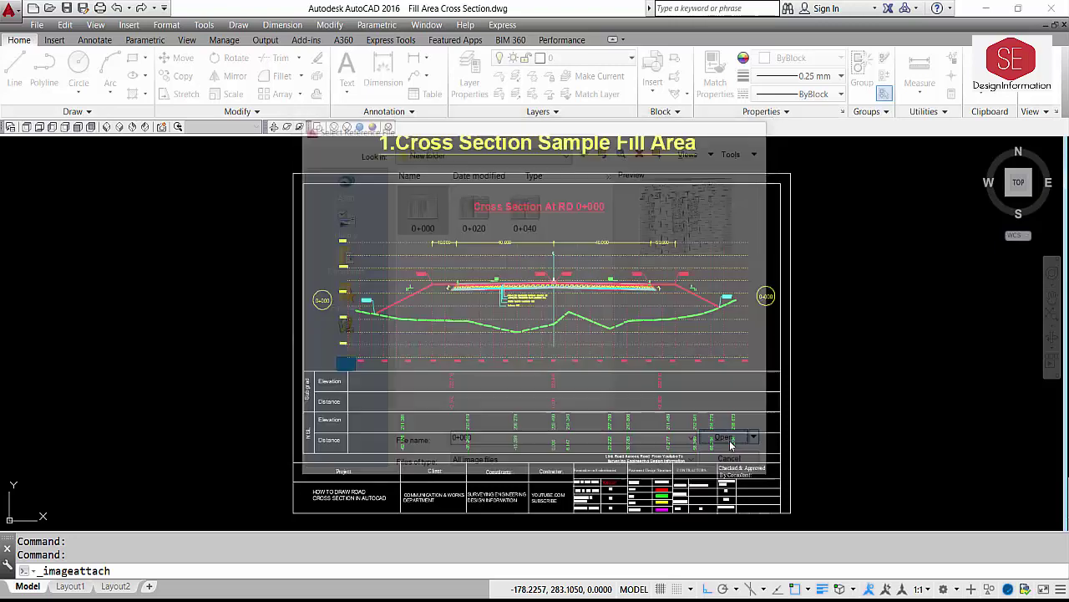
{"action": "left_click", "coordinate": [561, 421]}
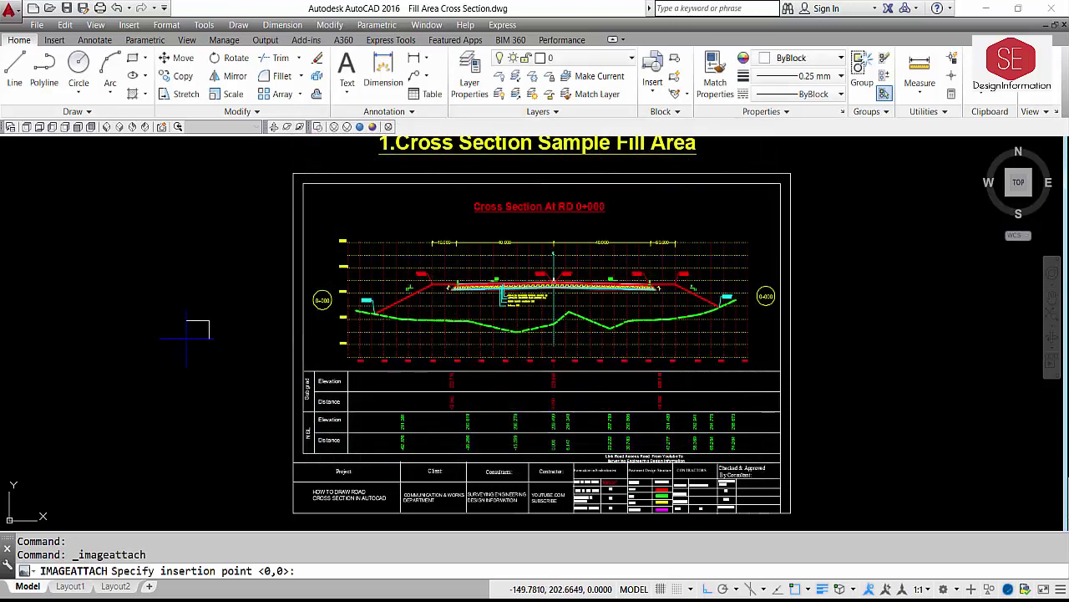
{"action": "left_click", "coordinate": [215, 276]}
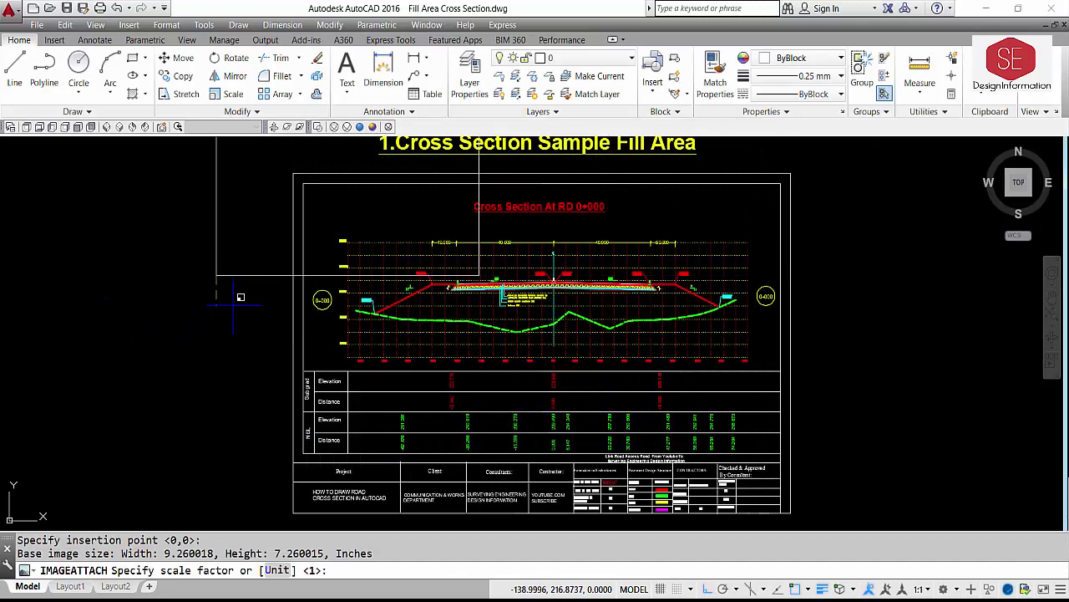
{"action": "left_click", "coordinate": [196, 326]}
- Select the scan image and begin a move, then cancel it
{"action": "scroll", "coordinate": [475, 351], "scroll_direction": "down", "scroll_amount": 3}
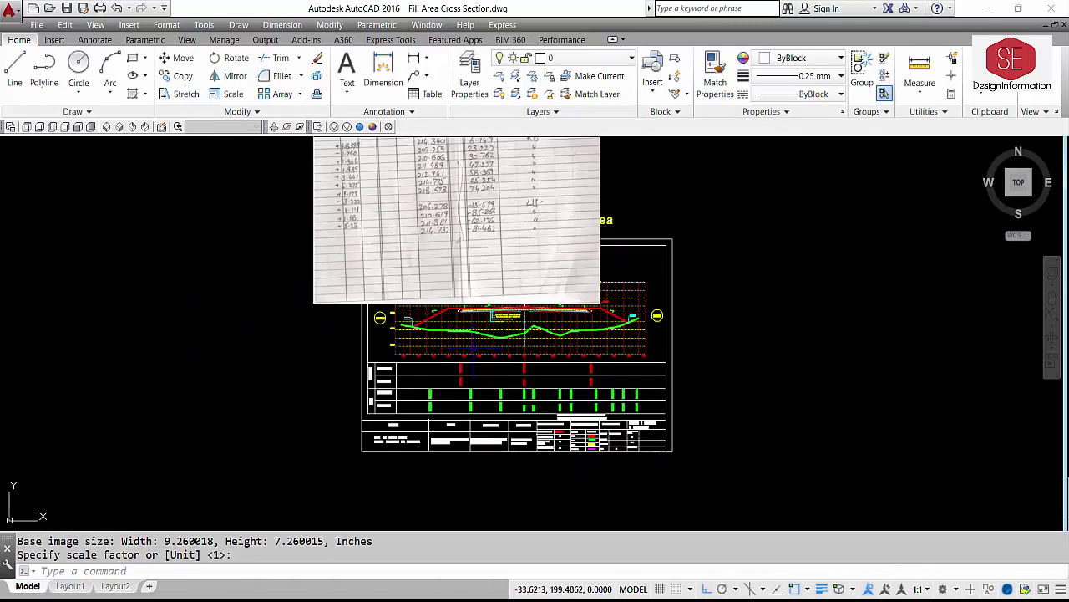
{"action": "left_click", "coordinate": [489, 302]}
{"action": "type", "text": "m"}
{"action": "key", "text": "Return"}
{"action": "left_click", "coordinate": [315, 295]}
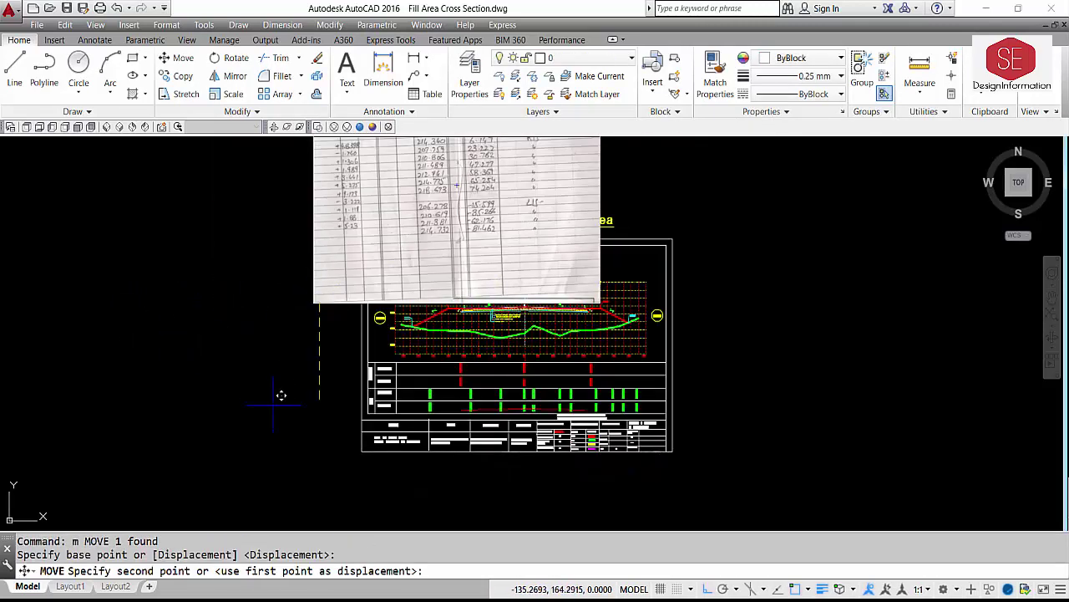
{"action": "key", "text": "Escape"}
- Move the scan from its lower-left corner, Ortho off, to beside the cross-section sheet
{"action": "type", "text": "m"}
{"action": "key", "text": "Return"}
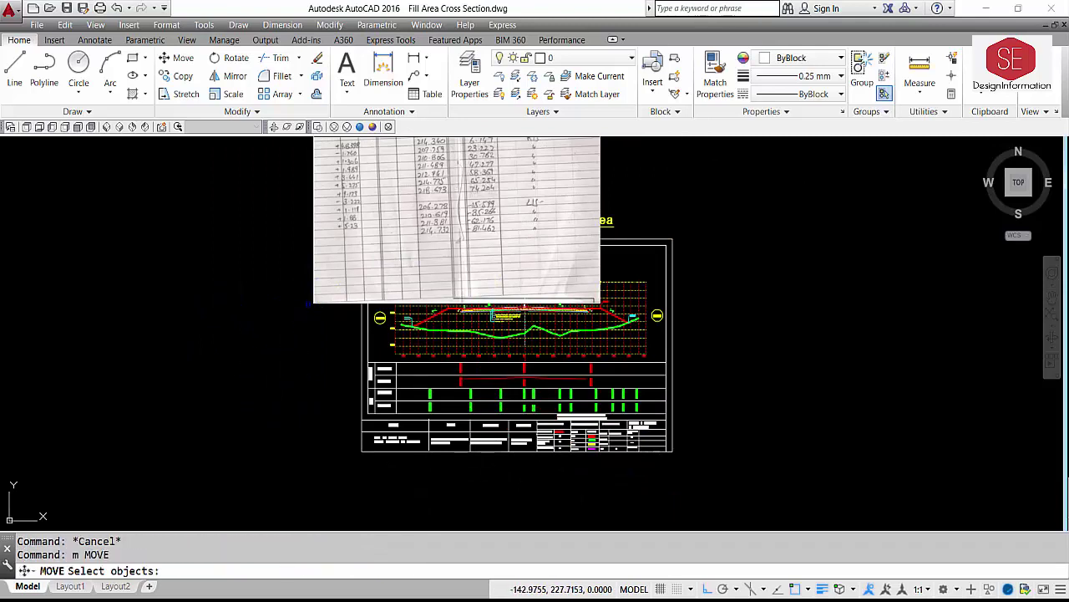
{"action": "left_click", "coordinate": [315, 299]}
{"action": "key", "text": "Return"}
{"action": "left_click", "coordinate": [315, 328]}
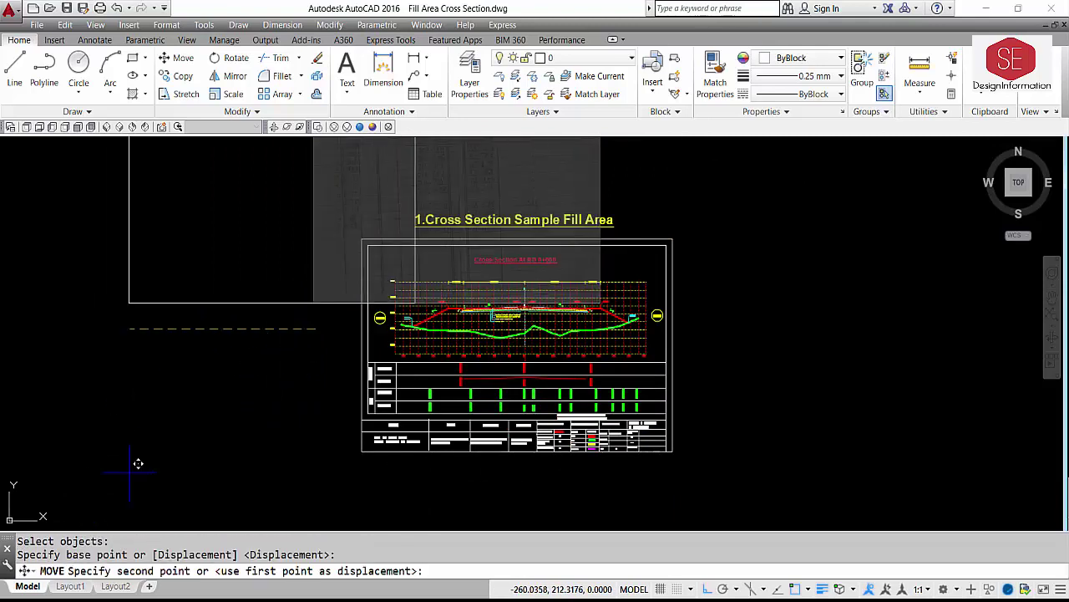
{"action": "key", "text": "F8"}
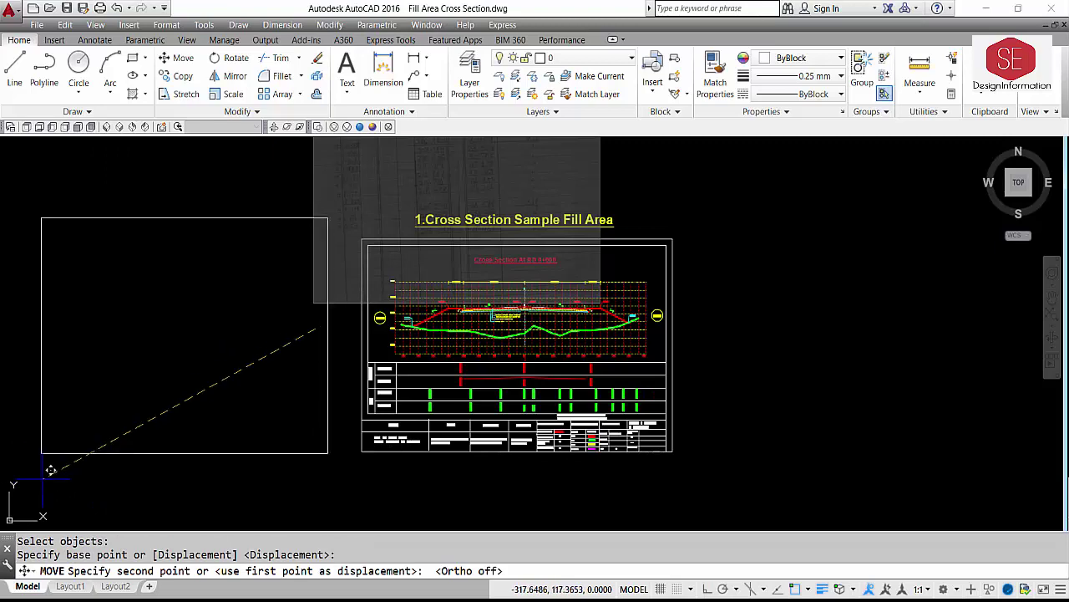
{"action": "left_click", "coordinate": [48, 459]}
{"action": "scroll", "coordinate": [60, 401], "scroll_direction": "up", "scroll_amount": 3}
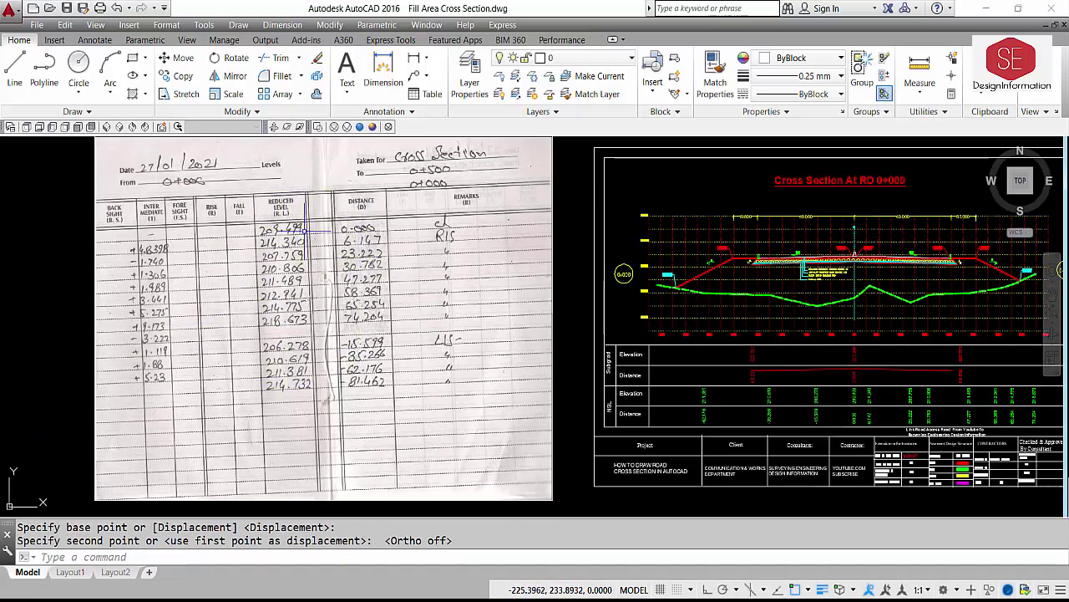
{"action": "middle_click_drag", "start_coordinate": [308, 228], "coordinate": [229, 205]}
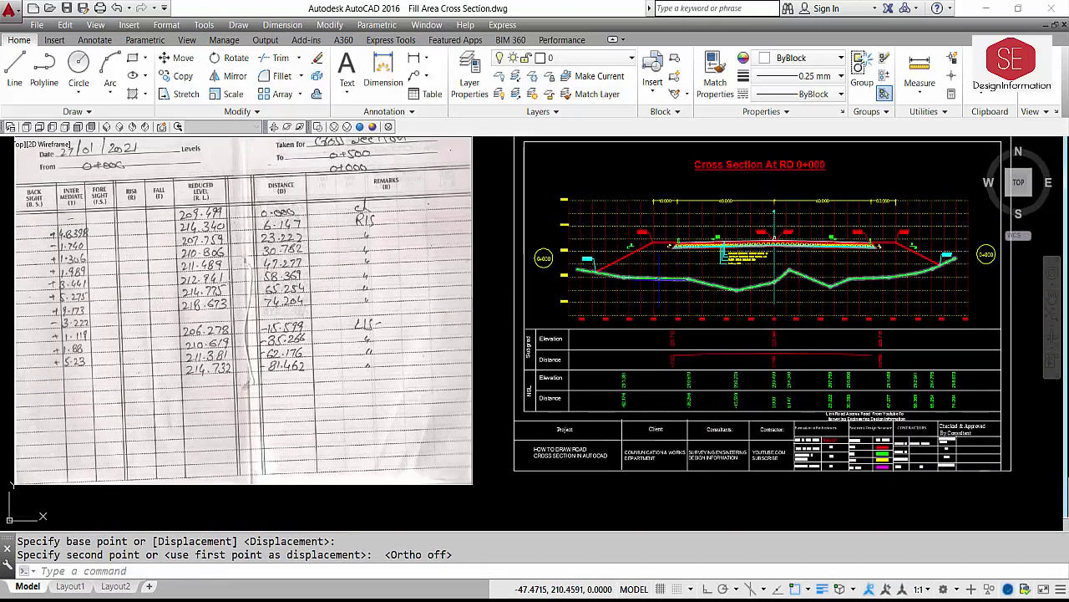
{"action": "left_click", "coordinate": [681, 280]}
{"action": "type", "text": "l"}
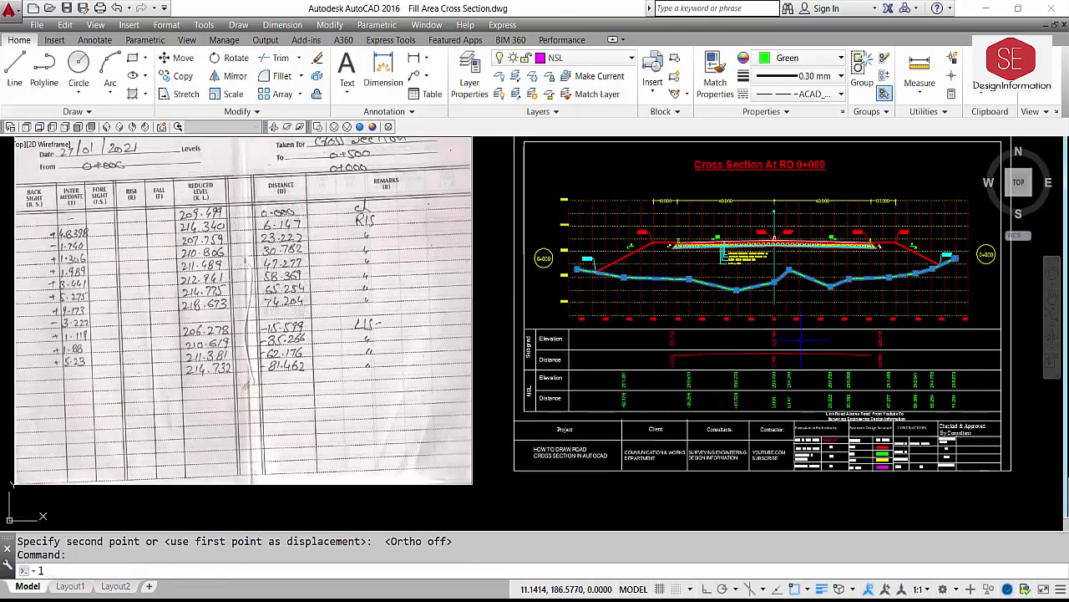
{"action": "type", "text": "i"}
{"action": "key", "text": "Return"}
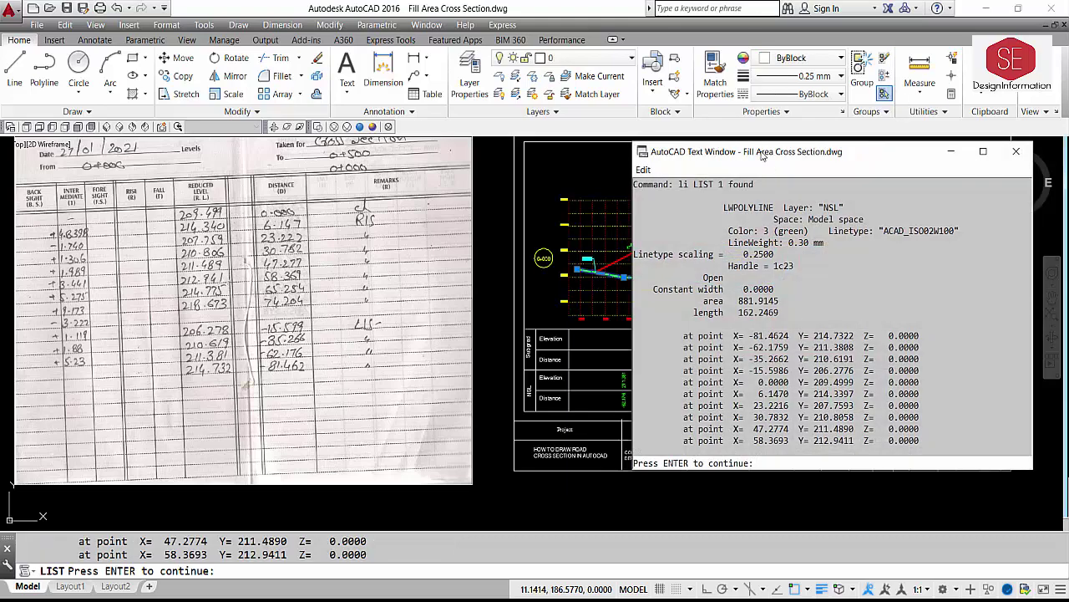
{"action": "left_click_drag", "start_coordinate": [762, 155], "coordinate": [490, 141]}
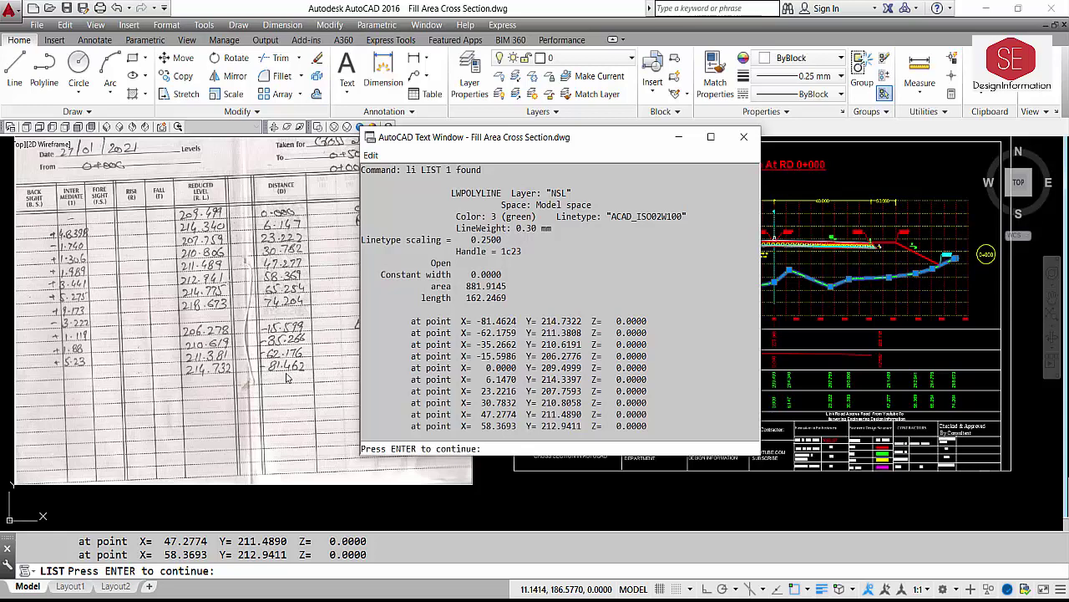
{"action": "left_click_drag", "start_coordinate": [505, 322], "coordinate": [479, 334]}
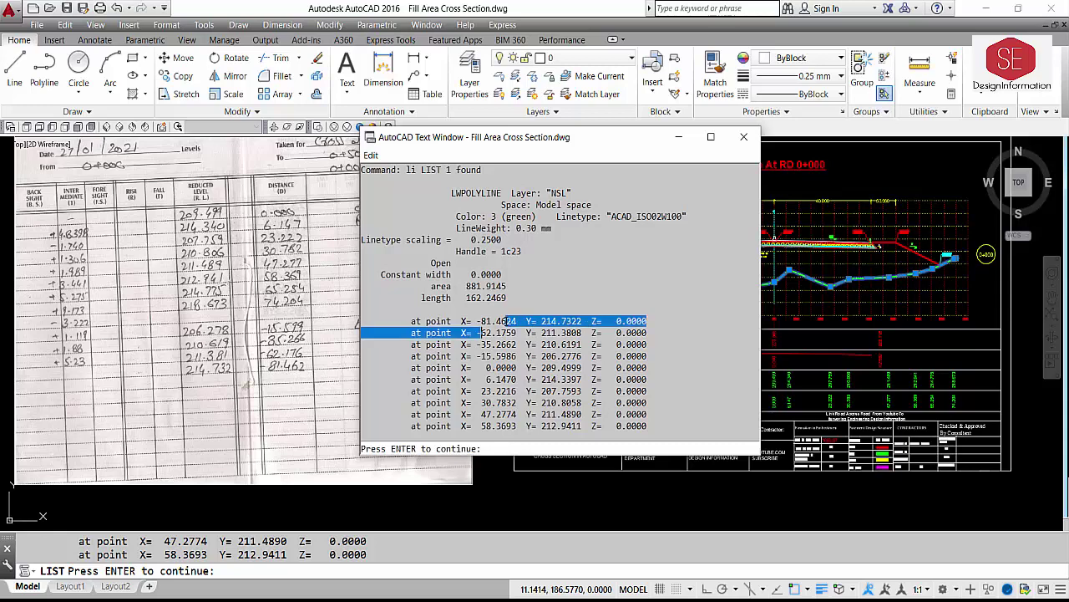
{"action": "left_click", "coordinate": [545, 321]}
{"action": "left_click_drag", "start_coordinate": [542, 321], "coordinate": [576, 322]}
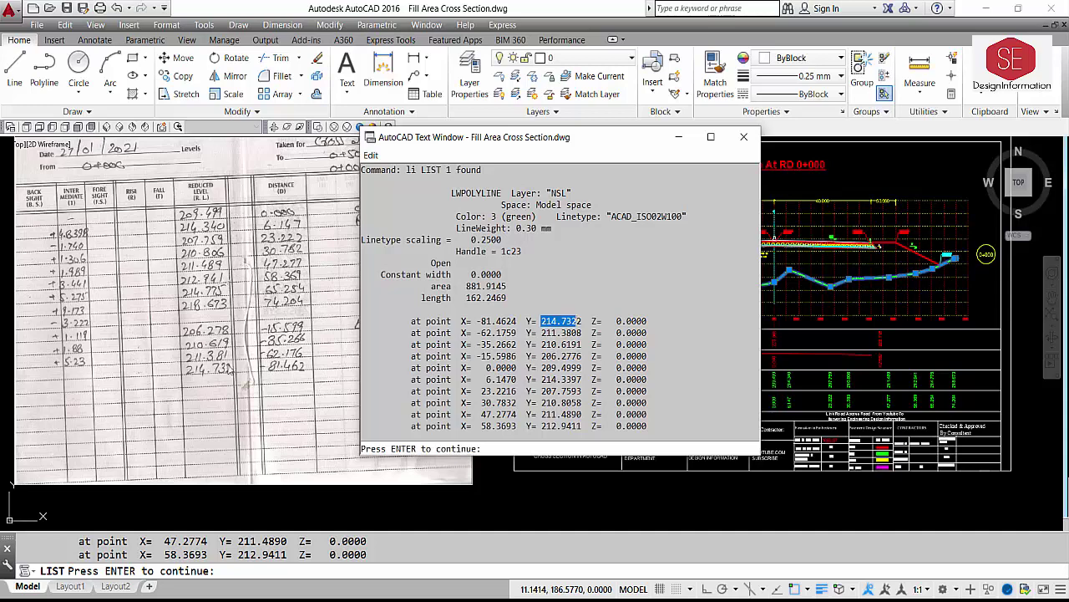
{"action": "left_click_drag", "start_coordinate": [480, 333], "coordinate": [519, 333]}
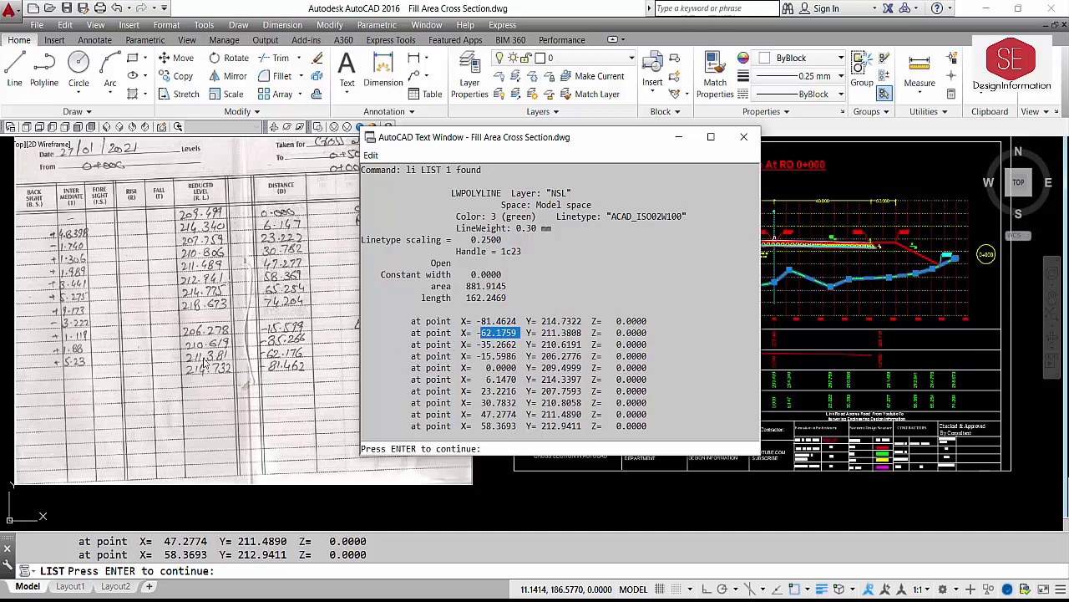
{"action": "left_click", "coordinate": [562, 354]}
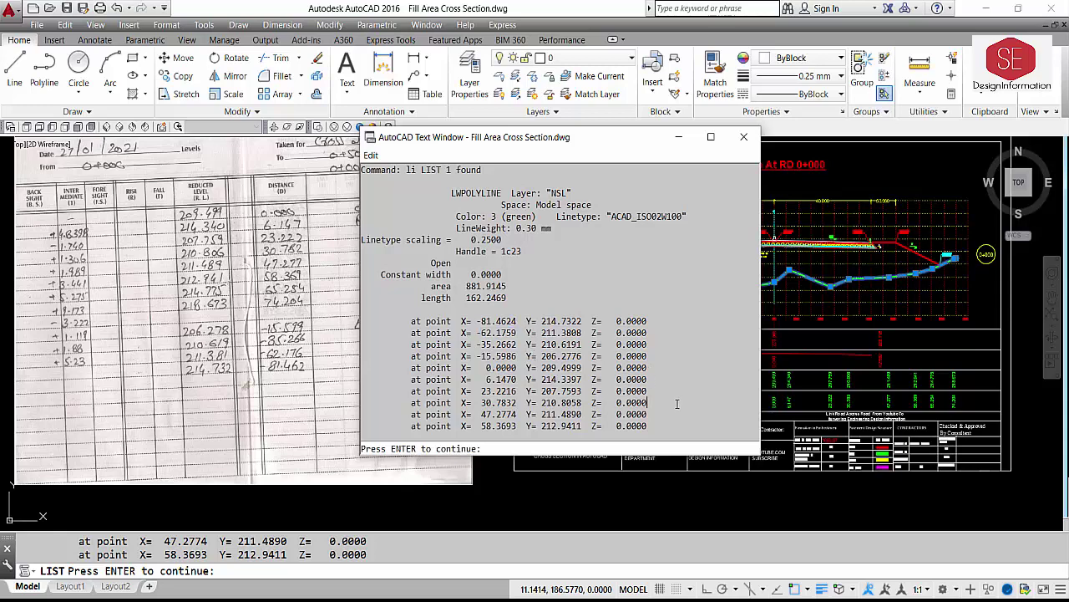
{"action": "key", "text": "Return"}
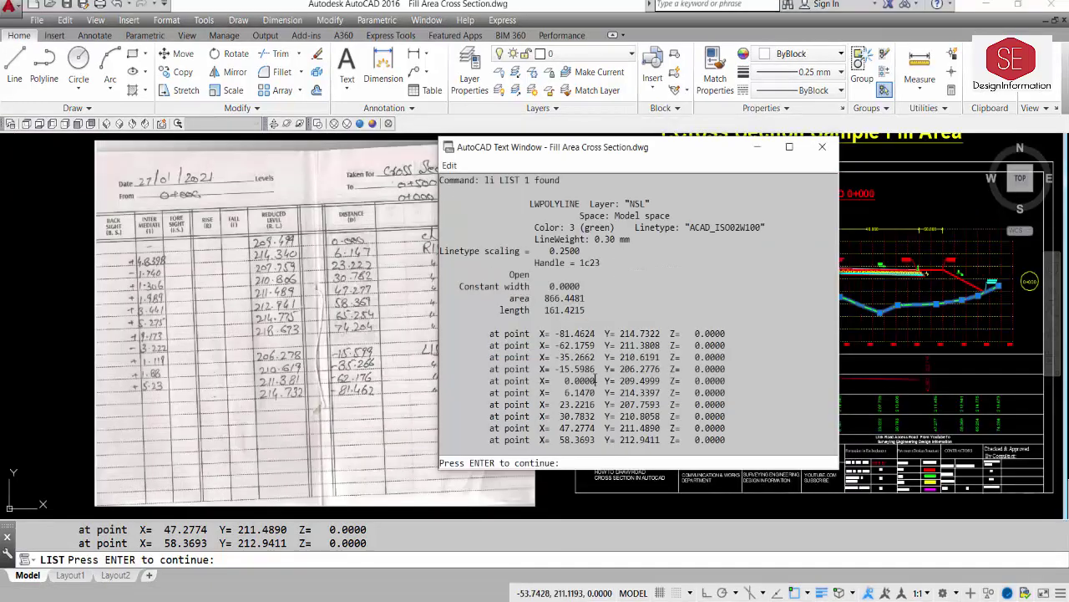
{"action": "left_click_drag", "start_coordinate": [565, 380], "coordinate": [612, 381]}
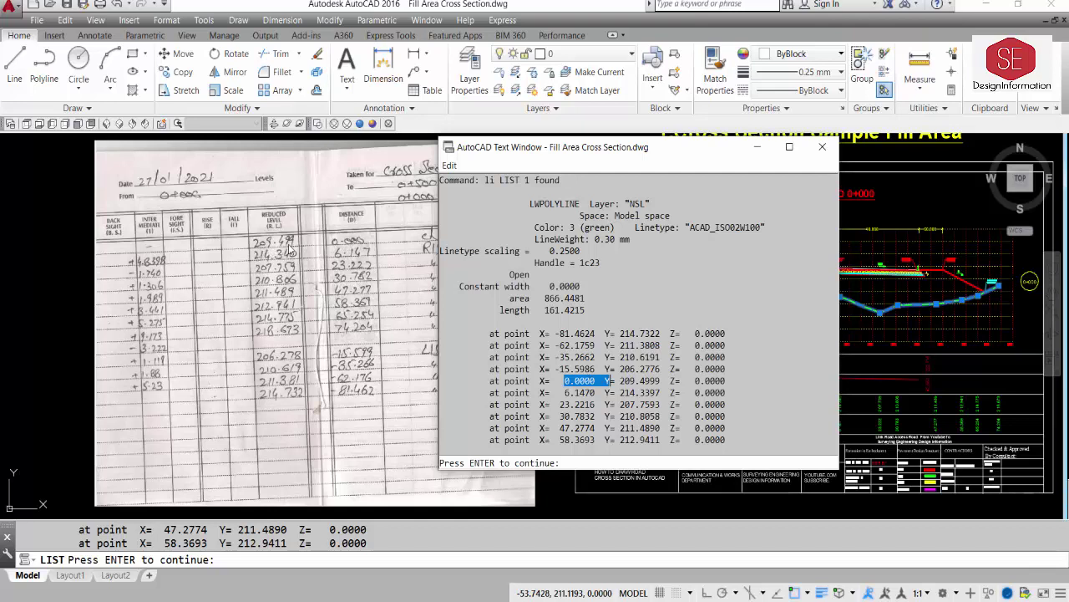
{"action": "left_click_drag", "start_coordinate": [617, 381], "coordinate": [661, 380]}
{"action": "left_click", "coordinate": [731, 435]}
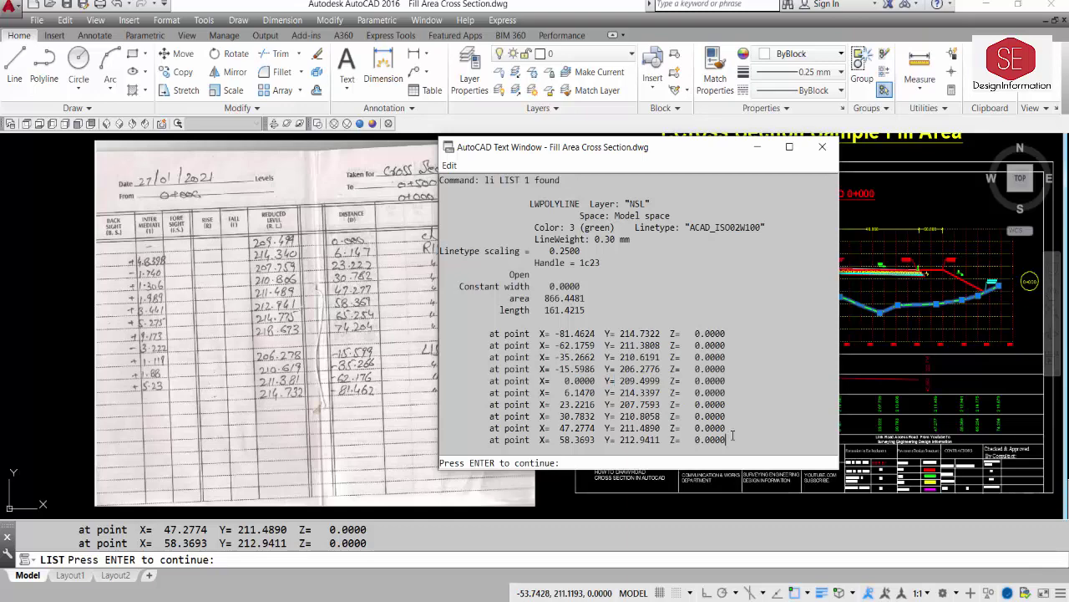
{"action": "key", "text": "Return"}
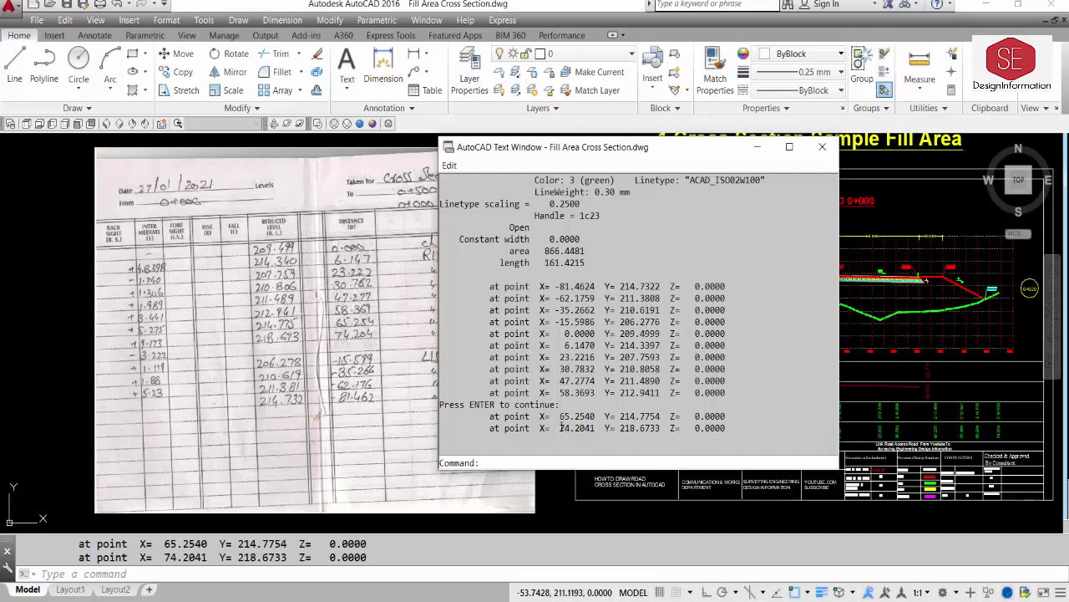
{"action": "left_click_drag", "start_coordinate": [561, 427], "coordinate": [595, 429]}
{"action": "left_click_drag", "start_coordinate": [620, 428], "coordinate": [662, 428]}
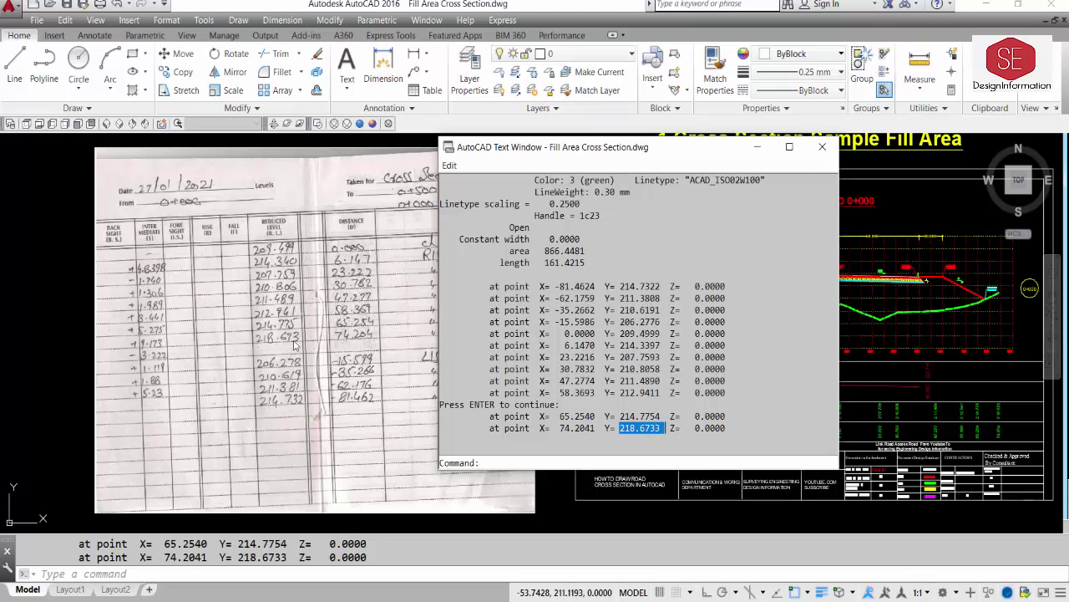
- Close the coordinate listing window and centre both sheets in view
{"action": "left_click", "coordinate": [822, 147]}
{"action": "scroll", "coordinate": [542, 313], "scroll_direction": "down", "scroll_amount": 4}
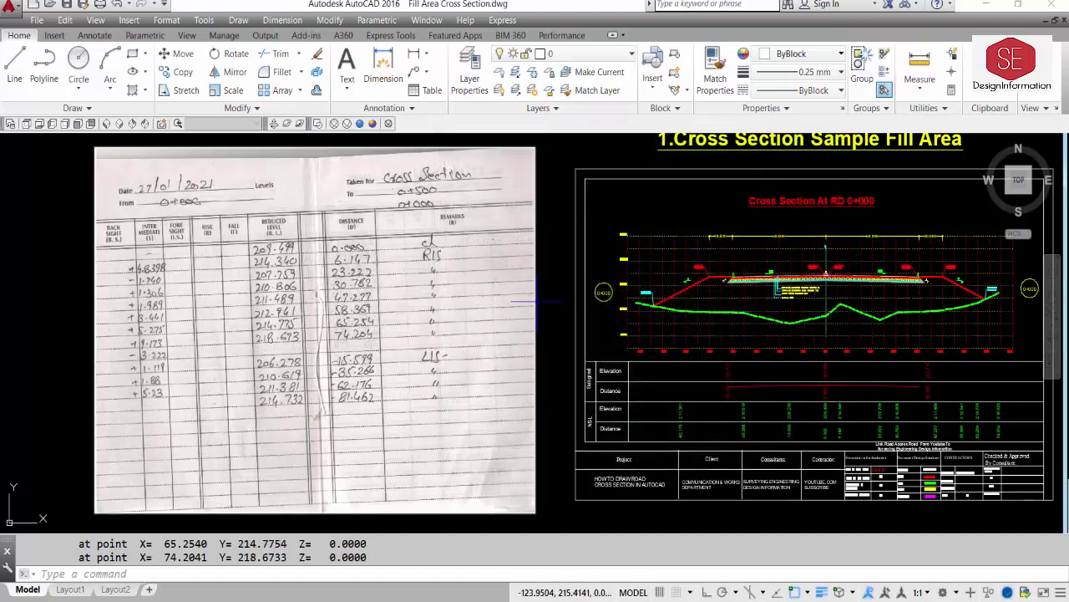
{"action": "scroll", "coordinate": [454, 325], "scroll_direction": "up", "scroll_amount": 2}
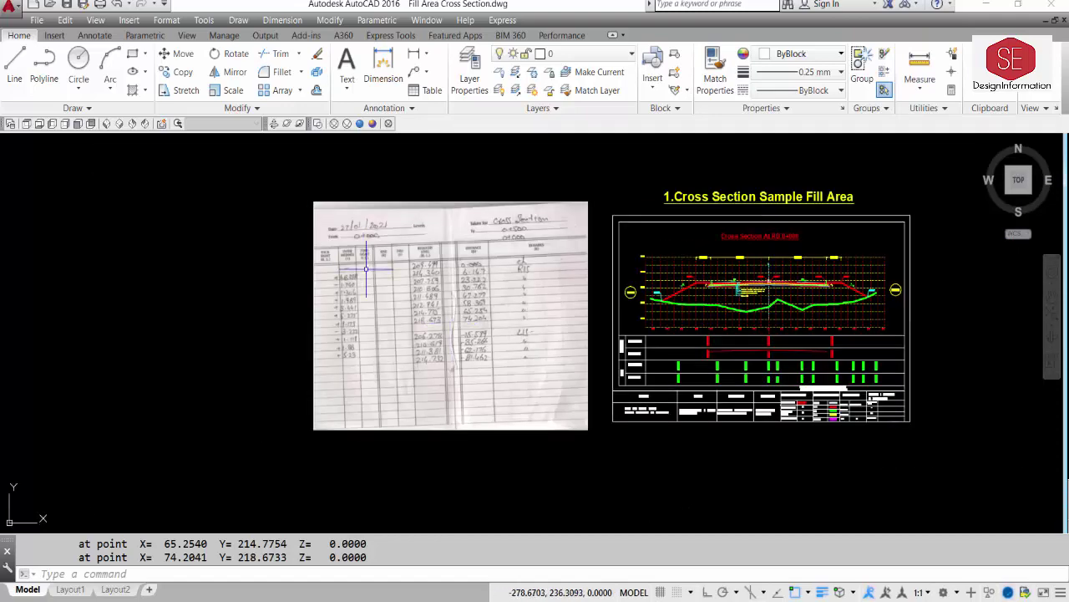
{"action": "middle_click_drag", "start_coordinate": [433, 264], "coordinate": [274, 266]}
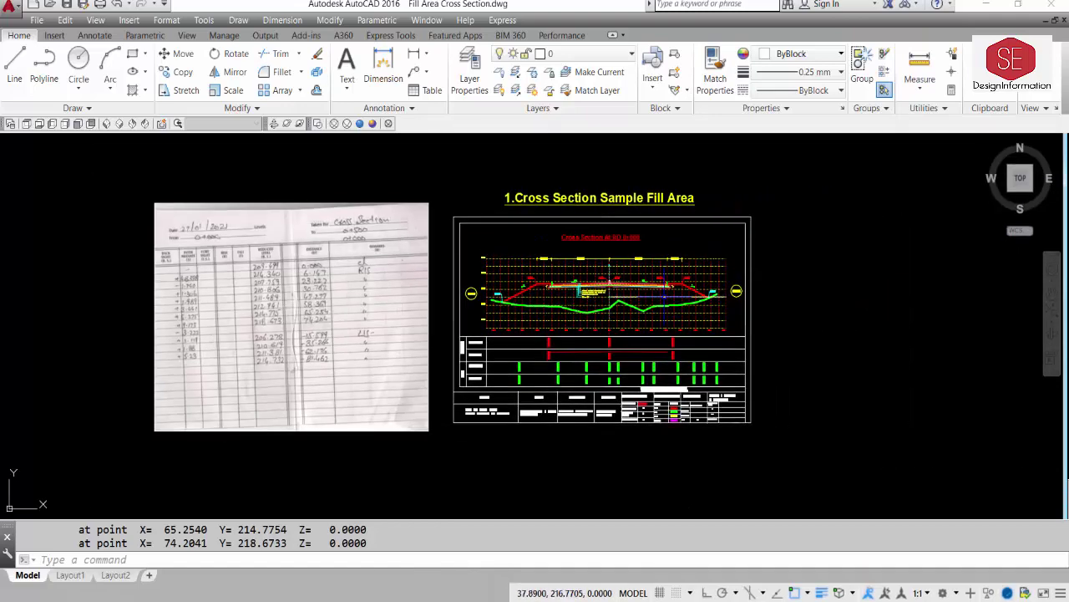
- Move the crossing-selected cross-section sheet far to the left of the scan
{"action": "type", "text": "m"}
{"action": "key", "text": "Return"}
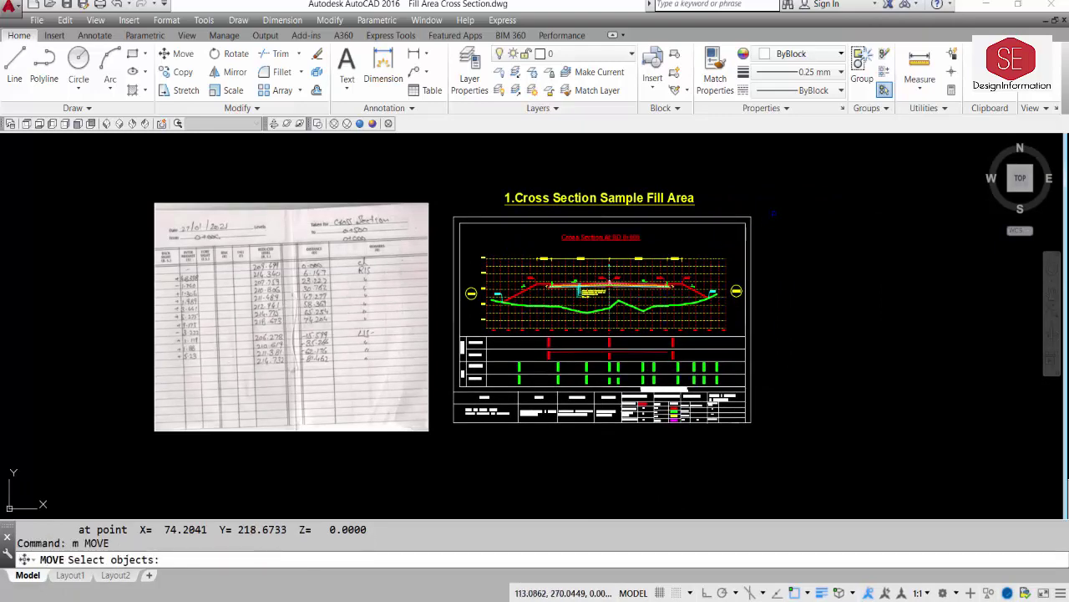
{"action": "left_click", "coordinate": [777, 177]}
{"action": "left_click", "coordinate": [422, 466]}
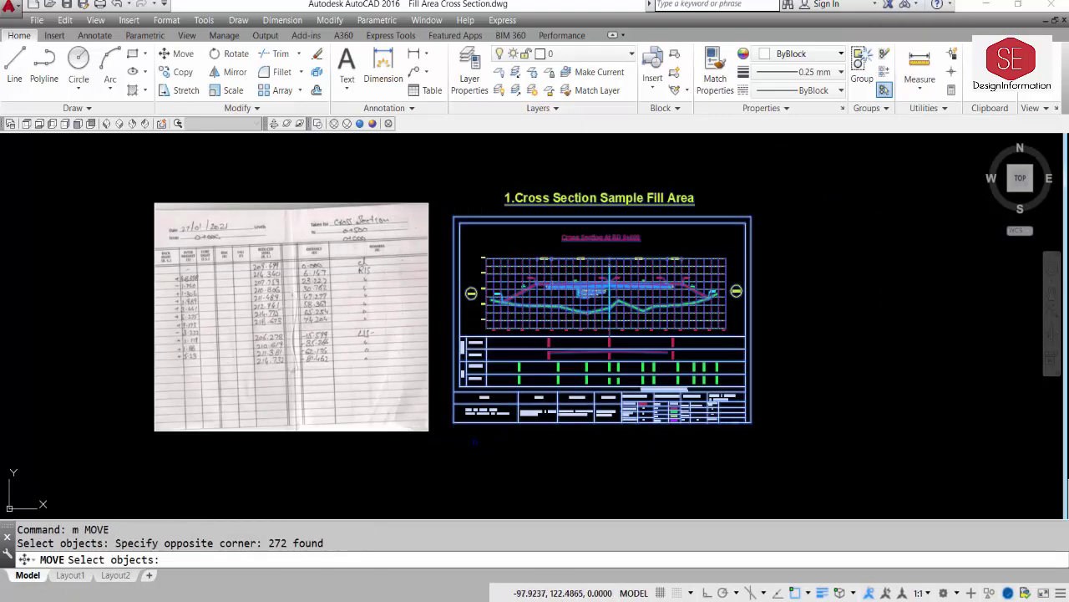
{"action": "key", "text": "Return"}
{"action": "left_click", "coordinate": [815, 384]}
{"action": "scroll", "coordinate": [815, 384], "scroll_direction": "down", "scroll_amount": 3}
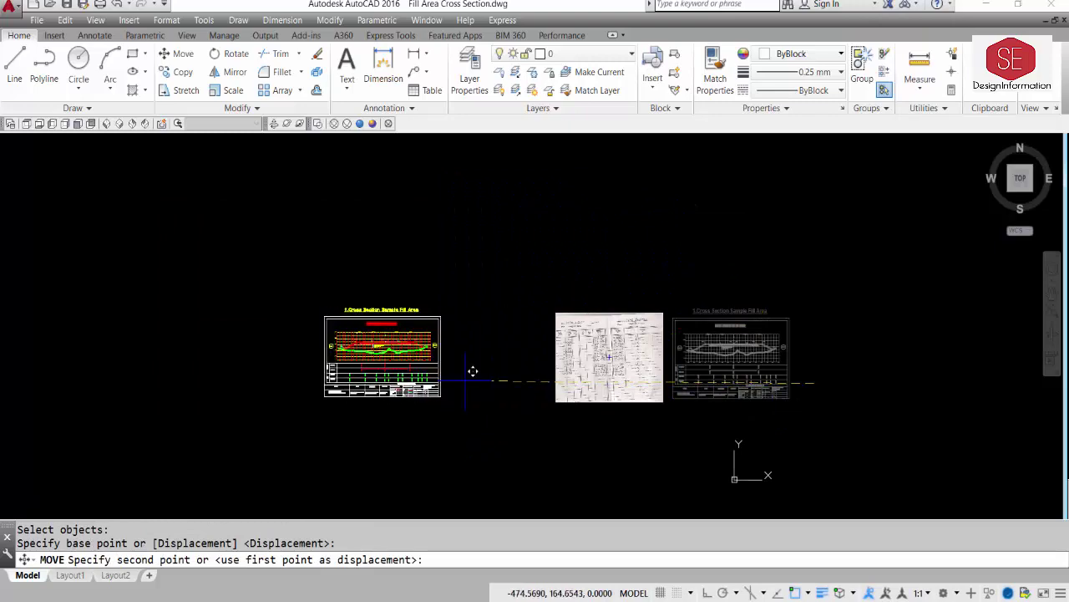
{"action": "left_click", "coordinate": [466, 380]}
{"action": "scroll", "coordinate": [771, 380], "scroll_direction": "up", "scroll_amount": 4}
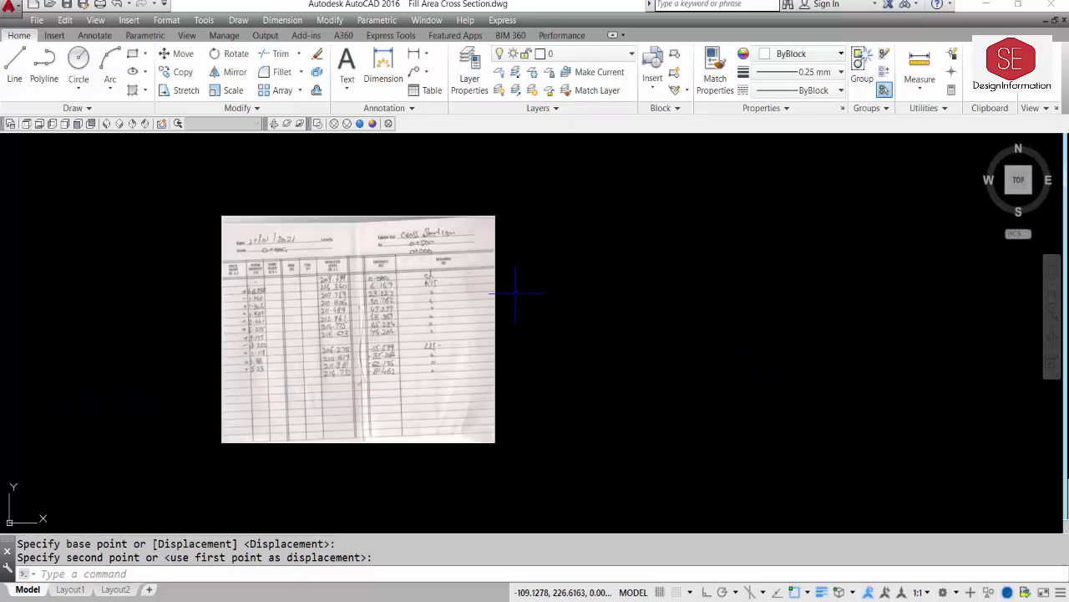
{"action": "scroll", "coordinate": [359, 294], "scroll_direction": "up", "scroll_amount": 5}
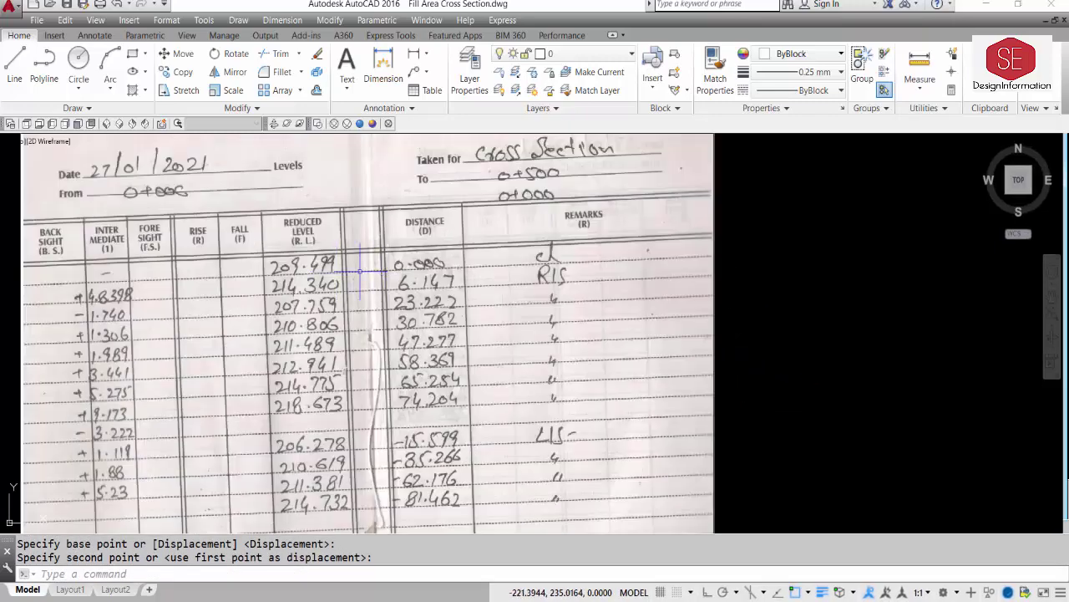
{"action": "scroll", "coordinate": [351, 267], "scroll_direction": "down", "scroll_amount": 3}
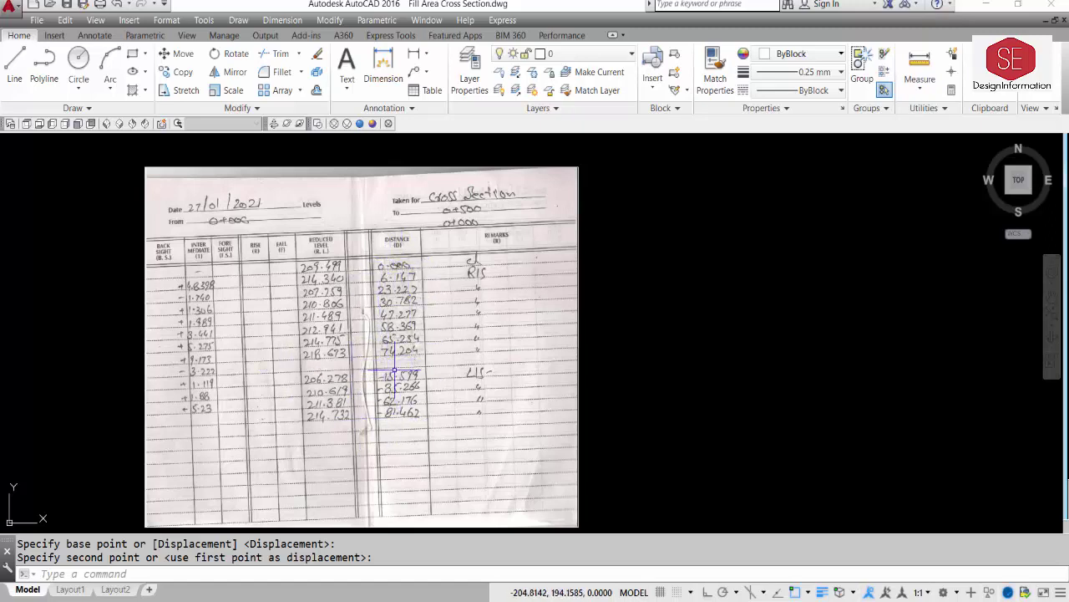
{"action": "left_click", "coordinate": [340, 354]}
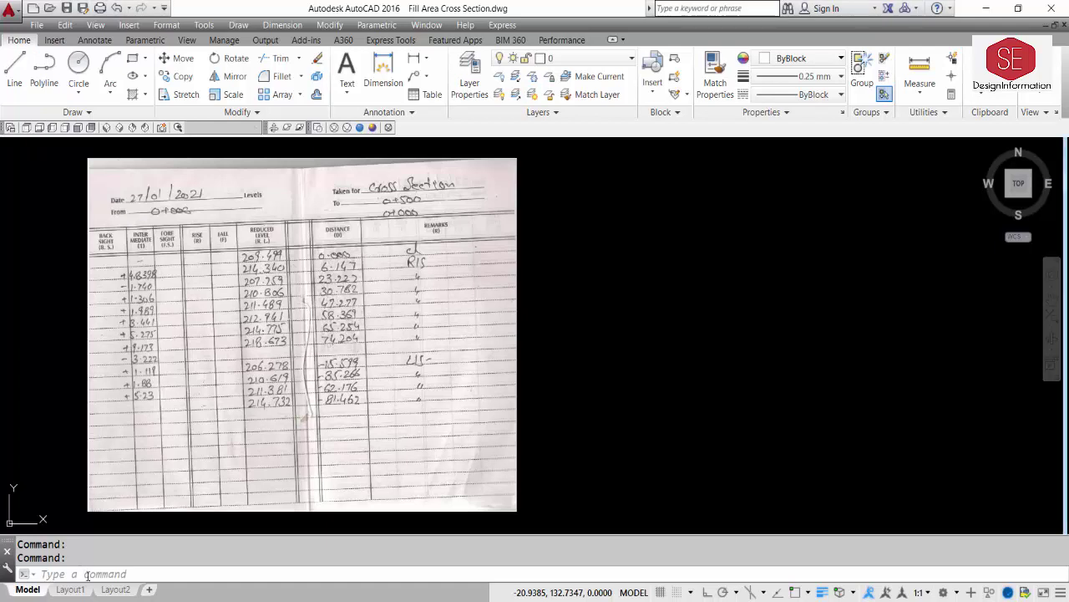
- Start a PL polyline for the ground line at -81.462,214.732
{"action": "type", "text": "pl"}
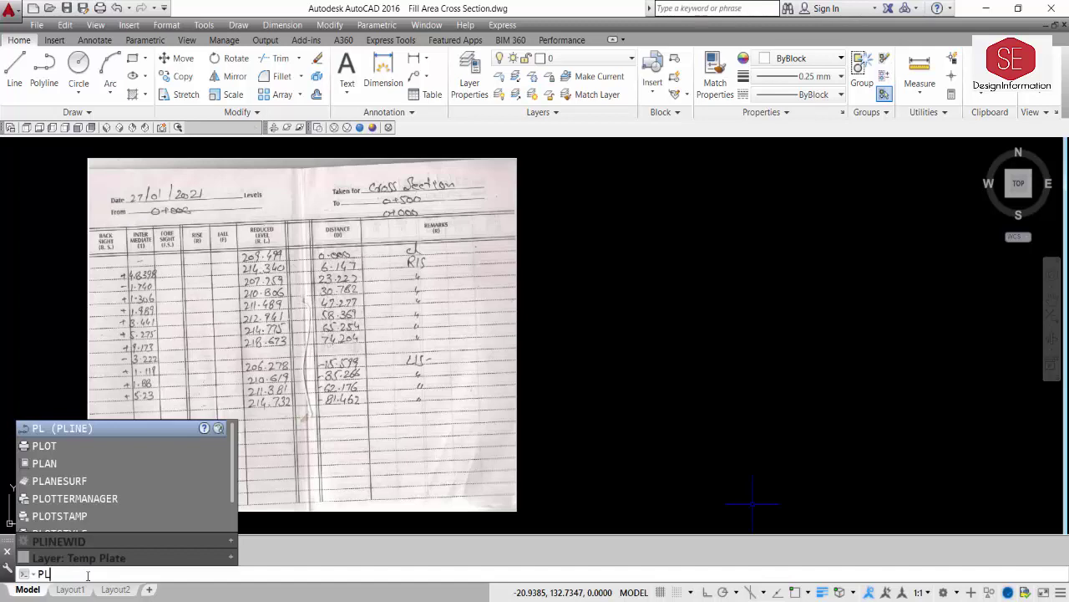
{"action": "key", "text": "Return"}
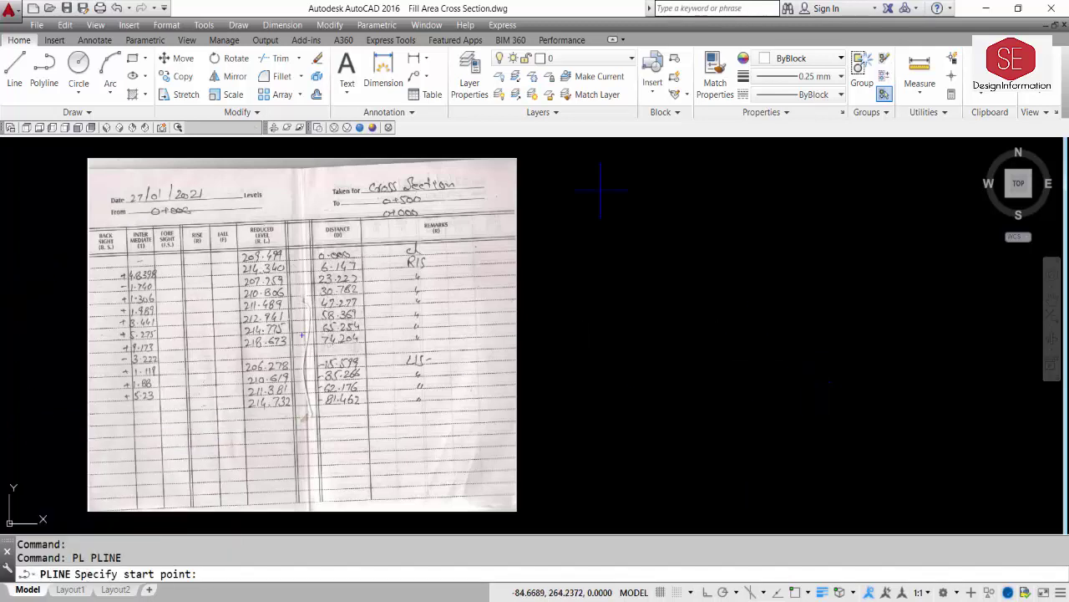
{"action": "scroll", "coordinate": [353, 426], "scroll_direction": "up", "scroll_amount": 2}
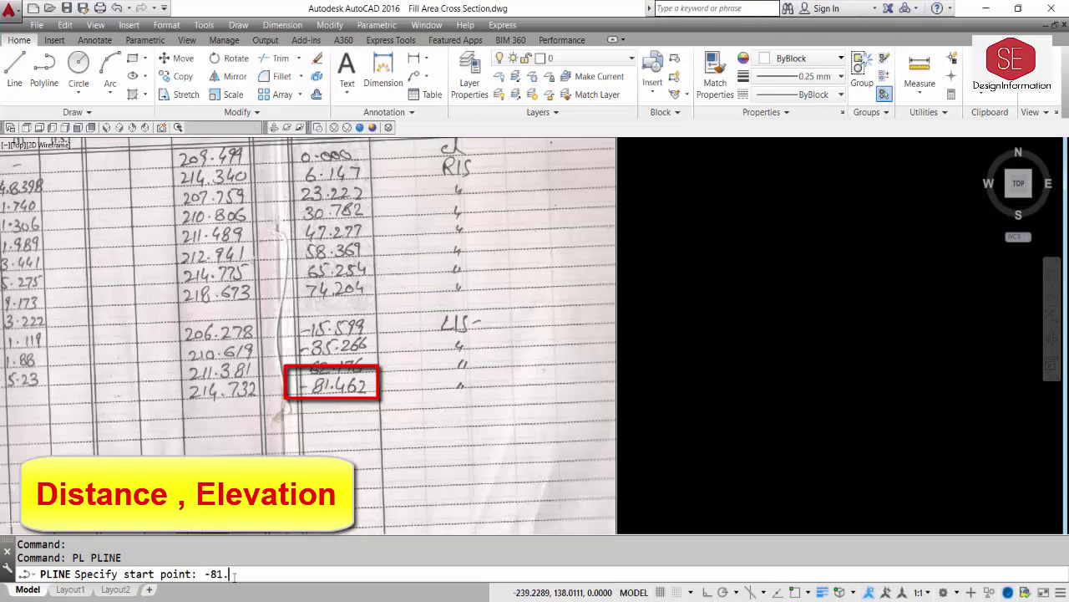
{"action": "type", "text": "462,"}
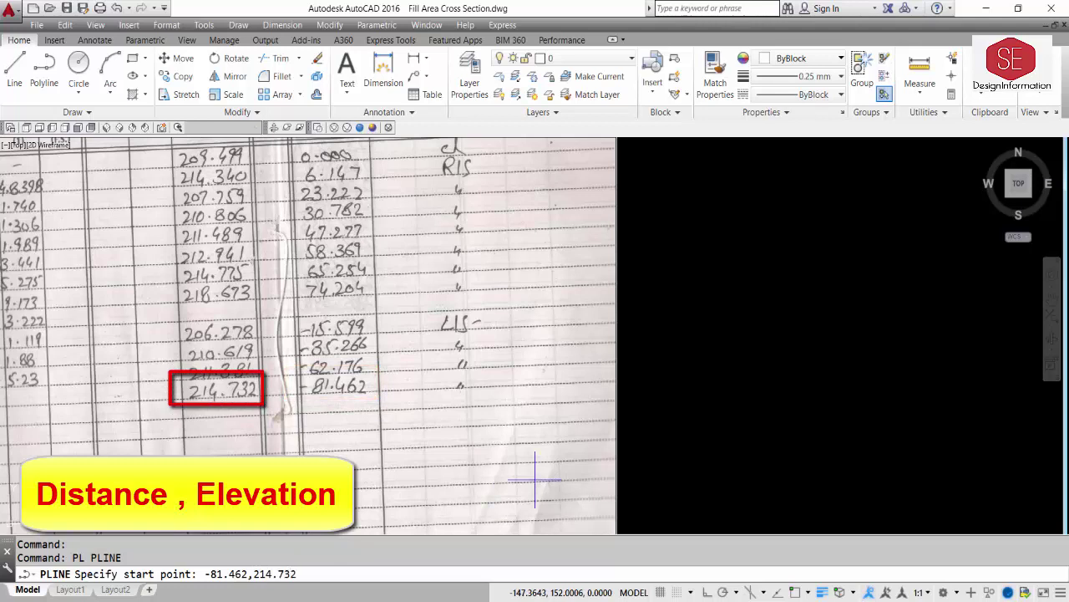
{"action": "type", "text": "214.732"}
{"action": "key", "text": "Return"}
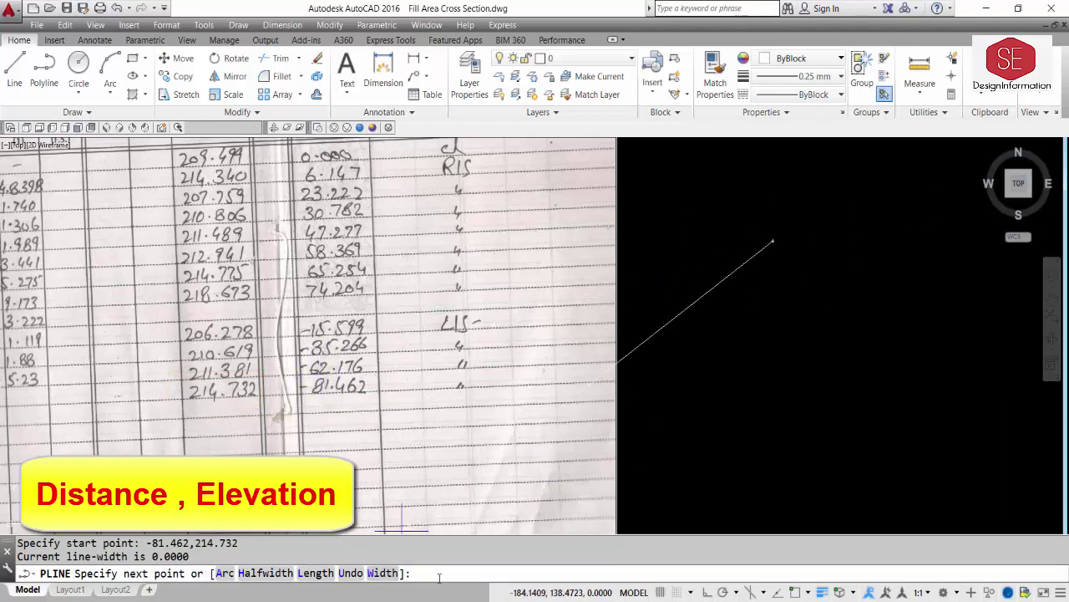
- Continue the polyline through -62.176,211.381, -35.266,210.691 and -15.599,206.278
{"action": "type", "text": "-62.176,"}
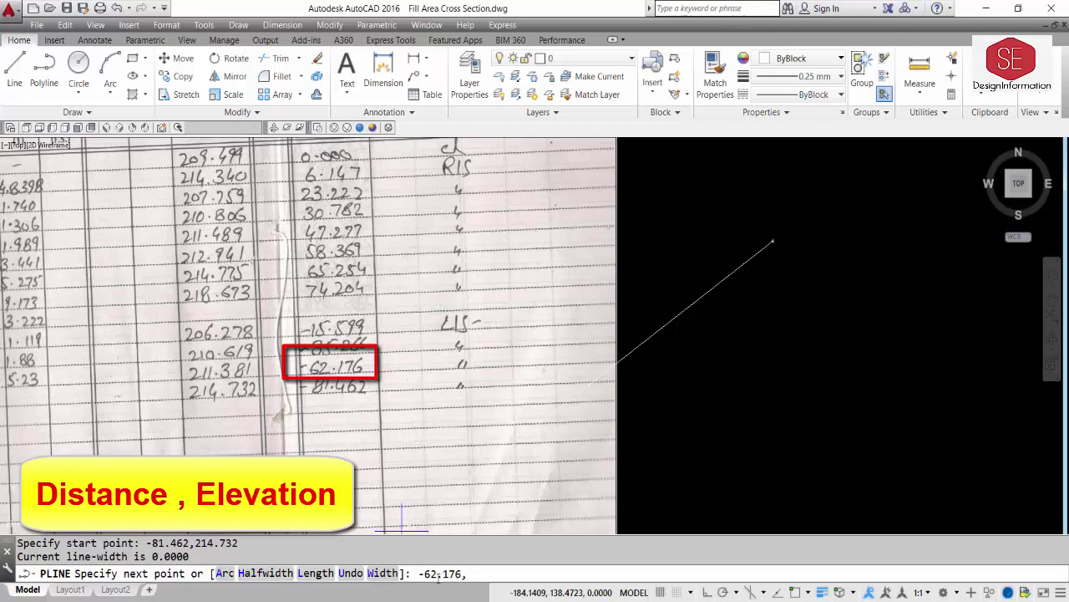
{"action": "type", "text": "211.381"}
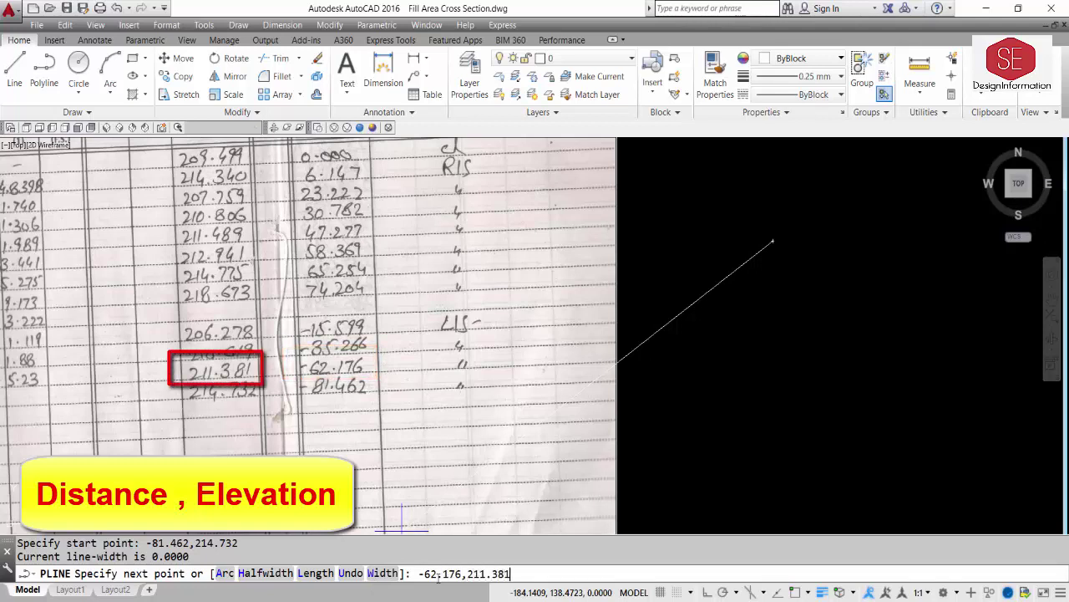
{"action": "key", "text": "Return"}
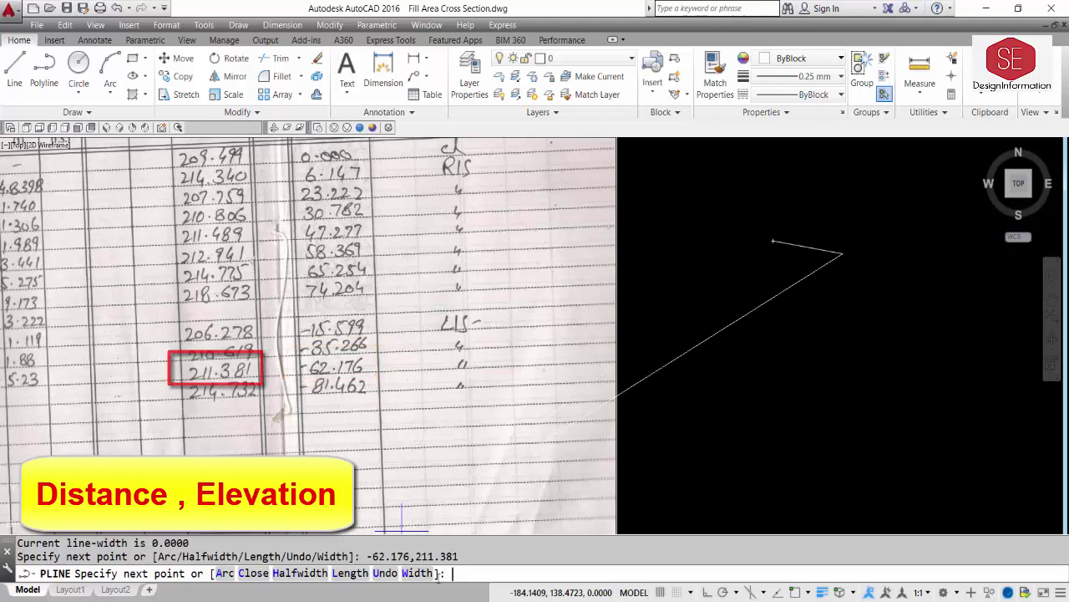
{"action": "type", "text": "-35.266"}
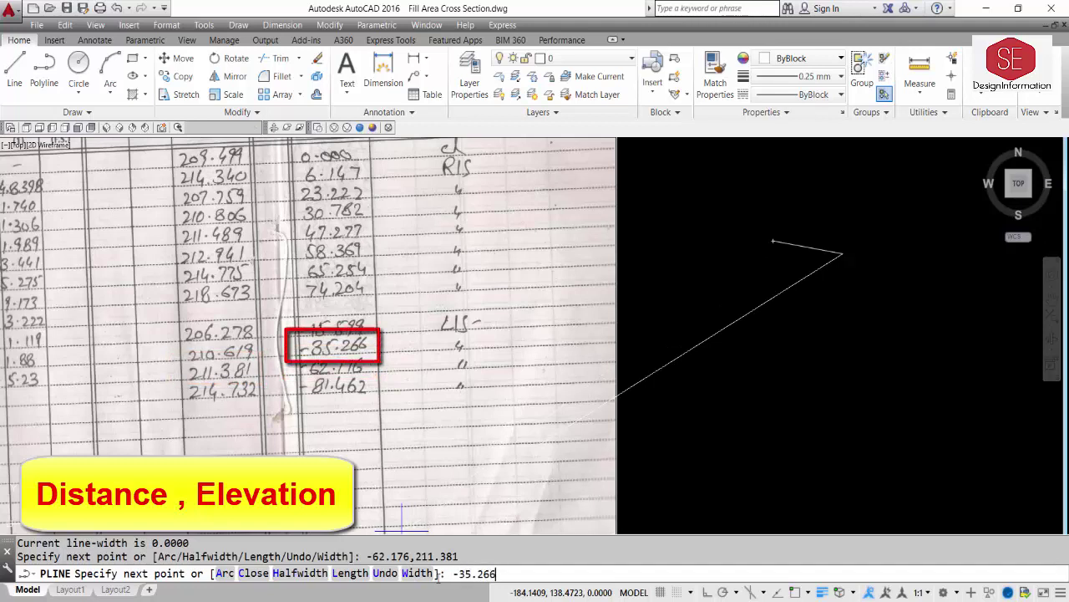
{"action": "type", "text": ",210"}
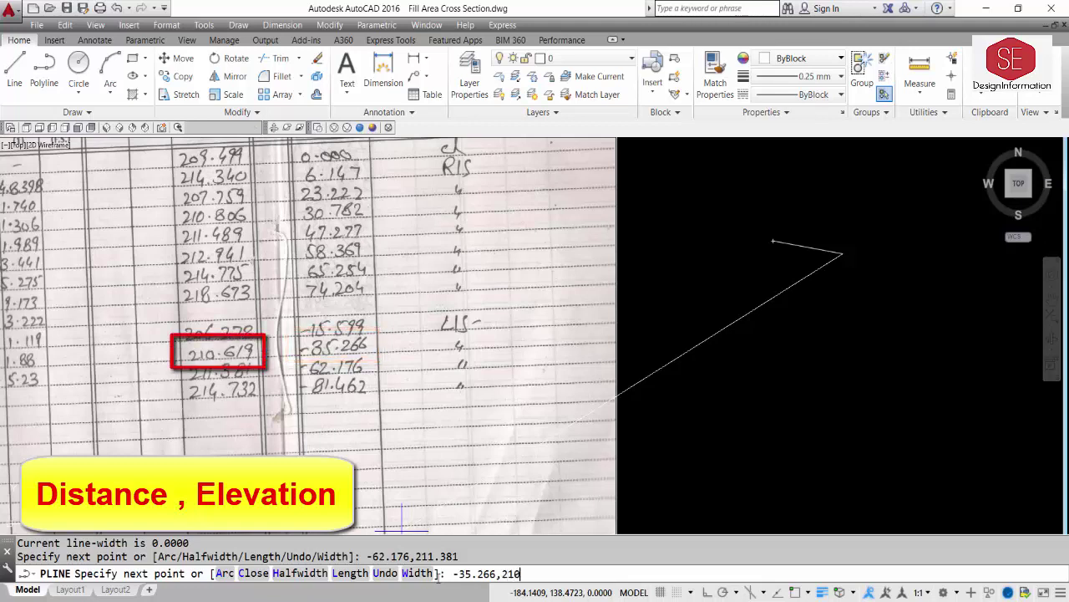
{"action": "type", "text": ".691"}
{"action": "key", "text": "Return"}
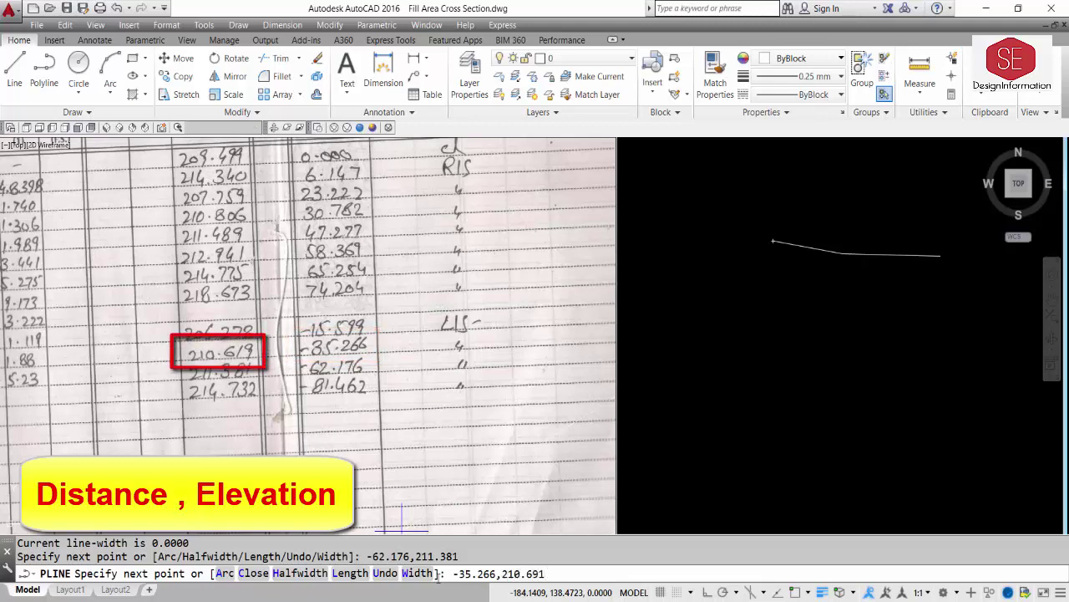
{"action": "type", "text": "-"}
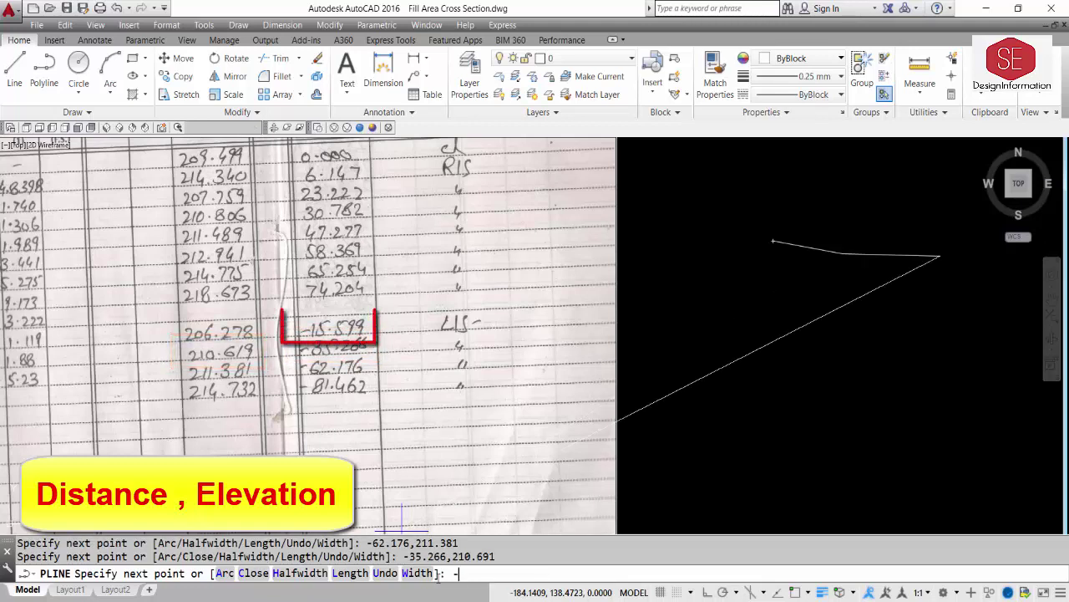
{"action": "type", "text": "15.599"}
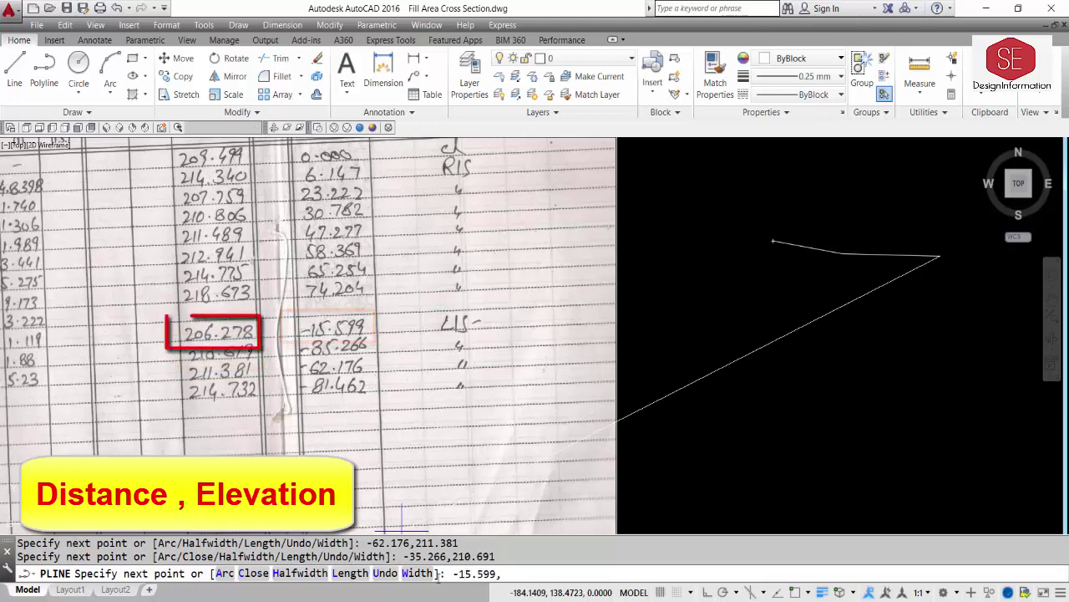
{"action": "type", "text": ",206.278"}
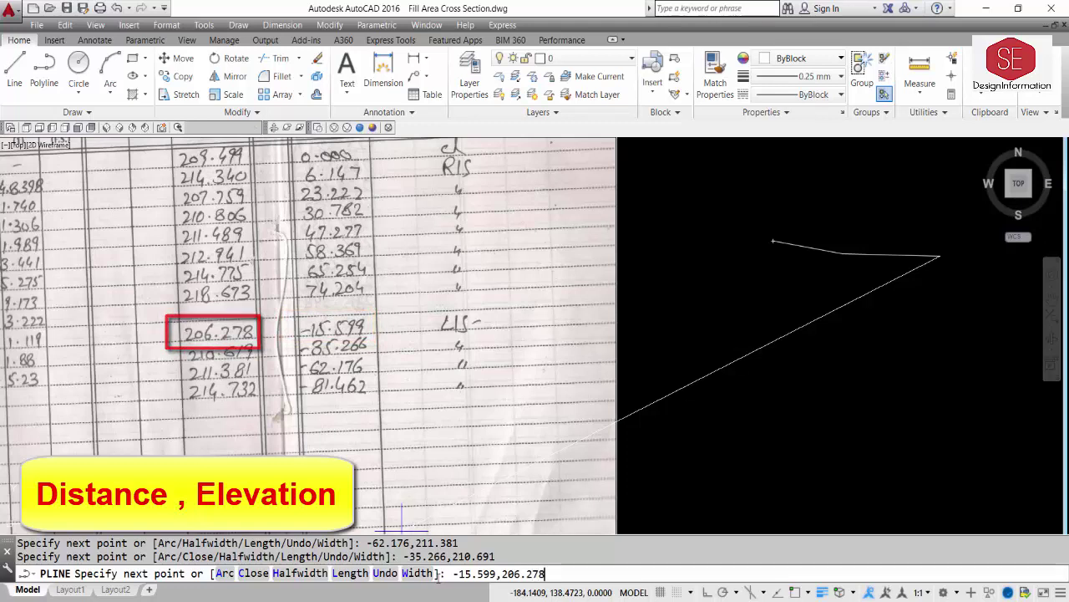
{"action": "key", "text": "Return"}
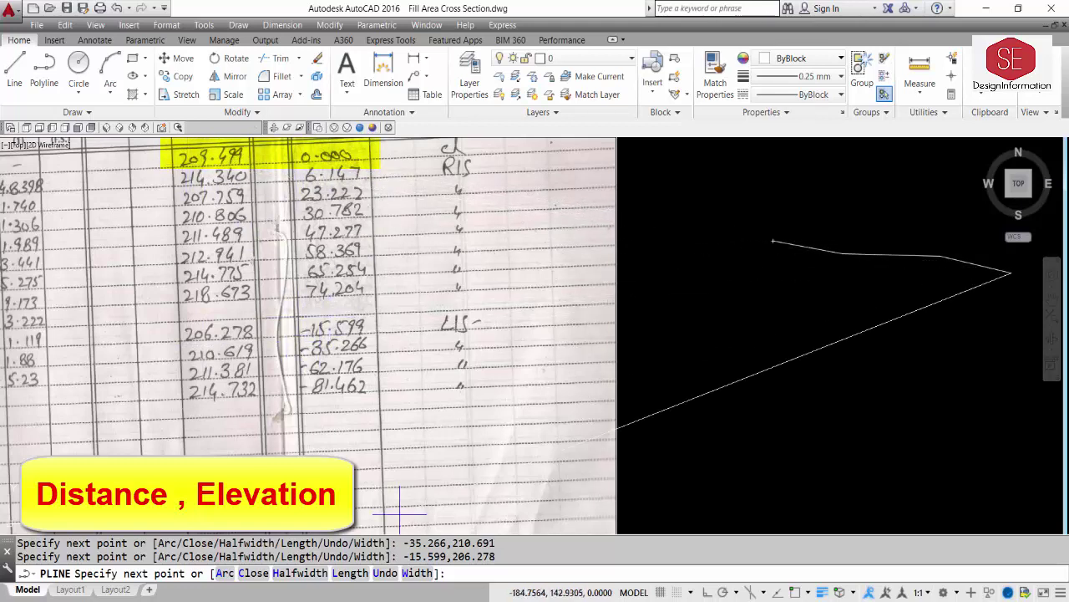
- Add ground points 0,209.499, 6.147,214.34 and 23.227,207.759 to the polyline
{"action": "type", "text": "0"}
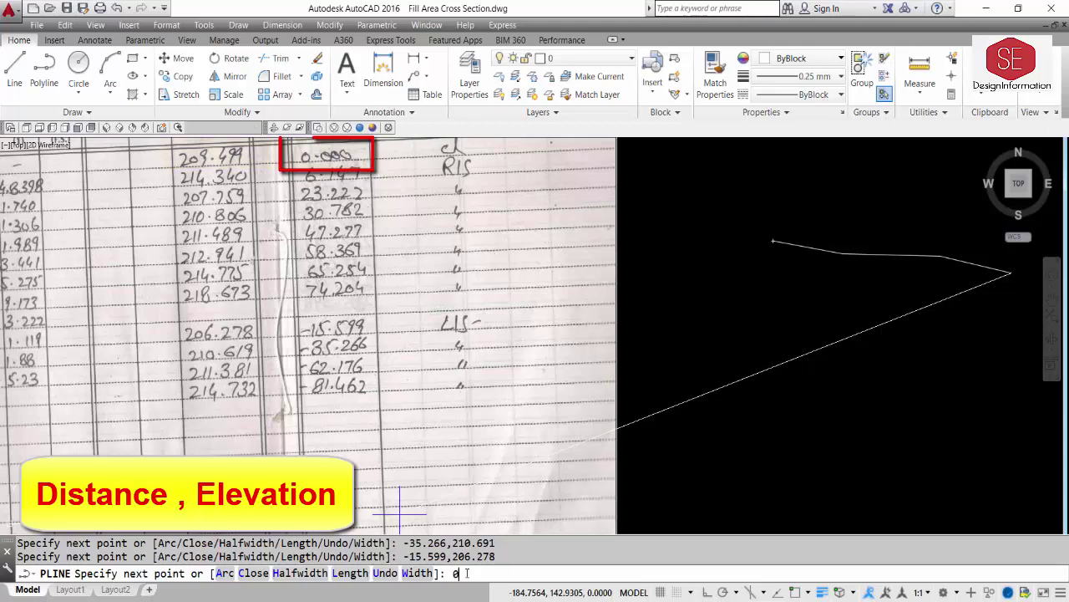
{"action": "type", "text": ",209"}
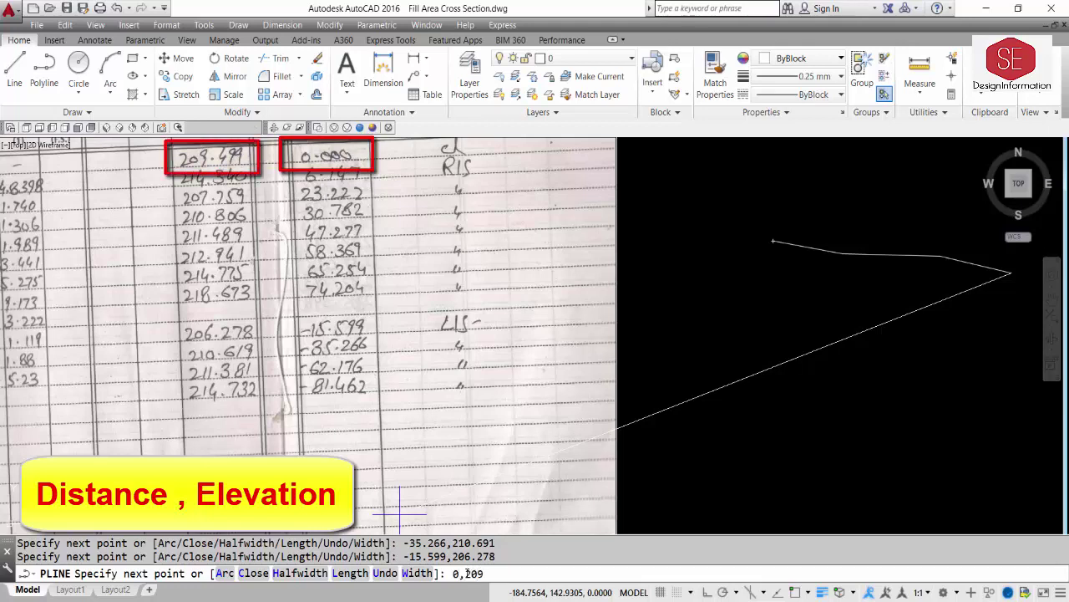
{"action": "type", "text": ".499"}
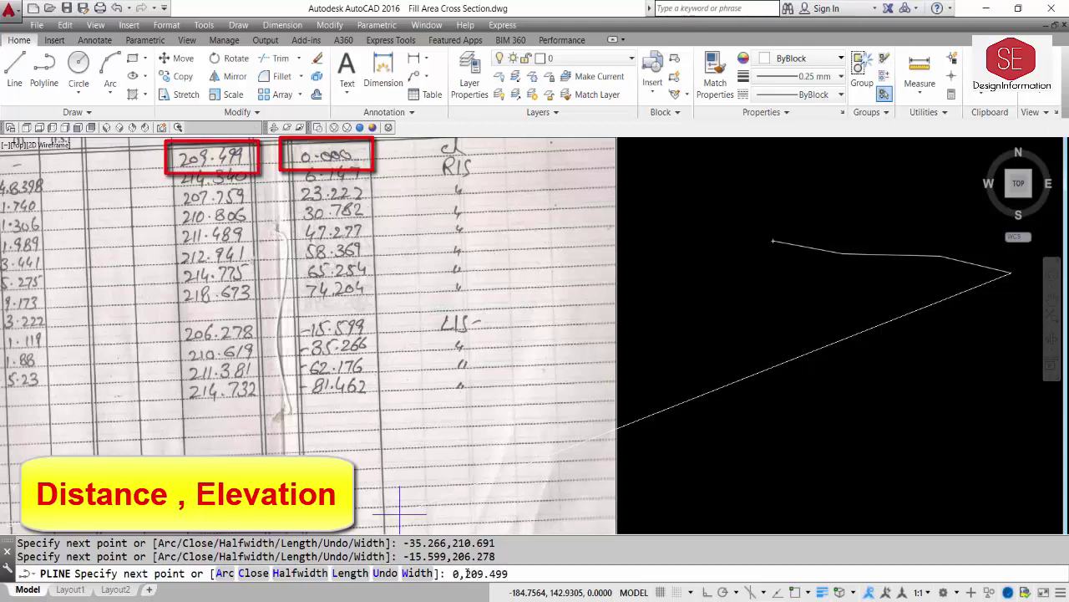
{"action": "key", "text": "Return"}
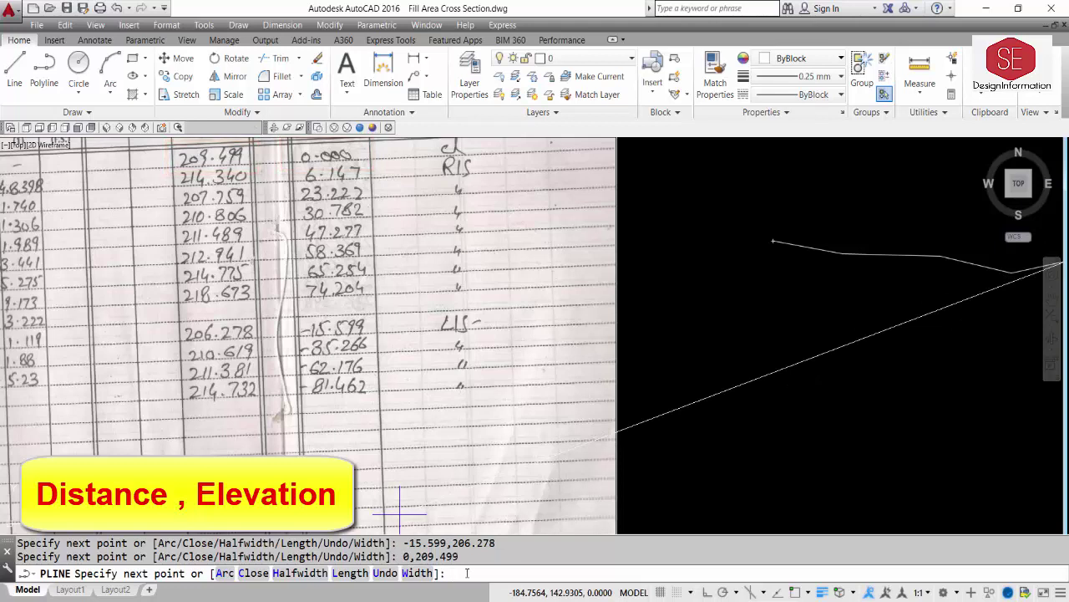
{"action": "type", "text": "6."}
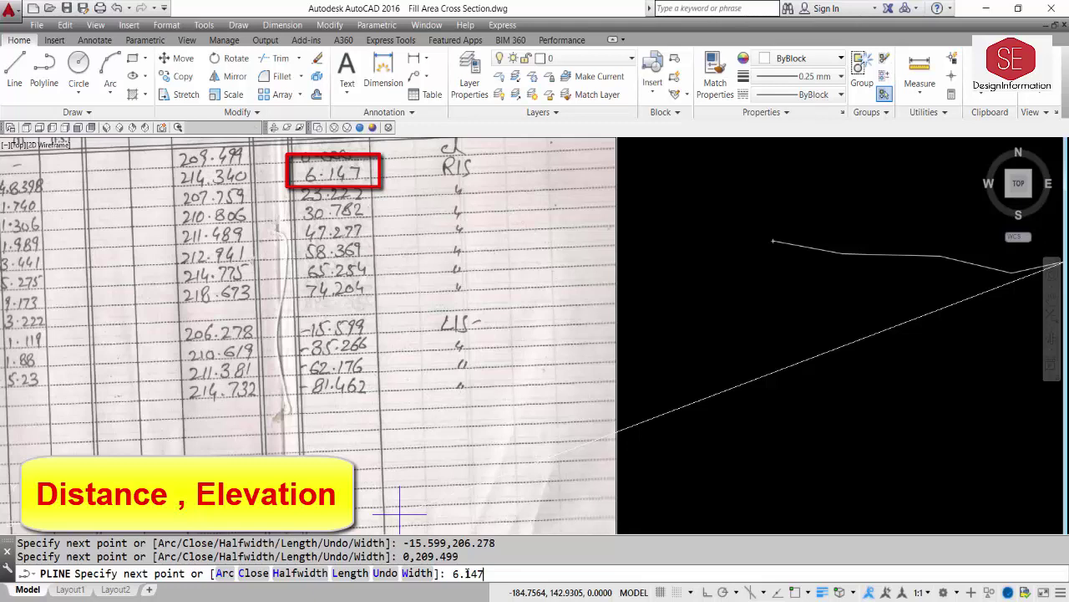
{"action": "type", "text": "147,214"}
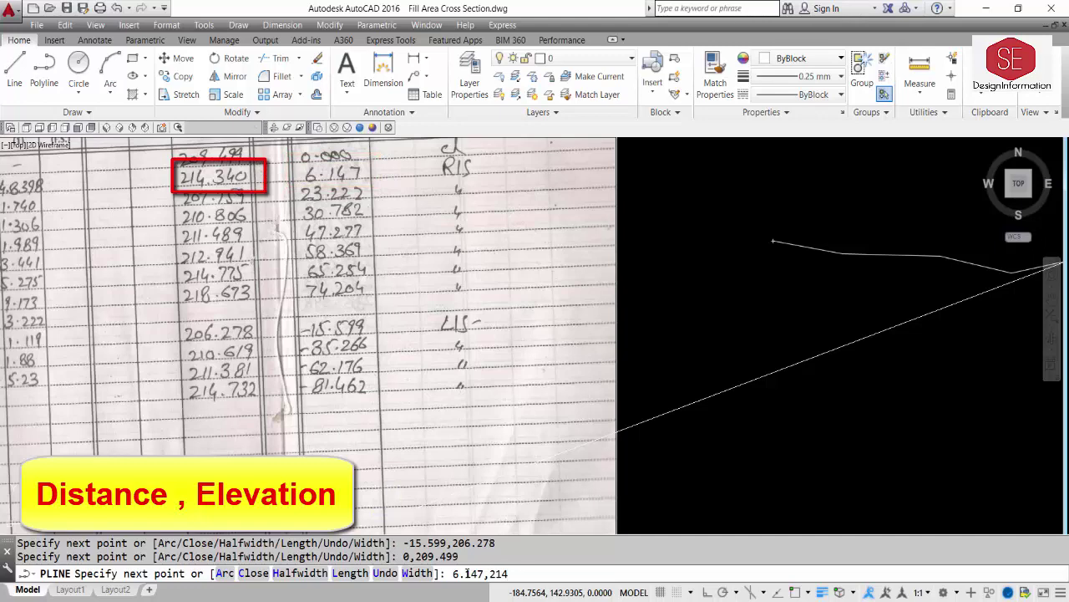
{"action": "type", "text": ".34"}
{"action": "key", "text": "Return"}
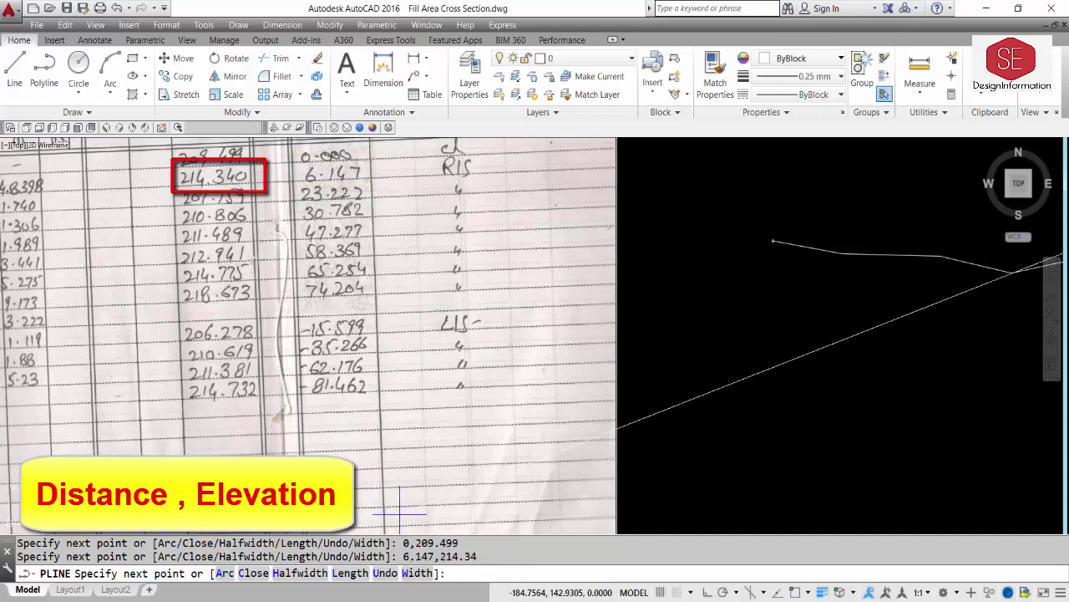
{"action": "scroll", "coordinate": [399, 508], "scroll_direction": "down", "scroll_amount": 5}
{"action": "scroll", "coordinate": [672, 372], "scroll_direction": "up", "scroll_amount": 6}
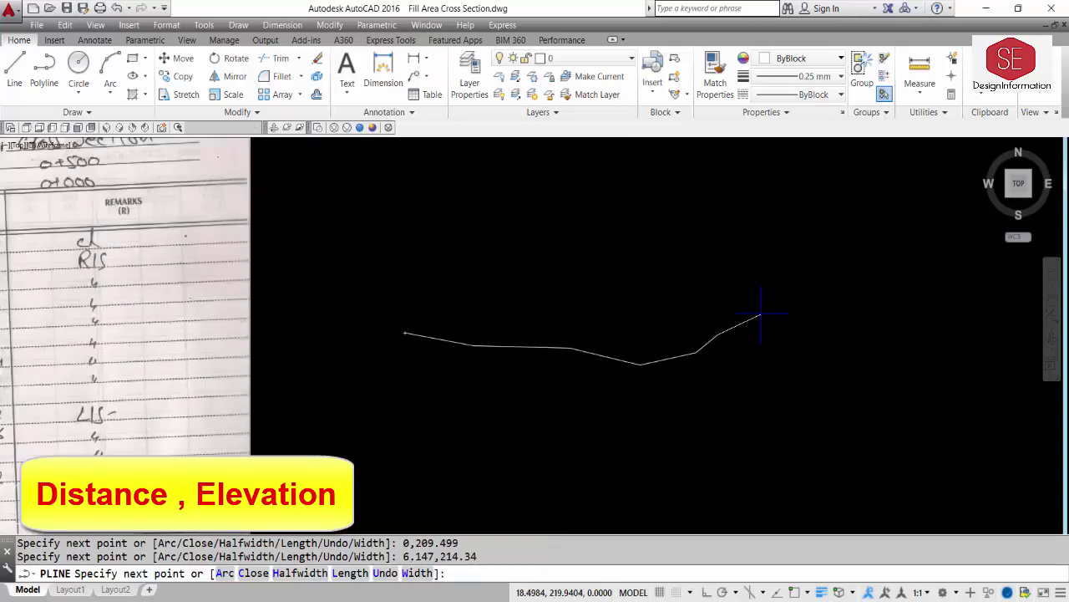
{"action": "mouse_move", "coordinate": [286, 334]}
{"action": "middle_mouse_down"}
{"action": "mouse_move", "coordinate": [410, 339]}
{"action": "mouse_move", "coordinate": [685, 300]}
{"action": "middle_mouse_up"}
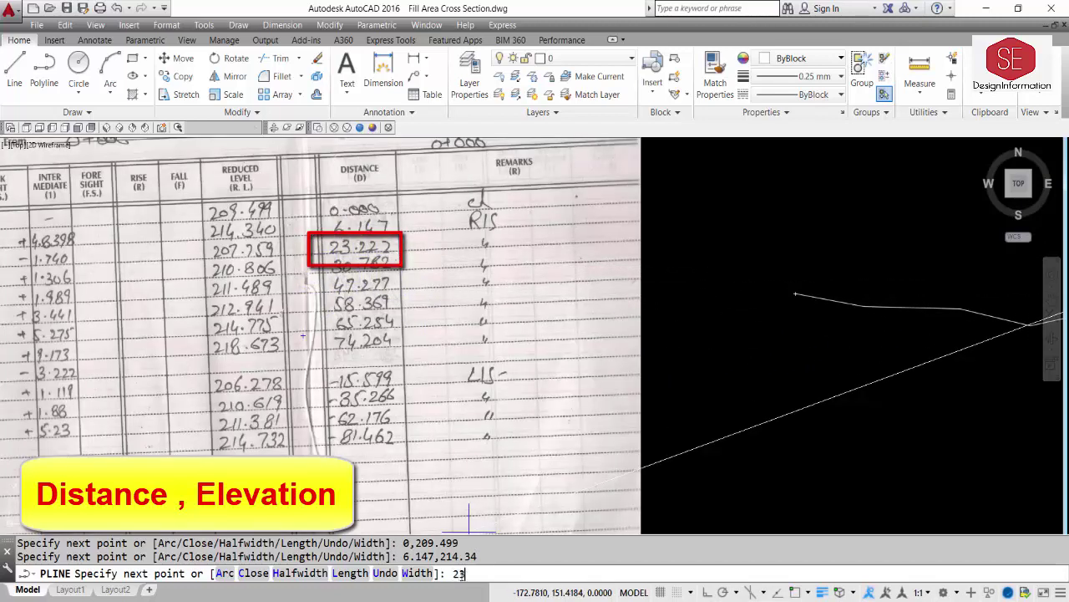
{"action": "type", "text": "227"}
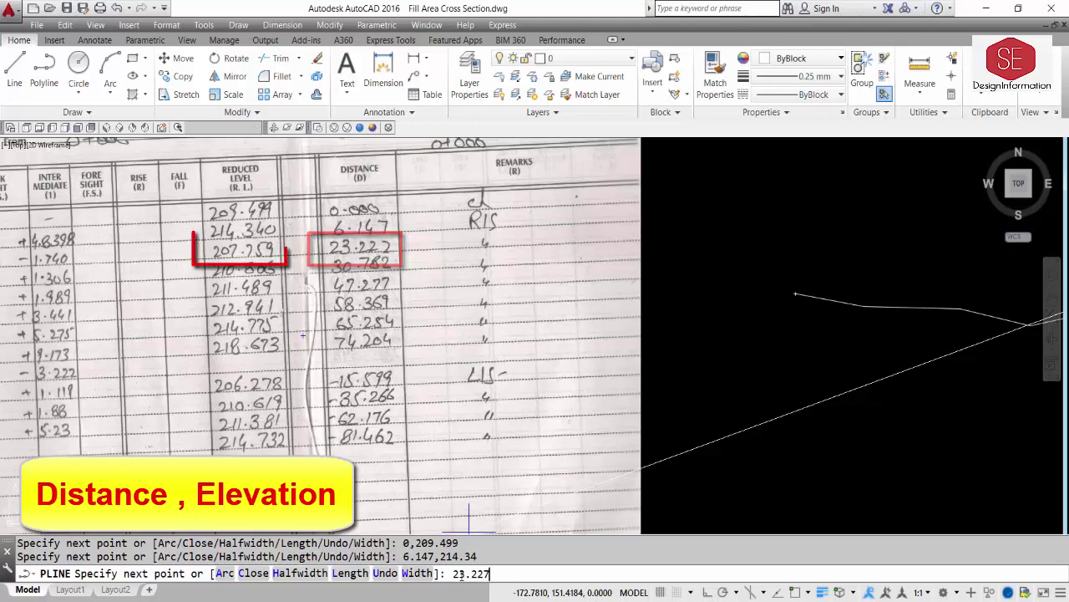
{"action": "type", "text": ",207"}
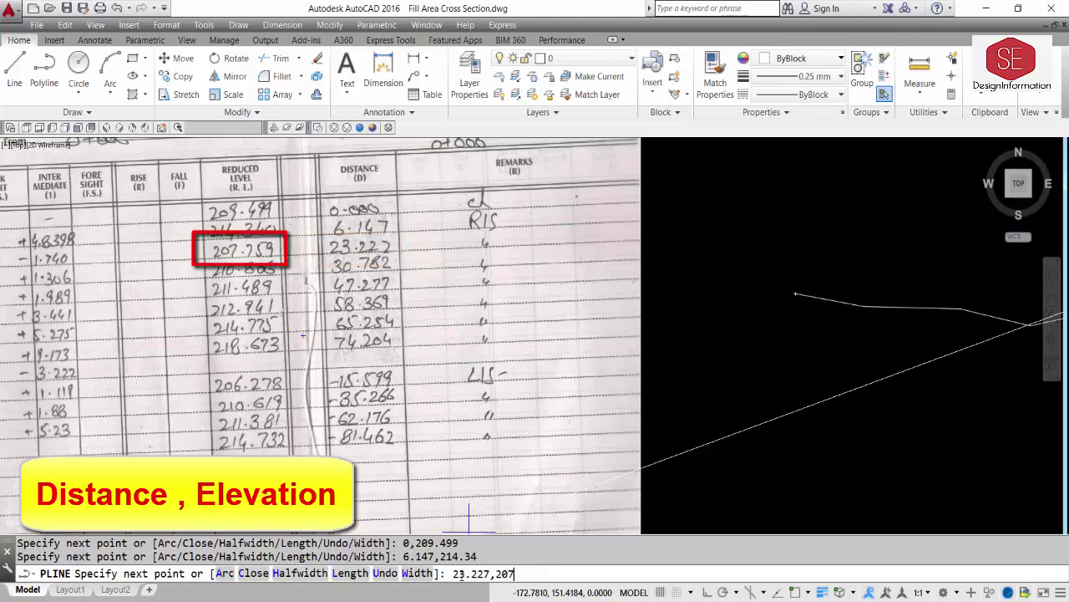
{"action": "type", "text": ".759"}
{"action": "key", "text": "Return"}
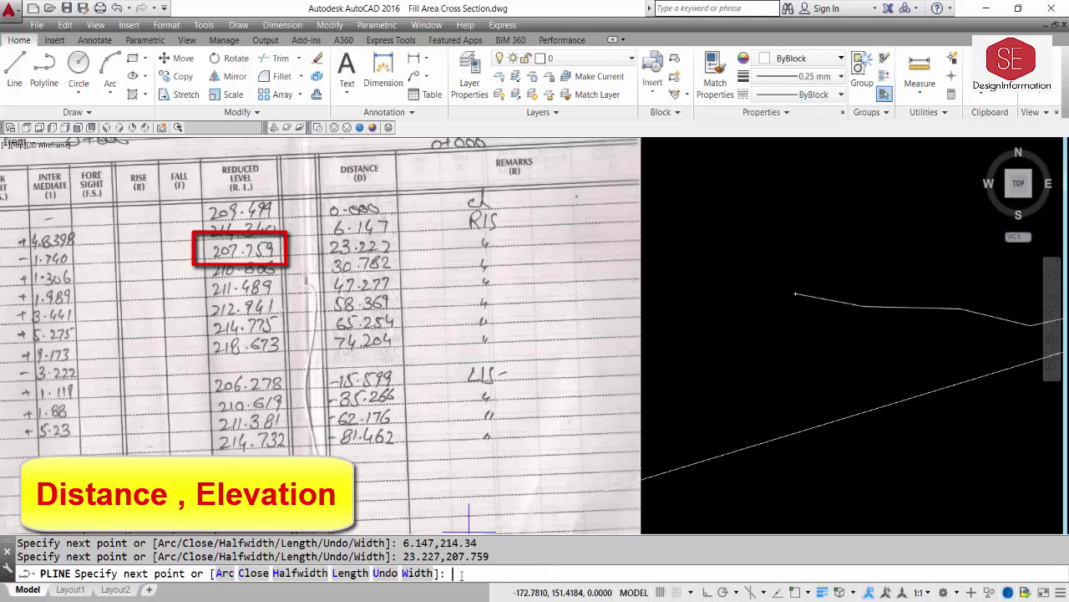
- Add points 30.782,210.806, 47.277,211.489, 58.369,212.941, 65.254,214.775 and 74.204,218.673
{"action": "type", "text": "3"}
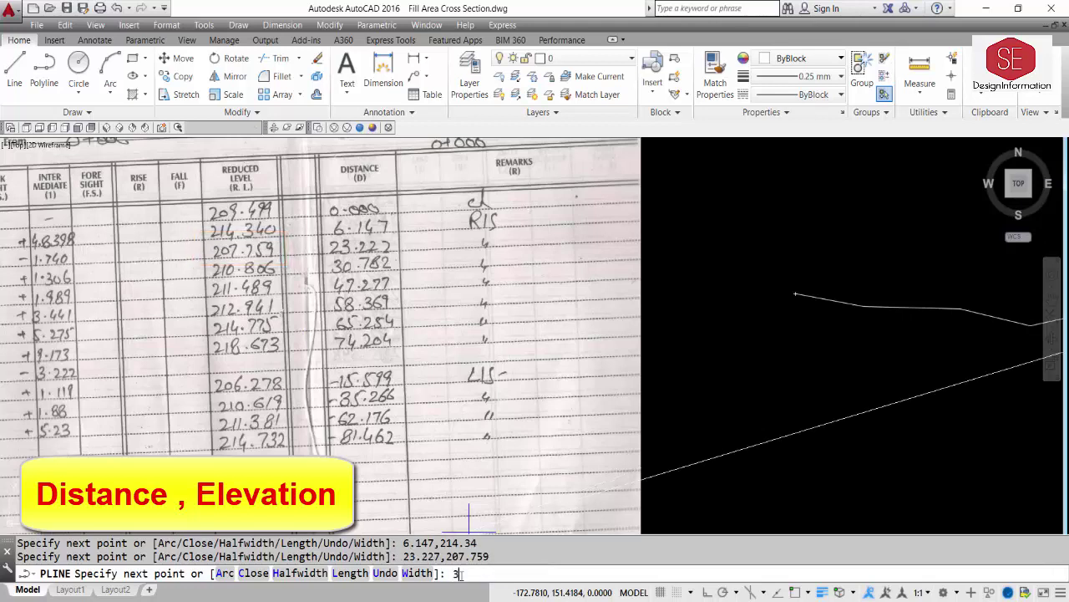
{"action": "type", "text": "0.782"}
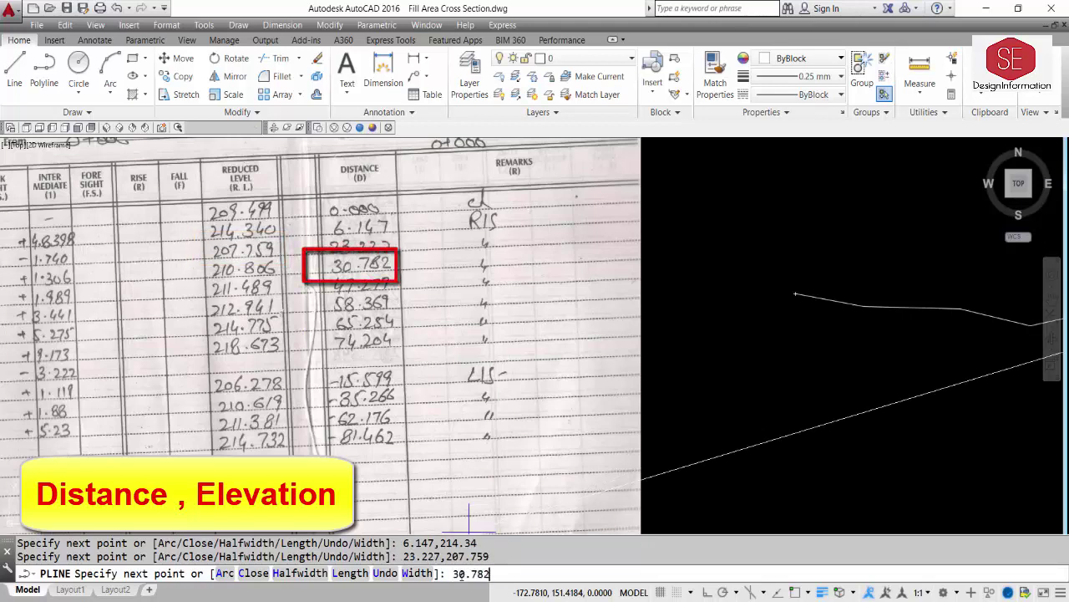
{"action": "type", "text": ",210.80"}
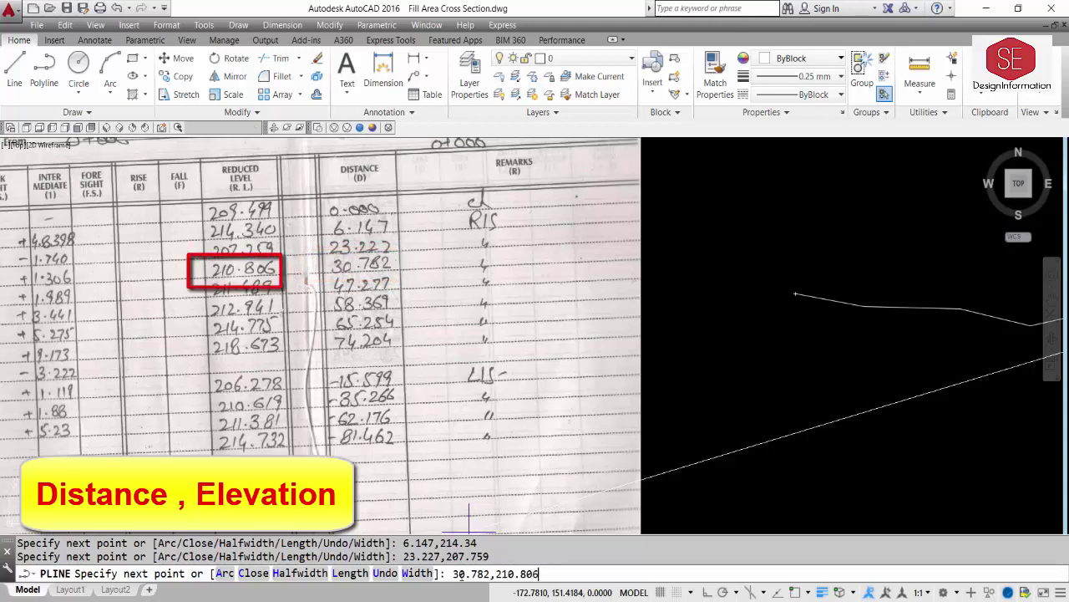
{"action": "type", "text": "6"}
{"action": "key", "text": "Return"}
{"action": "type", "text": "47"}
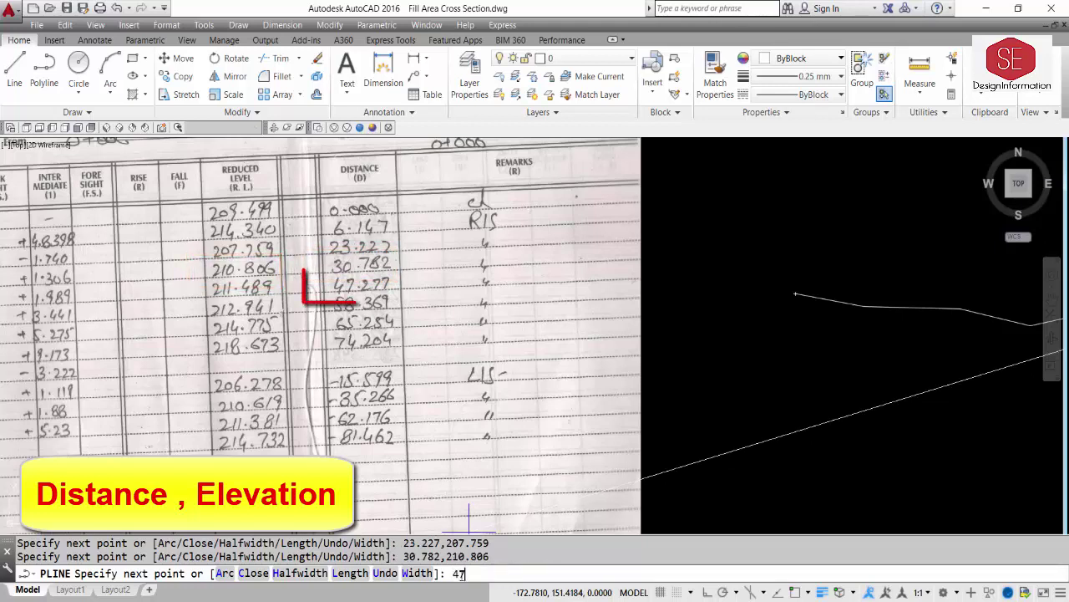
{"action": "type", "text": ".277"}
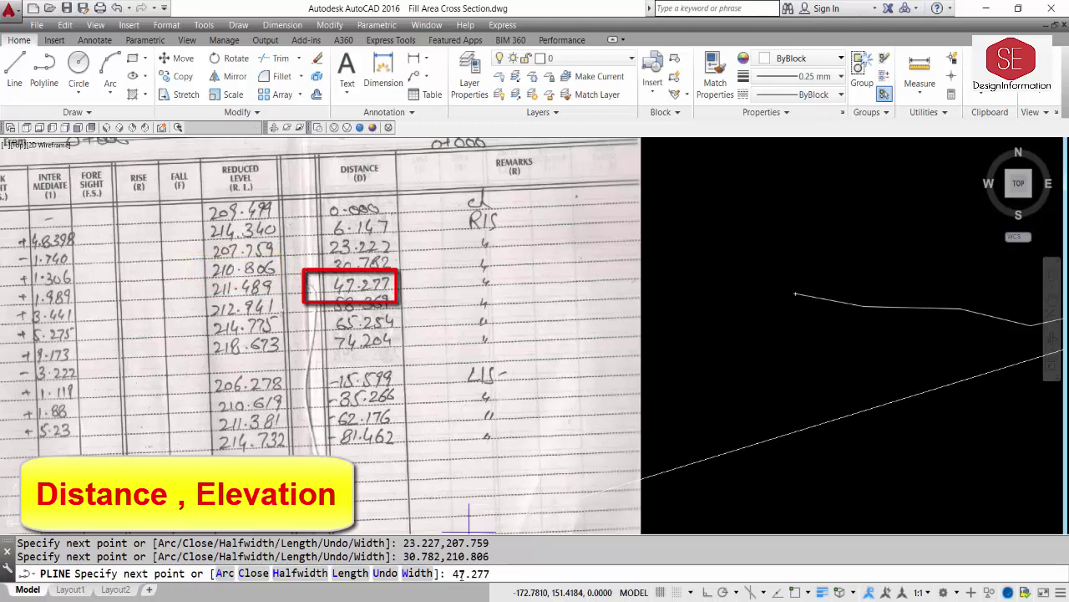
{"action": "type", "text": ",211"}
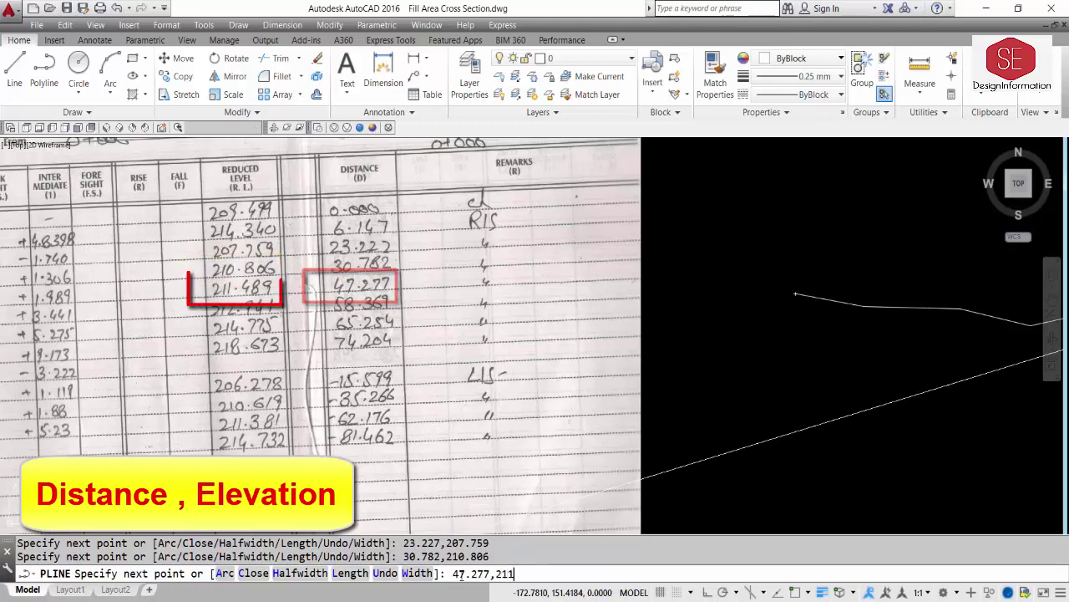
{"action": "type", "text": ".489"}
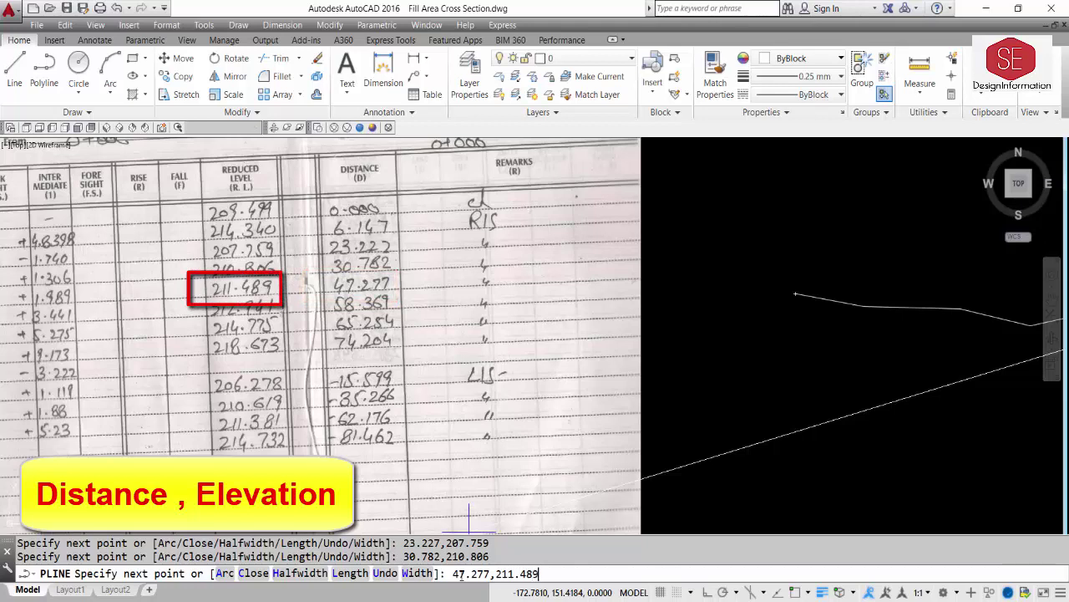
{"action": "key", "text": "Return"}
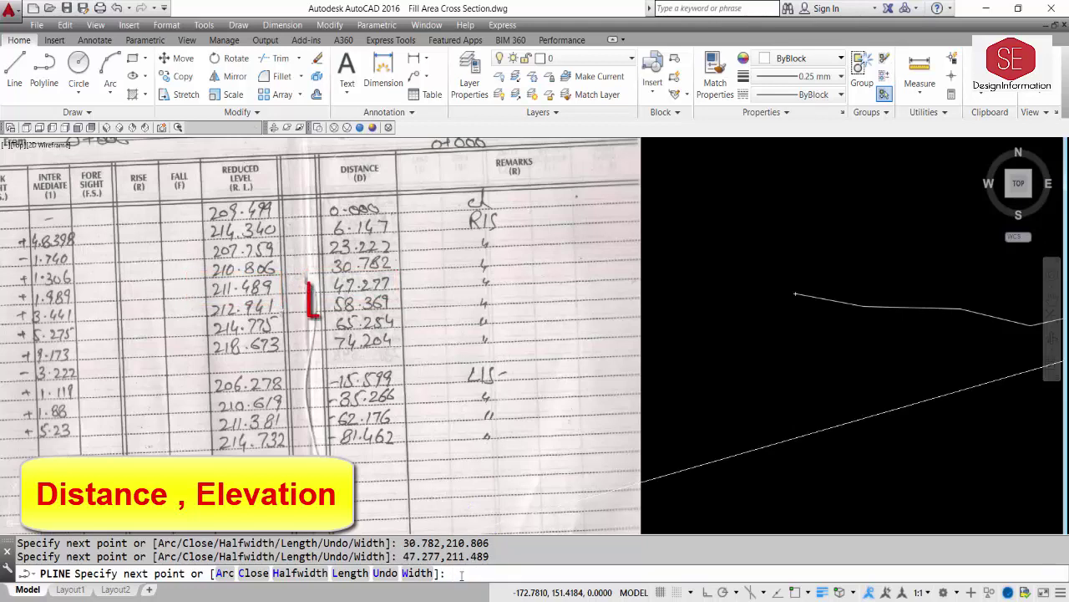
{"action": "type", "text": "58.369"}
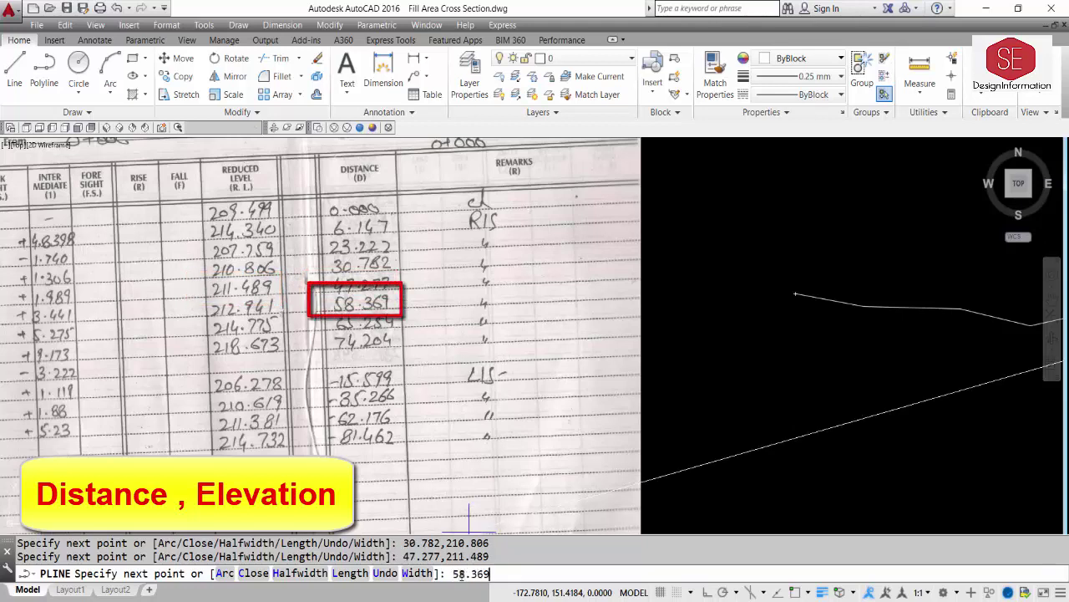
{"action": "type", "text": ",21"}
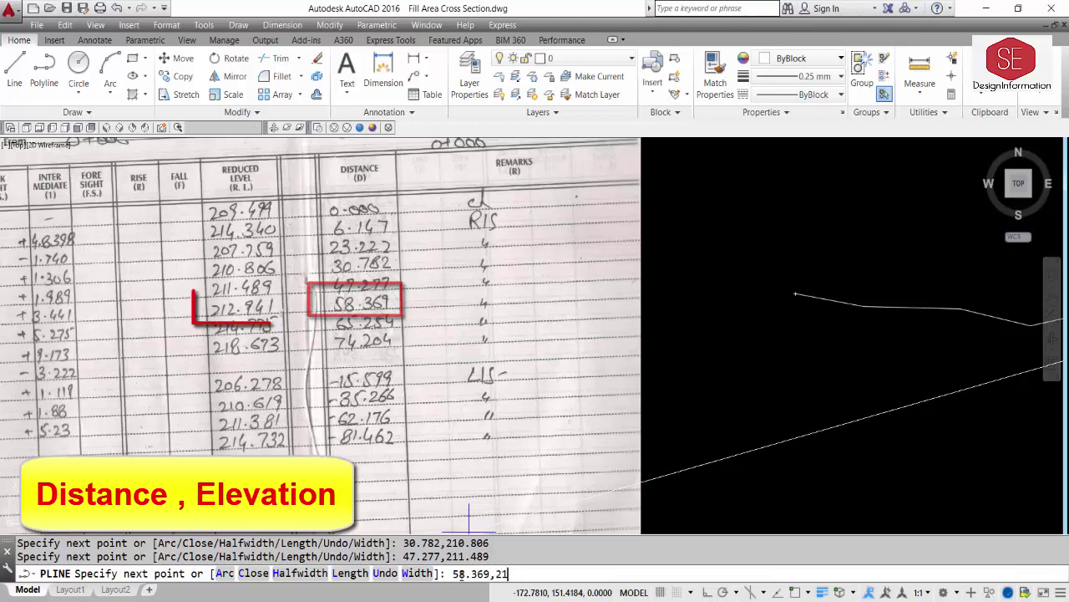
{"action": "type", "text": "2.941"}
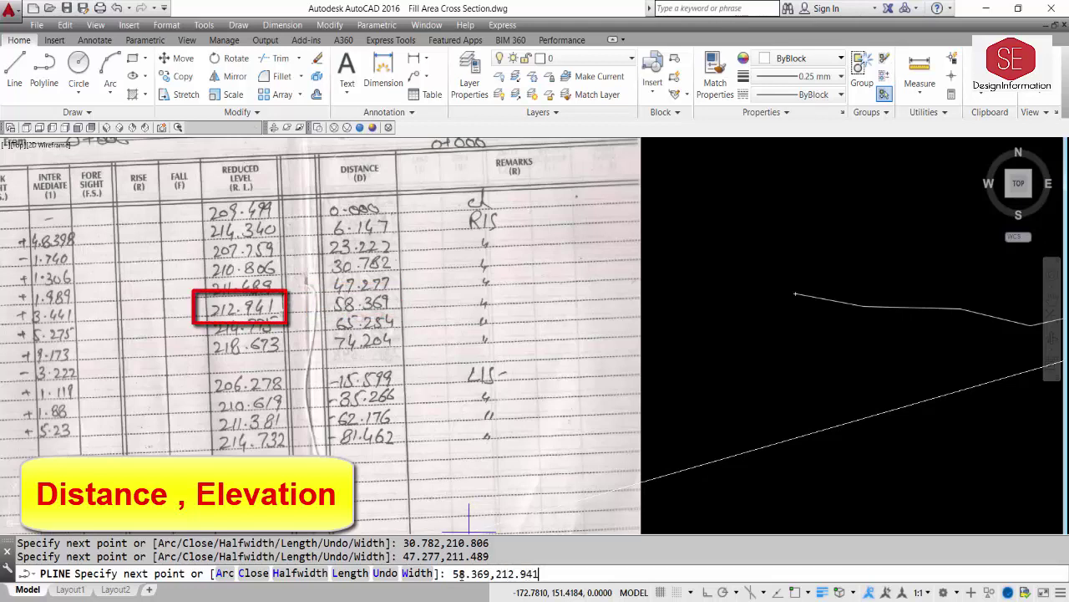
{"action": "key", "text": "Return"}
{"action": "type", "text": "65."}
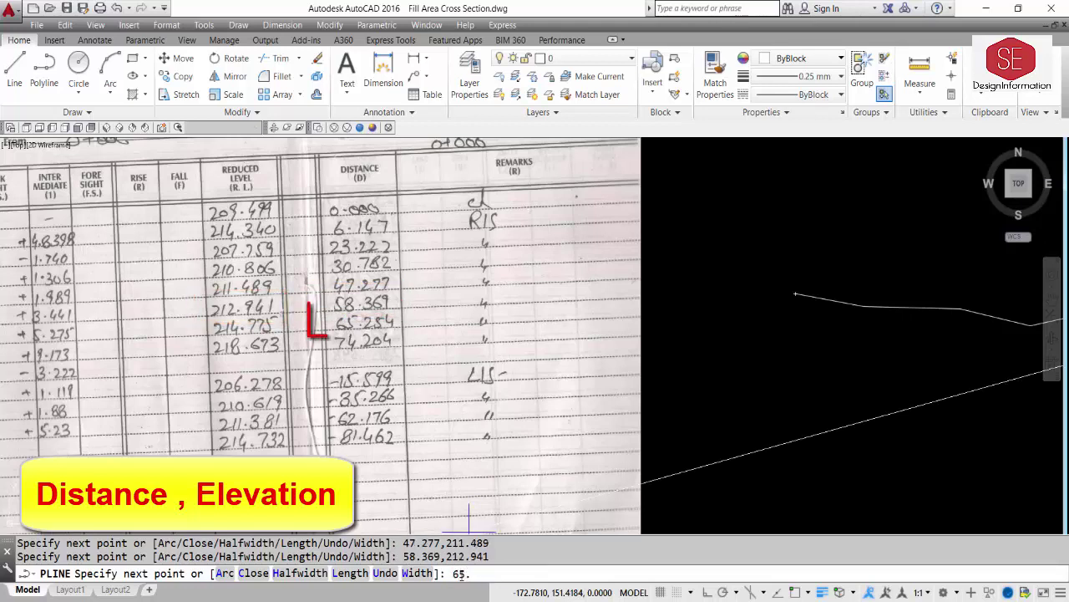
{"action": "type", "text": "254"}
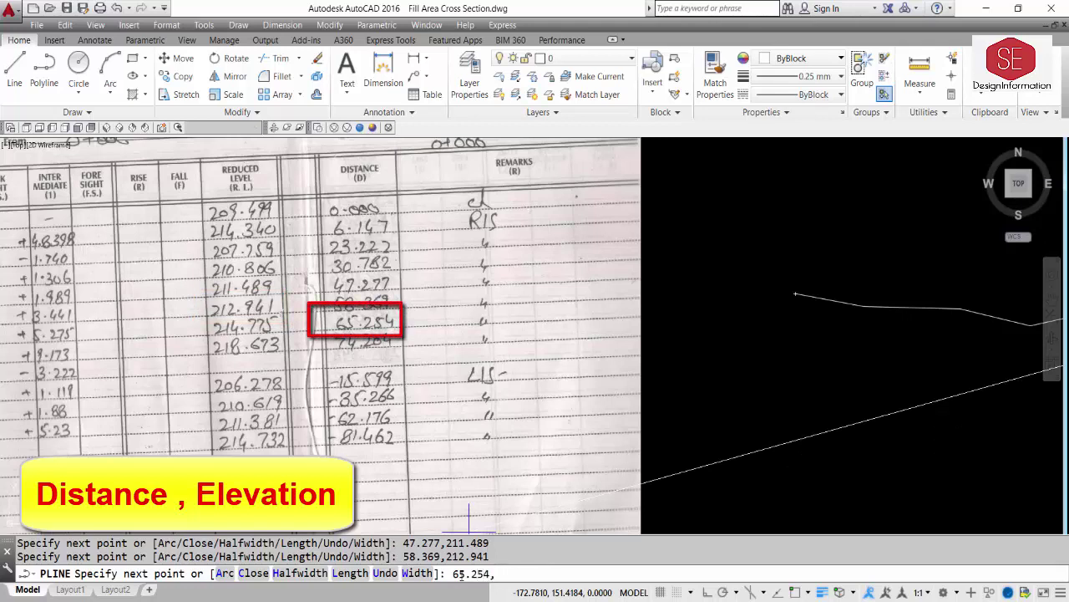
{"action": "type", "text": ",214"}
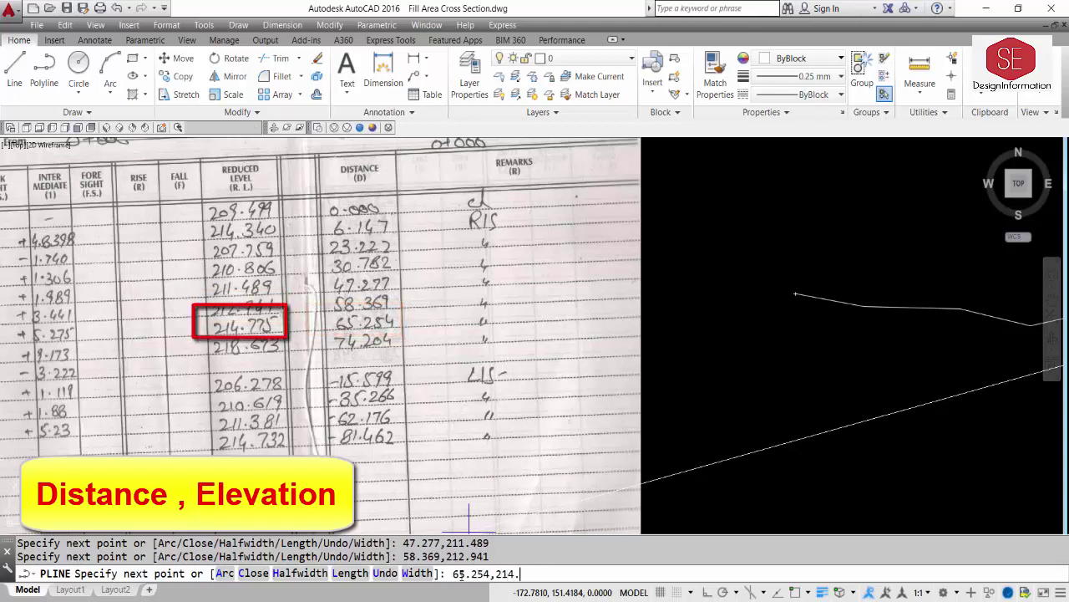
{"action": "type", "text": ".775"}
{"action": "key", "text": "Return"}
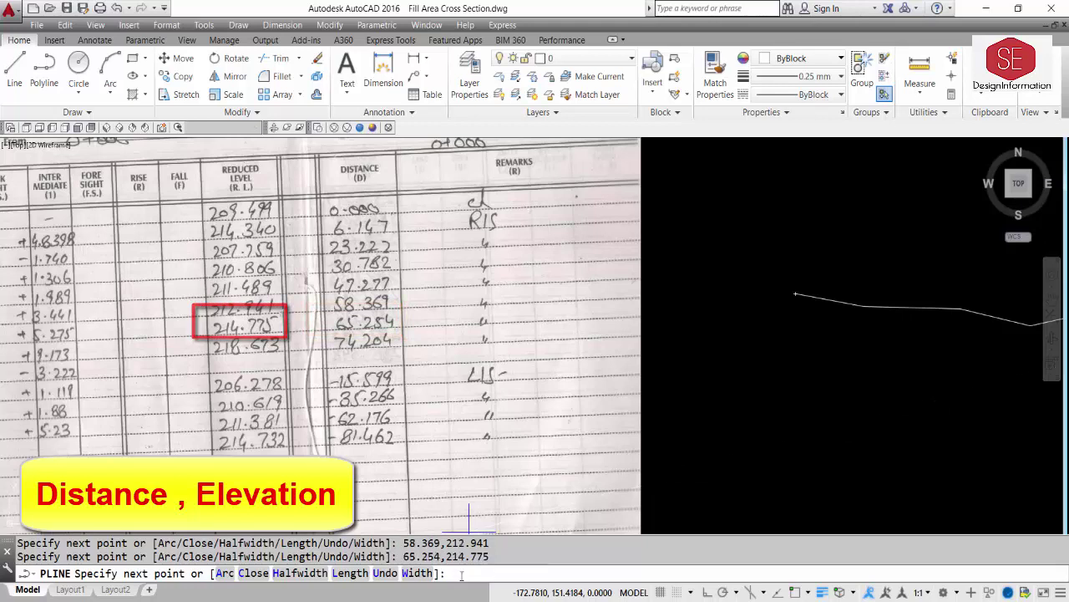
{"action": "type", "text": "74.2"}
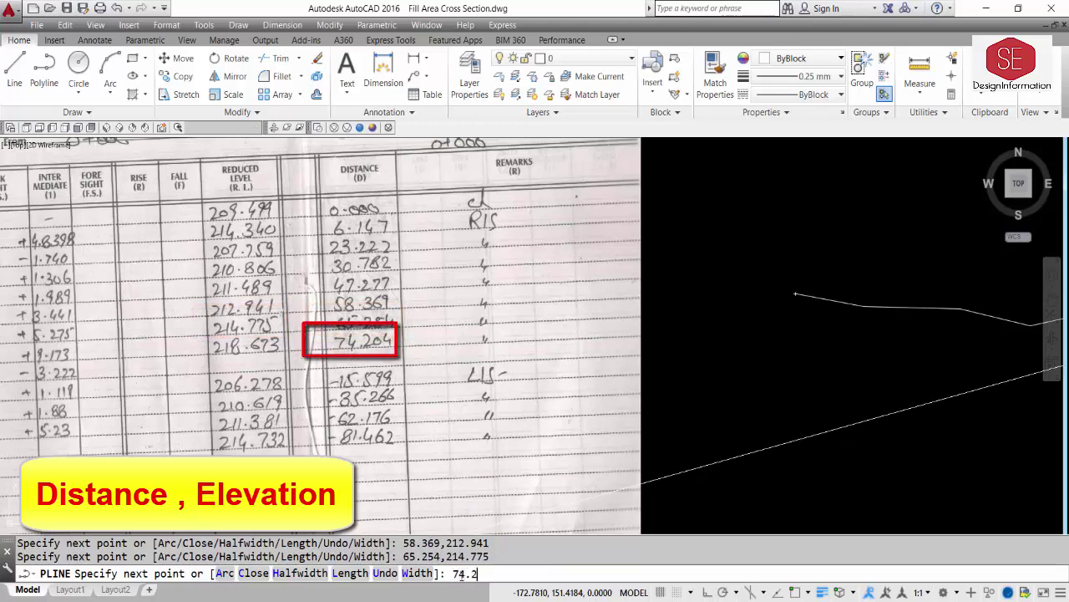
{"action": "type", "text": "04,21"}
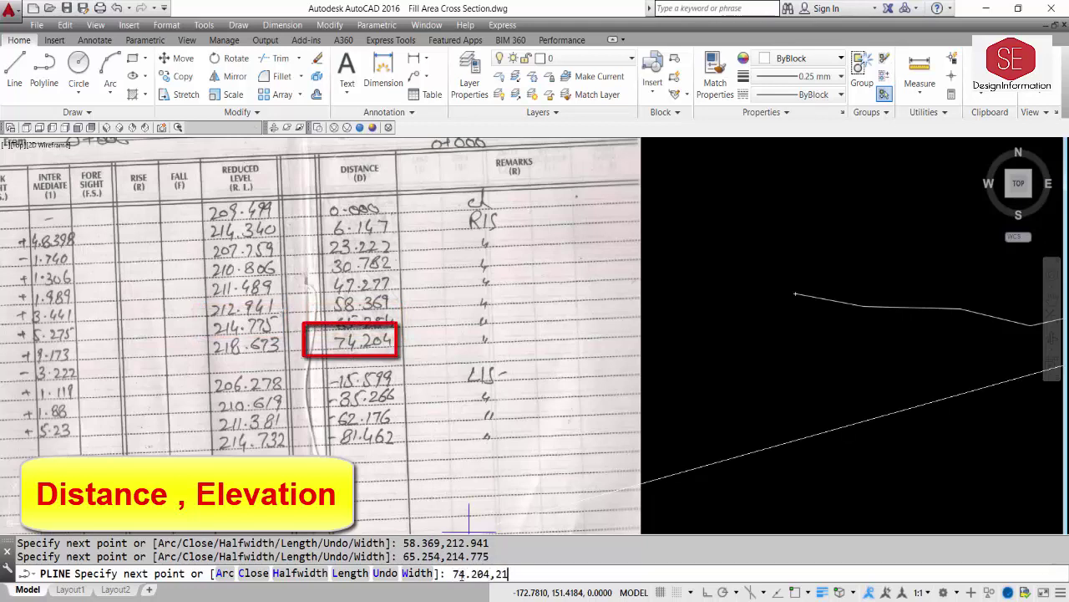
{"action": "type", "text": "8.67"}
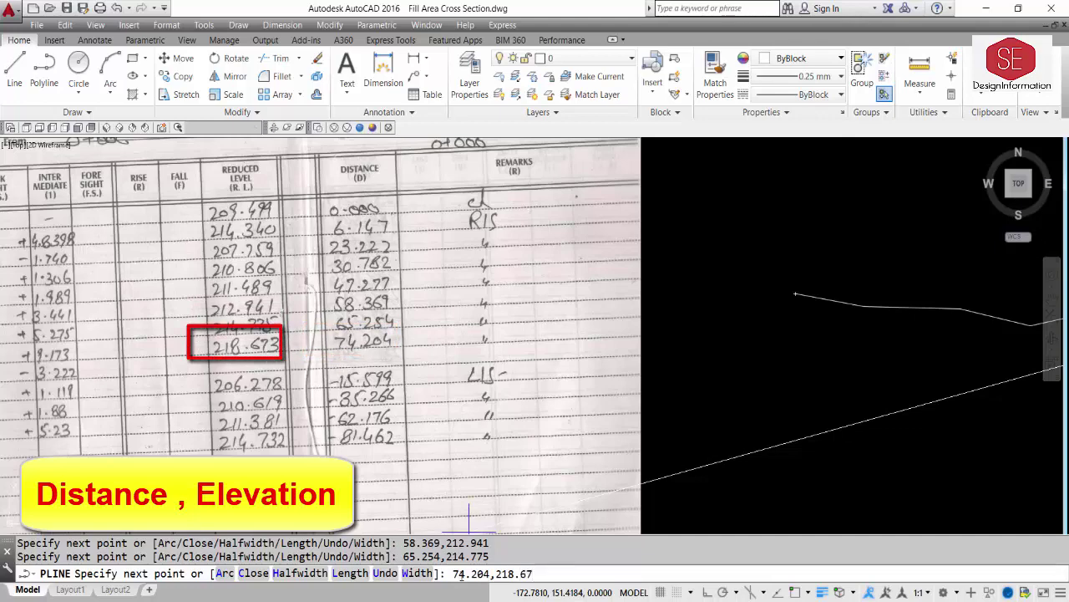
{"action": "type", "text": "3"}
{"action": "key", "text": "Return"}
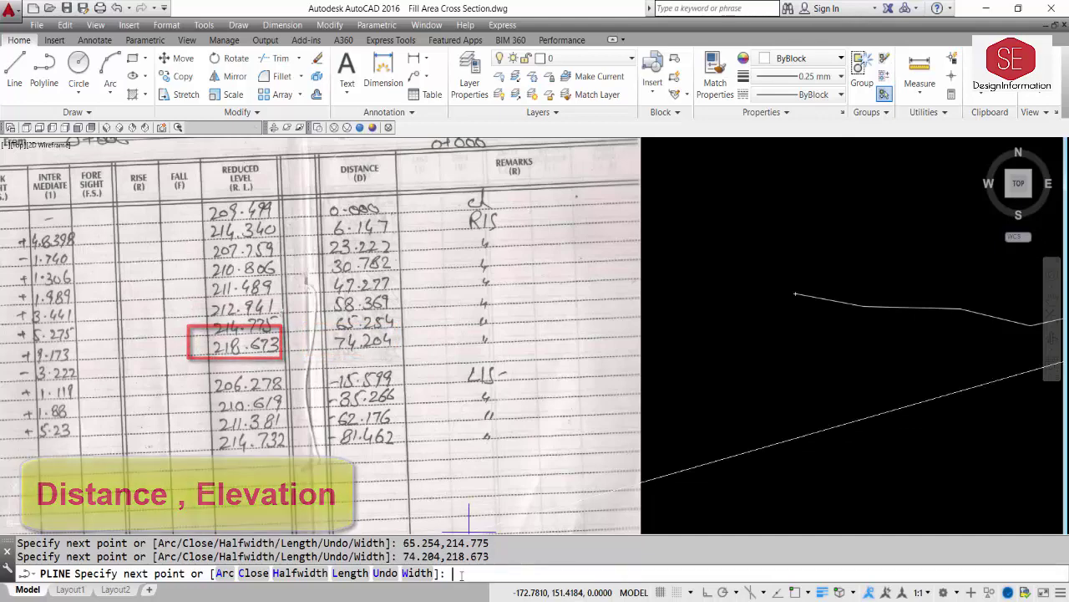
- End the ground-line polyline at its last point
{"action": "scroll", "coordinate": [610, 305], "scroll_direction": "down", "scroll_amount": 4}
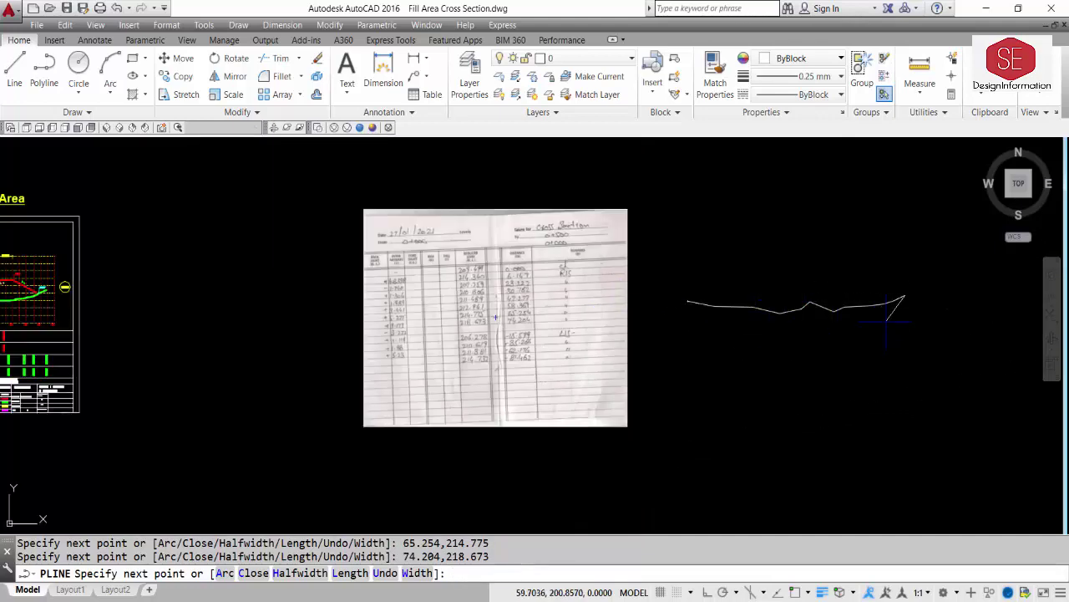
{"action": "scroll", "coordinate": [903, 301], "scroll_direction": "up", "scroll_amount": 4}
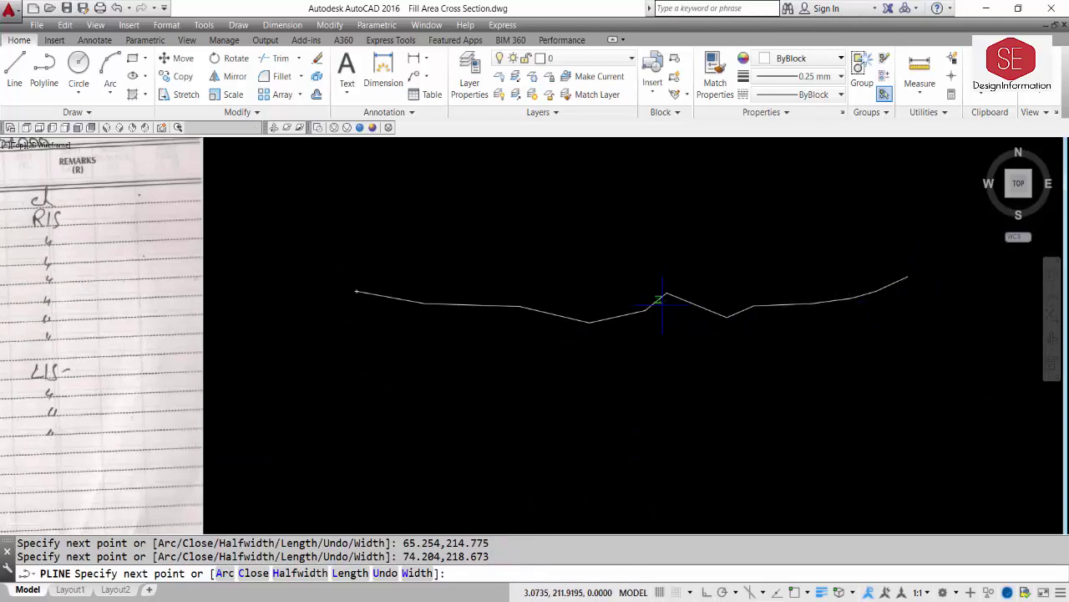
{"action": "scroll", "coordinate": [748, 288], "scroll_direction": "down", "scroll_amount": 2}
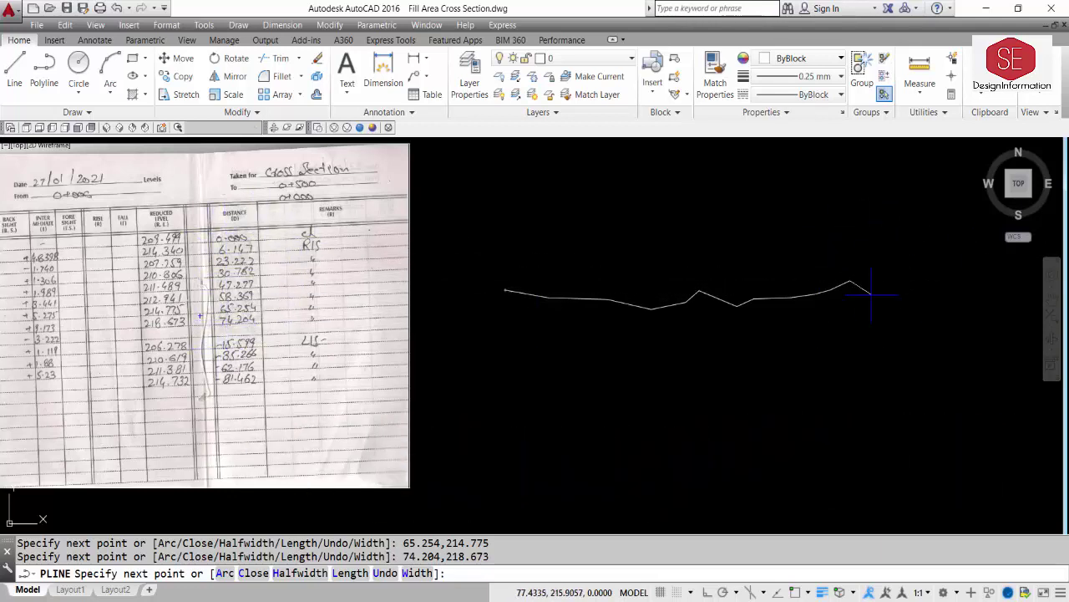
{"action": "scroll", "coordinate": [916, 261], "scroll_direction": "up", "scroll_amount": 2}
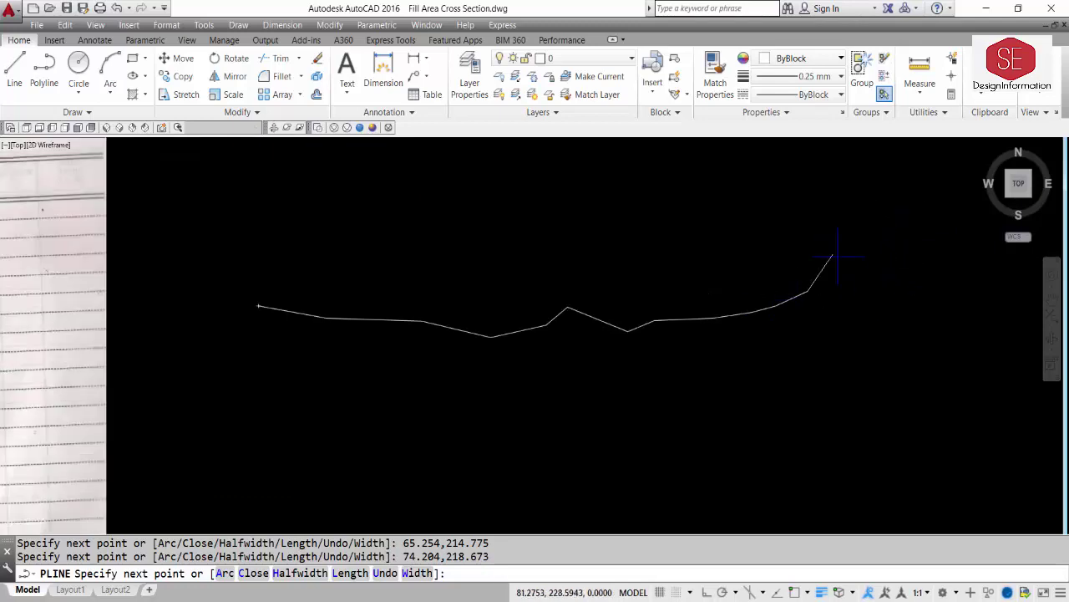
{"action": "key", "text": "Escape"}
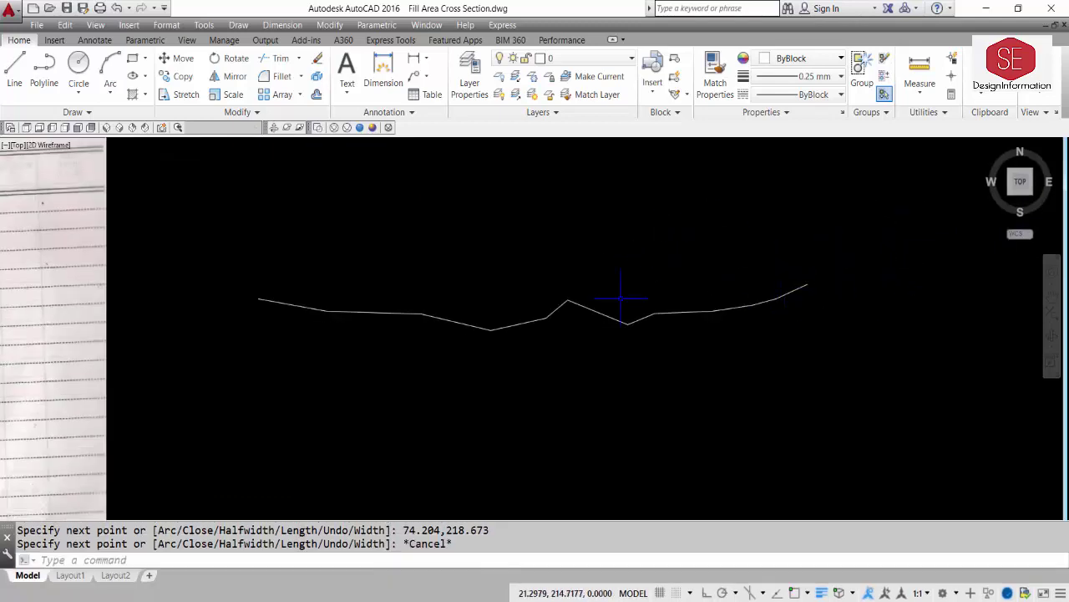
{"action": "scroll", "coordinate": [655, 251], "scroll_direction": "down", "scroll_amount": 2}
{"action": "left_click", "coordinate": [515, 292]}
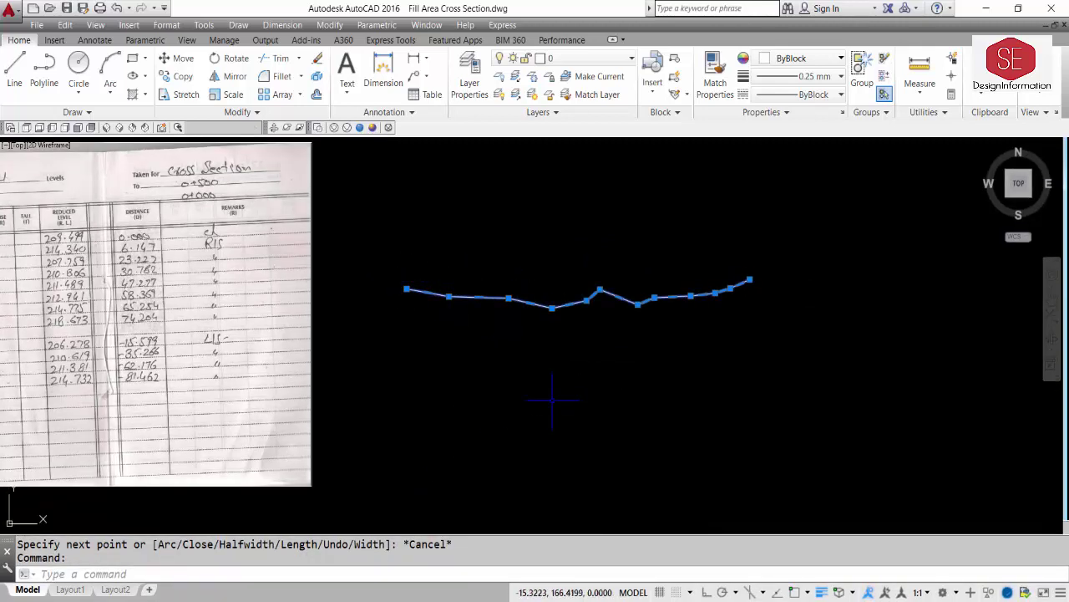
{"action": "type", "text": "LI"}
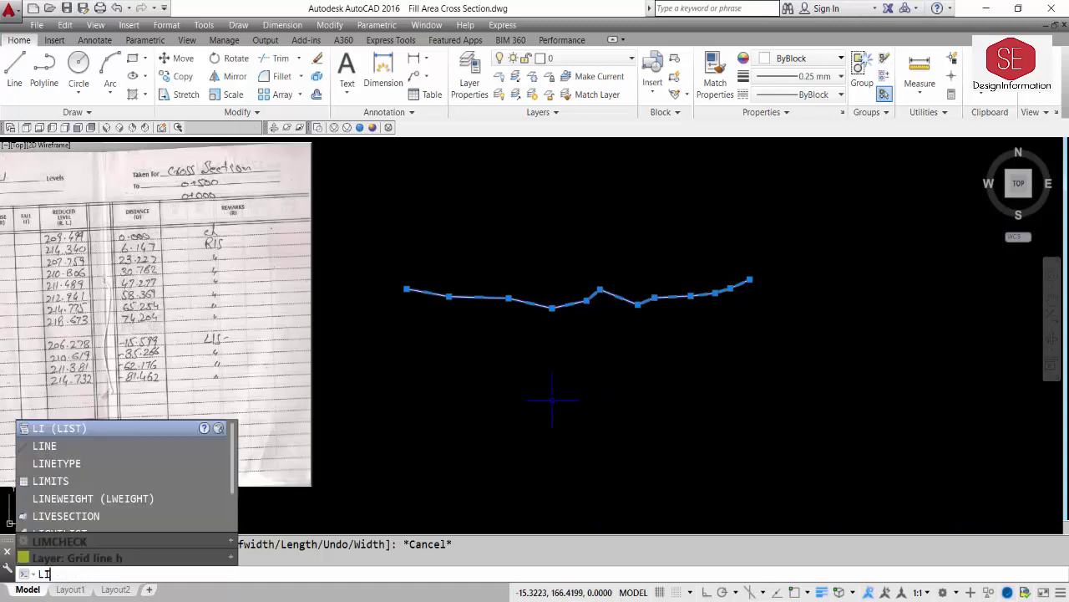
{"action": "key", "text": "Return"}
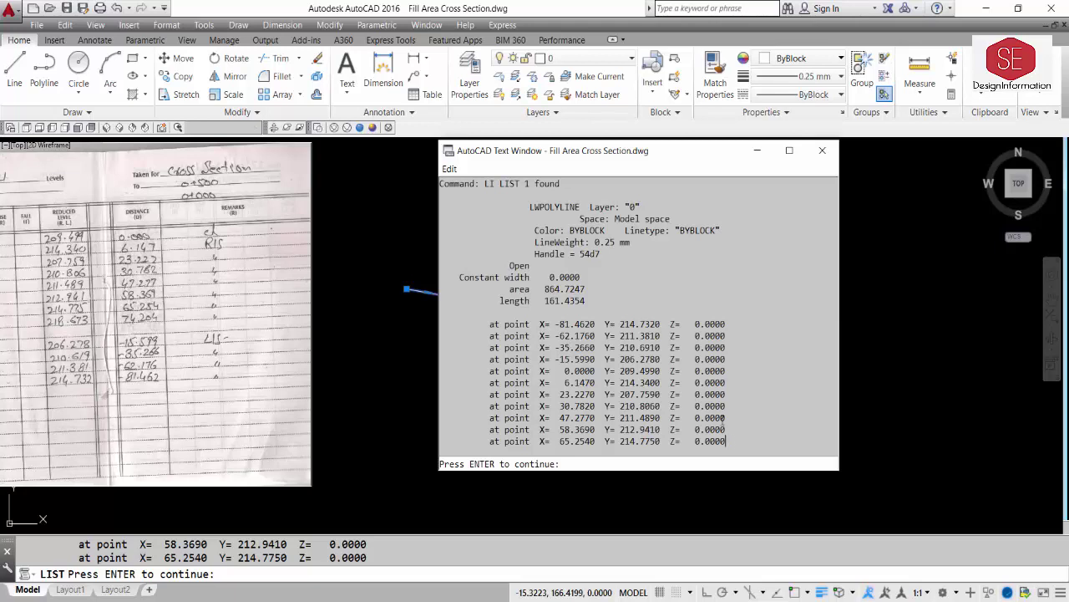
{"action": "key", "text": "Return"}
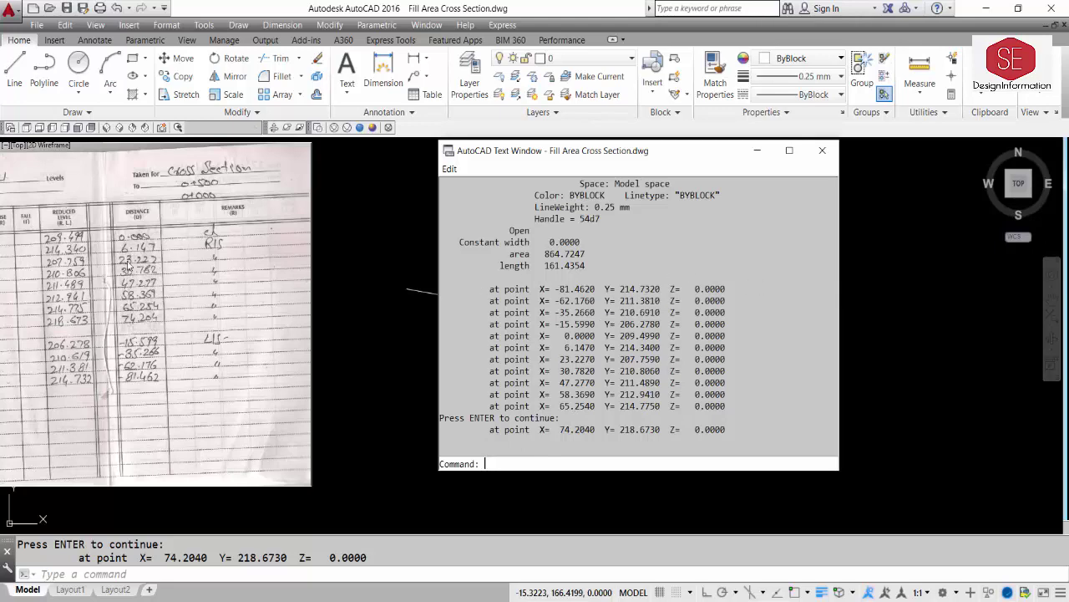
{"action": "left_click", "coordinate": [822, 150]}
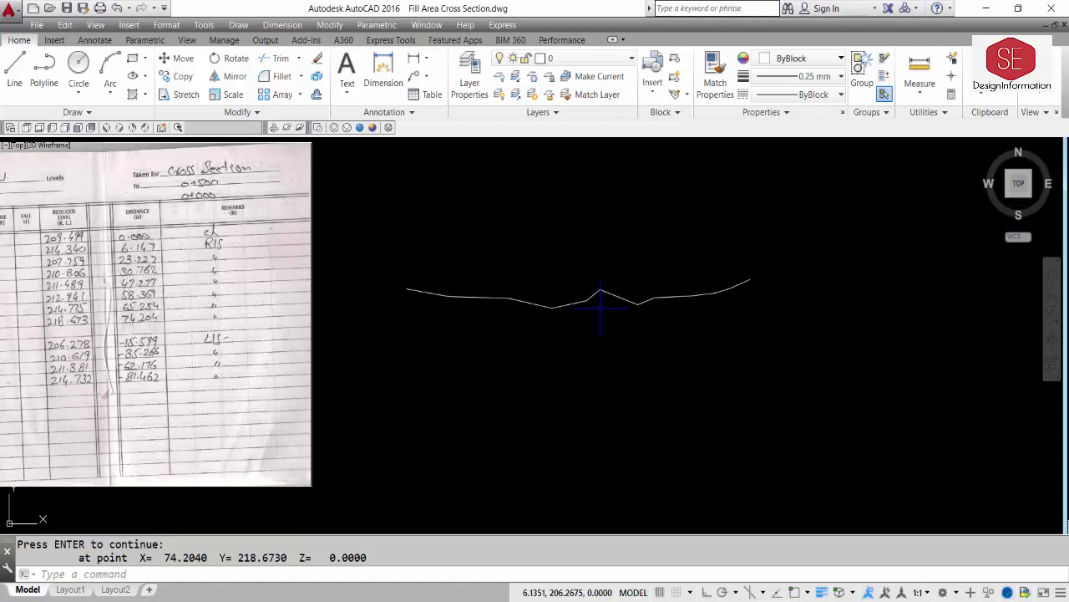
{"action": "scroll", "coordinate": [600, 307], "scroll_direction": "down", "scroll_amount": 2}
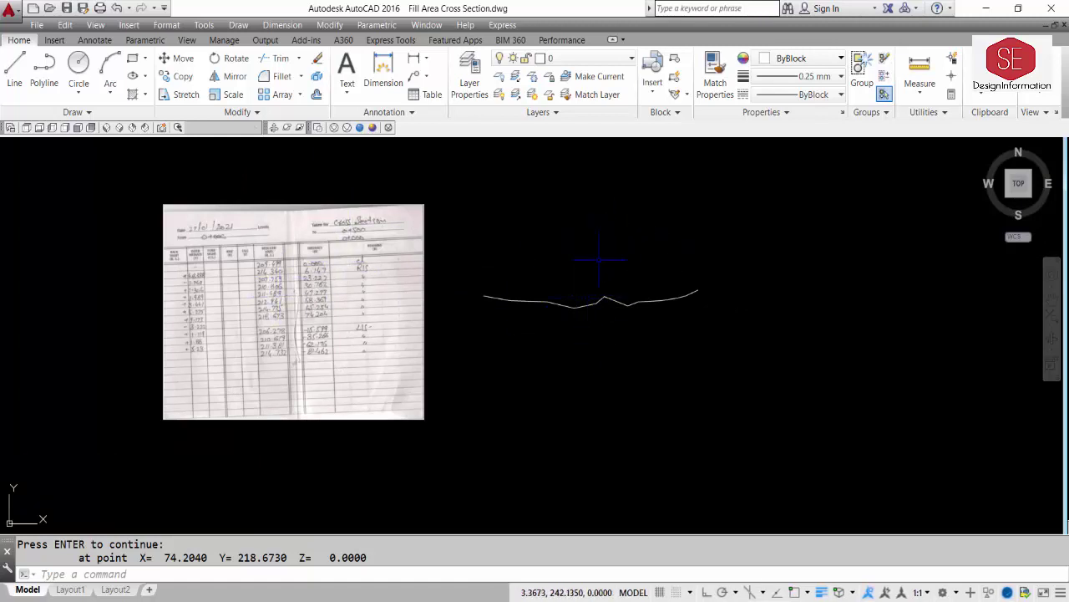
{"action": "scroll", "coordinate": [625, 305], "scroll_direction": "up", "scroll_amount": 4}
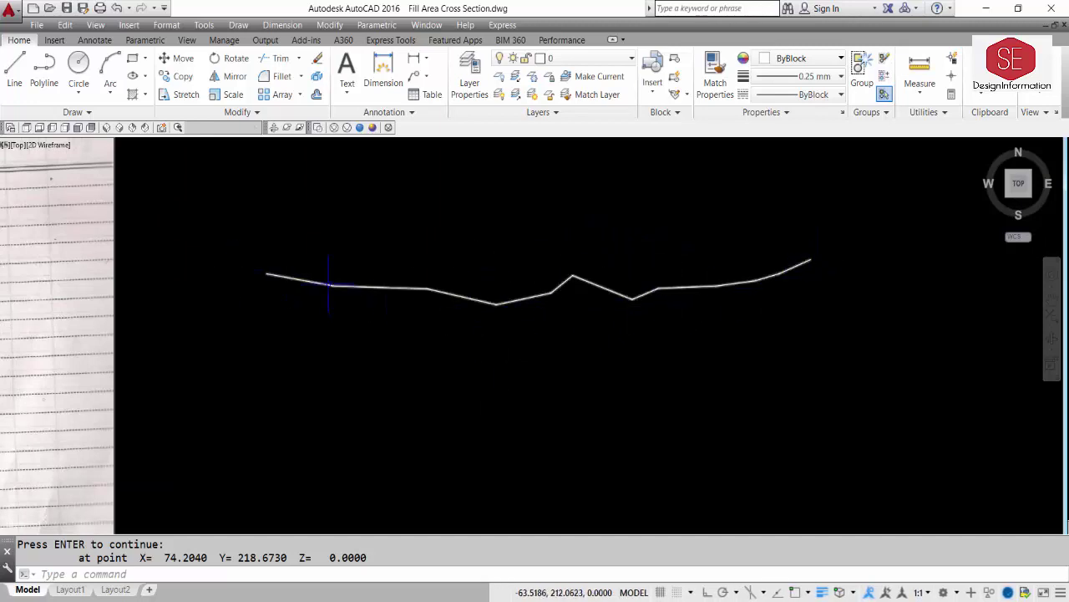
- Give the ground polyline a 0.35 mm lineweight and turn lineweight display on
{"action": "left_click", "coordinate": [424, 288]}
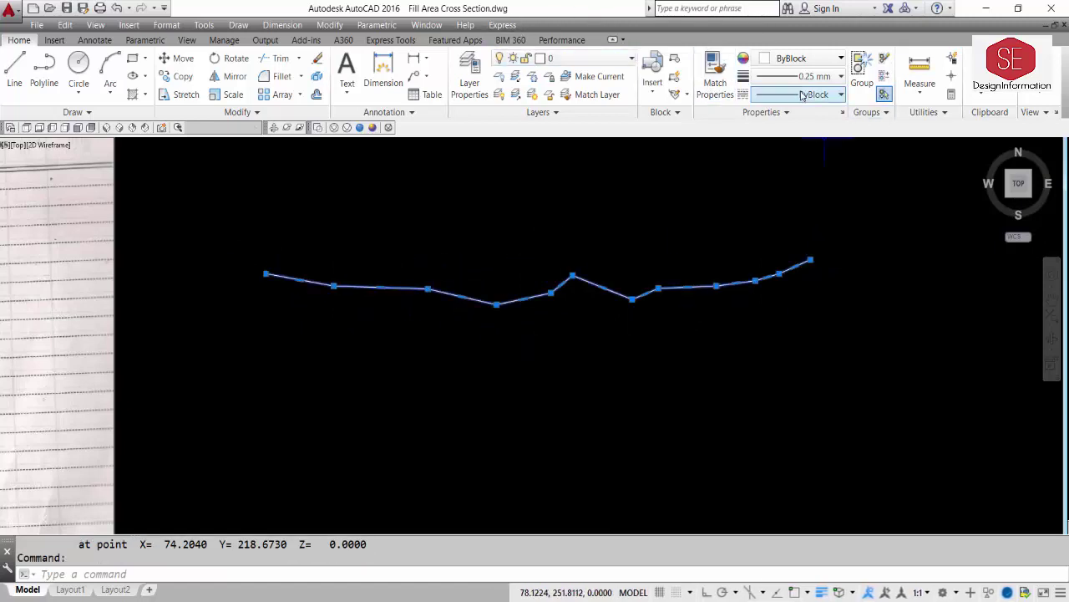
{"action": "left_click", "coordinate": [841, 76]}
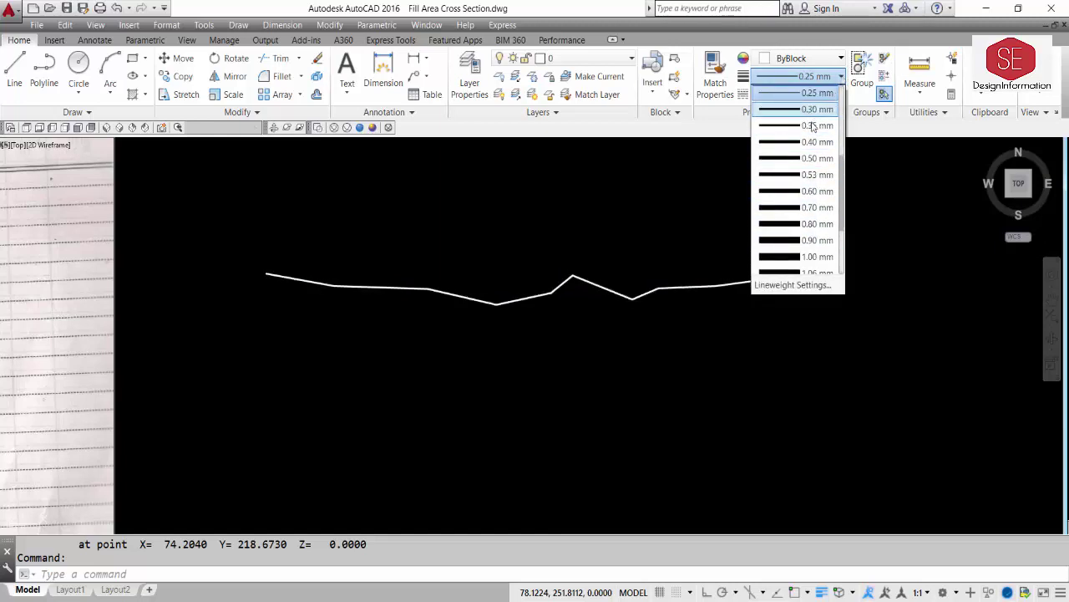
{"action": "left_click", "coordinate": [813, 125]}
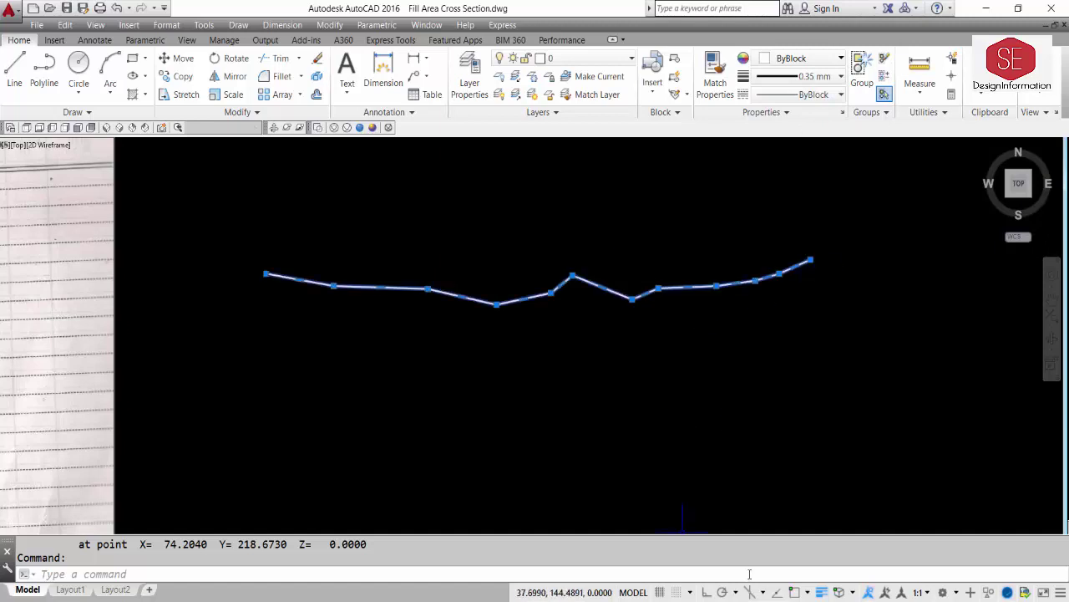
{"action": "left_click", "coordinate": [808, 592]}
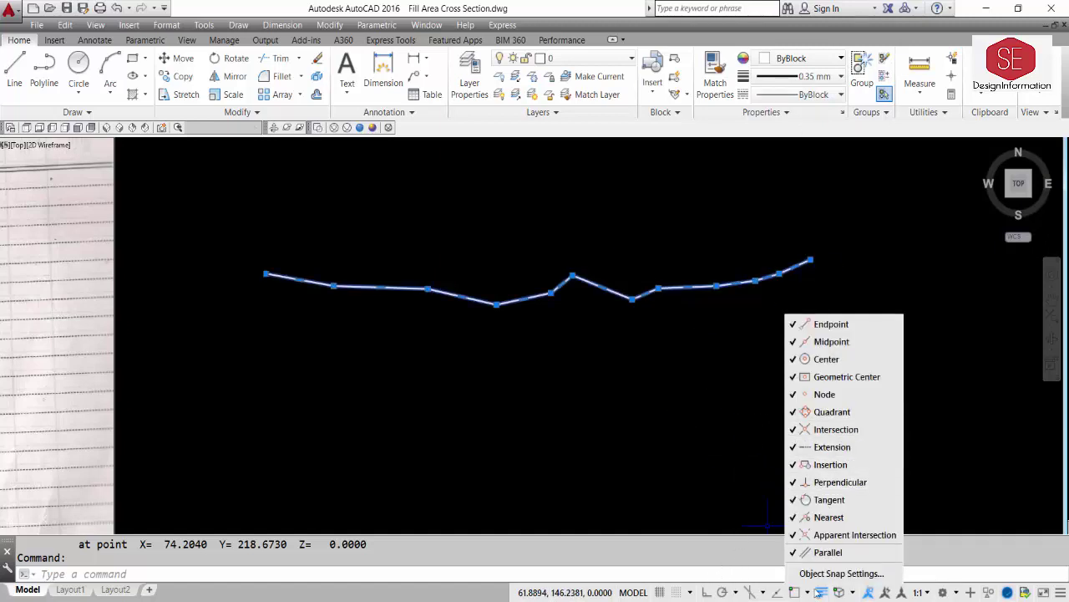
{"action": "left_click", "coordinate": [821, 592]}
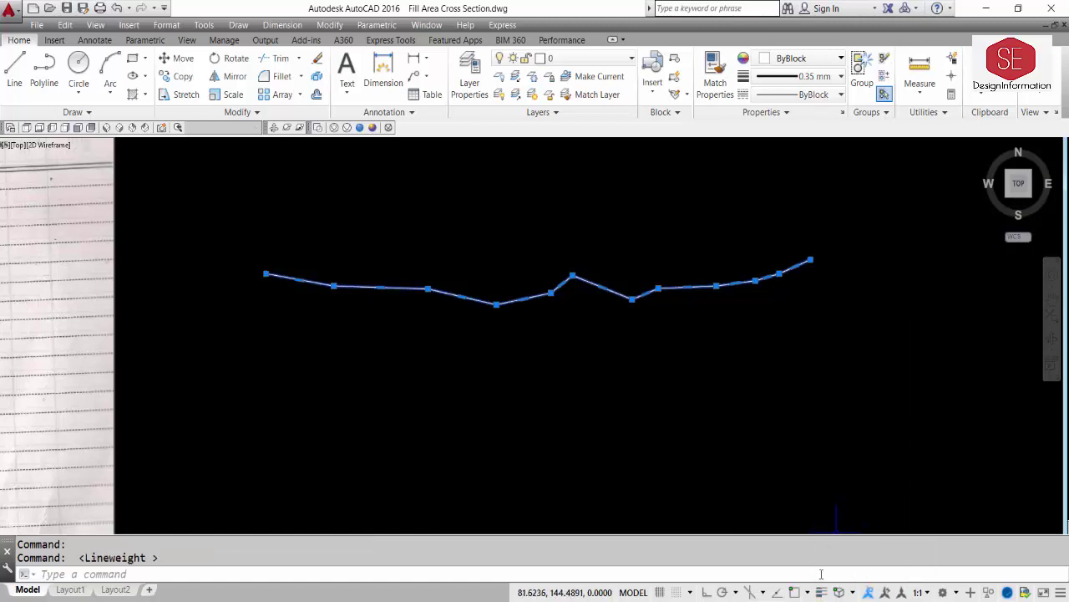
{"action": "left_click", "coordinate": [712, 339]}
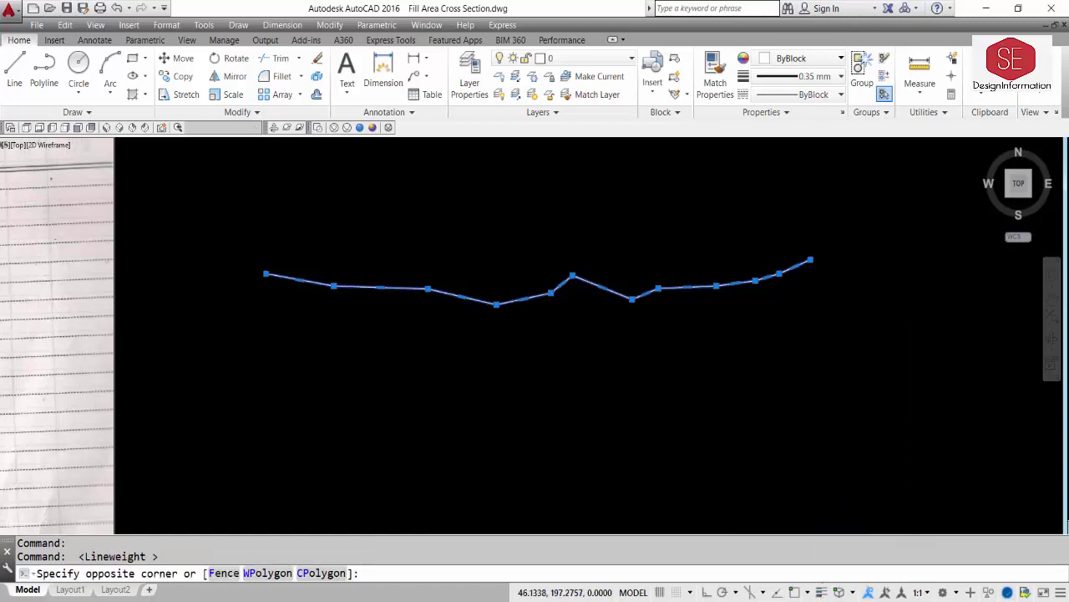
{"action": "key", "text": "Escape"}
{"action": "key", "text": "Escape"}
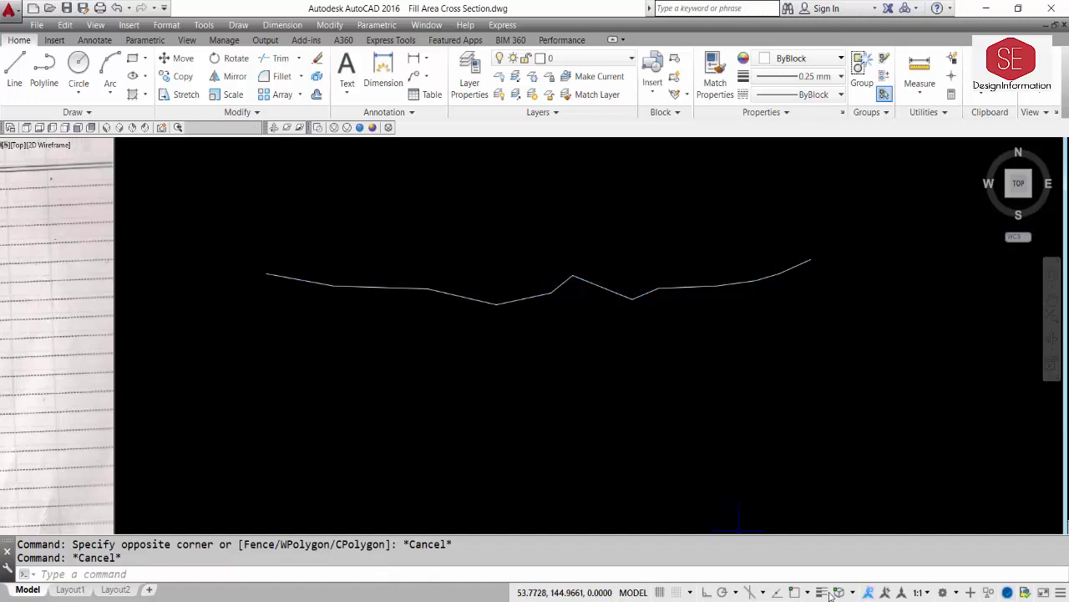
{"action": "left_click", "coordinate": [825, 591]}
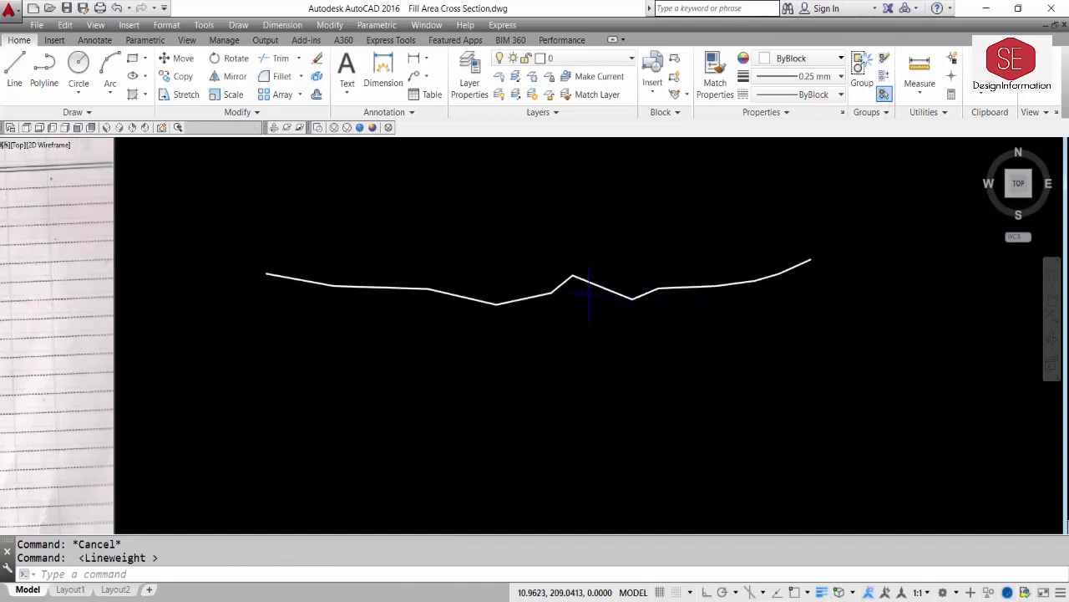
- Colour the ground polyline Green, after briefly trying Yellow
{"action": "left_click", "coordinate": [585, 281]}
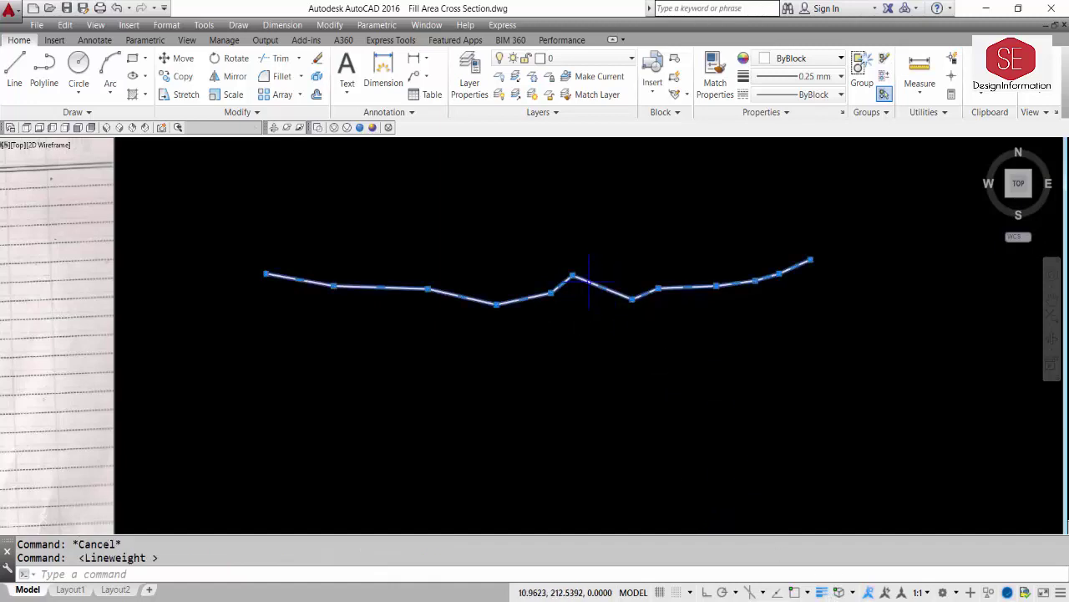
{"action": "left_click", "coordinate": [802, 57]}
{"action": "left_click", "coordinate": [774, 124]}
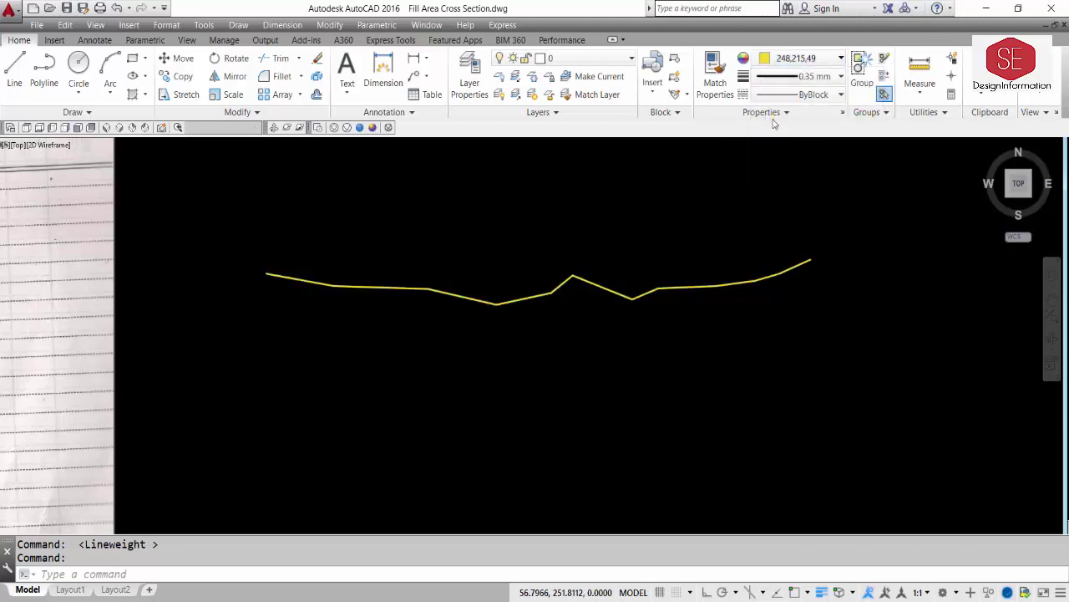
{"action": "left_click", "coordinate": [800, 57]}
{"action": "left_click", "coordinate": [796, 209]}
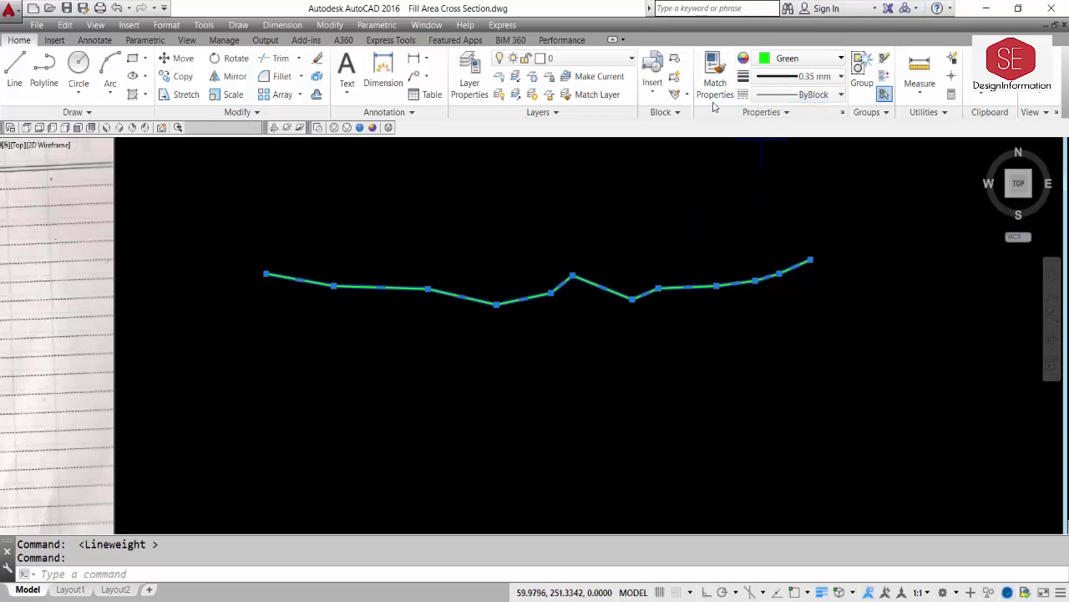
{"action": "left_click", "coordinate": [827, 95]}
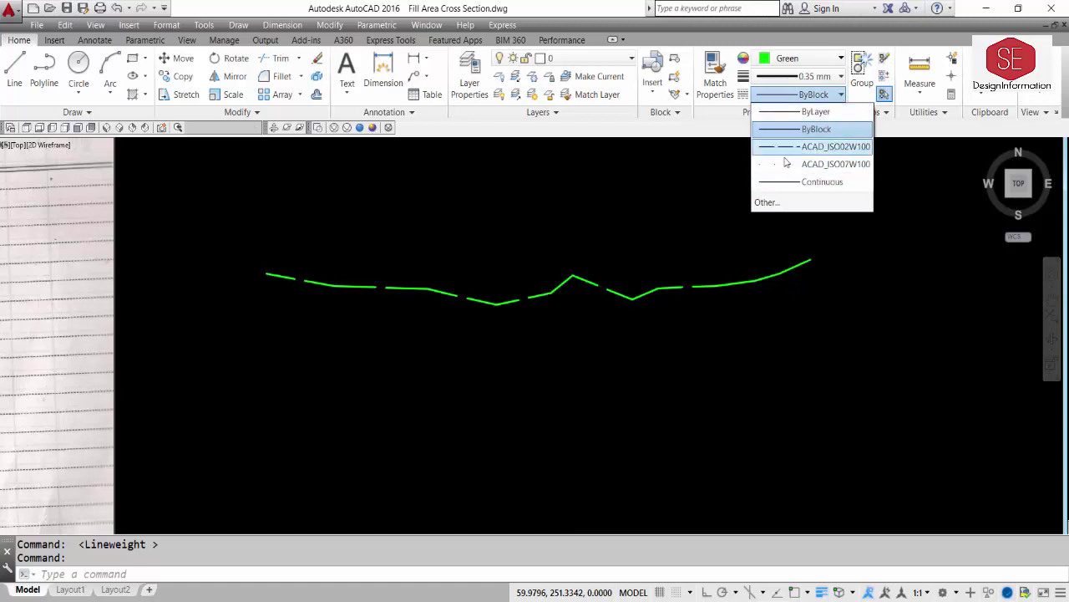
- Reload ACAD_ISO02W100 from acad.lin through the Linetype Manager
{"action": "left_click", "coordinate": [765, 203]}
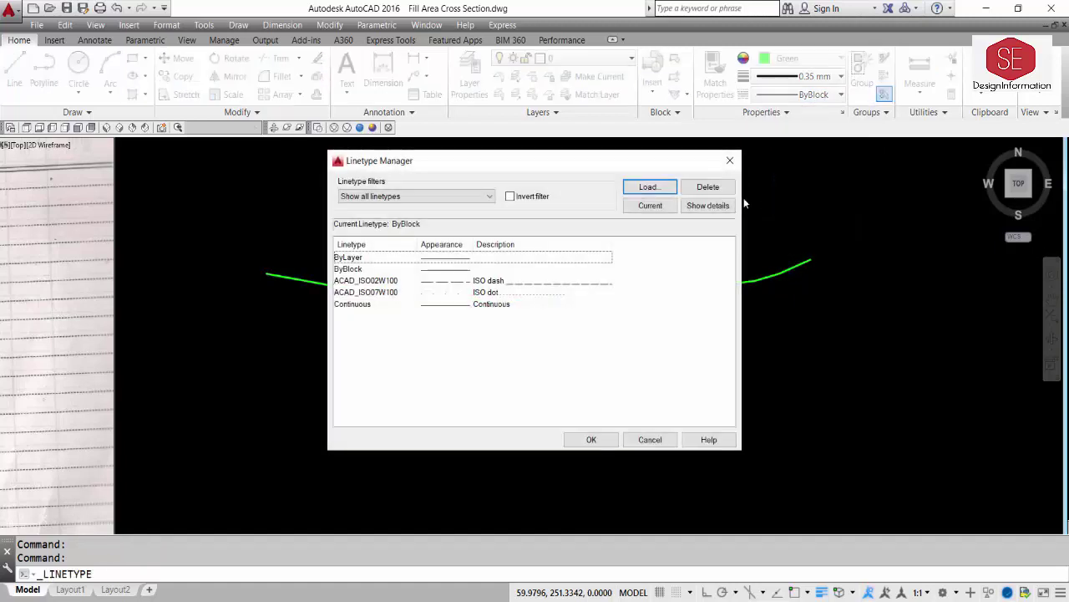
{"action": "left_click", "coordinate": [640, 188]}
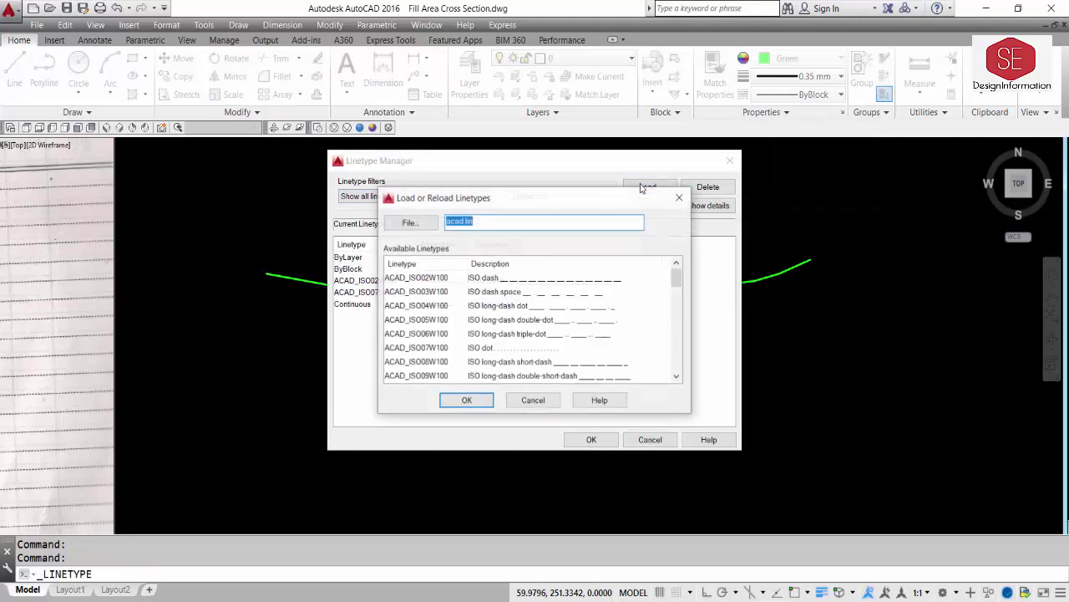
{"action": "left_click", "coordinate": [492, 280]}
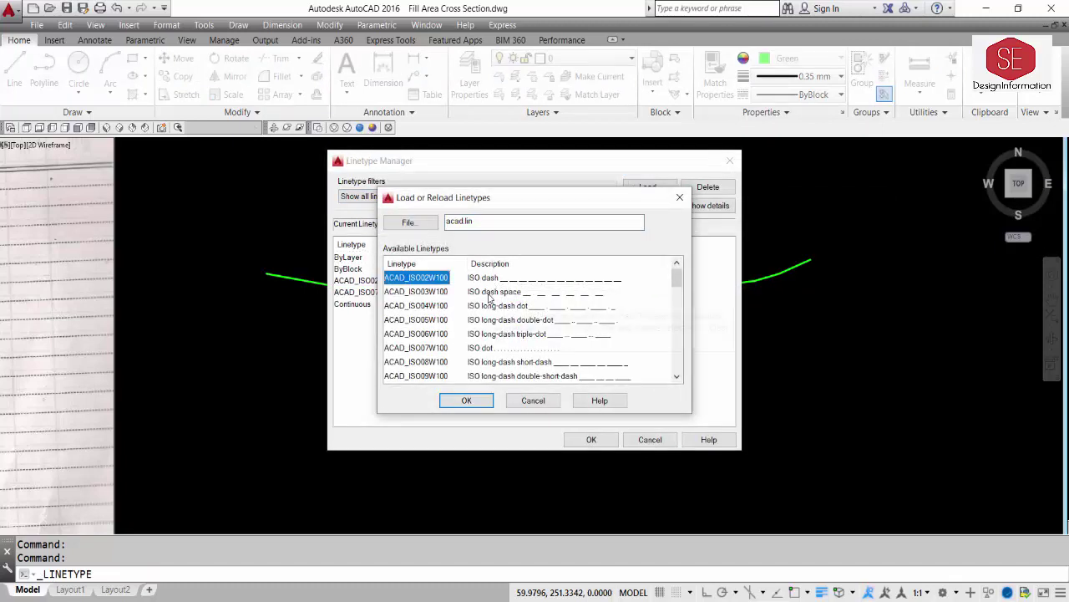
{"action": "left_click_drag", "start_coordinate": [490, 297], "coordinate": [494, 337]}
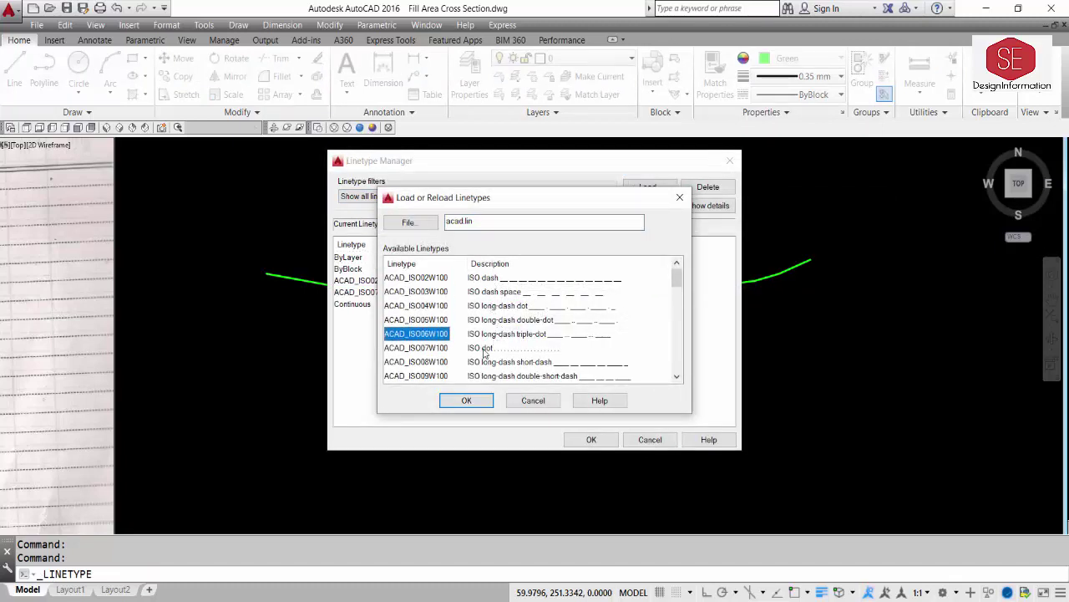
{"action": "left_click", "coordinate": [478, 364]}
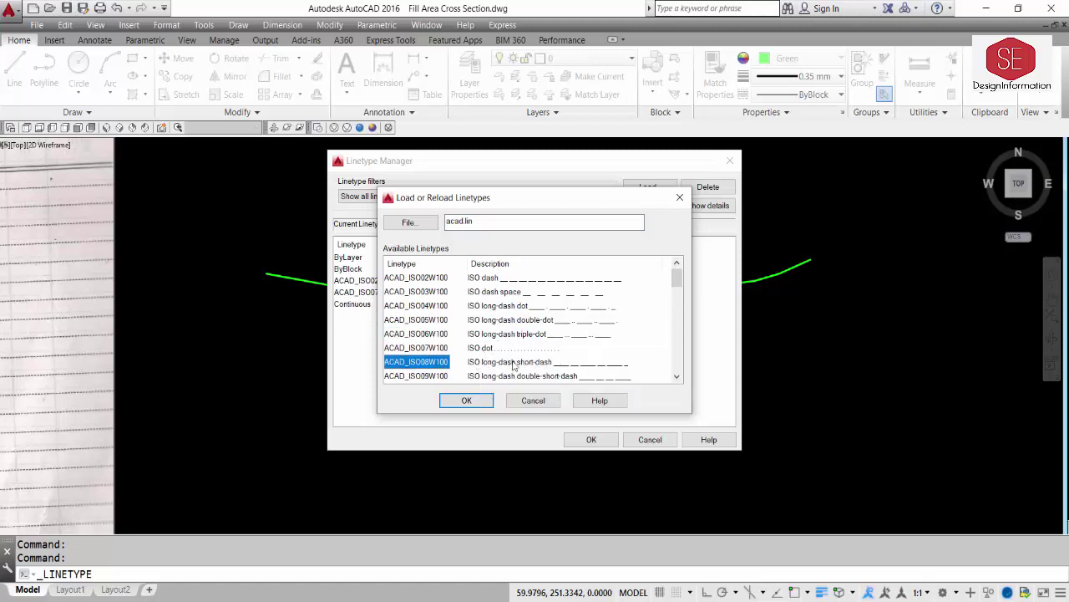
{"action": "left_click", "coordinate": [483, 279]}
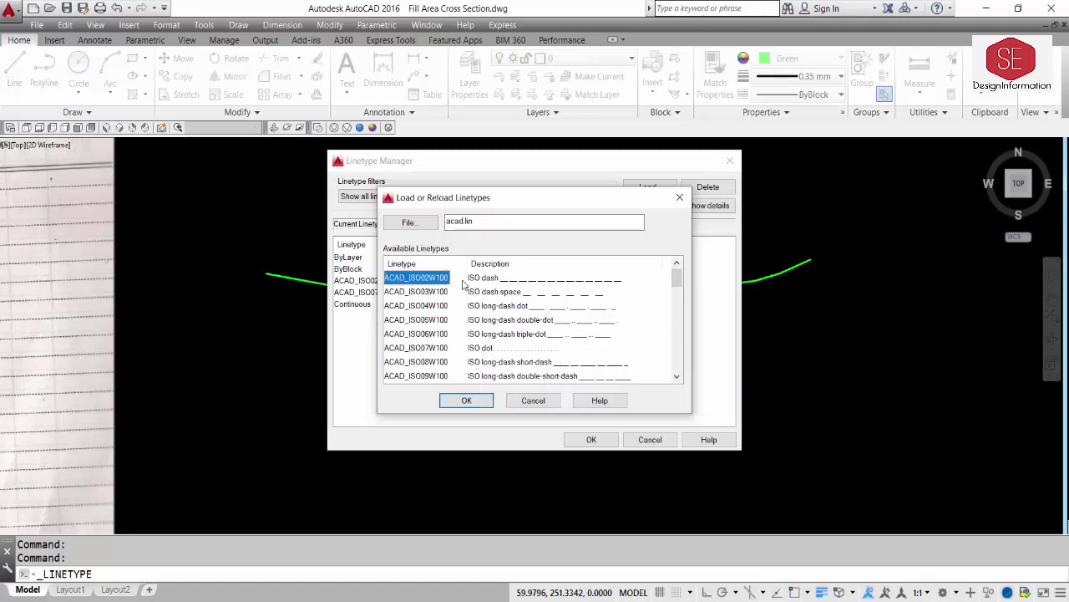
{"action": "left_click", "coordinate": [466, 400]}
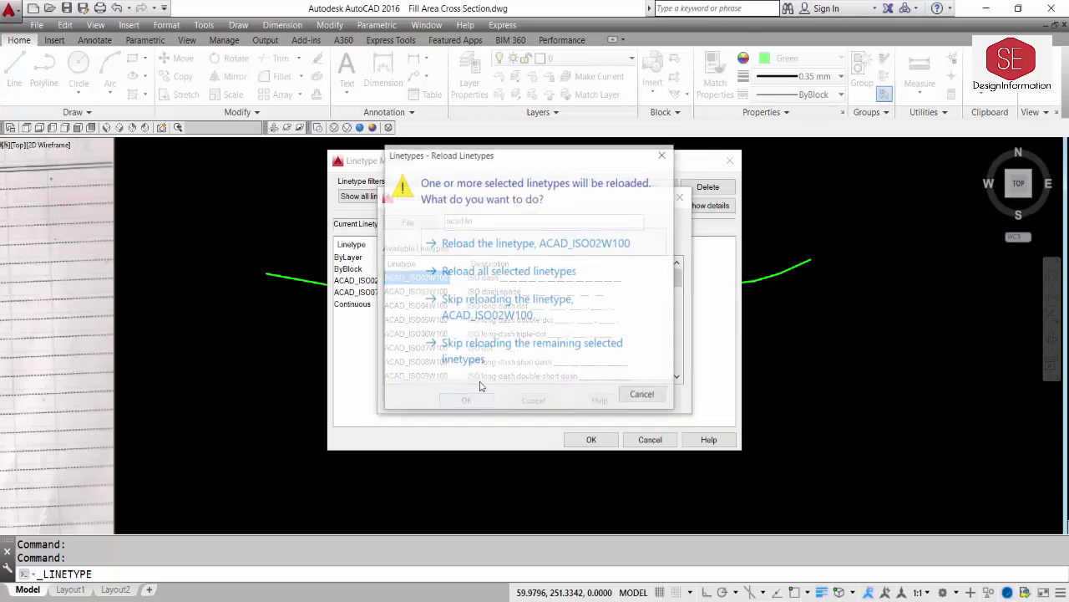
{"action": "left_click", "coordinate": [511, 243]}
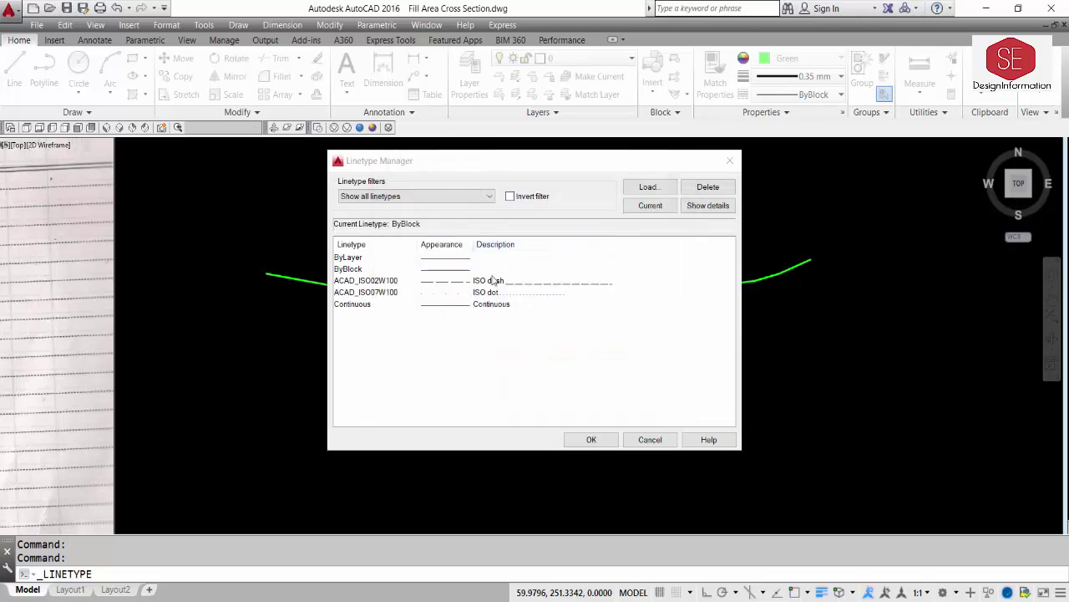
{"action": "left_click", "coordinate": [591, 440]}
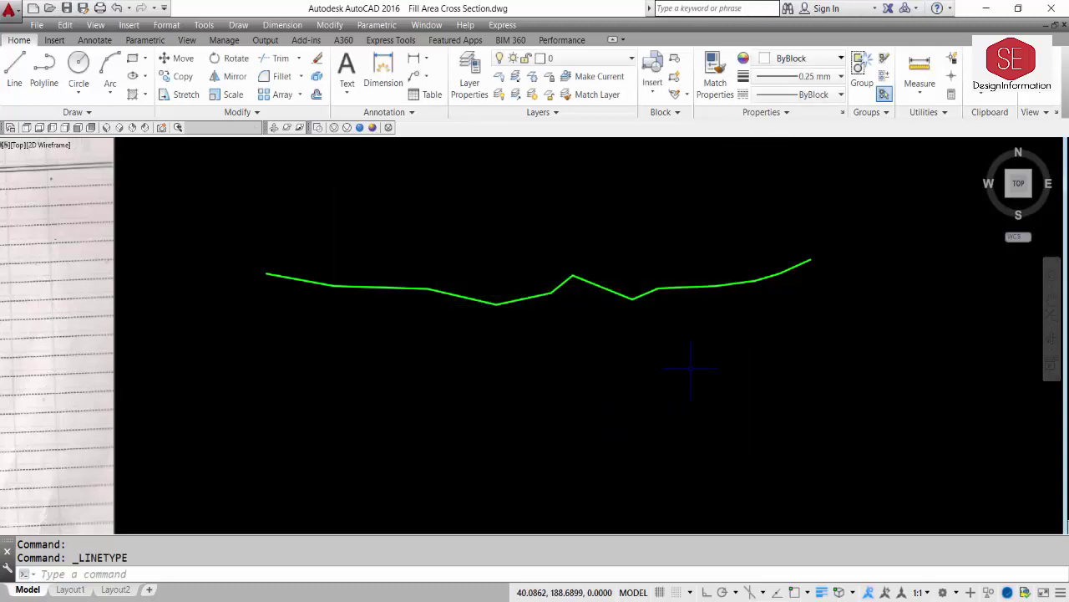
{"action": "left_click", "coordinate": [705, 286]}
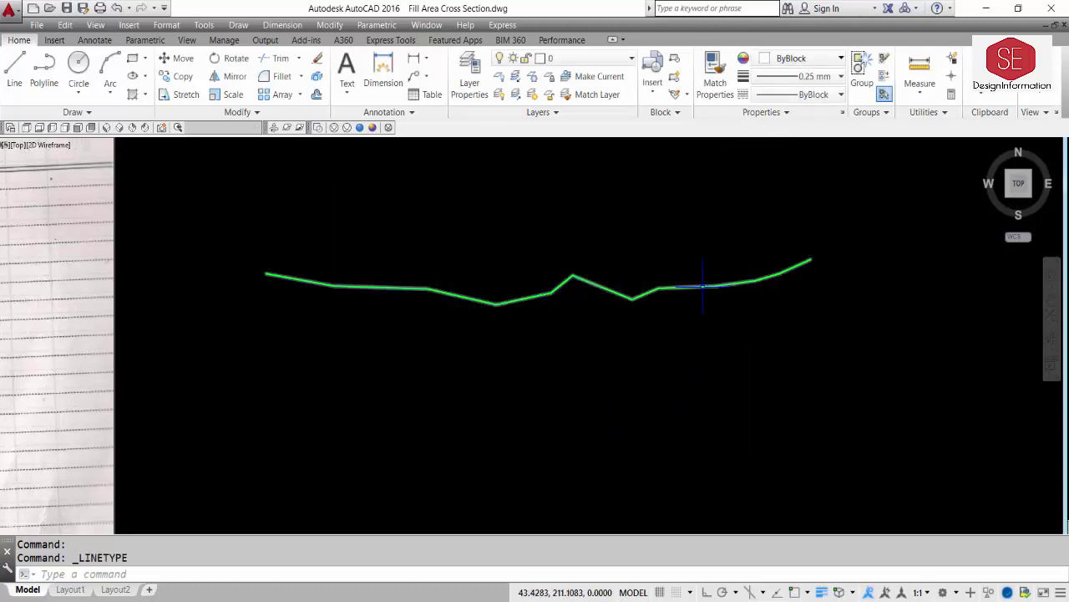
- Apply the ACAD_ISO02W100 dashed linetype to the green ground line
{"action": "left_click", "coordinate": [819, 95]}
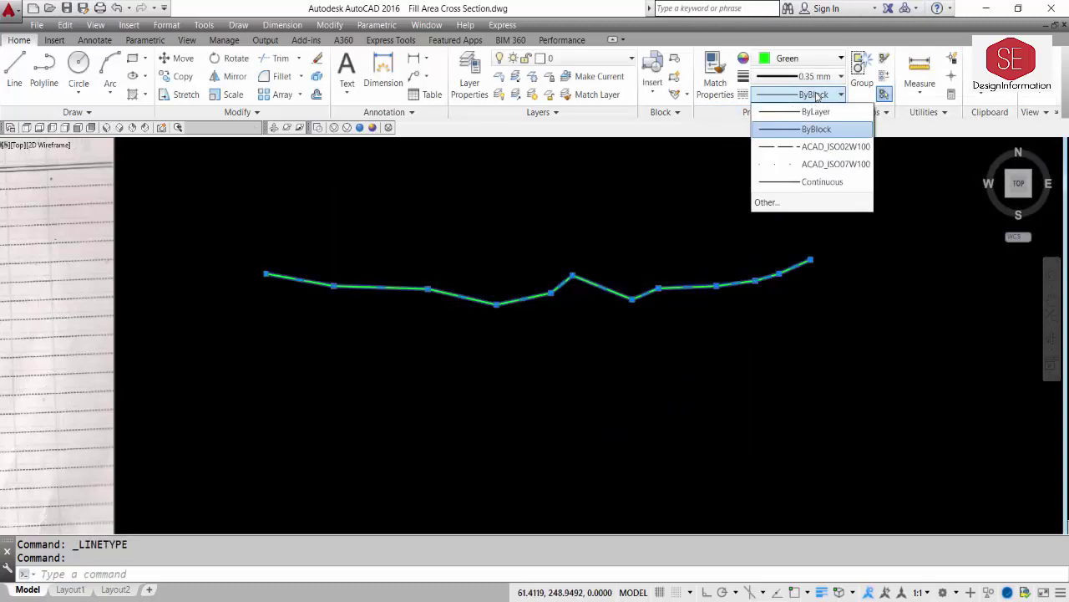
{"action": "left_click", "coordinate": [787, 146]}
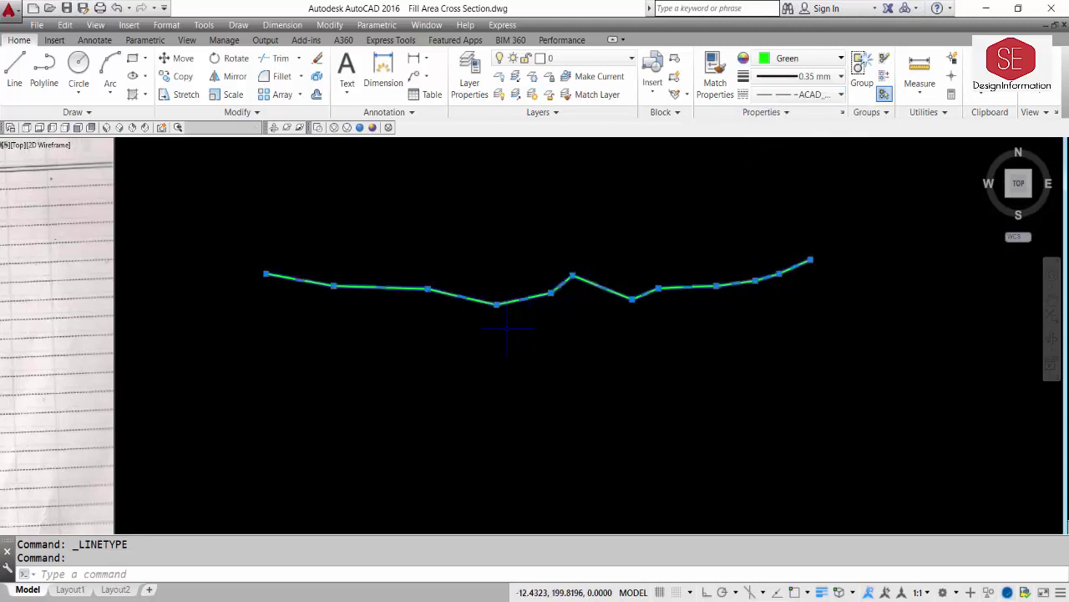
{"action": "key", "text": "Escape"}
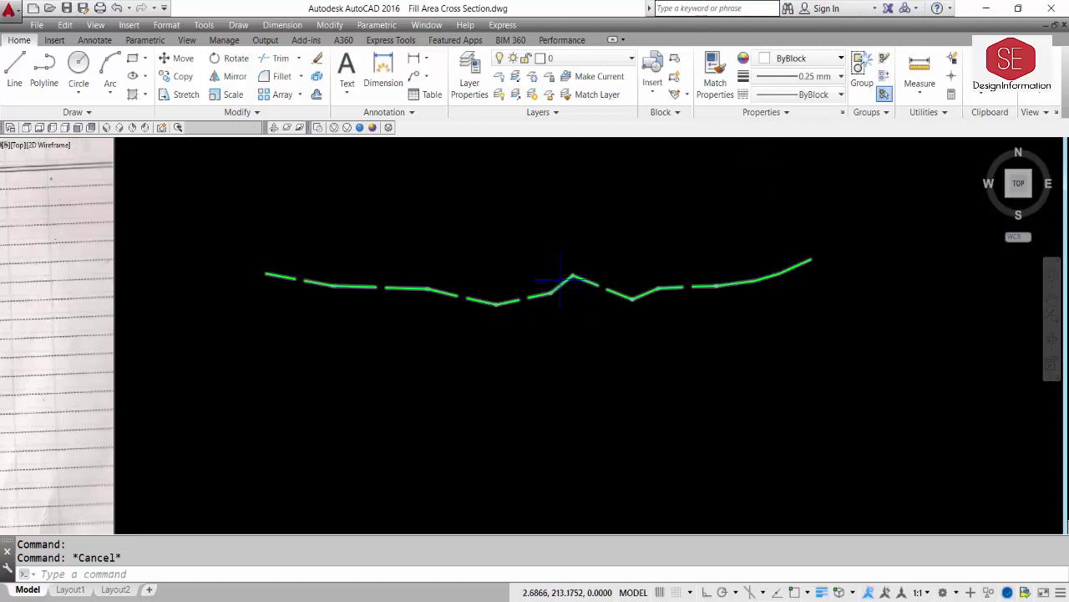
- Reselect the ground line and show its full Properties palette
{"action": "left_click", "coordinate": [543, 289]}
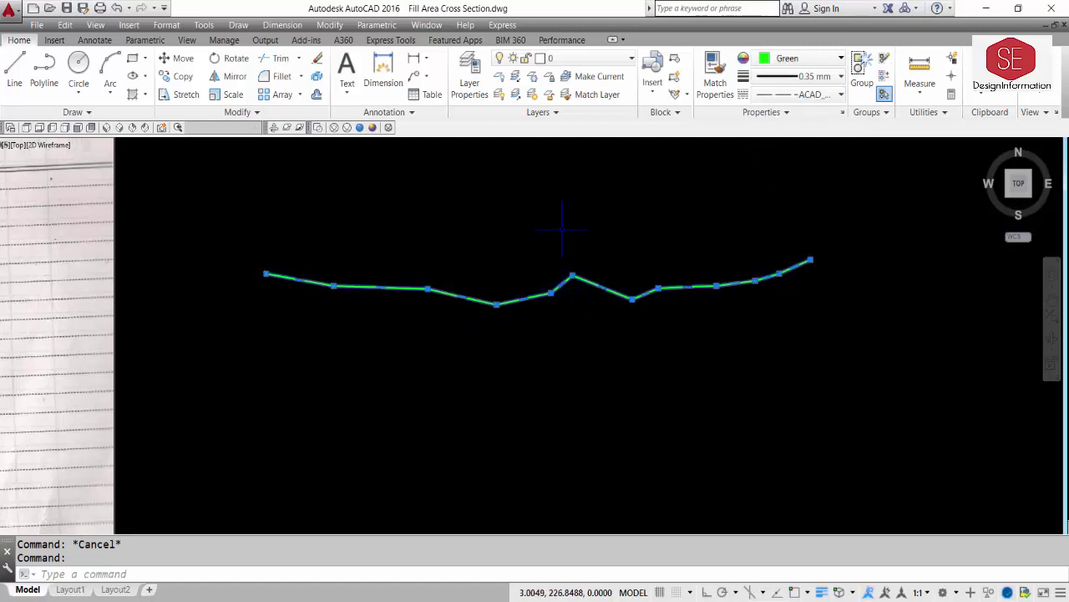
{"action": "type", "text": "p"}
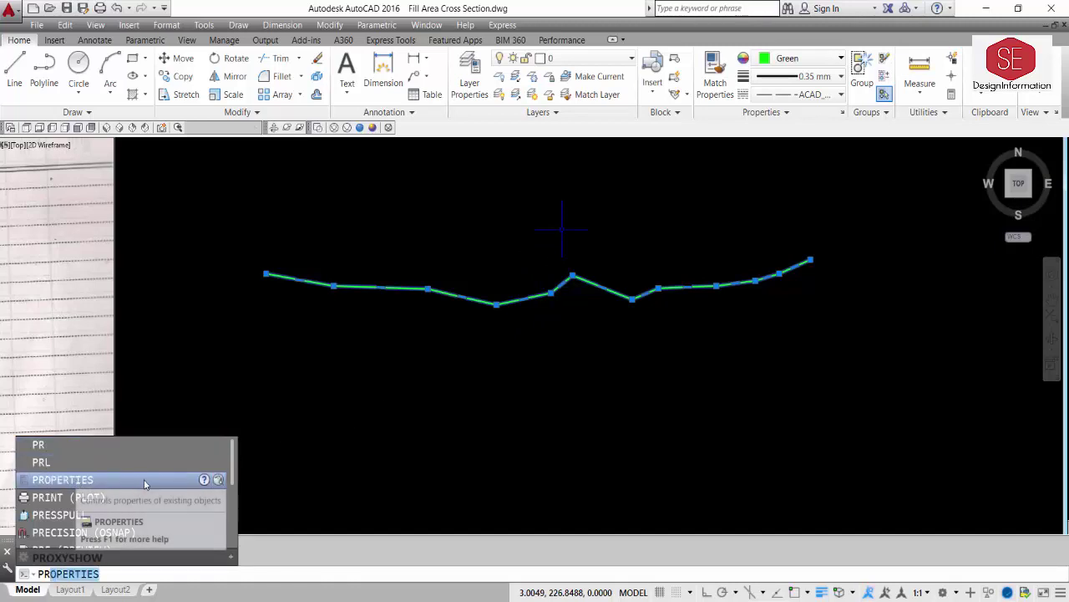
{"action": "left_click", "coordinate": [67, 490]}
{"action": "key", "text": "Return"}
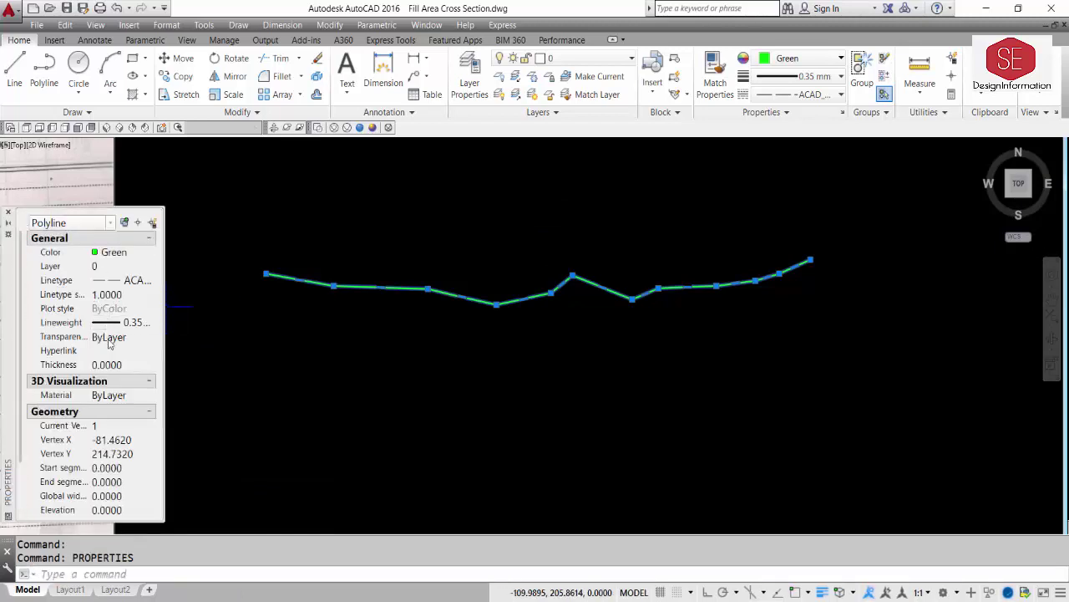
- Try linetype scales of 0.3, 0.5 and 0.2 on the ground polyline, then deselect it
{"action": "left_click", "coordinate": [103, 295]}
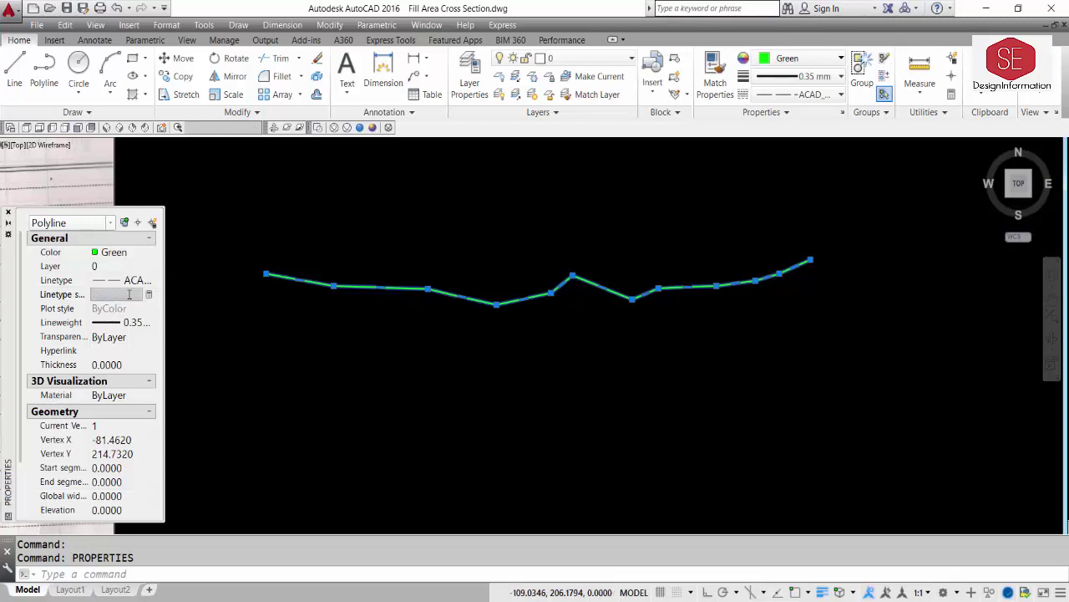
{"action": "type", "text": ".3"}
{"action": "key", "text": "Return"}
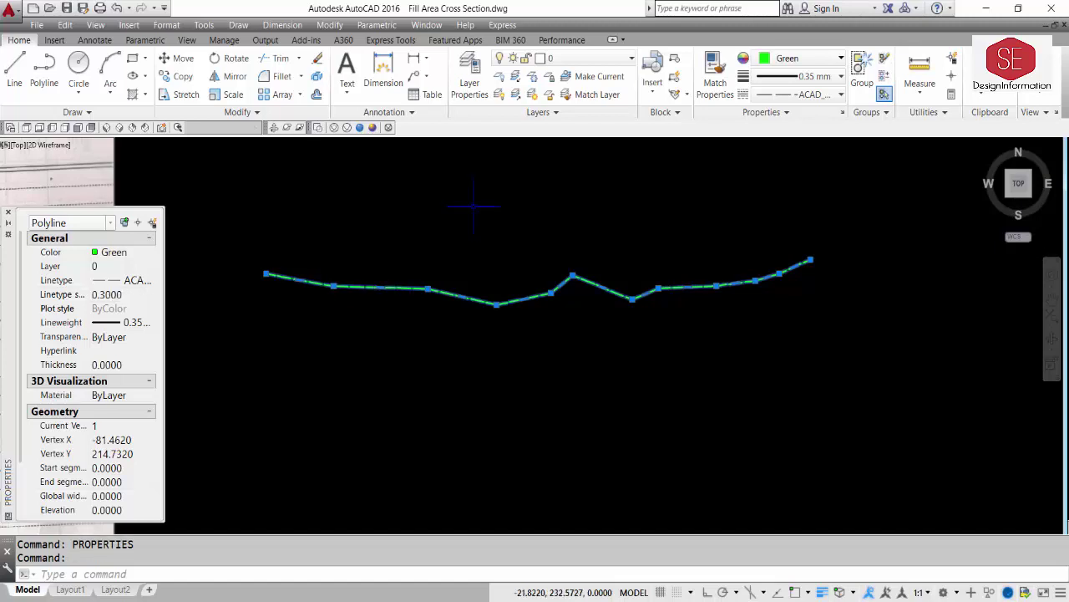
{"action": "scroll", "coordinate": [375, 289], "scroll_direction": "up", "scroll_amount": 4}
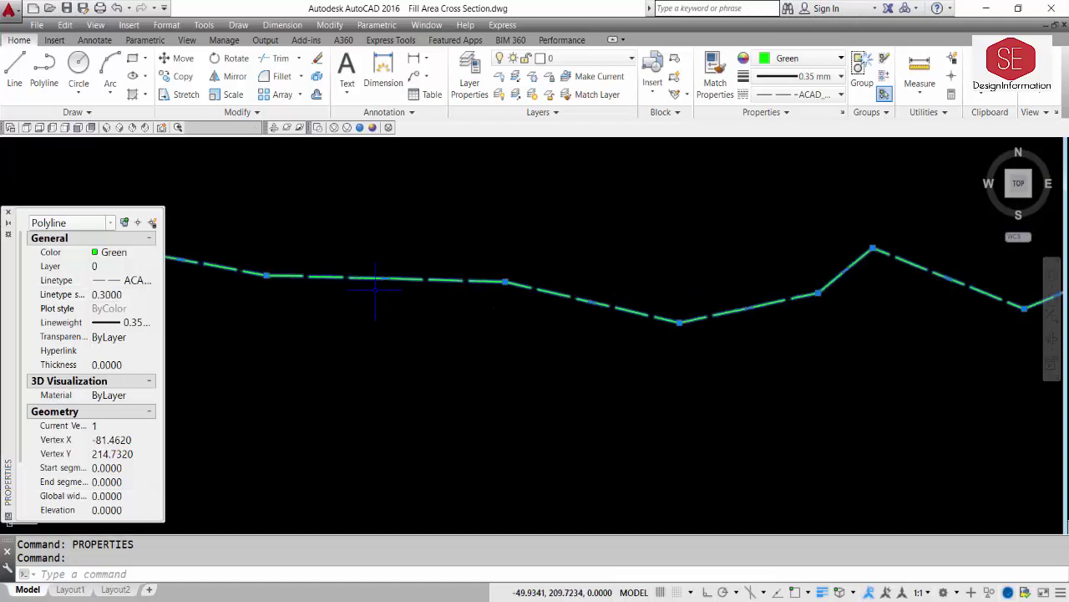
{"action": "left_click", "coordinate": [147, 294]}
{"action": "type", "text": ".5"}
{"action": "key", "text": "Return"}
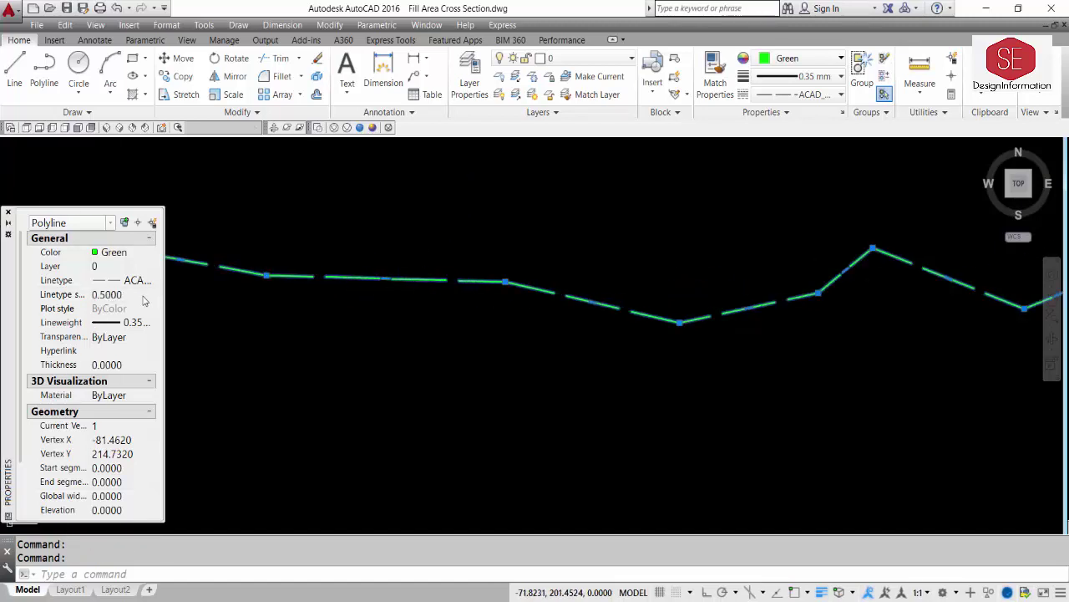
{"action": "left_click", "coordinate": [128, 295]}
{"action": "type", "text": ".2"}
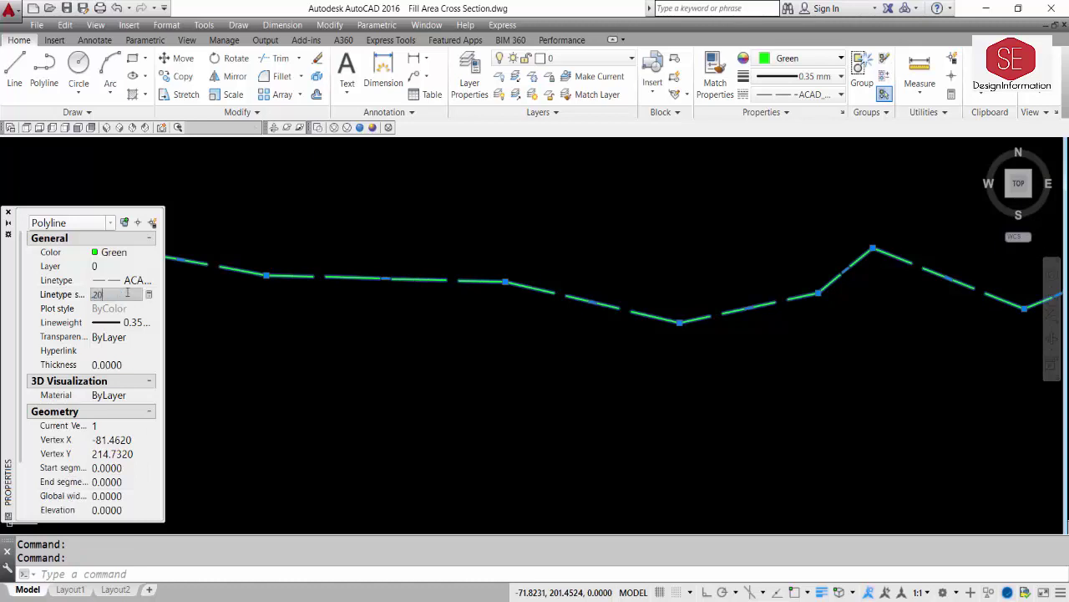
{"action": "key", "text": "Return"}
{"action": "scroll", "coordinate": [493, 326], "scroll_direction": "down", "scroll_amount": 3}
{"action": "key", "text": "Escape"}
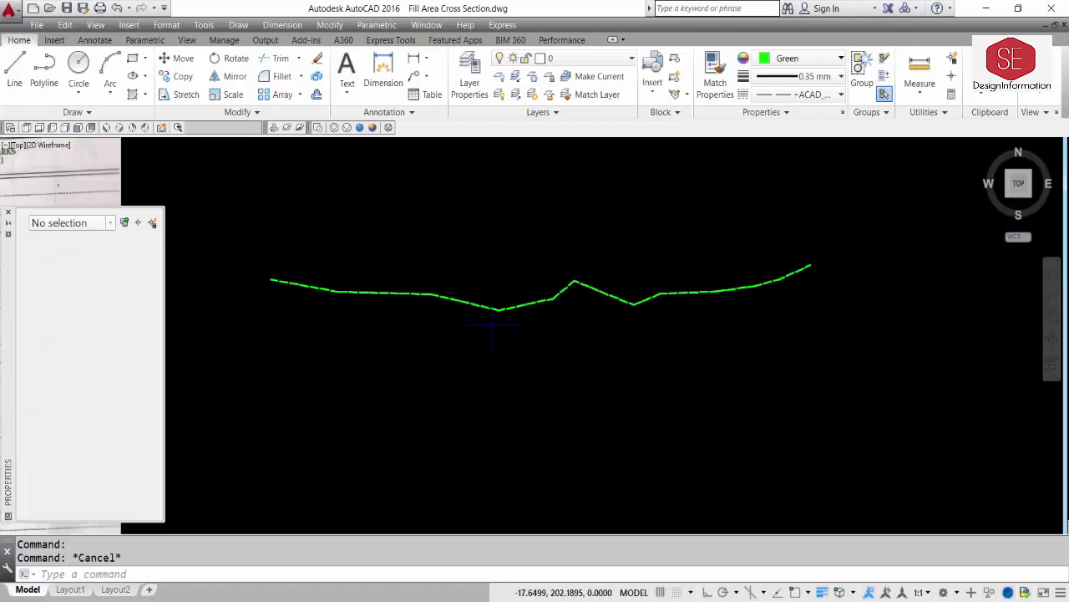
{"action": "scroll", "coordinate": [759, 310], "scroll_direction": "down", "scroll_amount": 2}
{"action": "scroll", "coordinate": [695, 306], "scroll_direction": "up", "scroll_amount": 4}
- Reselect the green polyline, set its linetype scale to 0.4, and deselect
{"action": "left_click", "coordinate": [673, 313]}
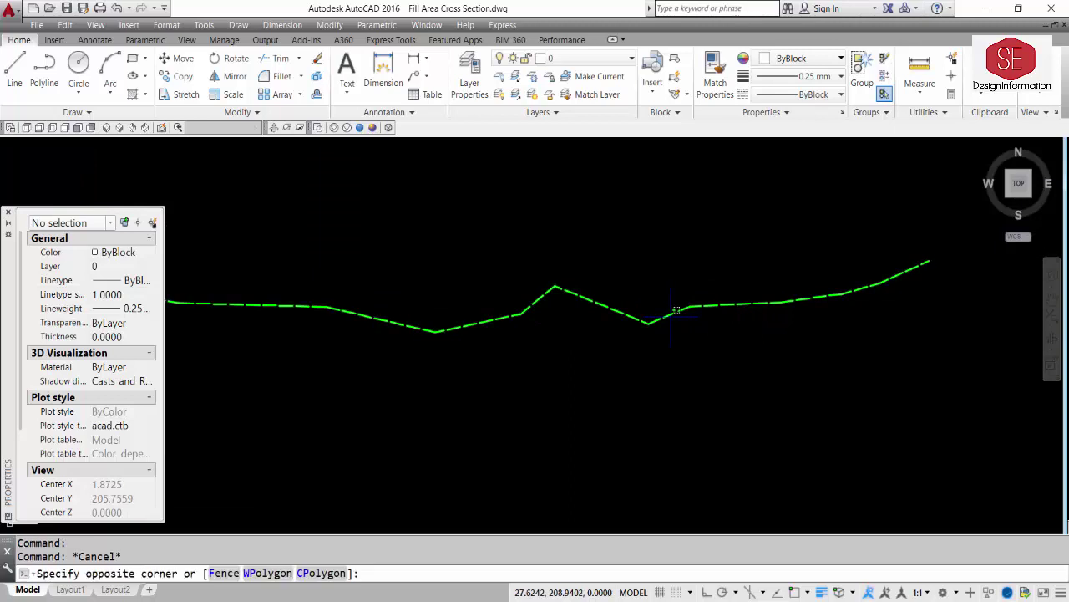
{"action": "left_click", "coordinate": [675, 311]}
{"action": "left_click", "coordinate": [127, 294]}
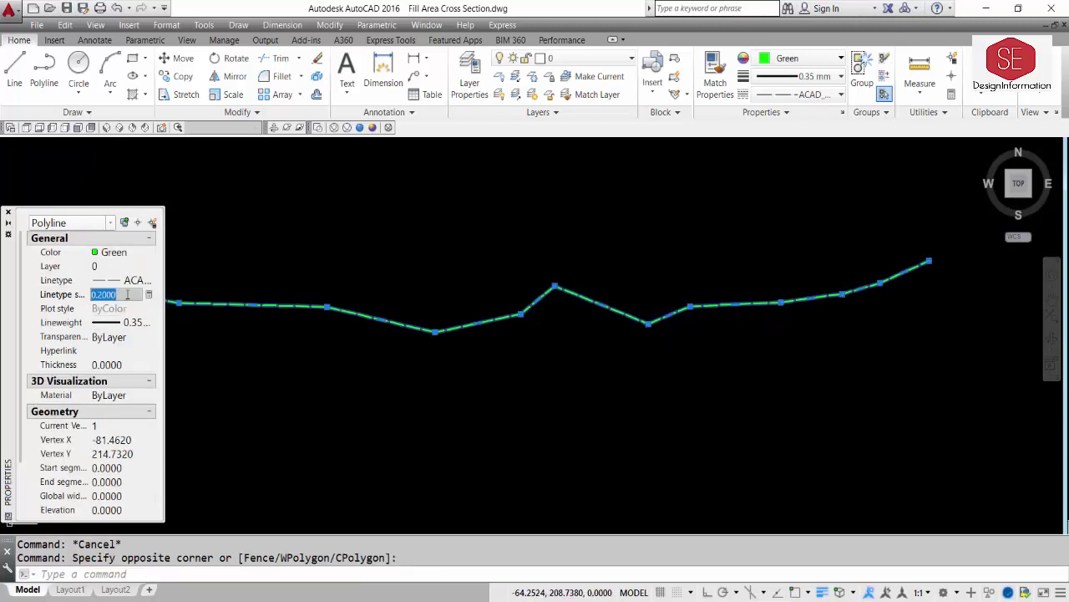
{"action": "type", "text": "0.4"}
{"action": "key", "text": "Return"}
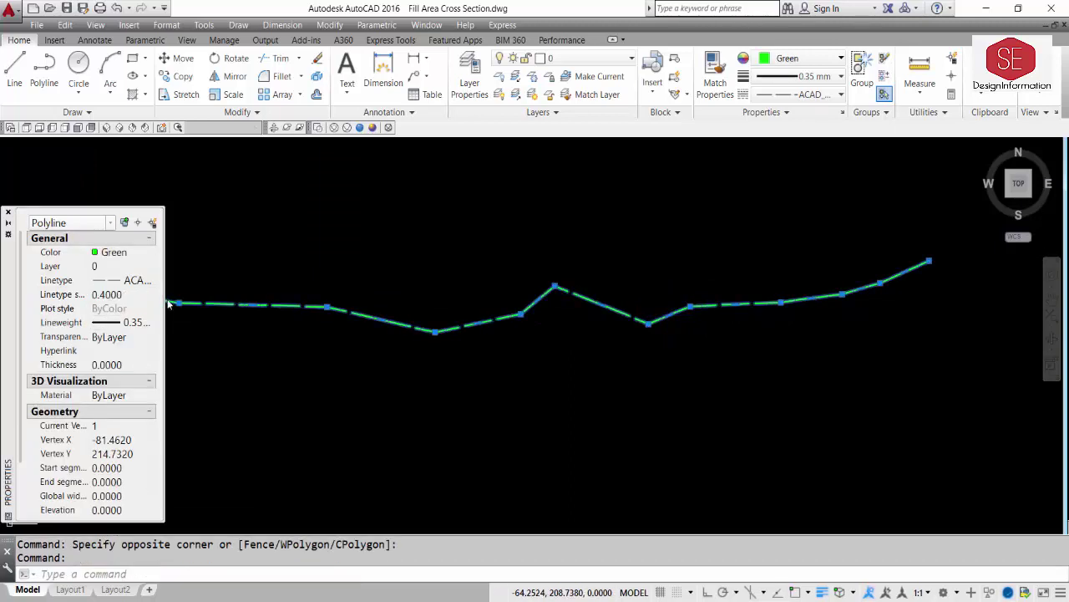
{"action": "key", "text": "Escape"}
{"action": "scroll", "coordinate": [593, 382], "scroll_direction": "down", "scroll_amount": 2}
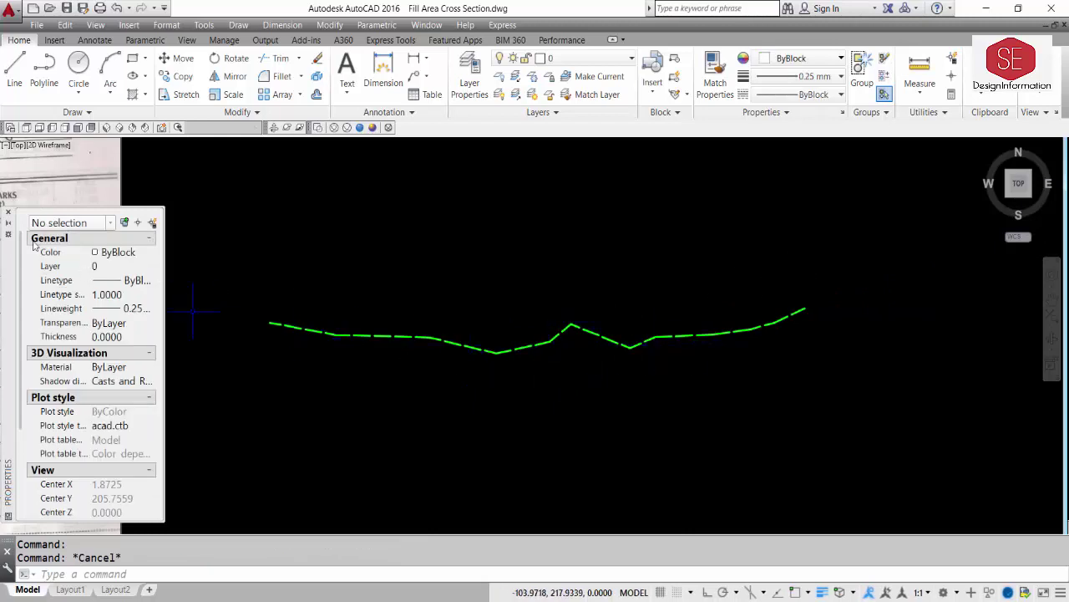
- Close the Properties palette and bring the scanned field-book sheet into view
{"action": "left_click", "coordinate": [7, 216]}
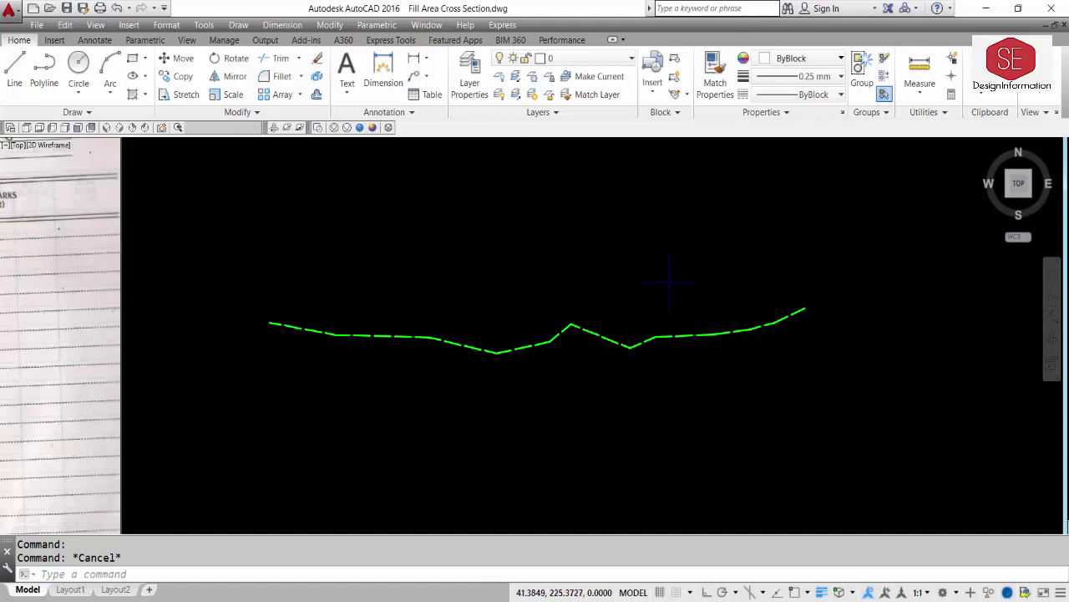
{"action": "scroll", "coordinate": [590, 351], "scroll_direction": "down", "scroll_amount": 5}
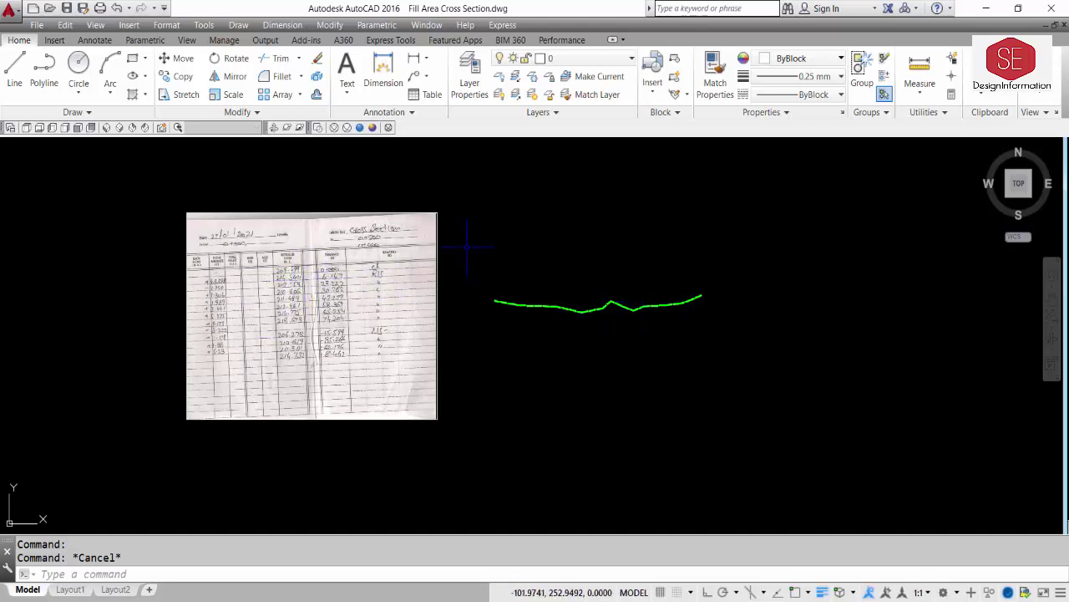
{"action": "middle_click_drag", "start_coordinate": [470, 238], "coordinate": [658, 219]}
- Window-select the scanned image, erase it with E, and recentre the green profile
{"action": "left_click", "coordinate": [640, 210]}
{"action": "left_click", "coordinate": [576, 235]}
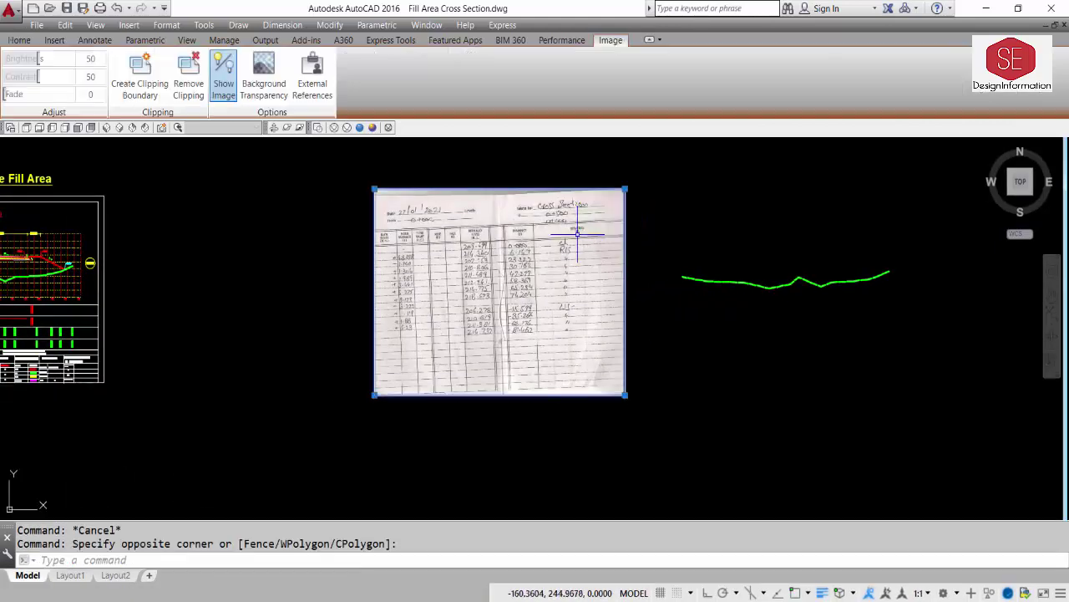
{"action": "type", "text": "e"}
{"action": "key", "text": "Return"}
{"action": "scroll", "coordinate": [668, 304], "scroll_direction": "down", "scroll_amount": 1}
{"action": "scroll", "coordinate": [242, 300], "scroll_direction": "up", "scroll_amount": 2}
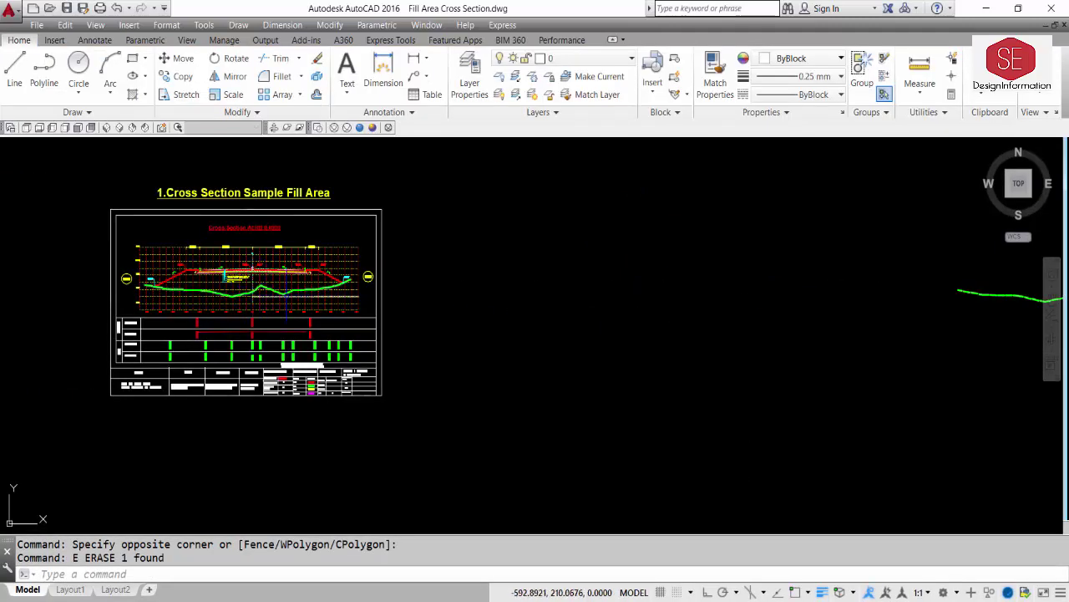
{"action": "middle_click_drag", "start_coordinate": [631, 296], "coordinate": [363, 294]}
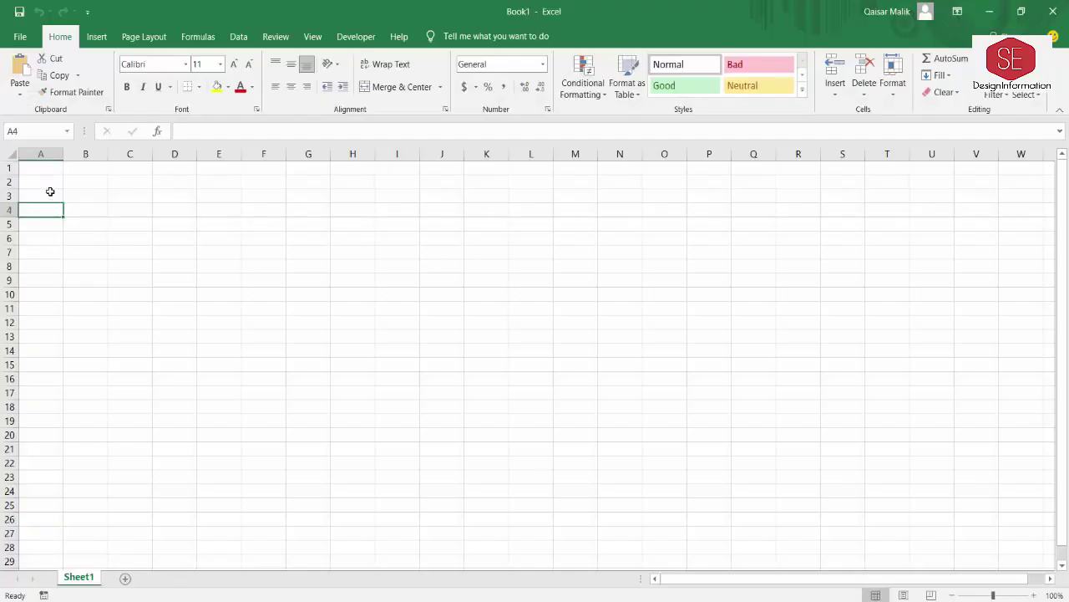
- Enter the column headings 'Distnce' in cell A3 and 'Elevation' in cell B3
{"action": "left_click", "coordinate": [37, 194]}
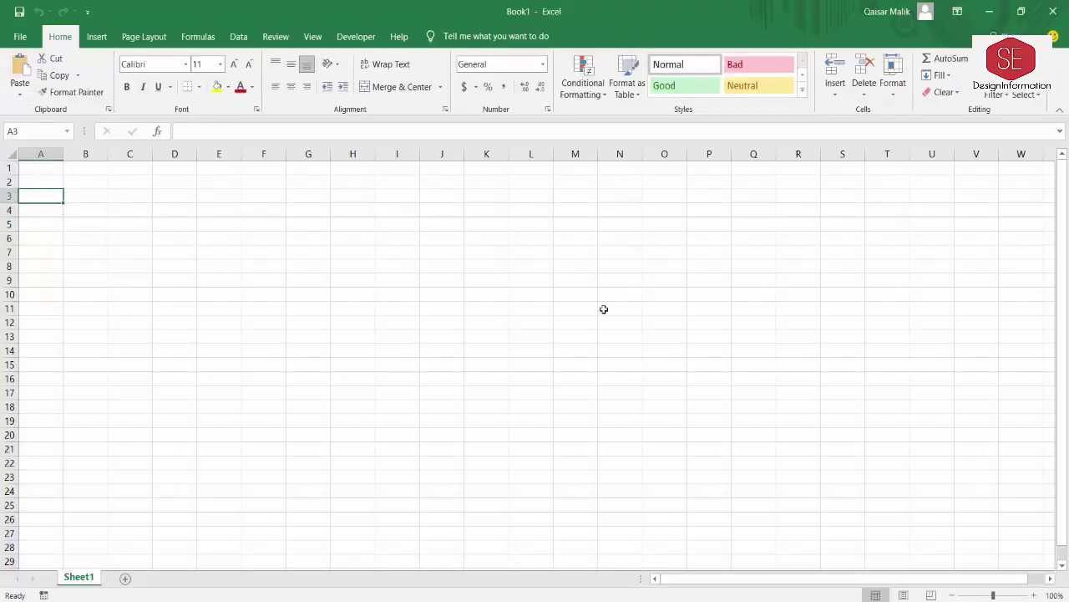
{"action": "type", "text": "Distnce"}
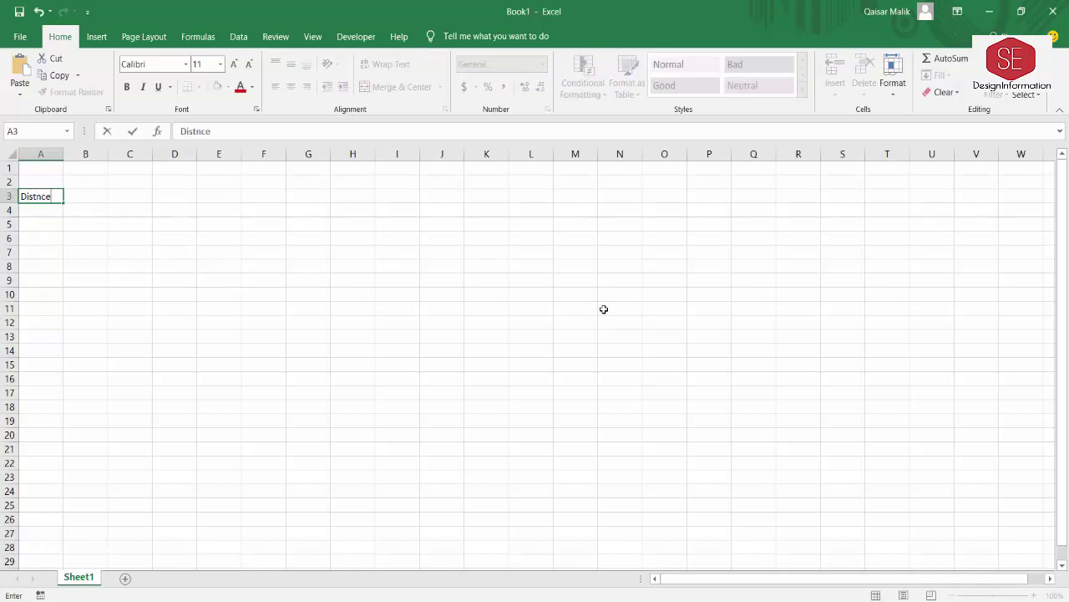
{"action": "key", "text": "Tab"}
{"action": "type", "text": "El"}
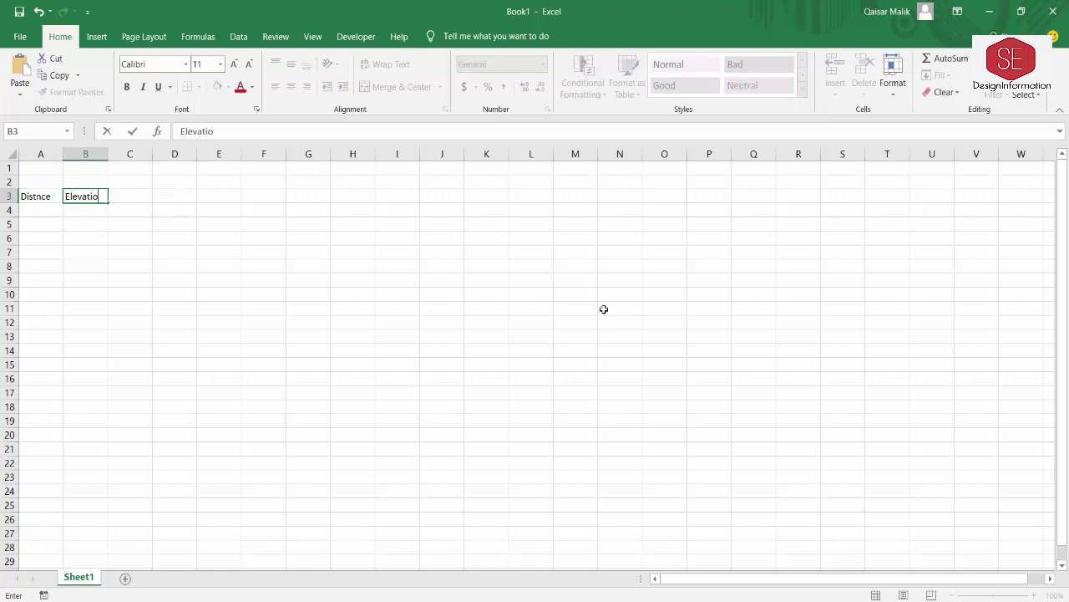
{"action": "type", "text": "evation"}
{"action": "key", "text": "Return"}
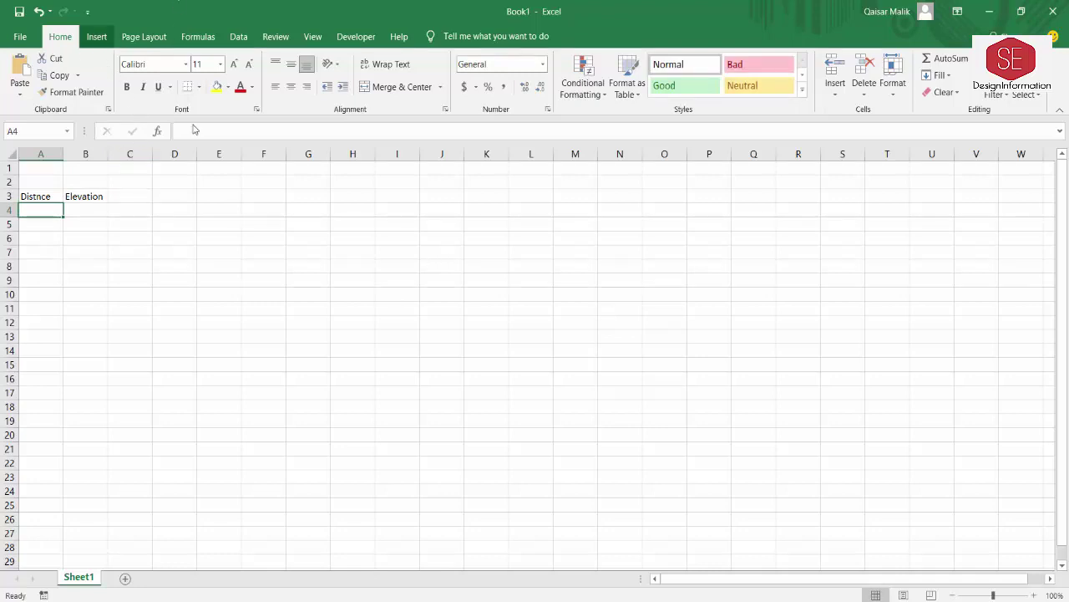
- Insert the 0+000 scan from Desktop > Cross Setion > New folder as a picture
{"action": "left_click", "coordinate": [97, 38]}
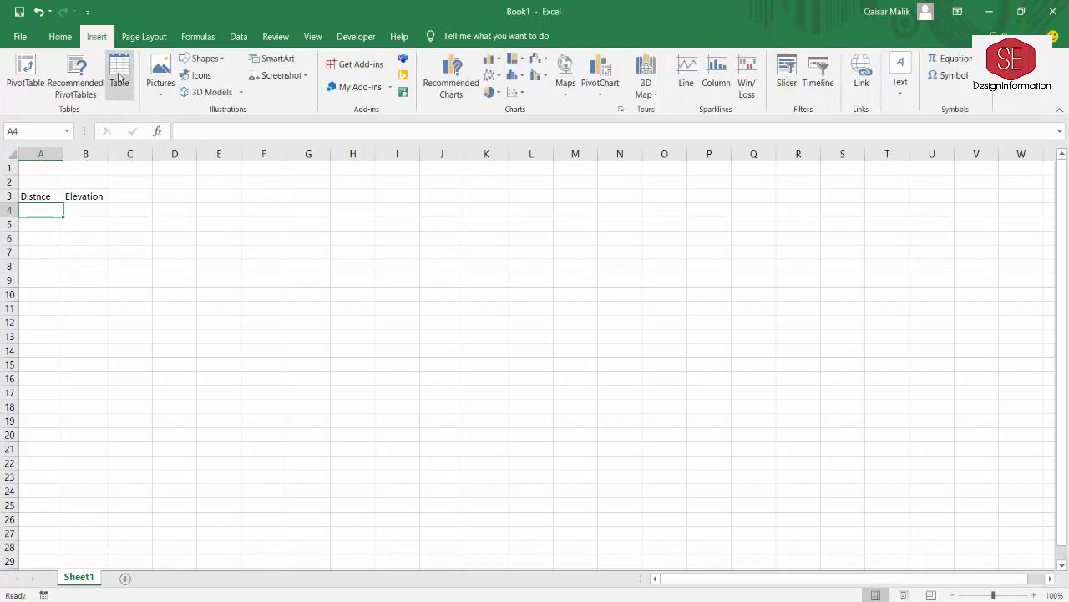
{"action": "left_click", "coordinate": [161, 74]}
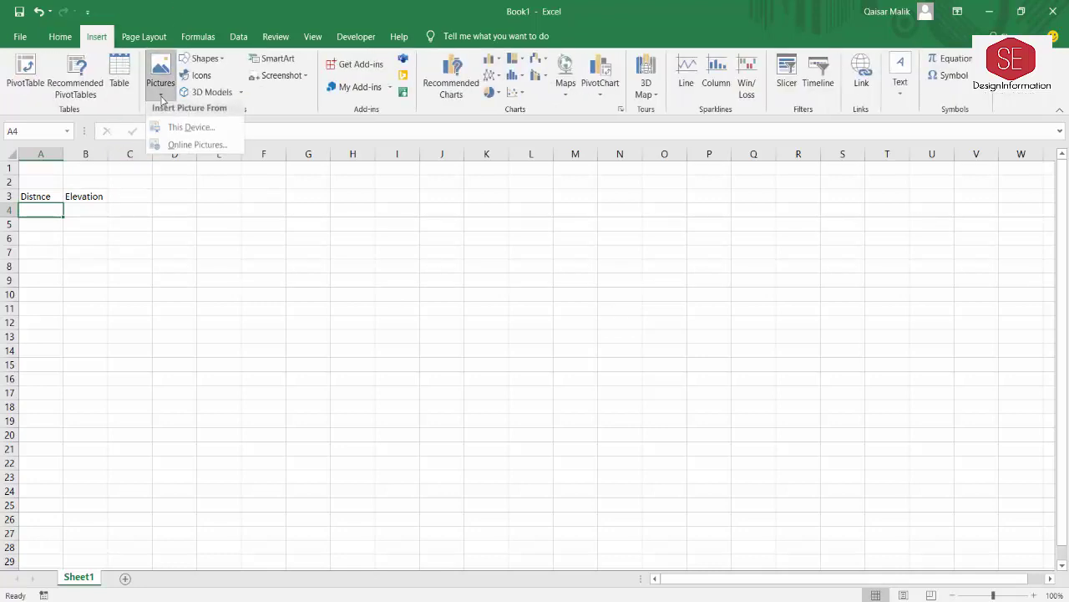
{"action": "left_click", "coordinate": [183, 132]}
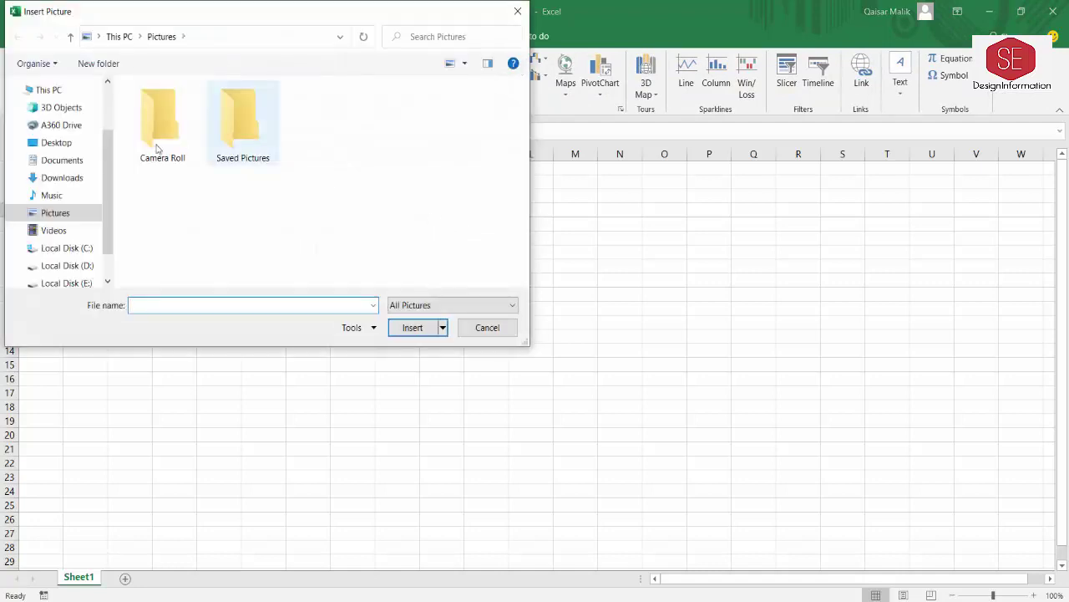
{"action": "left_click", "coordinate": [74, 145]}
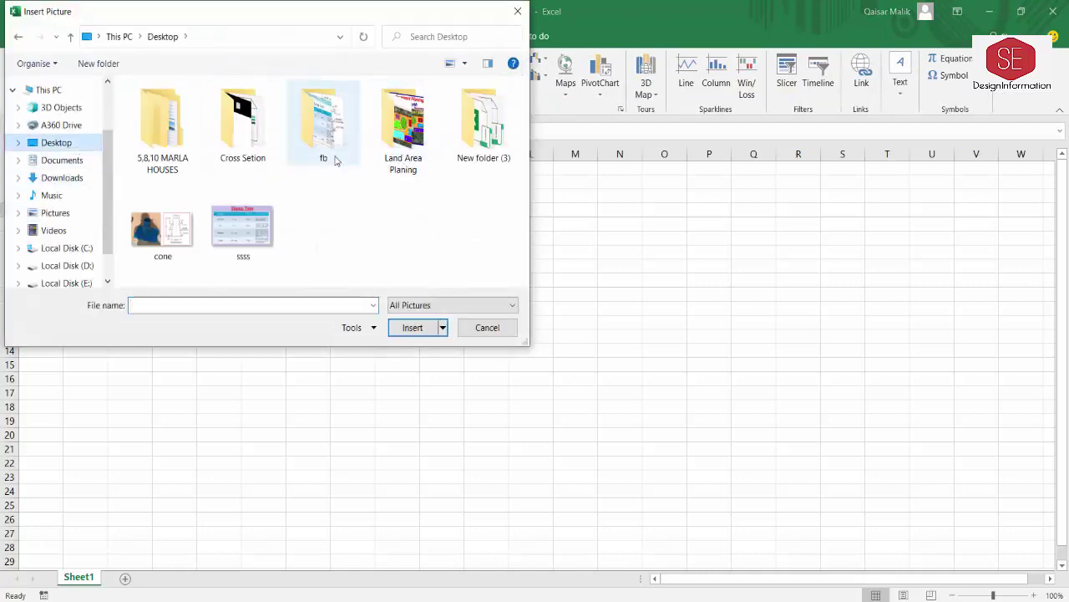
{"action": "double_click", "coordinate": [266, 158]}
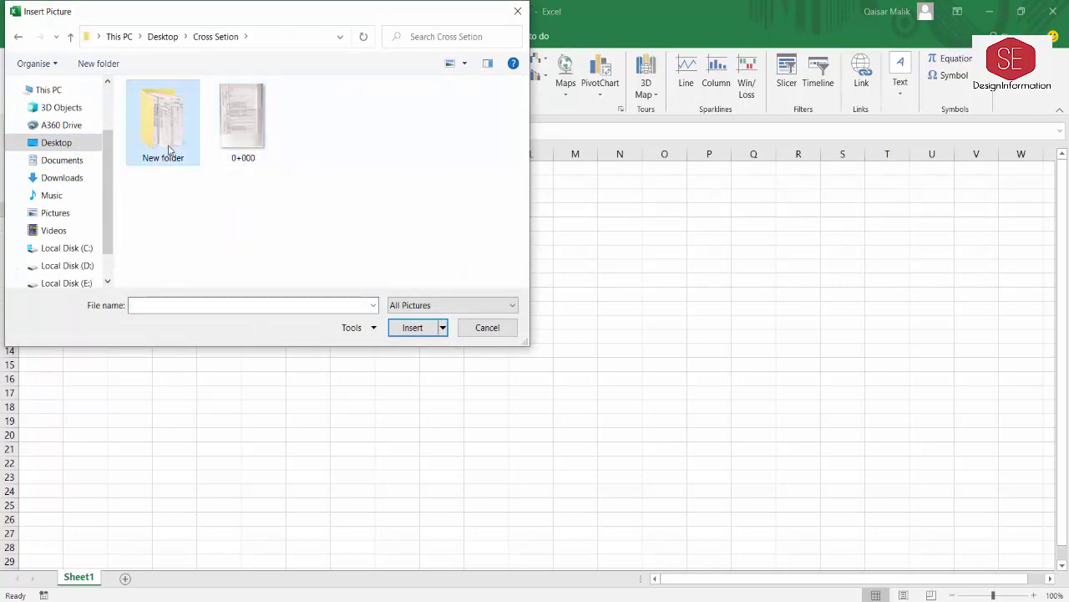
{"action": "double_click", "coordinate": [169, 149]}
{"action": "double_click", "coordinate": [163, 121]}
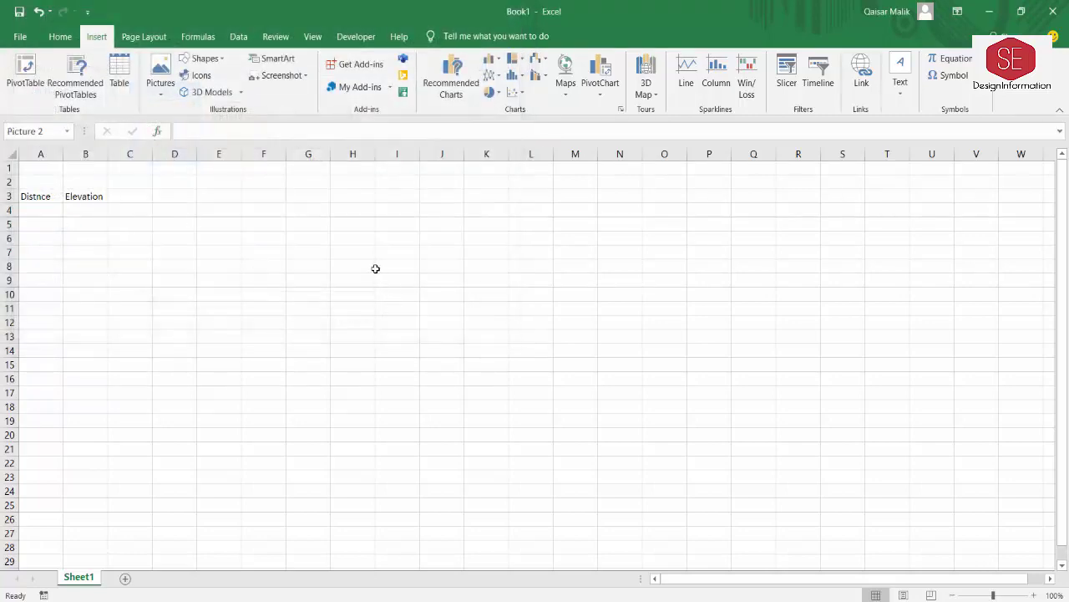
- Move the field-book picture to column E, beside the headings
{"action": "scroll", "coordinate": [448, 317], "scroll_direction": "down", "scroll_amount": 10}
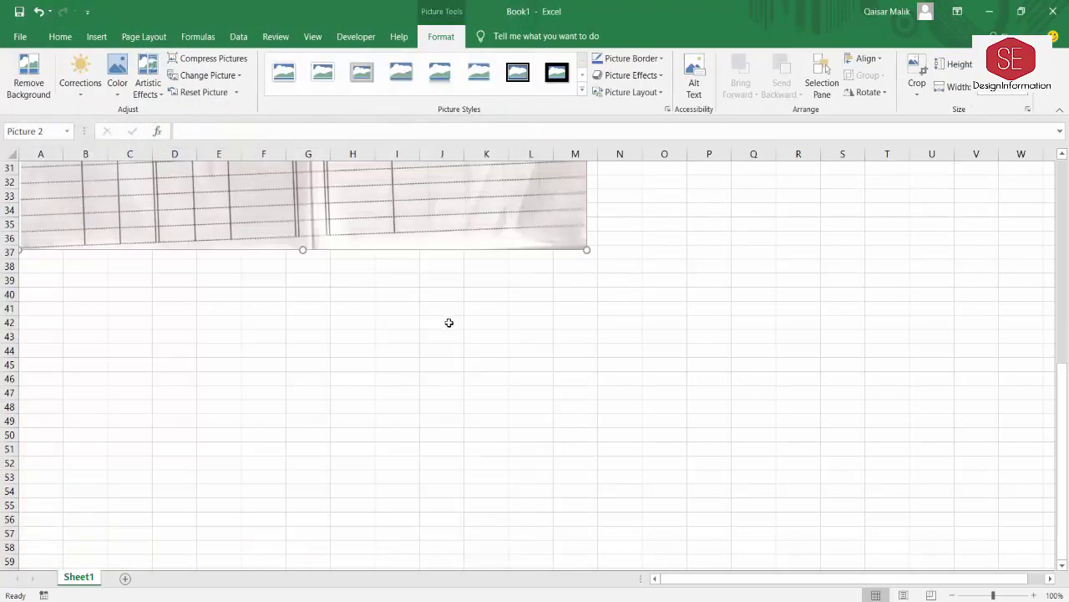
{"action": "scroll", "coordinate": [449, 334], "scroll_direction": "up", "scroll_amount": 6}
{"action": "scroll", "coordinate": [449, 335], "scroll_direction": "up", "scroll_amount": 4}
{"action": "left_click_drag", "start_coordinate": [168, 312], "coordinate": [349, 299]}
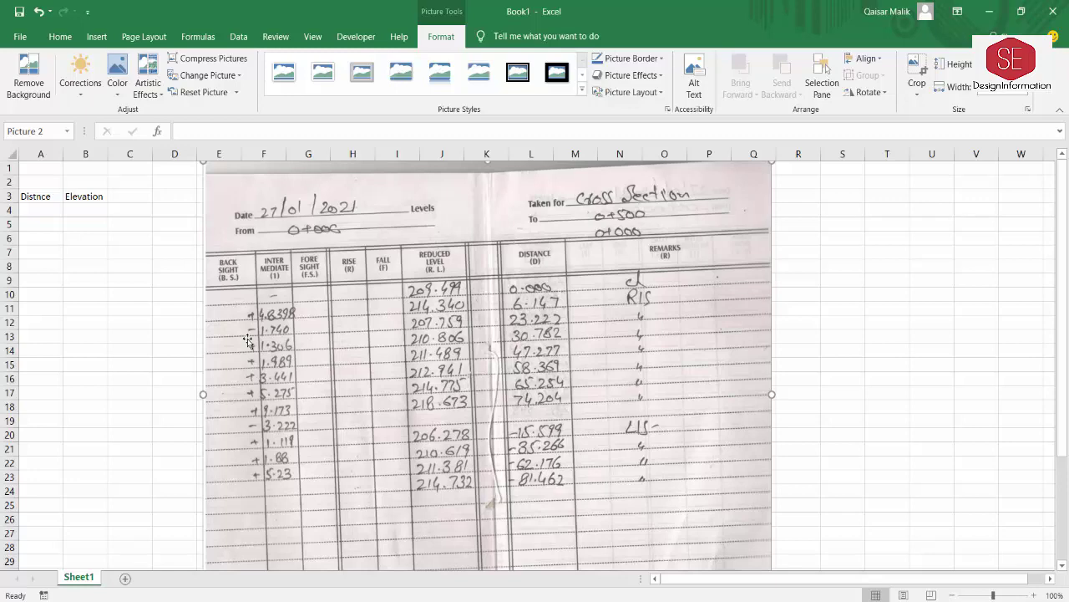
{"action": "scroll", "coordinate": [566, 324], "scroll_direction": "down", "scroll_amount": 1}
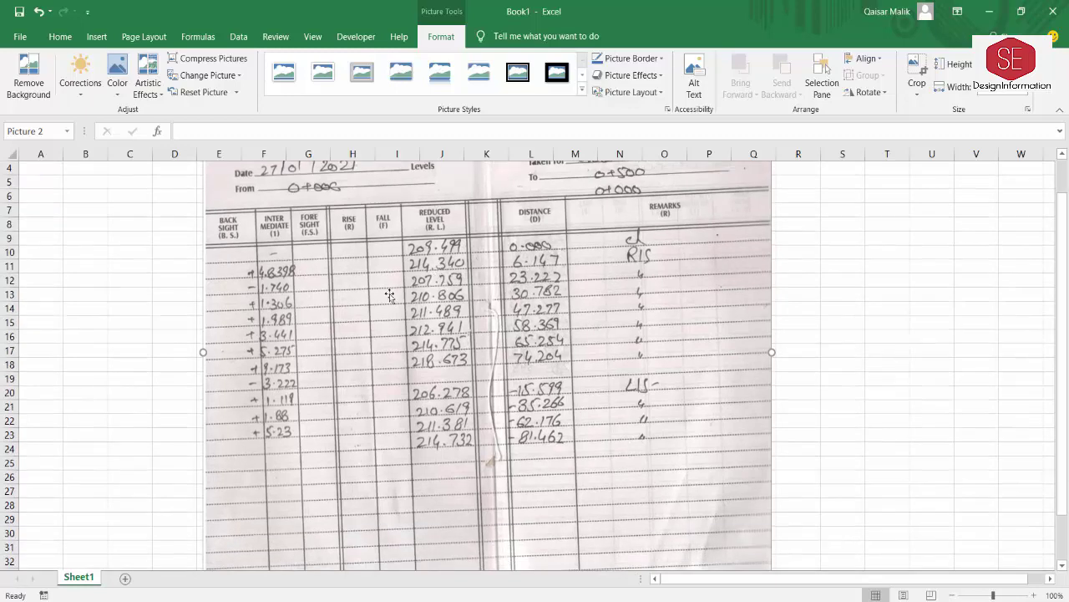
{"action": "scroll", "coordinate": [386, 297], "scroll_direction": "up", "scroll_amount": 1}
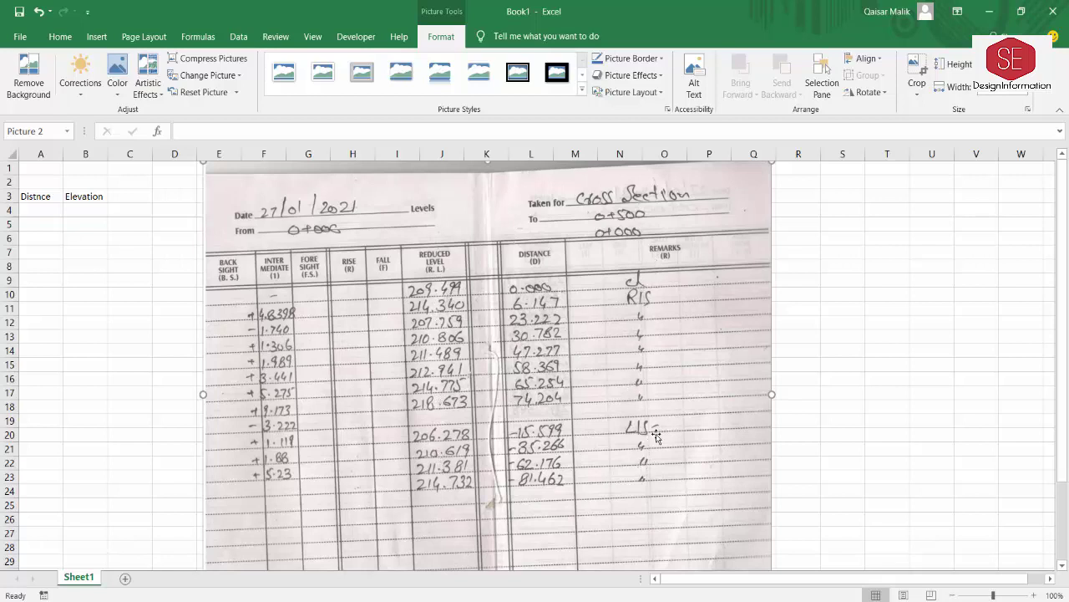
- Add the 'Desription' heading in C3 and insert a blank column before column A
{"action": "left_click", "coordinate": [130, 198]}
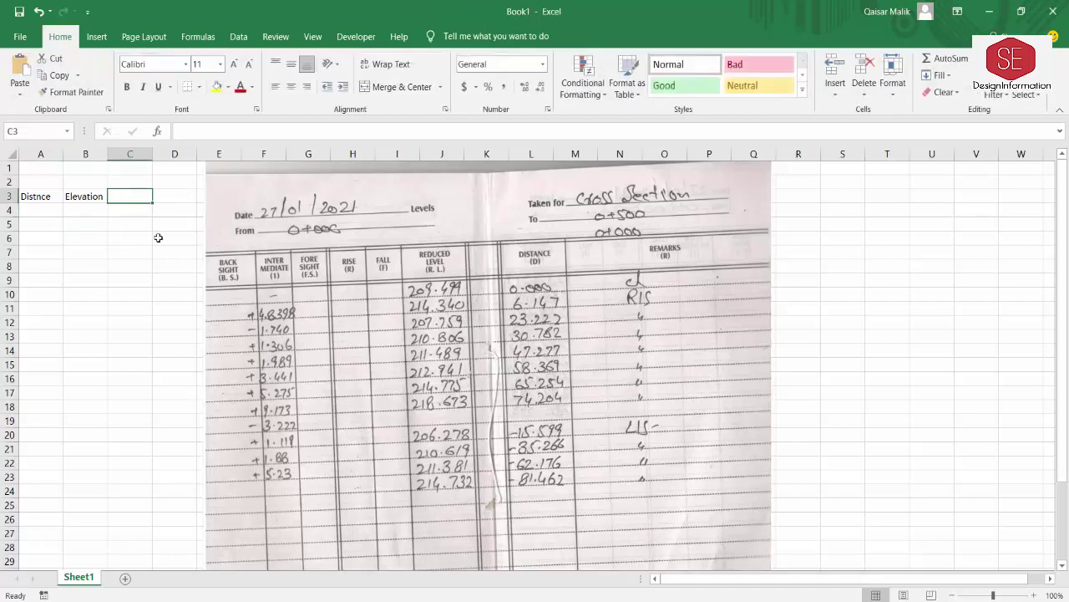
{"action": "type", "text": "Desription"}
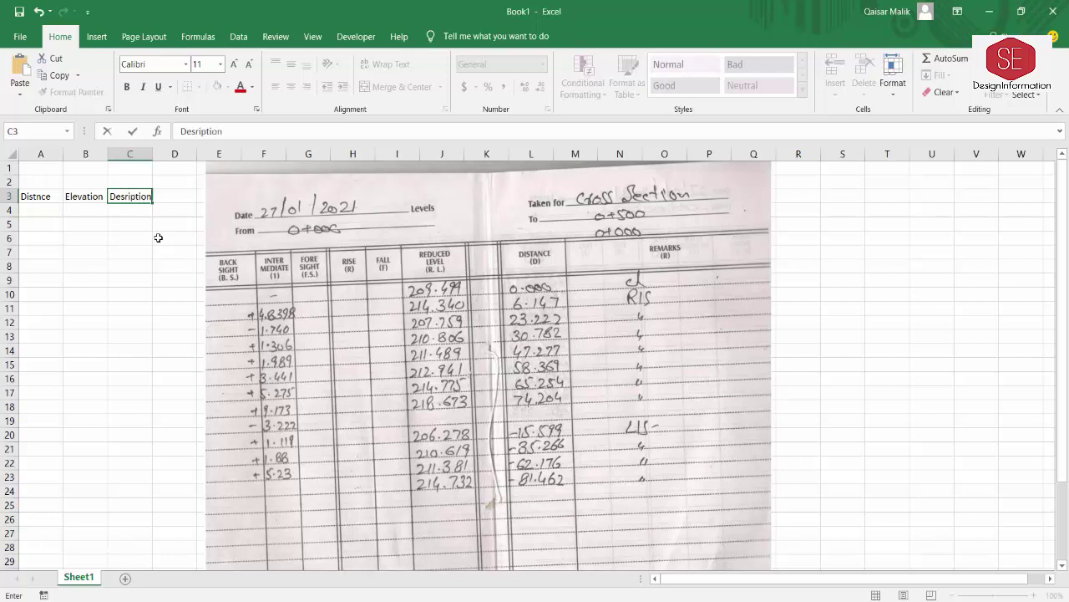
{"action": "key", "text": "Return"}
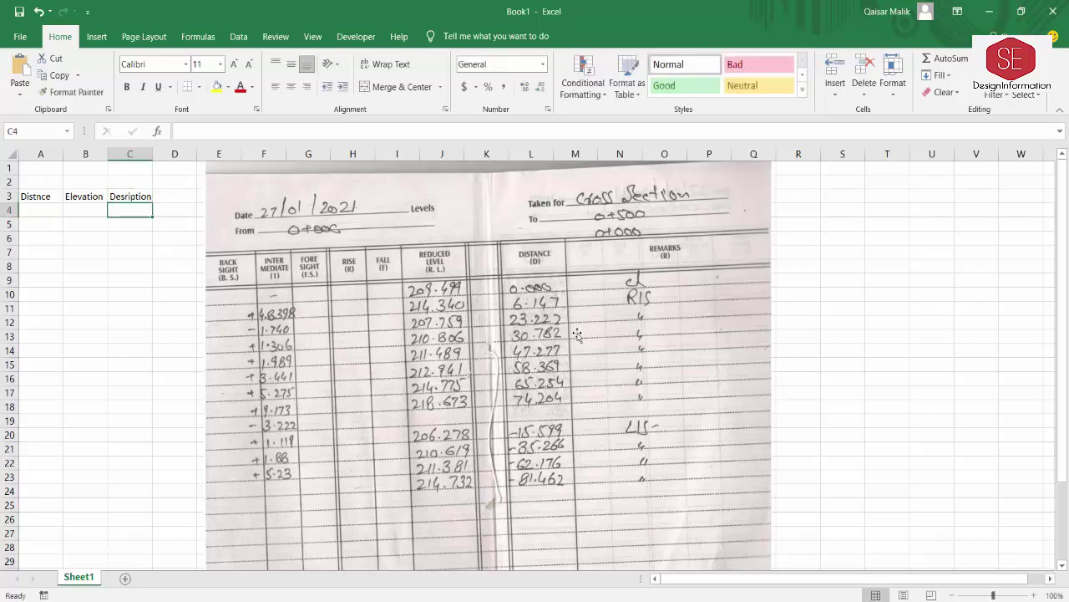
{"action": "left_click", "coordinate": [39, 212]}
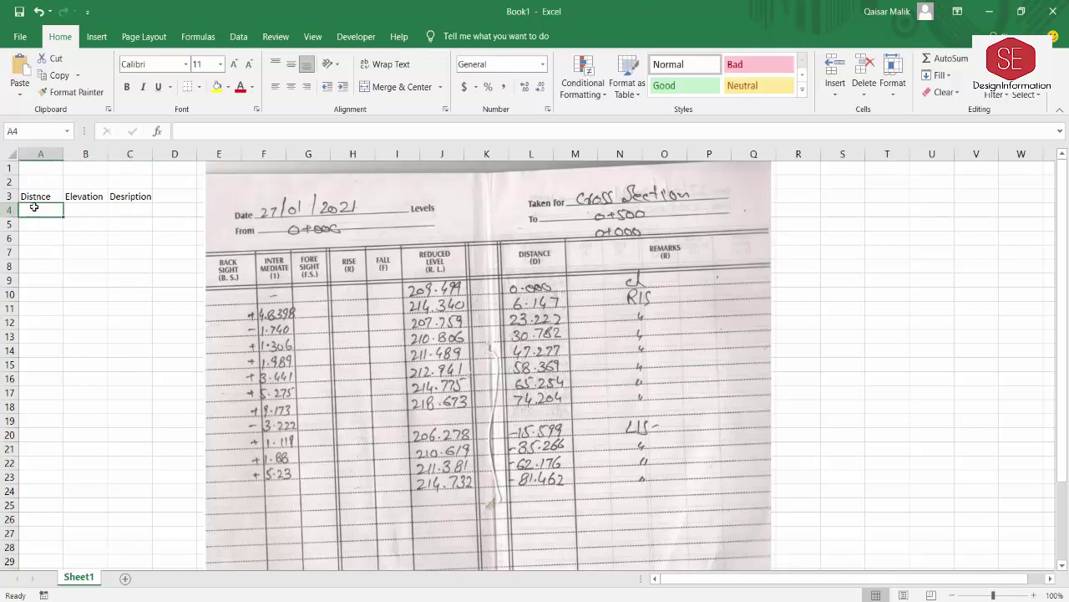
{"action": "left_click", "coordinate": [41, 154]}
{"action": "right_click", "coordinate": [43, 157]}
{"action": "left_click", "coordinate": [75, 259]}
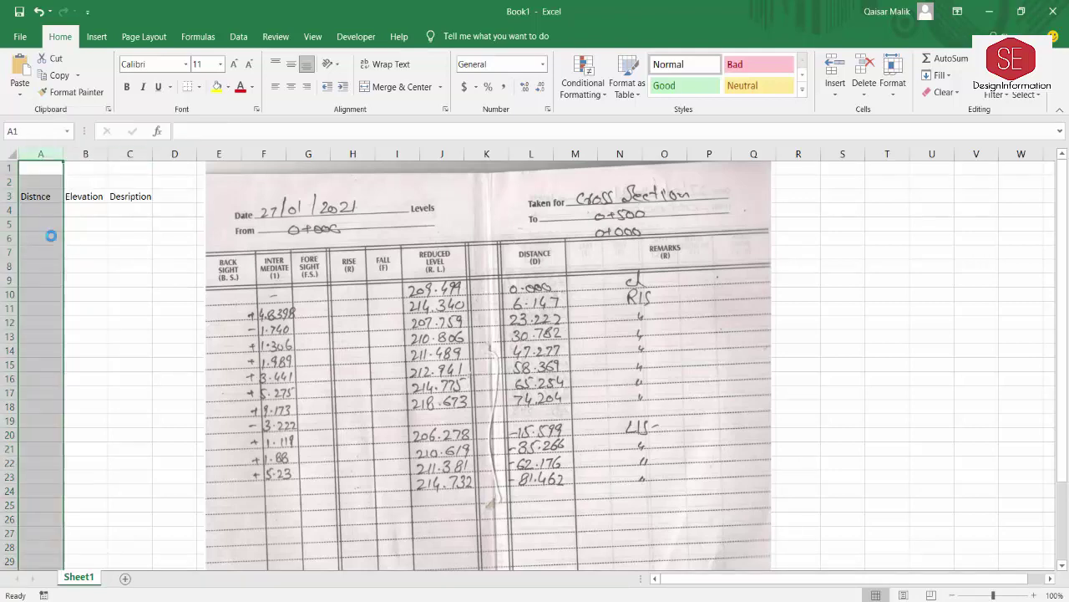
- Head A3 'Sr No' and merge A2:D2 into a centred '0+000' title
{"action": "left_click", "coordinate": [39, 195]}
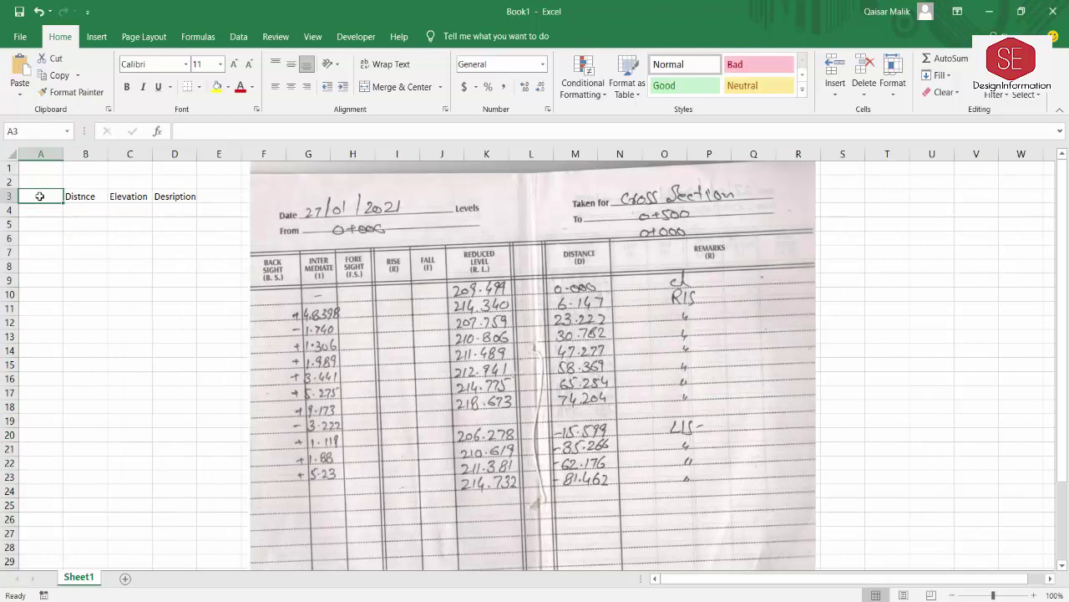
{"action": "type", "text": "Sr No"}
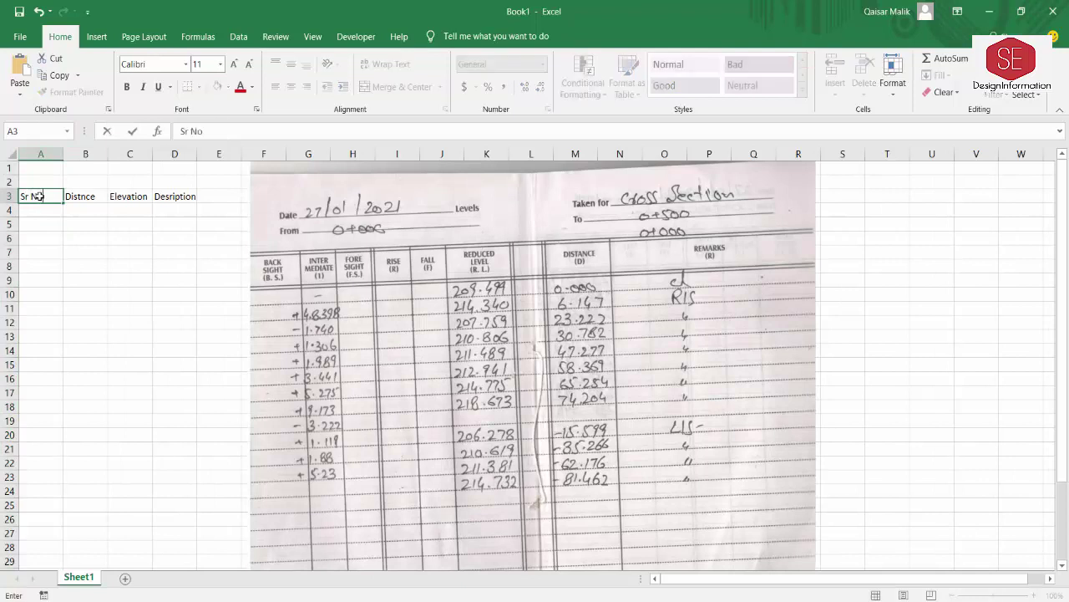
{"action": "key", "text": "Return"}
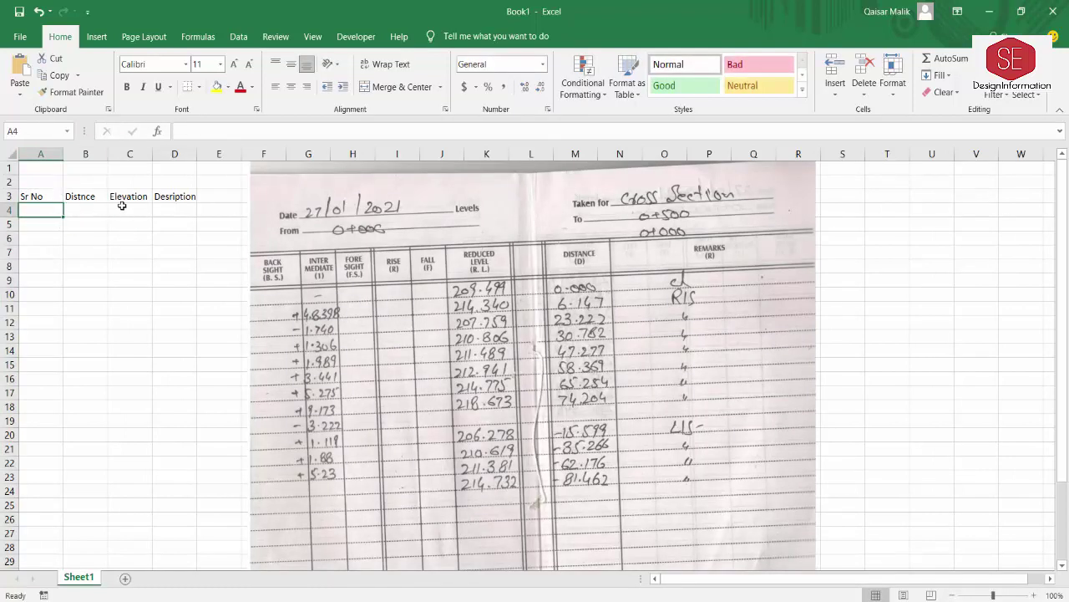
{"action": "left_click_drag", "start_coordinate": [29, 181], "coordinate": [186, 181]}
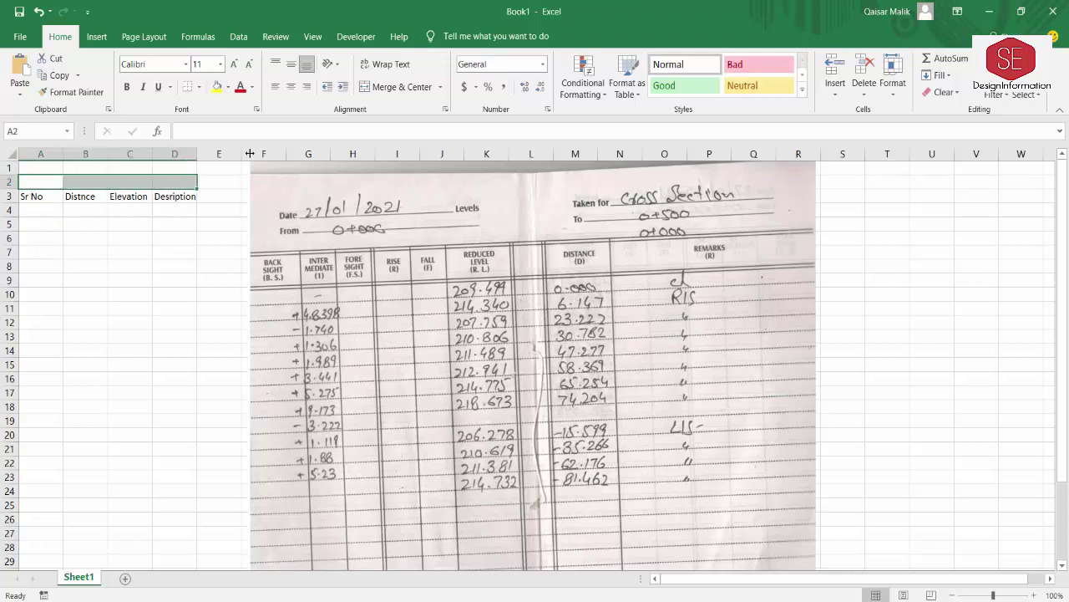
{"action": "left_click", "coordinate": [359, 87]}
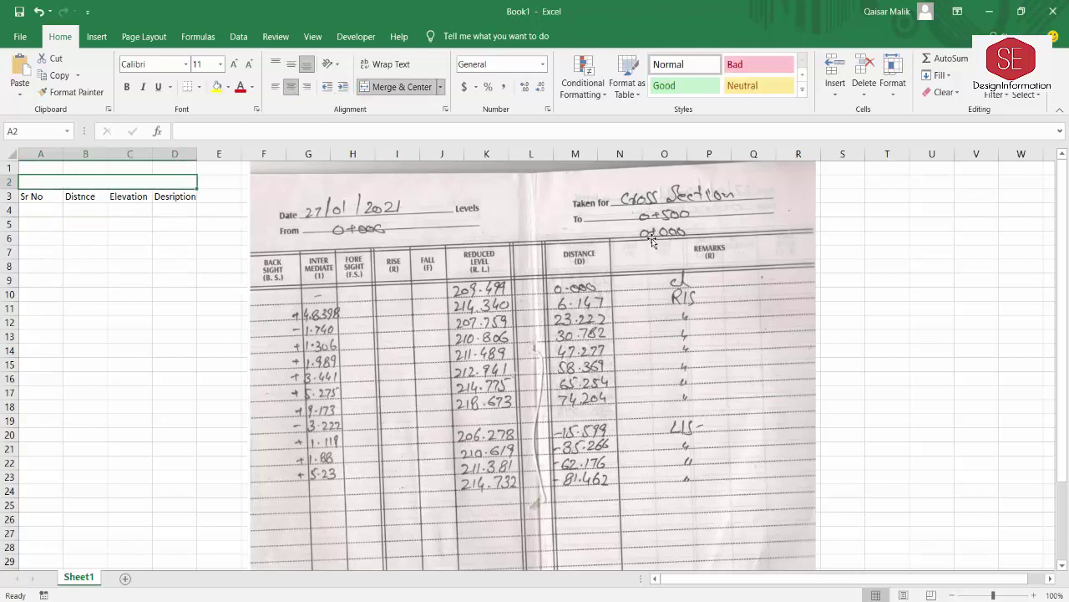
{"action": "type", "text": "0+000"}
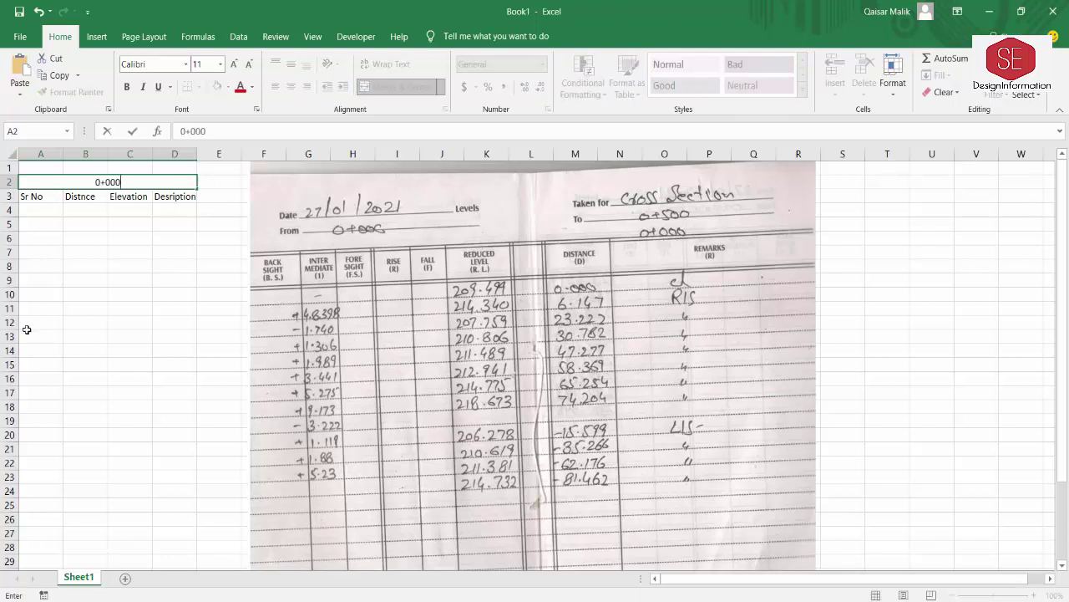
{"action": "key", "text": "Return"}
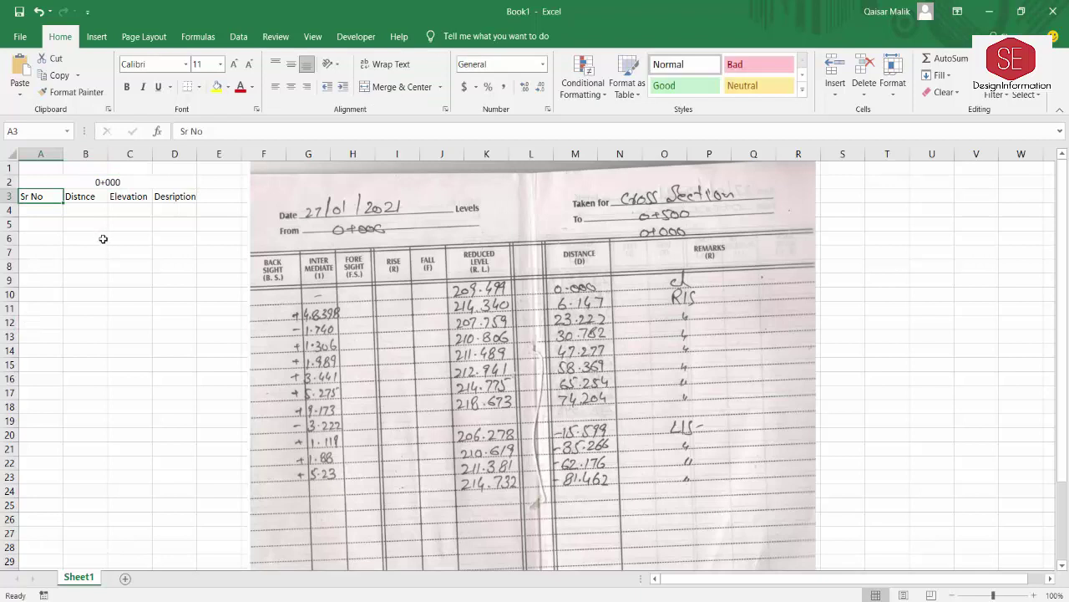
- Enter the points -81.462/214.732 and -62.176/211.381 in rows 4–5
{"action": "left_click", "coordinate": [80, 211]}
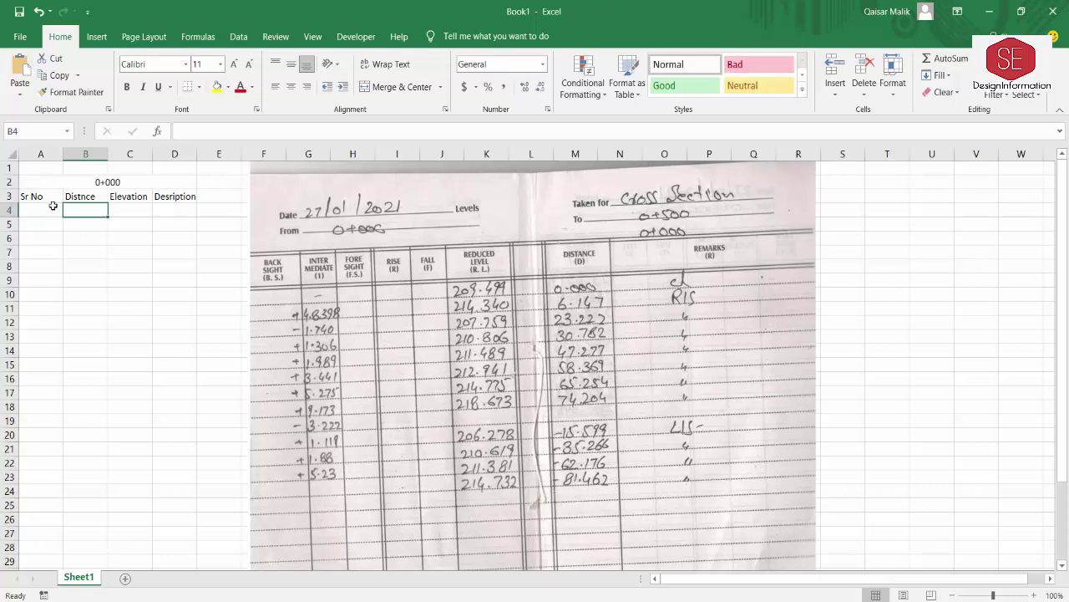
{"action": "type", "text": "-81"}
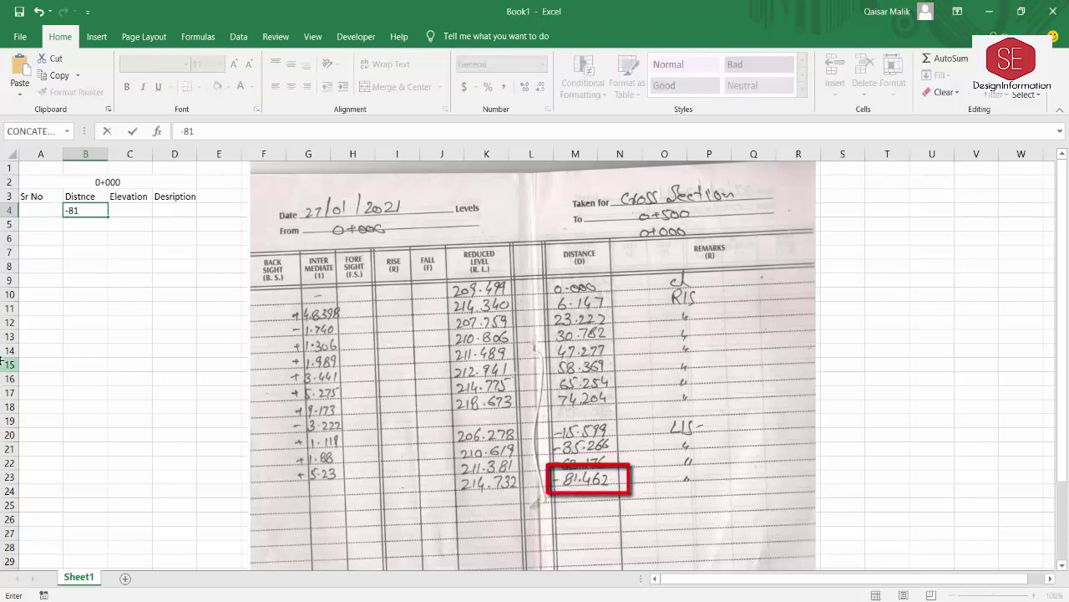
{"action": "type", "text": ".462"}
{"action": "key", "text": "Tab"}
{"action": "type", "text": "214.73"}
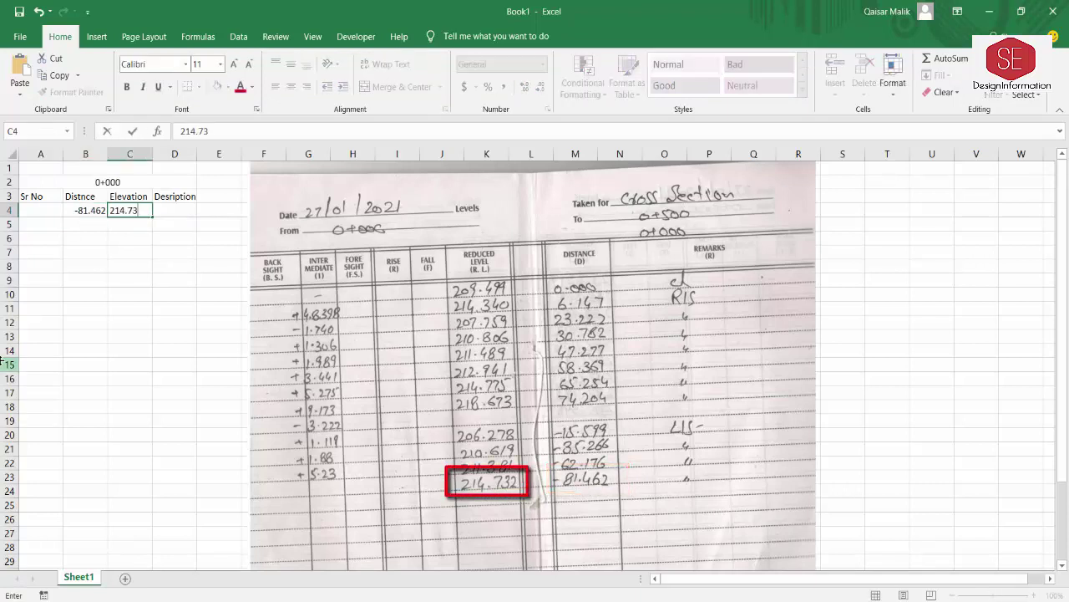
{"action": "type", "text": "2"}
{"action": "key", "text": "Return"}
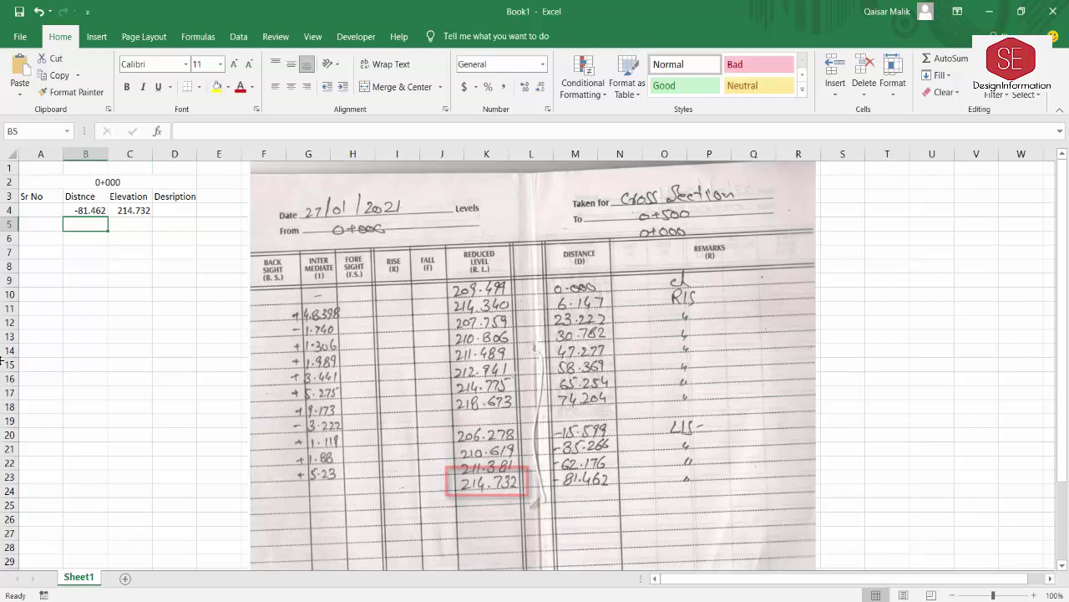
{"action": "type", "text": "-62.176"}
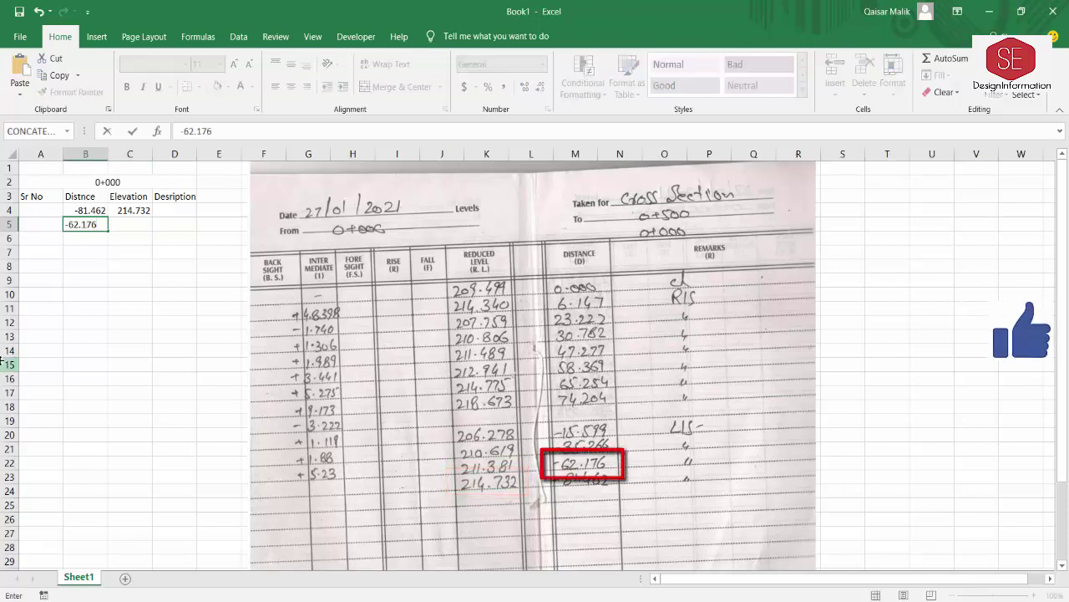
{"action": "key", "text": "Tab"}
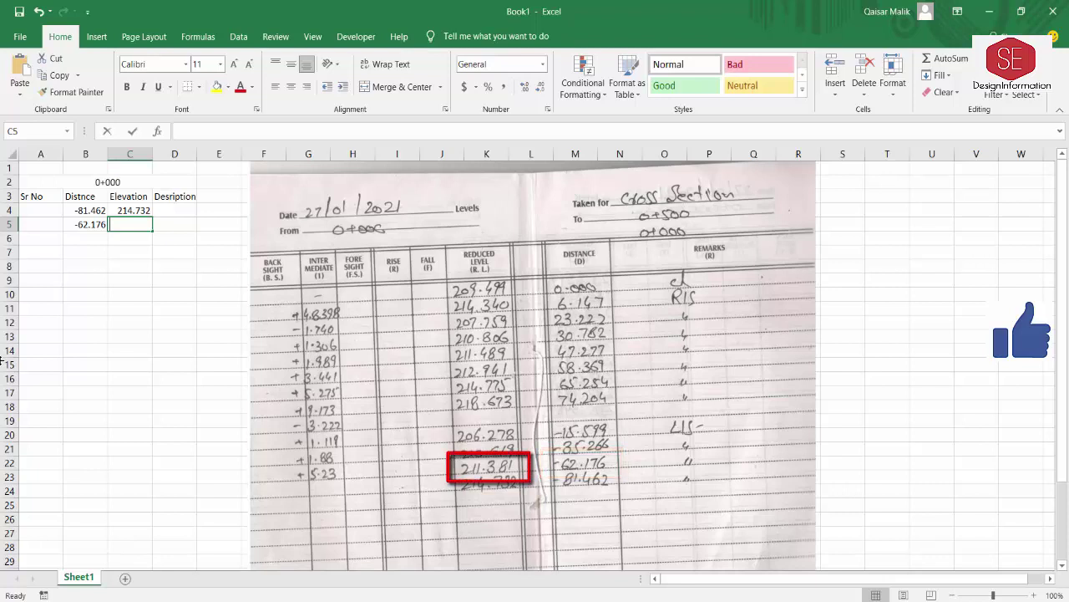
{"action": "type", "text": "211.381"}
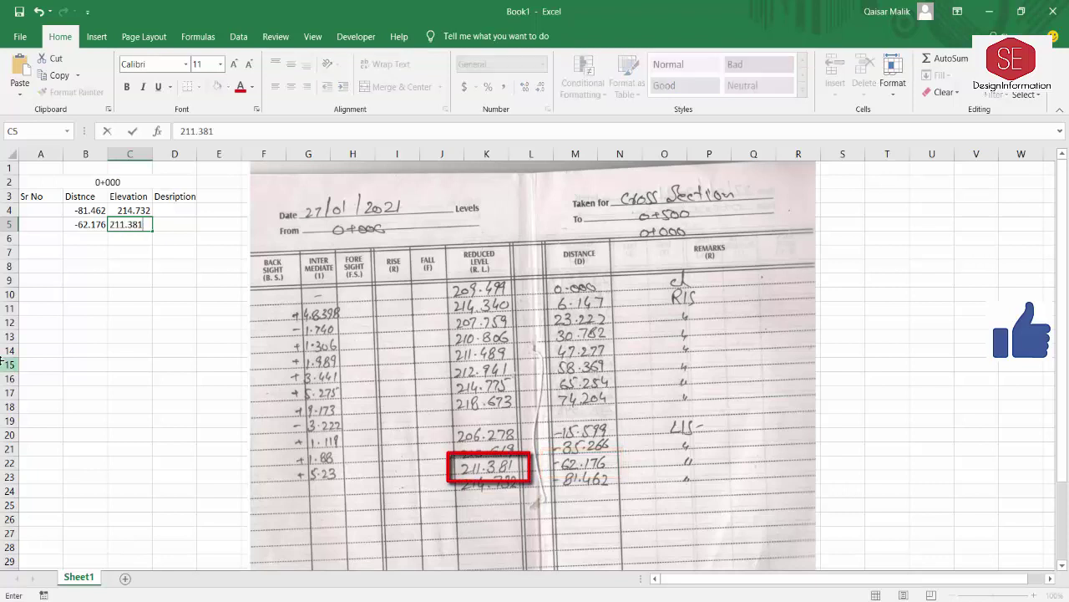
{"action": "key", "text": "Return"}
- Enter the points -35.266/210.619 and -15.599/206.278 in rows 6–7
{"action": "type", "text": "-"}
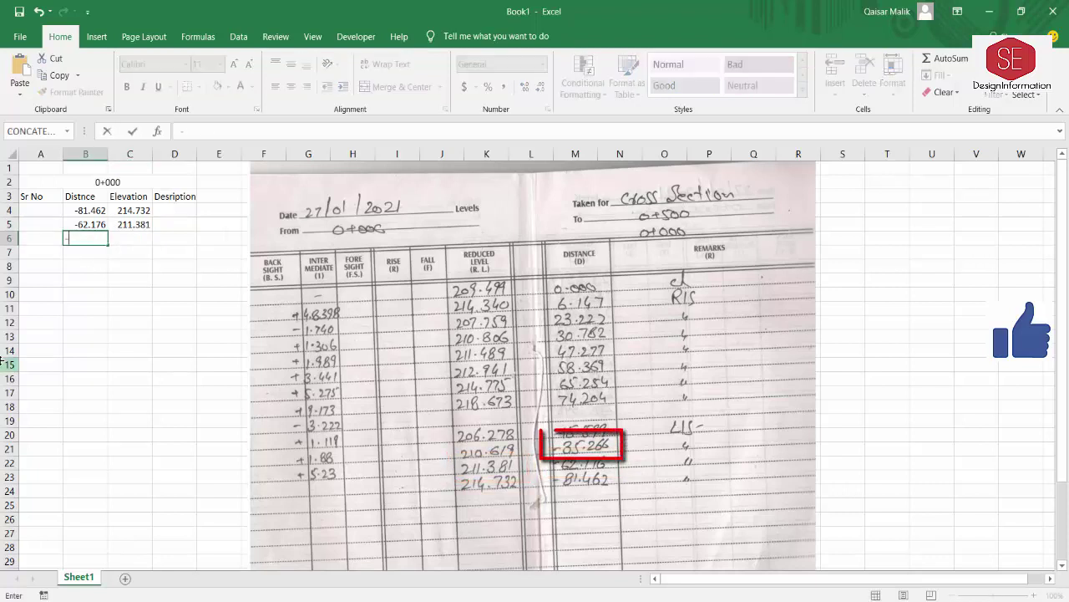
{"action": "type", "text": "35.266"}
{"action": "key", "text": "Tab"}
{"action": "type", "text": "21"}
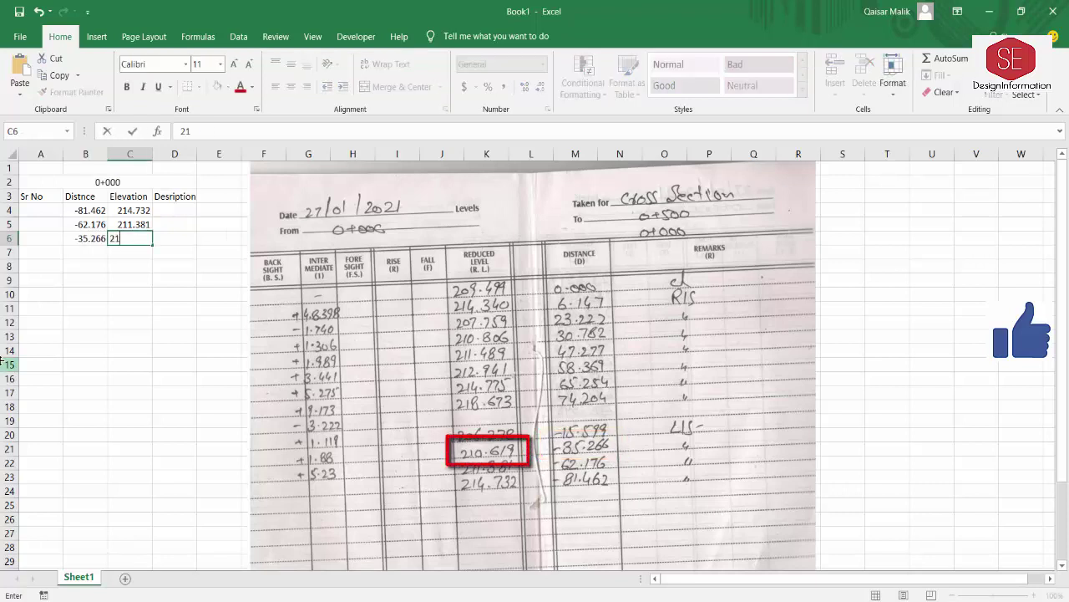
{"action": "type", "text": "0.62"}
{"action": "type", "text": "19"}
{"action": "key", "text": "Return"}
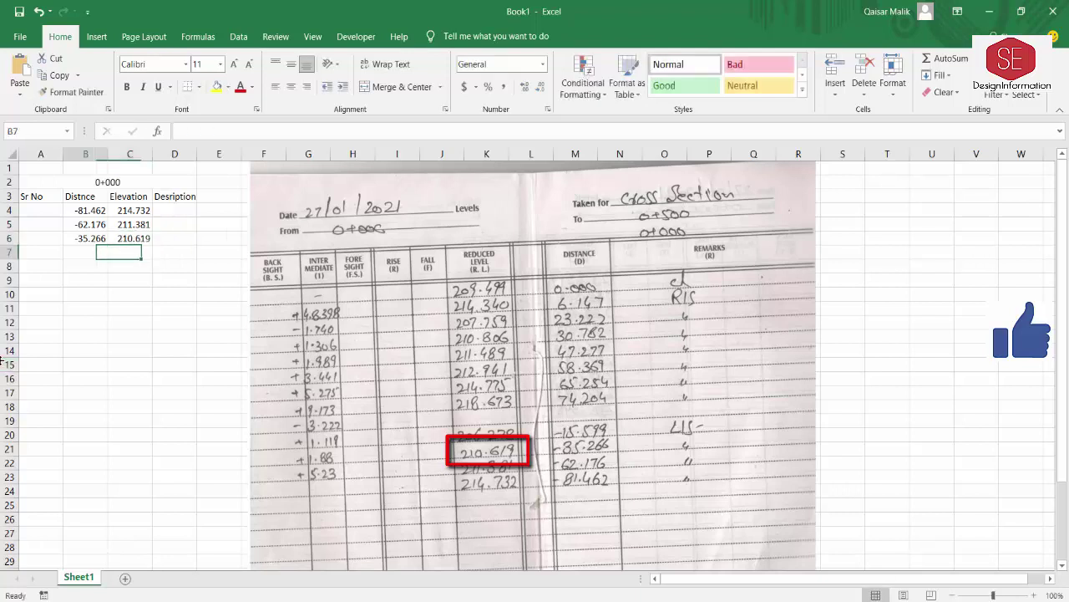
{"action": "type", "text": "-15.599"}
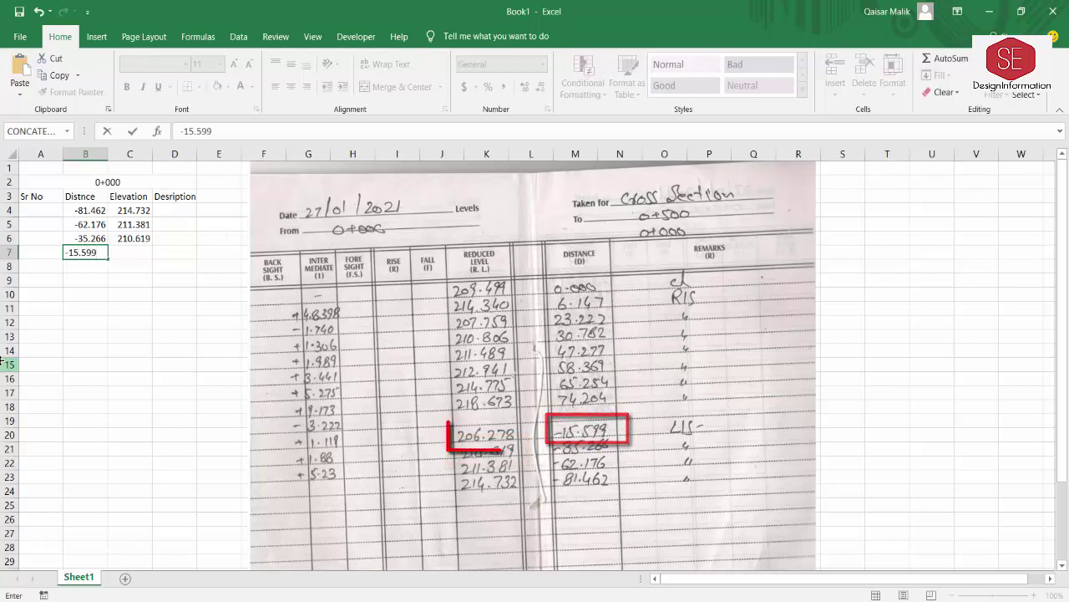
{"action": "key", "text": "Tab"}
{"action": "type", "text": "206."}
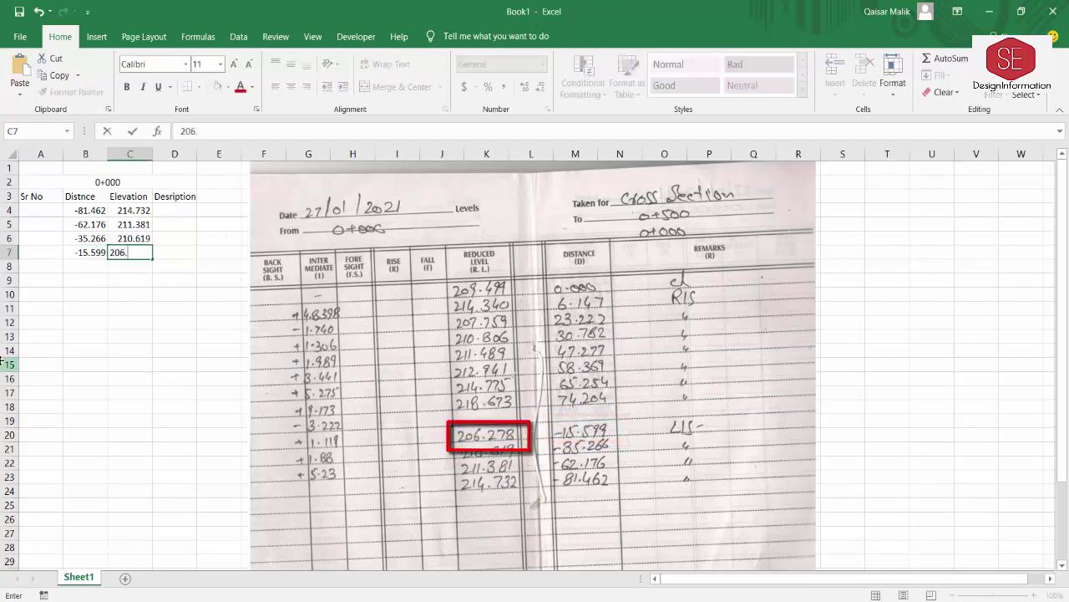
{"action": "type", "text": "278"}
{"action": "key", "text": "Return"}
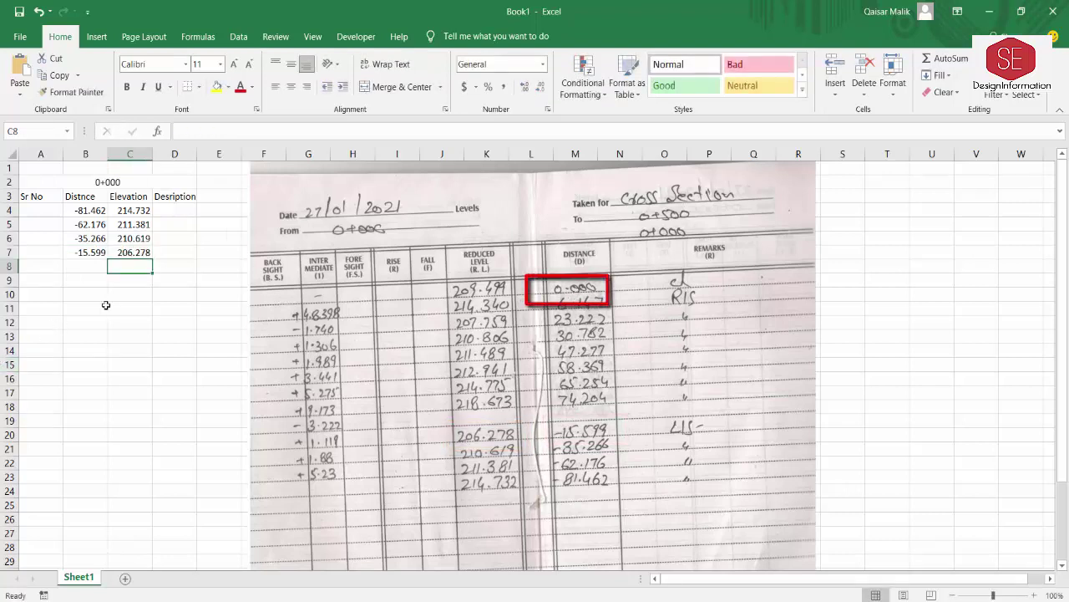
- Enter the points 0/209.499 and 6.147/214.340 in rows 8–9
{"action": "left_click", "coordinate": [90, 265]}
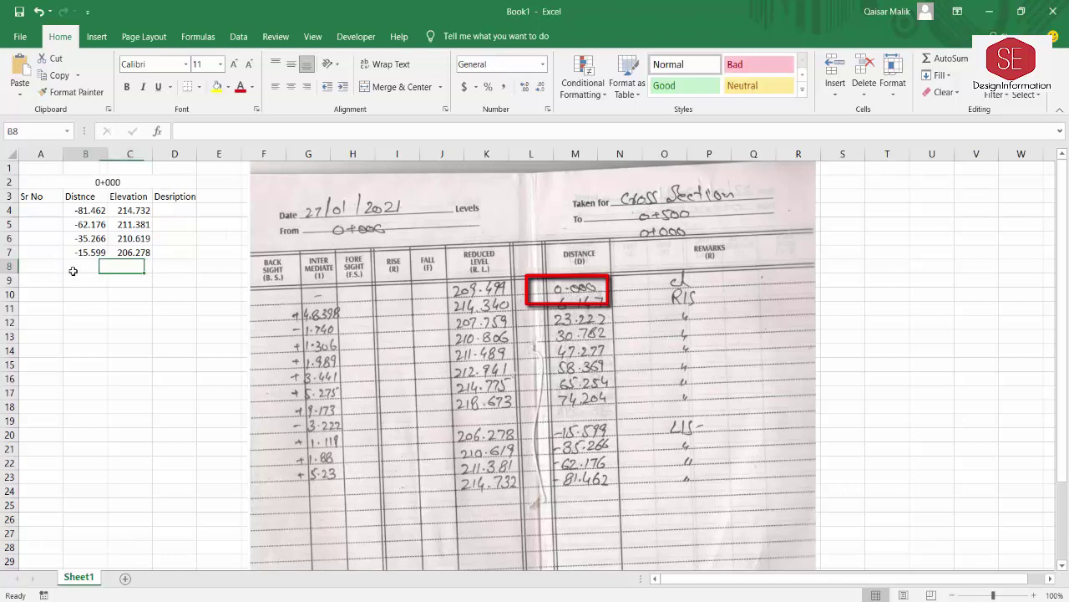
{"action": "type", "text": "0."}
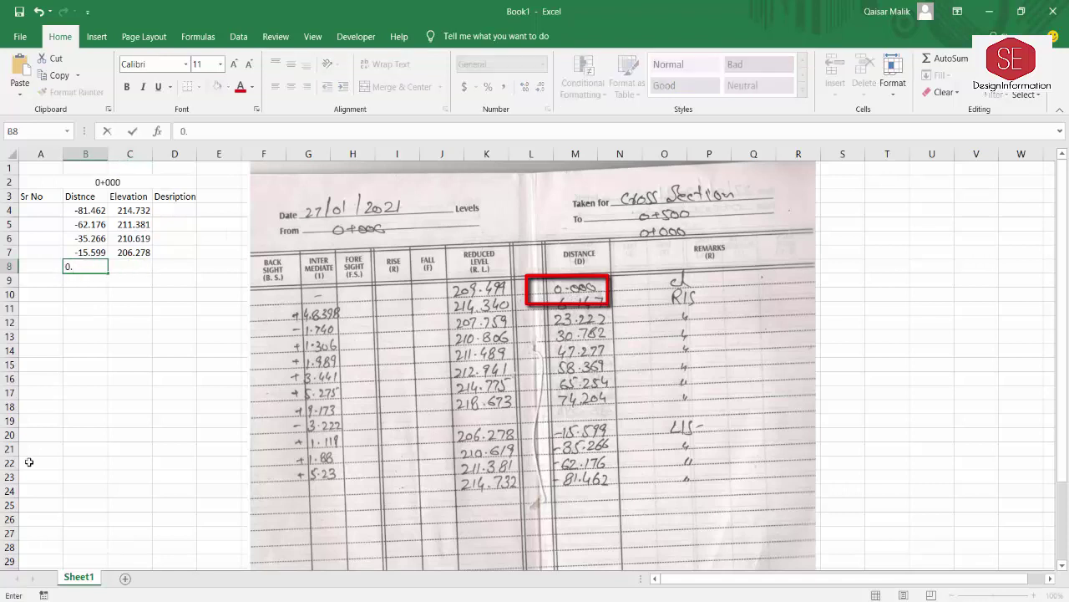
{"action": "key", "text": "Return"}
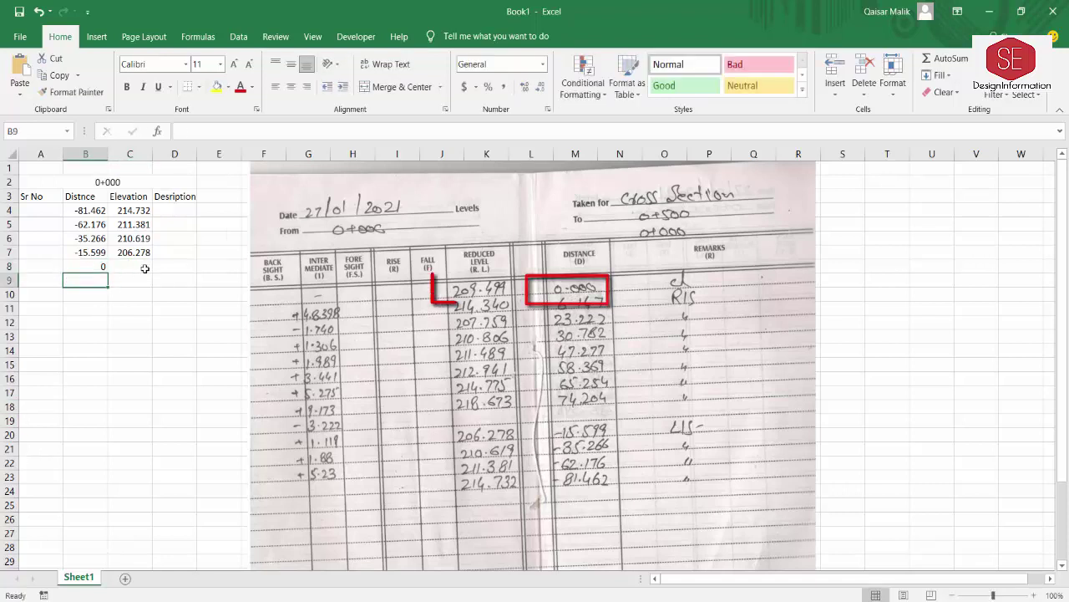
{"action": "left_click", "coordinate": [142, 265]}
{"action": "type", "text": "209."}
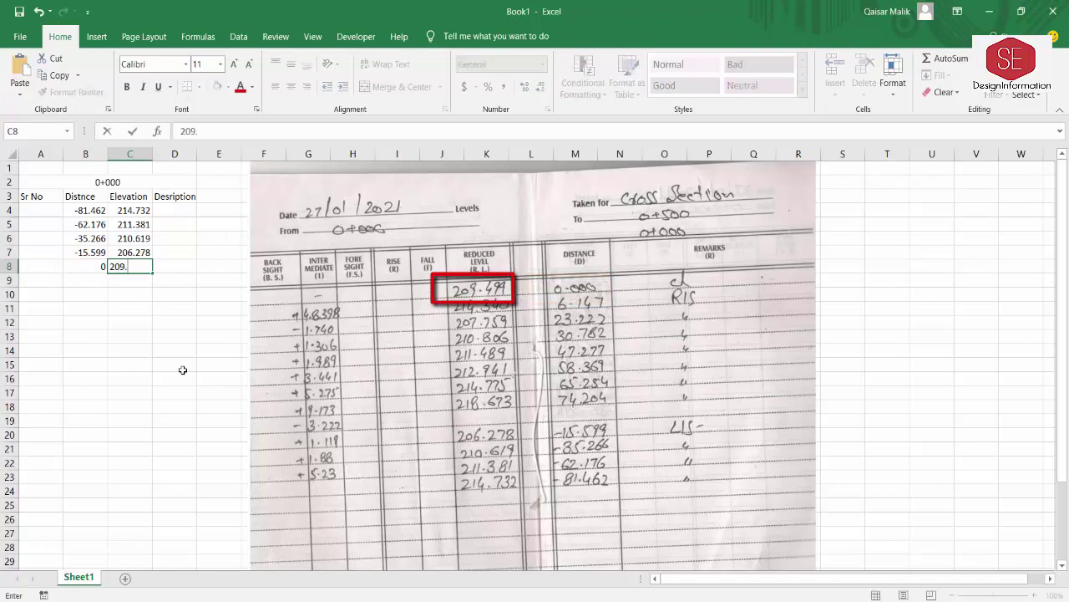
{"action": "type", "text": "499"}
{"action": "key", "text": "Return"}
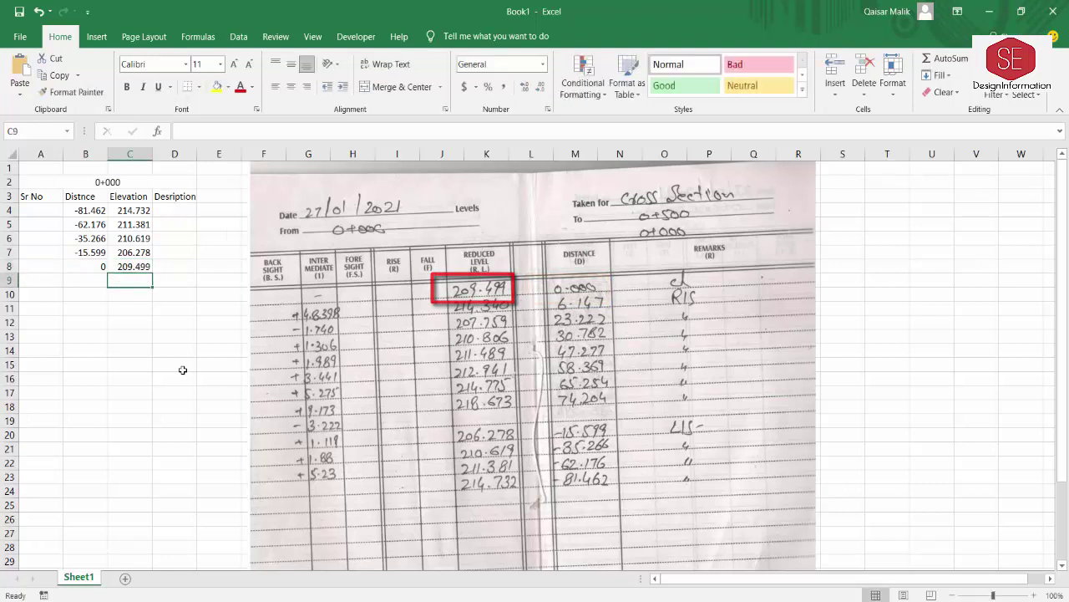
{"action": "key", "text": "Left"}
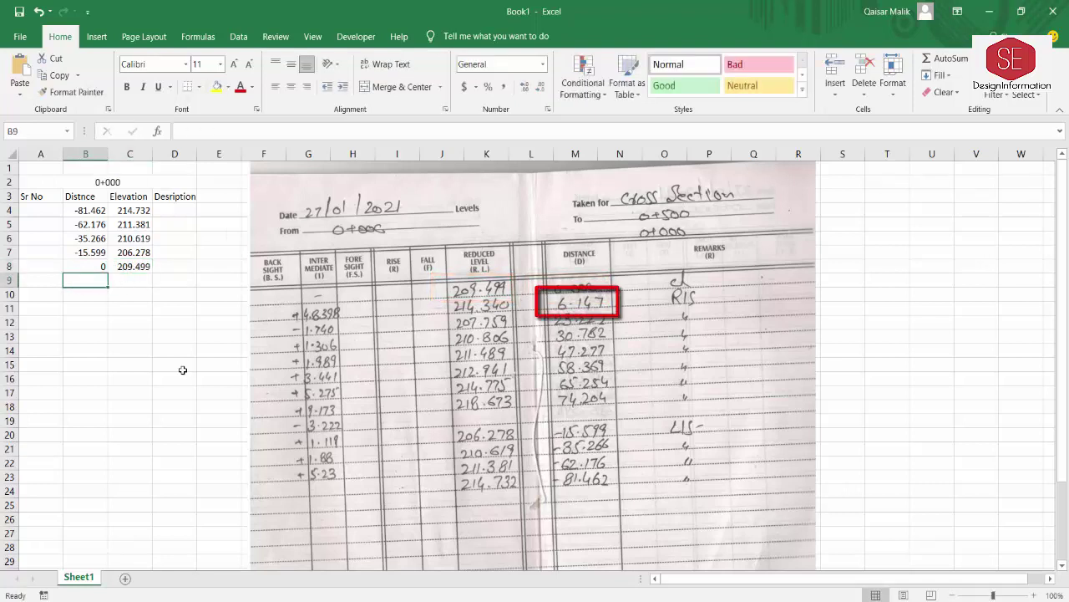
{"action": "type", "text": "6.147"}
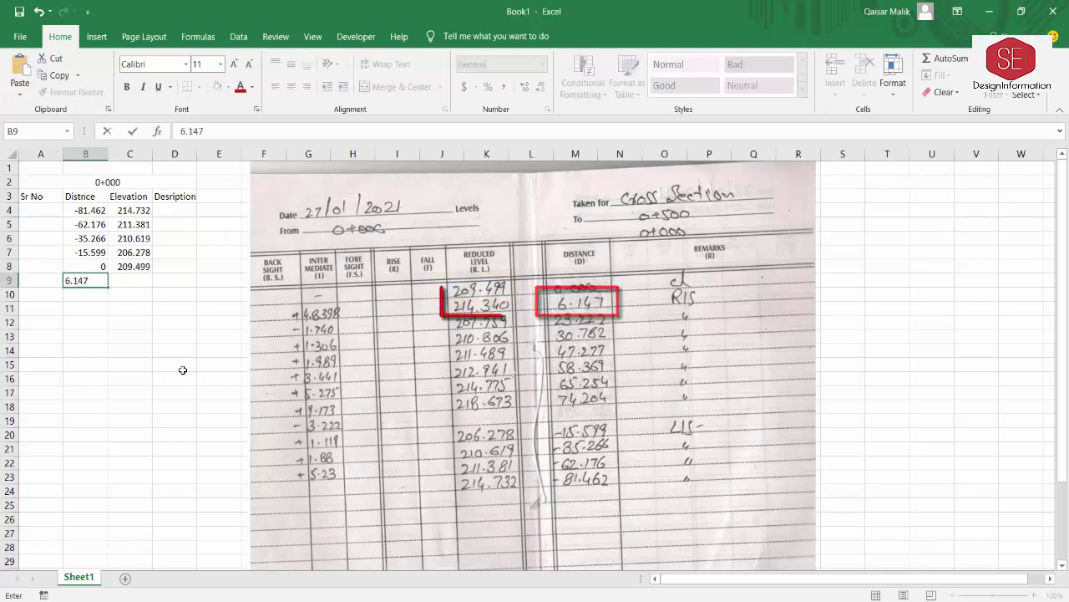
{"action": "key", "text": "Tab"}
{"action": "type", "text": "214"}
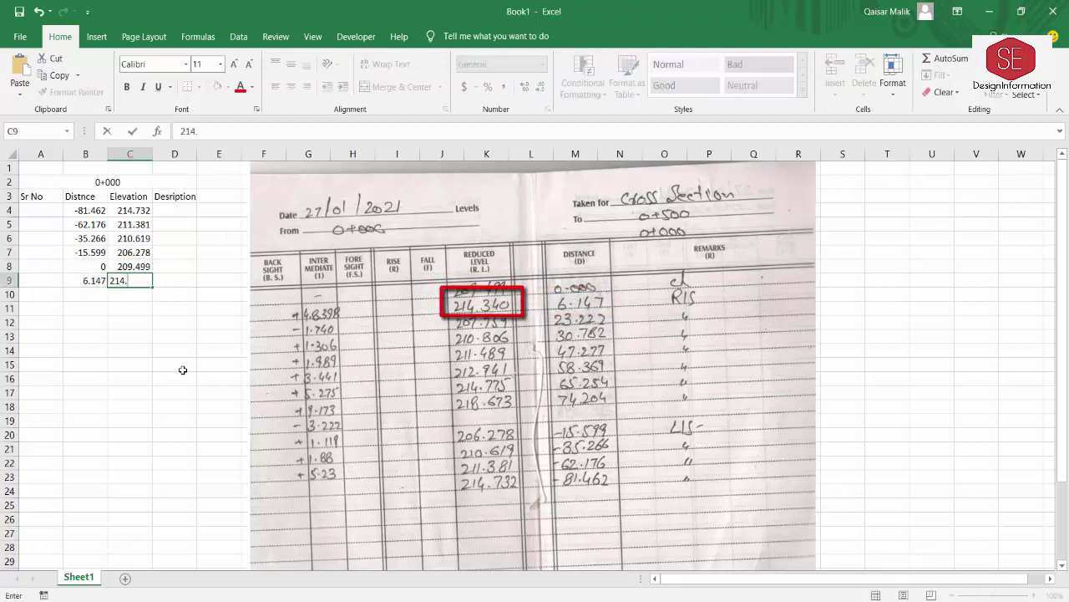
{"action": "type", "text": ".340"}
{"action": "key", "text": "Return"}
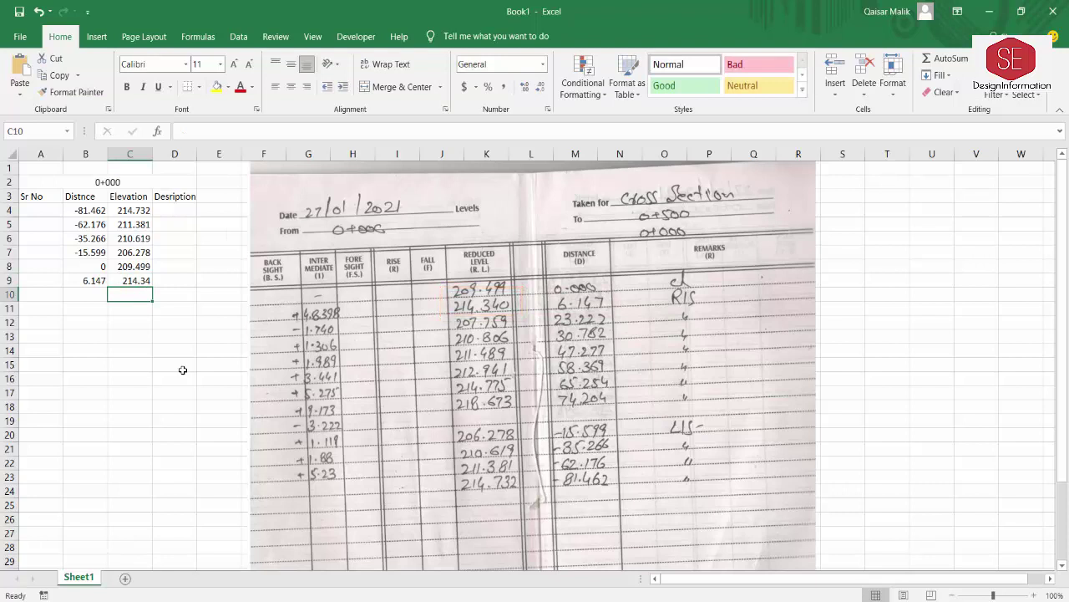
- Enter 23.222/207.759, 30.782/210.806 and 47.277/211.489 in rows 10–12
{"action": "key", "text": "Left"}
{"action": "type", "text": "23.22"}
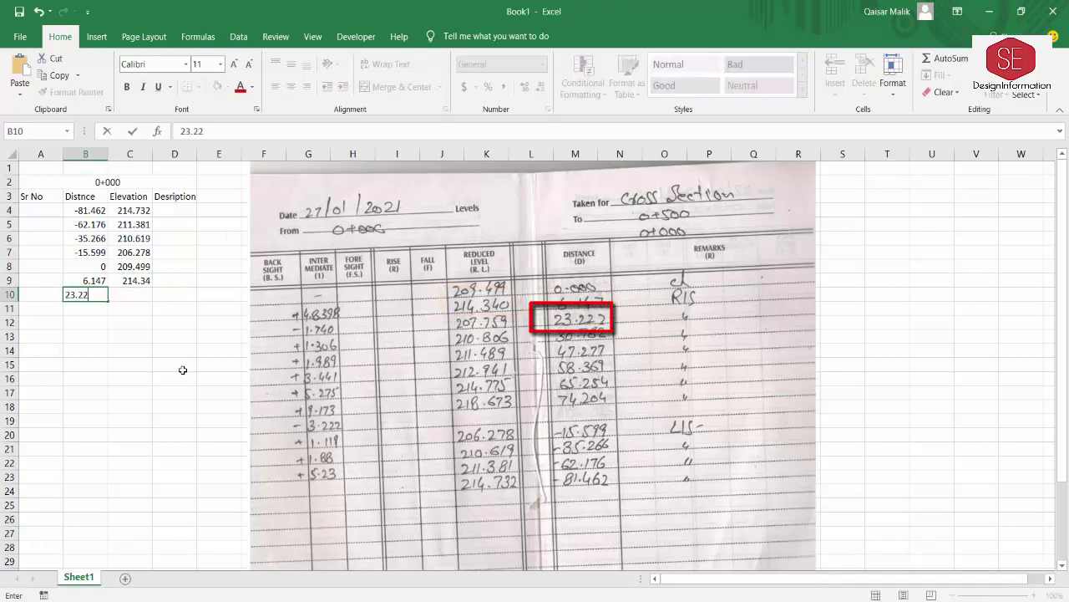
{"action": "type", "text": "2"}
{"action": "key", "text": "Tab"}
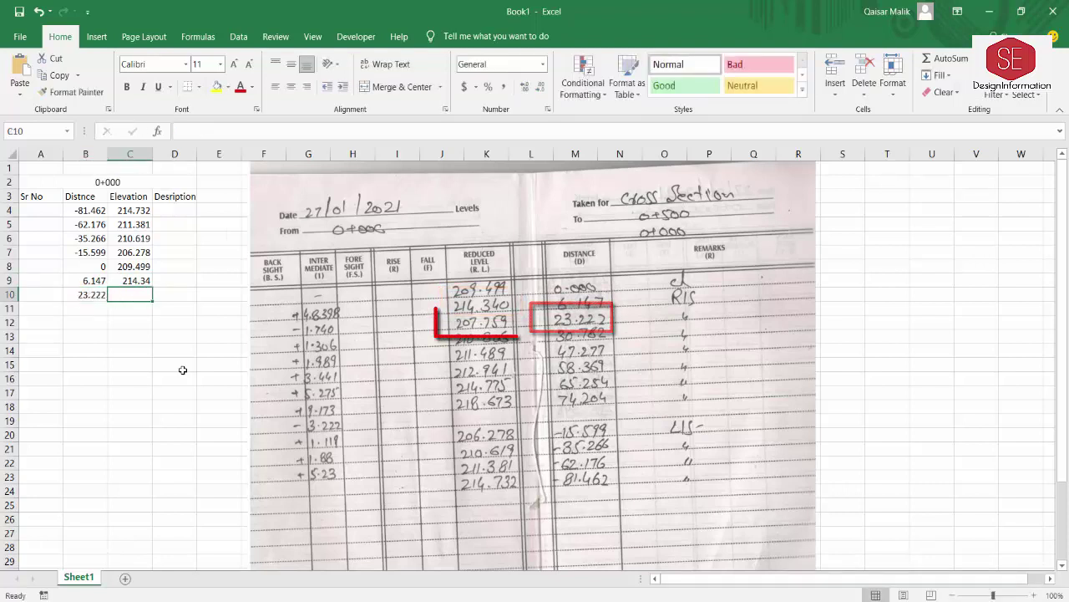
{"action": "type", "text": "207"}
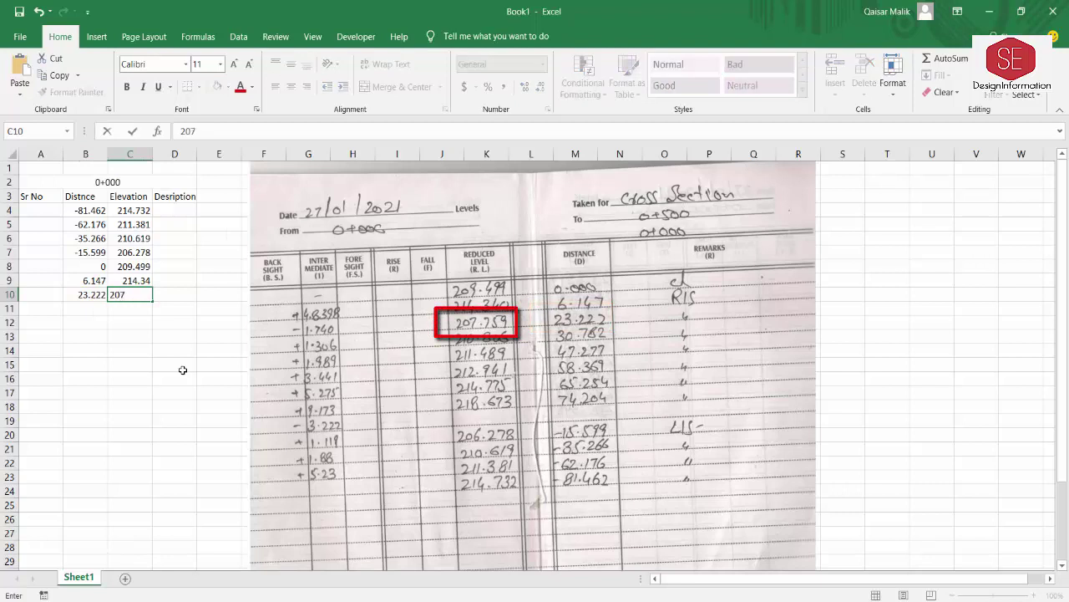
{"action": "type", "text": ".759"}
{"action": "key", "text": "Return"}
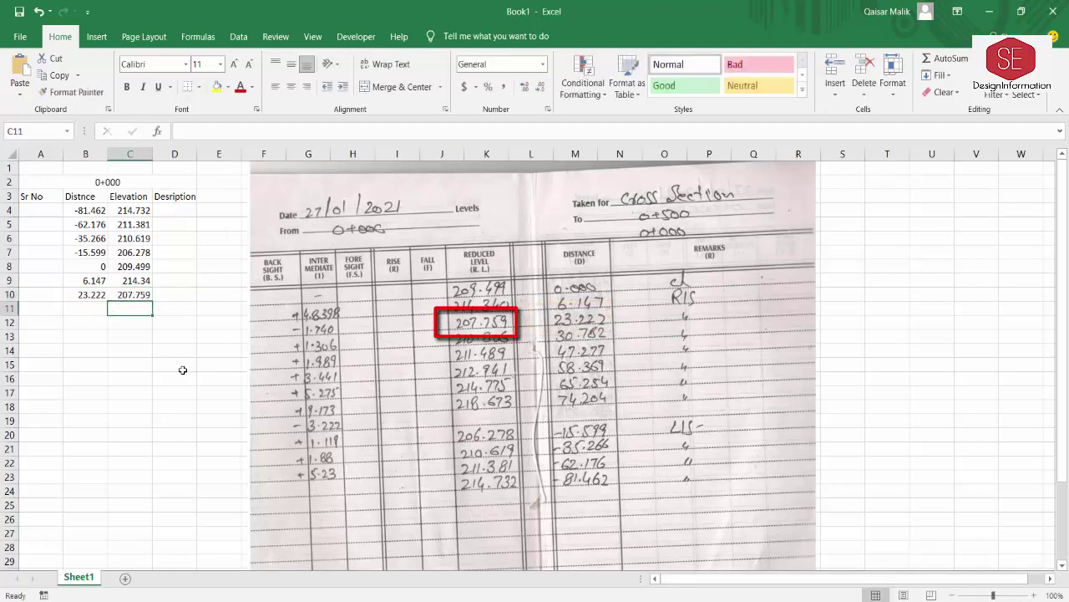
{"action": "type", "text": "30.78"}
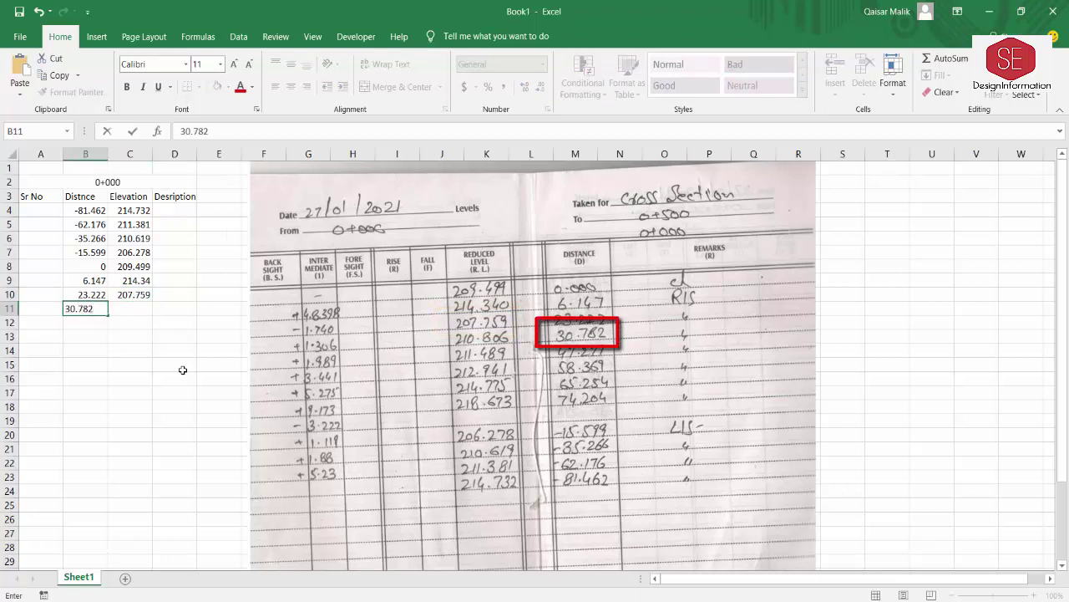
{"action": "type", "text": "2"}
{"action": "key", "text": "Tab"}
{"action": "type", "text": "210."}
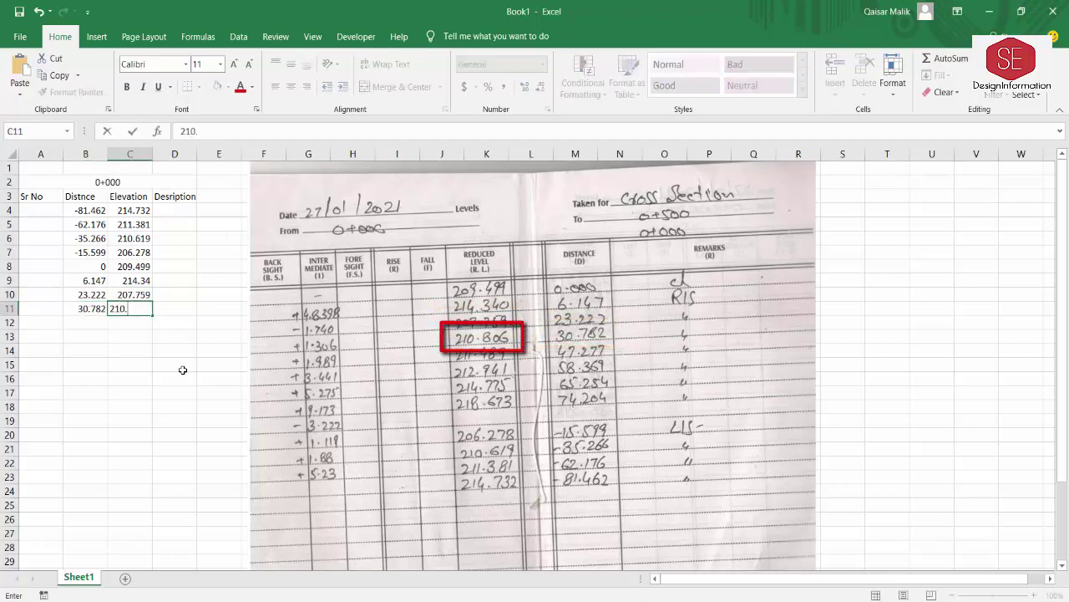
{"action": "type", "text": "806"}
{"action": "key", "text": "Return"}
{"action": "type", "text": "47"}
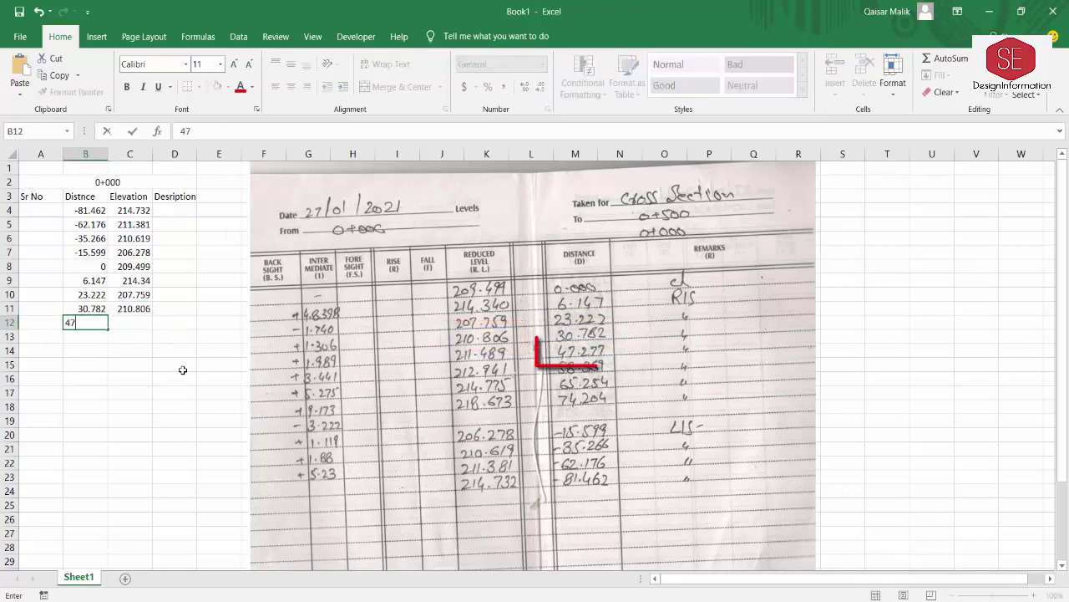
{"action": "type", "text": ".277"}
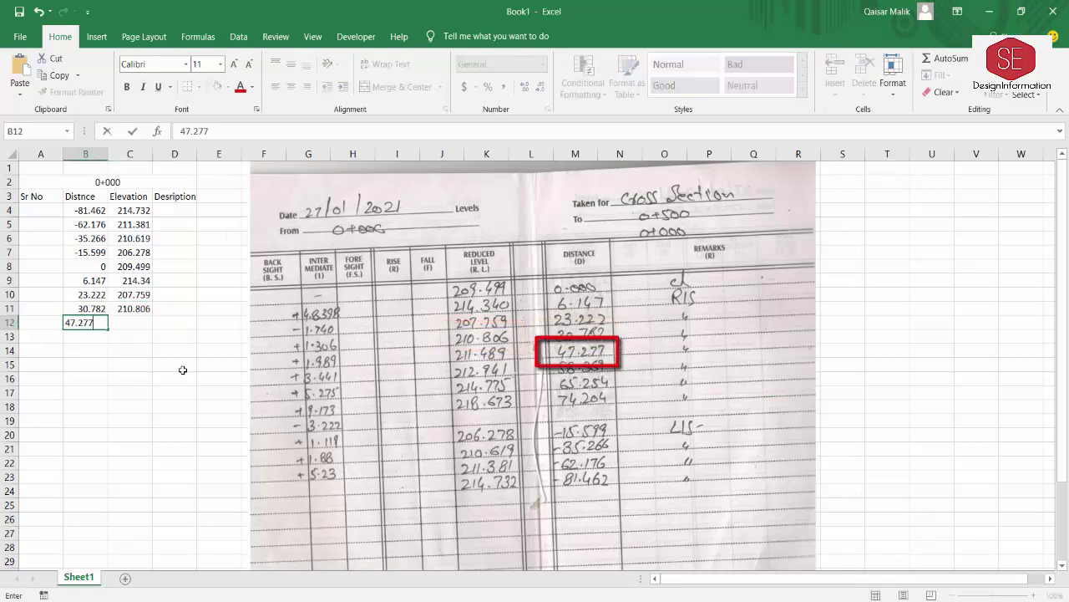
{"action": "key", "text": "Tab"}
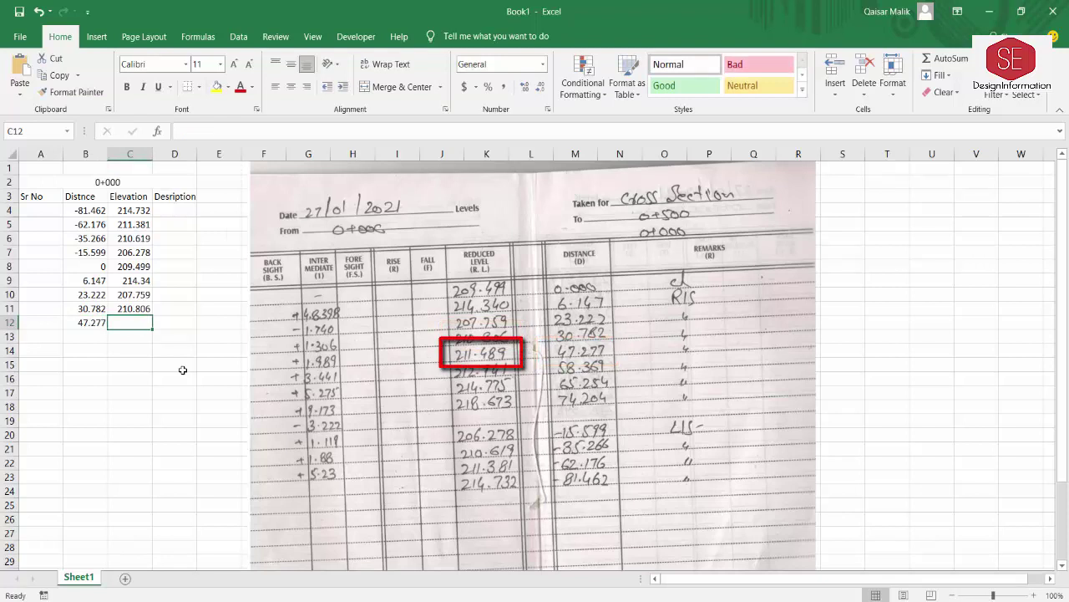
{"action": "type", "text": "211.489"}
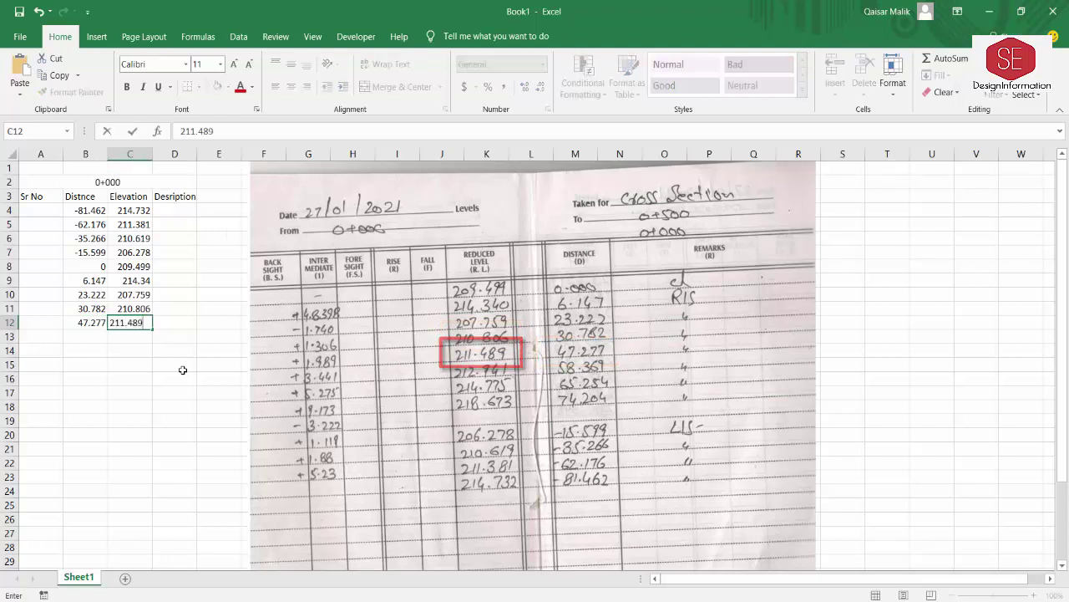
{"action": "key", "text": "Return"}
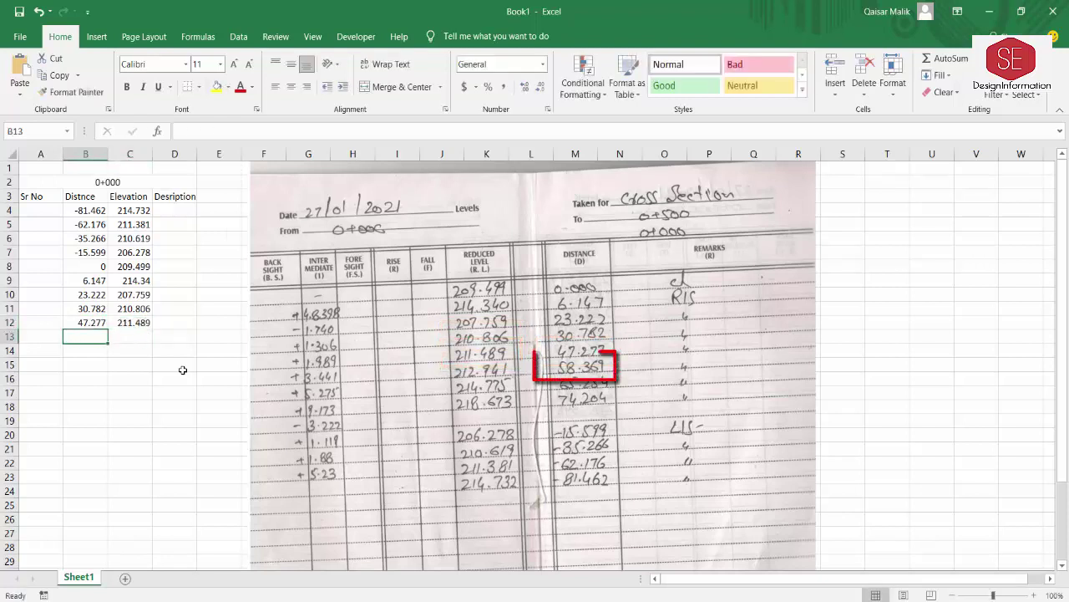
- Type distances 58.369, 65.254, 74.204 in B13:B15 with elevations 212.941, 214.775, 218.673 alongside
{"action": "type", "text": "58.369"}
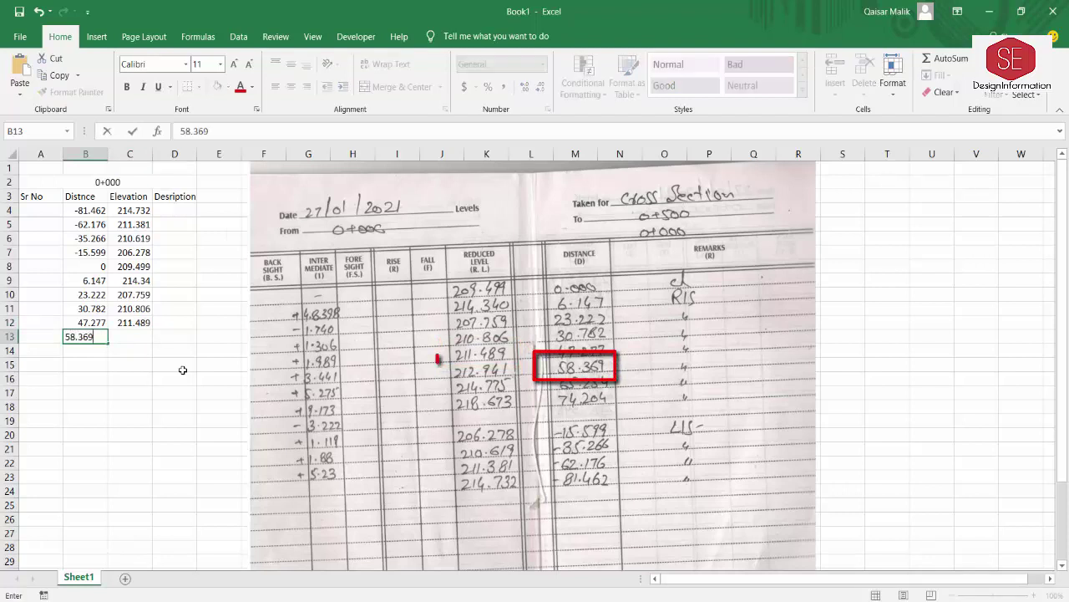
{"action": "key", "text": "Tab"}
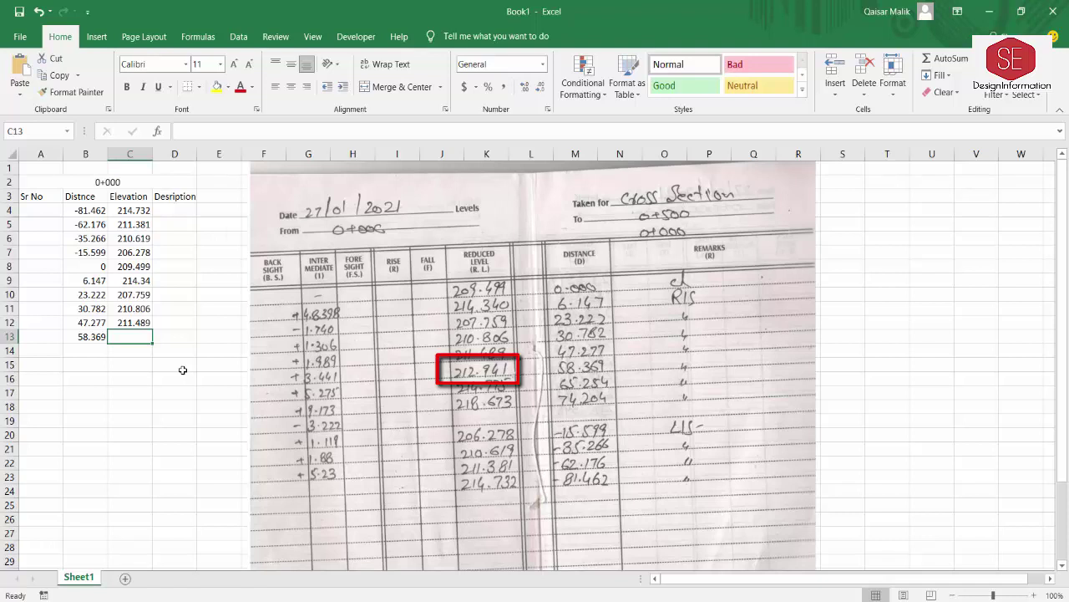
{"action": "type", "text": "212.941"}
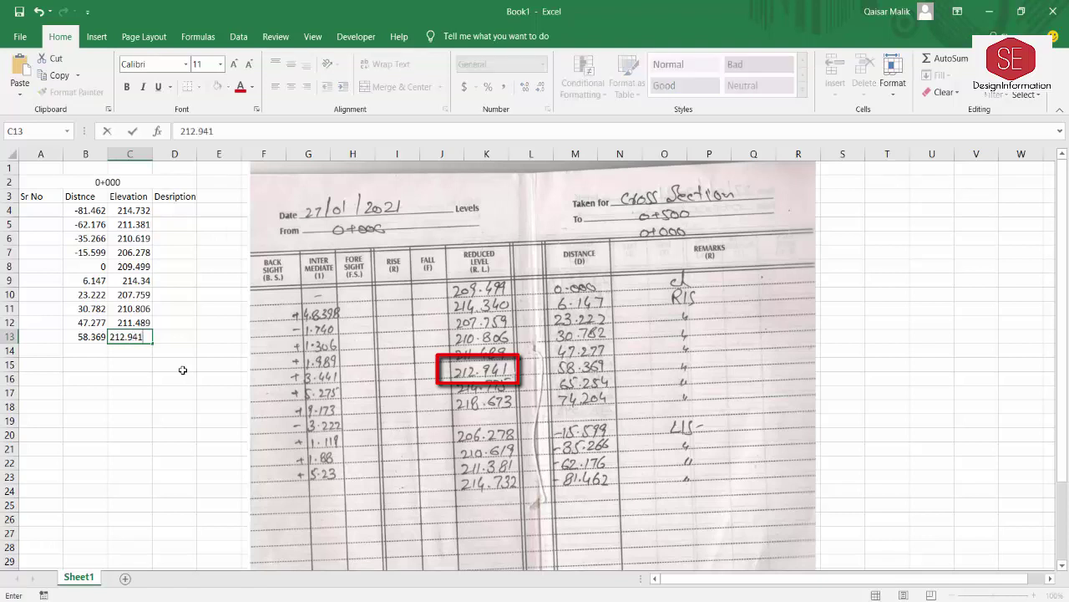
{"action": "key", "text": "Return"}
{"action": "key", "text": "Left"}
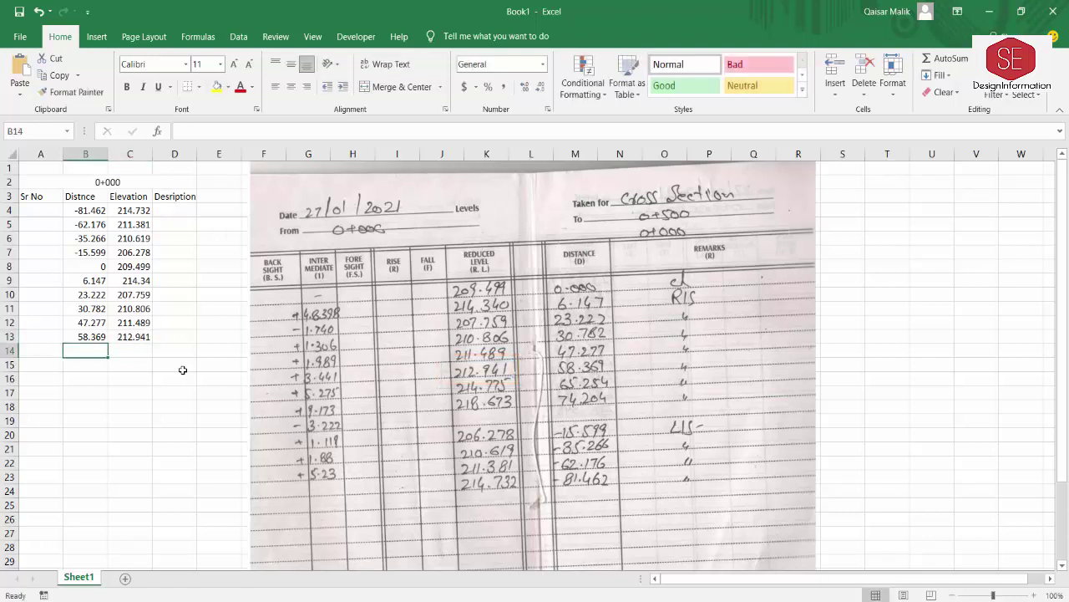
{"action": "type", "text": "65."}
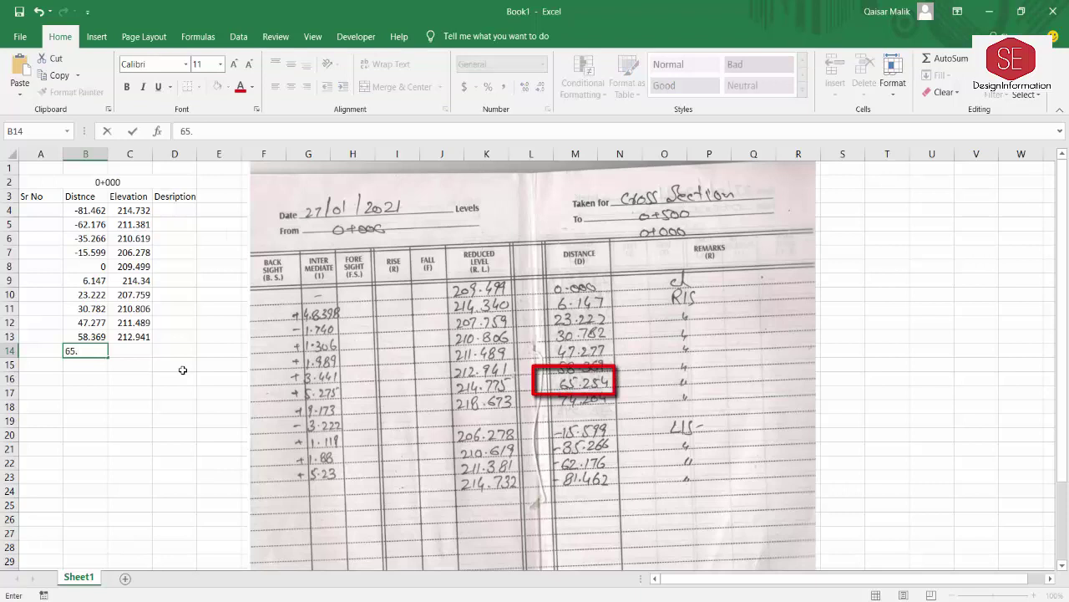
{"action": "type", "text": "23"}
{"action": "type", "text": "54"}
{"action": "key", "text": "Tab"}
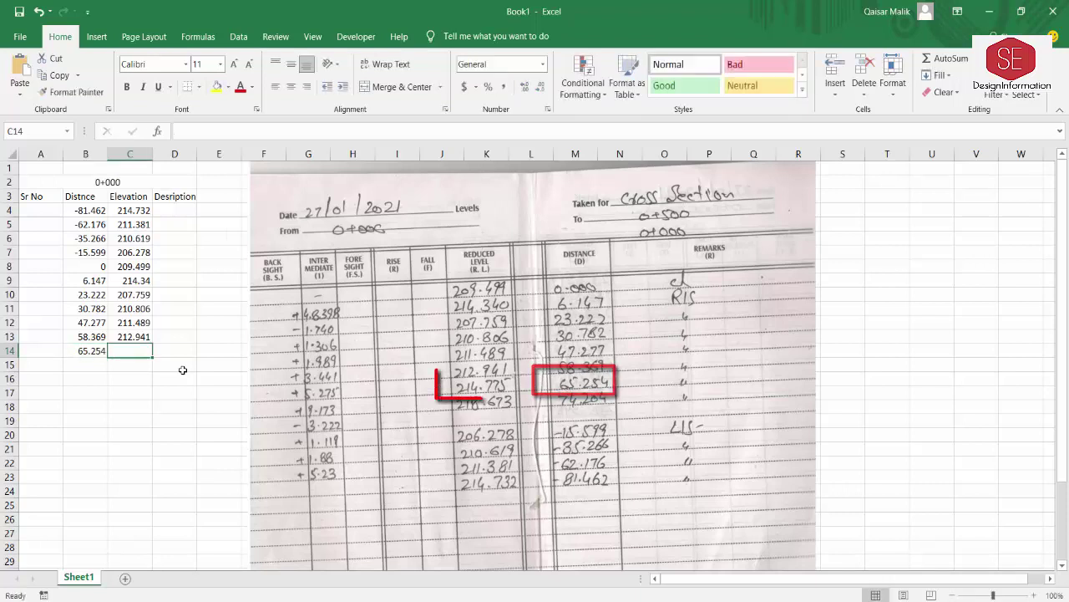
{"action": "type", "text": "214"}
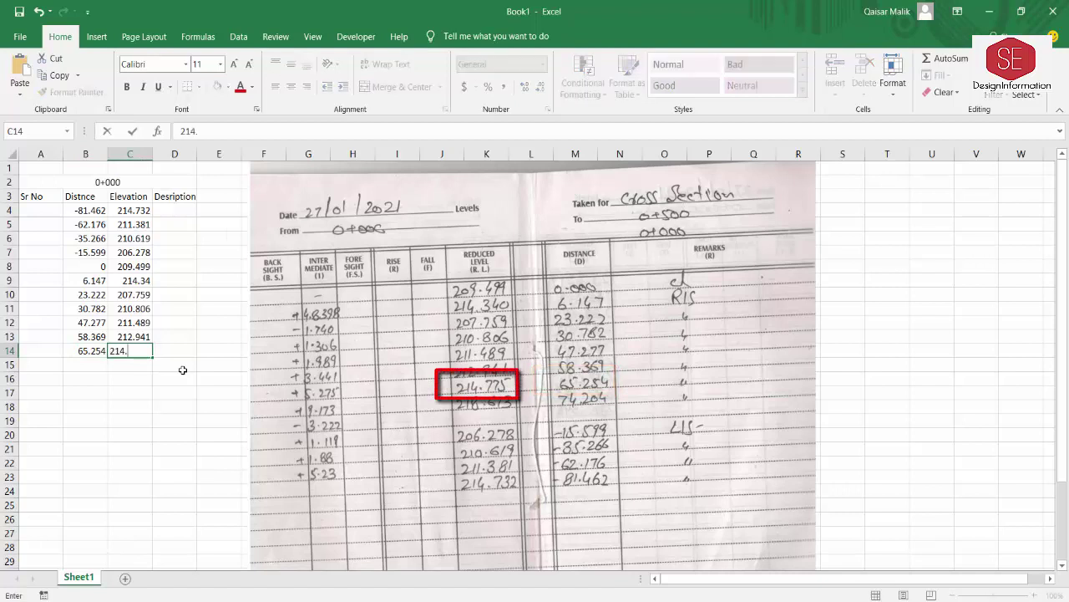
{"action": "type", "text": ".775"}
{"action": "key", "text": "Return"}
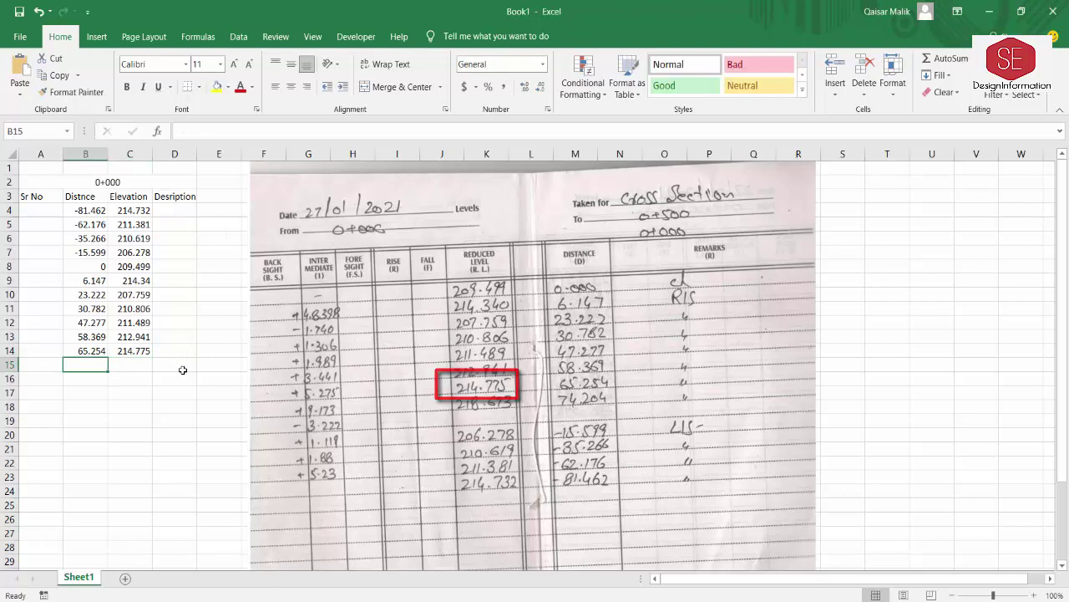
{"action": "type", "text": "74"}
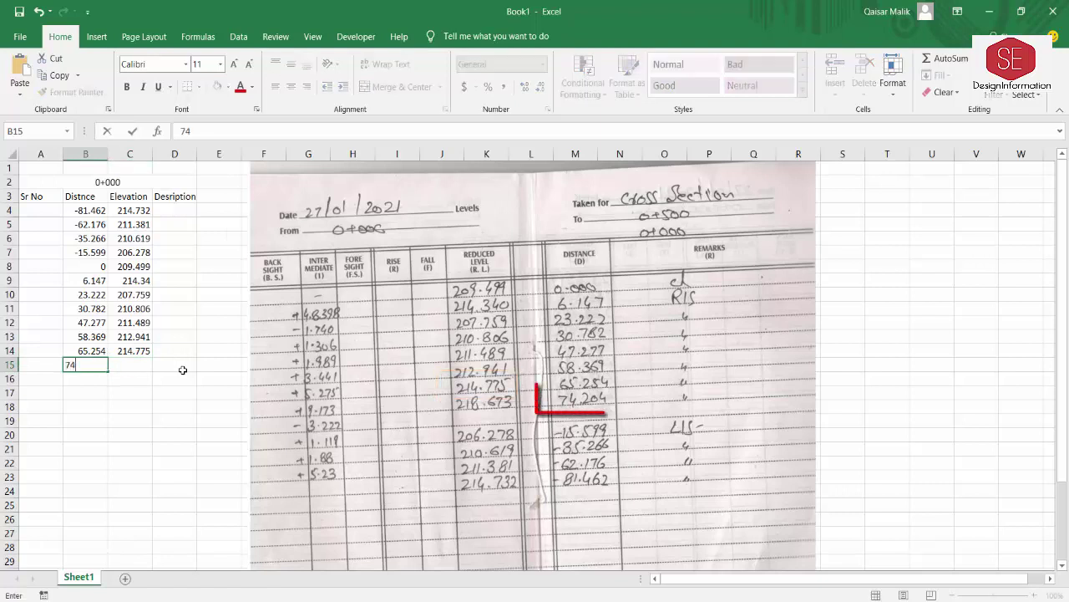
{"action": "type", "text": ".2"}
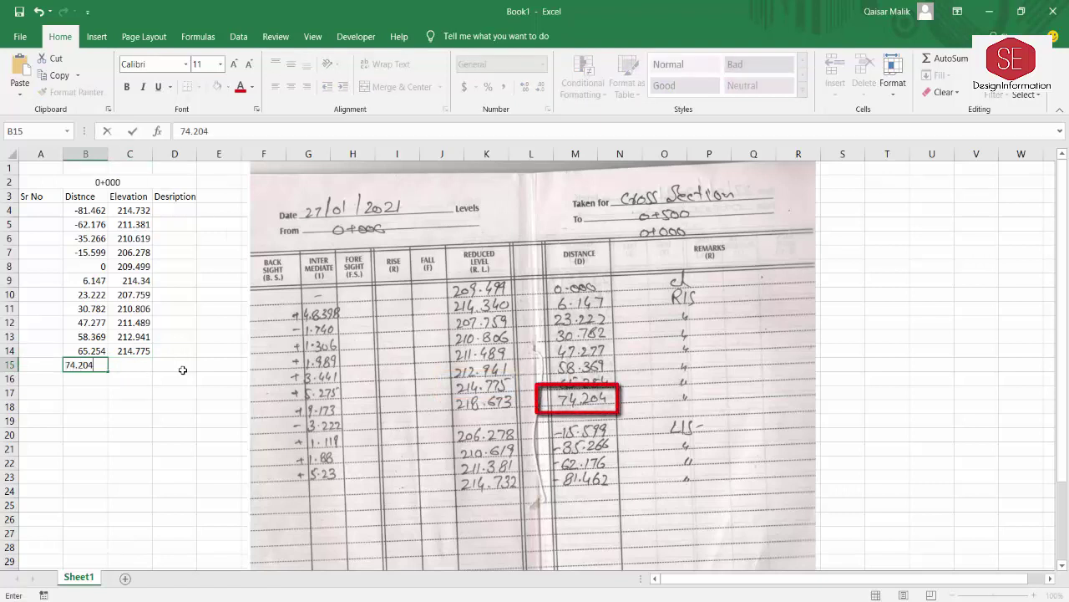
{"action": "type", "text": "04"}
{"action": "key", "text": "Tab"}
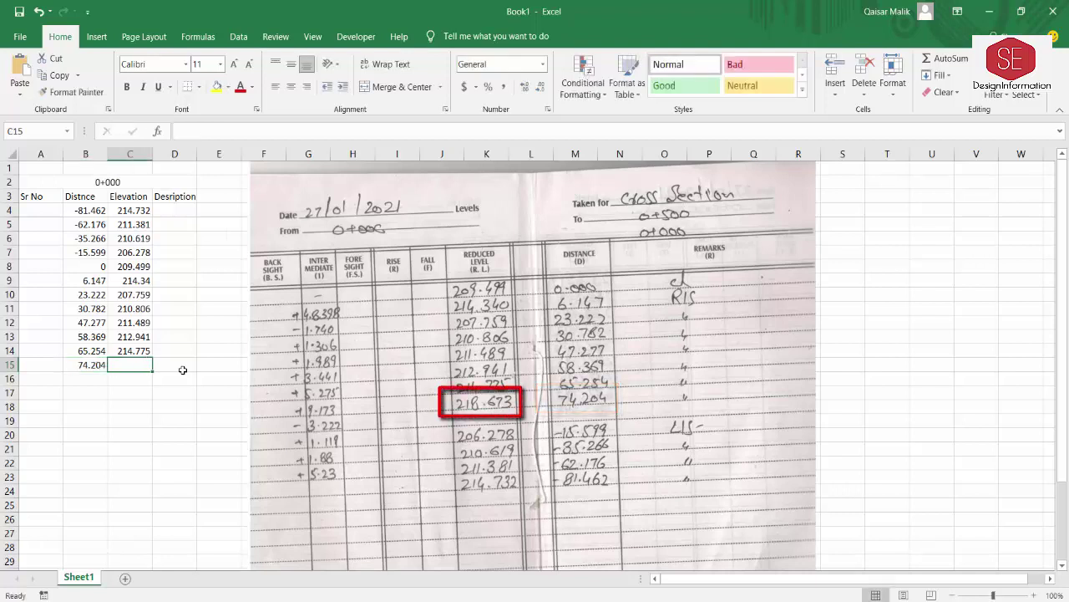
{"action": "type", "text": "218"}
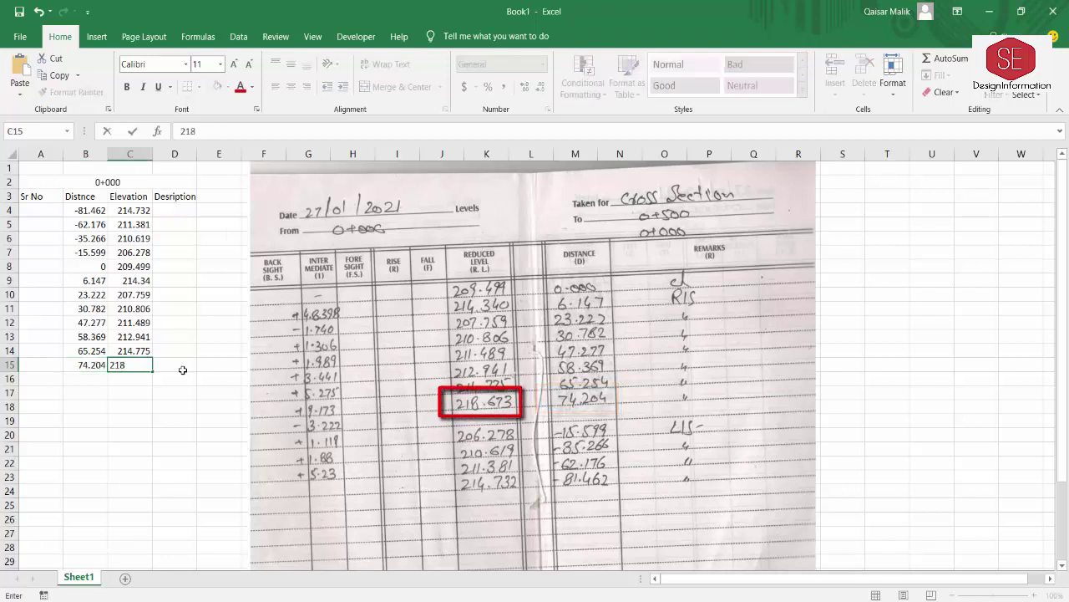
{"action": "type", "text": ".673"}
{"action": "key", "text": "Return"}
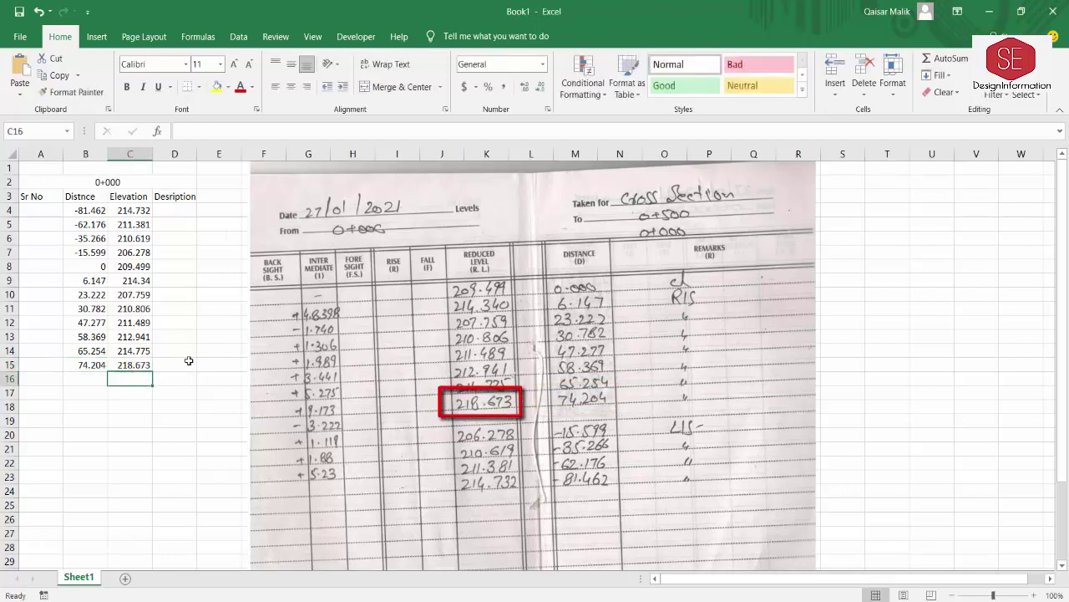
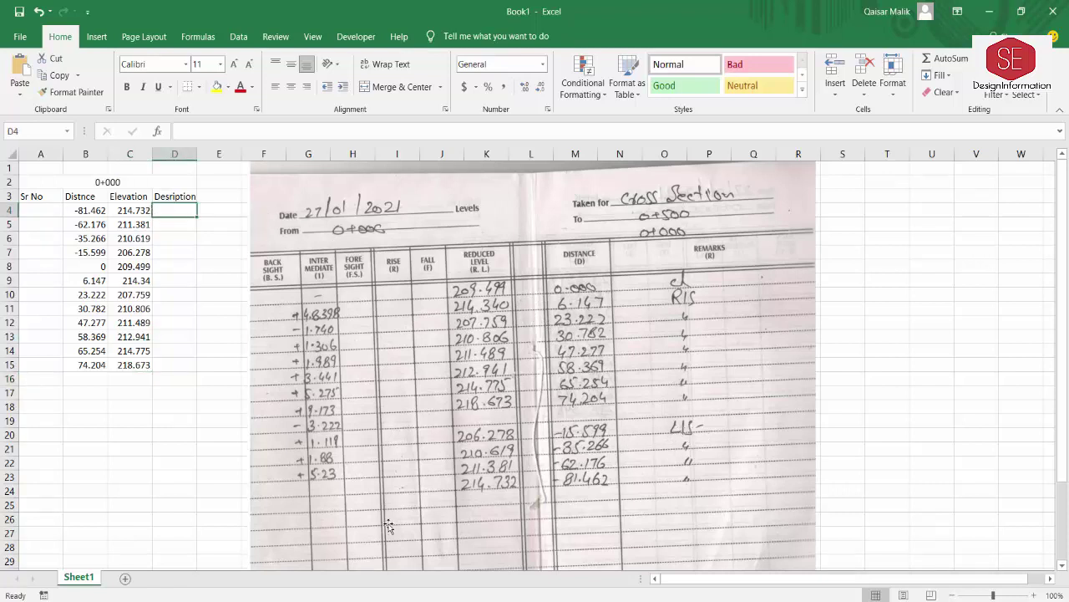
- Label D4:D7 as Ls and D8 as Center Line
{"action": "type", "text": "Ls"}
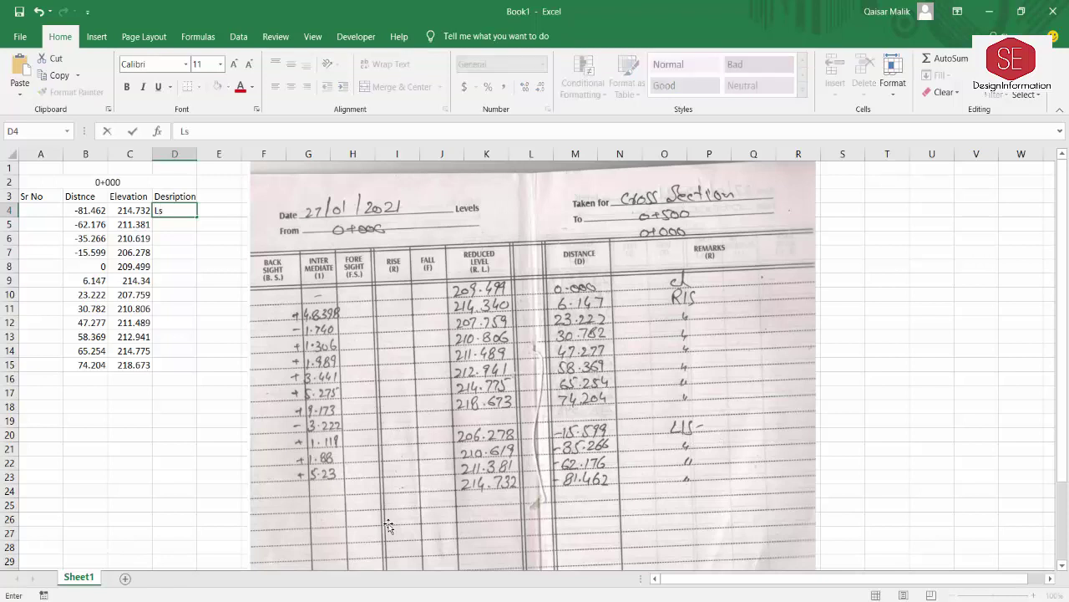
{"action": "key", "text": "Return"}
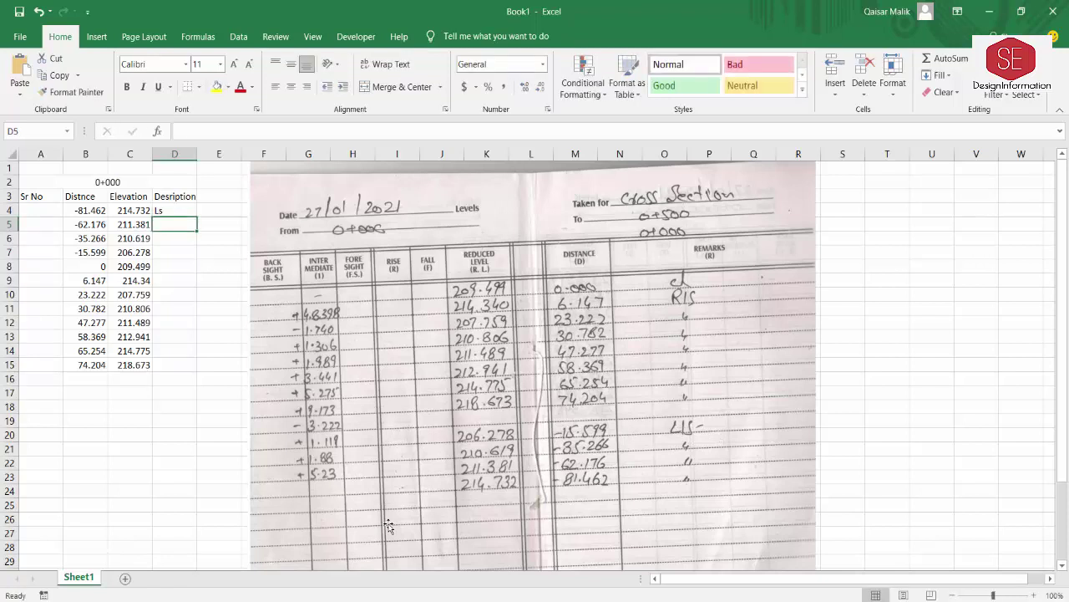
{"action": "left_click", "coordinate": [185, 211]}
{"action": "left_click_drag", "start_coordinate": [199, 224], "coordinate": [206, 252]}
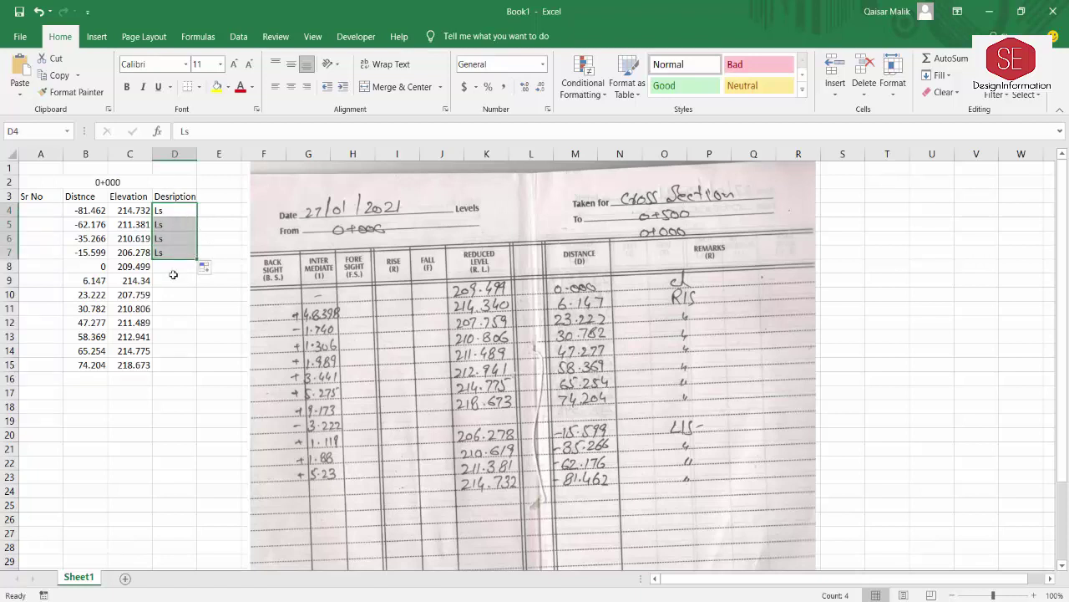
{"action": "left_click", "coordinate": [171, 267]}
{"action": "type", "text": "c"}
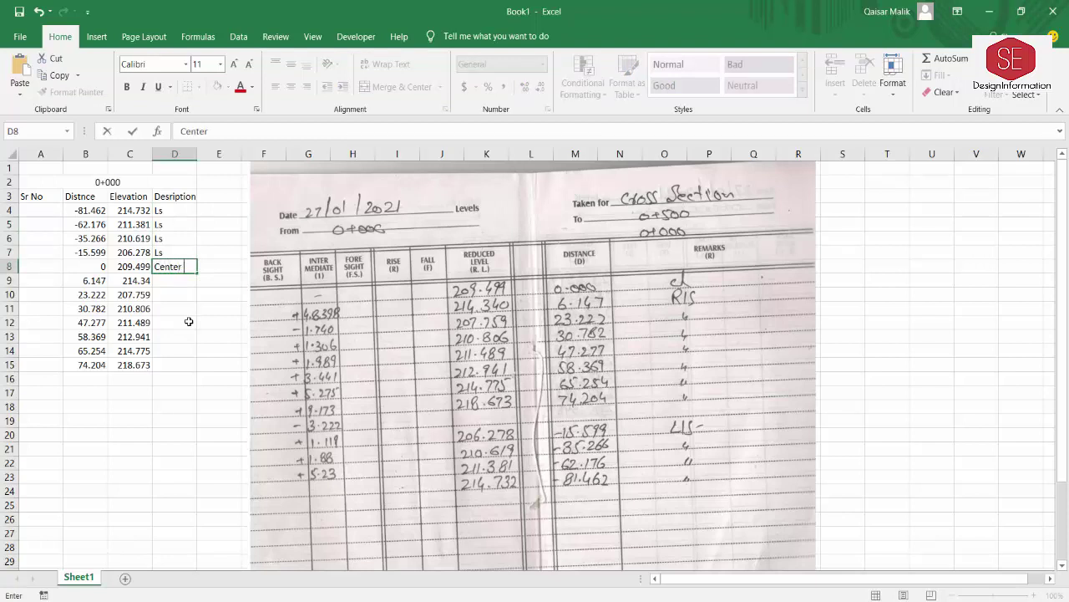
{"action": "type", "text": "enter Line"}
{"action": "key", "text": "Return"}
- Fill D9:D15 with RS and move the field-book scan right toward column J
{"action": "type", "text": "R"}
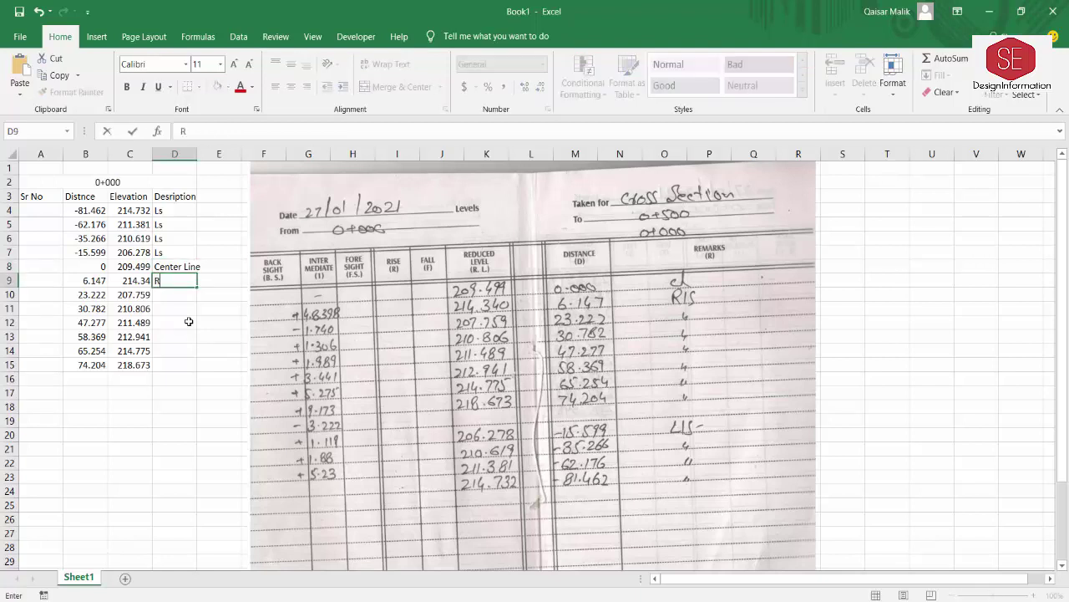
{"action": "type", "text": "S"}
{"action": "key", "text": "Return"}
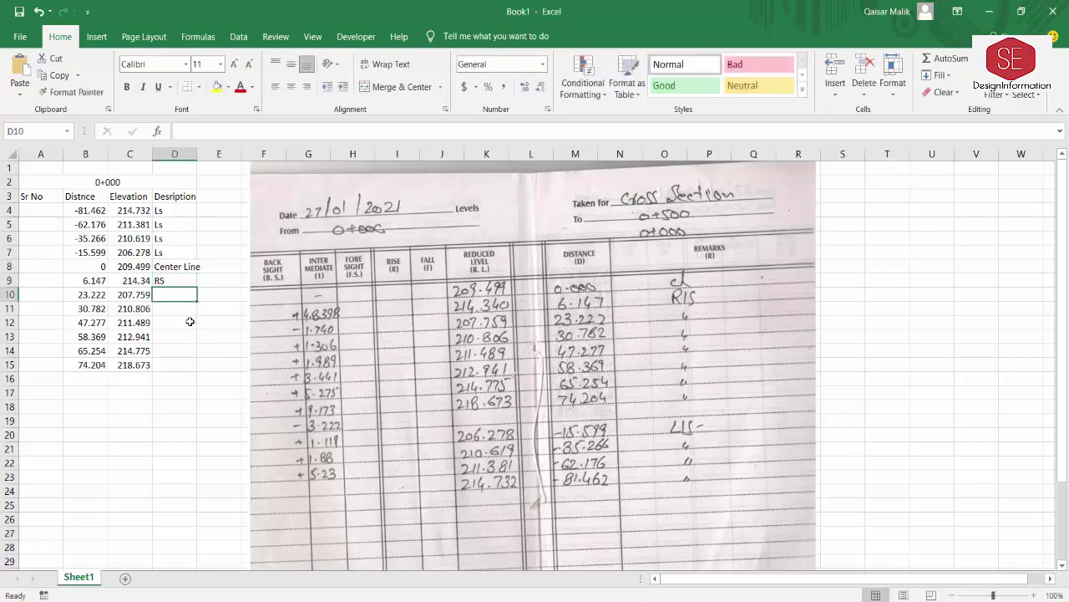
{"action": "left_click", "coordinate": [180, 281]}
{"action": "mouse_move", "coordinate": [197, 287]}
{"action": "left_mouse_down"}
{"action": "mouse_move", "coordinate": [204, 365]}
{"action": "mouse_move", "coordinate": [189, 368]}
{"action": "left_mouse_up"}
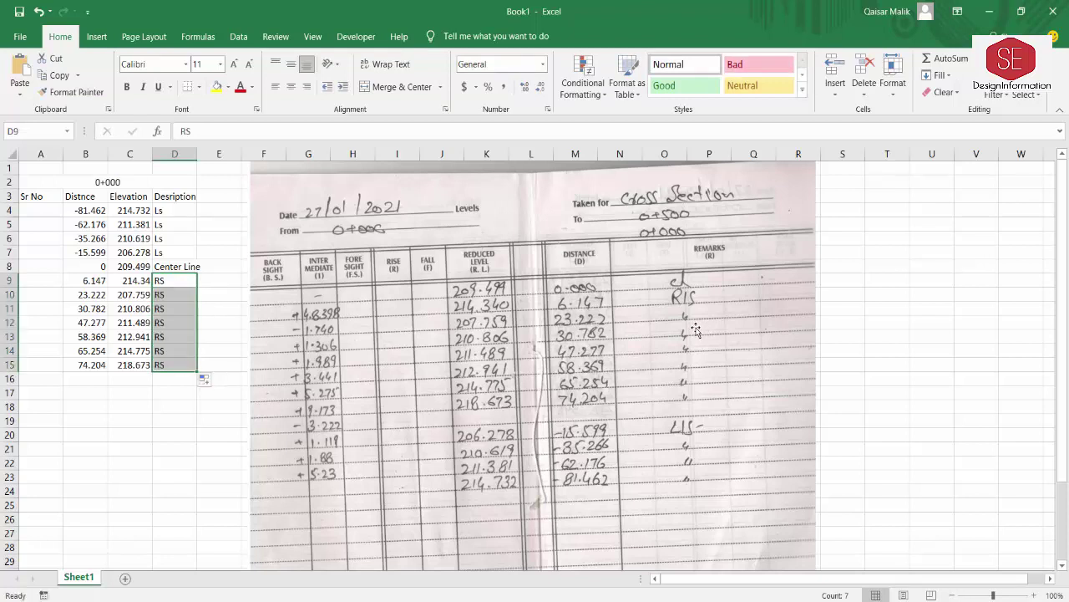
{"action": "left_click", "coordinate": [218, 210]}
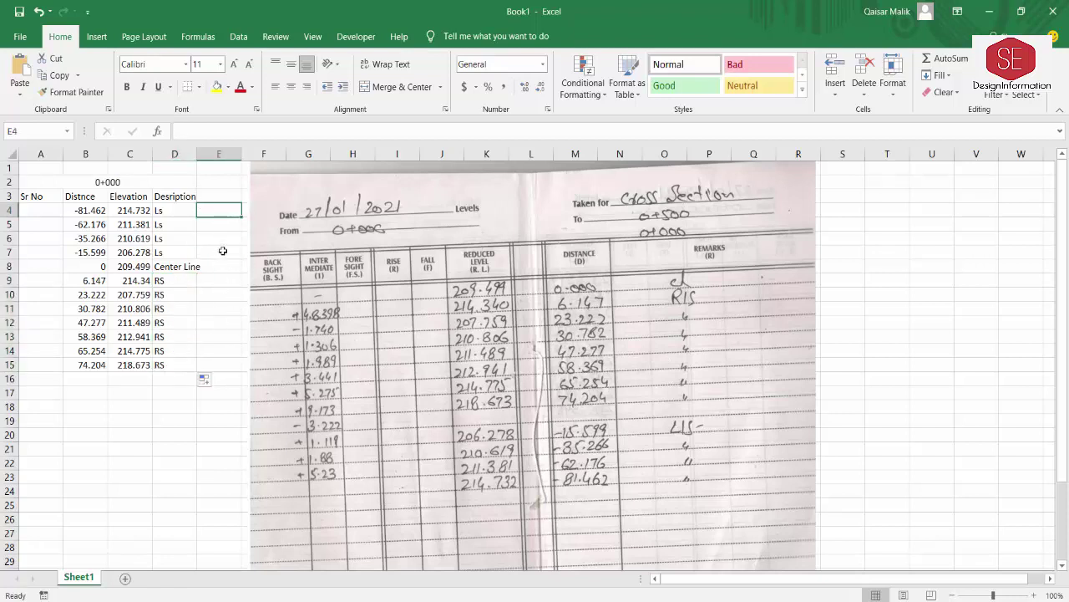
{"action": "left_click_drag", "start_coordinate": [250, 243], "coordinate": [437, 251]}
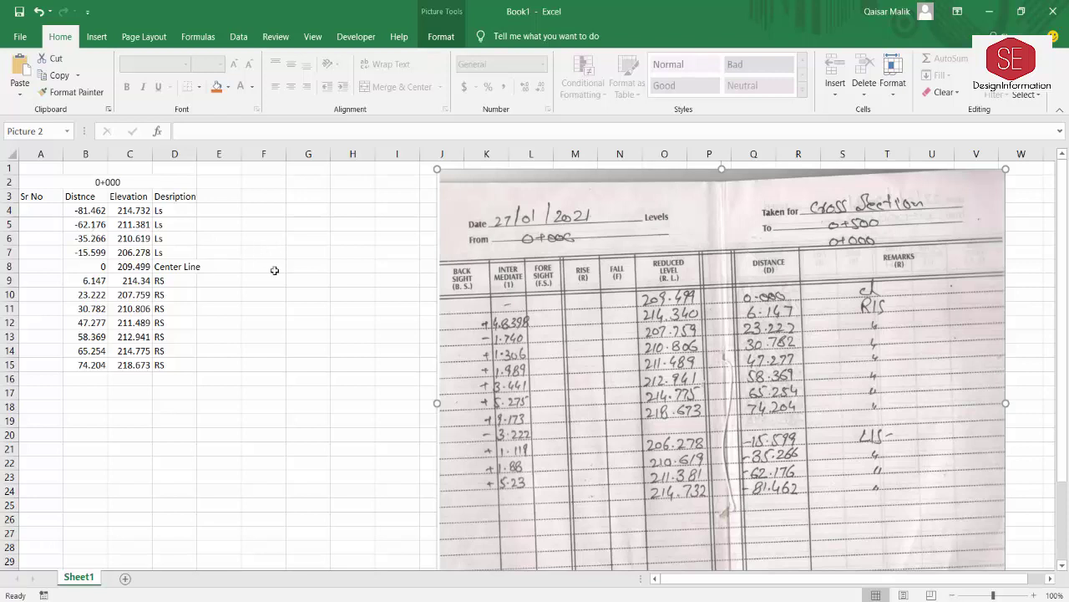
- Enter 1, 2, 3 in A4:A6 and extend the Sr No series to 12 in A15
{"action": "left_click", "coordinate": [46, 210]}
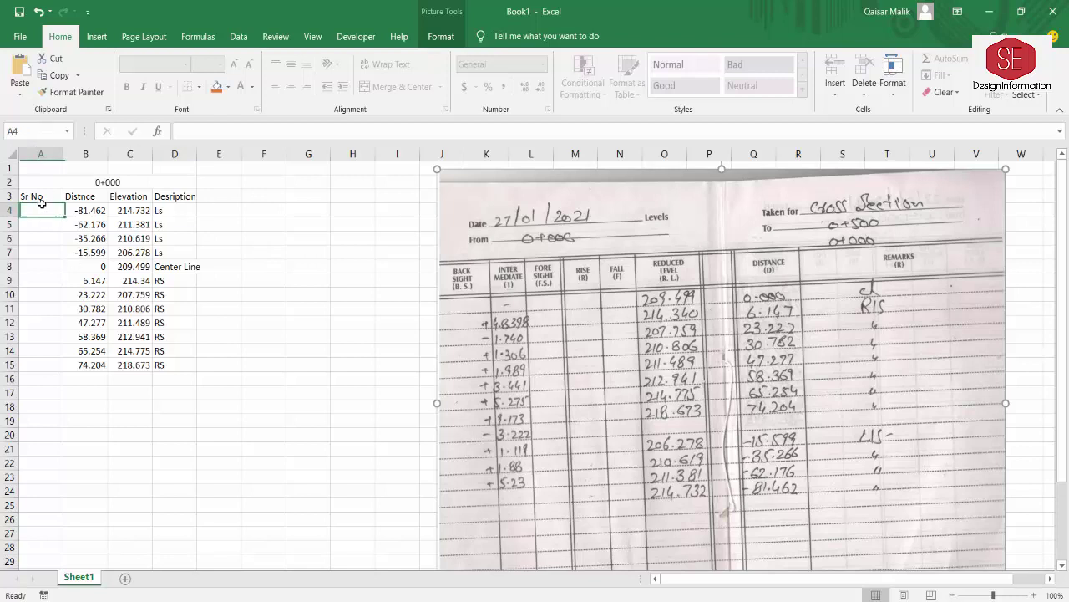
{"action": "type", "text": "1"}
{"action": "key", "text": "Return"}
{"action": "type", "text": "2"}
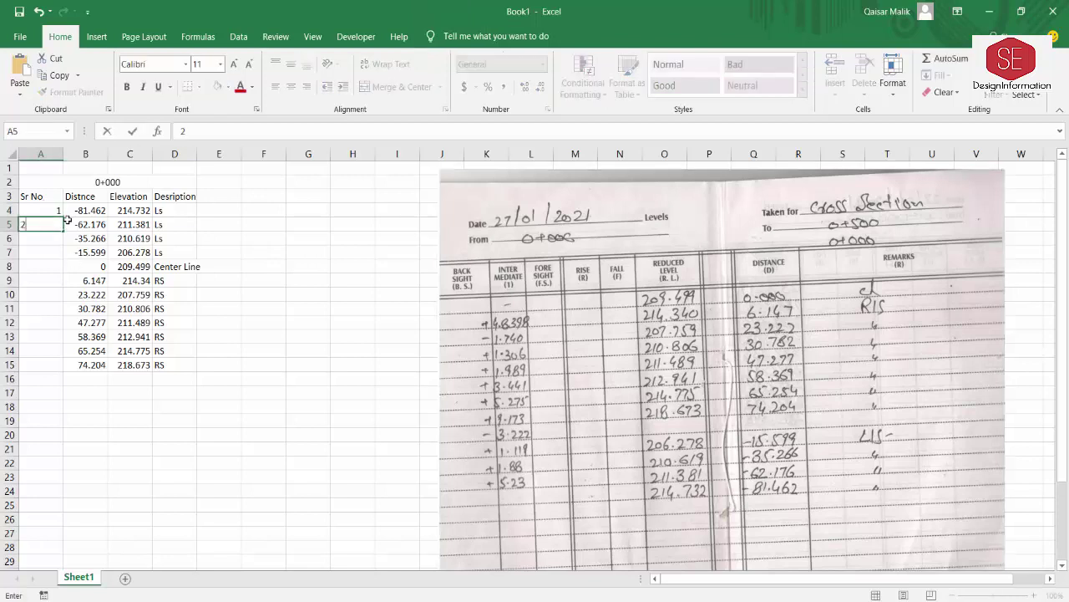
{"action": "key", "text": "Return"}
{"action": "type", "text": "3"}
{"action": "key", "text": "Return"}
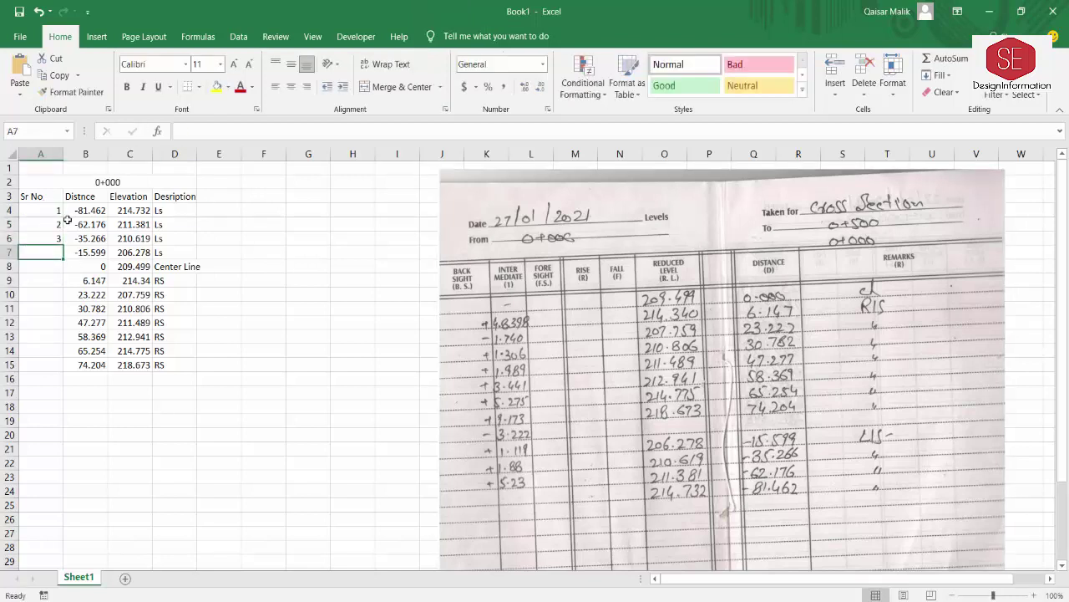
{"action": "left_click_drag", "start_coordinate": [55, 224], "coordinate": [58, 370]}
{"action": "left_click", "coordinate": [84, 419]}
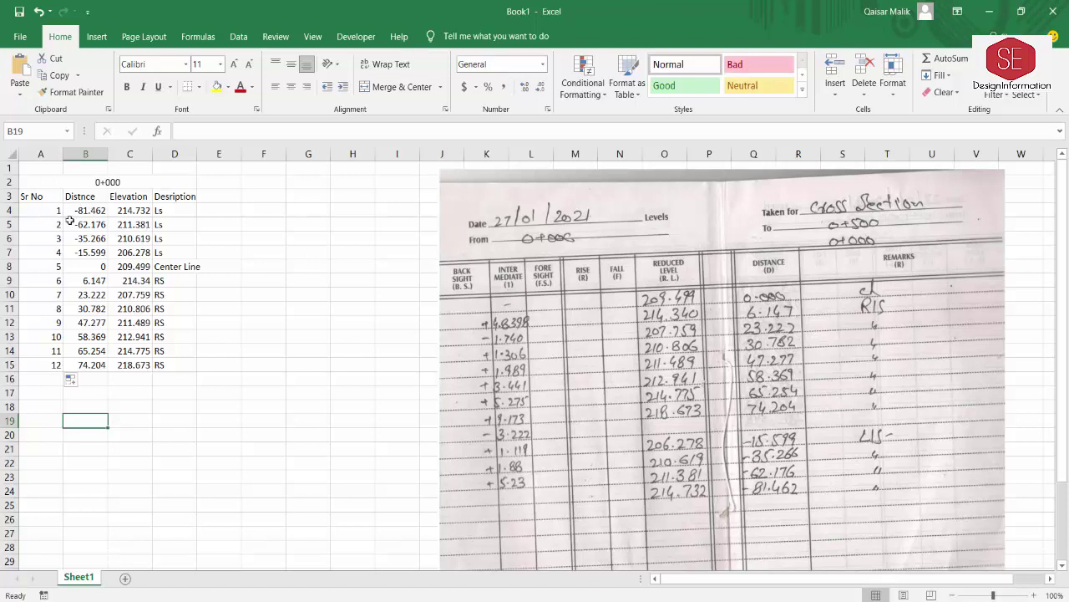
{"action": "left_click_drag", "start_coordinate": [37, 197], "coordinate": [167, 368]}
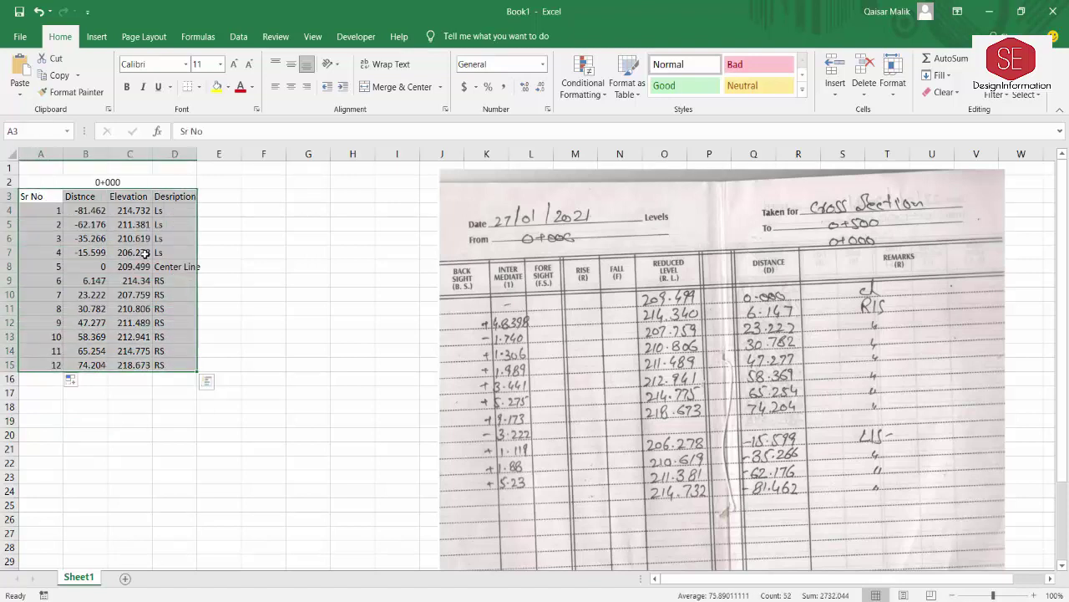
- In Format Cells' Border tab, add a double-line outline in automatic colour around A3:D15
{"action": "right_click", "coordinate": [145, 251]}
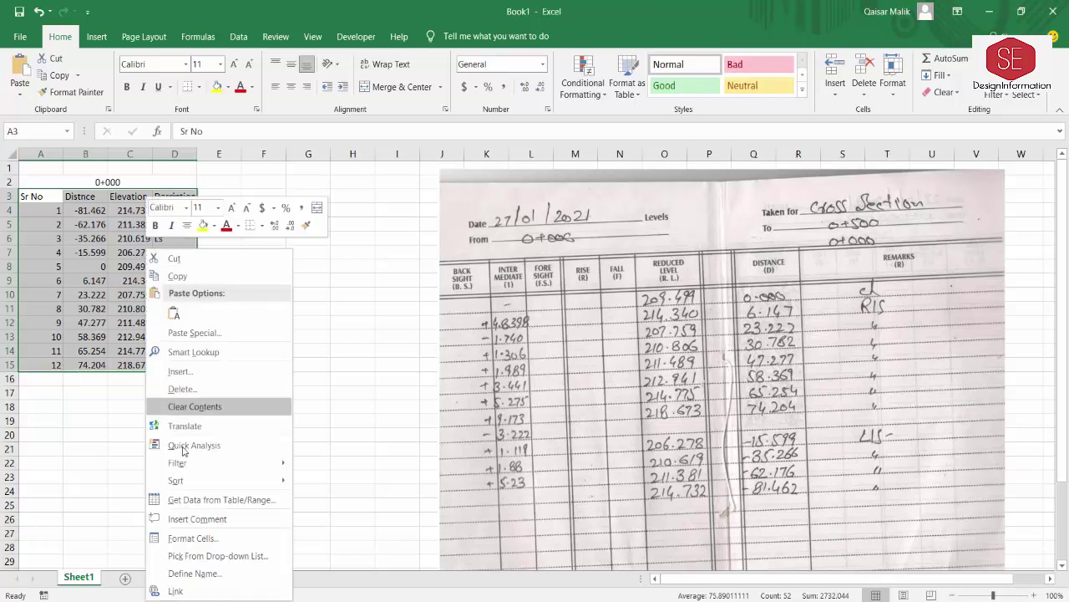
{"action": "left_click", "coordinate": [208, 538]}
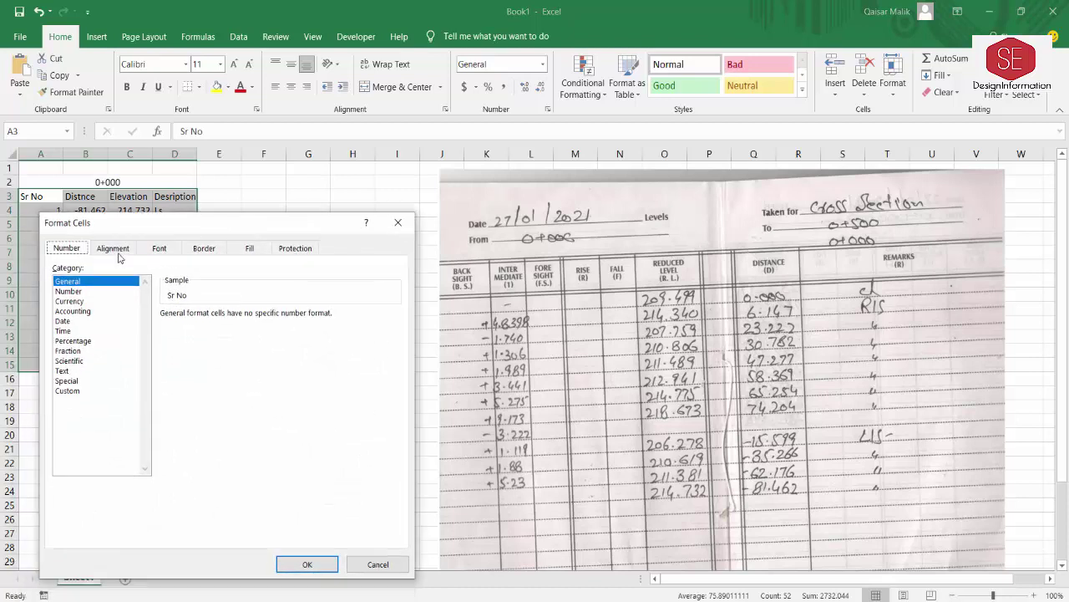
{"action": "left_click", "coordinate": [125, 251]}
{"action": "left_click", "coordinate": [159, 249]}
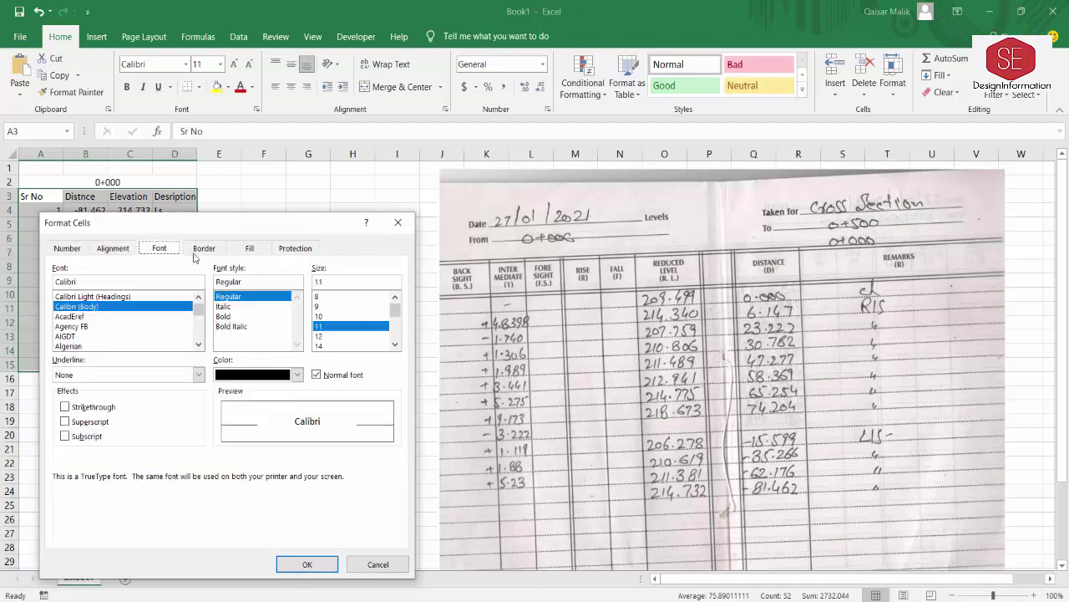
{"action": "left_click", "coordinate": [199, 250]}
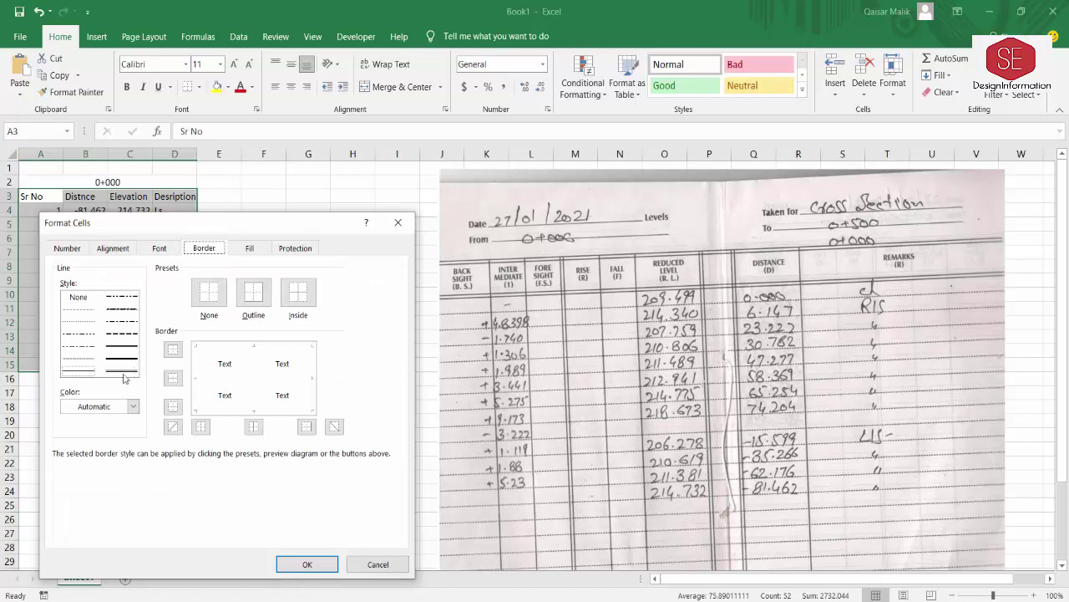
{"action": "left_click", "coordinate": [122, 372]}
{"action": "left_click", "coordinate": [133, 406]}
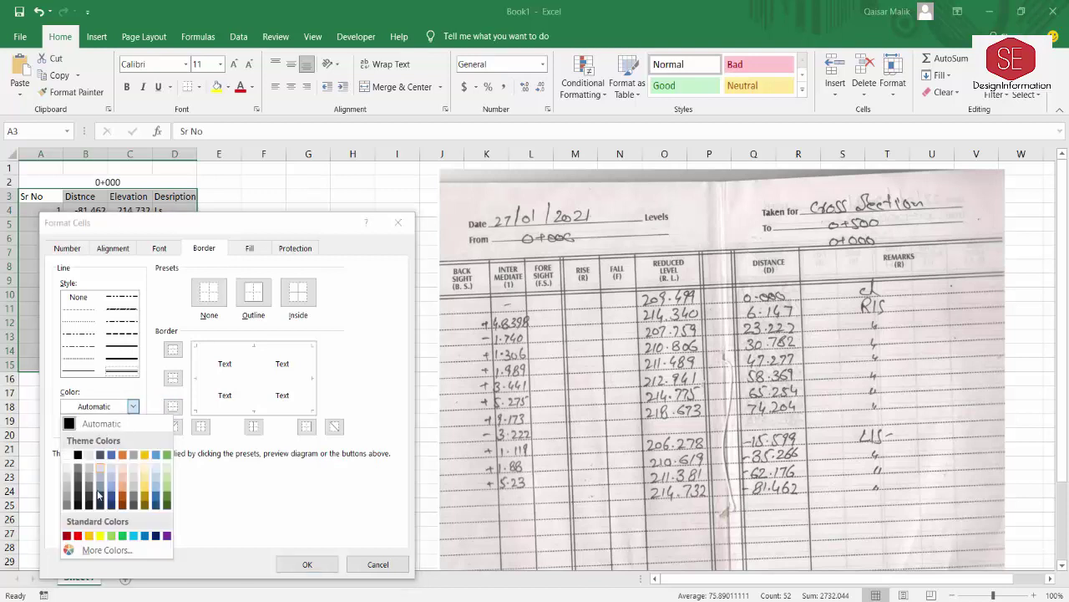
{"action": "left_click", "coordinate": [99, 408]}
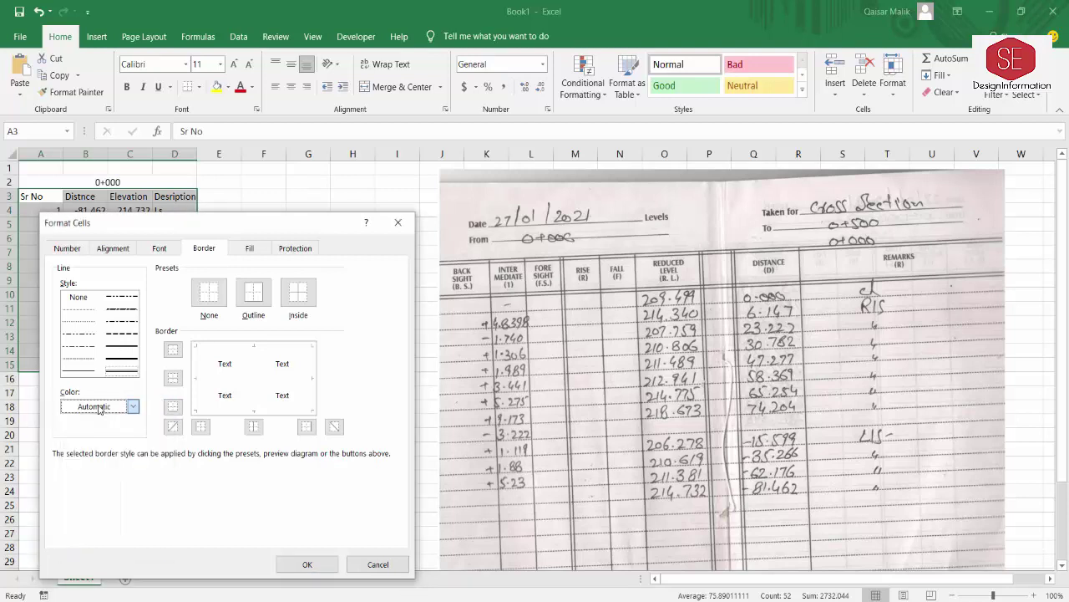
{"action": "left_click", "coordinate": [255, 299]}
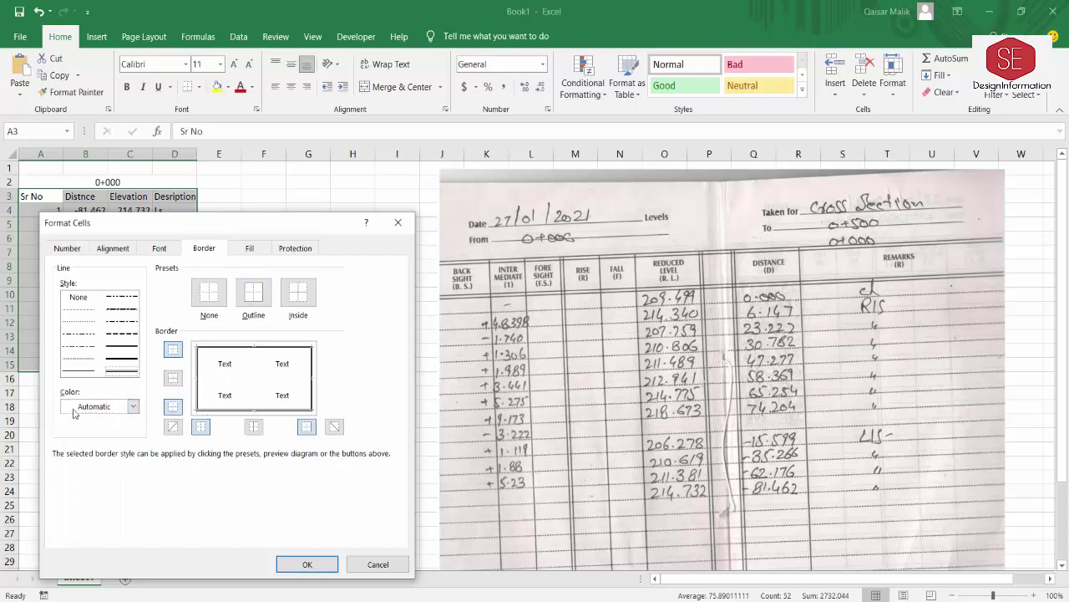
- Add medium solid inside borders between all table cells and confirm
{"action": "left_click", "coordinate": [112, 349]}
{"action": "left_click", "coordinate": [302, 297]}
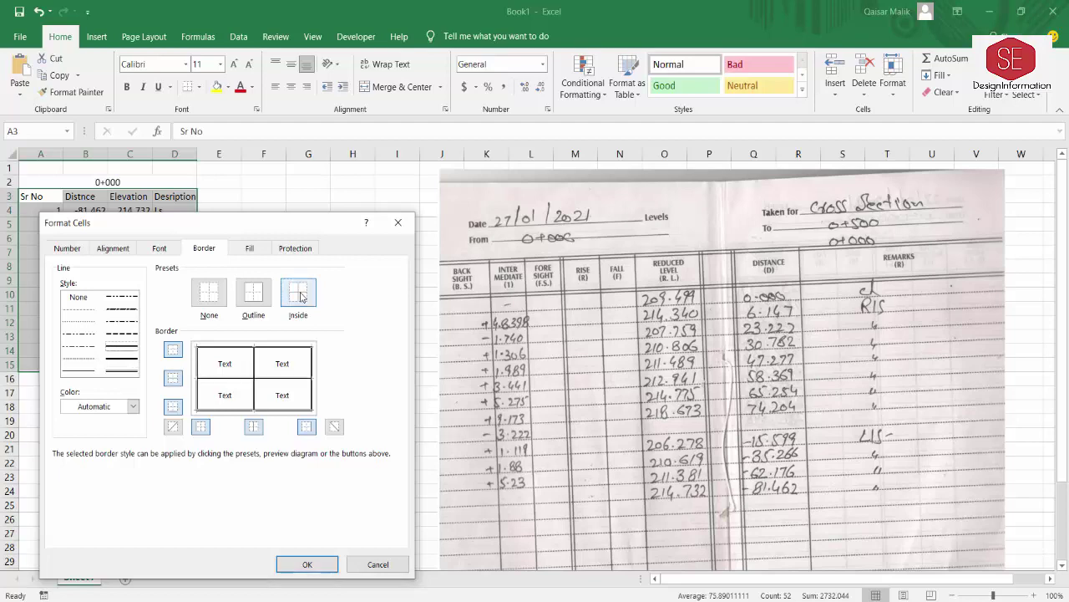
{"action": "left_click", "coordinate": [307, 565]}
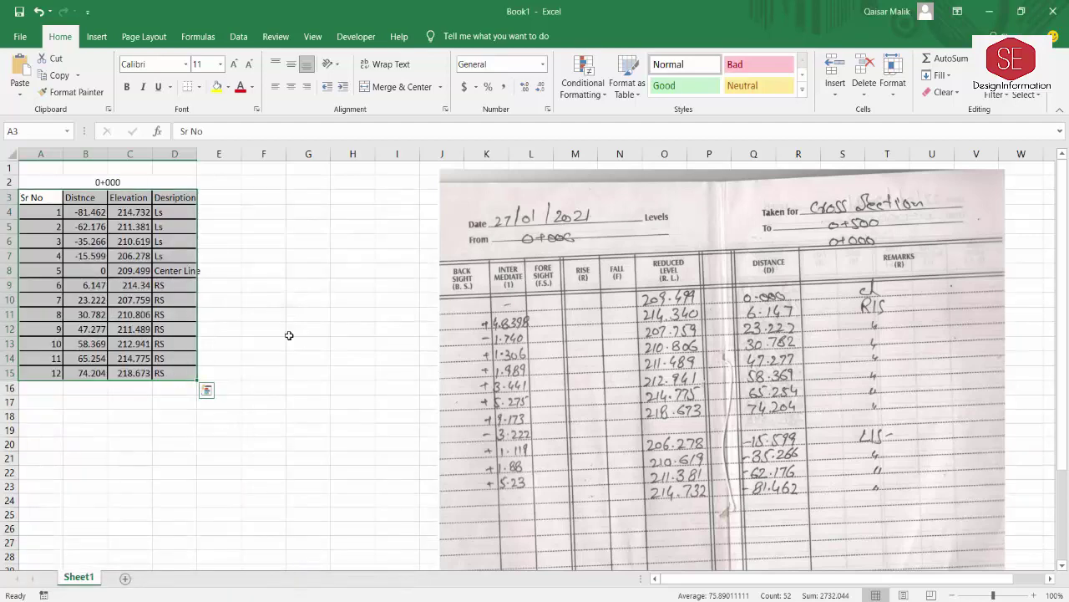
{"action": "left_click", "coordinate": [290, 332]}
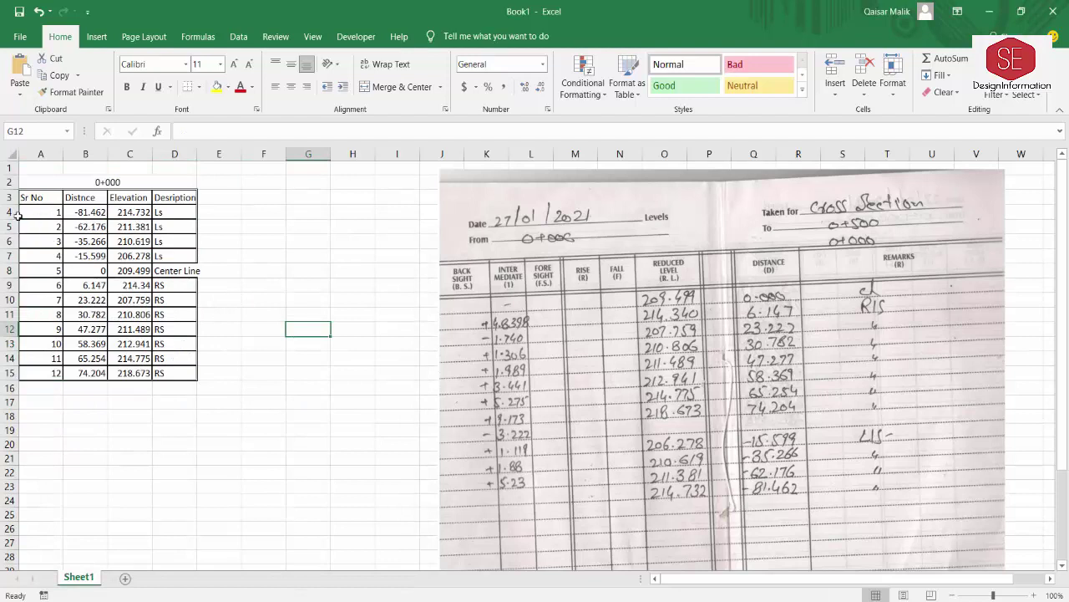
- Set columns A–D to width 12, centre their contents, and use 12-point text
{"action": "left_click_drag", "start_coordinate": [36, 153], "coordinate": [185, 151]}
{"action": "right_click", "coordinate": [184, 152]}
{"action": "left_click", "coordinate": [236, 310]}
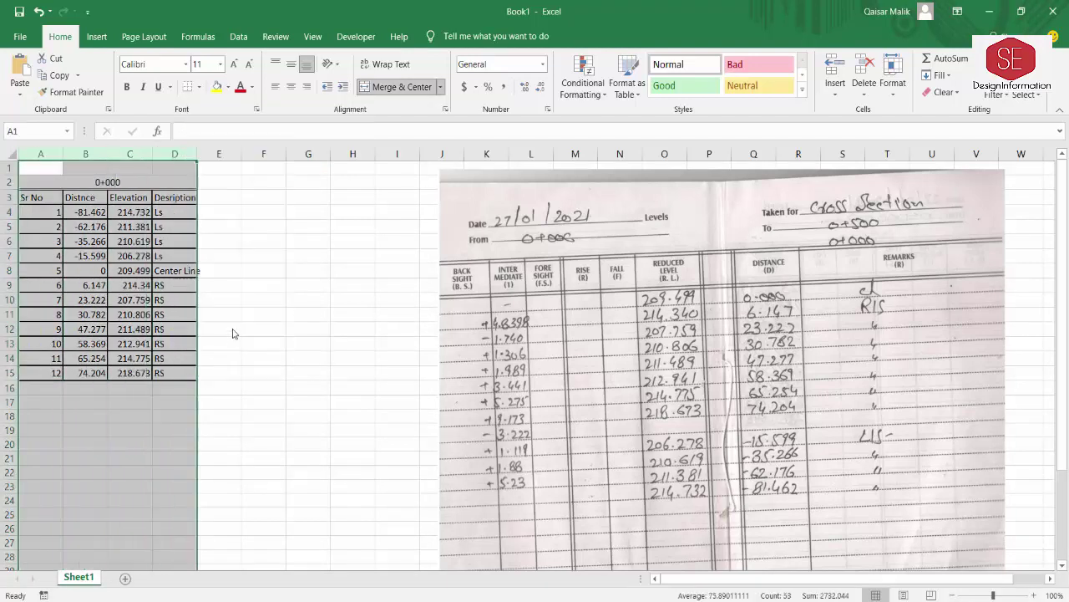
{"action": "type", "text": "12"}
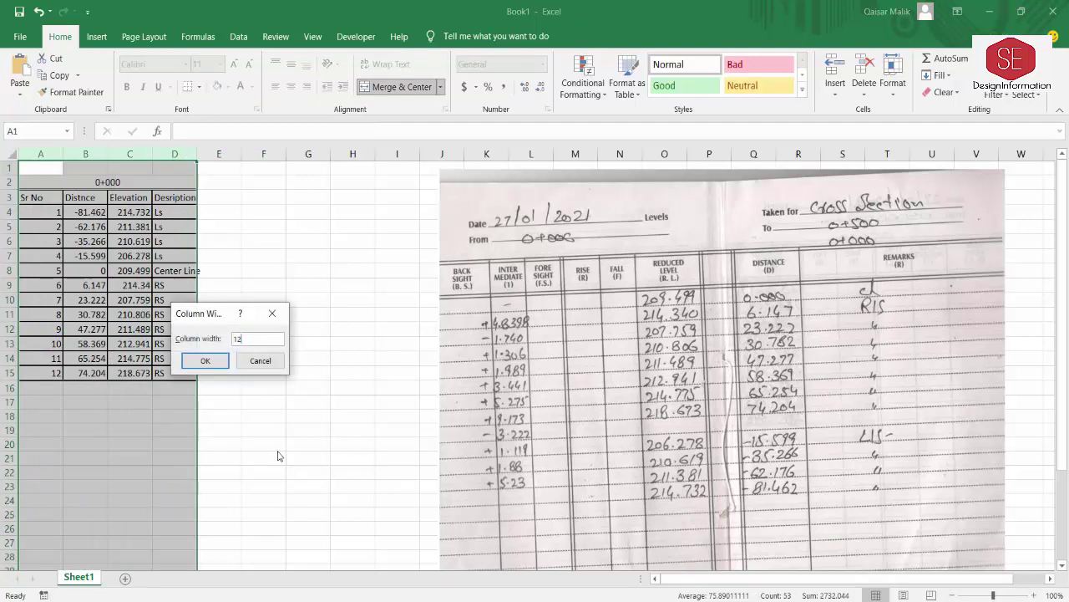
{"action": "key", "text": "Return"}
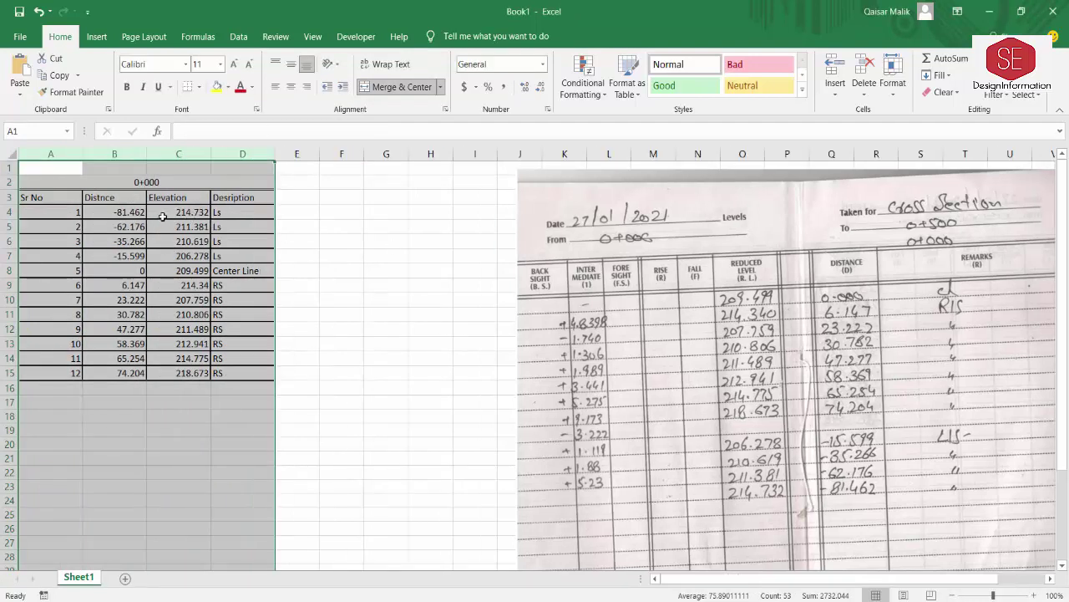
{"action": "left_click", "coordinate": [291, 86]}
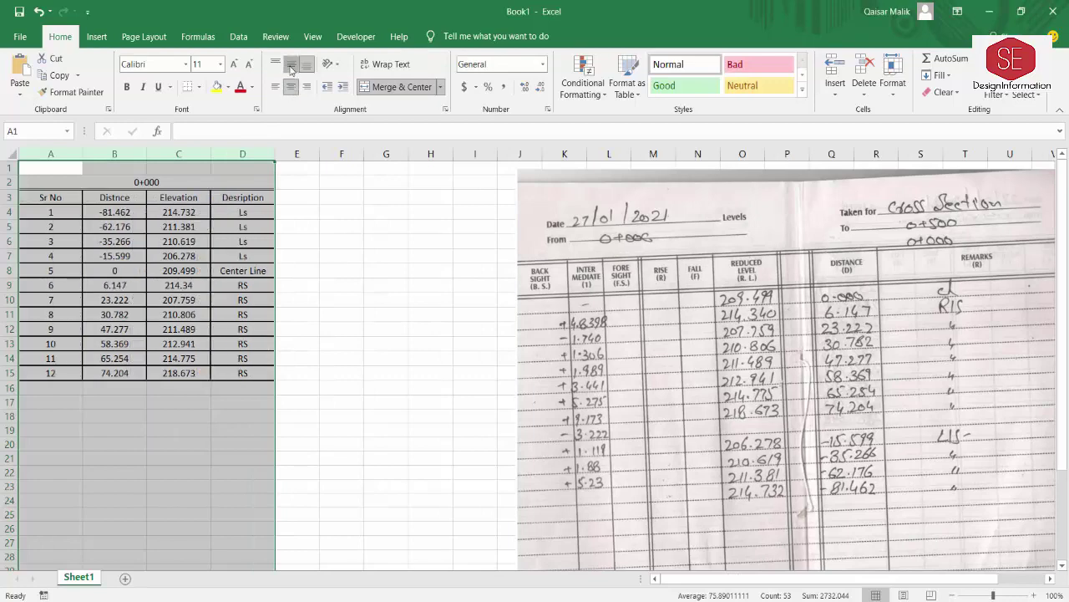
{"action": "left_click", "coordinate": [233, 64]}
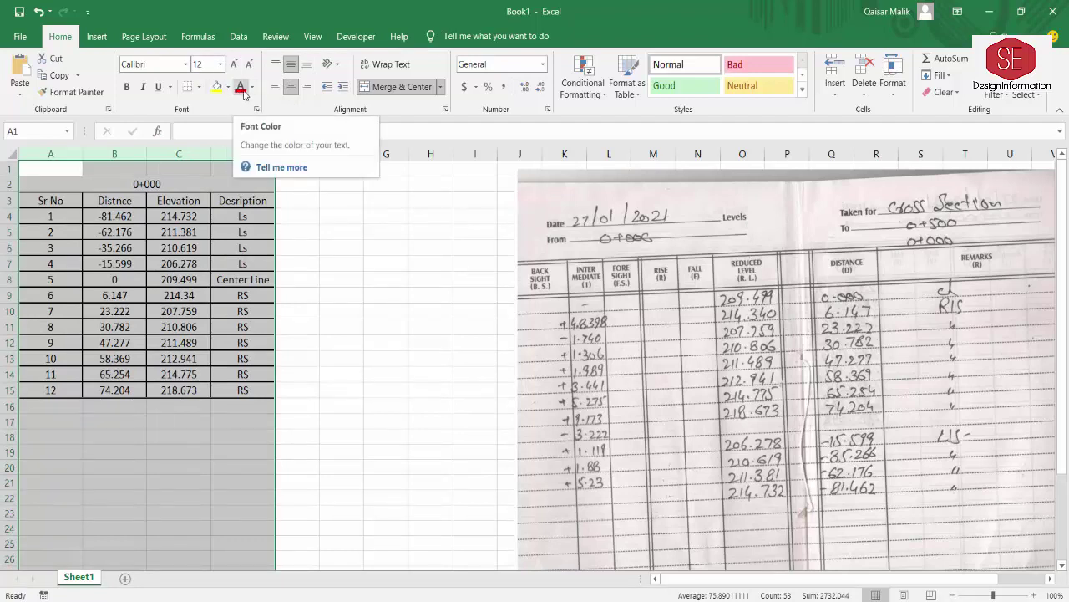
{"action": "left_click", "coordinate": [157, 434]}
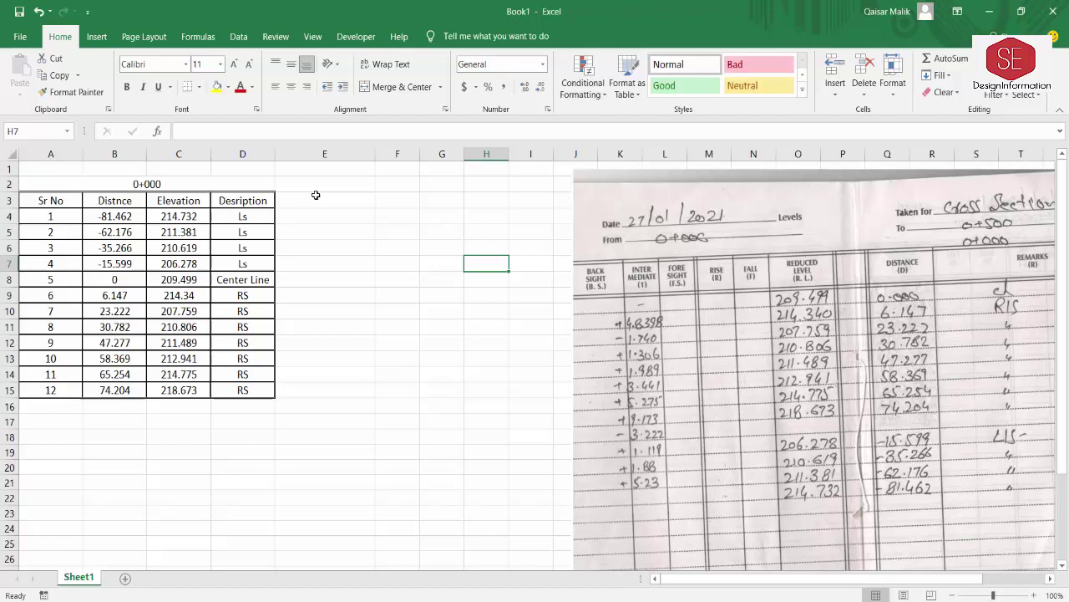
- Enter the heading 'Plot To AUTO CAD' in E2
{"action": "left_click", "coordinate": [321, 178]}
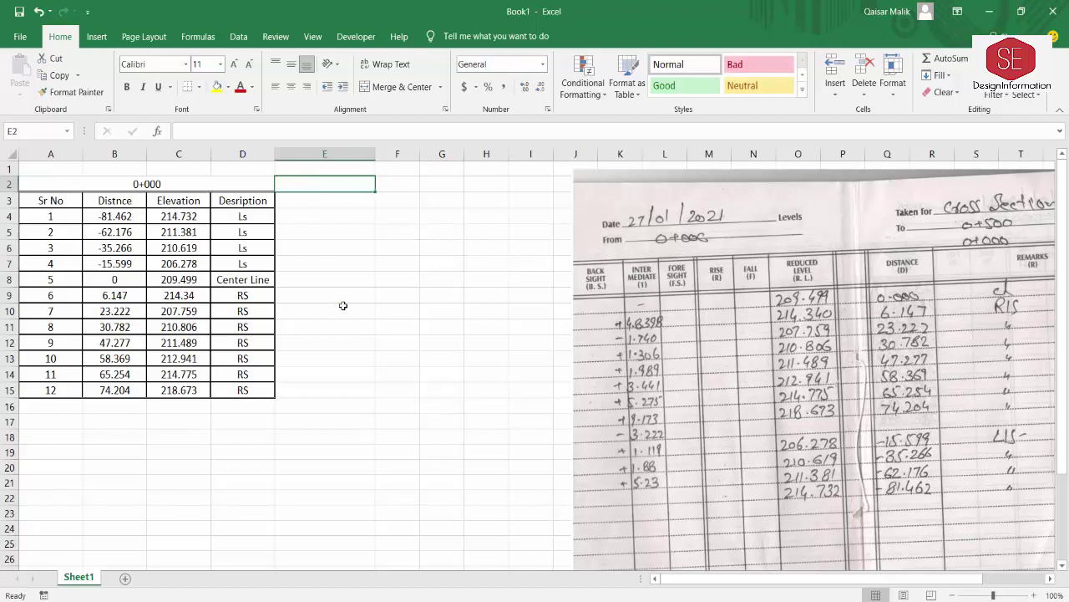
{"action": "type", "text": "Plot To Aut"}
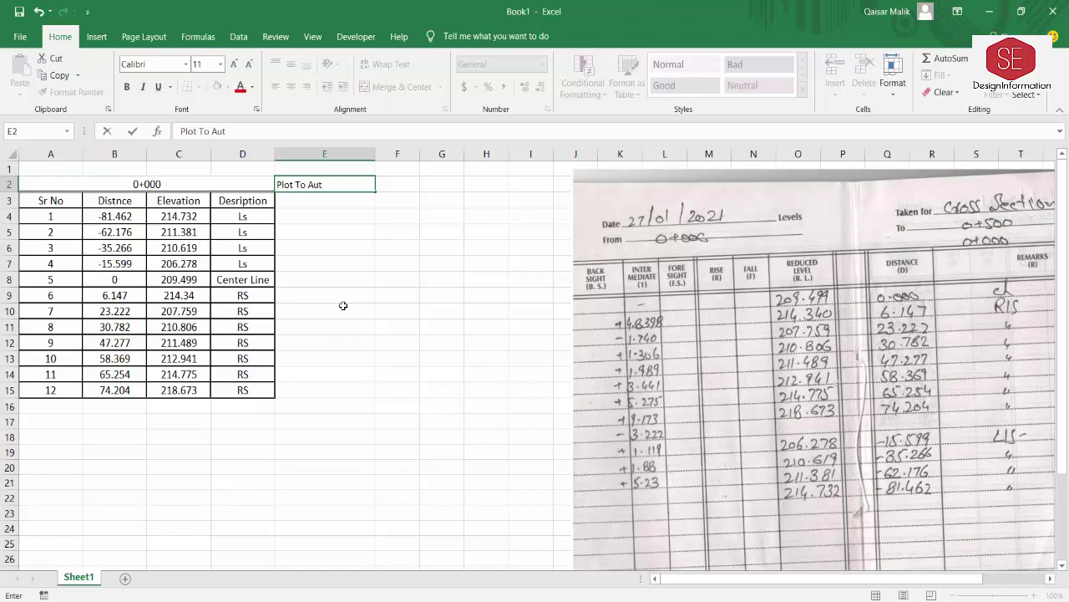
{"action": "type", "text": " CAD"}
{"action": "key", "text": "BackSpace"}
{"action": "key", "text": "BackSpace"}
{"action": "key", "text": "BackSpace"}
{"action": "key", "text": "BackSpace"}
{"action": "key", "text": "BackSpace"}
{"action": "type", "text": "UTO CAD"}
{"action": "key", "text": "Return"}
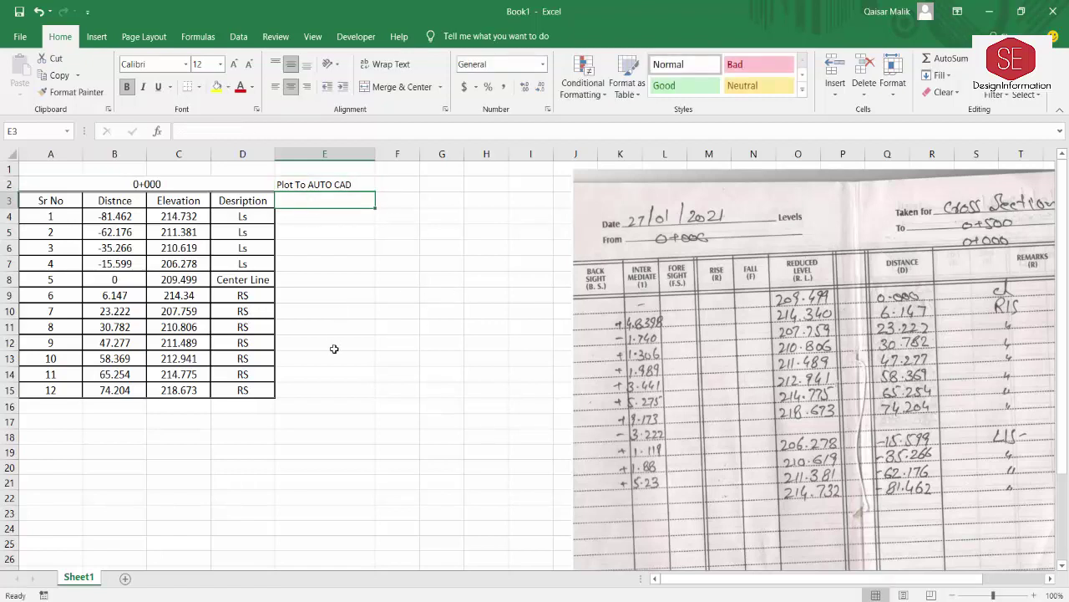
- Enter the bold 'Pline' heading in E3 and point out the B4 distance and C4 elevation
{"action": "key", "text": "ctrl+apostrophe"}
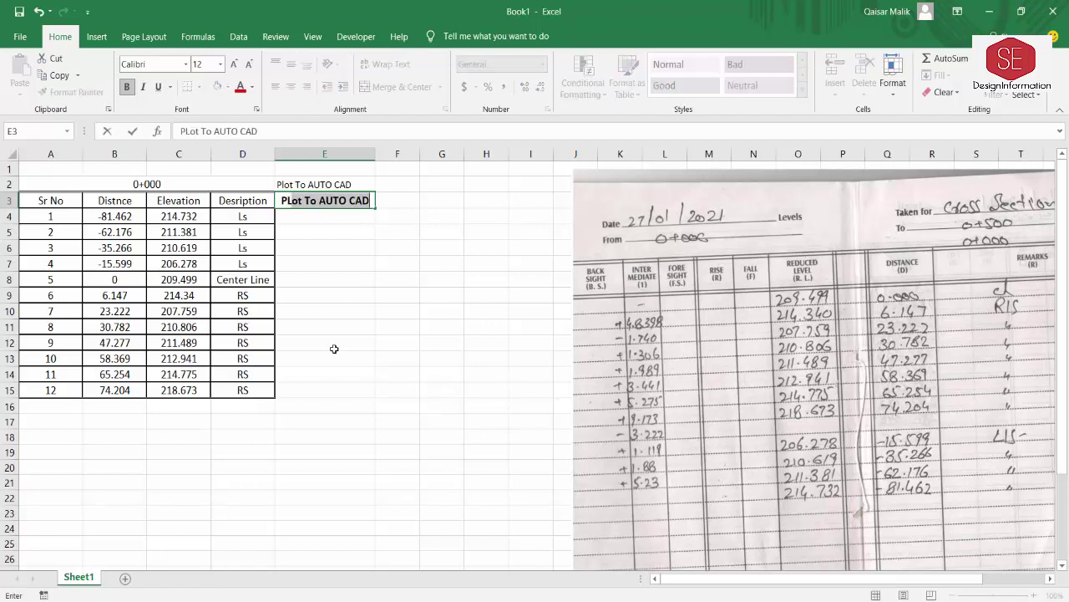
{"action": "type", "text": "PLine"}
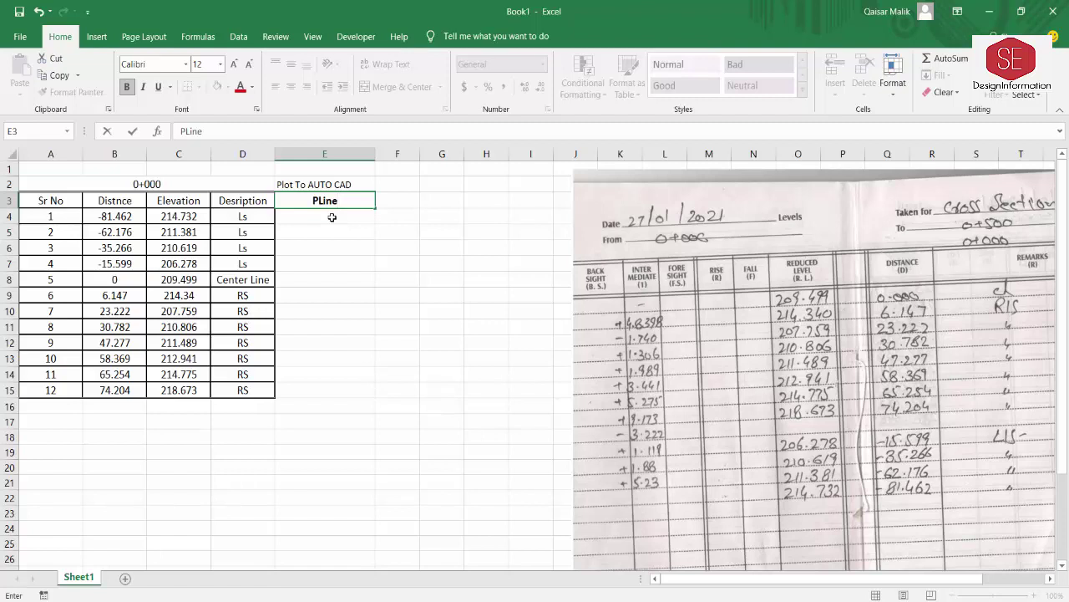
{"action": "left_click", "coordinate": [332, 217]}
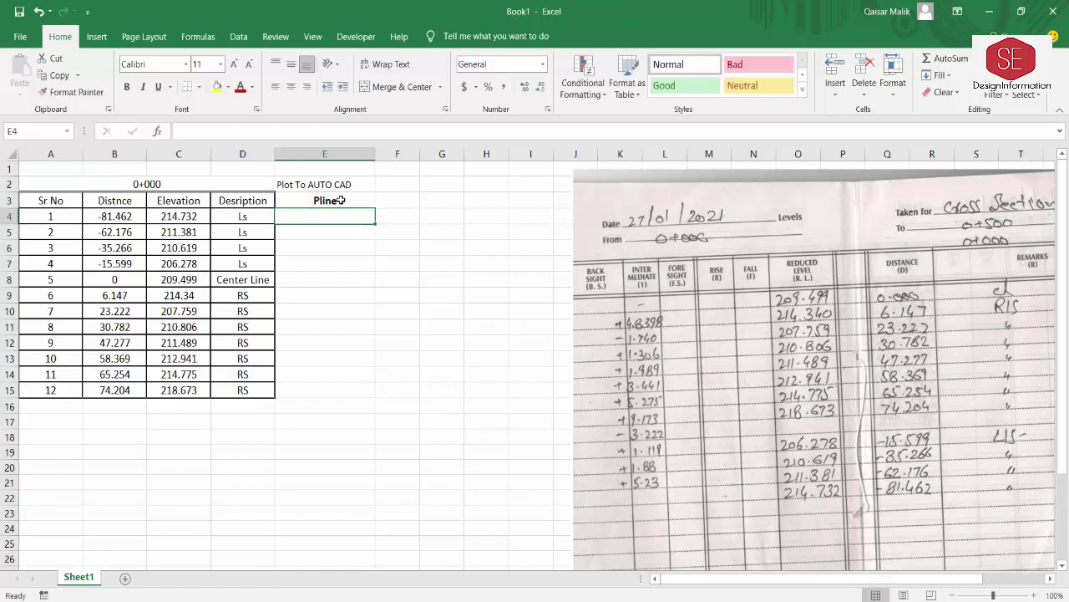
{"action": "left_click", "coordinate": [121, 219]}
{"action": "left_click", "coordinate": [167, 219]}
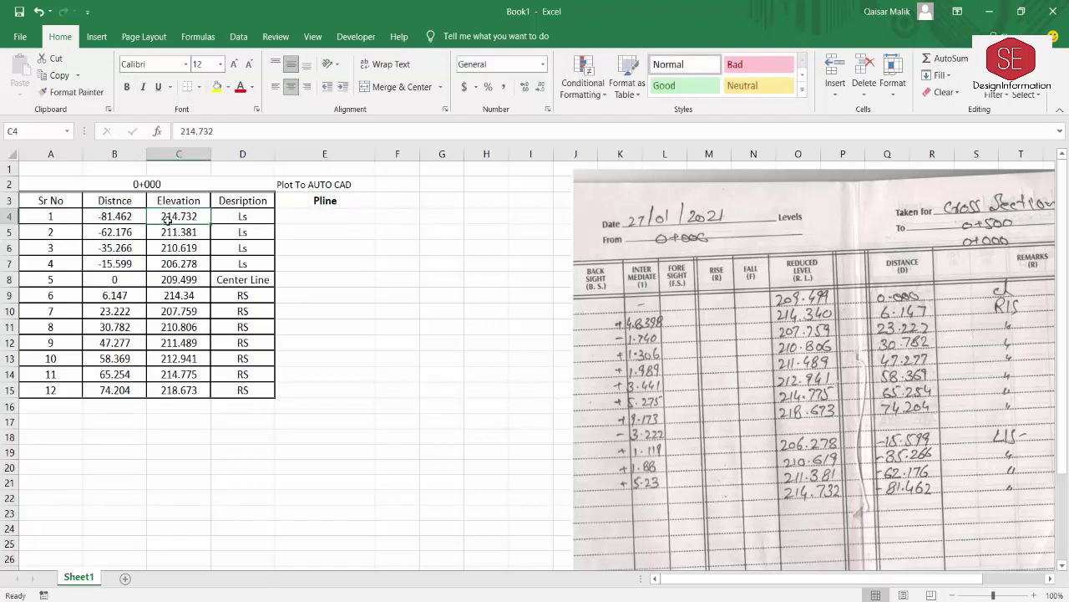
{"action": "left_click", "coordinate": [117, 219]}
{"action": "left_click", "coordinate": [167, 219]}
{"action": "left_click", "coordinate": [117, 232]}
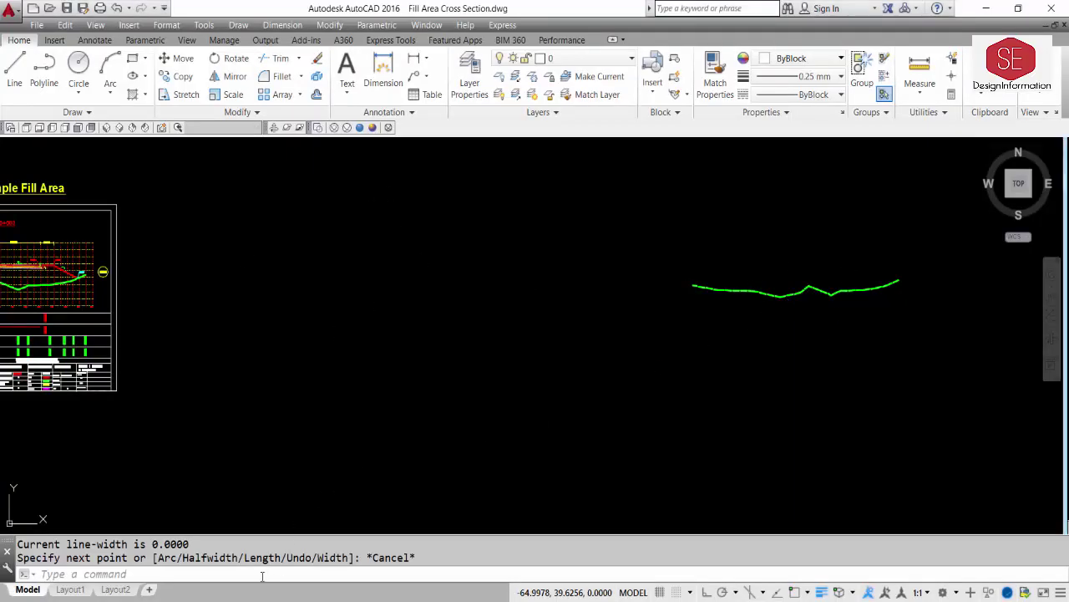
- Start a PL polyline at 0,210.500, zoom in, and highlight the entered coordinates
{"action": "type", "text": "PL"}
{"action": "key", "text": "Return"}
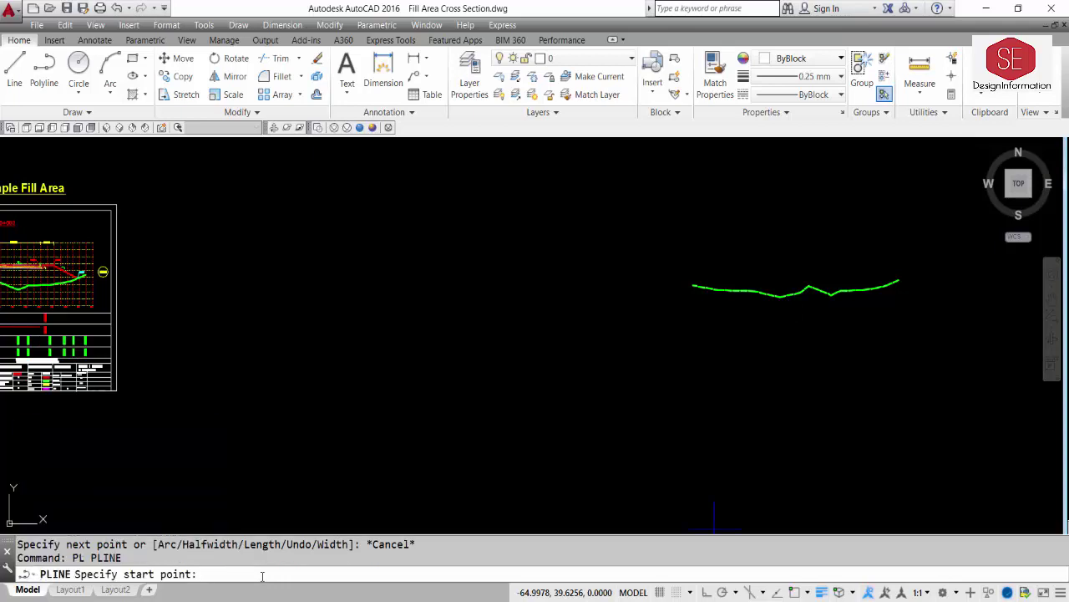
{"action": "type", "text": "0,210.500"}
{"action": "key", "text": "Return"}
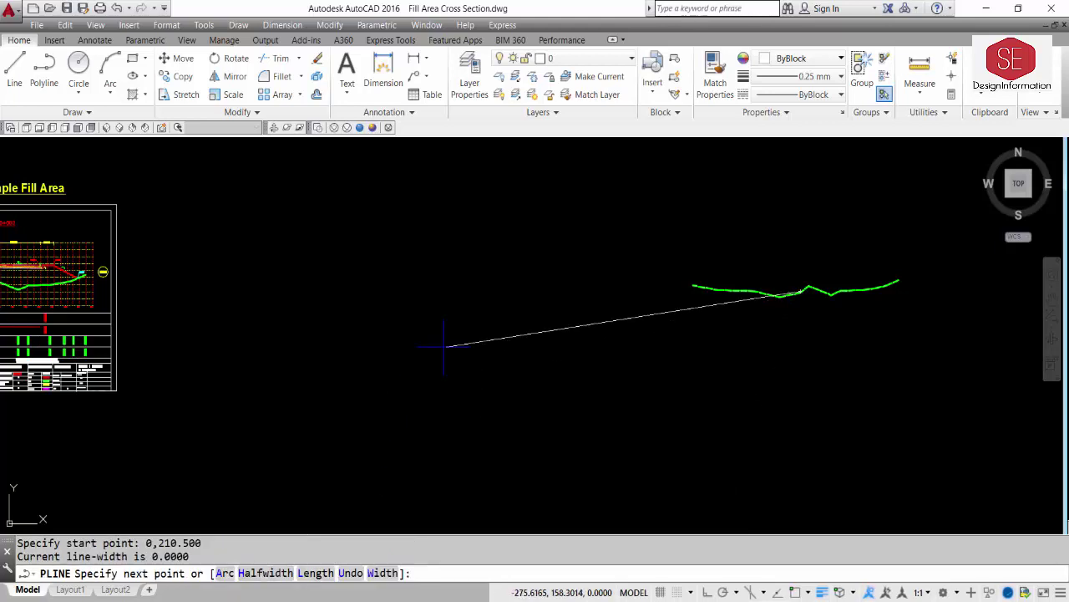
{"action": "scroll", "coordinate": [828, 267], "scroll_direction": "up", "scroll_amount": 2}
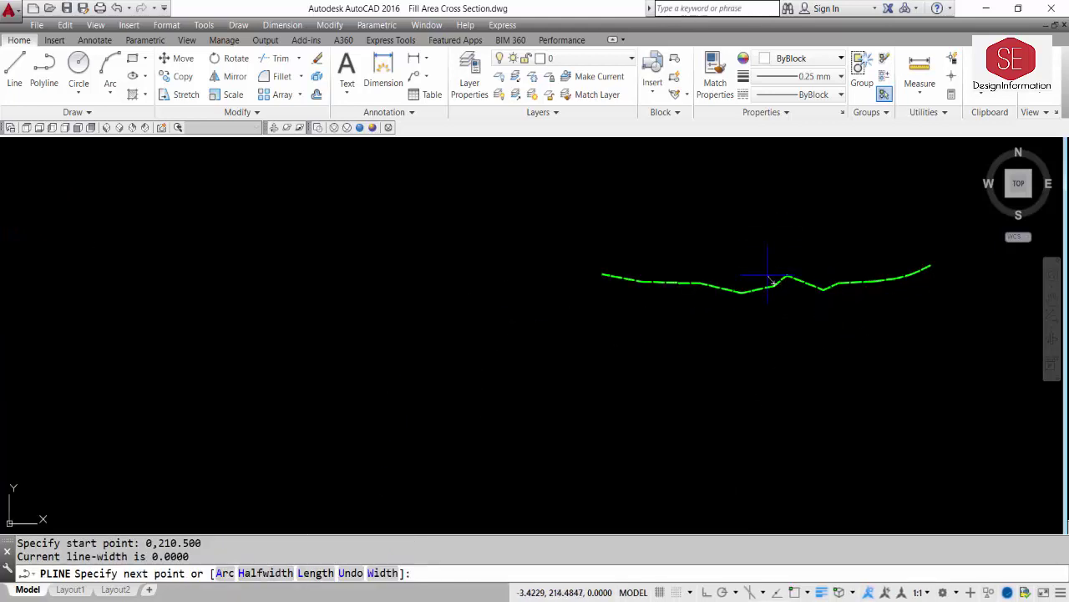
{"action": "scroll", "coordinate": [767, 250], "scroll_direction": "up", "scroll_amount": 2}
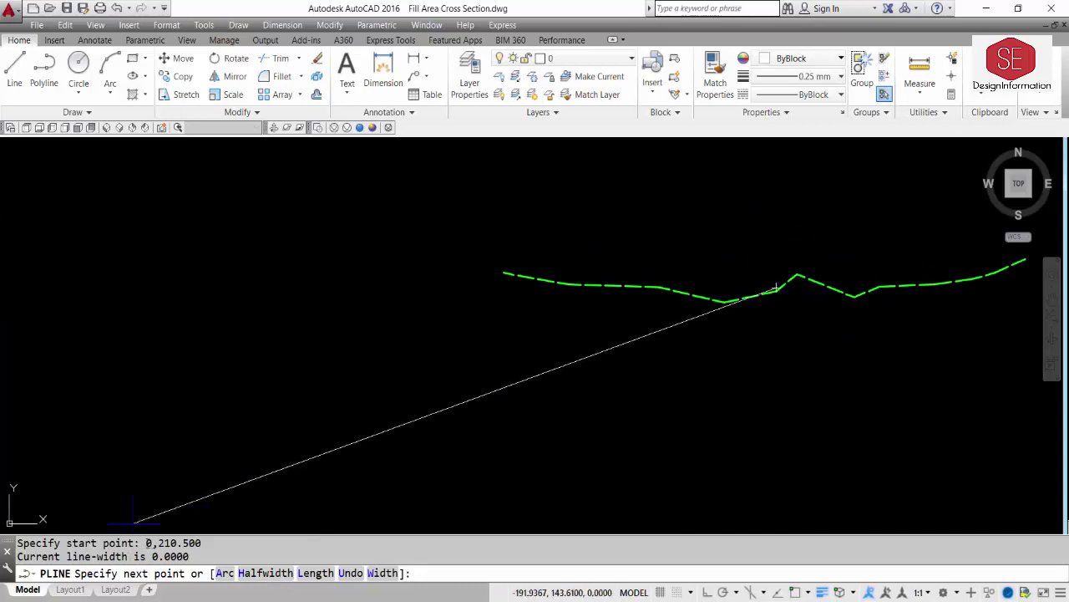
{"action": "left_click_drag", "start_coordinate": [146, 543], "coordinate": [224, 545]}
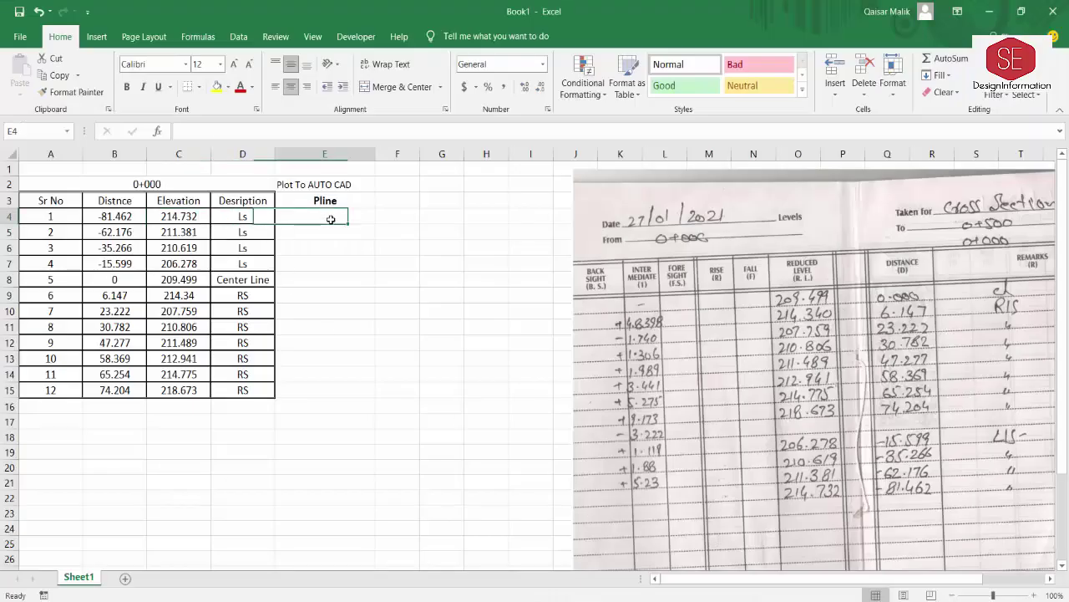
- Enter the formula =B4&","&C4 in E4 to join distance and elevation
{"action": "left_click", "coordinate": [328, 222]}
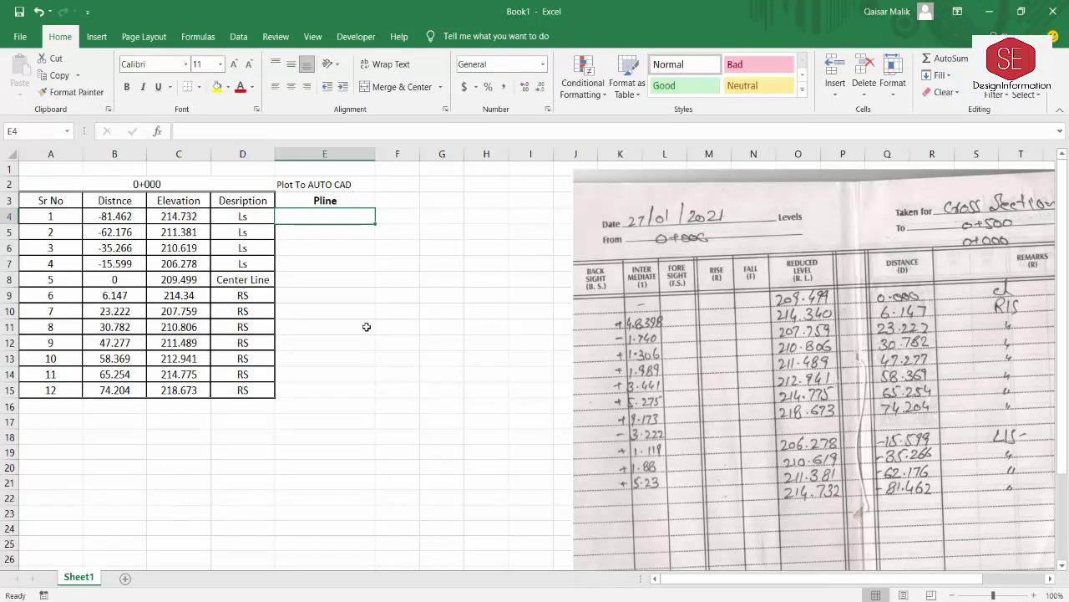
{"action": "type", "text": "="}
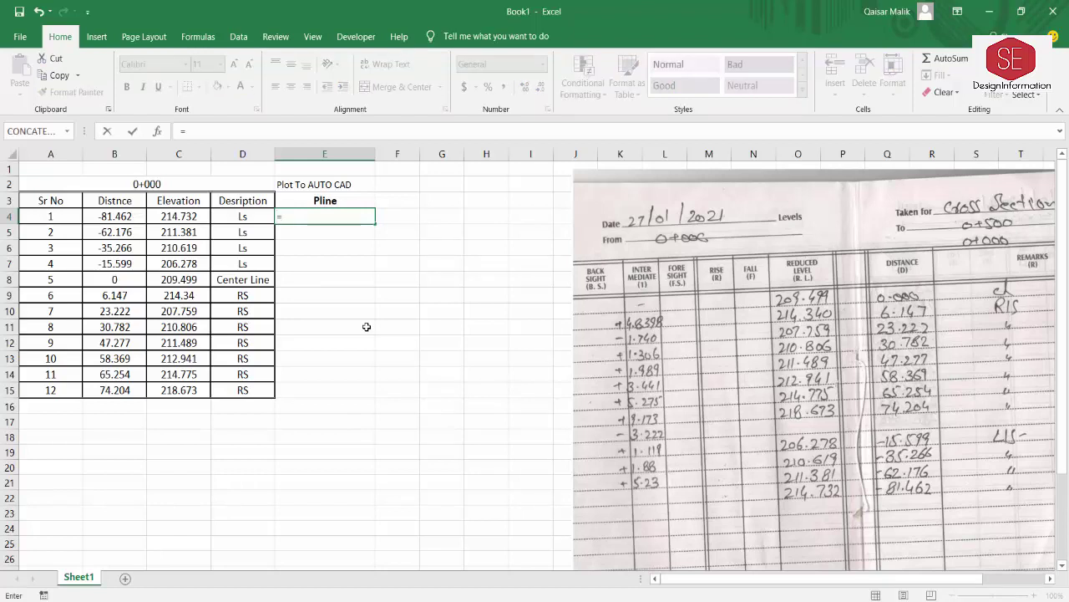
{"action": "left_click", "coordinate": [112, 215]}
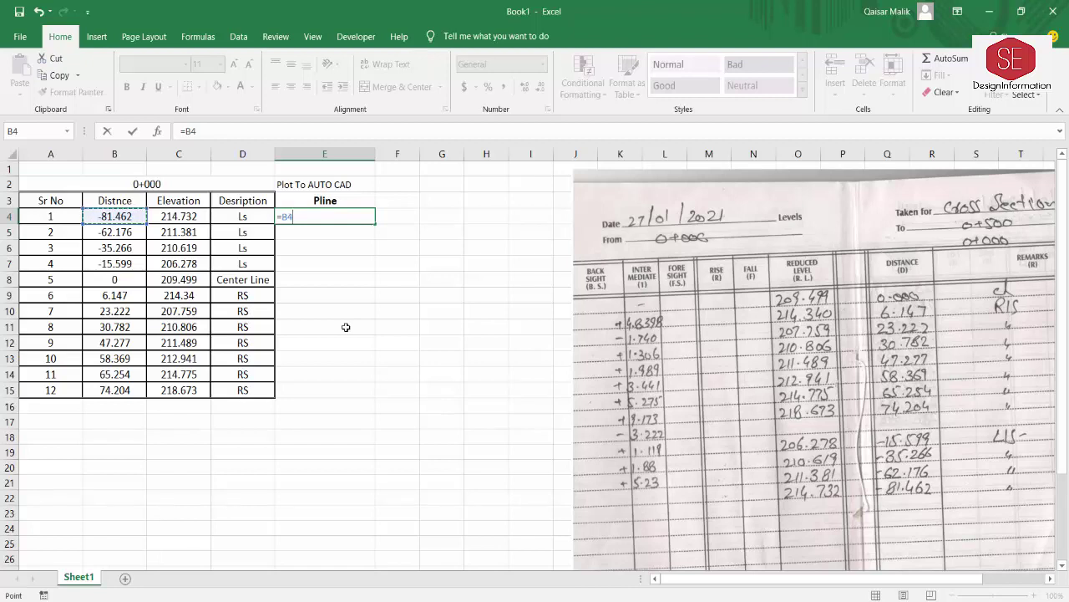
{"action": "type", "text": "&\",\"&"}
{"action": "left_click_drag", "start_coordinate": [293, 217], "coordinate": [325, 217]}
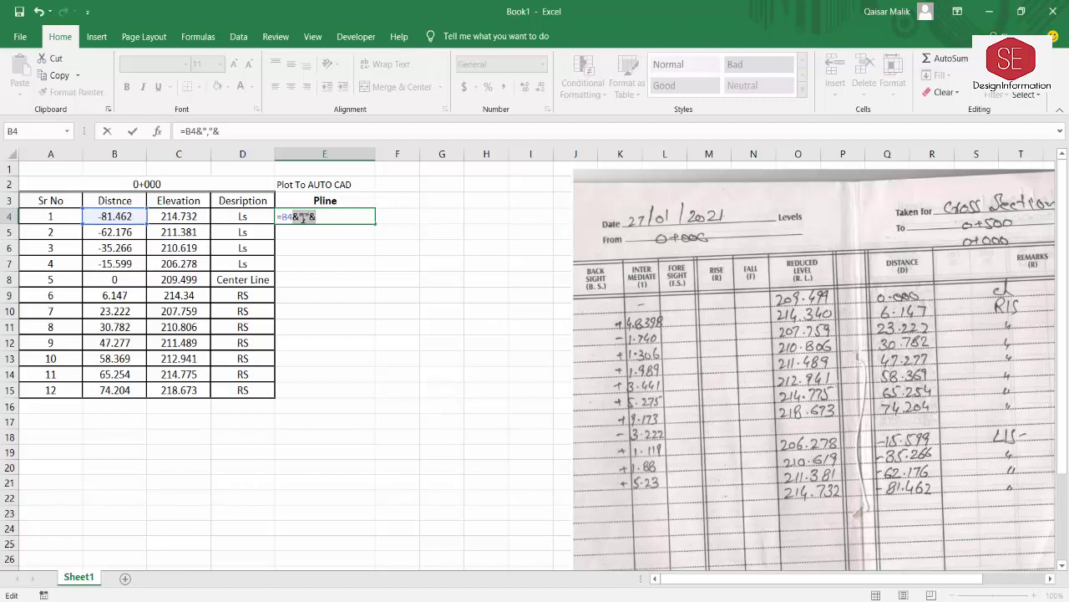
{"action": "left_click", "coordinate": [326, 216]}
{"action": "left_click", "coordinate": [194, 216]}
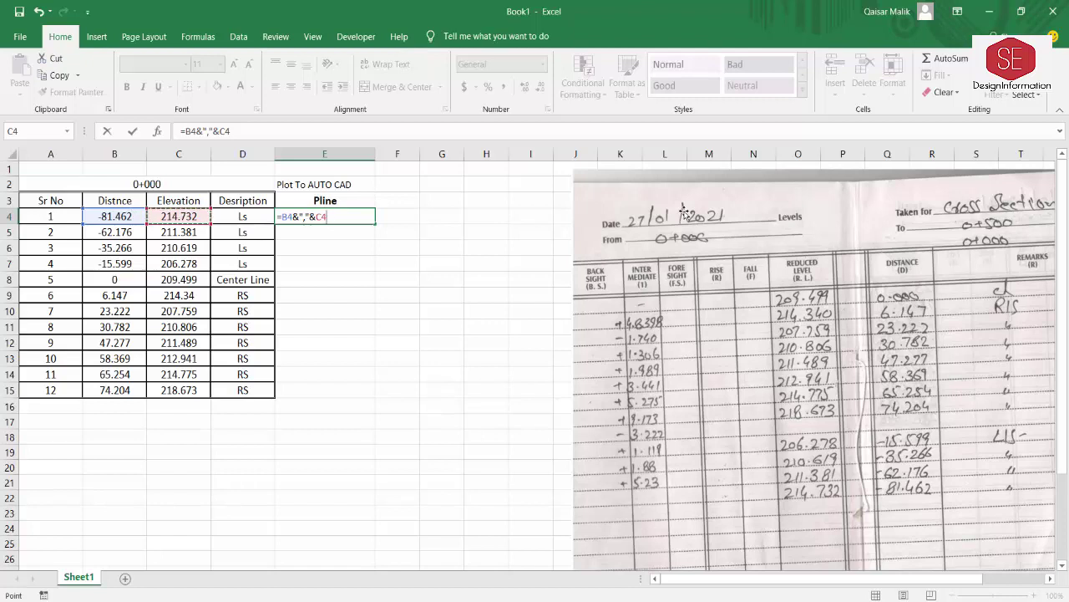
{"action": "key", "text": "ctrl+Return"}
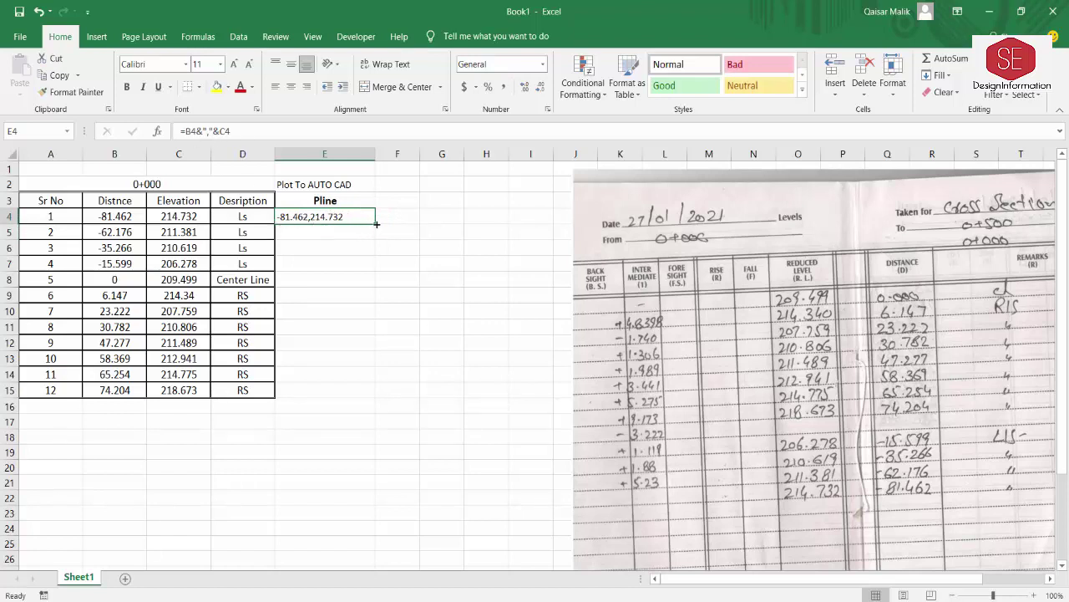
- Fill the E4 formula down to E15 and spot-check E4, E5, E7 and E9
{"action": "left_click_drag", "start_coordinate": [377, 224], "coordinate": [379, 397]}
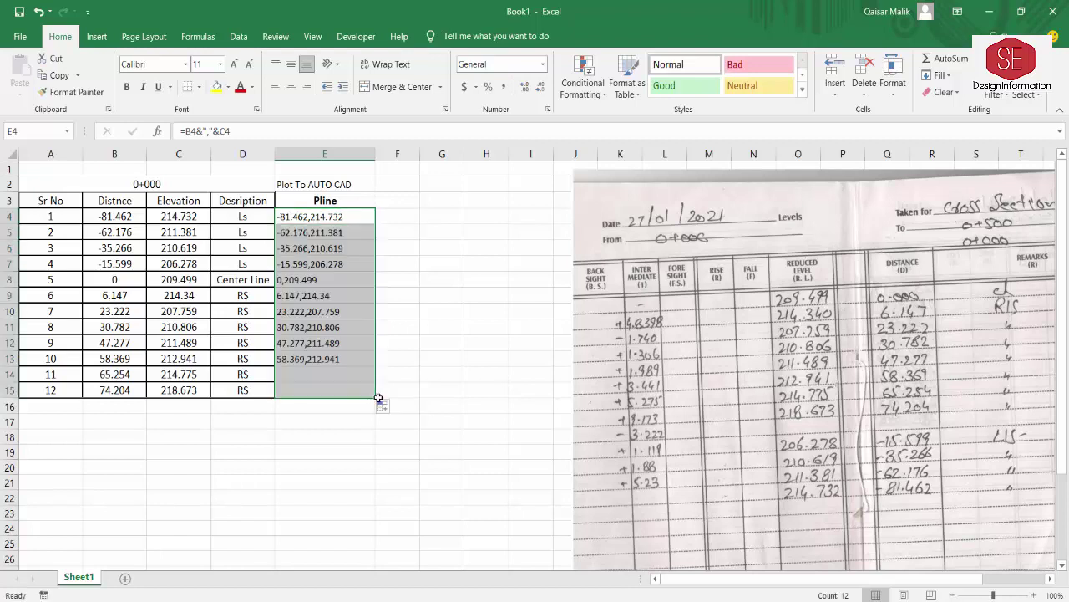
{"action": "left_click", "coordinate": [389, 295]}
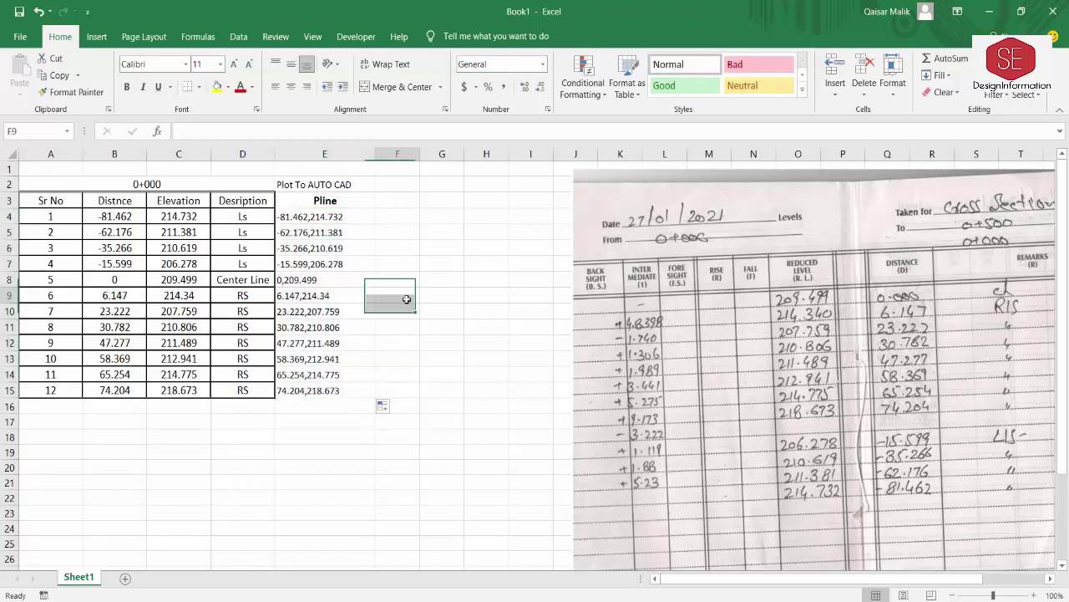
{"action": "left_click", "coordinate": [309, 217]}
{"action": "left_click", "coordinate": [294, 233]}
{"action": "left_click", "coordinate": [298, 264]}
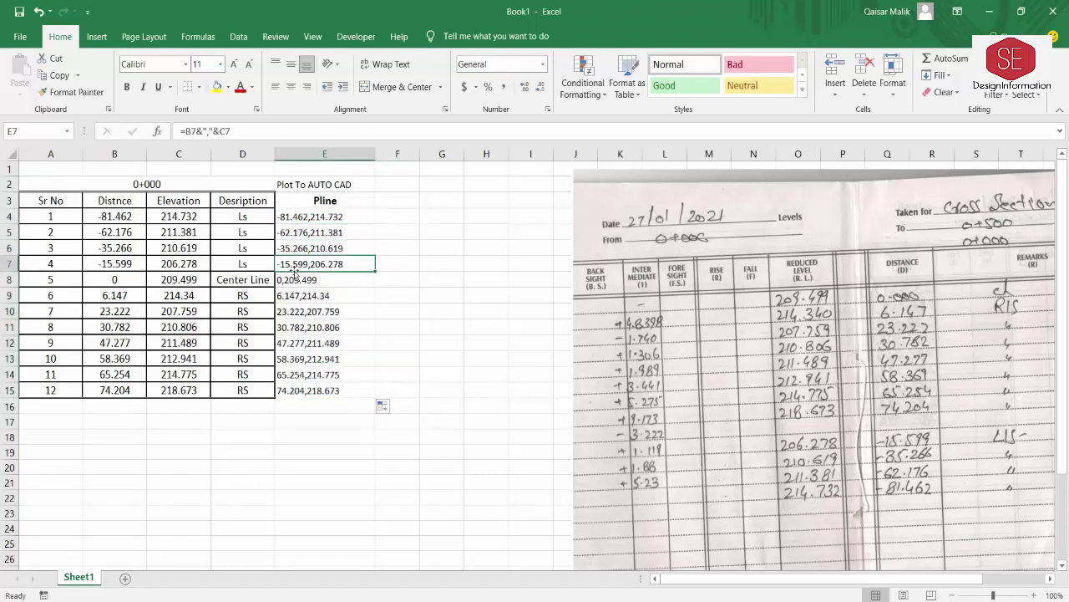
{"action": "left_click", "coordinate": [293, 294]}
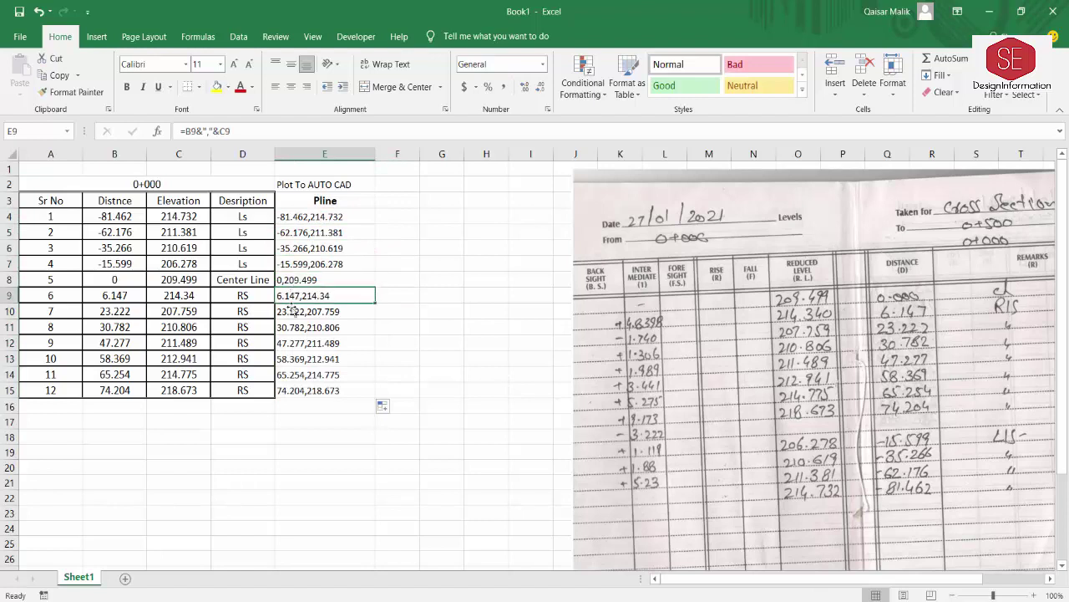
{"action": "left_click", "coordinate": [405, 219]}
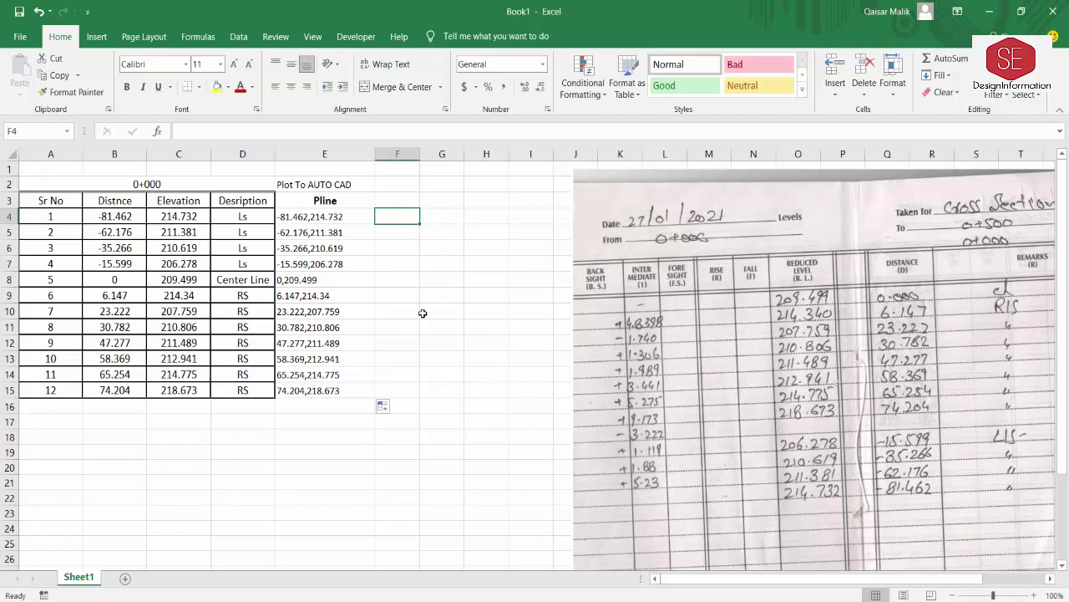
- Choose CONCATENATE from the All function list for cell F4
{"action": "type", "text": "="}
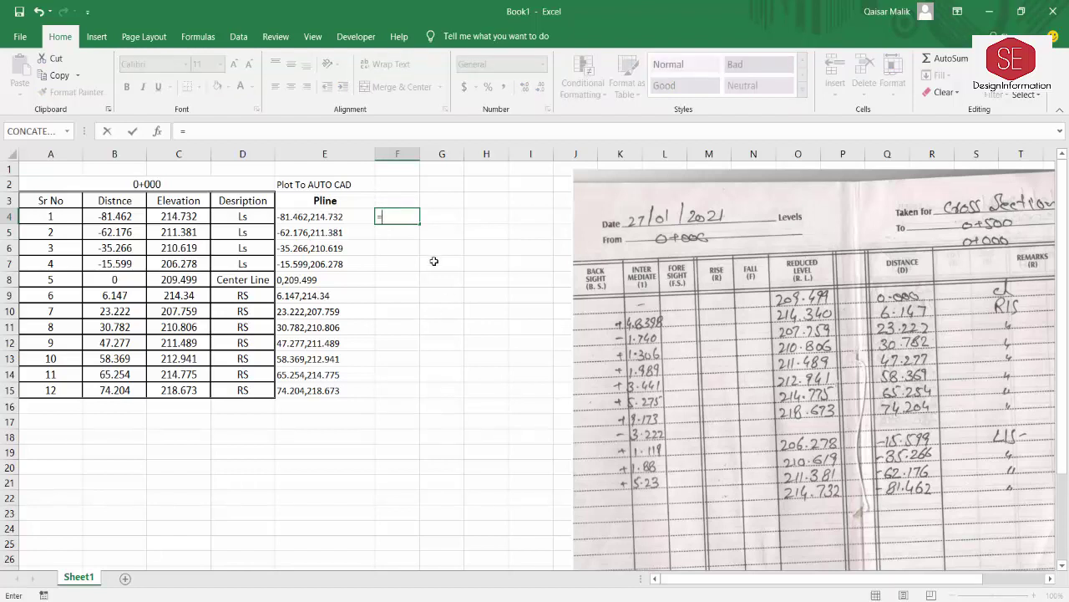
{"action": "left_click", "coordinate": [67, 131]}
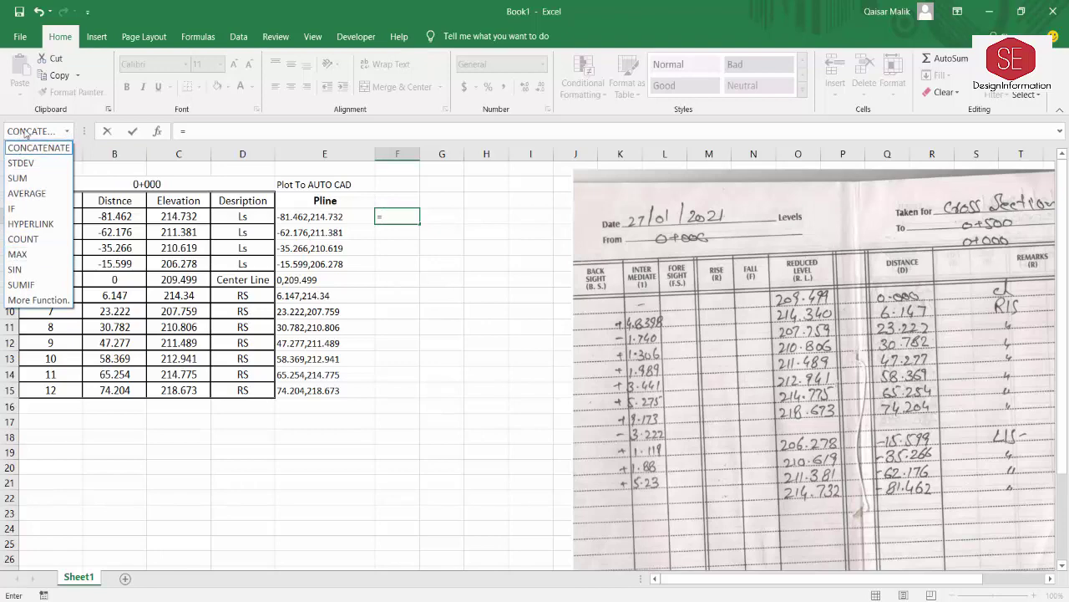
{"action": "left_click", "coordinate": [28, 300]}
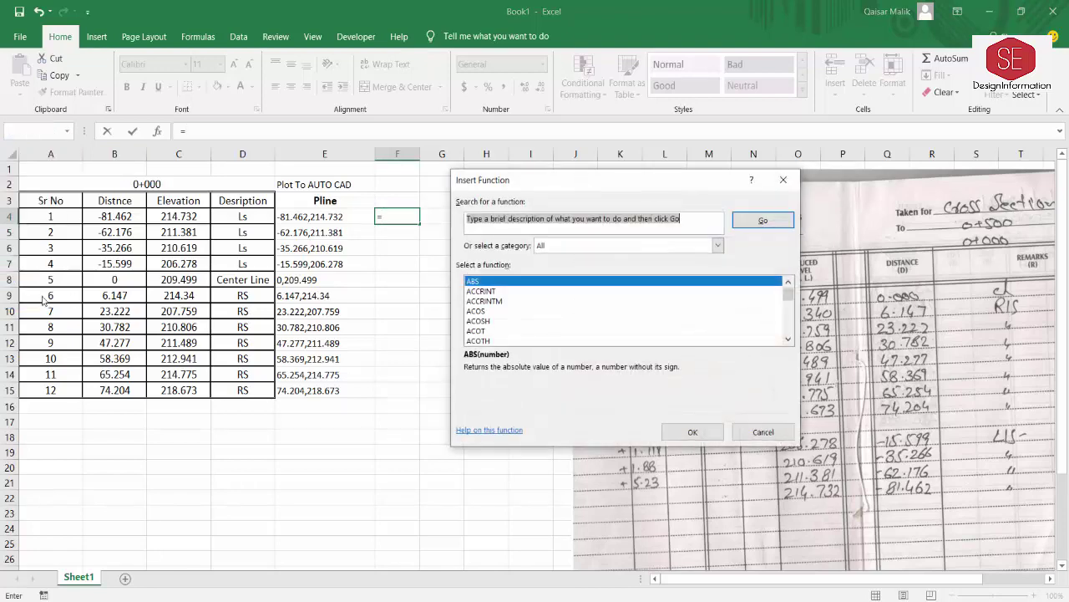
{"action": "left_click", "coordinate": [717, 245]}
{"action": "left_click", "coordinate": [552, 270]}
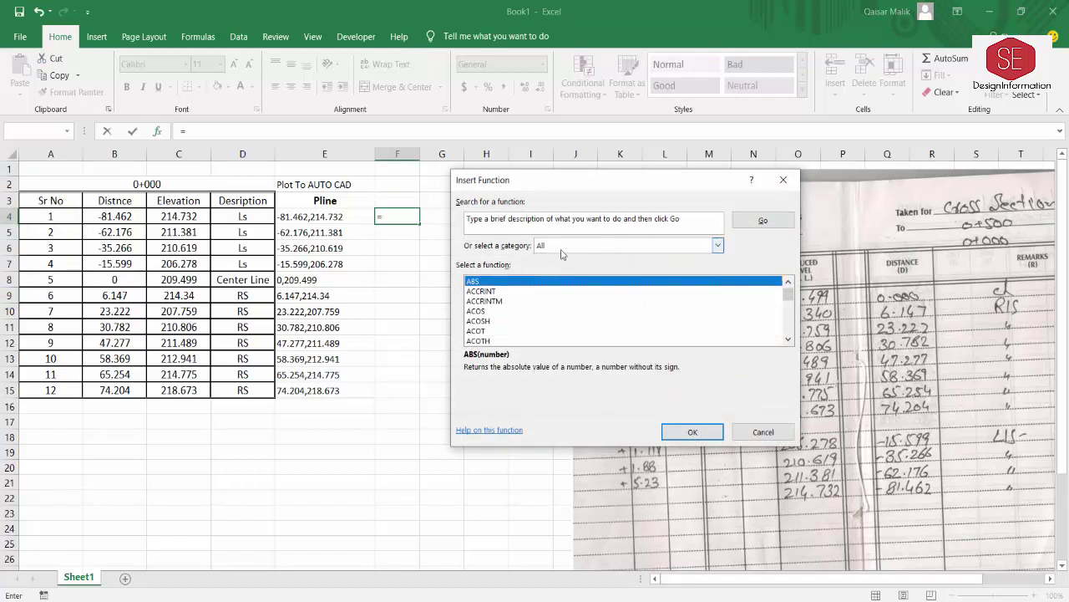
{"action": "left_click", "coordinate": [498, 302]}
{"action": "key", "text": "c"}
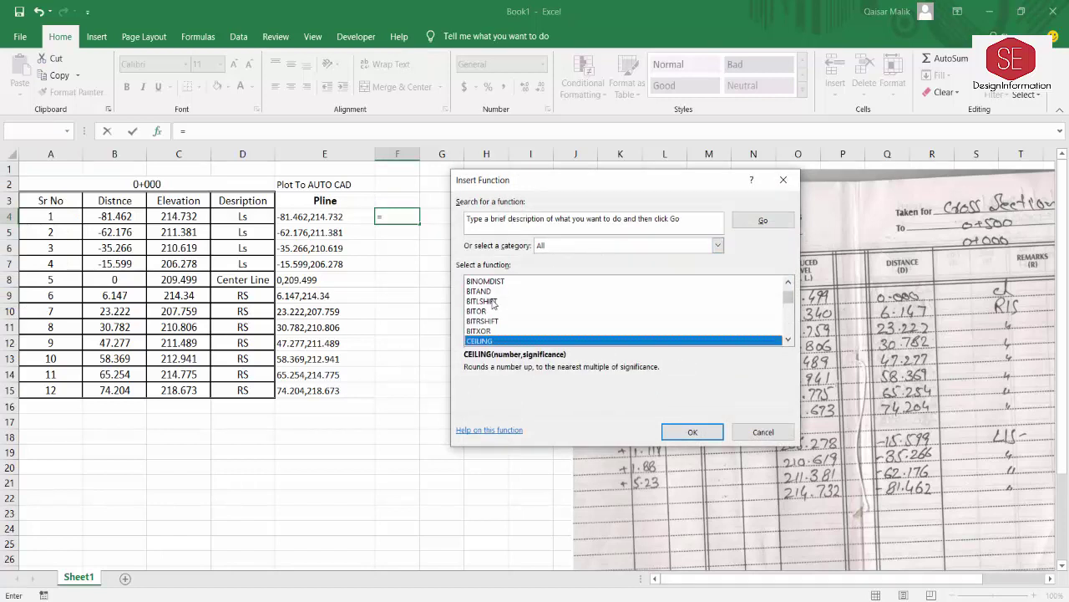
{"action": "key", "text": "Down"}
{"action": "key", "text": "Down"}
{"action": "key", "text": "Down"}
{"action": "key", "text": "Down"}
{"action": "key", "text": "Down"}
{"action": "key", "text": "Down"}
{"action": "key", "text": "Down"}
{"action": "key", "text": "Down"}
{"action": "key", "text": "Down"}
{"action": "key", "text": "Down"}
{"action": "key", "text": "Down"}
{"action": "key", "text": "Down"}
{"action": "key", "text": "Down"}
{"action": "key", "text": "Down"}
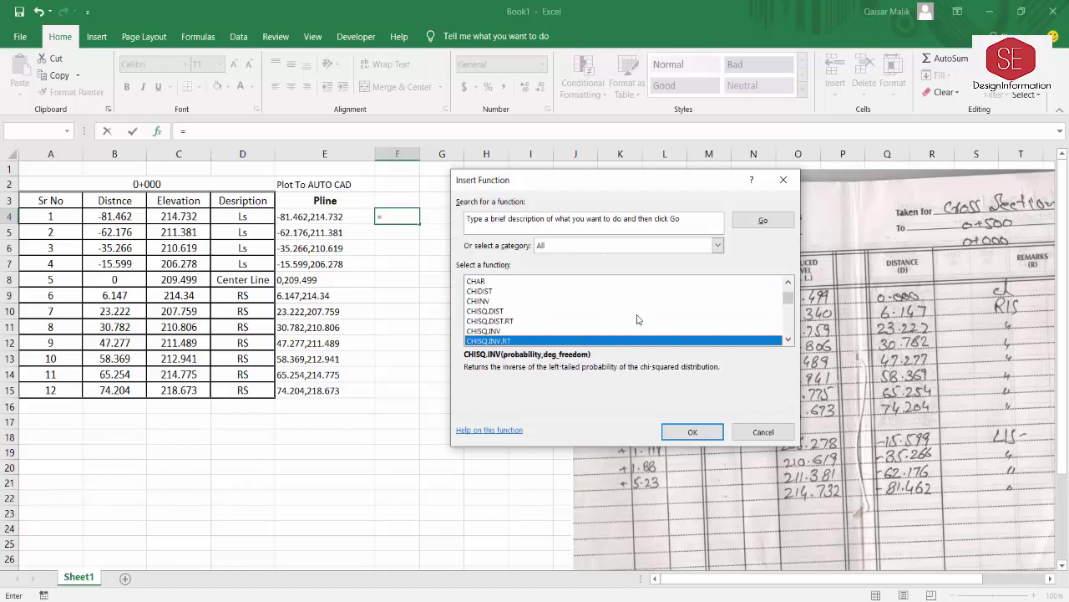
{"action": "key", "text": "Down"}
{"action": "key", "text": "Down"}
{"action": "key", "text": "Down"}
{"action": "key", "text": "Down"}
{"action": "key", "text": "Down"}
{"action": "key", "text": "Down"}
{"action": "key", "text": "Down"}
{"action": "key", "text": "Down"}
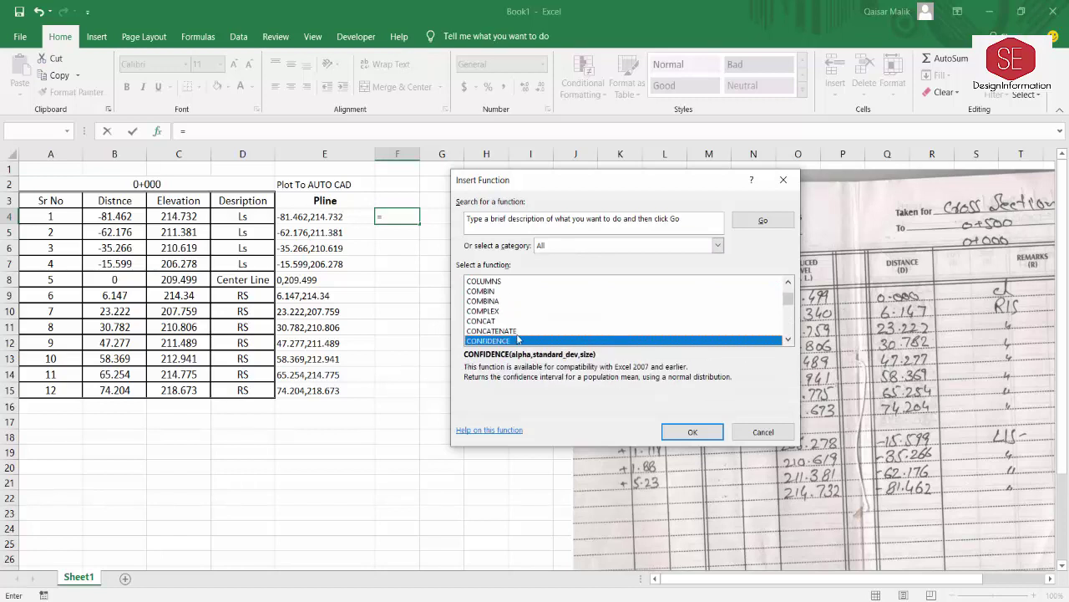
{"action": "left_click", "coordinate": [518, 333]}
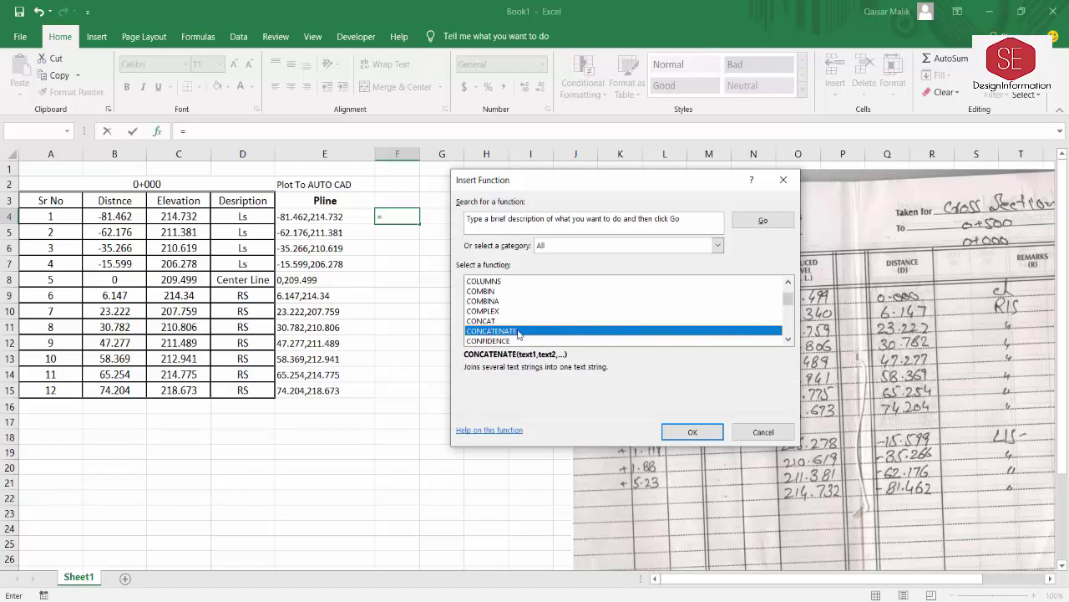
{"action": "left_click", "coordinate": [694, 432]}
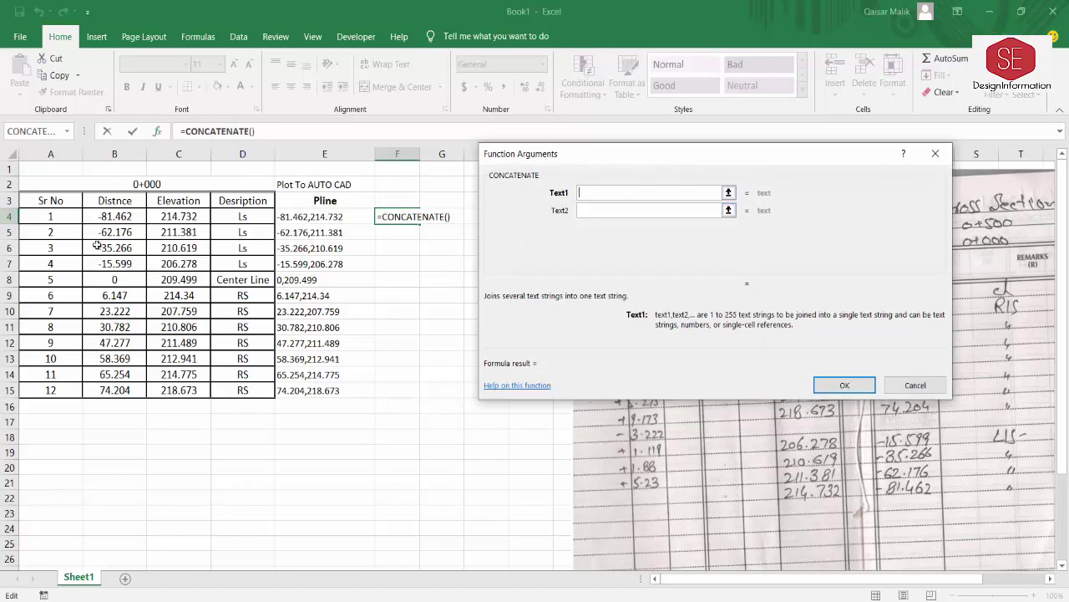
- Set CONCATENATE's arguments to B4, "," and C4, giving -81.462,214.732
{"action": "left_click", "coordinate": [101, 216]}
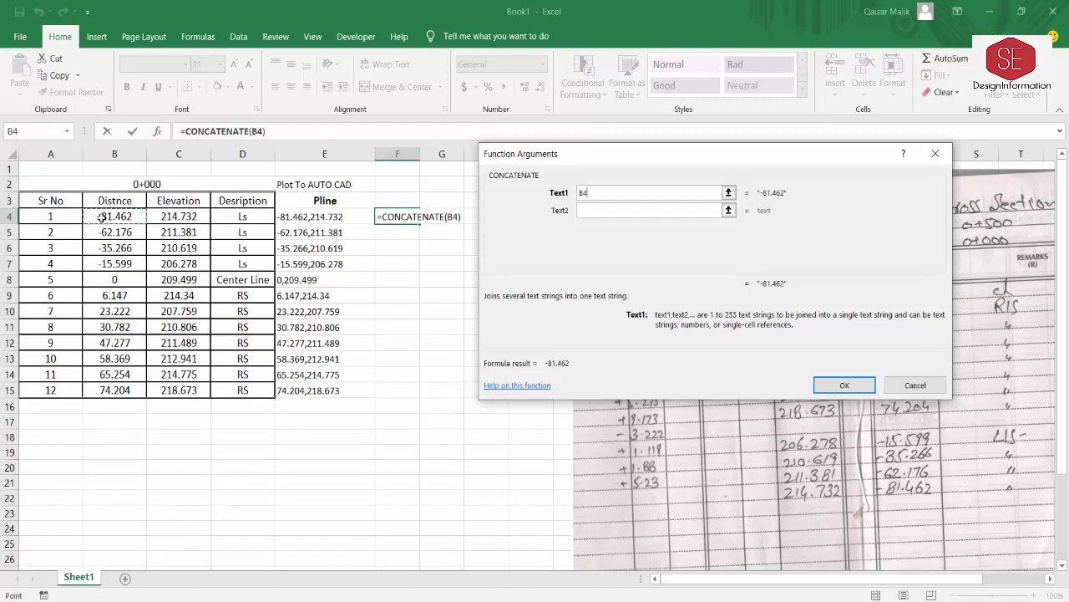
{"action": "left_click", "coordinate": [591, 210]}
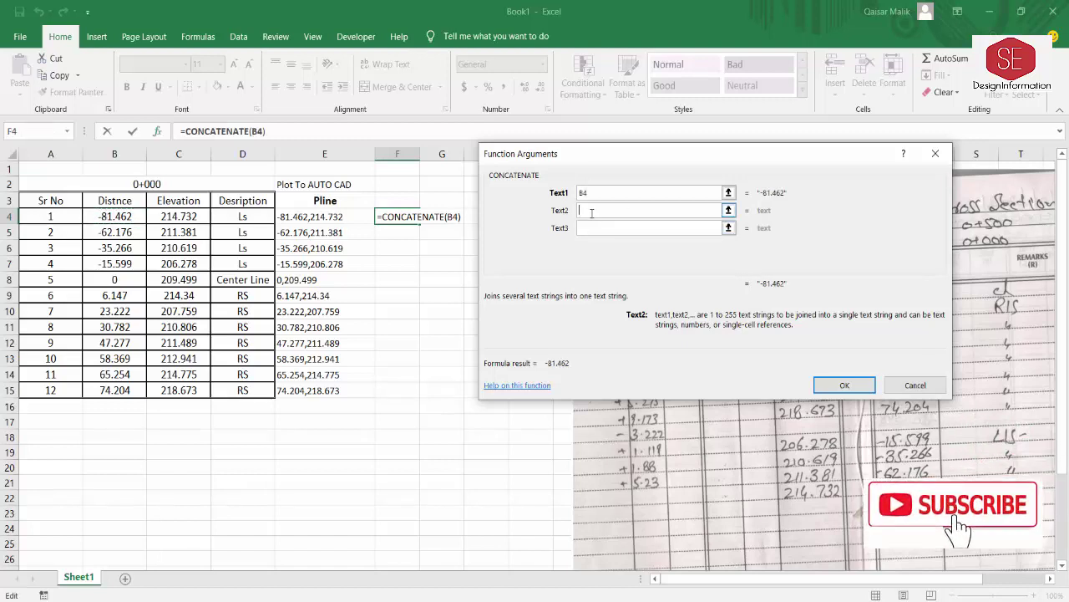
{"action": "type", "text": ","}
{"action": "left_click", "coordinate": [598, 227]}
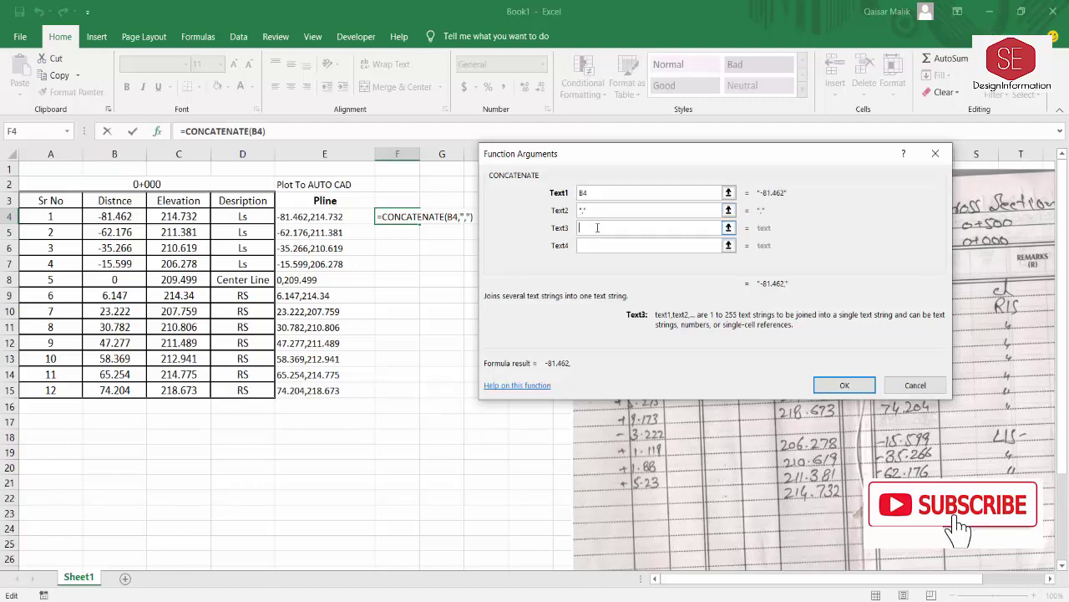
{"action": "left_click", "coordinate": [180, 217]}
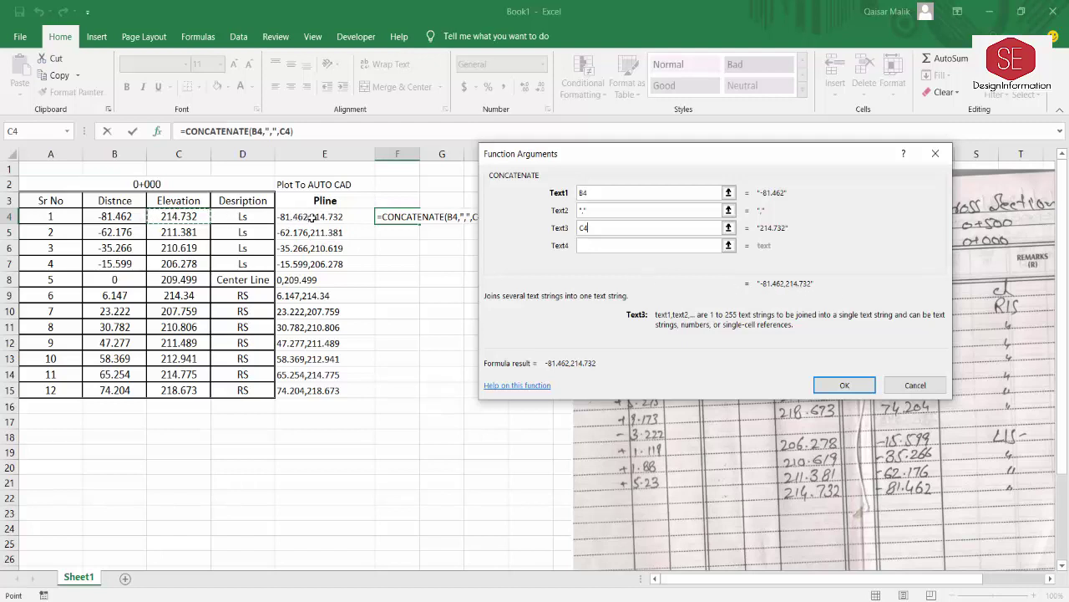
{"action": "left_click", "coordinate": [843, 385]}
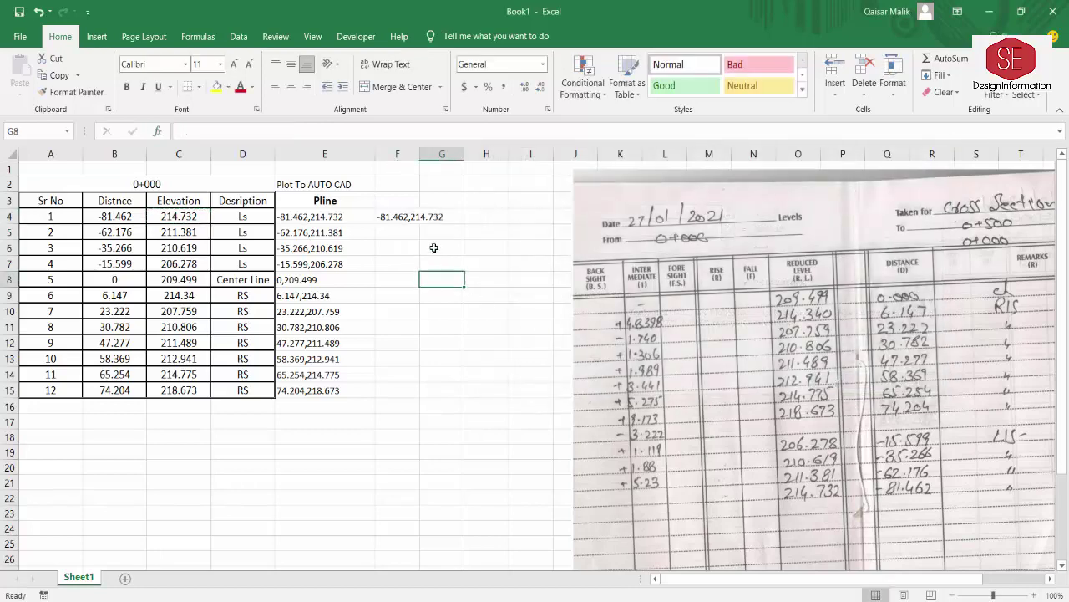
- Widen column F, fill the CONCATENATE formula to F15, and compare it with E4's formula
{"action": "left_click_drag", "start_coordinate": [420, 153], "coordinate": [446, 144]}
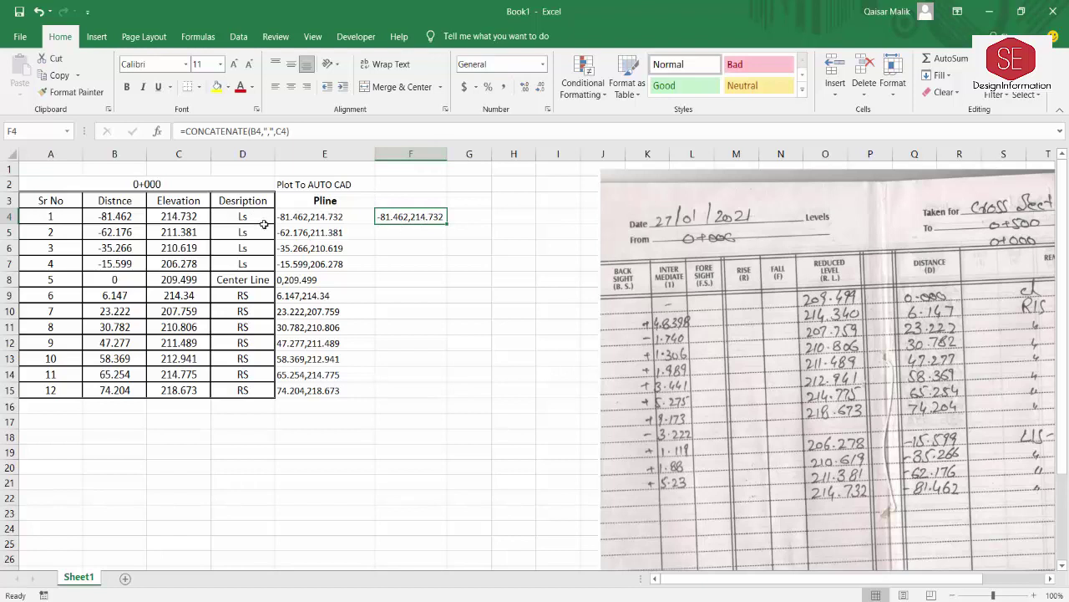
{"action": "left_click_drag", "start_coordinate": [448, 224], "coordinate": [448, 401]}
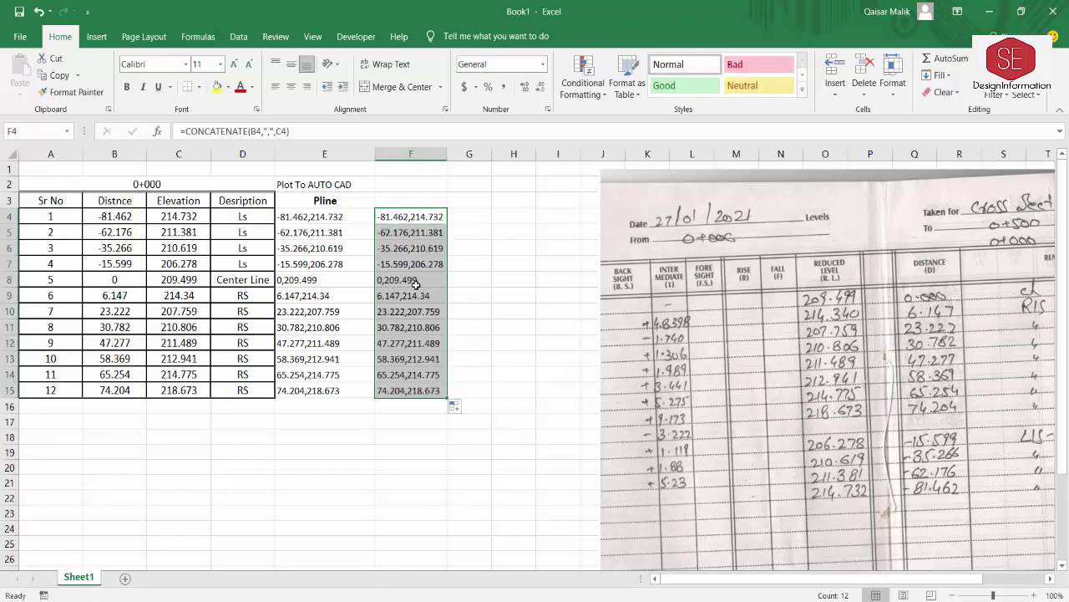
{"action": "left_click", "coordinate": [315, 217]}
{"action": "left_click", "coordinate": [410, 216]}
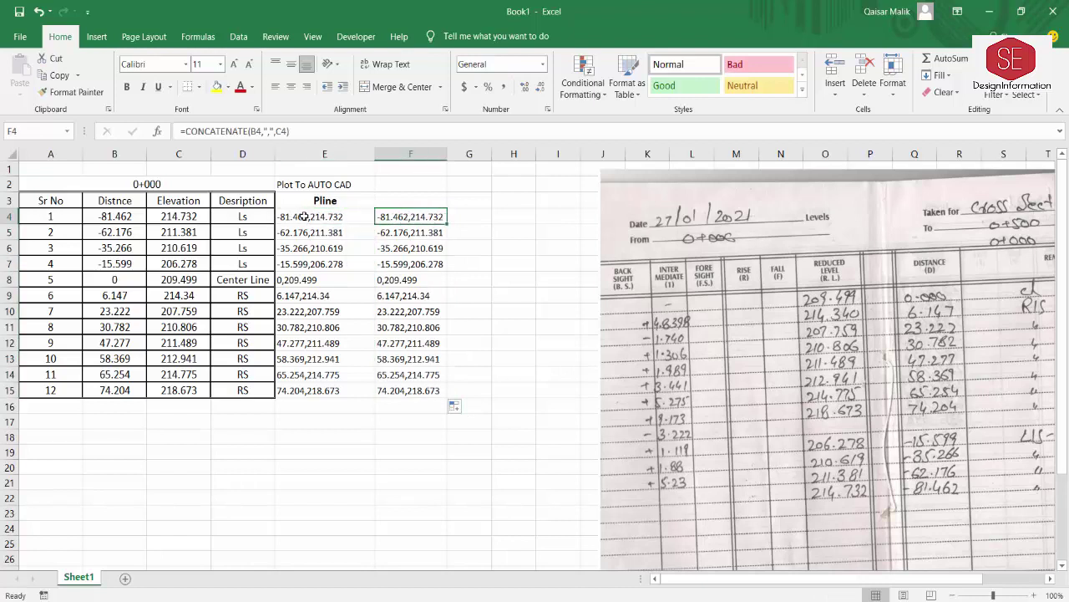
{"action": "left_click", "coordinate": [302, 216]}
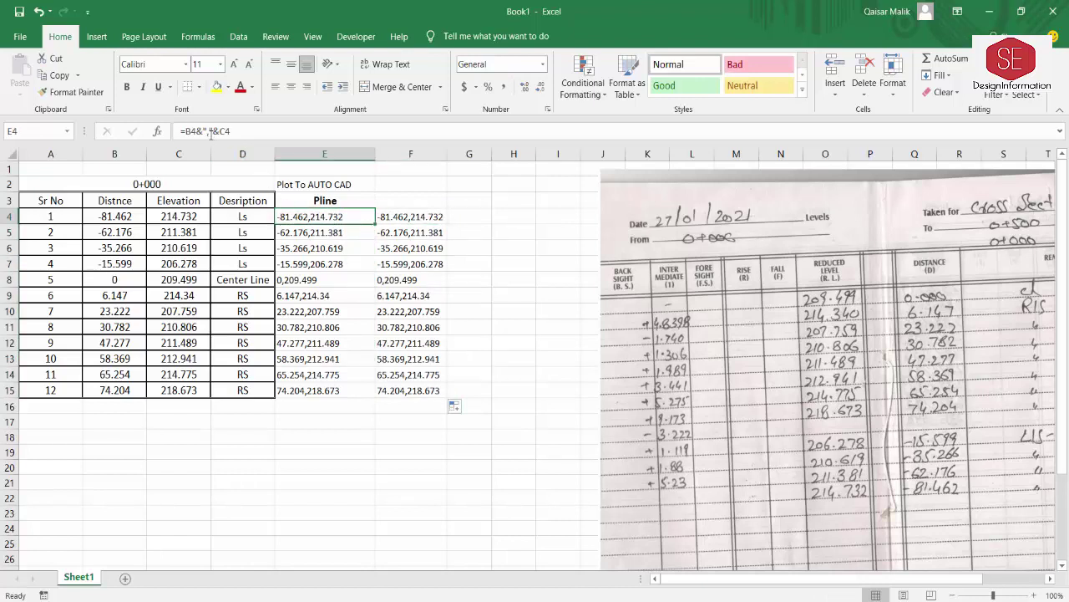
{"action": "left_click", "coordinate": [411, 215]}
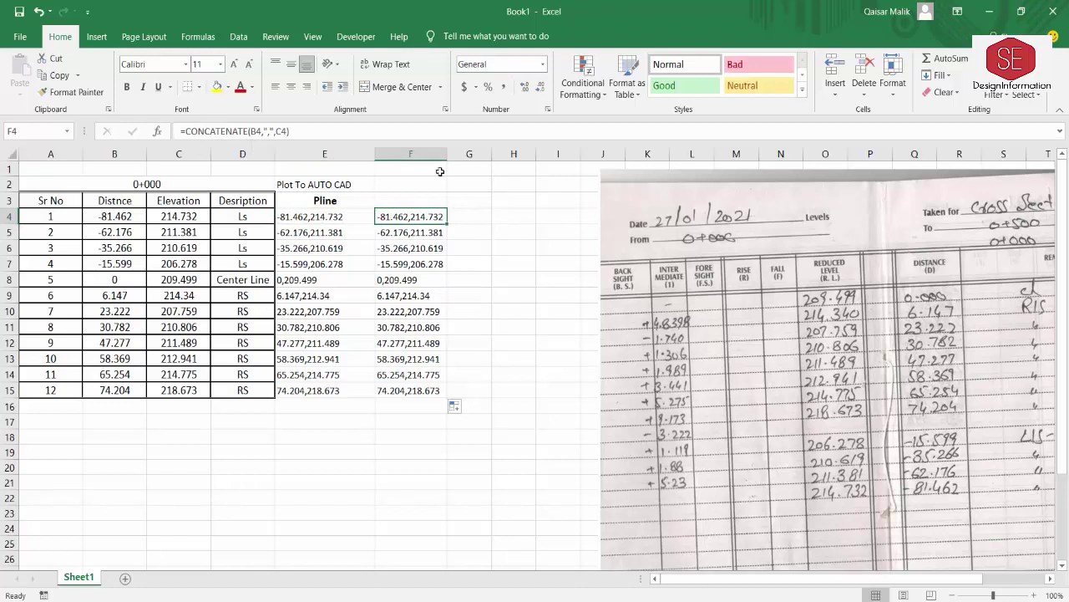
{"action": "left_click", "coordinate": [411, 196]}
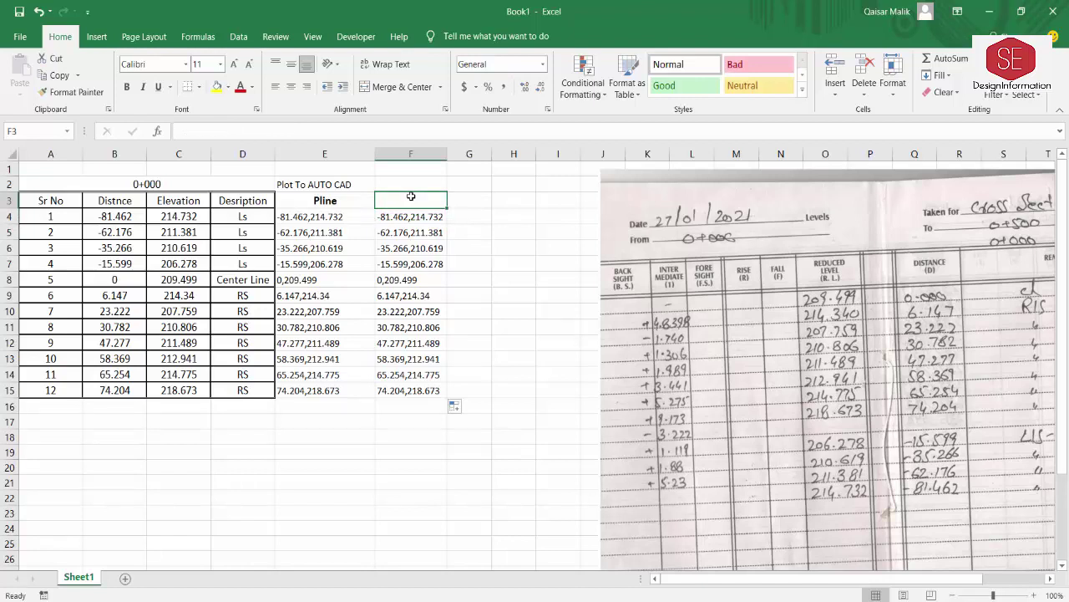
{"action": "left_click", "coordinate": [484, 262]}
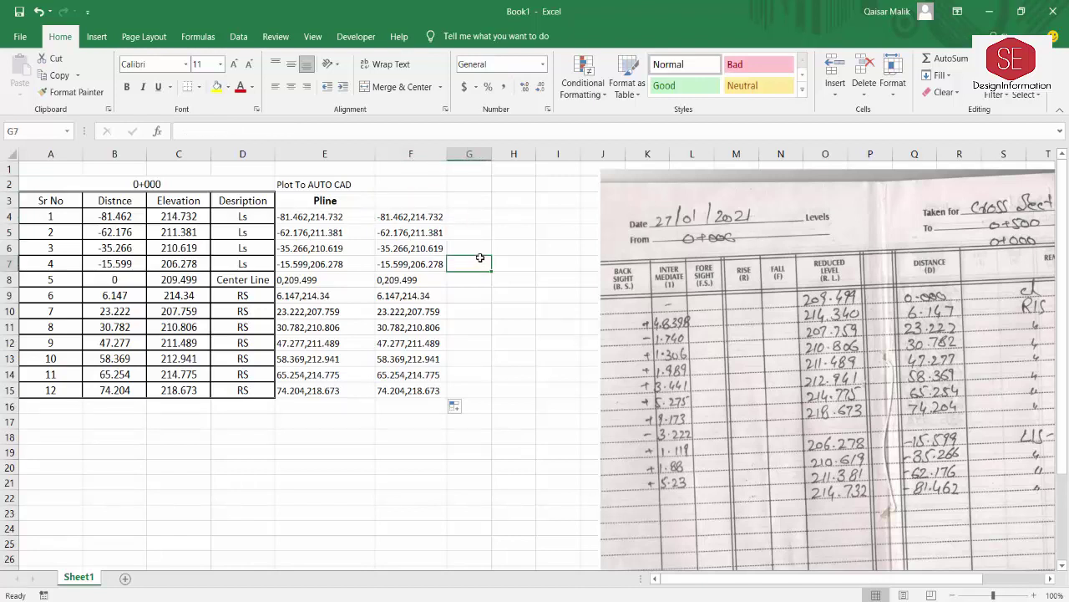
{"action": "left_click_drag", "start_coordinate": [399, 216], "coordinate": [426, 393]}
{"action": "left_click", "coordinate": [562, 356]}
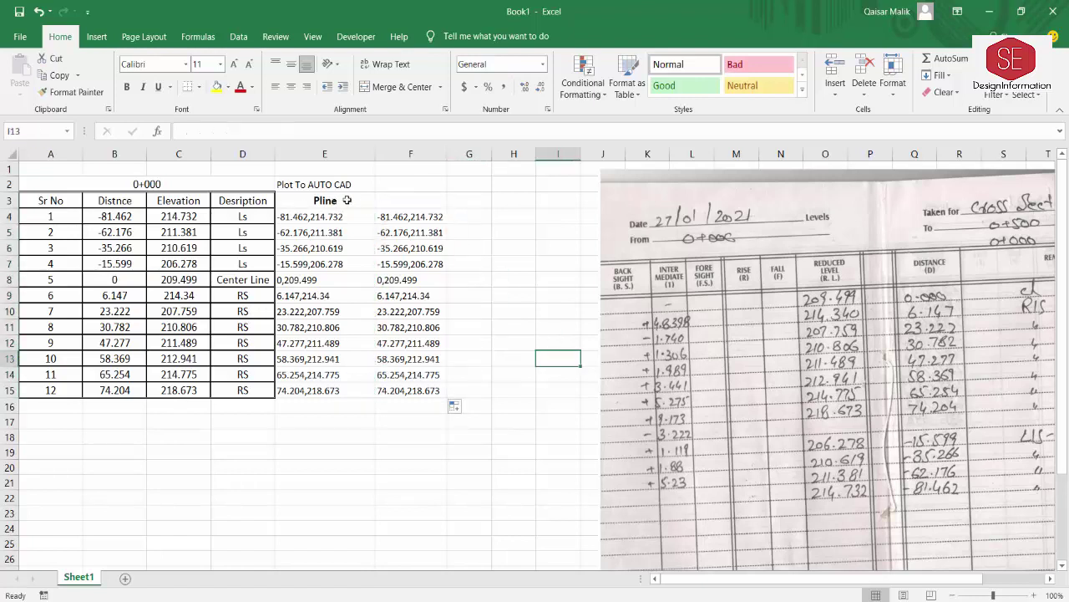
{"action": "left_click", "coordinate": [325, 205]}
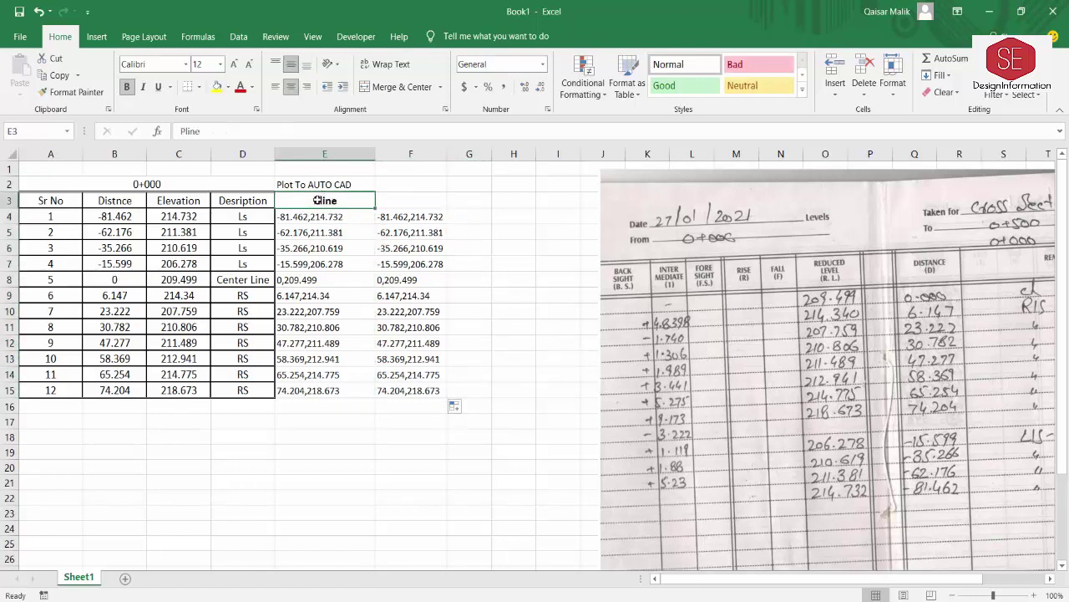
- Copy range E3:E15, from the Pline heading down to 74.204,218.673
{"action": "left_click_drag", "start_coordinate": [318, 200], "coordinate": [308, 390]}
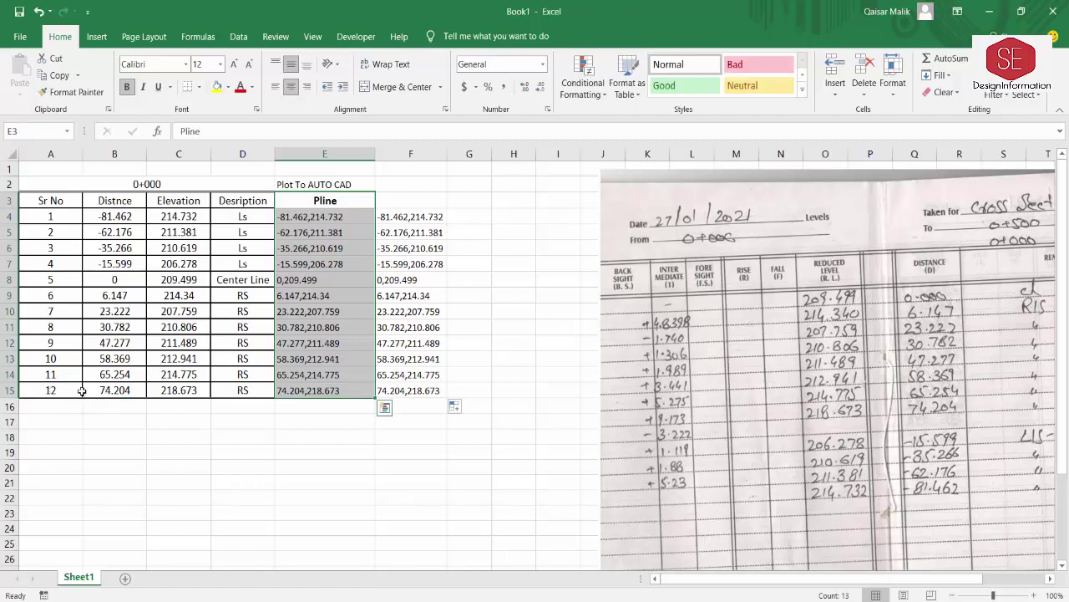
{"action": "right_click", "coordinate": [305, 237]}
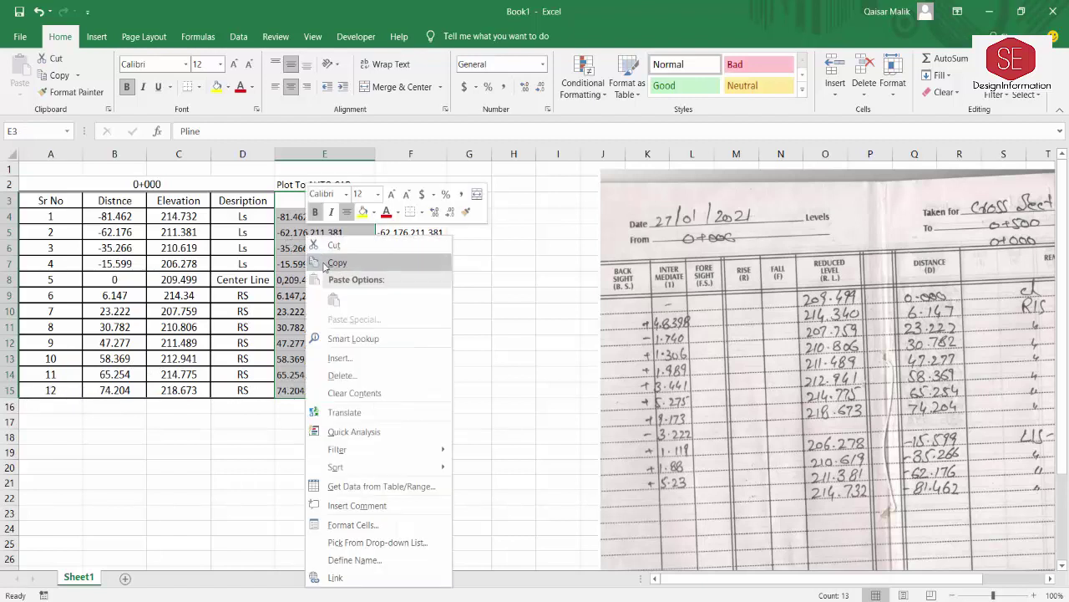
{"action": "left_click", "coordinate": [337, 263]}
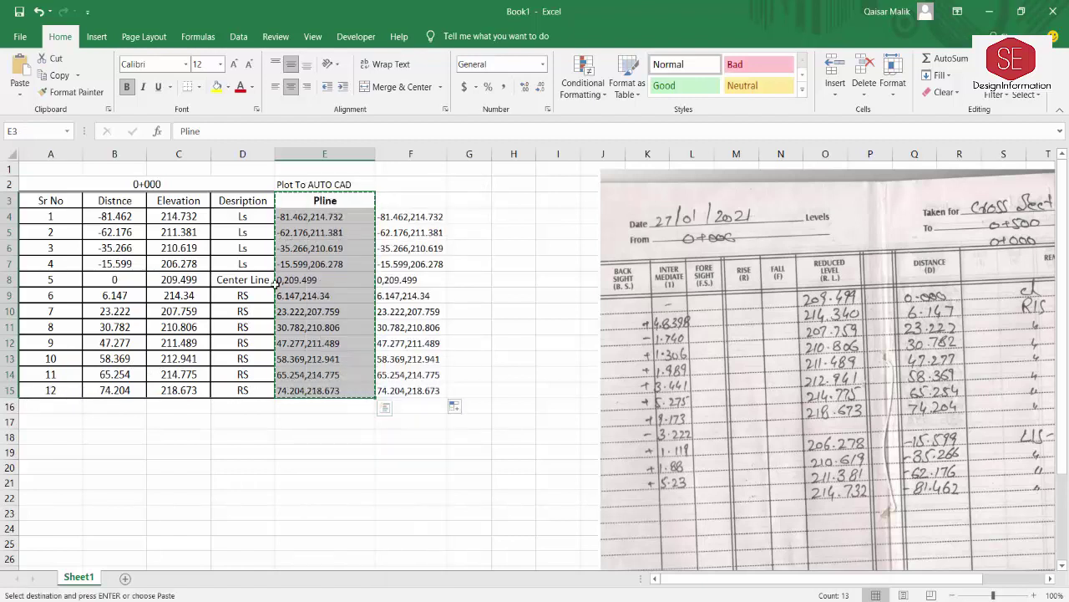
- In AutoCAD, cancel the running polyline and erase the old green polyline
{"action": "left_click", "coordinate": [716, 543]}
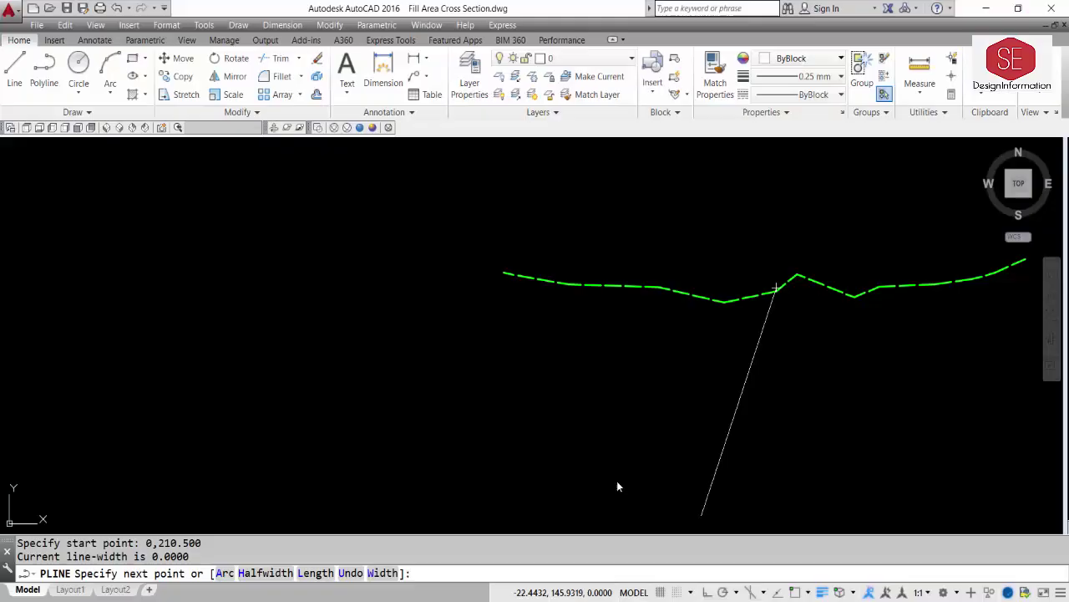
{"action": "scroll", "coordinate": [462, 331], "scroll_direction": "down", "scroll_amount": 4}
{"action": "key", "text": "Escape"}
{"action": "scroll", "coordinate": [627, 293], "scroll_direction": "up", "scroll_amount": 2}
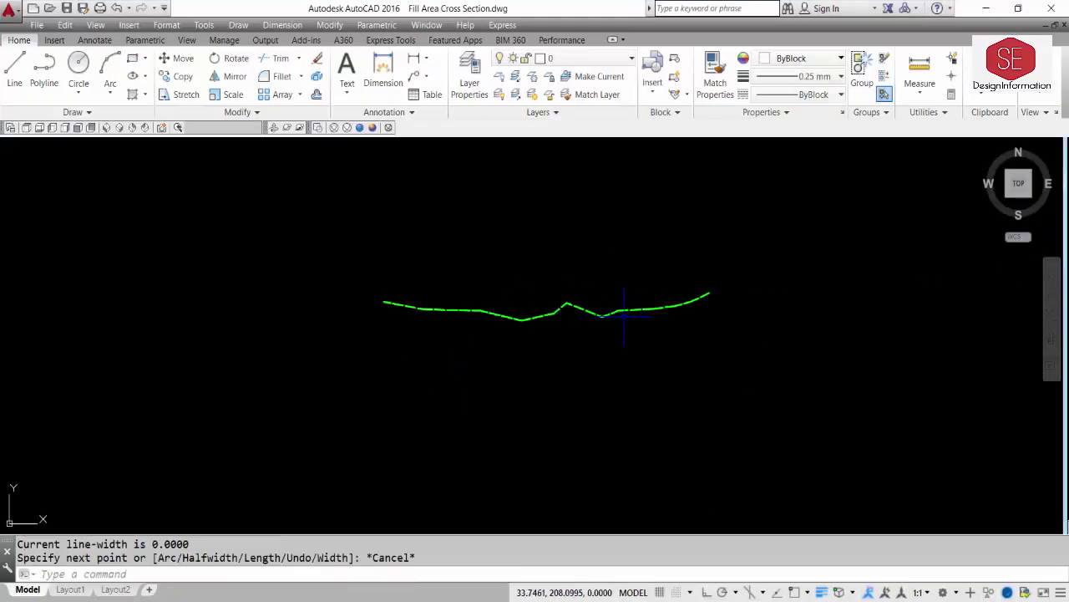
{"action": "left_click", "coordinate": [582, 292]}
{"action": "left_click", "coordinate": [506, 346]}
{"action": "type", "text": "e"}
{"action": "key", "text": "Return"}
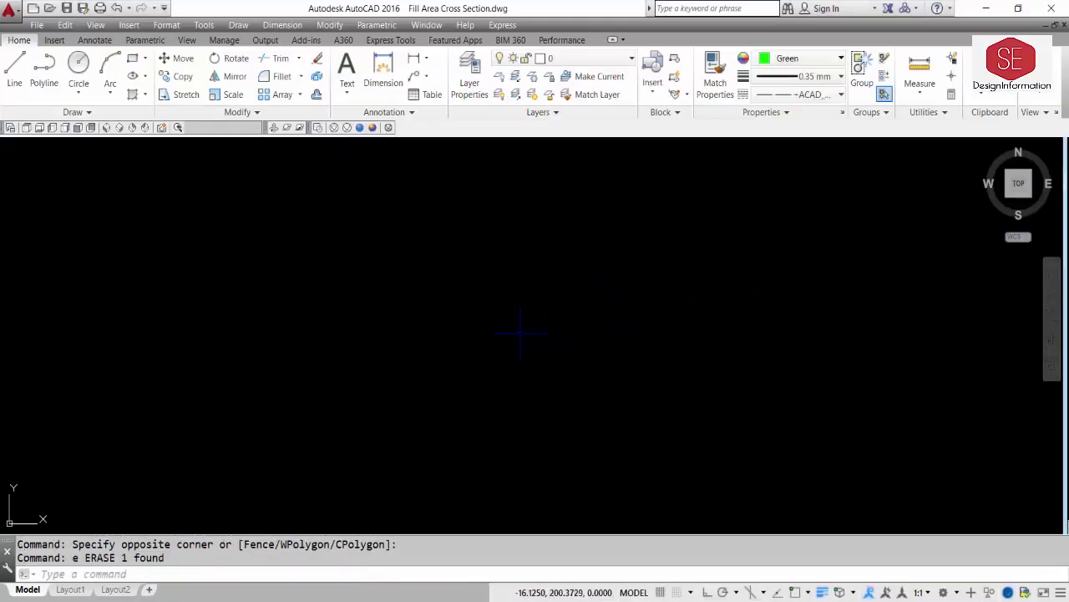
- Set new objects to yellow, 0.09 mm lineweight and Continuous linetype
{"action": "left_click", "coordinate": [794, 58]}
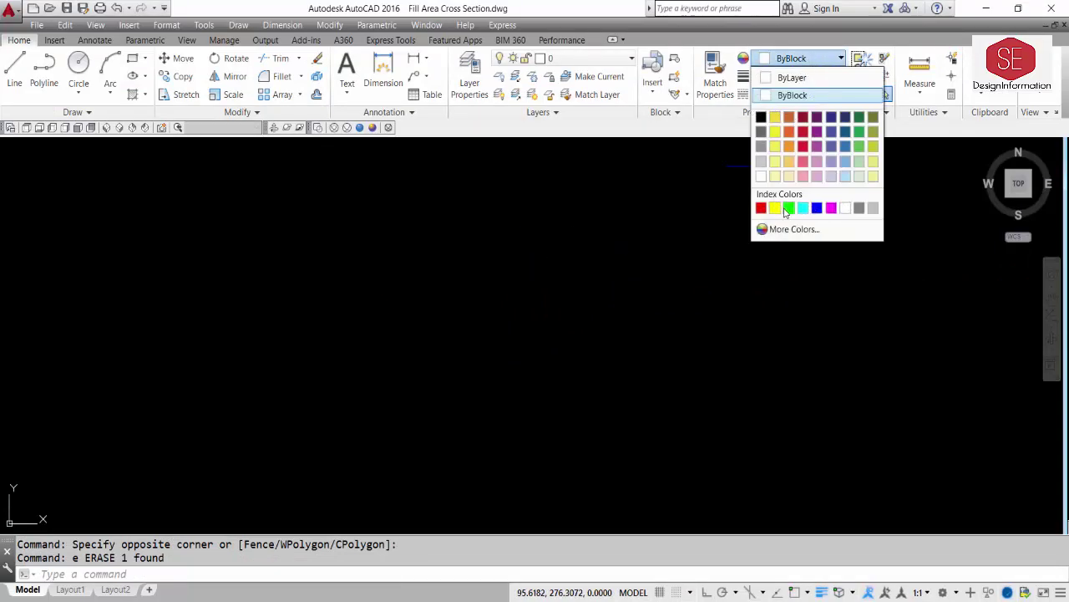
{"action": "left_click", "coordinate": [775, 208]}
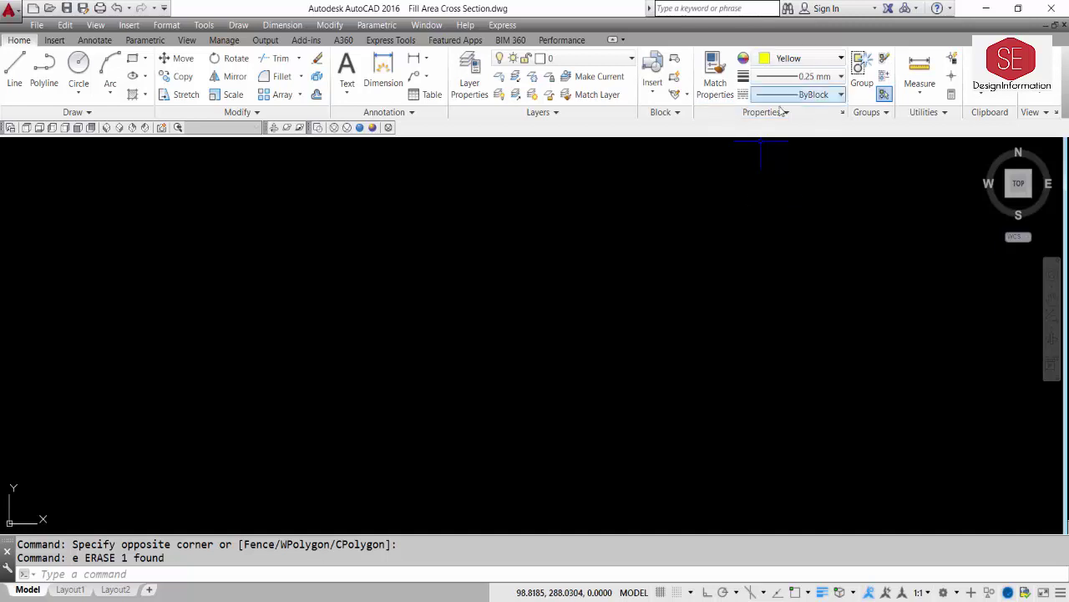
{"action": "left_click", "coordinate": [788, 77]}
{"action": "scroll", "coordinate": [786, 117], "scroll_direction": "up", "scroll_amount": 1}
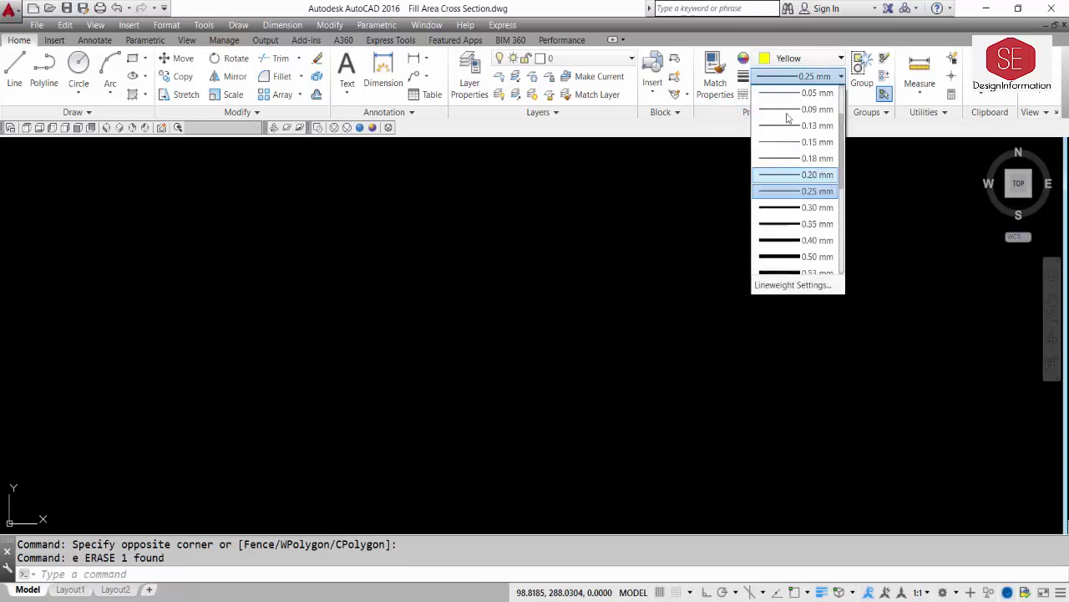
{"action": "left_click", "coordinate": [798, 107]}
{"action": "left_click", "coordinate": [802, 95]}
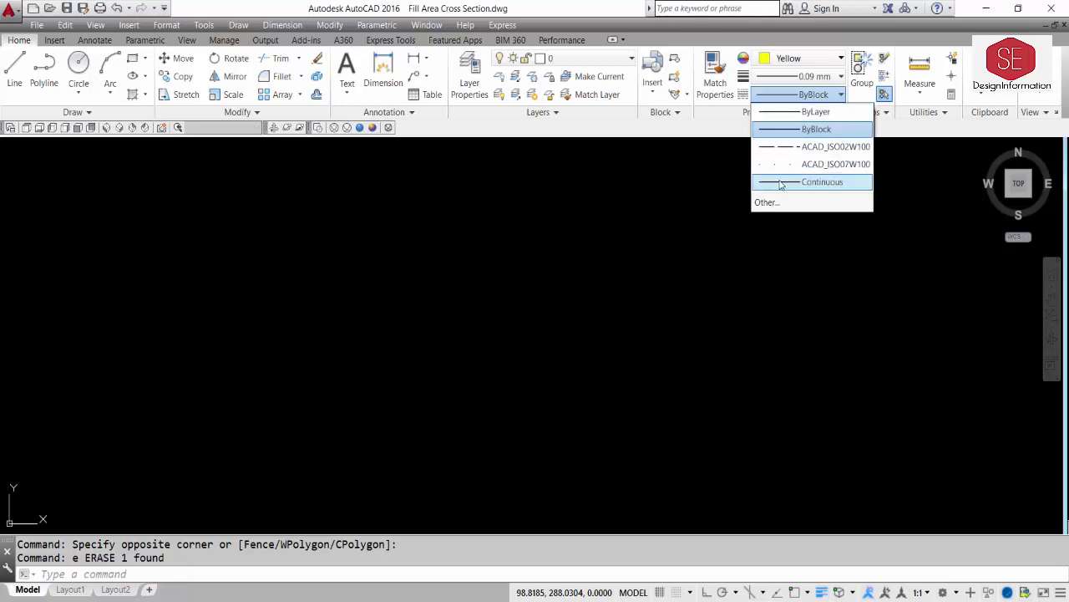
{"action": "left_click", "coordinate": [780, 182]}
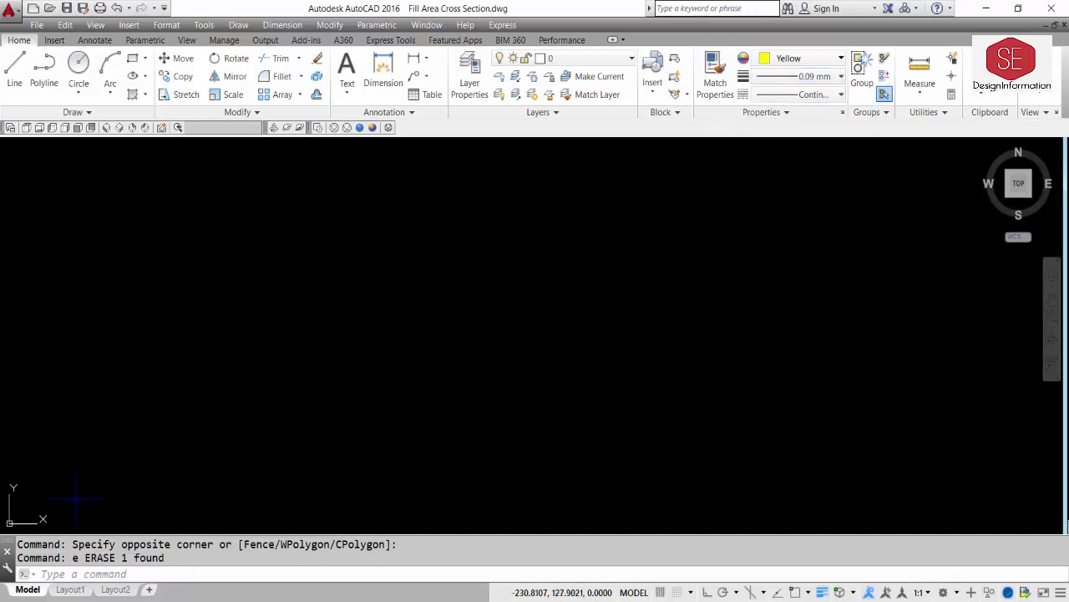
- Paste the Pline coordinates at the command line to draw the yellow ground polyline, then return to Excel
{"action": "left_click", "coordinate": [107, 574]}
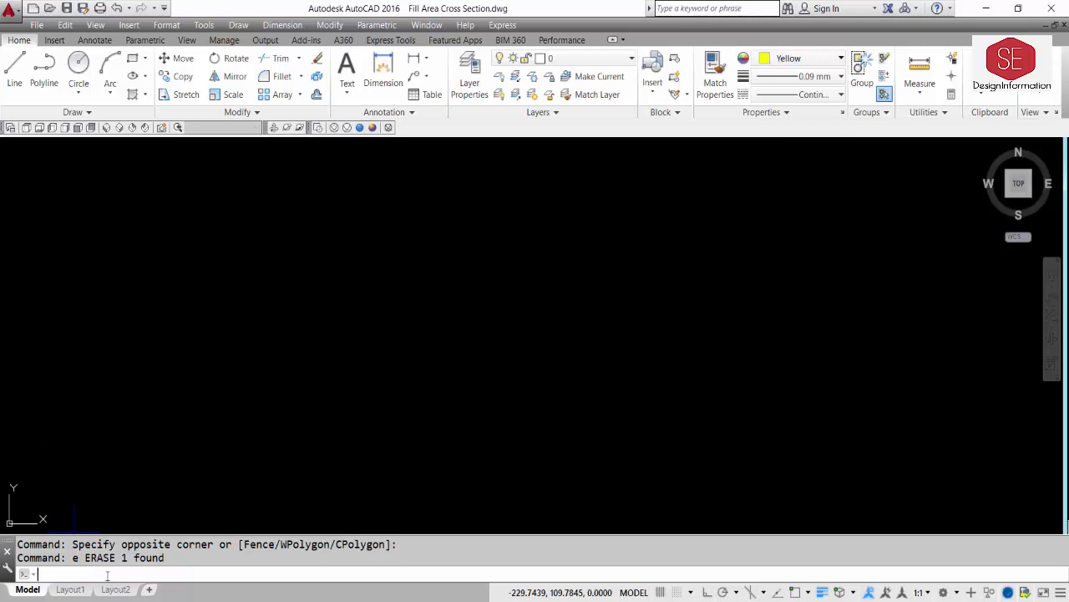
{"action": "right_click", "coordinate": [54, 574]}
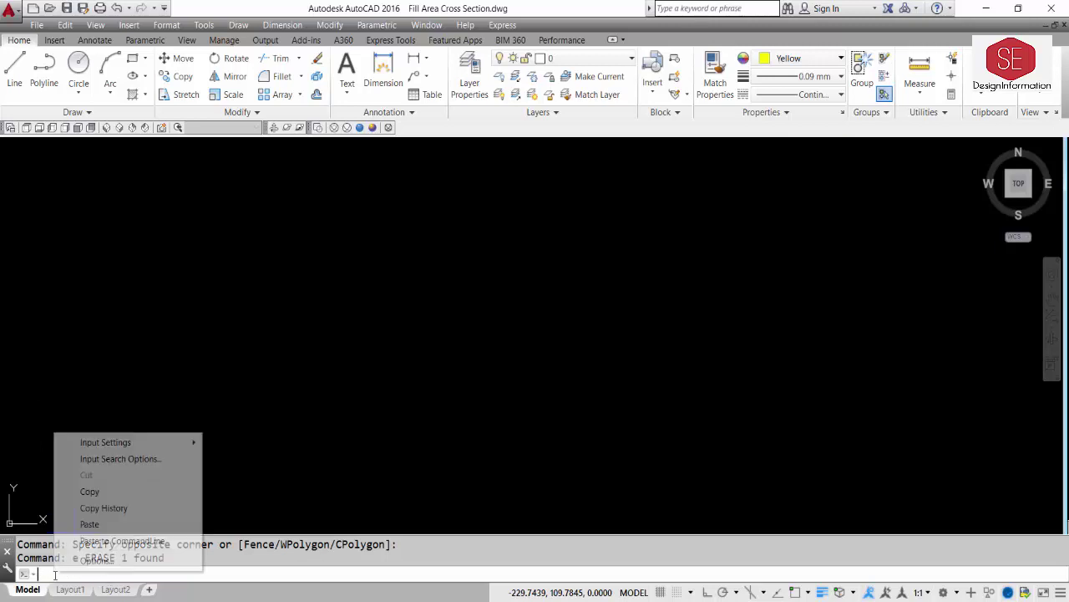
{"action": "left_click", "coordinate": [113, 526]}
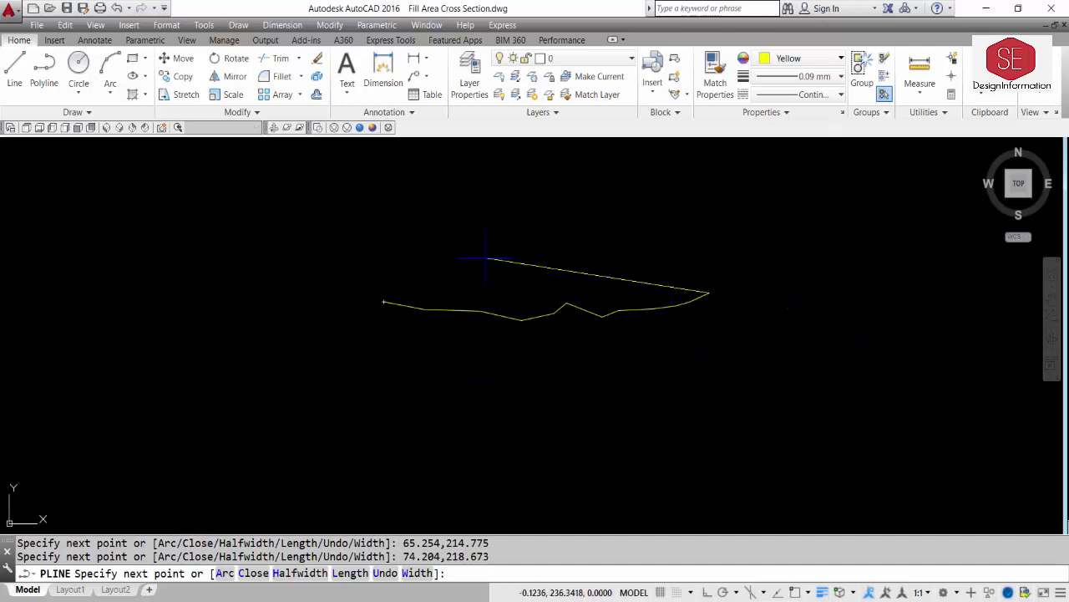
{"action": "scroll", "coordinate": [602, 358], "scroll_direction": "up", "scroll_amount": 2}
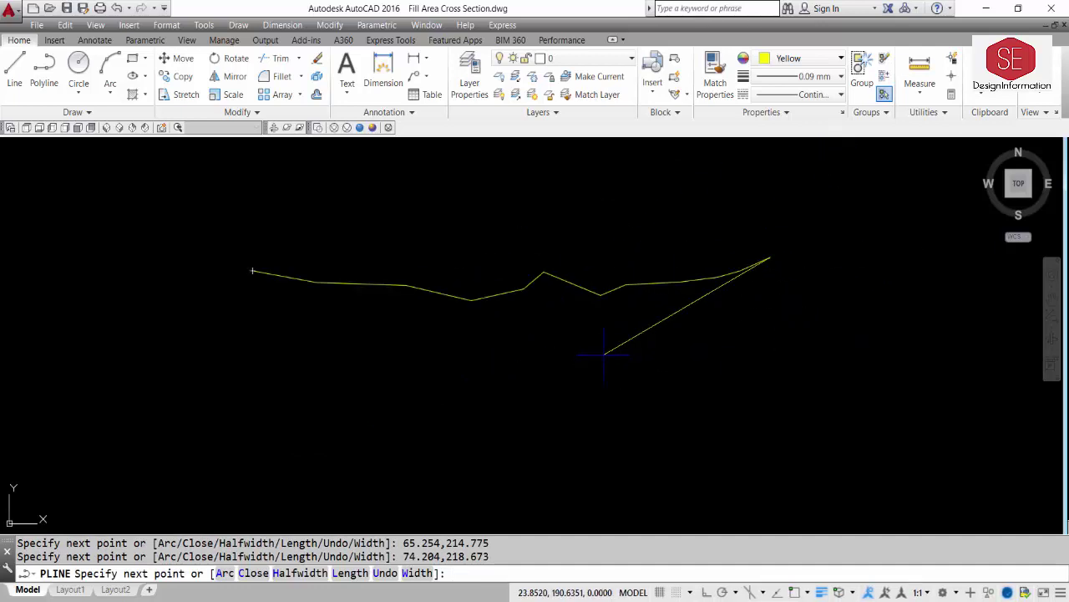
{"action": "key", "text": "Escape"}
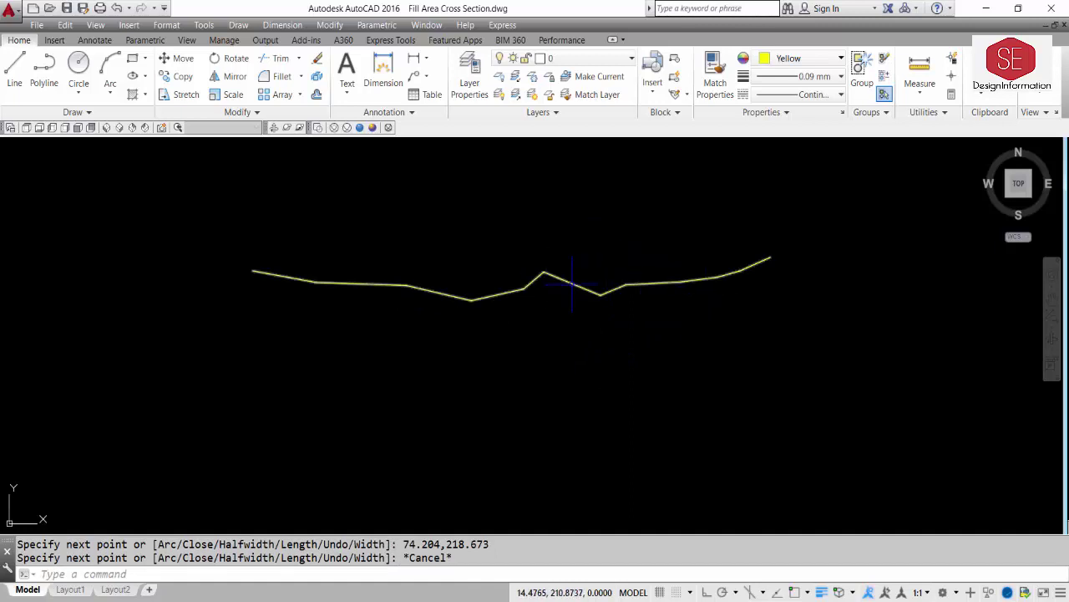
{"action": "scroll", "coordinate": [573, 282], "scroll_direction": "down", "scroll_amount": 2}
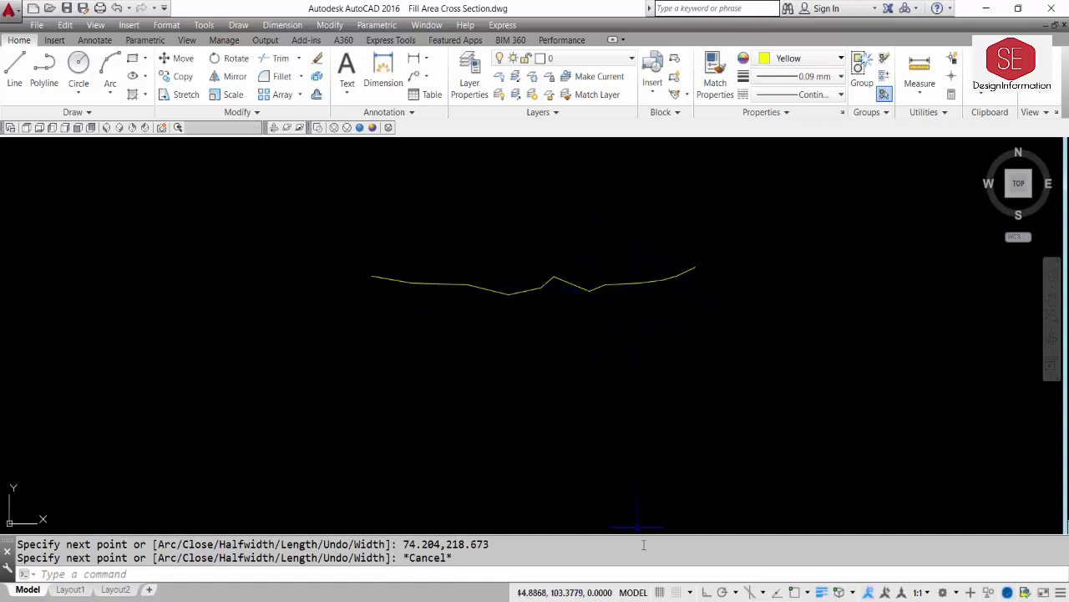
{"action": "key", "text": "alt+Tab"}
{"action": "left_click", "coordinate": [359, 447]}
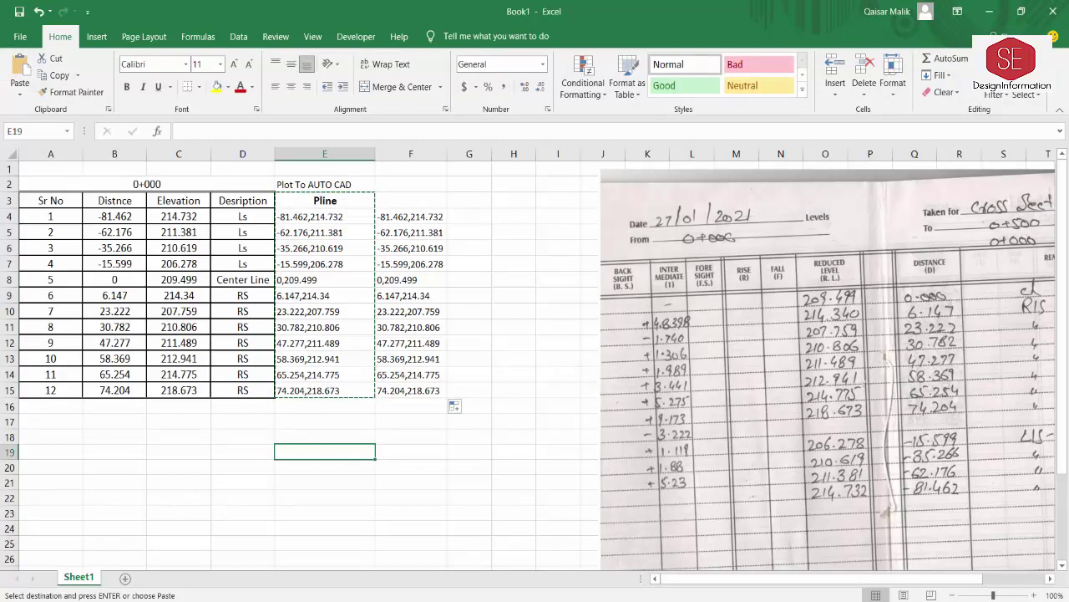
- Cancel the pending copy and clear the duplicate coordinates in F4:F15
{"action": "left_click", "coordinate": [699, 547]}
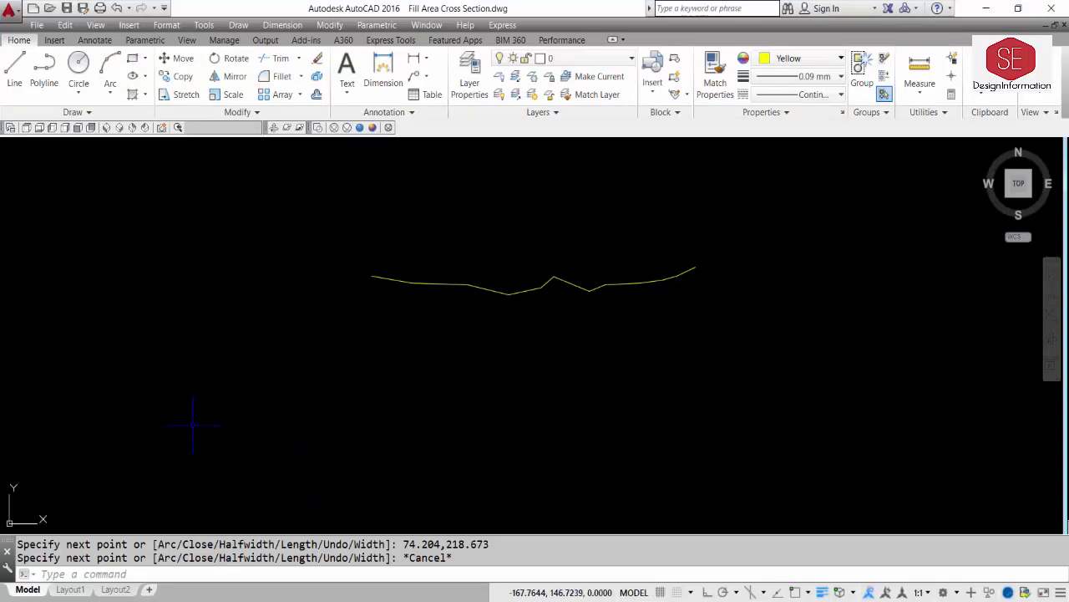
{"action": "key", "text": "alt+Tab"}
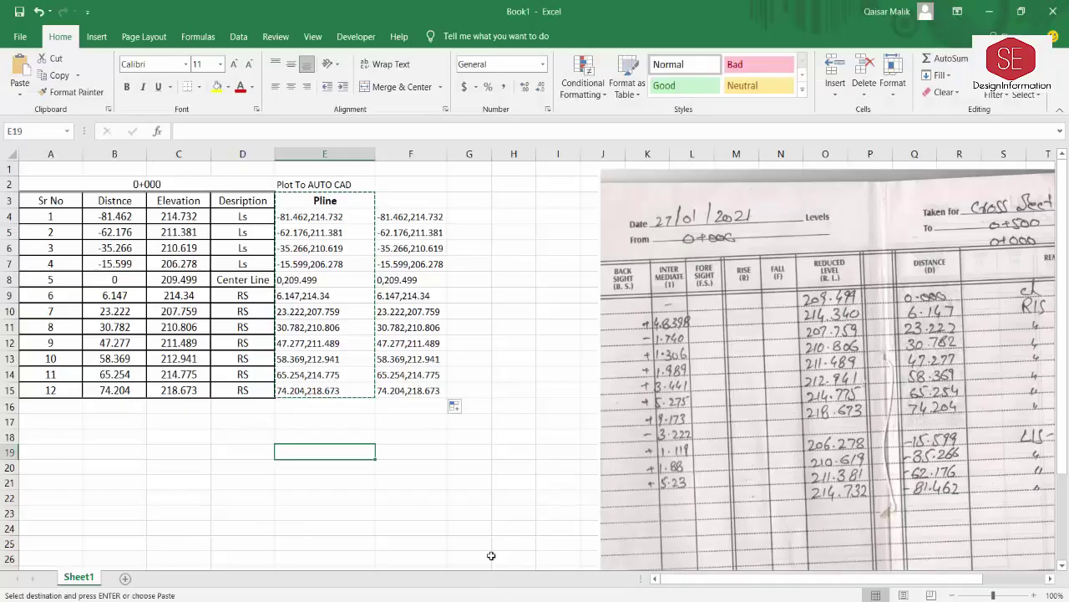
{"action": "left_click", "coordinate": [115, 217]}
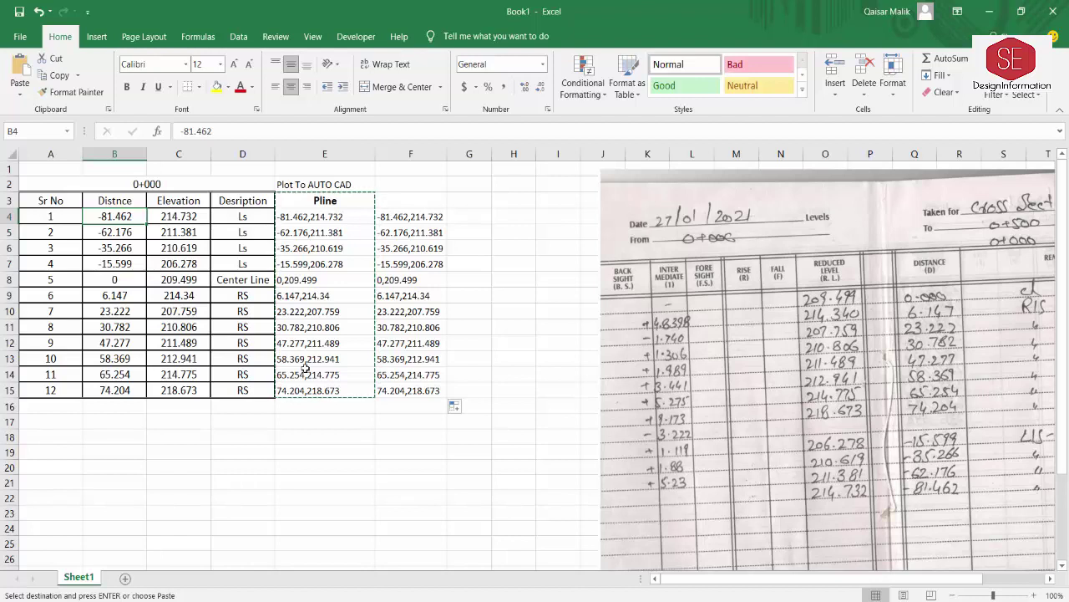
{"action": "key", "text": "Escape"}
{"action": "left_click", "coordinate": [469, 467]}
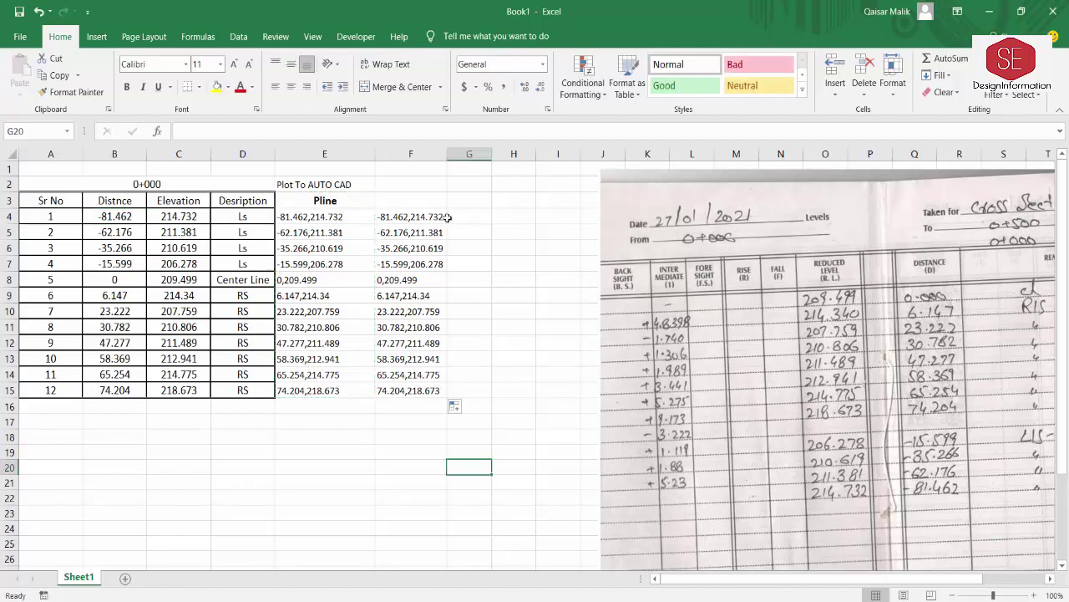
{"action": "left_click_drag", "start_coordinate": [410, 216], "coordinate": [408, 382]}
{"action": "key", "text": "Delete"}
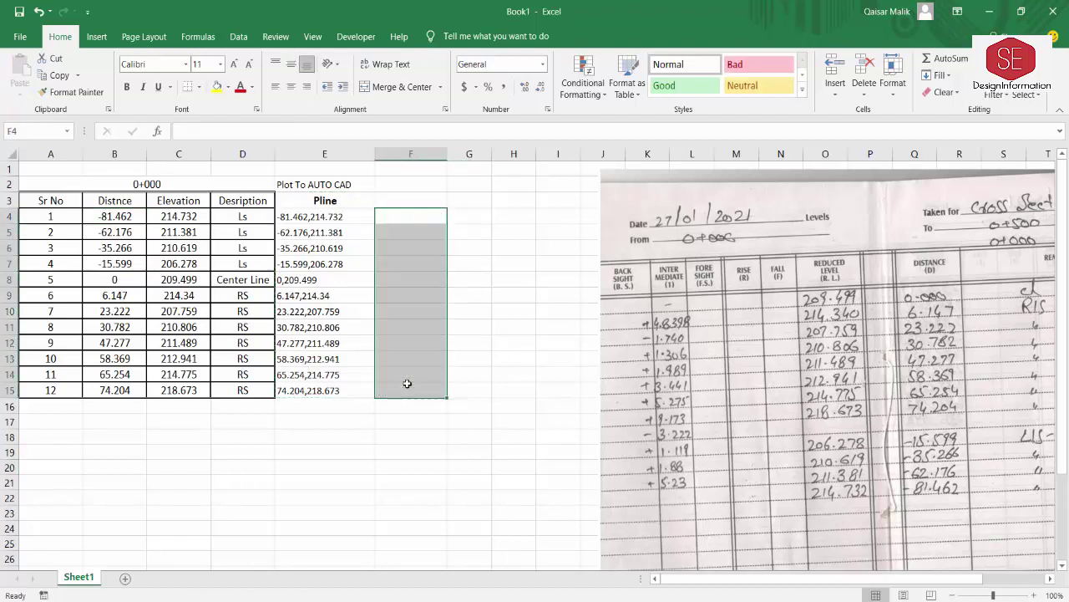
- Give the Pline column E3:E15 solid outline and inside borders
{"action": "left_click", "coordinate": [304, 216]}
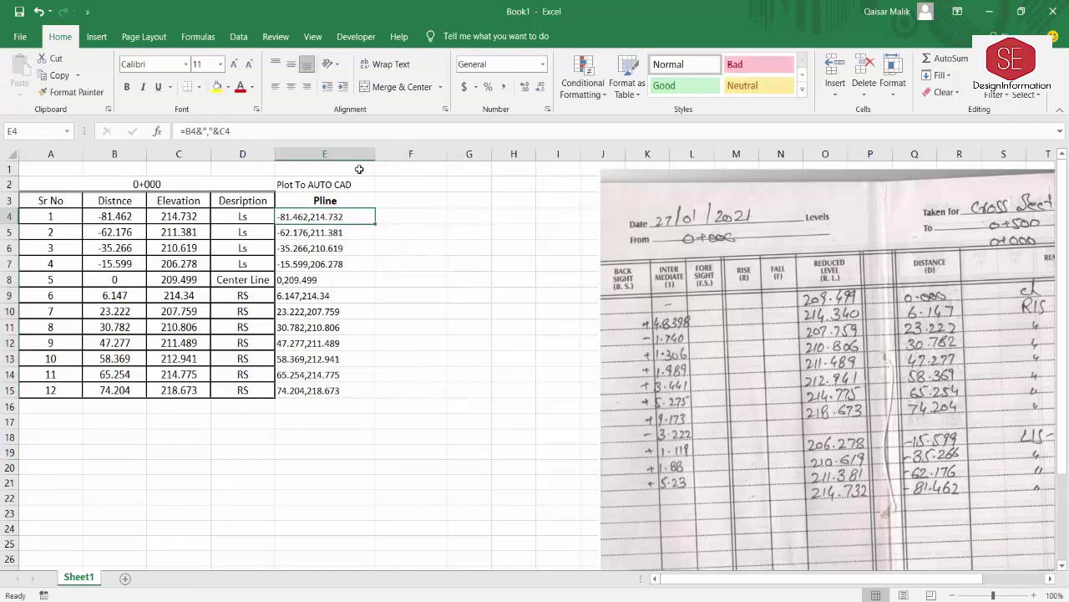
{"action": "left_click", "coordinate": [346, 185]}
{"action": "left_click_drag", "start_coordinate": [358, 203], "coordinate": [311, 389]}
{"action": "right_click", "coordinate": [312, 391]}
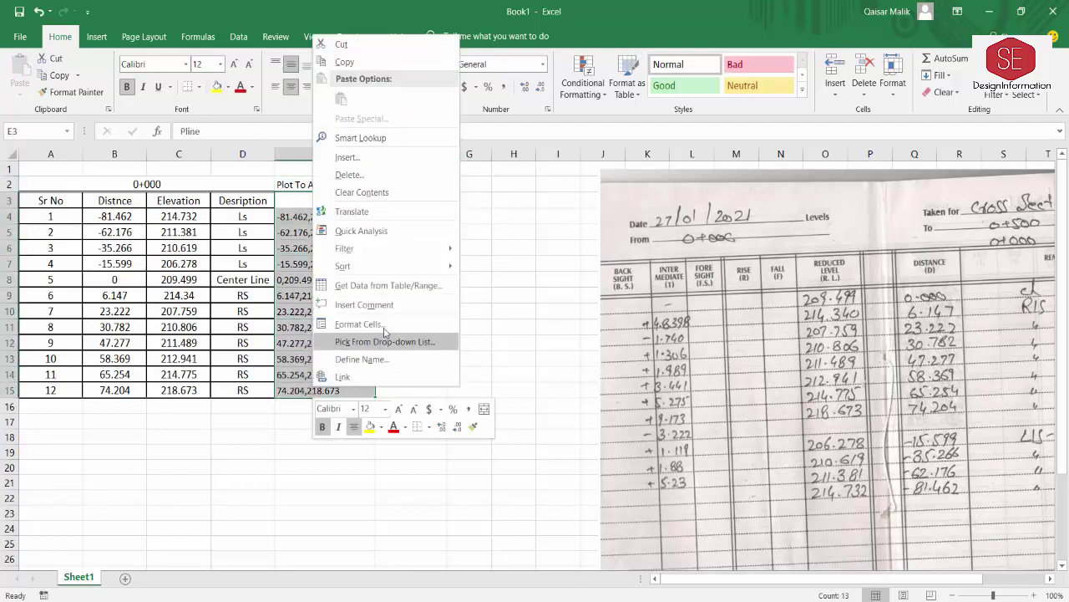
{"action": "left_click", "coordinate": [376, 324]}
{"action": "left_click", "coordinate": [413, 217]}
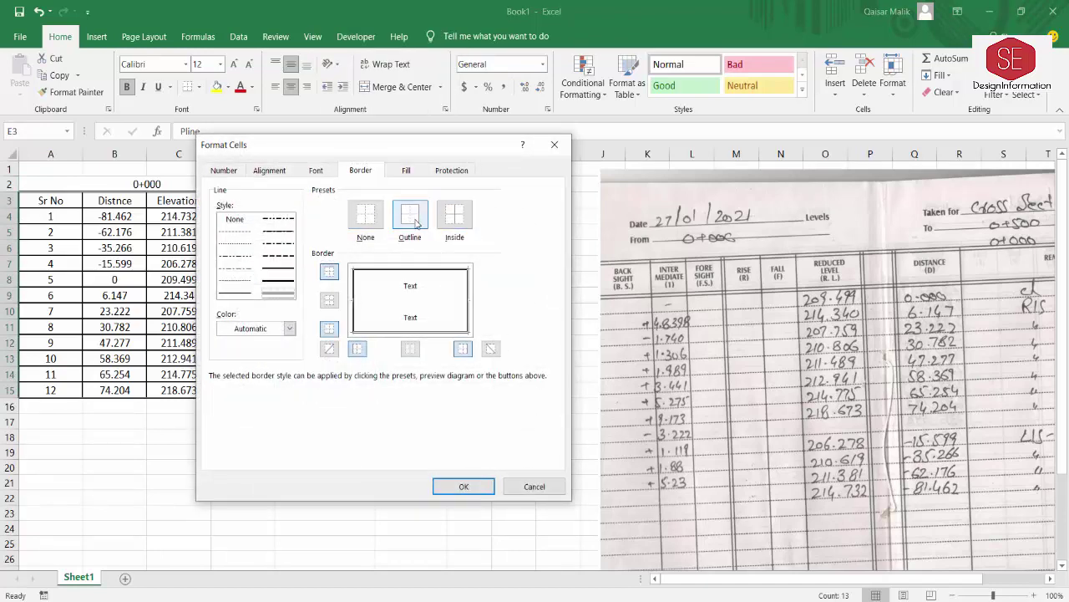
{"action": "left_click", "coordinate": [279, 268]}
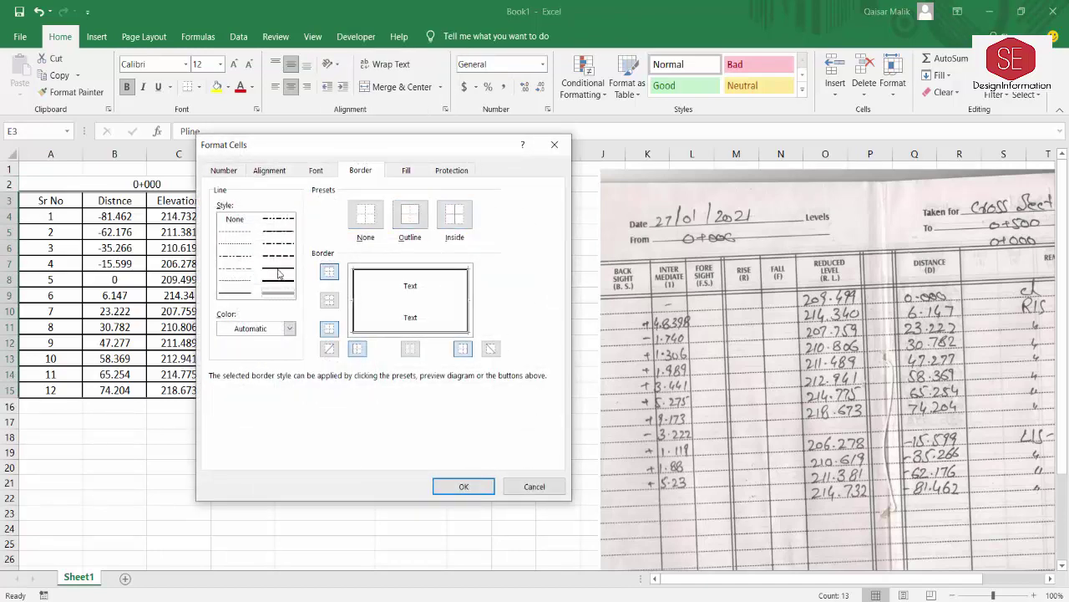
{"action": "left_click", "coordinate": [454, 217]}
{"action": "left_click", "coordinate": [464, 486]}
{"action": "left_click", "coordinate": [469, 452]}
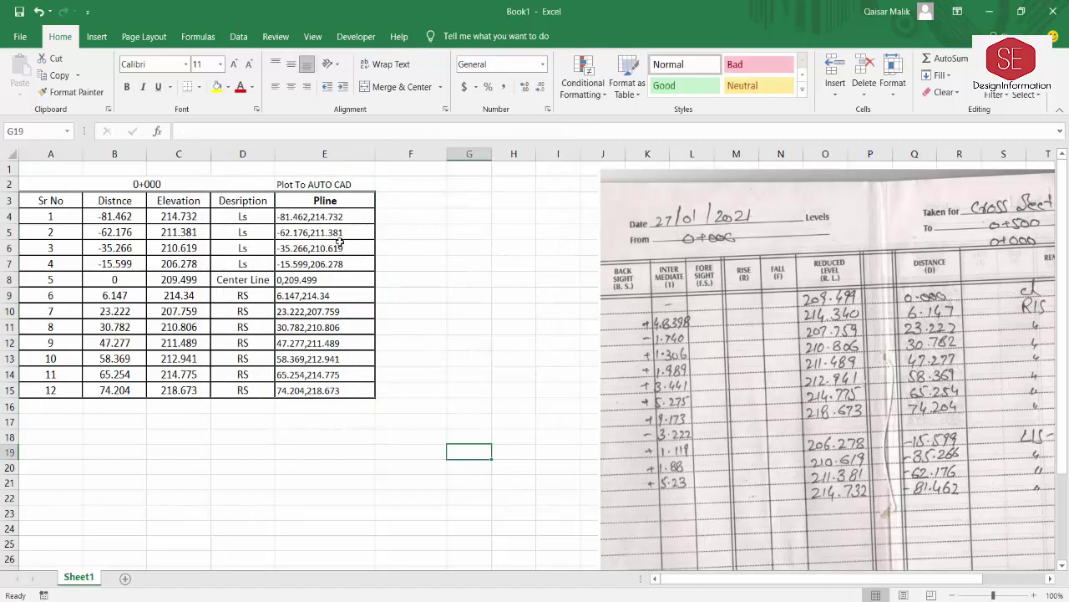
{"action": "left_click_drag", "start_coordinate": [48, 171], "coordinate": [342, 396]}
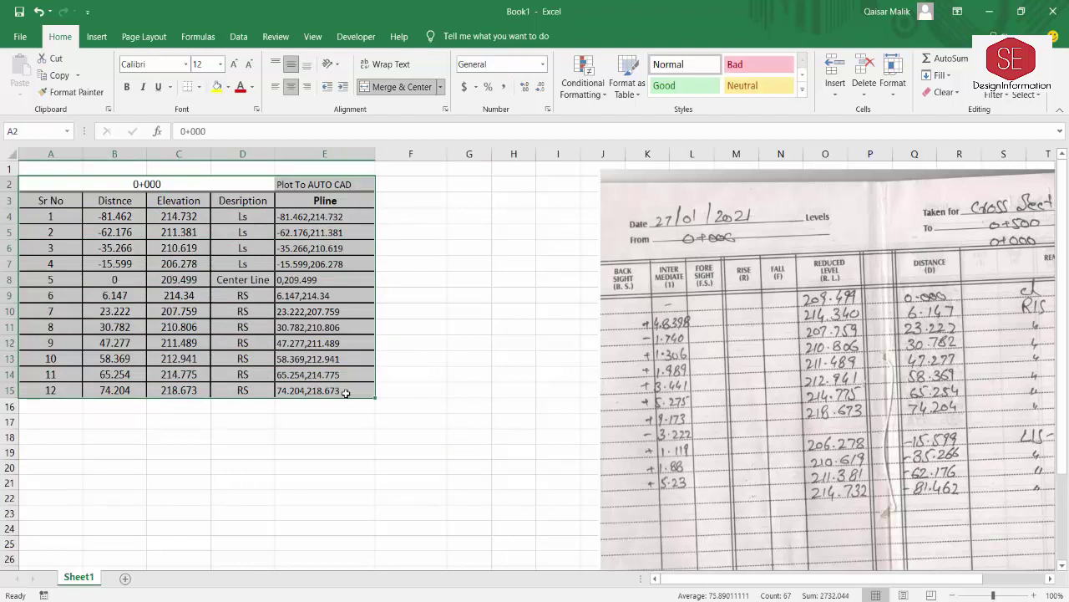
- Copy the 0+000 table A2:E15 and paste it starting at cell A17
{"action": "left_click", "coordinate": [61, 184]}
{"action": "left_click_drag", "start_coordinate": [130, 189], "coordinate": [338, 388]}
{"action": "right_click", "coordinate": [333, 378]}
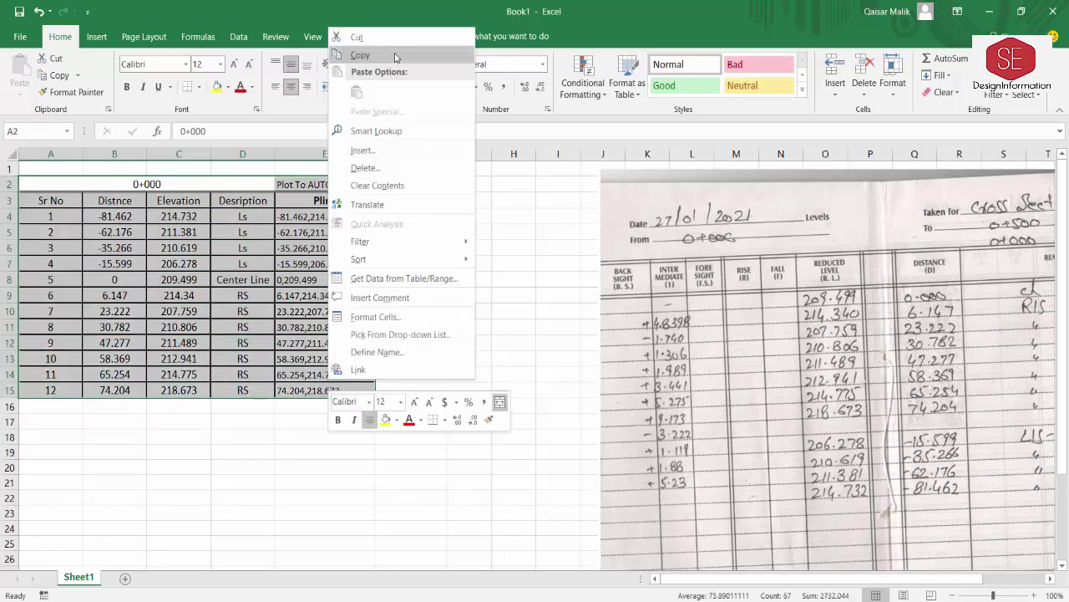
{"action": "left_click", "coordinate": [358, 54]}
{"action": "left_click", "coordinate": [42, 425]}
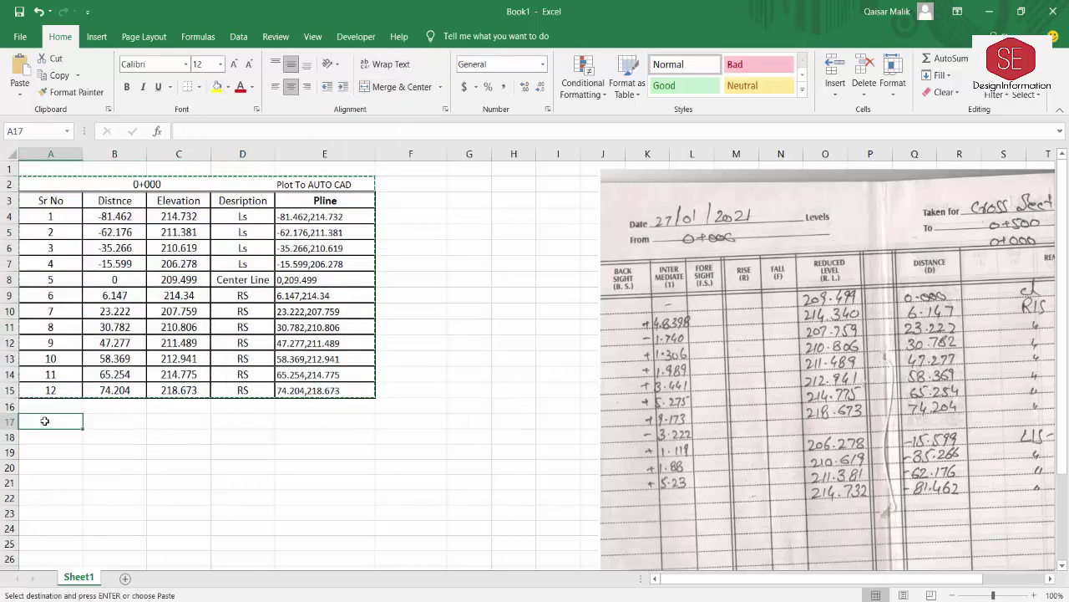
{"action": "right_click", "coordinate": [43, 425]}
{"action": "left_click", "coordinate": [73, 156]}
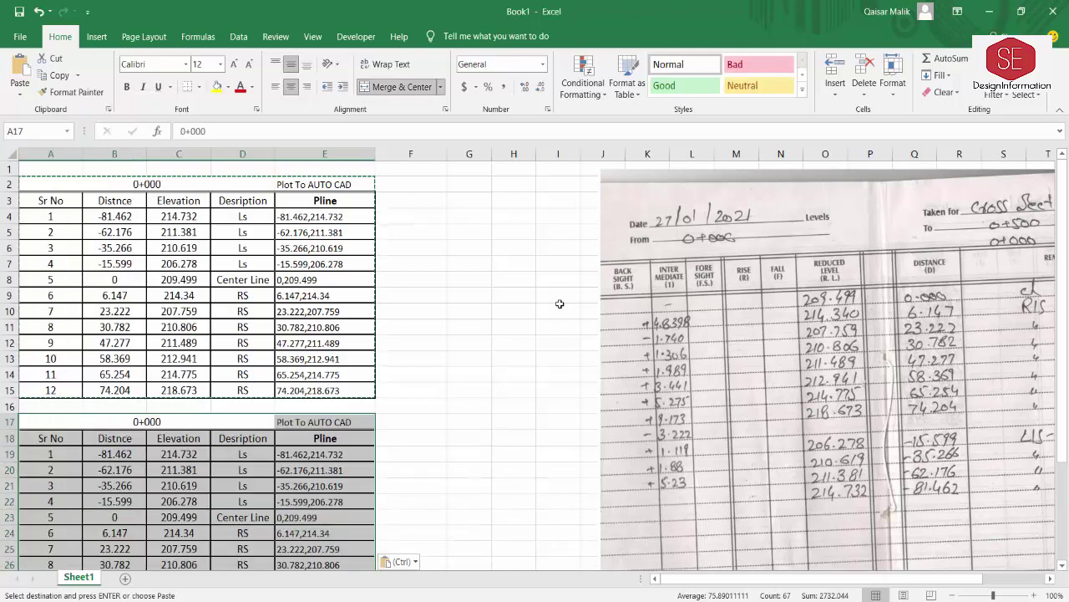
{"action": "scroll", "coordinate": [559, 303], "scroll_direction": "down", "scroll_amount": 3}
- Change the copy's chainage heading in A17 from 0+000 to 0+020
{"action": "left_click", "coordinate": [173, 281]}
{"action": "double_click", "coordinate": [173, 281]}
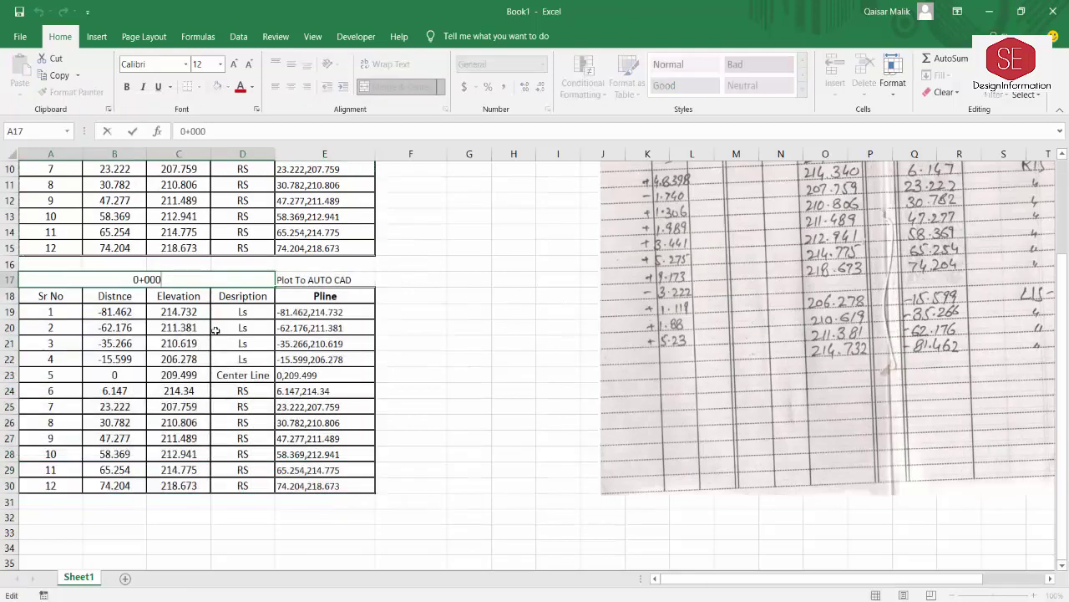
{"action": "key", "text": "BackSpace"}
{"action": "key", "text": "BackSpace"}
{"action": "type", "text": "20"}
{"action": "key", "text": "Return"}
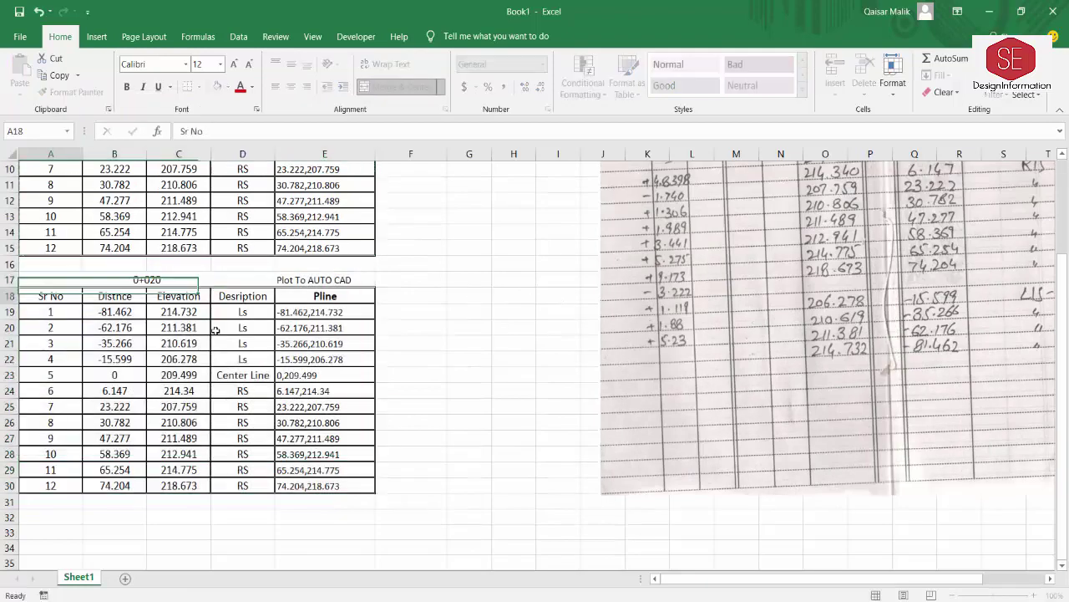
{"action": "left_click", "coordinate": [114, 310]}
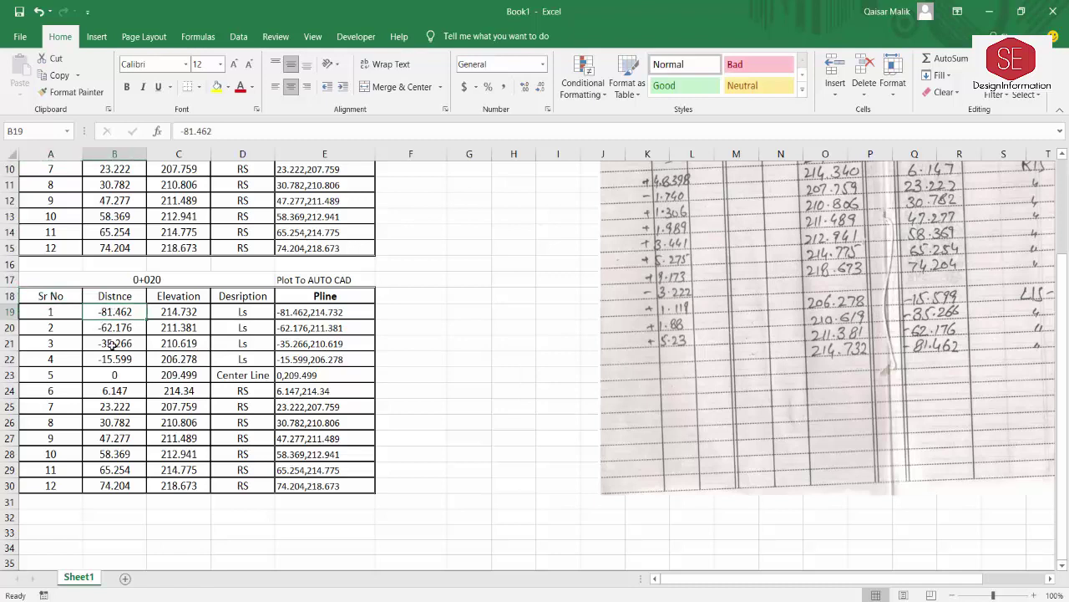
{"action": "left_click", "coordinate": [110, 375]}
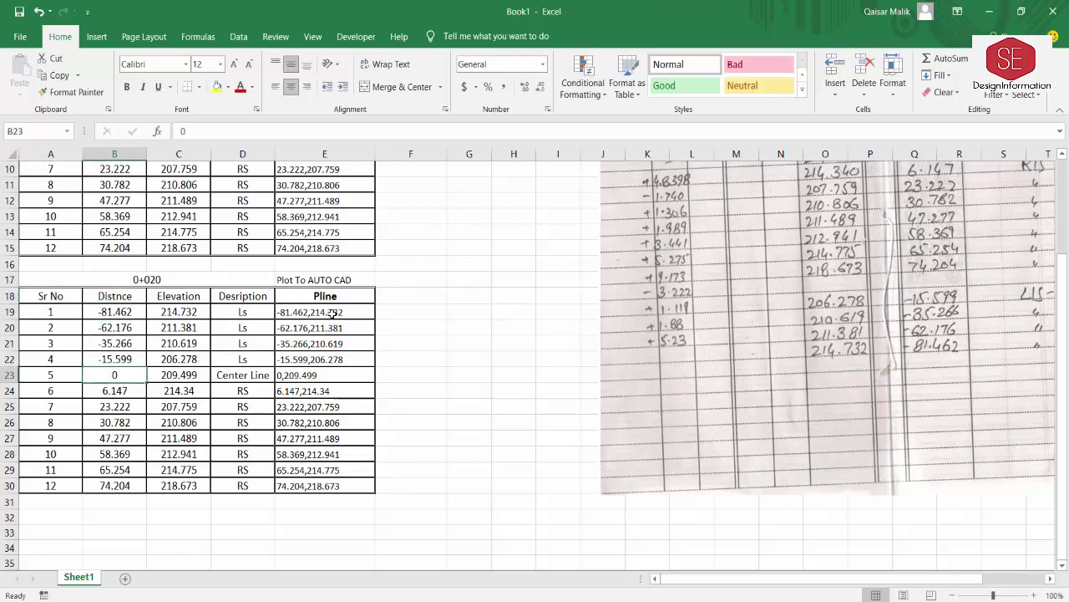
{"action": "scroll", "coordinate": [922, 414], "scroll_direction": "up", "scroll_amount": 2}
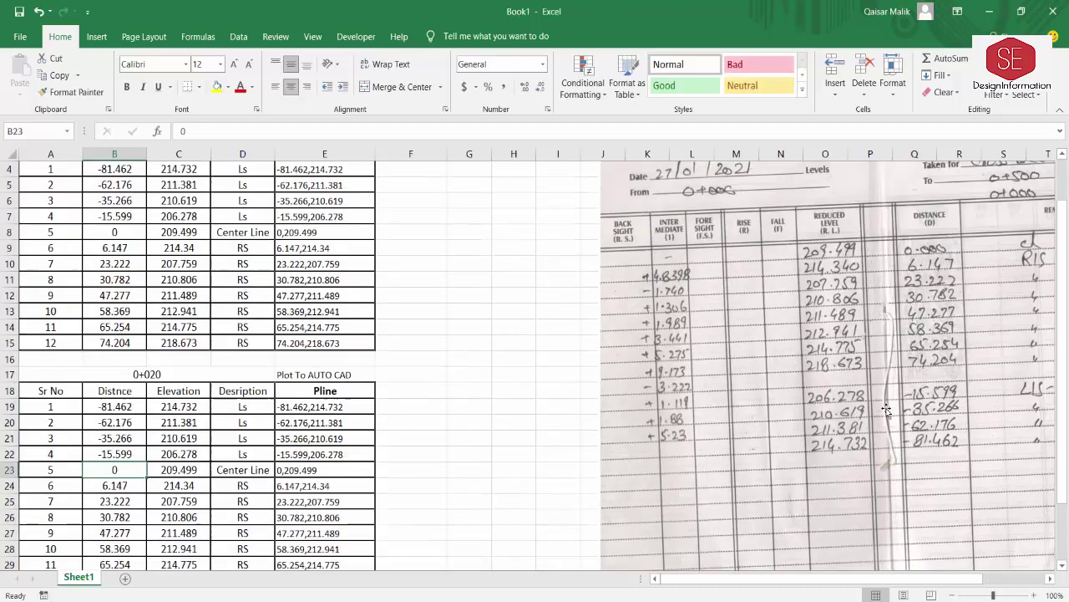
- Replace the 0+000 field-book picture with the 0+020 field-book image beside the table
{"action": "left_click_drag", "start_coordinate": [874, 317], "coordinate": [745, 299]}
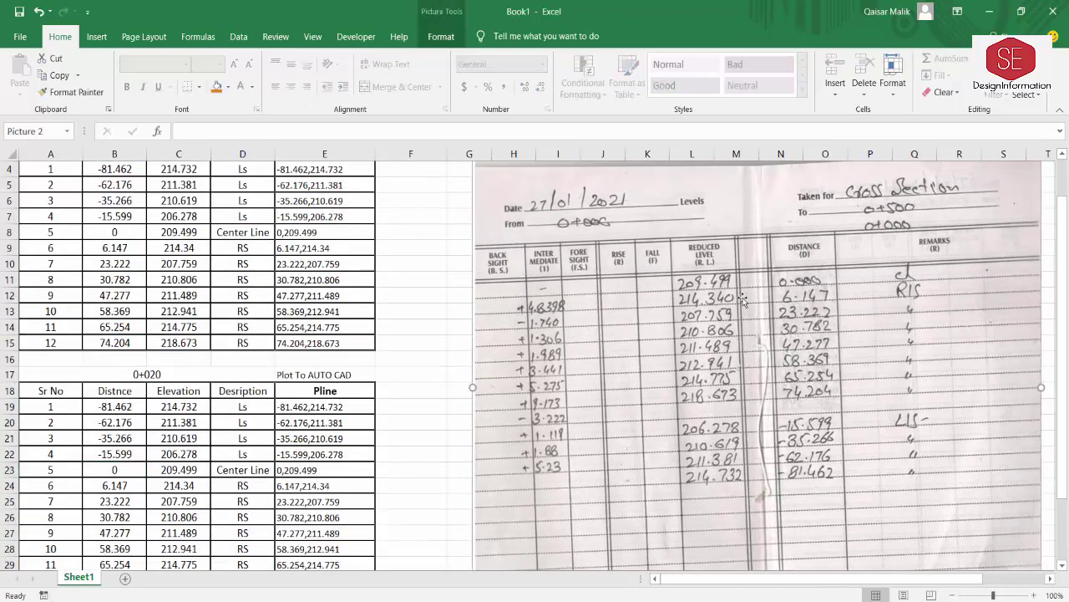
{"action": "key", "text": "Delete"}
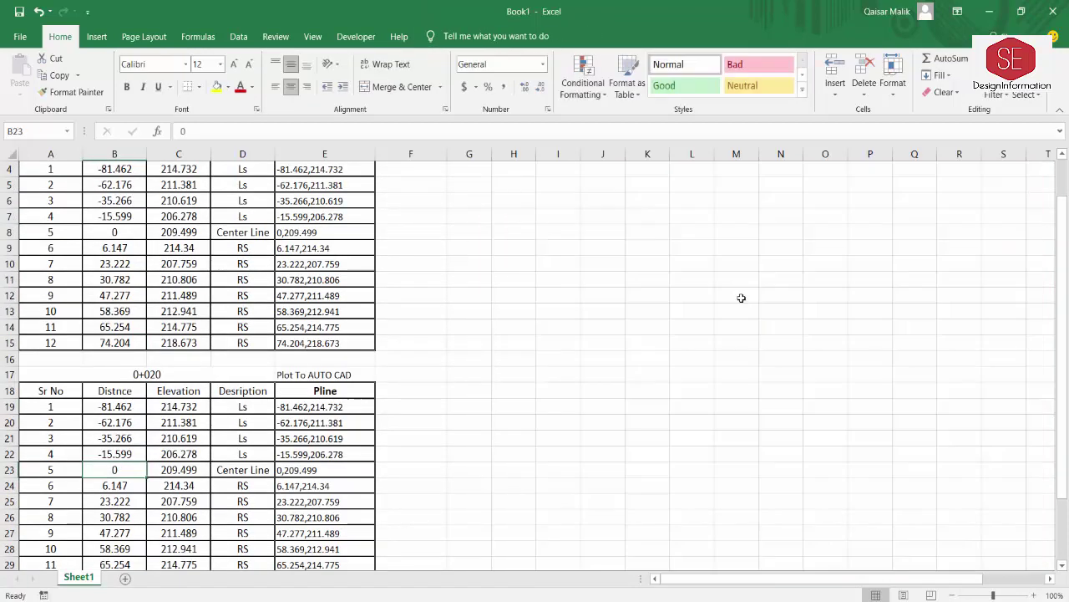
{"action": "left_click", "coordinate": [99, 37]}
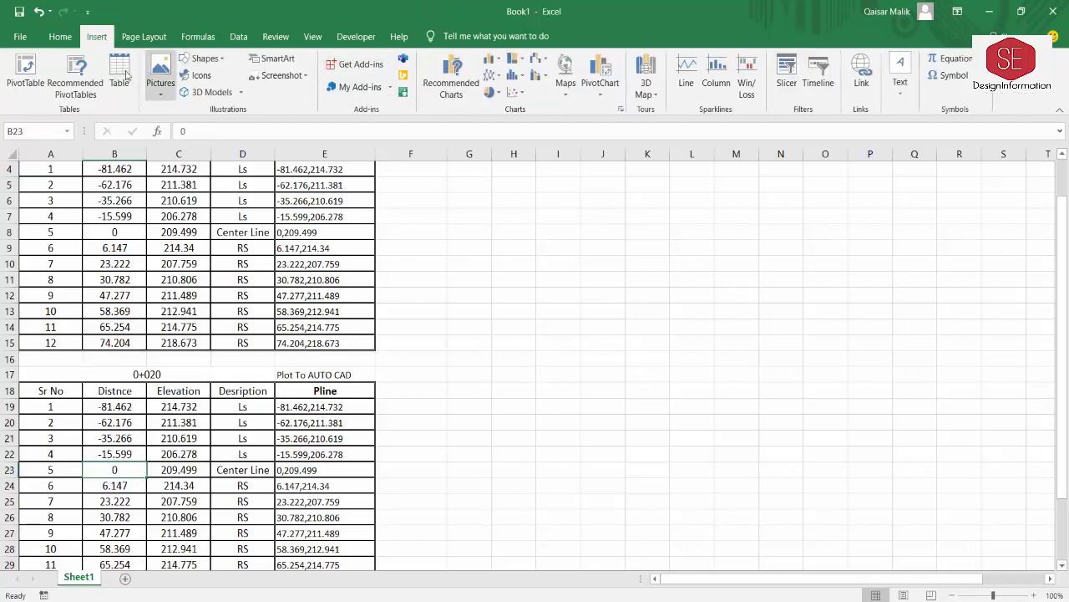
{"action": "left_click", "coordinate": [162, 78]}
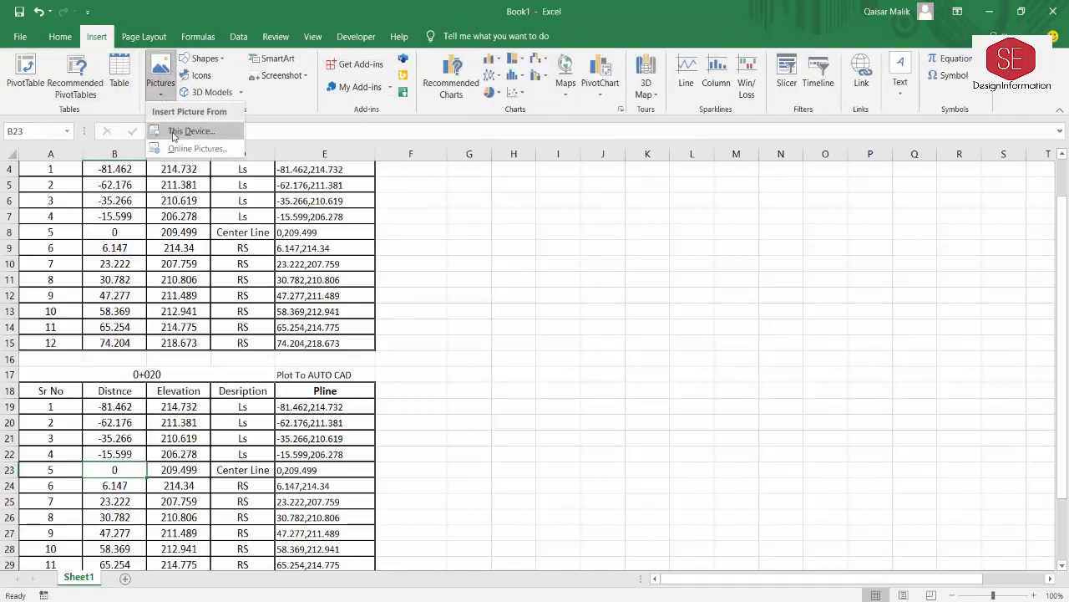
{"action": "left_click", "coordinate": [175, 131]}
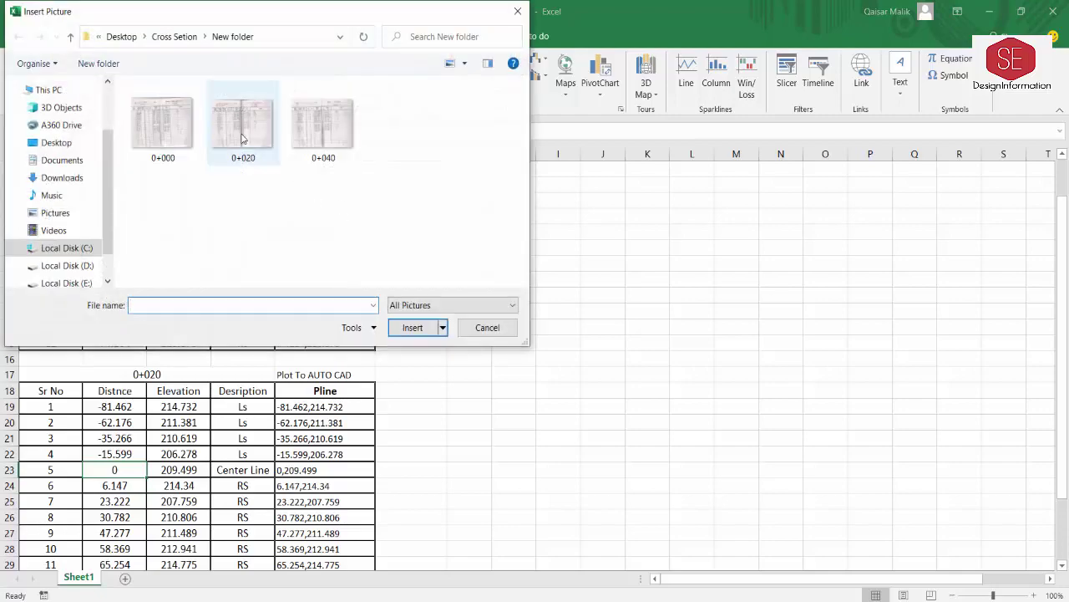
{"action": "left_click", "coordinate": [242, 138]}
{"action": "double_click", "coordinate": [242, 138]}
{"action": "left_click_drag", "start_coordinate": [523, 458], "coordinate": [742, 244]}
- Select the old Distance and Elevation values B19:C30 of the 0+020 table
{"action": "scroll", "coordinate": [742, 244], "scroll_direction": "down", "scroll_amount": 1}
{"action": "scroll", "coordinate": [742, 244], "scroll_direction": "down", "scroll_amount": 2}
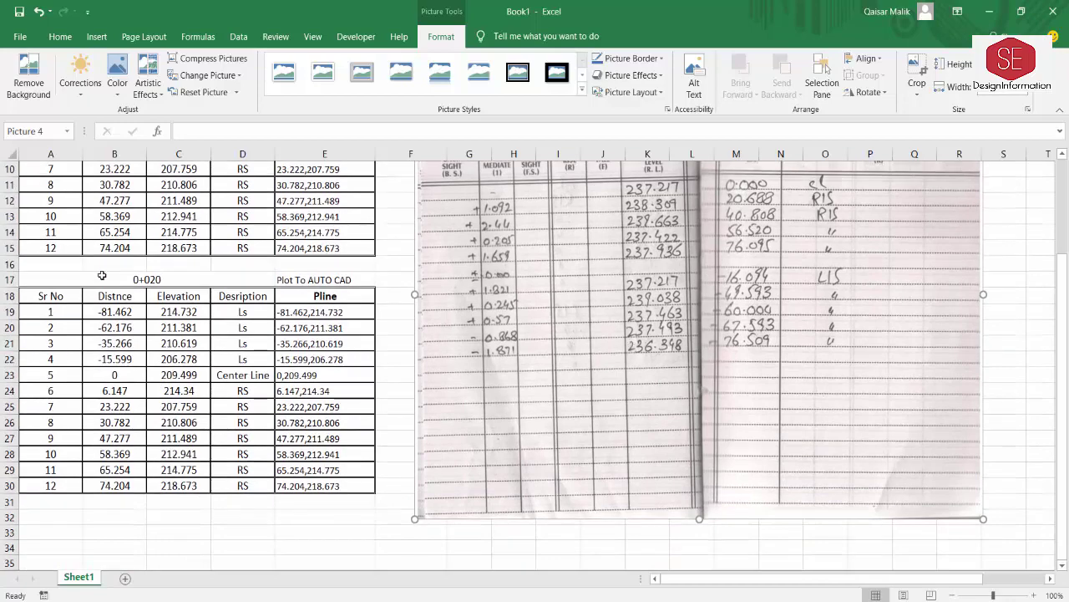
{"action": "left_click_drag", "start_coordinate": [109, 309], "coordinate": [185, 495]}
- Clear the old distances, elevations and descriptions from the 0+020 table
{"action": "key", "text": "Delete"}
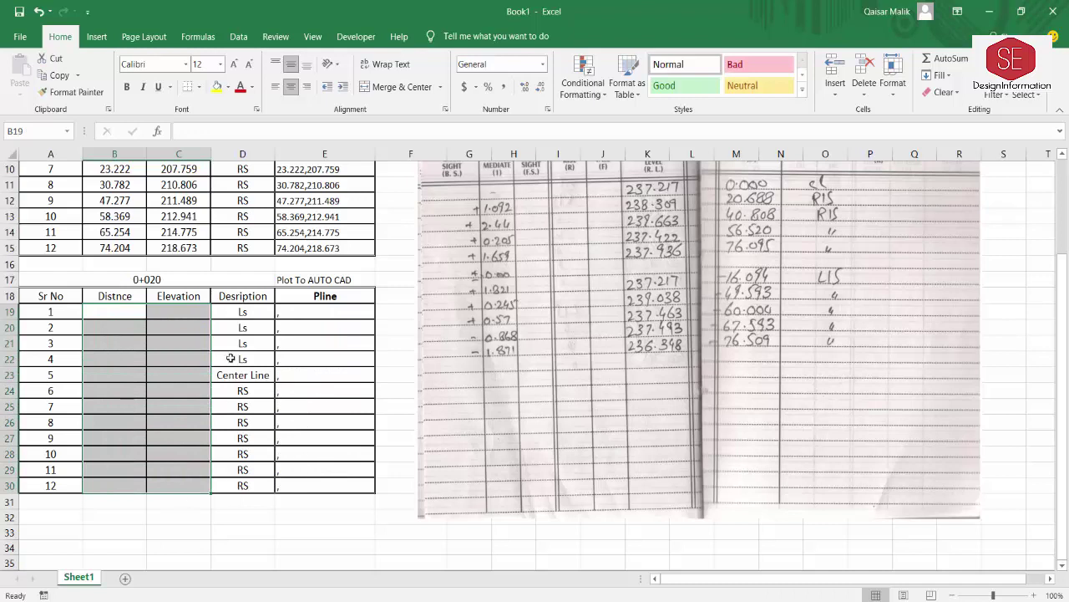
{"action": "left_click_drag", "start_coordinate": [250, 311], "coordinate": [250, 487]}
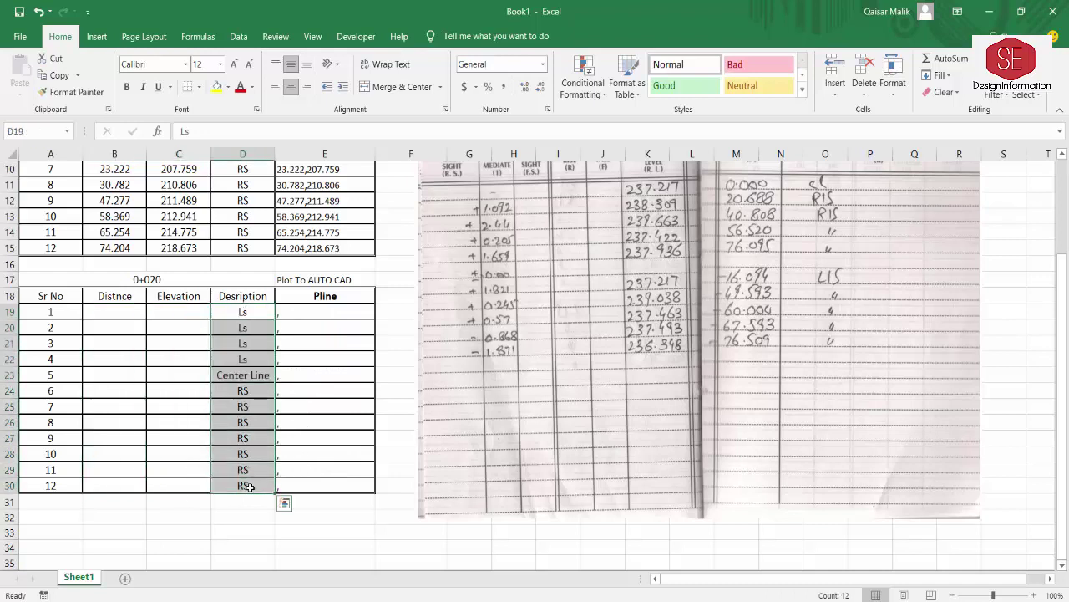
{"action": "key", "text": "Delete"}
{"action": "left_click", "coordinate": [303, 313]}
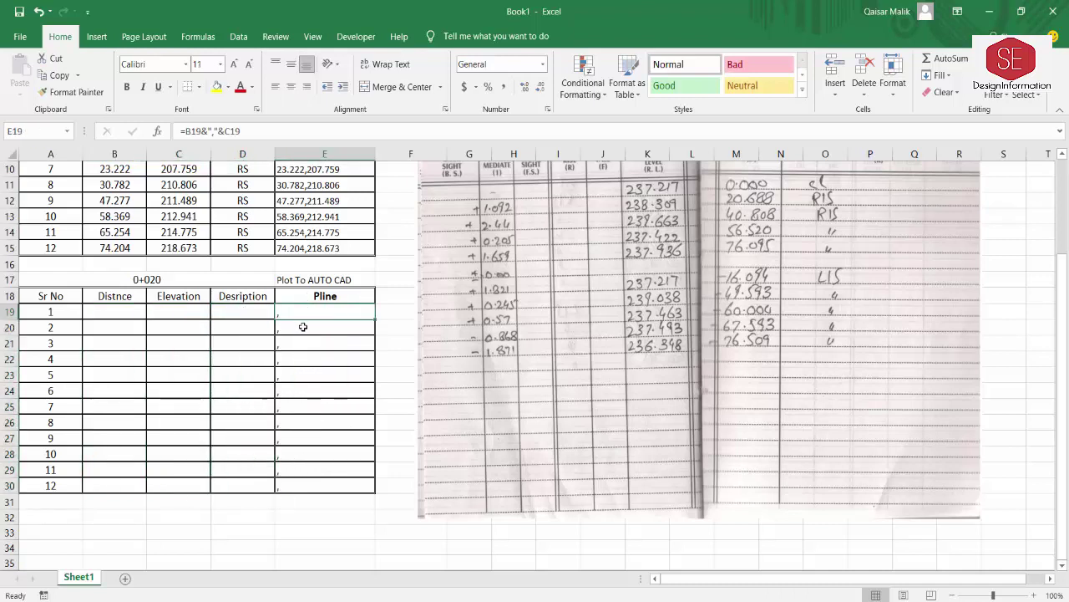
{"action": "left_click", "coordinate": [303, 328]}
{"action": "left_click", "coordinate": [302, 350]}
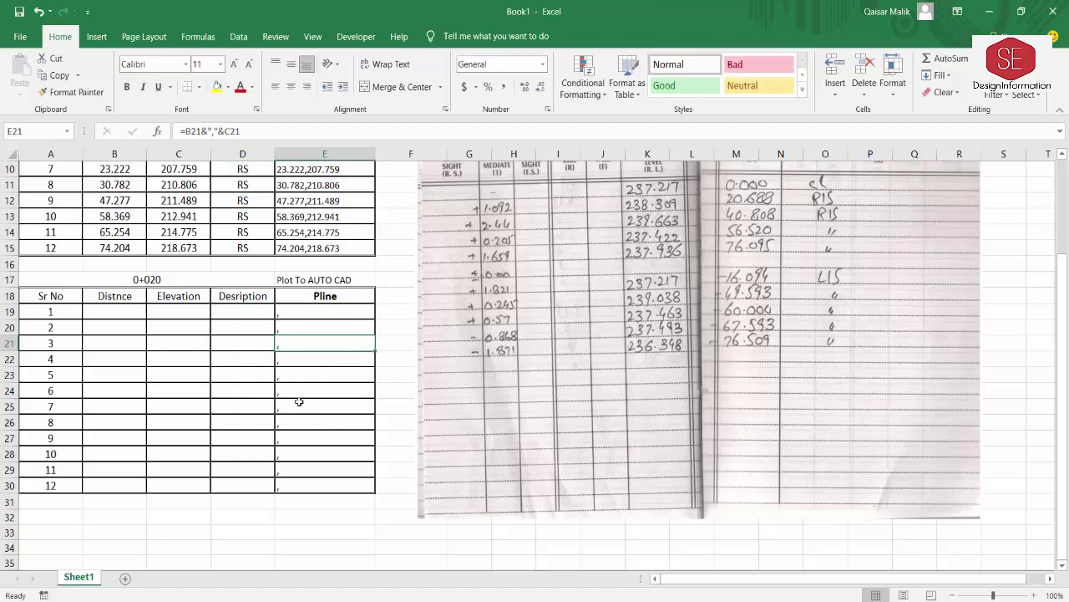
- Enter points 1–3: -76.509/236.398, -67.593/237.493 and -60/237.463
{"action": "left_click", "coordinate": [115, 310]}
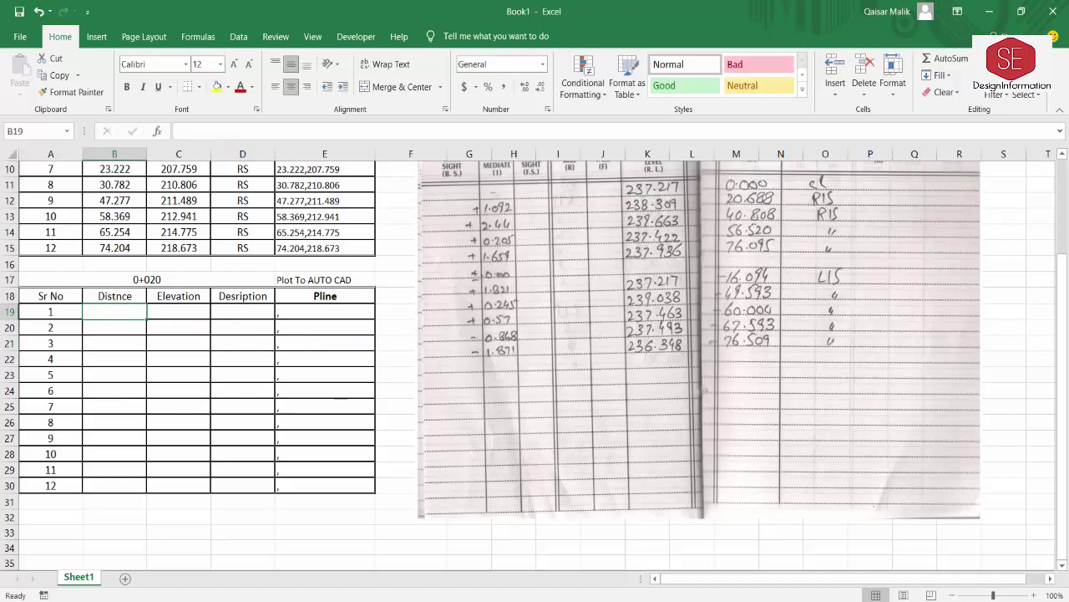
{"action": "type", "text": "-"}
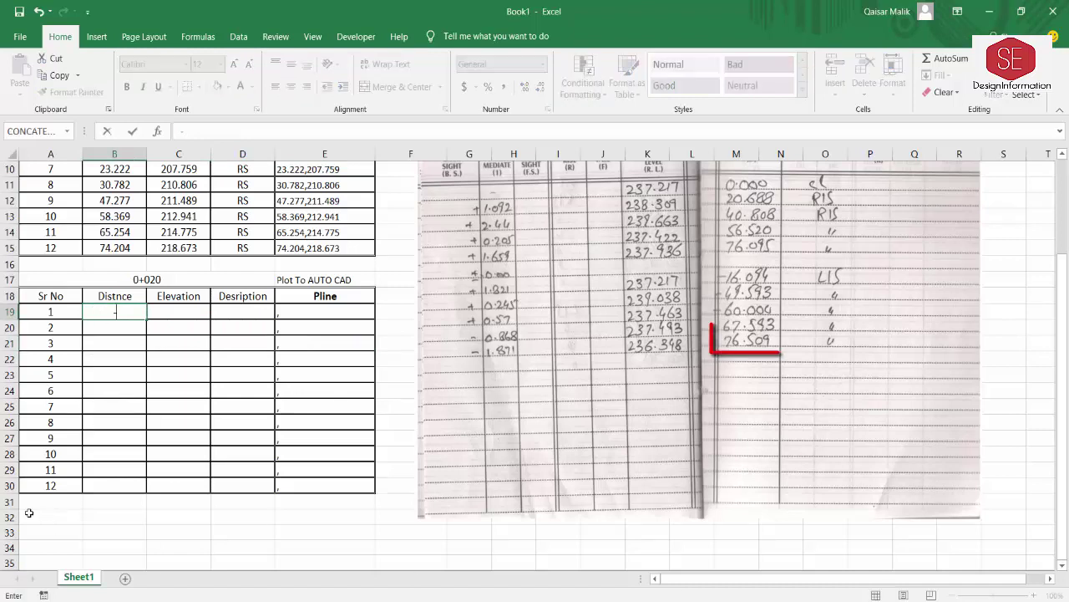
{"action": "type", "text": "76.509"}
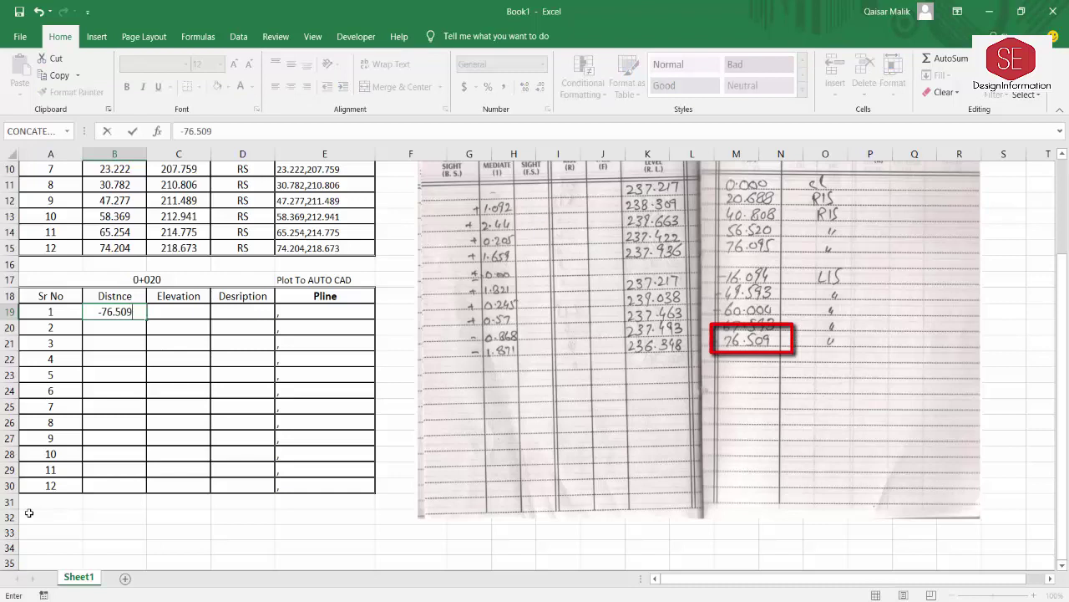
{"action": "key", "text": "Tab"}
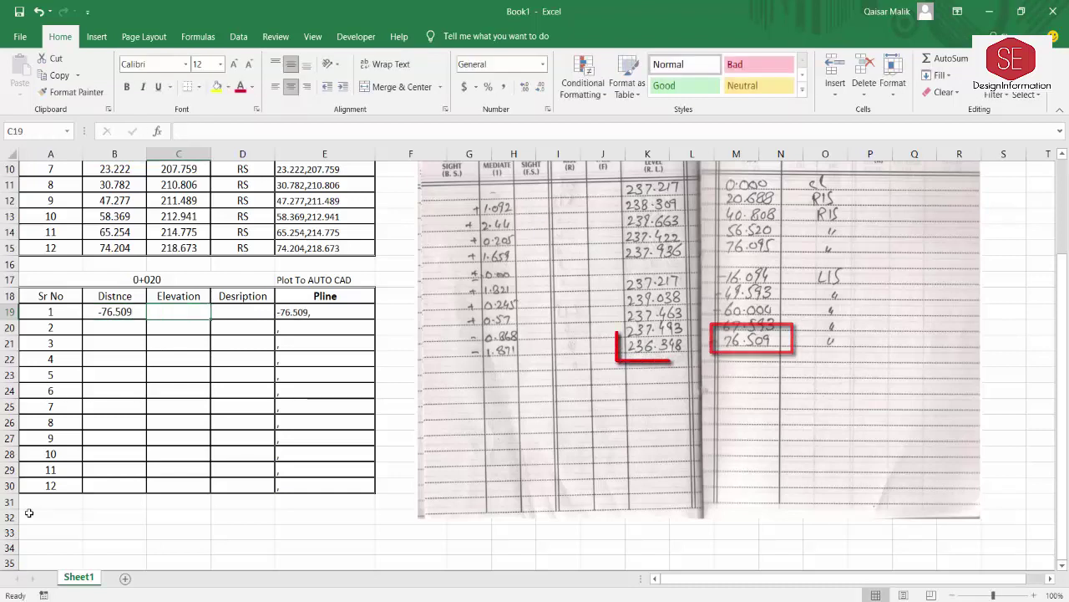
{"action": "type", "text": "236."}
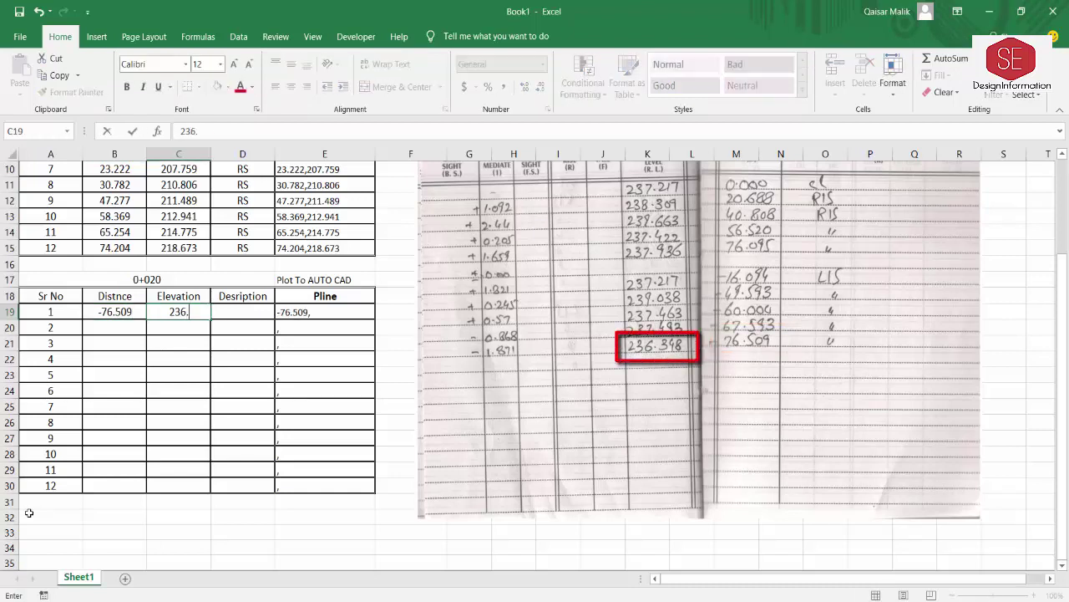
{"action": "type", "text": "398"}
{"action": "key", "text": "Return"}
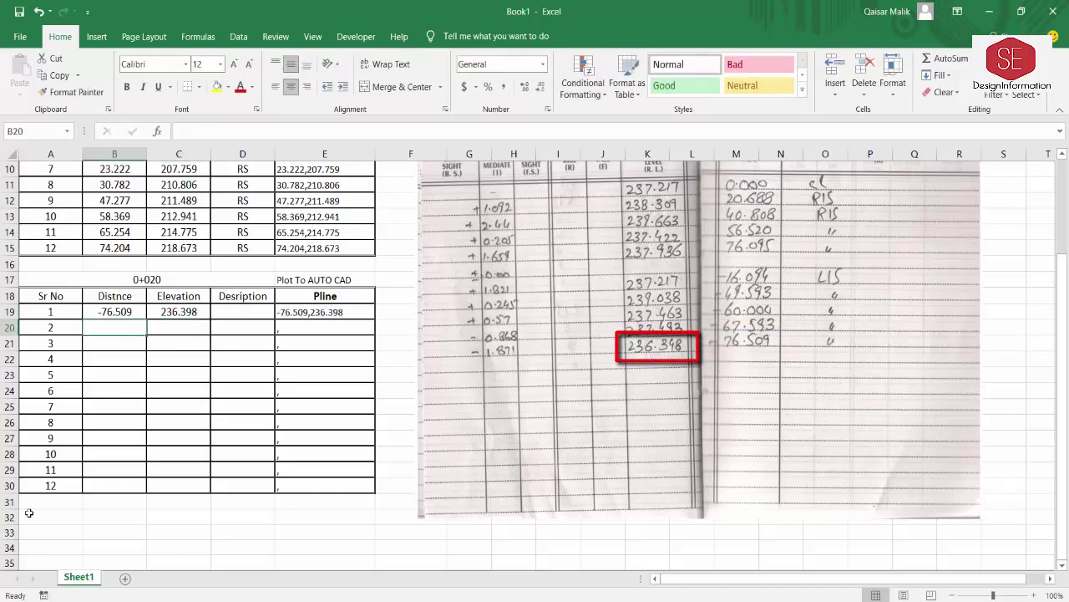
{"action": "type", "text": "-67"}
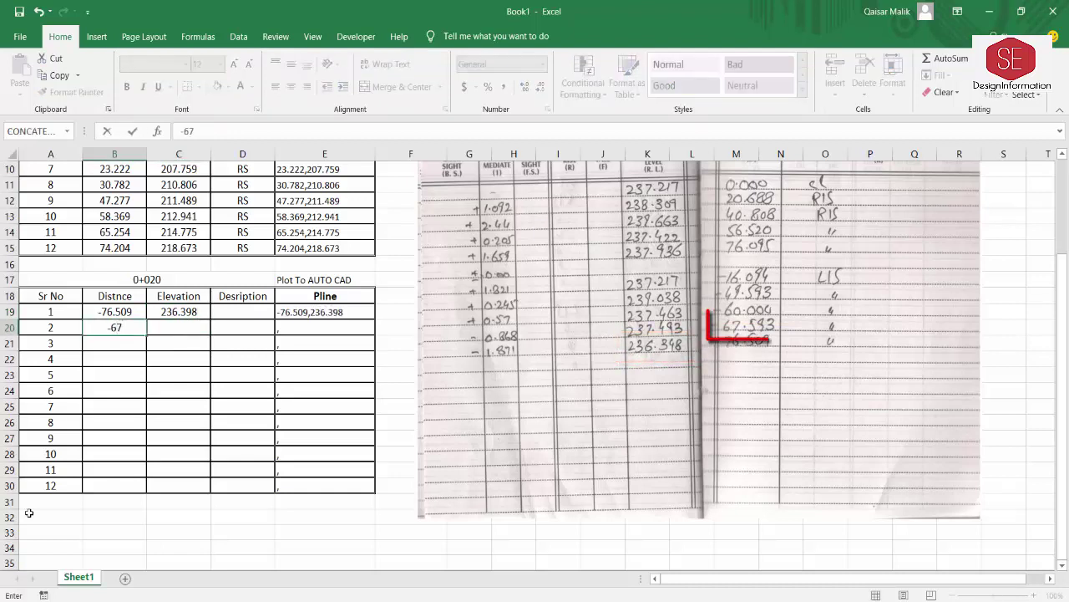
{"action": "type", "text": ".593"}
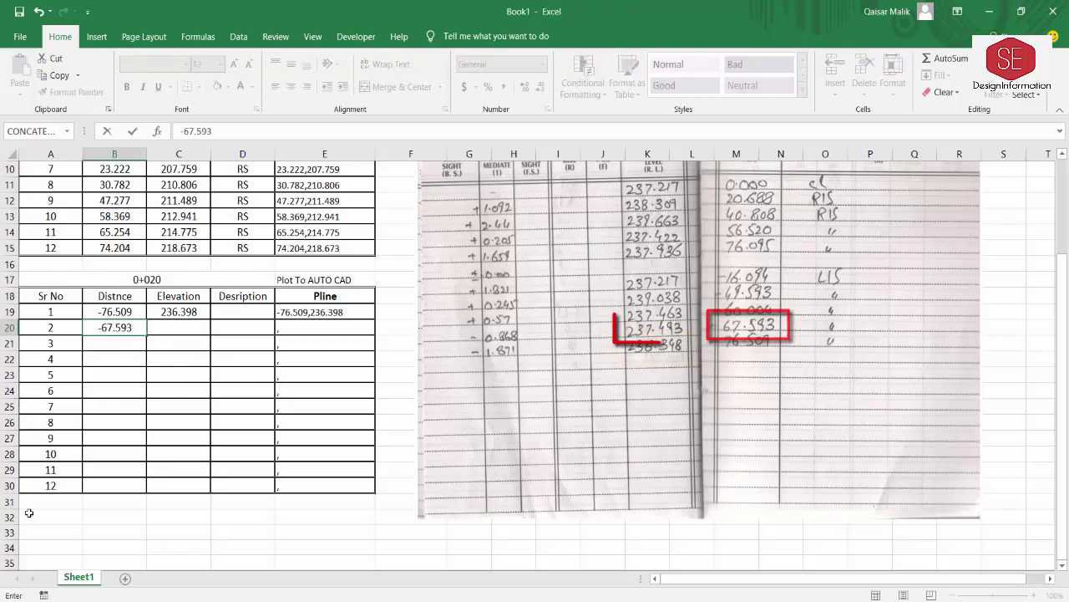
{"action": "key", "text": "Tab"}
{"action": "type", "text": "237"}
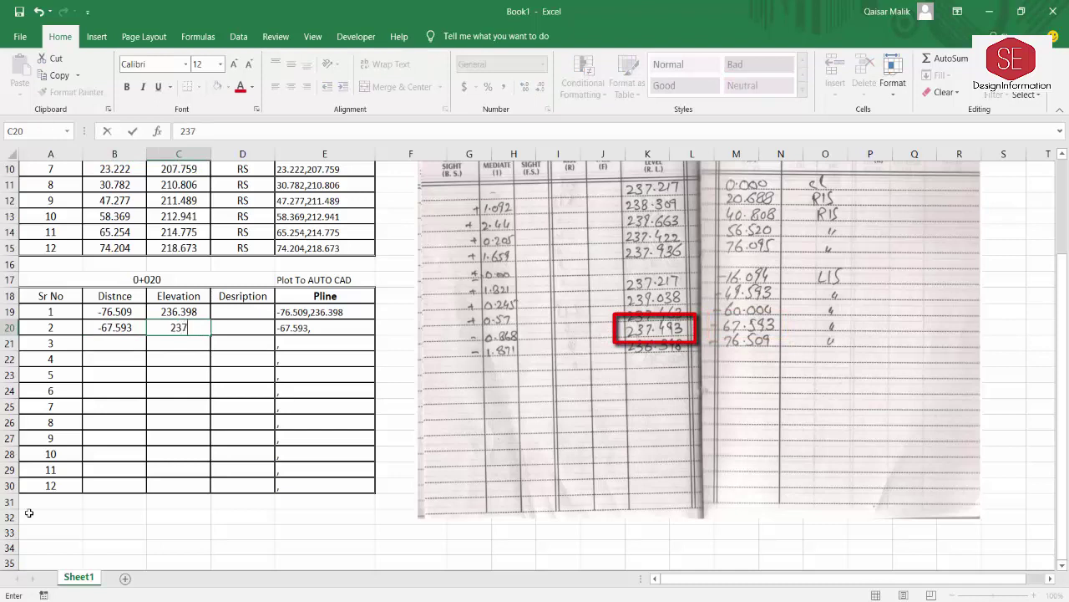
{"action": "type", "text": ".493"}
{"action": "key", "text": "Return"}
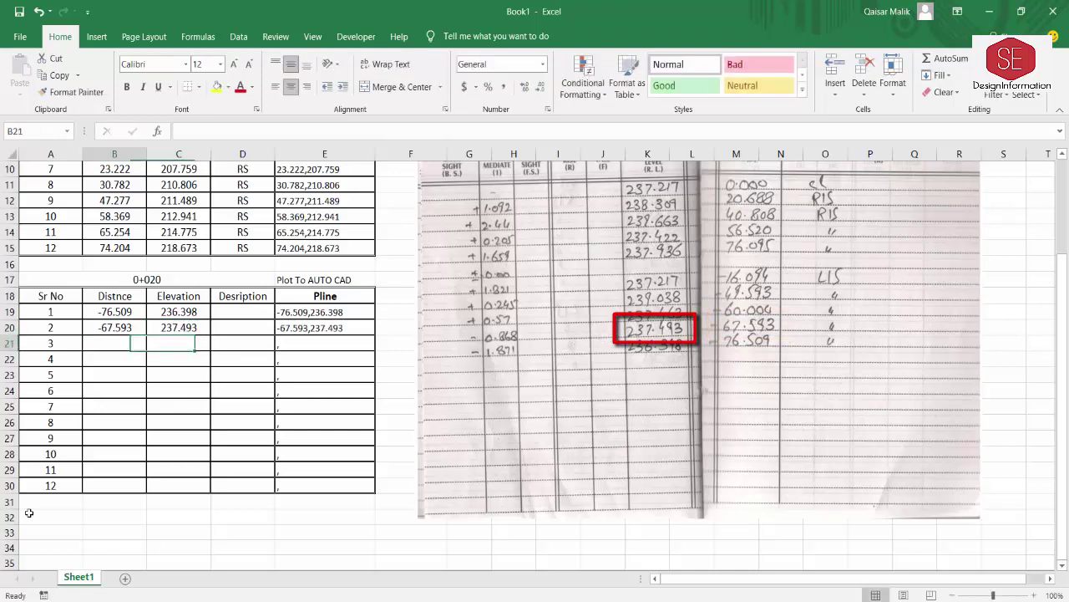
{"action": "type", "text": "-60"}
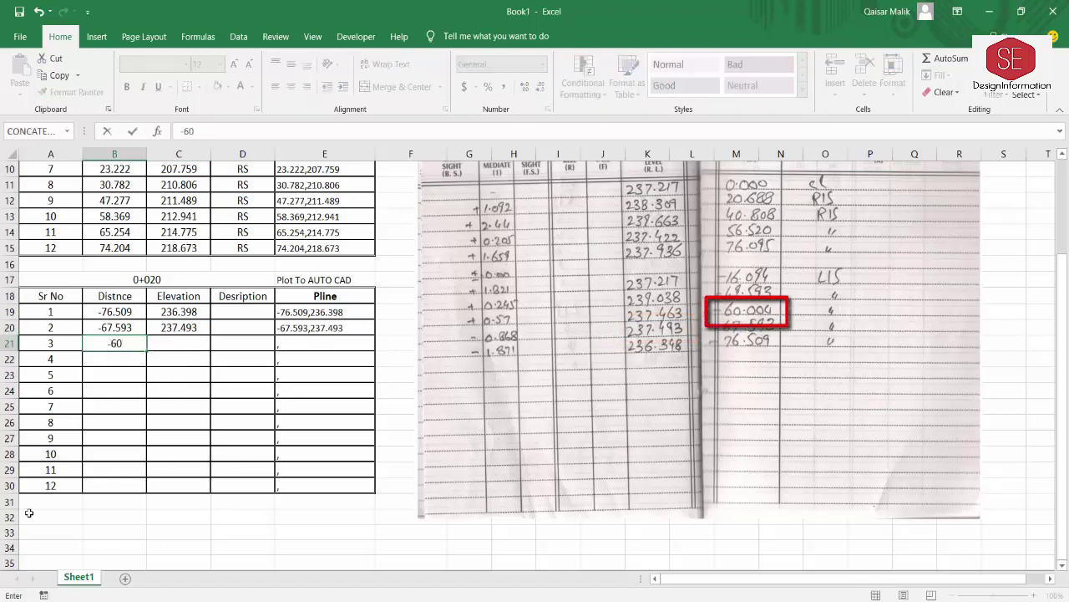
{"action": "key", "text": "Tab"}
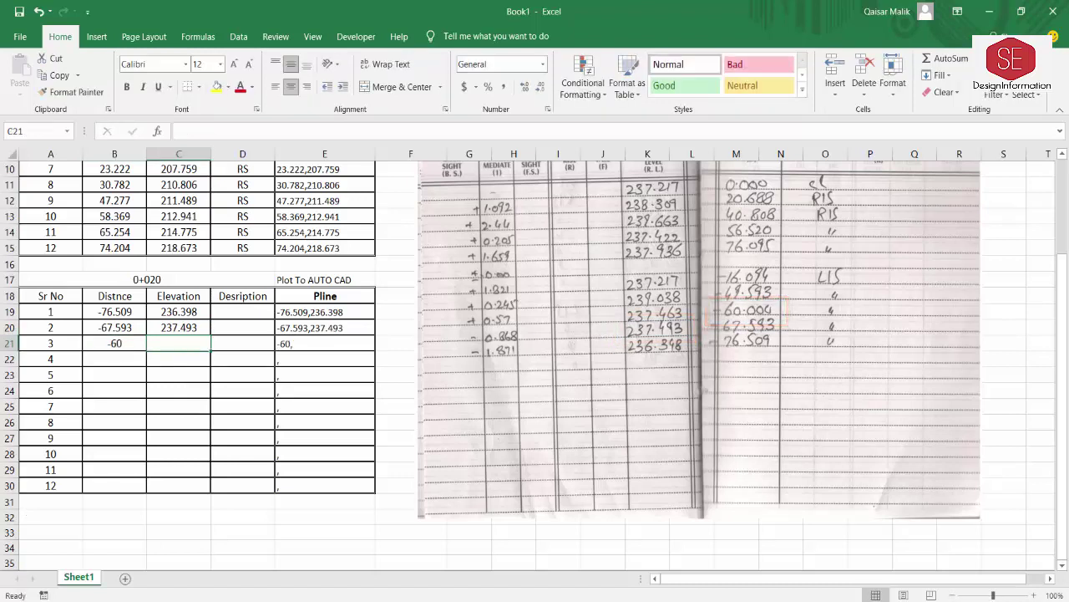
{"action": "type", "text": "23"}
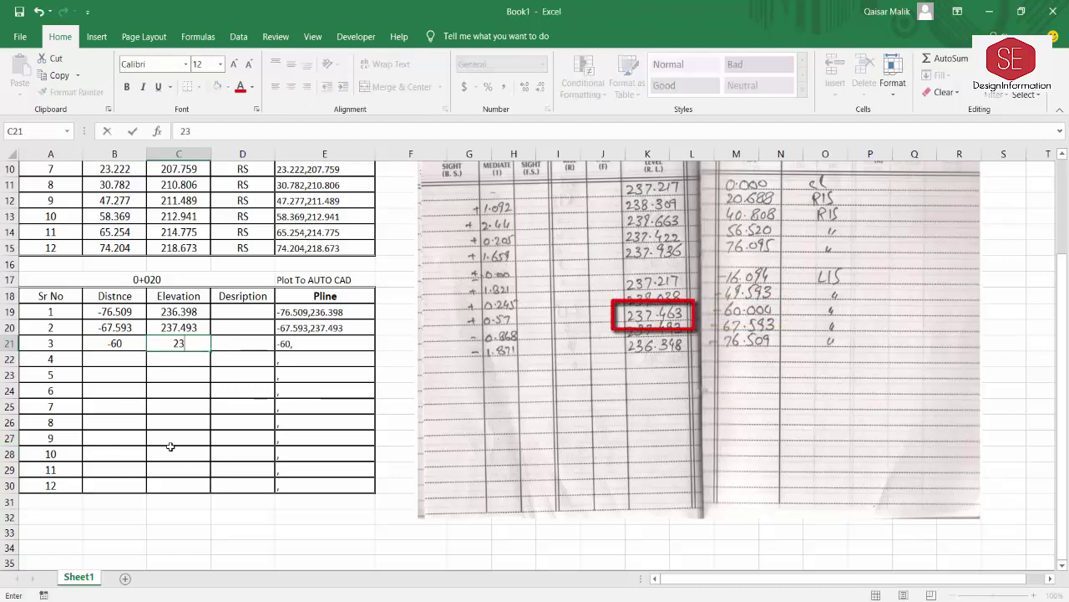
{"action": "type", "text": "7.463"}
{"action": "key", "text": "Return"}
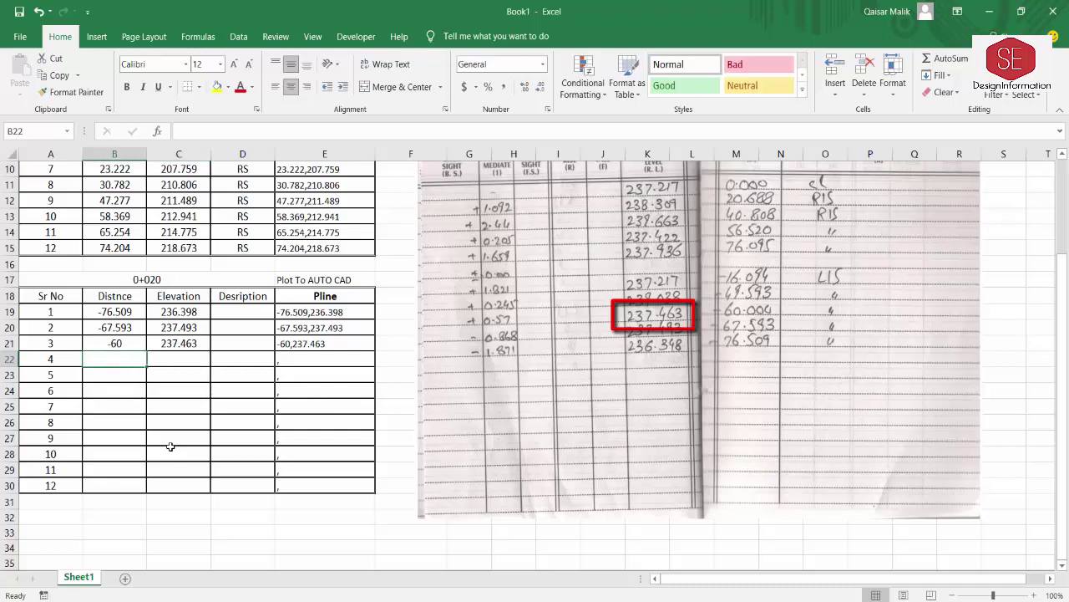
- Enter points 4–5: -49.593/239.038 and -16.094/237.217
{"action": "type", "text": "-49"}
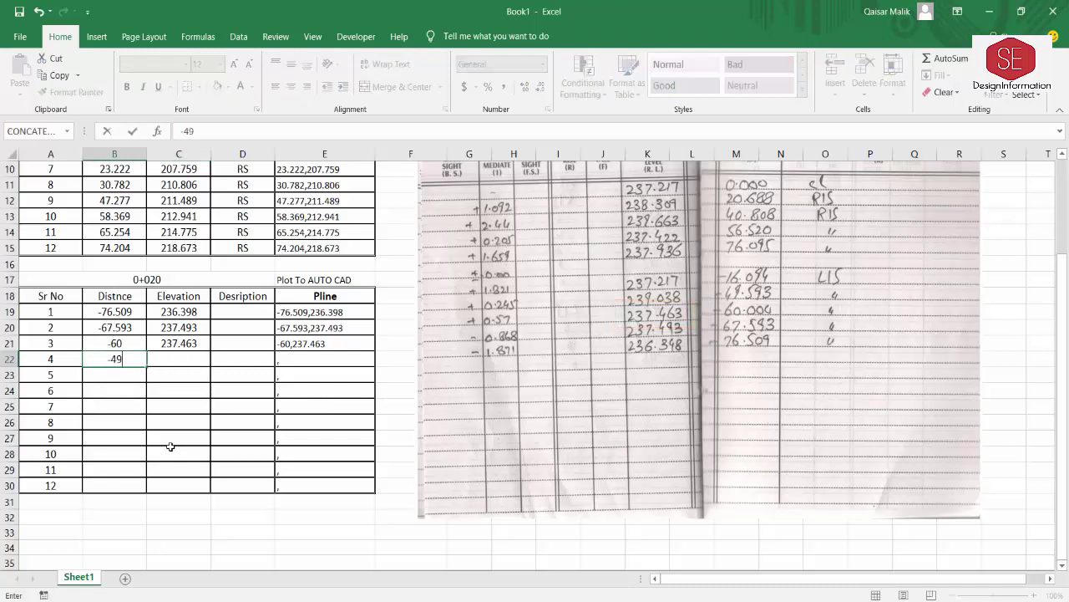
{"action": "type", "text": ".593"}
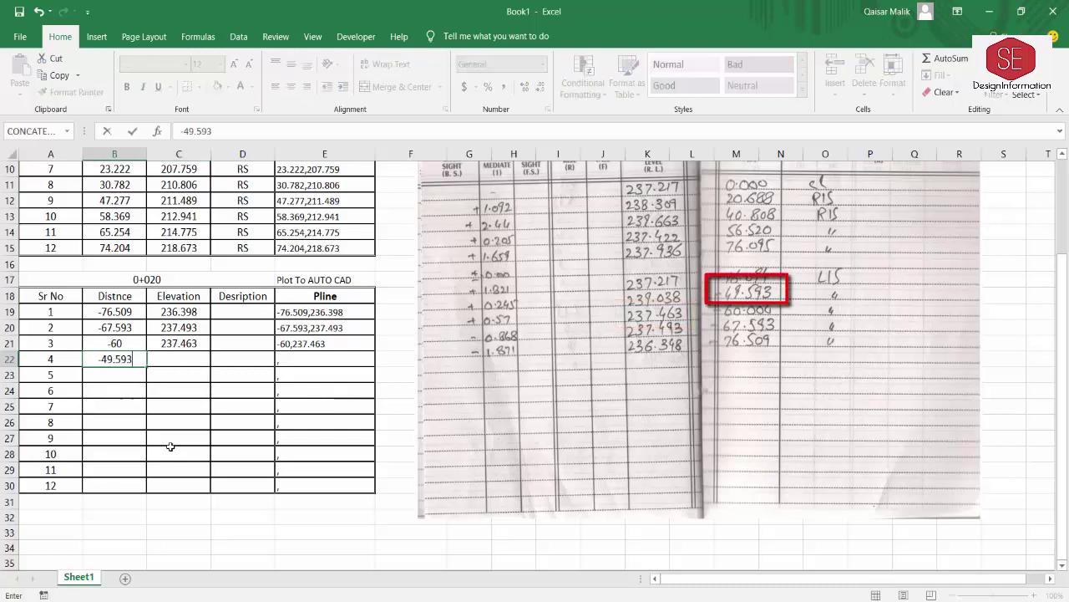
{"action": "key", "text": "Tab"}
{"action": "type", "text": "23"}
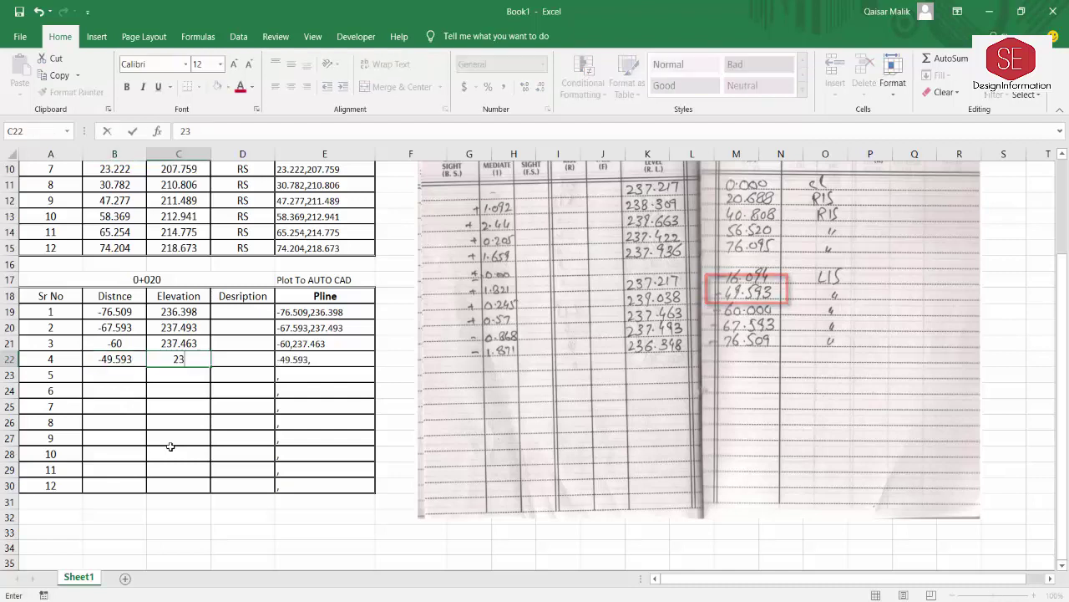
{"action": "type", "text": "9.038"}
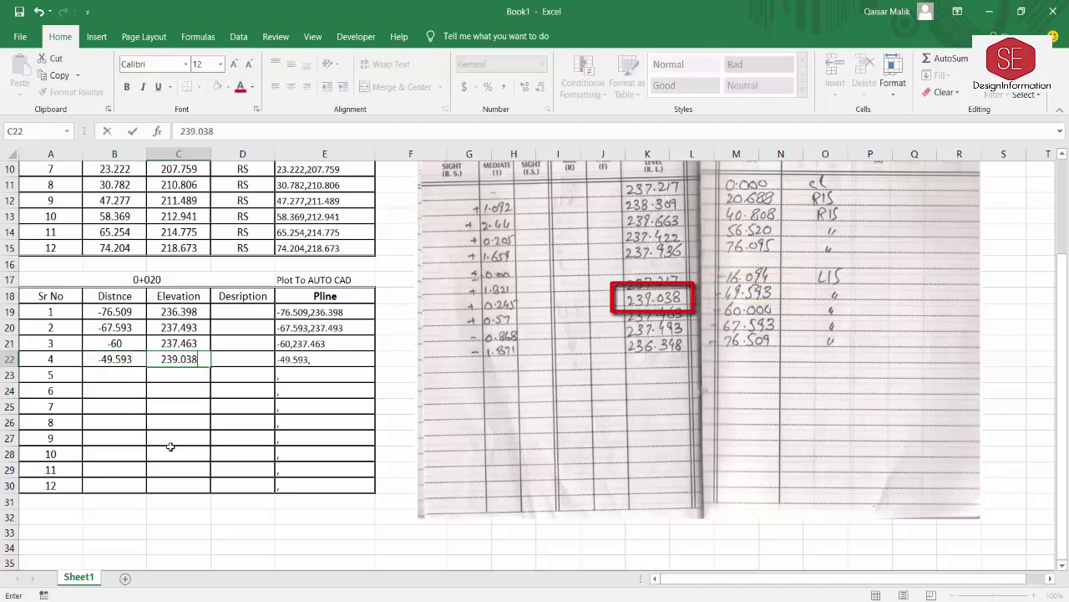
{"action": "key", "text": "Return"}
{"action": "key", "text": "Left"}
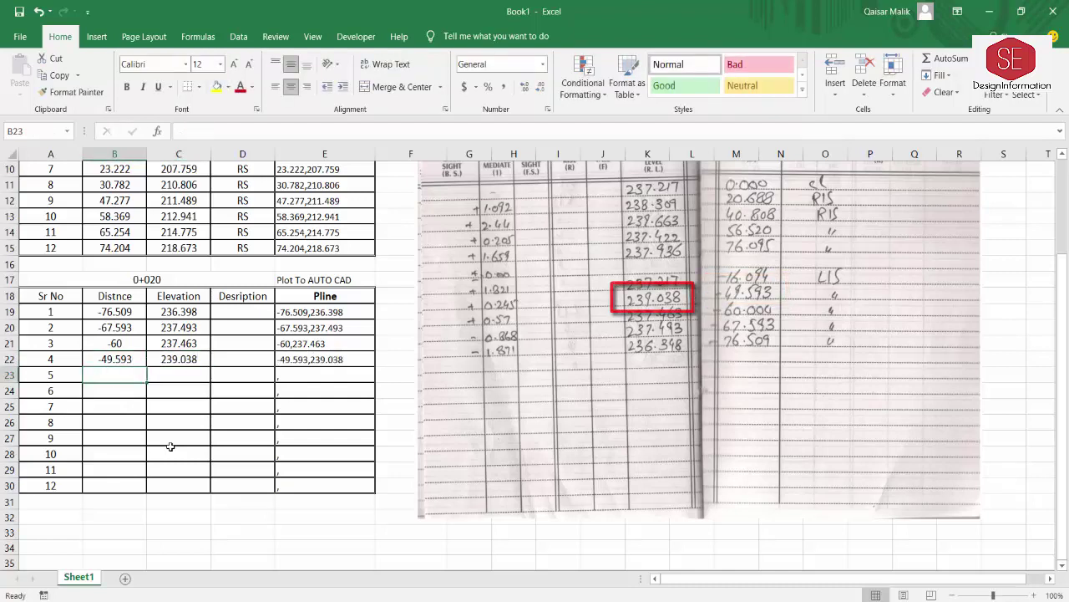
{"action": "type", "text": "-"}
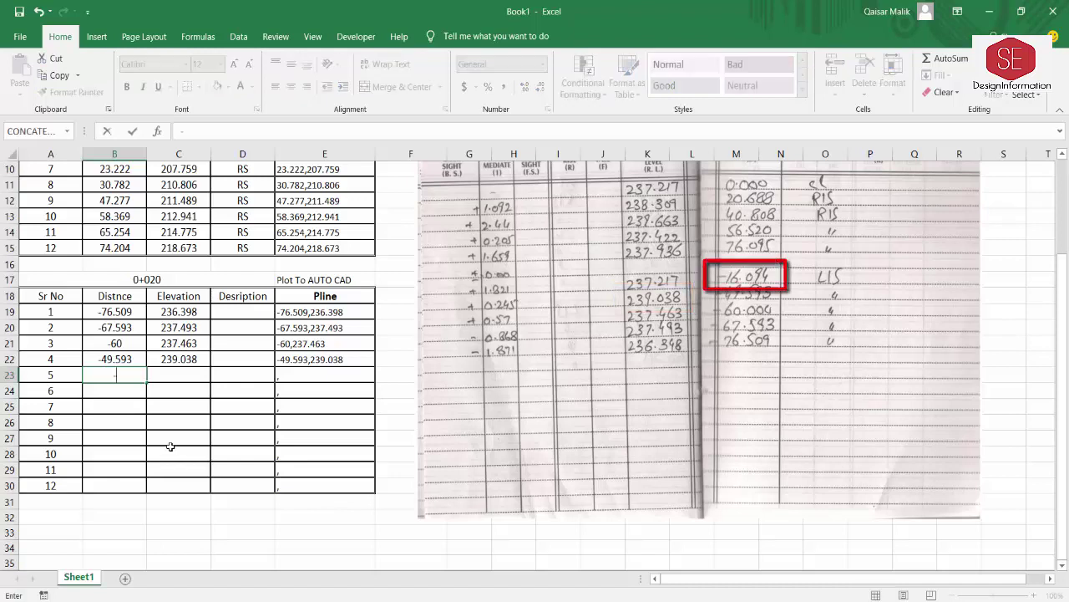
{"action": "type", "text": "16."}
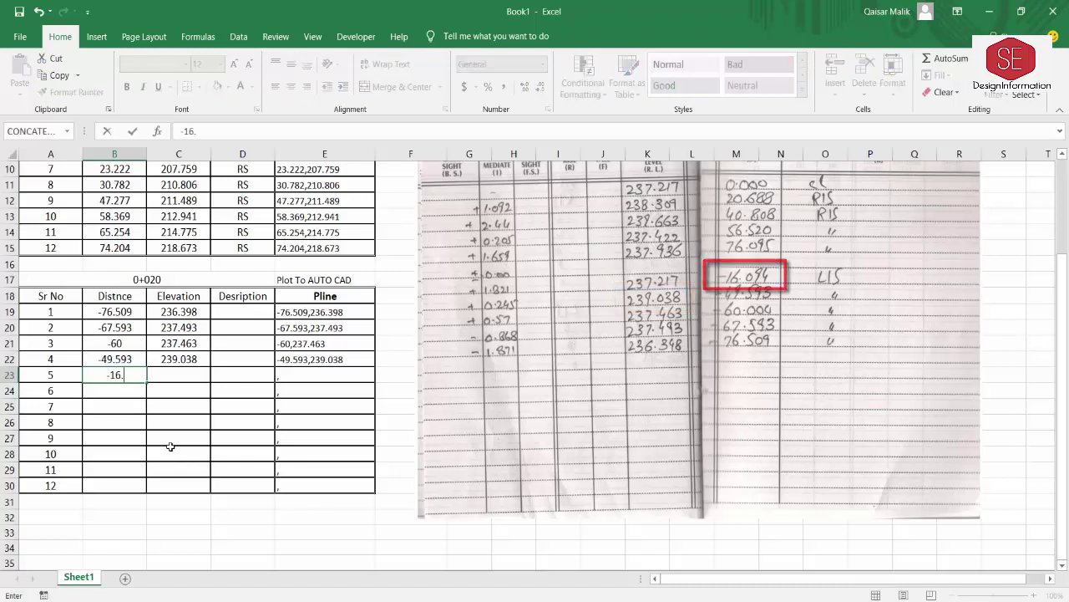
{"action": "type", "text": "094"}
{"action": "key", "text": "Tab"}
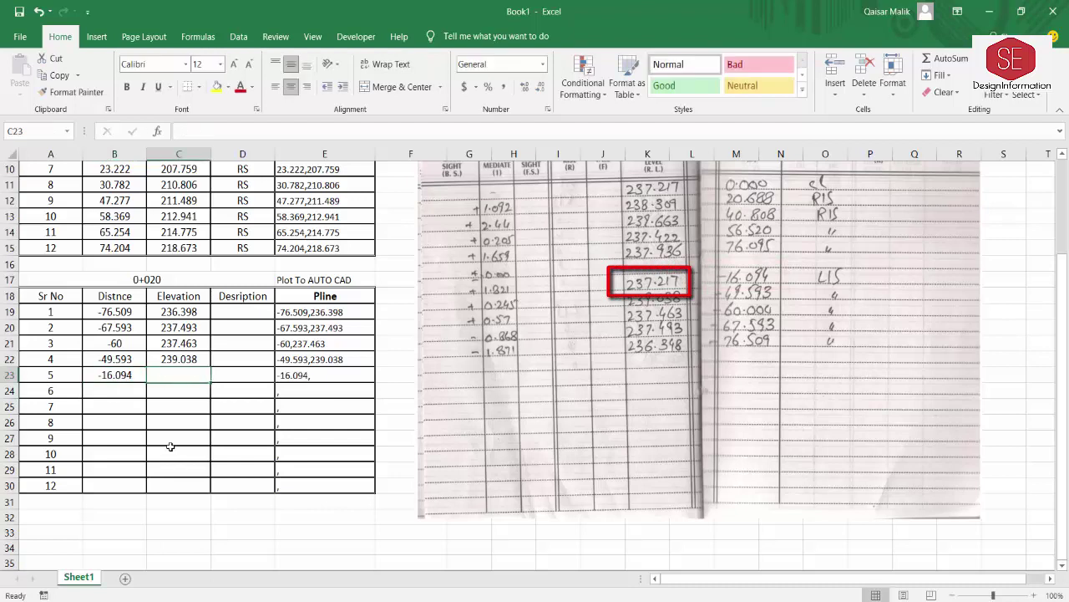
{"action": "type", "text": "237."}
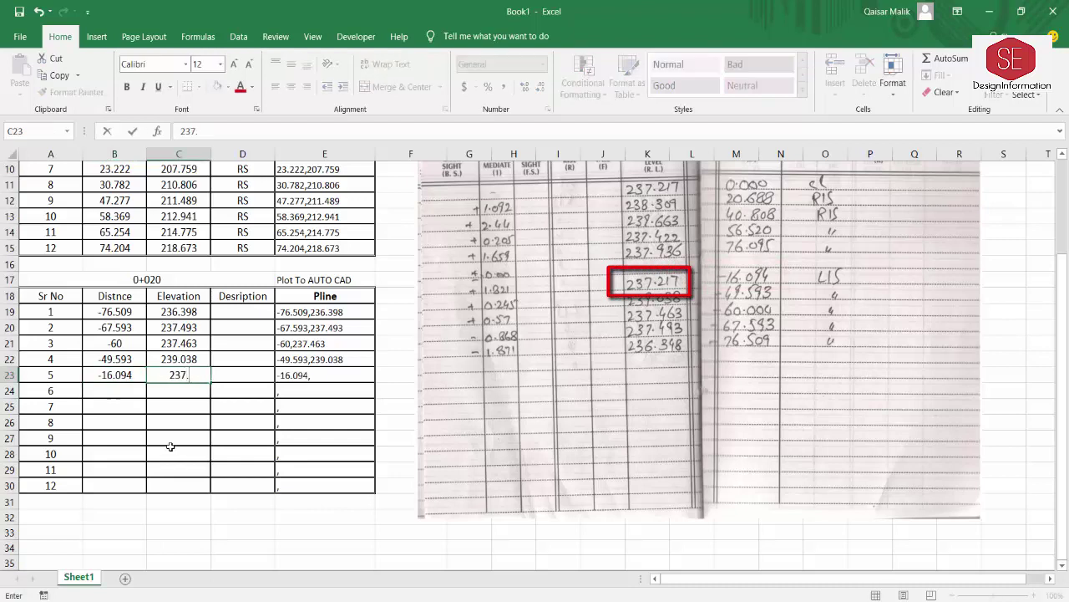
{"action": "type", "text": "217"}
{"action": "key", "text": "Return"}
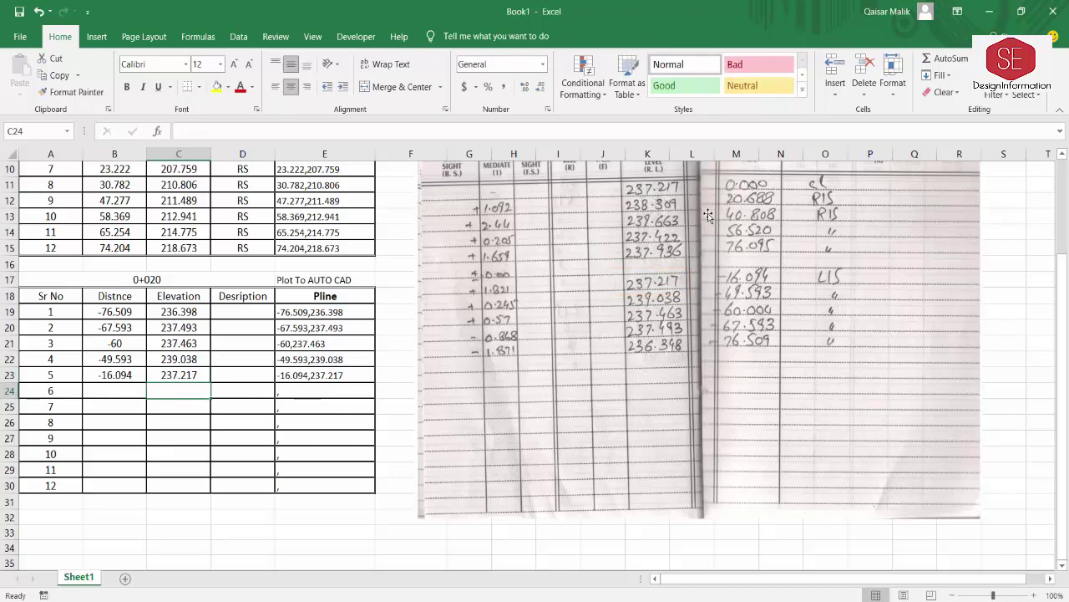
- Enter point 6 (0, 237.217) and point 7 (20.688, 238.309)
{"action": "left_click", "coordinate": [123, 390]}
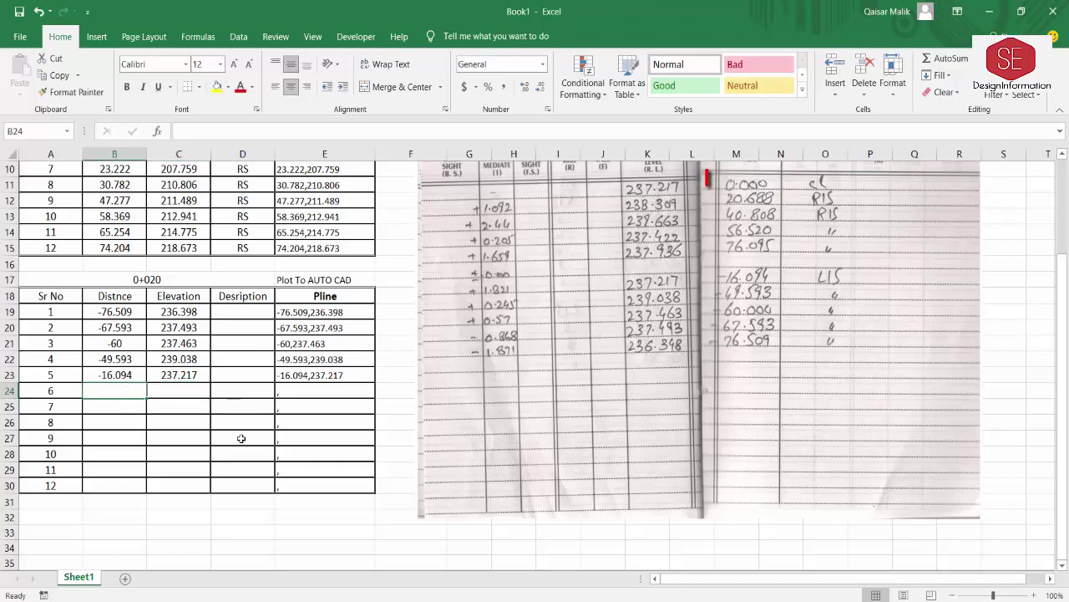
{"action": "type", "text": "0"}
{"action": "key", "text": "Tab"}
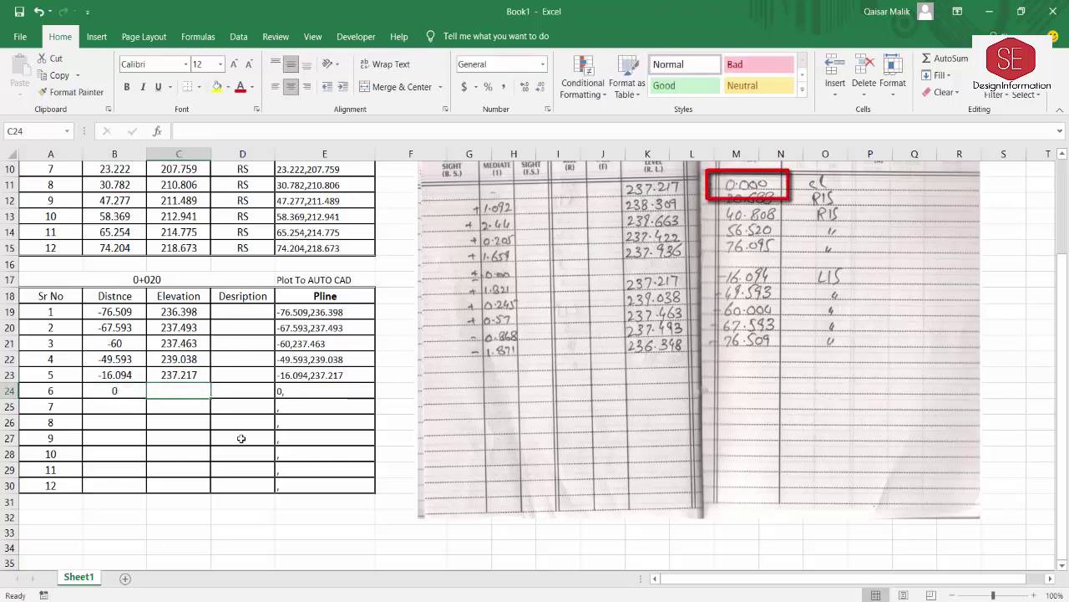
{"action": "type", "text": "237."}
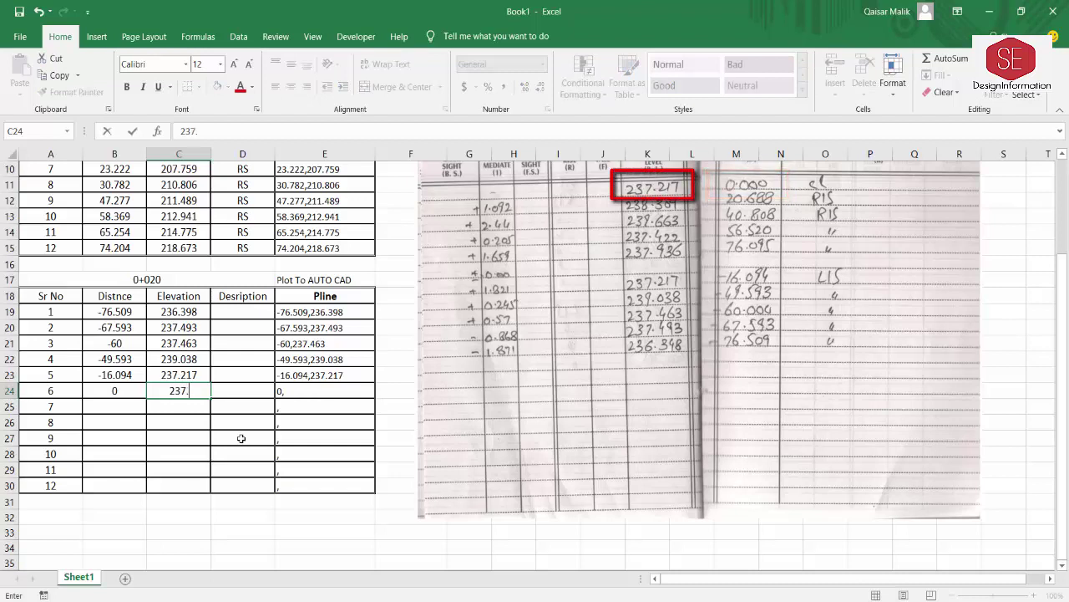
{"action": "type", "text": "217"}
{"action": "key", "text": "Return"}
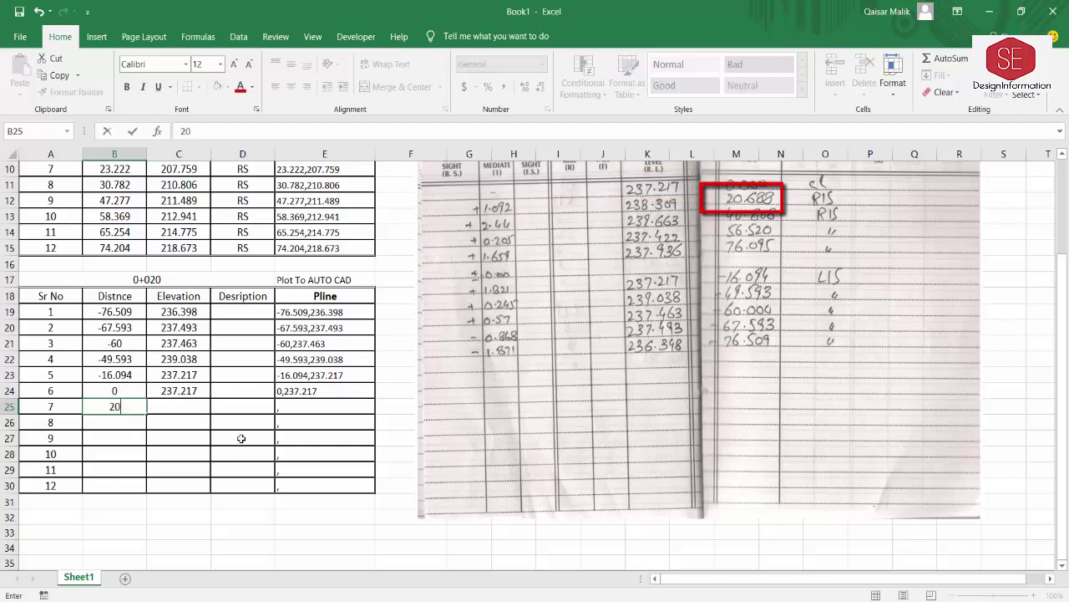
{"action": "type", "text": "0.688"}
{"action": "key", "text": "Tab"}
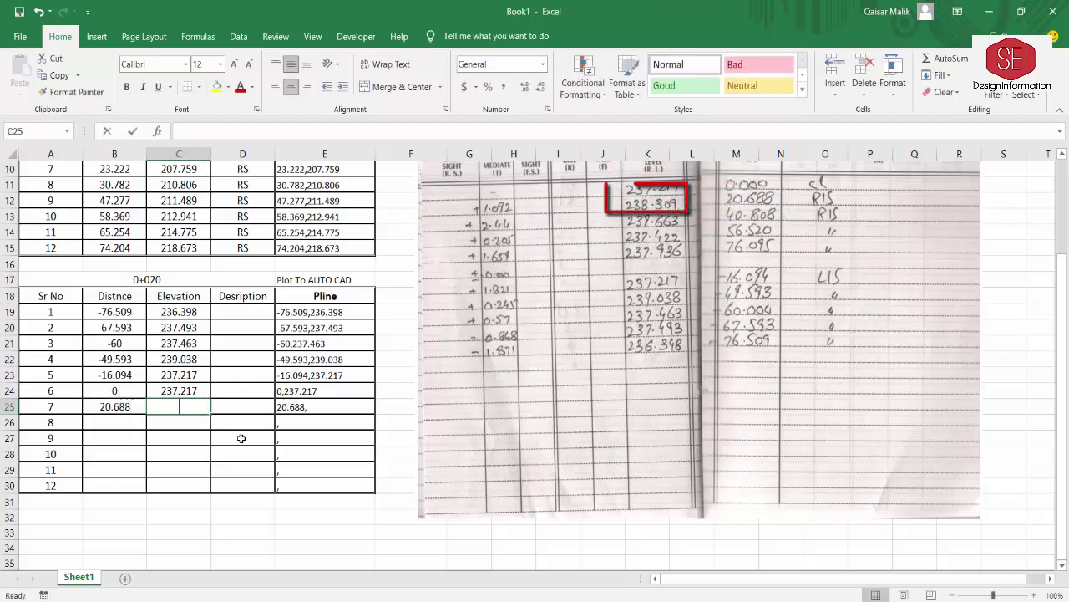
{"action": "type", "text": "238."}
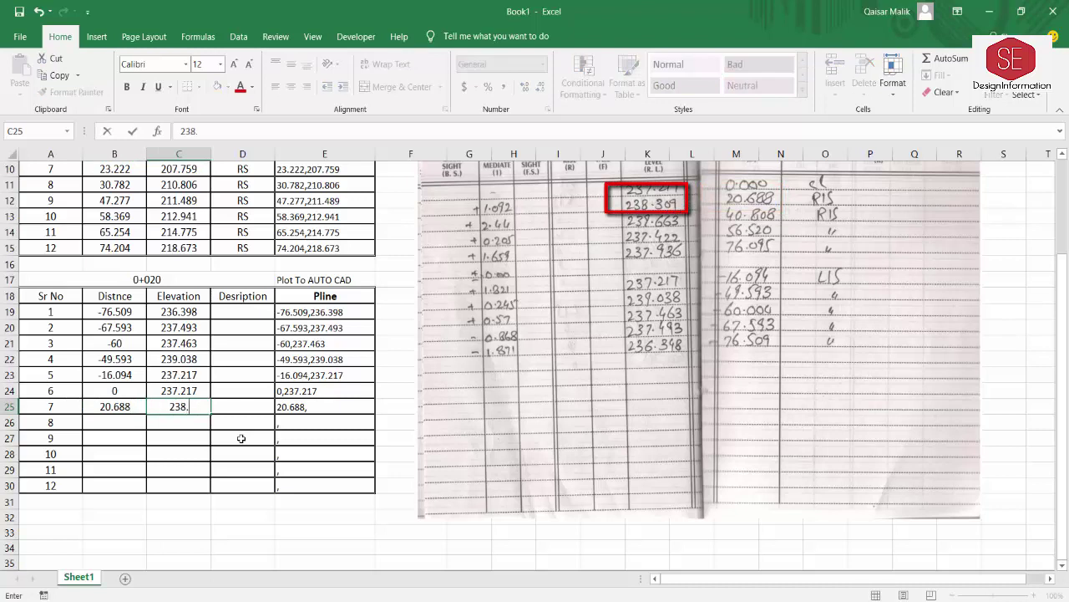
{"action": "type", "text": "309"}
{"action": "key", "text": "Return"}
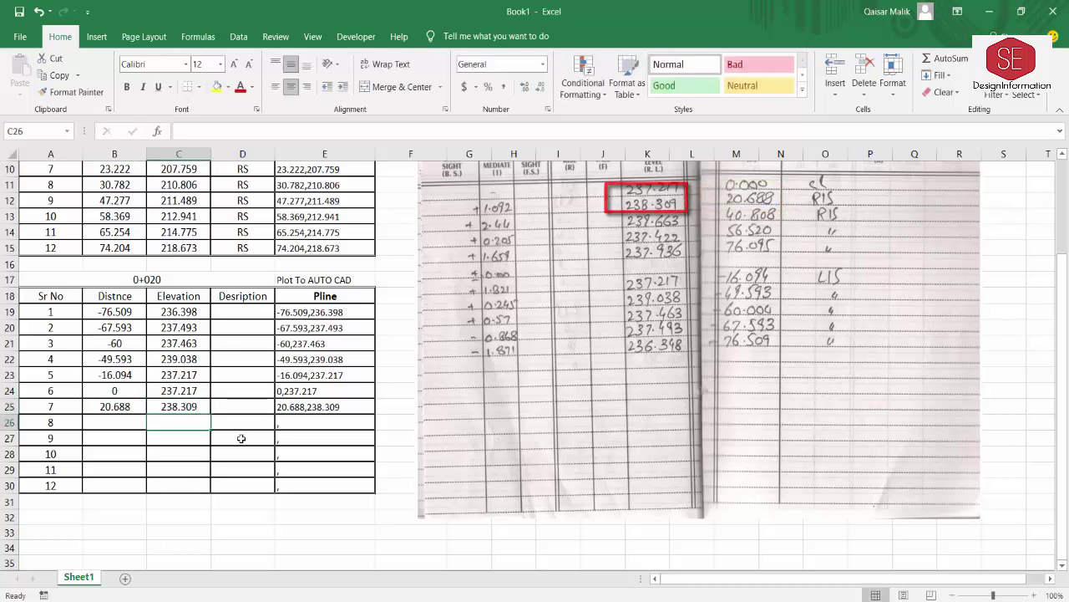
- Enter points 8–10: 40.808/239.663, 56.095/237.422 and 76.095/237.936
{"action": "key", "text": "Left"}
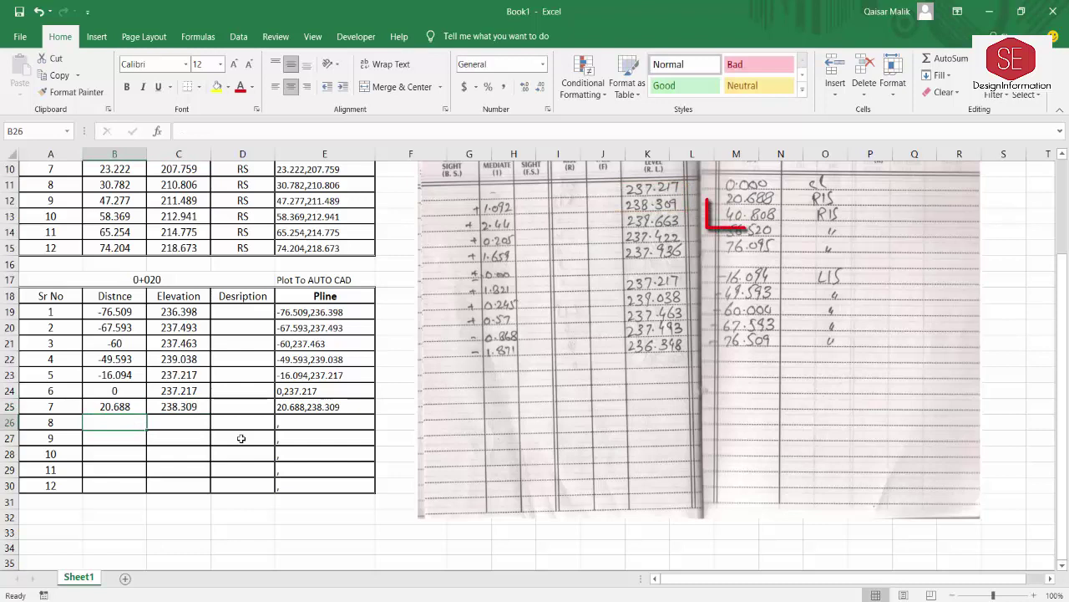
{"action": "type", "text": "40.808"}
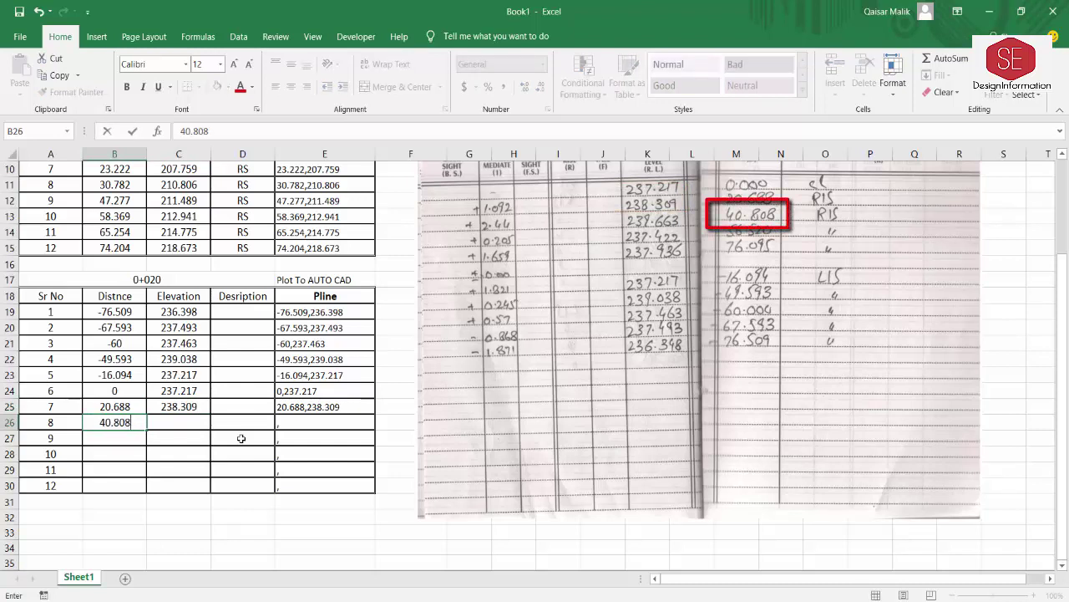
{"action": "key", "text": "Tab"}
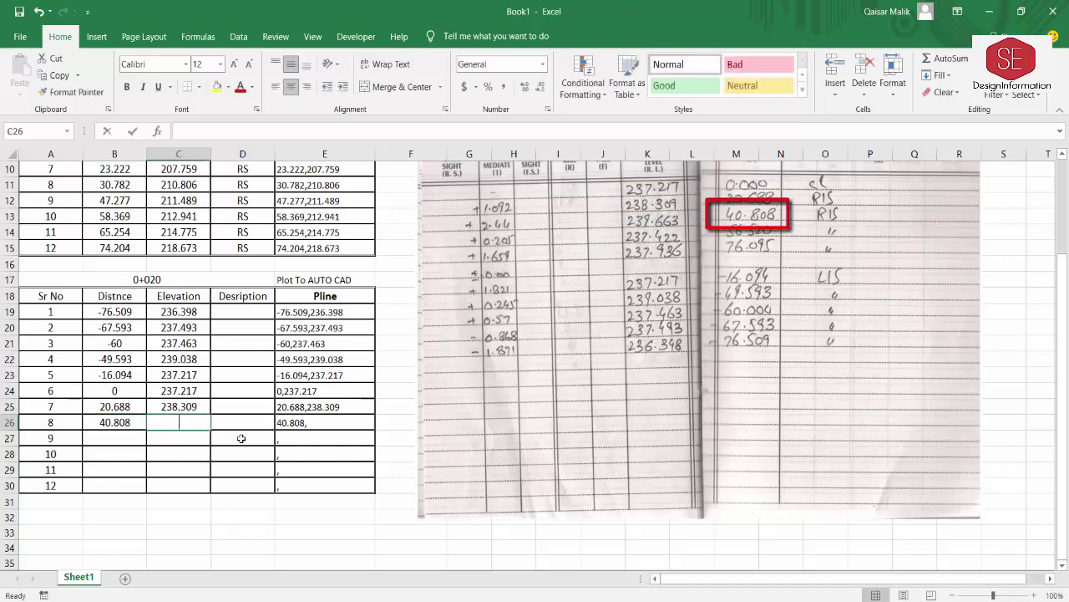
{"action": "type", "text": "239.663"}
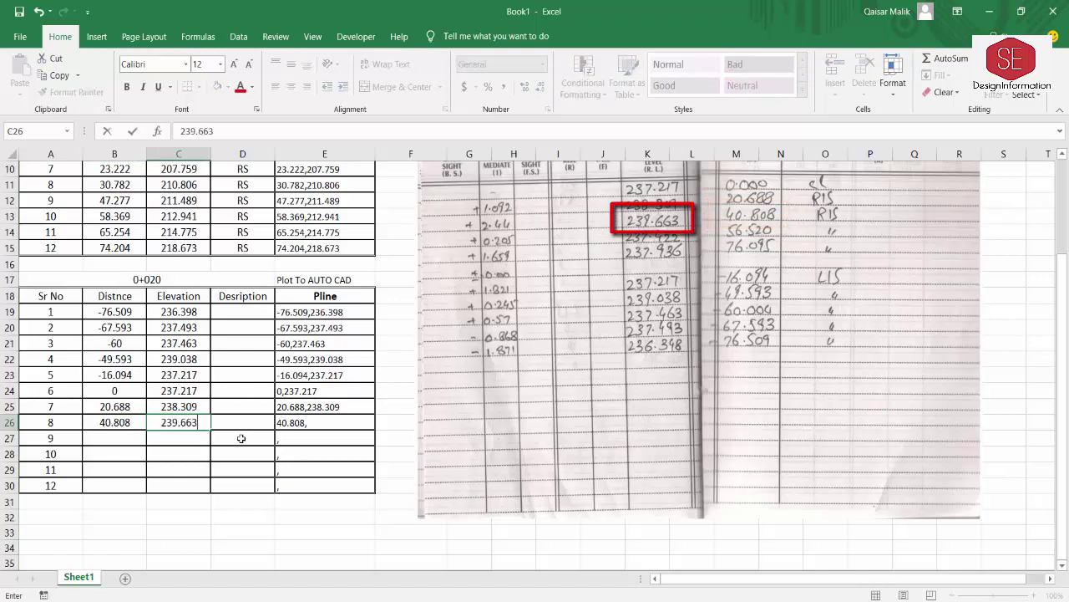
{"action": "key", "text": "Return"}
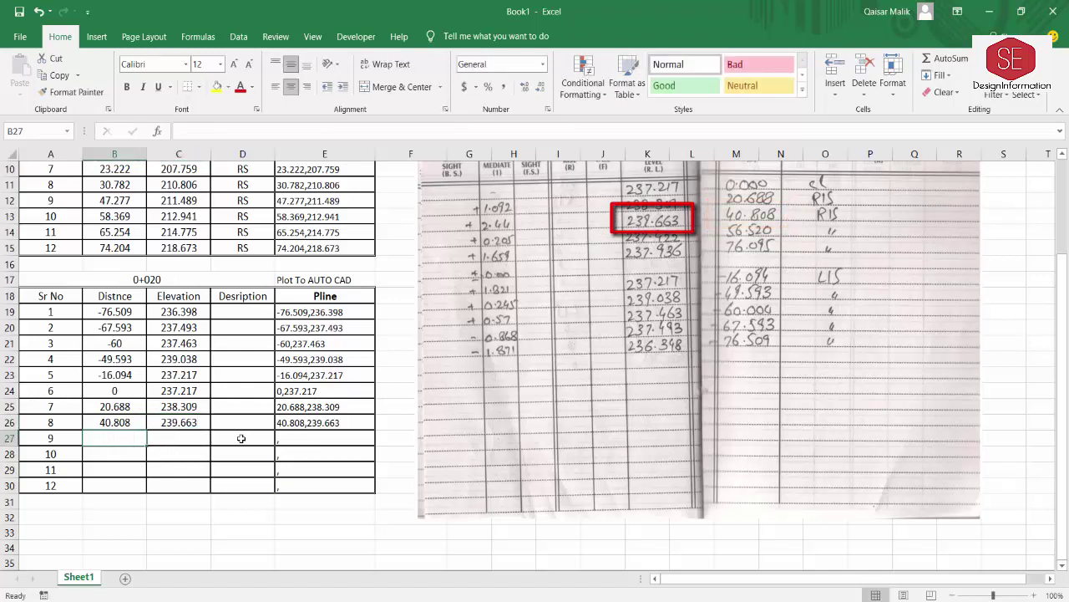
{"action": "type", "text": "56.0"}
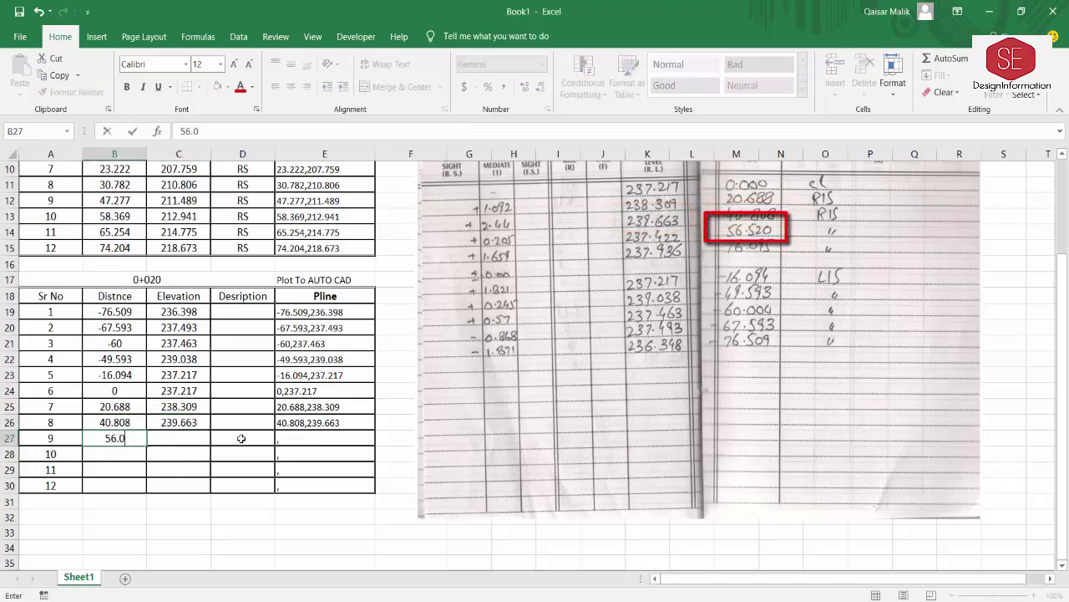
{"action": "type", "text": "95"}
{"action": "key", "text": "Tab"}
{"action": "type", "text": "237."}
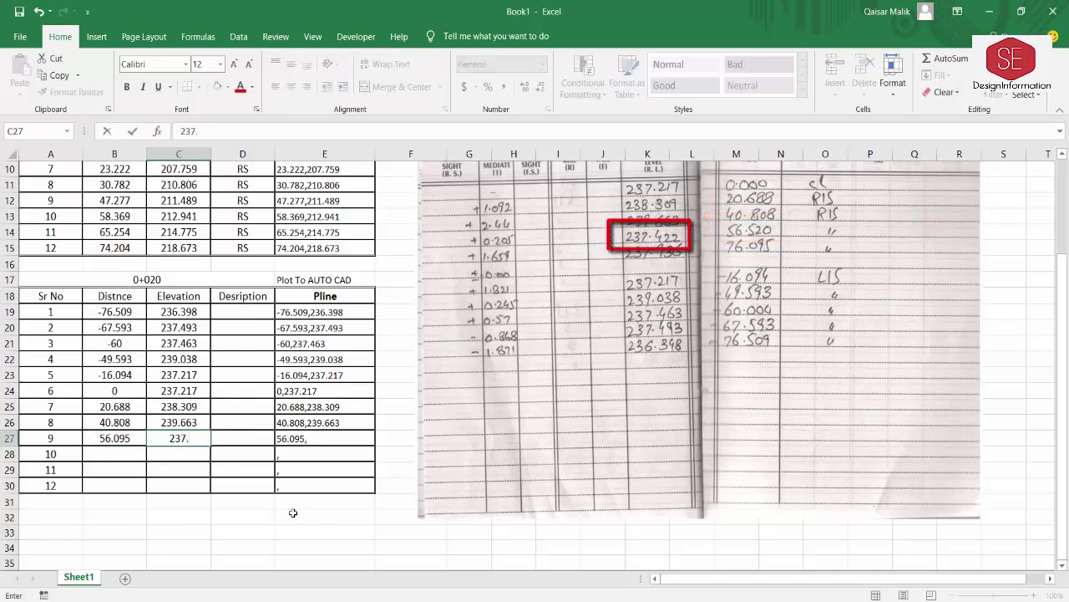
{"action": "type", "text": "422"}
{"action": "key", "text": "Return"}
{"action": "type", "text": "76."}
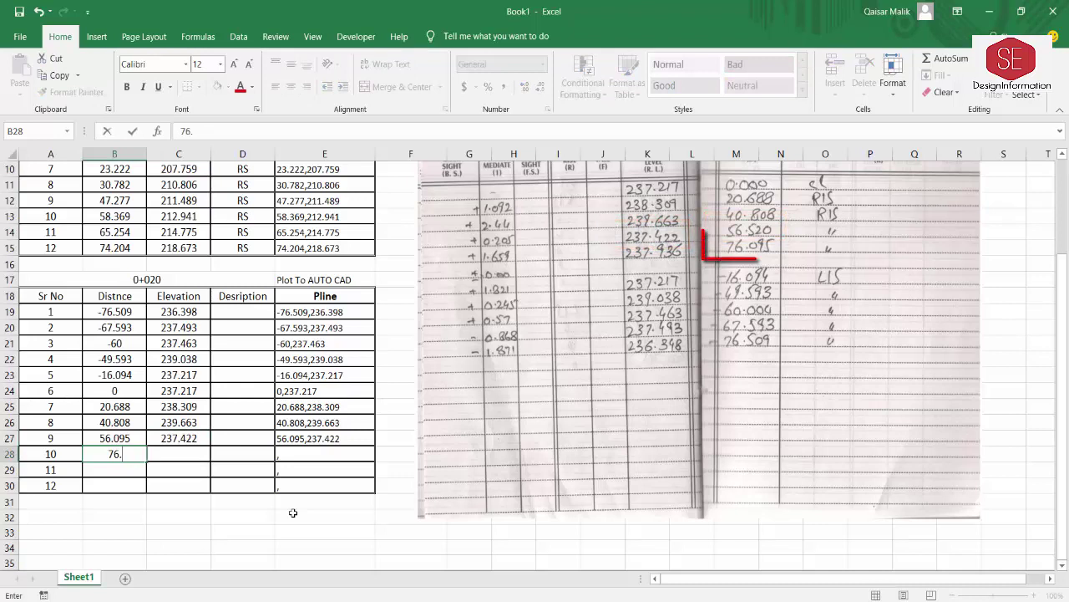
{"action": "type", "text": "095"}
{"action": "key", "text": "Tab"}
{"action": "type", "text": "23"}
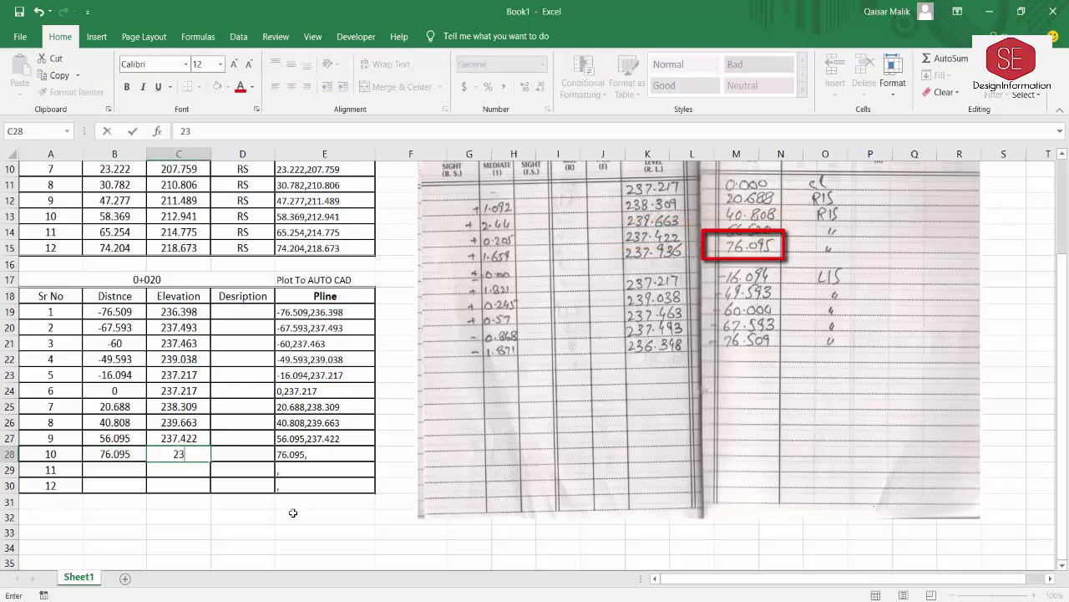
{"action": "type", "text": "7."}
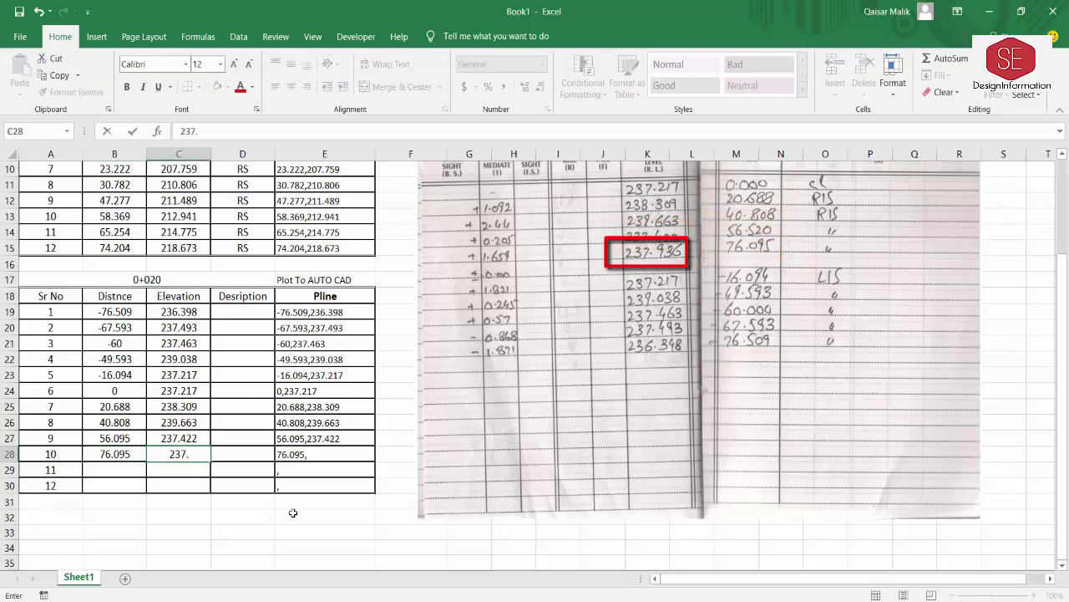
{"action": "type", "text": "936"}
{"action": "key", "text": "Return"}
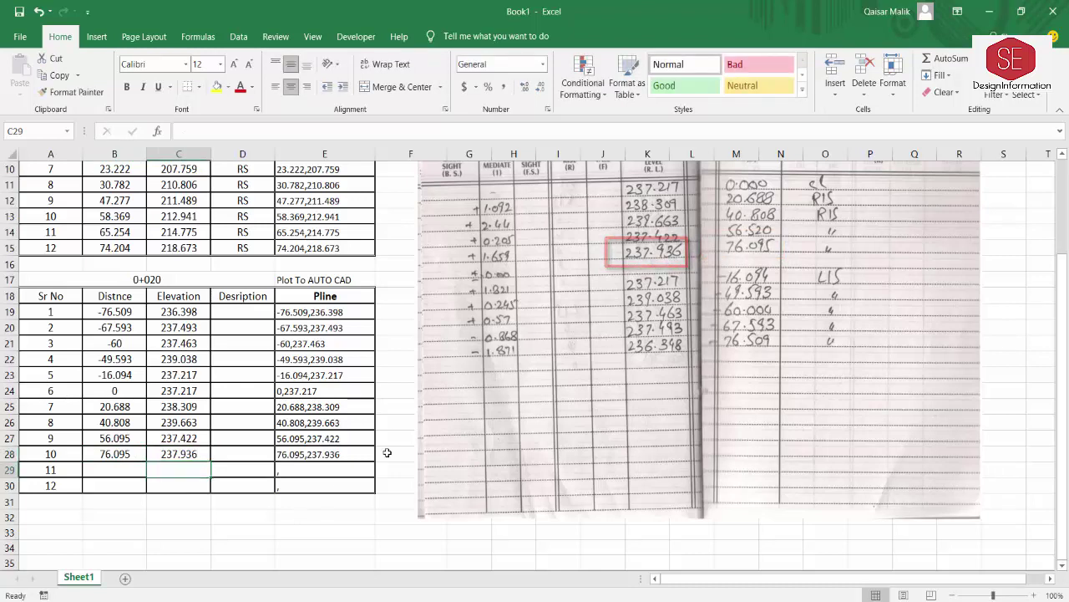
{"action": "left_click", "coordinate": [126, 390]}
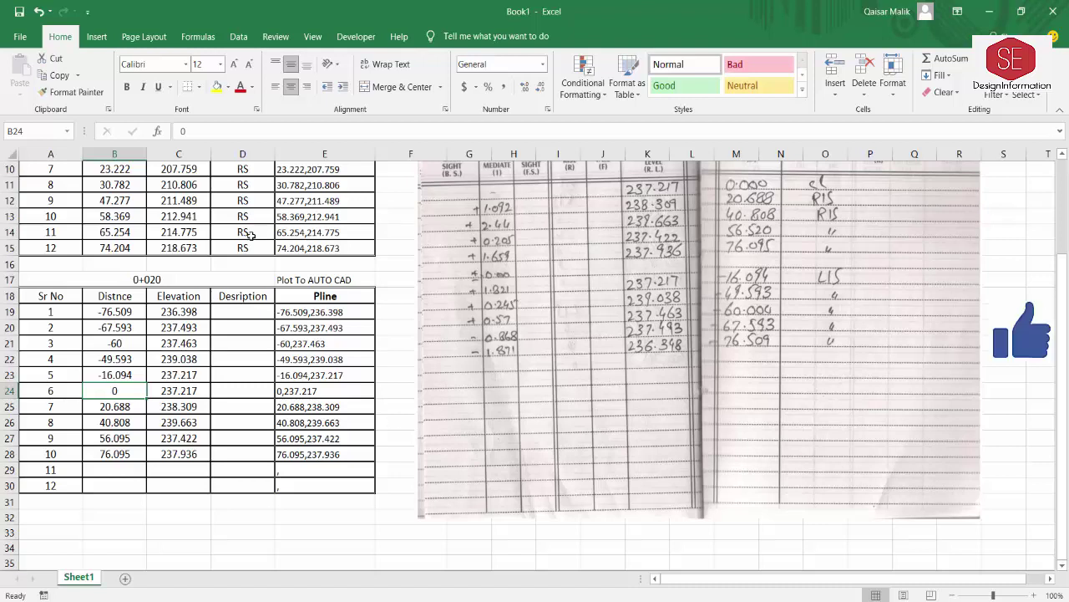
- Label points 1–5 of the 0+020 table as LS in the Description column
{"action": "left_click", "coordinate": [237, 307]}
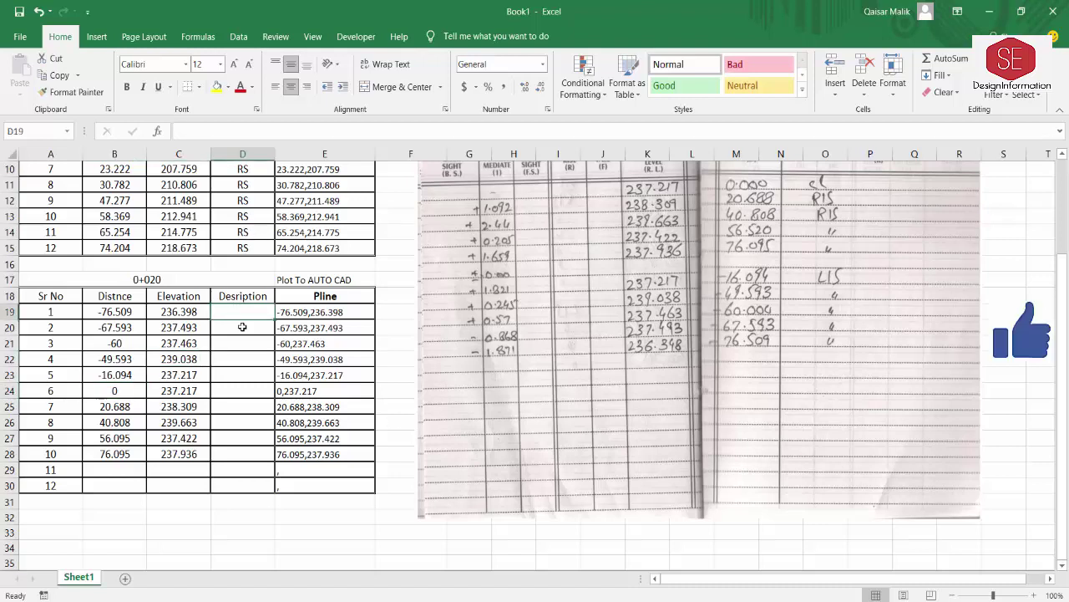
{"action": "type", "text": "LS"}
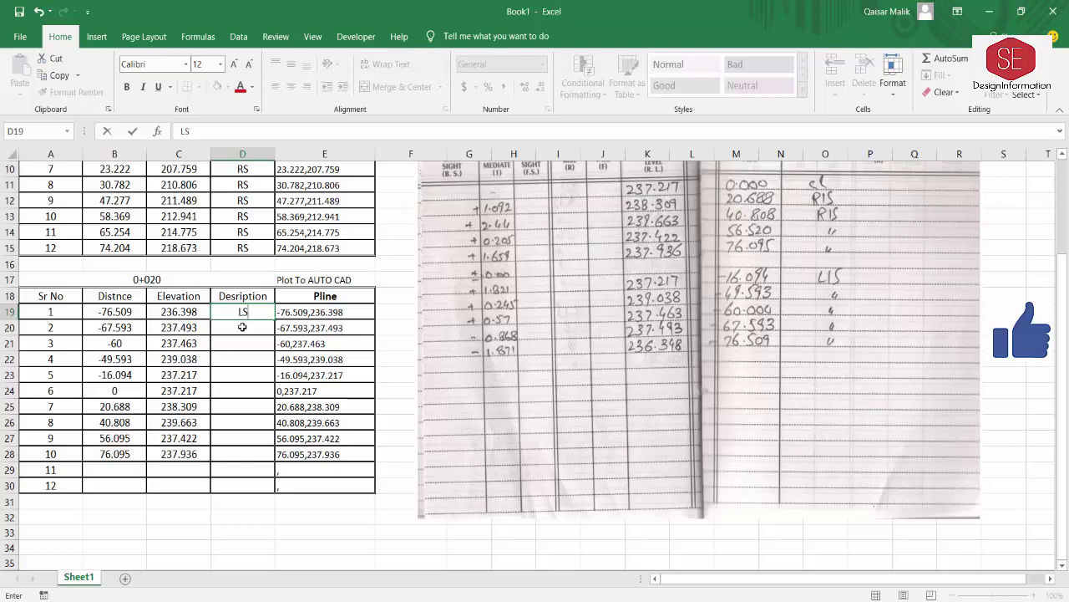
{"action": "key", "text": "Return"}
{"action": "type", "text": "LS"}
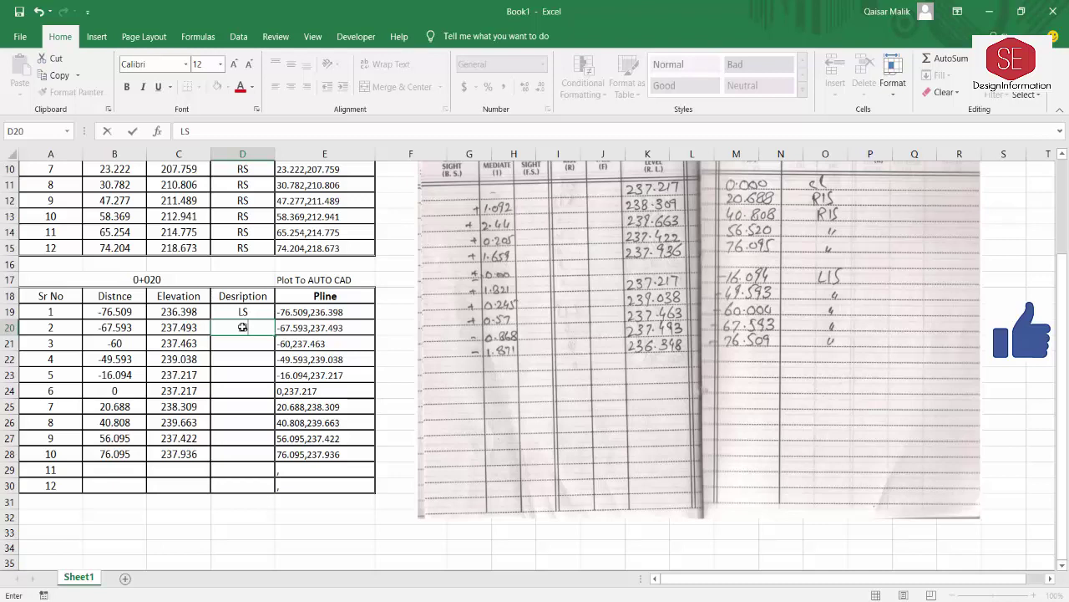
{"action": "key", "text": "ctrl+Return"}
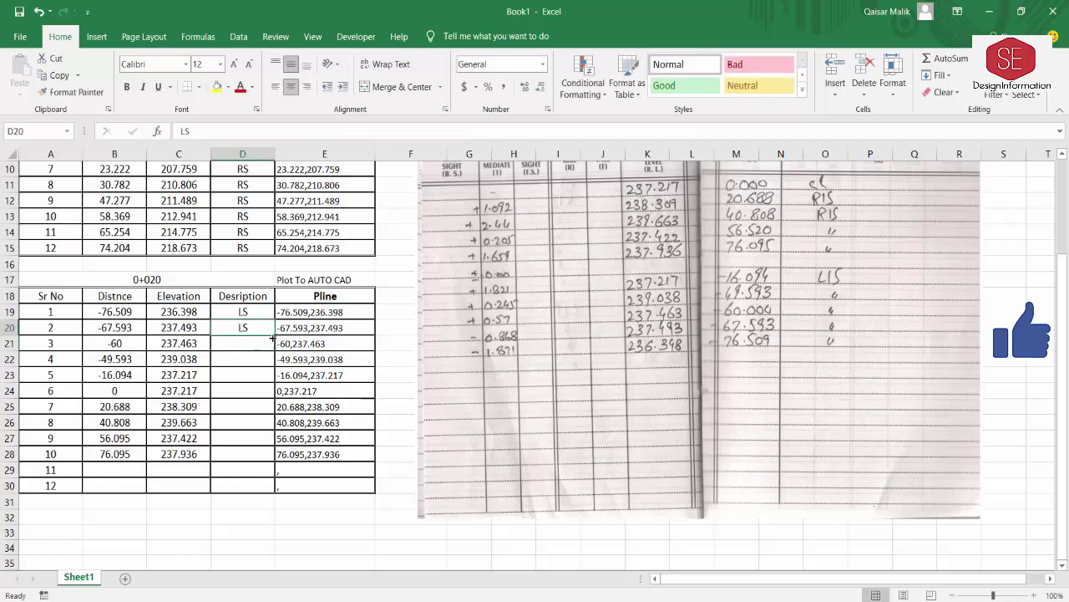
{"action": "left_click_drag", "start_coordinate": [273, 338], "coordinate": [266, 384]}
{"action": "left_click", "coordinate": [262, 395]}
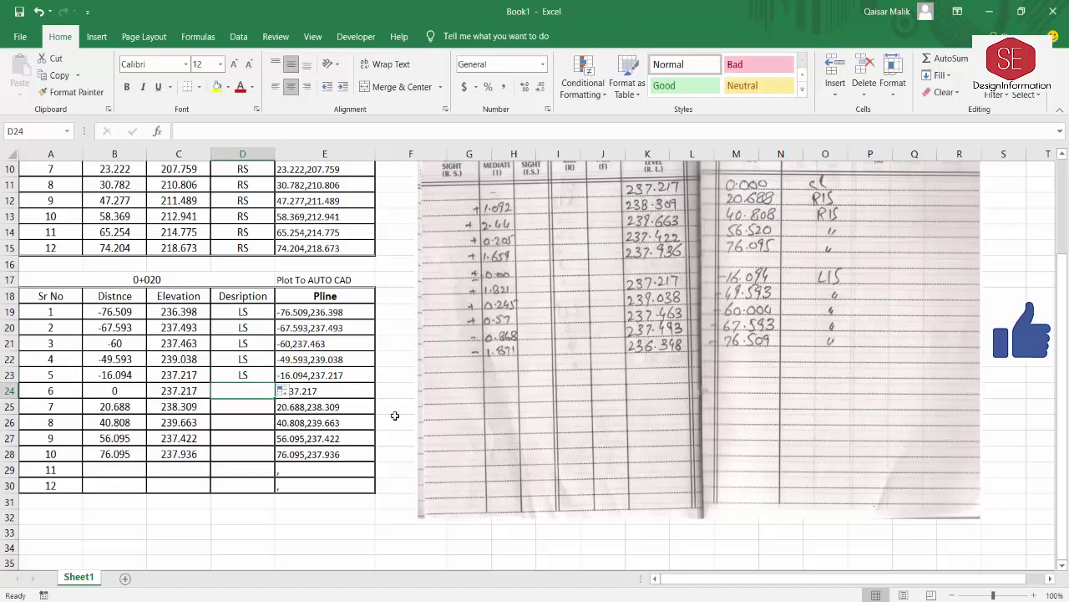
- Label point 6 as CL and points 7–10 as RS
{"action": "type", "text": "CL"}
{"action": "key", "text": "Return"}
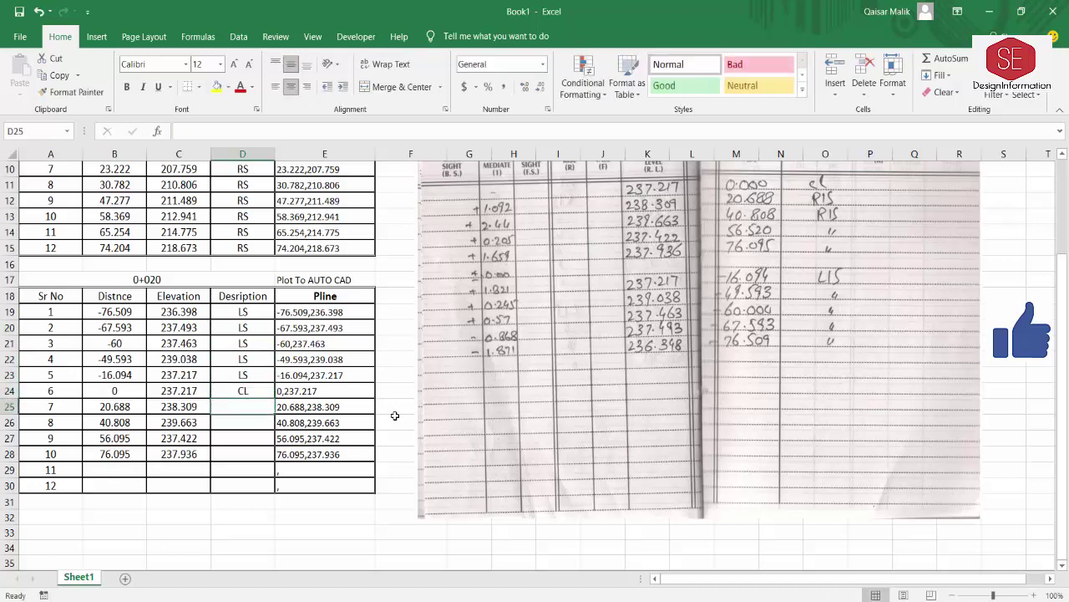
{"action": "type", "text": "RS"}
{"action": "key", "text": "Return"}
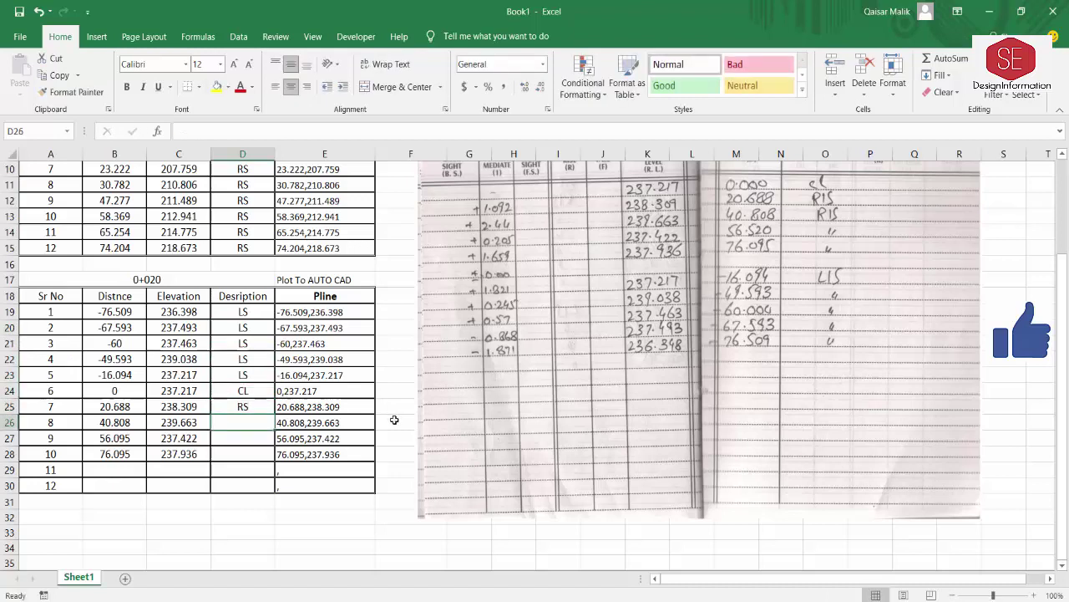
{"action": "left_click", "coordinate": [266, 409]}
{"action": "left_click_drag", "start_coordinate": [275, 414], "coordinate": [276, 456]}
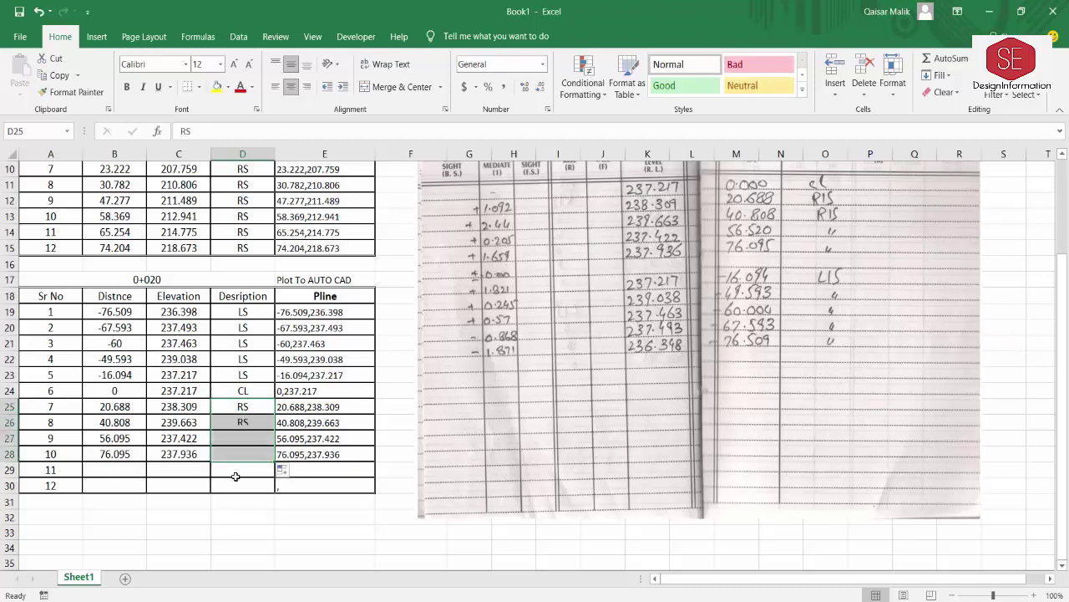
- Clear the unused rows 29–30 and review the finished table
{"action": "left_click", "coordinate": [58, 472]}
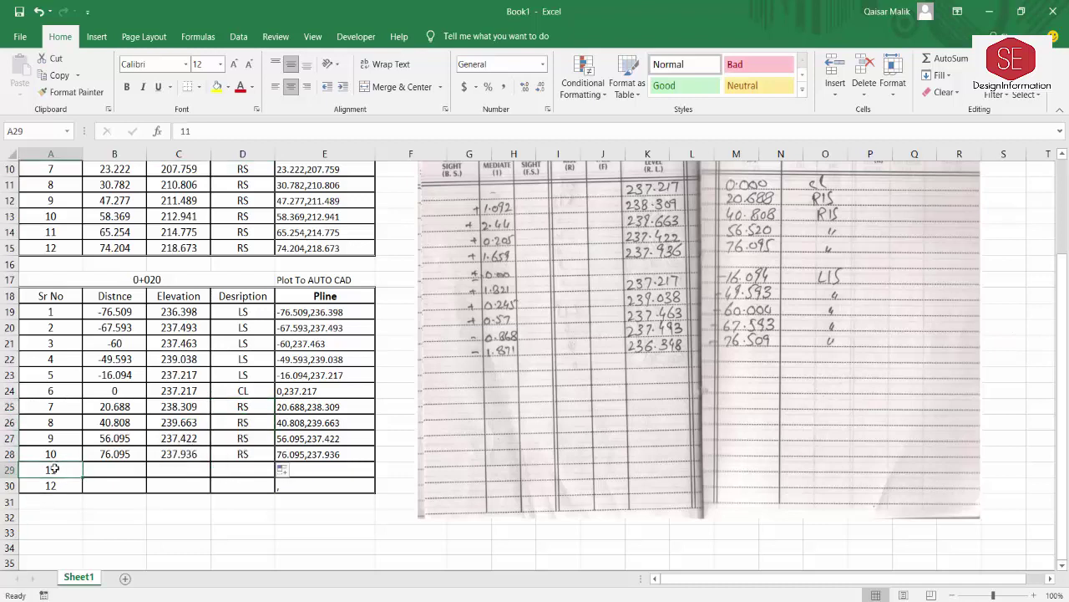
{"action": "left_click_drag", "start_coordinate": [52, 470], "coordinate": [357, 481]}
{"action": "key", "text": "Delete"}
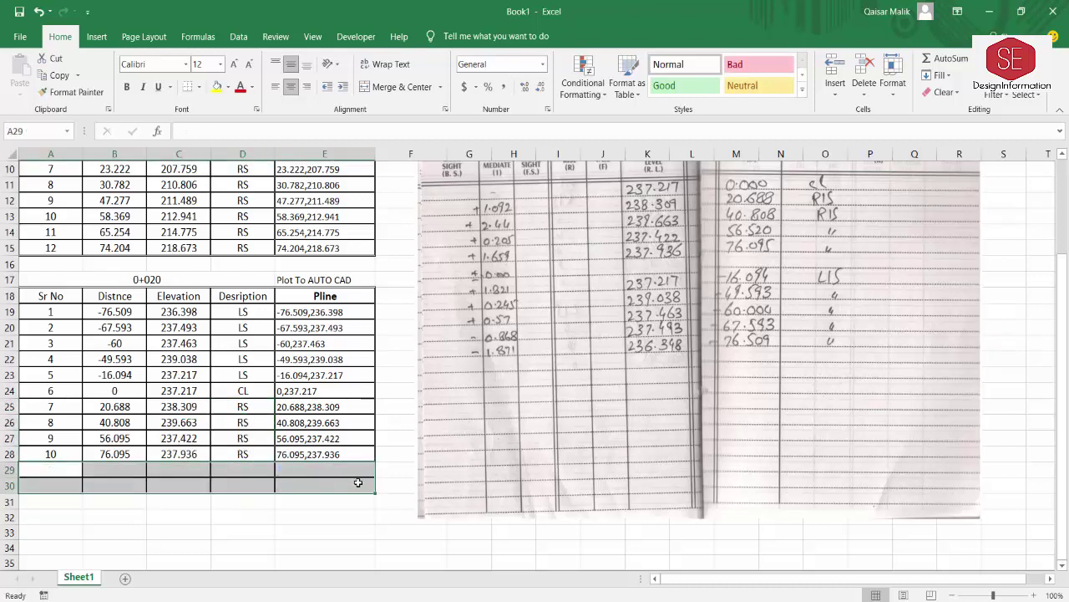
{"action": "left_click", "coordinate": [266, 532]}
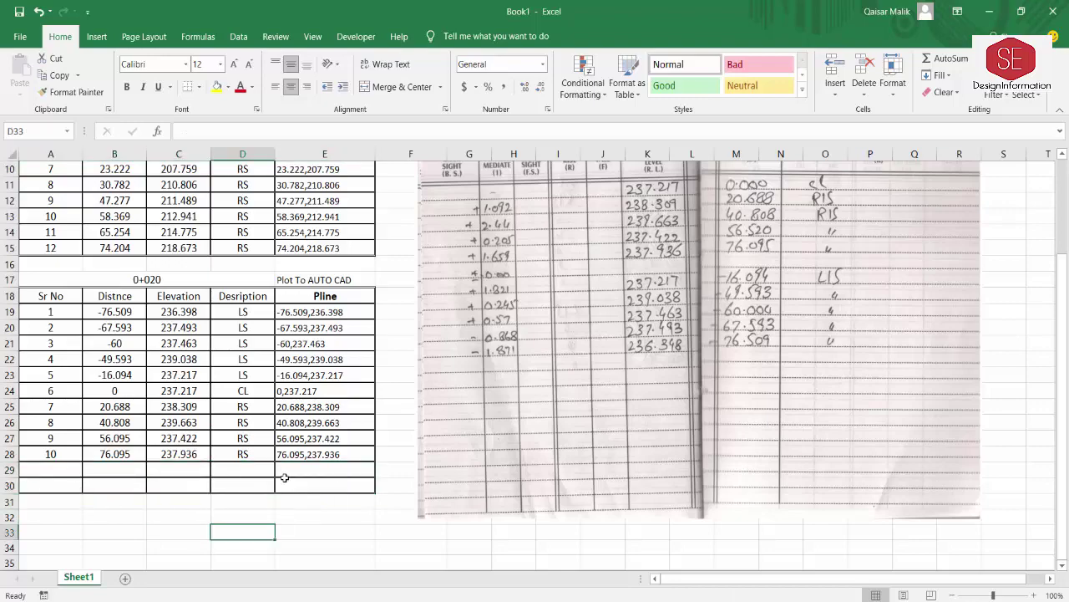
{"action": "scroll", "coordinate": [284, 477], "scroll_direction": "up", "scroll_amount": 2}
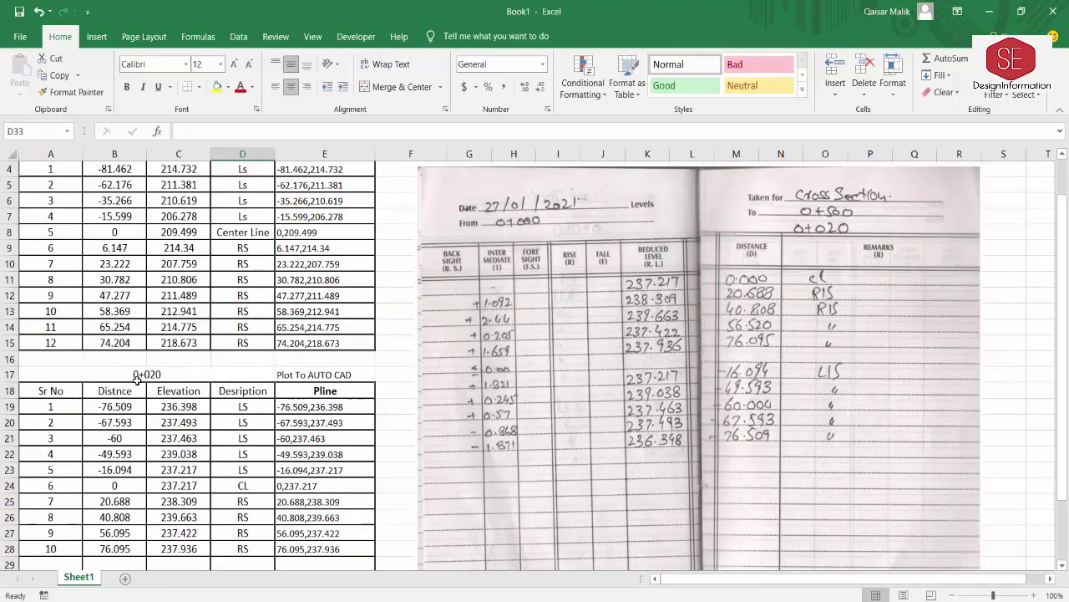
{"action": "scroll", "coordinate": [136, 378], "scroll_direction": "down", "scroll_amount": 5}
{"action": "scroll", "coordinate": [330, 188], "scroll_direction": "up", "scroll_amount": 2}
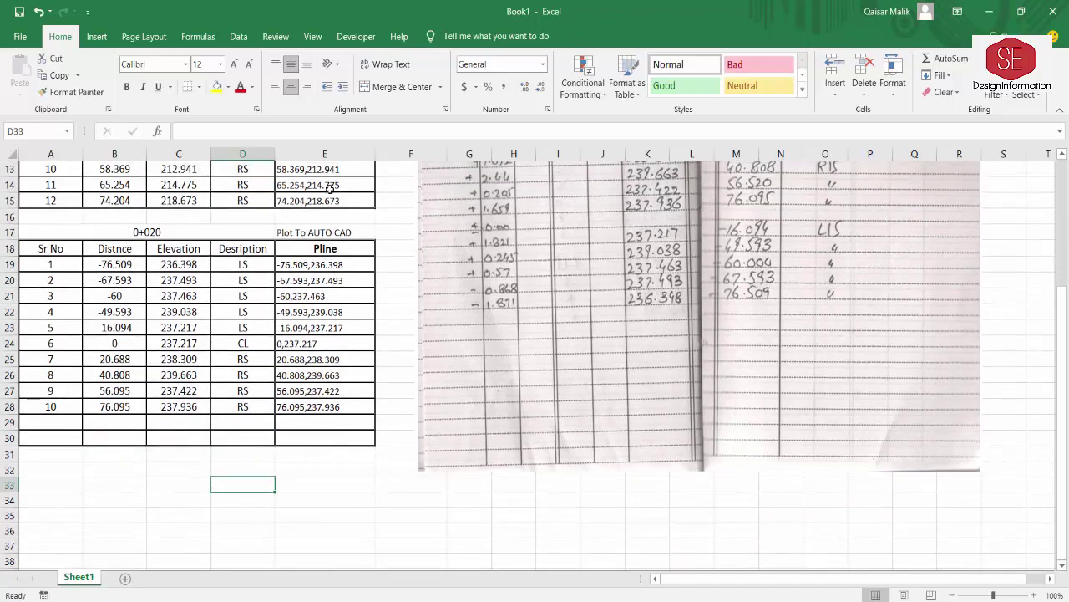
- Copy the 0+020 table (A17:E30) and paste it starting at cell A32
{"action": "left_click_drag", "start_coordinate": [156, 231], "coordinate": [310, 437]}
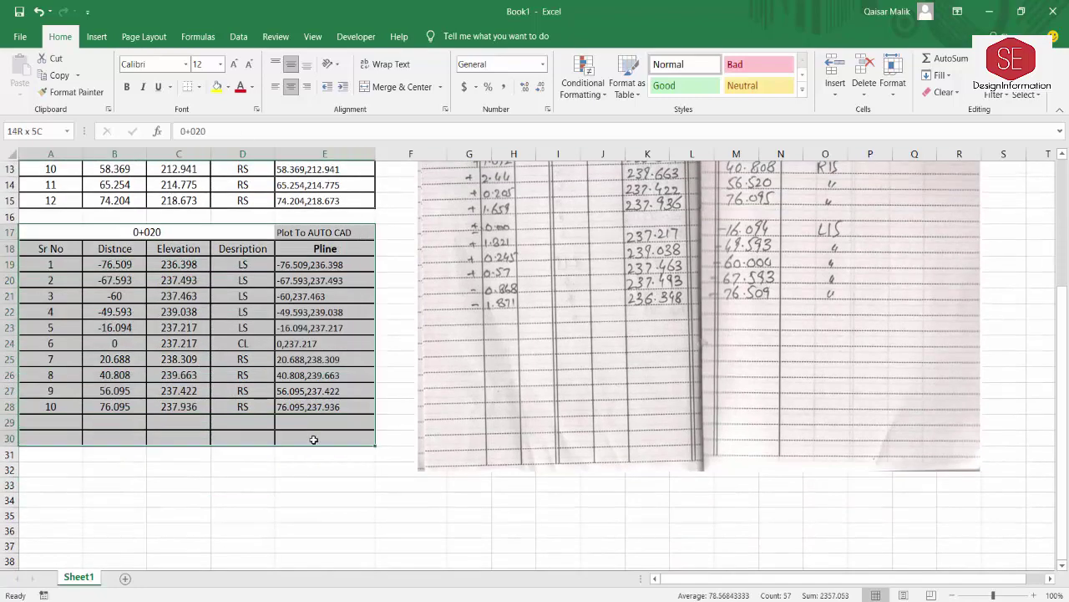
{"action": "right_click", "coordinate": [201, 366]}
{"action": "left_click", "coordinate": [231, 36]}
{"action": "scroll", "coordinate": [172, 360], "scroll_direction": "down", "scroll_amount": 2}
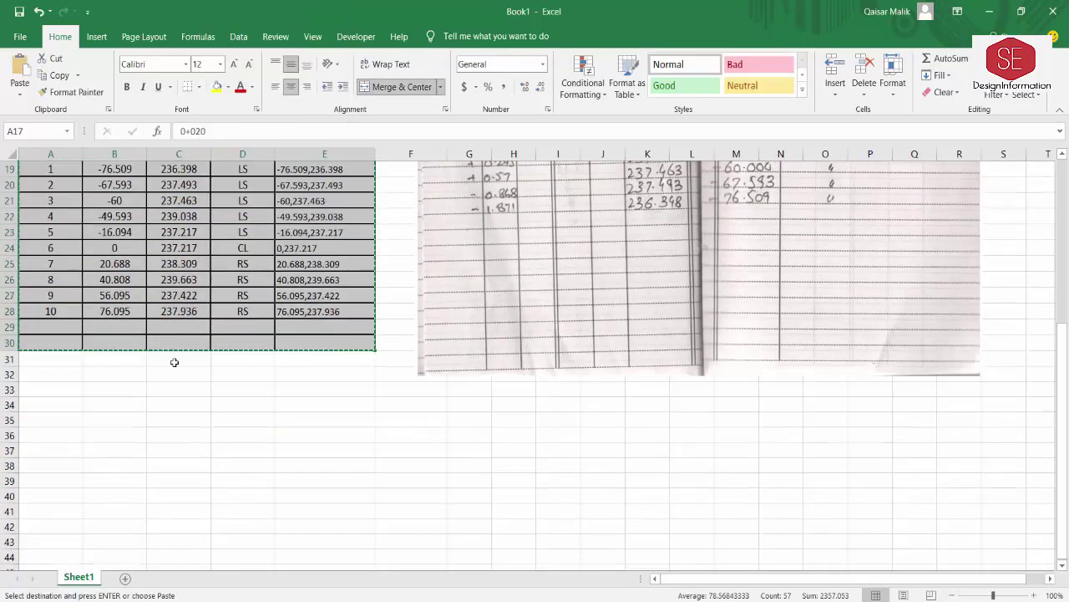
{"action": "left_click", "coordinate": [55, 375]}
{"action": "right_click", "coordinate": [54, 376]}
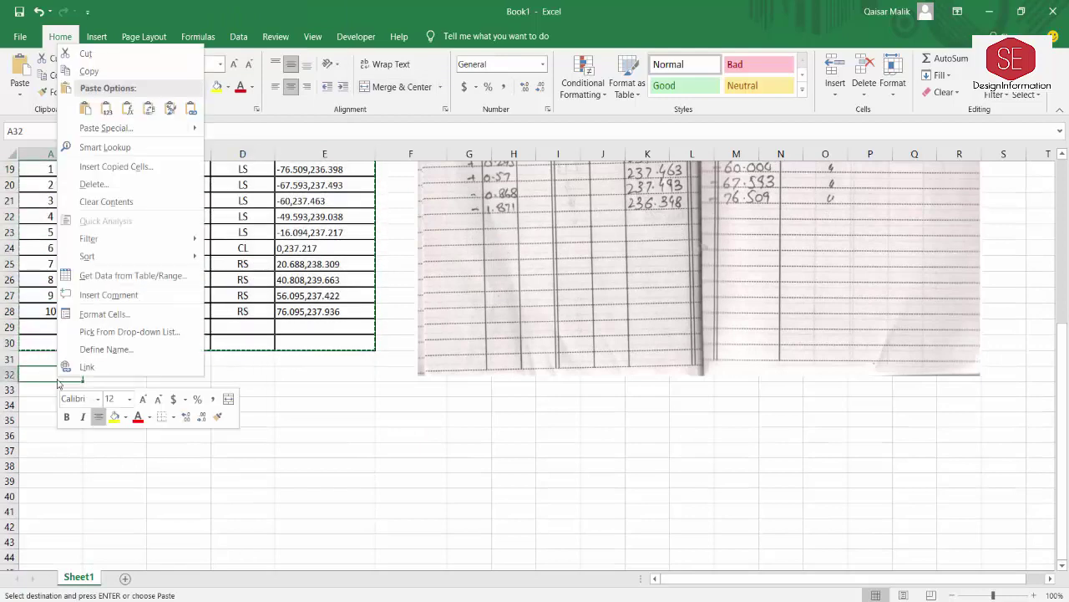
{"action": "left_click", "coordinate": [84, 109]}
- Retitle the pasted table 0+040 and clear its distance and elevation cells B34:C43
{"action": "double_click", "coordinate": [155, 370]}
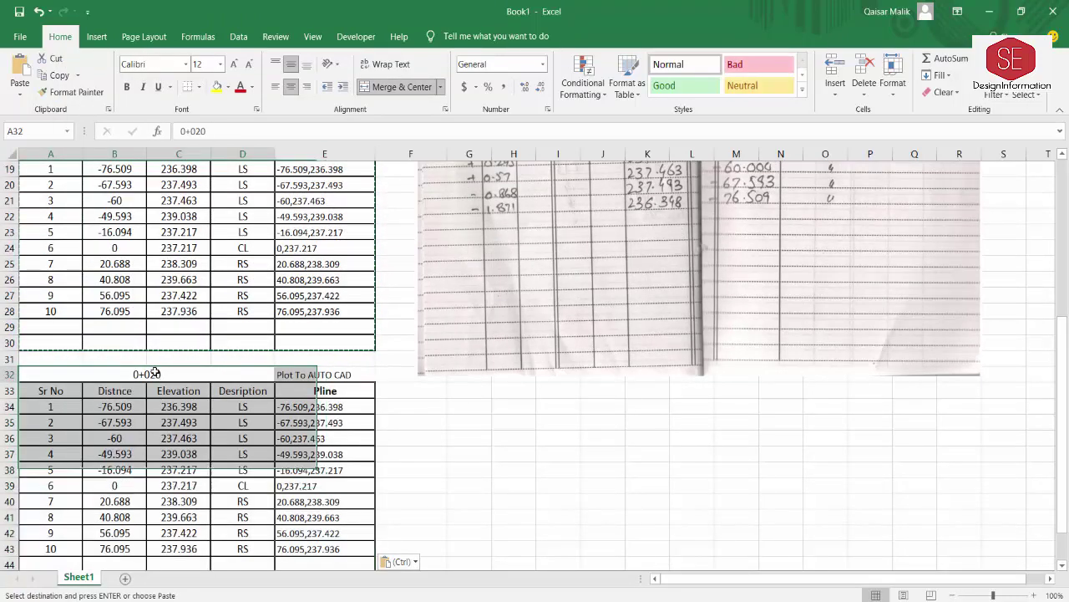
{"action": "key", "text": "BackSpace"}
{"action": "type", "text": "4"}
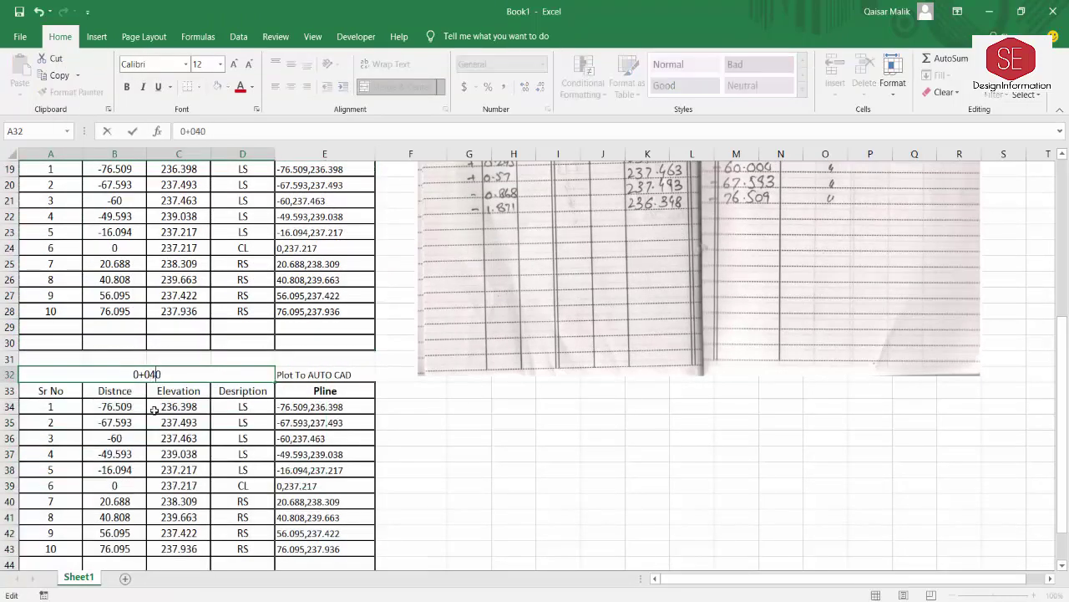
{"action": "key", "text": "Return"}
{"action": "scroll", "coordinate": [238, 334], "scroll_direction": "down", "scroll_amount": 2}
{"action": "left_click_drag", "start_coordinate": [115, 311], "coordinate": [191, 464]}
{"action": "key", "text": "Delete"}
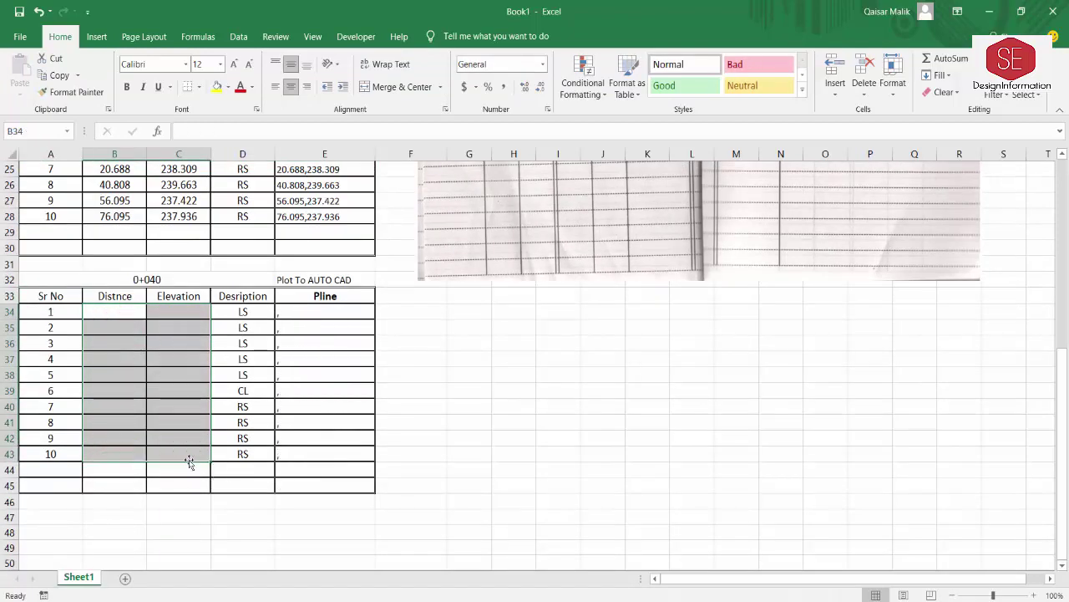
{"action": "left_click", "coordinate": [255, 311]}
{"action": "scroll", "coordinate": [613, 378], "scroll_direction": "up", "scroll_amount": 3}
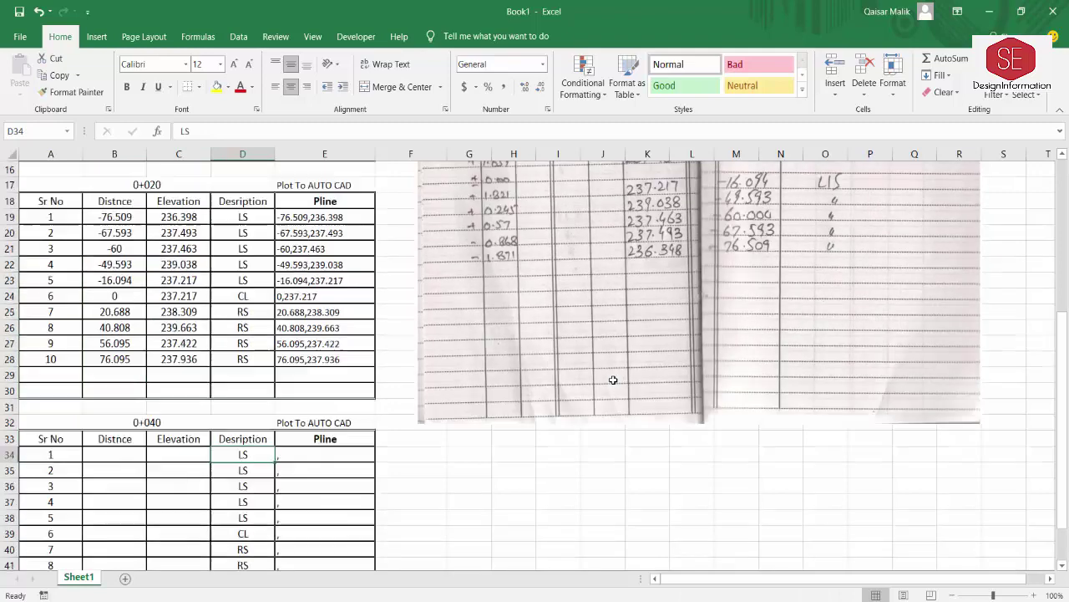
{"action": "left_click", "coordinate": [615, 346]}
- Delete the old field-book photo and insert the 0+040 field-book picture from this device
{"action": "key", "text": "Delete"}
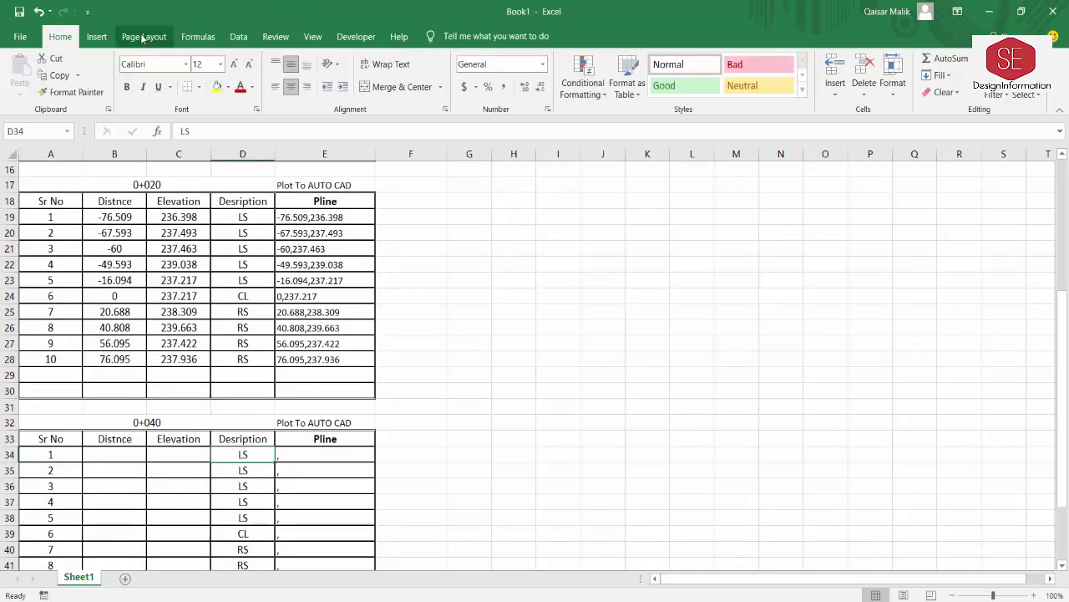
{"action": "left_click", "coordinate": [97, 36]}
{"action": "left_click", "coordinate": [170, 87]}
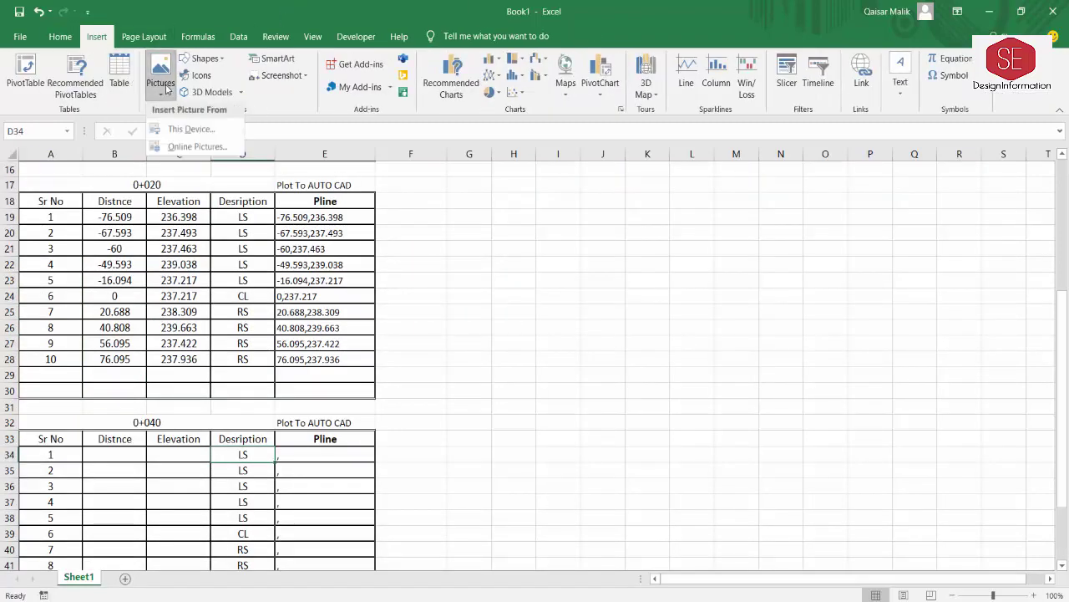
{"action": "left_click", "coordinate": [194, 129]}
{"action": "double_click", "coordinate": [307, 162]}
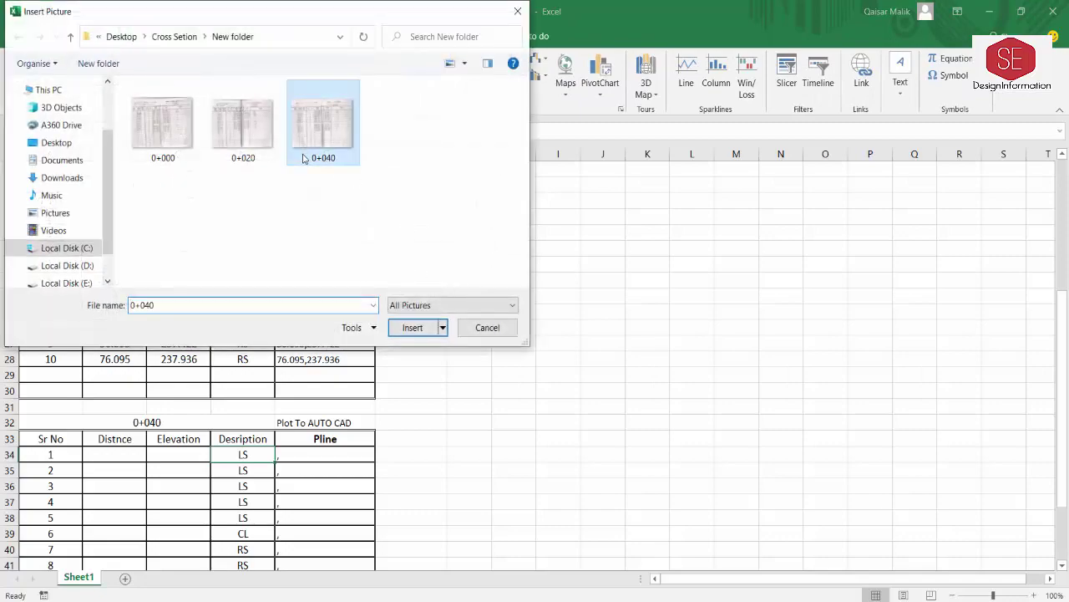
- Position the 0+040 field-book photo beside the empty 0+040 table
{"action": "scroll", "coordinate": [475, 350], "scroll_direction": "down", "scroll_amount": 6}
{"action": "left_click_drag", "start_coordinate": [474, 351], "coordinate": [680, 304]}
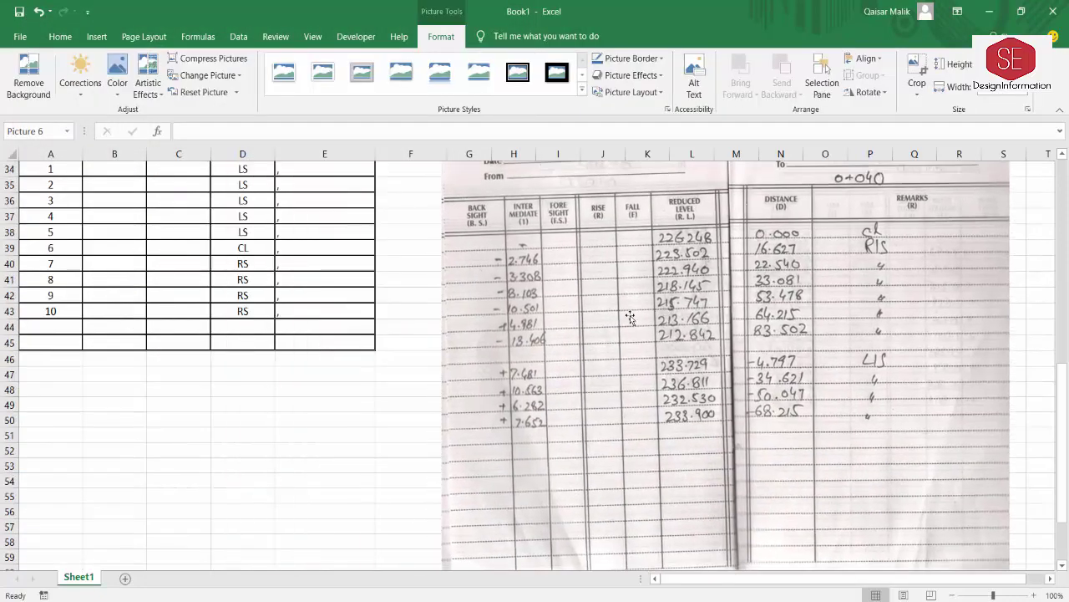
{"action": "scroll", "coordinate": [602, 354], "scroll_direction": "up", "scroll_amount": 3}
{"action": "left_click_drag", "start_coordinate": [601, 354], "coordinate": [577, 330]}
{"action": "scroll", "coordinate": [577, 330], "scroll_direction": "down", "scroll_amount": 1}
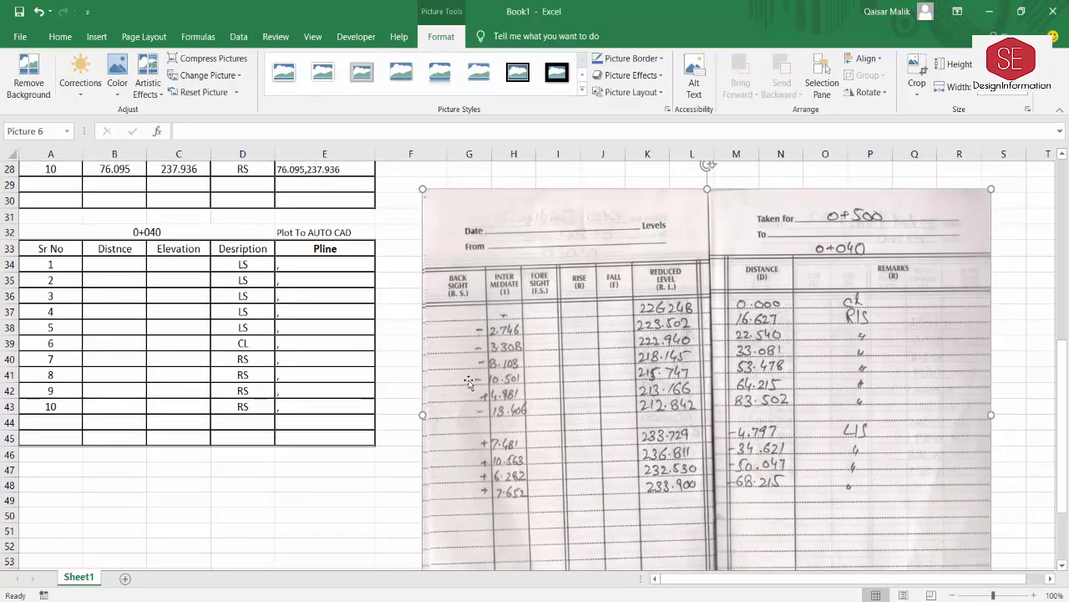
{"action": "scroll", "coordinate": [488, 366], "scroll_direction": "down", "scroll_amount": 1}
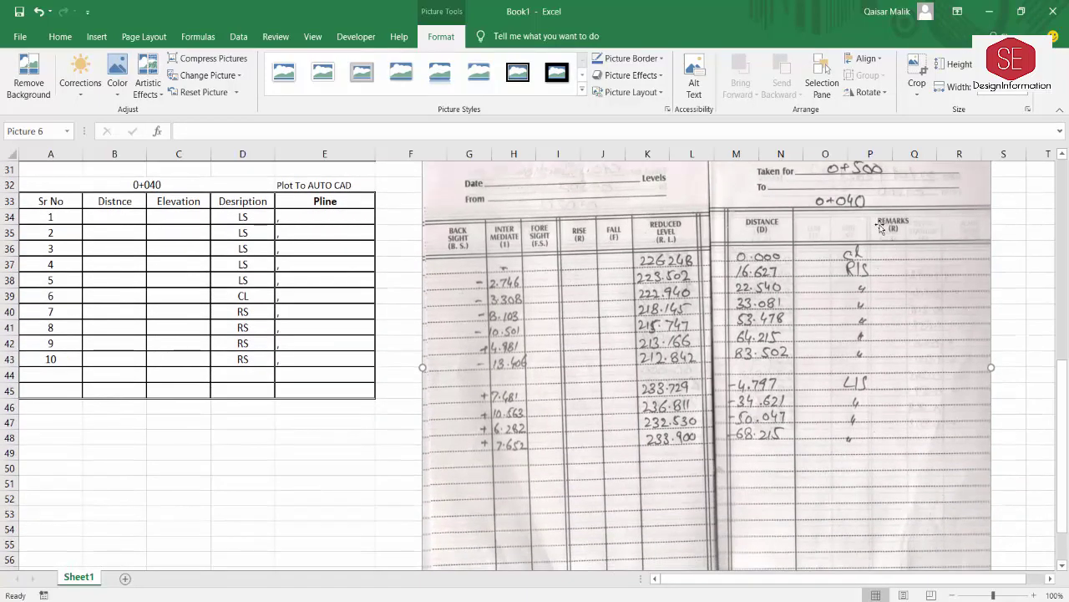
{"action": "scroll", "coordinate": [128, 232], "scroll_direction": "up", "scroll_amount": 1}
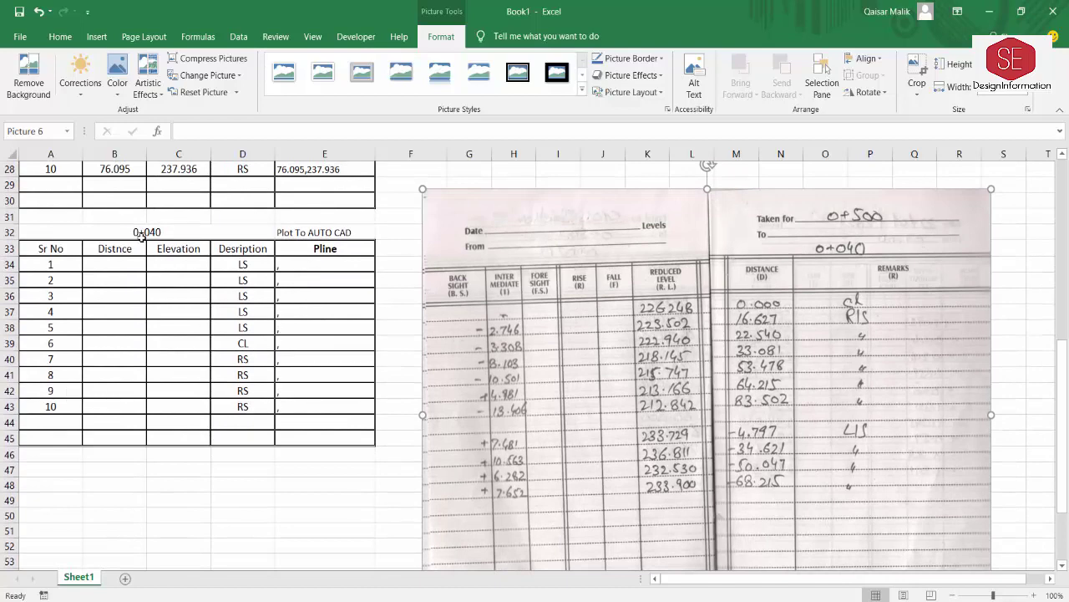
{"action": "left_click", "coordinate": [141, 236]}
{"action": "left_click", "coordinate": [135, 264]}
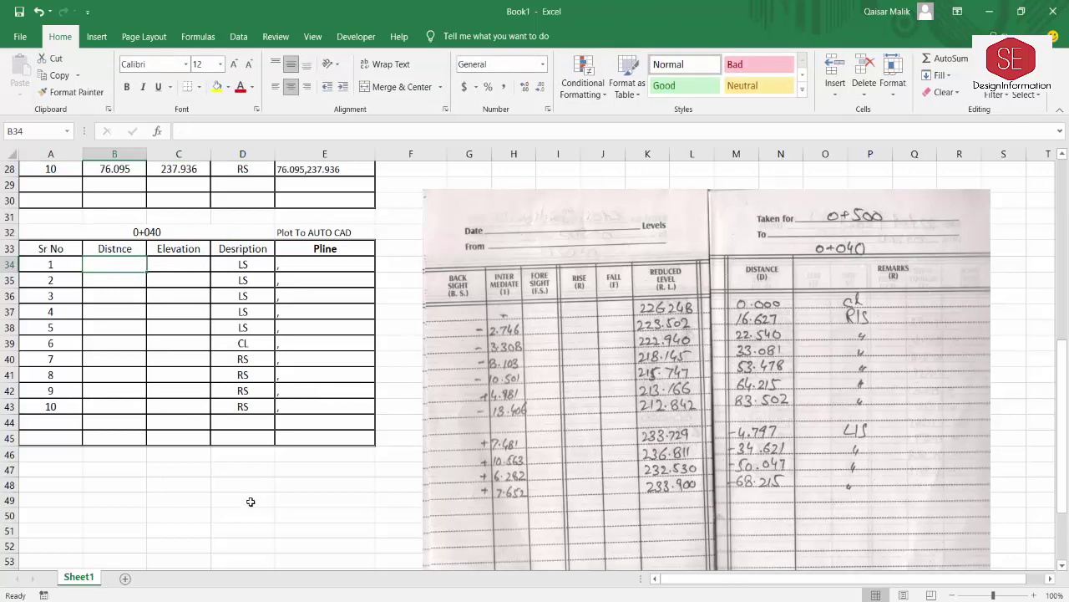
- Enter points 1–4: -68.215/233.9, -50.047/232.53, -34.621/236.811, -4.797/233.729
{"action": "type", "text": "-68."}
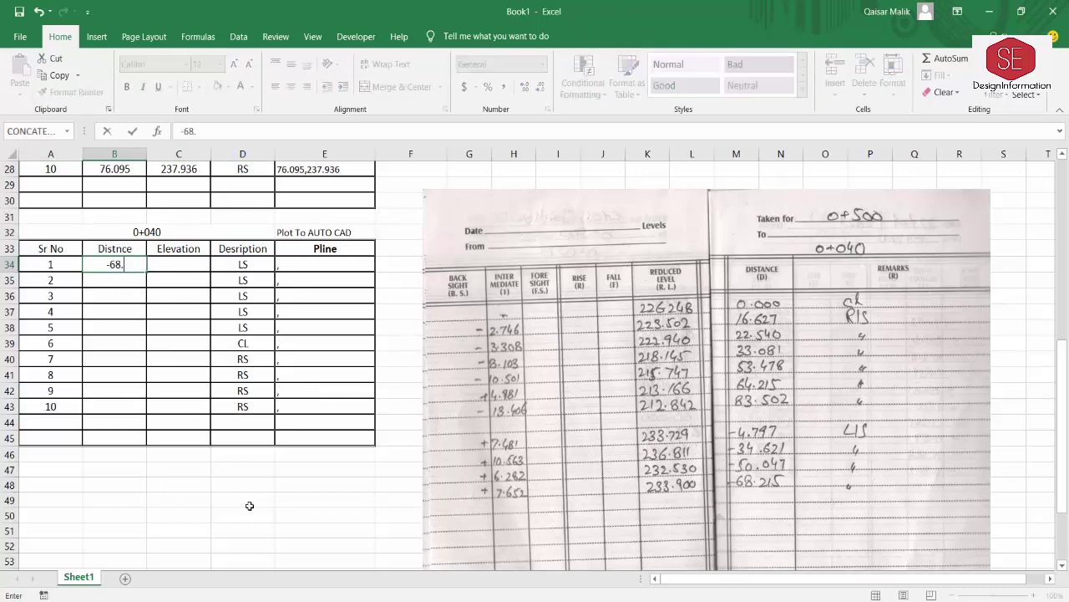
{"action": "type", "text": "215"}
{"action": "key", "text": "Tab"}
{"action": "type", "text": "233.900"}
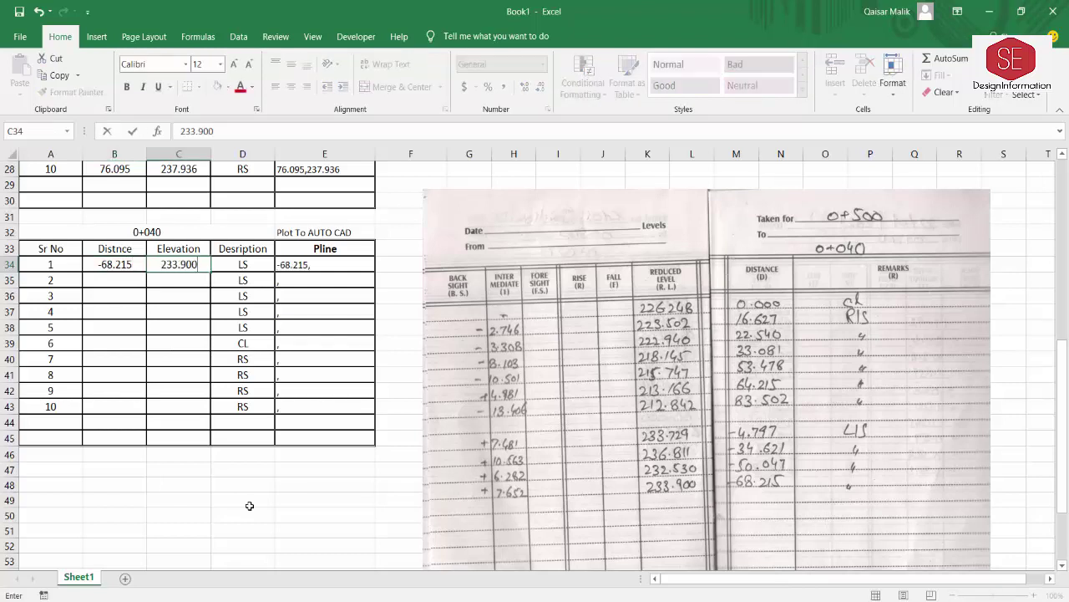
{"action": "key", "text": "Return"}
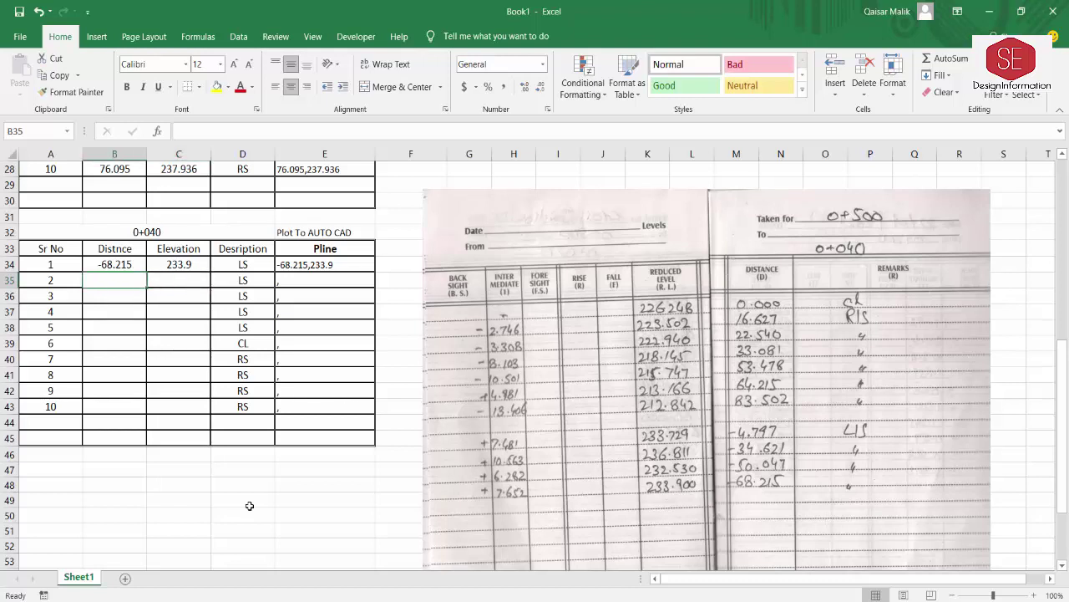
{"action": "type", "text": "-50"}
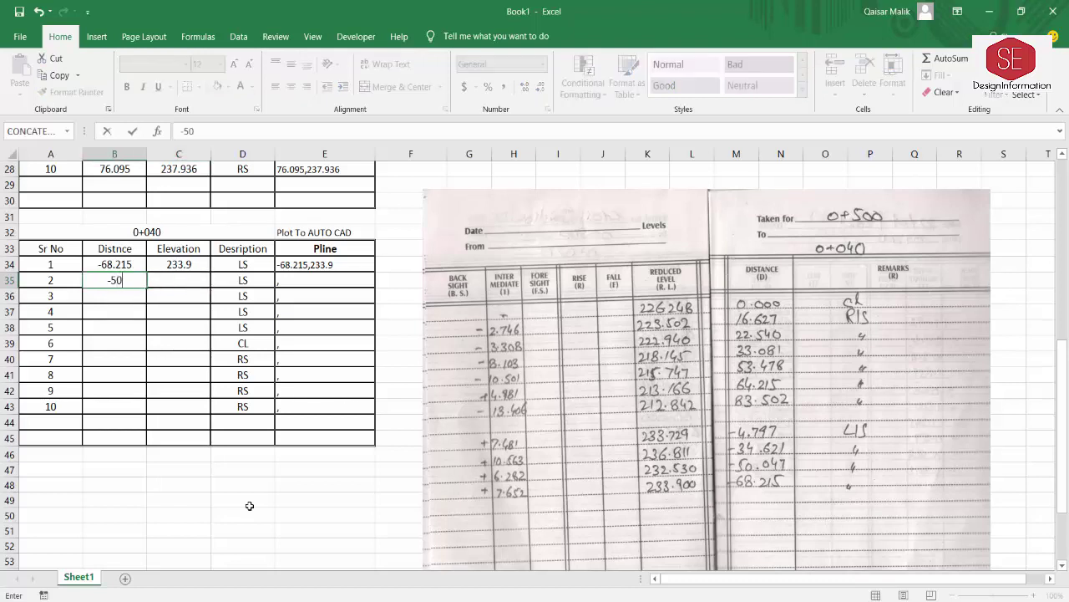
{"action": "type", "text": ".047"}
{"action": "key", "text": "Tab"}
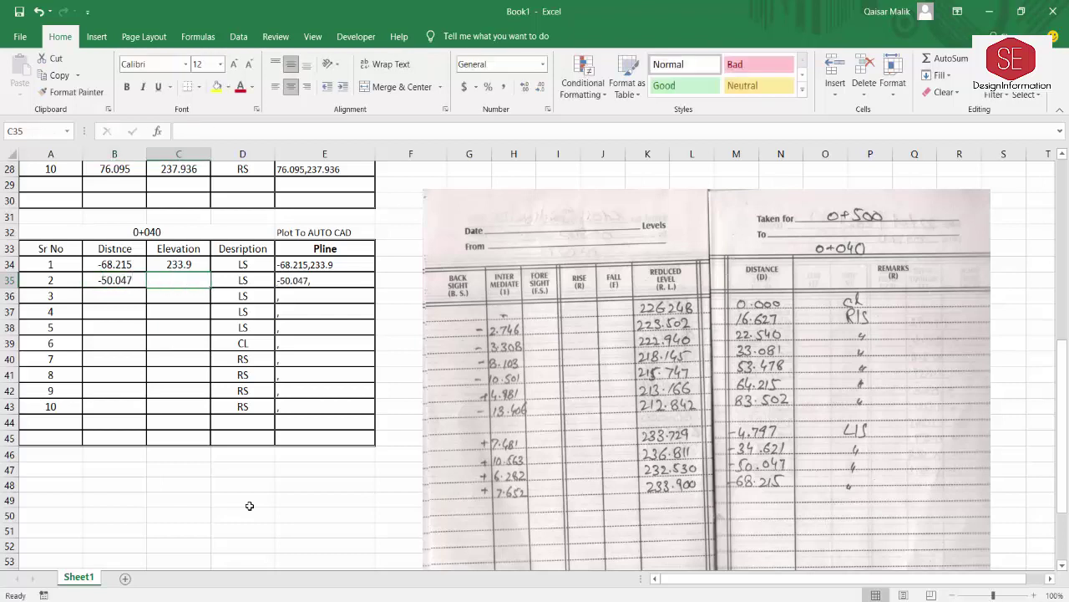
{"action": "type", "text": "232.530"}
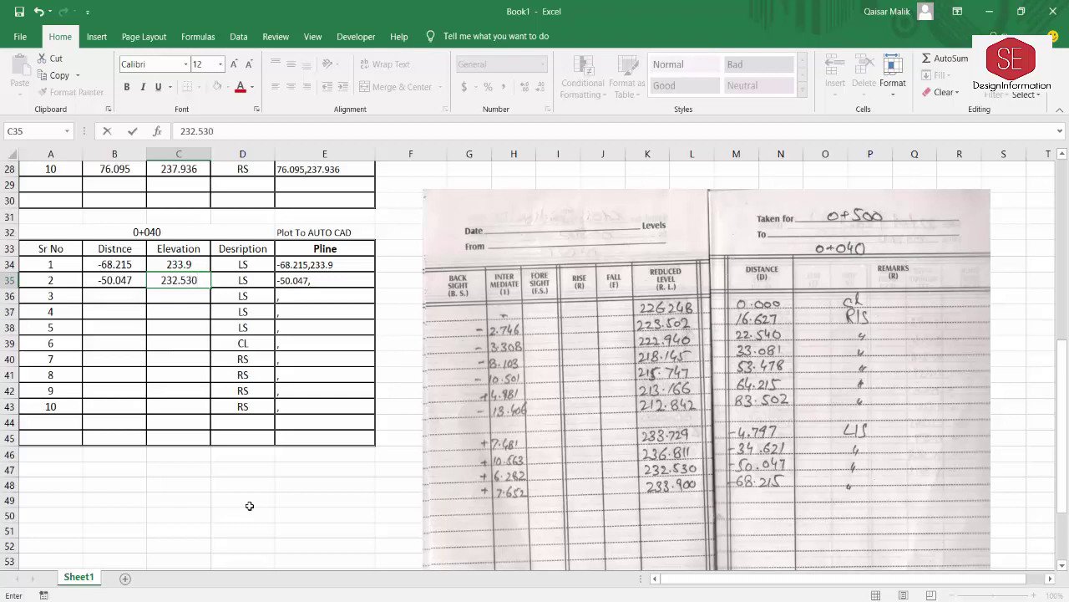
{"action": "key", "text": "Return"}
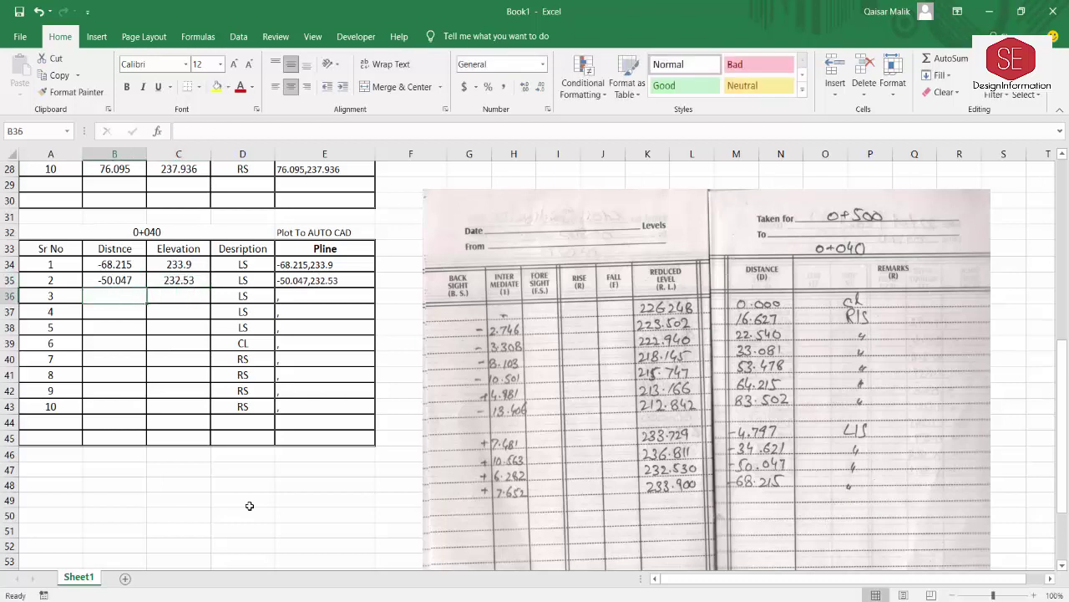
{"action": "type", "text": "-34."}
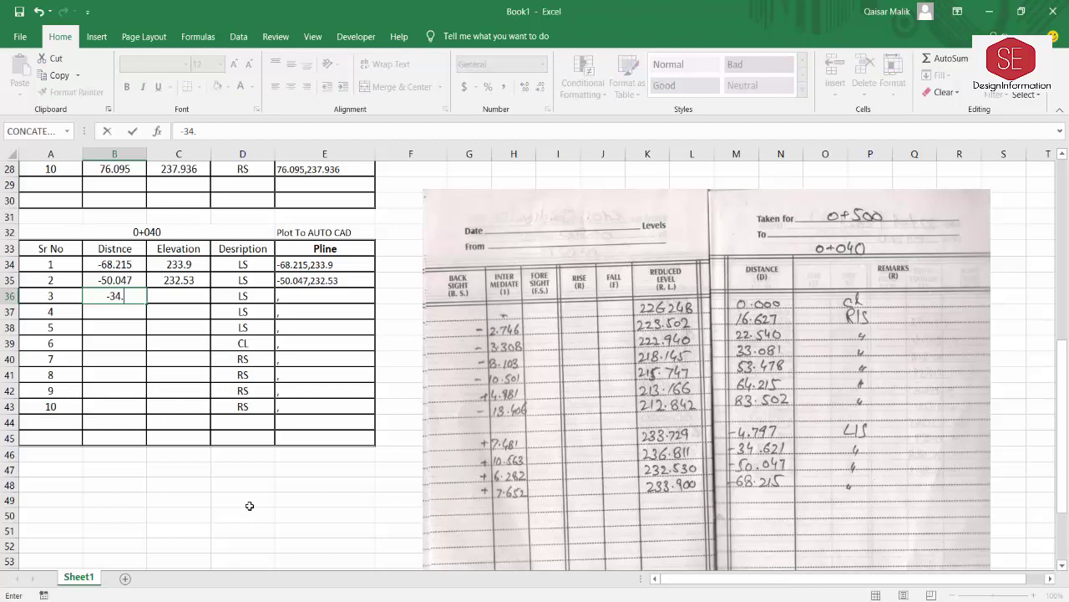
{"action": "type", "text": "621"}
{"action": "key", "text": "Tab"}
{"action": "type", "text": "236."}
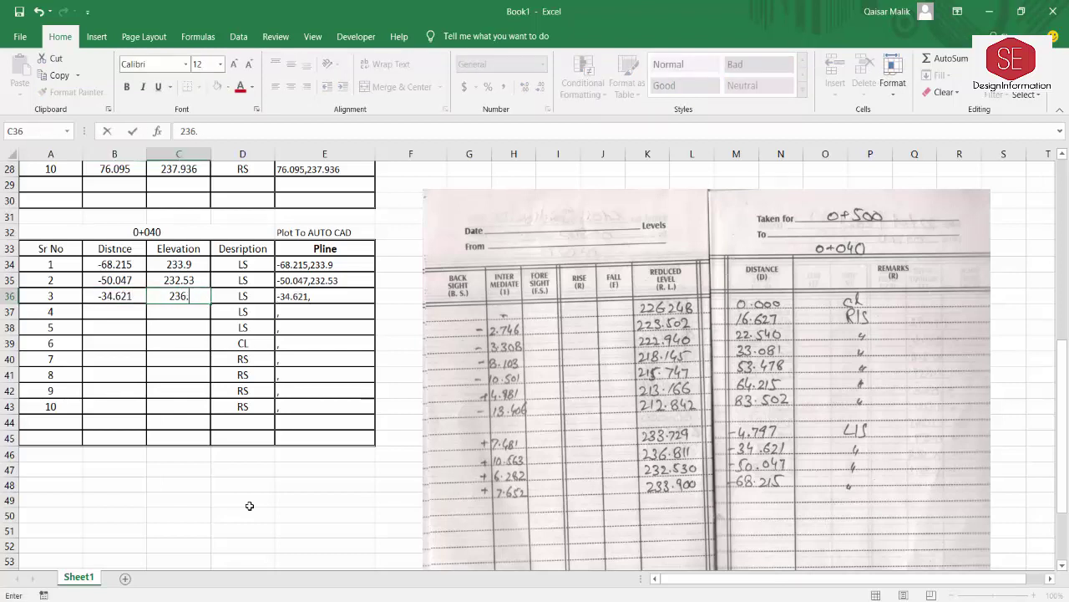
{"action": "type", "text": "811"}
{"action": "key", "text": "Return"}
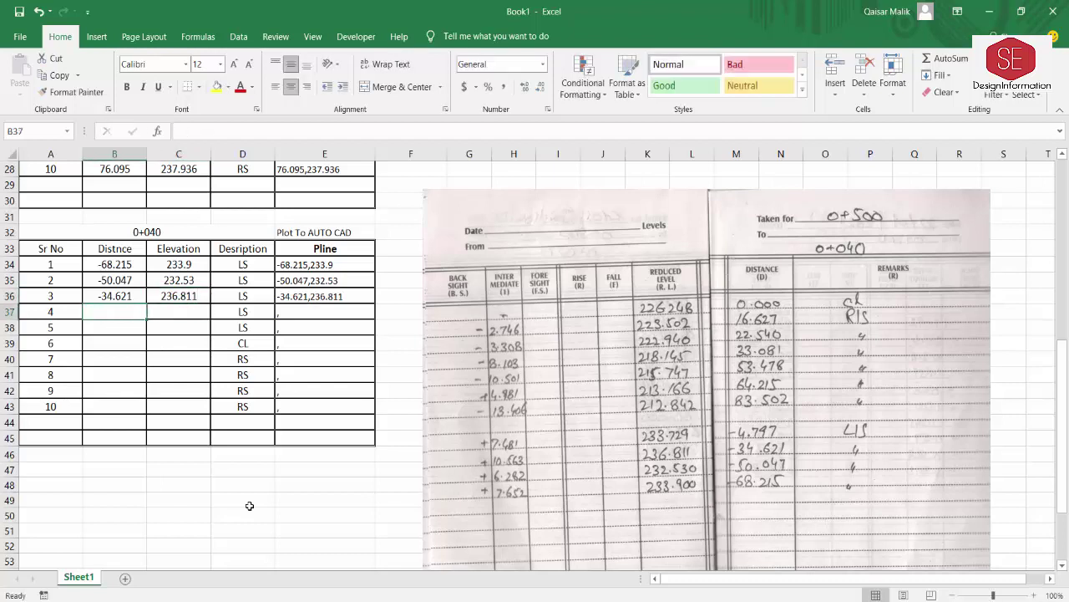
{"action": "type", "text": "-4.797"}
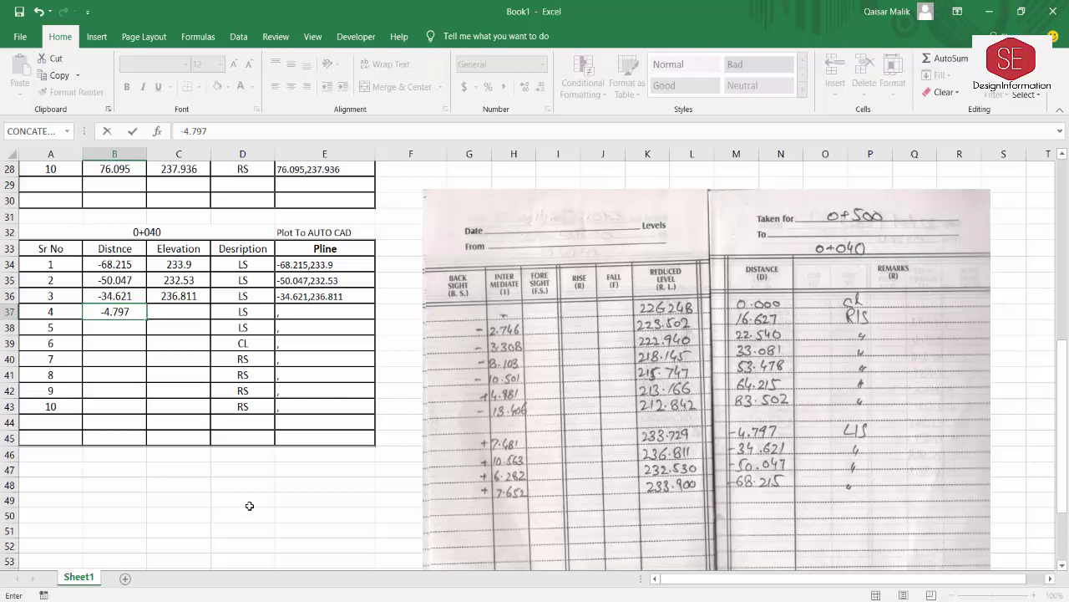
{"action": "key", "text": "Tab"}
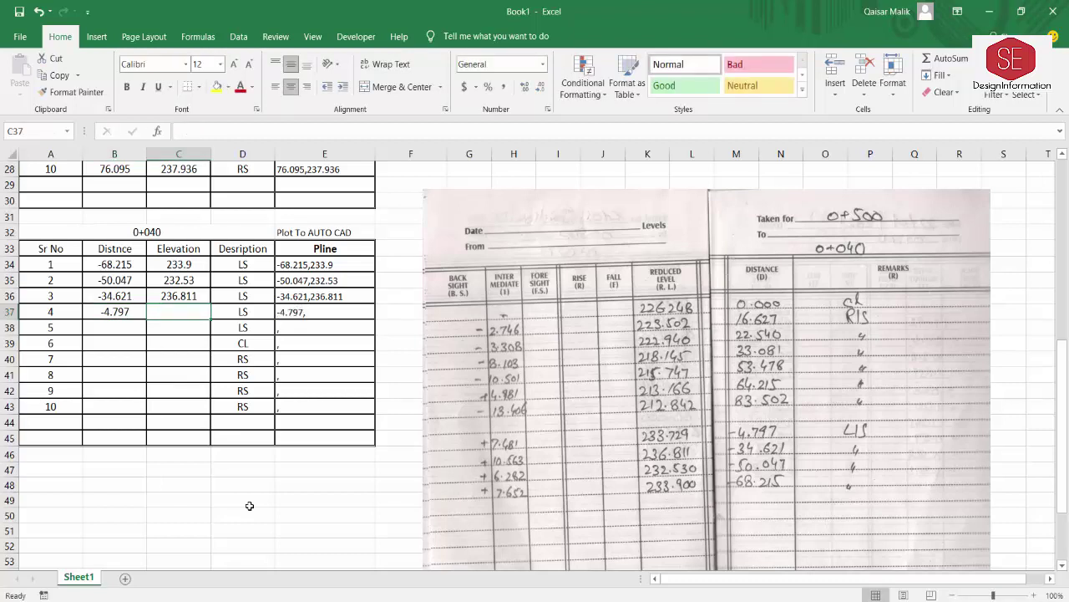
{"action": "type", "text": "233.729"}
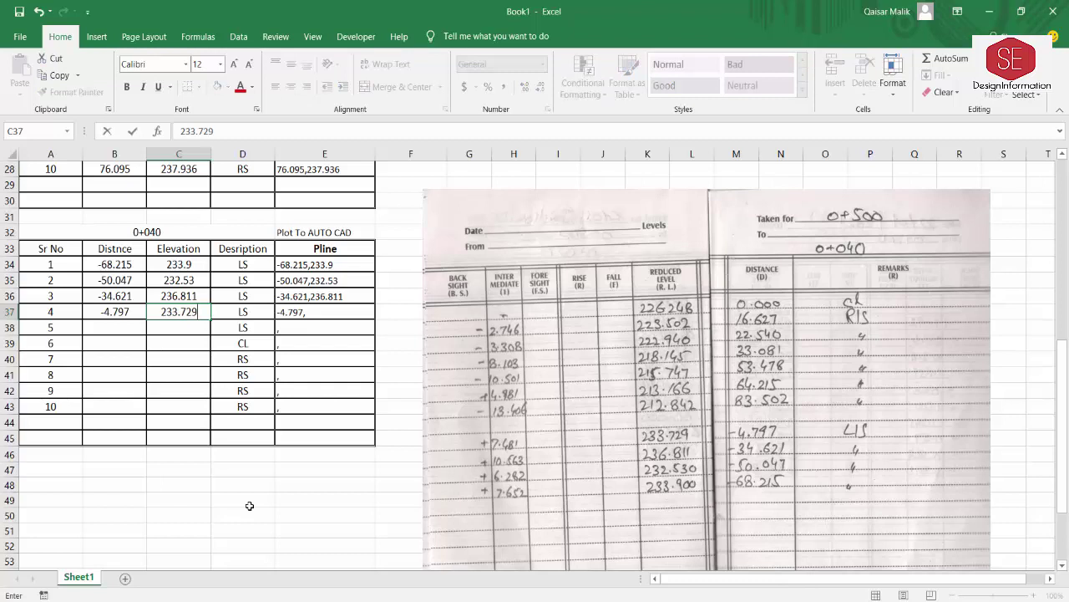
{"action": "key", "text": "Return"}
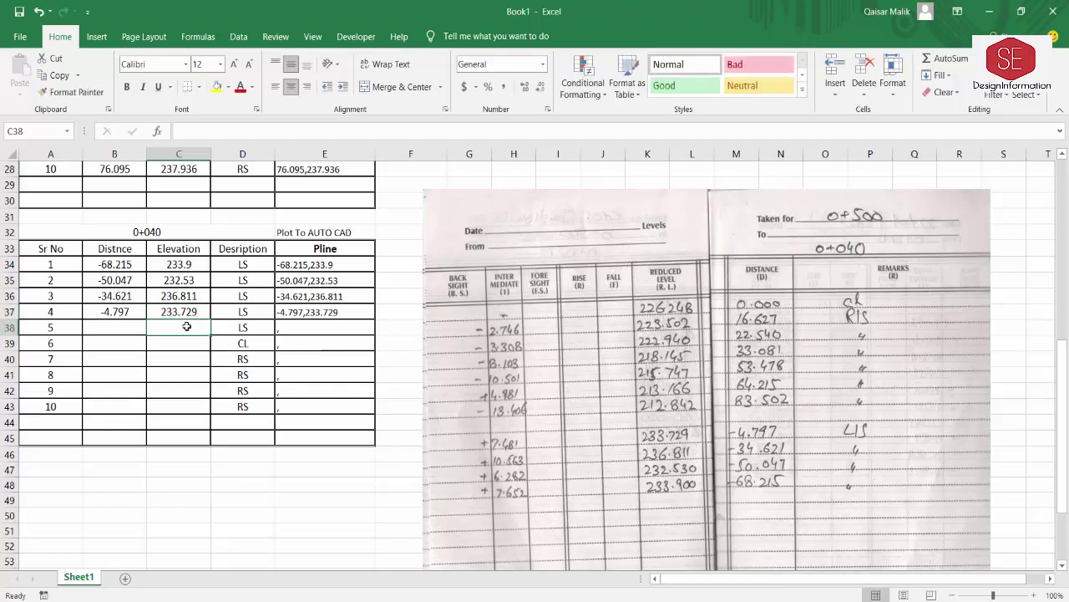
- Enter points 5–7 from B38: 0/226.248, 16.627/223.502, 22.54/222.94
{"action": "left_click", "coordinate": [135, 327]}
{"action": "type", "text": "0"}
{"action": "key", "text": "Tab"}
{"action": "type", "text": "226."}
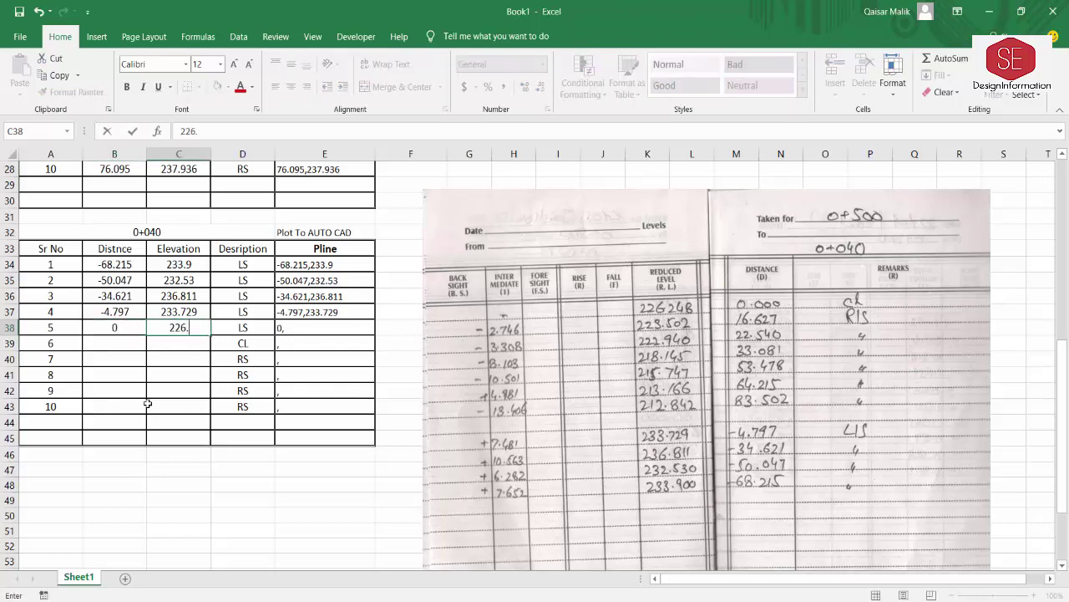
{"action": "type", "text": "248"}
{"action": "key", "text": "Return"}
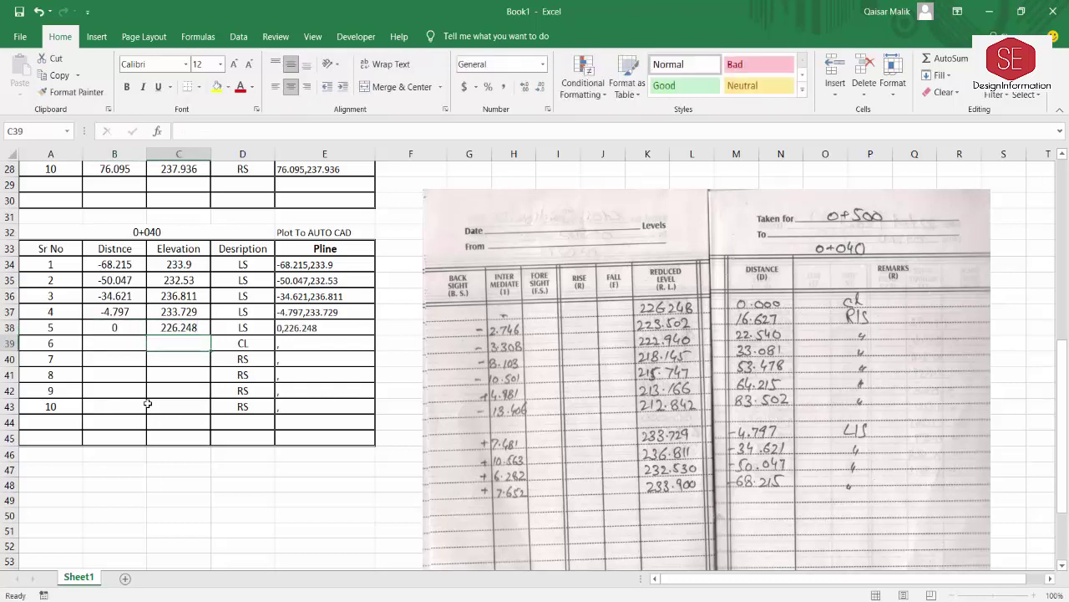
{"action": "key", "text": "Left"}
{"action": "type", "text": "16.627"}
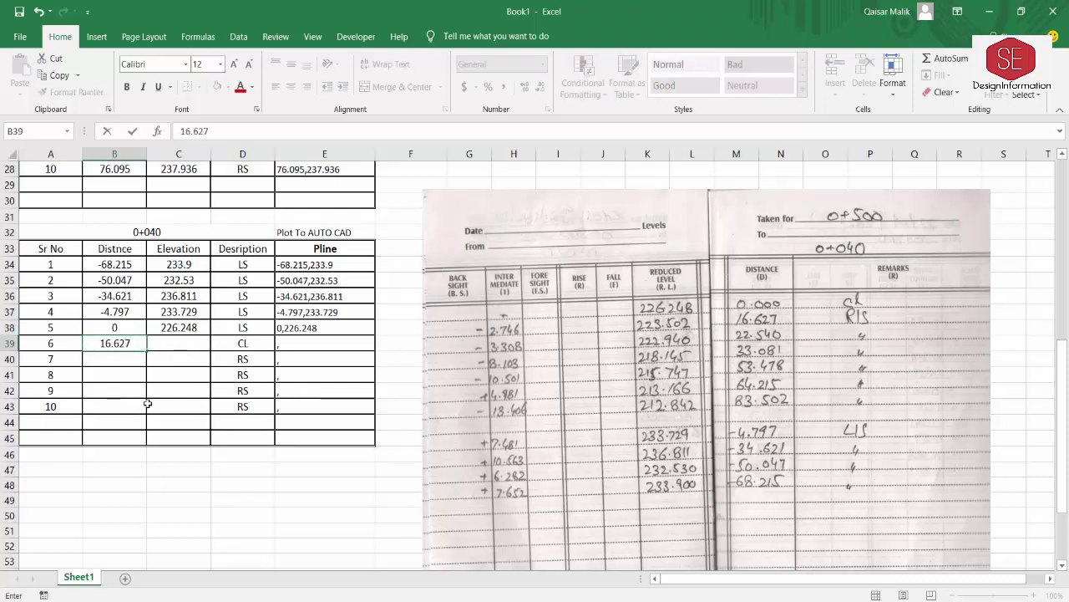
{"action": "key", "text": "Tab"}
{"action": "type", "text": "223.502"}
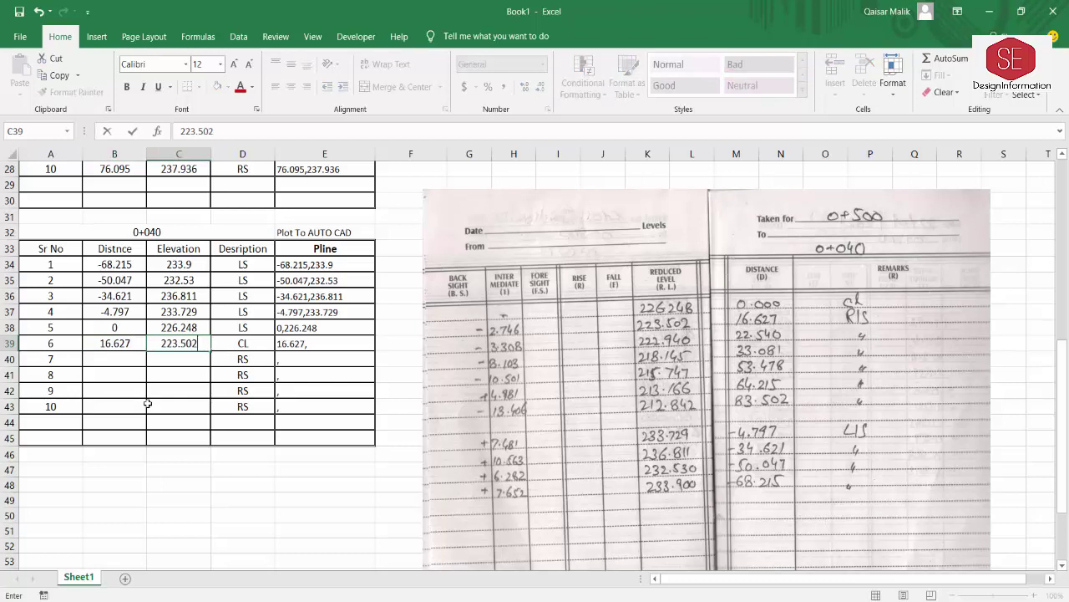
{"action": "key", "text": "Return"}
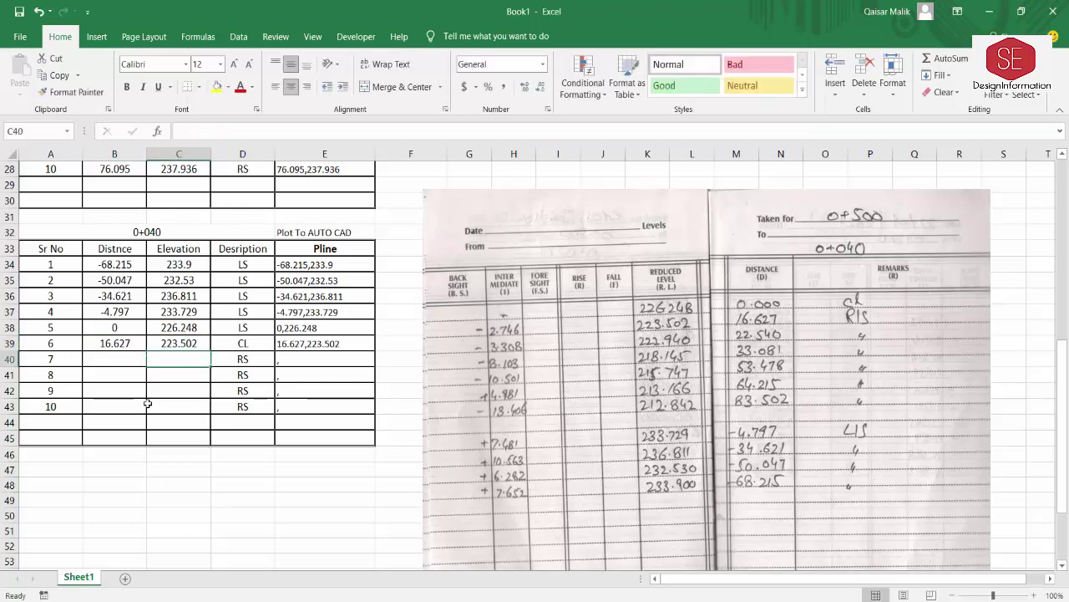
{"action": "type", "text": "22.54"}
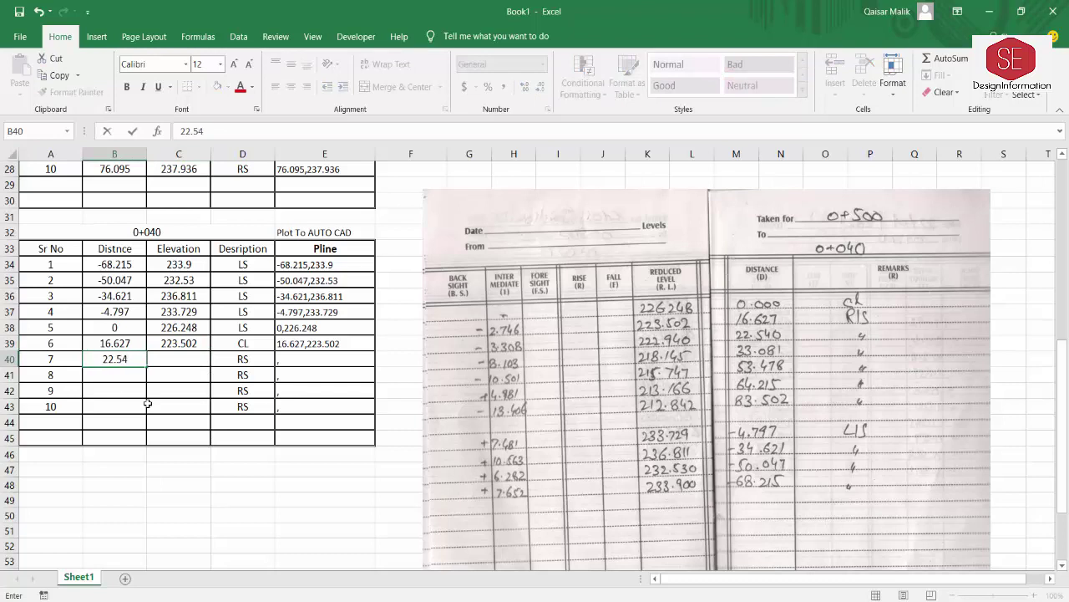
{"action": "key", "text": "Tab"}
{"action": "type", "text": "222.94"}
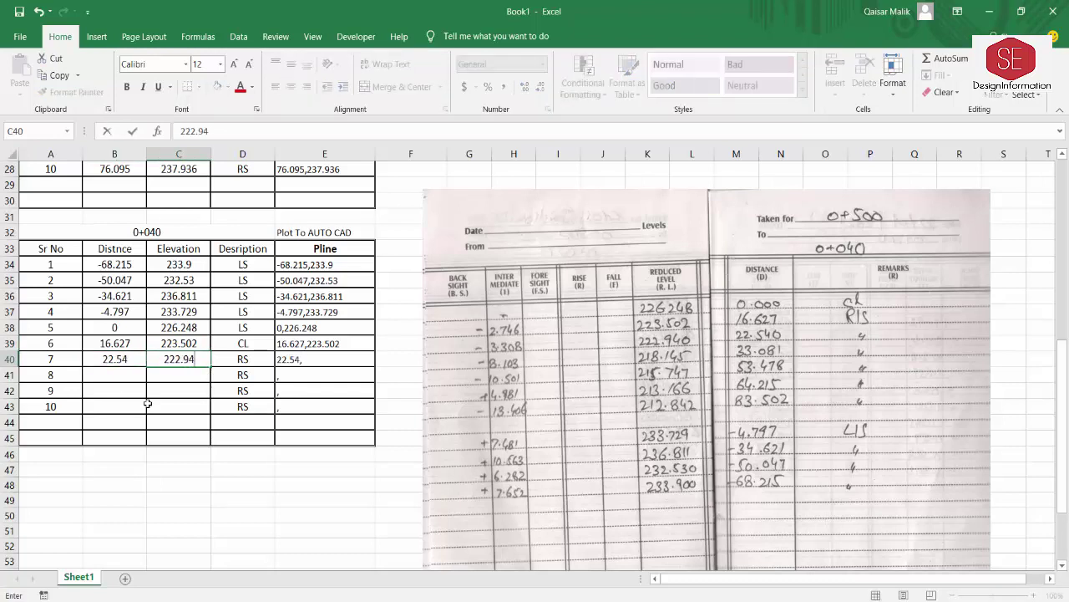
{"action": "key", "text": "Return"}
- Enter points 8 and 9: 33.081/218.145 and 53.478/215.747
{"action": "type", "text": "218"}
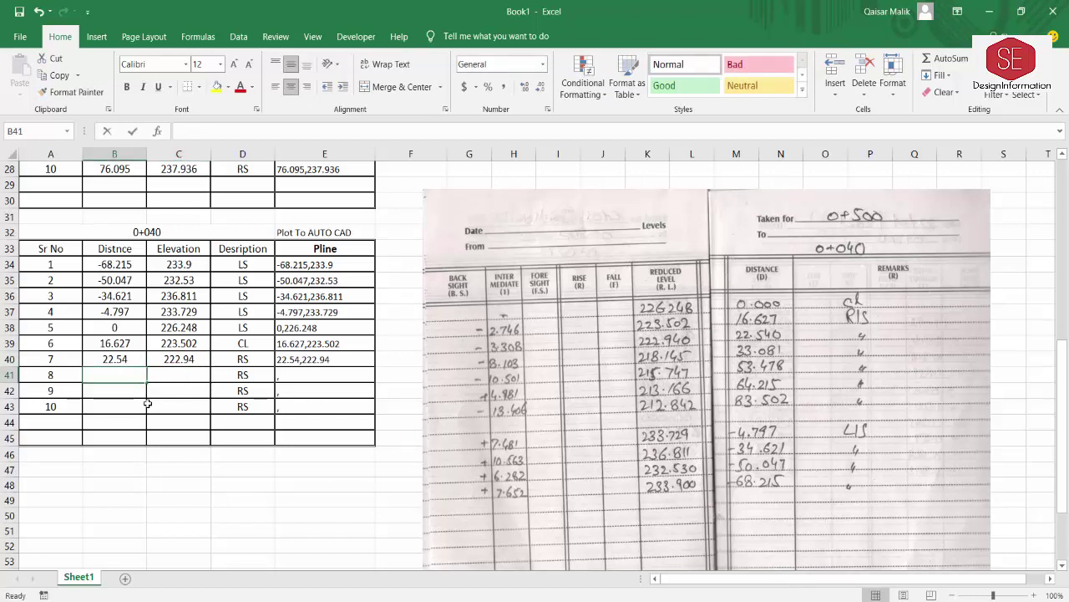
{"action": "type", "text": "."}
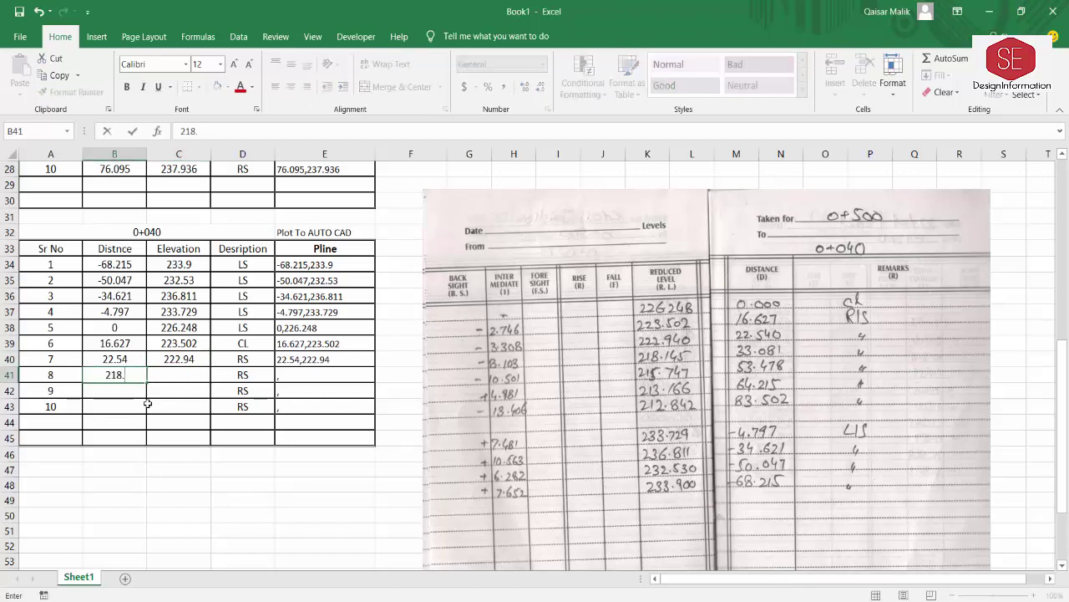
{"action": "key", "text": "BackSpace"}
{"action": "key", "text": "BackSpace"}
{"action": "key", "text": "BackSpace"}
{"action": "key", "text": "BackSpace"}
{"action": "type", "text": "2"}
{"action": "key", "text": "BackSpace"}
{"action": "type", "text": "33.081"}
{"action": "key", "text": "Tab"}
{"action": "type", "text": "218"}
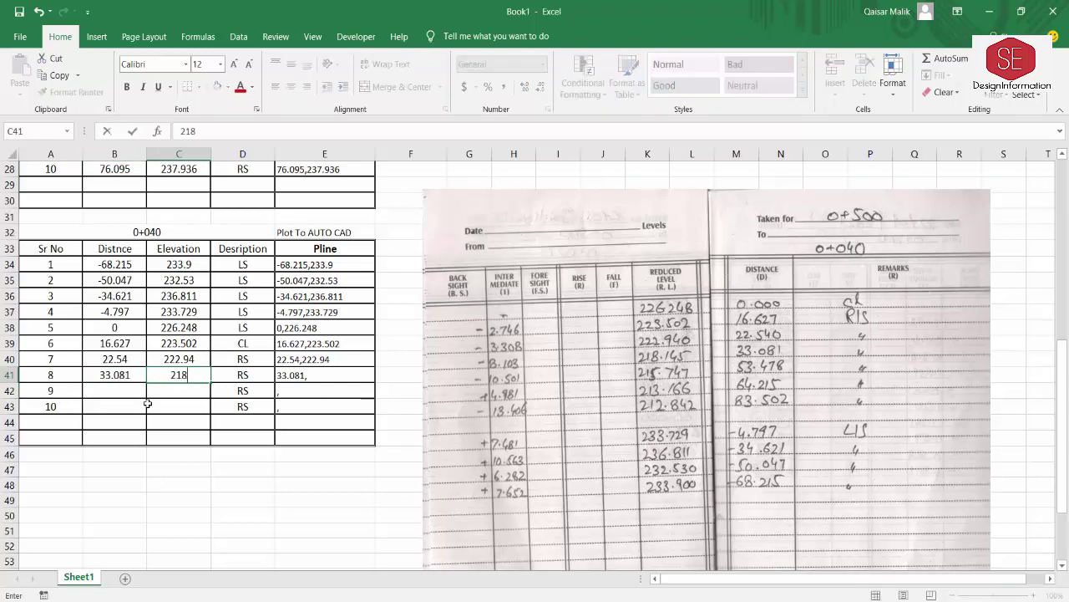
{"action": "type", "text": ".145"}
{"action": "key", "text": "Return"}
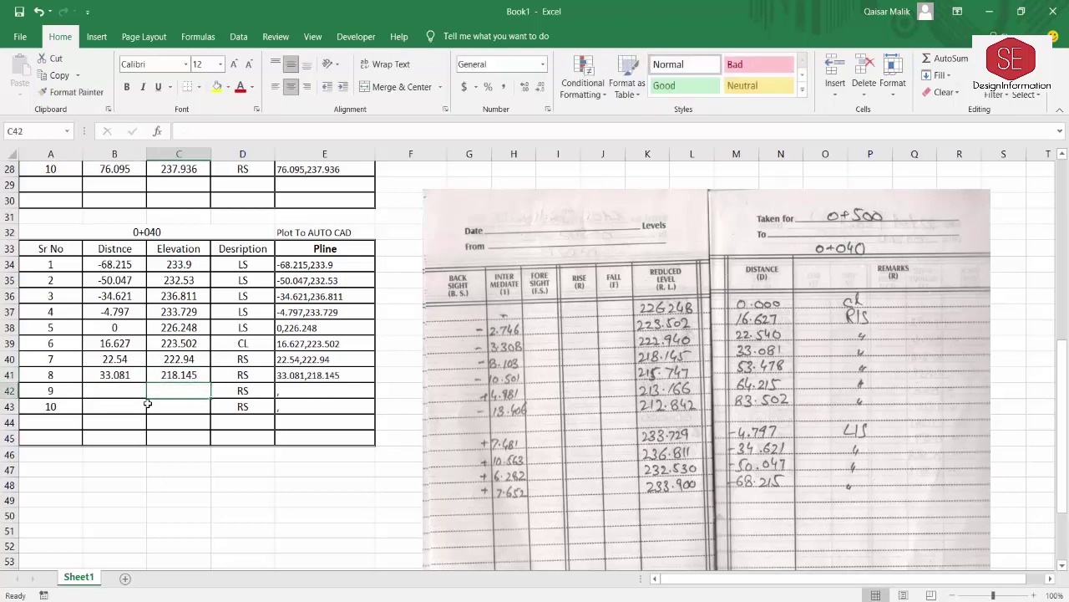
{"action": "key", "text": "Left"}
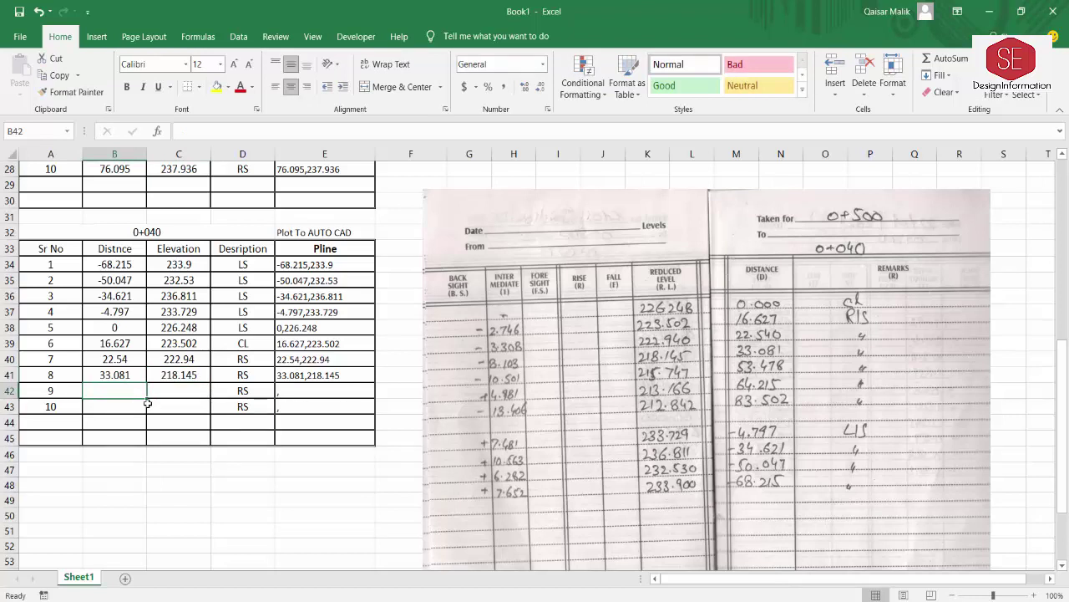
{"action": "type", "text": "6"}
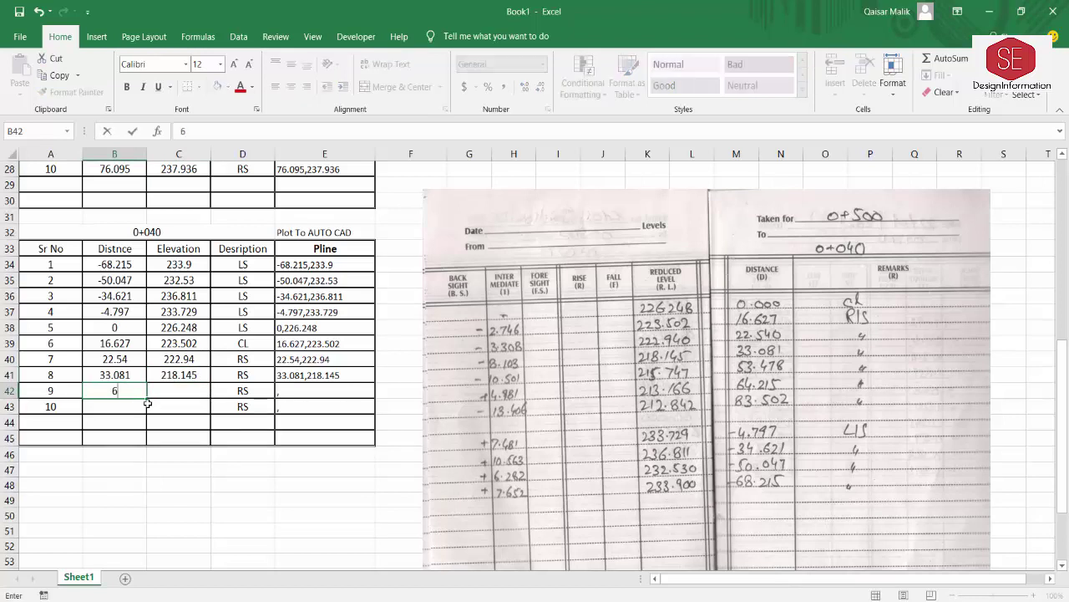
{"action": "type", "text": "53.478"}
{"action": "key", "text": "Tab"}
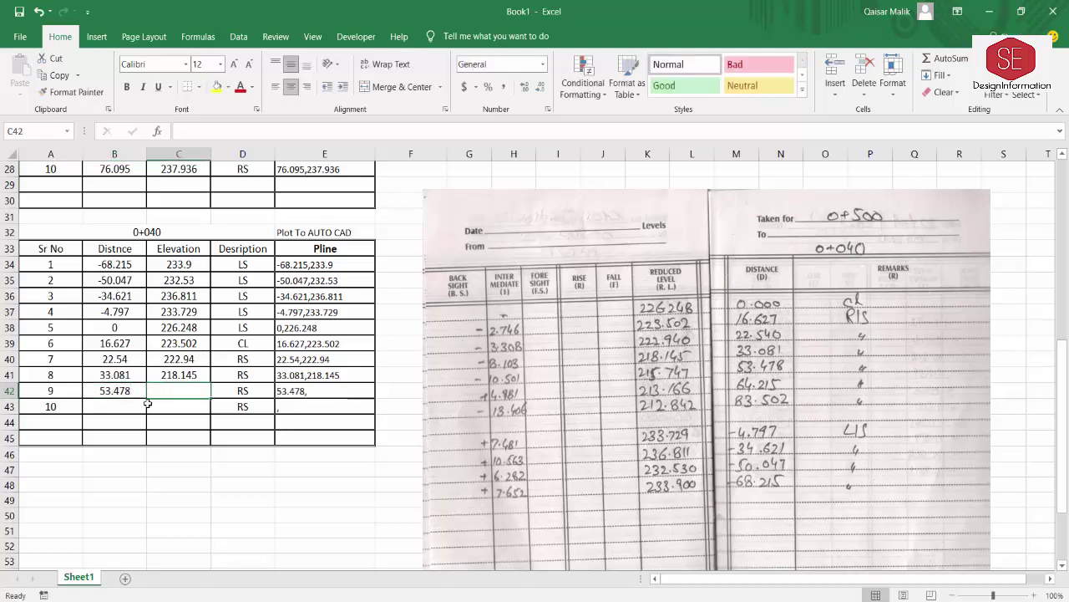
{"action": "type", "text": "215"}
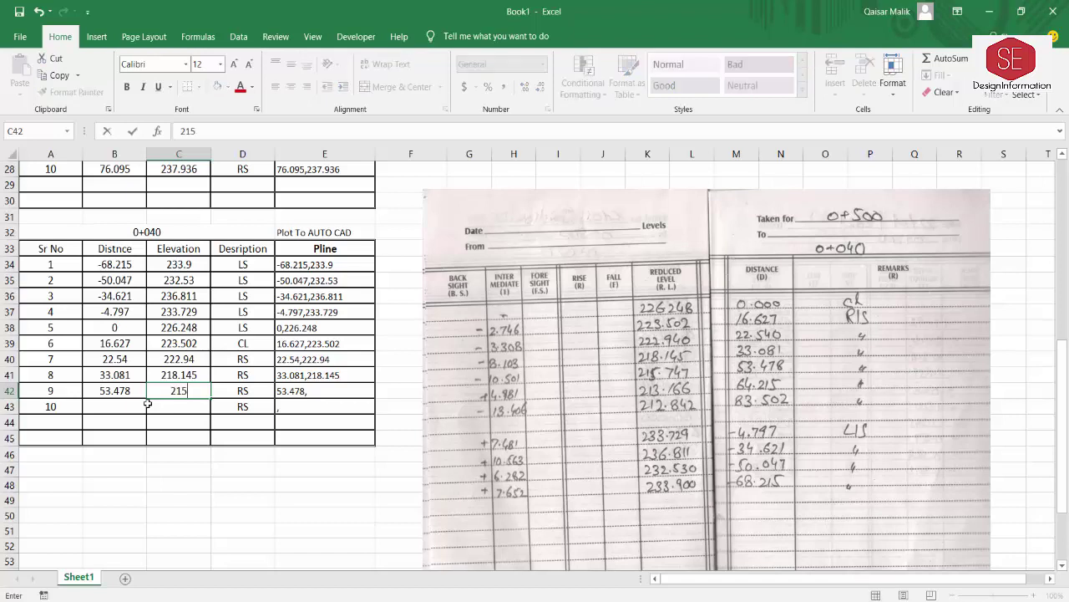
{"action": "type", "text": ".747"}
{"action": "left_click", "coordinate": [146, 406]}
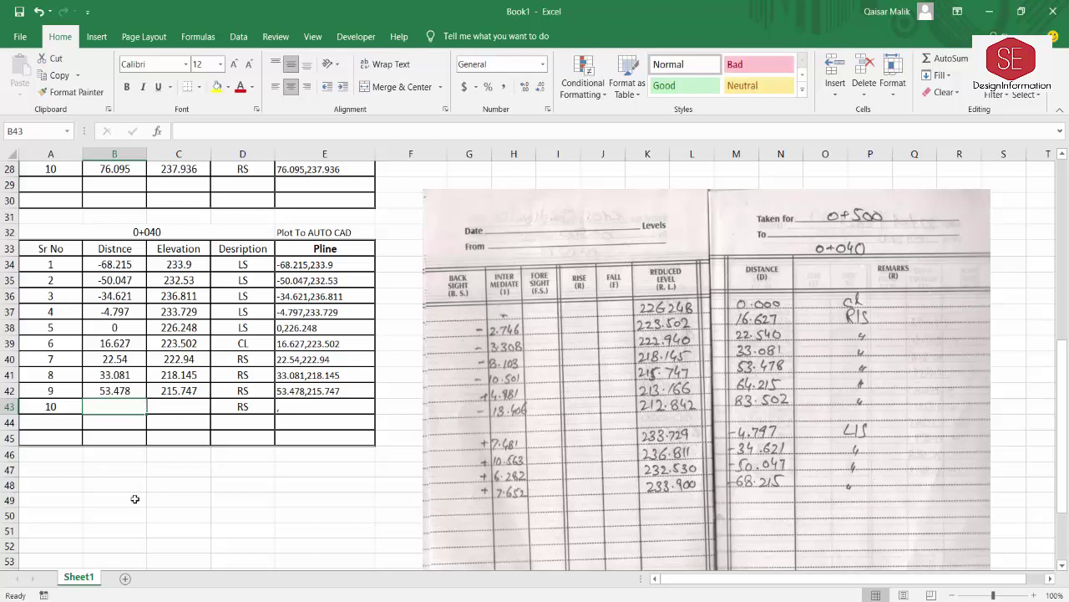
- Enter point 10 (64.215/213.166) and an extra row 83.502/212.842
{"action": "type", "text": "64.215"}
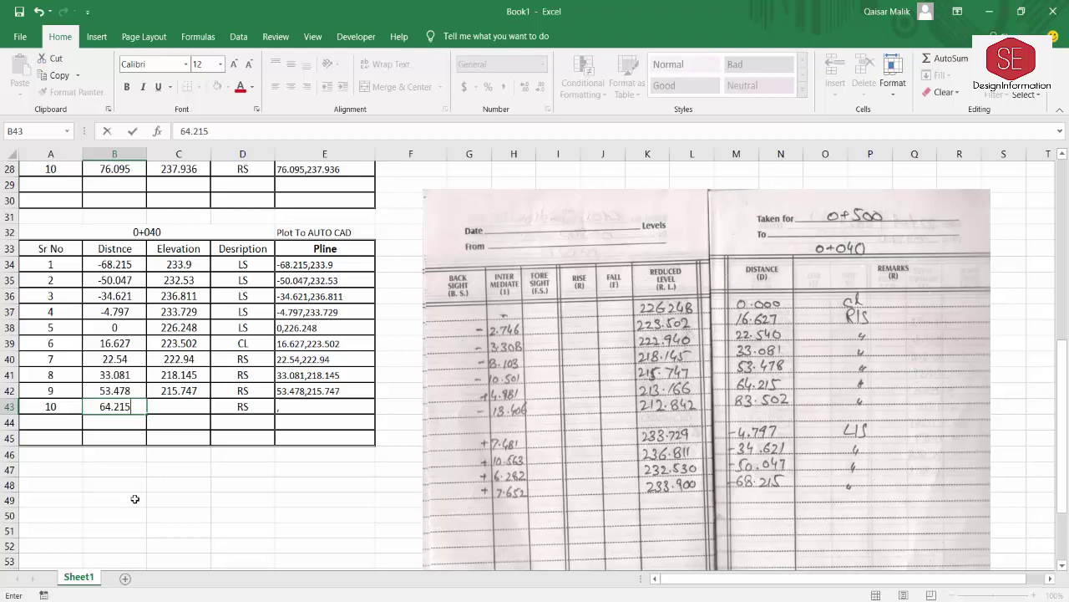
{"action": "key", "text": "Tab"}
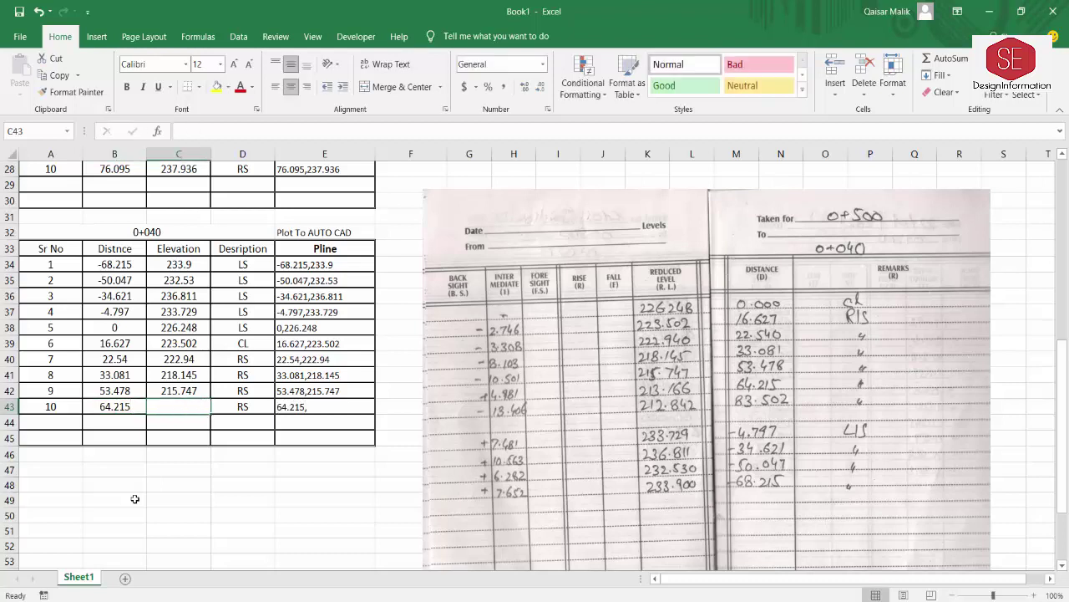
{"action": "type", "text": "213.166"}
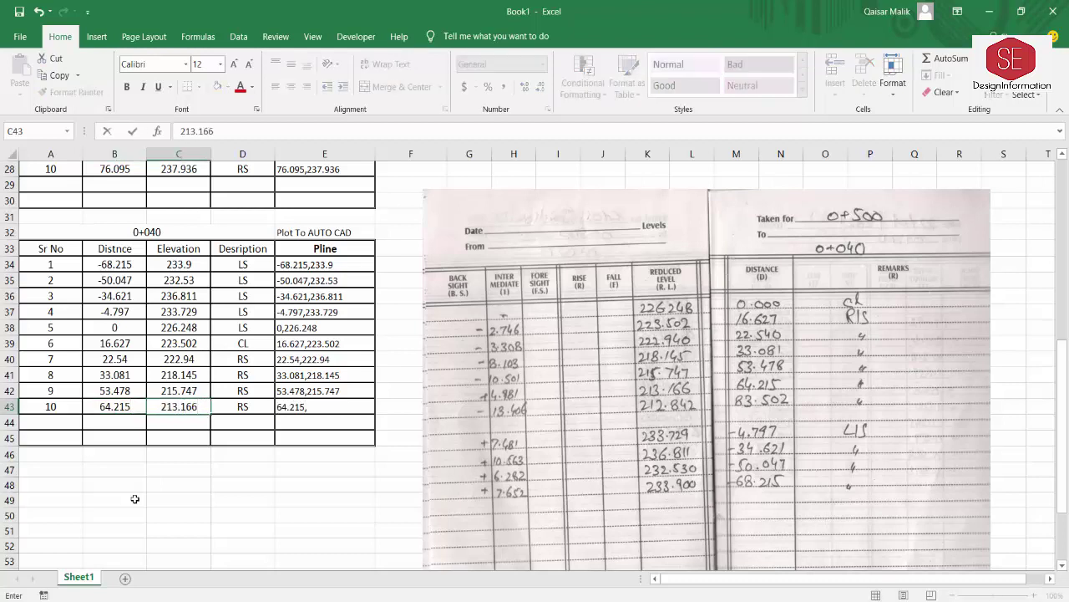
{"action": "key", "text": "Return"}
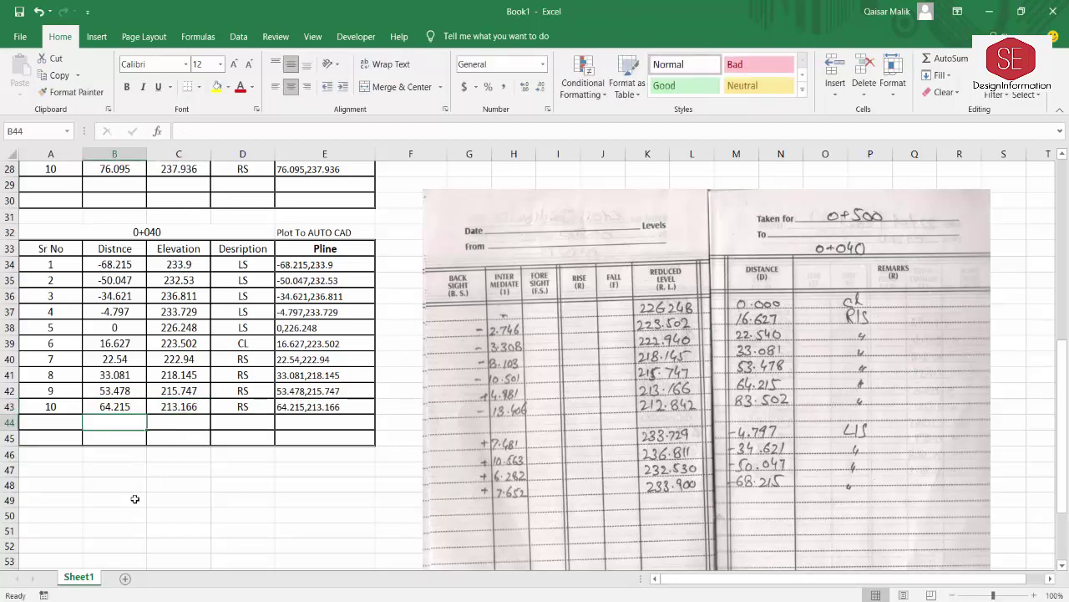
{"action": "type", "text": "83."}
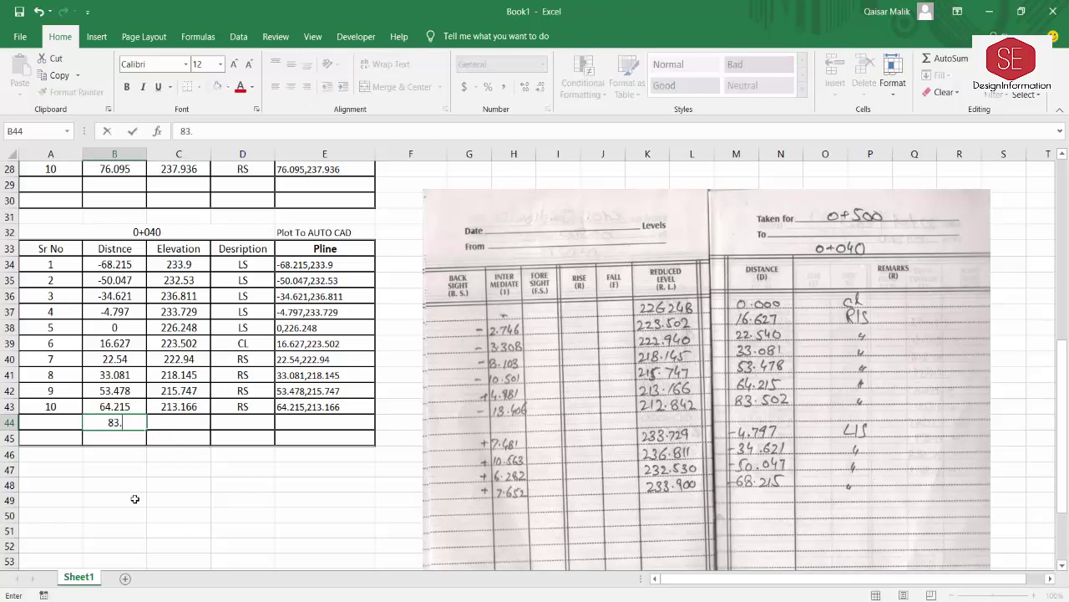
{"action": "type", "text": "502"}
{"action": "key", "text": "Tab"}
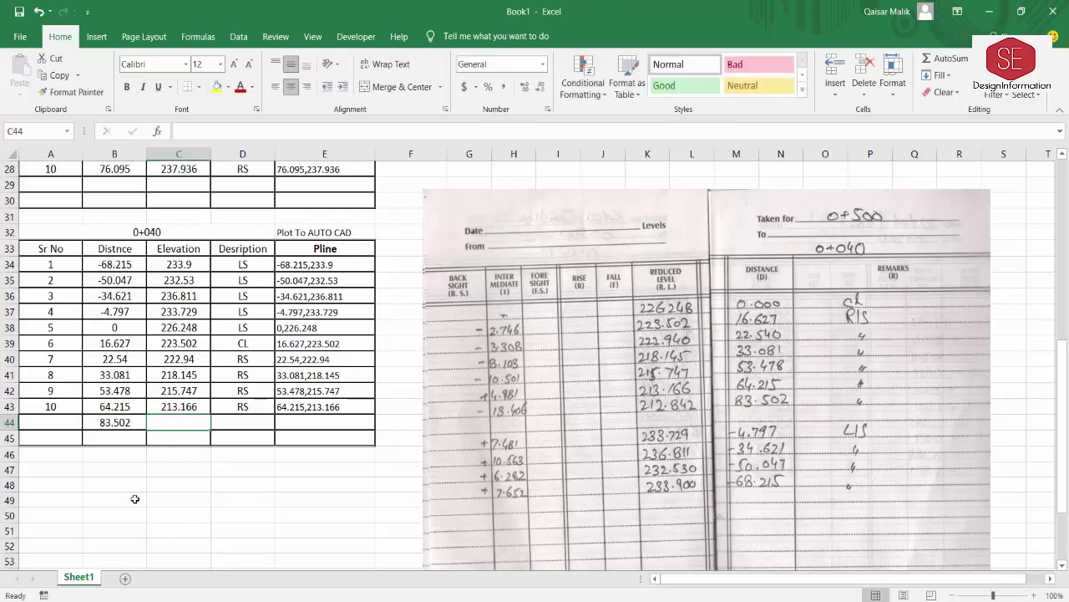
{"action": "type", "text": "212."}
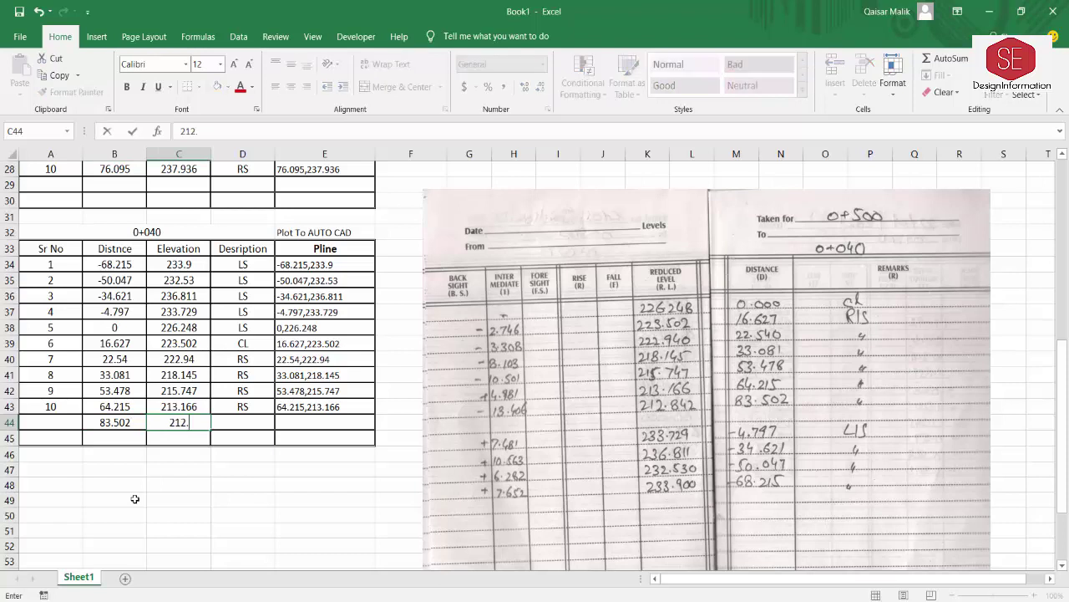
{"action": "type", "text": "842"}
{"action": "key", "text": "Return"}
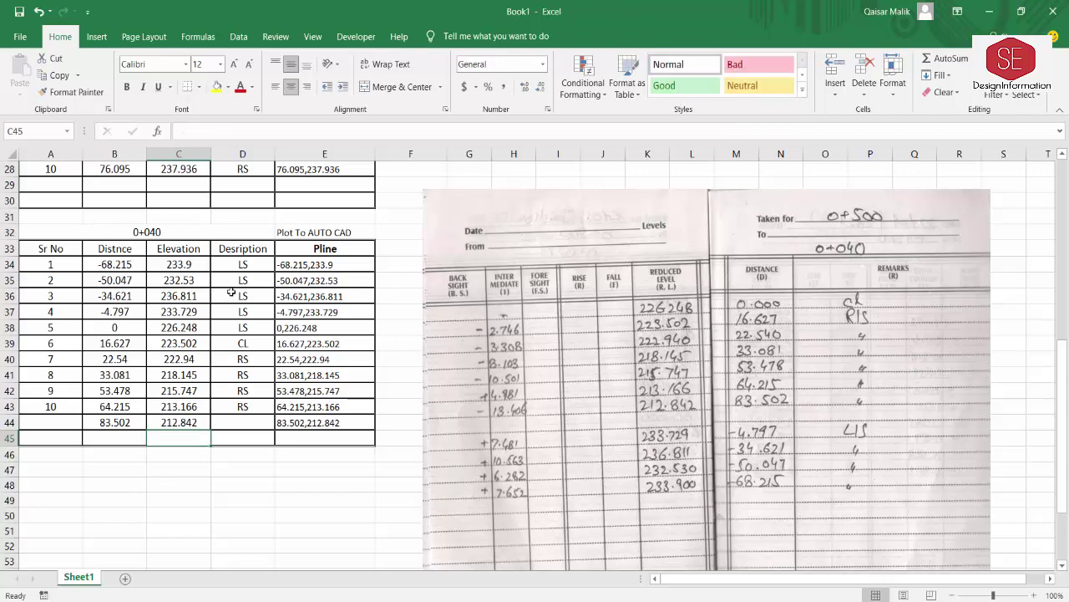
- Change the description in D38 to CL and in D39 to RS
{"action": "left_click", "coordinate": [241, 265]}
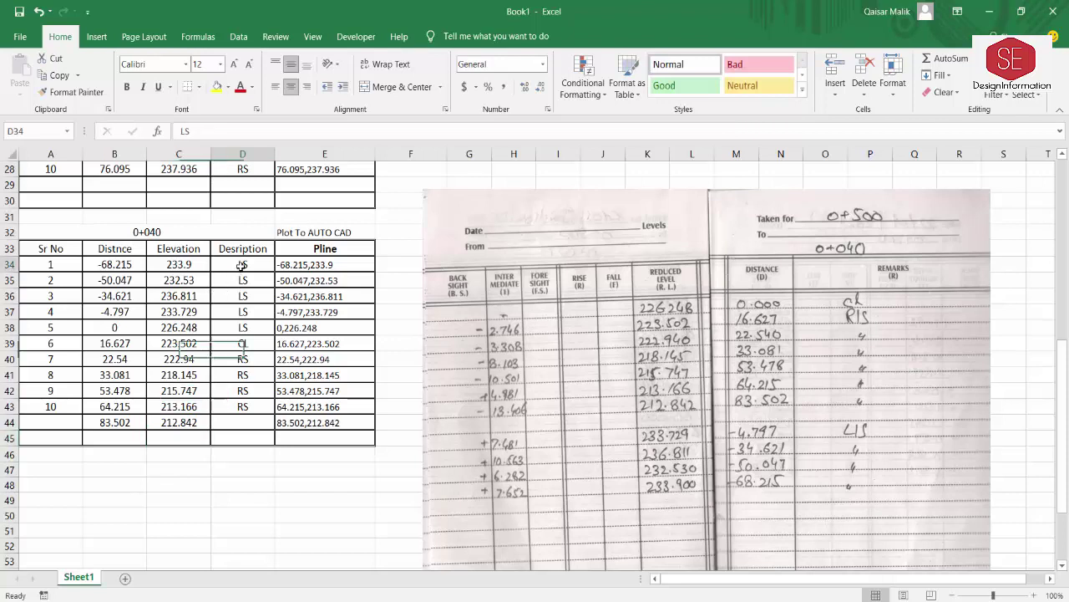
{"action": "left_click", "coordinate": [243, 326]}
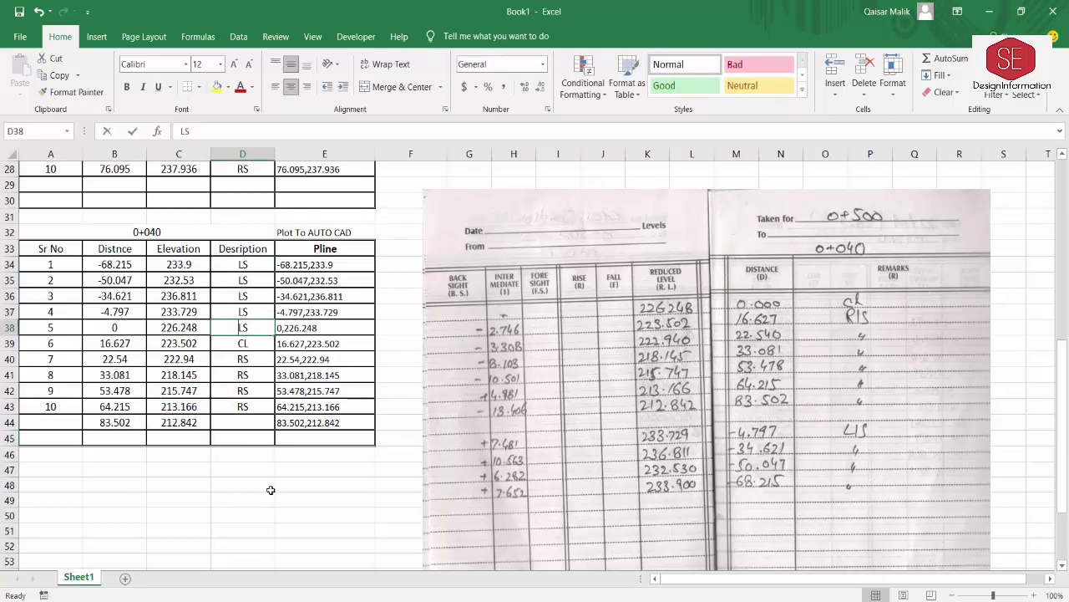
{"action": "type", "text": "CL"}
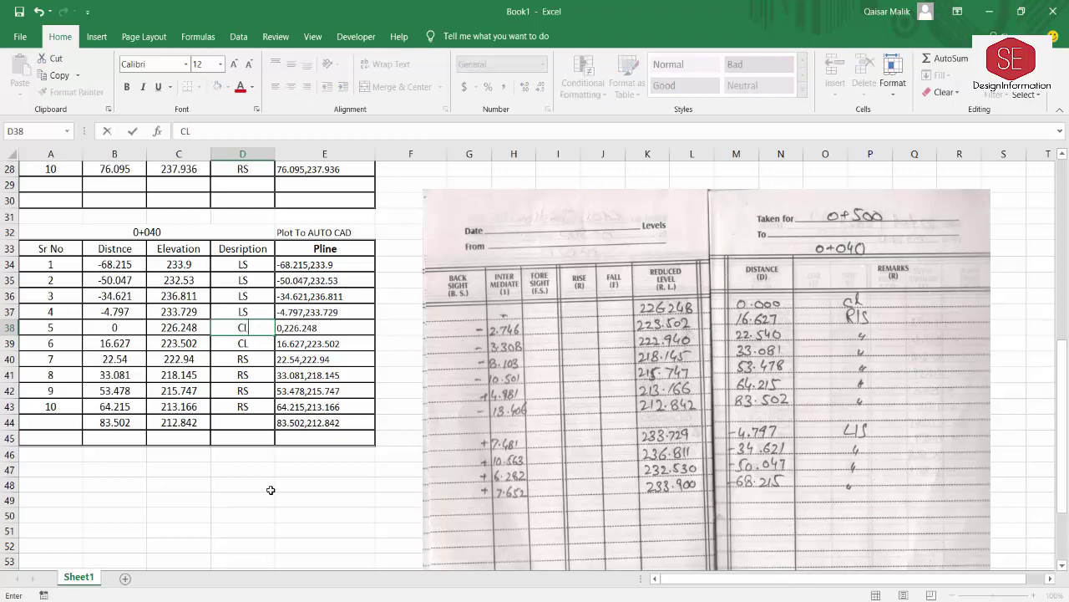
{"action": "key", "text": "Return"}
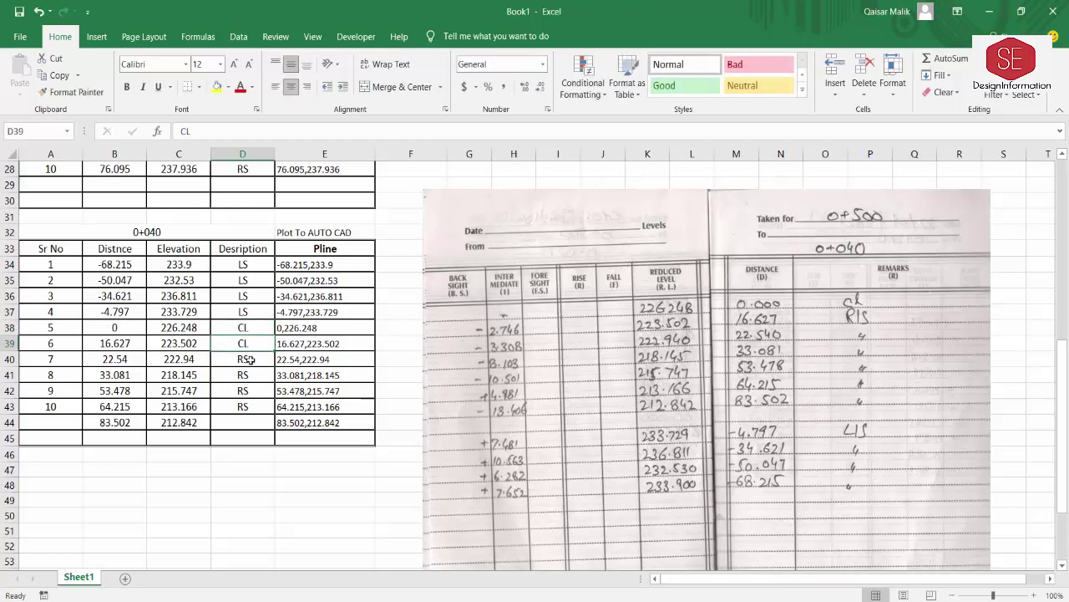
{"action": "type", "text": "RS"}
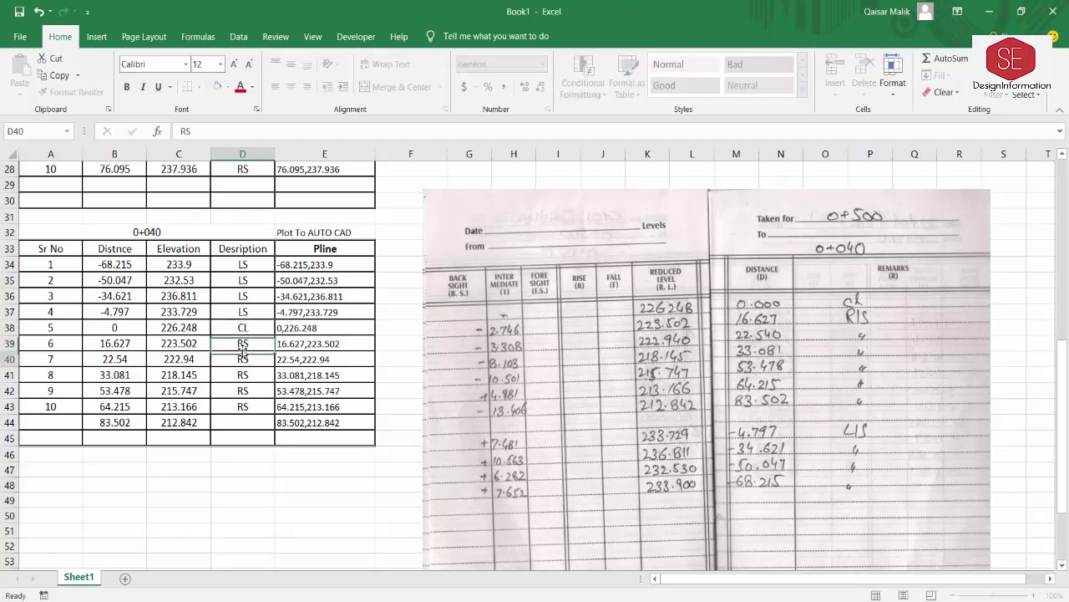
{"action": "key", "text": "Return"}
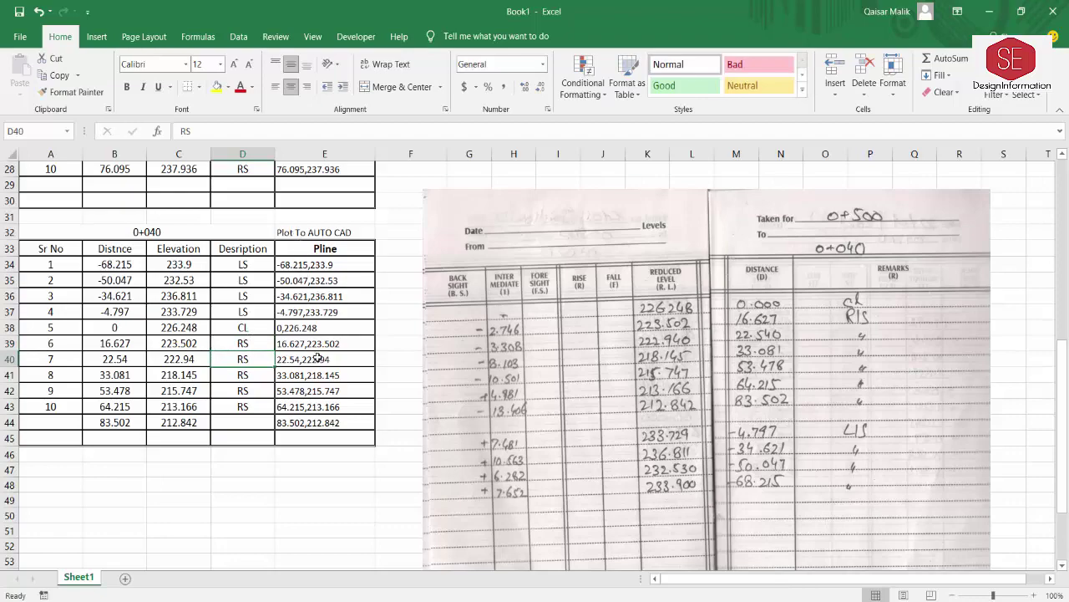
{"action": "scroll", "coordinate": [318, 357], "scroll_direction": "up", "scroll_amount": 5}
{"action": "scroll", "coordinate": [318, 358], "scroll_direction": "up", "scroll_amount": 4}
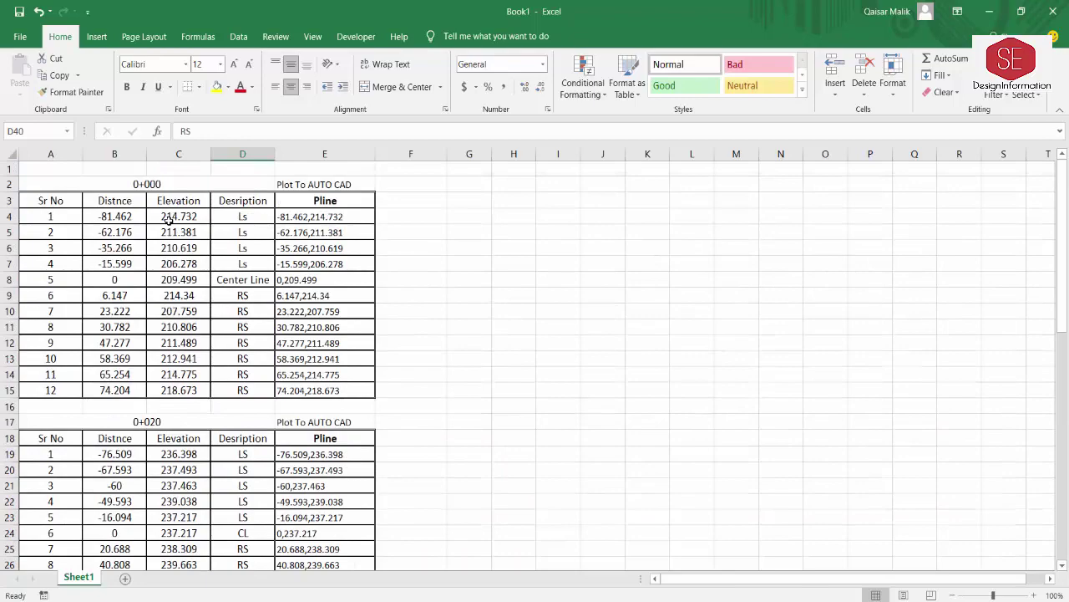
{"action": "scroll", "coordinate": [523, 264], "scroll_direction": "down", "scroll_amount": 1}
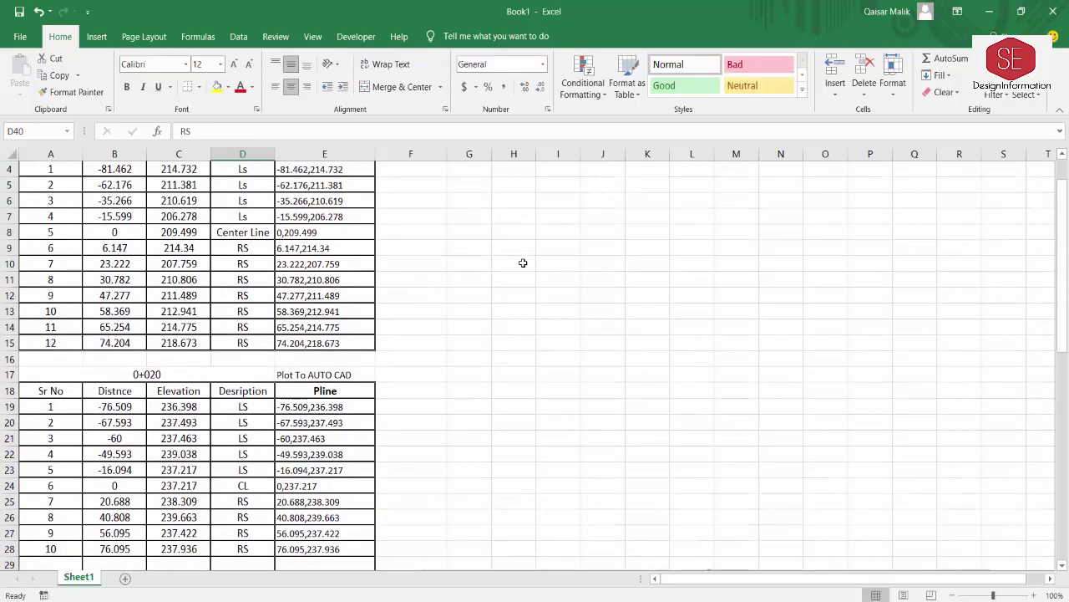
{"action": "scroll", "coordinate": [523, 263], "scroll_direction": "down", "scroll_amount": 7}
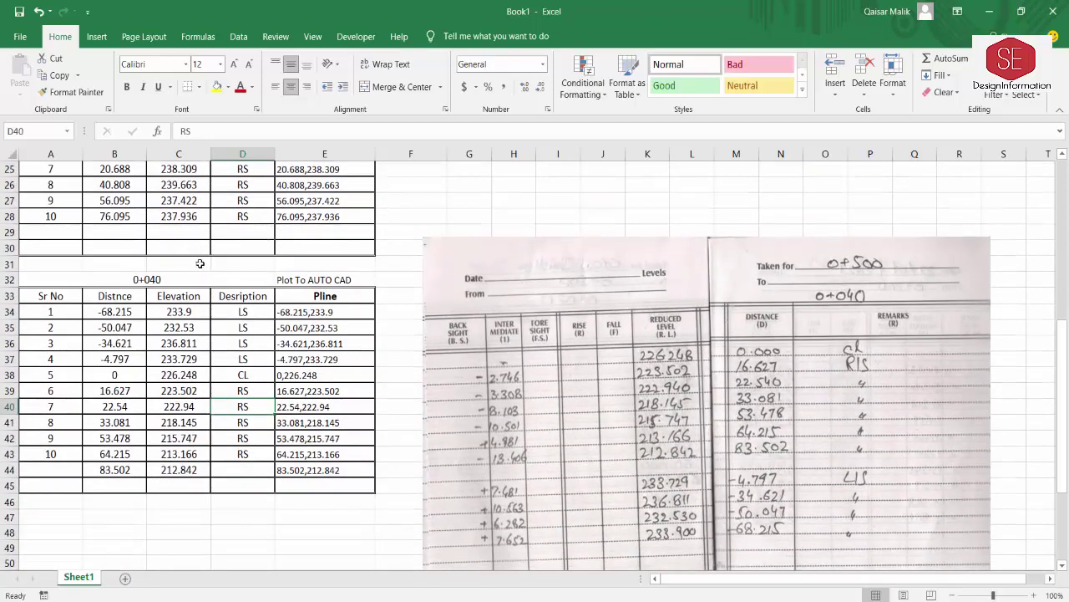
{"action": "scroll", "coordinate": [269, 355], "scroll_direction": "down", "scroll_amount": 4}
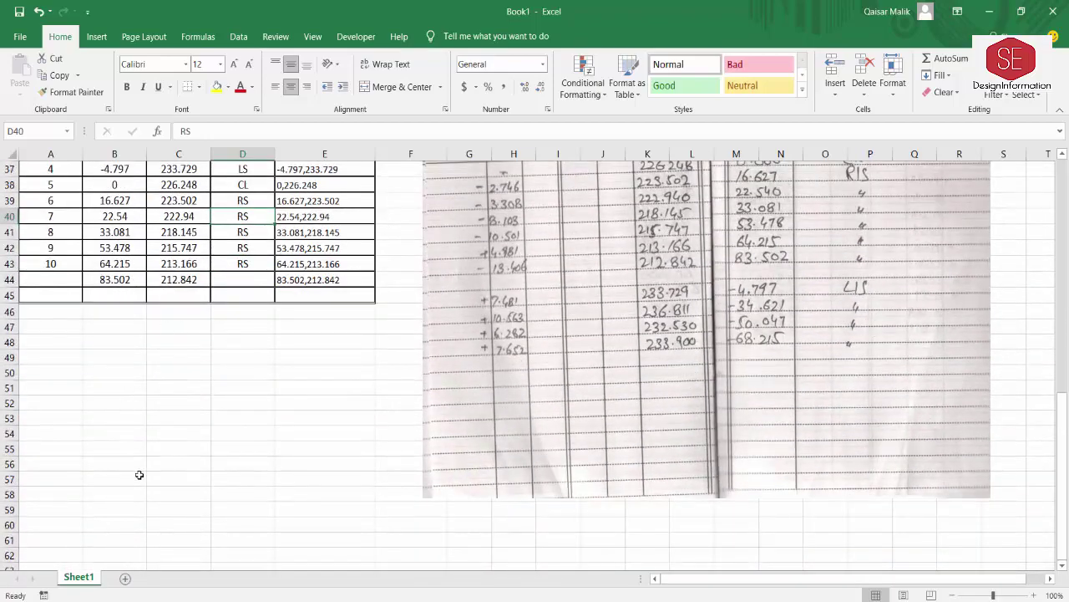
{"action": "scroll", "coordinate": [255, 428], "scroll_direction": "up", "scroll_amount": 4}
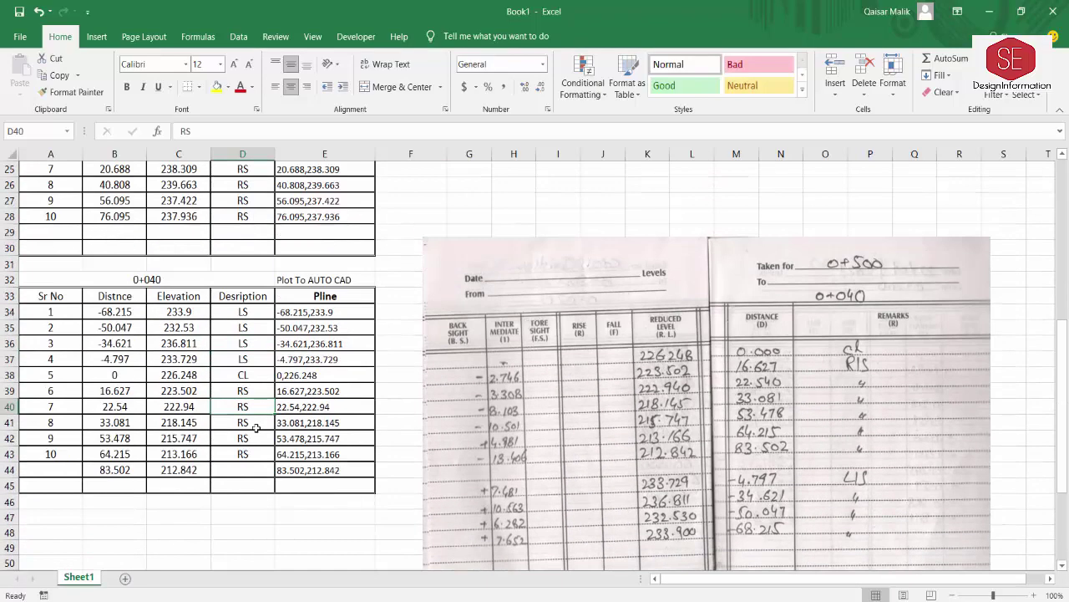
{"action": "scroll", "coordinate": [255, 428], "scroll_direction": "up", "scroll_amount": 6}
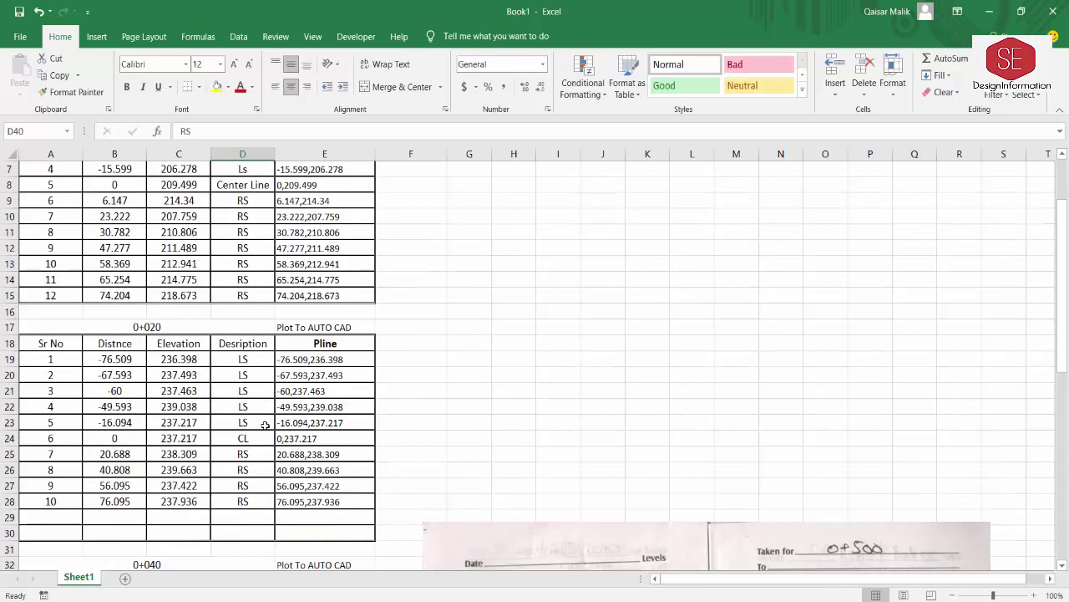
{"action": "scroll", "coordinate": [265, 425], "scroll_direction": "up", "scroll_amount": 2}
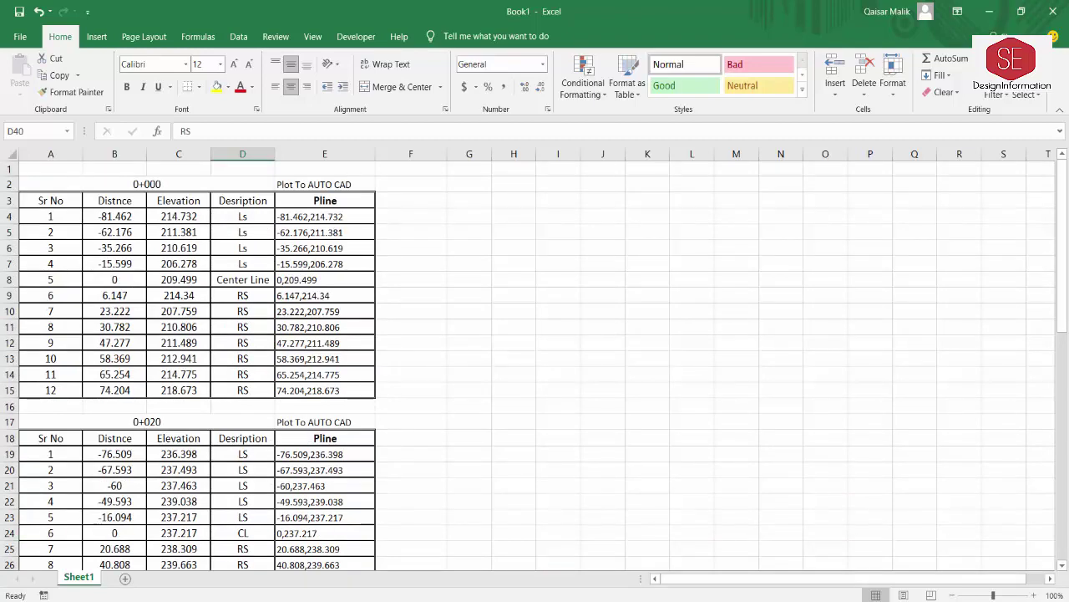
{"action": "left_click", "coordinate": [559, 406]}
{"action": "scroll", "coordinate": [548, 393], "scroll_direction": "down", "scroll_amount": 3}
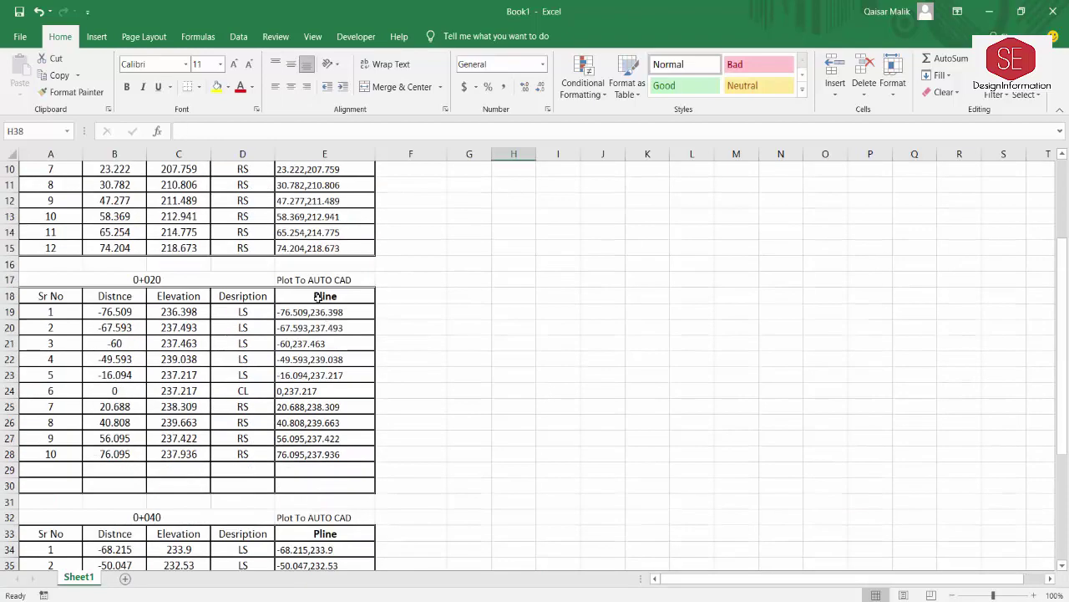
- Copy the 0+020 Pline cells E18:E28 and bring up the Fill Area Cross Section drawing
{"action": "left_click_drag", "start_coordinate": [319, 296], "coordinate": [328, 456]}
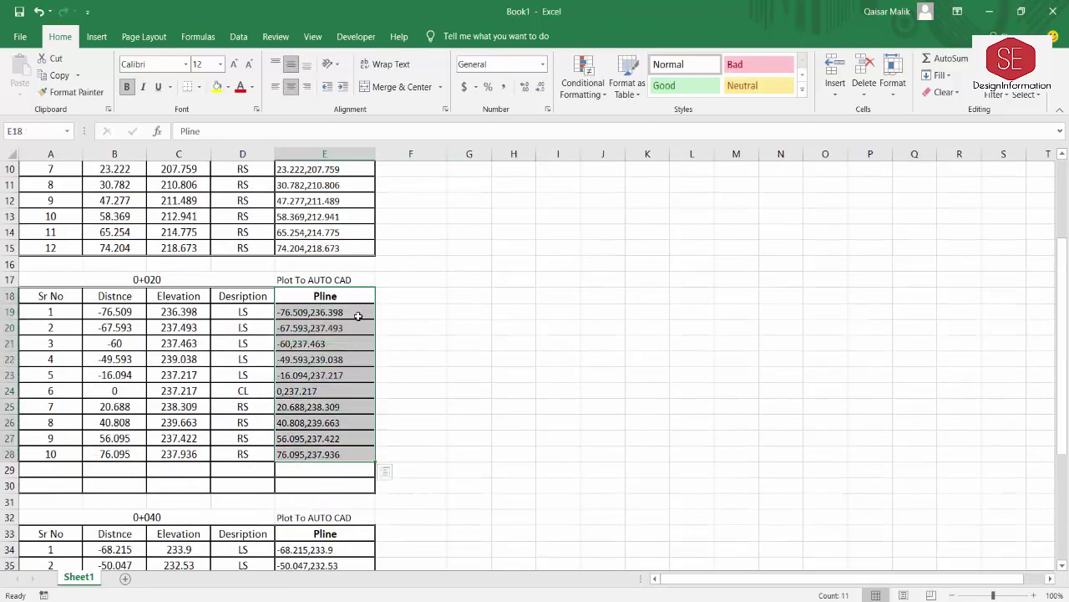
{"action": "right_click", "coordinate": [329, 334]}
{"action": "left_click", "coordinate": [380, 276]}
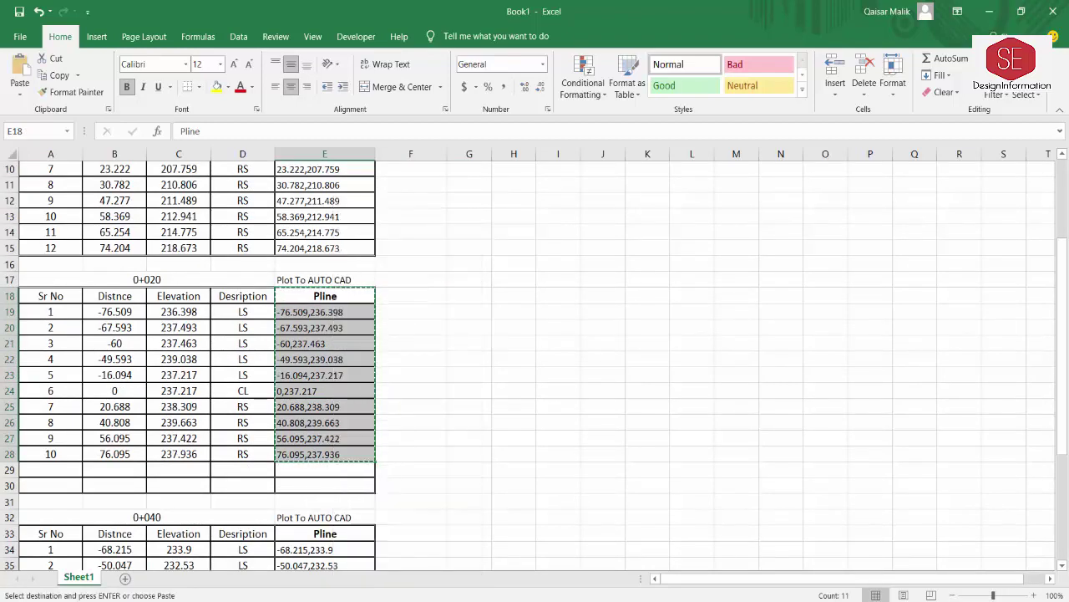
{"action": "left_click", "coordinate": [654, 551]}
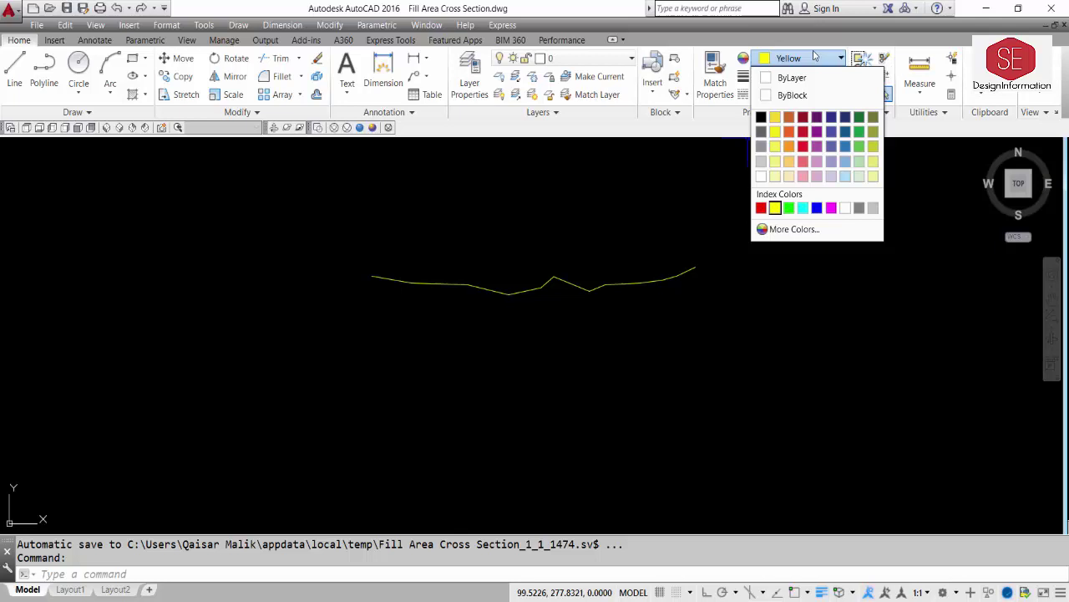
- Paste the 0+020 coordinates at the command line as a cyan polyline, then return to Excel
{"action": "left_click", "coordinate": [803, 207]}
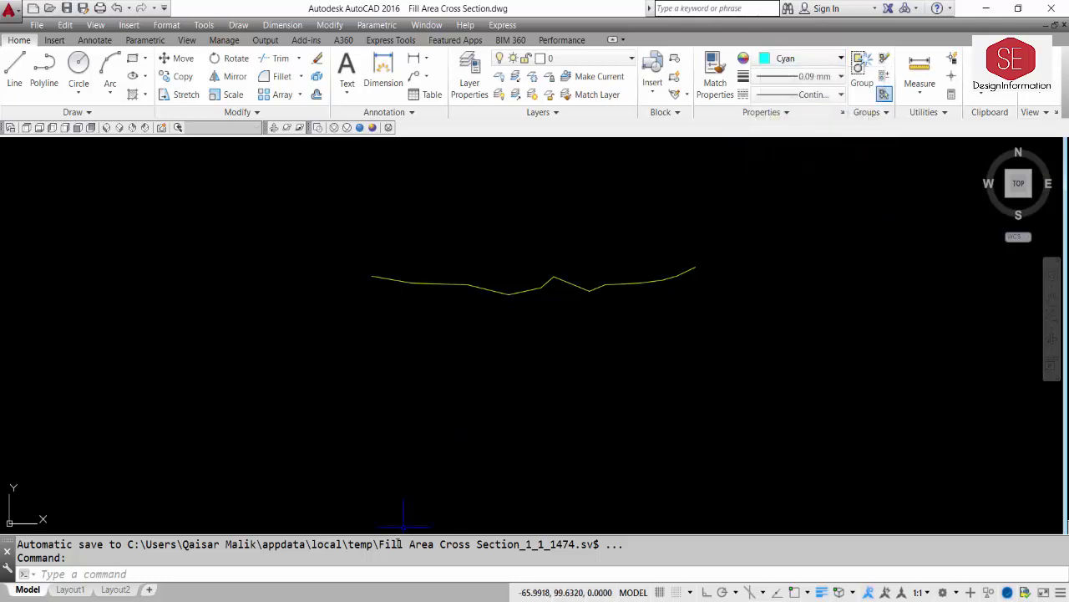
{"action": "left_click", "coordinate": [396, 571]}
{"action": "right_click", "coordinate": [415, 574]}
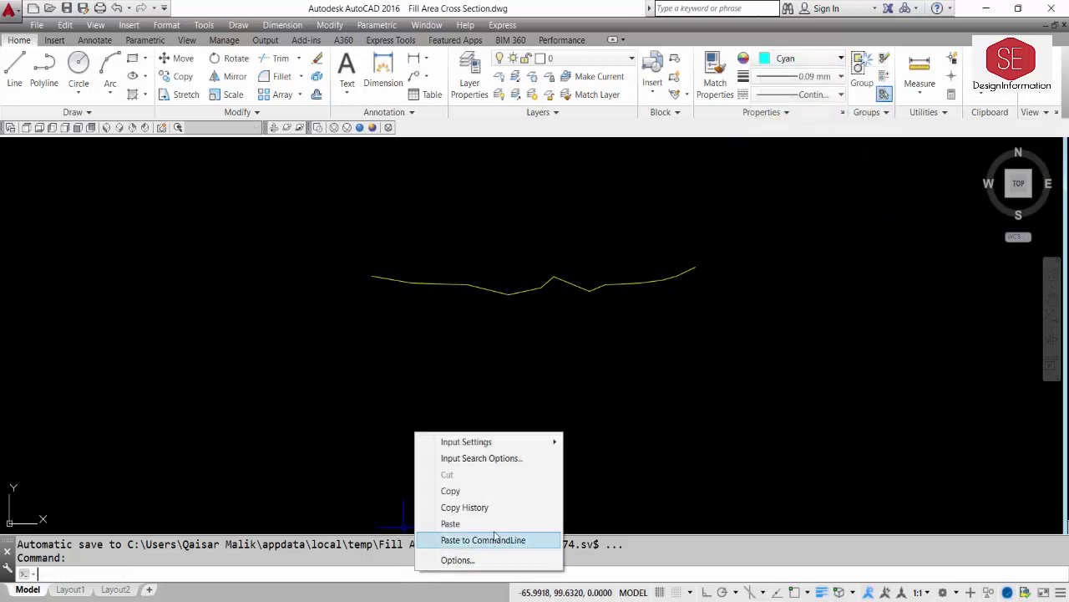
{"action": "left_click", "coordinate": [513, 520]}
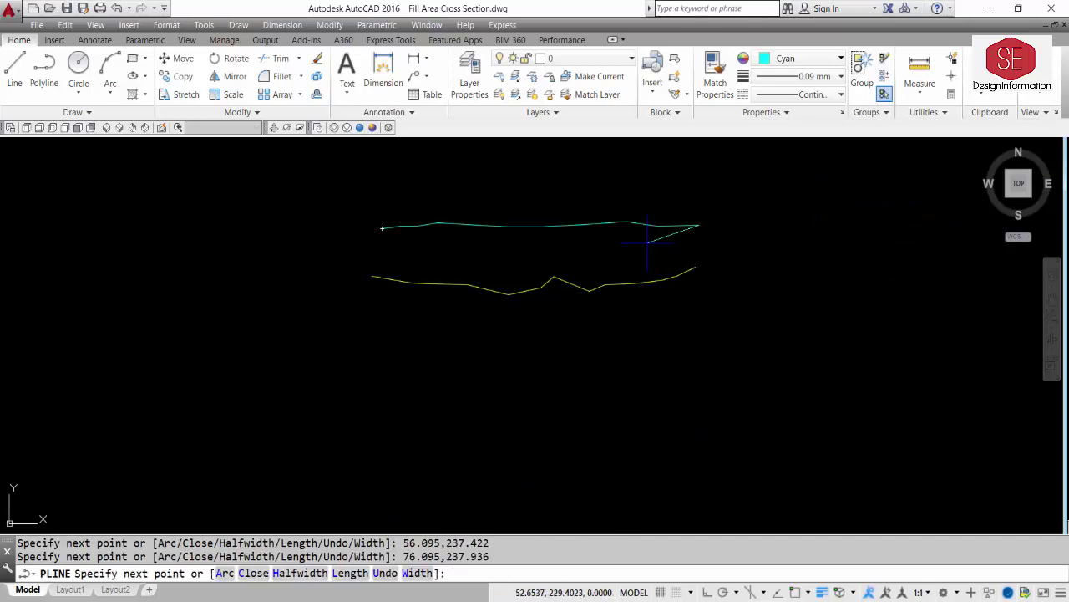
{"action": "key", "text": "Escape"}
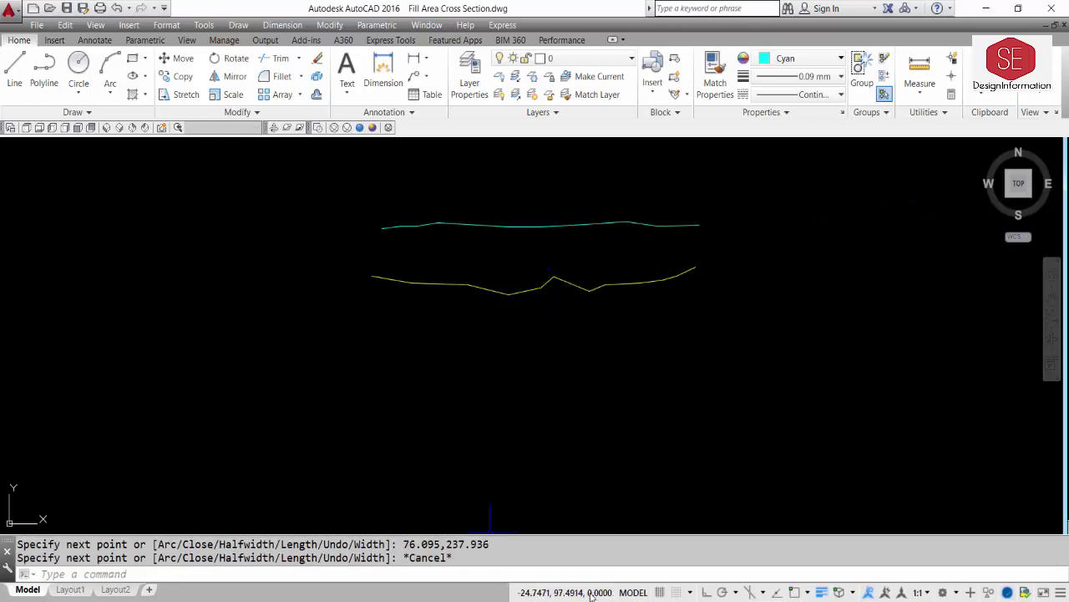
{"action": "key", "text": "alt+Tab"}
{"action": "scroll", "coordinate": [367, 392], "scroll_direction": "down", "scroll_amount": 4}
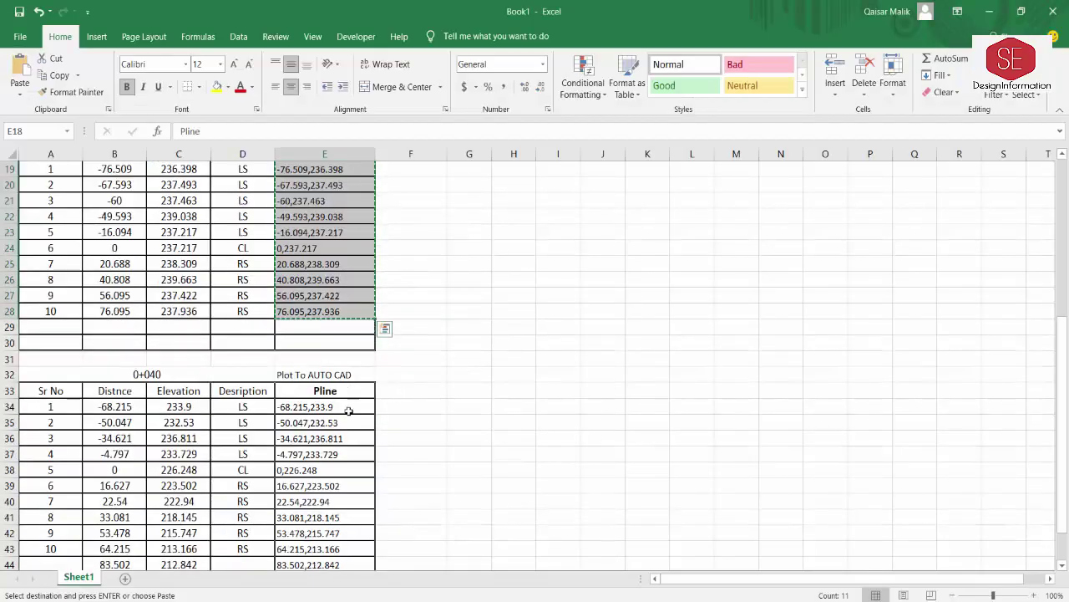
- Copy the 0+040 Pline cells E33:E44 and bring up the Fill Area Cross Section drawing
{"action": "left_click_drag", "start_coordinate": [331, 296], "coordinate": [334, 469]}
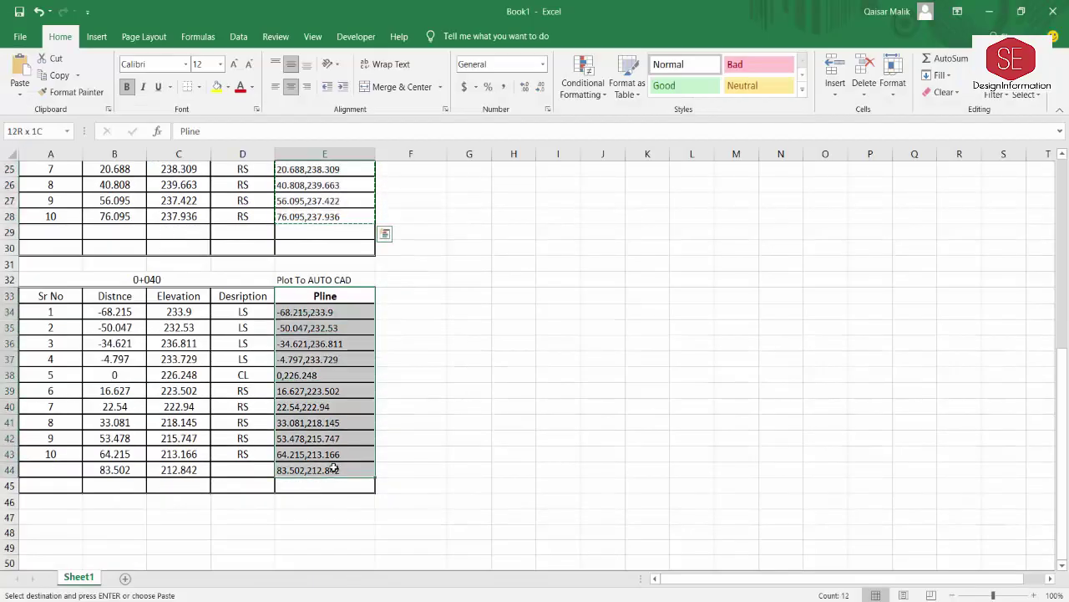
{"action": "right_click", "coordinate": [343, 336]}
{"action": "left_click", "coordinate": [372, 275]}
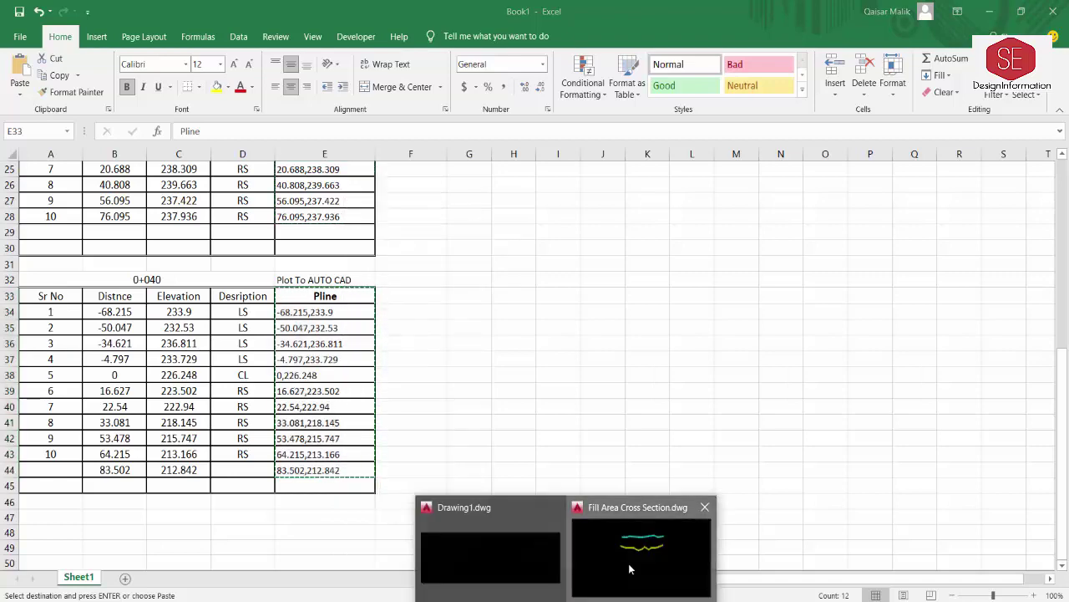
{"action": "left_click", "coordinate": [643, 548]}
- Set the current colour to Green and paste the 0+040 coordinates as a polyline, ending with Esc
{"action": "left_click", "coordinate": [802, 58]}
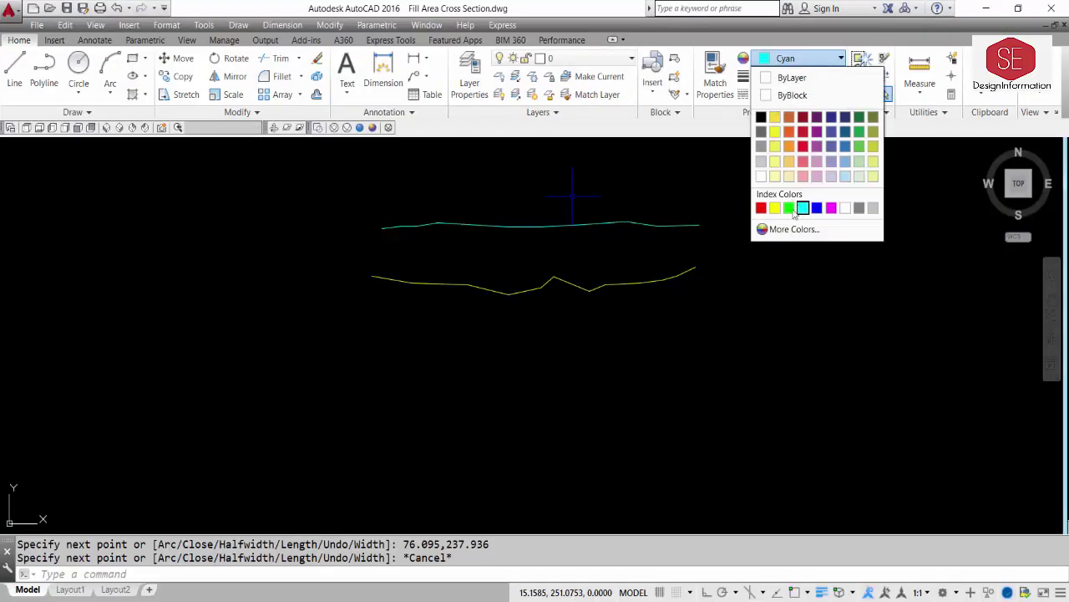
{"action": "left_click", "coordinate": [789, 207]}
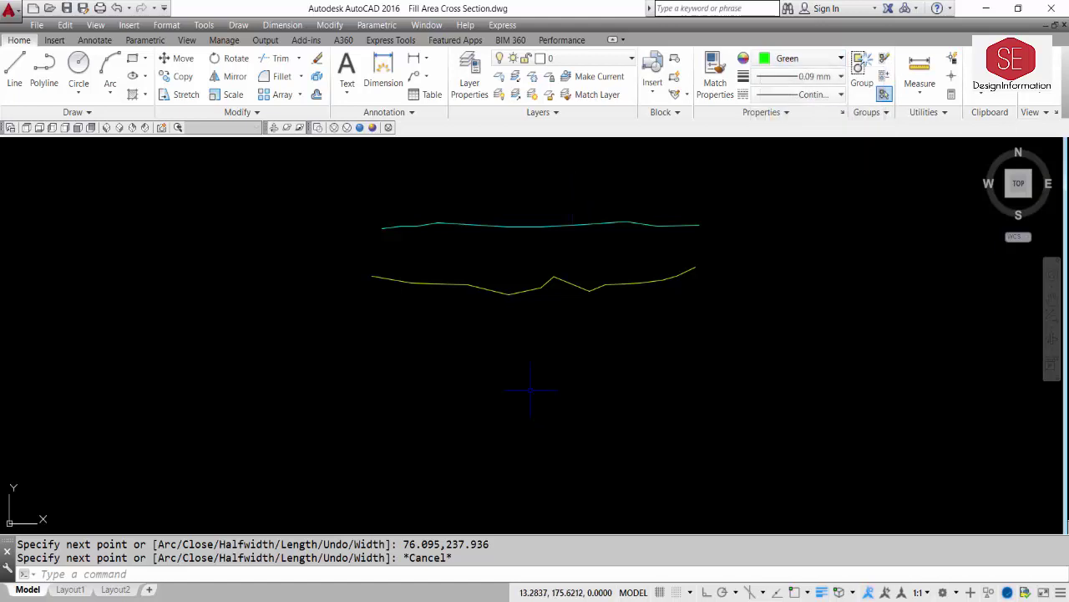
{"action": "right_click", "coordinate": [326, 574]}
{"action": "left_click", "coordinate": [378, 523]}
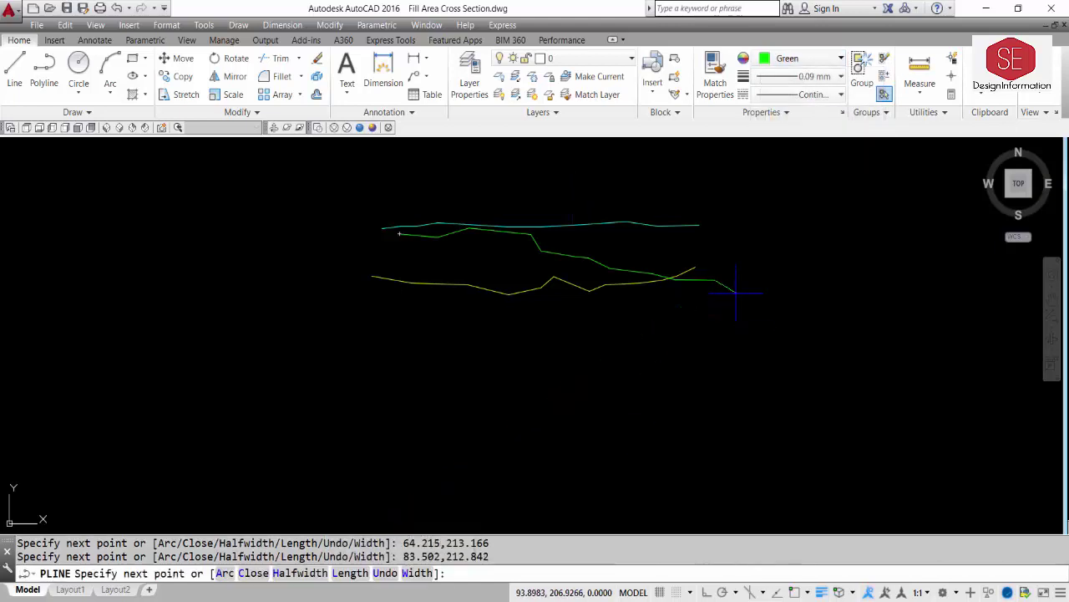
{"action": "key", "text": "Escape"}
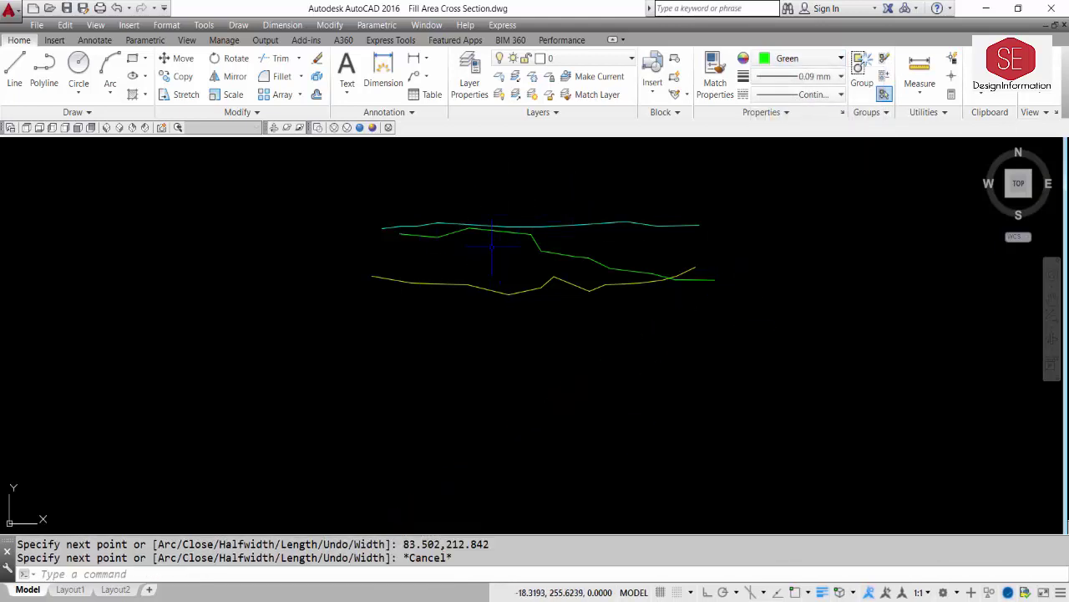
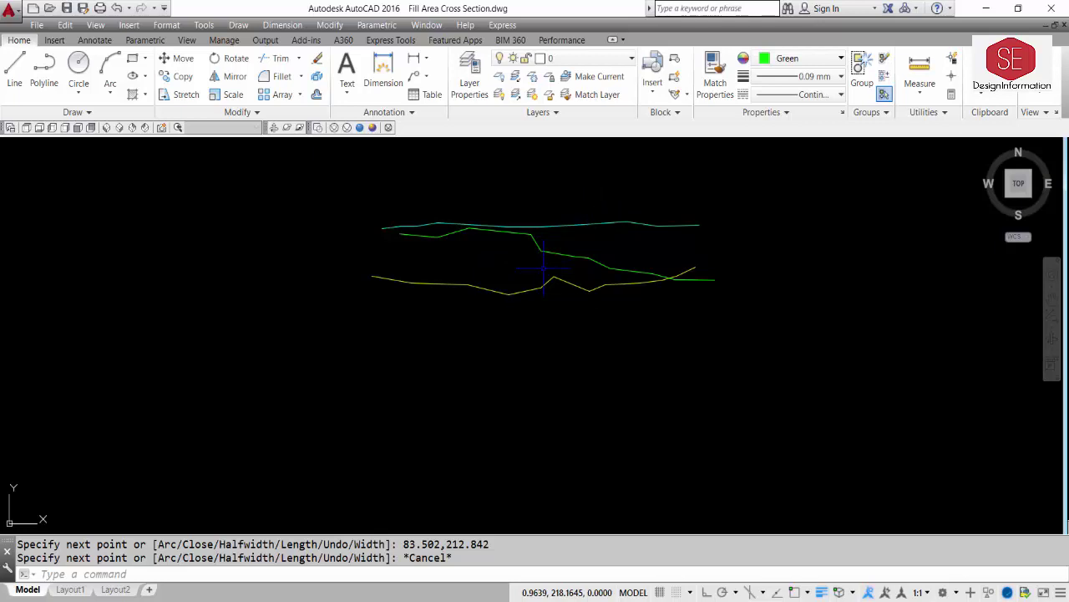
- Window-select the three cross-section polylines and erase them with E
{"action": "left_click", "coordinate": [748, 186]}
{"action": "left_click", "coordinate": [334, 363]}
{"action": "type", "text": "e"}
{"action": "key", "text": "Return"}
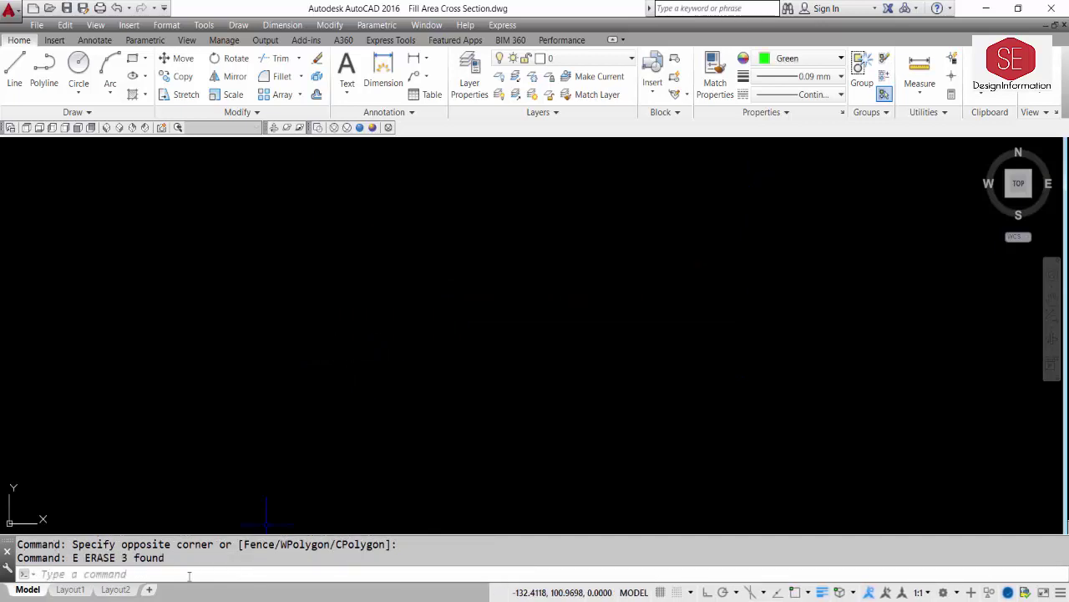
- Copy the Pline coordinate column E3:E44 covering all three station tables in Excel
{"action": "key", "text": "alt+Tab"}
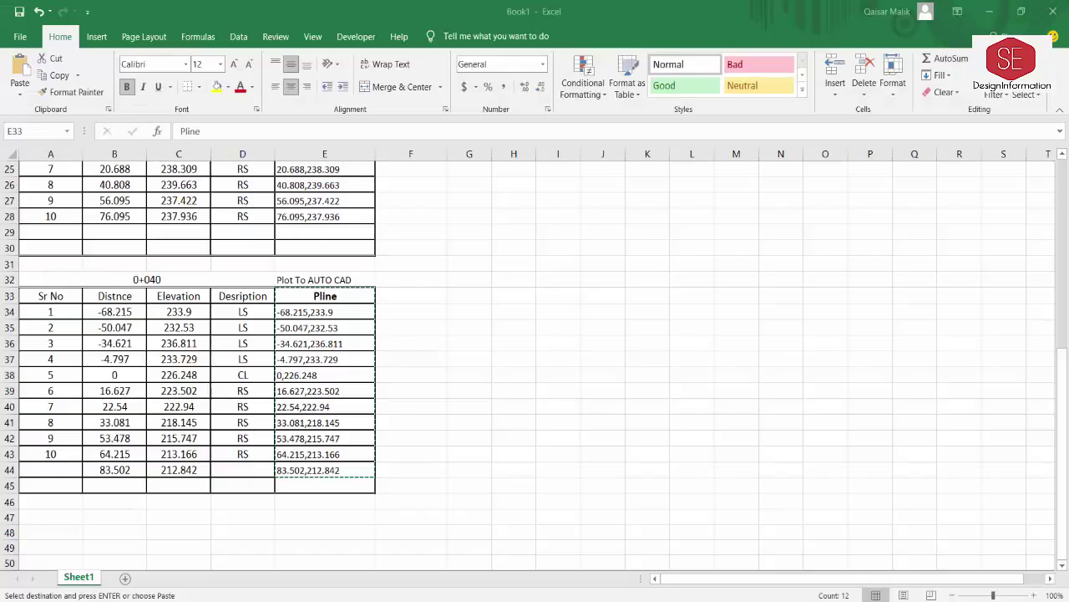
{"action": "left_click_drag", "start_coordinate": [325, 291], "coordinate": [367, 473]}
{"action": "scroll", "coordinate": [544, 400], "scroll_direction": "up", "scroll_amount": 6}
{"action": "scroll", "coordinate": [544, 399], "scroll_direction": "up", "scroll_amount": 2}
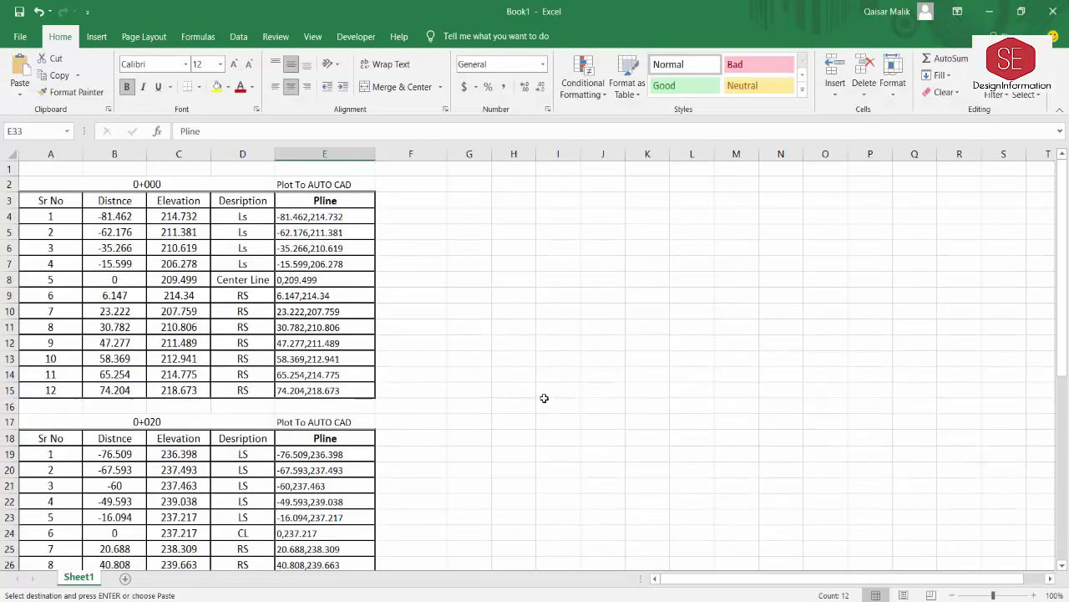
{"action": "left_click", "coordinate": [522, 326]}
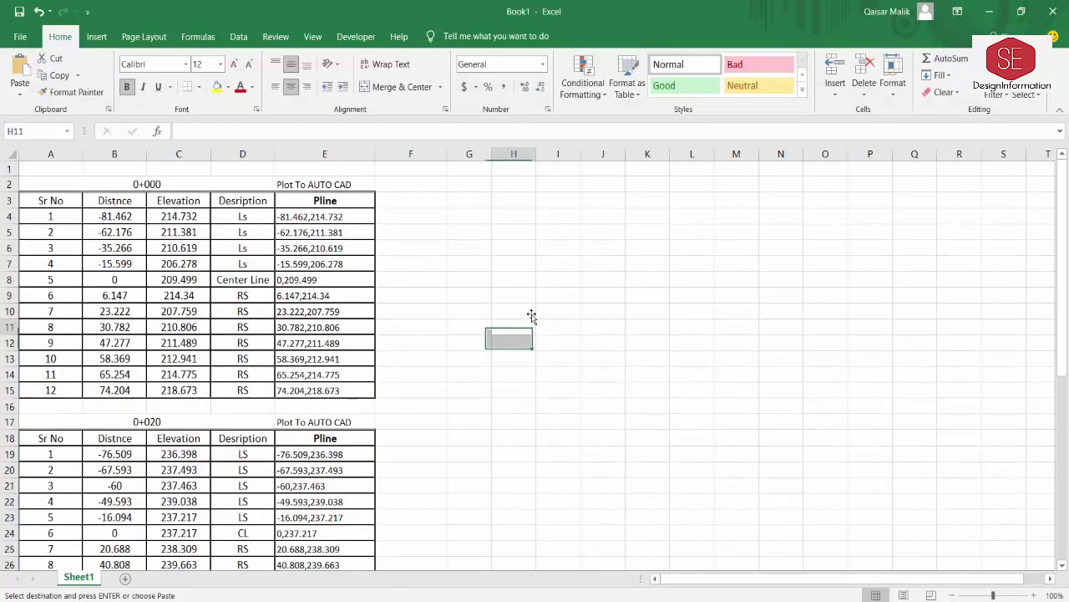
{"action": "left_click", "coordinate": [322, 217]}
{"action": "left_click_drag", "start_coordinate": [332, 200], "coordinate": [345, 485]}
{"action": "right_click", "coordinate": [345, 485]}
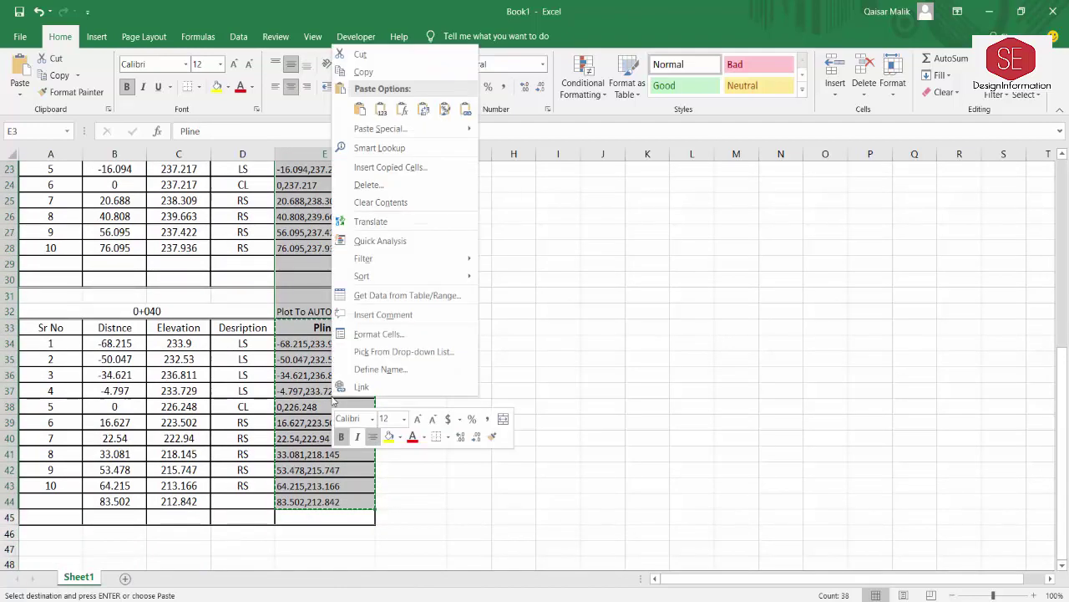
{"action": "left_click", "coordinate": [359, 70]}
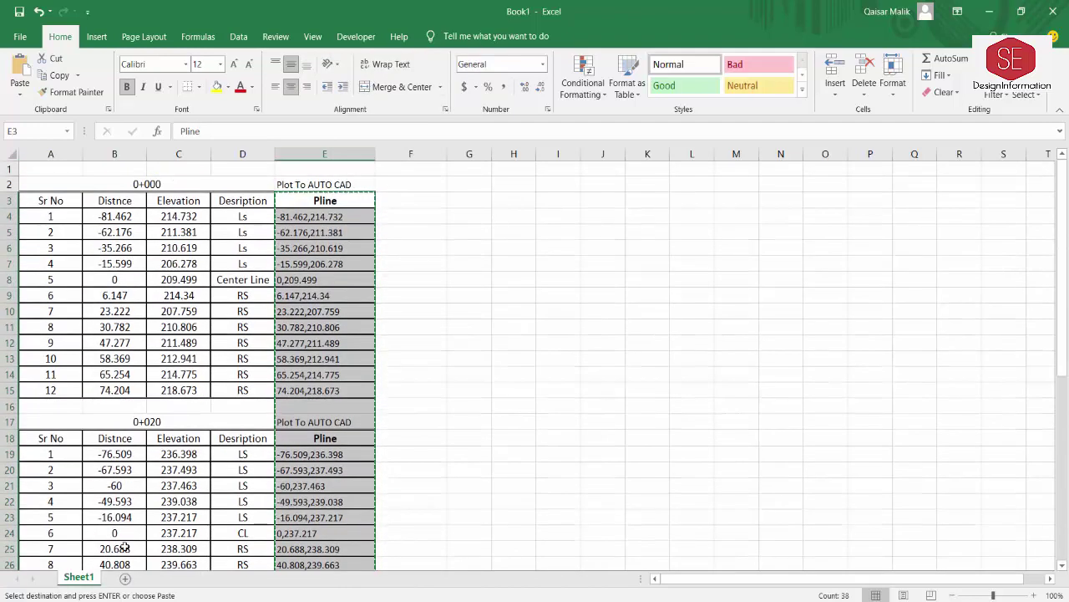
{"action": "key", "text": "super"}
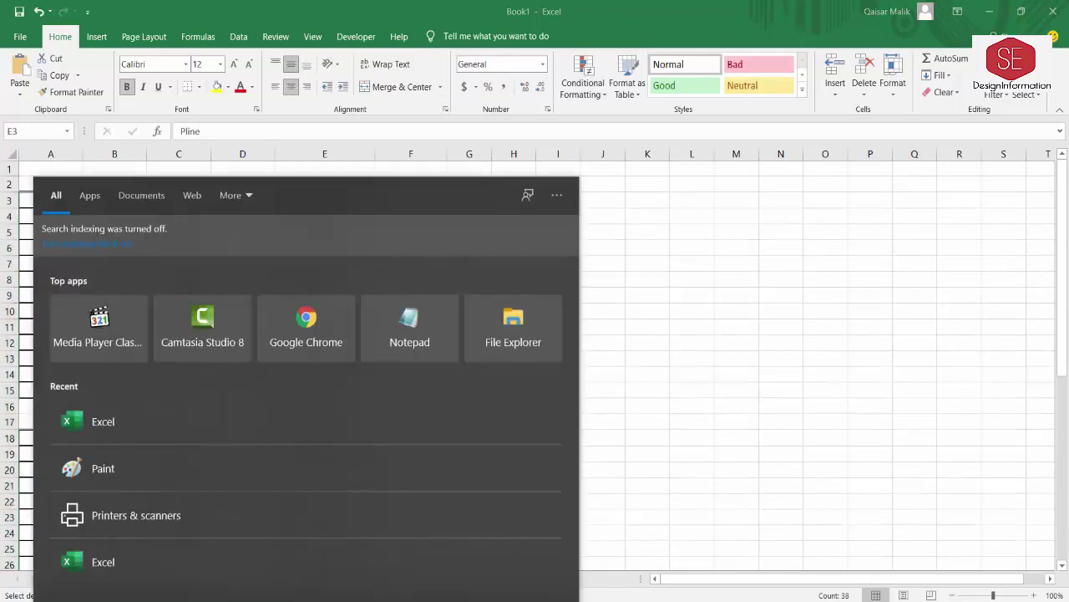
- Open Notepad and paste the copied Pline coordinates into a new document
{"action": "type", "text": "notepad"}
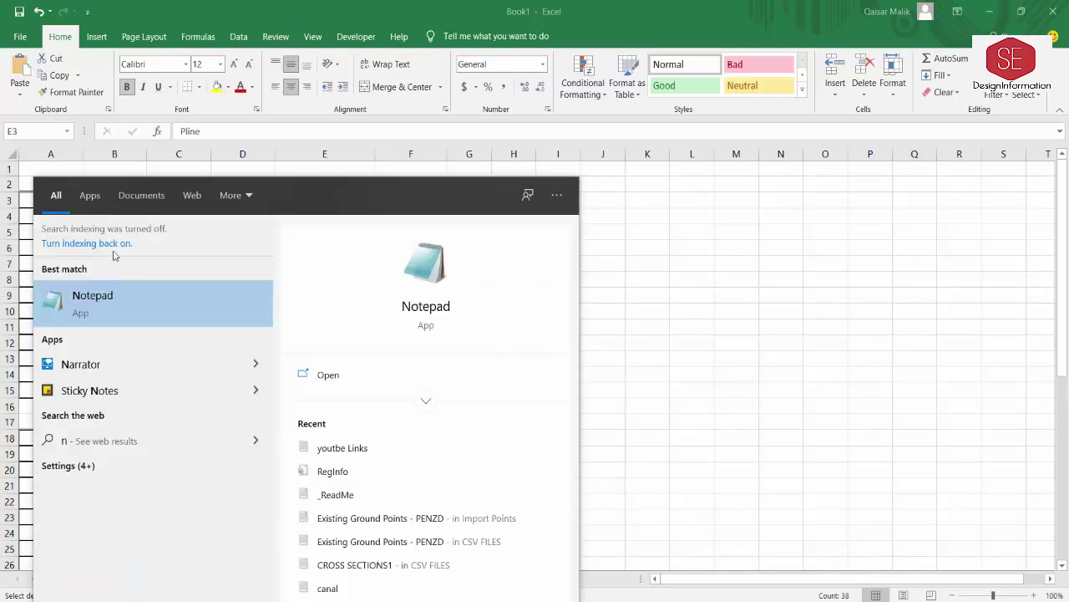
{"action": "left_click", "coordinate": [109, 313]}
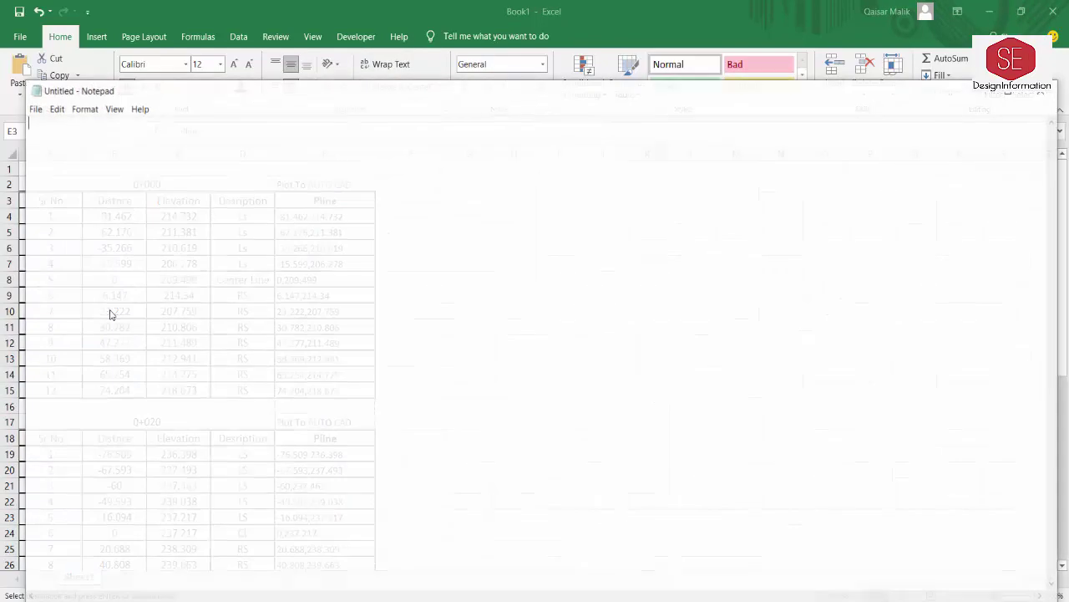
{"action": "right_click", "coordinate": [52, 134]}
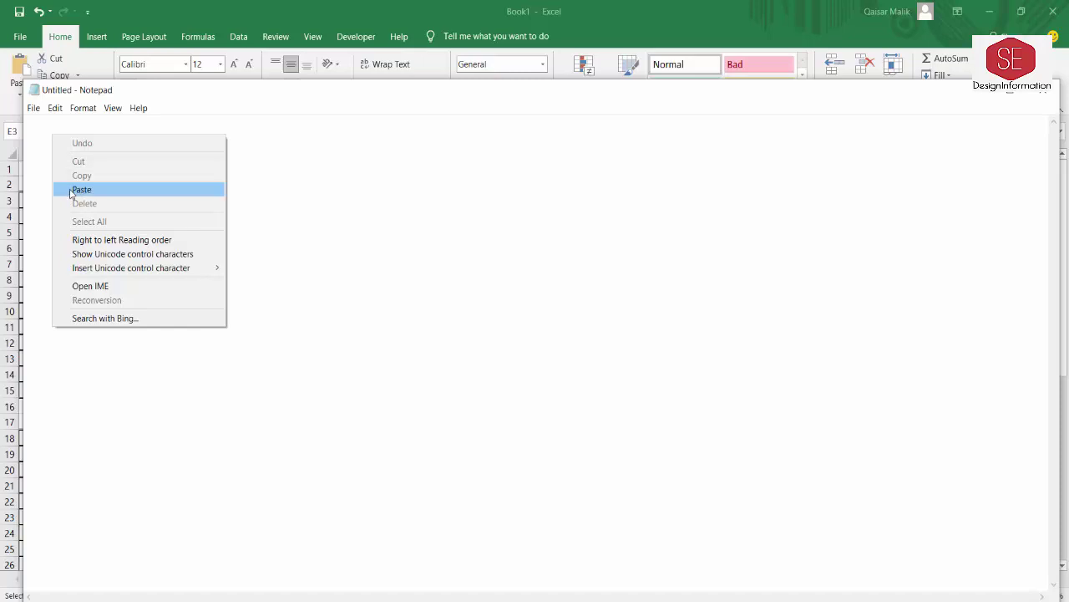
{"action": "left_click", "coordinate": [71, 189]}
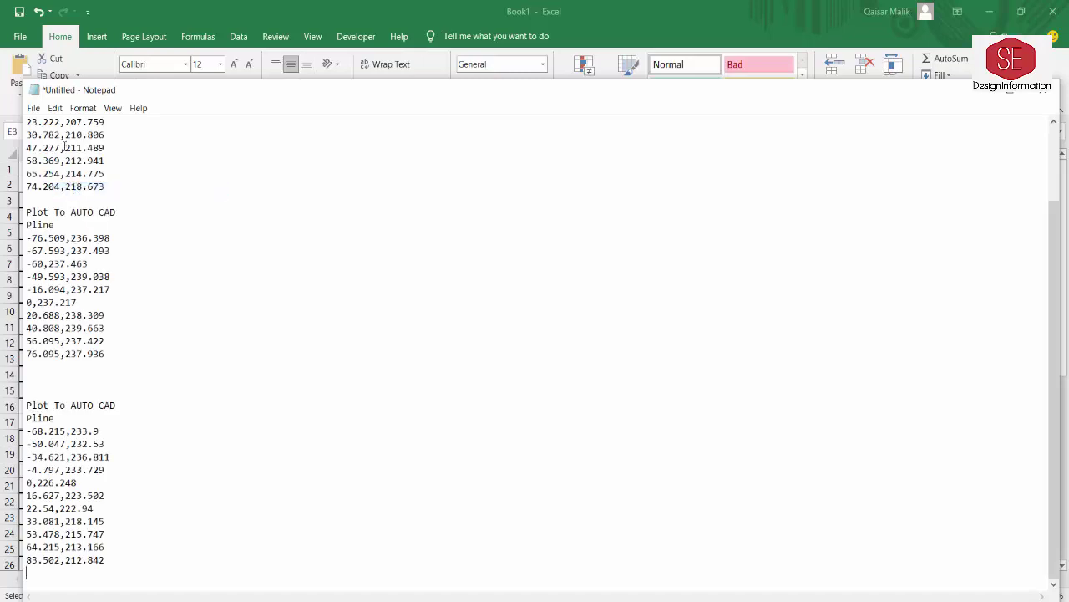
- Delete the second section's Plot To AUTO CAD heading and the blank line above Pline
{"action": "left_click_drag", "start_coordinate": [119, 211], "coordinate": [19, 217]}
{"action": "key", "text": "Delete"}
{"action": "left_click_drag", "start_coordinate": [54, 224], "coordinate": [4, 230]}
{"action": "left_click", "coordinate": [32, 205]}
{"action": "key", "text": "BackSpace"}
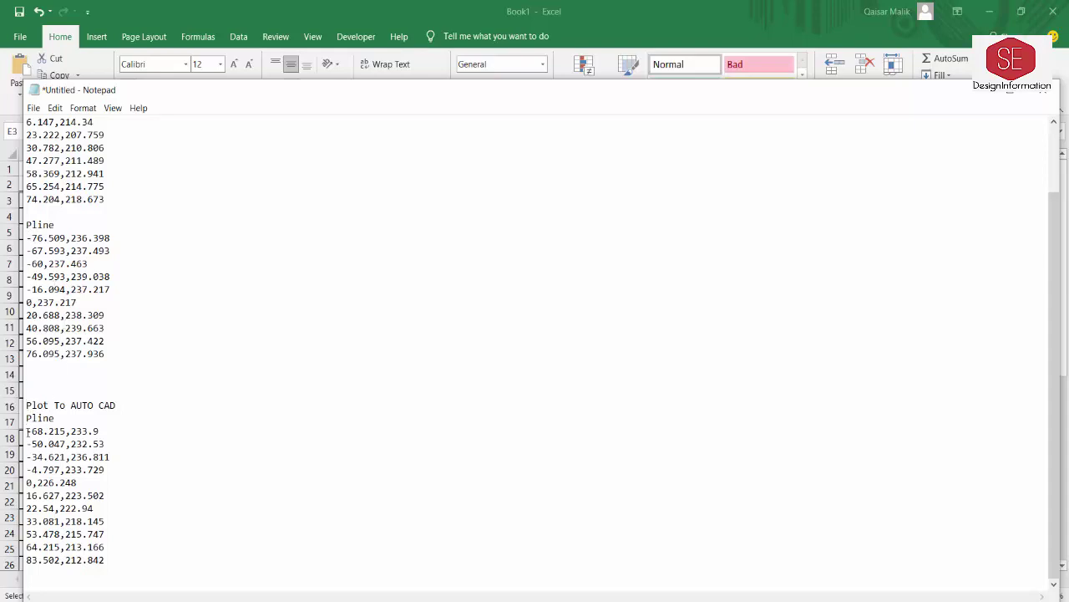
- Remove the third section's Plot To AUTO CAD heading and the blank lines around it
{"action": "key", "text": "BackSpace"}
{"action": "key", "text": "BackSpace"}
{"action": "key", "text": "BackSpace"}
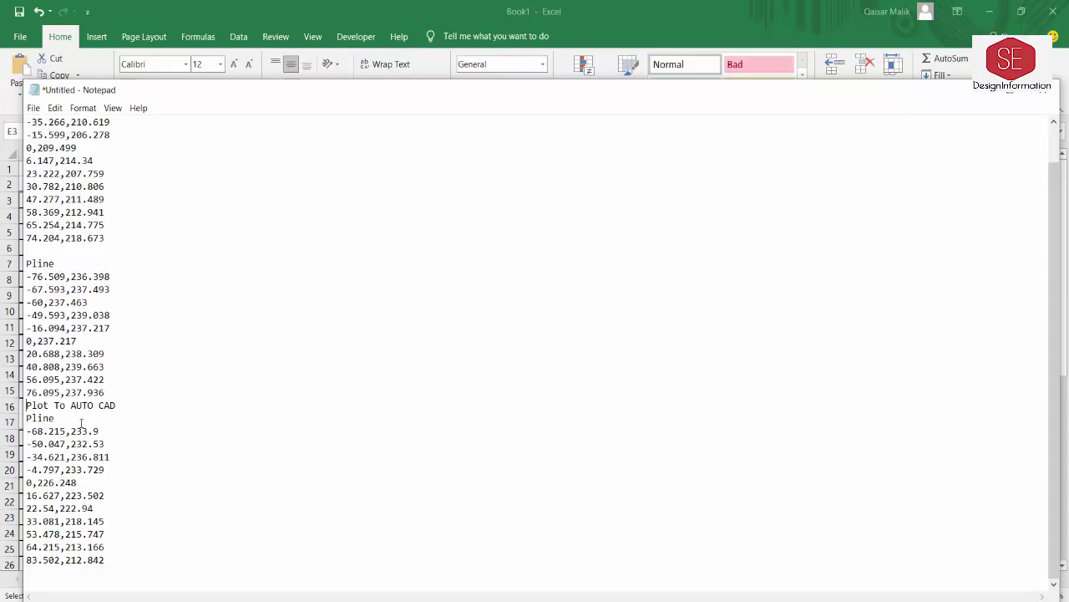
{"action": "left_click_drag", "start_coordinate": [116, 406], "coordinate": [25, 410]}
{"action": "key", "text": "BackSpace"}
- Select the comma in the first coordinate pair as the separator to replace
{"action": "scroll", "coordinate": [77, 401], "scroll_direction": "up", "scroll_amount": 1}
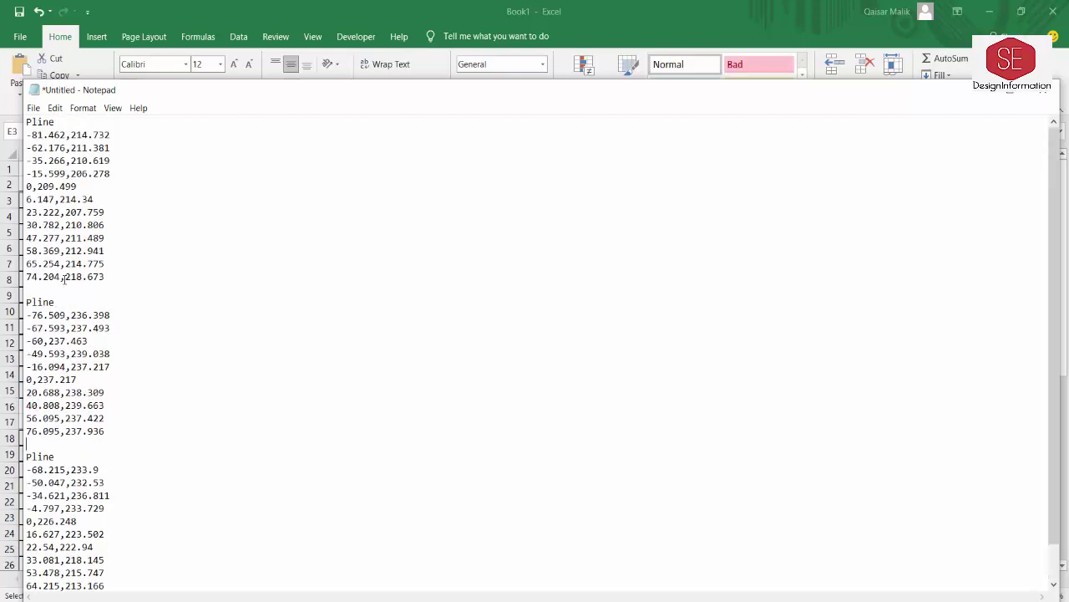
{"action": "left_click", "coordinate": [70, 140]}
{"action": "left_click_drag", "start_coordinate": [71, 136], "coordinate": [66, 135]}
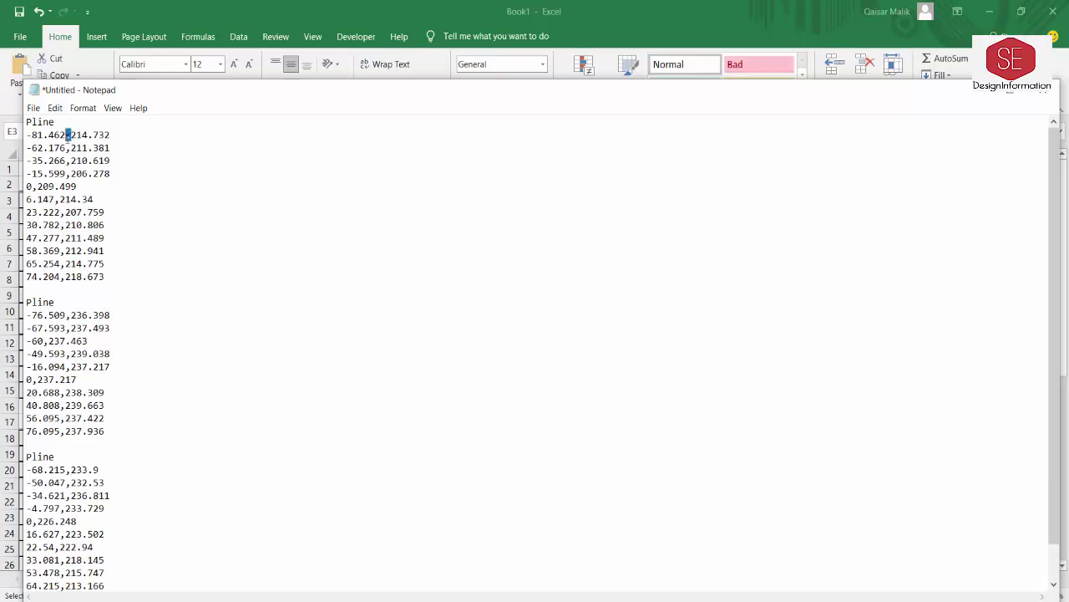
{"action": "left_click", "coordinate": [55, 107]}
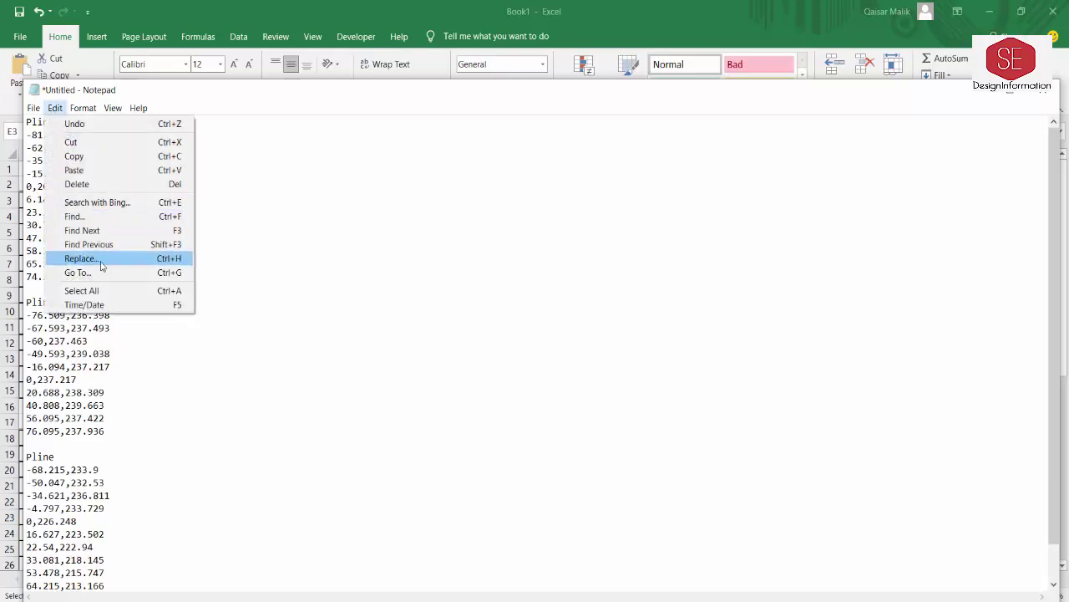
- Replace all comma separators with '.' throughout the coordinate lists, then return to Excel
{"action": "left_click", "coordinate": [105, 263]}
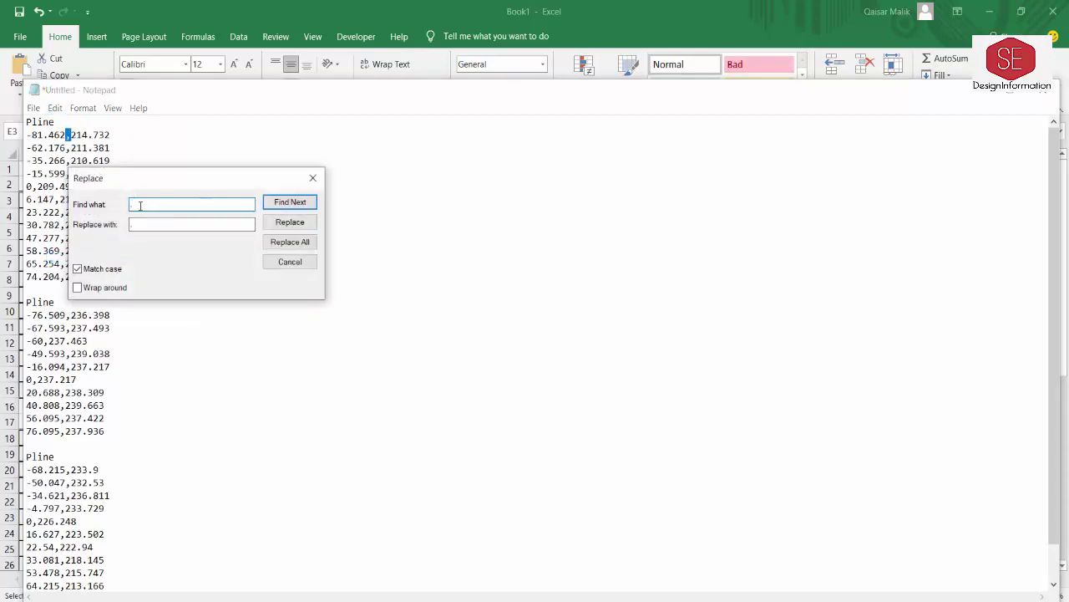
{"action": "key", "text": "Tab"}
{"action": "key", "text": "BackSpace"}
{"action": "type", "text": "."}
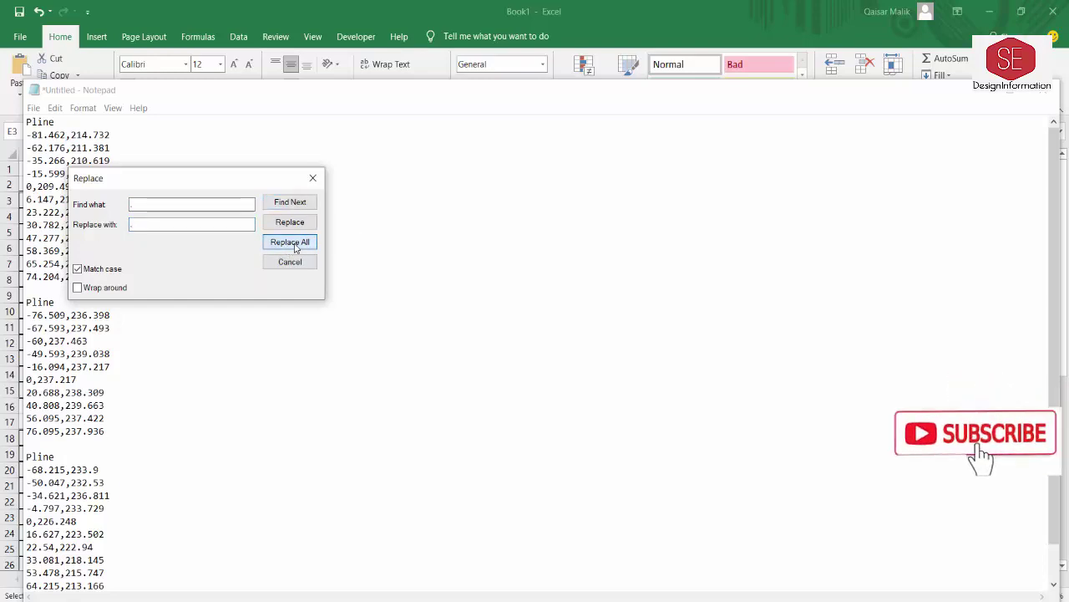
{"action": "left_click", "coordinate": [290, 242]}
{"action": "left_click", "coordinate": [312, 178]}
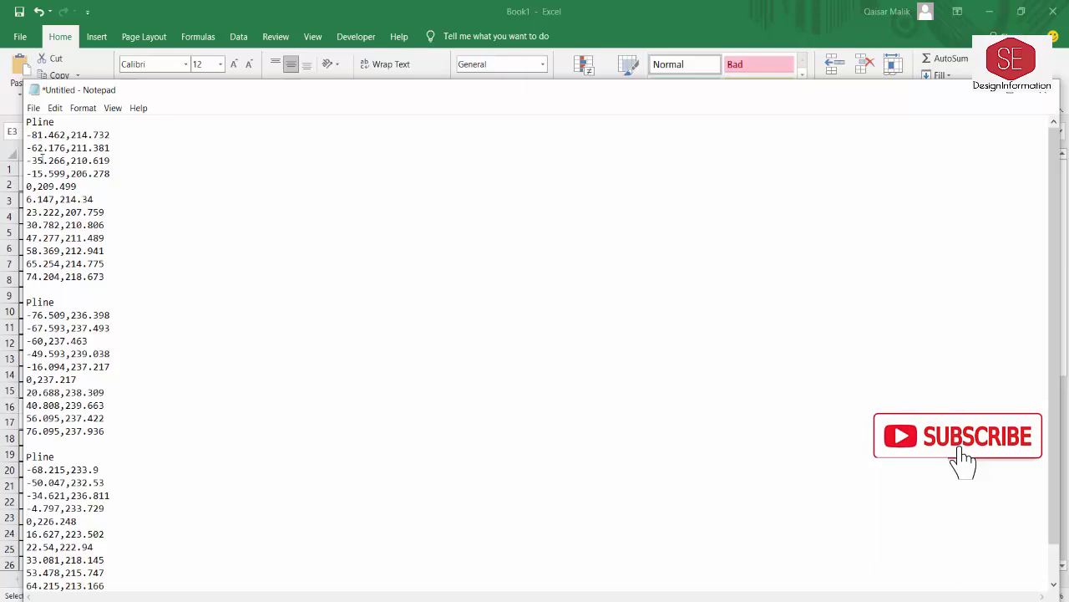
{"action": "key", "text": "alt+Tab"}
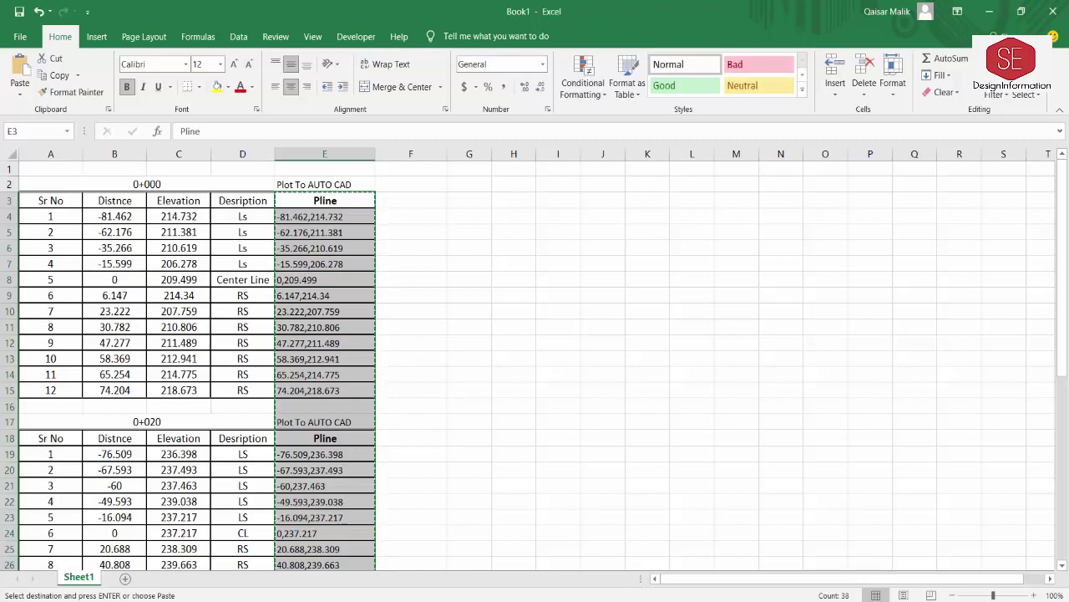
- Bring the Notepad coordinate lists back in front of Excel
{"action": "key", "text": "alt+Tab"}
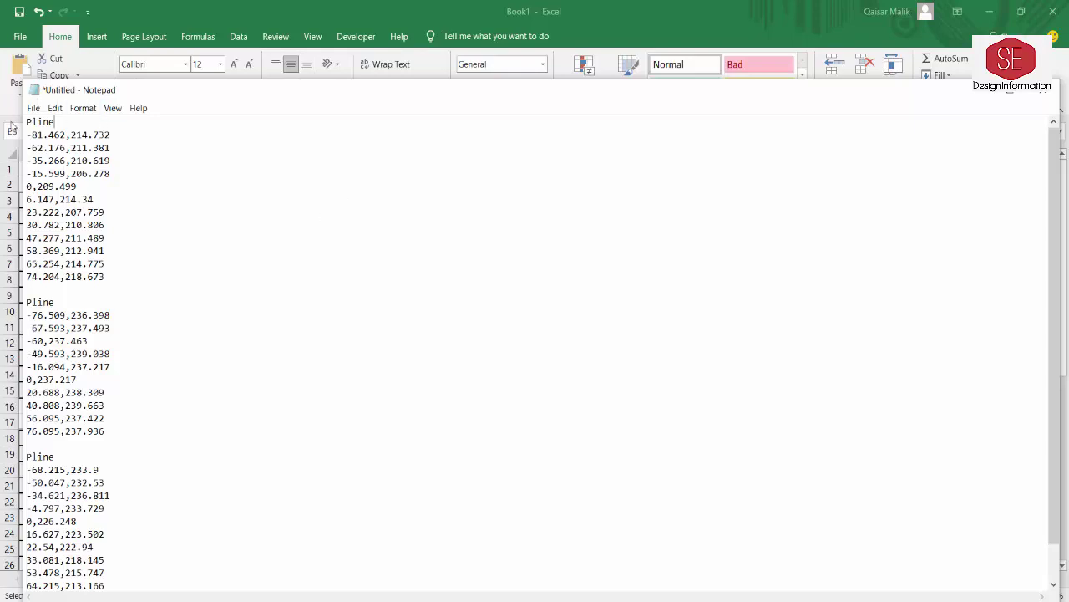
- Save the coordinate lists as Data.SCR, type All Files, in Desktop\Cross Setion
{"action": "left_click", "coordinate": [34, 108]}
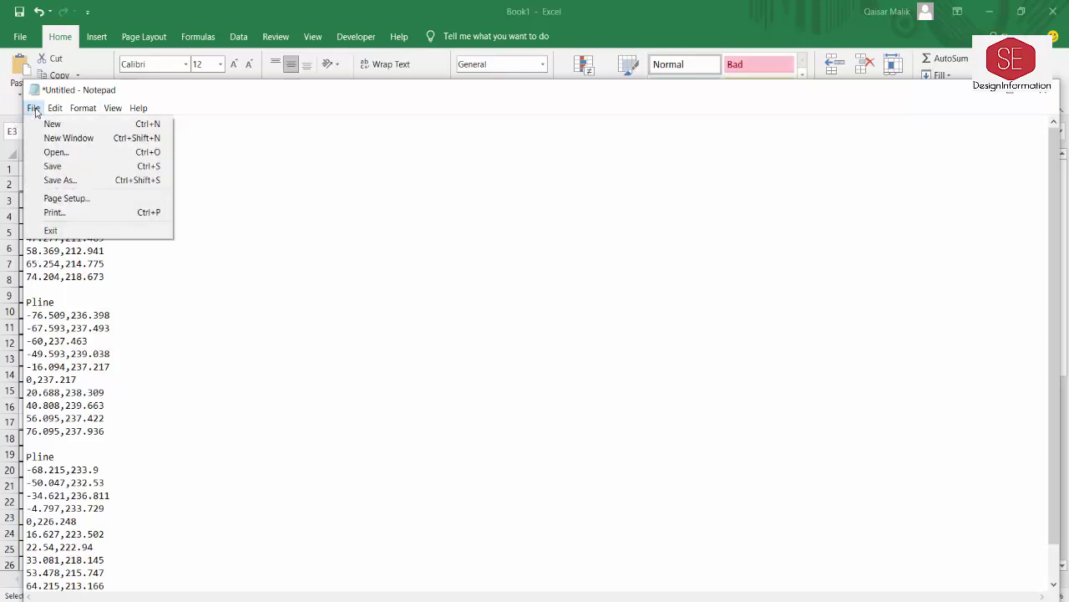
{"action": "left_click", "coordinate": [65, 183]}
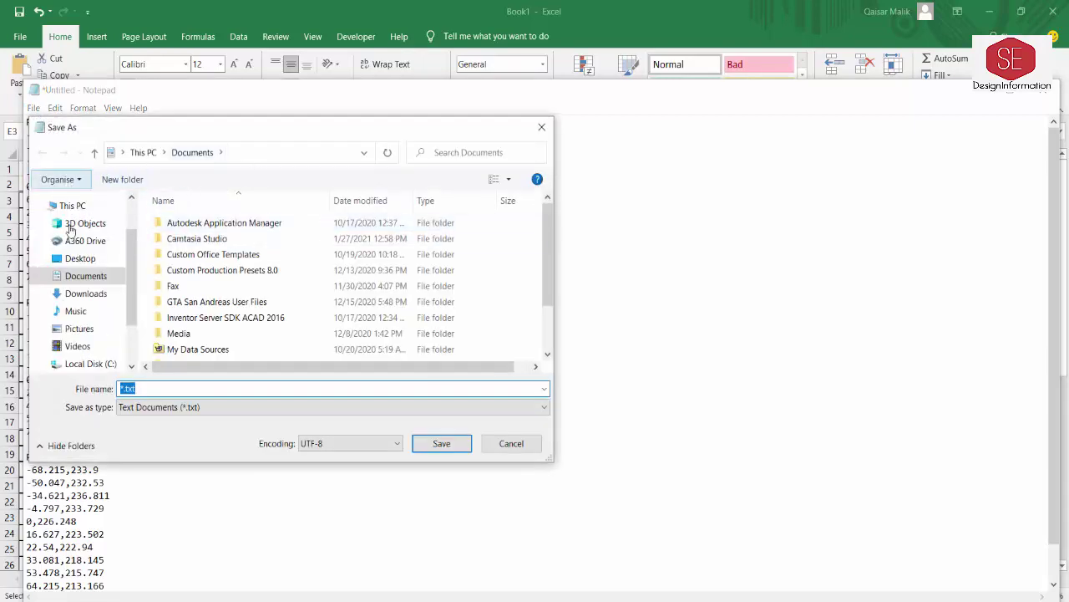
{"action": "left_click", "coordinate": [81, 258]}
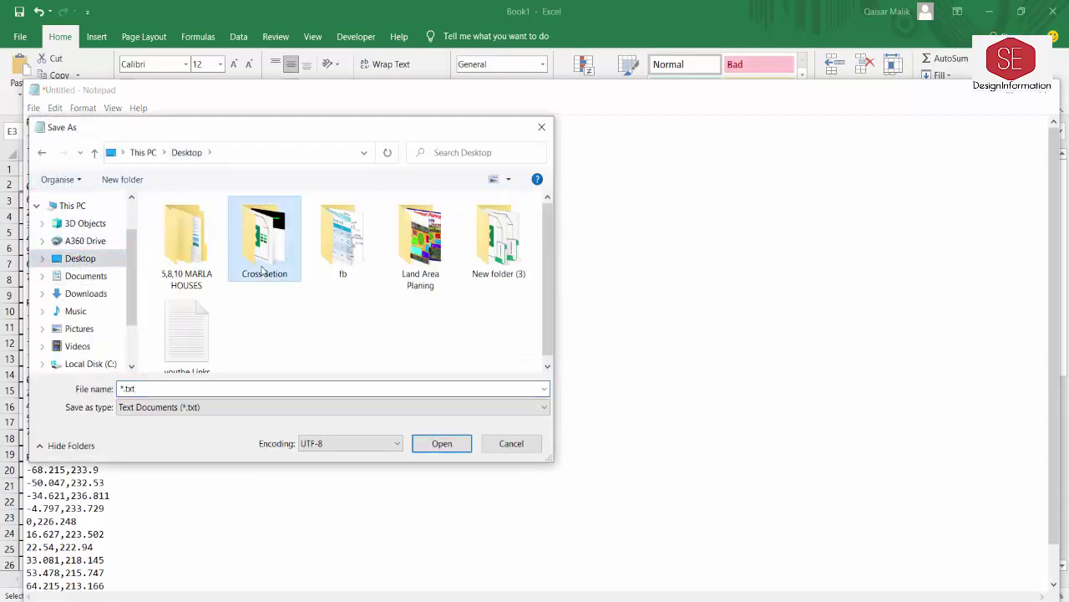
{"action": "double_click", "coordinate": [264, 238]}
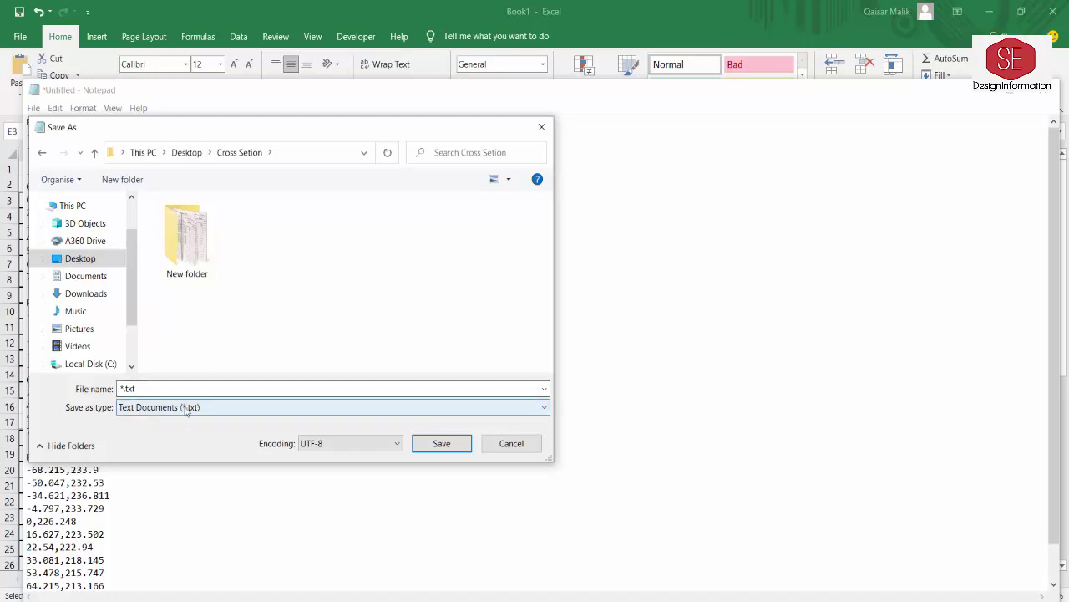
{"action": "left_click", "coordinate": [125, 407]}
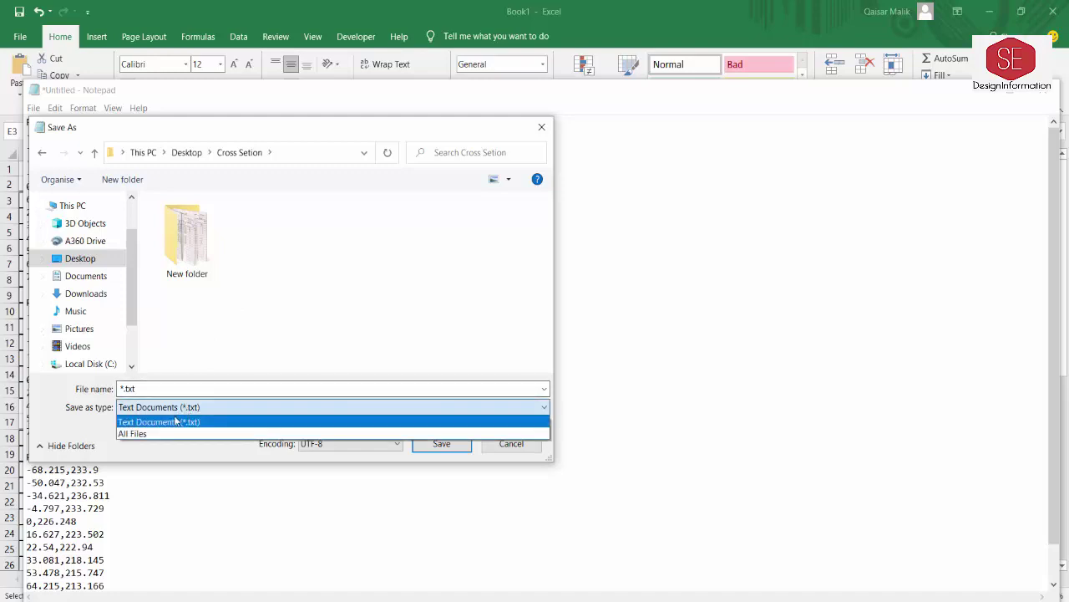
{"action": "left_click", "coordinate": [126, 435]}
{"action": "left_click", "coordinate": [151, 388]}
{"action": "key", "text": "ctrl+a"}
{"action": "key", "text": "BackSpace"}
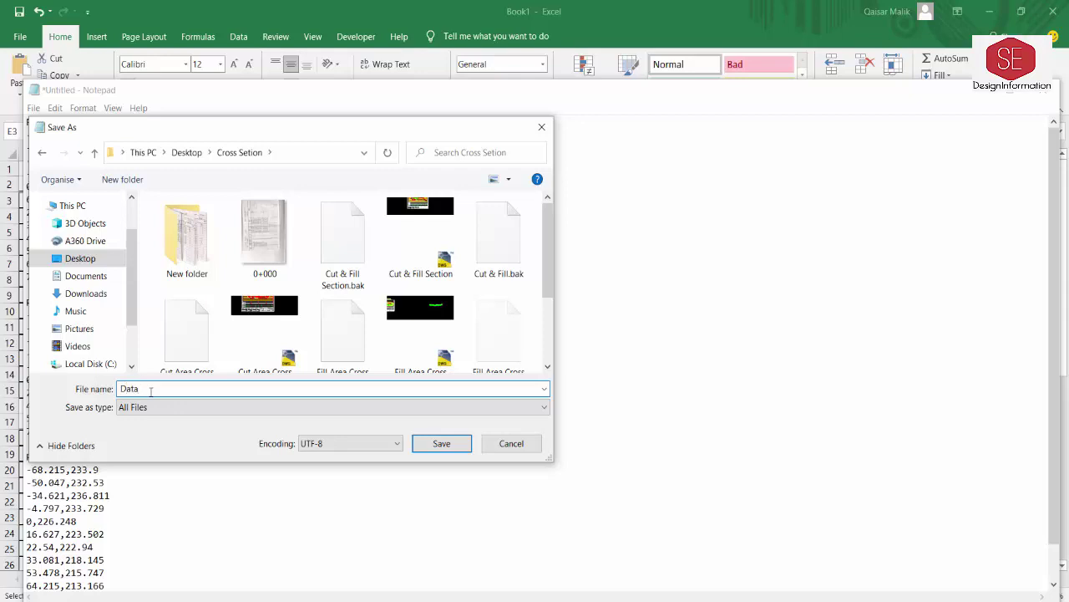
{"action": "type", "text": "Data.SCR"}
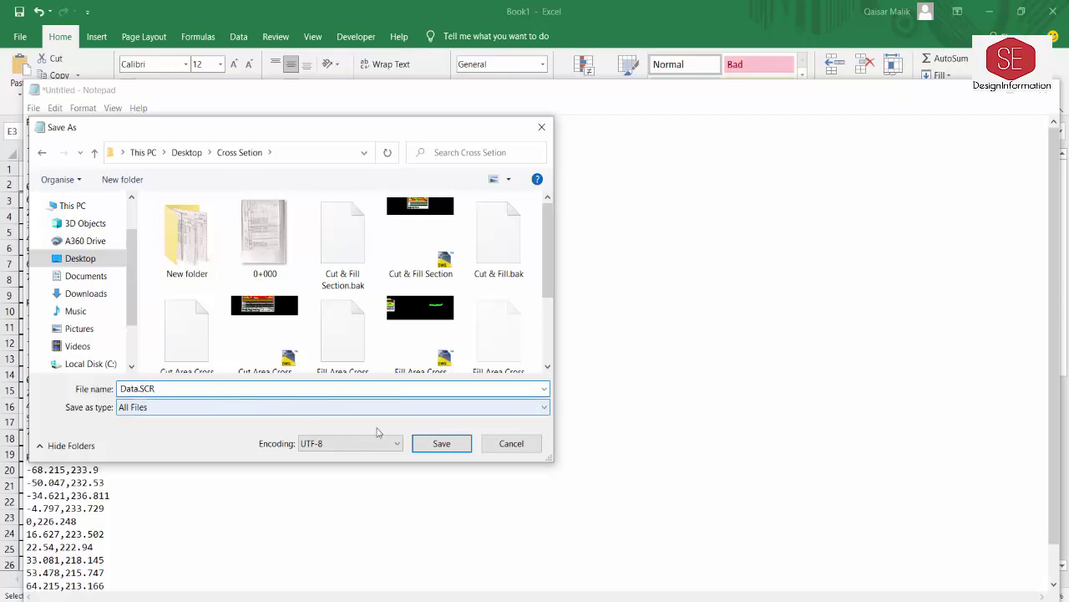
{"action": "left_click", "coordinate": [448, 446]}
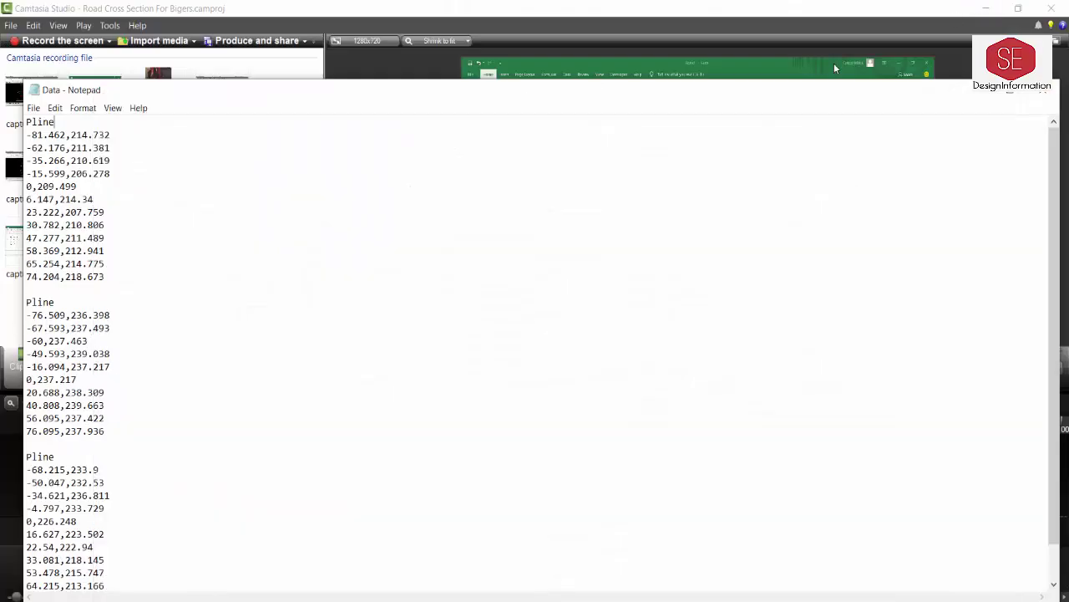
- Review the Data script's coordinates from the Cross Setion folder, then return to the AutoCAD drawing
{"action": "left_click", "coordinate": [976, 94]}
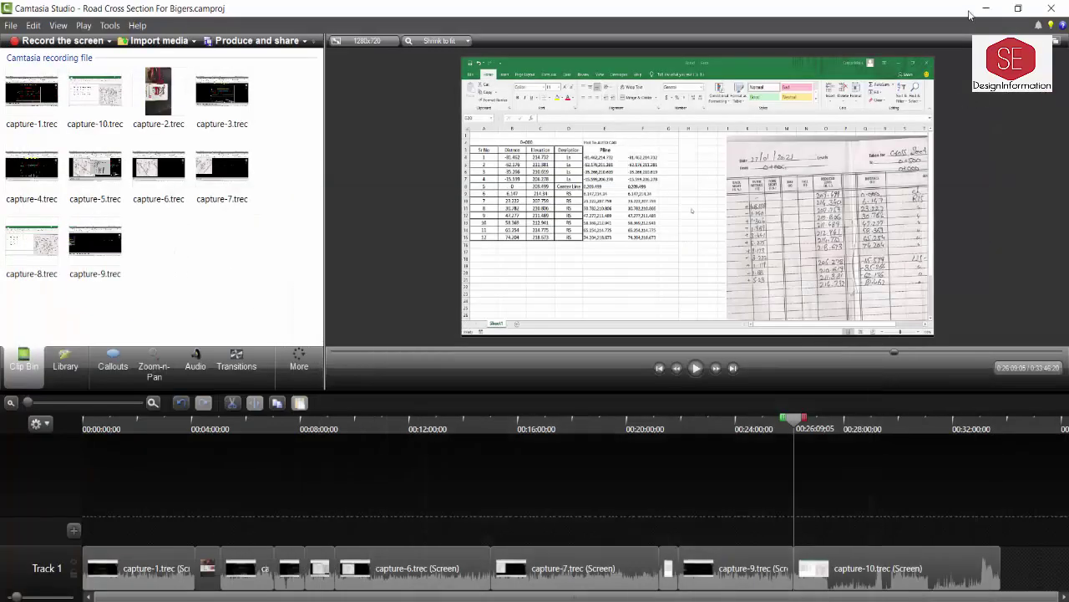
{"action": "left_click", "coordinate": [984, 8]}
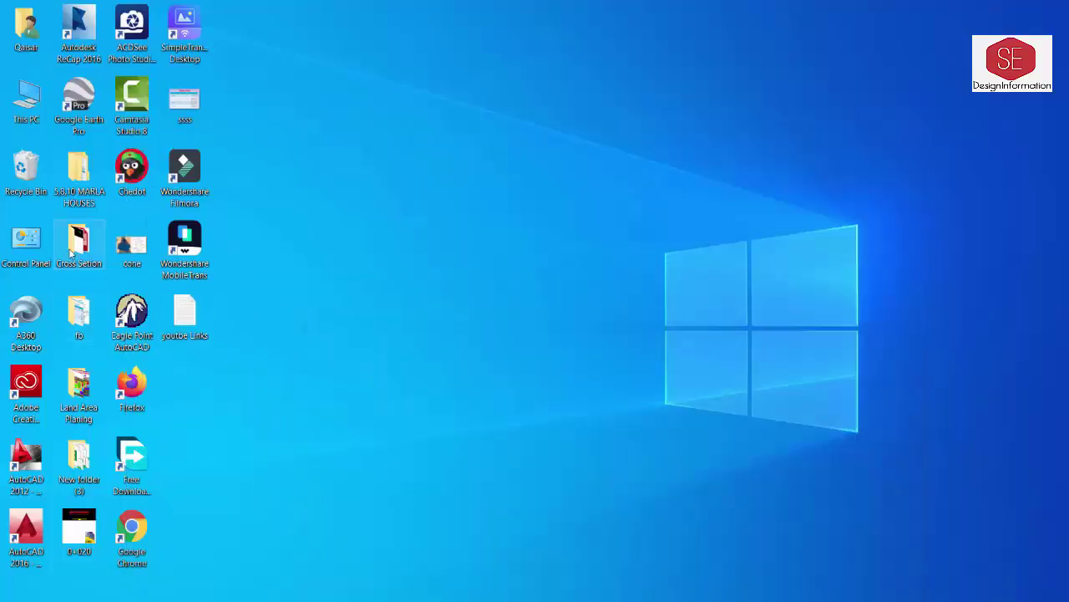
{"action": "double_click", "coordinate": [71, 253]}
{"action": "left_click", "coordinate": [135, 274]}
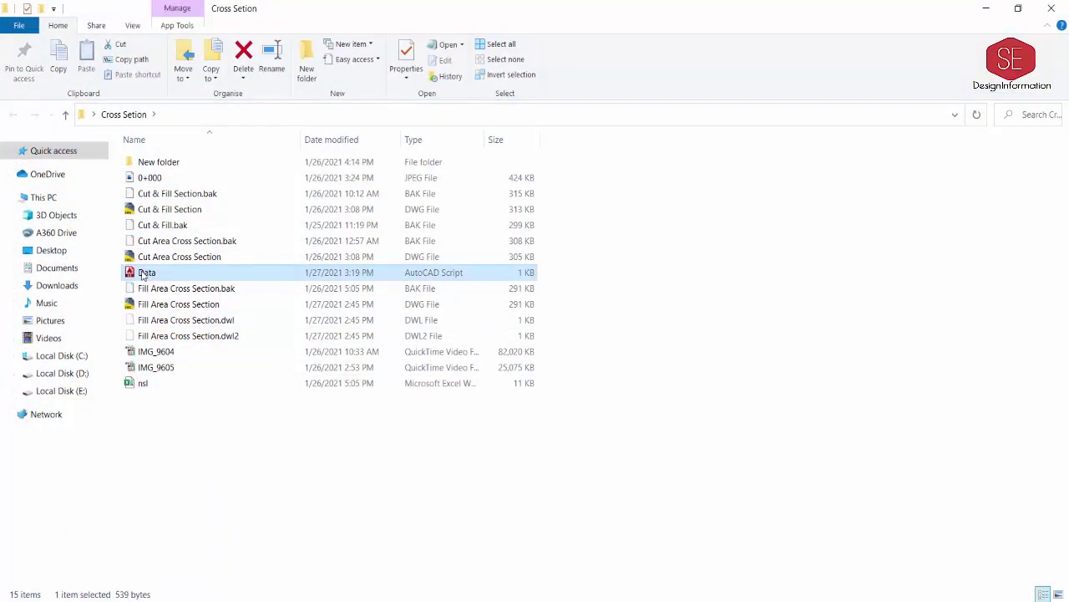
{"action": "double_click", "coordinate": [133, 276]}
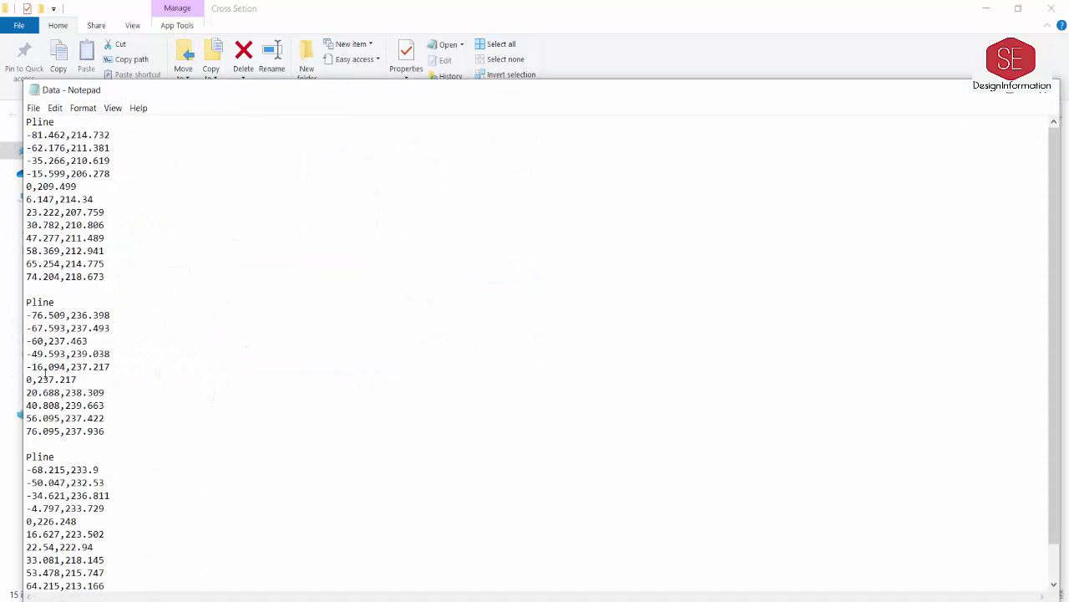
{"action": "left_click", "coordinate": [1043, 90]}
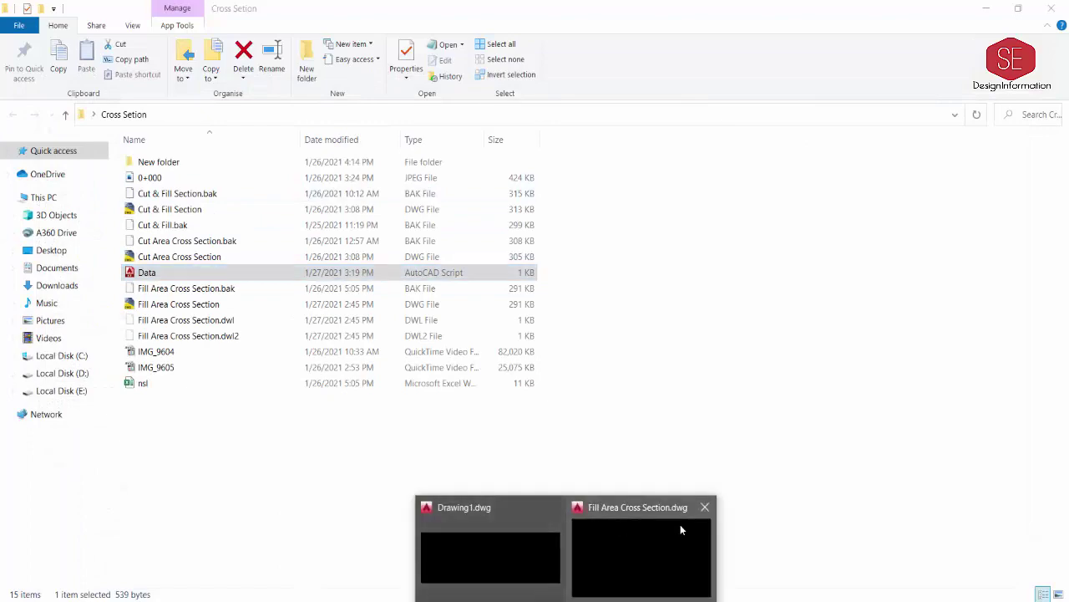
{"action": "left_click", "coordinate": [680, 525]}
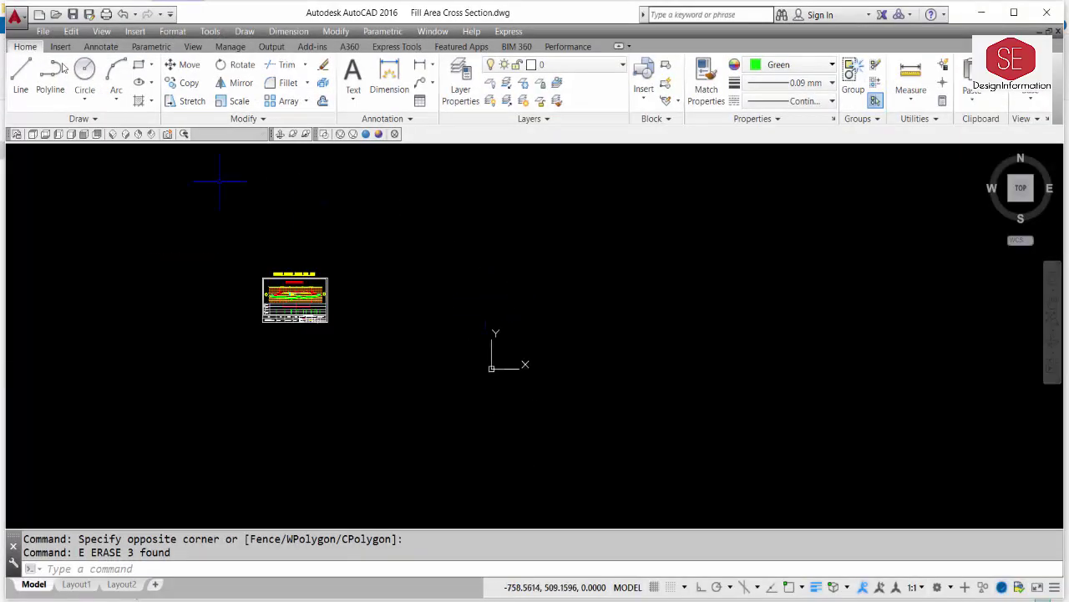
- Start a new acad.dwt drawing and run the Cross Setion\Data.scr script
{"action": "left_click", "coordinate": [39, 14]}
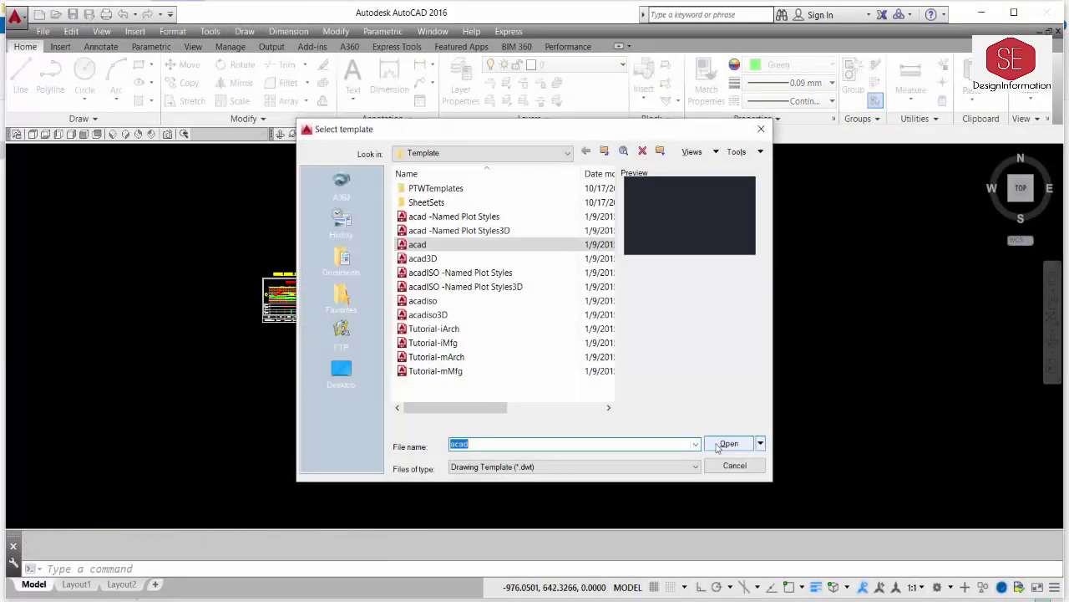
{"action": "left_click", "coordinate": [727, 442]}
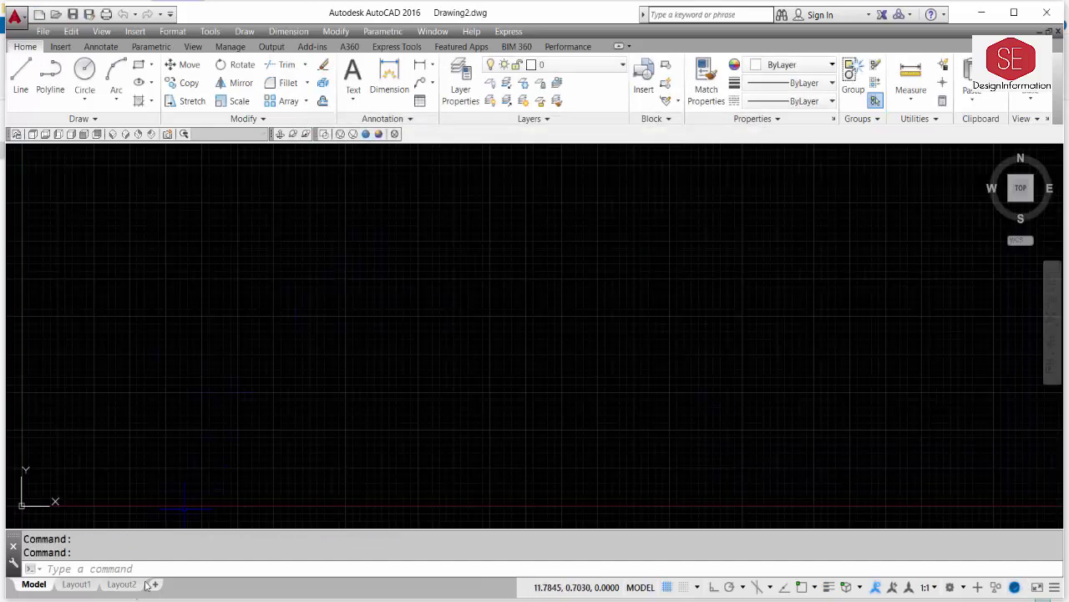
{"action": "left_click", "coordinate": [176, 33]}
{"action": "mouse_move", "coordinate": [210, 33]}
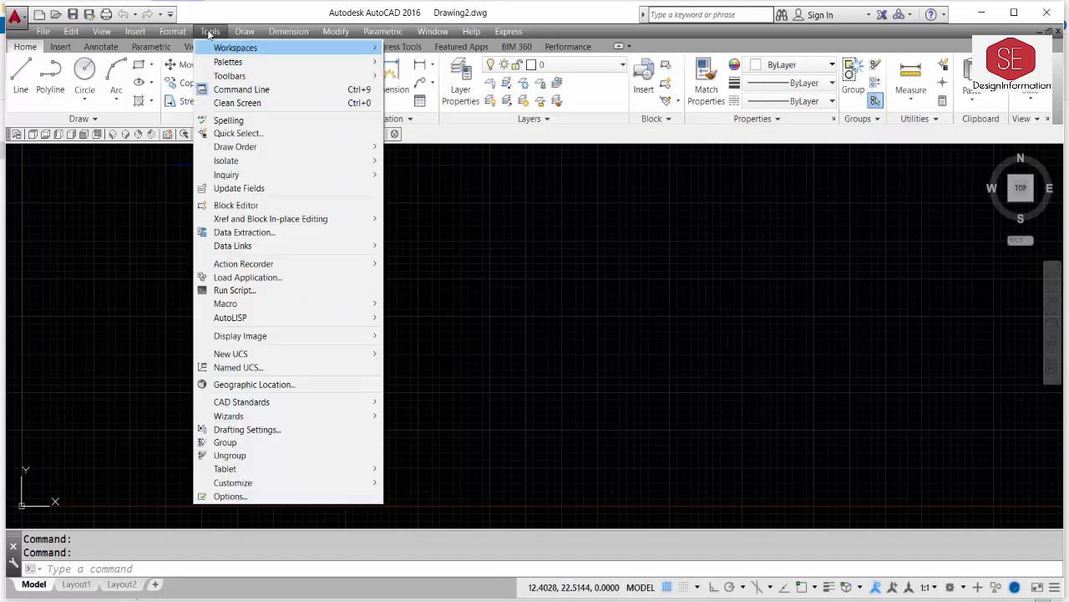
{"action": "left_click", "coordinate": [239, 290]}
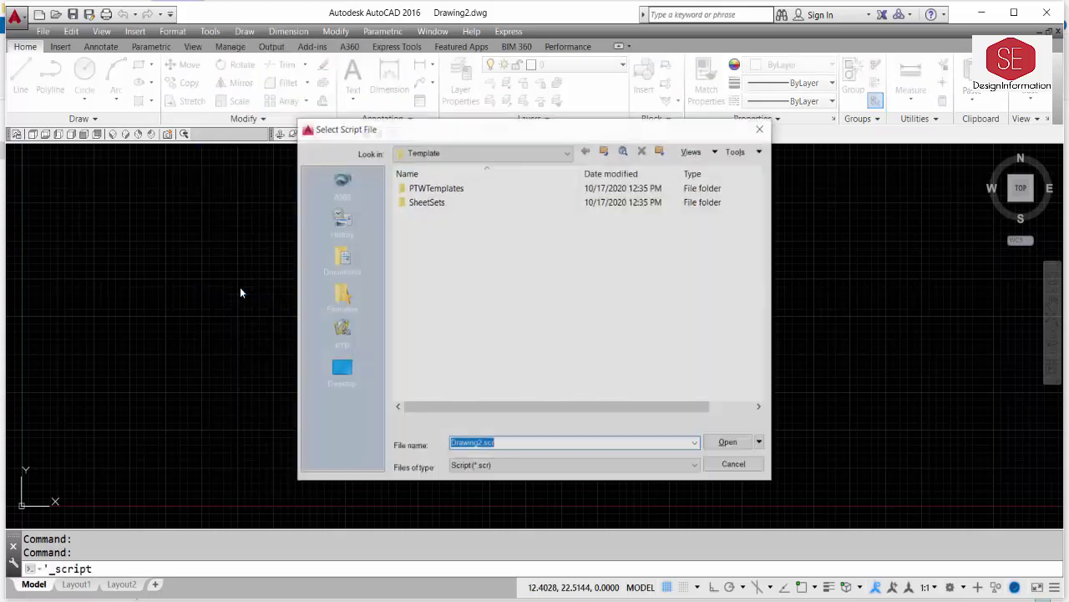
{"action": "left_click", "coordinate": [441, 152]}
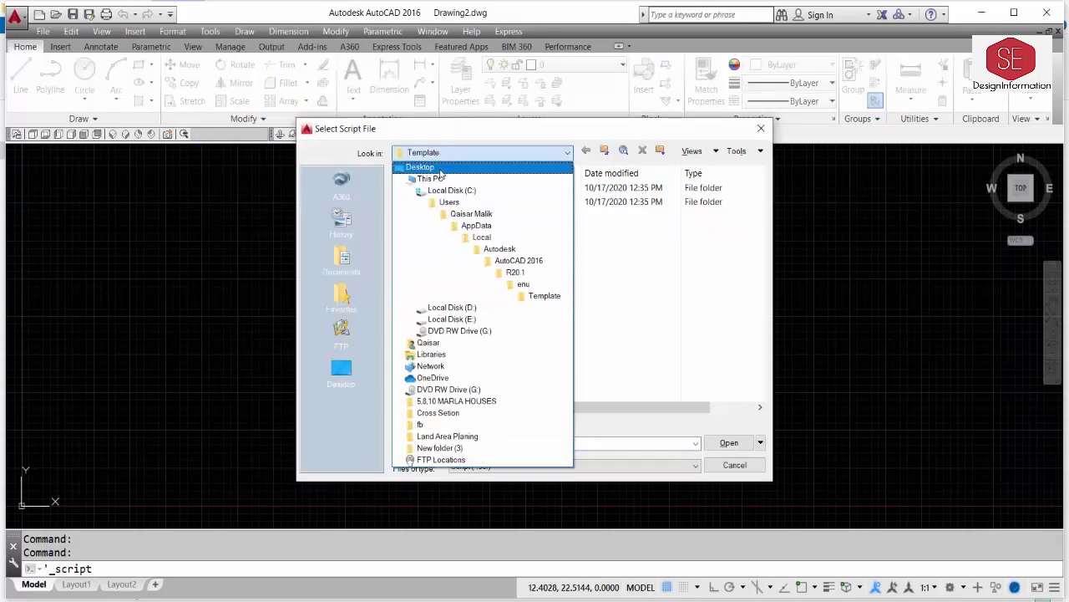
{"action": "left_click", "coordinate": [415, 165]}
{"action": "double_click", "coordinate": [447, 288]}
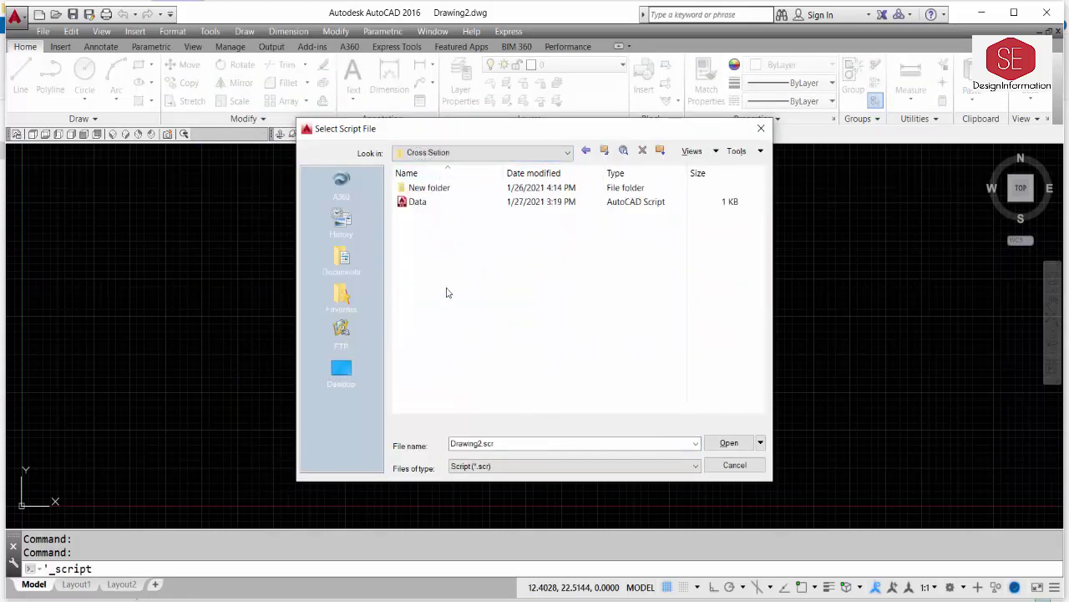
{"action": "left_click", "coordinate": [421, 204]}
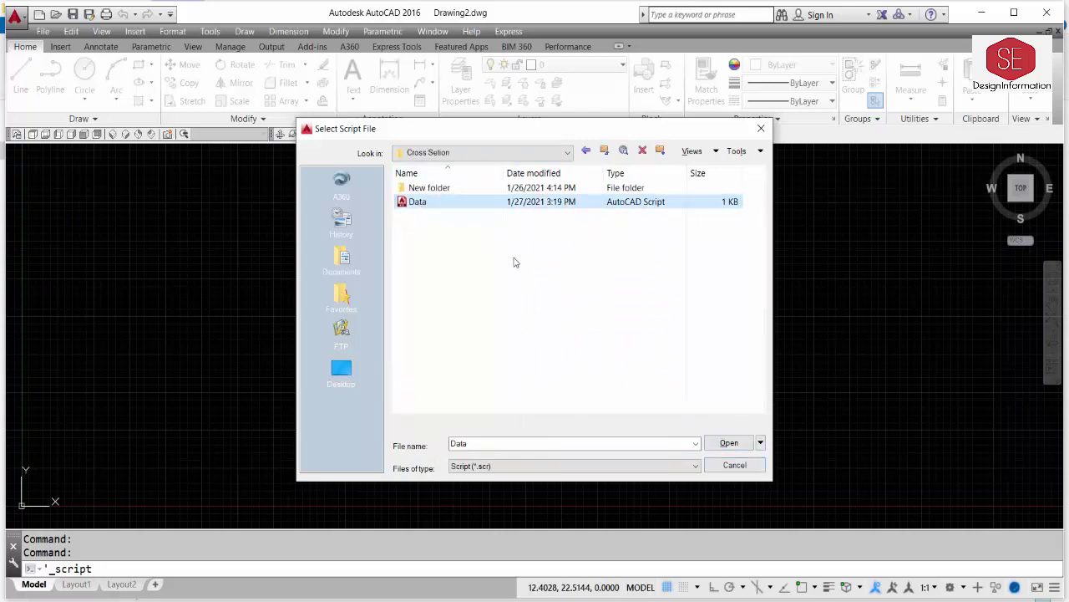
{"action": "double_click", "coordinate": [417, 203]}
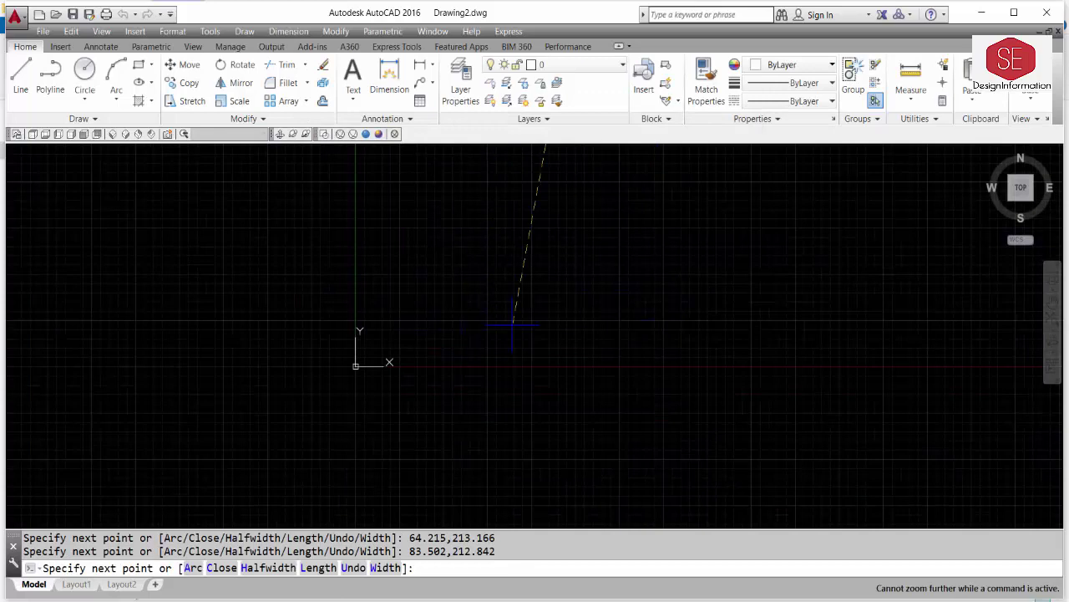
- Cancel the leftover polyline command, zoom to extents, and select the three polylines
{"action": "key", "text": "Escape"}
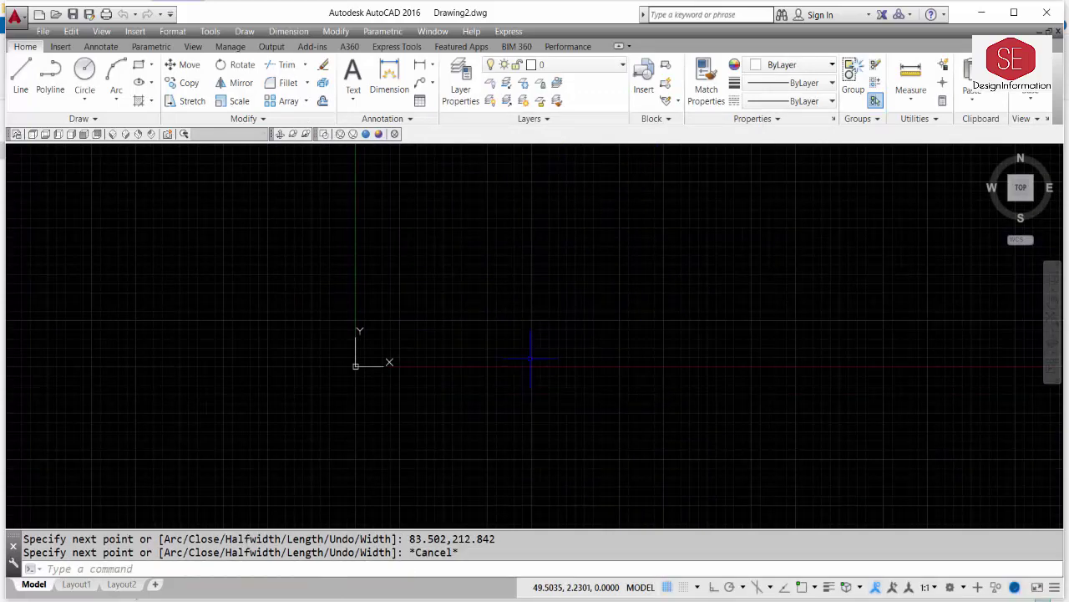
{"action": "type", "text": "z"}
{"action": "key", "text": "Return"}
{"action": "type", "text": "e"}
{"action": "key", "text": "Return"}
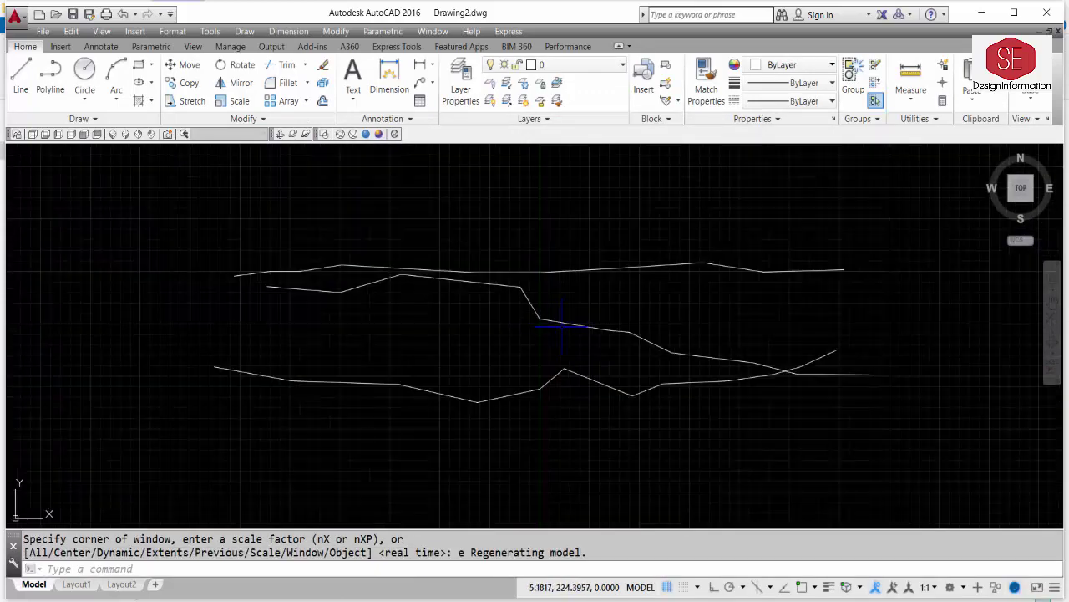
{"action": "left_click", "coordinate": [598, 382]}
{"action": "left_click", "coordinate": [668, 350]}
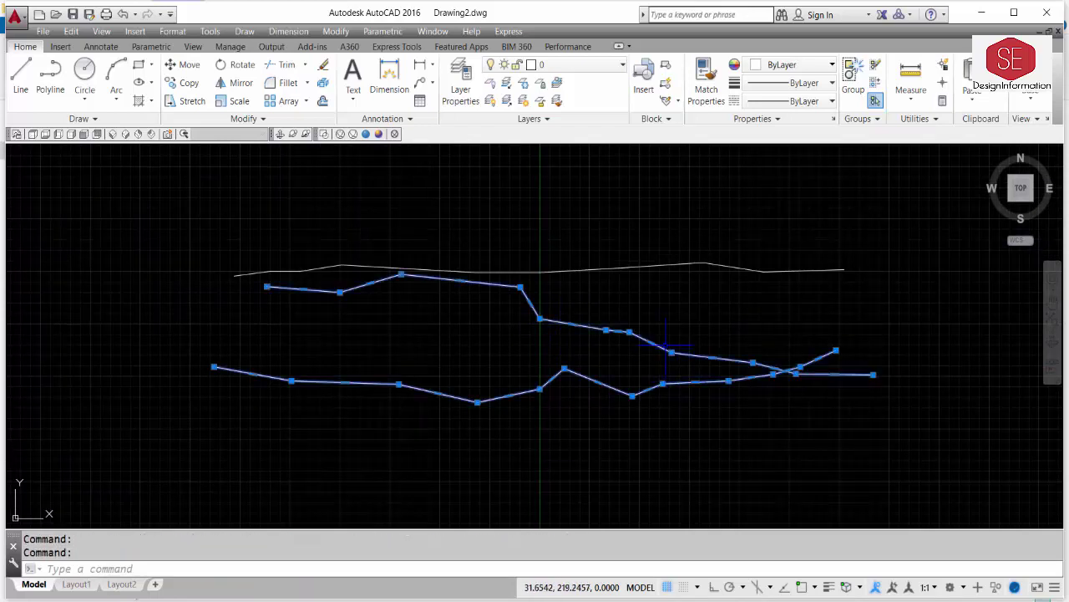
{"action": "left_click", "coordinate": [608, 263]}
{"action": "left_click", "coordinate": [593, 279]}
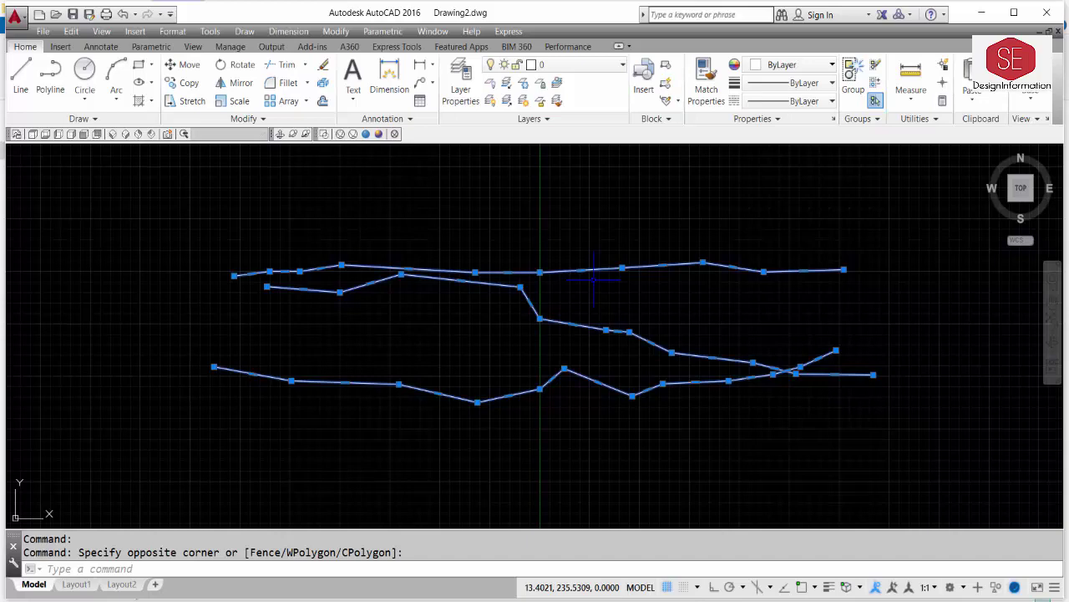
- Cut the second and third Pline blocks from the Data script and save it
{"action": "key", "text": "alt+Tab"}
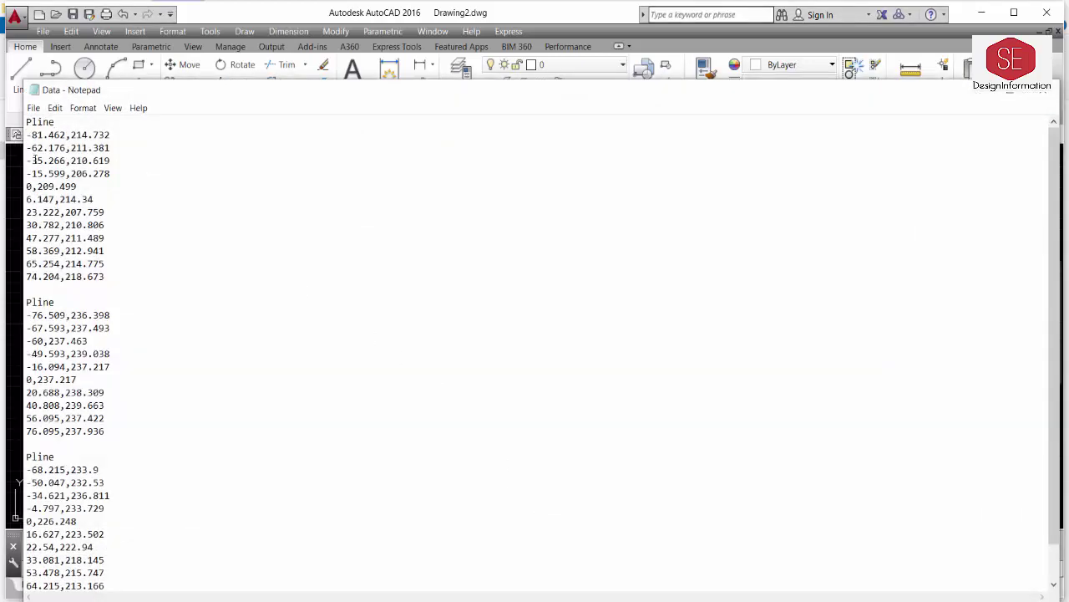
{"action": "left_click_drag", "start_coordinate": [24, 301], "coordinate": [215, 587]}
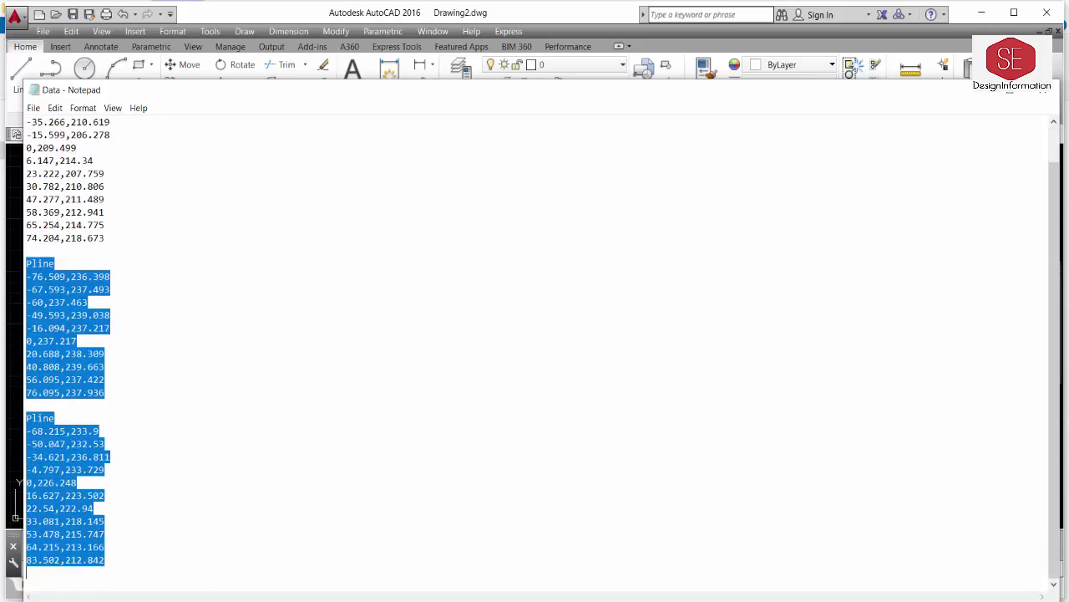
{"action": "key", "text": "ctrl+x"}
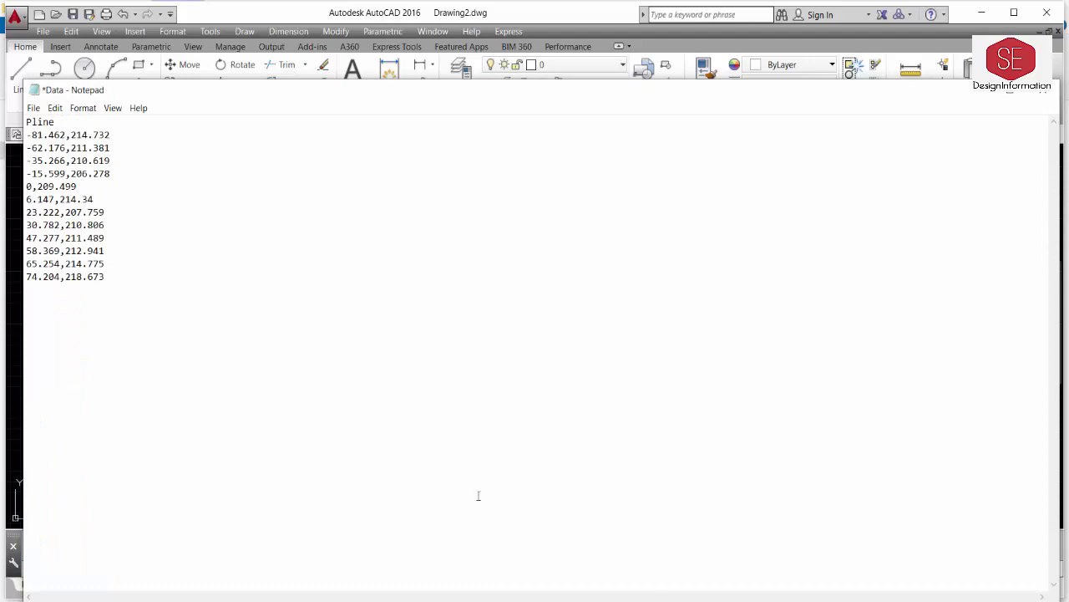
{"action": "left_click", "coordinate": [34, 108]}
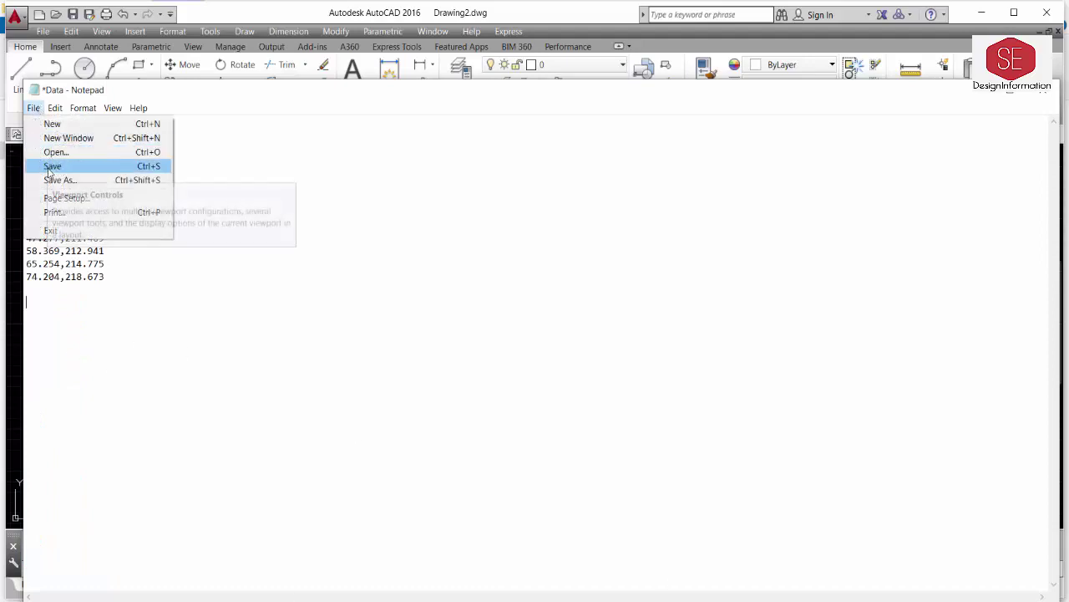
{"action": "left_click", "coordinate": [42, 162]}
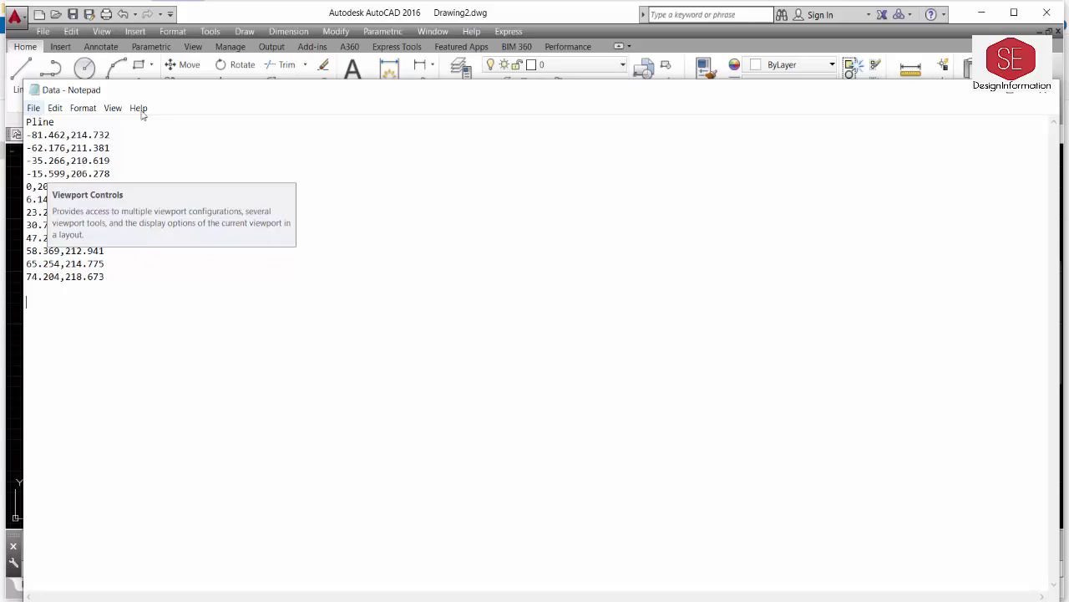
- Close the Data script and erase the three existing polylines from the drawing
{"action": "left_click", "coordinate": [1034, 95]}
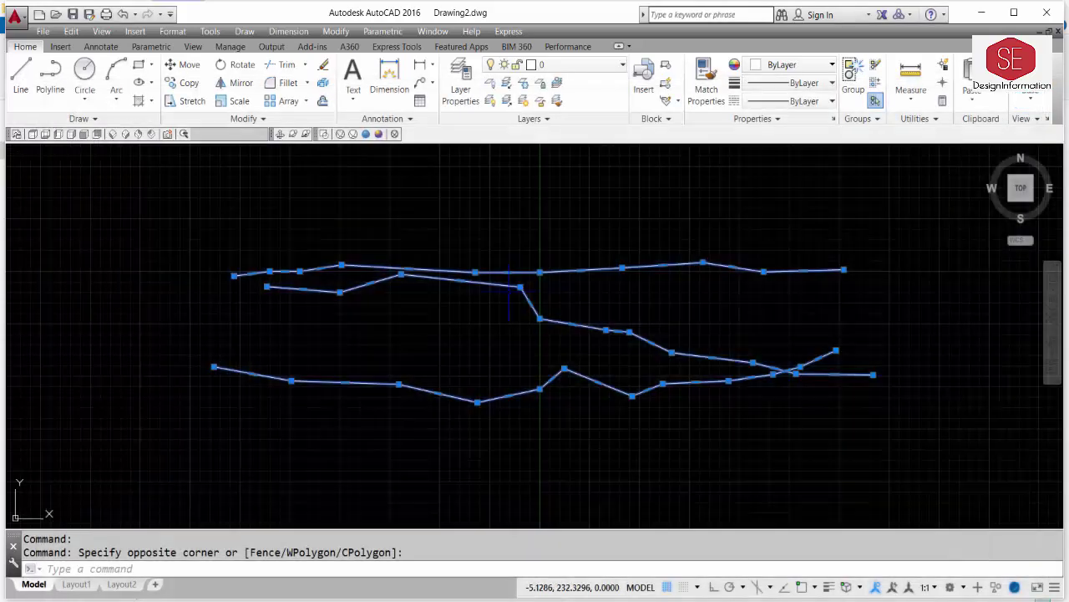
{"action": "scroll", "coordinate": [507, 245], "scroll_direction": "down", "scroll_amount": 5}
{"action": "left_click", "coordinate": [696, 208]}
{"action": "left_click", "coordinate": [420, 329]}
{"action": "type", "text": "e"}
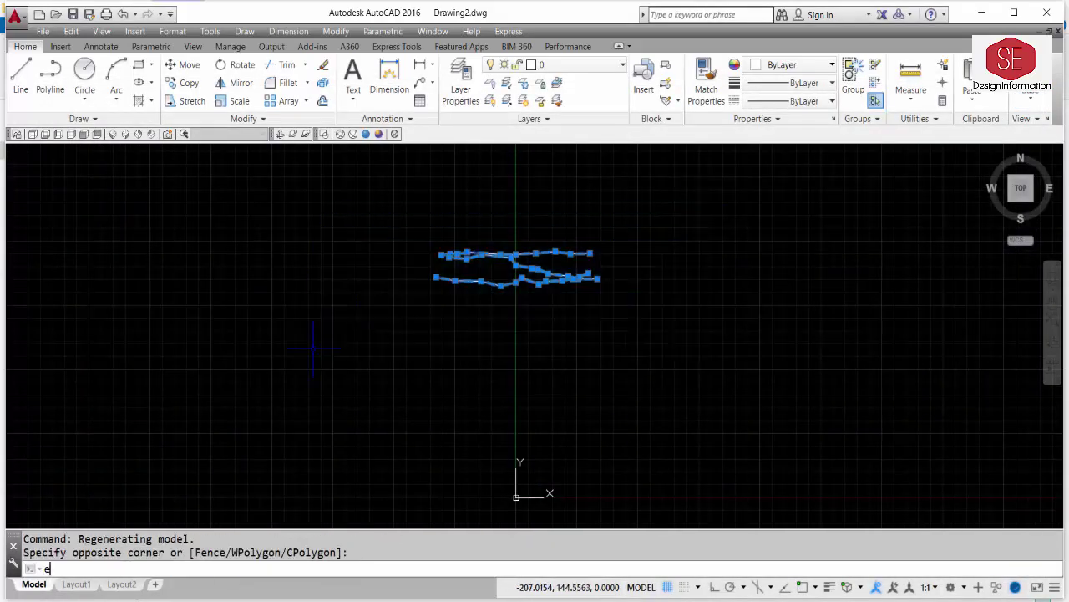
{"action": "key", "text": "Return"}
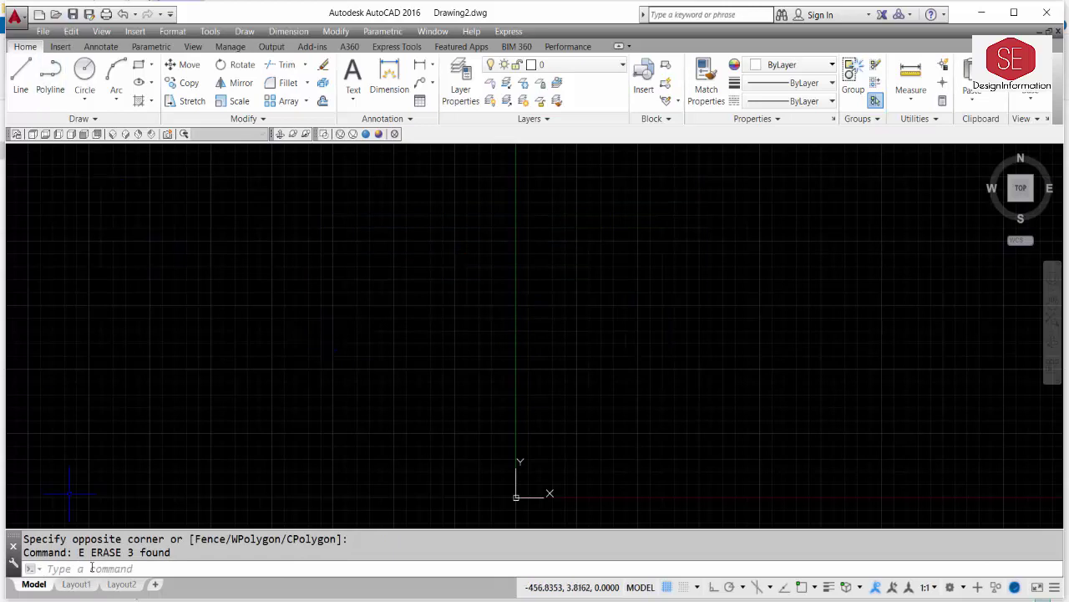
- Run the edited Data script with CSR to redraw the polyline, then return to Excel
{"action": "left_click", "coordinate": [90, 568]}
{"action": "type", "text": "csr"}
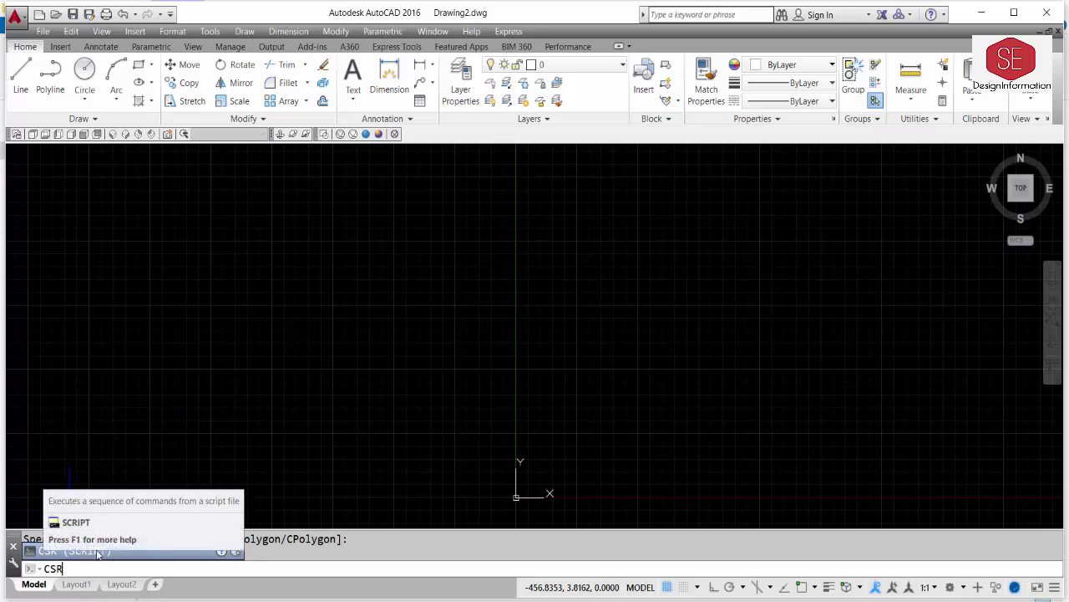
{"action": "left_click", "coordinate": [92, 554]}
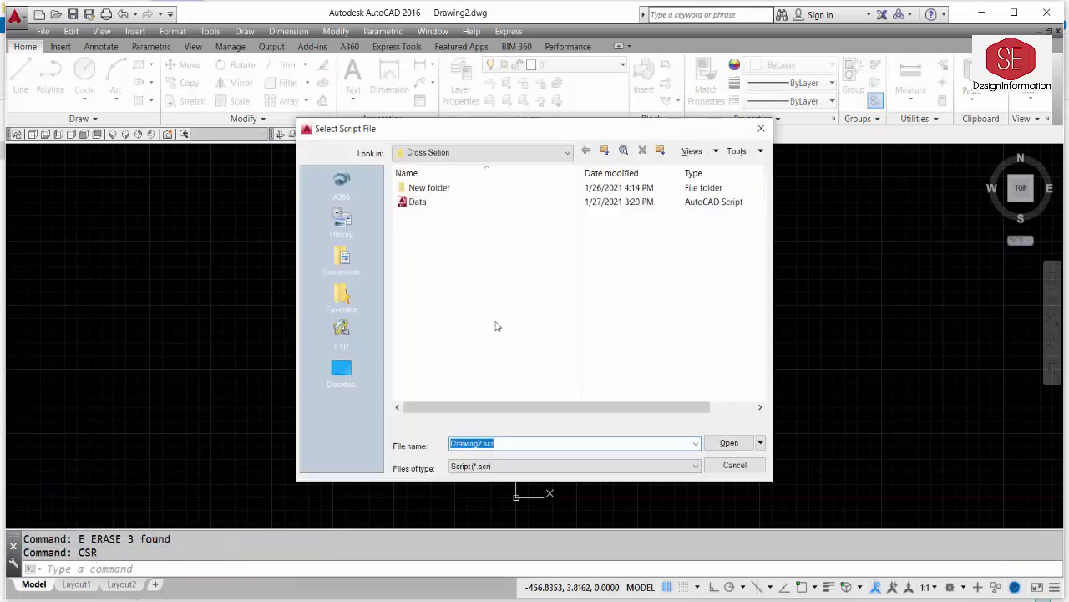
{"action": "left_click", "coordinate": [422, 203]}
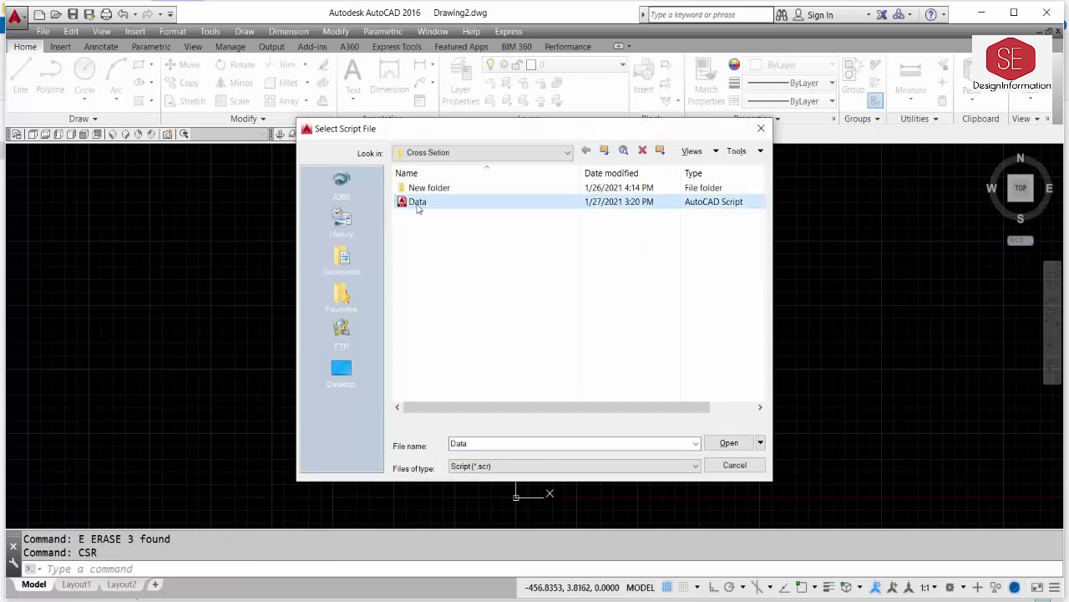
{"action": "double_click", "coordinate": [422, 203]}
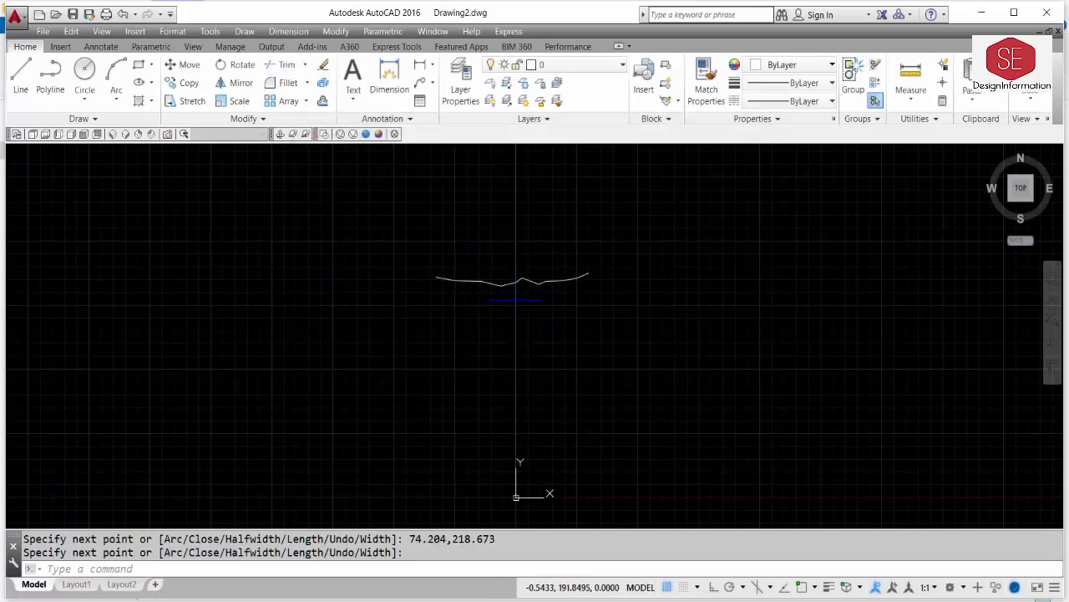
{"action": "scroll", "coordinate": [526, 308], "scroll_direction": "up", "scroll_amount": 4}
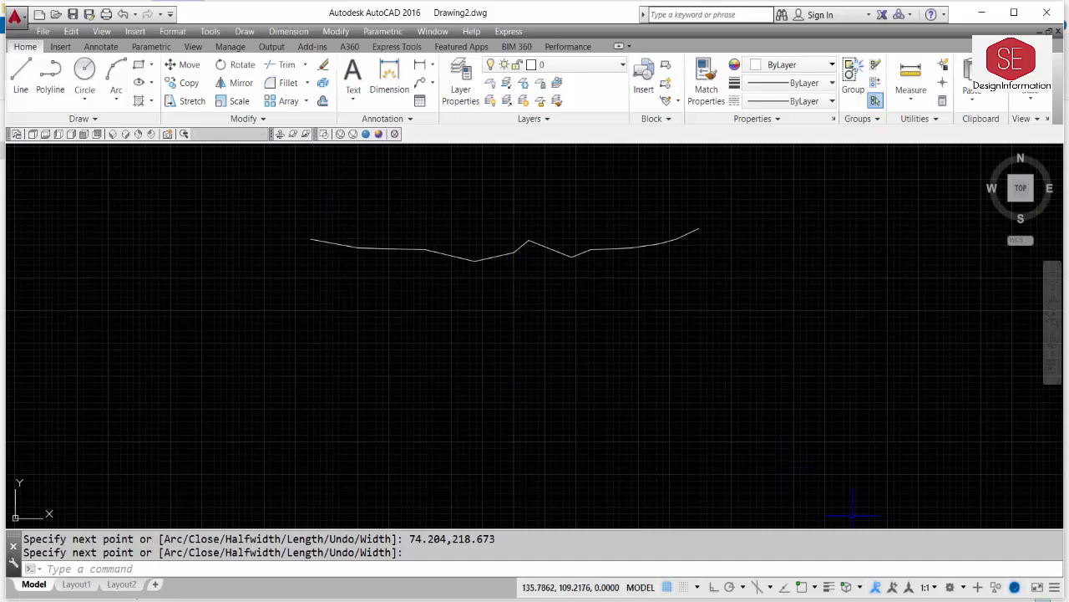
{"action": "key", "text": "alt+Tab"}
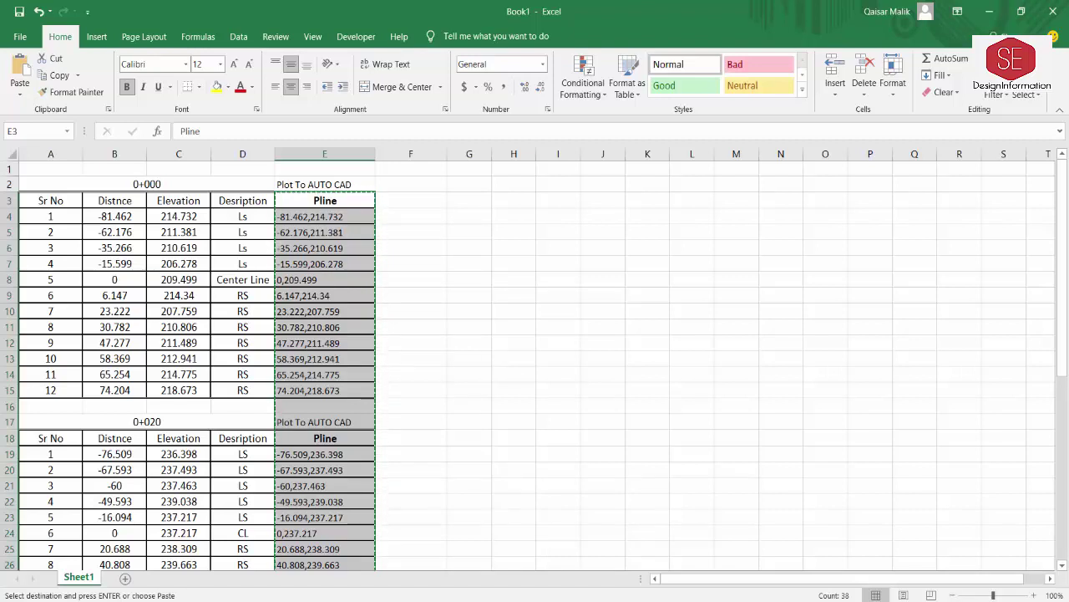
- Click empty cell J9 to deselect the Pline coordinate column E
{"action": "left_click", "coordinate": [620, 289]}
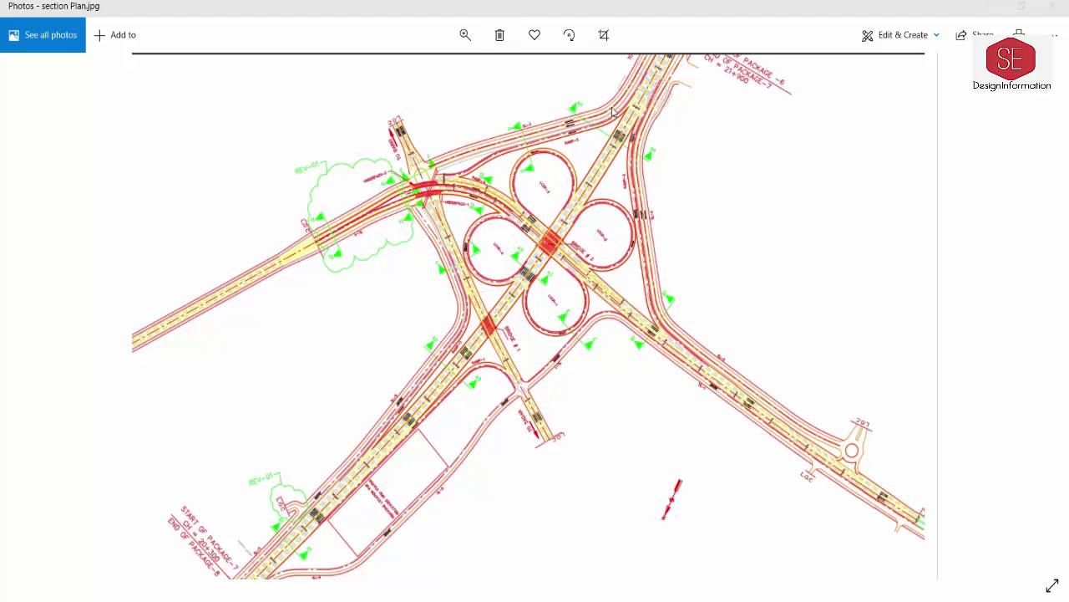
{"action": "scroll", "coordinate": [612, 112], "scroll_direction": "up", "scroll_amount": 5}
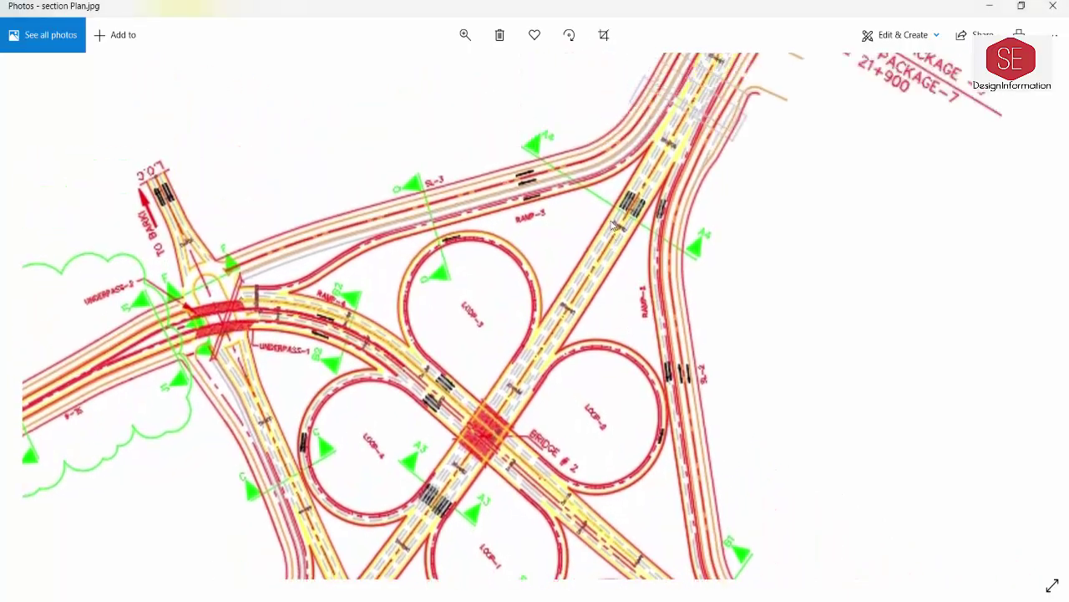
{"action": "scroll", "coordinate": [613, 226], "scroll_direction": "down", "scroll_amount": 3}
{"action": "scroll", "coordinate": [534, 251], "scroll_direction": "up", "scroll_amount": 3}
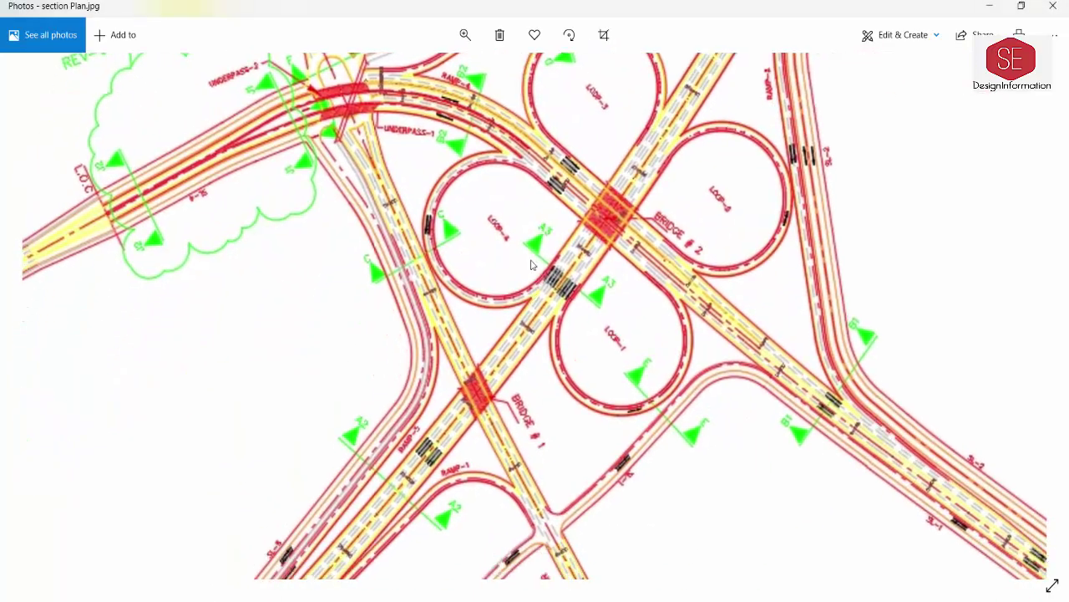
{"action": "scroll", "coordinate": [505, 368], "scroll_direction": "down", "scroll_amount": 3}
{"action": "scroll", "coordinate": [454, 414], "scroll_direction": "down", "scroll_amount": 3}
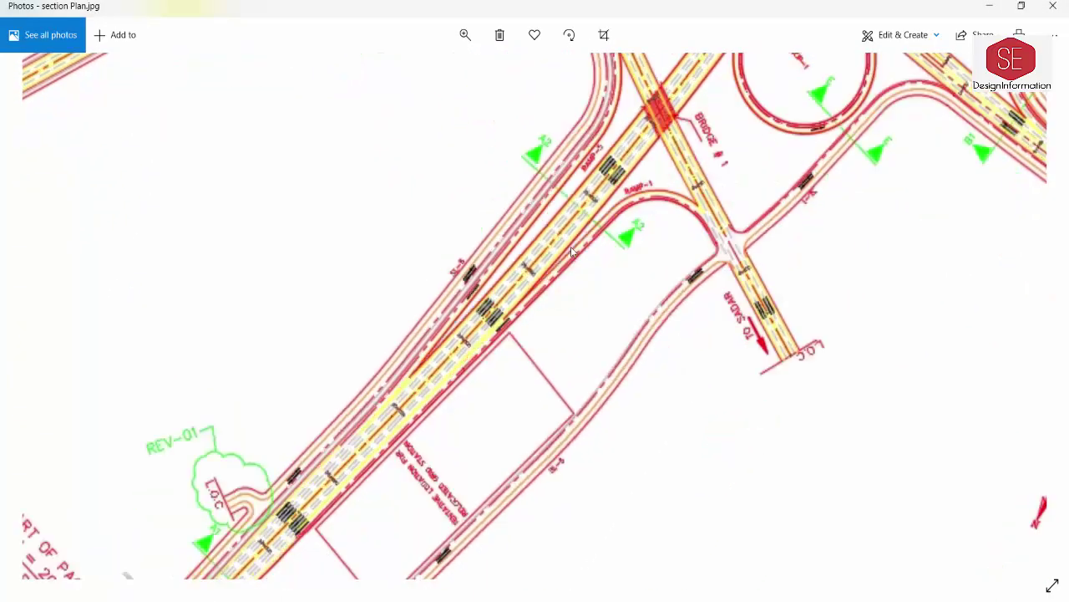
{"action": "scroll", "coordinate": [272, 462], "scroll_direction": "down", "scroll_amount": 3}
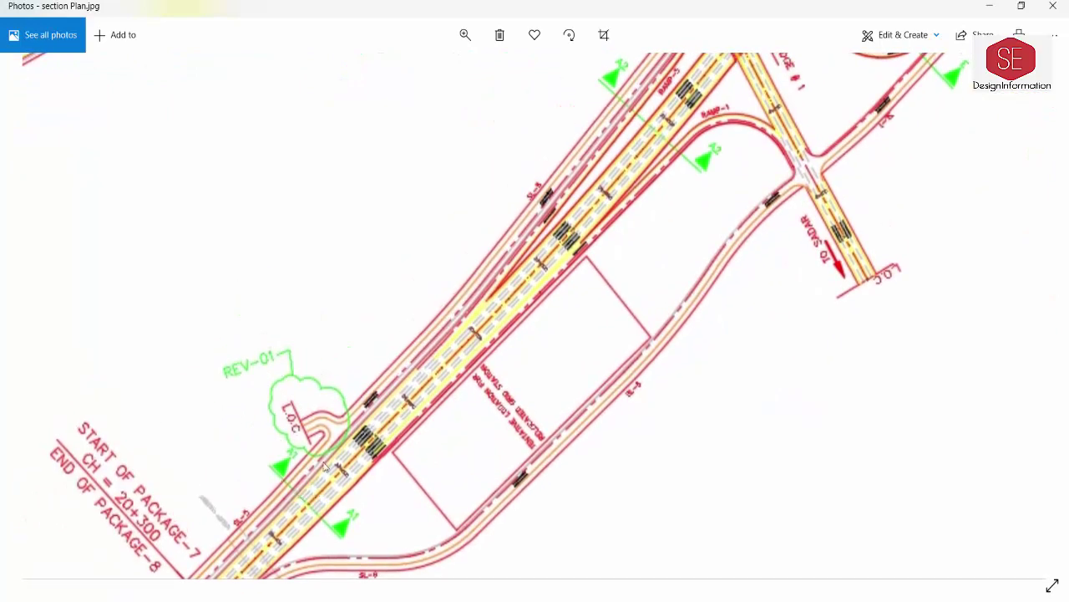
{"action": "left_click_drag", "start_coordinate": [663, 159], "coordinate": [489, 476]}
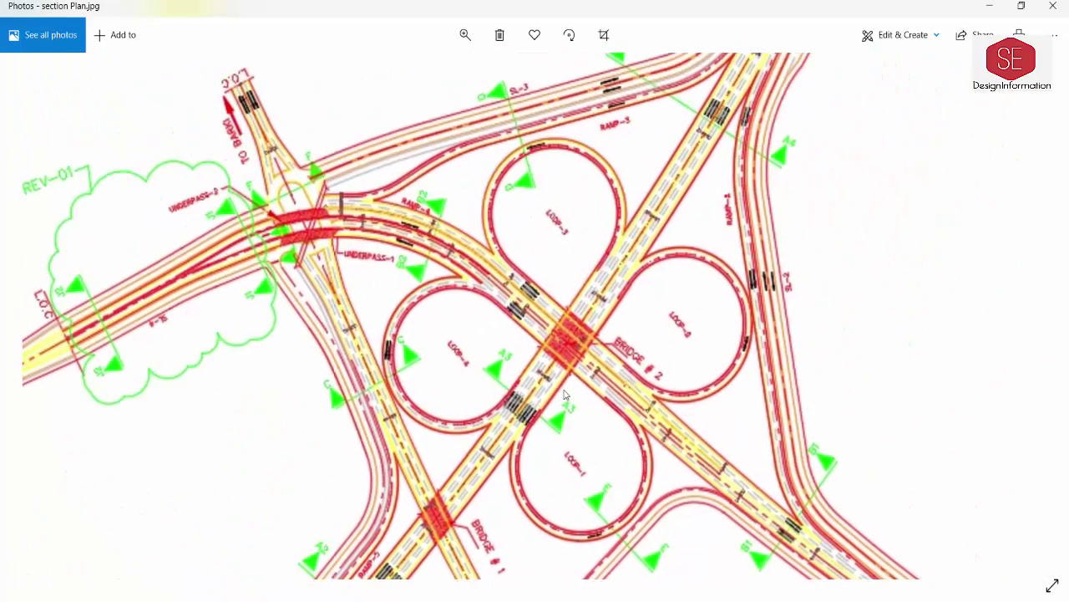
{"action": "left_click_drag", "start_coordinate": [692, 237], "coordinate": [563, 409]}
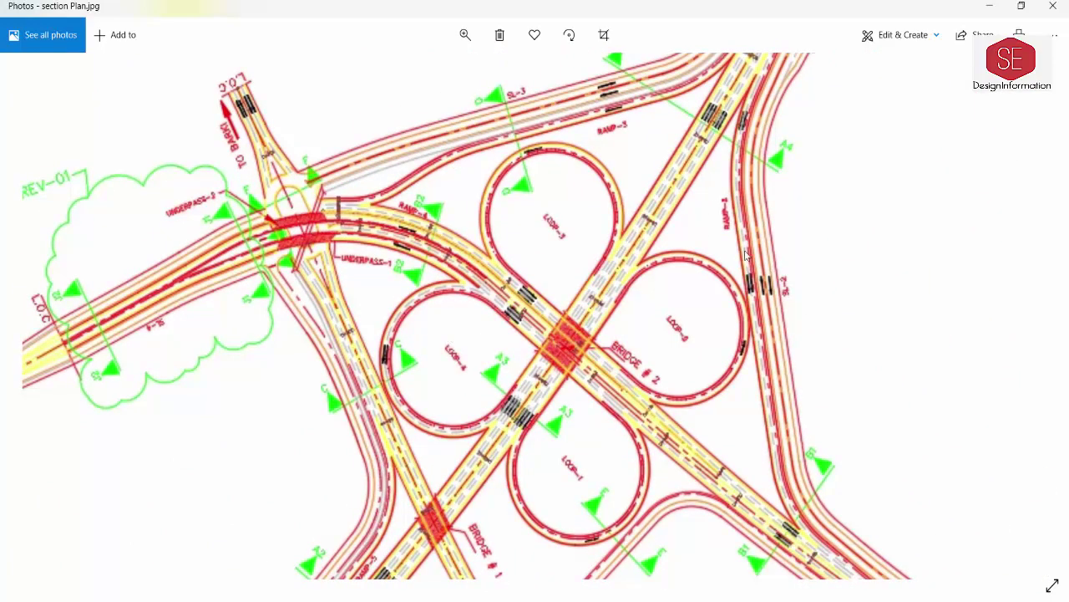
{"action": "left_click_drag", "start_coordinate": [781, 167], "coordinate": [701, 182]}
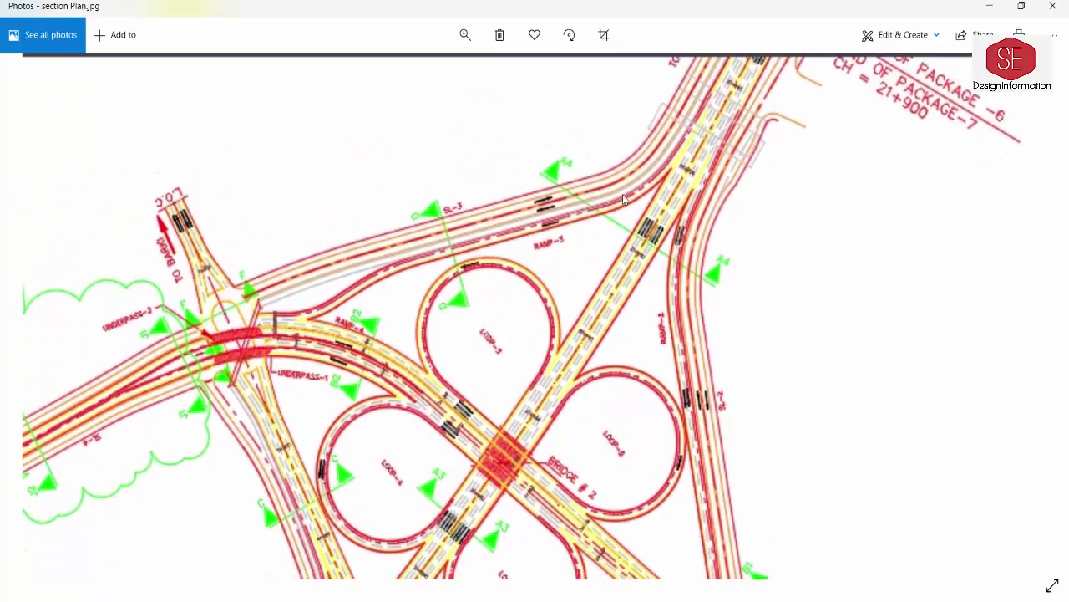
{"action": "scroll", "coordinate": [565, 240], "scroll_direction": "down", "scroll_amount": 2}
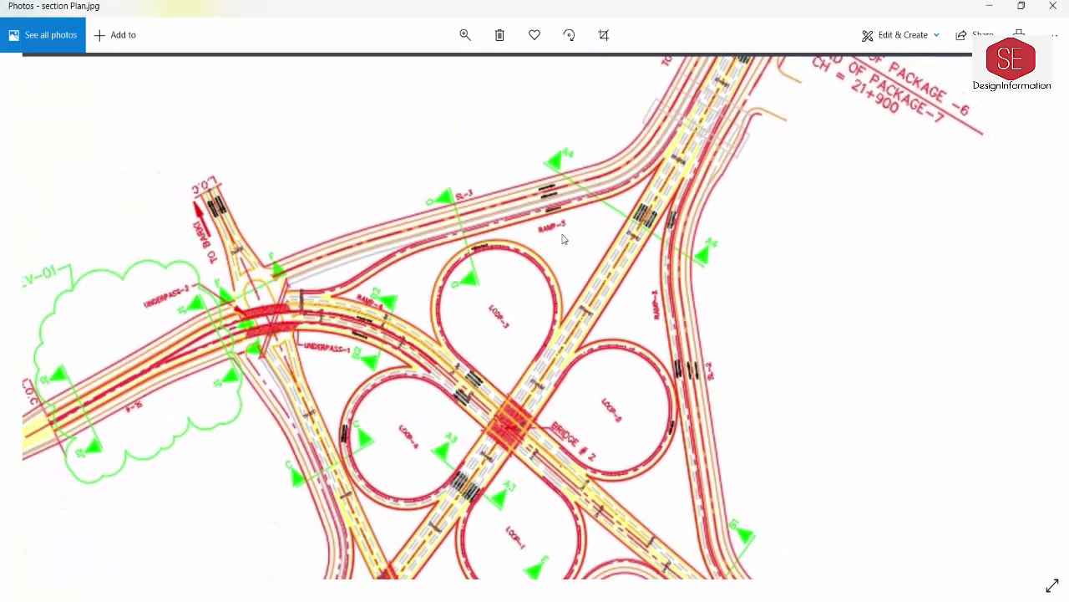
{"action": "scroll", "coordinate": [564, 240], "scroll_direction": "down", "scroll_amount": 1}
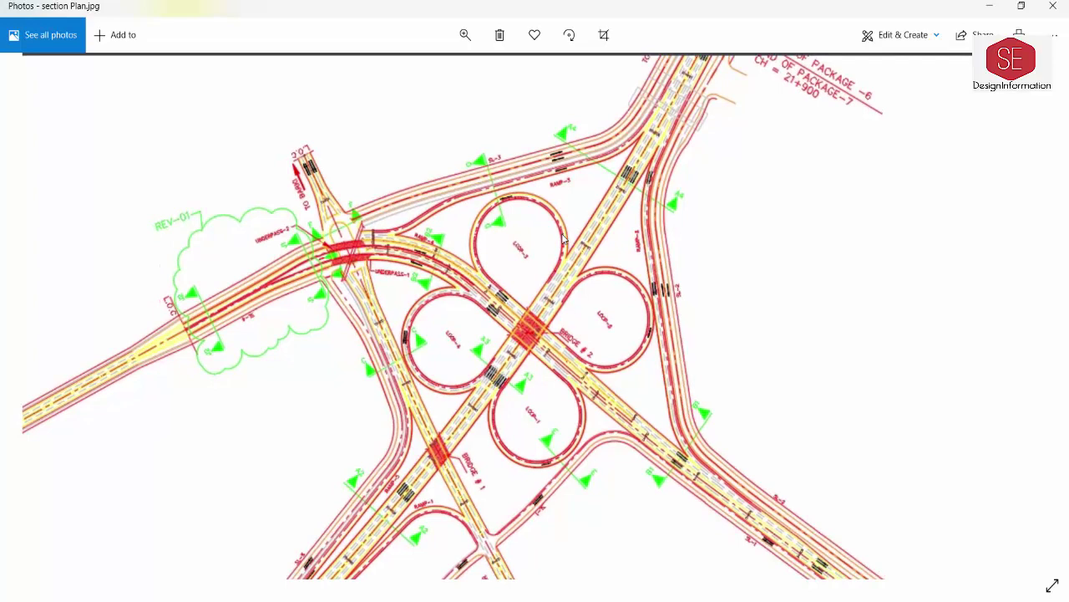
{"action": "left_click_drag", "start_coordinate": [501, 422], "coordinate": [580, 318]}
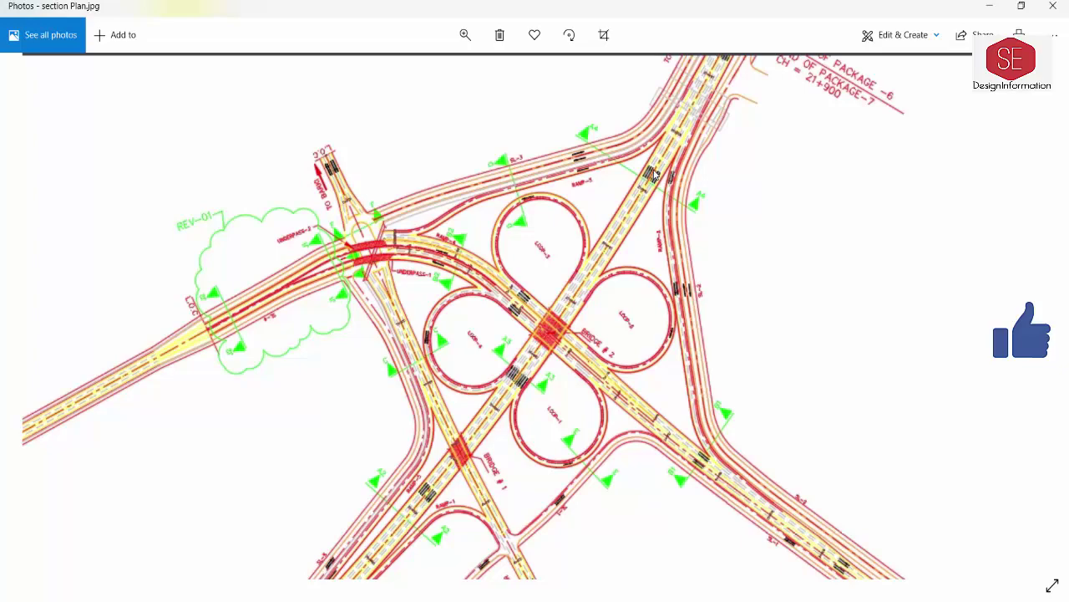
{"action": "scroll", "coordinate": [739, 294], "scroll_direction": "down", "scroll_amount": 2}
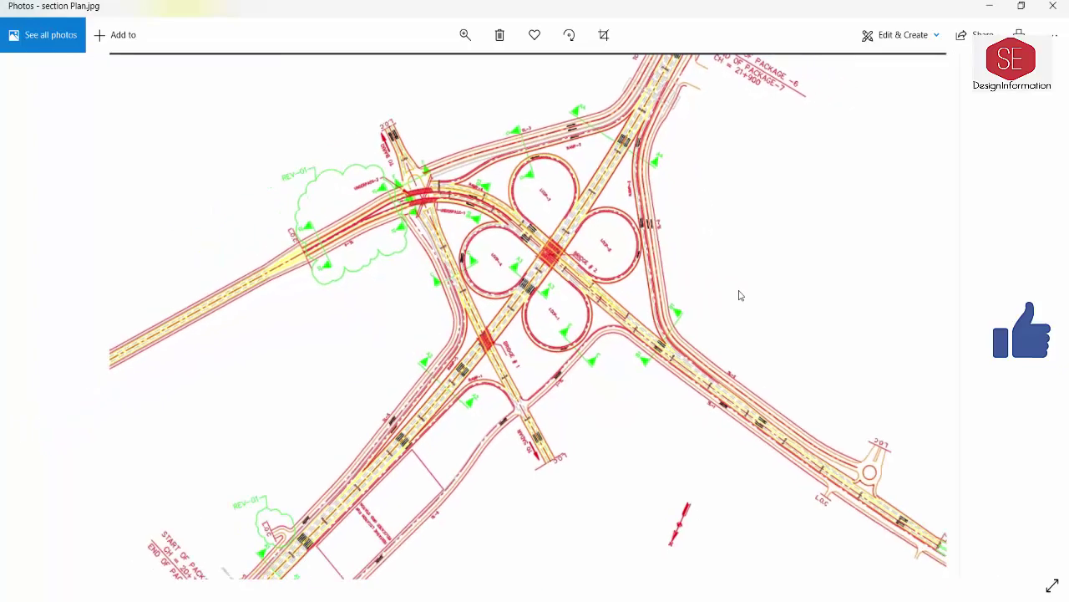
{"action": "scroll", "coordinate": [914, 331], "scroll_direction": "down", "scroll_amount": 1}
{"action": "scroll", "coordinate": [984, 311], "scroll_direction": "up", "scroll_amount": 1}
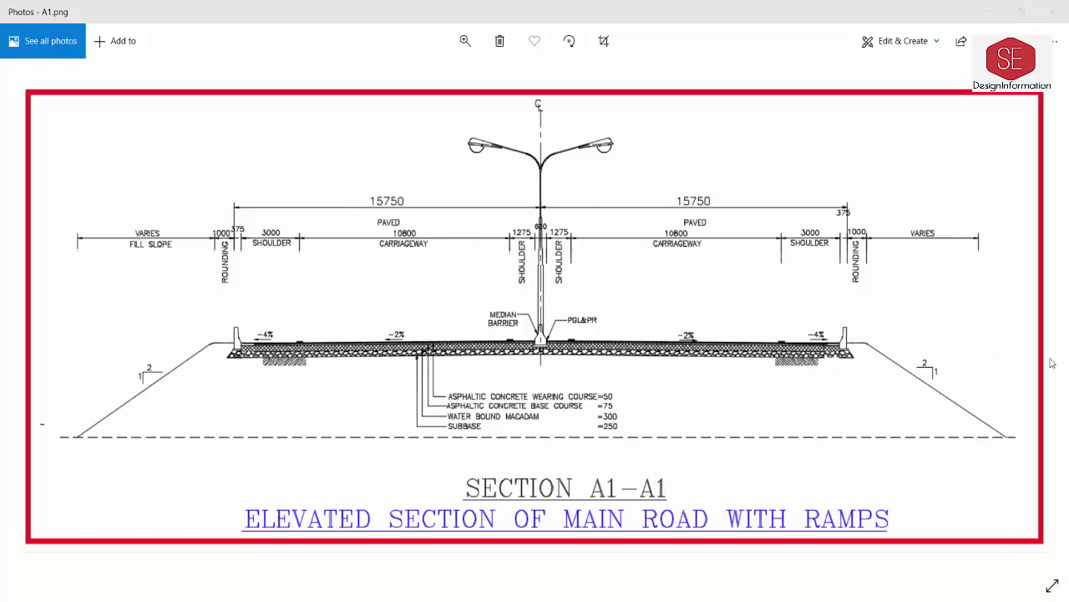
- Advance from A1.png to A2.png, the Section A2-A2 main road cut
{"action": "left_click", "coordinate": [1036, 318]}
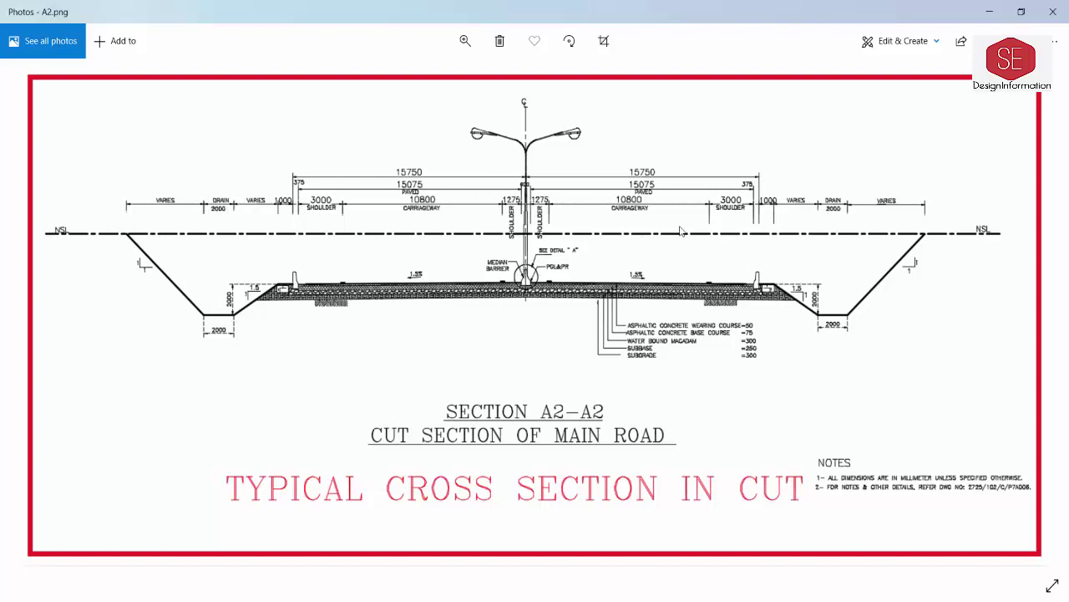
- Advance to A3.png, the Typical Cross Section in Cut & Fill
{"action": "left_click", "coordinate": [1036, 321]}
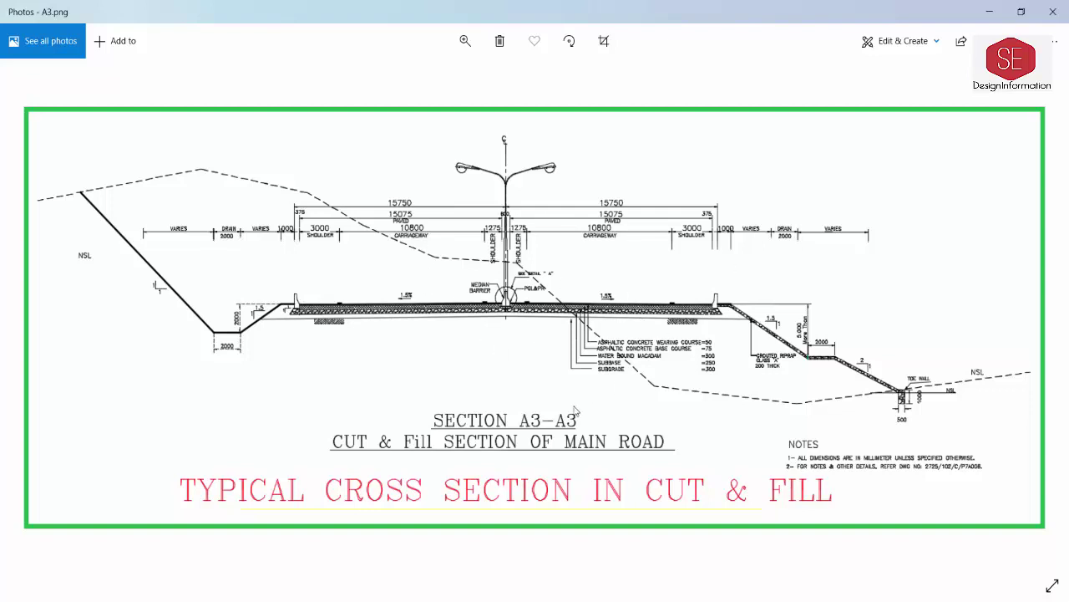
- Step back two images to 1.jpg, zoom around the interchange, then advance to 3.png
{"action": "left_click", "coordinate": [30, 326]}
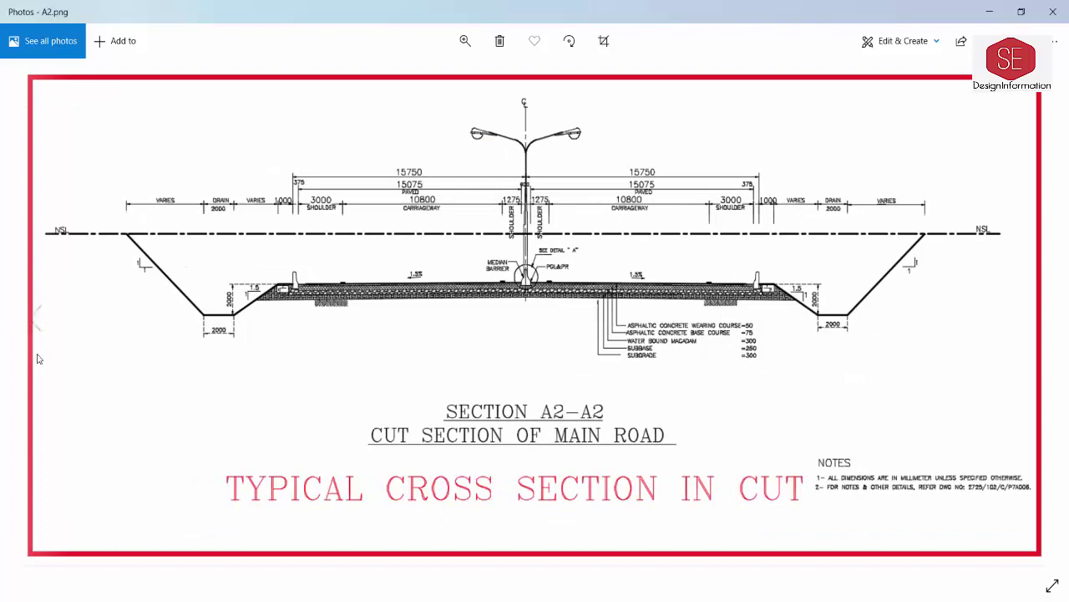
{"action": "left_click", "coordinate": [35, 326]}
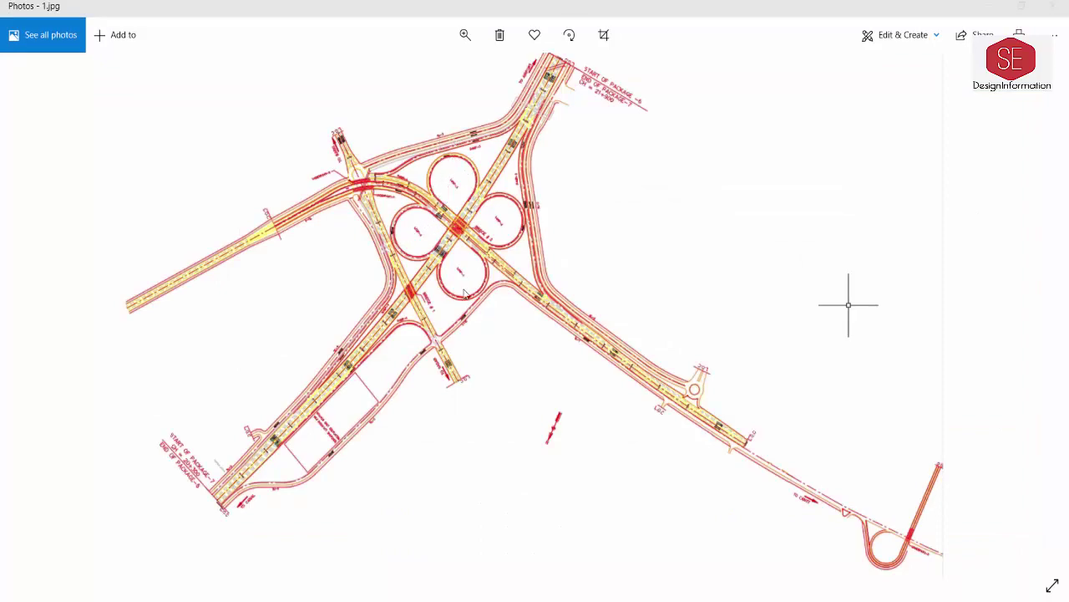
{"action": "scroll", "coordinate": [466, 260], "scroll_direction": "up", "scroll_amount": 4}
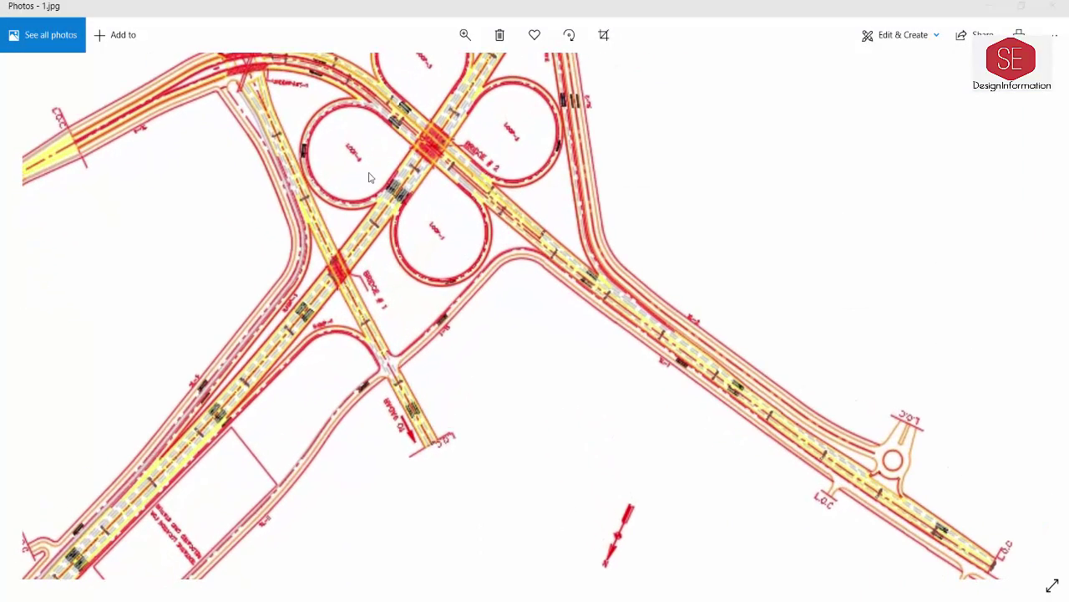
{"action": "scroll", "coordinate": [400, 221], "scroll_direction": "up", "scroll_amount": 2}
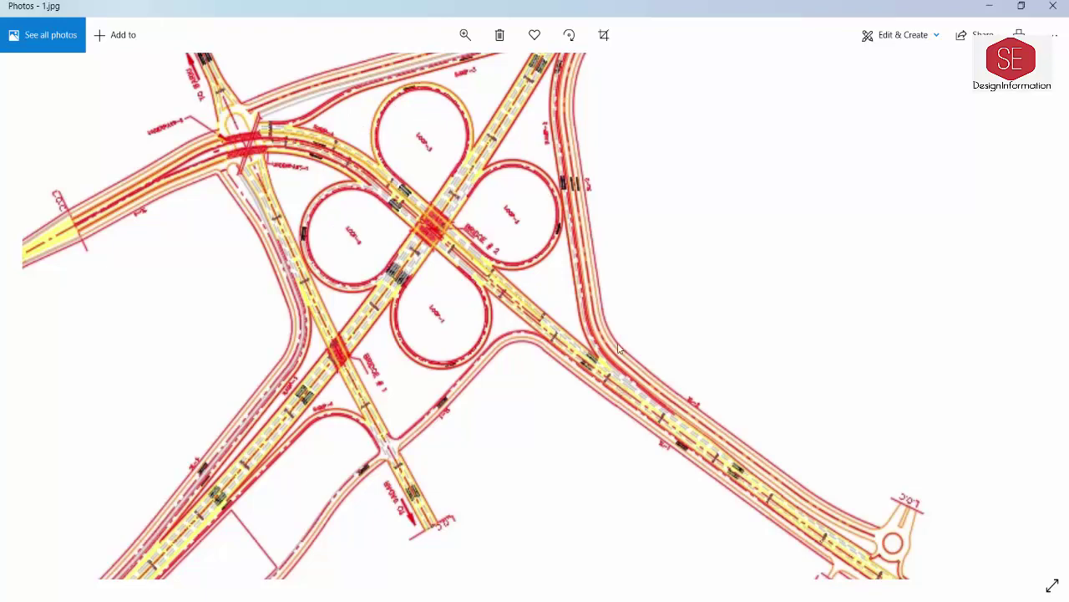
{"action": "scroll", "coordinate": [592, 301], "scroll_direction": "down", "scroll_amount": 3}
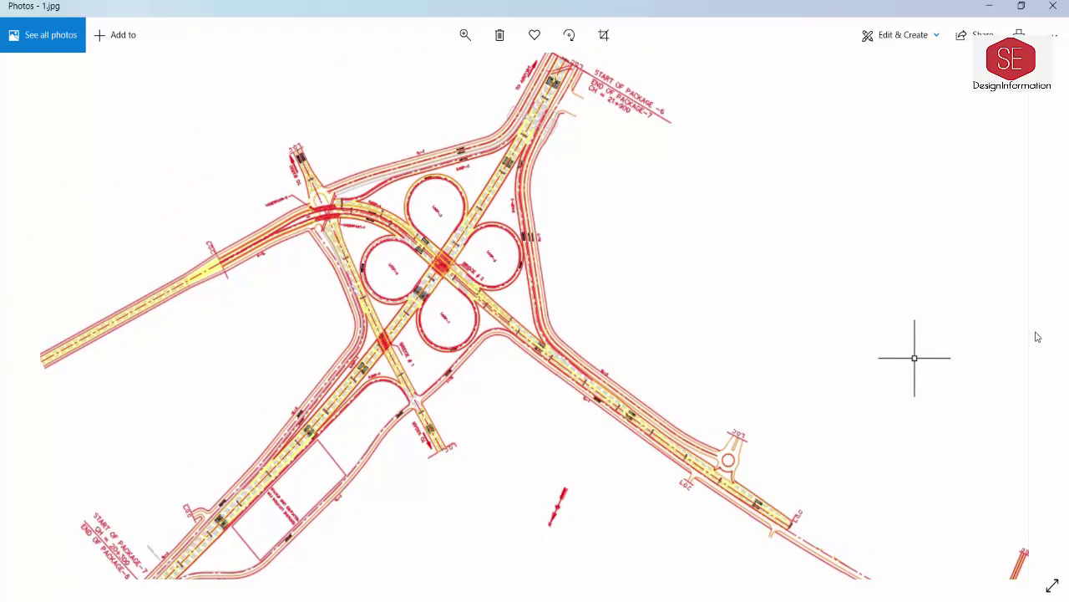
{"action": "scroll", "coordinate": [856, 311], "scroll_direction": "down", "scroll_amount": 2}
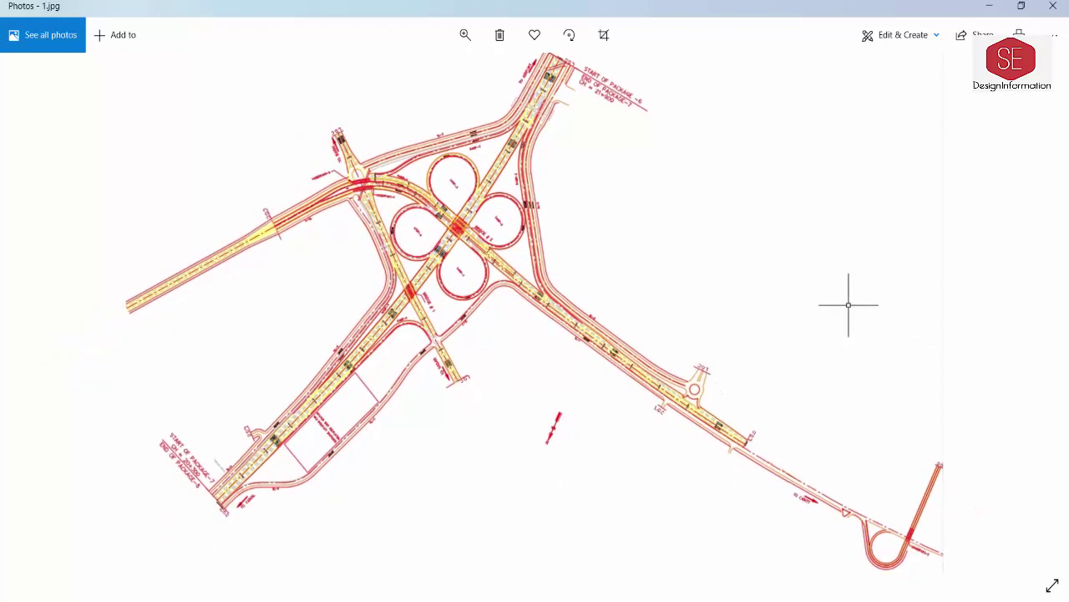
{"action": "left_click", "coordinate": [1039, 315]}
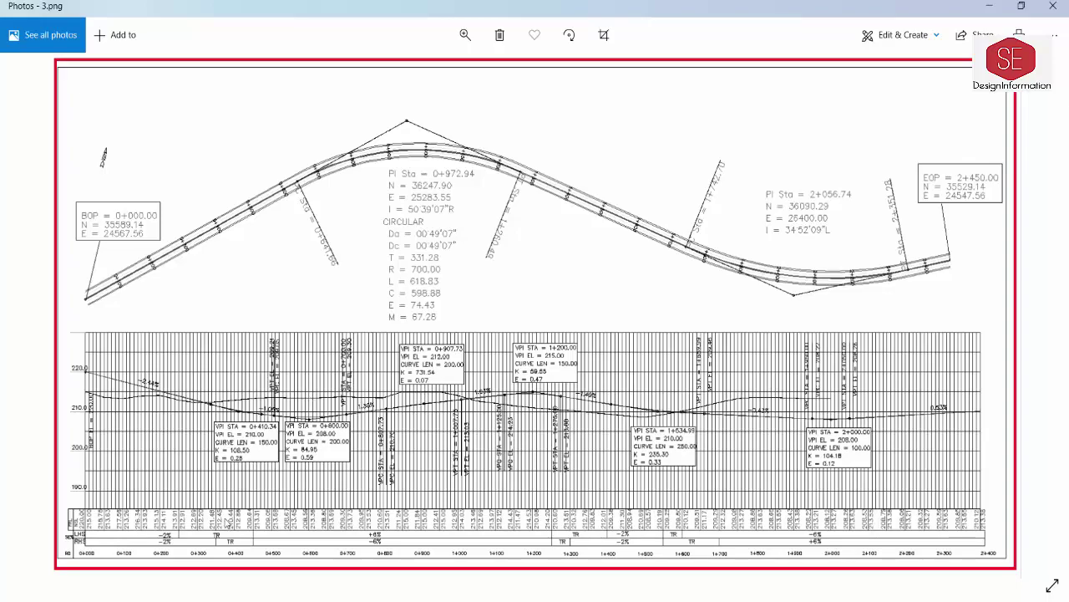
- Zoom into the lower-left profile grid of 3.png to read VPI and curve data
{"action": "scroll", "coordinate": [69, 543], "scroll_direction": "up", "scroll_amount": 5, "text": "ctrl"}
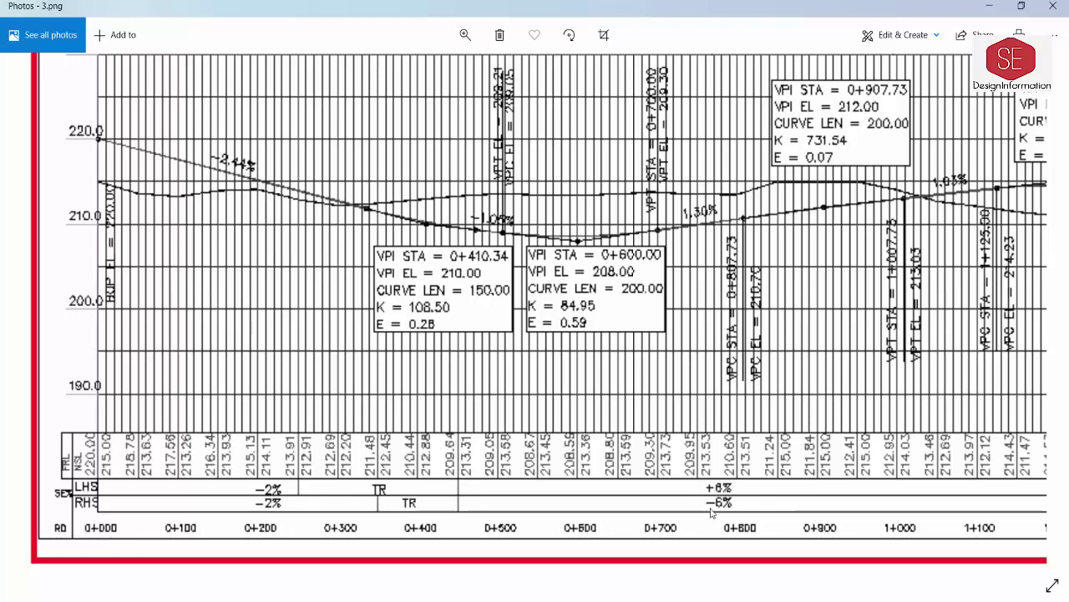
- Pan and zoom out until all of 3.png fits, then advance to 4.jpg
{"action": "scroll", "coordinate": [438, 405], "scroll_direction": "down", "scroll_amount": 3, "text": "ctrl"}
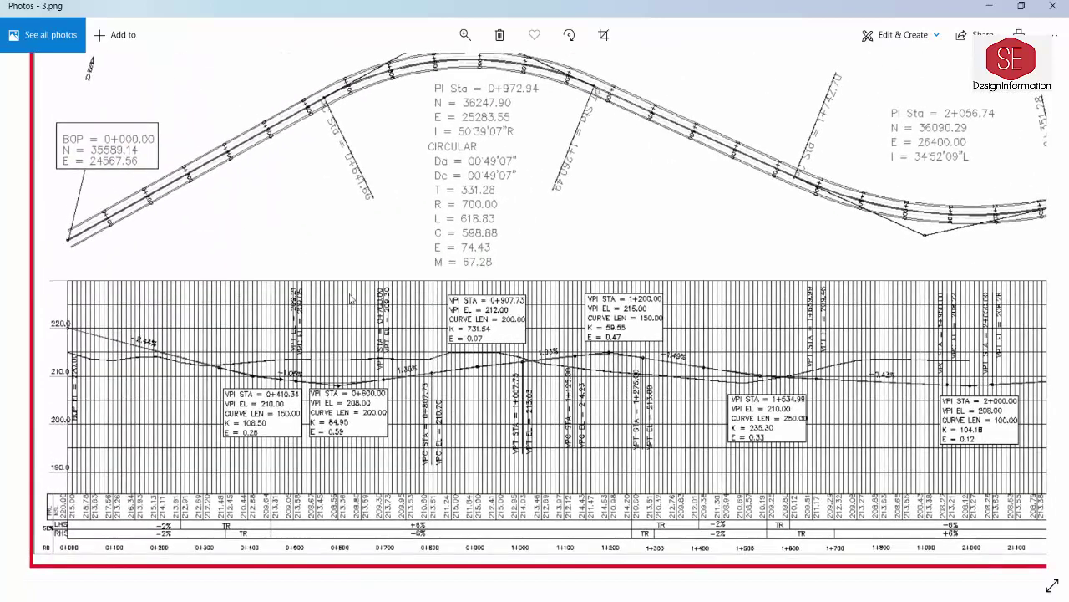
{"action": "scroll", "coordinate": [455, 184], "scroll_direction": "up", "scroll_amount": 2}
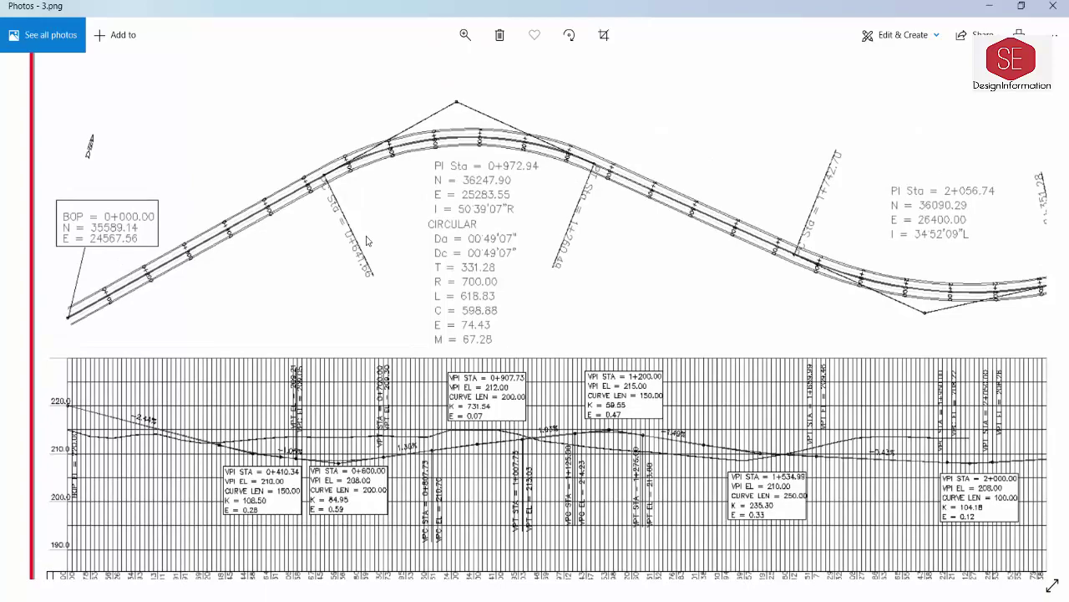
{"action": "scroll", "coordinate": [353, 502], "scroll_direction": "down", "scroll_amount": 3}
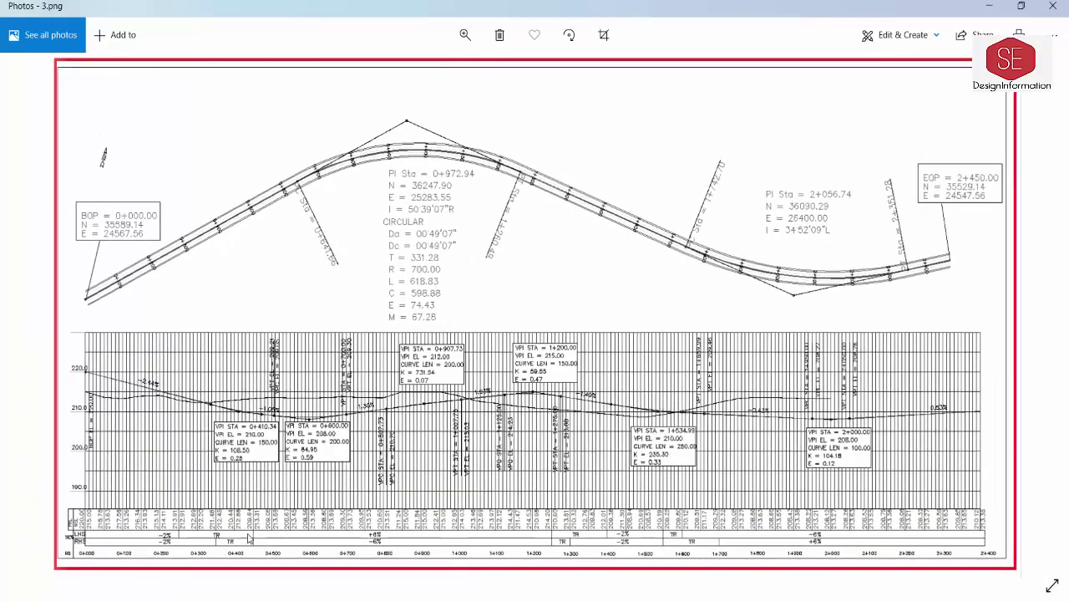
{"action": "scroll", "coordinate": [447, 532], "scroll_direction": "up", "scroll_amount": 2}
{"action": "scroll", "coordinate": [447, 531], "scroll_direction": "up", "scroll_amount": 2}
{"action": "scroll", "coordinate": [328, 538], "scroll_direction": "up", "scroll_amount": 3}
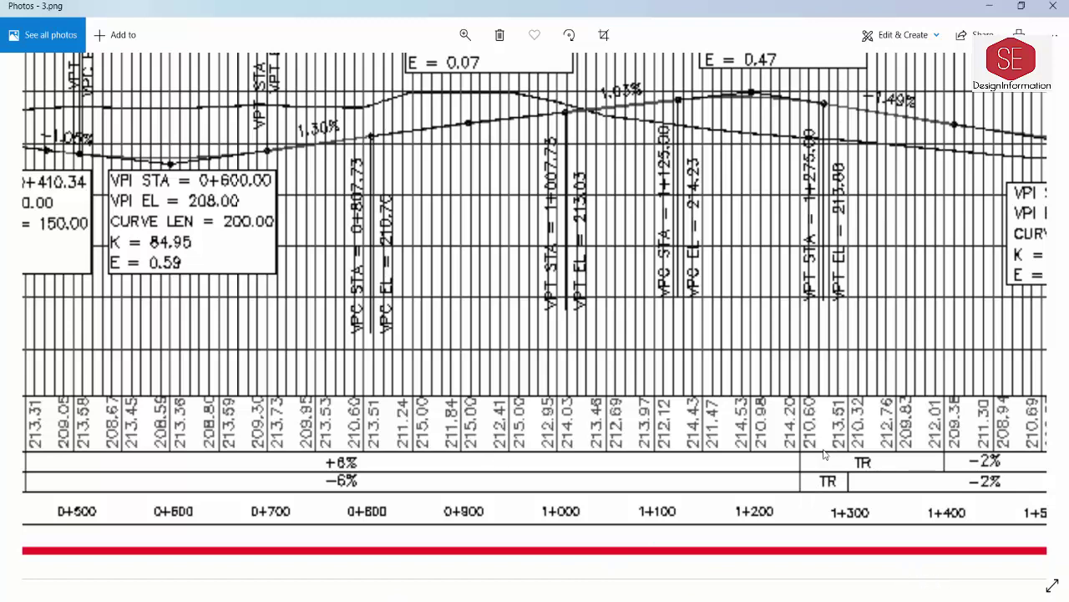
{"action": "scroll", "coordinate": [801, 430], "scroll_direction": "right", "scroll_amount": 5}
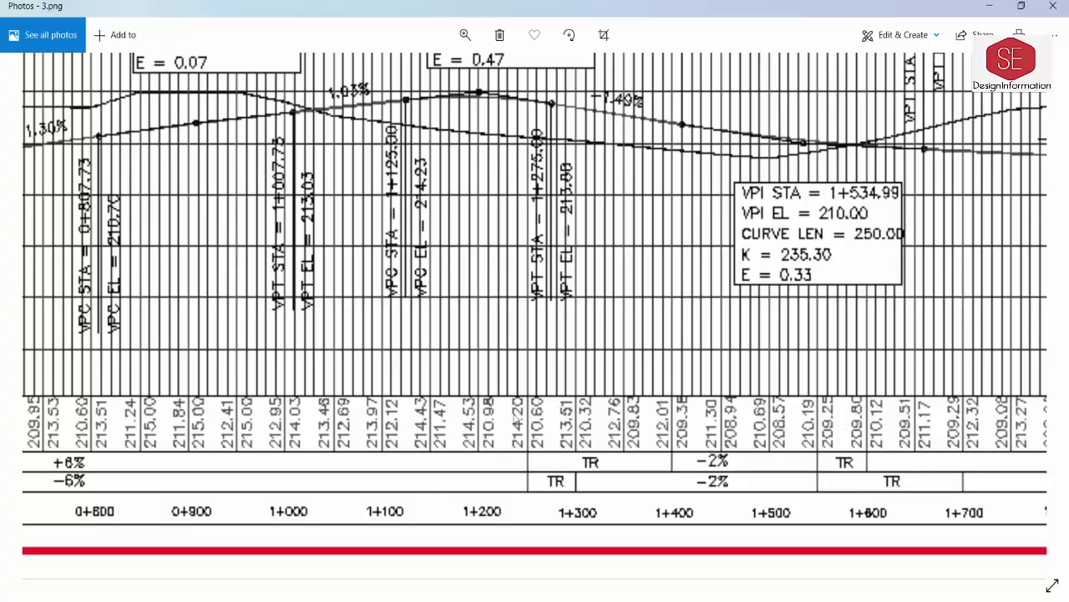
{"action": "scroll", "coordinate": [525, 405], "scroll_direction": "down", "scroll_amount": 3}
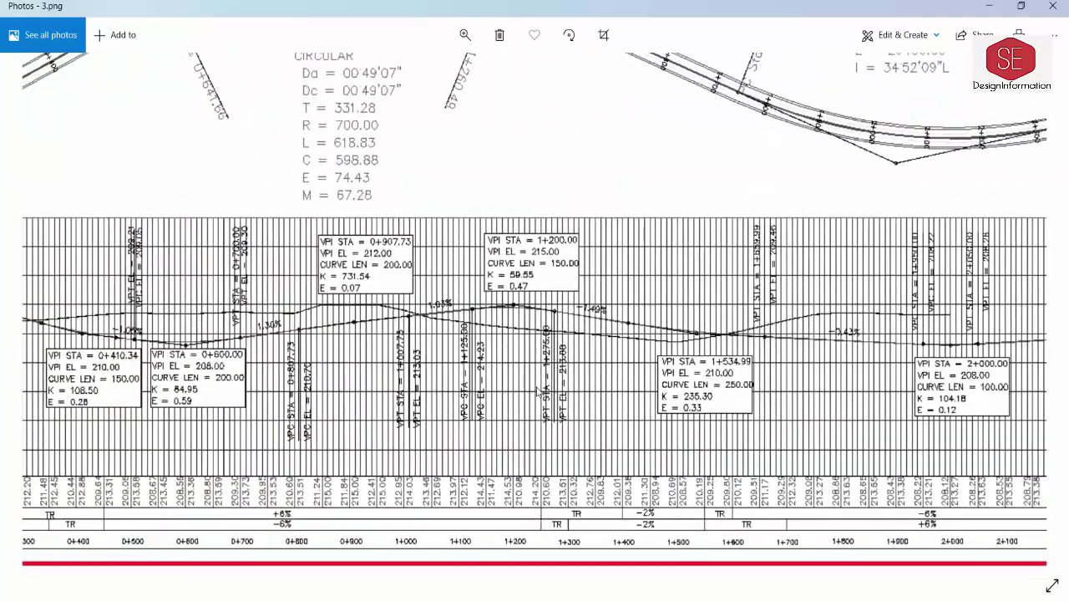
{"action": "scroll", "coordinate": [539, 392], "scroll_direction": "down", "scroll_amount": 4}
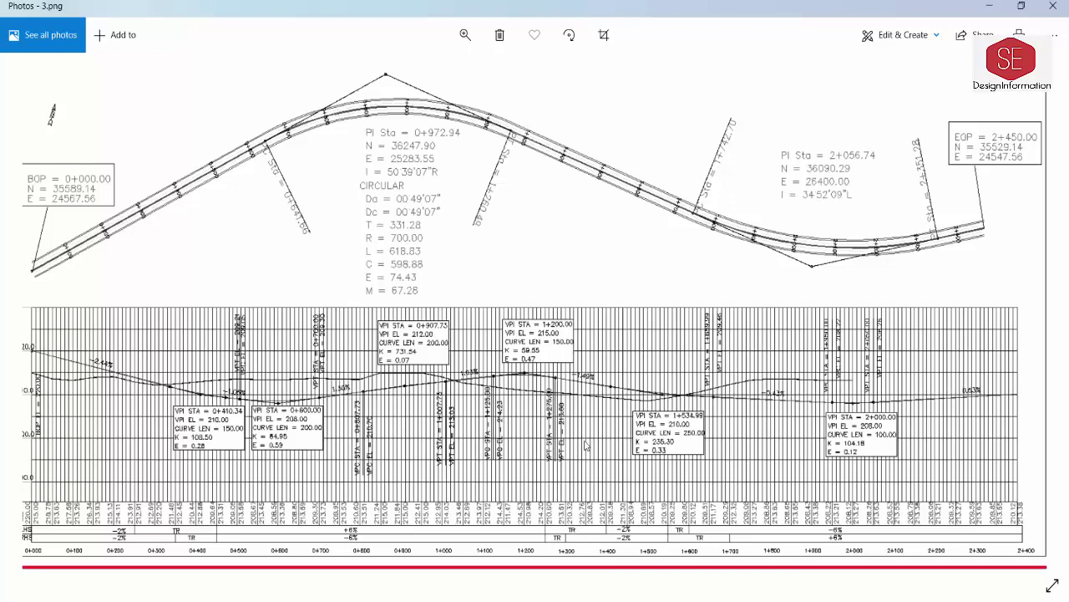
{"action": "scroll", "coordinate": [587, 445], "scroll_direction": "down", "scroll_amount": 1}
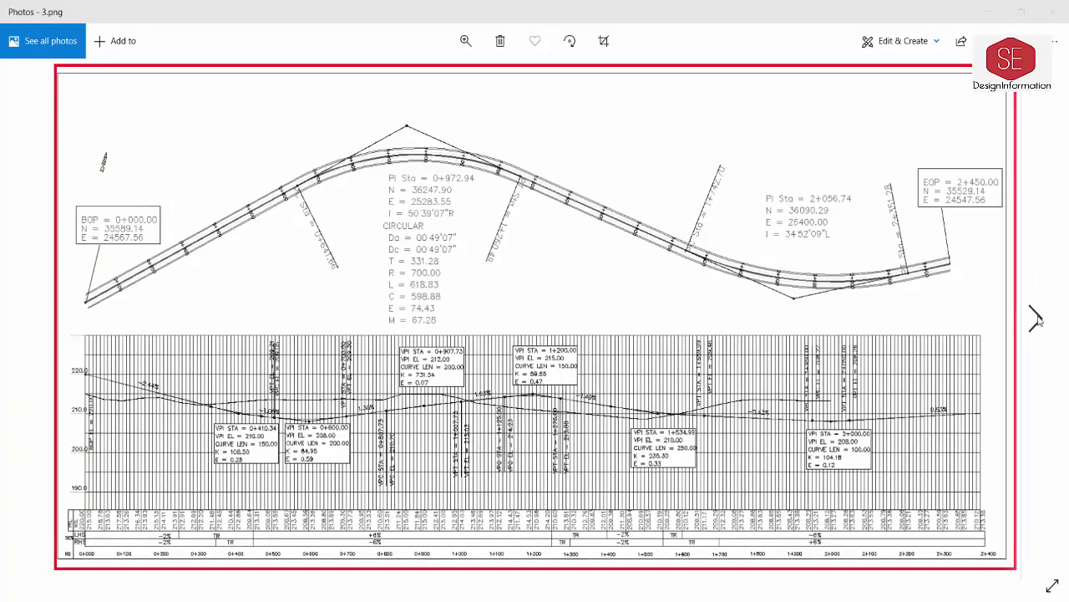
{"action": "left_click", "coordinate": [1036, 317]}
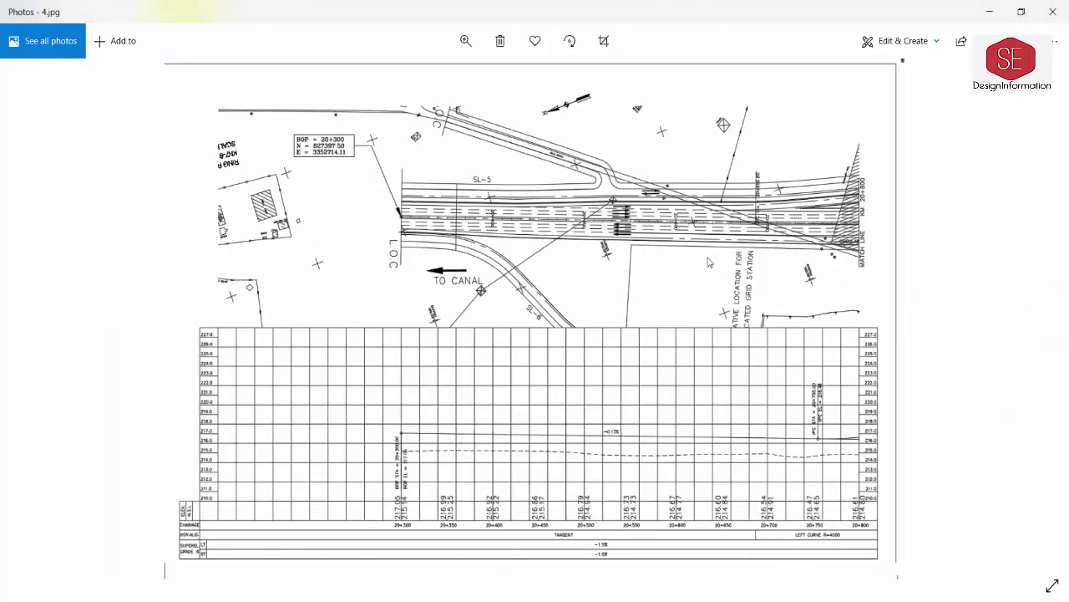
- Step through the loop, R Road and ramp drawings from 6.jpg to RAMP-5.jpg
{"action": "left_click", "coordinate": [1036, 318]}
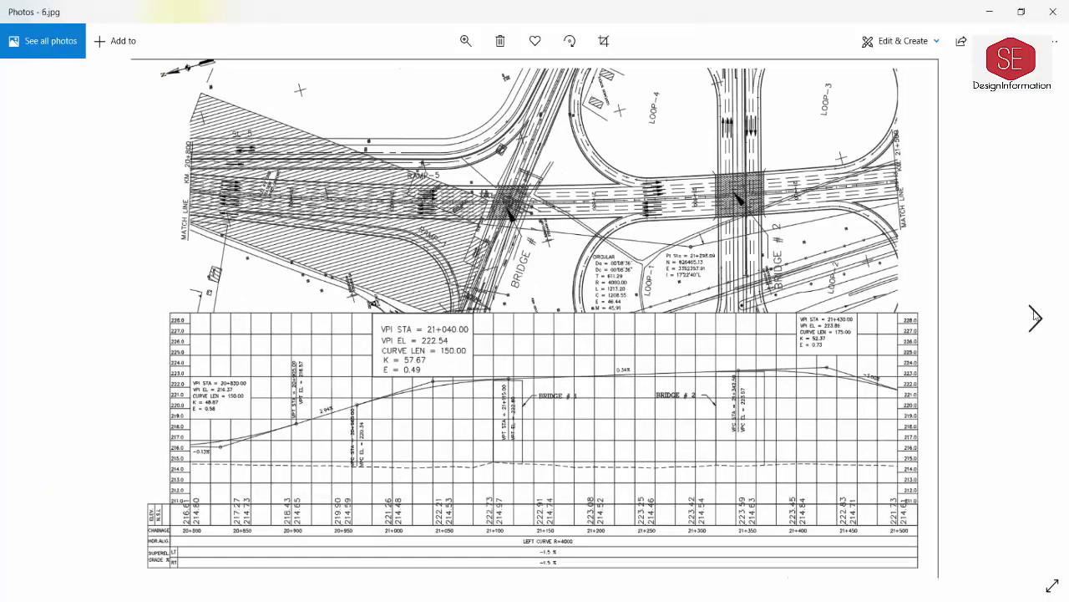
{"action": "left_click", "coordinate": [1036, 317]}
{"action": "left_click", "coordinate": [1036, 317]}
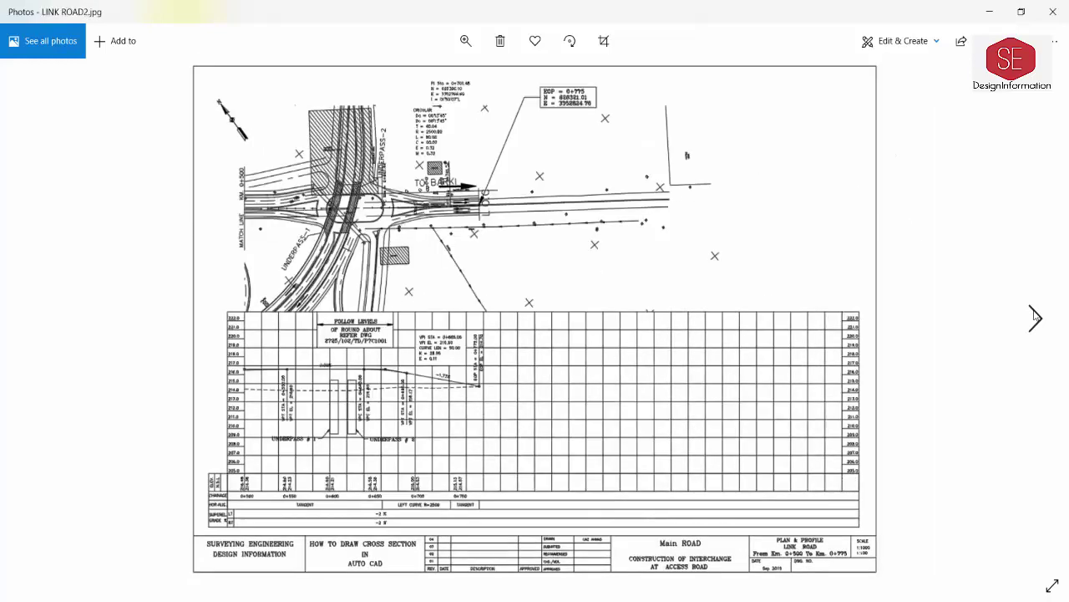
{"action": "left_click", "coordinate": [1036, 318]}
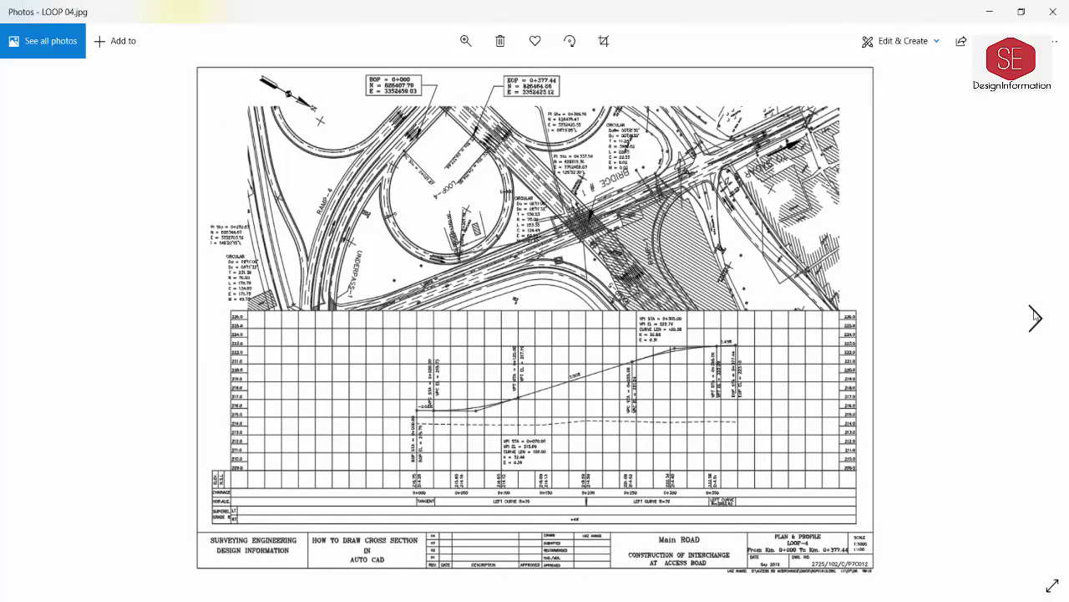
{"action": "left_click", "coordinate": [1036, 318]}
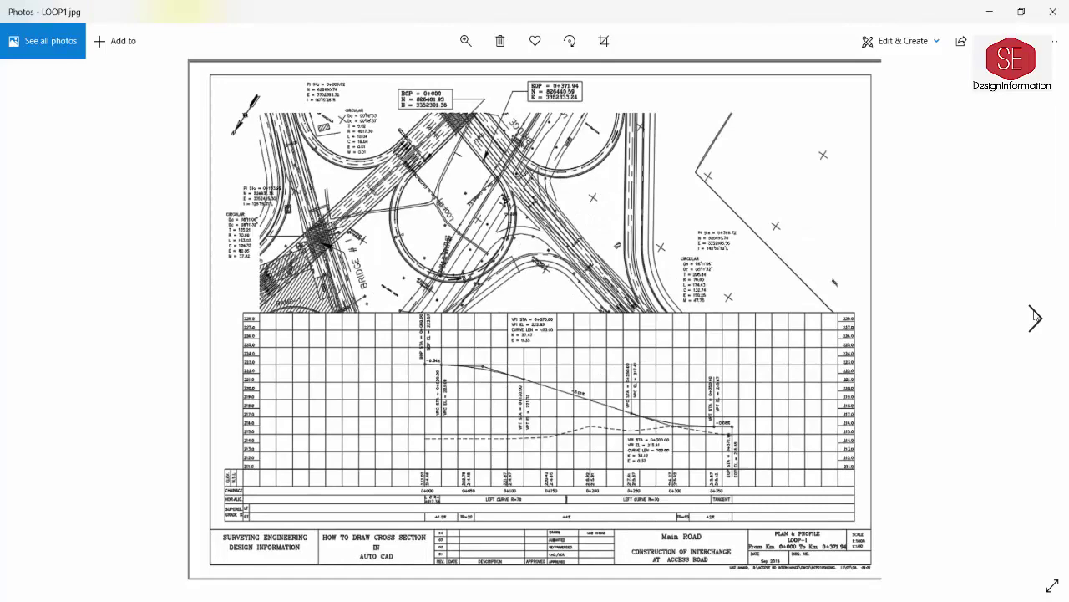
{"action": "left_click", "coordinate": [1036, 317]}
{"action": "left_click", "coordinate": [1036, 317]}
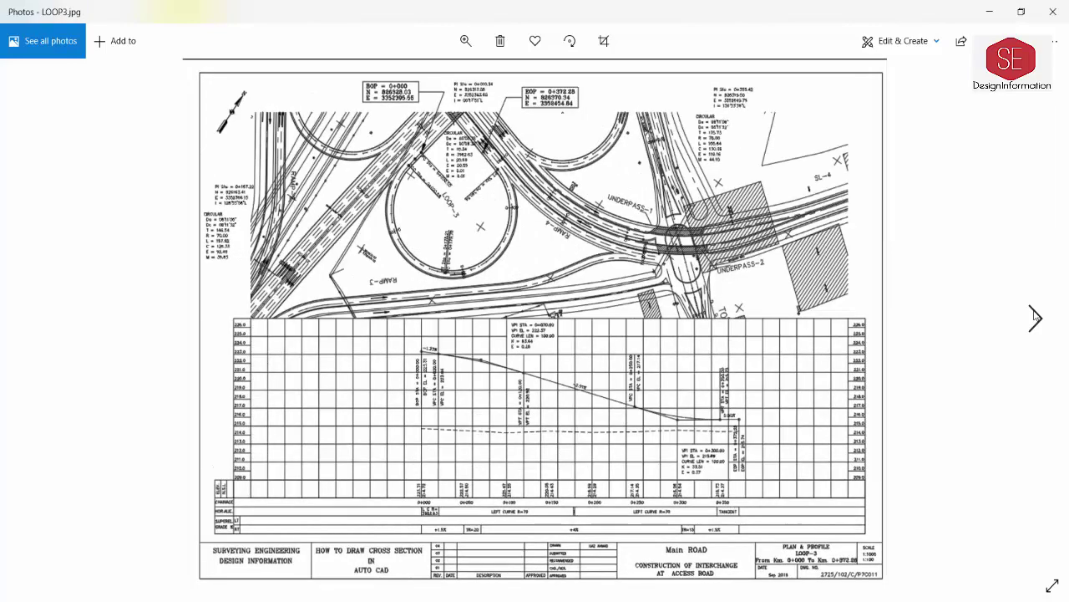
{"action": "left_click", "coordinate": [1036, 318]}
{"action": "left_click", "coordinate": [1036, 318]}
{"action": "left_click", "coordinate": [1036, 317]}
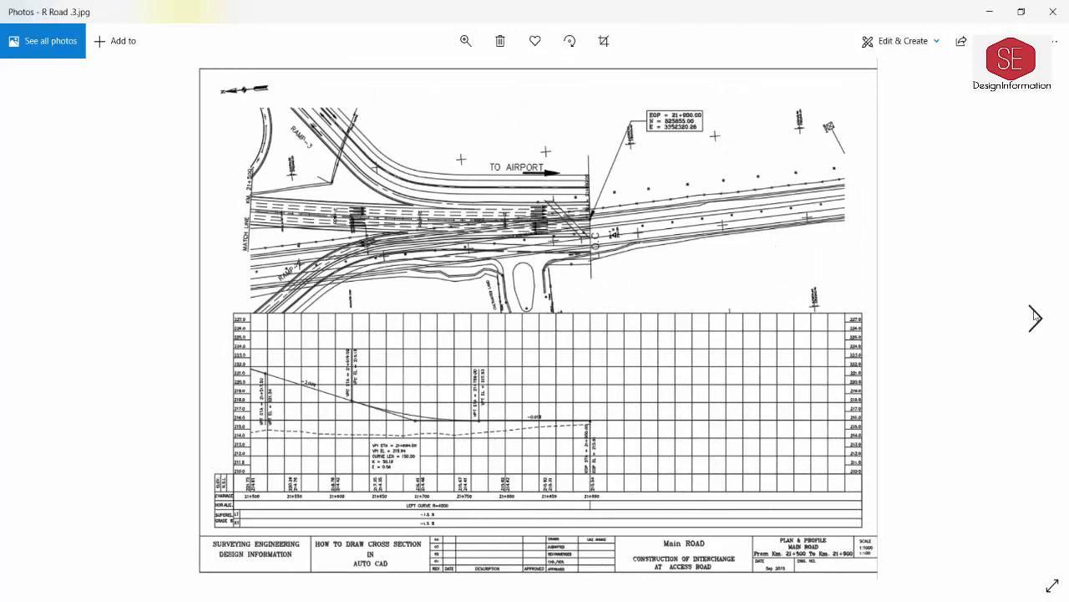
{"action": "left_click", "coordinate": [1036, 318]}
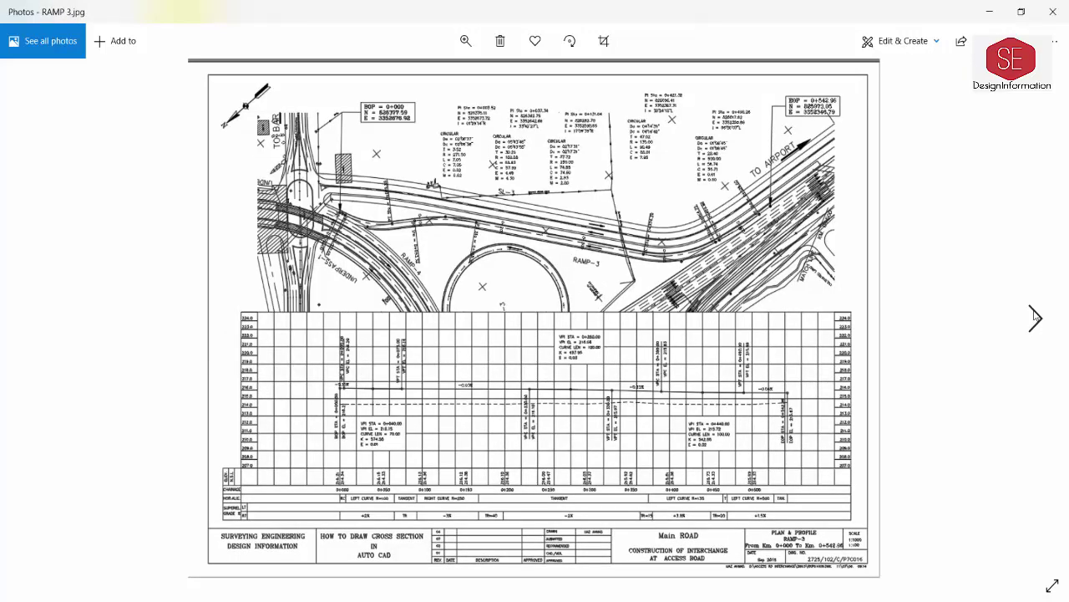
{"action": "left_click", "coordinate": [1035, 317]}
{"action": "left_click", "coordinate": [1034, 316]}
{"action": "left_click", "coordinate": [1035, 316]}
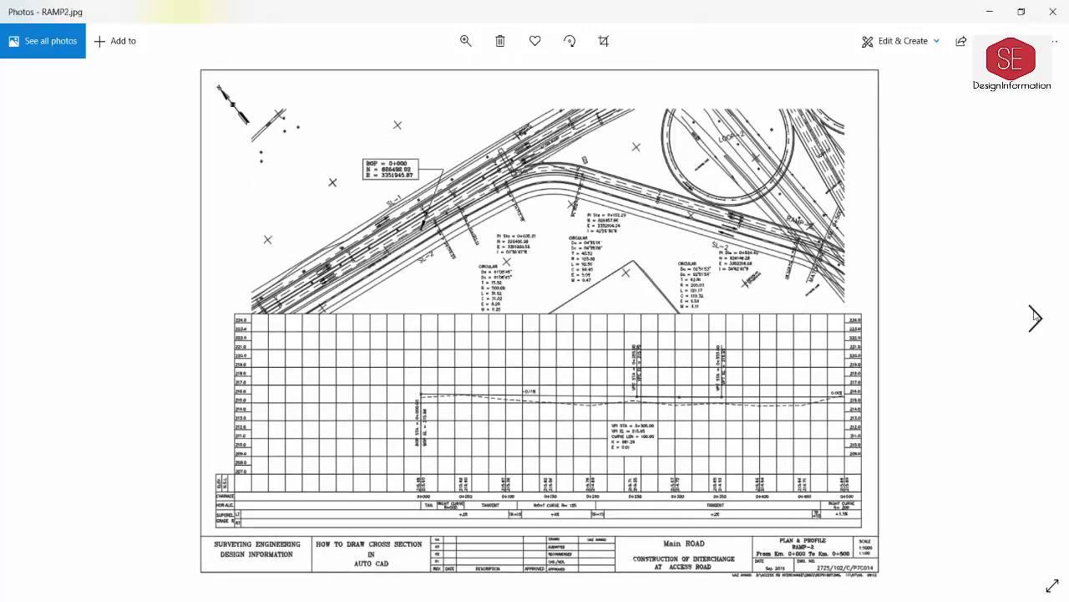
{"action": "left_click", "coordinate": [1035, 316]}
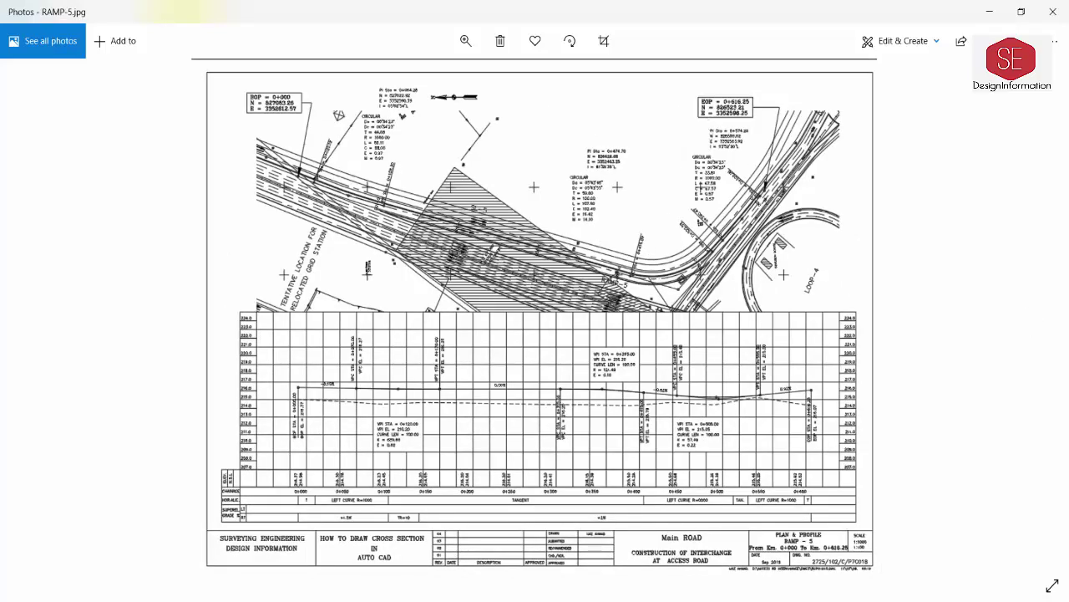
- Copy the 0+000 Pline coordinates in E3:E15 of the Excel sheet
{"action": "key", "text": "alt+Tab"}
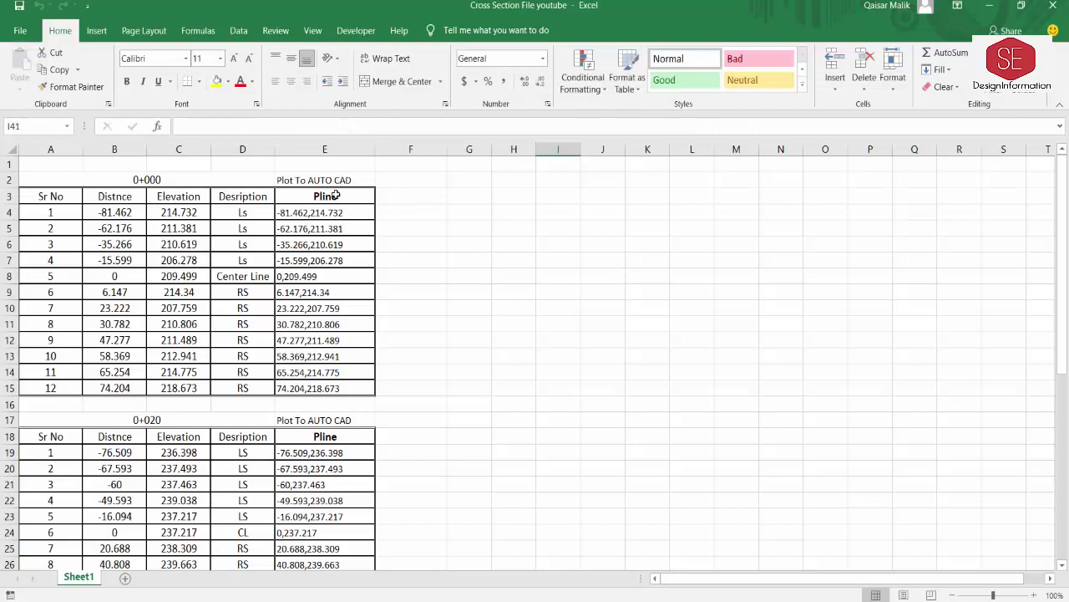
{"action": "left_click_drag", "start_coordinate": [335, 195], "coordinate": [351, 391]}
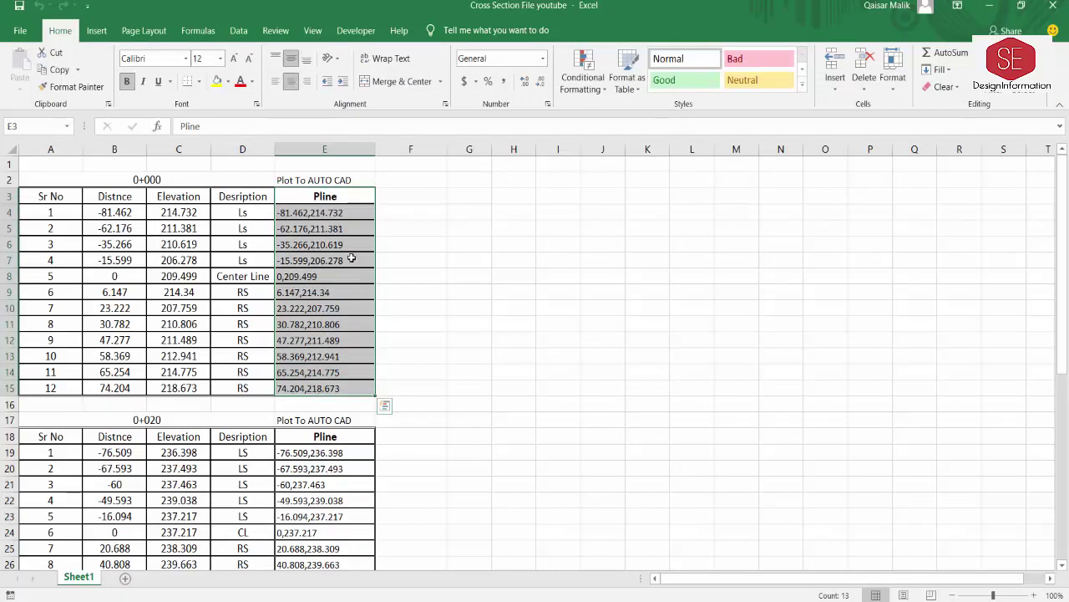
{"action": "right_click", "coordinate": [340, 245]}
{"action": "left_click", "coordinate": [371, 274]}
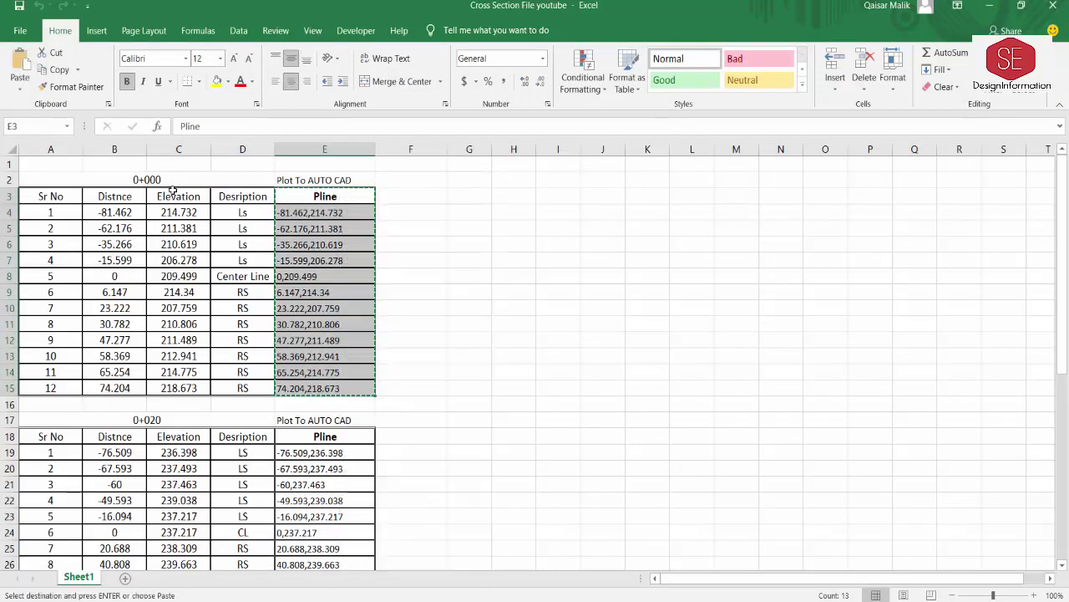
- Set new objects to yellow, 0.30 mm lineweight and ACAD_ISO02W100 dashed linetype
{"action": "key", "text": "alt+Tab"}
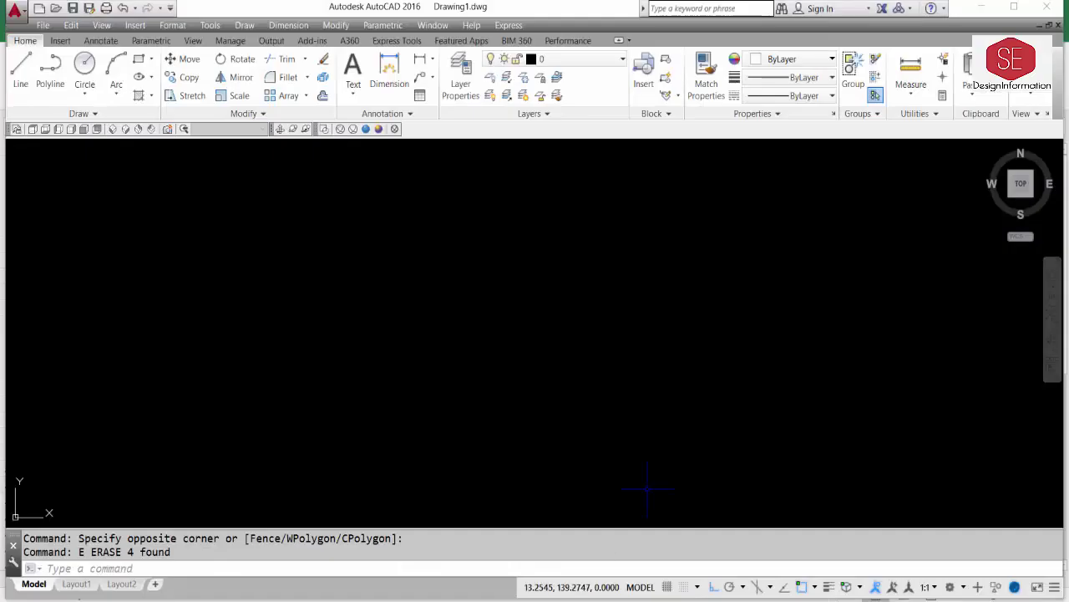
{"action": "left_click", "coordinate": [784, 60]}
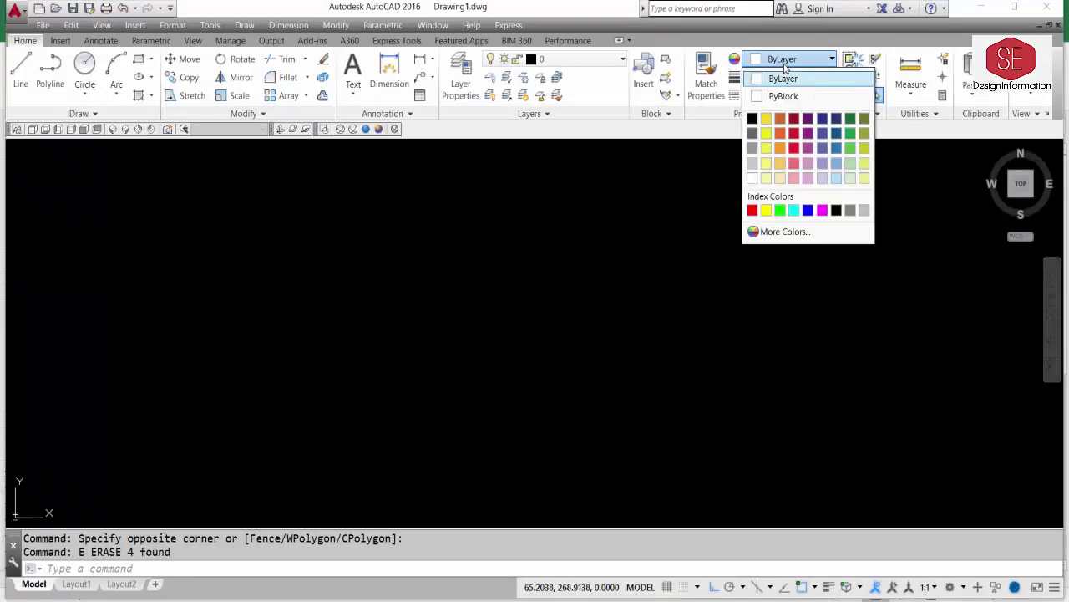
{"action": "left_click", "coordinate": [766, 211]}
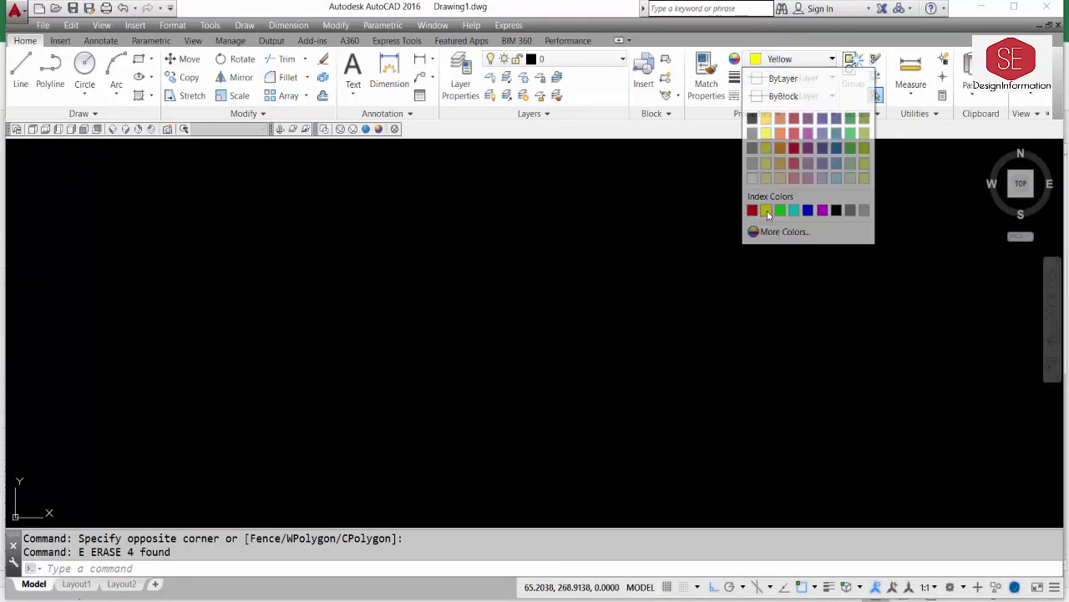
{"action": "left_click", "coordinate": [795, 78]}
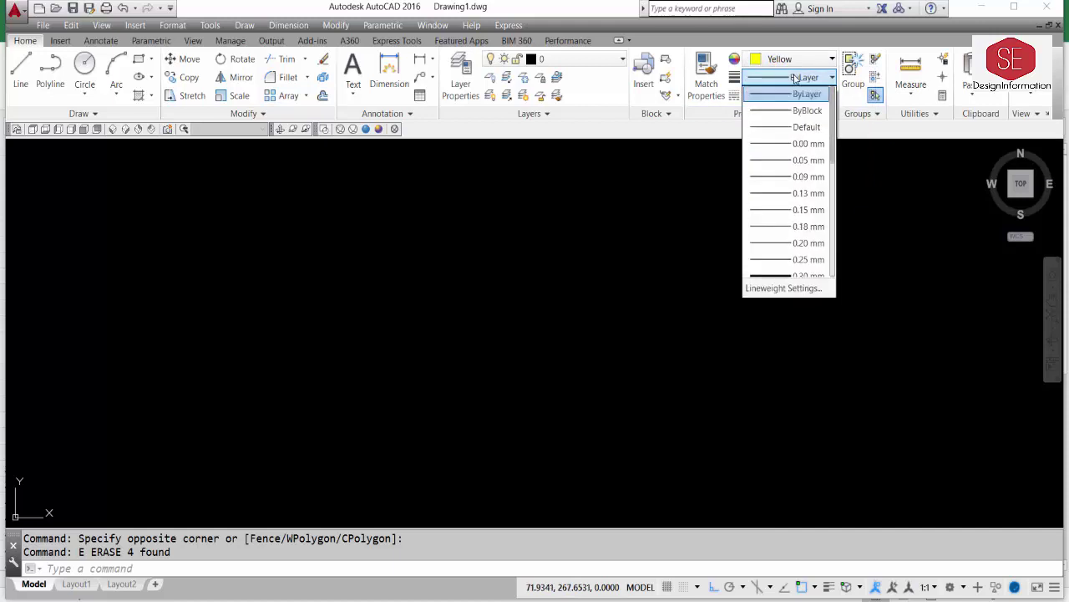
{"action": "left_click", "coordinate": [798, 226]}
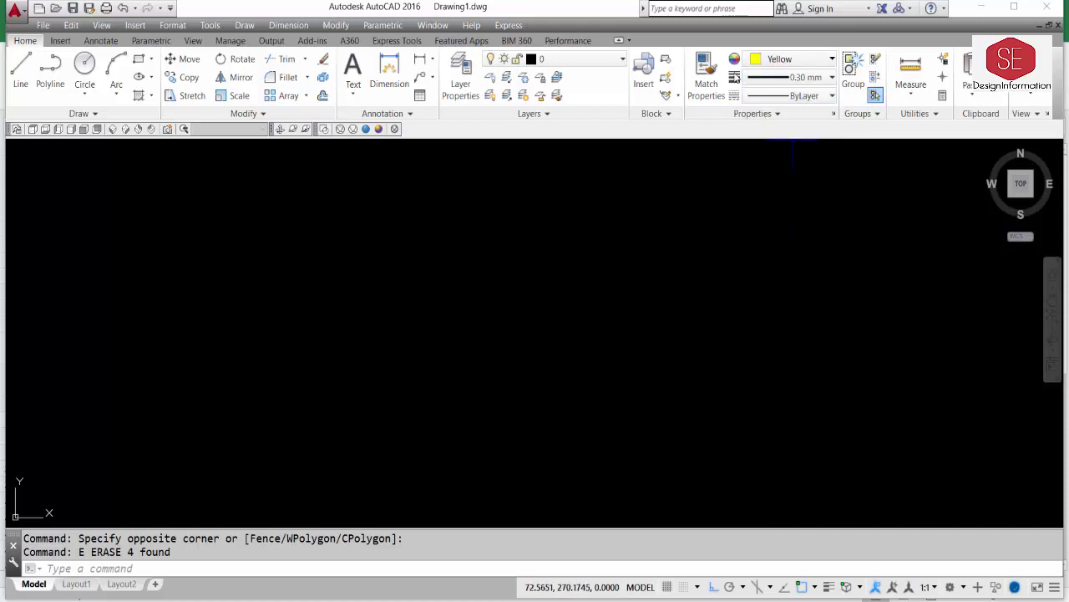
{"action": "left_click", "coordinate": [785, 95]}
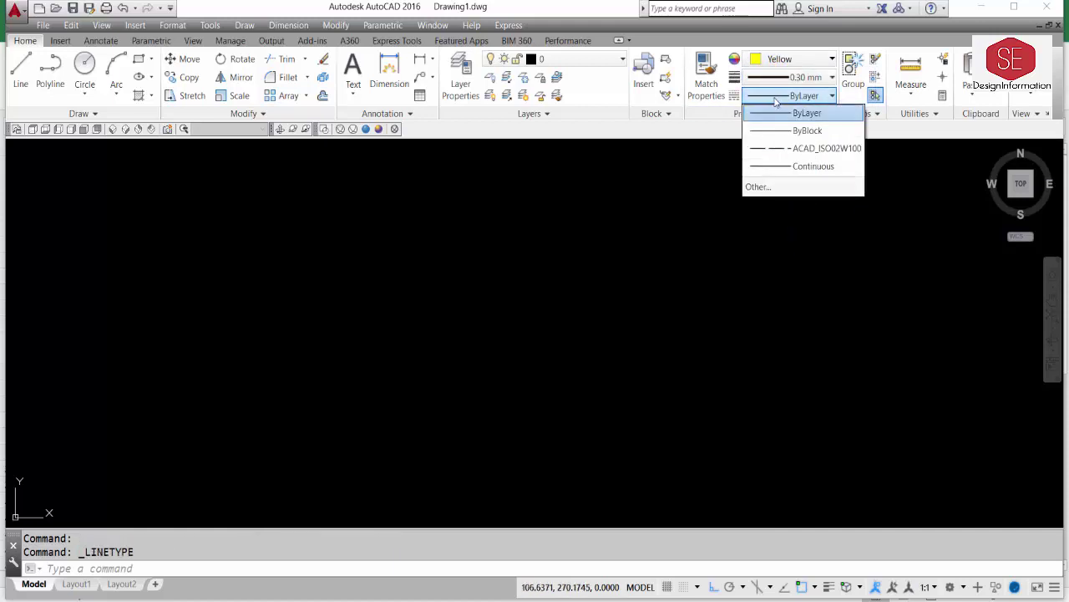
{"action": "left_click", "coordinate": [794, 149]}
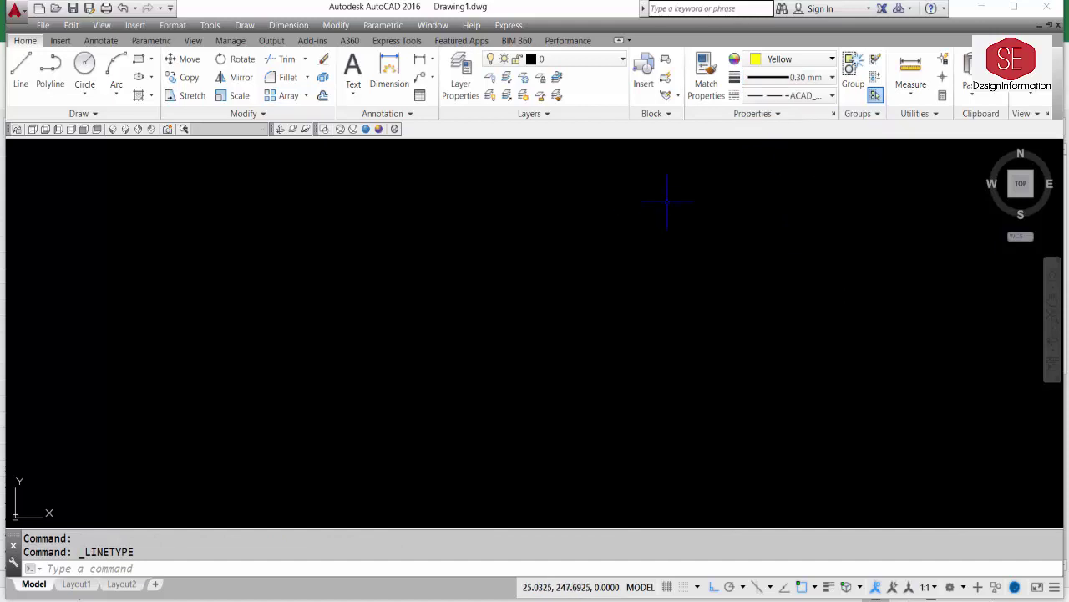
- Paste the copied coordinates at the command line to draw the ground polyline
{"action": "right_click", "coordinate": [107, 567]}
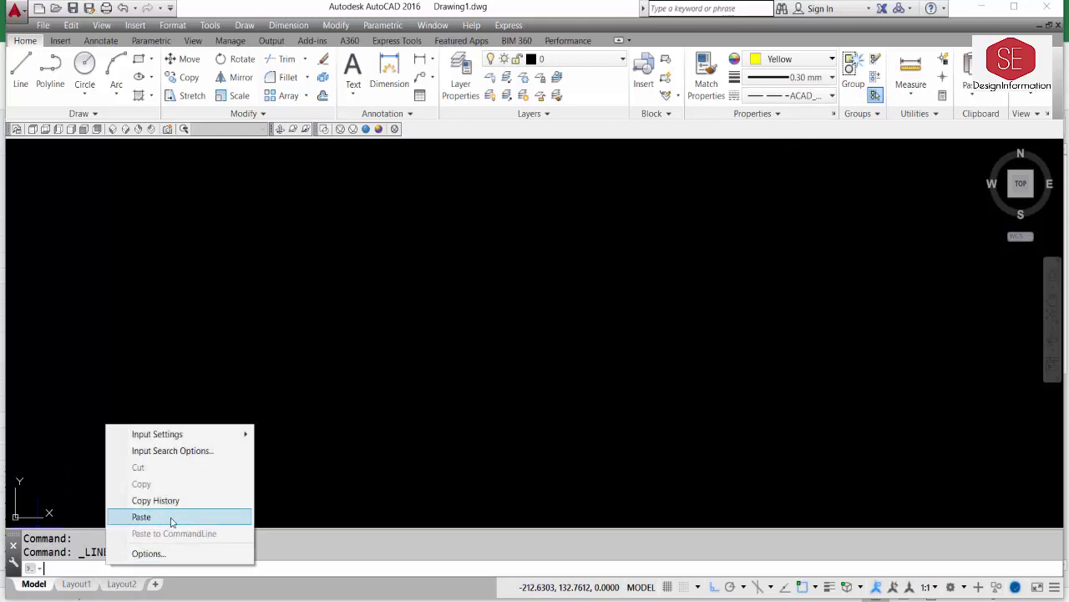
{"action": "left_click", "coordinate": [172, 518]}
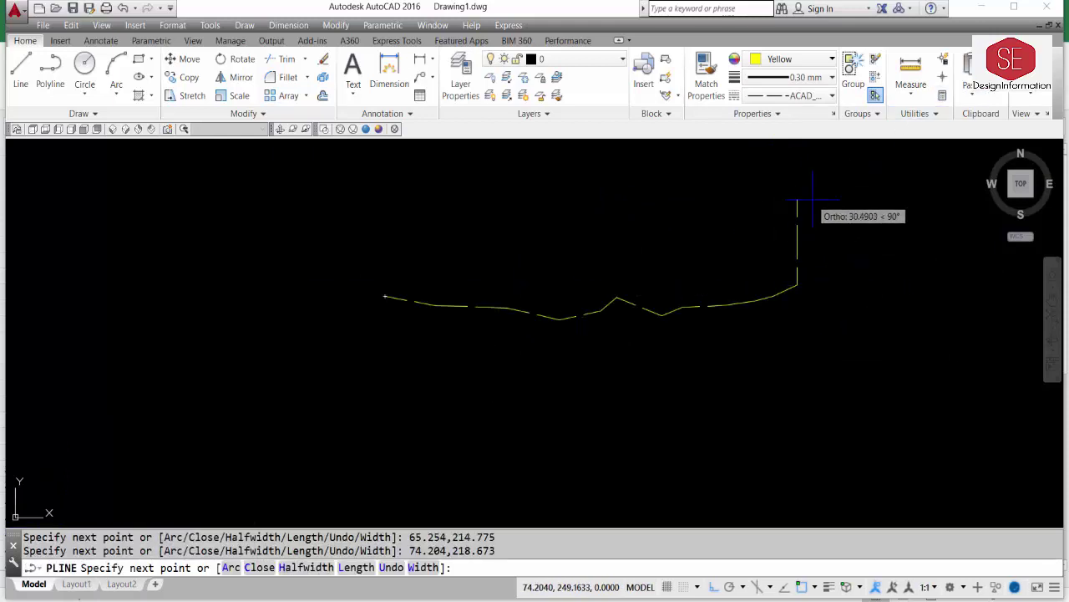
{"action": "key", "text": "Escape"}
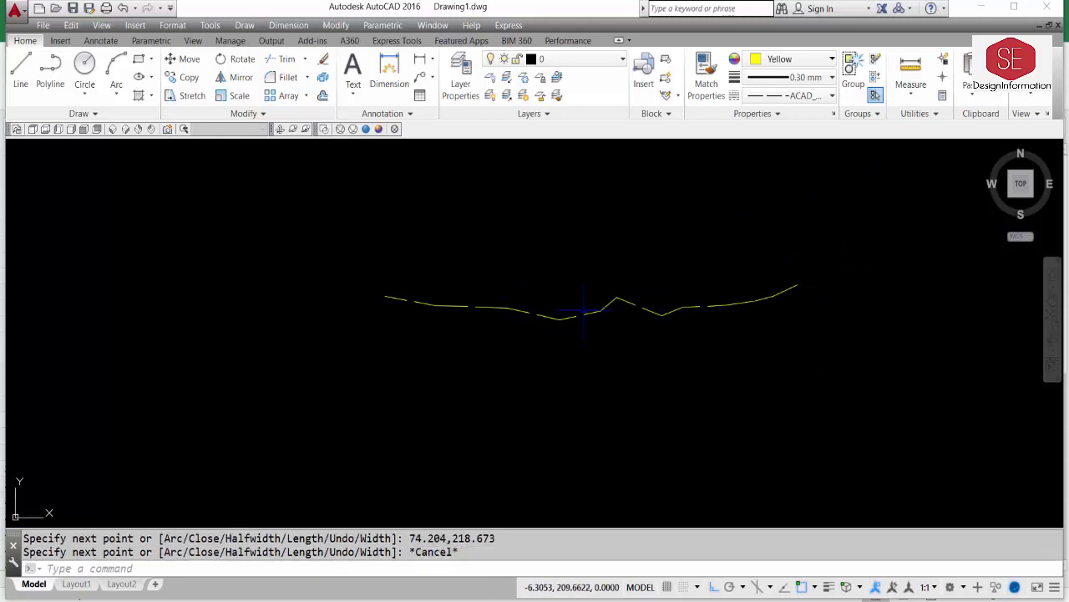
{"action": "left_click", "coordinate": [600, 311]}
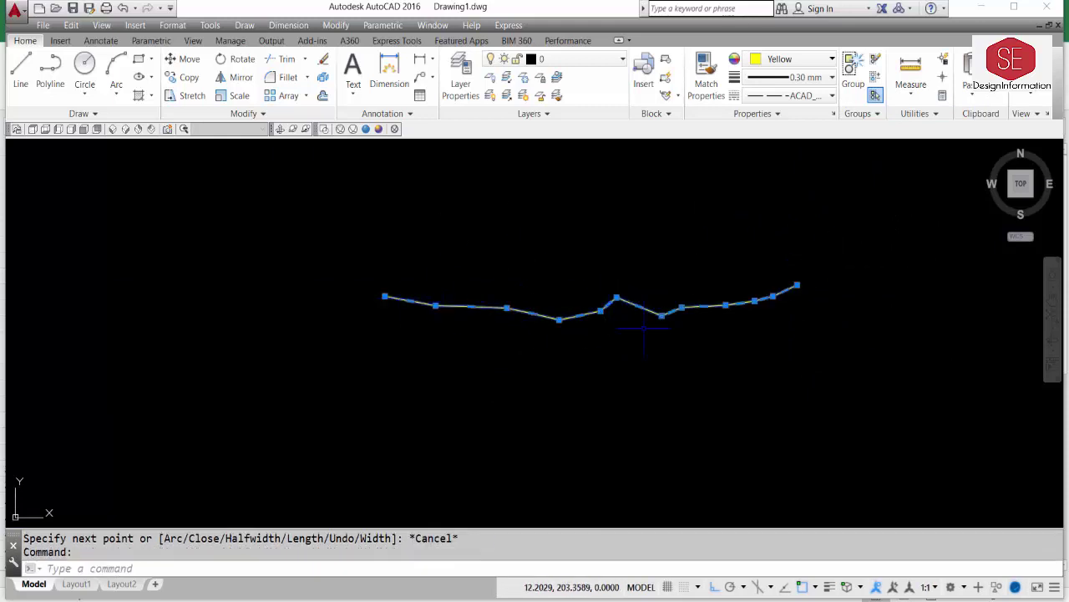
{"action": "key", "text": "Escape"}
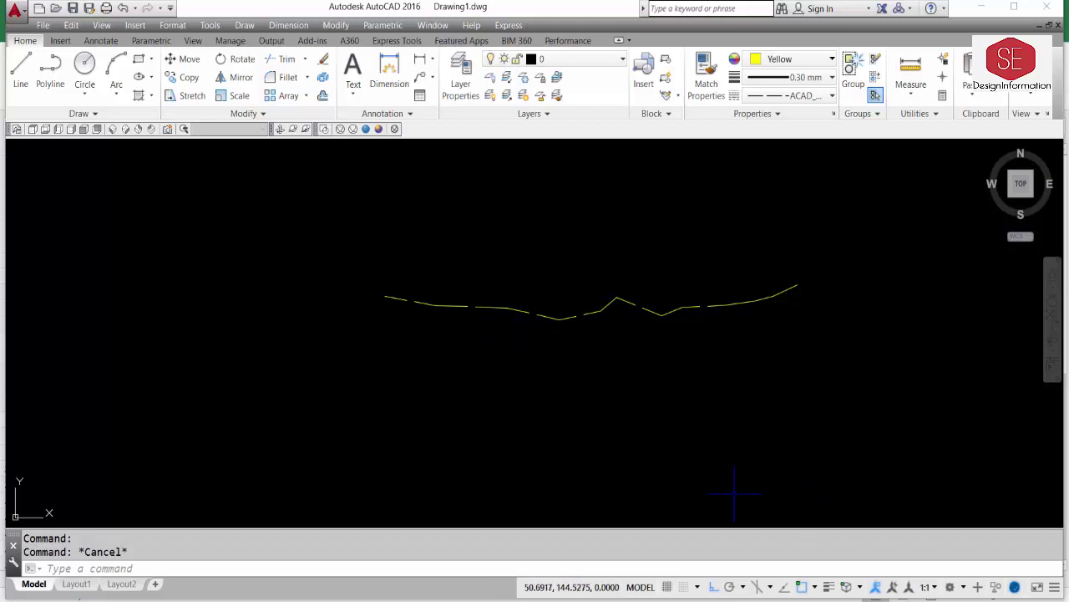
- Turn on lineweight display and give the ground line a 0.20 mm lineweight
{"action": "left_click", "coordinate": [827, 587]}
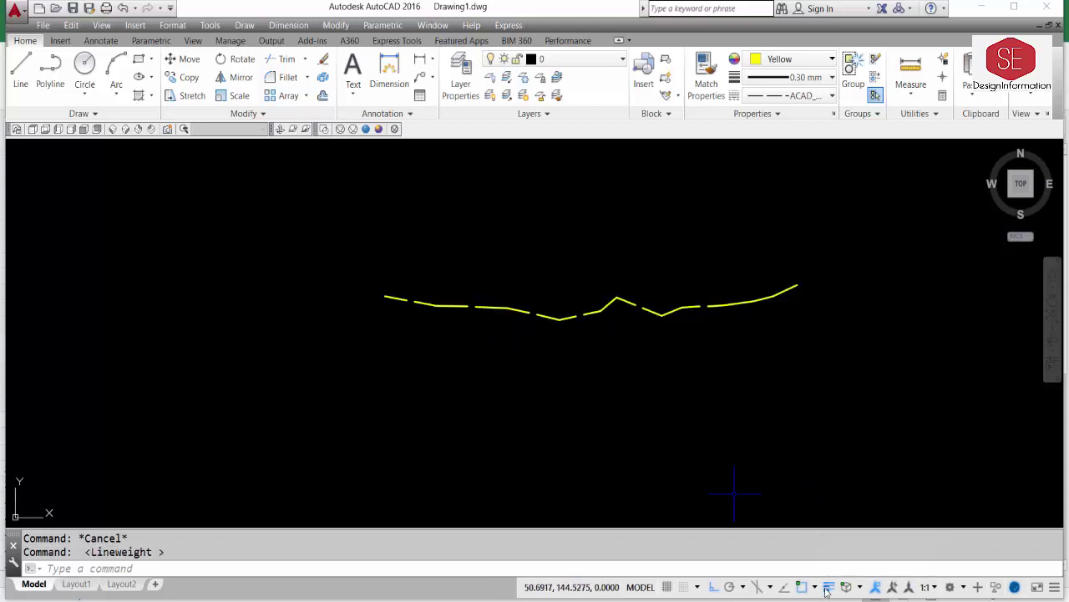
{"action": "left_click", "coordinate": [827, 587]}
{"action": "left_click", "coordinate": [827, 588]}
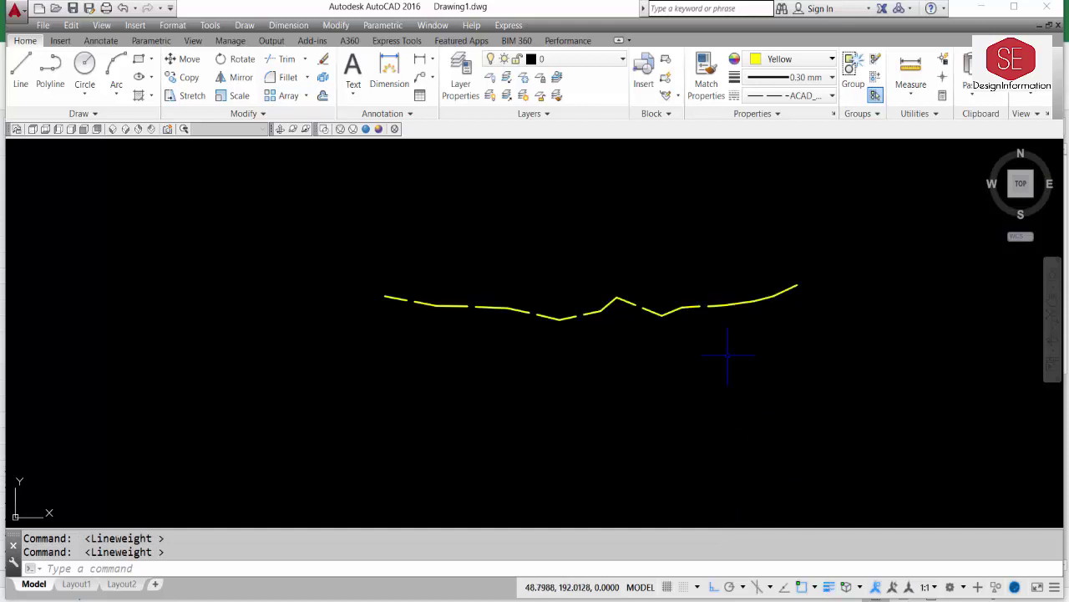
{"action": "left_click", "coordinate": [616, 298]}
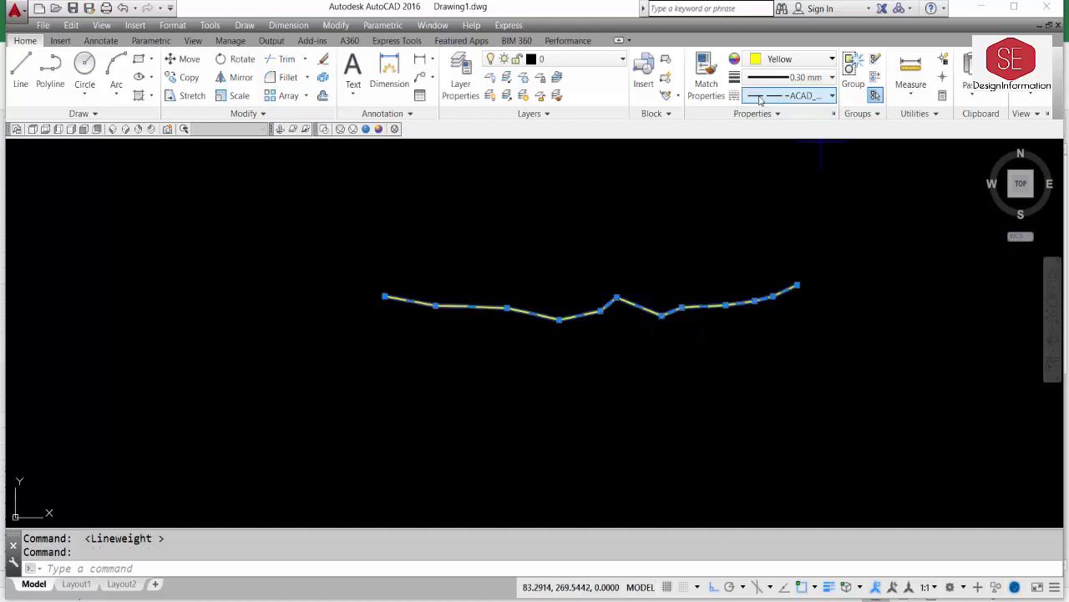
{"action": "left_click", "coordinate": [777, 76]}
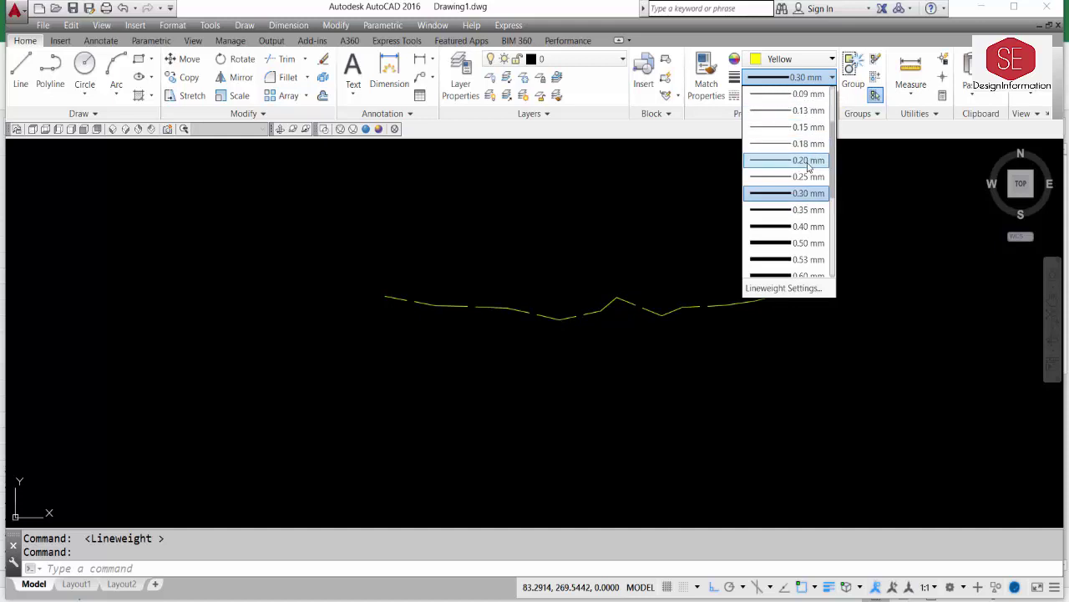
{"action": "left_click", "coordinate": [808, 160]}
{"action": "key", "text": "Escape"}
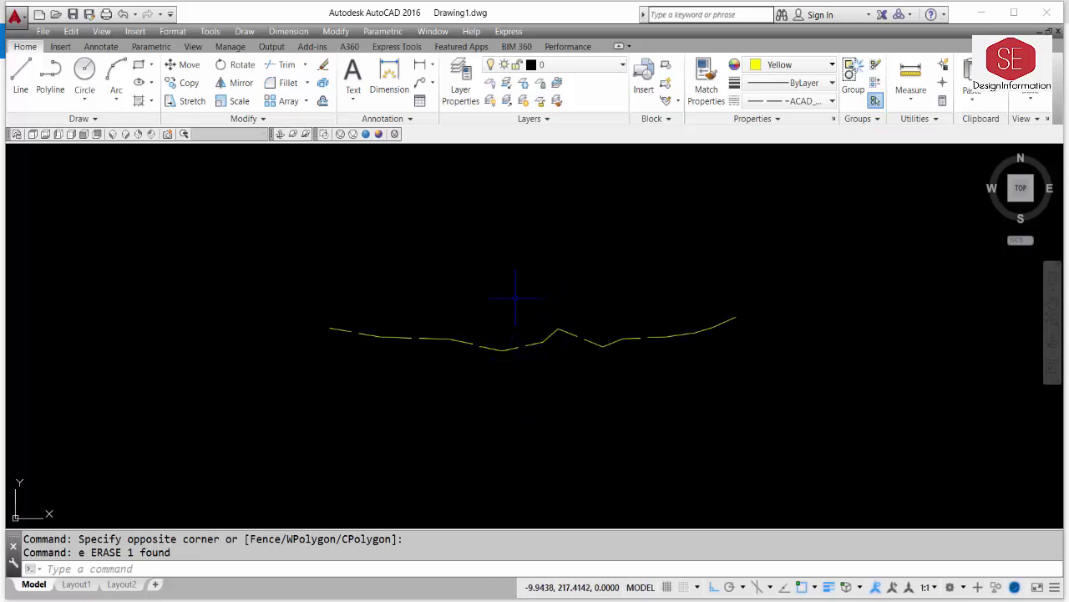
- Set the colour for new objects to Cyan and the linetype to ByLayer
{"action": "left_click", "coordinate": [780, 69]}
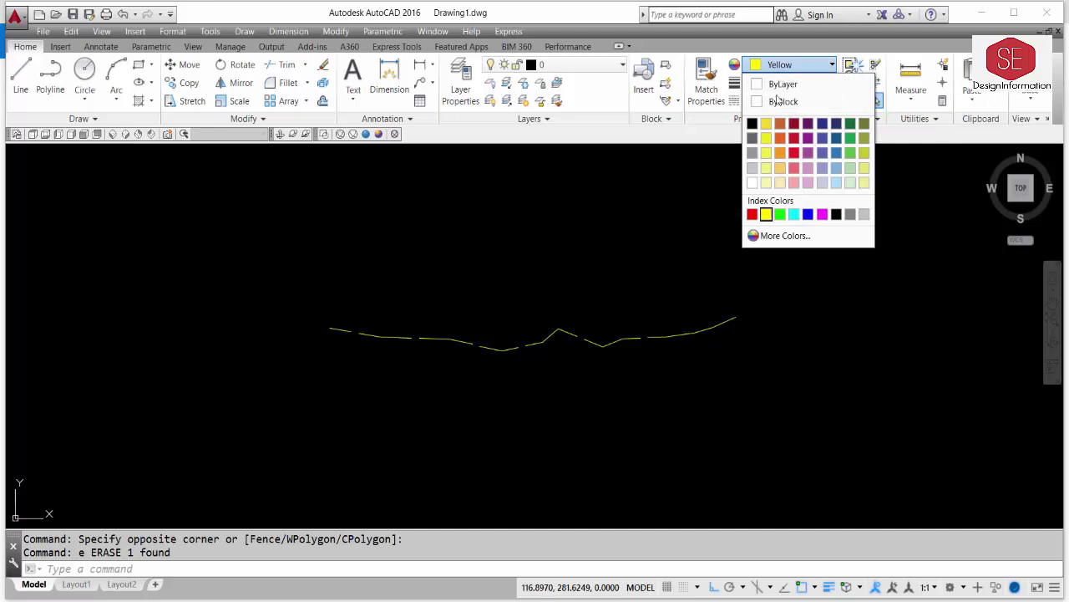
{"action": "left_click", "coordinate": [797, 214]}
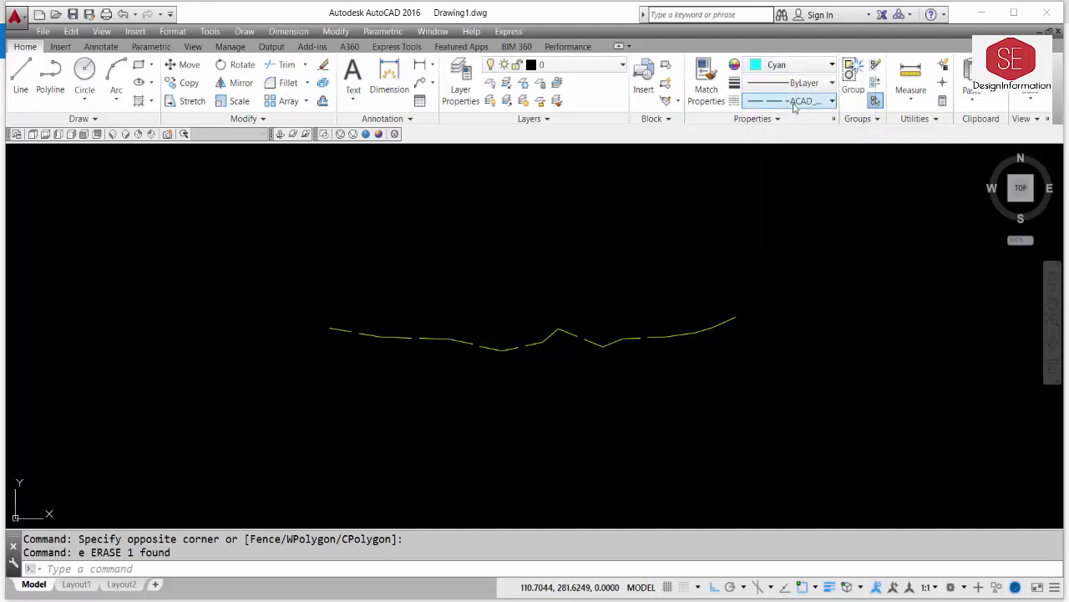
{"action": "left_click", "coordinate": [793, 101]}
{"action": "left_click", "coordinate": [802, 120]}
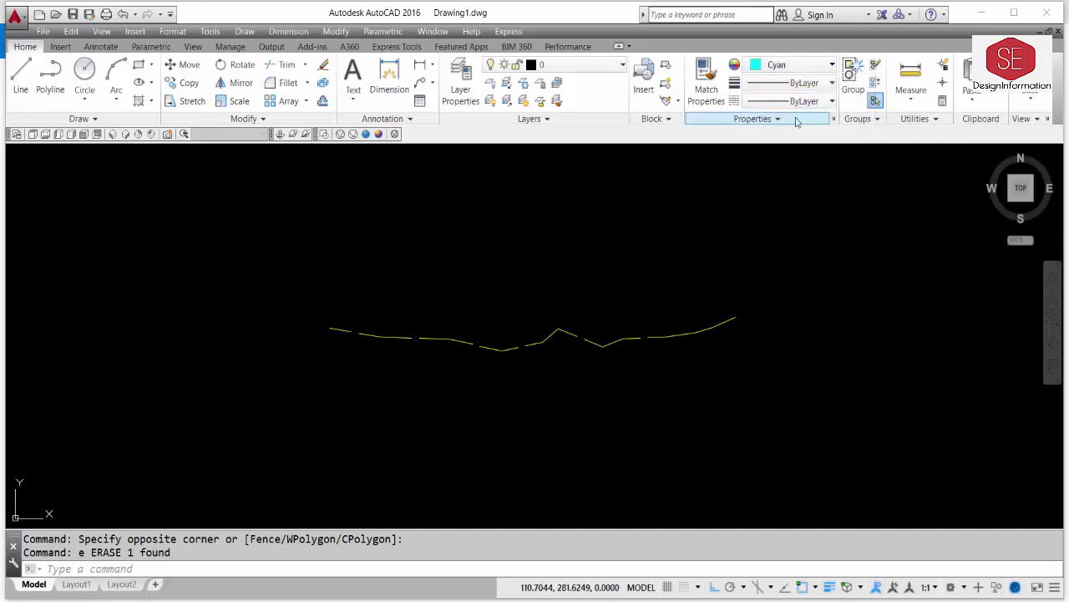
- Draw a vertical polyline centerline from 0,0 up past the ground line with Ortho on
{"action": "left_click", "coordinate": [101, 569]}
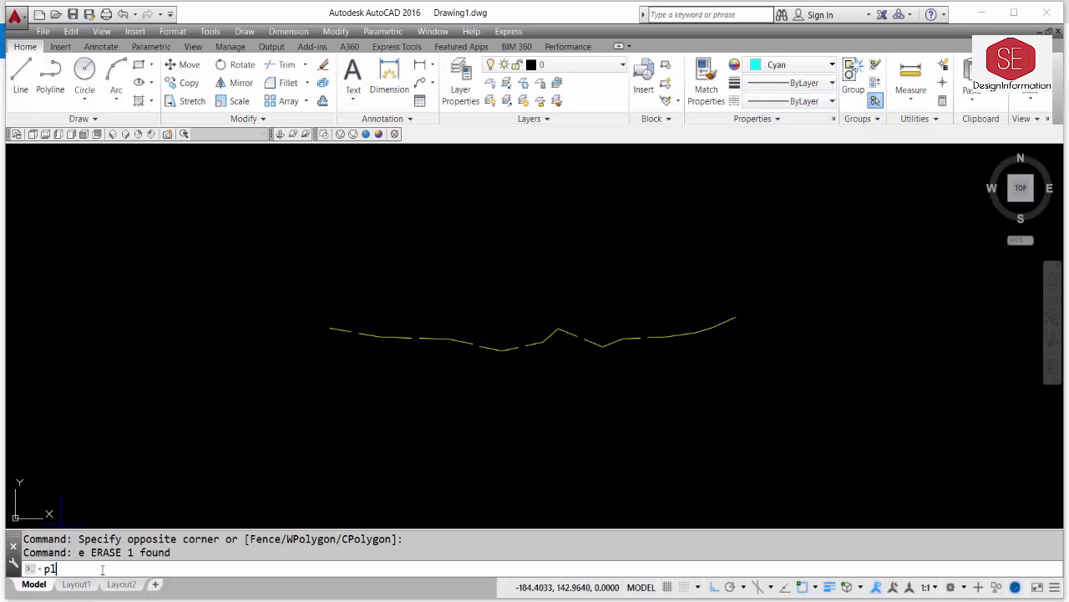
{"action": "type", "text": "pl"}
{"action": "key", "text": "Return"}
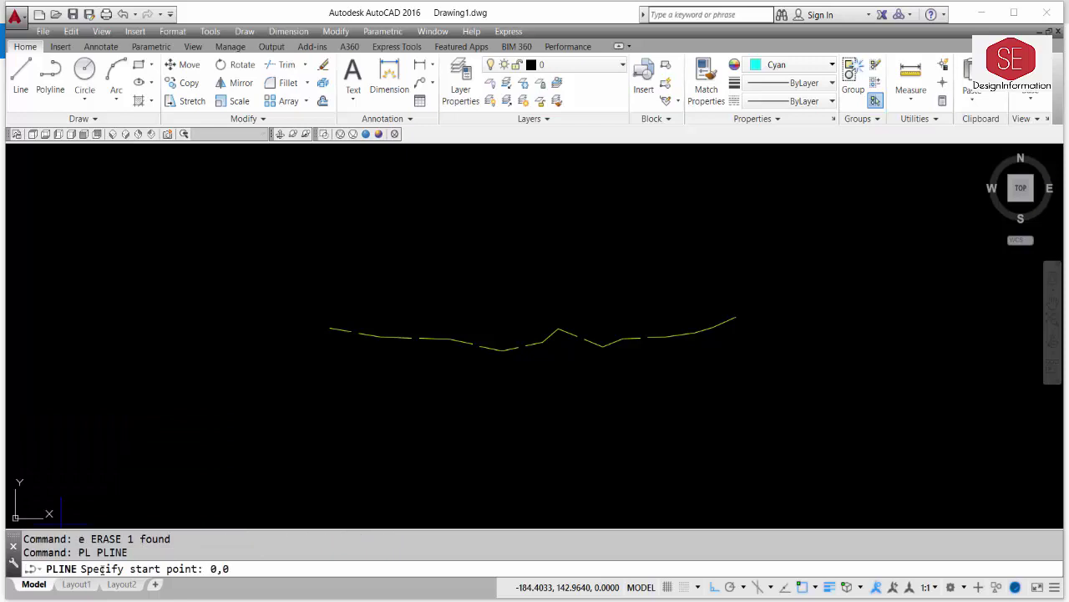
{"action": "type", "text": "0,0"}
{"action": "key", "text": "Return"}
{"action": "scroll", "coordinate": [554, 315], "scroll_direction": "down", "scroll_amount": 4}
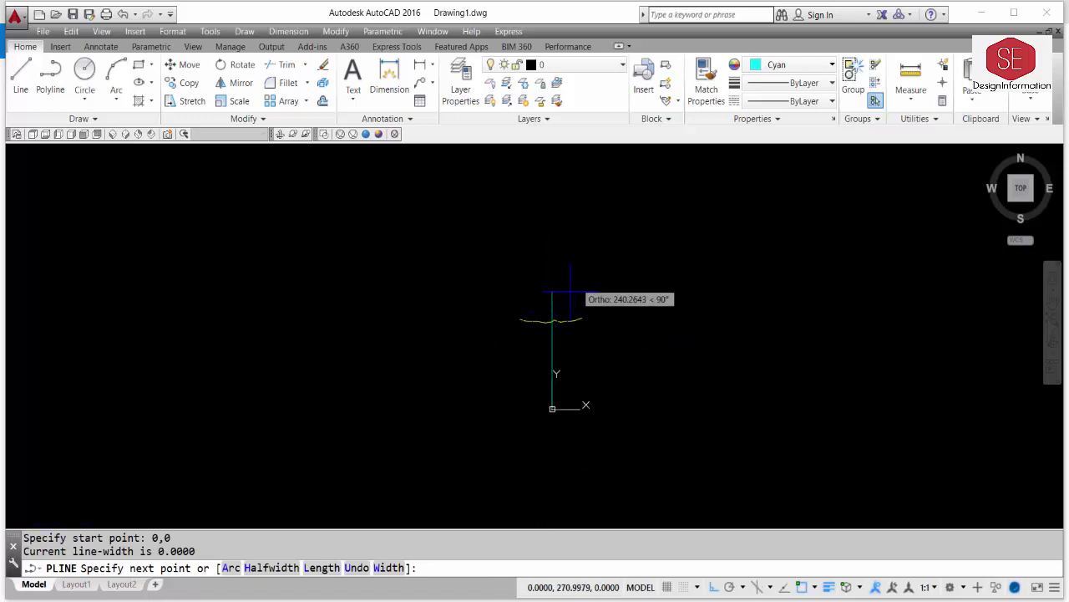
{"action": "scroll", "coordinate": [552, 404], "scroll_direction": "up", "scroll_amount": 4}
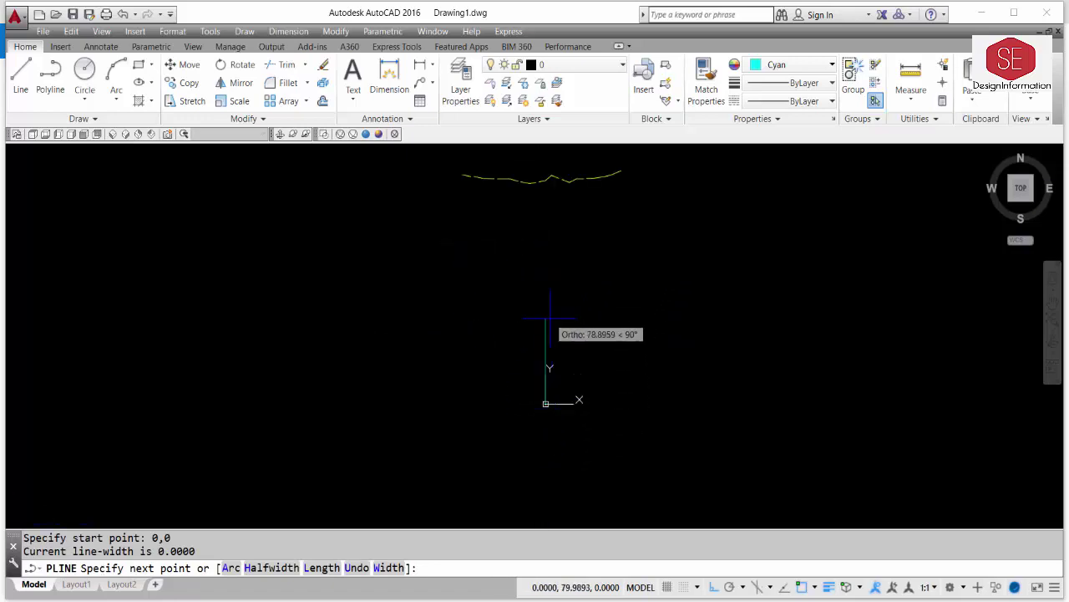
{"action": "middle_click_drag", "start_coordinate": [551, 189], "coordinate": [542, 345]}
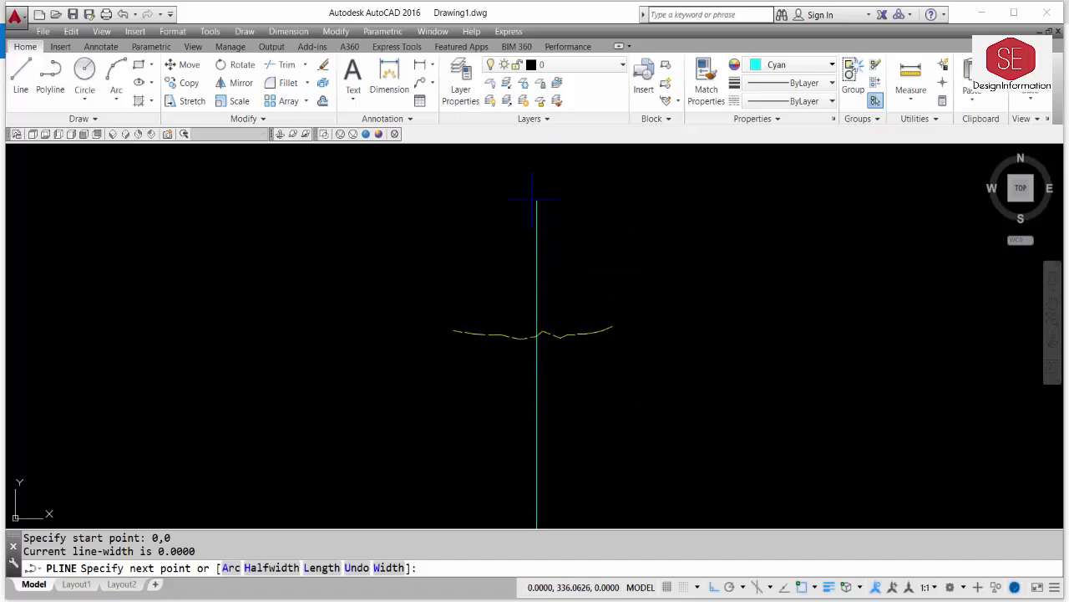
{"action": "key", "text": "F8"}
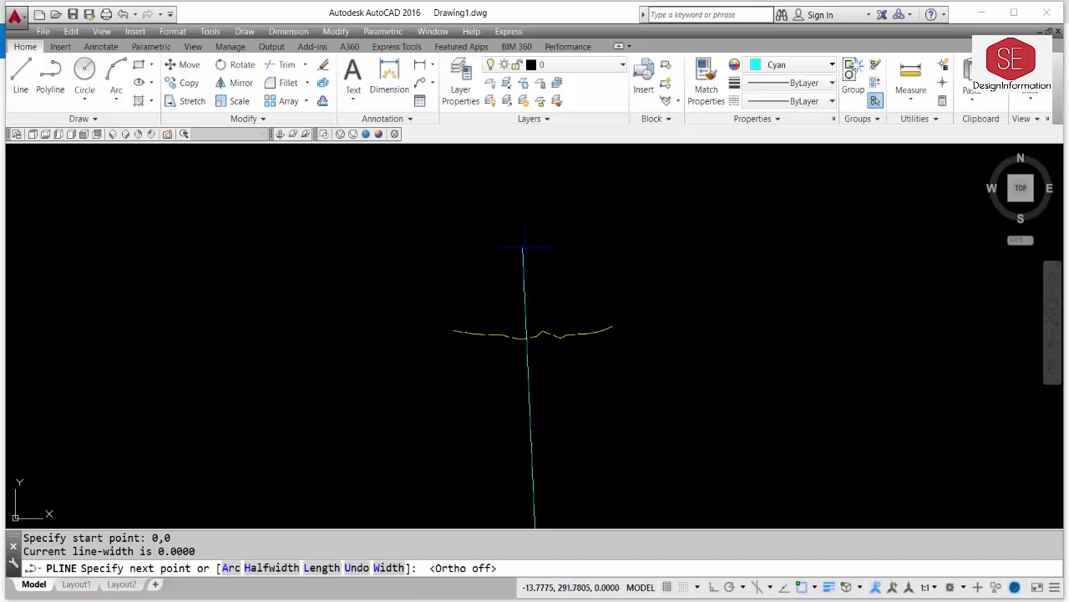
{"action": "key", "text": "F8"}
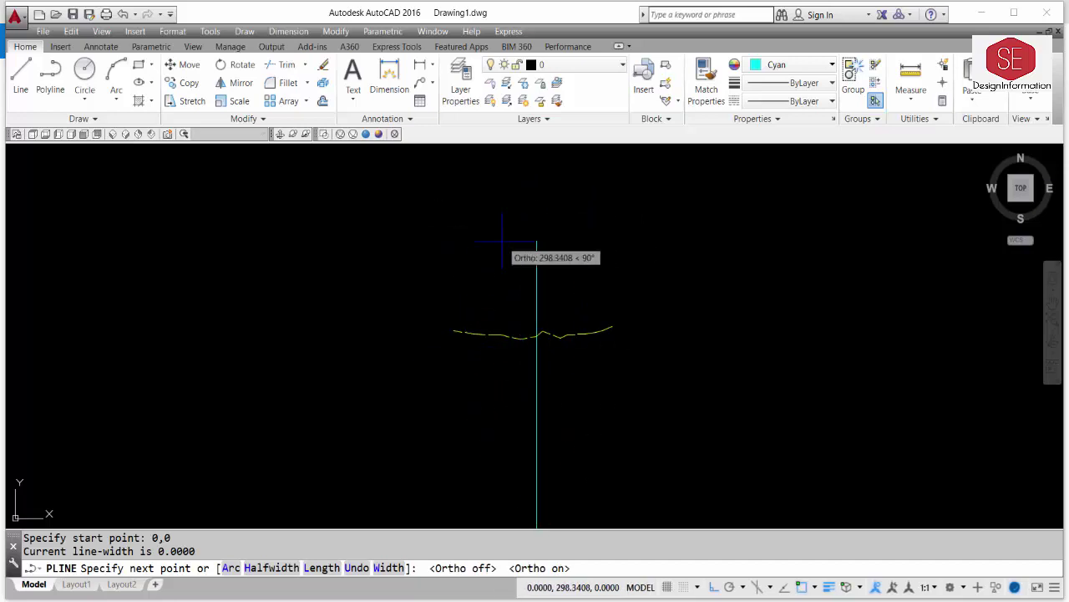
{"action": "left_click", "coordinate": [537, 194]}
{"action": "key", "text": "Escape"}
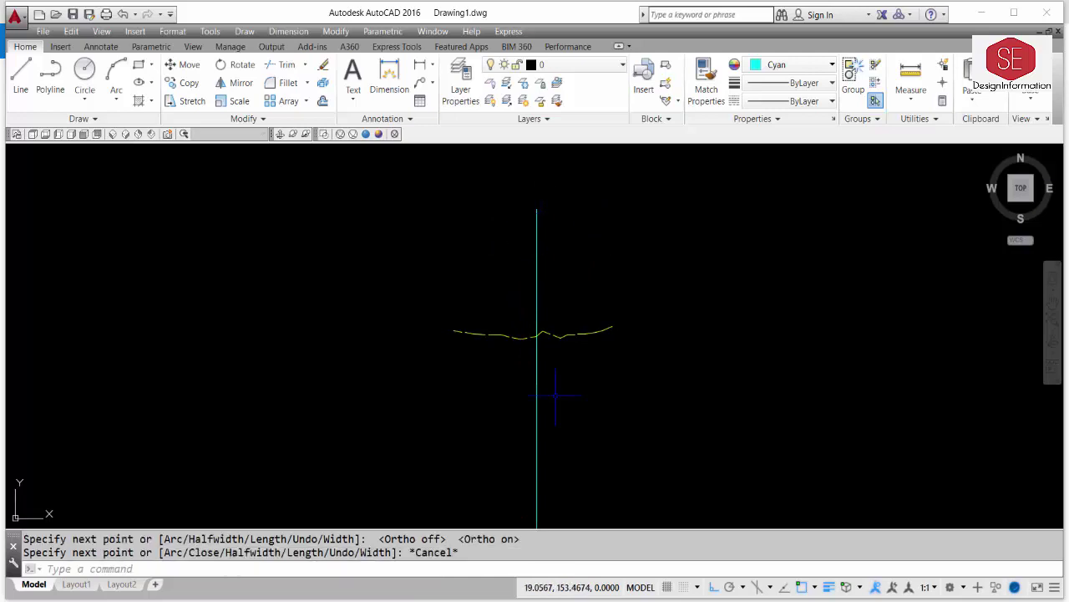
- Draw a horizontal line across the centerline below the curve
{"action": "type", "text": "l"}
{"action": "key", "text": "Return"}
{"action": "left_click", "coordinate": [594, 381]}
{"action": "left_click", "coordinate": [292, 380]}
{"action": "key", "text": "Escape"}
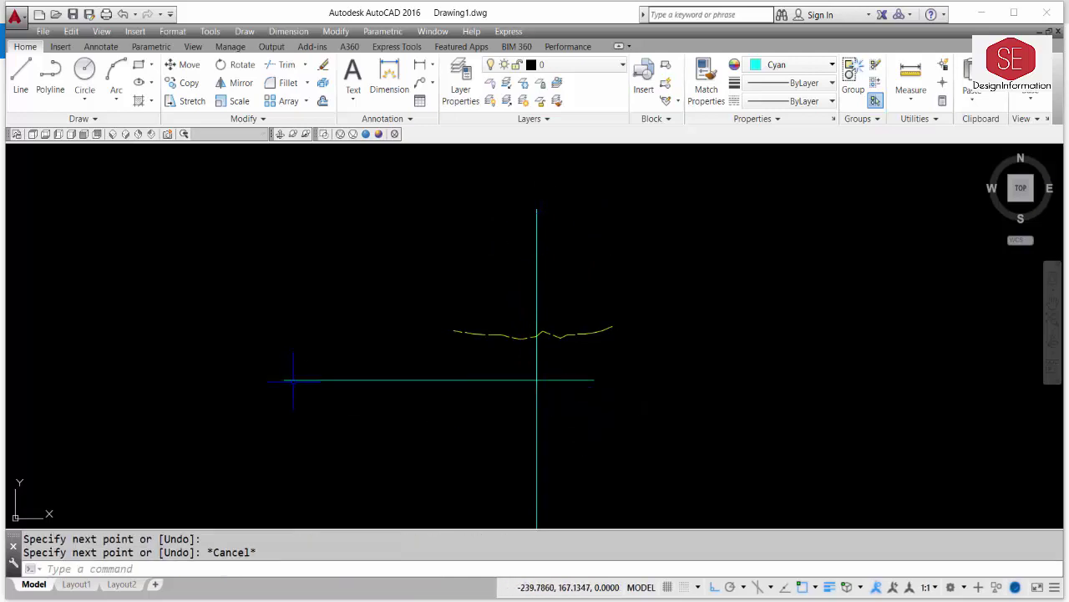
- Attempt a trim, then select and erase the horizontal cyan line
{"action": "type", "text": "te cor"}
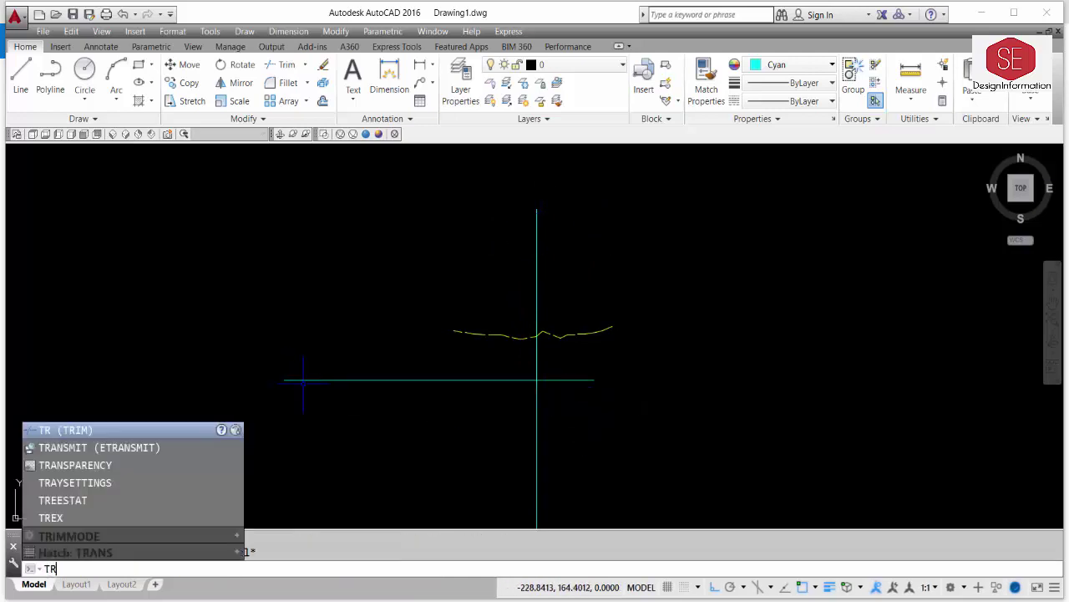
{"action": "key", "text": "Return"}
{"action": "key", "text": "Return"}
{"action": "left_click", "coordinate": [575, 430]}
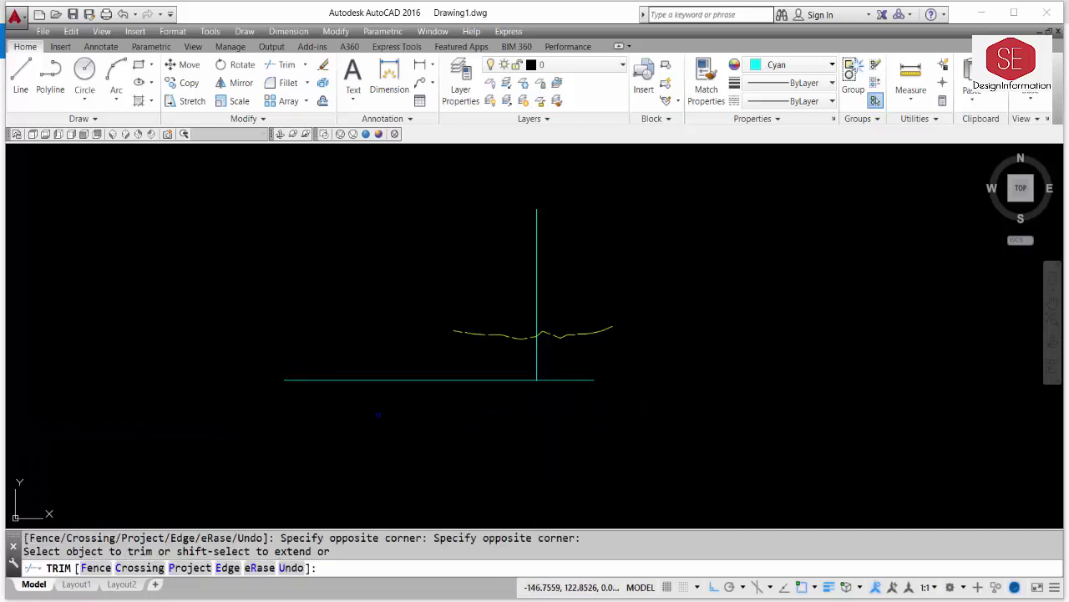
{"action": "key", "text": "Escape"}
{"action": "left_click", "coordinate": [374, 372]}
{"action": "left_click", "coordinate": [287, 501]}
{"action": "type", "text": "e"}
{"action": "key", "text": "Return"}
- Use ID to read the coordinates where the centerline meets the ground line
{"action": "scroll", "coordinate": [547, 338], "scroll_direction": "up", "scroll_amount": 4}
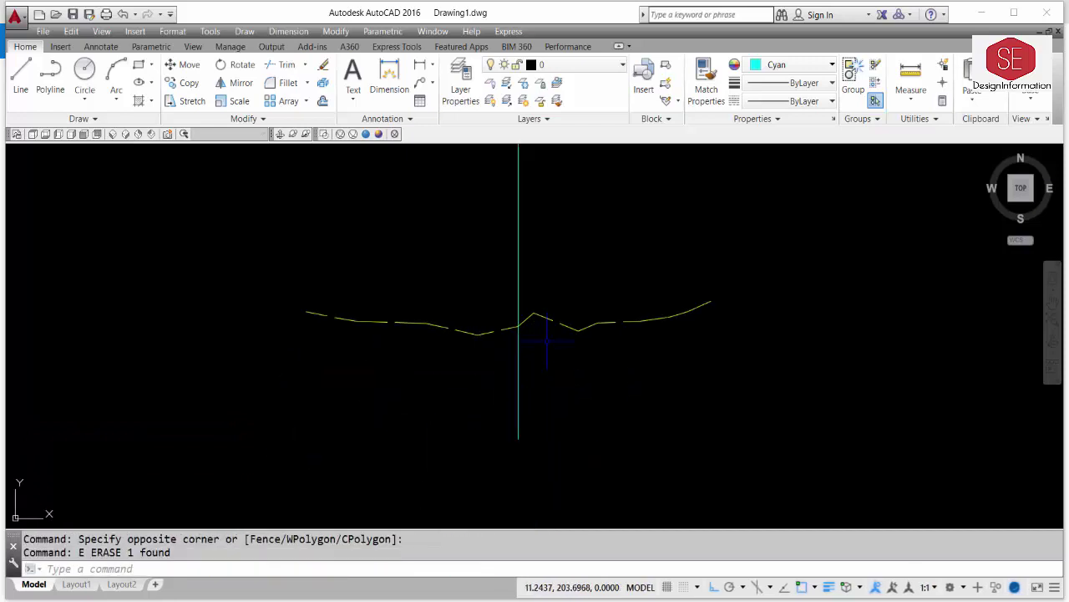
{"action": "middle_click_drag", "start_coordinate": [548, 338], "coordinate": [534, 410]}
{"action": "scroll", "coordinate": [543, 323], "scroll_direction": "down", "scroll_amount": 2}
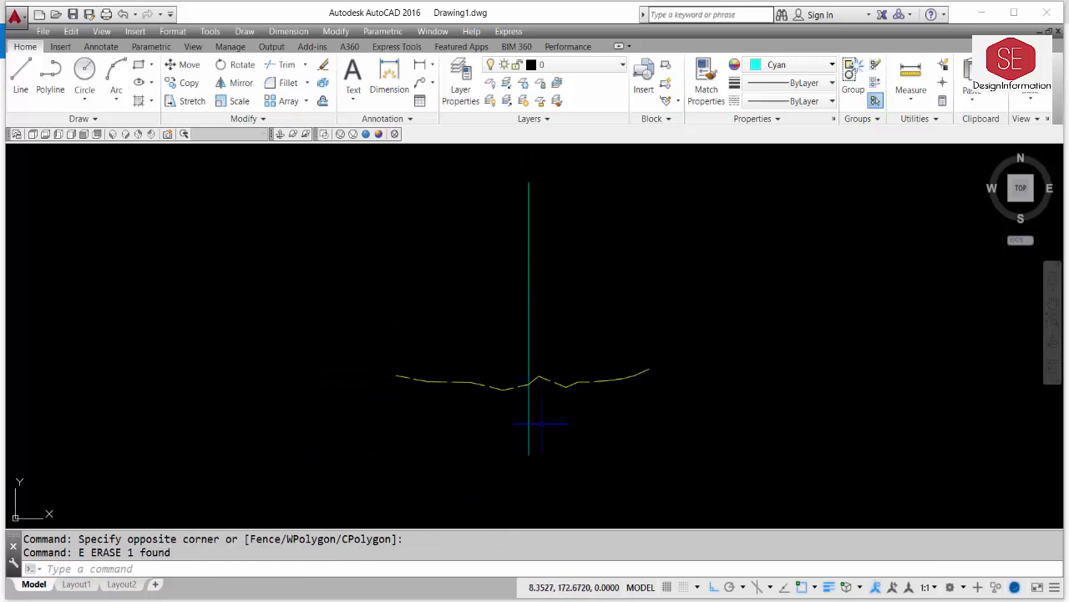
{"action": "scroll", "coordinate": [543, 266], "scroll_direction": "down", "scroll_amount": 2}
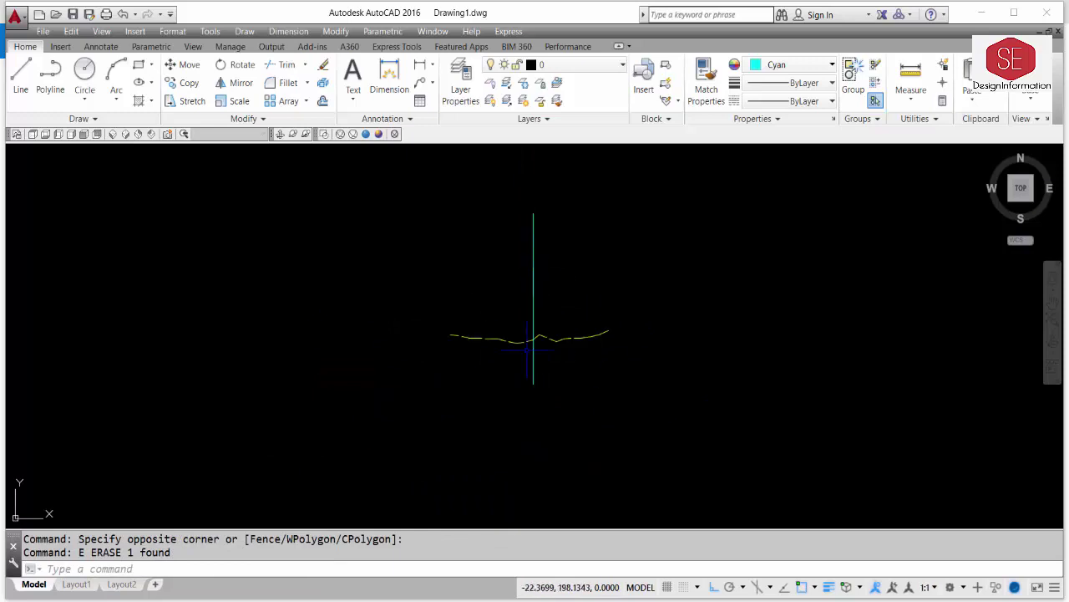
{"action": "scroll", "coordinate": [527, 349], "scroll_direction": "up", "scroll_amount": 4}
{"action": "scroll", "coordinate": [546, 339], "scroll_direction": "up", "scroll_amount": 2}
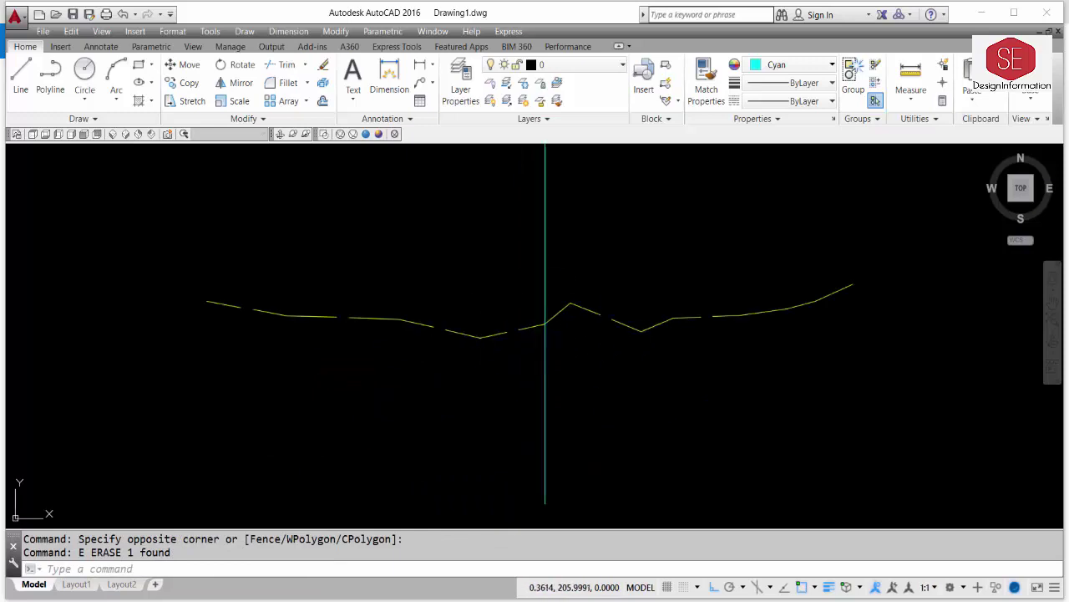
{"action": "type", "text": "Id"}
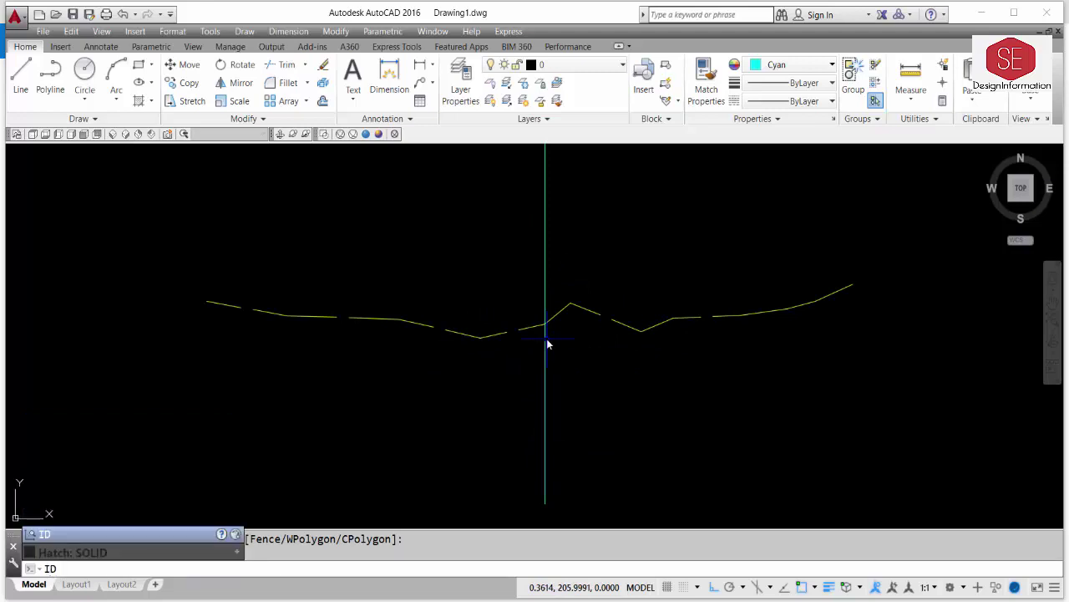
{"action": "key", "text": "Return"}
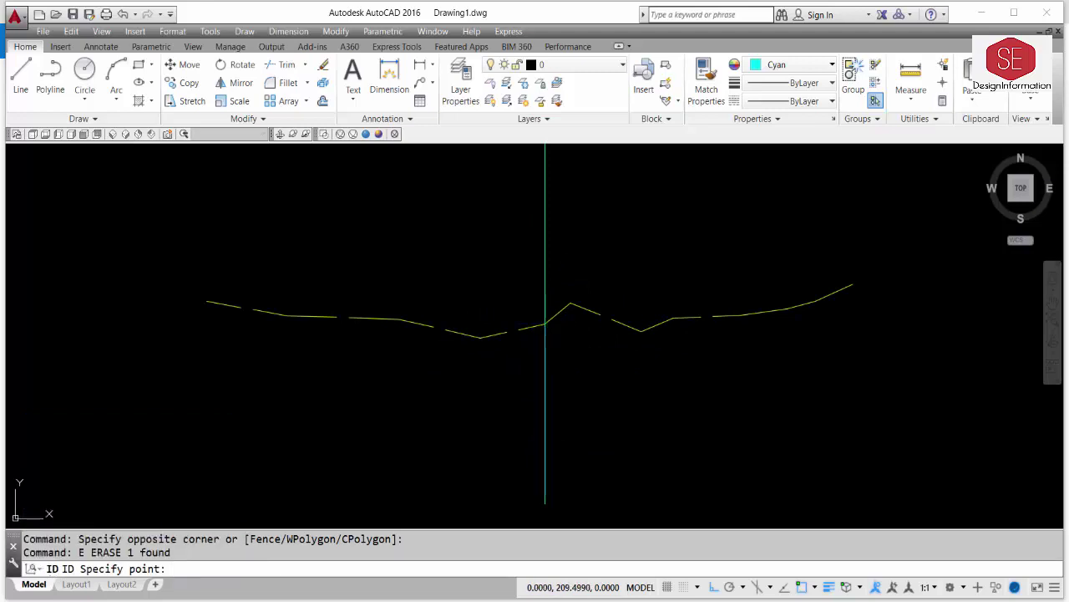
{"action": "left_click", "coordinate": [544, 322]}
{"action": "key", "text": "Escape"}
{"action": "key", "text": "Escape"}
{"action": "key", "text": "Return"}
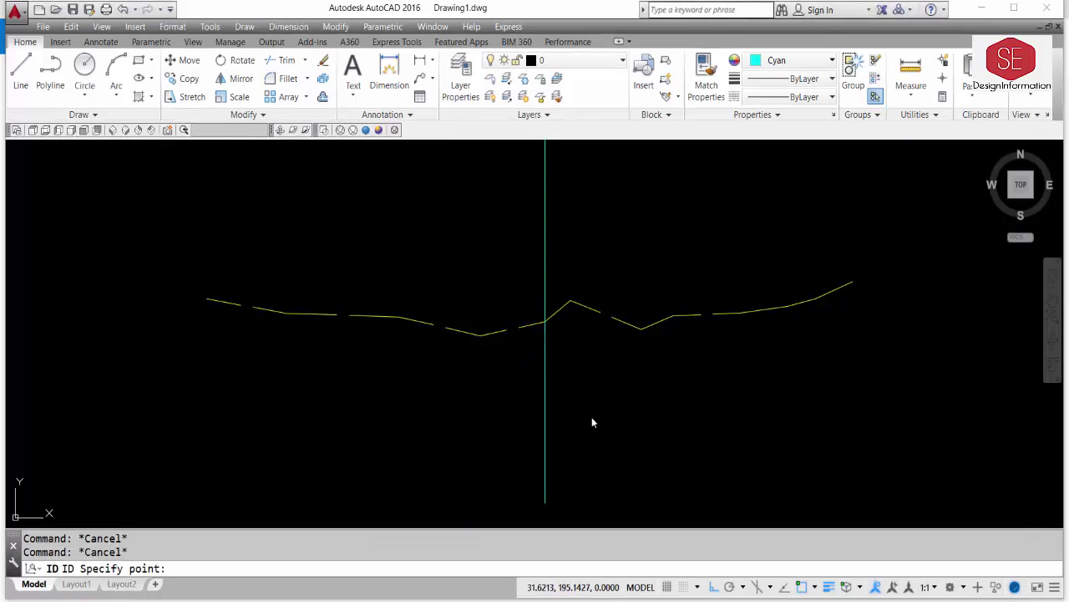
{"action": "left_click", "coordinate": [544, 322]}
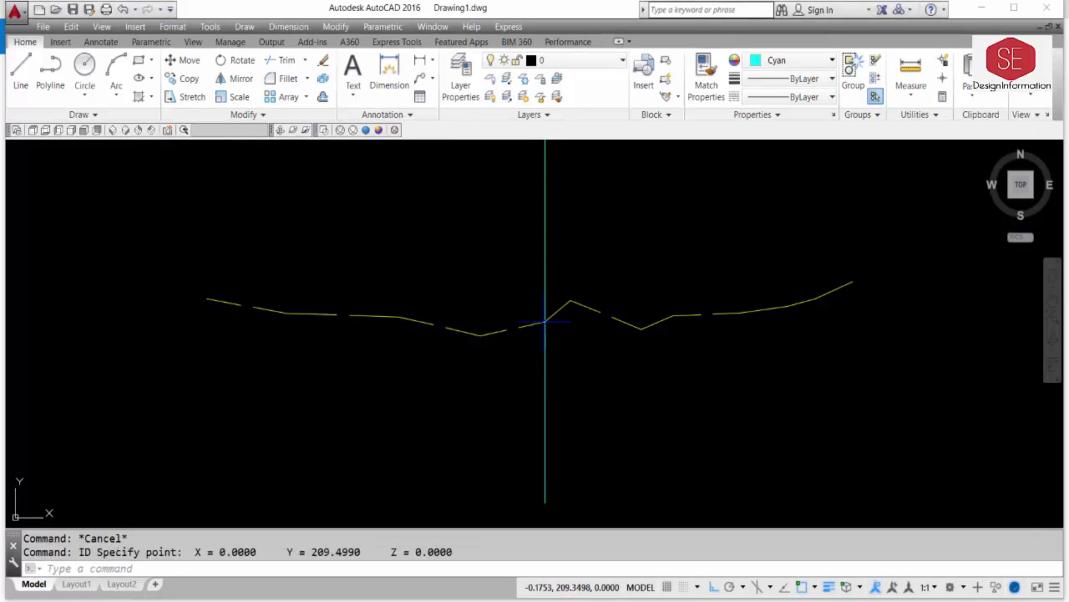
{"action": "left_click_drag", "start_coordinate": [197, 551], "coordinate": [360, 551]}
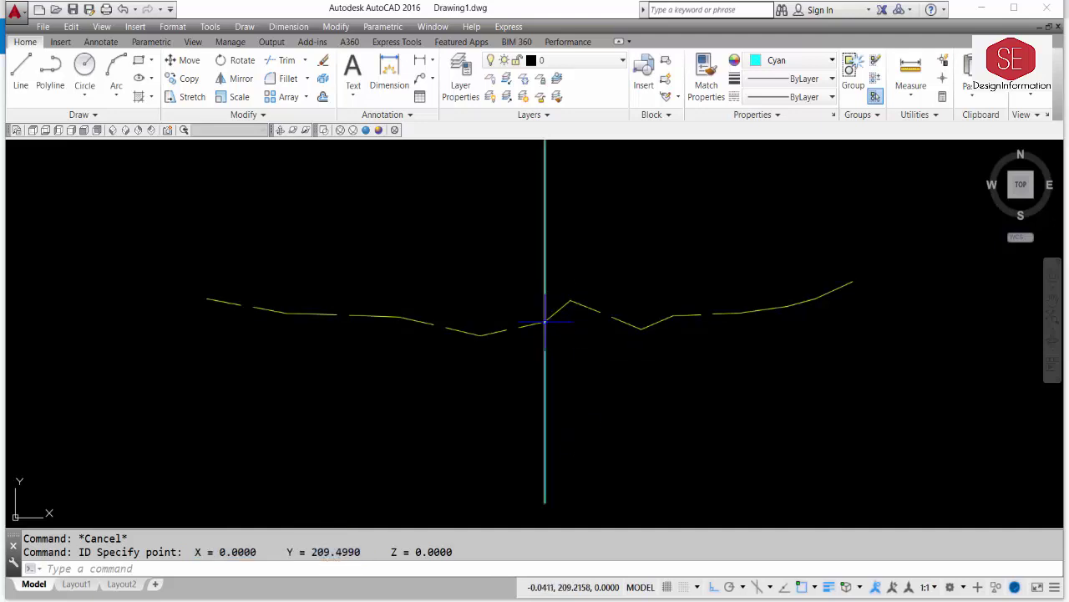
{"action": "key", "text": "Escape"}
- Draw a temporary horizontal line across the centerline, above it
{"action": "scroll", "coordinate": [545, 276], "scroll_direction": "down", "scroll_amount": 4}
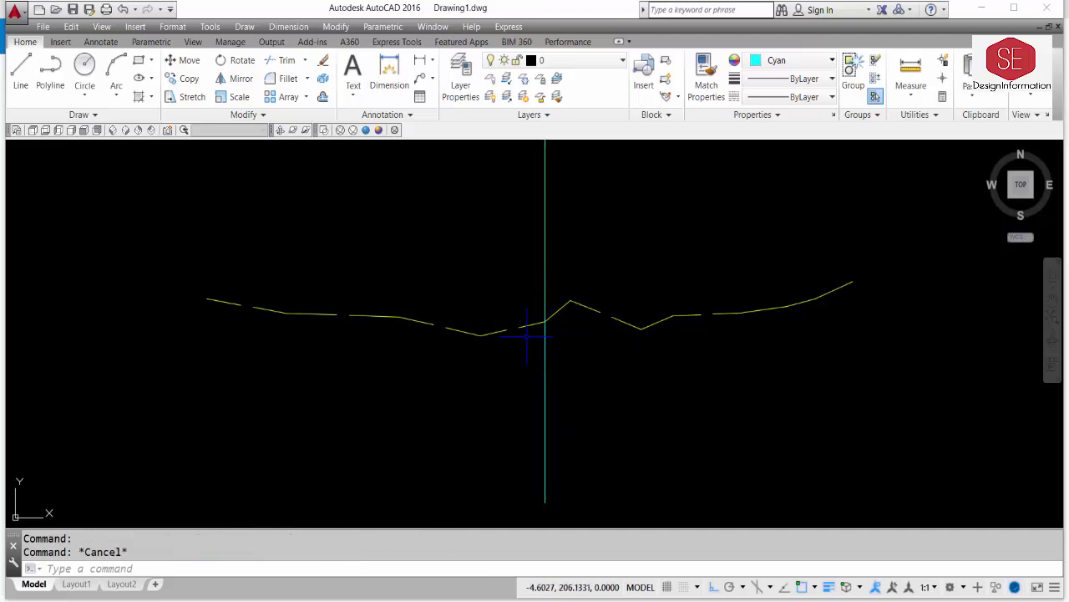
{"action": "scroll", "coordinate": [543, 240], "scroll_direction": "up", "scroll_amount": 3}
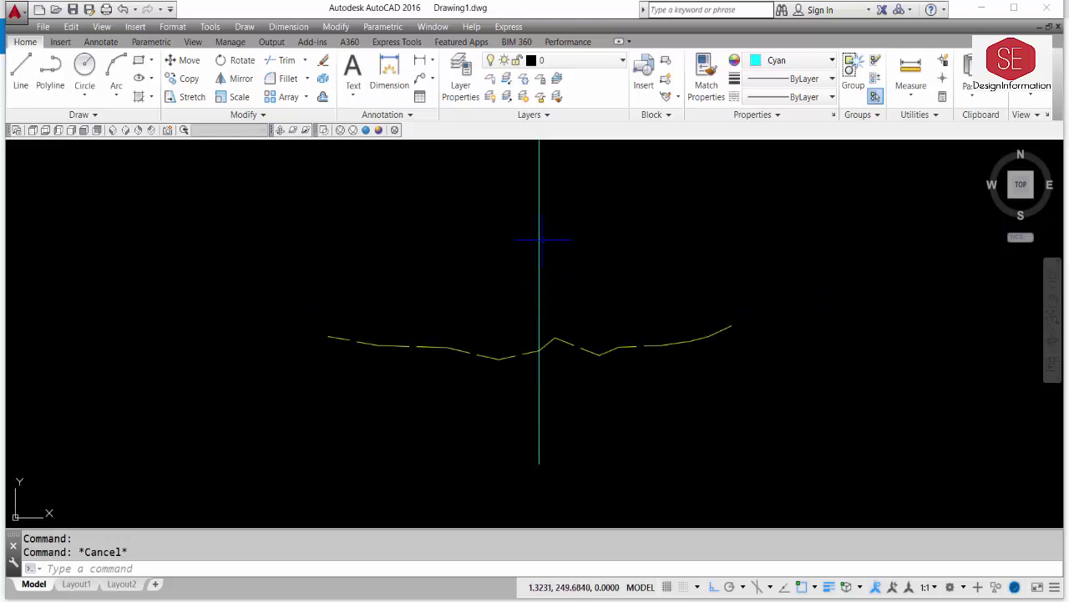
{"action": "type", "text": "l"}
{"action": "key", "text": "Return"}
{"action": "left_click", "coordinate": [583, 211]}
{"action": "left_click", "coordinate": [461, 211]}
{"action": "key", "text": "Escape"}
- After a cancelled trim, window-select the horizontal line above the centerline and erase it
{"action": "type", "text": "tr"}
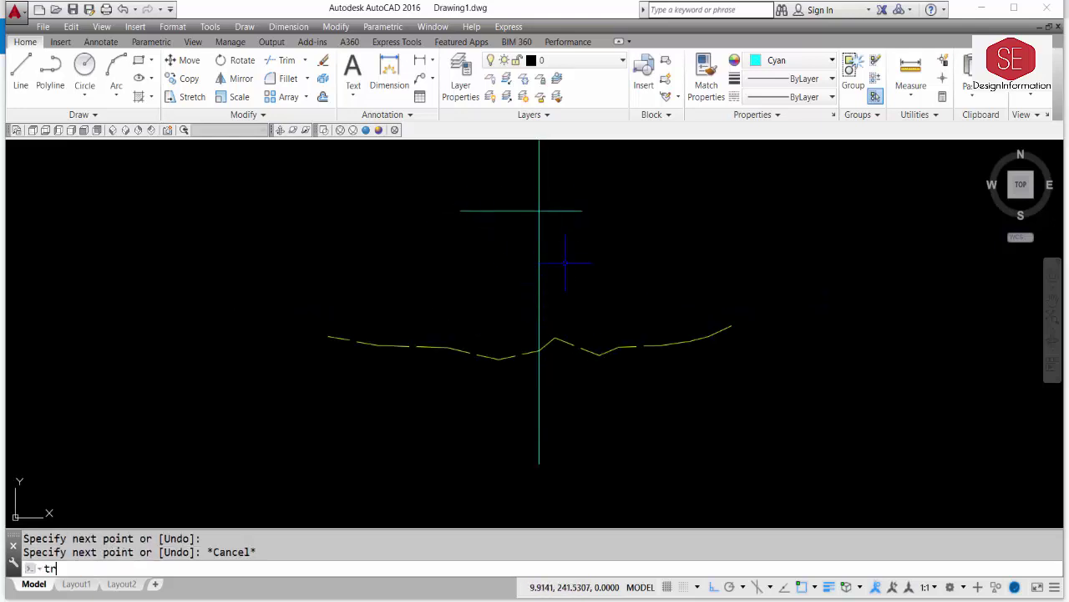
{"action": "key", "text": "Return"}
{"action": "key", "text": "Return"}
{"action": "left_click", "coordinate": [579, 157]}
{"action": "key", "text": "Escape"}
{"action": "left_click_drag", "start_coordinate": [585, 167], "coordinate": [469, 250]}
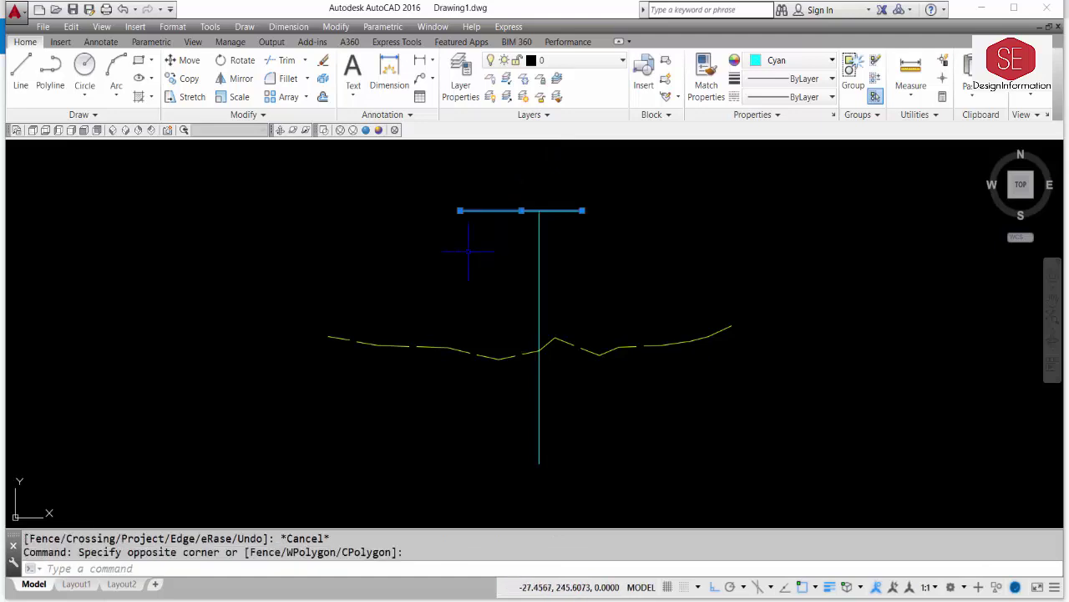
{"action": "type", "text": "e"}
{"action": "key", "text": "Return"}
{"action": "scroll", "coordinate": [619, 372], "scroll_direction": "down", "scroll_amount": 2}
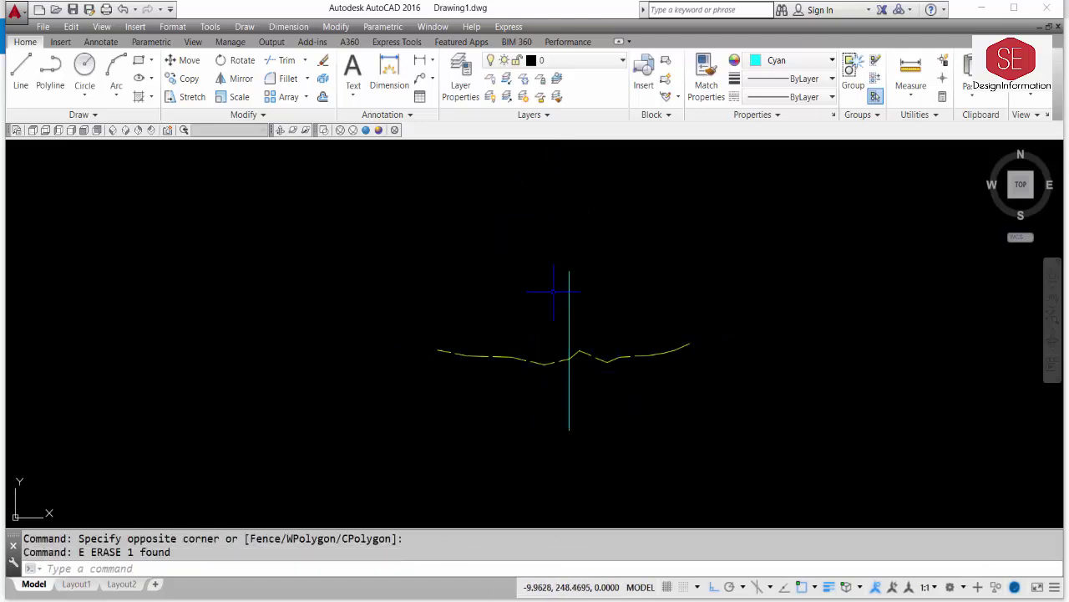
{"action": "scroll", "coordinate": [553, 292], "scroll_direction": "down", "scroll_amount": 2}
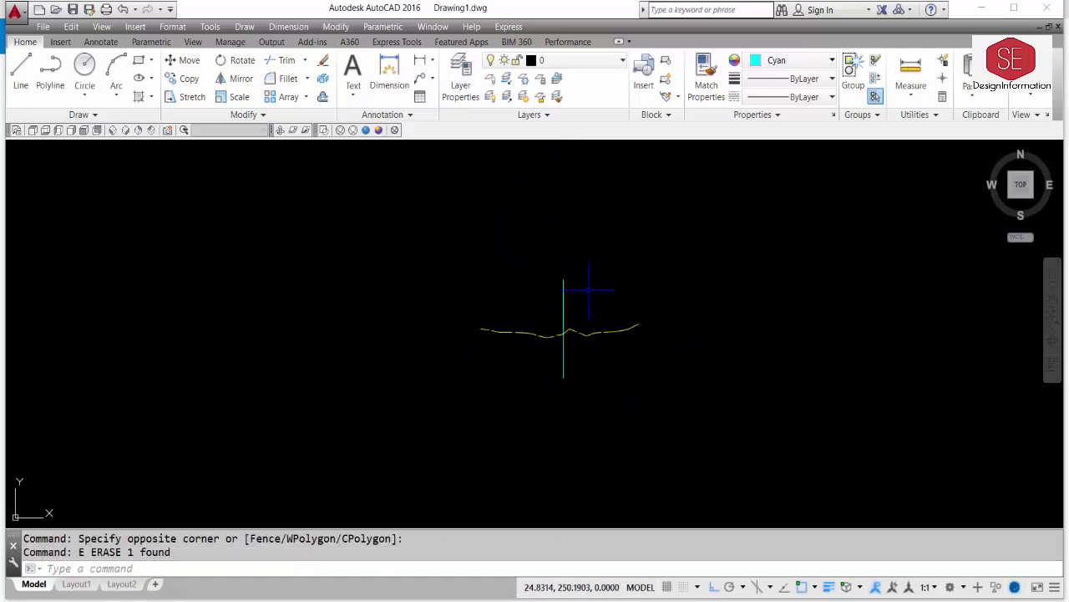
{"action": "middle_click_drag", "start_coordinate": [589, 290], "coordinate": [482, 329]}
{"action": "scroll", "coordinate": [427, 358], "scroll_direction": "up", "scroll_amount": 2}
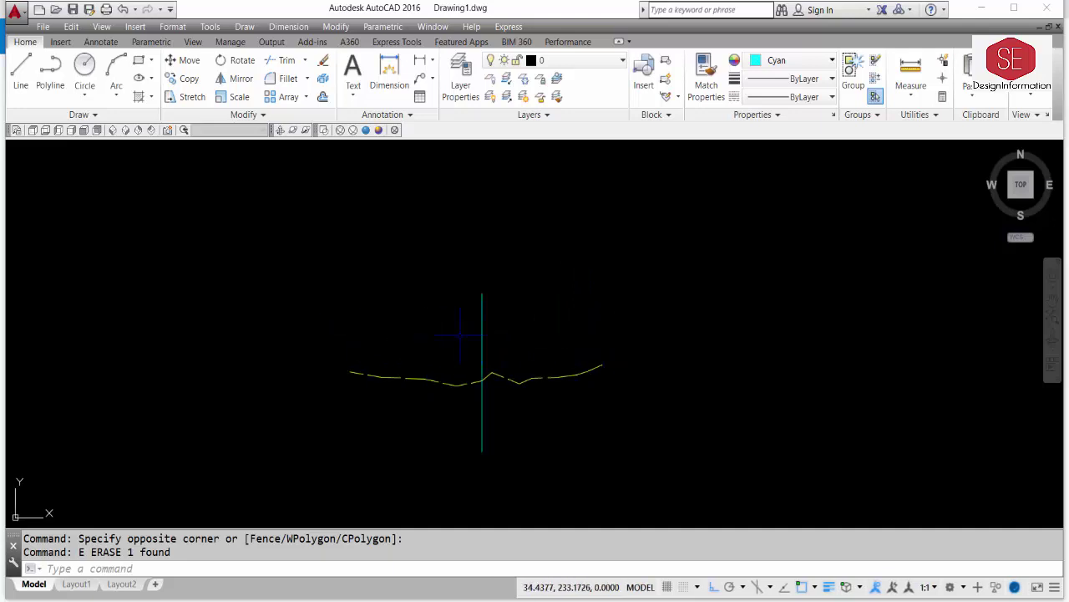
{"action": "middle_click_drag", "start_coordinate": [620, 257], "coordinate": [559, 297]}
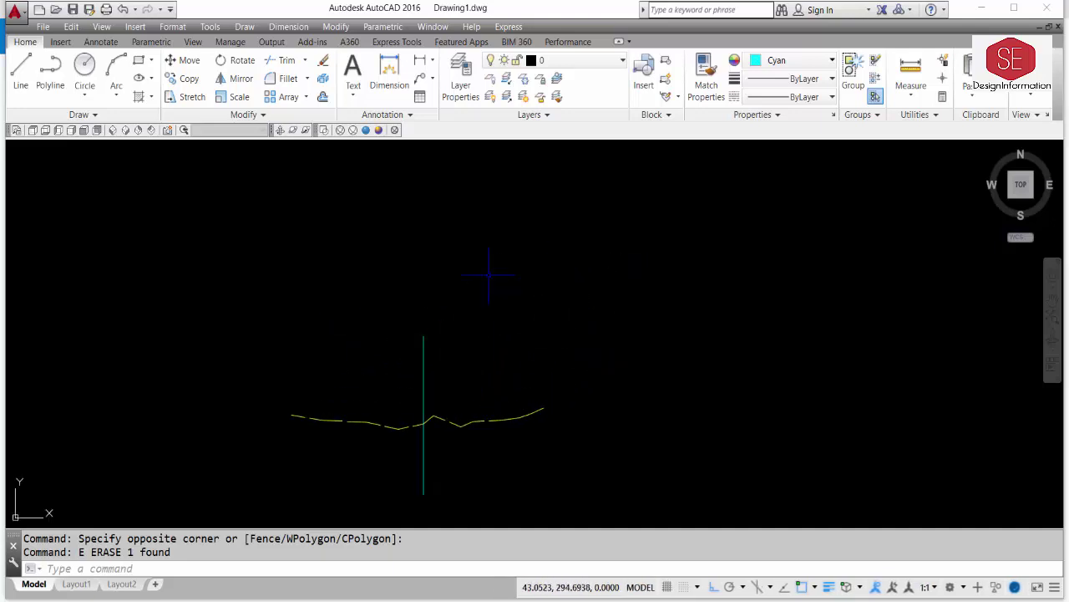
- Attach the A1 raster image right of the ground line at scale factor 1
{"action": "left_click", "coordinate": [135, 26]}
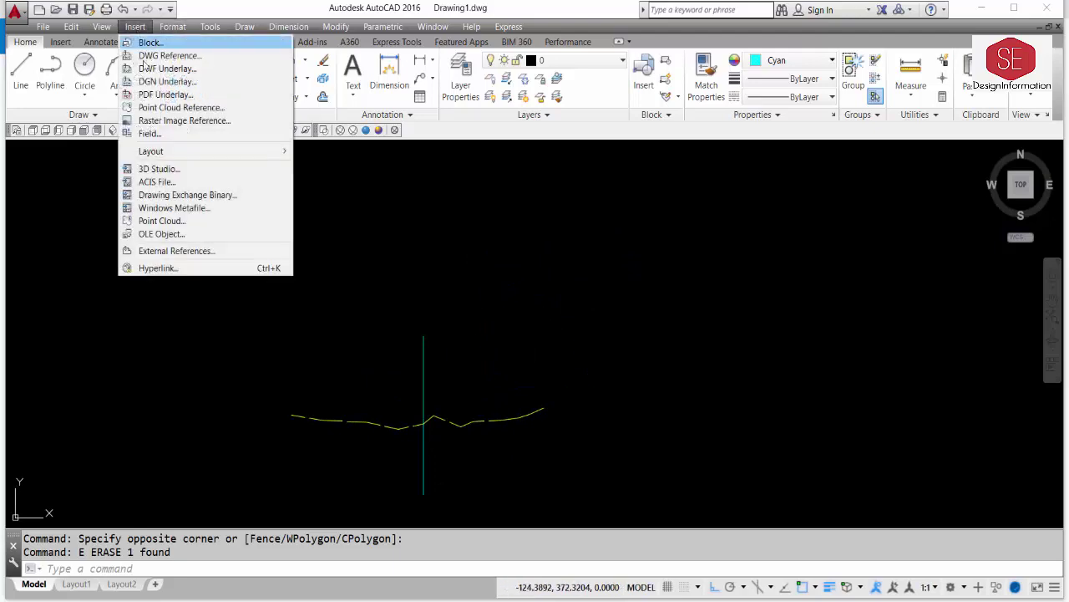
{"action": "left_click", "coordinate": [171, 120]}
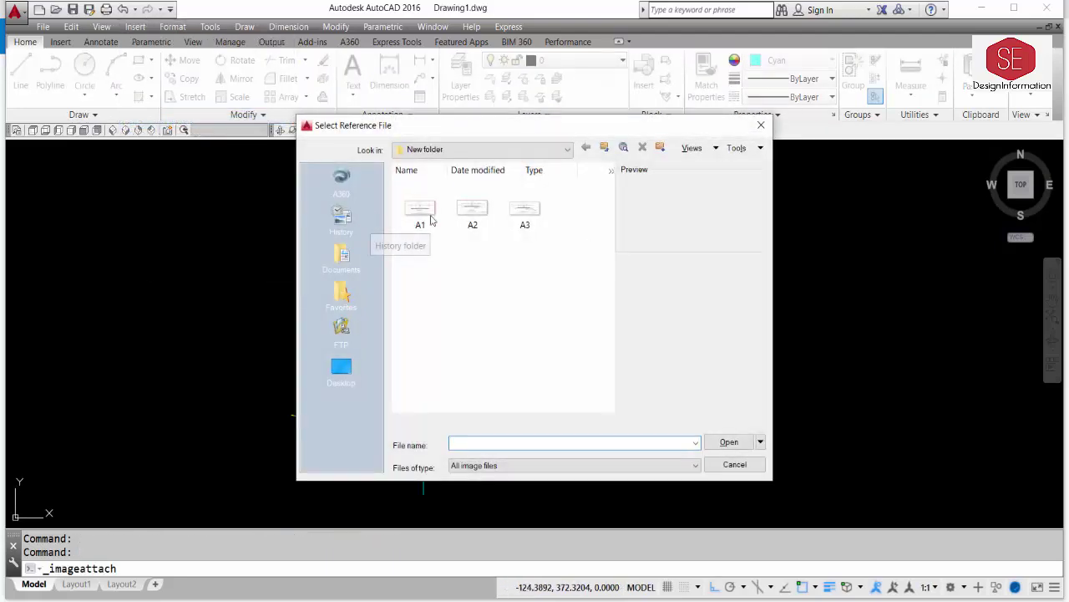
{"action": "left_click", "coordinate": [421, 211]}
{"action": "double_click", "coordinate": [422, 216]}
{"action": "left_click", "coordinate": [549, 415]}
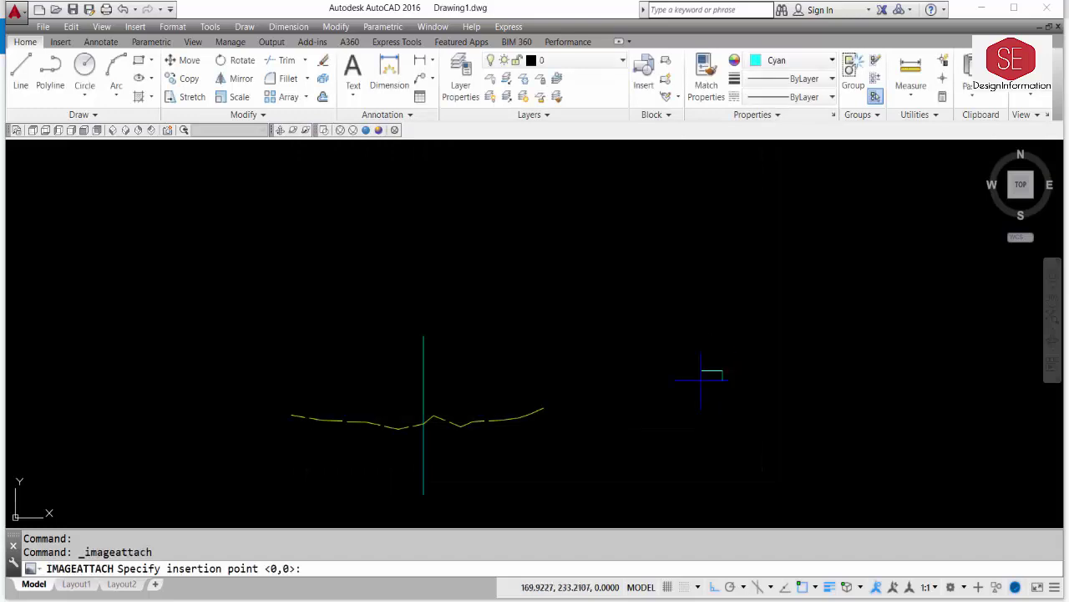
{"action": "left_click", "coordinate": [639, 306]}
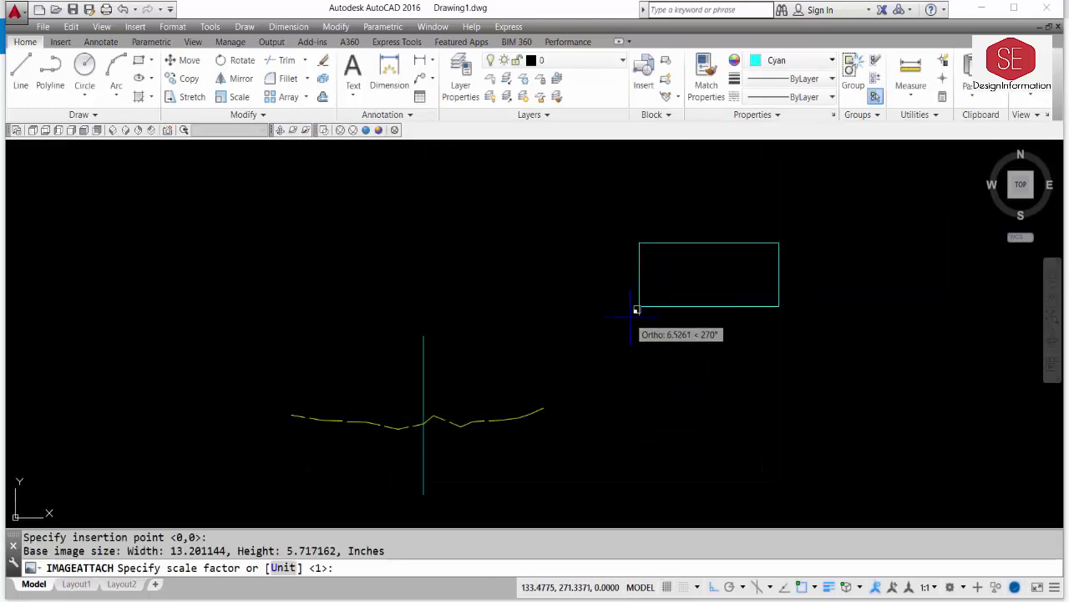
{"action": "key", "text": "Return"}
{"action": "scroll", "coordinate": [796, 237], "scroll_direction": "up", "scroll_amount": 4}
- Zoom and pan to inspect the attached SECTION A1-A1 image beside the ground line
{"action": "middle_click_drag", "start_coordinate": [796, 237], "coordinate": [720, 311]}
{"action": "scroll", "coordinate": [619, 296], "scroll_direction": "up", "scroll_amount": 3}
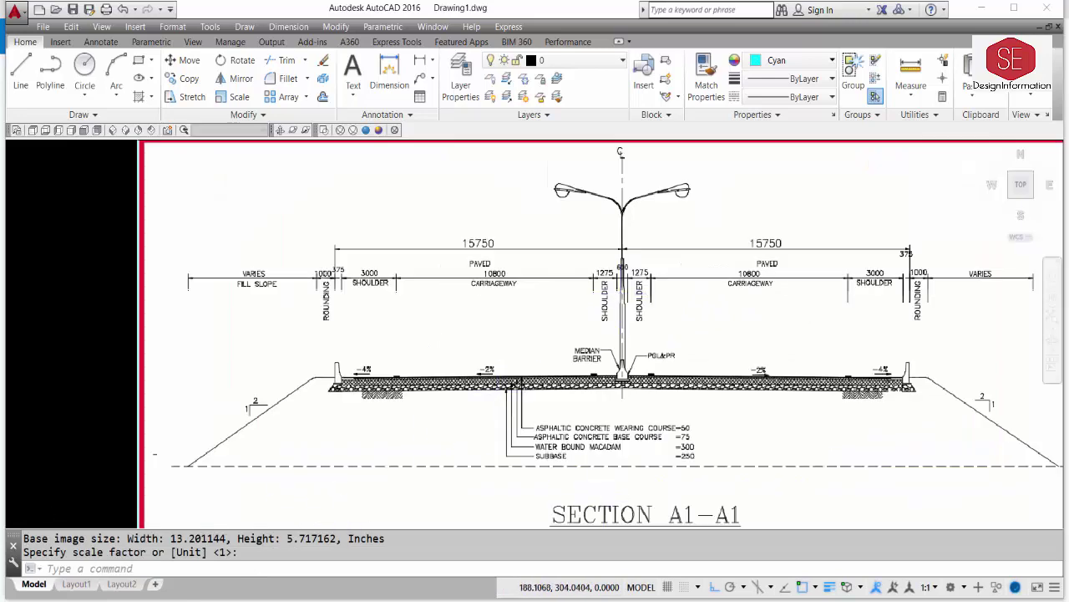
{"action": "scroll", "coordinate": [518, 392], "scroll_direction": "down", "scroll_amount": 3}
{"action": "scroll", "coordinate": [594, 401], "scroll_direction": "up", "scroll_amount": 2}
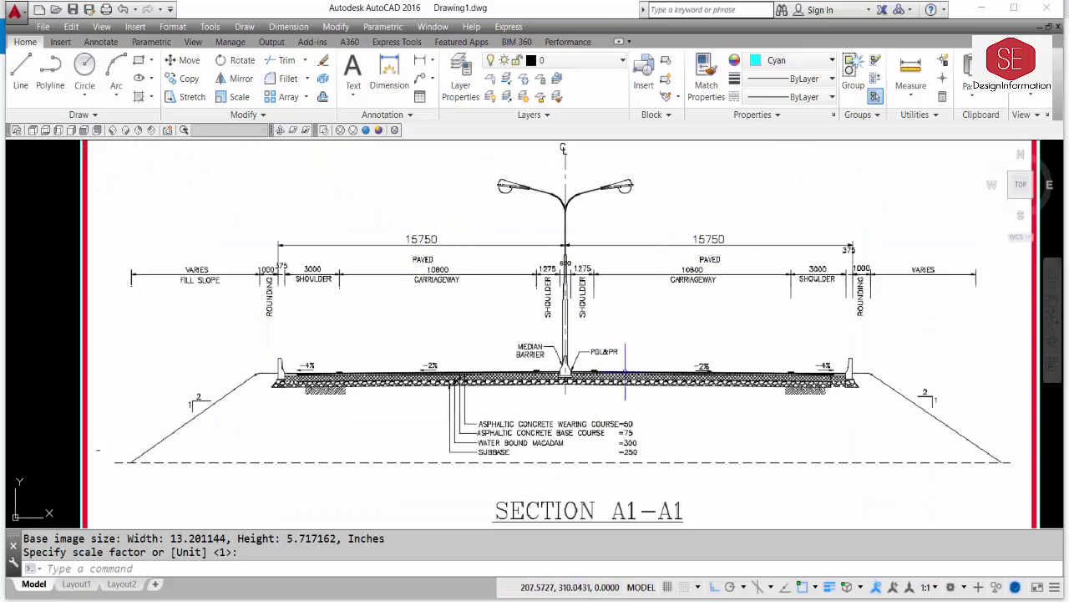
{"action": "scroll", "coordinate": [554, 311], "scroll_direction": "down", "scroll_amount": 2}
{"action": "scroll", "coordinate": [555, 302], "scroll_direction": "down", "scroll_amount": 2}
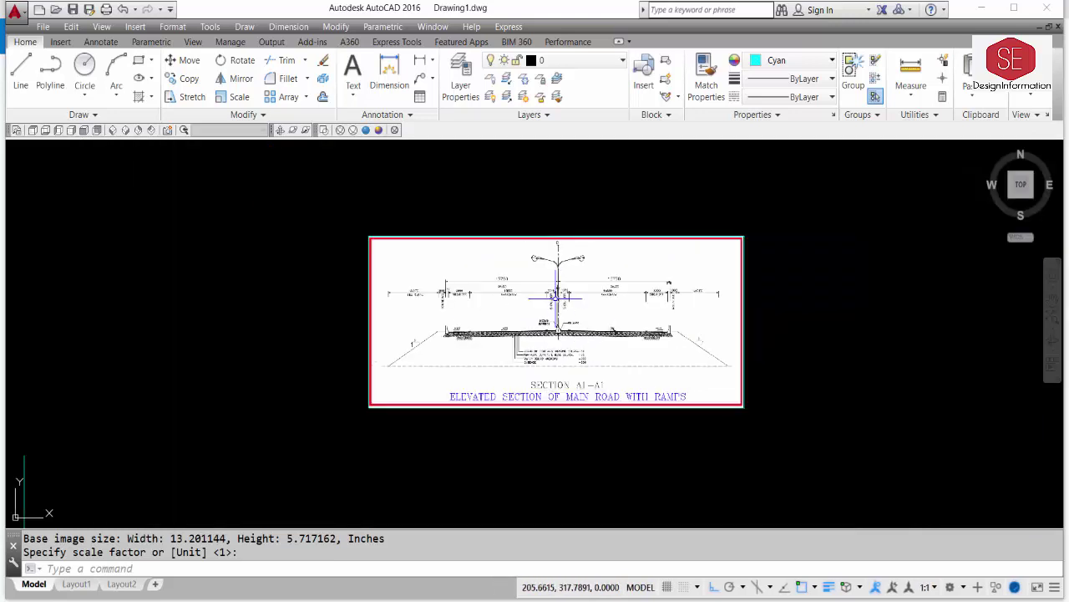
{"action": "scroll", "coordinate": [553, 296], "scroll_direction": "up", "scroll_amount": 4}
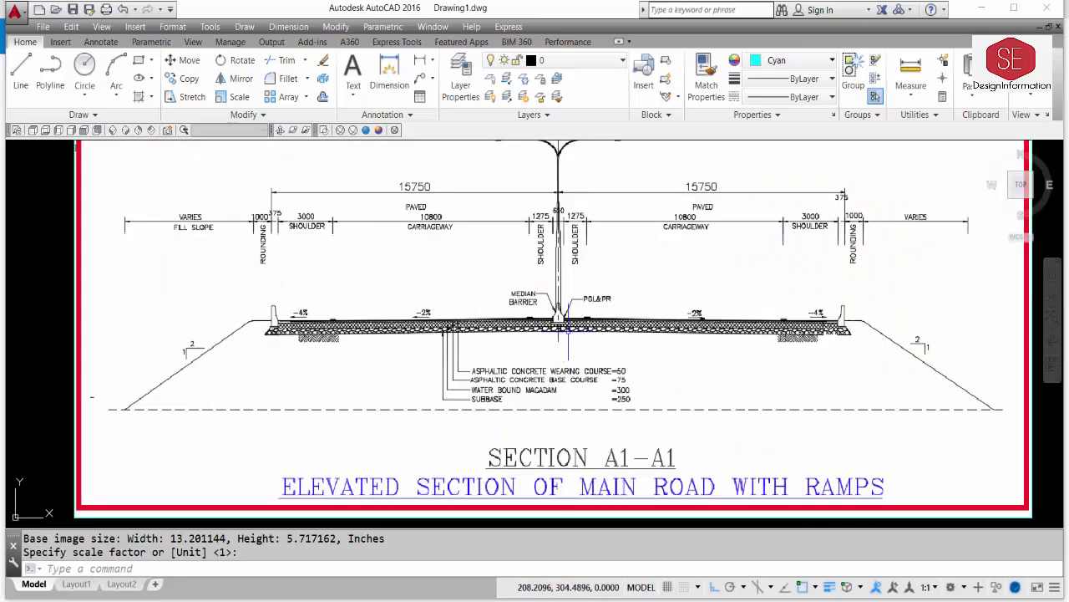
{"action": "scroll", "coordinate": [485, 376], "scroll_direction": "down", "scroll_amount": 7}
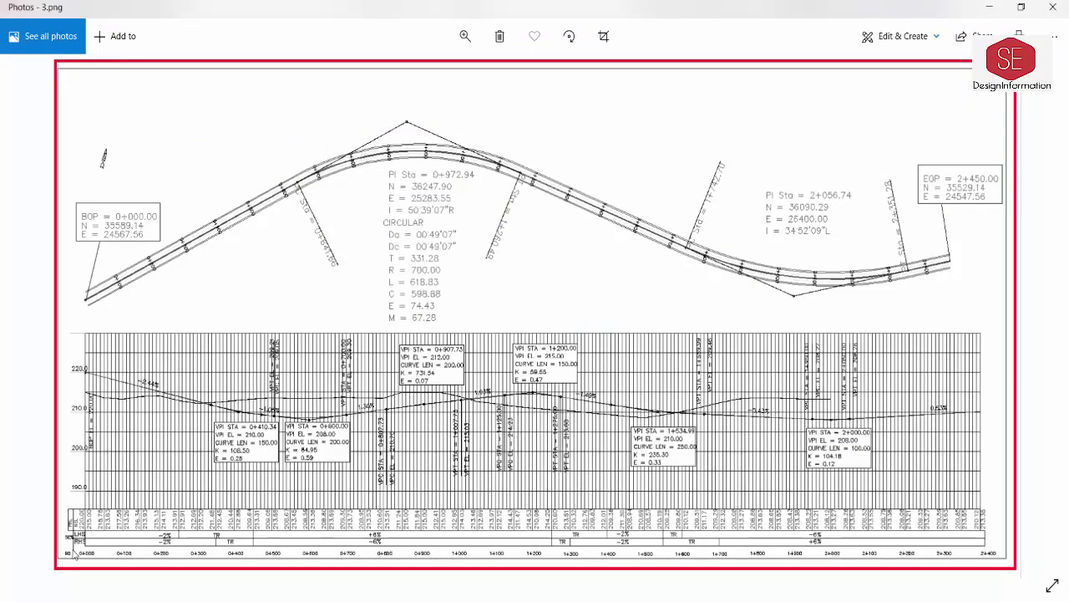
- Zoom into the profile's bottom-left to read levels for chainages 0+000 to 0+700
{"action": "scroll", "coordinate": [58, 570], "scroll_direction": "up", "scroll_amount": 5}
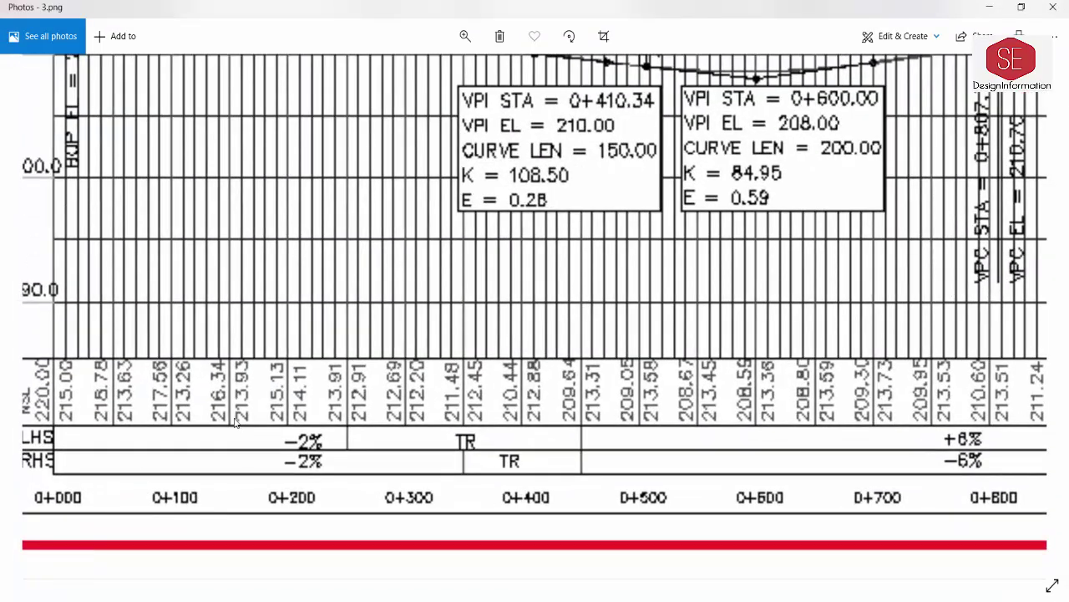
{"action": "scroll", "coordinate": [237, 422], "scroll_direction": "left", "scroll_amount": 5}
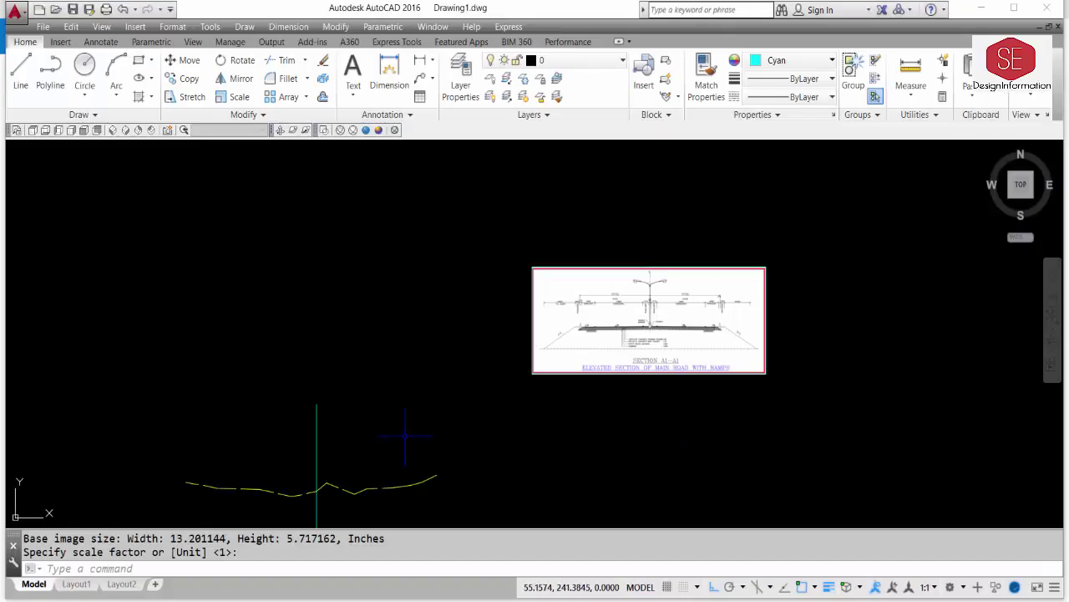
- Add a layer named FRL coloured red and make FRL the current layer
{"action": "middle_click_drag", "start_coordinate": [406, 439], "coordinate": [552, 375]}
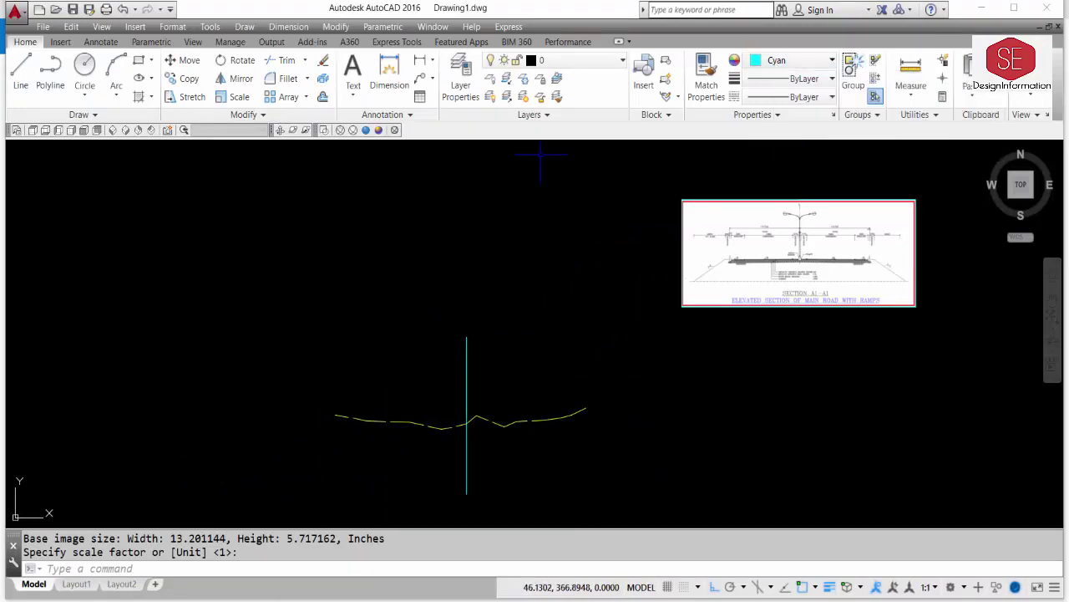
{"action": "type", "text": "LA"}
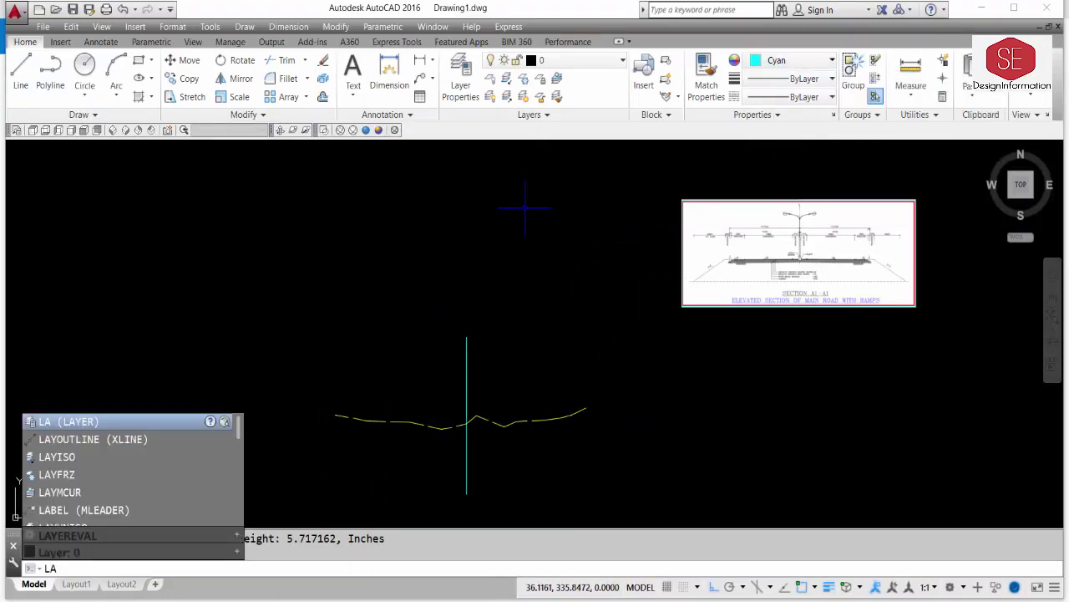
{"action": "key", "text": "Return"}
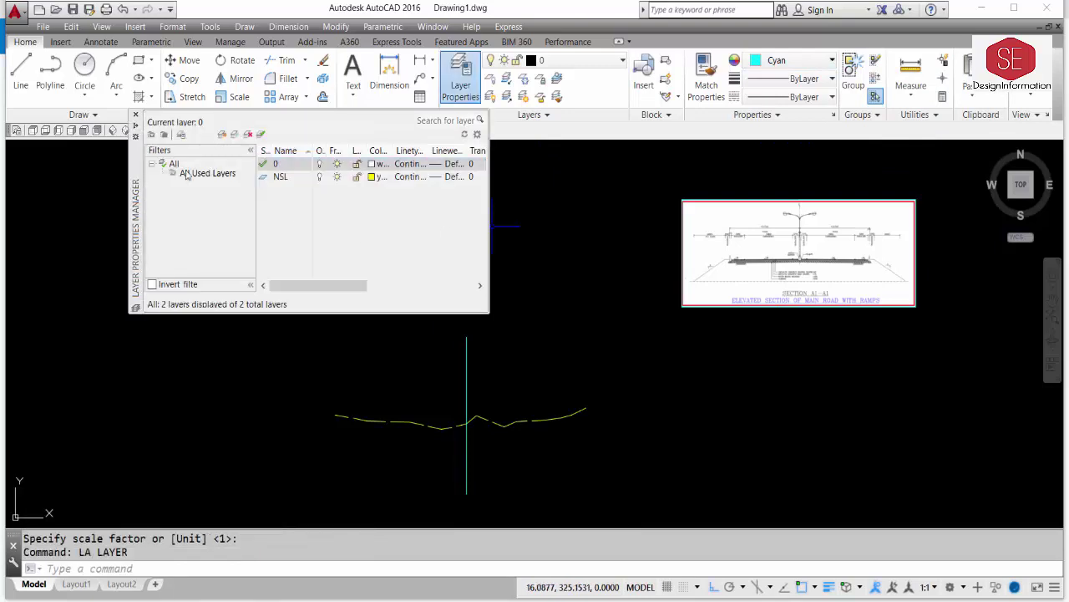
{"action": "left_click", "coordinate": [222, 136]}
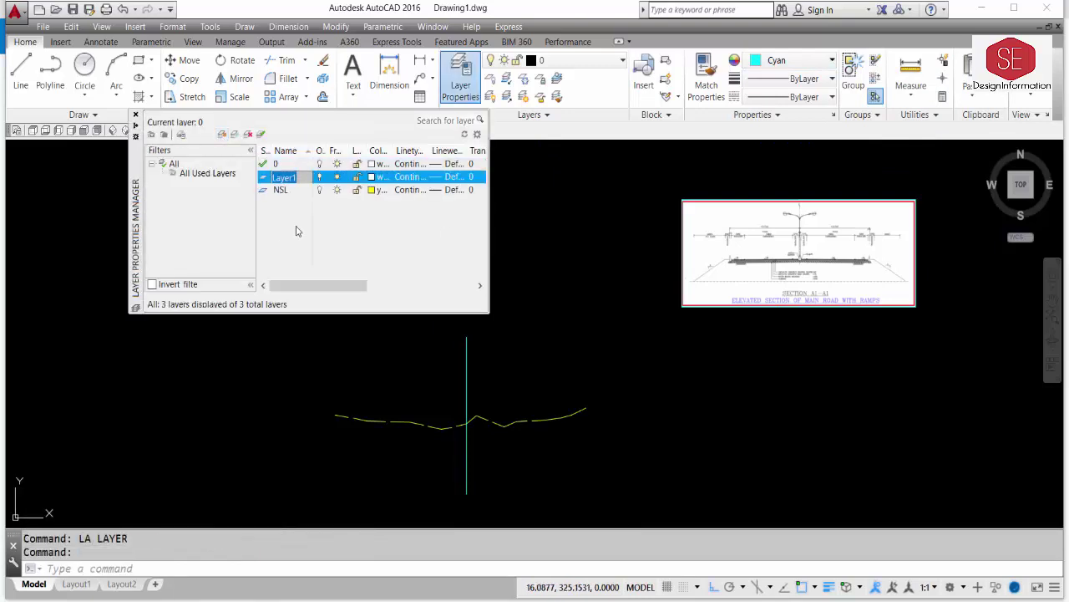
{"action": "type", "text": "FRL"}
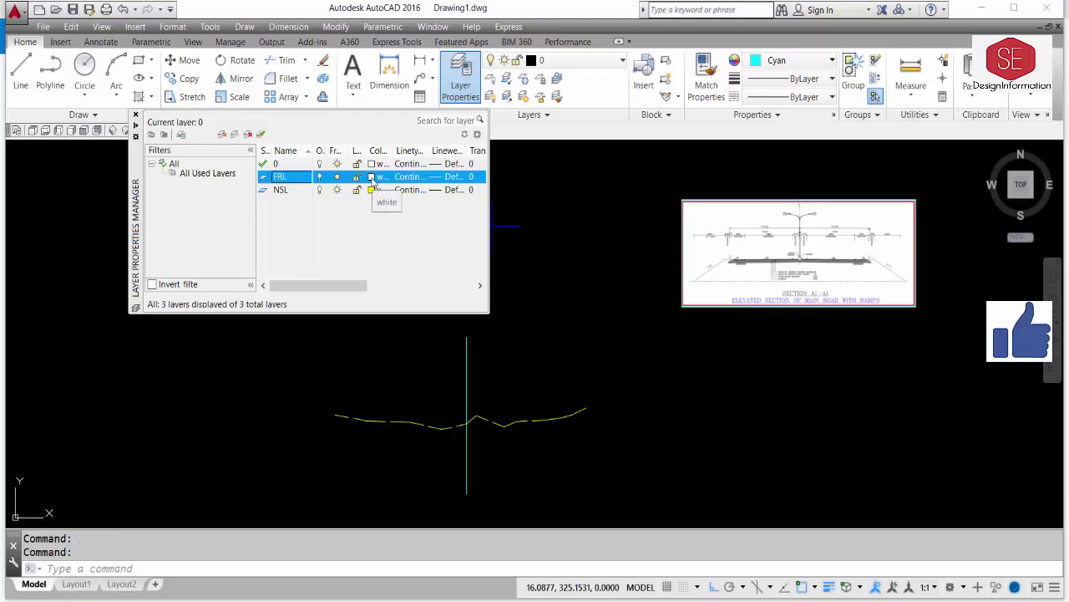
{"action": "left_click", "coordinate": [373, 178]}
{"action": "left_click", "coordinate": [418, 337]}
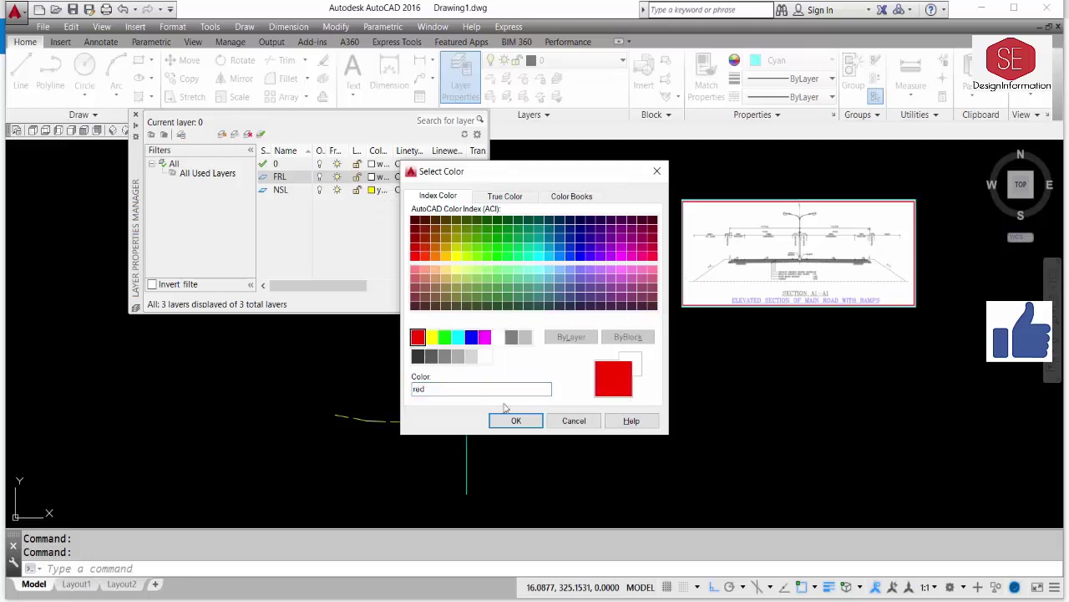
{"action": "left_click", "coordinate": [517, 420]}
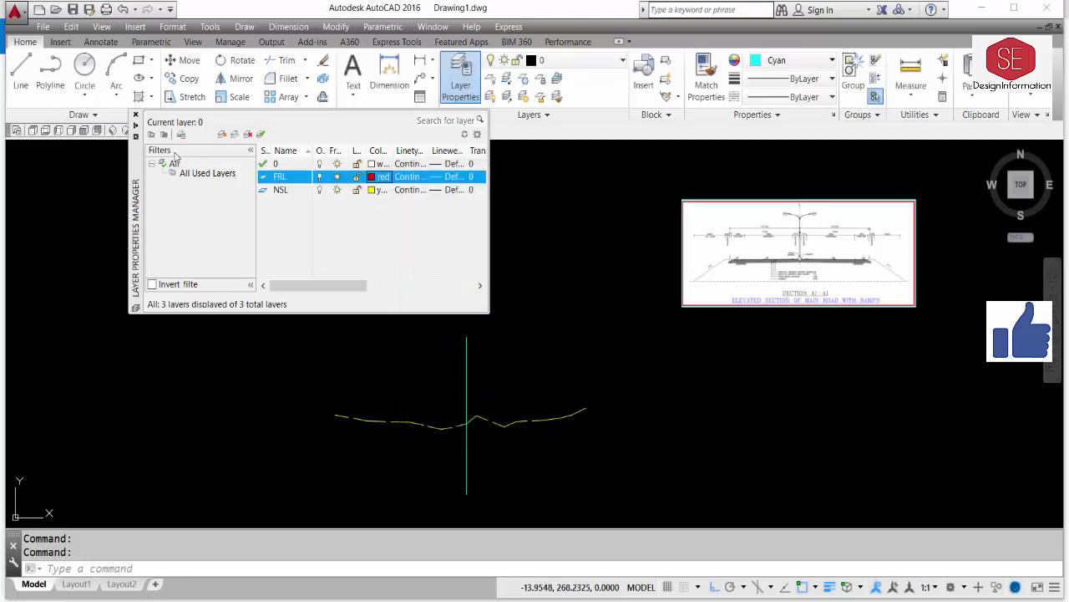
{"action": "left_click", "coordinate": [137, 116]}
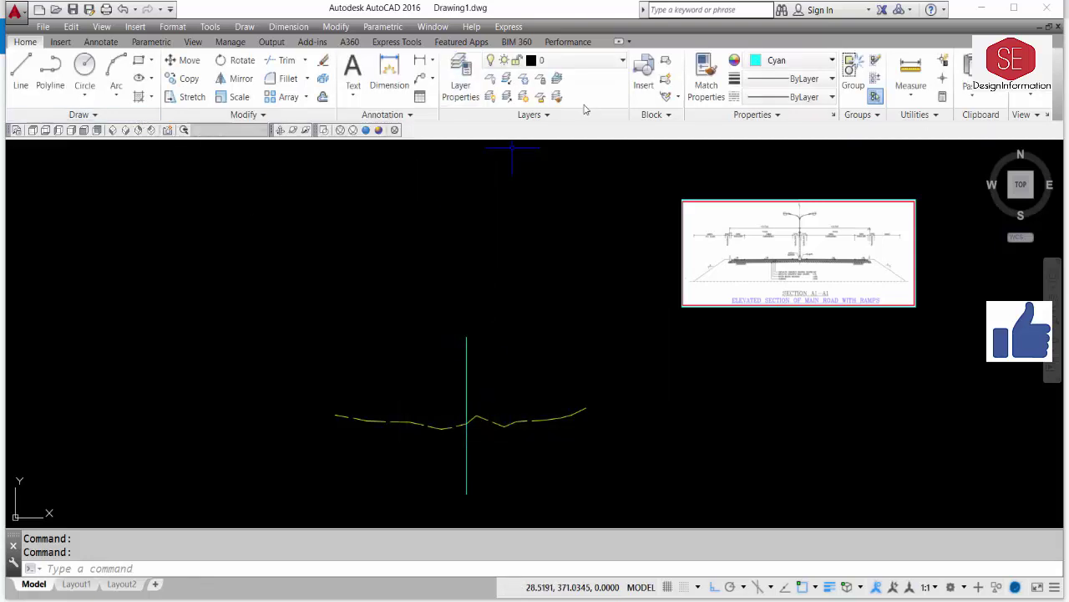
{"action": "left_click", "coordinate": [560, 60]}
{"action": "left_click", "coordinate": [544, 97]}
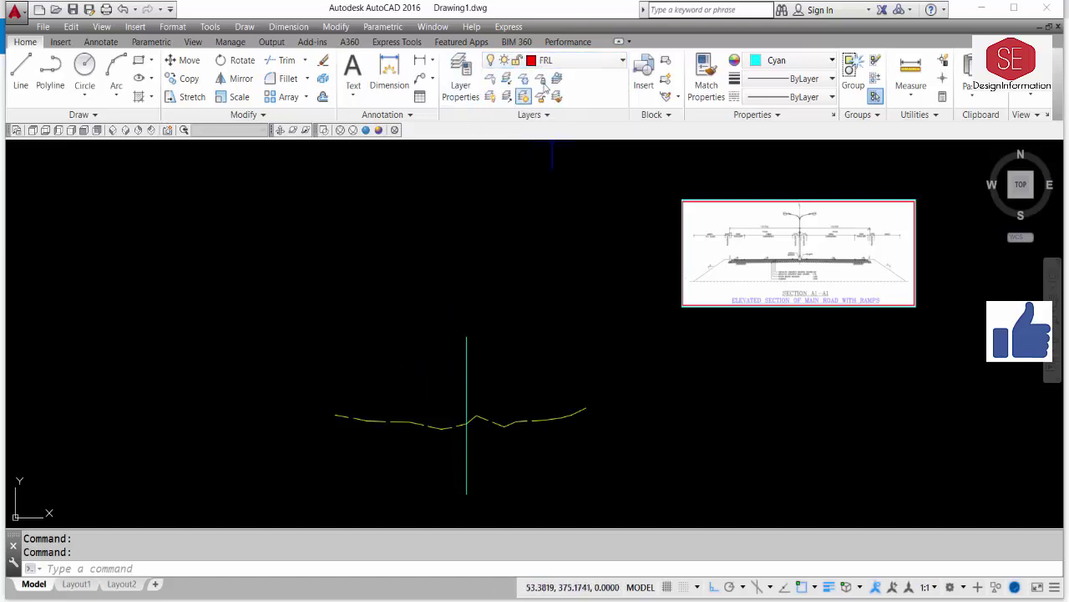
- Draw a horizontal polyline from 0,220 running left of the centerline
{"action": "type", "text": "pl"}
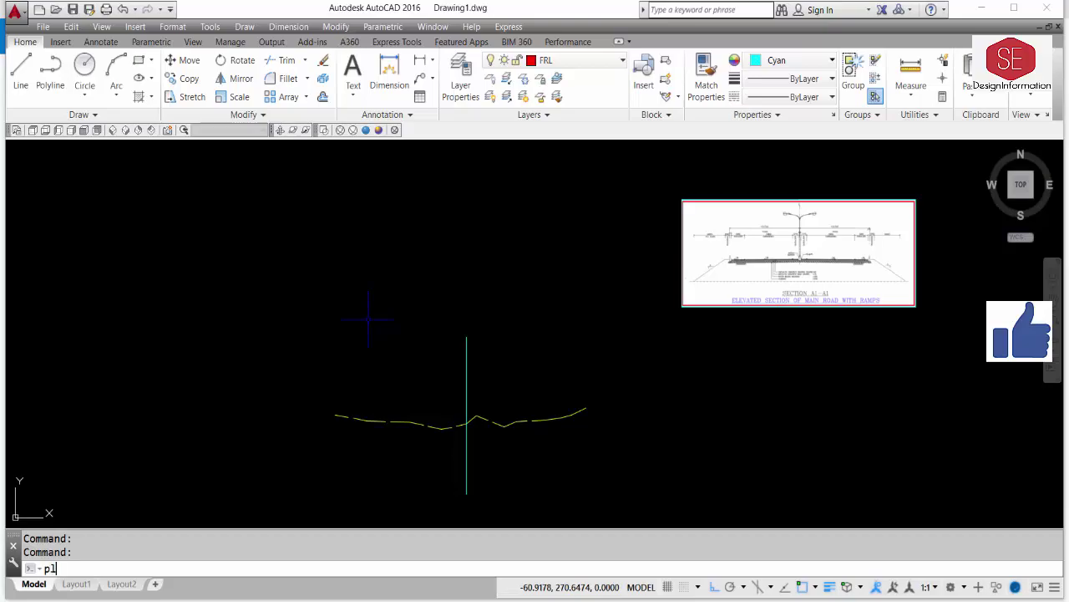
{"action": "key", "text": "Return"}
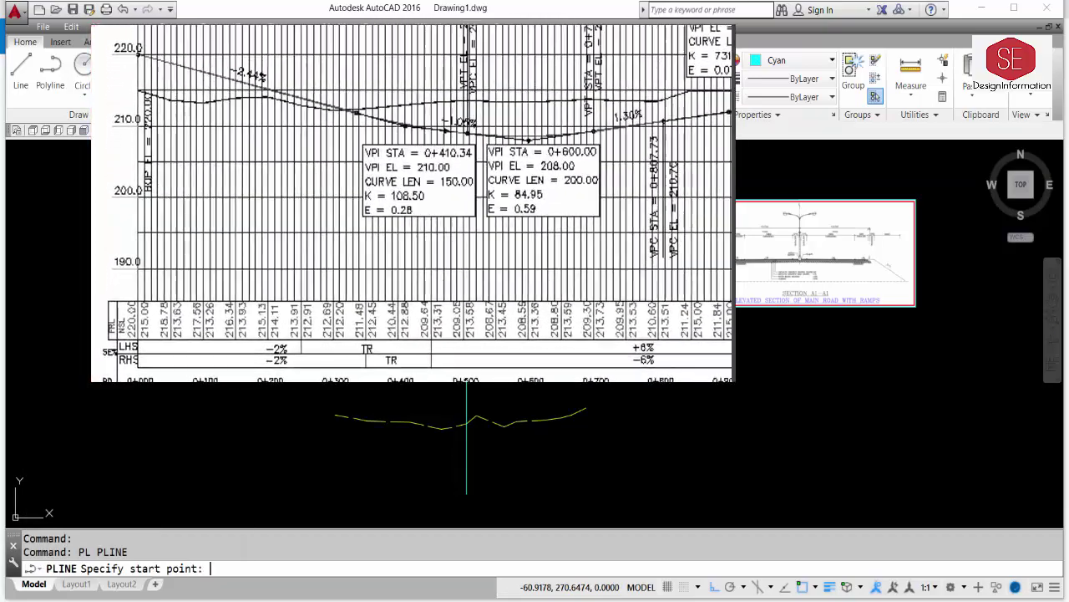
{"action": "type", "text": "0,"}
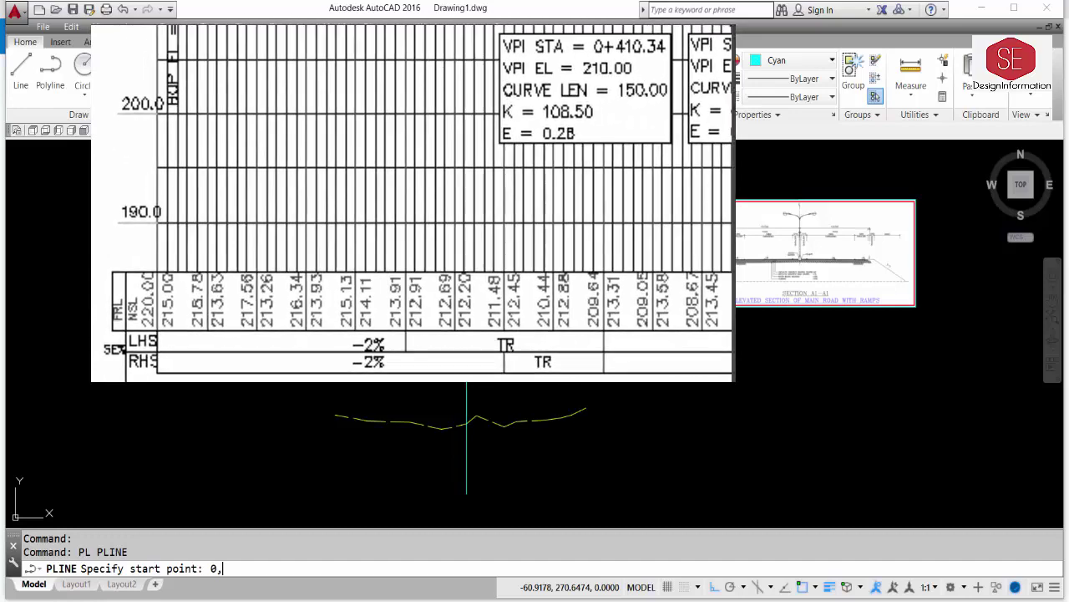
{"action": "type", "text": "220."}
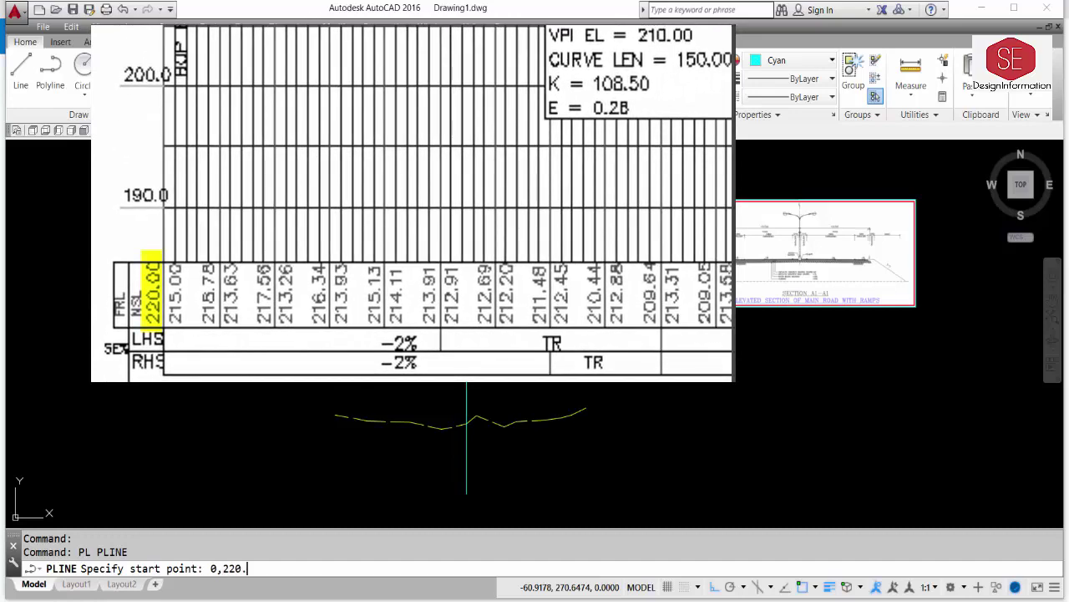
{"action": "type", "text": "000"}
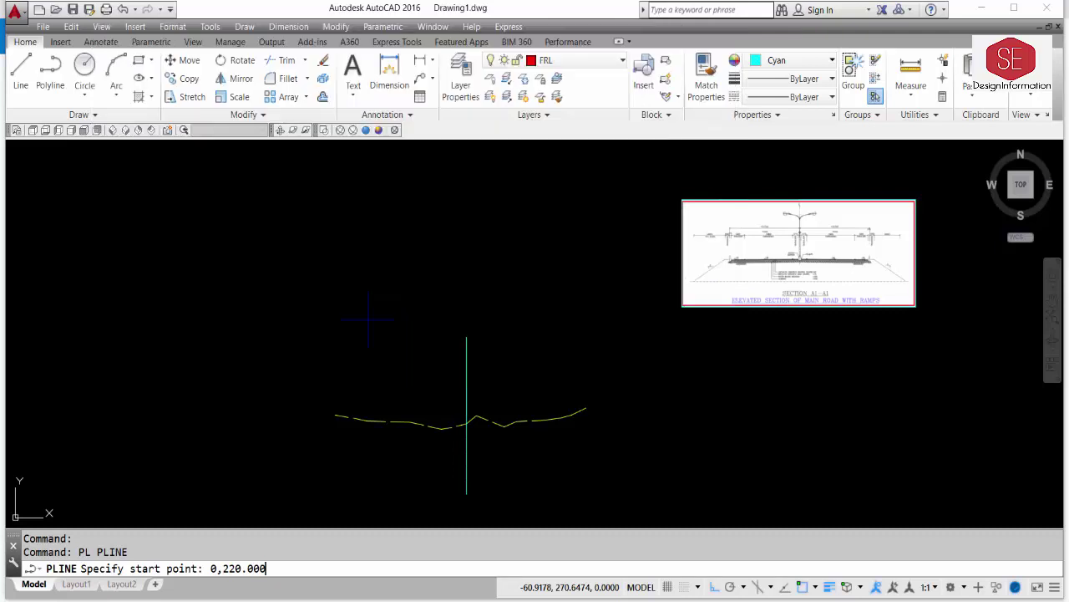
{"action": "key", "text": "Return"}
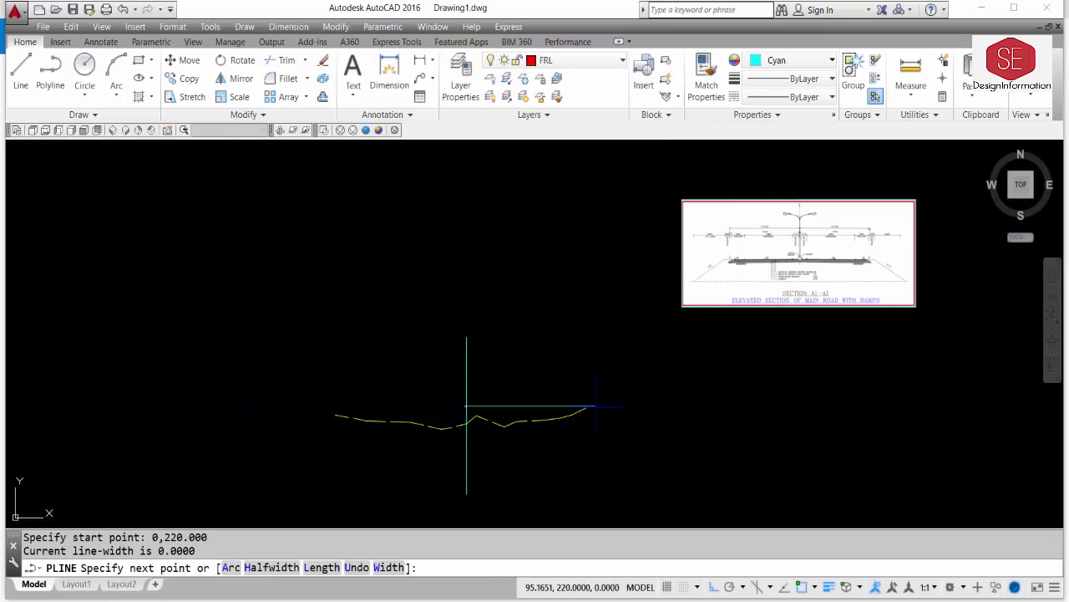
{"action": "scroll", "coordinate": [358, 402], "scroll_direction": "up", "scroll_amount": 2}
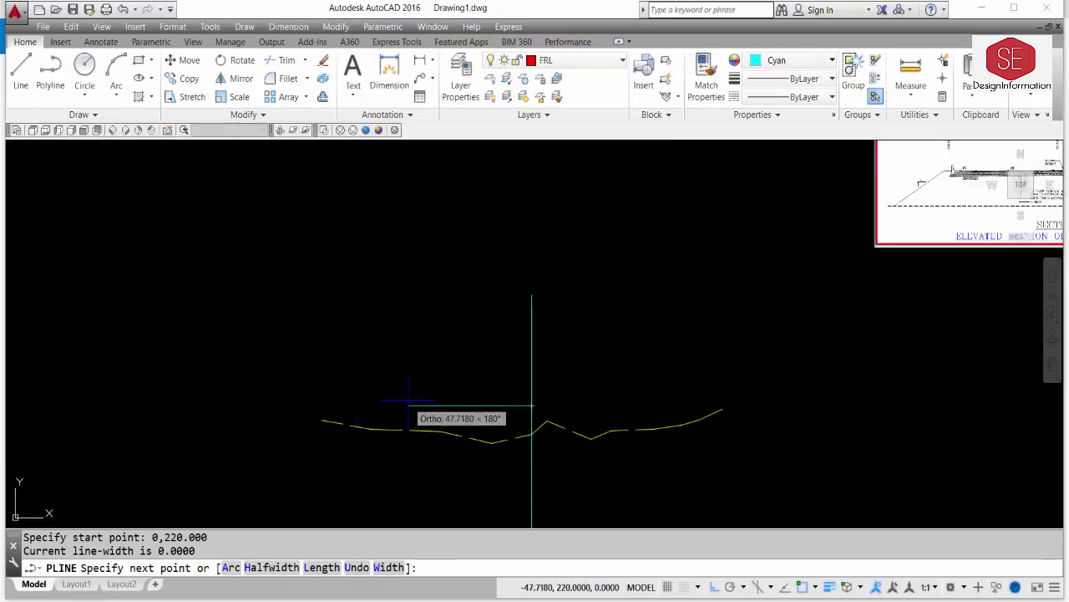
{"action": "left_click", "coordinate": [219, 393]}
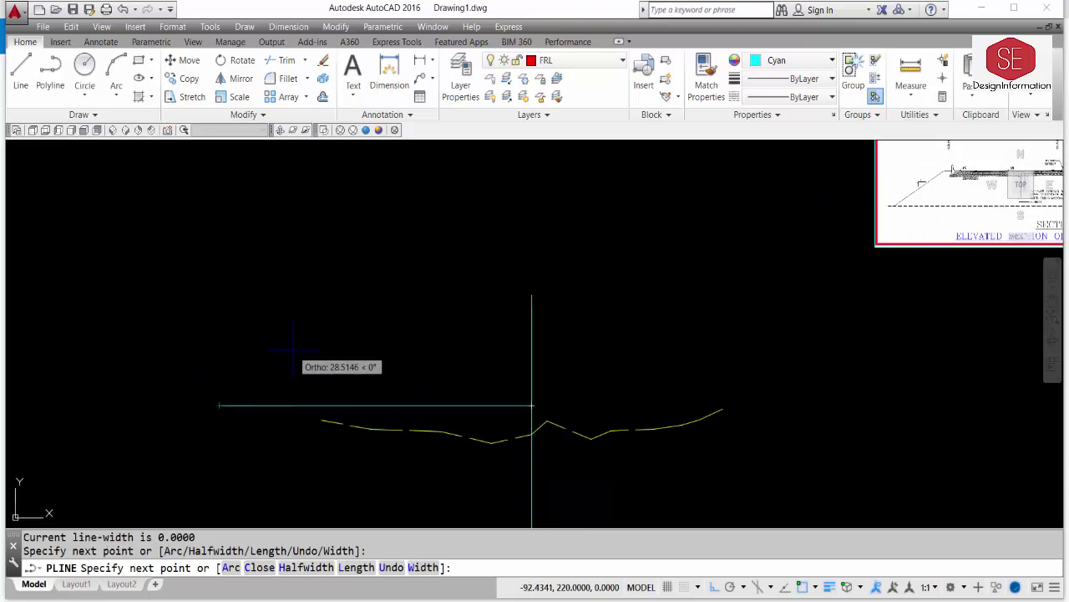
{"action": "key", "text": "Escape"}
- Check with ID that the polyline's start point is at 0,220
{"action": "scroll", "coordinate": [370, 359], "scroll_direction": "up", "scroll_amount": 3}
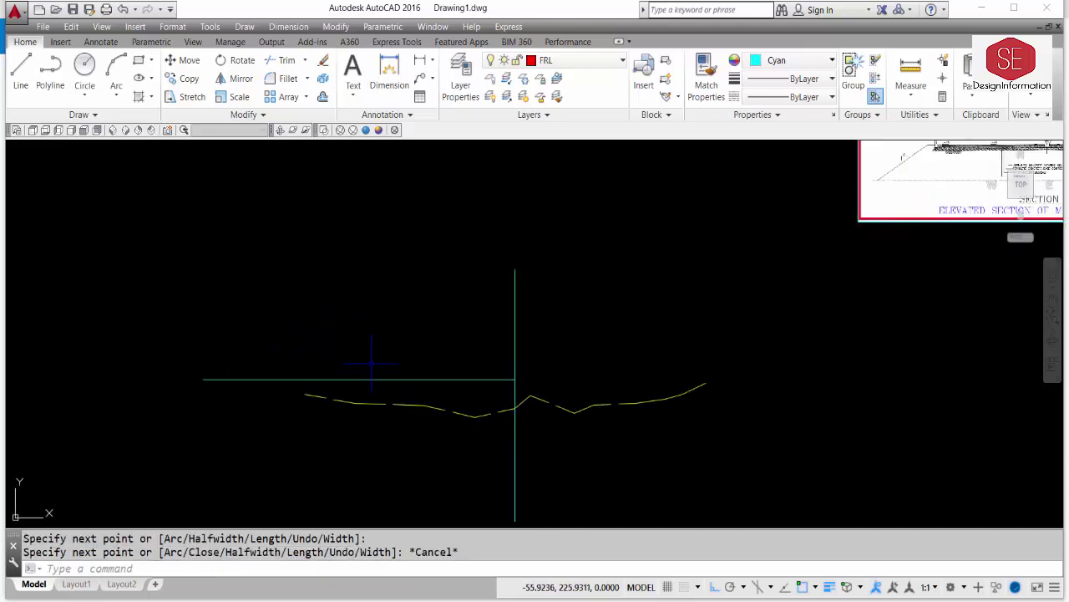
{"action": "scroll", "coordinate": [496, 383], "scroll_direction": "up", "scroll_amount": 2}
{"action": "type", "text": "ID"}
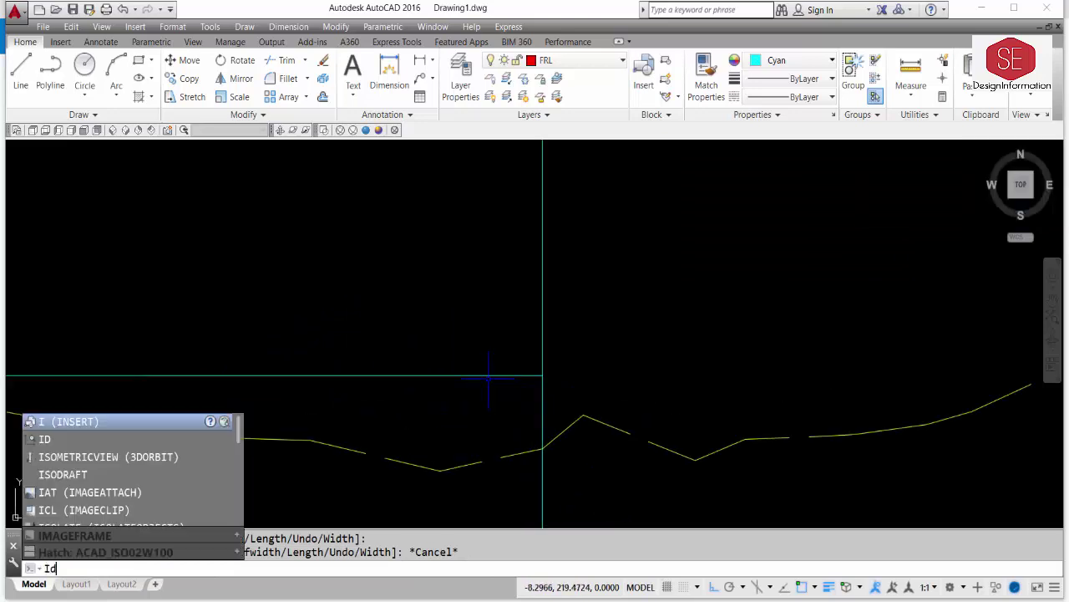
{"action": "key", "text": "Return"}
{"action": "left_click", "coordinate": [536, 374]}
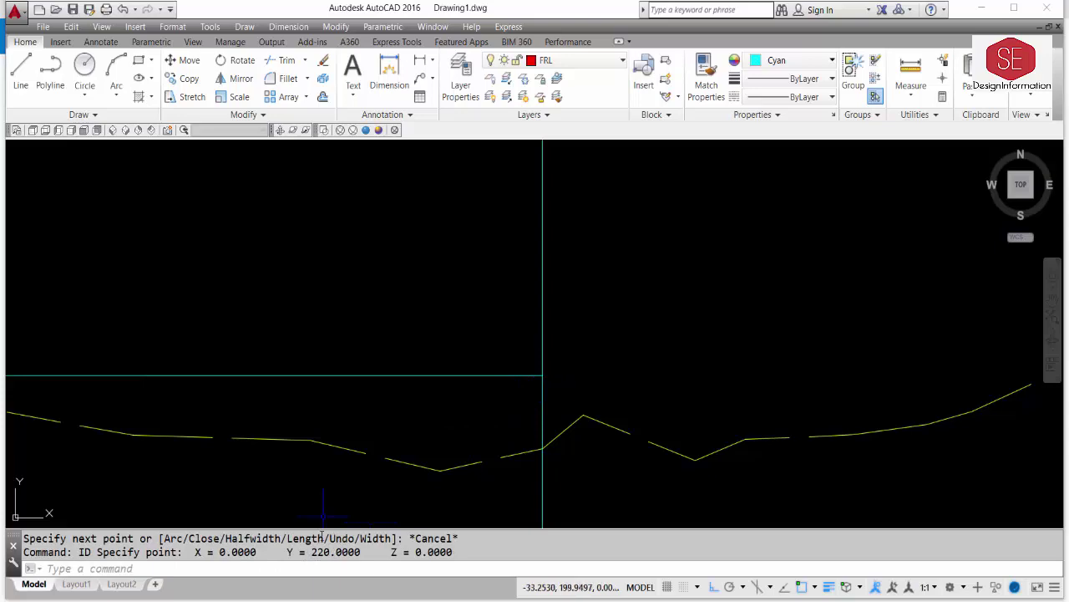
- Switch to the Photos window showing the 3.png profile table
{"action": "key", "text": "alt+Tab"}
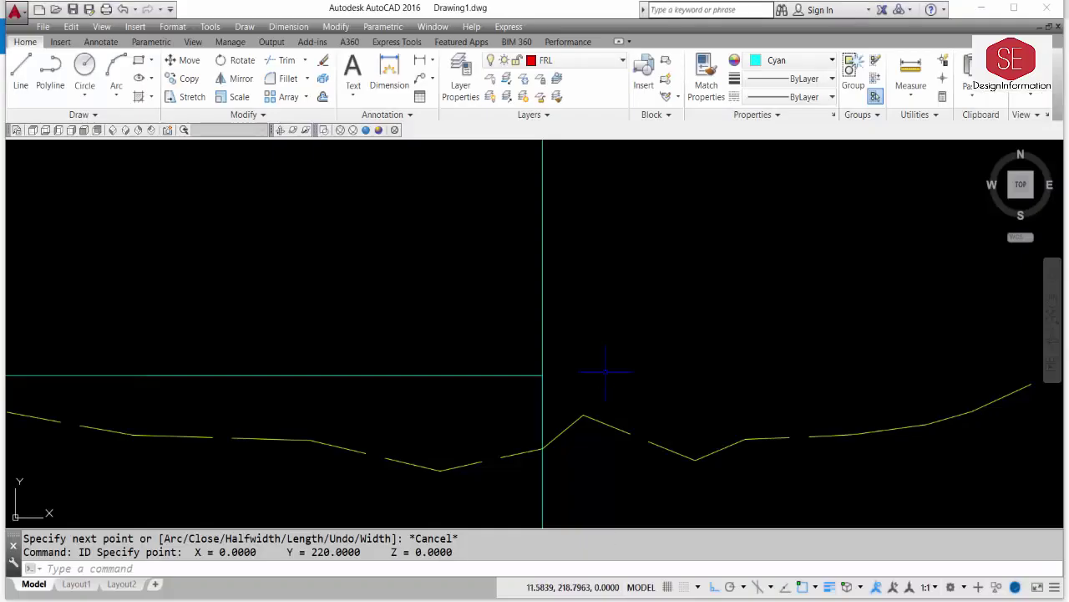
{"action": "scroll", "coordinate": [561, 371], "scroll_direction": "down", "scroll_amount": 3}
{"action": "middle_click_drag", "start_coordinate": [560, 370], "coordinate": [281, 447]}
{"action": "scroll", "coordinate": [682, 327], "scroll_direction": "up", "scroll_amount": 2}
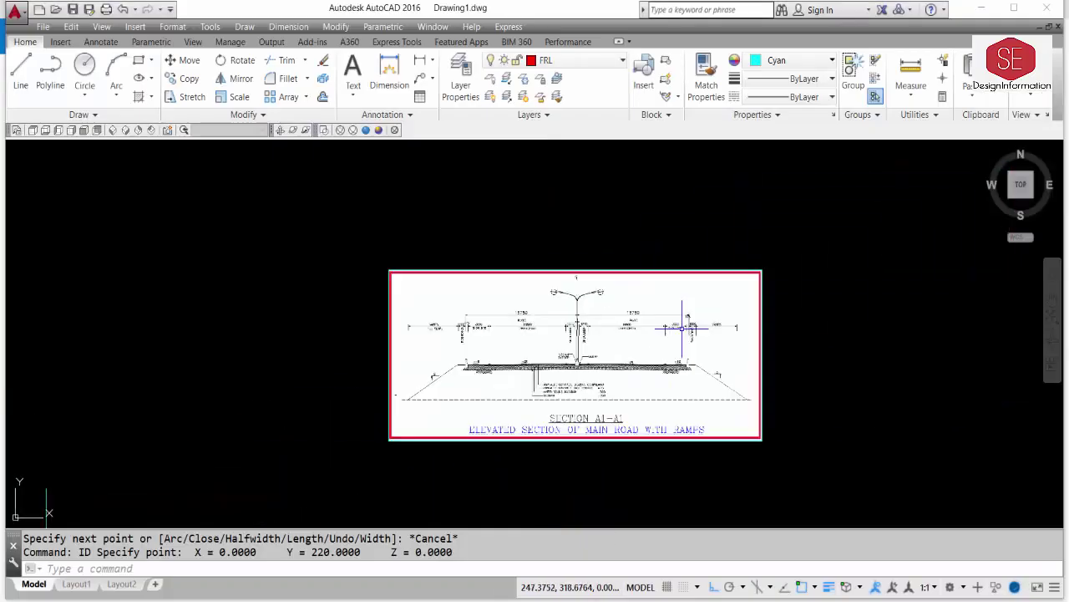
{"action": "scroll", "coordinate": [682, 327], "scroll_direction": "up", "scroll_amount": 4}
{"action": "scroll", "coordinate": [520, 376], "scroll_direction": "up", "scroll_amount": 2}
{"action": "scroll", "coordinate": [559, 385], "scroll_direction": "up", "scroll_amount": 2}
{"action": "middle_click_drag", "start_coordinate": [559, 384], "coordinate": [656, 385]}
{"action": "scroll", "coordinate": [332, 355], "scroll_direction": "down", "scroll_amount": 1}
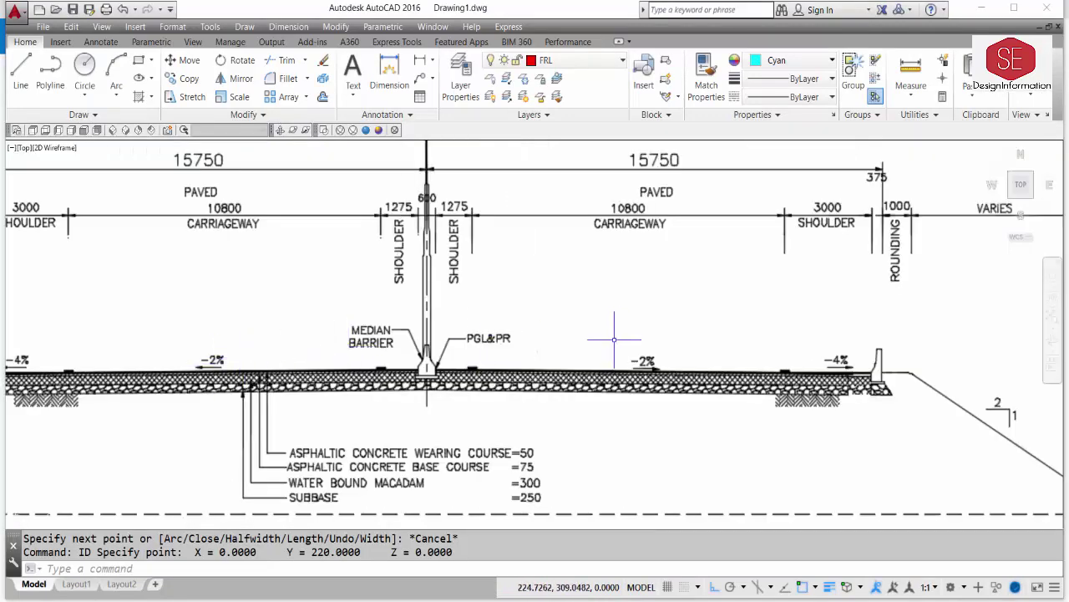
{"action": "scroll", "coordinate": [643, 340], "scroll_direction": "down", "scroll_amount": 1}
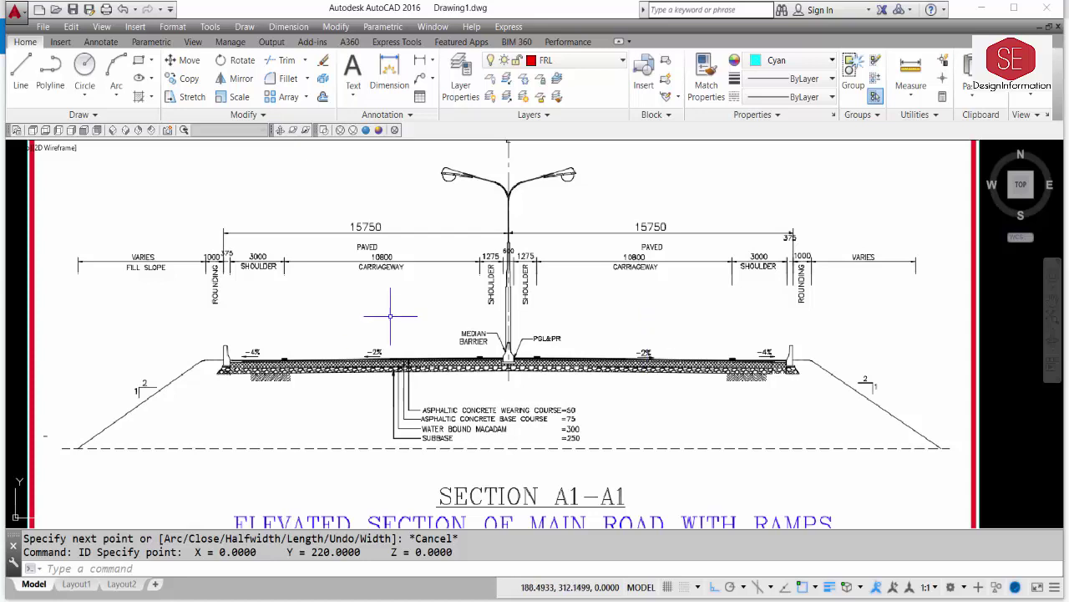
{"action": "middle_click_drag", "start_coordinate": [390, 309], "coordinate": [481, 306]}
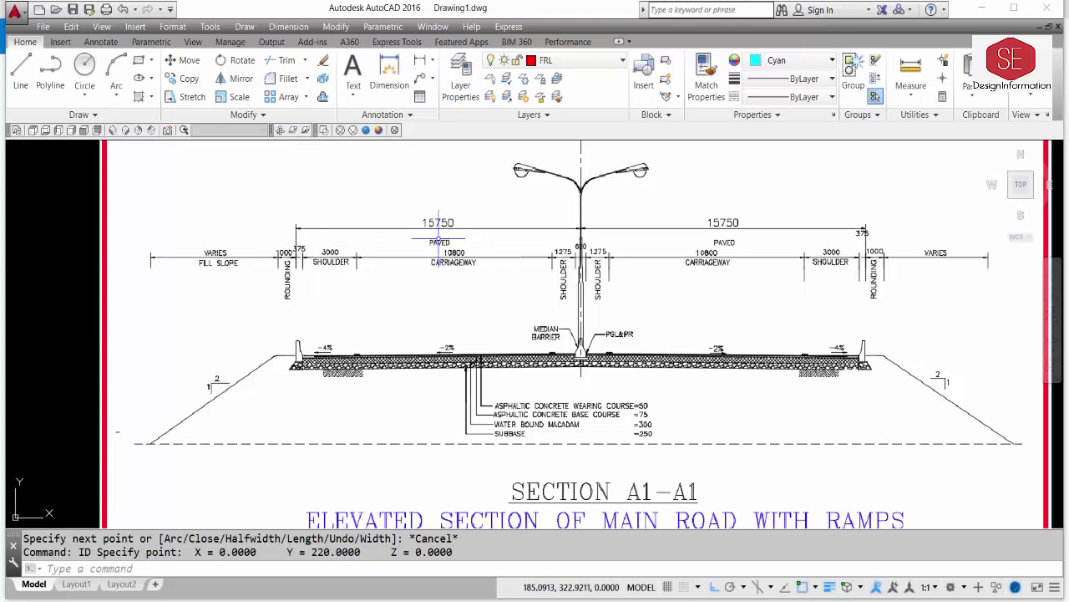
{"action": "scroll", "coordinate": [777, 230], "scroll_direction": "down", "scroll_amount": 6}
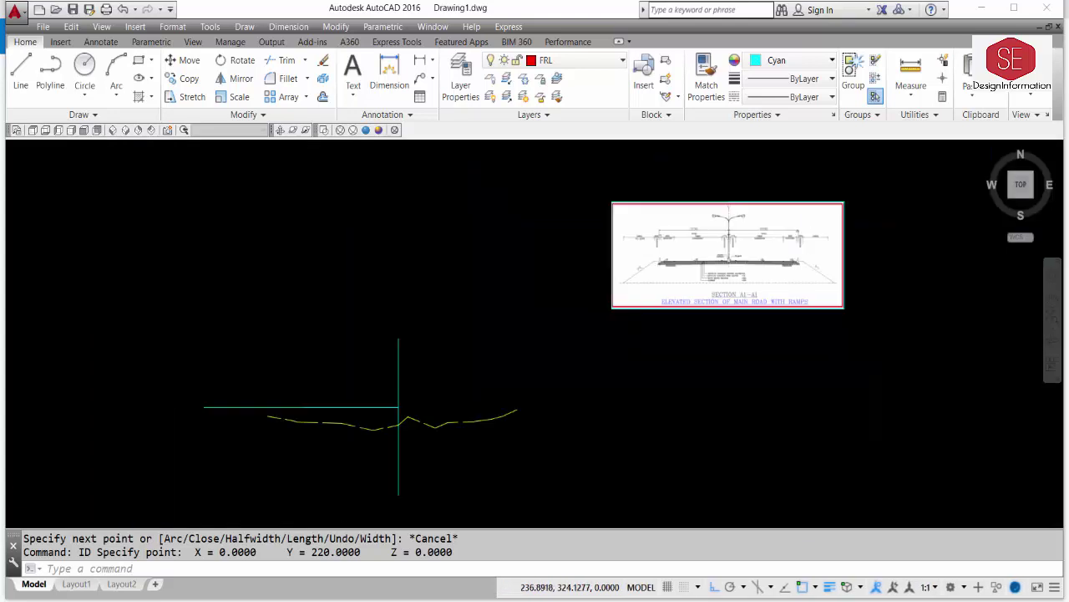
{"action": "scroll", "coordinate": [540, 321], "scroll_direction": "up", "scroll_amount": 4}
- Offset the cyan centerline 15.75 units to both the left and the right
{"action": "scroll", "coordinate": [522, 292], "scroll_direction": "down", "scroll_amount": 1}
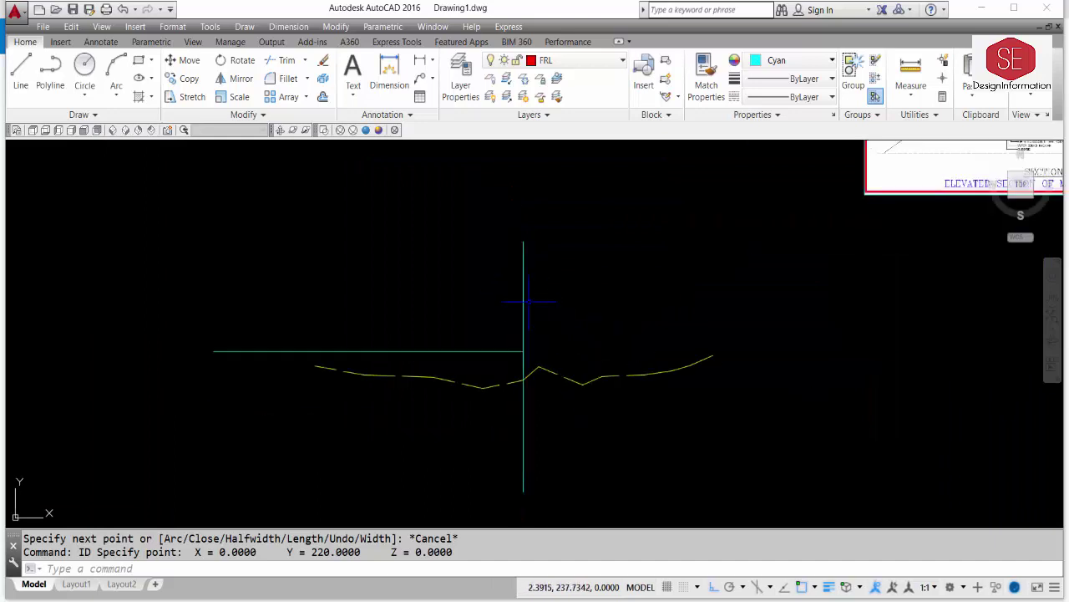
{"action": "type", "text": "o"}
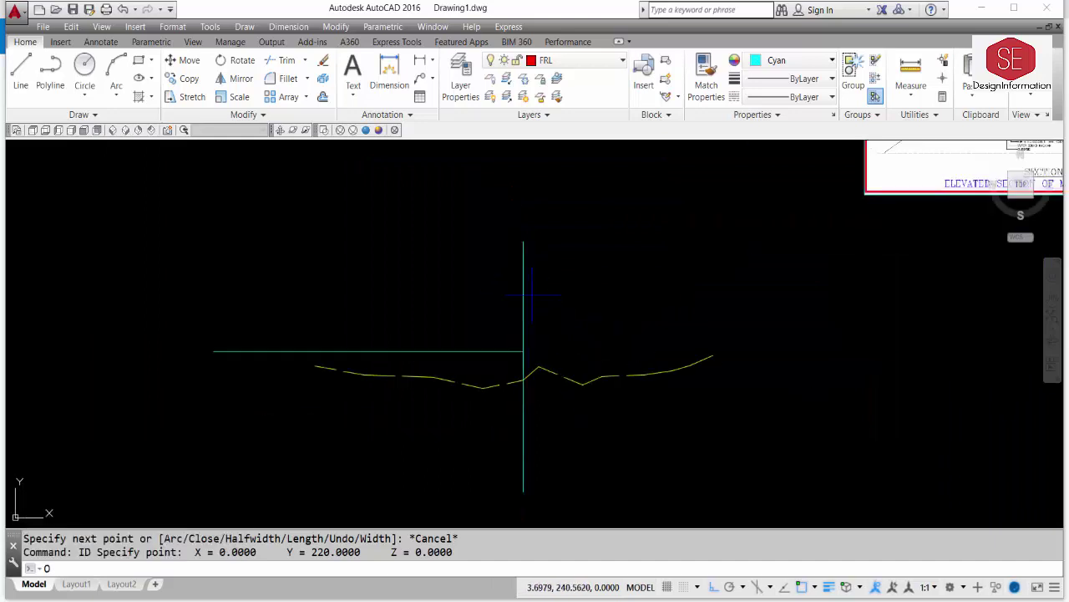
{"action": "key", "text": "Return"}
{"action": "type", "text": "15.75"}
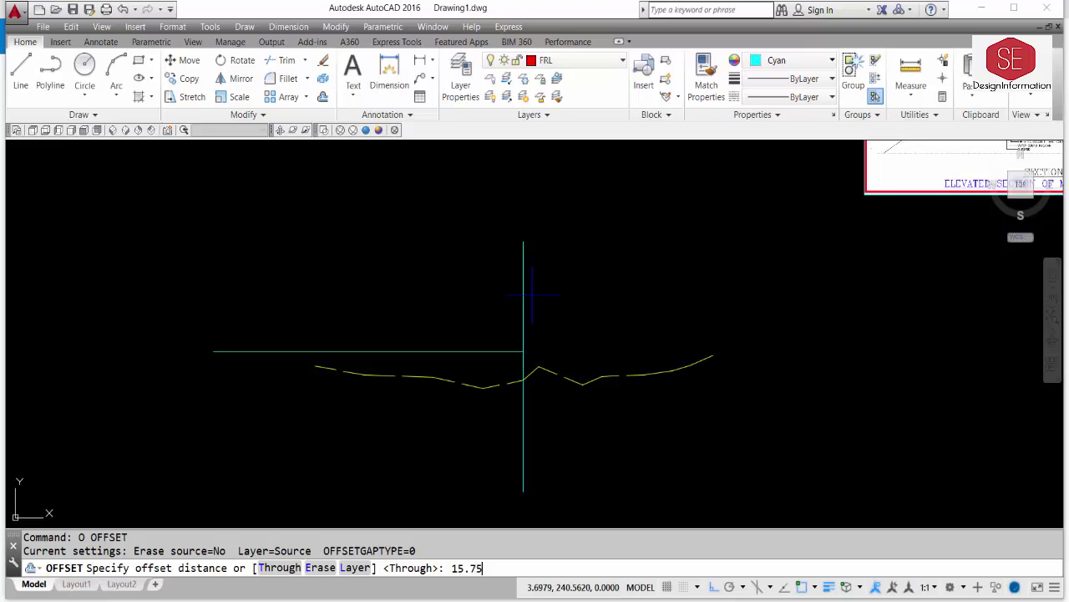
{"action": "key", "text": "Return"}
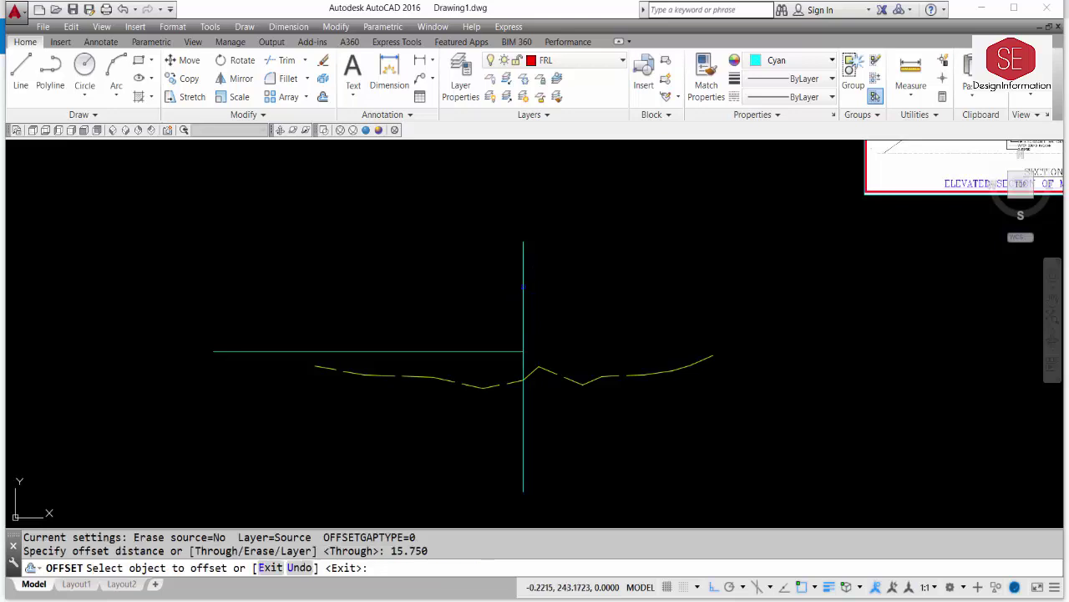
{"action": "left_click", "coordinate": [523, 284]}
{"action": "left_click", "coordinate": [363, 288]}
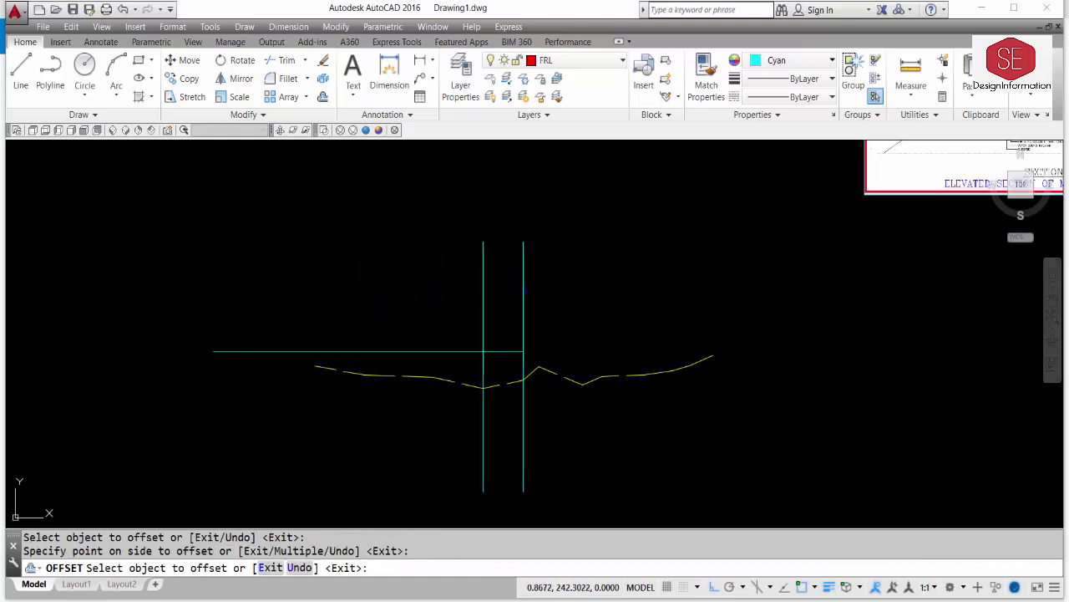
{"action": "left_click", "coordinate": [523, 290]}
{"action": "left_click", "coordinate": [584, 281]}
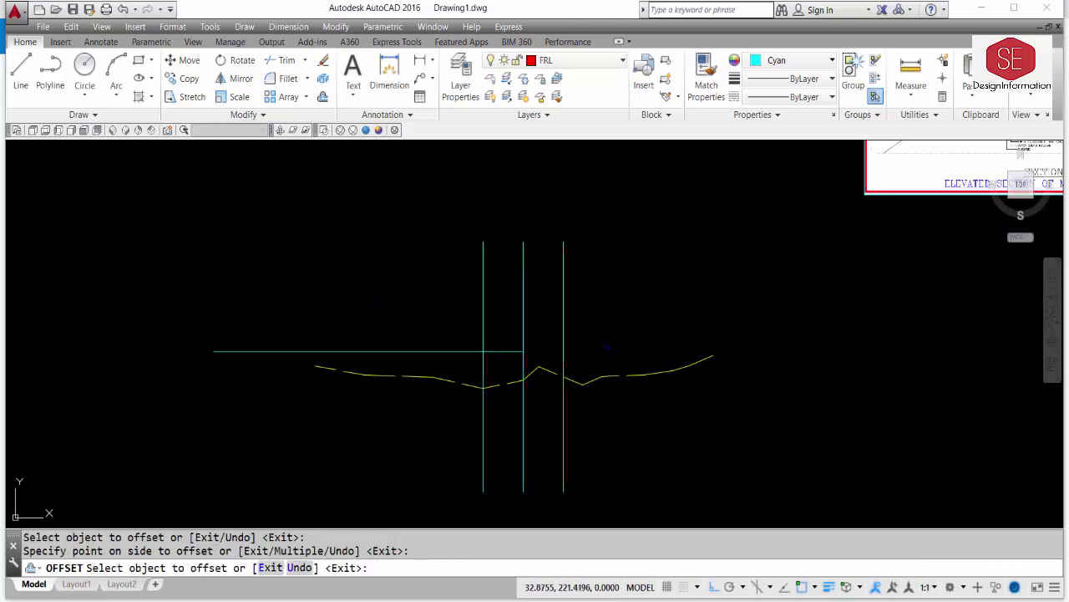
{"action": "scroll", "coordinate": [607, 345], "scroll_direction": "up", "scroll_amount": 2}
- Extend the 220 line's right end to the right offset line
{"action": "key", "text": "Escape"}
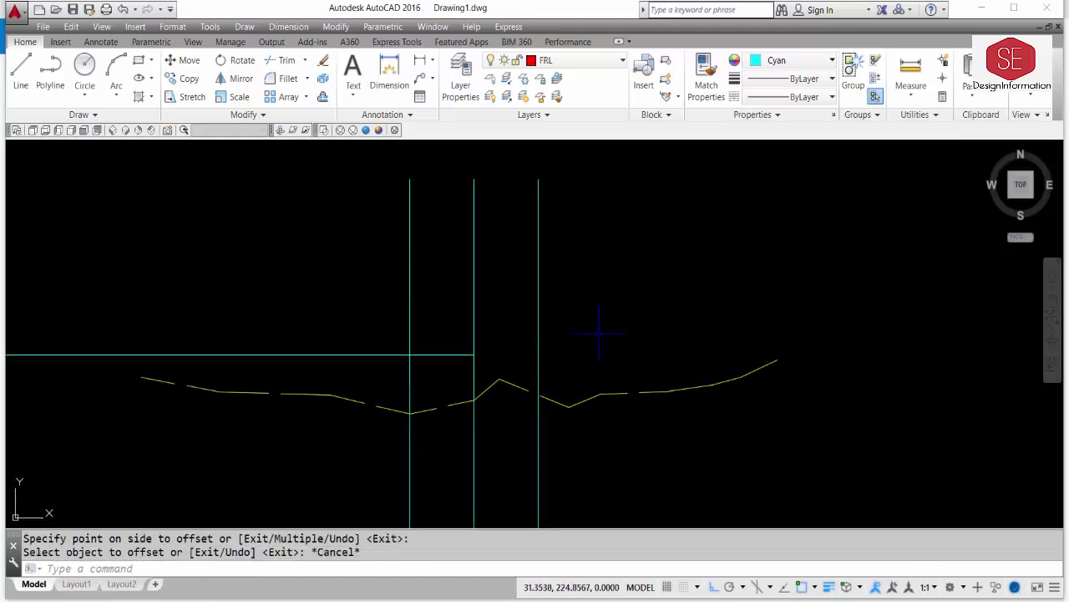
{"action": "type", "text": "e"}
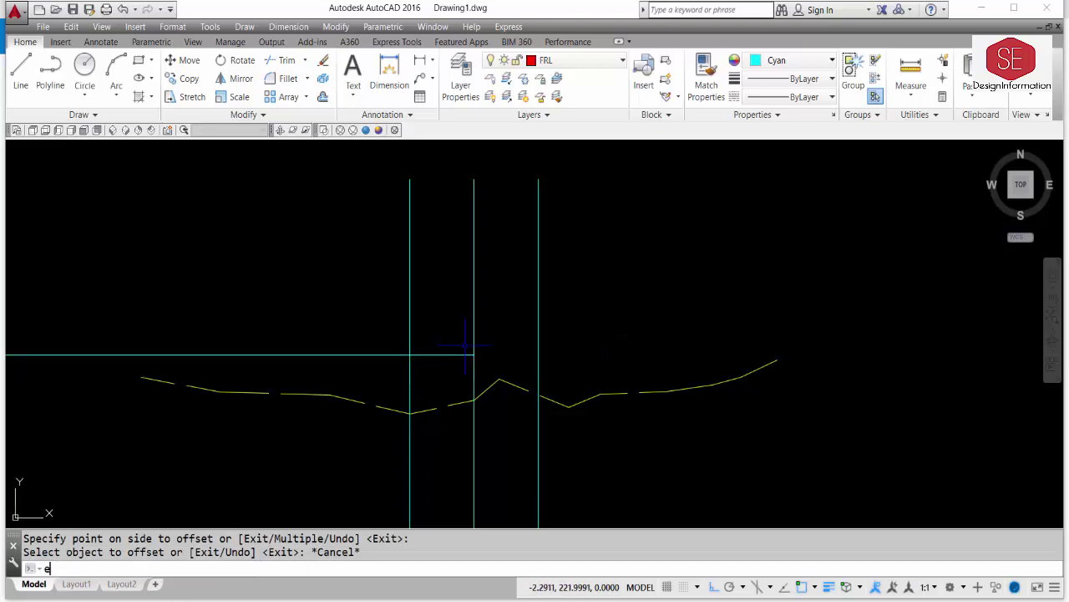
{"action": "type", "text": "x"}
{"action": "key", "text": "Return"}
{"action": "key", "text": "Return"}
{"action": "left_click", "coordinate": [458, 354]}
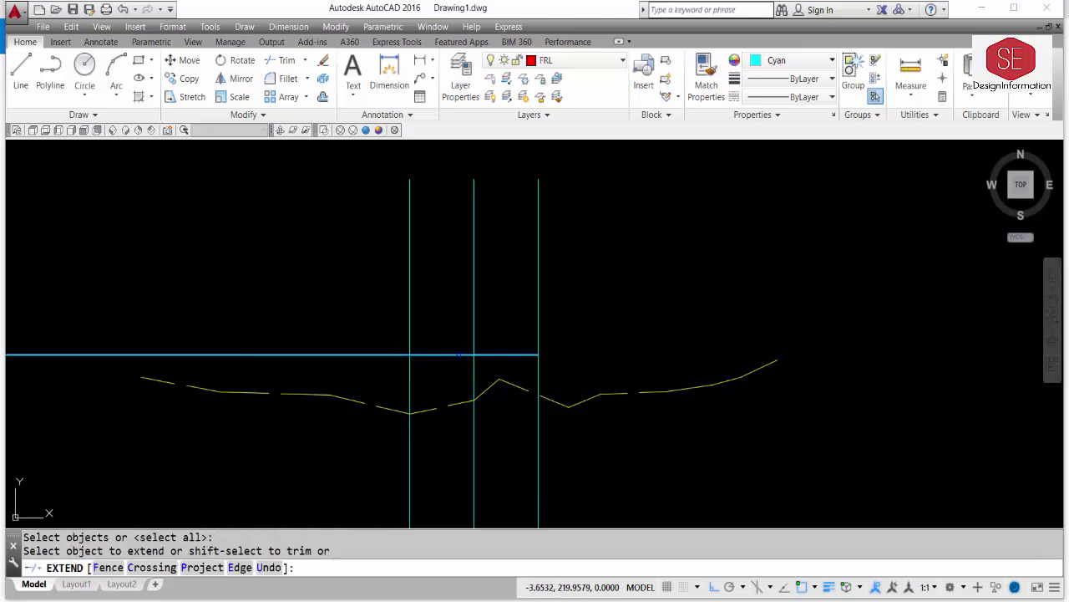
{"action": "left_click", "coordinate": [459, 354]}
{"action": "scroll", "coordinate": [458, 374], "scroll_direction": "up", "scroll_amount": 2}
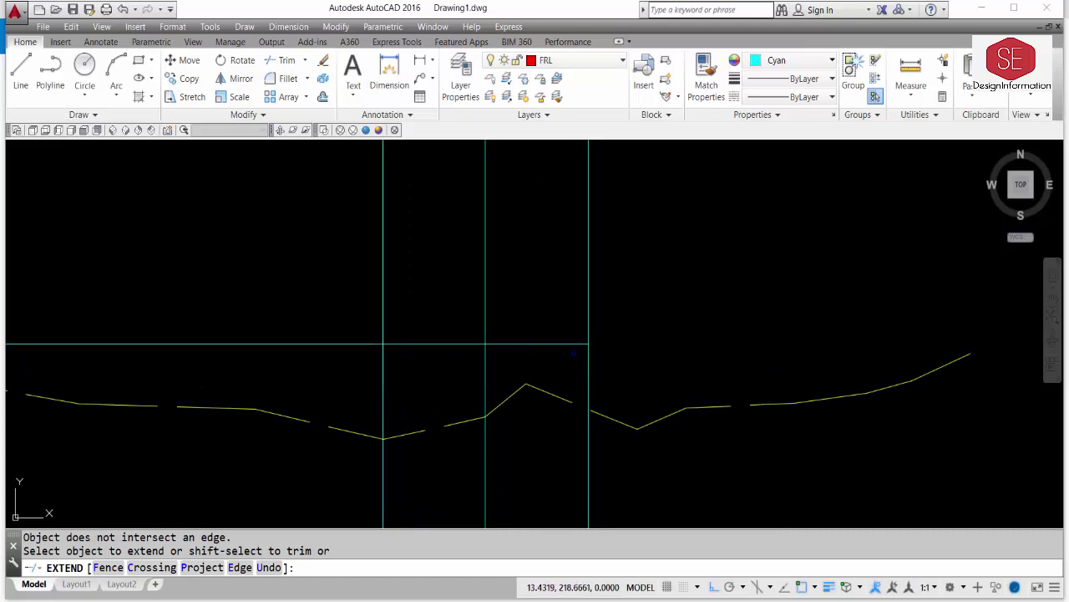
{"action": "key", "text": "Escape"}
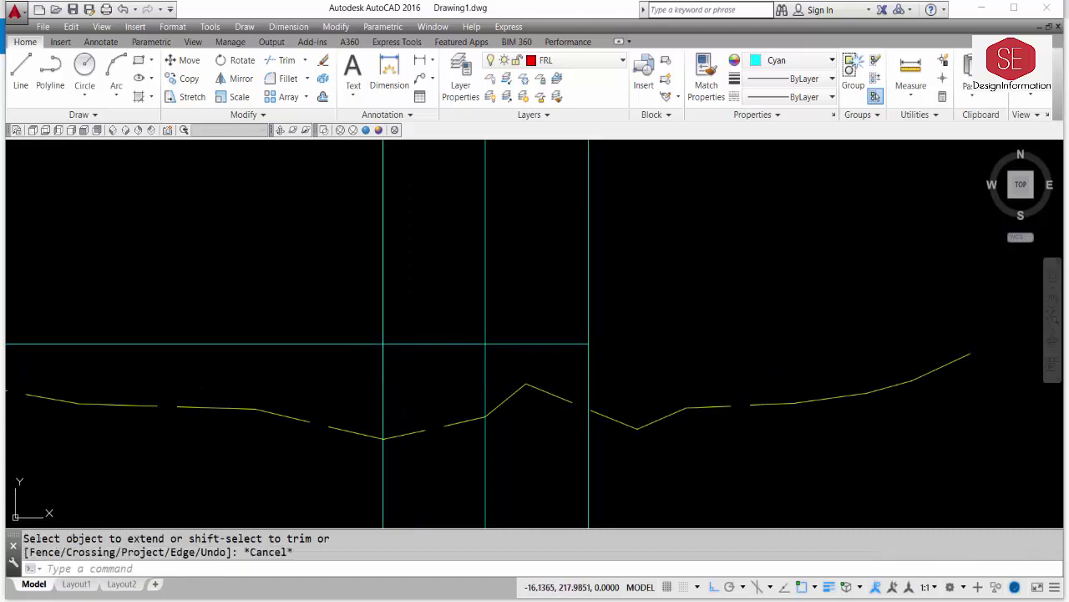
- Trim the 220 line's left overhang beyond the left offset line
{"action": "type", "text": "tr"}
{"action": "key", "text": "Return"}
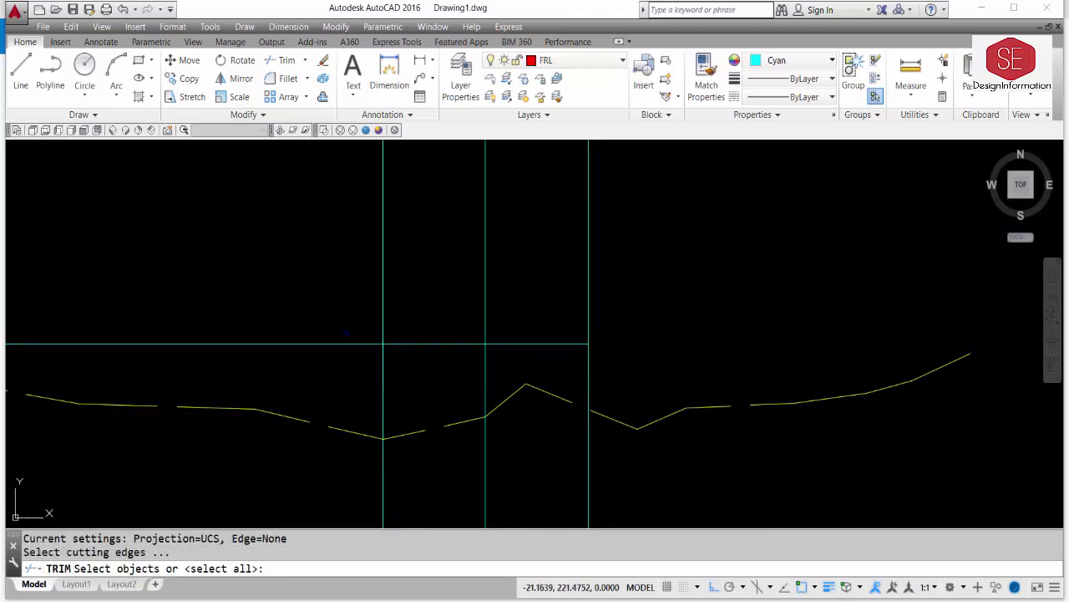
{"action": "key", "text": "Return"}
{"action": "left_click", "coordinate": [346, 338]}
{"action": "left_click", "coordinate": [339, 349]}
{"action": "scroll", "coordinate": [334, 353], "scroll_direction": "down", "scroll_amount": 4}
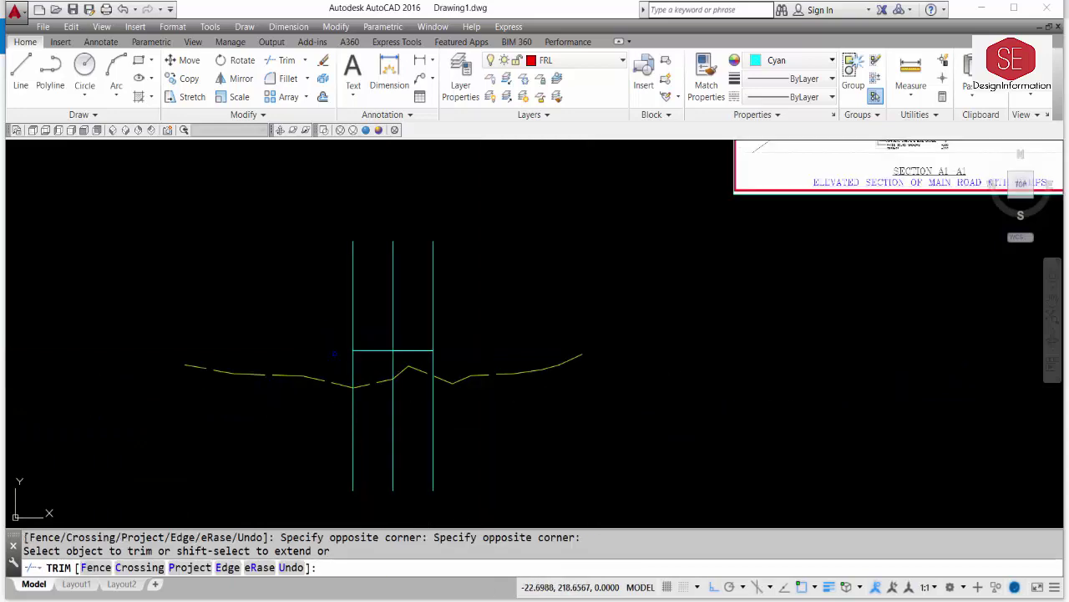
{"action": "scroll", "coordinate": [334, 352], "scroll_direction": "down", "scroll_amount": 4}
{"action": "scroll", "coordinate": [338, 352], "scroll_direction": "up", "scroll_amount": 4}
{"action": "middle_click_drag", "start_coordinate": [602, 344], "coordinate": [273, 526]}
{"action": "scroll", "coordinate": [493, 284], "scroll_direction": "up", "scroll_amount": 6}
- Zoom and pan to read the section's 15750, 3000, 375 and 1000 dimensions
{"action": "key", "text": "Escape"}
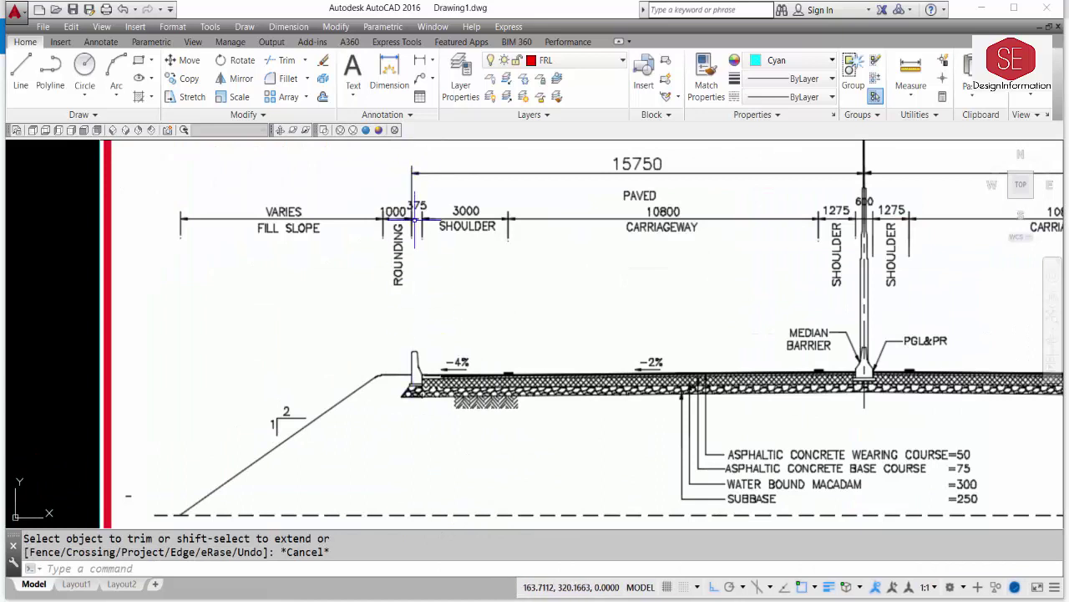
{"action": "scroll", "coordinate": [463, 369], "scroll_direction": "down", "scroll_amount": 2}
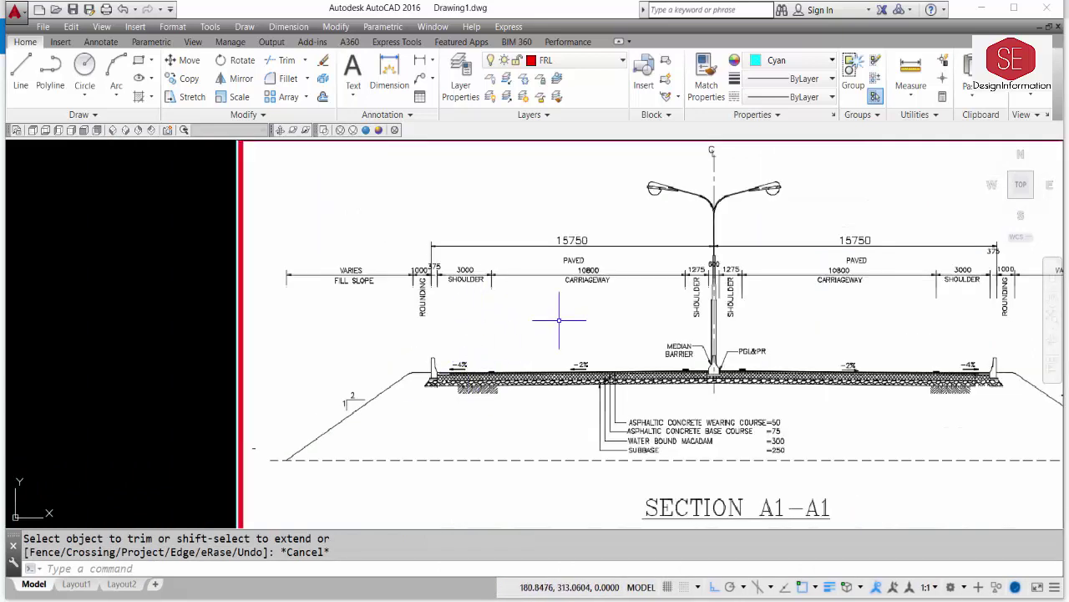
{"action": "middle_click_drag", "start_coordinate": [961, 334], "coordinate": [721, 341]}
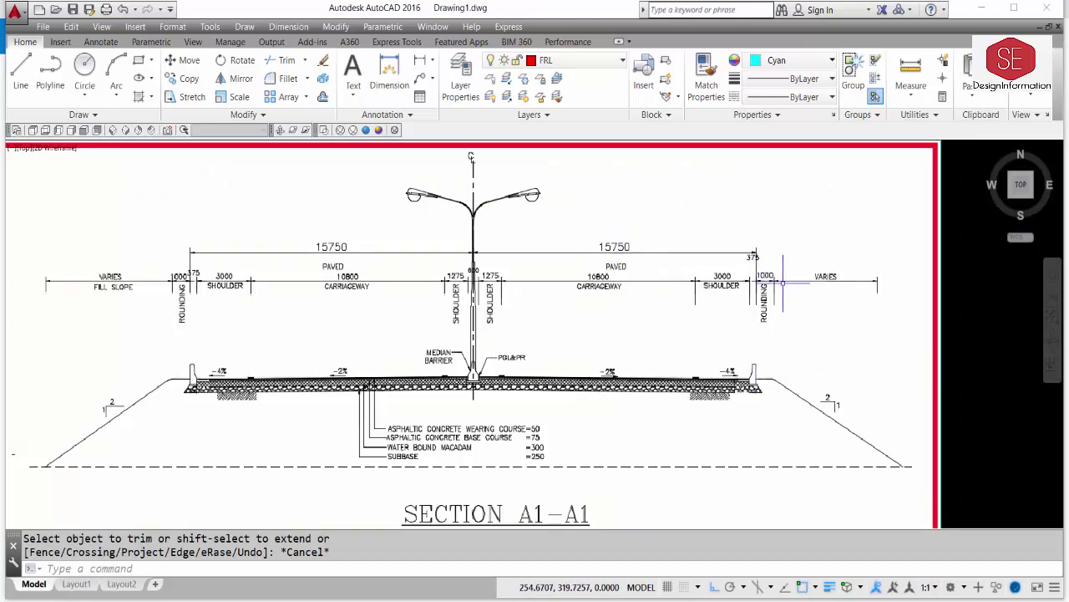
{"action": "scroll", "coordinate": [613, 385], "scroll_direction": "up", "scroll_amount": 2}
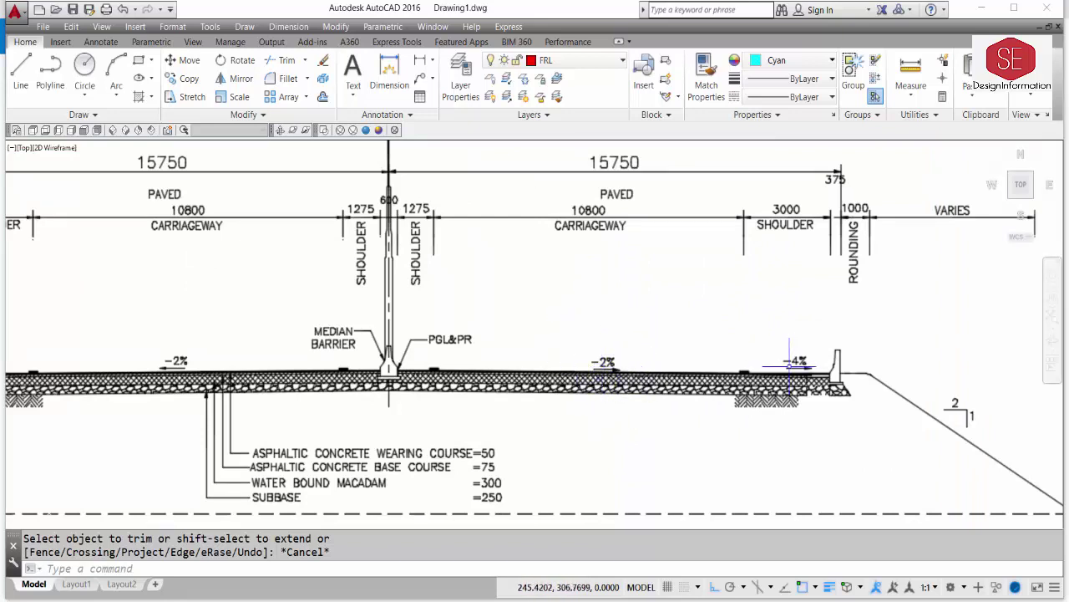
{"action": "middle_click_drag", "start_coordinate": [499, 242], "coordinate": [506, 302]}
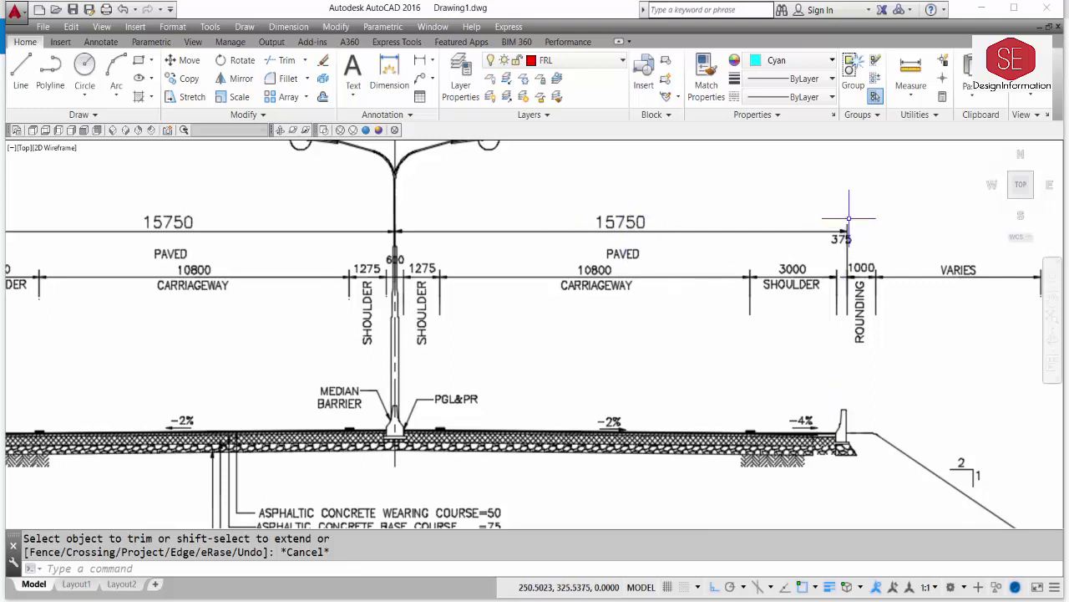
- Launch Windows Calculator from the Start search and move it to the left
{"action": "key", "text": "super"}
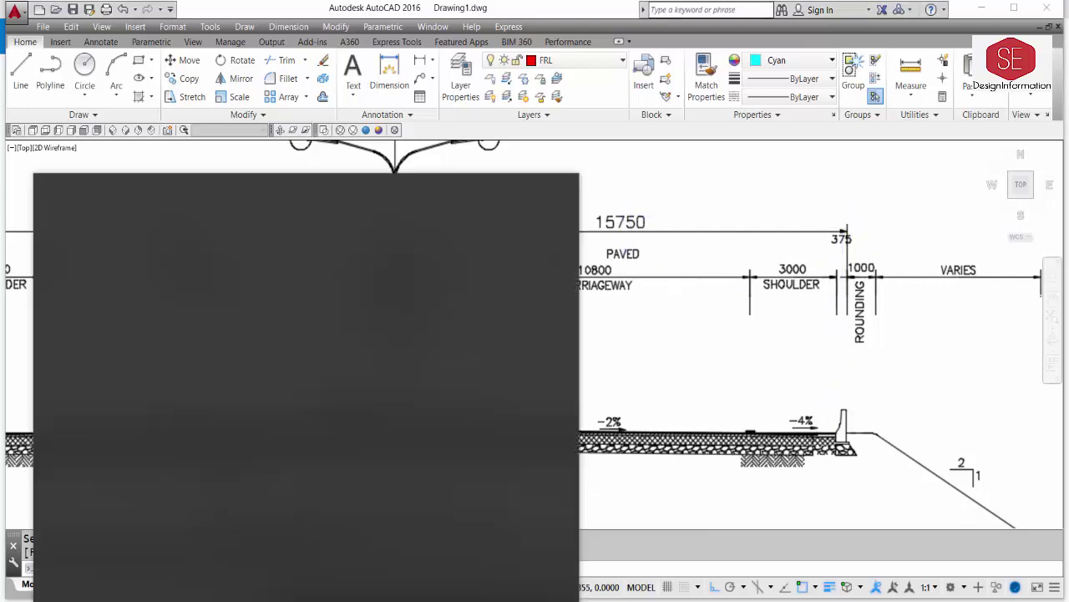
{"action": "type", "text": "cal"}
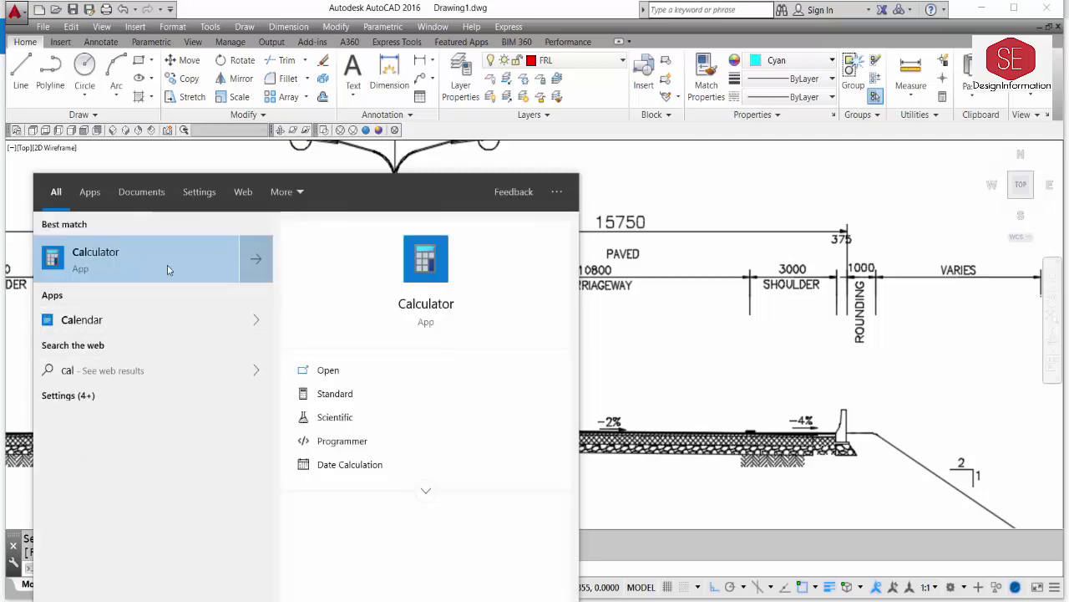
{"action": "left_click", "coordinate": [167, 265]}
{"action": "left_click_drag", "start_coordinate": [531, 135], "coordinate": [347, 140]}
- Calculate 15.75 − 3 − 0.375 in Calculator, giving 12.375
{"action": "left_click", "coordinate": [320, 474]}
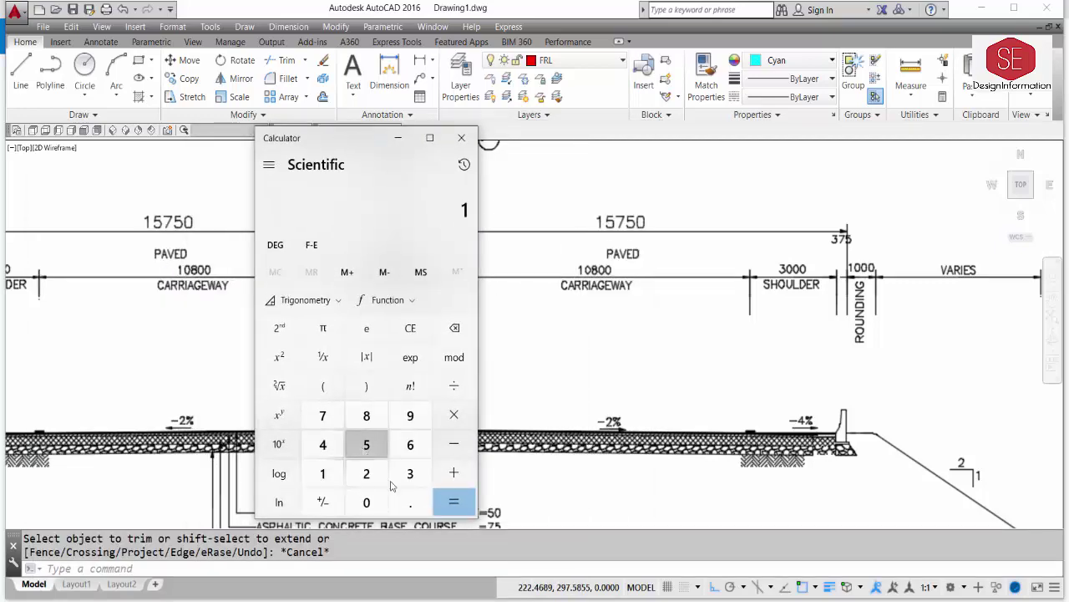
{"action": "left_click", "coordinate": [366, 444]}
{"action": "left_click", "coordinate": [410, 502]}
{"action": "left_click", "coordinate": [322, 416]}
{"action": "left_click", "coordinate": [366, 445]}
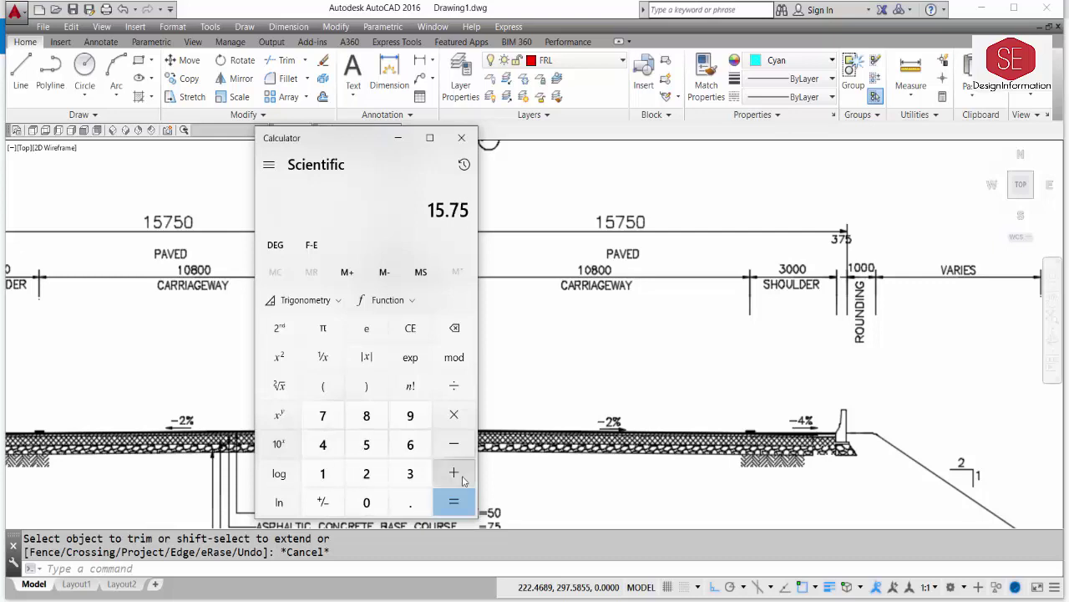
{"action": "left_click", "coordinate": [455, 446]}
{"action": "left_click", "coordinate": [418, 476]}
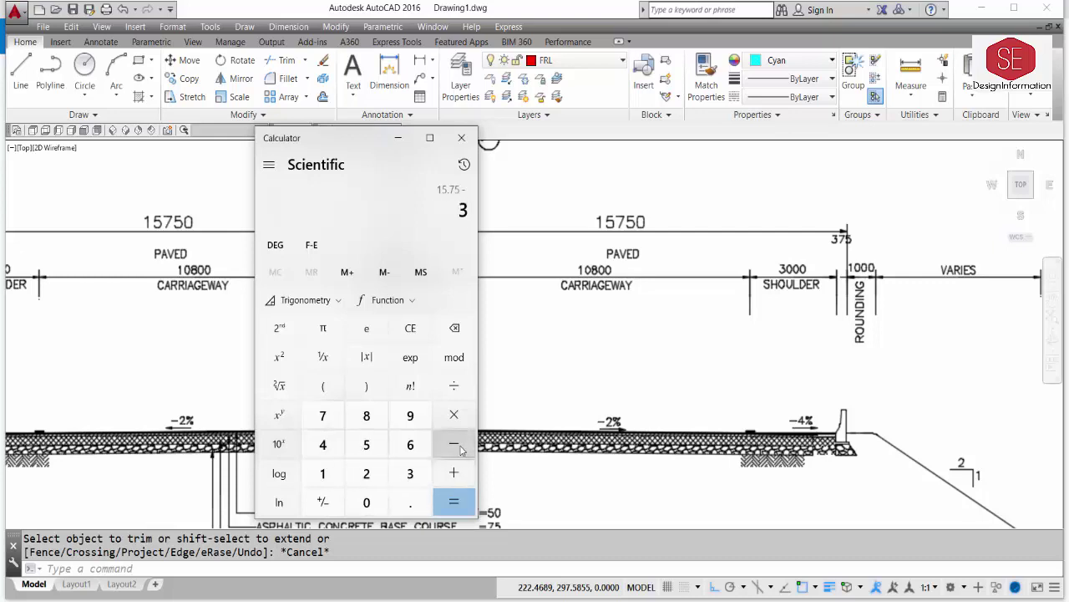
{"action": "left_click", "coordinate": [455, 445]}
{"action": "left_click", "coordinate": [411, 502]}
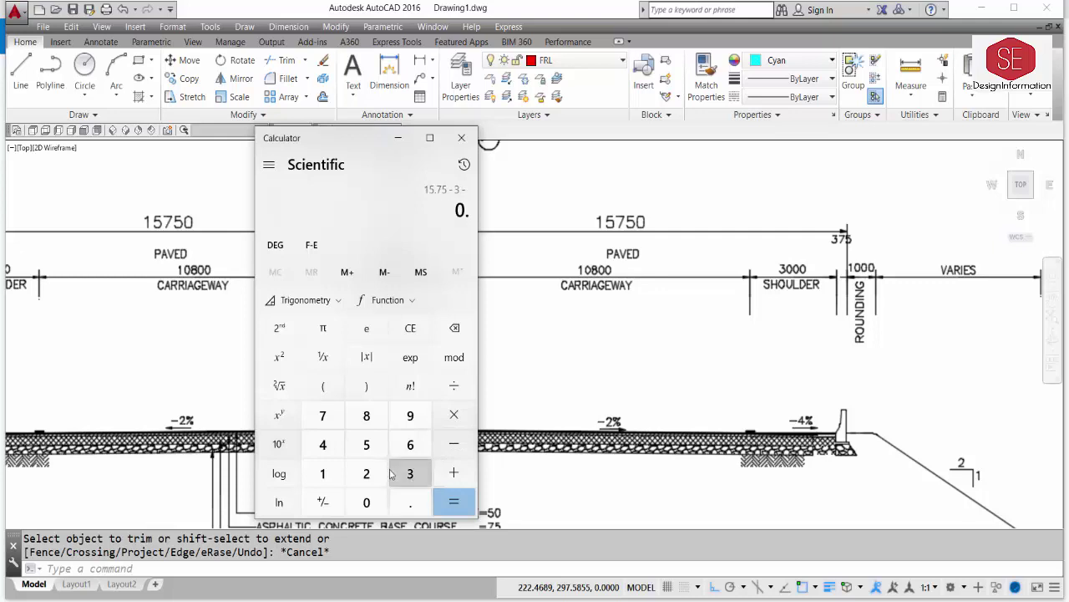
{"action": "left_click", "coordinate": [410, 474]}
{"action": "left_click", "coordinate": [322, 416]}
{"action": "left_click", "coordinate": [366, 445]}
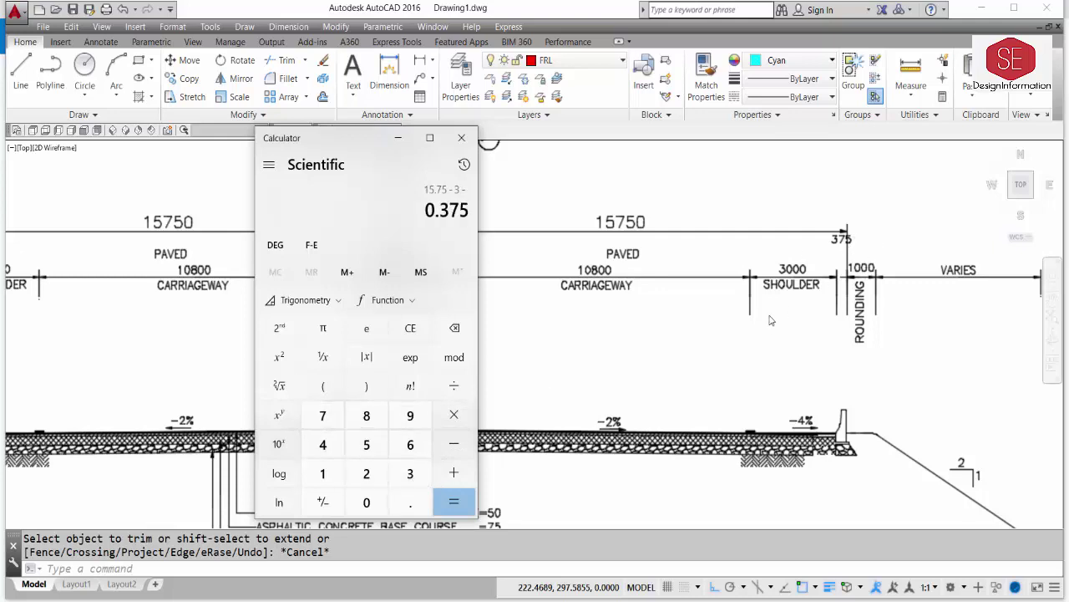
{"action": "left_click", "coordinate": [456, 503]}
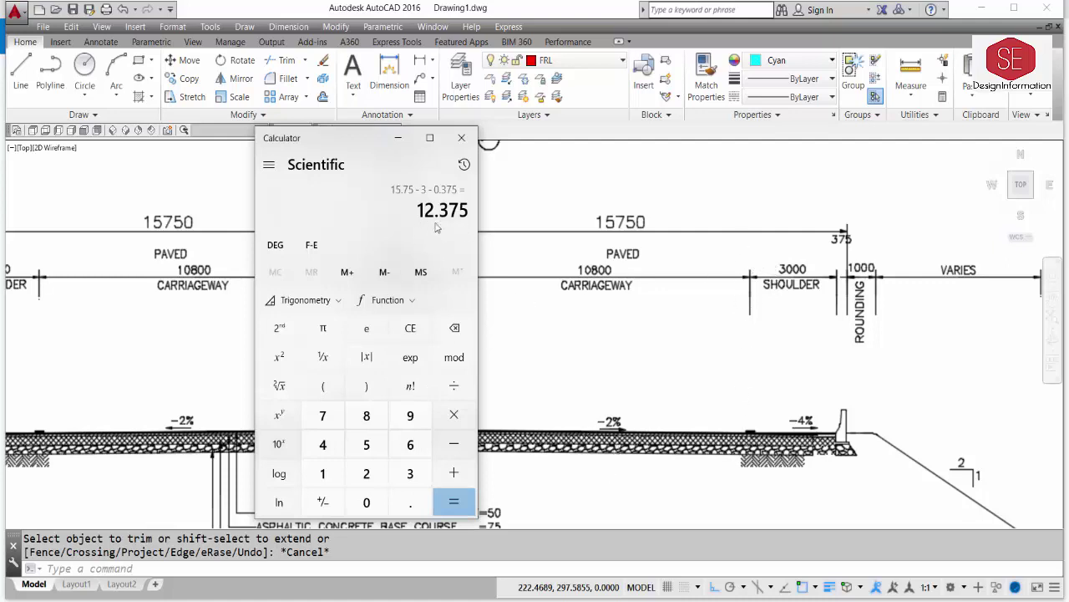
- Minimize Calculator to check the drawing, then bring back the 12.375 result
{"action": "left_click", "coordinate": [398, 137]}
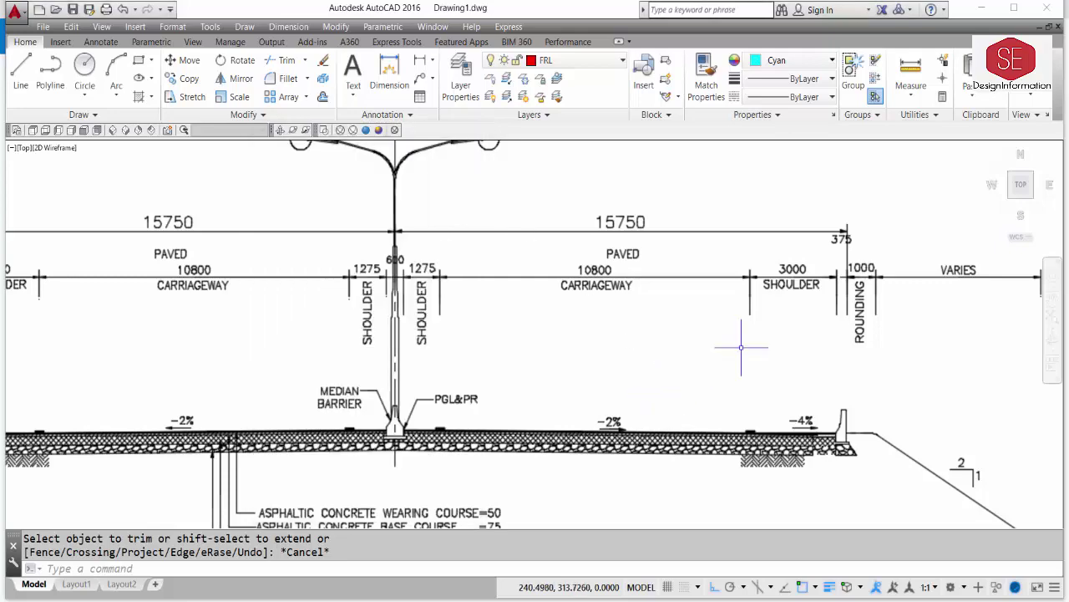
{"action": "scroll", "coordinate": [747, 348], "scroll_direction": "down", "scroll_amount": 5}
{"action": "scroll", "coordinate": [537, 340], "scroll_direction": "up", "scroll_amount": 4}
{"action": "scroll", "coordinate": [538, 339], "scroll_direction": "up", "scroll_amount": 2}
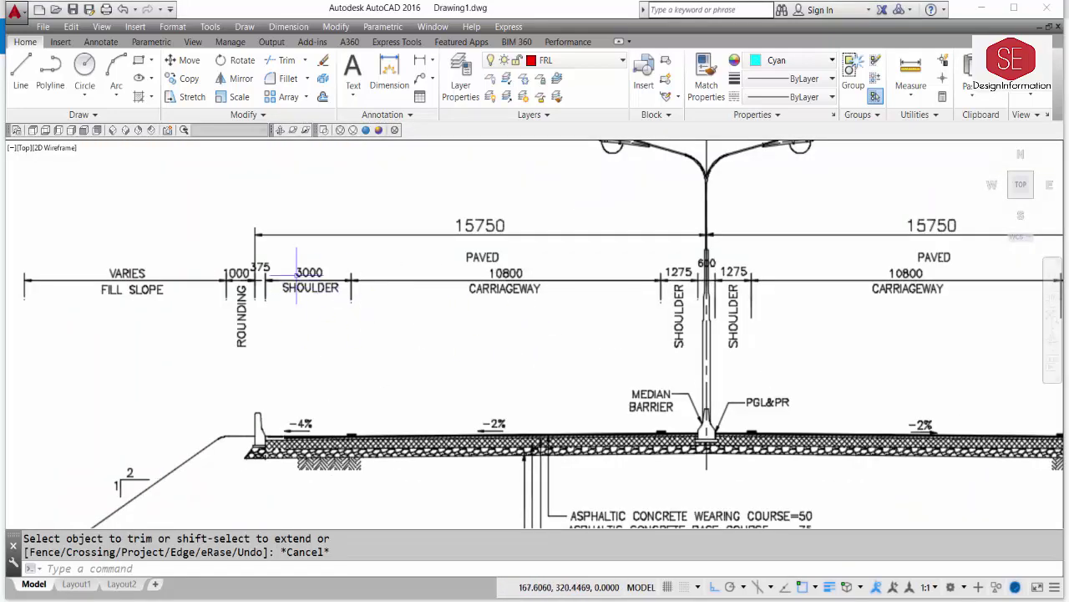
{"action": "key", "text": "alt+Tab"}
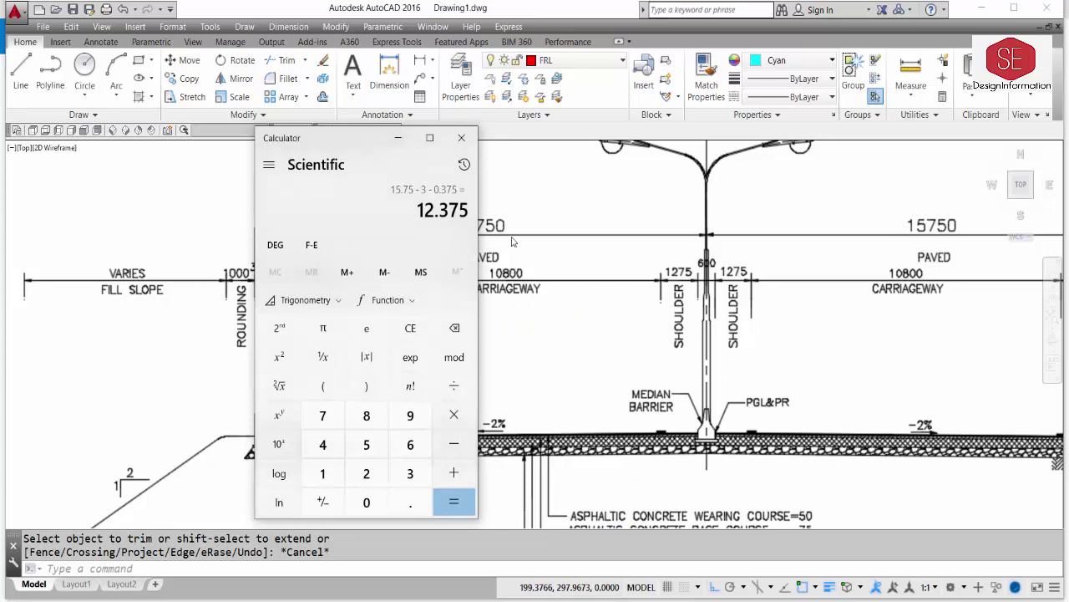
- Back in AutoCAD, start the Offset command (O) with a 12.375 distance
{"action": "key", "text": "alt+Tab"}
{"action": "scroll", "coordinate": [618, 334], "scroll_direction": "down", "scroll_amount": 10}
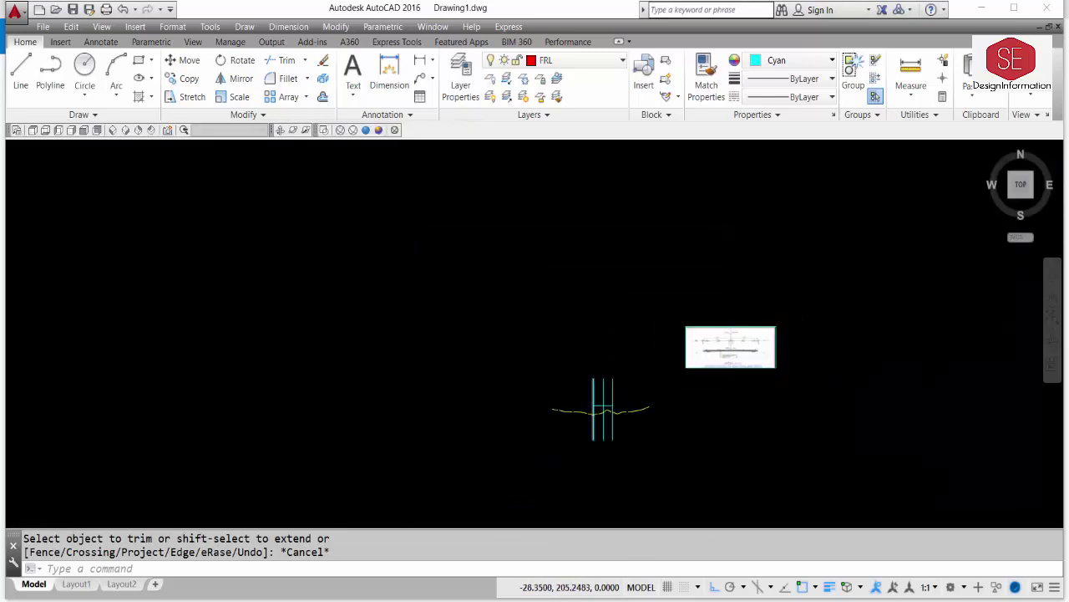
{"action": "scroll", "coordinate": [635, 406], "scroll_direction": "up", "scroll_amount": 6}
{"action": "type", "text": "O"}
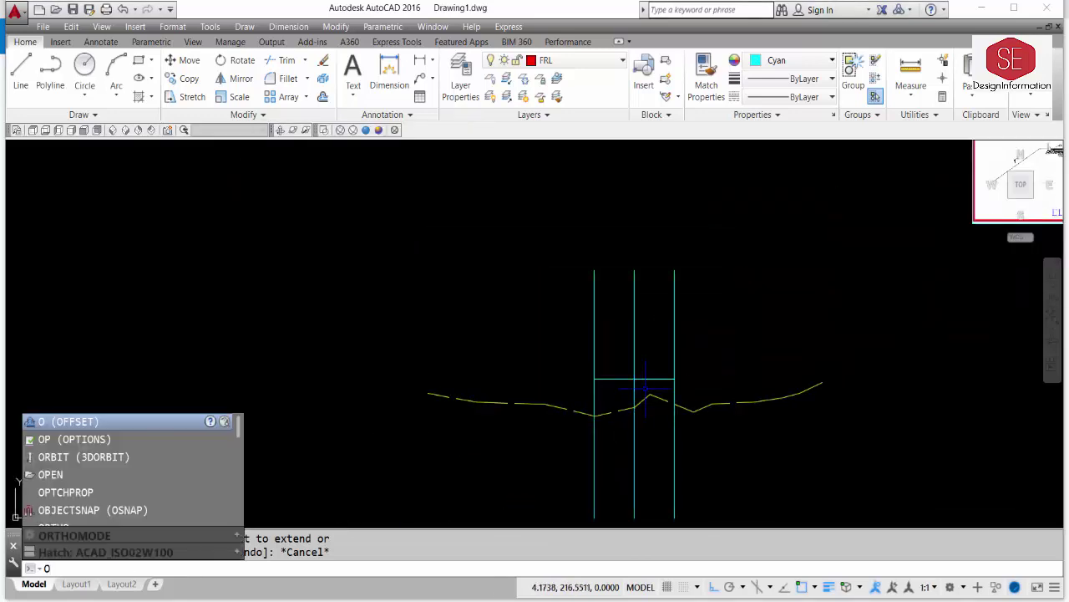
{"action": "key", "text": "Return"}
{"action": "type", "text": "12."}
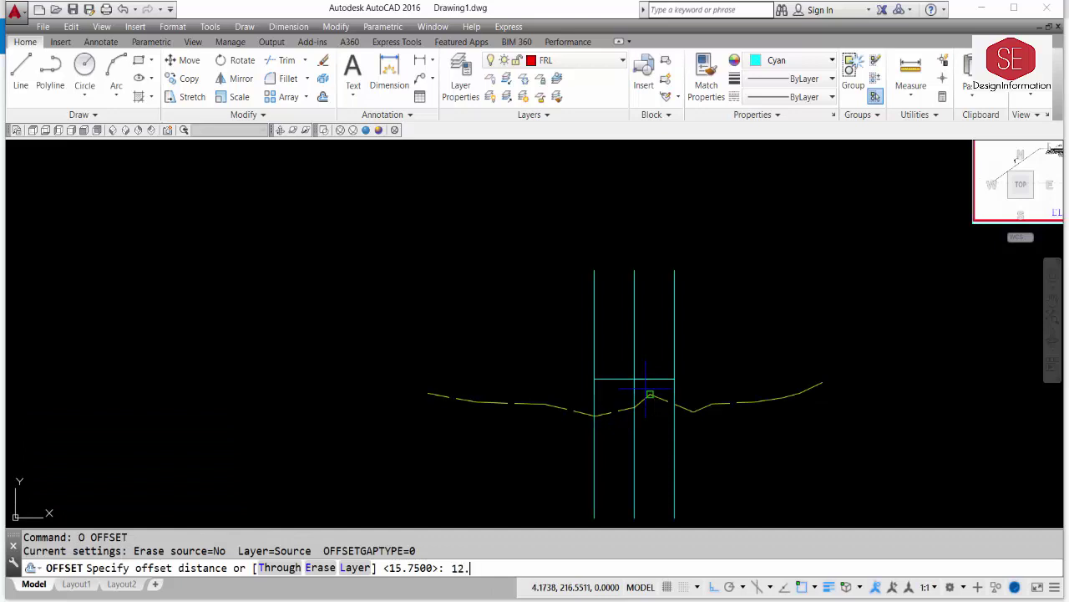
{"action": "type", "text": "375"}
{"action": "key", "text": "Return"}
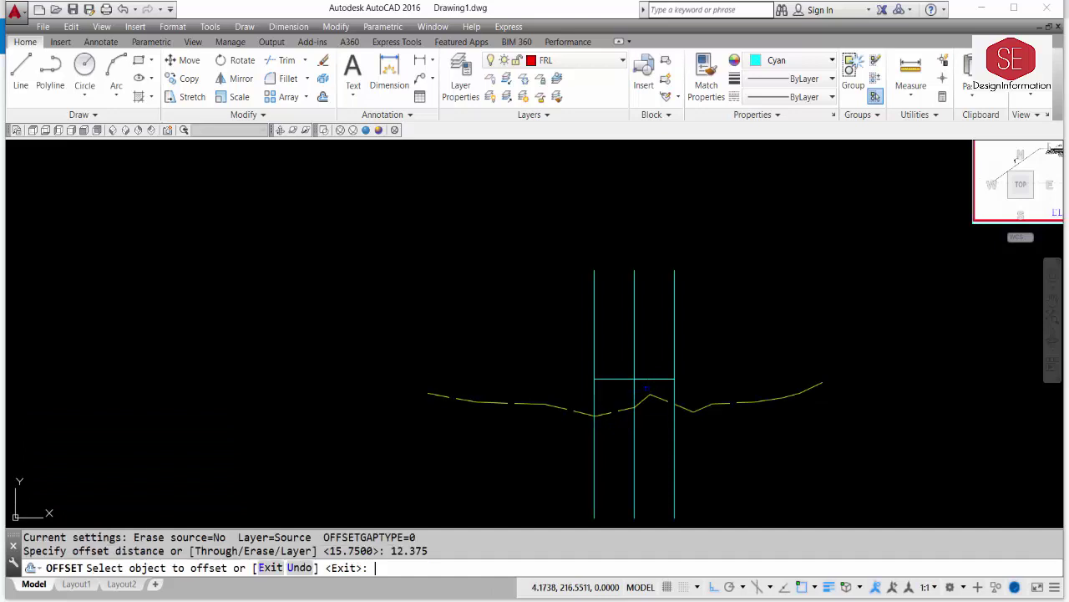
- Offset the middle cyan line to the right and to the left, then end Offset
{"action": "scroll", "coordinate": [642, 385], "scroll_direction": "up", "scroll_amount": 2}
{"action": "left_click", "coordinate": [629, 330]}
{"action": "left_click", "coordinate": [660, 330]}
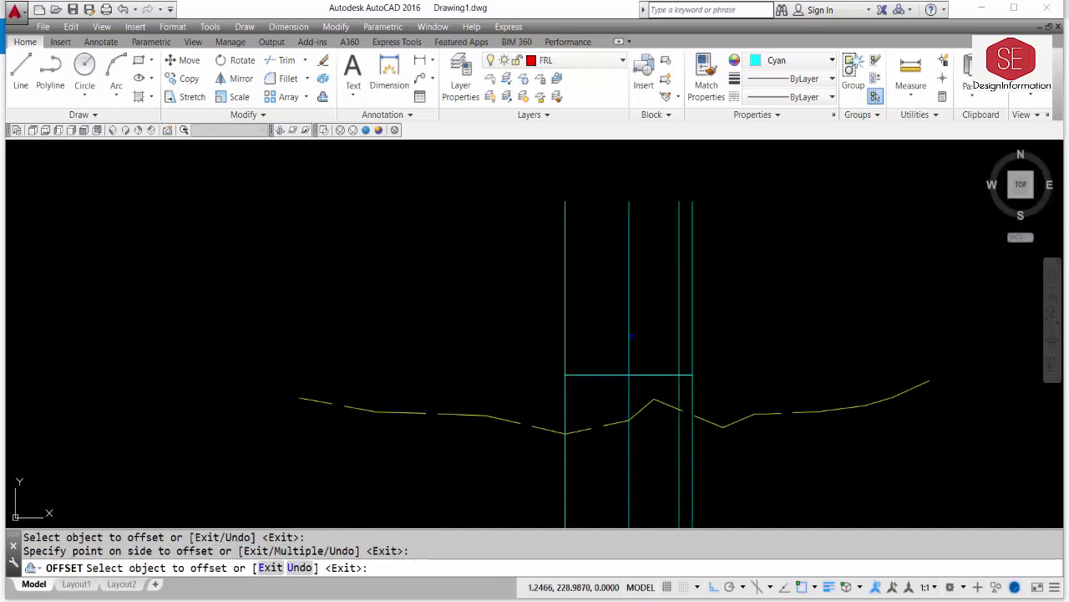
{"action": "left_click", "coordinate": [629, 334]}
{"action": "left_click", "coordinate": [608, 336]}
{"action": "scroll", "coordinate": [608, 337], "scroll_direction": "up", "scroll_amount": 1}
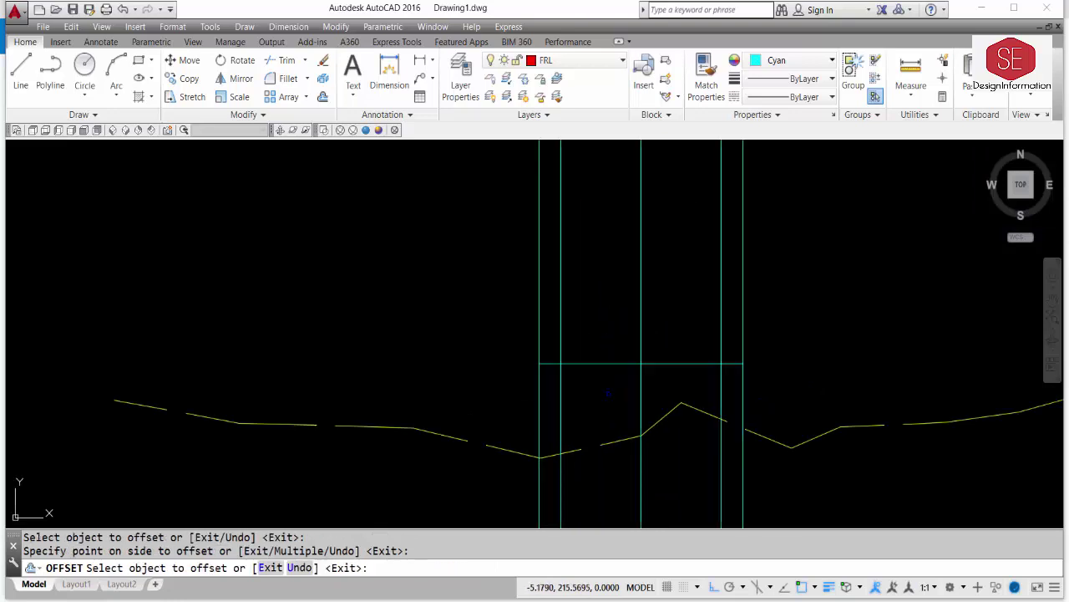
{"action": "key", "text": "Escape"}
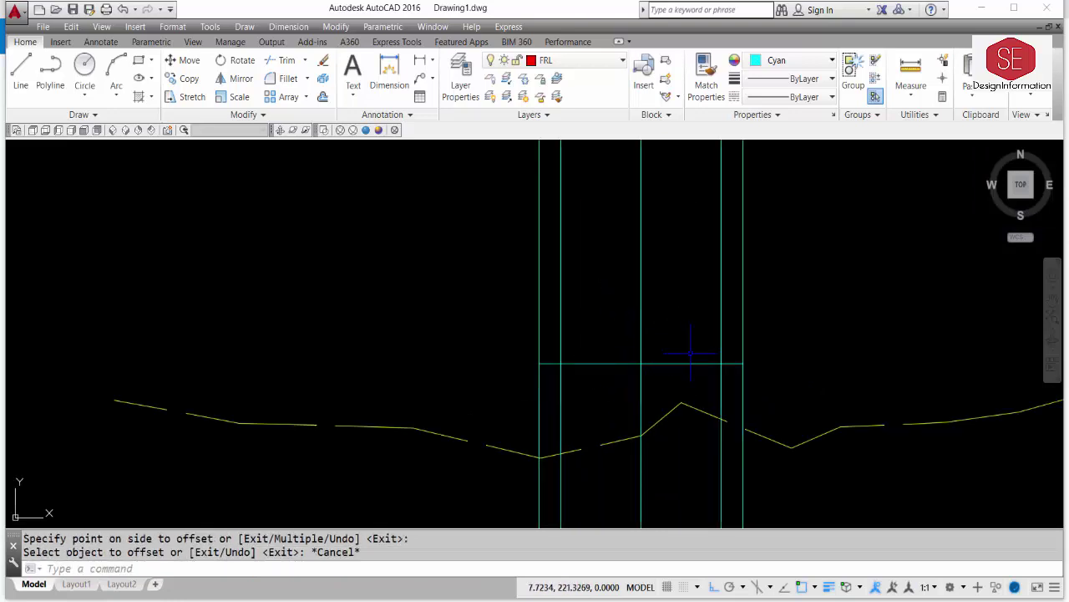
{"action": "scroll", "coordinate": [549, 359], "scroll_direction": "up", "scroll_amount": 2}
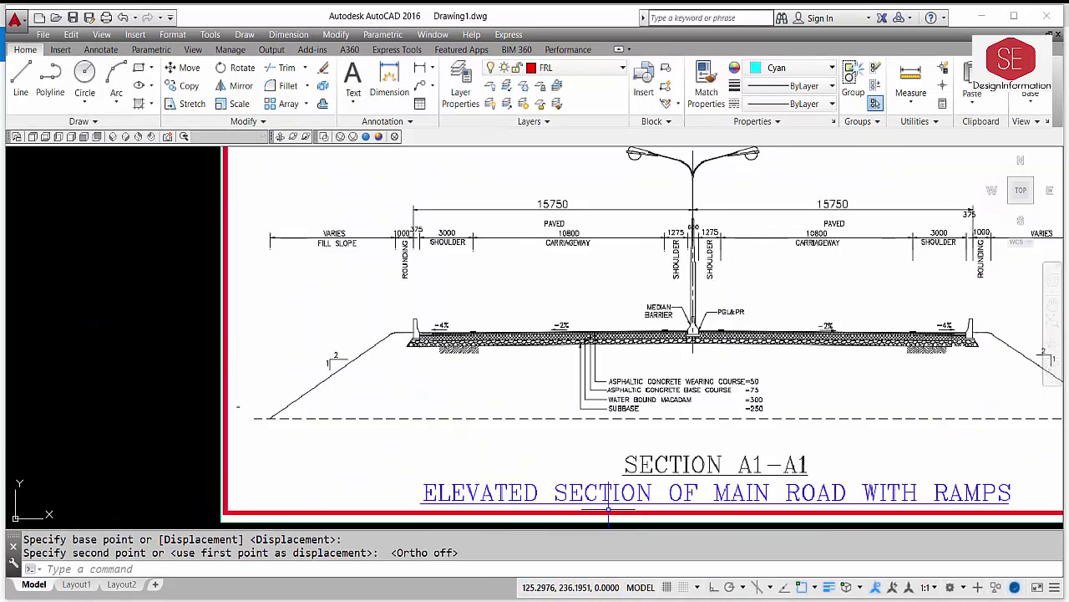
- In Calculator, compute 12.375 × 2 = 24.75, then 24.75 ÷ 100 = 0.2475
{"action": "key", "text": "alt+Tab"}
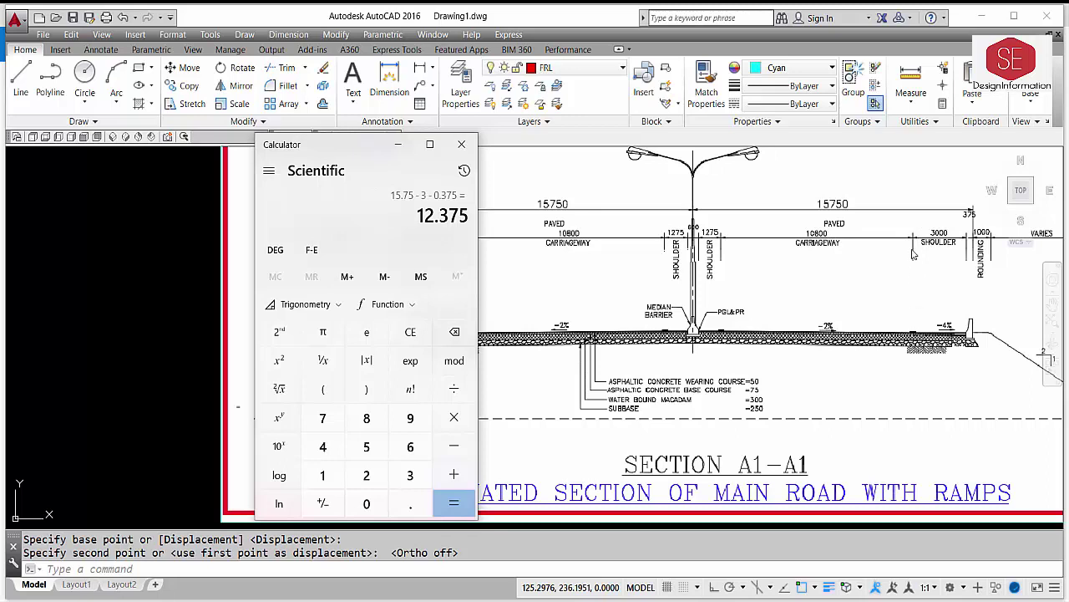
{"action": "left_click", "coordinate": [456, 422]}
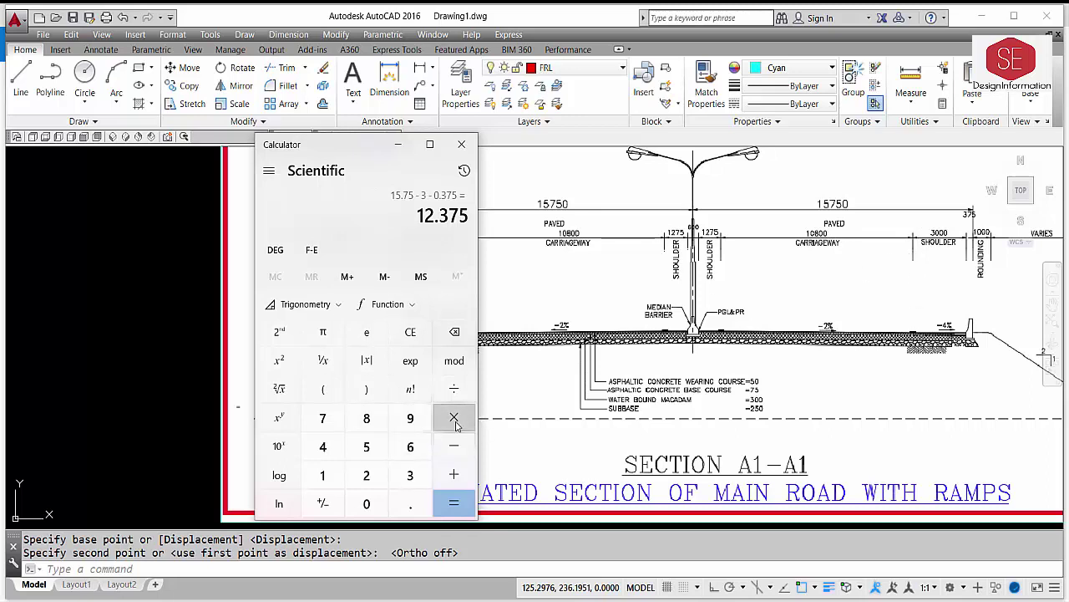
{"action": "left_click", "coordinate": [366, 473]}
{"action": "left_click", "coordinate": [453, 502]}
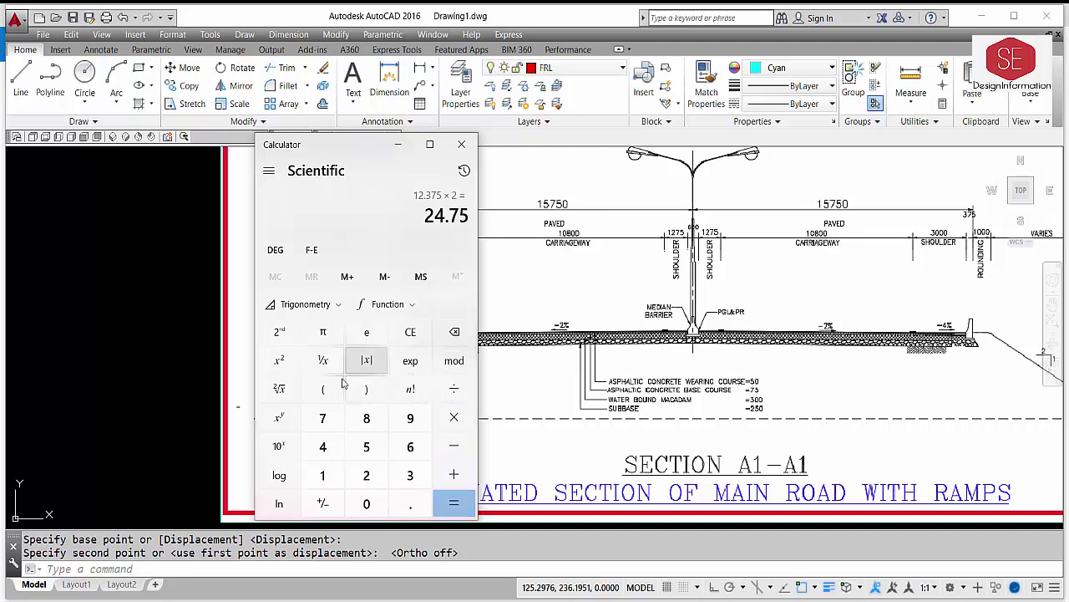
{"action": "left_click", "coordinate": [454, 389]}
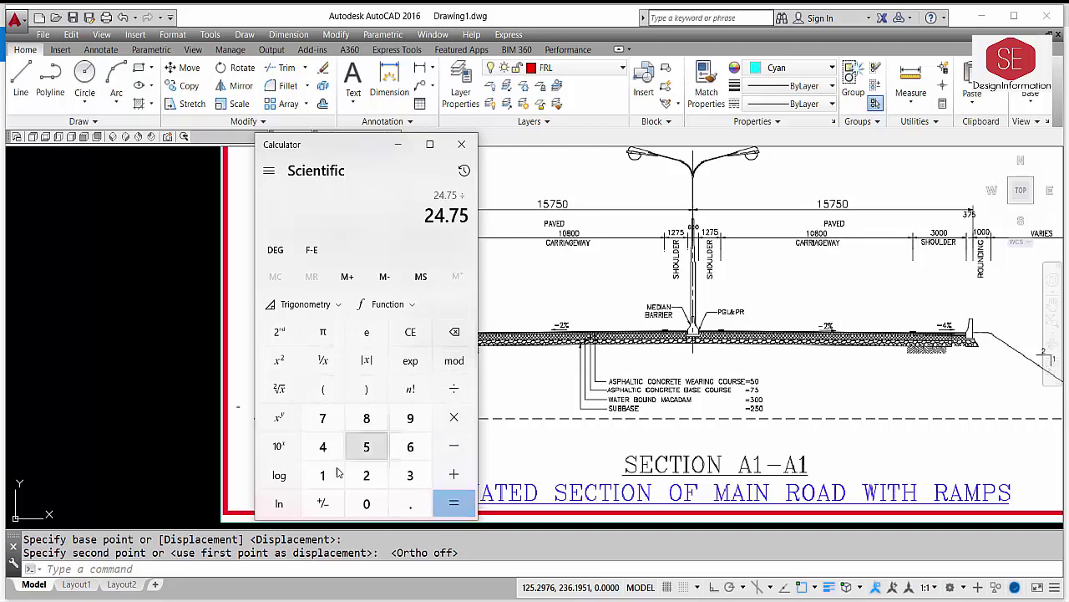
{"action": "left_click", "coordinate": [322, 474]}
{"action": "left_click", "coordinate": [366, 503]}
{"action": "left_click", "coordinate": [366, 503]}
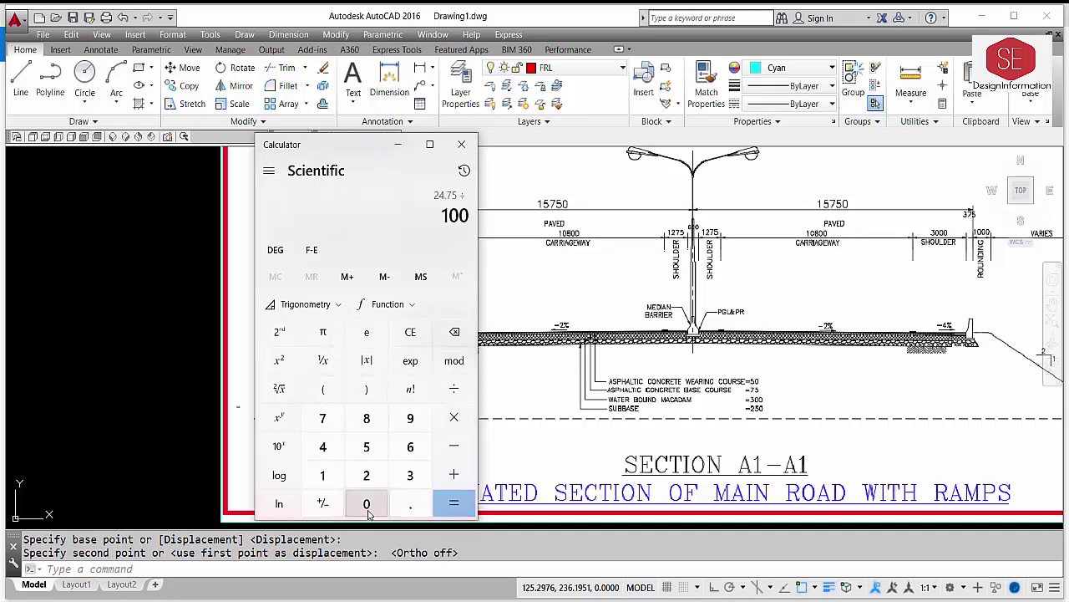
{"action": "left_click", "coordinate": [453, 503]}
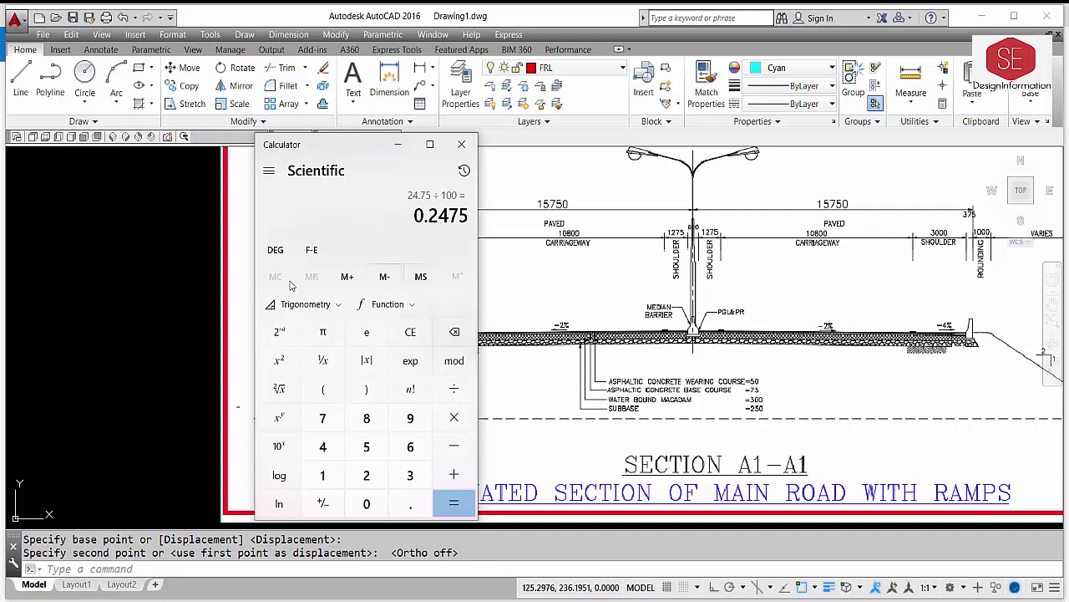
- Offset the horizontal cyan pavement line 0.2475 downward to form a thin band
{"action": "key", "text": "alt+Tab"}
{"action": "scroll", "coordinate": [614, 295], "scroll_direction": "down", "scroll_amount": 3}
{"action": "scroll", "coordinate": [478, 393], "scroll_direction": "up", "scroll_amount": 6}
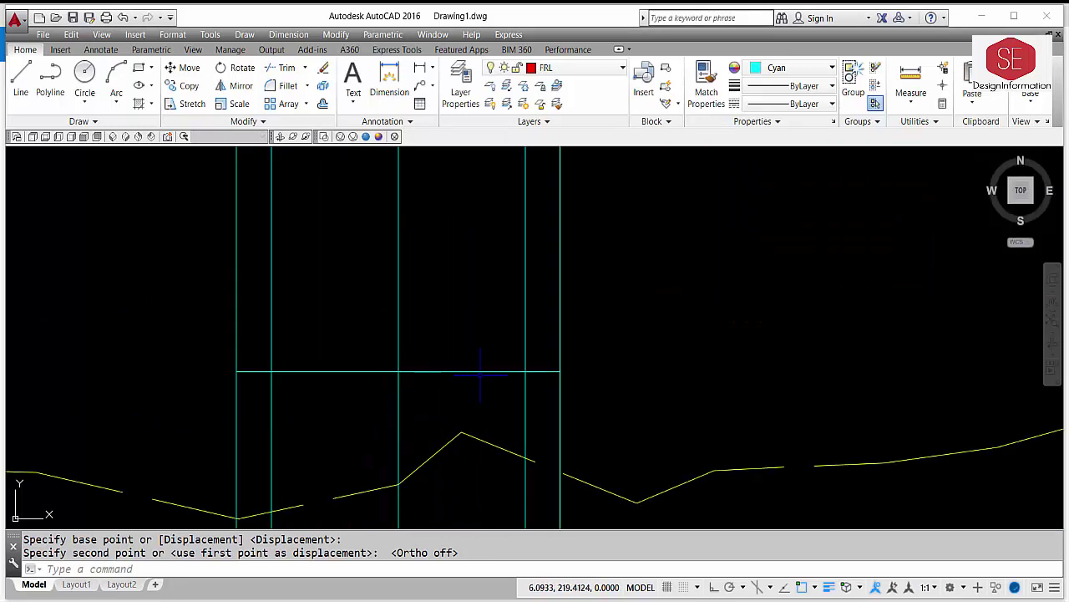
{"action": "type", "text": "o"}
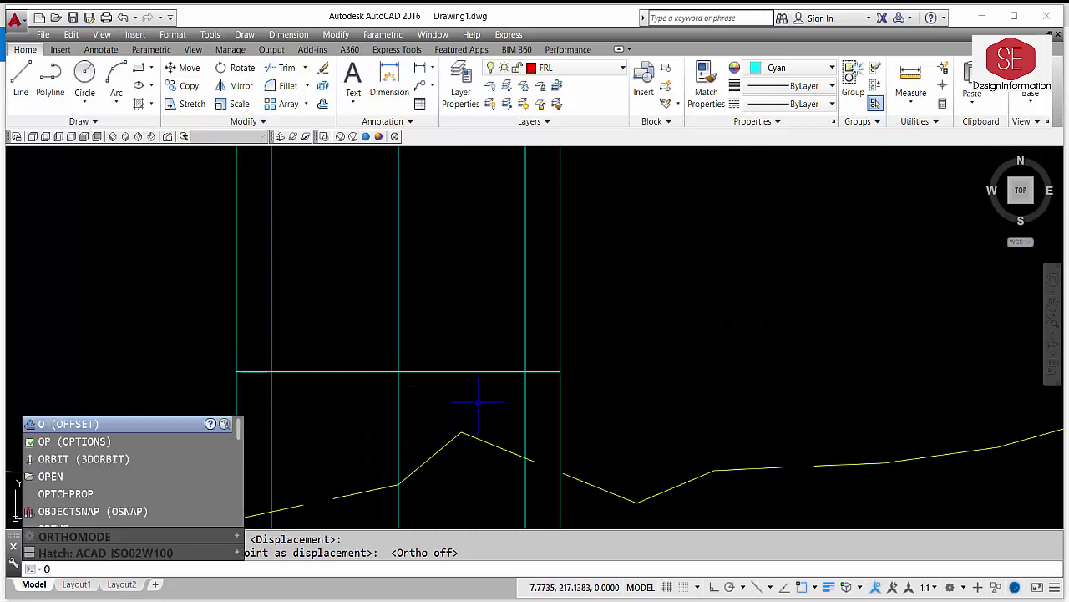
{"action": "key", "text": "Return"}
{"action": "key", "text": "alt+Tab"}
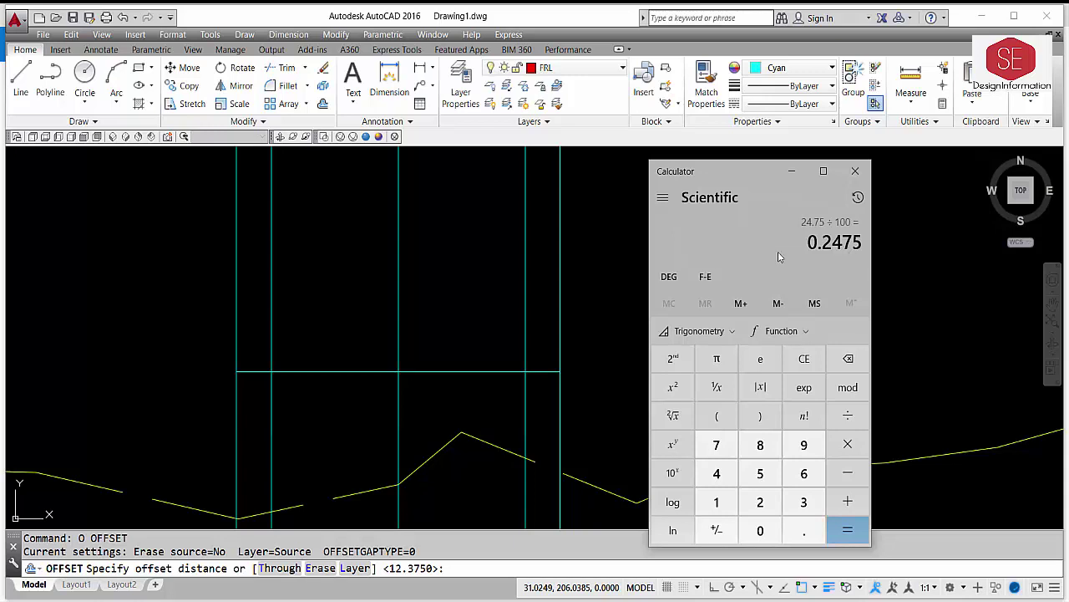
{"action": "left_click", "coordinate": [465, 571]}
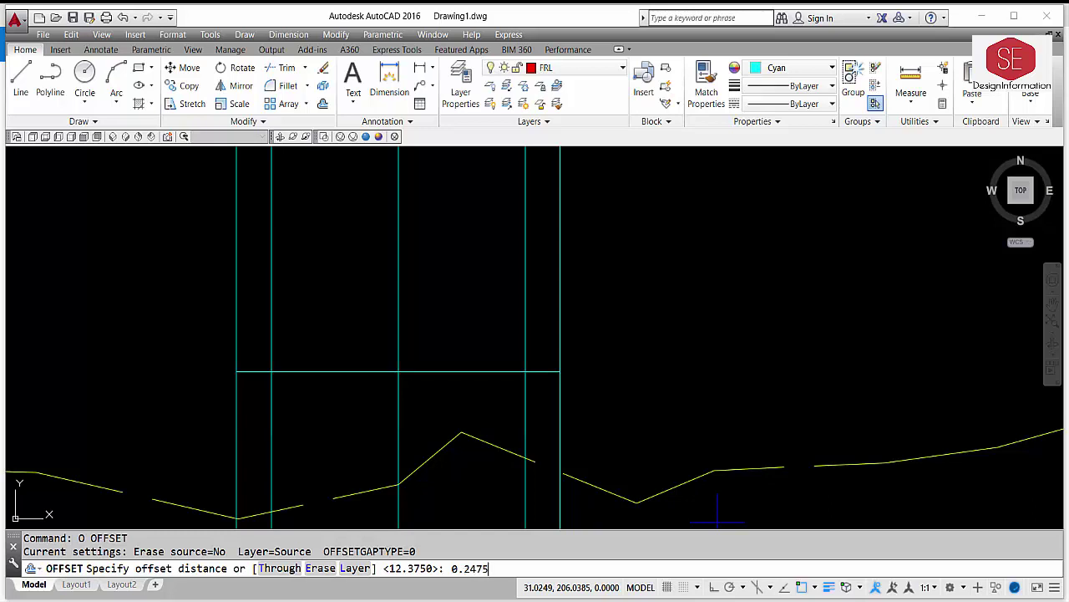
{"action": "key", "text": "Return"}
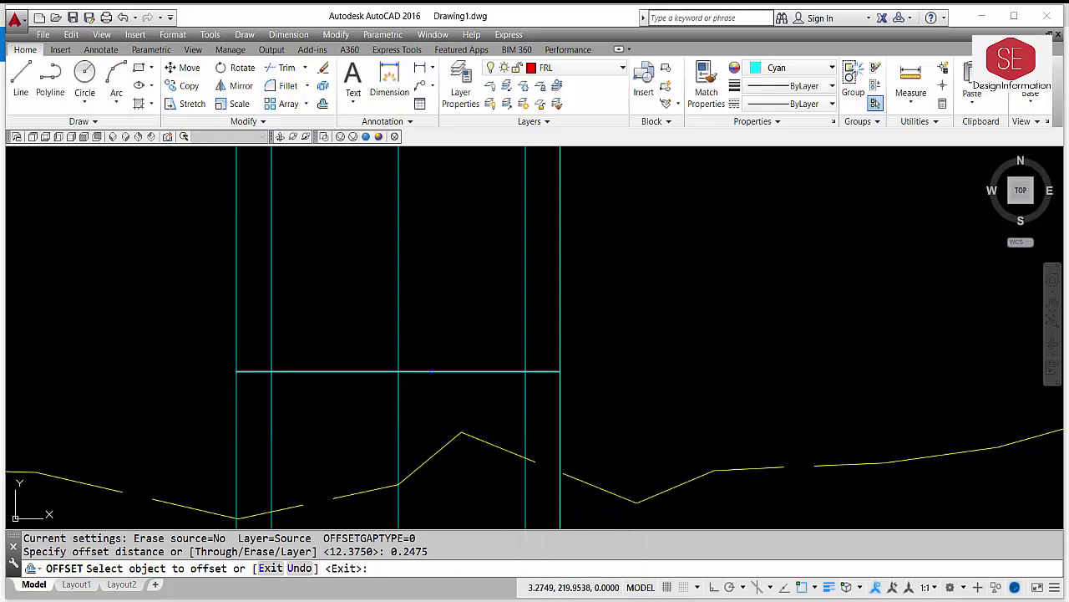
{"action": "left_click", "coordinate": [432, 371]}
{"action": "scroll", "coordinate": [436, 382], "scroll_direction": "up", "scroll_amount": 2}
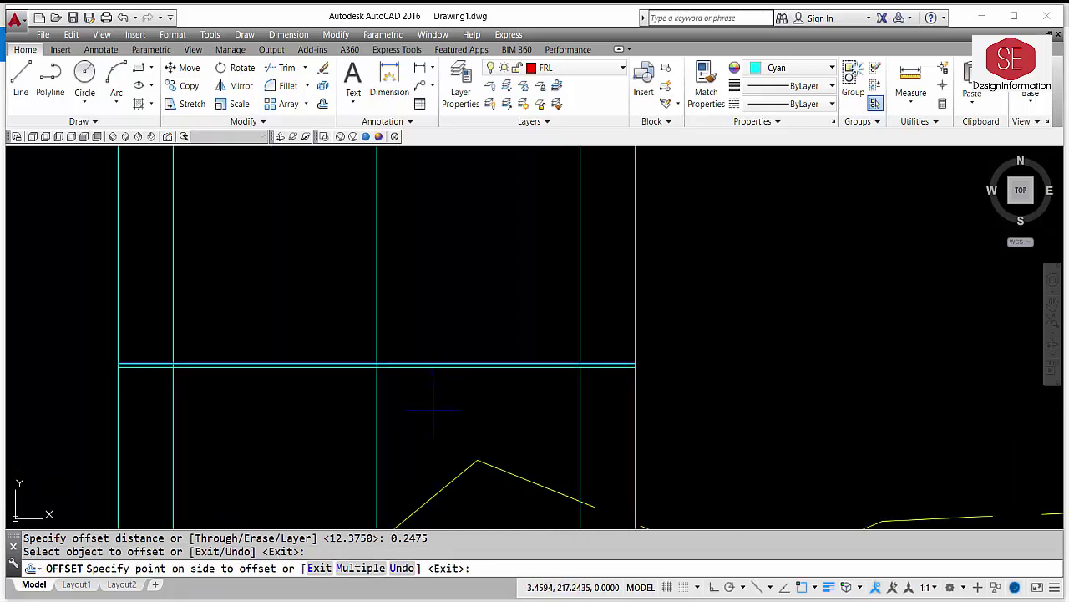
{"action": "left_click", "coordinate": [433, 414]}
{"action": "scroll", "coordinate": [357, 374], "scroll_direction": "up", "scroll_amount": 2}
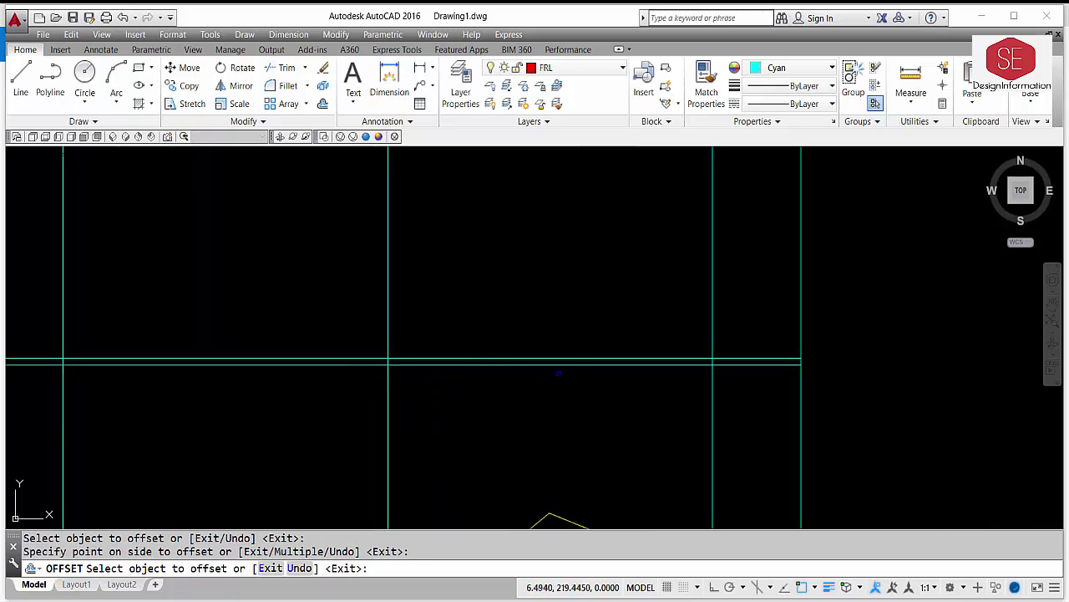
{"action": "scroll", "coordinate": [558, 373], "scroll_direction": "down", "scroll_amount": 2}
- Trim the pavement line ends beyond the left and right edge verticals
{"action": "key", "text": "Escape"}
{"action": "type", "text": "te co"}
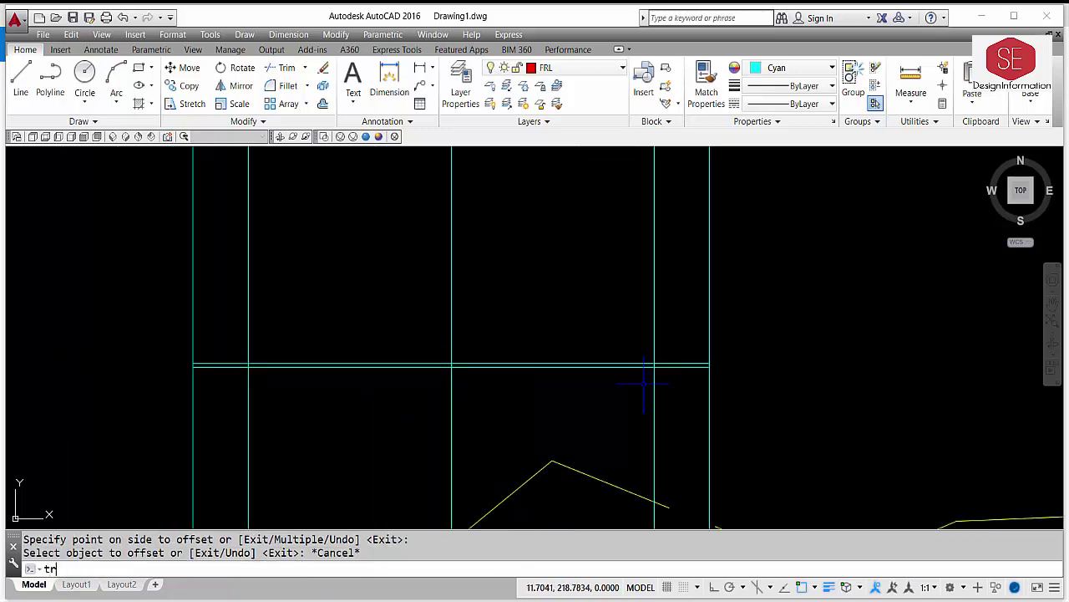
{"action": "type", "text": "r"}
{"action": "key", "text": "Return"}
{"action": "key", "text": "Return"}
{"action": "left_click", "coordinate": [669, 381]}
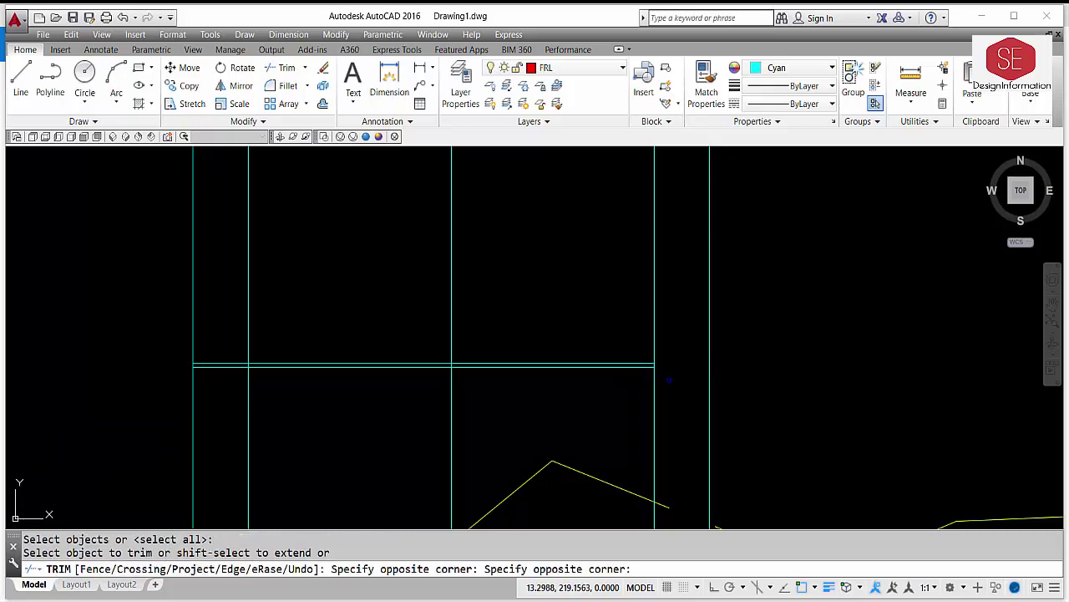
{"action": "left_click", "coordinate": [221, 365]}
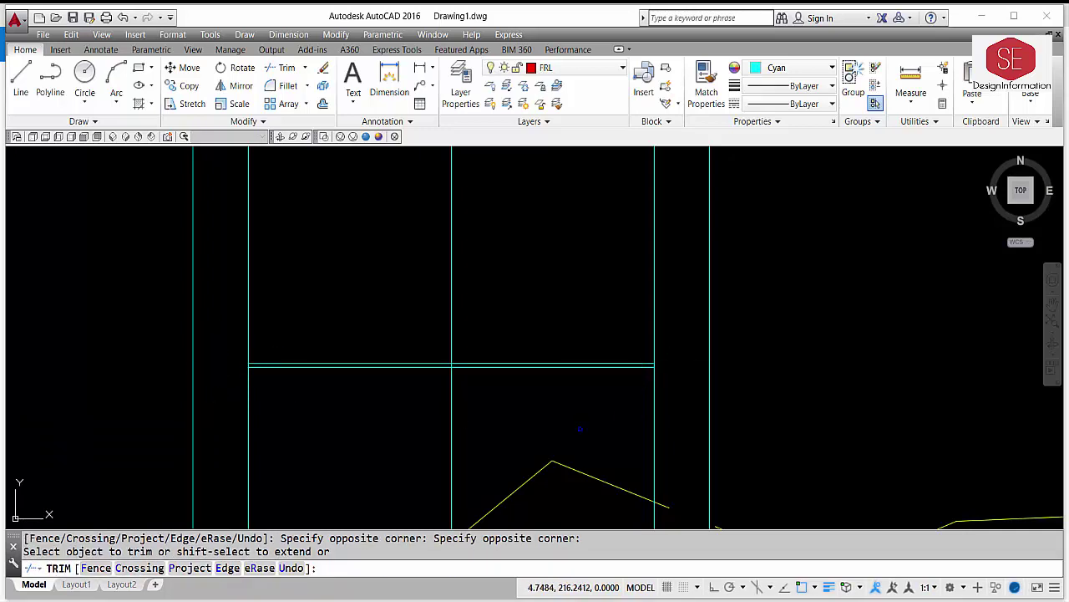
{"action": "scroll", "coordinate": [278, 411], "scroll_direction": "up", "scroll_amount": 2}
{"action": "key", "text": "Escape"}
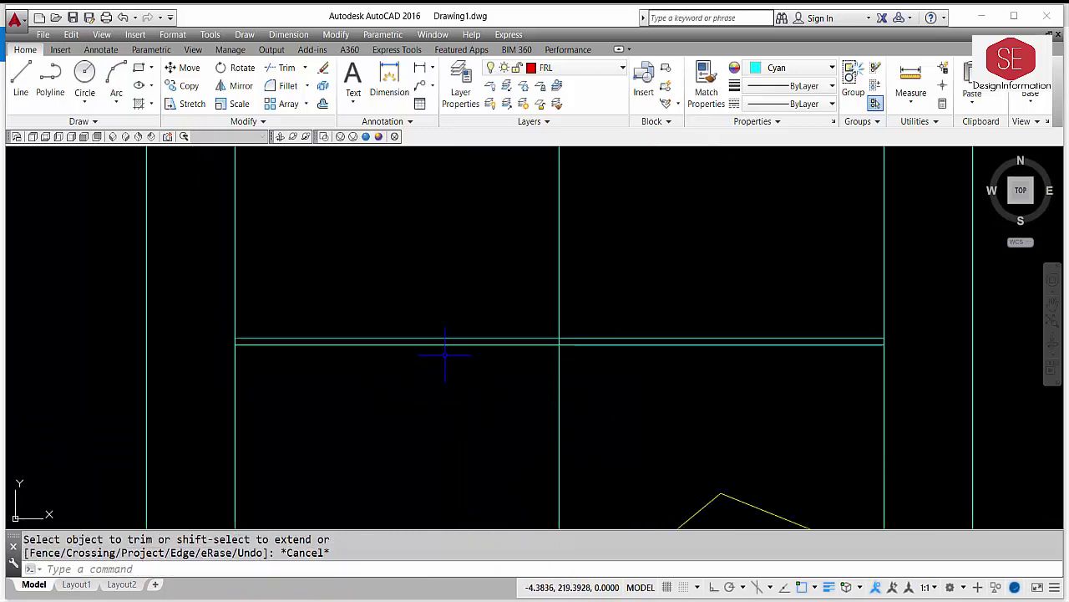
- Draw a cambered polyline from the left edge, up to the centre line, down to the right edge
{"action": "type", "text": "pl"}
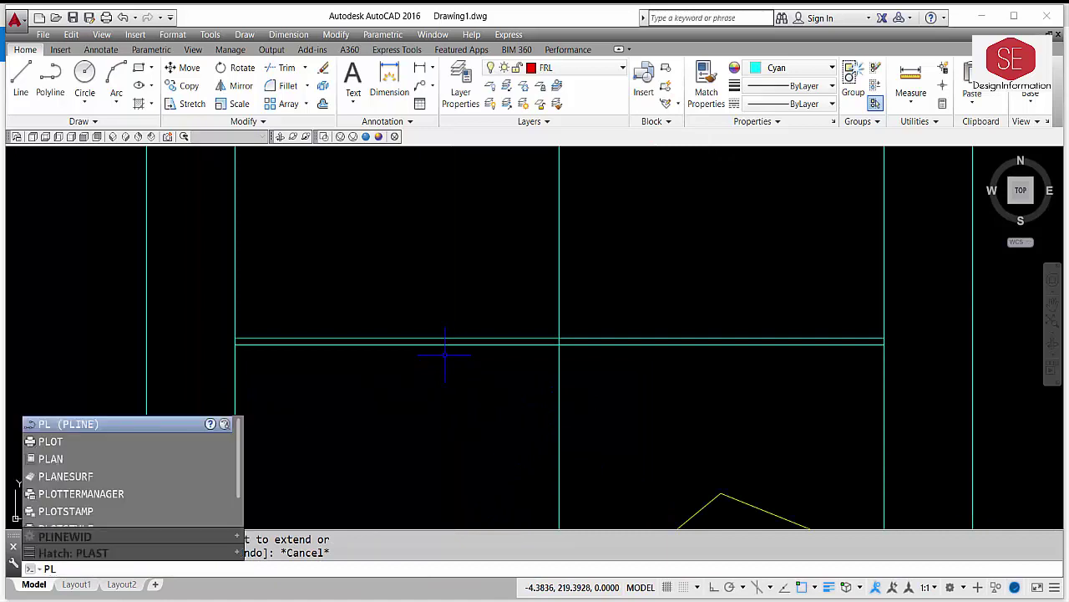
{"action": "key", "text": "Return"}
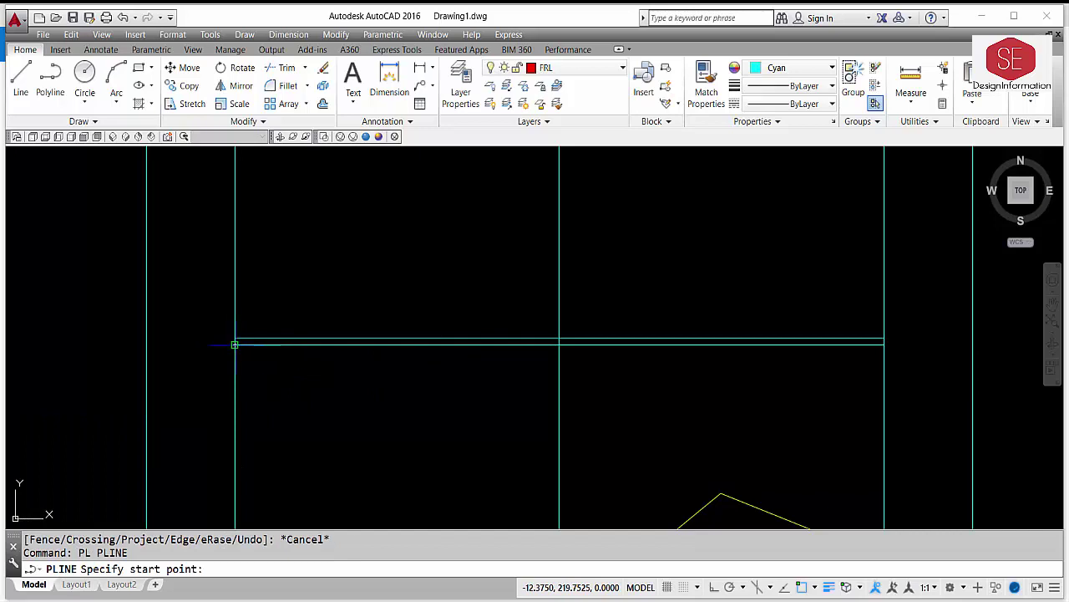
{"action": "left_click", "coordinate": [234, 345]}
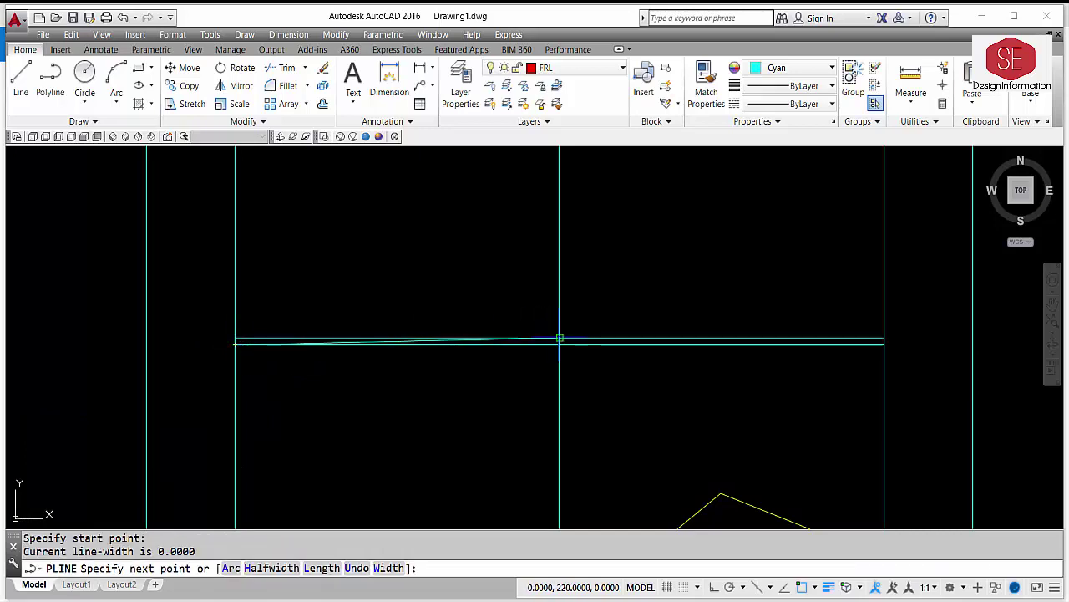
{"action": "left_click", "coordinate": [559, 338]}
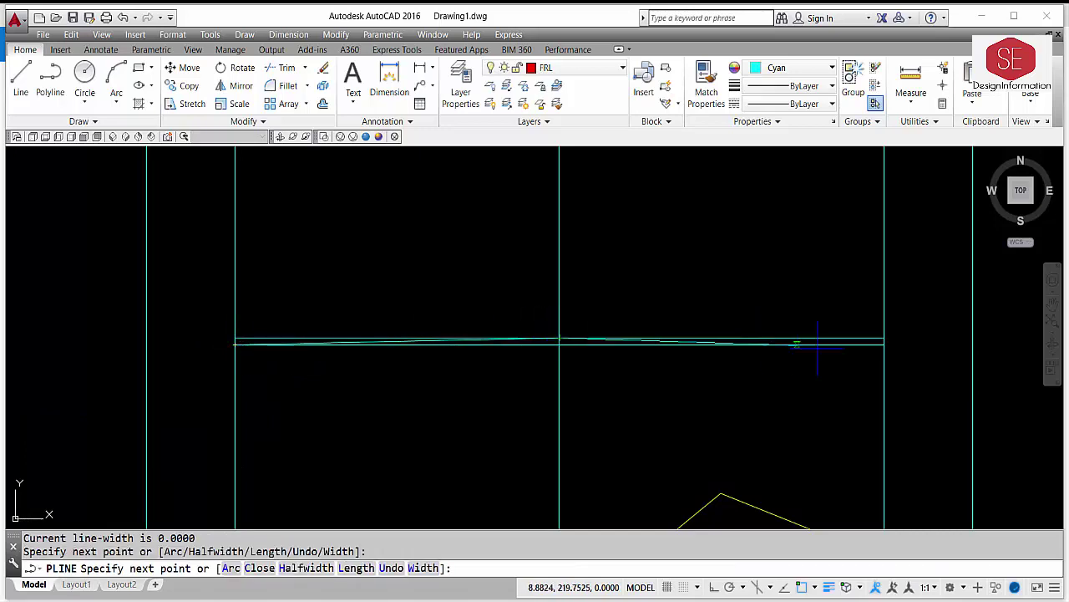
{"action": "left_click", "coordinate": [884, 343]}
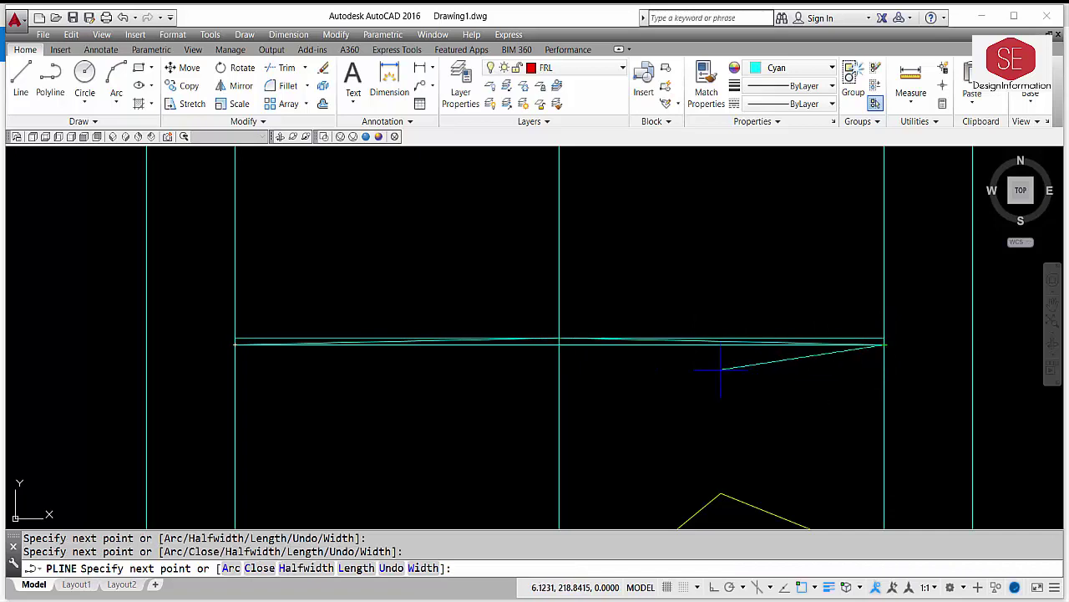
{"action": "key", "text": "Escape"}
- Check the new cambered polyline and erase the leftover straight line
{"action": "scroll", "coordinate": [259, 361], "scroll_direction": "up", "scroll_amount": 1}
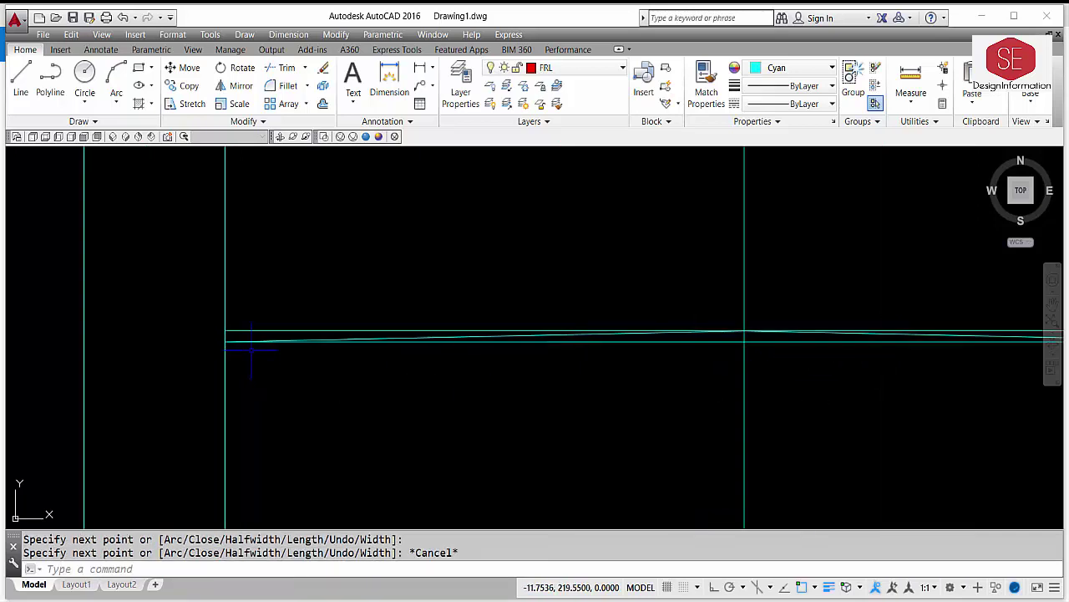
{"action": "left_click", "coordinate": [427, 338]}
{"action": "middle_click_drag", "start_coordinate": [848, 320], "coordinate": [431, 324]}
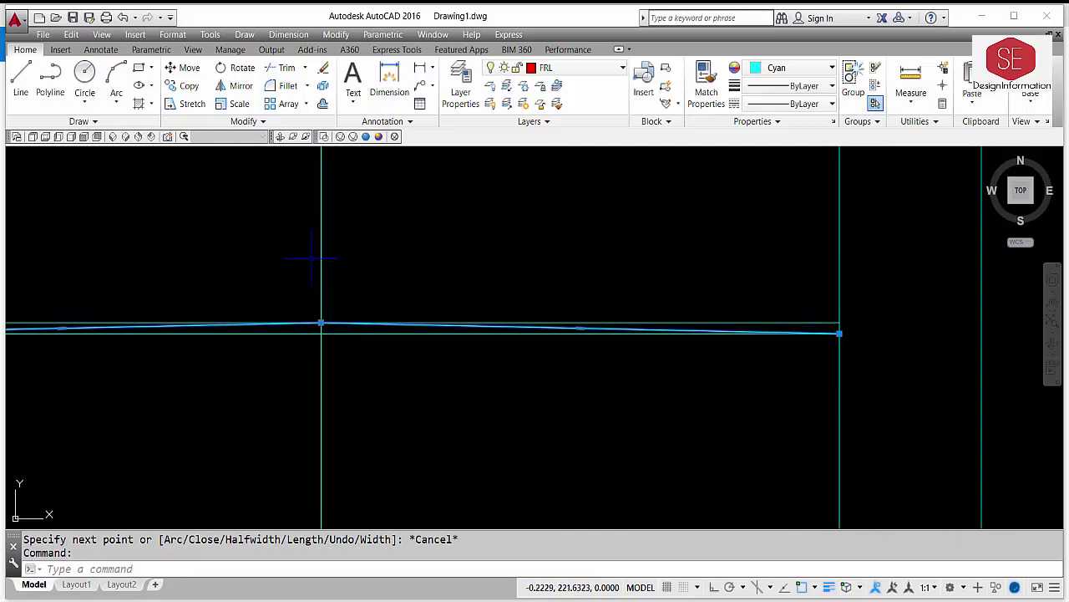
{"action": "scroll", "coordinate": [838, 334], "scroll_direction": "up", "scroll_amount": 4}
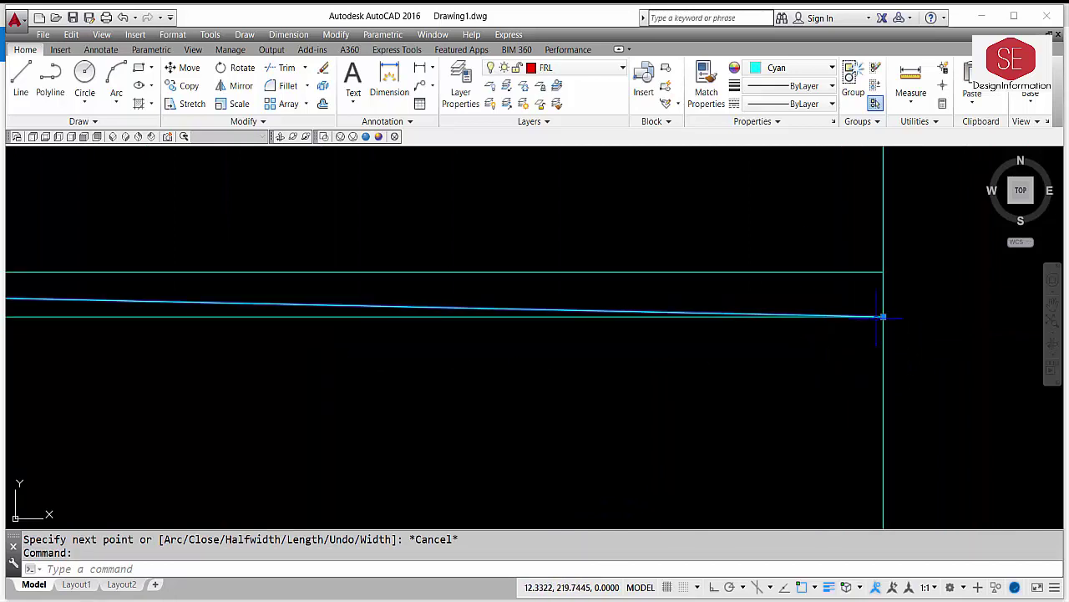
{"action": "scroll", "coordinate": [891, 324], "scroll_direction": "down", "scroll_amount": 5}
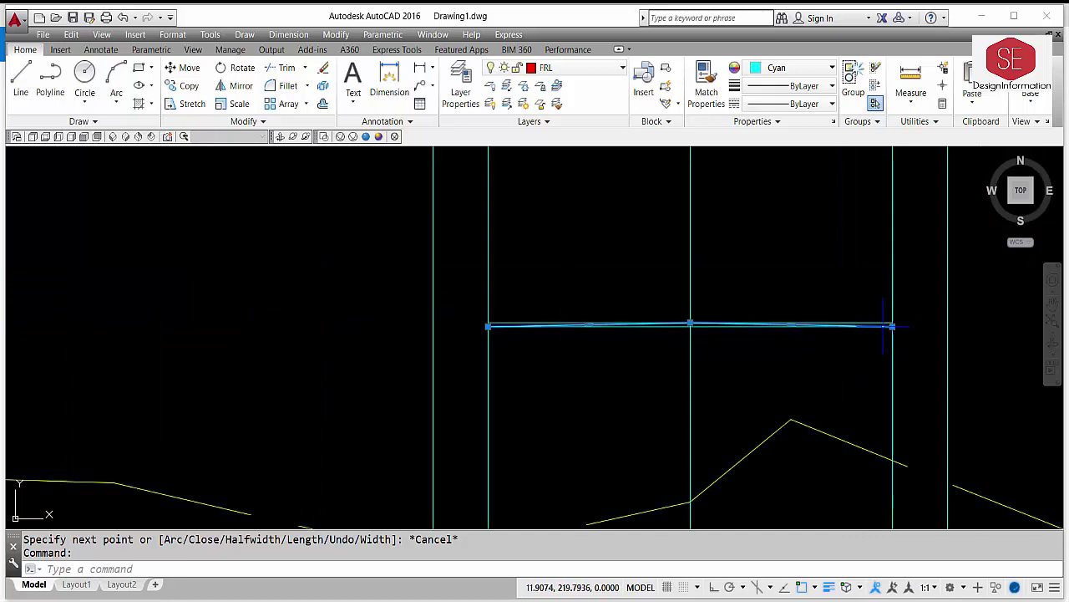
{"action": "scroll", "coordinate": [873, 316], "scroll_direction": "up", "scroll_amount": 2}
{"action": "key", "text": "Escape"}
{"action": "left_click", "coordinate": [839, 300]}
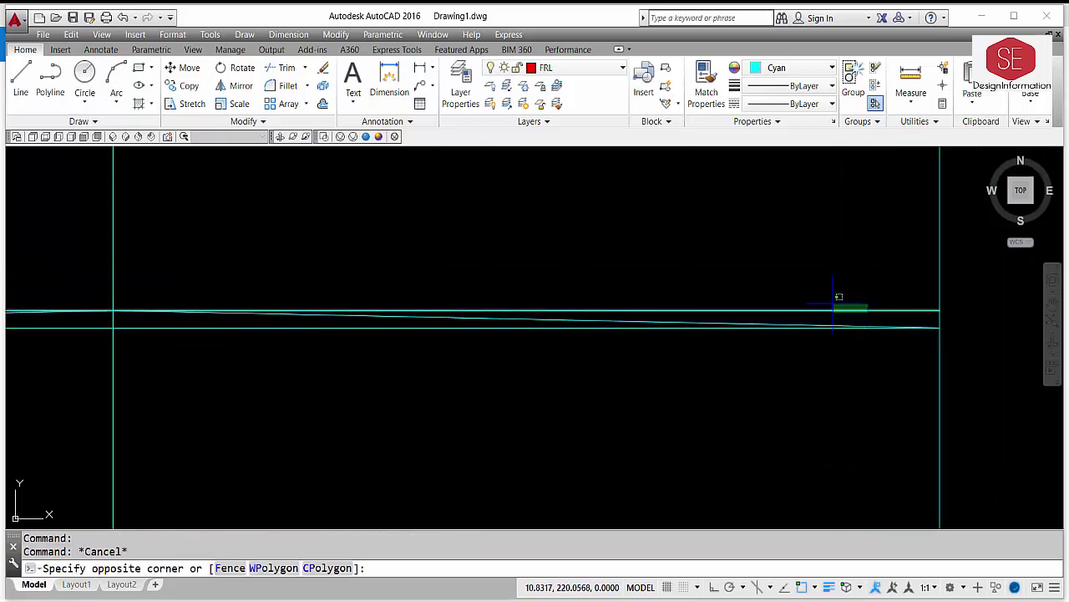
{"action": "left_click", "coordinate": [769, 267]}
{"action": "scroll", "coordinate": [764, 255], "scroll_direction": "down", "scroll_amount": 2}
{"action": "type", "text": "e"}
{"action": "key", "text": "Return"}
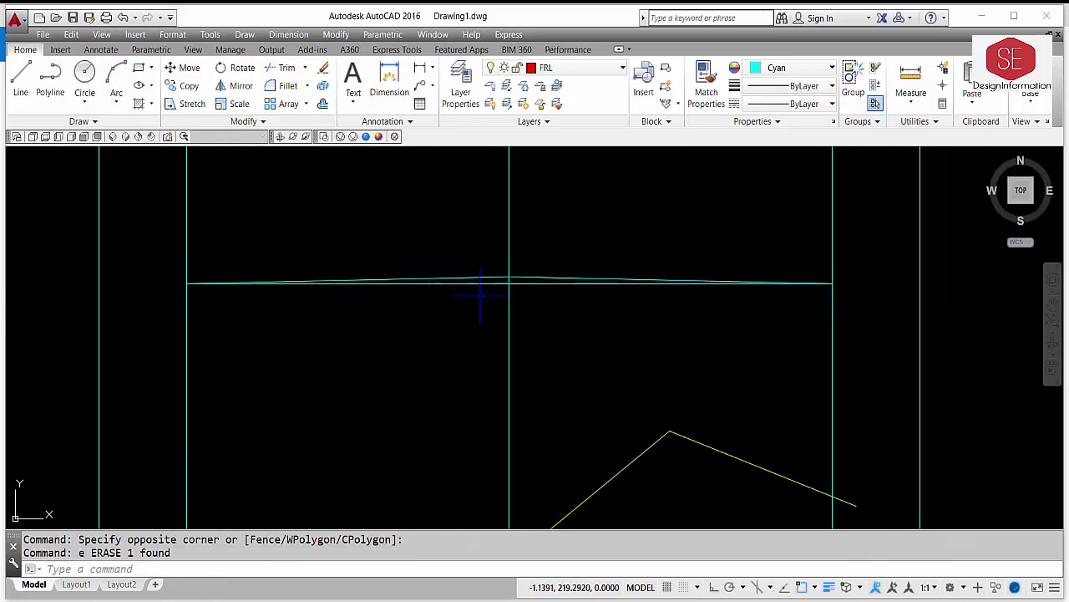
{"action": "scroll", "coordinate": [477, 282], "scroll_direction": "up", "scroll_amount": 5}
{"action": "scroll", "coordinate": [518, 306], "scroll_direction": "down", "scroll_amount": 2}
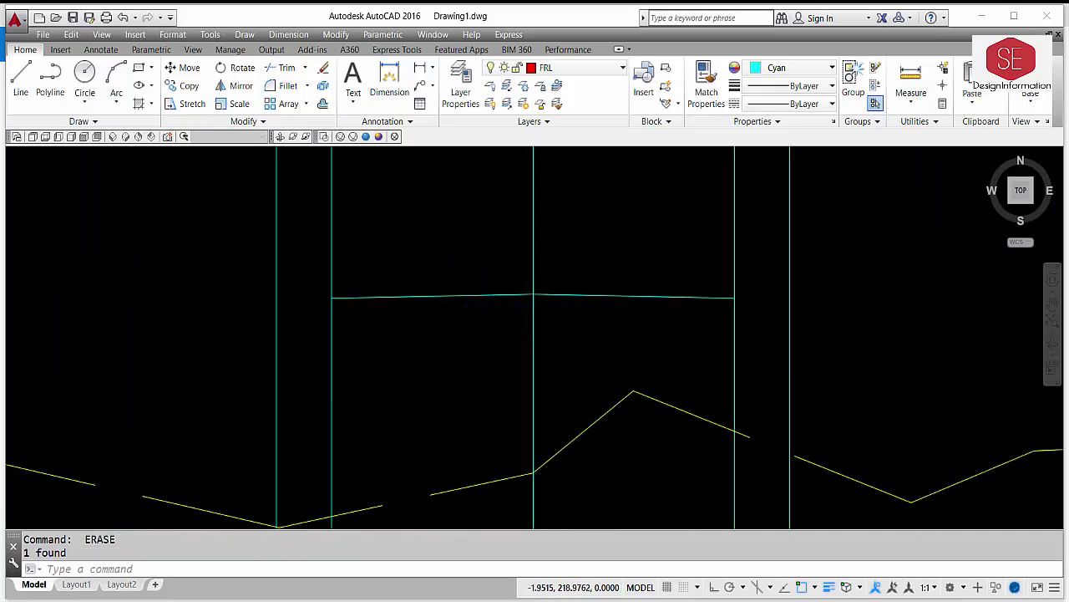
- Pan and zoom over the reference road cross-section and its dimension lines
{"action": "scroll", "coordinate": [518, 297], "scroll_direction": "down", "scroll_amount": 5}
{"action": "middle_click_drag", "start_coordinate": [788, 282], "coordinate": [605, 316]}
{"action": "scroll", "coordinate": [606, 318], "scroll_direction": "up", "scroll_amount": 4}
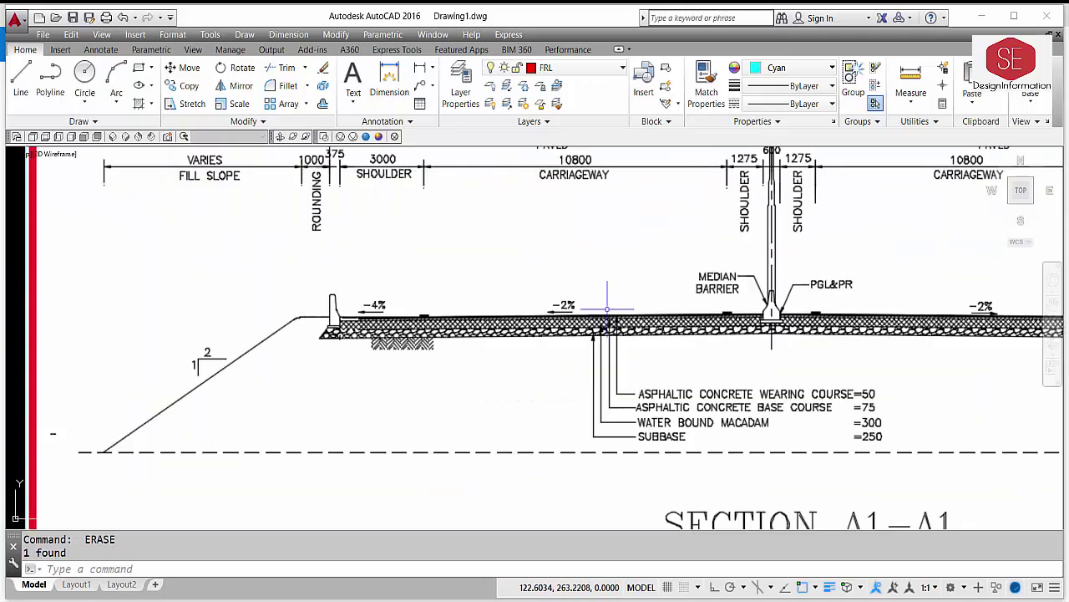
{"action": "middle_click_drag", "start_coordinate": [483, 267], "coordinate": [501, 368]}
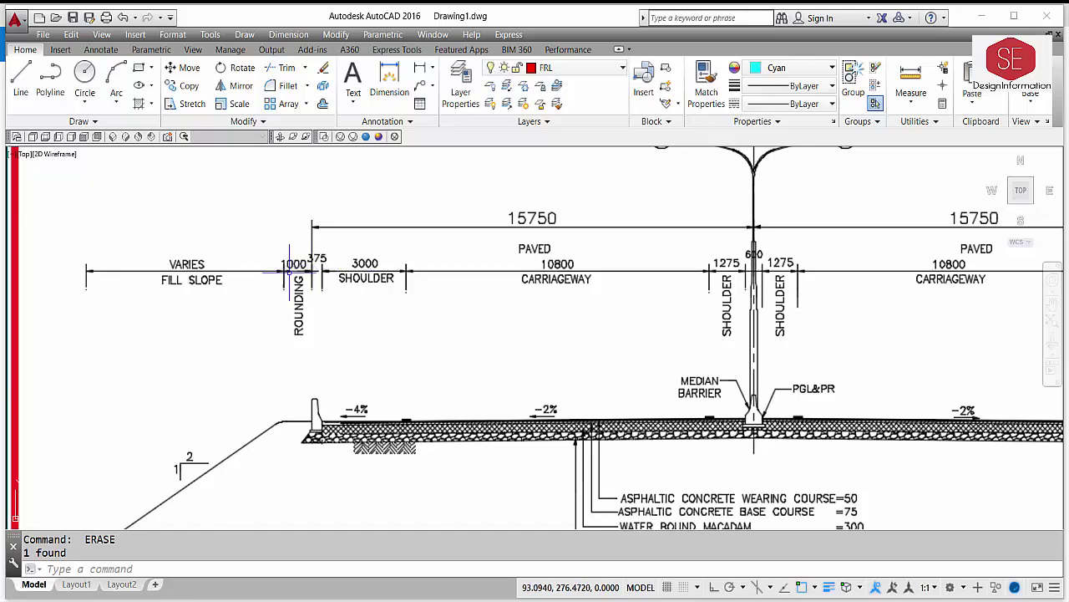
{"action": "scroll", "coordinate": [453, 267], "scroll_direction": "down", "scroll_amount": 6}
{"action": "scroll", "coordinate": [217, 443], "scroll_direction": "up", "scroll_amount": 4}
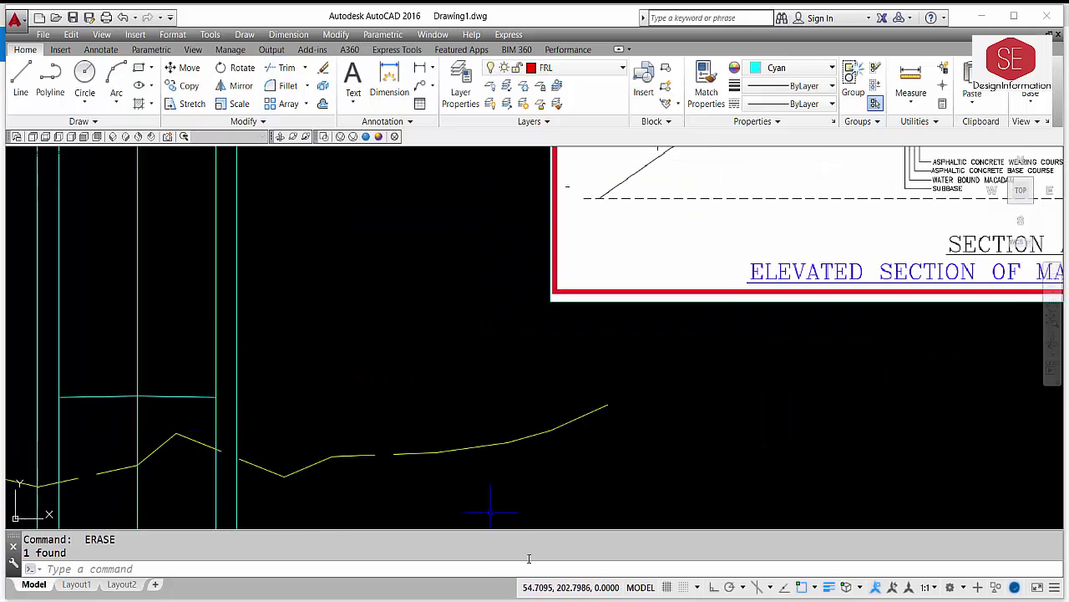
{"action": "left_click", "coordinate": [674, 597]}
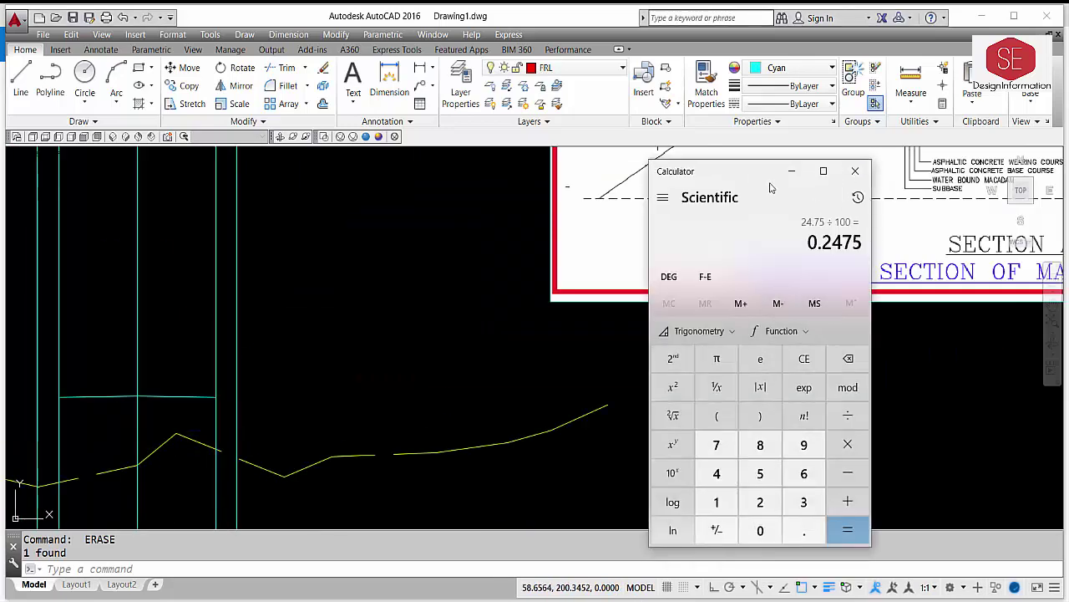
{"action": "left_click", "coordinate": [534, 287]}
{"action": "scroll", "coordinate": [375, 342], "scroll_direction": "down", "scroll_amount": 3}
{"action": "middle_click_drag", "start_coordinate": [534, 206], "coordinate": [535, 324]}
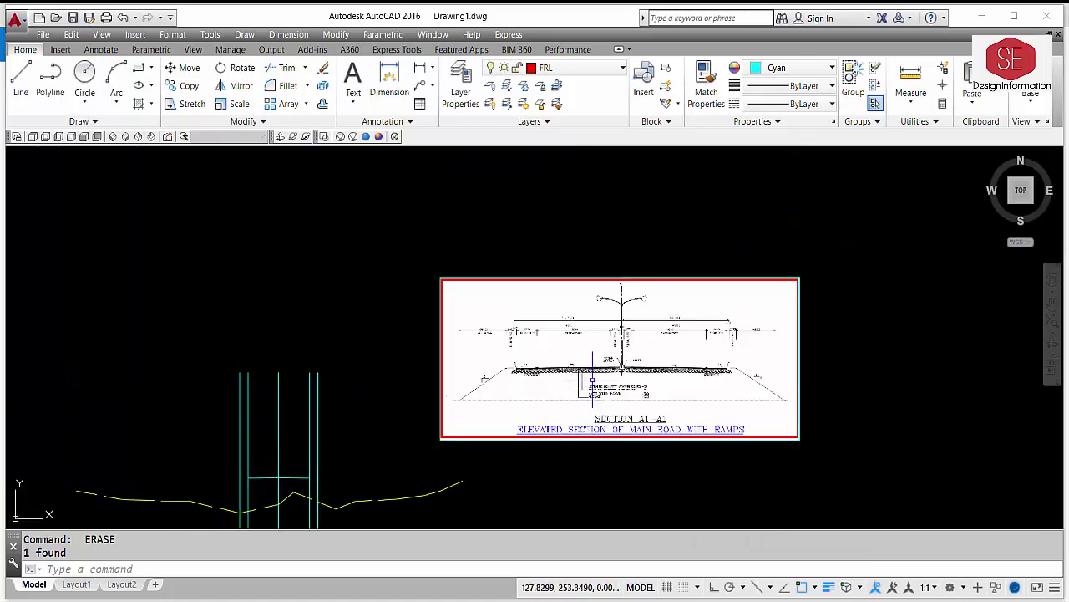
{"action": "scroll", "coordinate": [534, 323], "scroll_direction": "up", "scroll_amount": 5}
{"action": "left_click", "coordinate": [674, 597]}
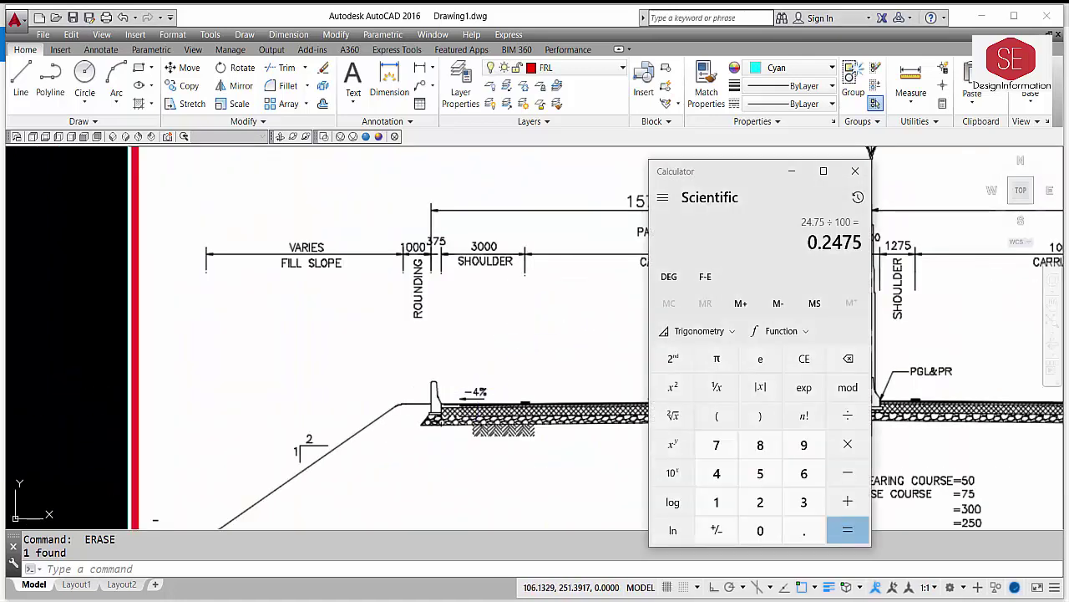
{"action": "left_click", "coordinate": [516, 237]}
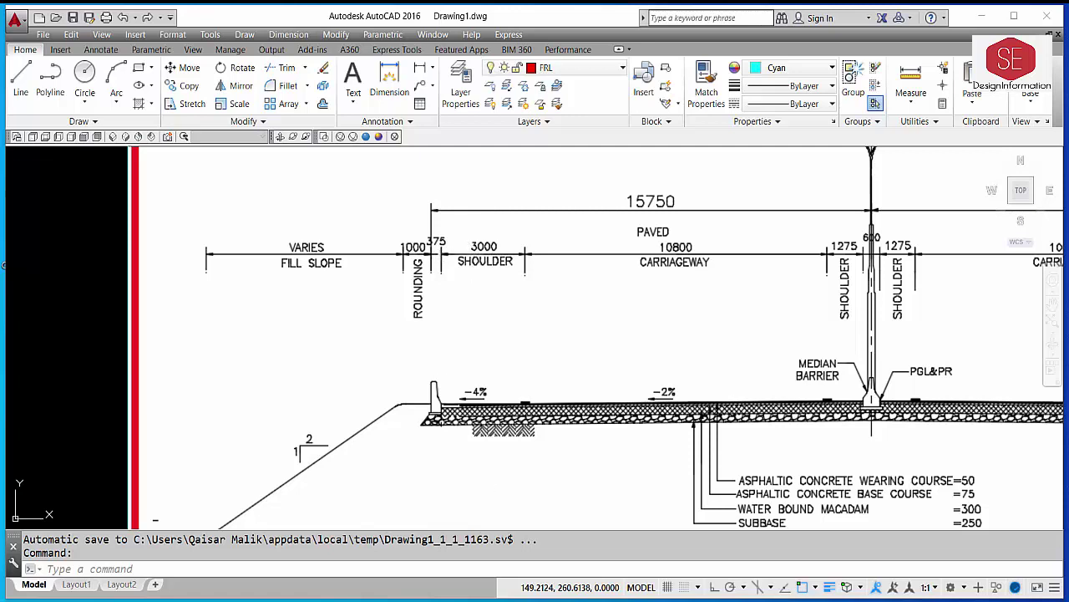
- Compute 3.375 × 4 = 13.5, then 13.5 ÷ 100 = 0.135 in the calculator
{"action": "key", "text": "alt+Tab"}
{"action": "left_click", "coordinate": [358, 491]}
{"action": "left_click", "coordinate": [357, 521]}
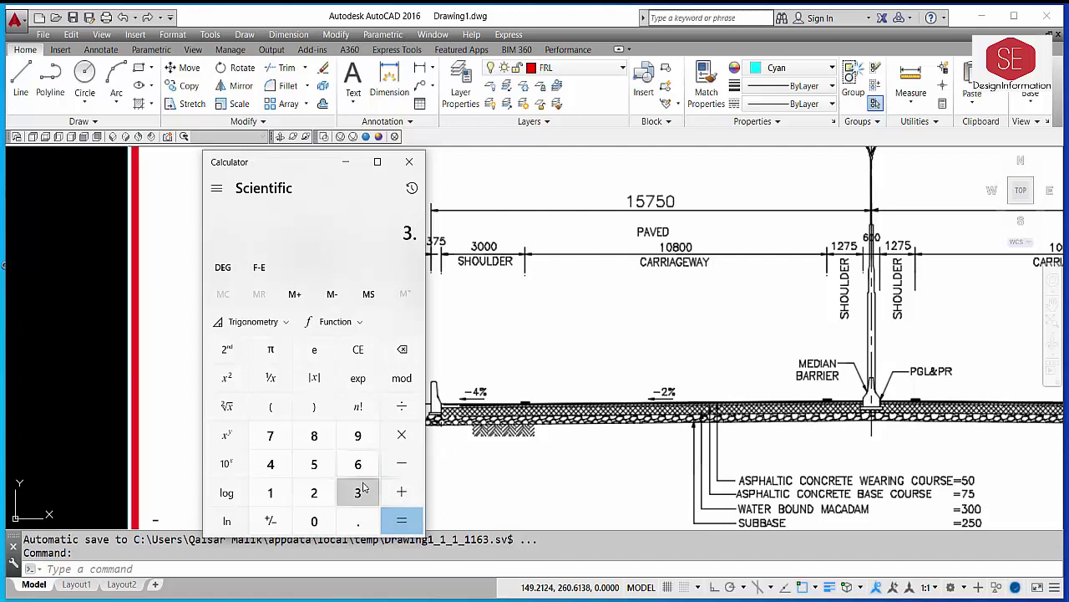
{"action": "left_click", "coordinate": [358, 492]}
{"action": "left_click", "coordinate": [270, 435]}
{"action": "left_click", "coordinate": [314, 464]}
{"action": "left_click", "coordinate": [402, 435]}
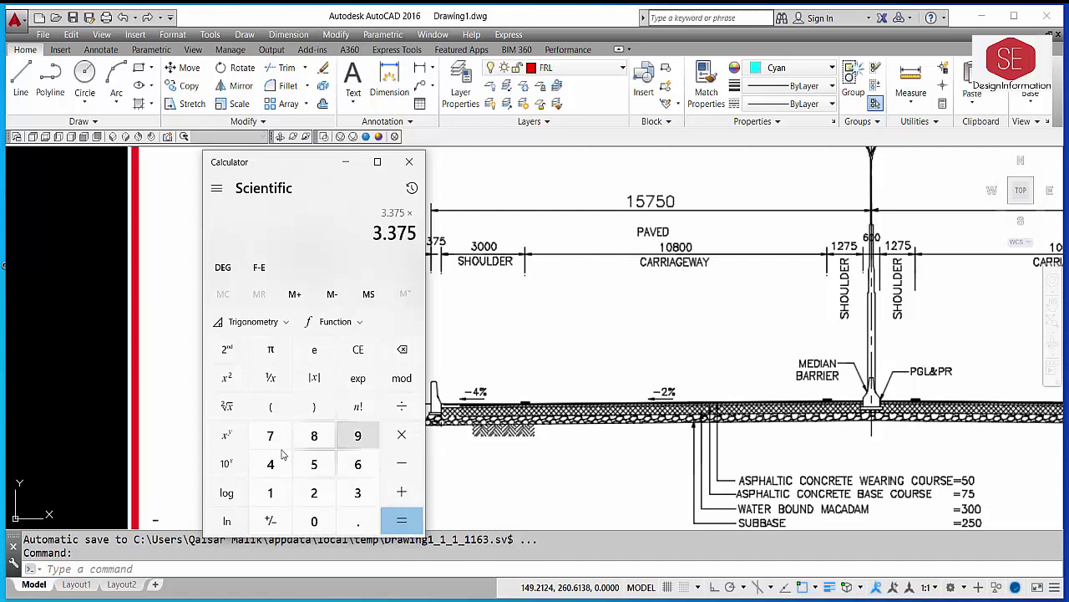
{"action": "left_click", "coordinate": [276, 461]}
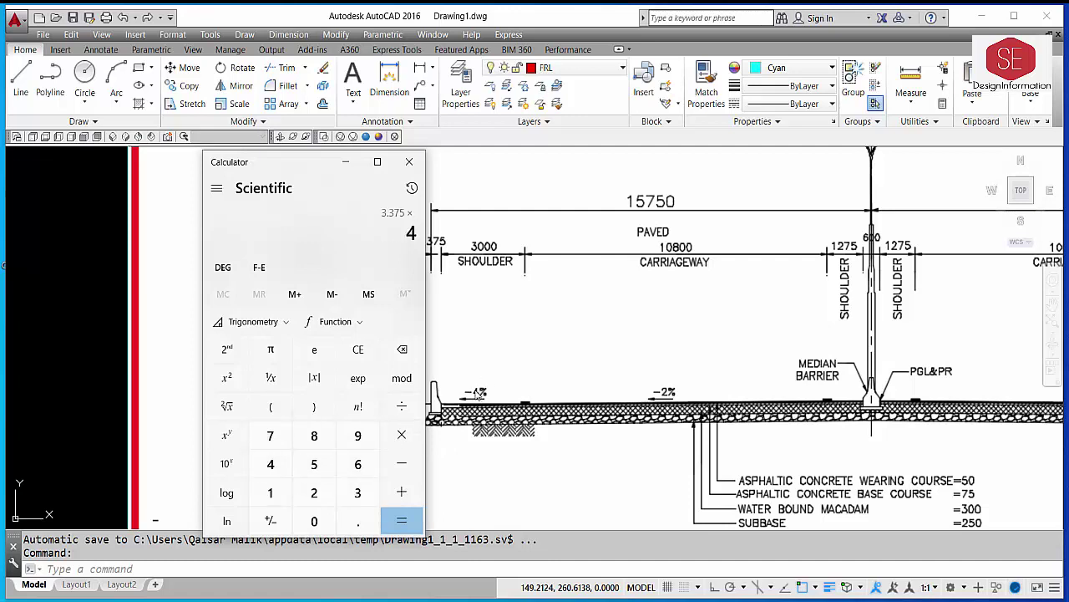
{"action": "left_click", "coordinate": [409, 525]}
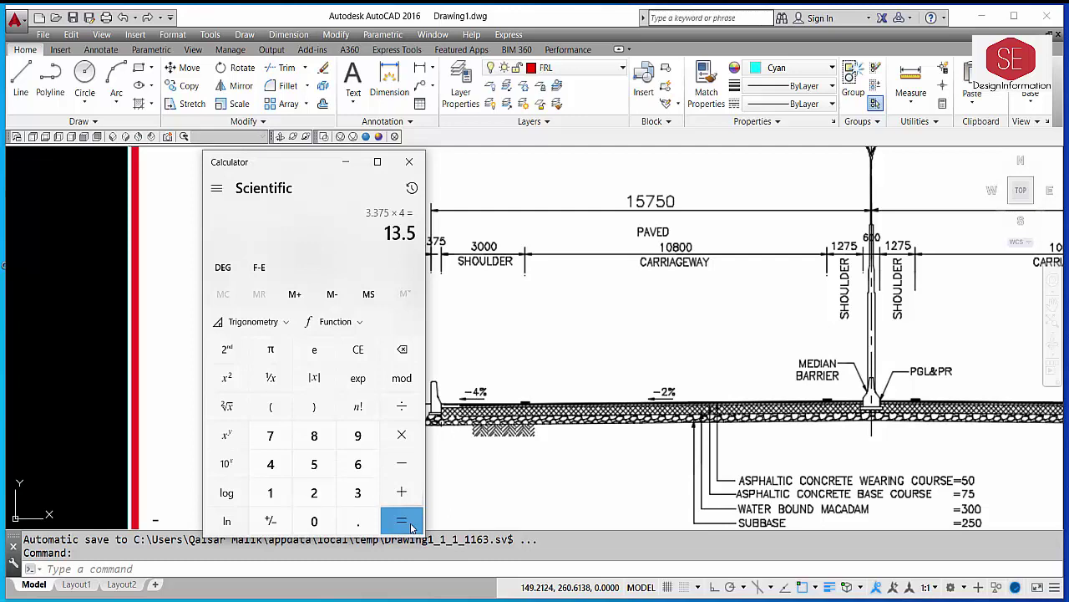
{"action": "left_click", "coordinate": [401, 407]}
{"action": "left_click", "coordinate": [270, 492]}
{"action": "left_click", "coordinate": [314, 520]}
{"action": "left_click", "coordinate": [314, 520]}
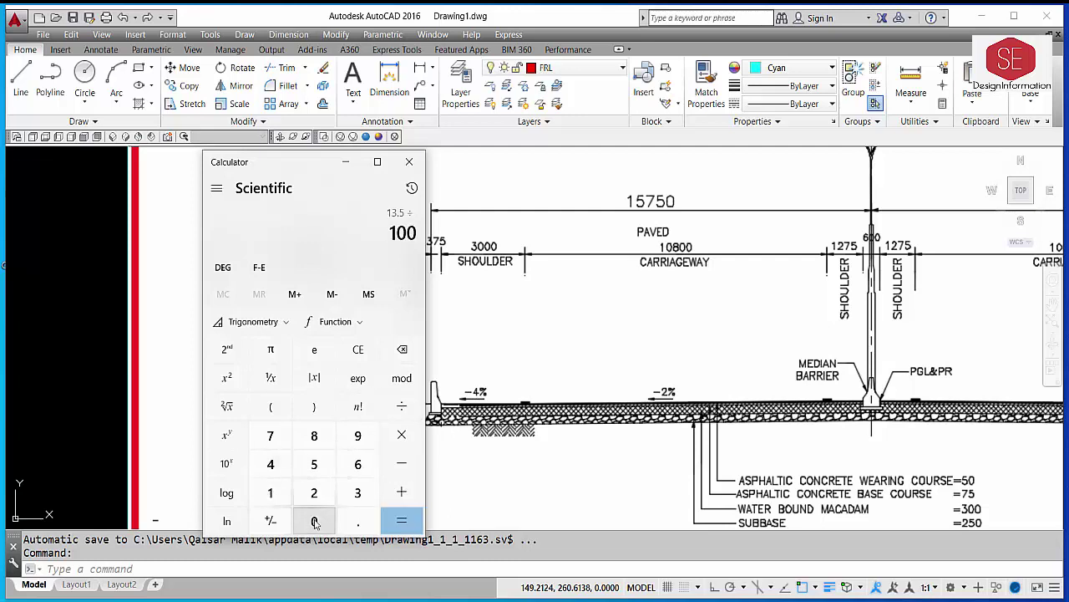
{"action": "left_click", "coordinate": [404, 519]}
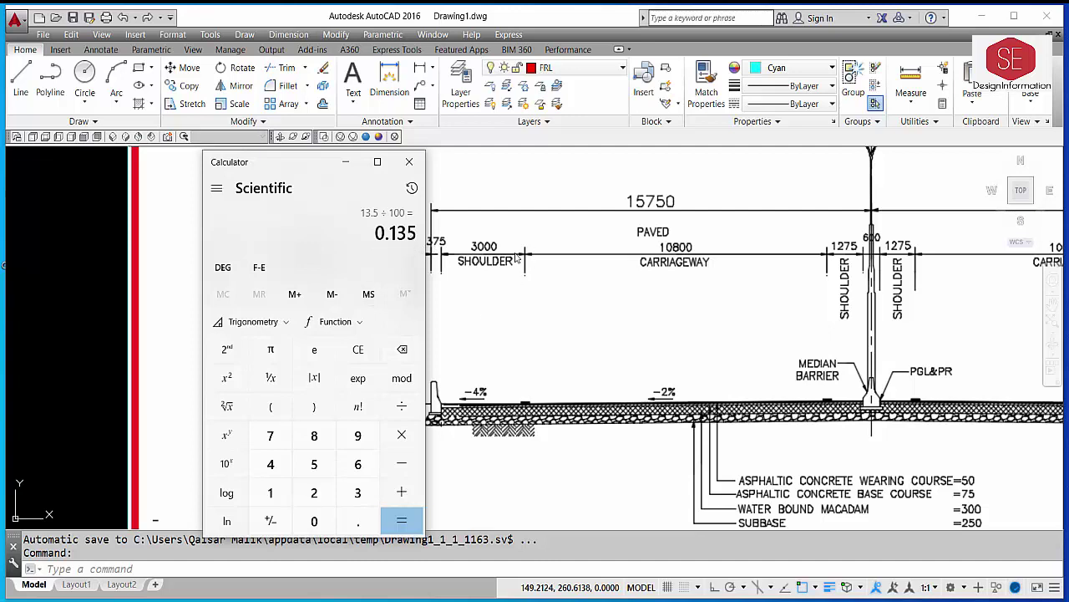
- Move the calculator aside and bring the AutoCAD drawing back to the front
{"action": "left_click_drag", "start_coordinate": [342, 162], "coordinate": [219, 157]}
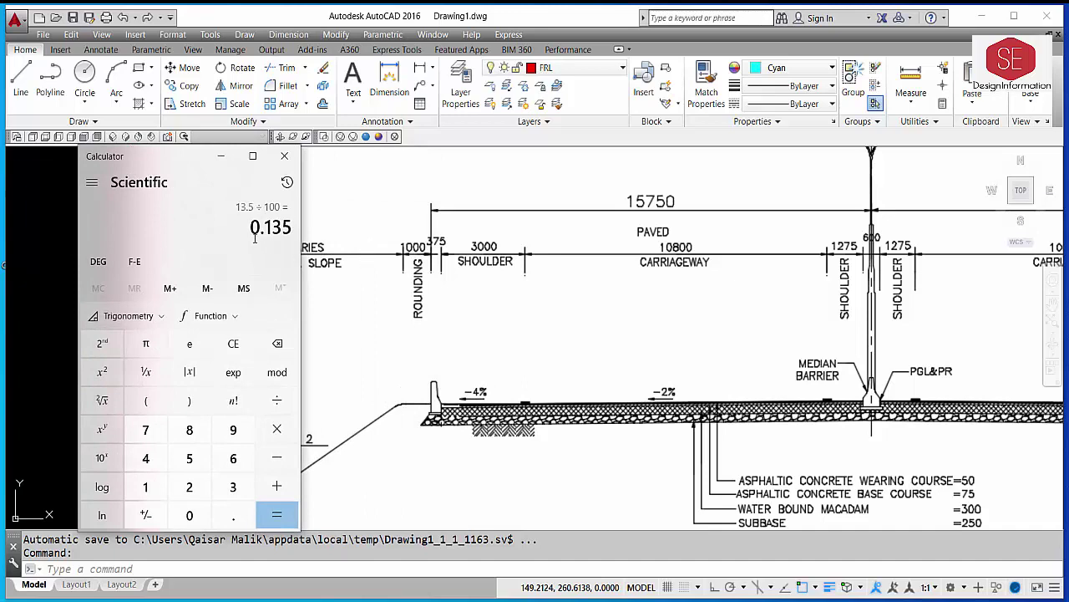
{"action": "scroll", "coordinate": [791, 334], "scroll_direction": "down", "scroll_amount": 5}
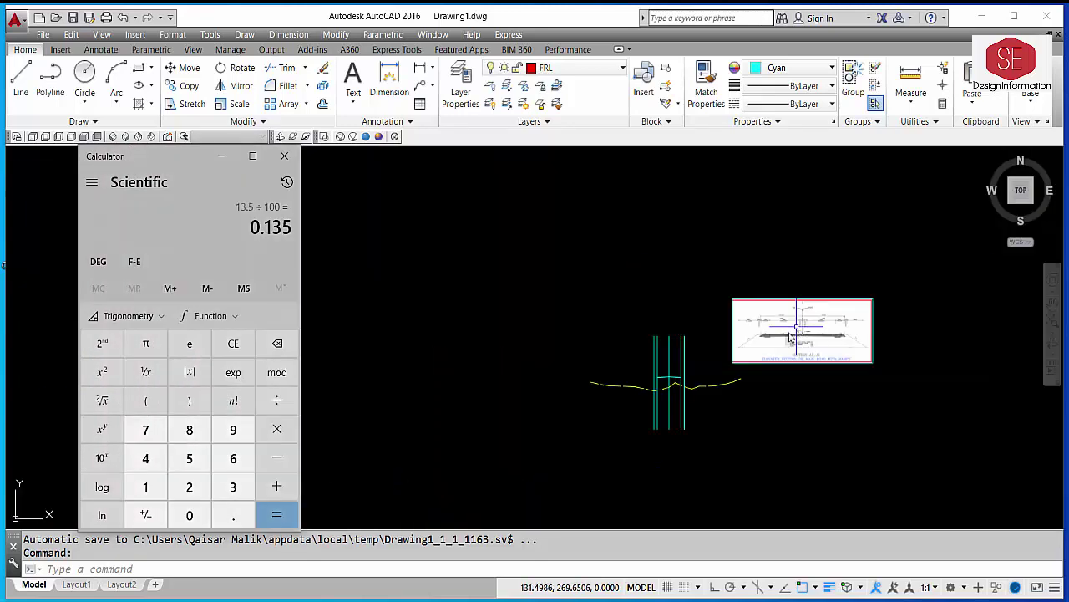
{"action": "scroll", "coordinate": [661, 392], "scroll_direction": "up", "scroll_amount": 2}
{"action": "left_click", "coordinate": [660, 398]}
{"action": "scroll", "coordinate": [651, 344], "scroll_direction": "up", "scroll_amount": 5}
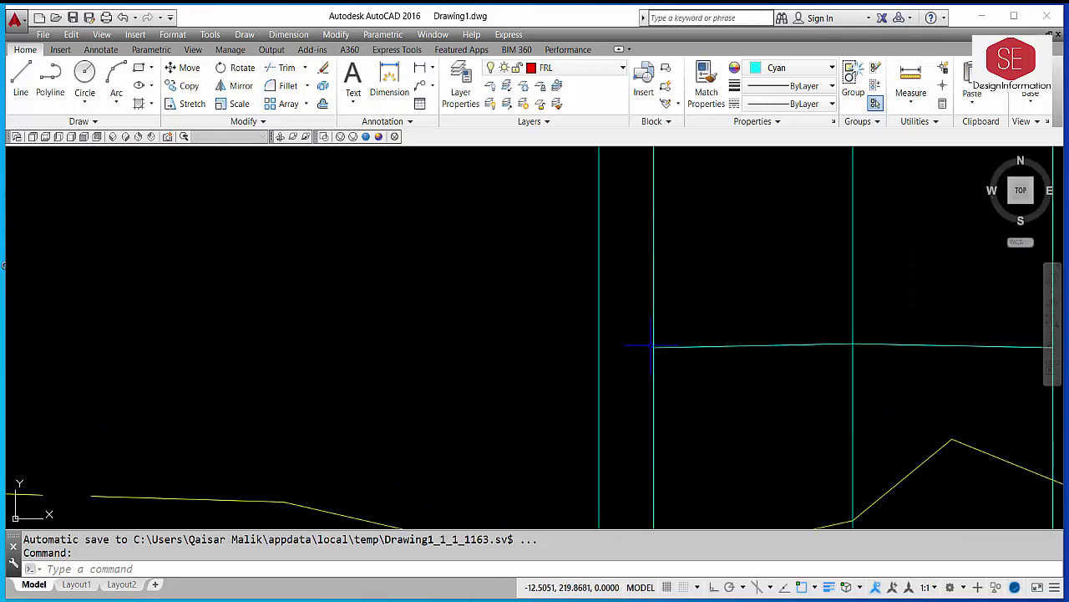
- Draw a short horizontal trial line from the pavement line's end with Ortho on
{"action": "type", "text": "L"}
{"action": "key", "text": "Return"}
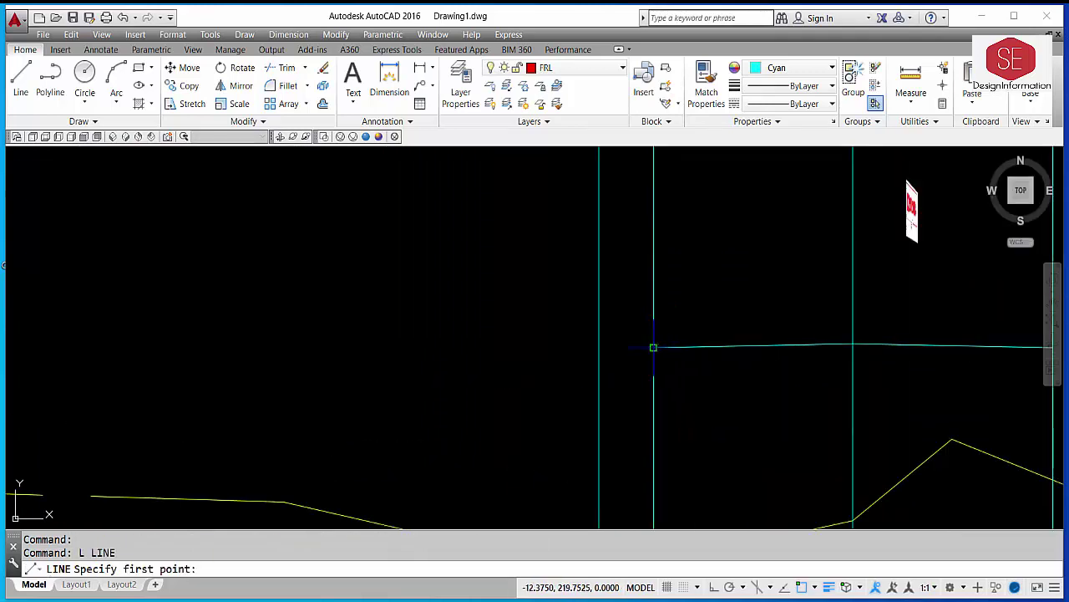
{"action": "left_click", "coordinate": [654, 347]}
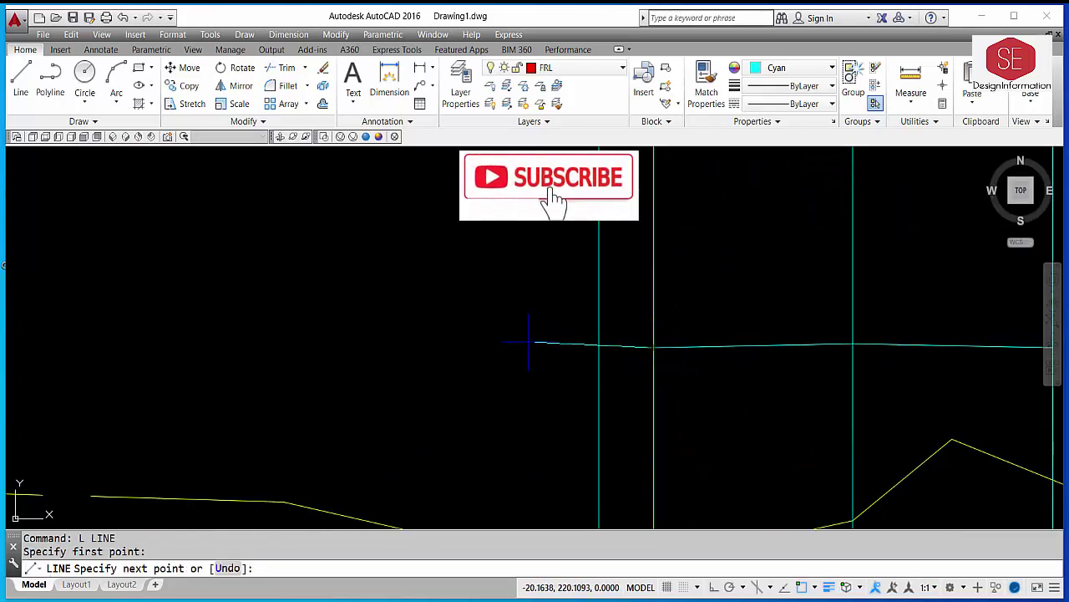
{"action": "key", "text": "F8"}
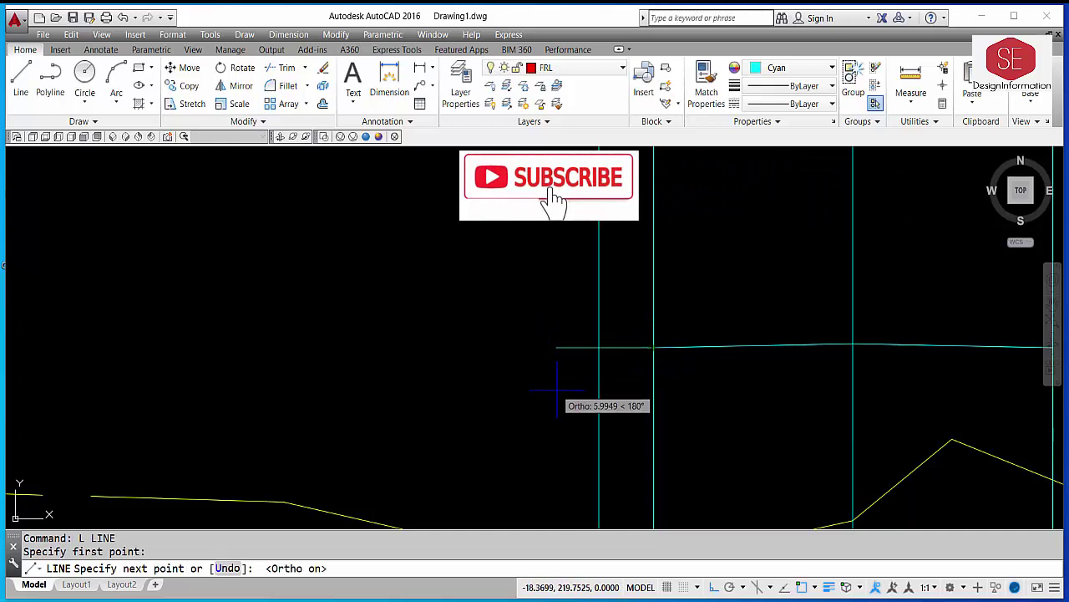
{"action": "left_click", "coordinate": [511, 343]}
{"action": "key", "text": "Escape"}
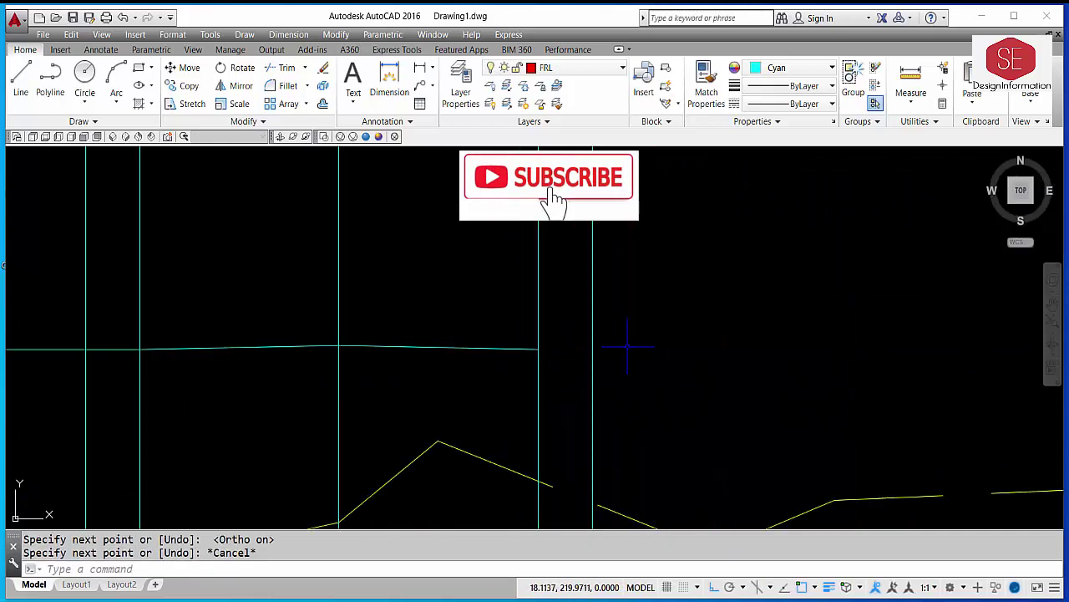
{"action": "key", "text": "Return"}
{"action": "left_click", "coordinate": [537, 348]}
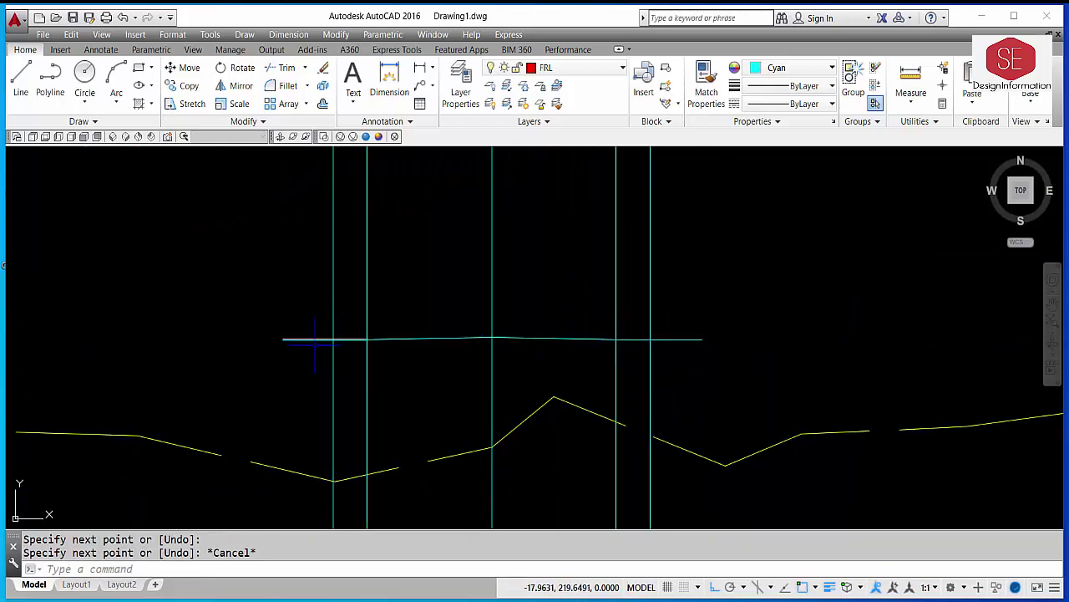
- Offset the cyan pavement line 0.135 below itself
{"action": "key", "text": "alt+Tab"}
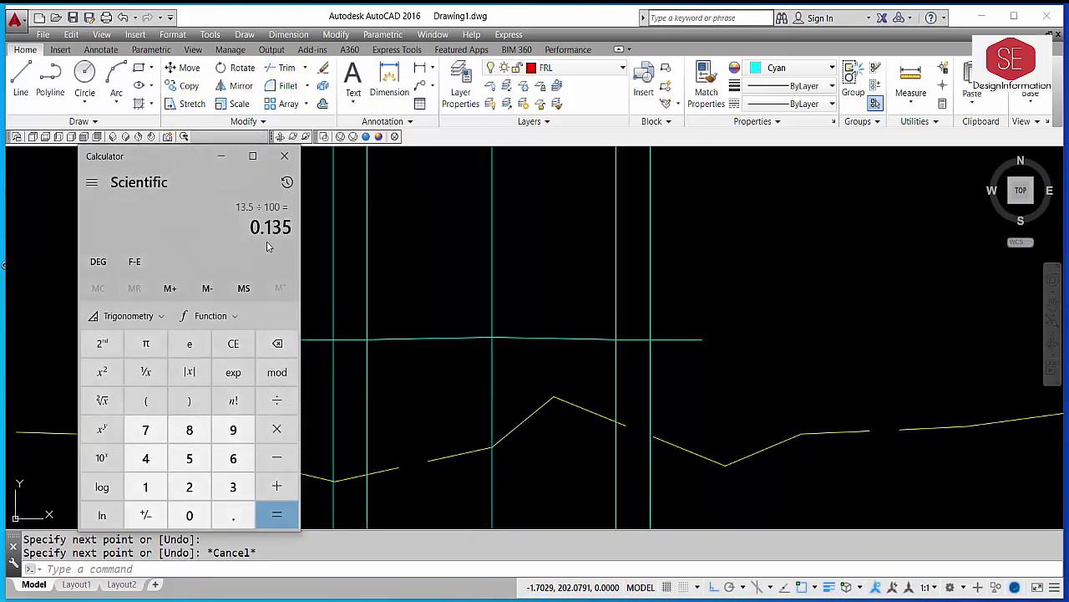
{"action": "key", "text": "alt+Tab"}
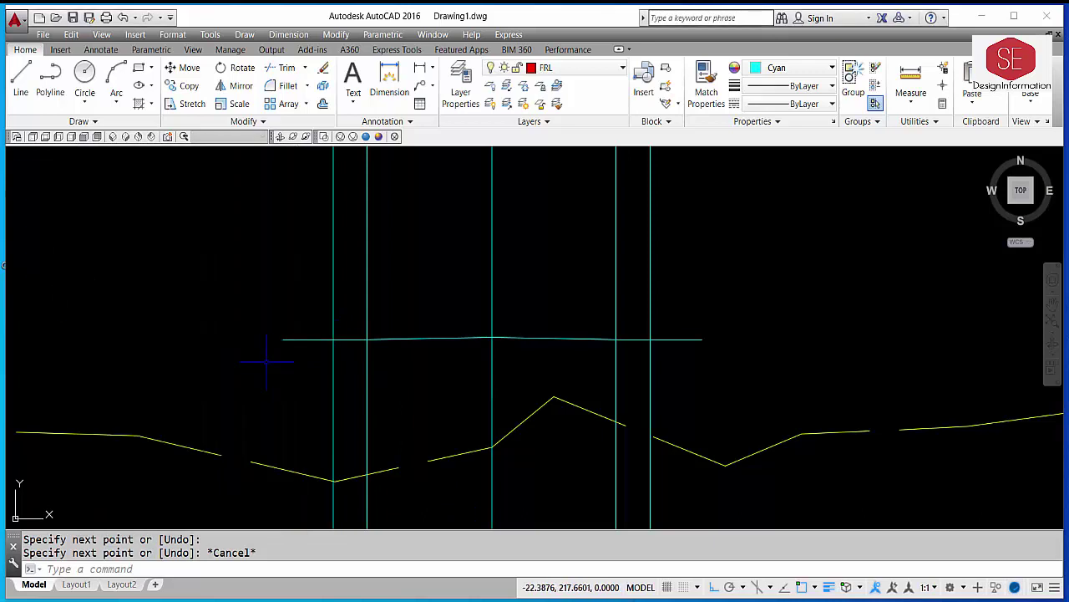
{"action": "type", "text": "O"}
{"action": "key", "text": "Return"}
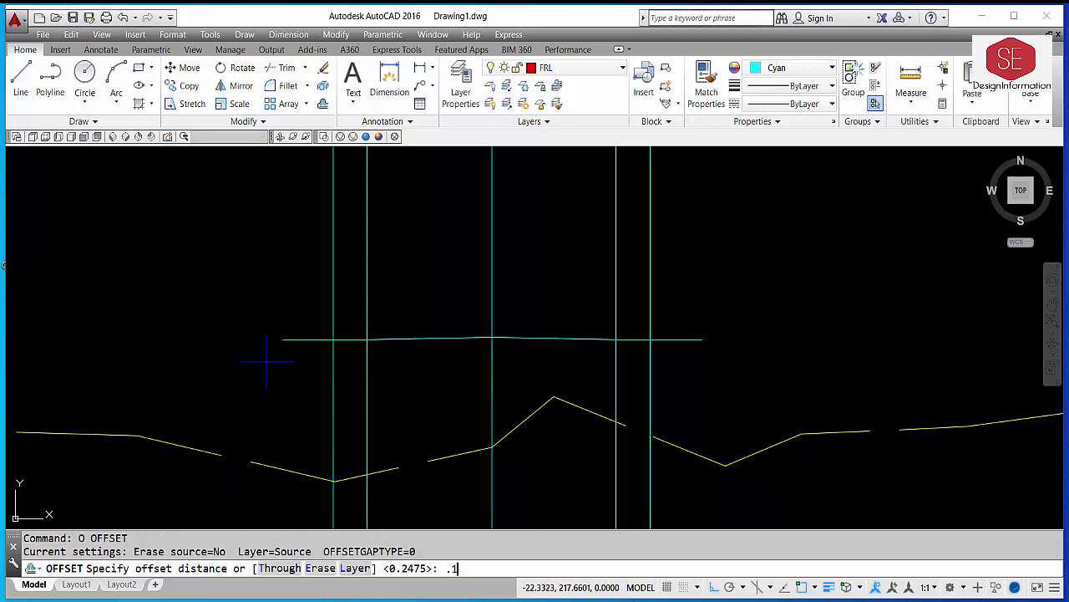
{"action": "key", "text": "Return"}
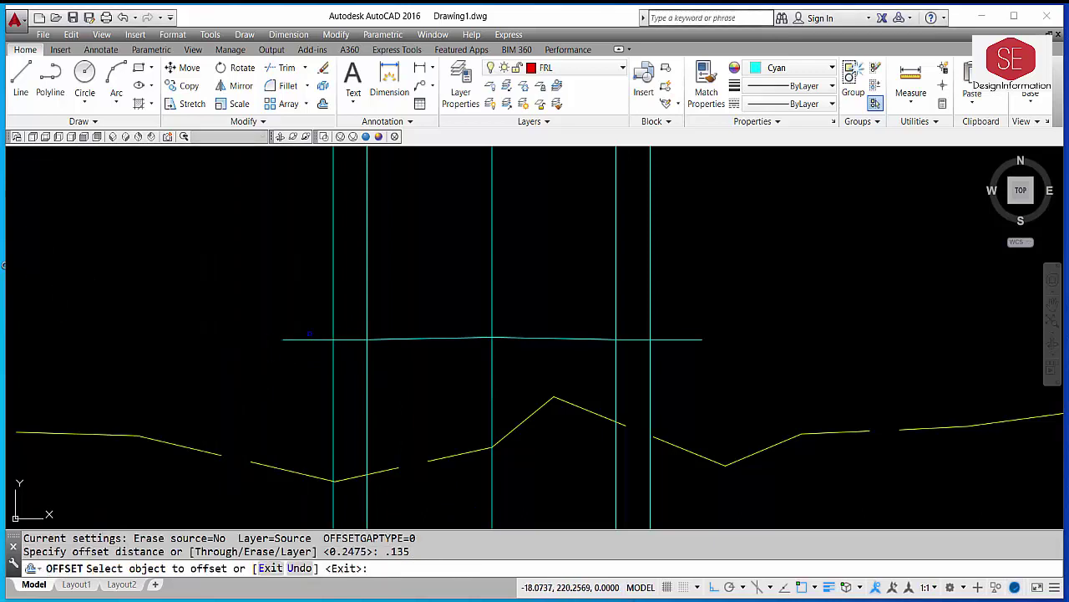
{"action": "left_click", "coordinate": [306, 338]}
{"action": "left_click", "coordinate": [633, 359]}
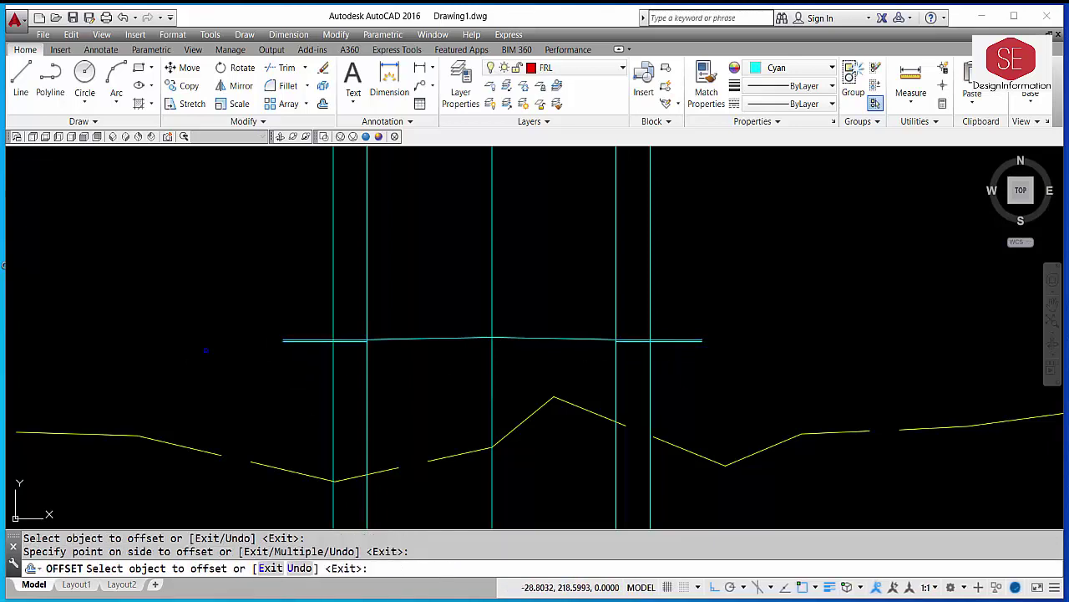
{"action": "scroll", "coordinate": [272, 347], "scroll_direction": "up", "scroll_amount": 6}
{"action": "key", "text": "Escape"}
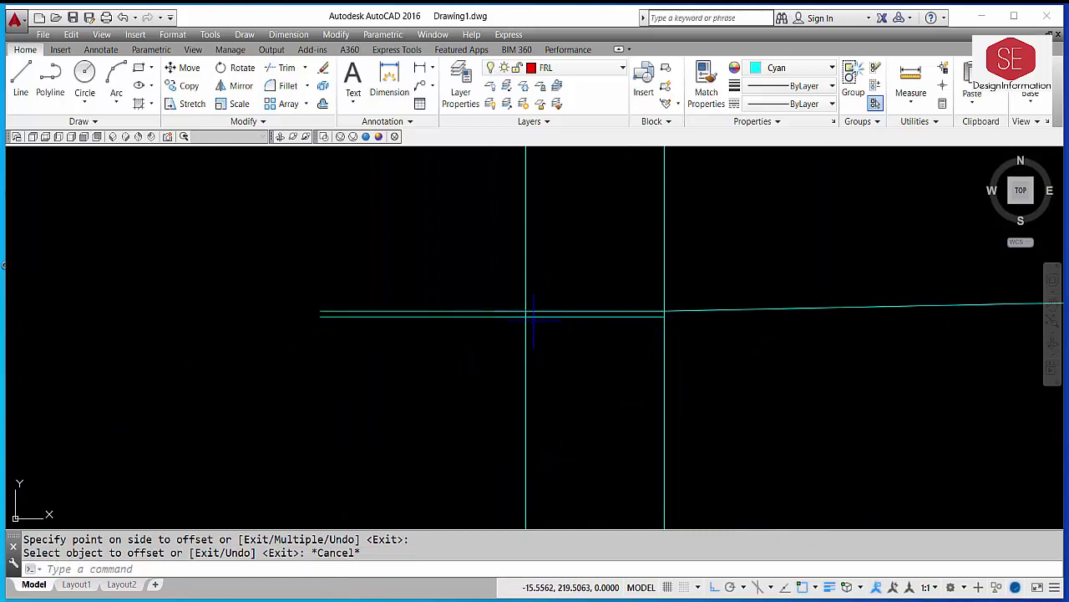
- Draw two trial polyline segments between the line end, vertical line and intersection
{"action": "type", "text": "pl"}
{"action": "key", "text": "Return"}
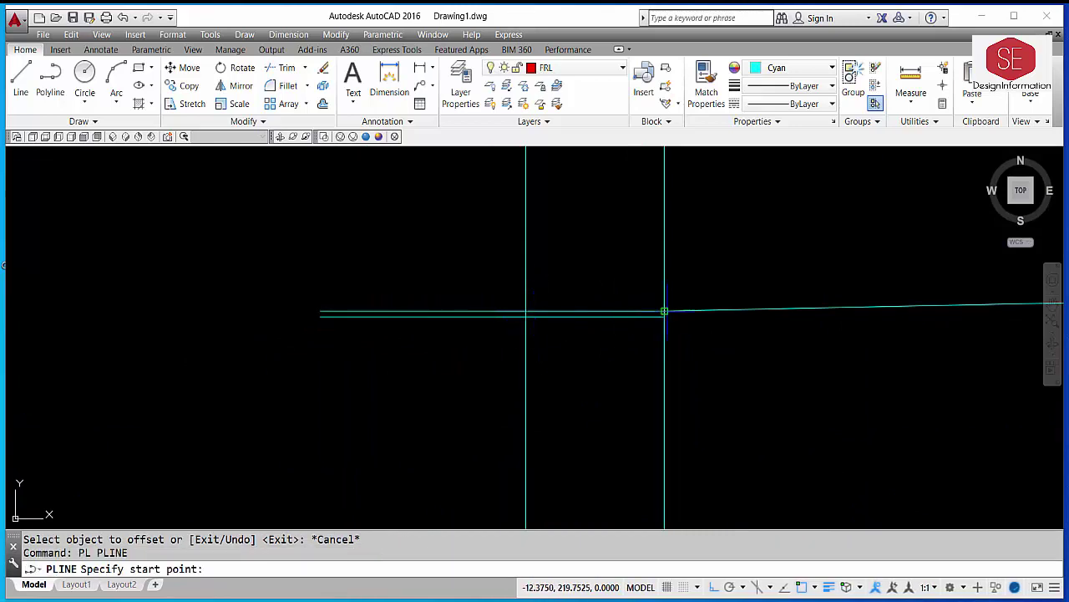
{"action": "left_click", "coordinate": [664, 311]}
{"action": "left_click", "coordinate": [525, 314]}
{"action": "key", "text": "Escape"}
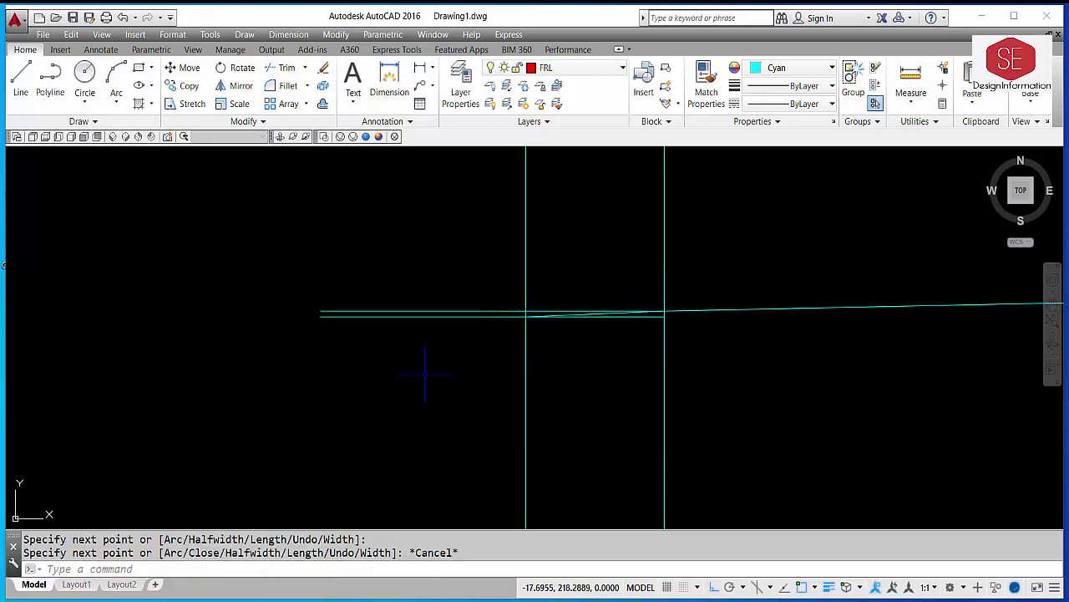
{"action": "scroll", "coordinate": [425, 373], "scroll_direction": "down", "scroll_amount": 3}
{"action": "scroll", "coordinate": [593, 369], "scroll_direction": "up", "scroll_amount": 3}
{"action": "scroll", "coordinate": [290, 316], "scroll_direction": "up", "scroll_amount": 4}
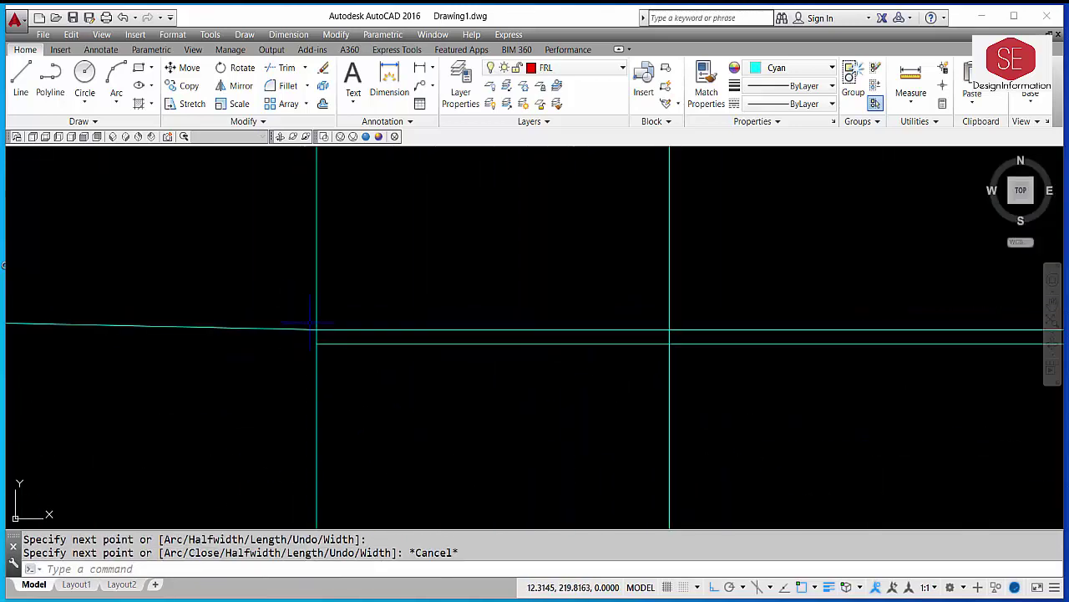
{"action": "key", "text": "Return"}
{"action": "left_click", "coordinate": [316, 327]}
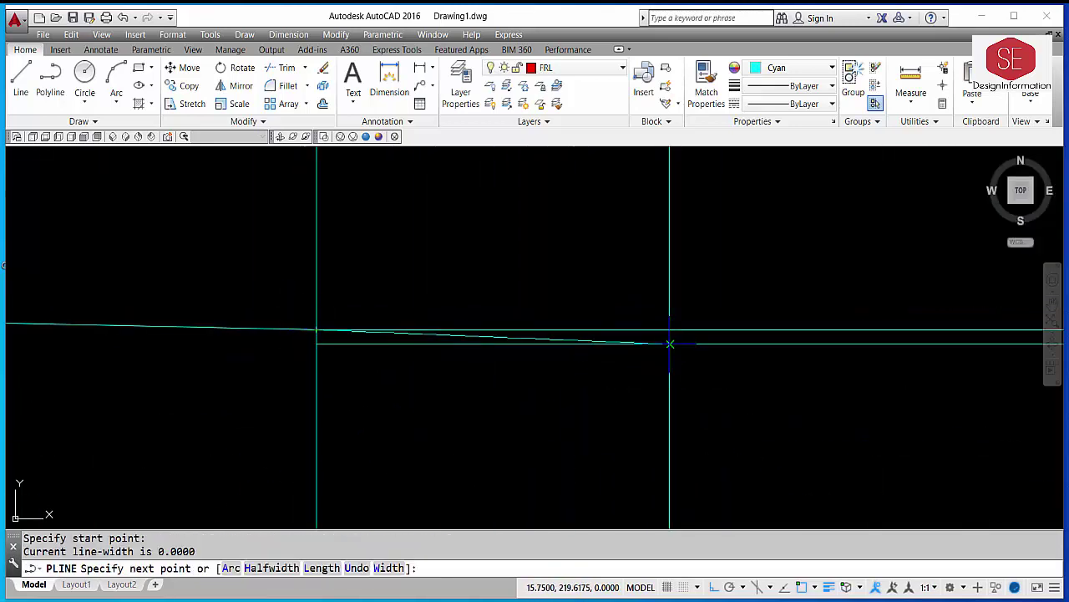
{"action": "left_click", "coordinate": [669, 343]}
{"action": "scroll", "coordinate": [418, 306], "scroll_direction": "down", "scroll_amount": 5}
{"action": "key", "text": "Escape"}
- Erase the two stray segments, leaving the cyan line peaking at the centre vertical
{"action": "left_click", "coordinate": [508, 274]}
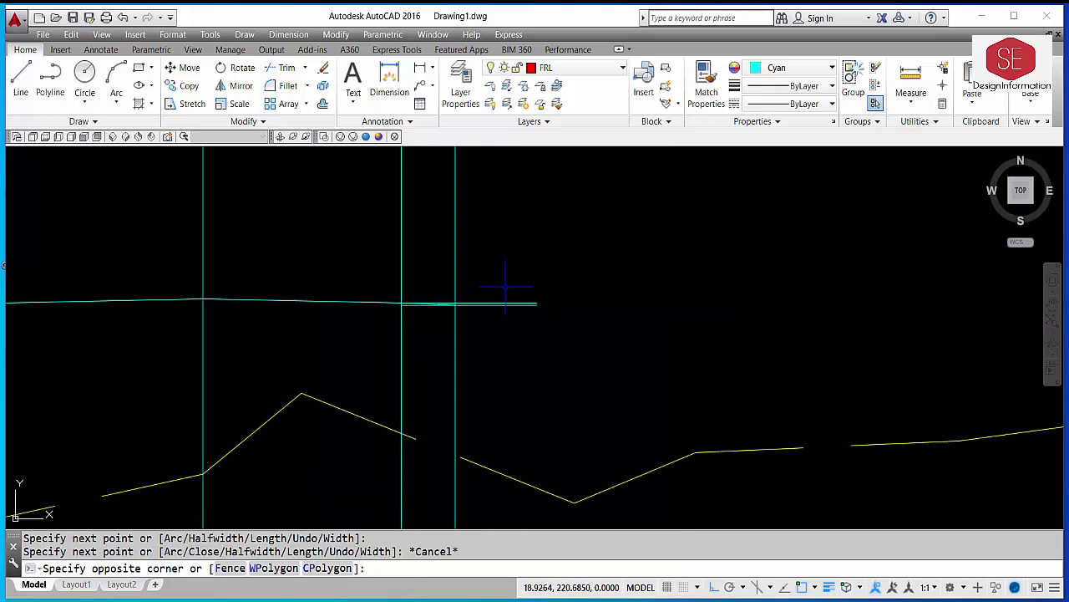
{"action": "key", "text": "Escape"}
{"action": "left_click", "coordinate": [535, 270]}
{"action": "left_click", "coordinate": [513, 334]}
{"action": "type", "text": "e"}
{"action": "key", "text": "Return"}
{"action": "middle_click_drag", "start_coordinate": [413, 370], "coordinate": [784, 370]}
{"action": "key", "text": "Return"}
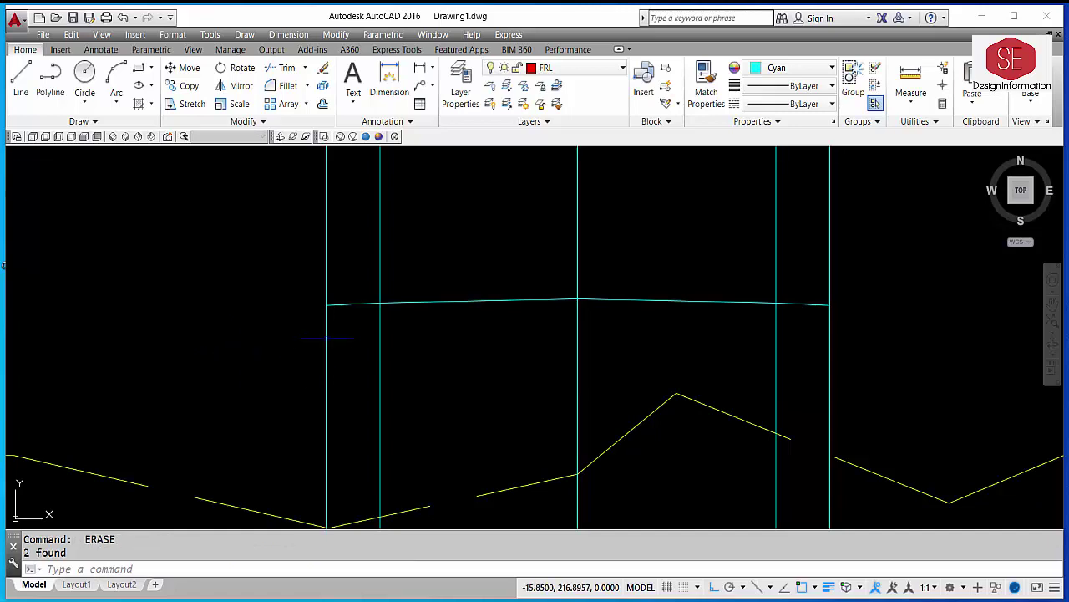
{"action": "left_click", "coordinate": [724, 303]}
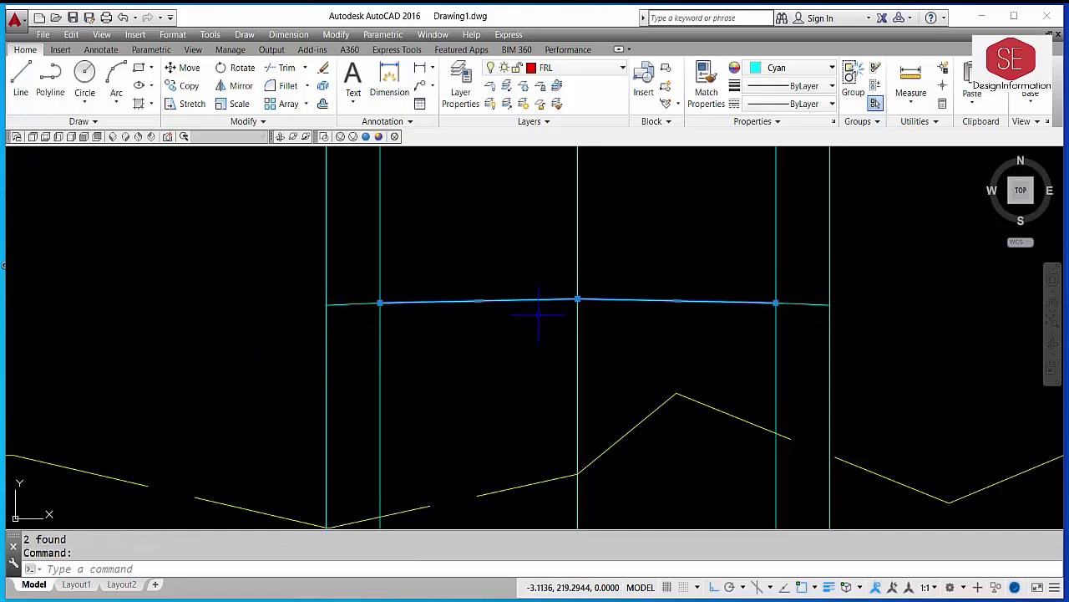
{"action": "key", "text": "Escape"}
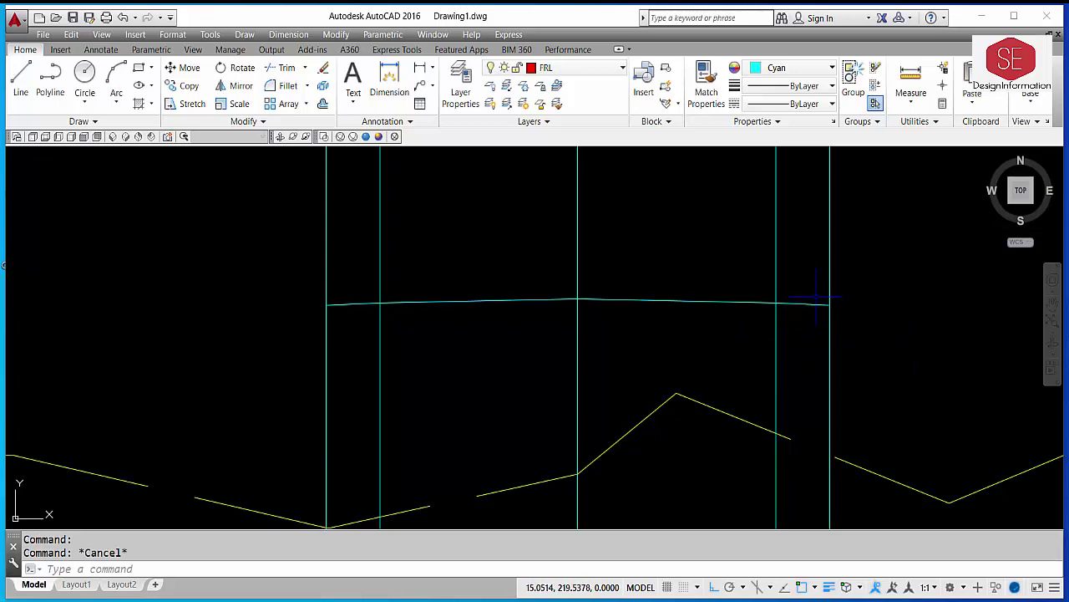
- Zoom and pan over the pasted reference section image to read its labels
{"action": "scroll", "coordinate": [485, 363], "scroll_direction": "down", "scroll_amount": 2}
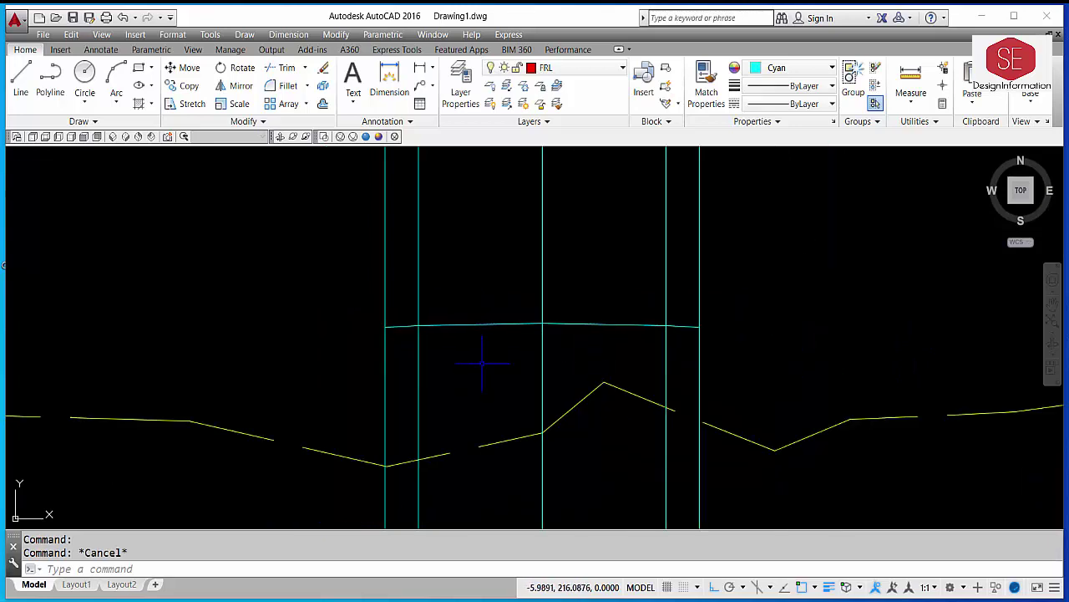
{"action": "scroll", "coordinate": [681, 303], "scroll_direction": "down", "scroll_amount": 2}
{"action": "middle_click_drag", "start_coordinate": [532, 290], "coordinate": [173, 367]}
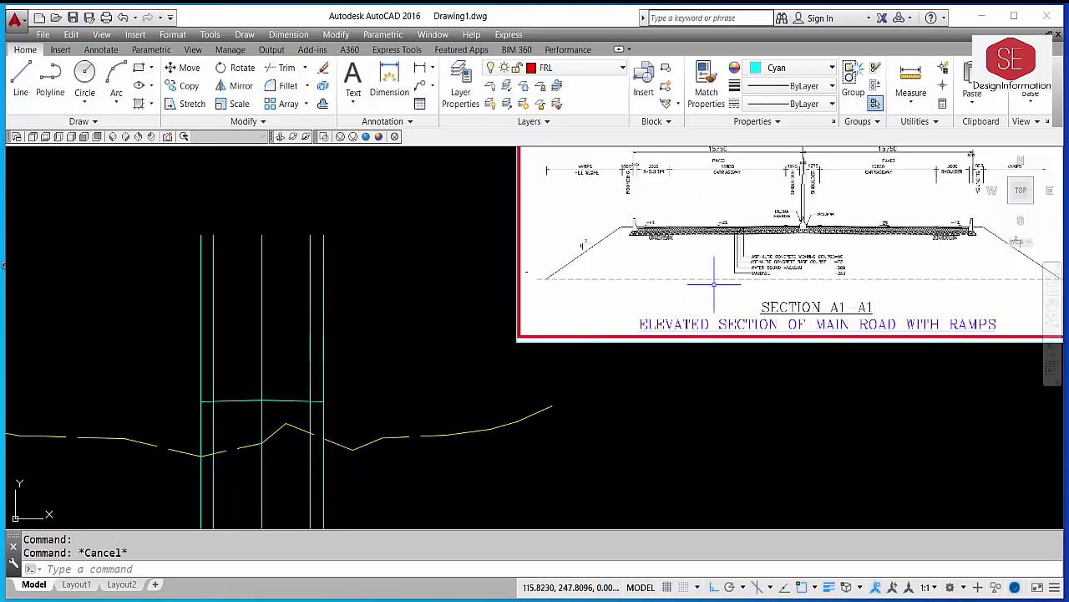
{"action": "middle_click_drag", "start_coordinate": [632, 200], "coordinate": [606, 269]}
{"action": "scroll", "coordinate": [607, 269], "scroll_direction": "up", "scroll_amount": 2}
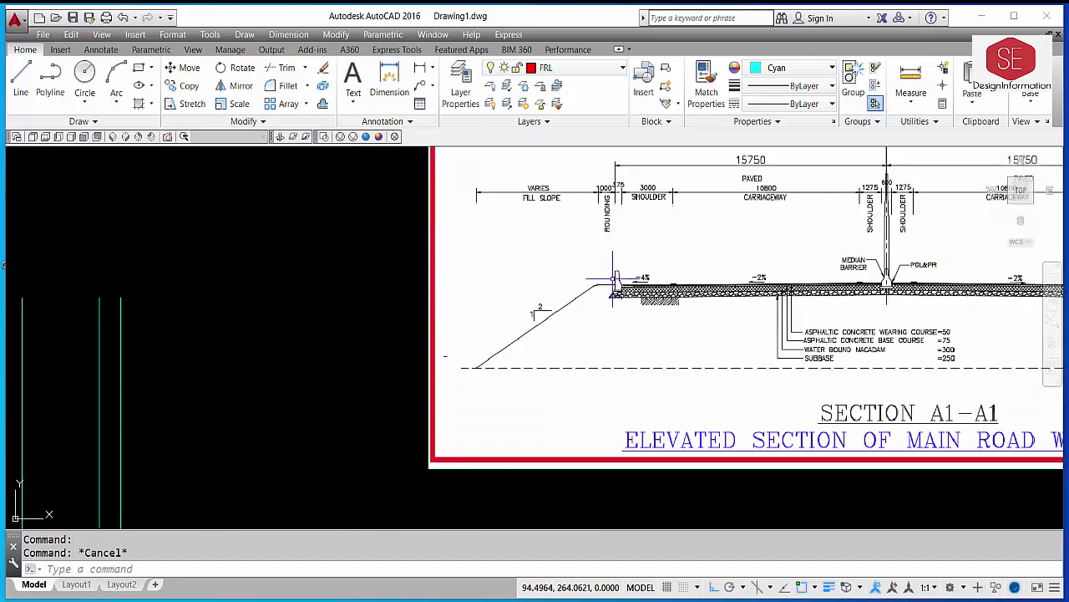
{"action": "middle_click_drag", "start_coordinate": [622, 210], "coordinate": [618, 270]}
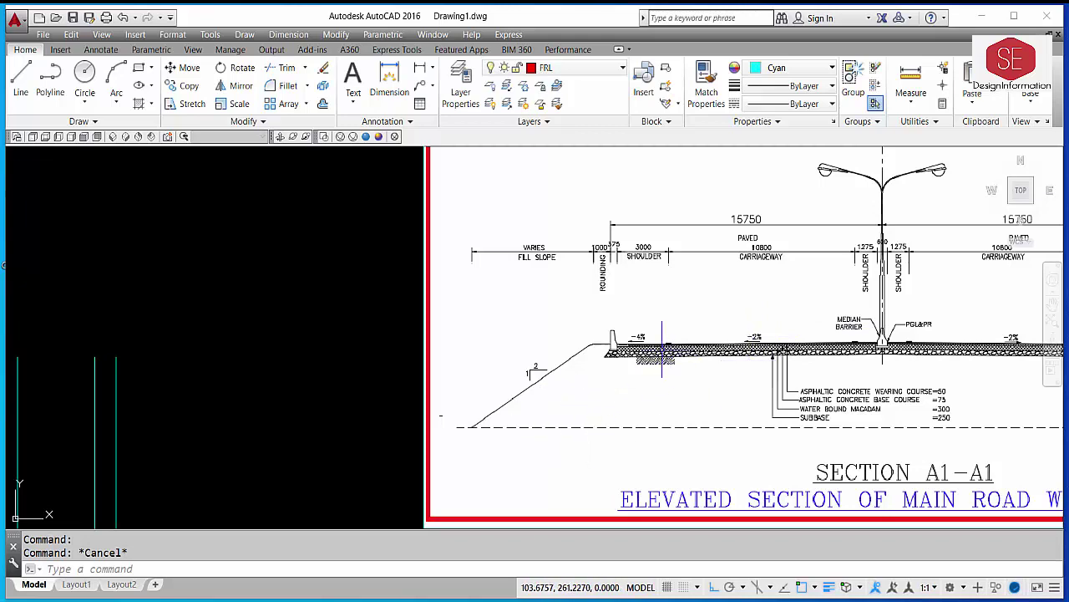
{"action": "scroll", "coordinate": [600, 266], "scroll_direction": "up", "scroll_amount": 4}
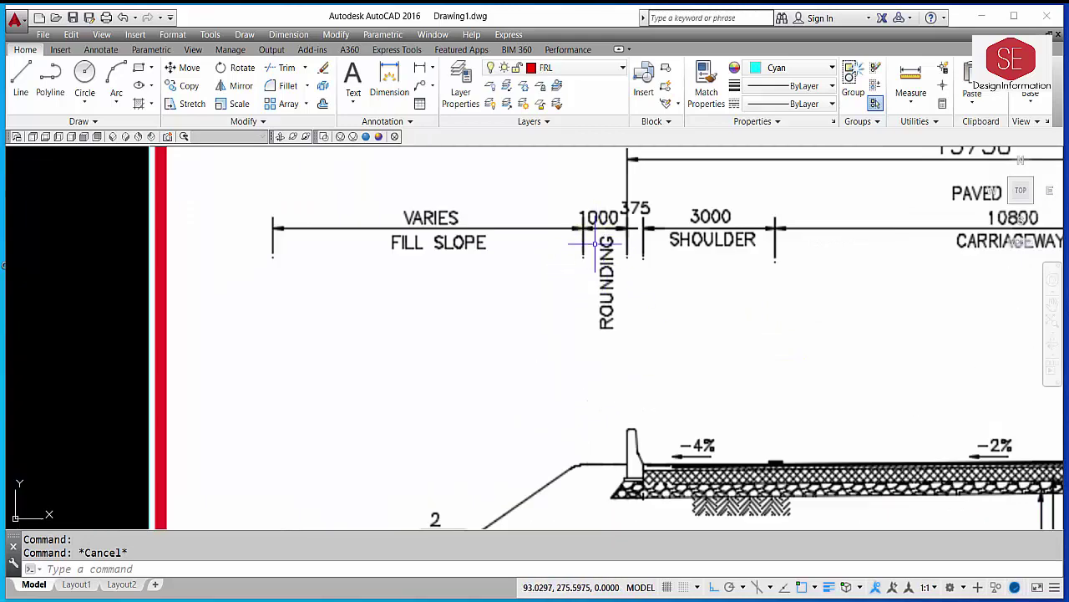
{"action": "scroll", "coordinate": [609, 214], "scroll_direction": "down", "scroll_amount": 10}
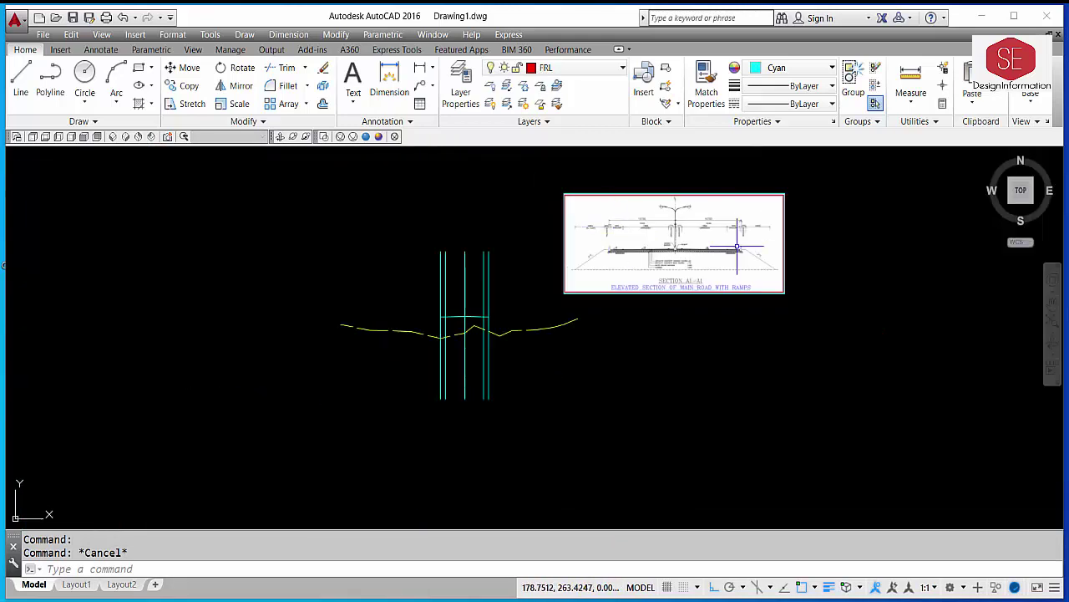
{"action": "scroll", "coordinate": [737, 248], "scroll_direction": "up", "scroll_amount": 7}
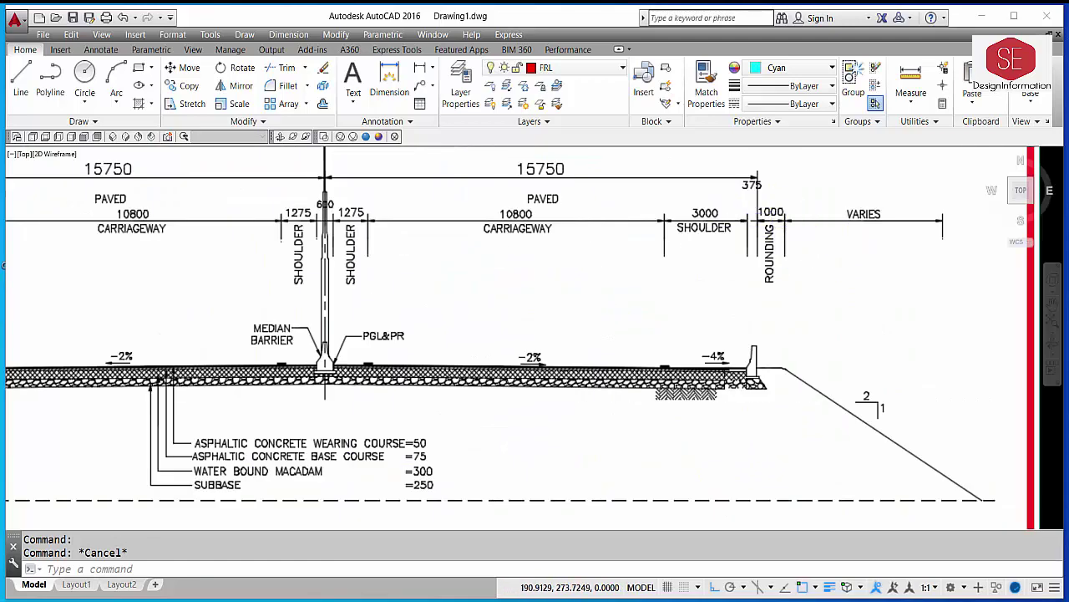
{"action": "scroll", "coordinate": [752, 234], "scroll_direction": "down", "scroll_amount": 5}
- Erase the stray object below the cyan top line
{"action": "left_click", "coordinate": [323, 389]}
{"action": "key", "text": "e"}
{"action": "key", "text": "Return"}
- Offset both pavement edge verticals 1 unit outward
{"action": "middle_click_drag", "start_coordinate": [301, 410], "coordinate": [611, 312]}
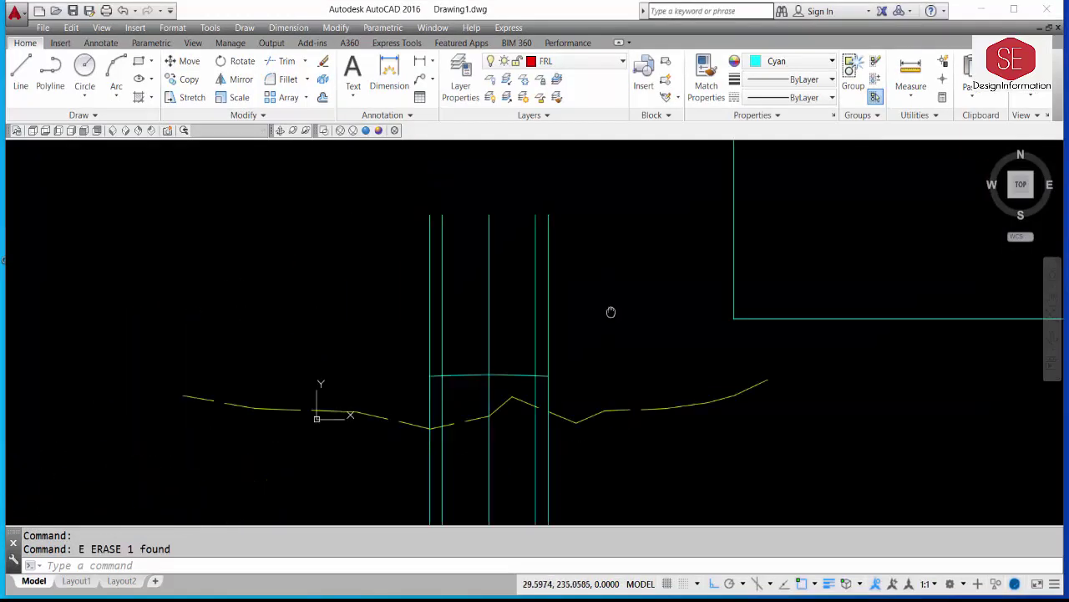
{"action": "scroll", "coordinate": [414, 376], "scroll_direction": "up", "scroll_amount": 4}
{"action": "type", "text": "o"}
{"action": "key", "text": "Return"}
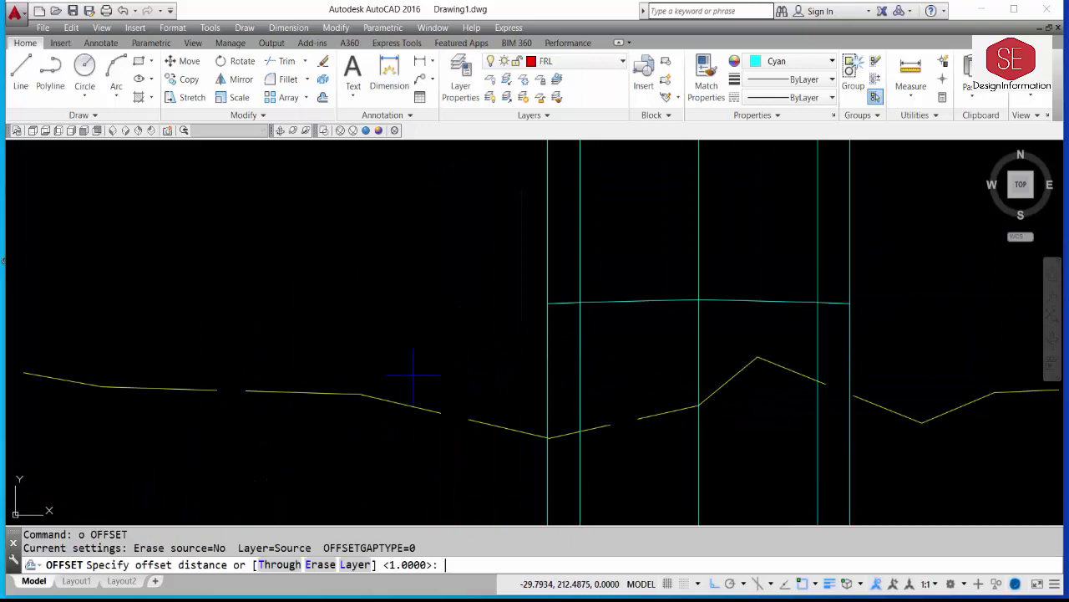
{"action": "type", "text": "1"}
{"action": "key", "text": "Return"}
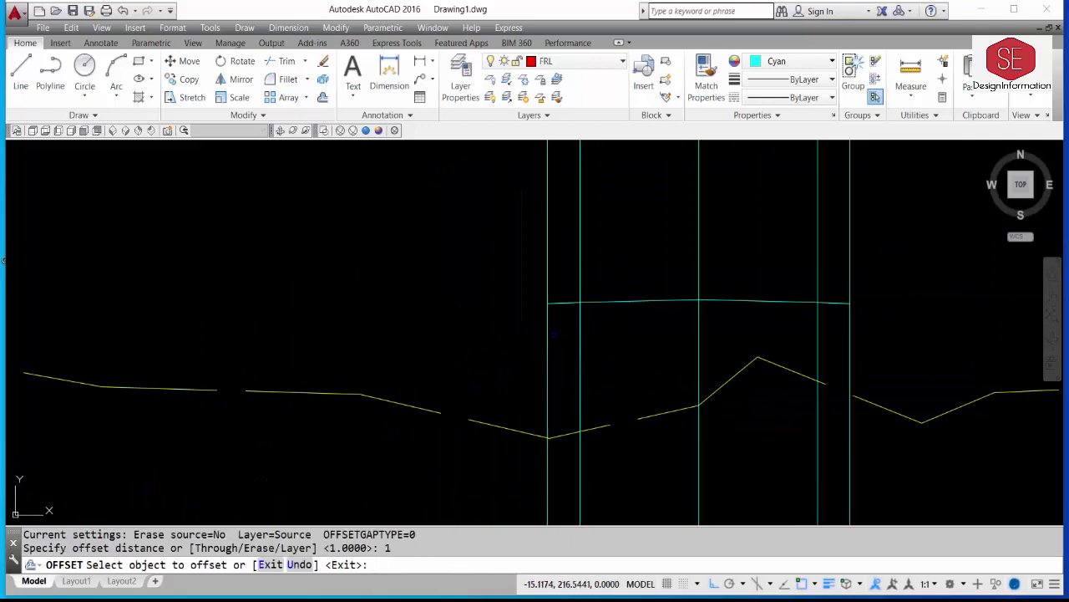
{"action": "left_click", "coordinate": [548, 334]}
{"action": "left_click", "coordinate": [850, 331]}
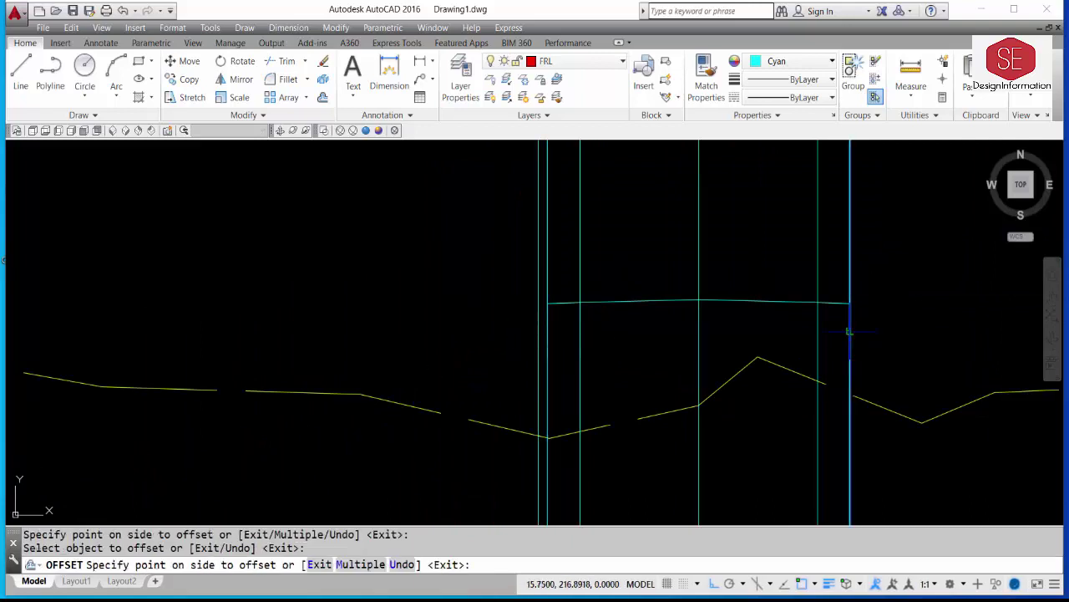
{"action": "left_click", "coordinate": [861, 331]}
{"action": "scroll", "coordinate": [545, 317], "scroll_direction": "up", "scroll_amount": 4}
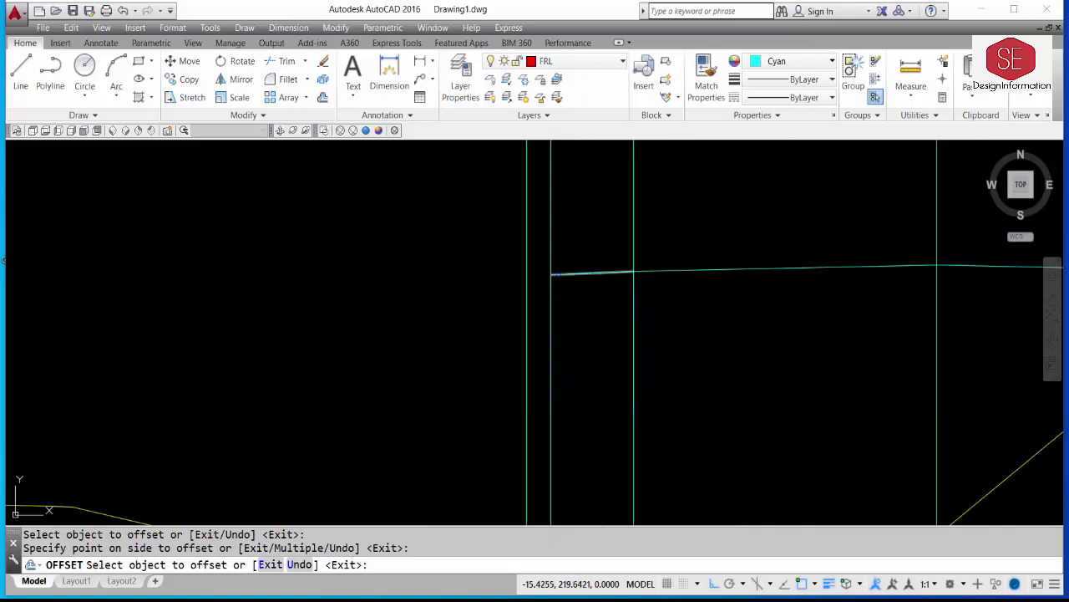
{"action": "left_click", "coordinate": [557, 274]}
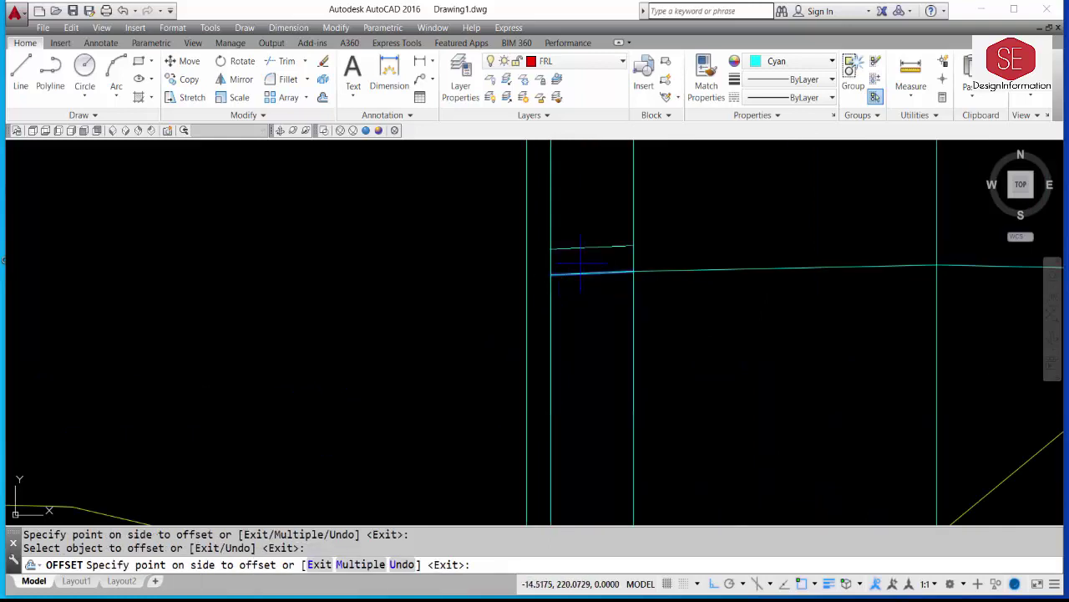
{"action": "key", "text": "Escape"}
- Extend the cyan pavement surface line out to the new edge verticals
{"action": "type", "text": "ex"}
{"action": "key", "text": "Return"}
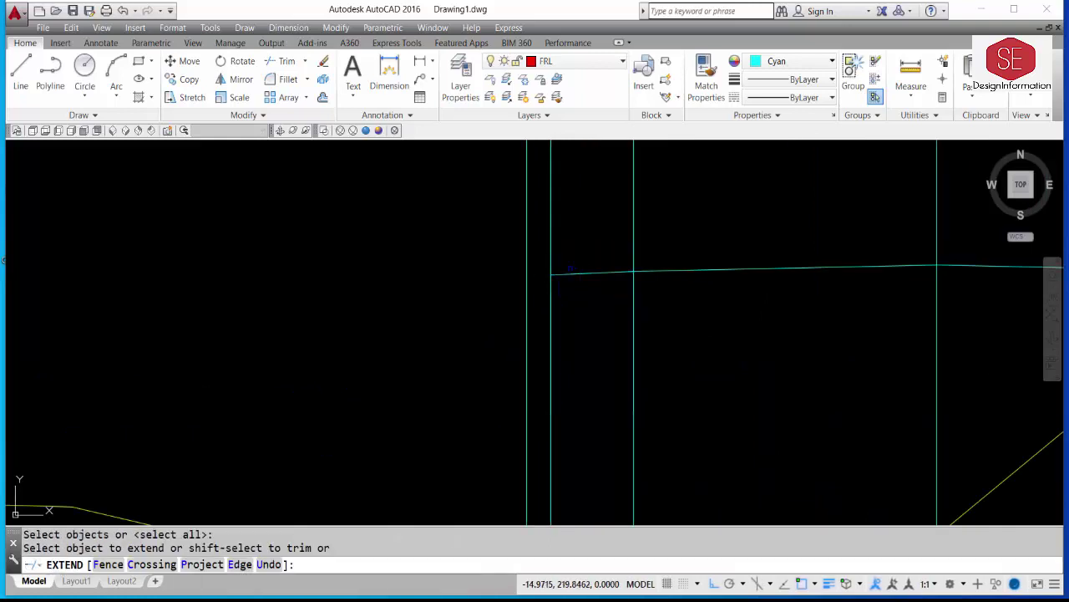
{"action": "double_click", "coordinate": [551, 274]}
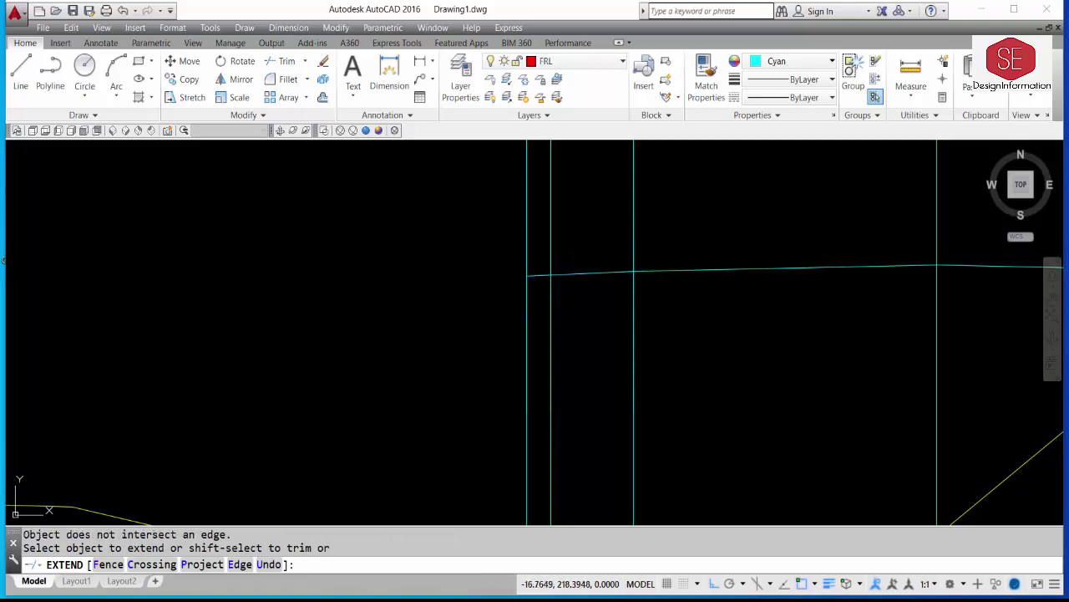
{"action": "mouse_move", "coordinate": [526, 270]}
{"action": "middle_mouse_down"}
{"action": "mouse_move", "coordinate": [585, 334]}
{"action": "mouse_move", "coordinate": [384, 311]}
{"action": "mouse_move", "coordinate": [544, 332]}
{"action": "middle_mouse_up"}
{"action": "left_click", "coordinate": [385, 312]}
{"action": "key", "text": "Escape"}
{"action": "scroll", "coordinate": [510, 309], "scroll_direction": "down", "scroll_amount": 4}
{"action": "scroll", "coordinate": [498, 325], "scroll_direction": "up", "scroll_amount": 3}
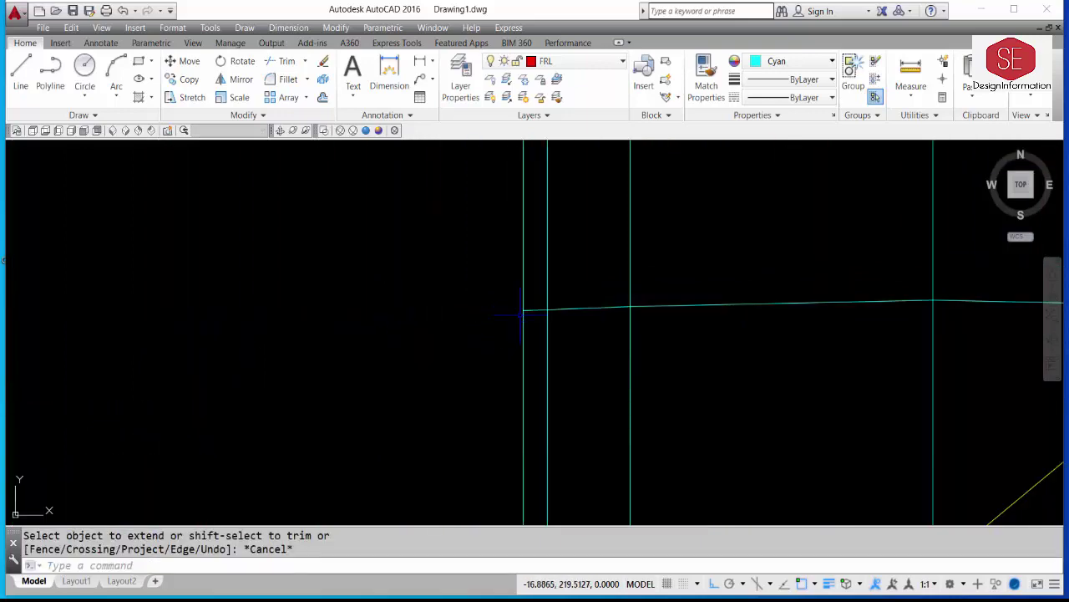
{"action": "scroll", "coordinate": [519, 313], "scroll_direction": "down", "scroll_amount": 2}
{"action": "scroll", "coordinate": [656, 306], "scroll_direction": "up", "scroll_amount": 6}
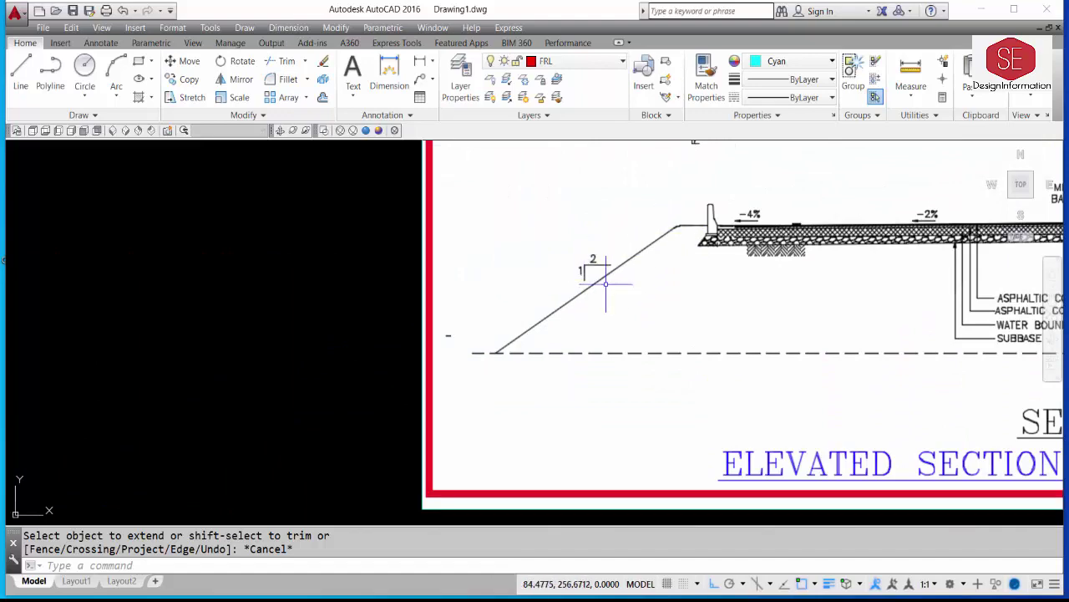
{"action": "scroll", "coordinate": [683, 230], "scroll_direction": "down", "scroll_amount": 4}
{"action": "scroll", "coordinate": [682, 269], "scroll_direction": "up", "scroll_amount": 6}
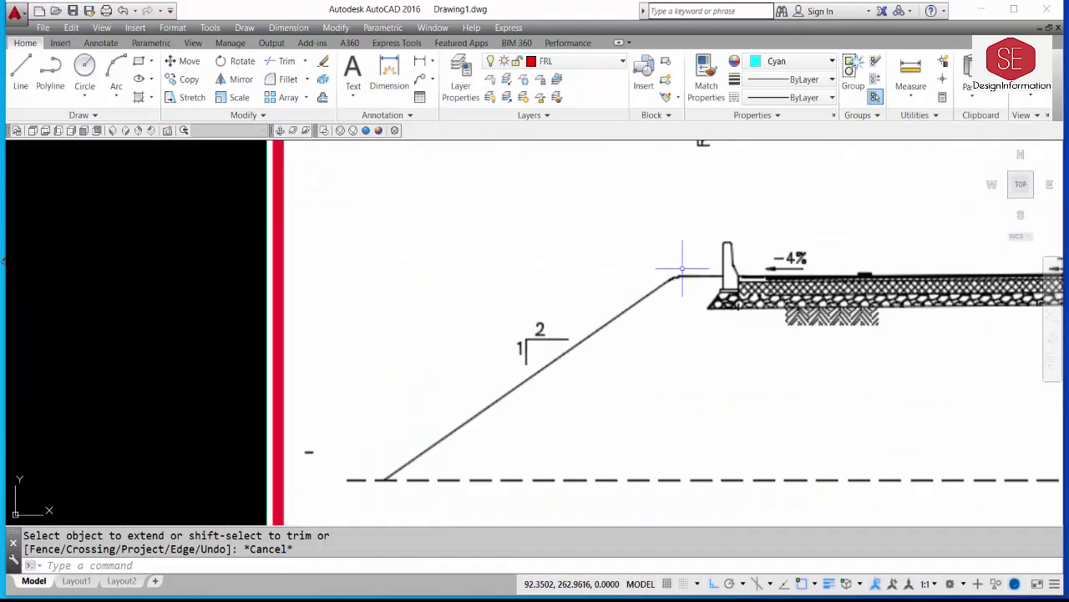
{"action": "scroll", "coordinate": [683, 269], "scroll_direction": "down", "scroll_amount": 4}
{"action": "scroll", "coordinate": [695, 245], "scroll_direction": "up", "scroll_amount": 2}
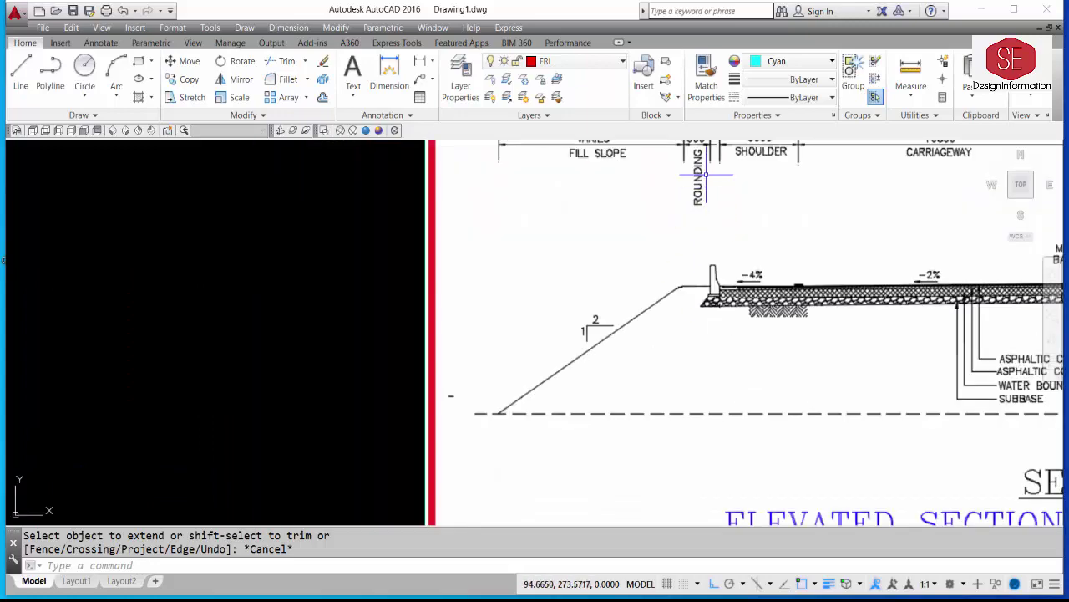
{"action": "scroll", "coordinate": [681, 318], "scroll_direction": "up", "scroll_amount": 3}
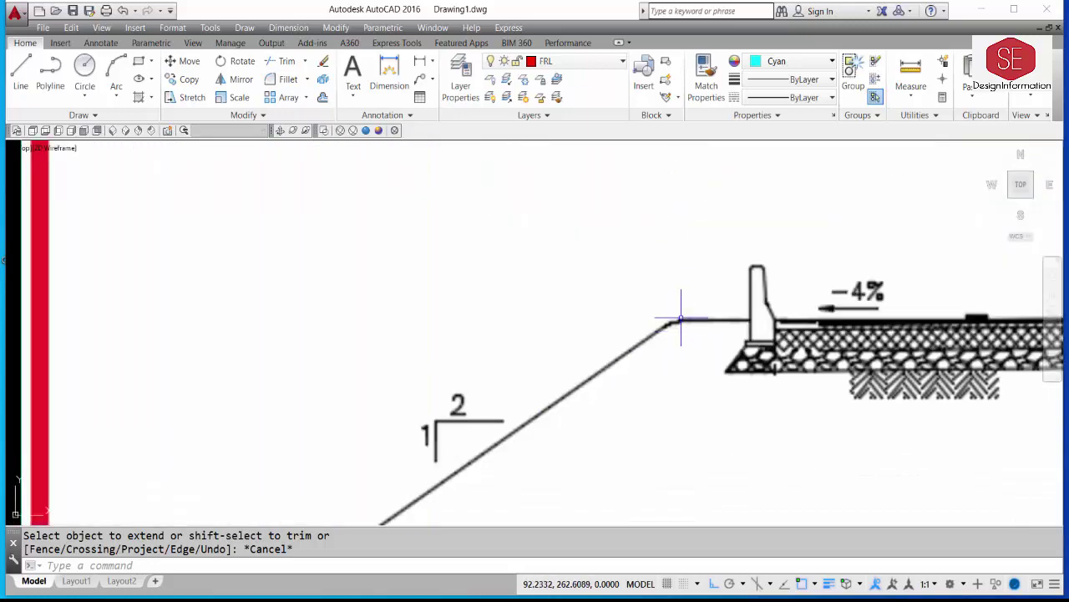
{"action": "scroll", "coordinate": [681, 318], "scroll_direction": "down", "scroll_amount": 5}
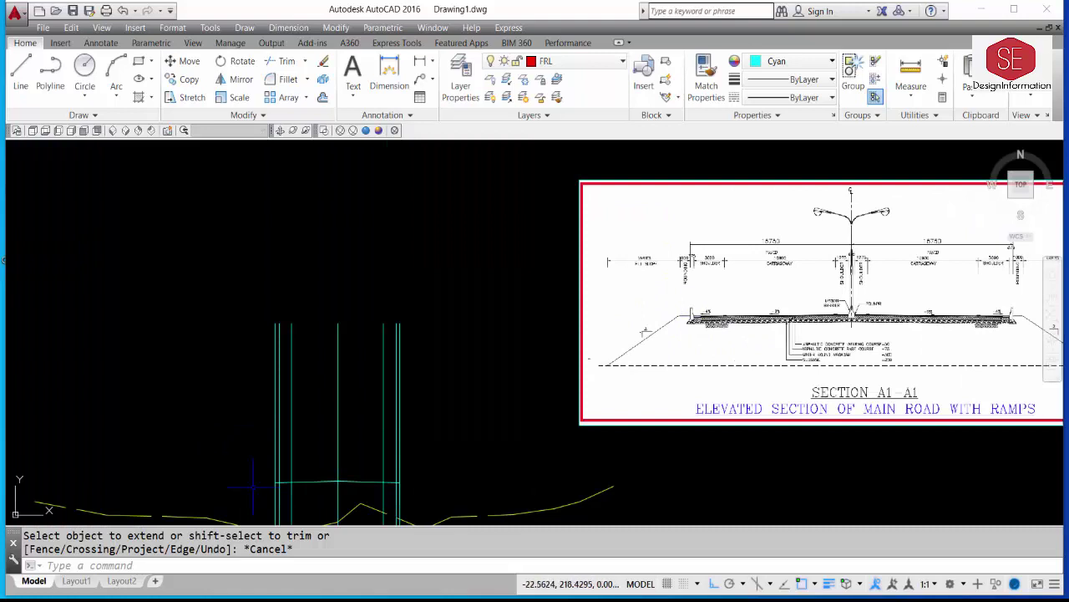
{"action": "middle_click_drag", "start_coordinate": [253, 487], "coordinate": [490, 375]}
{"action": "scroll", "coordinate": [502, 376], "scroll_direction": "up", "scroll_amount": 5}
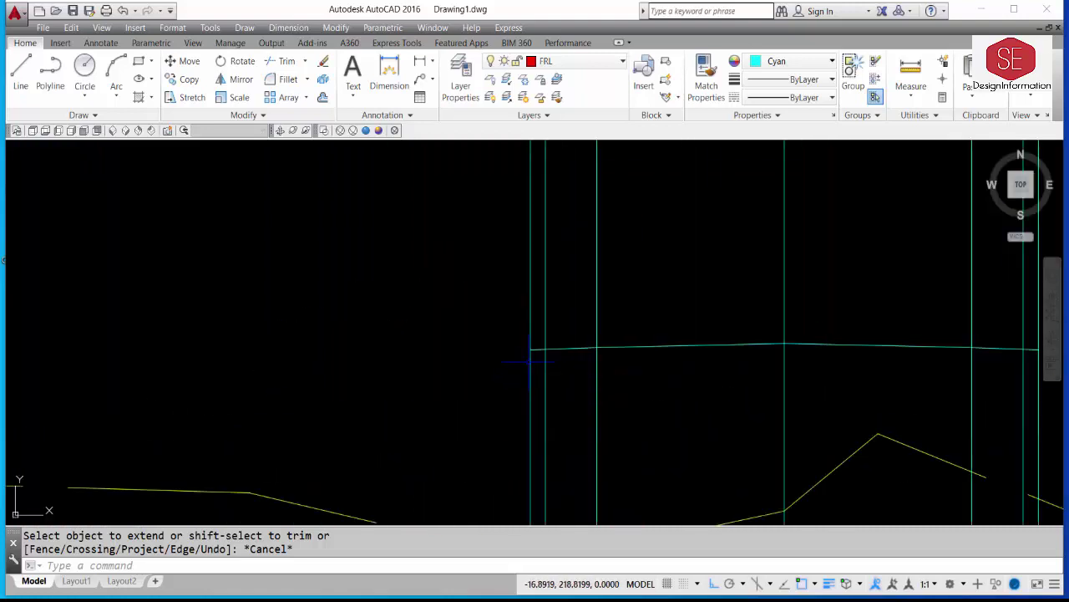
- Draw a closed helper triangle 2 units across and 1 down from the pavement's left end
{"action": "type", "text": "L"}
{"action": "key", "text": "Return"}
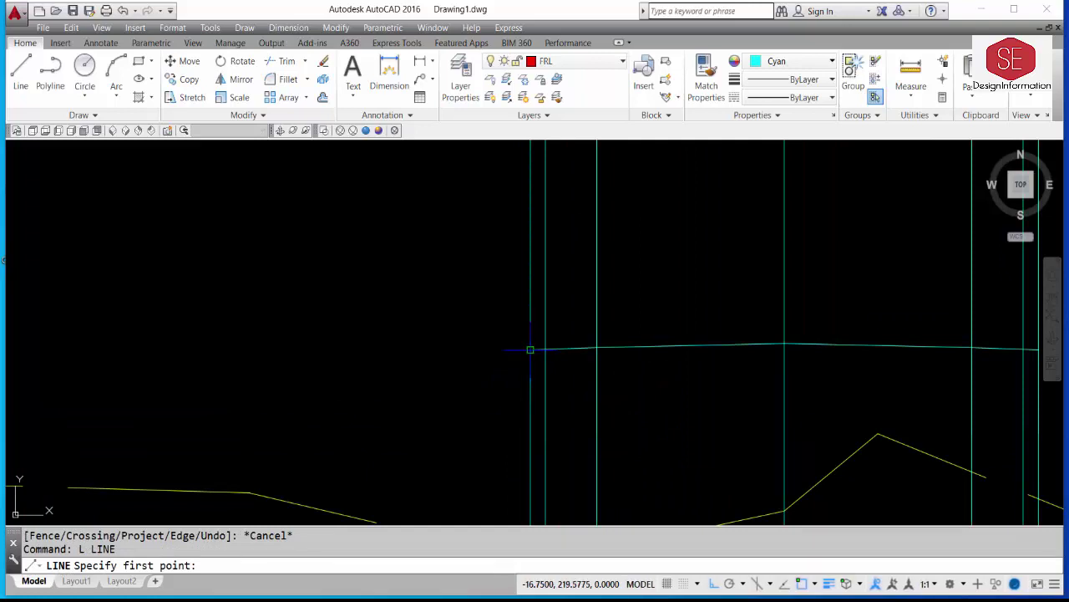
{"action": "left_click", "coordinate": [529, 349]}
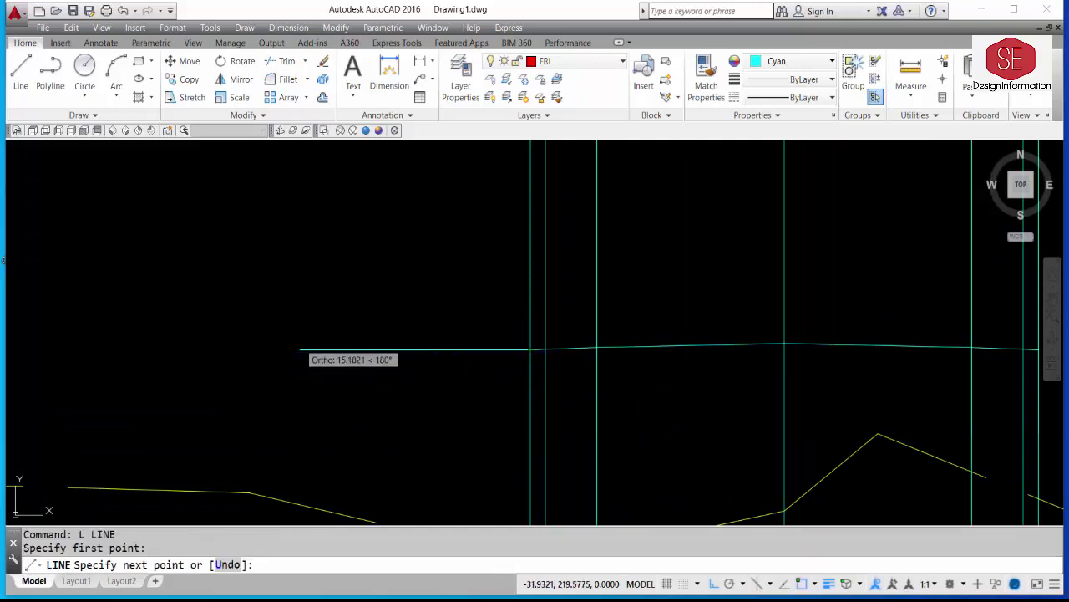
{"action": "type", "text": "2"}
{"action": "key", "text": "Return"}
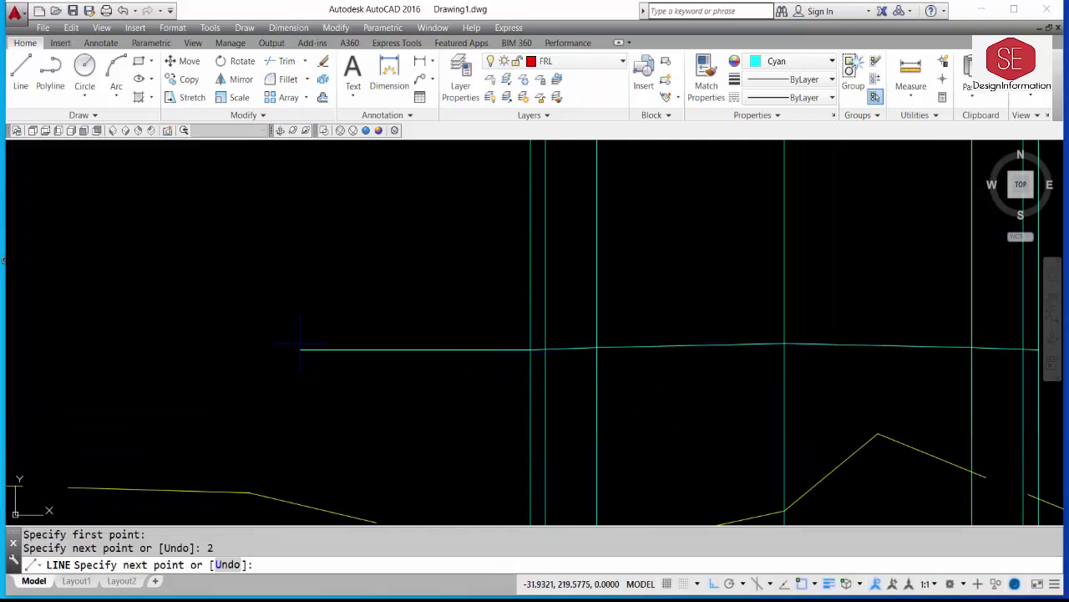
{"action": "type", "text": "1"}
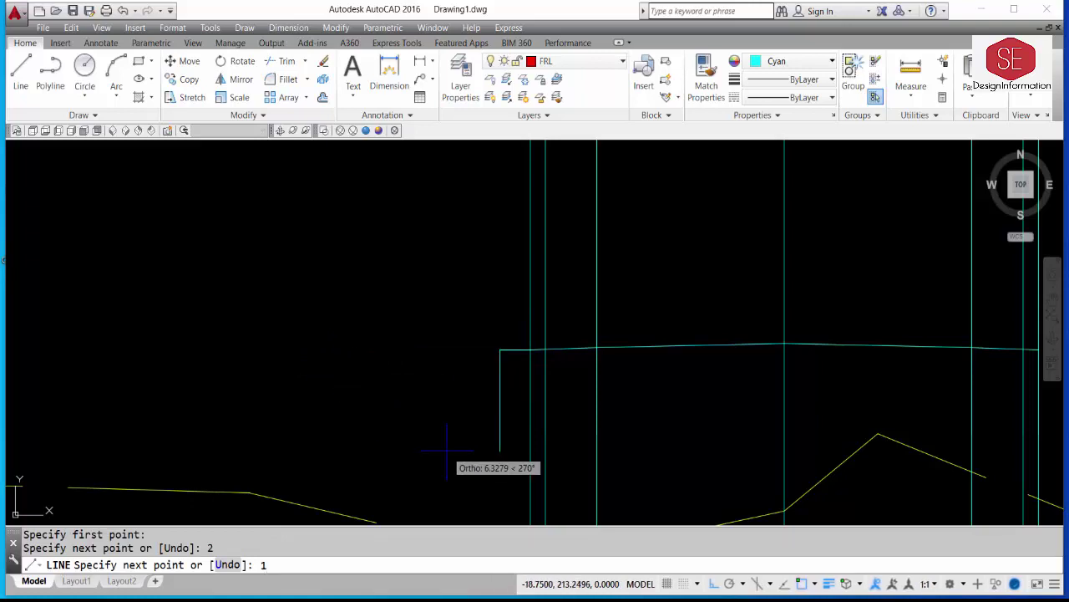
{"action": "key", "text": "Return"}
{"action": "type", "text": "c"}
{"action": "key", "text": "Return"}
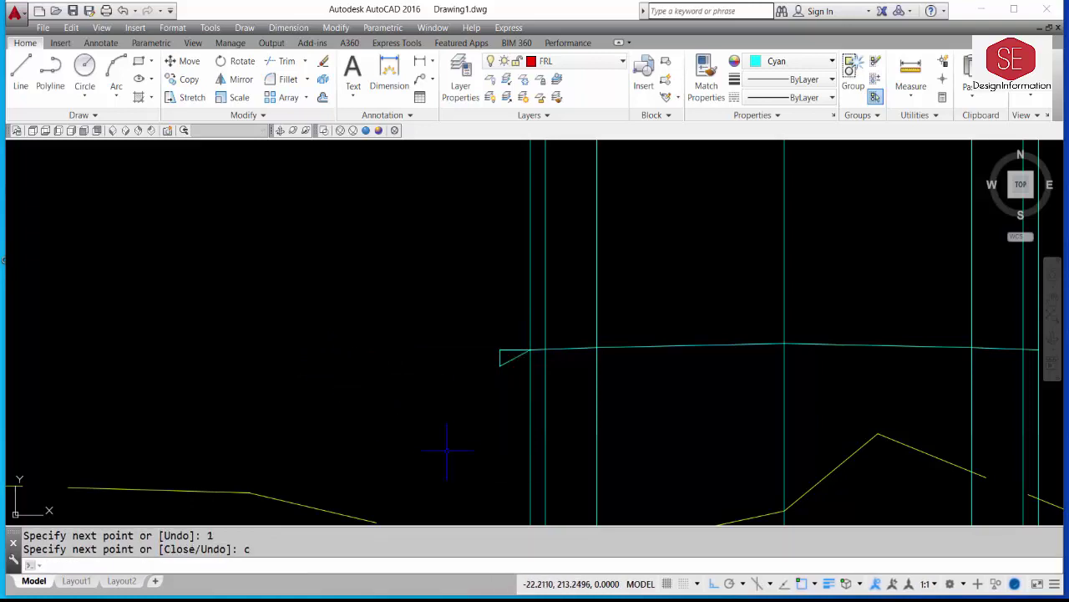
- Erase the triangle's two helper legs, keeping the 2:1 sloped side
{"action": "scroll", "coordinate": [513, 355], "scroll_direction": "up", "scroll_amount": 1}
{"action": "left_click", "coordinate": [525, 354]}
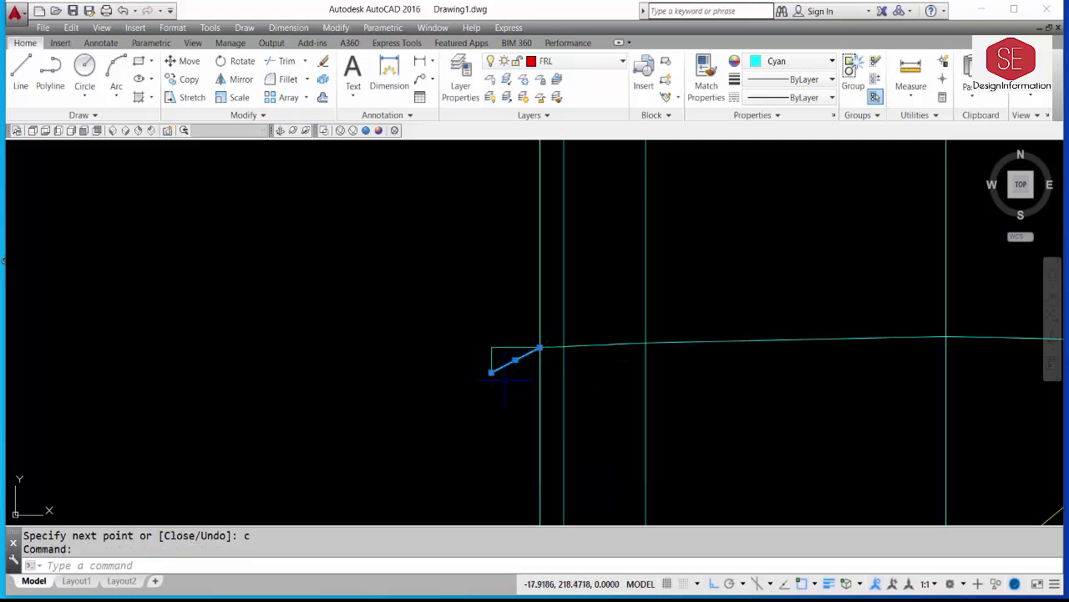
{"action": "scroll", "coordinate": [532, 355], "scroll_direction": "up", "scroll_amount": 3}
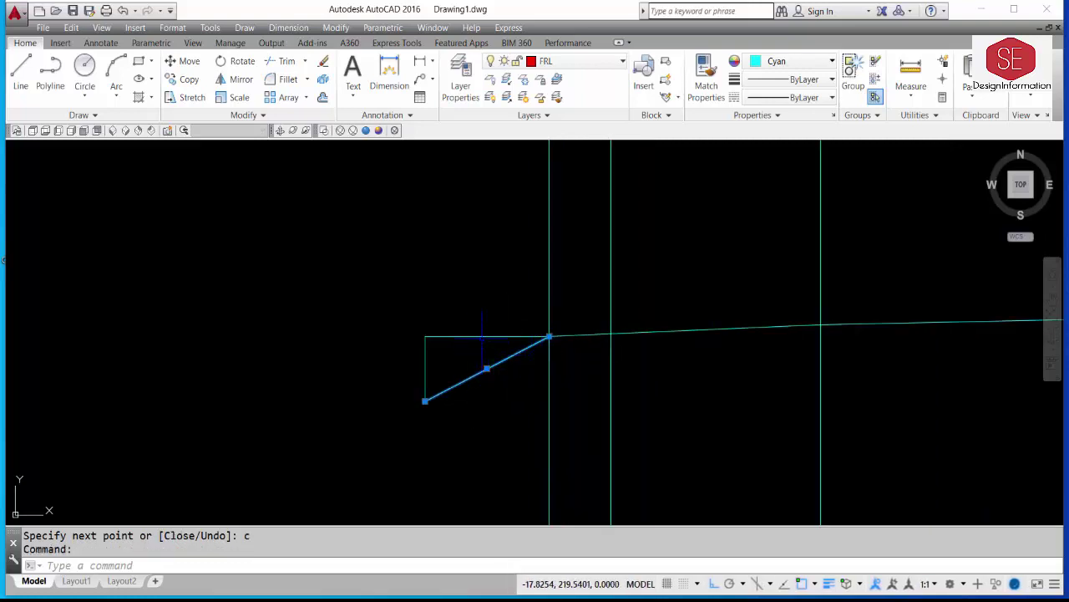
{"action": "scroll", "coordinate": [440, 329], "scroll_direction": "down", "scroll_amount": 3}
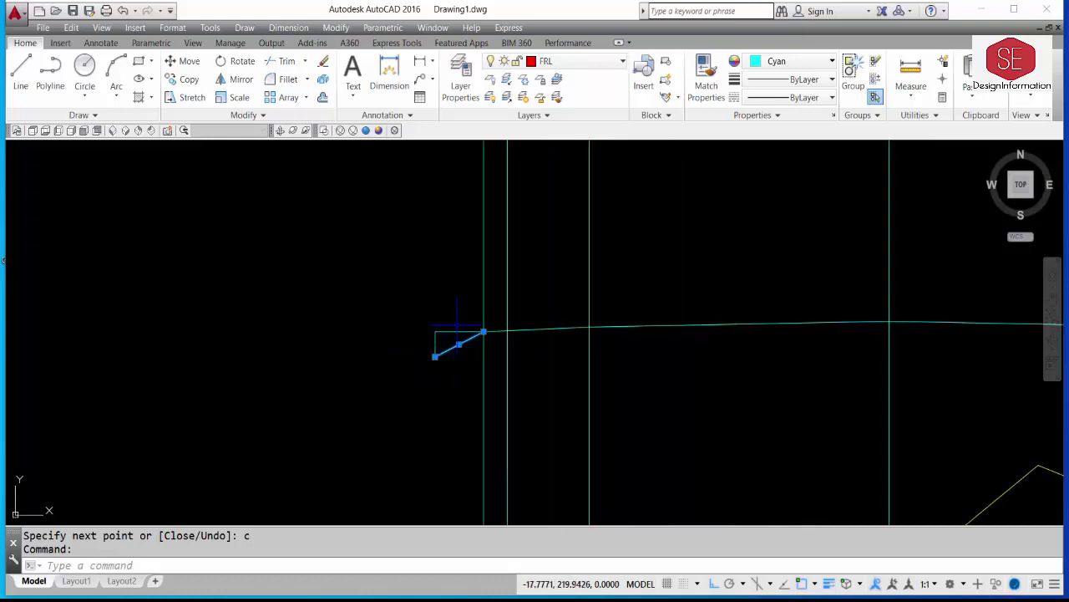
{"action": "key", "text": "Escape"}
{"action": "scroll", "coordinate": [450, 338], "scroll_direction": "up", "scroll_amount": 2}
{"action": "left_click", "coordinate": [389, 346]}
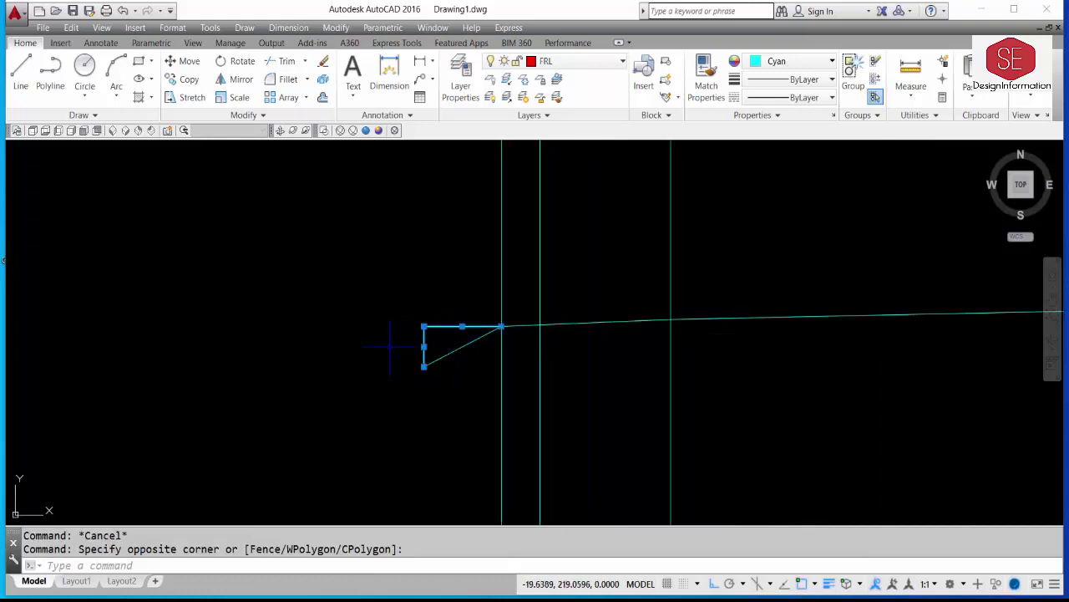
{"action": "type", "text": "e"}
{"action": "key", "text": "Return"}
{"action": "scroll", "coordinate": [453, 287], "scroll_direction": "up", "scroll_amount": 2}
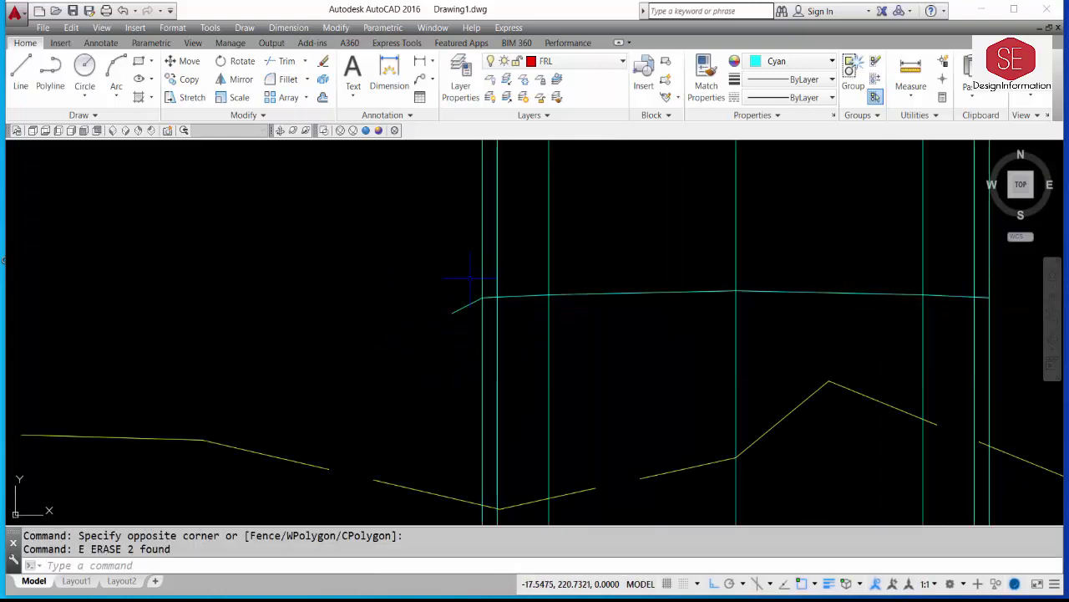
- Extend the left slope line down to the yellow ground line as boundary
{"action": "type", "text": "ex"}
{"action": "key", "text": "Return"}
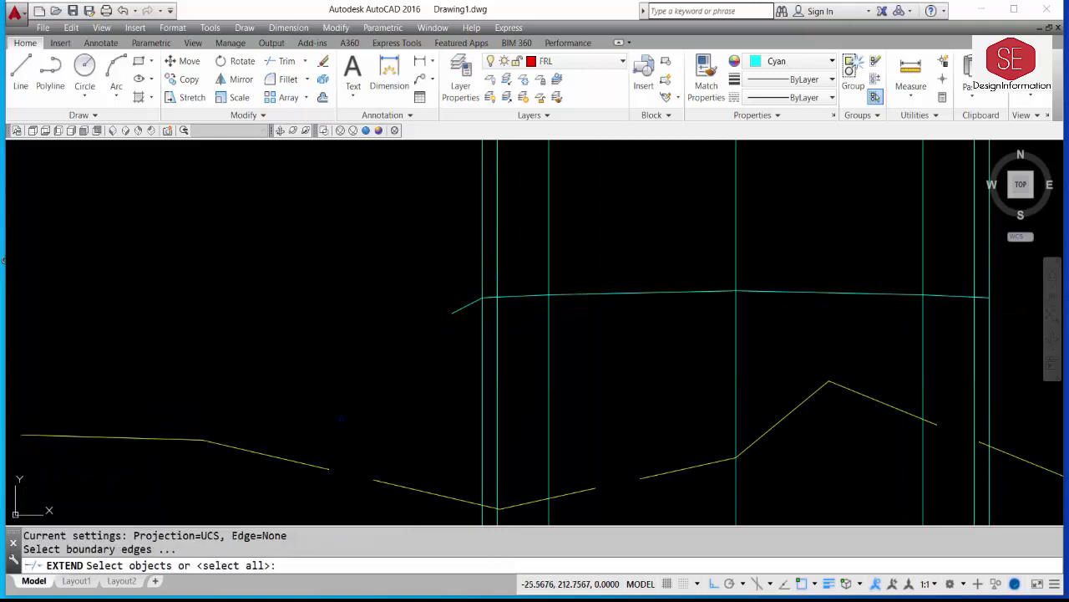
{"action": "left_click", "coordinate": [305, 464]}
{"action": "key", "text": "Return"}
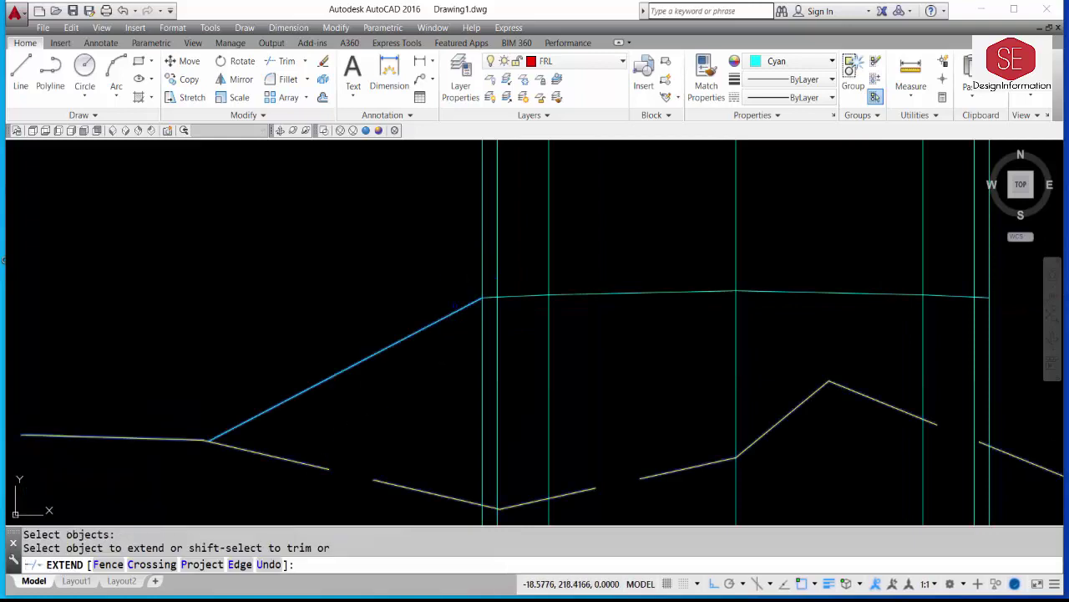
{"action": "left_click", "coordinate": [209, 439]}
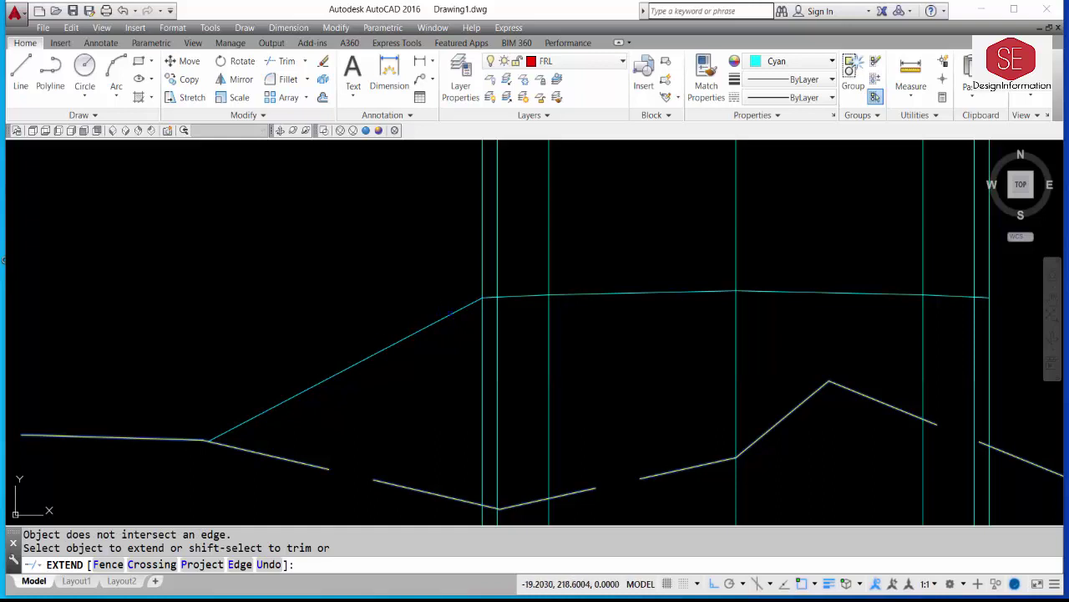
{"action": "scroll", "coordinate": [484, 297], "scroll_direction": "up", "scroll_amount": 8}
{"action": "key", "text": "Escape"}
{"action": "scroll", "coordinate": [477, 294], "scroll_direction": "down", "scroll_amount": 2}
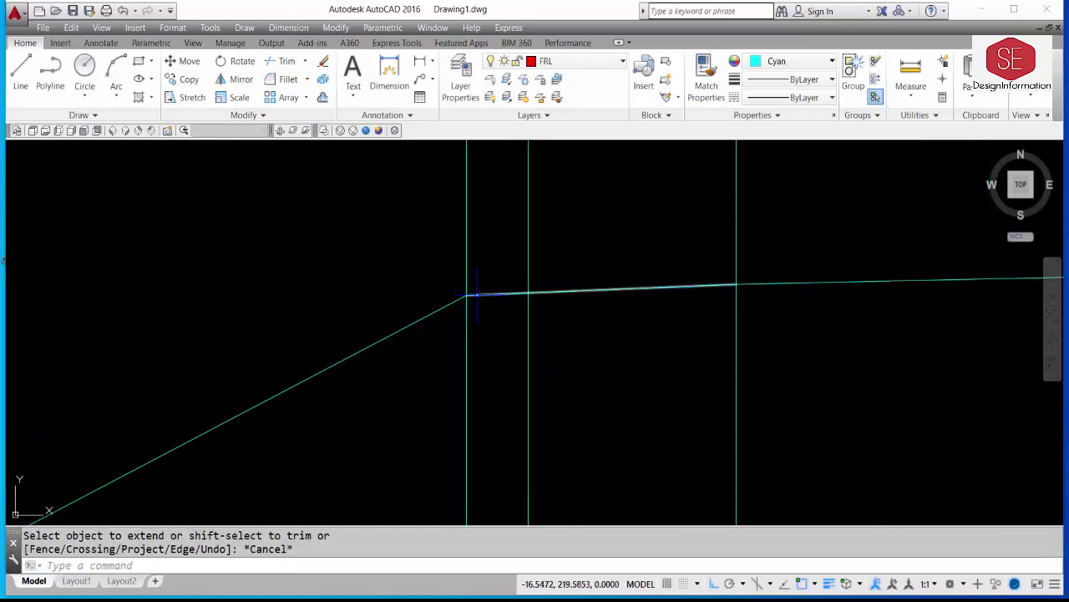
{"action": "left_click", "coordinate": [478, 295]}
{"action": "key", "text": "Escape"}
{"action": "left_click", "coordinate": [491, 293]}
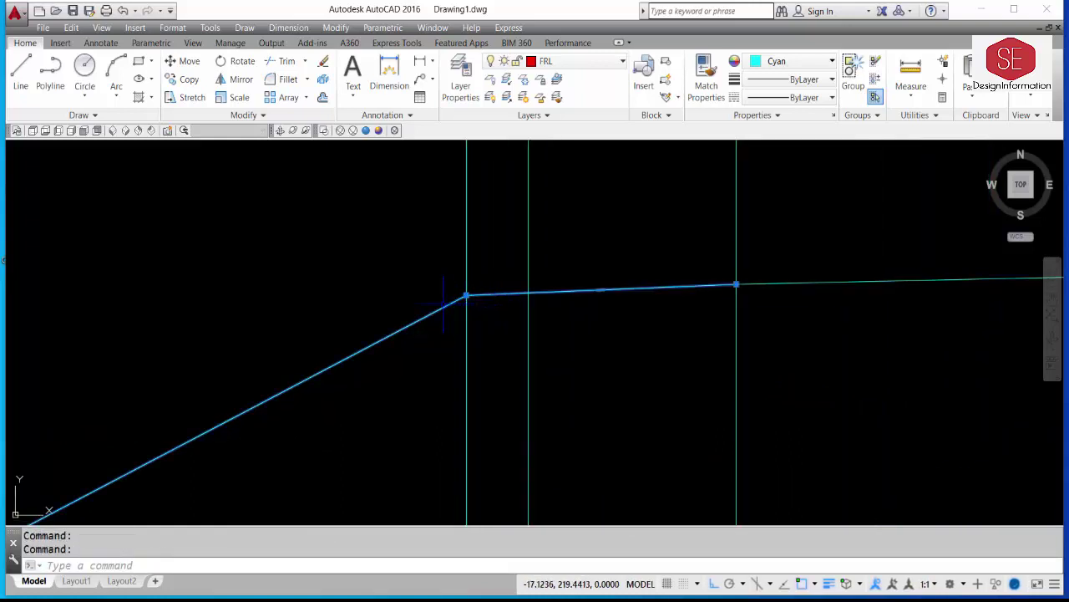
{"action": "key", "text": "Escape"}
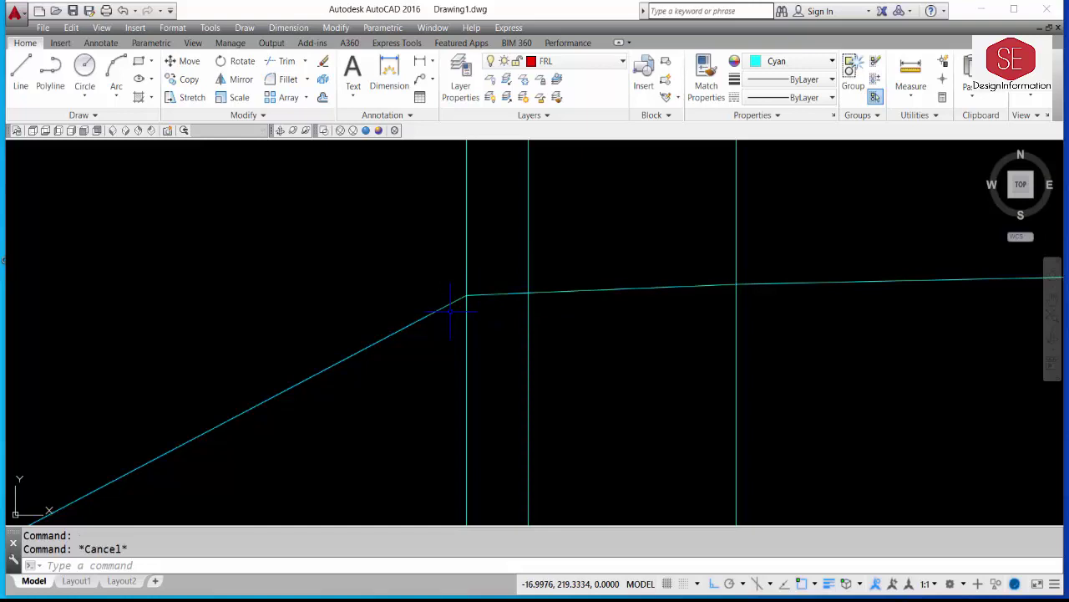
- Fillet the left slope line and cyan pavement line with radius 1
{"action": "type", "text": "F"}
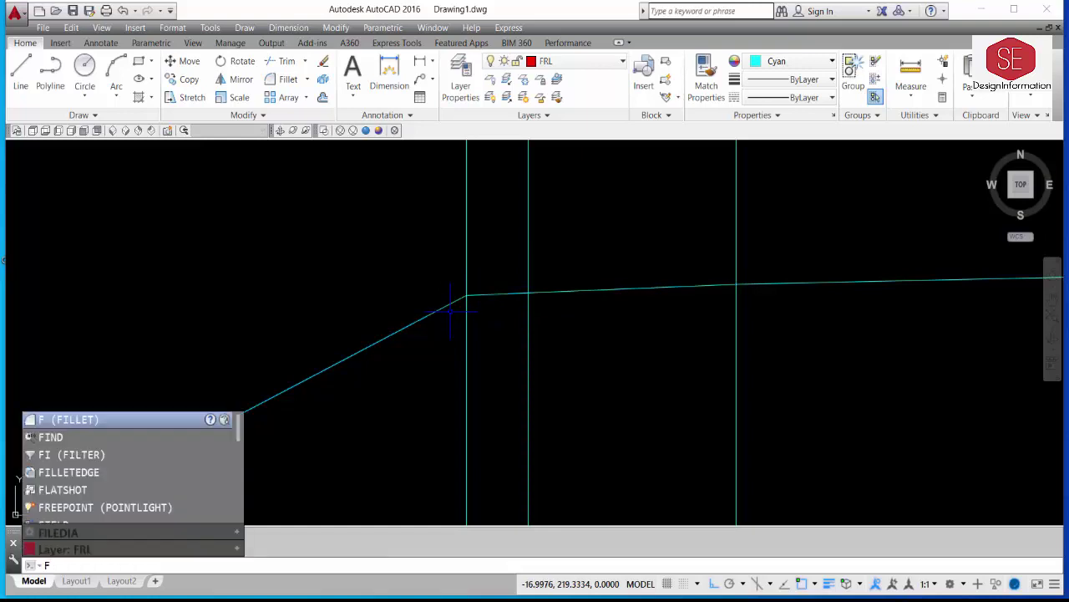
{"action": "key", "text": "Return"}
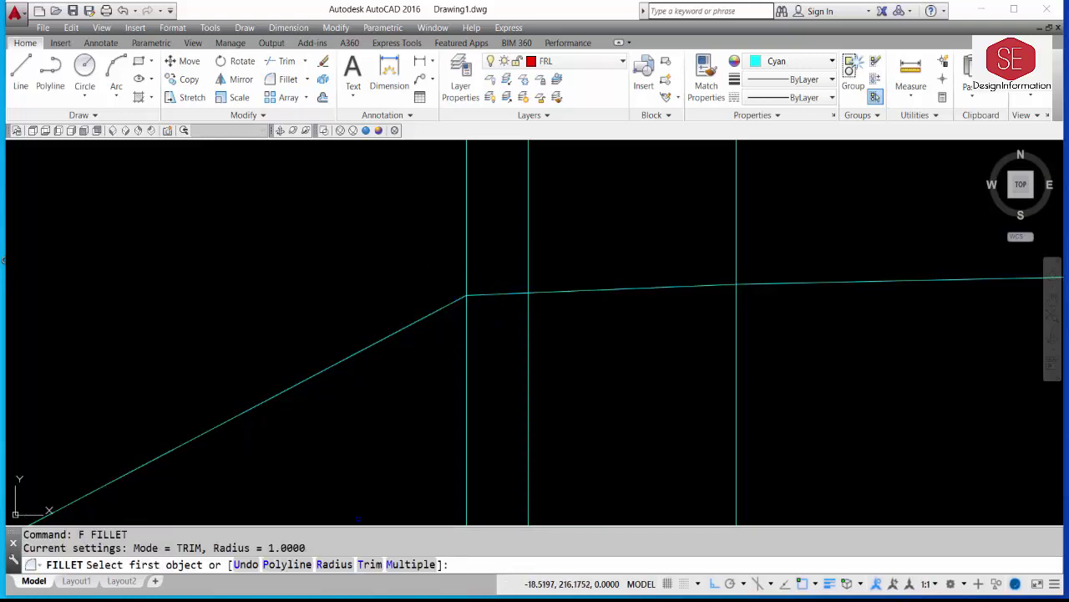
{"action": "left_click", "coordinate": [335, 565]}
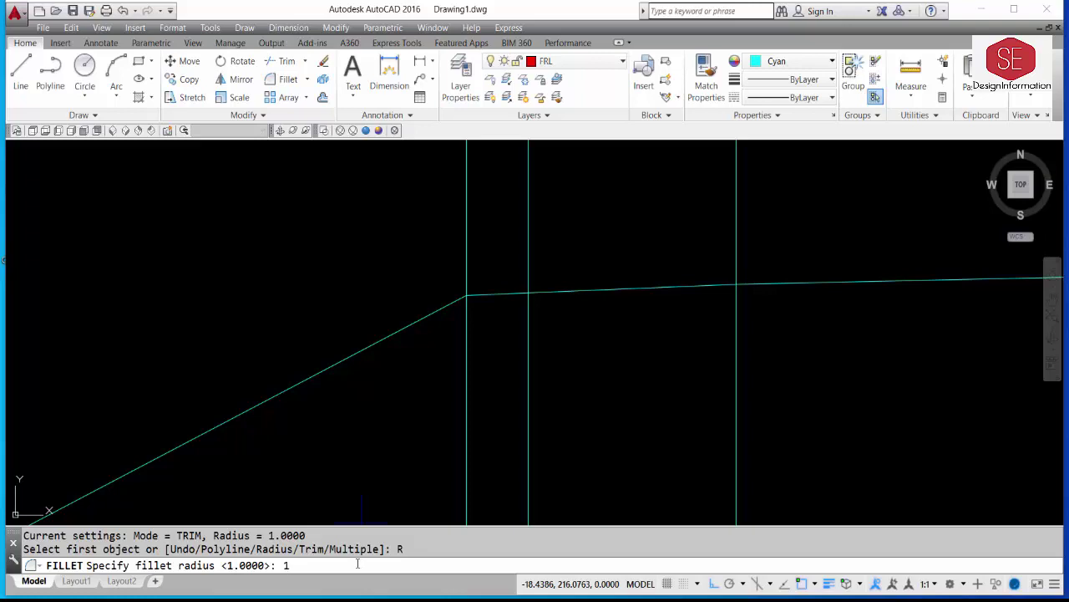
{"action": "key", "text": "Return"}
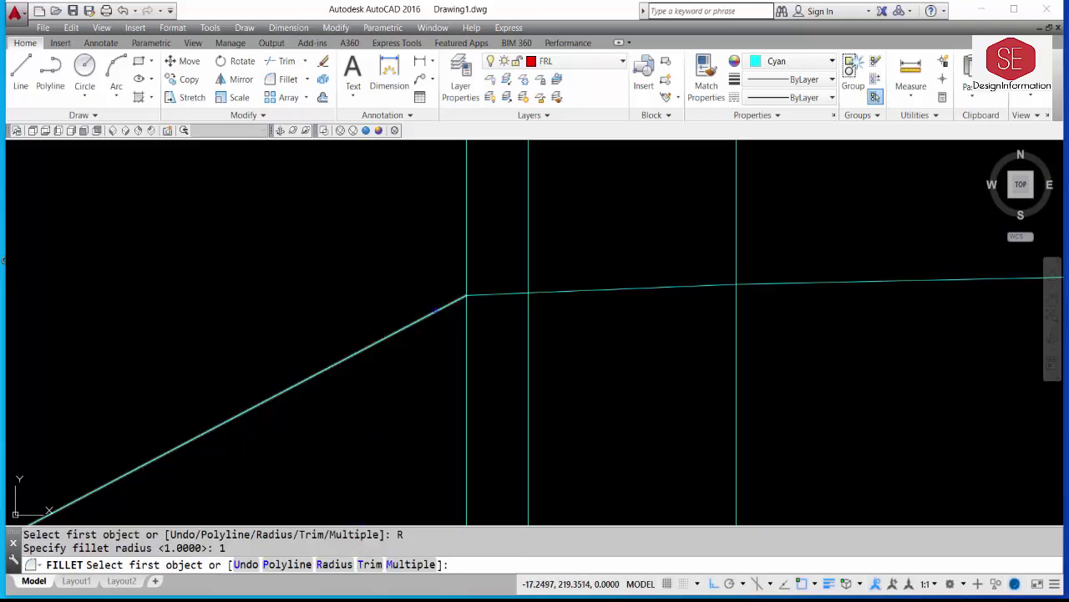
{"action": "left_click", "coordinate": [436, 302]}
{"action": "left_click", "coordinate": [481, 297]}
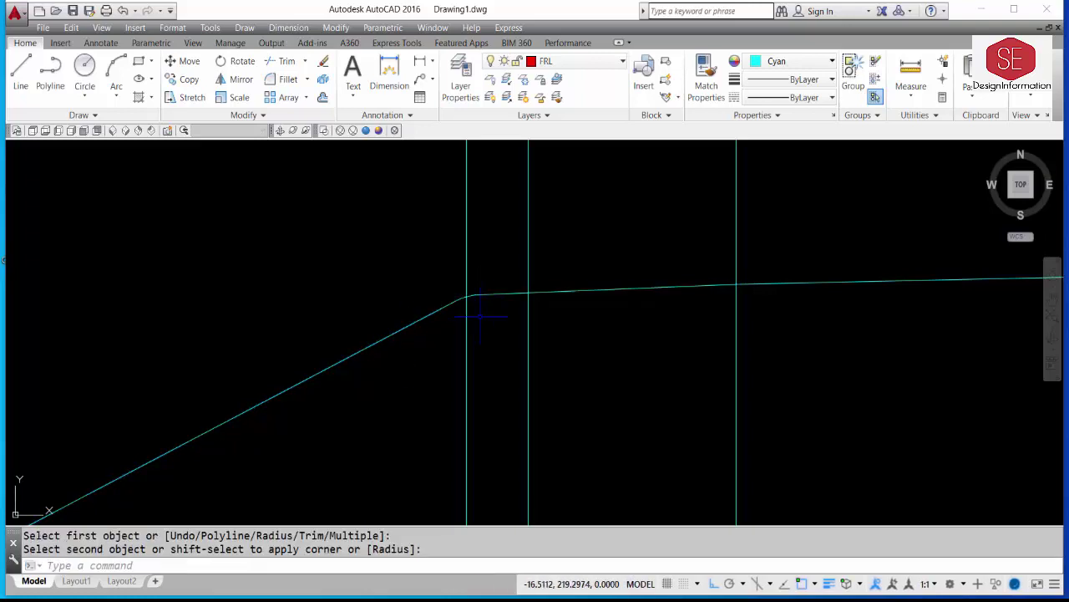
{"action": "left_click", "coordinate": [454, 303]}
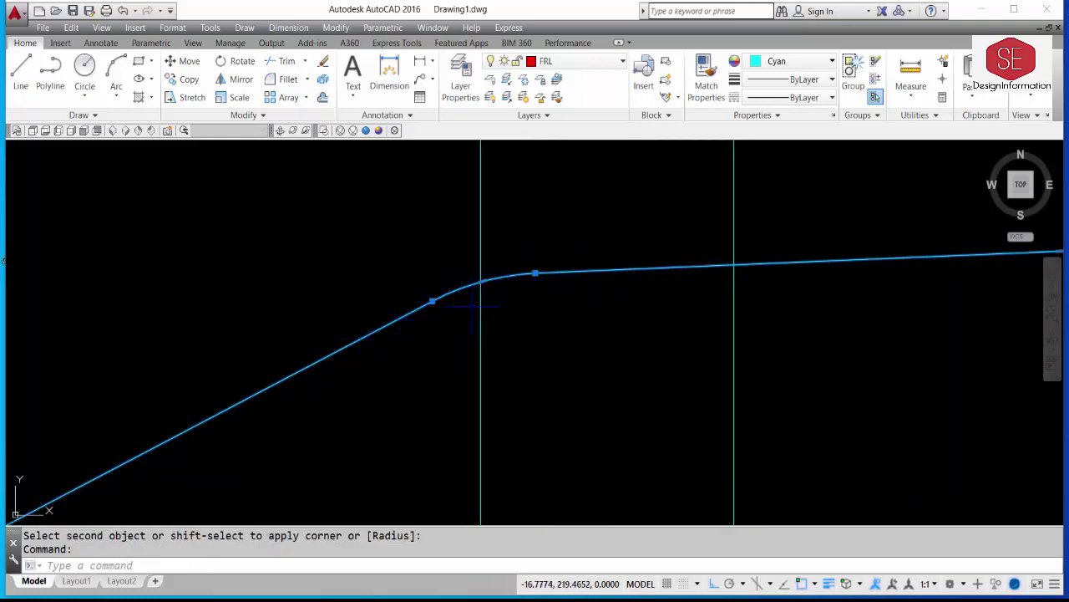
{"action": "scroll", "coordinate": [510, 309], "scroll_direction": "down", "scroll_amount": 4}
{"action": "middle_click_drag", "start_coordinate": [668, 342], "coordinate": [471, 342]}
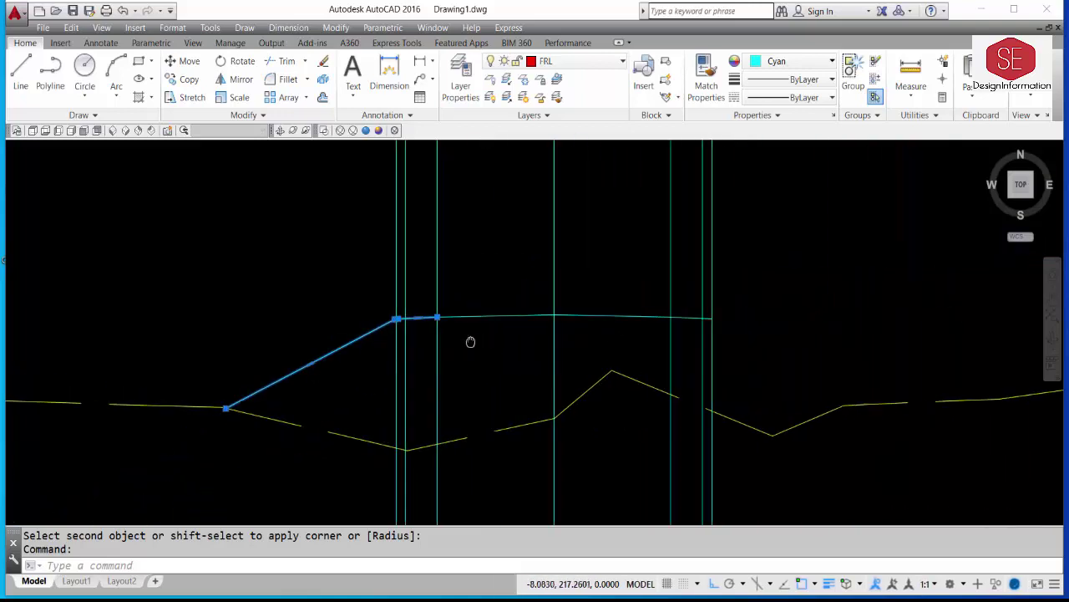
{"action": "key", "text": "Escape"}
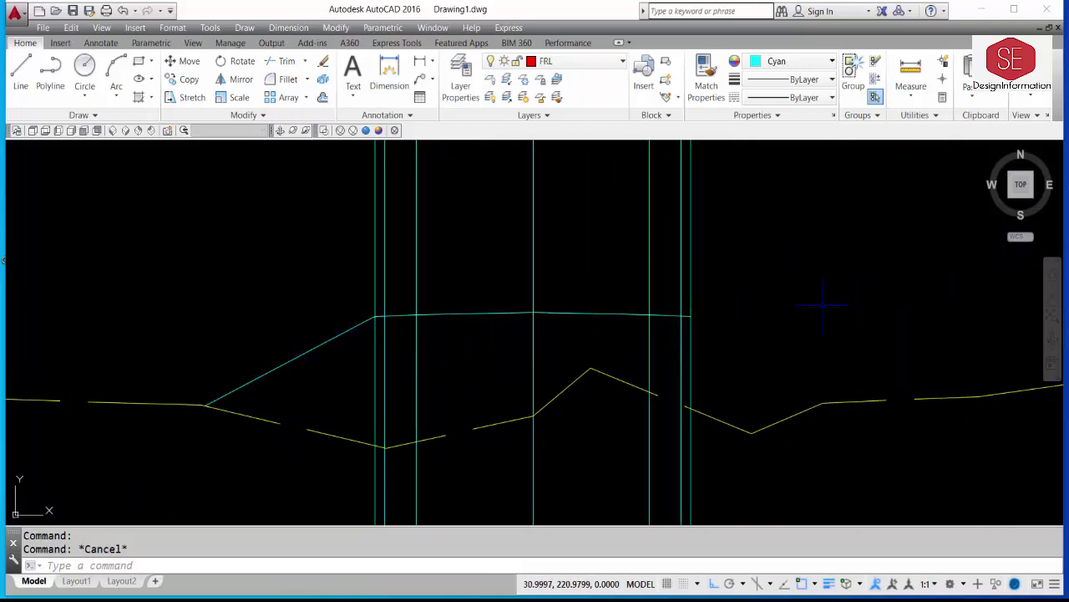
- Mirror the left fill slope about the centre vertical, then erase the mirrored copy
{"action": "type", "text": "mi"}
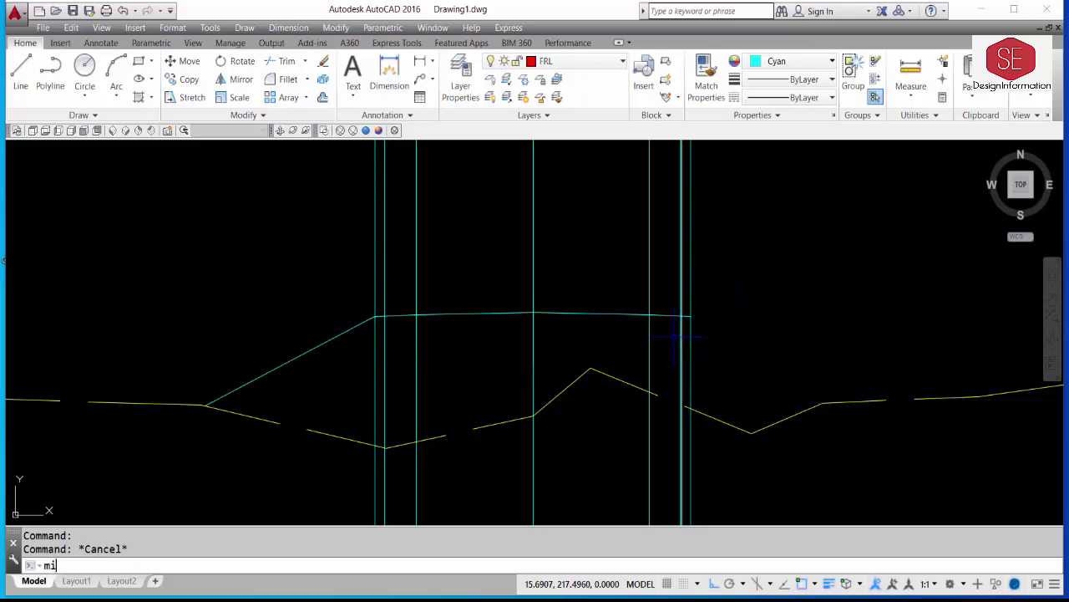
{"action": "key", "text": "Return"}
{"action": "left_click", "coordinate": [349, 328]}
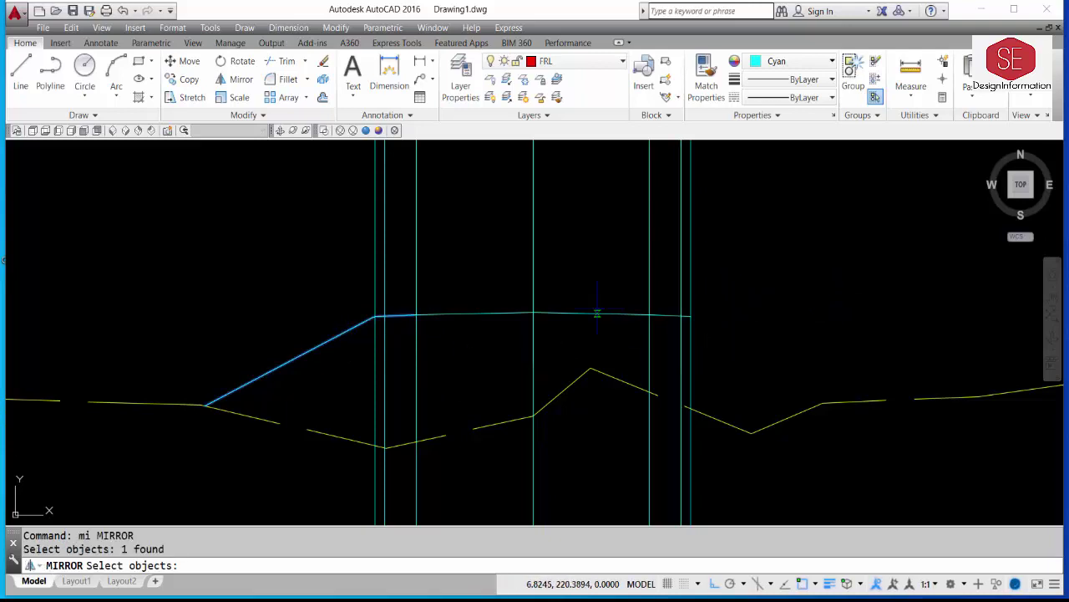
{"action": "key", "text": "Return"}
{"action": "left_click", "coordinate": [533, 312]}
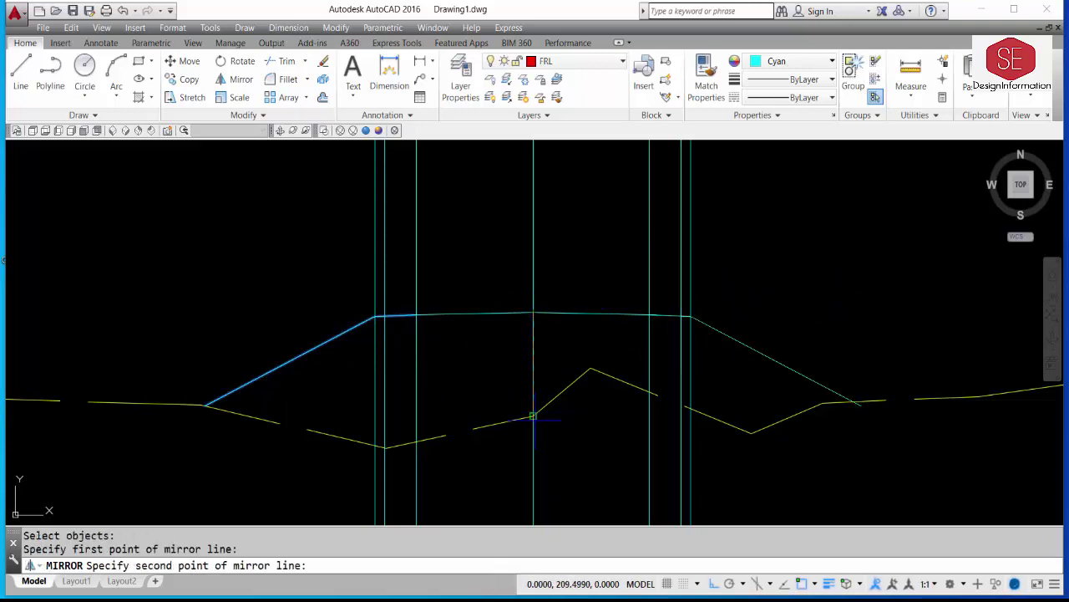
{"action": "left_click", "coordinate": [533, 415]}
{"action": "right_click", "coordinate": [558, 435]}
{"action": "left_click", "coordinate": [587, 440]}
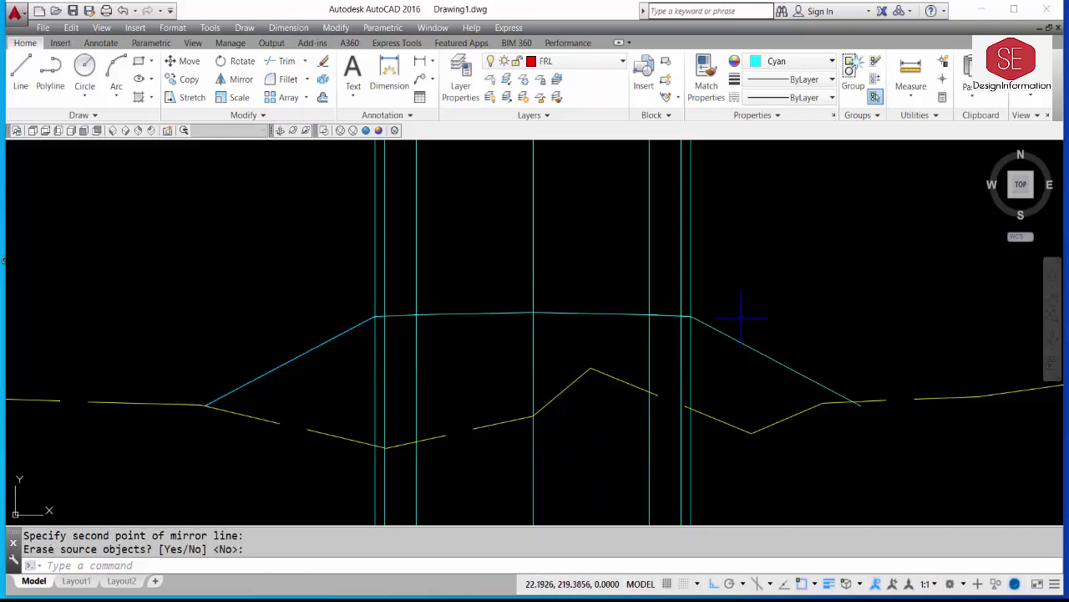
{"action": "scroll", "coordinate": [729, 305], "scroll_direction": "up", "scroll_amount": 2}
{"action": "left_click", "coordinate": [746, 330]}
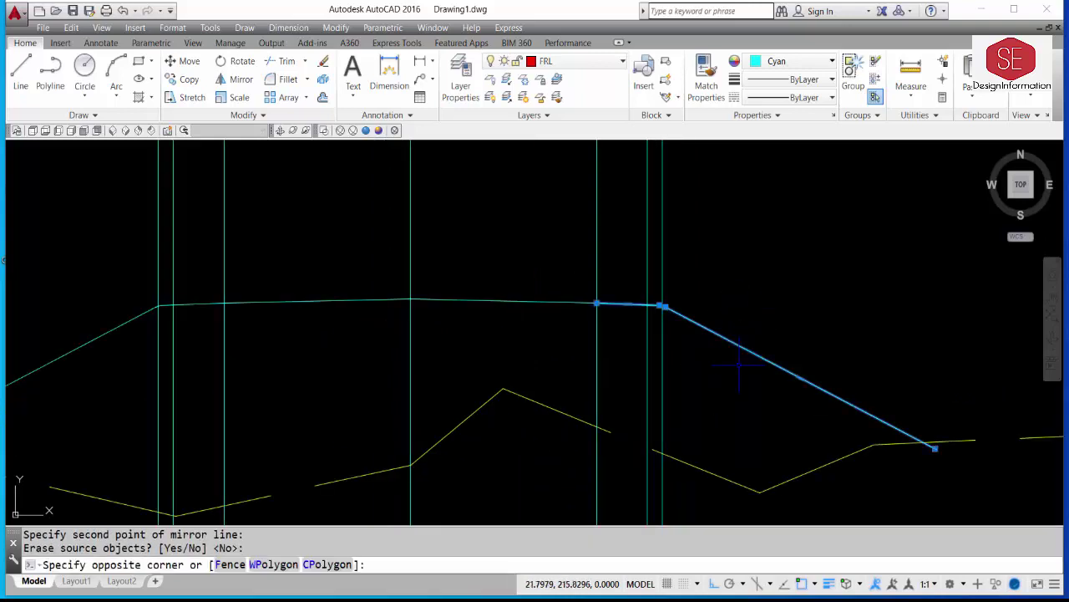
{"action": "left_click", "coordinate": [739, 380]}
{"action": "type", "text": "e"}
{"action": "key", "text": "Return"}
{"action": "scroll", "coordinate": [676, 308], "scroll_direction": "up", "scroll_amount": 2}
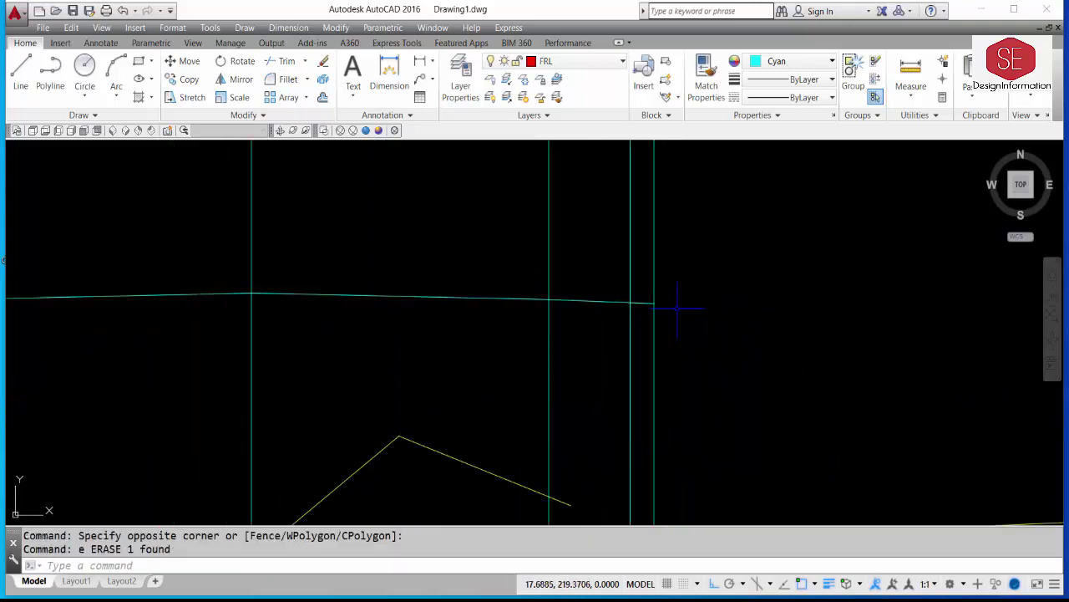
- Draw a closed 2-by-1 helper triangle from the right pavement edge
{"action": "type", "text": "L"}
{"action": "key", "text": "Return"}
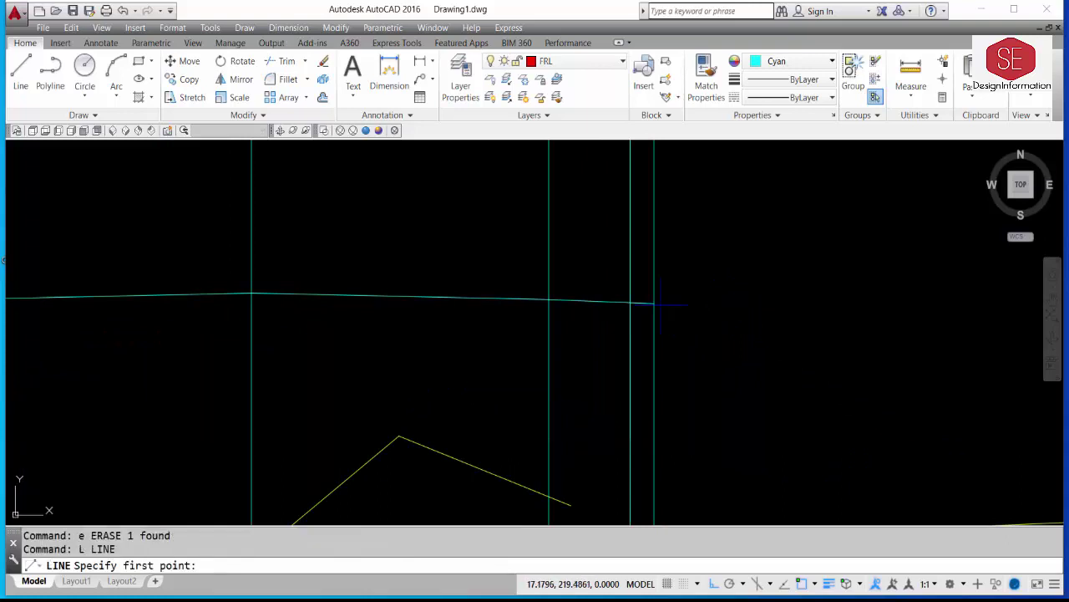
{"action": "left_click", "coordinate": [654, 303]}
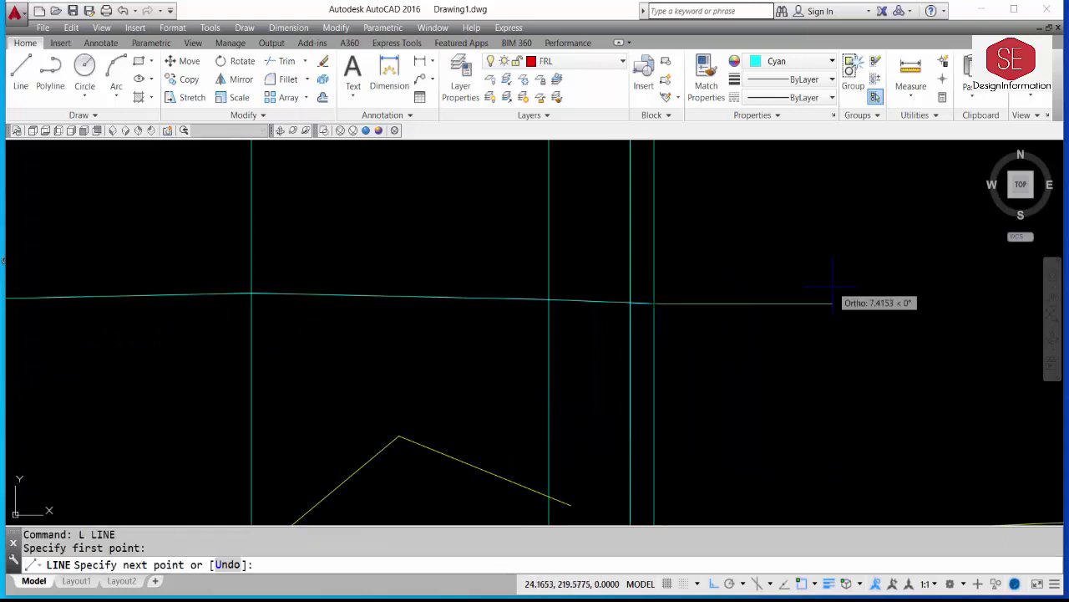
{"action": "type", "text": "2"}
{"action": "key", "text": "Return"}
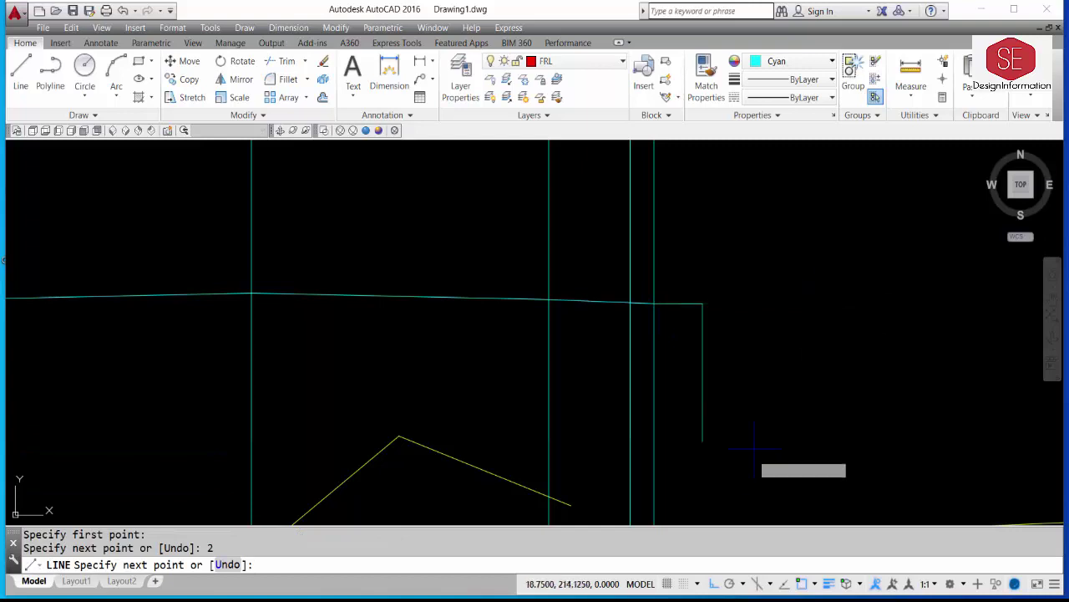
{"action": "type", "text": "1"}
{"action": "key", "text": "Return"}
{"action": "type", "text": "c"}
{"action": "key", "text": "Return"}
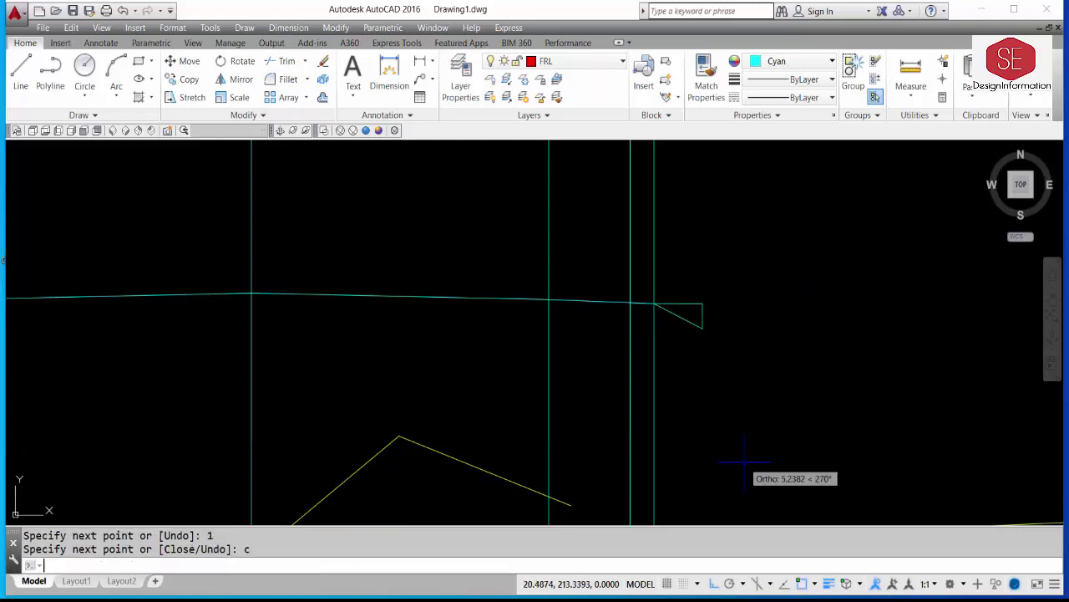
- Erase the triangle's two legs, leaving the 2:1 slope line
{"action": "scroll", "coordinate": [696, 348], "scroll_direction": "up", "scroll_amount": 2}
{"action": "left_click", "coordinate": [735, 249]}
{"action": "left_click", "coordinate": [699, 279]}
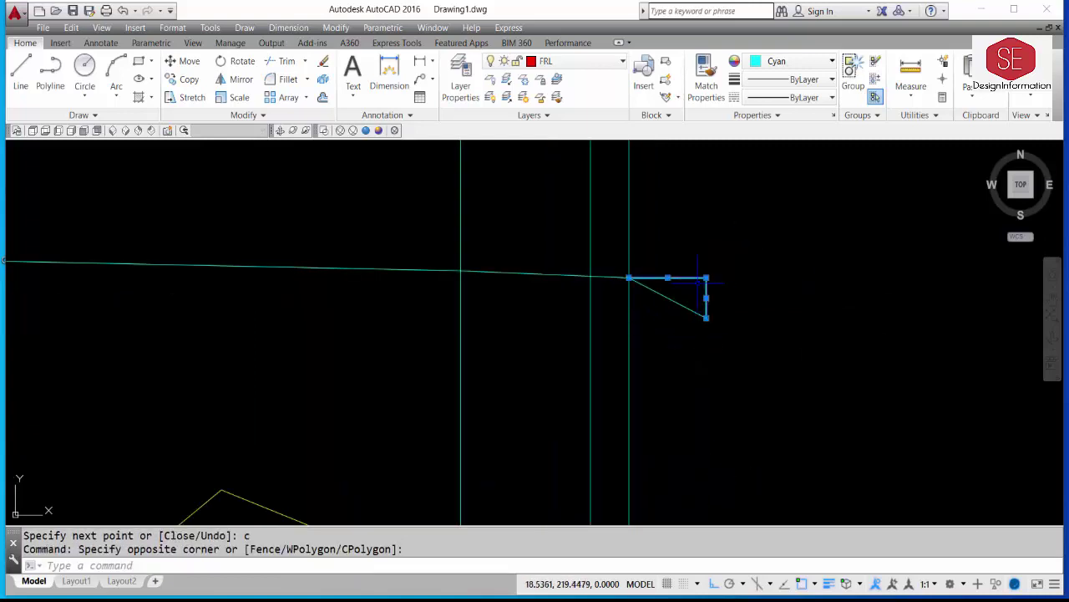
{"action": "type", "text": "e"}
{"action": "key", "text": "Return"}
{"action": "scroll", "coordinate": [530, 281], "scroll_direction": "down", "scroll_amount": 4}
- Extend the right slope line down to the yellow ground line
{"action": "type", "text": "ex"}
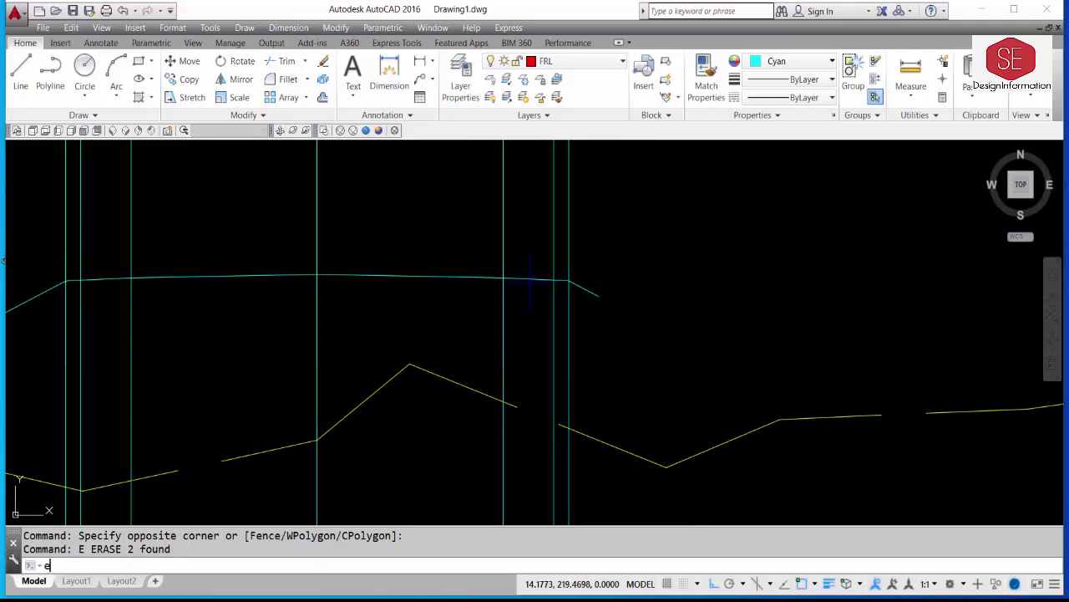
{"action": "key", "text": "Return"}
{"action": "key", "text": "Return"}
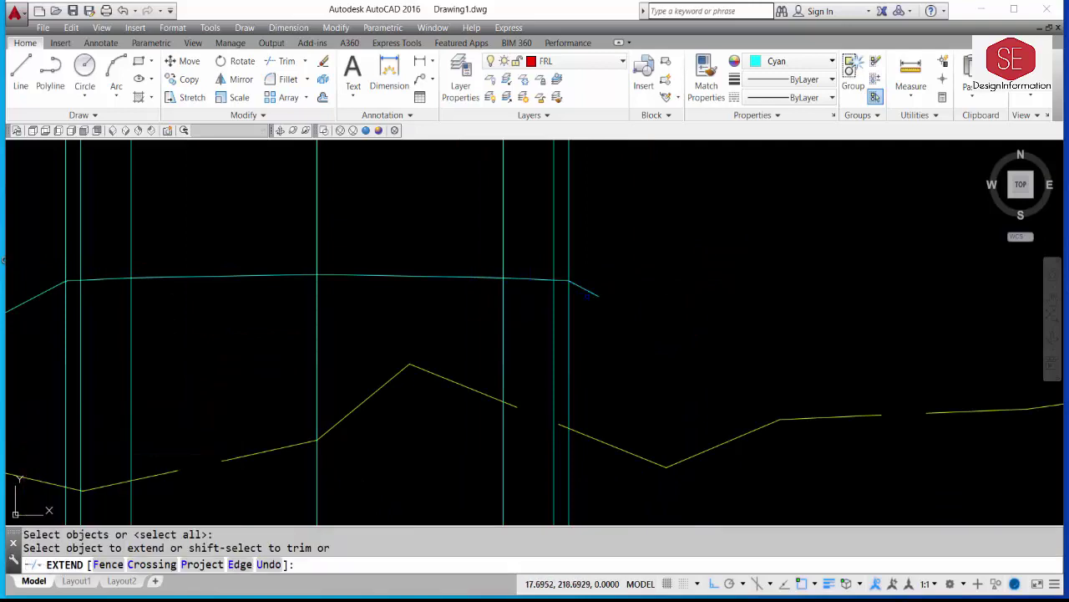
{"action": "left_click", "coordinate": [589, 290]}
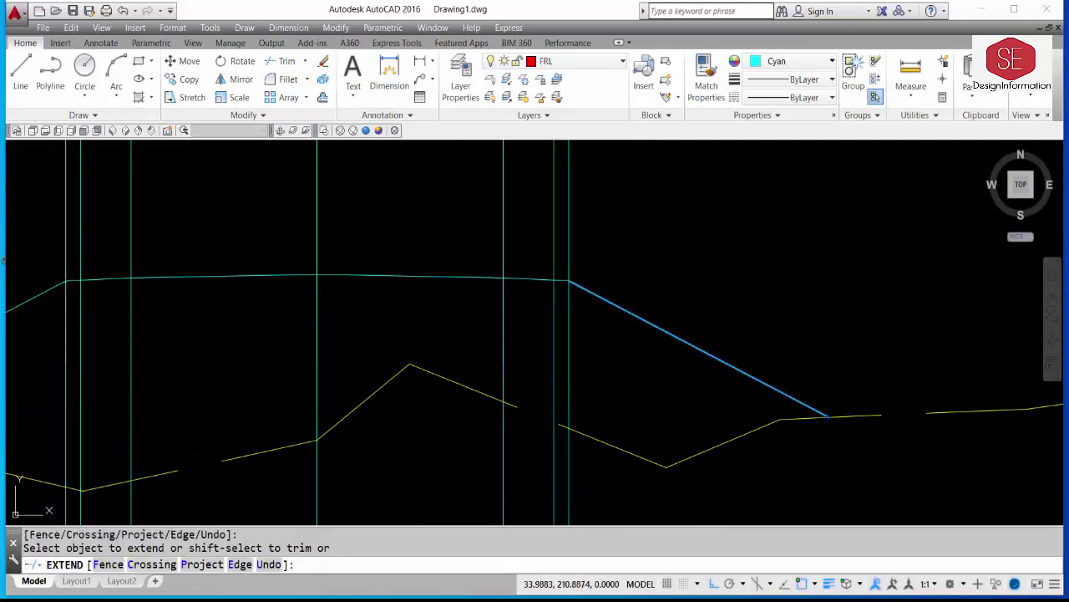
{"action": "left_click", "coordinate": [827, 416]}
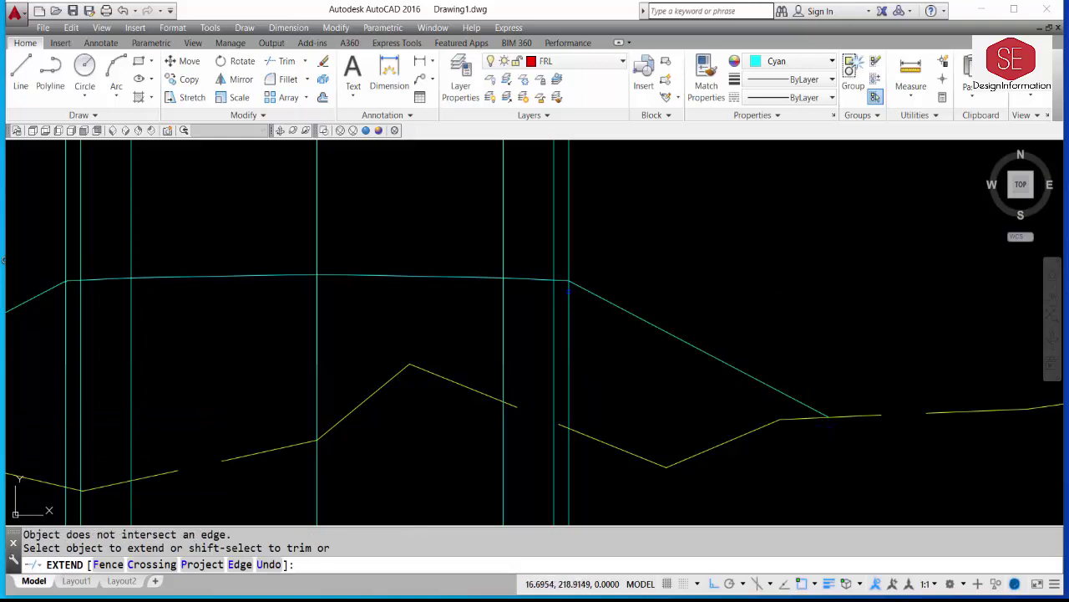
{"action": "scroll", "coordinate": [568, 288], "scroll_direction": "up", "scroll_amount": 3}
{"action": "key", "text": "Escape"}
{"action": "type", "text": "f"}
{"action": "key", "text": "Return"}
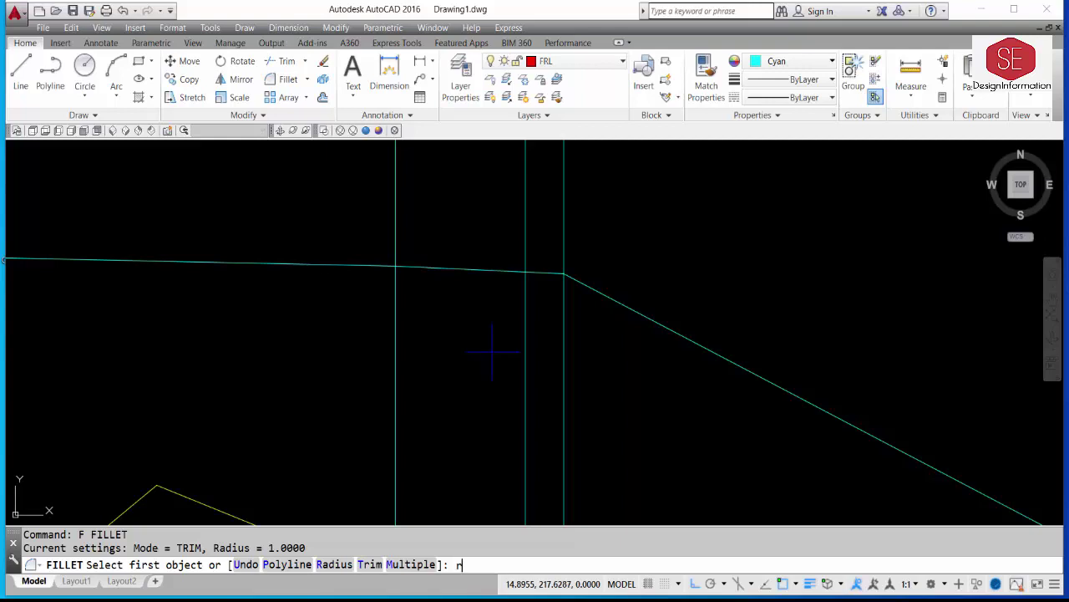
- Fillet the right pavement-to-slope corner with the default 1.0000 radius
{"action": "key", "text": "Return"}
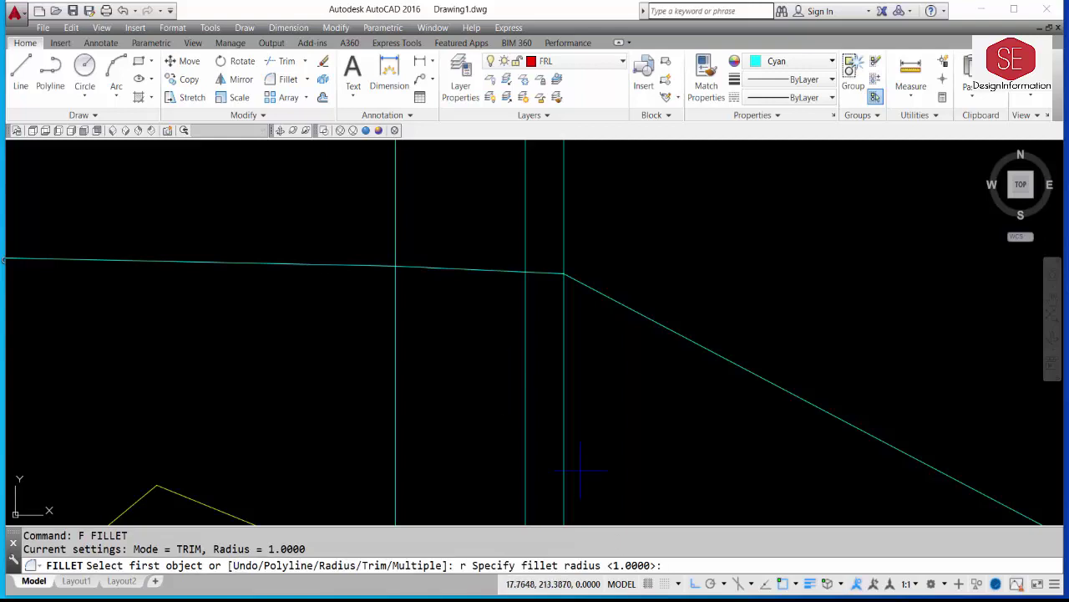
{"action": "key", "text": "Return"}
{"action": "left_click", "coordinate": [543, 271]}
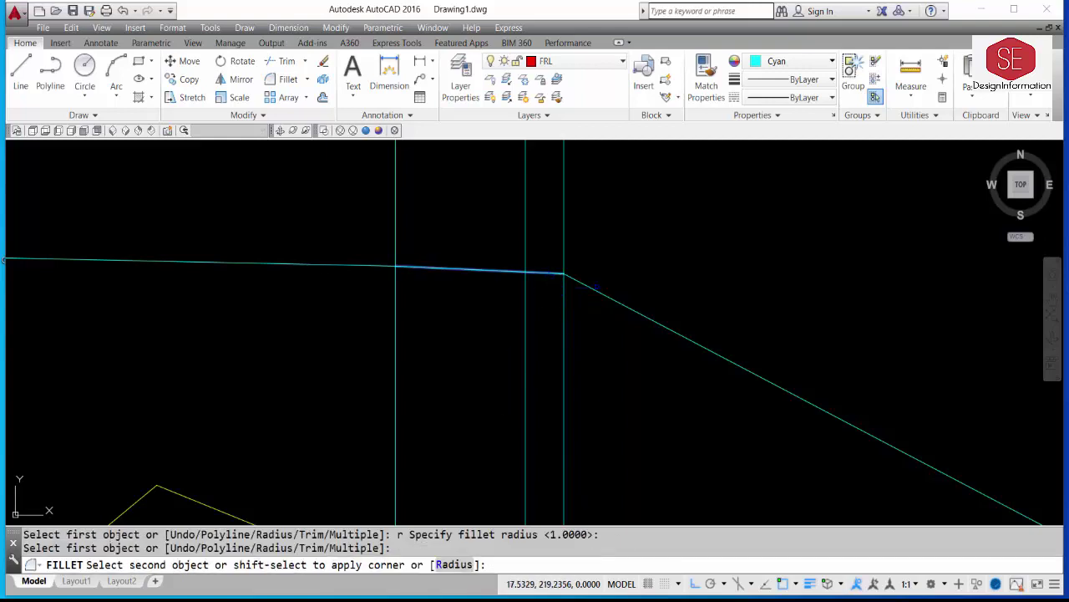
{"action": "left_click", "coordinate": [581, 282]}
{"action": "scroll", "coordinate": [568, 276], "scroll_direction": "up", "scroll_amount": 2}
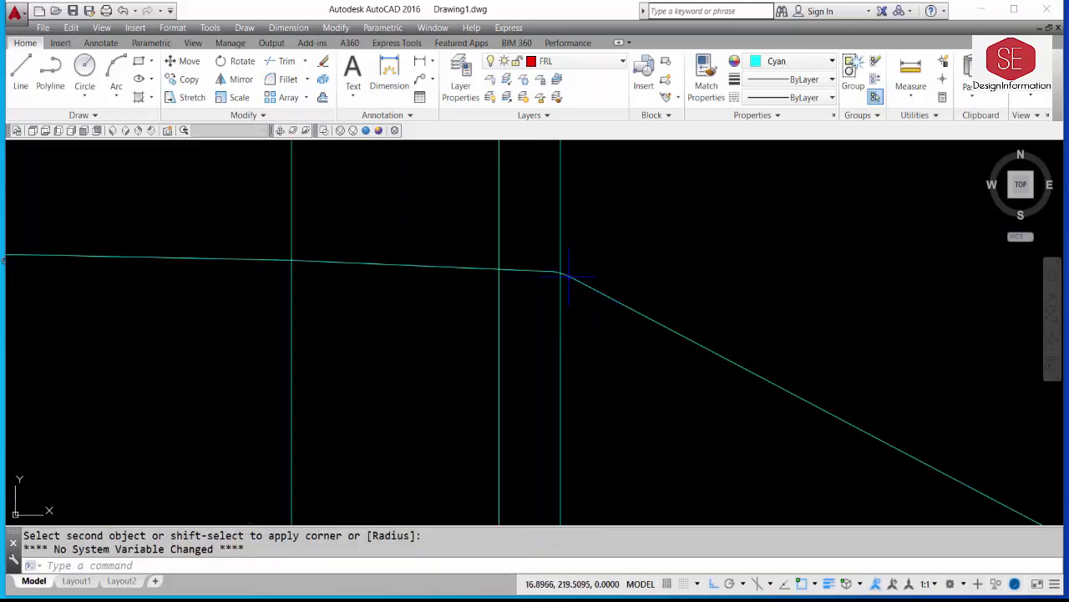
{"action": "left_click", "coordinate": [567, 274]}
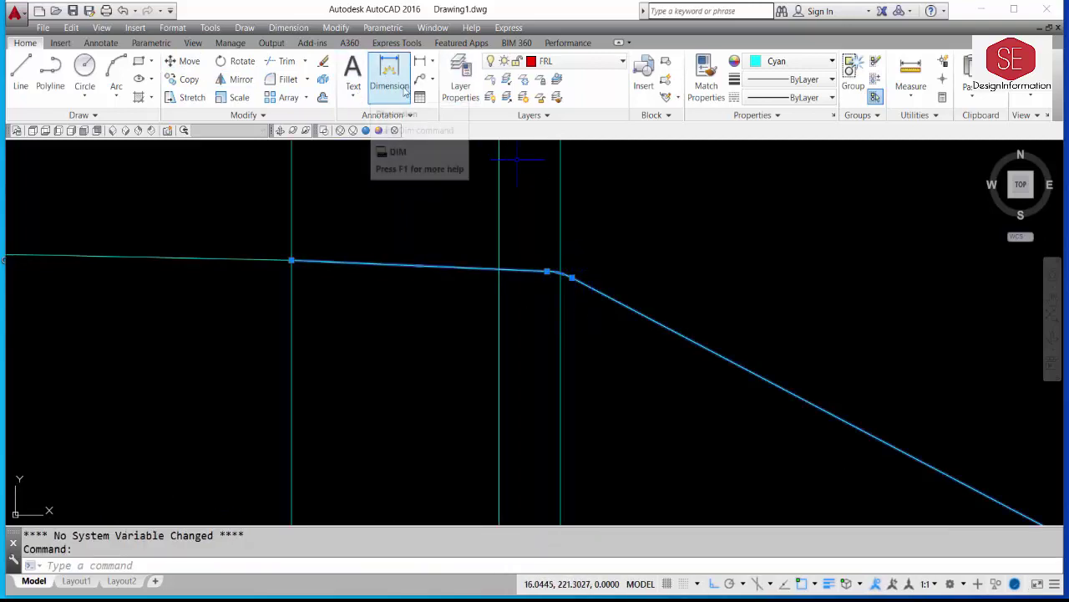
- Start a radius dimension on the new fillet arc, then cancel it
{"action": "left_click", "coordinate": [432, 61]}
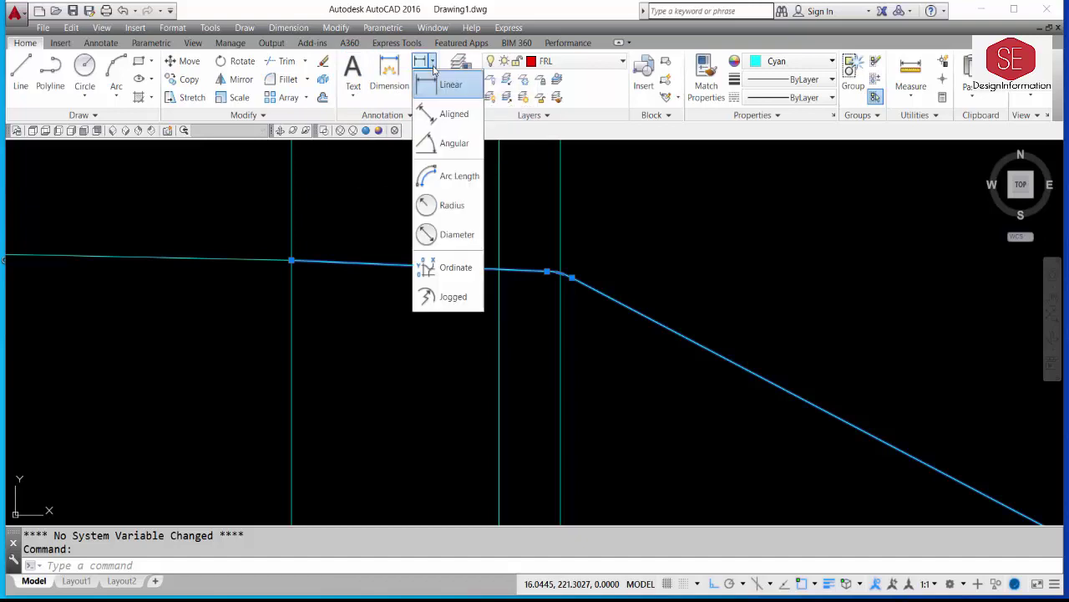
{"action": "left_click", "coordinate": [445, 207]}
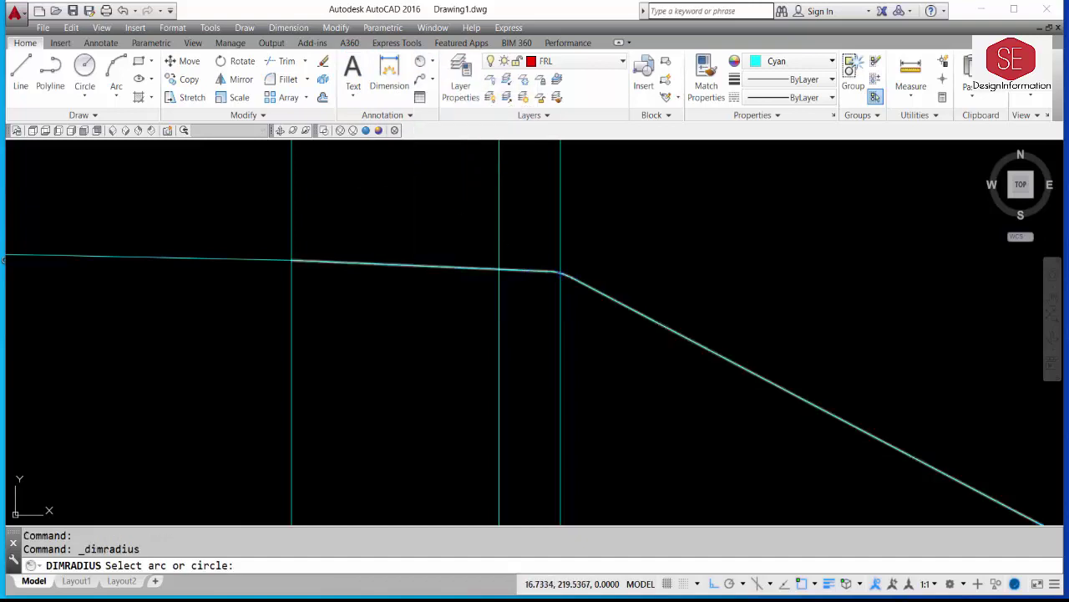
{"action": "left_click", "coordinate": [562, 273]}
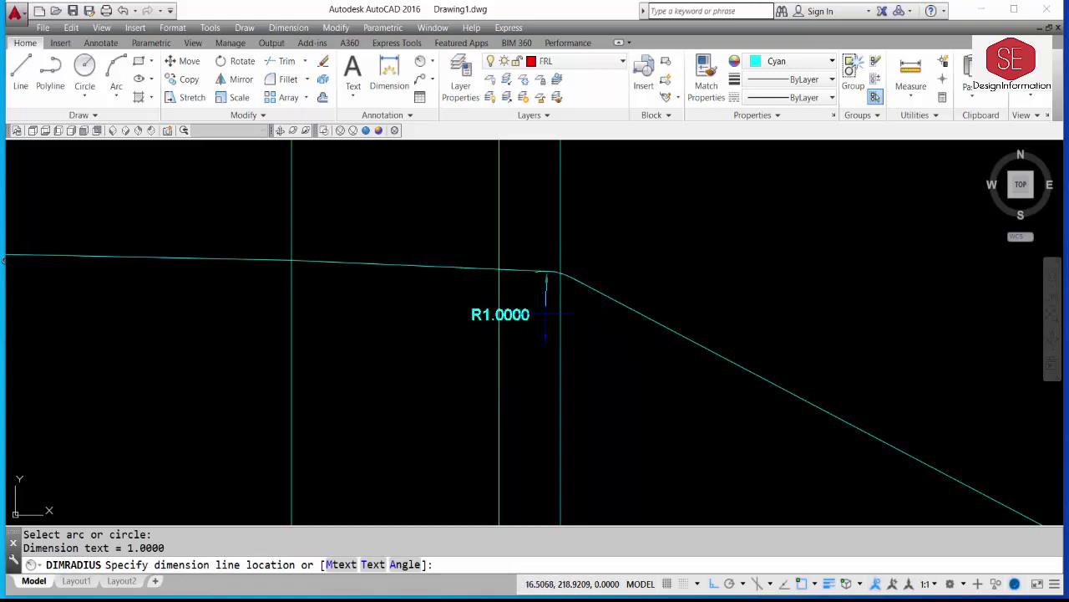
{"action": "key", "text": "Escape"}
{"action": "scroll", "coordinate": [552, 270], "scroll_direction": "down", "scroll_amount": 1}
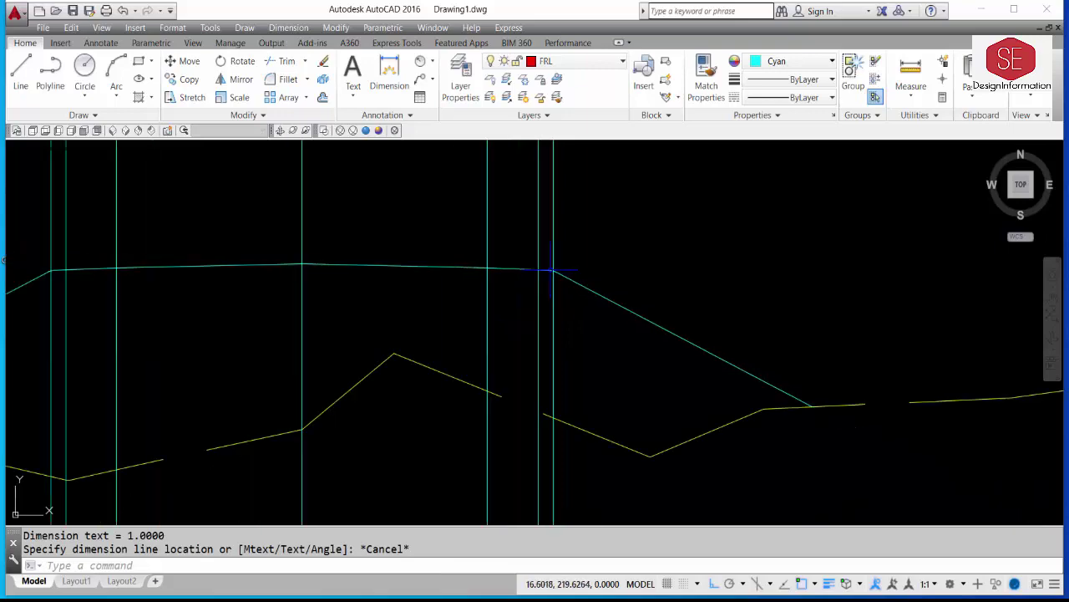
{"action": "scroll", "coordinate": [551, 270], "scroll_direction": "down", "scroll_amount": 5}
{"action": "scroll", "coordinate": [362, 272], "scroll_direction": "up", "scroll_amount": 5}
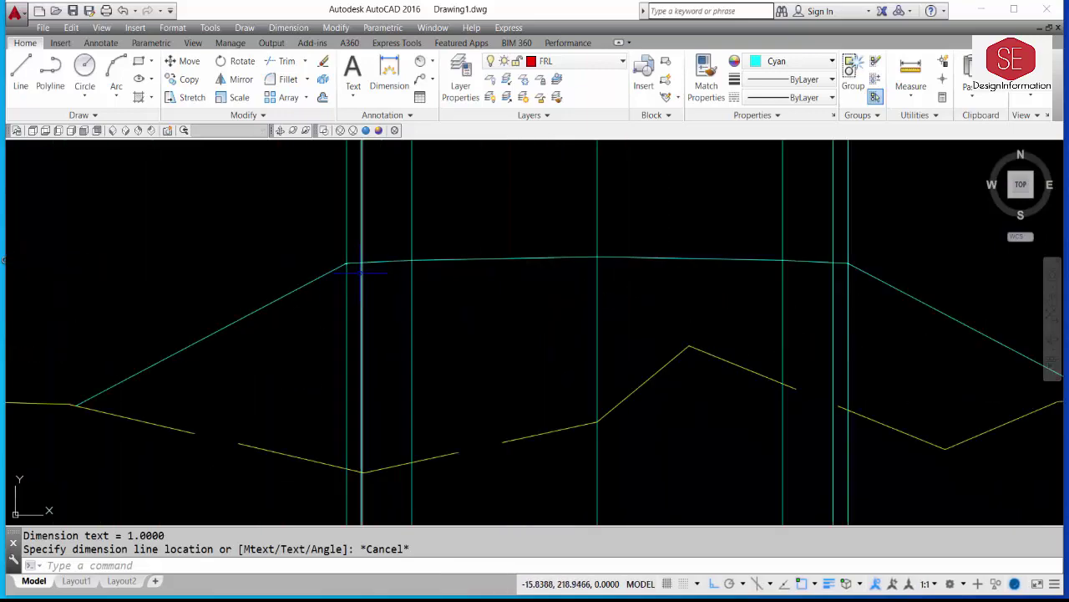
{"action": "scroll", "coordinate": [361, 271], "scroll_direction": "down", "scroll_amount": 4}
{"action": "scroll", "coordinate": [489, 318], "scroll_direction": "up", "scroll_amount": 2}
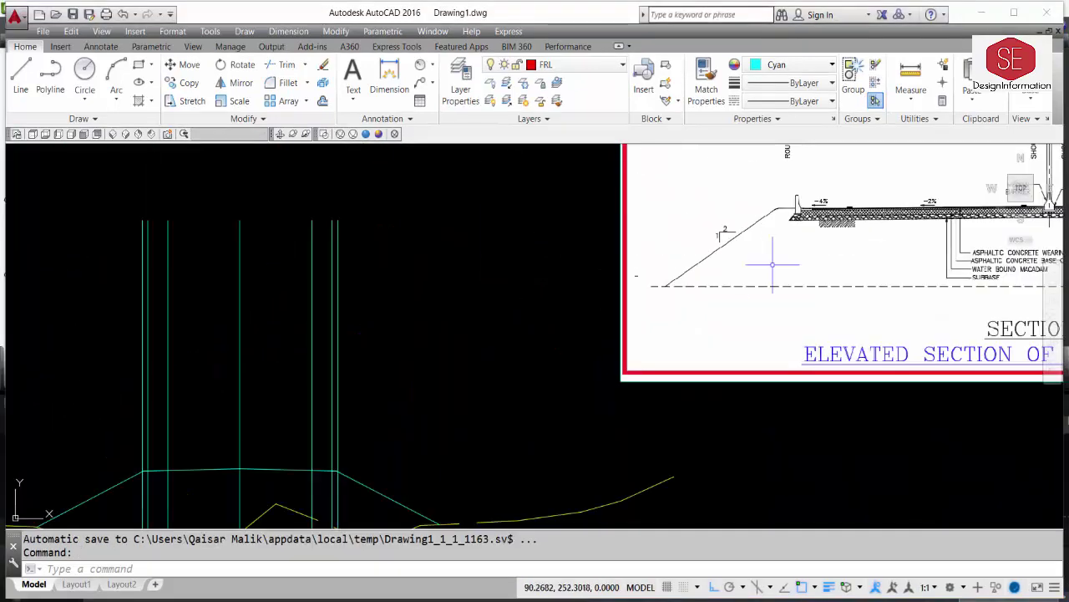
- Zoom to the reference section's 15750 and 375 dimensions, then switch to Calculator
{"action": "scroll", "coordinate": [616, 335], "scroll_direction": "up", "scroll_amount": 3}
{"action": "scroll", "coordinate": [616, 335], "scroll_direction": "down", "scroll_amount": 3}
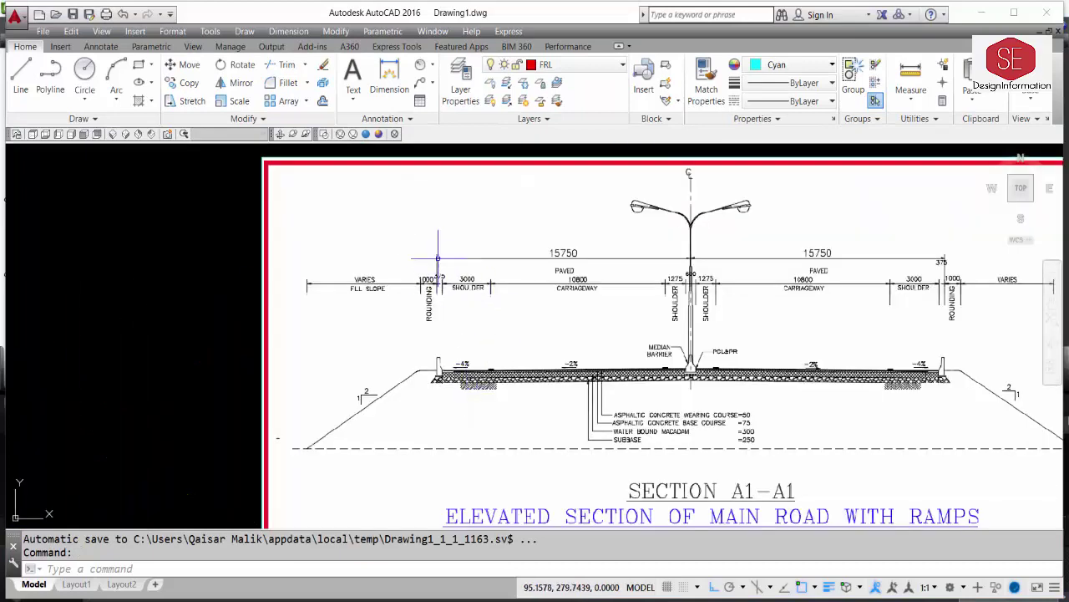
{"action": "scroll", "coordinate": [439, 322], "scroll_direction": "up", "scroll_amount": 4}
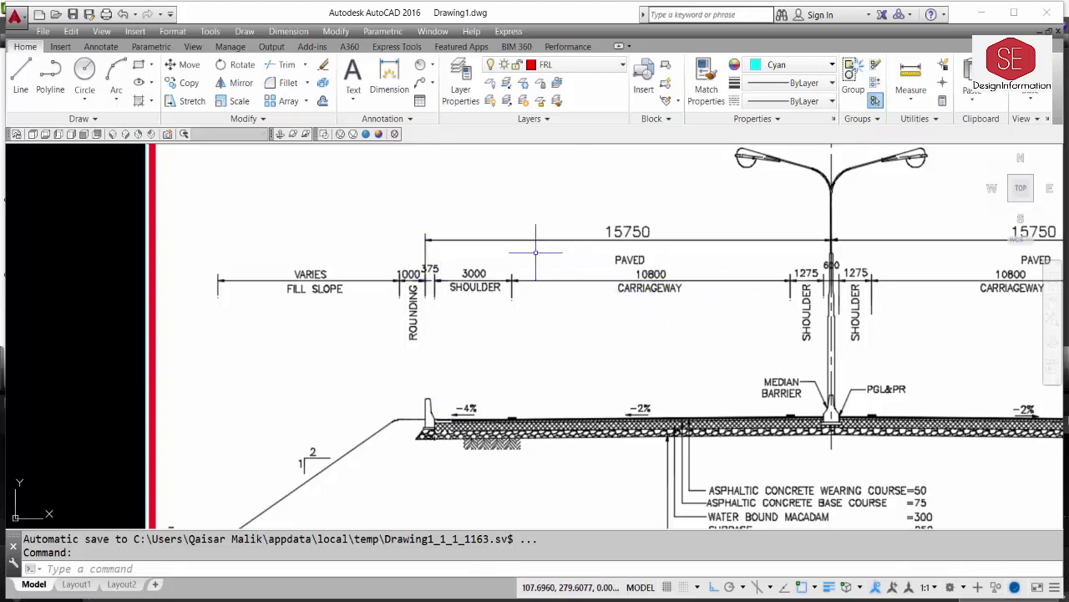
{"action": "key", "text": "alt+Tab"}
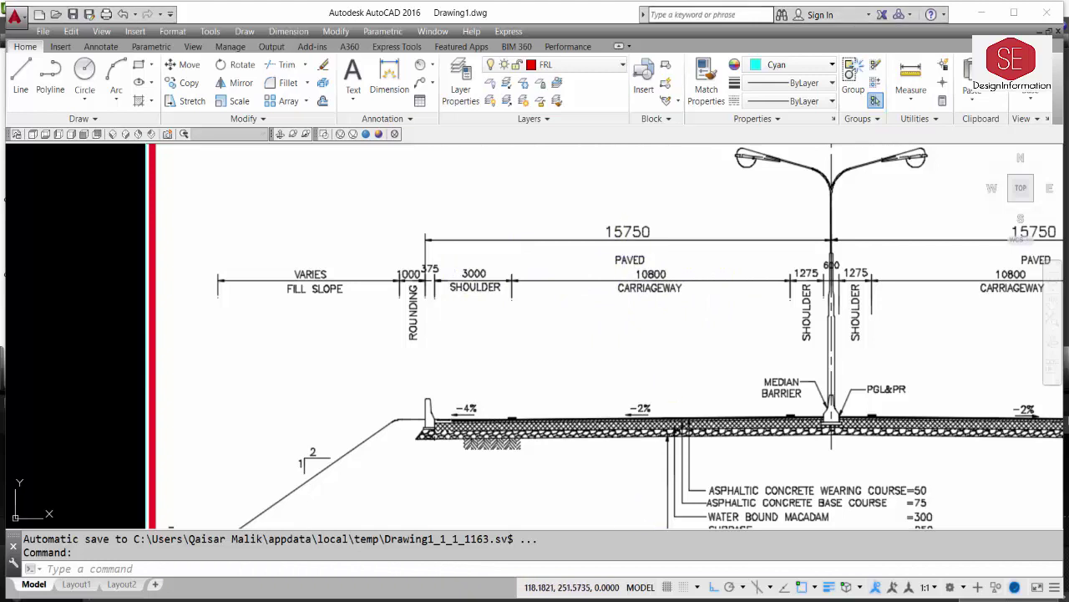
- Clear the calculator and compute 15.75 - 0.375 = 15.375
{"action": "left_click", "coordinate": [236, 343]}
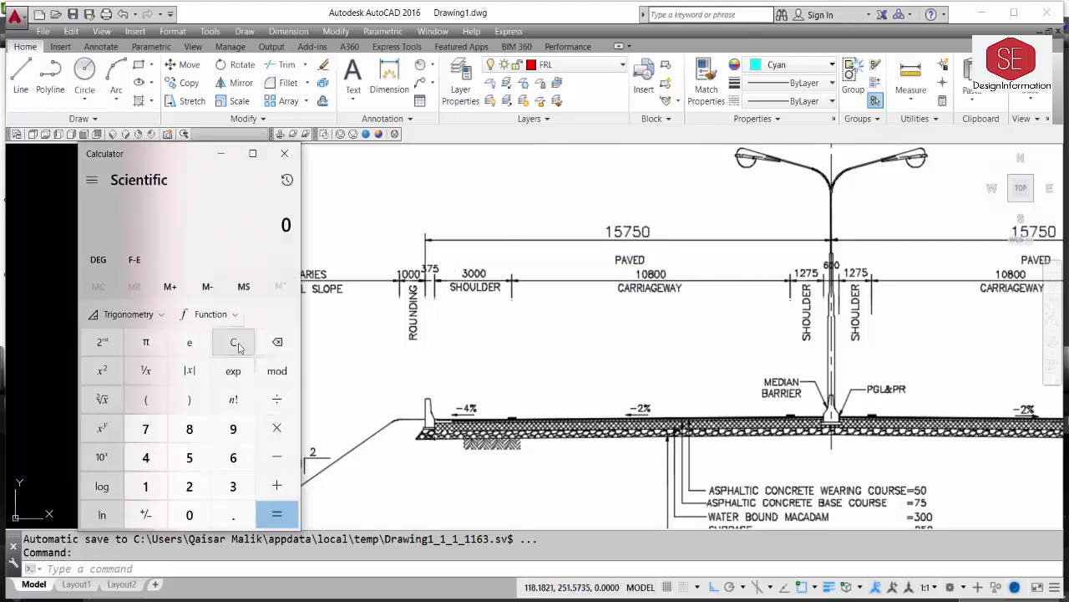
{"action": "type", "text": "15.7"}
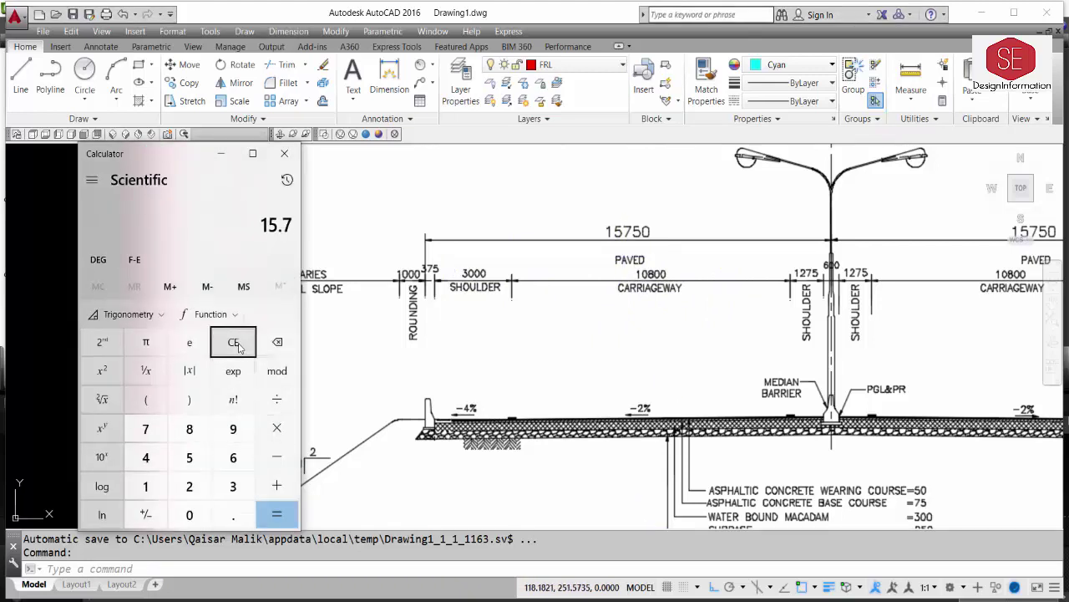
{"action": "type", "text": "5 - 0.375"}
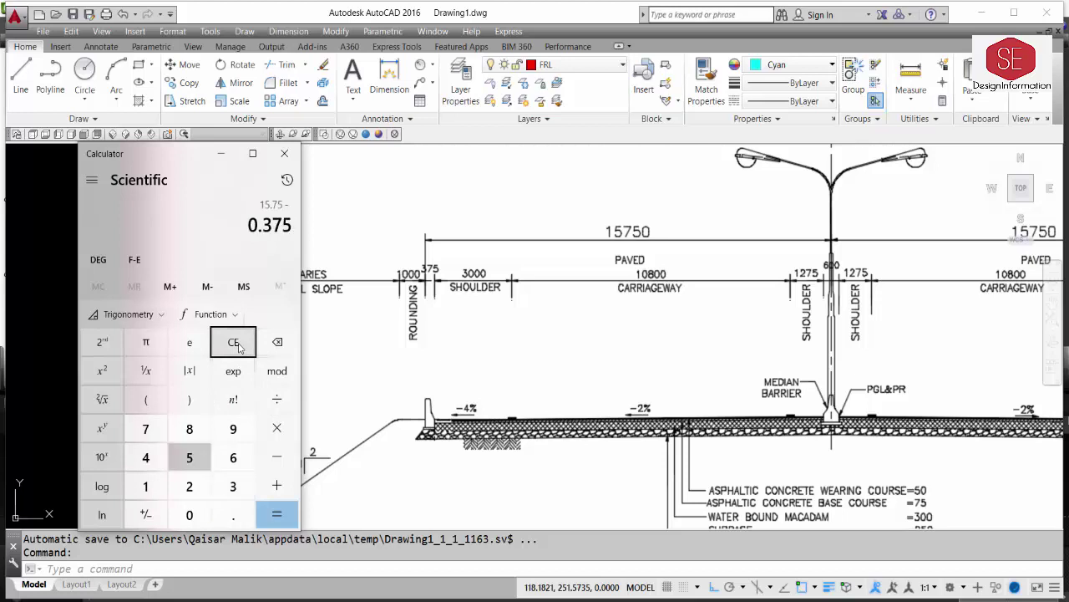
{"action": "key", "text": "Return"}
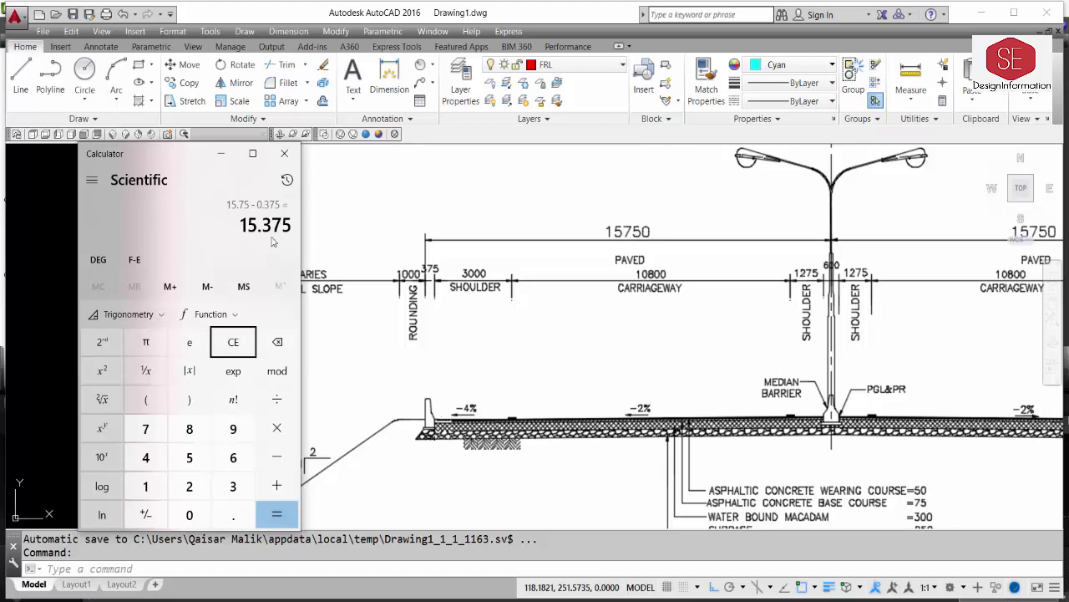
- Return to the road drawing and centre the road section in the view
{"action": "left_click", "coordinate": [527, 348]}
{"action": "scroll", "coordinate": [526, 349], "scroll_direction": "down", "scroll_amount": 5}
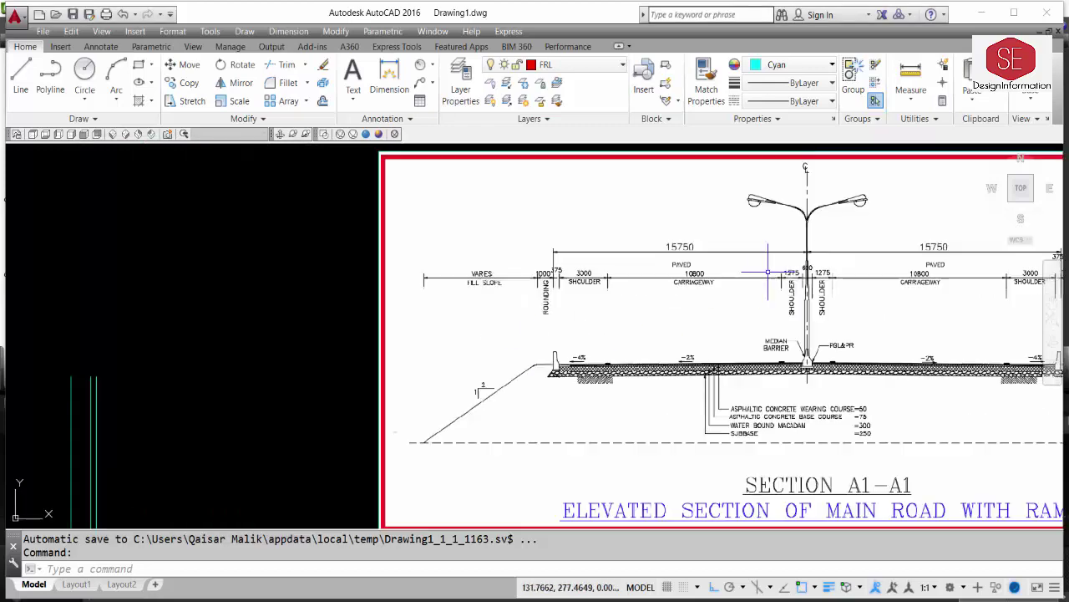
{"action": "scroll", "coordinate": [544, 339], "scroll_direction": "up", "scroll_amount": 5}
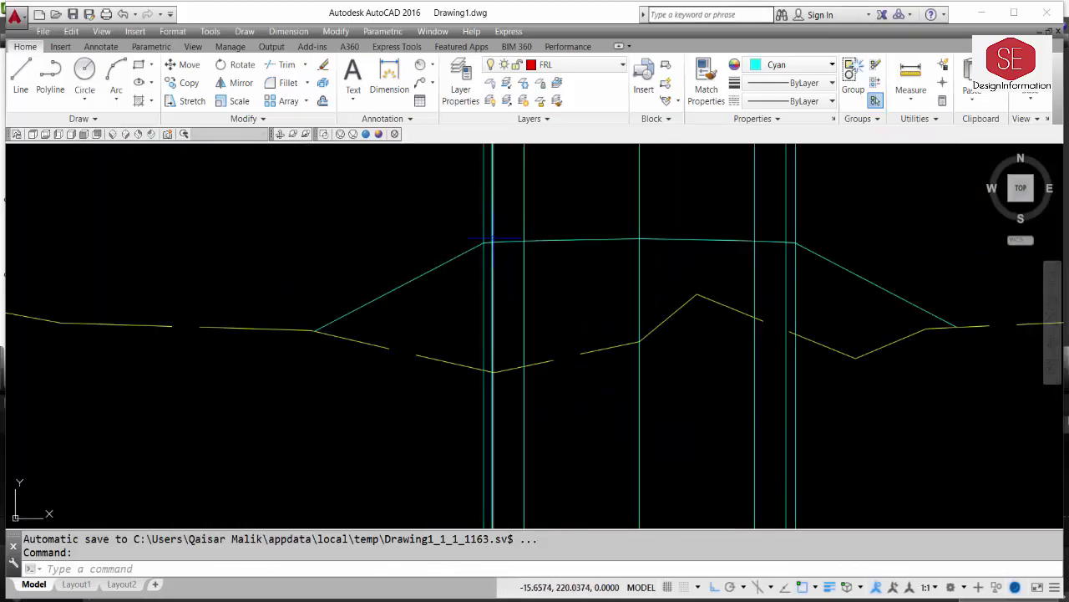
{"action": "middle_click_drag", "start_coordinate": [506, 224], "coordinate": [413, 308]}
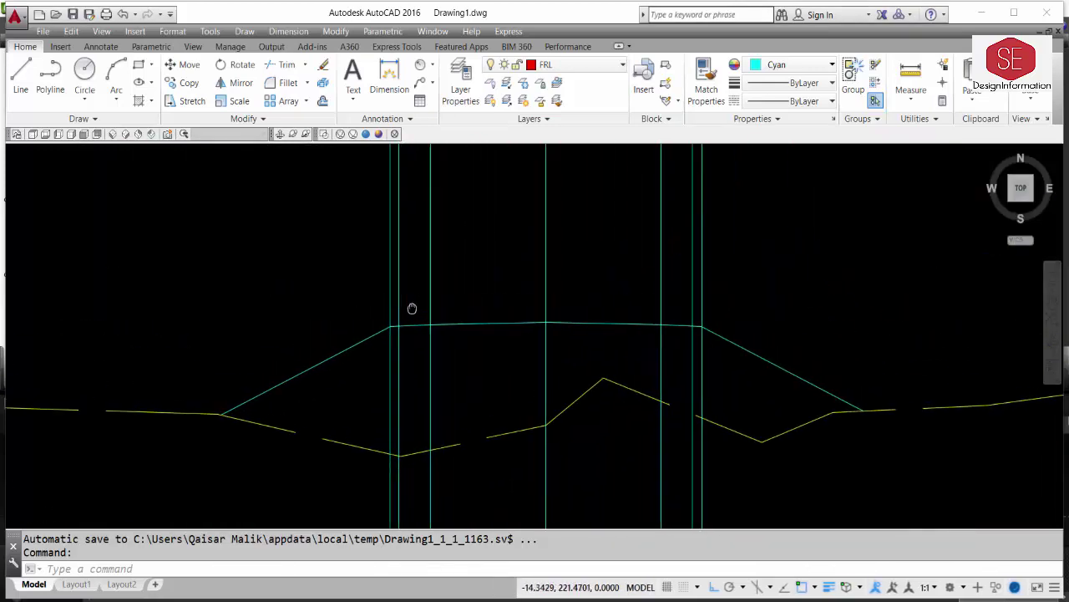
- Offset the left and right outer cyan verticals 0.375 inward
{"action": "type", "text": "o"}
{"action": "key", "text": "Return"}
{"action": "type", "text": ".37"}
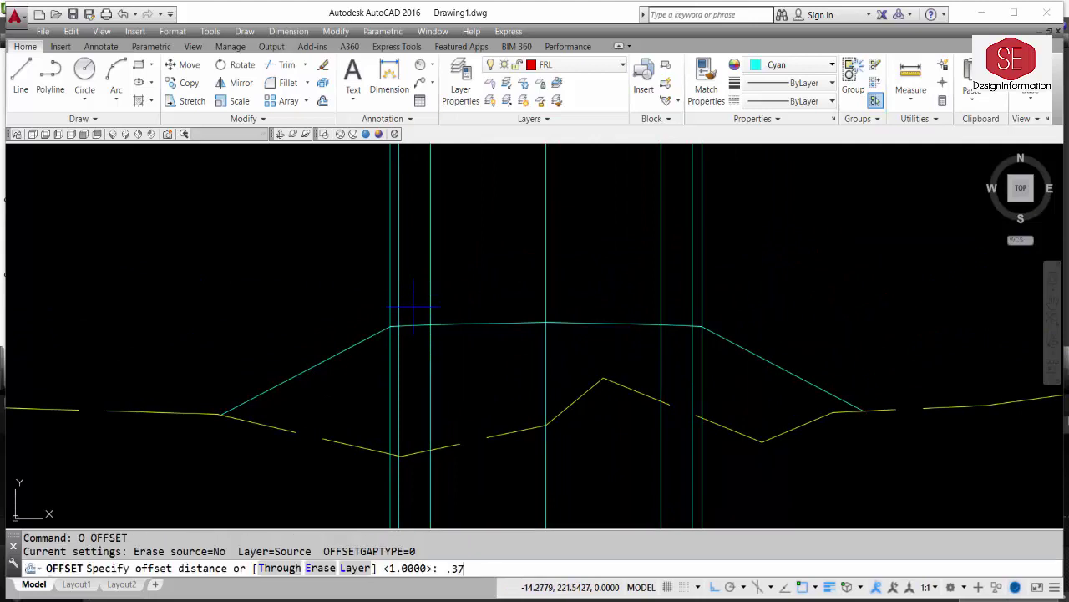
{"action": "type", "text": "5"}
{"action": "key", "text": "Return"}
{"action": "left_click", "coordinate": [399, 306]}
{"action": "left_click", "coordinate": [409, 306]}
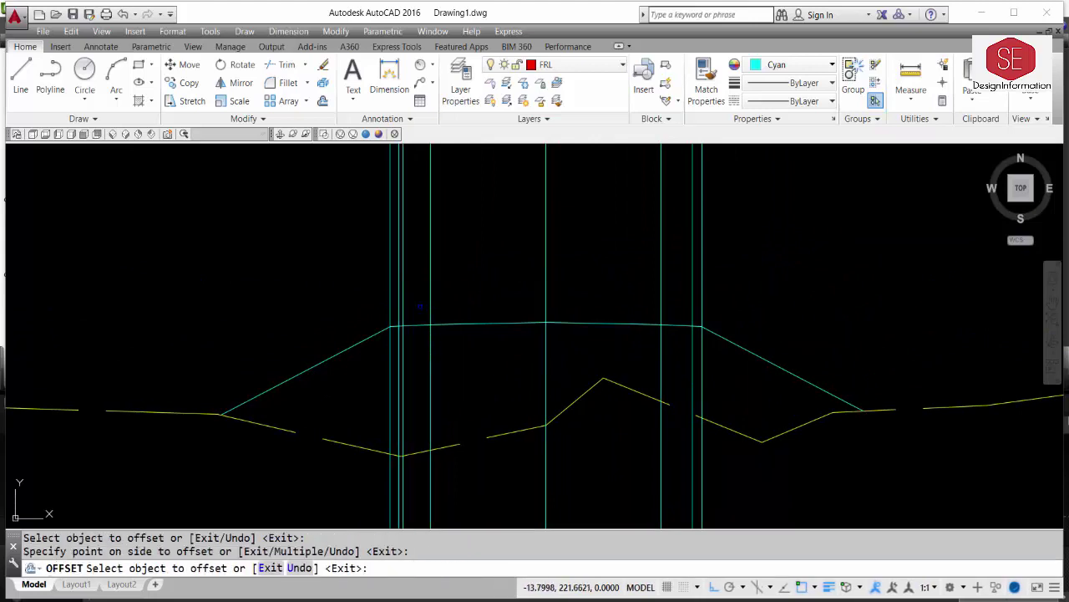
{"action": "left_click", "coordinate": [692, 299]}
{"action": "left_click", "coordinate": [681, 299]}
{"action": "key", "text": "Escape"}
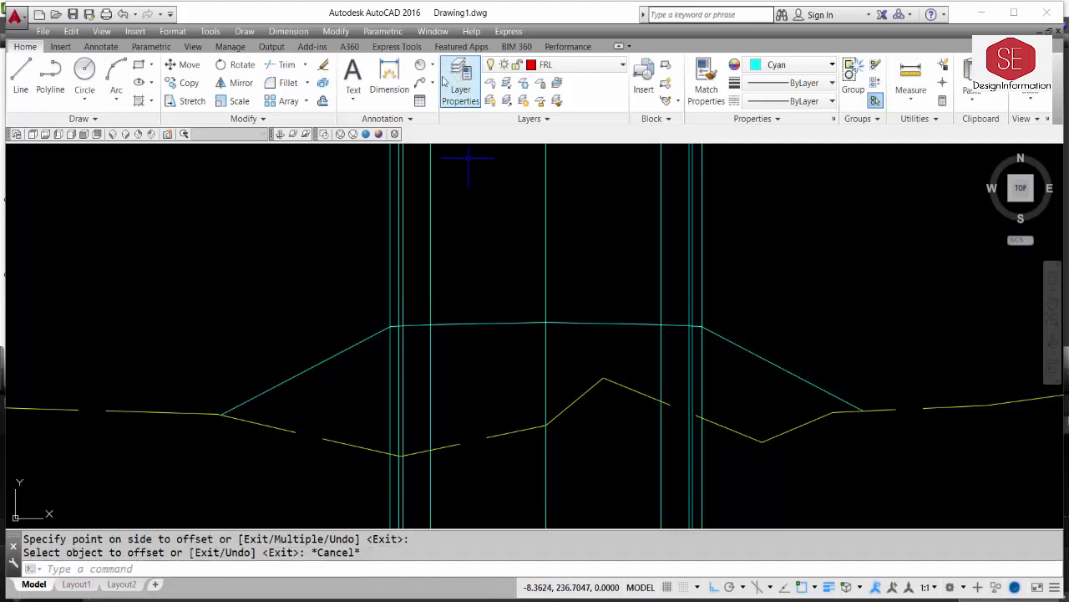
{"action": "left_click", "coordinate": [390, 80]}
- Dimension from the road centre to the new left vertical, placing 15.3750 above the pavement
{"action": "key", "text": "Return"}
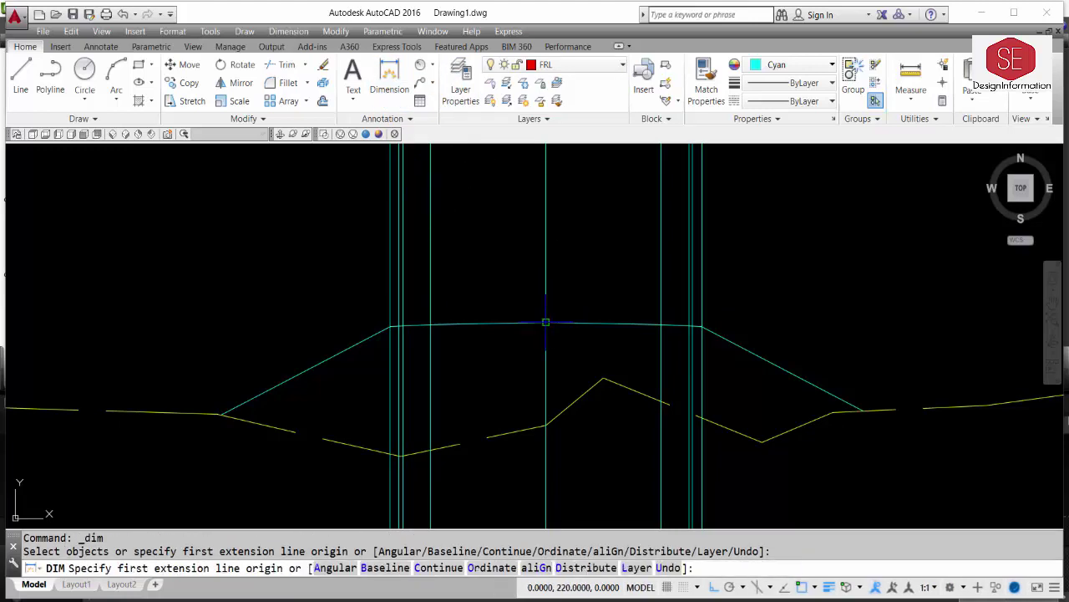
{"action": "left_click", "coordinate": [546, 322]}
{"action": "left_click", "coordinate": [411, 325]}
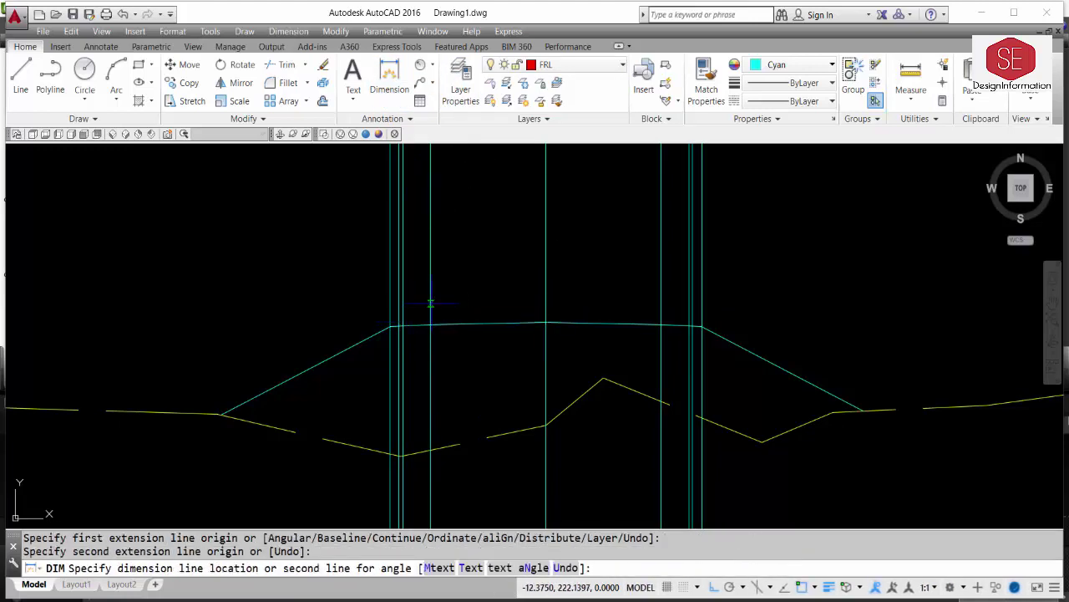
{"action": "scroll", "coordinate": [430, 309], "scroll_direction": "up", "scroll_amount": 5}
{"action": "left_click", "coordinate": [436, 274]}
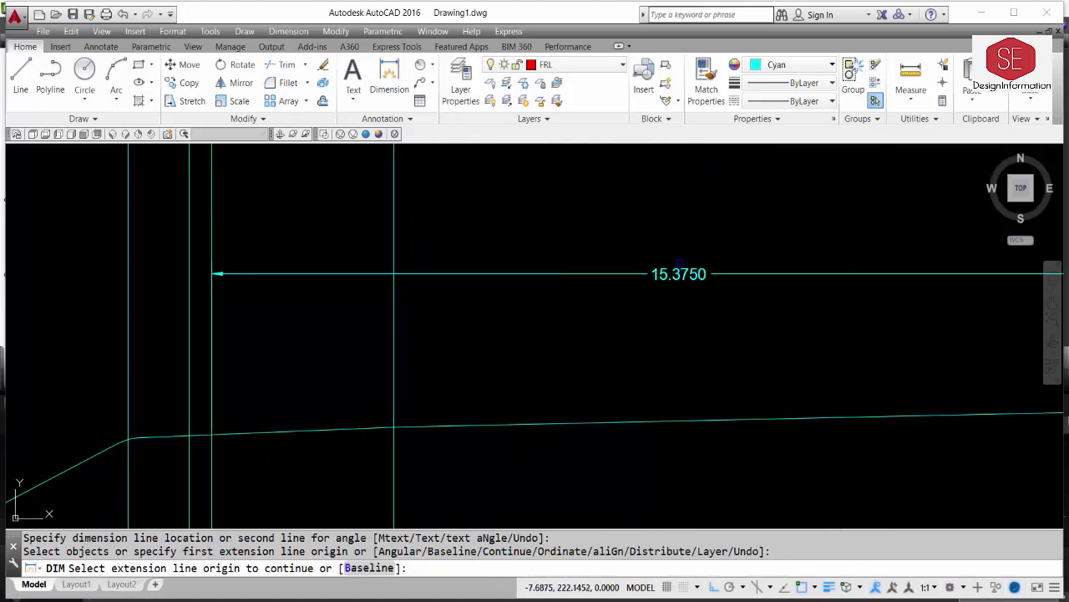
- Check the 15.3750 value against the Calculator, then end the dimension command
{"action": "key", "text": "alt+Tab"}
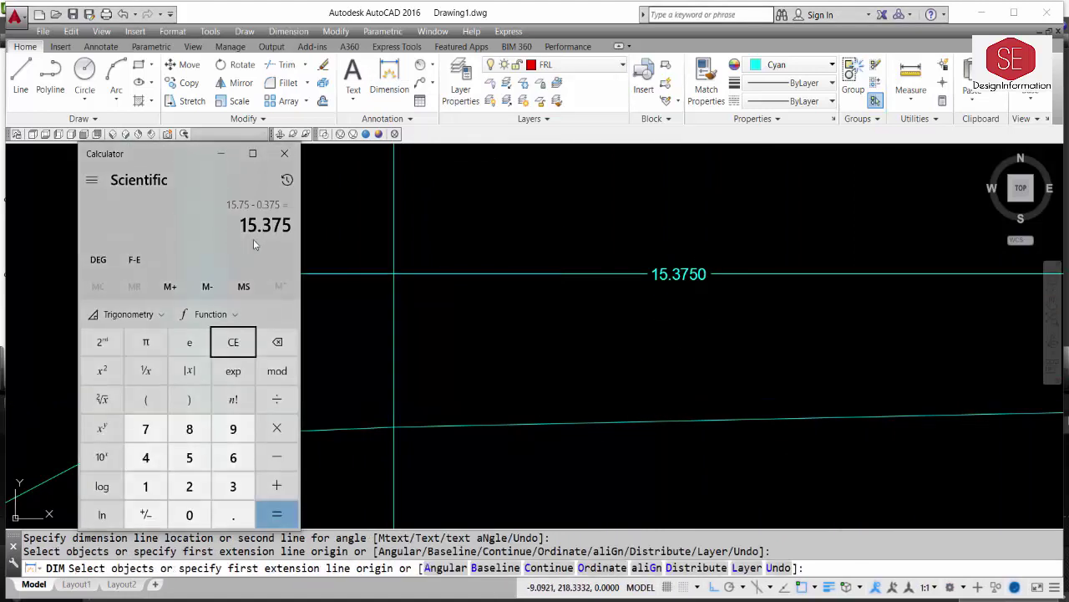
{"action": "left_click", "coordinate": [222, 154]}
{"action": "scroll", "coordinate": [236, 363], "scroll_direction": "down", "scroll_amount": 2}
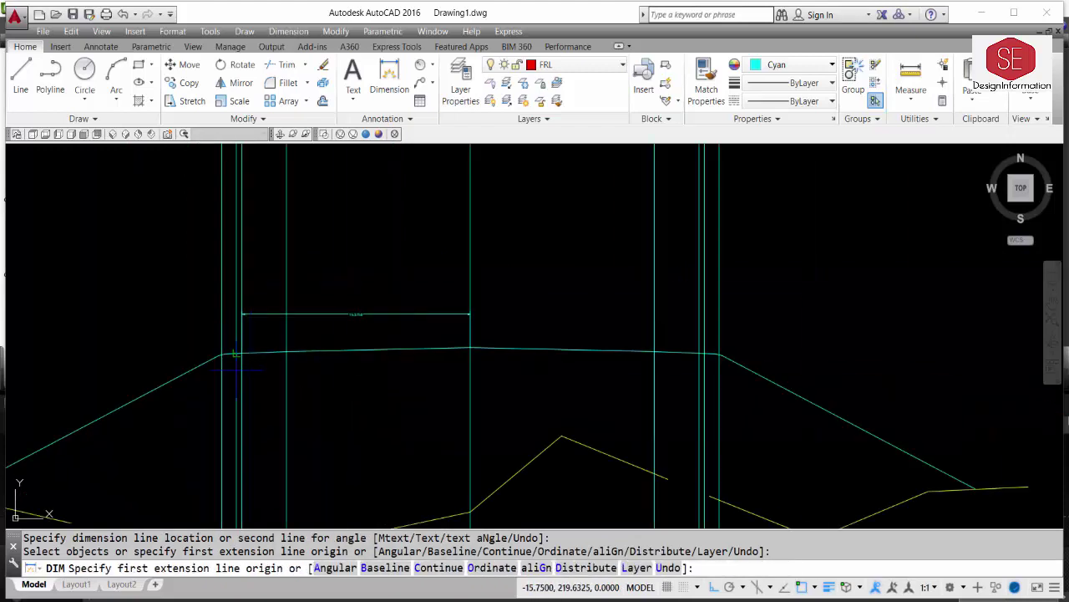
{"action": "scroll", "coordinate": [242, 359], "scroll_direction": "up", "scroll_amount": 1}
{"action": "key", "text": "Escape"}
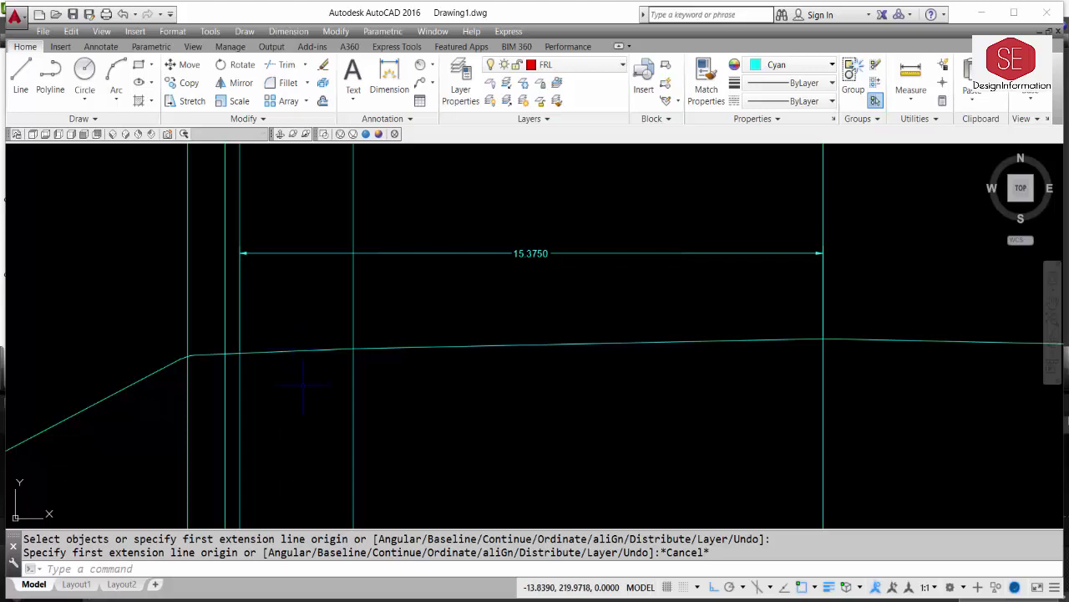
- Erase the two unneeded vertical guide lines on the left side
{"action": "left_click", "coordinate": [227, 321]}
{"action": "left_click", "coordinate": [141, 315]}
{"action": "type", "text": "E"}
{"action": "key", "text": "Return"}
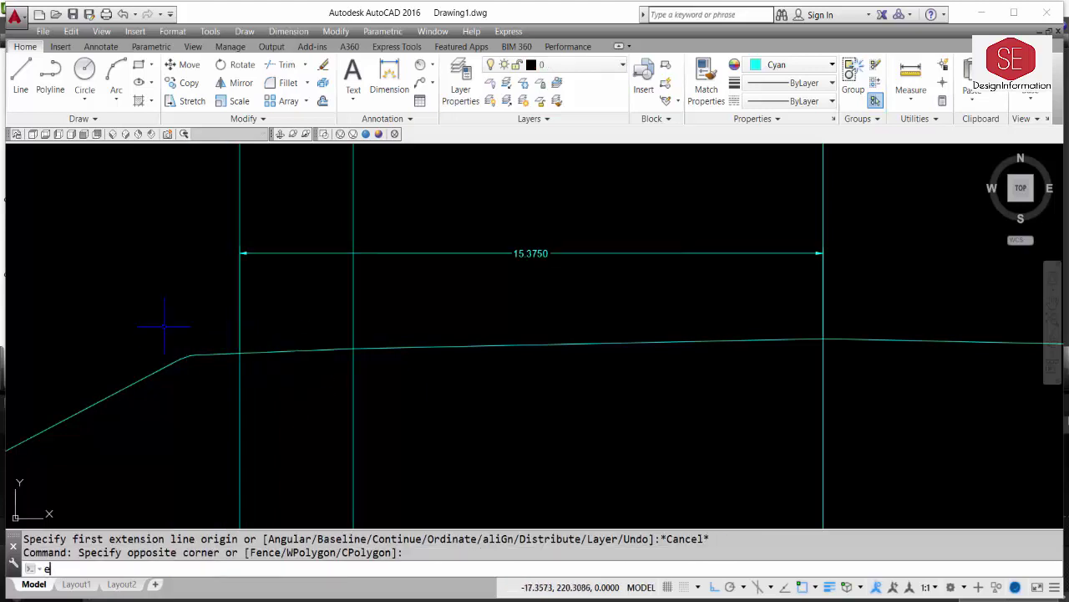
{"action": "scroll", "coordinate": [535, 334], "scroll_direction": "down", "scroll_amount": 2}
- Erase the two extra vertical guide lines near the right shoulder
{"action": "left_click", "coordinate": [241, 279]}
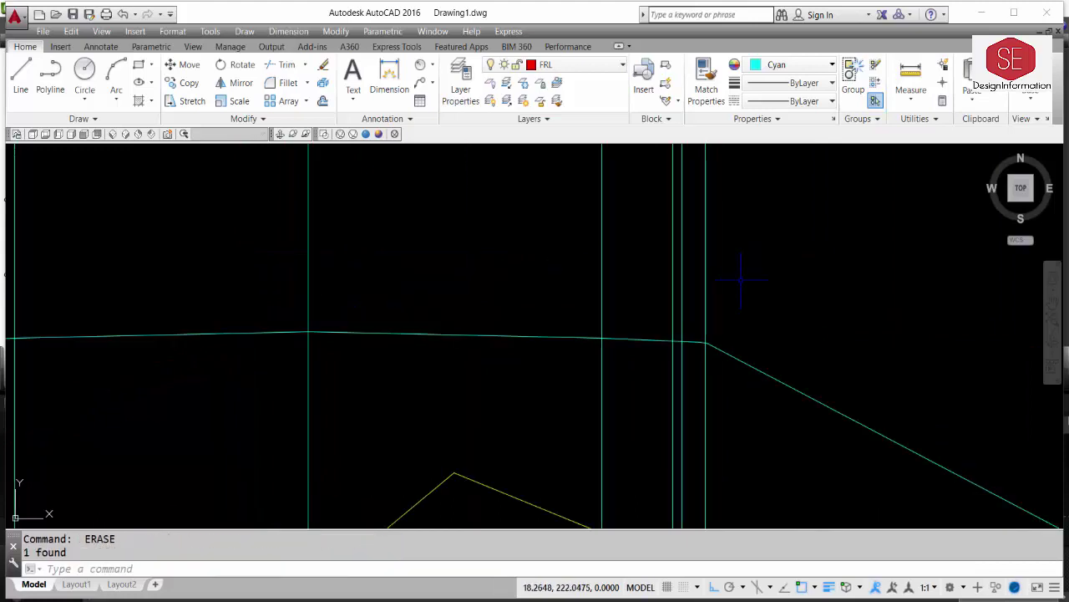
{"action": "left_click", "coordinate": [735, 281]}
{"action": "left_click", "coordinate": [682, 292]}
{"action": "type", "text": "E"}
{"action": "key", "text": "Return"}
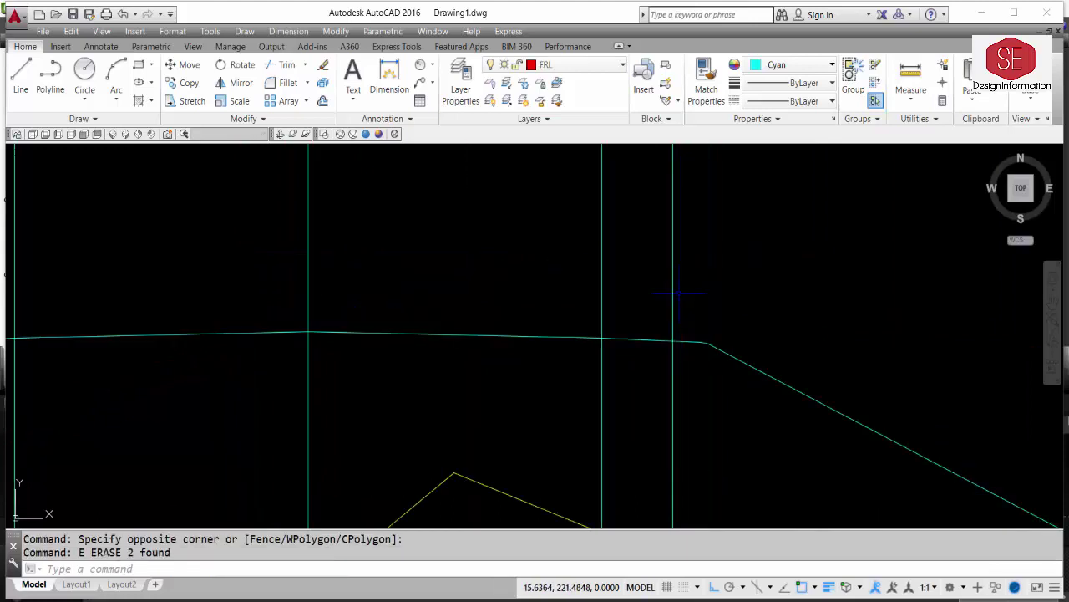
{"action": "scroll", "coordinate": [682, 294], "scroll_direction": "down", "scroll_amount": 2}
- Clear the stray guide and pavement selections and set the current object colour to Red
{"action": "left_click", "coordinate": [675, 292]}
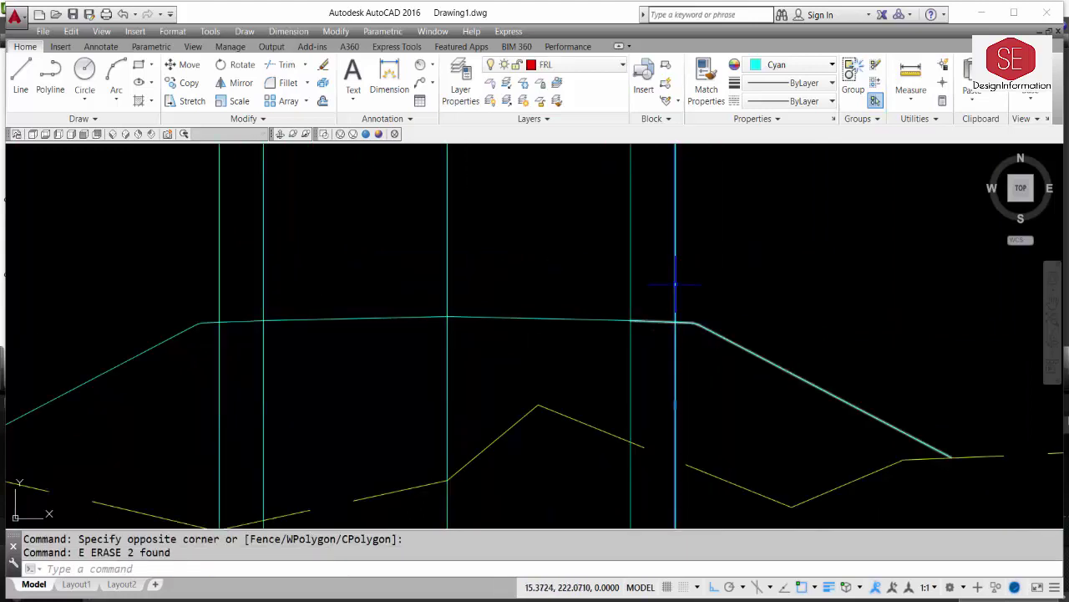
{"action": "left_click", "coordinate": [218, 279]}
{"action": "left_click", "coordinate": [191, 278]}
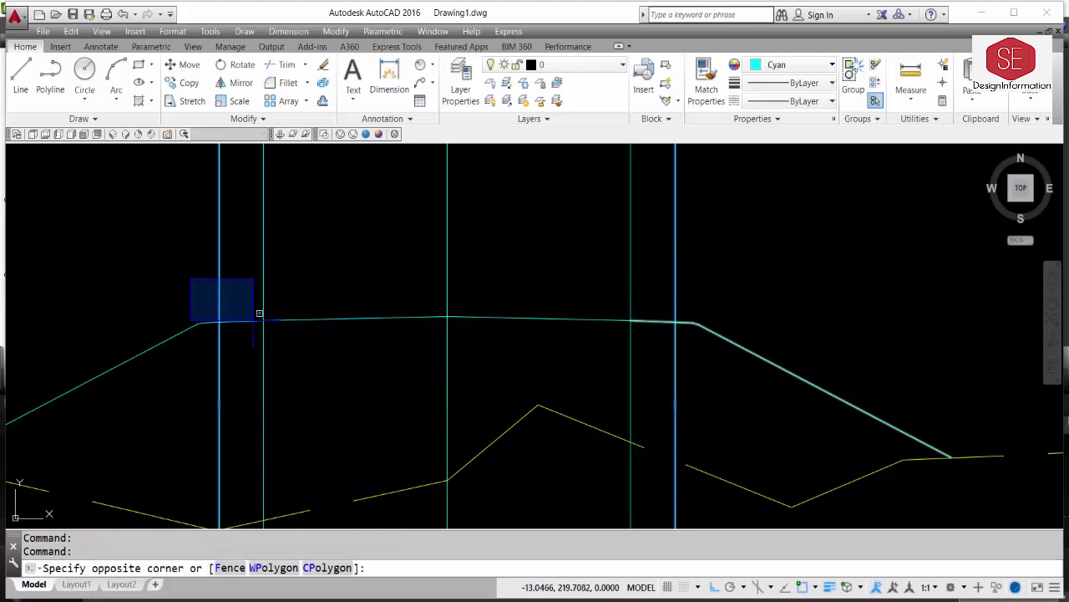
{"action": "key", "text": "Escape"}
{"action": "left_click", "coordinate": [247, 321]}
{"action": "left_click", "coordinate": [328, 318]}
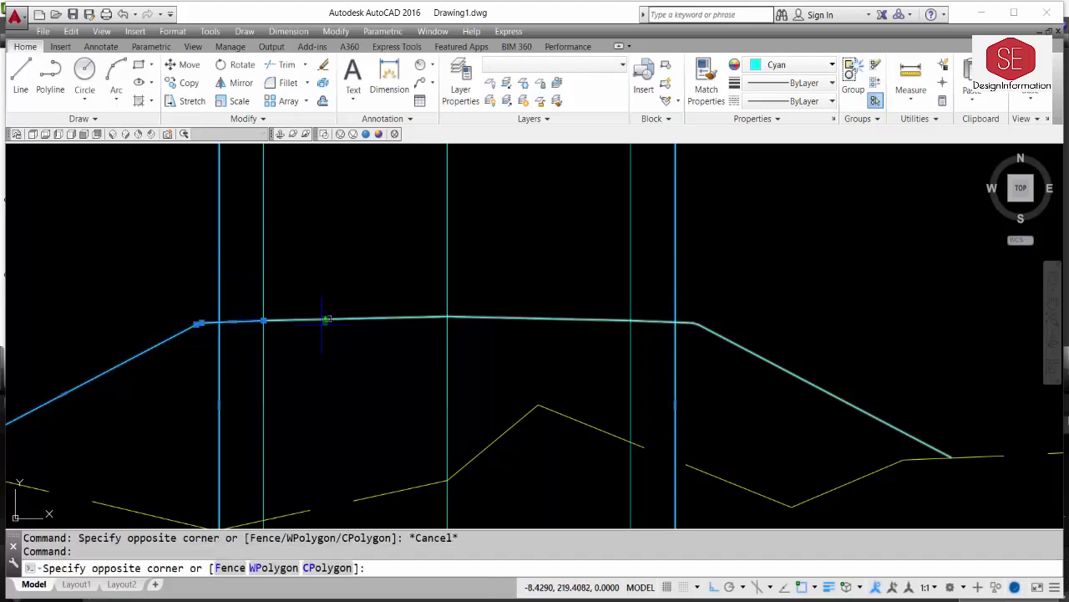
{"action": "scroll", "coordinate": [221, 324], "scroll_direction": "up", "scroll_amount": 4}
{"action": "key", "text": "Escape"}
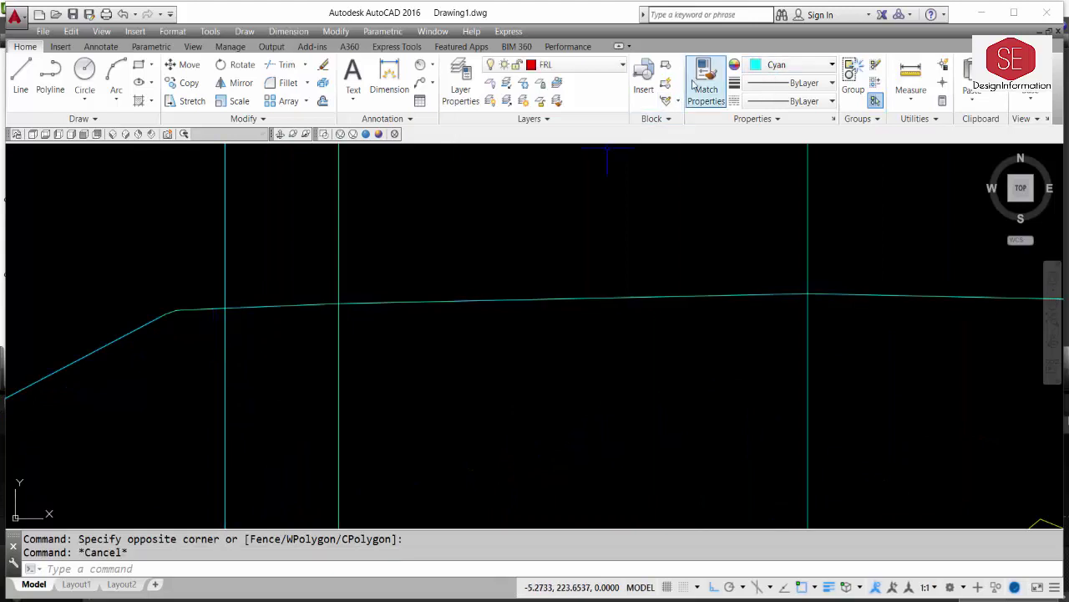
{"action": "left_click", "coordinate": [792, 66]}
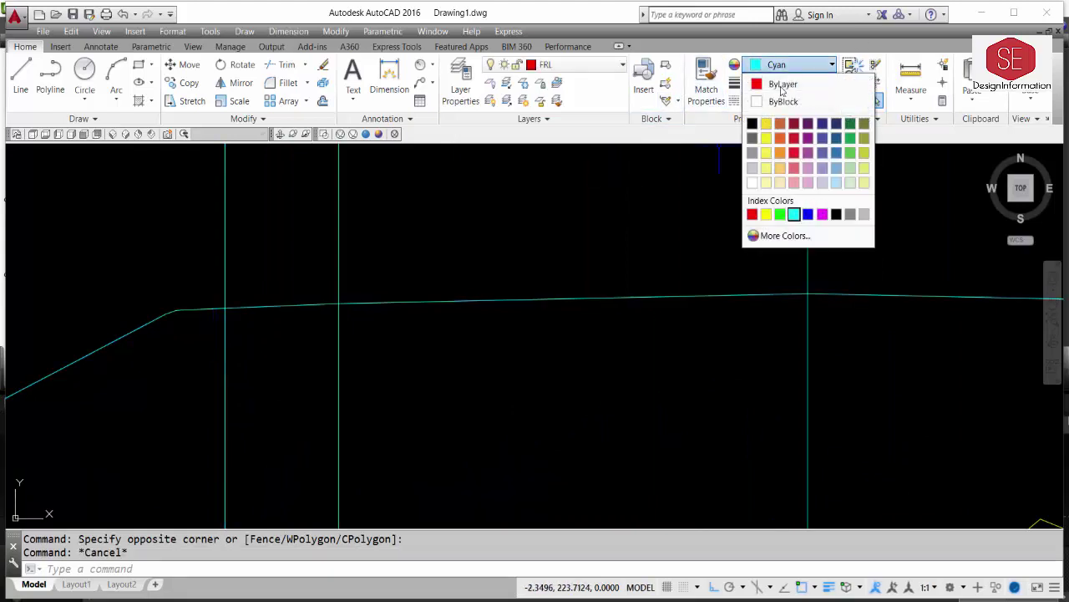
{"action": "left_click", "coordinate": [752, 215]}
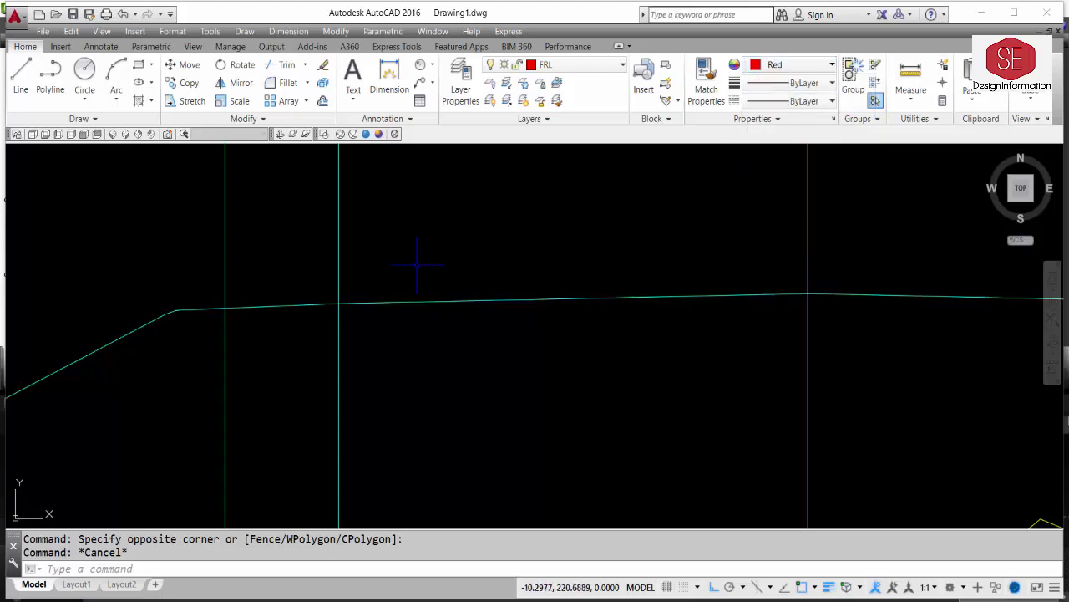
- Trace a red polyline along the cambered pavement top from the left guide to the right guide
{"action": "type", "text": "pl"}
{"action": "key", "text": "Return"}
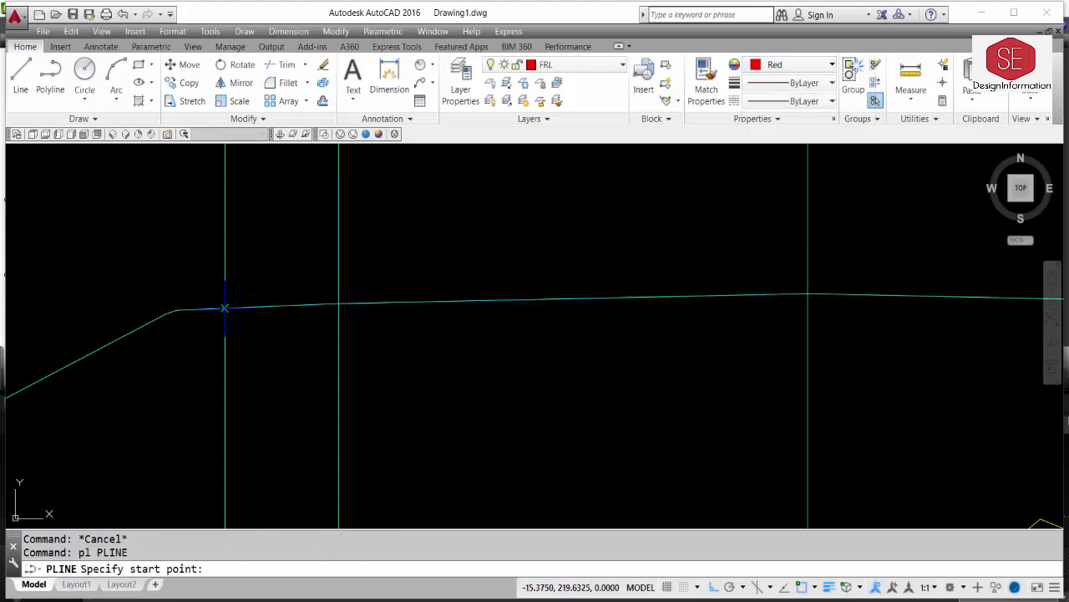
{"action": "left_click", "coordinate": [224, 308]}
{"action": "left_click", "coordinate": [339, 303]}
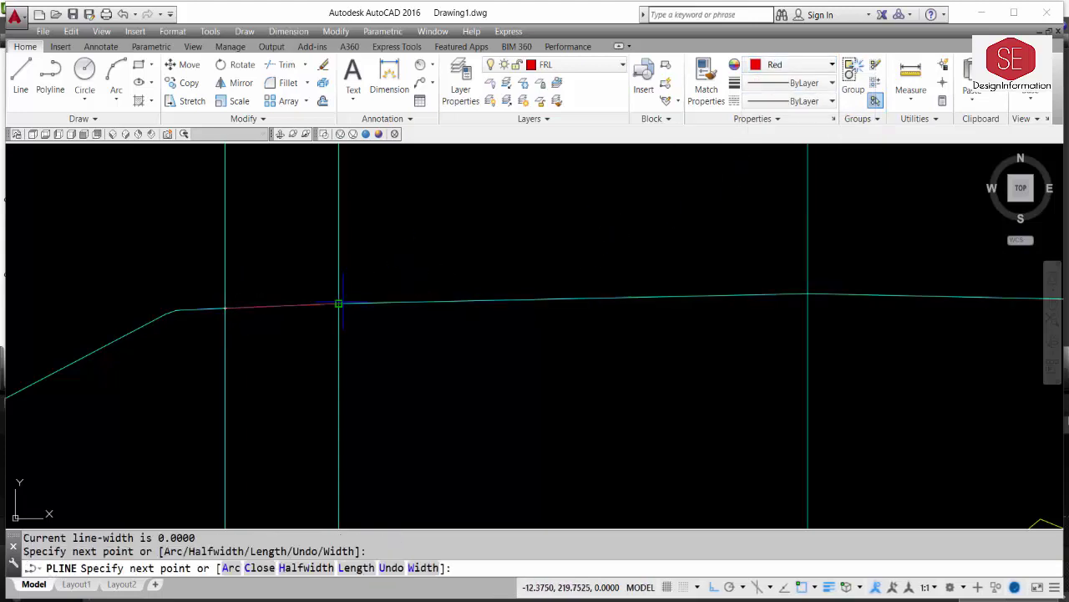
{"action": "left_click", "coordinate": [807, 293]}
{"action": "middle_click_drag", "start_coordinate": [807, 294], "coordinate": [373, 276]}
{"action": "left_click", "coordinate": [826, 298]}
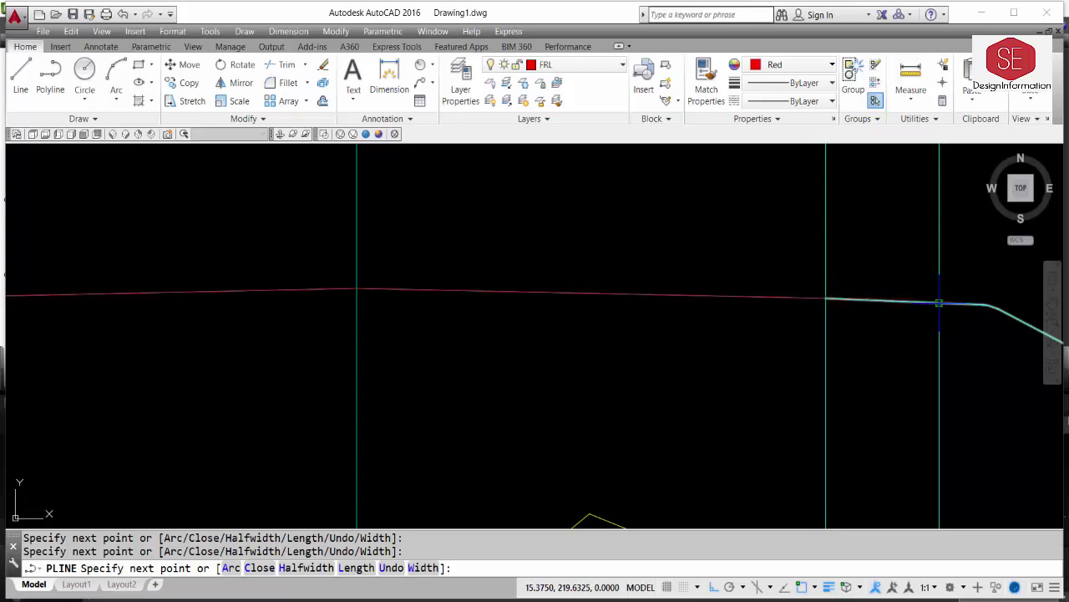
{"action": "scroll", "coordinate": [820, 260], "scroll_direction": "down", "scroll_amount": 4}
{"action": "key", "text": "Escape"}
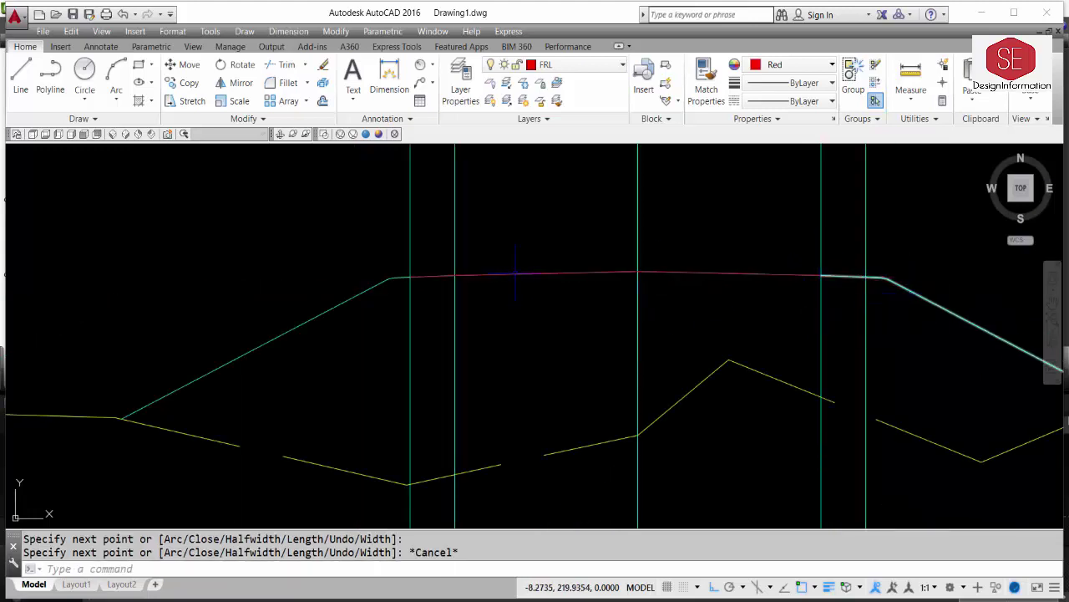
{"action": "left_click", "coordinate": [509, 264]}
{"action": "left_click", "coordinate": [439, 284]}
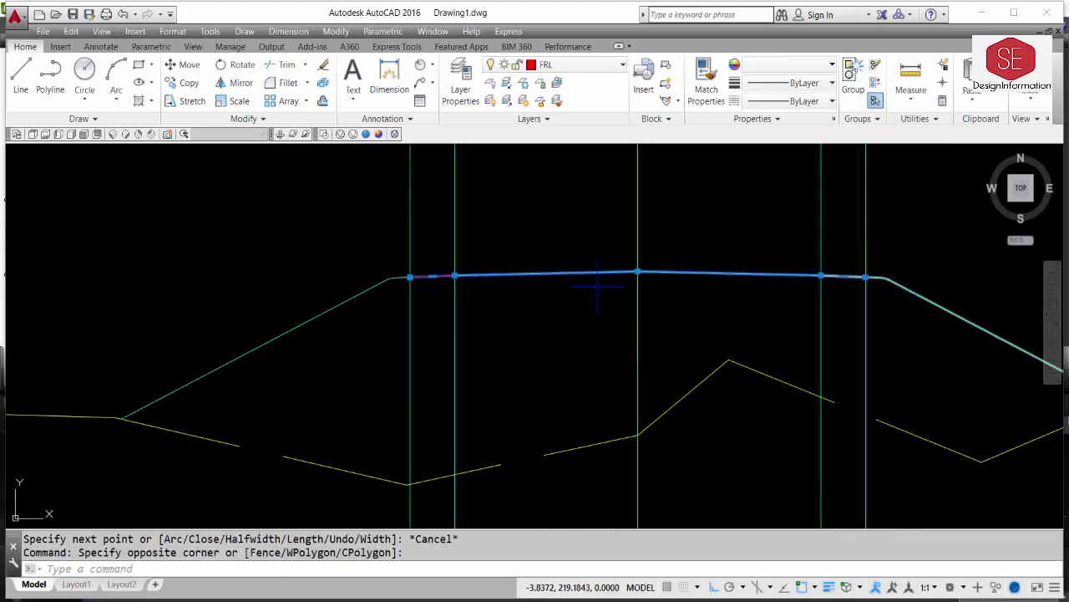
{"action": "scroll", "coordinate": [498, 326], "scroll_direction": "down", "scroll_amount": 3}
{"action": "middle_click_drag", "start_coordinate": [986, 276], "coordinate": [604, 280]}
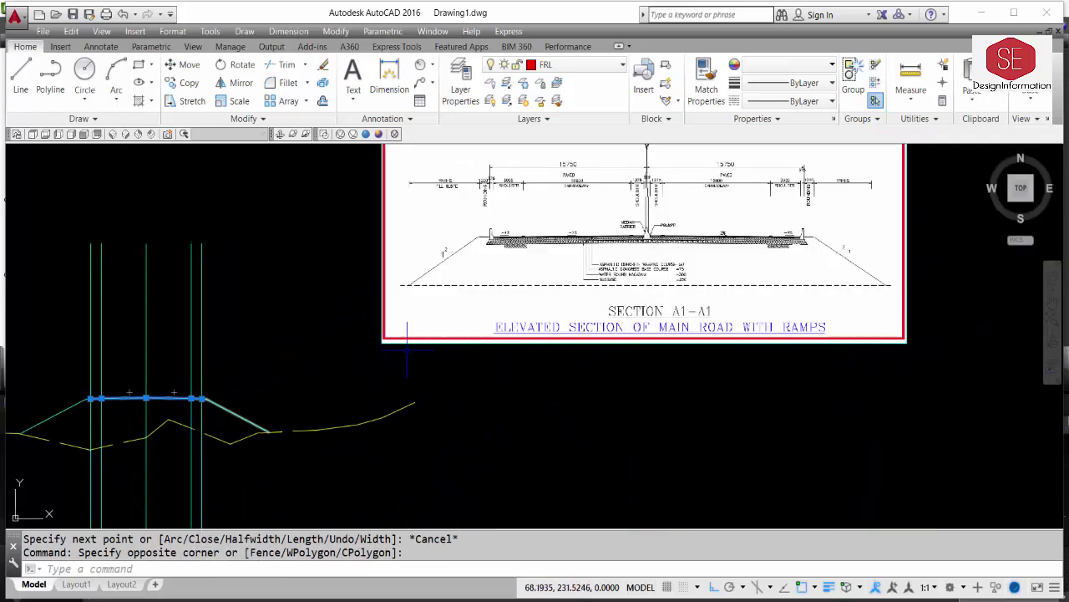
{"action": "scroll", "coordinate": [611, 283], "scroll_direction": "up", "scroll_amount": 5}
{"action": "scroll", "coordinate": [463, 243], "scroll_direction": "down", "scroll_amount": 2}
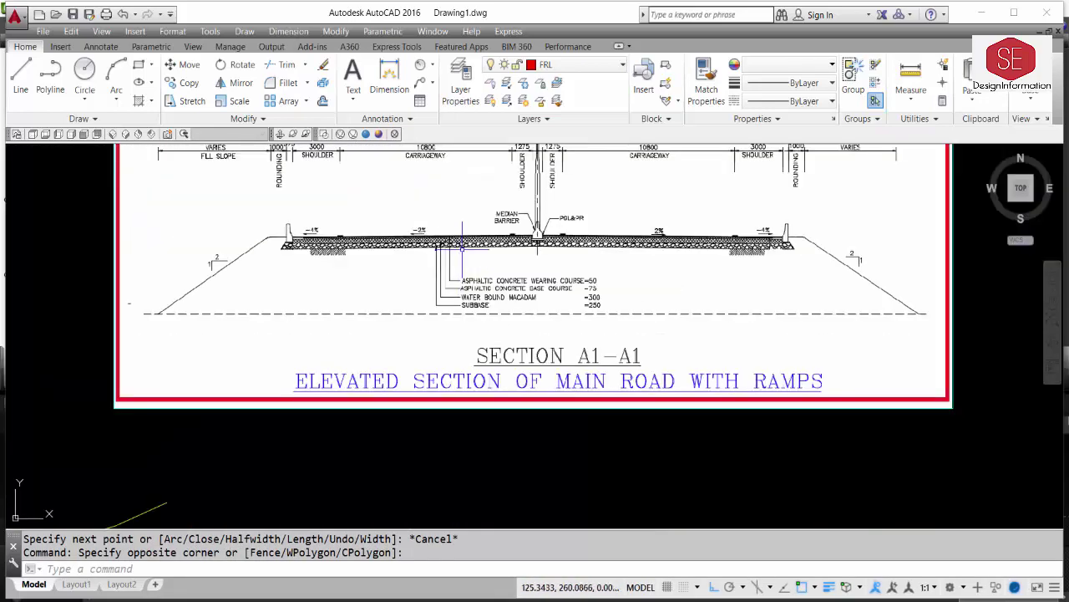
{"action": "scroll", "coordinate": [447, 229], "scroll_direction": "up", "scroll_amount": 3}
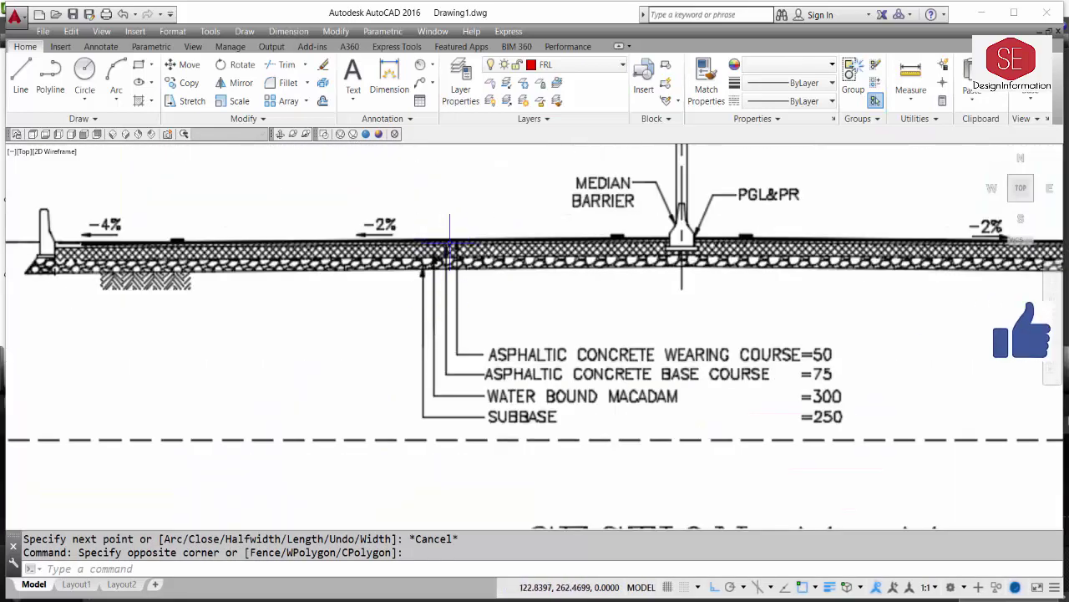
{"action": "scroll", "coordinate": [419, 251], "scroll_direction": "down", "scroll_amount": 2}
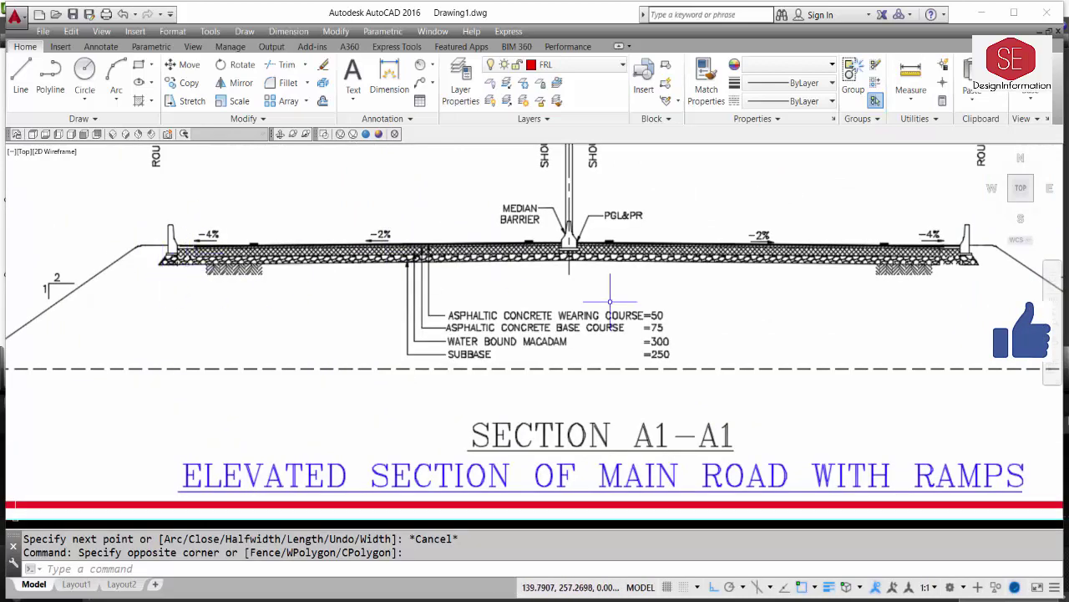
{"action": "scroll", "coordinate": [673, 325], "scroll_direction": "up", "scroll_amount": 2}
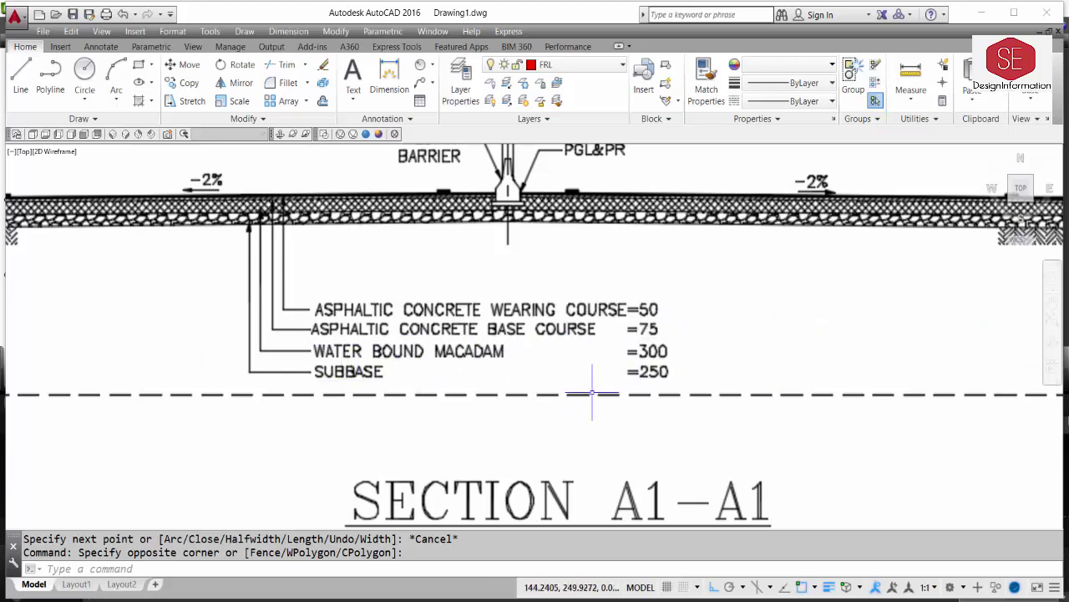
{"action": "scroll", "coordinate": [811, 310], "scroll_direction": "down", "scroll_amount": 5}
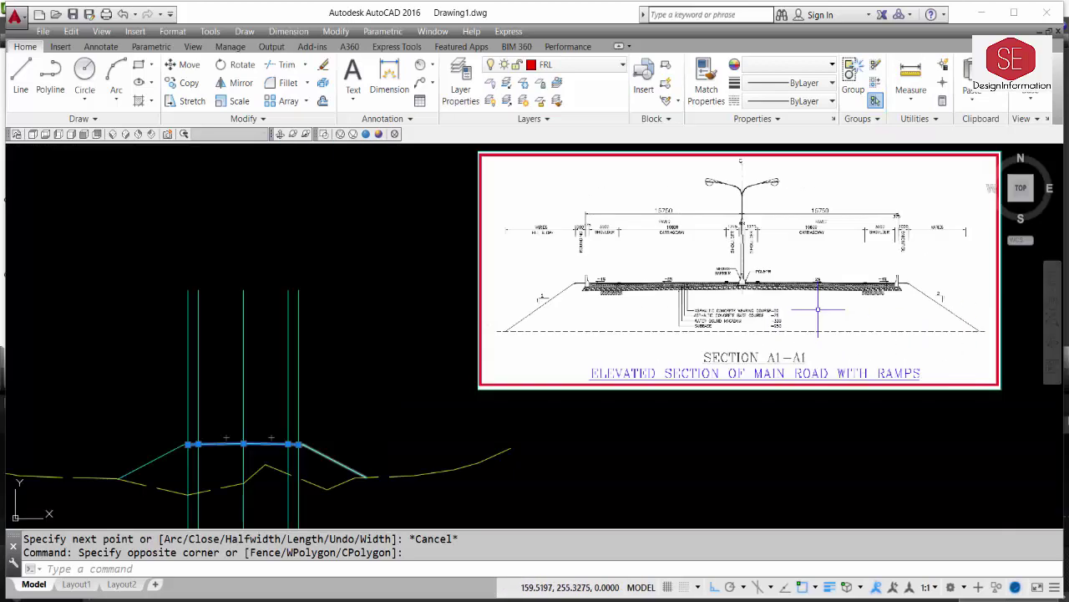
{"action": "scroll", "coordinate": [242, 452], "scroll_direction": "up", "scroll_amount": 6}
- Offset the red top pavement line 0.05 downward
{"action": "key", "text": "Escape"}
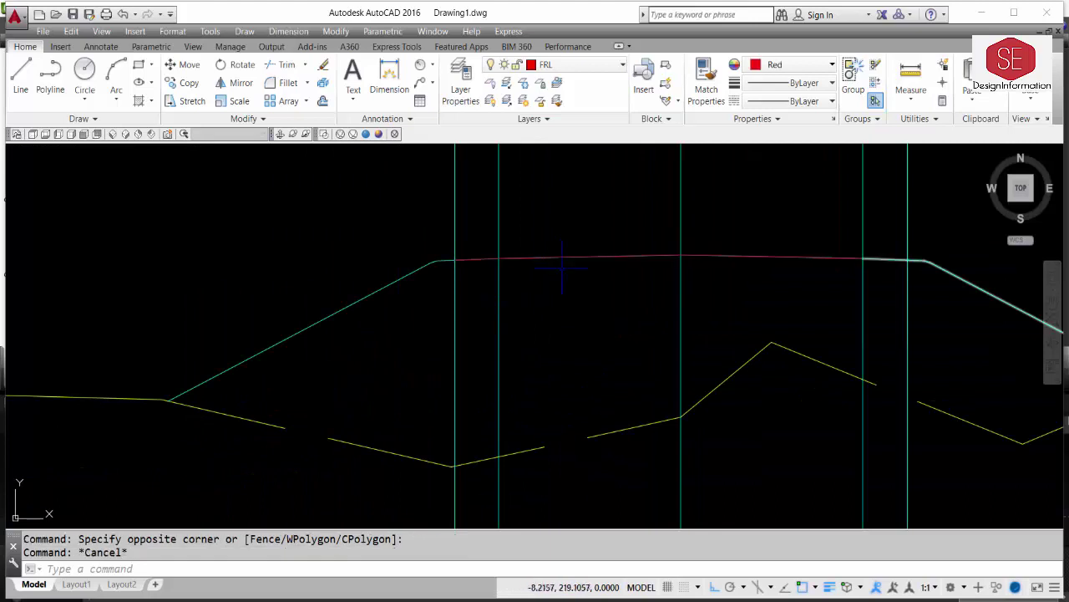
{"action": "scroll", "coordinate": [560, 266], "scroll_direction": "up", "scroll_amount": 3}
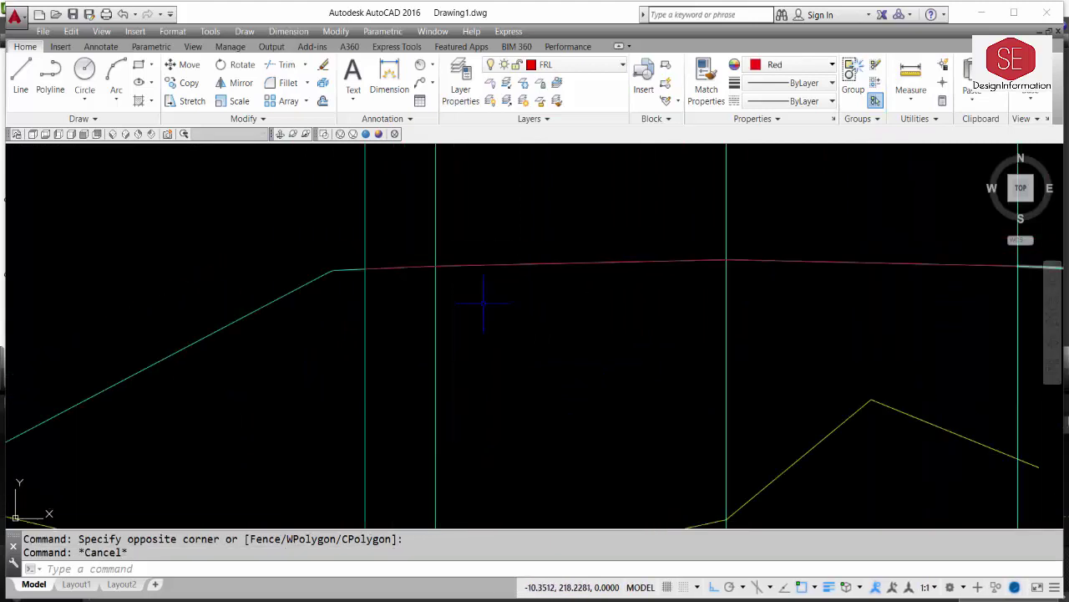
{"action": "type", "text": "o"}
{"action": "key", "text": "Return"}
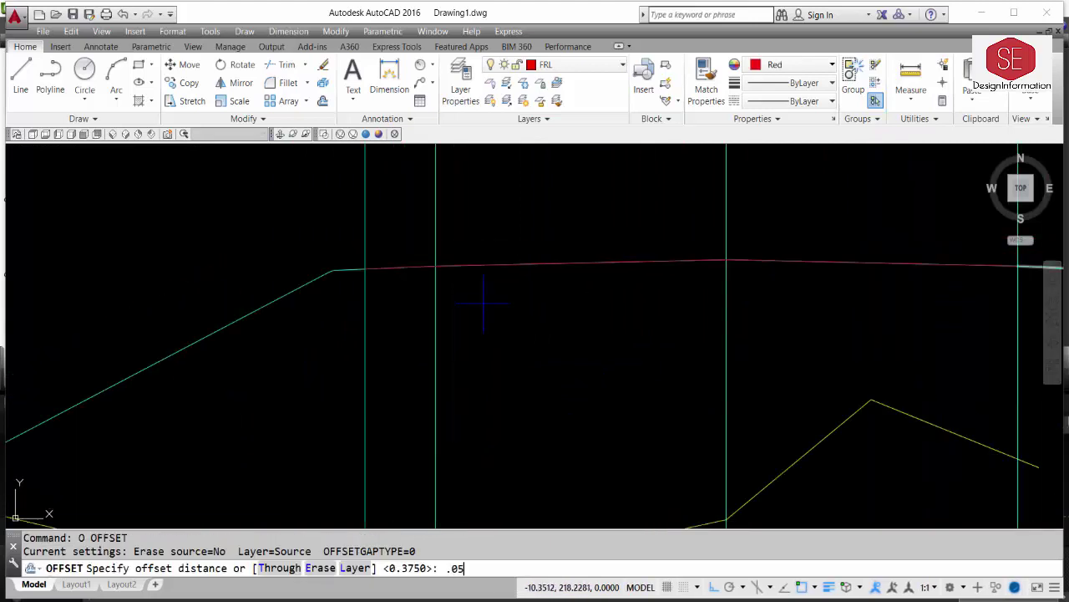
{"action": "key", "text": "Return"}
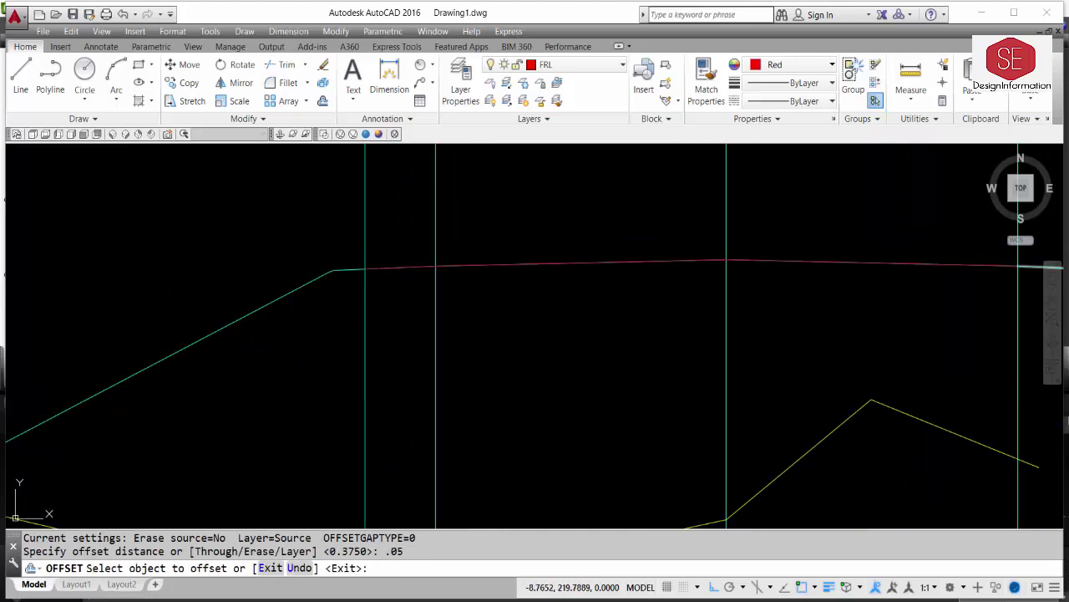
{"action": "left_click", "coordinate": [519, 264]}
{"action": "left_click", "coordinate": [520, 278]}
{"action": "scroll", "coordinate": [509, 272], "scroll_direction": "up", "scroll_amount": 5}
{"action": "scroll", "coordinate": [493, 233], "scroll_direction": "up", "scroll_amount": 4}
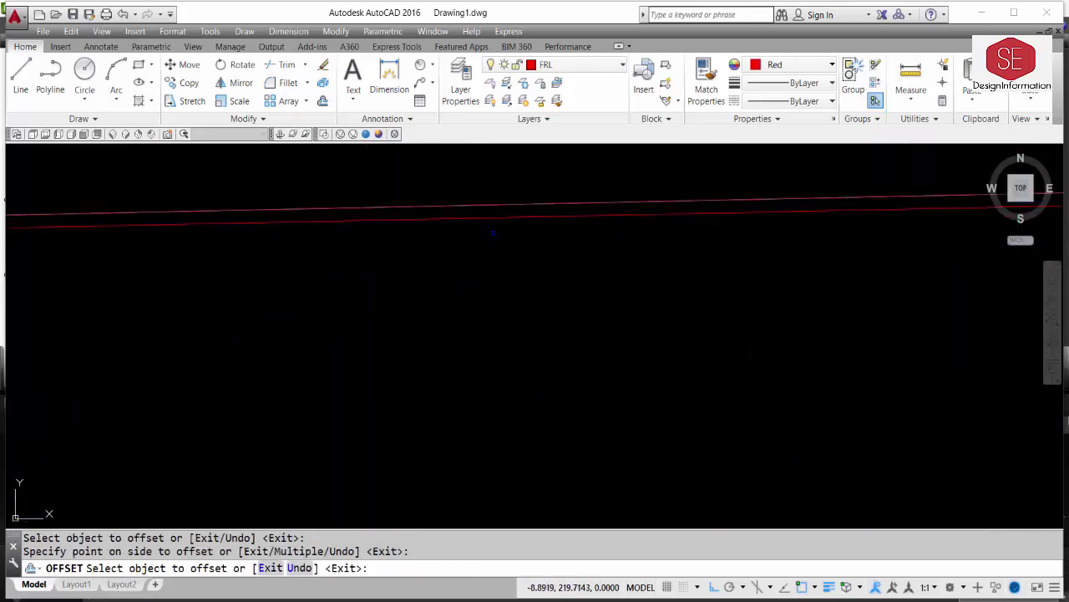
{"action": "key", "text": "Return"}
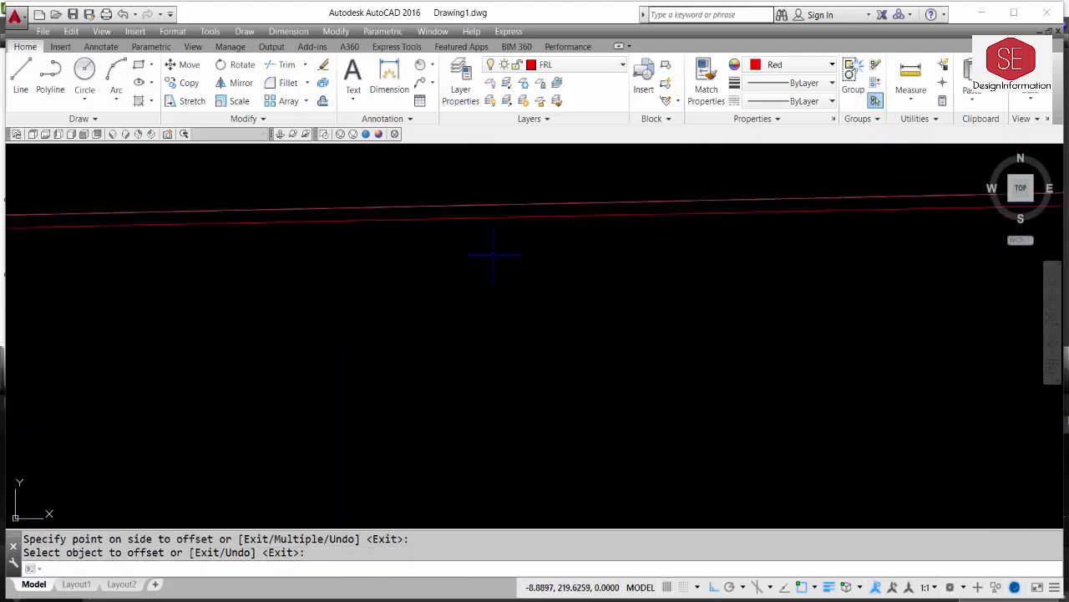
- Add two more red layer lines below, offset 0.075 and 0.300
{"action": "key", "text": "Return"}
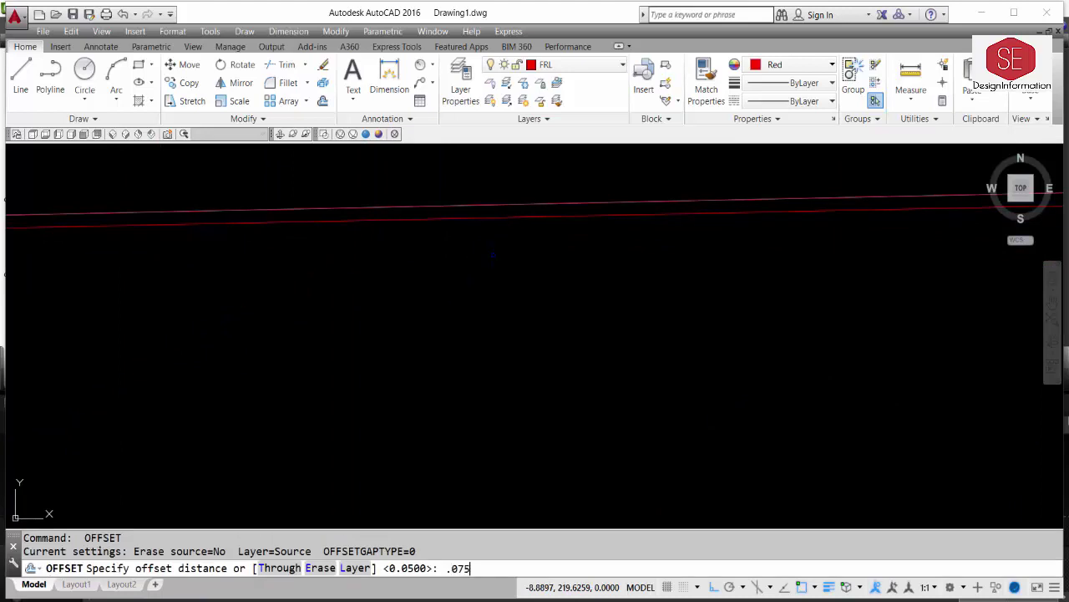
{"action": "key", "text": "Return"}
{"action": "left_click", "coordinate": [465, 221]}
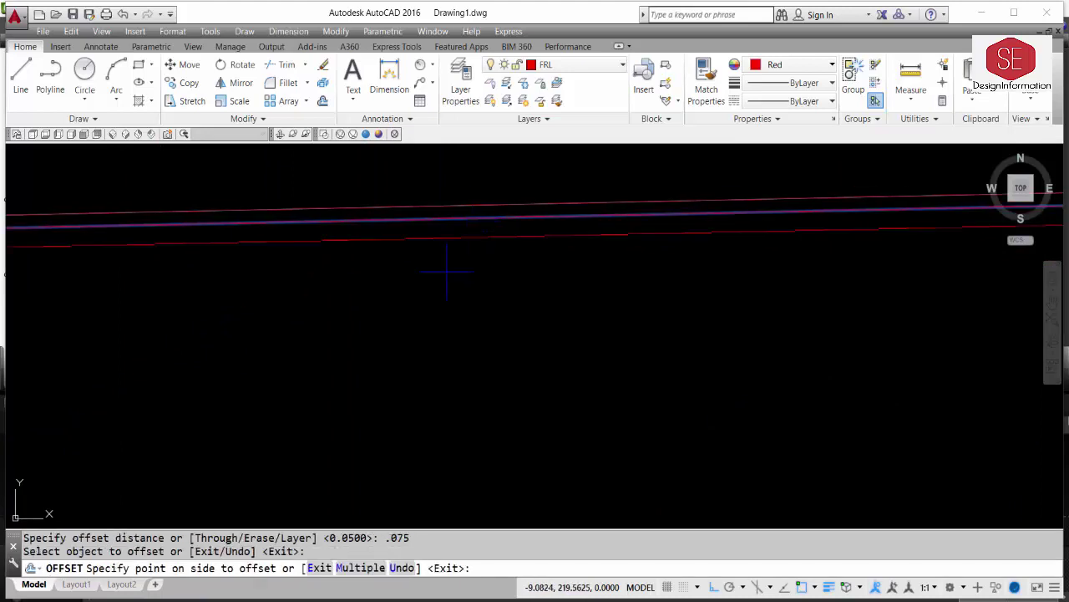
{"action": "left_click", "coordinate": [451, 249]}
{"action": "key", "text": "Return"}
{"action": "key", "text": "Return"}
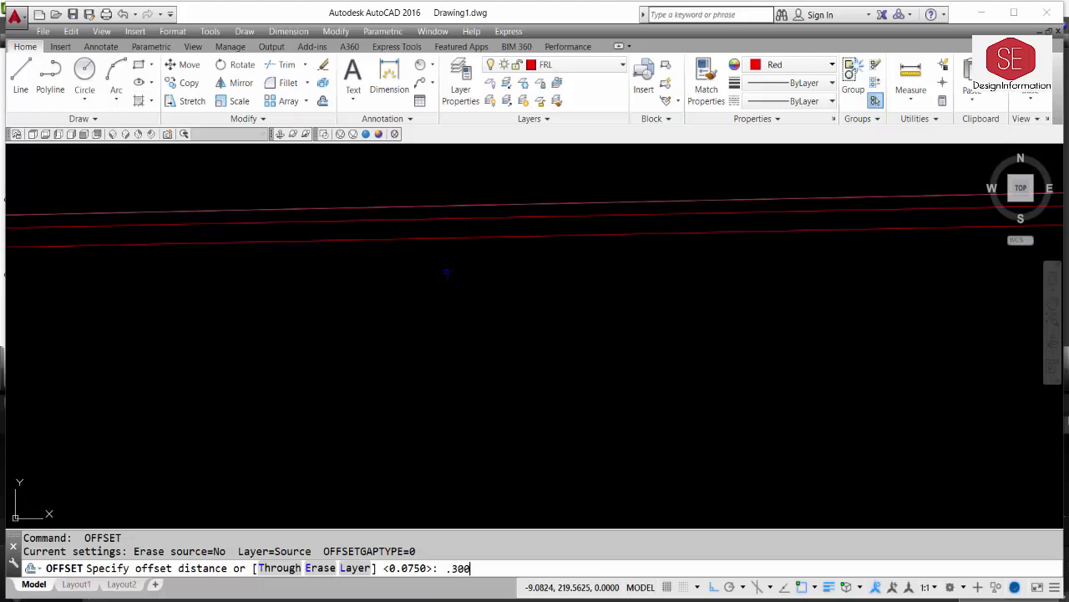
{"action": "key", "text": "Return"}
{"action": "left_click", "coordinate": [447, 237]}
{"action": "left_click", "coordinate": [445, 278]}
{"action": "key", "text": "Return"}
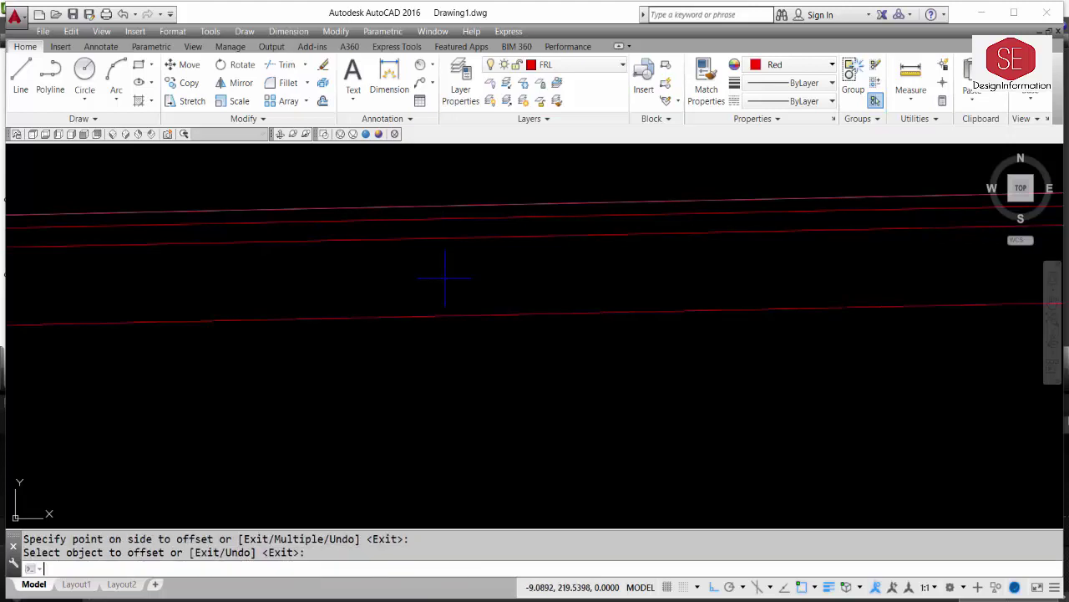
- Offset the lowest red layer line 0.25 downward
{"action": "key", "text": "Return"}
{"action": "type", "text": ".25"}
{"action": "key", "text": "Return"}
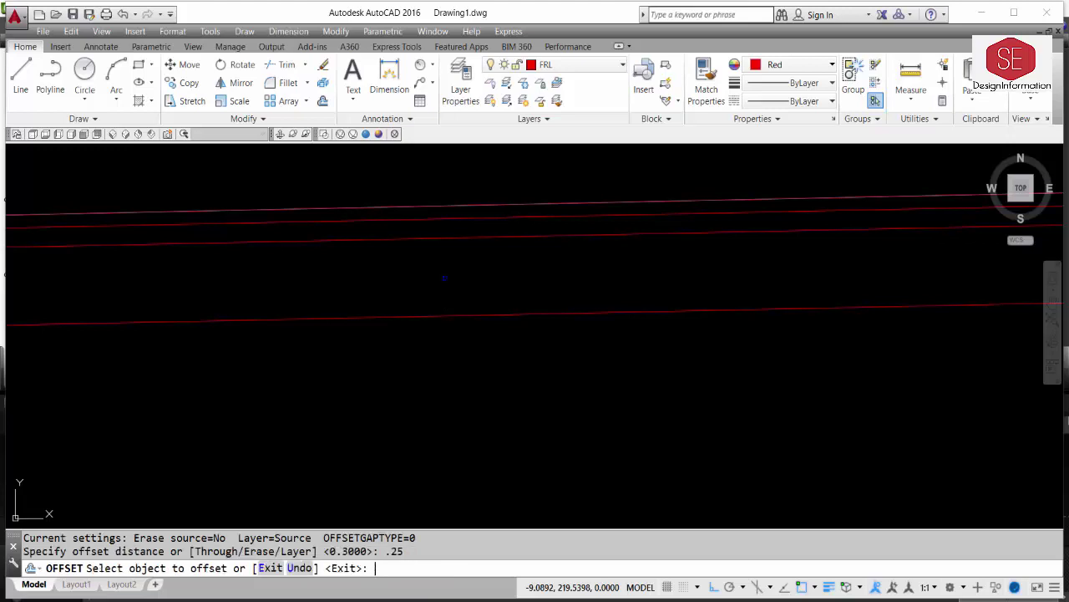
{"action": "left_click", "coordinate": [457, 316]}
{"action": "left_click", "coordinate": [455, 334]}
{"action": "scroll", "coordinate": [200, 267], "scroll_direction": "down", "scroll_amount": 3}
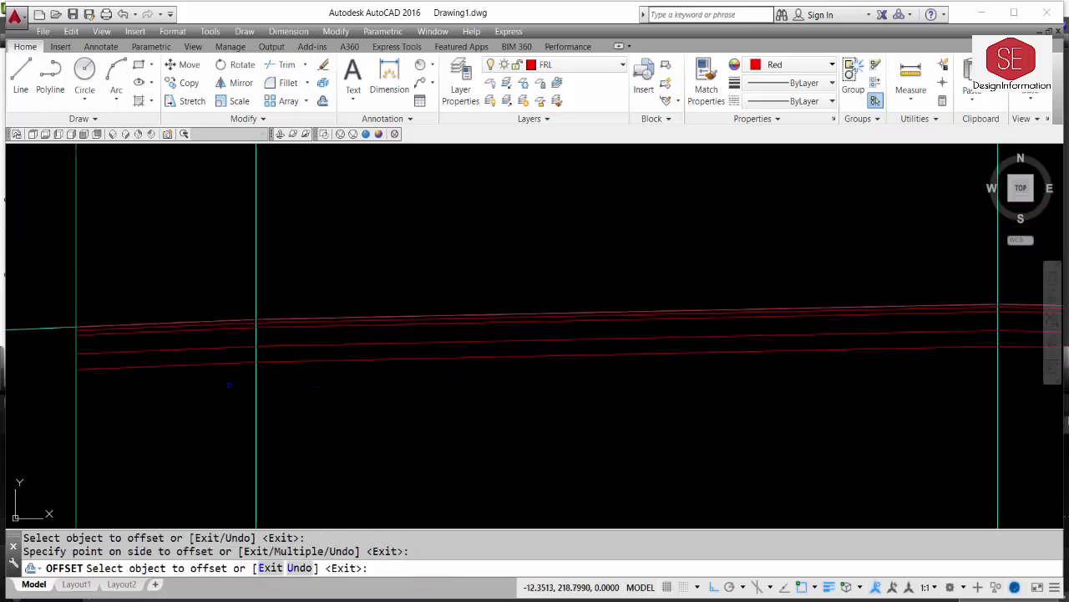
{"action": "middle_click_drag", "start_coordinate": [200, 267], "coordinate": [246, 360]}
{"action": "key", "text": "Escape"}
- Select the new red layer line to check it, then clear the selection
{"action": "left_click", "coordinate": [249, 326]}
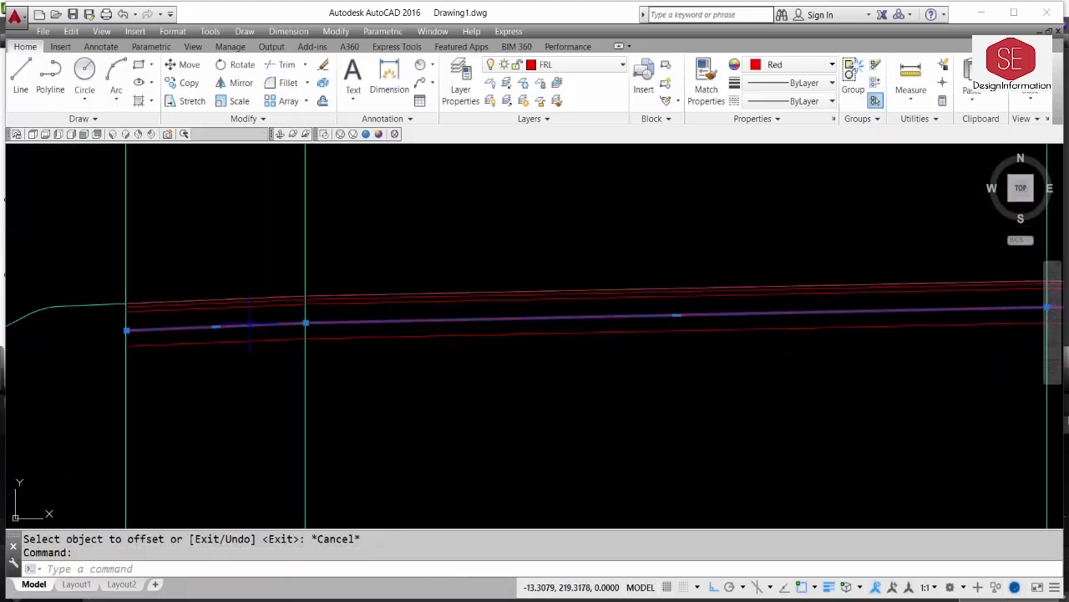
{"action": "left_click", "coordinate": [276, 339]}
{"action": "key", "text": "Escape"}
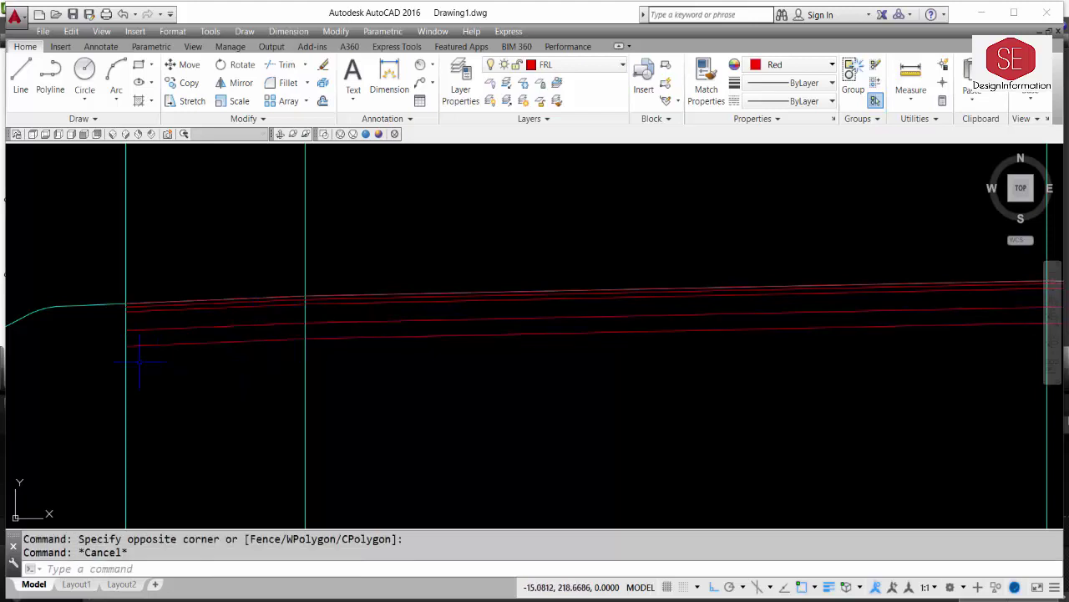
{"action": "scroll", "coordinate": [129, 330], "scroll_direction": "down", "scroll_amount": 2}
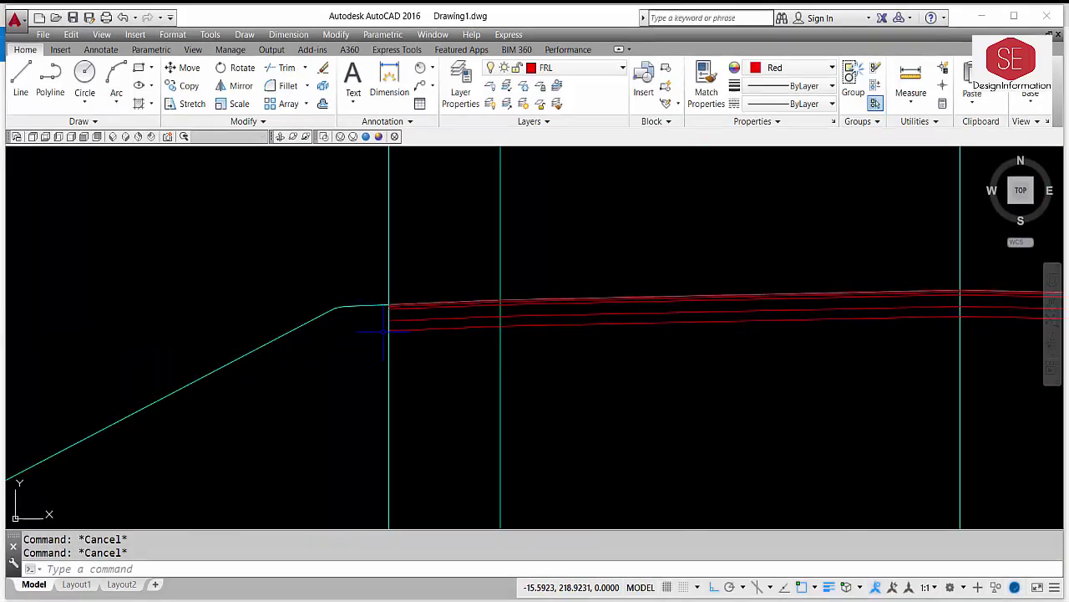
{"action": "scroll", "coordinate": [384, 293], "scroll_direction": "up", "scroll_amount": 2}
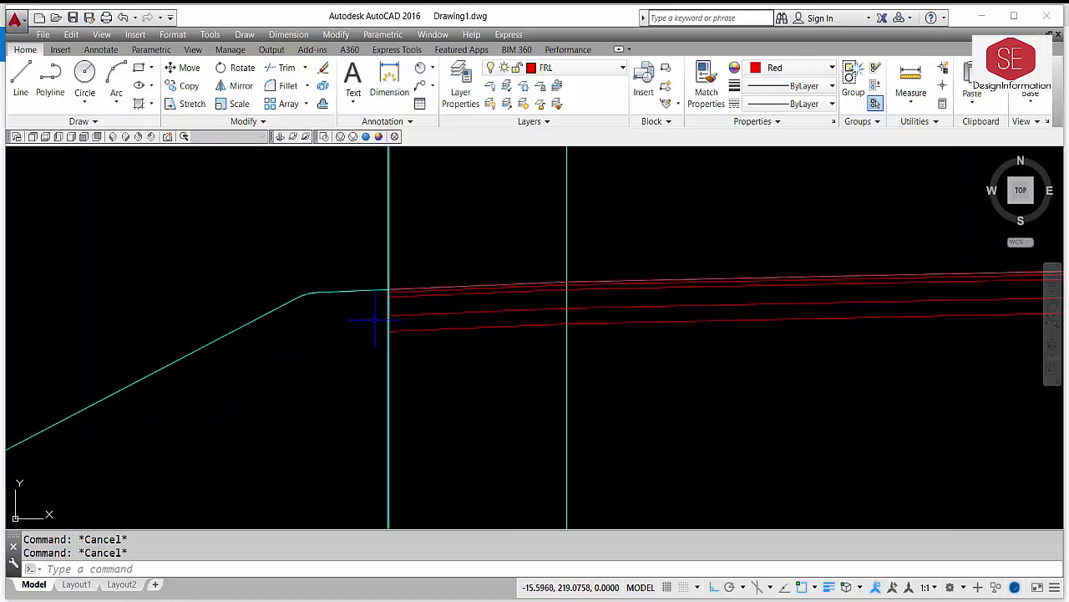
{"action": "scroll", "coordinate": [330, 311], "scroll_direction": "down", "scroll_amount": 2}
{"action": "middle_click_drag", "start_coordinate": [633, 316], "coordinate": [439, 324]}
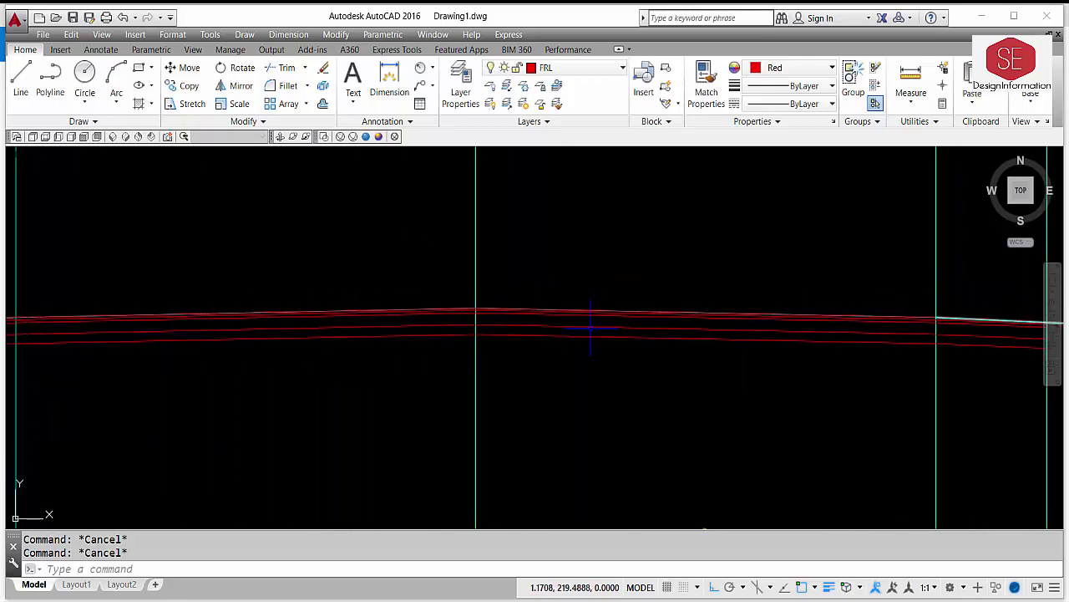
{"action": "scroll", "coordinate": [731, 349], "scroll_direction": "down", "scroll_amount": 3}
{"action": "scroll", "coordinate": [785, 334], "scroll_direction": "up", "scroll_amount": 4}
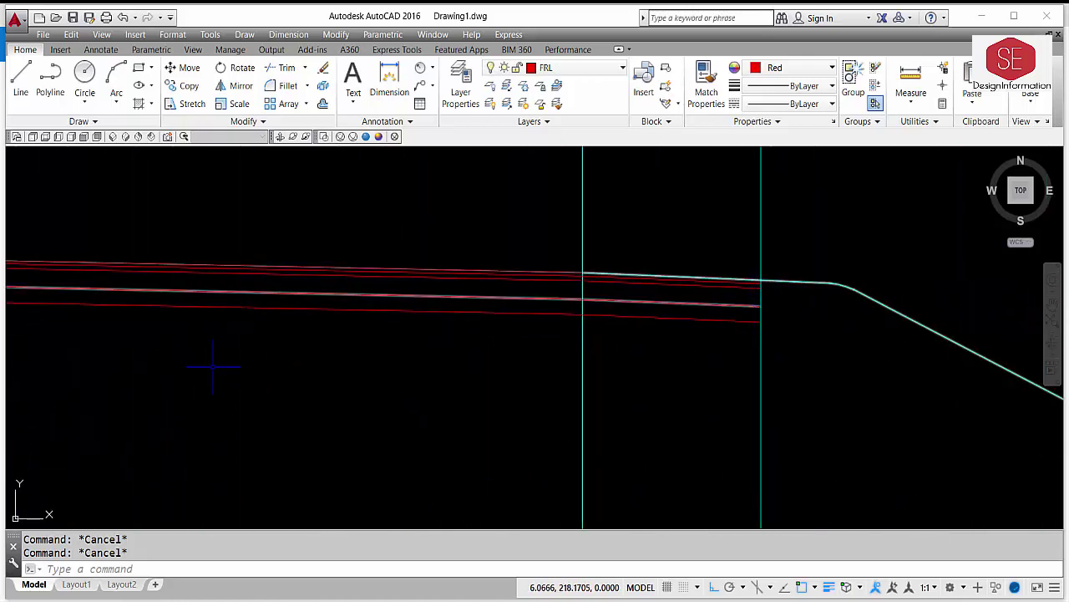
{"action": "scroll", "coordinate": [215, 363], "scroll_direction": "down", "scroll_amount": 4}
{"action": "scroll", "coordinate": [480, 343], "scroll_direction": "up", "scroll_amount": 2}
{"action": "scroll", "coordinate": [564, 291], "scroll_direction": "up", "scroll_amount": 5}
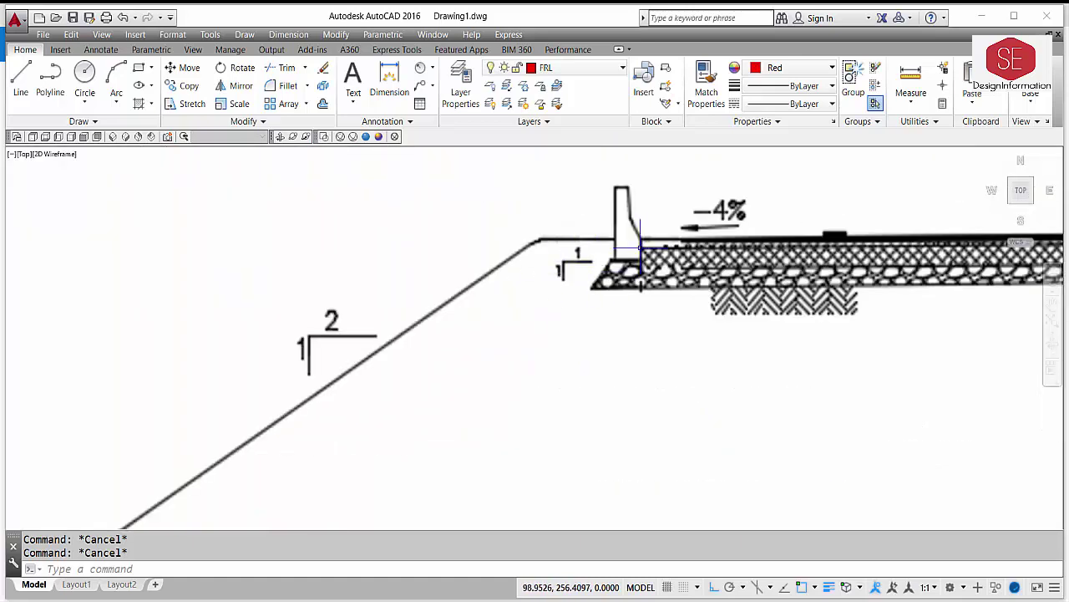
{"action": "scroll", "coordinate": [553, 273], "scroll_direction": "down", "scroll_amount": 4}
{"action": "middle_click_drag", "start_coordinate": [752, 335], "coordinate": [284, 334]}
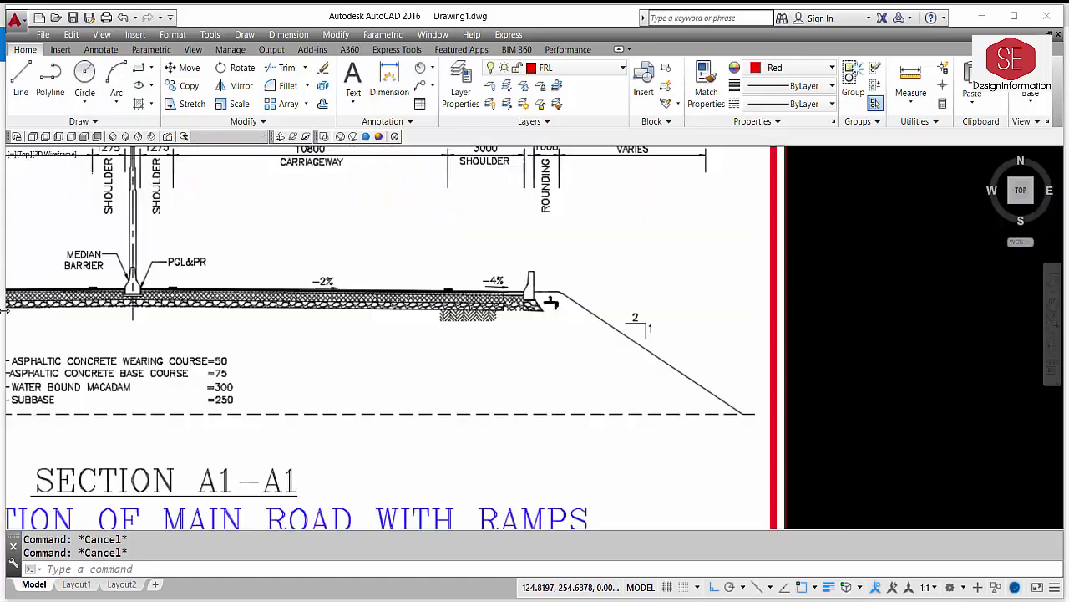
{"action": "scroll", "coordinate": [523, 308], "scroll_direction": "up", "scroll_amount": 4}
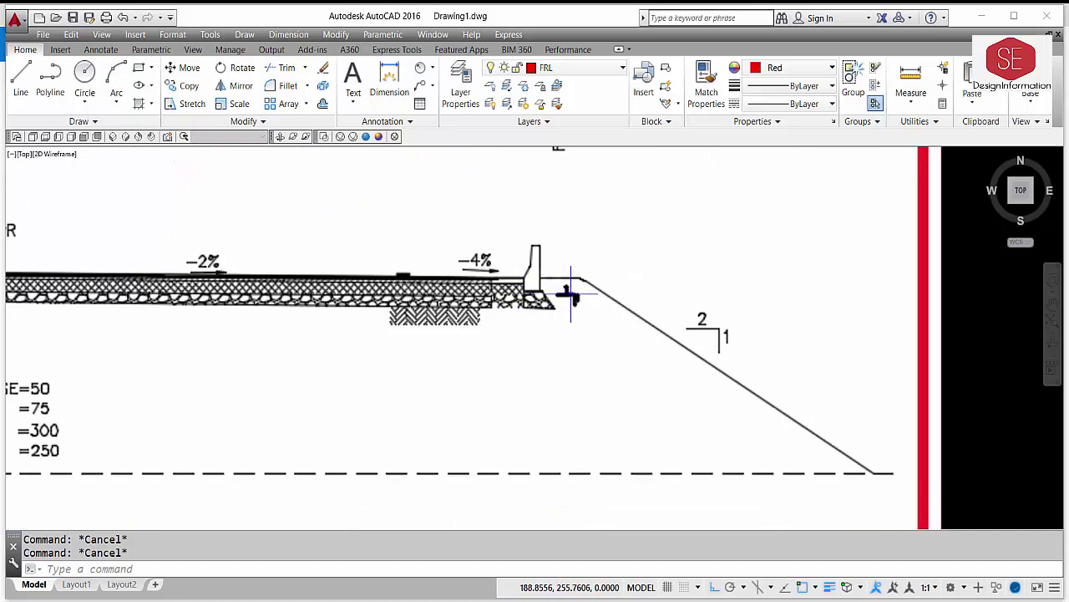
{"action": "scroll", "coordinate": [567, 293], "scroll_direction": "up", "scroll_amount": 1}
{"action": "scroll", "coordinate": [292, 334], "scroll_direction": "down", "scroll_amount": 8}
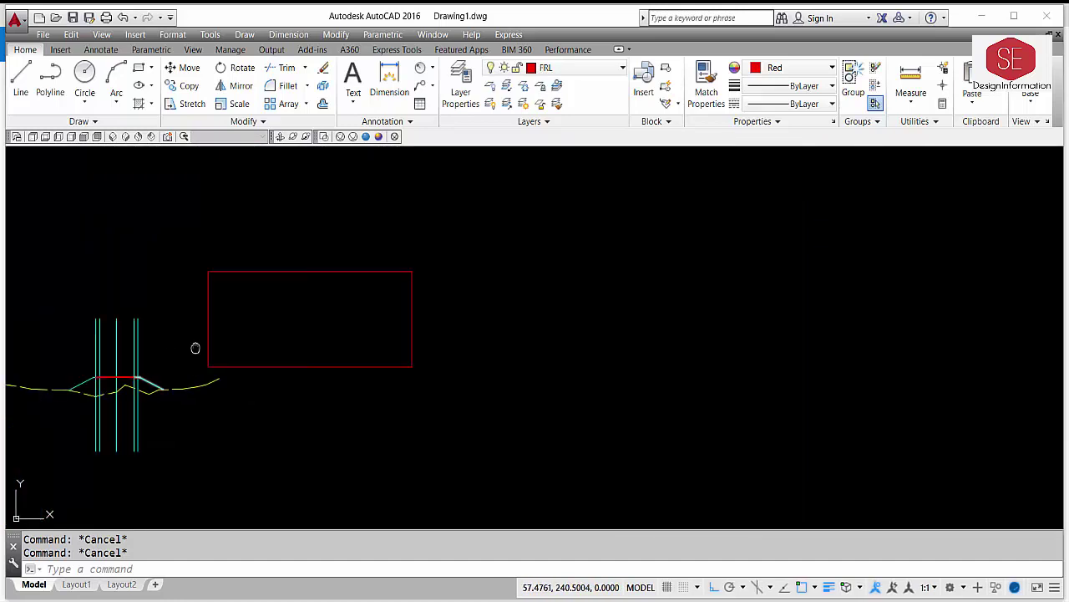
{"action": "middle_click_drag", "start_coordinate": [195, 348], "coordinate": [507, 321]}
{"action": "scroll", "coordinate": [510, 326], "scroll_direction": "up", "scroll_amount": 6}
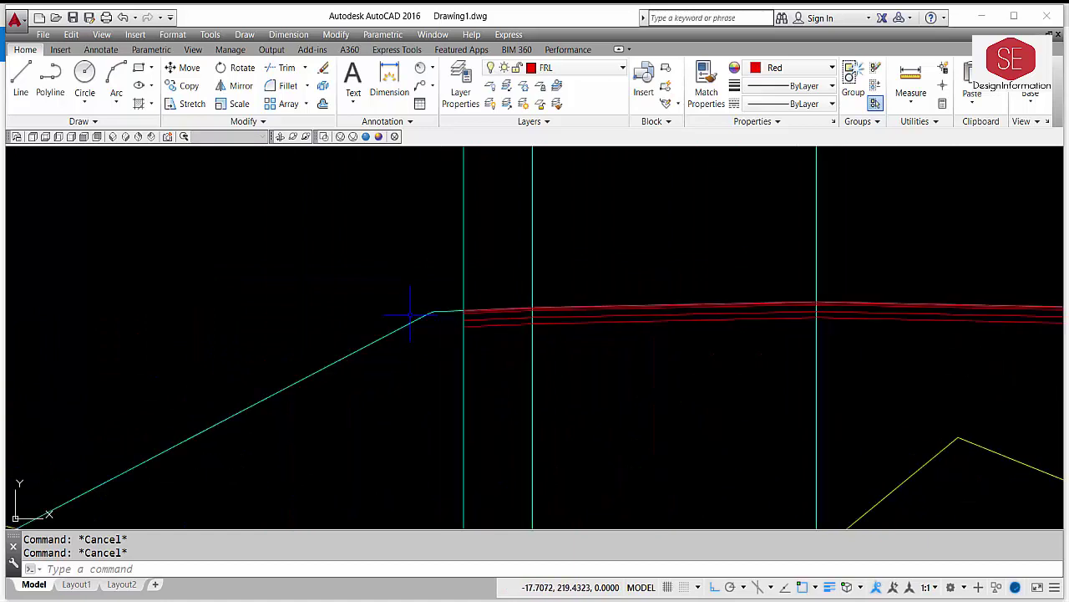
- Draw a 1-left, 1-down helper triangle from the road-slope junction, closed by a diagonal
{"action": "scroll", "coordinate": [410, 314], "scroll_direction": "up", "scroll_amount": 2}
{"action": "middle_click_drag", "start_coordinate": [409, 314], "coordinate": [573, 310]}
{"action": "scroll", "coordinate": [658, 318], "scroll_direction": "up", "scroll_amount": 2}
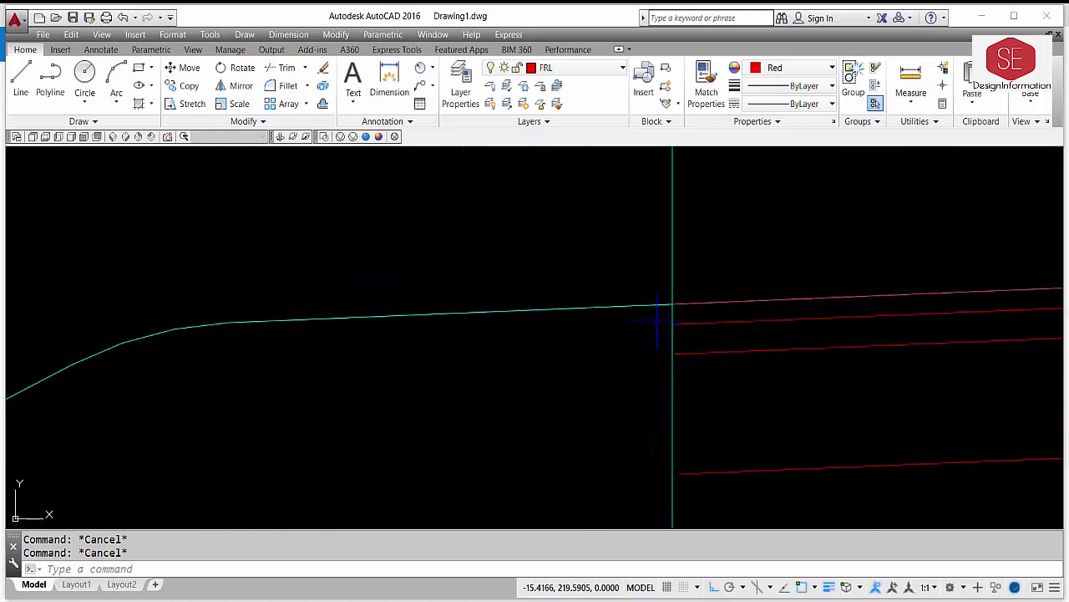
{"action": "type", "text": "1"}
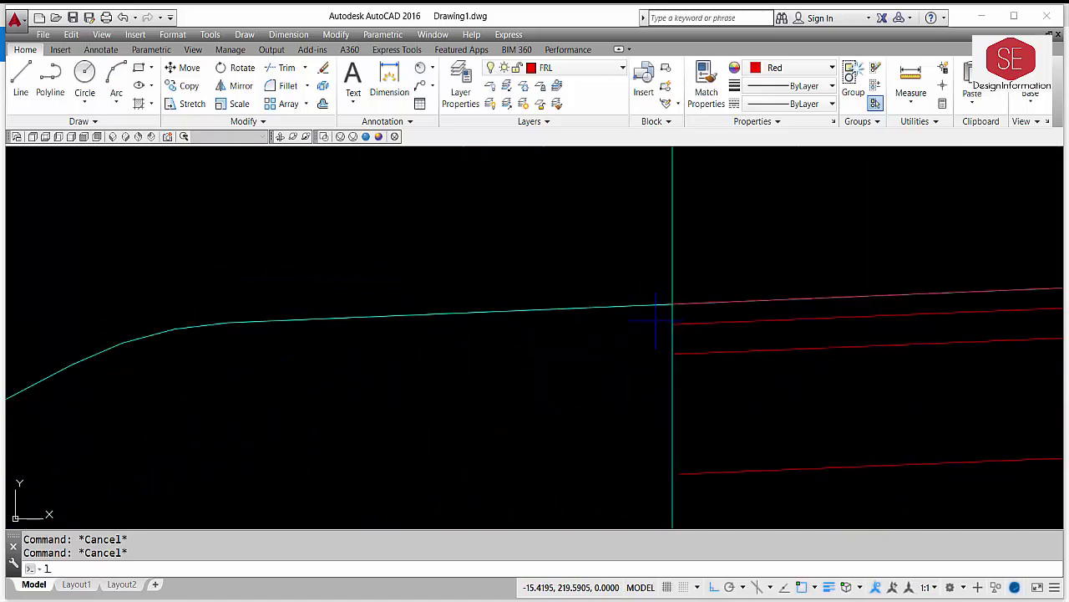
{"action": "key", "text": "Return"}
{"action": "left_click", "coordinate": [672, 304]}
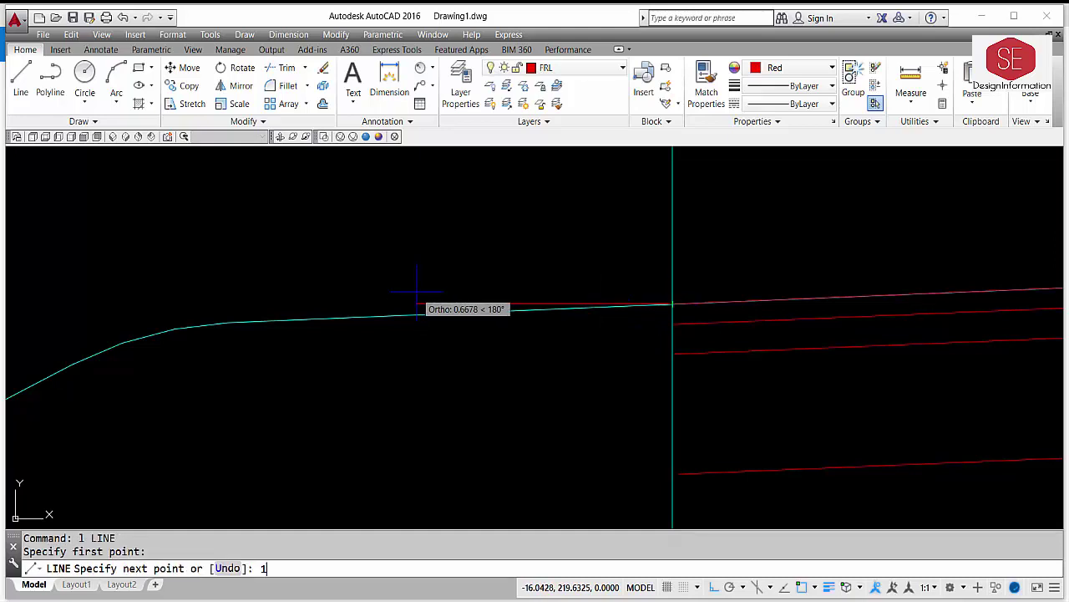
{"action": "key", "text": "Return"}
{"action": "scroll", "coordinate": [284, 388], "scroll_direction": "down", "scroll_amount": 3}
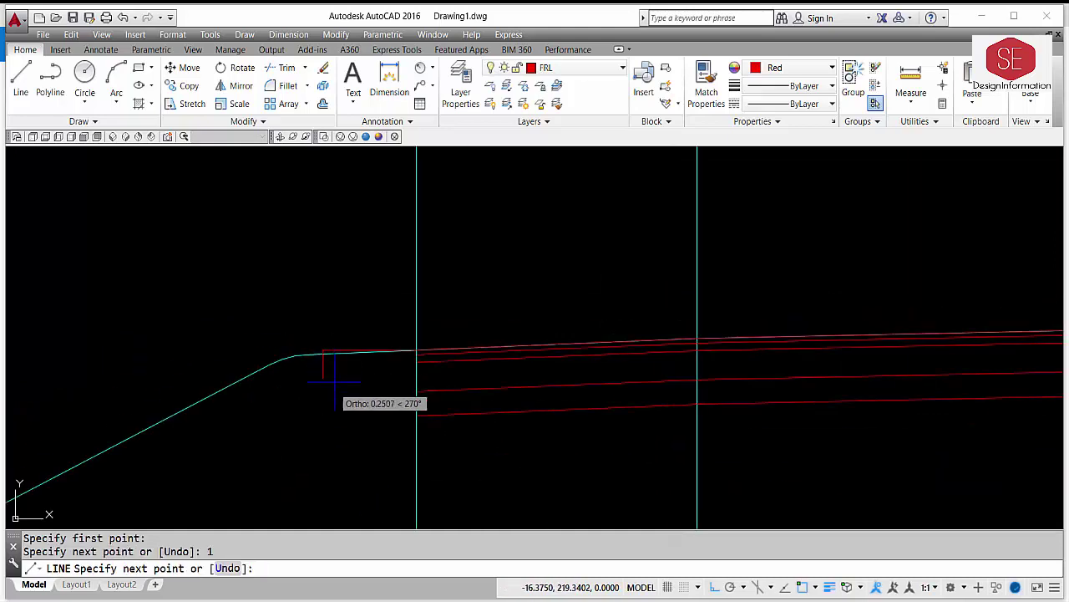
{"action": "key", "text": "Return"}
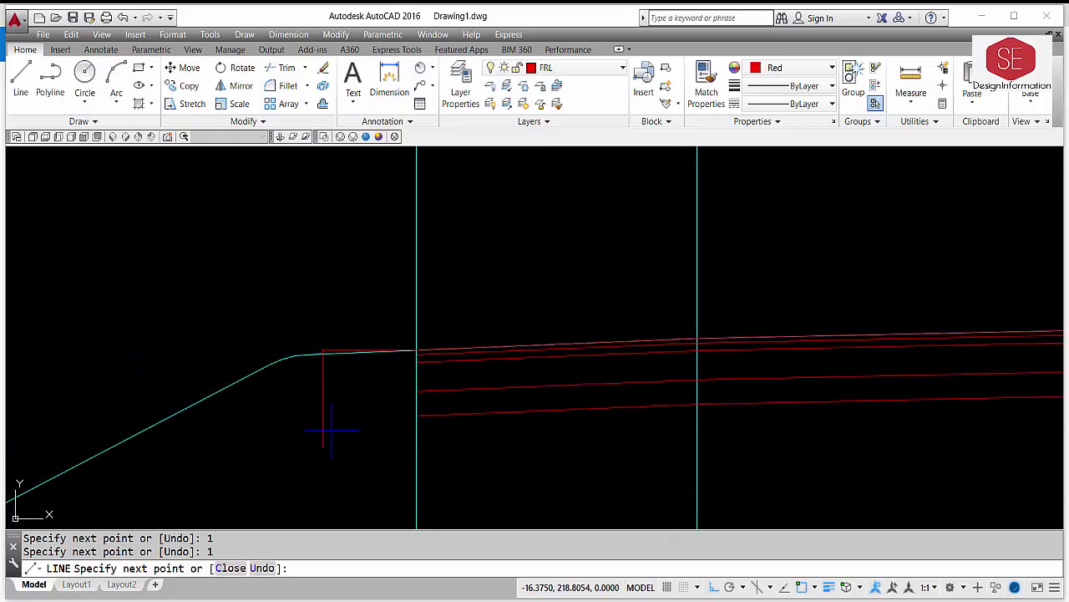
{"action": "type", "text": "c"}
{"action": "key", "text": "Return"}
- Erase the vertical and top helper lines, keeping only the diagonal edge
{"action": "scroll", "coordinate": [334, 387], "scroll_direction": "up", "scroll_amount": 2}
{"action": "left_click_drag", "start_coordinate": [331, 398], "coordinate": [256, 422]}
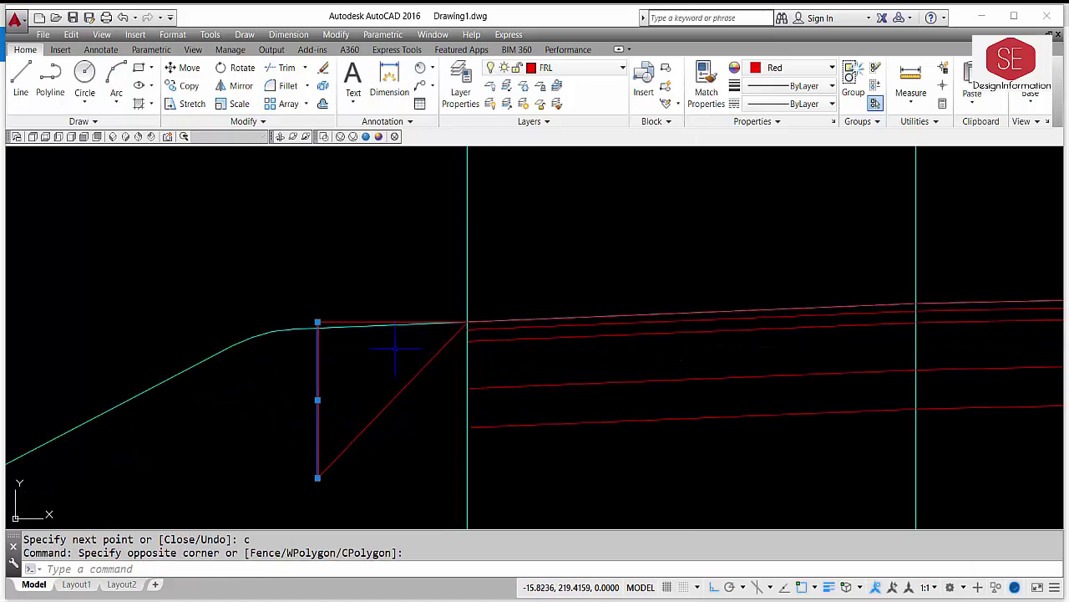
{"action": "left_click", "coordinate": [355, 321]}
{"action": "type", "text": "e"}
{"action": "key", "text": "Return"}
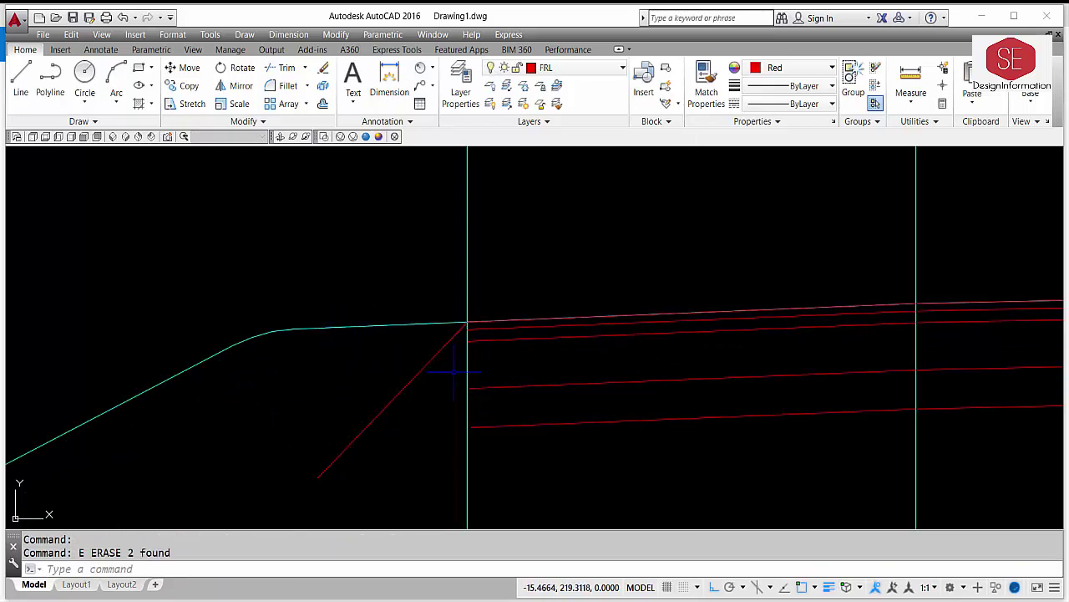
- Extend the lower red layer lines to the diagonal edge line
{"action": "type", "text": "Ex"}
{"action": "key", "text": "Return"}
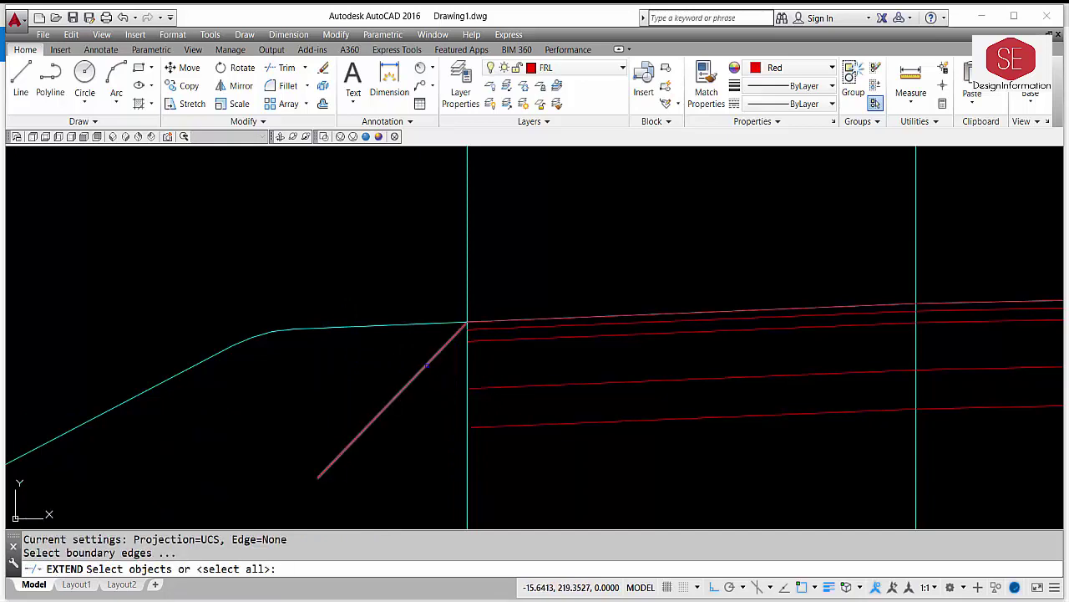
{"action": "left_click", "coordinate": [427, 365]}
{"action": "key", "text": "Return"}
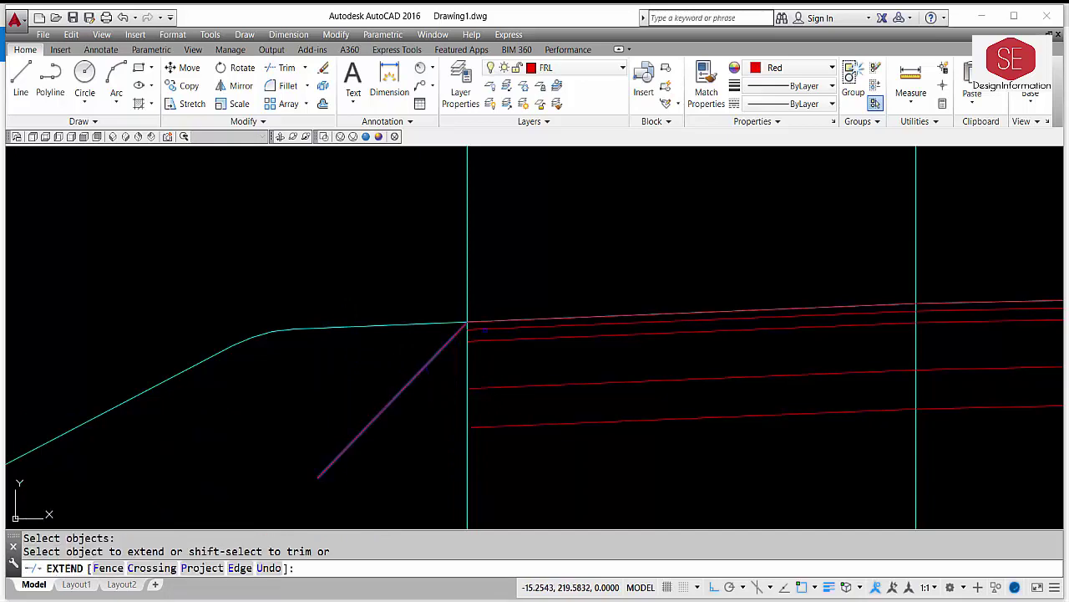
{"action": "left_click", "coordinate": [484, 330]}
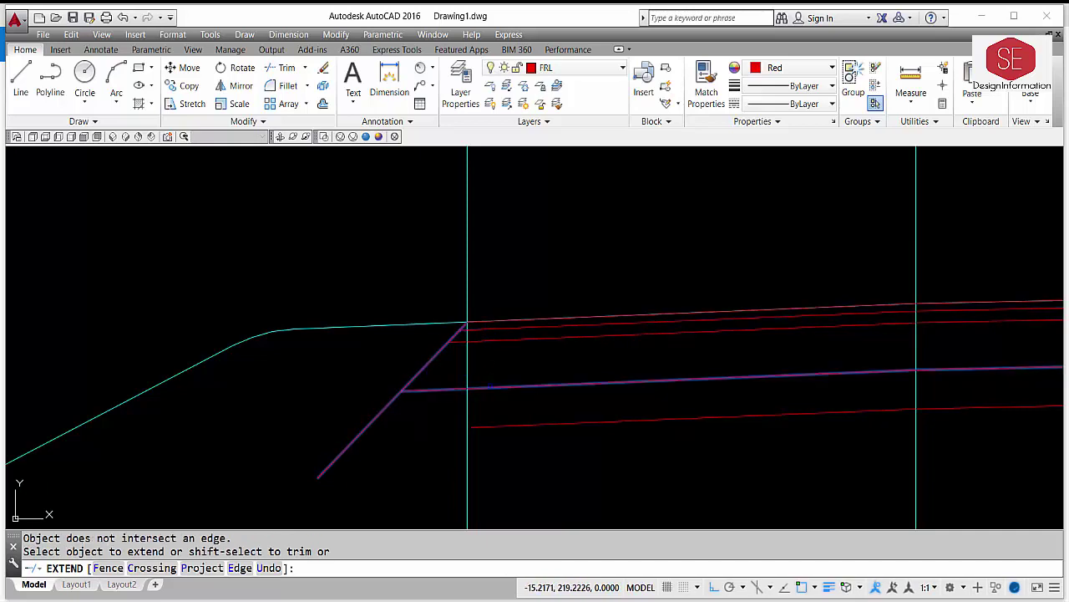
{"action": "left_click", "coordinate": [498, 410]}
{"action": "scroll", "coordinate": [396, 378], "scroll_direction": "down", "scroll_amount": 4}
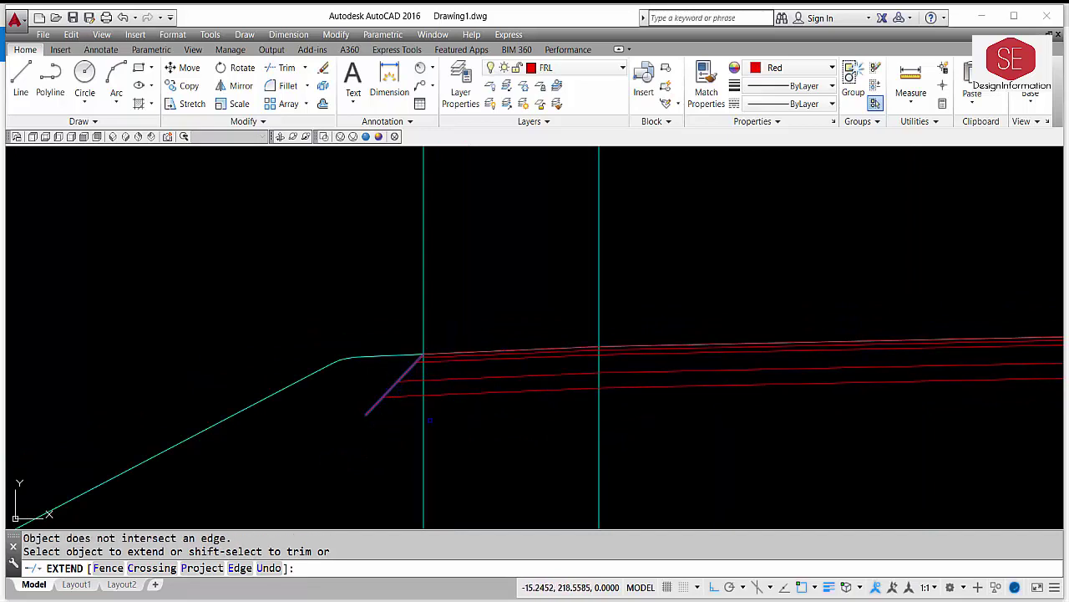
{"action": "key", "text": "Escape"}
- Trim the excess line ends at the sloped edge with TRIM
{"action": "scroll", "coordinate": [377, 405], "scroll_direction": "up", "scroll_amount": 2}
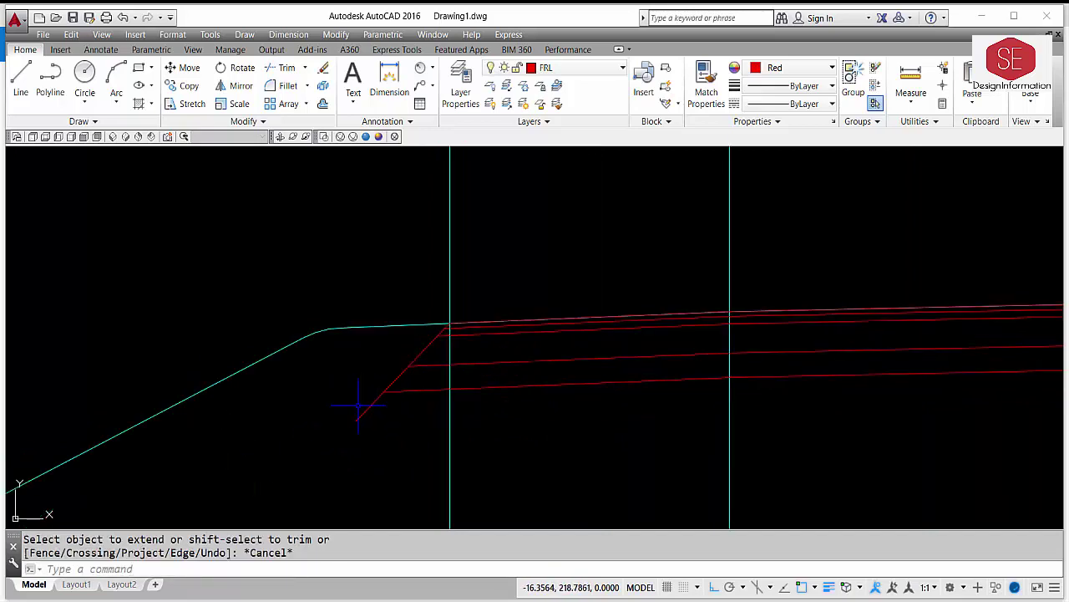
{"action": "type", "text": "tr"}
{"action": "key", "text": "Return"}
{"action": "key", "text": "Return"}
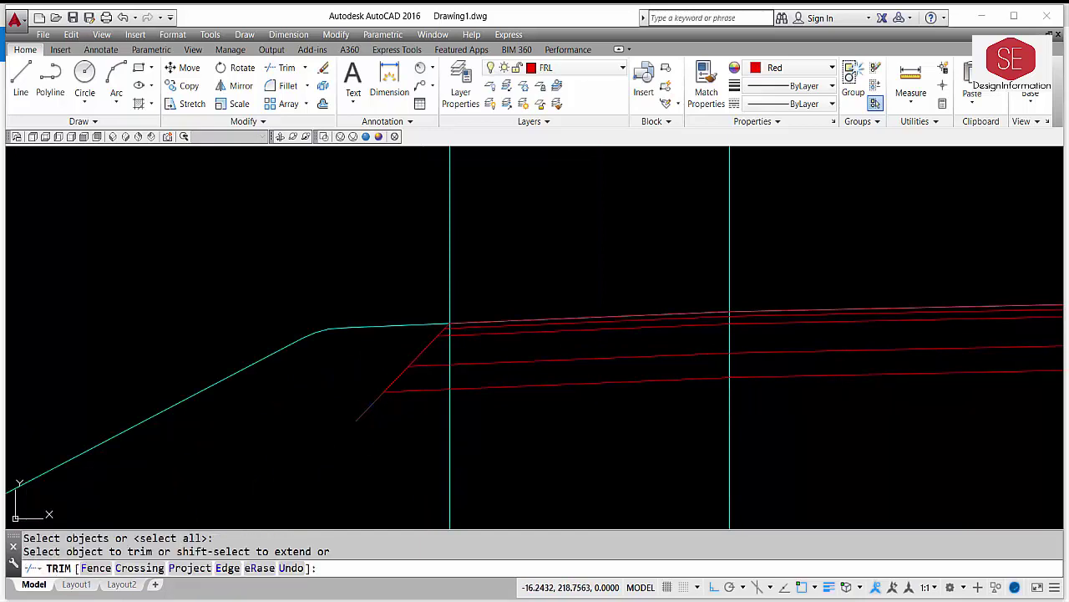
{"action": "scroll", "coordinate": [242, 393], "scroll_direction": "down", "scroll_amount": 3}
{"action": "key", "text": "Escape"}
- Mirror the red pavement layers about the road centreline, keeping the source objects
{"action": "type", "text": "m"}
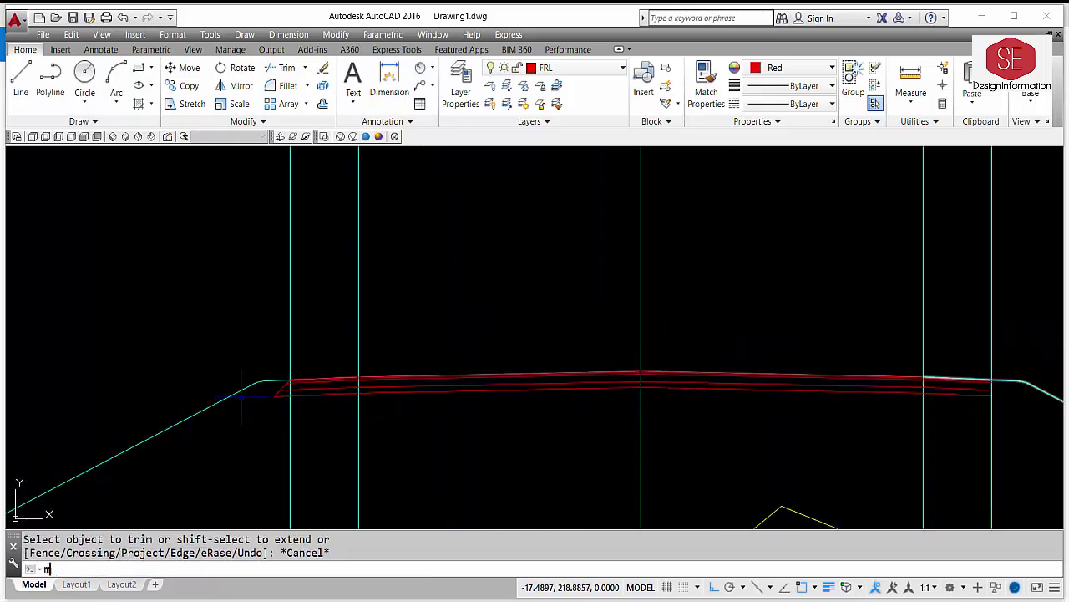
{"action": "type", "text": "i"}
{"action": "key", "text": "Return"}
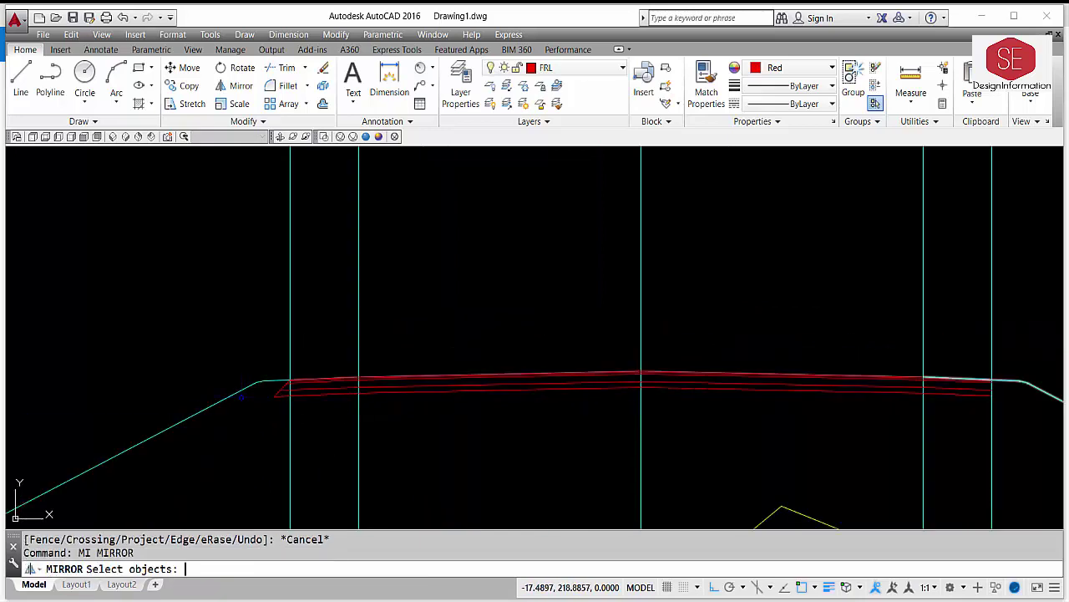
{"action": "scroll", "coordinate": [266, 389], "scroll_direction": "up", "scroll_amount": 2}
{"action": "left_click", "coordinate": [288, 389]}
{"action": "scroll", "coordinate": [288, 388], "scroll_direction": "down", "scroll_amount": 1}
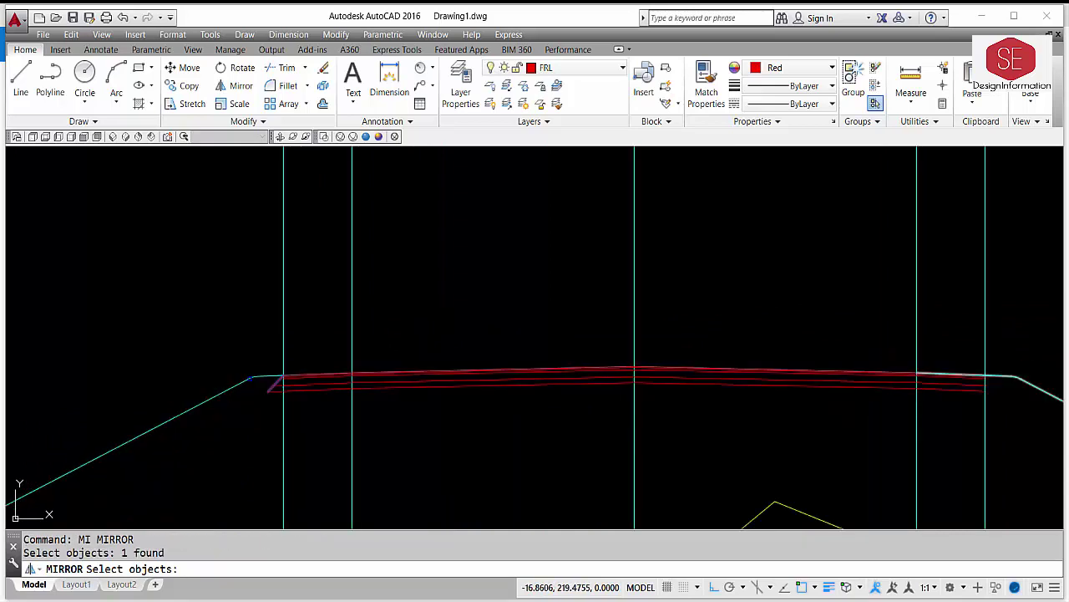
{"action": "scroll", "coordinate": [610, 385], "scroll_direction": "up", "scroll_amount": 3}
{"action": "key", "text": "Return"}
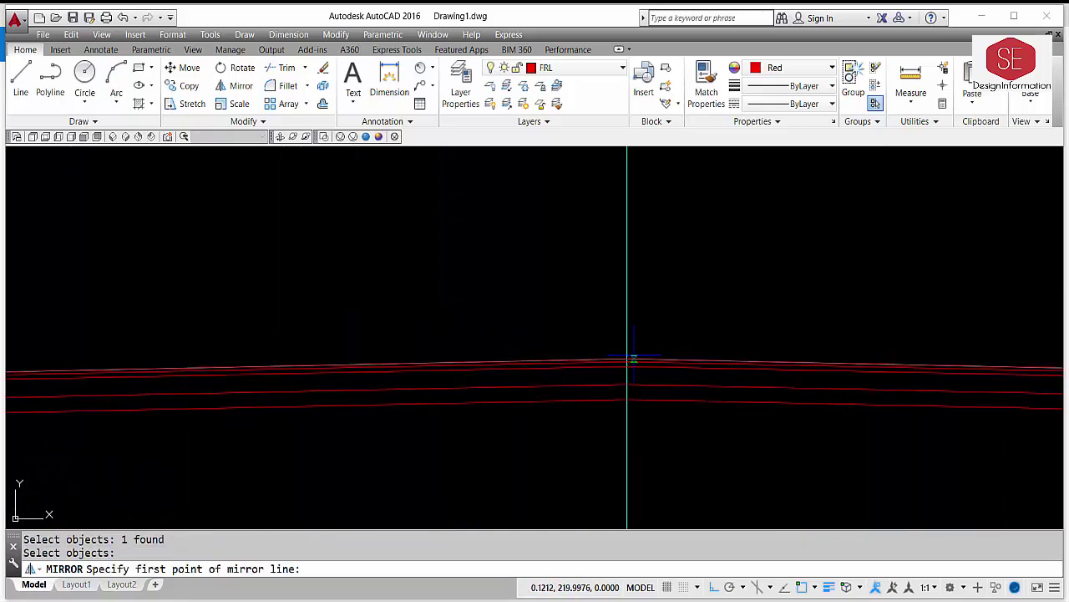
{"action": "left_click", "coordinate": [626, 360]}
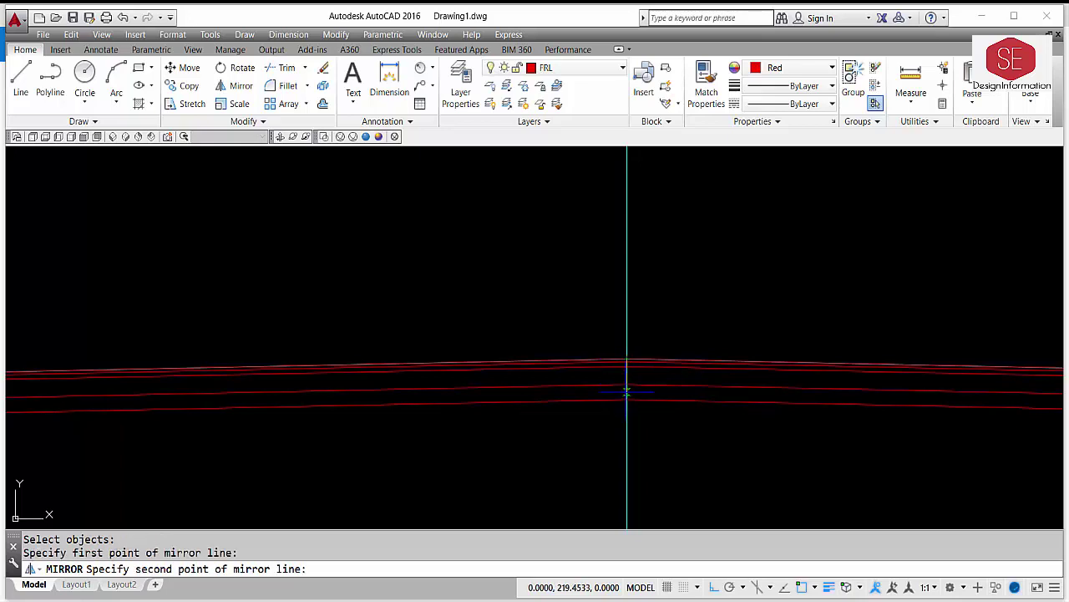
{"action": "scroll", "coordinate": [625, 400], "scroll_direction": "down", "scroll_amount": 2}
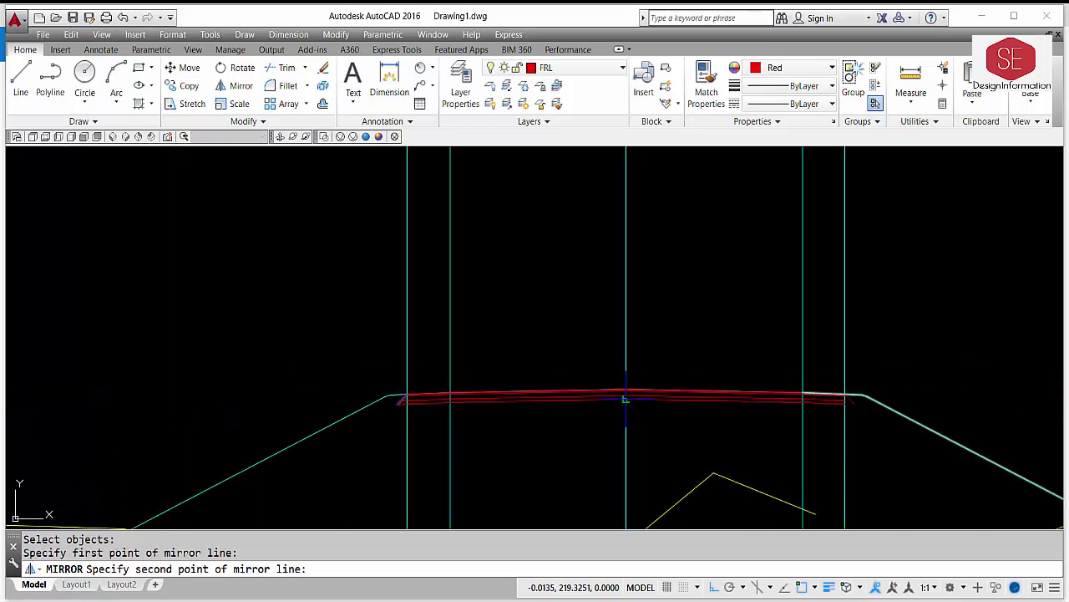
{"action": "scroll", "coordinate": [625, 400], "scroll_direction": "up", "scroll_amount": 4}
{"action": "left_click", "coordinate": [625, 399]}
{"action": "scroll", "coordinate": [625, 399], "scroll_direction": "down", "scroll_amount": 2}
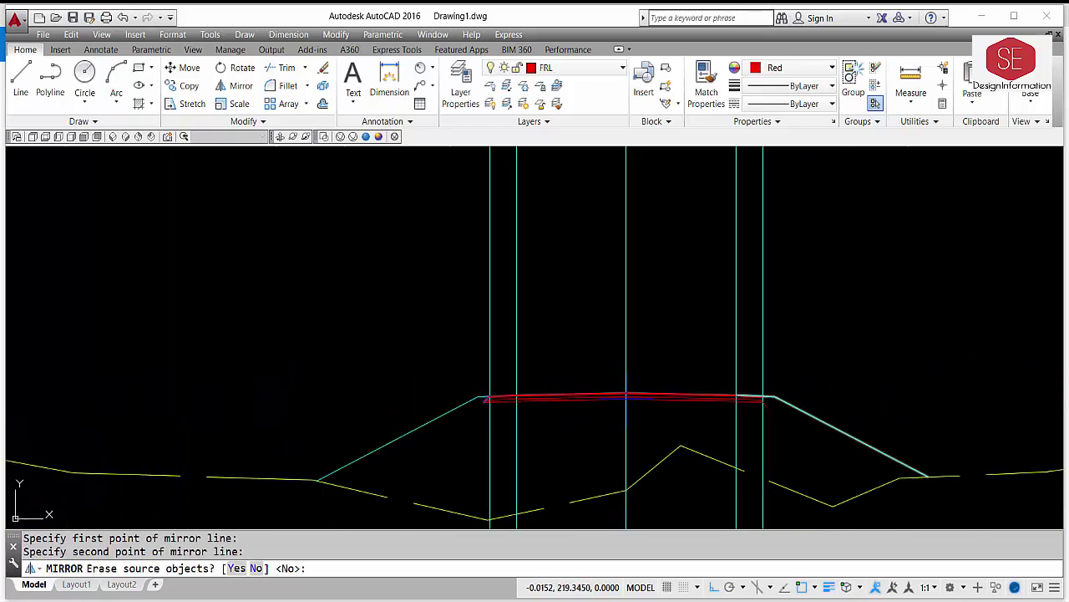
{"action": "scroll", "coordinate": [775, 406], "scroll_direction": "up", "scroll_amount": 3}
{"action": "scroll", "coordinate": [661, 380], "scroll_direction": "up", "scroll_amount": 1}
{"action": "scroll", "coordinate": [750, 378], "scroll_direction": "down", "scroll_amount": 1}
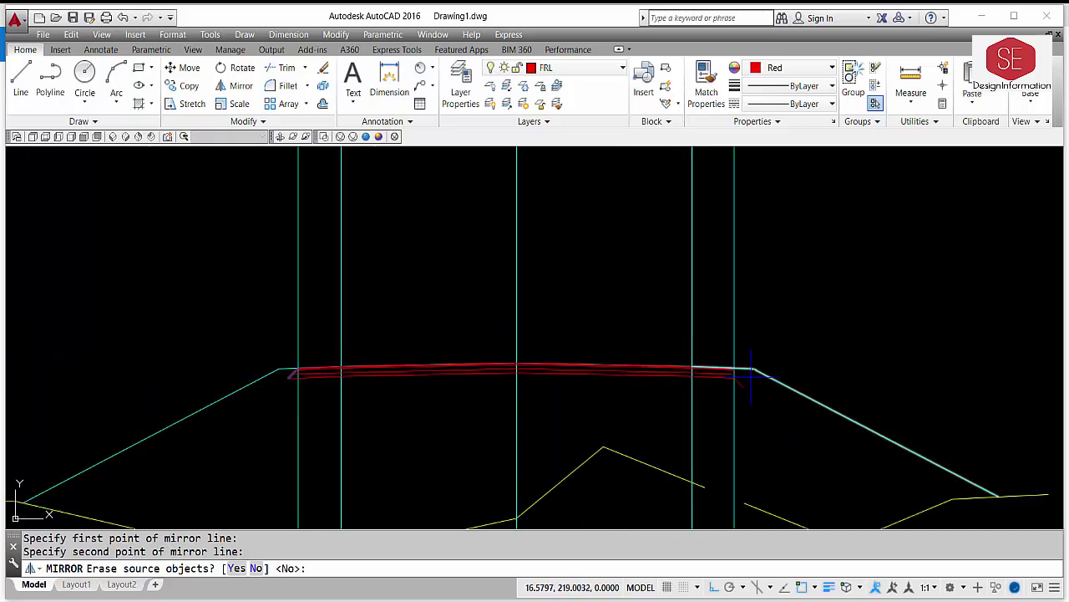
{"action": "right_click", "coordinate": [755, 401]}
{"action": "left_click", "coordinate": [793, 408]}
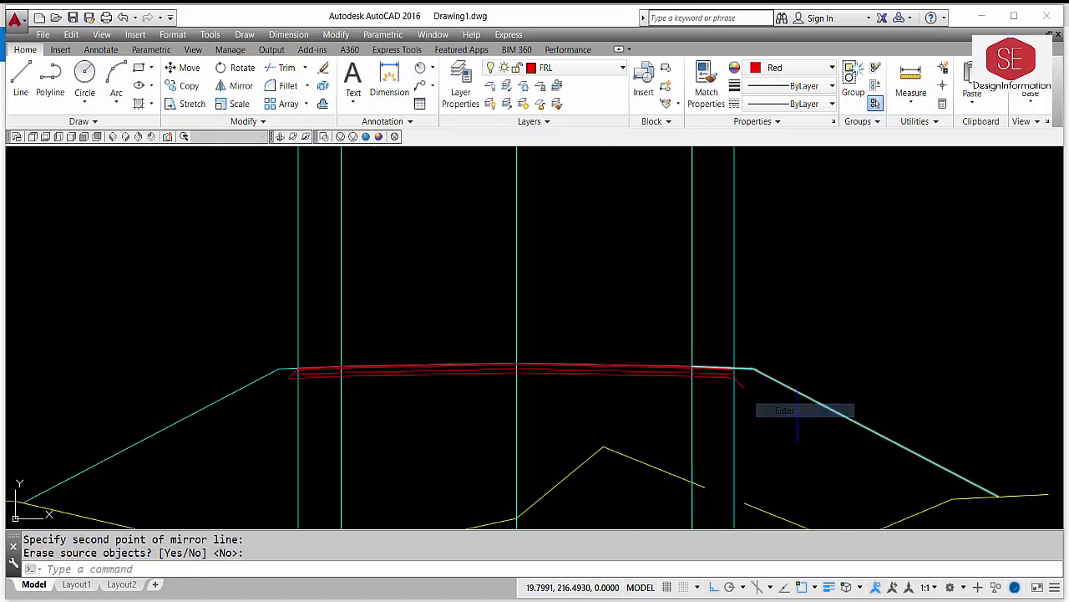
- Erase the stray short diagonal line near the centreline
{"action": "scroll", "coordinate": [765, 399], "scroll_direction": "up", "scroll_amount": 2}
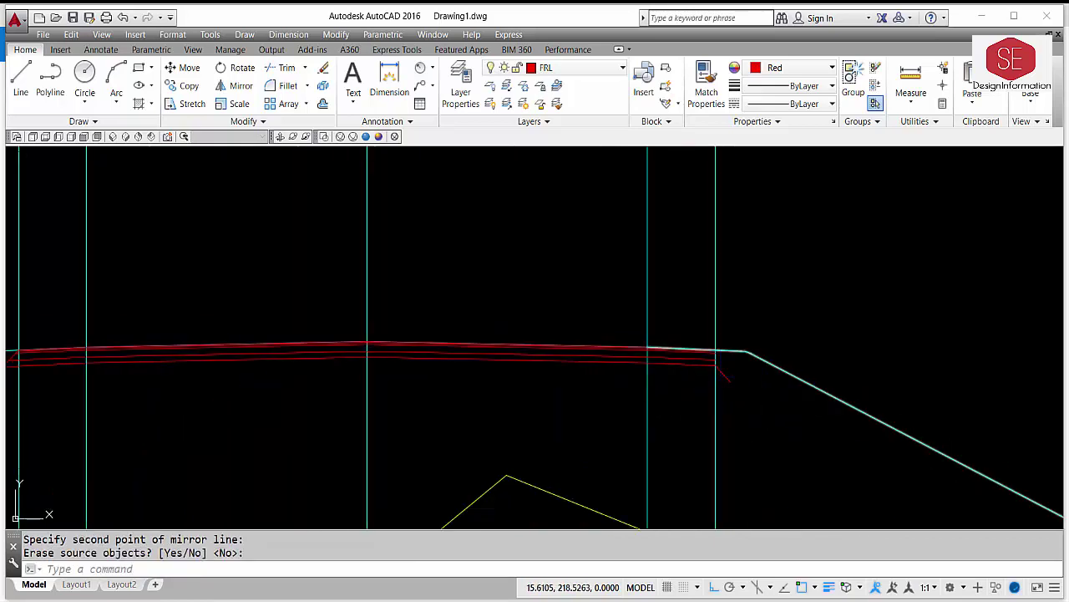
{"action": "left_click", "coordinate": [719, 370]}
{"action": "left_click", "coordinate": [723, 375]}
{"action": "type", "text": "e"}
{"action": "key", "text": "Return"}
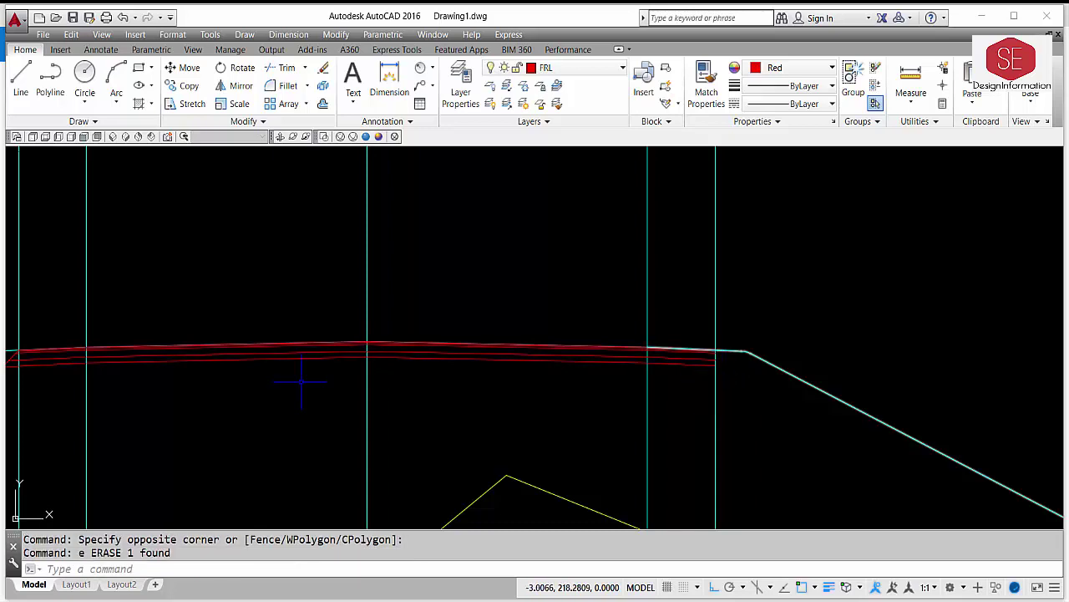
- Mirror the left sloped edge line about the centreline to the right side, keeping the original
{"action": "middle_click_drag", "start_coordinate": [300, 382], "coordinate": [589, 359]}
{"action": "type", "text": "mi"}
{"action": "key", "text": "Return"}
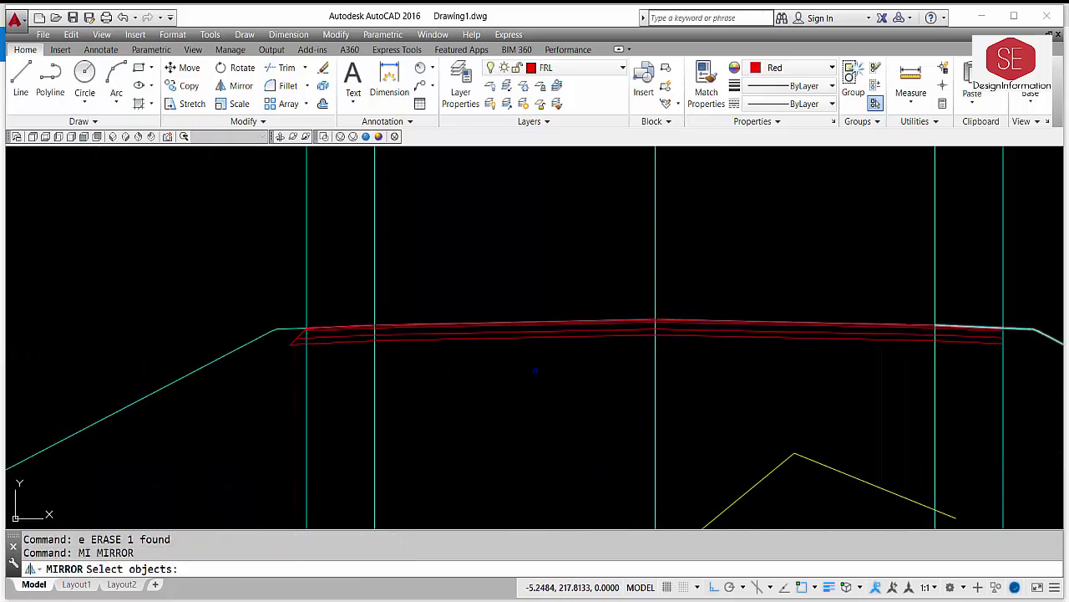
{"action": "scroll", "coordinate": [306, 335], "scroll_direction": "up", "scroll_amount": 2}
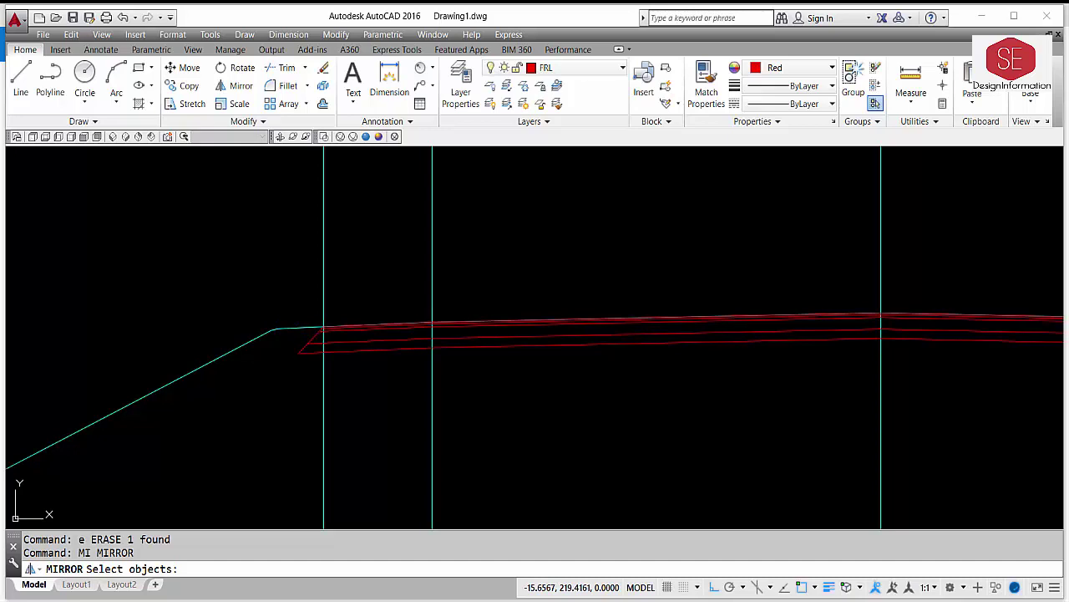
{"action": "left_click", "coordinate": [359, 325]}
{"action": "scroll", "coordinate": [361, 232], "scroll_direction": "down", "scroll_amount": 6}
{"action": "middle_click_drag", "start_coordinate": [472, 212], "coordinate": [451, 307]}
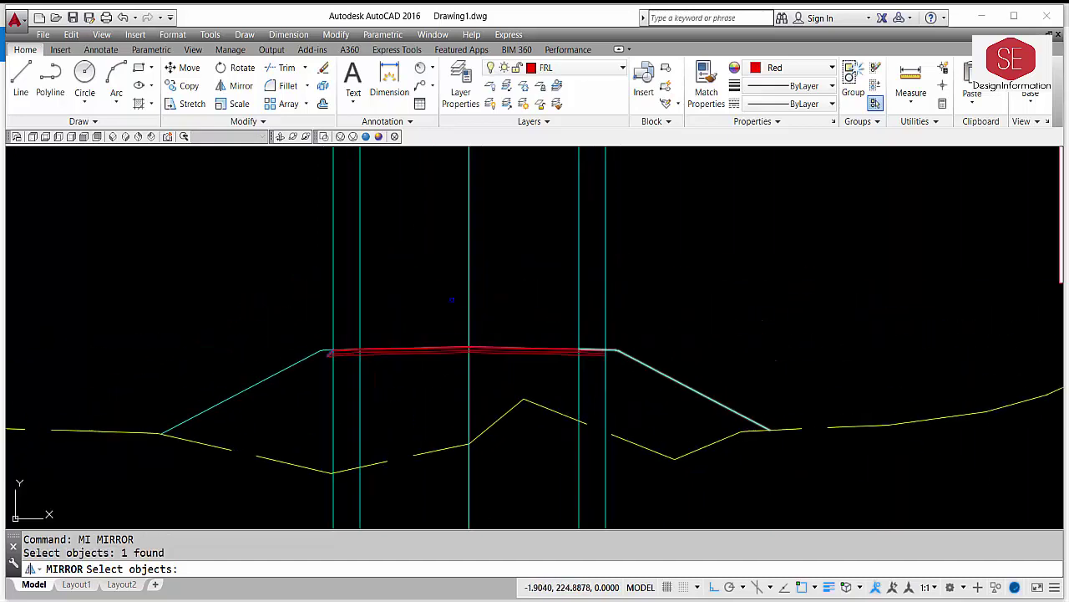
{"action": "key", "text": "Return"}
{"action": "left_click", "coordinate": [468, 295]}
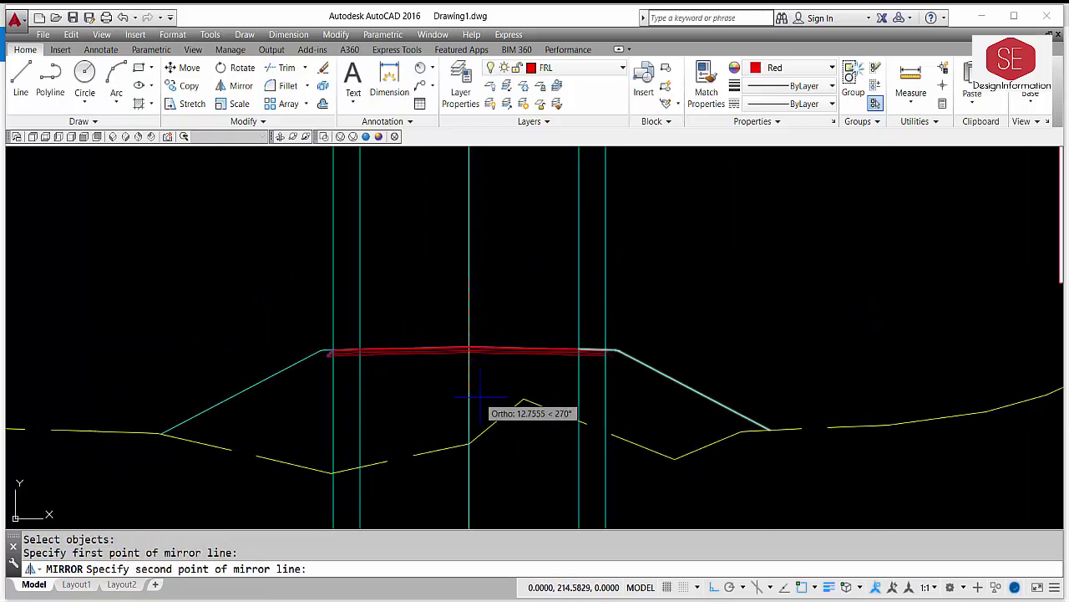
{"action": "scroll", "coordinate": [479, 401], "scroll_direction": "up", "scroll_amount": 4}
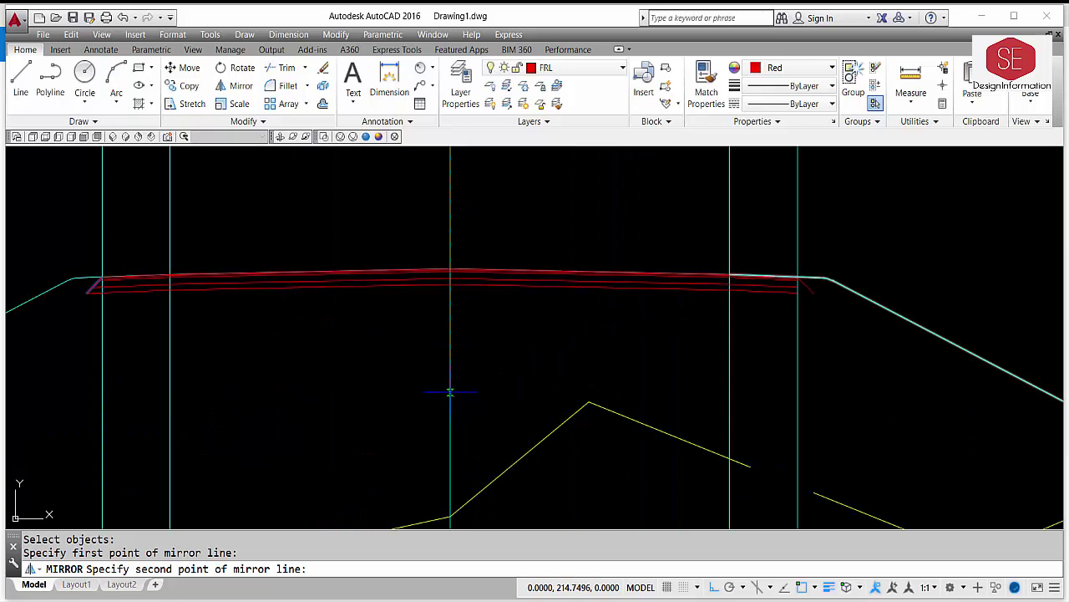
{"action": "left_click", "coordinate": [450, 392]}
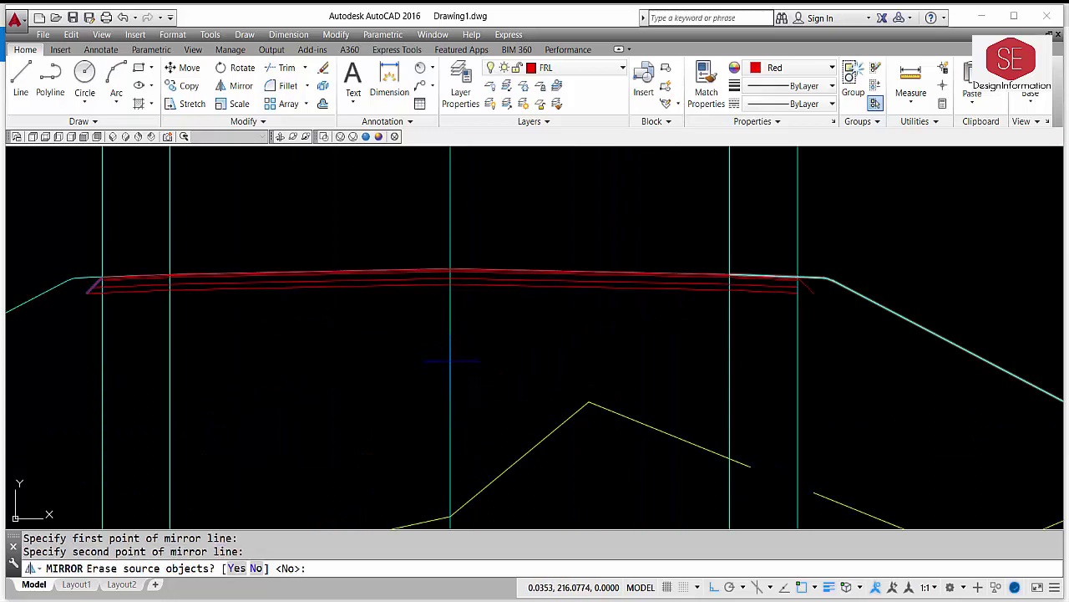
{"action": "right_click", "coordinate": [549, 322]}
{"action": "left_click", "coordinate": [579, 333]}
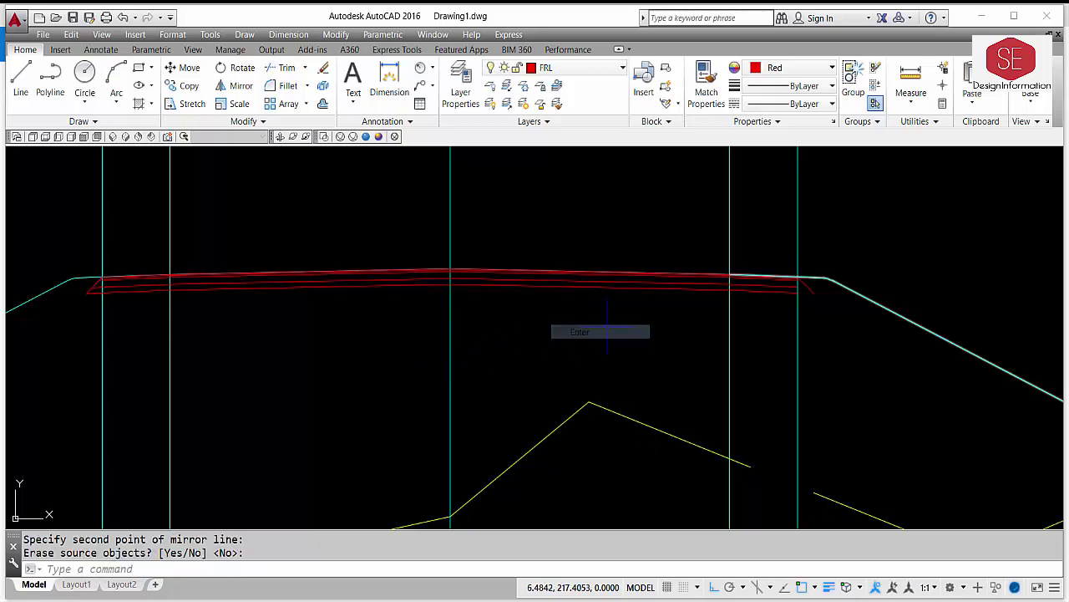
{"action": "scroll", "coordinate": [828, 284], "scroll_direction": "up", "scroll_amount": 3}
{"action": "scroll", "coordinate": [778, 270], "scroll_direction": "up", "scroll_amount": 4}
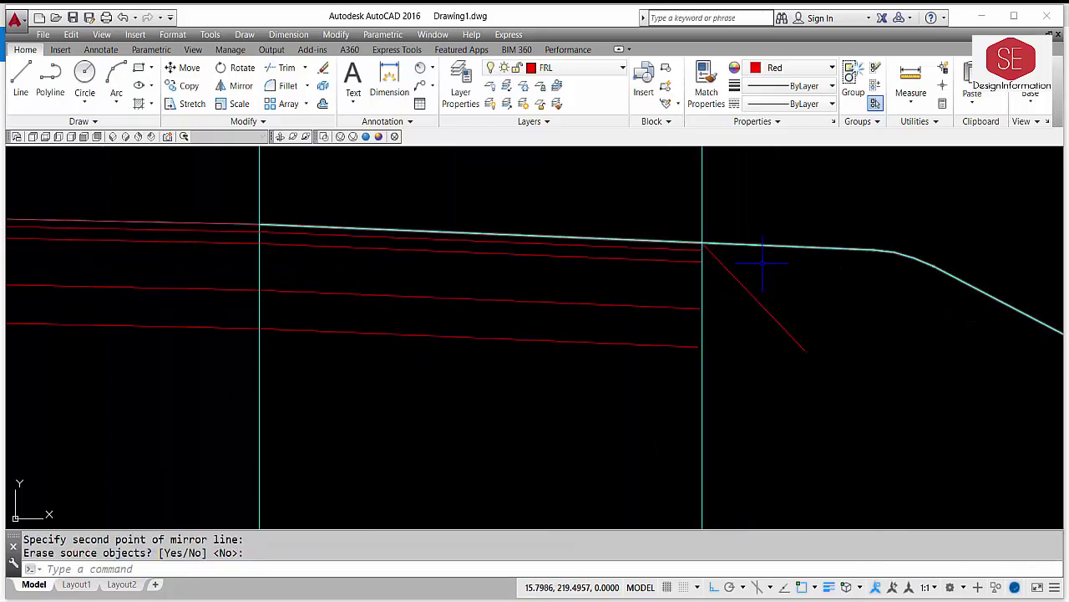
- Extend the right-hand red layer line ends to the sloped edge line with EX
{"action": "type", "text": "e"}
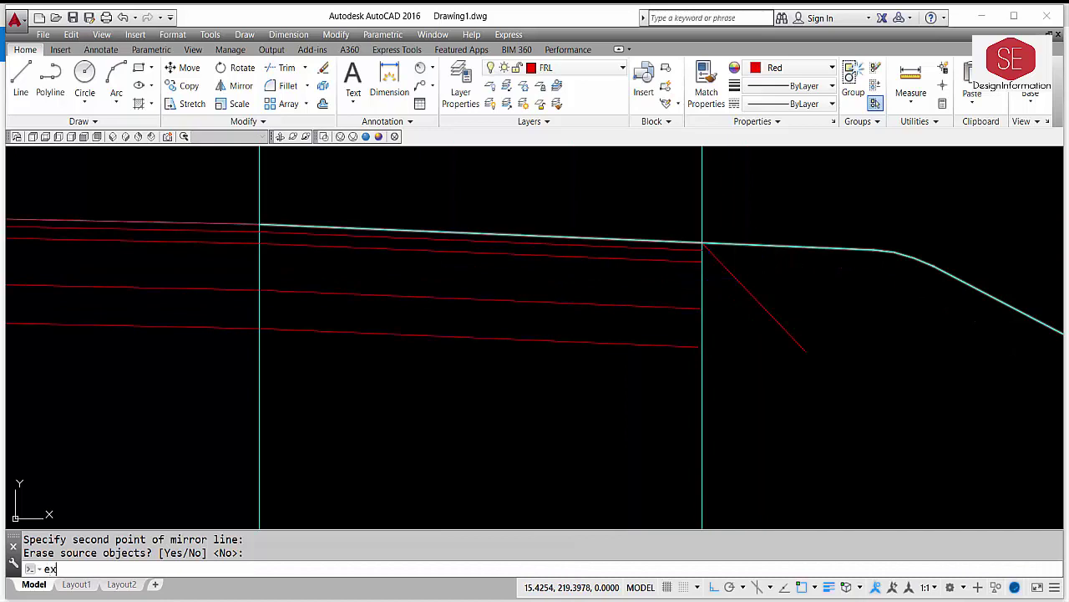
{"action": "type", "text": "x"}
{"action": "key", "text": "Return"}
{"action": "left_click", "coordinate": [657, 370]}
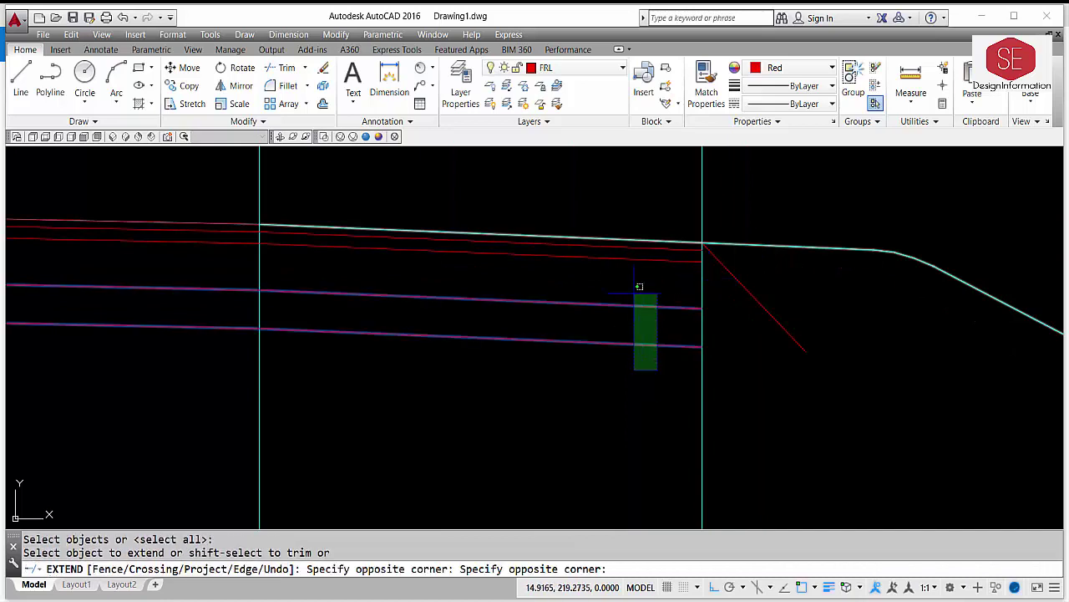
{"action": "left_click", "coordinate": [627, 239]}
{"action": "left_click", "coordinate": [705, 272]}
{"action": "left_click", "coordinate": [676, 249]}
{"action": "left_click", "coordinate": [674, 247]}
{"action": "left_click", "coordinate": [653, 279]}
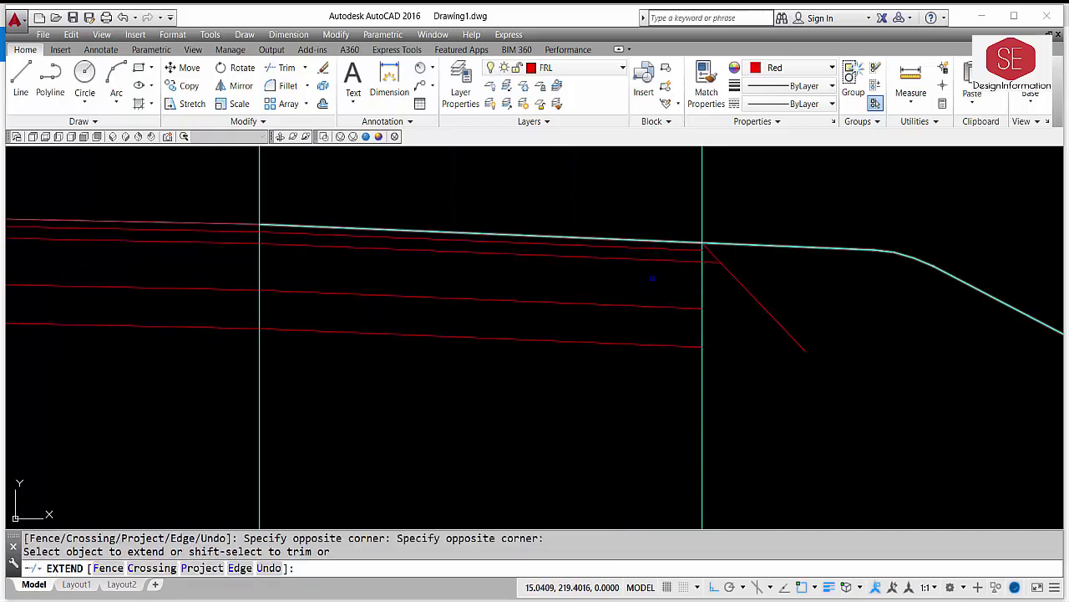
{"action": "left_click", "coordinate": [656, 296]}
{"action": "key", "text": "Escape"}
- Zoom back to the reference median-barrier road section image
{"action": "scroll", "coordinate": [802, 317], "scroll_direction": "down", "scroll_amount": 3}
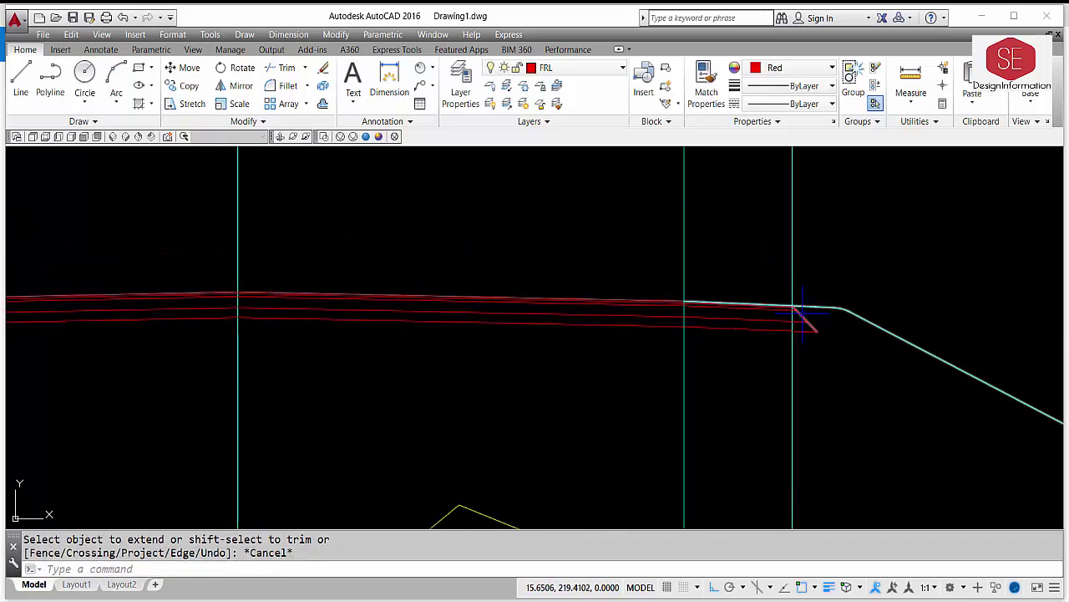
{"action": "scroll", "coordinate": [776, 294], "scroll_direction": "up", "scroll_amount": 2}
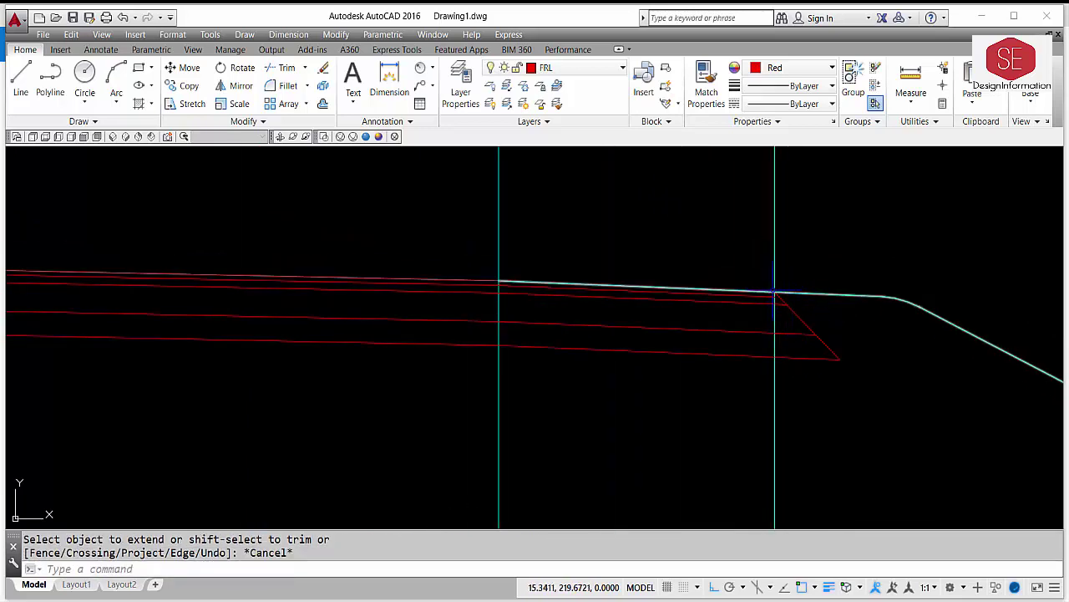
{"action": "scroll", "coordinate": [811, 313], "scroll_direction": "down", "scroll_amount": 5}
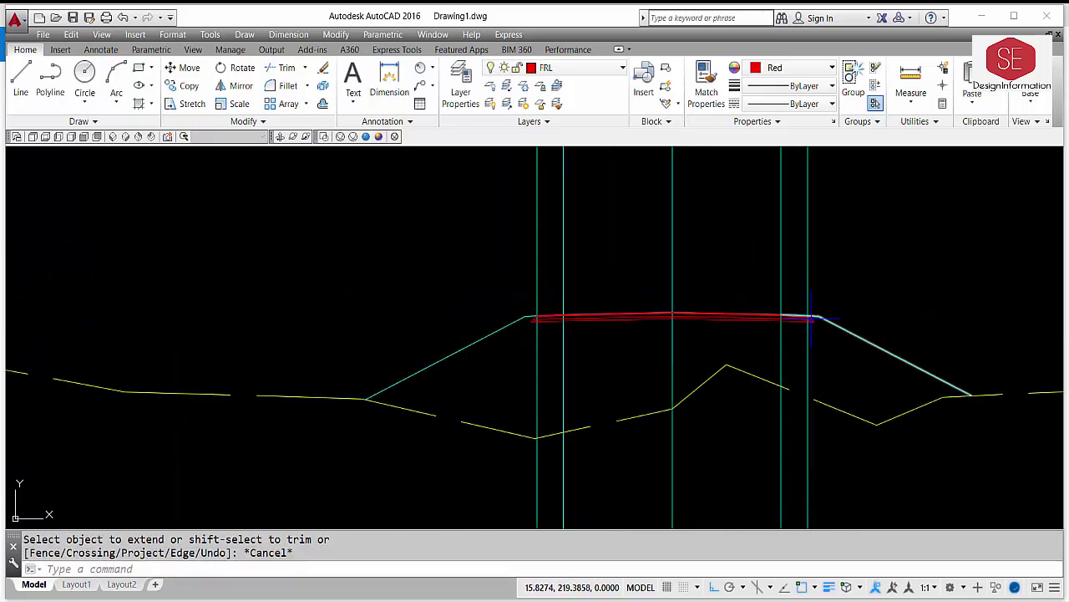
{"action": "key", "text": "Escape"}
{"action": "scroll", "coordinate": [443, 371], "scroll_direction": "up", "scroll_amount": 2}
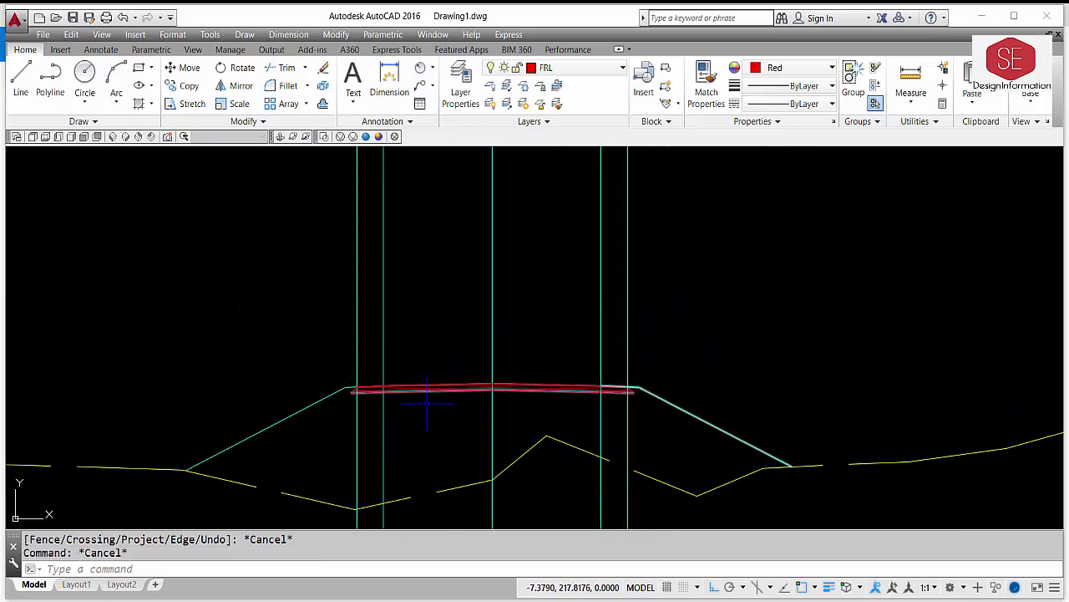
{"action": "scroll", "coordinate": [609, 393], "scroll_direction": "up", "scroll_amount": 3}
{"action": "scroll", "coordinate": [443, 350], "scroll_direction": "up", "scroll_amount": 2}
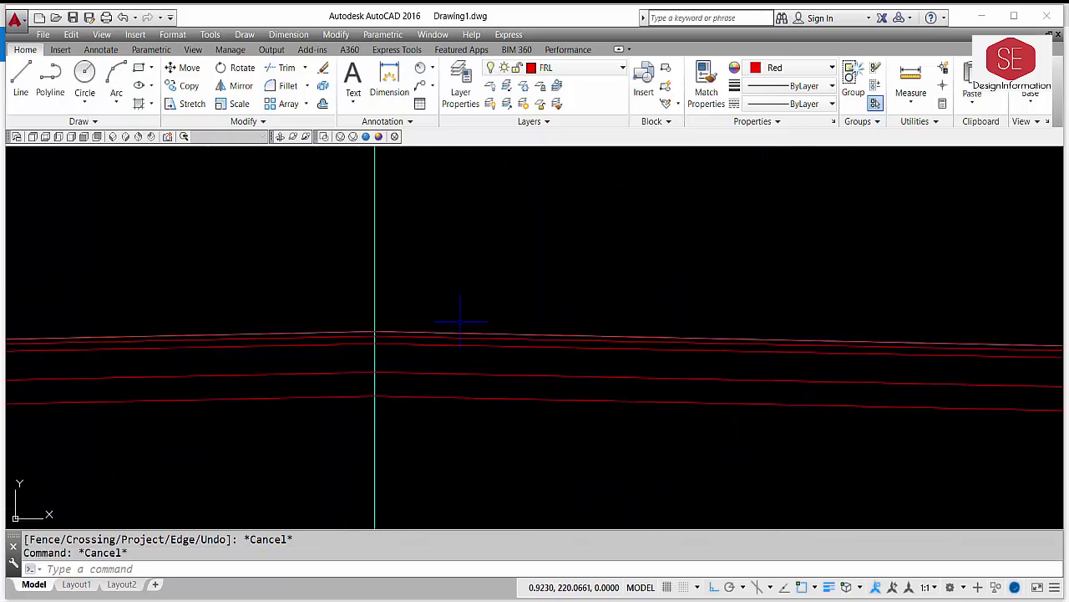
{"action": "scroll", "coordinate": [406, 362], "scroll_direction": "down", "scroll_amount": 6}
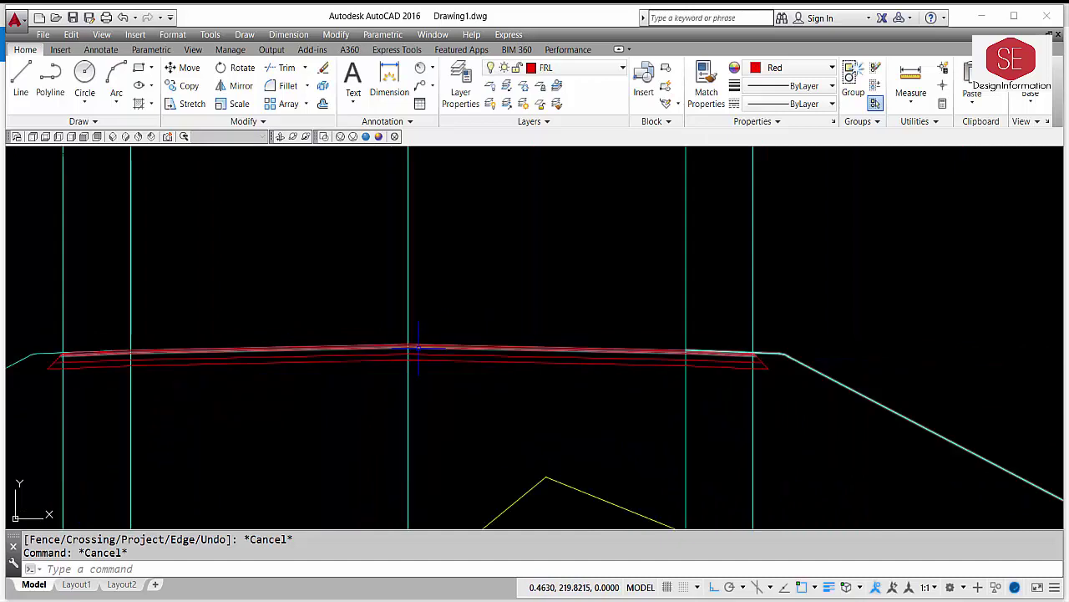
{"action": "scroll", "coordinate": [791, 298], "scroll_direction": "up", "scroll_amount": 10}
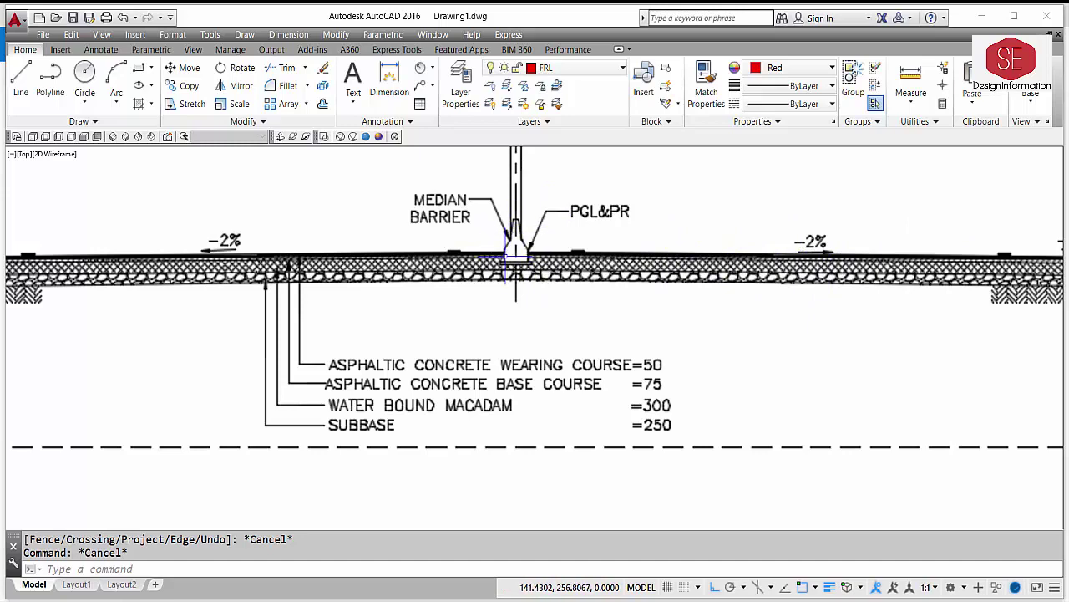
{"action": "scroll", "coordinate": [518, 238], "scroll_direction": "down", "scroll_amount": 2}
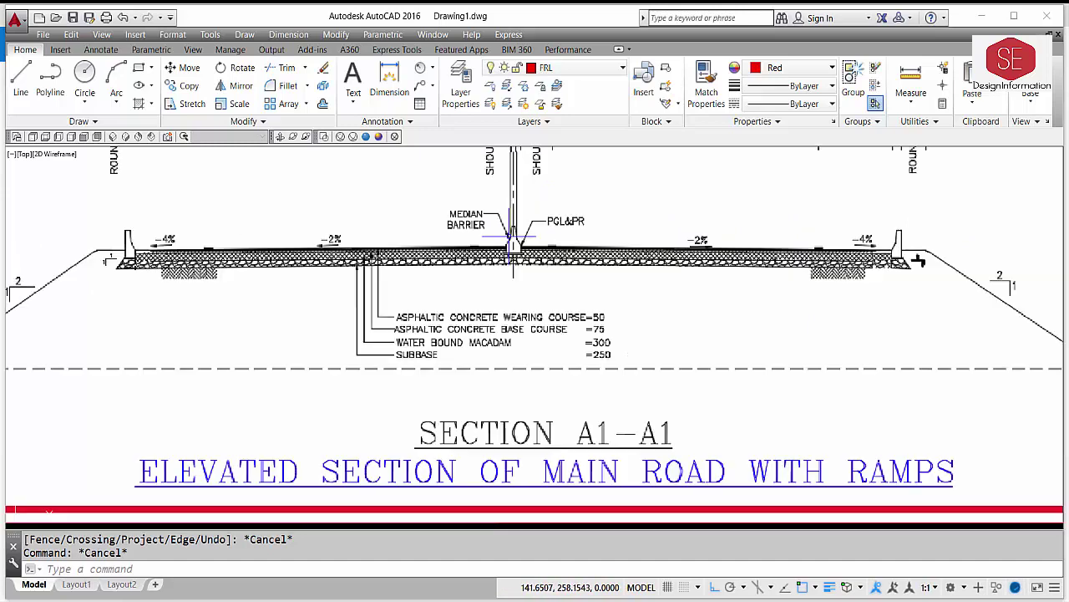
{"action": "scroll", "coordinate": [893, 242], "scroll_direction": "up", "scroll_amount": 3}
{"action": "scroll", "coordinate": [906, 234], "scroll_direction": "down", "scroll_amount": 3}
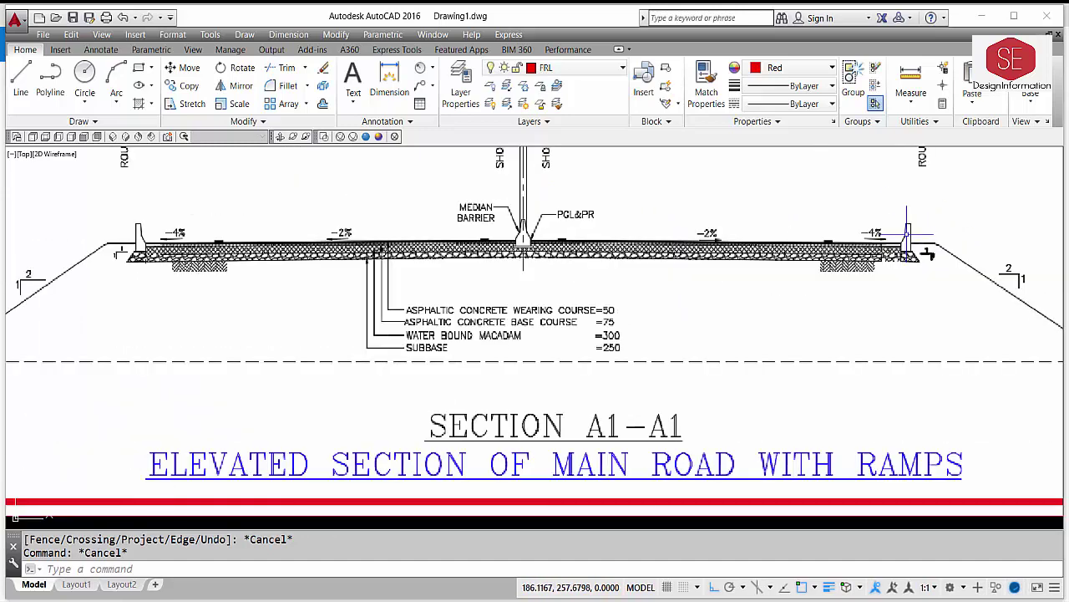
{"action": "scroll", "coordinate": [304, 325], "scroll_direction": "up", "scroll_amount": 1}
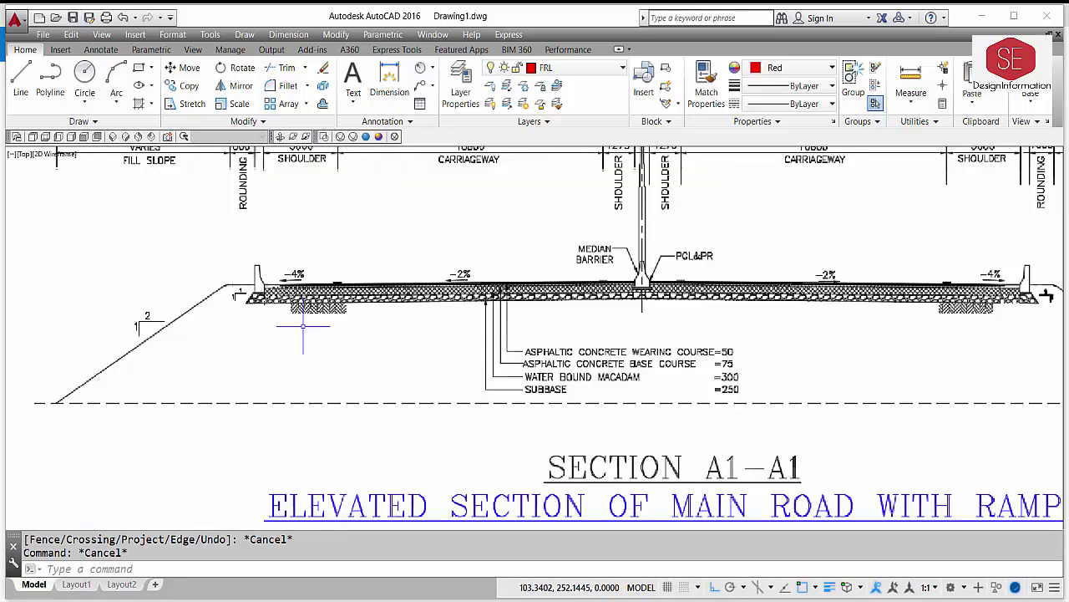
{"action": "scroll", "coordinate": [257, 284], "scroll_direction": "up", "scroll_amount": 2}
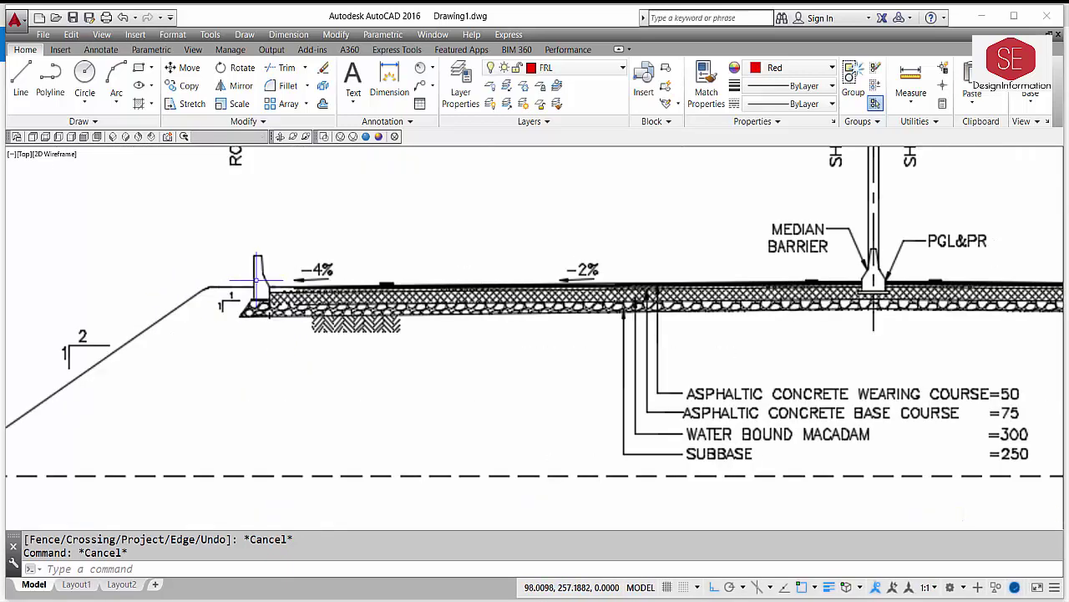
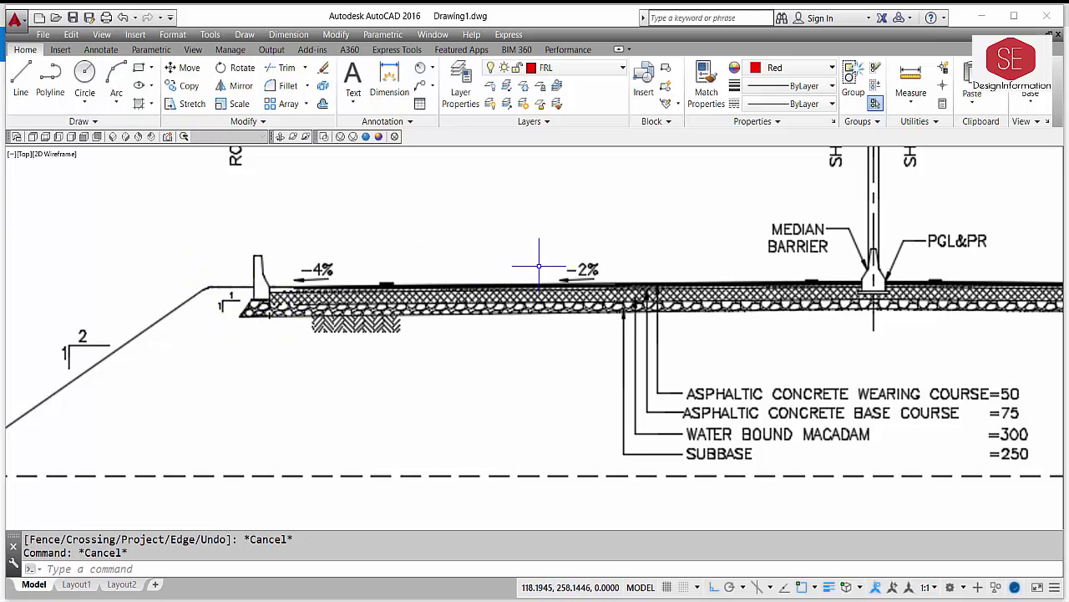
- Erase the four vertical construction lines beside the road crown with two crossing windows, keeping the centre line
{"action": "scroll", "coordinate": [541, 268], "scroll_direction": "down", "scroll_amount": 4}
{"action": "middle_click_drag", "start_coordinate": [245, 333], "coordinate": [720, 279]}
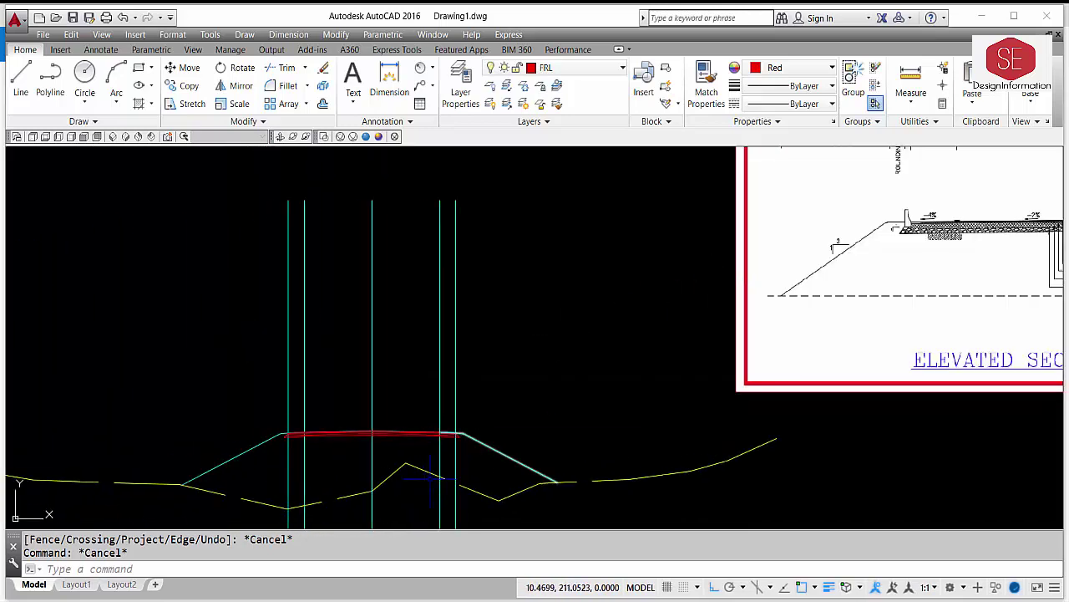
{"action": "scroll", "coordinate": [430, 478], "scroll_direction": "up", "scroll_amount": 5}
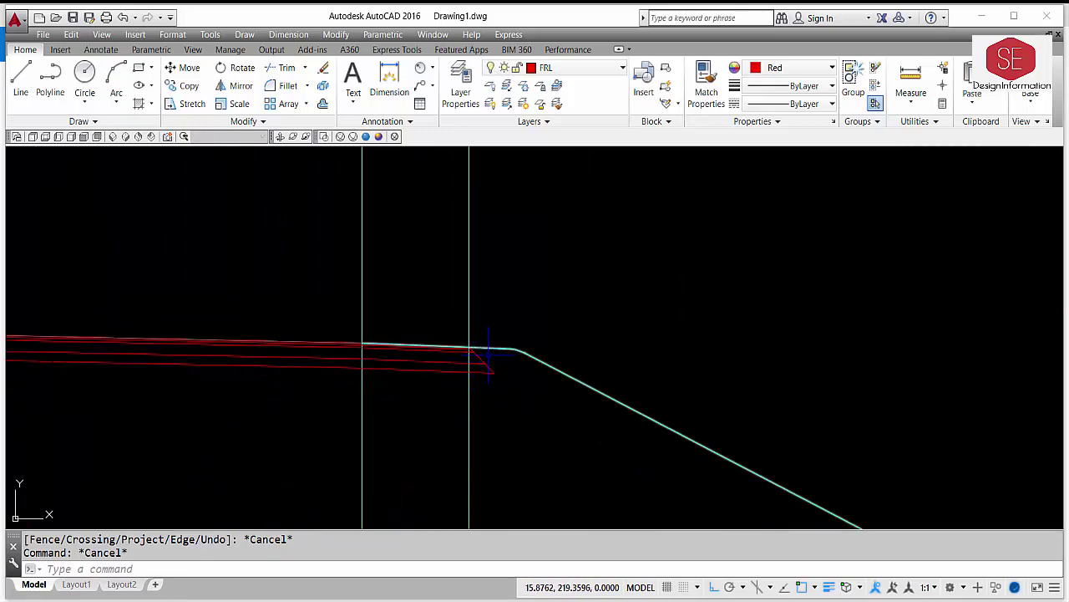
{"action": "scroll", "coordinate": [493, 334], "scroll_direction": "down", "scroll_amount": 3}
{"action": "scroll", "coordinate": [556, 372], "scroll_direction": "down", "scroll_amount": 3}
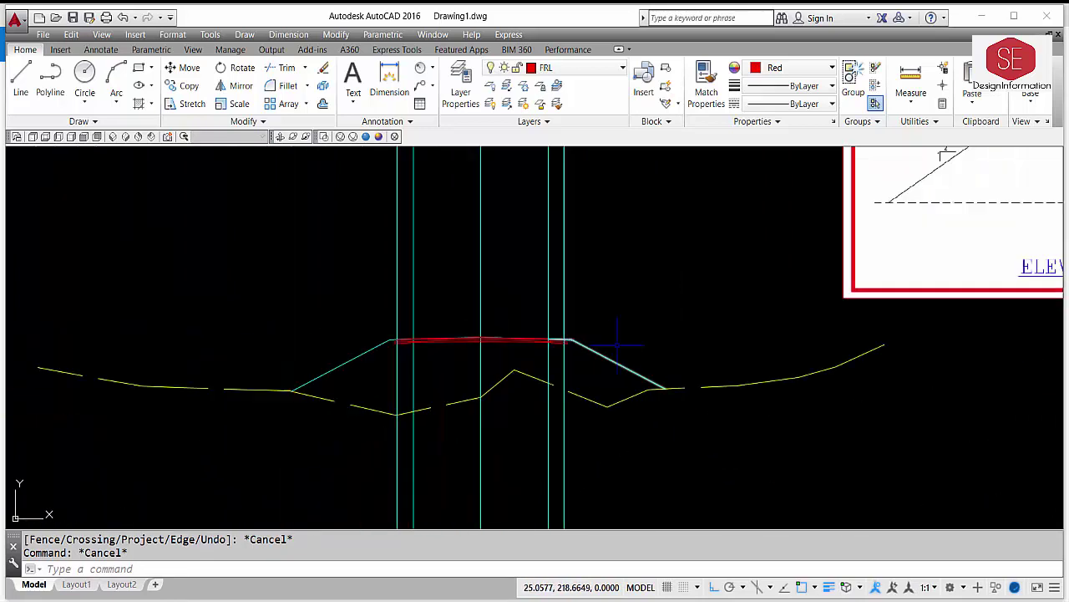
{"action": "left_click", "coordinate": [605, 215]}
{"action": "left_click", "coordinate": [551, 224]}
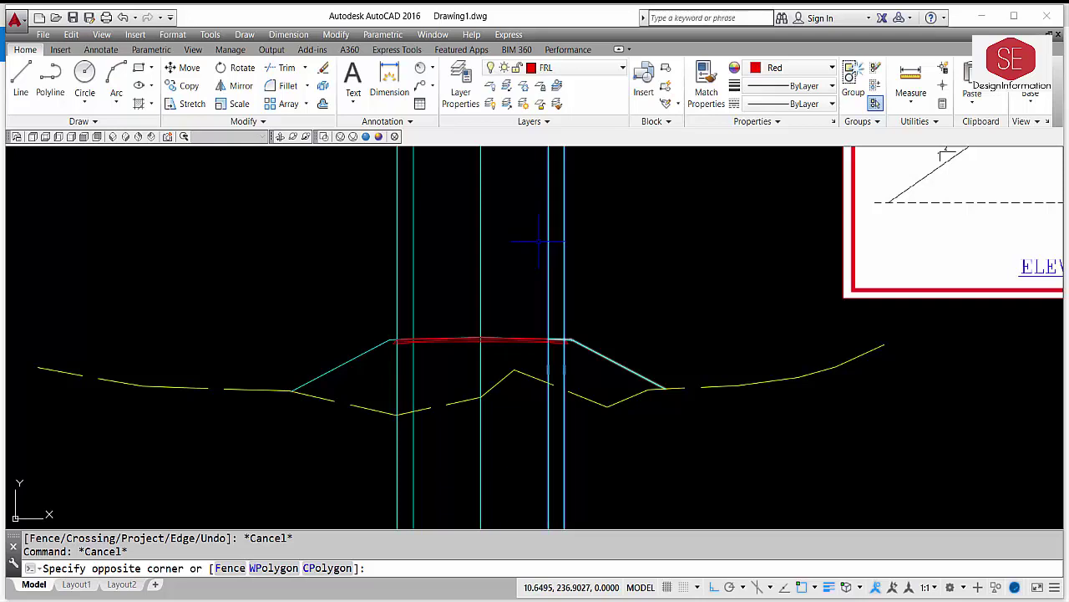
{"action": "left_click", "coordinate": [443, 209]}
{"action": "left_click", "coordinate": [353, 168]}
{"action": "type", "text": "e"}
{"action": "key", "text": "Return"}
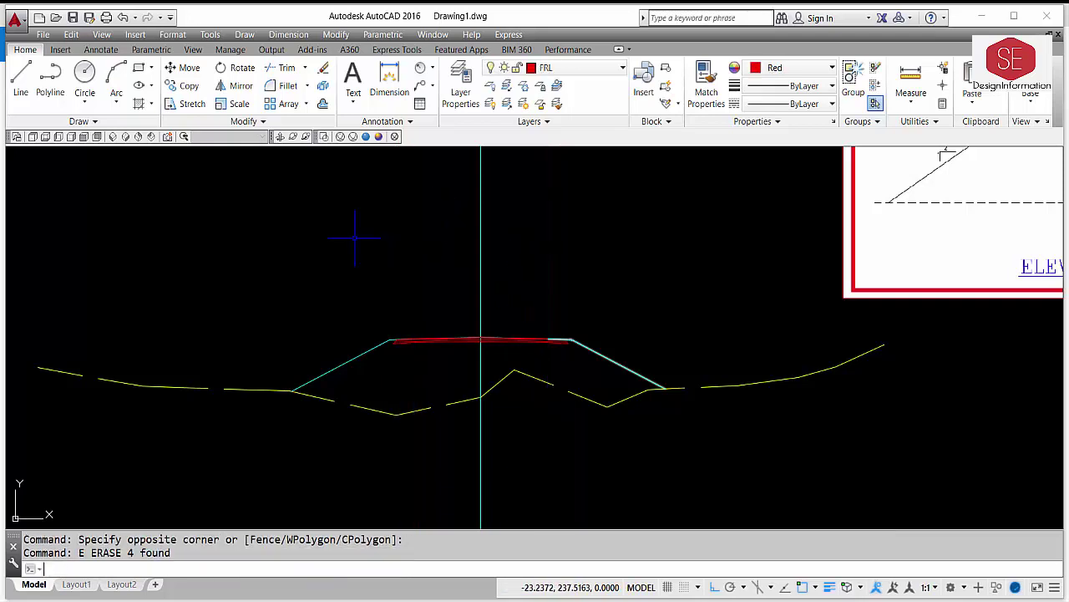
{"action": "scroll", "coordinate": [533, 339], "scroll_direction": "up", "scroll_amount": 4}
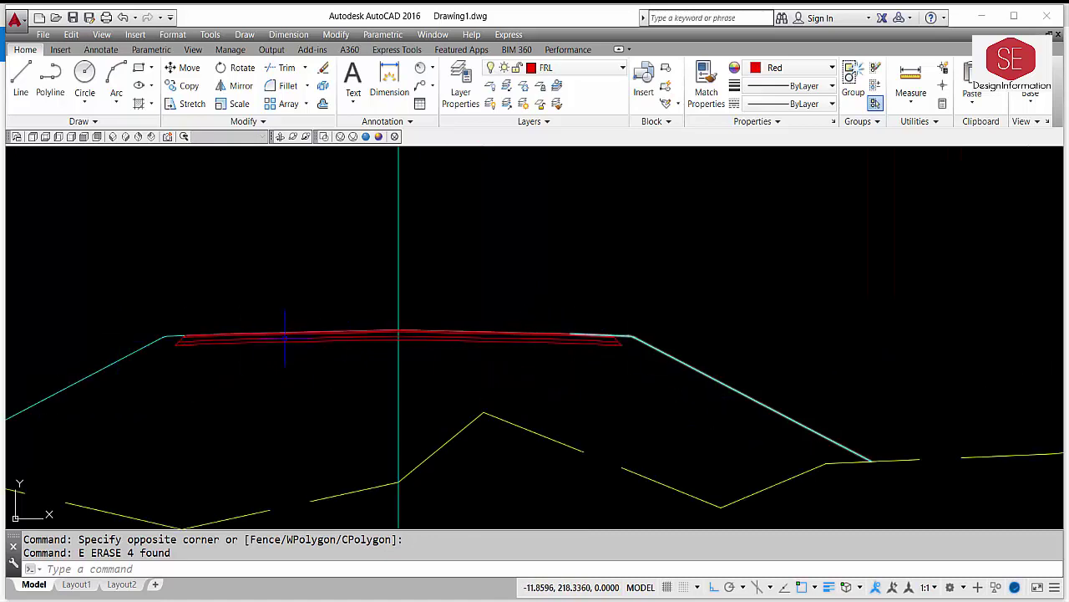
{"action": "scroll", "coordinate": [483, 278], "scroll_direction": "down", "scroll_amount": 2}
{"action": "scroll", "coordinate": [573, 314], "scroll_direction": "up", "scroll_amount": 4}
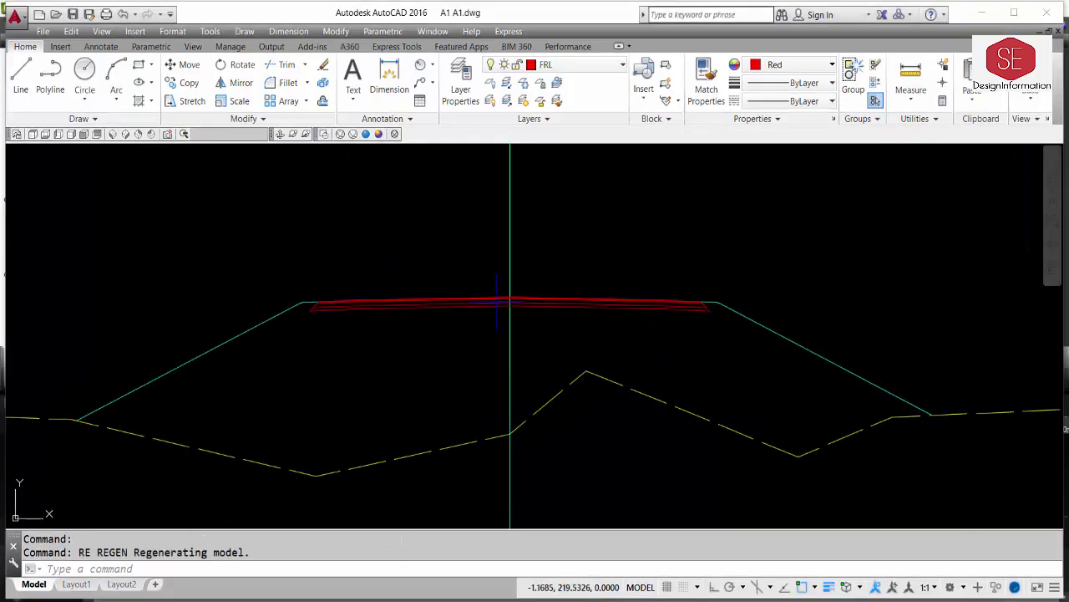
{"action": "scroll", "coordinate": [527, 286], "scroll_direction": "up", "scroll_amount": 2}
{"action": "middle_click_drag", "start_coordinate": [850, 316], "coordinate": [626, 284]}
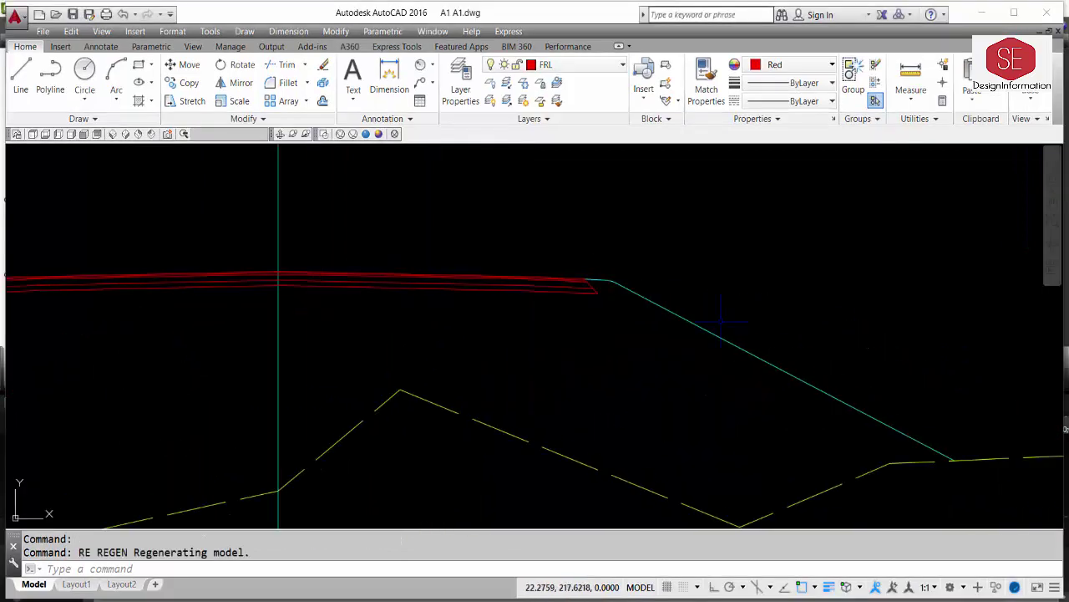
- Match the red pavement top line's properties onto the right and left slope lines
{"action": "type", "text": "m"}
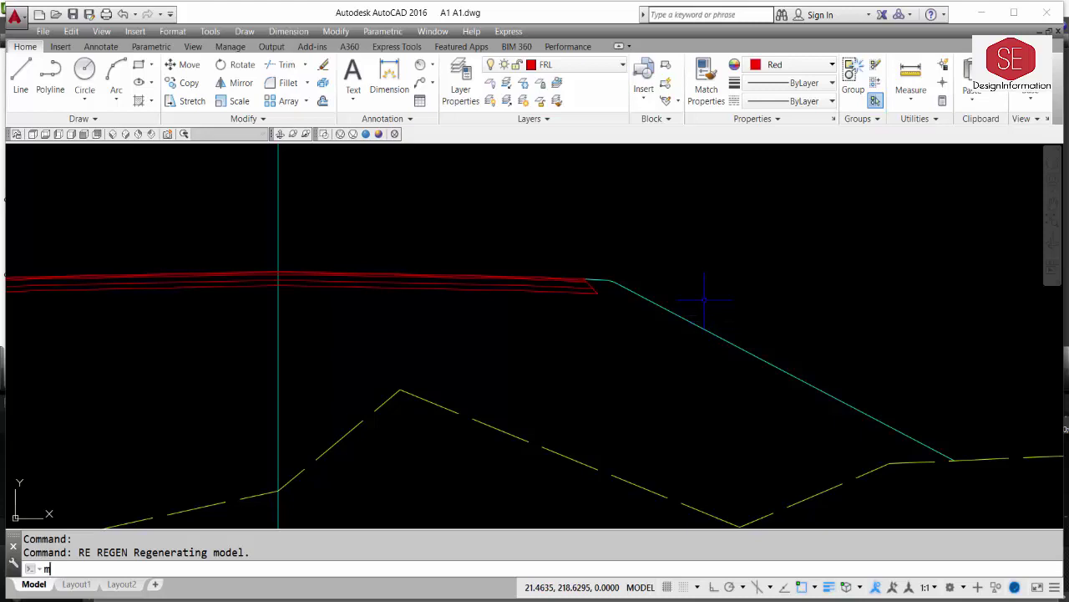
{"action": "type", "text": "a"}
{"action": "key", "text": "Return"}
{"action": "left_click", "coordinate": [576, 270]}
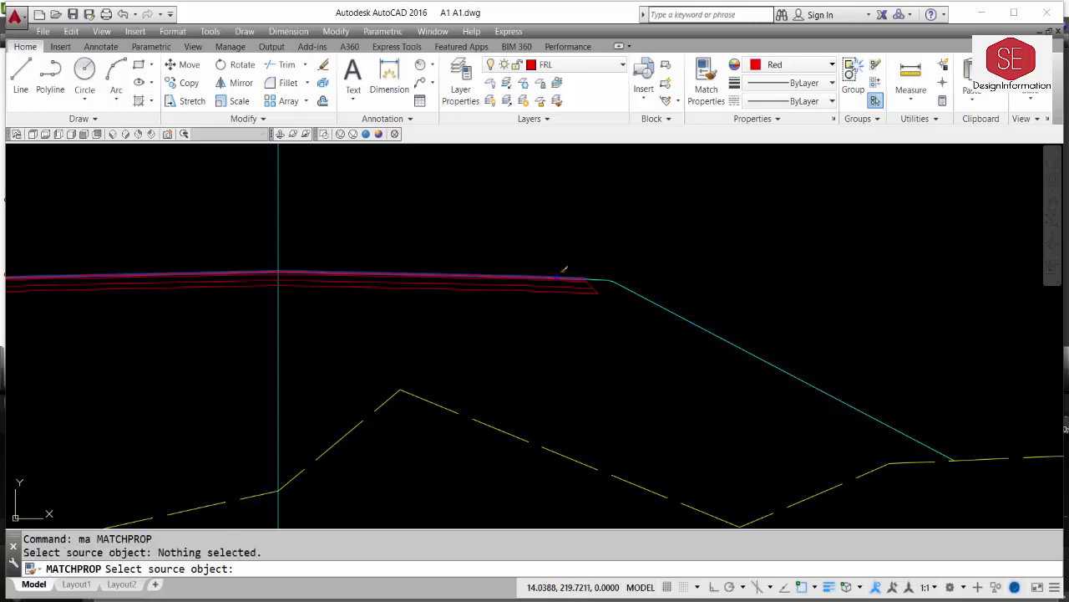
{"action": "left_click", "coordinate": [584, 271]}
{"action": "left_click", "coordinate": [678, 288]}
{"action": "left_click", "coordinate": [631, 325]}
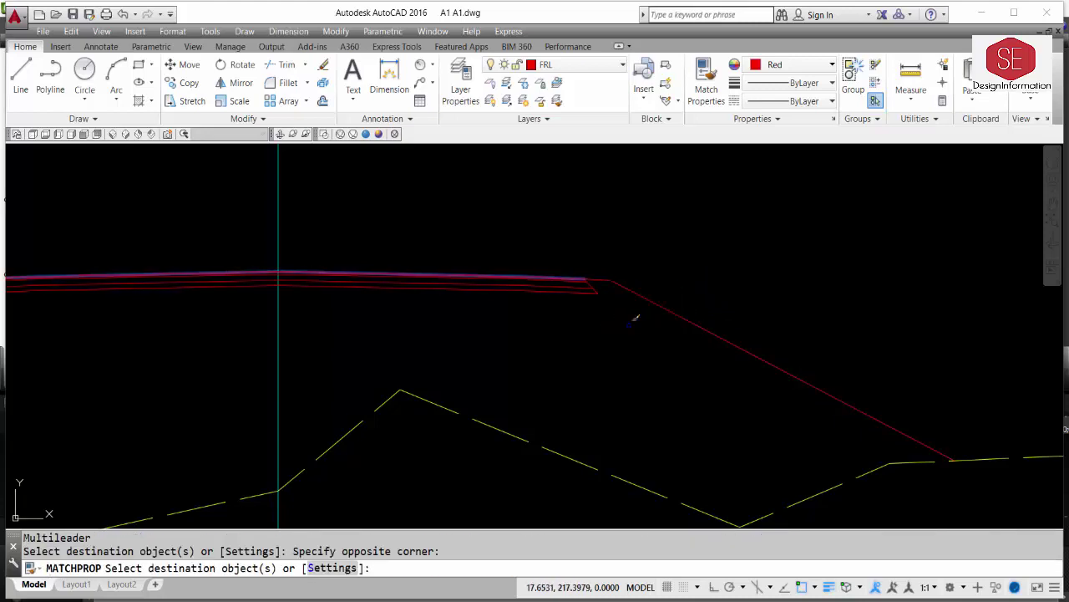
{"action": "scroll", "coordinate": [721, 303], "scroll_direction": "down", "scroll_amount": 2}
{"action": "left_click", "coordinate": [210, 292]}
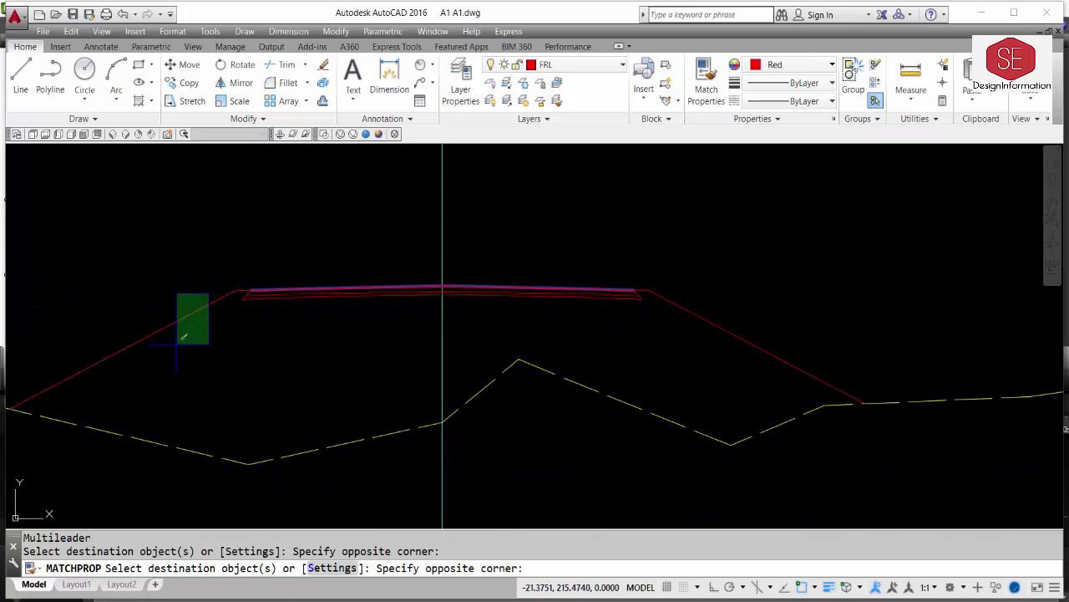
{"action": "left_click", "coordinate": [177, 345]}
{"action": "key", "text": "Escape"}
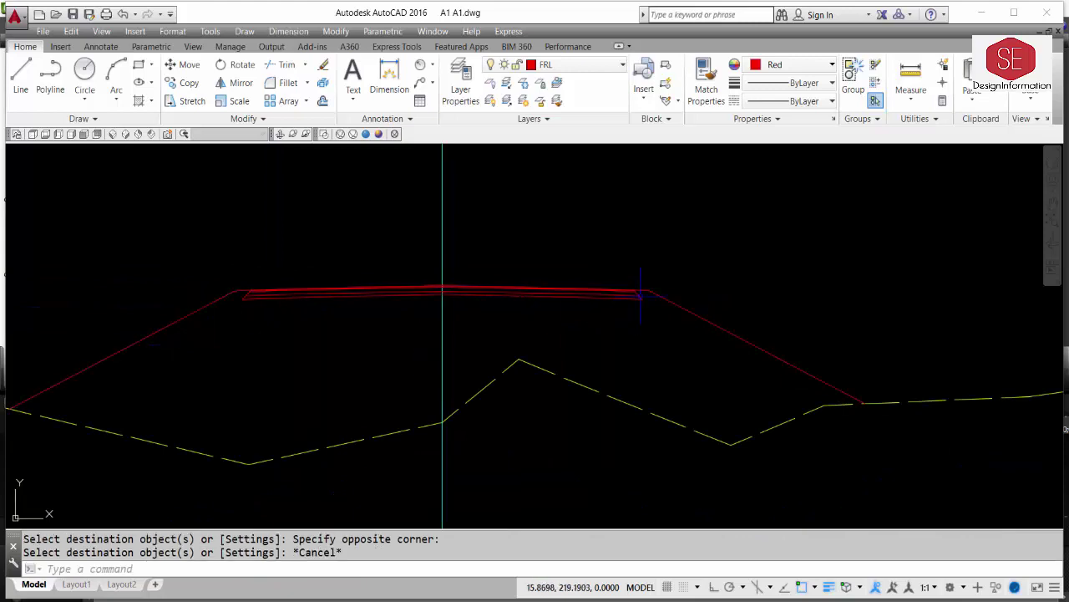
- Pan across the Section A1-A1 reference detail and over to the lamp post area
{"action": "scroll", "coordinate": [640, 293], "scroll_direction": "up", "scroll_amount": 2}
{"action": "scroll", "coordinate": [574, 285], "scroll_direction": "down", "scroll_amount": 6}
{"action": "middle_click_drag", "start_coordinate": [257, 228], "coordinate": [521, 358]}
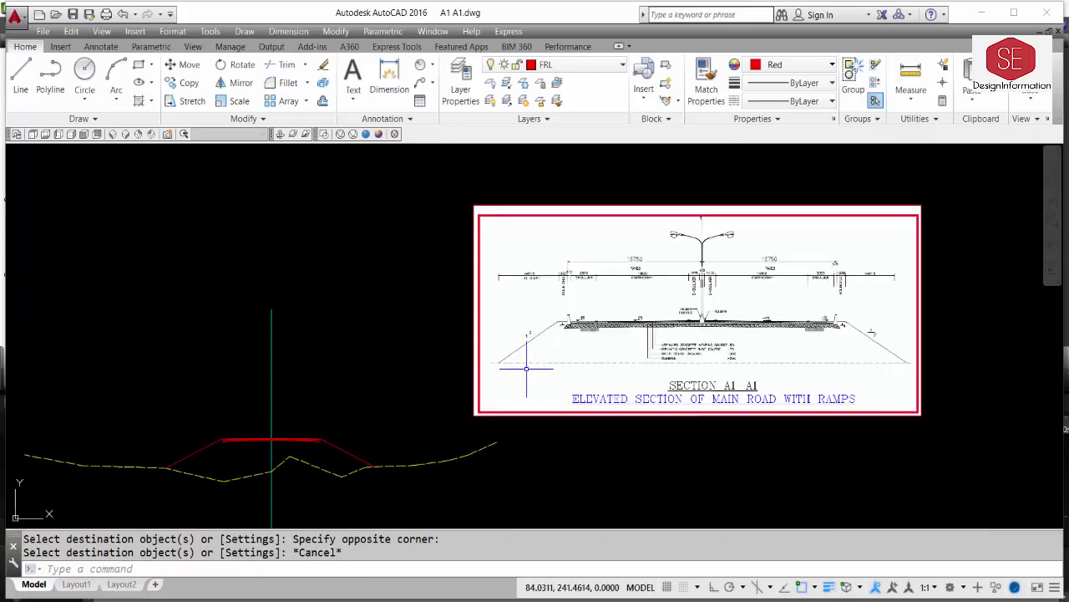
{"action": "scroll", "coordinate": [626, 282], "scroll_direction": "up", "scroll_amount": 4}
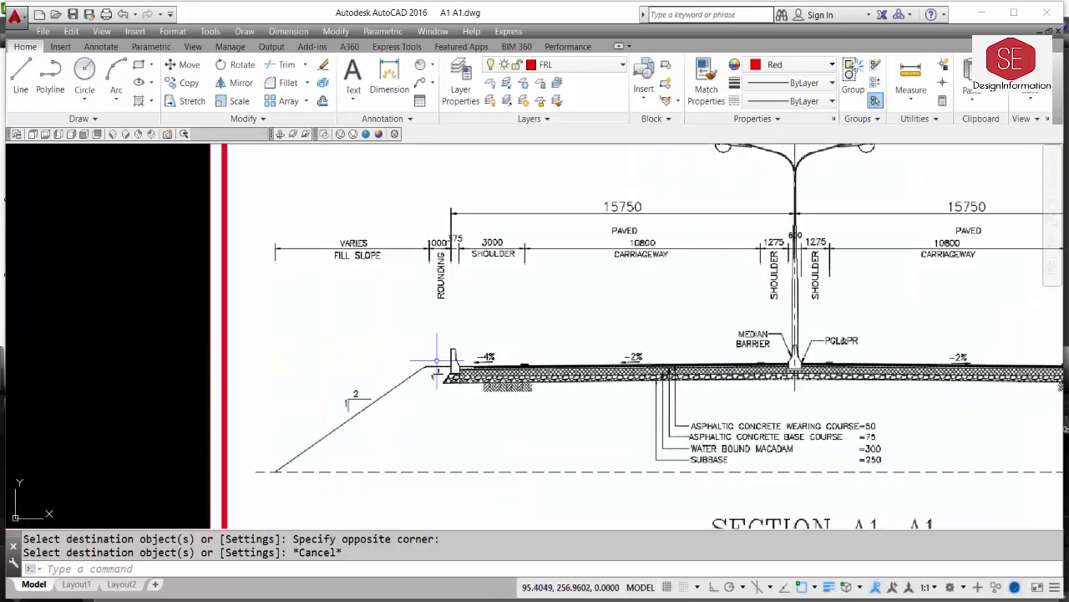
{"action": "middle_click_drag", "start_coordinate": [650, 269], "coordinate": [526, 347]}
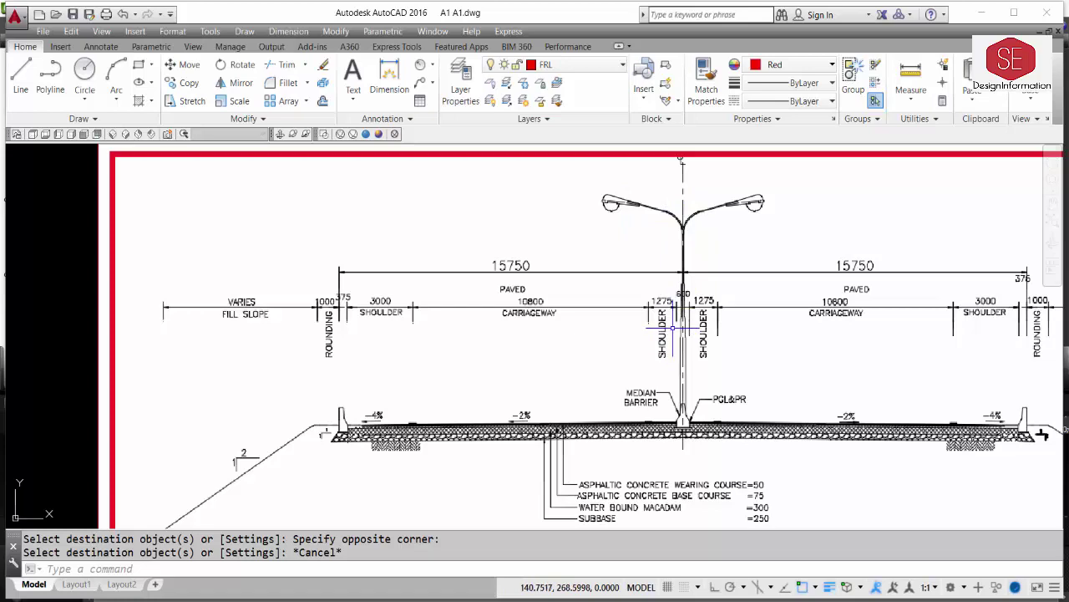
{"action": "scroll", "coordinate": [697, 418], "scroll_direction": "up", "scroll_amount": 5}
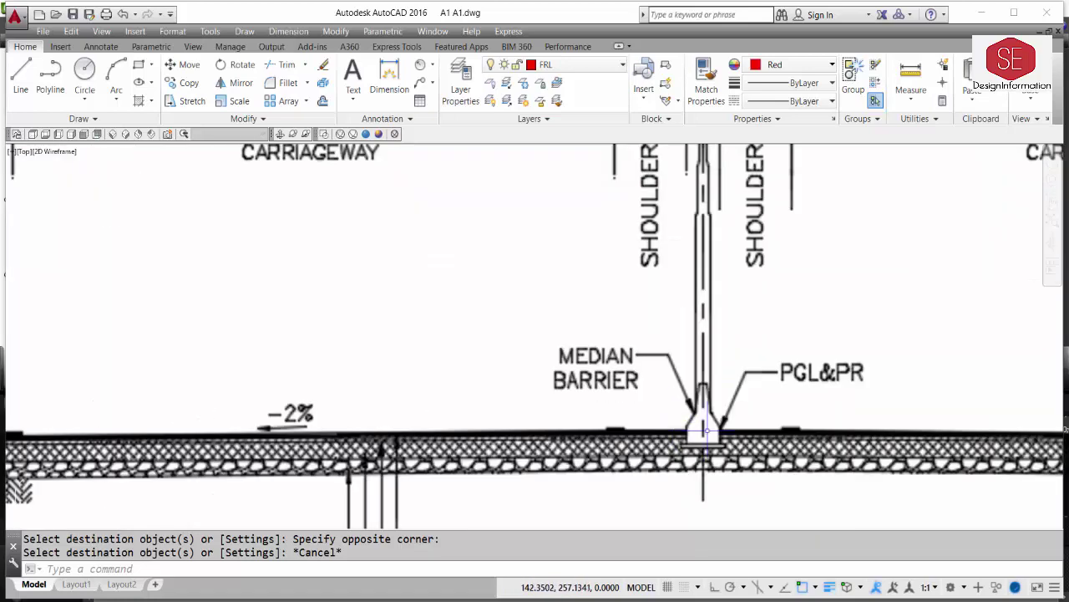
{"action": "scroll", "coordinate": [612, 295], "scroll_direction": "down", "scroll_amount": 4}
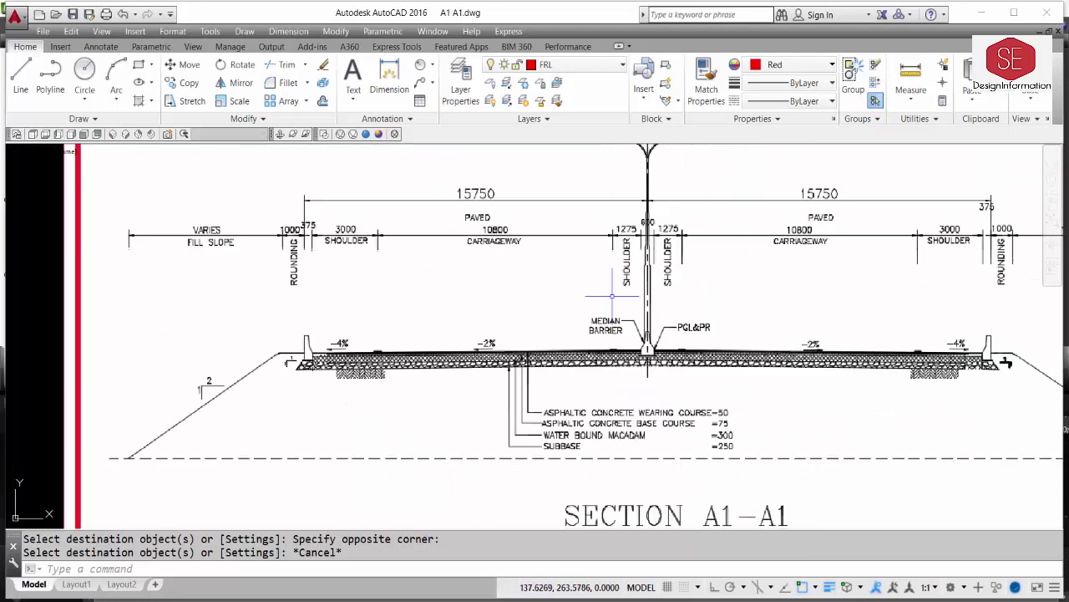
{"action": "scroll", "coordinate": [613, 294], "scroll_direction": "down", "scroll_amount": 5}
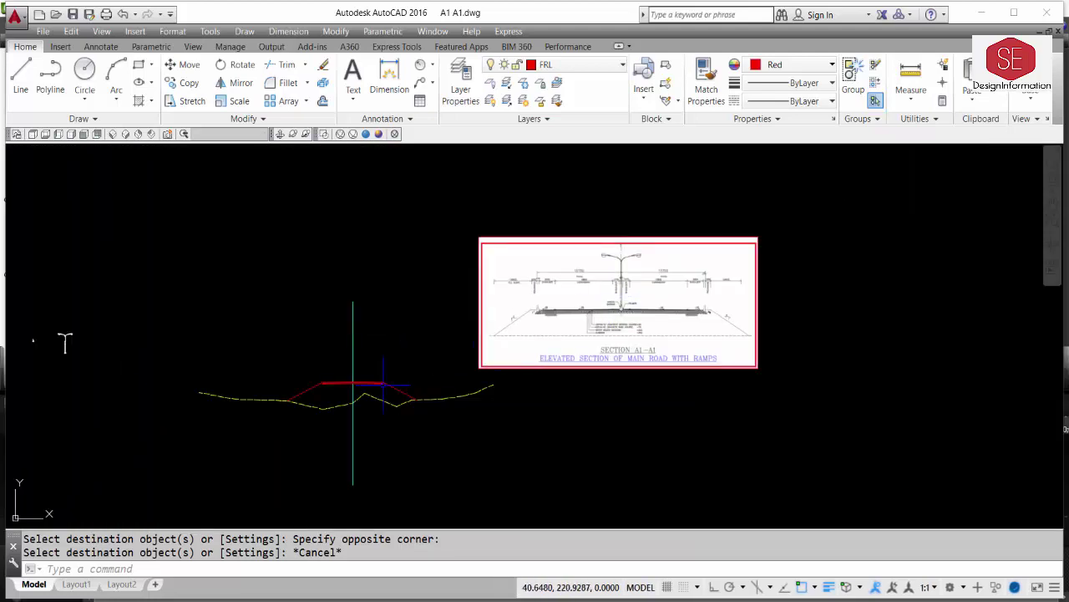
{"action": "middle_click_drag", "start_coordinate": [126, 375], "coordinate": [346, 355]}
{"action": "scroll", "coordinate": [267, 324], "scroll_direction": "up", "scroll_amount": 4}
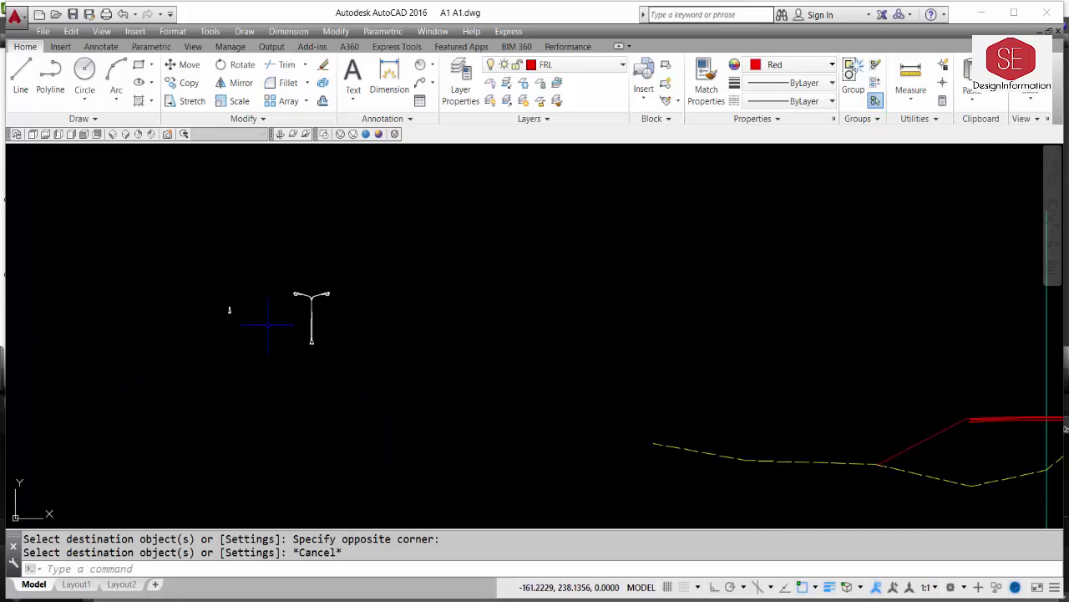
{"action": "scroll", "coordinate": [276, 325], "scroll_direction": "up", "scroll_amount": 2}
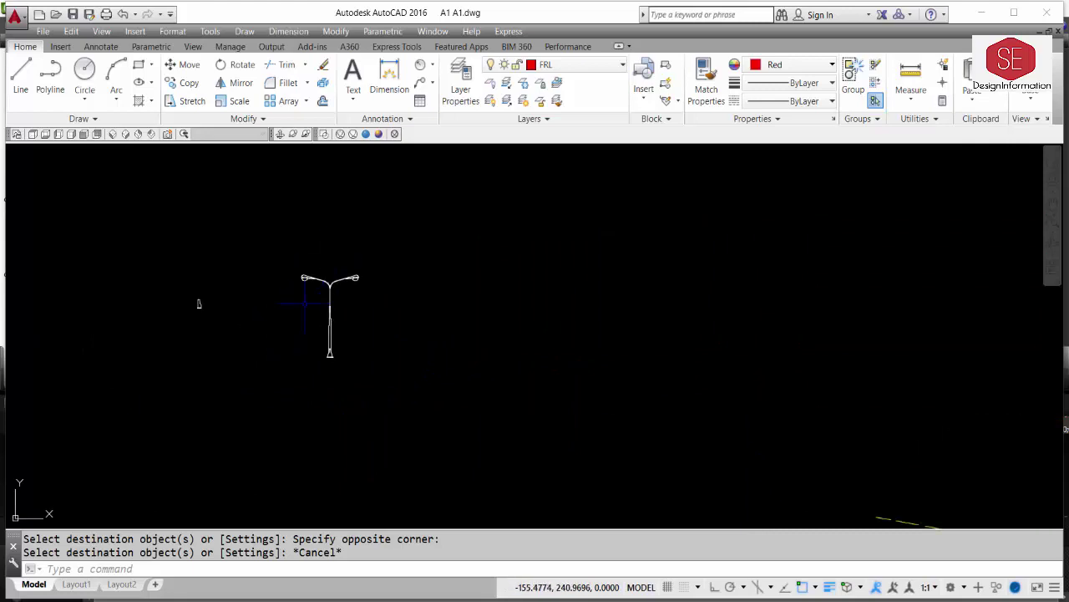
- Start a Move and window-select the lamp post and barrier
{"action": "type", "text": "m"}
{"action": "key", "text": "Return"}
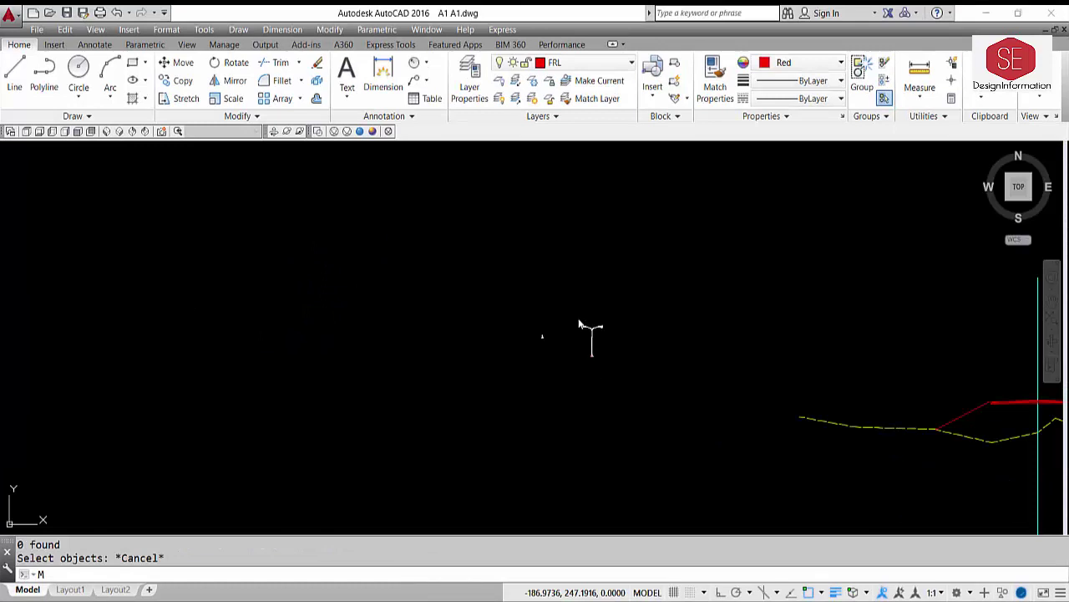
{"action": "key", "text": "Return"}
{"action": "left_click", "coordinate": [576, 299]}
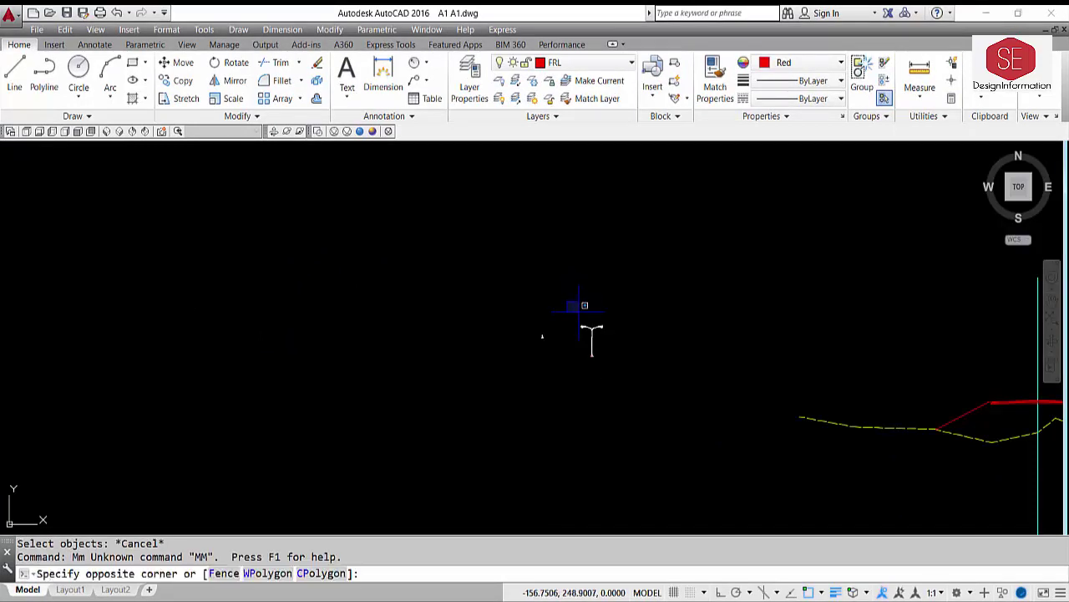
{"action": "key", "text": "Escape"}
{"action": "type", "text": "m"}
{"action": "key", "text": "Return"}
{"action": "left_click", "coordinate": [573, 307]}
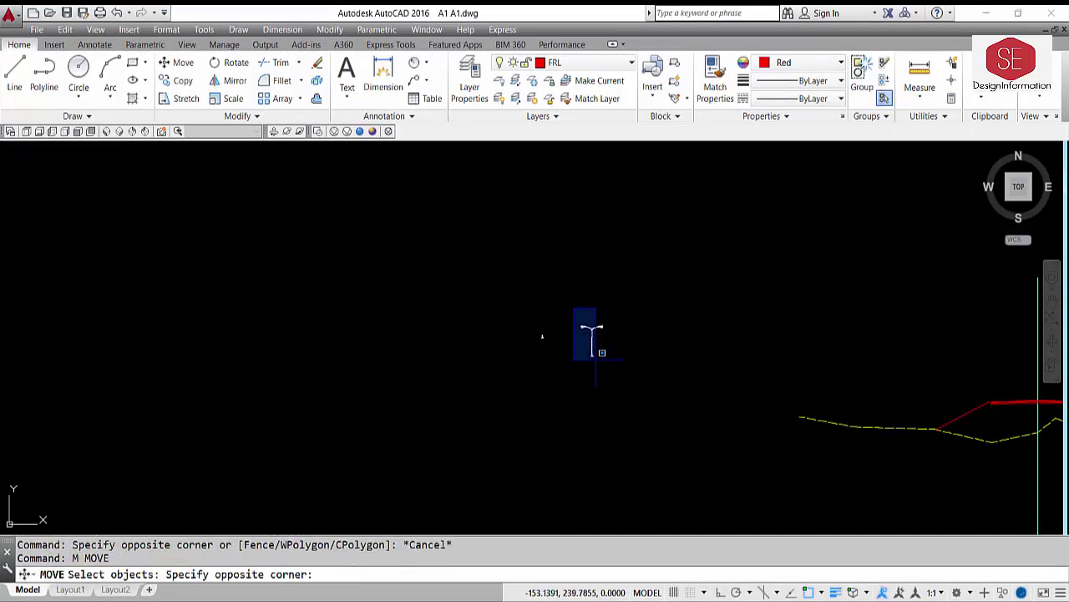
{"action": "left_click", "coordinate": [609, 378]}
{"action": "scroll", "coordinate": [592, 345], "scroll_direction": "up", "scroll_amount": 8}
{"action": "scroll", "coordinate": [588, 468], "scroll_direction": "up", "scroll_amount": 4}
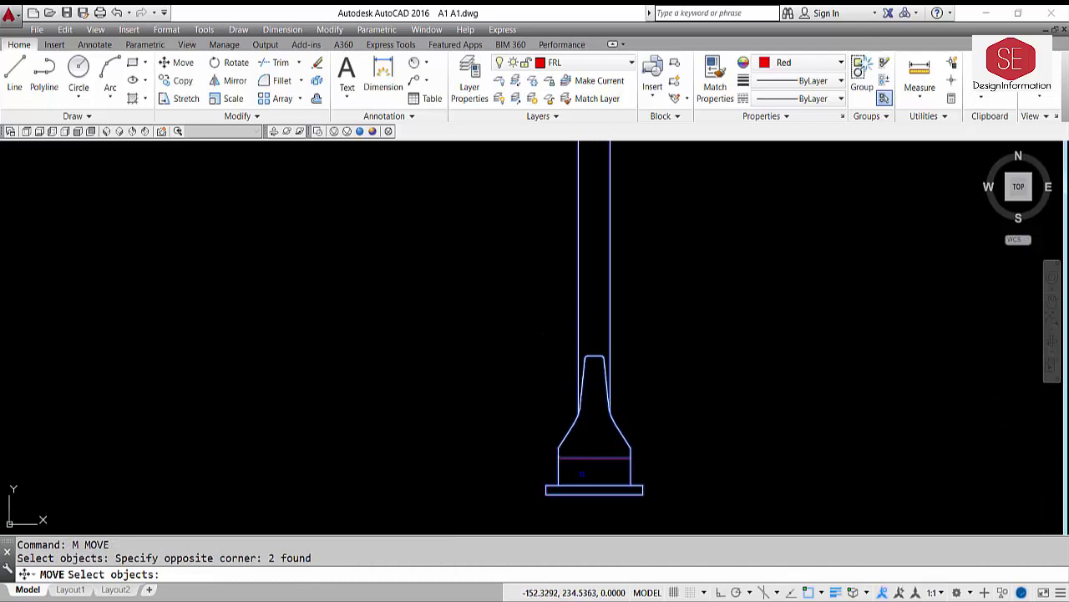
{"action": "key", "text": "Return"}
- Place the lamp post on the road centre line using the barrier base as base point
{"action": "left_click", "coordinate": [594, 458]}
{"action": "scroll", "coordinate": [477, 329], "scroll_direction": "down", "scroll_amount": 10}
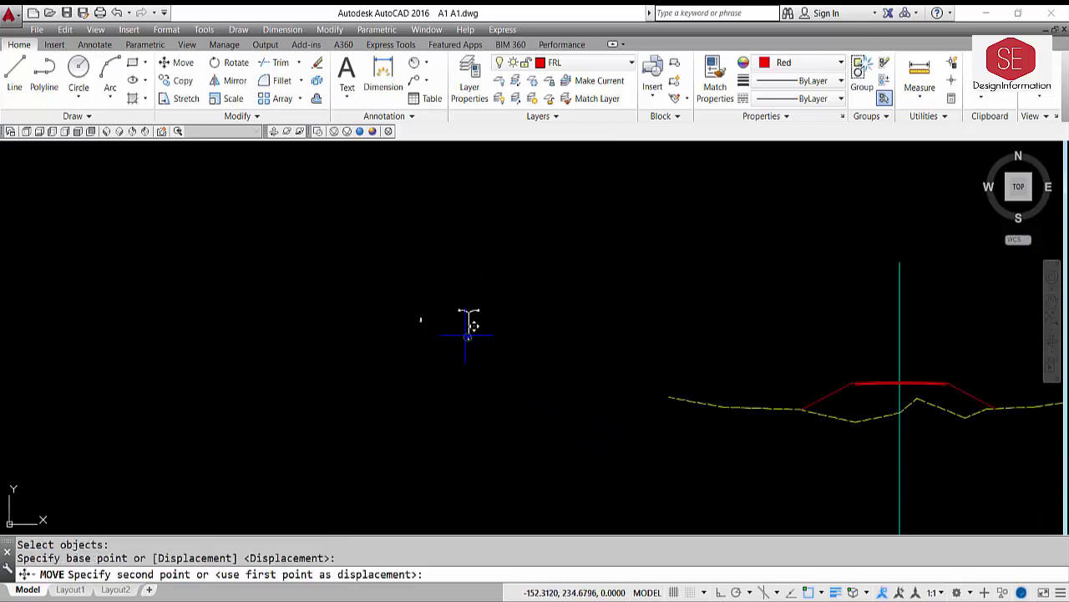
{"action": "scroll", "coordinate": [581, 395], "scroll_direction": "up", "scroll_amount": 6}
{"action": "scroll", "coordinate": [581, 394], "scroll_direction": "up", "scroll_amount": 8}
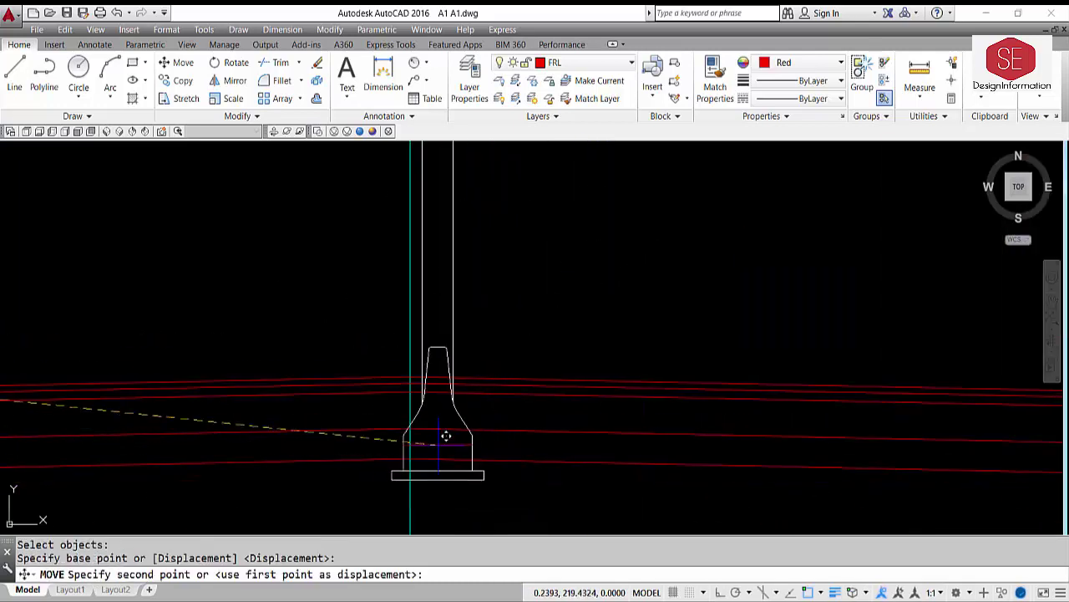
{"action": "left_click", "coordinate": [410, 373]}
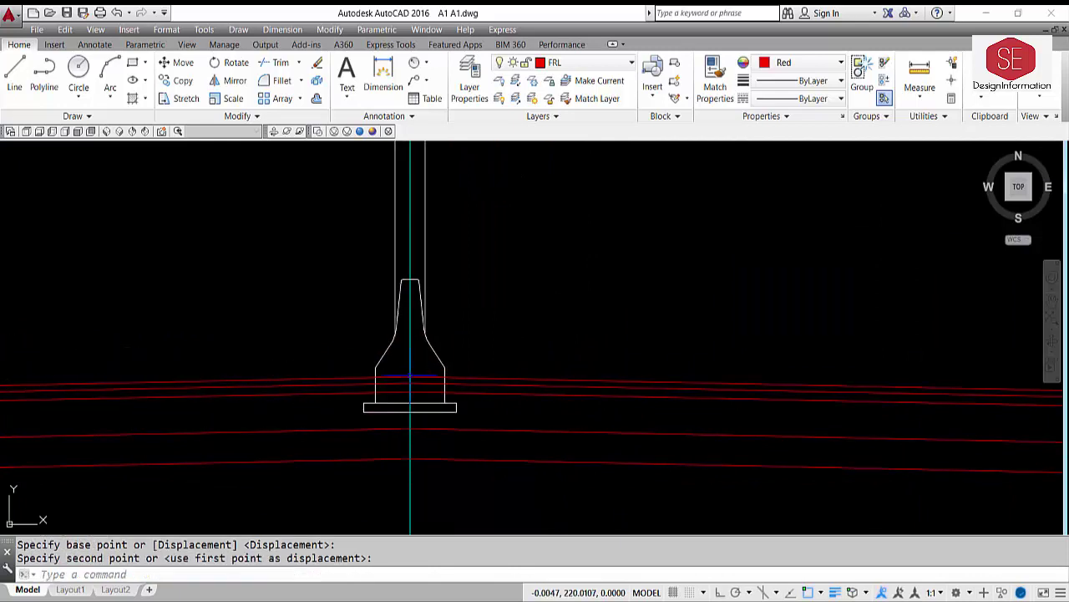
{"action": "scroll", "coordinate": [609, 273], "scroll_direction": "down", "scroll_amount": 8}
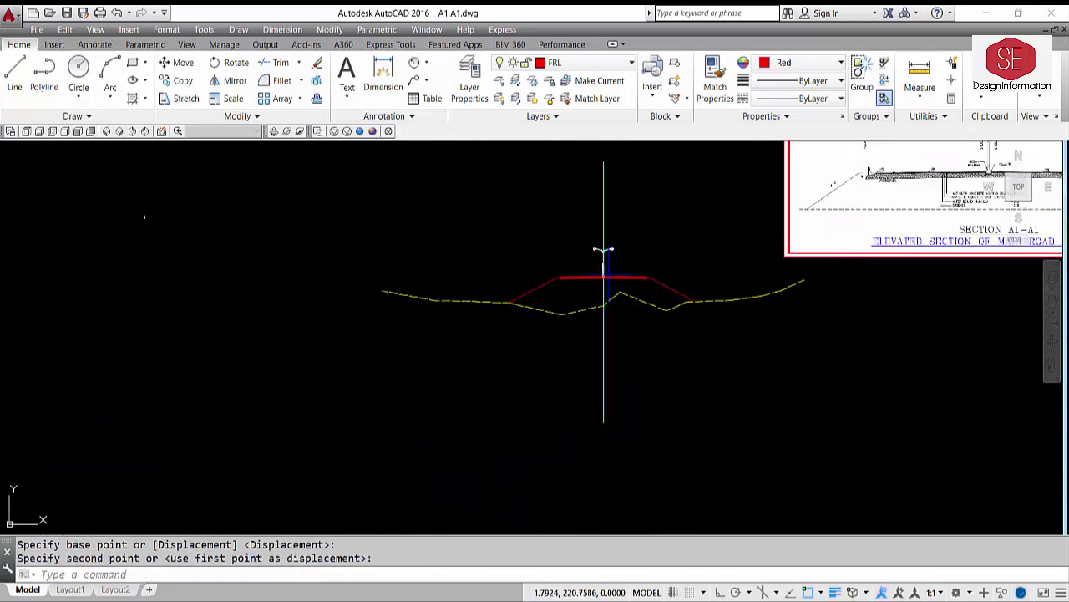
{"action": "scroll", "coordinate": [451, 251], "scroll_direction": "up", "scroll_amount": 4}
{"action": "scroll", "coordinate": [310, 275], "scroll_direction": "down", "scroll_amount": 5}
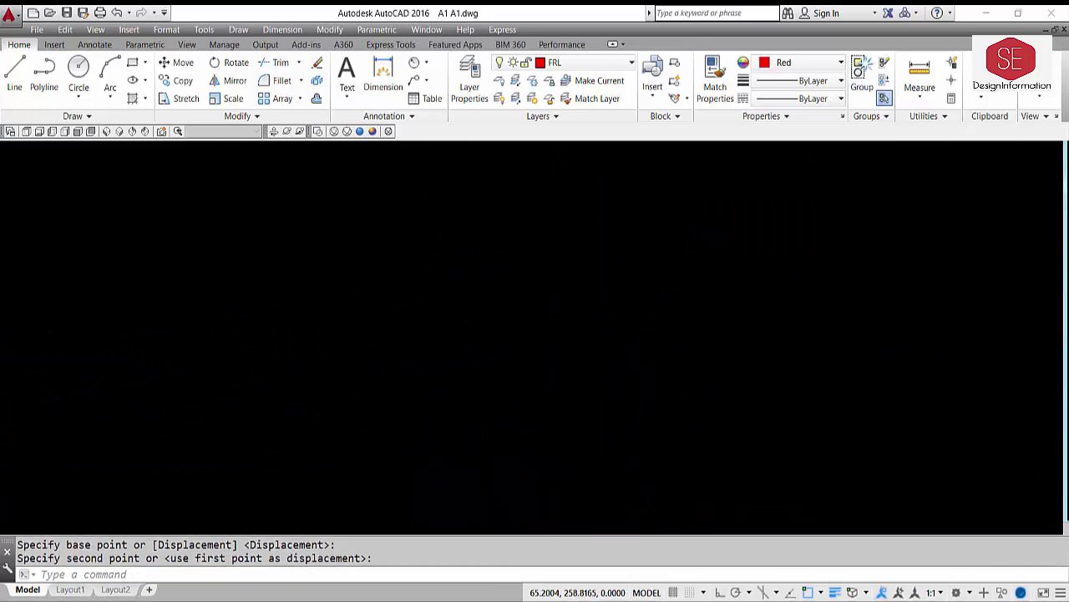
{"action": "scroll", "coordinate": [780, 294], "scroll_direction": "up", "scroll_amount": 10}
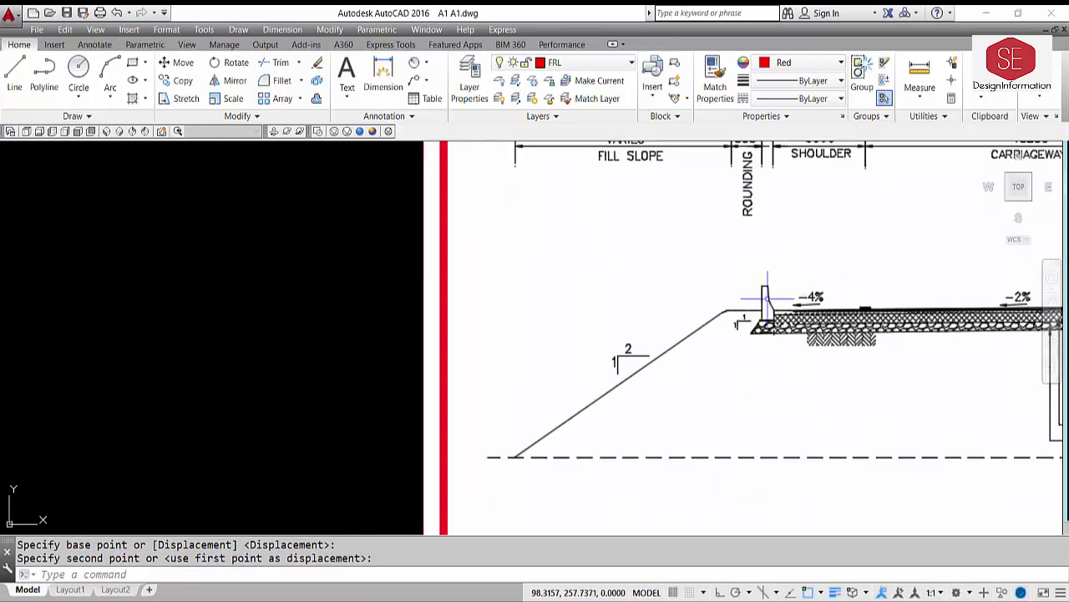
{"action": "scroll", "coordinate": [780, 294], "scroll_direction": "down", "scroll_amount": 10}
{"action": "scroll", "coordinate": [596, 310], "scroll_direction": "up", "scroll_amount": 5}
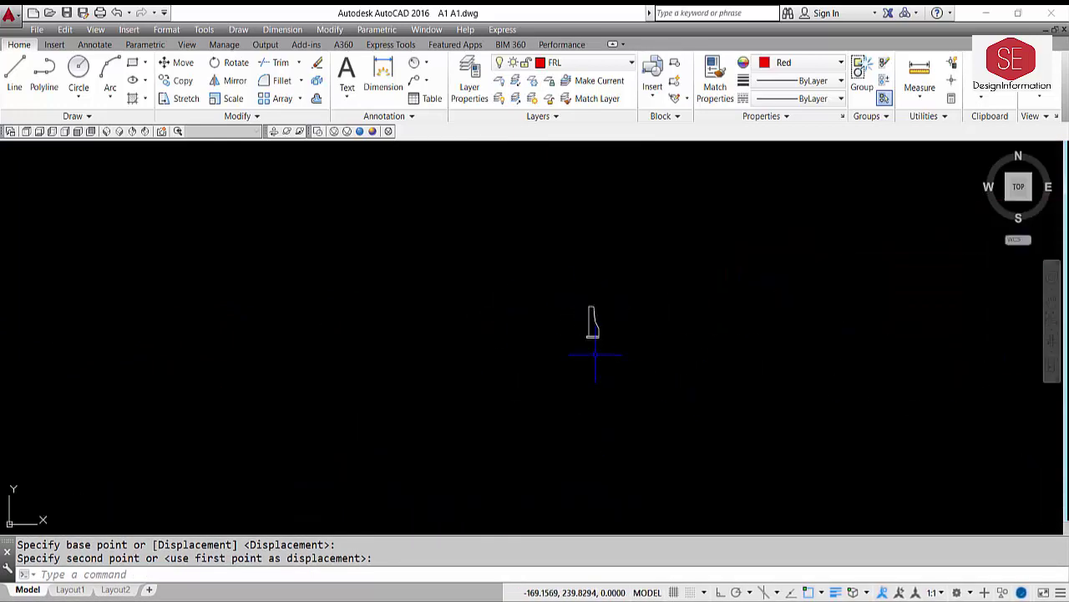
{"action": "key", "text": "Escape"}
- Move the post profile by its base corner onto the left road-edge intersection of the red lines
{"action": "type", "text": "m"}
{"action": "key", "text": "Return"}
{"action": "left_click", "coordinate": [356, 239]}
{"action": "left_click", "coordinate": [338, 280]}
{"action": "scroll", "coordinate": [346, 268], "scroll_direction": "up", "scroll_amount": 5}
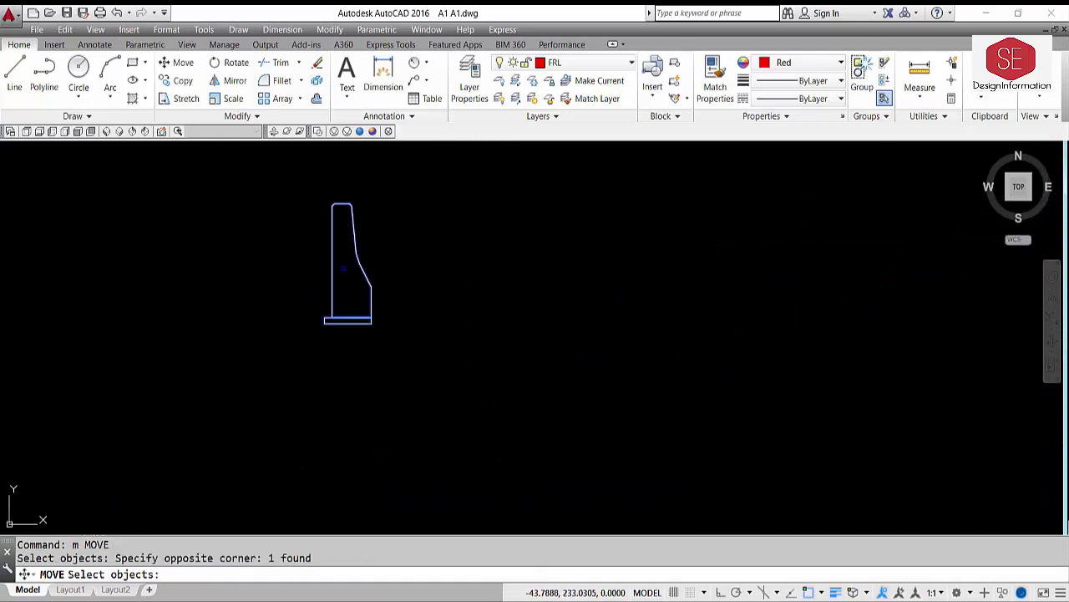
{"action": "key", "text": "Return"}
{"action": "left_click", "coordinate": [379, 284]}
{"action": "scroll", "coordinate": [776, 473], "scroll_direction": "down", "scroll_amount": 5}
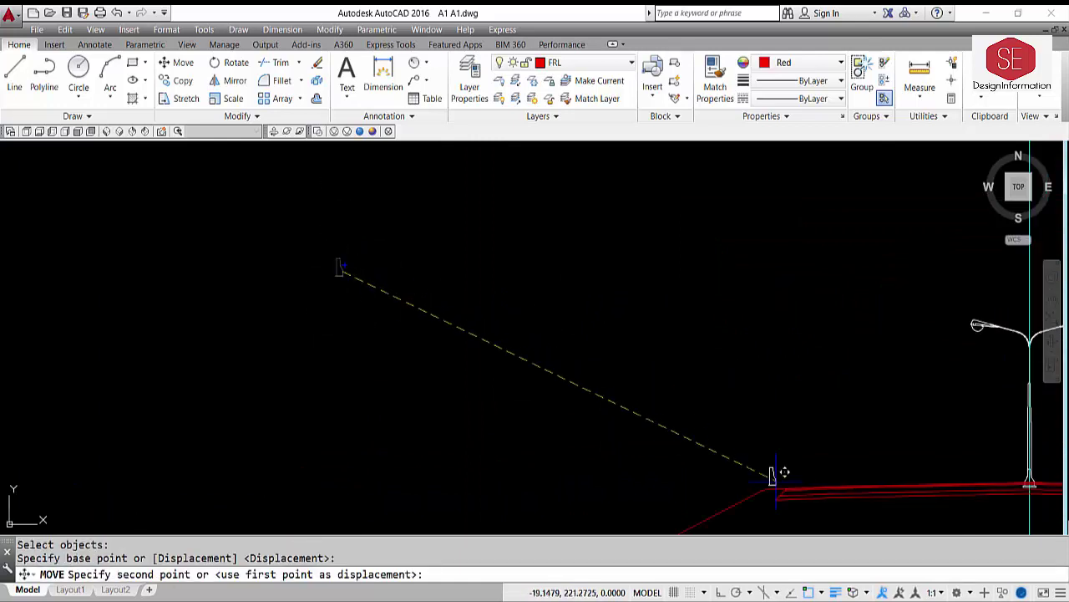
{"action": "scroll", "coordinate": [795, 472], "scroll_direction": "up", "scroll_amount": 4}
{"action": "middle_click_drag", "start_coordinate": [795, 473], "coordinate": [664, 367]}
{"action": "scroll", "coordinate": [644, 317], "scroll_direction": "up", "scroll_amount": 3}
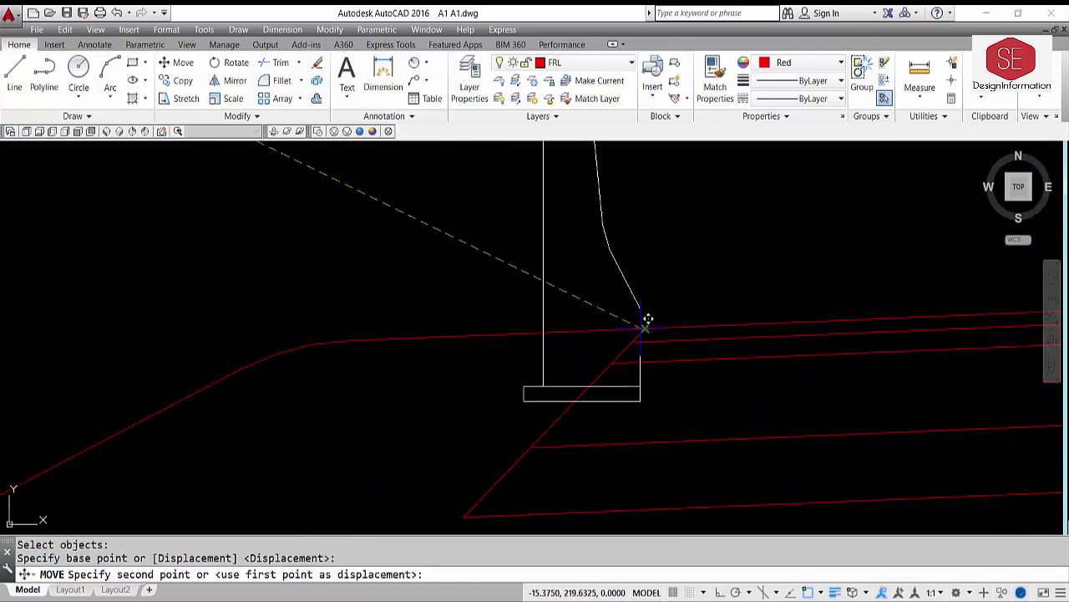
{"action": "left_click", "coordinate": [645, 327]}
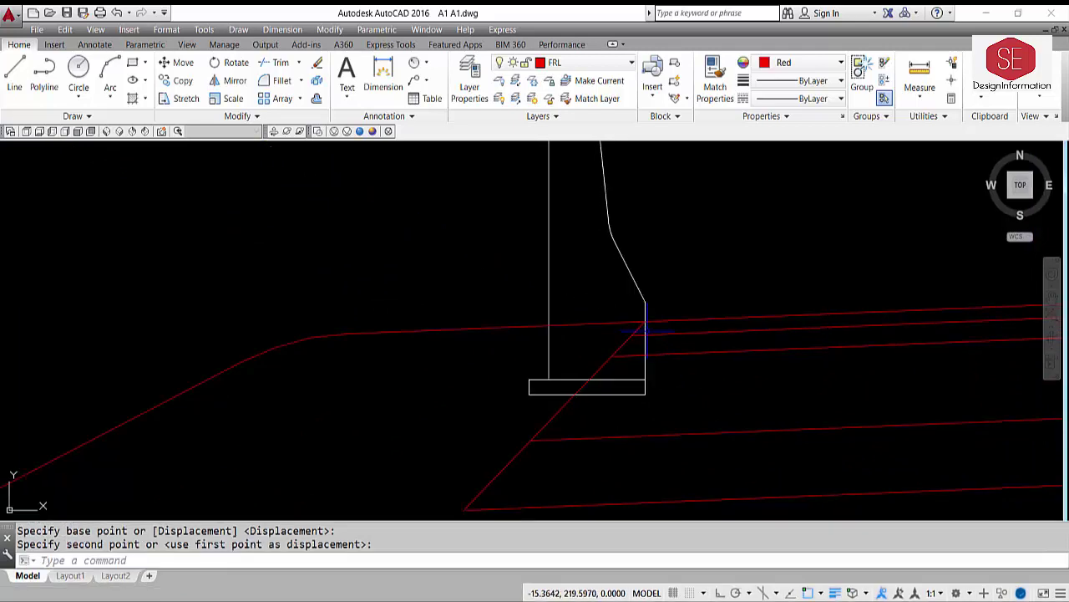
{"action": "scroll", "coordinate": [348, 317], "scroll_direction": "down", "scroll_amount": 6}
- Mirror the post profile about the vertical lamp-post centreline to the right road edge, keeping the original
{"action": "type", "text": "mi"}
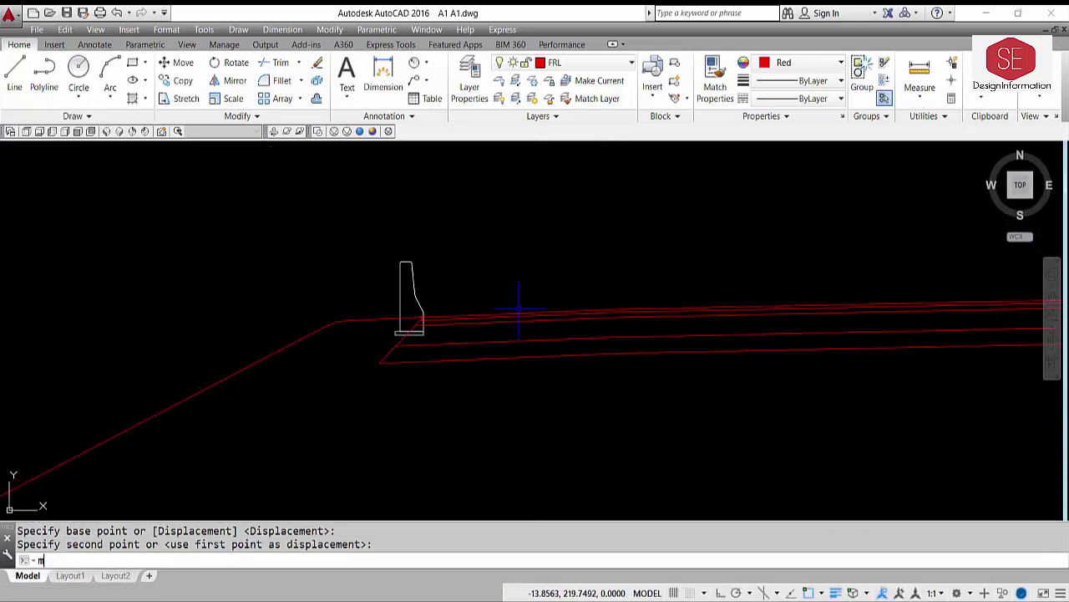
{"action": "key", "text": "Return"}
{"action": "left_click", "coordinate": [414, 282]}
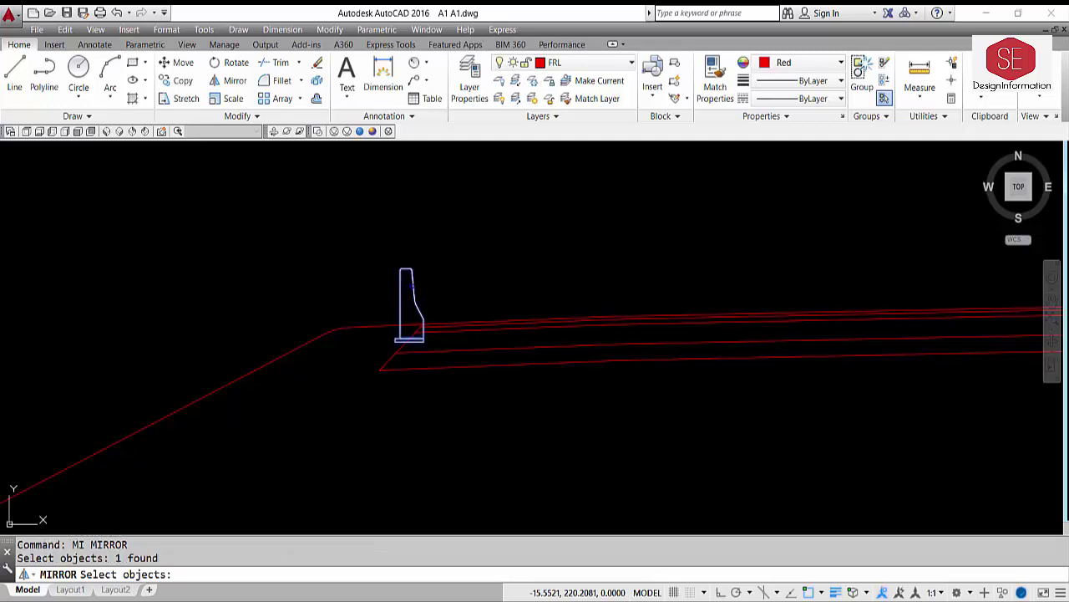
{"action": "scroll", "coordinate": [415, 282], "scroll_direction": "down", "scroll_amount": 3}
{"action": "scroll", "coordinate": [633, 262], "scroll_direction": "up", "scroll_amount": 5}
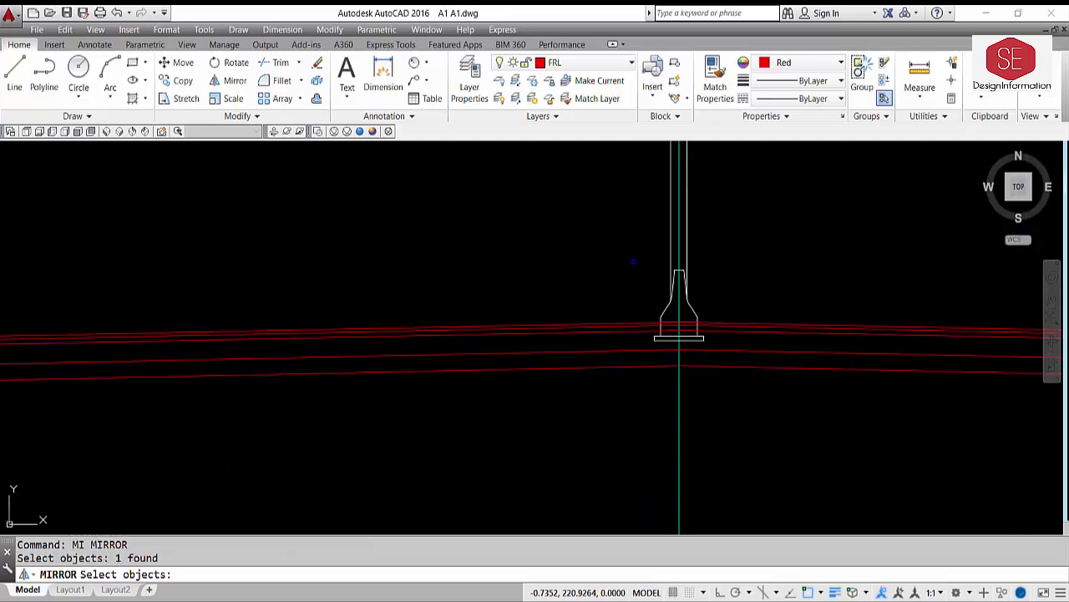
{"action": "scroll", "coordinate": [328, 248], "scroll_direction": "down", "scroll_amount": 5}
{"action": "mouse_move", "coordinate": [394, 228]}
{"action": "middle_mouse_down"}
{"action": "mouse_move", "coordinate": [453, 236]}
{"action": "mouse_move", "coordinate": [459, 306]}
{"action": "middle_mouse_up"}
{"action": "key", "text": "Return"}
{"action": "left_click", "coordinate": [410, 171]}
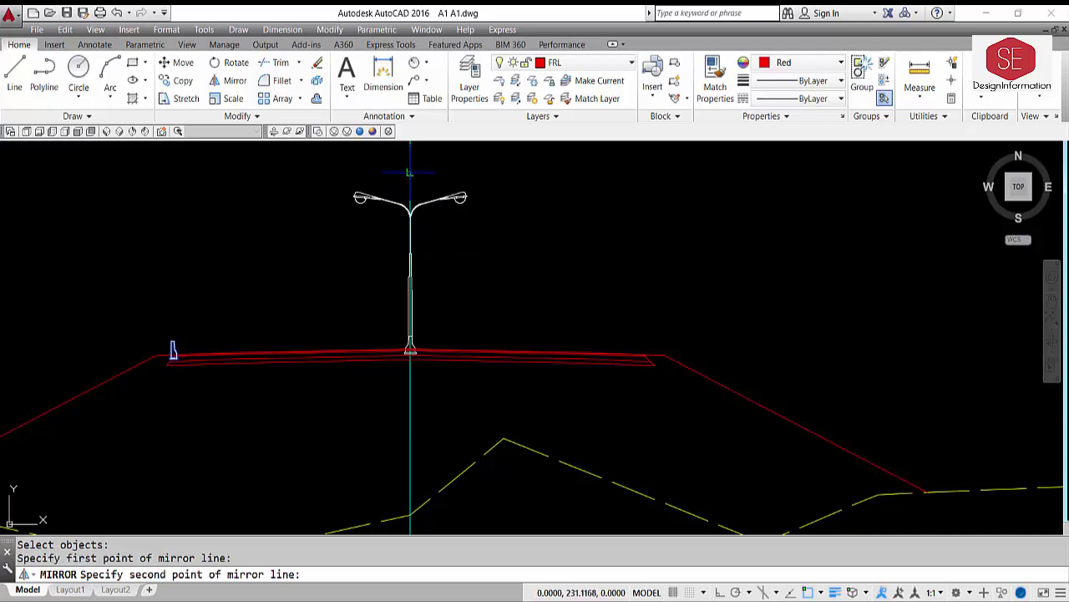
{"action": "left_click", "coordinate": [410, 426]}
{"action": "right_click", "coordinate": [410, 426]}
{"action": "left_click", "coordinate": [442, 436]}
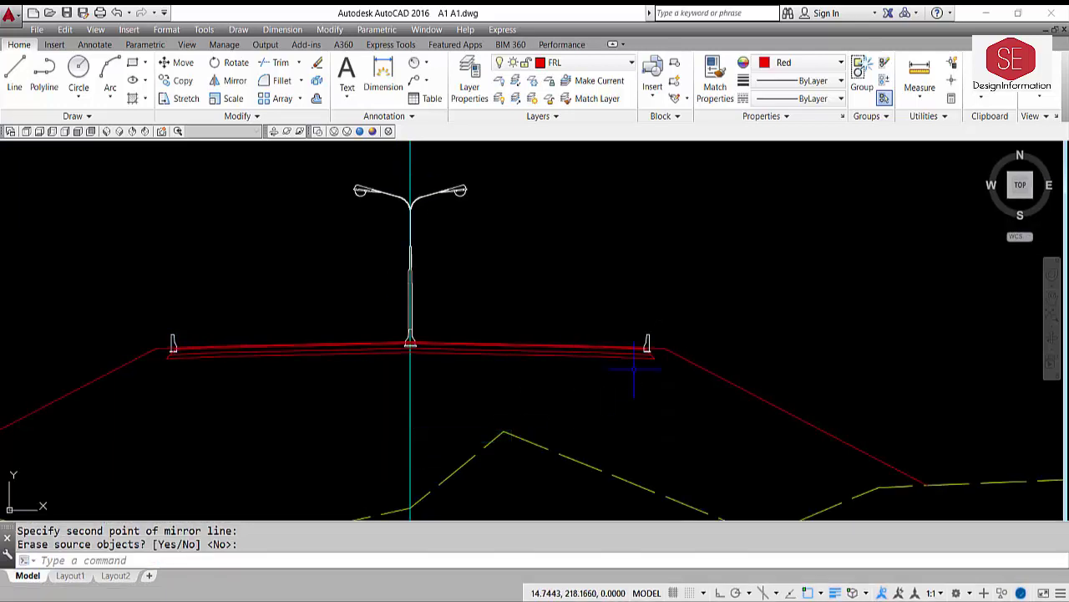
{"action": "scroll", "coordinate": [656, 345], "scroll_direction": "up", "scroll_amount": 5}
{"action": "middle_click_drag", "start_coordinate": [589, 360], "coordinate": [713, 353]}
- Trim the red pavement lines and diagonal segment running inside the right-hand post
{"action": "scroll", "coordinate": [726, 338], "scroll_direction": "up", "scroll_amount": 3}
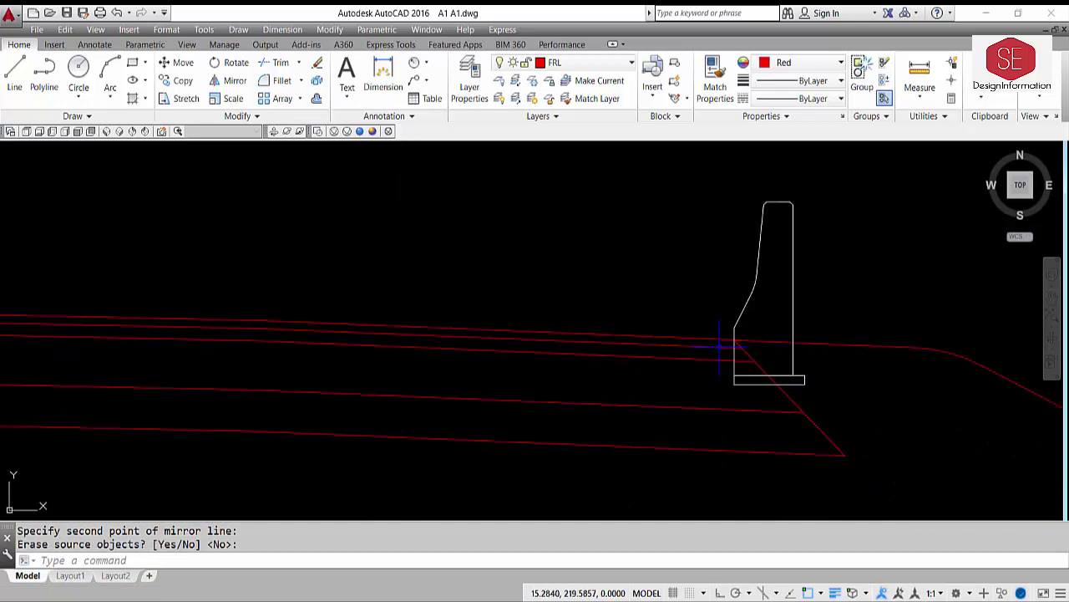
{"action": "type", "text": "tr"}
{"action": "key", "text": "Return"}
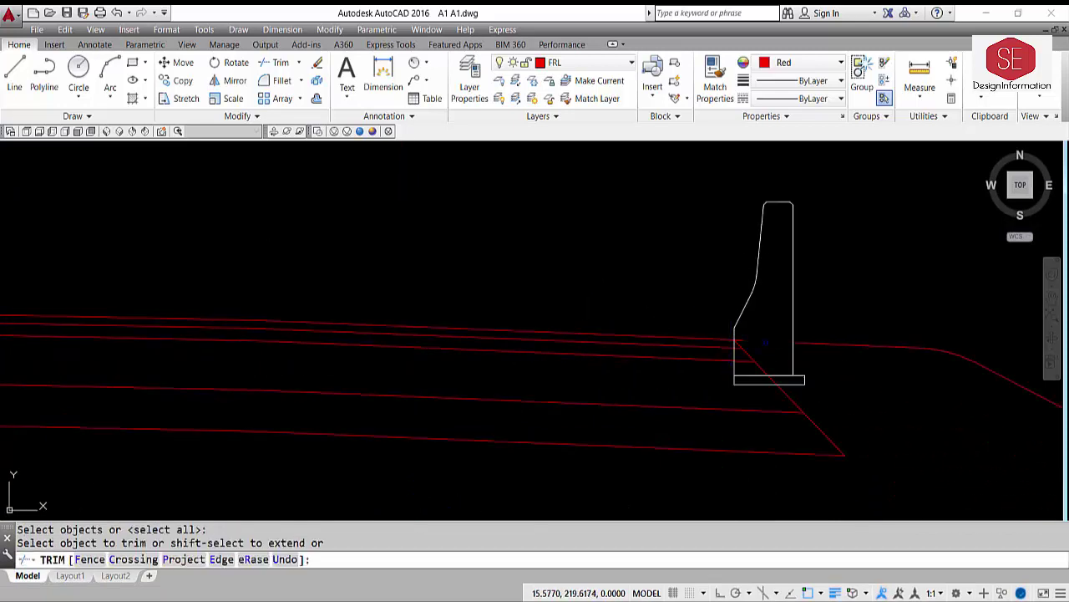
{"action": "scroll", "coordinate": [739, 342], "scroll_direction": "up", "scroll_amount": 3}
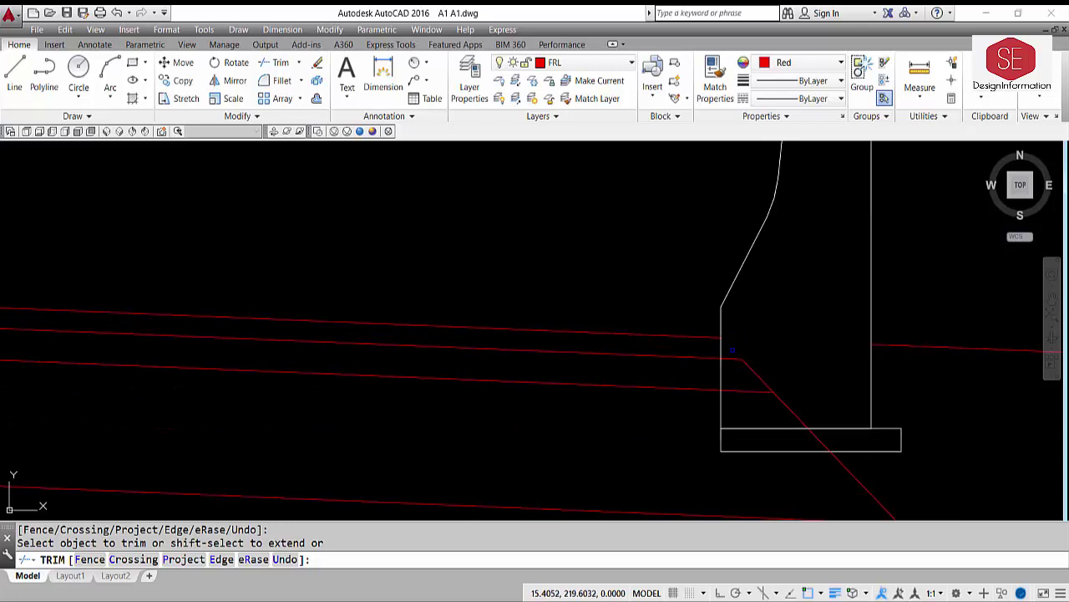
{"action": "left_click", "coordinate": [732, 350]}
{"action": "left_click", "coordinate": [744, 392]}
{"action": "left_click", "coordinate": [790, 396]}
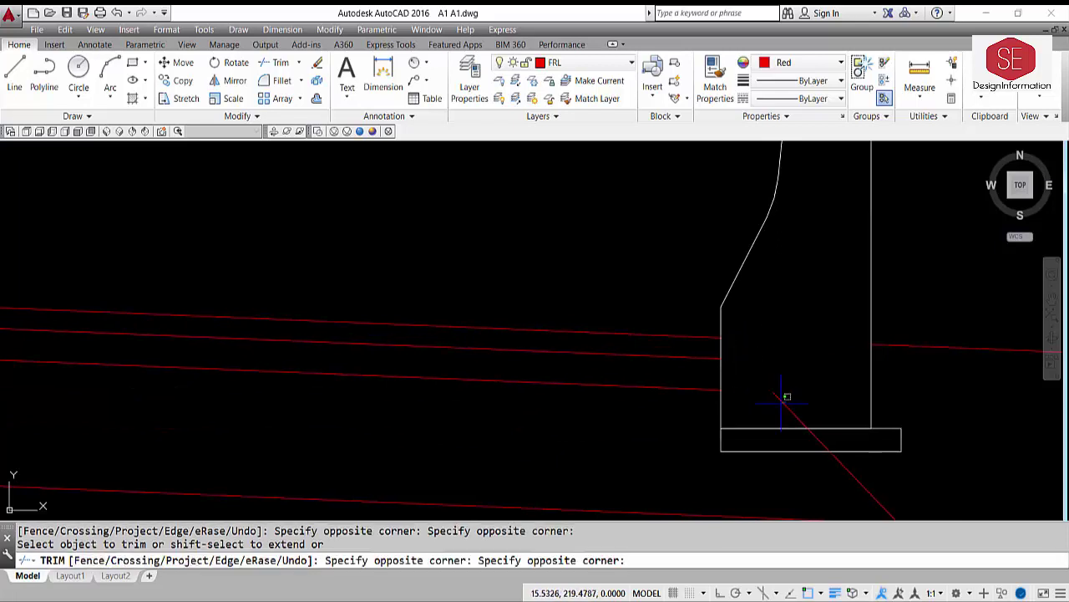
{"action": "left_click", "coordinate": [821, 441]}
{"action": "scroll", "coordinate": [833, 365], "scroll_direction": "down", "scroll_amount": 4}
{"action": "left_click", "coordinate": [833, 365]}
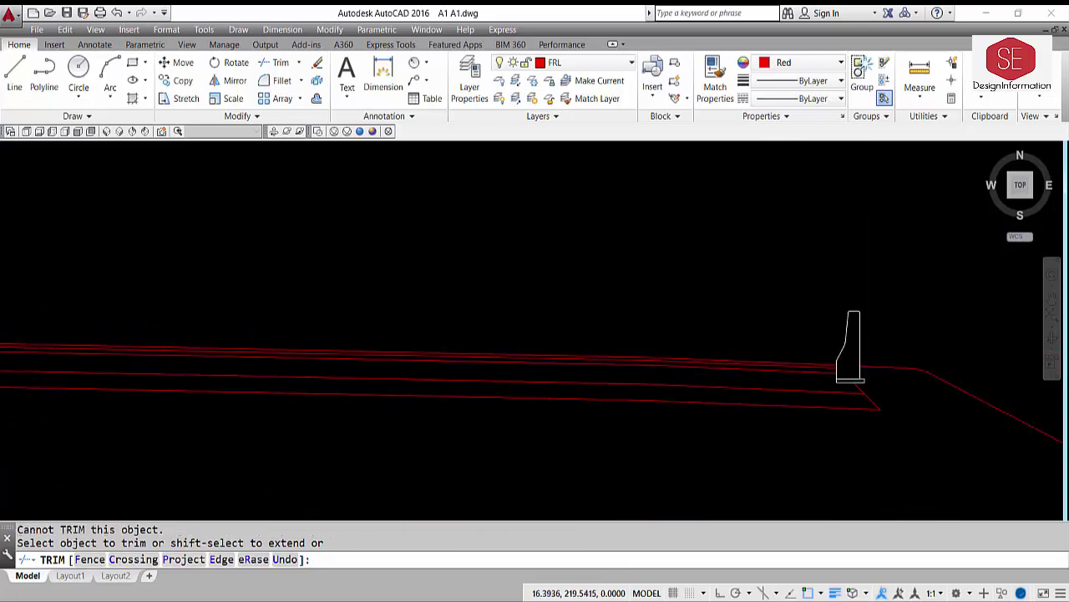
{"action": "scroll", "coordinate": [833, 365], "scroll_direction": "down", "scroll_amount": 3}
{"action": "middle_click_drag", "start_coordinate": [275, 267], "coordinate": [347, 267]}
{"action": "scroll", "coordinate": [347, 266], "scroll_direction": "up", "scroll_amount": 3}
{"action": "key", "text": "Escape"}
- Trim the red segments inside the left-hand post and erase the leftover red piece beside it
{"action": "scroll", "coordinate": [451, 301], "scroll_direction": "up", "scroll_amount": 4}
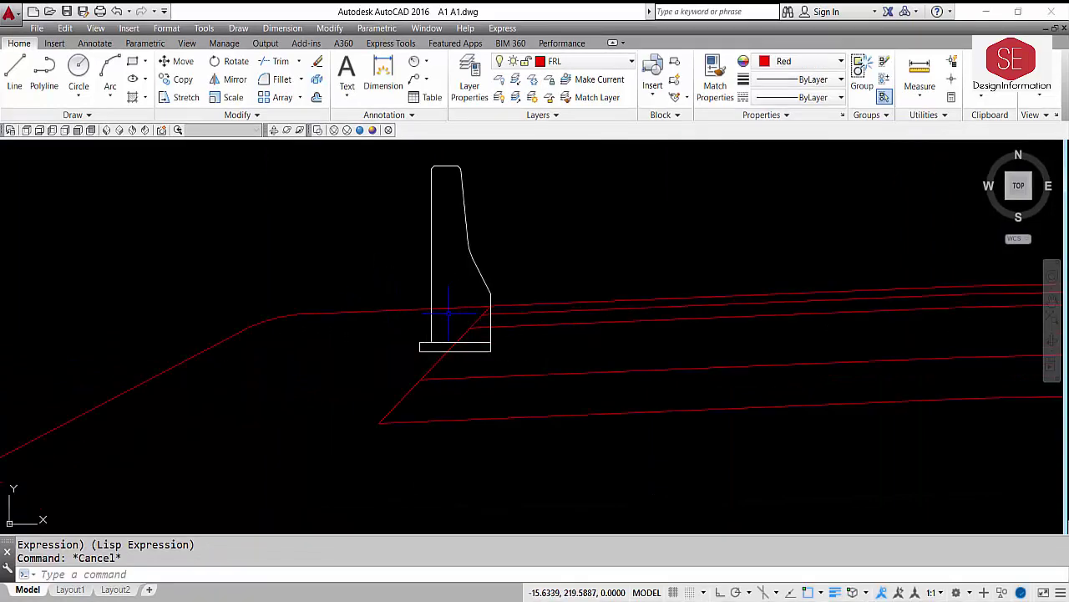
{"action": "type", "text": "tr"}
{"action": "key", "text": "Return"}
{"action": "key", "text": "Return"}
{"action": "left_click", "coordinate": [476, 294]}
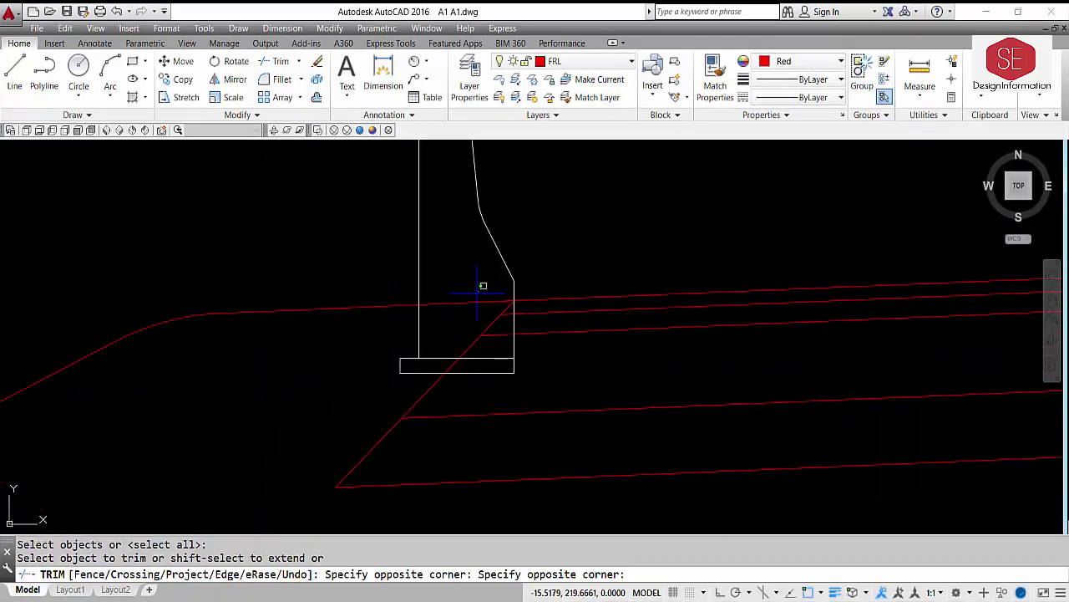
{"action": "left_click", "coordinate": [483, 309]}
{"action": "left_click", "coordinate": [493, 319]}
{"action": "left_click", "coordinate": [487, 339]}
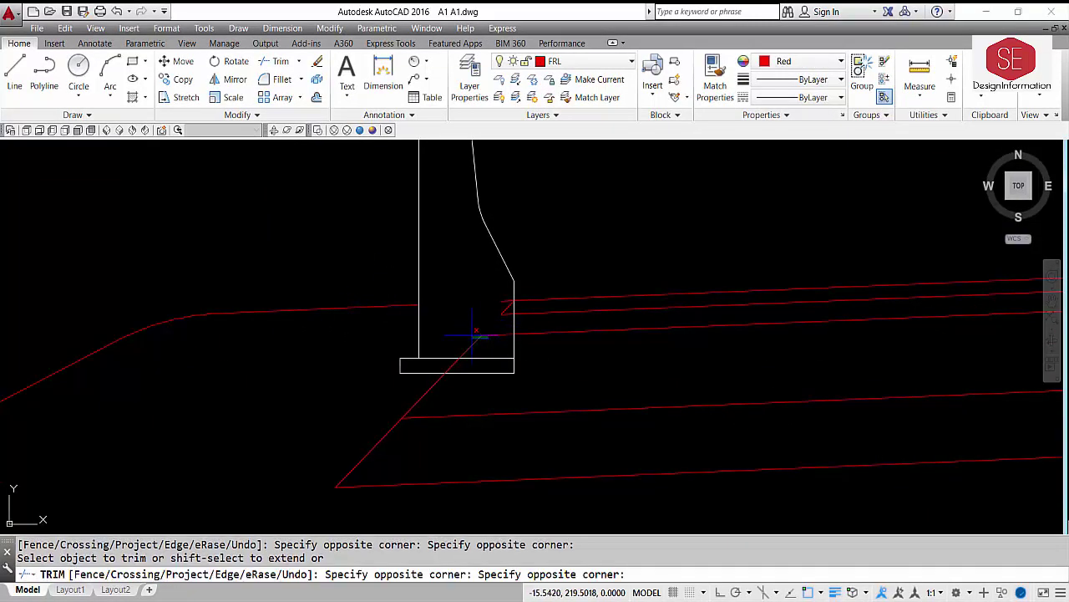
{"action": "left_click", "coordinate": [447, 311]}
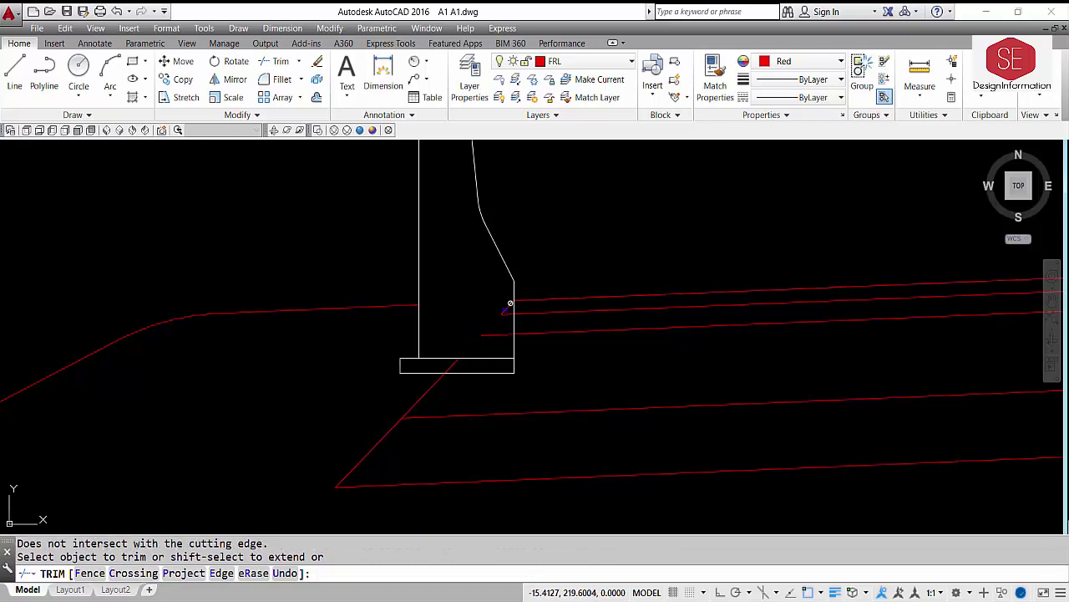
{"action": "left_click", "coordinate": [507, 311]}
{"action": "left_click", "coordinate": [494, 334]}
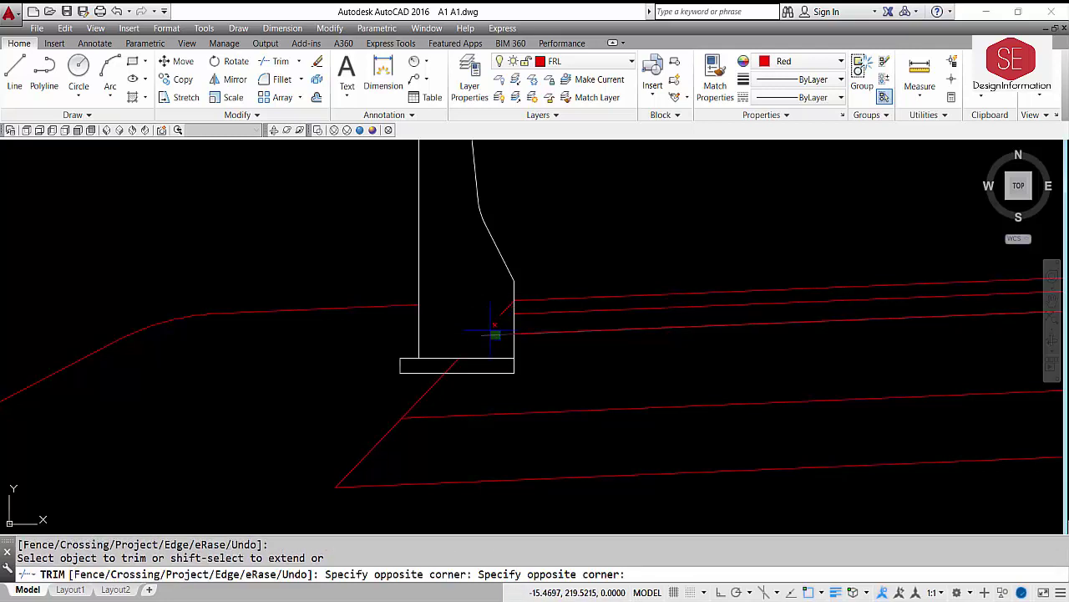
{"action": "left_click", "coordinate": [454, 361]}
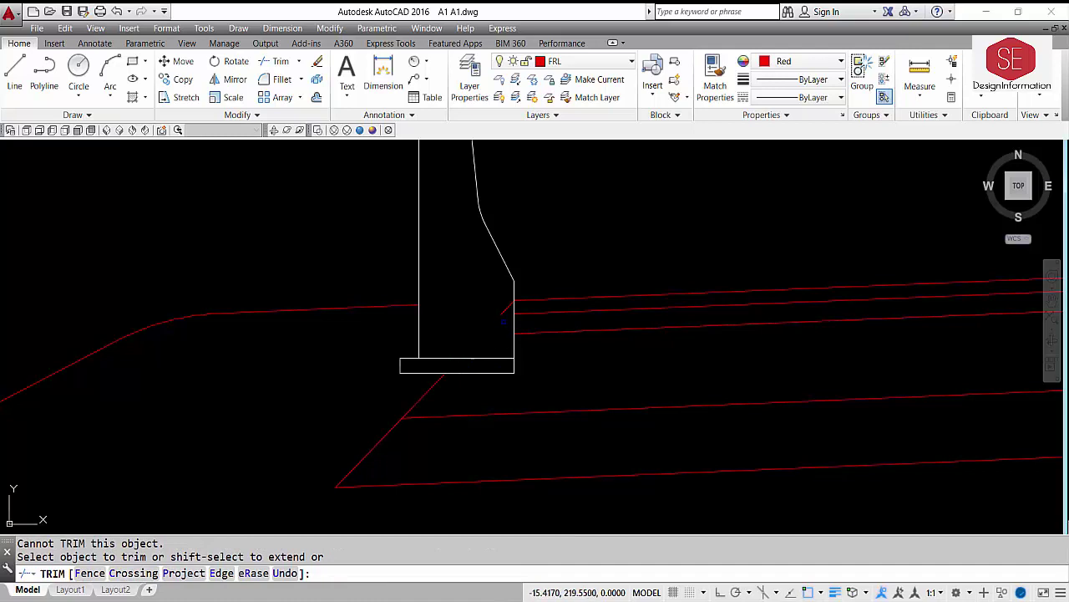
{"action": "key", "text": "Escape"}
{"action": "left_click", "coordinate": [505, 308]}
{"action": "type", "text": "e"}
{"action": "key", "text": "Return"}
{"action": "scroll", "coordinate": [330, 281], "scroll_direction": "down", "scroll_amount": 4}
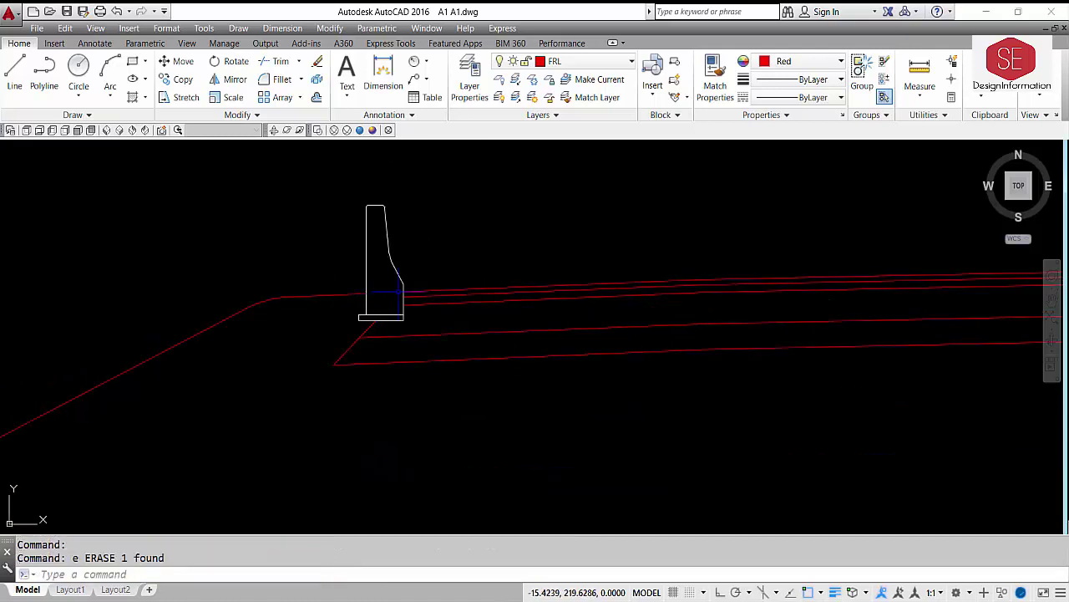
{"action": "scroll", "coordinate": [393, 291], "scroll_direction": "down", "scroll_amount": 2}
{"action": "scroll", "coordinate": [410, 318], "scroll_direction": "up", "scroll_amount": 4}
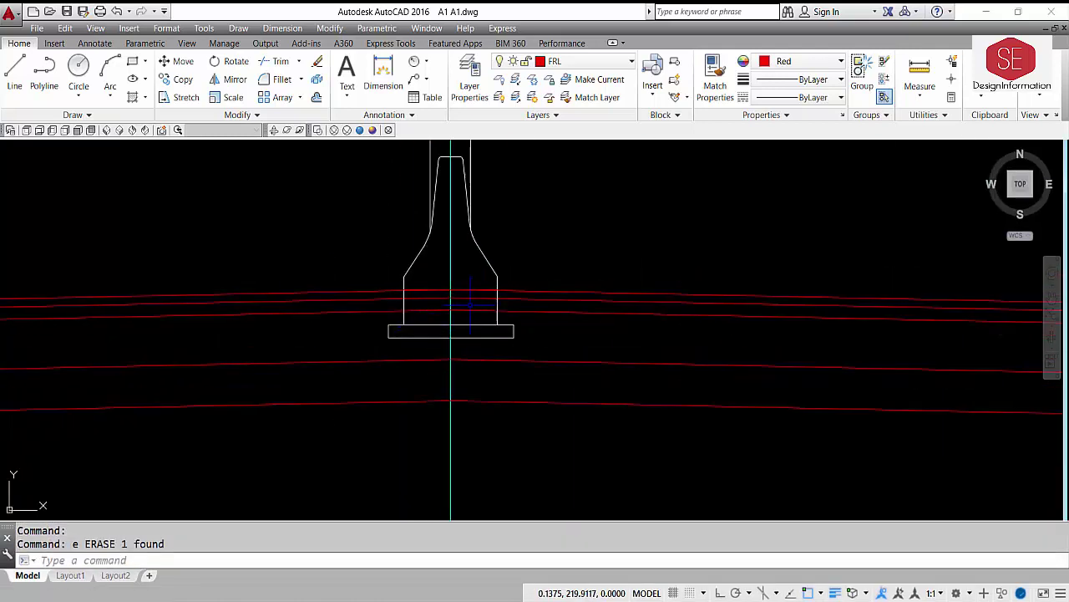
- Trim the red lines inside the centre barrier and erase the short leftover horizontal line
{"action": "type", "text": "tr"}
{"action": "key", "text": "Return"}
{"action": "key", "text": "Return"}
{"action": "left_click", "coordinate": [481, 274]}
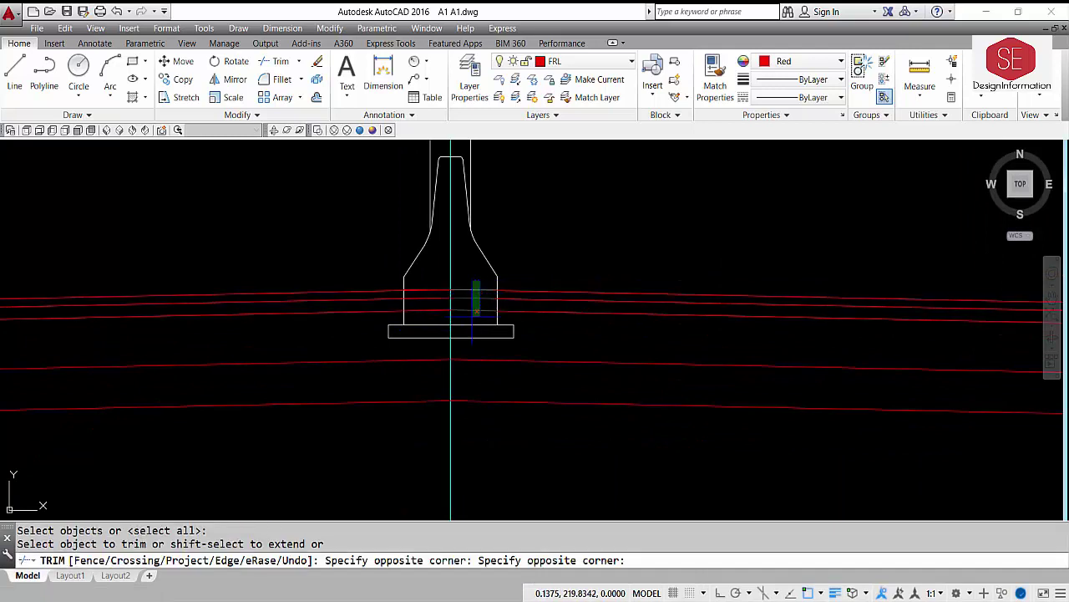
{"action": "left_click", "coordinate": [454, 335]}
{"action": "left_click", "coordinate": [424, 283]}
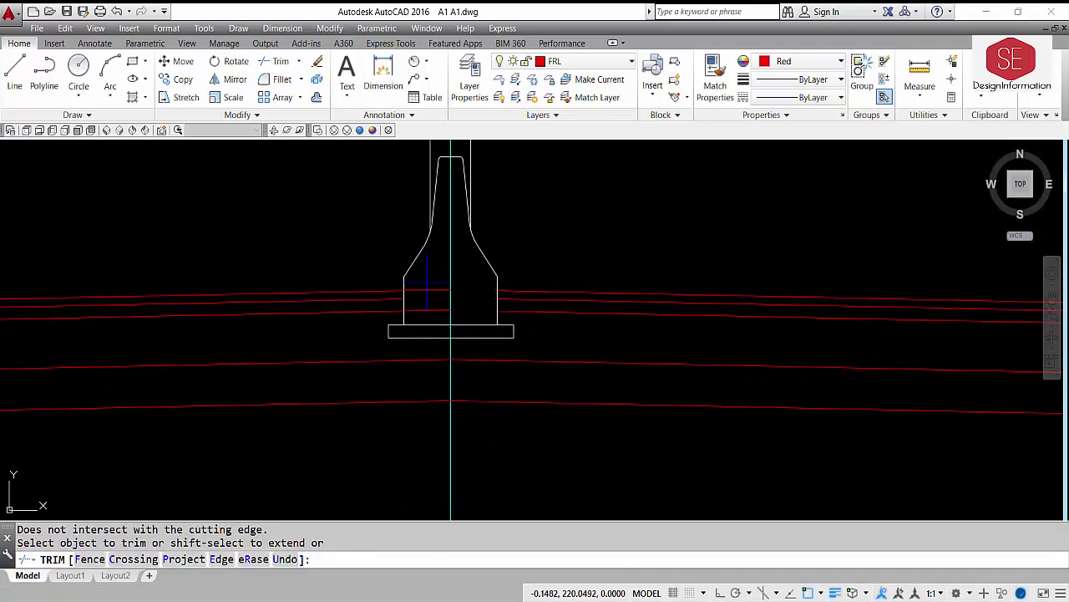
{"action": "left_click", "coordinate": [426, 283]}
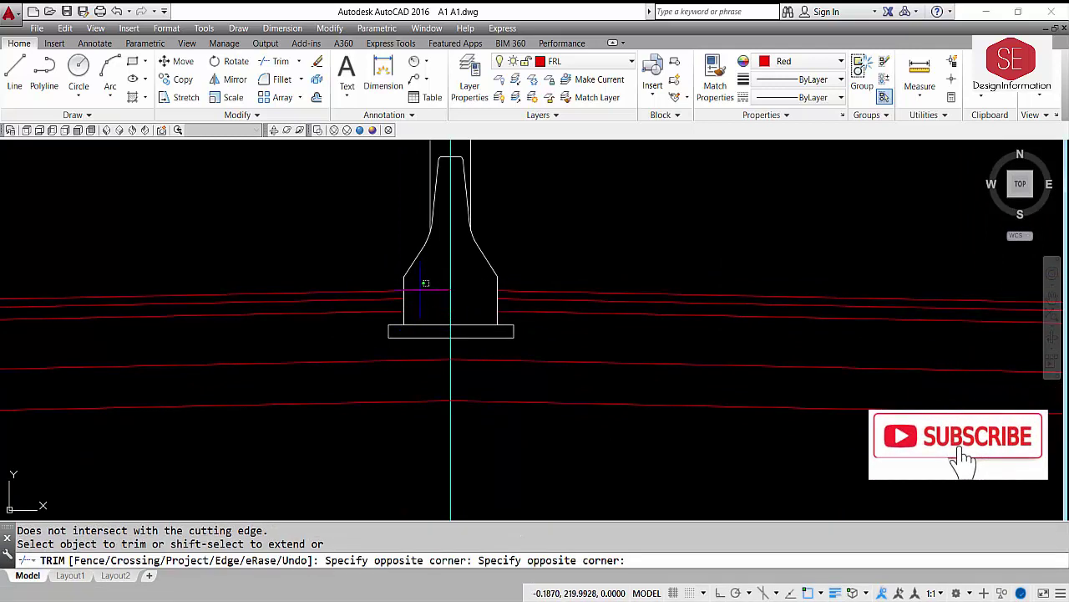
{"action": "key", "text": "Escape"}
{"action": "left_click", "coordinate": [427, 289]}
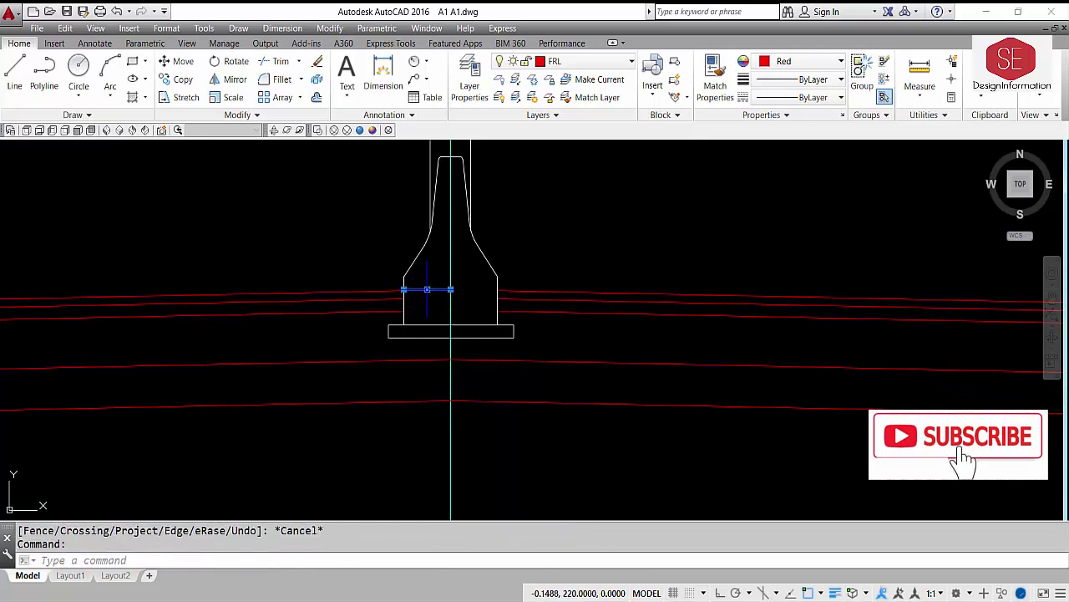
{"action": "type", "text": "e"}
{"action": "key", "text": "Return"}
{"action": "scroll", "coordinate": [427, 290], "scroll_direction": "down", "scroll_amount": 3}
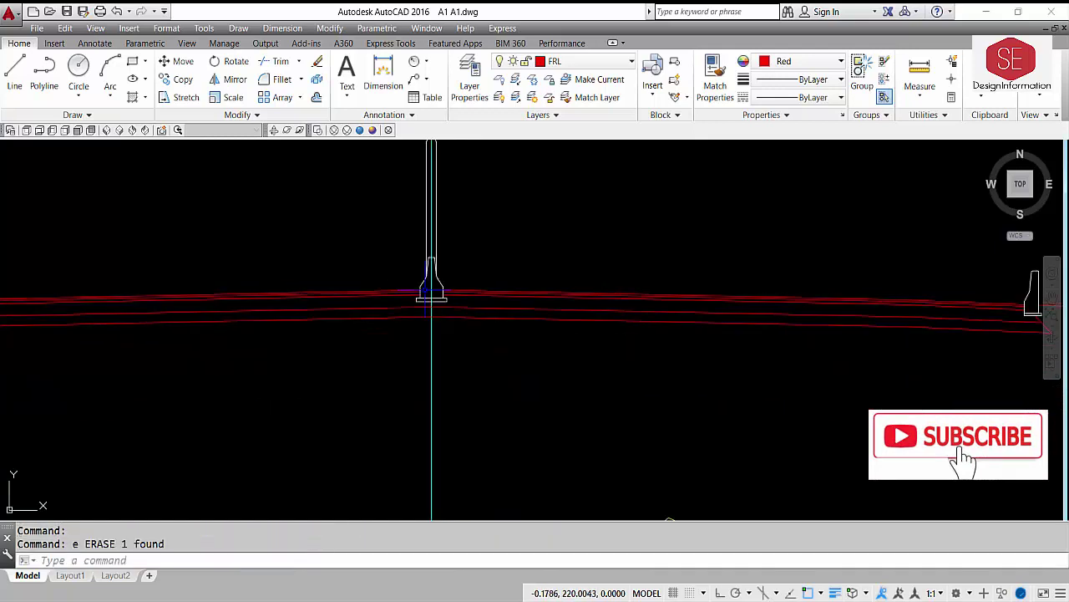
{"action": "scroll", "coordinate": [431, 292], "scroll_direction": "down", "scroll_amount": 3}
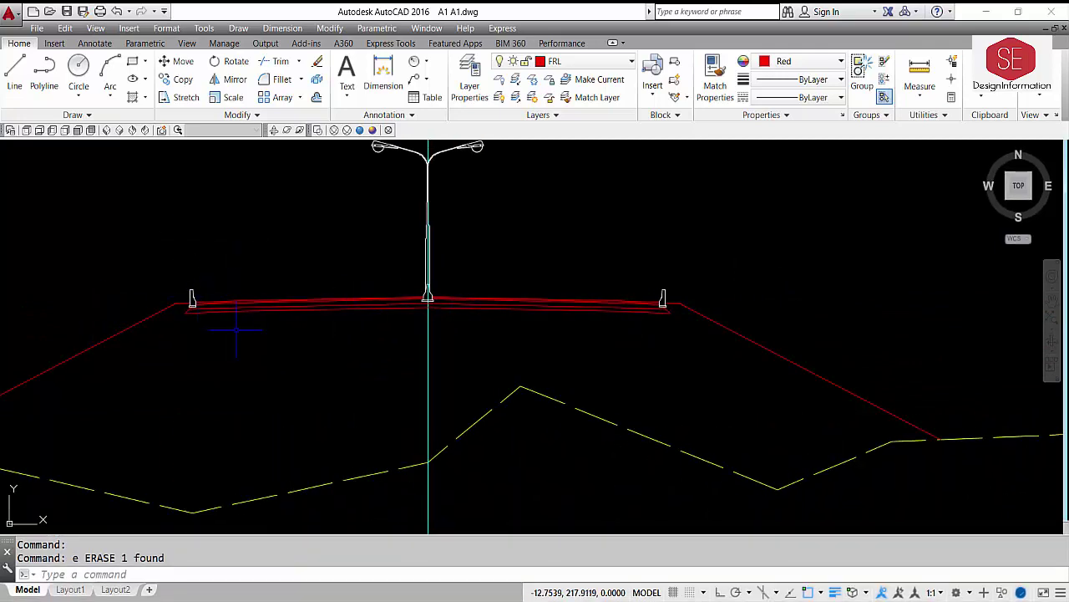
{"action": "middle_click_drag", "start_coordinate": [236, 330], "coordinate": [549, 307]}
{"action": "scroll", "coordinate": [549, 308], "scroll_direction": "up", "scroll_amount": 4}
{"action": "middle_click_drag", "start_coordinate": [805, 267], "coordinate": [562, 276]}
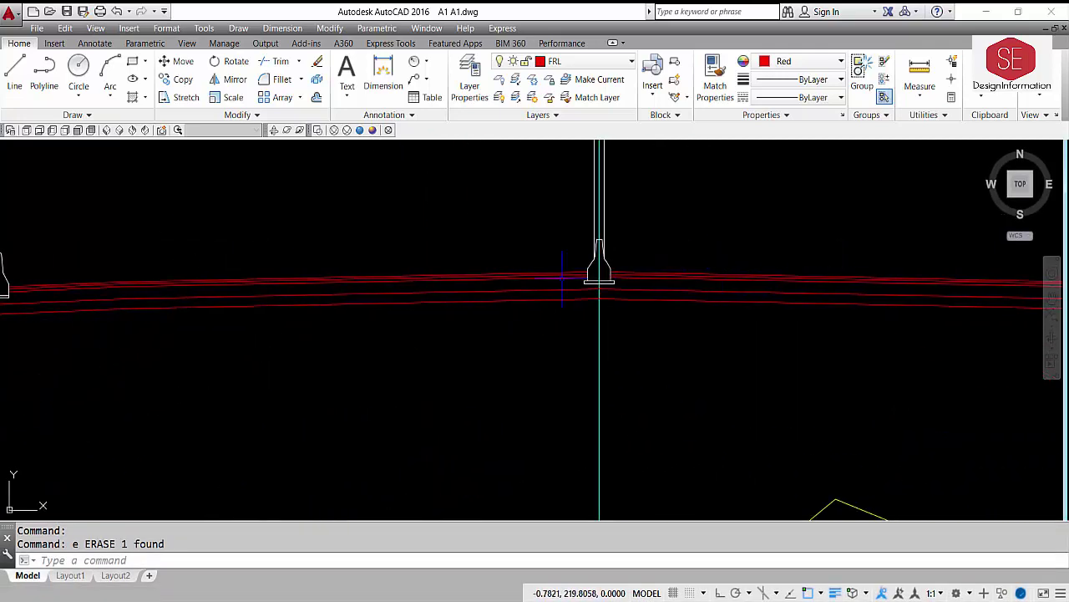
{"action": "scroll", "coordinate": [543, 279], "scroll_direction": "up", "scroll_amount": 2}
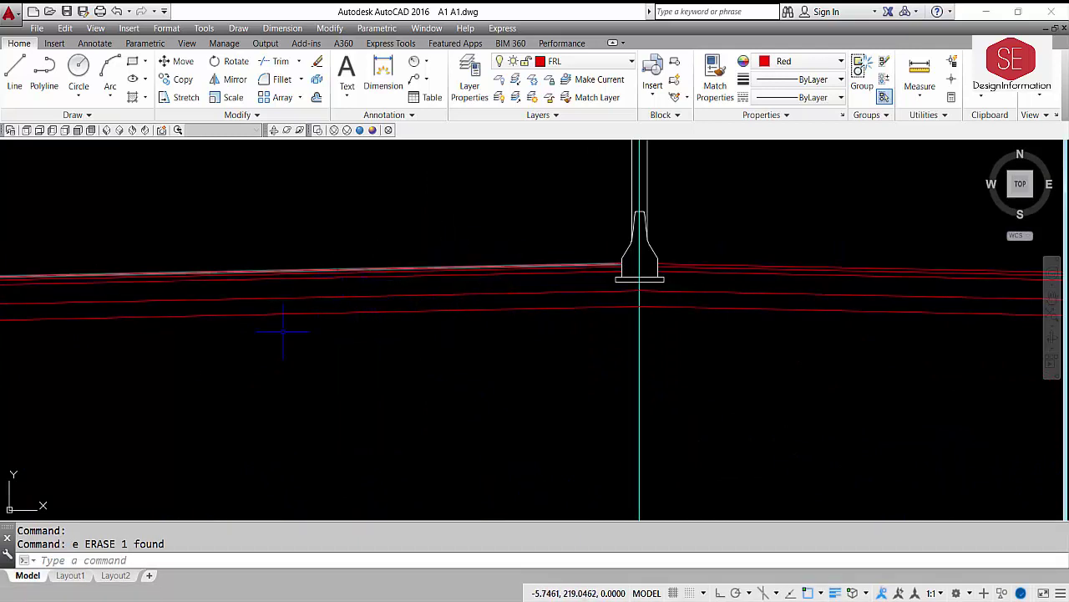
{"action": "scroll", "coordinate": [366, 353], "scroll_direction": "down", "scroll_amount": 6}
{"action": "middle_click_drag", "start_coordinate": [752, 276], "coordinate": [401, 292]}
{"action": "scroll", "coordinate": [616, 303], "scroll_direction": "up", "scroll_amount": 5}
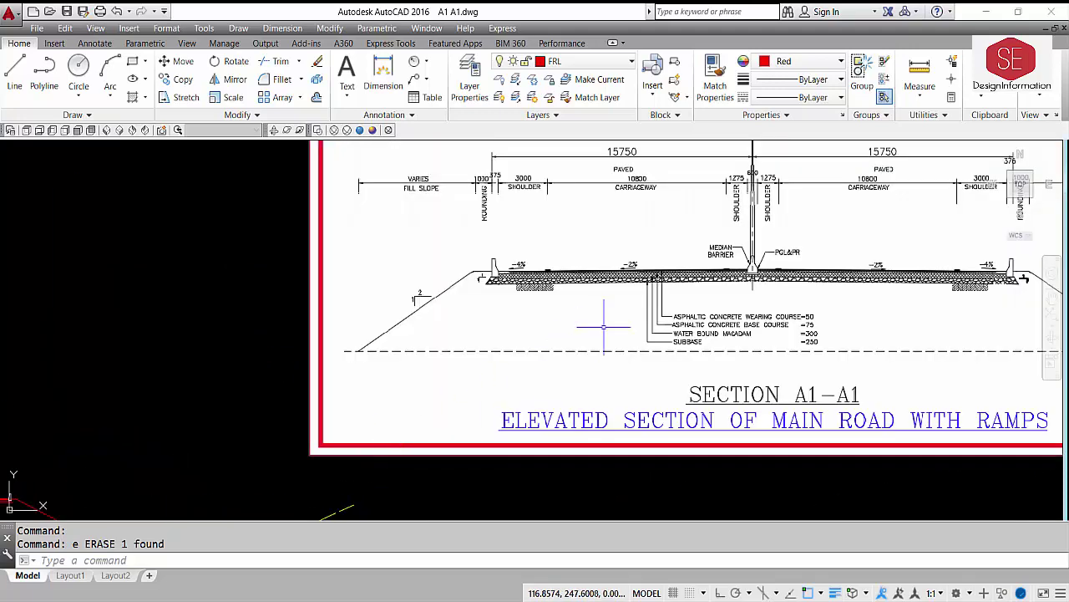
{"action": "scroll", "coordinate": [618, 270], "scroll_direction": "up", "scroll_amount": 2}
{"action": "scroll", "coordinate": [408, 256], "scroll_direction": "down", "scroll_amount": 5}
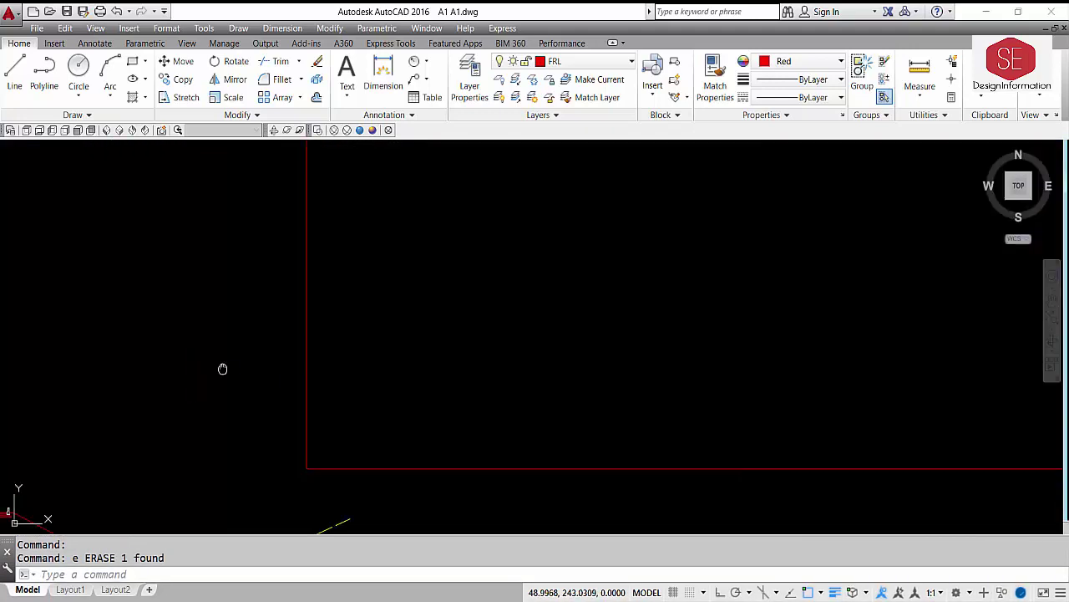
{"action": "middle_click_drag", "start_coordinate": [222, 370], "coordinate": [594, 242]}
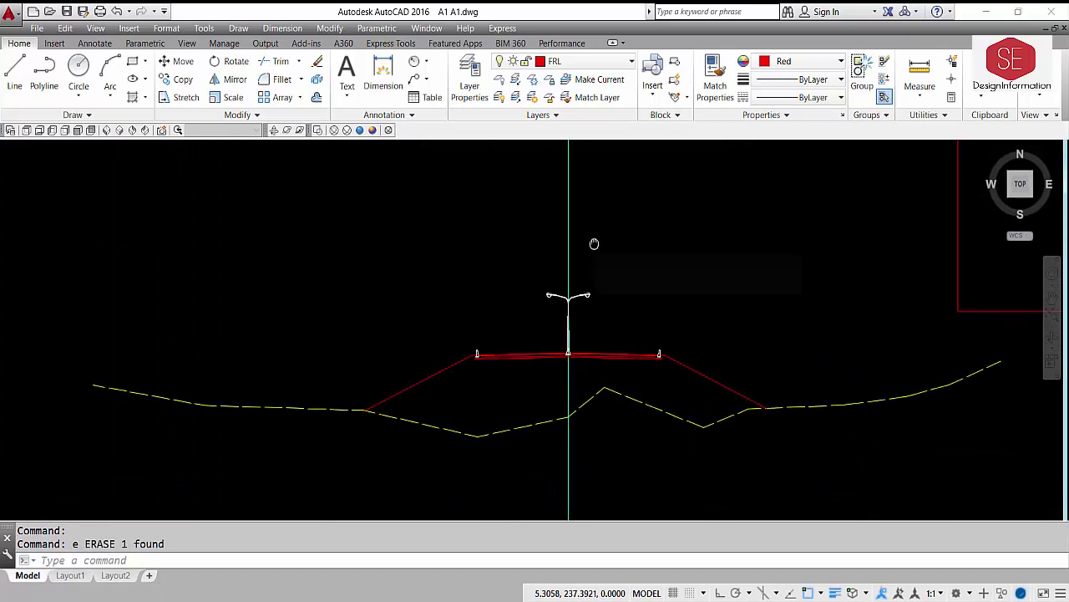
{"action": "scroll", "coordinate": [544, 367], "scroll_direction": "up", "scroll_amount": 4}
{"action": "scroll", "coordinate": [544, 334], "scroll_direction": "up", "scroll_amount": 2}
{"action": "scroll", "coordinate": [293, 351], "scroll_direction": "up", "scroll_amount": 5}
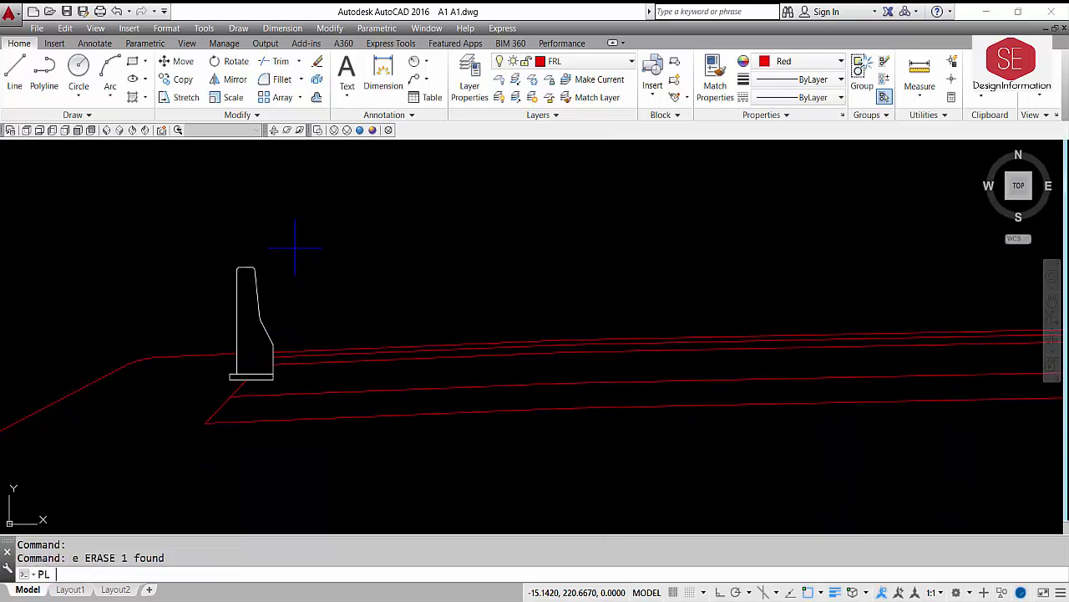
- Set the polyline width to 0.05 and draw a thick test segment above the pavement
{"action": "key", "text": "Return"}
{"action": "left_click", "coordinate": [291, 236]}
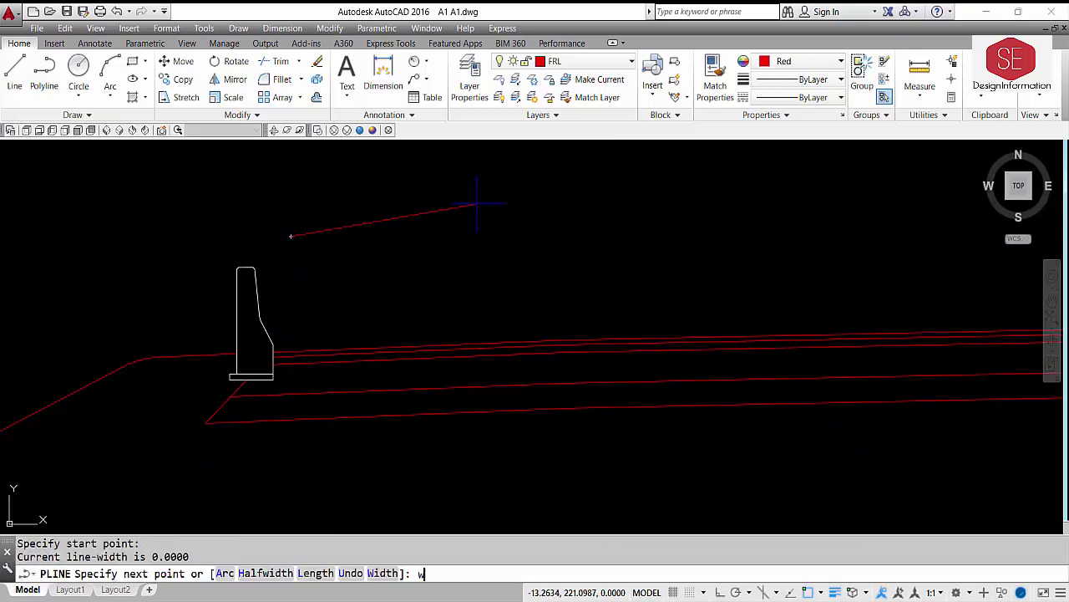
{"action": "key", "text": "Return"}
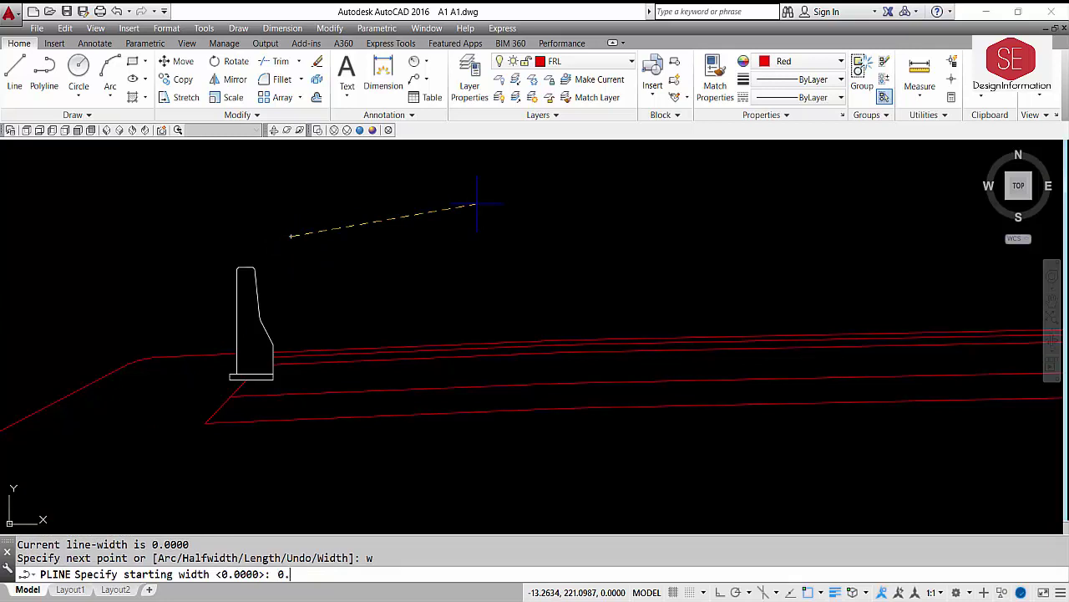
{"action": "type", "text": "0.05"}
{"action": "key", "text": "Return"}
{"action": "key", "text": "Return"}
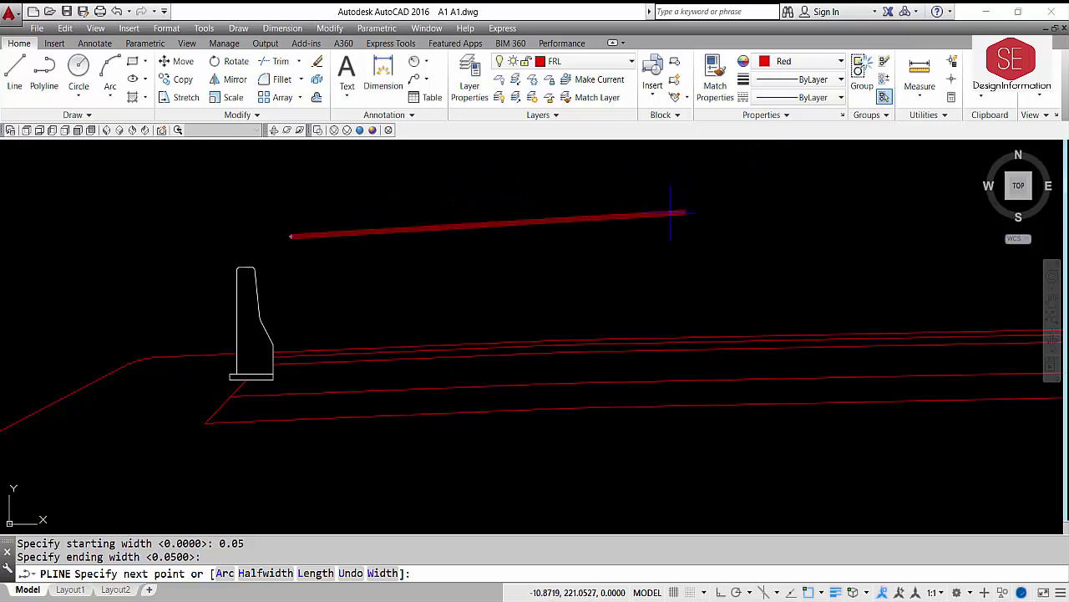
{"action": "left_click", "coordinate": [626, 196]}
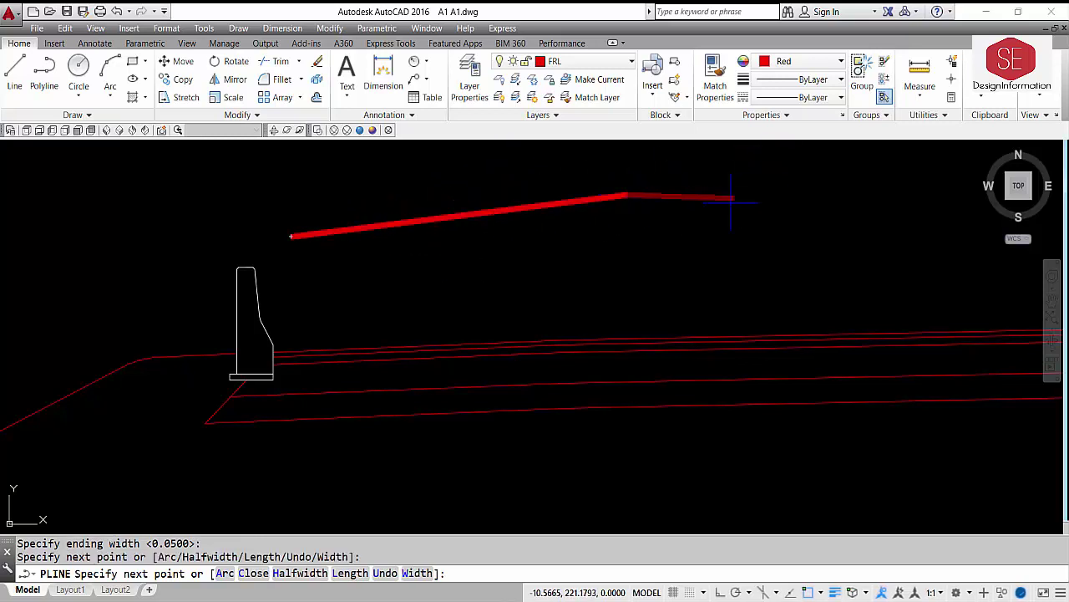
{"action": "key", "text": "Escape"}
- Erase the thick test polyline with a selection window
{"action": "left_click", "coordinate": [454, 183]}
{"action": "left_click", "coordinate": [432, 240]}
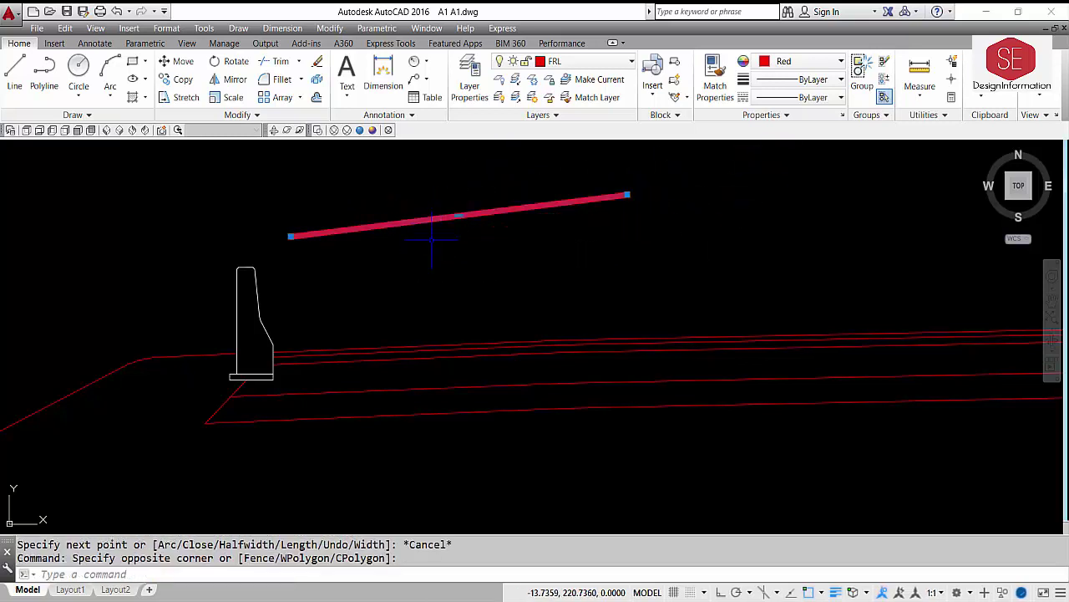
{"action": "type", "text": "e"}
{"action": "key", "text": "Return"}
- Set the colour to ByBlock and draw a thick polyline from the left barrier to the median's left face
{"action": "left_click", "coordinate": [789, 61]}
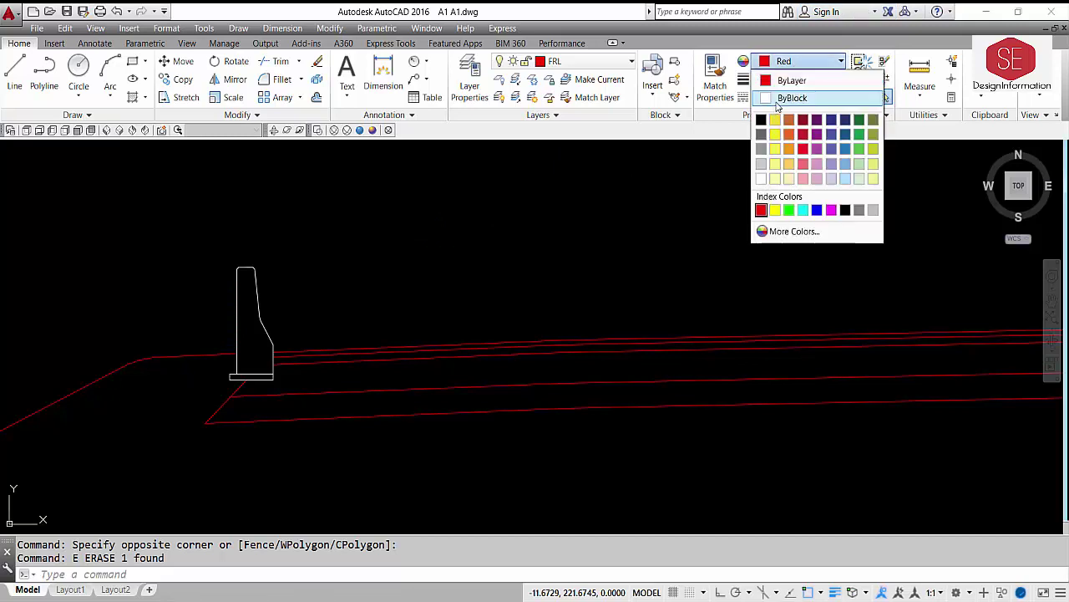
{"action": "left_click", "coordinate": [781, 99]}
{"action": "type", "text": "pl"}
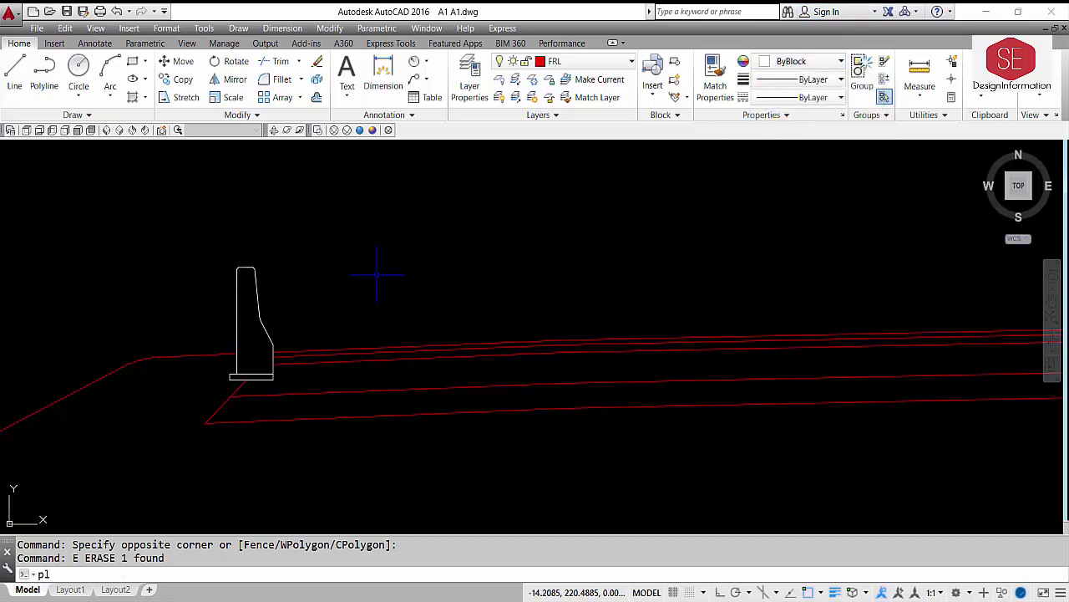
{"action": "key", "text": "Return"}
{"action": "scroll", "coordinate": [276, 358], "scroll_direction": "up", "scroll_amount": 5}
{"action": "left_click", "coordinate": [276, 346]}
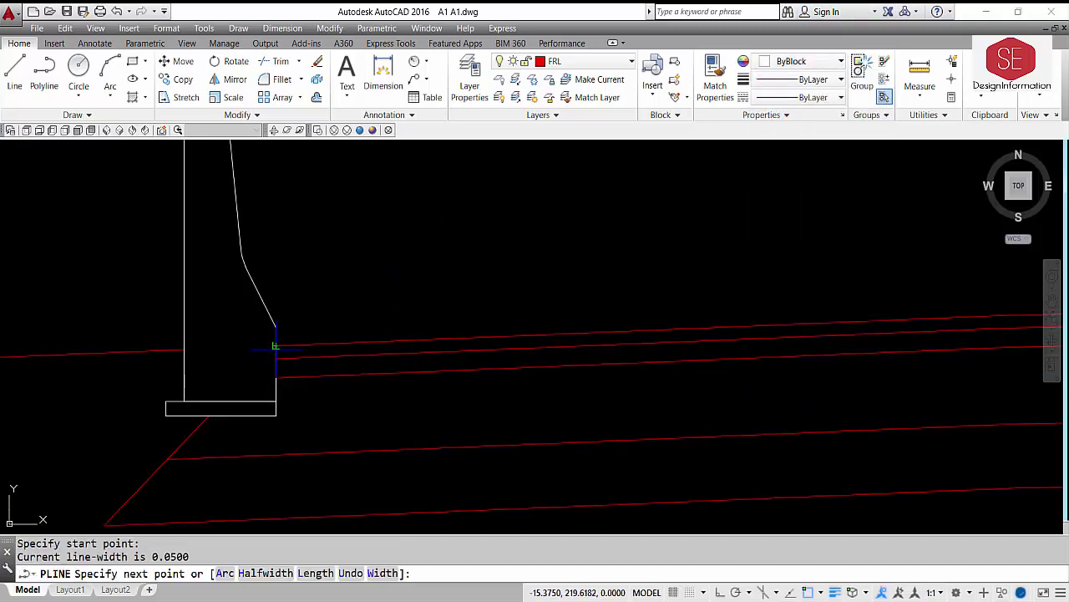
{"action": "scroll", "coordinate": [651, 327], "scroll_direction": "down", "scroll_amount": 3}
{"action": "middle_click_drag", "start_coordinate": [651, 327], "coordinate": [127, 297]}
{"action": "scroll", "coordinate": [792, 286], "scroll_direction": "down", "scroll_amount": 2}
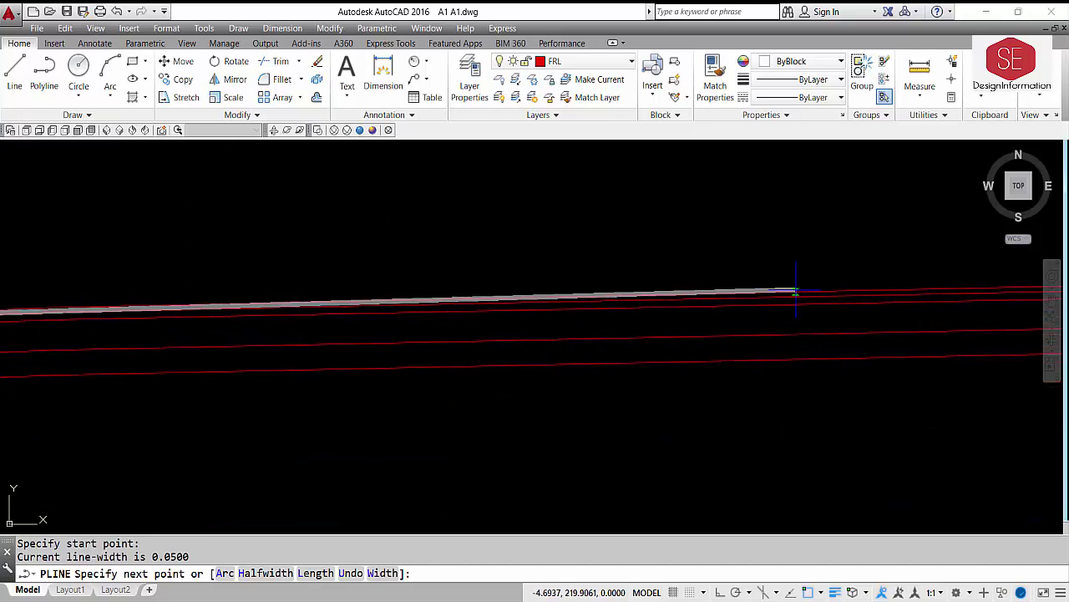
{"action": "middle_click_drag", "start_coordinate": [792, 287], "coordinate": [243, 304]}
{"action": "scroll", "coordinate": [243, 303], "scroll_direction": "up", "scroll_amount": 2}
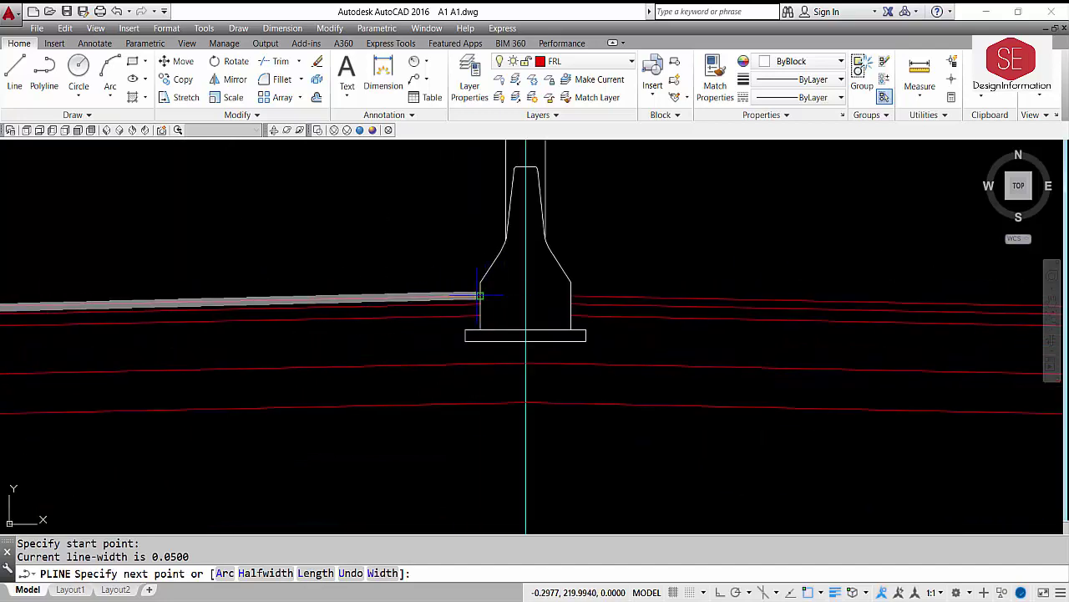
{"action": "left_click", "coordinate": [481, 294]}
{"action": "key", "text": "Escape"}
- Draw a second thick polyline from the median's right face to the right barrier
{"action": "key", "text": "Return"}
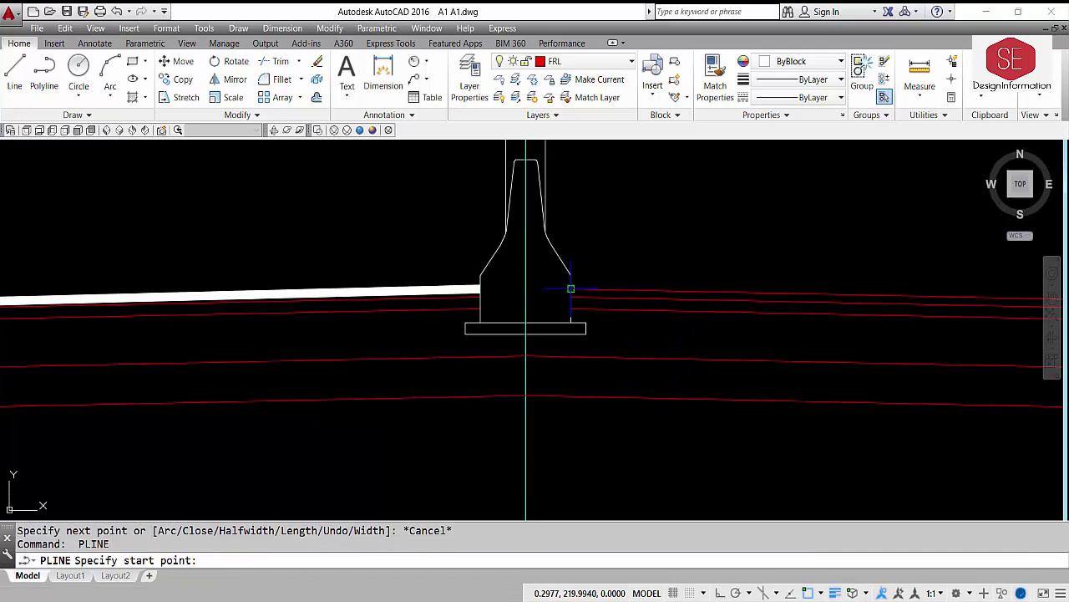
{"action": "left_click", "coordinate": [585, 289]}
{"action": "scroll", "coordinate": [697, 268], "scroll_direction": "down", "scroll_amount": 2}
{"action": "middle_click_drag", "start_coordinate": [697, 267], "coordinate": [251, 250]}
{"action": "scroll", "coordinate": [735, 276], "scroll_direction": "down", "scroll_amount": 2}
{"action": "middle_click_drag", "start_coordinate": [735, 276], "coordinate": [530, 265]}
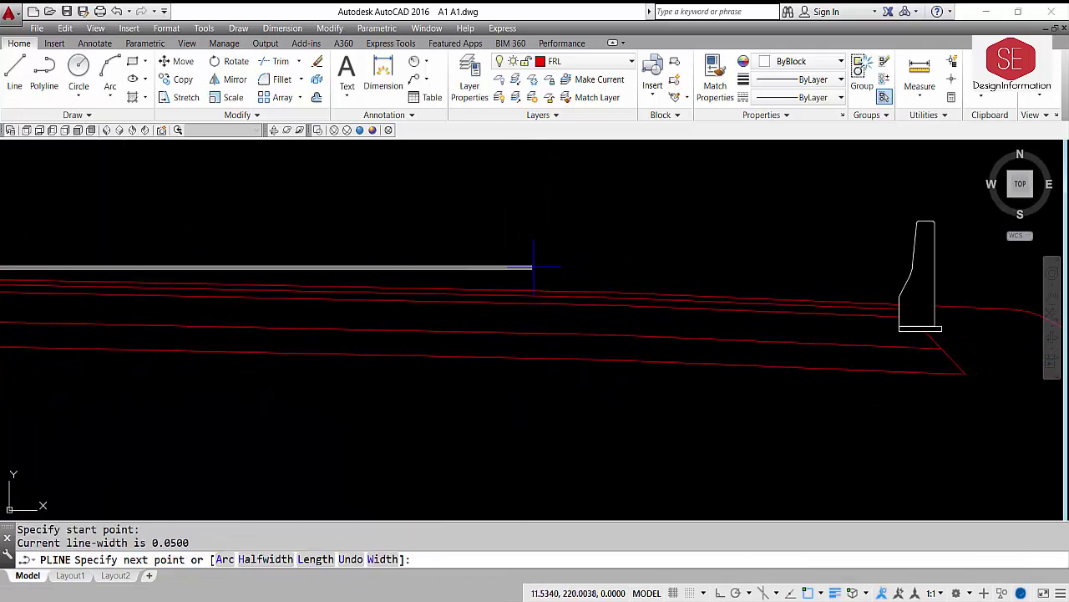
{"action": "scroll", "coordinate": [932, 313], "scroll_direction": "up", "scroll_amount": 5}
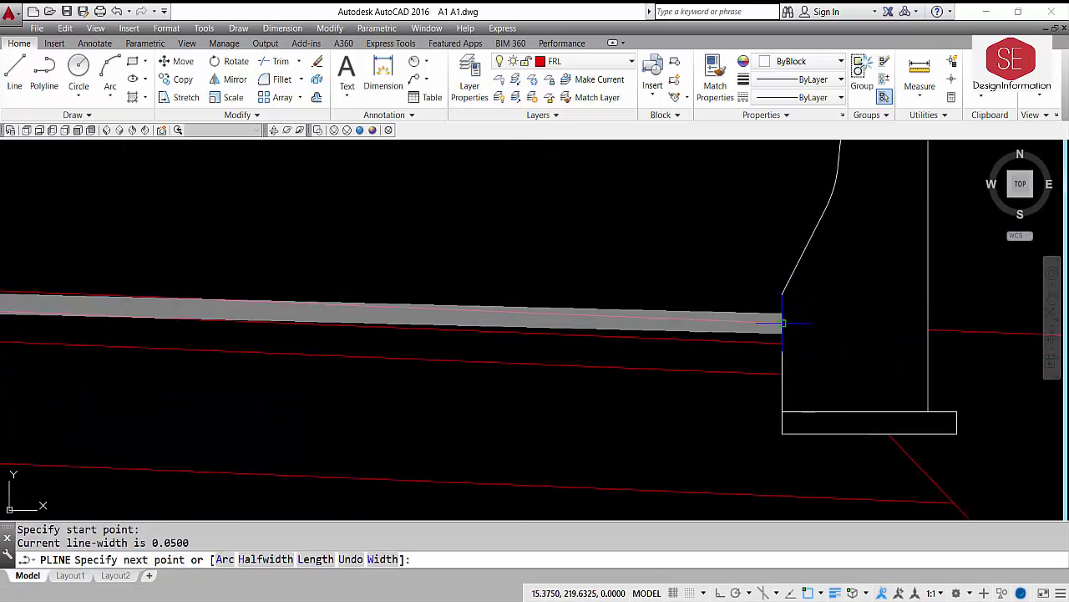
{"action": "left_click", "coordinate": [779, 318]}
{"action": "key", "text": "Escape"}
- Undo the previous operation with U
{"action": "scroll", "coordinate": [876, 198], "scroll_direction": "down", "scroll_amount": 2}
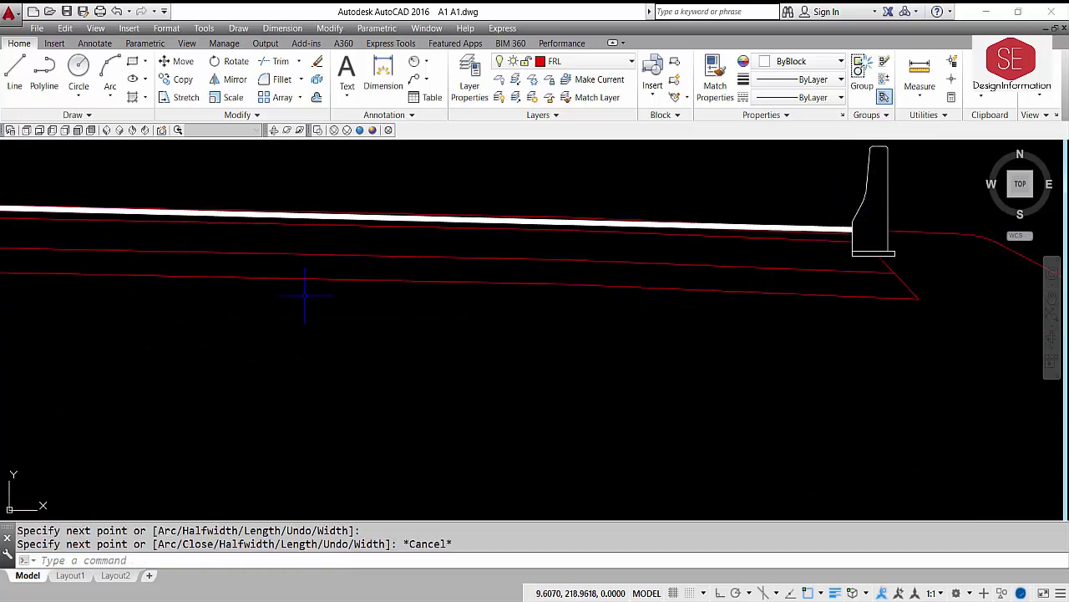
{"action": "scroll", "coordinate": [847, 298], "scroll_direction": "down", "scroll_amount": 1}
{"action": "scroll", "coordinate": [716, 310], "scroll_direction": "down", "scroll_amount": 2}
{"action": "type", "text": "u"}
{"action": "key", "text": "Return"}
{"action": "scroll", "coordinate": [301, 335], "scroll_direction": "up", "scroll_amount": 2}
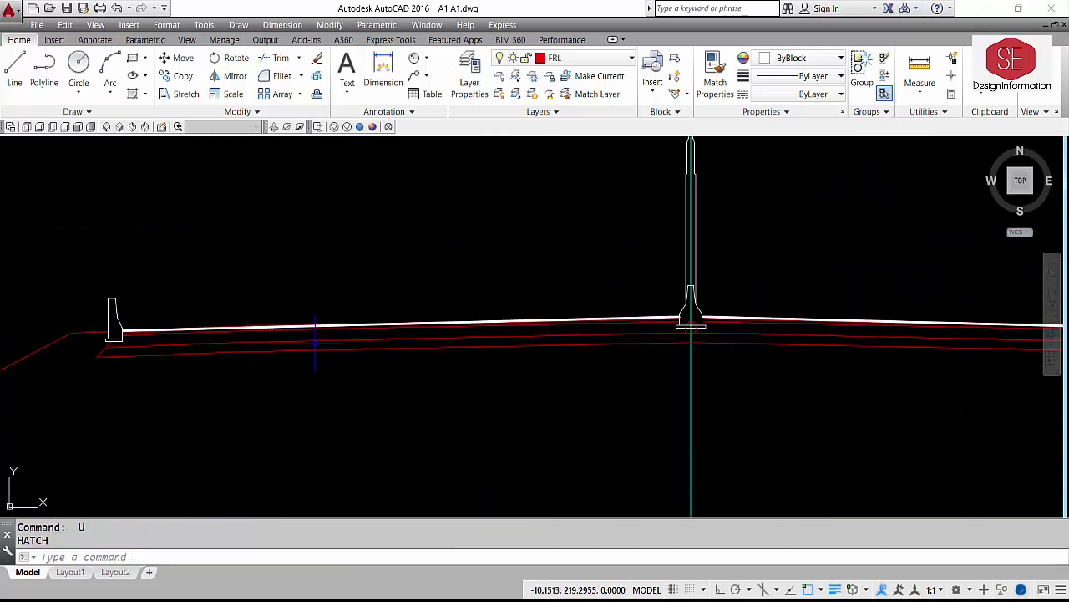
{"action": "scroll", "coordinate": [673, 322], "scroll_direction": "up", "scroll_amount": 2}
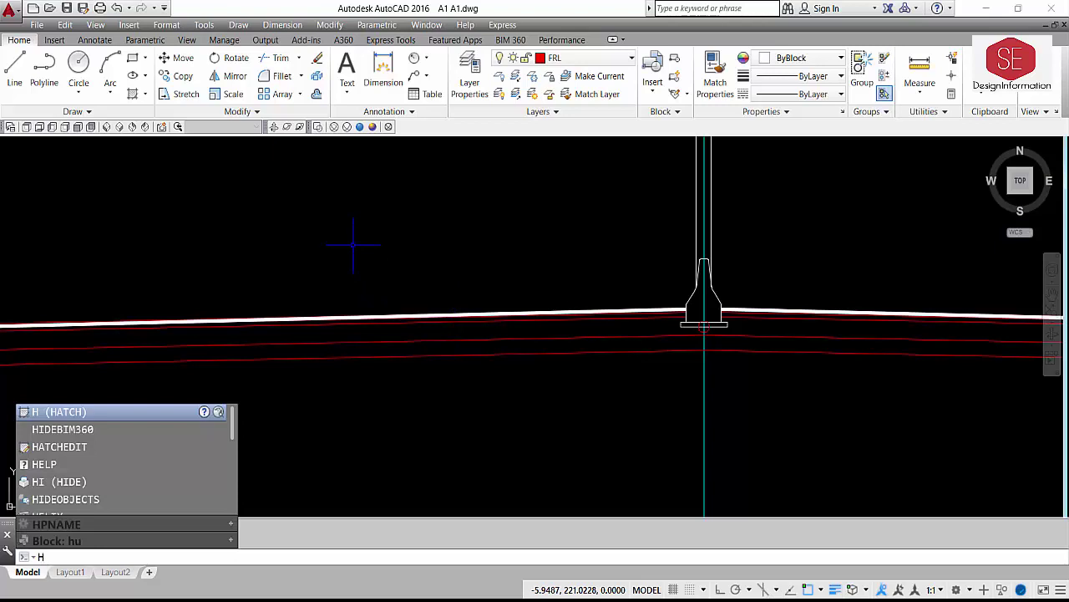
- Hatch the thin pavement strip left of the central barrier
{"action": "key", "text": "Return"}
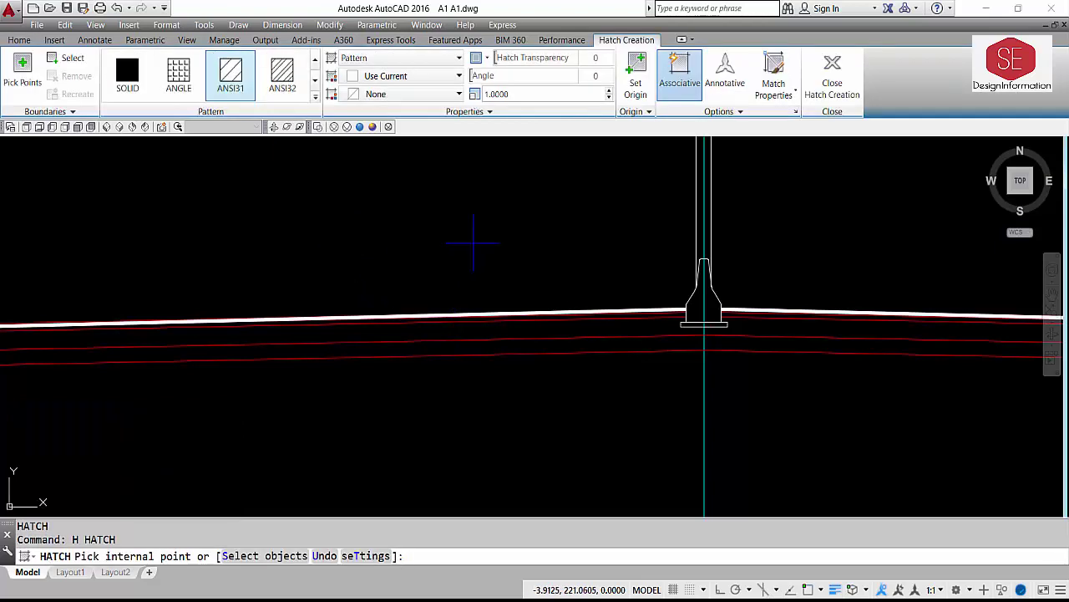
{"action": "scroll", "coordinate": [473, 243], "scroll_direction": "down", "scroll_amount": 2}
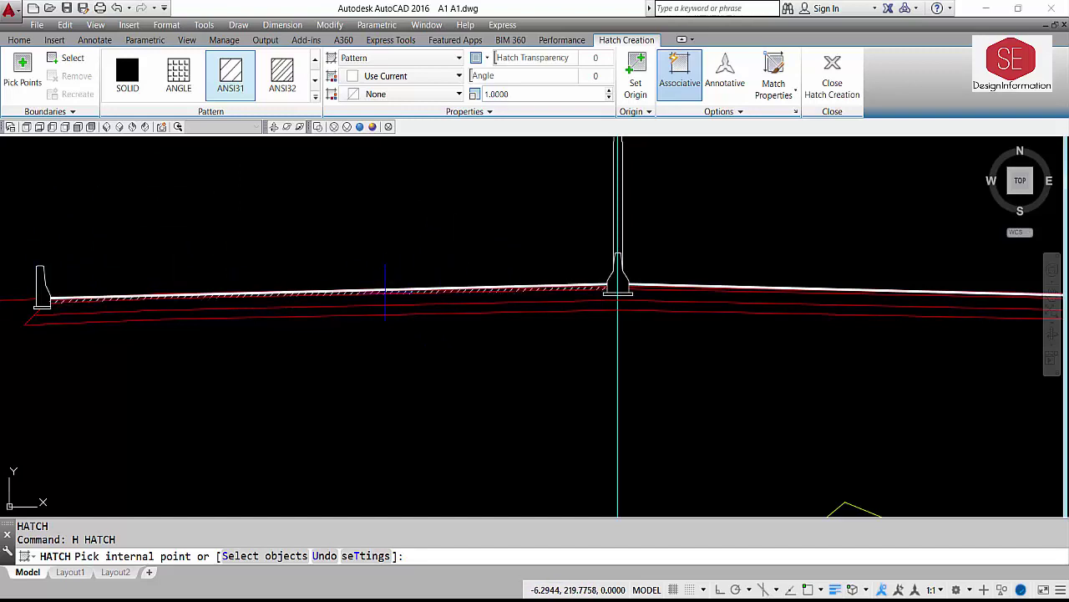
{"action": "left_click", "coordinate": [386, 290]}
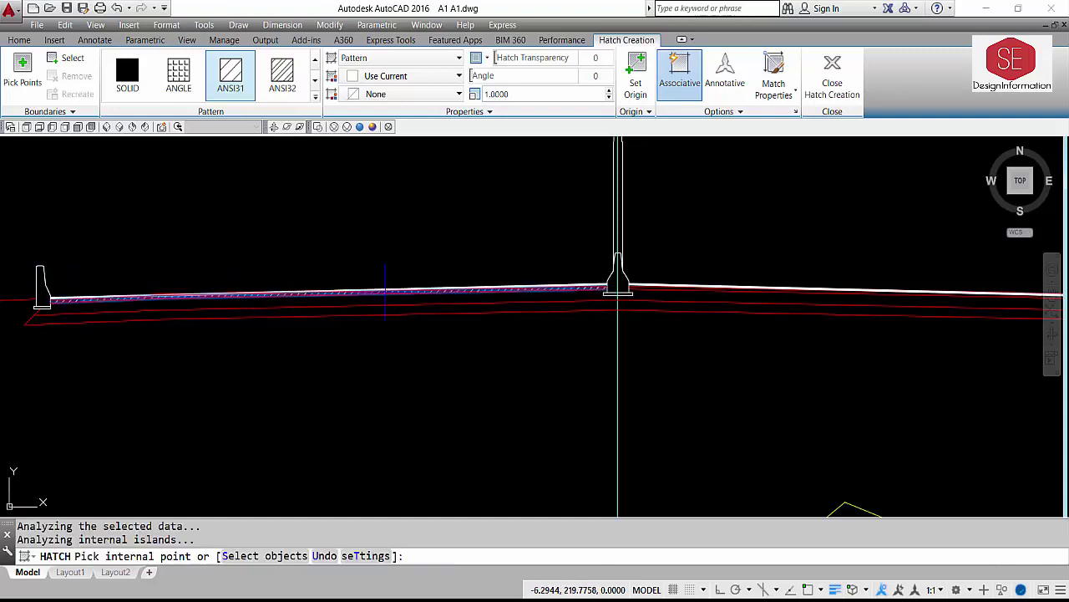
{"action": "right_click", "coordinate": [399, 215]}
{"action": "left_click", "coordinate": [423, 222]}
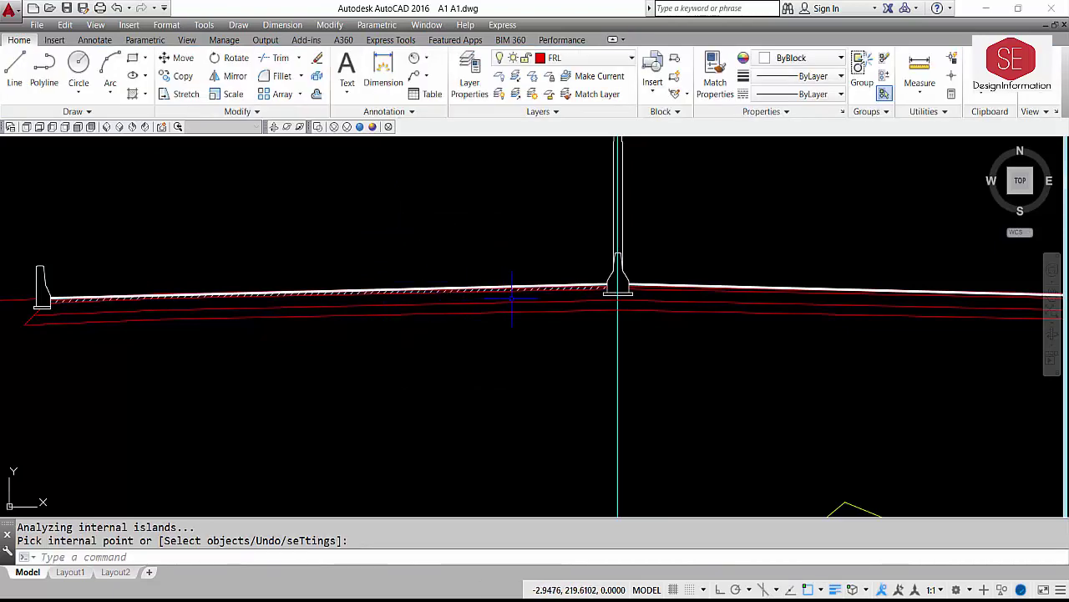
{"action": "scroll", "coordinate": [512, 297], "scroll_direction": "up", "scroll_amount": 2}
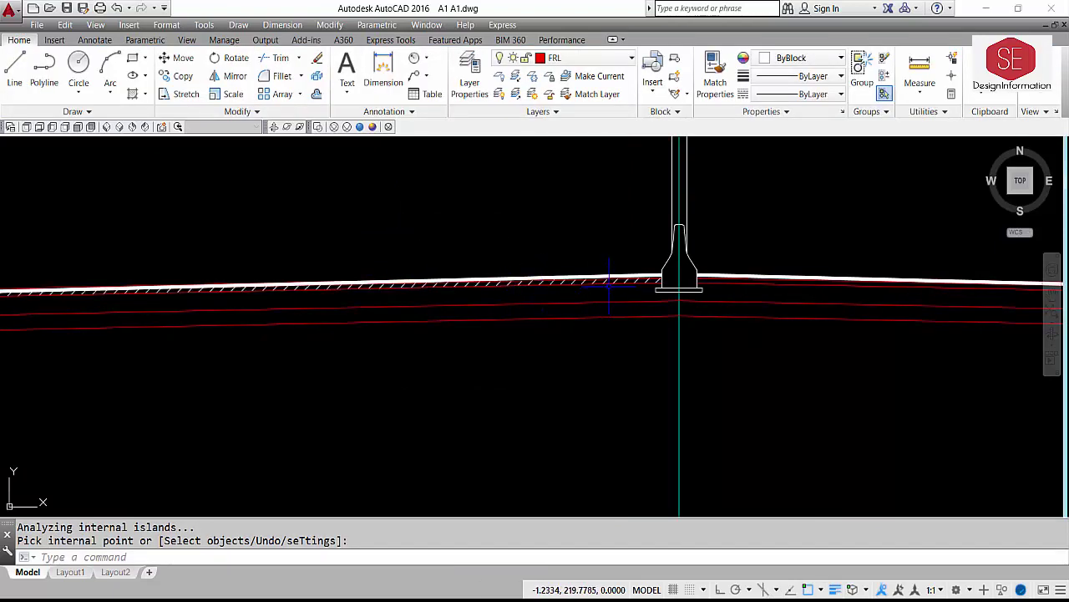
- Change that pavement hatch's pattern scale to 0.5, then pan toward the right-hand kerb
{"action": "left_click", "coordinate": [601, 281]}
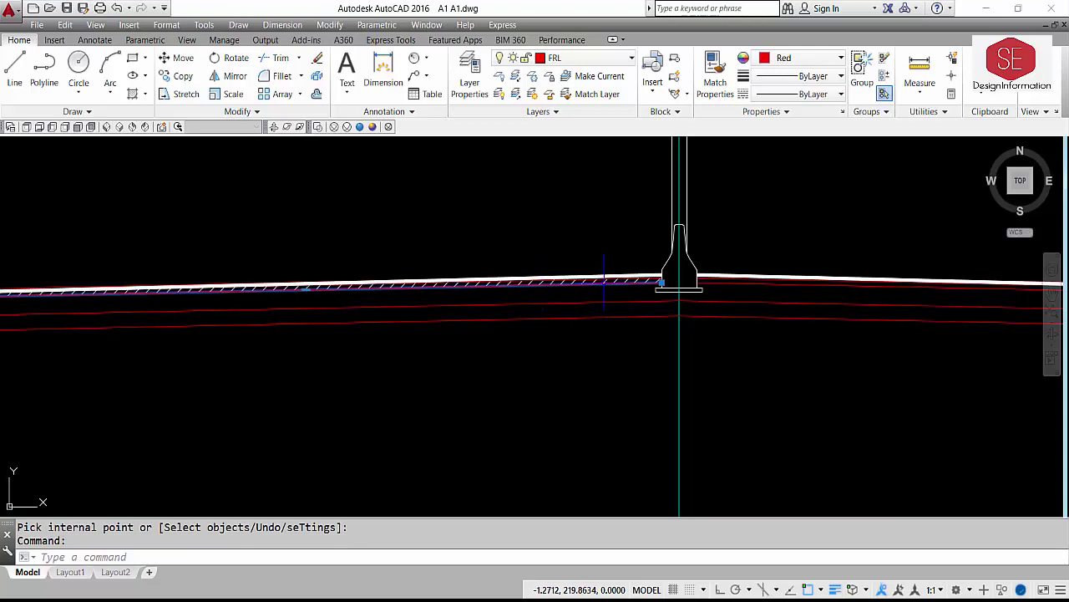
{"action": "scroll", "coordinate": [602, 281], "scroll_direction": "up", "scroll_amount": 1}
{"action": "key", "text": "Escape"}
{"action": "left_click", "coordinate": [591, 280]}
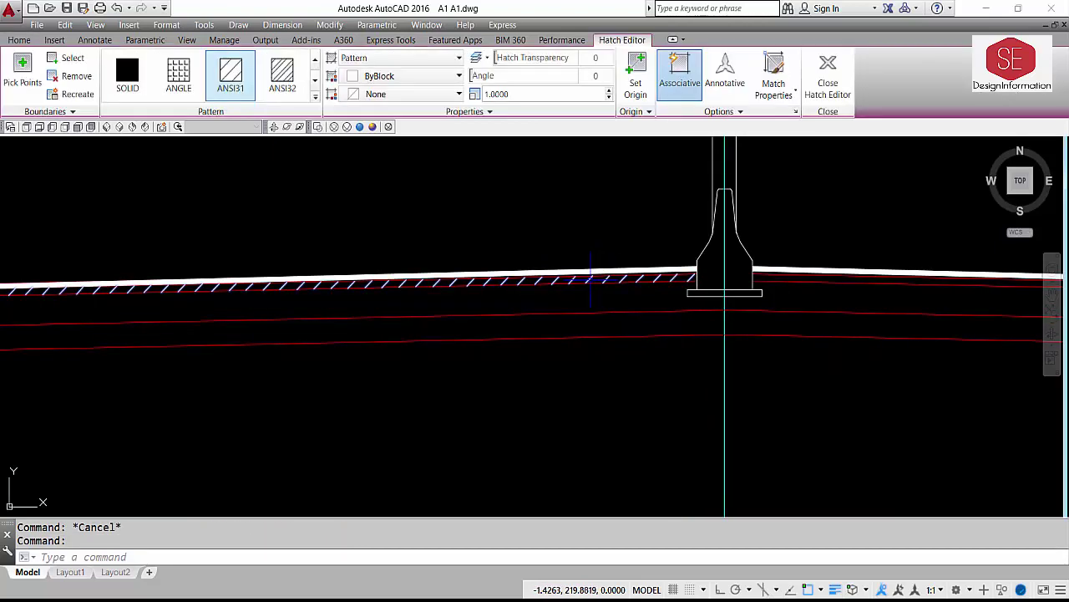
{"action": "left_click", "coordinate": [595, 96]}
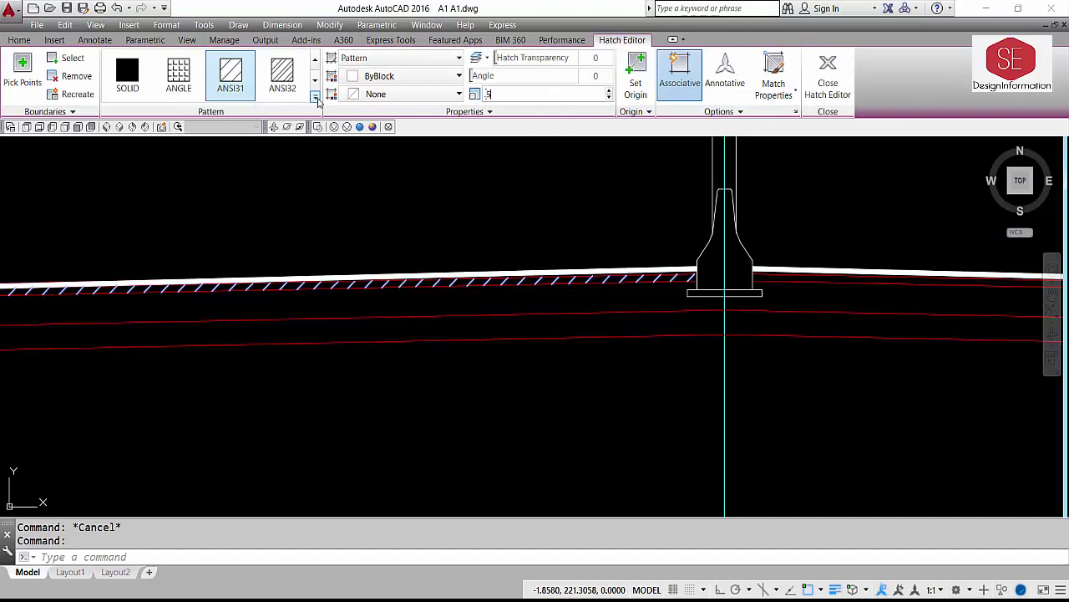
{"action": "key", "text": "Return"}
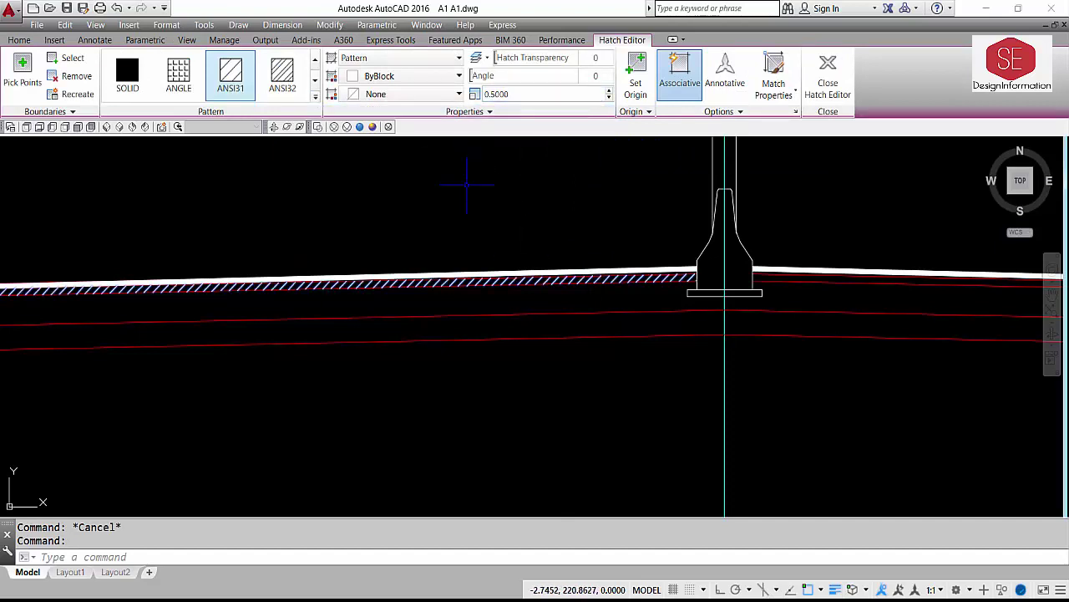
{"action": "key", "text": "Escape"}
{"action": "scroll", "coordinate": [422, 276], "scroll_direction": "down", "scroll_amount": 1}
{"action": "middle_click_drag", "start_coordinate": [696, 309], "coordinate": [255, 322]}
{"action": "middle_click_drag", "start_coordinate": [641, 322], "coordinate": [544, 323]}
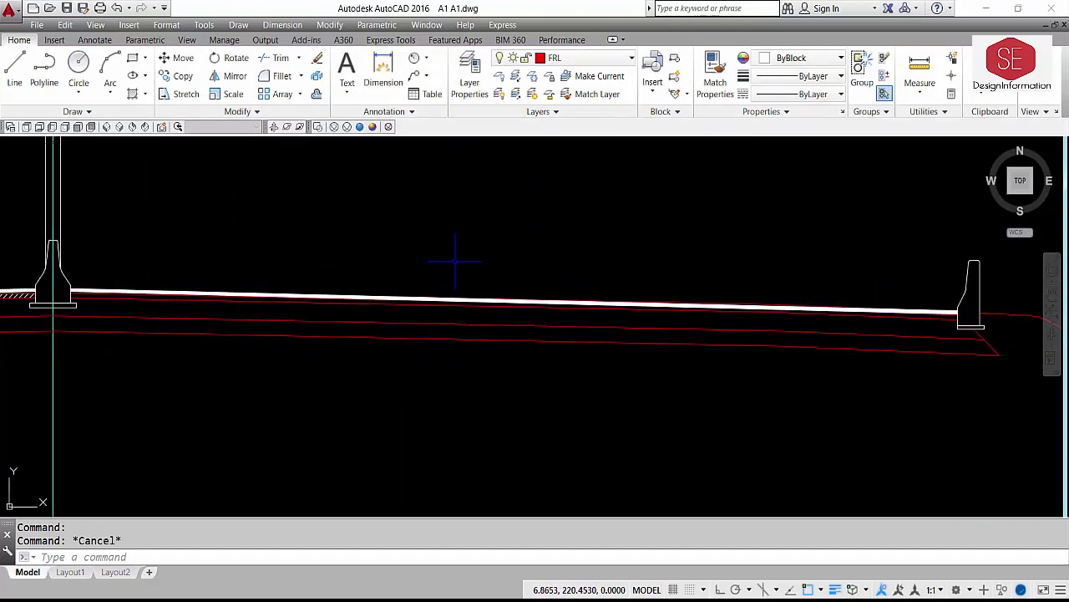
- Hatch the right road band with ANSI31 at scale 0.5
{"action": "type", "text": "h"}
{"action": "key", "text": "Return"}
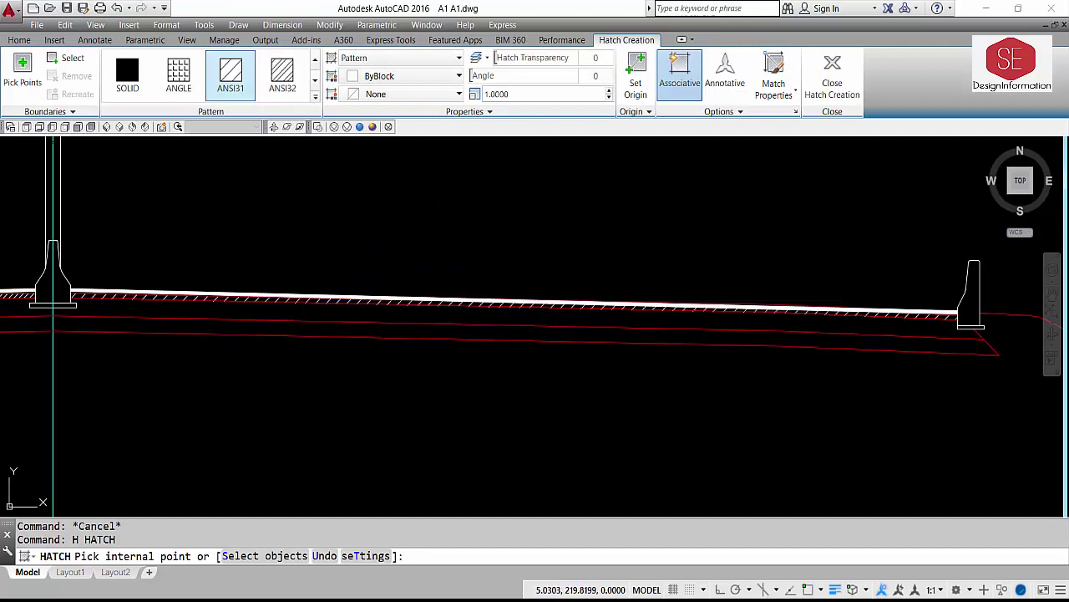
{"action": "left_click", "coordinate": [347, 301]}
{"action": "left_click", "coordinate": [231, 79]}
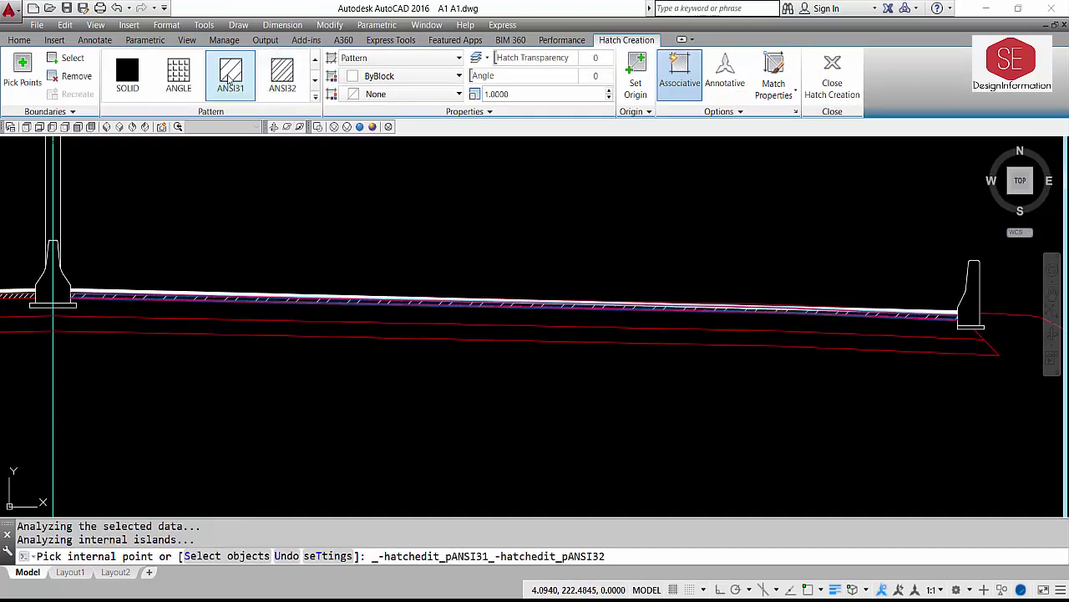
{"action": "left_click", "coordinate": [231, 79]}
{"action": "left_click", "coordinate": [315, 96]}
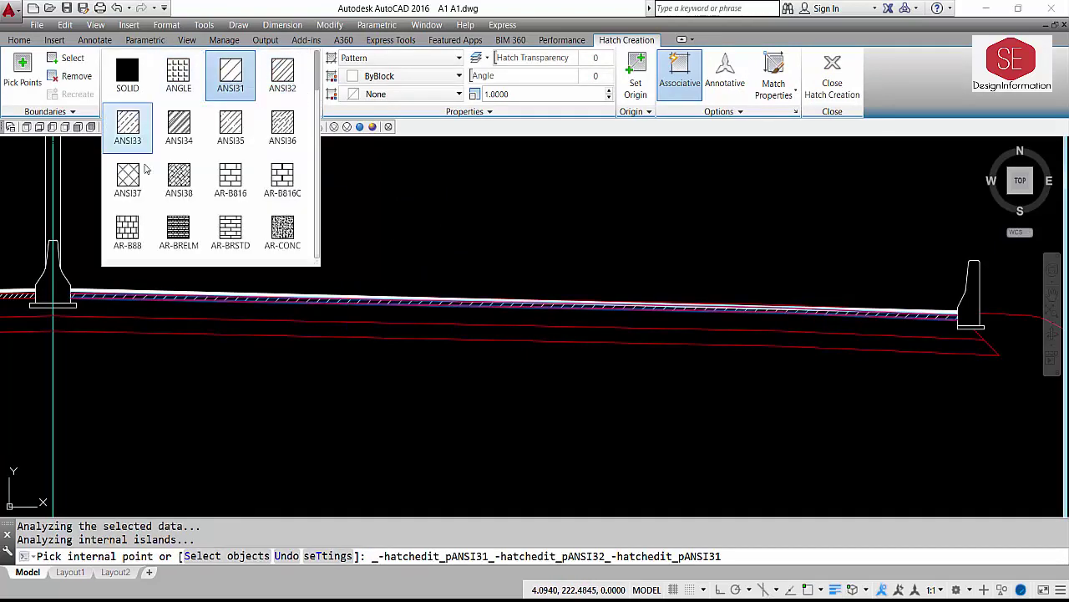
{"action": "left_click", "coordinate": [252, 79]}
{"action": "left_click", "coordinate": [236, 74]}
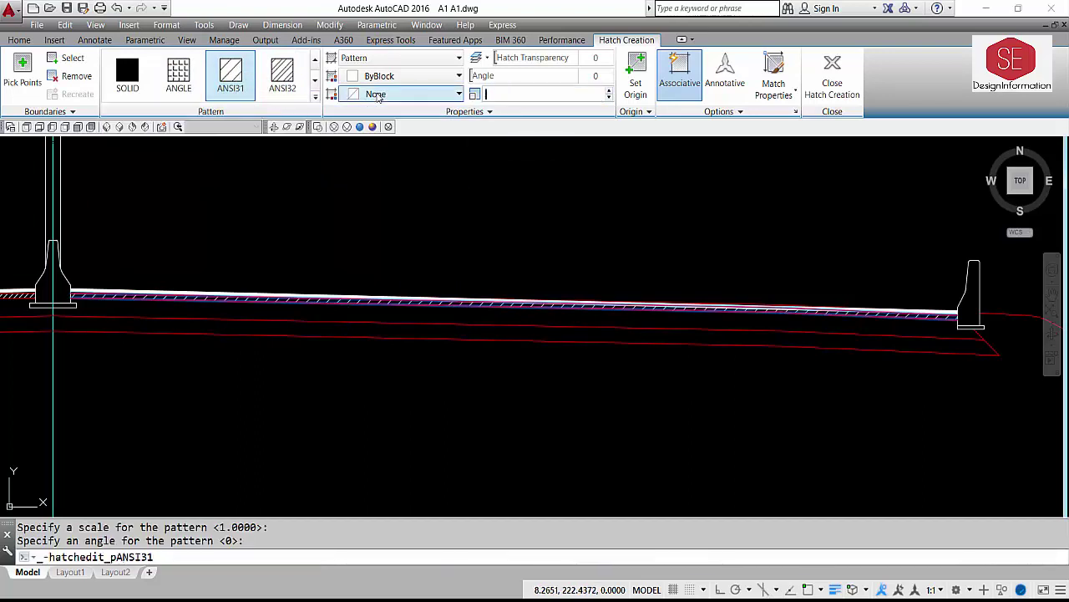
{"action": "right_click", "coordinate": [537, 226]}
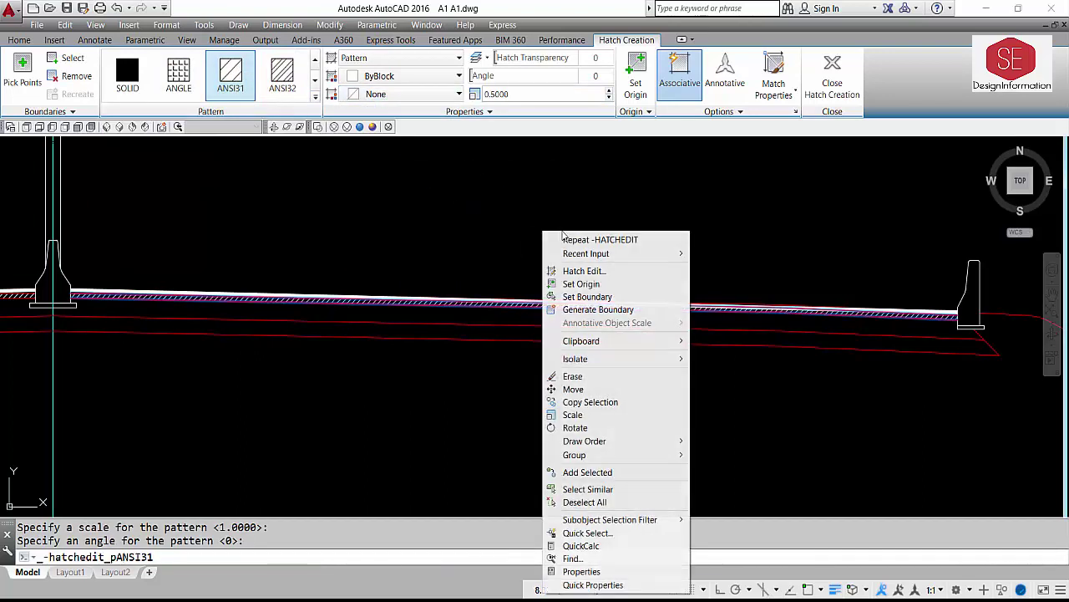
{"action": "key", "text": "Escape"}
{"action": "key", "text": "Escape"}
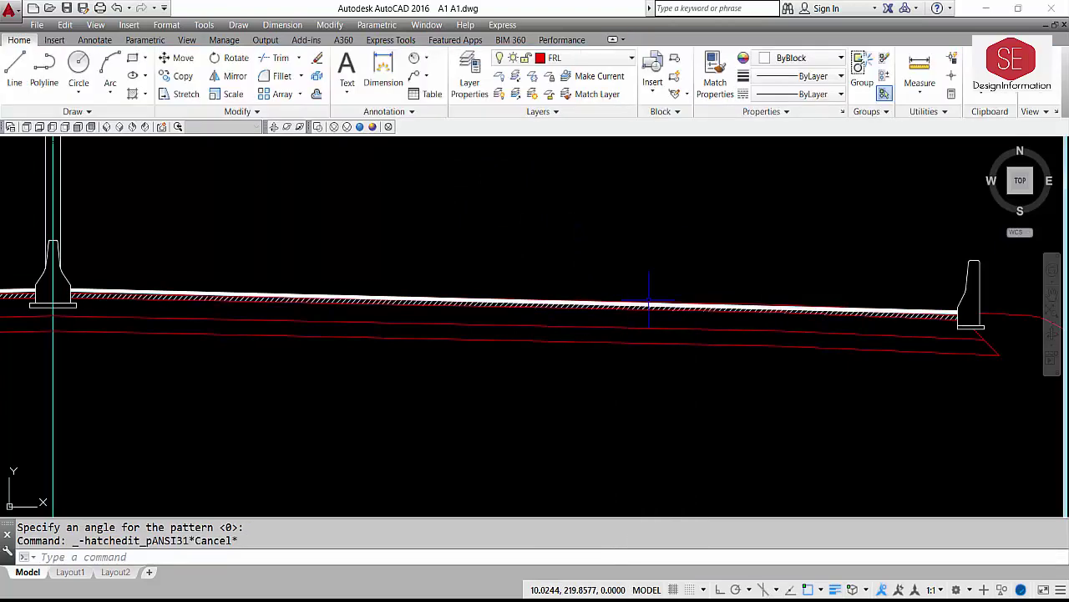
- Give the right-hand hatch index colour 8
{"action": "scroll", "coordinate": [656, 288], "scroll_direction": "down", "scroll_amount": 1}
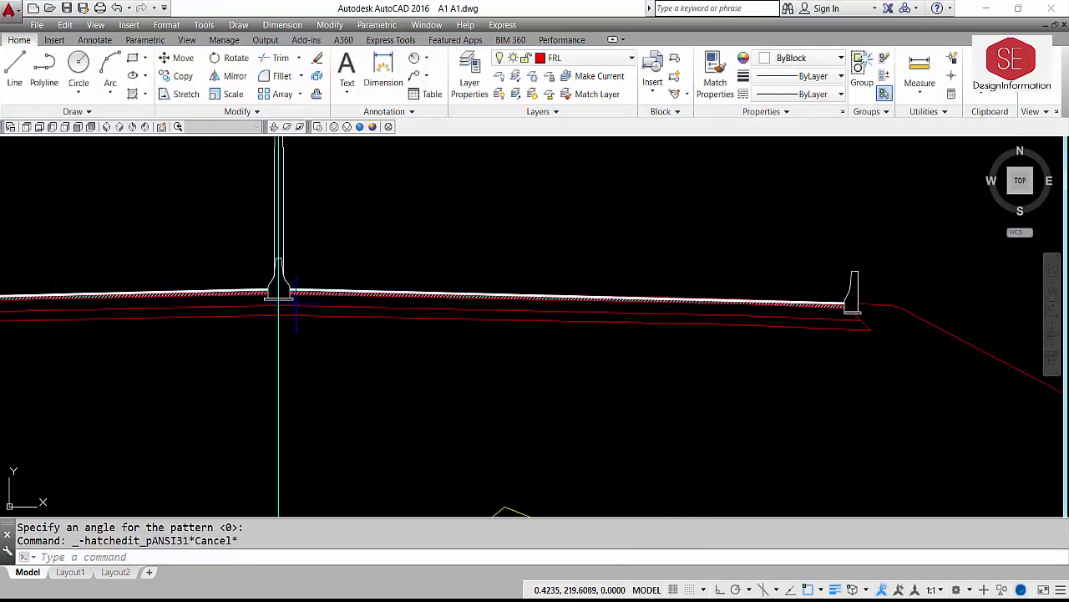
{"action": "scroll", "coordinate": [288, 292], "scroll_direction": "up", "scroll_amount": 3}
{"action": "left_click", "coordinate": [322, 276]}
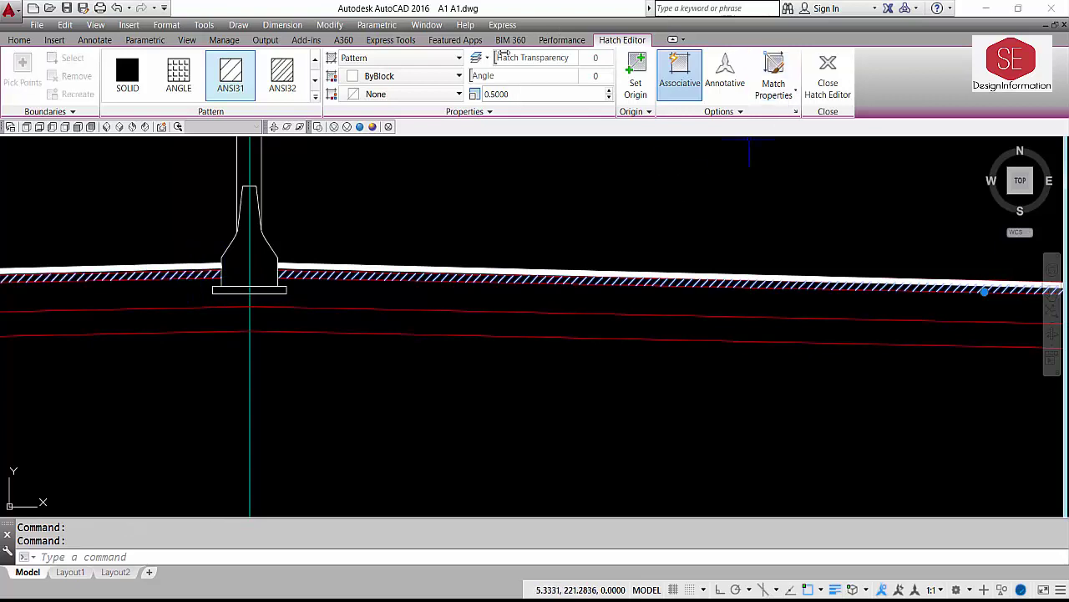
{"action": "left_click", "coordinate": [388, 77]}
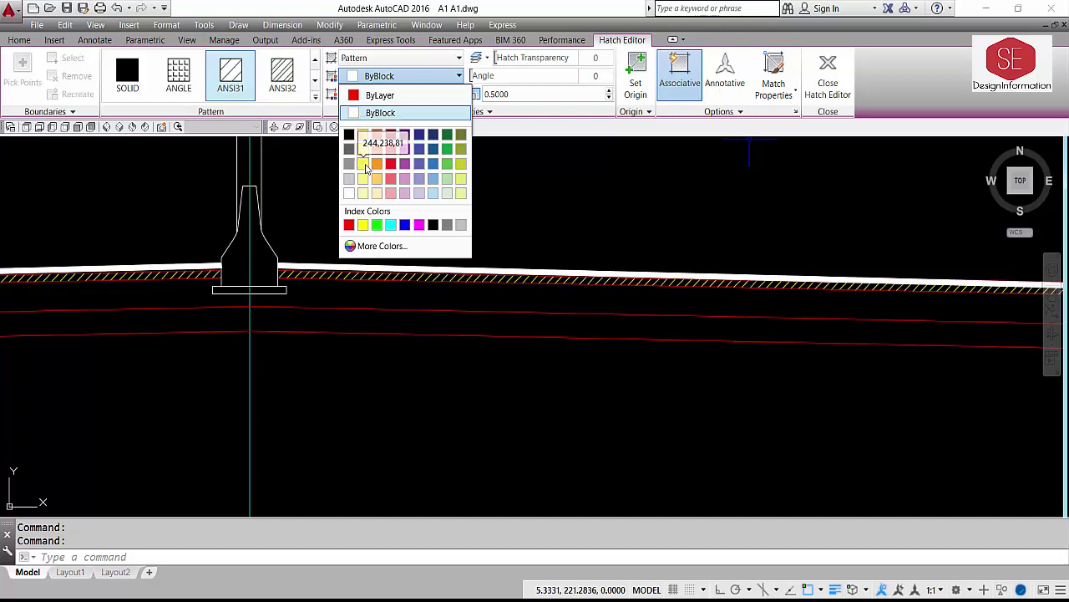
{"action": "left_click", "coordinate": [446, 224]}
{"action": "scroll", "coordinate": [556, 224], "scroll_direction": "down", "scroll_amount": 4}
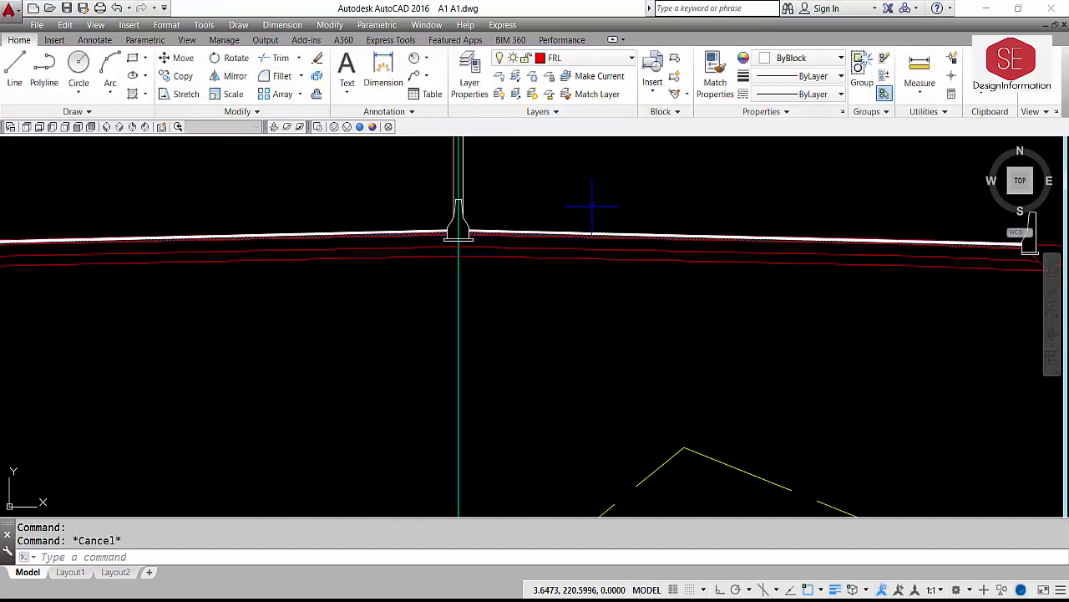
{"action": "middle_click_drag", "start_coordinate": [493, 228], "coordinate": [702, 238]}
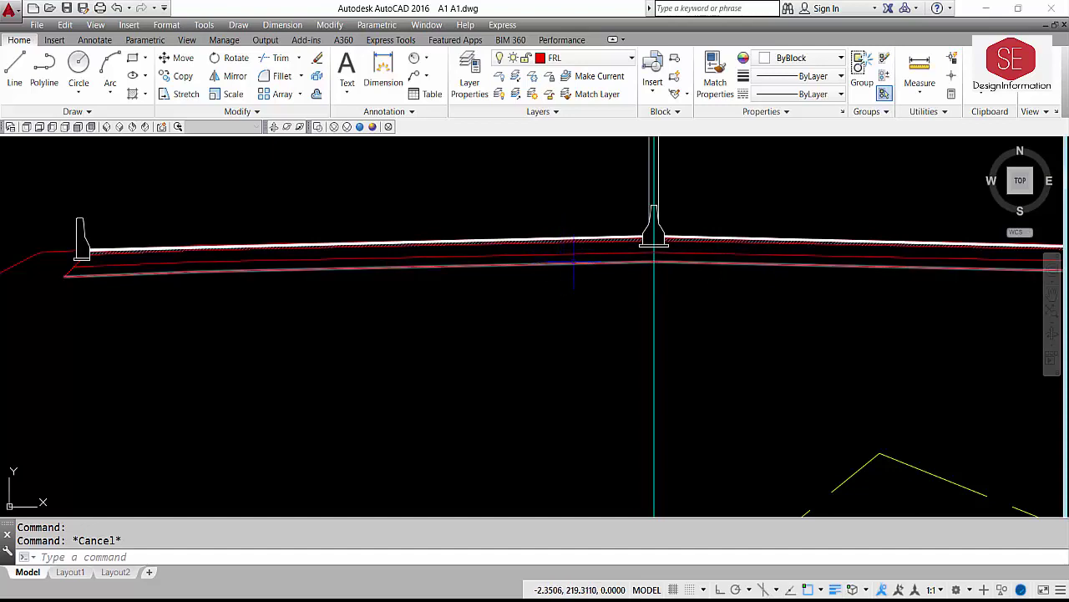
{"action": "scroll", "coordinate": [573, 262], "scroll_direction": "up", "scroll_amount": 3}
- Try trimming a road line, cancel the trim, and start a new hatch
{"action": "type", "text": "tr"}
{"action": "key", "text": "Return"}
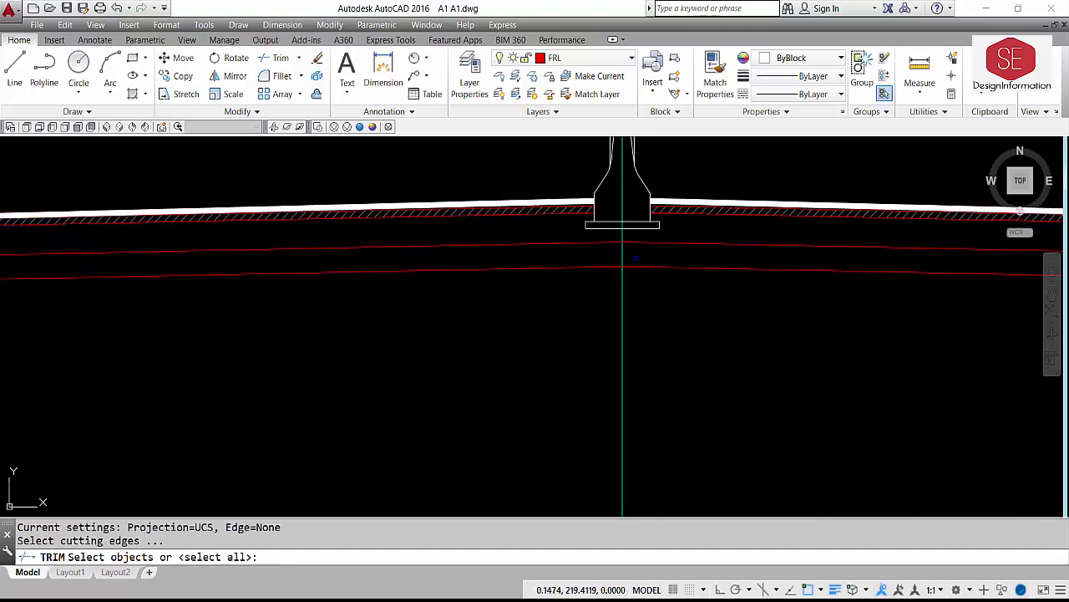
{"action": "key", "text": "Return"}
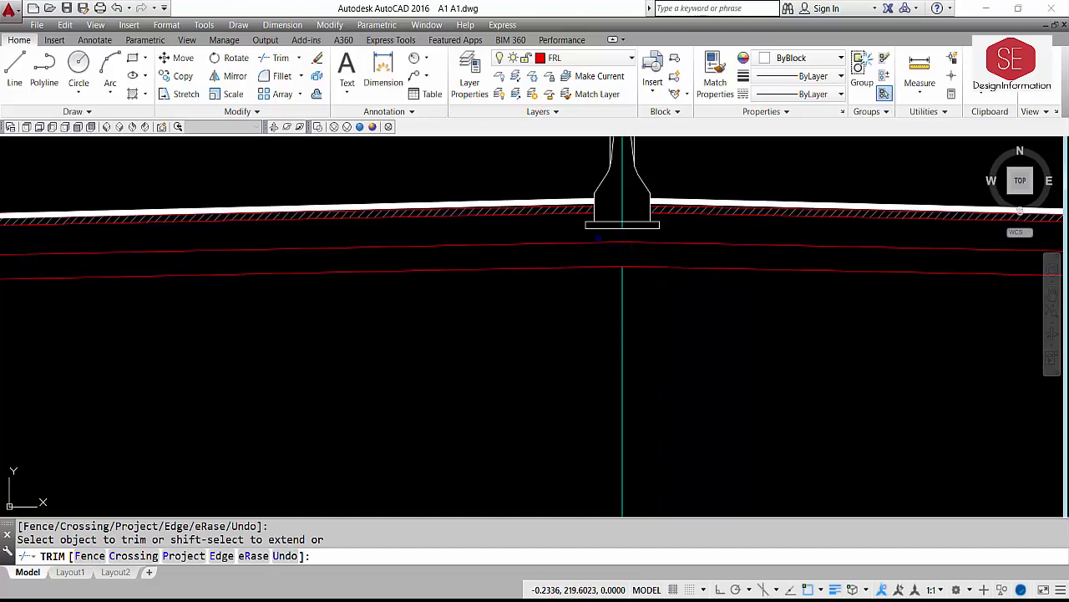
{"action": "scroll", "coordinate": [598, 238], "scroll_direction": "down", "scroll_amount": 5}
{"action": "left_click", "coordinate": [605, 228]}
{"action": "middle_click_drag", "start_coordinate": [740, 257], "coordinate": [705, 276]}
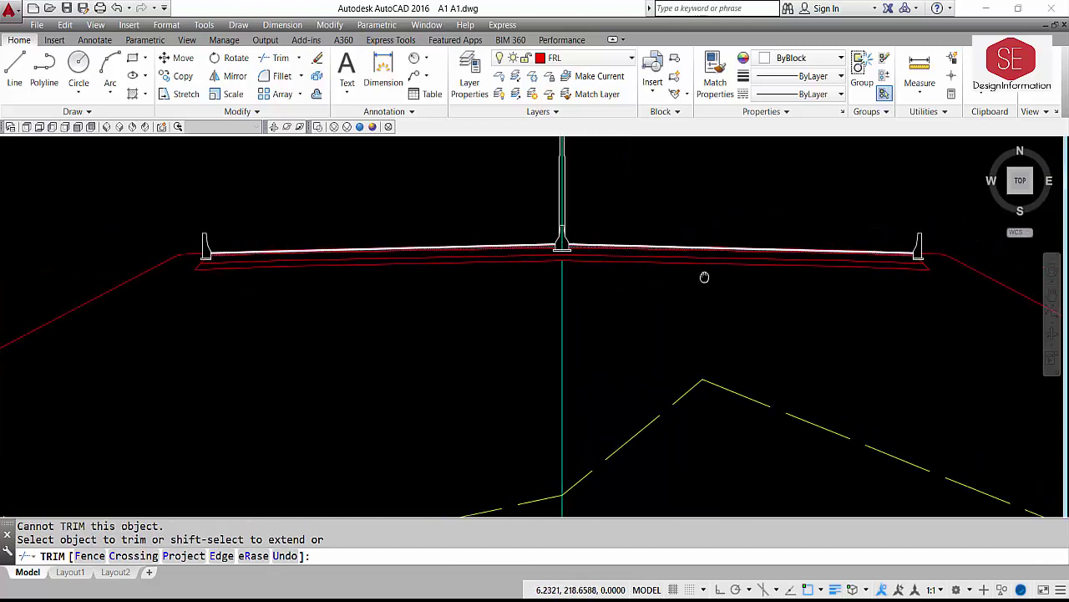
{"action": "key", "text": "Escape"}
{"action": "key", "text": "Escape"}
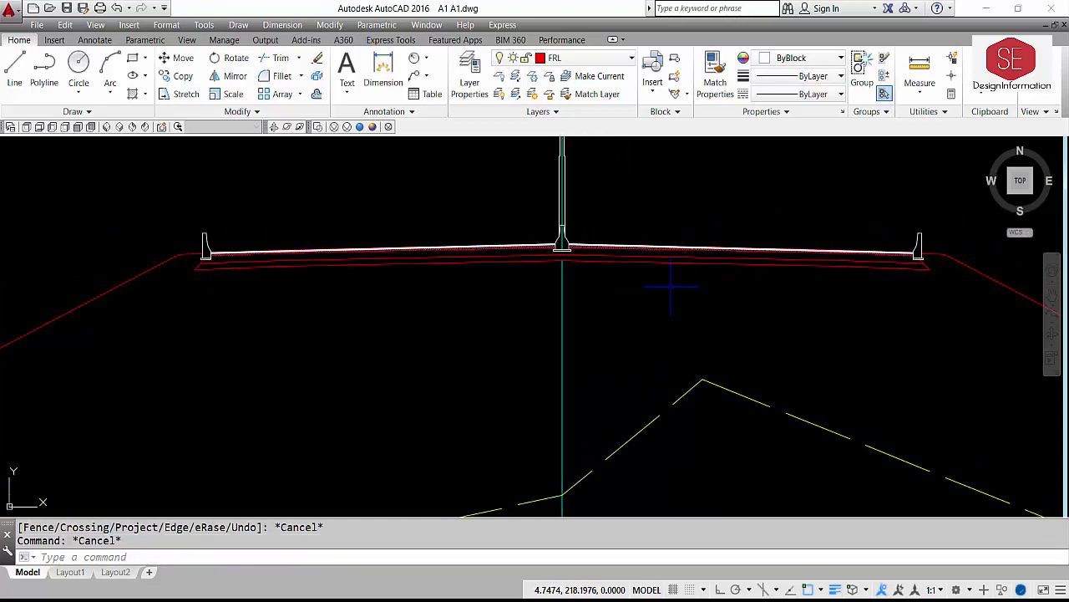
{"action": "type", "text": "h"}
{"action": "key", "text": "Return"}
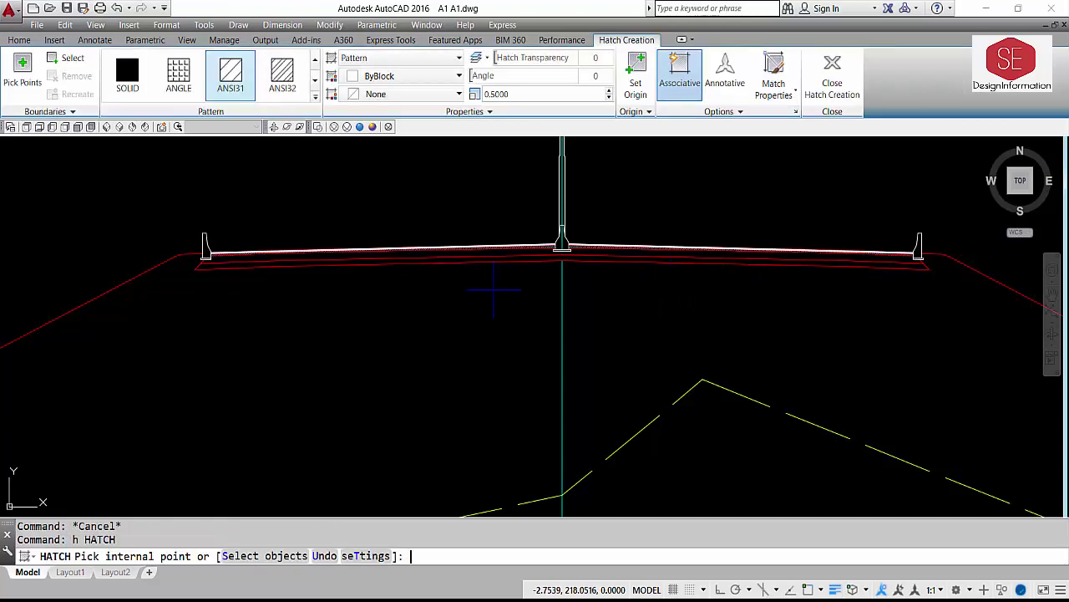
- Fill the pavement area with an ANSI37 crosshatch at scale 1.25
{"action": "left_click", "coordinate": [315, 96]}
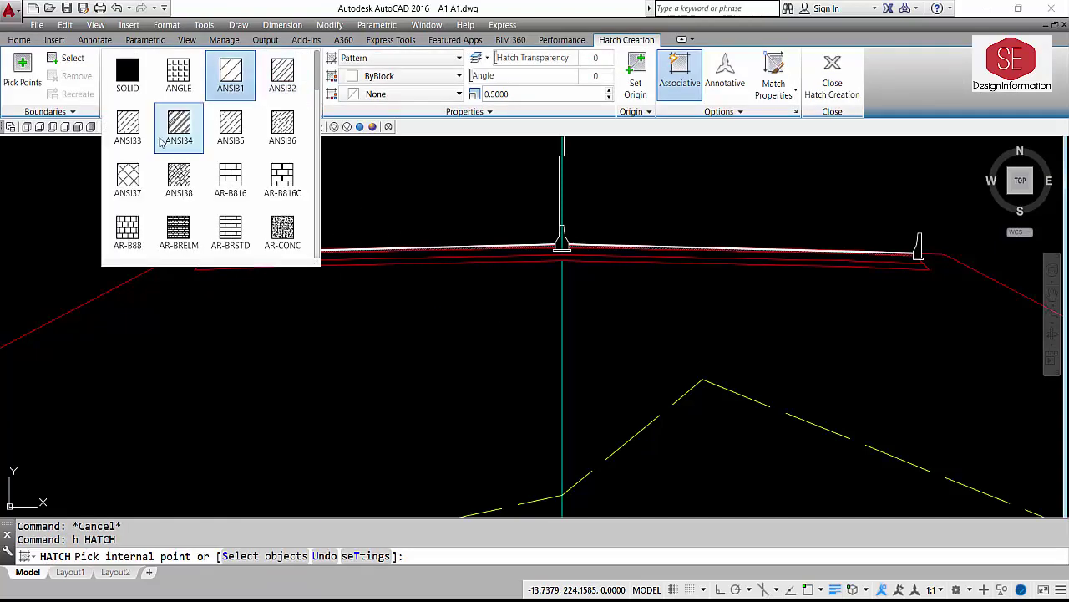
{"action": "left_click", "coordinate": [129, 179]}
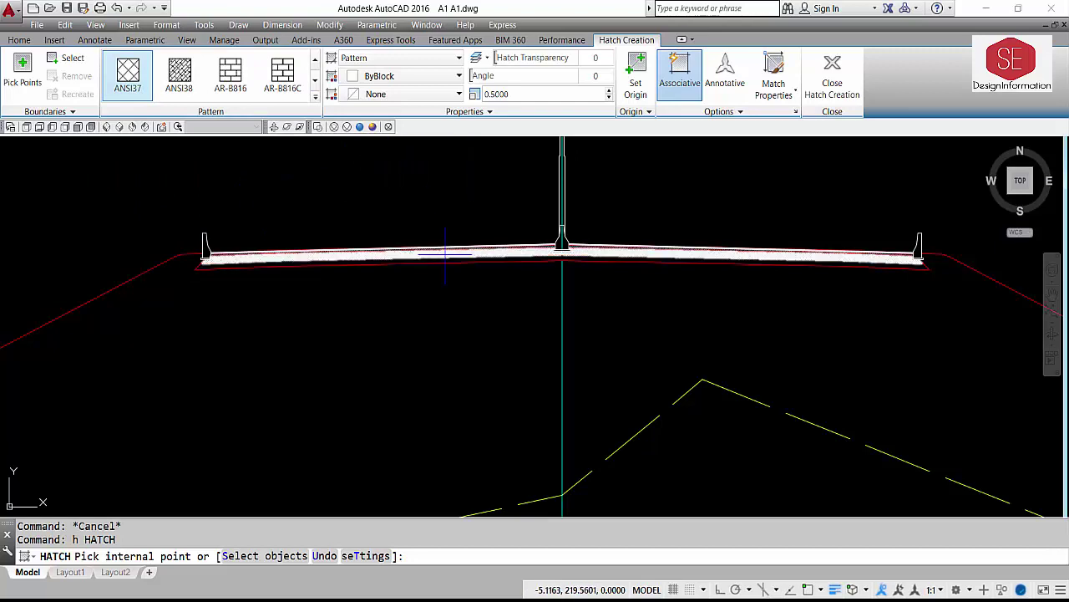
{"action": "left_click", "coordinate": [647, 259]}
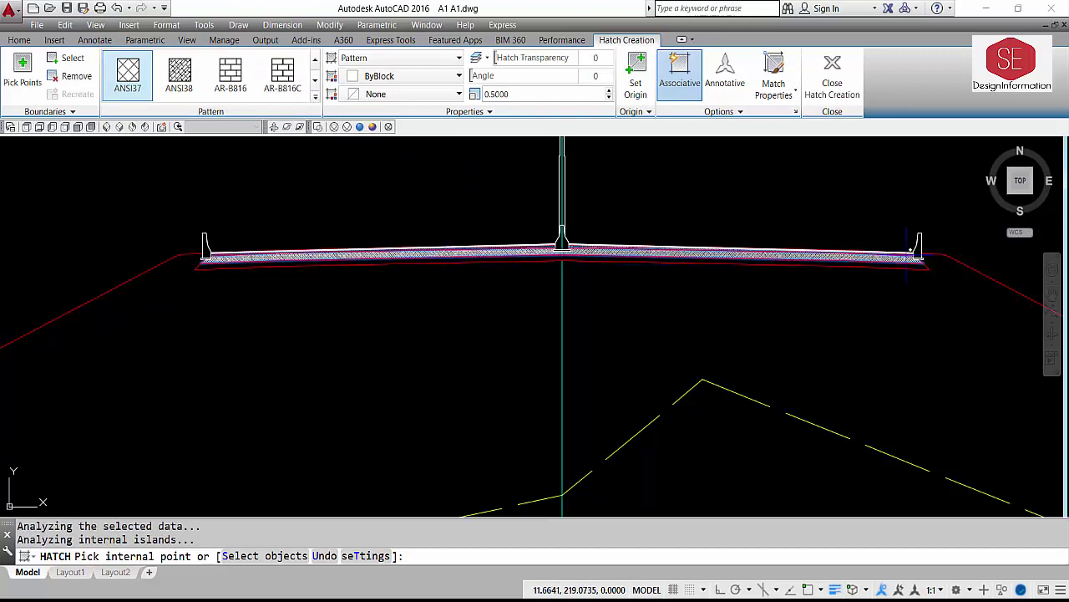
{"action": "scroll", "coordinate": [919, 255], "scroll_direction": "up", "scroll_amount": 2}
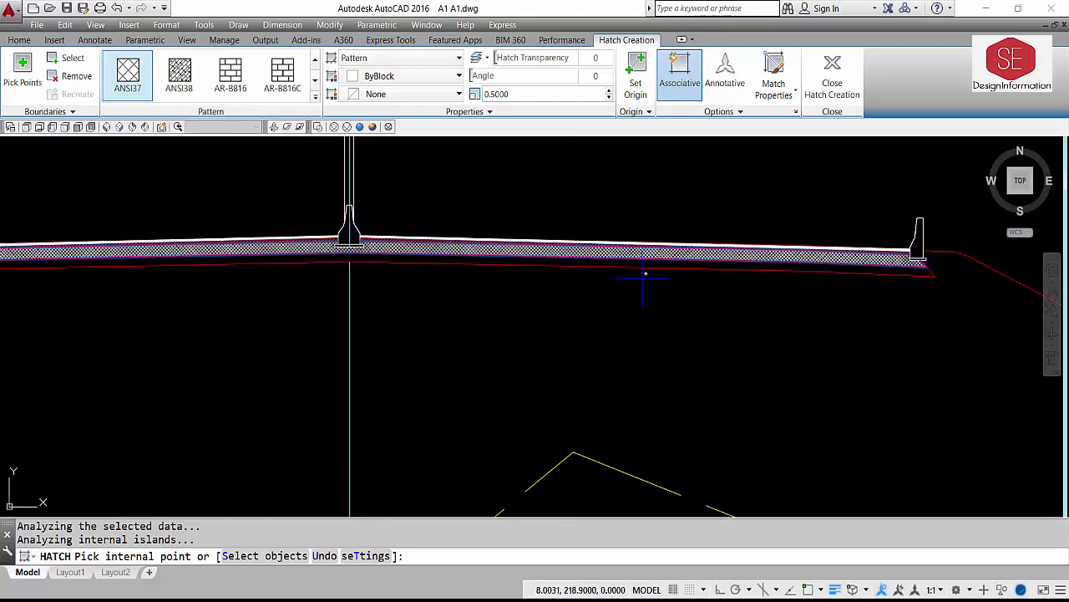
{"action": "scroll", "coordinate": [642, 278], "scroll_direction": "down", "scroll_amount": 2}
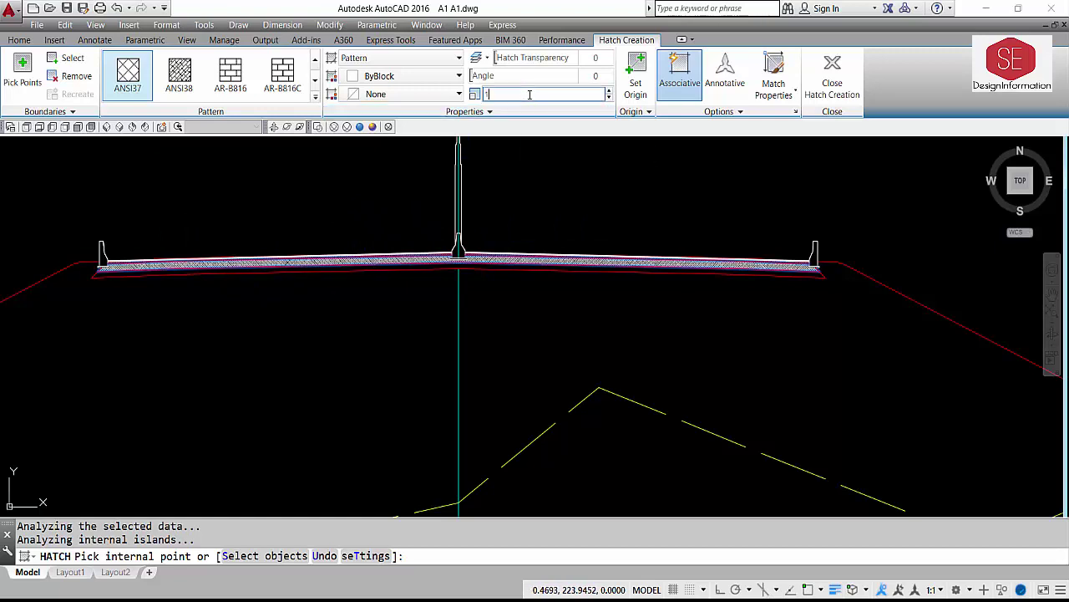
{"action": "type", "text": ".5"}
{"action": "key", "text": "Return"}
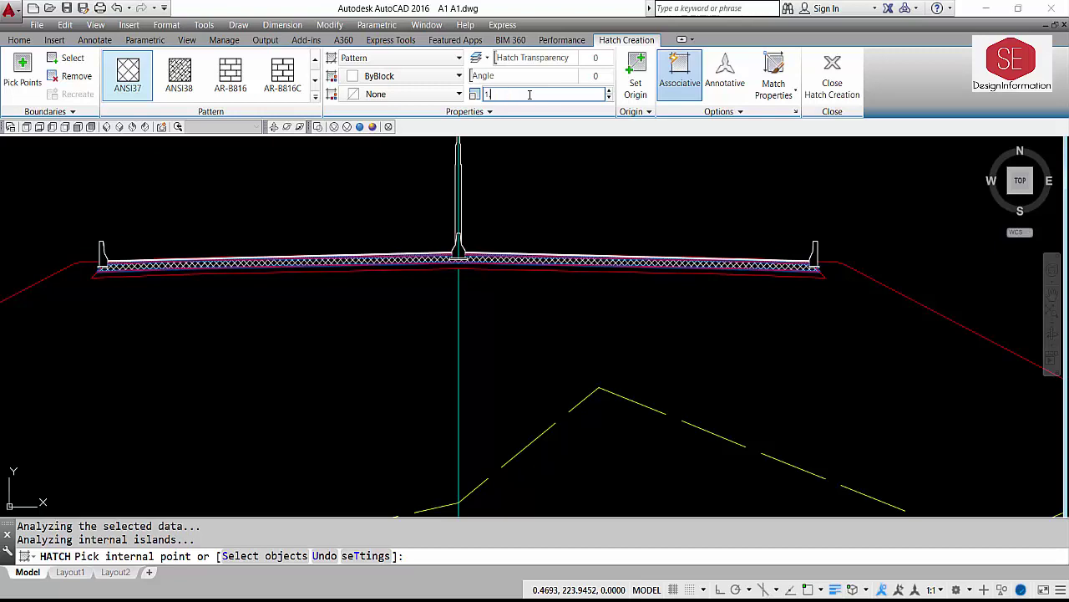
{"action": "type", "text": "1.25"}
{"action": "key", "text": "Return"}
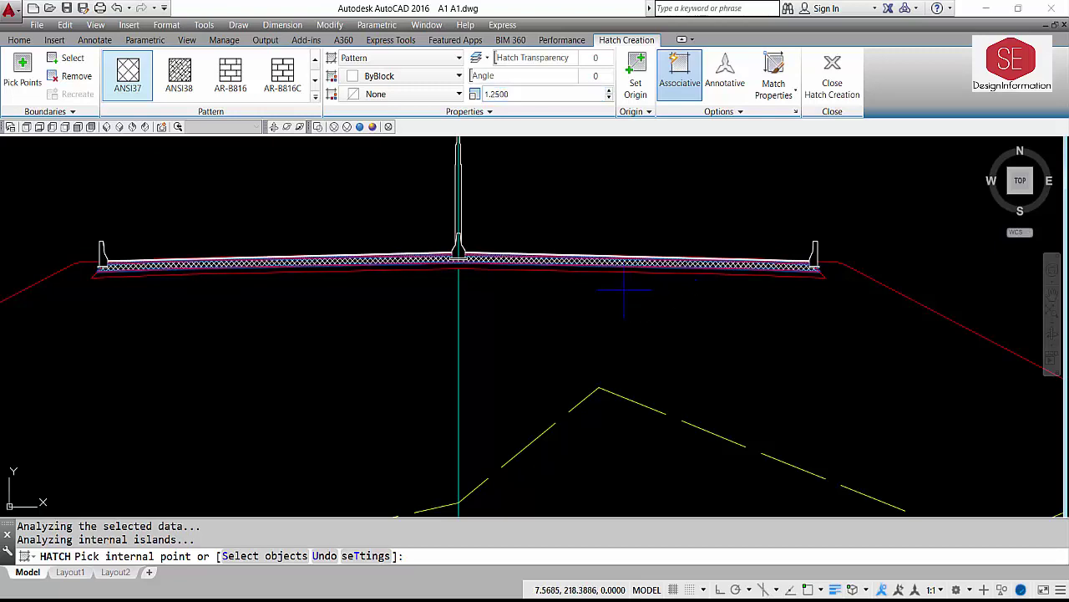
{"action": "scroll", "coordinate": [616, 293], "scroll_direction": "up", "scroll_amount": 2}
{"action": "right_click", "coordinate": [619, 240]}
{"action": "key", "text": "Escape"}
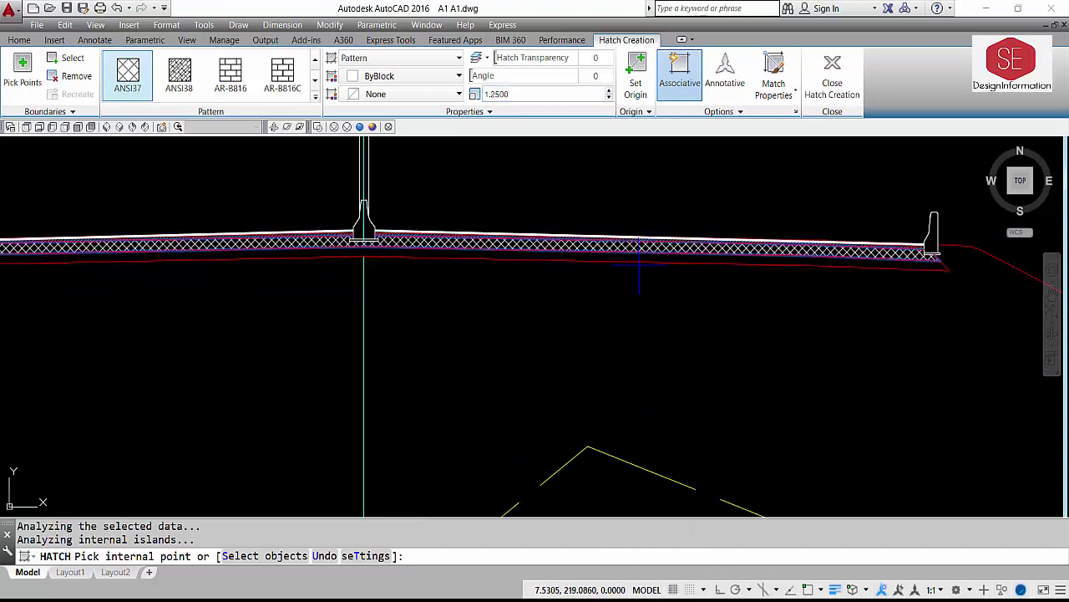
{"action": "key", "text": "Return"}
- Change the ANSI37 crosshatch colour to green
{"action": "left_click", "coordinate": [638, 246]}
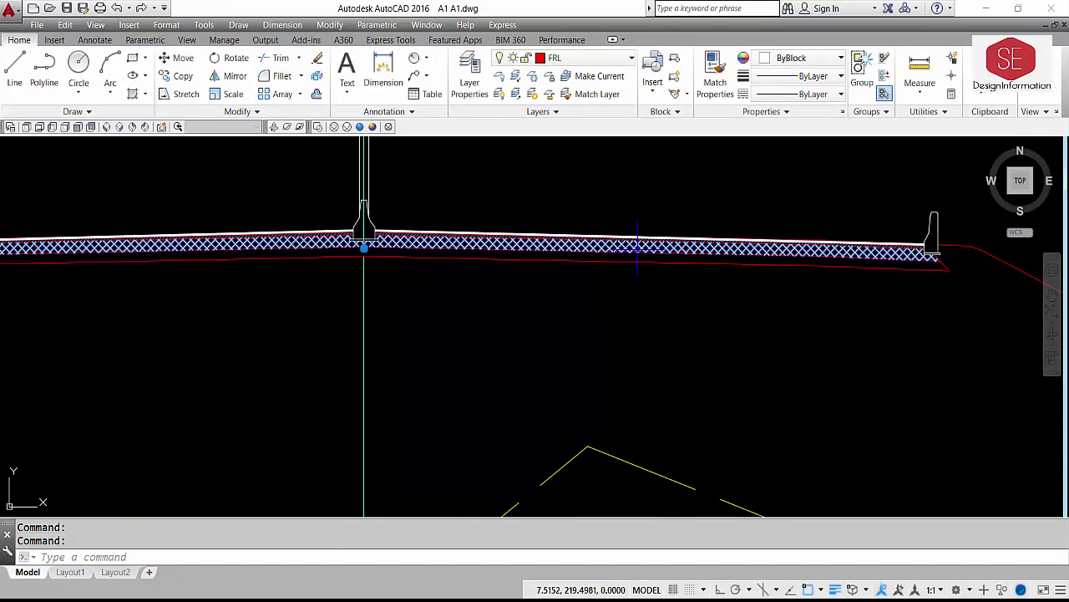
{"action": "left_click", "coordinate": [410, 77]}
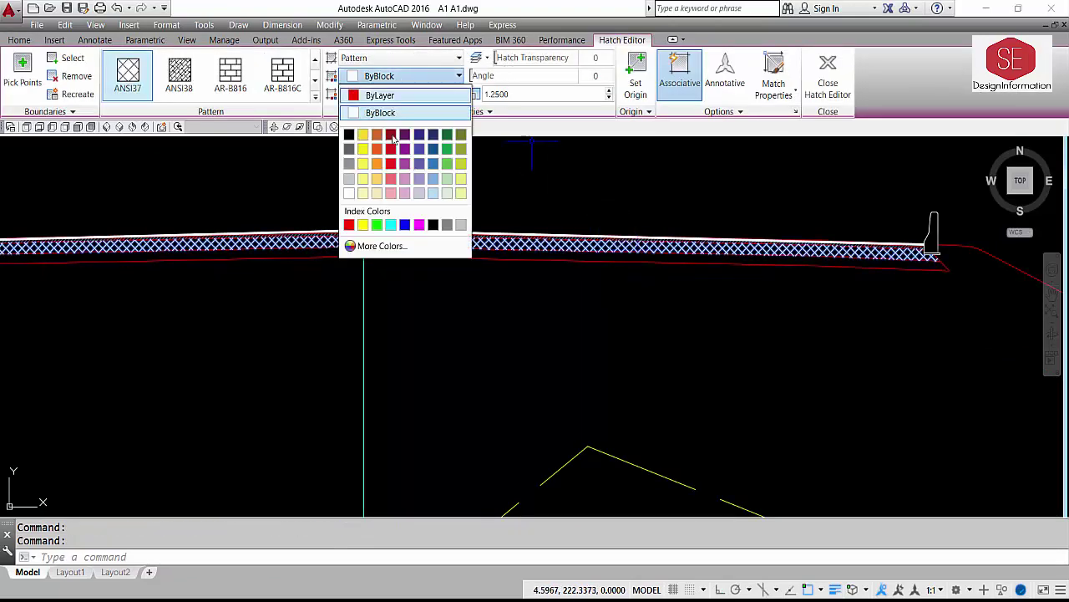
{"action": "left_click", "coordinate": [377, 224]}
{"action": "key", "text": "Escape"}
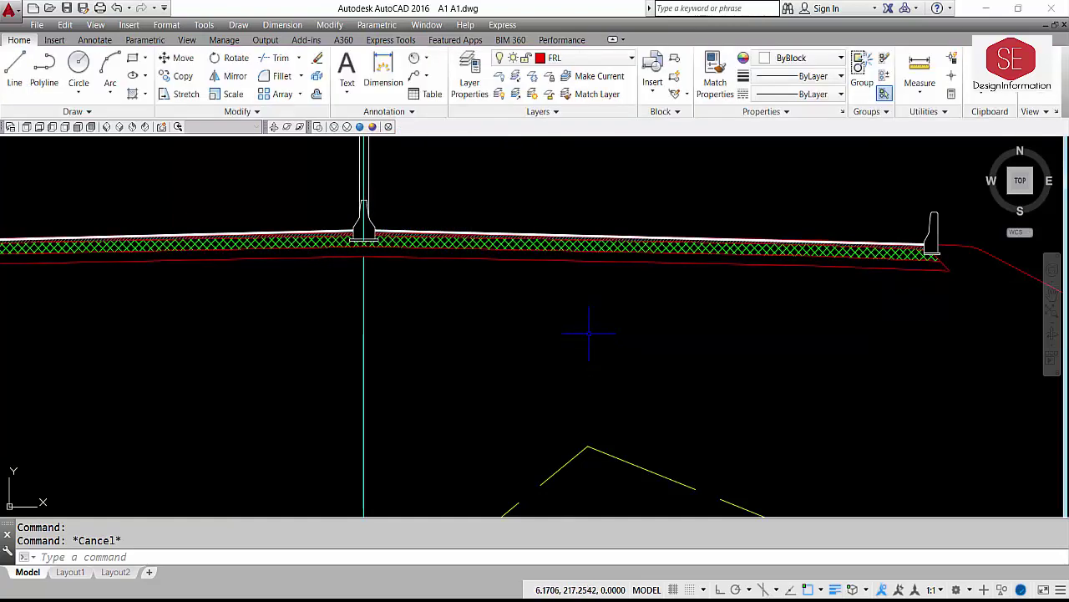
{"action": "scroll", "coordinate": [589, 333], "scroll_direction": "down", "scroll_amount": 2}
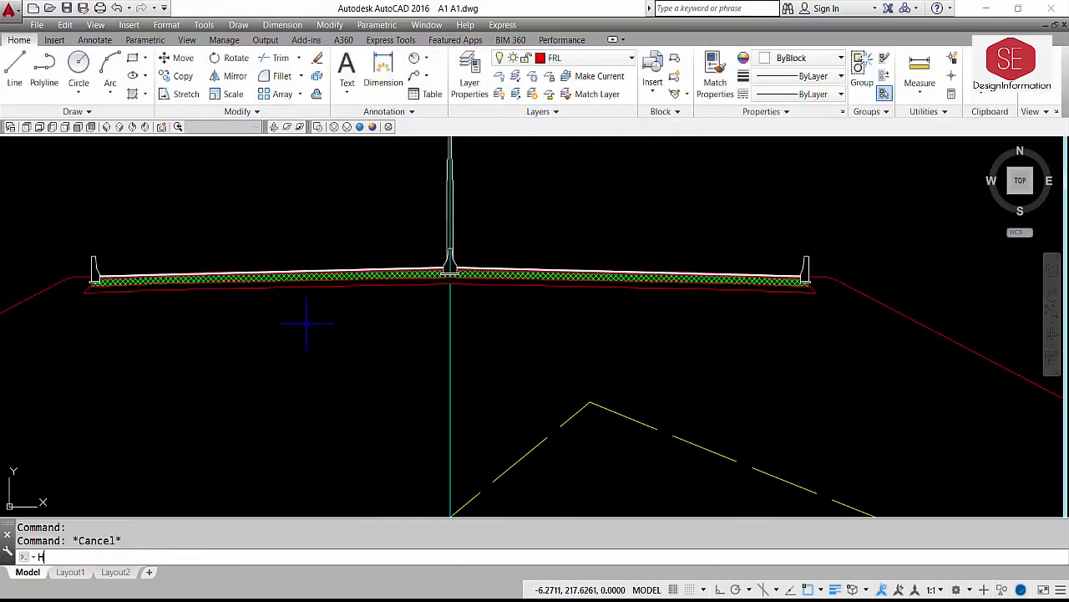
- Start a new hatch and choose the GRAVEL pattern from the gallery
{"action": "key", "text": "Return"}
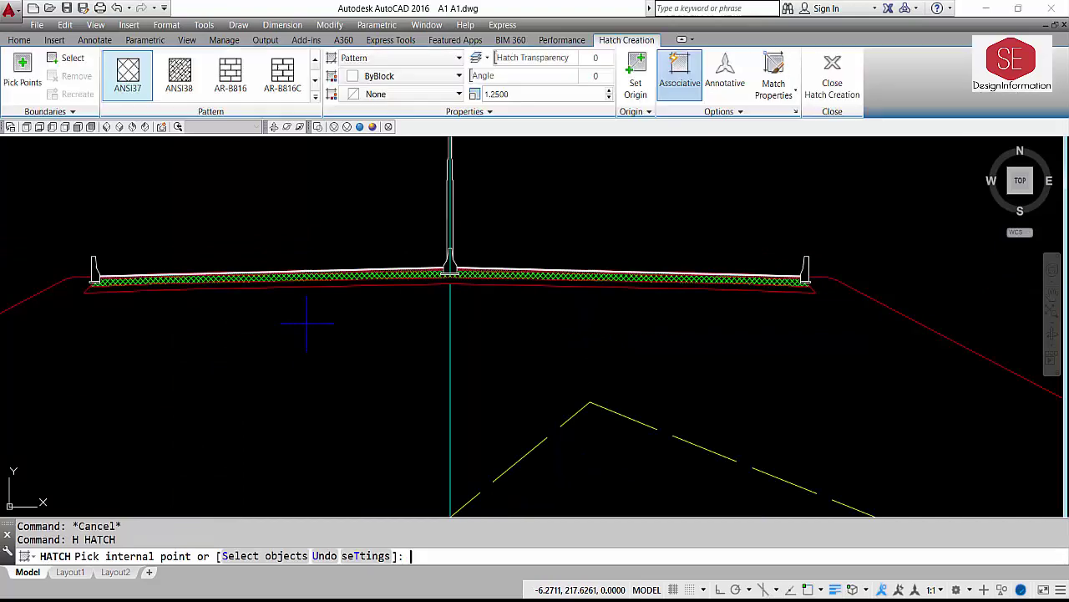
{"action": "left_click", "coordinate": [316, 98]}
{"action": "scroll", "coordinate": [238, 188], "scroll_direction": "down", "scroll_amount": 3}
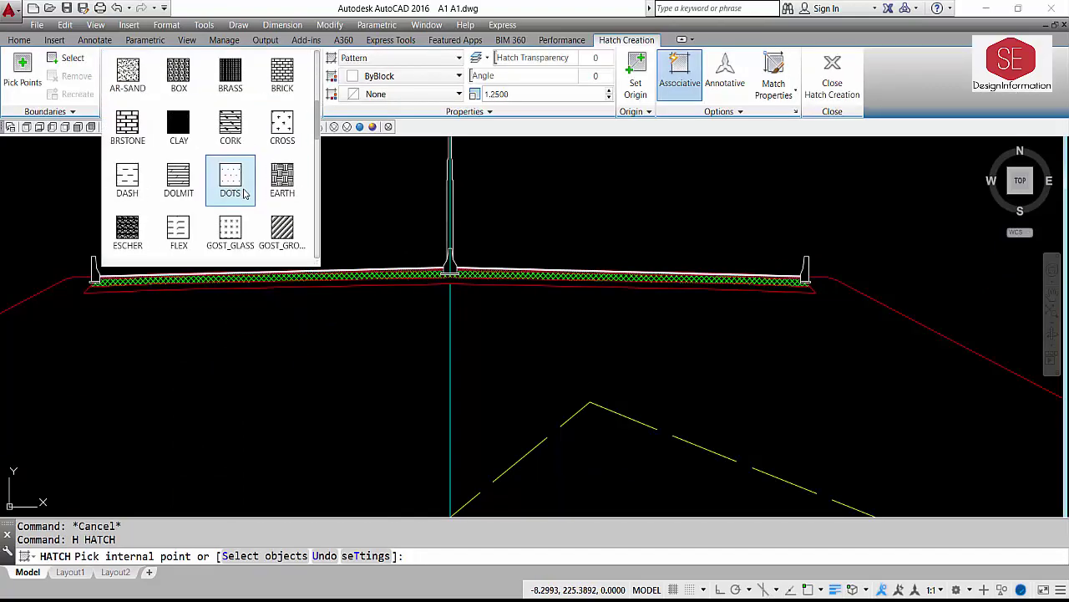
{"action": "scroll", "coordinate": [243, 195], "scroll_direction": "down", "scroll_amount": 1}
{"action": "scroll", "coordinate": [245, 193], "scroll_direction": "down", "scroll_amount": 2}
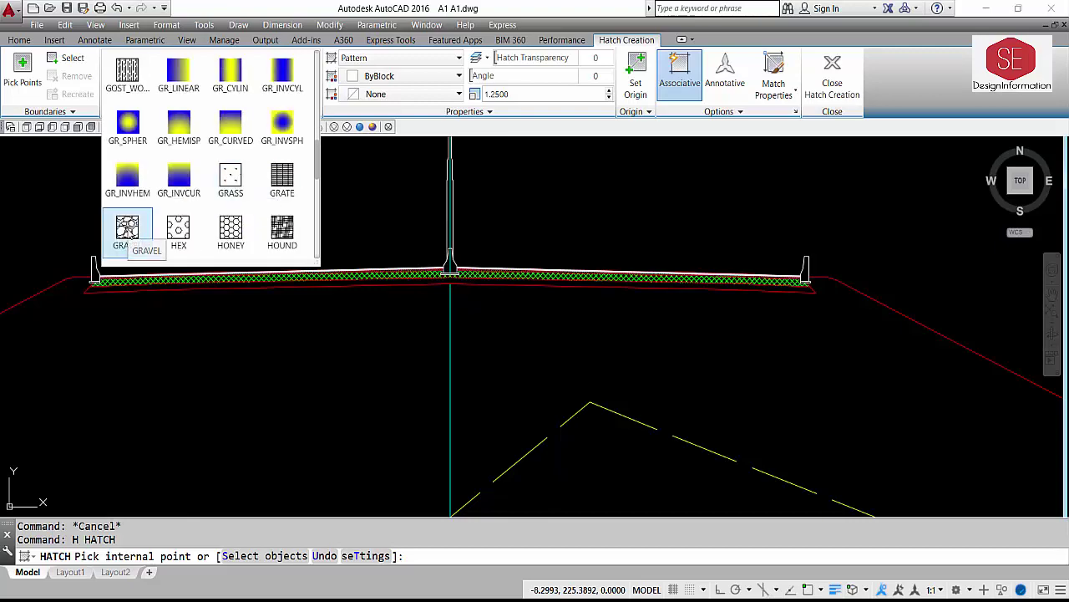
{"action": "left_click", "coordinate": [127, 232]}
{"action": "scroll", "coordinate": [475, 267], "scroll_direction": "up", "scroll_amount": 2}
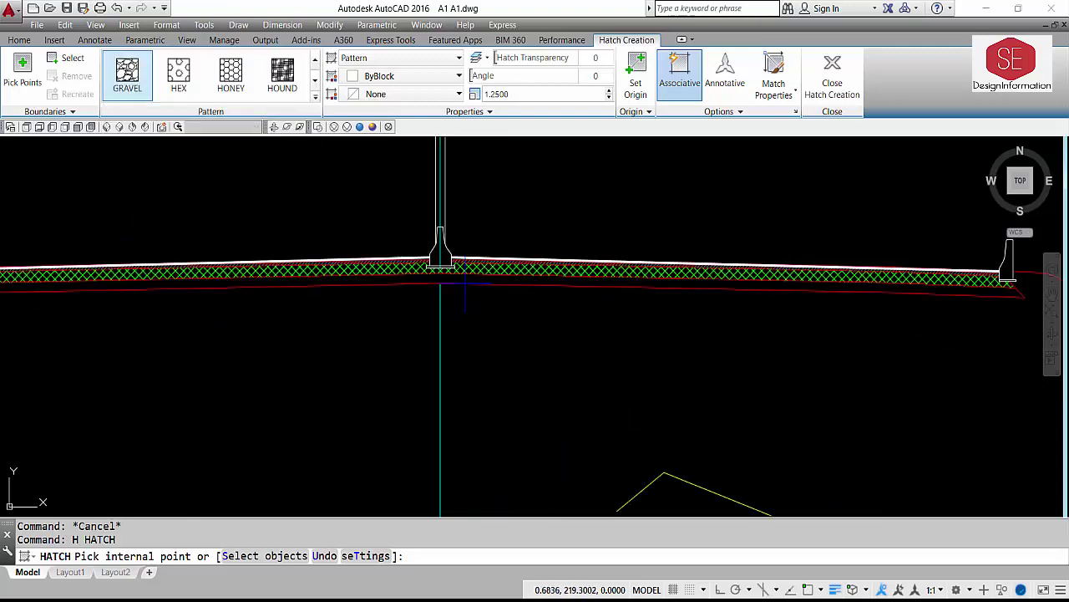
{"action": "scroll", "coordinate": [569, 280], "scroll_direction": "down", "scroll_amount": 2}
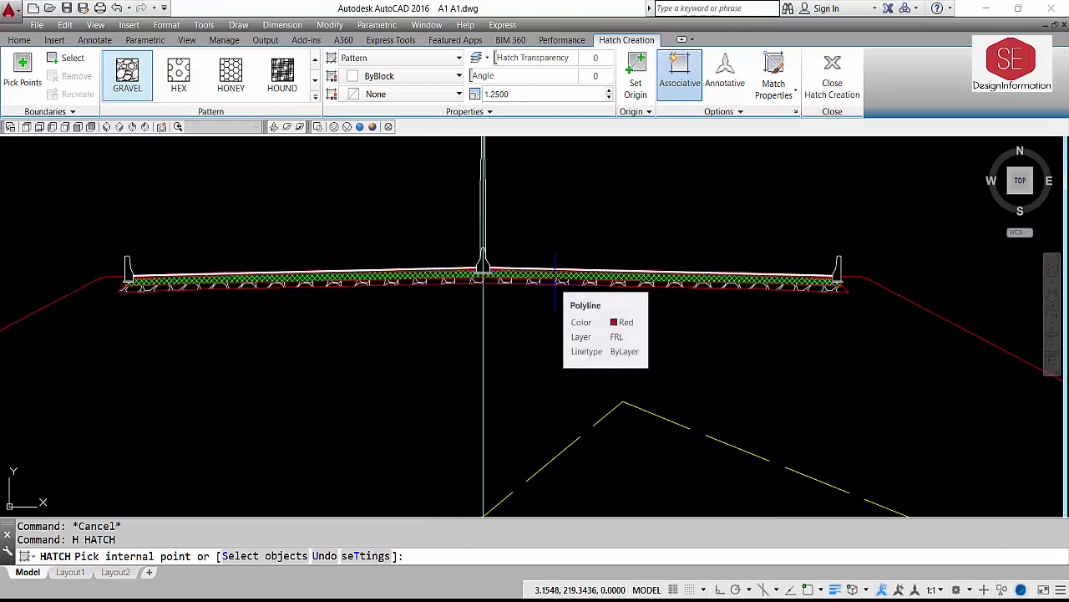
- Fill the lower pavement layer with the GRAVEL hatch at scale 0.5
{"action": "left_click", "coordinate": [574, 278]}
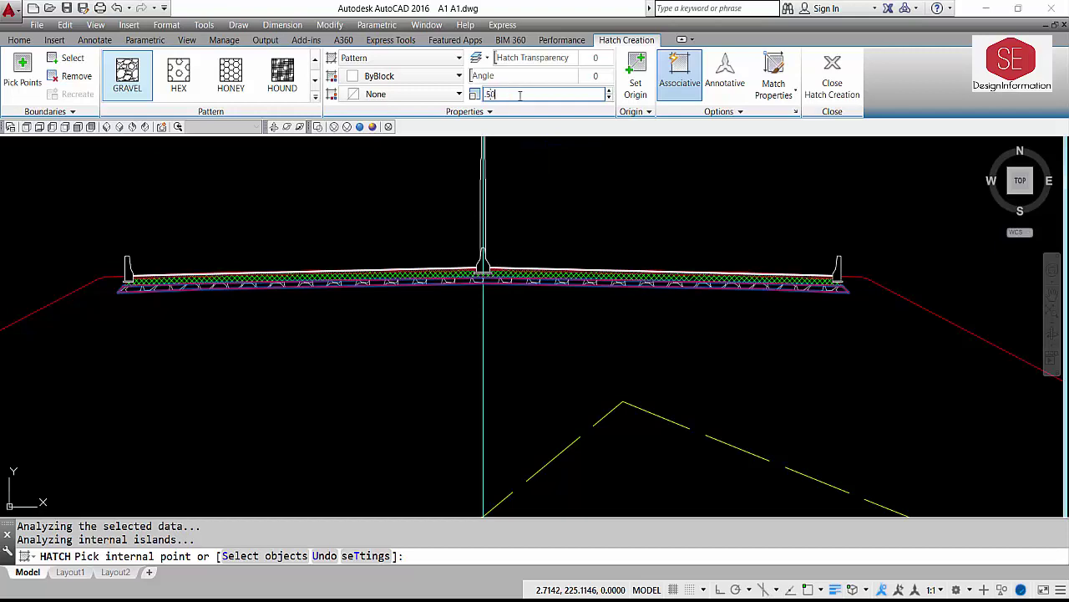
{"action": "left_click", "coordinate": [519, 95]}
{"action": "type", "text": ".50"}
{"action": "key", "text": "Return"}
{"action": "scroll", "coordinate": [459, 293], "scroll_direction": "up", "scroll_amount": 3}
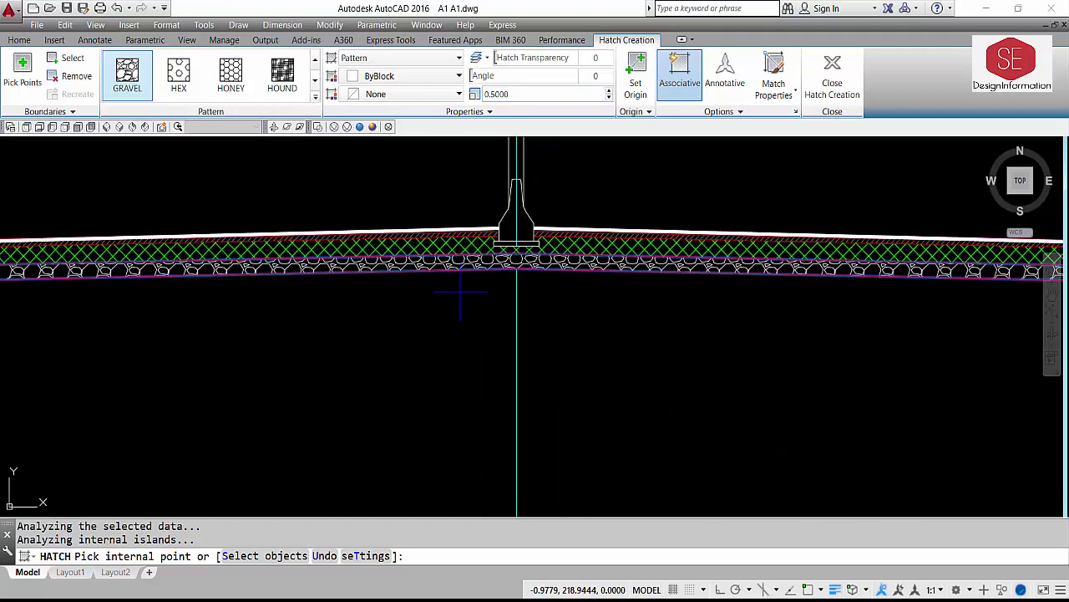
{"action": "left_click", "coordinate": [533, 95]}
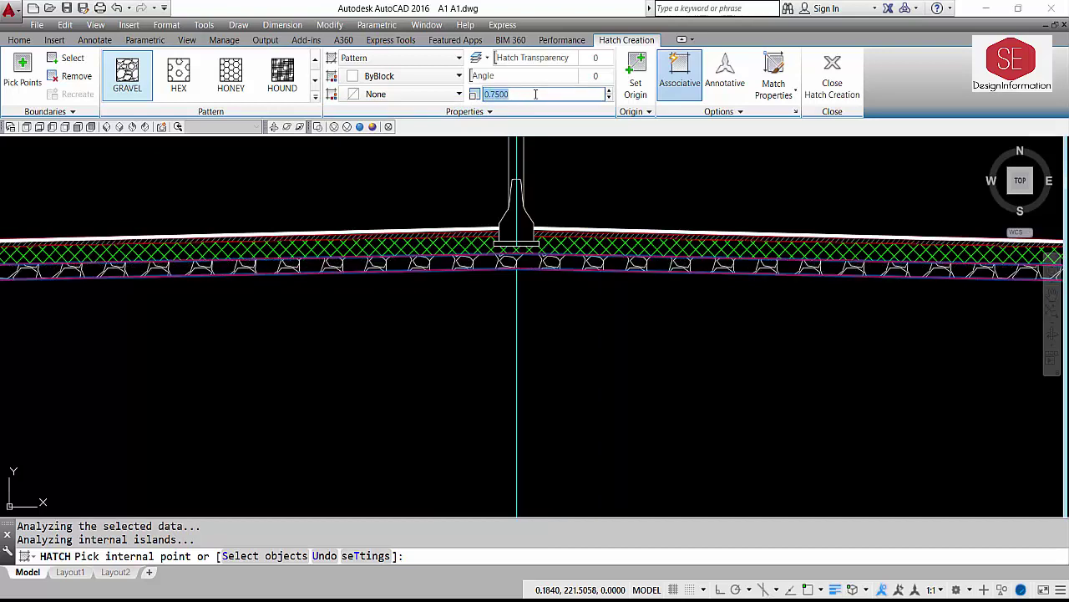
{"action": "type", "text": ".5"}
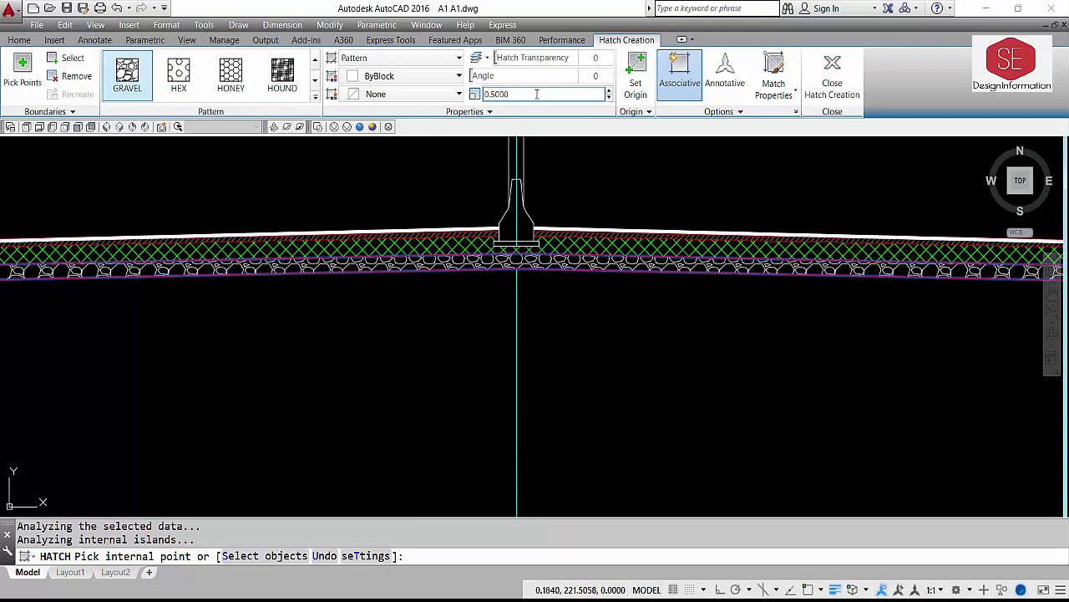
{"action": "right_click", "coordinate": [447, 336]}
{"action": "key", "text": "Escape"}
- Change the gravel hatch in the lower pavement layer to blue
{"action": "scroll", "coordinate": [447, 333], "scroll_direction": "down", "scroll_amount": 3}
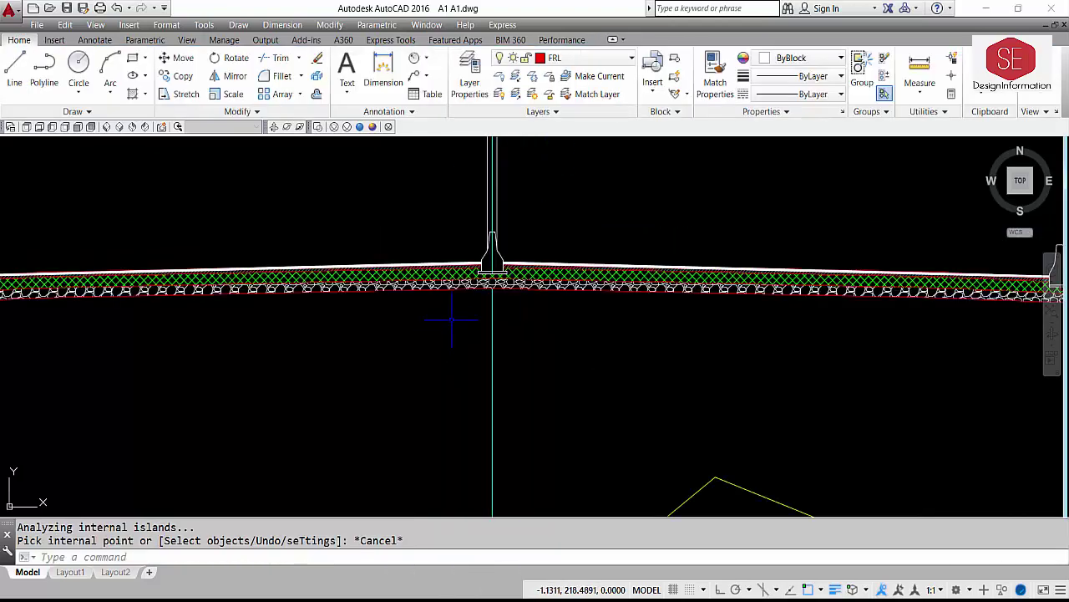
{"action": "scroll", "coordinate": [849, 294], "scroll_direction": "up", "scroll_amount": 4}
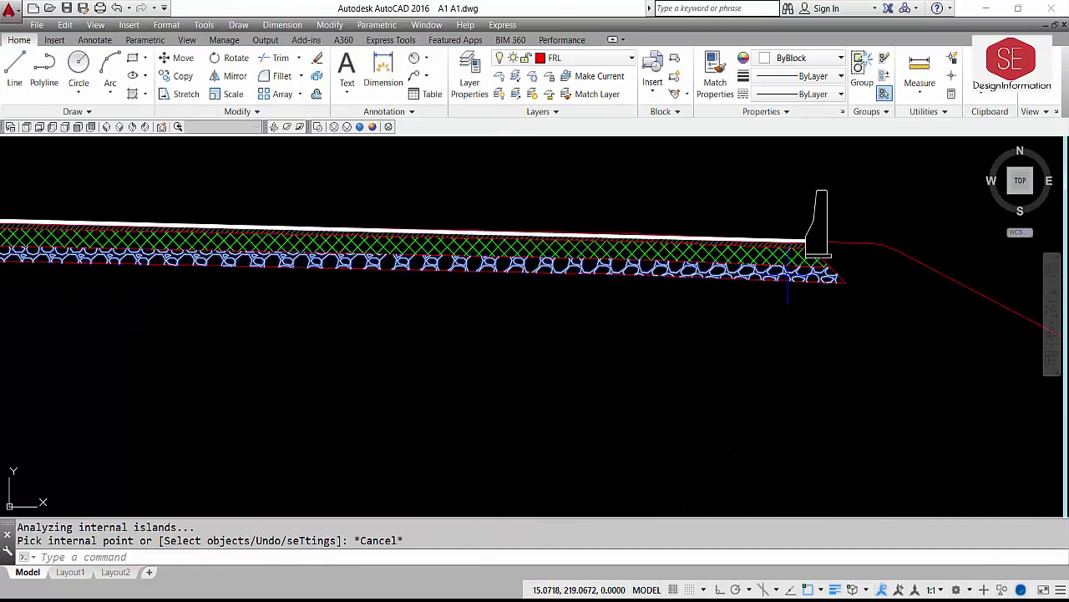
{"action": "left_click", "coordinate": [829, 280]}
{"action": "left_click", "coordinate": [401, 76]}
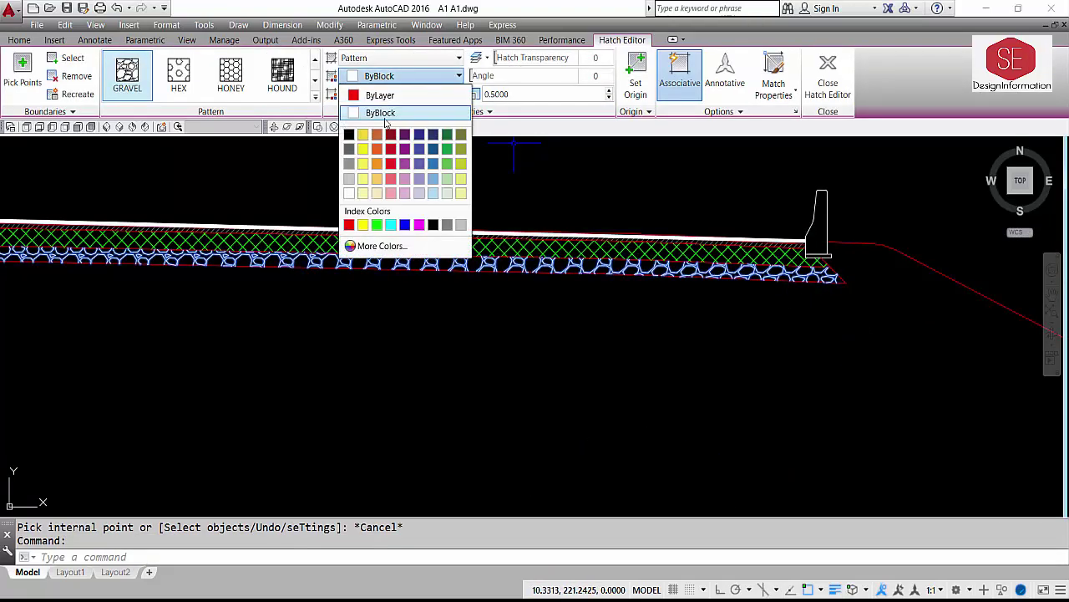
{"action": "left_click", "coordinate": [404, 223]}
{"action": "key", "text": "Escape"}
- Pan and zoom to the reference section A1-A1 to compare the pavement hatches
{"action": "scroll", "coordinate": [668, 340], "scroll_direction": "down", "scroll_amount": 3}
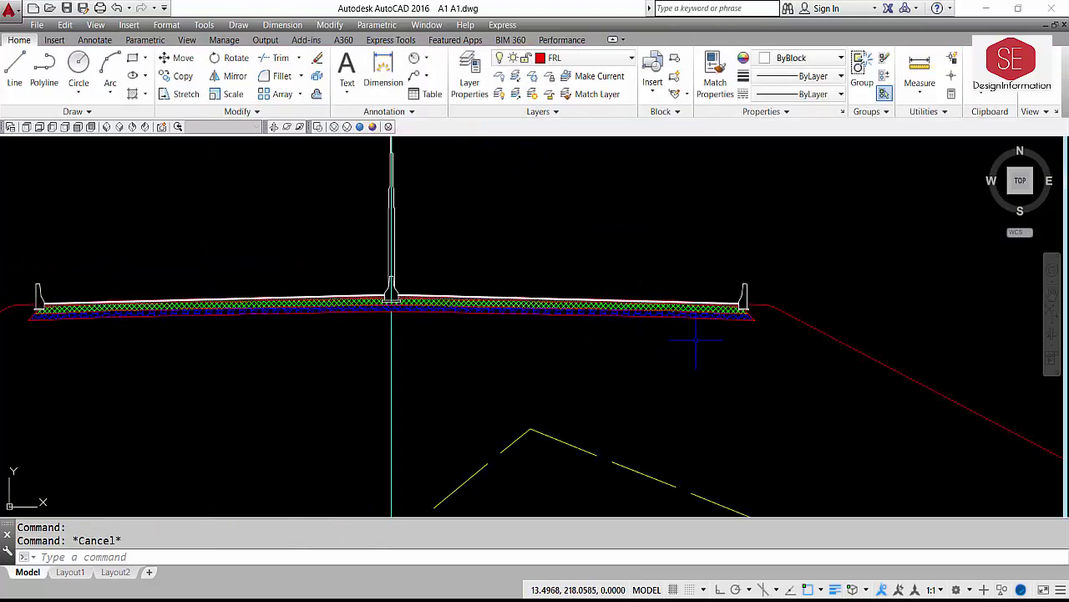
{"action": "scroll", "coordinate": [350, 319], "scroll_direction": "up", "scroll_amount": 2}
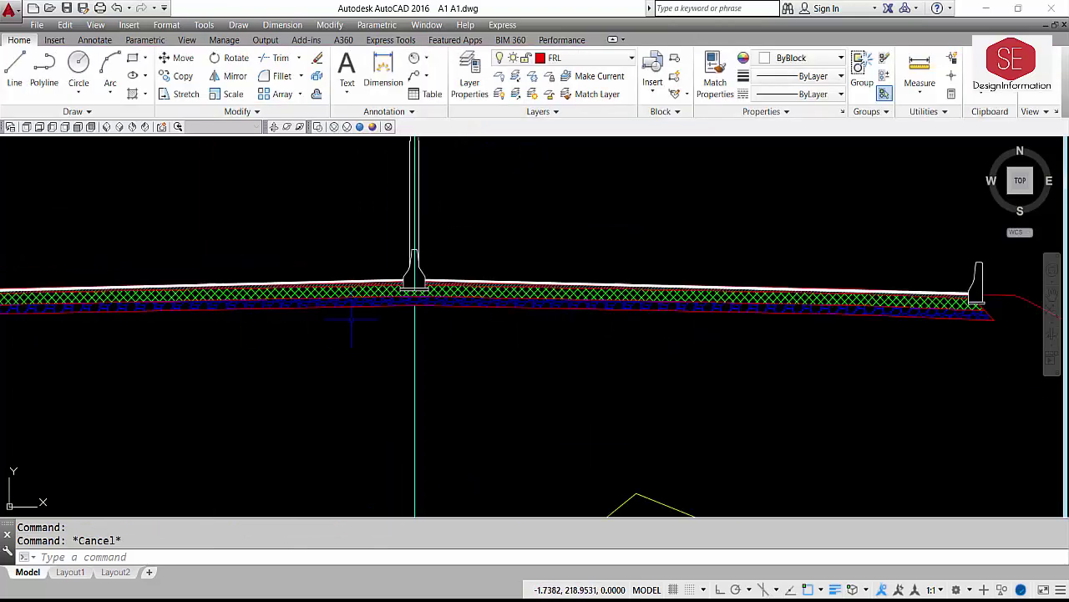
{"action": "scroll", "coordinate": [342, 298], "scroll_direction": "down", "scroll_amount": 4}
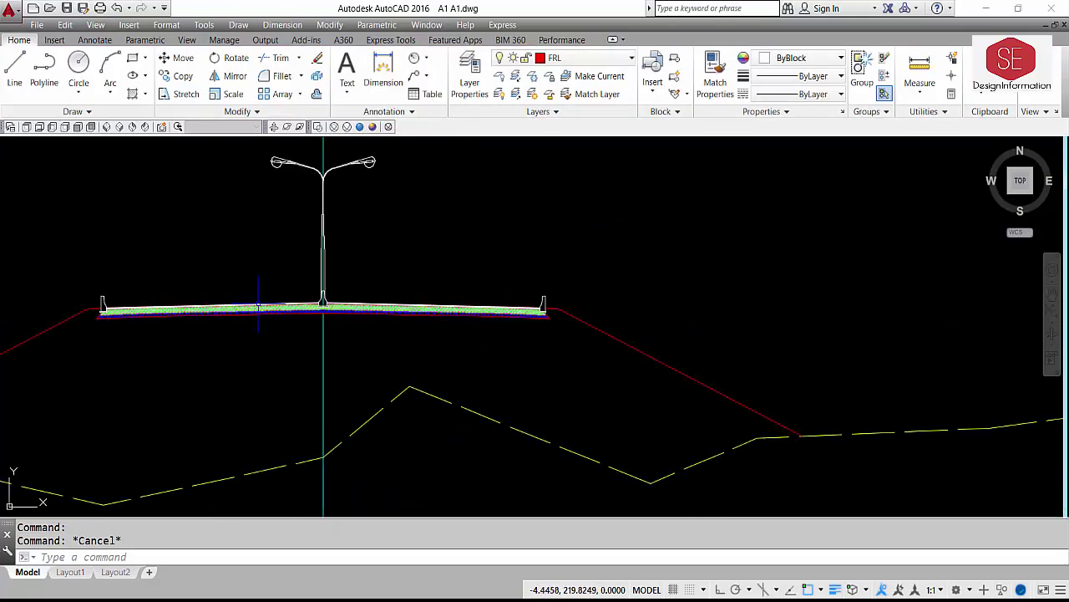
{"action": "middle_click_drag", "start_coordinate": [167, 345], "coordinate": [291, 360]}
{"action": "scroll", "coordinate": [201, 301], "scroll_direction": "up", "scroll_amount": 2}
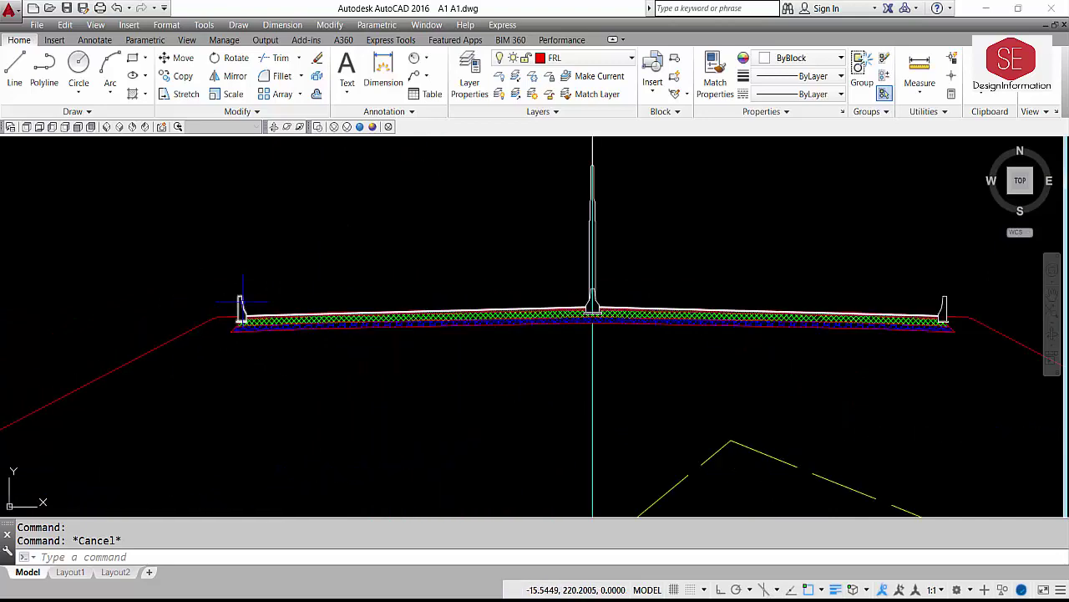
{"action": "scroll", "coordinate": [359, 310], "scroll_direction": "up", "scroll_amount": 2}
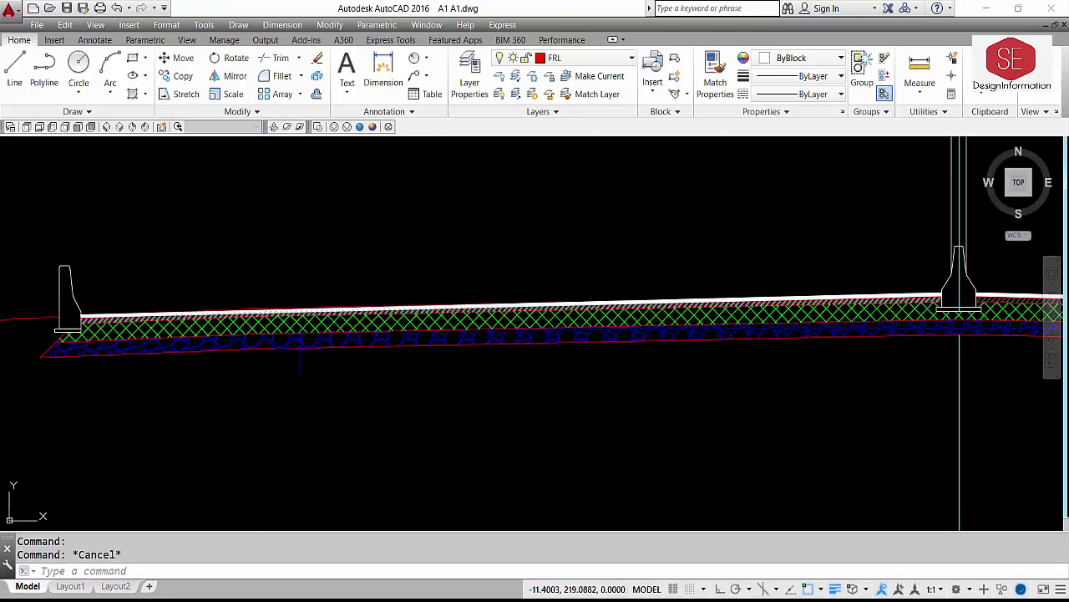
{"action": "scroll", "coordinate": [334, 326], "scroll_direction": "down", "scroll_amount": 10}
{"action": "middle_click_drag", "start_coordinate": [848, 219], "coordinate": [608, 277]}
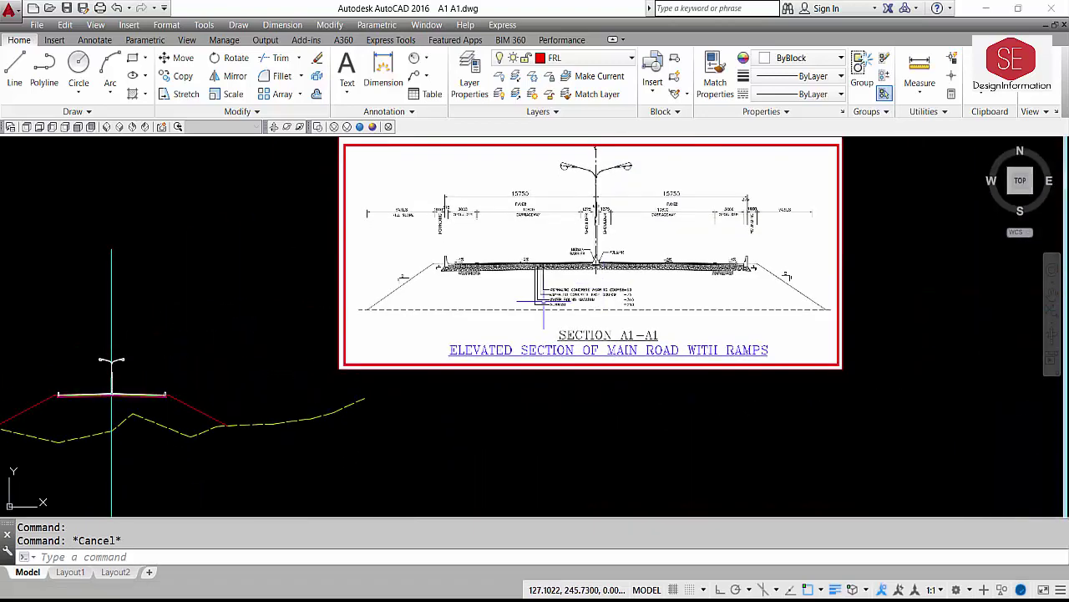
{"action": "scroll", "coordinate": [540, 246], "scroll_direction": "up", "scroll_amount": 7}
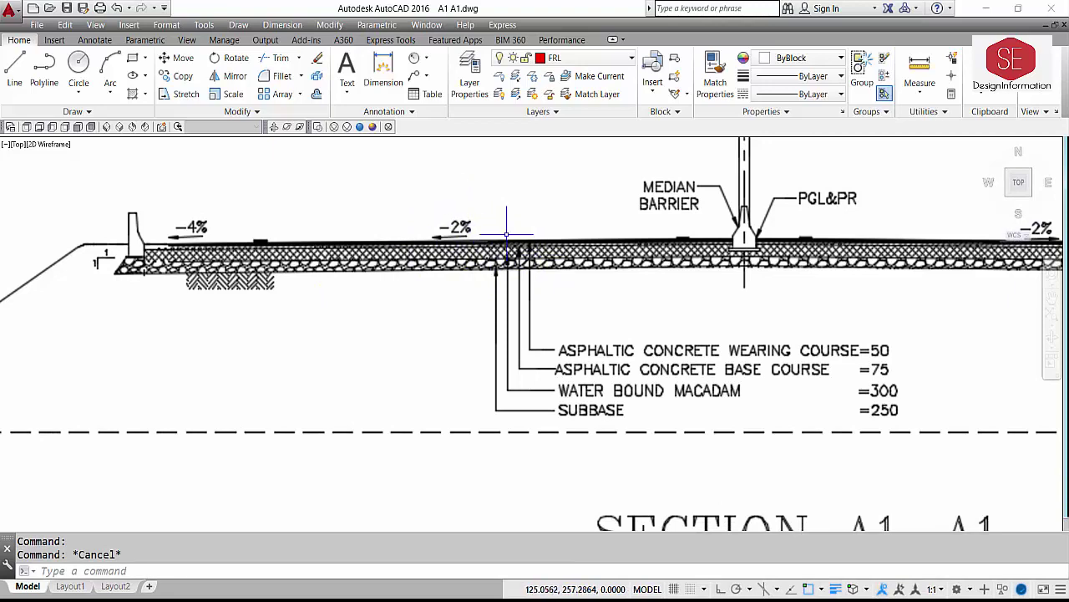
{"action": "scroll", "coordinate": [547, 205], "scroll_direction": "down", "scroll_amount": 5}
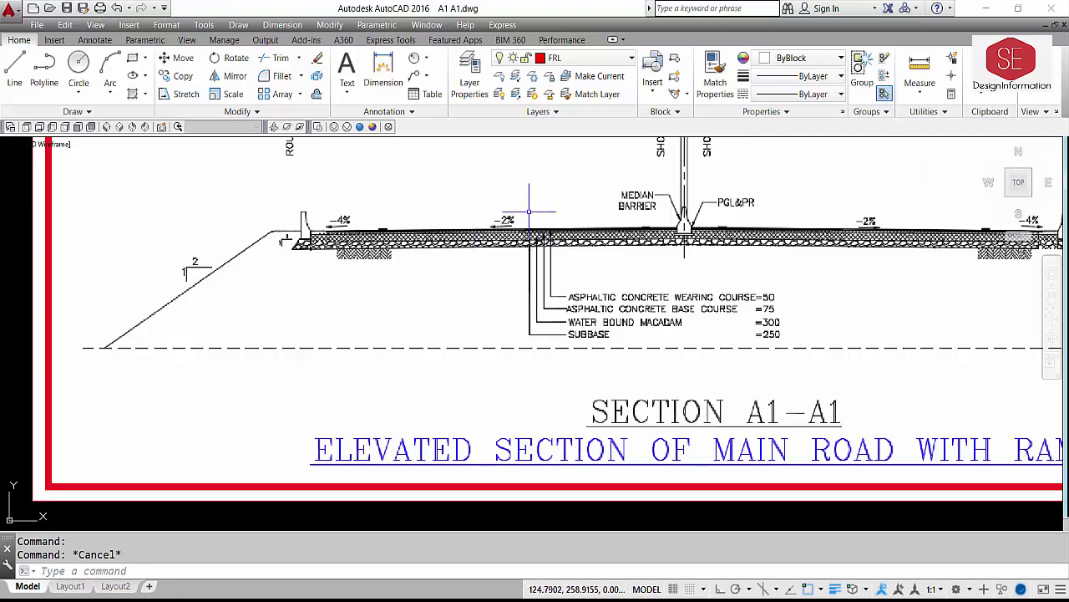
{"action": "scroll", "coordinate": [522, 220], "scroll_direction": "up", "scroll_amount": 5}
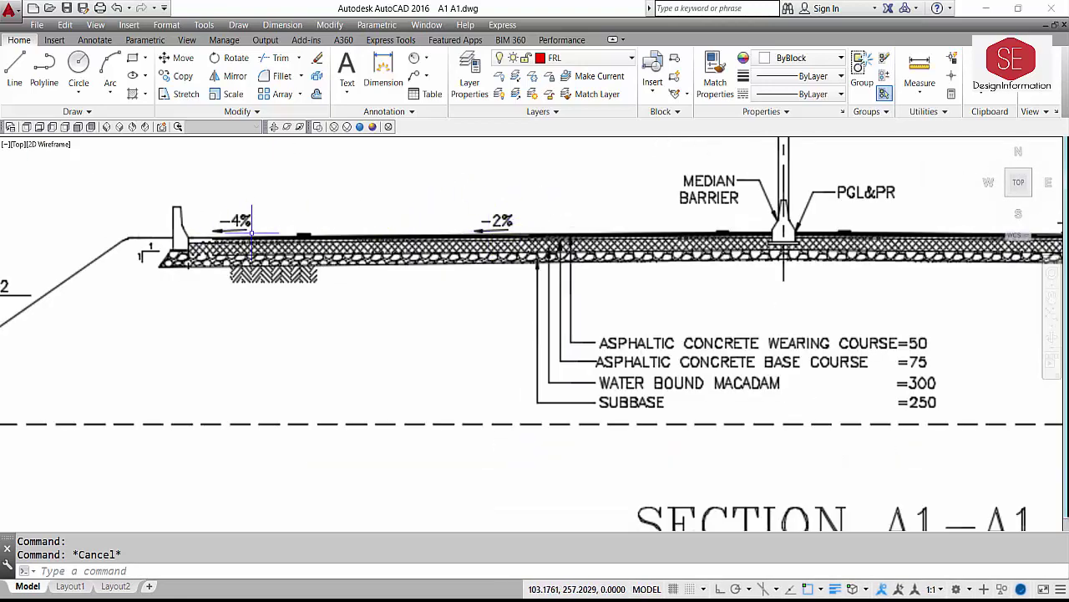
{"action": "scroll", "coordinate": [303, 334], "scroll_direction": "down", "scroll_amount": 5}
{"action": "scroll", "coordinate": [303, 334], "scroll_direction": "up", "scroll_amount": 5}
{"action": "scroll", "coordinate": [371, 298], "scroll_direction": "up", "scroll_amount": 3}
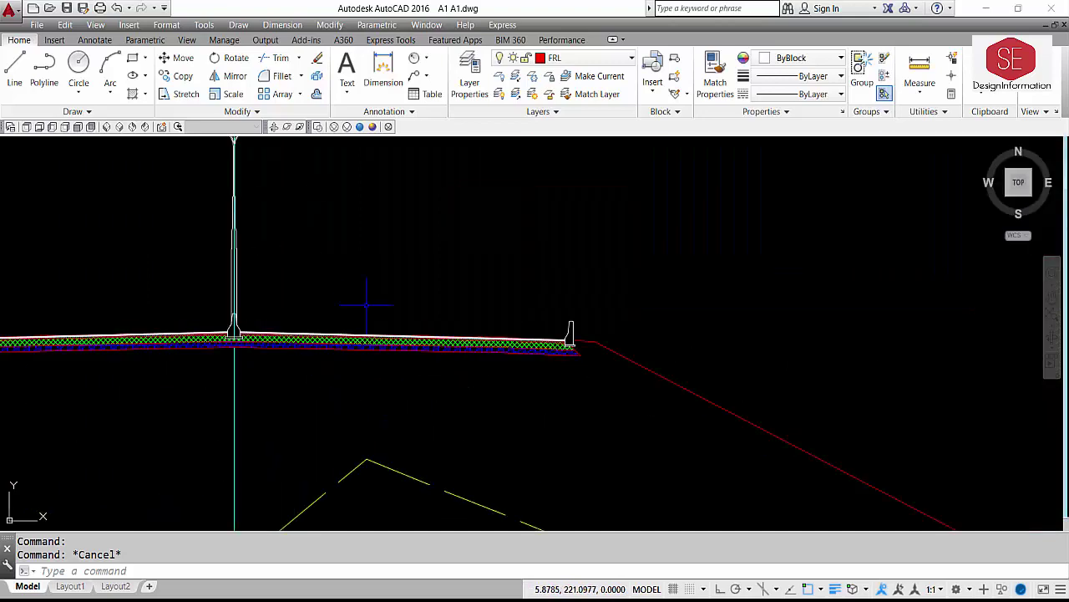
{"action": "scroll", "coordinate": [543, 271], "scroll_direction": "down", "scroll_amount": 4}
{"action": "scroll", "coordinate": [575, 270], "scroll_direction": "up", "scroll_amount": 5}
{"action": "scroll", "coordinate": [574, 270], "scroll_direction": "down", "scroll_amount": 3}
{"action": "scroll", "coordinate": [489, 262], "scroll_direction": "up", "scroll_amount": 3}
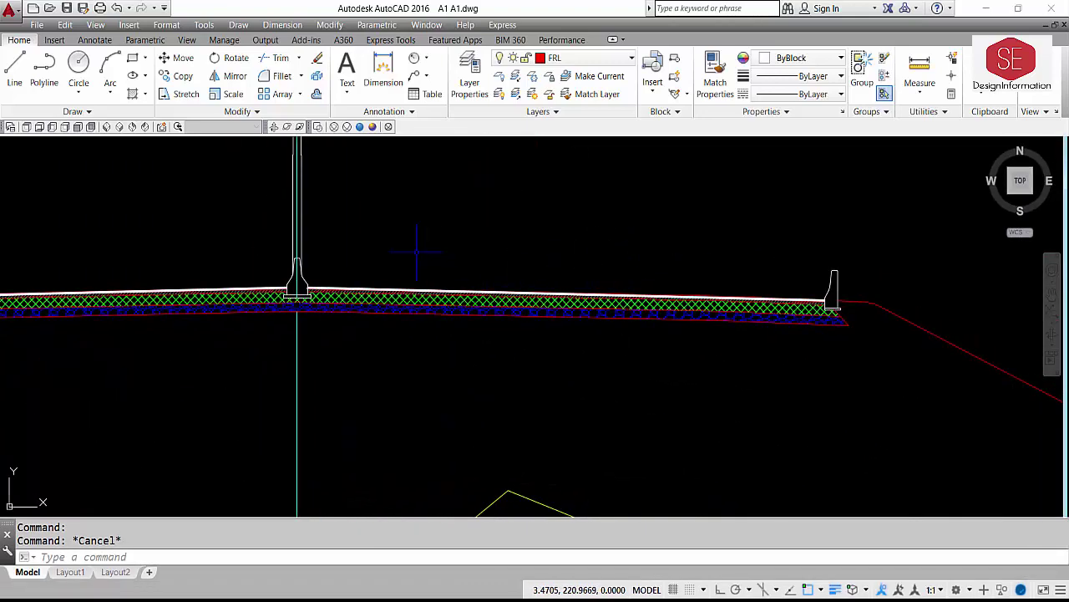
- Draw a short Ortho-horizontal leader arrow with LE above the pavement, then select it
{"action": "type", "text": "LE"}
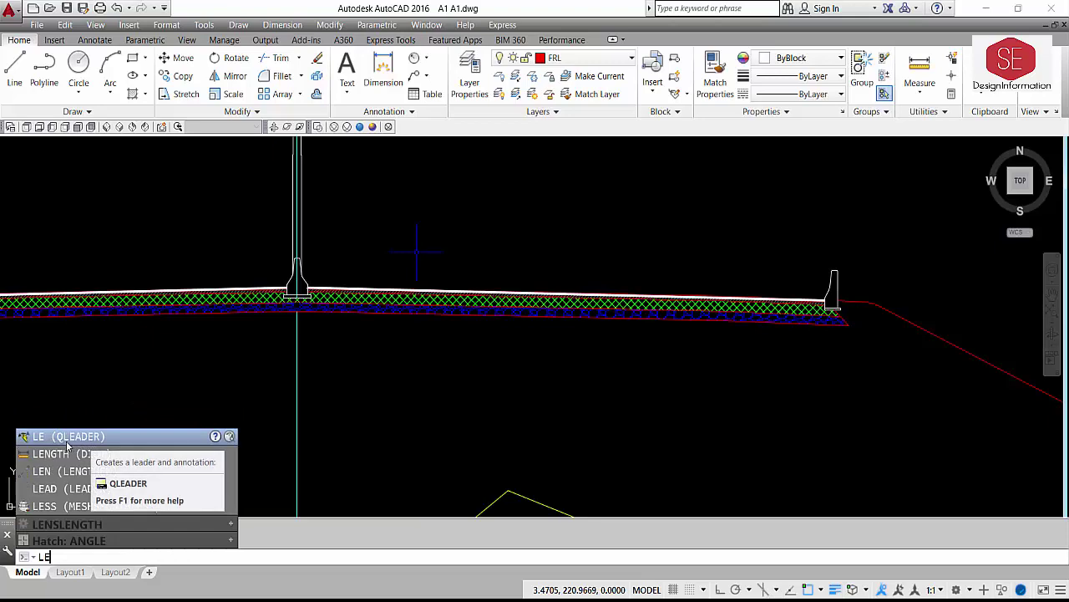
{"action": "left_click", "coordinate": [91, 443]}
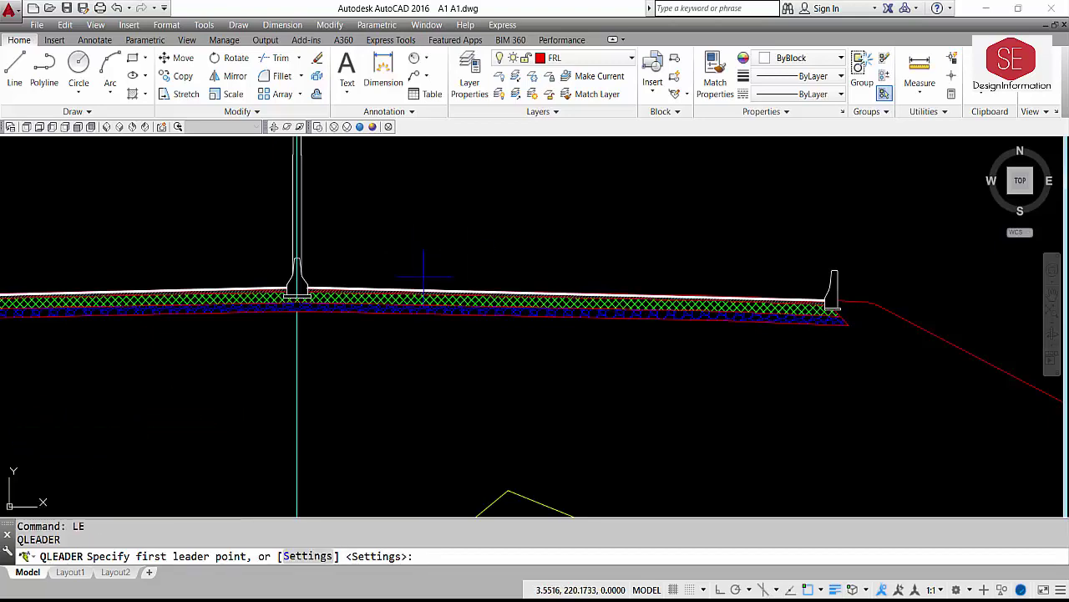
{"action": "left_click", "coordinate": [609, 275]}
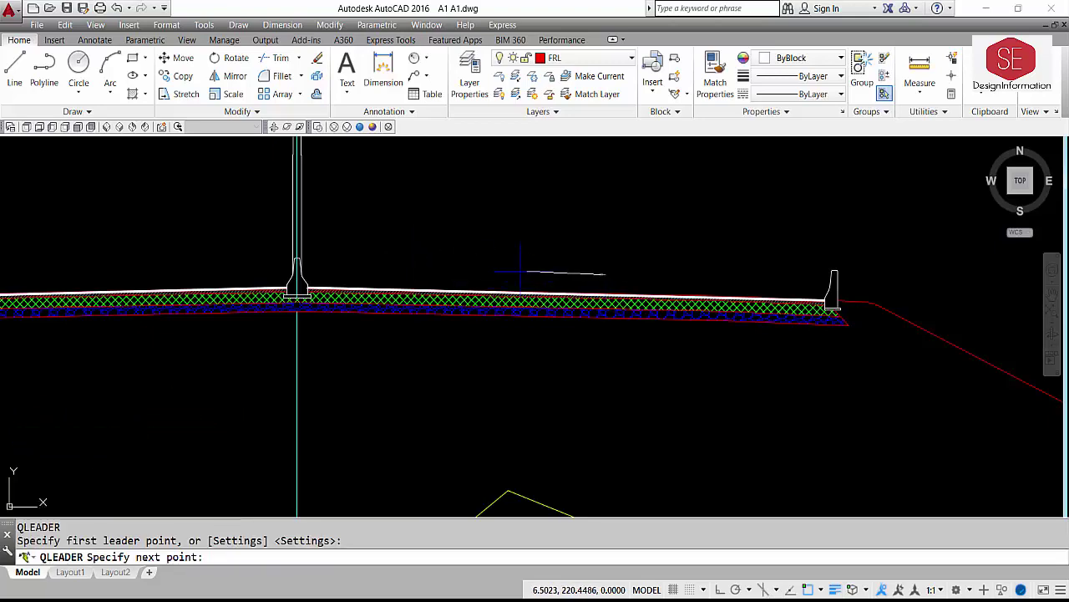
{"action": "scroll", "coordinate": [543, 264], "scroll_direction": "up", "scroll_amount": 4}
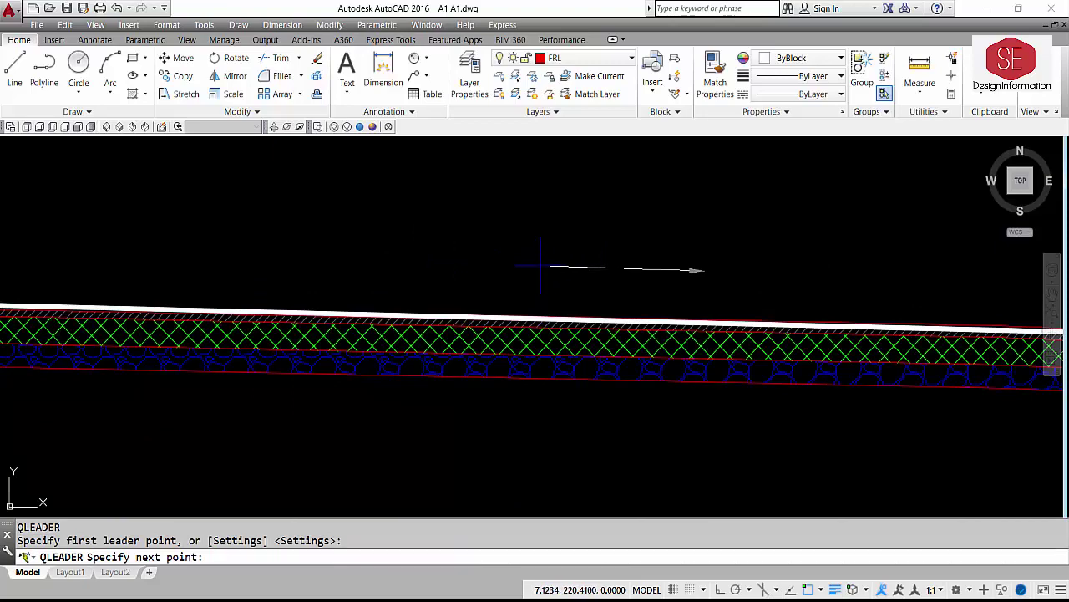
{"action": "key", "text": "F8"}
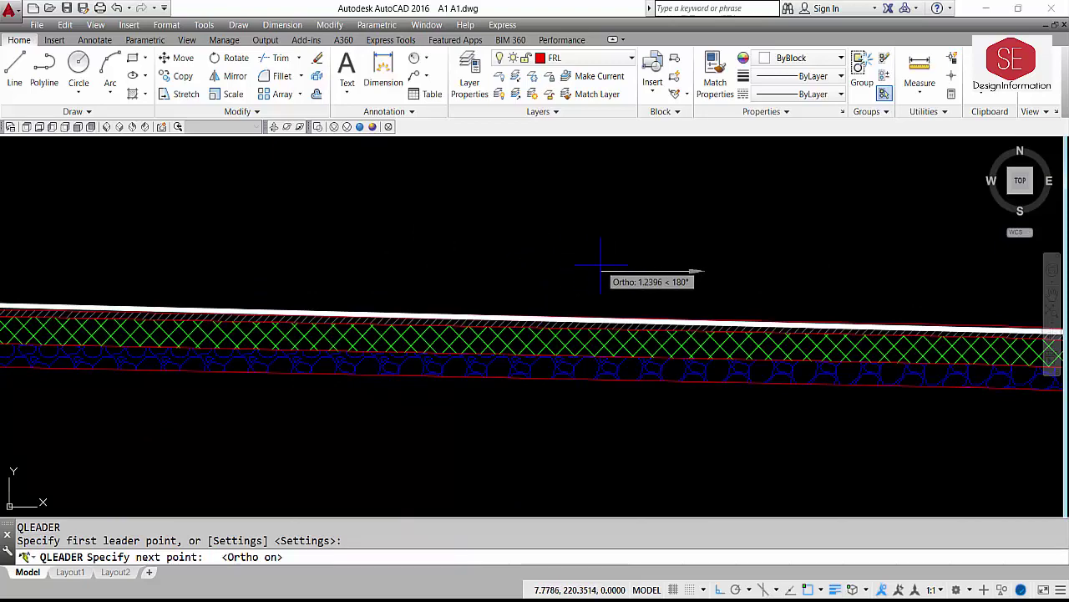
{"action": "left_click", "coordinate": [603, 250]}
{"action": "key", "text": "Escape"}
{"action": "scroll", "coordinate": [527, 198], "scroll_direction": "down", "scroll_amount": 4}
{"action": "left_click", "coordinate": [577, 226]}
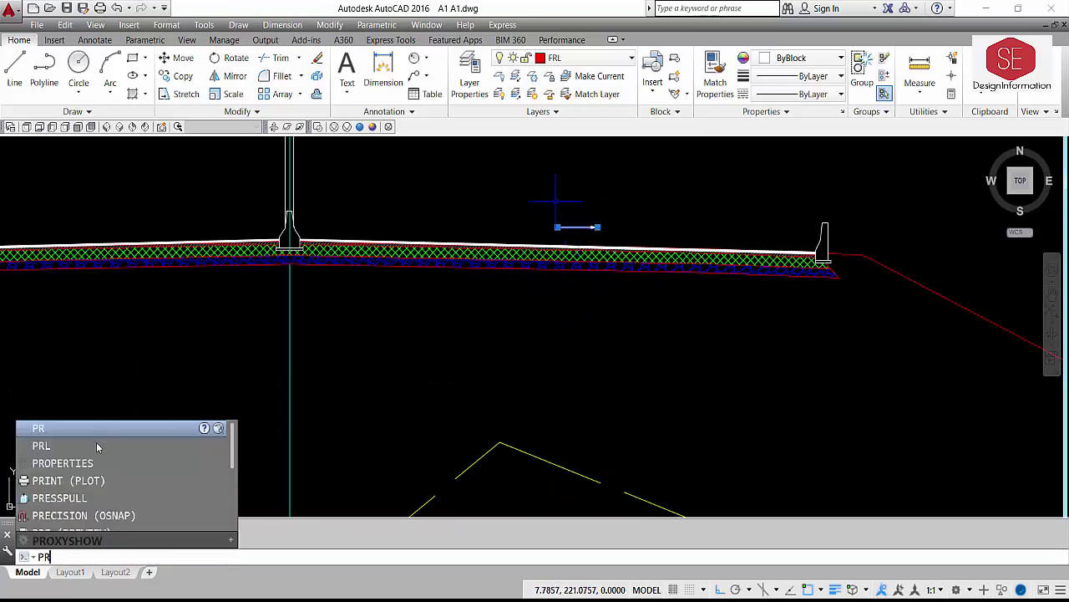
- In the leader's Properties, try arrow sizes of 1, 0.25 and 0.75
{"action": "left_click", "coordinate": [75, 464]}
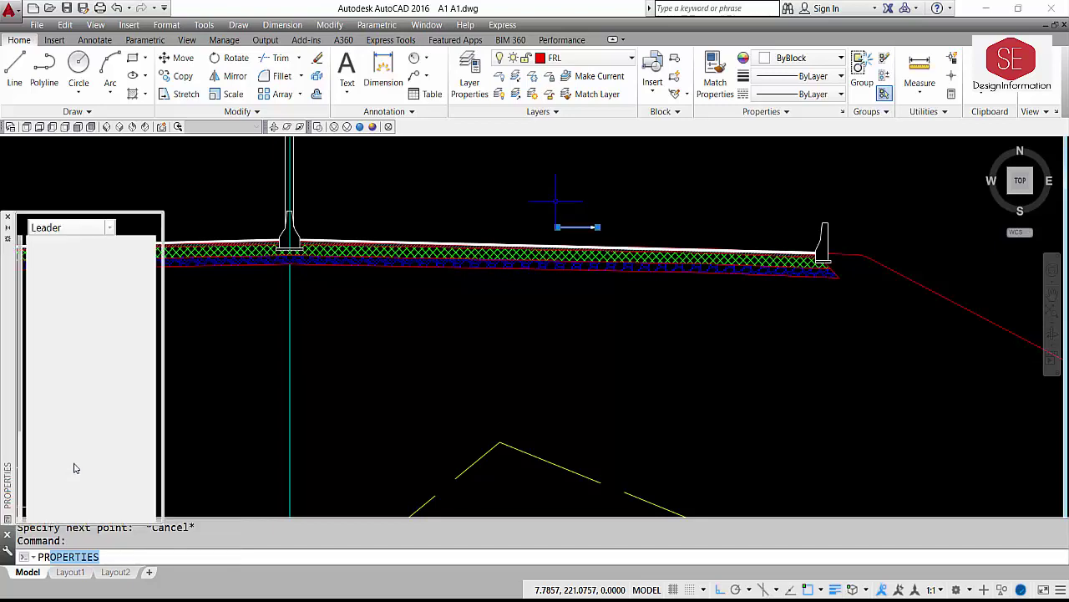
{"action": "scroll", "coordinate": [107, 371], "scroll_direction": "down", "scroll_amount": 3}
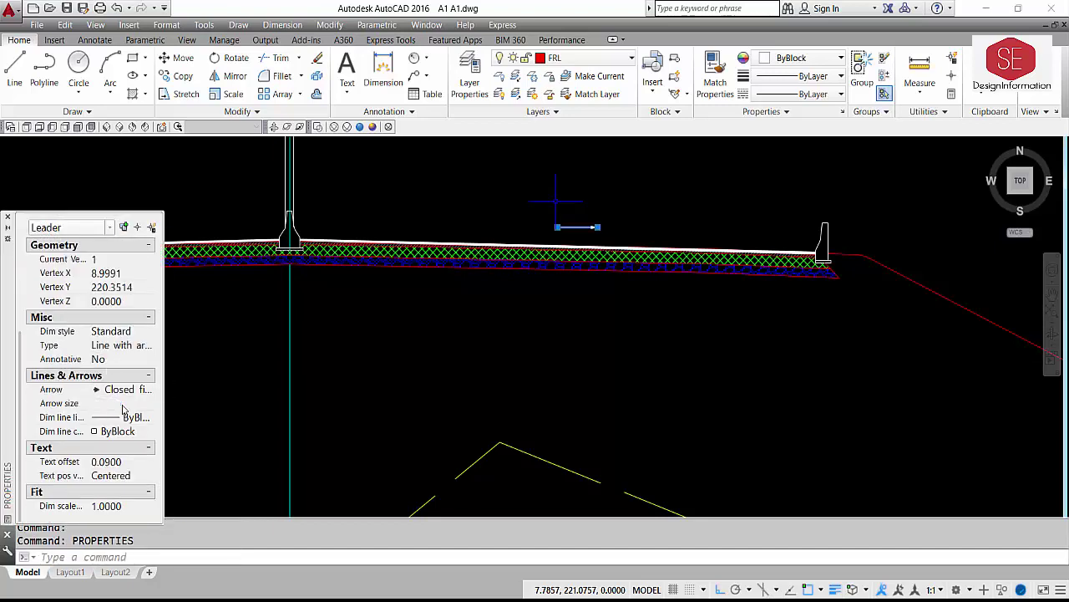
{"action": "left_click", "coordinate": [97, 403]}
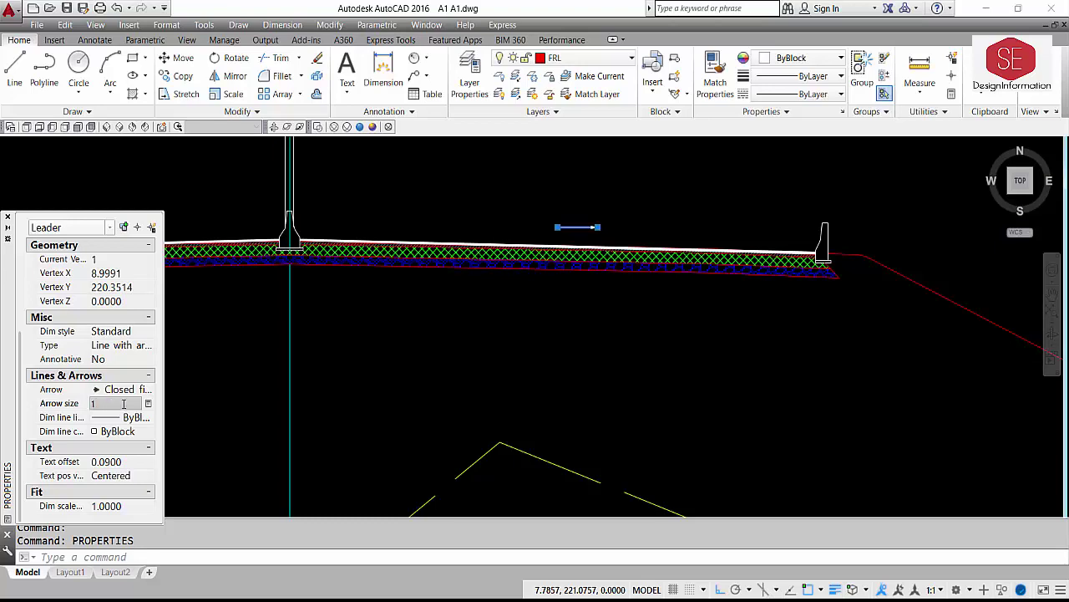
{"action": "type", "text": "1"}
{"action": "key", "text": "Return"}
{"action": "scroll", "coordinate": [602, 228], "scroll_direction": "up", "scroll_amount": 8}
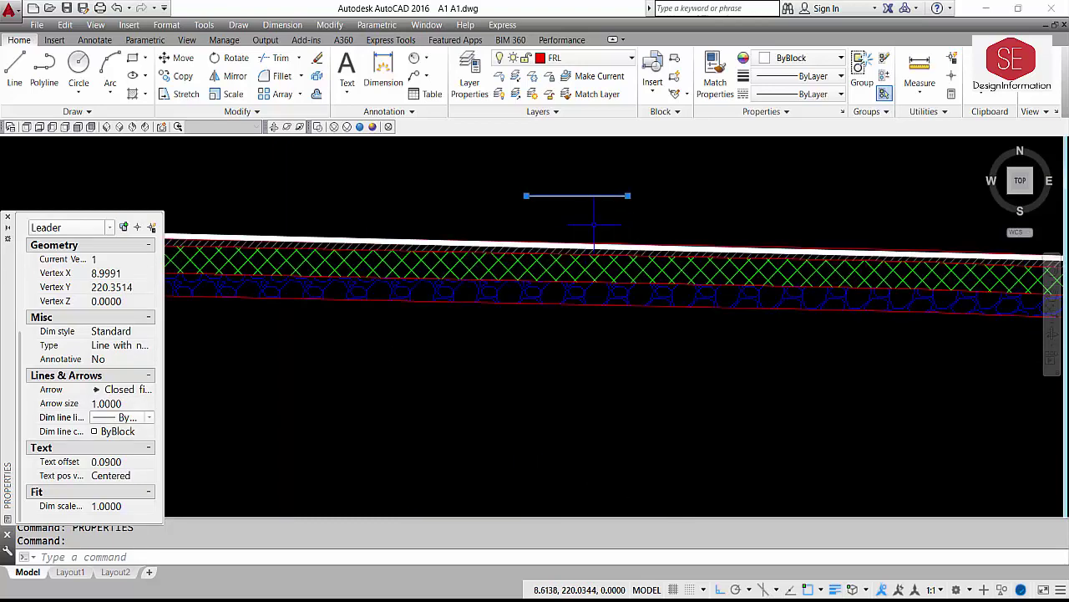
{"action": "left_click", "coordinate": [123, 403]}
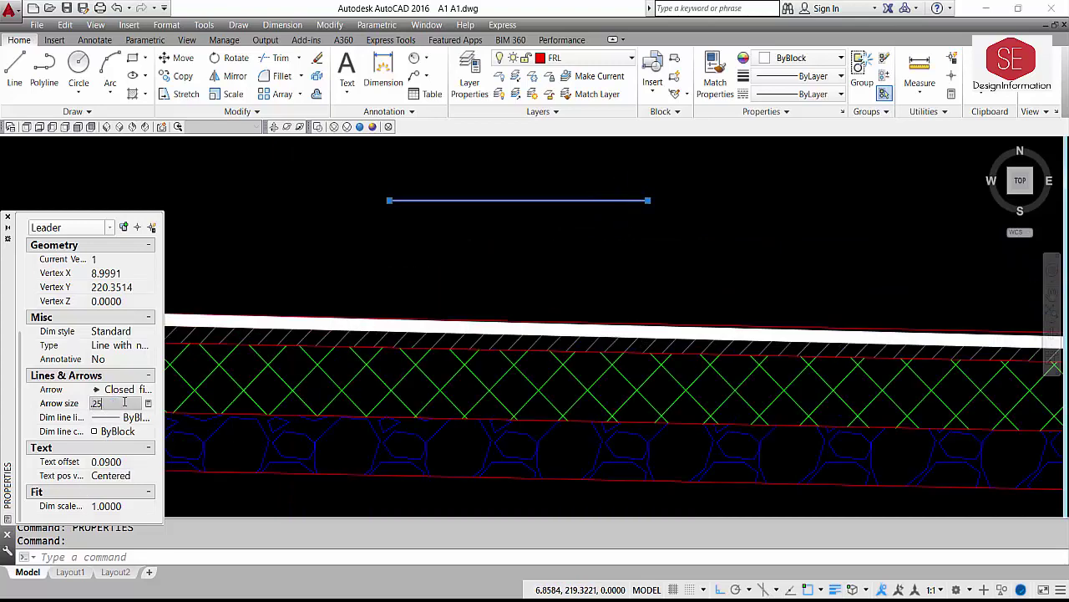
{"action": "key", "text": "Return"}
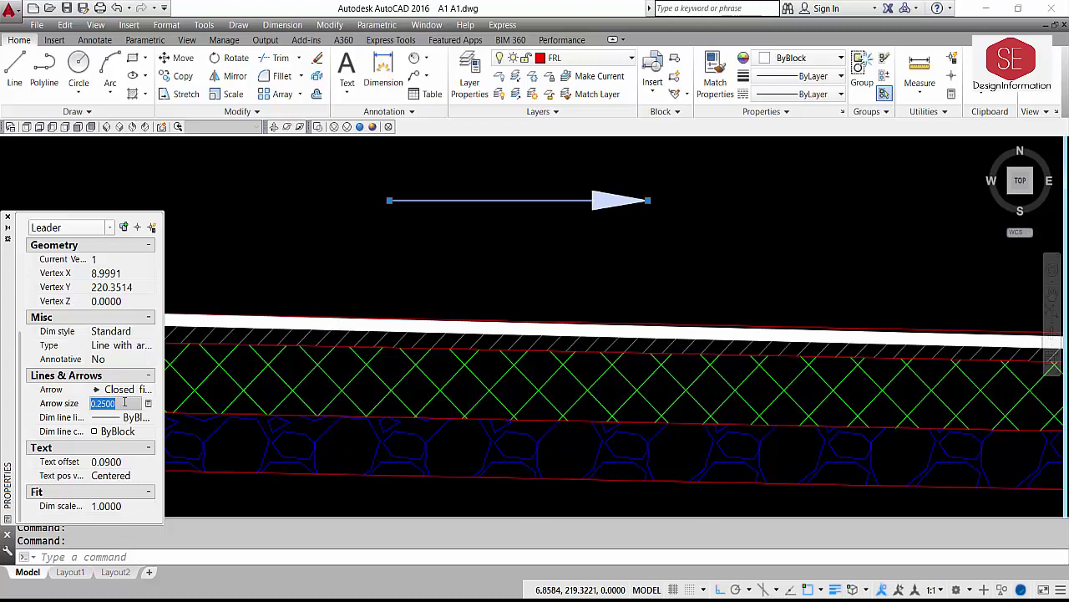
{"action": "key", "text": "Return"}
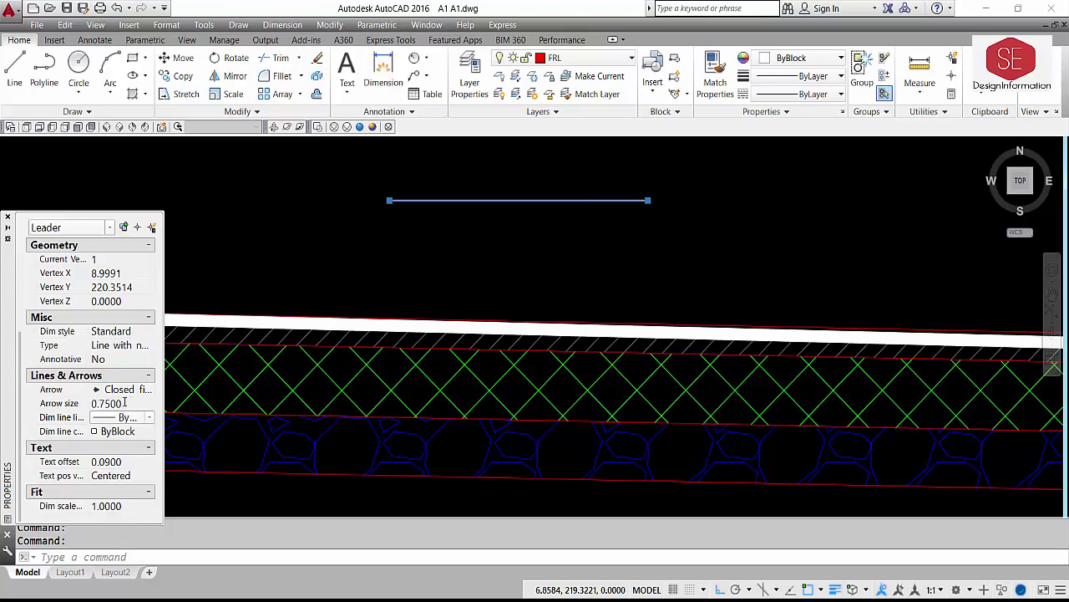
- Stretch the leader's left end further left and set its arrow size to 0.5
{"action": "left_click", "coordinate": [124, 403]}
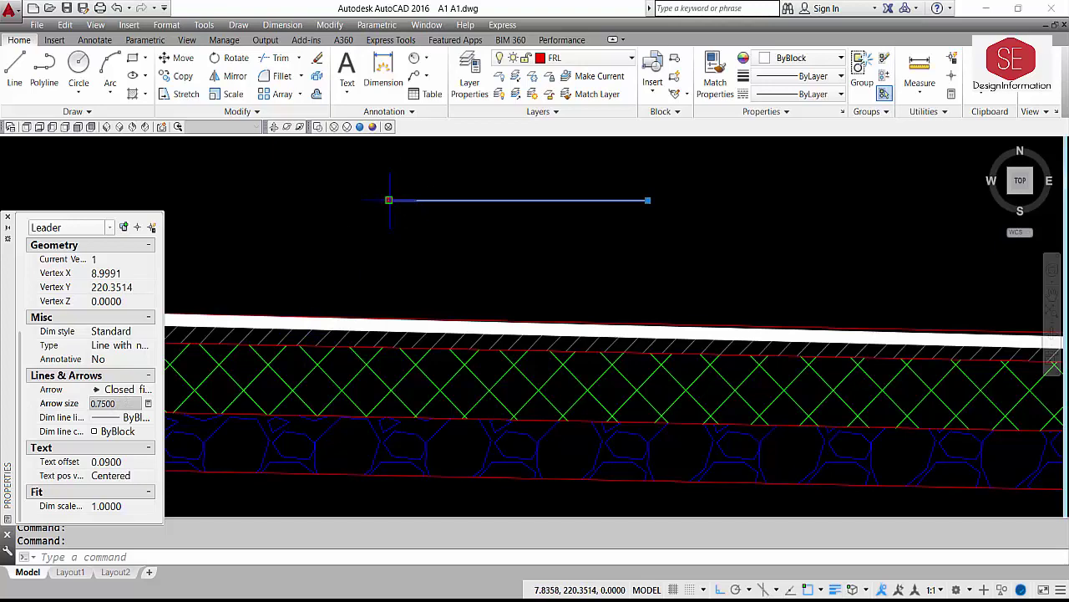
{"action": "left_click", "coordinate": [390, 200]}
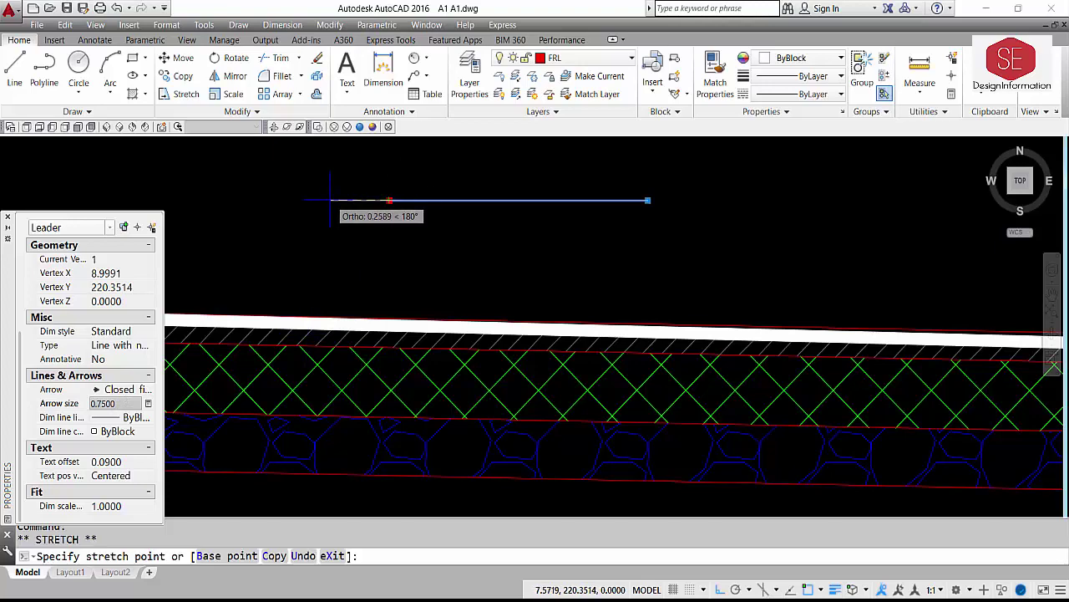
{"action": "left_click", "coordinate": [274, 200]}
{"action": "scroll", "coordinate": [744, 255], "scroll_direction": "down", "scroll_amount": 2}
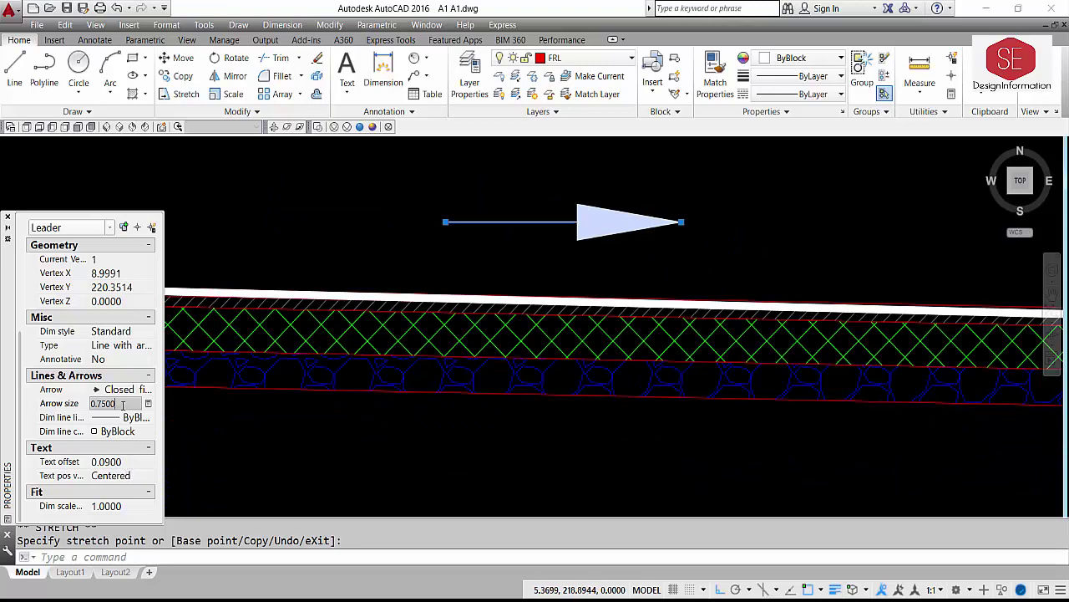
{"action": "scroll", "coordinate": [549, 348], "scroll_direction": "down", "scroll_amount": 5}
{"action": "scroll", "coordinate": [549, 348], "scroll_direction": "up", "scroll_amount": 3}
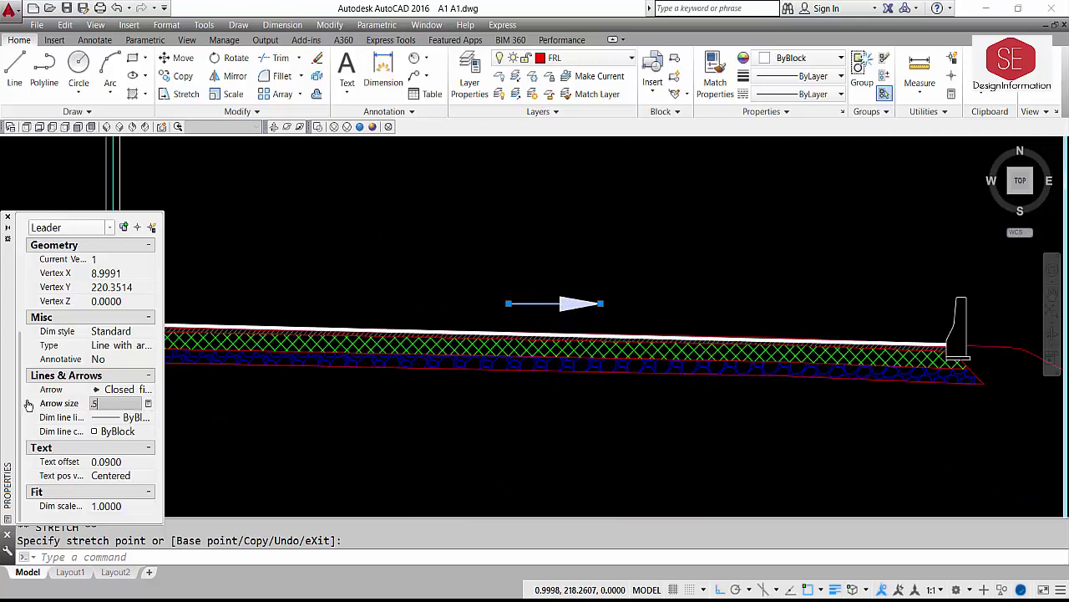
{"action": "key", "text": "Return"}
{"action": "key", "text": "Escape"}
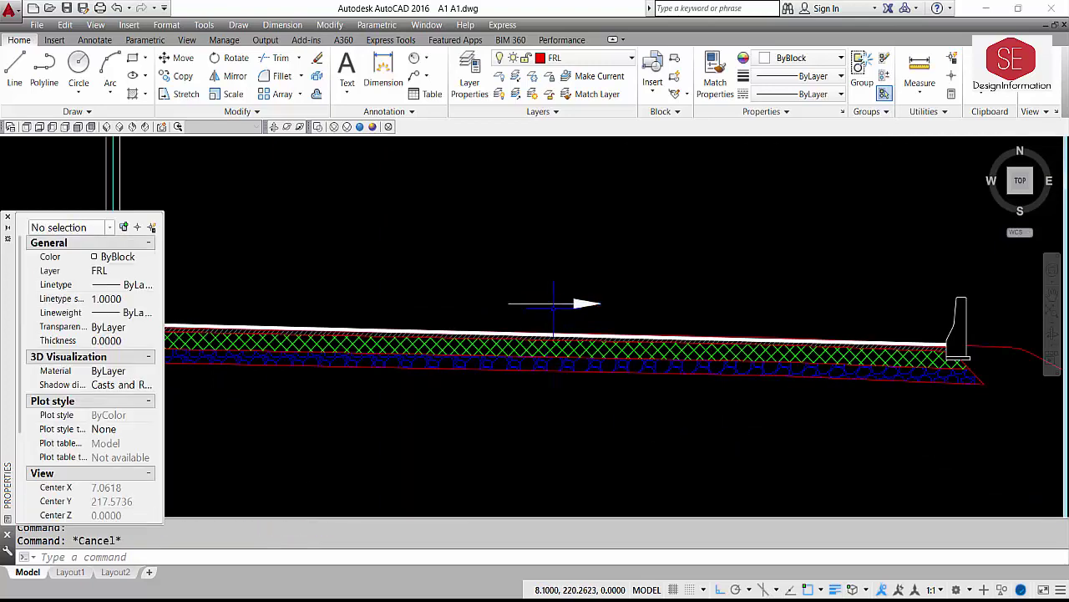
{"action": "scroll", "coordinate": [610, 308], "scroll_direction": "down", "scroll_amount": 2}
{"action": "scroll", "coordinate": [697, 315], "scroll_direction": "up", "scroll_amount": 3}
{"action": "scroll", "coordinate": [710, 315], "scroll_direction": "down", "scroll_amount": 3}
- Place an MText label reading '-2%' above the arrow and adjust its text height
{"action": "scroll", "coordinate": [720, 317], "scroll_direction": "up", "scroll_amount": 3}
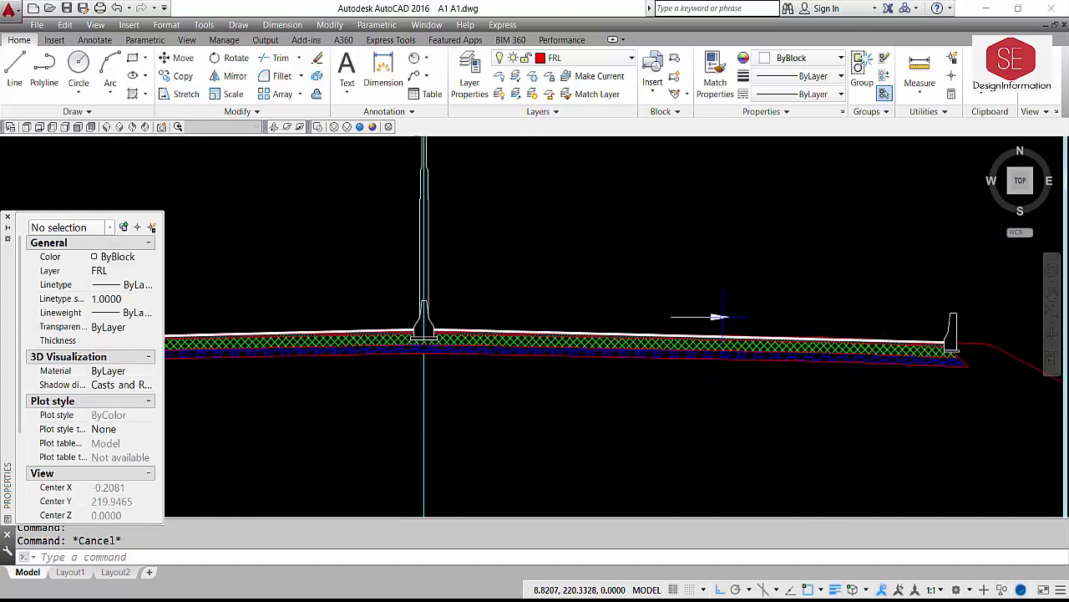
{"action": "scroll", "coordinate": [722, 317], "scroll_direction": "up", "scroll_amount": 2}
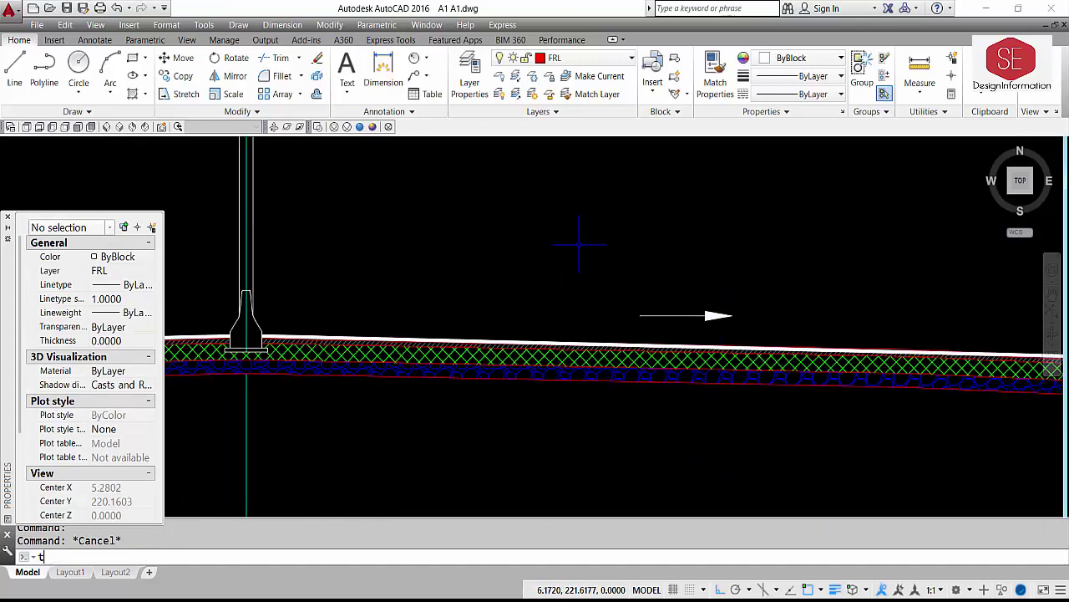
{"action": "key", "text": "Return"}
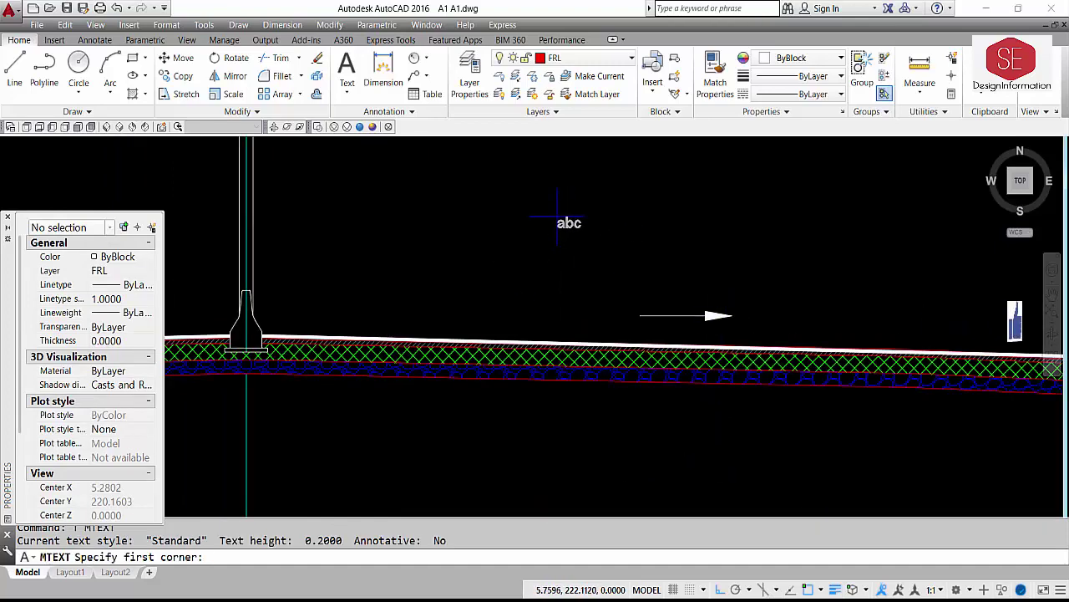
{"action": "left_click", "coordinate": [556, 219]}
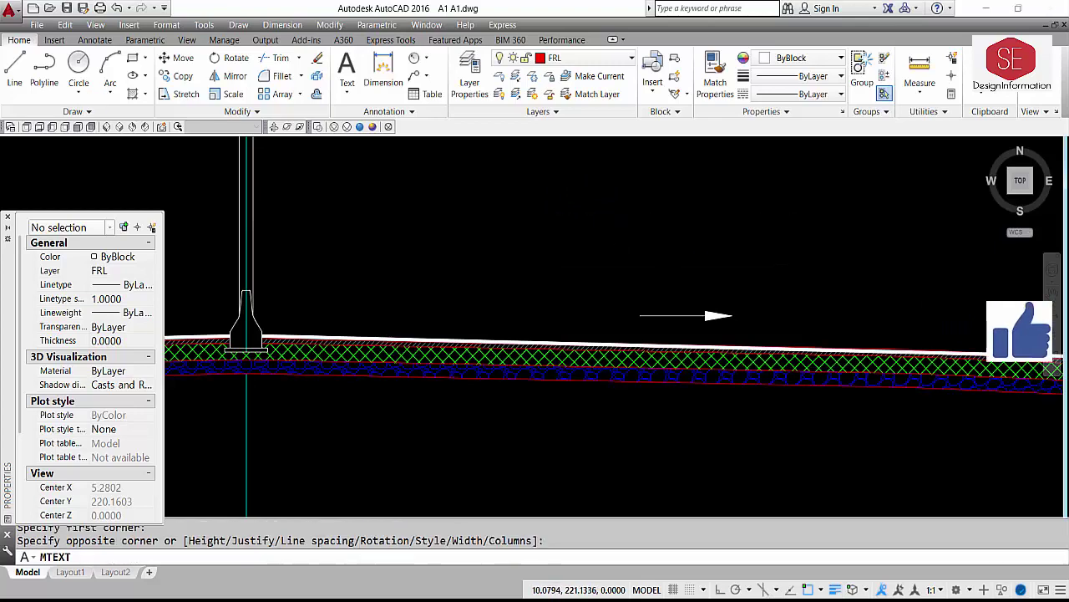
{"action": "left_click", "coordinate": [790, 236]}
{"action": "type", "text": "-2"}
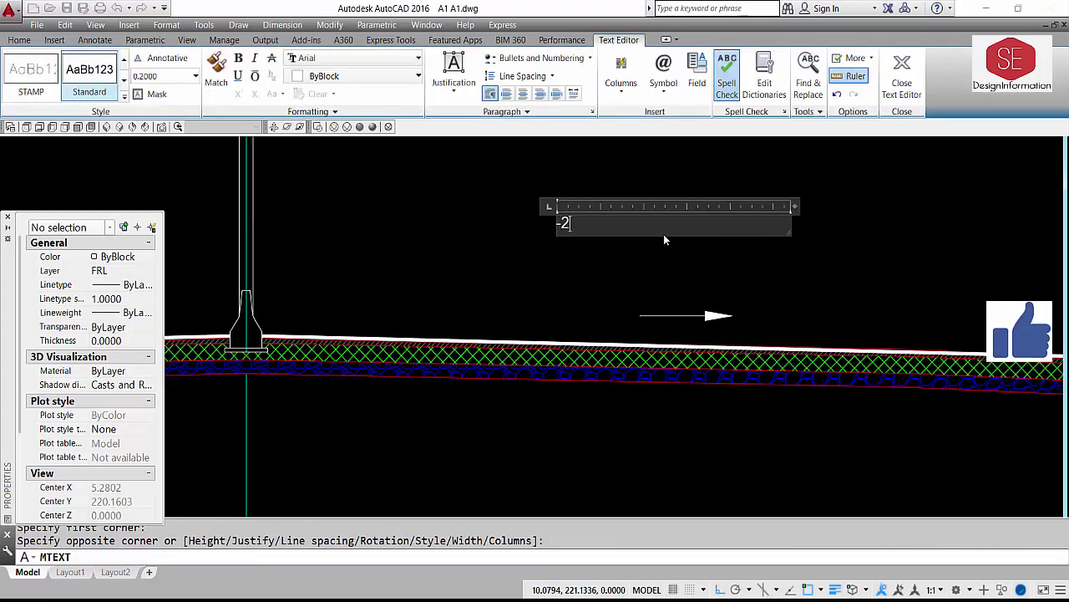
{"action": "type", "text": "%"}
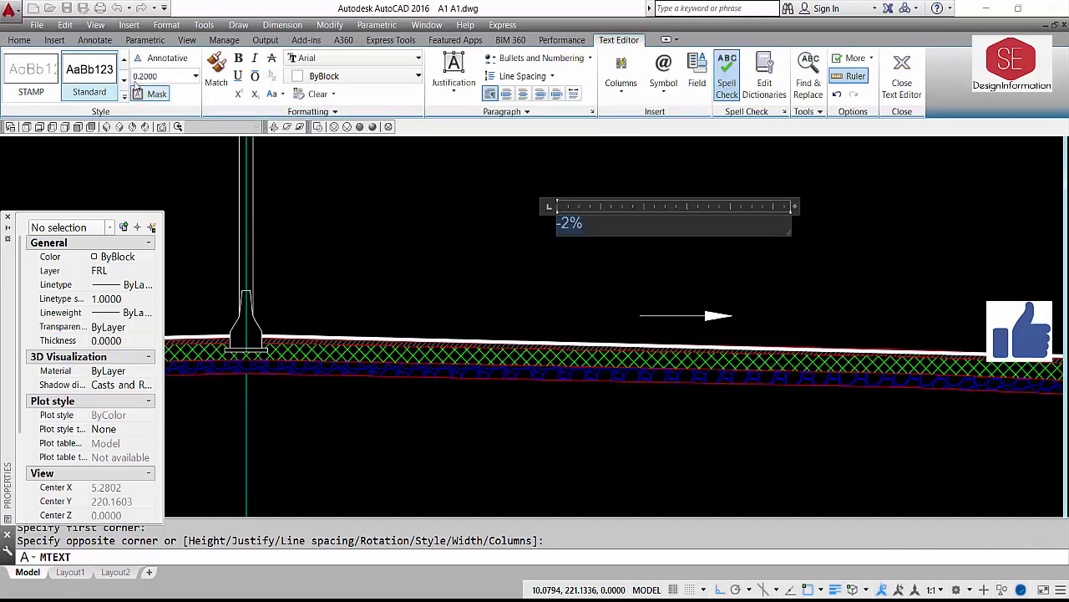
{"action": "left_click", "coordinate": [156, 76]}
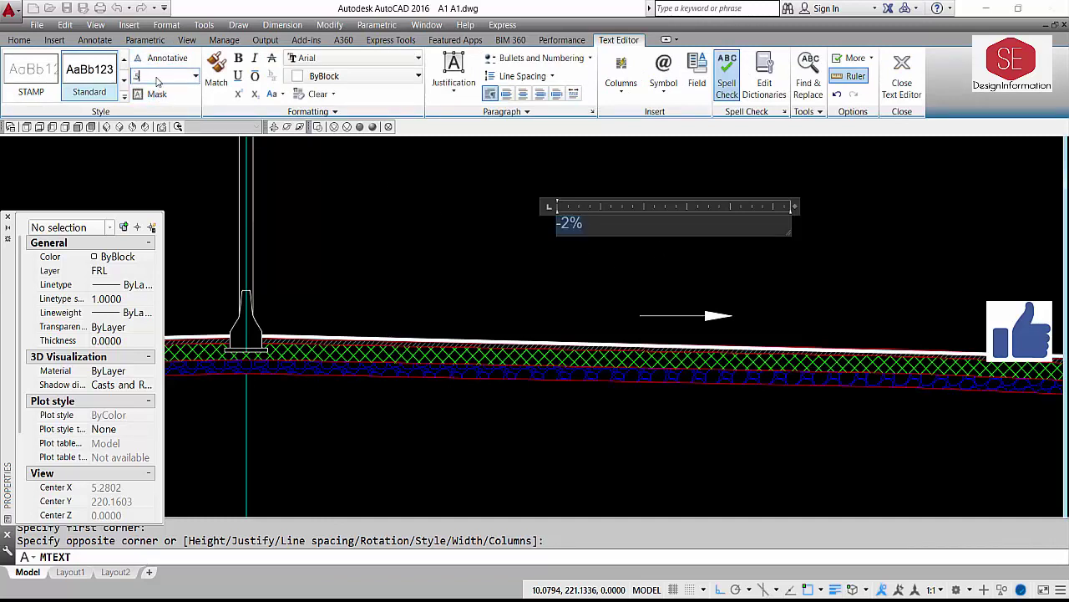
{"action": "left_click", "coordinate": [409, 241]}
- Move the -2% label so it sits just above the leader arrow
{"action": "type", "text": "m"}
{"action": "key", "text": "Return"}
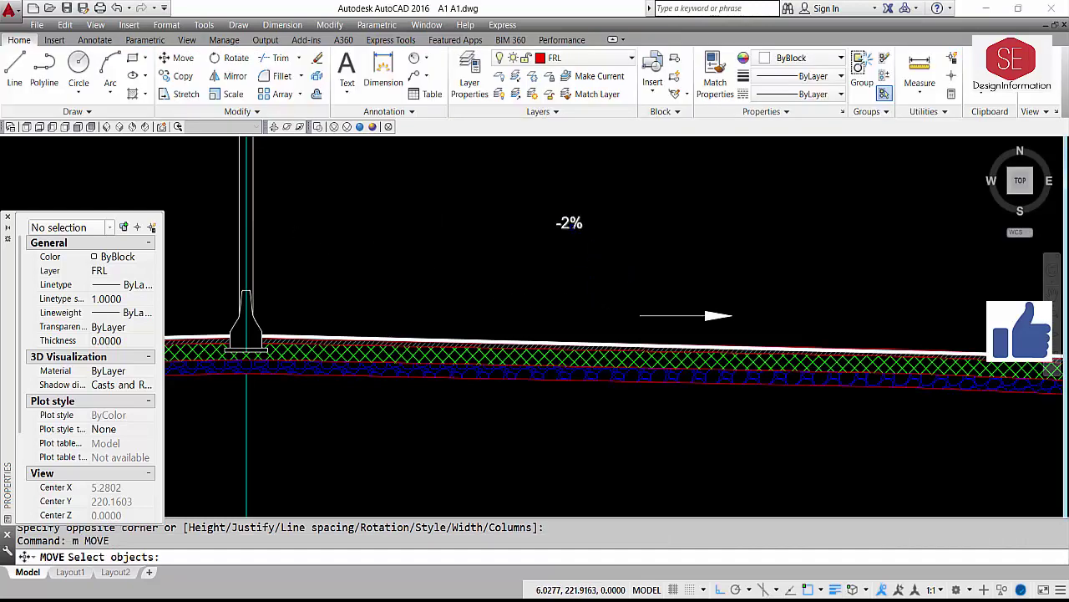
{"action": "left_click", "coordinate": [632, 211]}
{"action": "left_click", "coordinate": [514, 227]}
{"action": "key", "text": "Return"}
{"action": "left_click", "coordinate": [634, 199]}
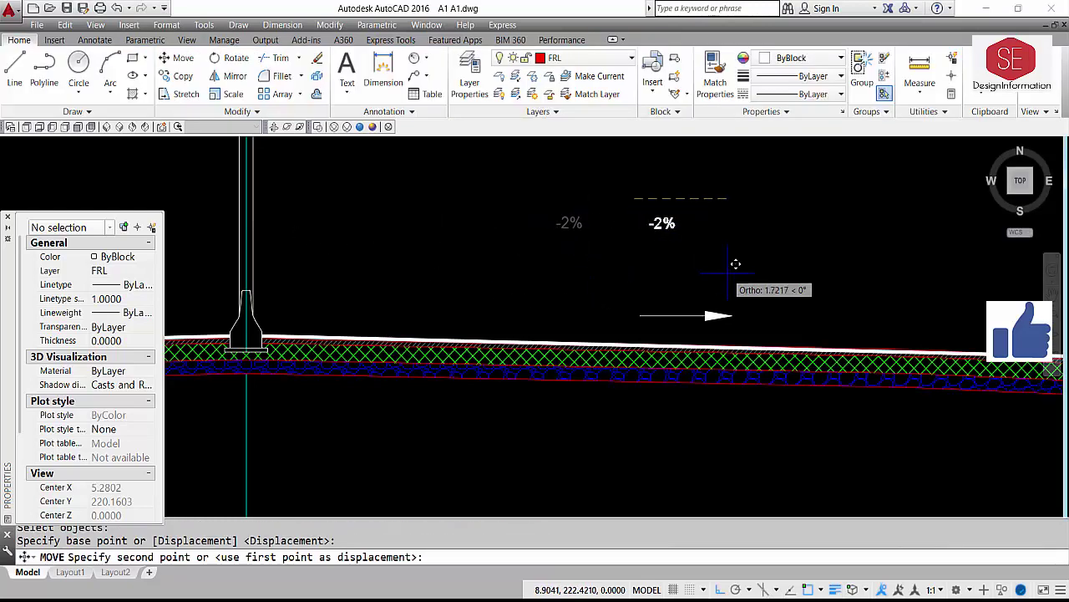
{"action": "key", "text": "F8"}
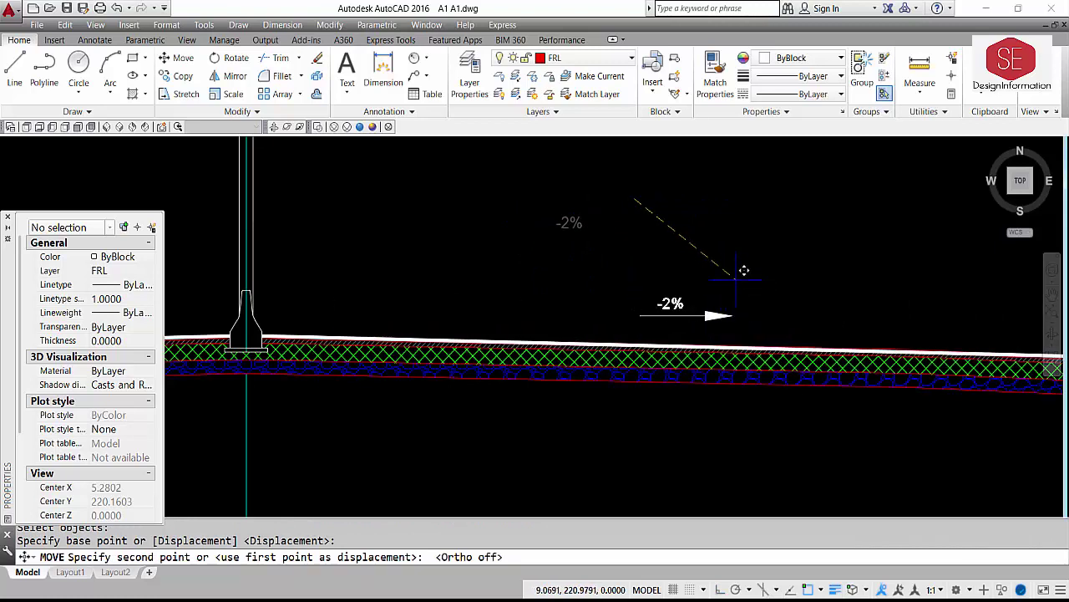
{"action": "left_click", "coordinate": [742, 272]}
{"action": "key", "text": "Escape"}
- Move the -2% label and arrow together onto the right carriageway
{"action": "type", "text": "m"}
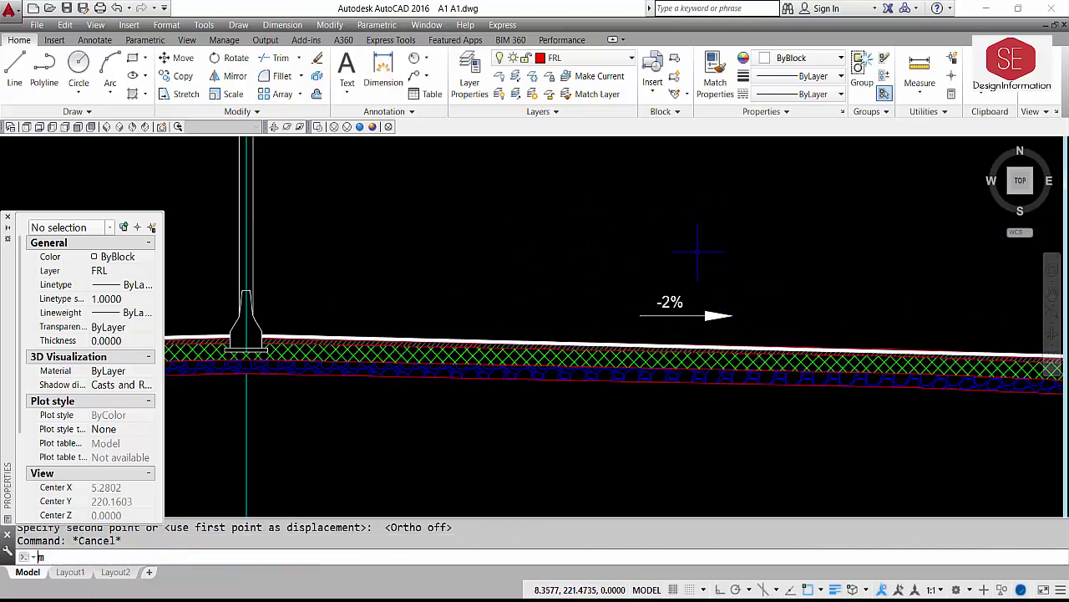
{"action": "key", "text": "Return"}
{"action": "left_click", "coordinate": [749, 287]}
{"action": "left_click", "coordinate": [619, 347]}
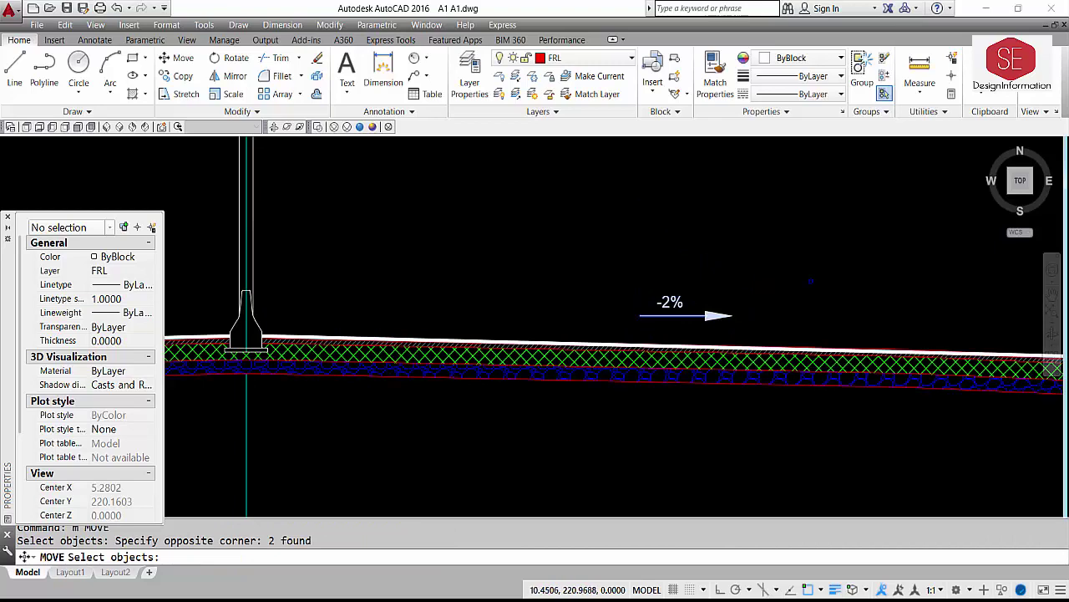
{"action": "key", "text": "Return"}
{"action": "left_click", "coordinate": [752, 270]}
{"action": "scroll", "coordinate": [631, 283], "scroll_direction": "down", "scroll_amount": 3}
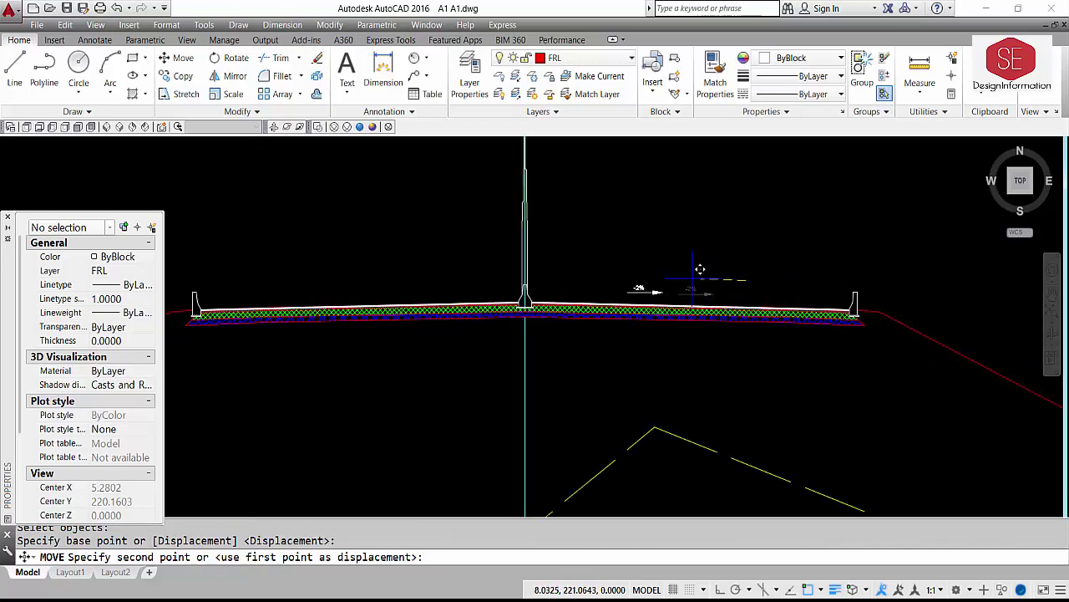
{"action": "left_click", "coordinate": [688, 282]}
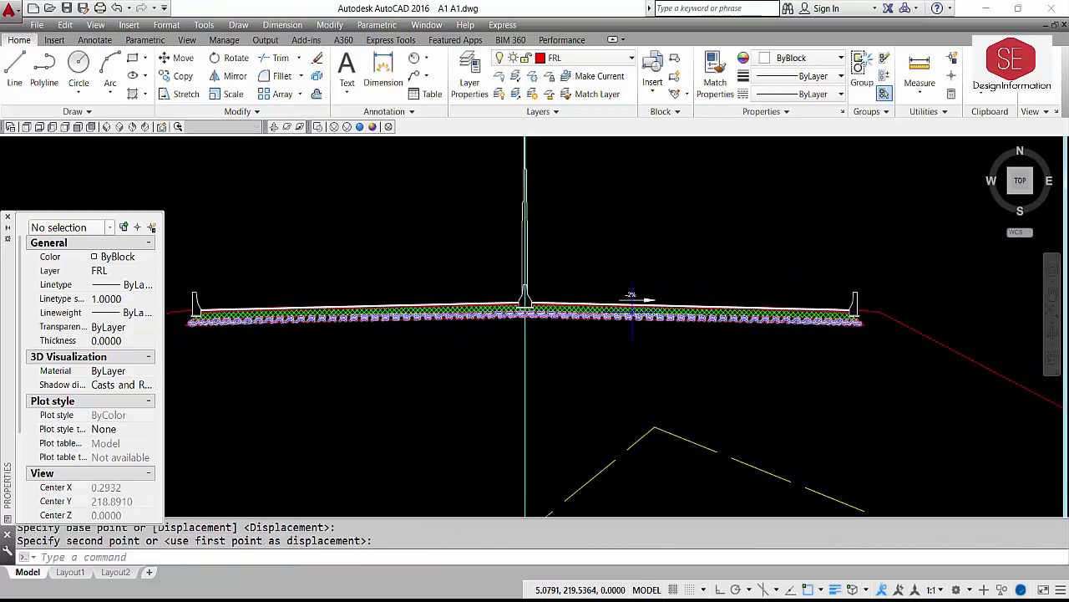
{"action": "scroll", "coordinate": [664, 267], "scroll_direction": "up", "scroll_amount": 3}
- Raise the -2% label and arrow to sit just above the road surface
{"action": "left_click", "coordinate": [675, 255]}
{"action": "left_click", "coordinate": [645, 273]}
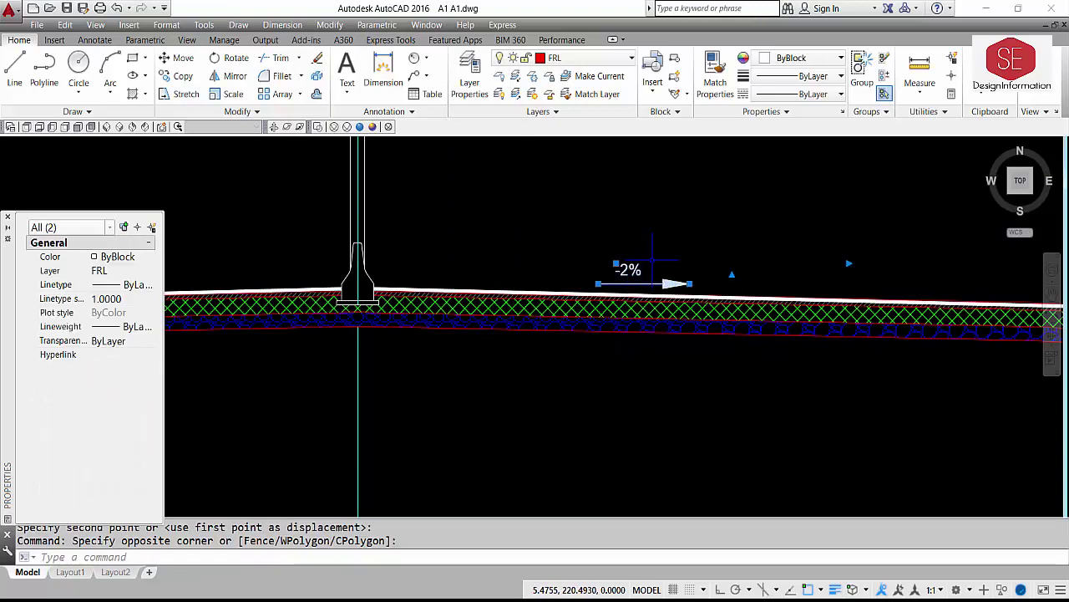
{"action": "right_click", "coordinate": [652, 262]}
{"action": "key", "text": "Escape"}
{"action": "type", "text": "m"}
{"action": "key", "text": "Return"}
{"action": "left_click", "coordinate": [655, 250]}
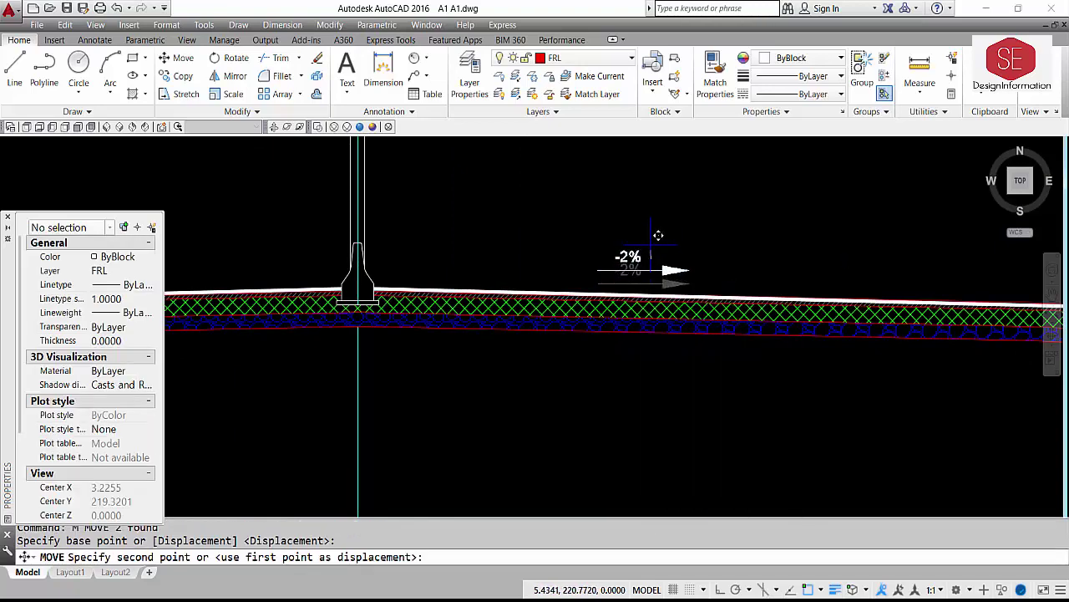
{"action": "left_click", "coordinate": [657, 235]}
{"action": "scroll", "coordinate": [585, 238], "scroll_direction": "down", "scroll_amount": 1}
{"action": "middle_click_drag", "start_coordinate": [666, 247], "coordinate": [480, 261]}
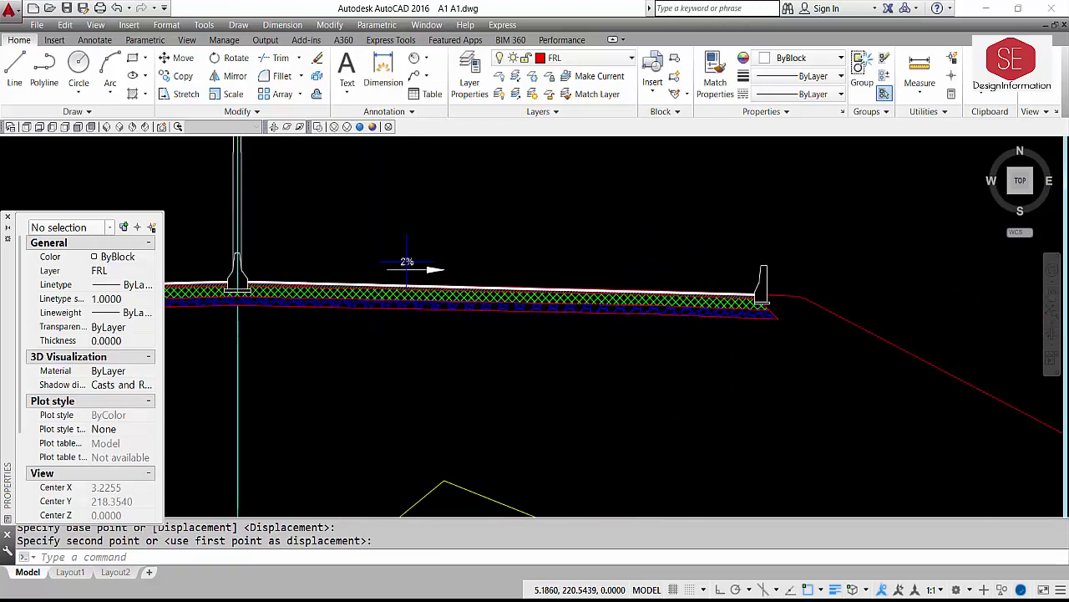
{"action": "type", "text": "c"}
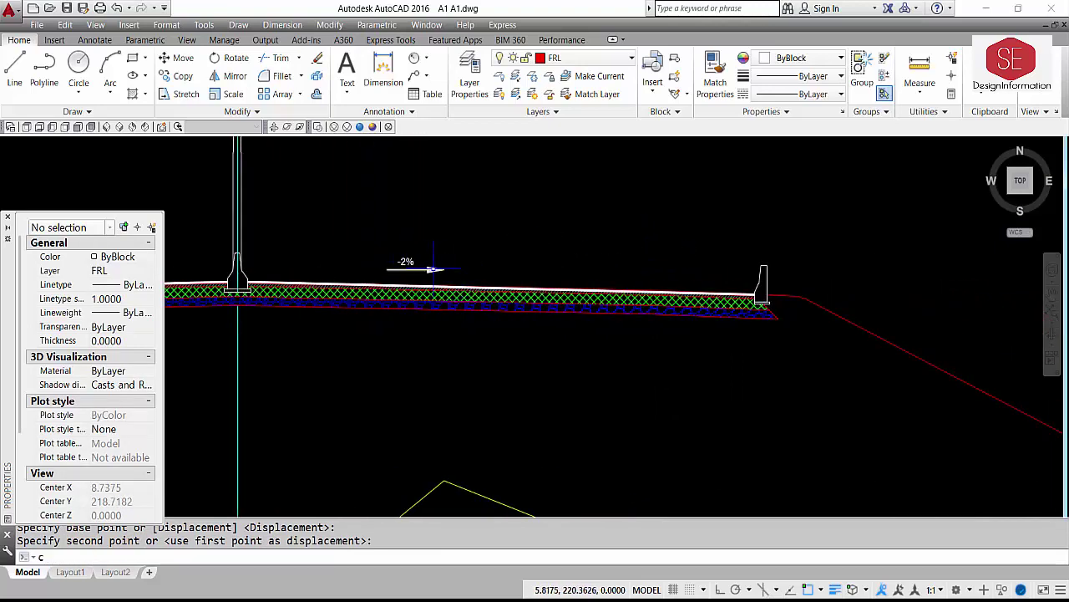
{"action": "type", "text": "o"}
{"action": "key", "text": "Return"}
{"action": "scroll", "coordinate": [435, 268], "scroll_direction": "up", "scroll_amount": 3}
- Copy the -2% label and arrow toward the curb, then undo the misplaced copy
{"action": "left_click", "coordinate": [470, 336]}
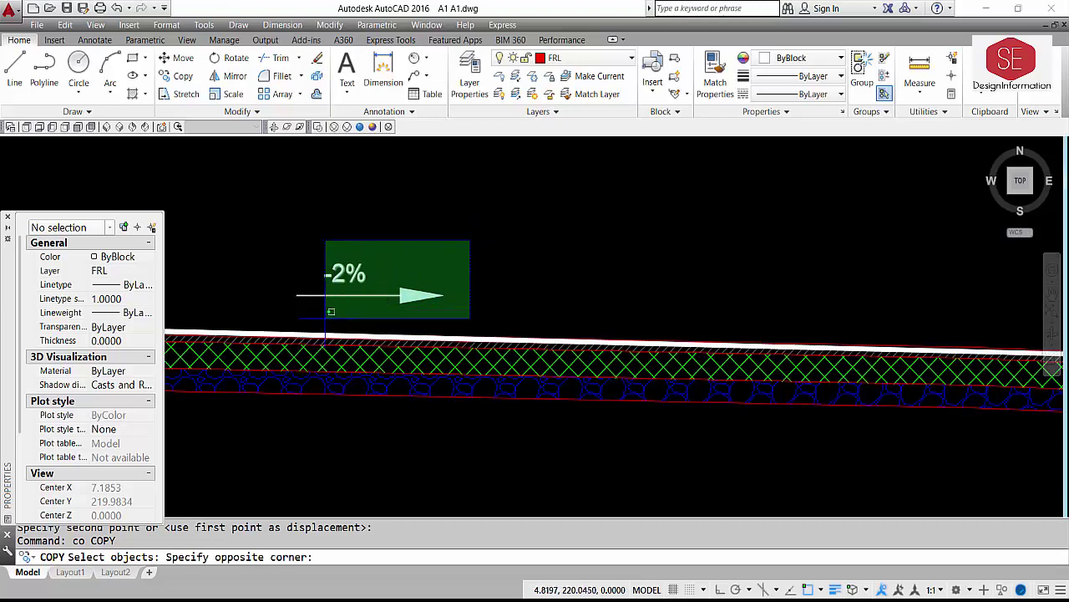
{"action": "left_click", "coordinate": [310, 249]}
{"action": "key", "text": "Return"}
{"action": "left_click", "coordinate": [308, 249]}
{"action": "scroll", "coordinate": [308, 249], "scroll_direction": "down", "scroll_amount": 2}
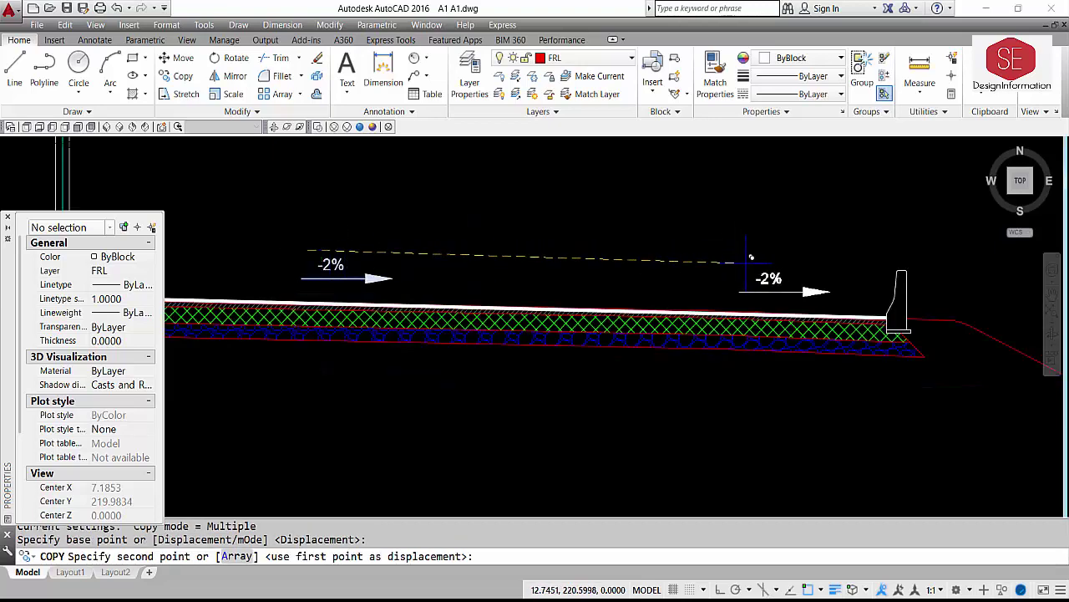
{"action": "left_click", "coordinate": [748, 259]}
{"action": "key", "text": "Escape"}
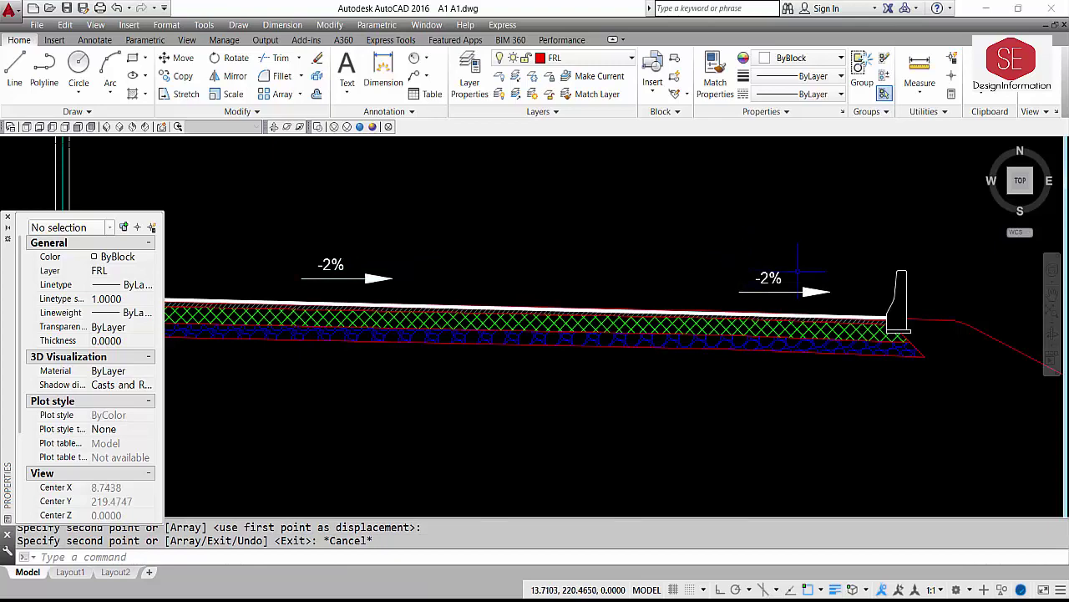
{"action": "type", "text": "u"}
{"action": "key", "text": "Return"}
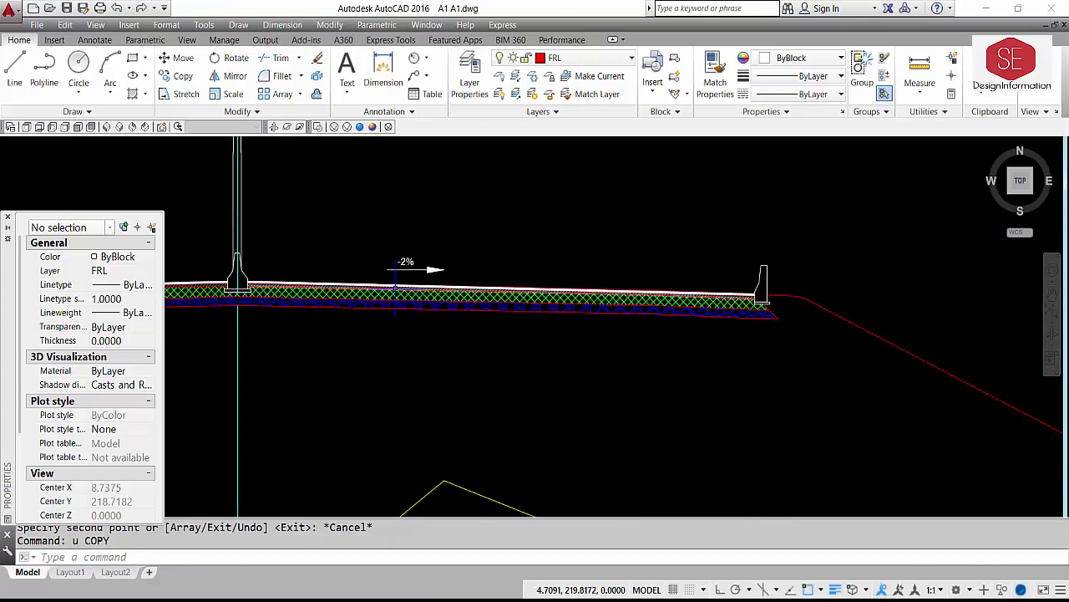
- Copy the -2% label and arrow horizontally level to just inside the right kerb
{"action": "type", "text": "co"}
{"action": "key", "text": "Return"}
{"action": "scroll", "coordinate": [401, 275], "scroll_direction": "up", "scroll_amount": 3}
{"action": "left_click", "coordinate": [459, 238]}
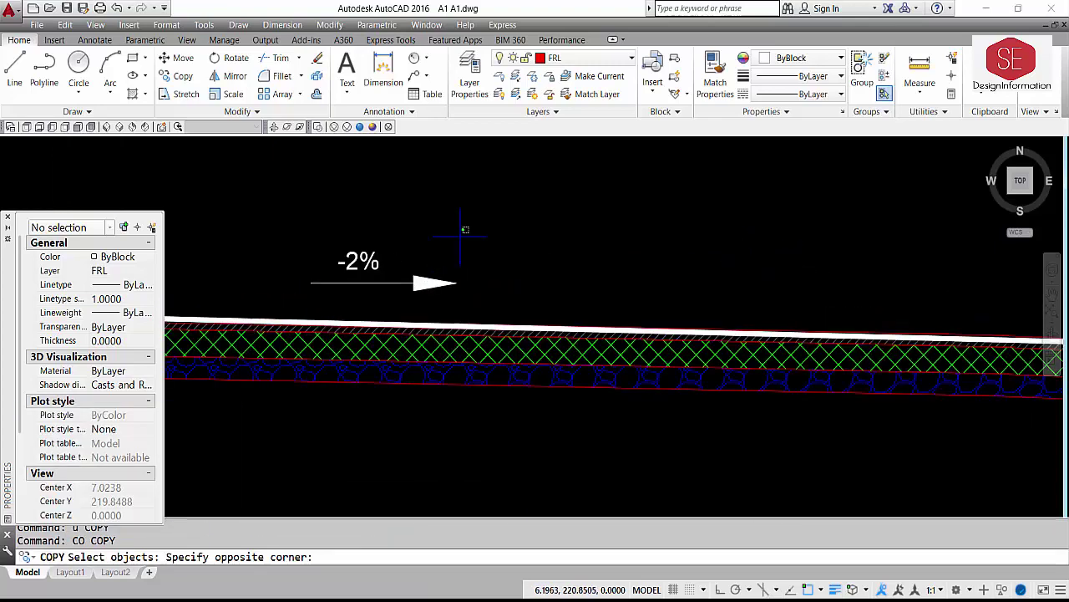
{"action": "left_click", "coordinate": [342, 285]}
{"action": "key", "text": "Return"}
{"action": "left_click", "coordinate": [330, 219]}
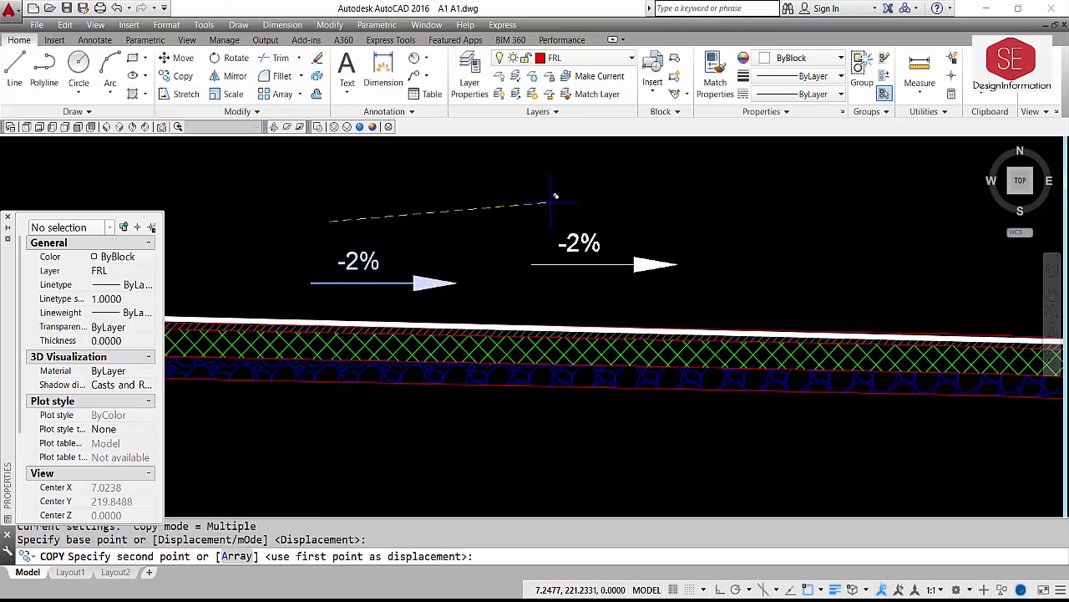
{"action": "key", "text": "F8"}
{"action": "scroll", "coordinate": [794, 242], "scroll_direction": "down", "scroll_amount": 2}
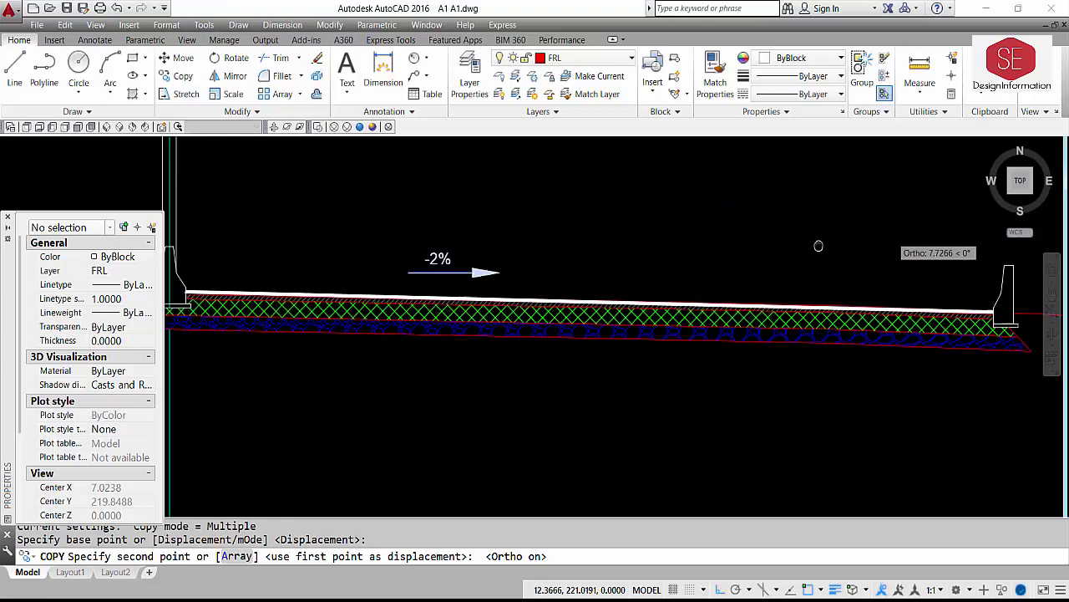
{"action": "middle_click_drag", "start_coordinate": [819, 246], "coordinate": [711, 244]}
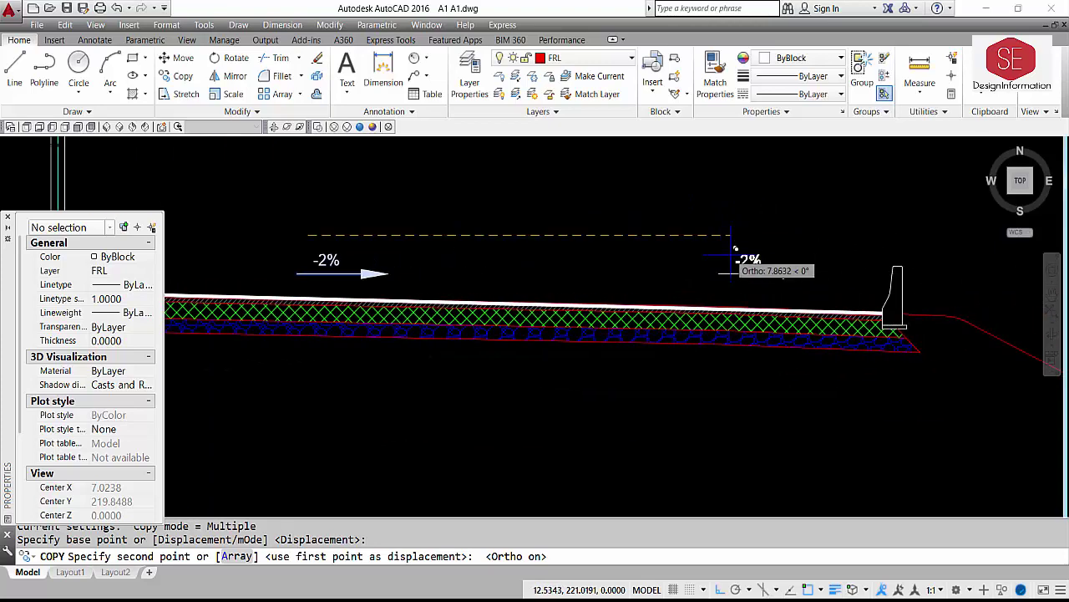
{"action": "left_click", "coordinate": [759, 250]}
{"action": "key", "text": "Escape"}
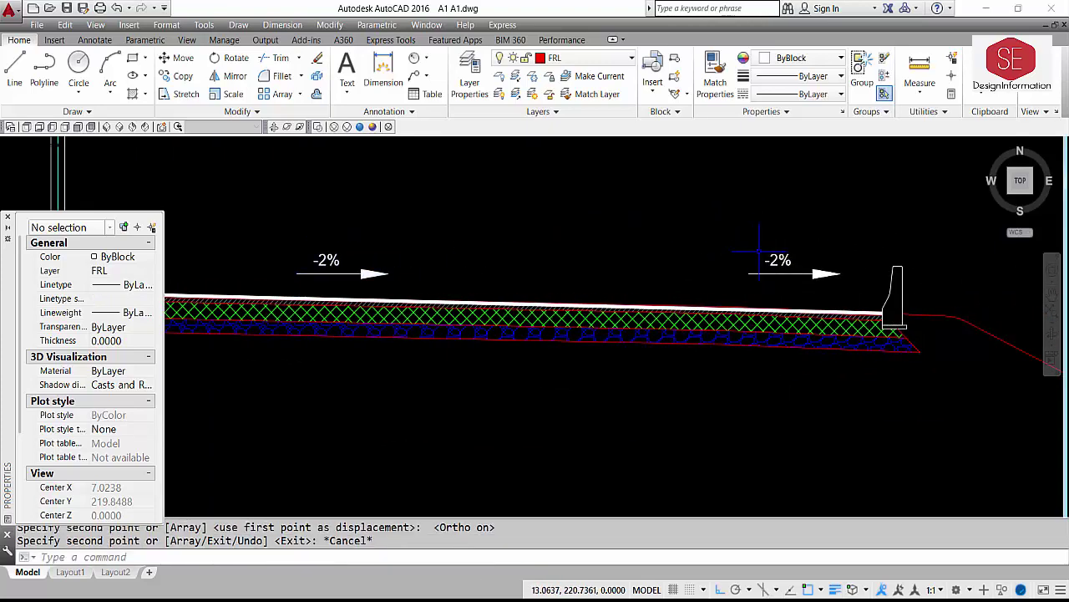
{"action": "scroll", "coordinate": [758, 250], "scroll_direction": "up", "scroll_amount": 2}
- Edit the copied label beside the right kerb so it reads -4% instead of -2%
{"action": "left_click", "coordinate": [765, 245]}
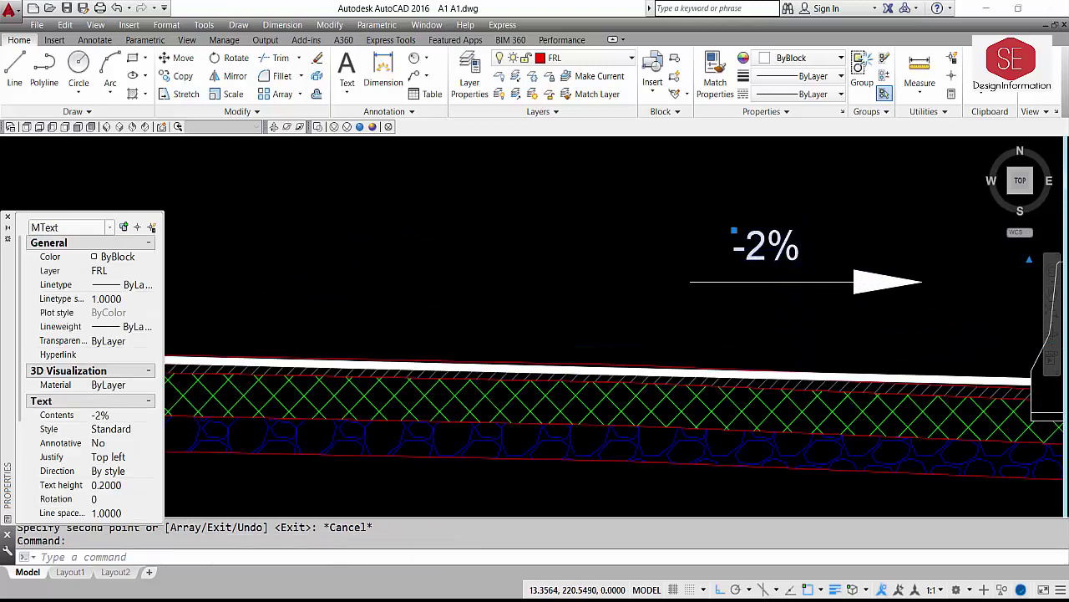
{"action": "double_click", "coordinate": [766, 245]}
{"action": "key", "text": "BackSpace"}
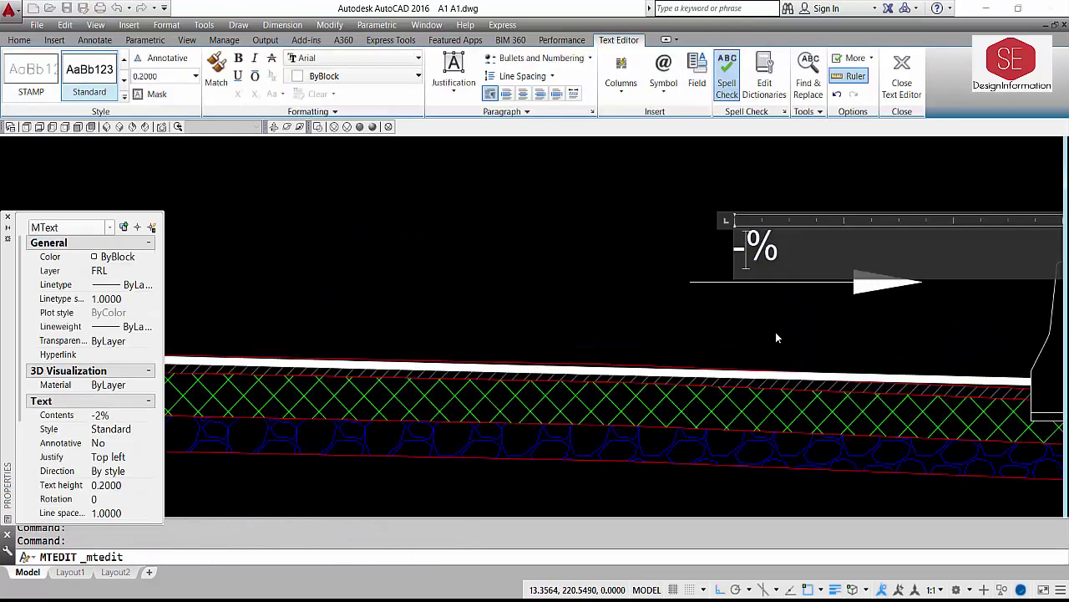
{"action": "type", "text": "4"}
{"action": "left_click", "coordinate": [565, 273]}
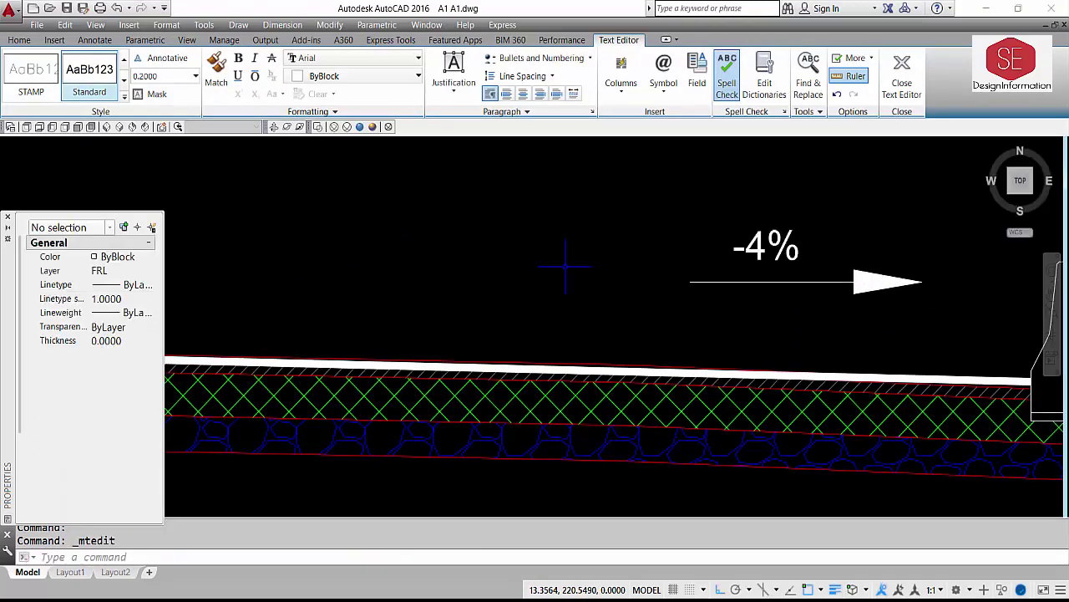
{"action": "scroll", "coordinate": [776, 302], "scroll_direction": "down", "scroll_amount": 7}
{"action": "scroll", "coordinate": [736, 305], "scroll_direction": "up", "scroll_amount": 3}
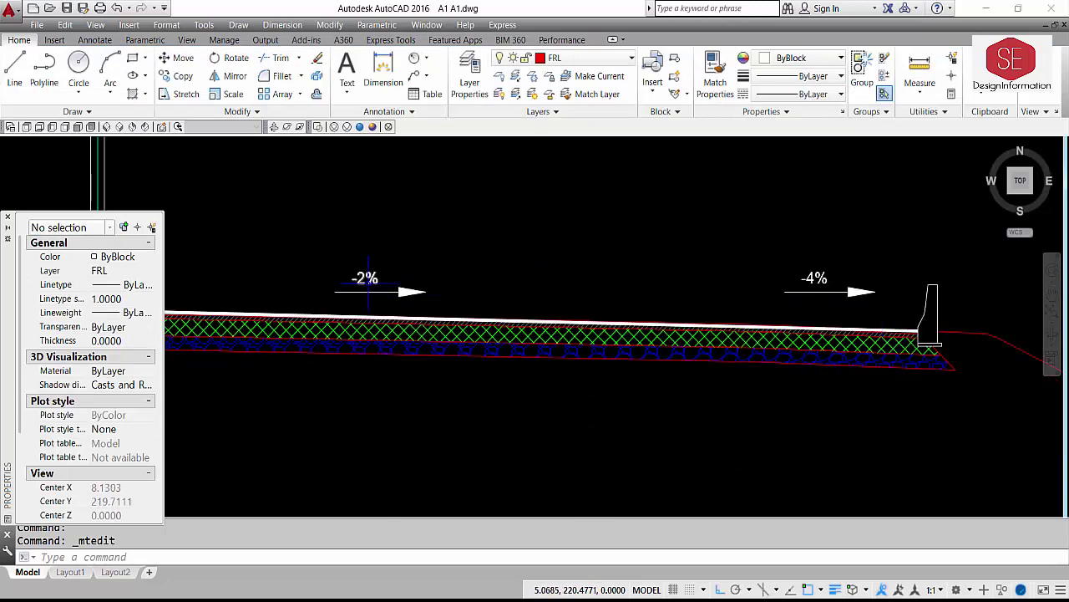
{"action": "scroll", "coordinate": [876, 292], "scroll_direction": "down", "scroll_amount": 2}
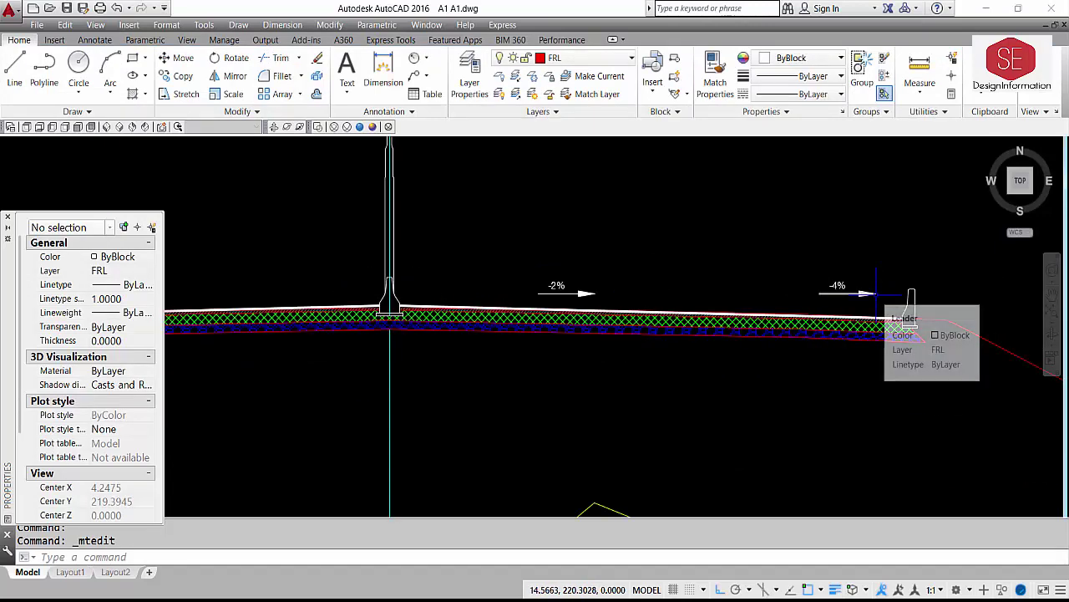
{"action": "type", "text": "m"}
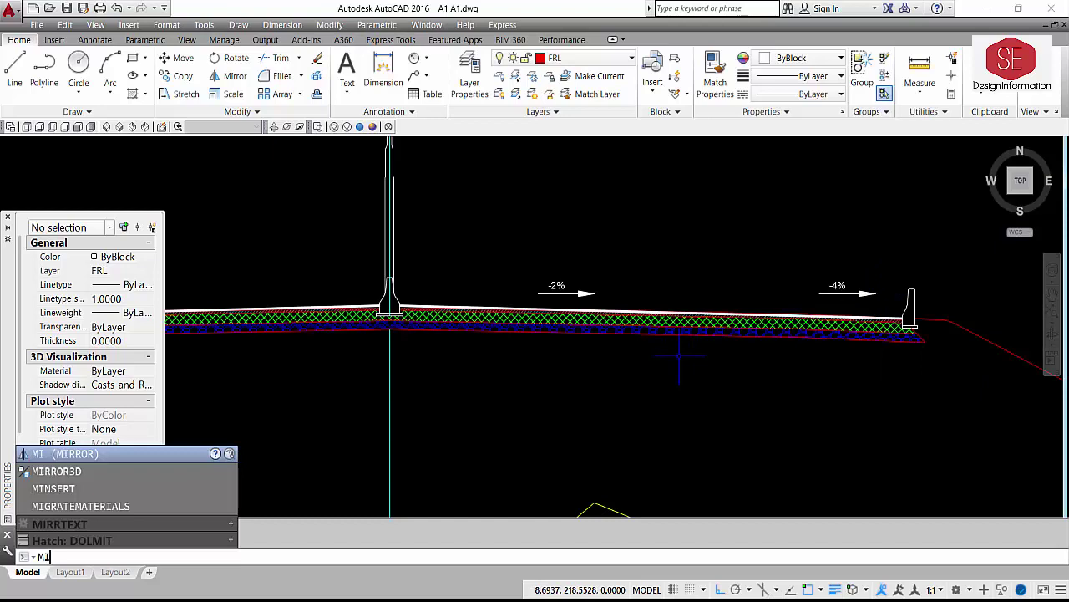
{"action": "type", "text": "i"}
- Select the -2% and -4% labels with their arrows for mirroring
{"action": "key", "text": "Return"}
{"action": "left_click", "coordinate": [576, 270]}
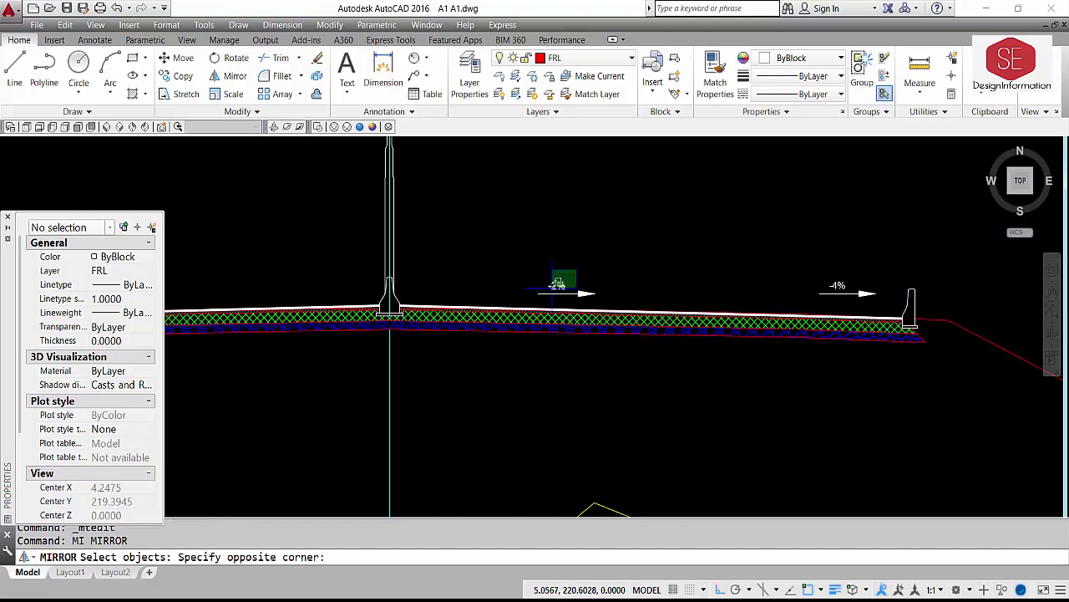
{"action": "left_click", "coordinate": [543, 296]}
{"action": "left_click", "coordinate": [858, 270]}
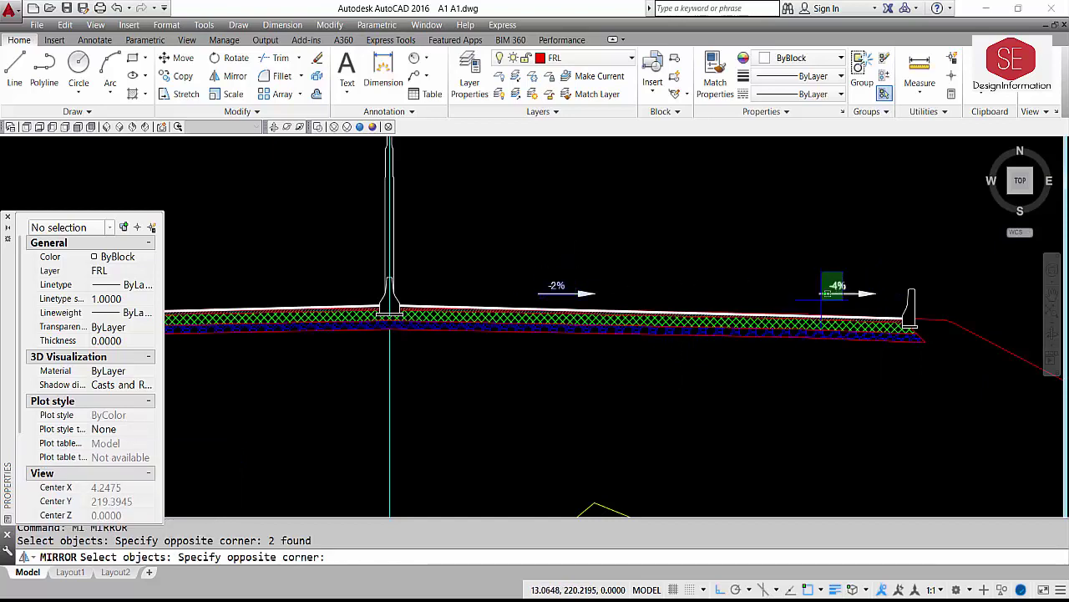
{"action": "left_click", "coordinate": [792, 302]}
{"action": "scroll", "coordinate": [389, 313], "scroll_direction": "down", "scroll_amount": 4}
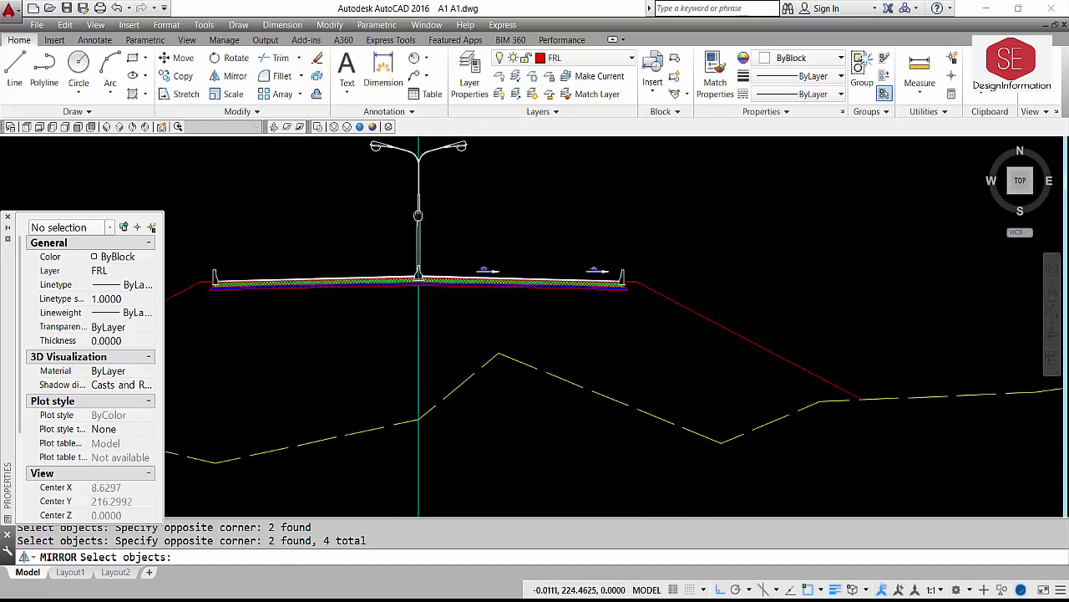
- Mirror them across the vertical centre line at the lamp post, keeping the originals
{"action": "left_click", "coordinate": [426, 173]}
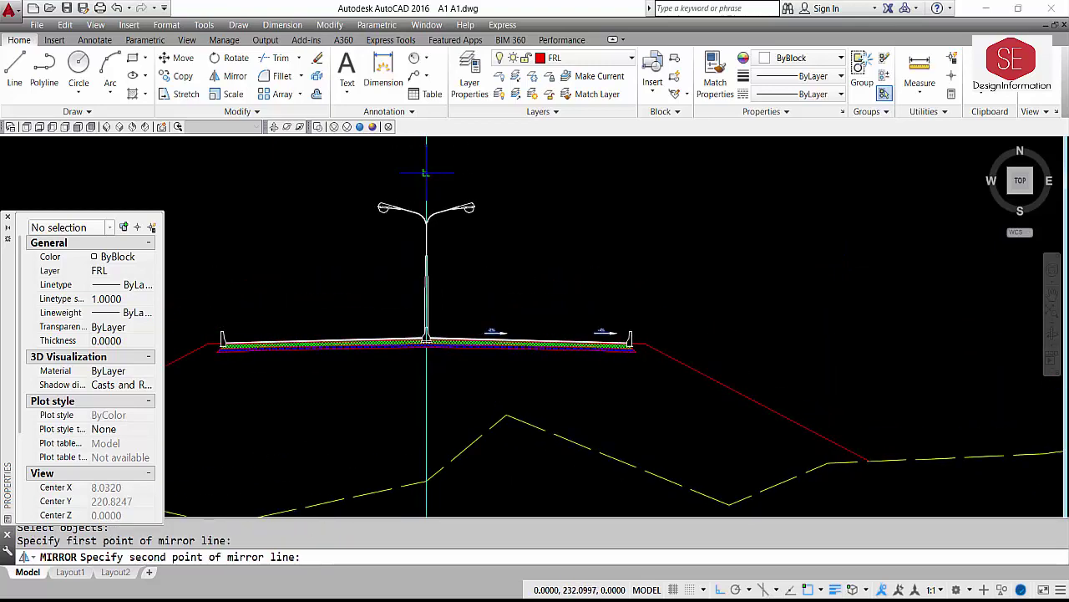
{"action": "left_click", "coordinate": [426, 409]}
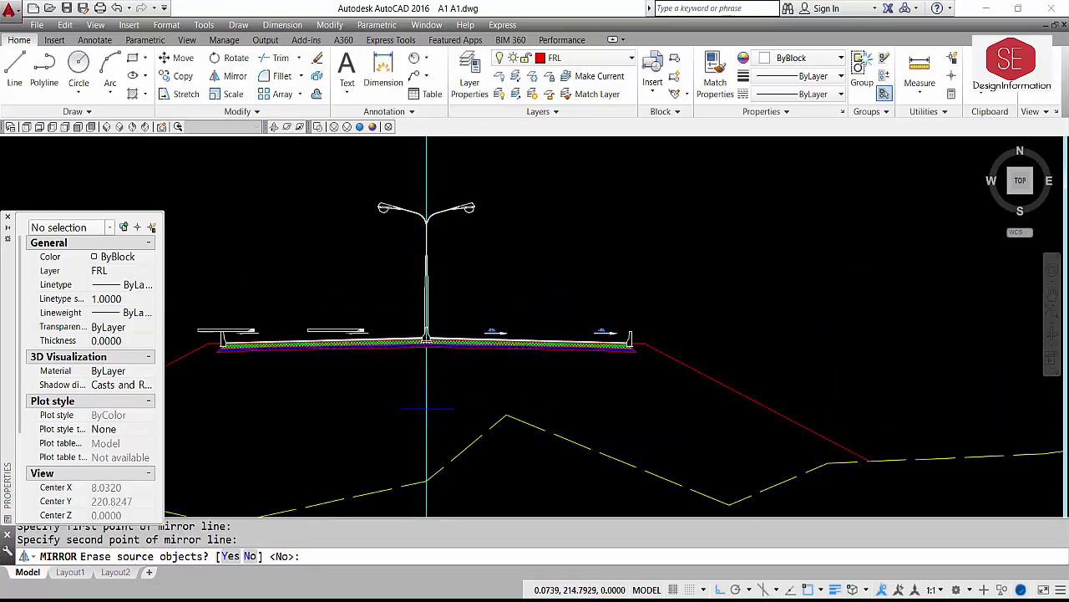
{"action": "right_click", "coordinate": [426, 409]}
{"action": "left_click", "coordinate": [442, 413]}
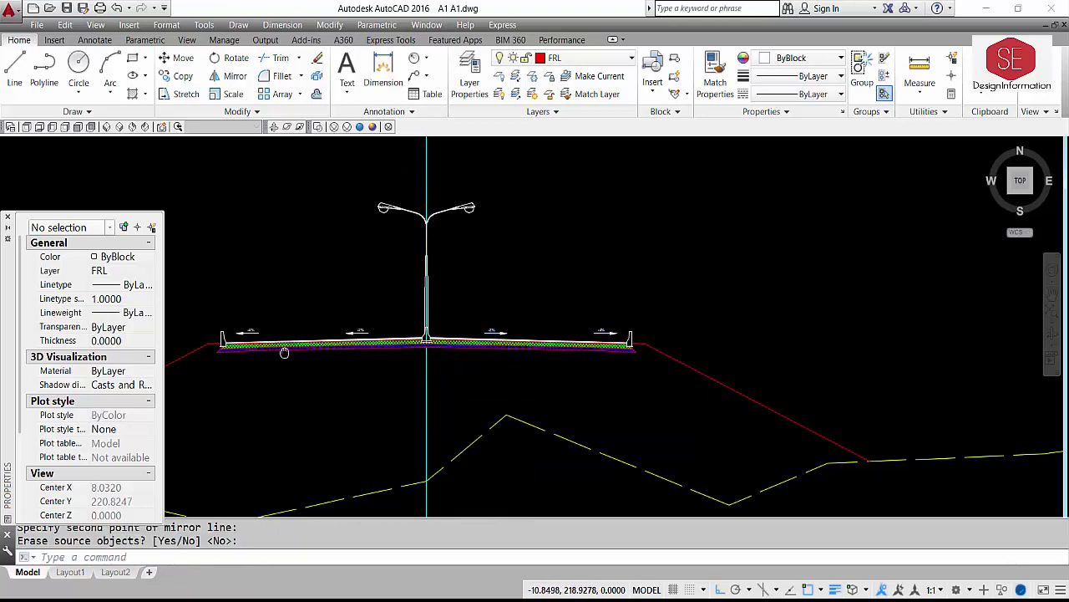
{"action": "middle_click_drag", "start_coordinate": [284, 352], "coordinate": [407, 352]}
{"action": "scroll", "coordinate": [442, 344], "scroll_direction": "up", "scroll_amount": 2}
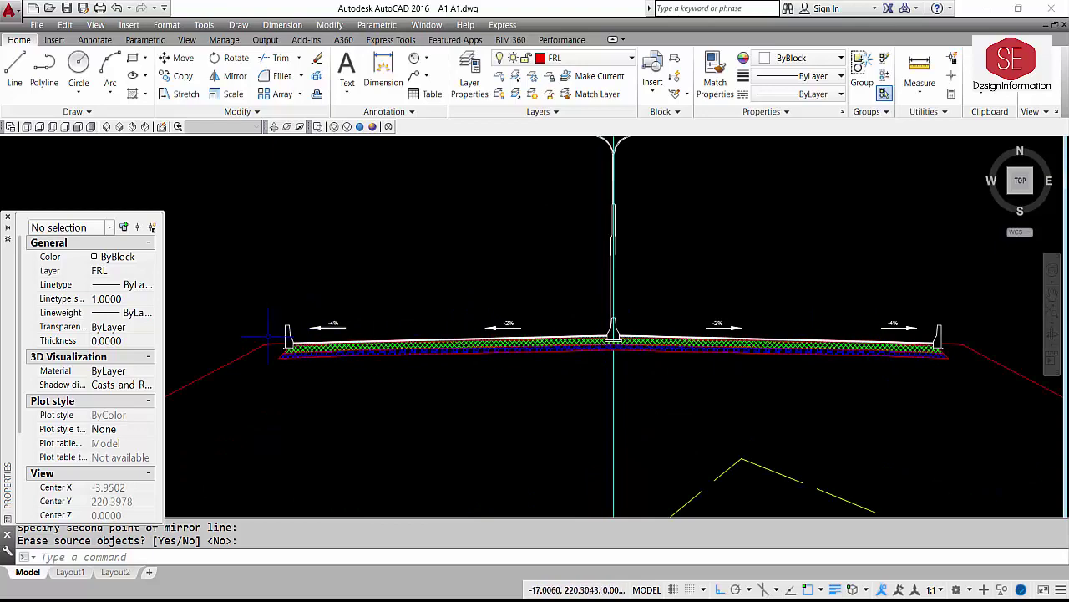
{"action": "scroll", "coordinate": [334, 319], "scroll_direction": "down", "scroll_amount": 6}
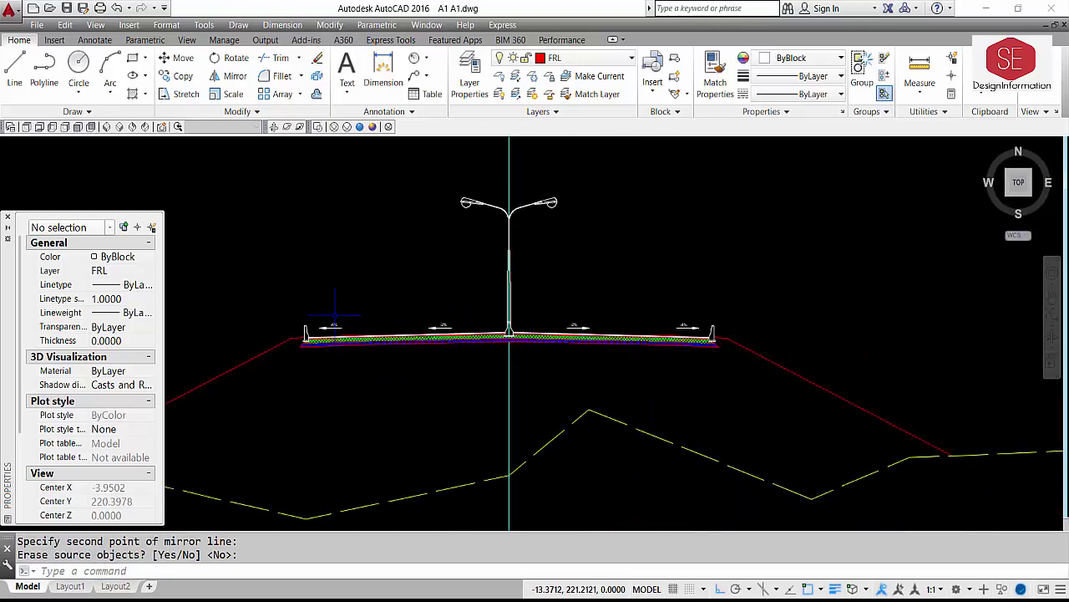
{"action": "scroll", "coordinate": [366, 326], "scroll_direction": "up", "scroll_amount": 4}
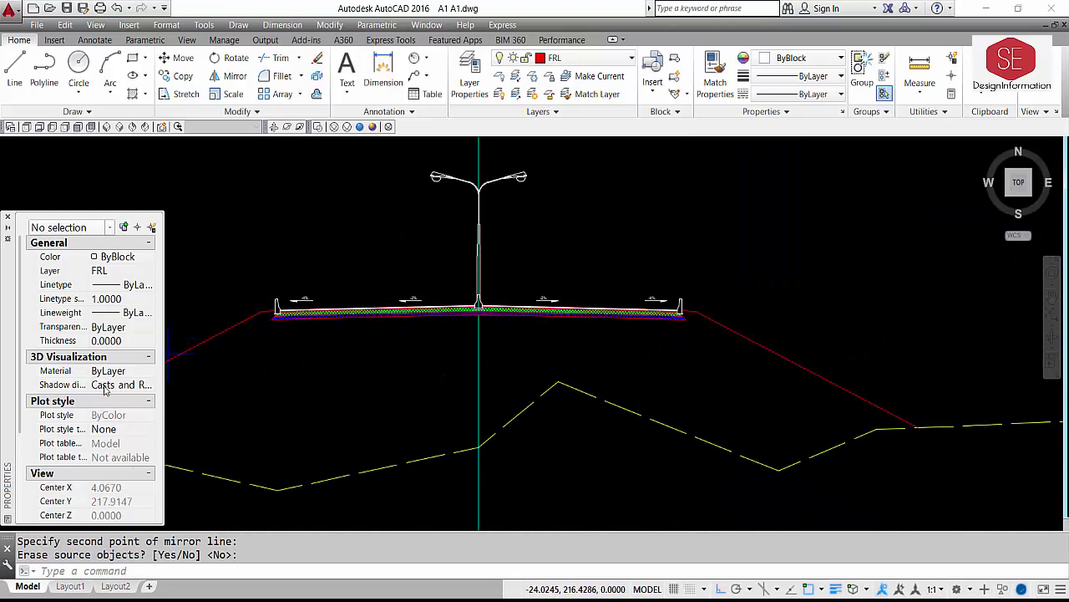
{"action": "scroll", "coordinate": [304, 296], "scroll_direction": "up", "scroll_amount": 2}
- Change the left -4% slope label's text height to 0.5 in the Text Editor
{"action": "double_click", "coordinate": [304, 297]}
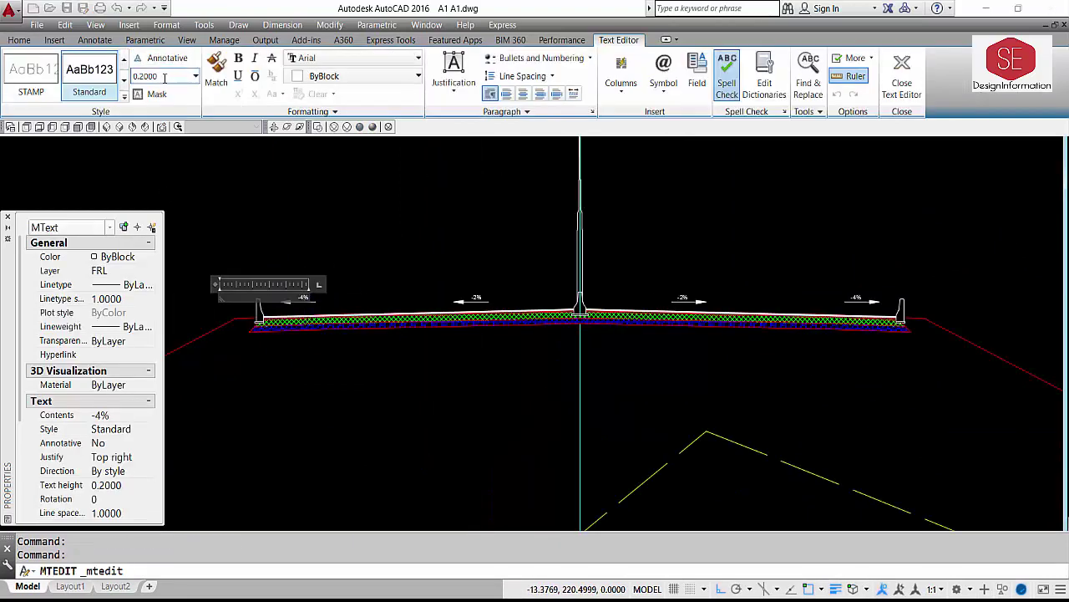
{"action": "left_click", "coordinate": [159, 76]}
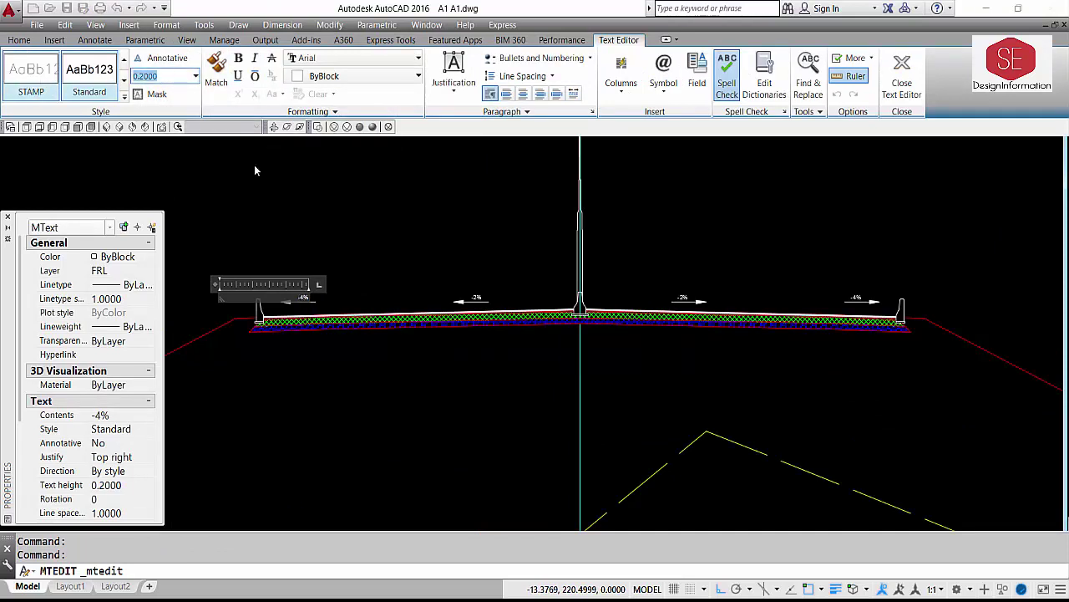
{"action": "left_click", "coordinate": [305, 299]}
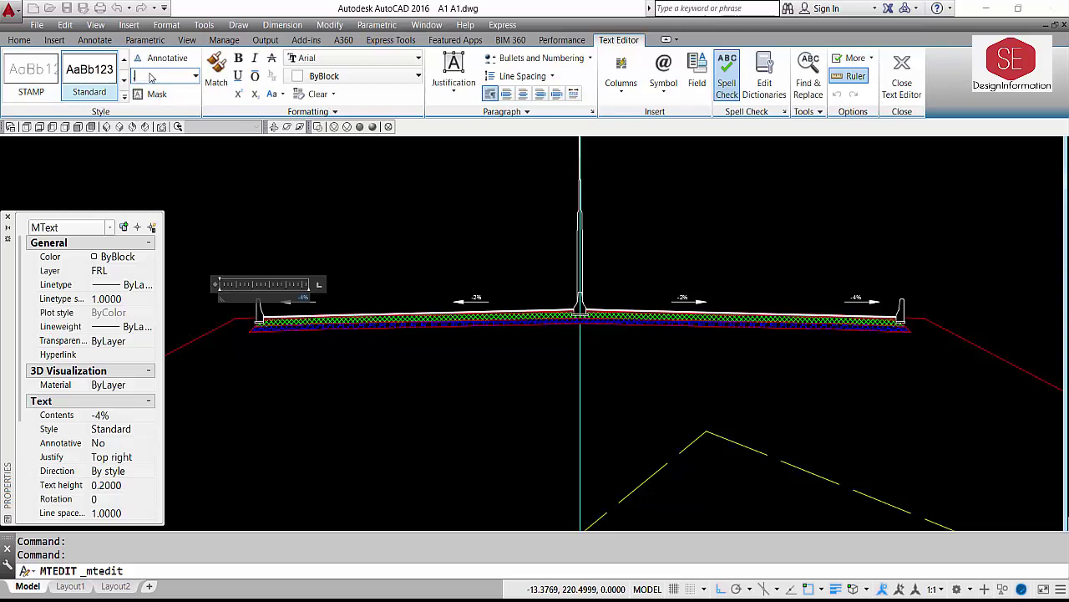
{"action": "type", "text": ".5"}
{"action": "key", "text": "Return"}
{"action": "left_click", "coordinate": [399, 396]}
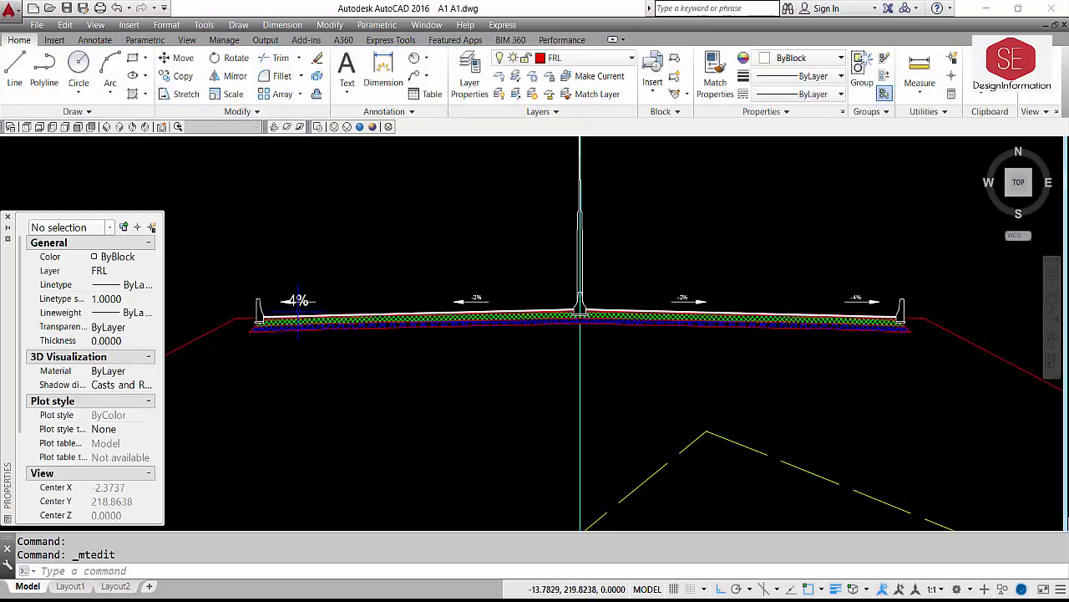
{"action": "scroll", "coordinate": [285, 292], "scroll_direction": "up", "scroll_amount": 4}
- Move the enlarged left -4% label up above its arrow
{"action": "type", "text": "m"}
{"action": "key", "text": "Return"}
{"action": "left_click", "coordinate": [285, 293]}
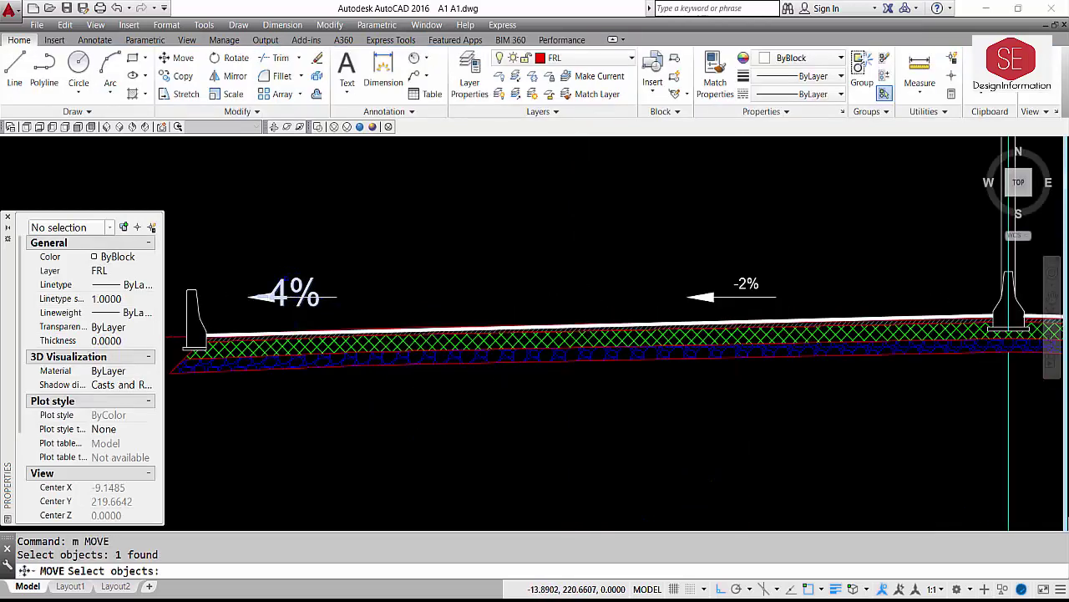
{"action": "key", "text": "Return"}
{"action": "left_click", "coordinate": [415, 249]}
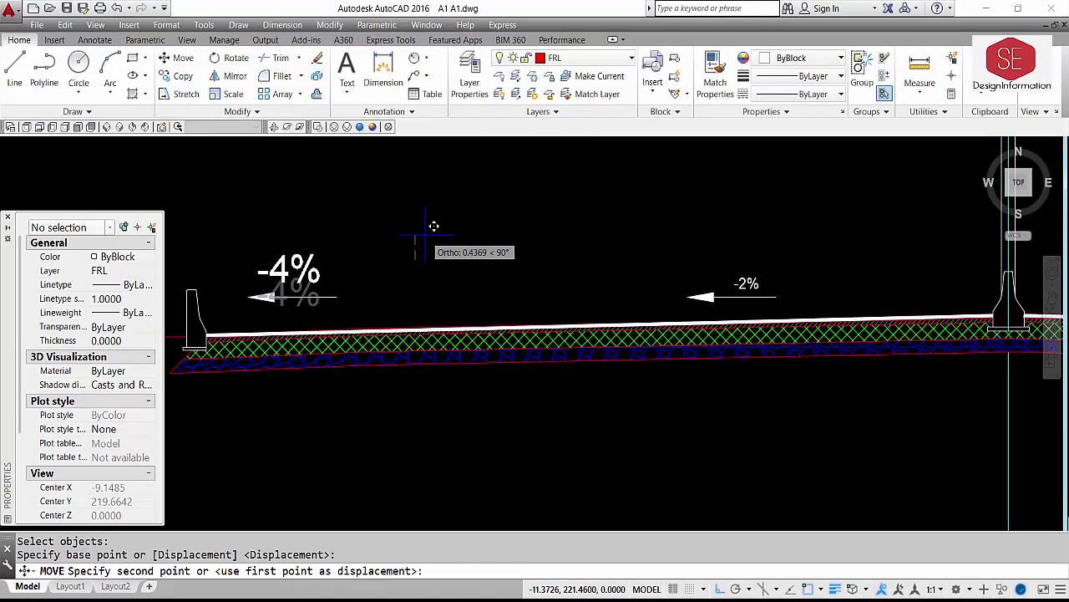
{"action": "key", "text": "F8"}
{"action": "left_click", "coordinate": [437, 231]}
{"action": "scroll", "coordinate": [448, 245], "scroll_direction": "down", "scroll_amount": 4}
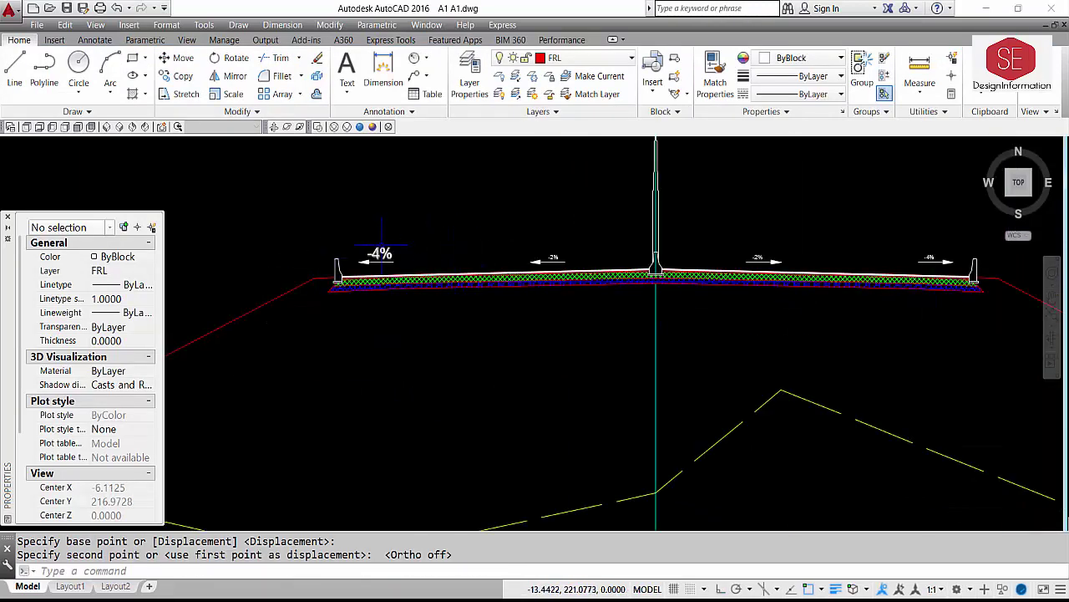
- Match the left -2% and right -4% labels to the enlarged -4% label's size with MATCHPROP
{"action": "type", "text": "m"}
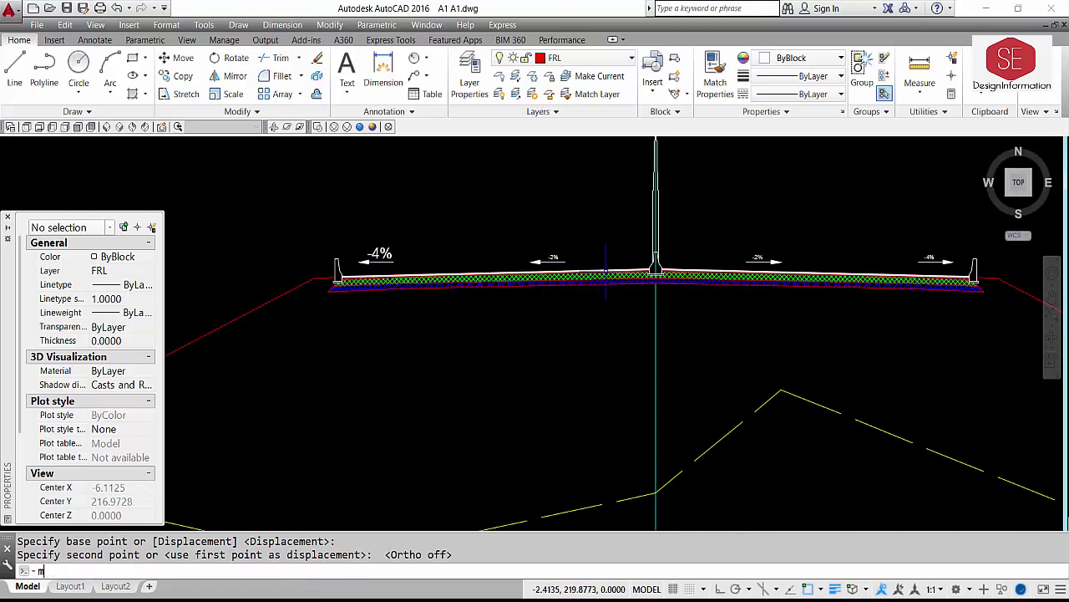
{"action": "type", "text": "a"}
{"action": "key", "text": "Return"}
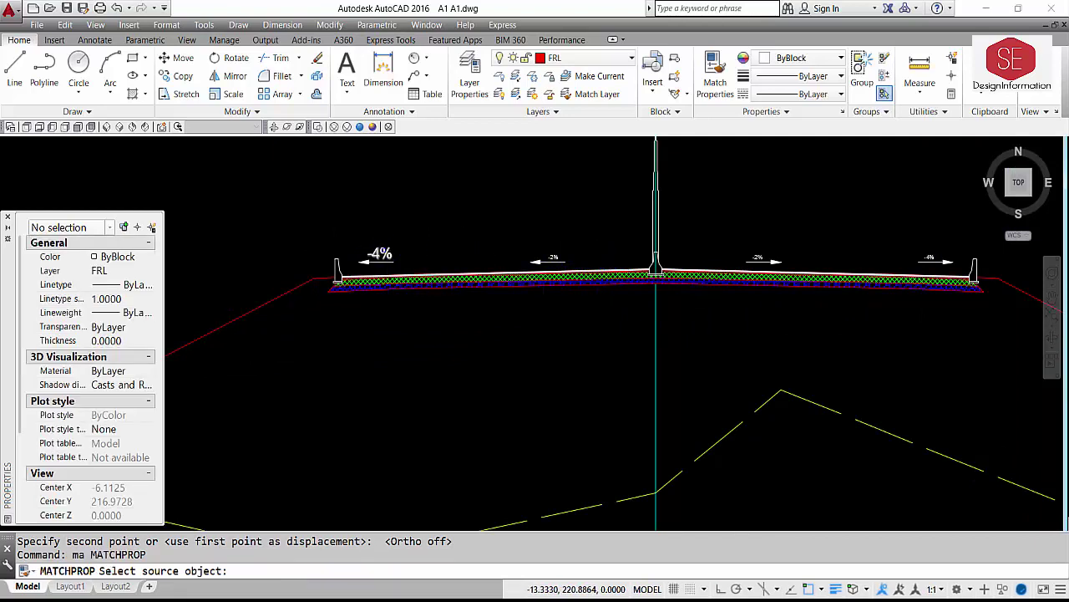
{"action": "left_click", "coordinate": [392, 244]}
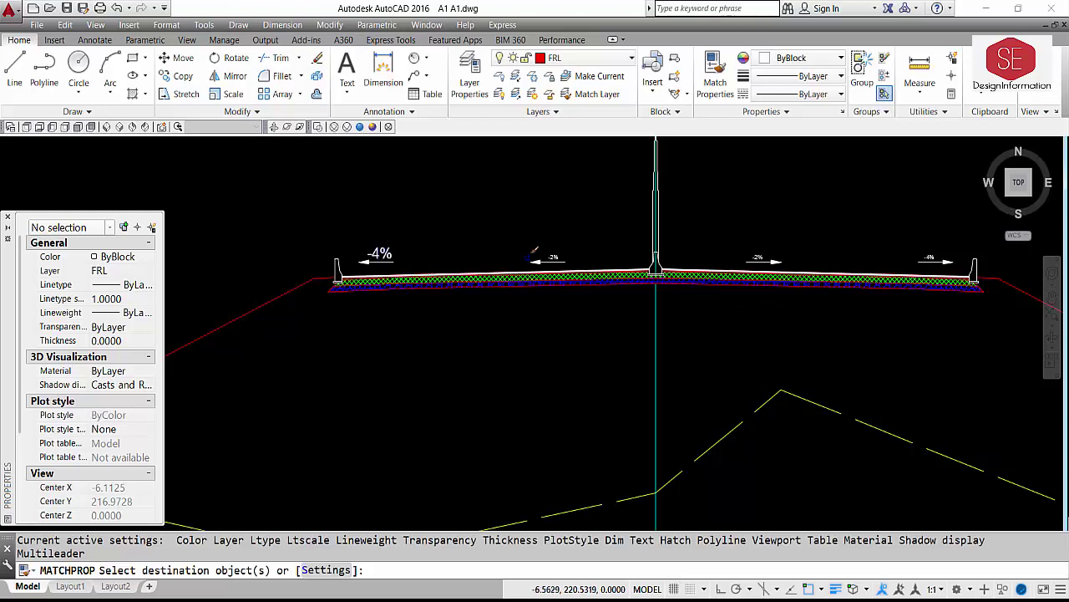
{"action": "left_click", "coordinate": [535, 250]}
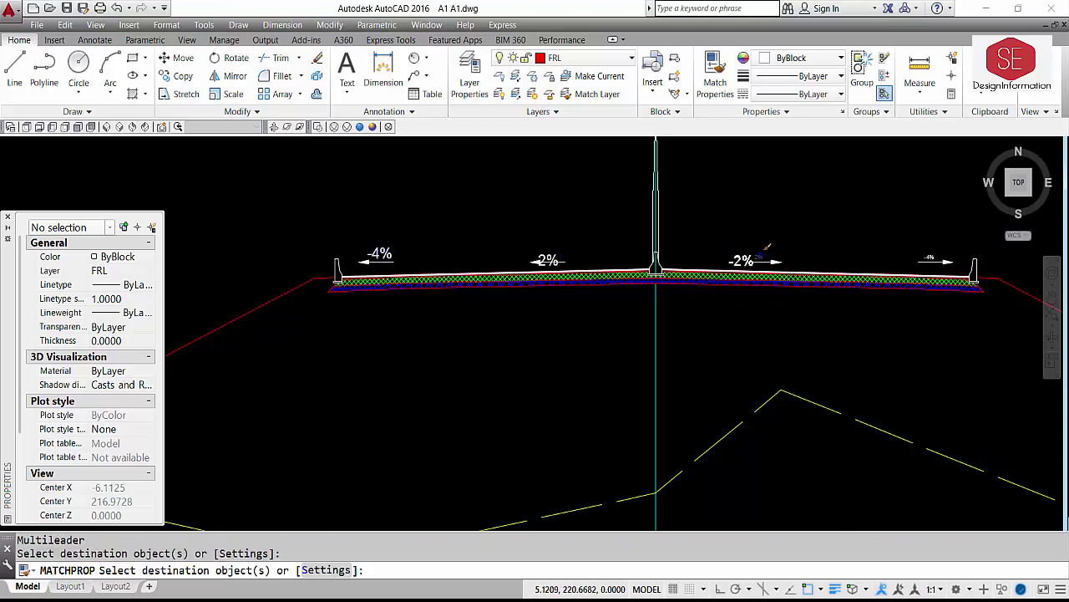
{"action": "left_click", "coordinate": [763, 247]}
{"action": "left_click", "coordinate": [797, 249]}
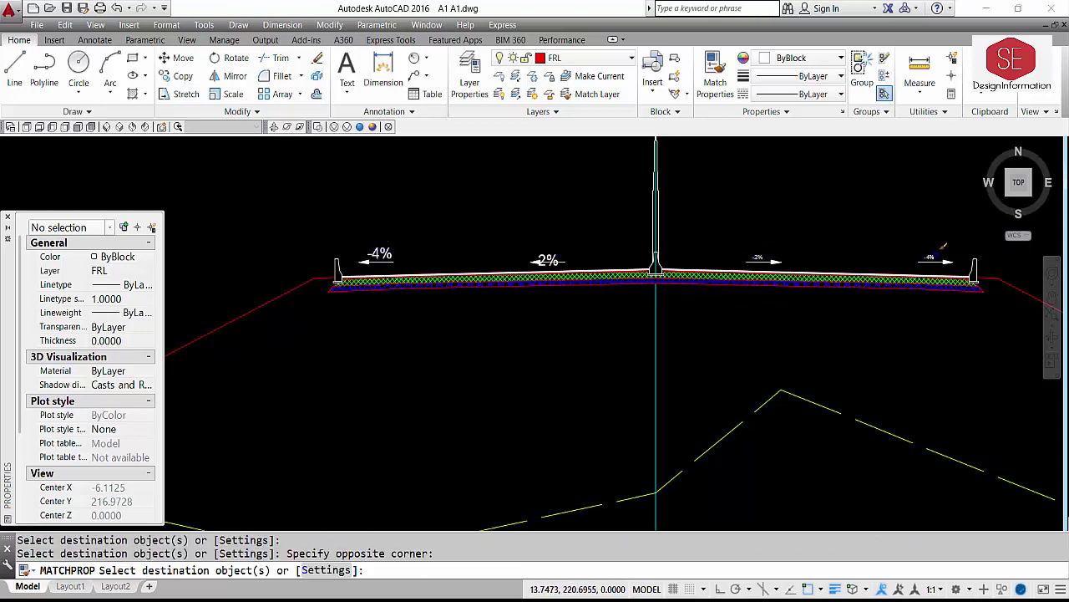
{"action": "left_click", "coordinate": [936, 246]}
{"action": "left_click", "coordinate": [931, 252]}
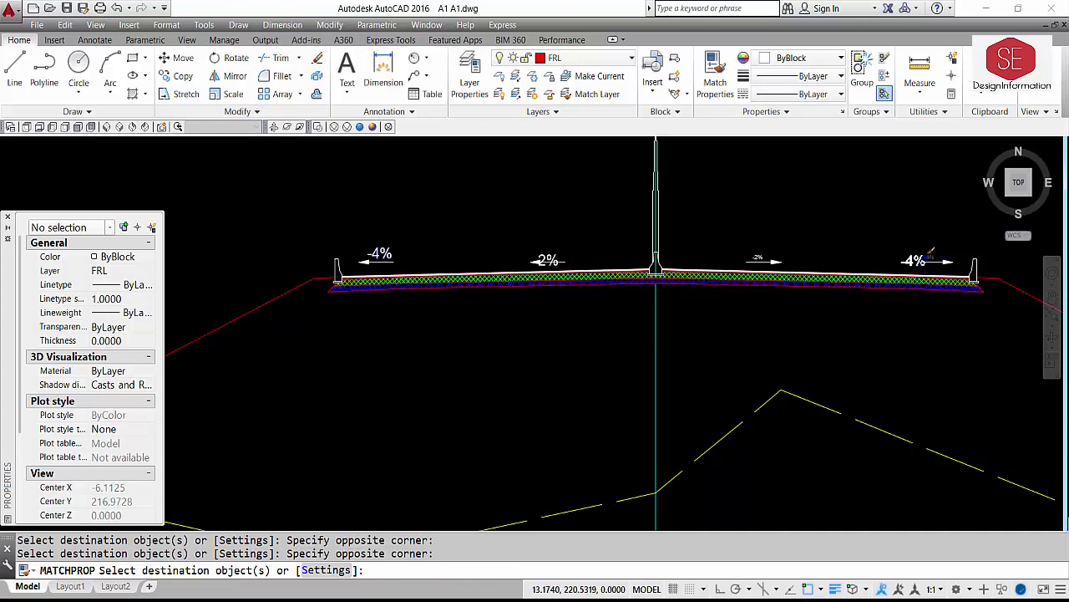
{"action": "right_click", "coordinate": [941, 316]}
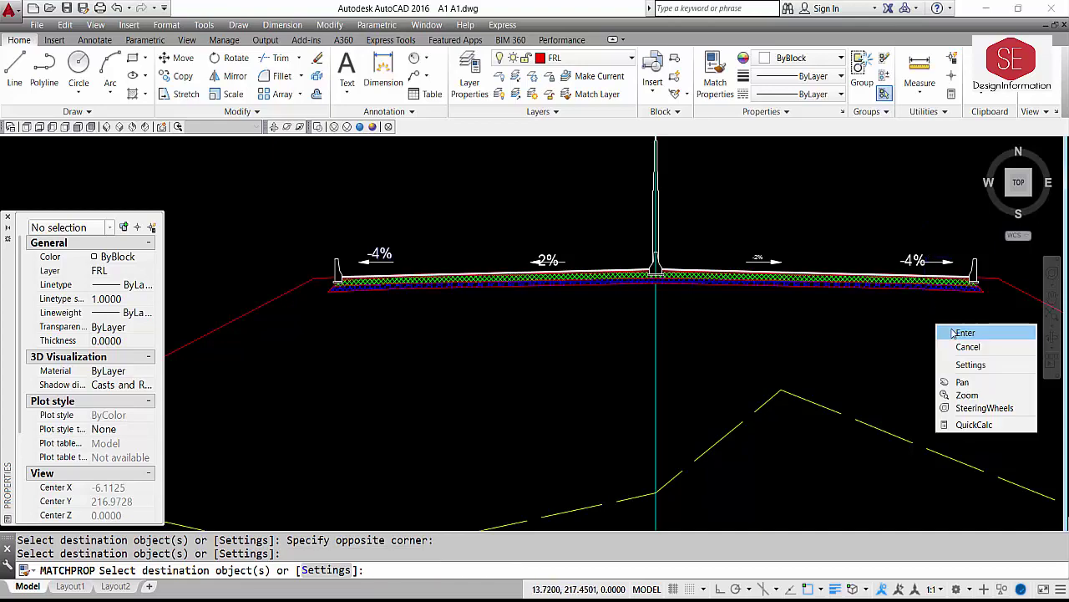
{"action": "left_click", "coordinate": [957, 332]}
- Move the right -4% label so it sits above its arrow
{"action": "type", "text": "m"}
{"action": "key", "text": "Return"}
{"action": "scroll", "coordinate": [936, 288], "scroll_direction": "up", "scroll_amount": 3}
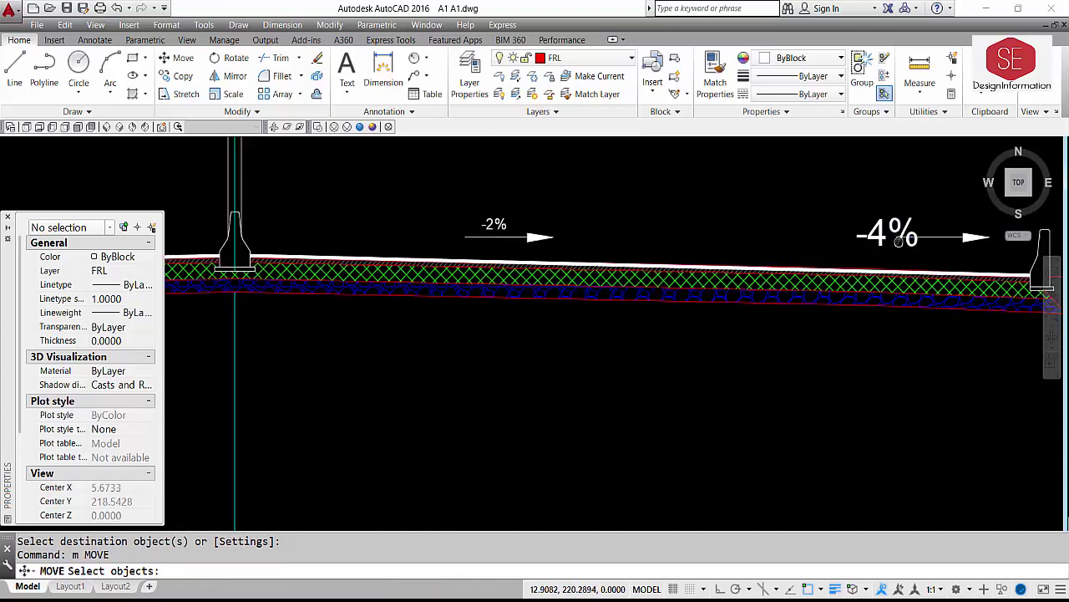
{"action": "middle_click_drag", "start_coordinate": [886, 223], "coordinate": [543, 321]}
{"action": "left_click", "coordinate": [543, 321]}
{"action": "left_click", "coordinate": [498, 335]}
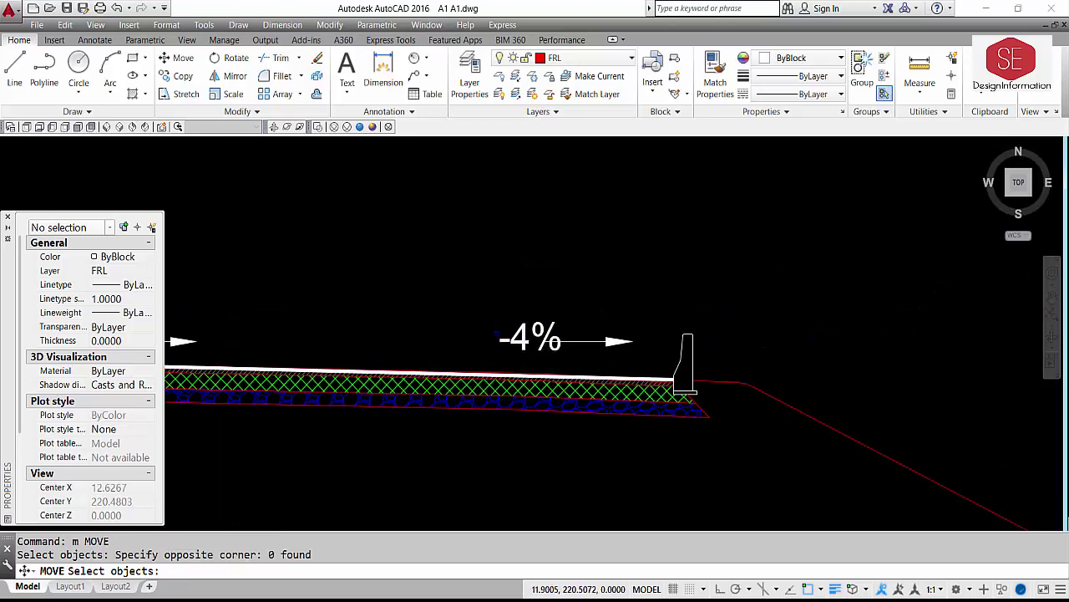
{"action": "left_click", "coordinate": [513, 339]}
{"action": "key", "text": "Return"}
{"action": "left_click", "coordinate": [460, 317]}
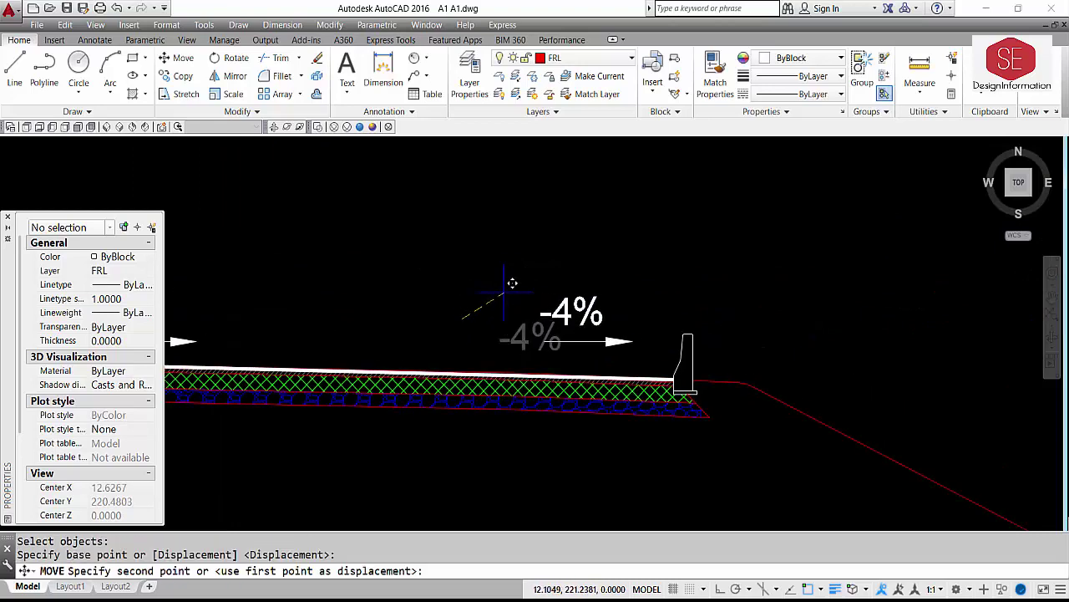
{"action": "left_click", "coordinate": [504, 280]}
{"action": "scroll", "coordinate": [811, 234], "scroll_direction": "down", "scroll_amount": 4}
{"action": "scroll", "coordinate": [640, 243], "scroll_direction": "up", "scroll_amount": 2}
- Reposition the left -2% label just above its arrow
{"action": "key", "text": "Return"}
{"action": "scroll", "coordinate": [640, 243], "scroll_direction": "down", "scroll_amount": 1}
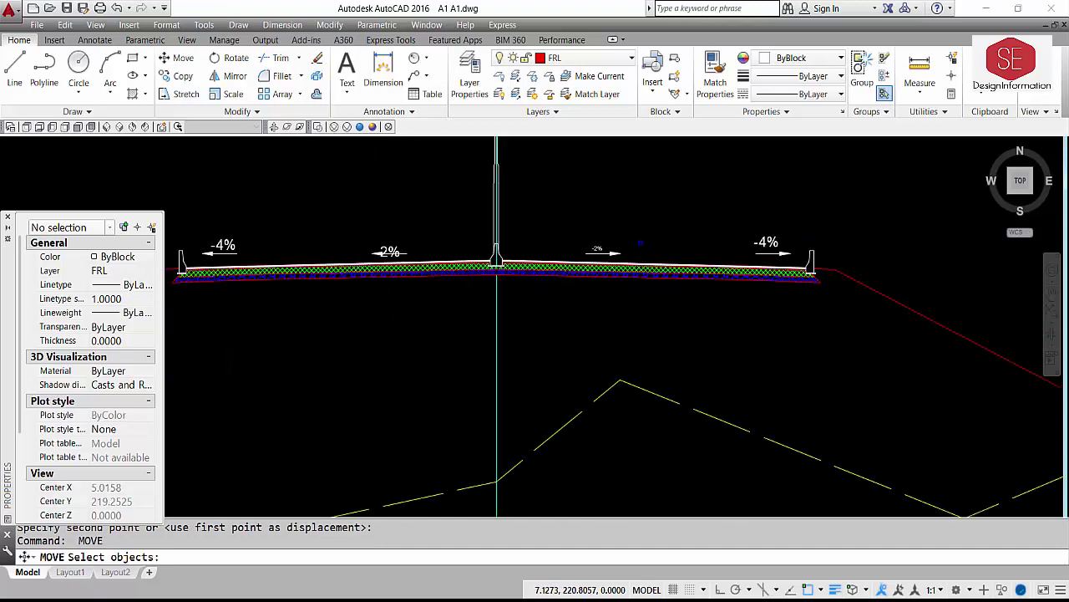
{"action": "scroll", "coordinate": [393, 247], "scroll_direction": "up", "scroll_amount": 3}
{"action": "left_click", "coordinate": [394, 247]}
{"action": "key", "text": "Return"}
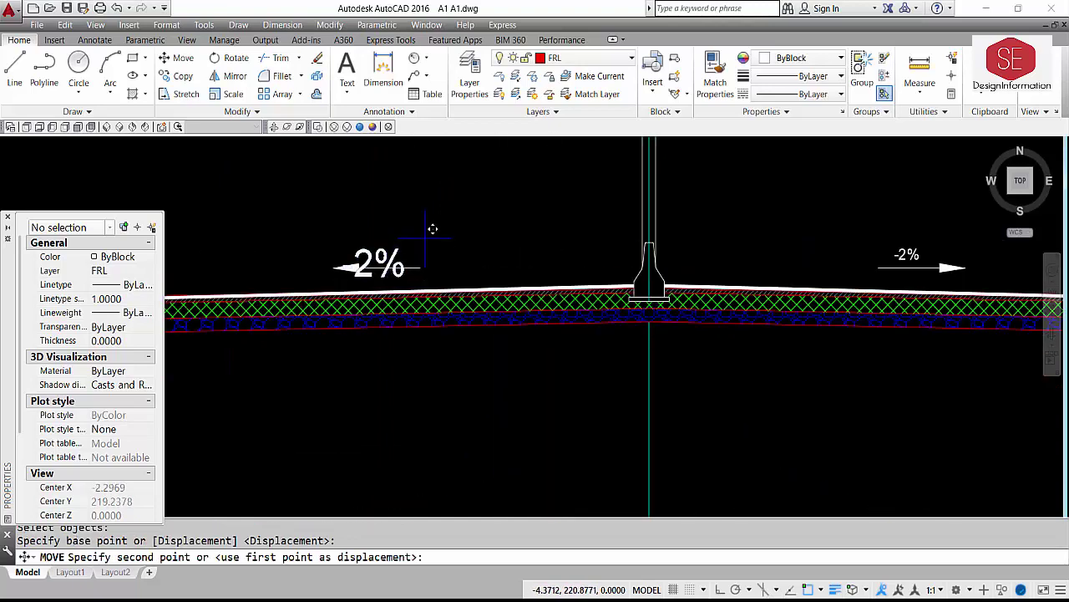
{"action": "left_click", "coordinate": [433, 230]}
{"action": "left_click", "coordinate": [438, 209]}
- Copy the left -2% label's text size onto the right -2% label
{"action": "type", "text": "ma"}
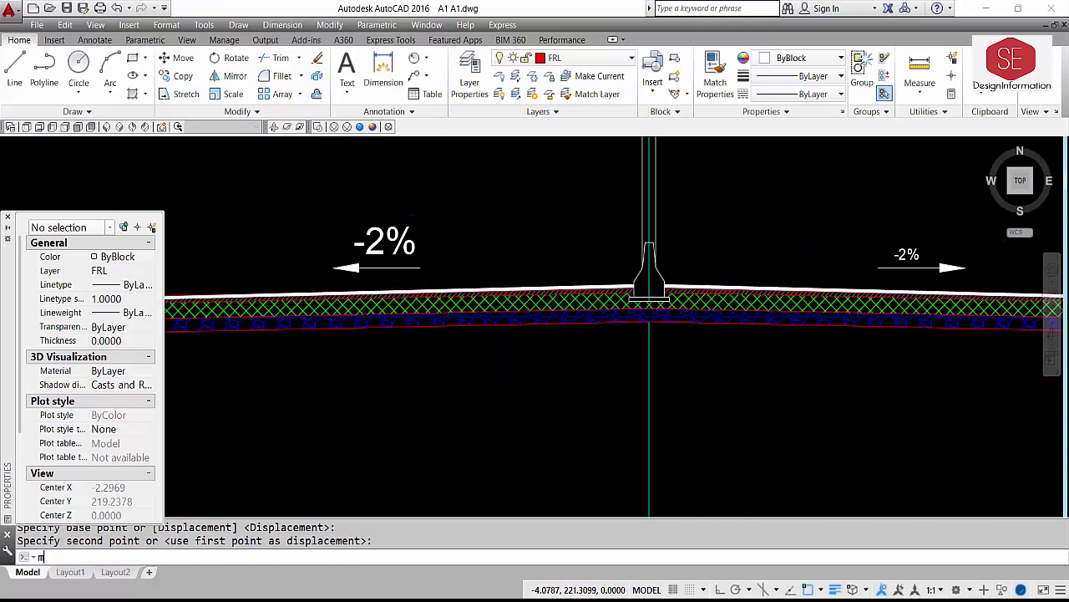
{"action": "key", "text": "Return"}
{"action": "left_click", "coordinate": [403, 238]}
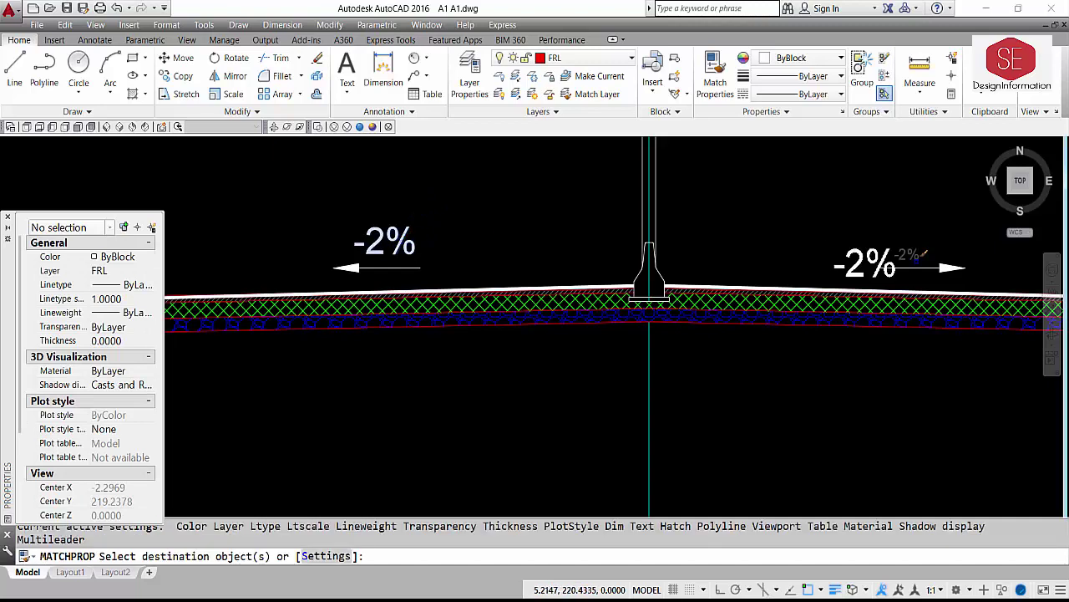
{"action": "left_click", "coordinate": [917, 248]}
{"action": "key", "text": "Escape"}
- Move the right -2% label up above its arrow
{"action": "type", "text": "m"}
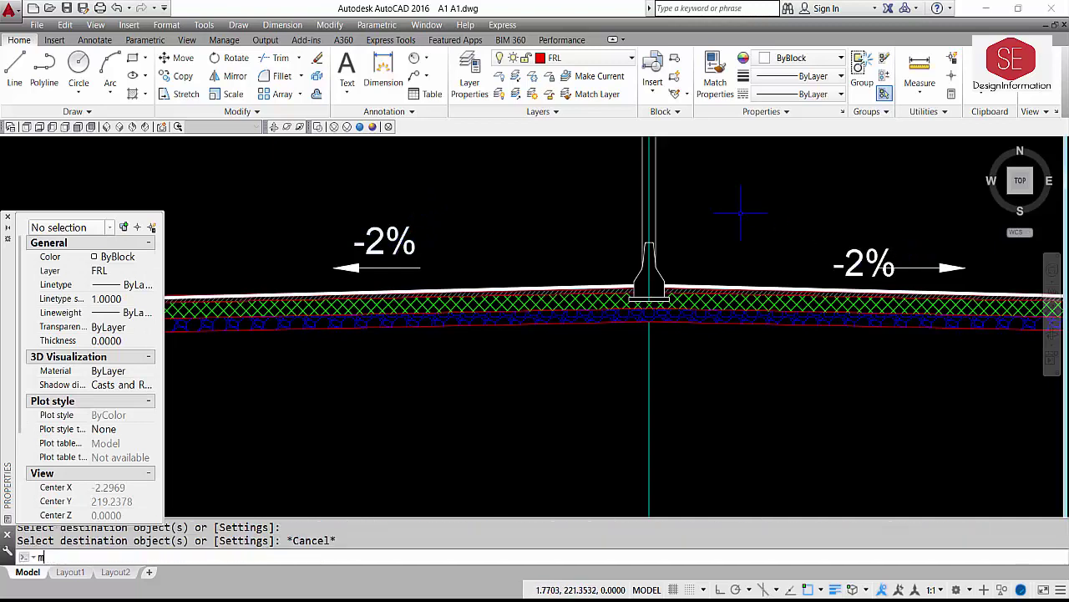
{"action": "key", "text": "Return"}
{"action": "left_click", "coordinate": [856, 254]}
{"action": "key", "text": "Return"}
{"action": "left_click", "coordinate": [735, 234]}
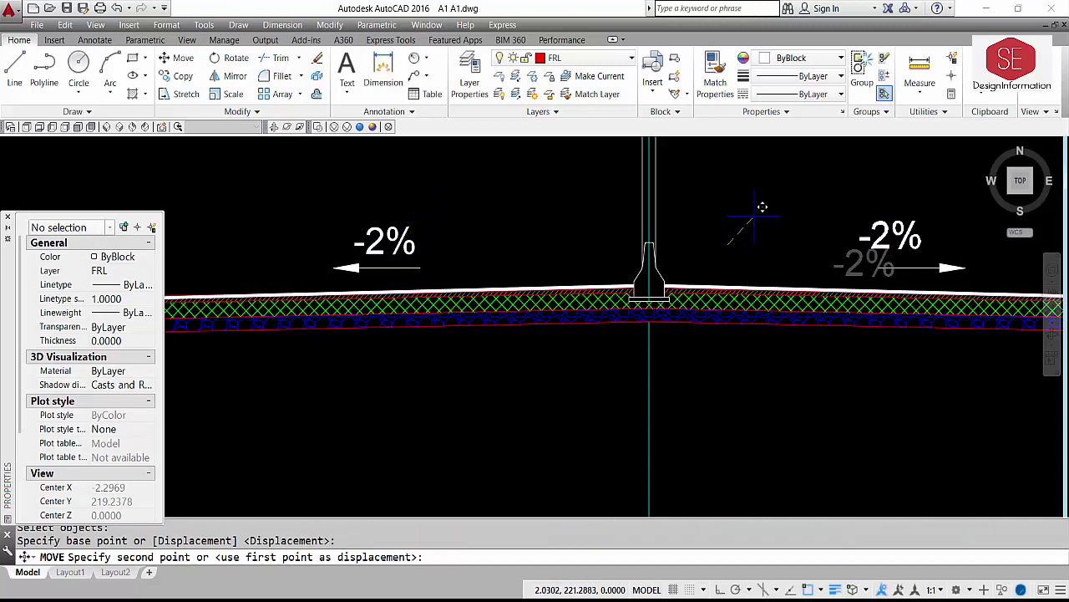
{"action": "left_click", "coordinate": [766, 209]}
{"action": "scroll", "coordinate": [616, 212], "scroll_direction": "down", "scroll_amount": 4}
{"action": "scroll", "coordinate": [619, 212], "scroll_direction": "down", "scroll_amount": 2}
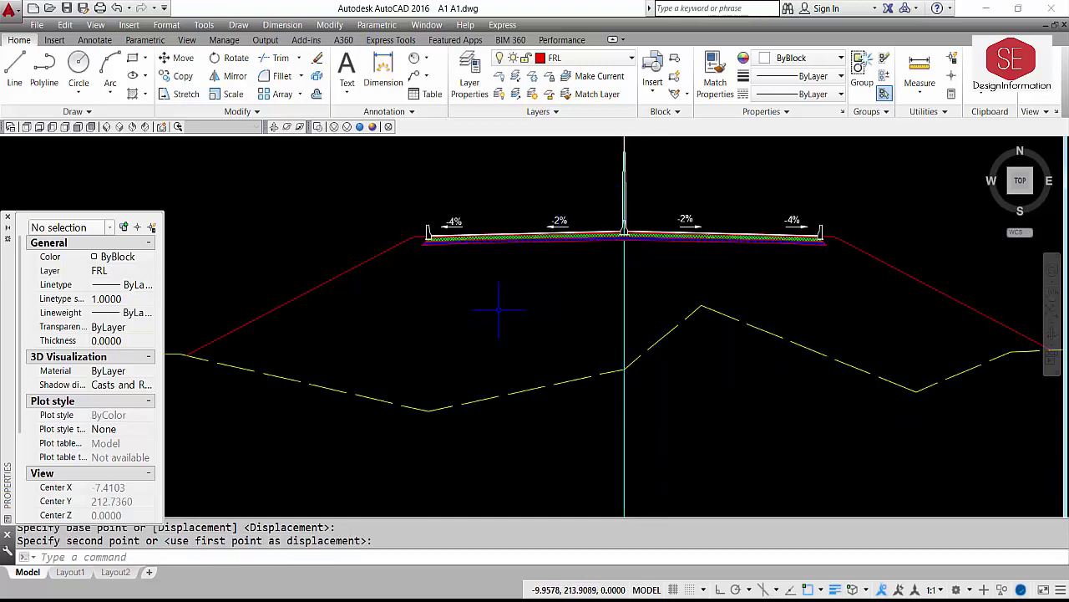
- With Ortho on, draw a 2-unit horizontal line and a 1-unit vertical line down beside the right slope
{"action": "scroll", "coordinate": [500, 309], "scroll_direction": "down", "scroll_amount": 2}
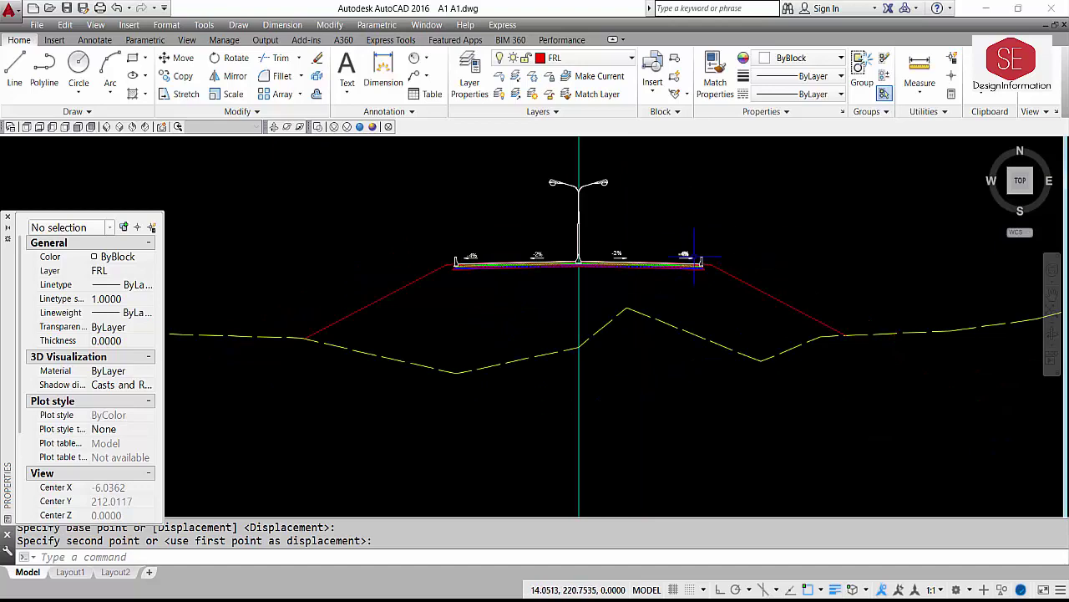
{"action": "scroll", "coordinate": [694, 255], "scroll_direction": "up", "scroll_amount": 2}
{"action": "scroll", "coordinate": [543, 322], "scroll_direction": "down", "scroll_amount": 3}
{"action": "scroll", "coordinate": [640, 363], "scroll_direction": "up", "scroll_amount": 6}
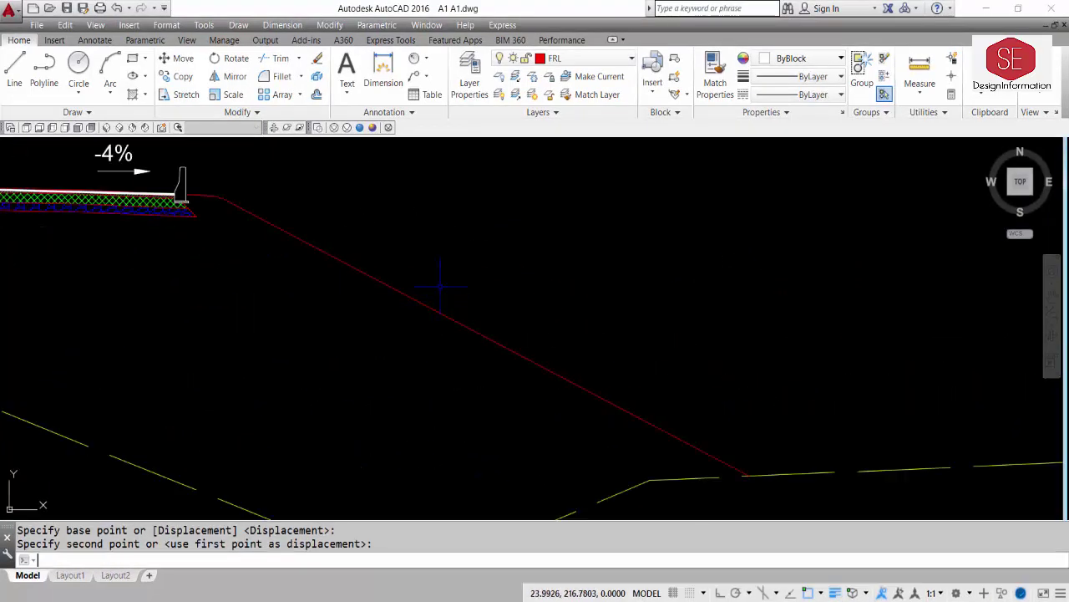
{"action": "type", "text": "l"}
{"action": "key", "text": "Return"}
{"action": "left_click", "coordinate": [401, 237]}
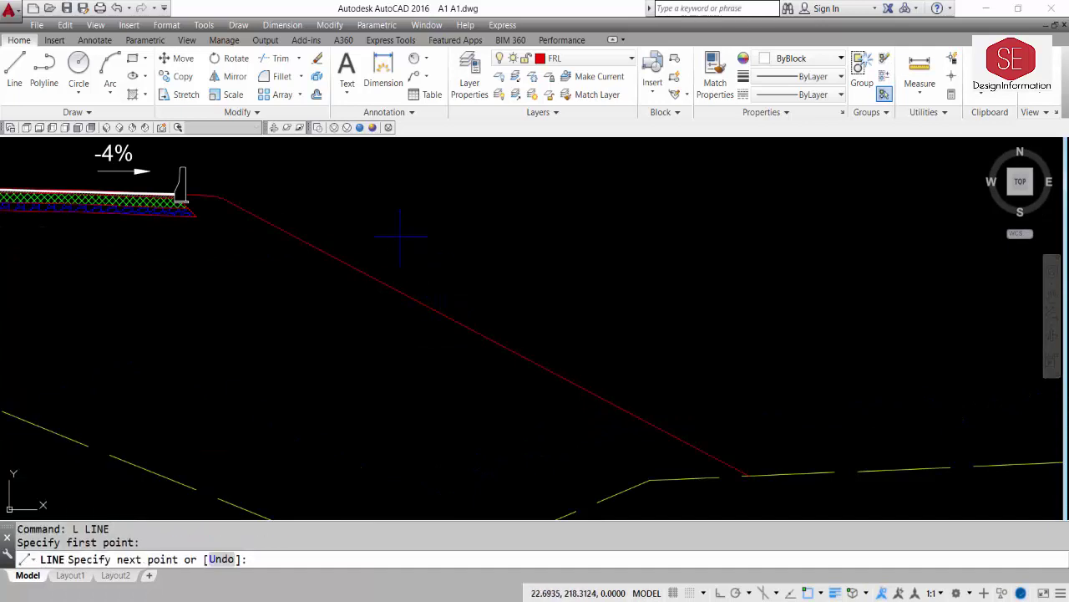
{"action": "key", "text": "F8"}
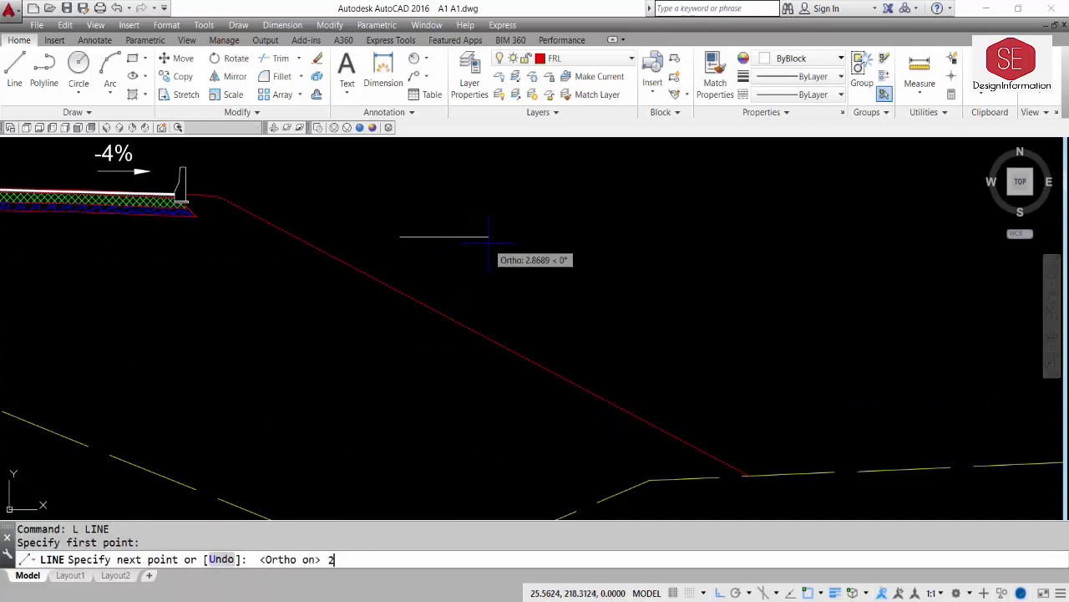
{"action": "key", "text": "Return"}
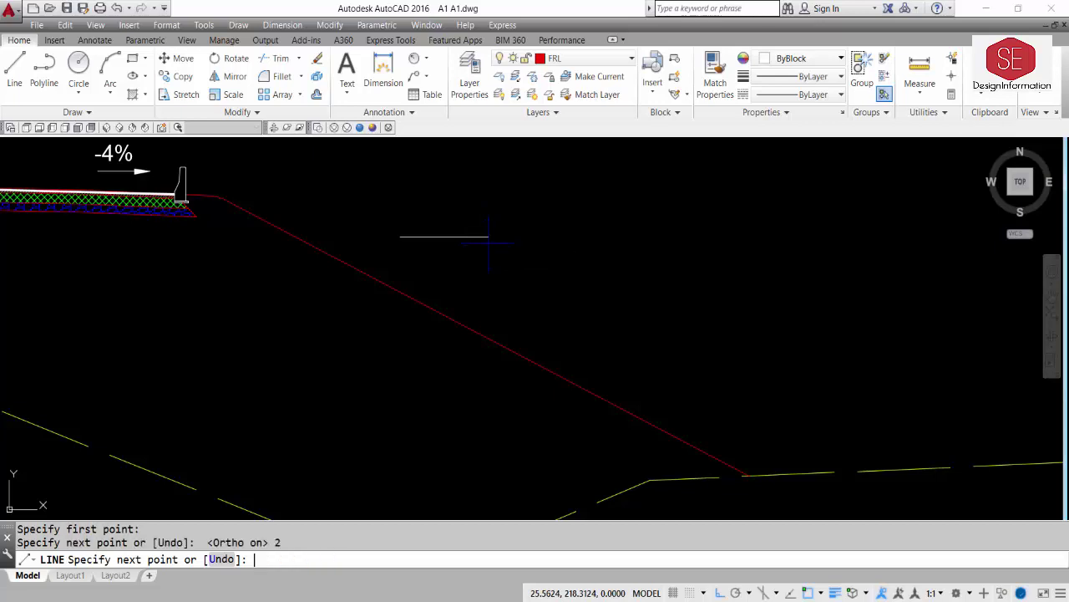
{"action": "type", "text": "1"}
{"action": "key", "text": "Return"}
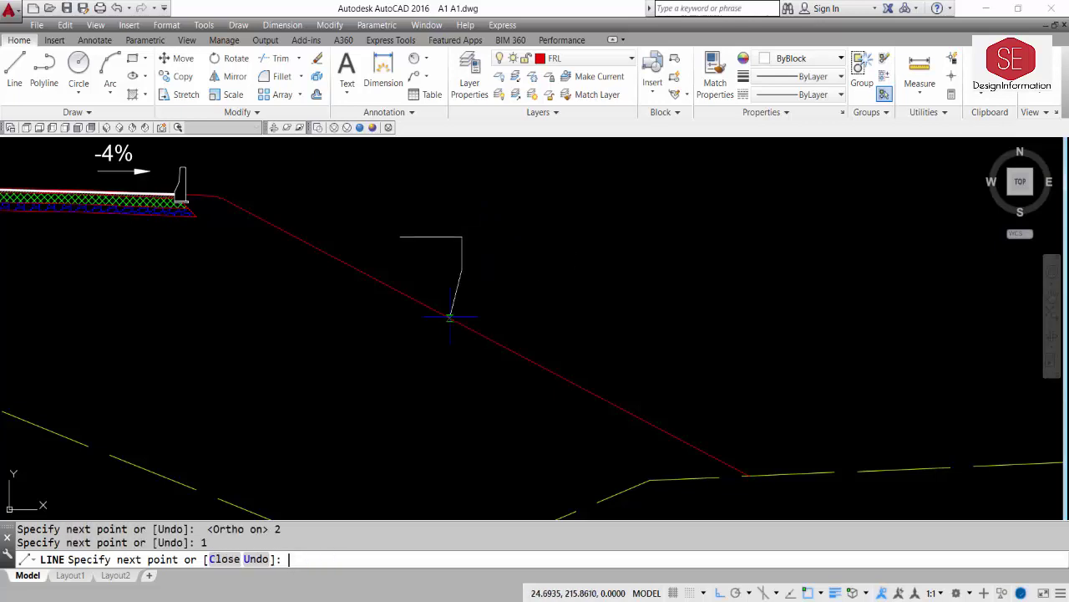
{"action": "key", "text": "Escape"}
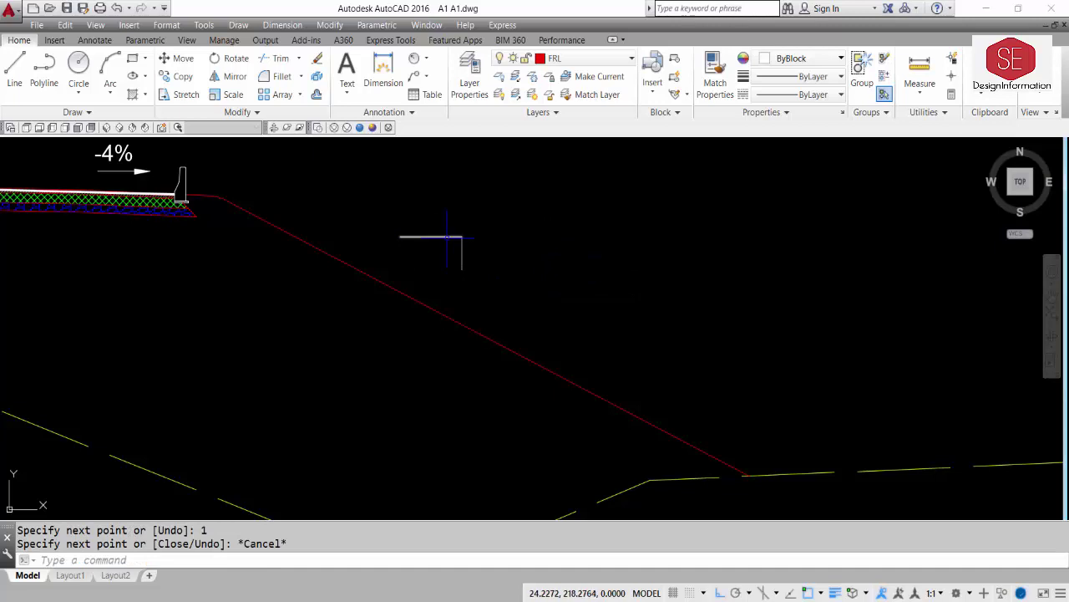
{"action": "type", "text": "t"}
{"action": "key", "text": "Return"}
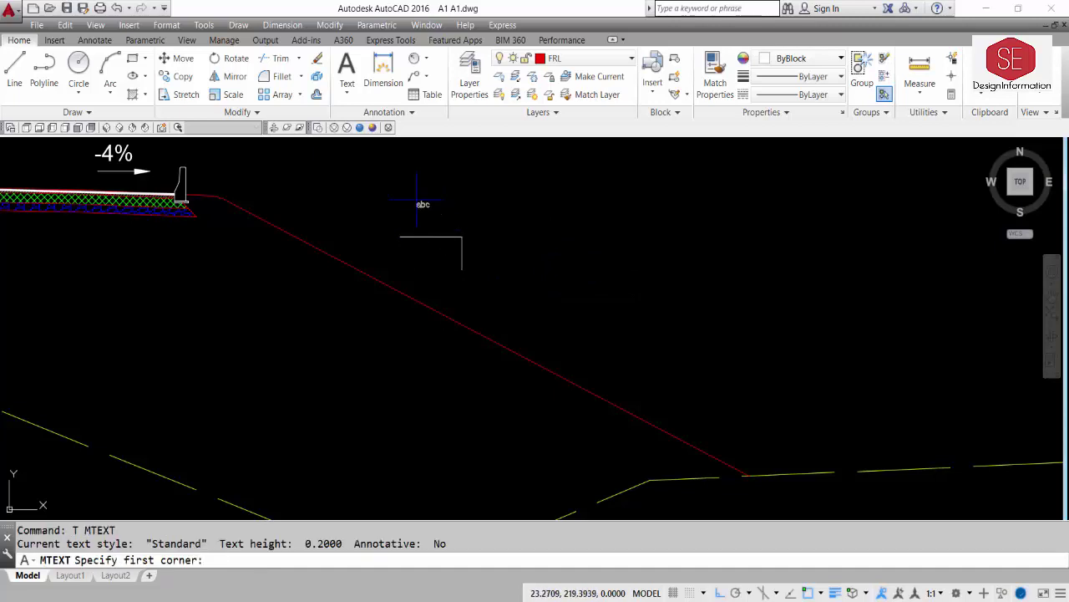
- Create a multiline text '2' near the slope mark
{"action": "left_click", "coordinate": [418, 198]}
{"action": "left_click", "coordinate": [492, 209]}
{"action": "type", "text": "2"}
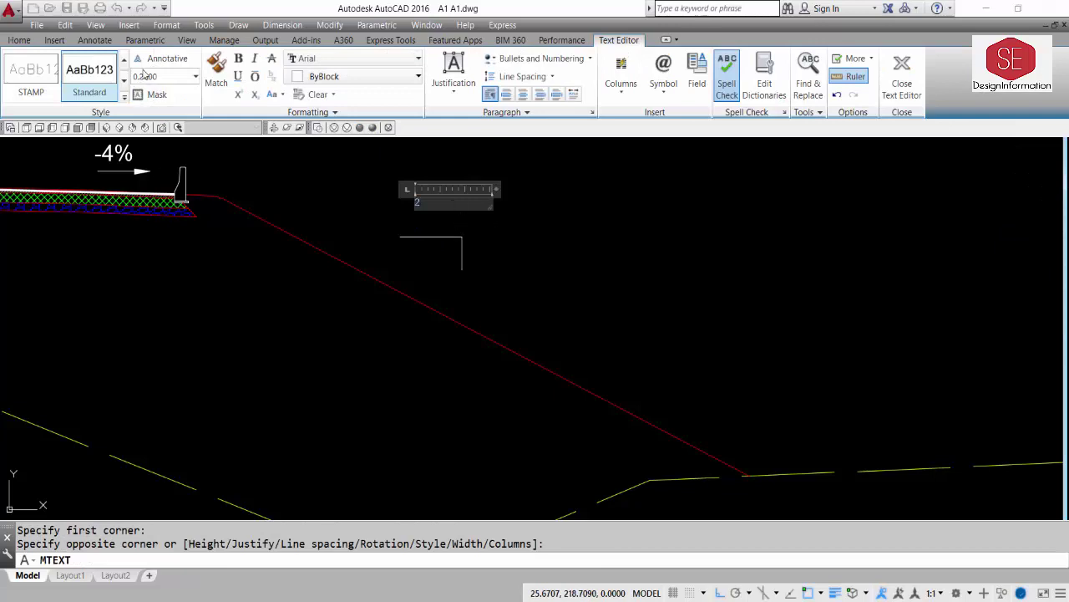
{"action": "left_click", "coordinate": [170, 76]}
{"action": "type", "text": "5"}
{"action": "key", "text": "Return"}
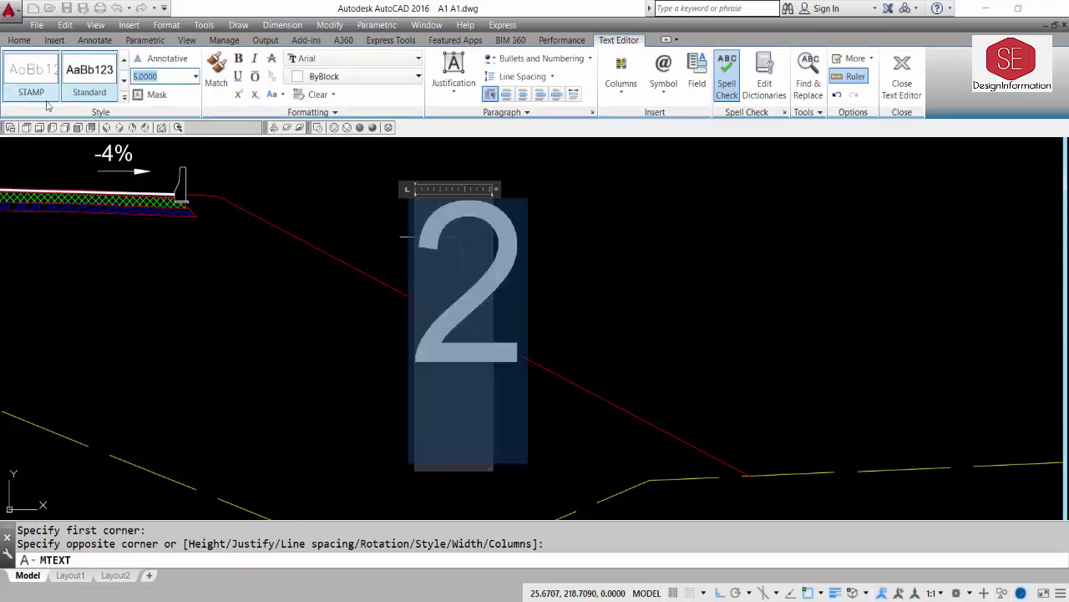
{"action": "key", "text": "ctrl+z"}
{"action": "key", "text": "Escape"}
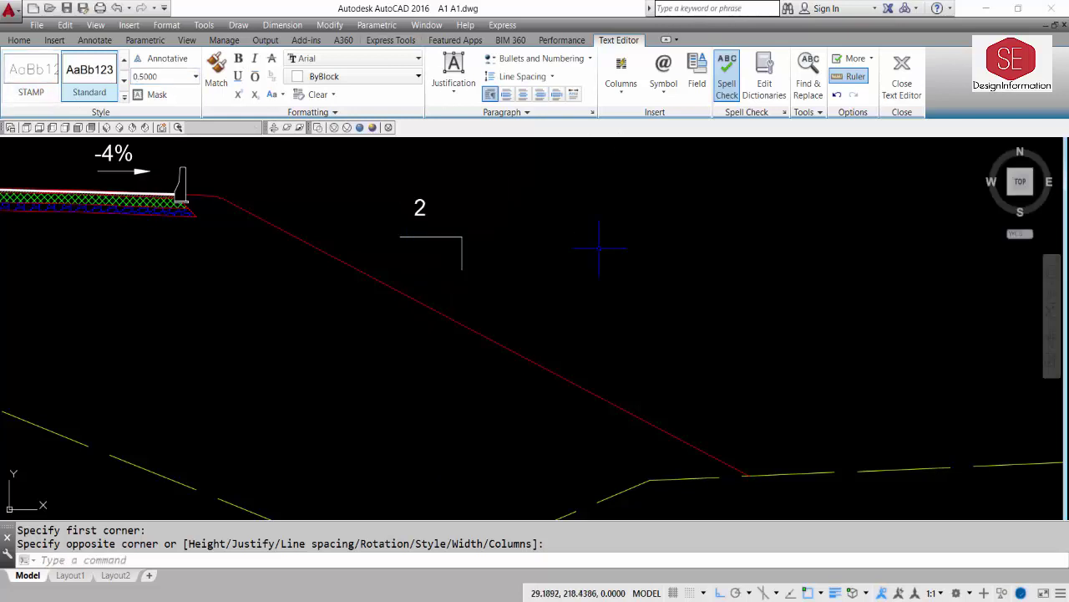
- Move the '2' so it sits above the horizontal leg
{"action": "type", "text": "m"}
{"action": "key", "text": "Return"}
{"action": "left_click", "coordinate": [420, 207]}
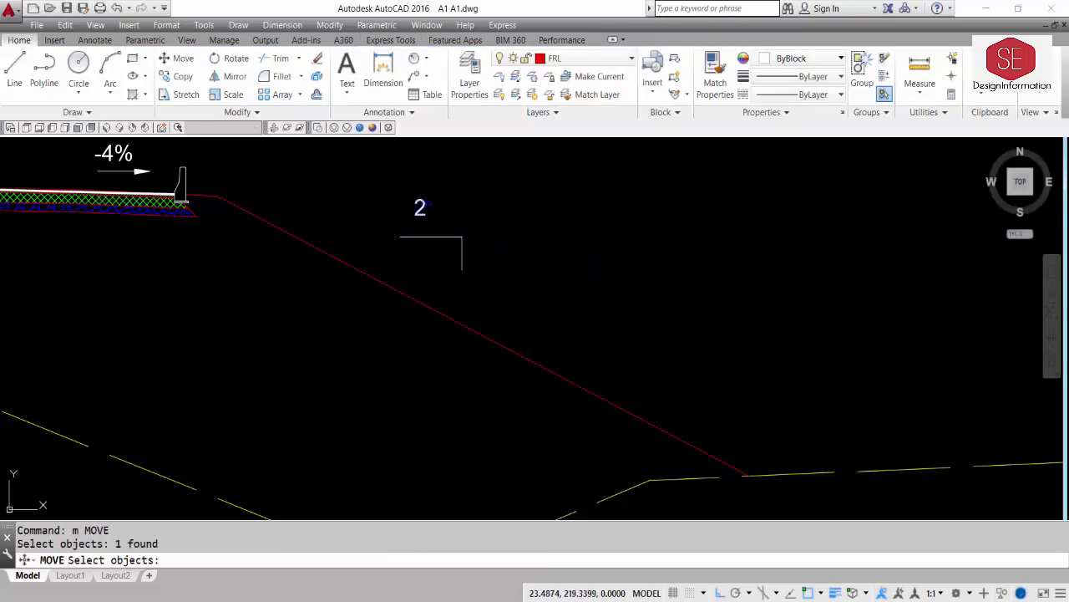
{"action": "key", "text": "Return"}
{"action": "left_click", "coordinate": [495, 203]}
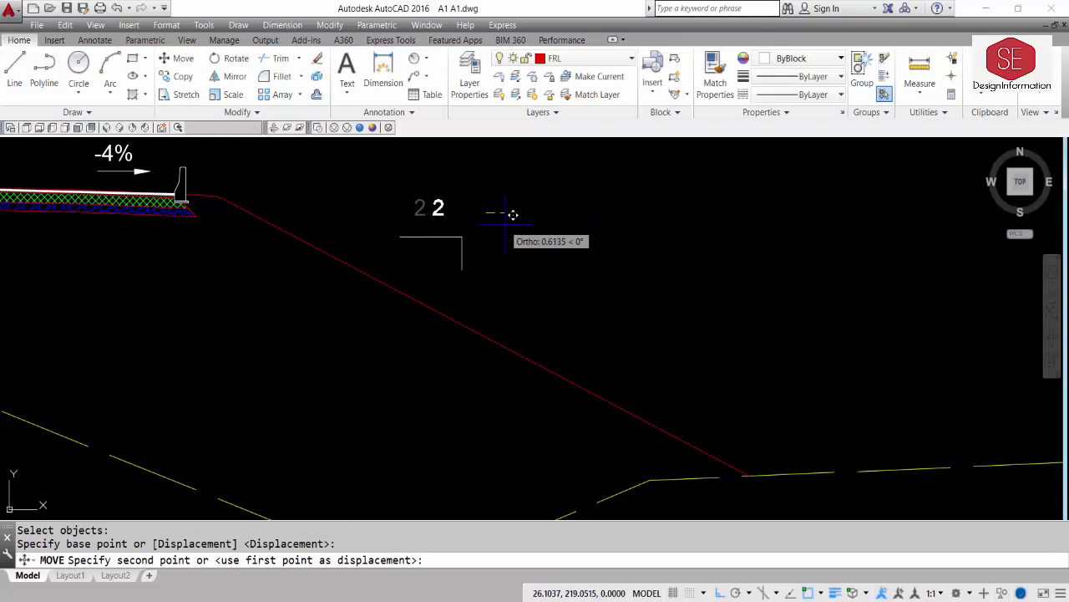
{"action": "key", "text": "F8"}
{"action": "left_click", "coordinate": [499, 223]}
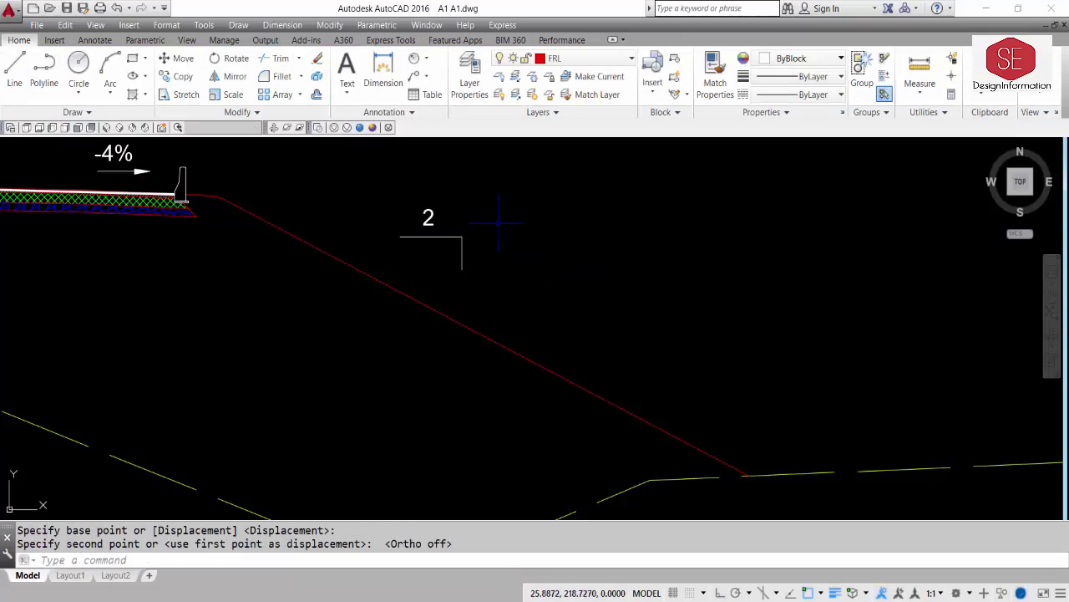
- Copy the '2' beside the vertical leg and change the copy to '1'
{"action": "type", "text": "co"}
{"action": "key", "text": "Return"}
{"action": "left_click", "coordinate": [429, 218]}
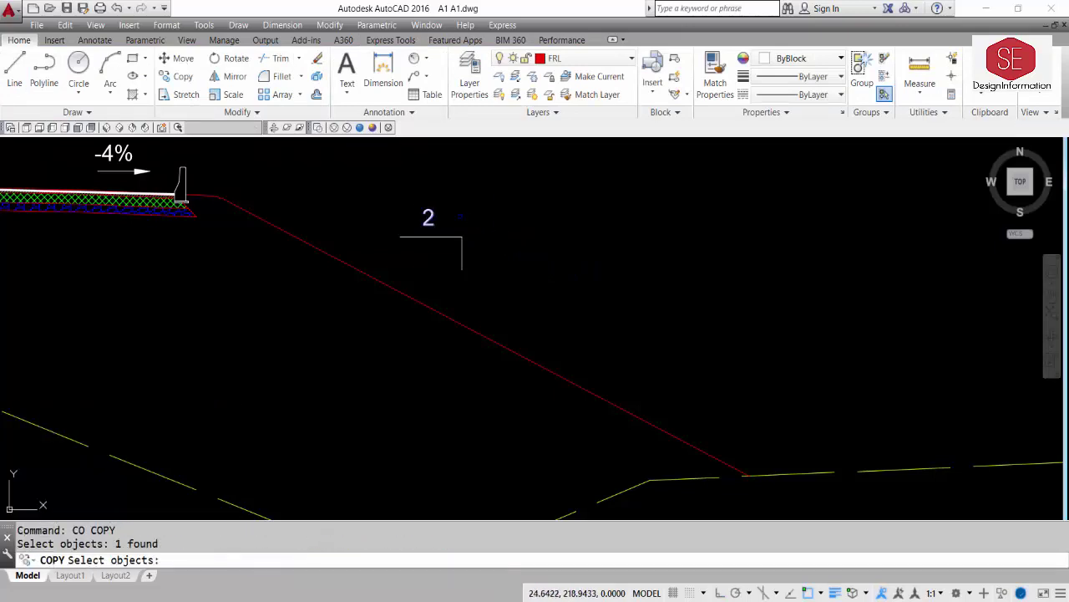
{"action": "key", "text": "Return"}
{"action": "left_click", "coordinate": [477, 207]}
{"action": "left_click", "coordinate": [525, 240]}
{"action": "key", "text": "Escape"}
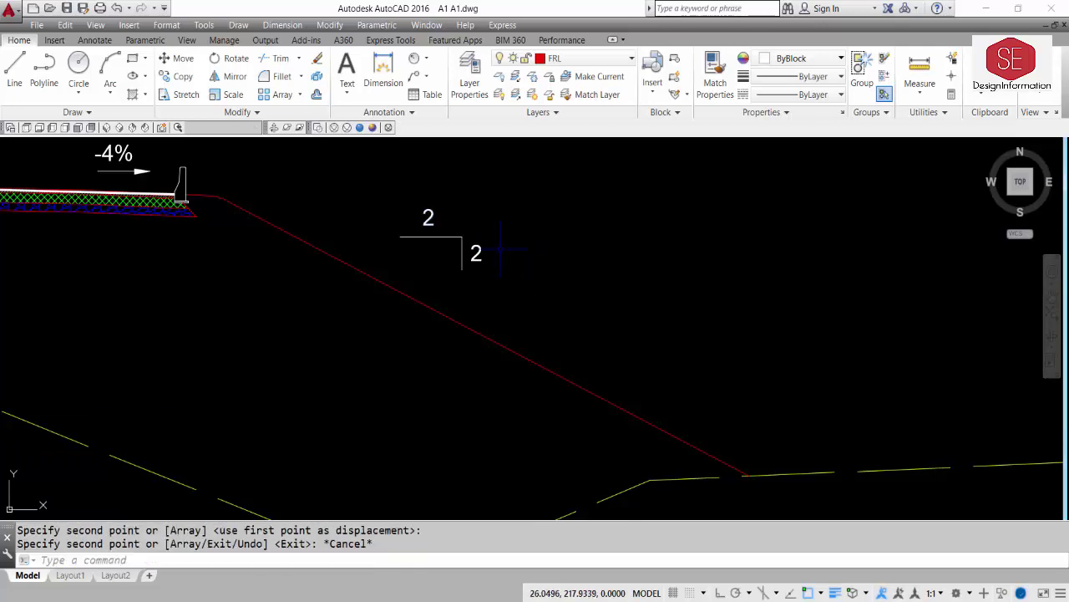
{"action": "double_click", "coordinate": [476, 253]}
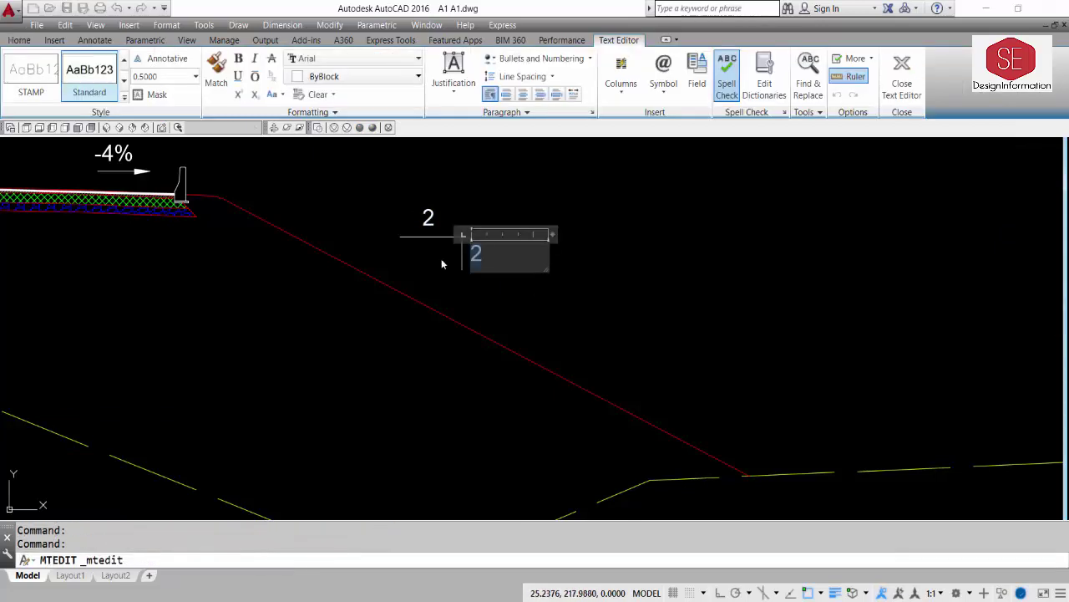
{"action": "type", "text": "1"}
{"action": "left_click", "coordinate": [597, 269]}
{"action": "scroll", "coordinate": [597, 268], "scroll_direction": "down", "scroll_amount": 4}
- Mirror the four-part 2:1 symbol about the road centreline, keeping the original
{"action": "key", "text": "Escape"}
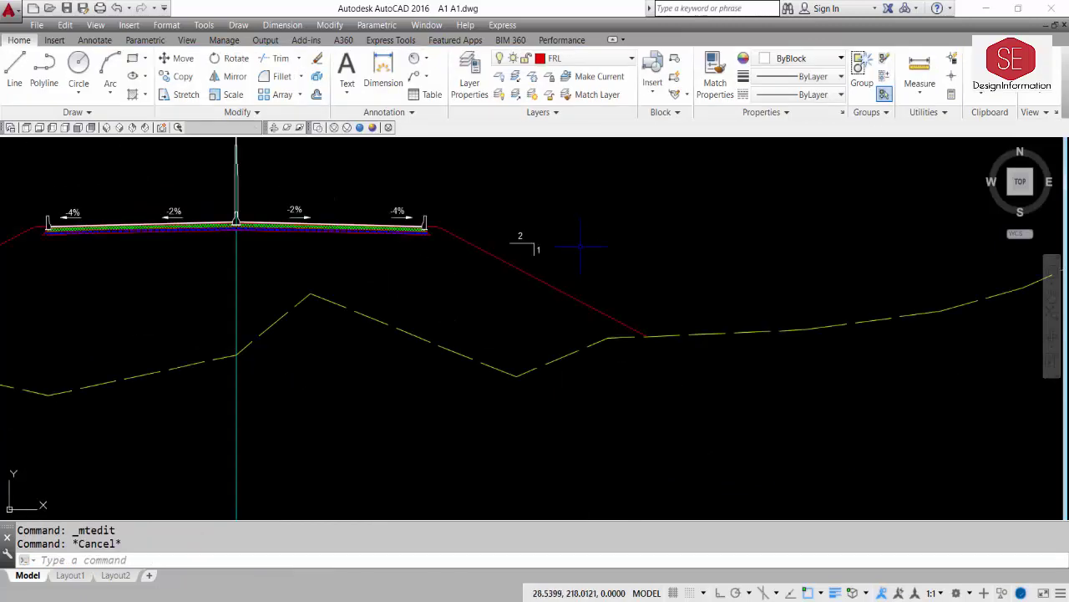
{"action": "type", "text": "mi"}
{"action": "key", "text": "Return"}
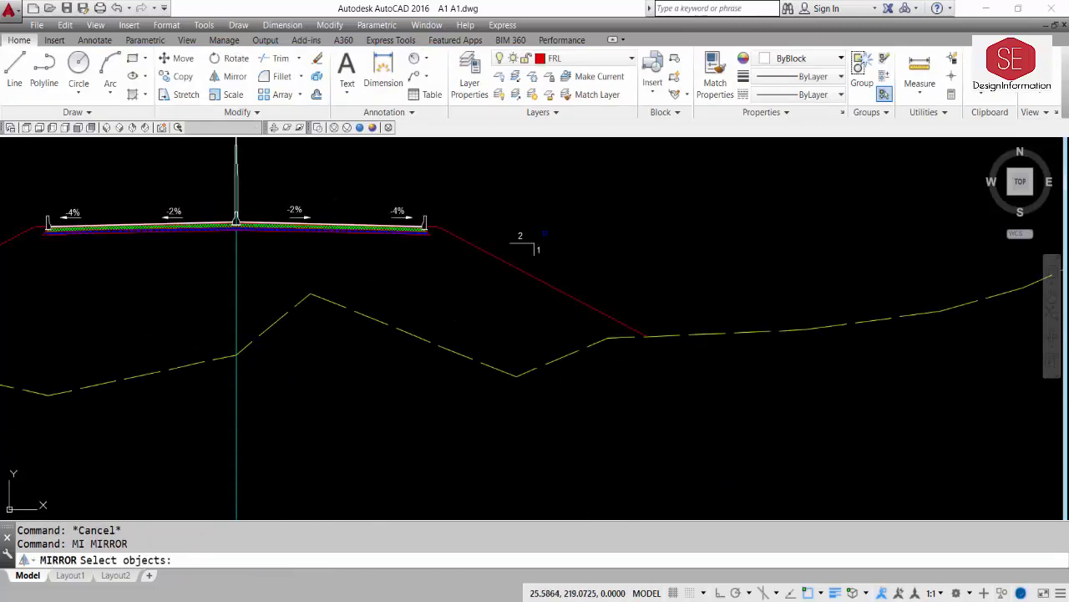
{"action": "scroll", "coordinate": [546, 234], "scroll_direction": "up", "scroll_amount": 2}
{"action": "left_click", "coordinate": [553, 219]}
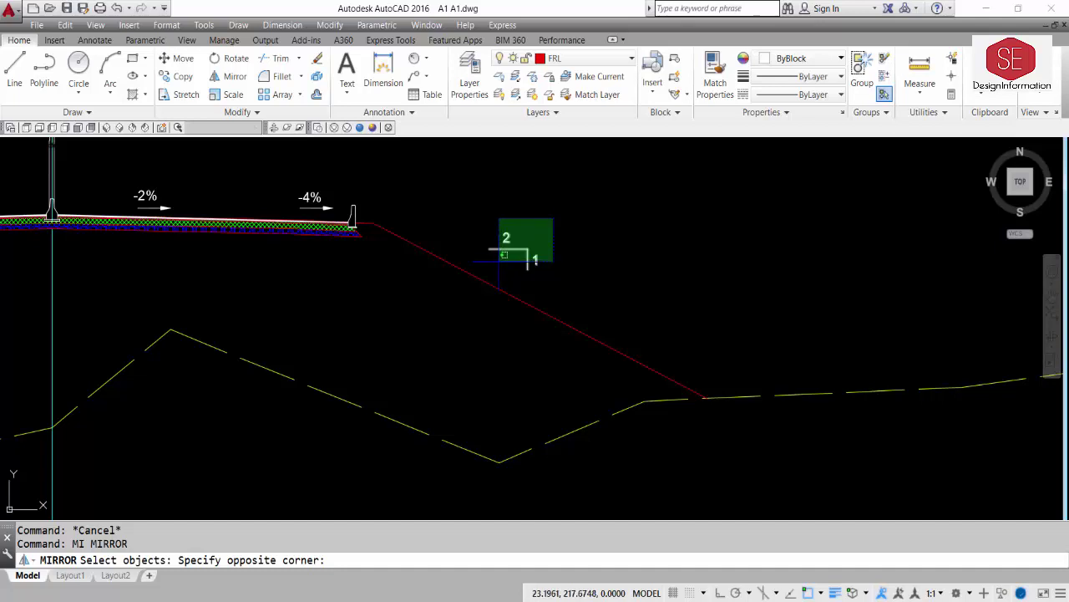
{"action": "left_click", "coordinate": [504, 255]}
{"action": "scroll", "coordinate": [532, 255], "scroll_direction": "down", "scroll_amount": 3}
{"action": "key", "text": "Return"}
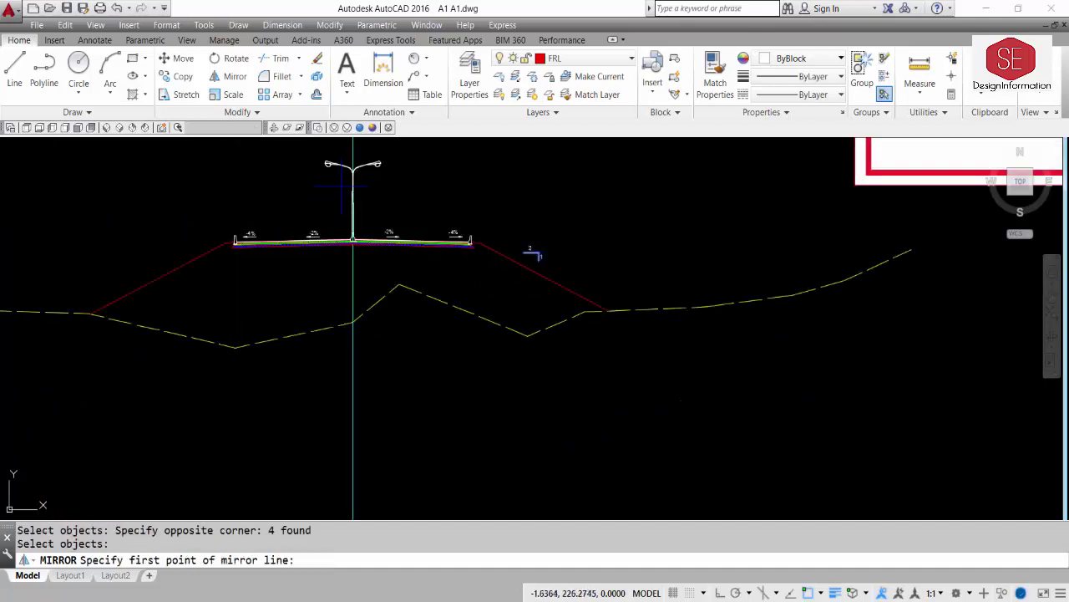
{"action": "left_click", "coordinate": [353, 148]}
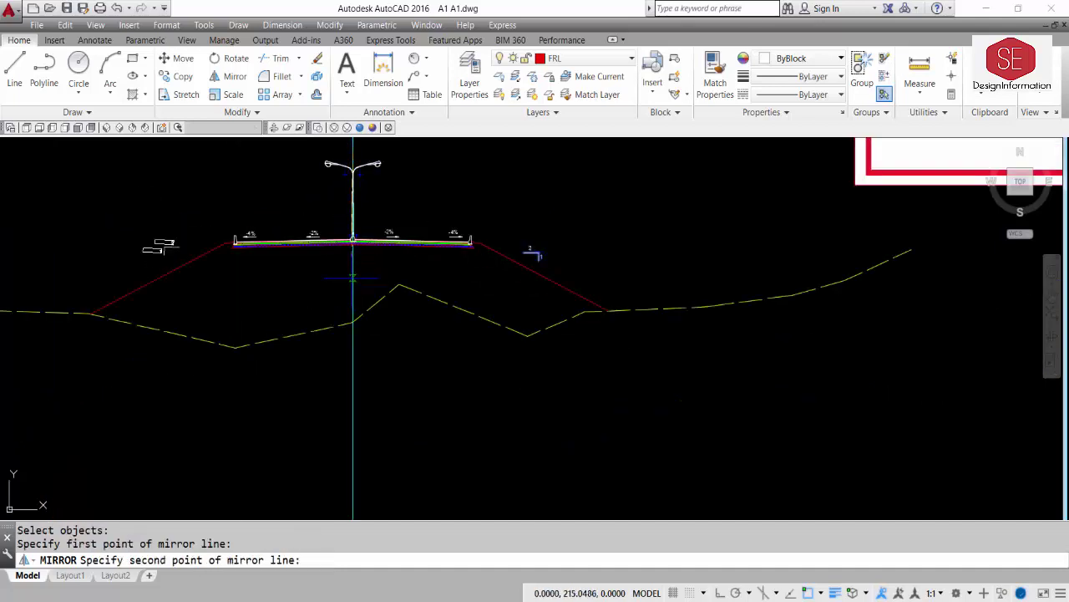
{"action": "left_click", "coordinate": [353, 278]}
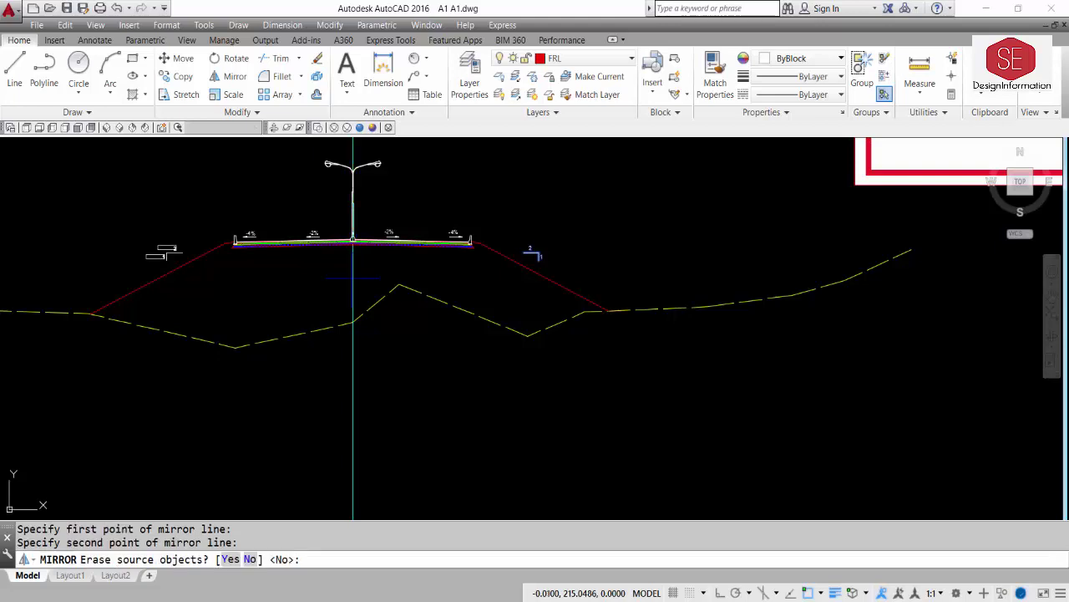
{"action": "right_click", "coordinate": [352, 279]}
{"action": "left_click", "coordinate": [375, 284]}
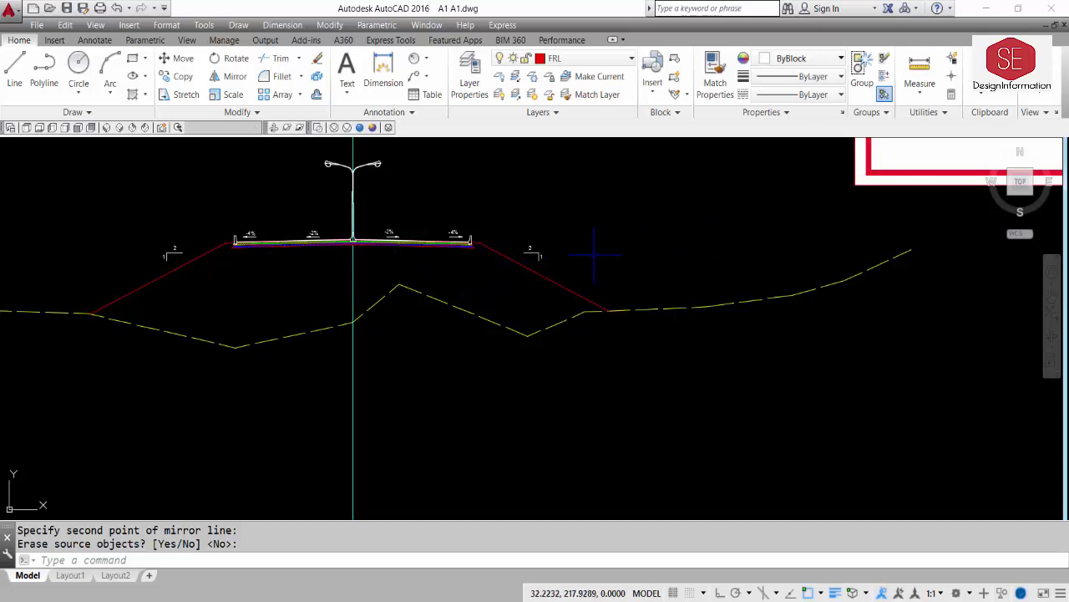
{"action": "scroll", "coordinate": [620, 255], "scroll_direction": "down", "scroll_amount": 2}
{"action": "scroll", "coordinate": [581, 300], "scroll_direction": "up", "scroll_amount": 1}
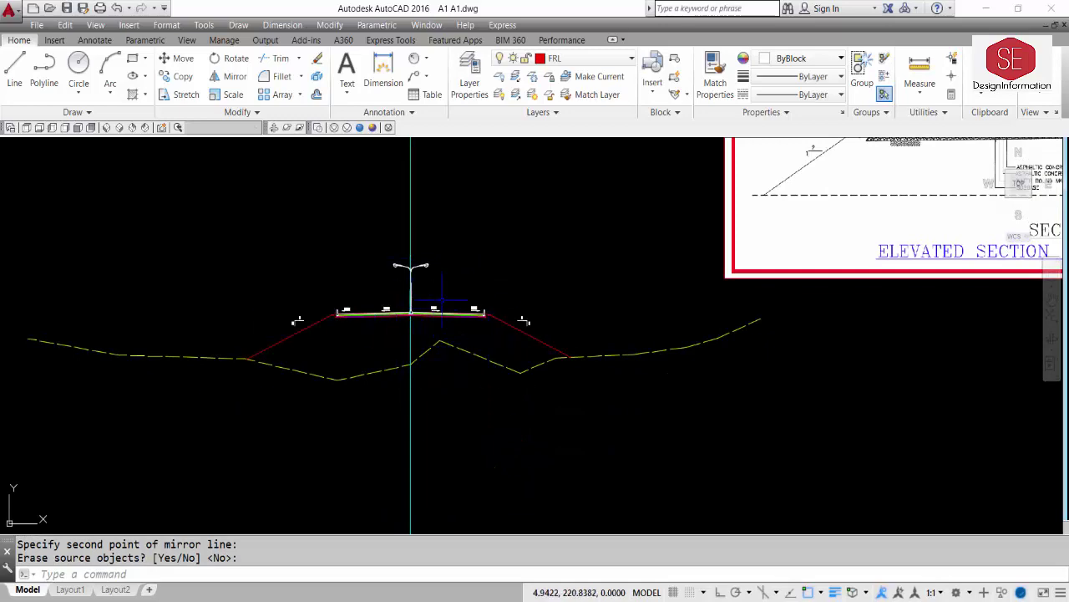
{"action": "scroll", "coordinate": [441, 302], "scroll_direction": "down", "scroll_amount": 2}
{"action": "scroll", "coordinate": [496, 310], "scroll_direction": "up", "scroll_amount": 1}
- Zoom and pan to view the whole road cross-section with 2:1 markers on both embankments
{"action": "scroll", "coordinate": [651, 375], "scroll_direction": "up", "scroll_amount": 2}
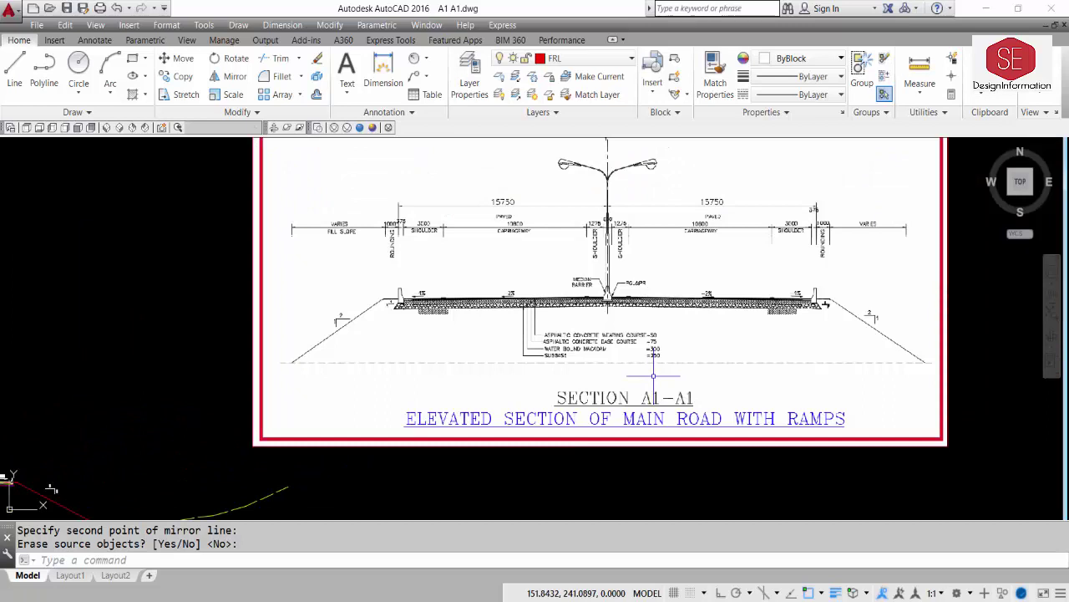
{"action": "scroll", "coordinate": [668, 332], "scroll_direction": "up", "scroll_amount": 2}
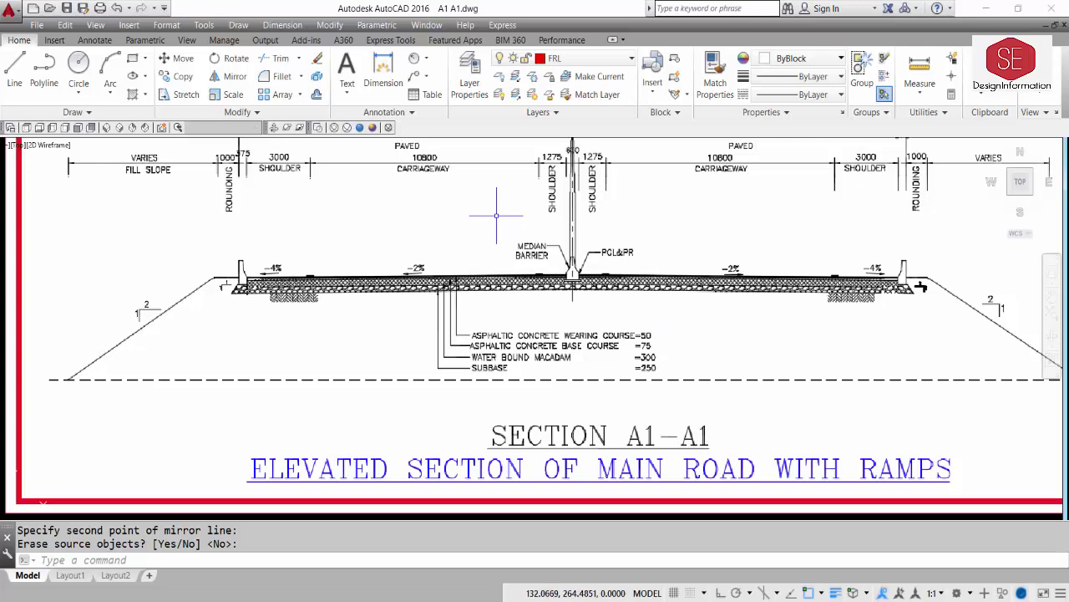
{"action": "scroll", "coordinate": [545, 254], "scroll_direction": "down", "scroll_amount": 2}
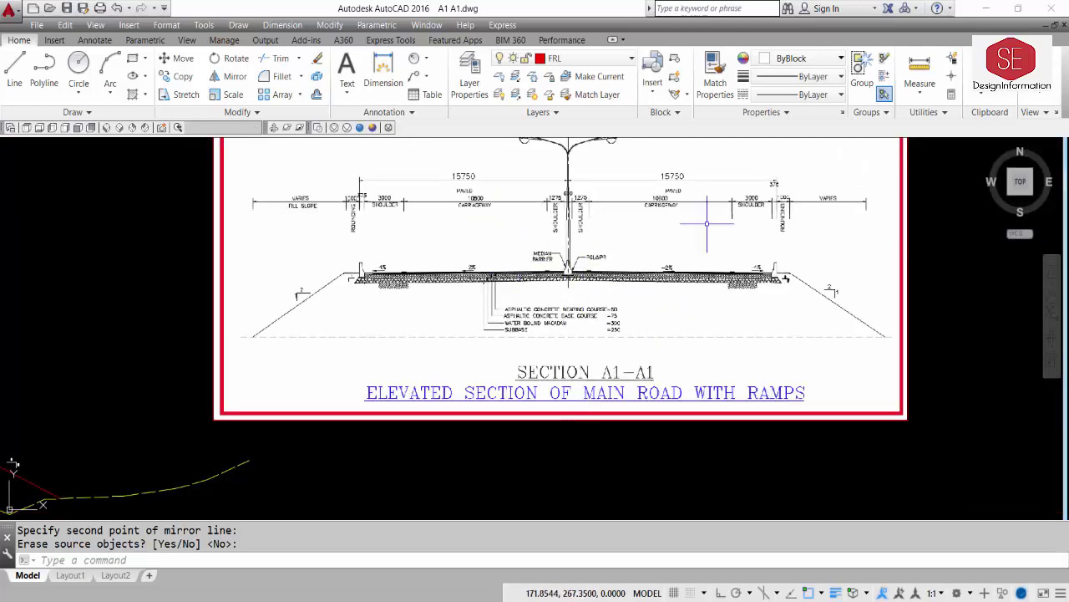
{"action": "scroll", "coordinate": [501, 250], "scroll_direction": "up", "scroll_amount": 2}
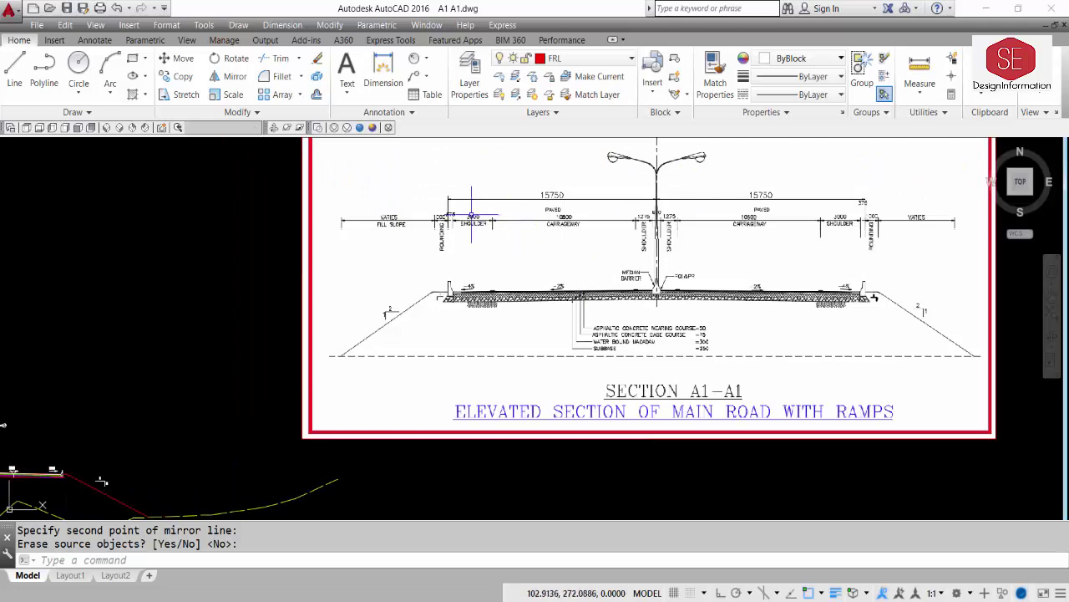
{"action": "scroll", "coordinate": [470, 198], "scroll_direction": "up", "scroll_amount": 2}
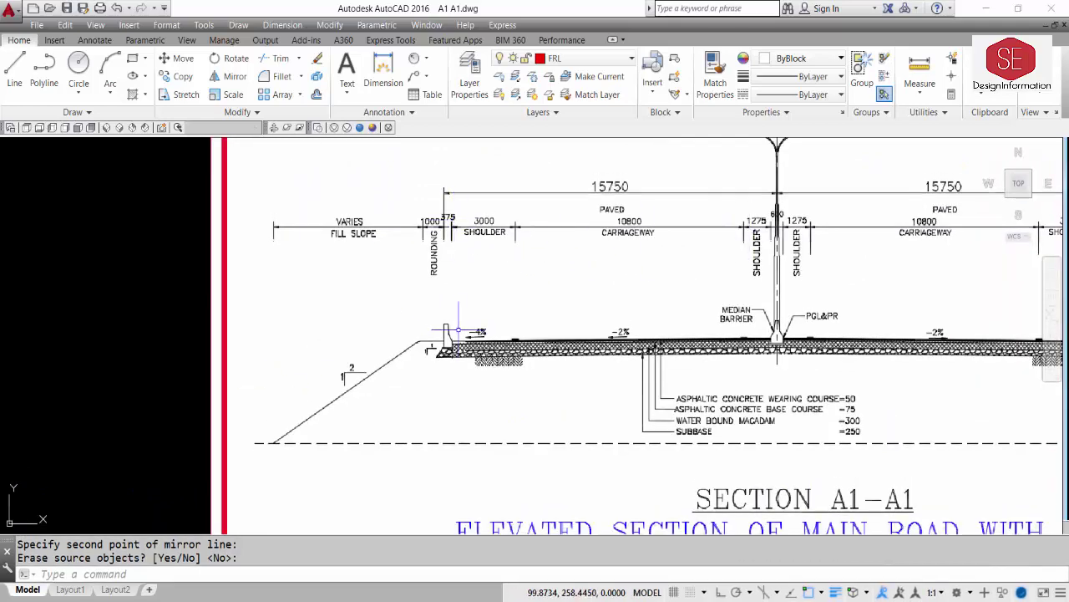
{"action": "scroll", "coordinate": [682, 383], "scroll_direction": "down", "scroll_amount": 2}
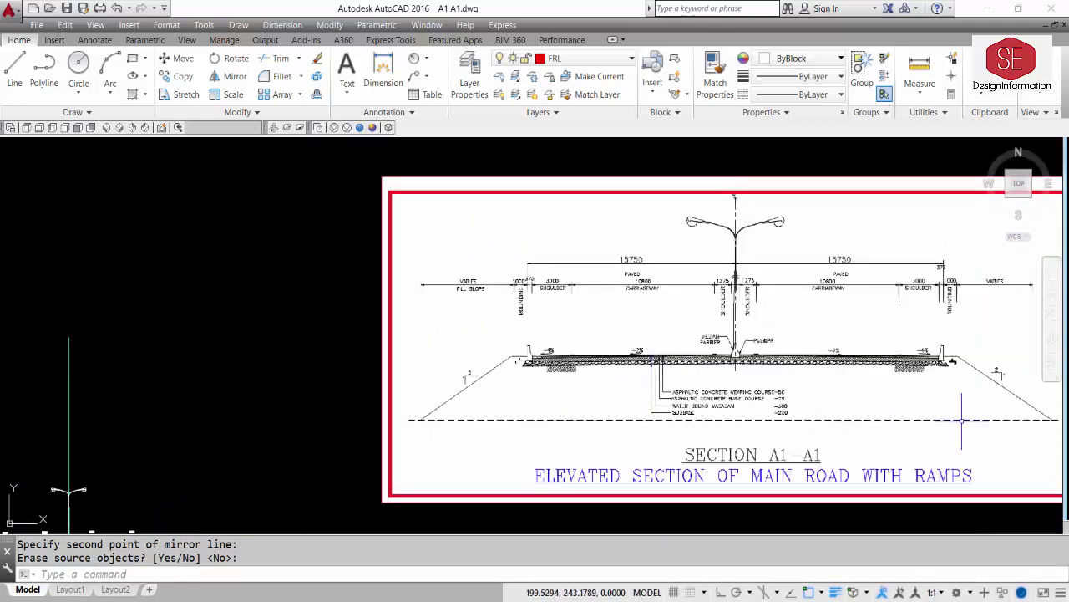
{"action": "scroll", "coordinate": [622, 269], "scroll_direction": "down", "scroll_amount": 2}
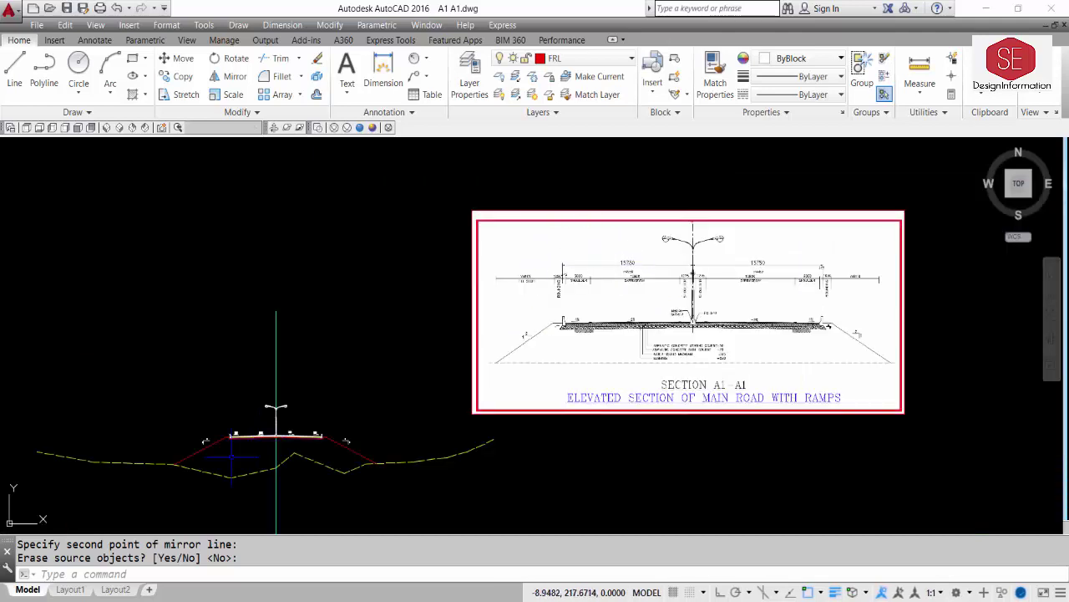
{"action": "scroll", "coordinate": [223, 446], "scroll_direction": "up", "scroll_amount": 2}
{"action": "scroll", "coordinate": [269, 404], "scroll_direction": "up", "scroll_amount": 1}
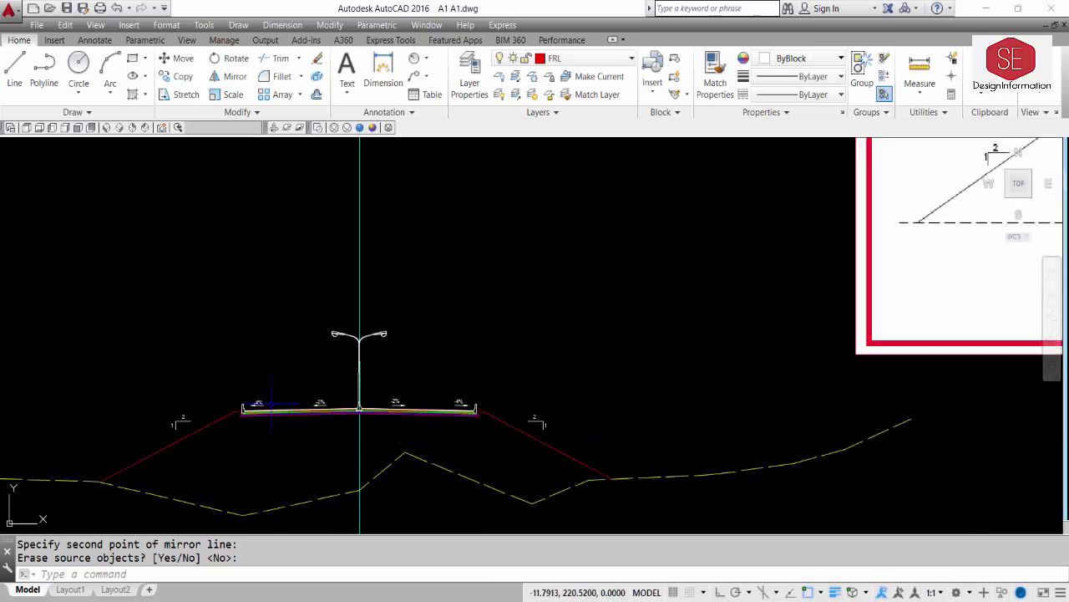
{"action": "scroll", "coordinate": [270, 404], "scroll_direction": "up", "scroll_amount": 1}
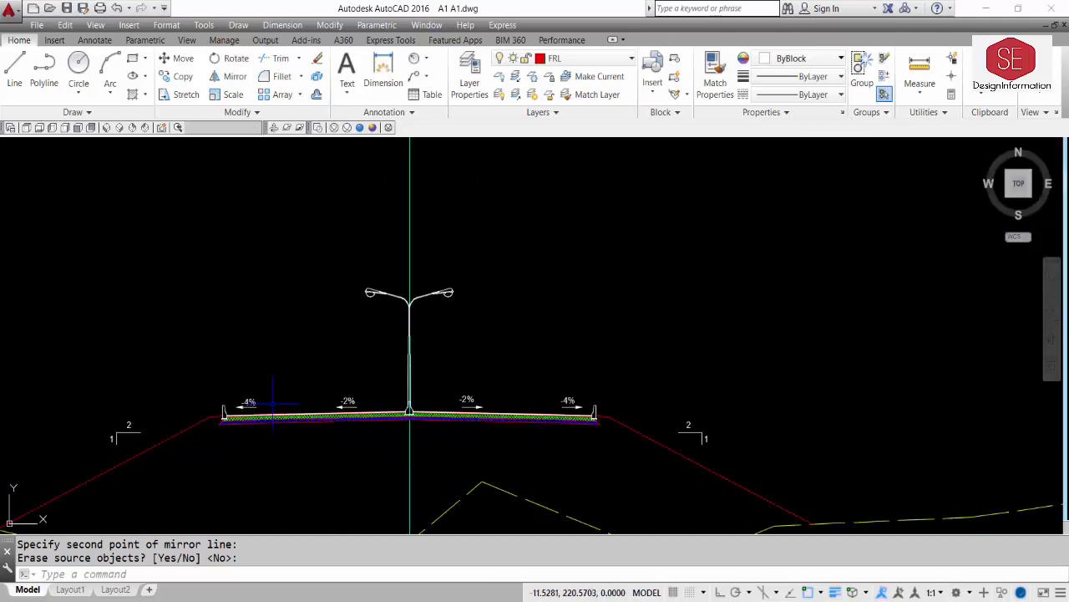
{"action": "middle_click_drag", "start_coordinate": [273, 405], "coordinate": [300, 258]}
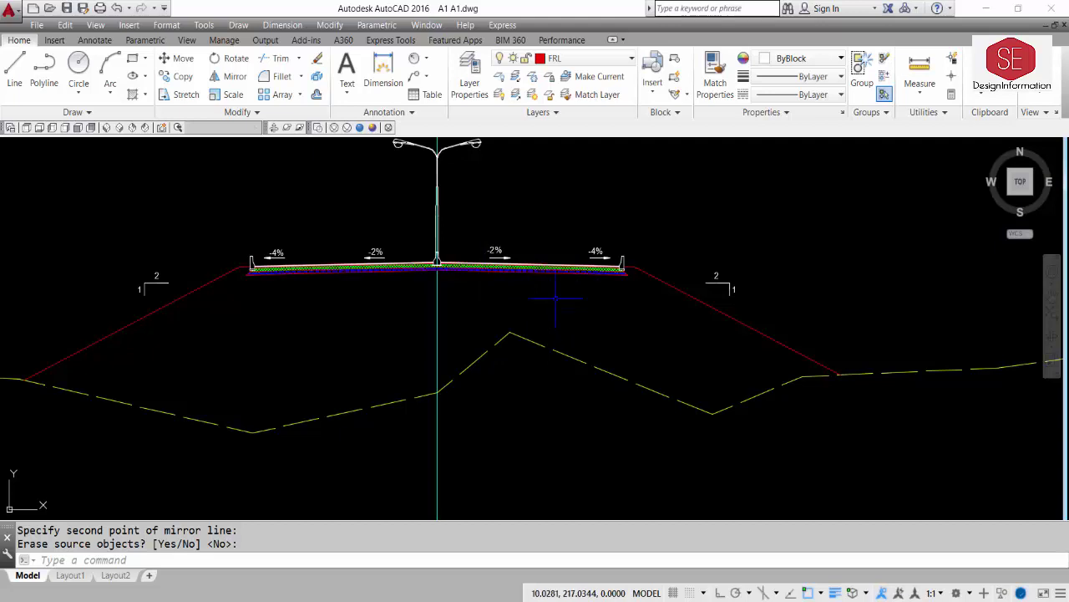
{"action": "scroll", "coordinate": [551, 305], "scroll_direction": "down", "scroll_amount": 4}
{"action": "scroll", "coordinate": [425, 308], "scroll_direction": "down", "scroll_amount": 2}
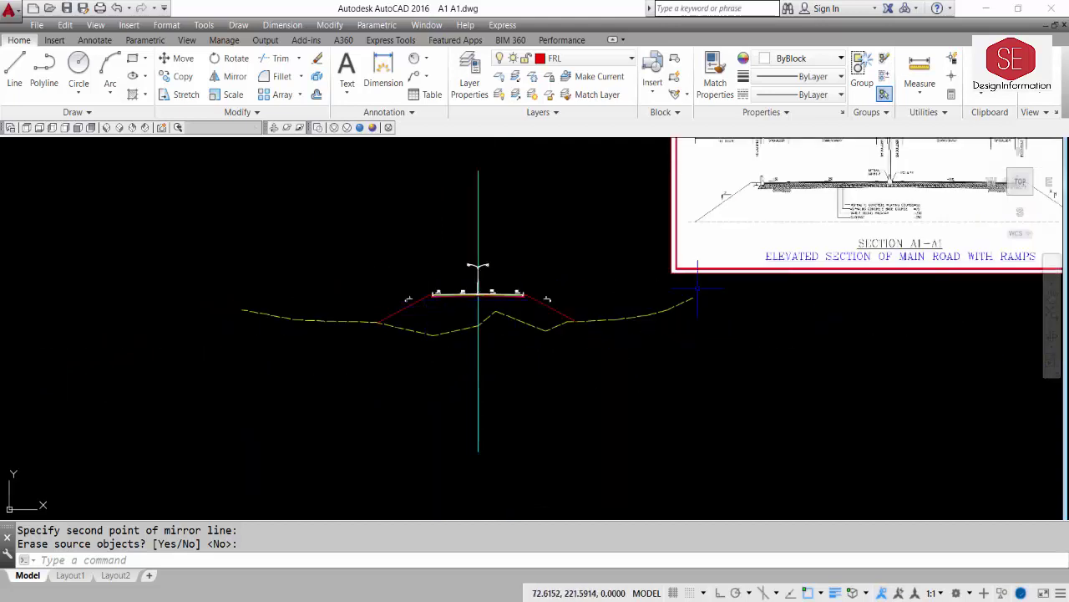
- Finish the mirror keeping the original symbol, then erase the reference raster image
{"action": "key", "text": "Return"}
{"action": "left_click", "coordinate": [805, 264]}
{"action": "left_click", "coordinate": [714, 330]}
{"action": "type", "text": "e"}
{"action": "key", "text": "Return"}
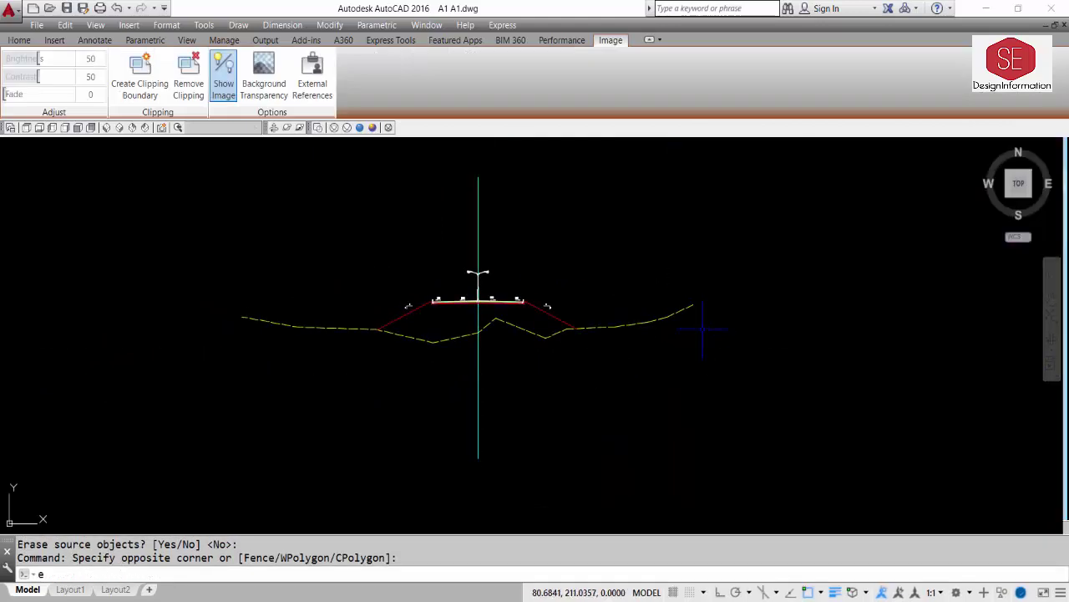
- Zoom to the drawing extents
{"action": "scroll", "coordinate": [410, 326], "scroll_direction": "up", "scroll_amount": 2}
{"action": "type", "text": "z"}
{"action": "key", "text": "Return"}
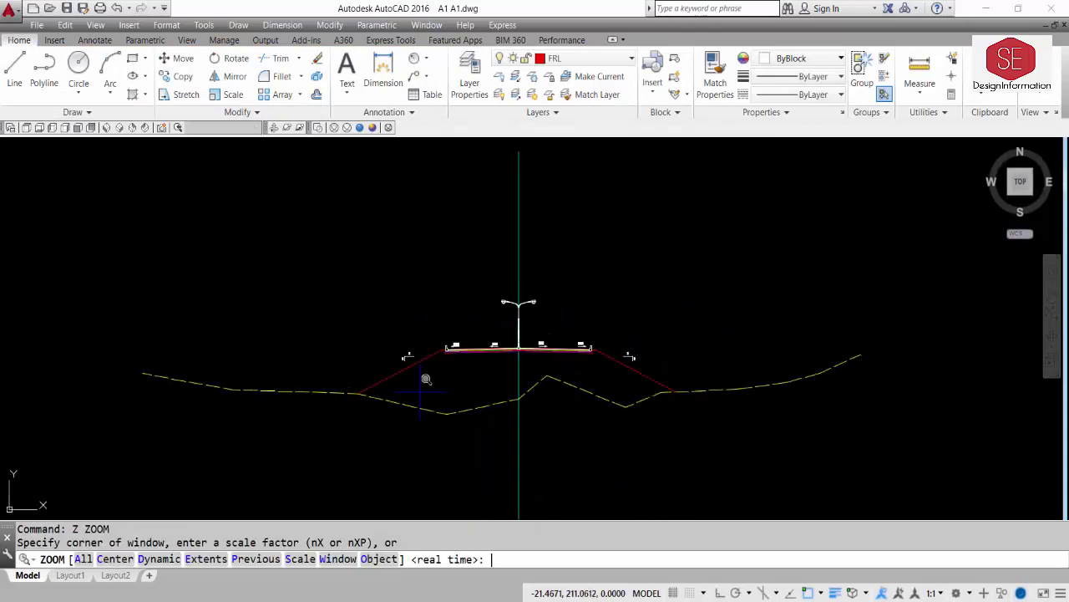
{"action": "type", "text": "e"}
{"action": "key", "text": "Return"}
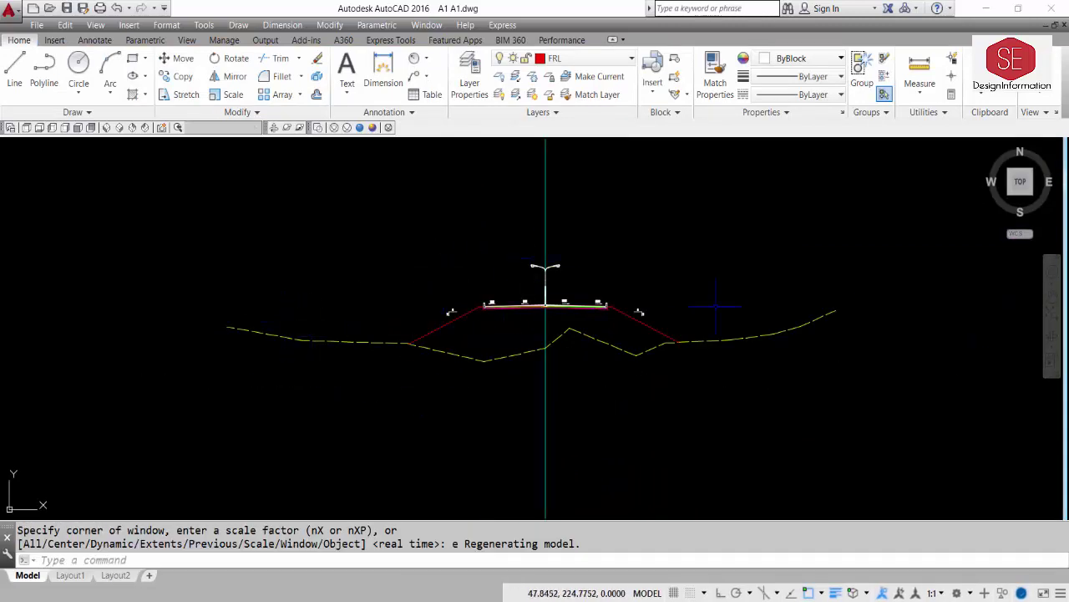
- Draw a vertical cut line just beyond the right embankment toe, crossing the ground line
{"action": "key", "text": "Escape"}
{"action": "type", "text": "l"}
{"action": "key", "text": "Return"}
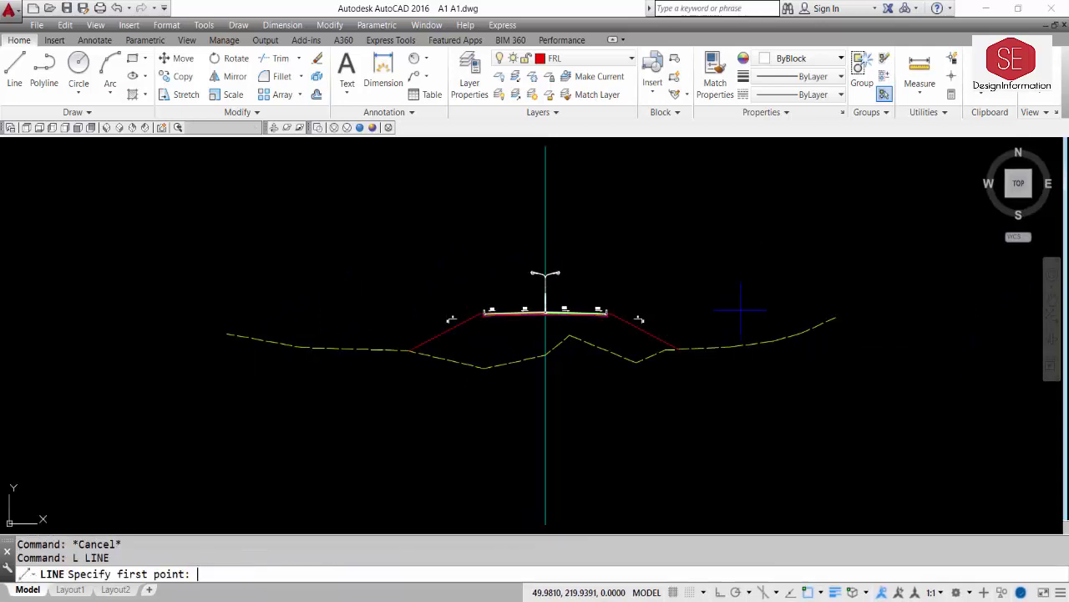
{"action": "left_click", "coordinate": [729, 299]}
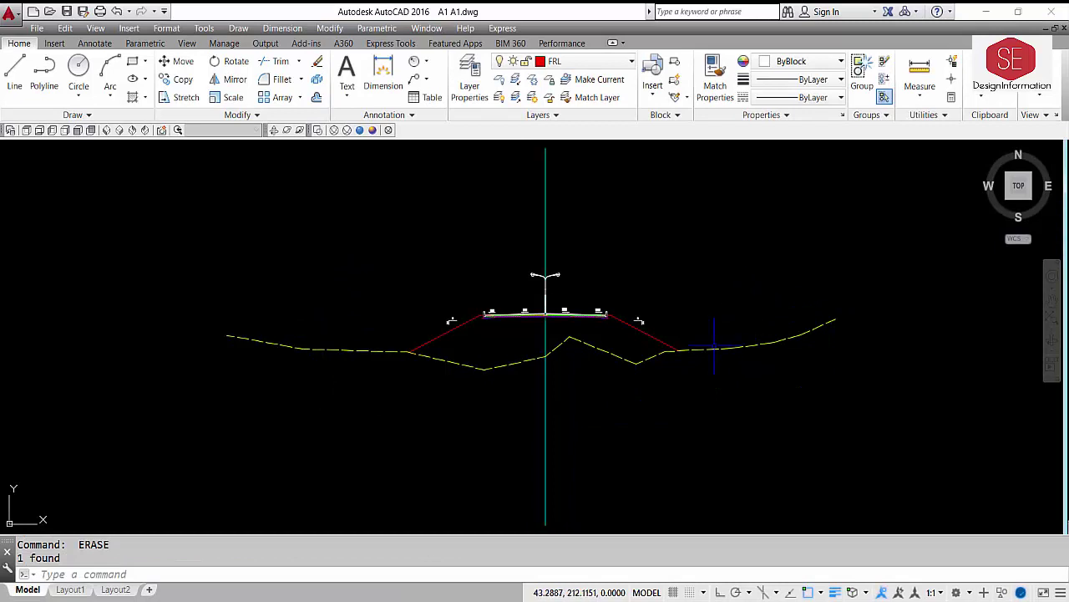
{"action": "scroll", "coordinate": [715, 345], "scroll_direction": "up", "scroll_amount": 2}
{"action": "type", "text": "l"}
{"action": "key", "text": "Return"}
{"action": "left_click", "coordinate": [706, 307]}
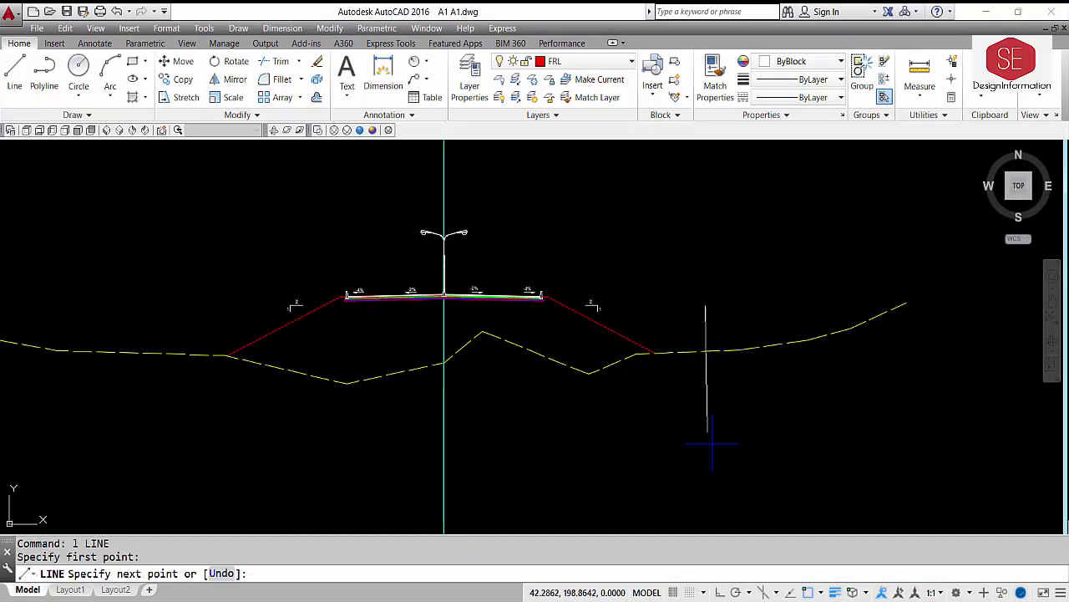
{"action": "left_click", "coordinate": [711, 443]}
{"action": "key", "text": "Escape"}
- Draw a second vertical cut line just beyond the left embankment toe
{"action": "scroll", "coordinate": [718, 434], "scroll_direction": "down", "scroll_amount": 2}
{"action": "key", "text": "Return"}
{"action": "left_click", "coordinate": [388, 332]}
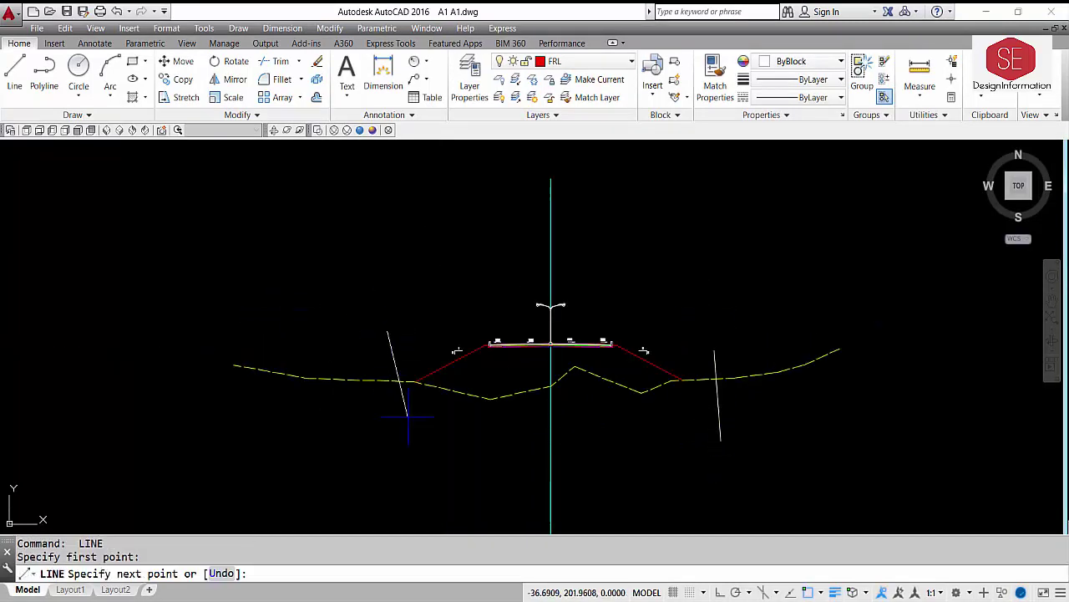
{"action": "left_click", "coordinate": [388, 424]}
{"action": "key", "text": "Escape"}
- Trim the dashed ground line beyond both vertical cut lines
{"action": "type", "text": "tr"}
{"action": "key", "text": "Return"}
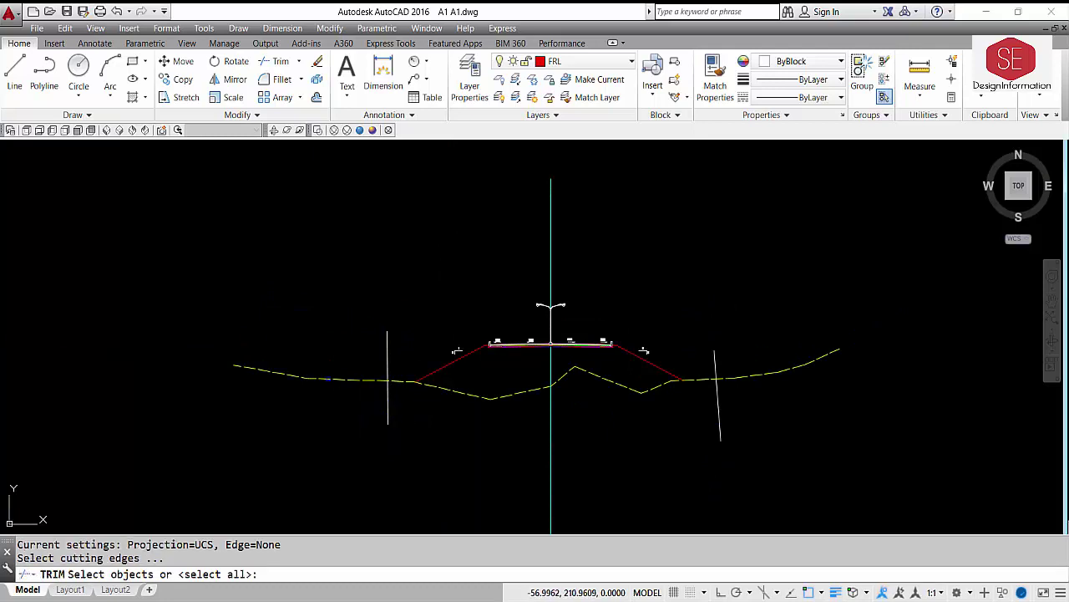
{"action": "key", "text": "Return"}
{"action": "left_click", "coordinate": [339, 354]}
{"action": "left_click", "coordinate": [306, 406]}
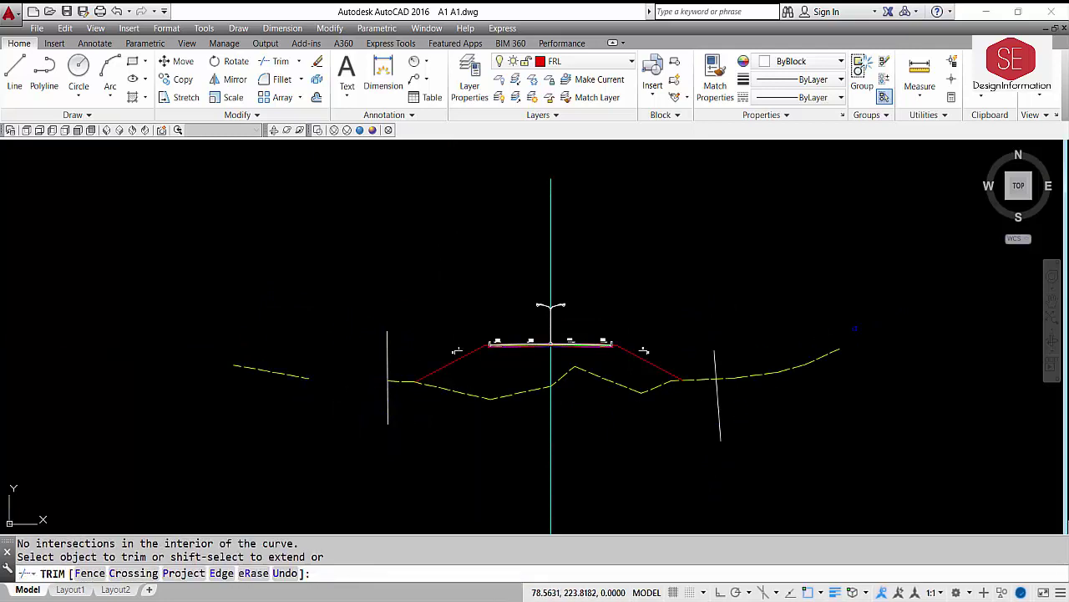
{"action": "left_click", "coordinate": [854, 328]}
{"action": "left_click", "coordinate": [727, 405]}
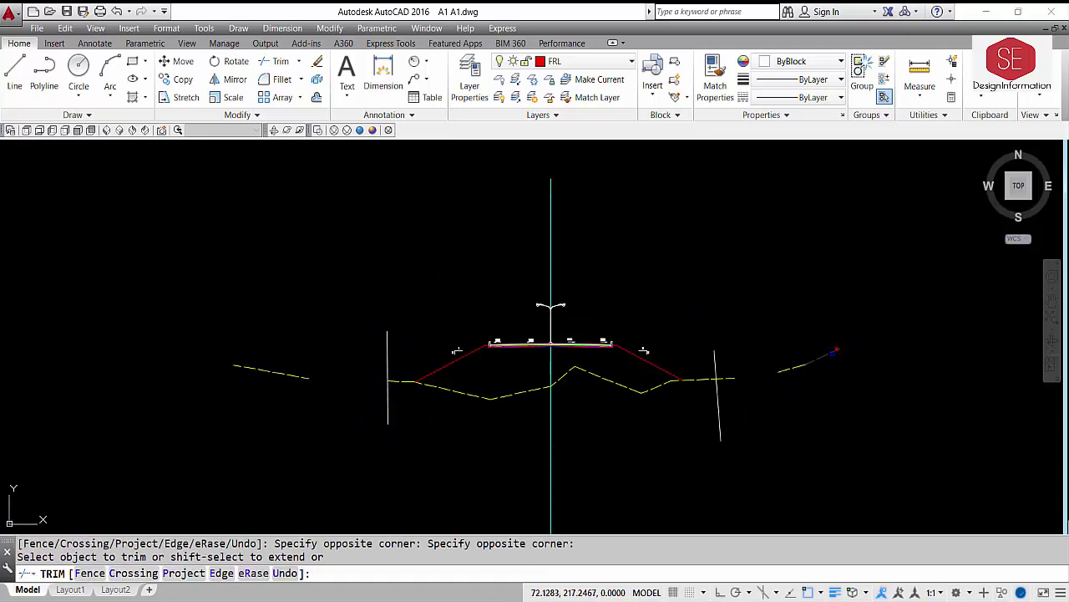
{"action": "key", "text": "Escape"}
- Erase the leftover ground line pieces on the right and left
{"action": "left_click", "coordinate": [855, 329]}
{"action": "left_click", "coordinate": [771, 391]}
{"action": "type", "text": "e"}
{"action": "key", "text": "Return"}
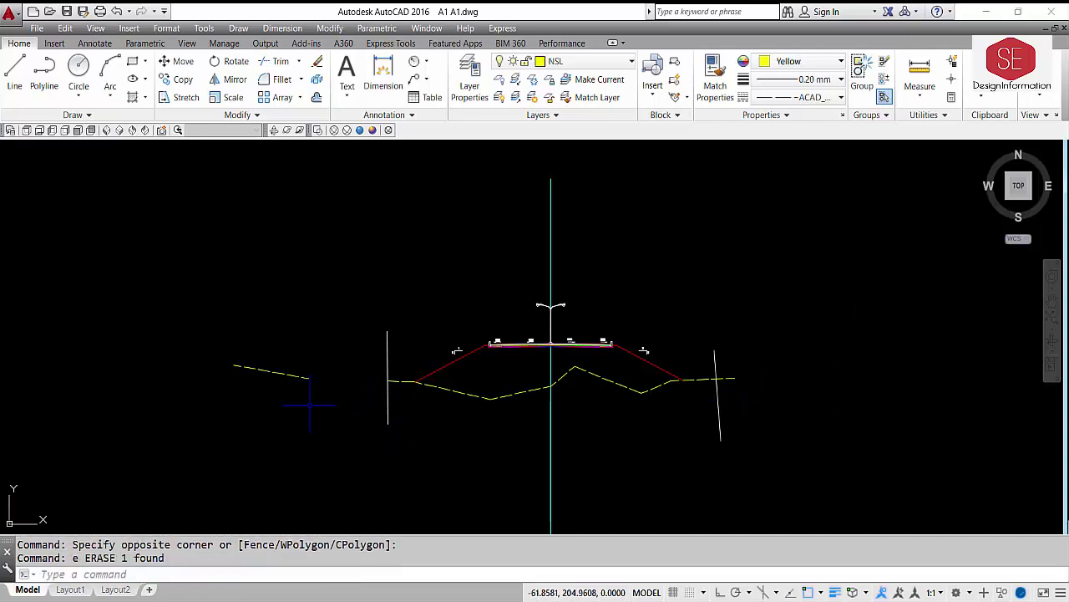
{"action": "left_click", "coordinate": [315, 375]}
{"action": "left_click", "coordinate": [209, 399]}
{"action": "key", "text": "Delete"}
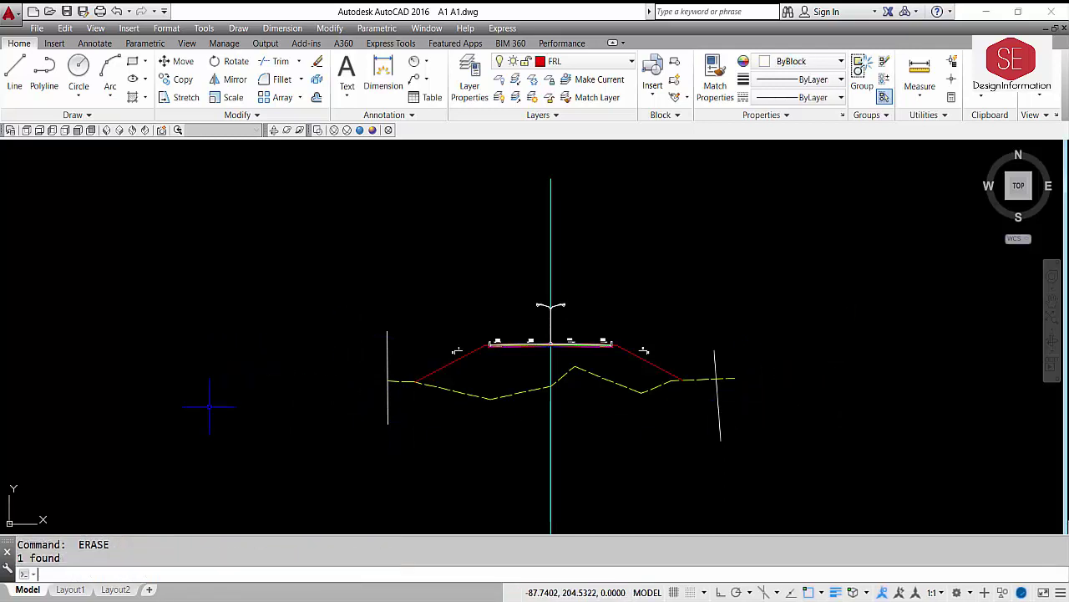
- Erase both vertical cut lines
{"action": "left_click", "coordinate": [387, 359]}
{"action": "left_click", "coordinate": [350, 356]}
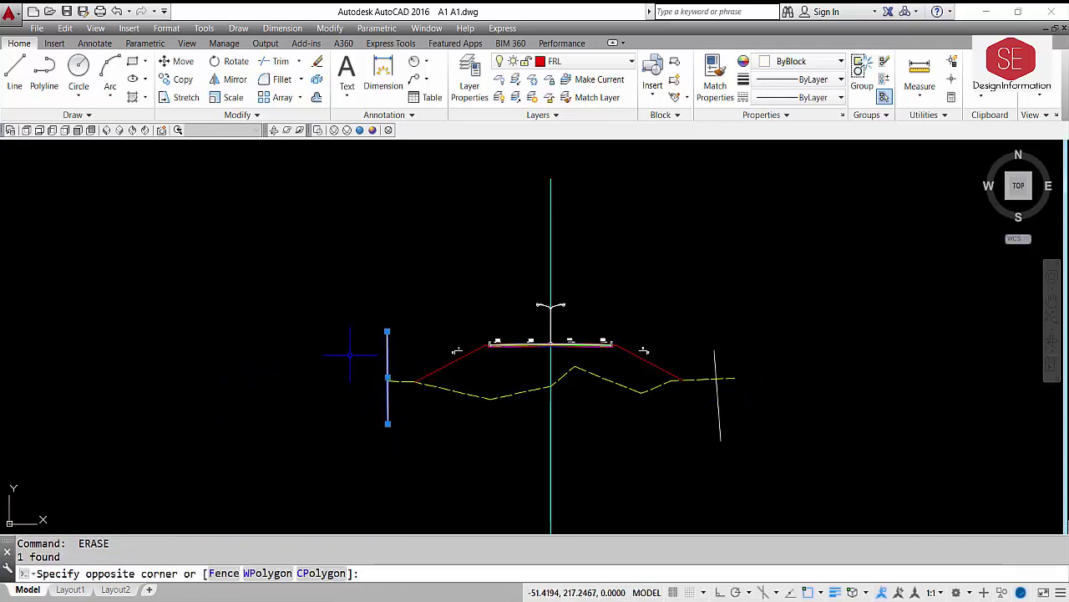
{"action": "left_click", "coordinate": [704, 358]}
{"action": "type", "text": "e"}
{"action": "key", "text": "Return"}
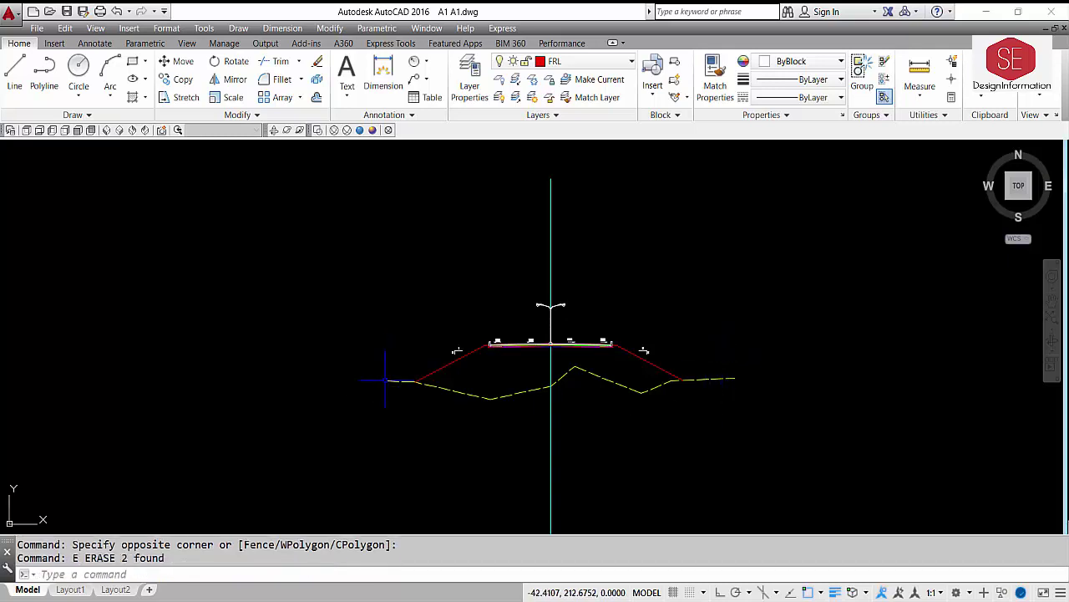
- Draw a temporary horizontal helper line across the centre line just above the lamp post
{"action": "scroll", "coordinate": [389, 380], "scroll_direction": "up", "scroll_amount": 1}
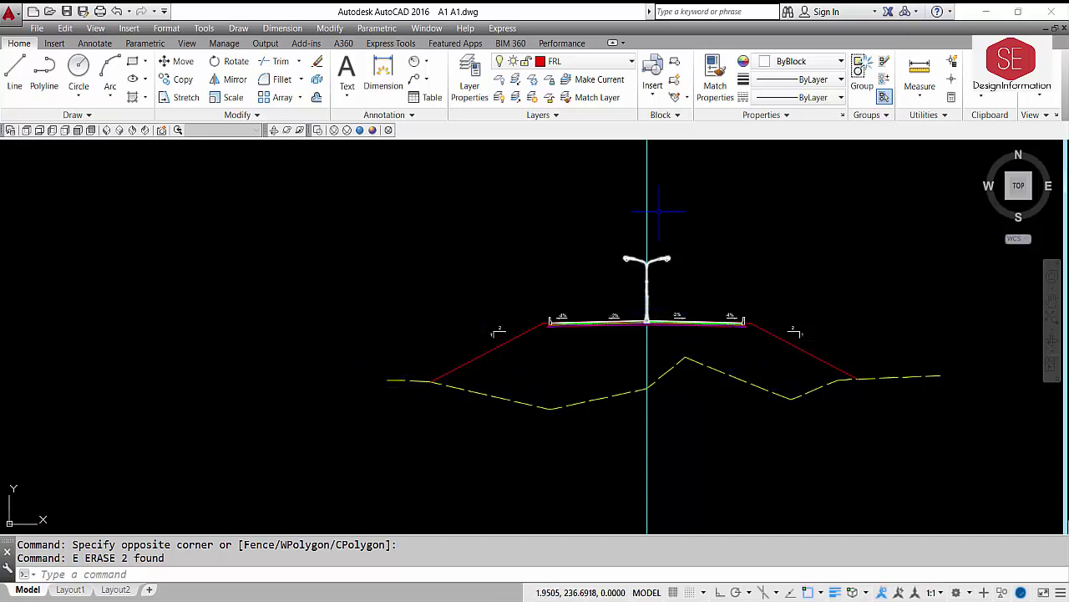
{"action": "scroll", "coordinate": [637, 216], "scroll_direction": "down", "scroll_amount": 2}
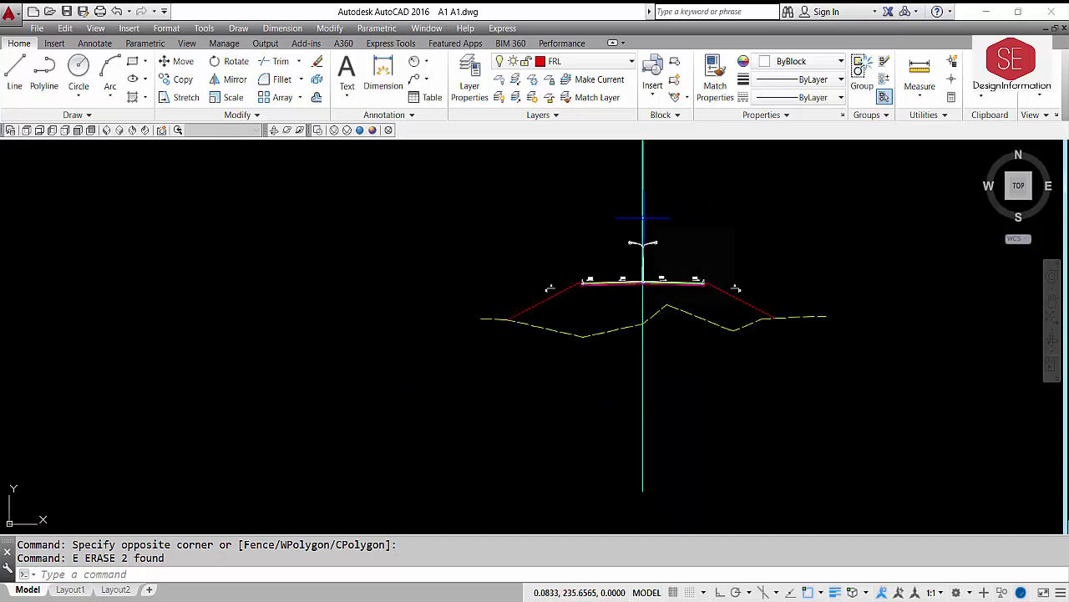
{"action": "type", "text": "l"}
{"action": "key", "text": "Return"}
{"action": "left_click", "coordinate": [679, 209]}
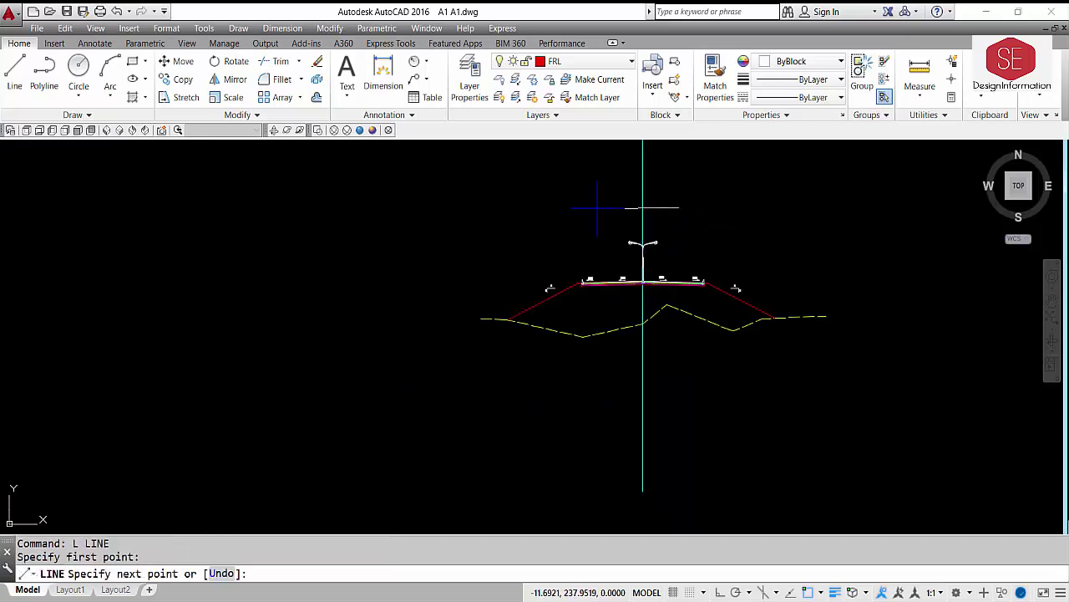
{"action": "left_click", "coordinate": [597, 208]}
{"action": "key", "text": "Escape"}
- Trim the centre line above the helper, then erase the upper helper line
{"action": "type", "text": "tr"}
{"action": "key", "text": "Return"}
{"action": "key", "text": "Return"}
{"action": "left_click", "coordinate": [596, 179]}
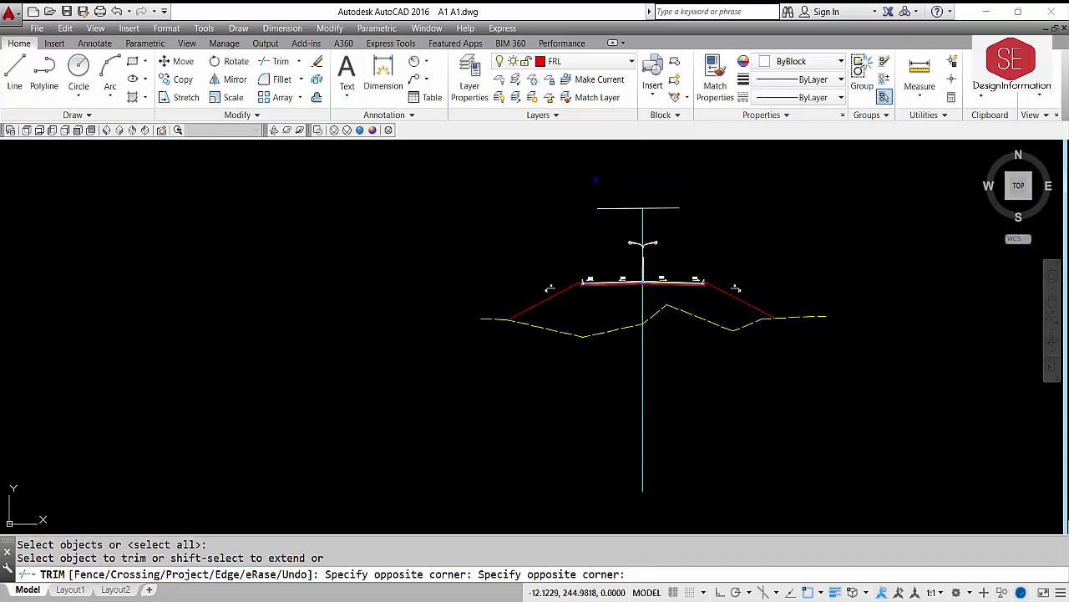
{"action": "key", "text": "Escape"}
{"action": "left_click", "coordinate": [635, 208]}
{"action": "type", "text": "e"}
{"action": "key", "text": "Return"}
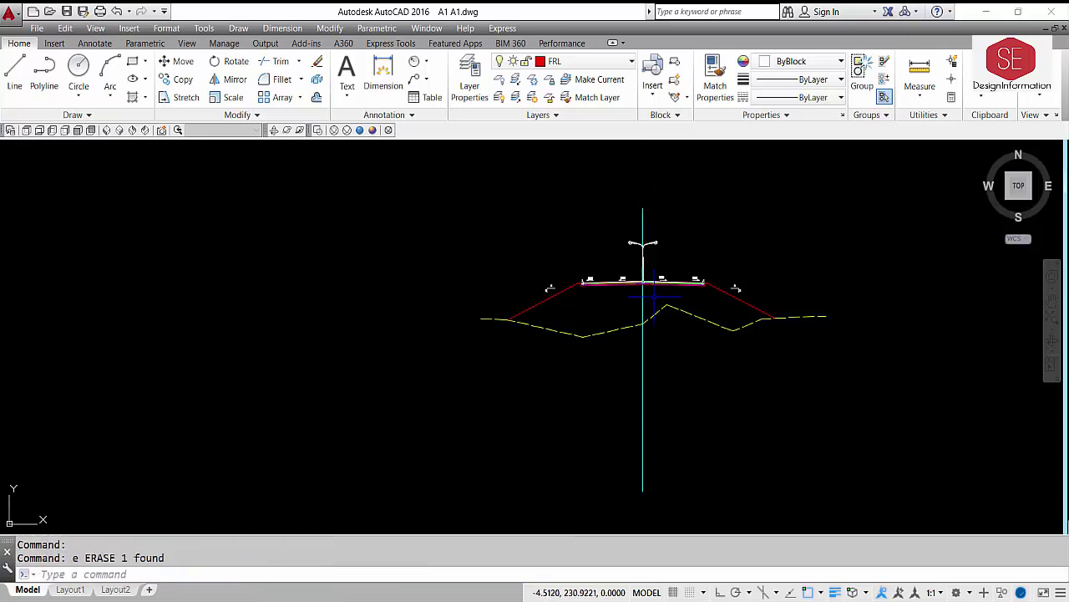
- Draw a second helper line across the centre line just below the ground
{"action": "type", "text": "l"}
{"action": "key", "text": "Return"}
{"action": "left_click", "coordinate": [661, 365]}
{"action": "left_click", "coordinate": [591, 372]}
{"action": "key", "text": "Escape"}
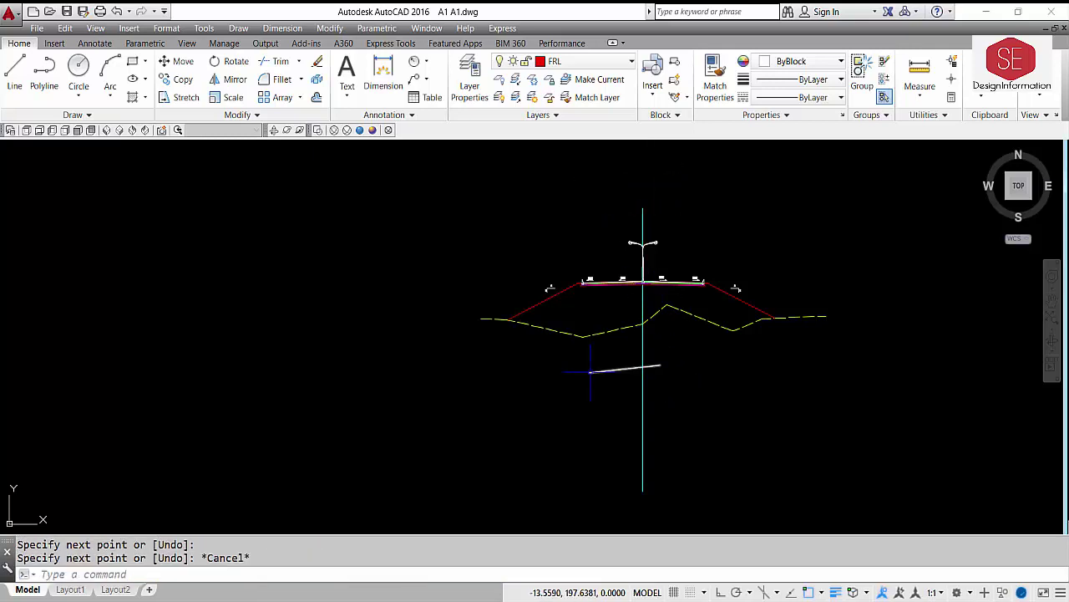
- Trim the centre line below the lower helper, then erase that helper
{"action": "type", "text": "tr"}
{"action": "key", "text": "Return"}
{"action": "key", "text": "Return"}
{"action": "left_click", "coordinate": [660, 408]}
{"action": "key", "text": "Escape"}
{"action": "left_click", "coordinate": [606, 370]}
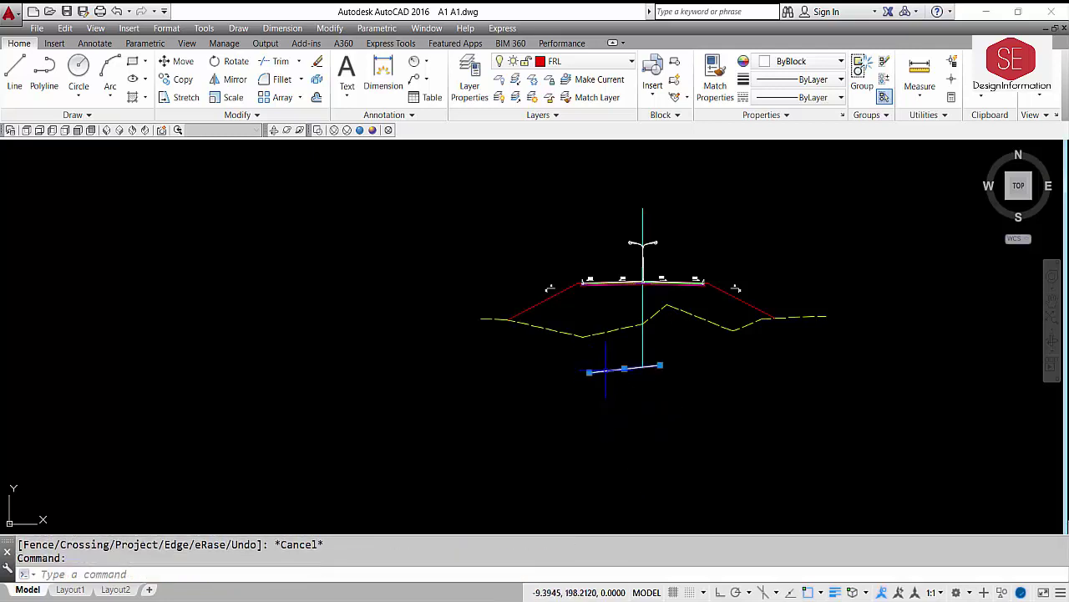
{"action": "type", "text": "e"}
{"action": "key", "text": "Return"}
- Zoom to extents to show the whole cross-section
{"action": "type", "text": "z"}
{"action": "key", "text": "Return"}
{"action": "type", "text": "e"}
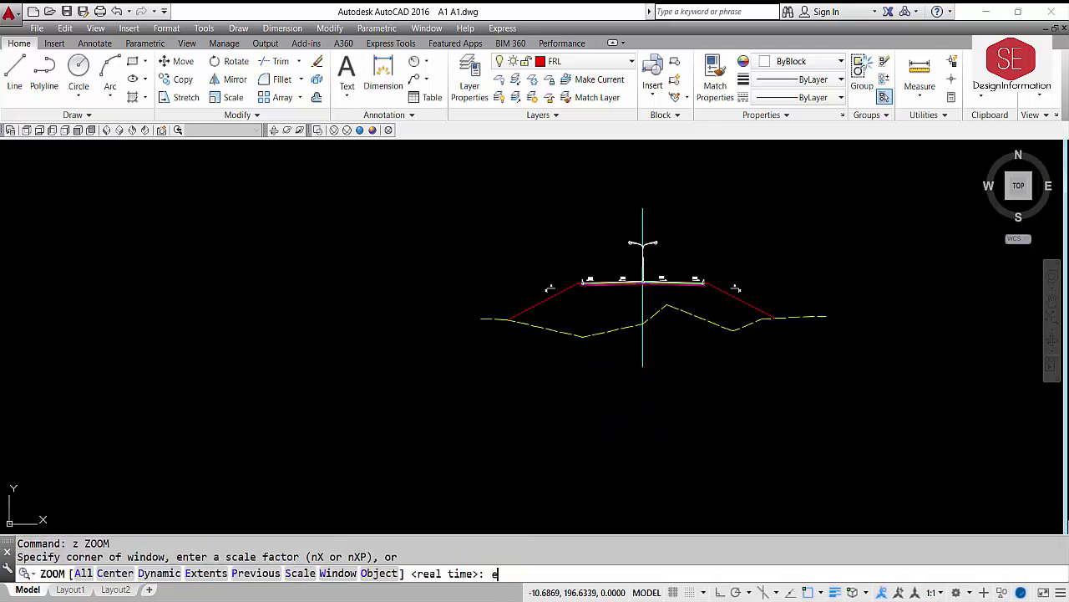
{"action": "key", "text": "Return"}
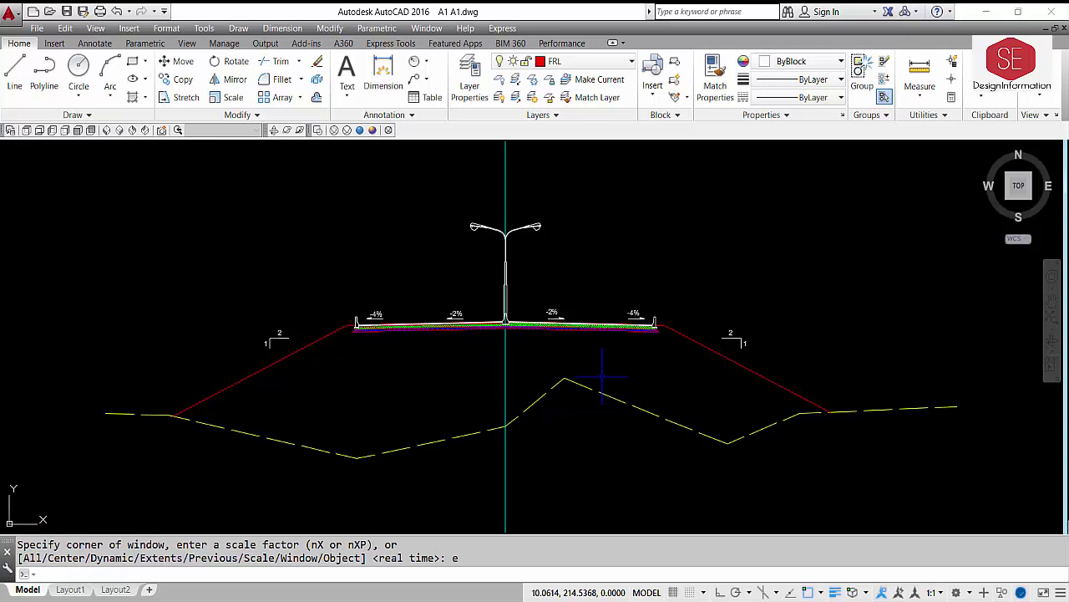
{"action": "type", "text": "rec"}
{"action": "key", "text": "Return"}
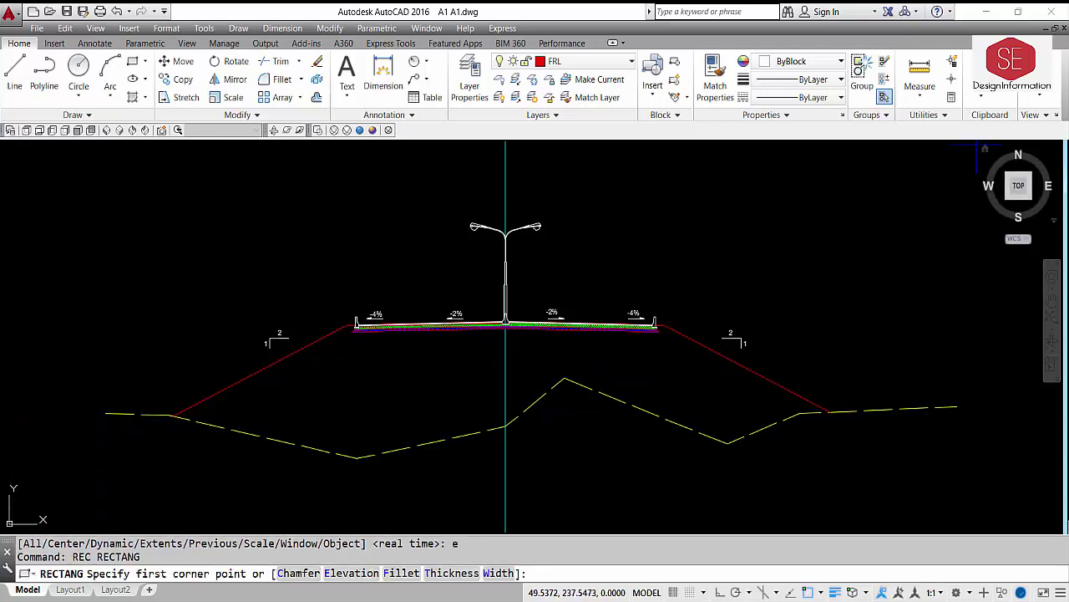
- Place the frame's top-right corner above-right of the section, then zoom out and pan
{"action": "left_click", "coordinate": [968, 142]}
{"action": "scroll", "coordinate": [879, 472], "scroll_direction": "down", "scroll_amount": 2}
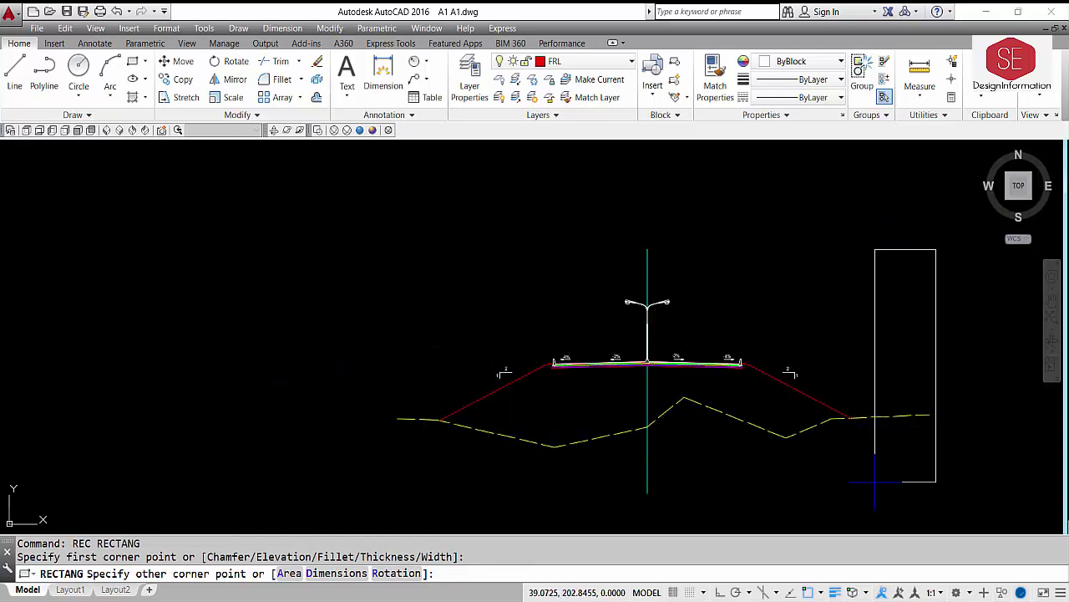
{"action": "mouse_move", "coordinate": [497, 493]}
{"action": "middle_mouse_down"}
{"action": "mouse_move", "coordinate": [467, 457]}
{"action": "mouse_move", "coordinate": [471, 421]}
{"action": "middle_mouse_up"}
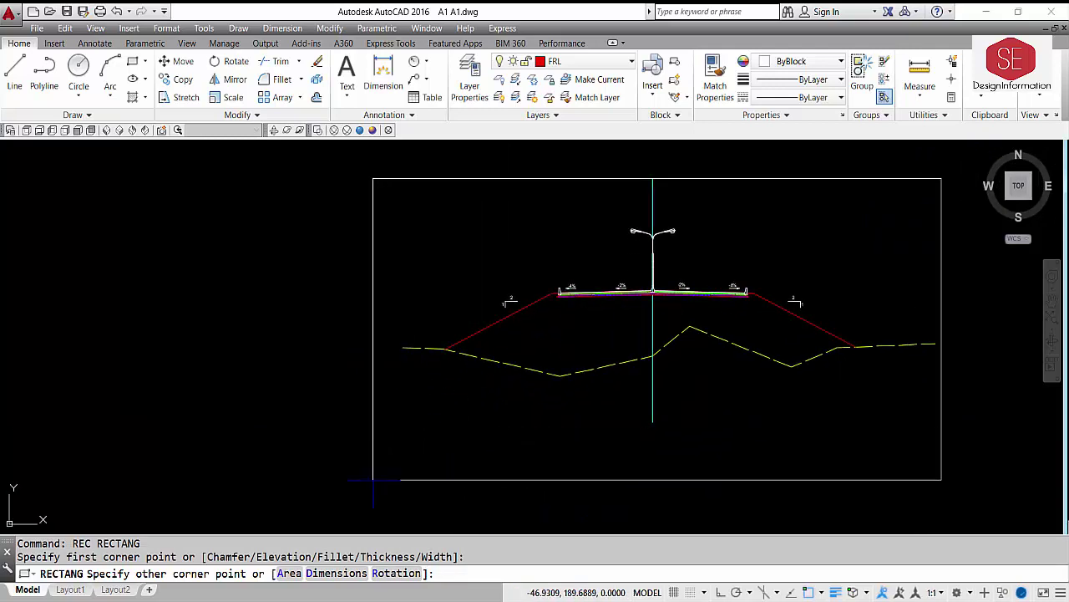
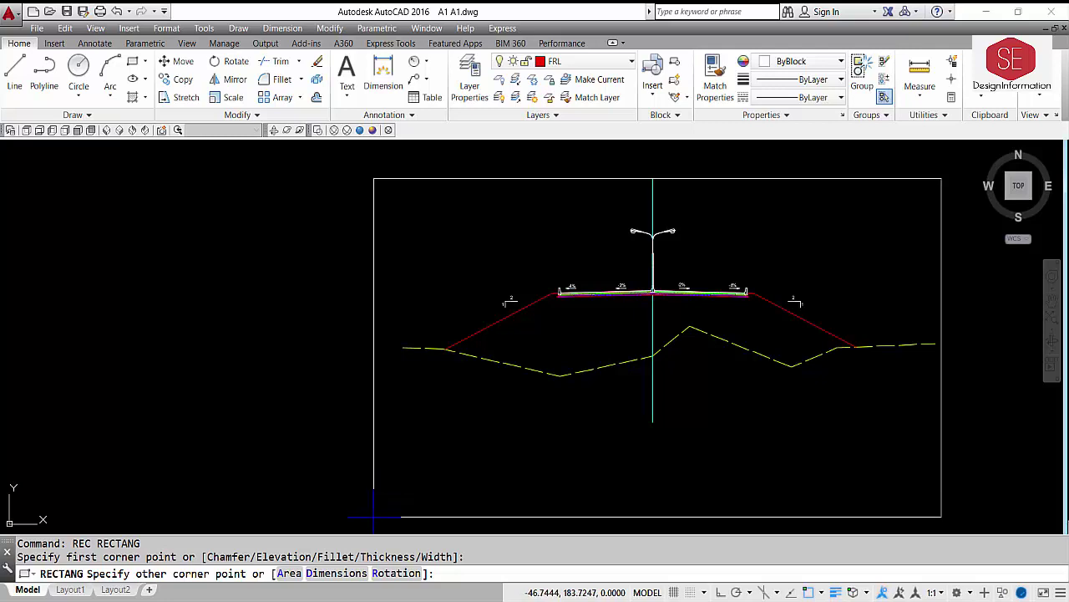
- Pick the rectangle's far corner around the road cross-section and zoom to extents to show the whole drawing
{"action": "left_click", "coordinate": [374, 517]}
{"action": "middle_click_drag", "start_coordinate": [582, 440], "coordinate": [532, 435]}
{"action": "type", "text": "z"}
{"action": "key", "text": "Return"}
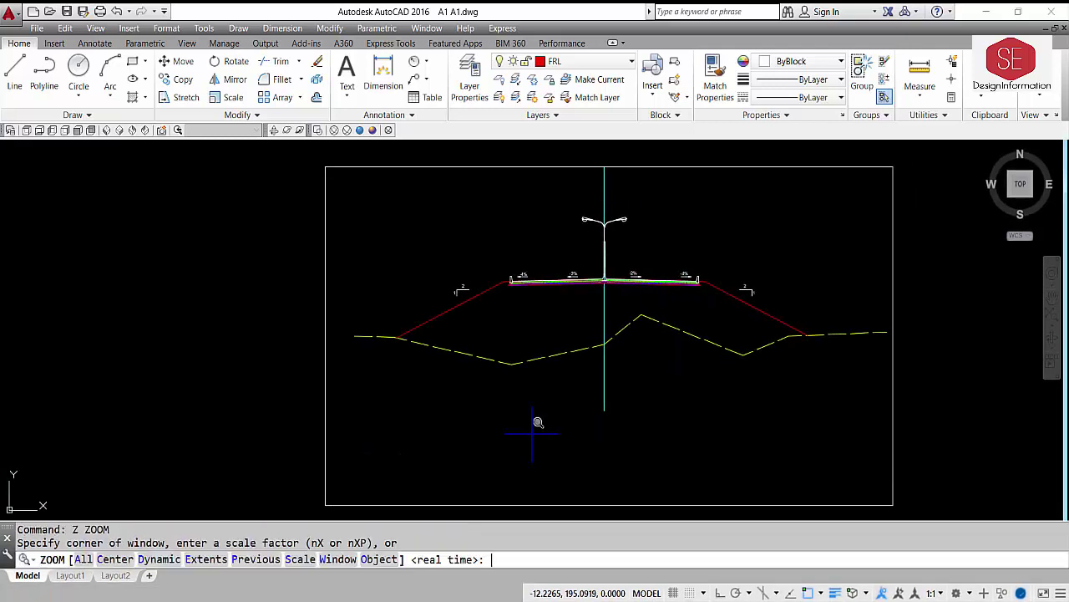
{"action": "type", "text": "e"}
{"action": "key", "text": "Return"}
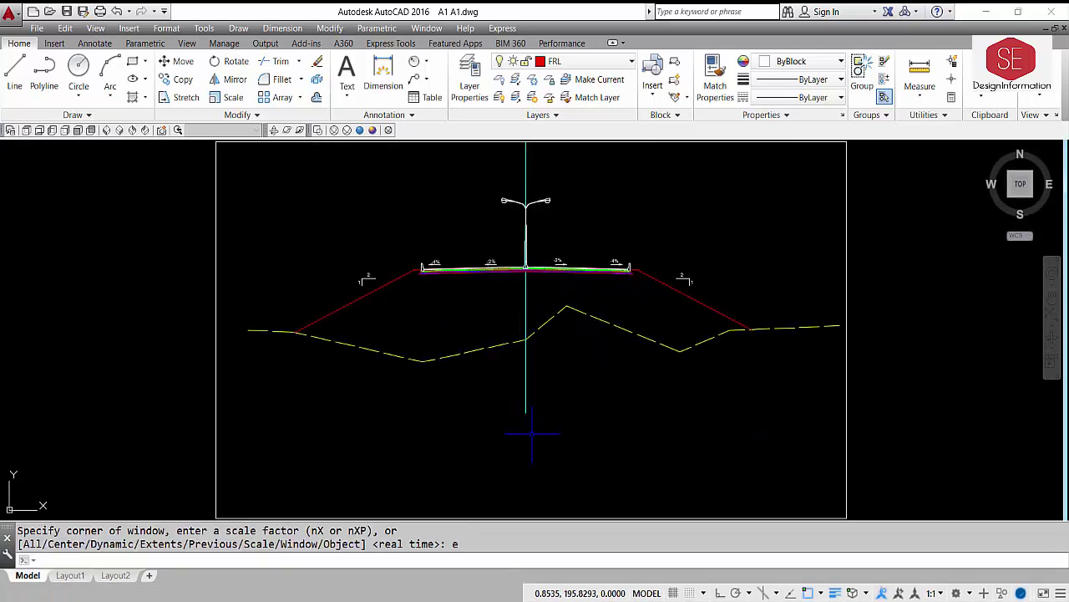
{"action": "scroll", "coordinate": [533, 433], "scroll_direction": "down", "scroll_amount": 2}
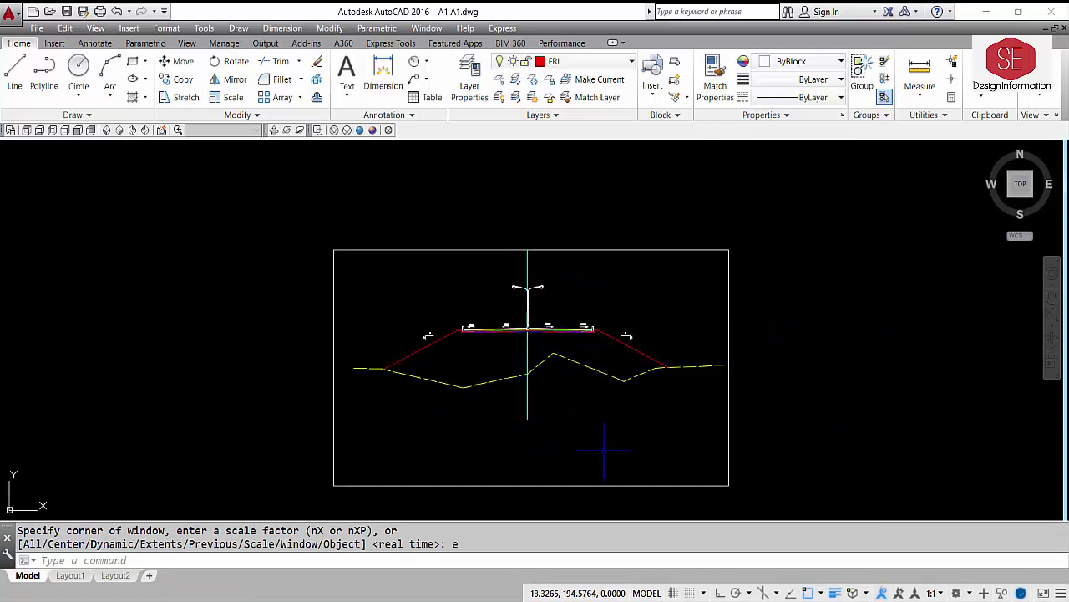
{"action": "scroll", "coordinate": [559, 440], "scroll_direction": "up", "scroll_amount": 2}
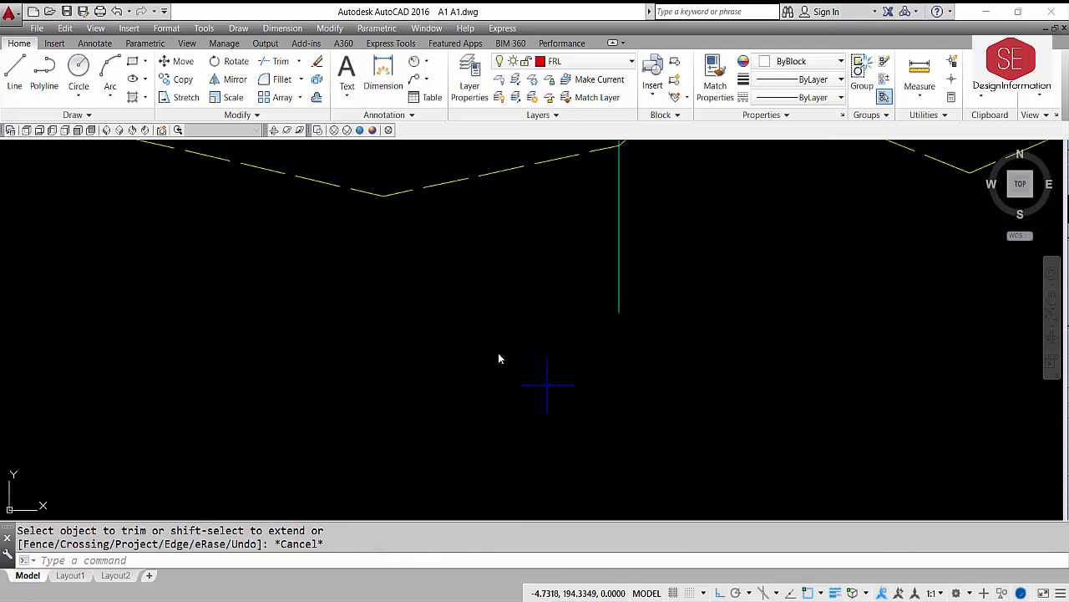
{"action": "scroll", "coordinate": [498, 353], "scroll_direction": "down", "scroll_amount": 2}
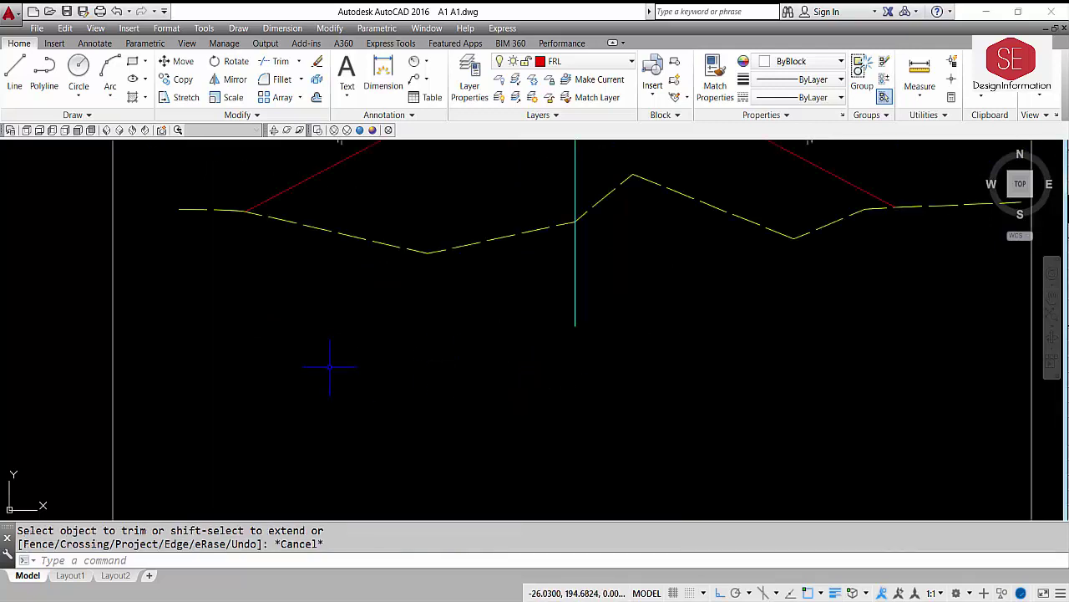
{"action": "key", "text": "Escape"}
{"action": "type", "text": "l"}
{"action": "key", "text": "Return"}
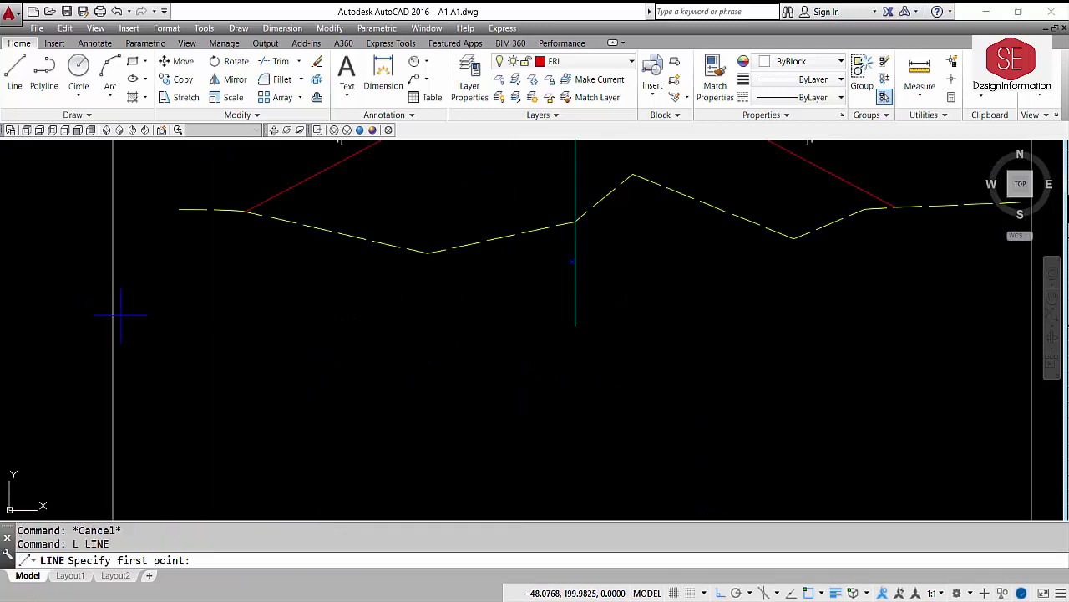
- Draw a horizontal line across the frame and move it just below the ground profile
{"action": "left_click", "coordinate": [113, 313]}
{"action": "scroll", "coordinate": [508, 307], "scroll_direction": "down", "scroll_amount": 1}
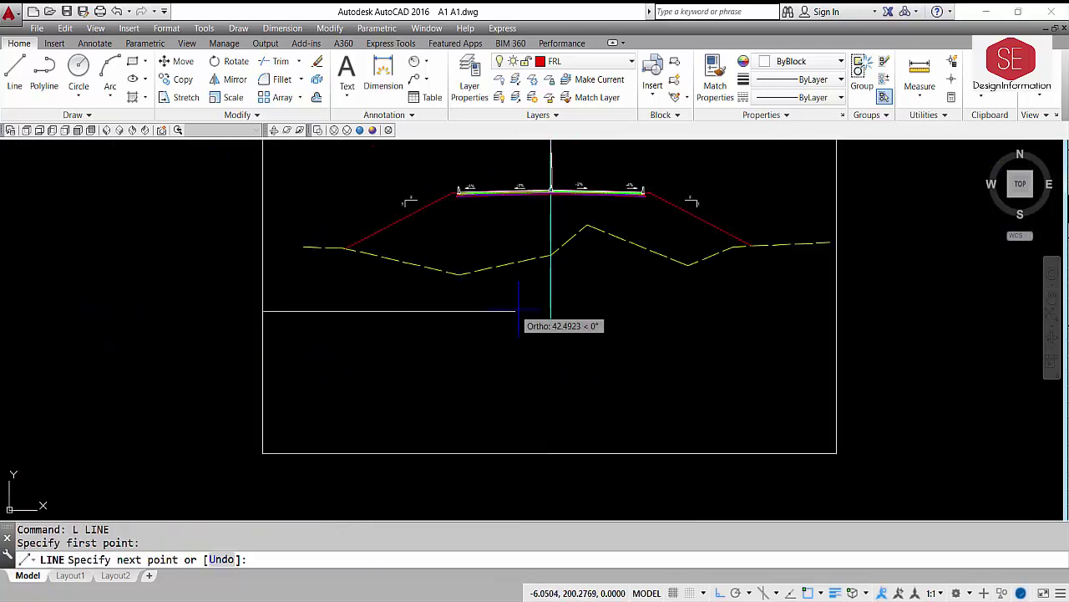
{"action": "left_click", "coordinate": [835, 312]}
{"action": "key", "text": "Escape"}
{"action": "type", "text": "m"}
{"action": "key", "text": "Return"}
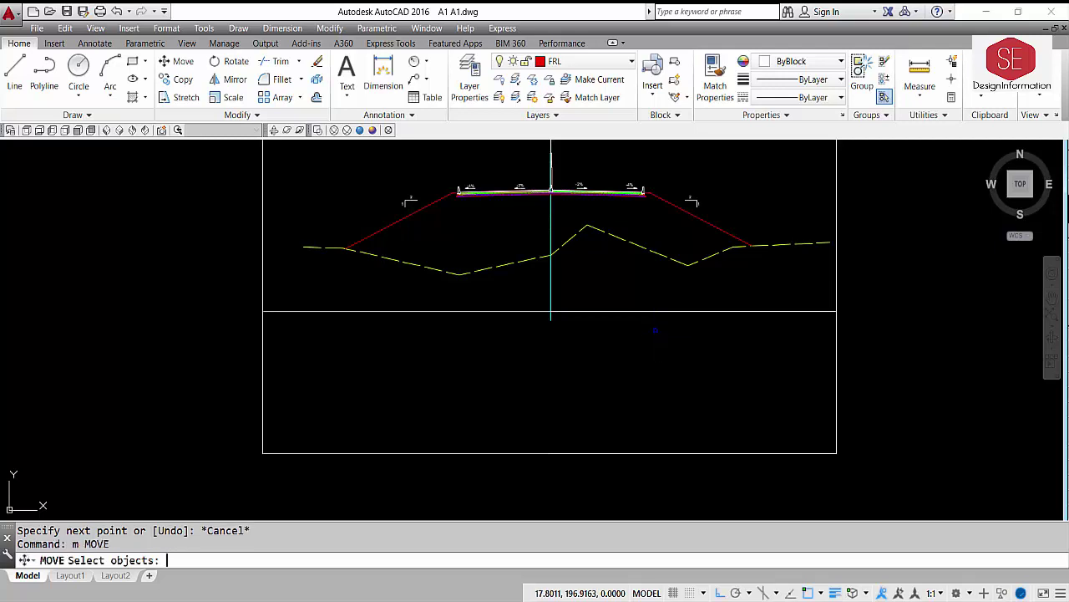
{"action": "left_click", "coordinate": [628, 311]}
{"action": "key", "text": "Return"}
{"action": "left_click", "coordinate": [625, 363]}
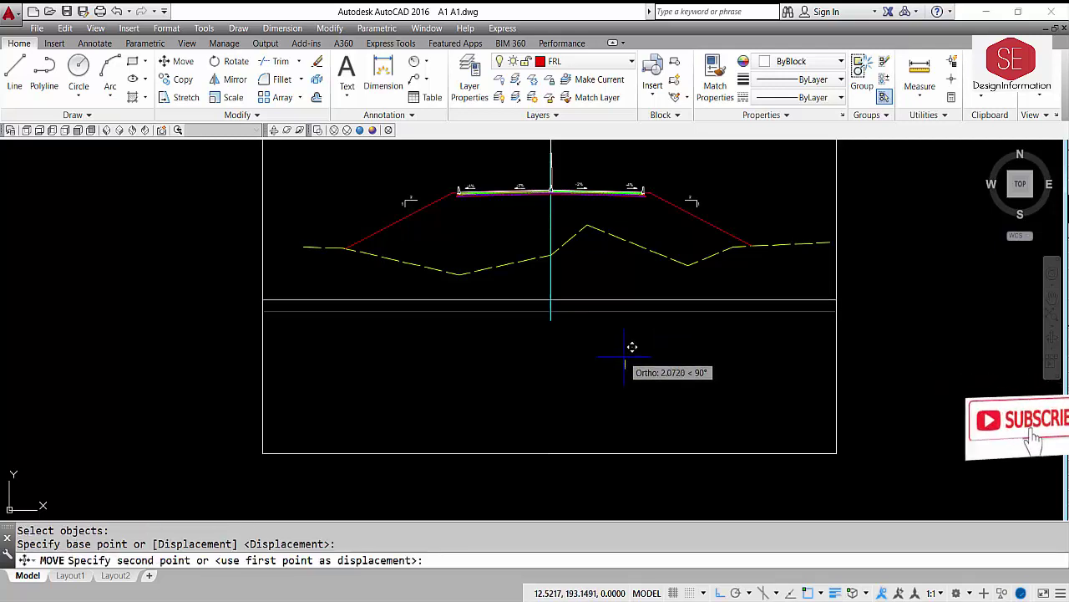
{"action": "left_click", "coordinate": [626, 351]}
- Offset the line downward four times to create the table's row lines
{"action": "type", "text": "o"}
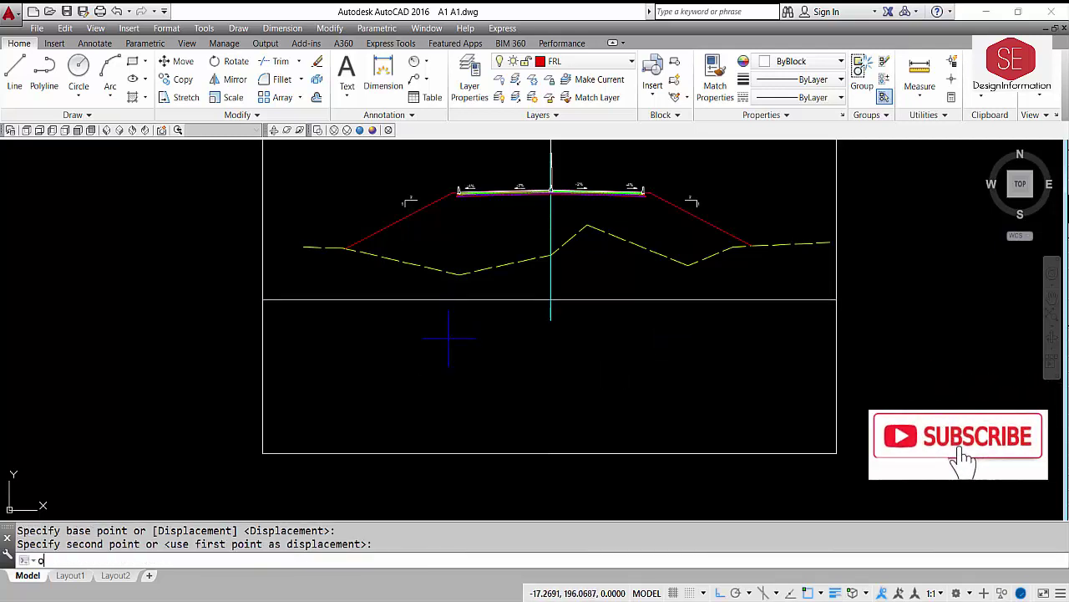
{"action": "key", "text": "Return"}
{"action": "key", "text": "Return"}
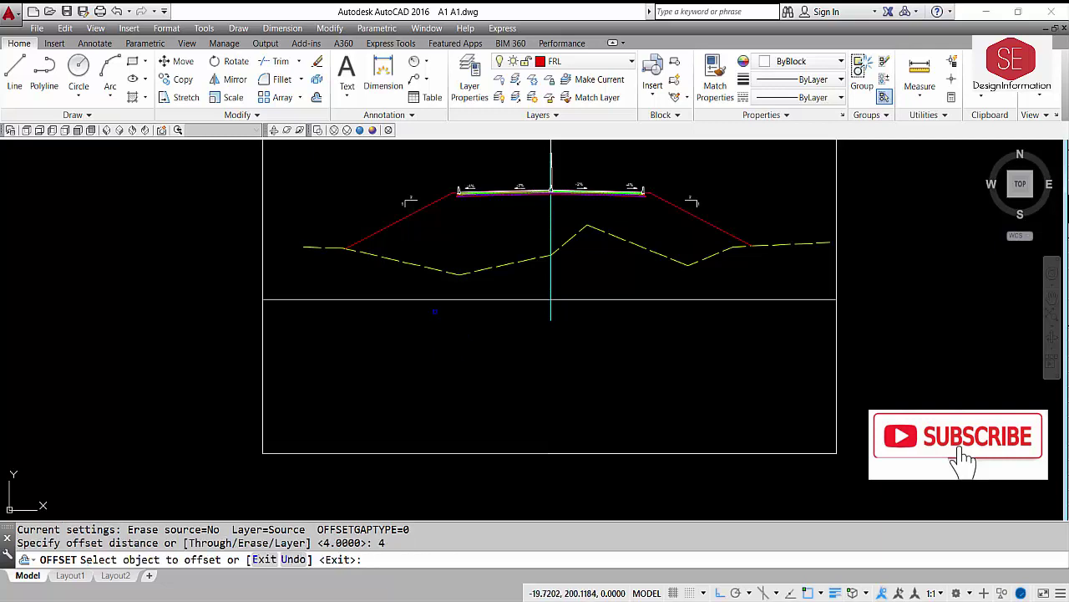
{"action": "left_click", "coordinate": [429, 298]}
{"action": "left_click", "coordinate": [438, 338]}
{"action": "left_click", "coordinate": [430, 323]}
{"action": "left_click", "coordinate": [419, 347]}
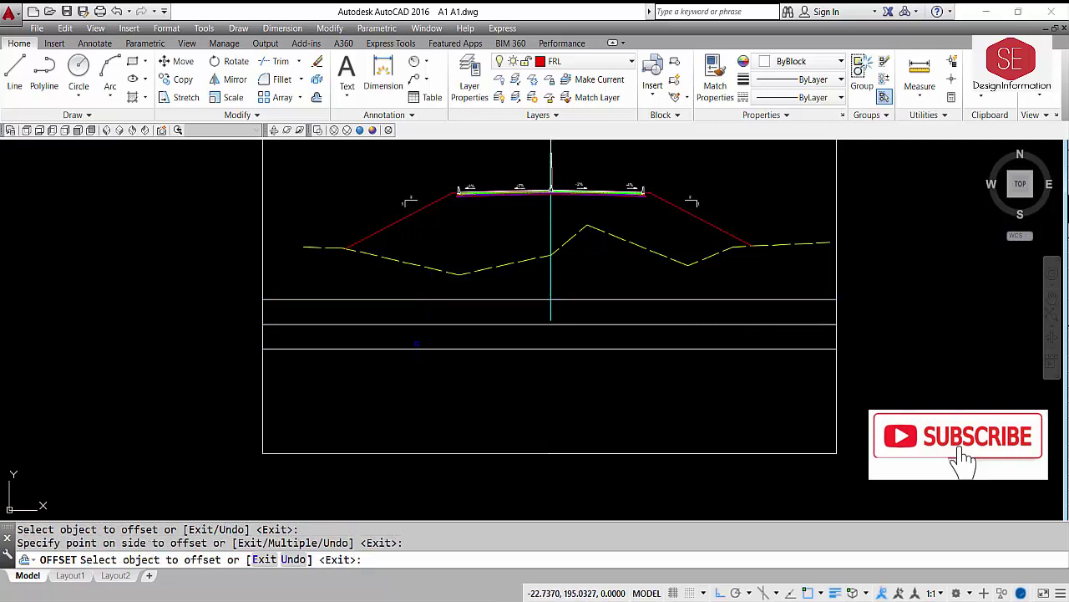
{"action": "left_click", "coordinate": [415, 348]}
{"action": "left_click", "coordinate": [396, 375]}
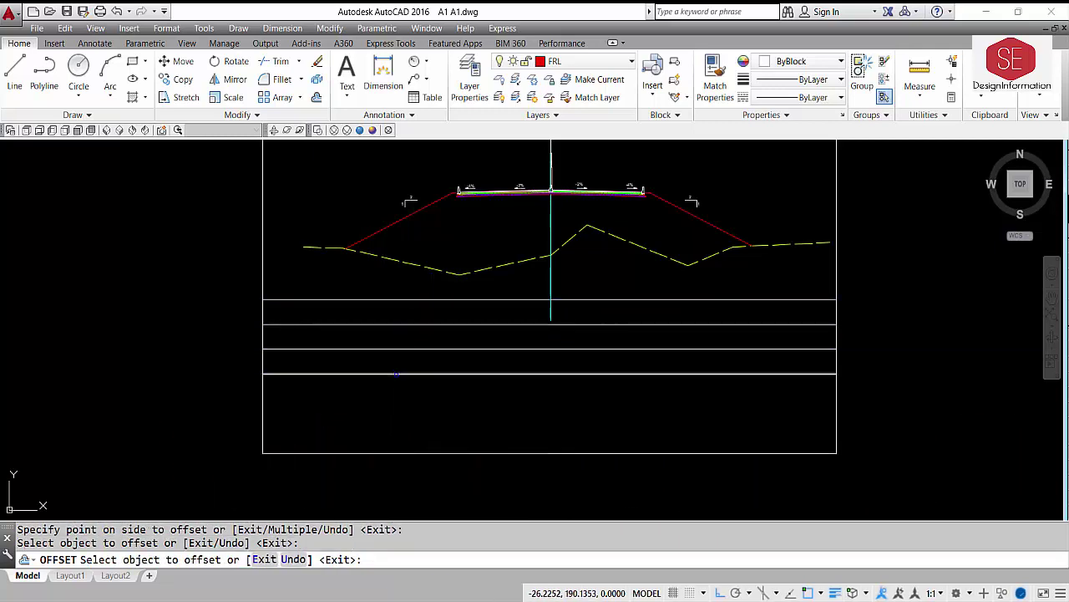
{"action": "left_click", "coordinate": [396, 374]}
{"action": "left_click", "coordinate": [399, 393]}
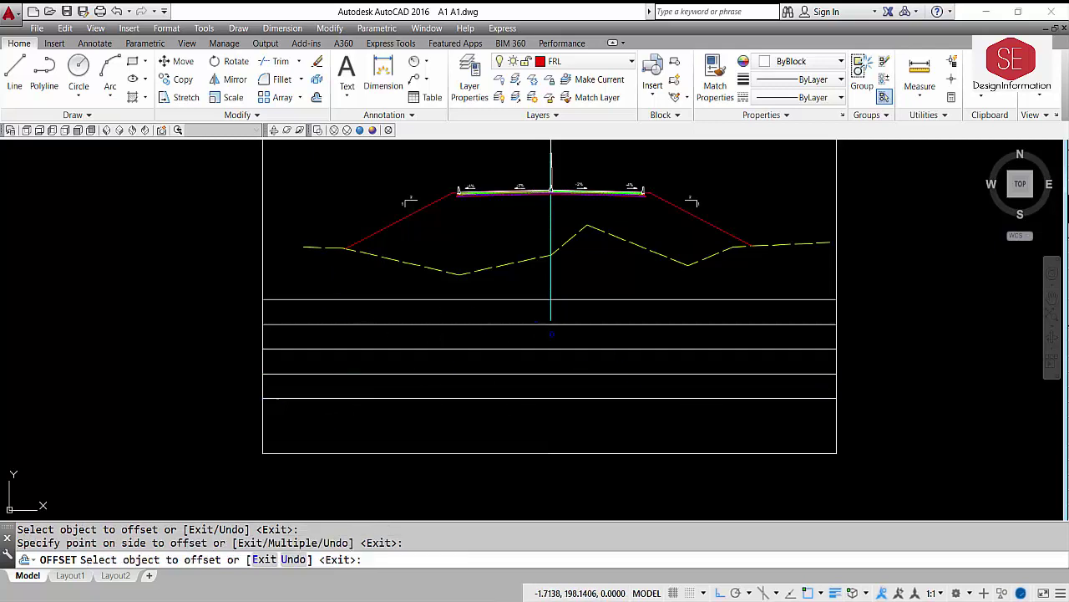
{"action": "key", "text": "Escape"}
- Draw a vertical divider from the ground line's left end down past the table rows
{"action": "type", "text": "l"}
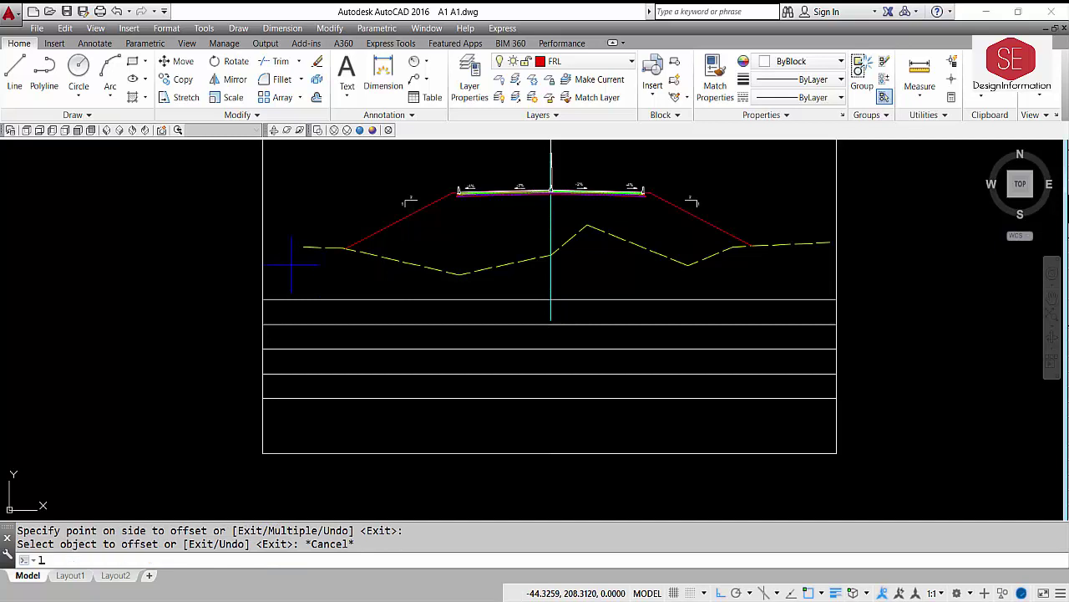
{"action": "key", "text": "Return"}
{"action": "left_click", "coordinate": [303, 248]}
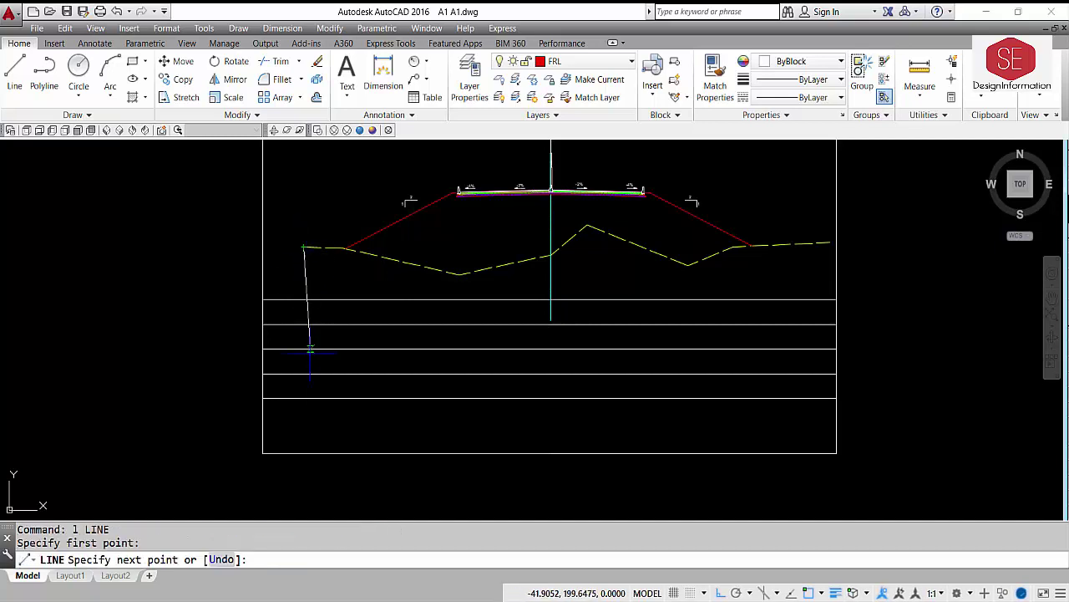
{"action": "left_click", "coordinate": [304, 416]}
{"action": "key", "text": "Escape"}
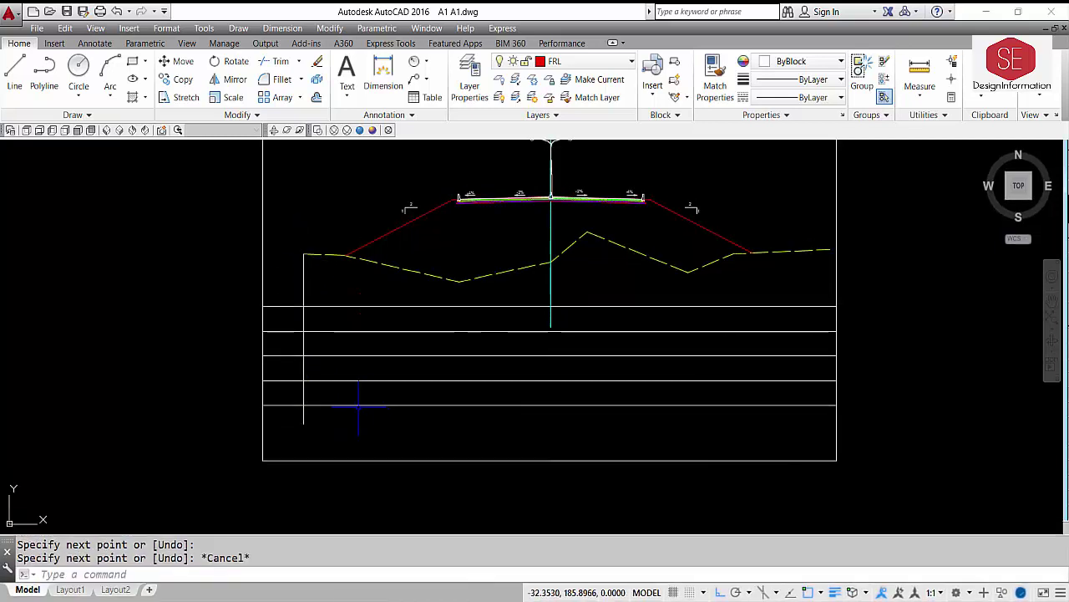
- Trim the vertical divider's ends above and below the table to form the label column
{"action": "type", "text": "tr"}
{"action": "key", "text": "Return"}
{"action": "left_click", "coordinate": [303, 285]}
{"action": "left_click", "coordinate": [304, 286]}
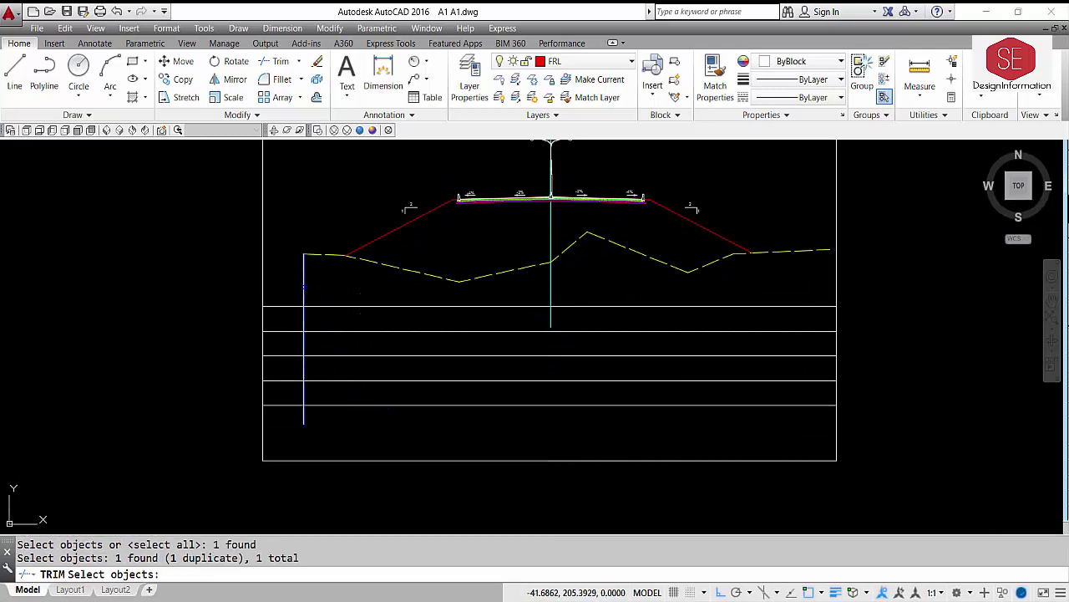
{"action": "key", "text": "Escape"}
{"action": "key", "text": "Escape"}
{"action": "type", "text": "tr"}
{"action": "key", "text": "Return"}
{"action": "key", "text": "Return"}
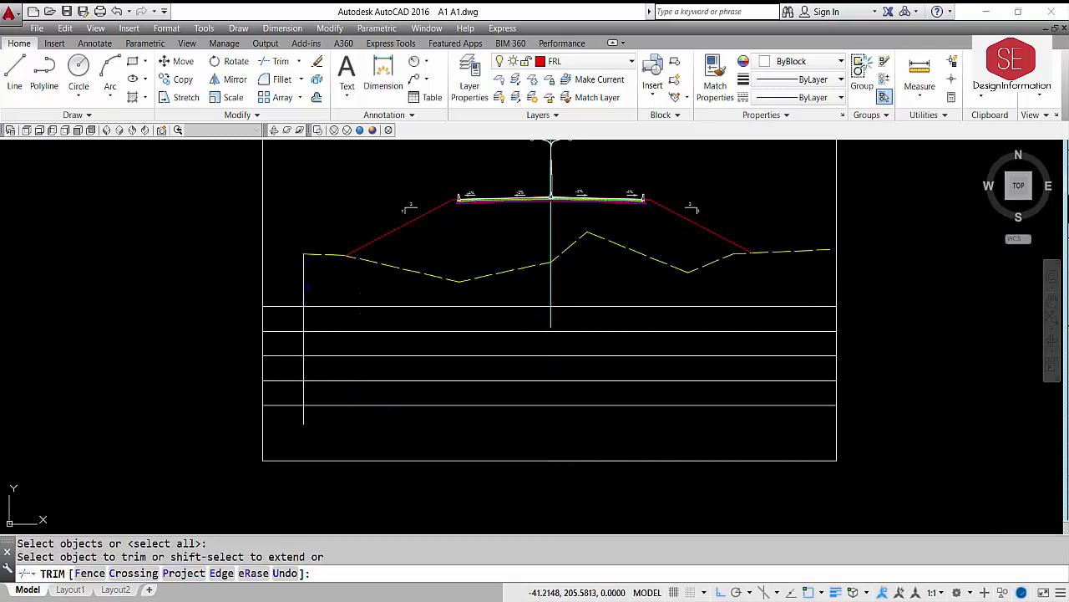
{"action": "left_click", "coordinate": [303, 284]}
{"action": "left_click", "coordinate": [303, 416]}
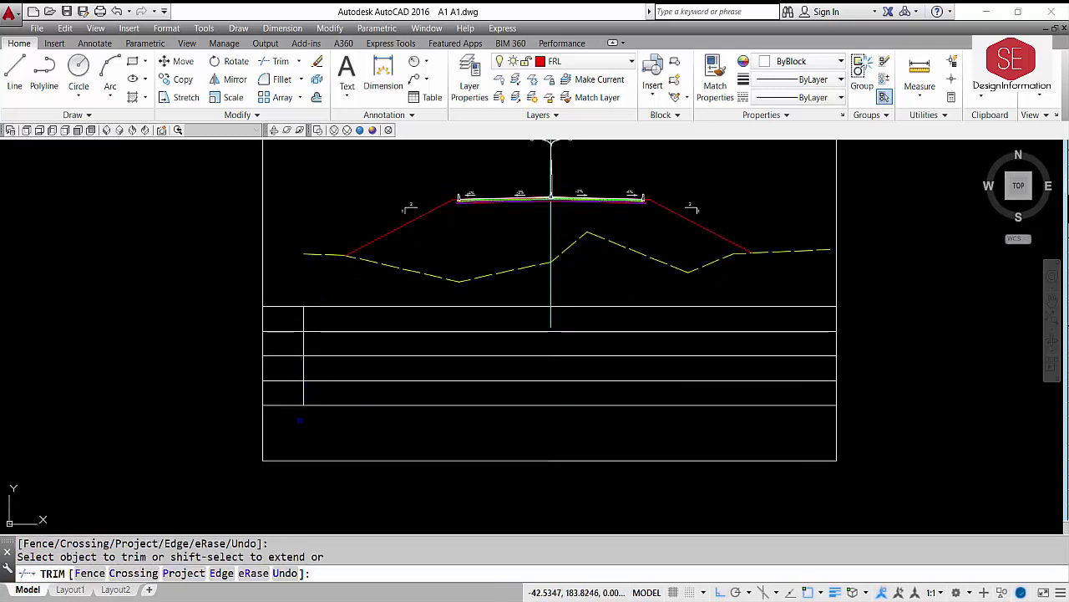
{"action": "key", "text": "Escape"}
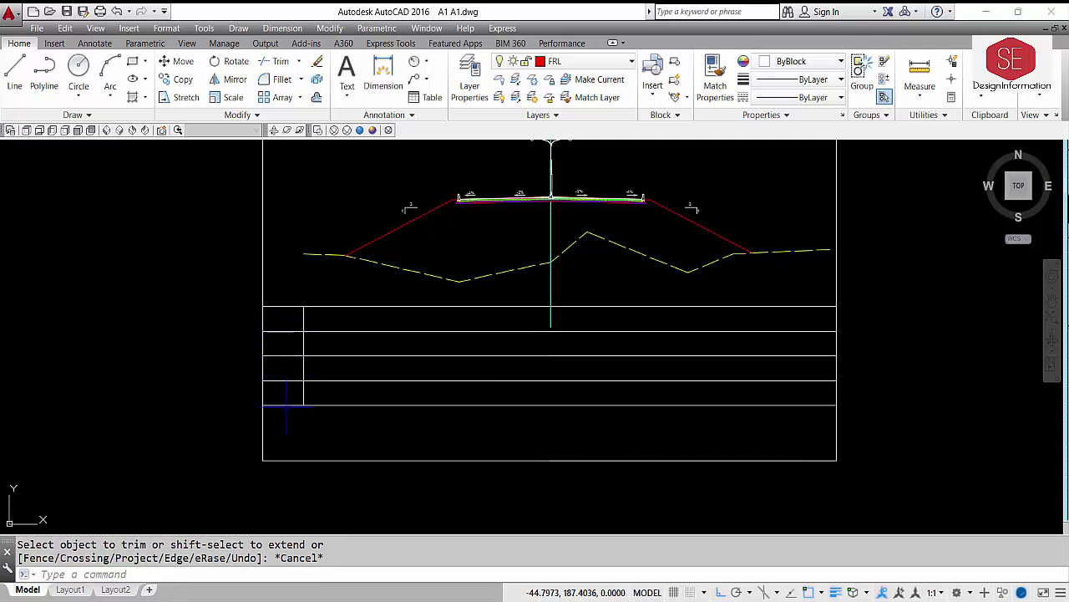
- Add an 'Elevation' text label in the table's top-left cell
{"action": "scroll", "coordinate": [284, 321], "scroll_direction": "up", "scroll_amount": 2}
{"action": "type", "text": "t"}
{"action": "key", "text": "Return"}
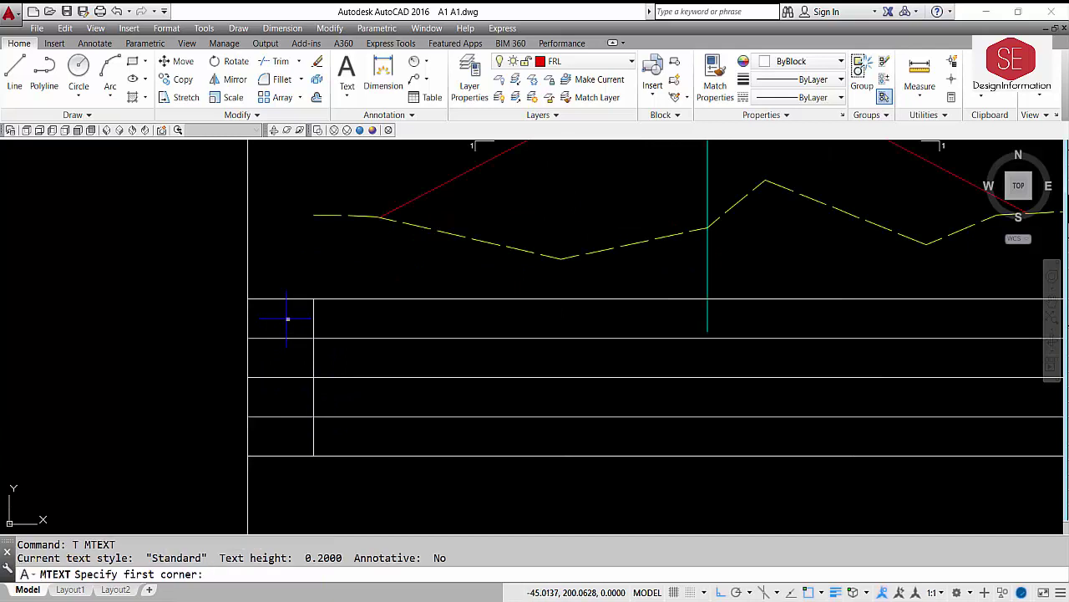
{"action": "left_click", "coordinate": [293, 309]}
{"action": "left_click", "coordinate": [259, 330]}
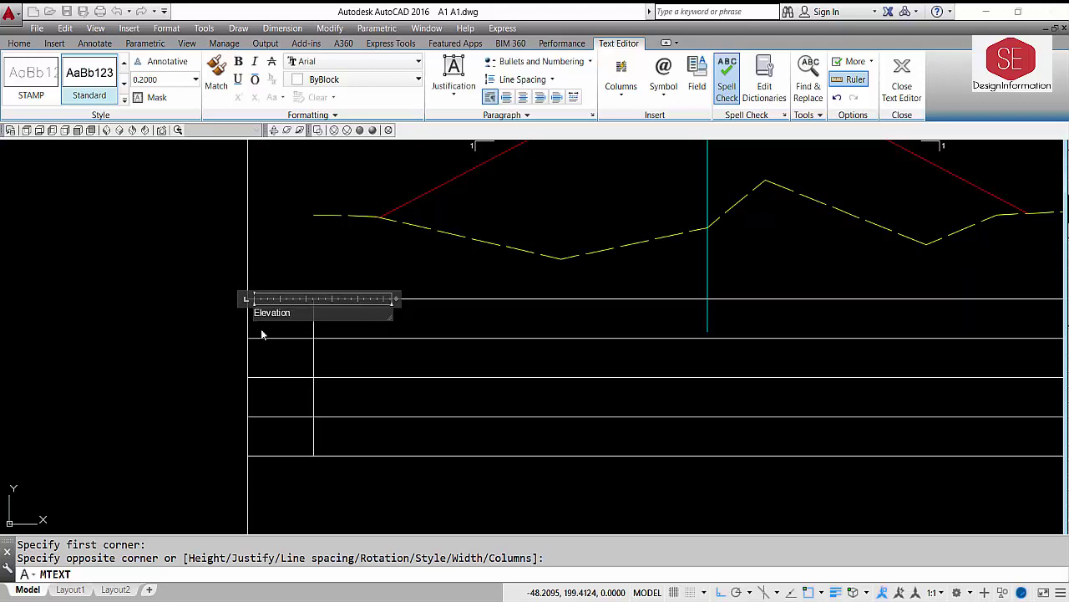
{"action": "left_click", "coordinate": [261, 334]}
- Change the Elevation label's text height to 0.75
{"action": "scroll", "coordinate": [261, 334], "scroll_direction": "up", "scroll_amount": 2}
{"action": "left_click", "coordinate": [267, 328]}
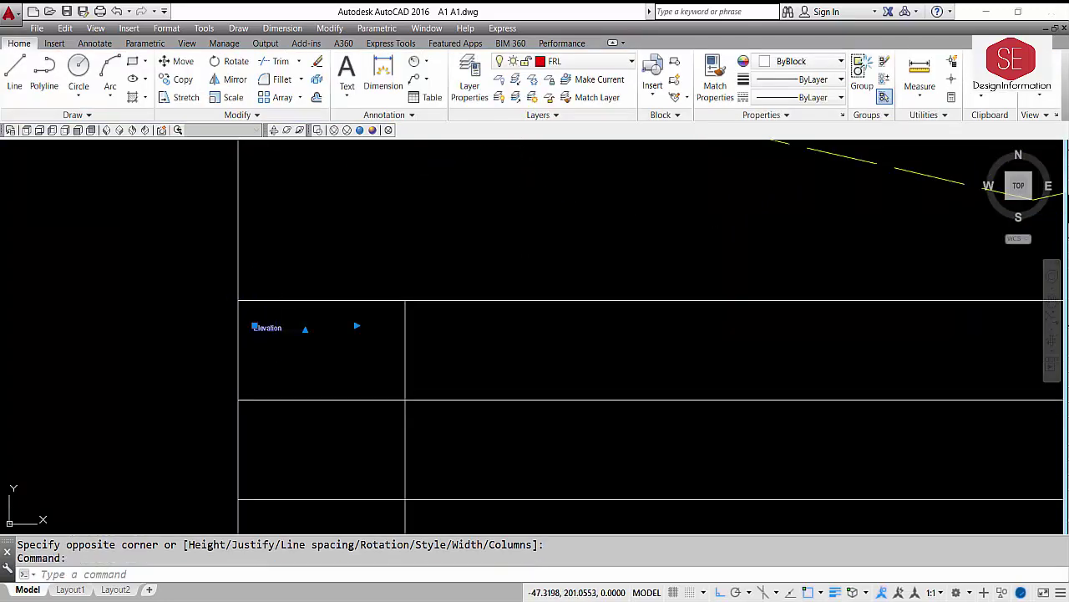
{"action": "double_click", "coordinate": [288, 332]}
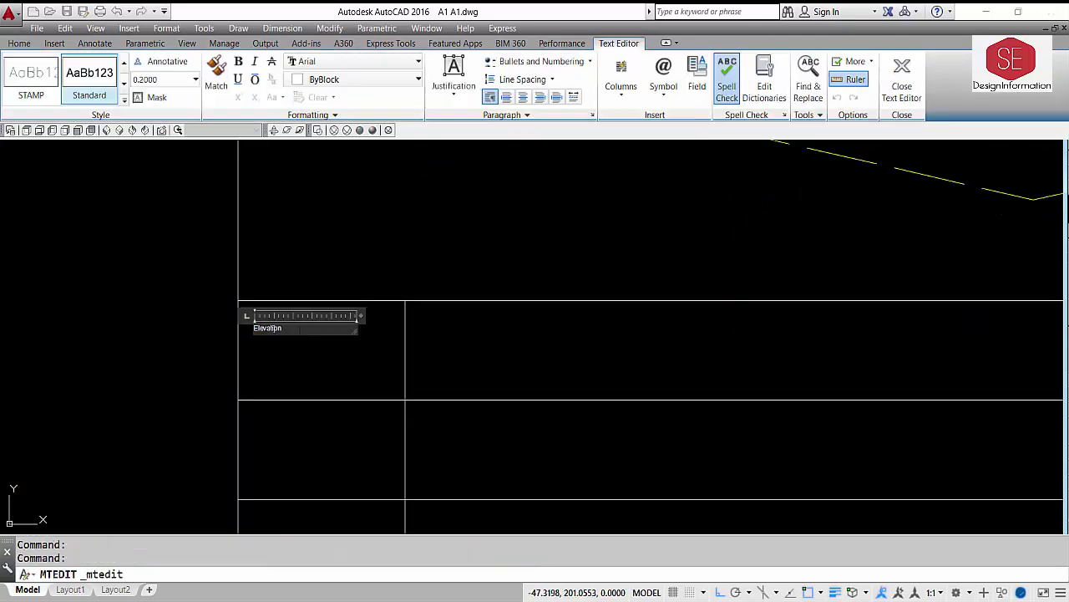
{"action": "left_click", "coordinate": [164, 79]}
{"action": "type", "text": ".65"}
{"action": "key", "text": "Return"}
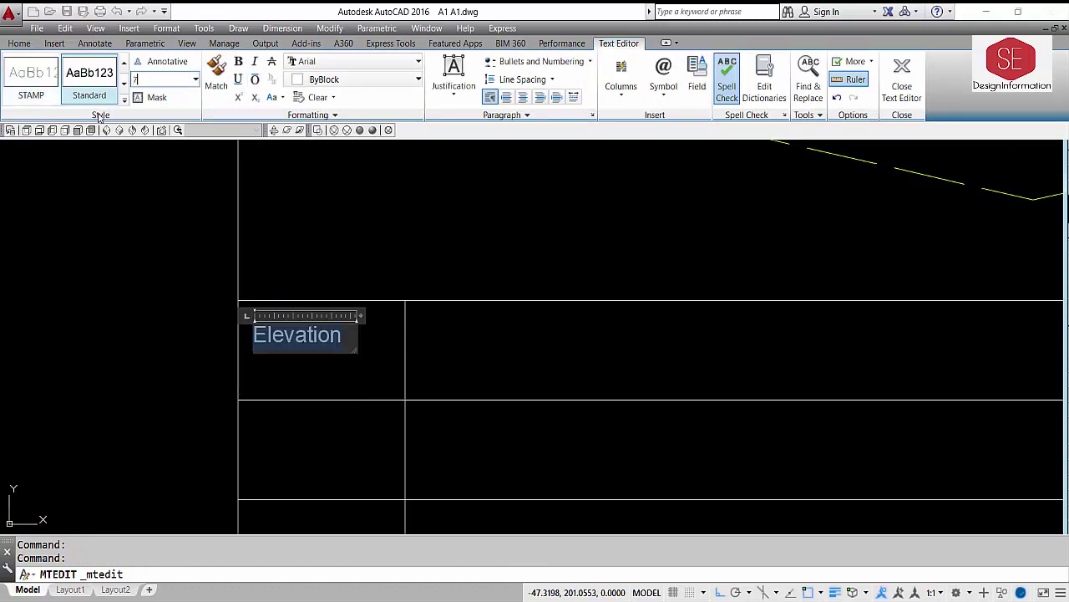
{"action": "key", "text": "Return"}
{"action": "left_click", "coordinate": [164, 79]}
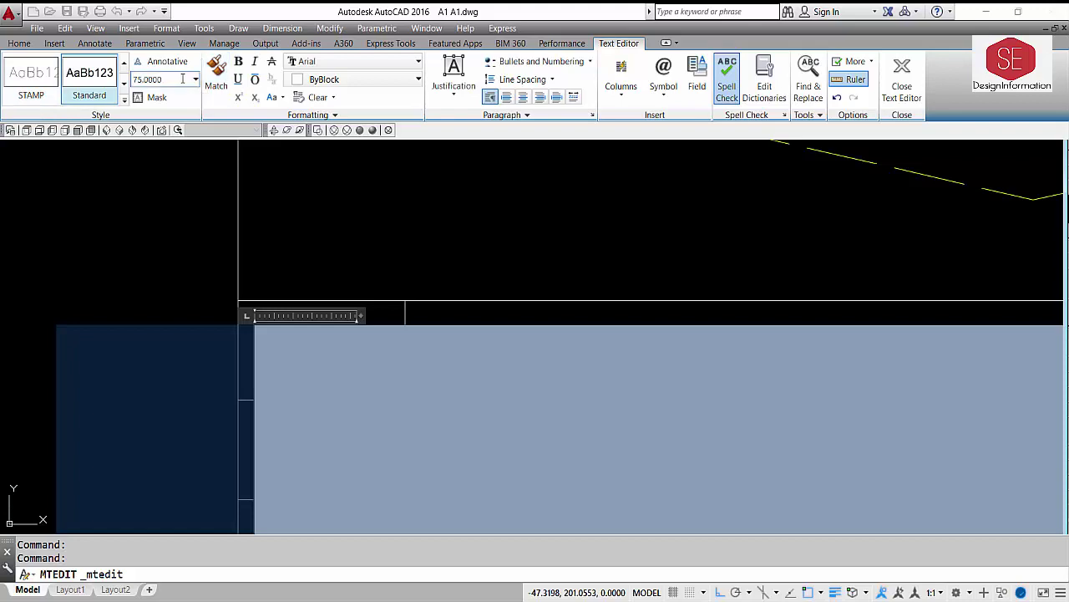
{"action": "key", "text": "BackSpace"}
{"action": "type", "text": ".75"}
{"action": "key", "text": "Return"}
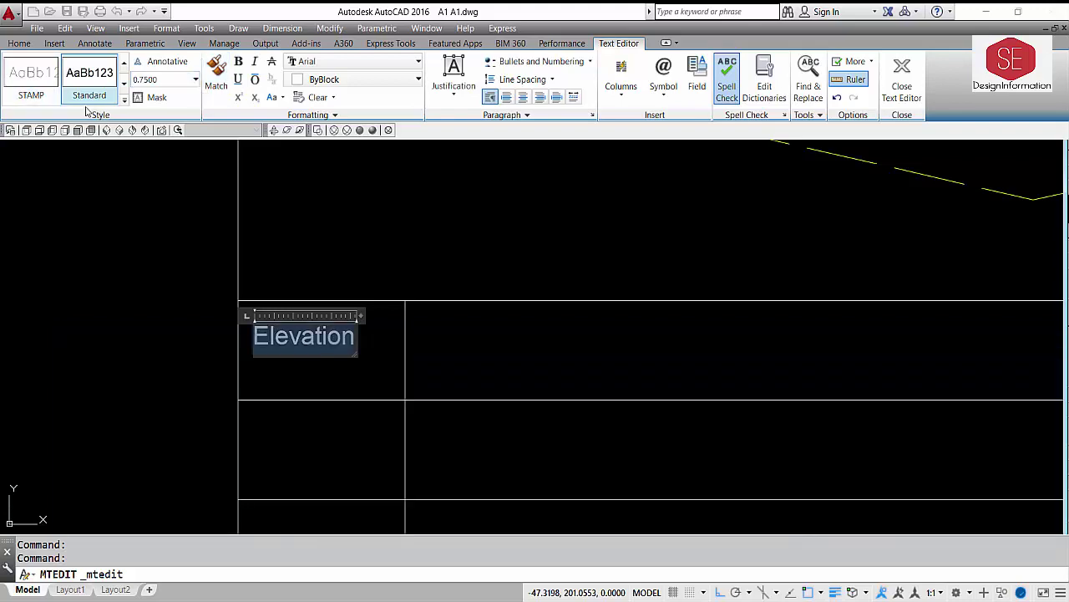
{"action": "left_click", "coordinate": [646, 354]}
- Copy the Elevation label into the second, third and fourth rows
{"action": "scroll", "coordinate": [294, 272], "scroll_direction": "down", "scroll_amount": 2}
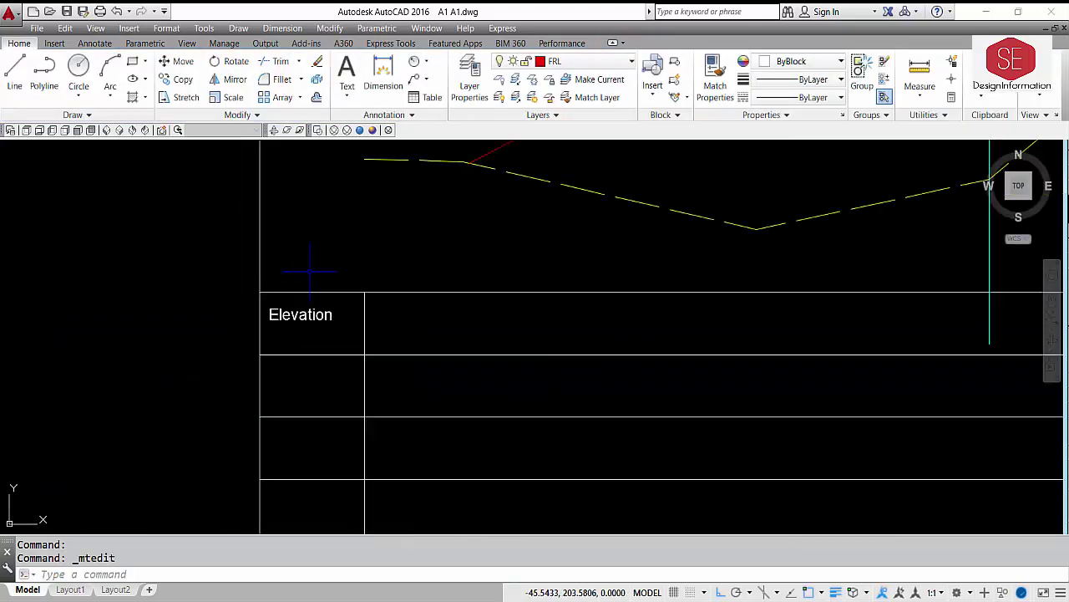
{"action": "type", "text": "c"}
{"action": "key", "text": "Return"}
{"action": "left_click", "coordinate": [301, 314]}
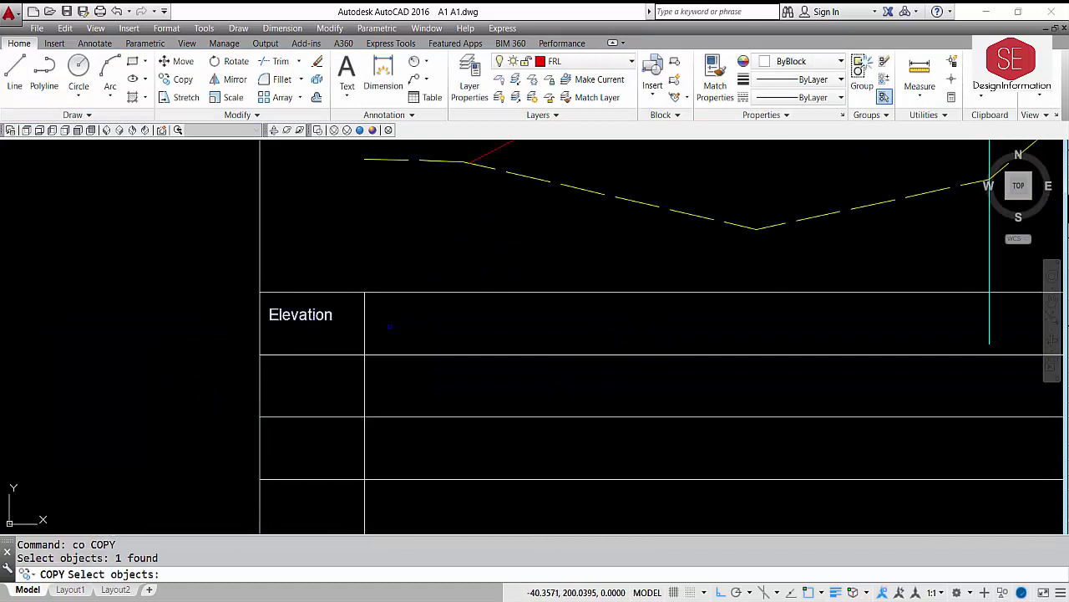
{"action": "key", "text": "Return"}
{"action": "left_click", "coordinate": [403, 316]}
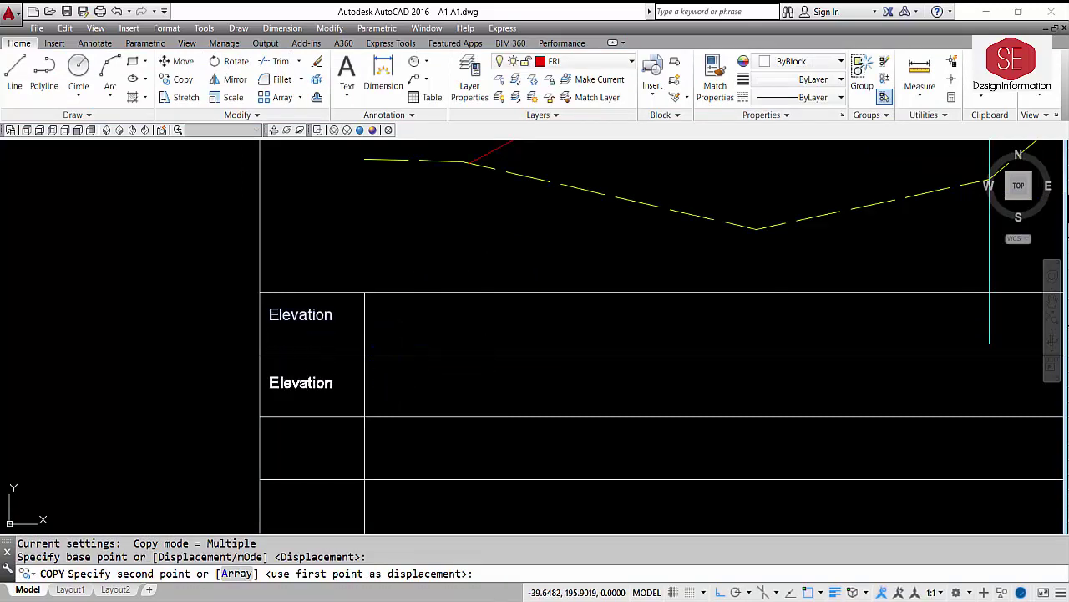
{"action": "left_click", "coordinate": [403, 385]}
{"action": "left_click", "coordinate": [407, 444]}
{"action": "middle_click_drag", "start_coordinate": [407, 443], "coordinate": [400, 357]}
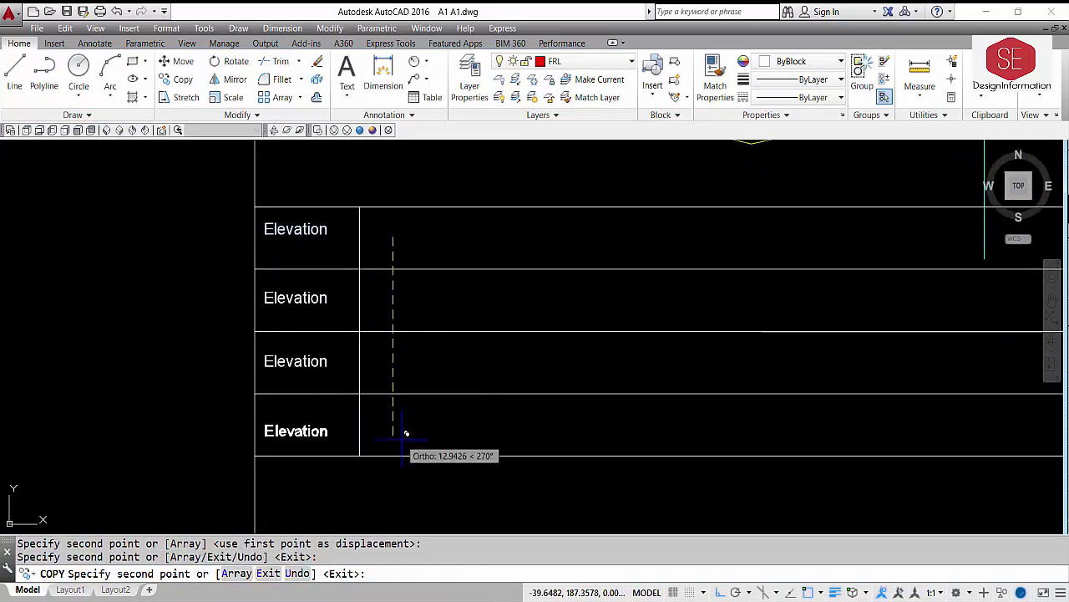
{"action": "left_click", "coordinate": [407, 430]}
{"action": "key", "text": "Escape"}
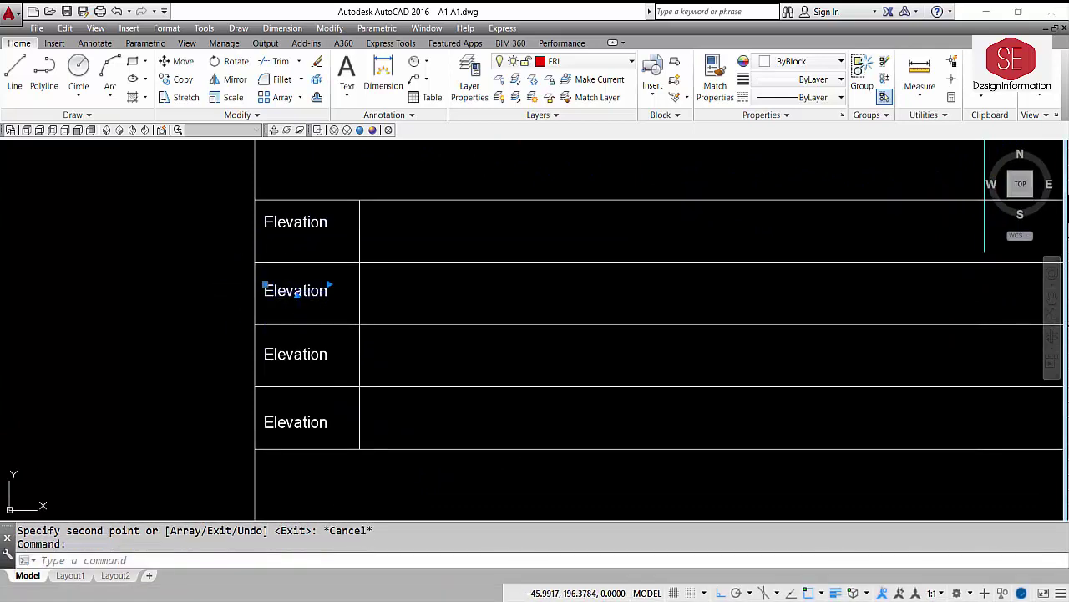
- Retype the second-row and bottom-row labels as 'Distance'
{"action": "double_click", "coordinate": [295, 291]}
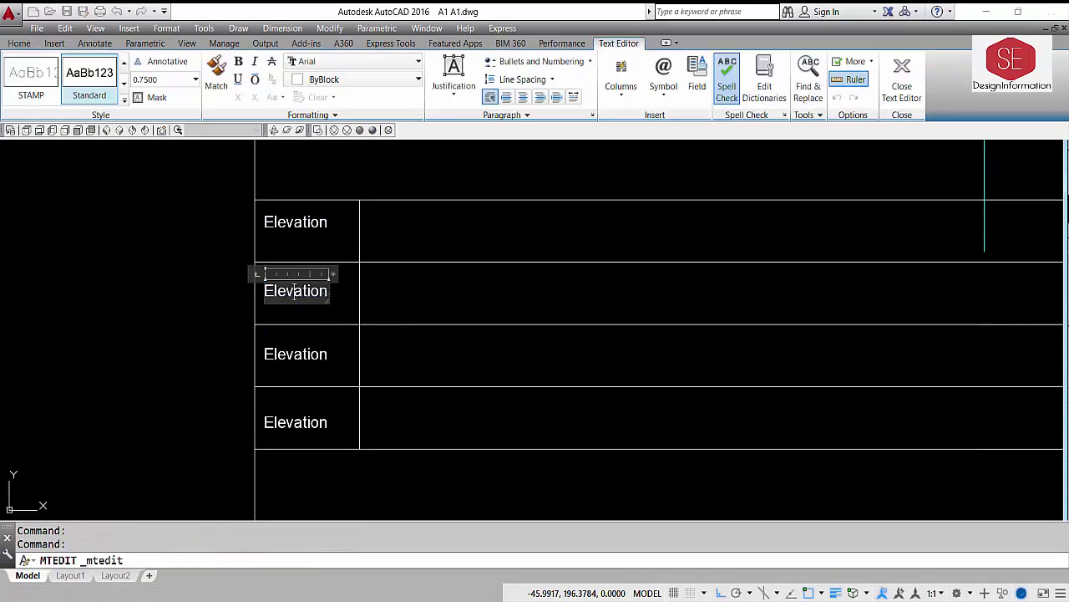
{"action": "key", "text": "Right"}
{"action": "key", "text": "Right"}
{"action": "key", "text": "Right"}
{"action": "key", "text": "Right"}
{"action": "key", "text": "Right"}
{"action": "key", "text": "BackSpace"}
{"action": "key", "text": "BackSpace"}
{"action": "key", "text": "BackSpace"}
{"action": "key", "text": "BackSpace"}
{"action": "key", "text": "BackSpace"}
{"action": "key", "text": "BackSpace"}
{"action": "key", "text": "BackSpace"}
{"action": "key", "text": "BackSpace"}
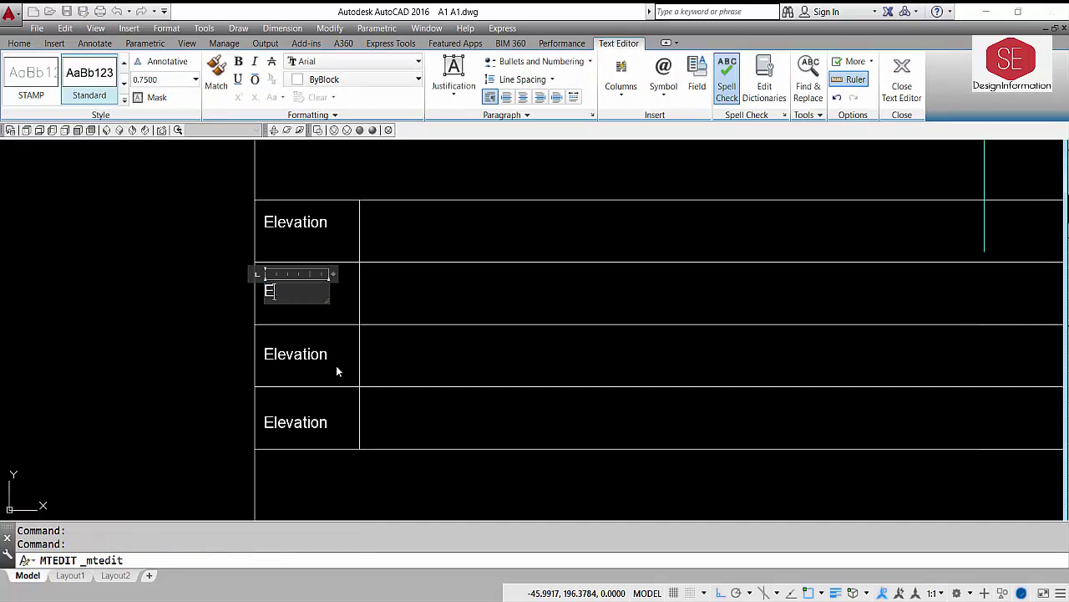
{"action": "key", "text": "BackSpace"}
{"action": "type", "text": "Distance"}
{"action": "left_click", "coordinate": [403, 382]}
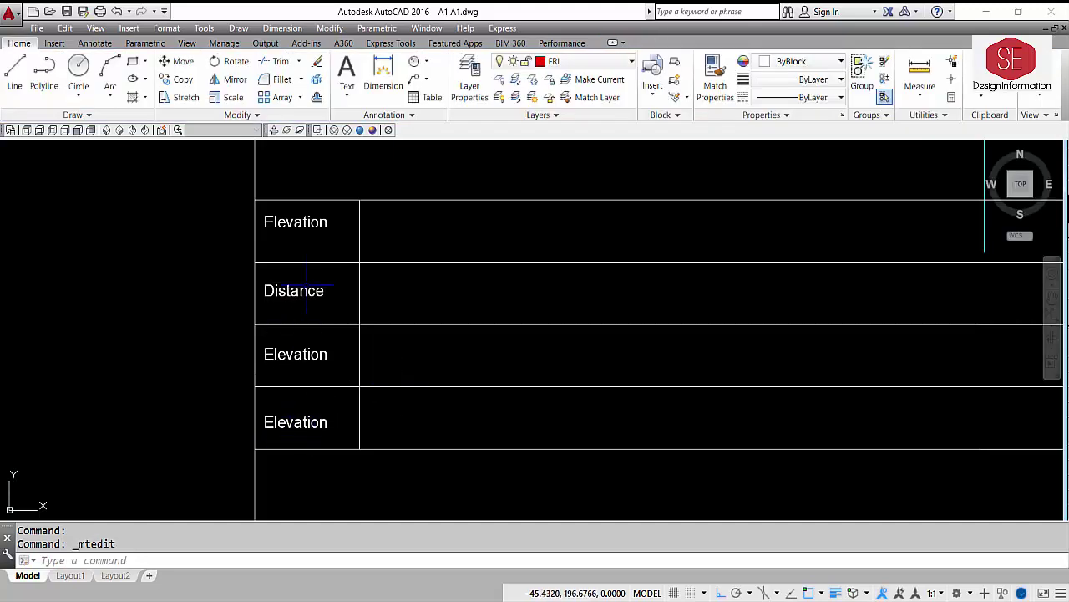
{"action": "double_click", "coordinate": [326, 422]}
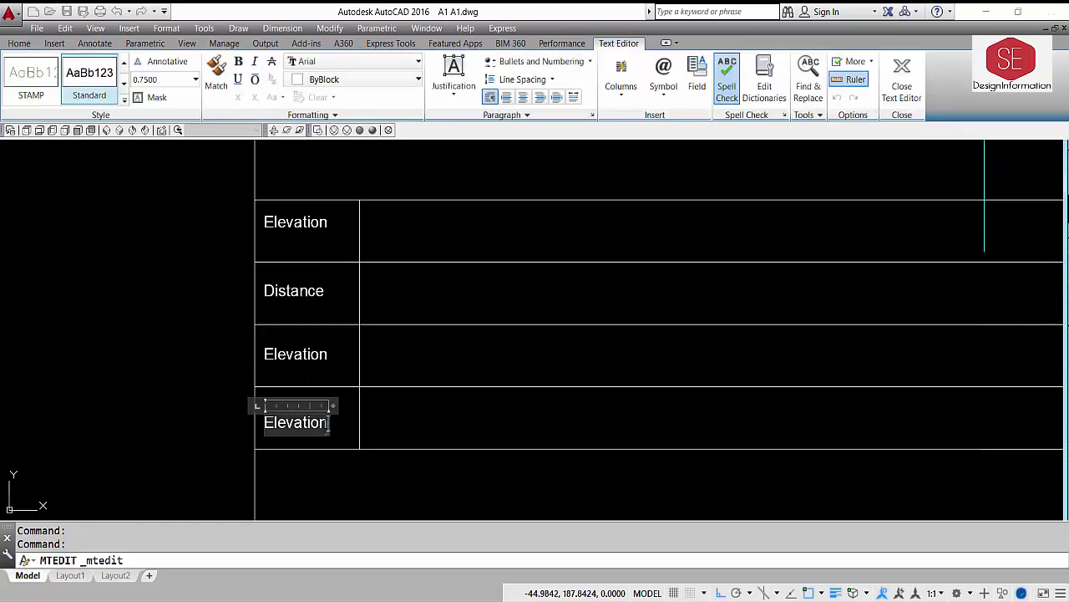
{"action": "type", "text": "Distance"}
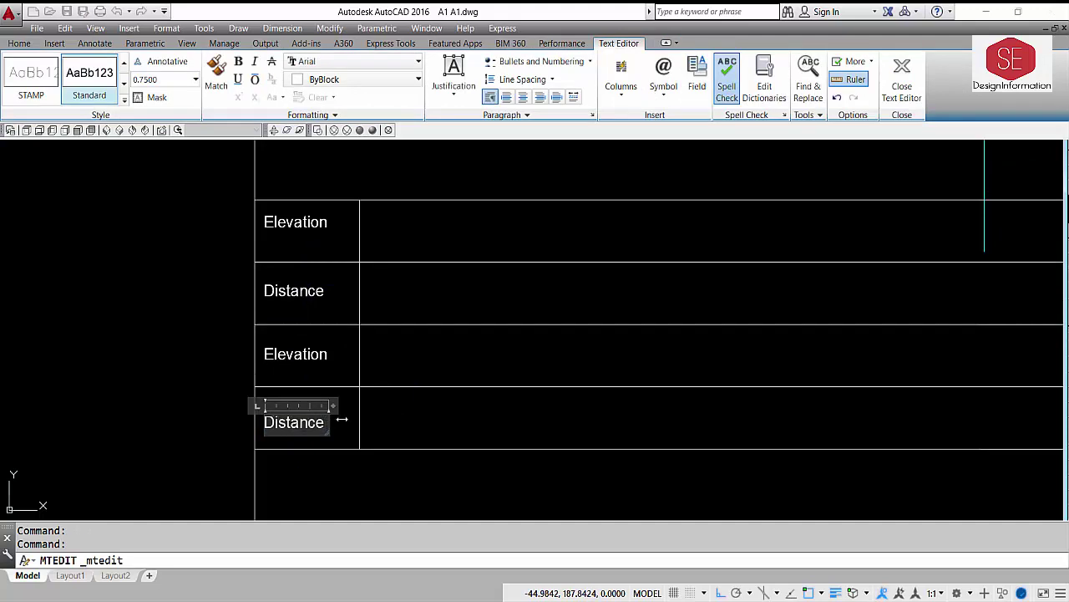
{"action": "left_click", "coordinate": [493, 418]}
{"action": "scroll", "coordinate": [172, 306], "scroll_direction": "down", "scroll_amount": 2}
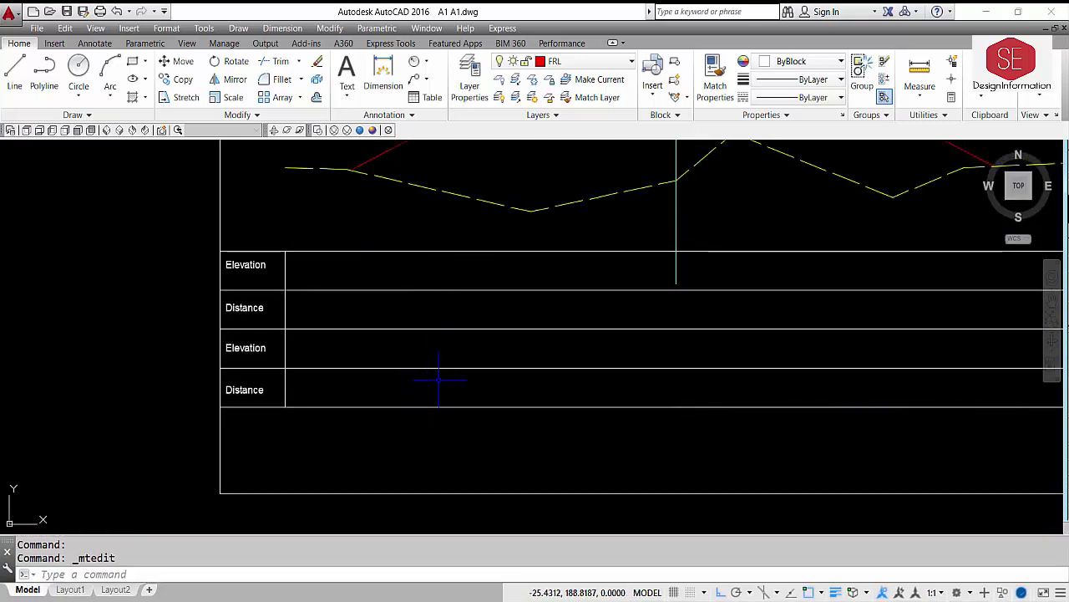
- Pan and zoom so the ground profile and table are in view
{"action": "middle_click_drag", "start_coordinate": [434, 370], "coordinate": [383, 434]}
{"action": "scroll", "coordinate": [462, 259], "scroll_direction": "down", "scroll_amount": 2}
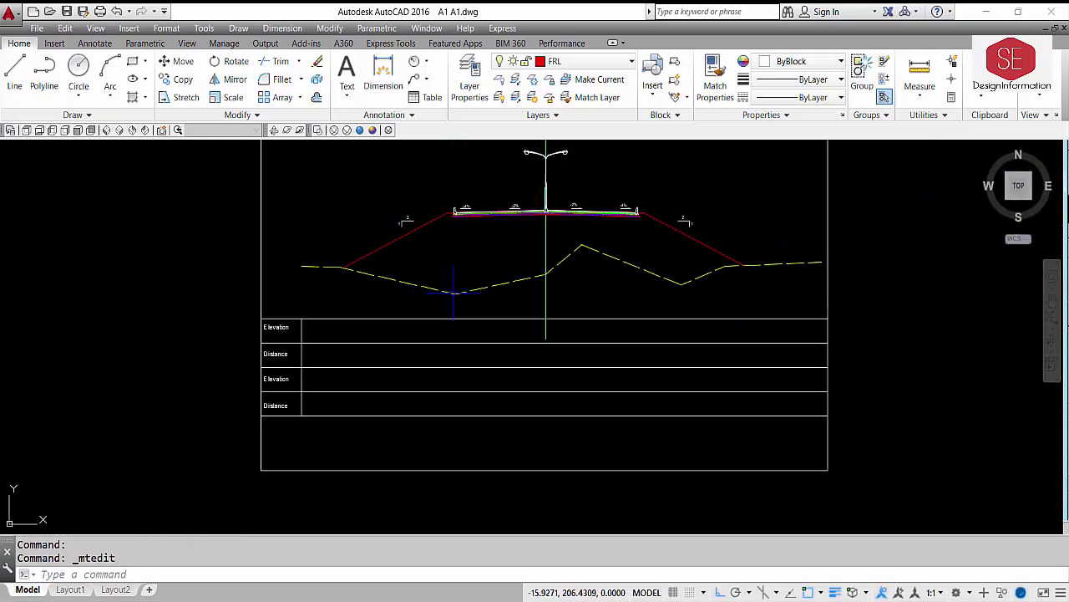
{"action": "middle_click_drag", "start_coordinate": [492, 239], "coordinate": [412, 297]}
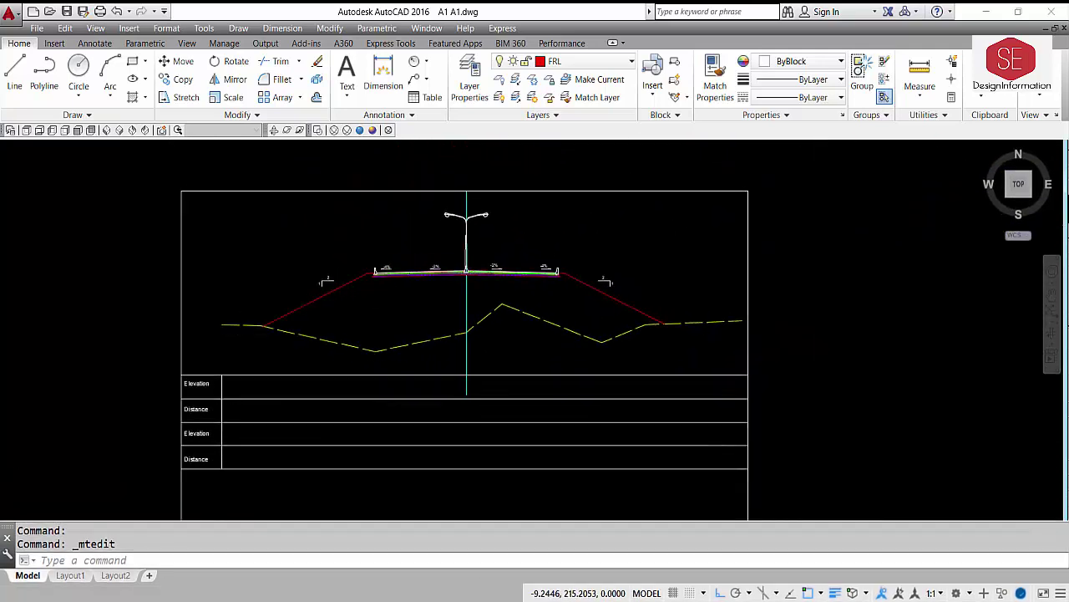
{"action": "scroll", "coordinate": [465, 408], "scroll_direction": "up", "scroll_amount": 2}
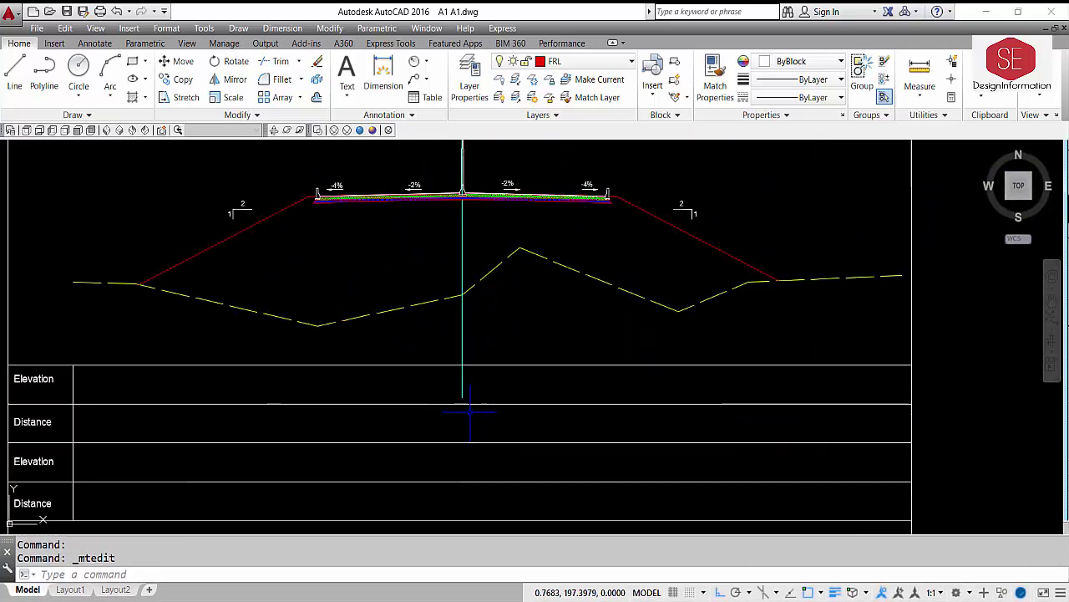
{"action": "type", "text": "tr"}
{"action": "key", "text": "Return"}
{"action": "key", "text": "Return"}
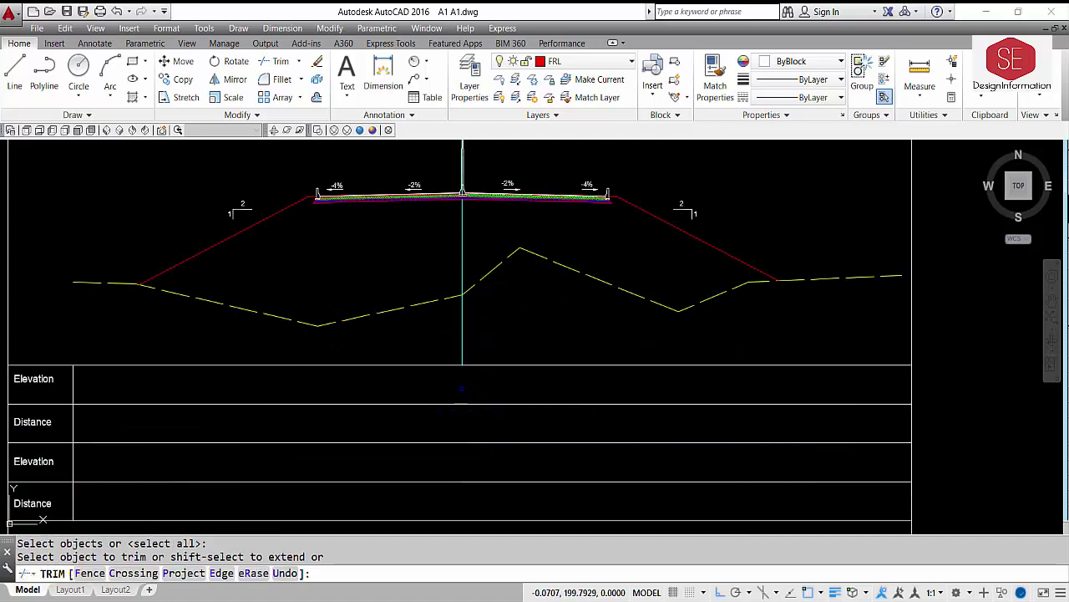
{"action": "scroll", "coordinate": [479, 319], "scroll_direction": "down", "scroll_amount": 2}
{"action": "key", "text": "Escape"}
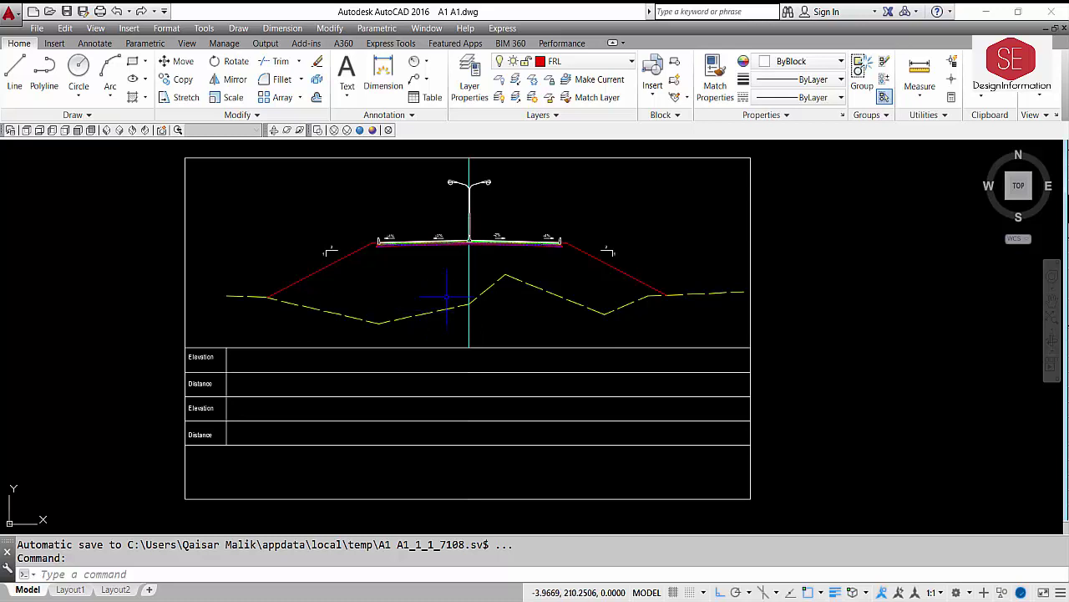
- List the yellow dashed ground polyline to show its vertex coordinates
{"action": "left_click", "coordinate": [407, 315]}
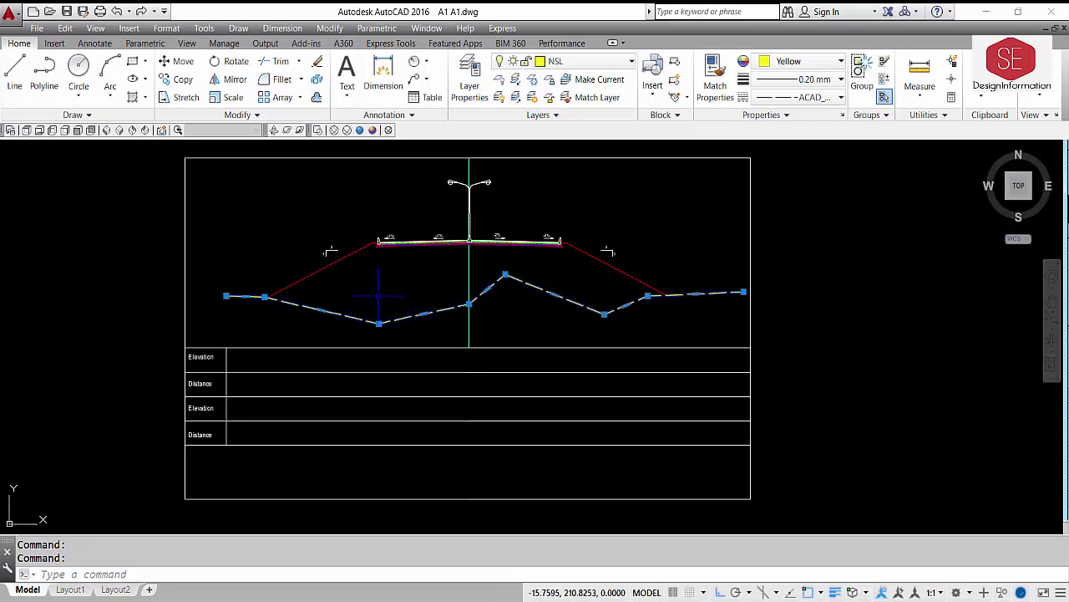
{"action": "type", "text": "l"}
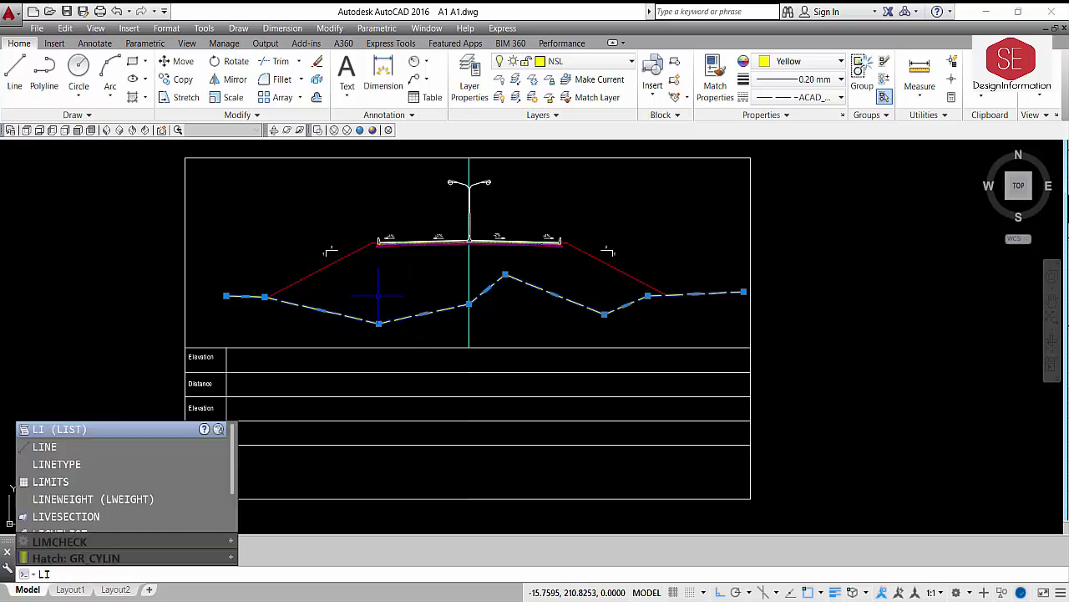
{"action": "type", "text": "i"}
{"action": "key", "text": "Return"}
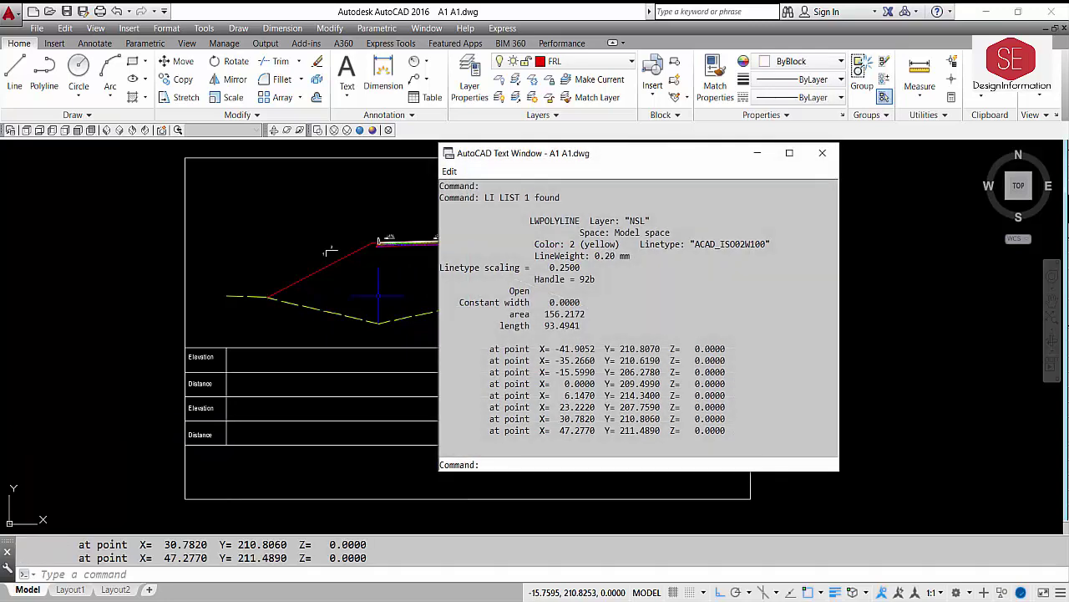
{"action": "key", "text": "Return"}
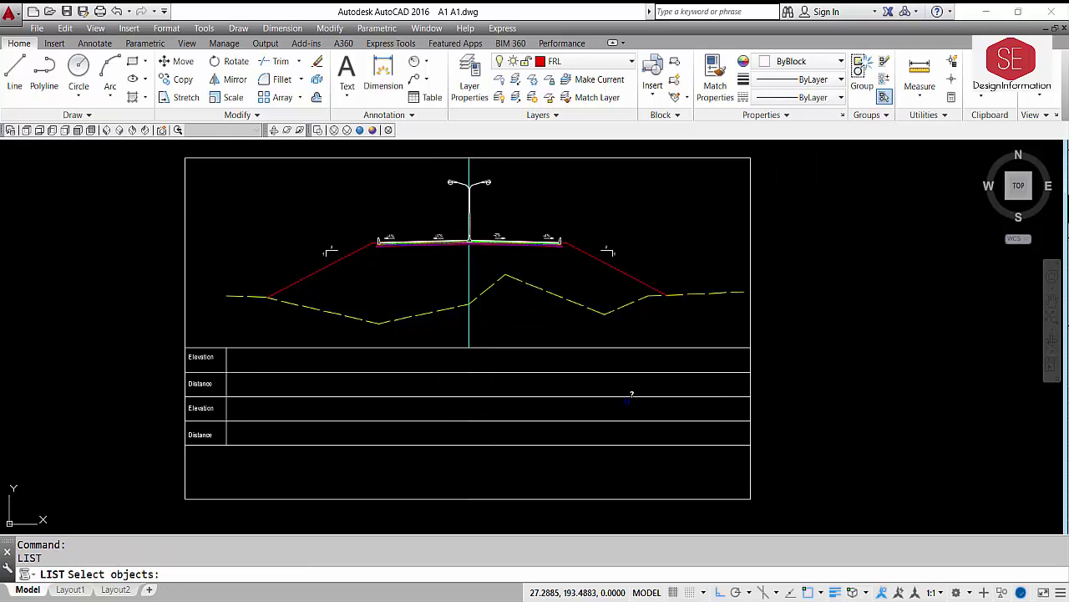
{"action": "left_click", "coordinate": [485, 290]}
{"action": "key", "text": "Return"}
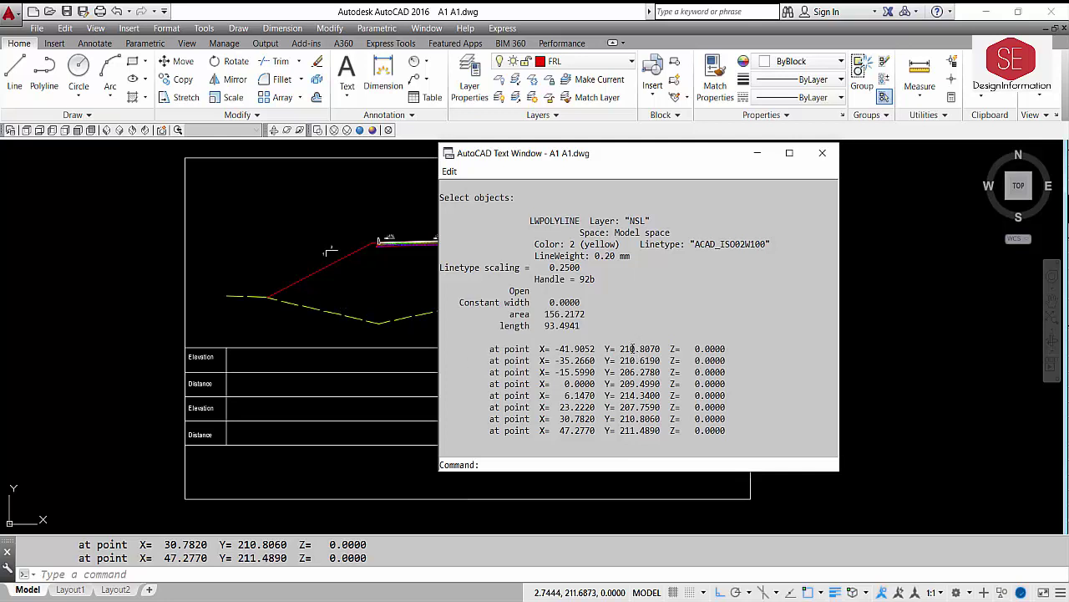
- Copy the eight 'at point' vertex lines from the Text Window and close it
{"action": "left_click_drag", "start_coordinate": [491, 347], "coordinate": [757, 437]}
{"action": "right_click", "coordinate": [674, 383]}
{"action": "left_click", "coordinate": [704, 423]}
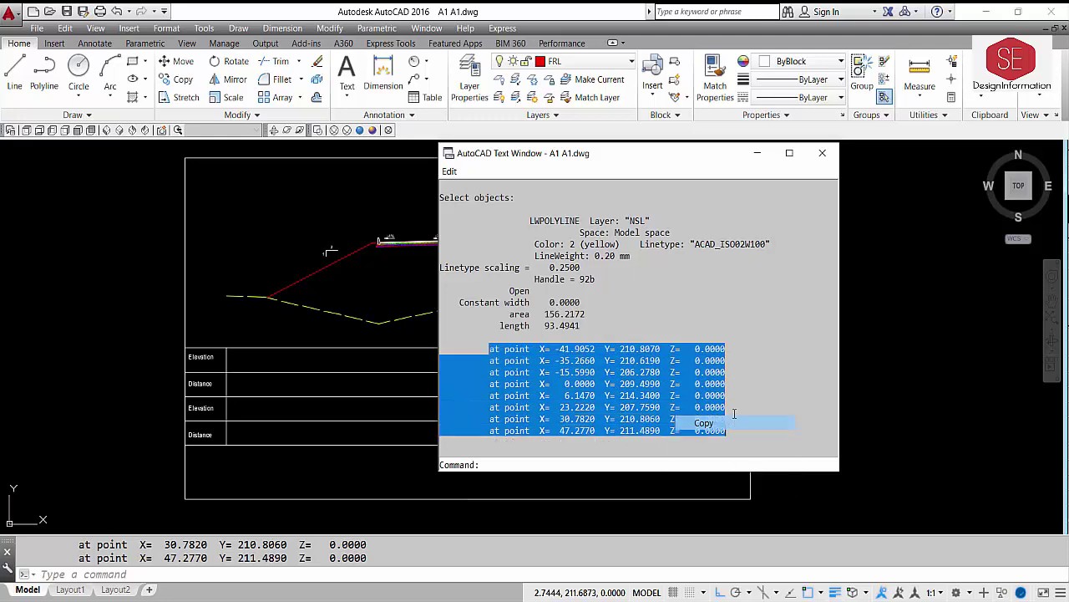
{"action": "left_click", "coordinate": [821, 155]}
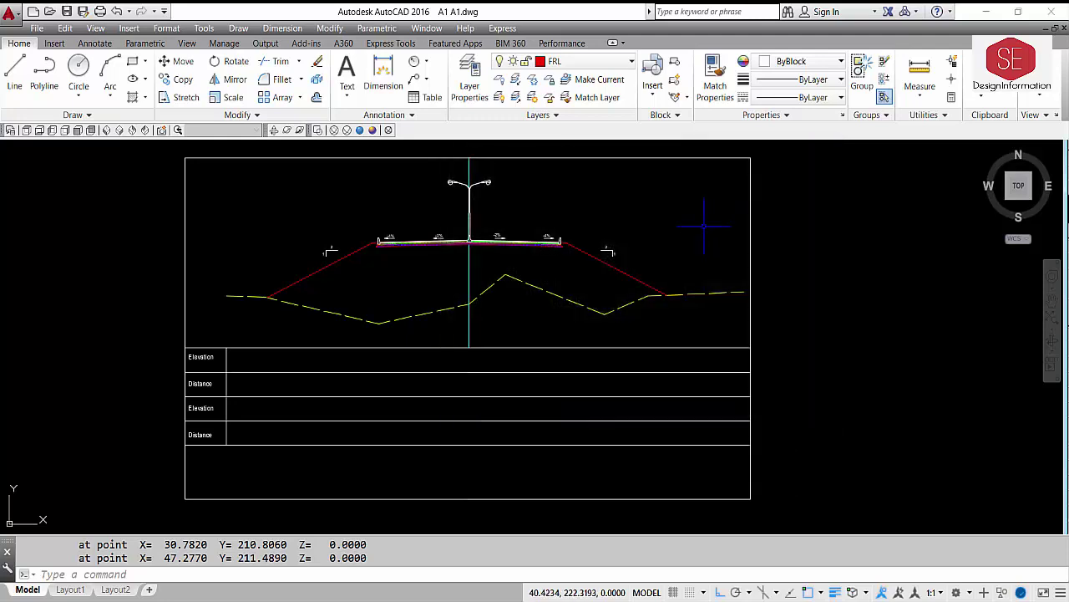
{"action": "right_click", "coordinate": [629, 198]}
- Paste the eight ground-point coordinate lines as text left of the cross-section
{"action": "mouse_move", "coordinate": [680, 239]}
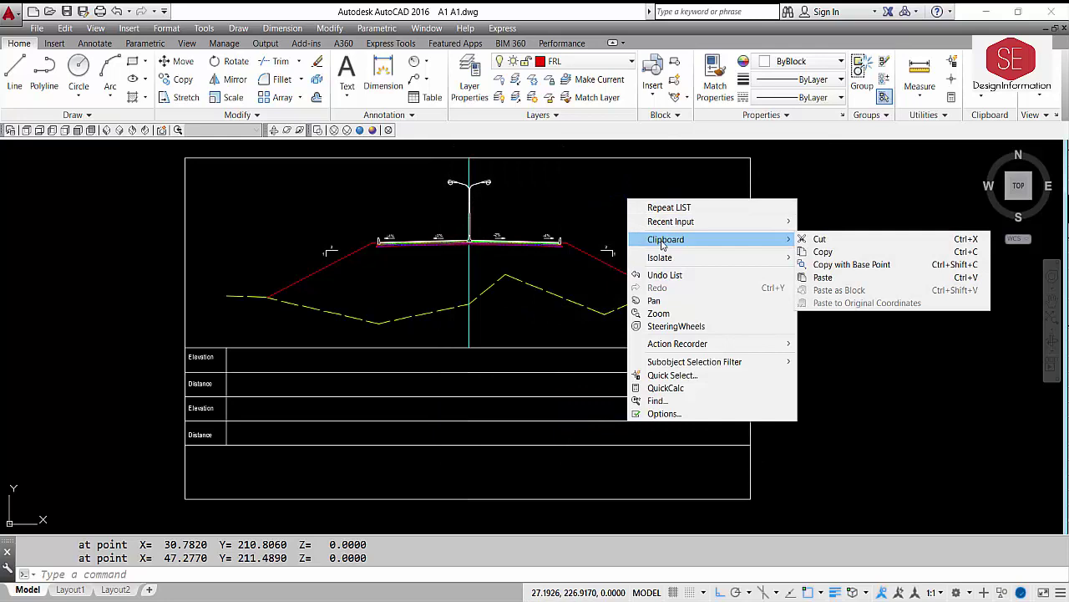
{"action": "left_click", "coordinate": [823, 276]}
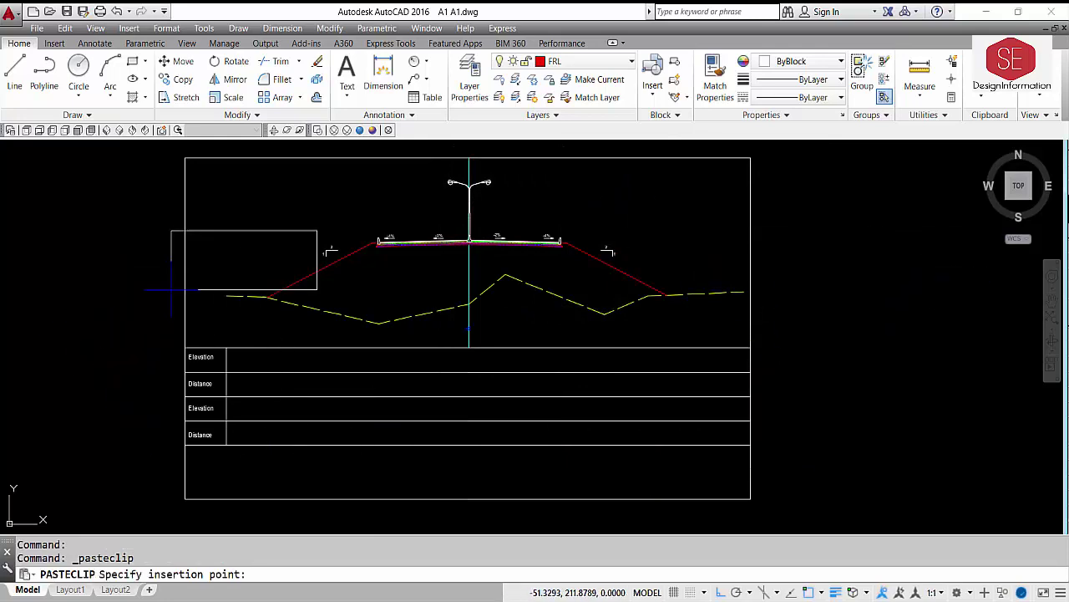
{"action": "left_click", "coordinate": [24, 337]}
{"action": "scroll", "coordinate": [24, 338], "scroll_direction": "up", "scroll_amount": 3}
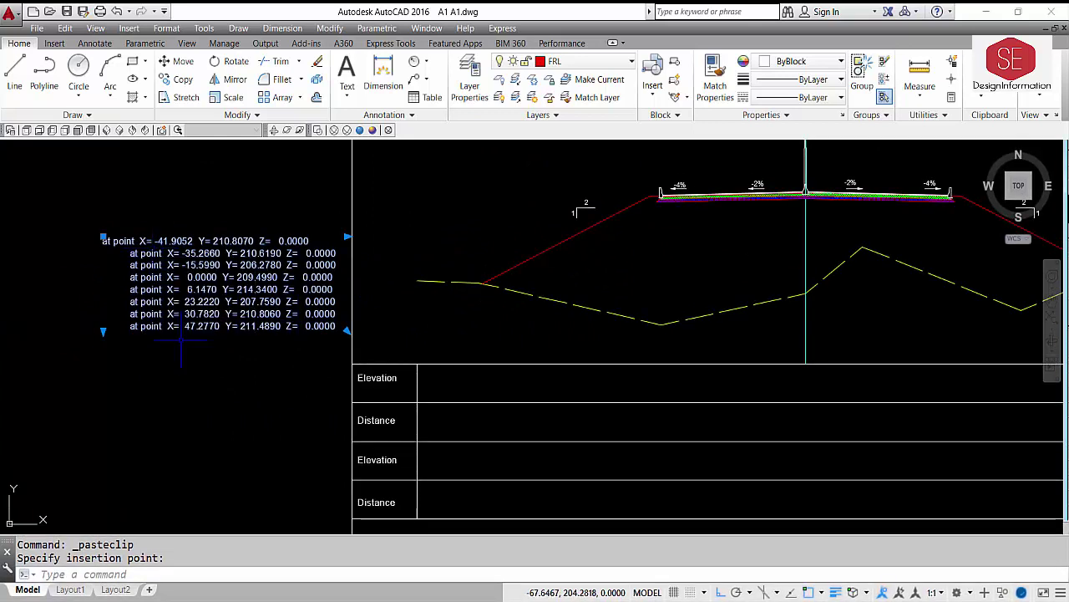
{"action": "key", "text": "Escape"}
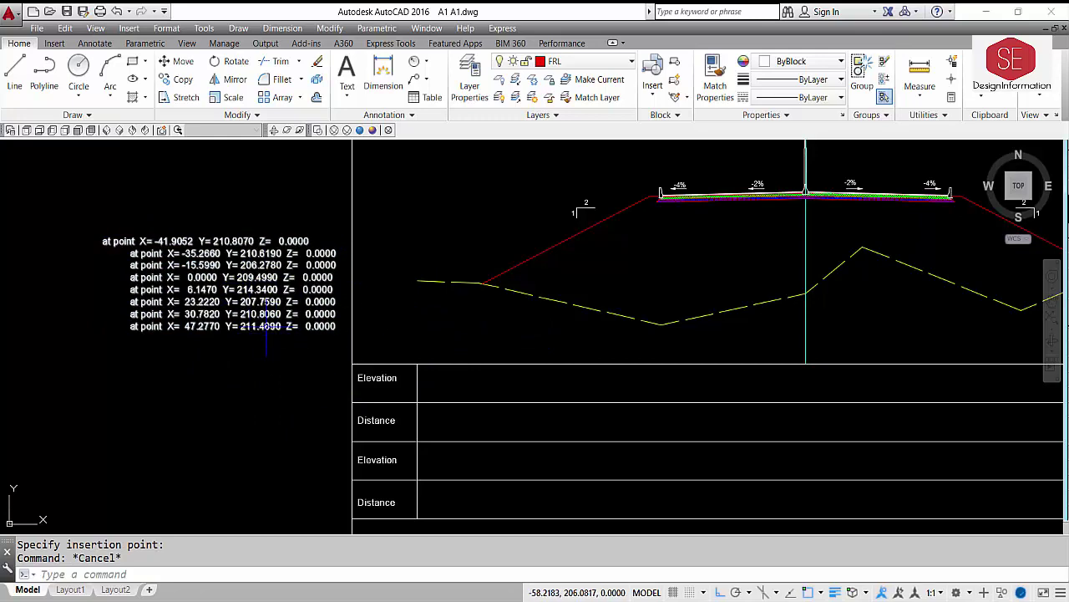
- Bring the pasted coordinate list into view and select it
{"action": "middle_click_drag", "start_coordinate": [401, 334], "coordinate": [369, 313]}
{"action": "scroll", "coordinate": [389, 301], "scroll_direction": "down", "scroll_amount": 2}
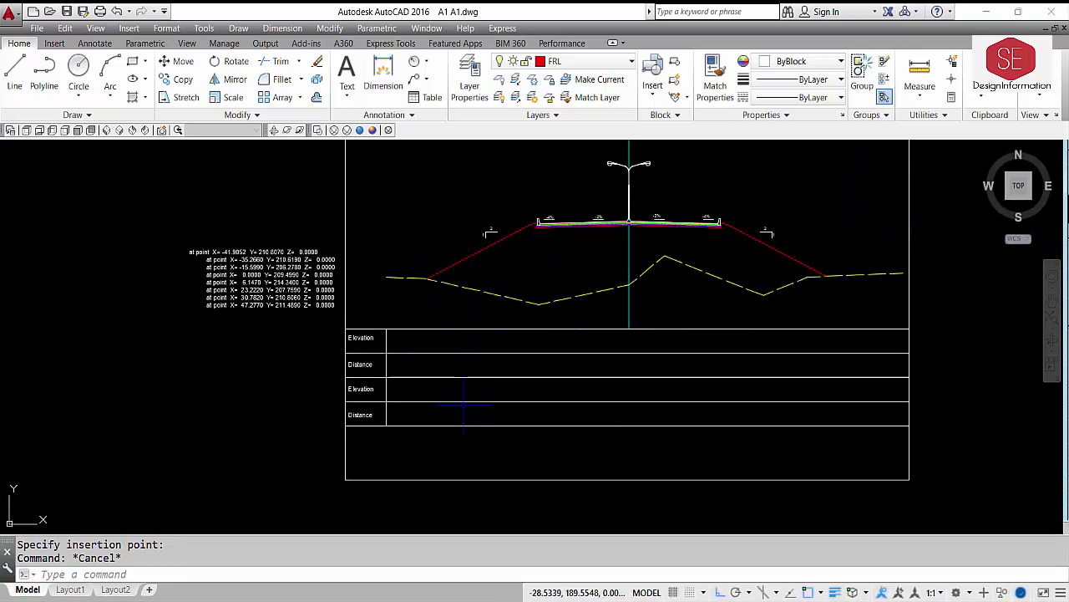
{"action": "scroll", "coordinate": [272, 281], "scroll_direction": "up", "scroll_amount": 2}
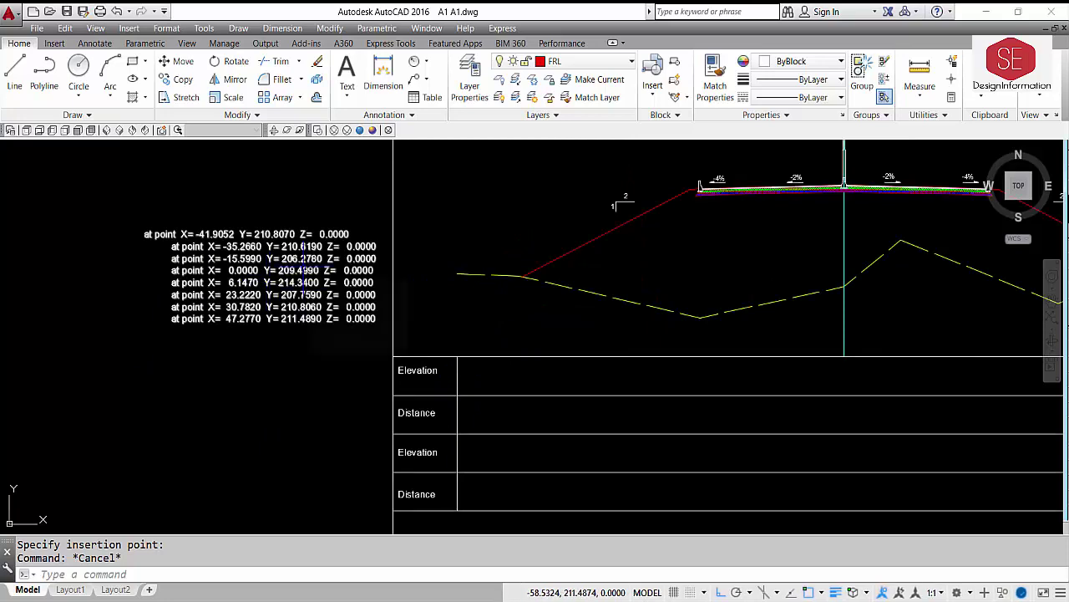
{"action": "middle_click_drag", "start_coordinate": [388, 380], "coordinate": [291, 358]}
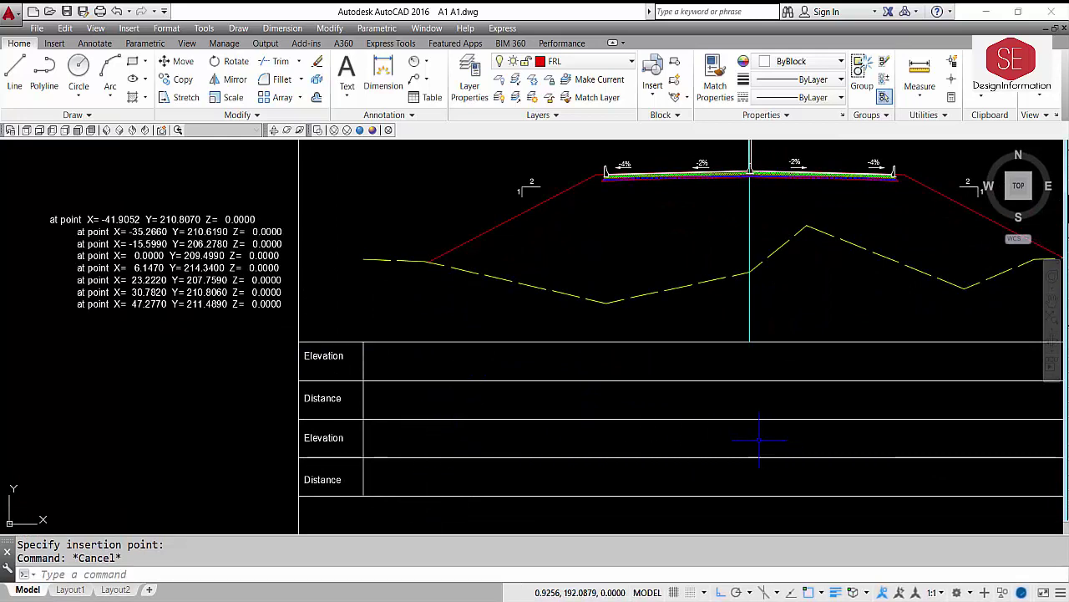
{"action": "middle_click_drag", "start_coordinate": [147, 197], "coordinate": [292, 195]}
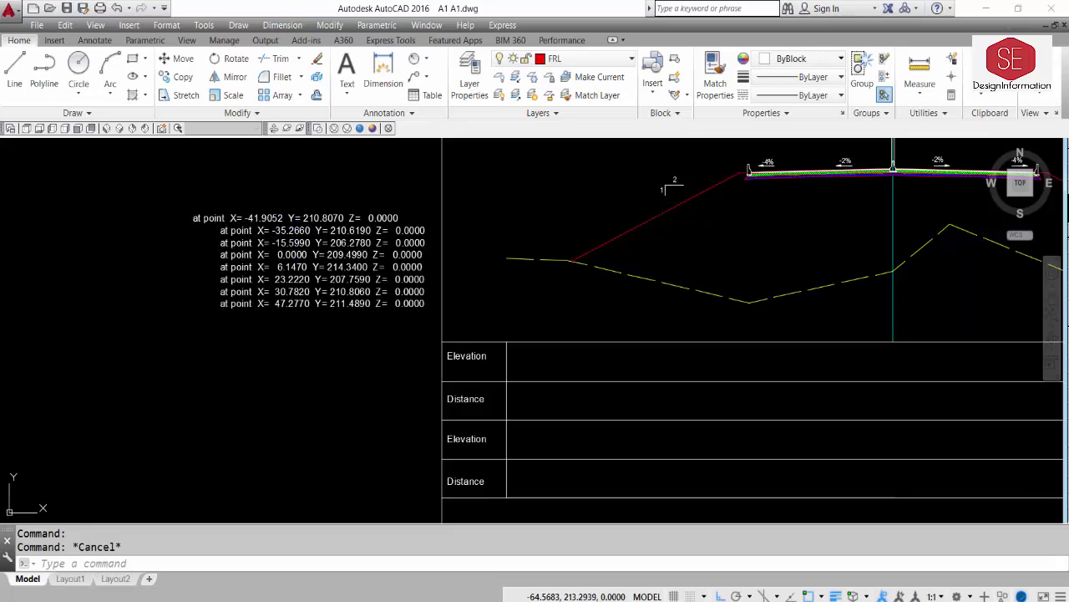
{"action": "left_click", "coordinate": [266, 217]}
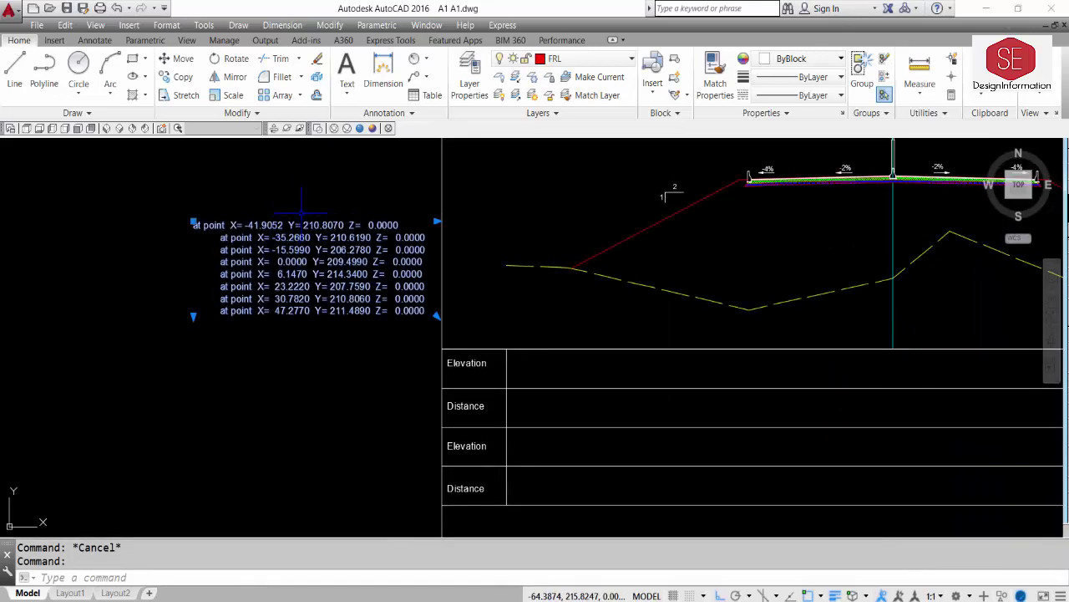
- Explode the point list and strip 'at point X=', 'Y=' and 'Z= 0.0000' from the first line
{"action": "type", "text": "X"}
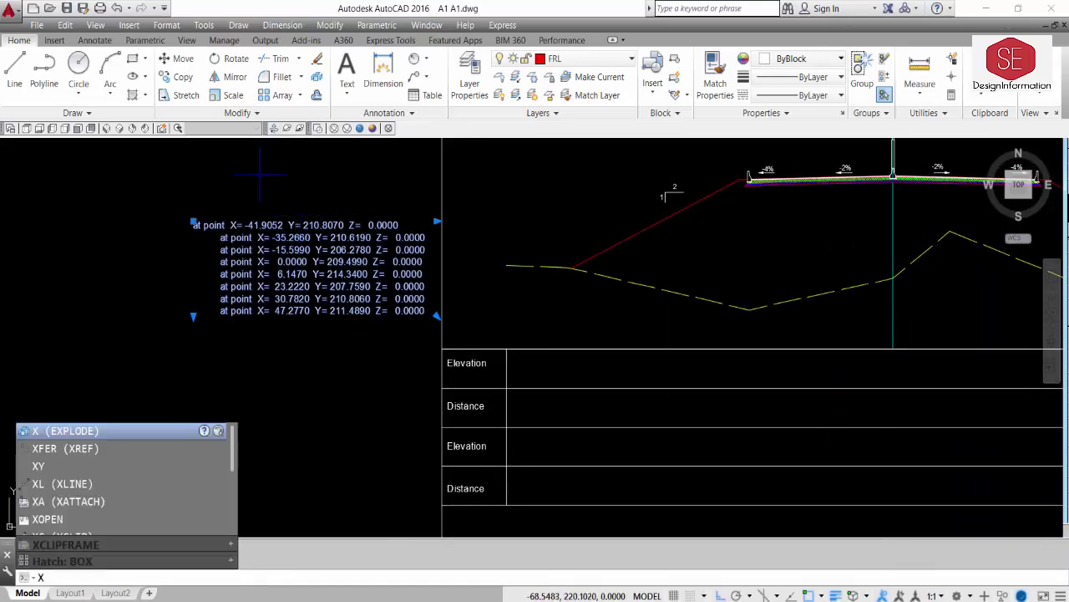
{"action": "key", "text": "Return"}
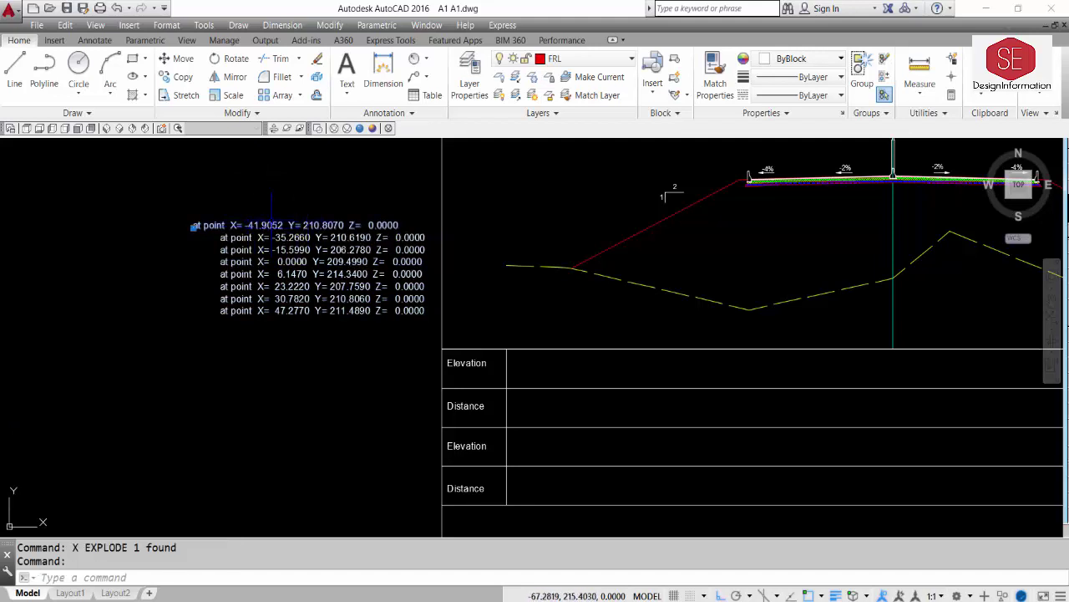
{"action": "double_click", "coordinate": [254, 226]}
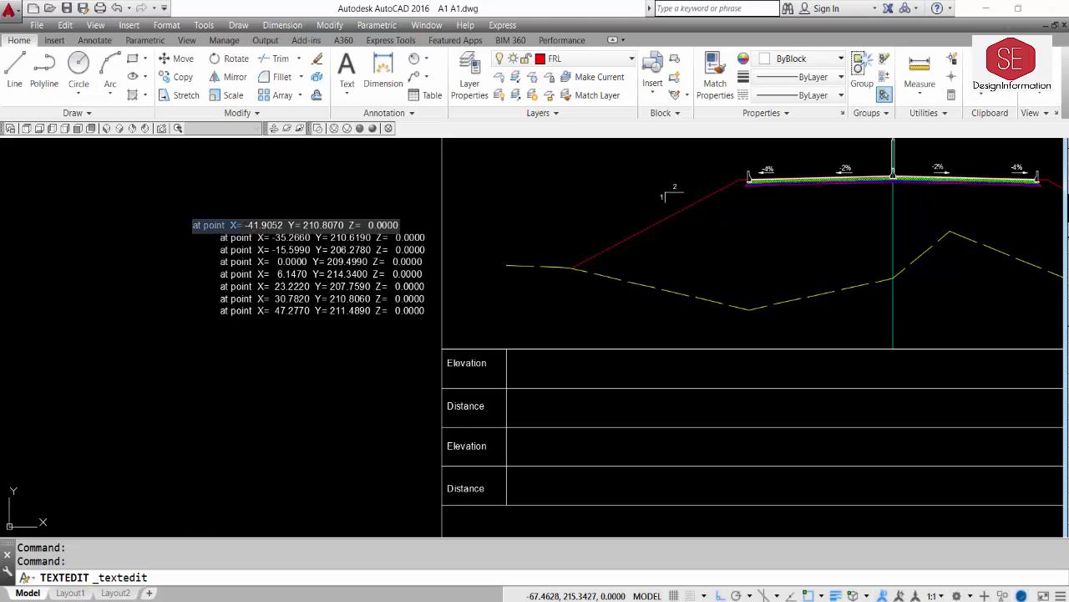
{"action": "key", "text": "Delete"}
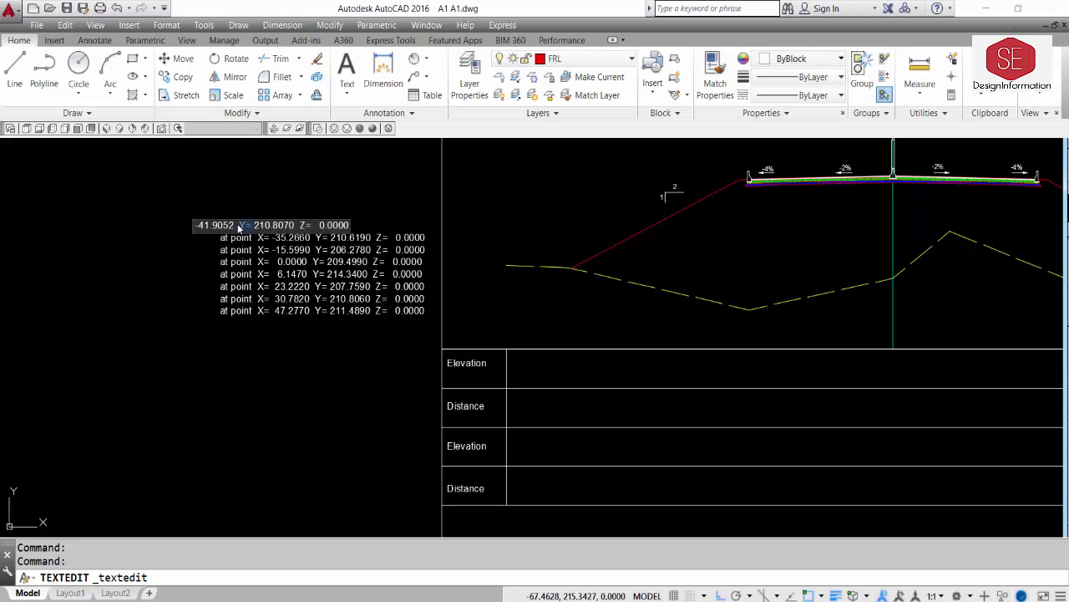
{"action": "key", "text": "Delete"}
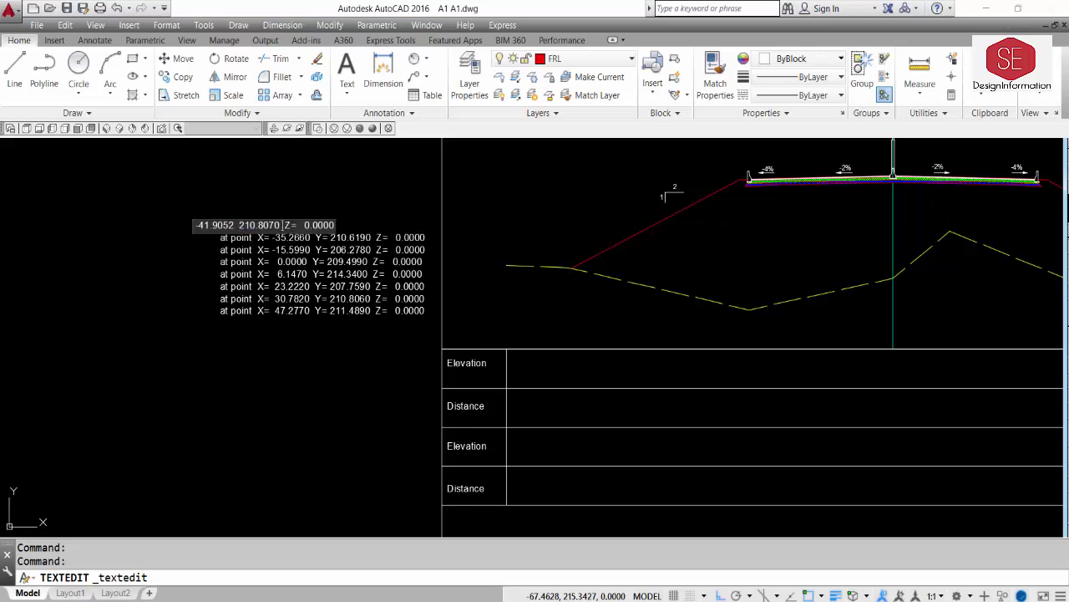
{"action": "key", "text": "Delete"}
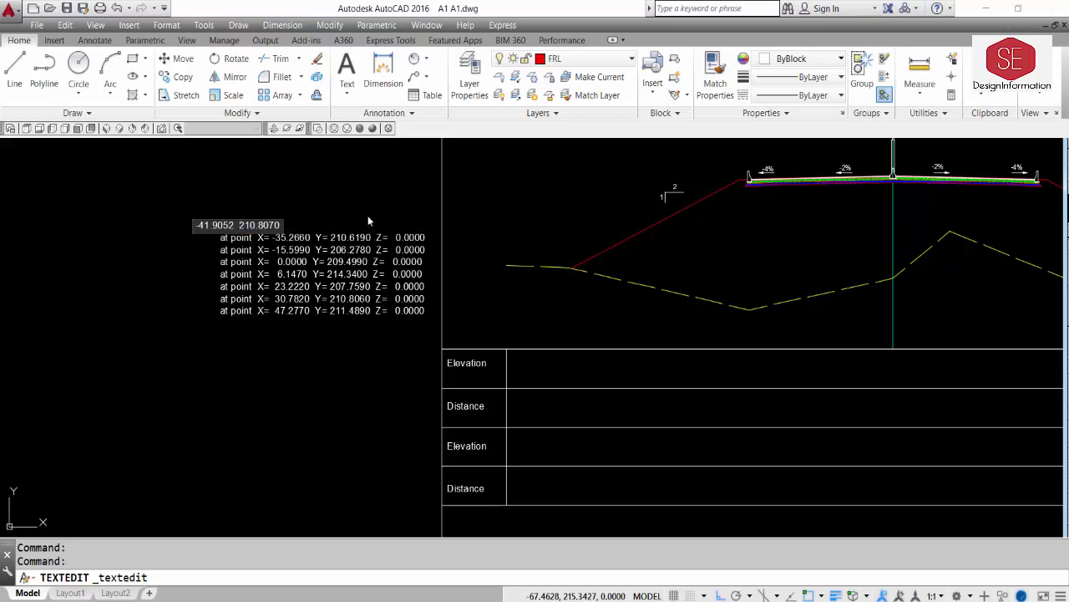
{"action": "left_click", "coordinate": [294, 441]}
- Move the first coordinate text near the ground line's left end
{"action": "type", "text": "m"}
{"action": "key", "text": "Return"}
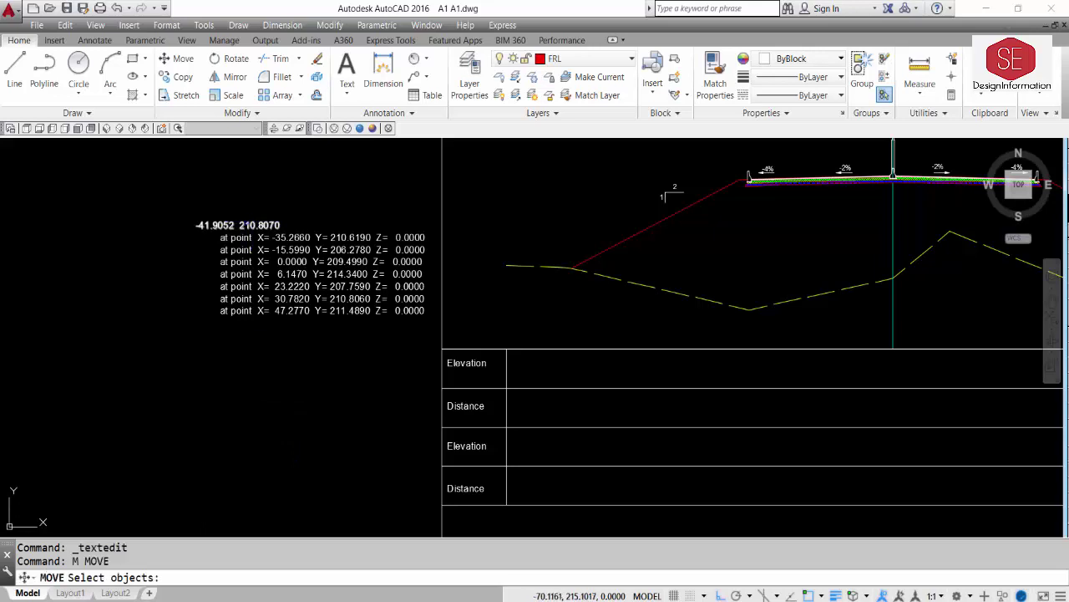
{"action": "left_click", "coordinate": [251, 224]}
{"action": "key", "text": "Return"}
{"action": "left_click", "coordinate": [253, 207]}
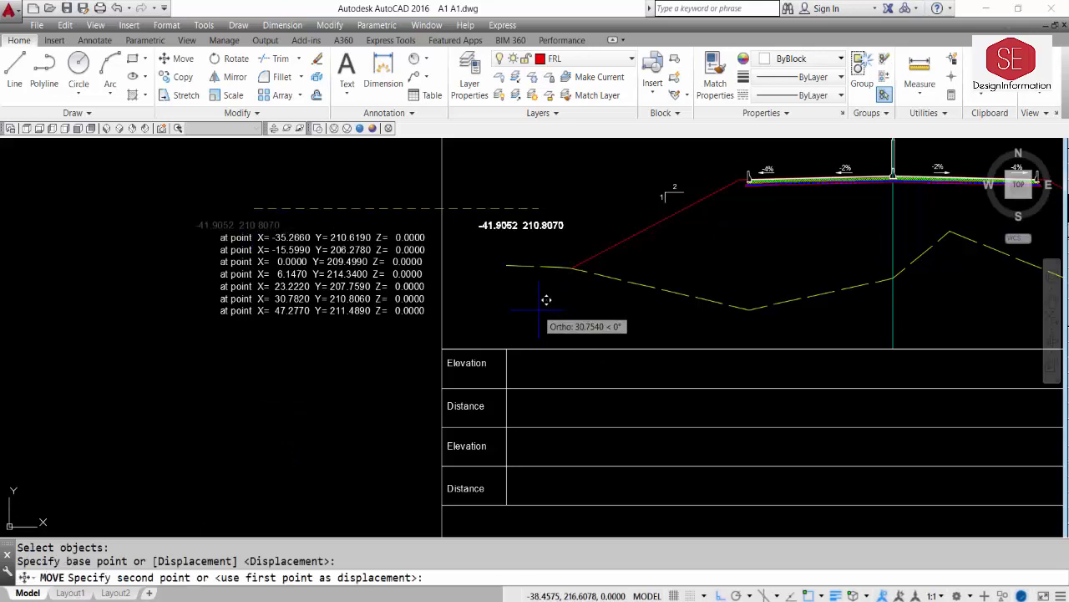
{"action": "key", "text": "F8"}
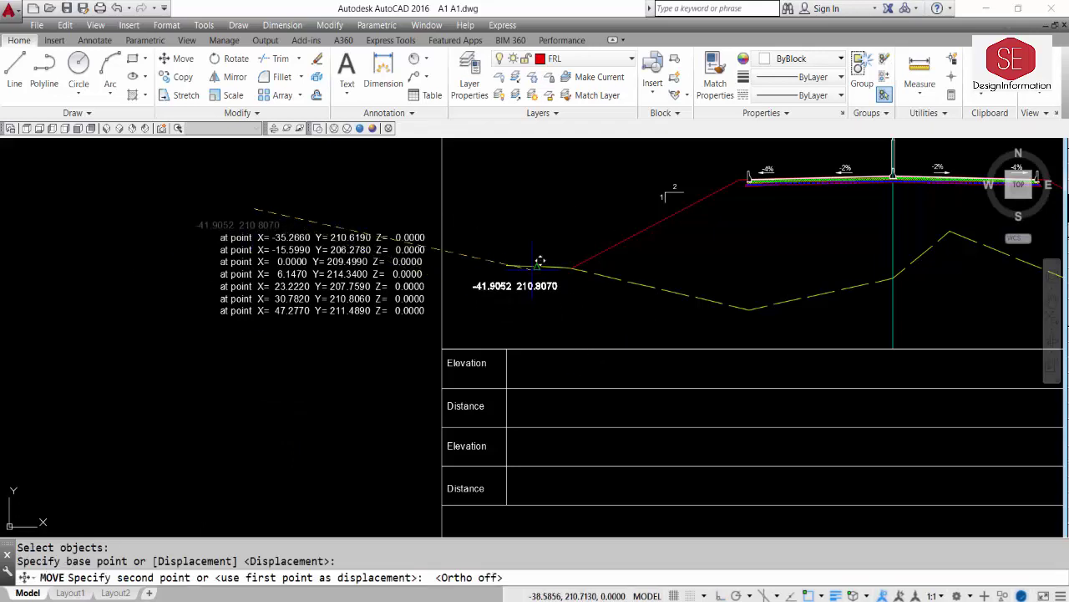
{"action": "left_click", "coordinate": [528, 269]}
{"action": "scroll", "coordinate": [514, 282], "scroll_direction": "up", "scroll_amount": 2}
- Cut 210.8070 out of the label and paste it as separate text below -41.9052
{"action": "double_click", "coordinate": [524, 282]}
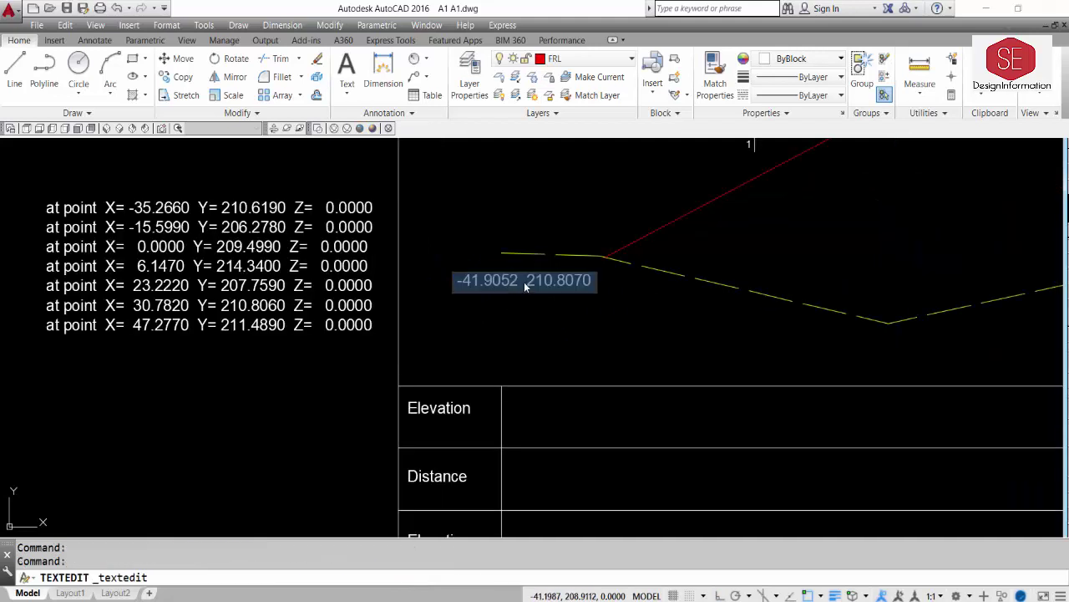
{"action": "left_click_drag", "start_coordinate": [525, 281], "coordinate": [570, 281]}
{"action": "right_click", "coordinate": [586, 281]}
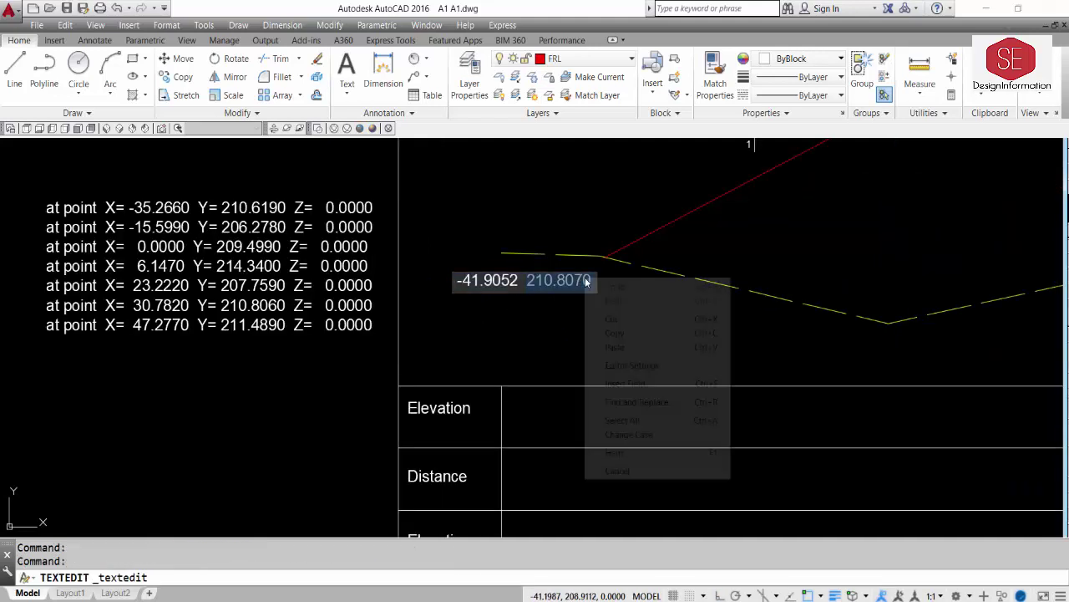
{"action": "left_click", "coordinate": [585, 318]}
{"action": "left_click", "coordinate": [520, 304]}
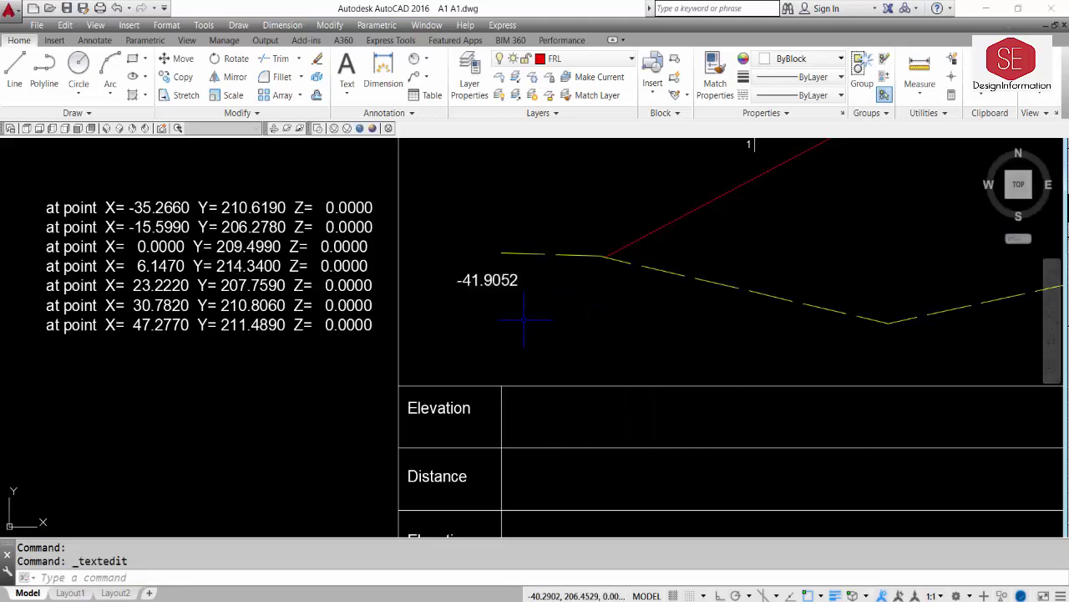
{"action": "key", "text": "ctrl+v"}
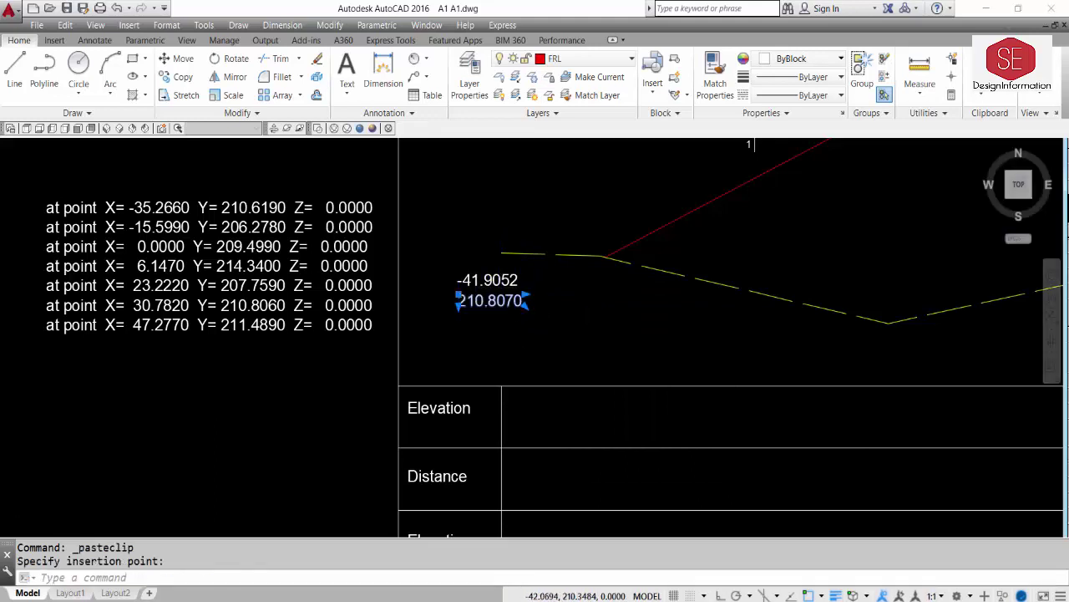
{"action": "key", "text": "Escape"}
{"action": "scroll", "coordinate": [501, 254], "scroll_direction": "up", "scroll_amount": 2}
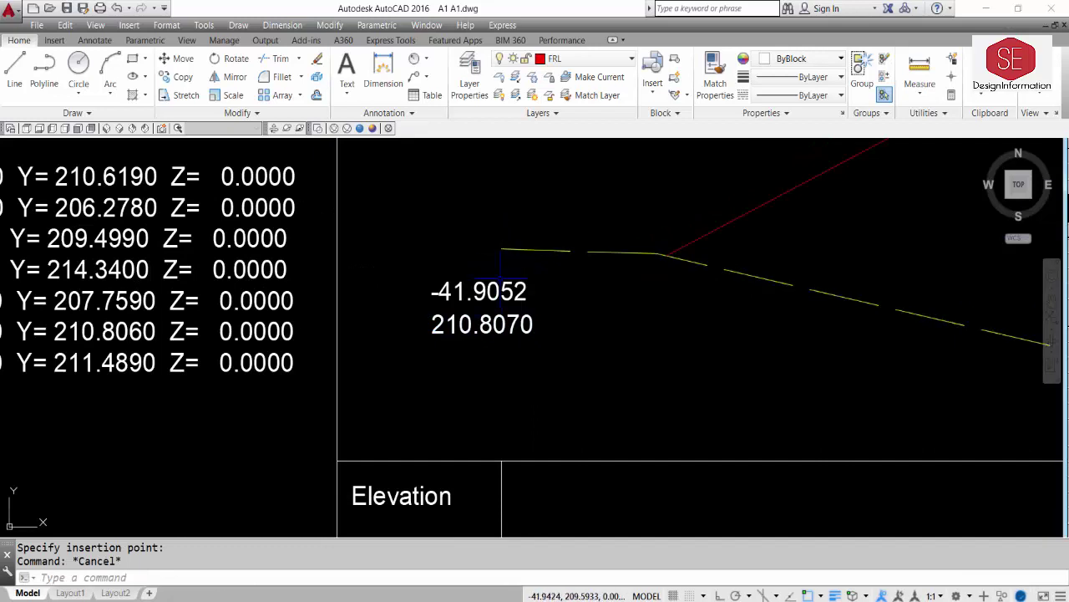
{"action": "scroll", "coordinate": [418, 233], "scroll_direction": "down", "scroll_amount": 2}
{"action": "scroll", "coordinate": [447, 283], "scroll_direction": "down", "scroll_amount": 2}
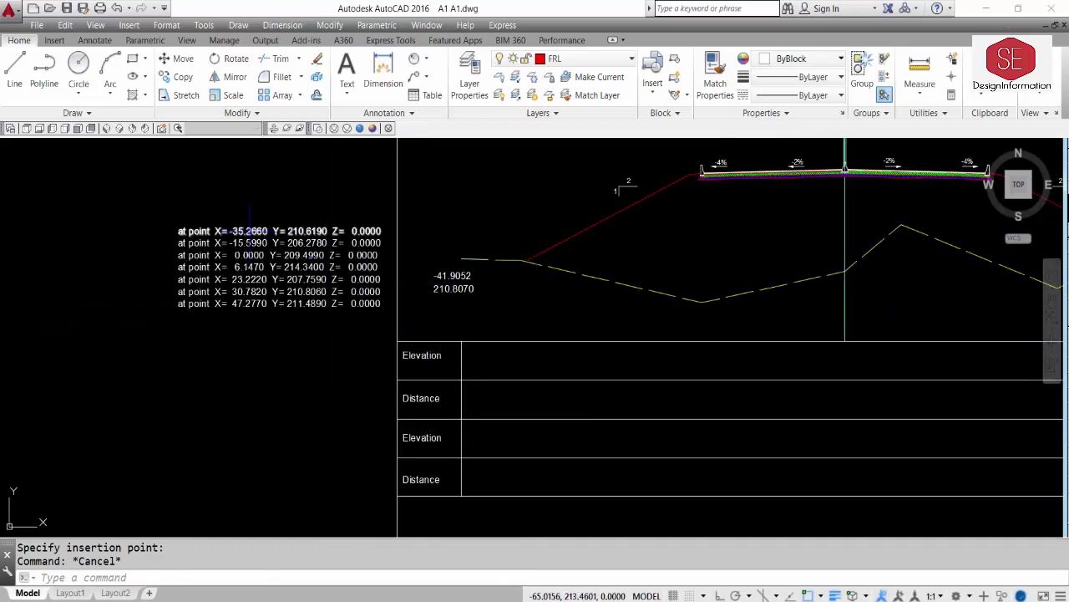
- Strip the second coordinate line down to '-35.2660 210.6190'
{"action": "double_click", "coordinate": [253, 233]}
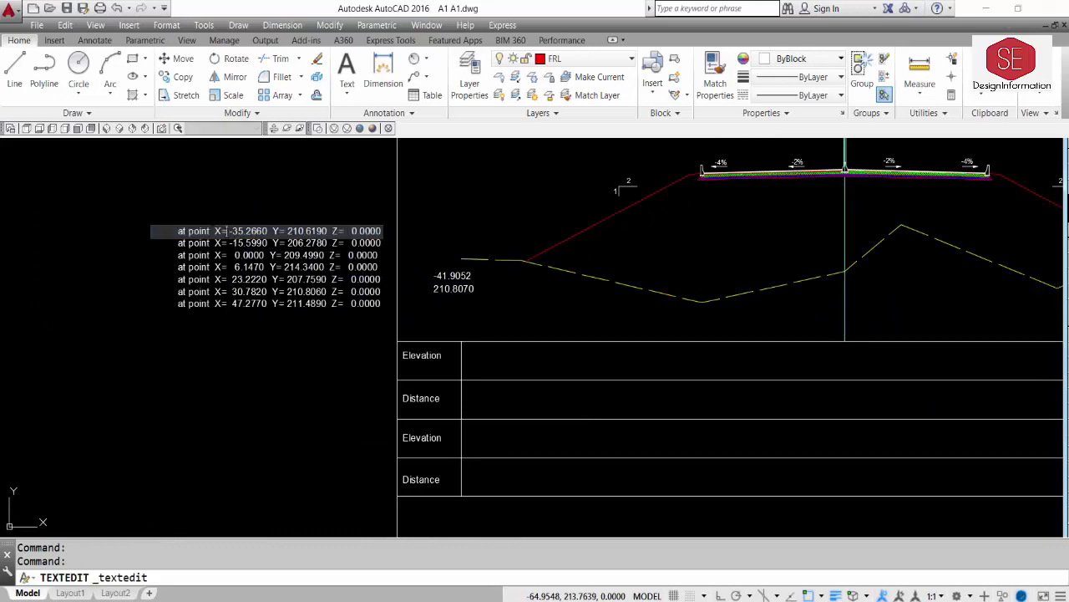
{"action": "key", "text": "Delete"}
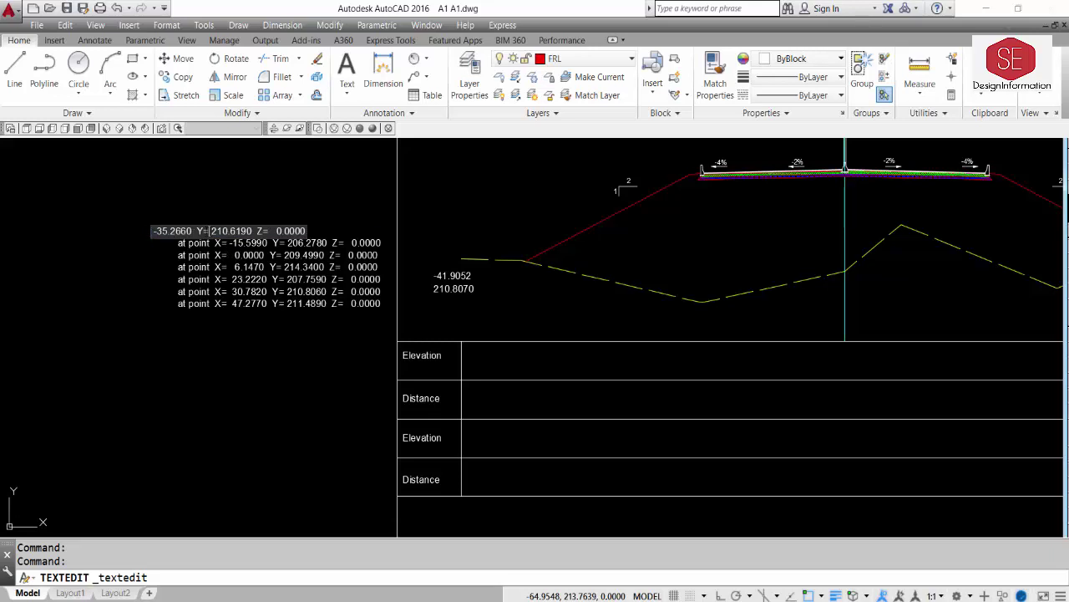
{"action": "key", "text": "Delete"}
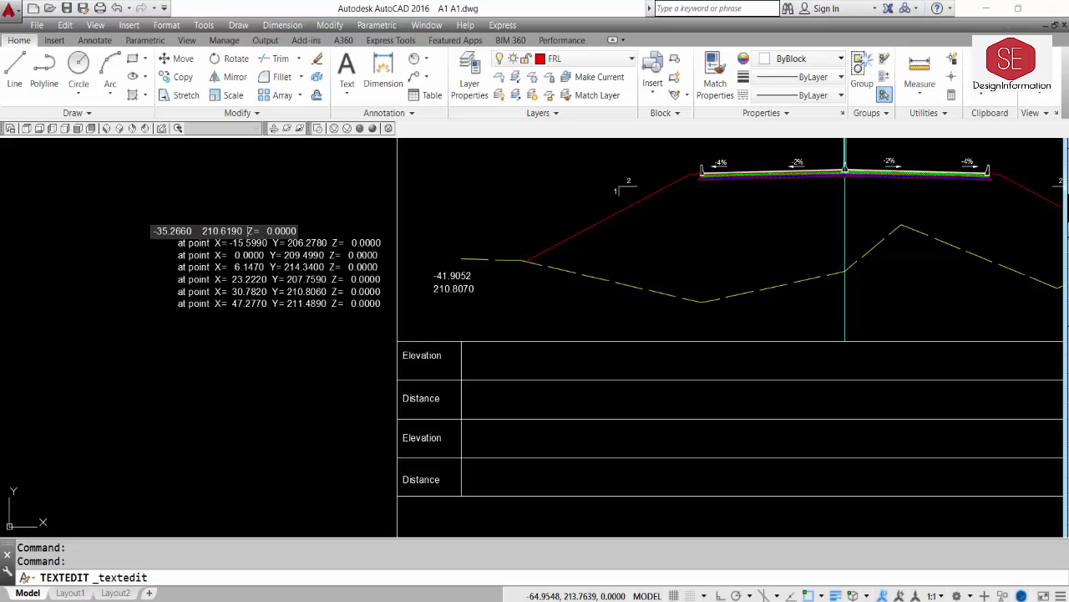
{"action": "key", "text": "Delete"}
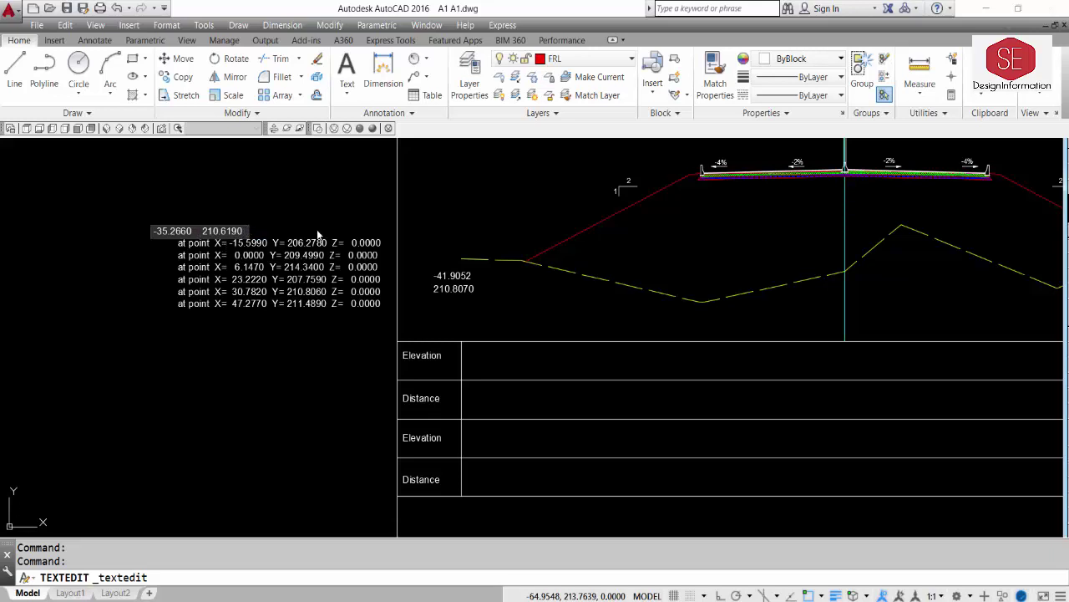
{"action": "key", "text": "Escape"}
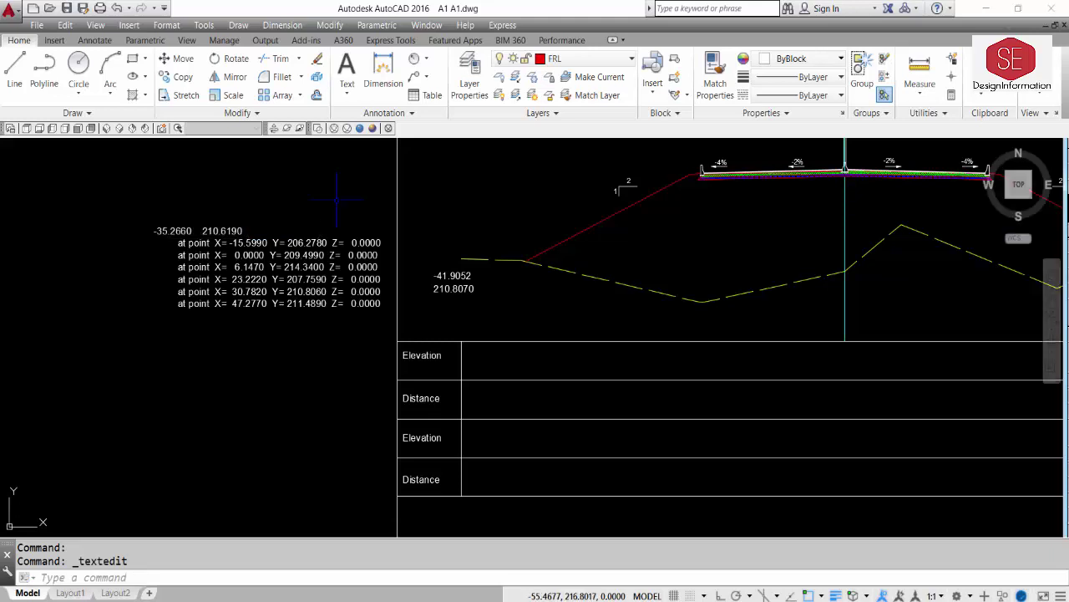
- Move the -35.2660 210.6190 label into the table's first Elevation row
{"action": "type", "text": "m"}
{"action": "key", "text": "Return"}
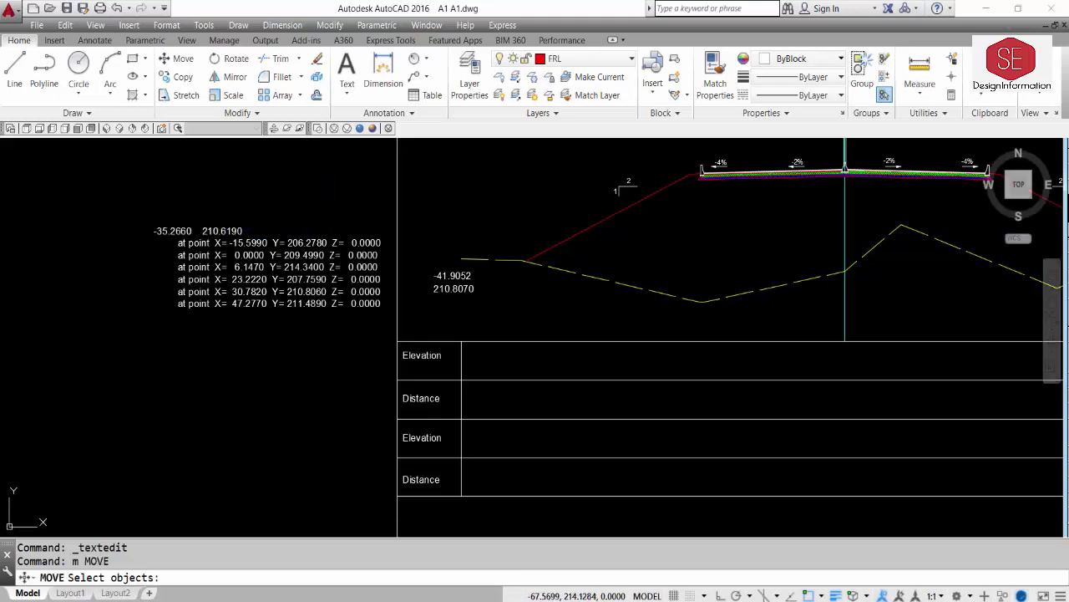
{"action": "left_click", "coordinate": [221, 231]}
{"action": "key", "text": "Return"}
{"action": "left_click", "coordinate": [239, 207]}
{"action": "scroll", "coordinate": [598, 380], "scroll_direction": "up", "scroll_amount": 2}
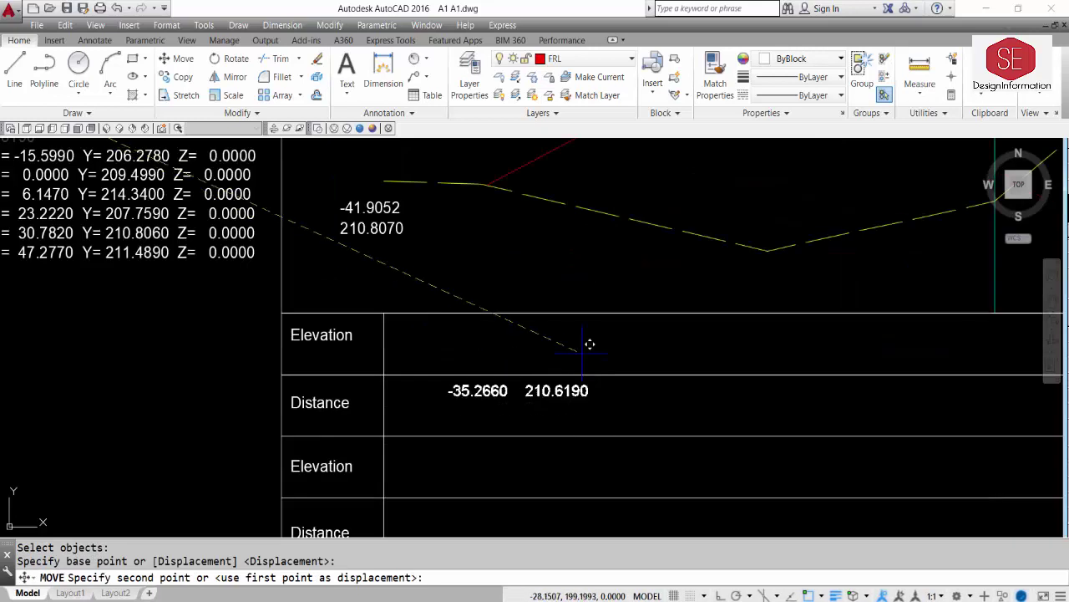
{"action": "left_click", "coordinate": [582, 319]}
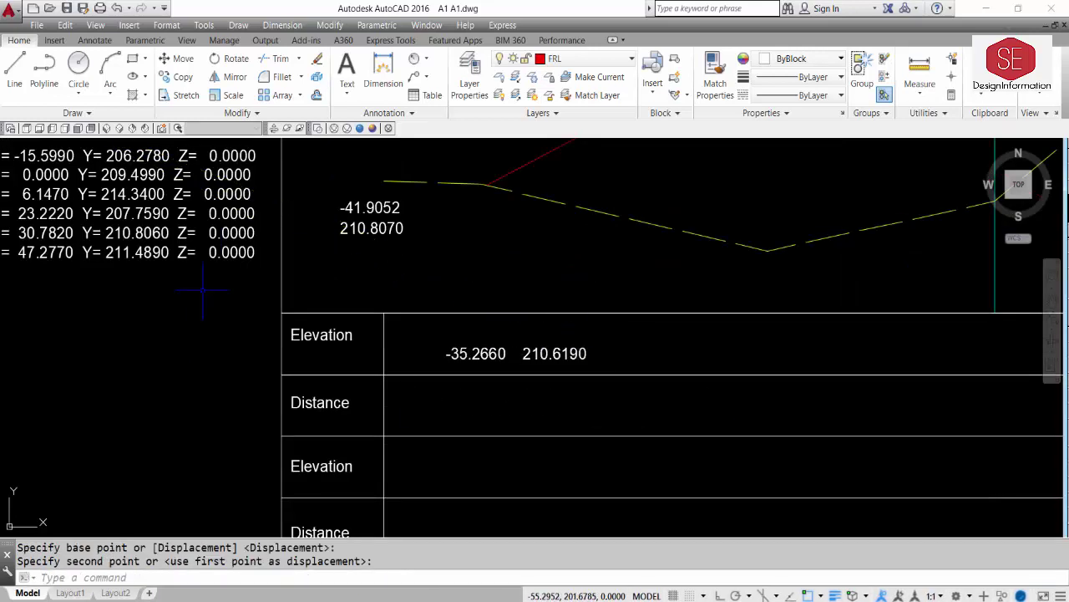
{"action": "scroll", "coordinate": [456, 225], "scroll_direction": "down", "scroll_amount": 2}
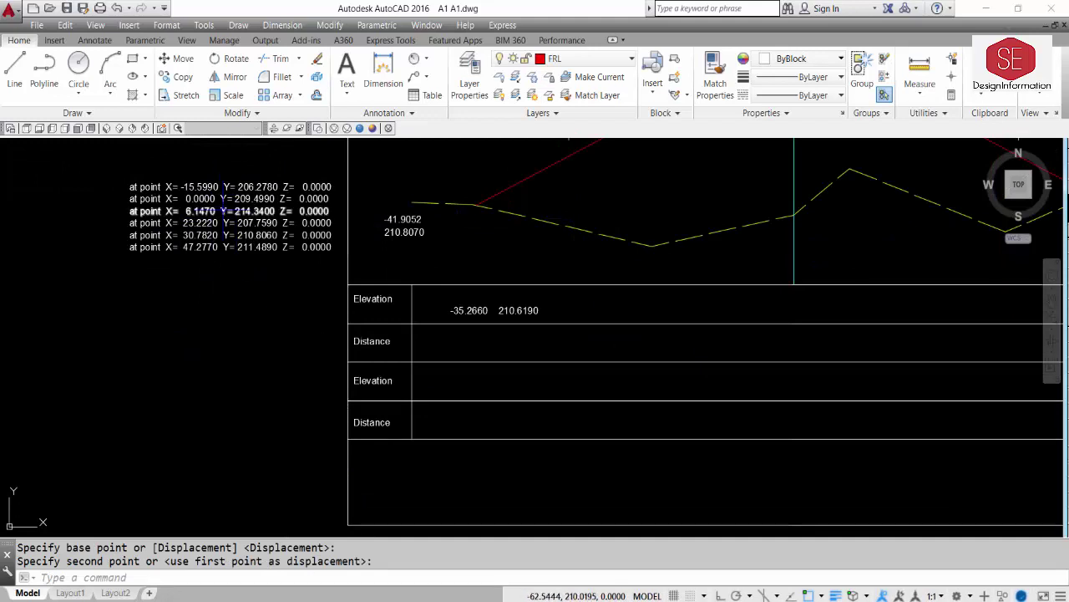
{"action": "scroll", "coordinate": [511, 338], "scroll_direction": "up", "scroll_amount": 2}
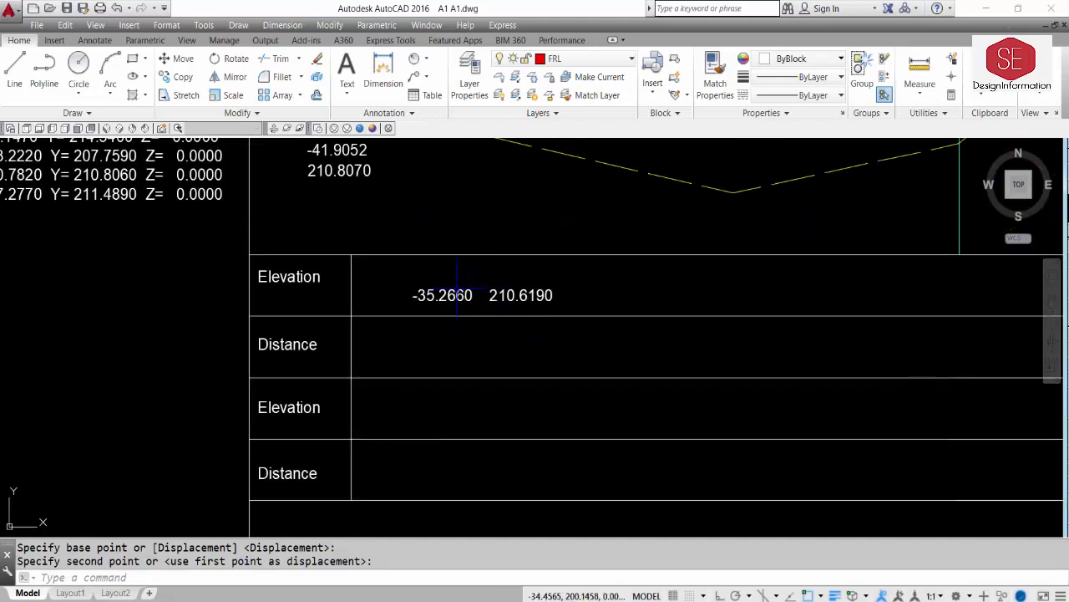
- Rotate the -35.2660 210.6190 label by 90 degrees
{"action": "key", "text": "Escape"}
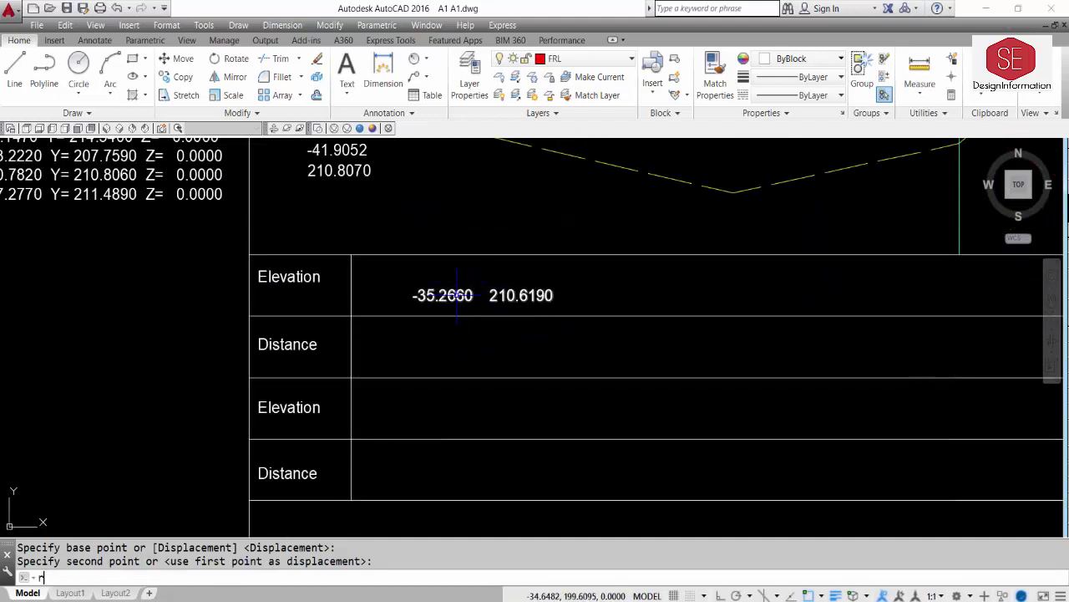
{"action": "type", "text": "ro"}
{"action": "key", "text": "Return"}
{"action": "left_click", "coordinate": [451, 296]}
{"action": "key", "text": "Return"}
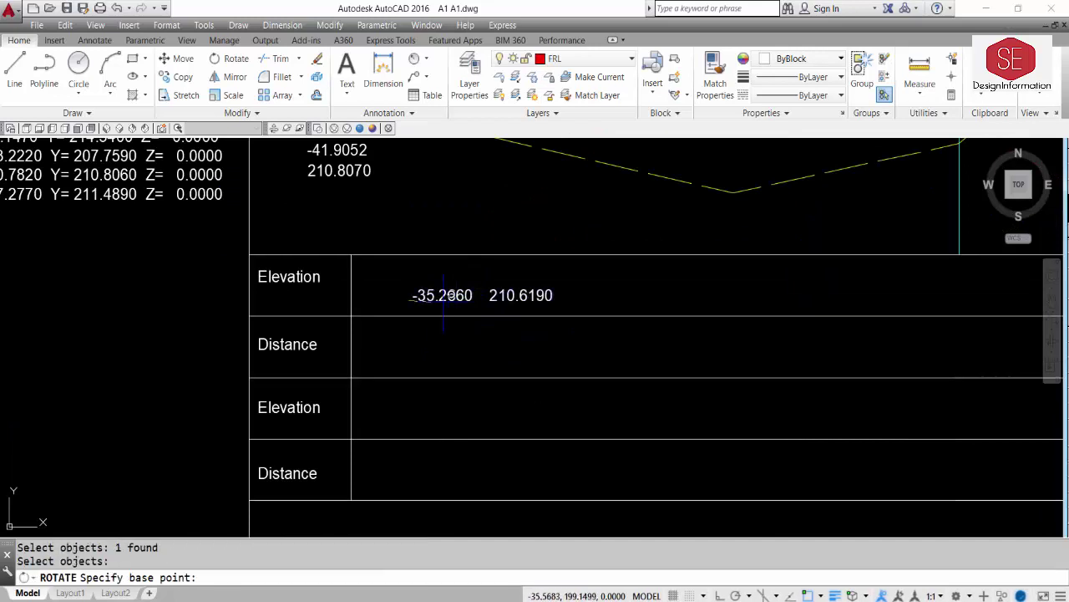
{"action": "left_click", "coordinate": [409, 297]}
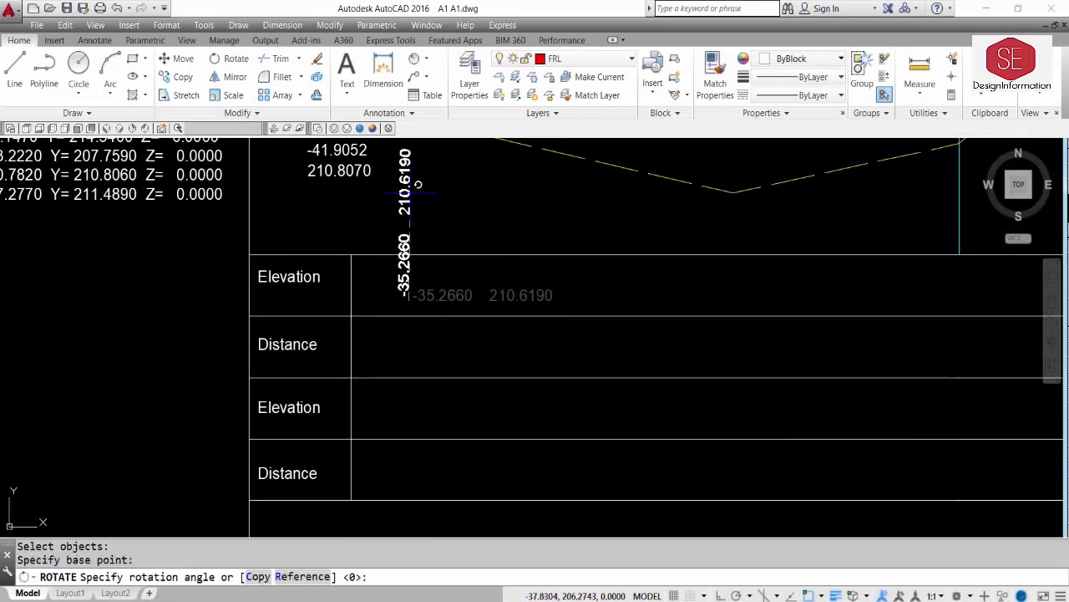
{"action": "type", "text": "90"}
{"action": "key", "text": "Return"}
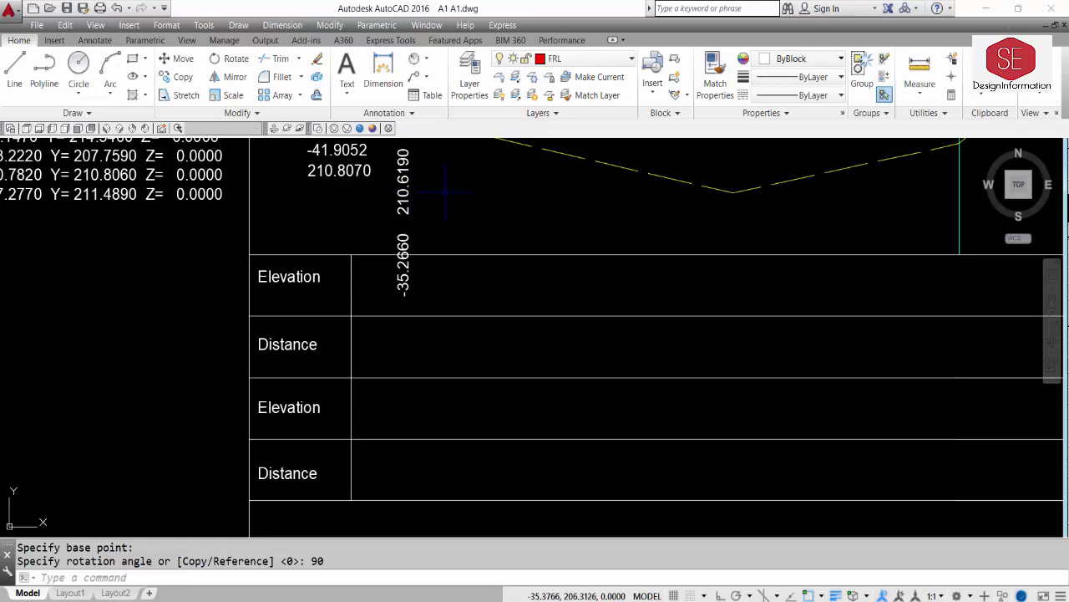
- Move the rotated label into the top Elevation and Distance rows
{"action": "type", "text": "m"}
{"action": "key", "text": "Return"}
{"action": "left_click", "coordinate": [413, 197]}
{"action": "left_click", "coordinate": [366, 230]}
{"action": "key", "text": "Return"}
{"action": "left_click", "coordinate": [441, 203]}
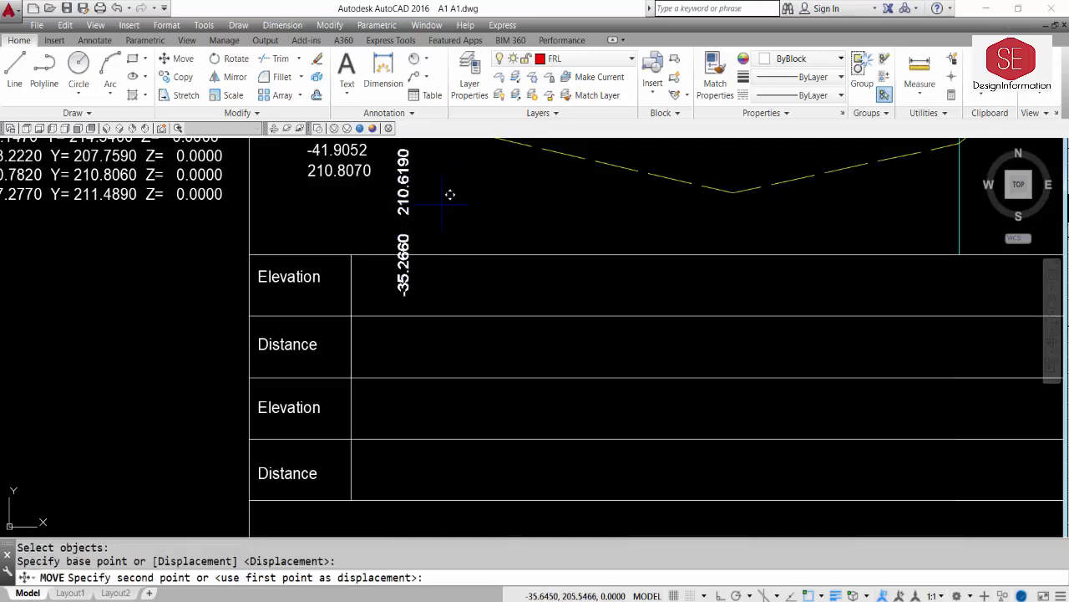
{"action": "left_click", "coordinate": [494, 296]}
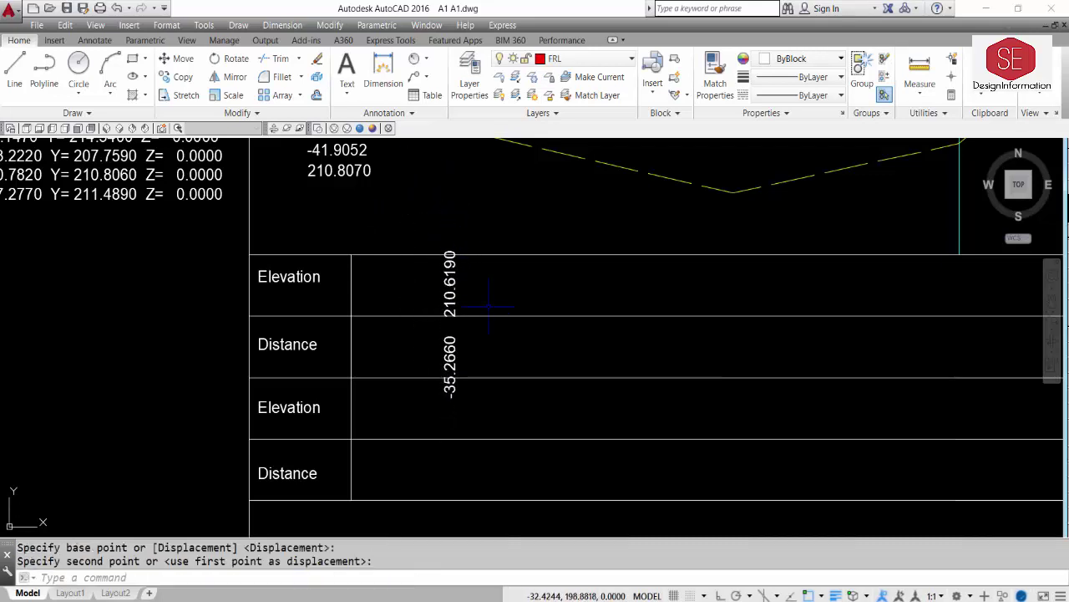
- Begin scaling the -35.2660 label from a base point beside it
{"action": "type", "text": "sc"}
{"action": "key", "text": "Return"}
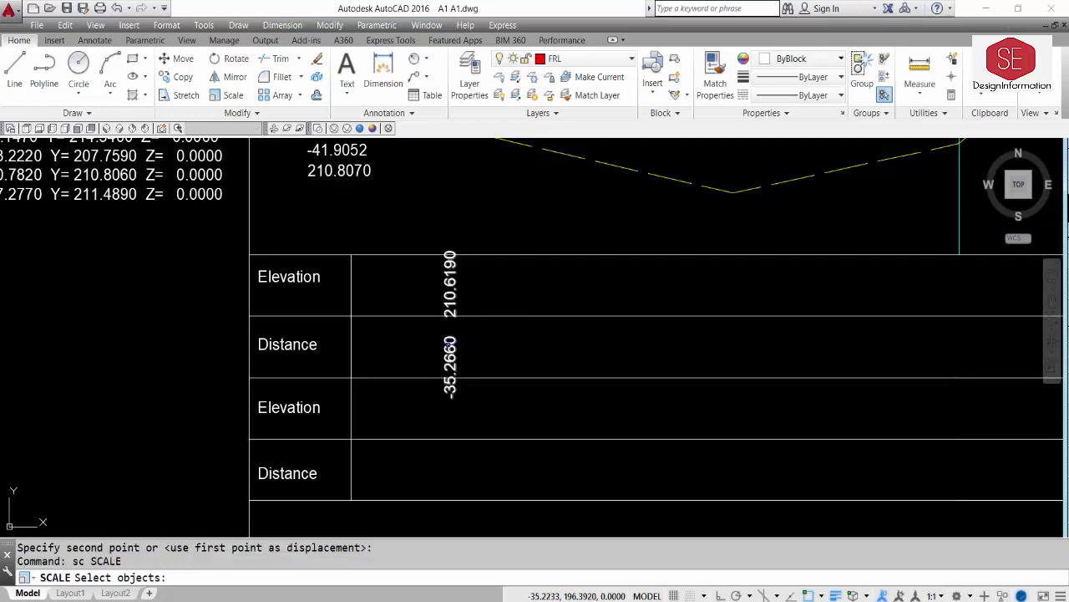
{"action": "left_click", "coordinate": [450, 364]}
{"action": "key", "text": "Return"}
{"action": "left_click", "coordinate": [485, 356]}
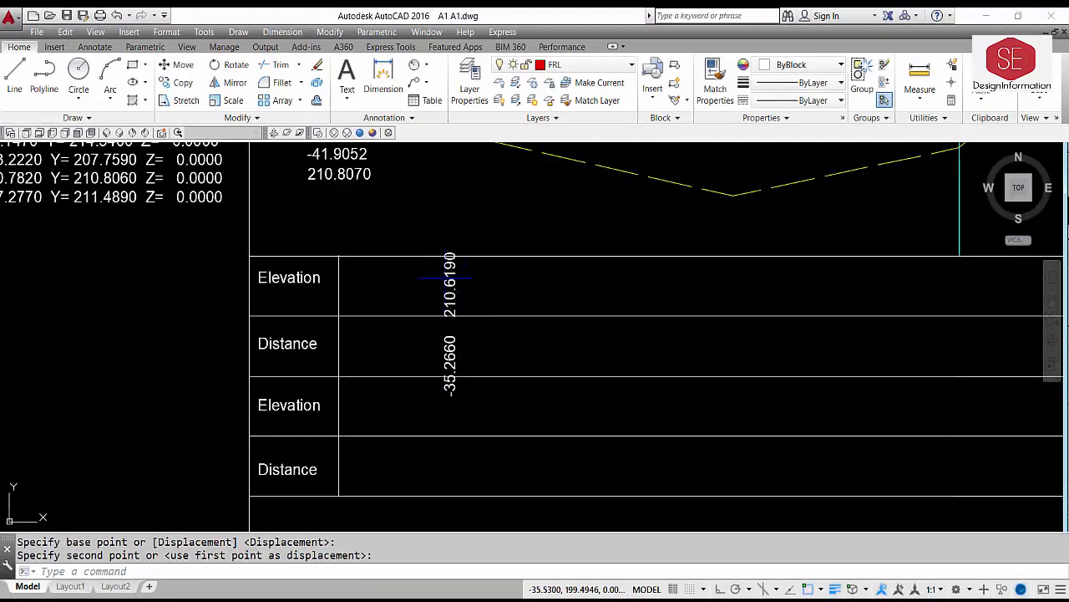
{"action": "scroll", "coordinate": [449, 232], "scroll_direction": "down", "scroll_amount": 2}
{"action": "type", "text": "l"}
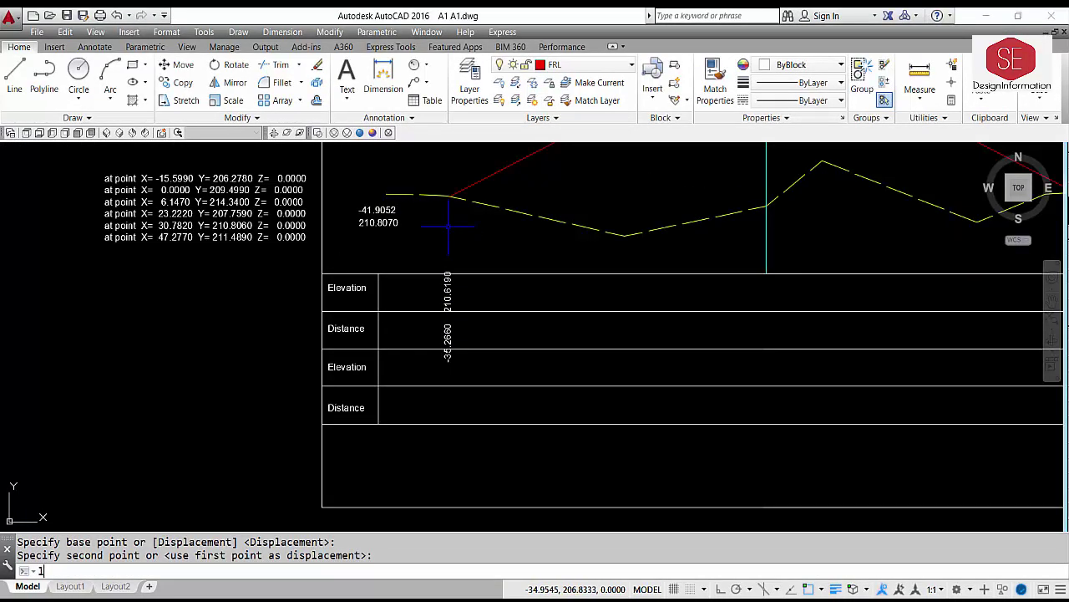
{"action": "key", "text": "Return"}
- Draw a vertical line from the profile's left endpoint down through the table
{"action": "left_click", "coordinate": [447, 198]}
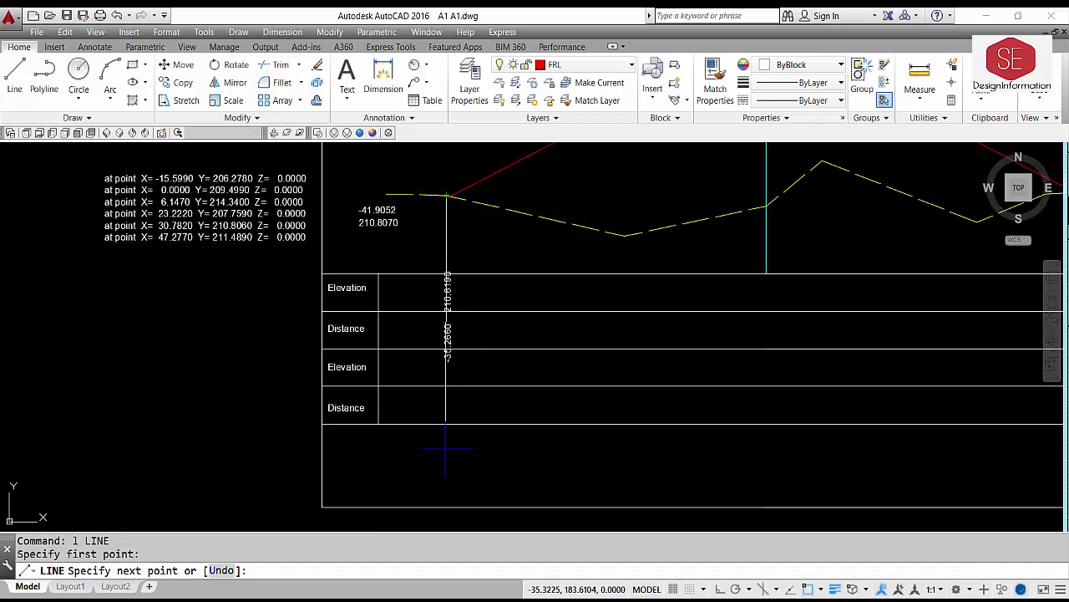
{"action": "key", "text": "F8"}
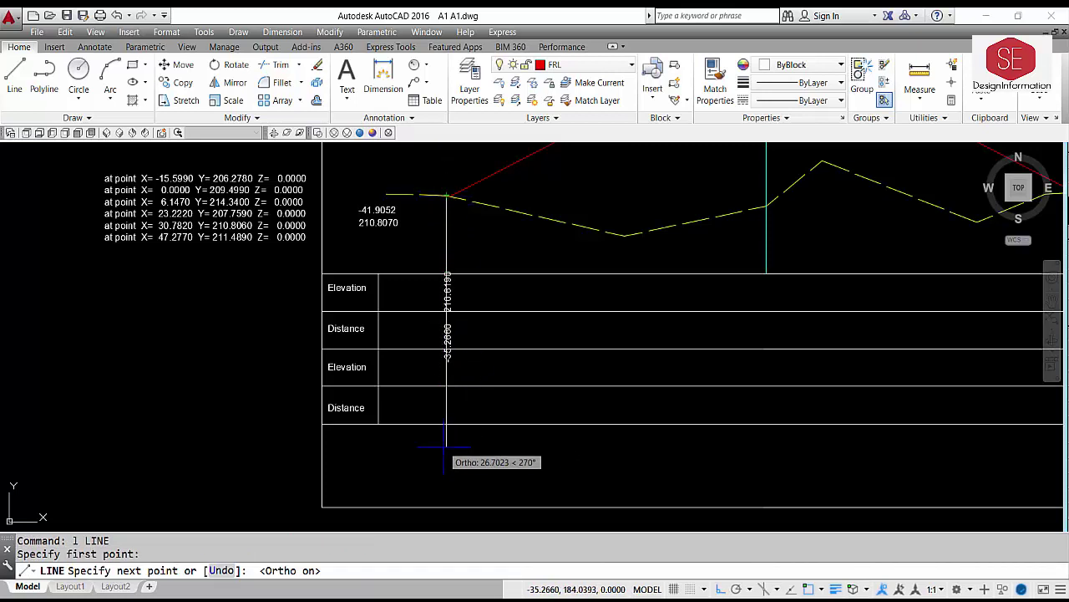
{"action": "left_click", "coordinate": [434, 443]}
{"action": "key", "text": "Escape"}
{"action": "scroll", "coordinate": [457, 293], "scroll_direction": "up", "scroll_amount": 2}
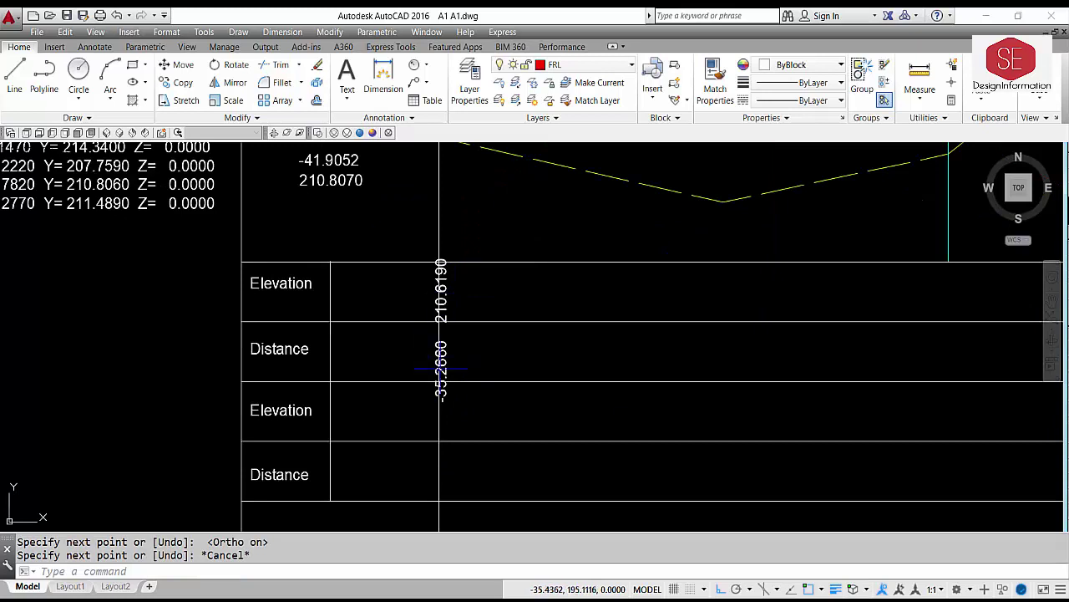
- Scale the vertical -35.2660 210.6190 label by 0.90
{"action": "type", "text": "sc"}
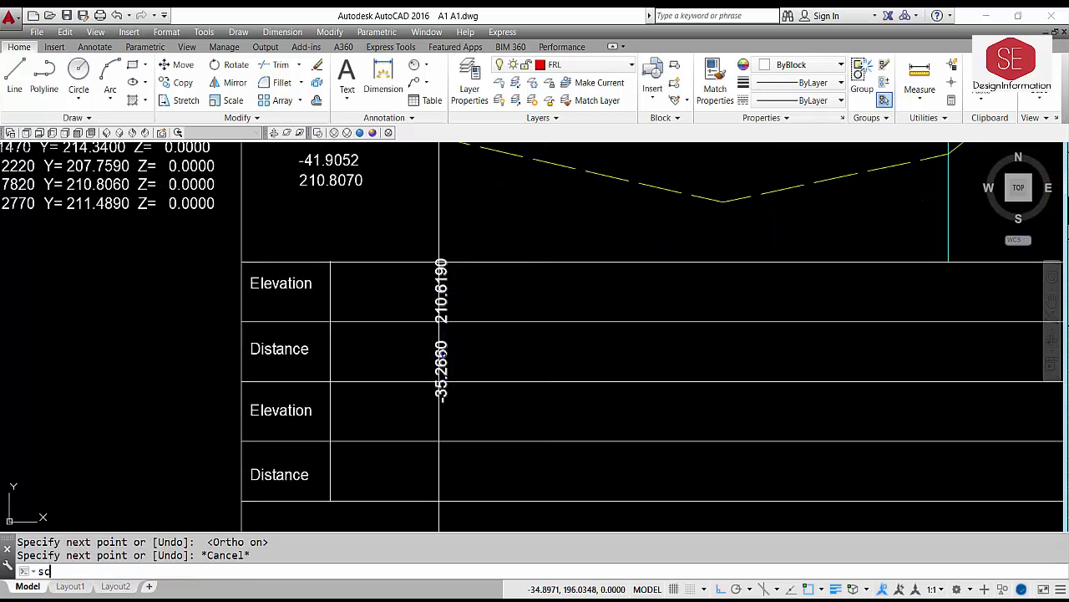
{"action": "key", "text": "Return"}
{"action": "left_click", "coordinate": [442, 356]}
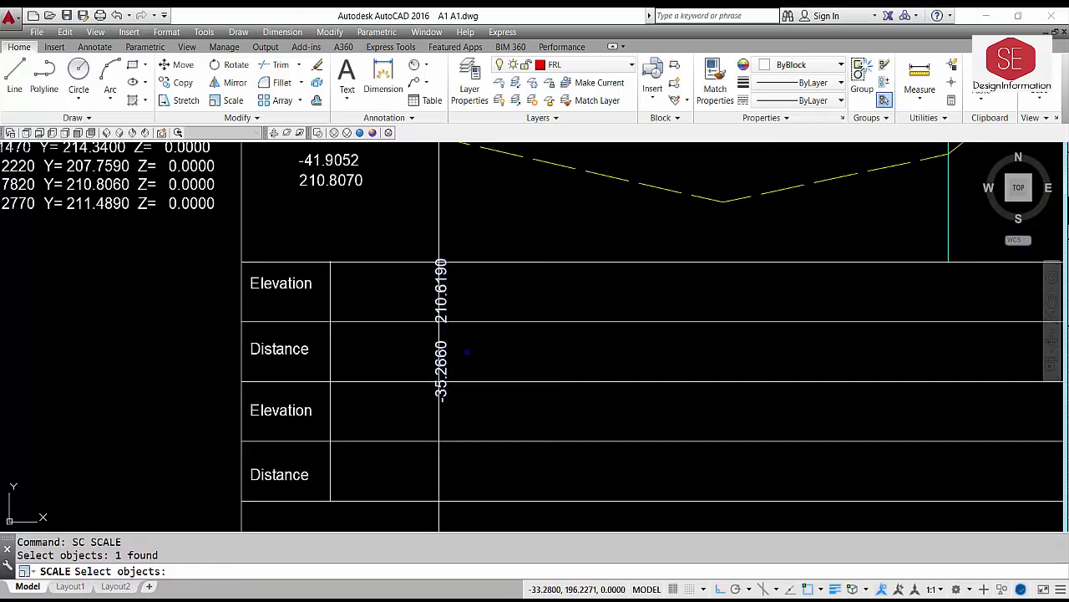
{"action": "key", "text": "Return"}
{"action": "left_click", "coordinate": [476, 354]}
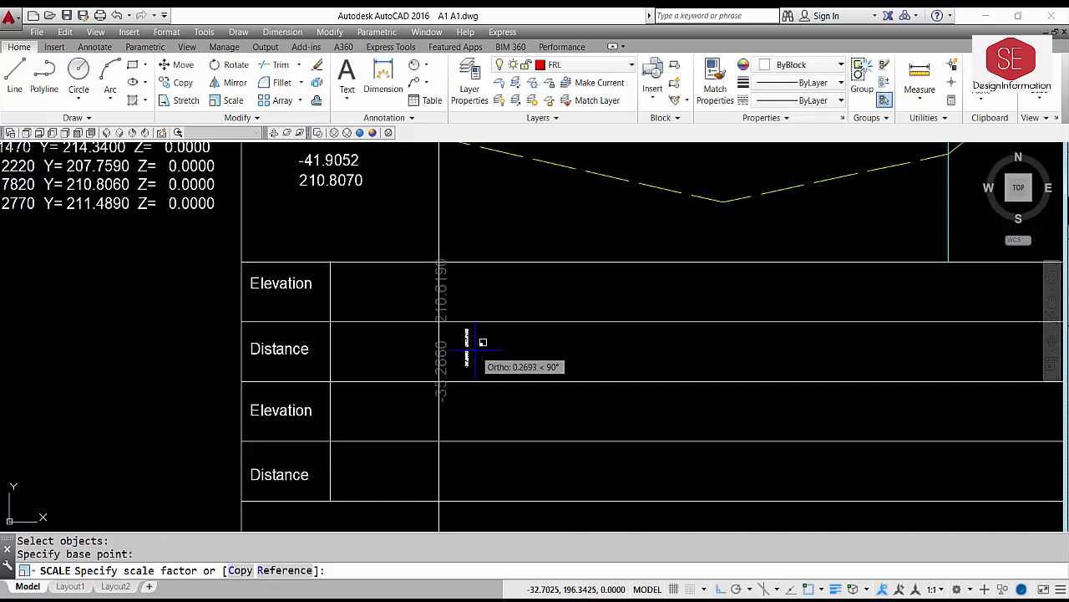
{"action": "type", "text": ".90"}
{"action": "key", "text": "Return"}
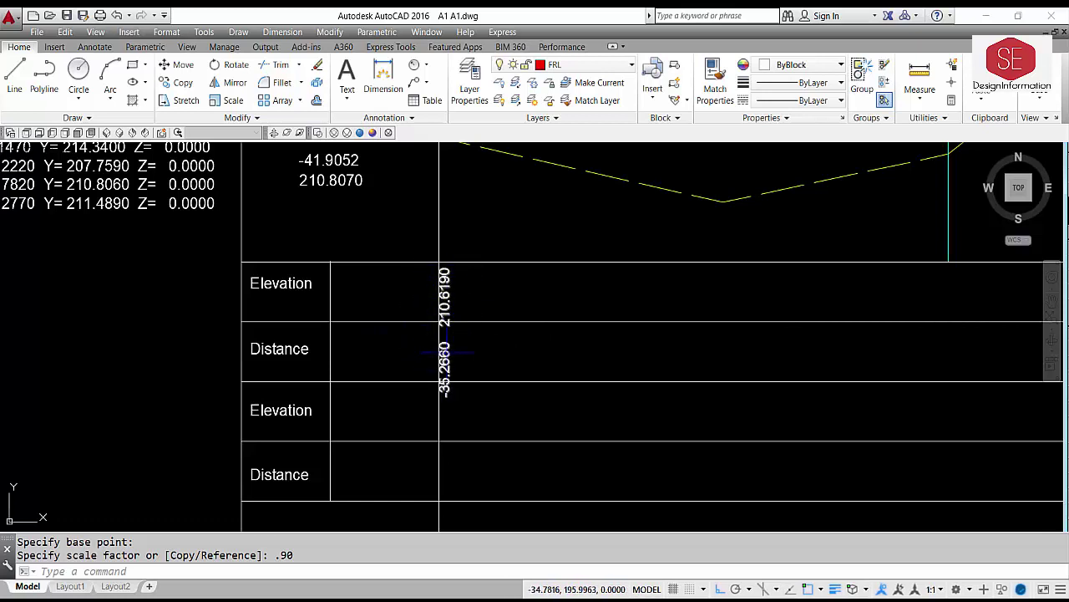
- Move the scaled label into the lower Elevation and Distance rows
{"action": "key", "text": "ctrl+z"}
{"action": "double_click", "coordinate": [508, 398]}
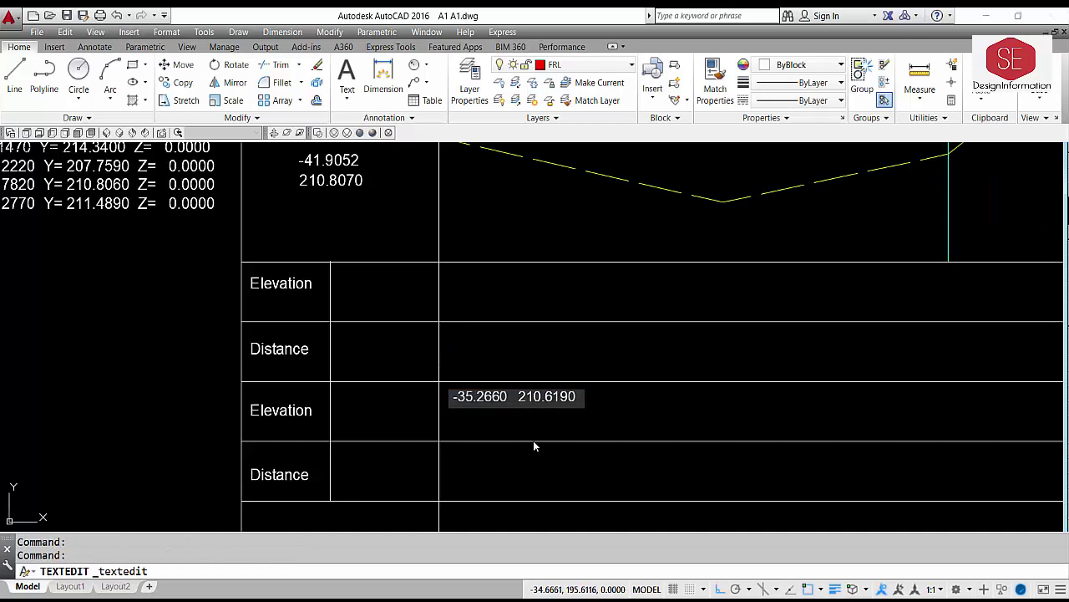
{"action": "left_click", "coordinate": [533, 435]}
{"action": "type", "text": "m"}
{"action": "key", "text": "Return"}
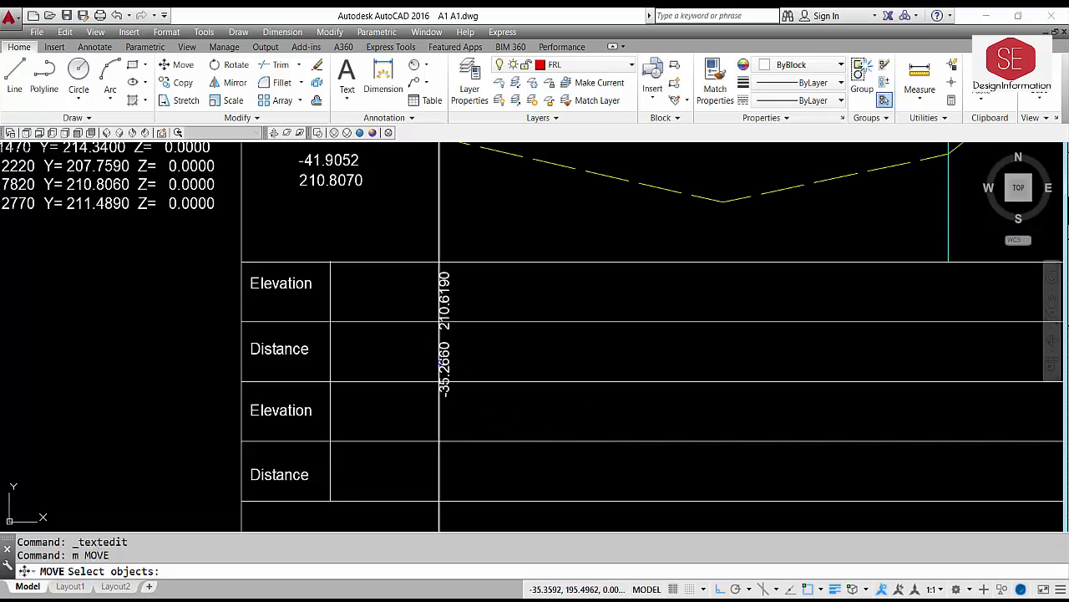
{"action": "left_click", "coordinate": [444, 360]}
{"action": "key", "text": "Return"}
{"action": "left_click", "coordinate": [472, 355]}
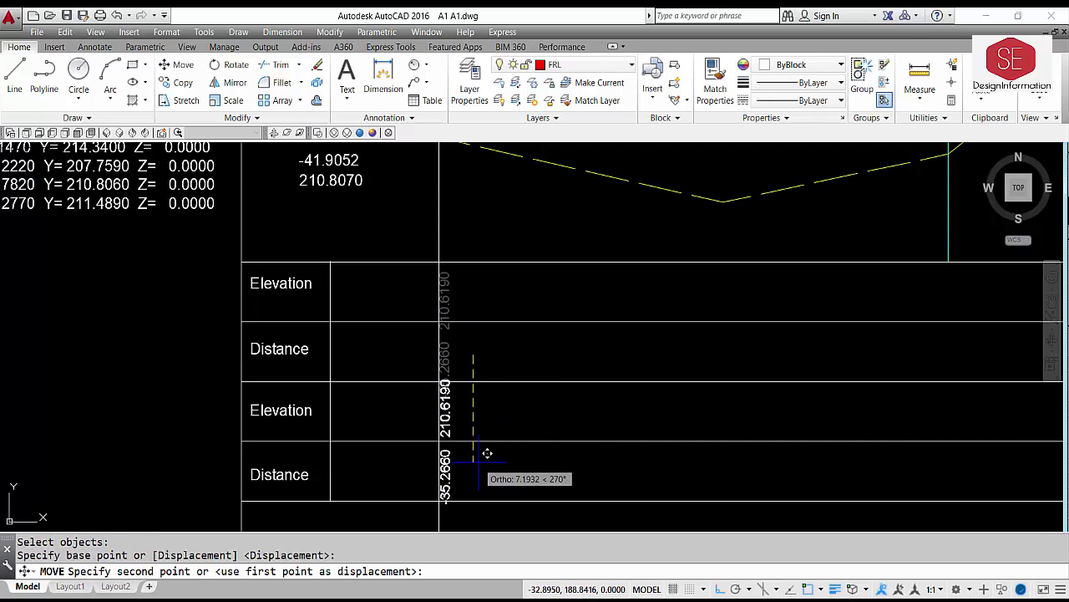
{"action": "left_click", "coordinate": [491, 452]}
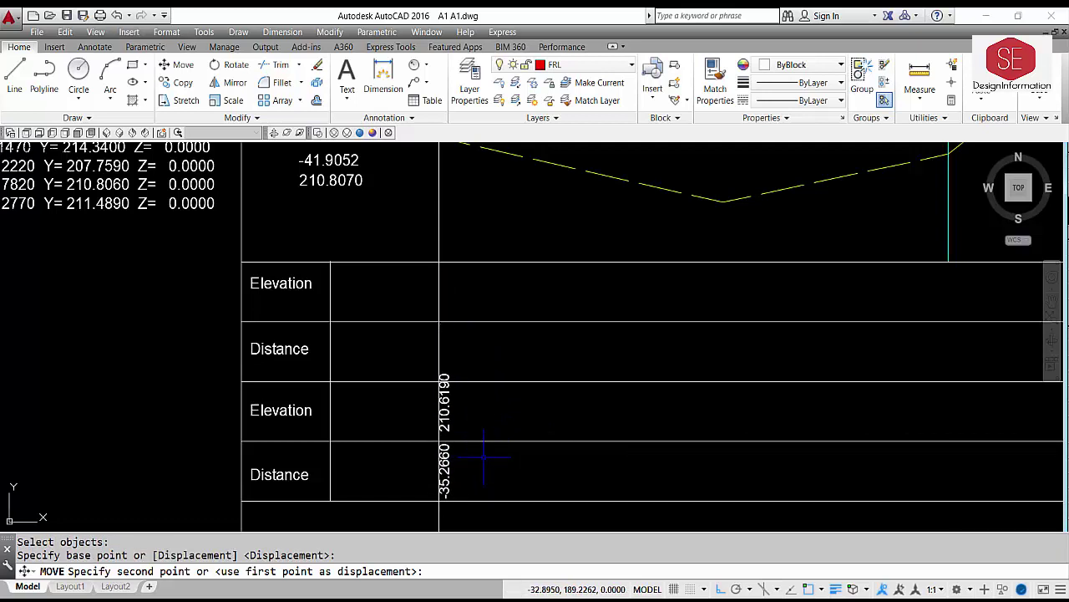
{"action": "scroll", "coordinate": [552, 402], "scroll_direction": "down", "scroll_amount": 2}
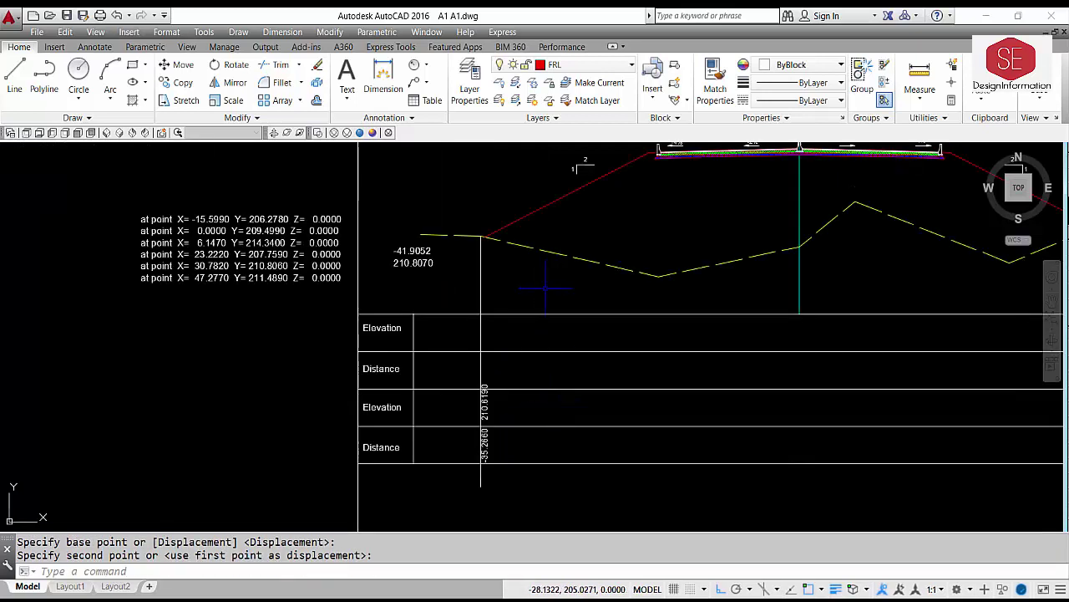
- Start a line at the profile's low vertex, then cancel it
{"action": "type", "text": "L"}
{"action": "key", "text": "Return"}
{"action": "key", "text": "Escape"}
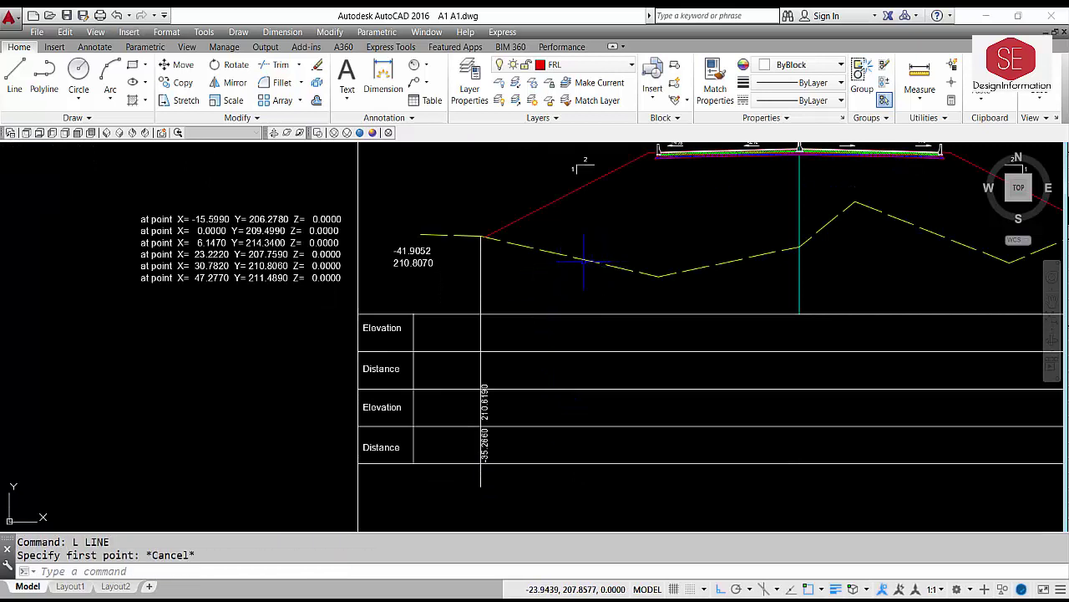
{"action": "left_click", "coordinate": [585, 258]}
{"action": "key", "text": "Escape"}
{"action": "type", "text": "L"}
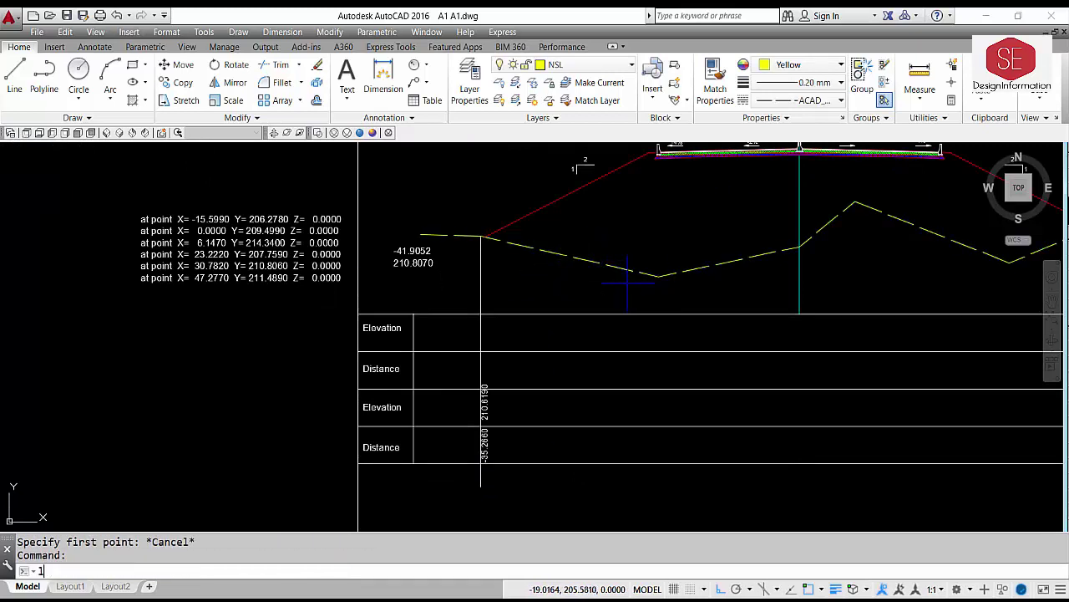
{"action": "key", "text": "Return"}
{"action": "left_click", "coordinate": [658, 276]}
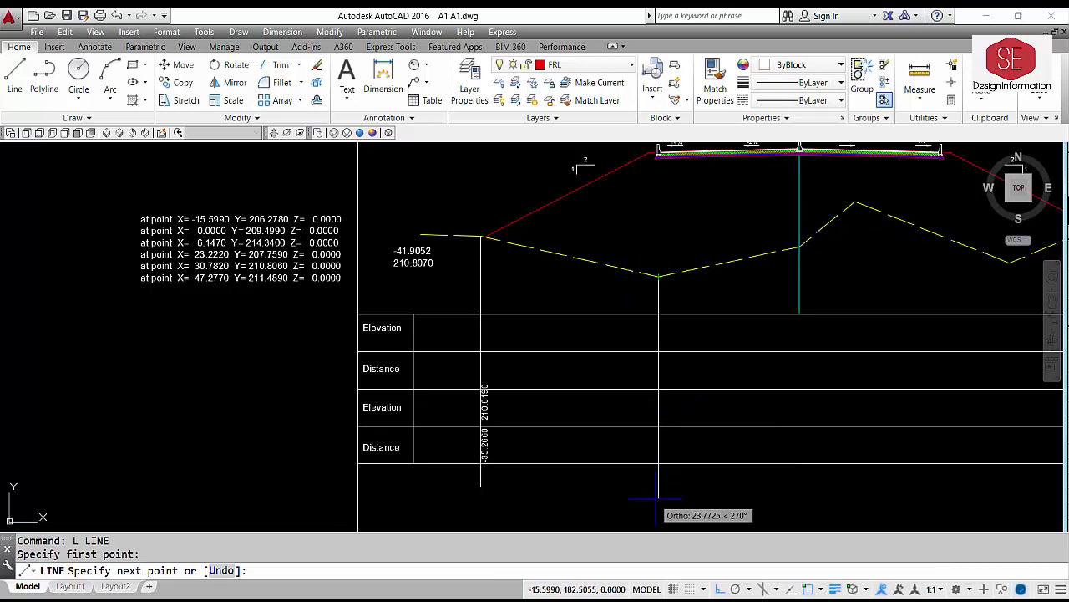
{"action": "key", "text": "Escape"}
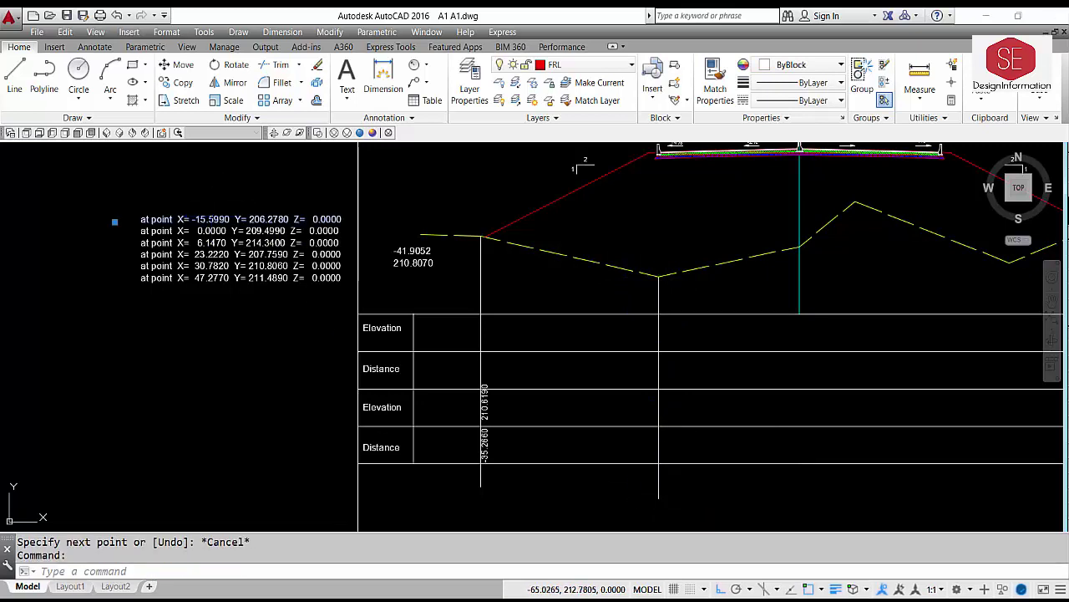
- Strip the next coordinate line down to '-15.5990 206.2780'
{"action": "double_click", "coordinate": [185, 224]}
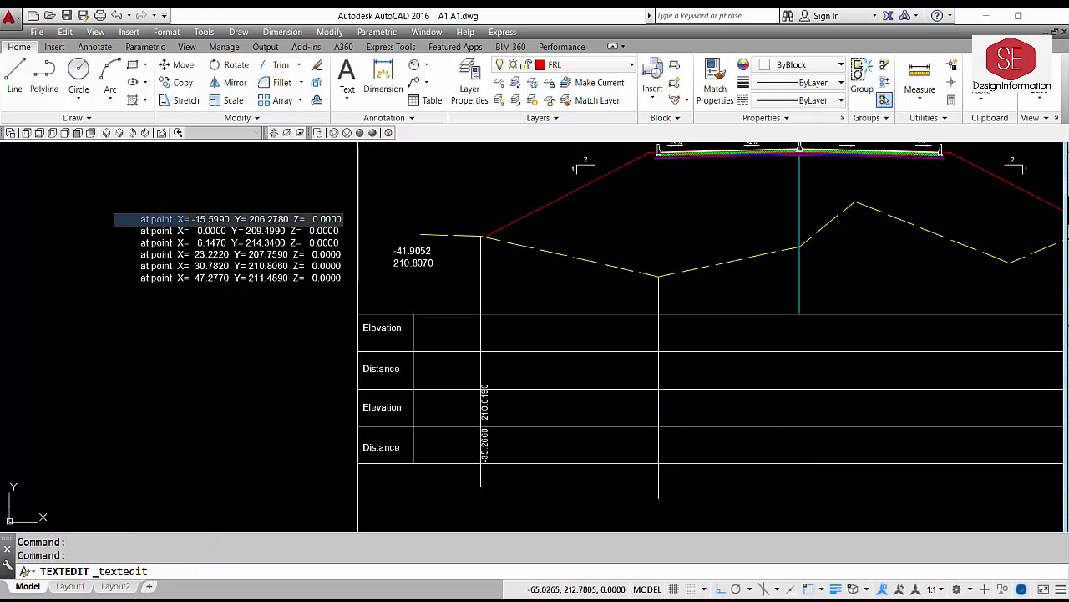
{"action": "key", "text": "Home"}
{"action": "key", "text": "Delete"}
{"action": "key", "text": "Delete"}
{"action": "key", "text": "Delete"}
{"action": "key", "text": "Delete"}
{"action": "key", "text": "Delete"}
{"action": "key", "text": "Delete"}
{"action": "key", "text": "Delete"}
{"action": "key", "text": "Delete"}
{"action": "key", "text": "Delete"}
{"action": "key", "text": "Delete"}
{"action": "key", "text": "Delete"}
{"action": "key", "text": "Delete"}
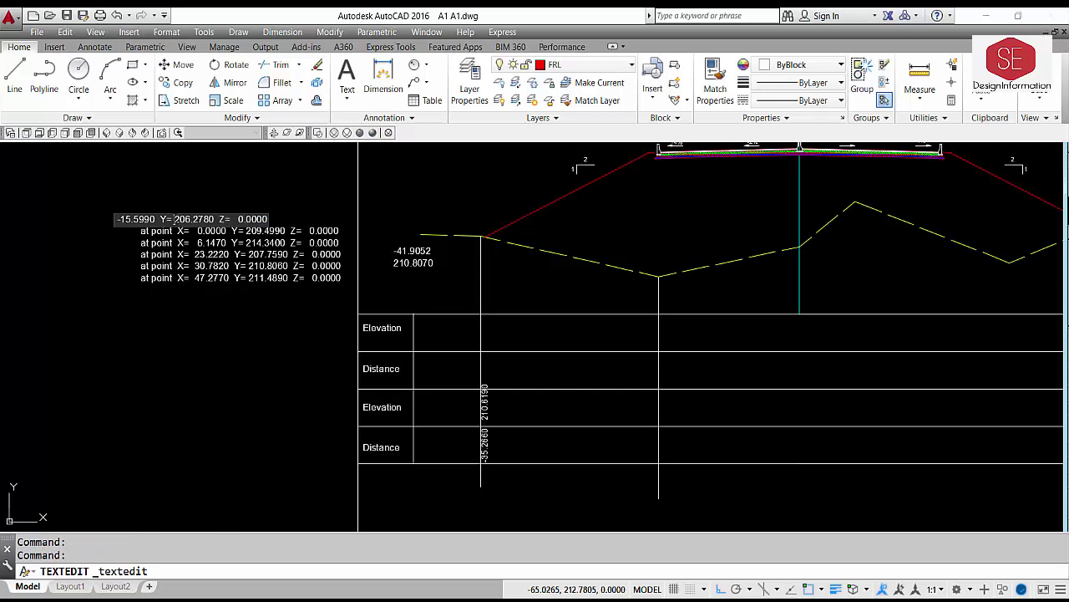
{"action": "key", "text": "Delete"}
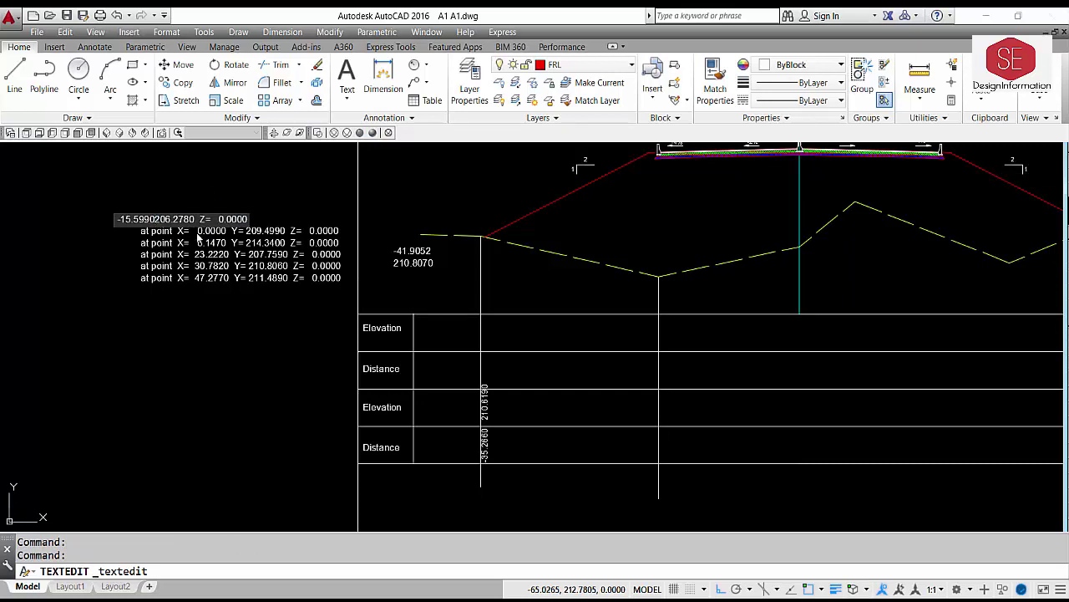
{"action": "key", "text": "Delete"}
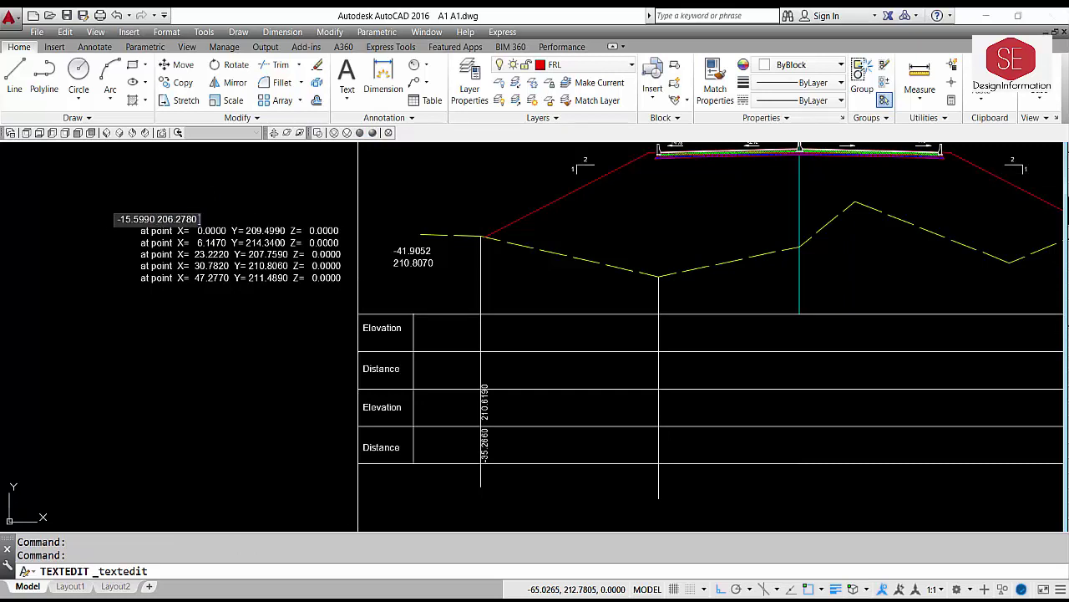
{"action": "key", "text": "Return"}
- Move the -15.5990 206.2780 text beside the profile's low vertex
{"action": "type", "text": "m"}
{"action": "key", "text": "Return"}
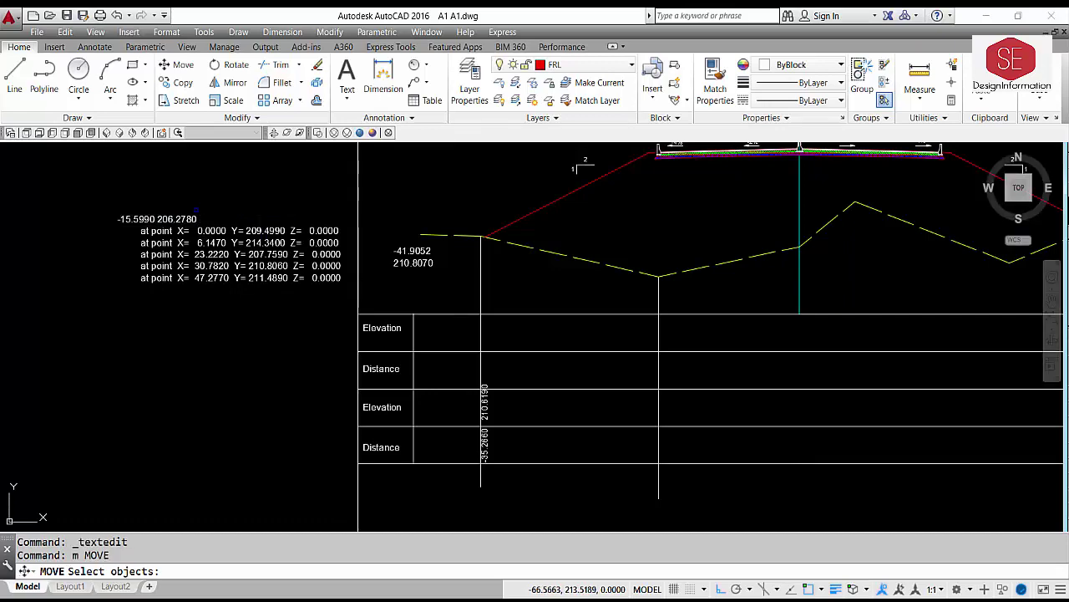
{"action": "left_click", "coordinate": [167, 219]}
{"action": "key", "text": "Return"}
{"action": "left_click", "coordinate": [200, 195]}
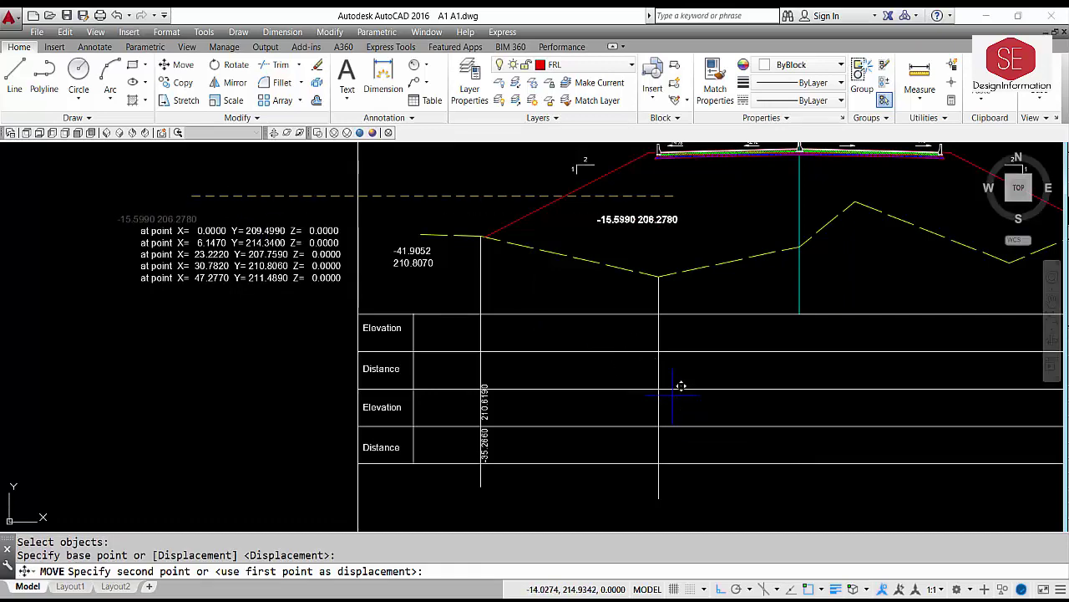
{"action": "left_click", "coordinate": [645, 226]}
{"action": "key", "text": "Escape"}
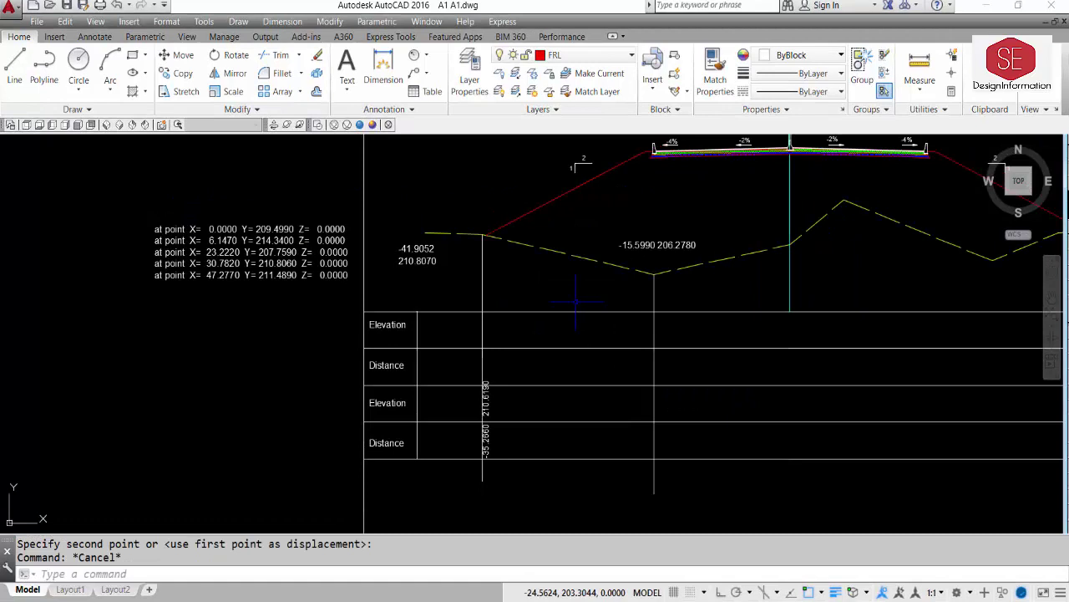
- Use MATCHPROP from the vertical label to make -15.5990 206.2780 vertical
{"action": "type", "text": "ma"}
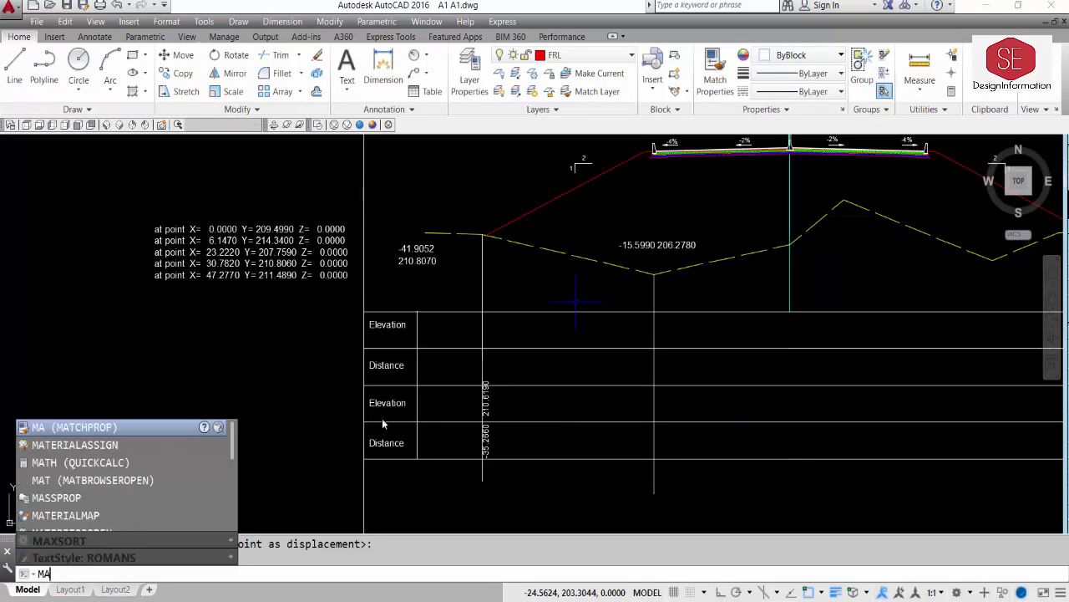
{"action": "key", "text": "Return"}
{"action": "left_click", "coordinate": [487, 418]}
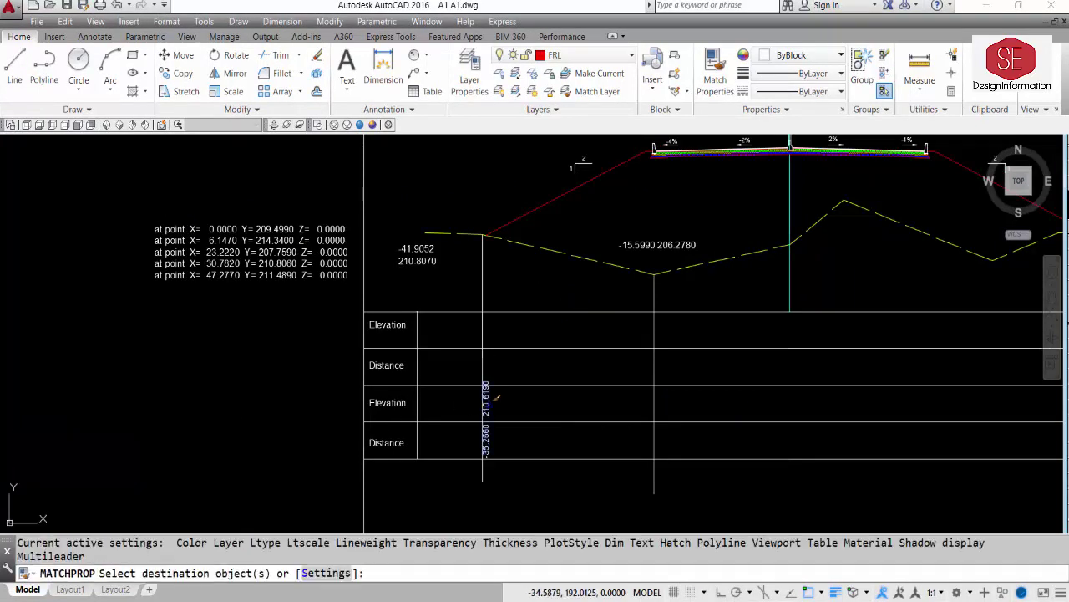
{"action": "left_click", "coordinate": [624, 240]}
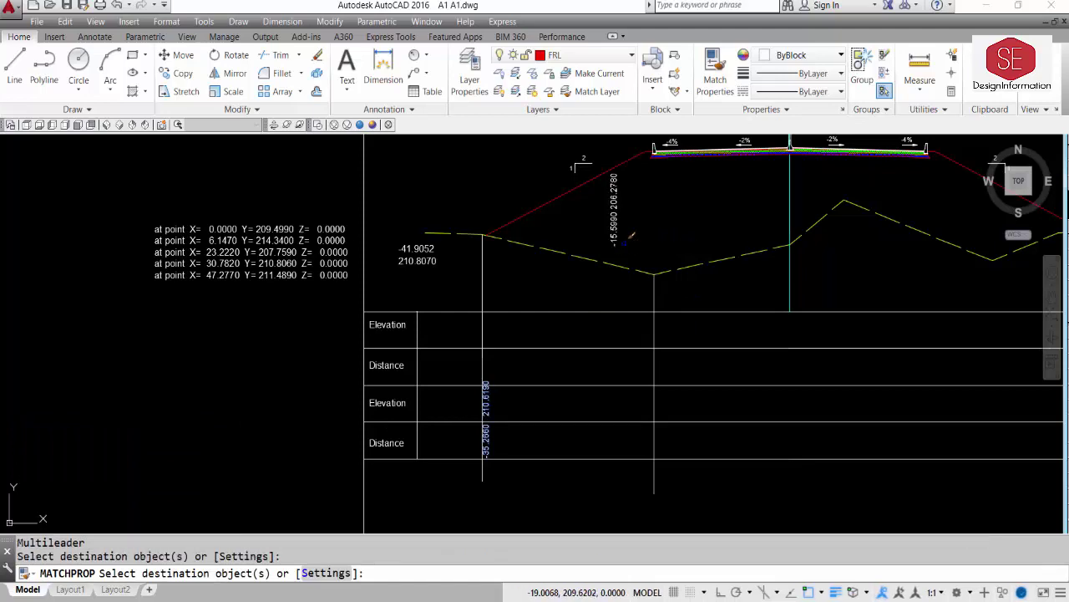
{"action": "key", "text": "Return"}
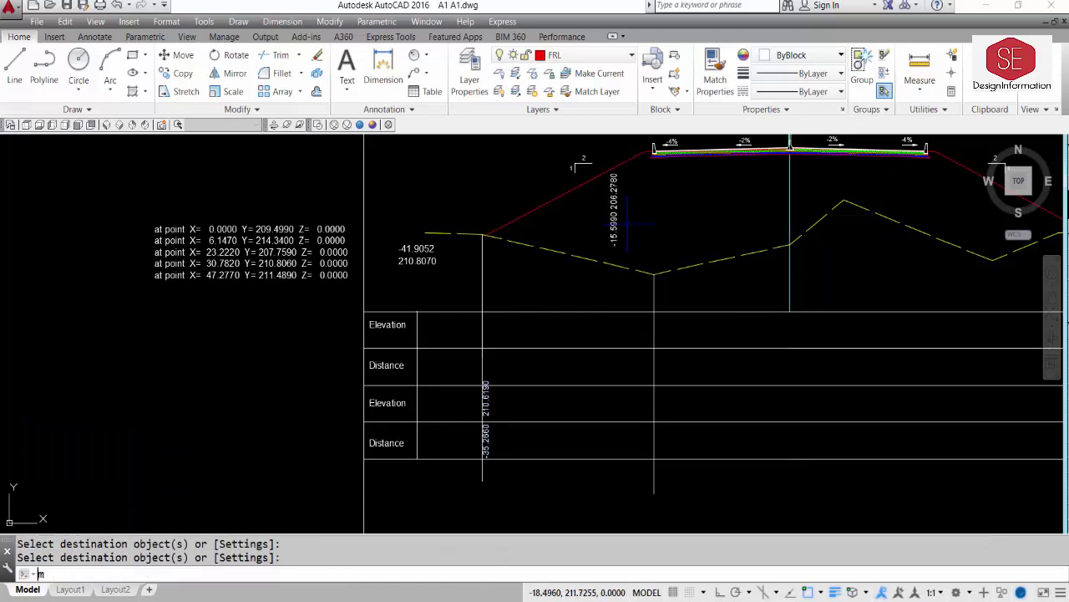
- Move the vertical -15.5990 206.2780 label into the lower table rows under the low point
{"action": "type", "text": "m"}
{"action": "key", "text": "Return"}
{"action": "left_click", "coordinate": [615, 209]}
{"action": "key", "text": "Return"}
{"action": "left_click", "coordinate": [674, 191]}
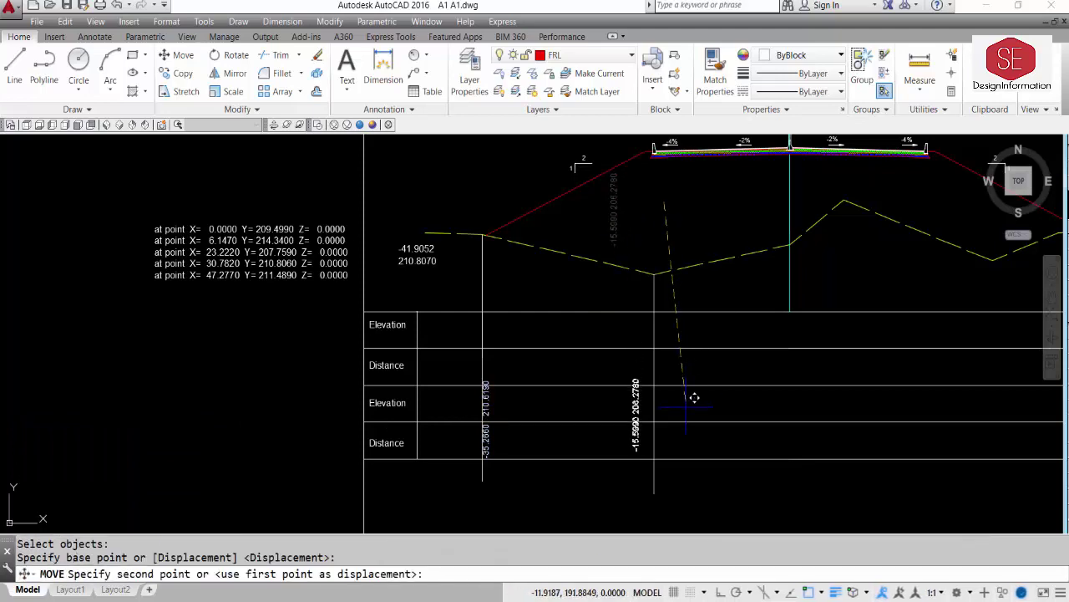
{"action": "scroll", "coordinate": [702, 422], "scroll_direction": "up", "scroll_amount": 2}
{"action": "scroll", "coordinate": [707, 412], "scroll_direction": "up", "scroll_amount": 2}
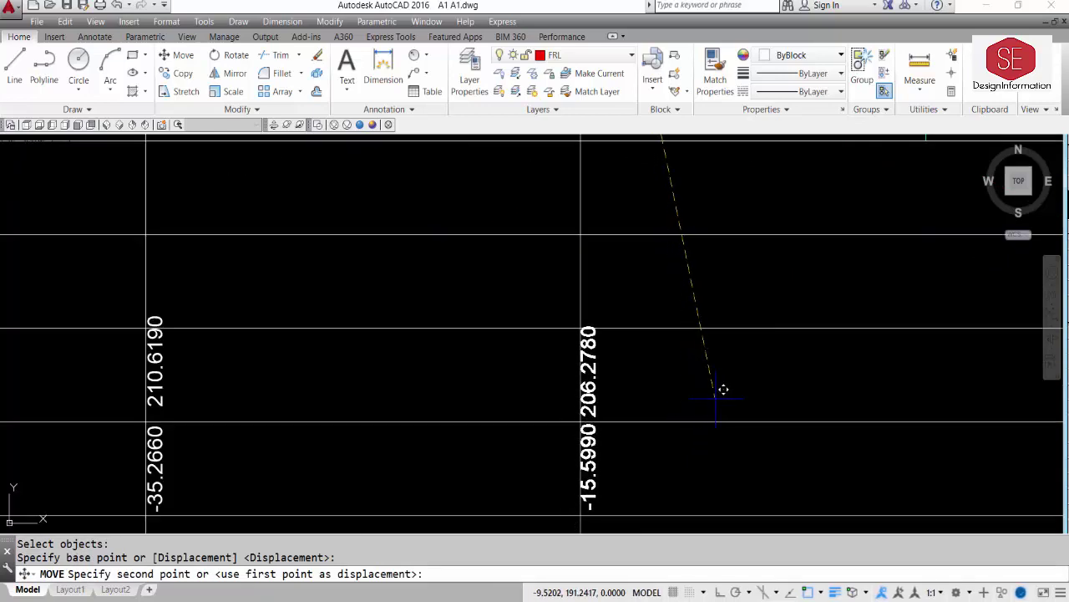
{"action": "double_click", "coordinate": [589, 392]}
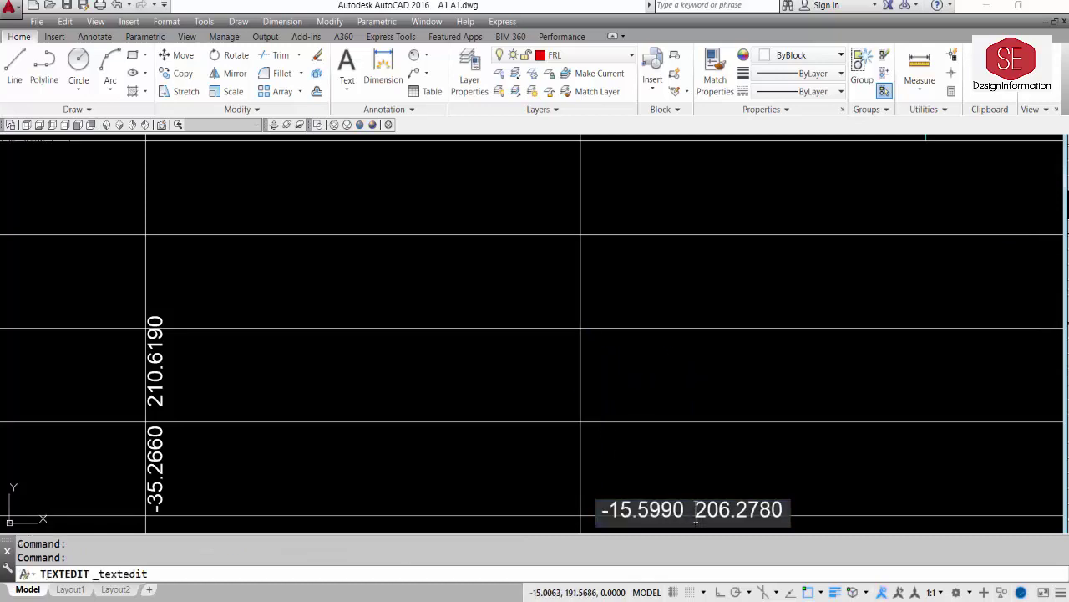
{"action": "key", "text": "Return"}
{"action": "scroll", "coordinate": [620, 350], "scroll_direction": "down", "scroll_amount": 2}
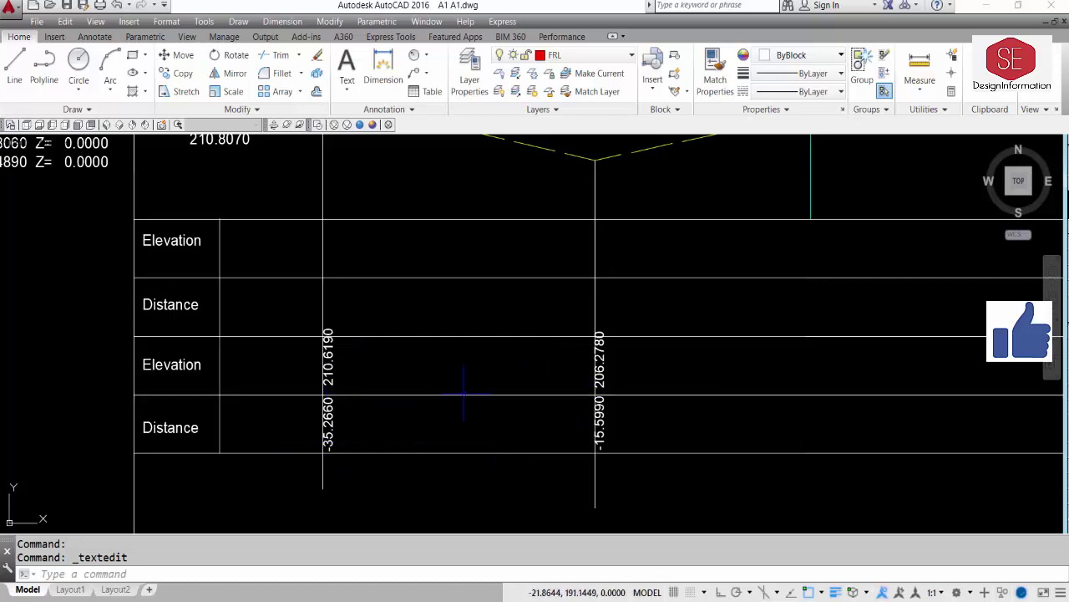
{"action": "scroll", "coordinate": [563, 401], "scroll_direction": "down", "scroll_amount": 2}
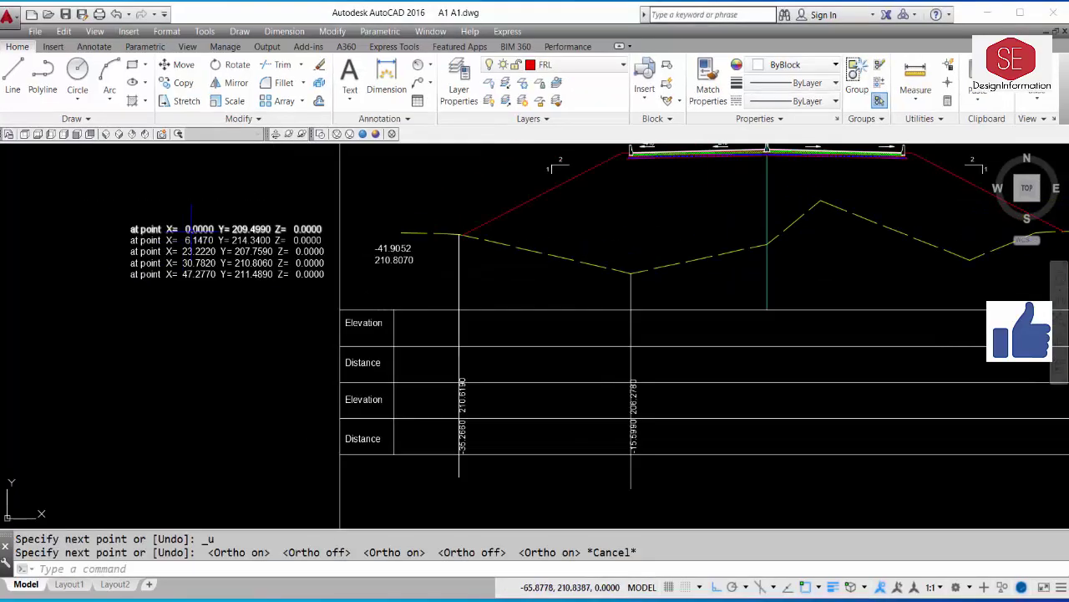
- Strip 'at point X=' and 'Y=' from the first three coordinate lines
{"action": "double_click", "coordinate": [184, 232]}
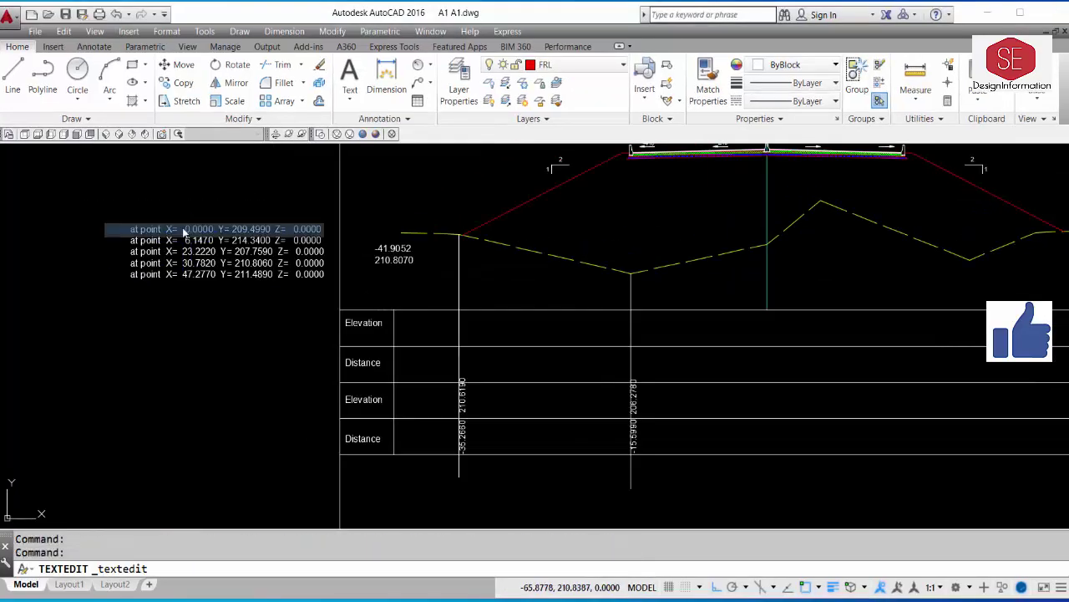
{"action": "left_click_drag", "start_coordinate": [184, 232], "coordinate": [107, 230]}
{"action": "key", "text": "Delete"}
{"action": "key", "text": "BackSpace"}
{"action": "key", "text": "BackSpace"}
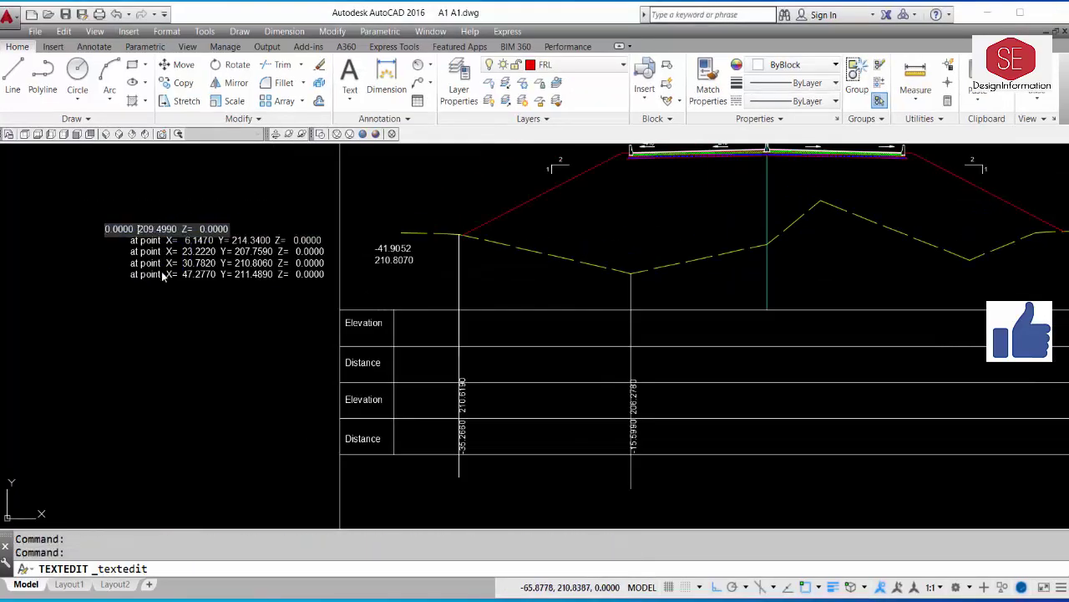
{"action": "left_click", "coordinate": [314, 241]}
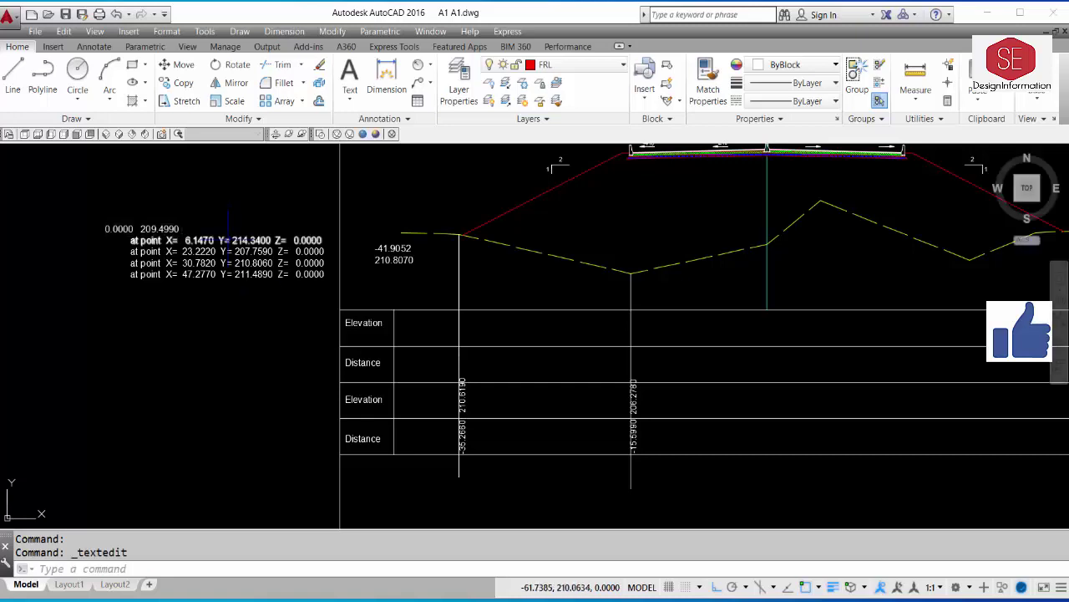
{"action": "key", "text": "Delete"}
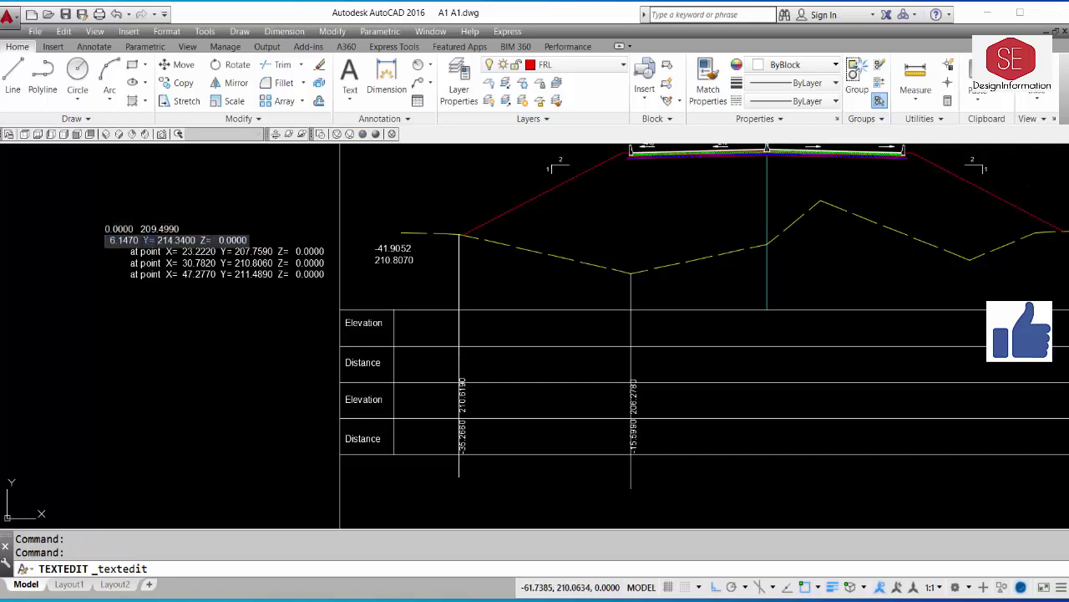
{"action": "key", "text": "Delete"}
{"action": "key", "text": "Delete"}
{"action": "key", "text": "Delete"}
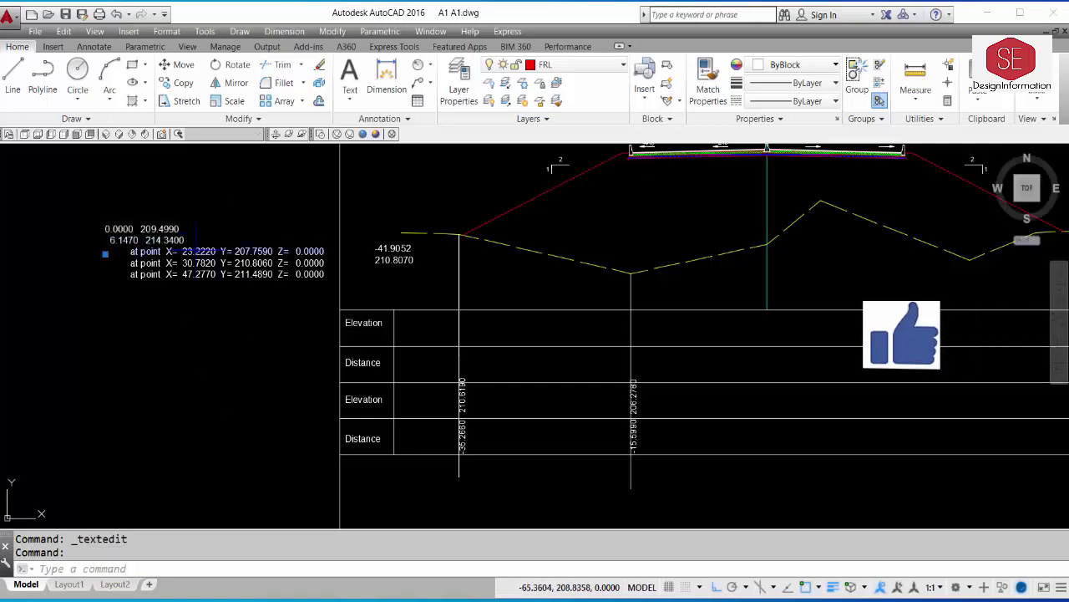
{"action": "left_click", "coordinate": [315, 251]}
{"action": "key", "text": "Delete"}
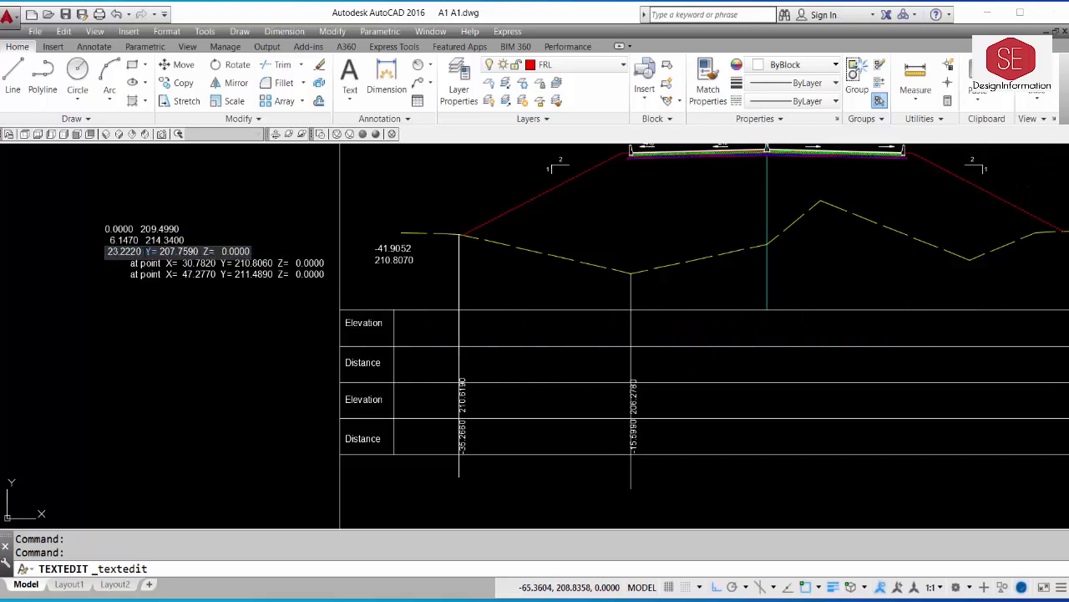
{"action": "key", "text": "Delete"}
{"action": "key", "text": "Delete"}
{"action": "key", "text": "Delete"}
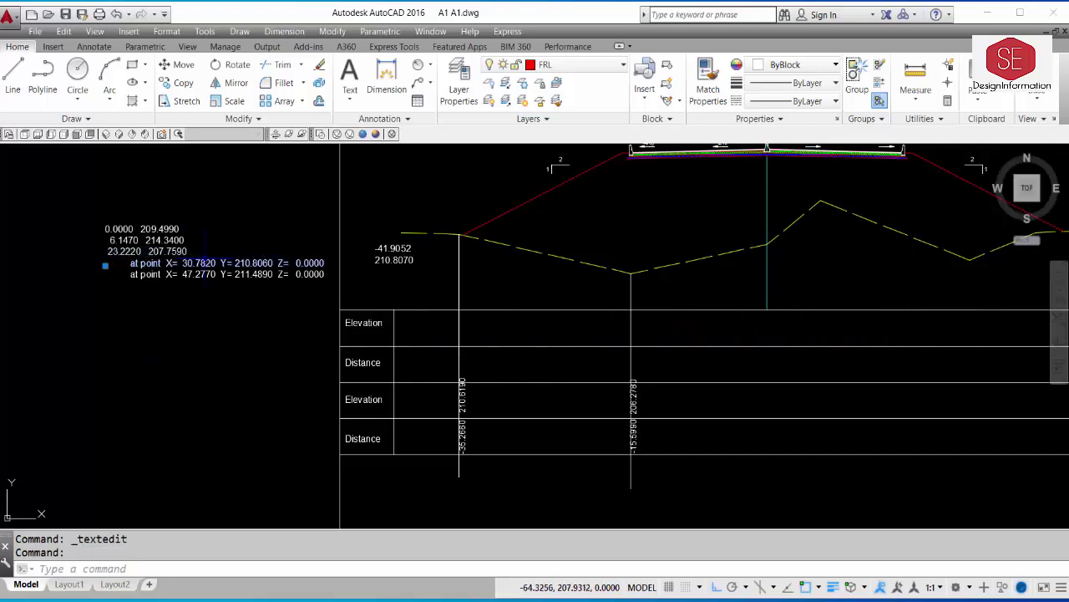
- Remove 'at point X=', 'Y=' and 'Z= 0.0000' from the fourth and fifth coordinate lines
{"action": "left_click", "coordinate": [131, 263]}
{"action": "key", "text": "Delete"}
{"action": "key", "text": "Delete"}
{"action": "key", "text": "Delete"}
{"action": "key", "text": "Delete"}
{"action": "key", "text": "Delete"}
{"action": "key", "text": "Delete"}
{"action": "key", "text": "Delete"}
{"action": "key", "text": "Delete"}
{"action": "key", "text": "Delete"}
{"action": "key", "text": "Delete"}
{"action": "key", "text": "Delete"}
{"action": "key", "text": "Delete"}
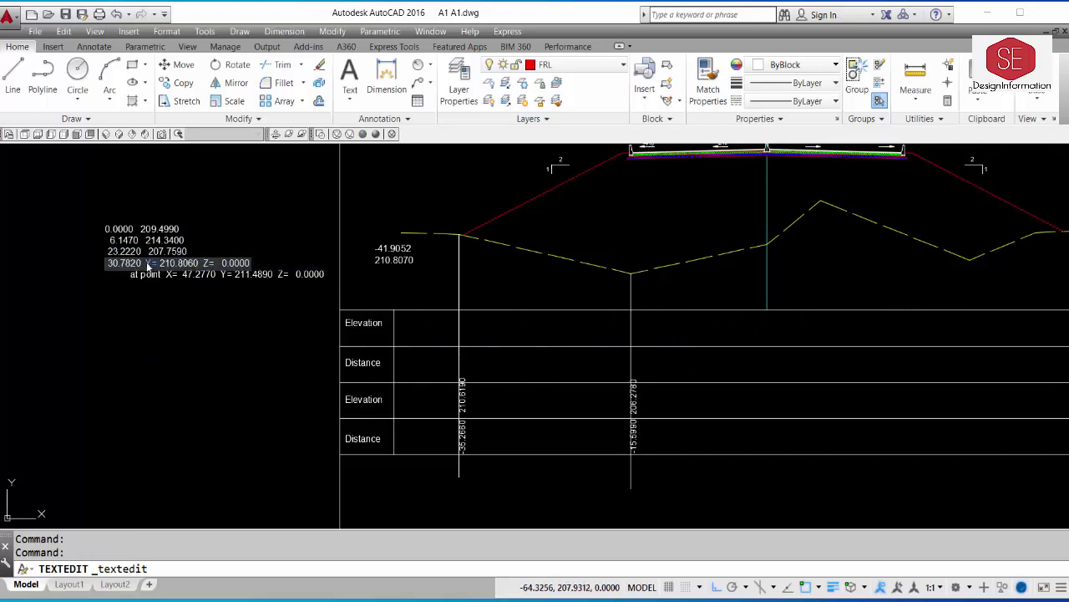
{"action": "key", "text": "Delete"}
{"action": "key", "text": "Delete"}
{"action": "key", "text": "Delete"}
{"action": "left_click", "coordinate": [189, 264]}
{"action": "key", "text": "Delete"}
{"action": "key", "text": "Delete"}
{"action": "key", "text": "Delete"}
{"action": "key", "text": "Delete"}
{"action": "key", "text": "Delete"}
{"action": "key", "text": "Delete"}
{"action": "key", "text": "Delete"}
{"action": "key", "text": "Delete"}
{"action": "key", "text": "Delete"}
{"action": "key", "text": "Delete"}
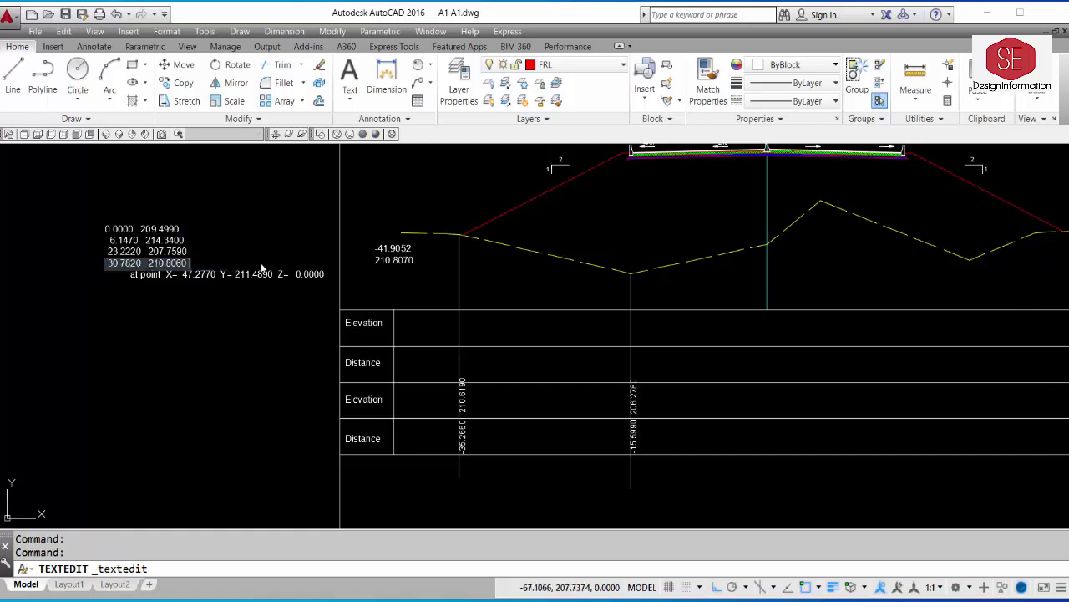
{"action": "left_click", "coordinate": [180, 276]}
{"action": "key", "text": "Delete"}
{"action": "key", "text": "Delete"}
{"action": "key", "text": "Delete"}
{"action": "key", "text": "Delete"}
{"action": "key", "text": "Delete"}
{"action": "key", "text": "Delete"}
{"action": "key", "text": "Delete"}
{"action": "key", "text": "Delete"}
{"action": "key", "text": "Delete"}
{"action": "key", "text": "Delete"}
{"action": "key", "text": "Delete"}
{"action": "key", "text": "Delete"}
{"action": "key", "text": "Delete"}
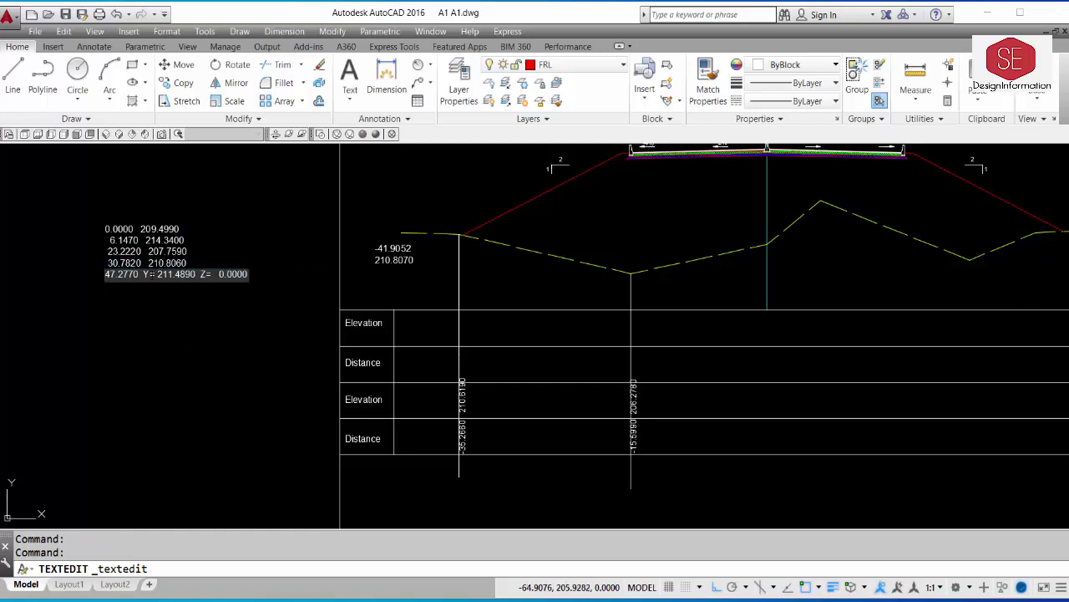
{"action": "left_click", "coordinate": [142, 274]}
{"action": "key", "text": "Delete"}
{"action": "key", "text": "Delete"}
{"action": "key", "text": "Delete"}
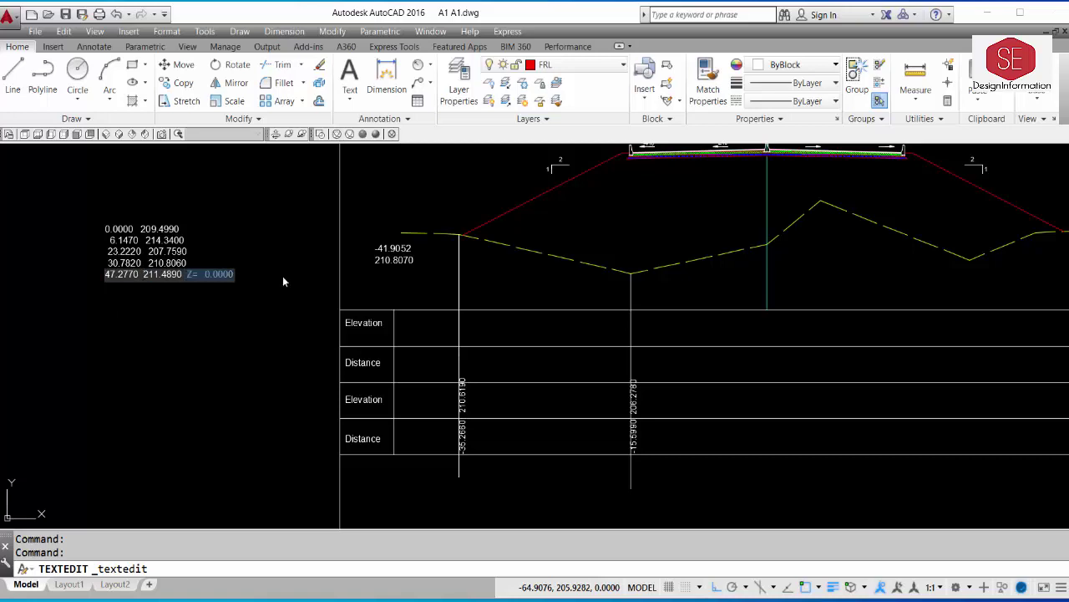
{"action": "key", "text": "Delete"}
{"action": "left_click", "coordinate": [283, 281]}
{"action": "middle_click_drag", "start_coordinate": [776, 292], "coordinate": [643, 331]}
- Draw vertical guide lines from three profile vertices down through the table
{"action": "type", "text": "l"}
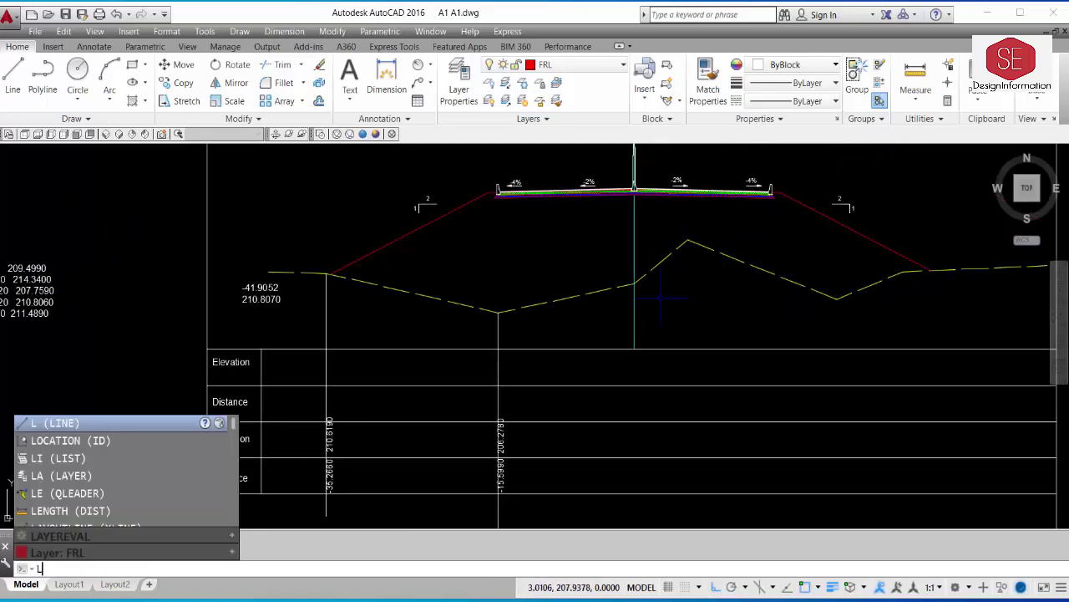
{"action": "key", "text": "Return"}
{"action": "left_click", "coordinate": [635, 284]}
{"action": "middle_click_drag", "start_coordinate": [635, 447], "coordinate": [615, 358]}
{"action": "left_click", "coordinate": [616, 451]}
{"action": "key", "text": "Escape"}
{"action": "key", "text": "Return"}
{"action": "left_click", "coordinate": [669, 151]}
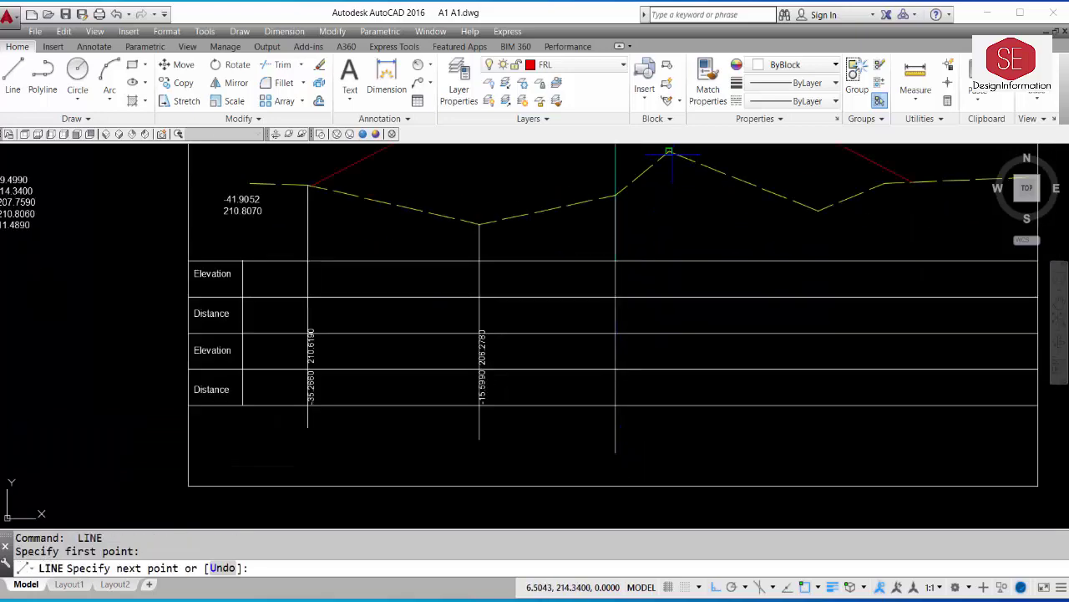
{"action": "left_click", "coordinate": [669, 458]}
{"action": "key", "text": "Escape"}
{"action": "left_click", "coordinate": [818, 210]}
{"action": "left_click", "coordinate": [818, 460]}
{"action": "middle_click_drag", "start_coordinate": [992, 215], "coordinate": [790, 285]}
{"action": "key", "text": "Escape"}
- Draw two more vertical guide lines from the remaining profile vertices through the table
{"action": "left_click", "coordinate": [681, 251]}
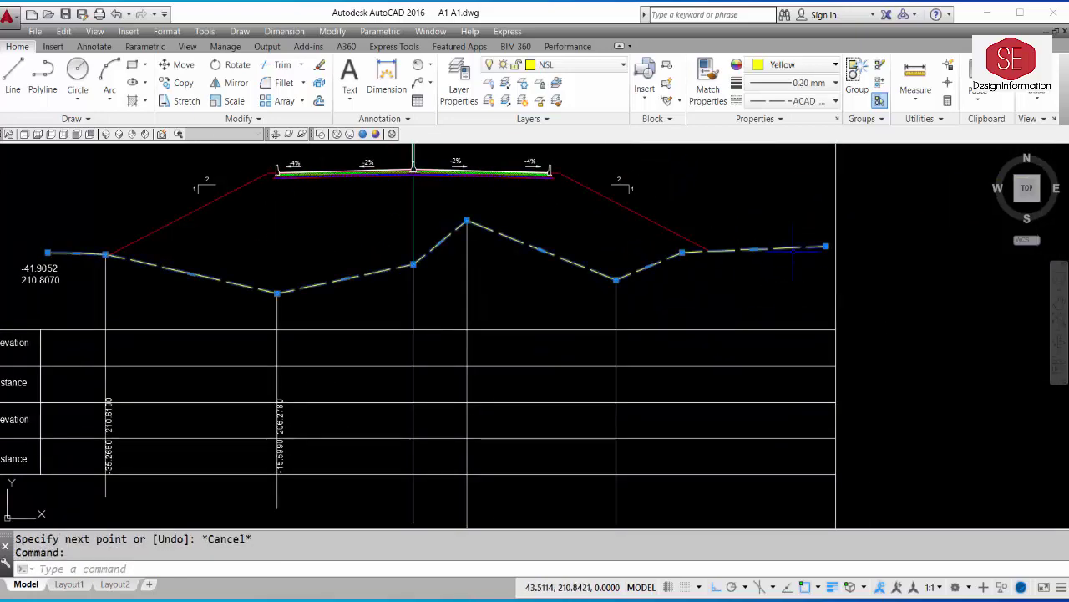
{"action": "key", "text": "Escape"}
{"action": "key", "text": "Return"}
{"action": "left_click", "coordinate": [681, 251]}
{"action": "middle_click_drag", "start_coordinate": [681, 250], "coordinate": [668, 144]}
{"action": "left_click", "coordinate": [681, 513]}
{"action": "key", "text": "Escape"}
{"action": "mouse_move", "coordinate": [776, 164]}
{"action": "middle_mouse_down"}
{"action": "mouse_move", "coordinate": [706, 280]}
{"action": "mouse_move", "coordinate": [715, 146]}
{"action": "middle_mouse_up"}
{"action": "key", "text": "Return"}
{"action": "left_click", "coordinate": [743, 254]}
{"action": "left_click", "coordinate": [716, 442]}
{"action": "key", "text": "Escape"}
- Try MATCHPROP on the coordinate lines, then cancel it and undo the change
{"action": "scroll", "coordinate": [704, 382], "scroll_direction": "down", "scroll_amount": 2}
{"action": "type", "text": "MA"}
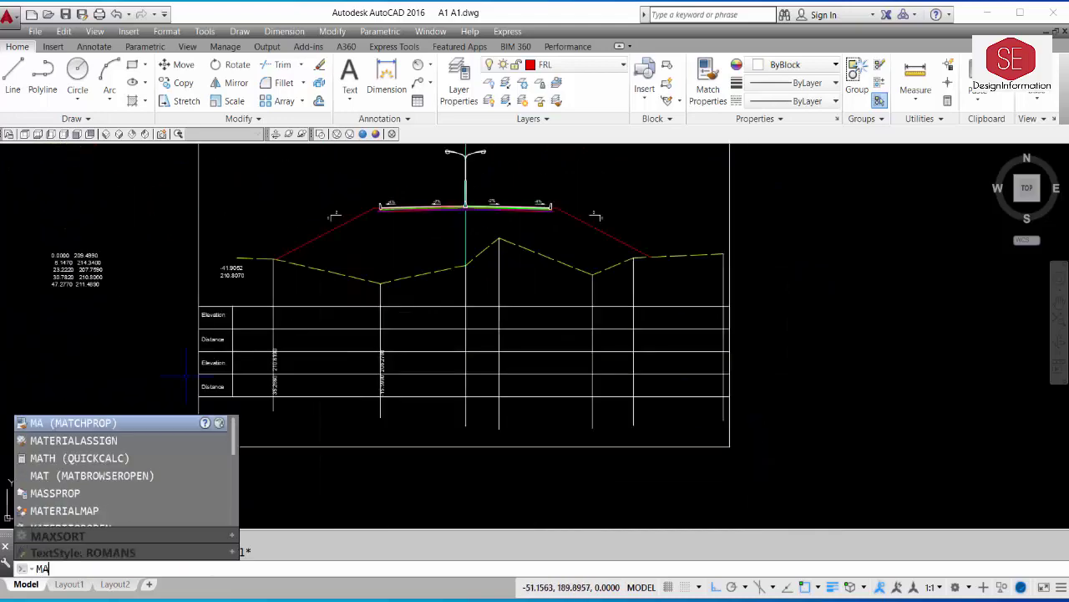
{"action": "key", "text": "Return"}
{"action": "scroll", "coordinate": [275, 380], "scroll_direction": "up", "scroll_amount": 4}
{"action": "left_click", "coordinate": [272, 380]}
{"action": "scroll", "coordinate": [272, 380], "scroll_direction": "down", "scroll_amount": 3}
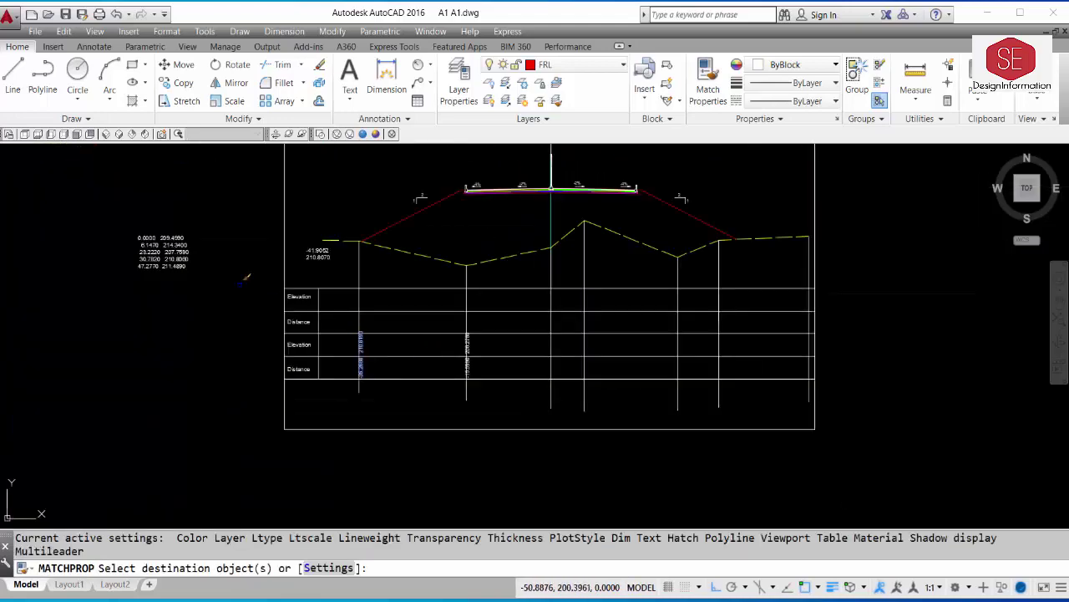
{"action": "left_click", "coordinate": [125, 197]}
{"action": "left_click", "coordinate": [167, 276]}
{"action": "scroll", "coordinate": [131, 261], "scroll_direction": "up", "scroll_amount": 4}
{"action": "key", "text": "Escape"}
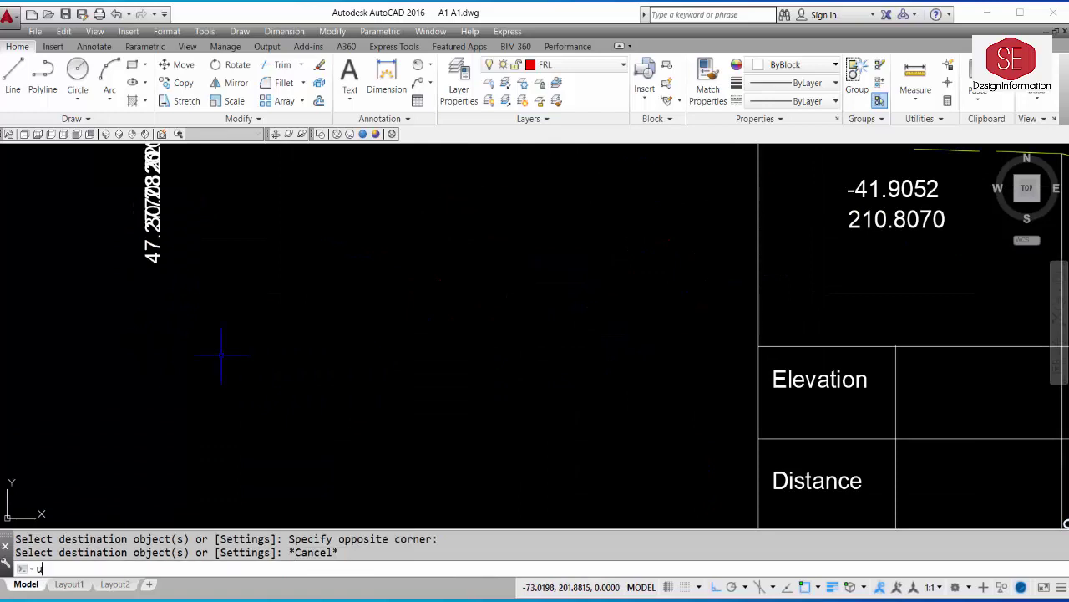
{"action": "type", "text": "u"}
{"action": "key", "text": "Return"}
- Move the 0.0000 209.4990 and 6.1470 214.3400 lines down into the table area
{"action": "type", "text": "m"}
{"action": "key", "text": "Return"}
{"action": "scroll", "coordinate": [91, 256], "scroll_direction": "up", "scroll_amount": 2}
{"action": "left_click", "coordinate": [92, 254]}
{"action": "key", "text": "Return"}
{"action": "left_click", "coordinate": [135, 239]}
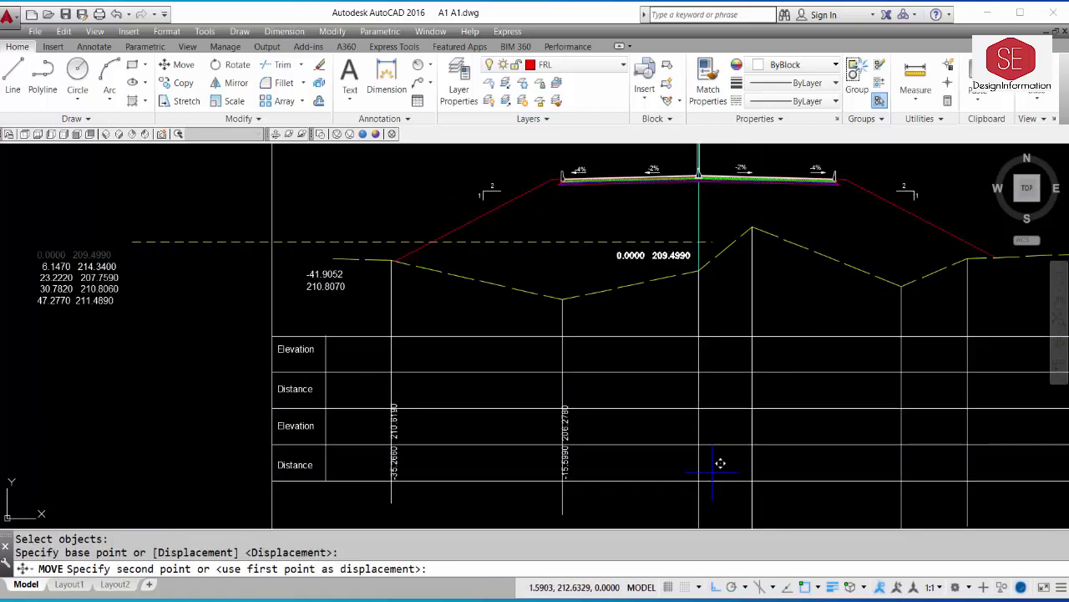
{"action": "key", "text": "F8"}
{"action": "left_click", "coordinate": [750, 372]}
{"action": "key", "text": "Return"}
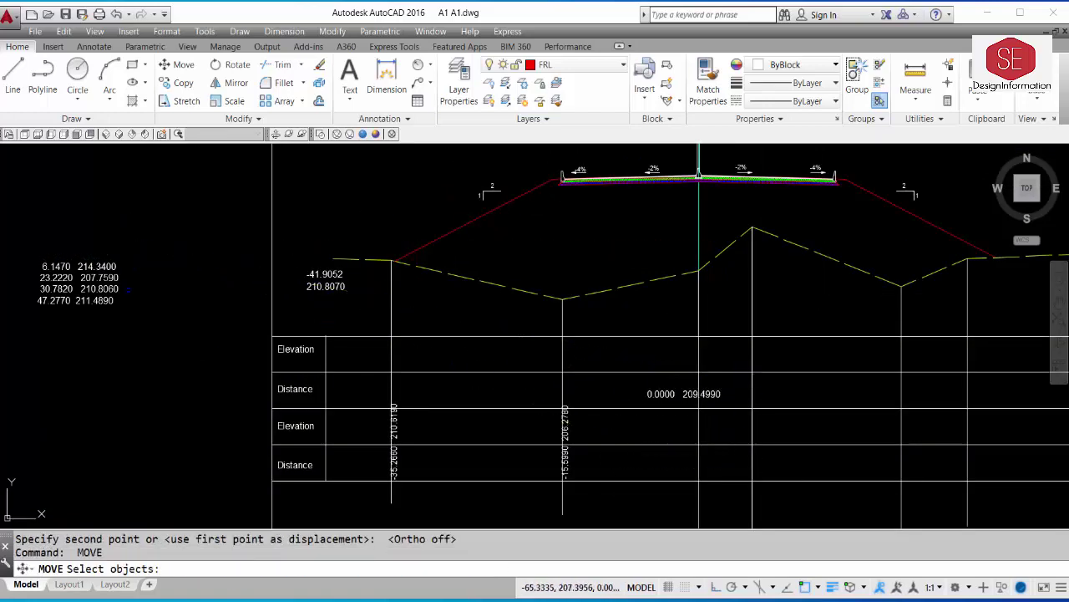
{"action": "left_click", "coordinate": [92, 265]}
{"action": "key", "text": "Return"}
{"action": "left_click", "coordinate": [173, 316]}
{"action": "left_click", "coordinate": [854, 475]}
- Move the 23.2220, 47.2770 and 30.7820 coordinate lines down near the table
{"action": "key", "text": "Return"}
{"action": "left_click", "coordinate": [79, 277]}
{"action": "key", "text": "Return"}
{"action": "left_click", "coordinate": [79, 277]}
{"action": "middle_click_drag", "start_coordinate": [585, 418], "coordinate": [293, 366]}
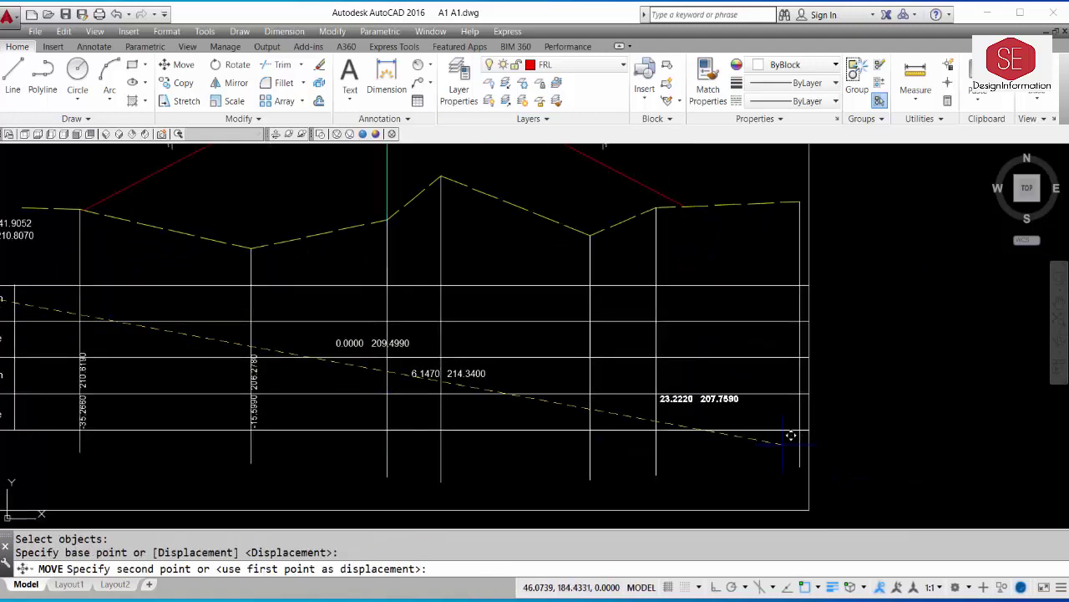
{"action": "left_click", "coordinate": [572, 485]}
{"action": "key", "text": "Return"}
{"action": "scroll", "coordinate": [343, 325], "scroll_direction": "down", "scroll_amount": 2}
{"action": "key", "text": "Return"}
{"action": "left_click", "coordinate": [41, 309]}
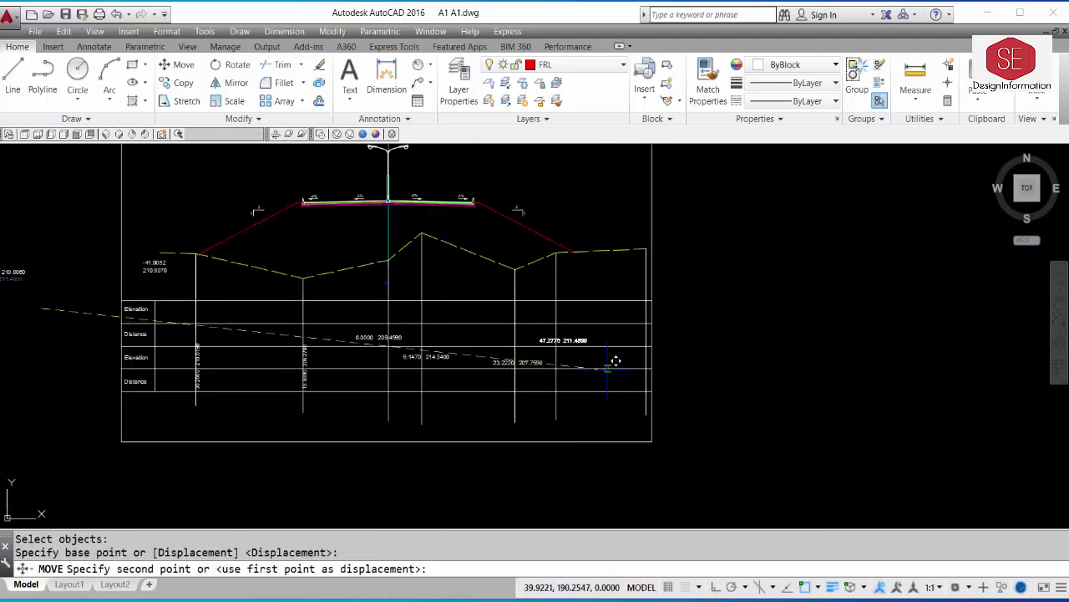
{"action": "left_click", "coordinate": [607, 359]}
{"action": "key", "text": "Return"}
{"action": "left_click", "coordinate": [12, 272]}
{"action": "key", "text": "Return"}
{"action": "left_click", "coordinate": [55, 291]}
{"action": "left_click", "coordinate": [601, 432]}
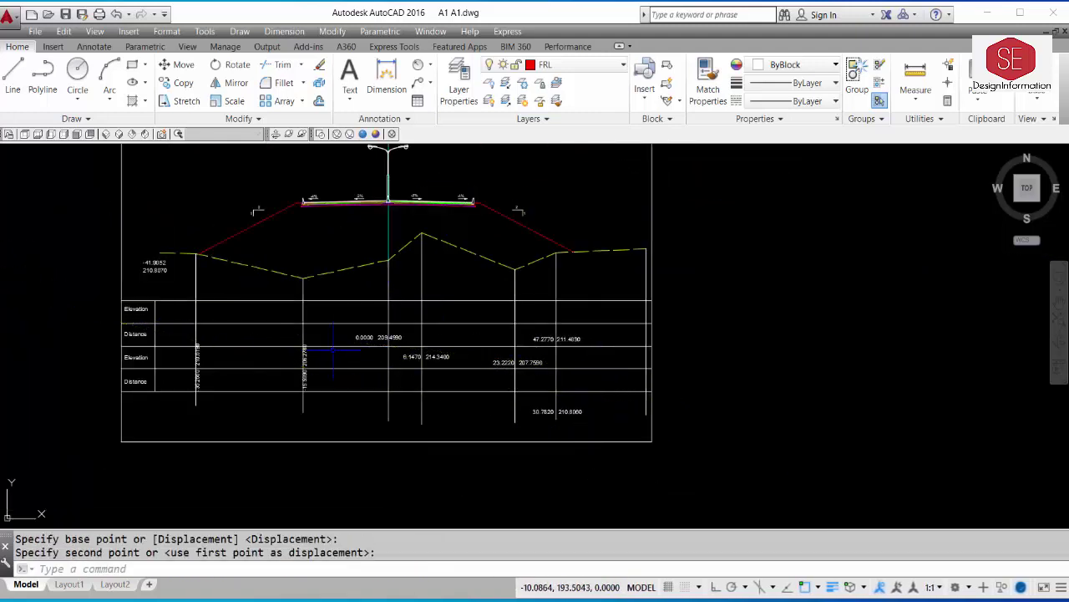
- Match the vertical label's rotation onto all five value pairs with MATCHPROP
{"action": "type", "text": "MATERIALASSIGN"}
{"action": "key", "text": "Return"}
{"action": "scroll", "coordinate": [224, 386], "scroll_direction": "up", "scroll_amount": 4}
{"action": "left_click", "coordinate": [180, 334]}
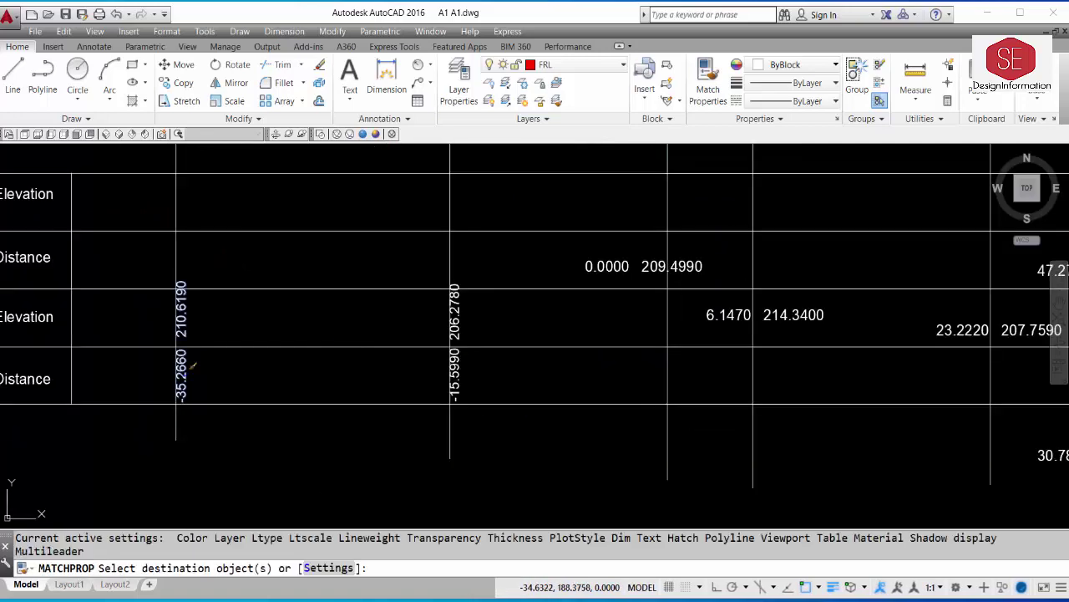
{"action": "left_click", "coordinate": [634, 197]}
{"action": "left_click", "coordinate": [777, 311]}
{"action": "middle_click_drag", "start_coordinate": [777, 311], "coordinate": [514, 294]}
{"action": "left_click", "coordinate": [692, 307]}
{"action": "left_click", "coordinate": [797, 436]}
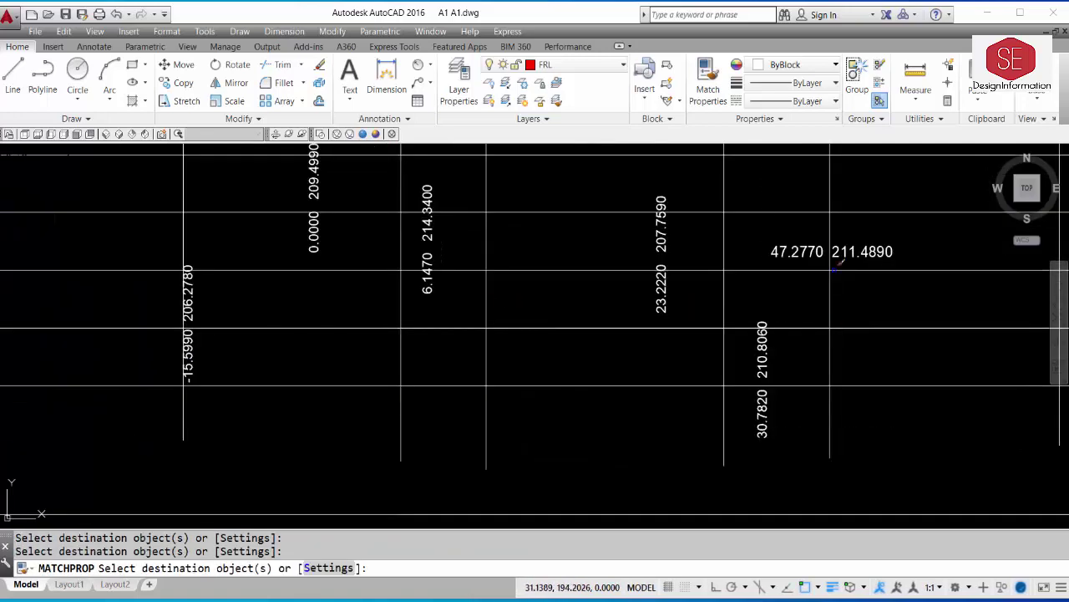
{"action": "left_click", "coordinate": [797, 251]}
{"action": "key", "text": "Escape"}
- Move the 0.0000/209.4990 and 6.1470/214.3400 labels beside their grid lines
{"action": "type", "text": "M"}
{"action": "key", "text": "Return"}
{"action": "left_click", "coordinate": [314, 232]}
{"action": "key", "text": "Return"}
{"action": "left_click", "coordinate": [334, 234]}
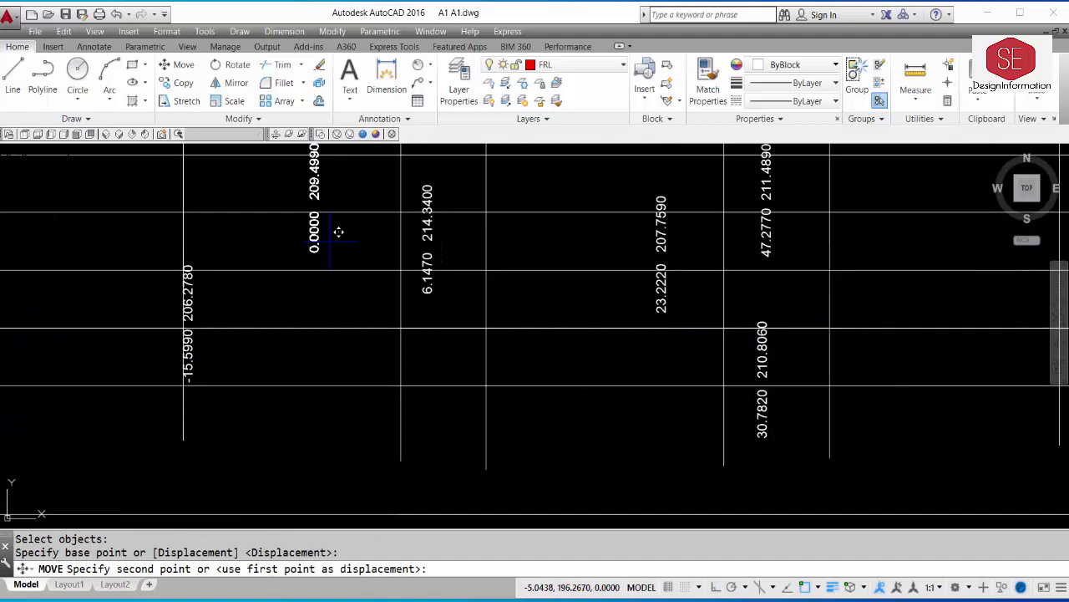
{"action": "left_click", "coordinate": [427, 361]}
{"action": "key", "text": "Return"}
{"action": "left_click", "coordinate": [427, 242]}
{"action": "key", "text": "Return"}
{"action": "left_click", "coordinate": [524, 297]}
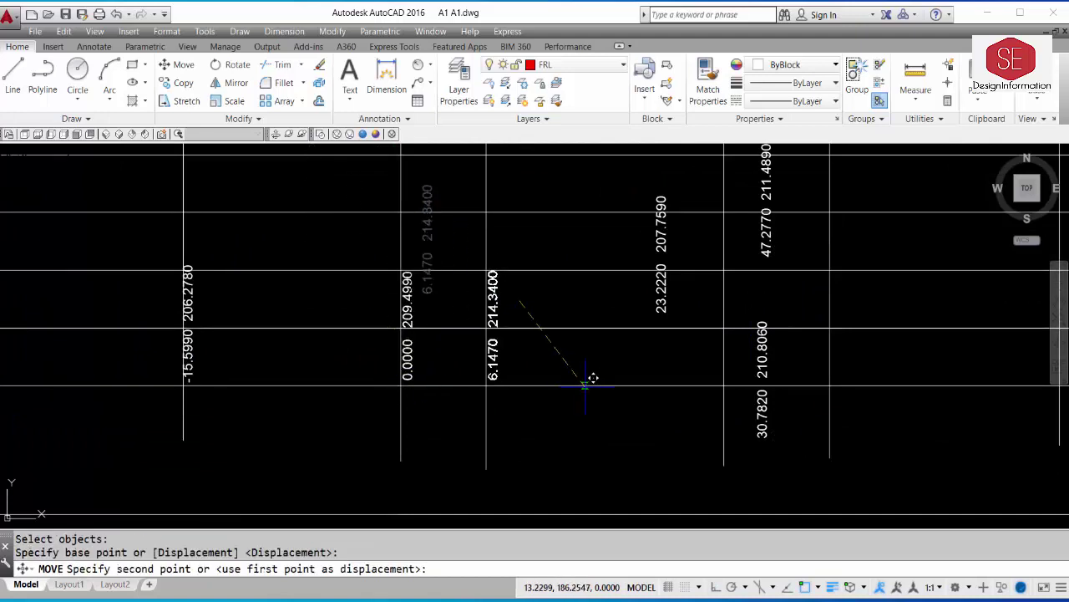
{"action": "left_click", "coordinate": [592, 377]}
{"action": "key", "text": "Return"}
- Move the 23.2220/207.7590 labels beside their grid line in the lower rows
{"action": "left_click", "coordinate": [672, 322]}
{"action": "left_click", "coordinate": [650, 276]}
{"action": "key", "text": "Return"}
{"action": "left_click", "coordinate": [619, 294]}
{"action": "left_click", "coordinate": [693, 356]}
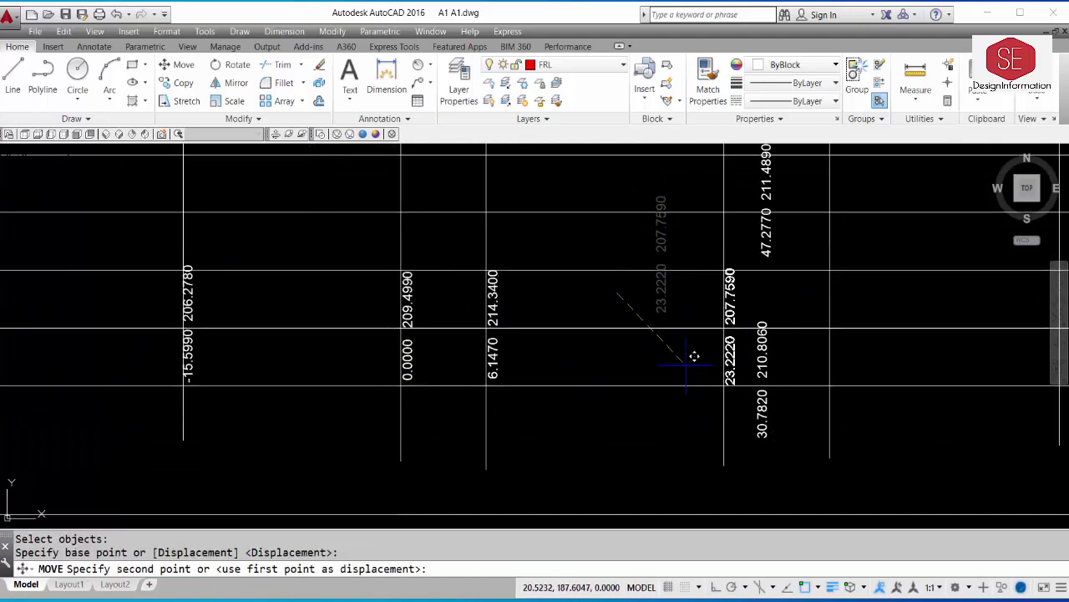
{"action": "middle_click_drag", "start_coordinate": [694, 356], "coordinate": [274, 329]}
{"action": "key", "text": "Return"}
- Place the 30.7820/210.8060 and 47.2770/211.4890 labels beside their grid lines
{"action": "left_click", "coordinate": [343, 324]}
{"action": "key", "text": "Return"}
{"action": "left_click", "coordinate": [370, 441]}
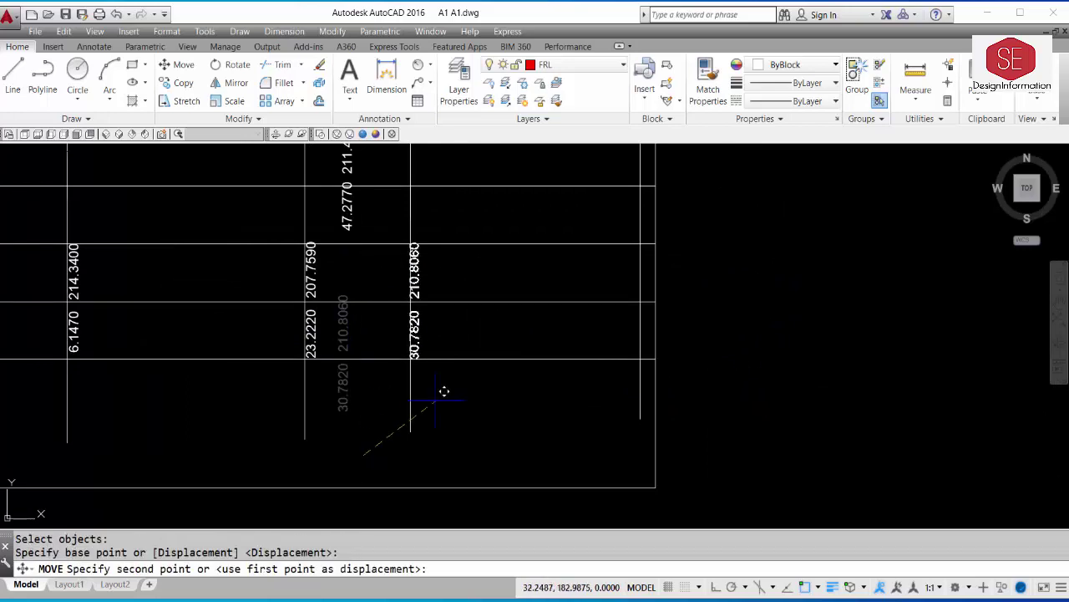
{"action": "left_click", "coordinate": [444, 389]}
{"action": "key", "text": "Return"}
{"action": "left_click", "coordinate": [347, 192]}
{"action": "key", "text": "Return"}
{"action": "left_click", "coordinate": [475, 281]}
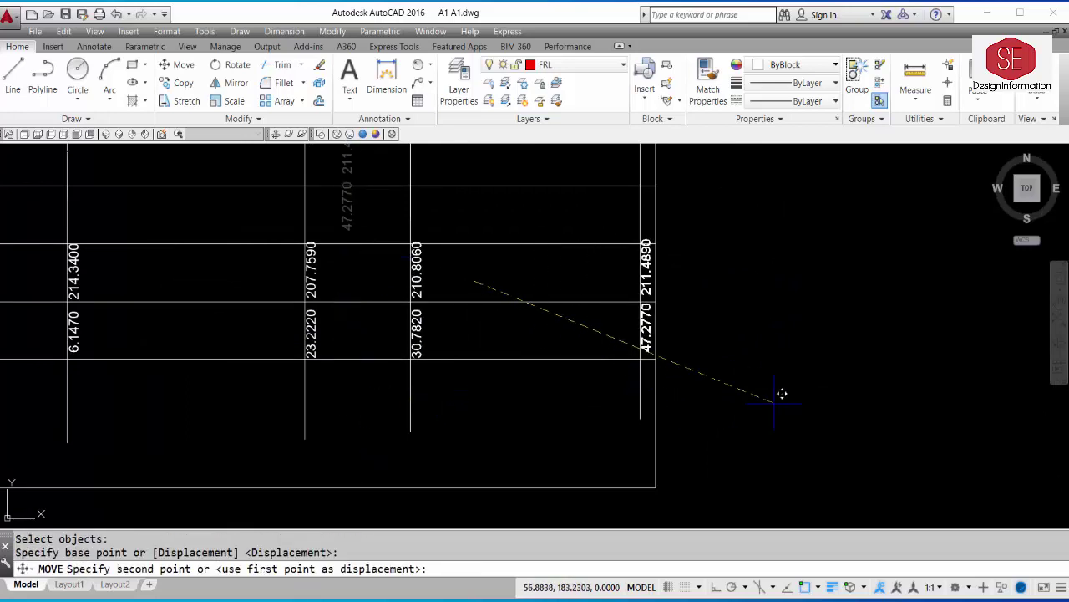
{"action": "left_click", "coordinate": [777, 397]}
{"action": "scroll", "coordinate": [781, 393], "scroll_direction": "down", "scroll_amount": 4}
{"action": "left_click", "coordinate": [737, 263]}
- Erase the eight vertical guide lines with a crossing window, then select the stray 2121 text
{"action": "left_click", "coordinate": [741, 257]}
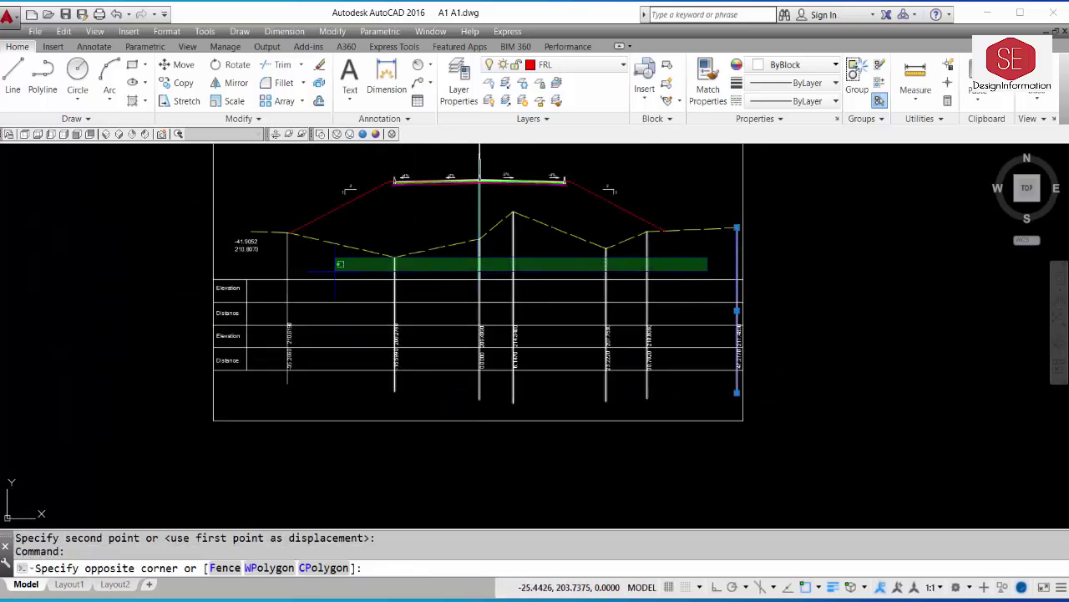
{"action": "left_click", "coordinate": [280, 265]}
{"action": "type", "text": "e"}
{"action": "key", "text": "Return"}
{"action": "scroll", "coordinate": [552, 386], "scroll_direction": "up", "scroll_amount": 3}
{"action": "scroll", "coordinate": [852, 301], "scroll_direction": "down", "scroll_amount": 4}
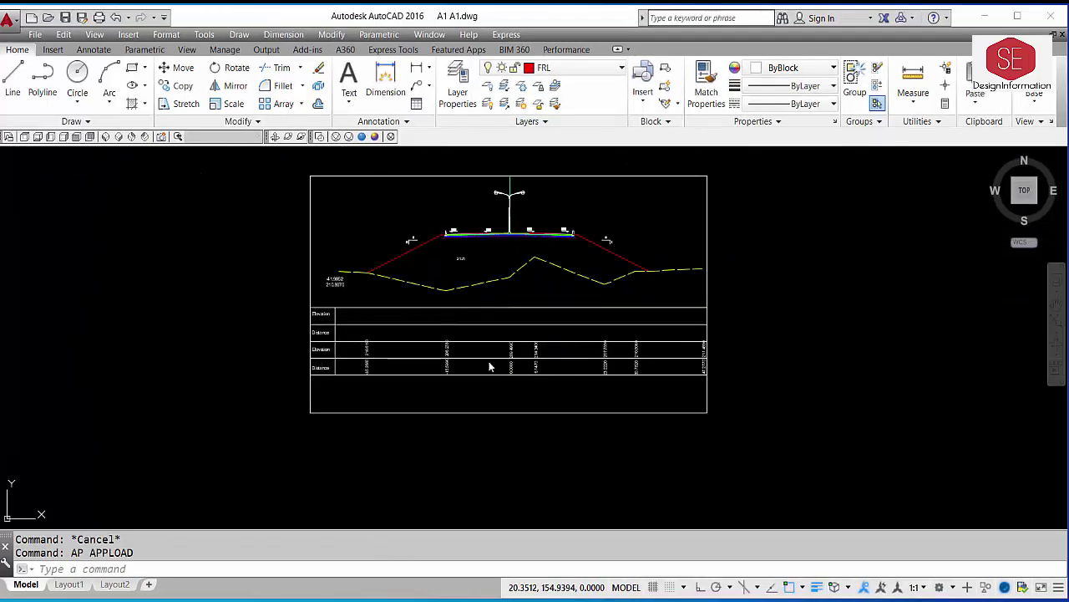
{"action": "scroll", "coordinate": [491, 366], "scroll_direction": "up", "scroll_amount": 3}
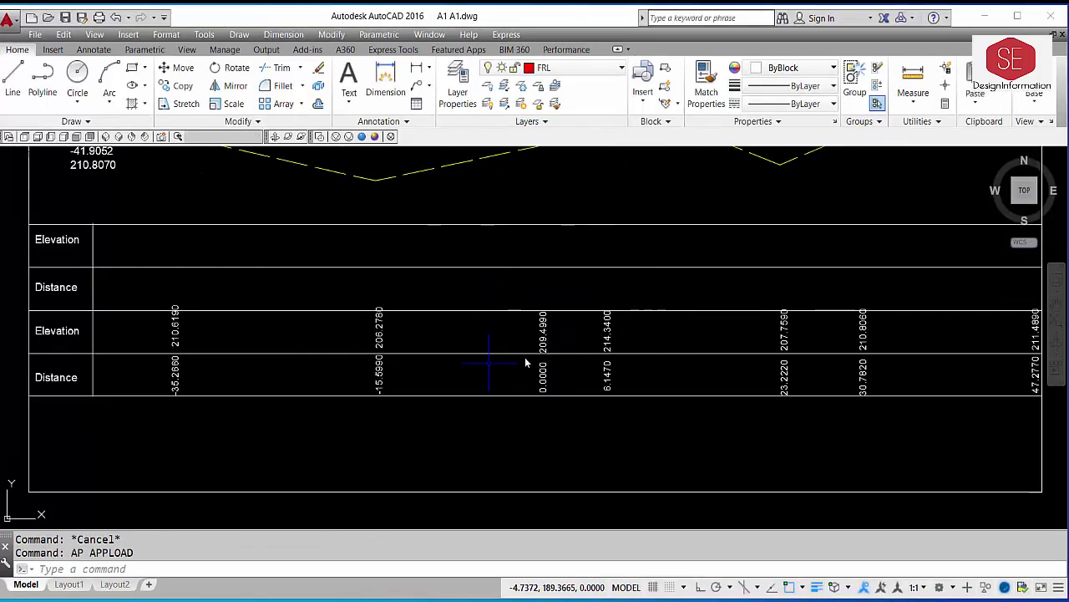
{"action": "scroll", "coordinate": [390, 362], "scroll_direction": "down", "scroll_amount": 2}
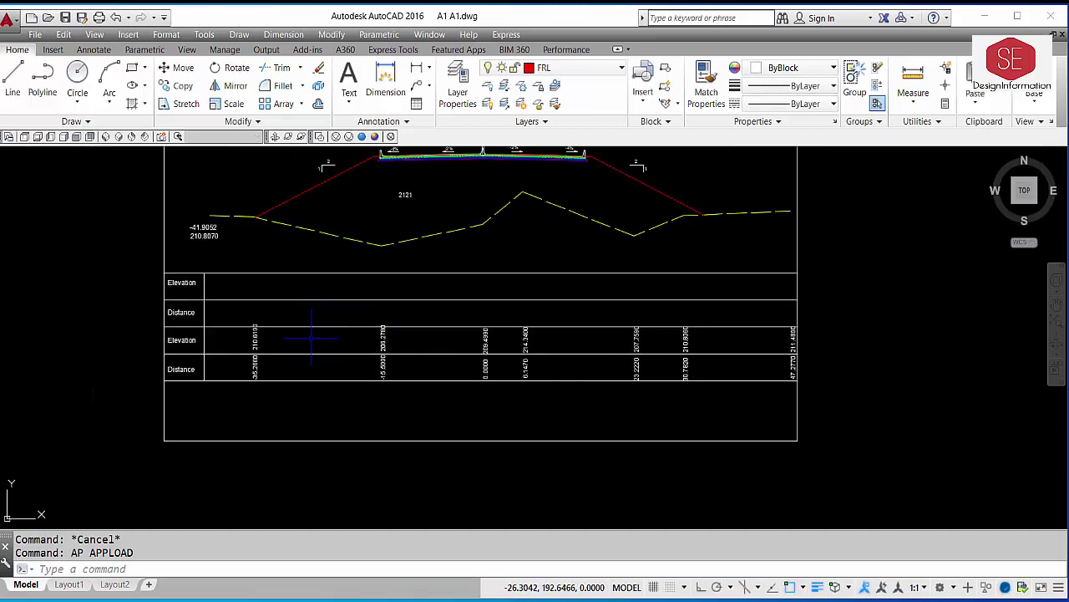
{"action": "middle_click_drag", "start_coordinate": [494, 257], "coordinate": [481, 317]}
{"action": "left_click", "coordinate": [401, 257]}
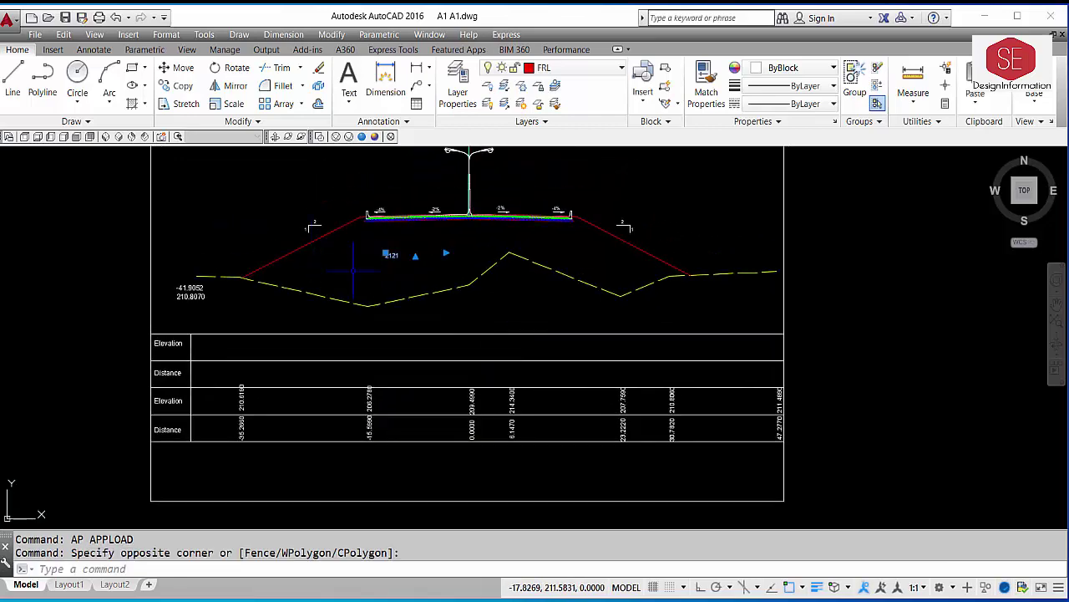
- Erase the stray 2121 text, then run PRL on the ground polyline with basepoints at the table's left edge
{"action": "type", "text": "e"}
{"action": "key", "text": "Return"}
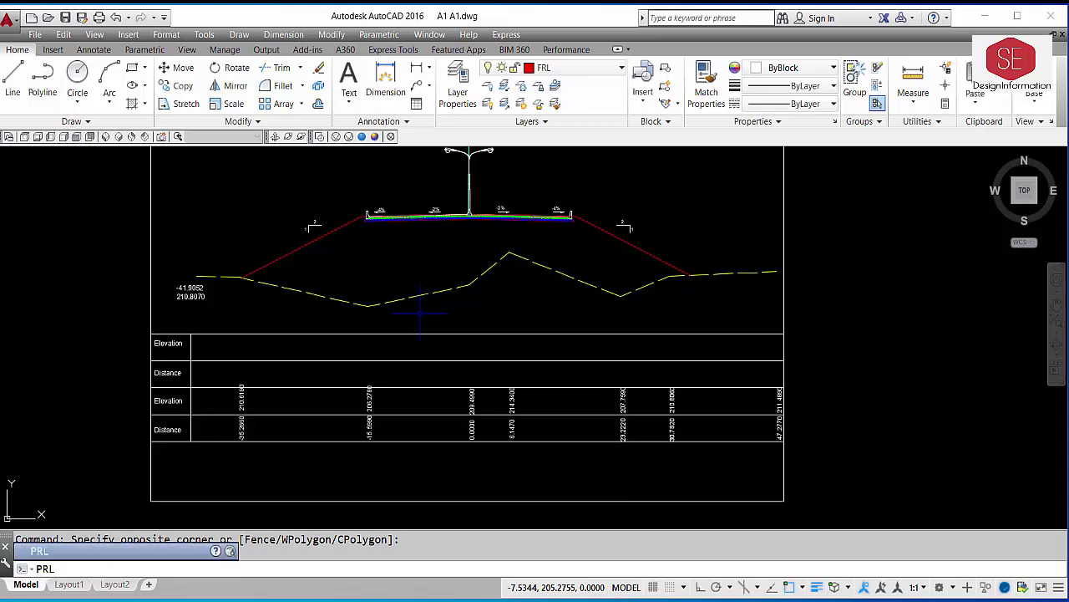
{"action": "key", "text": "Return"}
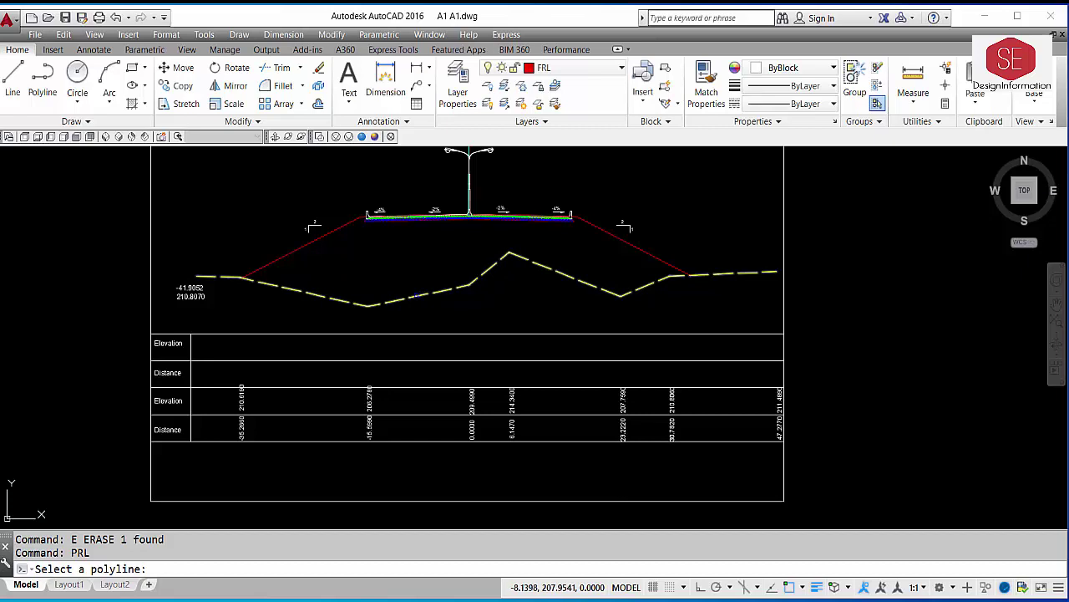
{"action": "left_click", "coordinate": [416, 295]}
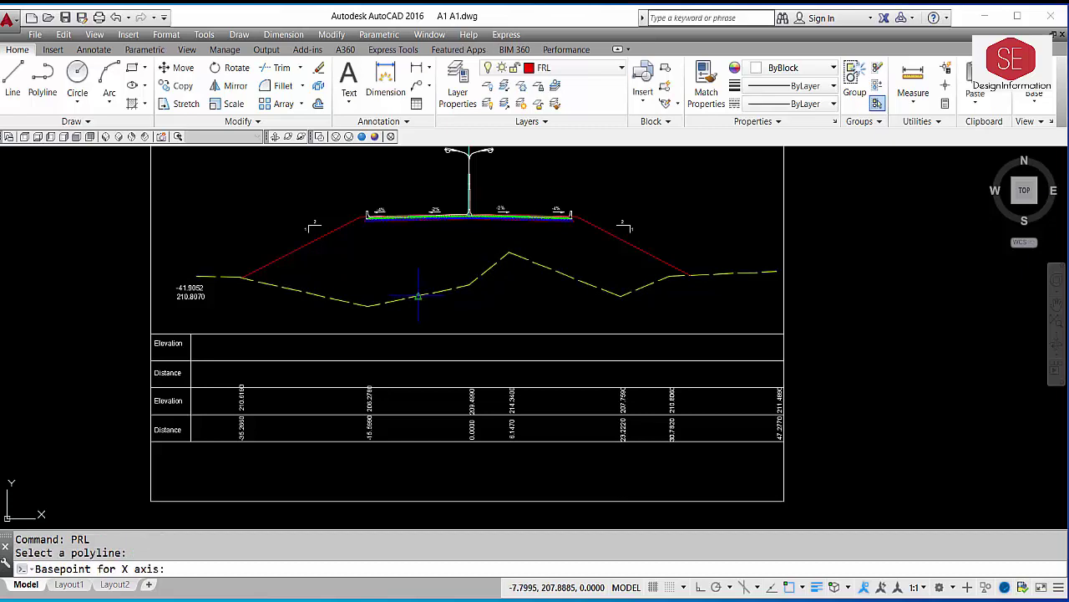
{"action": "left_click", "coordinate": [191, 388]}
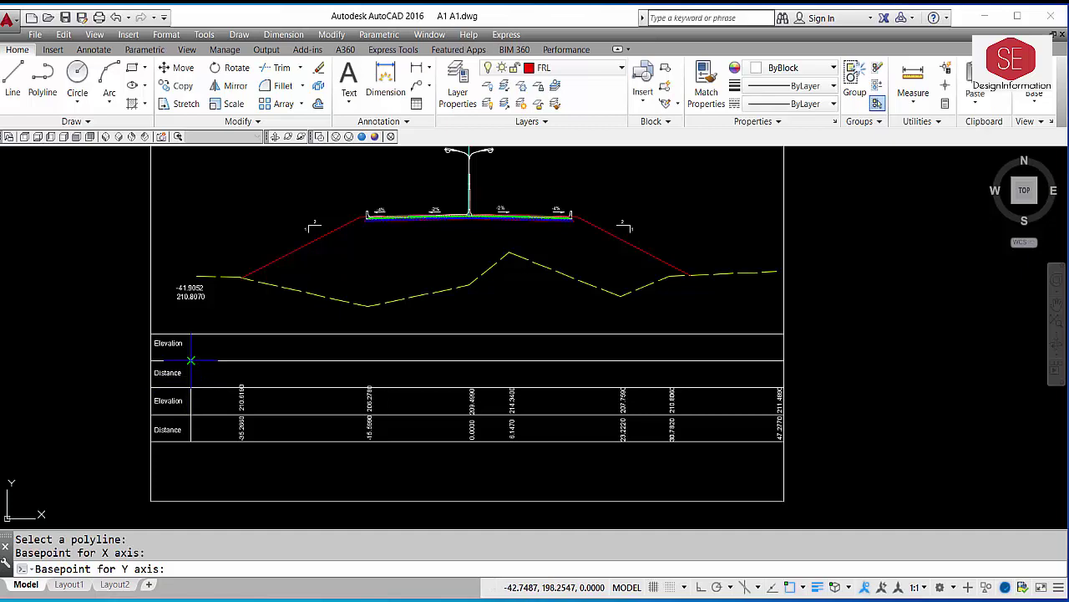
{"action": "left_click", "coordinate": [191, 360]}
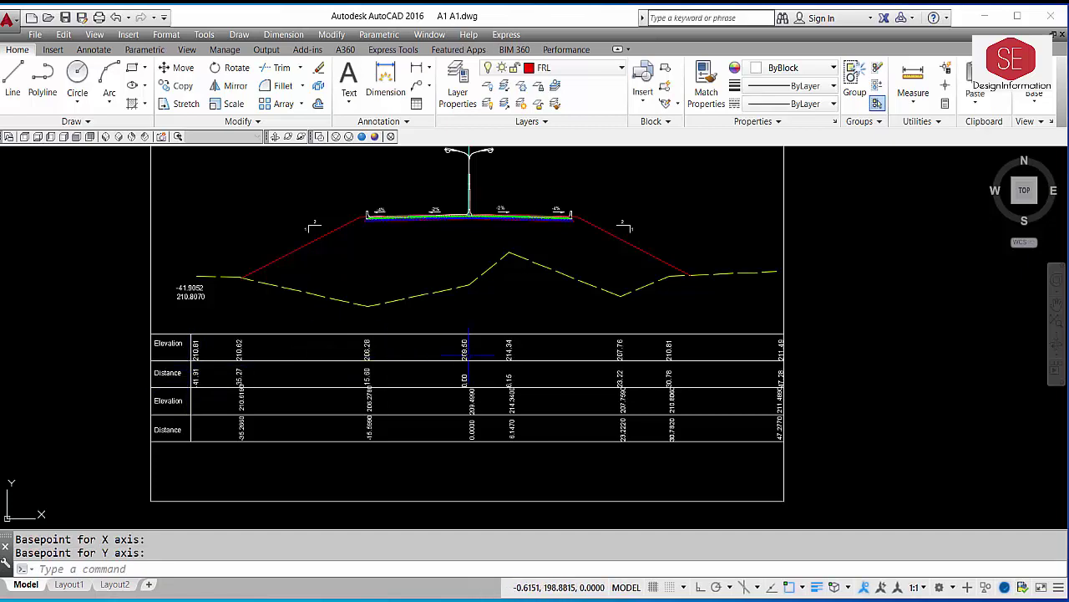
- Zoom and pan across the table to check the filled upper-row values on both halves
{"action": "scroll", "coordinate": [493, 371], "scroll_direction": "up", "scroll_amount": 2}
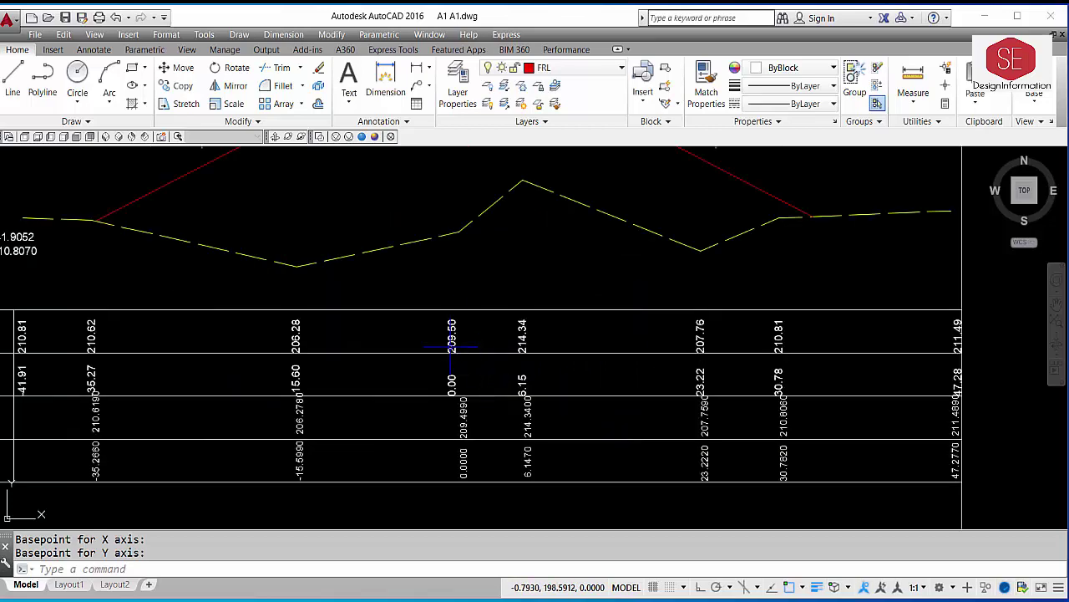
{"action": "scroll", "coordinate": [463, 351], "scroll_direction": "up", "scroll_amount": 2}
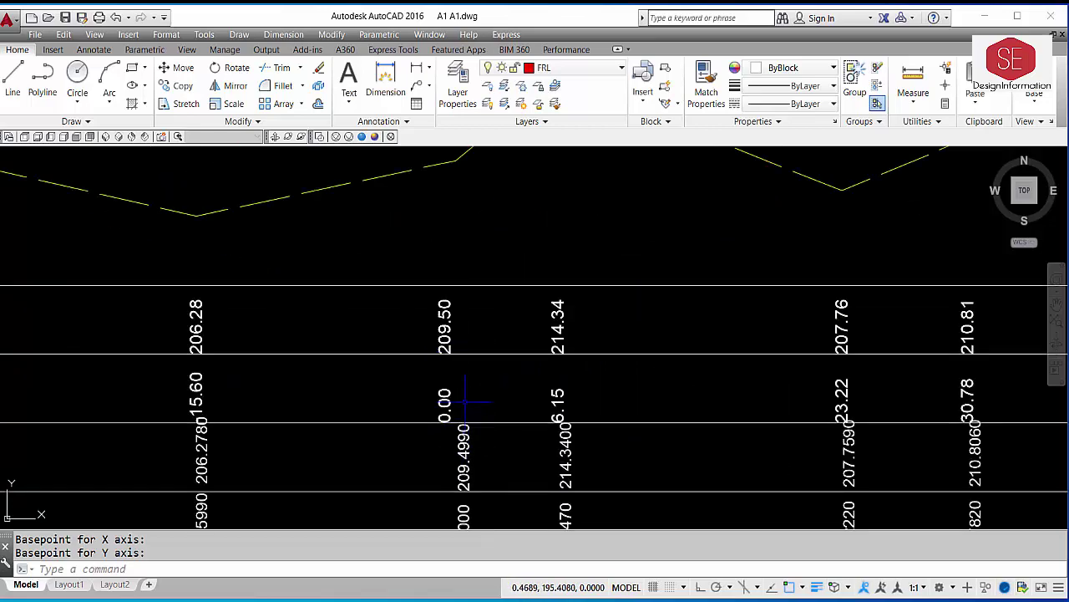
{"action": "scroll", "coordinate": [465, 402], "scroll_direction": "down", "scroll_amount": 3}
{"action": "scroll", "coordinate": [474, 393], "scroll_direction": "up", "scroll_amount": 3}
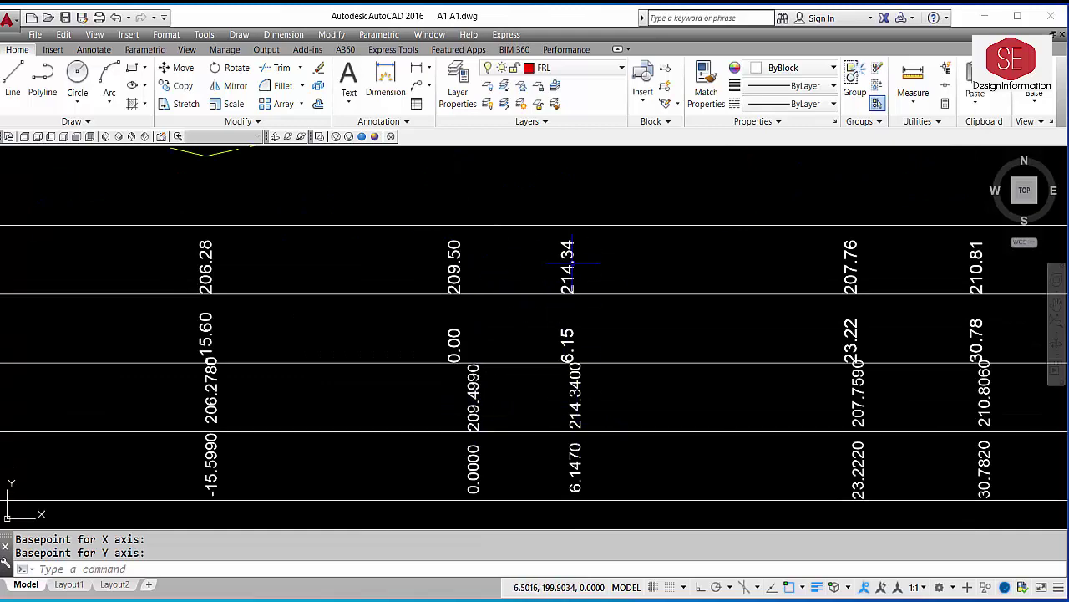
{"action": "middle_click_drag", "start_coordinate": [766, 291], "coordinate": [595, 329]}
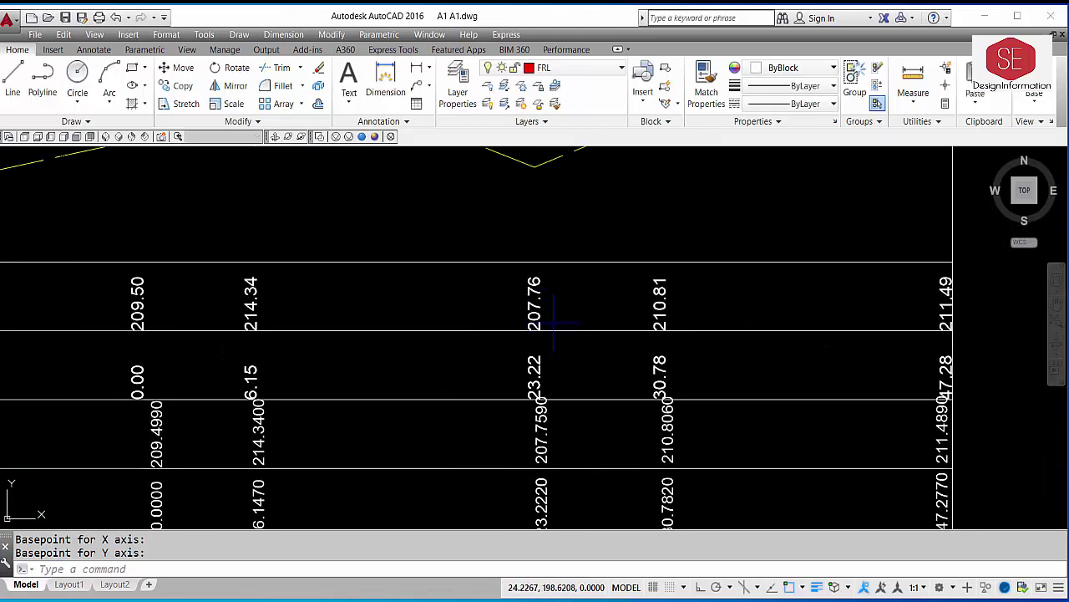
{"action": "scroll", "coordinate": [553, 322], "scroll_direction": "down", "scroll_amount": 5}
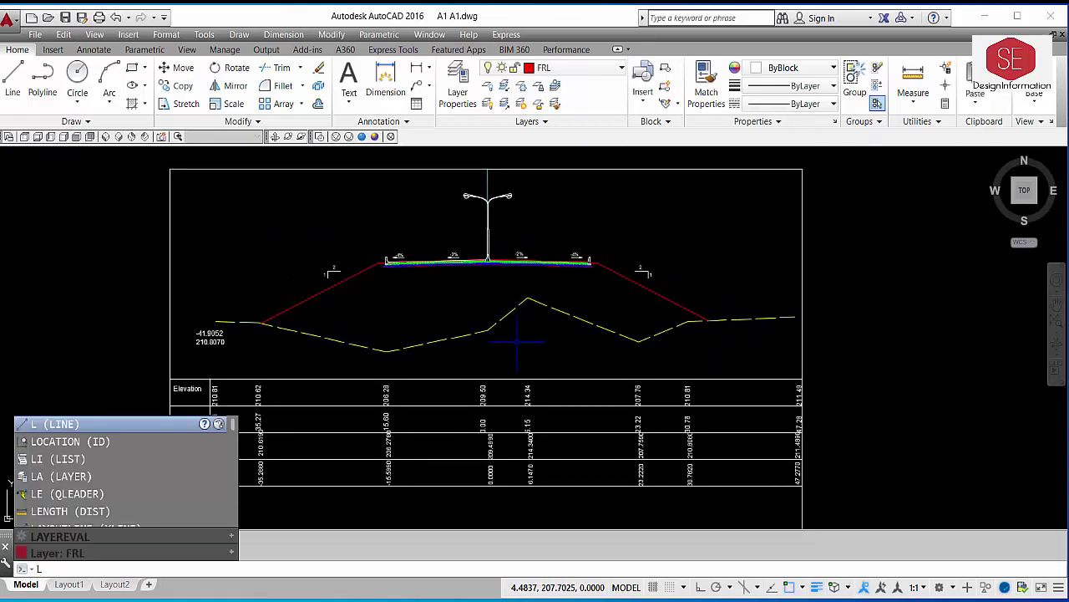
- Bring up APPLOAD's Startup Suite list and review the CD.lsp and PRL.lsp entries
{"action": "type", "text": "a"}
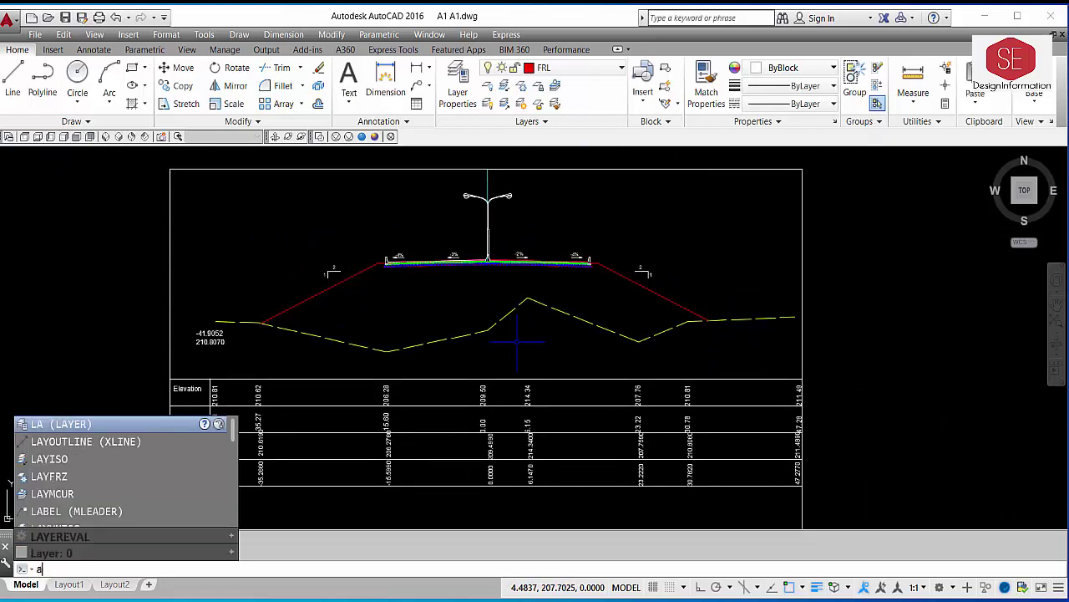
{"action": "type", "text": "p"}
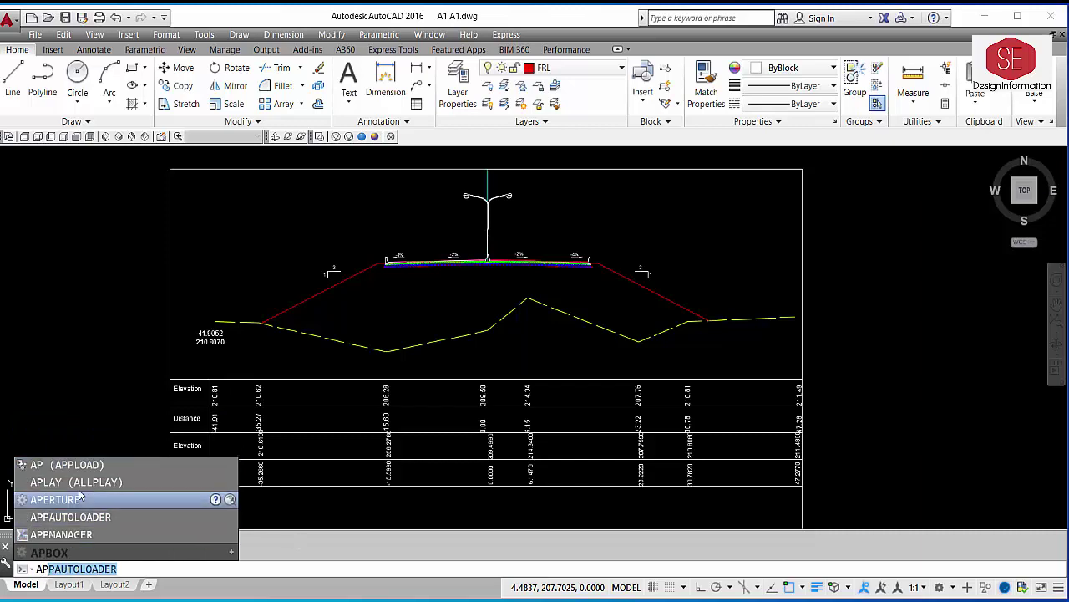
{"action": "left_click", "coordinate": [91, 466]}
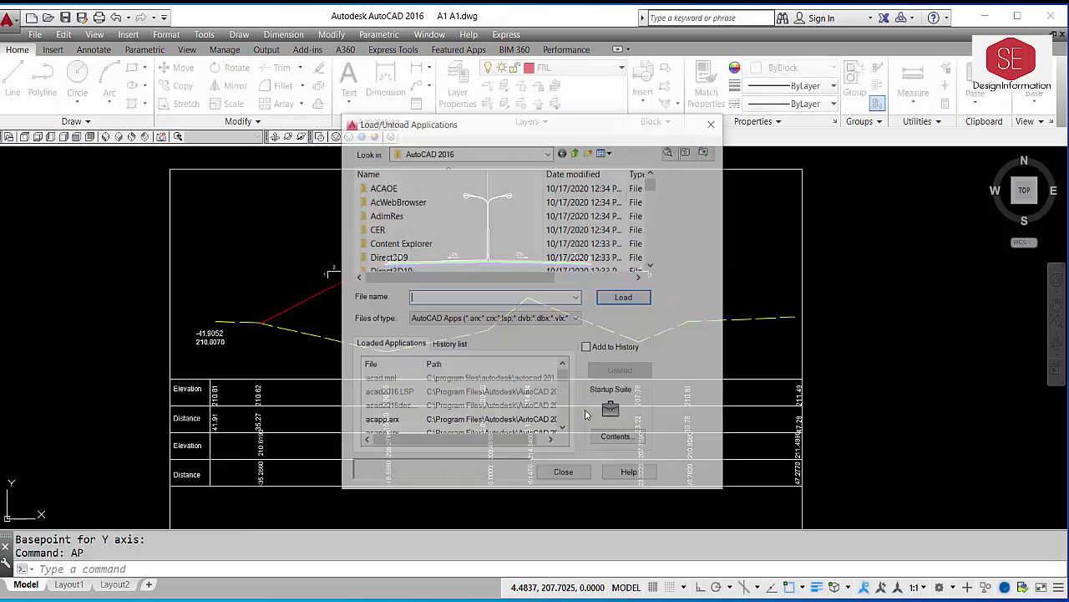
{"action": "left_click", "coordinate": [616, 439]}
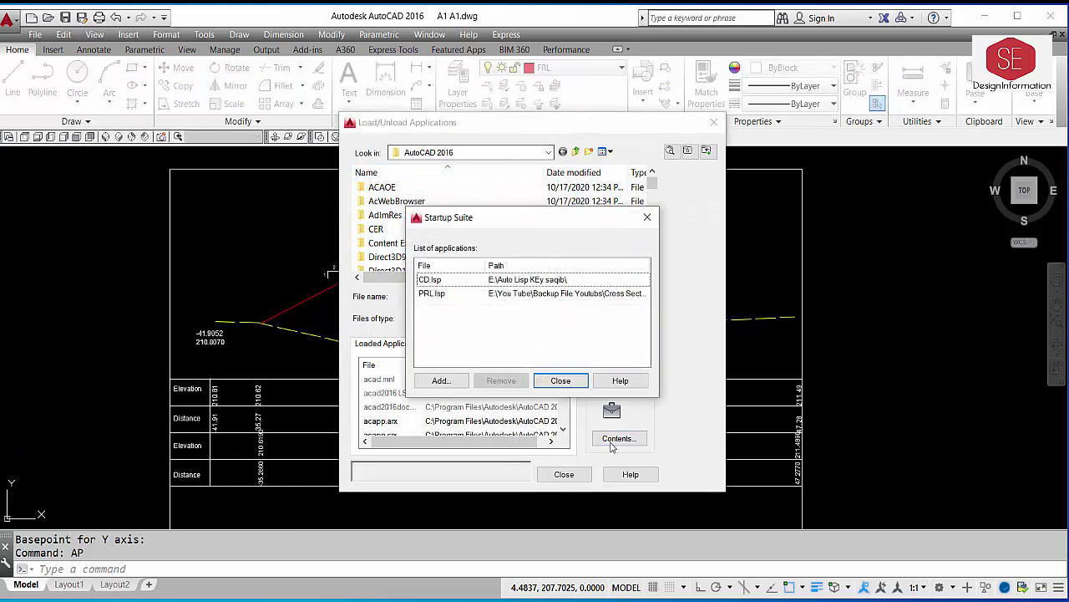
{"action": "left_click", "coordinate": [429, 283]}
{"action": "left_click", "coordinate": [435, 294]}
{"action": "left_click", "coordinate": [436, 281]}
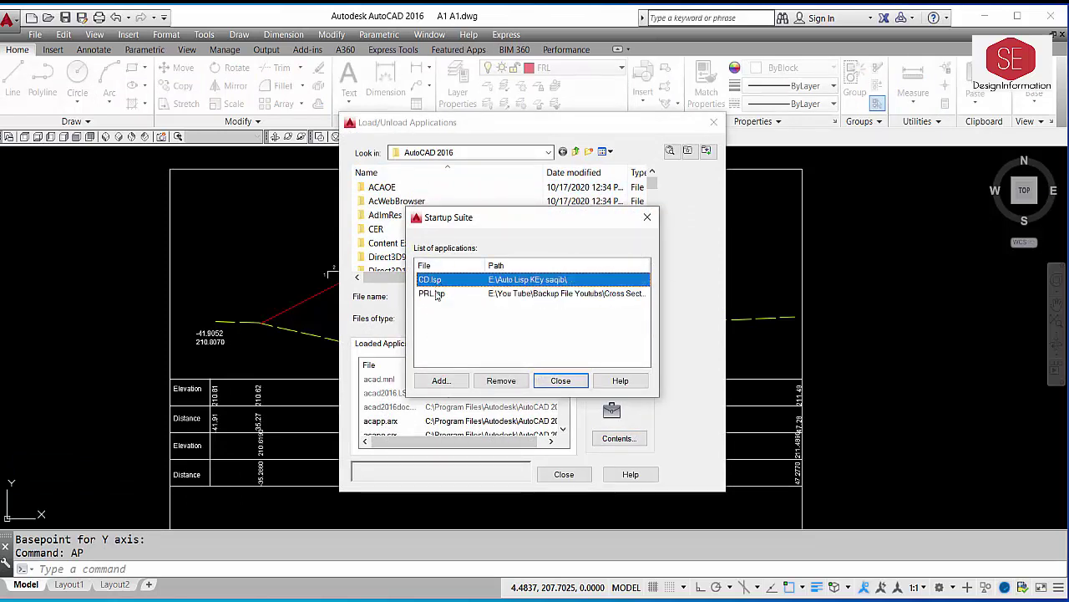
{"action": "left_click", "coordinate": [436, 295]}
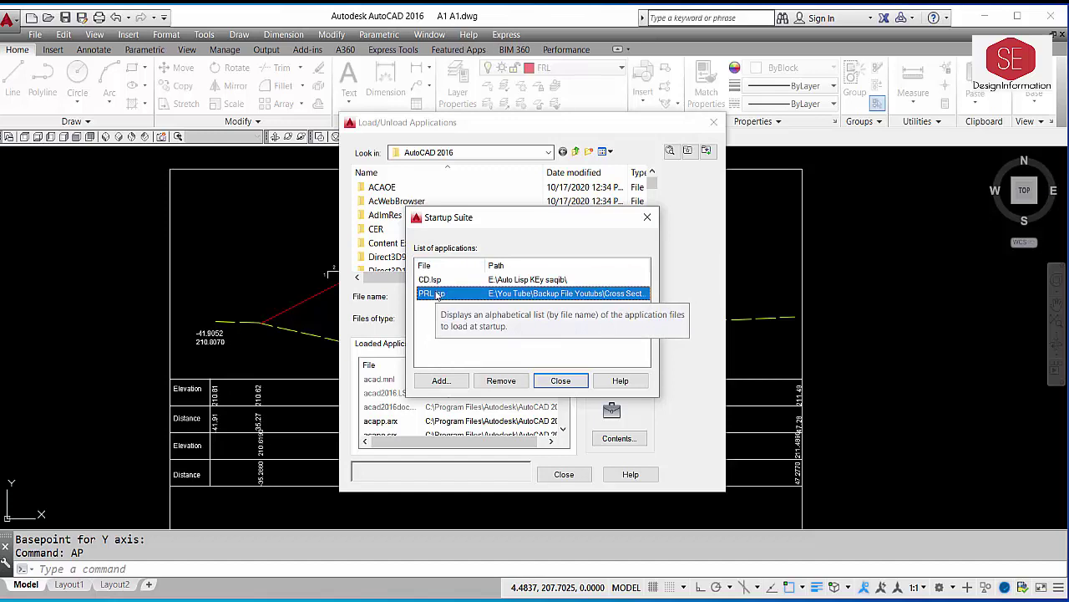
{"action": "left_click", "coordinate": [430, 281]}
{"action": "left_click", "coordinate": [432, 294]}
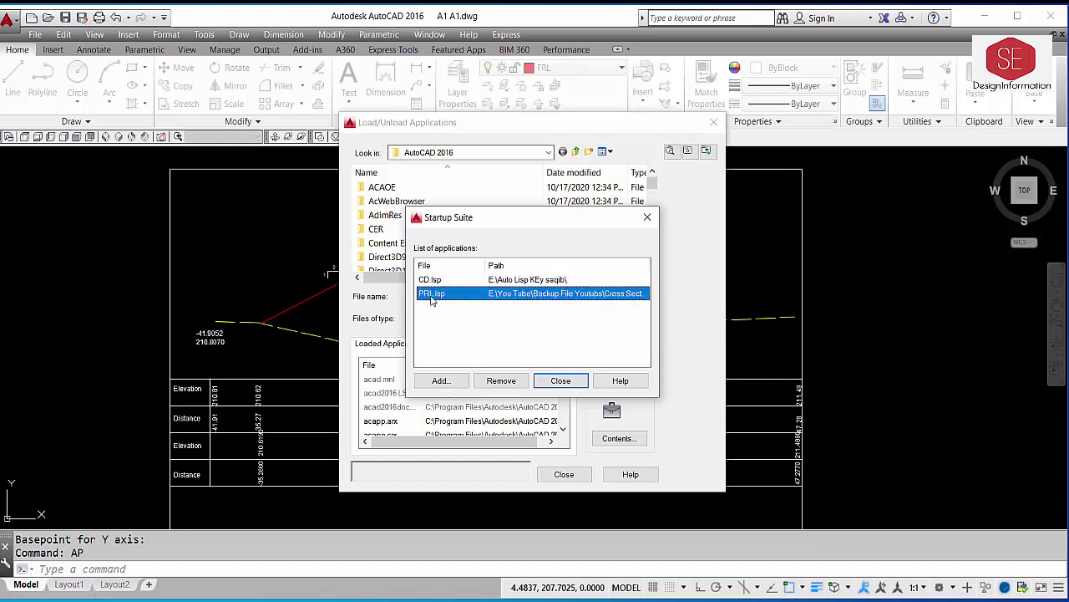
{"action": "left_click", "coordinate": [431, 282]}
{"action": "left_click", "coordinate": [433, 296]}
- Add CD and PRL from New folder (2) to the Startup Suite and close both dialogs
{"action": "left_click", "coordinate": [443, 381]}
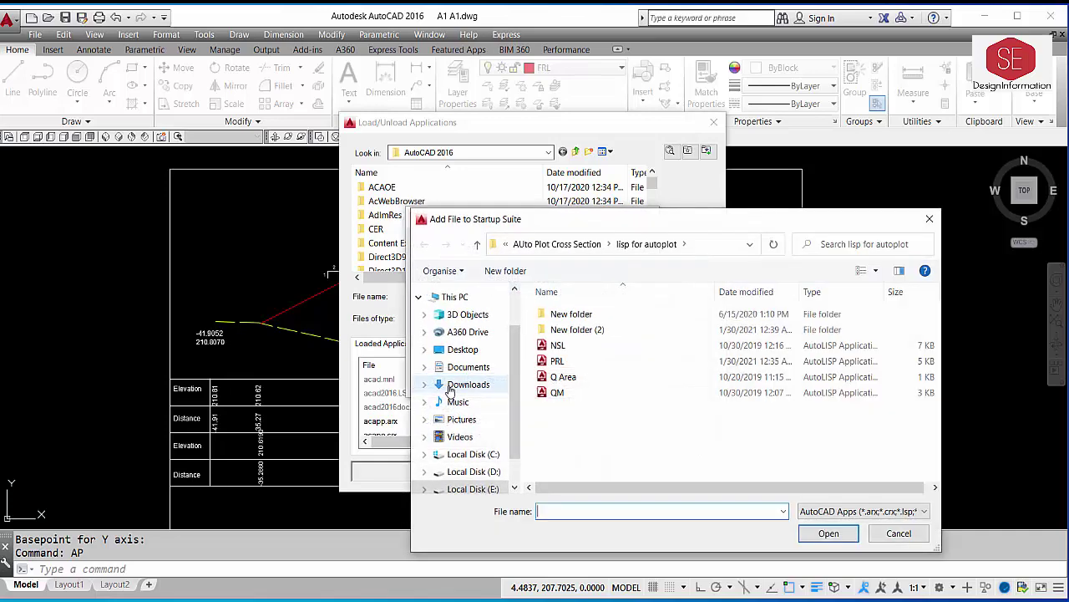
{"action": "double_click", "coordinate": [585, 313]}
{"action": "left_click", "coordinate": [558, 315]}
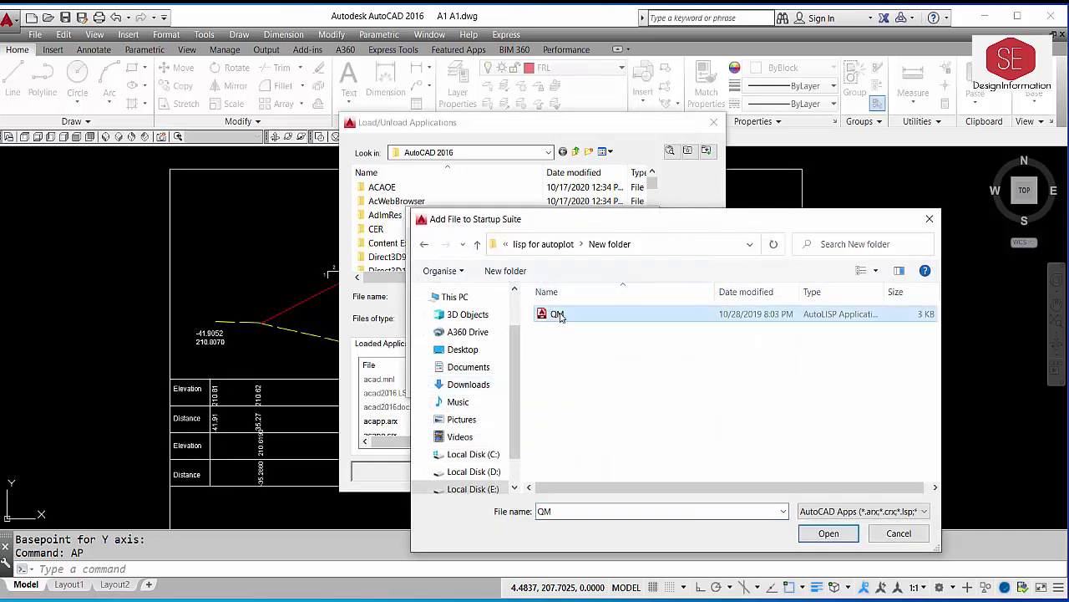
{"action": "left_click", "coordinate": [551, 244]}
{"action": "double_click", "coordinate": [565, 328]}
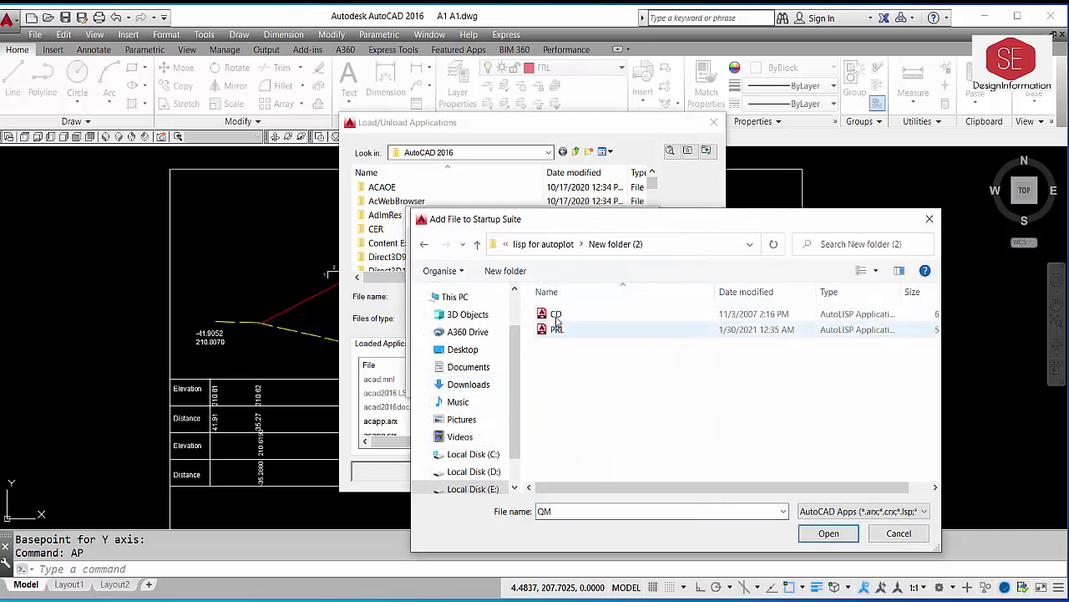
{"action": "left_click", "coordinate": [555, 316]}
{"action": "left_click", "coordinate": [557, 329]}
{"action": "left_click", "coordinate": [555, 315]}
{"action": "left_click", "coordinate": [558, 330]}
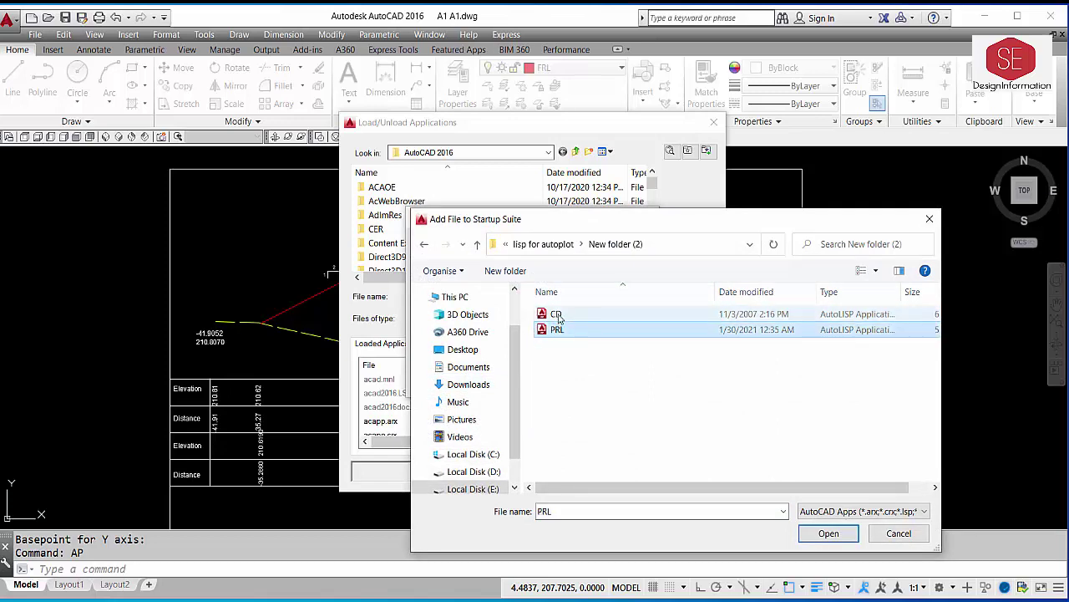
{"action": "left_click", "coordinate": [556, 315]}
{"action": "left_click", "coordinate": [558, 331]}
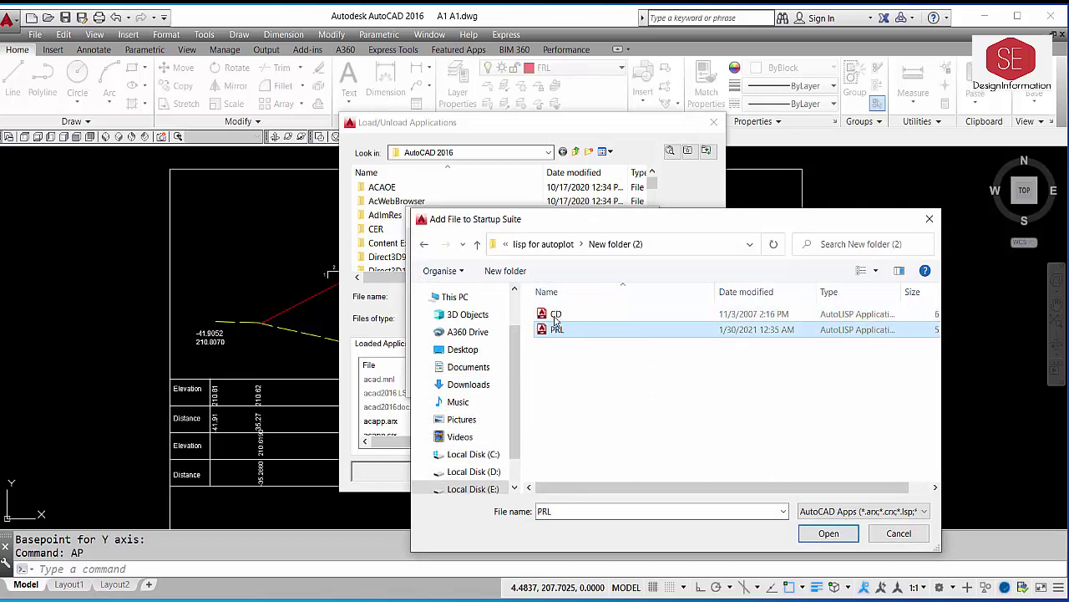
{"action": "left_click", "coordinate": [556, 314], "text": "ctrl"}
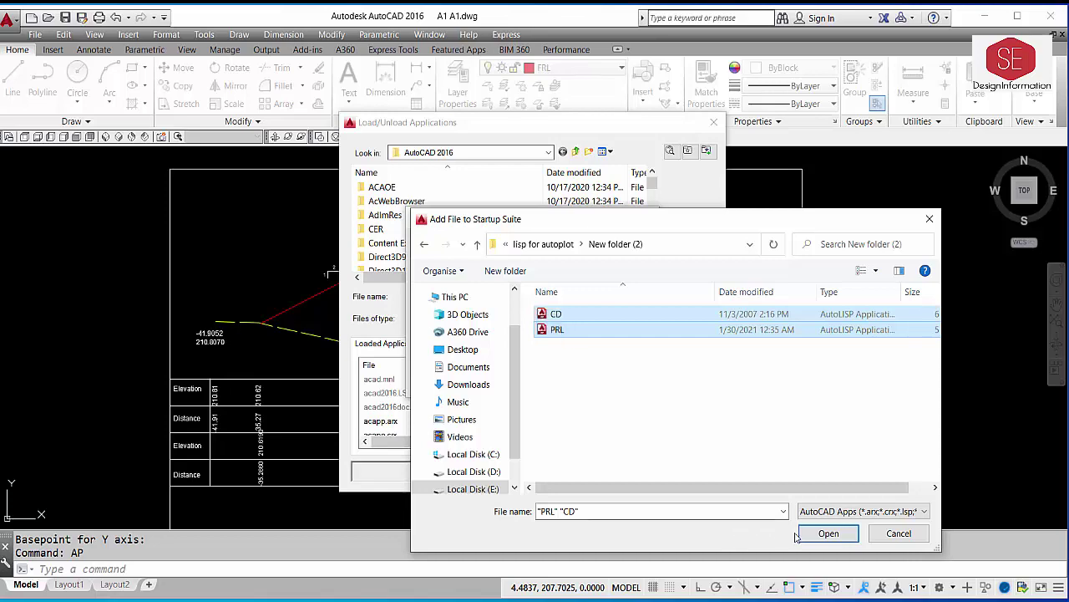
{"action": "left_click", "coordinate": [827, 533]}
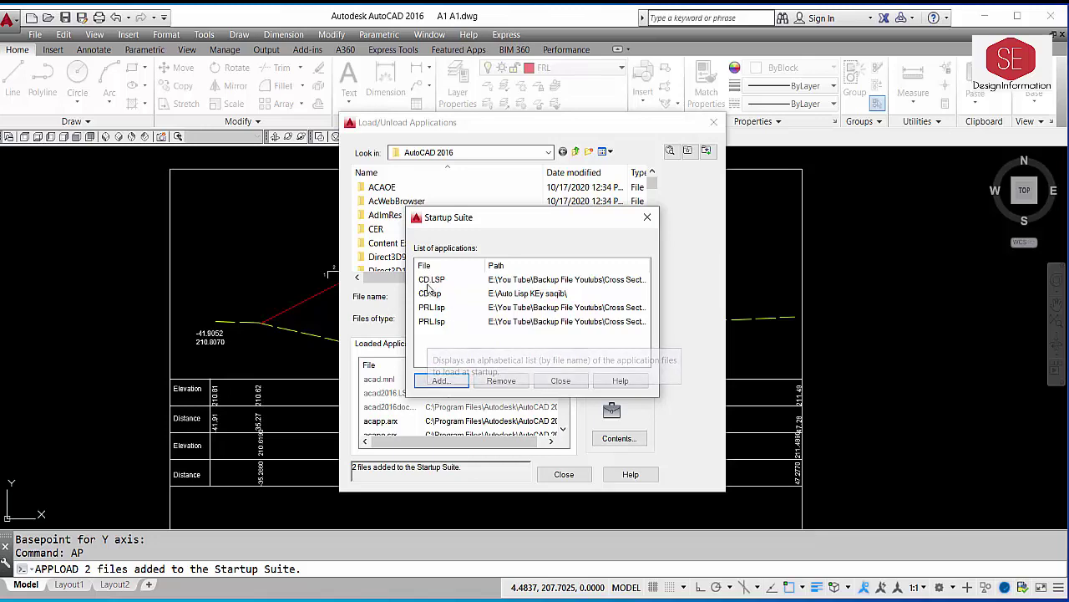
{"action": "left_click", "coordinate": [561, 381]}
{"action": "left_click", "coordinate": [564, 474]}
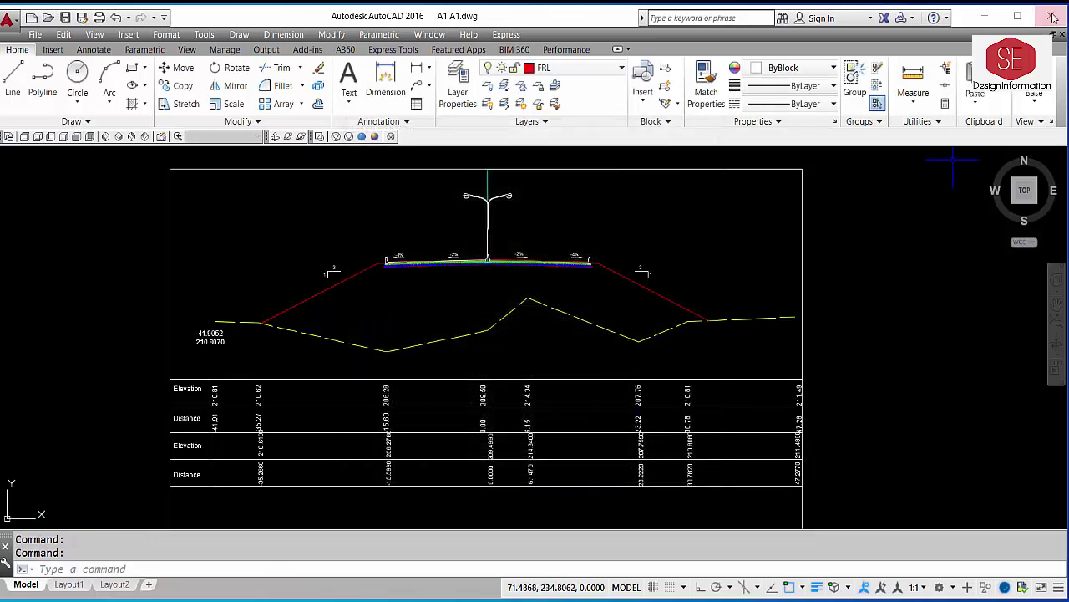
- Quit AutoCAD, saving changes to A1 A1.dwg
{"action": "left_click", "coordinate": [1051, 17]}
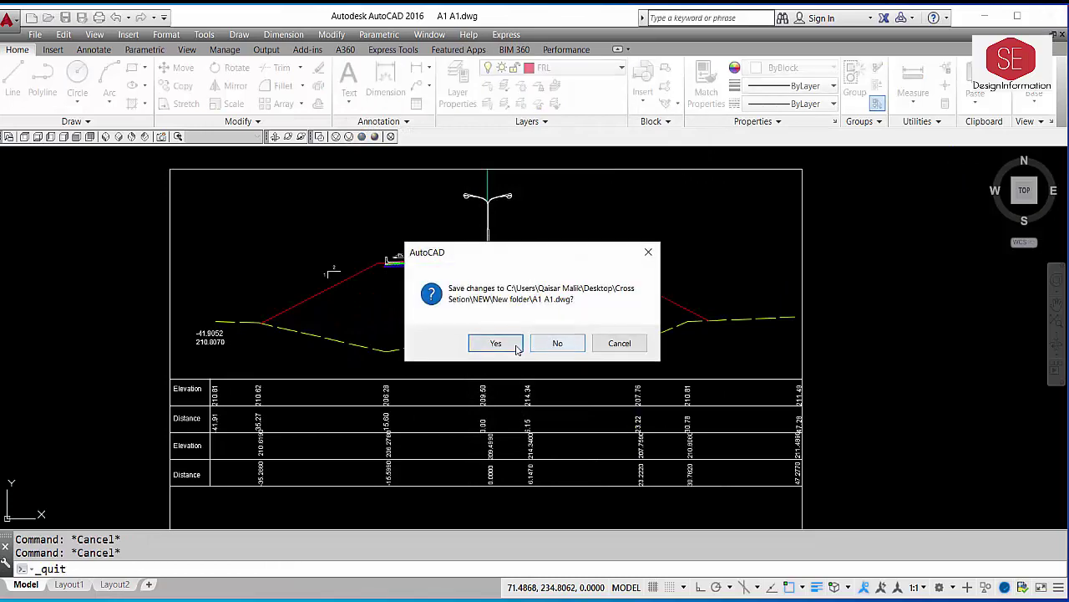
{"action": "left_click", "coordinate": [485, 347]}
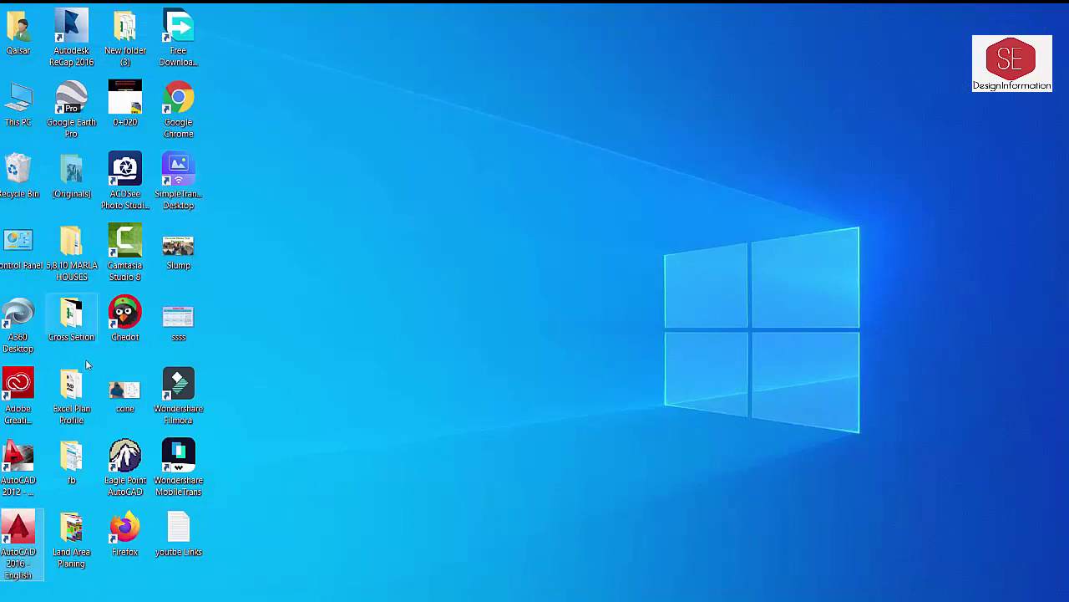
{"action": "double_click", "coordinate": [90, 332]}
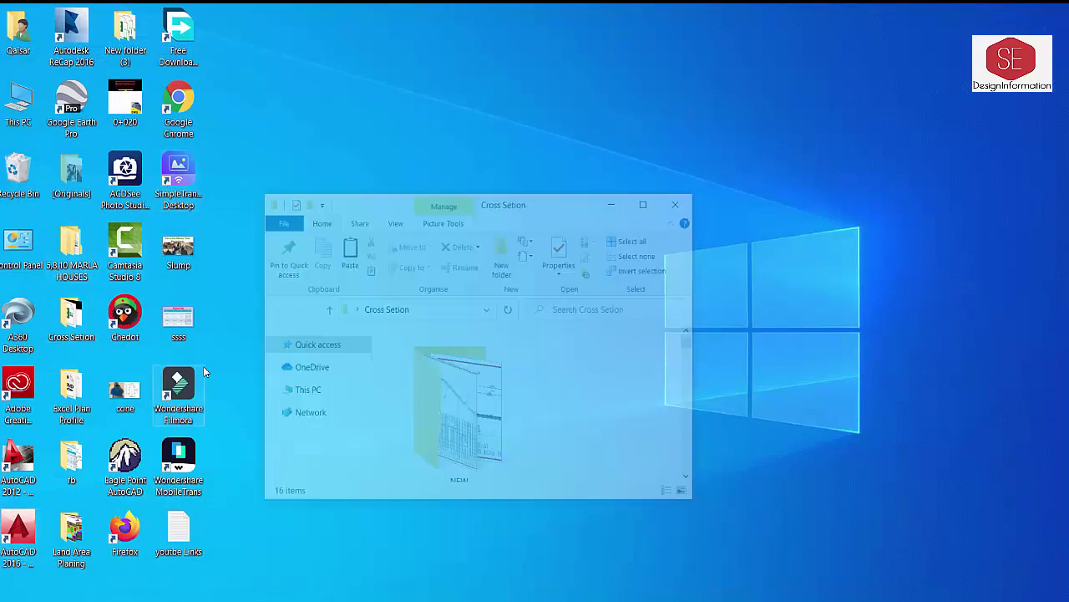
{"action": "left_click", "coordinate": [682, 200]}
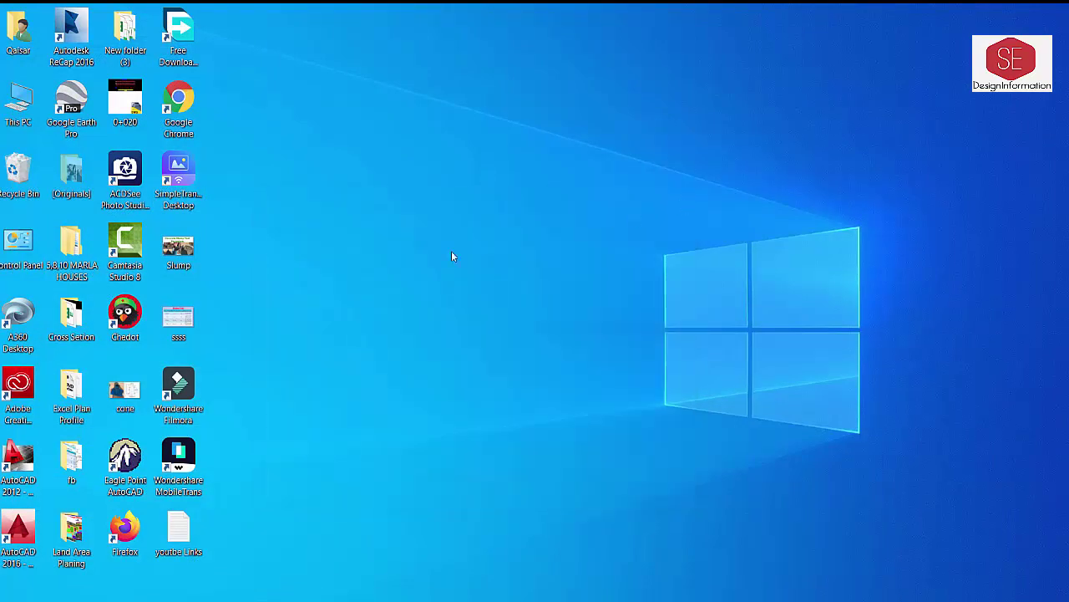
- Relaunch AutoCAD 2016, allow the CD and PRL routines to load, and turn the grid off
{"action": "double_click", "coordinate": [7, 525]}
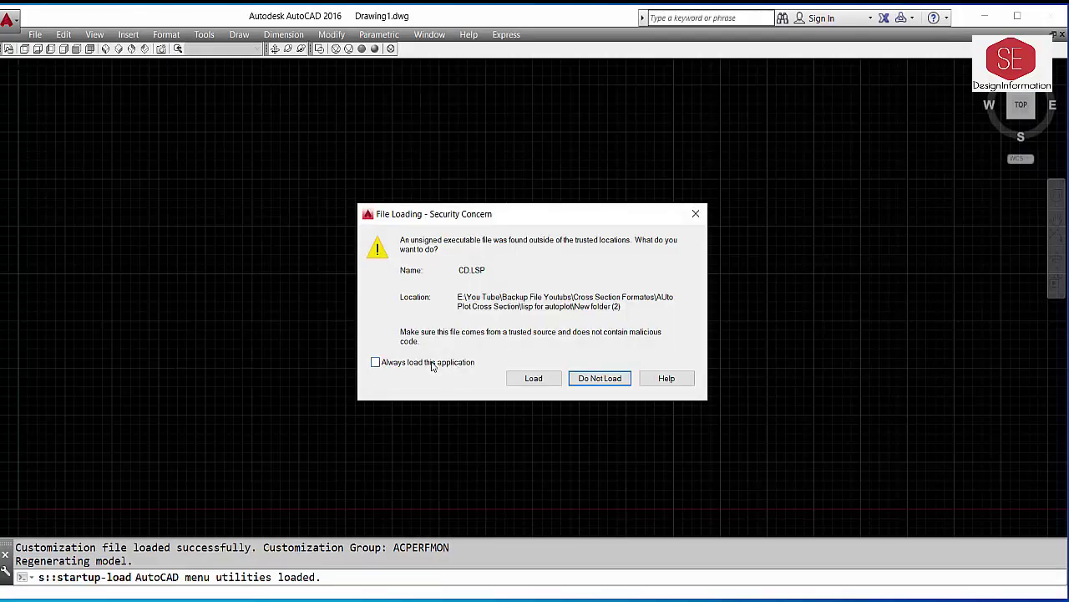
{"action": "left_click", "coordinate": [530, 378]}
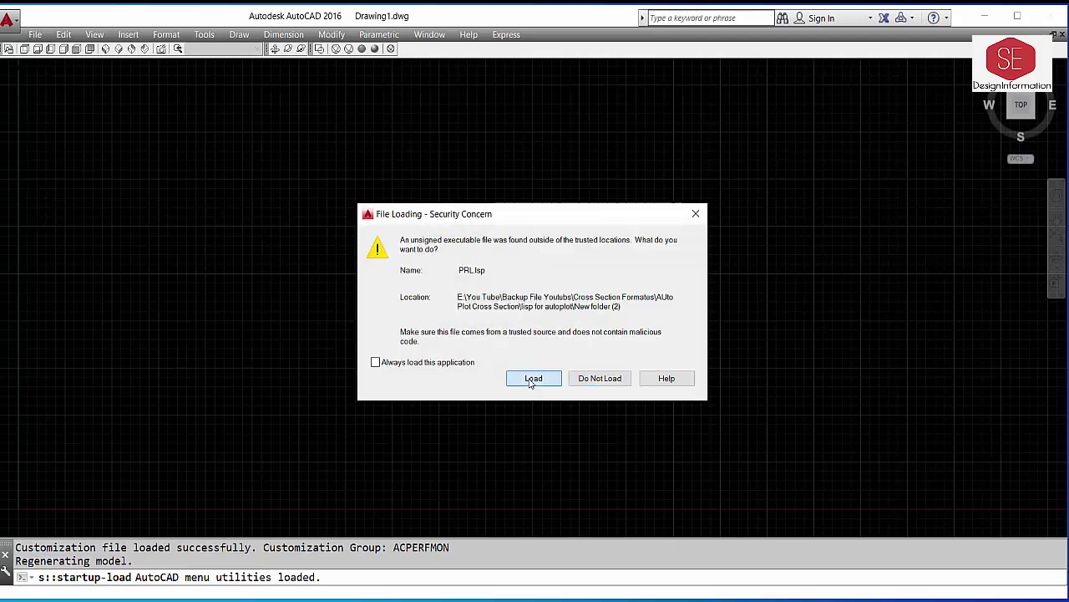
{"action": "left_click", "coordinate": [530, 380]}
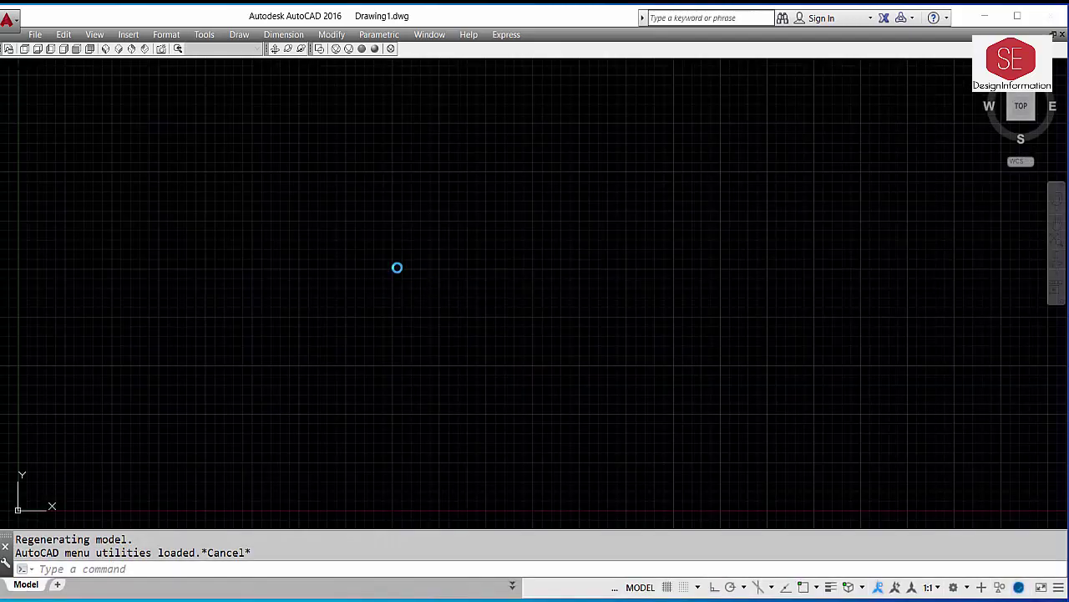
{"action": "left_click", "coordinate": [389, 240]}
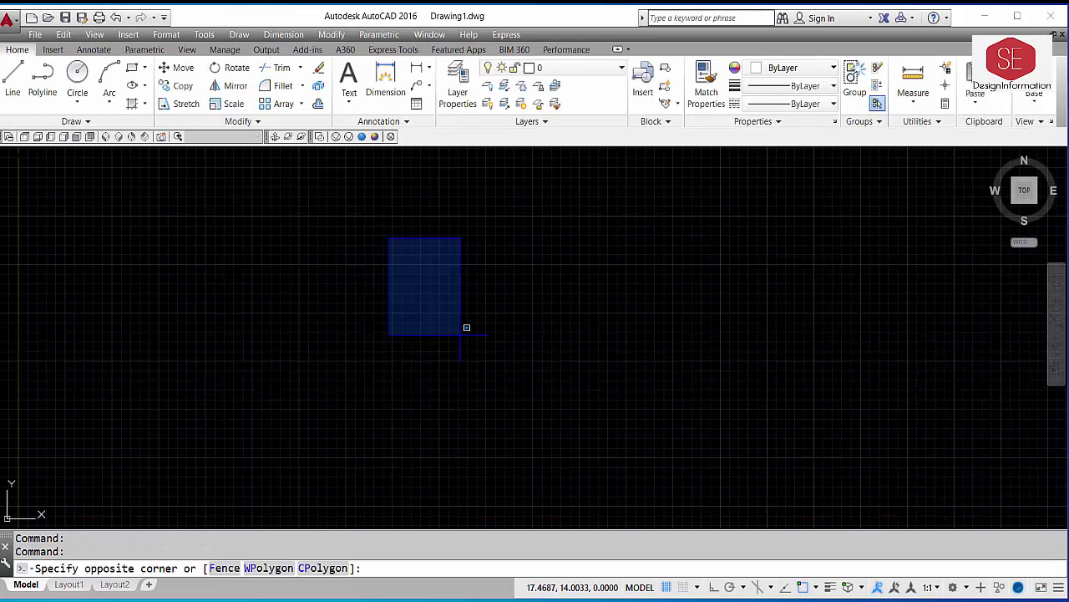
{"action": "left_click", "coordinate": [581, 363]}
{"action": "key", "text": "F7"}
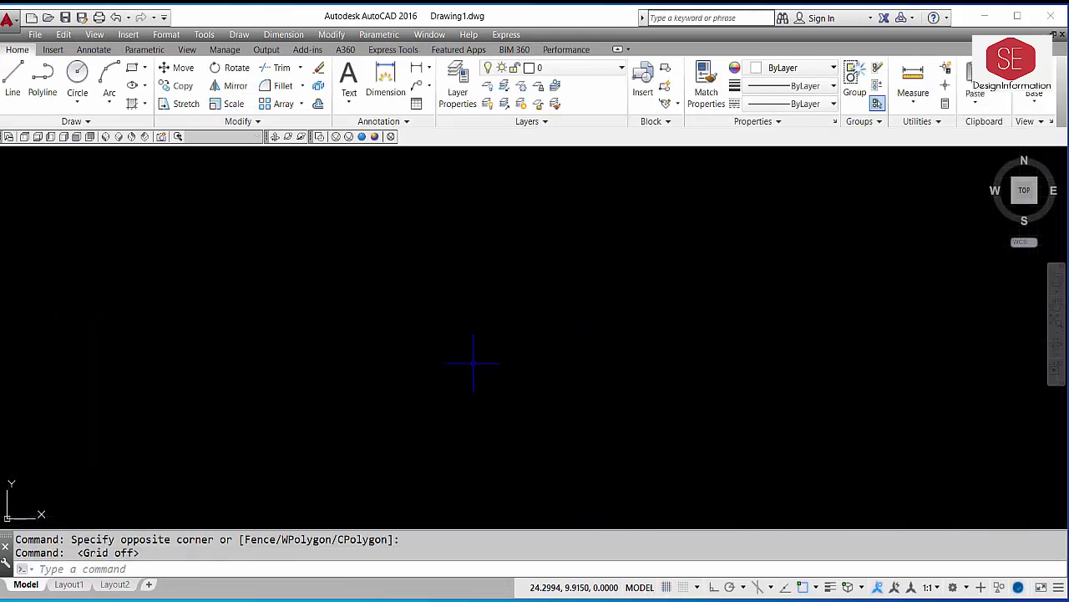
- Test the auto-loaded PRL routine, then bring up the APPLOAD window again
{"action": "type", "text": "p"}
{"action": "key", "text": "Return"}
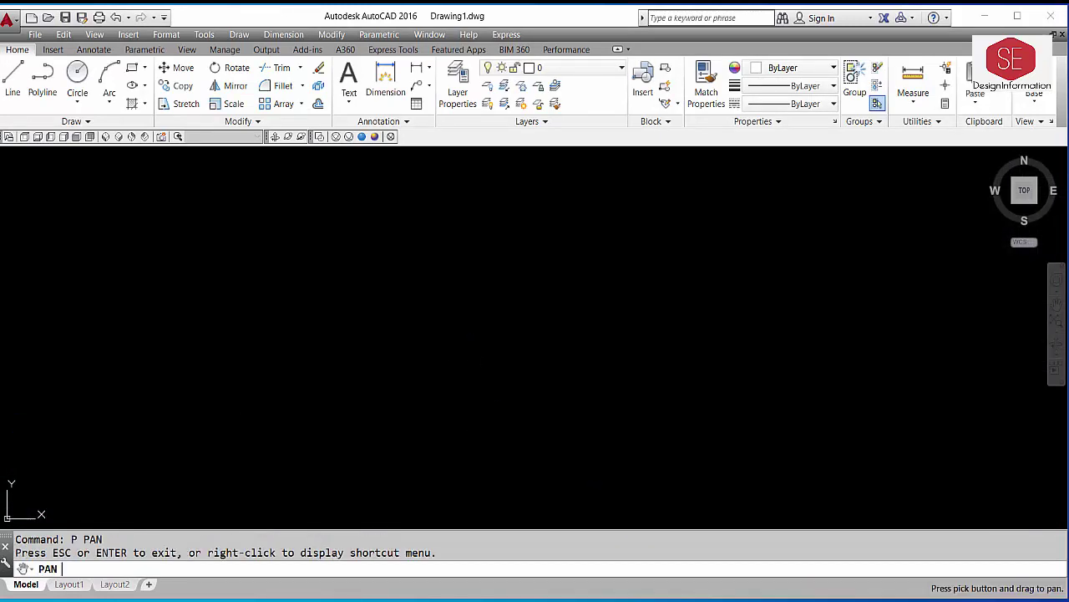
{"action": "key", "text": "Return"}
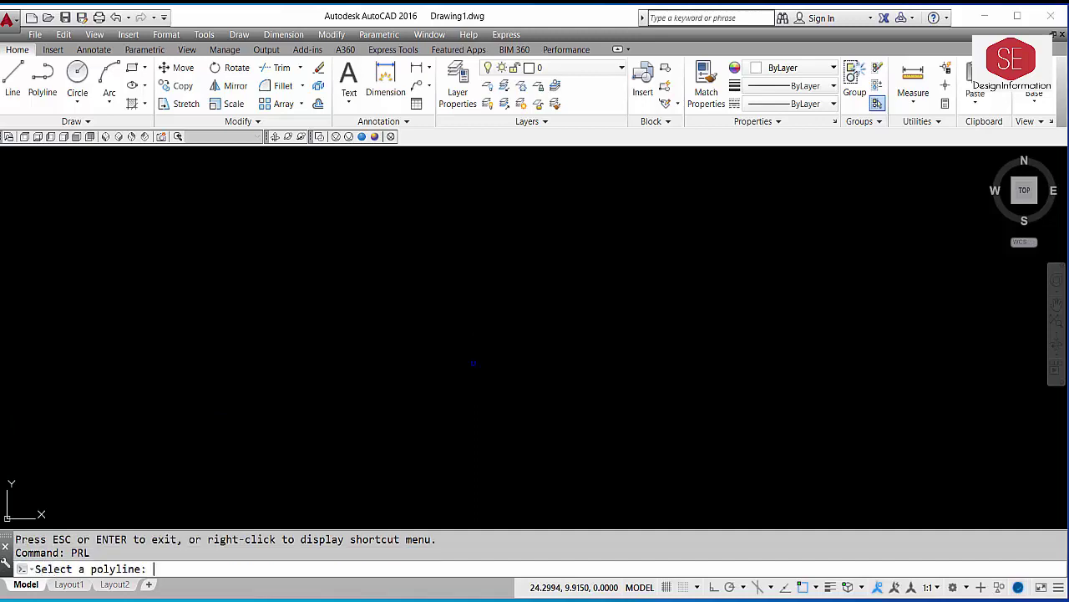
{"action": "type", "text": "a"}
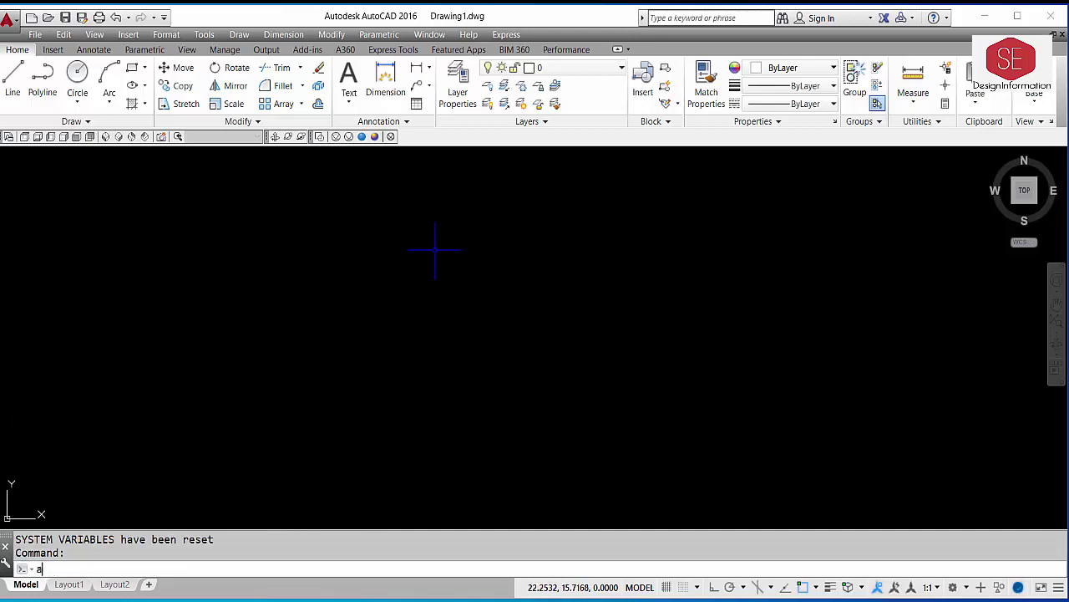
{"action": "type", "text": "p"}
{"action": "key", "text": "Return"}
- Remove the duplicate CD.LSP and PRL.lsp entries from the Startup Suite
{"action": "left_click", "coordinate": [619, 438]}
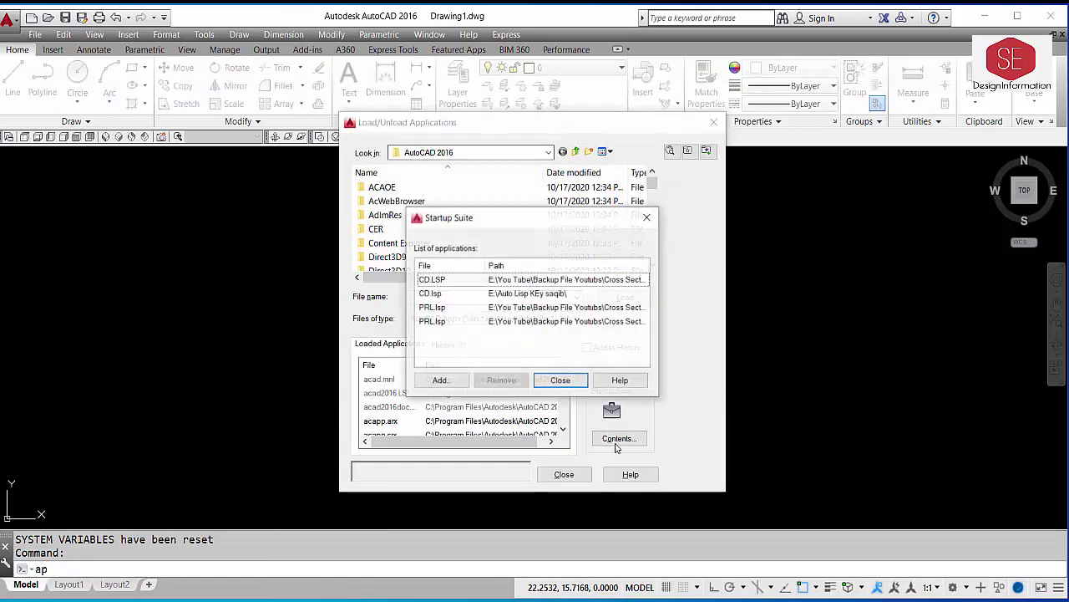
{"action": "left_click", "coordinate": [454, 280]}
{"action": "key", "text": "Down"}
{"action": "key", "text": "Down"}
{"action": "key", "text": "Down"}
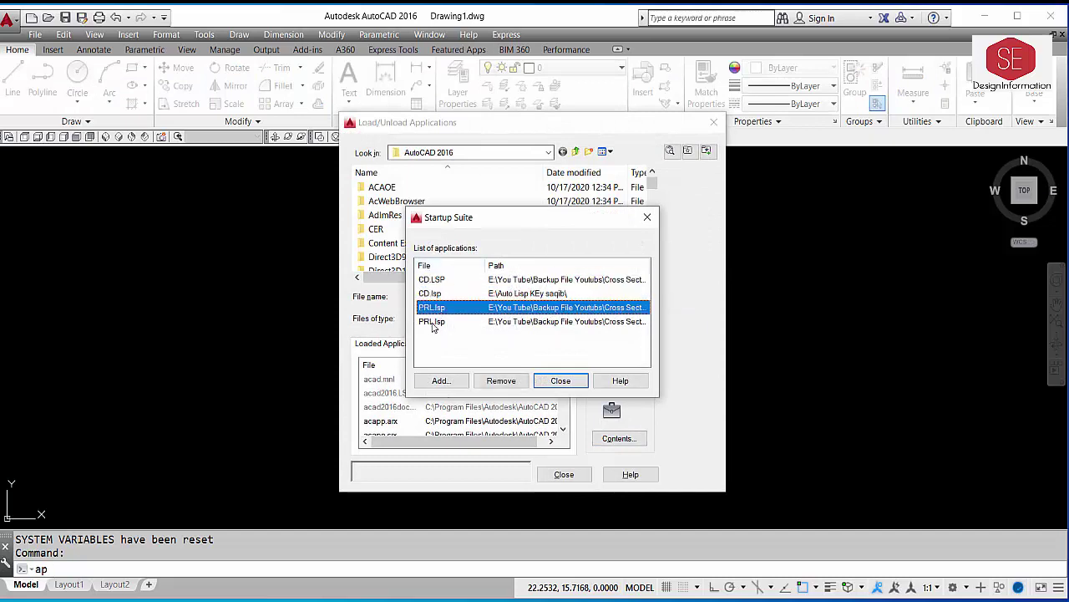
{"action": "left_click", "coordinate": [443, 281]}
{"action": "left_click", "coordinate": [502, 380]}
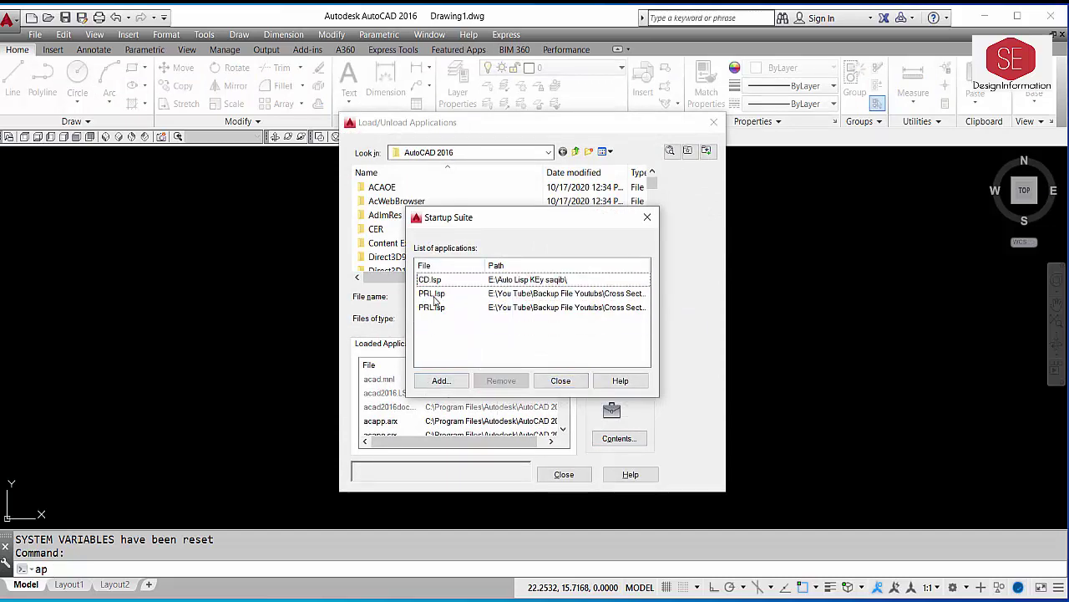
{"action": "left_click", "coordinate": [436, 293]}
{"action": "left_click", "coordinate": [501, 380]}
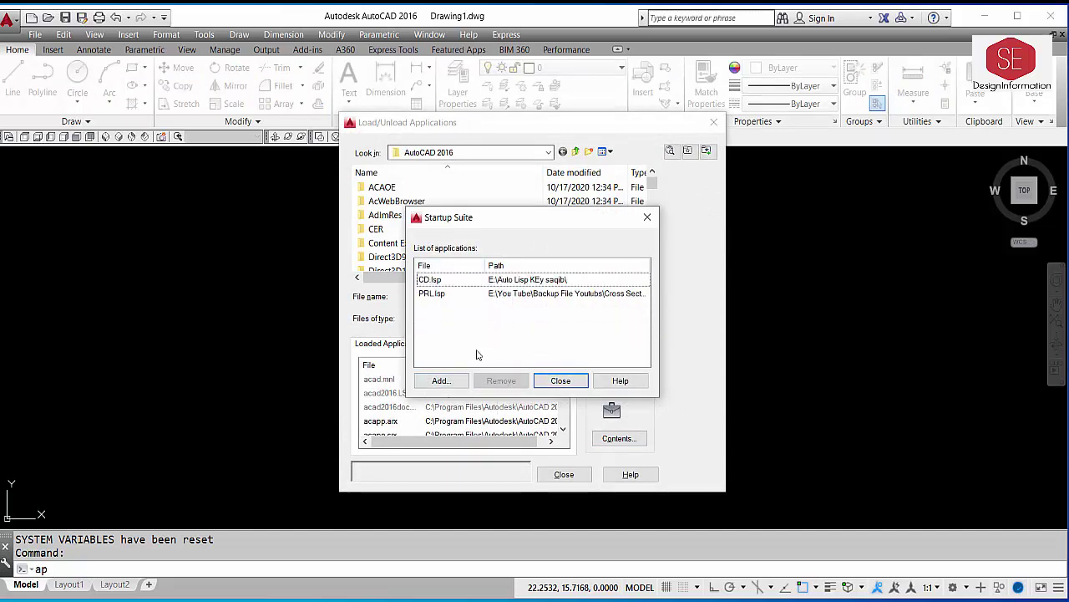
- Check the remaining CD.lsp and PRL.lsp entries and close both dialogs
{"action": "left_click", "coordinate": [440, 295]}
{"action": "left_click", "coordinate": [445, 281]}
{"action": "left_click", "coordinate": [446, 293]}
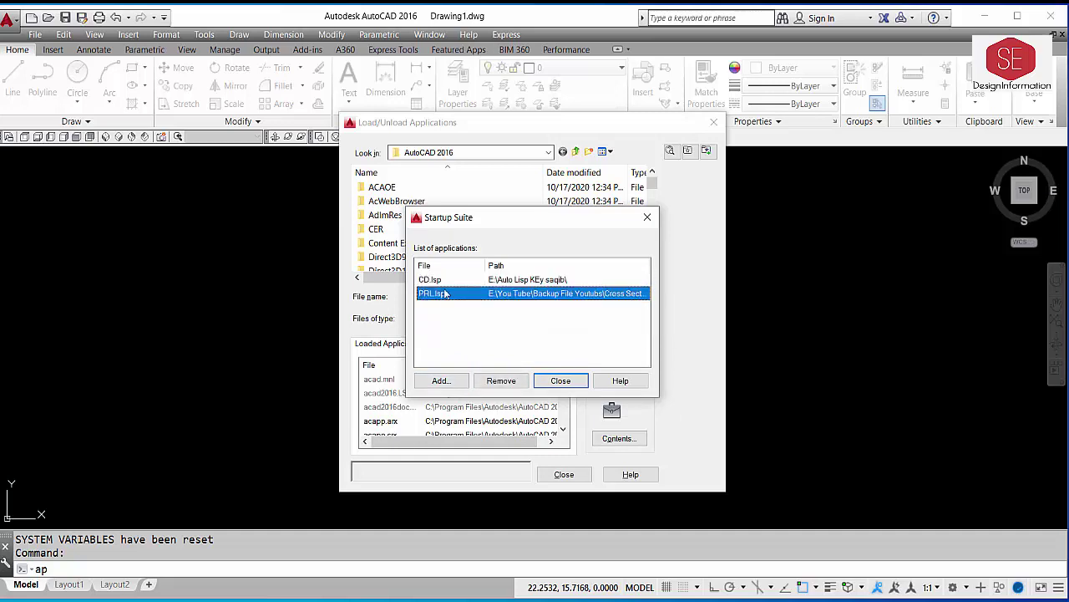
{"action": "left_click", "coordinate": [448, 282]}
{"action": "left_click", "coordinate": [448, 294]}
{"action": "left_click", "coordinate": [558, 381]}
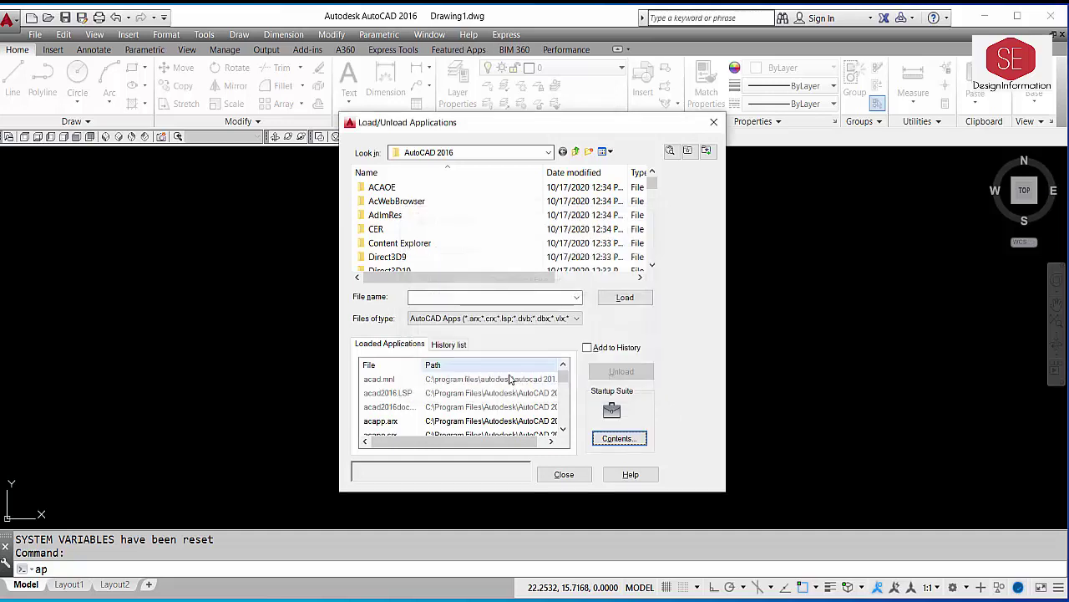
{"action": "left_click", "coordinate": [562, 474]}
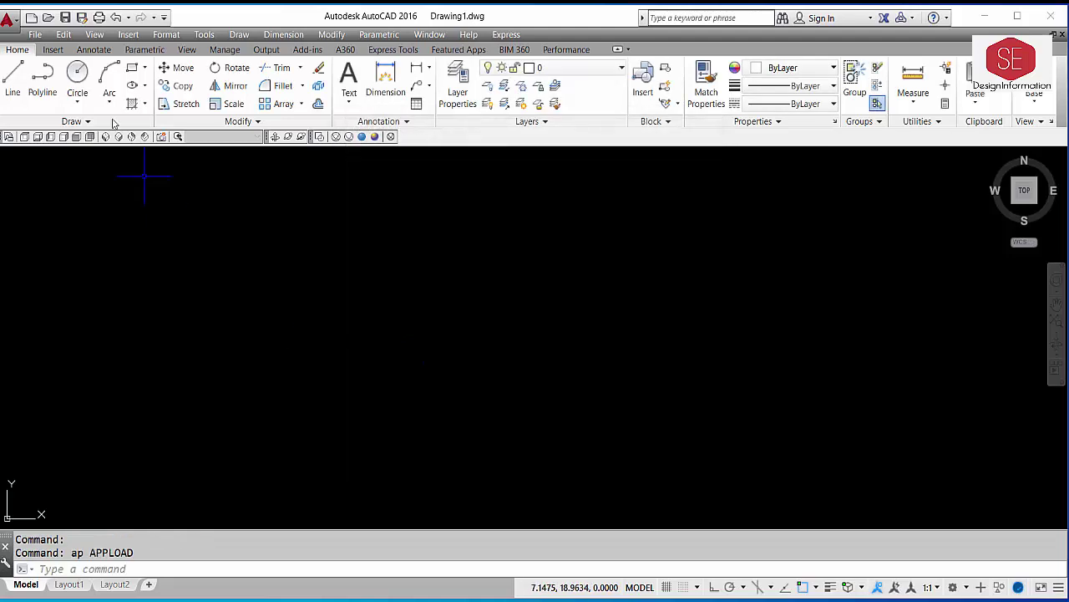
- Reopen the A1 A1 drawing
{"action": "left_click", "coordinate": [52, 19]}
{"action": "left_click", "coordinate": [425, 207]}
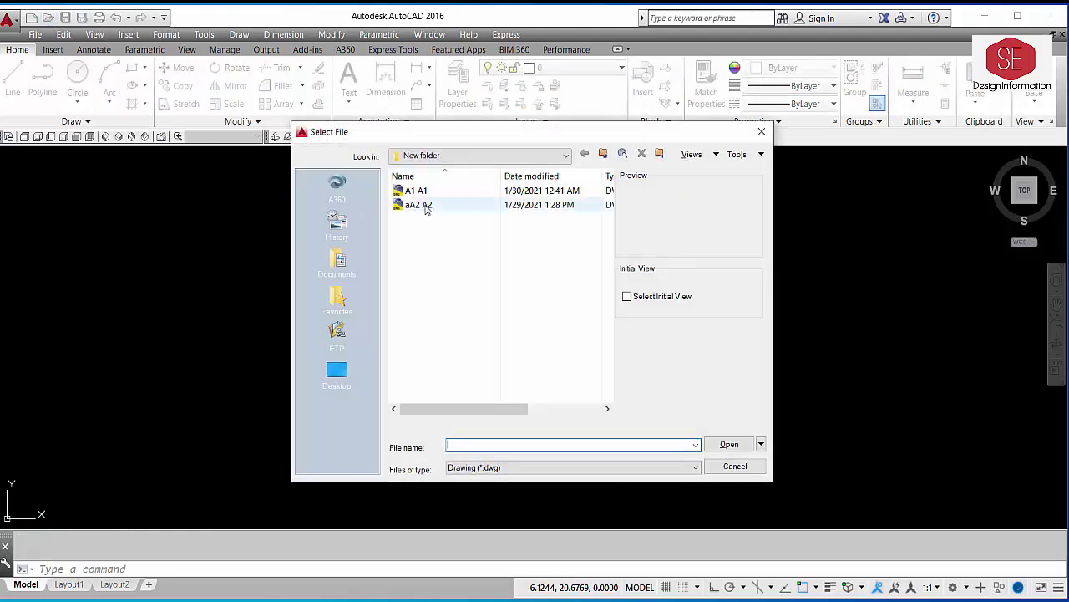
{"action": "double_click", "coordinate": [420, 193]}
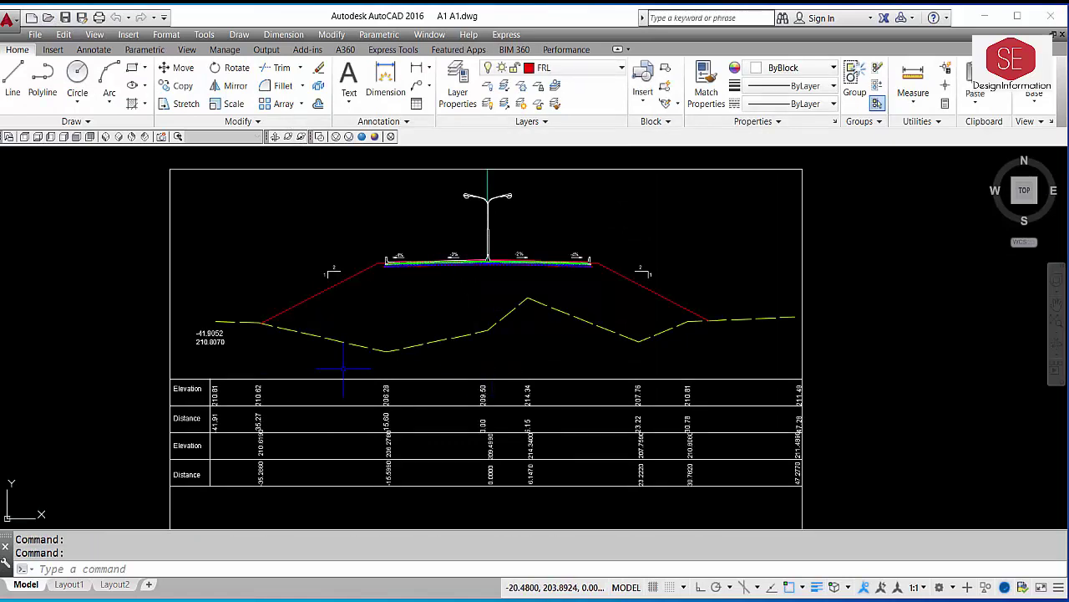
- Window-select and erase the table contents, then undo the erase
{"action": "left_click", "coordinate": [204, 367]}
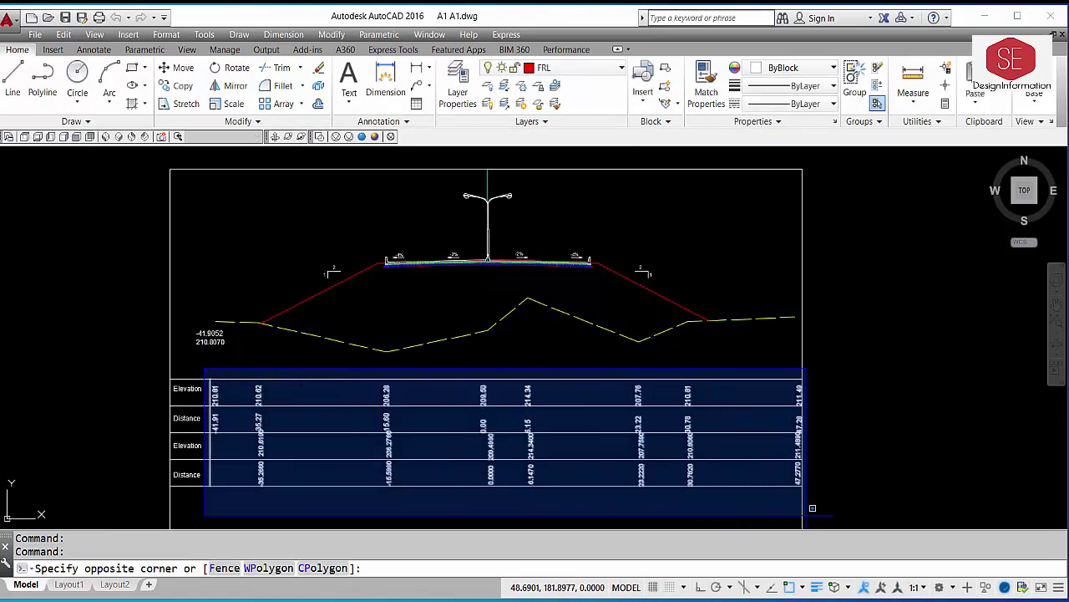
{"action": "key", "text": "Escape"}
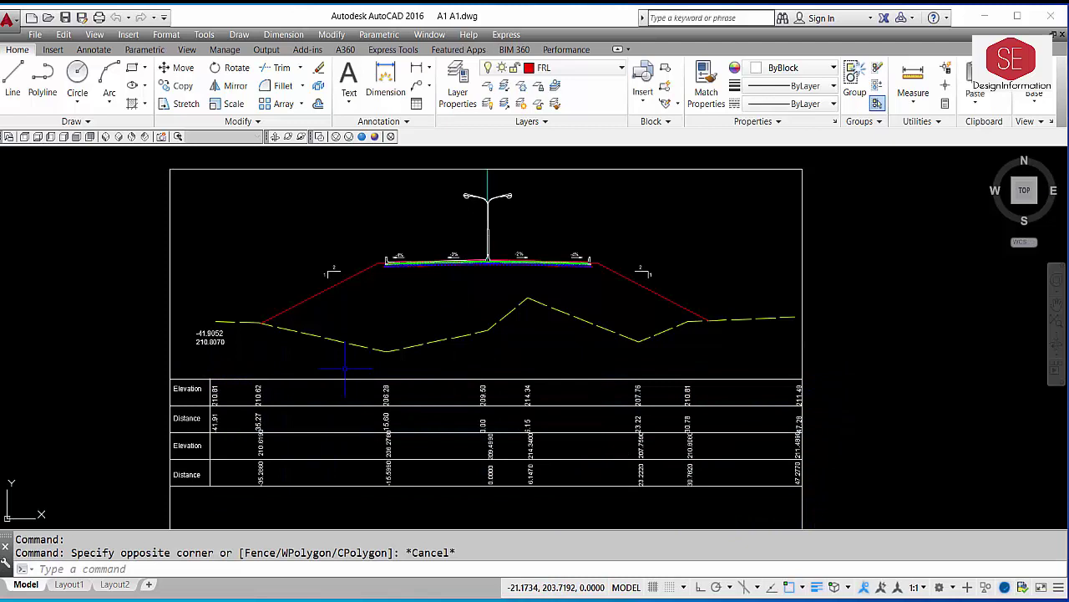
{"action": "left_click", "coordinate": [202, 363]}
{"action": "left_click", "coordinate": [852, 505]}
{"action": "type", "text": "e"}
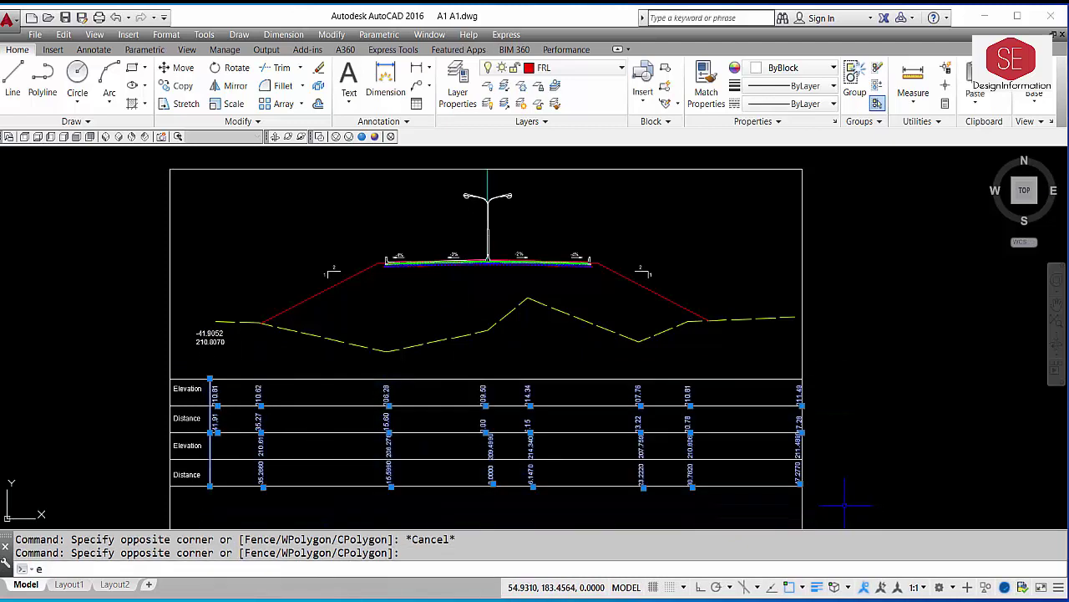
{"action": "key", "text": "Return"}
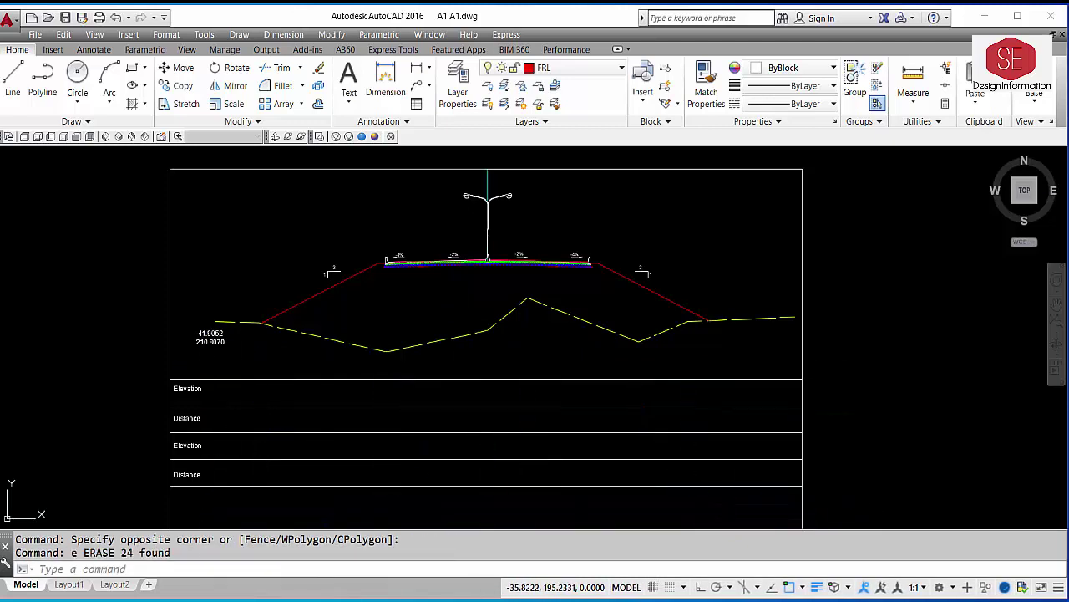
{"action": "type", "text": "U"}
{"action": "key", "text": "Return"}
- Window-select only the table's old value texts and erase them
{"action": "scroll", "coordinate": [215, 511], "scroll_direction": "up", "scroll_amount": 2}
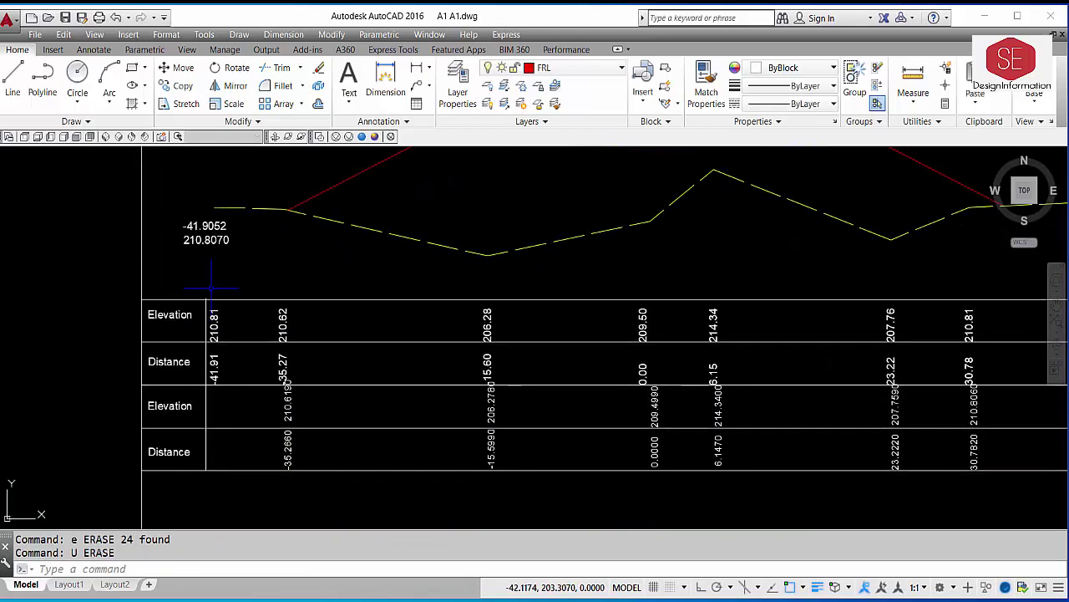
{"action": "left_click", "coordinate": [207, 273]}
{"action": "scroll", "coordinate": [595, 454], "scroll_direction": "down", "scroll_amount": 4}
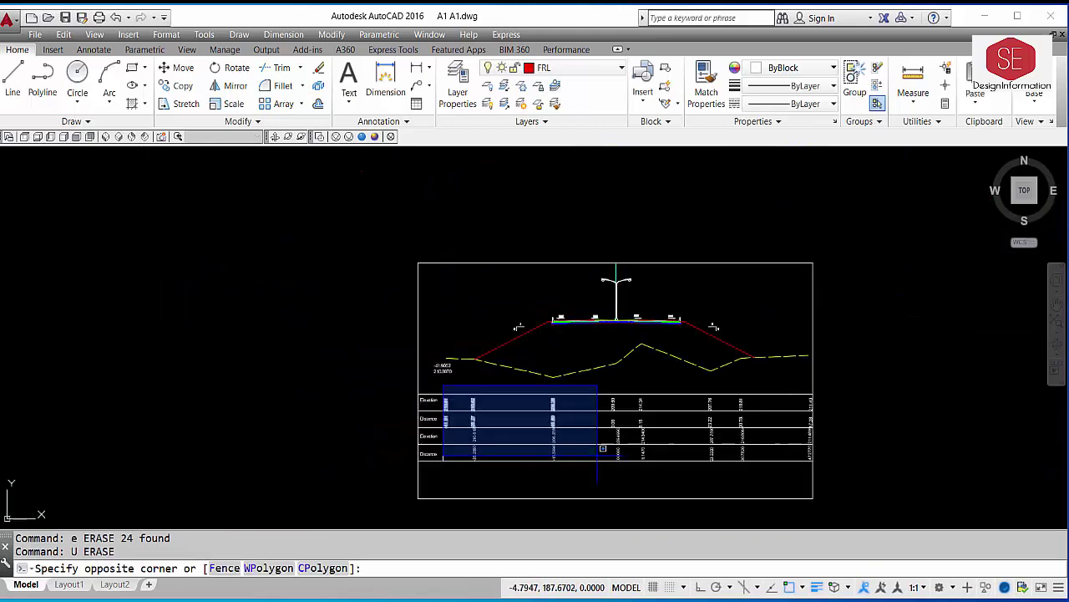
{"action": "left_click", "coordinate": [881, 478]}
{"action": "type", "text": "e"}
{"action": "key", "text": "Return"}
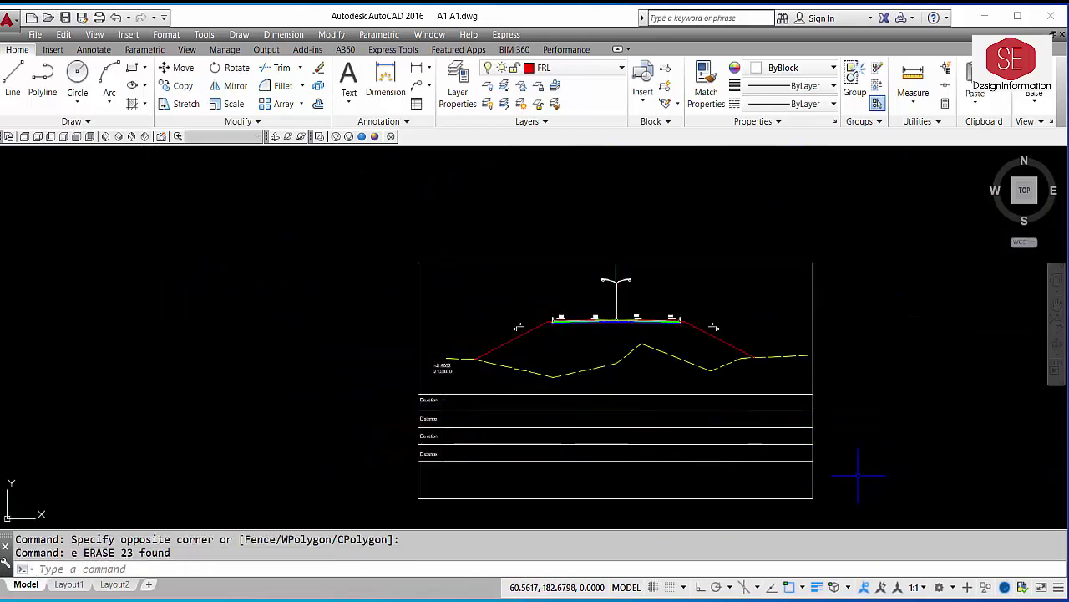
{"action": "scroll", "coordinate": [466, 358], "scroll_direction": "up", "scroll_amount": 1}
{"action": "scroll", "coordinate": [436, 316], "scroll_direction": "up", "scroll_amount": 1}
- Run PRL on the ground profile line with X and Y basepoints at the lower table corner
{"action": "type", "text": "p"}
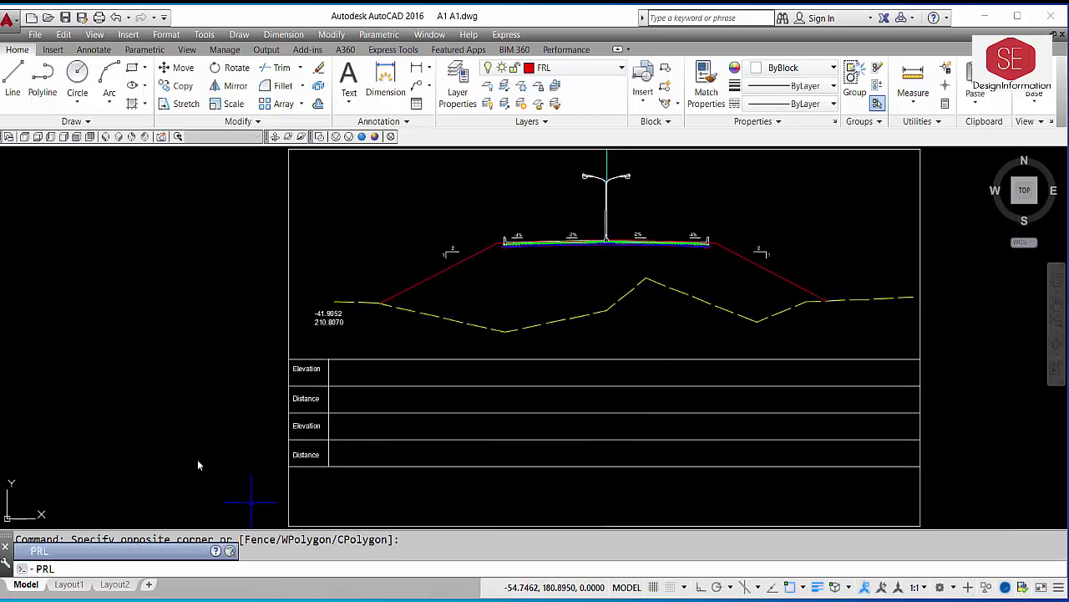
{"action": "key", "text": "Return"}
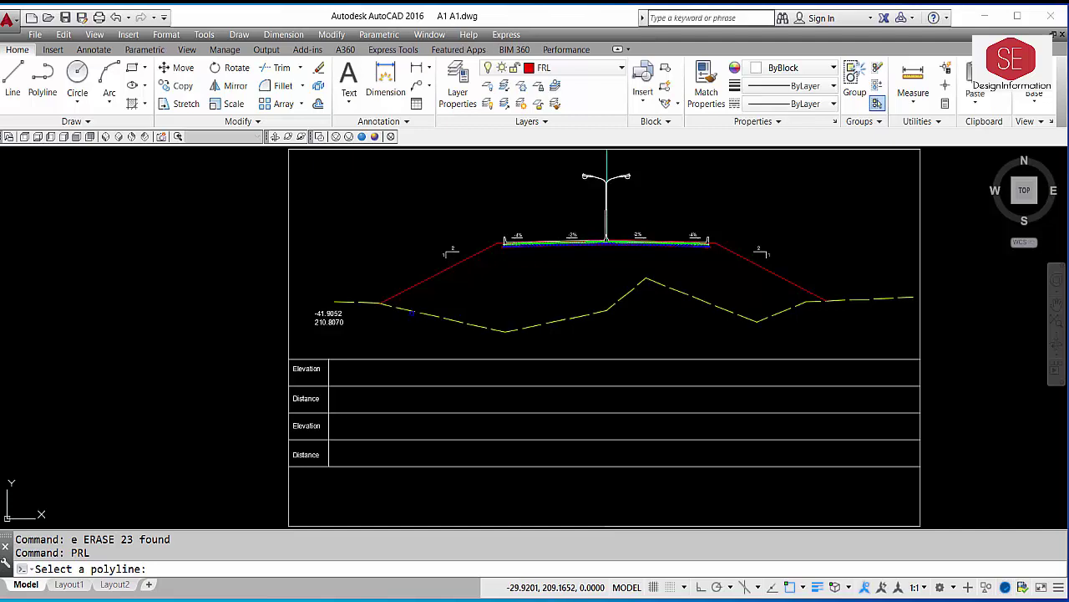
{"action": "left_click", "coordinate": [411, 313]}
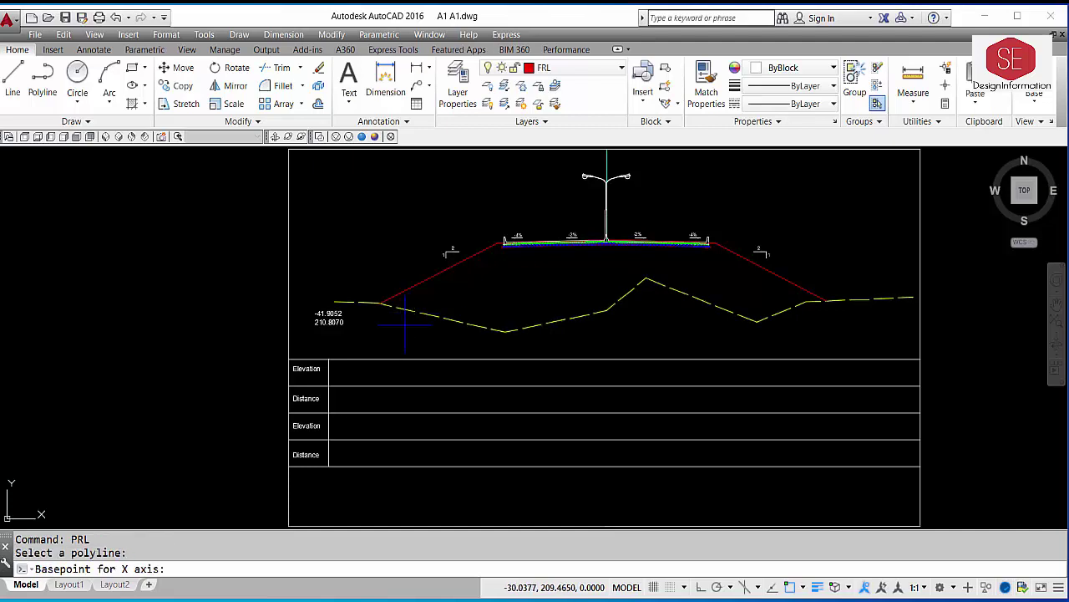
{"action": "left_click", "coordinate": [328, 466]}
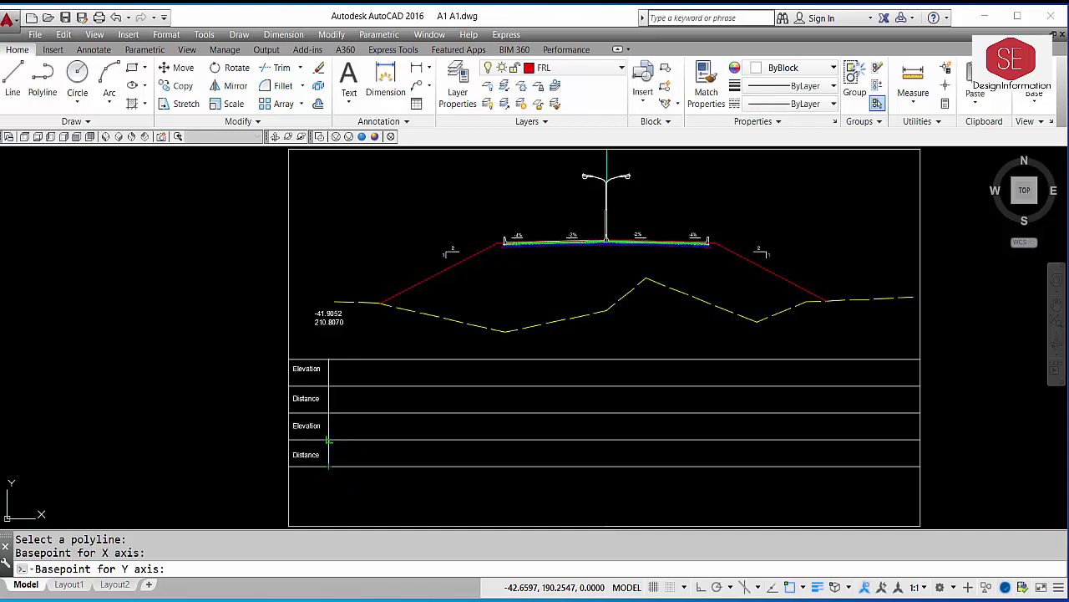
{"action": "left_click", "coordinate": [328, 440]}
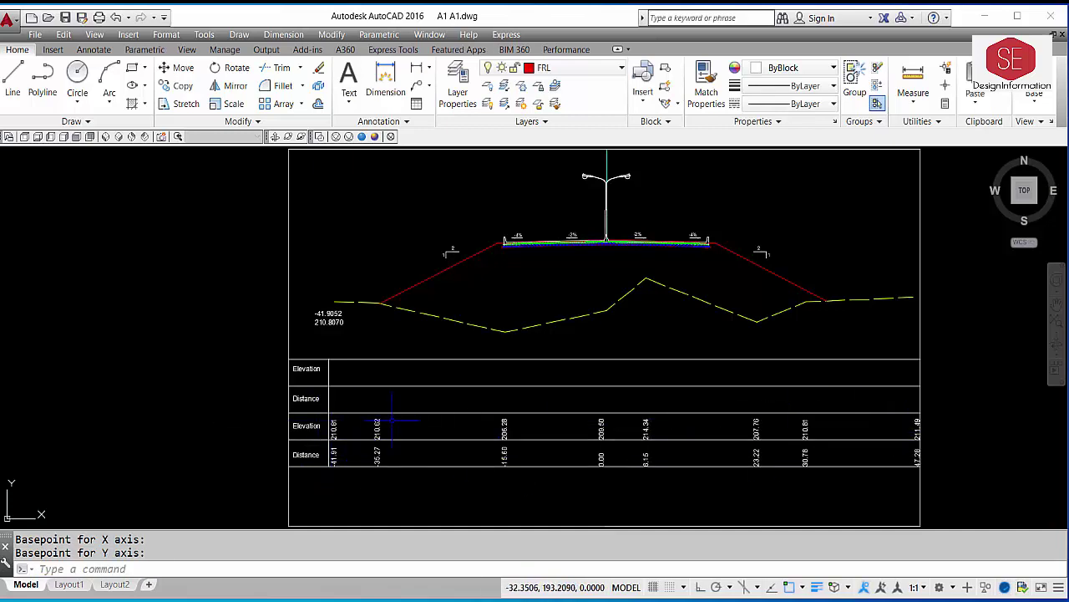
- Zoom to check the new two-decimal values and select the road surface line
{"action": "scroll", "coordinate": [301, 392], "scroll_direction": "up", "scroll_amount": 2}
{"action": "scroll", "coordinate": [417, 312], "scroll_direction": "down", "scroll_amount": 2}
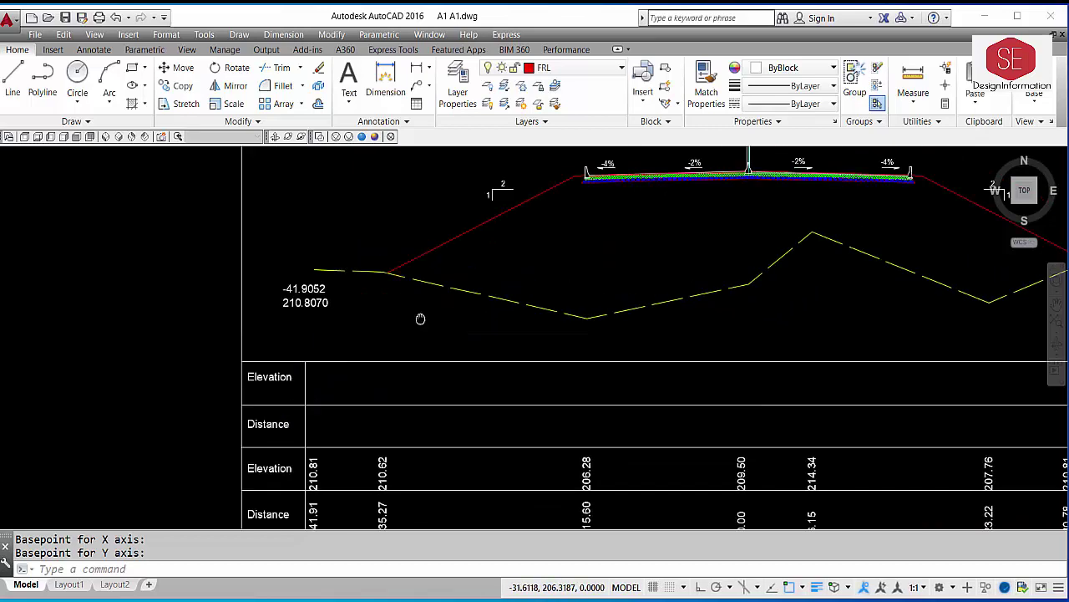
{"action": "scroll", "coordinate": [639, 276], "scroll_direction": "up", "scroll_amount": 3}
{"action": "left_click", "coordinate": [639, 275]}
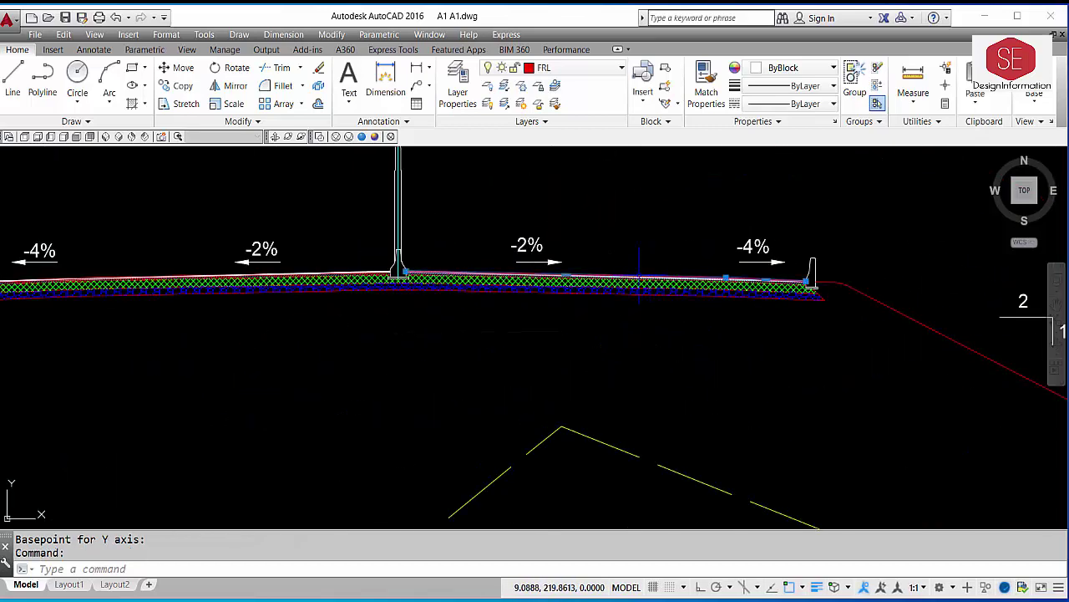
{"action": "key", "text": "Escape"}
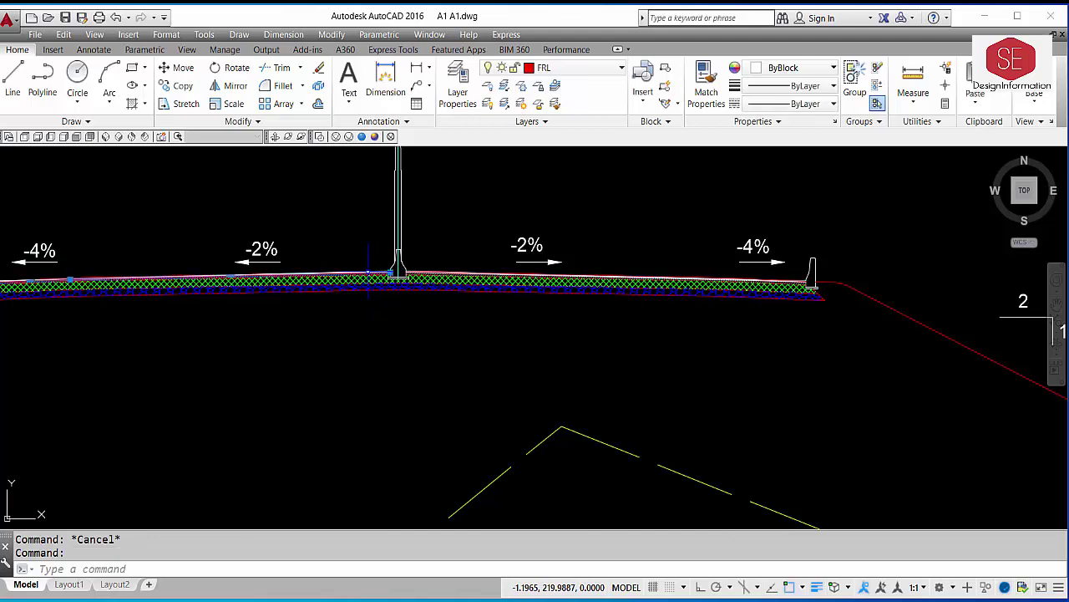
{"action": "left_click", "coordinate": [505, 275]}
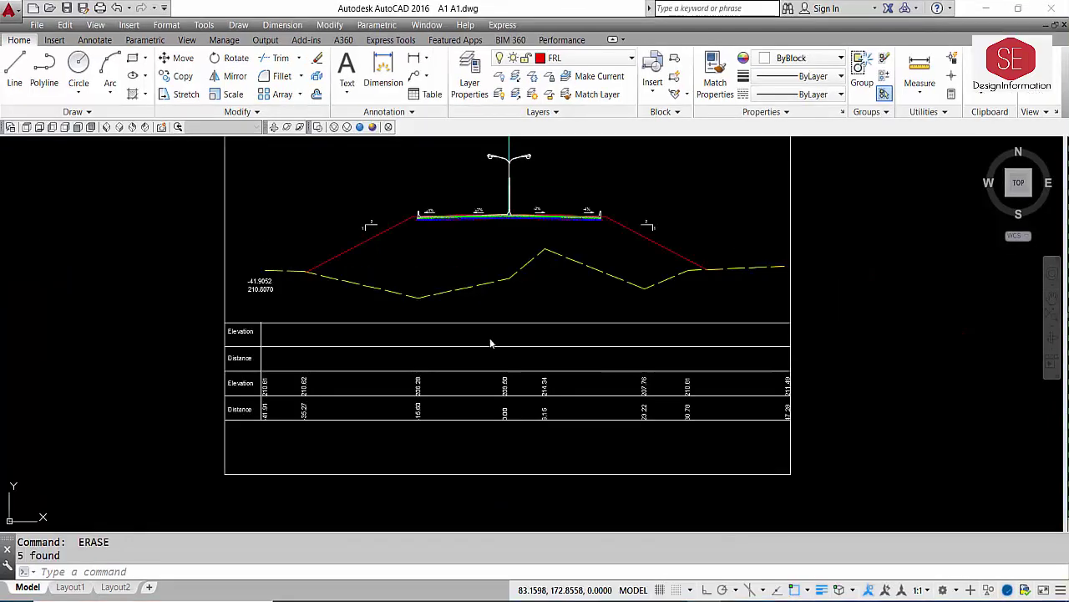
- Move the two Elevation titles and the Distance title slightly to the right
{"action": "scroll", "coordinate": [257, 316], "scroll_direction": "up", "scroll_amount": 2}
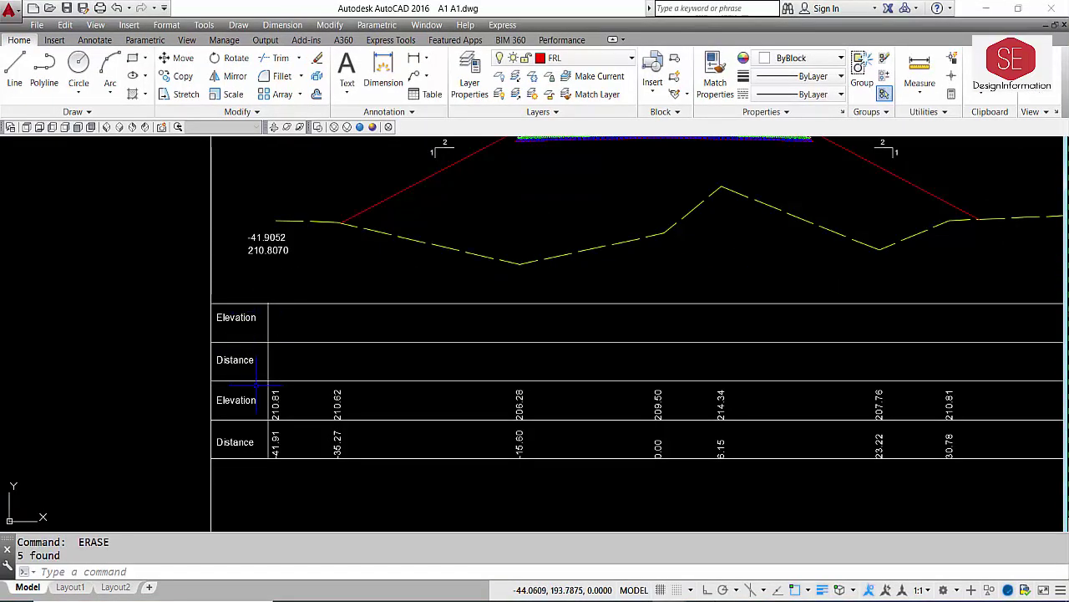
{"action": "type", "text": "m"}
{"action": "key", "text": "Return"}
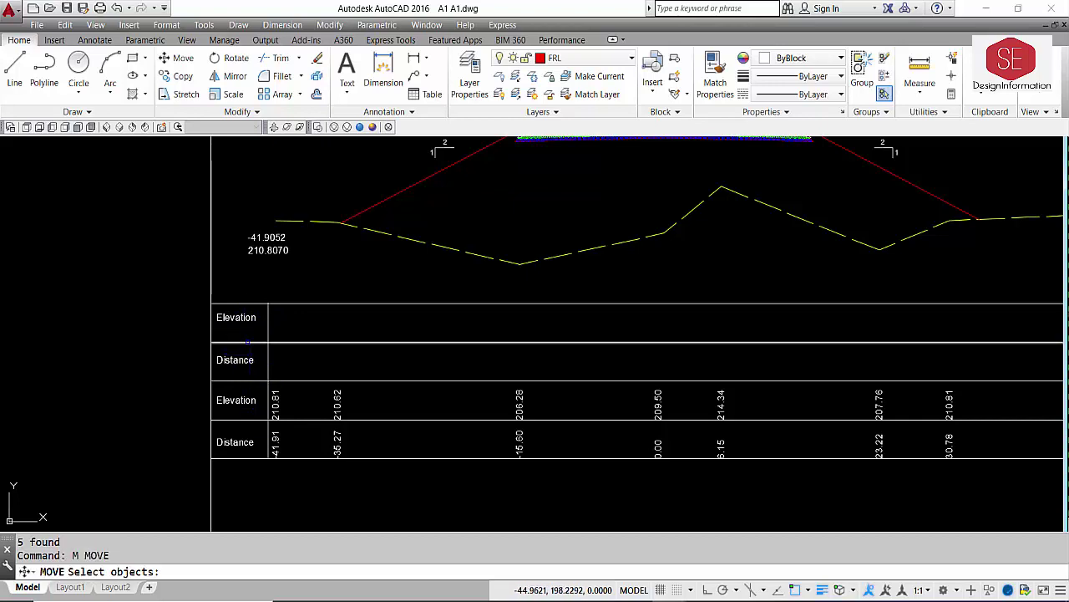
{"action": "left_click", "coordinate": [236, 318]}
{"action": "left_click", "coordinate": [235, 359]}
{"action": "left_click", "coordinate": [236, 400]}
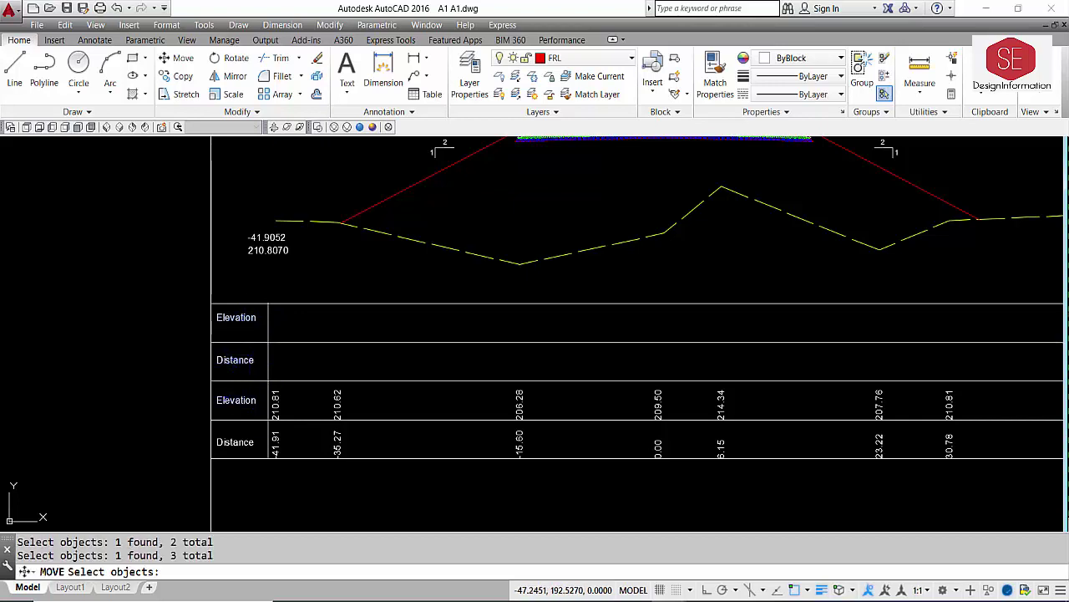
{"action": "key", "text": "Return"}
{"action": "left_click", "coordinate": [147, 412]}
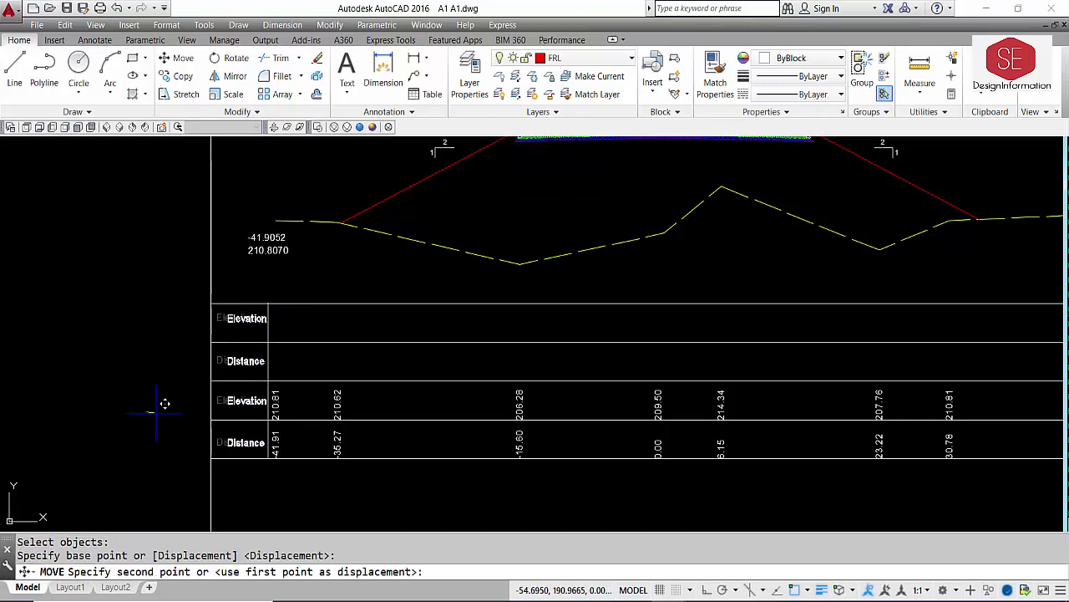
{"action": "left_click", "coordinate": [156, 411]}
- Draw a vertical line with Ortho on along the table's left edge
{"action": "type", "text": "l"}
{"action": "key", "text": "Return"}
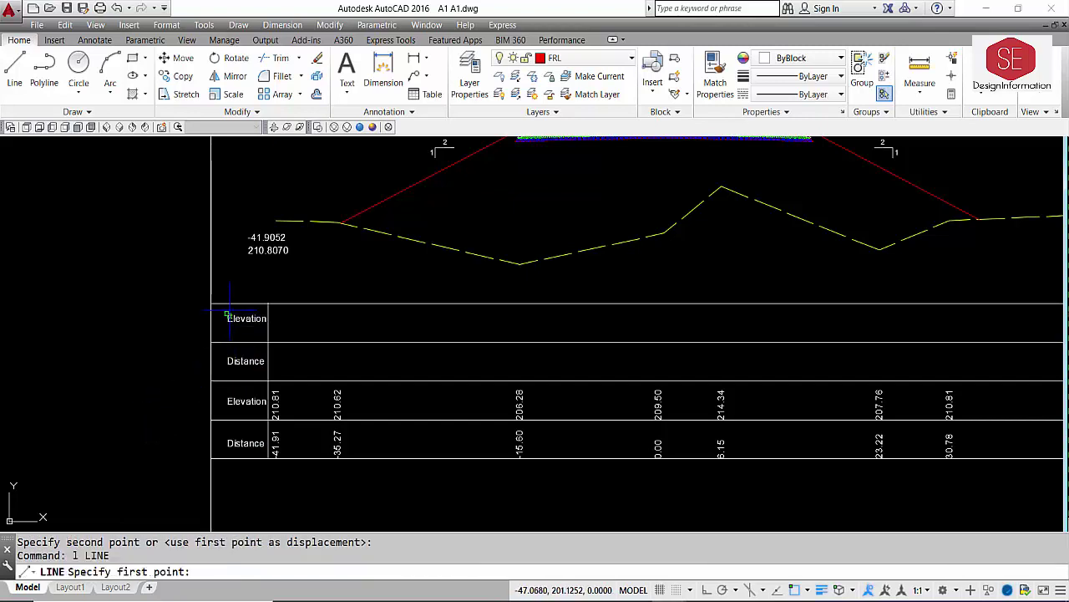
{"action": "left_click", "coordinate": [222, 303]}
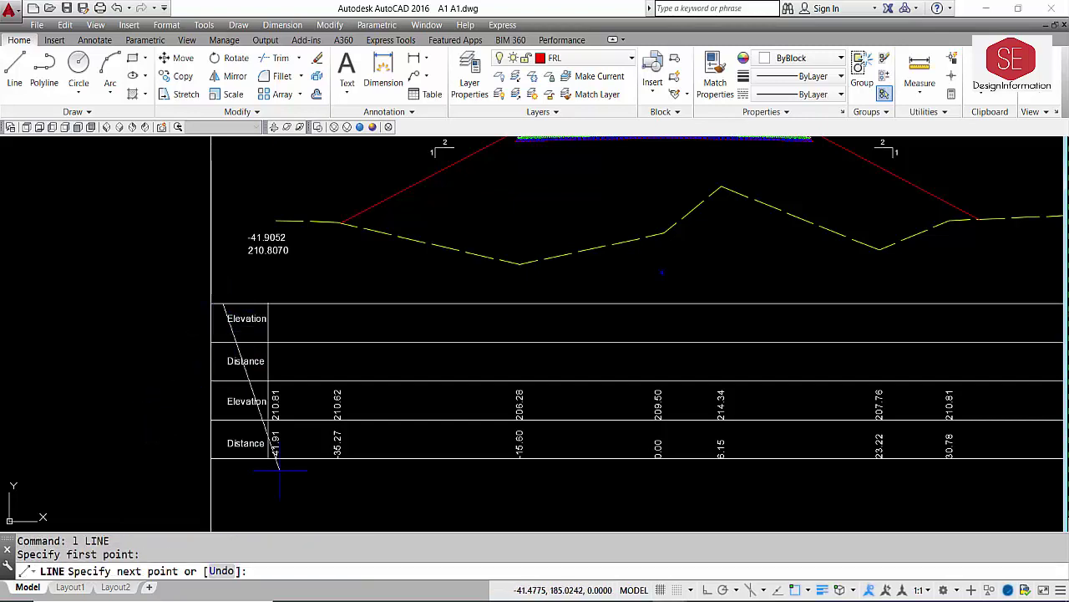
{"action": "key", "text": "F8"}
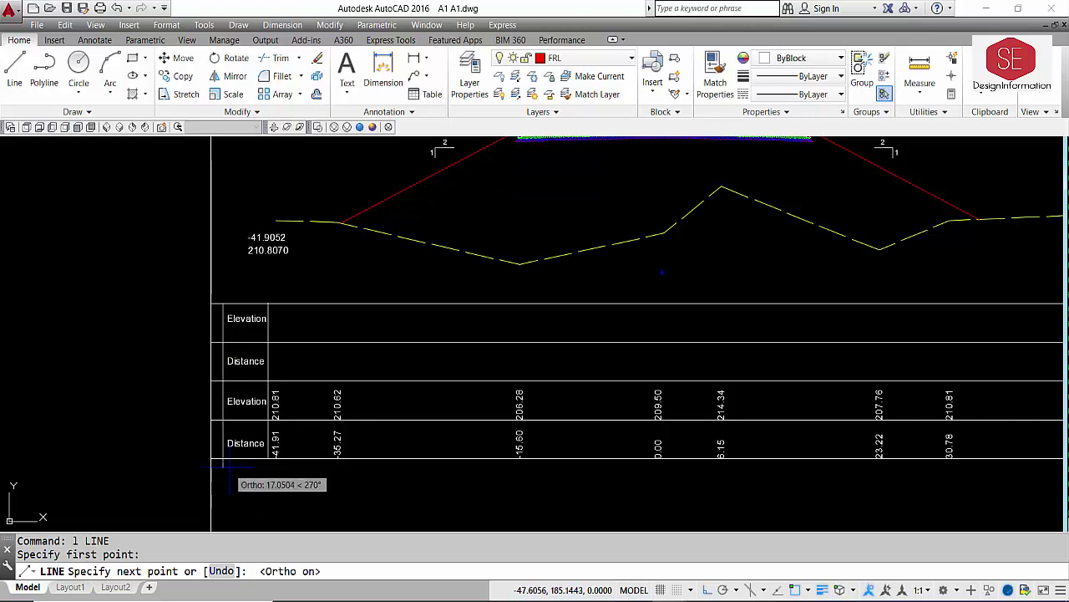
{"action": "left_click", "coordinate": [219, 459]}
{"action": "key", "text": "Escape"}
{"action": "scroll", "coordinate": [212, 361], "scroll_direction": "up", "scroll_amount": 2}
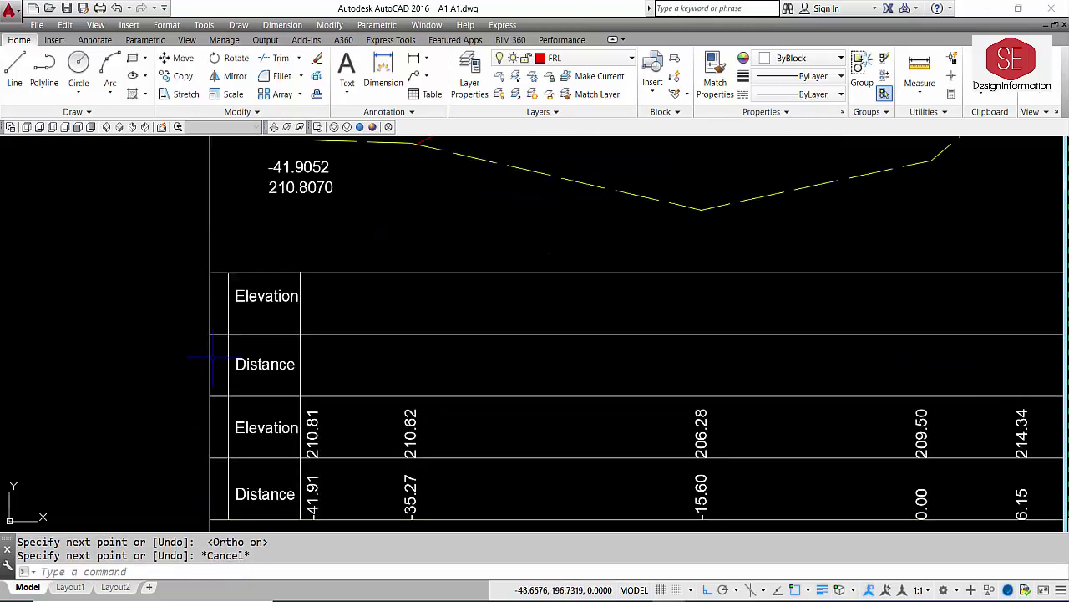
- Trim the line stub sticking out left of the table
{"action": "type", "text": "tr"}
{"action": "key", "text": "Return"}
{"action": "key", "text": "Return"}
{"action": "left_click", "coordinate": [214, 333]}
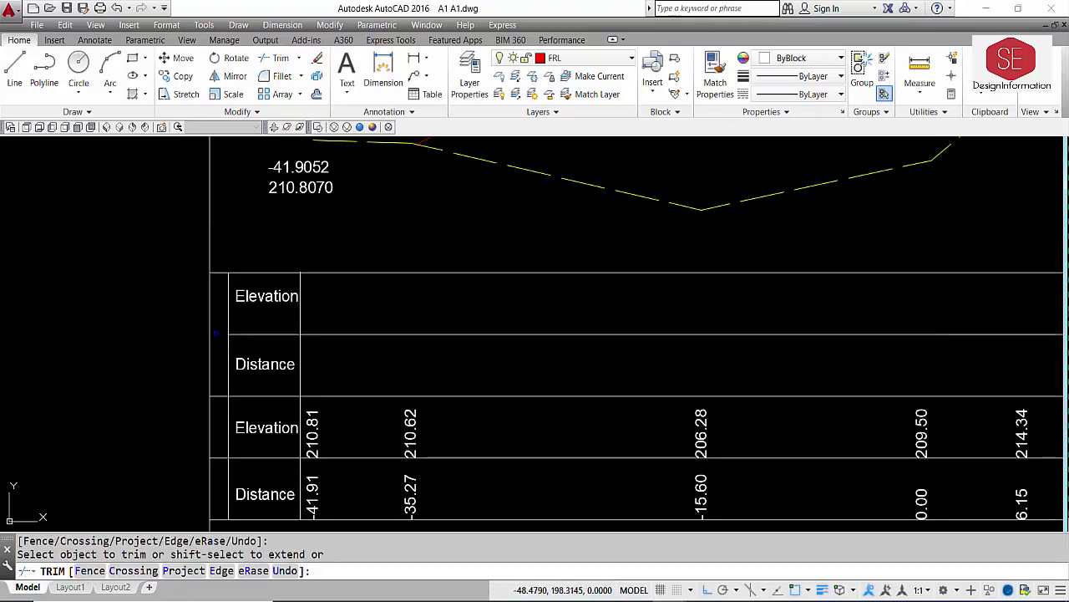
{"action": "key", "text": "Escape"}
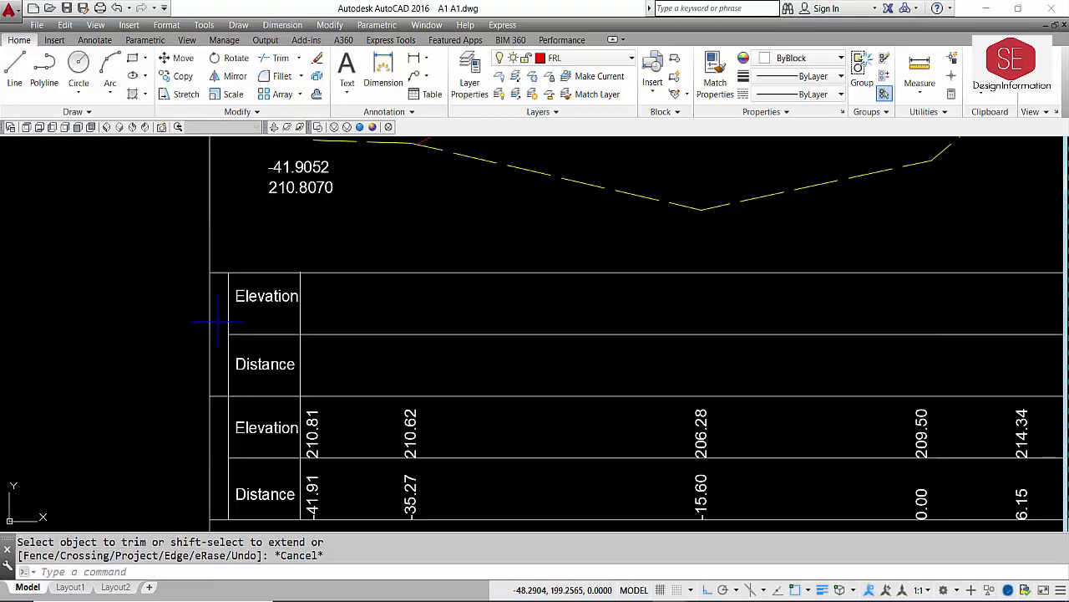
{"action": "scroll", "coordinate": [221, 352], "scroll_direction": "down", "scroll_amount": 4}
{"action": "scroll", "coordinate": [222, 365], "scroll_direction": "up", "scroll_amount": 2}
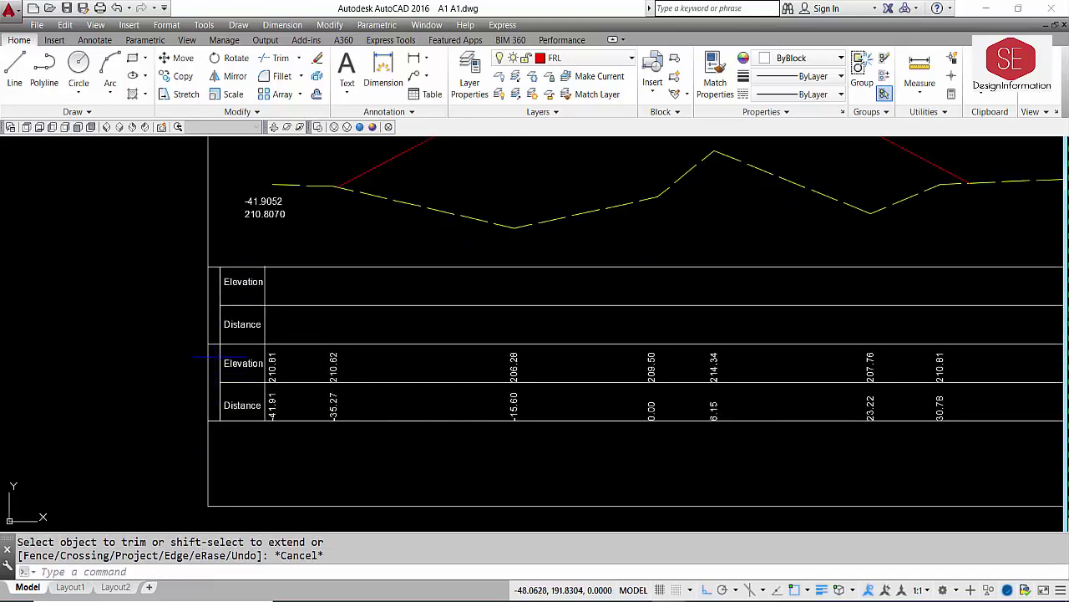
{"action": "scroll", "coordinate": [486, 279], "scroll_direction": "down", "scroll_amount": 3}
{"action": "scroll", "coordinate": [501, 368], "scroll_direction": "up", "scroll_amount": 2}
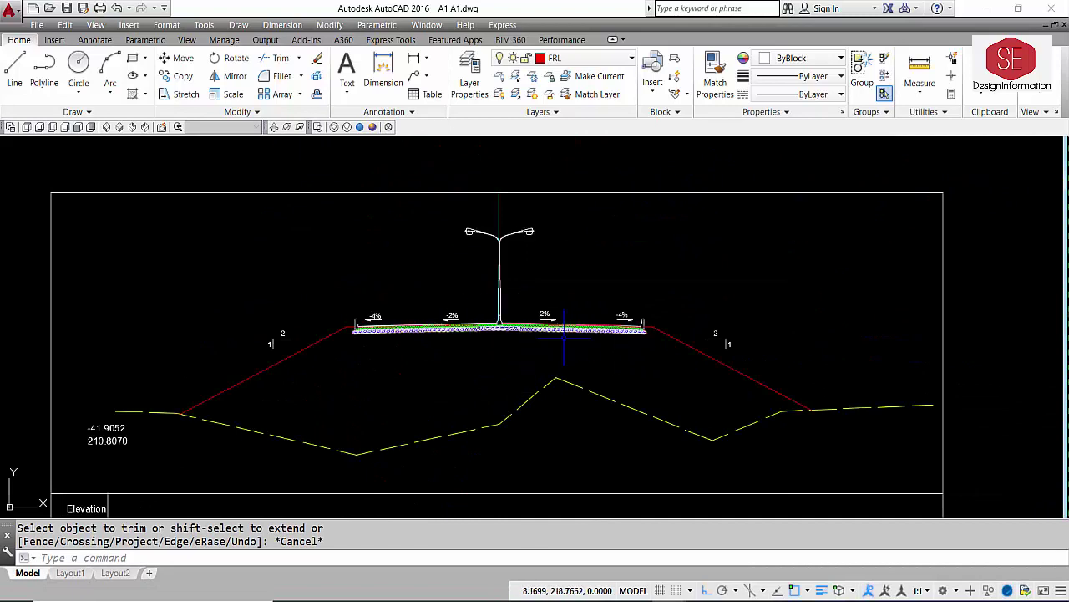
{"action": "scroll", "coordinate": [639, 326], "scroll_direction": "up", "scroll_amount": 2}
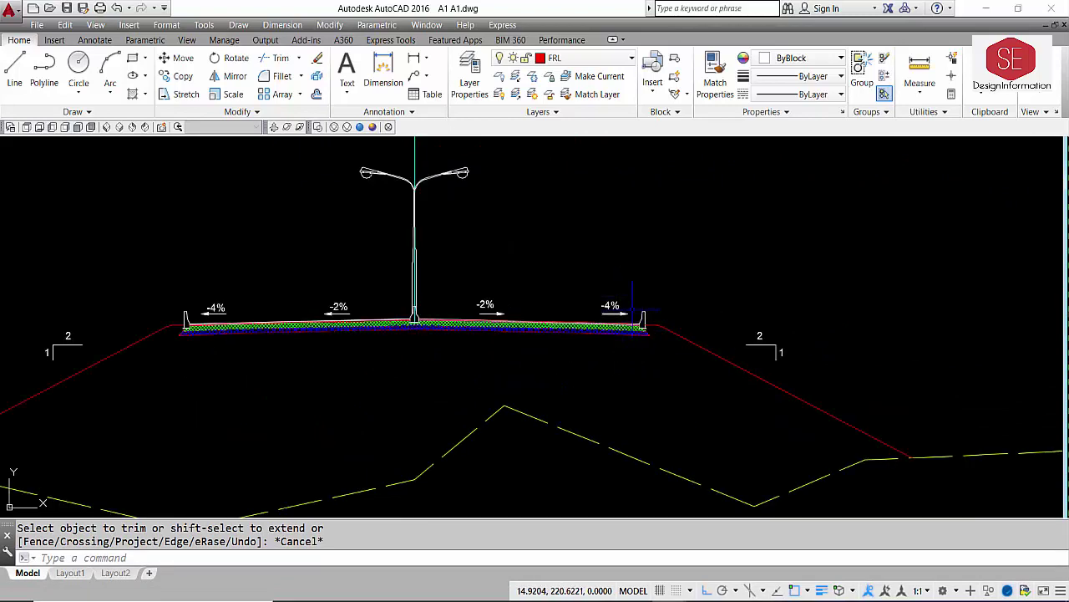
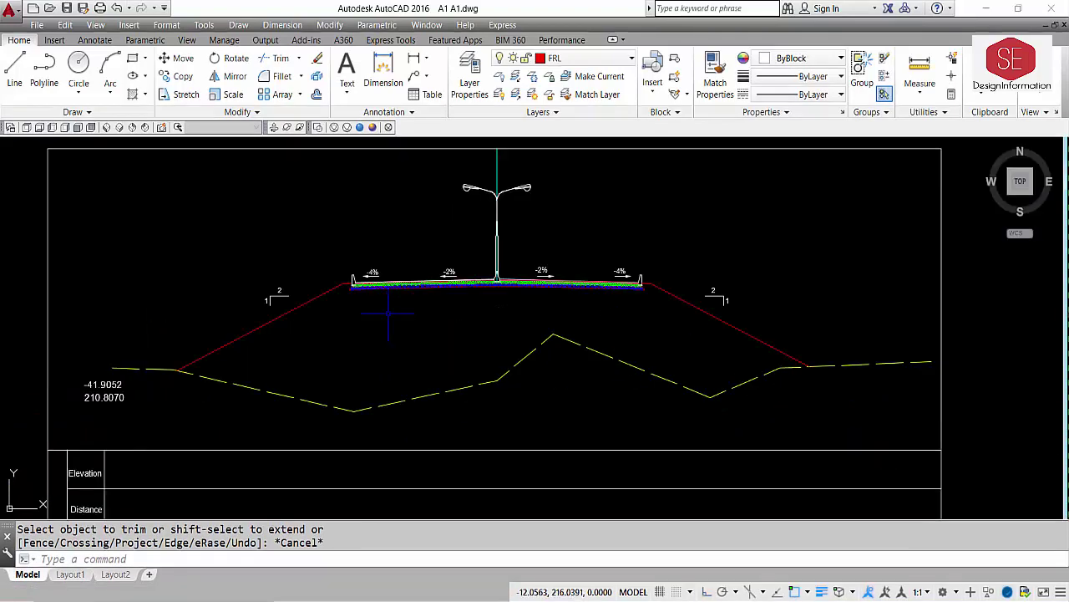
- Start the PRL routine and select the road surface polyline for labelling
{"action": "scroll", "coordinate": [356, 236], "scroll_direction": "up", "scroll_amount": 3}
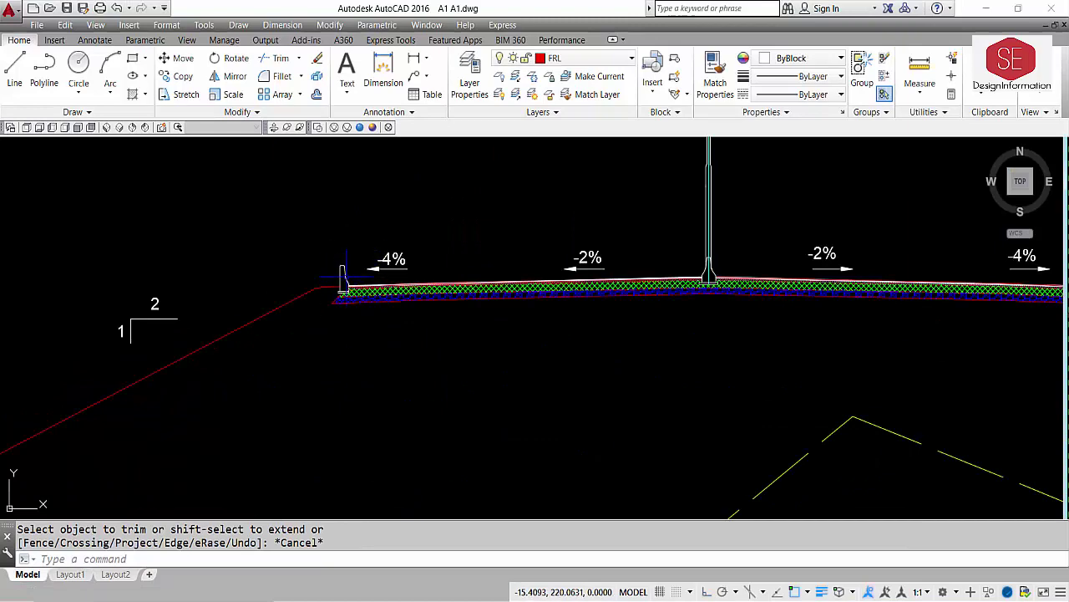
{"action": "scroll", "coordinate": [359, 268], "scroll_direction": "down", "scroll_amount": 2}
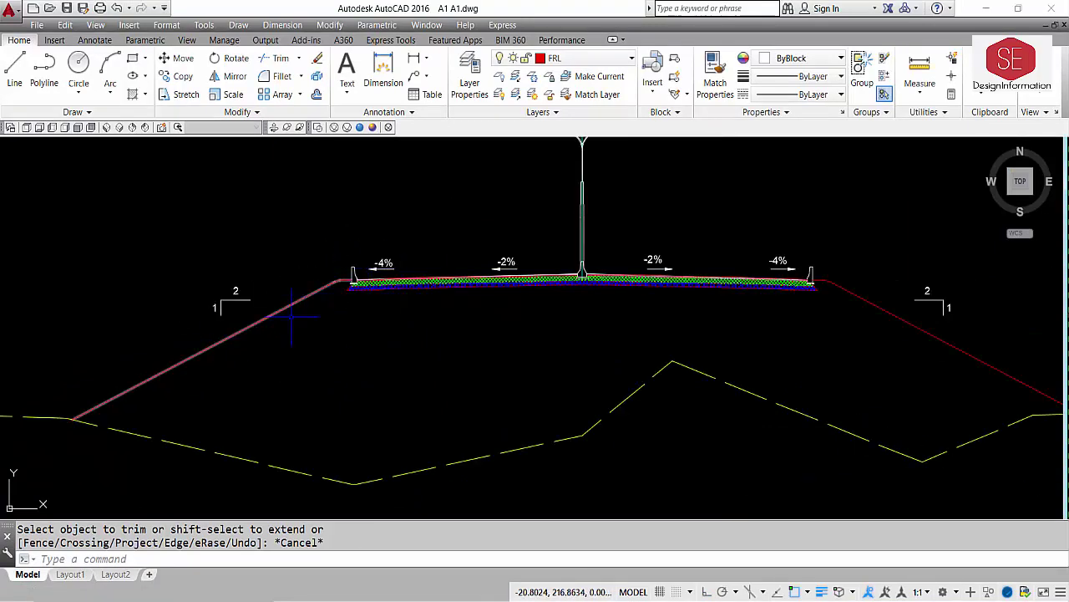
{"action": "scroll", "coordinate": [424, 276], "scroll_direction": "up", "scroll_amount": 2}
{"action": "scroll", "coordinate": [462, 249], "scroll_direction": "down", "scroll_amount": 2}
{"action": "scroll", "coordinate": [460, 249], "scroll_direction": "down", "scroll_amount": 2}
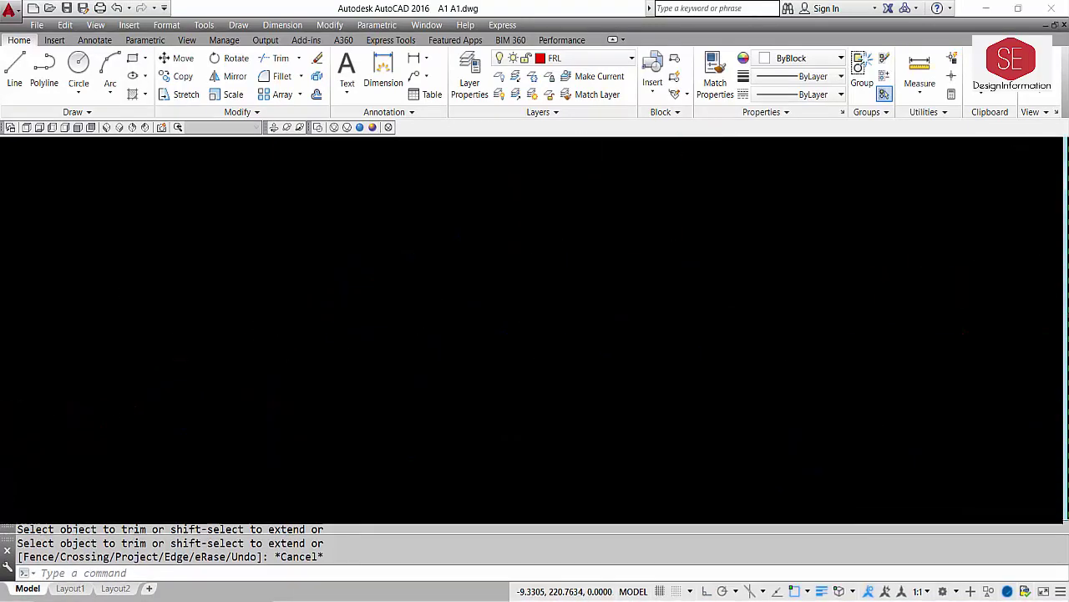
{"action": "scroll", "coordinate": [382, 406], "scroll_direction": "up", "scroll_amount": 2}
{"action": "scroll", "coordinate": [235, 392], "scroll_direction": "down", "scroll_amount": 2}
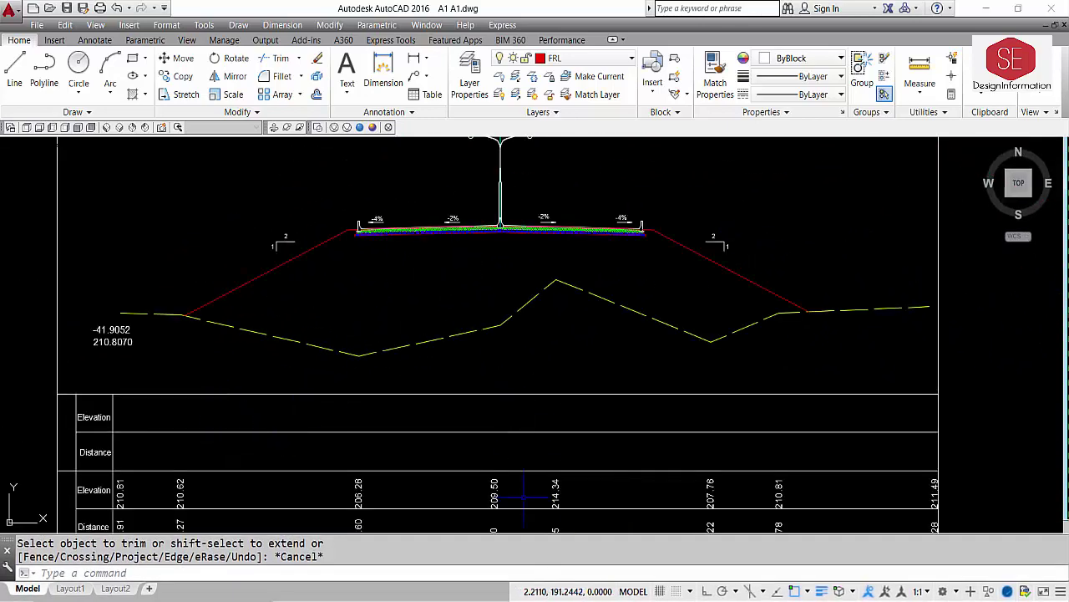
{"action": "scroll", "coordinate": [585, 236], "scroll_direction": "up", "scroll_amount": 2}
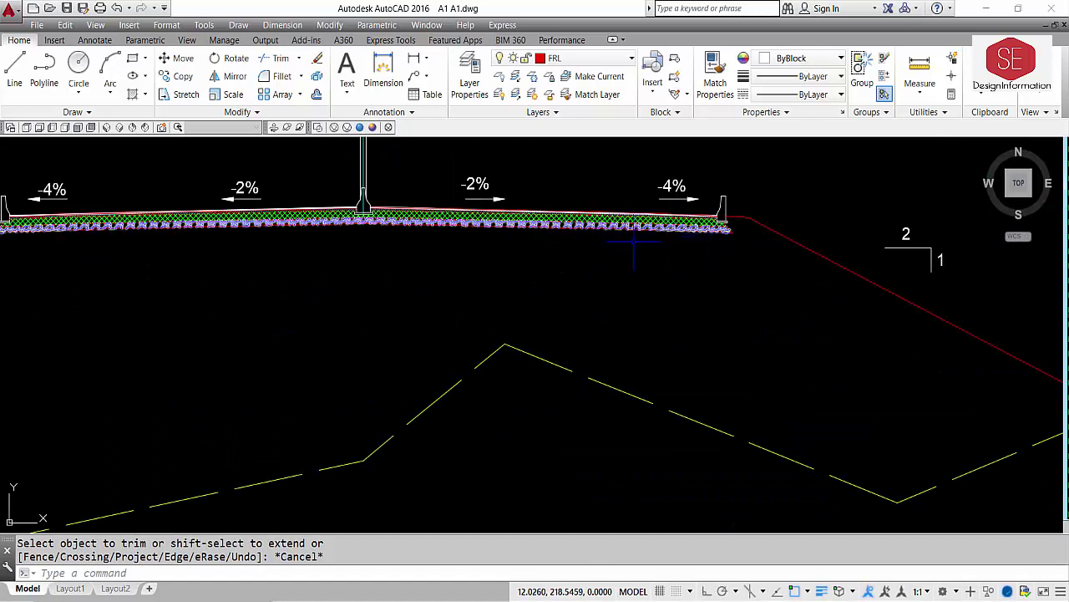
{"action": "scroll", "coordinate": [406, 255], "scroll_direction": "down", "scroll_amount": 1}
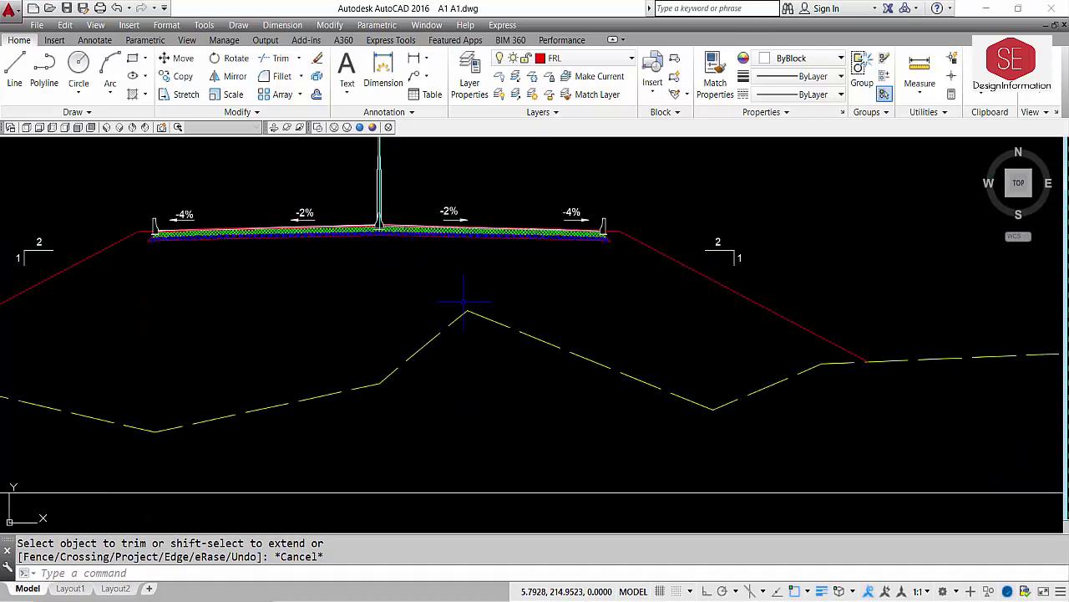
{"action": "type", "text": "p"}
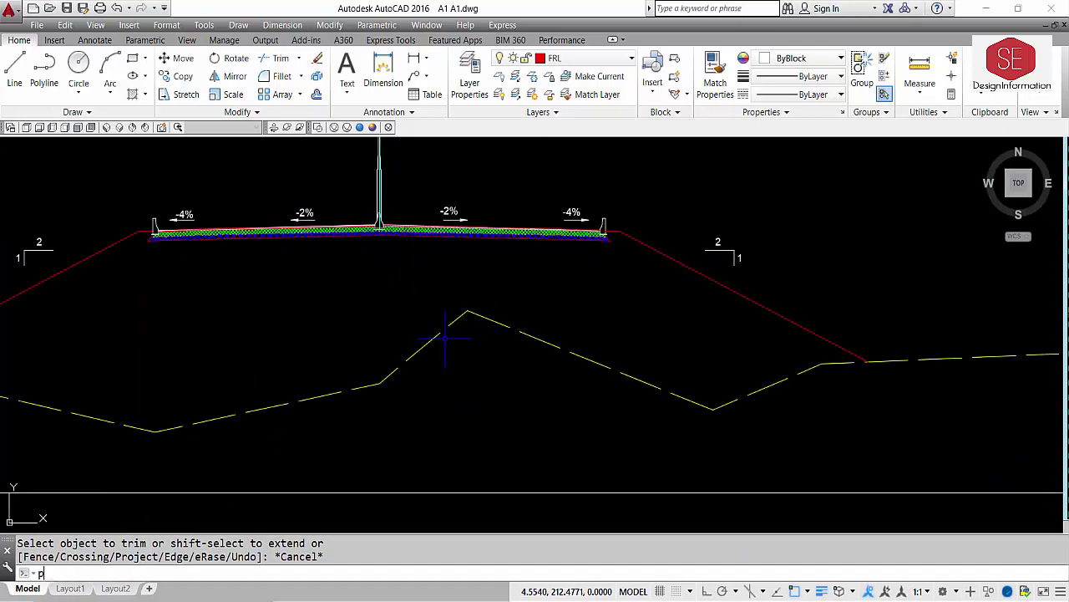
{"action": "type", "text": "rl"}
{"action": "key", "text": "Return"}
{"action": "scroll", "coordinate": [348, 236], "scroll_direction": "up", "scroll_amount": 5}
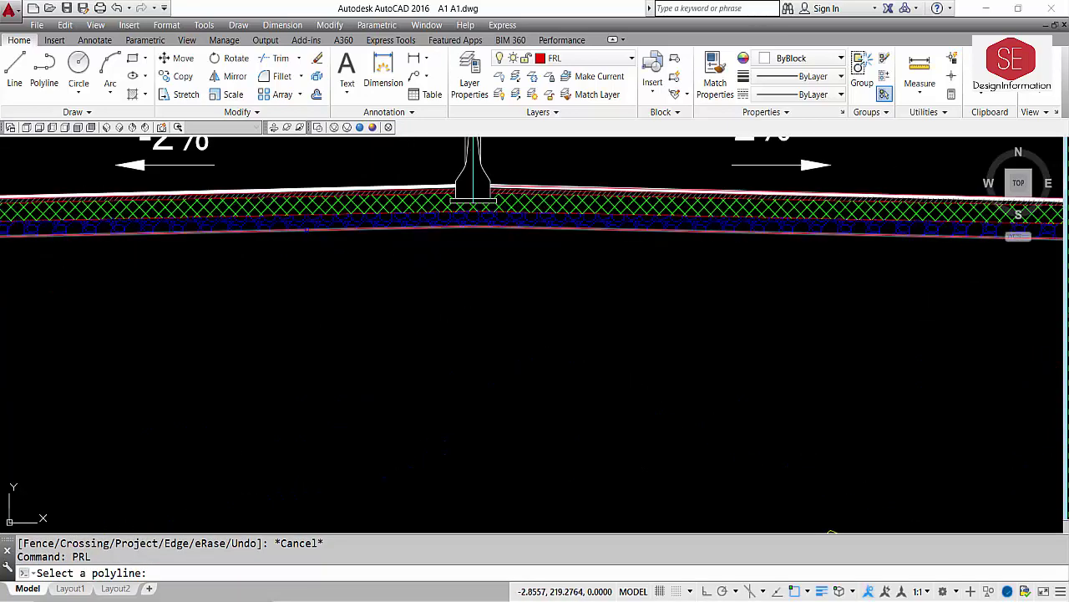
{"action": "left_click", "coordinate": [306, 230]}
- Pick the X and Y axis basepoints to write elevations 218.93–219.32 and offset distances into the table
{"action": "scroll", "coordinate": [322, 234], "scroll_direction": "down", "scroll_amount": 5}
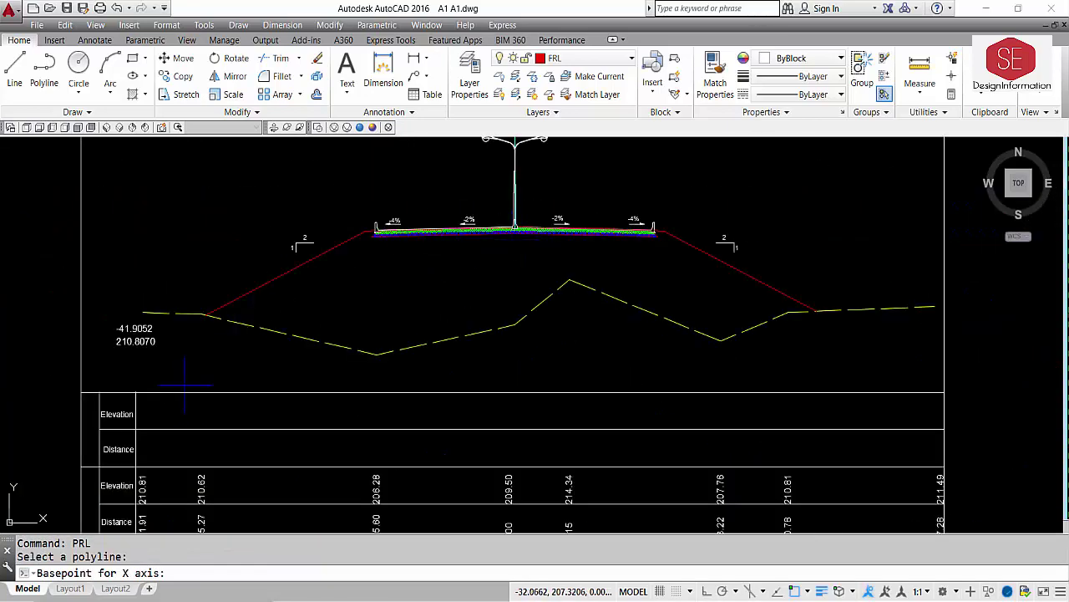
{"action": "left_click", "coordinate": [135, 466]}
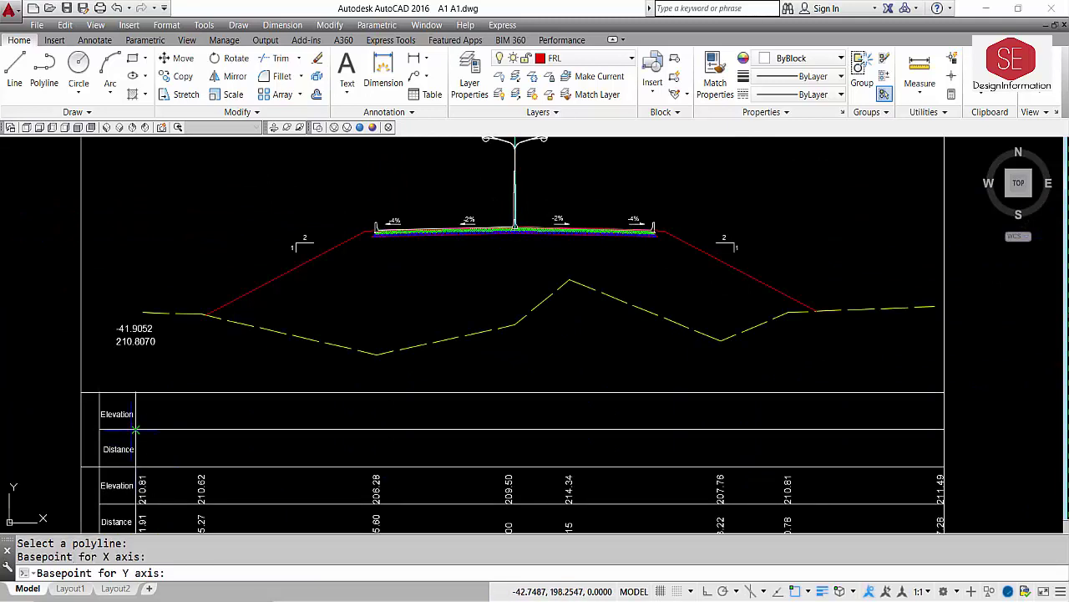
{"action": "left_click", "coordinate": [135, 430]}
{"action": "scroll", "coordinate": [423, 459], "scroll_direction": "up", "scroll_amount": 2}
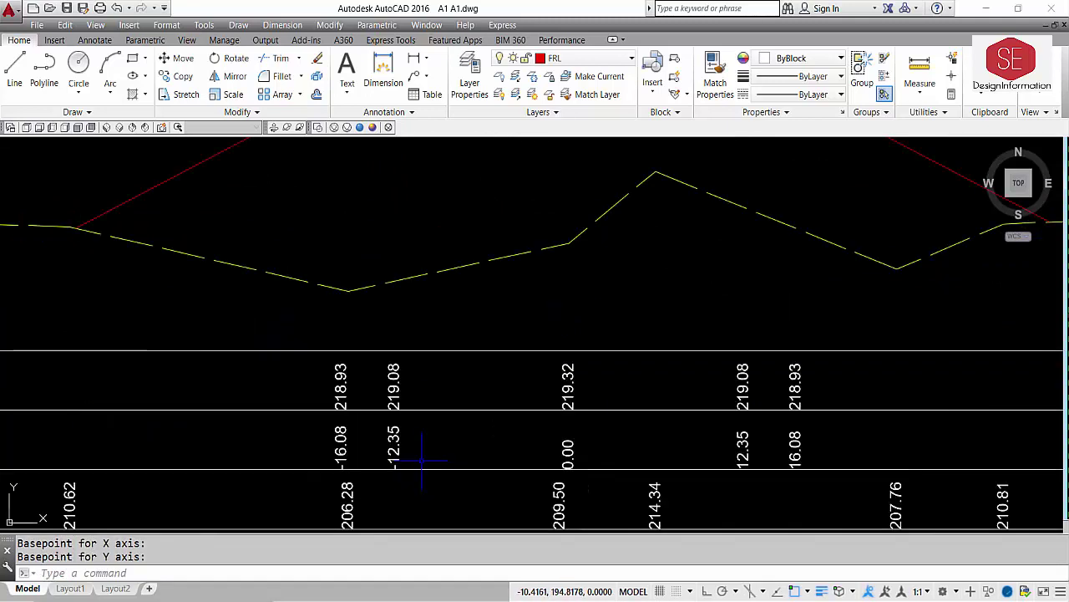
{"action": "key", "text": "Escape"}
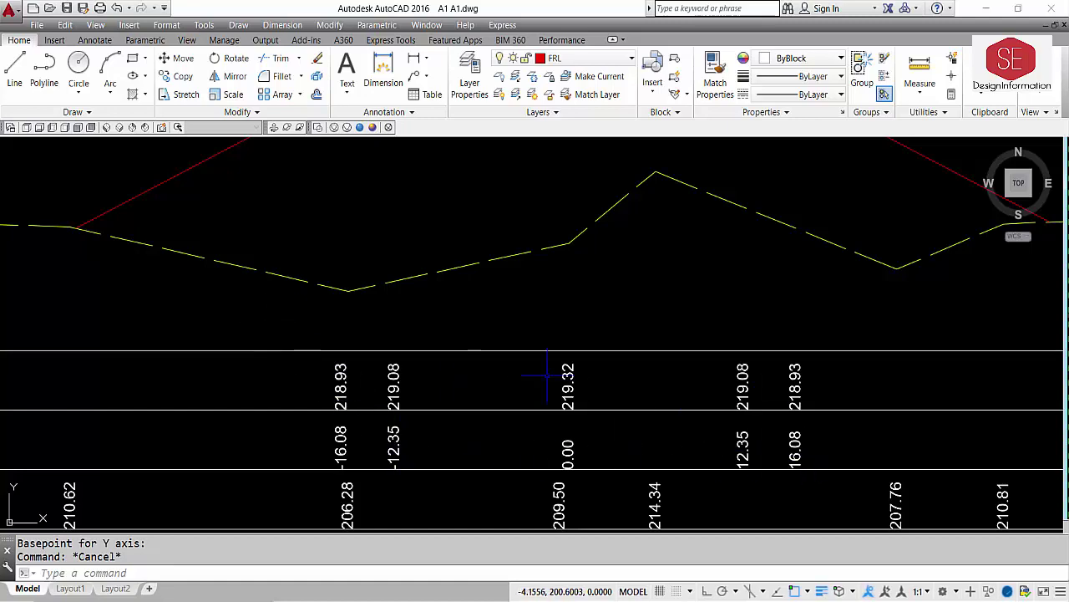
{"action": "scroll", "coordinate": [547, 376], "scroll_direction": "down", "scroll_amount": 5}
{"action": "scroll", "coordinate": [570, 330], "scroll_direction": "up", "scroll_amount": 6}
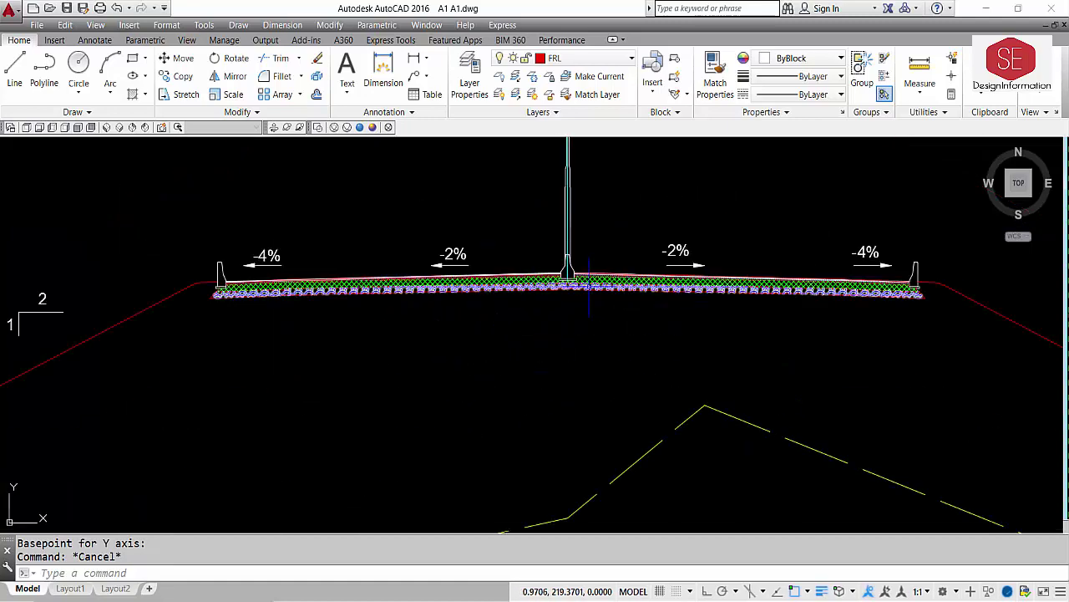
{"action": "scroll", "coordinate": [589, 288], "scroll_direction": "up", "scroll_amount": 3}
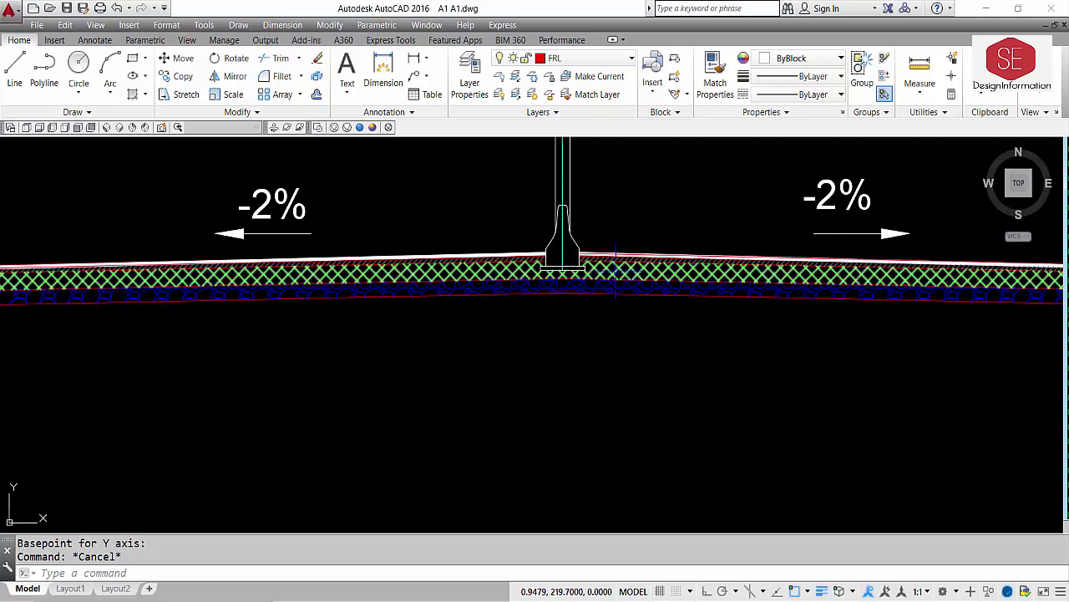
{"action": "scroll", "coordinate": [620, 247], "scroll_direction": "down", "scroll_amount": 5}
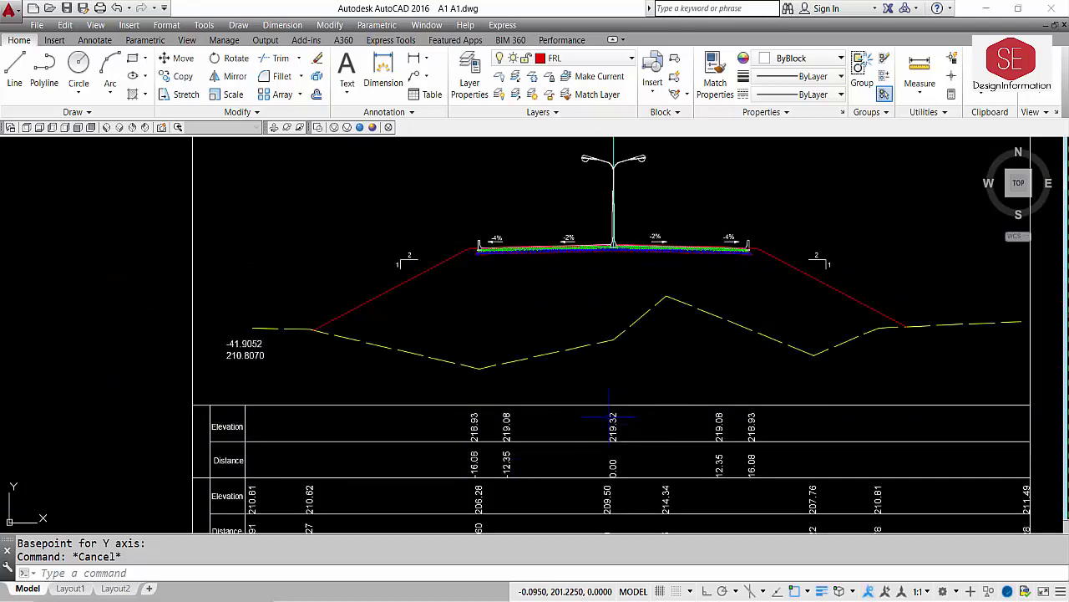
{"action": "middle_click_drag", "start_coordinate": [612, 415], "coordinate": [615, 378]}
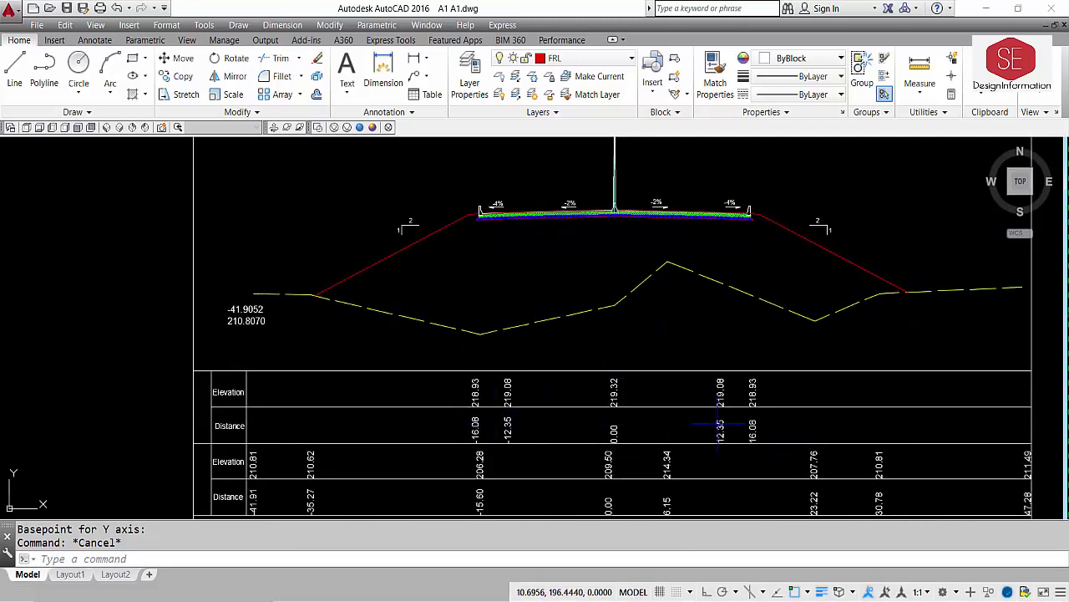
{"action": "scroll", "coordinate": [250, 401], "scroll_direction": "up", "scroll_amount": 4}
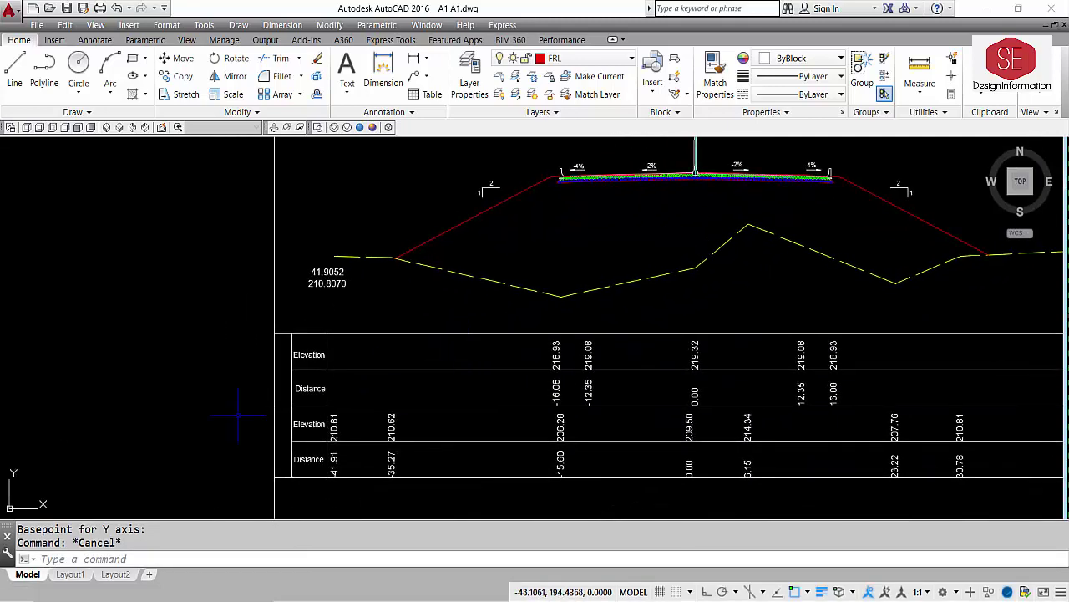
{"action": "middle_click_drag", "start_coordinate": [311, 353], "coordinate": [316, 257]}
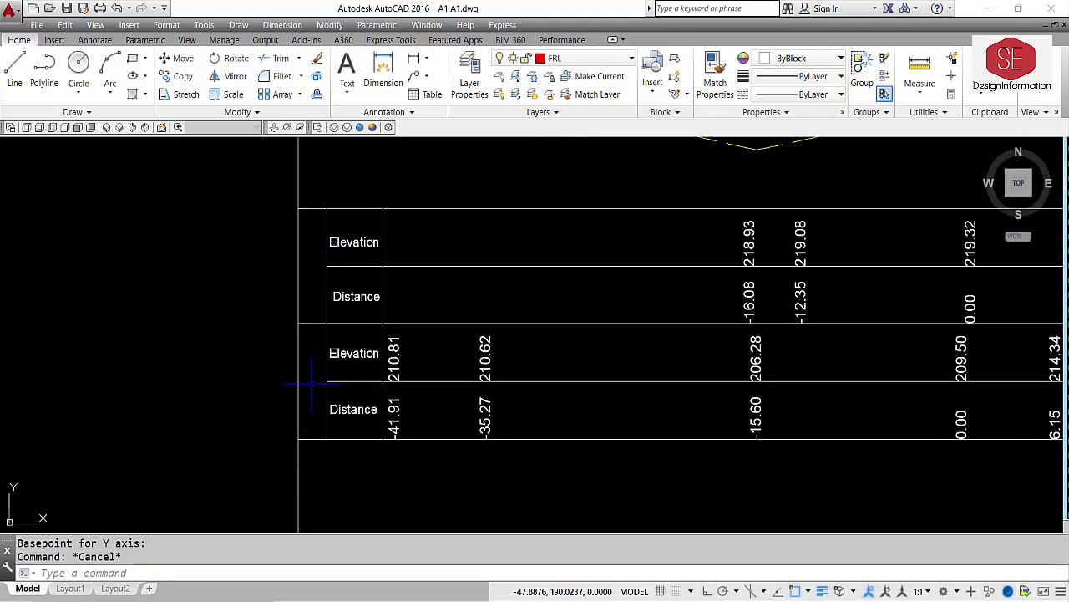
- Copy the -41.91 text to two spots left of the upper and lower table rows
{"action": "type", "text": "co"}
{"action": "key", "text": "Return"}
{"action": "left_click", "coordinate": [354, 352]}
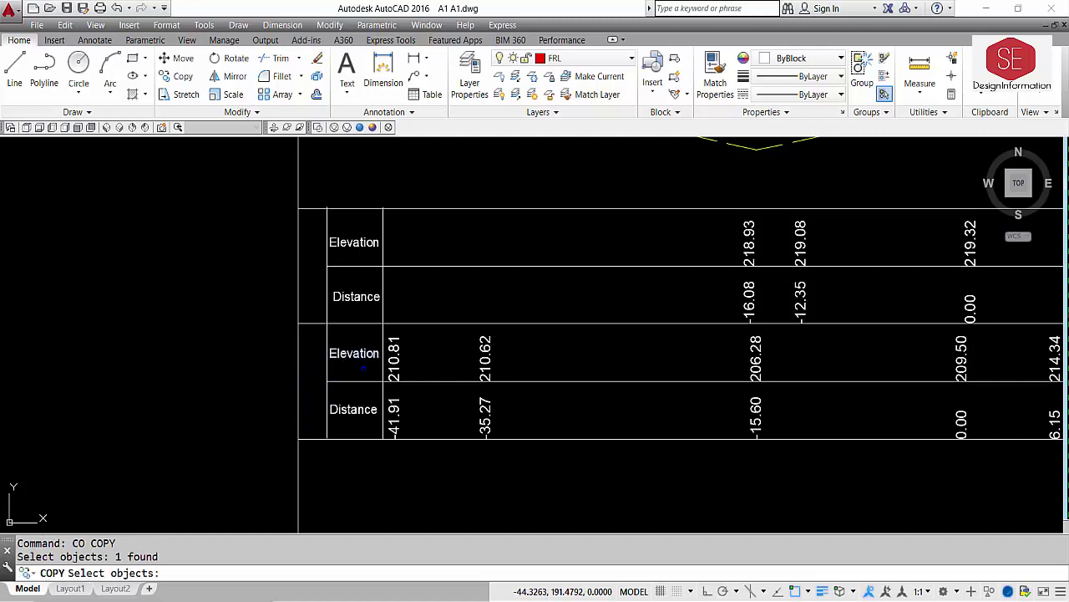
{"action": "key", "text": "Escape"}
{"action": "type", "text": "`"}
{"action": "key", "text": "Return"}
{"action": "key", "text": "Escape"}
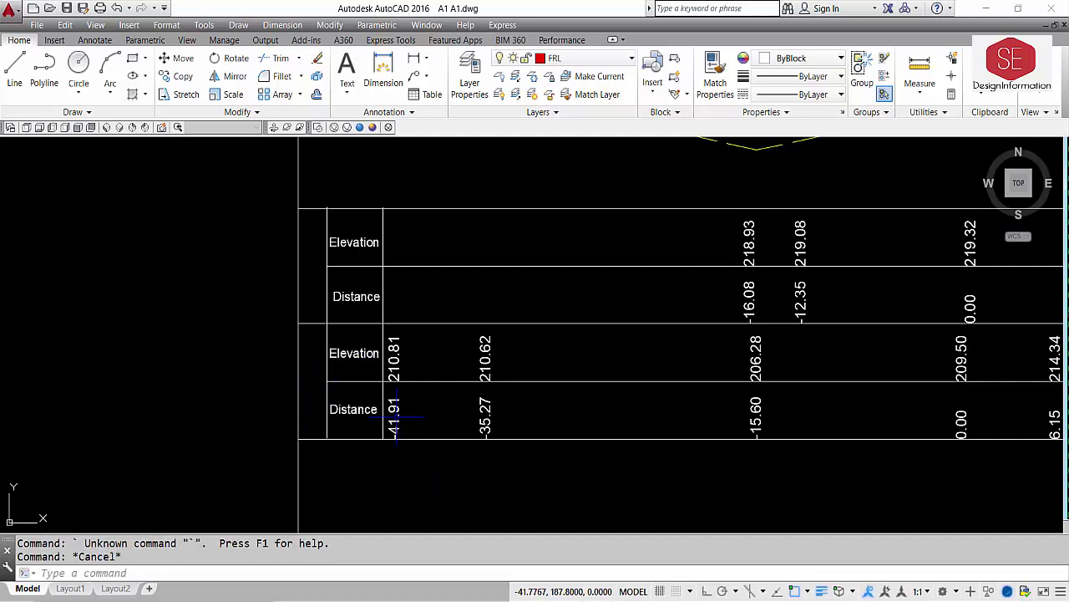
{"action": "type", "text": "co"}
{"action": "key", "text": "Return"}
{"action": "left_click", "coordinate": [394, 416]}
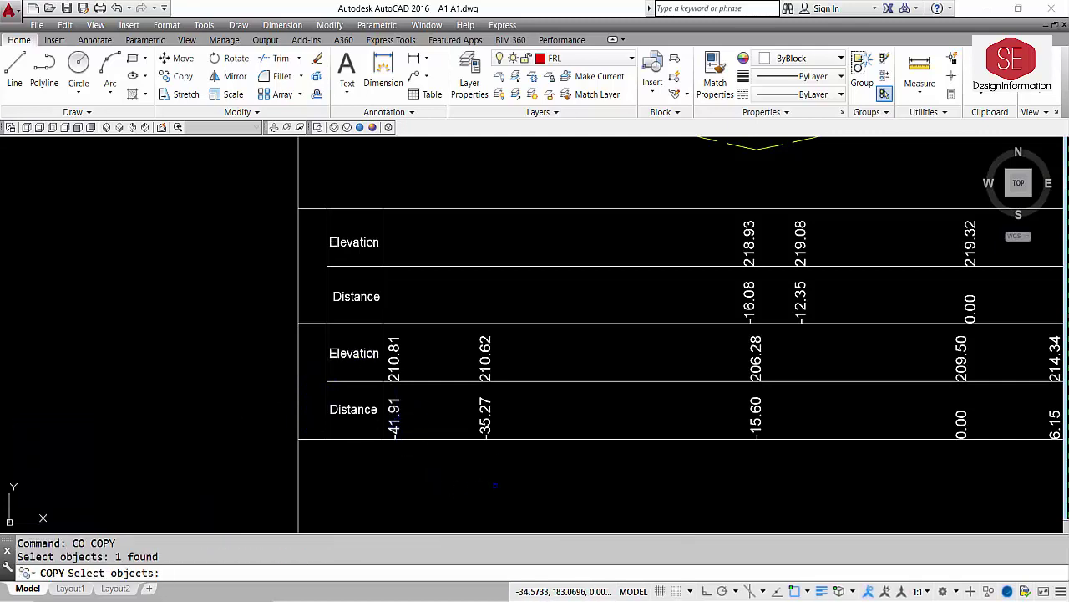
{"action": "key", "text": "Return"}
{"action": "left_click", "coordinate": [495, 485]}
{"action": "left_click", "coordinate": [410, 450]}
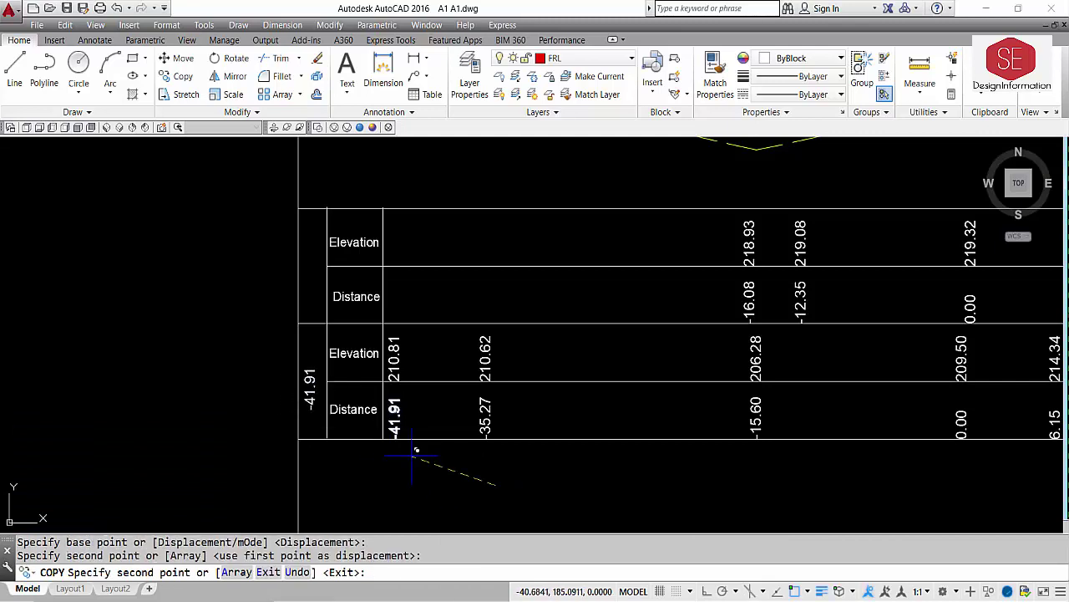
{"action": "left_click", "coordinate": [415, 338]}
{"action": "key", "text": "Escape"}
- Edit the copies to read NSL for the lower rows and Subgrade for the upper rows
{"action": "left_click", "coordinate": [311, 386]}
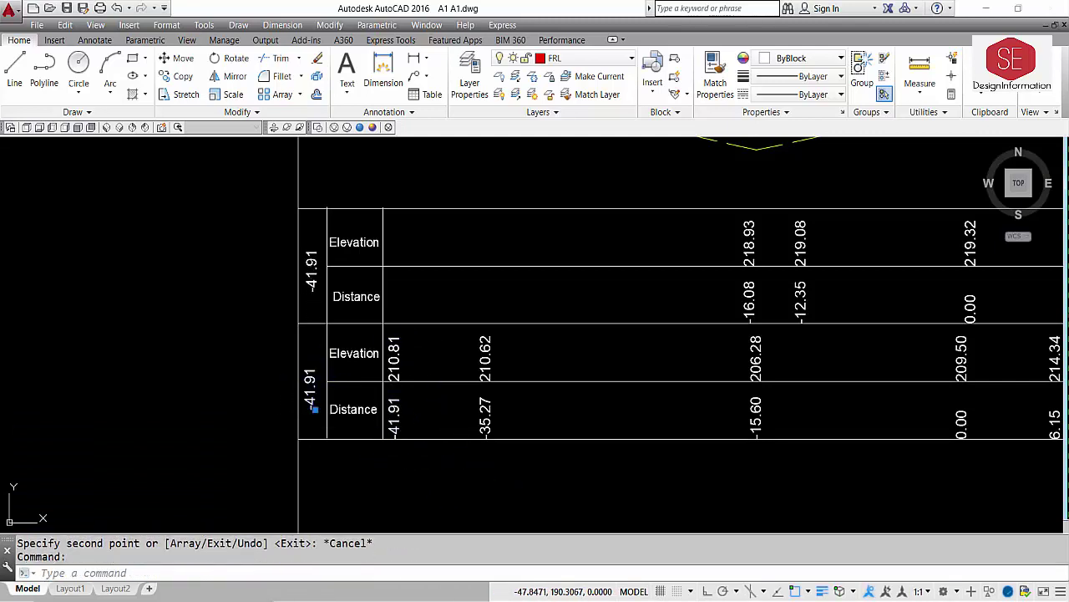
{"action": "double_click", "coordinate": [313, 404]}
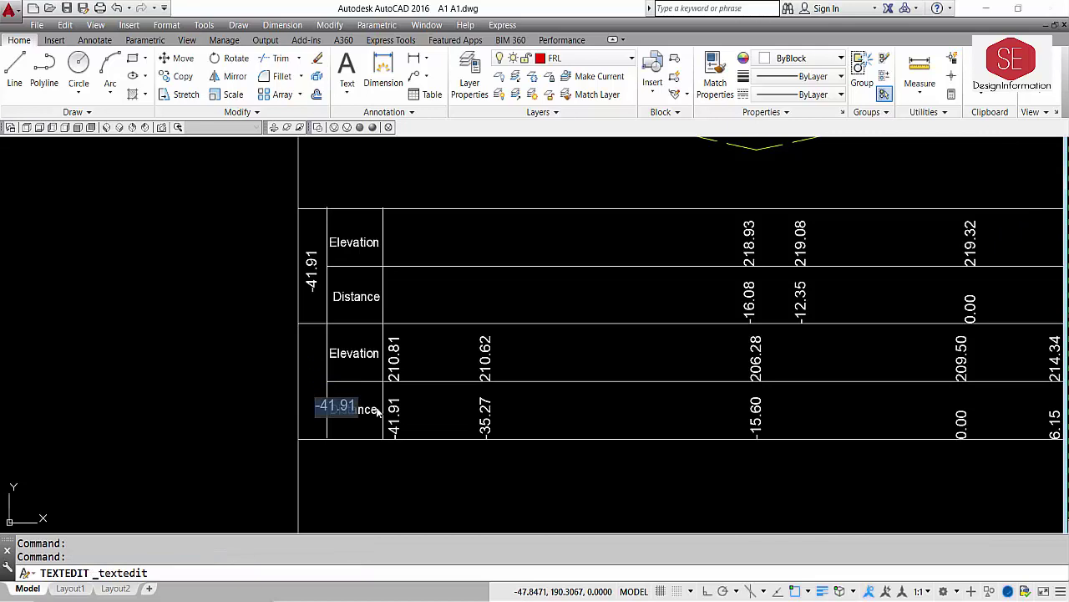
{"action": "type", "text": "N"}
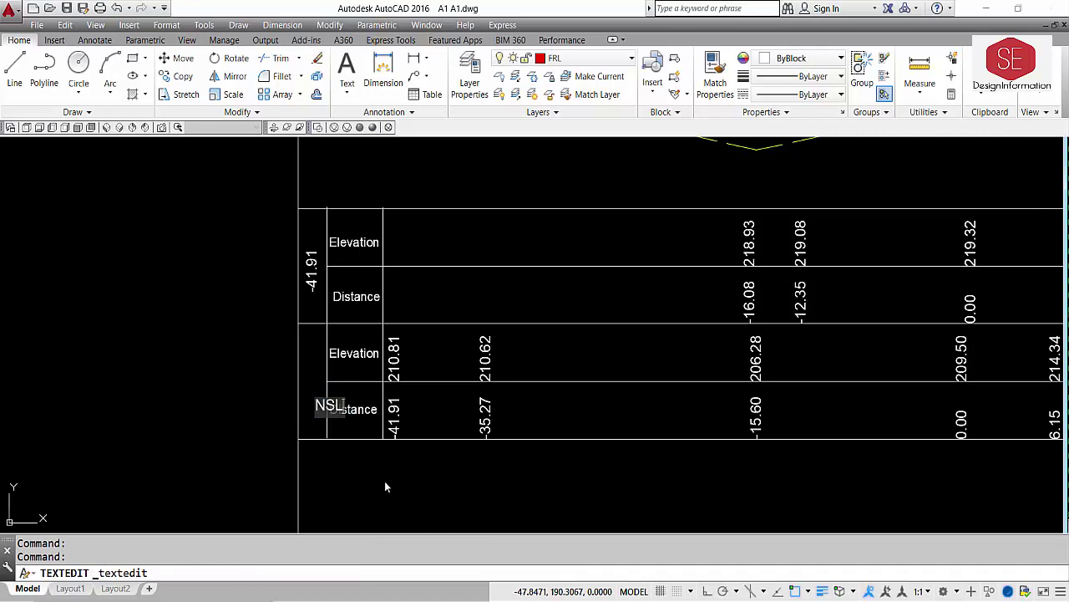
{"action": "type", "text": "SL"}
{"action": "key", "text": "Return"}
{"action": "key", "text": "Return"}
{"action": "double_click", "coordinate": [312, 266]}
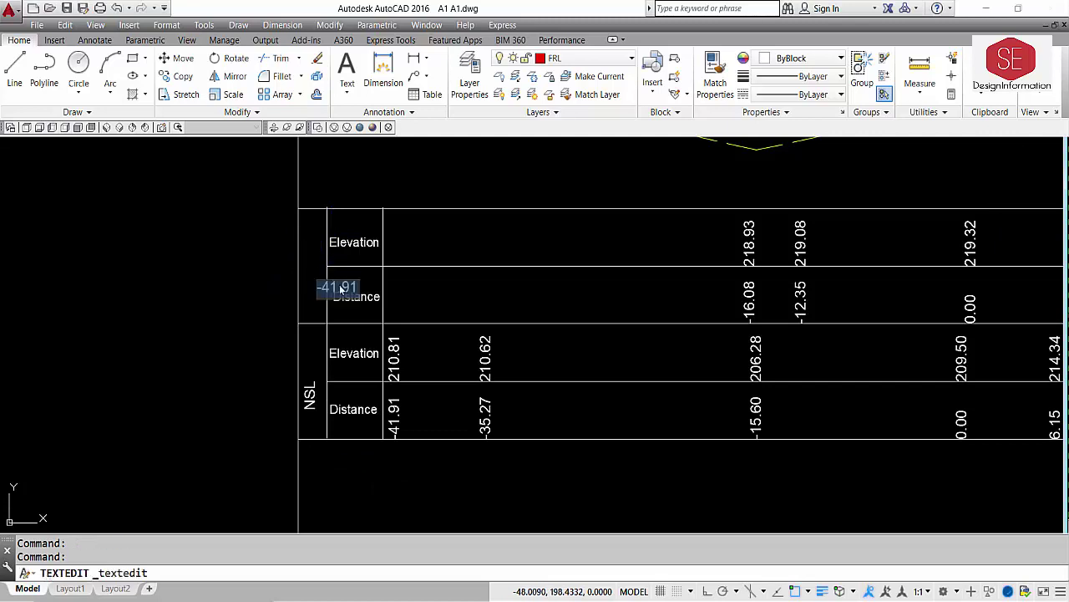
{"action": "type", "text": "Sub"}
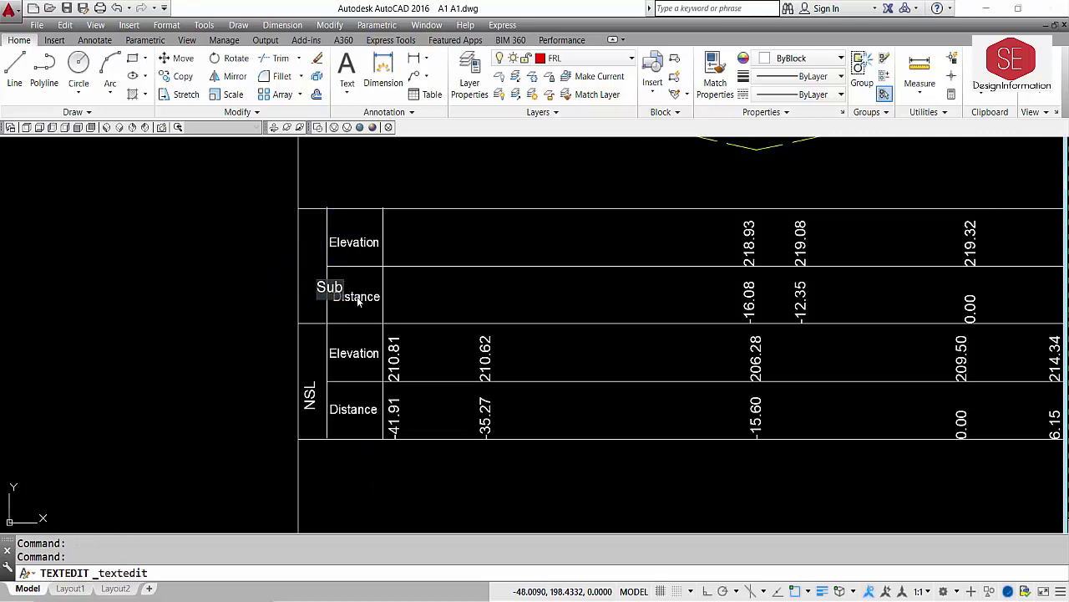
{"action": "key", "text": "Return"}
{"action": "key", "text": "Return"}
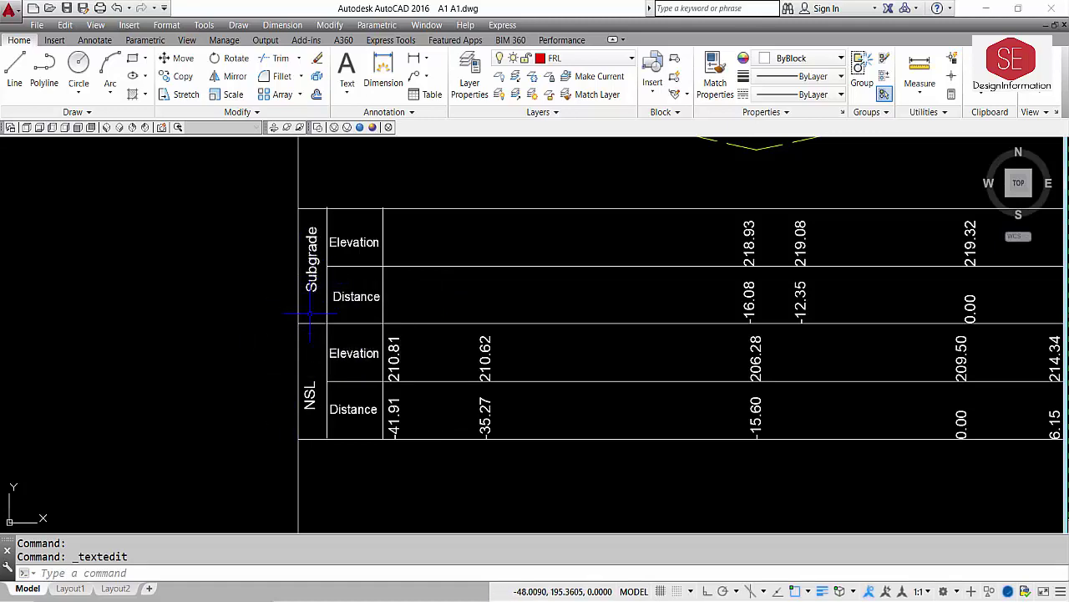
{"action": "scroll", "coordinate": [310, 315], "scroll_direction": "down", "scroll_amount": 2}
{"action": "middle_click_drag", "start_coordinate": [550, 327], "coordinate": [541, 387]}
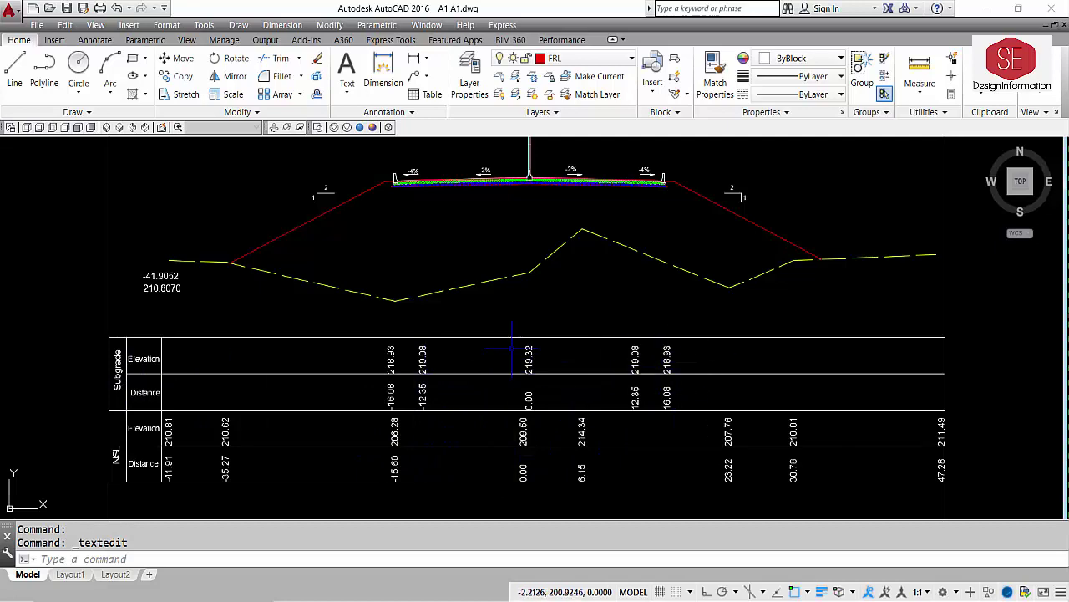
{"action": "scroll", "coordinate": [150, 314], "scroll_direction": "up", "scroll_amount": 1}
- Window-select and erase the -41.9052 / 210.8070 coordinate texts at the ground profile's left end
{"action": "scroll", "coordinate": [180, 319], "scroll_direction": "up", "scroll_amount": 1}
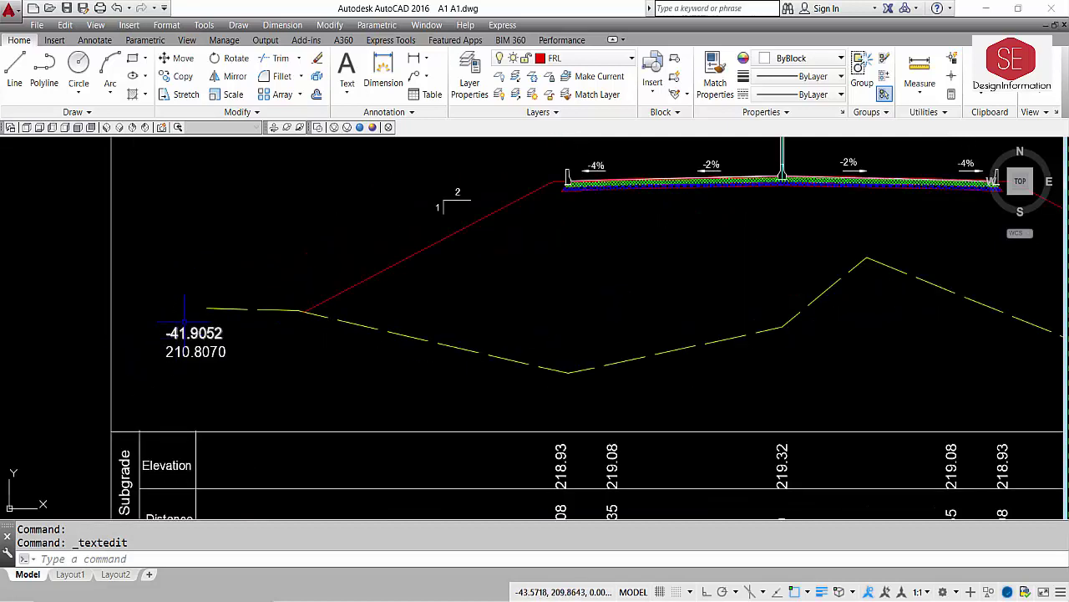
{"action": "left_click", "coordinate": [184, 320]}
{"action": "left_click", "coordinate": [150, 375]}
{"action": "type", "text": "E"}
{"action": "key", "text": "Return"}
{"action": "middle_click_drag", "start_coordinate": [531, 239], "coordinate": [414, 360]}
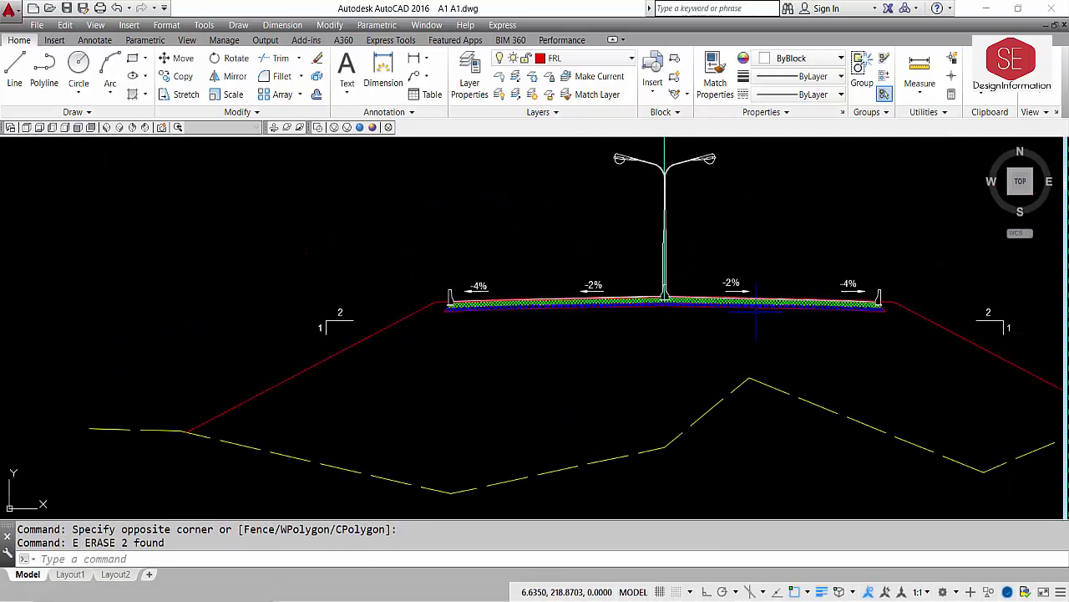
{"action": "scroll", "coordinate": [756, 309], "scroll_direction": "up", "scroll_amount": 4}
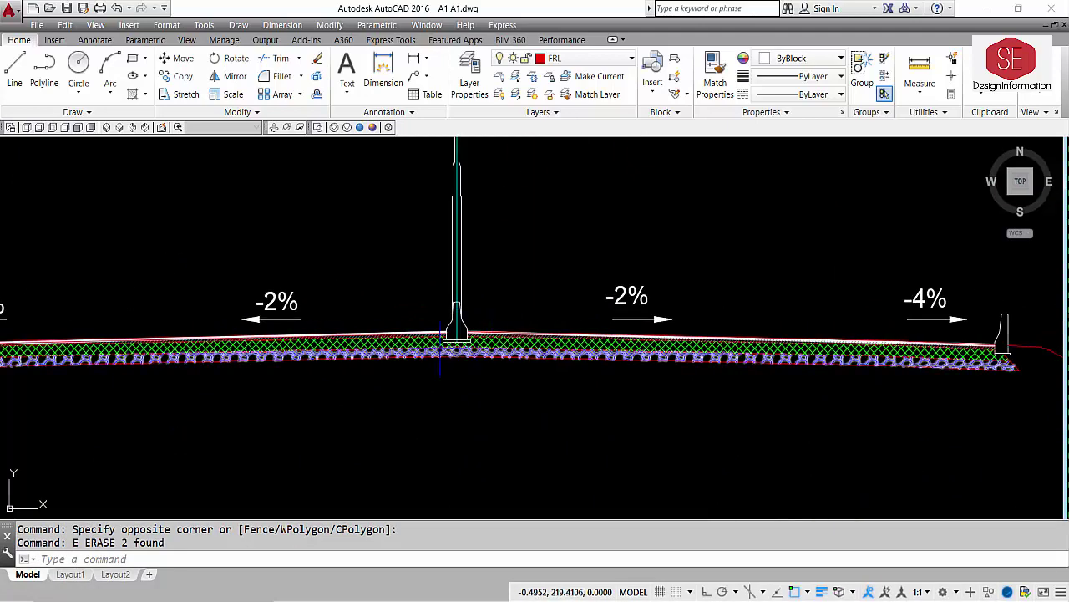
{"action": "scroll", "coordinate": [440, 351], "scroll_direction": "up", "scroll_amount": 2}
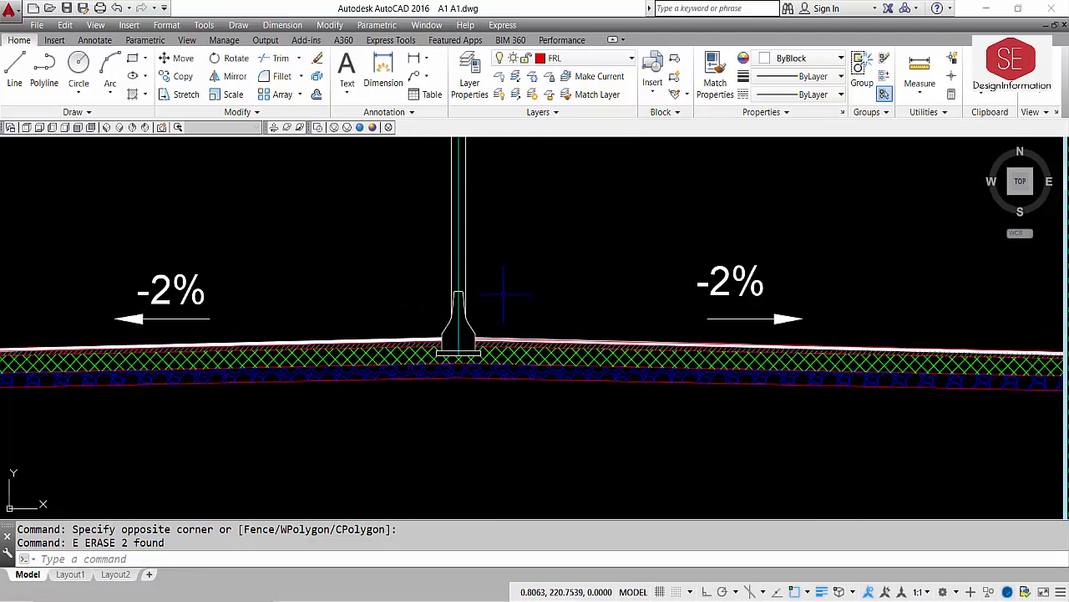
{"action": "type", "text": "l"}
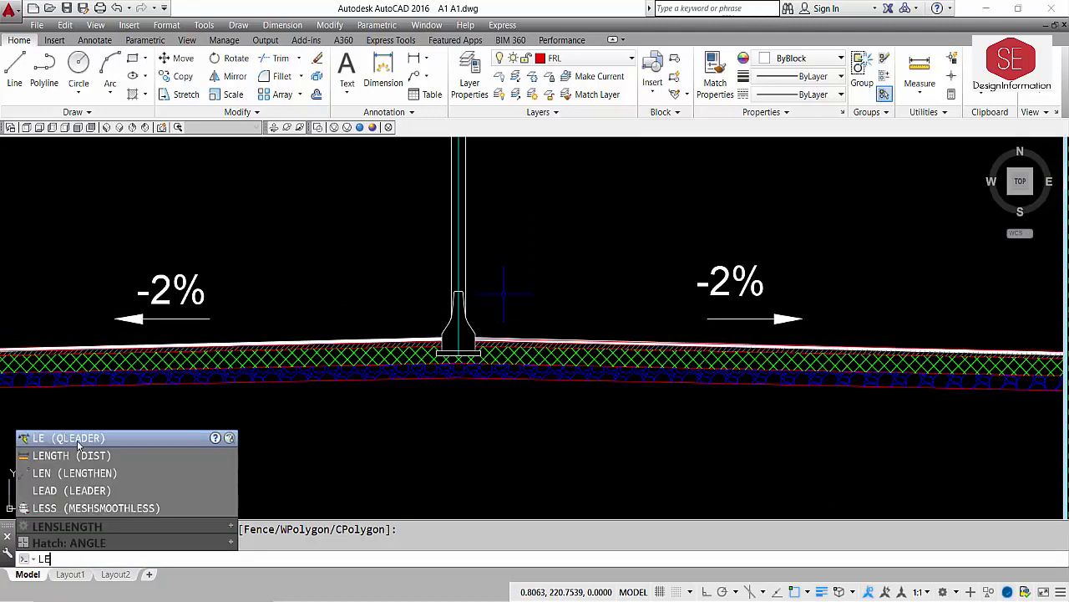
{"action": "type", "text": "e"}
- Draw a text-less quick leader from the road surface at the lamp post base to a horizontal landing
{"action": "left_click", "coordinate": [79, 445]}
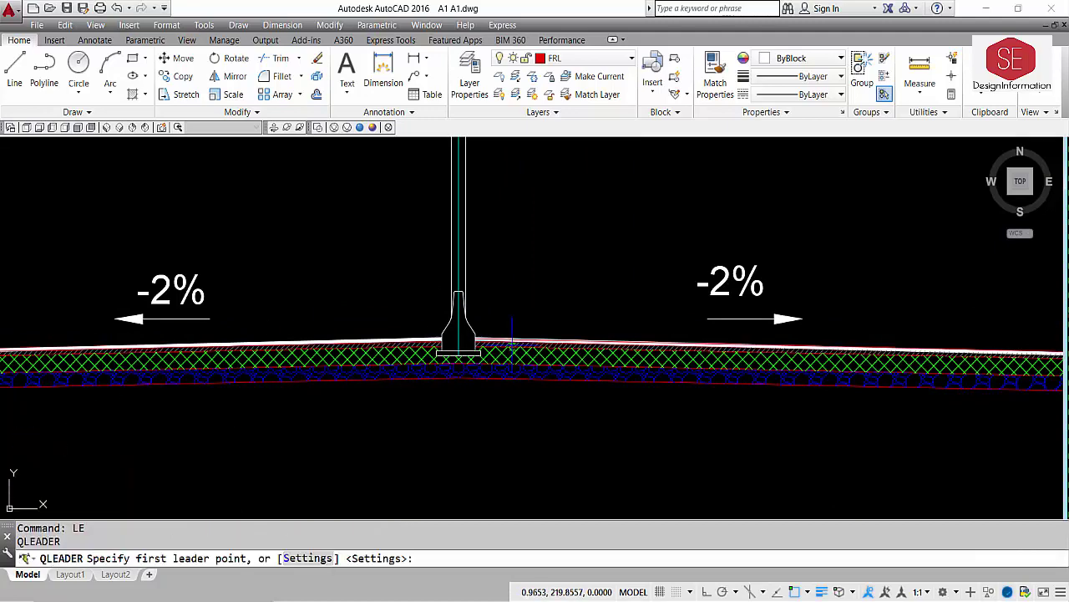
{"action": "scroll", "coordinate": [486, 340], "scroll_direction": "up", "scroll_amount": 2}
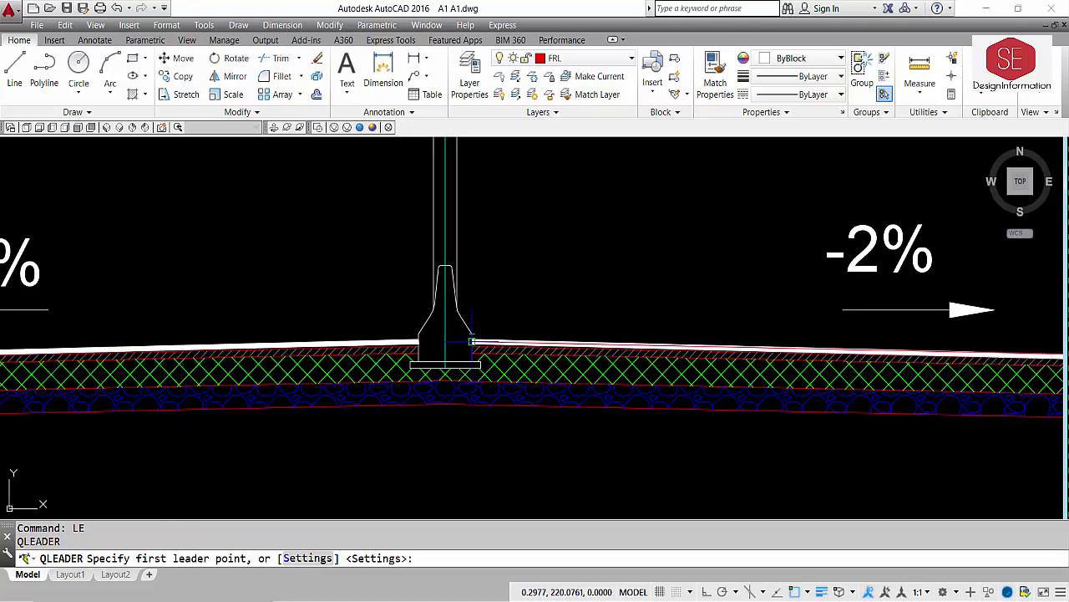
{"action": "scroll", "coordinate": [485, 330], "scroll_direction": "up", "scroll_amount": 5}
{"action": "left_click", "coordinate": [450, 342]}
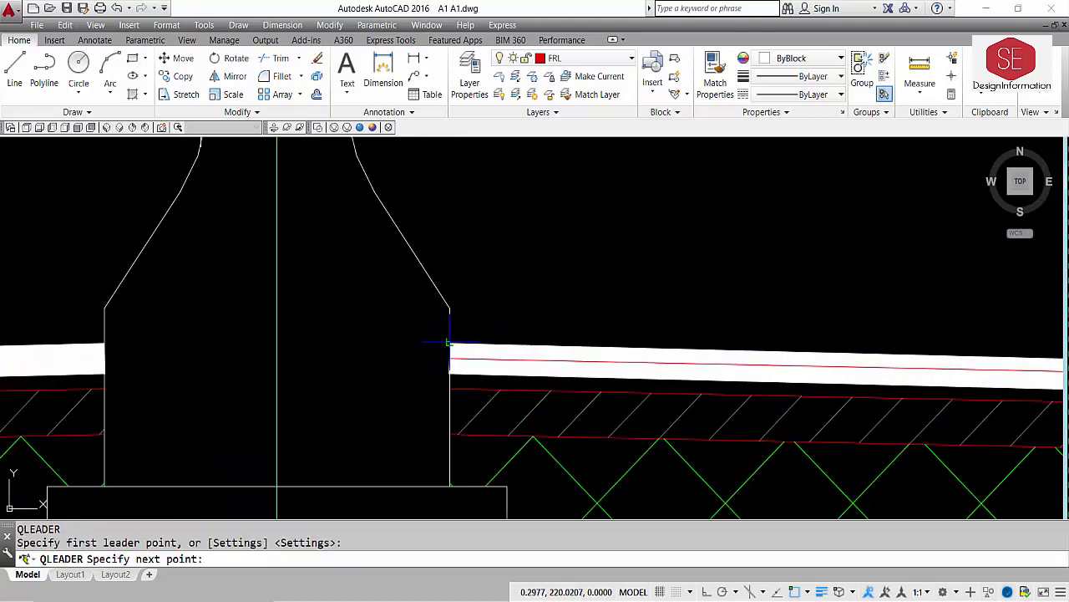
{"action": "scroll", "coordinate": [436, 391], "scroll_direction": "down", "scroll_amount": 3}
{"action": "key", "text": "Escape"}
{"action": "scroll", "coordinate": [476, 393], "scroll_direction": "down", "scroll_amount": 6}
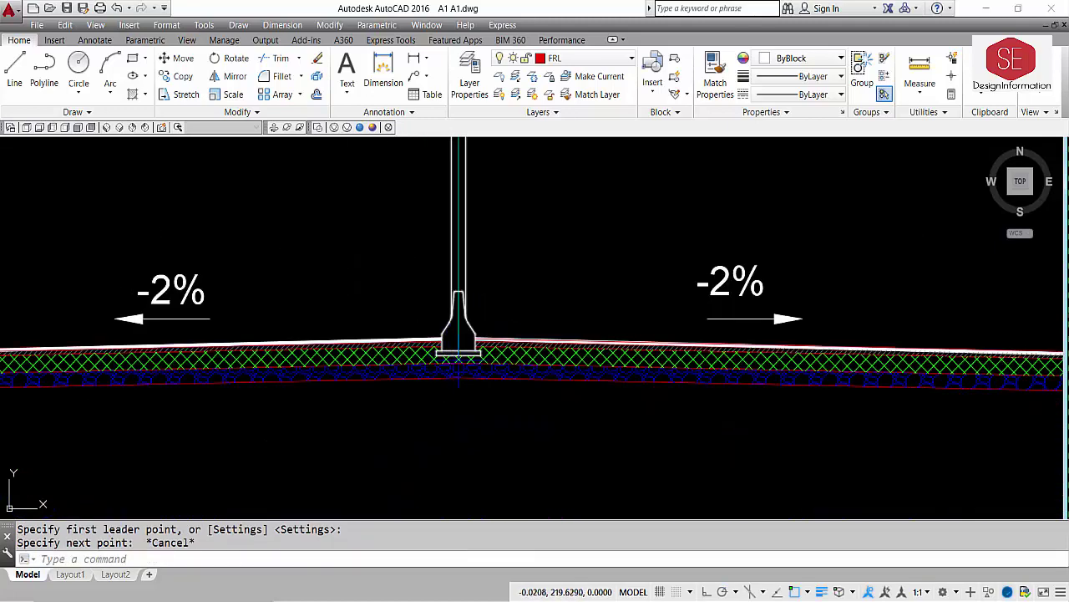
{"action": "scroll", "coordinate": [464, 413], "scroll_direction": "up", "scroll_amount": 8}
{"action": "key", "text": "Return"}
{"action": "left_click", "coordinate": [539, 262]}
{"action": "scroll", "coordinate": [539, 262], "scroll_direction": "down", "scroll_amount": 5}
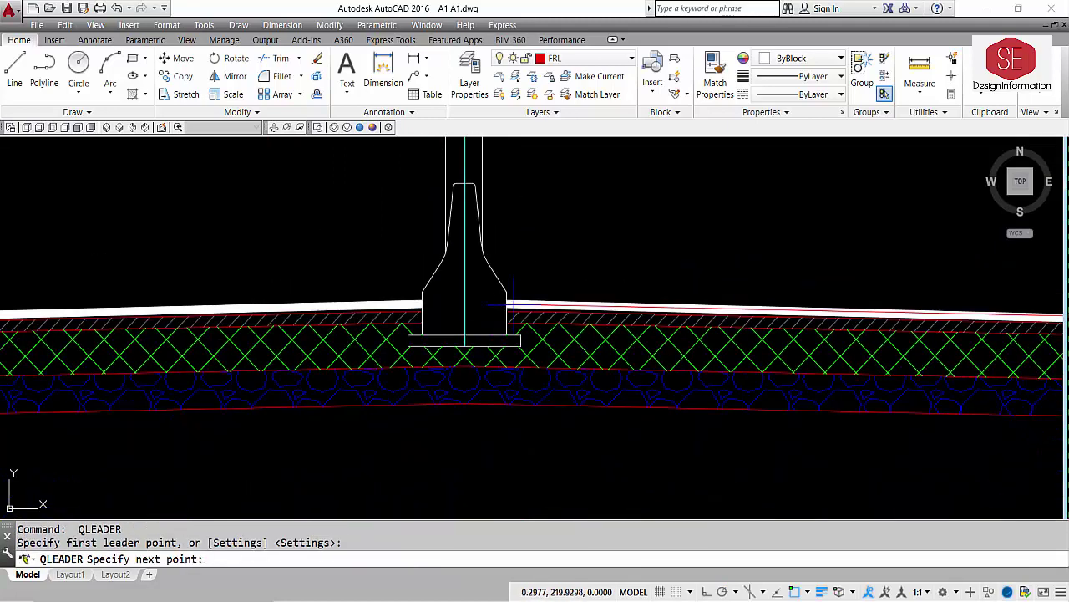
{"action": "scroll", "coordinate": [560, 223], "scroll_direction": "up", "scroll_amount": 2}
{"action": "left_click", "coordinate": [542, 224]}
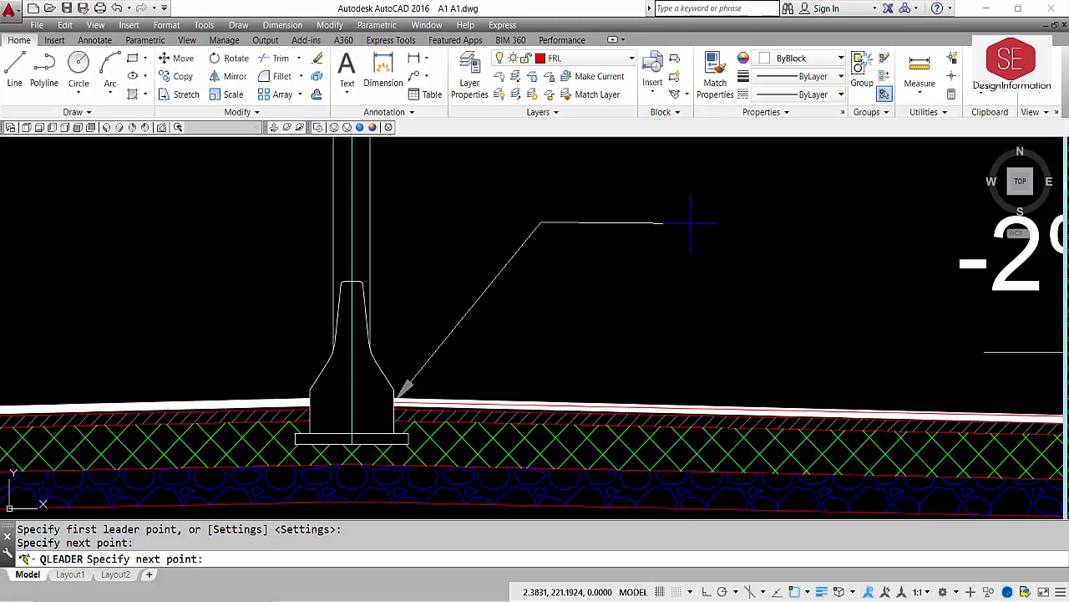
{"action": "key", "text": "F8"}
{"action": "left_click", "coordinate": [728, 223]}
{"action": "scroll", "coordinate": [633, 316], "scroll_direction": "down", "scroll_amount": 6}
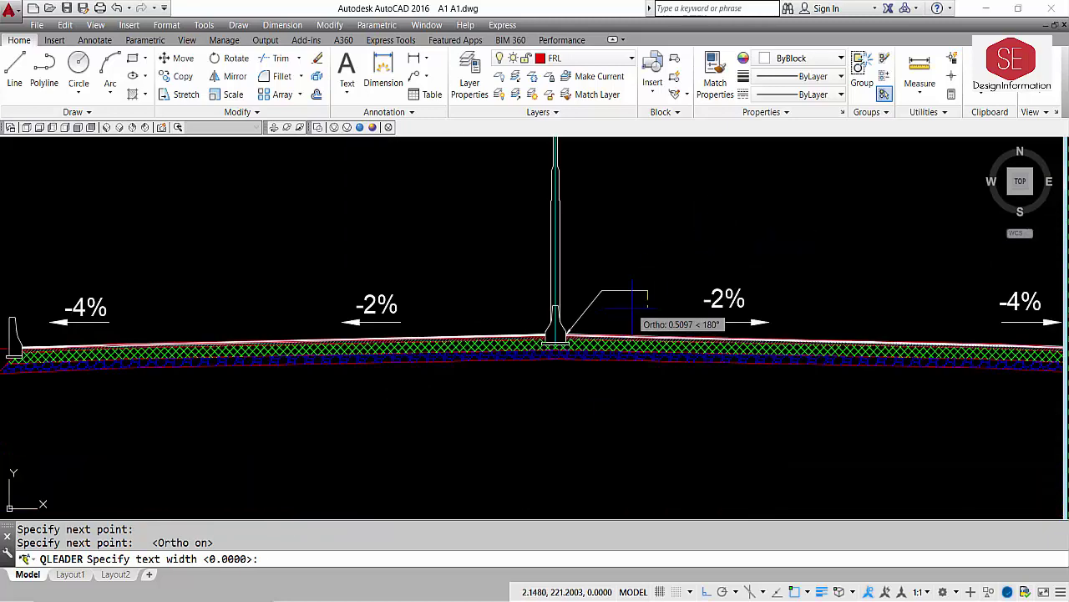
{"action": "key", "text": "Escape"}
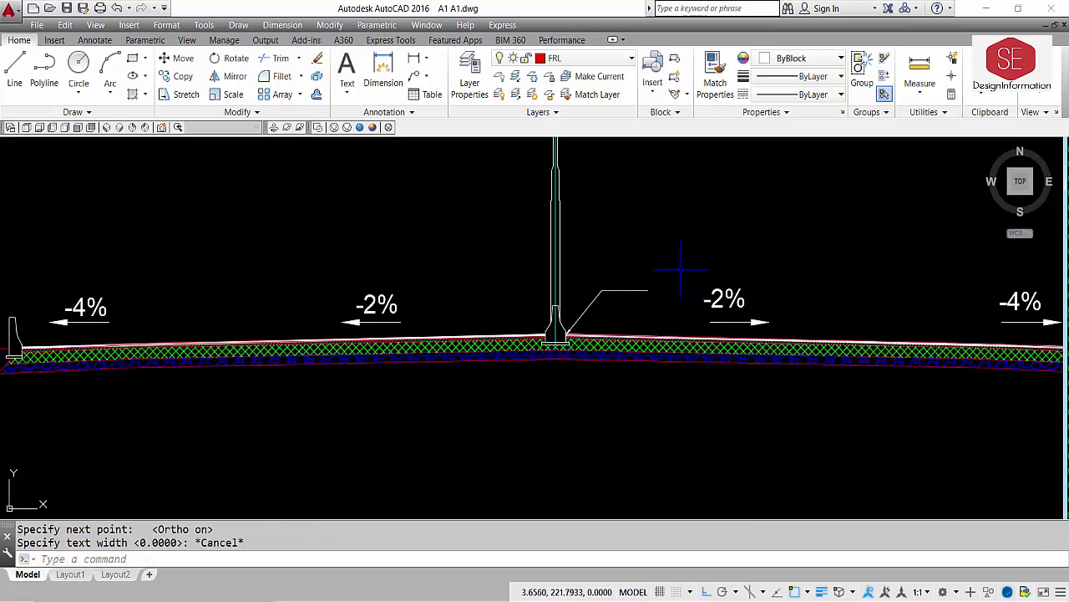
- Begin copying the new leader, taking its tip as the base point
{"action": "middle_click_drag", "start_coordinate": [681, 269], "coordinate": [419, 306]}
{"action": "type", "text": "co"}
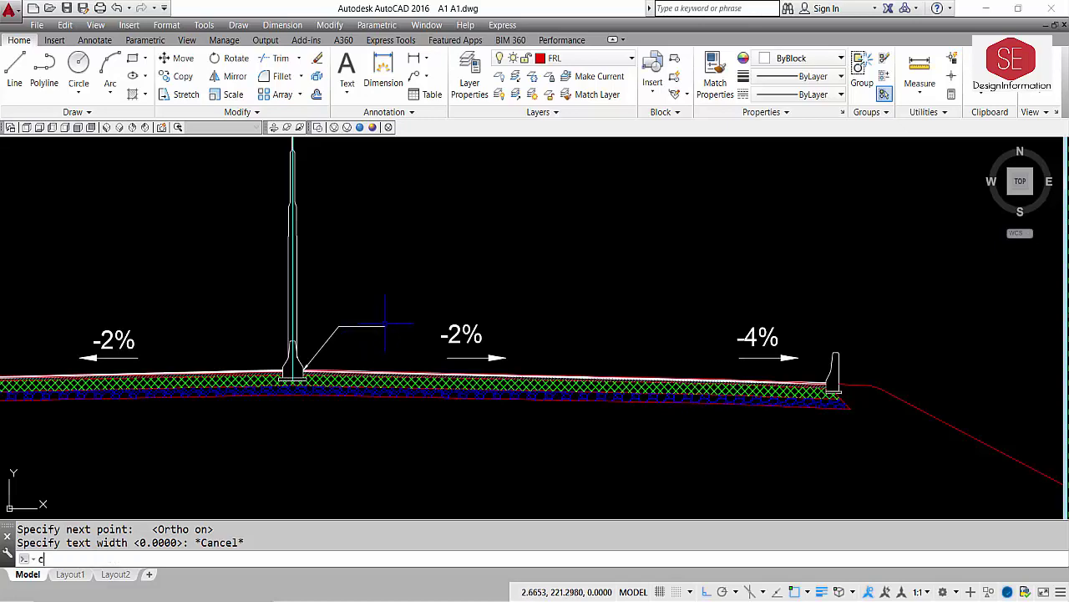
{"action": "key", "text": "Return"}
{"action": "left_click", "coordinate": [335, 330]}
{"action": "scroll", "coordinate": [300, 364], "scroll_direction": "up", "scroll_amount": 6}
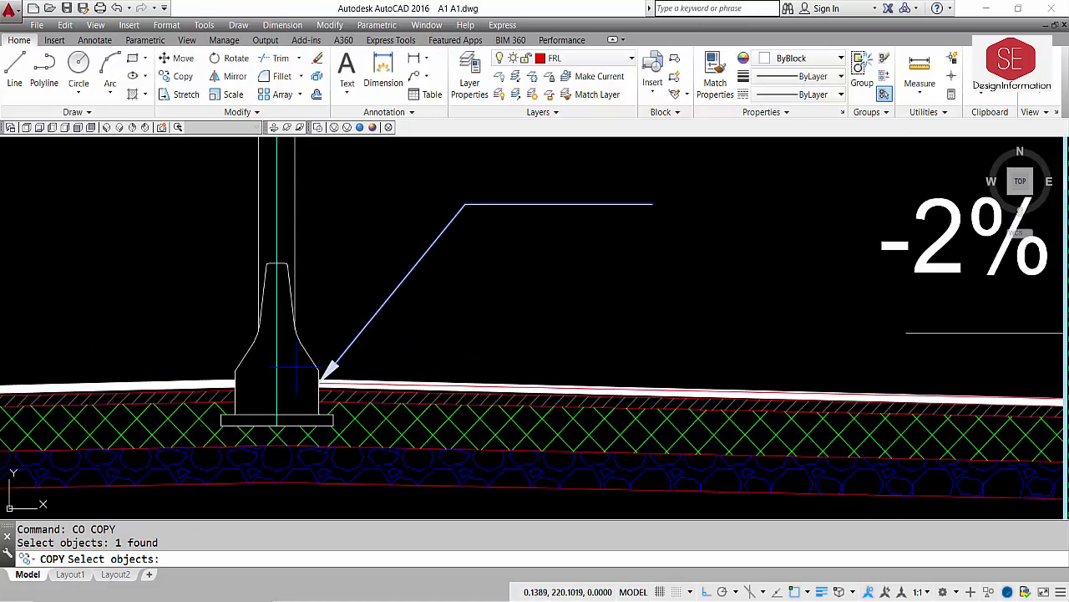
{"action": "key", "text": "Return"}
{"action": "left_click", "coordinate": [320, 381]}
{"action": "scroll", "coordinate": [320, 380], "scroll_direction": "down", "scroll_amount": 5}
- Restart the copy, selecting the lamp post leader with its tip as base point
{"action": "scroll", "coordinate": [543, 401], "scroll_direction": "down", "scroll_amount": 3}
{"action": "key", "text": "Escape"}
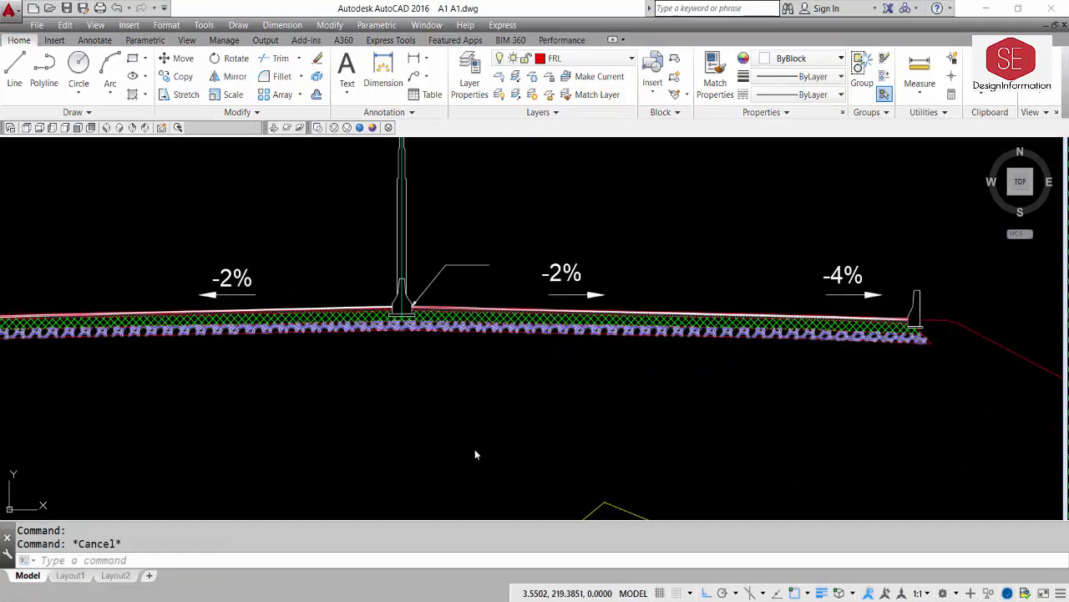
{"action": "type", "text": "ci"}
{"action": "key", "text": "Return"}
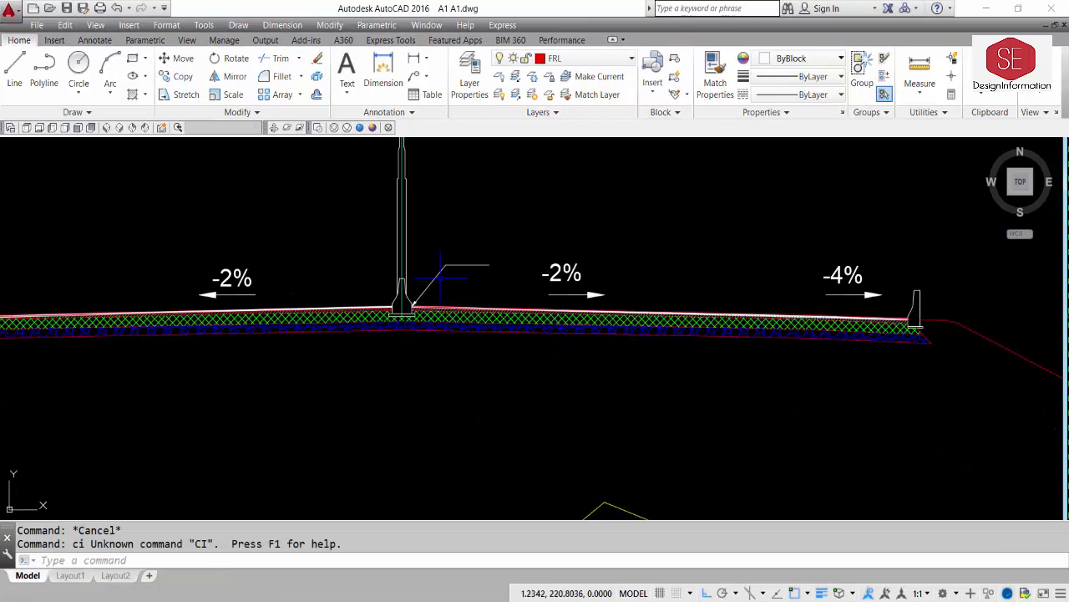
{"action": "type", "text": "co"}
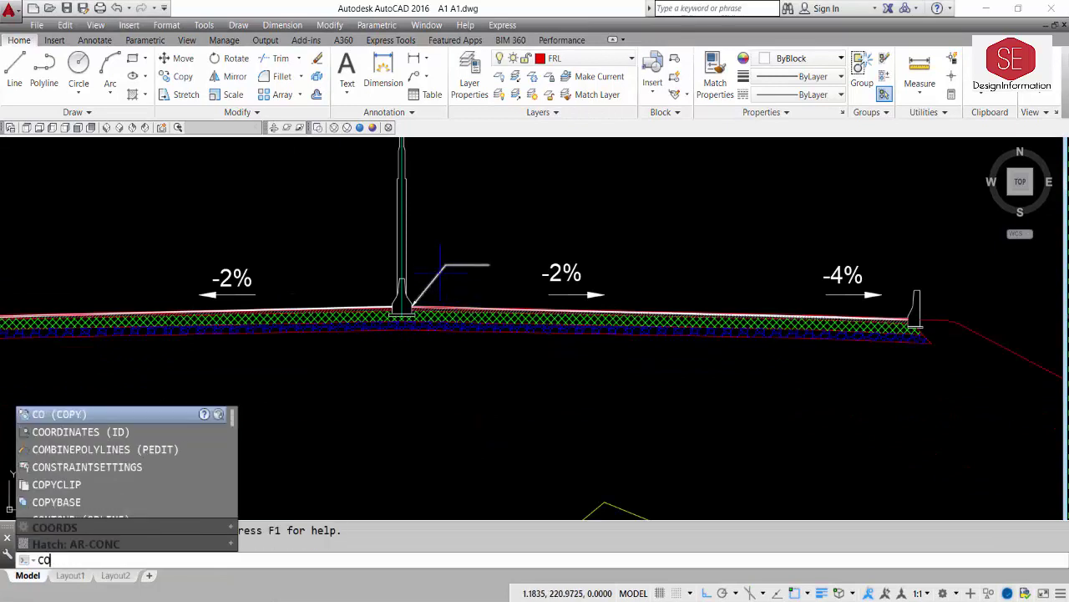
{"action": "key", "text": "Return"}
{"action": "left_click", "coordinate": [455, 265]}
{"action": "scroll", "coordinate": [407, 288], "scroll_direction": "up", "scroll_amount": 4}
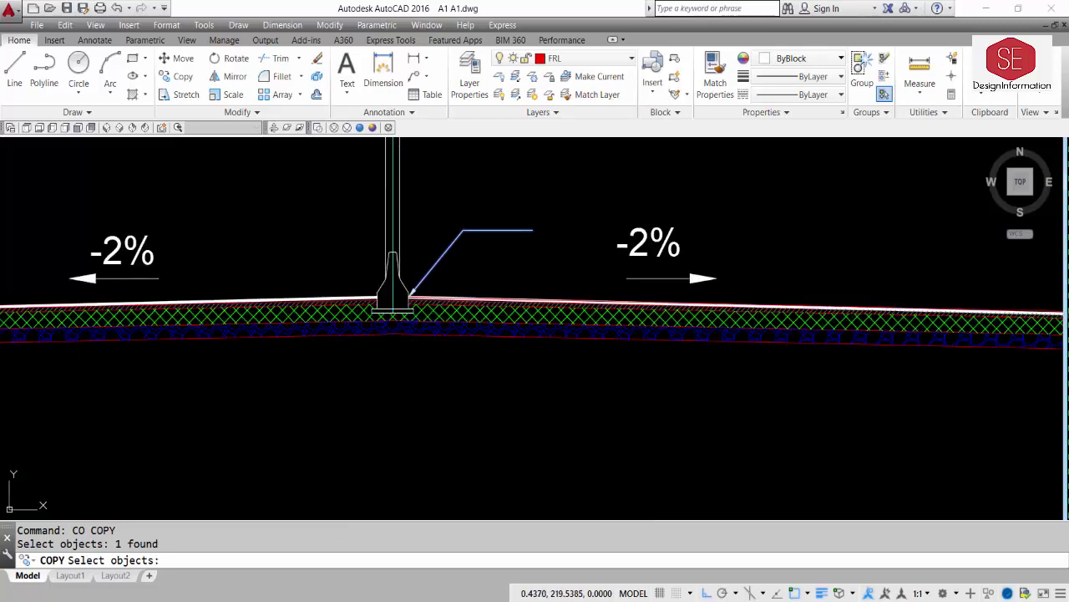
{"action": "key", "text": "Return"}
{"action": "scroll", "coordinate": [402, 280], "scroll_direction": "up", "scroll_amount": 5}
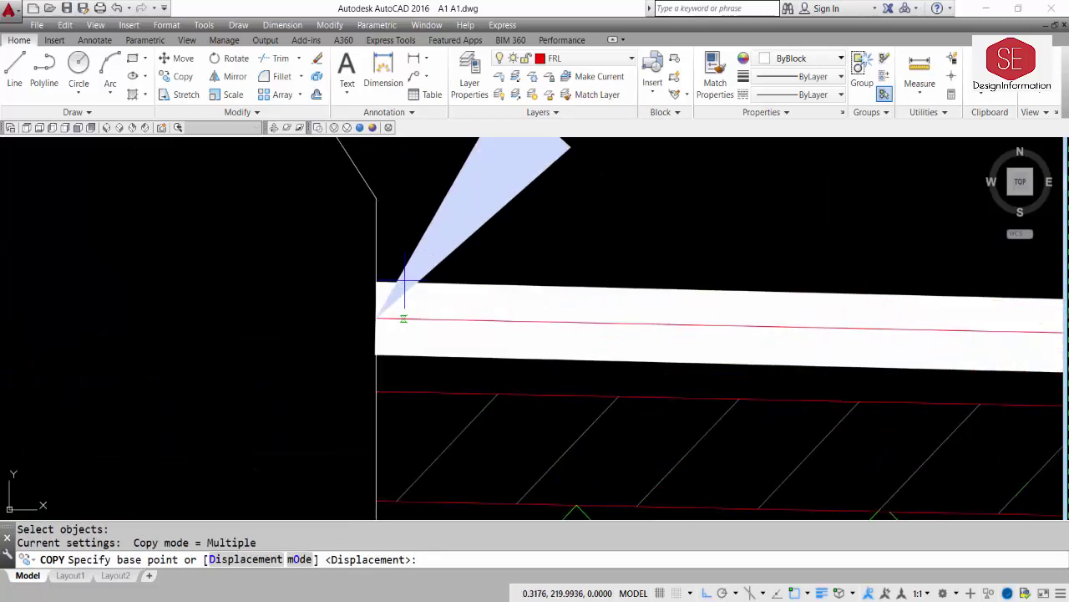
{"action": "left_click", "coordinate": [376, 318]}
{"action": "scroll", "coordinate": [376, 319], "scroll_direction": "down", "scroll_amount": 6}
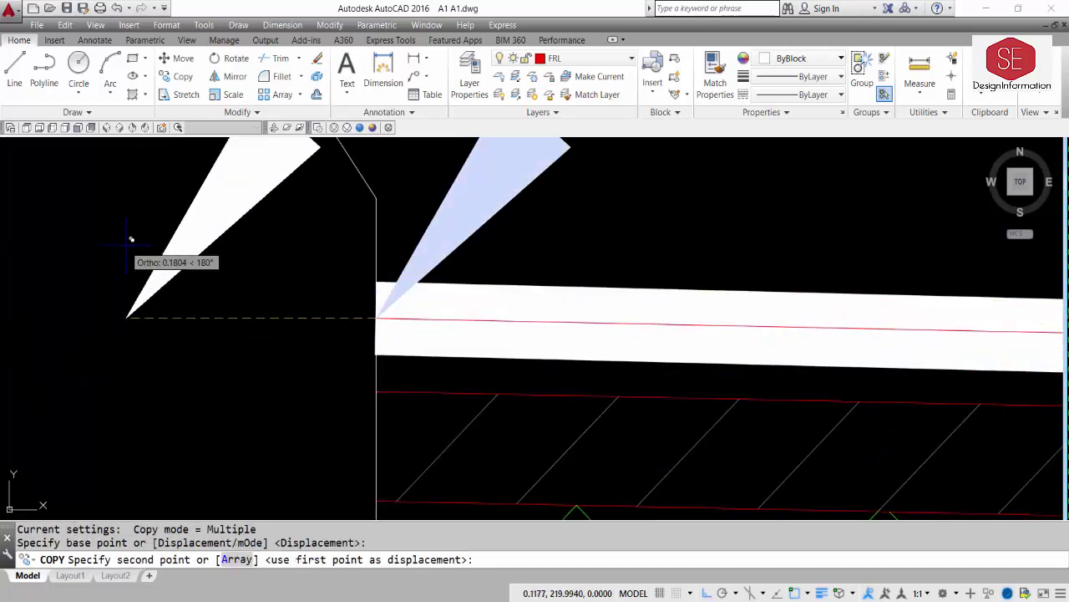
- Place leader copies on the right lane surface and at the right curb edge
{"action": "middle_click_drag", "start_coordinate": [807, 256], "coordinate": [436, 264]}
{"action": "scroll", "coordinate": [778, 292], "scroll_direction": "up", "scroll_amount": 6}
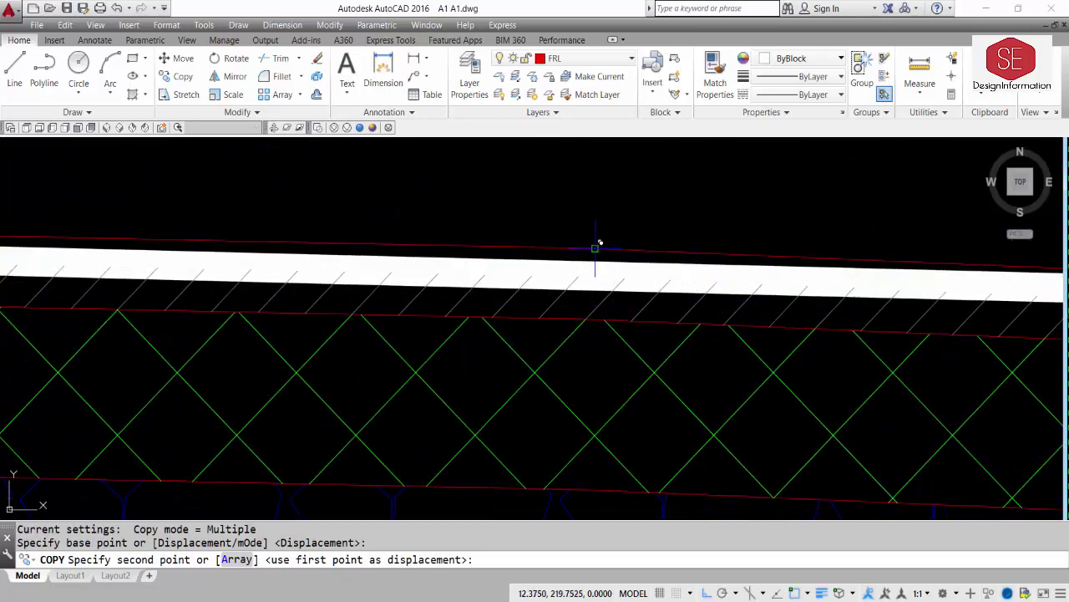
{"action": "scroll", "coordinate": [596, 242], "scroll_direction": "down", "scroll_amount": 4}
{"action": "left_click", "coordinate": [598, 243]}
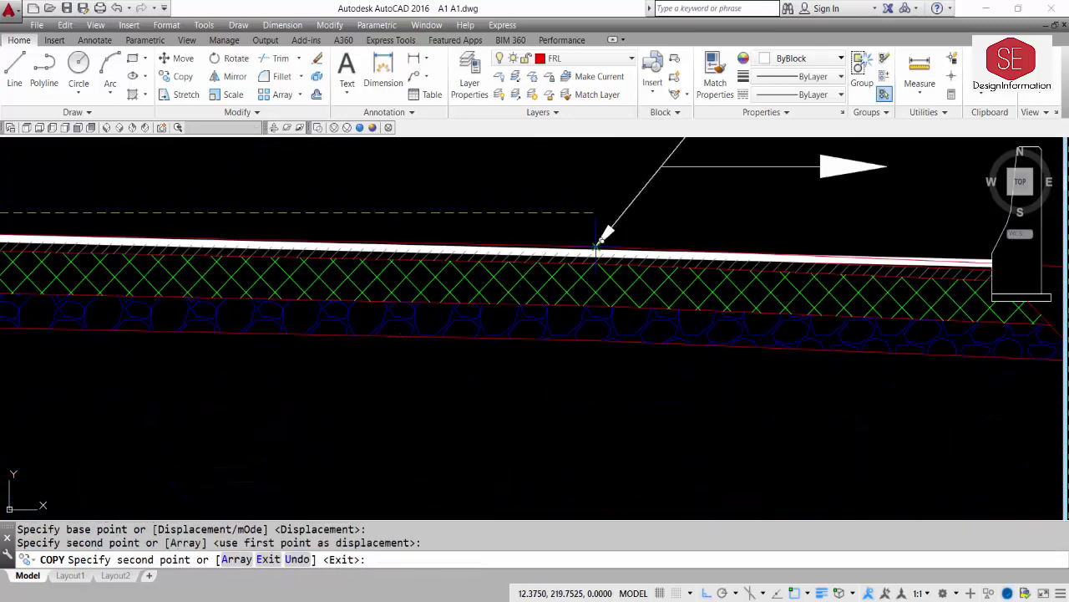
{"action": "scroll", "coordinate": [600, 241], "scroll_direction": "down", "scroll_amount": 3}
{"action": "scroll", "coordinate": [853, 255], "scroll_direction": "up", "scroll_amount": 5}
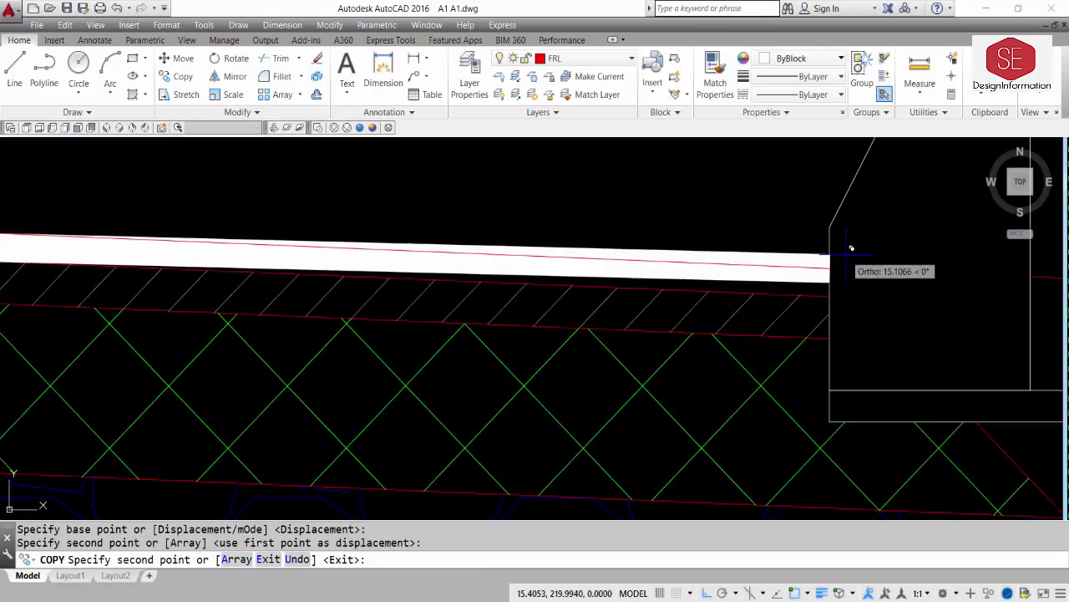
{"action": "left_click", "coordinate": [832, 266]}
{"action": "scroll", "coordinate": [831, 266], "scroll_direction": "down", "scroll_amount": 5}
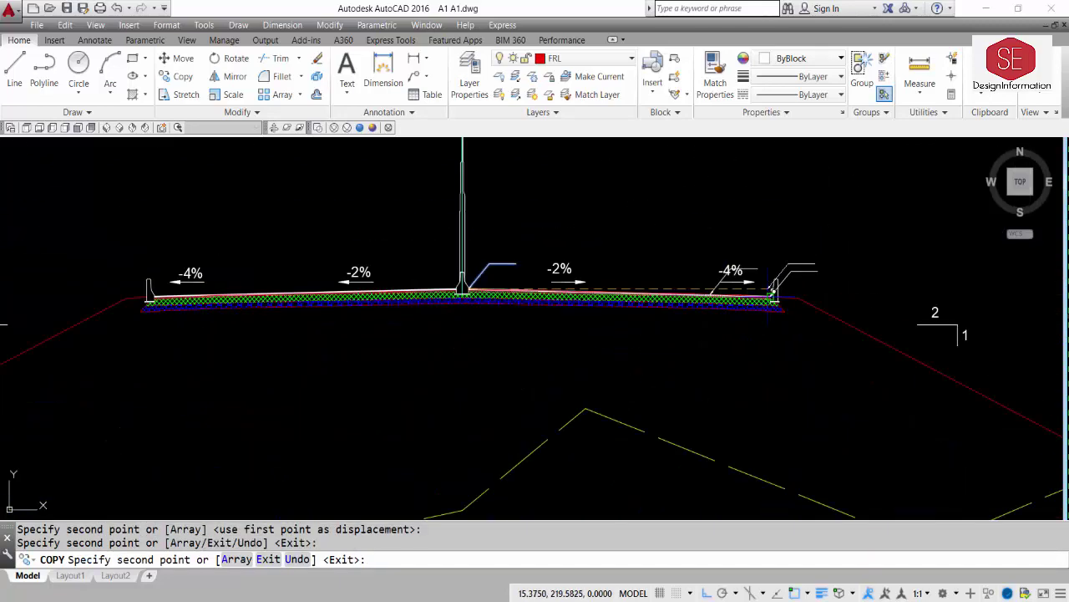
{"action": "key", "text": "Escape"}
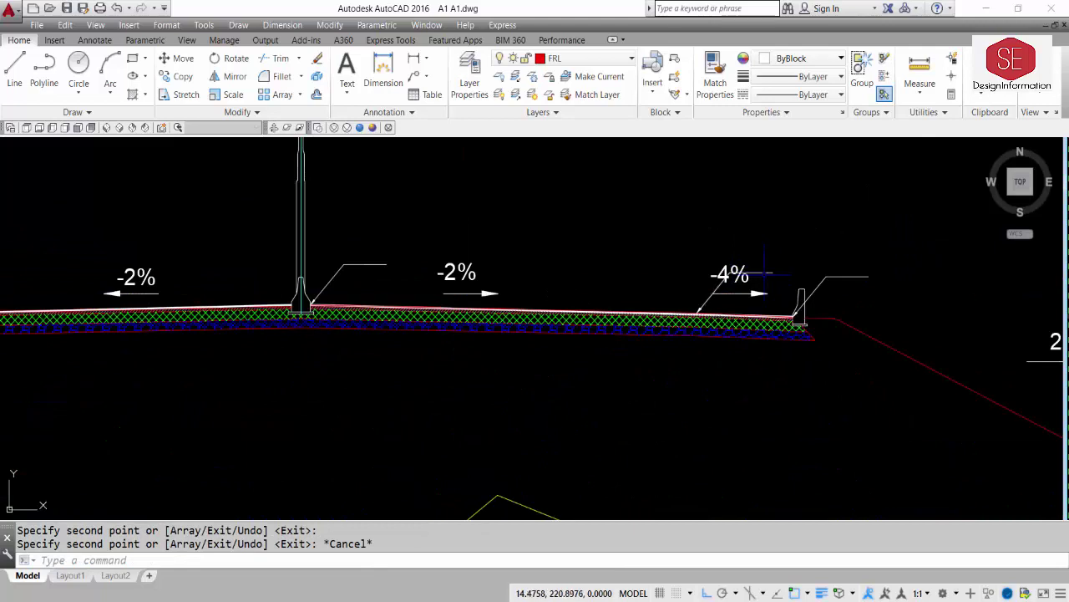
- Reshape the right-lane leader near the -4% label so its landing points left and its leg drops vertically
{"action": "left_click", "coordinate": [763, 272]}
{"action": "left_click", "coordinate": [772, 271]}
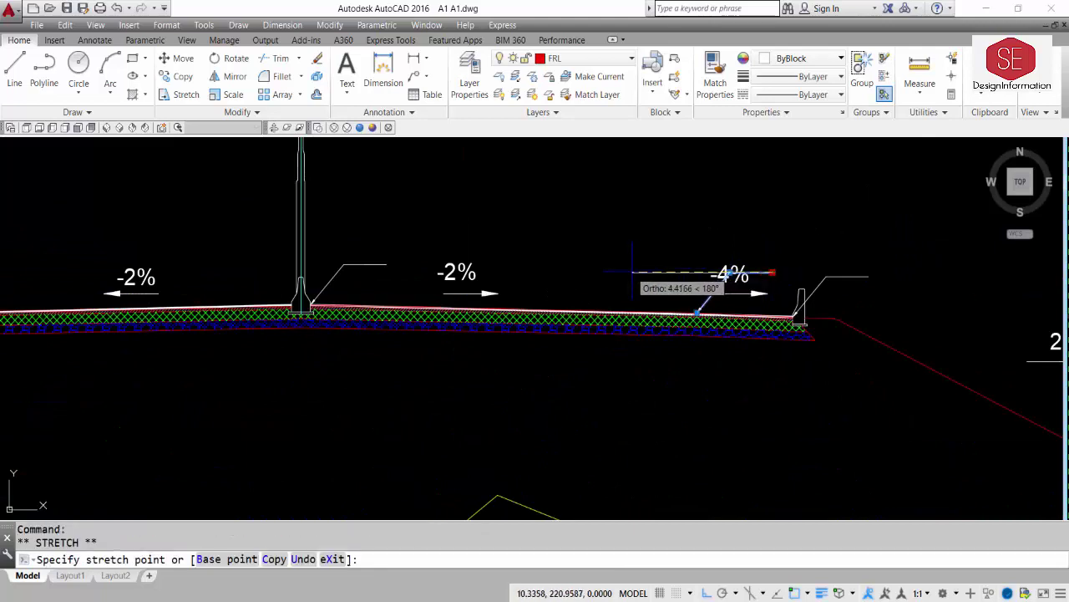
{"action": "left_click", "coordinate": [706, 276]}
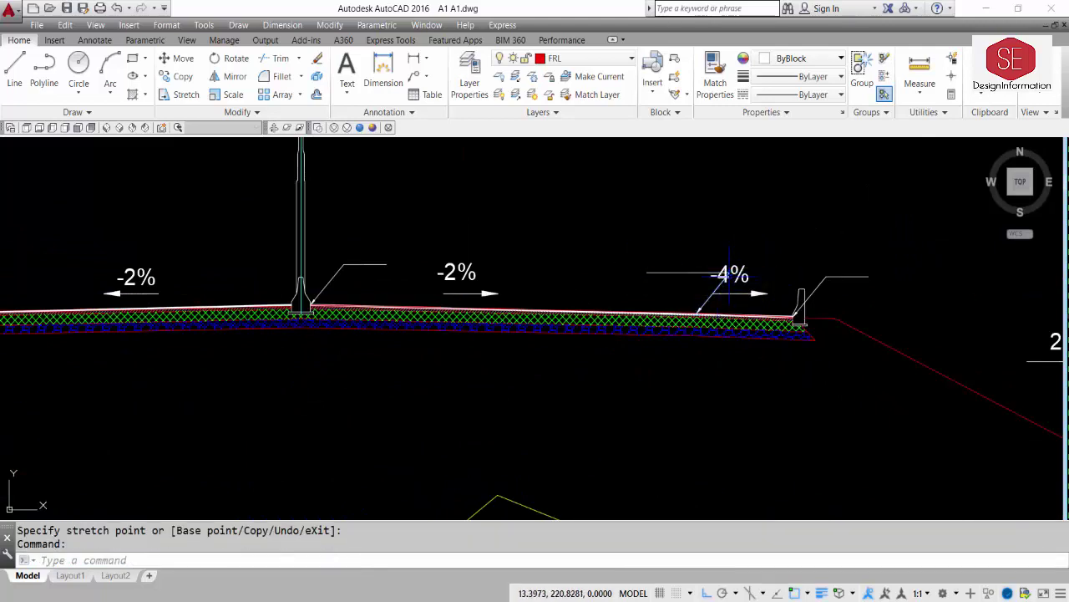
{"action": "key", "text": "Escape"}
{"action": "scroll", "coordinate": [704, 272], "scroll_direction": "up", "scroll_amount": 3}
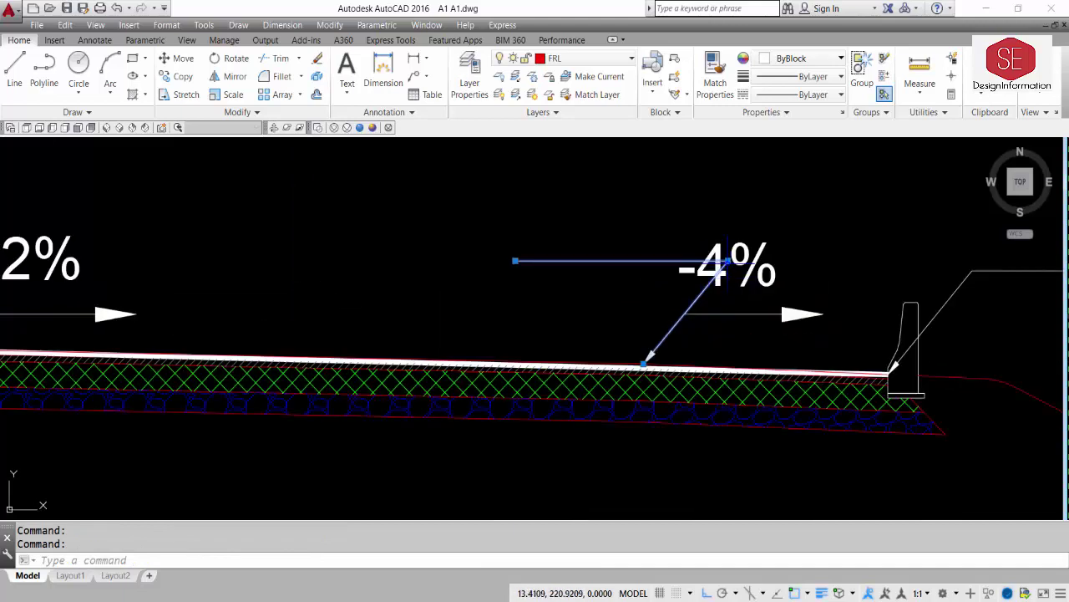
{"action": "left_click", "coordinate": [659, 264]}
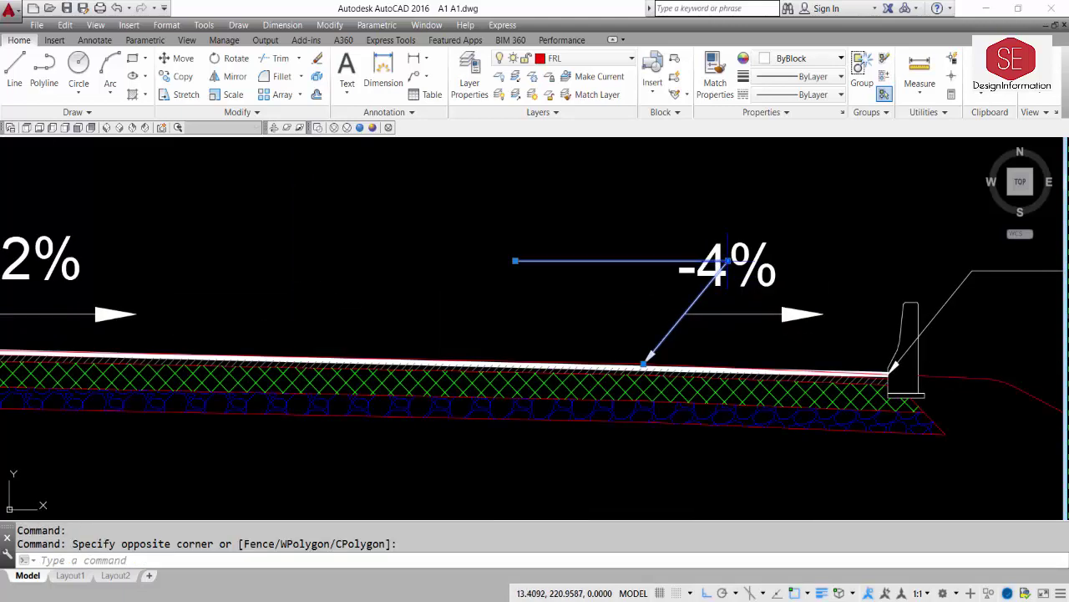
{"action": "left_click", "coordinate": [728, 262]}
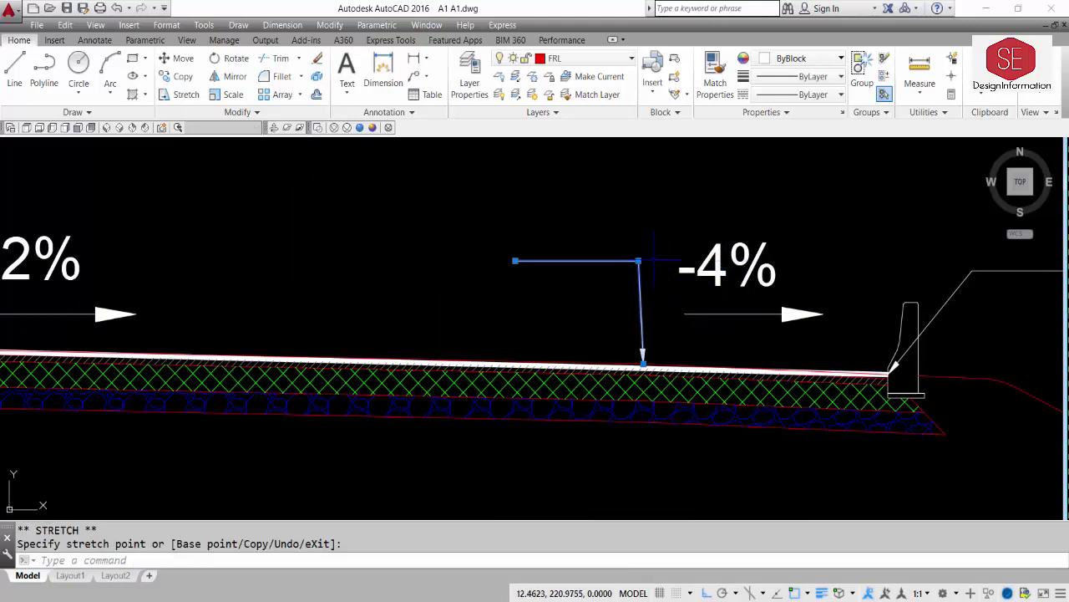
{"action": "key", "text": "Escape"}
{"action": "scroll", "coordinate": [551, 249], "scroll_direction": "down", "scroll_amount": 2}
{"action": "left_click", "coordinate": [551, 244]}
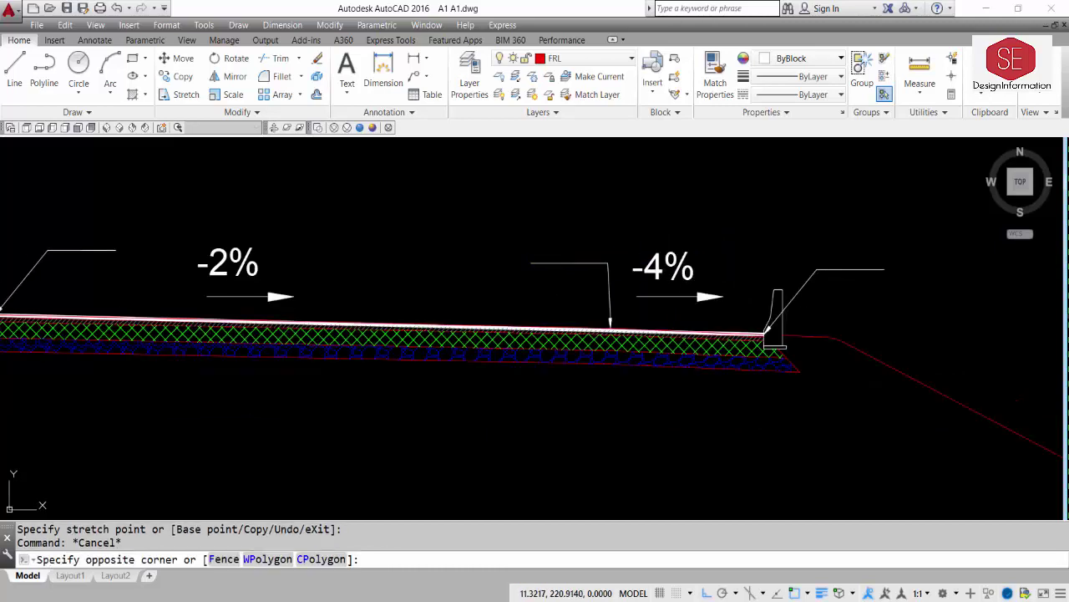
{"action": "left_click", "coordinate": [536, 263]}
{"action": "left_click", "coordinate": [531, 263]}
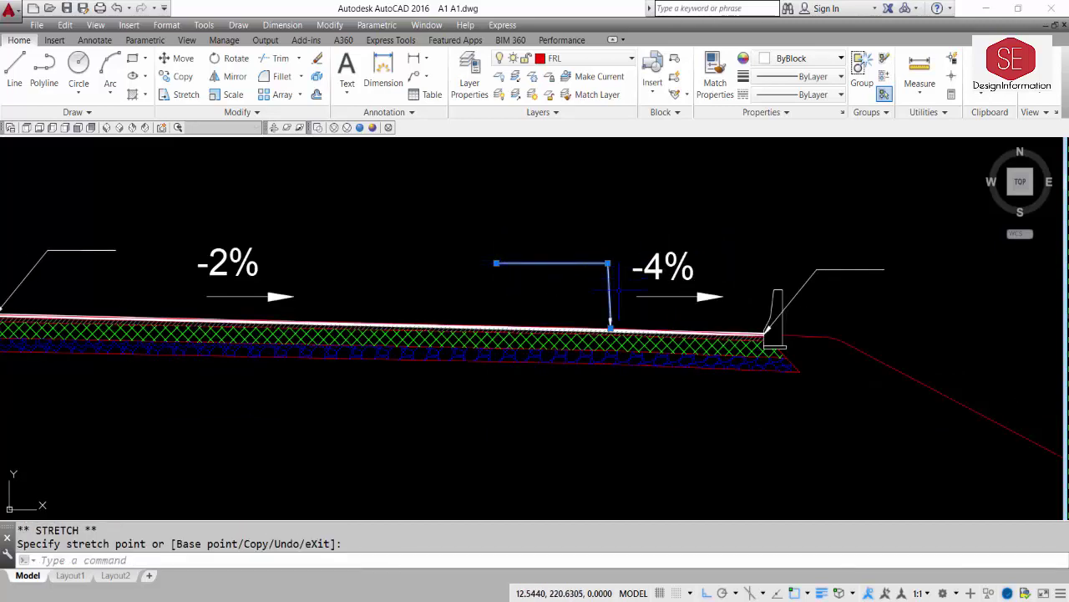
{"action": "key", "text": "Escape"}
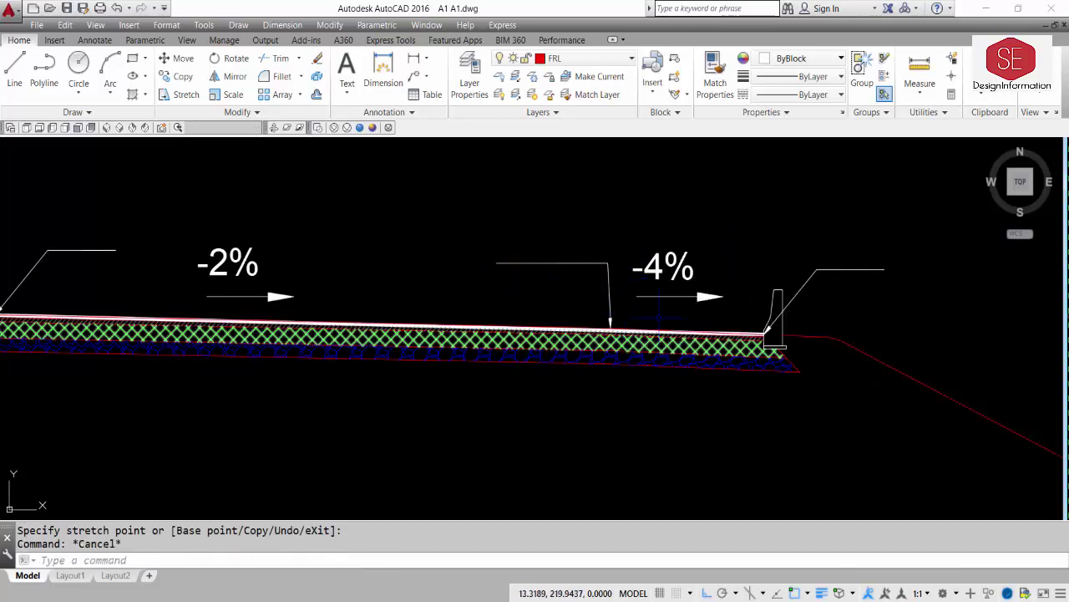
- Move the curb leader's bend point so its leg falls vertically onto the curb edge
{"action": "left_click", "coordinate": [815, 271]}
{"action": "left_click", "coordinate": [816, 270]}
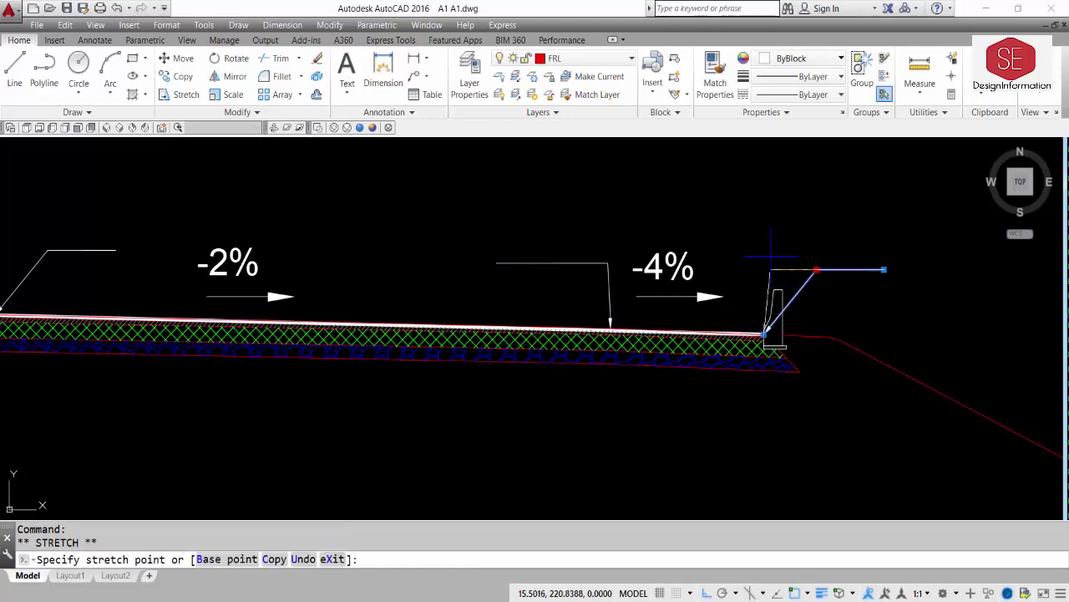
{"action": "left_click", "coordinate": [770, 269]}
{"action": "key", "text": "Escape"}
{"action": "scroll", "coordinate": [765, 250], "scroll_direction": "down", "scroll_amount": 2}
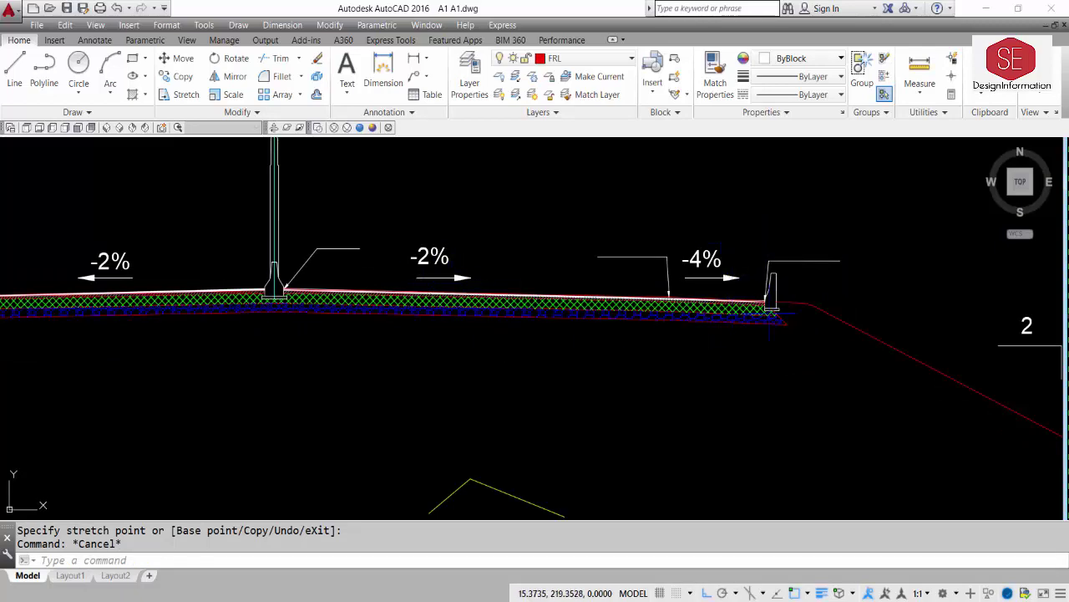
{"action": "middle_click_drag", "start_coordinate": [426, 280], "coordinate": [477, 340]}
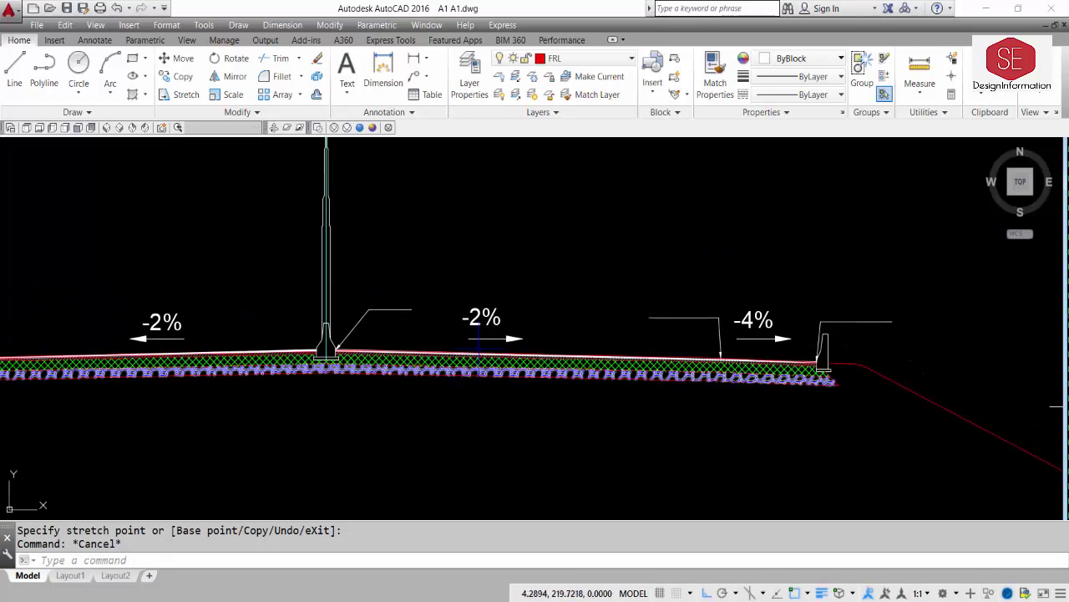
{"action": "type", "text": "m"}
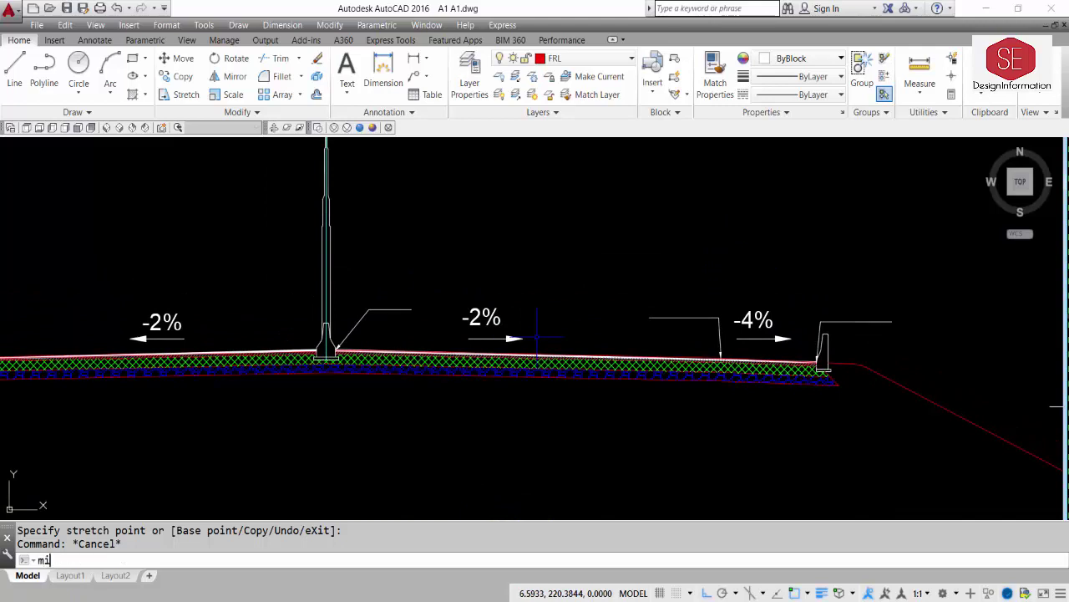
{"action": "type", "text": "i"}
- Mirror the lamp post, -4% slope and curb leaders about the pole axis, keeping the originals
{"action": "key", "text": "Return"}
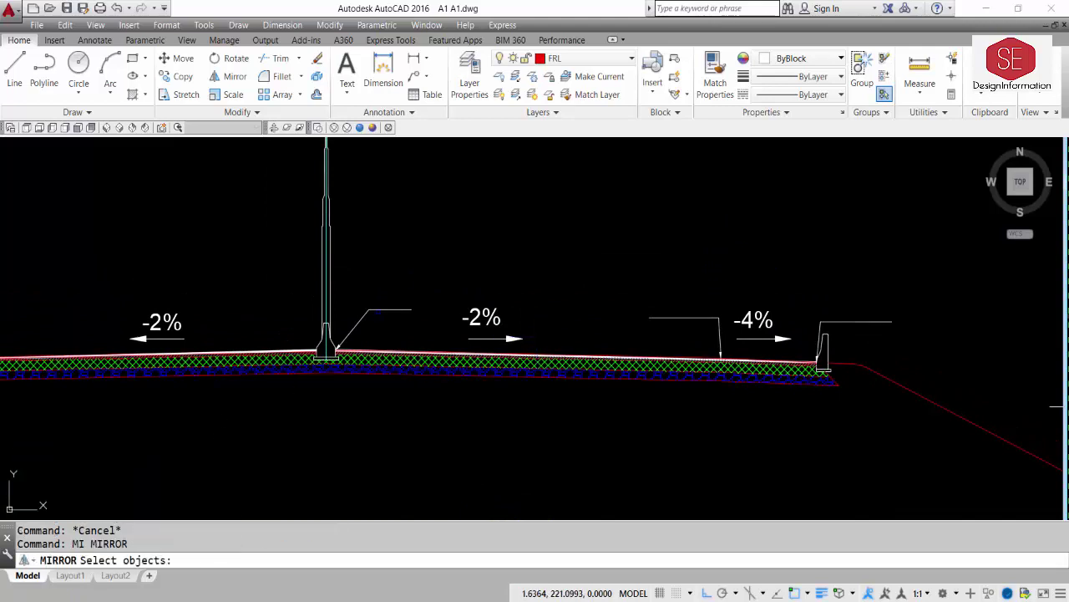
{"action": "left_click", "coordinate": [378, 309]}
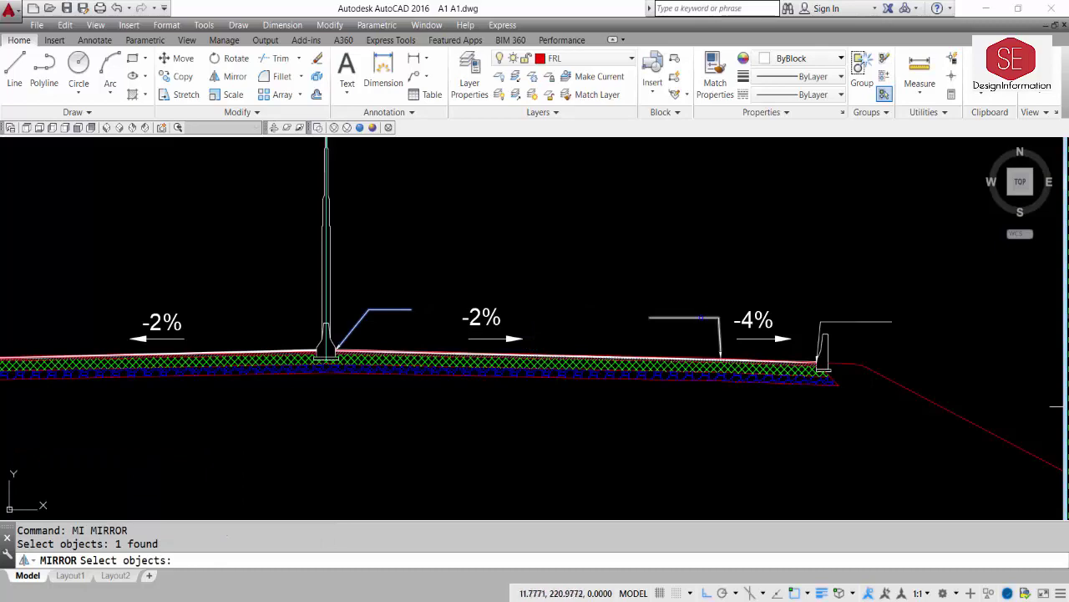
{"action": "left_click", "coordinate": [703, 318]}
{"action": "left_click", "coordinate": [856, 321]}
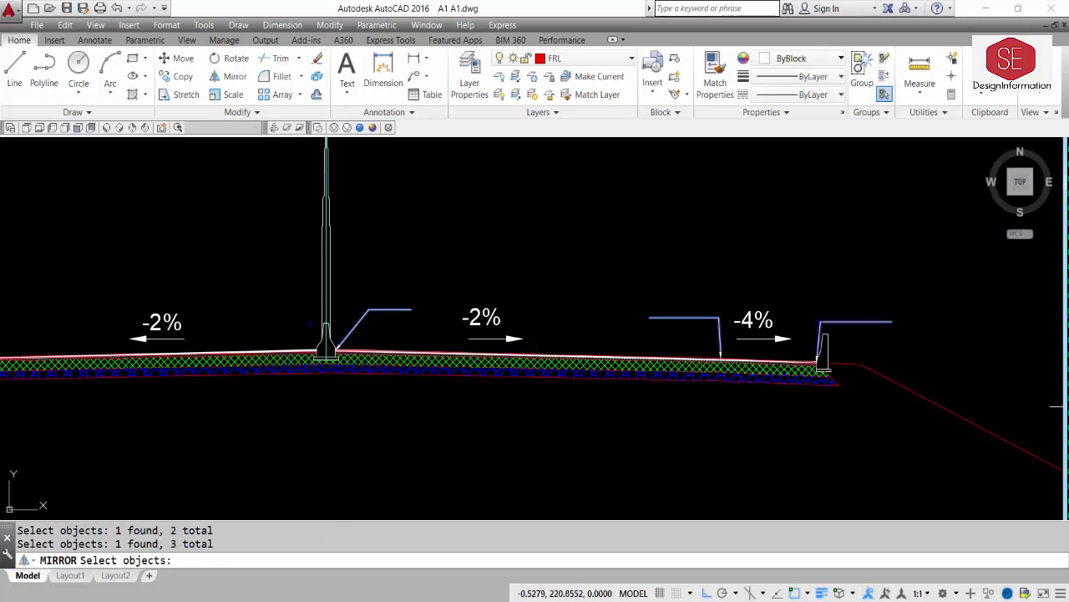
{"action": "key", "text": "Return"}
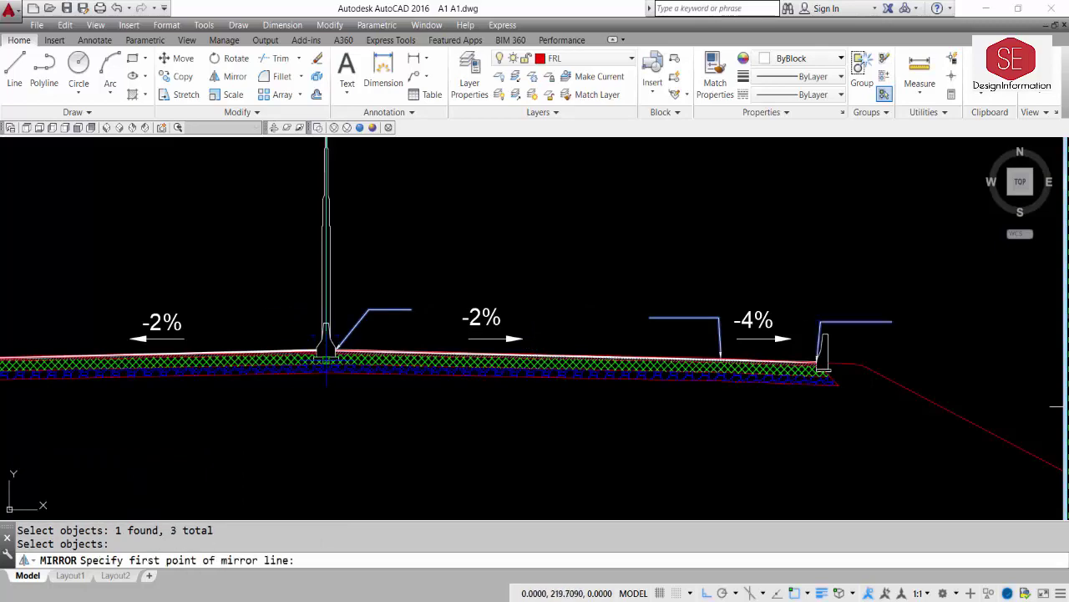
{"action": "scroll", "coordinate": [326, 361], "scroll_direction": "up", "scroll_amount": 5}
{"action": "left_click", "coordinate": [317, 364]}
{"action": "scroll", "coordinate": [326, 351], "scroll_direction": "down", "scroll_amount": 5}
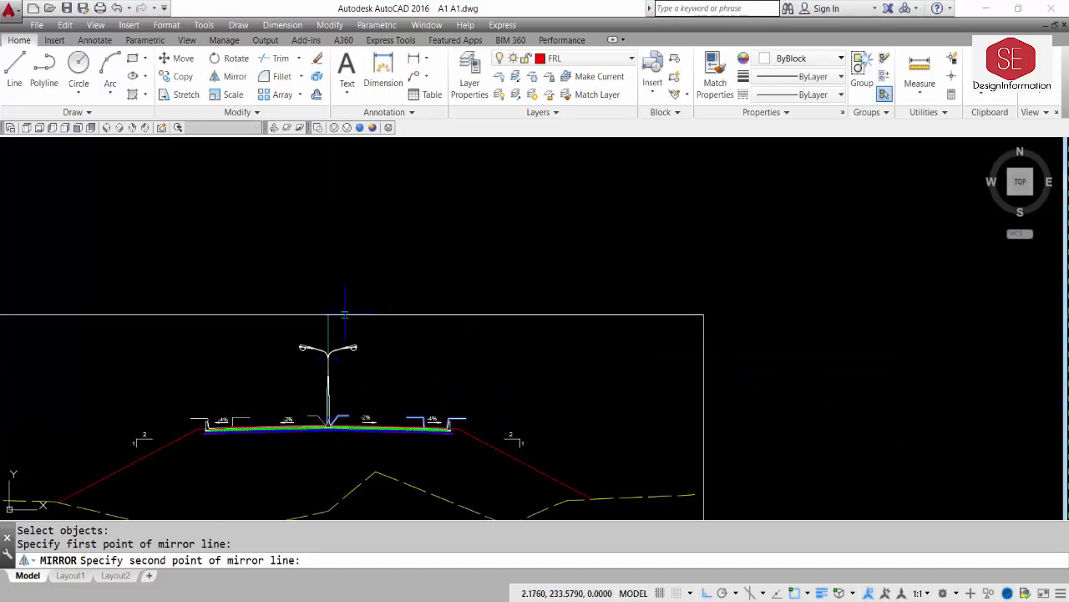
{"action": "scroll", "coordinate": [351, 227], "scroll_direction": "up", "scroll_amount": 4}
{"action": "left_click", "coordinate": [339, 311]}
{"action": "scroll", "coordinate": [393, 311], "scroll_direction": "down", "scroll_amount": 5}
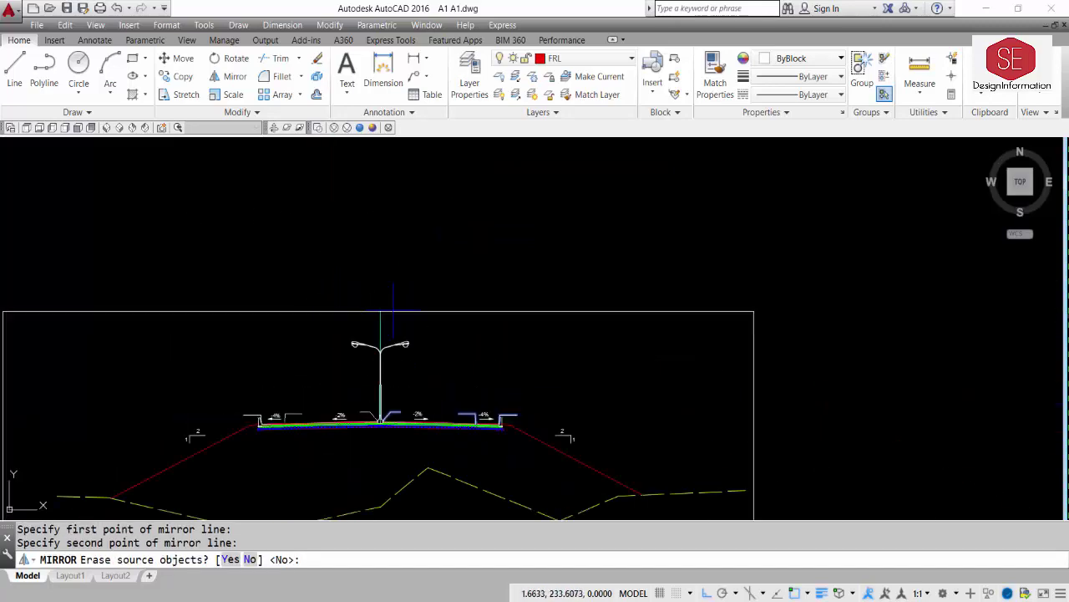
{"action": "scroll", "coordinate": [288, 397], "scroll_direction": "up", "scroll_amount": 3}
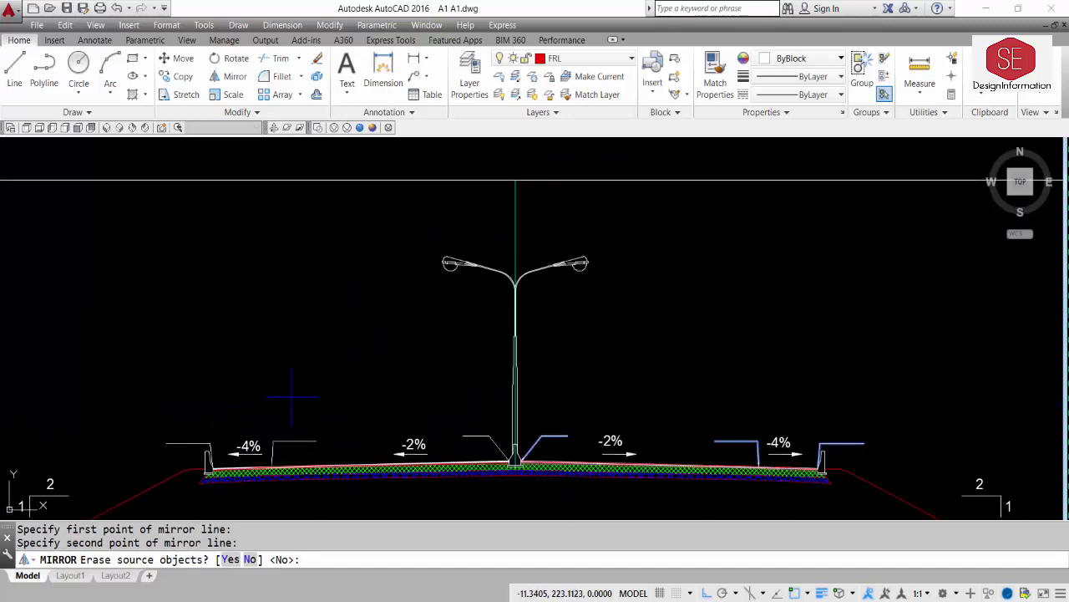
{"action": "right_click", "coordinate": [317, 358]}
{"action": "left_click", "coordinate": [346, 366]}
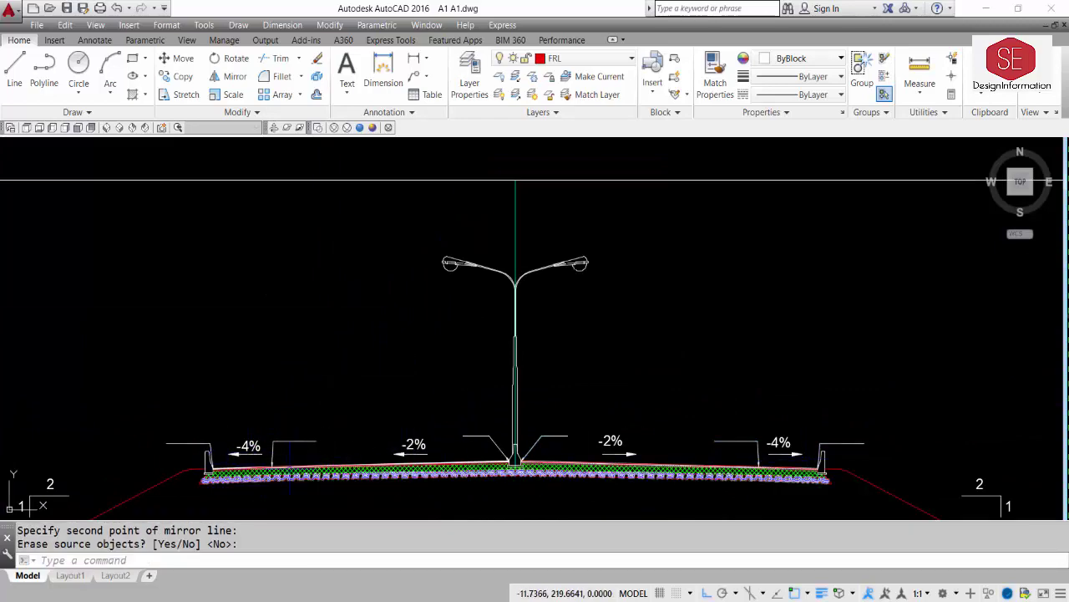
{"action": "scroll", "coordinate": [467, 393], "scroll_direction": "up", "scroll_amount": 2}
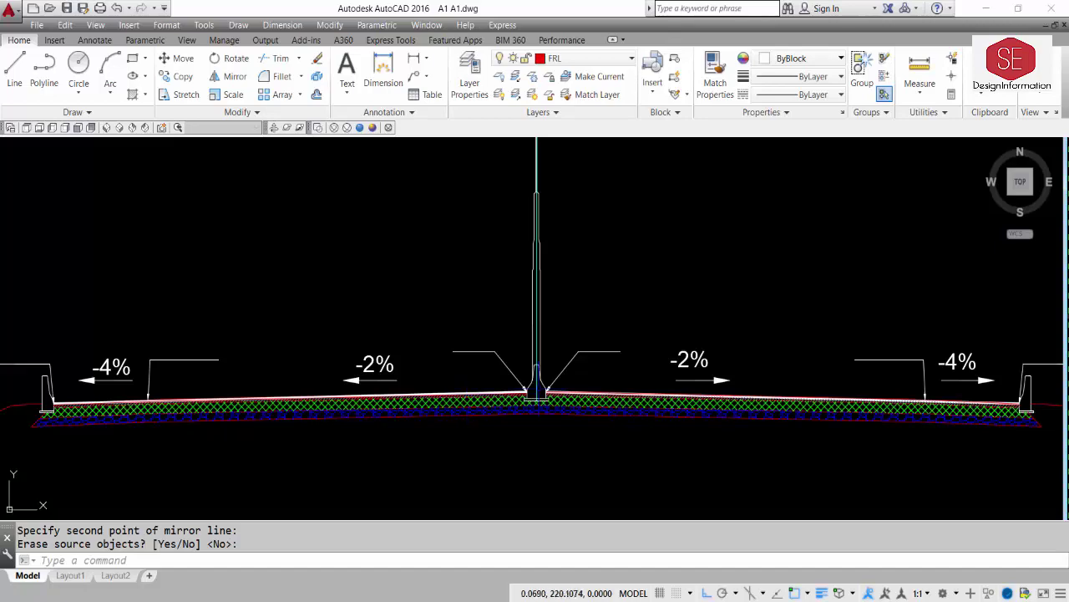
- Query the pole base corner with ID and copy its X/Y readout (-0.2977, 219.9940)
{"action": "scroll", "coordinate": [537, 391], "scroll_direction": "up", "scroll_amount": 5}
{"action": "type", "text": "i"}
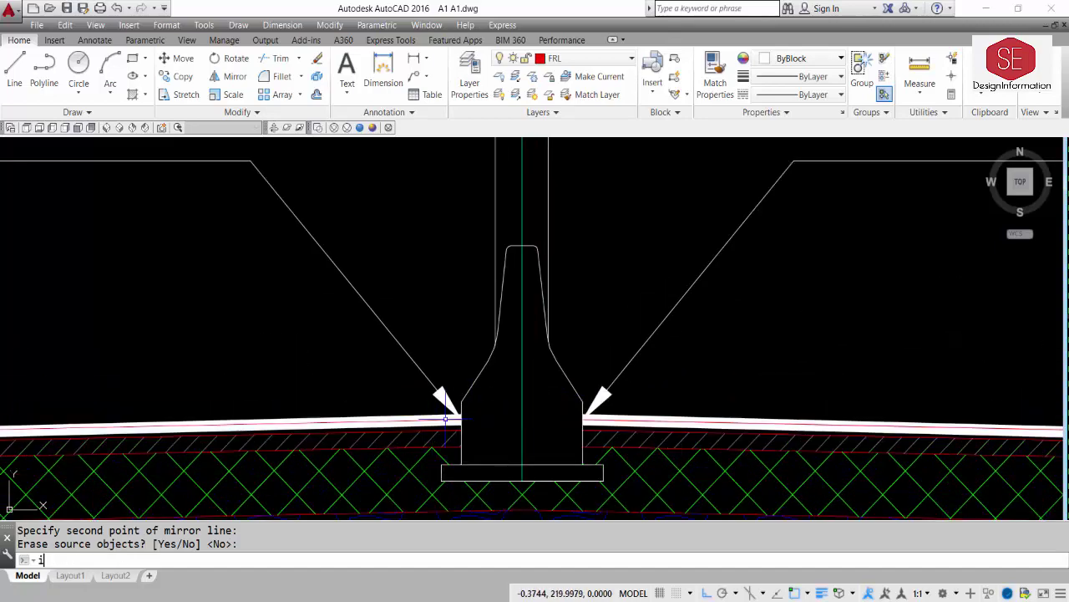
{"action": "type", "text": "d"}
{"action": "key", "text": "Return"}
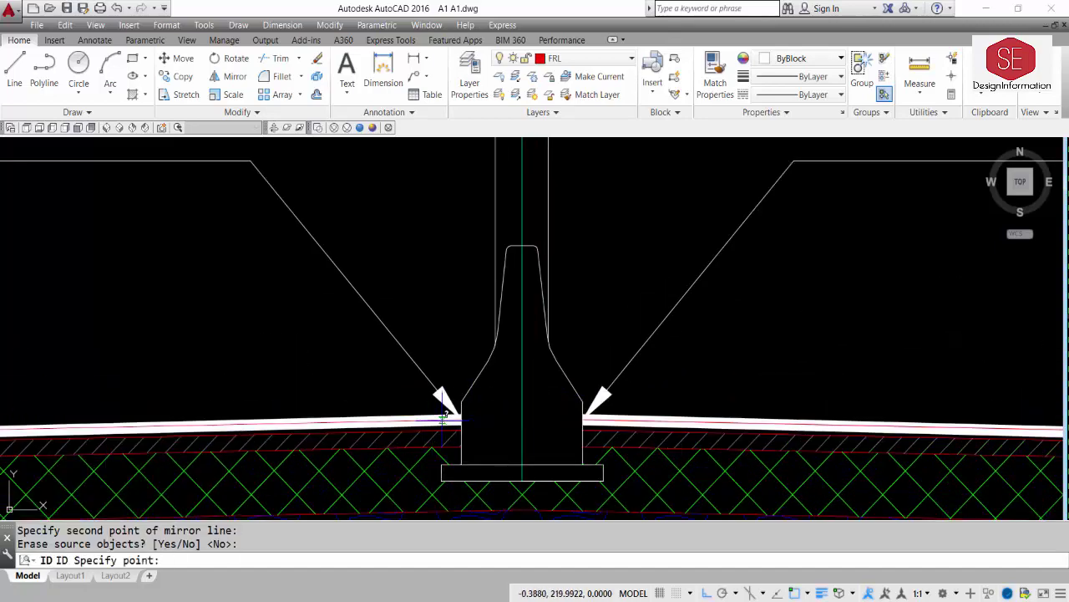
{"action": "scroll", "coordinate": [461, 411], "scroll_direction": "up", "scroll_amount": 5}
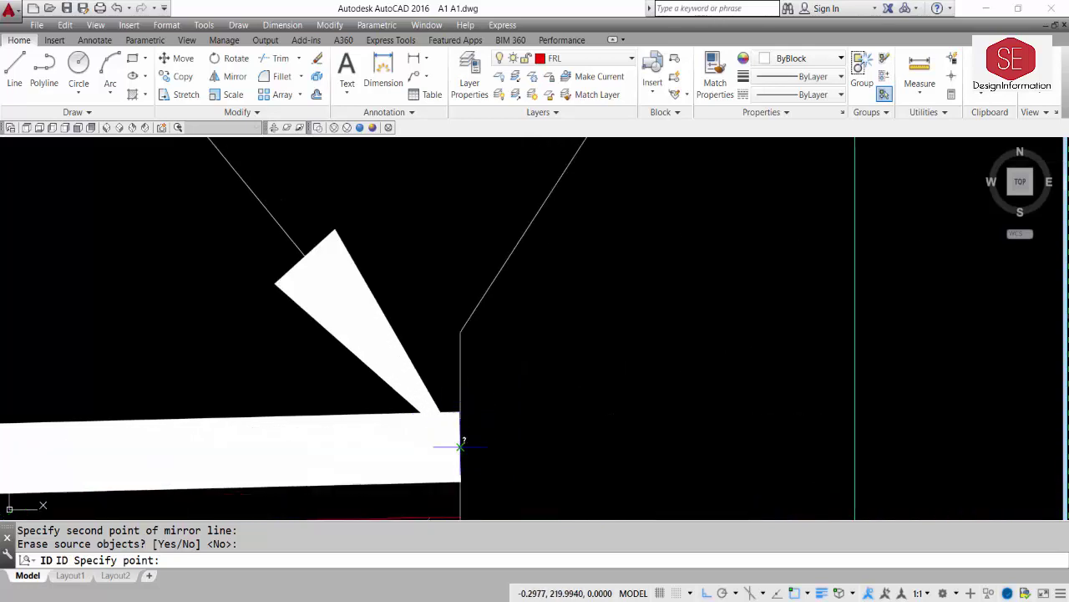
{"action": "scroll", "coordinate": [461, 441], "scroll_direction": "down", "scroll_amount": 1}
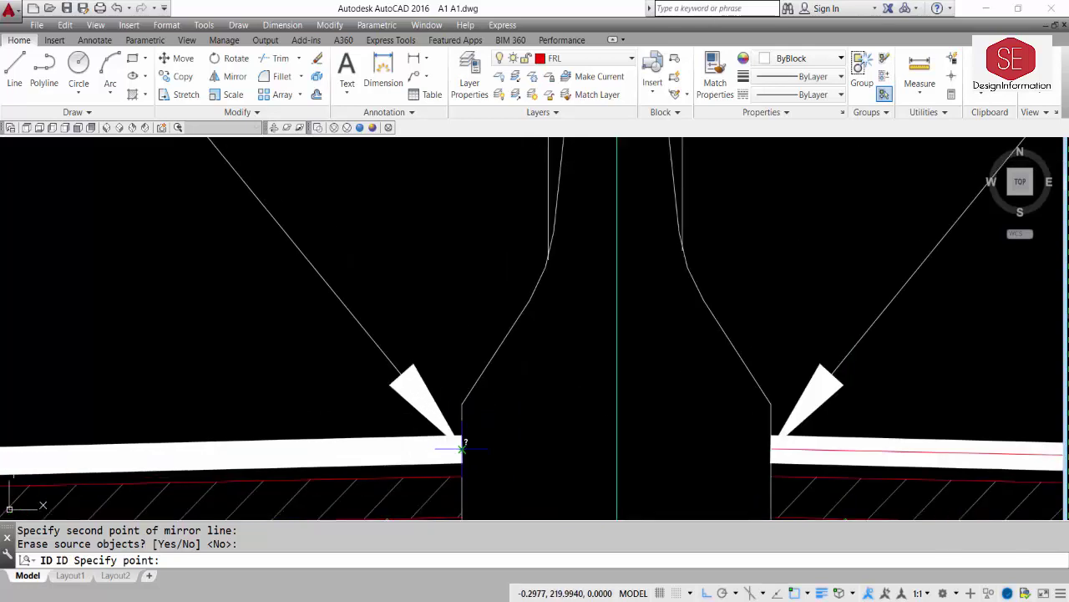
{"action": "left_click", "coordinate": [461, 449]}
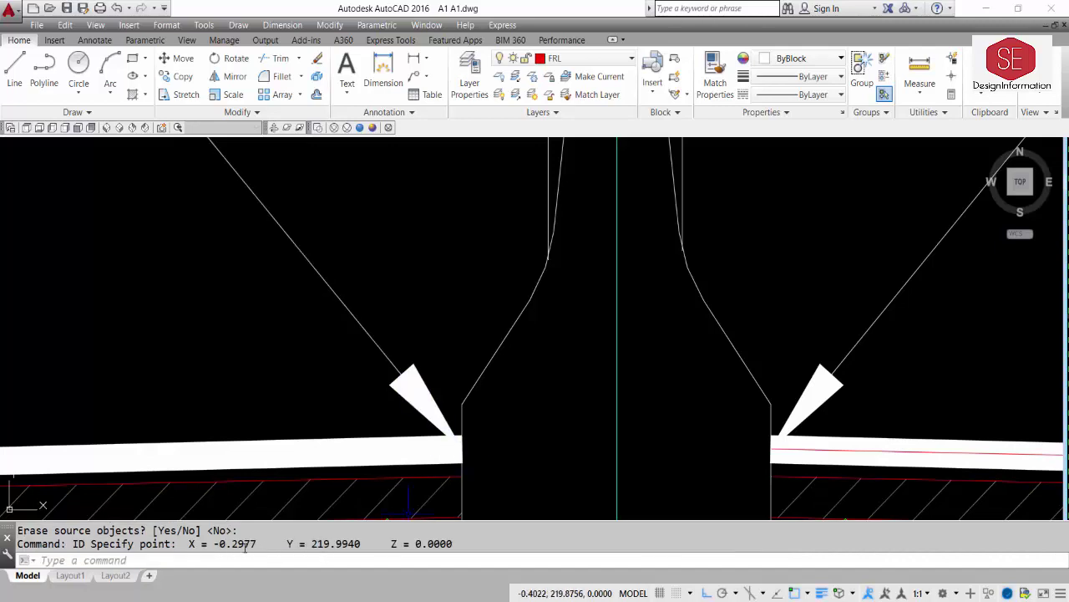
{"action": "left_click_drag", "start_coordinate": [215, 543], "coordinate": [366, 546]}
{"action": "right_click", "coordinate": [352, 548]}
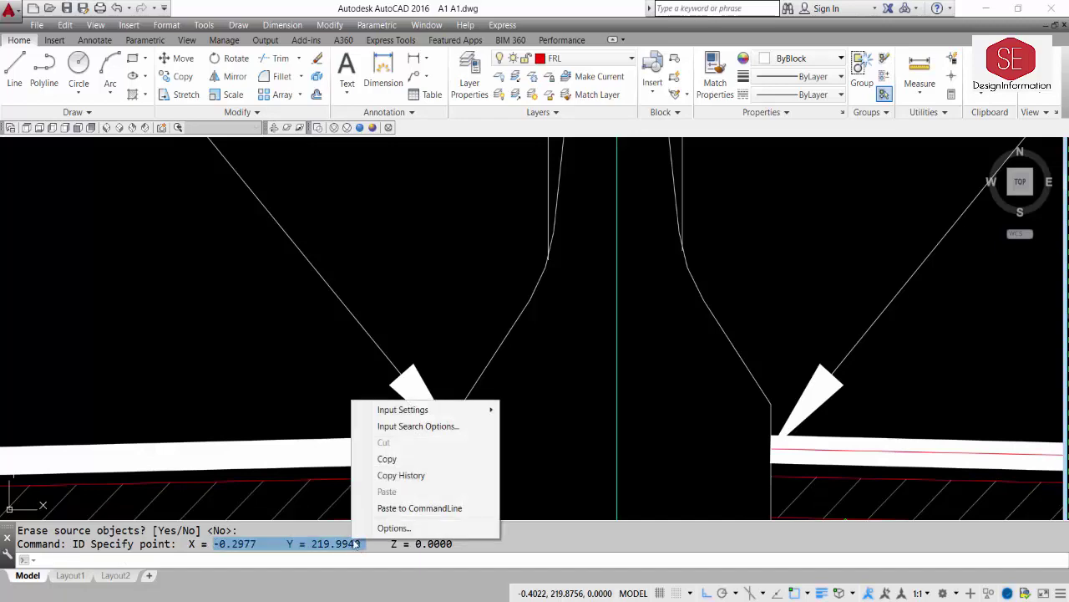
{"action": "left_click", "coordinate": [399, 461]}
- Paste the copied coordinates as text above the lamp post leaders
{"action": "scroll", "coordinate": [410, 384], "scroll_direction": "down", "scroll_amount": 6}
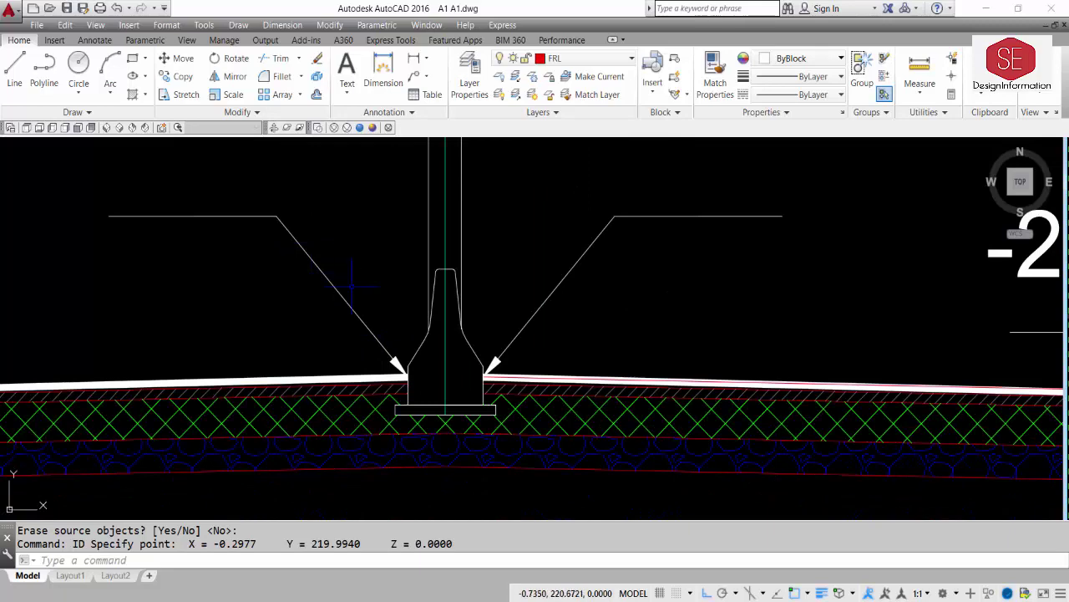
{"action": "key", "text": "ctrl+v"}
{"action": "middle_click_drag", "start_coordinate": [203, 256], "coordinate": [312, 411]}
{"action": "key", "text": "Escape"}
{"action": "scroll", "coordinate": [320, 338], "scroll_direction": "down", "scroll_amount": 2}
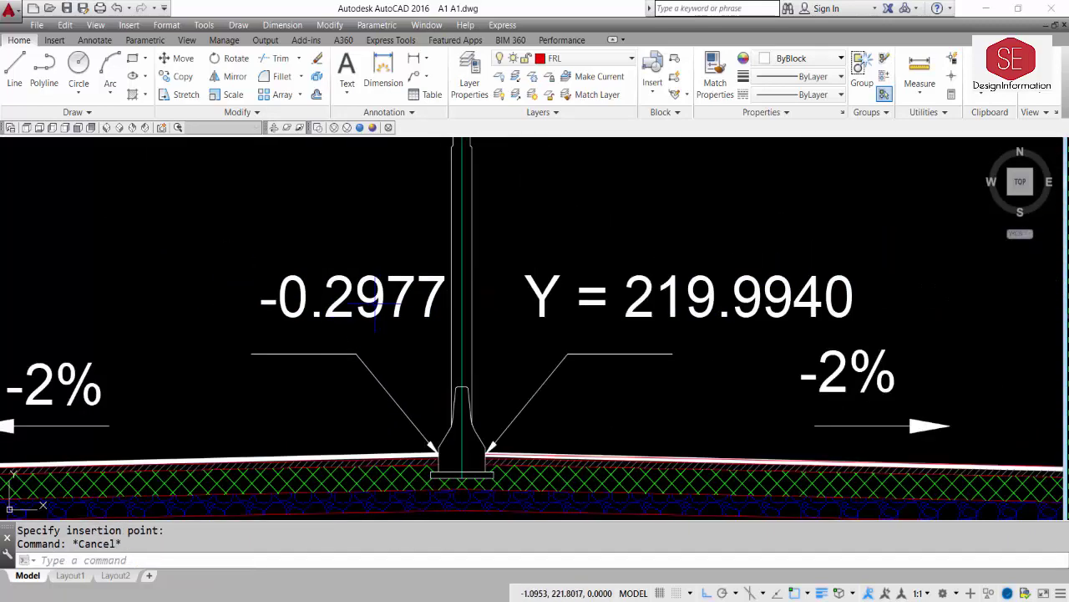
- Edit the pasted text into two lines: 'Dist= -0.2977' and 'Elev = 219.9940'
{"action": "double_click", "coordinate": [527, 297]}
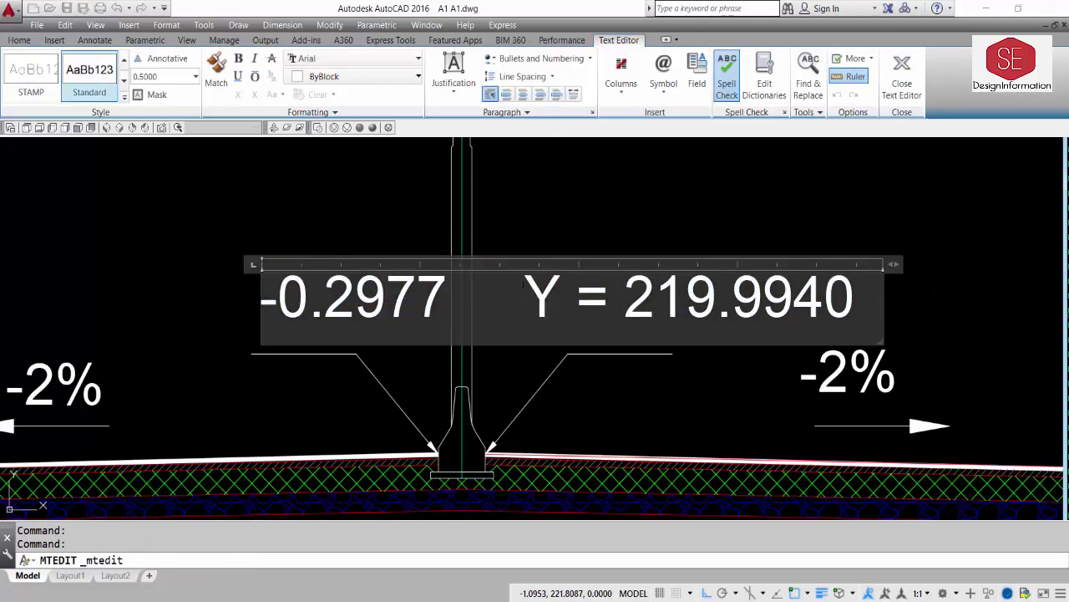
{"action": "key", "text": "Return"}
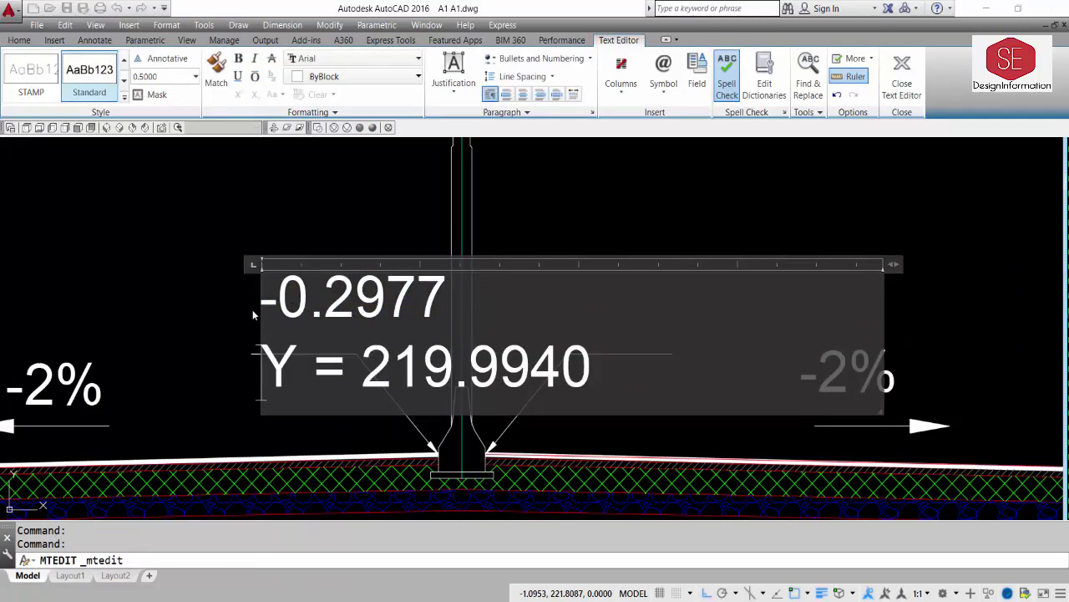
{"action": "type", "text": "Dist"}
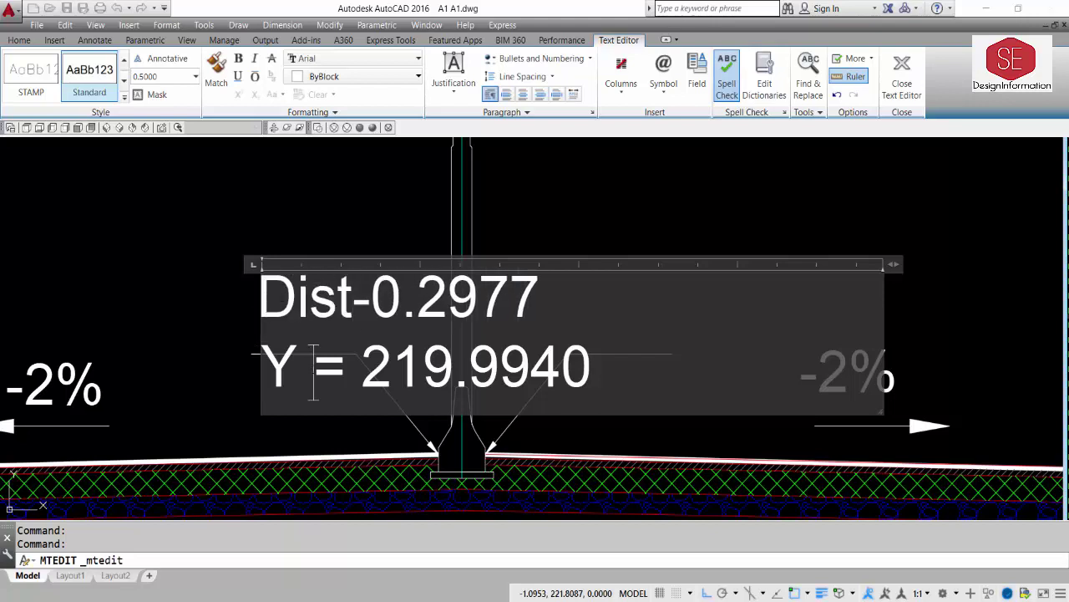
{"action": "type", "text": "="}
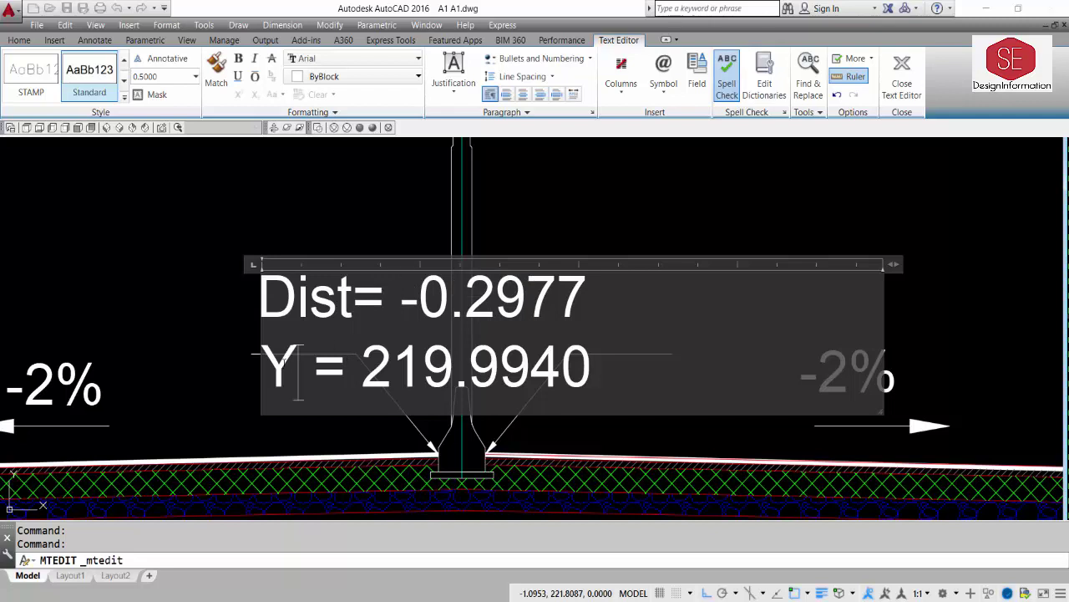
{"action": "key", "text": "BackSpace"}
{"action": "type", "text": "Elev"}
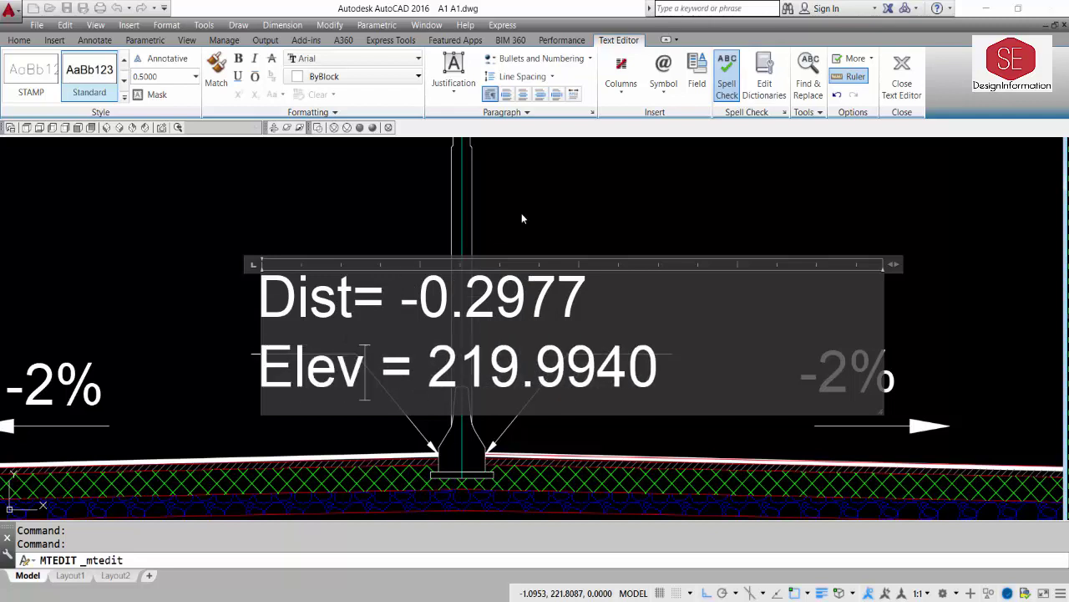
{"action": "left_click", "coordinate": [521, 219]}
- Scale the Dist/Elev label down by a factor of 0.5
{"action": "type", "text": "s"}
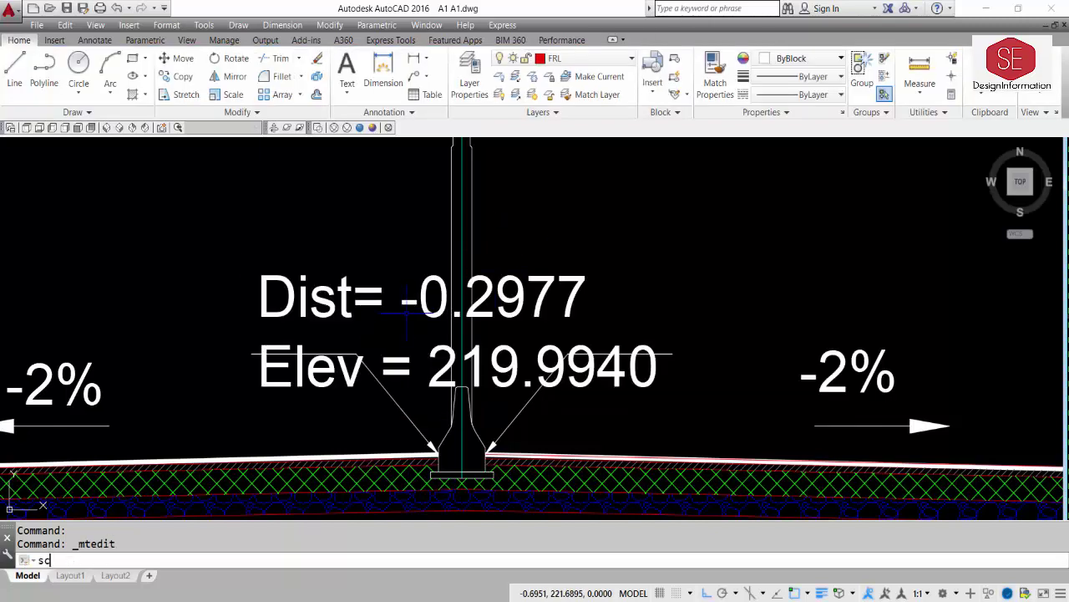
{"action": "type", "text": "c"}
{"action": "key", "text": "Return"}
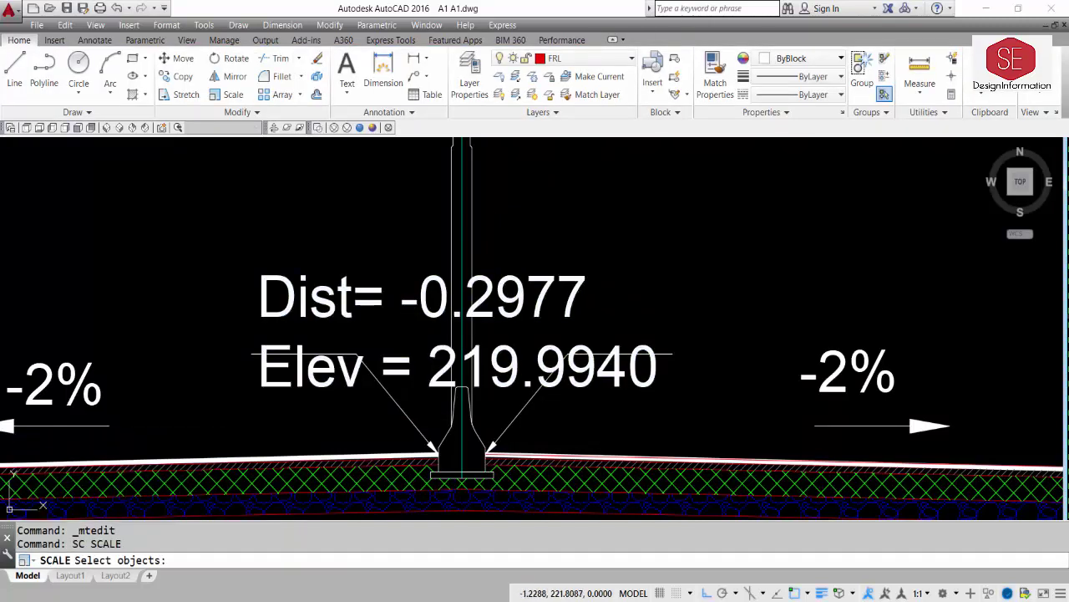
{"action": "left_click", "coordinate": [285, 297]}
{"action": "key", "text": "Return"}
{"action": "left_click", "coordinate": [295, 261]}
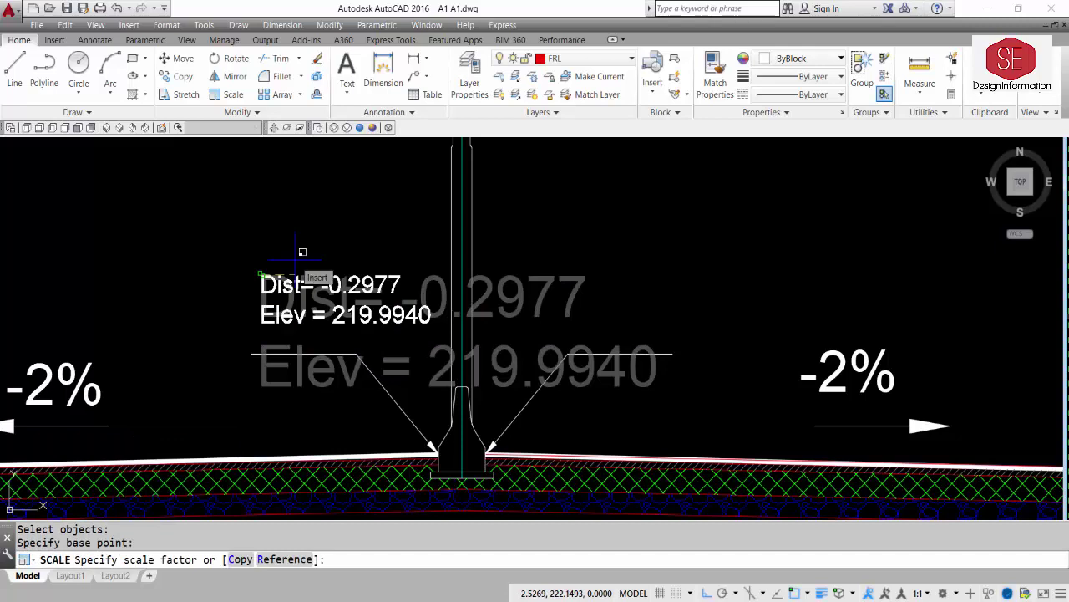
{"action": "key", "text": "Return"}
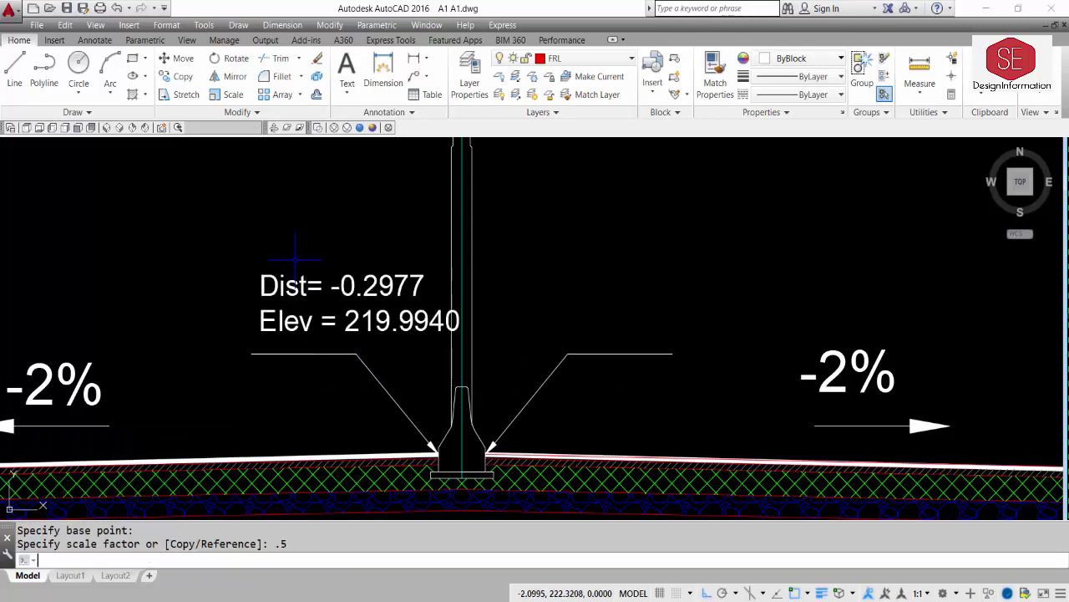
- Rescale the label with a picked point, then undo the accidental over-shrink with U
{"action": "key", "text": "Return"}
{"action": "left_click", "coordinate": [252, 259]}
{"action": "left_click", "coordinate": [462, 332]}
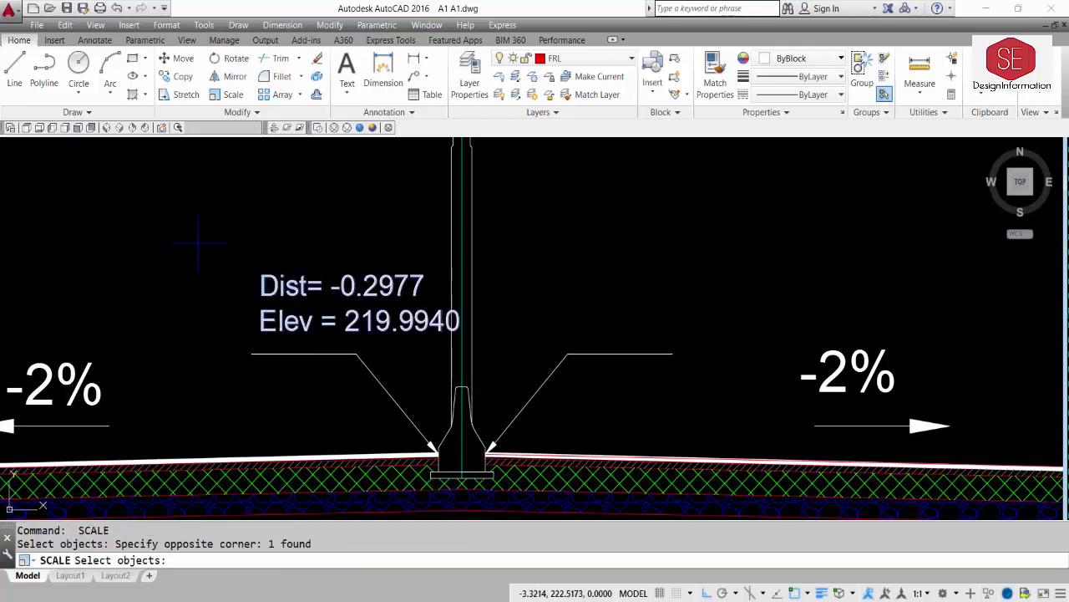
{"action": "key", "text": "Return"}
{"action": "left_click", "coordinate": [205, 242]}
{"action": "left_click", "coordinate": [216, 235]}
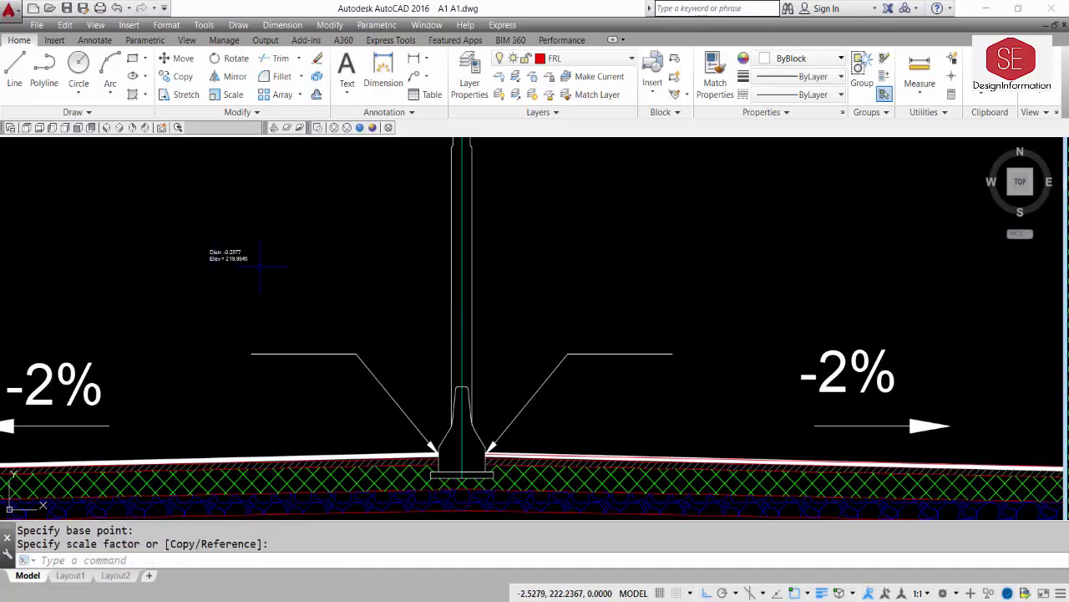
{"action": "type", "text": "u"}
{"action": "key", "text": "Return"}
- Scale the Dist/Elev label again by 0.5
{"action": "type", "text": "sc"}
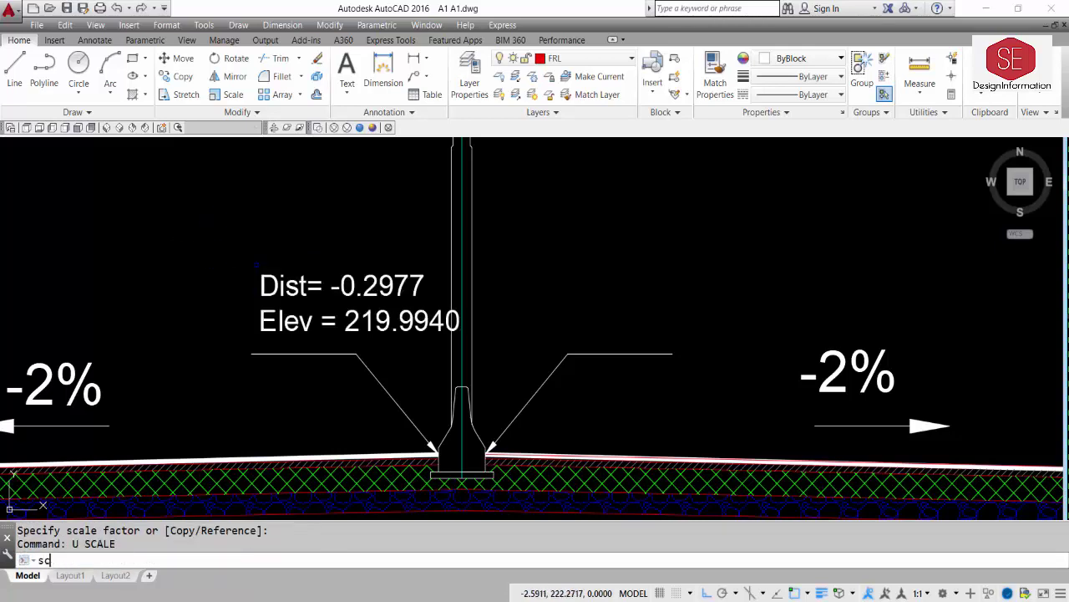
{"action": "key", "text": "Return"}
{"action": "left_click", "coordinate": [267, 289]}
{"action": "key", "text": "Return"}
{"action": "left_click", "coordinate": [181, 292]}
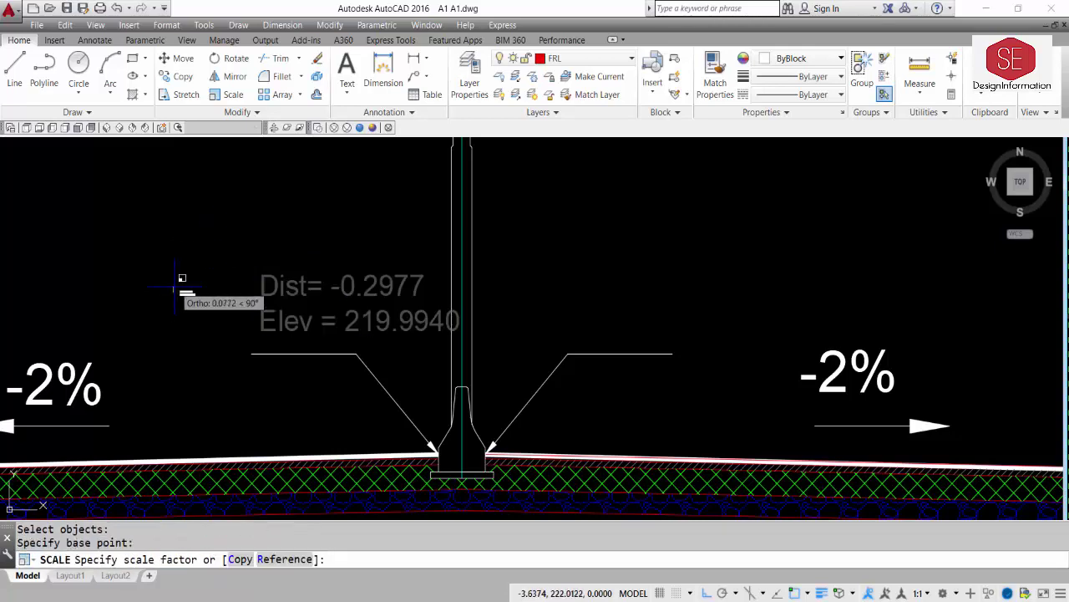
{"action": "type", "text": ".5"}
{"action": "key", "text": "Return"}
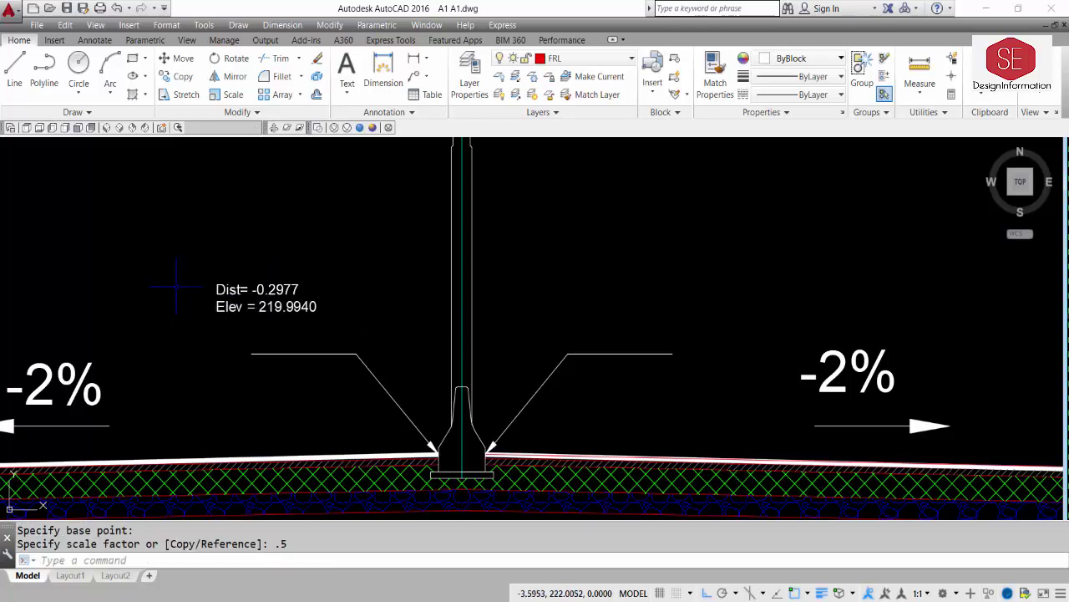
- Move the label onto the lamp post's left leader landing with Ortho off
{"action": "type", "text": "m"}
{"action": "key", "text": "Return"}
{"action": "left_click", "coordinate": [255, 291]}
{"action": "key", "text": "Return"}
{"action": "left_click", "coordinate": [147, 288]}
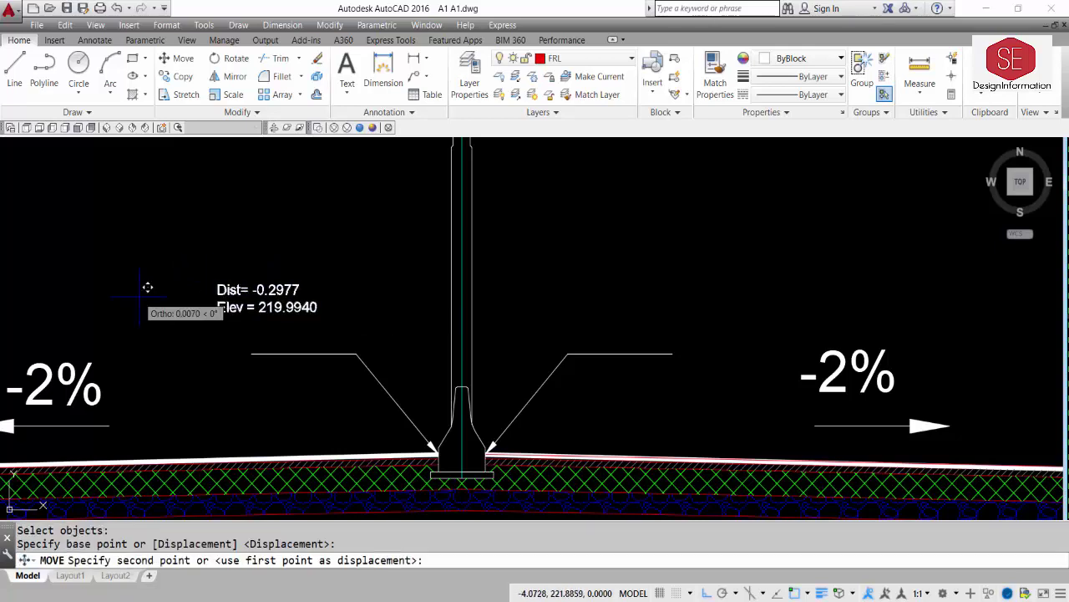
{"action": "key", "text": "F8"}
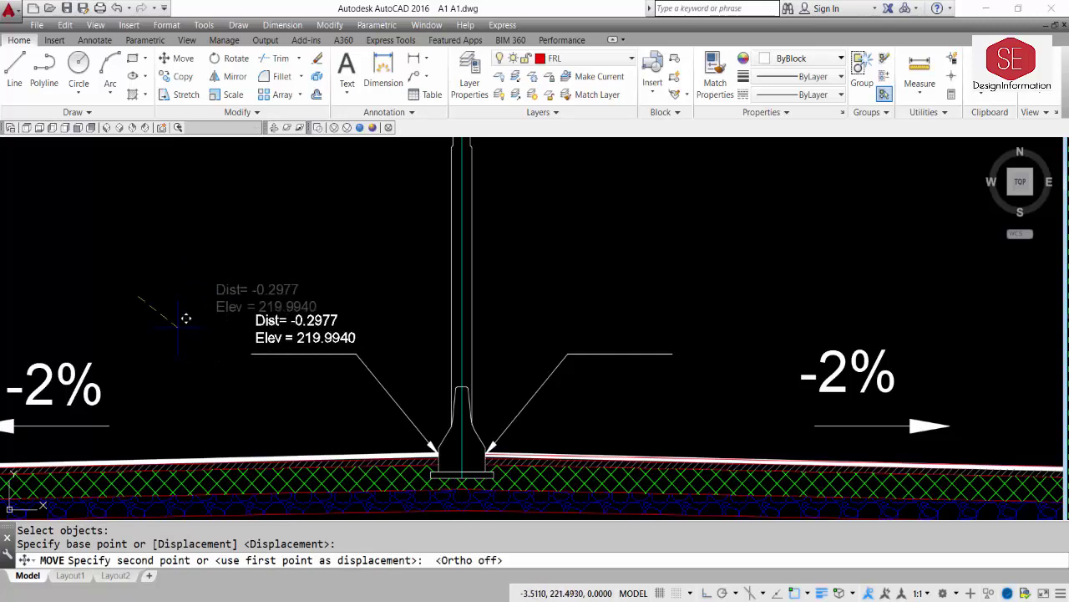
{"action": "left_click", "coordinate": [183, 323]}
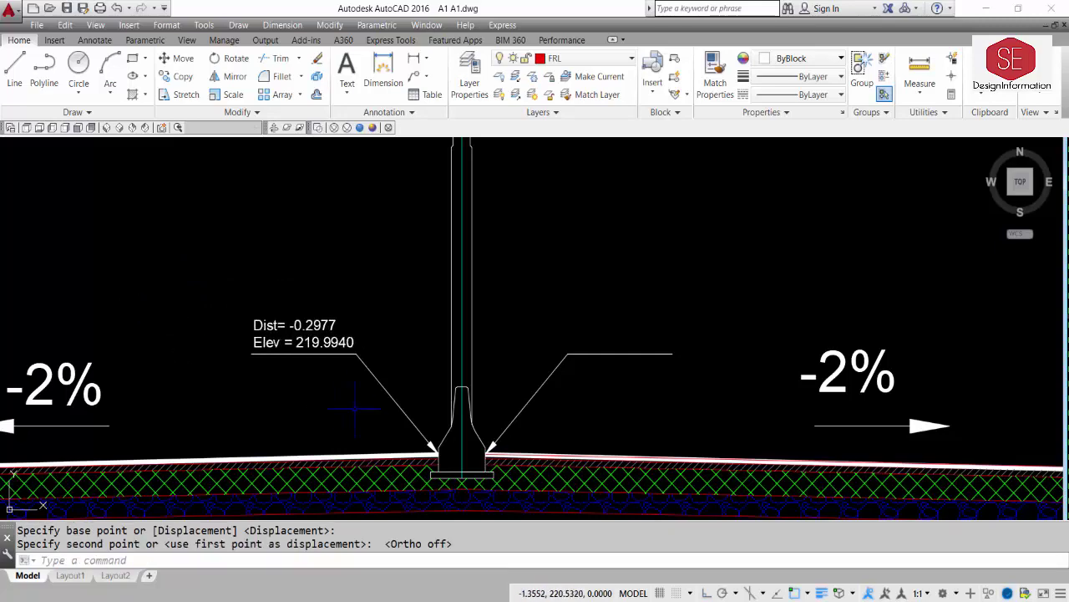
{"action": "key", "text": "Escape"}
{"action": "scroll", "coordinate": [355, 410], "scroll_direction": "down", "scroll_amount": 3}
{"action": "middle_click_drag", "start_coordinate": [50, 418], "coordinate": [520, 424]}
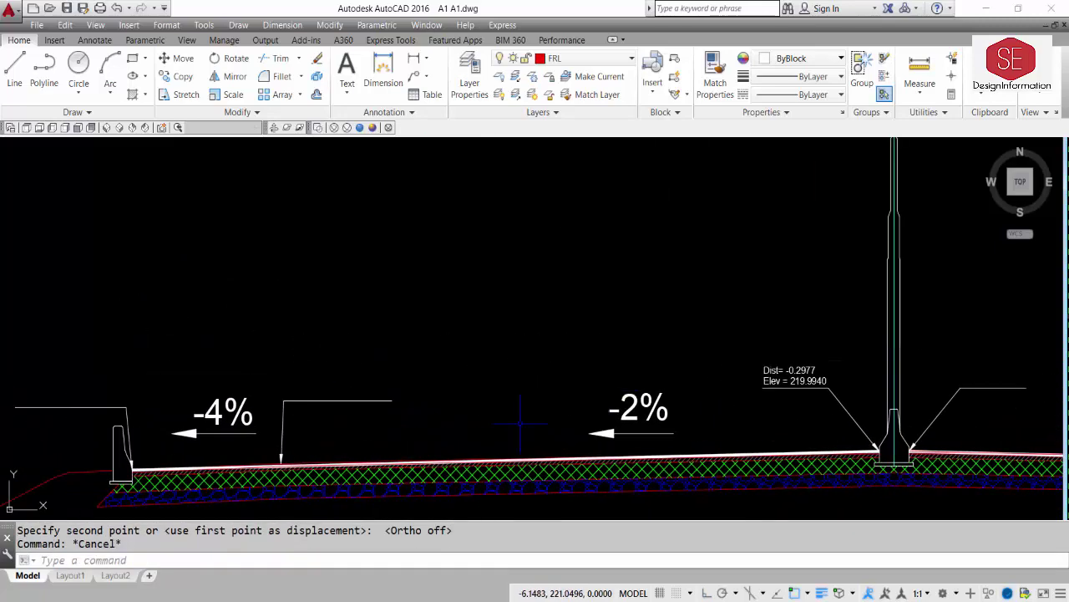
- Query the -4% arrow tip with ID and copy its X/Y readout
{"action": "scroll", "coordinate": [325, 439], "scroll_direction": "up", "scroll_amount": 6}
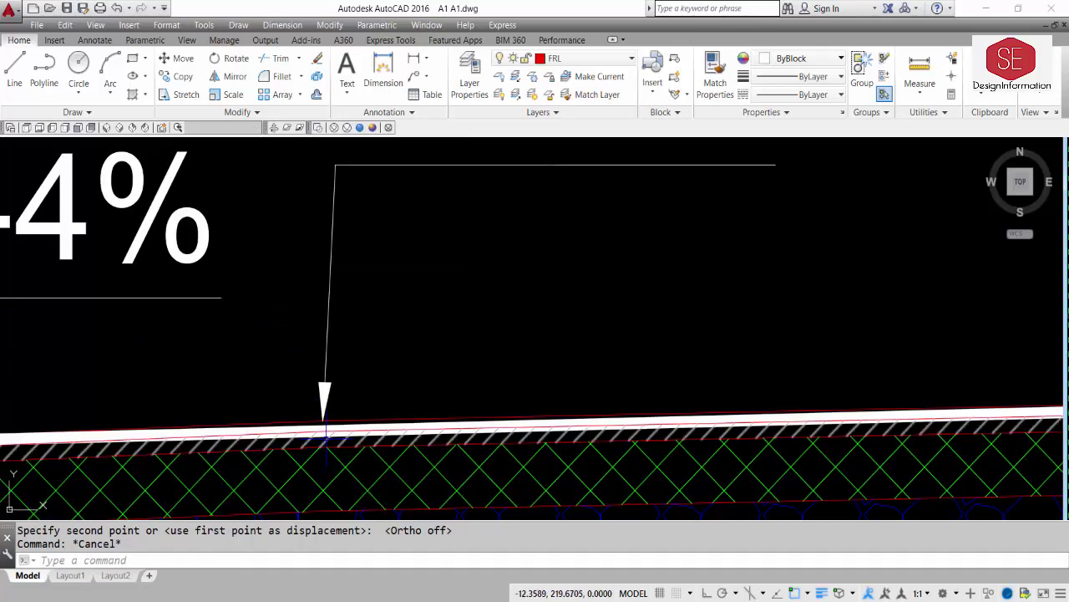
{"action": "type", "text": "ID"}
{"action": "key", "text": "Return"}
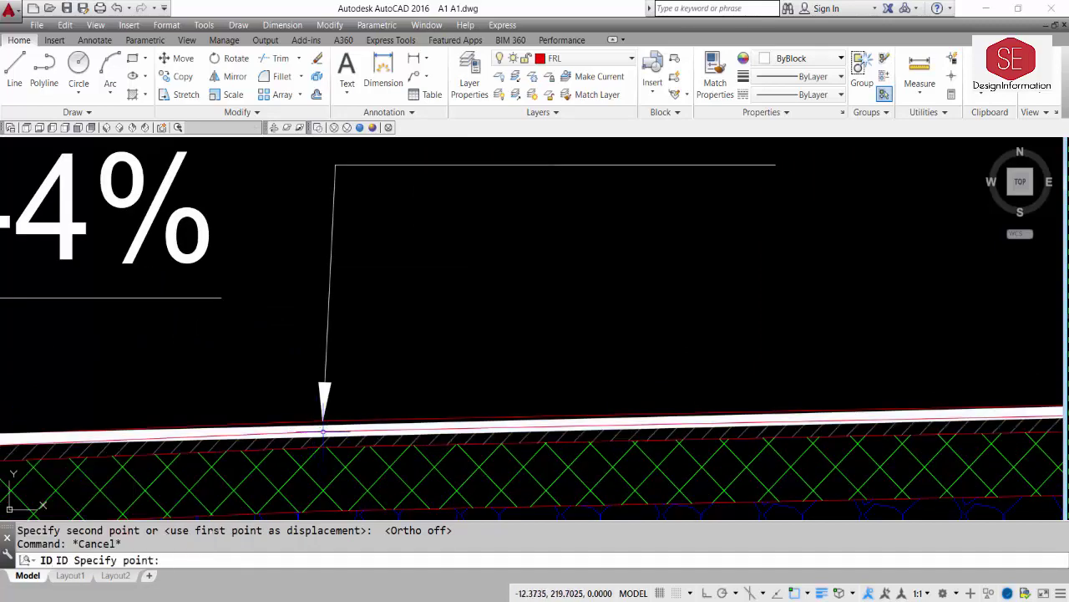
{"action": "left_click", "coordinate": [324, 431]}
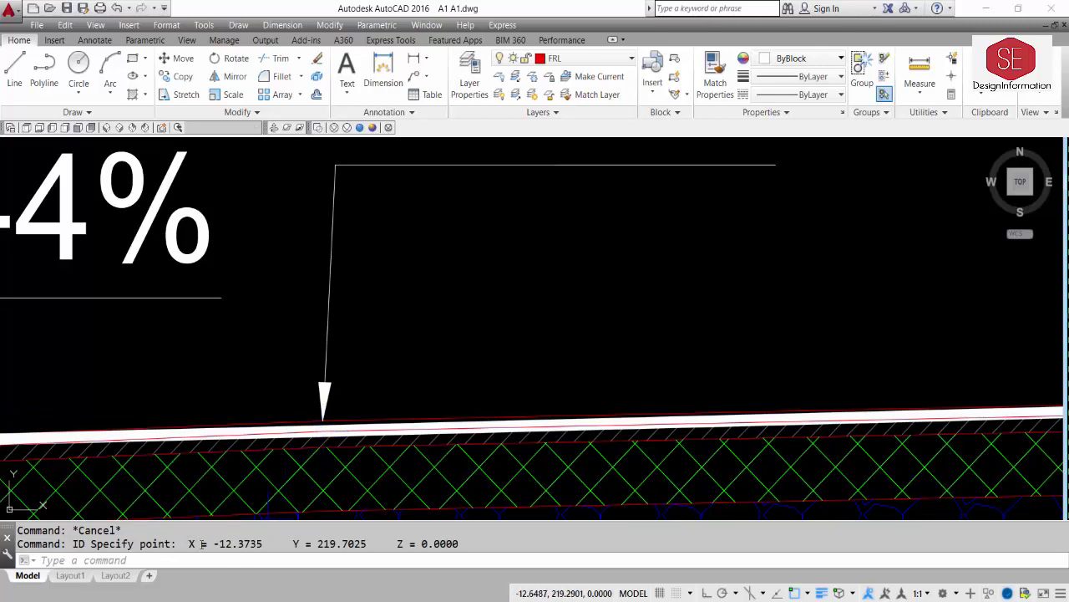
{"action": "left_click_drag", "start_coordinate": [190, 543], "coordinate": [382, 538]}
{"action": "right_click", "coordinate": [361, 544]}
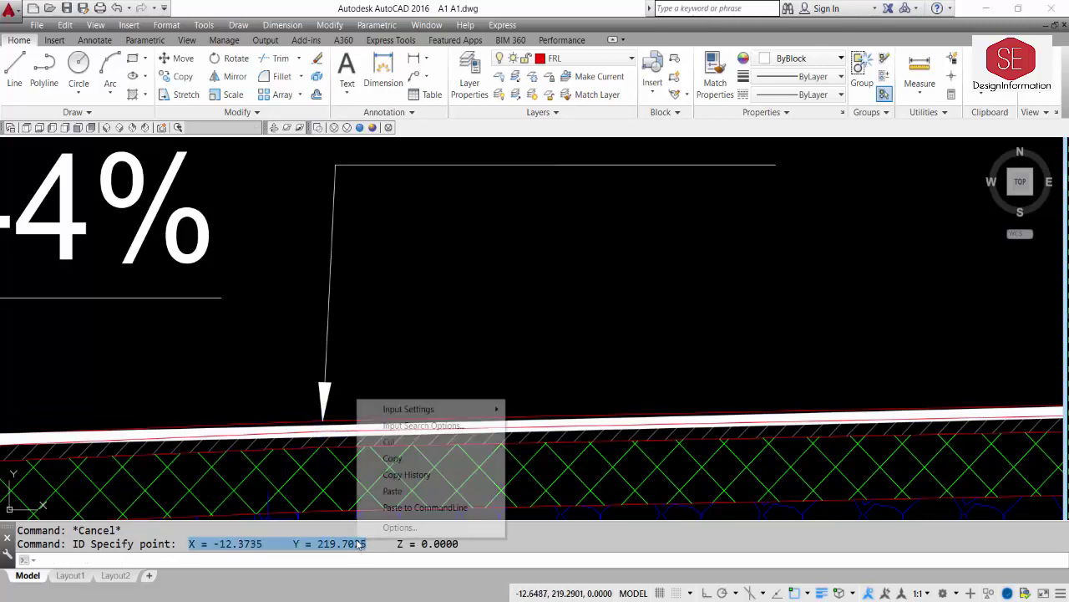
{"action": "left_click", "coordinate": [402, 457]}
- Paste the copied coordinates as text above the -4% leader
{"action": "scroll", "coordinate": [406, 401], "scroll_direction": "down", "scroll_amount": 4}
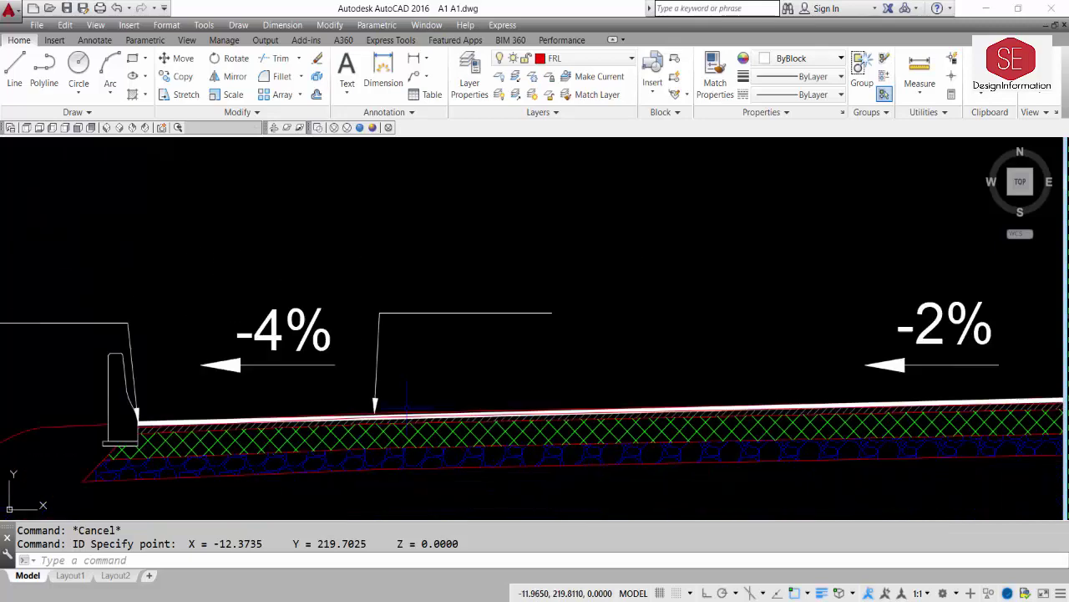
{"action": "key", "text": "ctrl+v"}
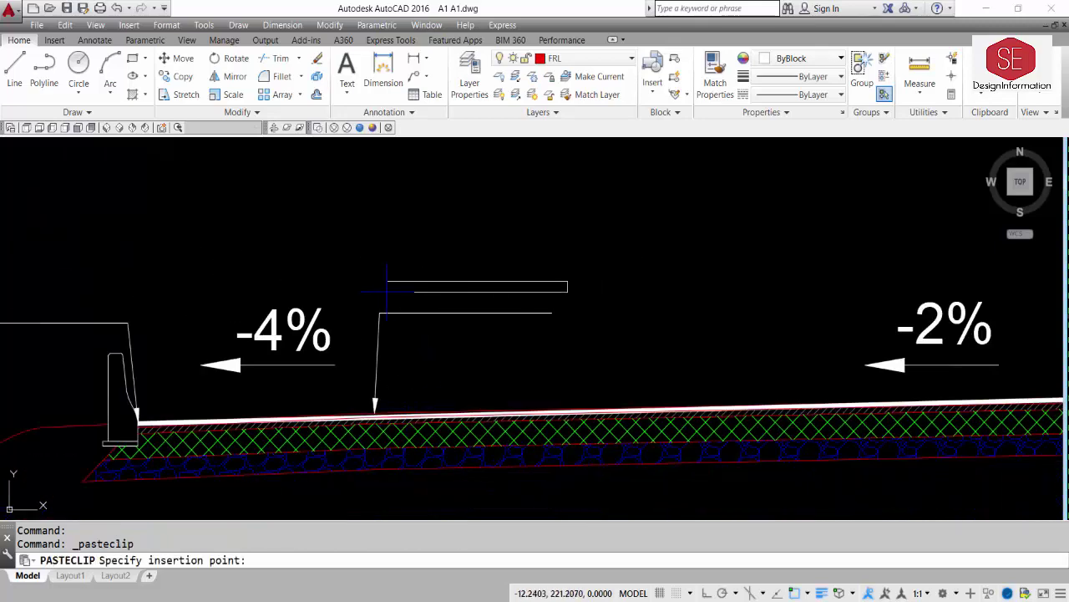
{"action": "left_click", "coordinate": [384, 294]}
{"action": "scroll", "coordinate": [368, 364], "scroll_direction": "down", "scroll_amount": 2}
{"action": "key", "text": "Escape"}
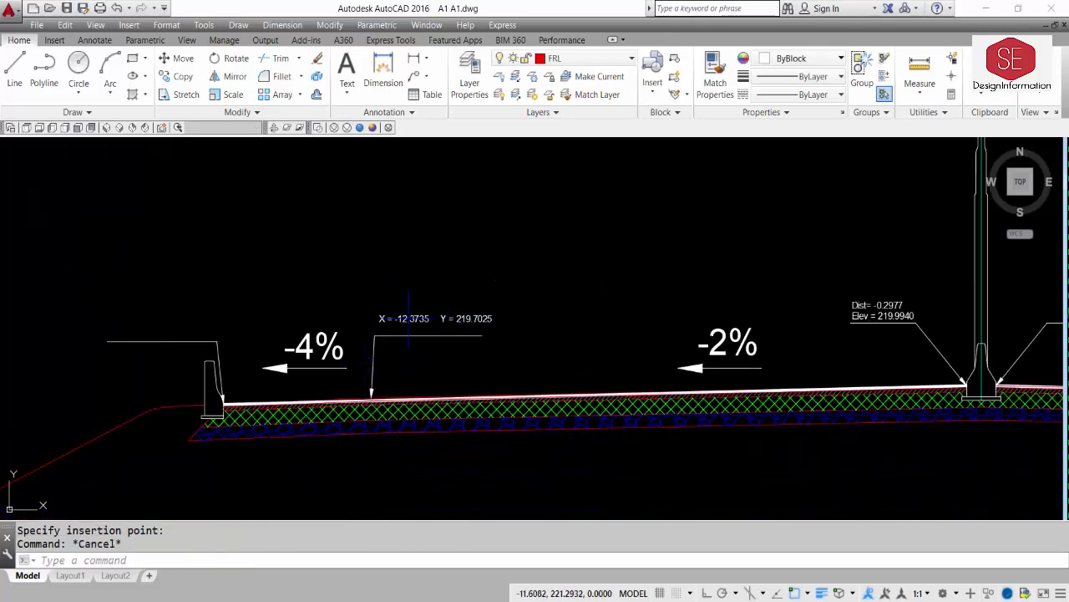
- Edit the pasted text into 'Dist= -12.3735' over 'Elev = 219.7025'
{"action": "double_click", "coordinate": [434, 318]}
{"action": "key", "text": "Return"}
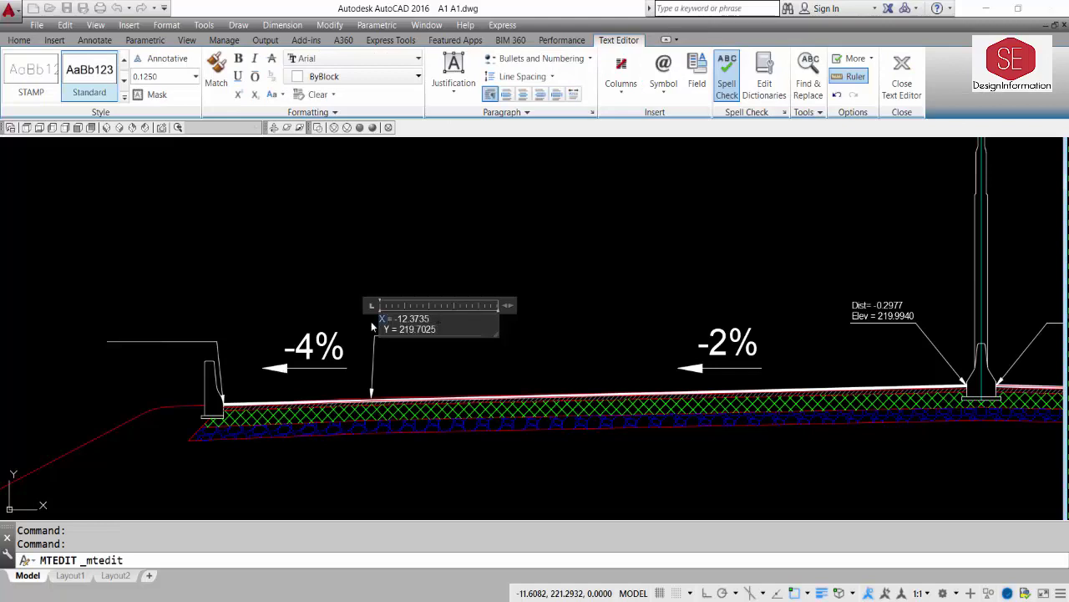
{"action": "type", "text": "Dist"}
{"action": "double_click", "coordinate": [387, 328]}
{"action": "type", "text": "Elev"}
{"action": "left_click", "coordinate": [441, 374]}
- Move the new Dist/Elev label onto the -4% leader line
{"action": "scroll", "coordinate": [376, 352], "scroll_direction": "up", "scroll_amount": 2}
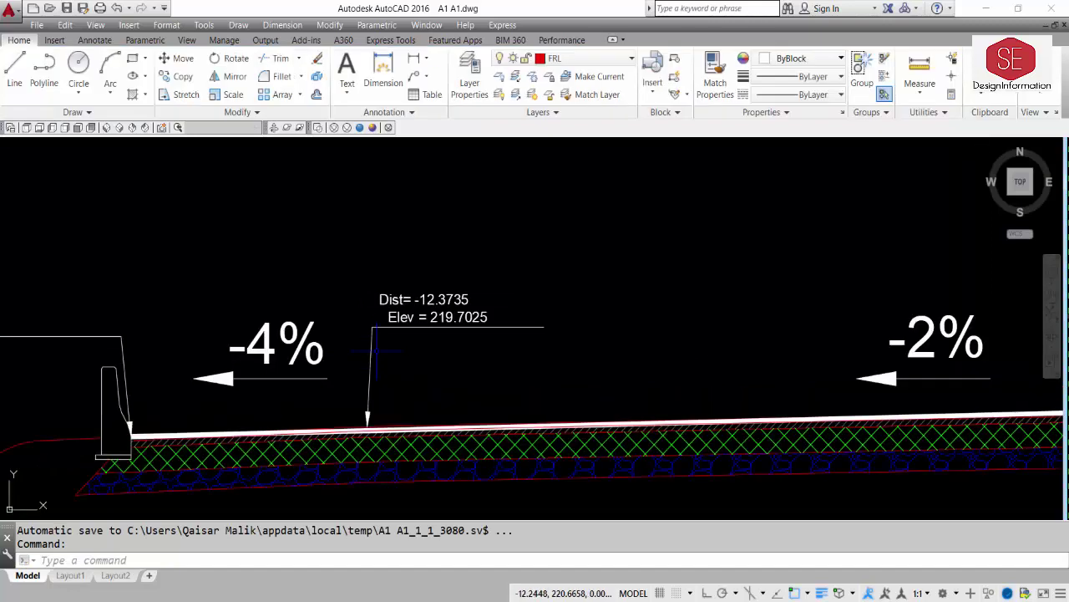
{"action": "type", "text": "m"}
{"action": "key", "text": "Return"}
{"action": "left_click", "coordinate": [451, 318]}
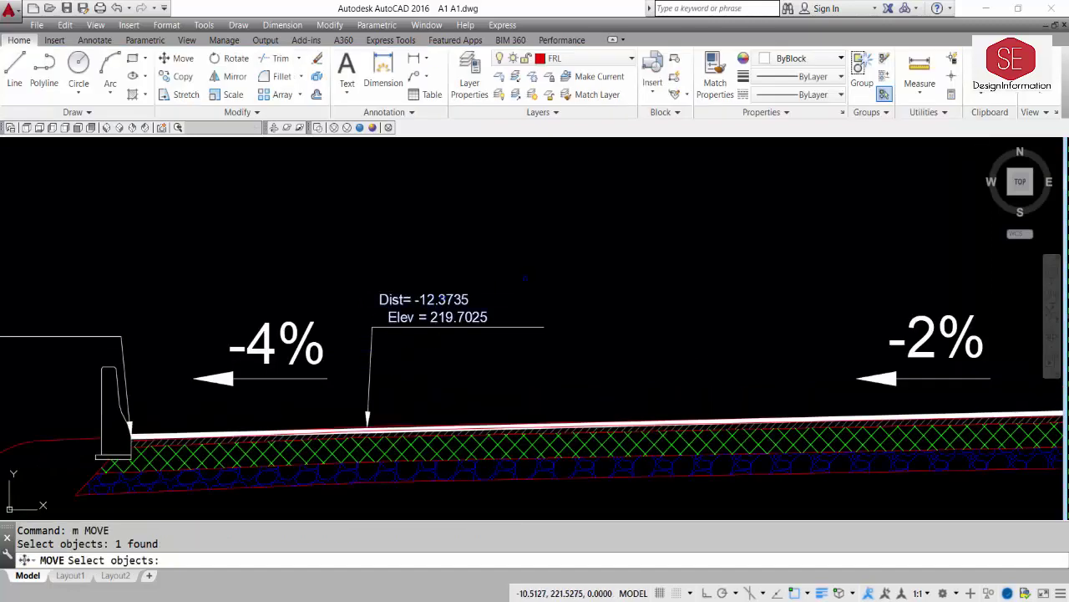
{"action": "key", "text": "Return"}
{"action": "left_click", "coordinate": [538, 264]}
{"action": "left_click", "coordinate": [537, 264]}
- Grip-adjust the -4% leader's horizontal landing to fit the label
{"action": "scroll", "coordinate": [481, 320], "scroll_direction": "down", "scroll_amount": 2}
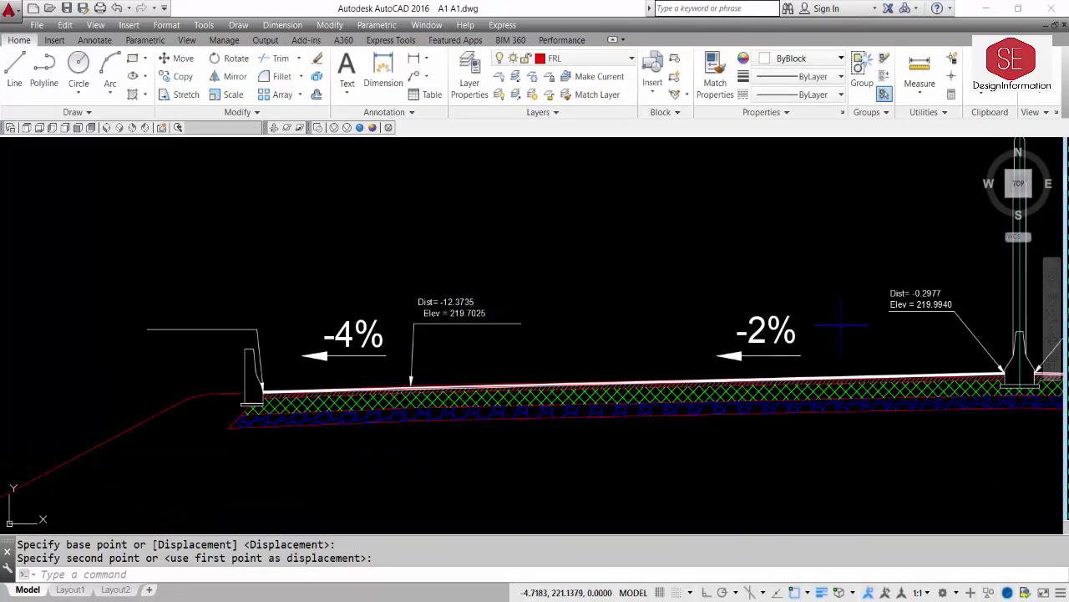
{"action": "scroll", "coordinate": [456, 342], "scroll_direction": "up", "scroll_amount": 2}
{"action": "left_click", "coordinate": [472, 351]}
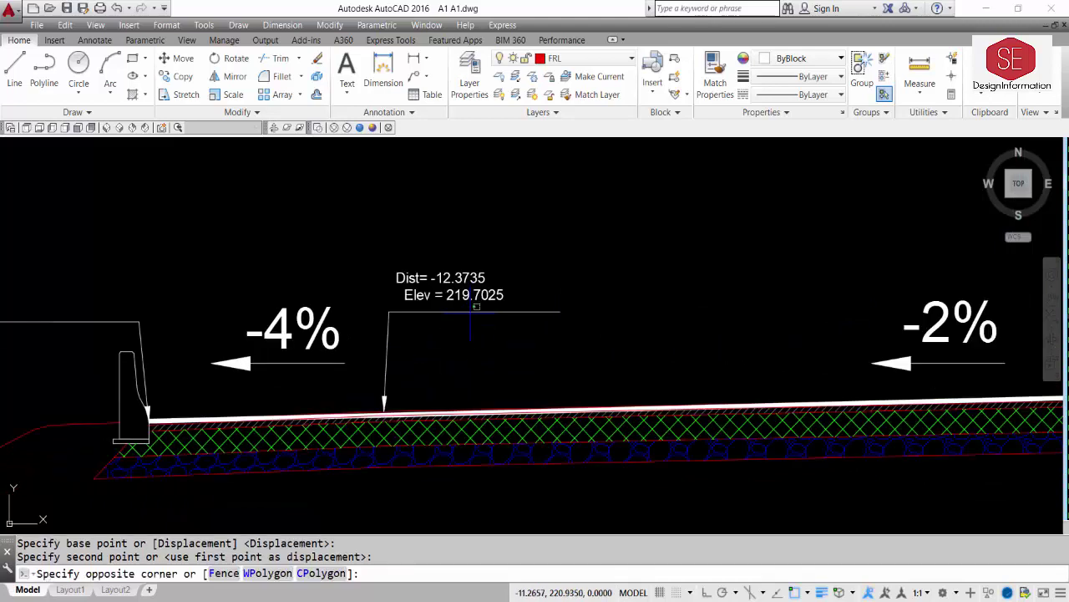
{"action": "left_click", "coordinate": [453, 311]}
{"action": "left_click", "coordinate": [560, 310]}
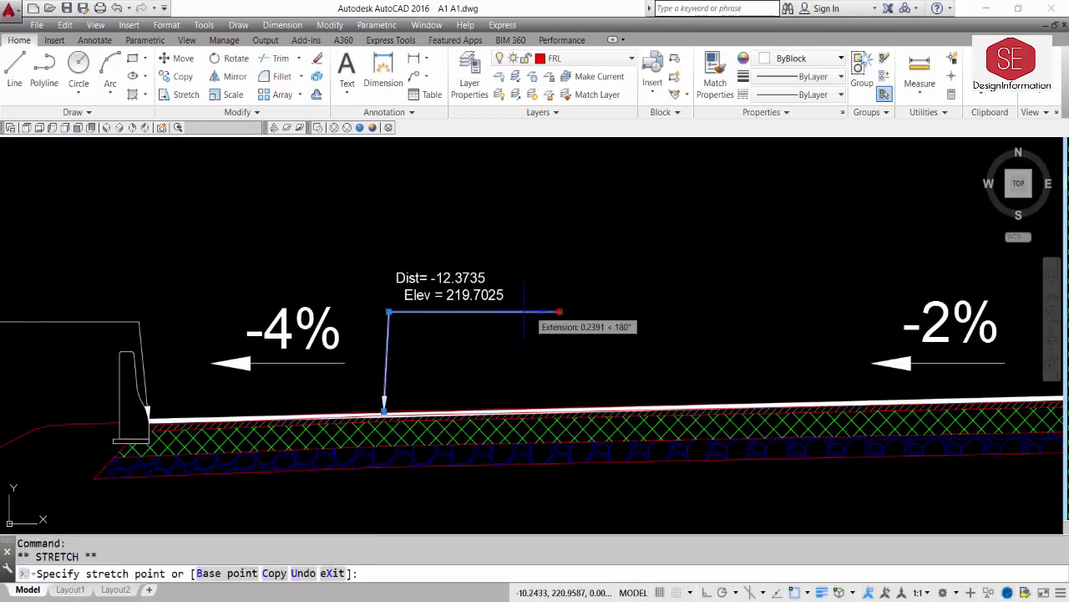
{"action": "left_click", "coordinate": [511, 311]}
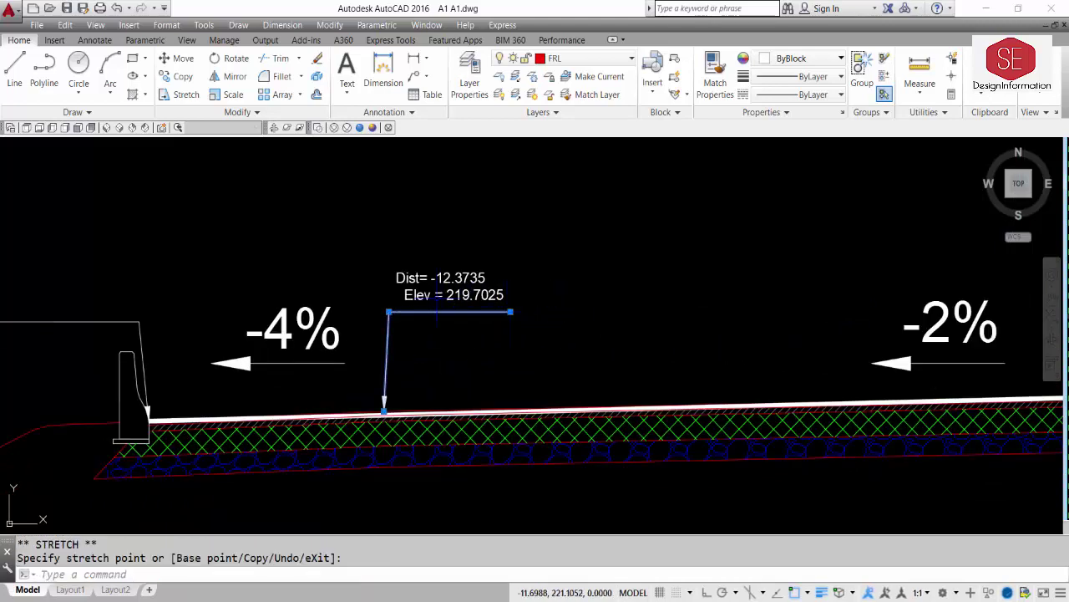
{"action": "key", "text": "Escape"}
- Remove the leading space so Elev aligns under Dist in the label
{"action": "double_click", "coordinate": [435, 294]}
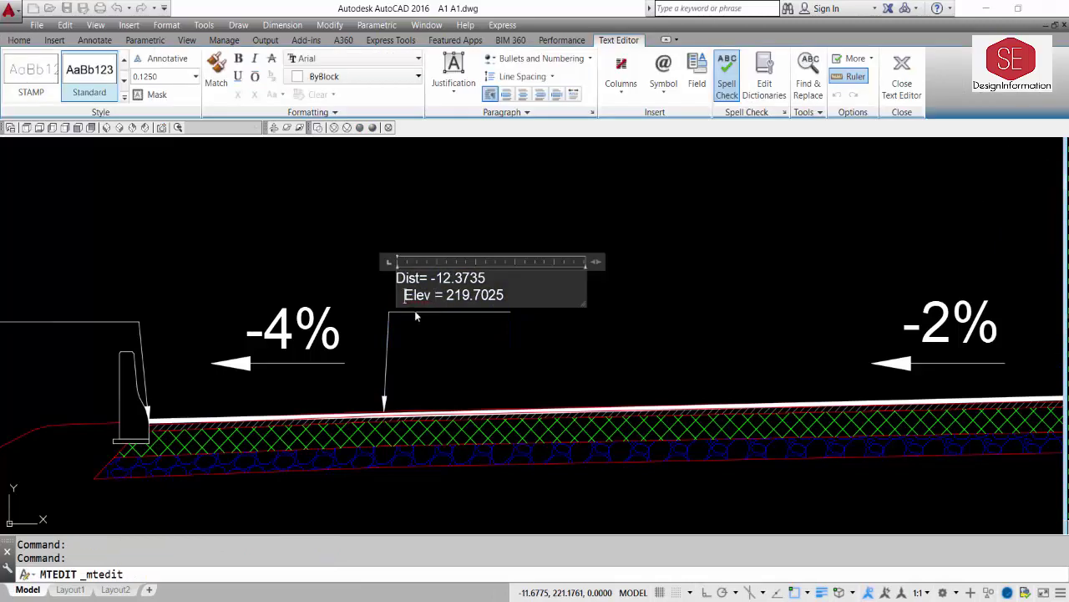
{"action": "key", "text": "BackSpace"}
{"action": "key", "text": "BackSpace"}
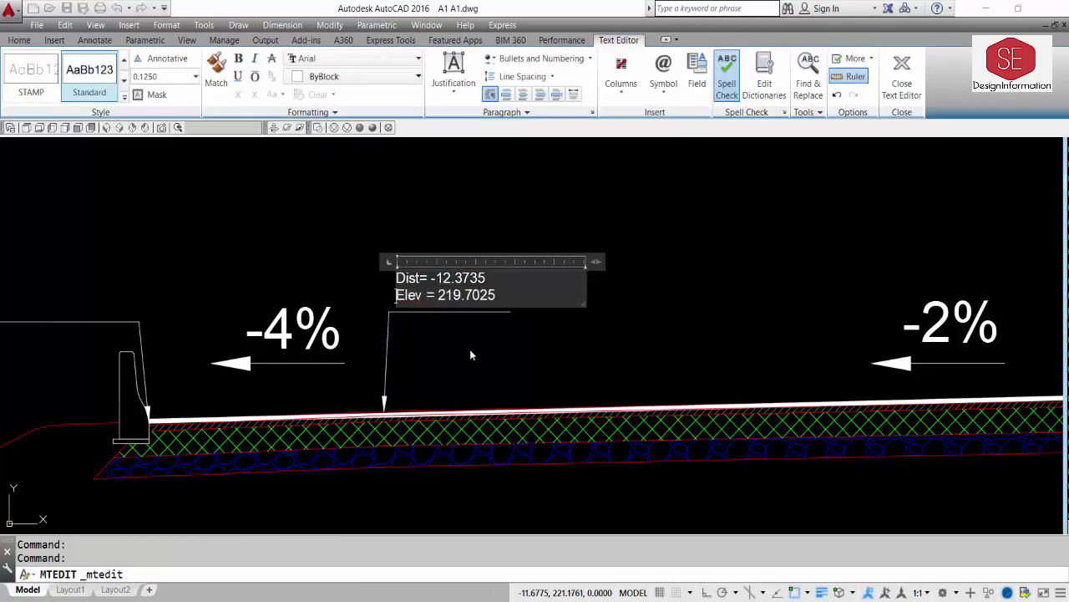
{"action": "left_click", "coordinate": [474, 353]}
{"action": "scroll", "coordinate": [424, 312], "scroll_direction": "down", "scroll_amount": 2}
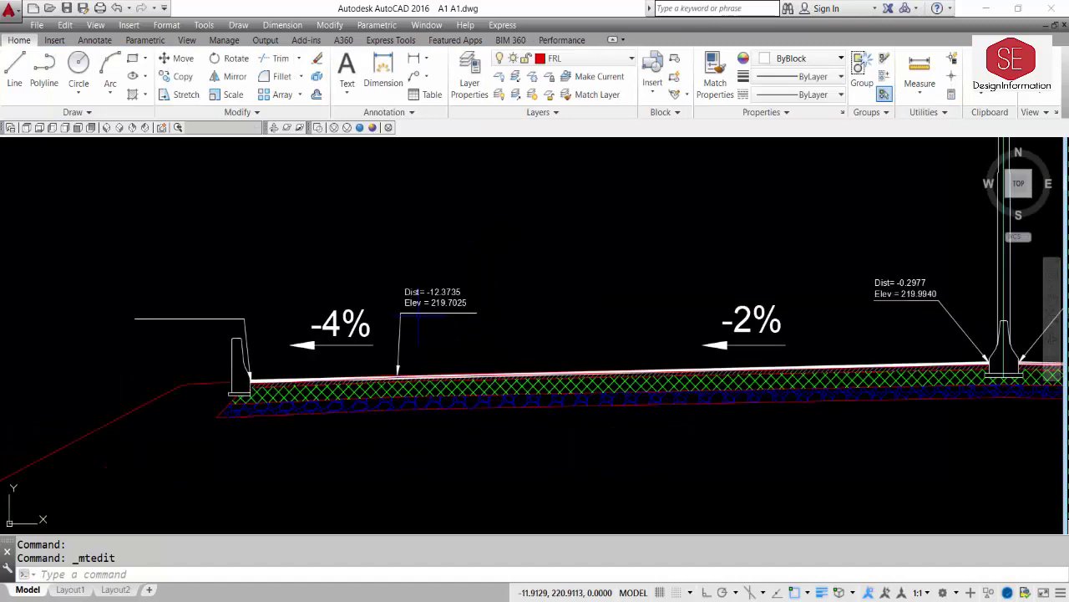
{"action": "scroll", "coordinate": [225, 372], "scroll_direction": "up", "scroll_amount": 3}
- Query the left curb corner with ID and copy its X/Y readout
{"action": "type", "text": "id"}
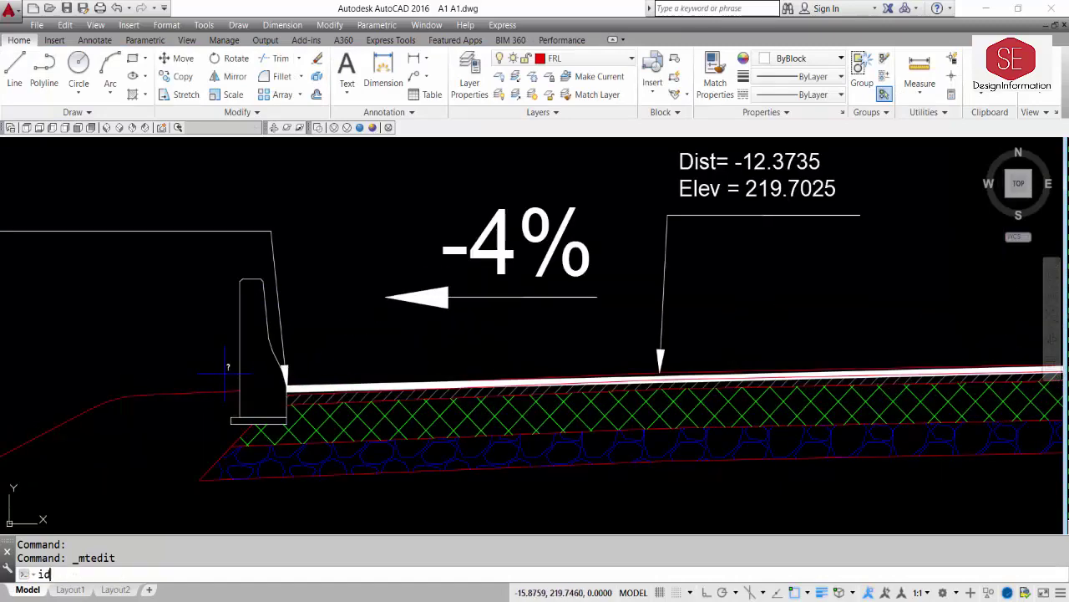
{"action": "key", "text": "Return"}
{"action": "scroll", "coordinate": [280, 392], "scroll_direction": "up", "scroll_amount": 5}
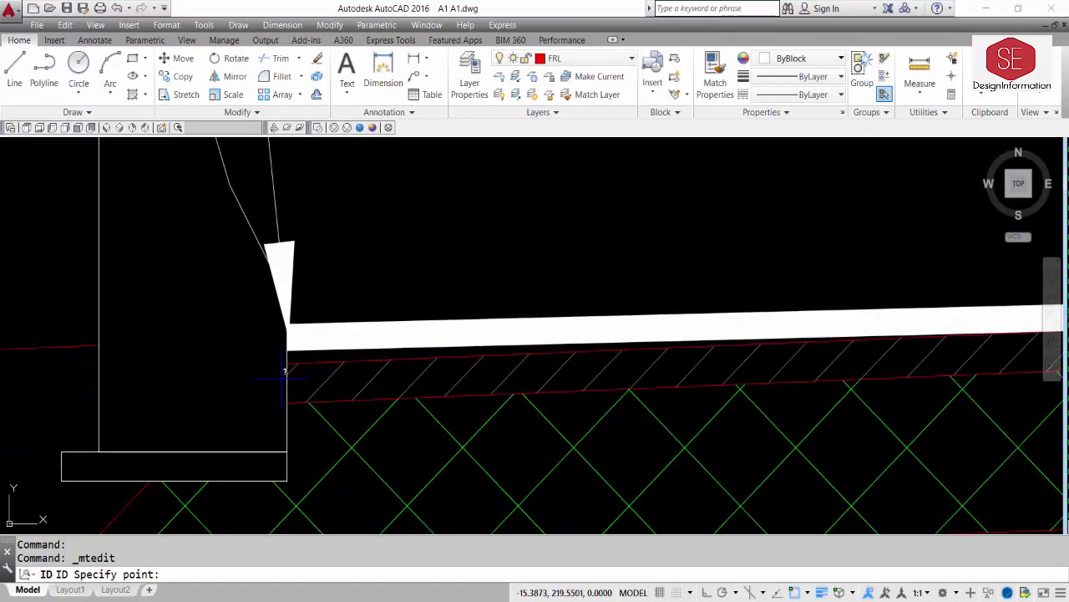
{"action": "left_click", "coordinate": [288, 335]}
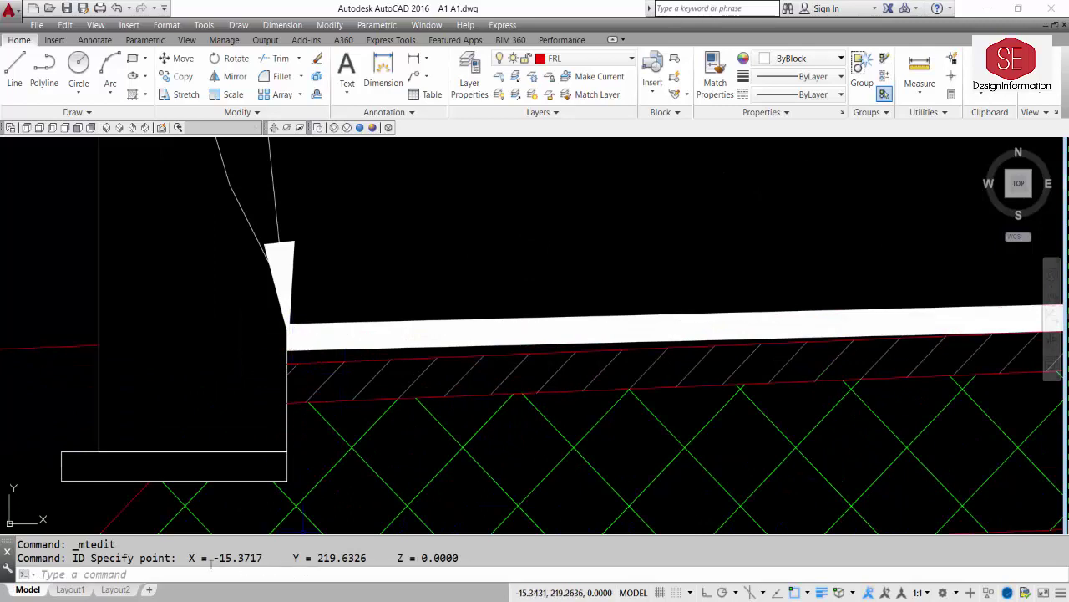
{"action": "left_click_drag", "start_coordinate": [296, 557], "coordinate": [370, 557]}
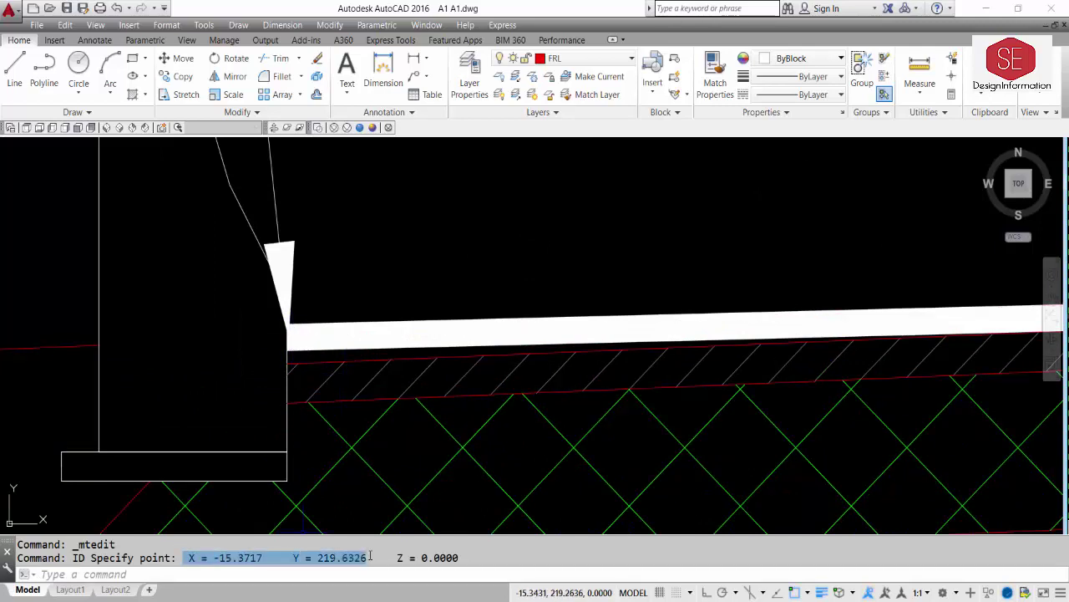
{"action": "right_click", "coordinate": [354, 558]}
{"action": "left_click", "coordinate": [383, 473]}
- Paste the copied coordinates as text above the curb
{"action": "scroll", "coordinate": [392, 518], "scroll_direction": "down", "scroll_amount": 6}
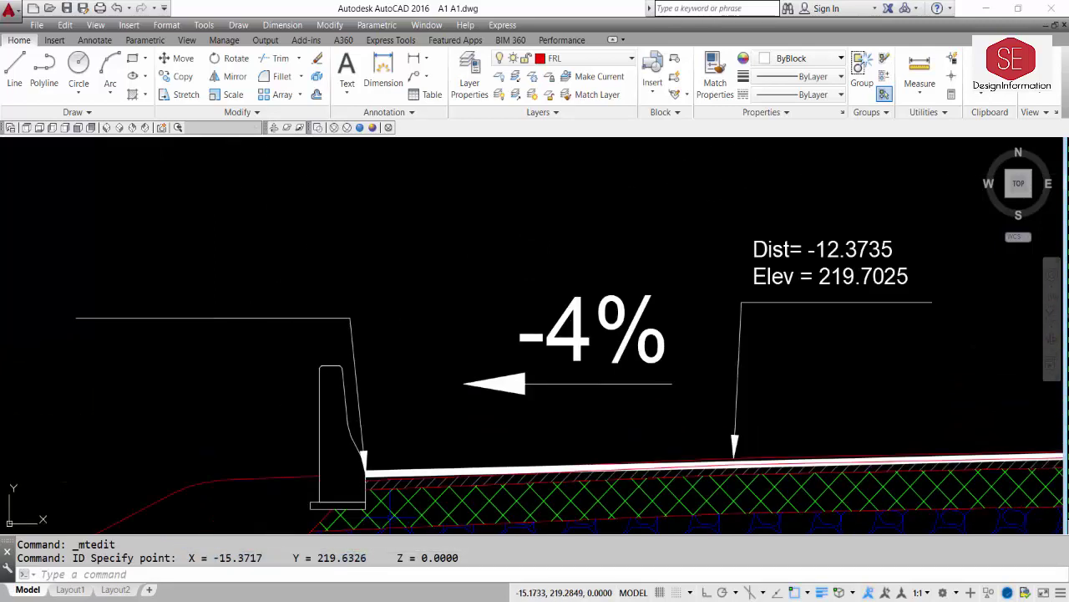
{"action": "scroll", "coordinate": [362, 270], "scroll_direction": "up", "scroll_amount": 2}
{"action": "key", "text": "ctrl+v"}
{"action": "scroll", "coordinate": [367, 269], "scroll_direction": "down", "scroll_amount": 4}
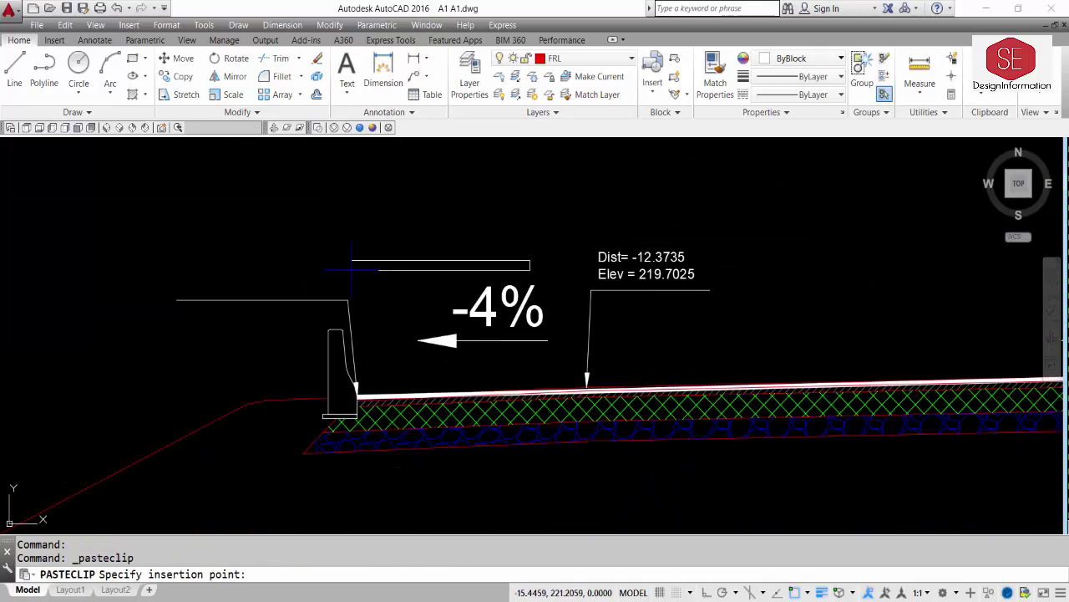
{"action": "left_click", "coordinate": [192, 268]}
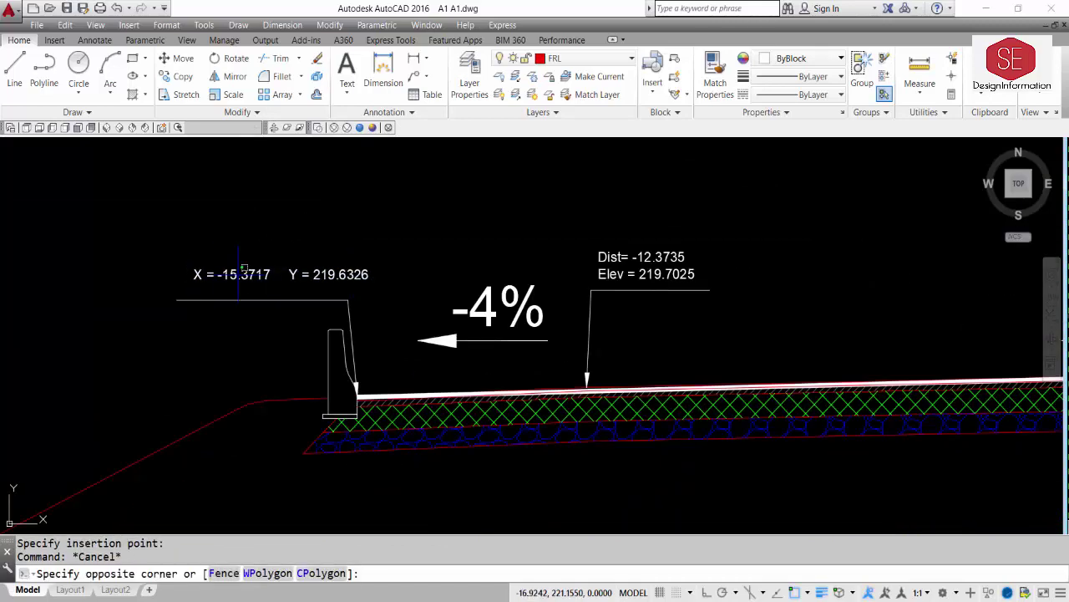
{"action": "key", "text": "Escape"}
{"action": "left_click", "coordinate": [192, 277]}
{"action": "key", "text": "Escape"}
- Edit the pasted text into 'Dist= -15.3717' over 'Elev= 219.6326'
{"action": "double_click", "coordinate": [210, 275]}
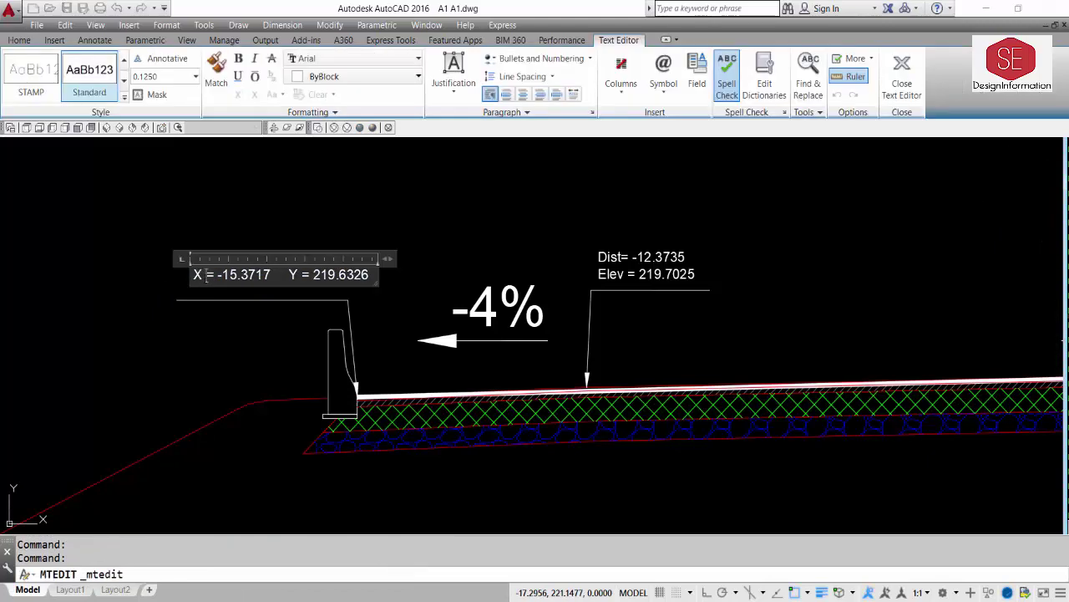
{"action": "type", "text": "Dist"}
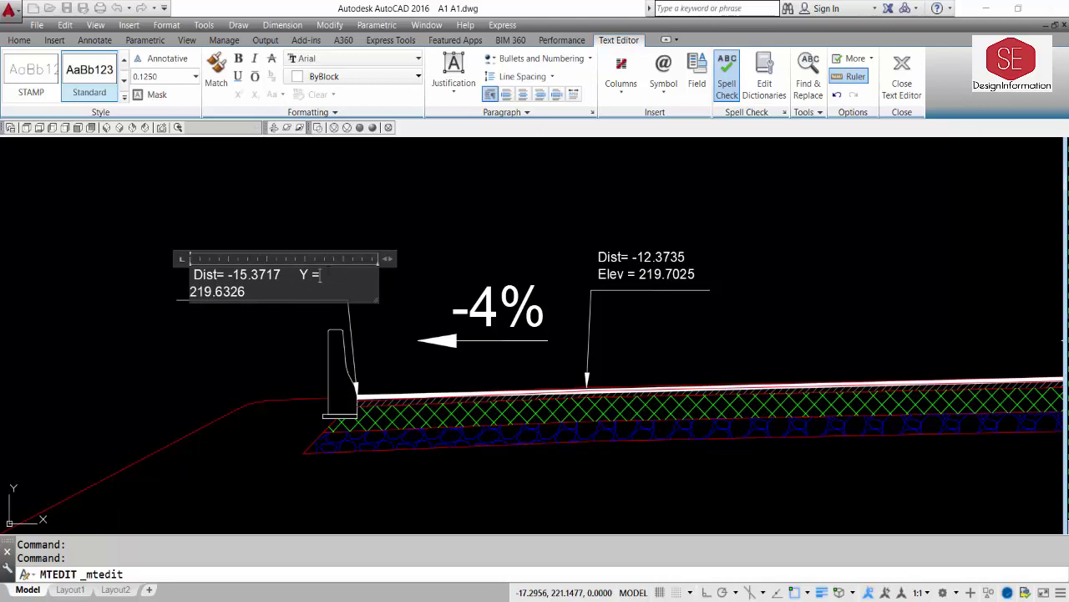
{"action": "double_click", "coordinate": [303, 275]}
{"action": "key", "text": "Delete"}
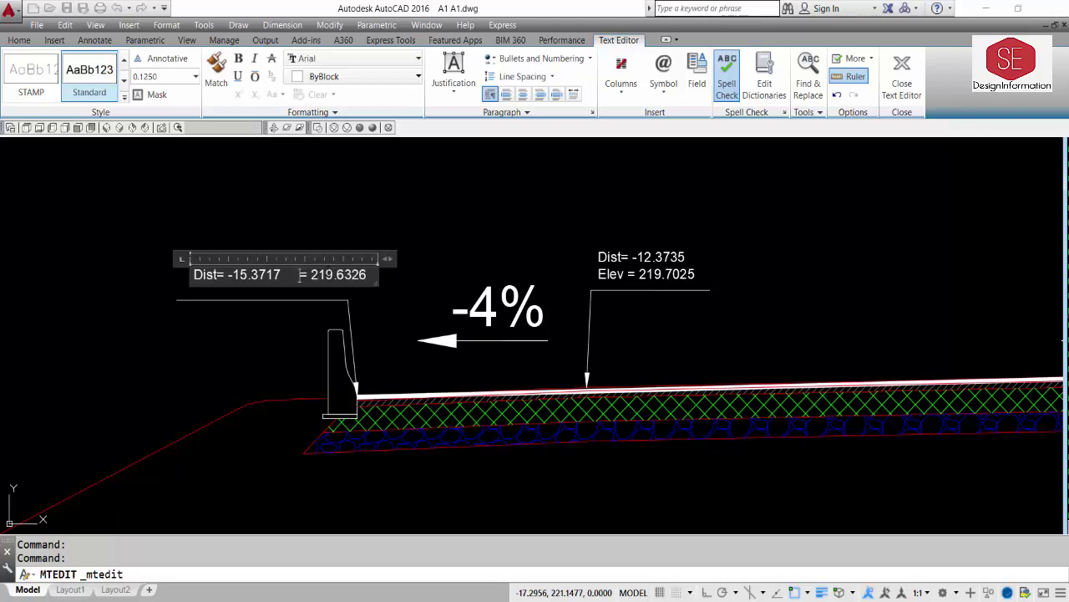
{"action": "type", "text": "Elev"}
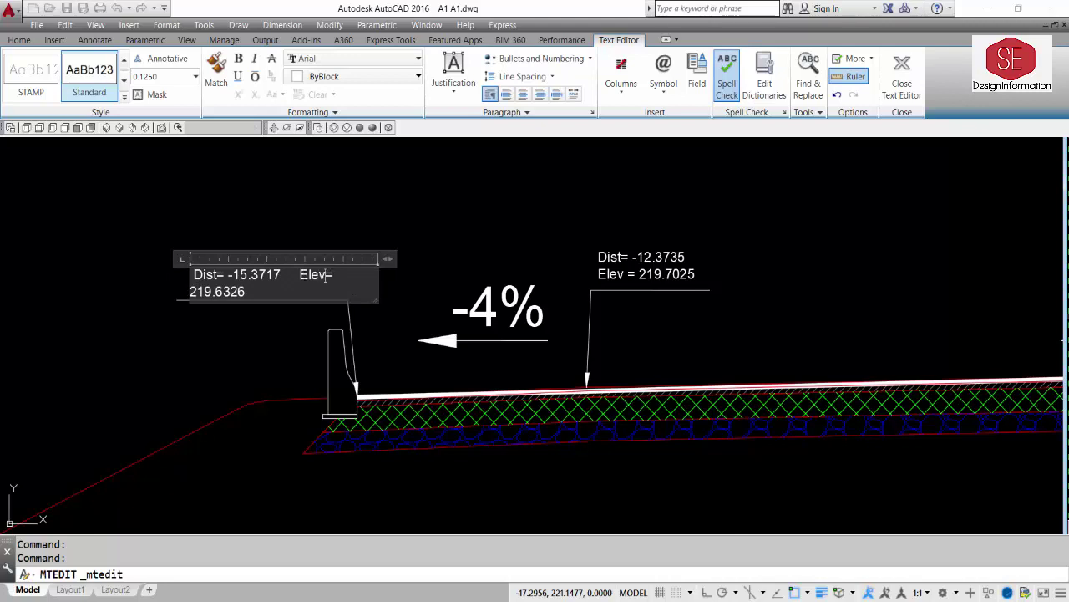
{"action": "left_click", "coordinate": [299, 275]}
{"action": "key", "text": "Return"}
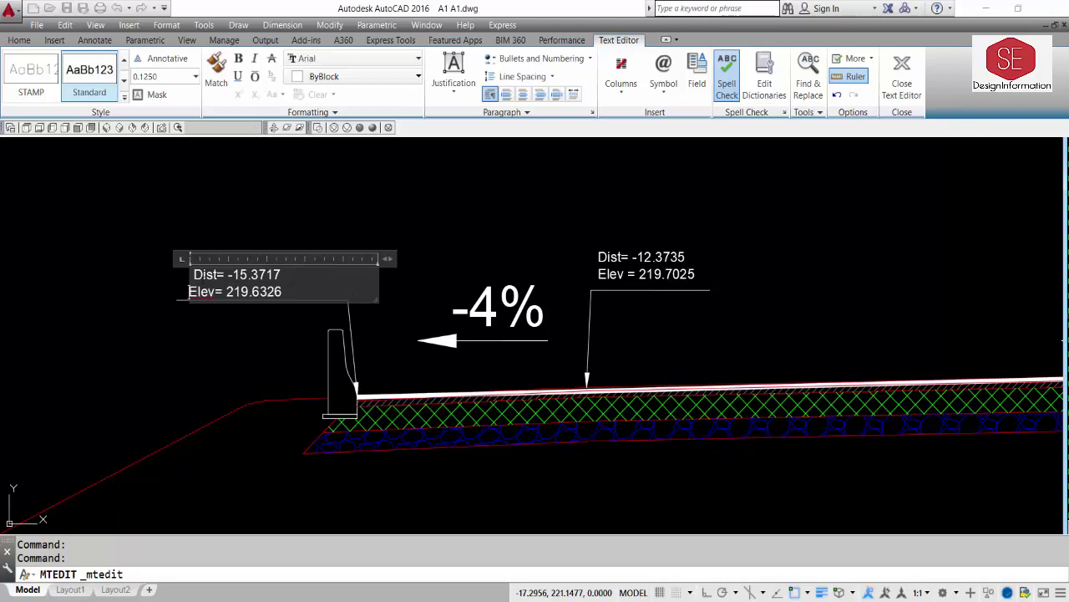
{"action": "key", "text": "BackSpace"}
{"action": "left_click", "coordinate": [151, 356]}
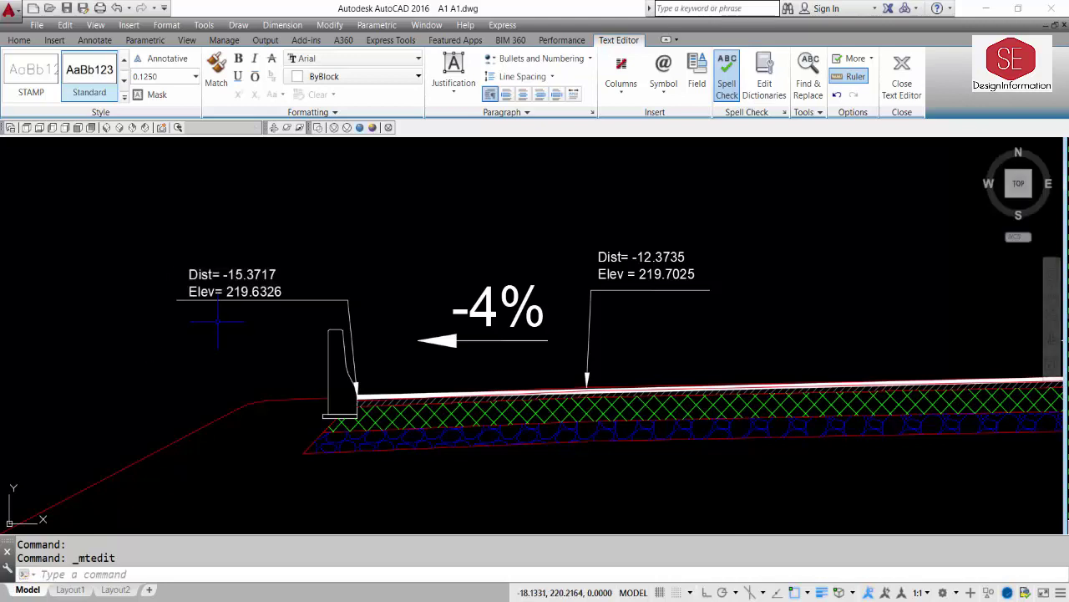
- Move the curb Dist/Elev label over the end of its leader
{"action": "type", "text": "m"}
{"action": "key", "text": "Return"}
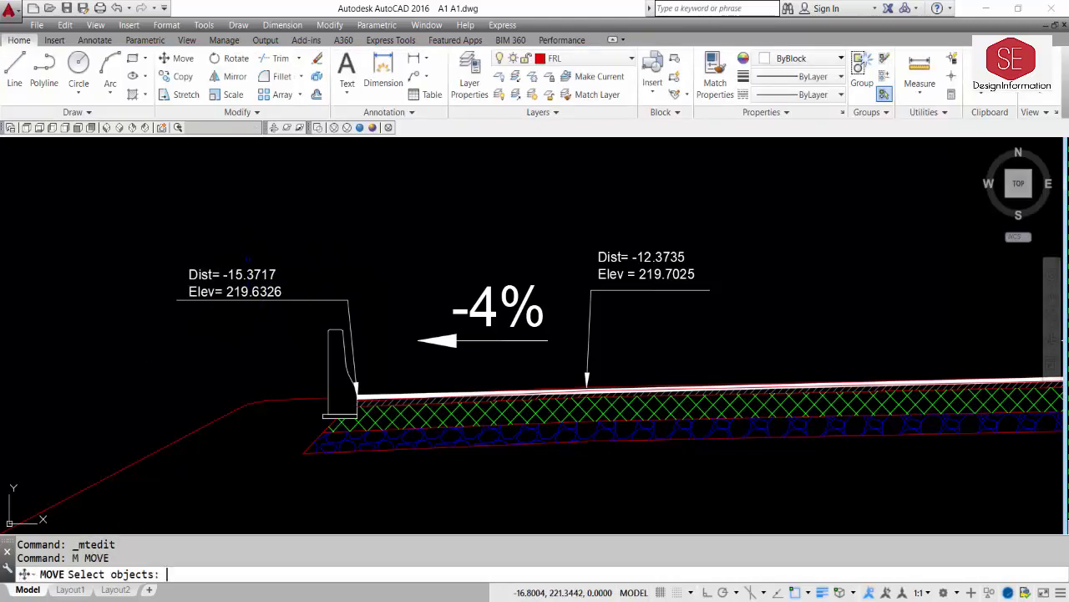
{"action": "left_click", "coordinate": [176, 250]}
{"action": "left_click", "coordinate": [288, 305]}
{"action": "key", "text": "Return"}
{"action": "left_click", "coordinate": [111, 284]}
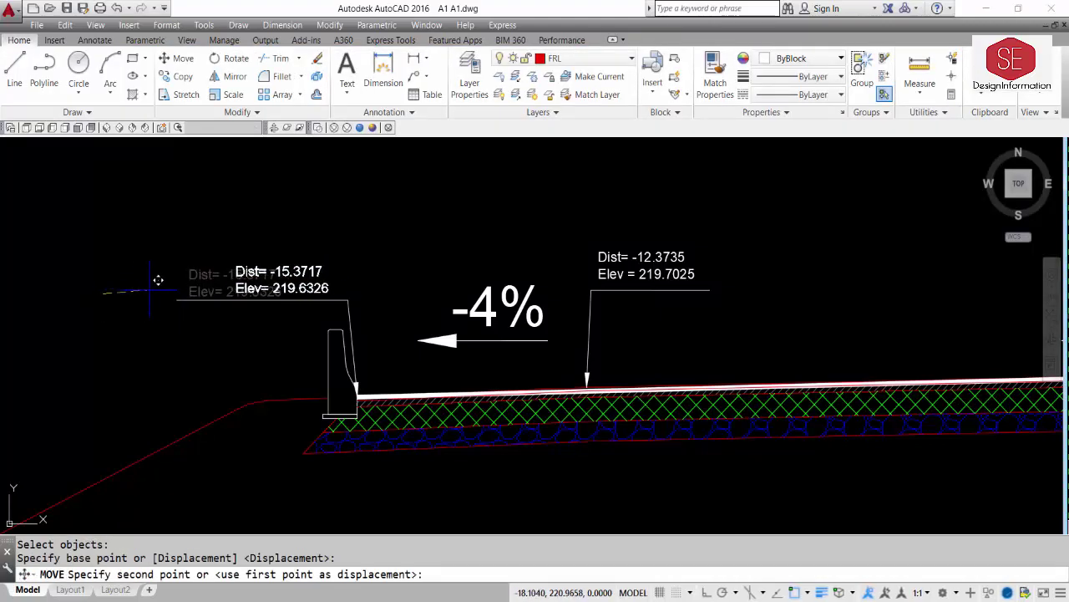
{"action": "left_click", "coordinate": [170, 280]}
- Select the curb leader and try grip-stretching its landing, then cancel
{"action": "left_click", "coordinate": [201, 296]}
{"action": "left_click", "coordinate": [188, 307]}
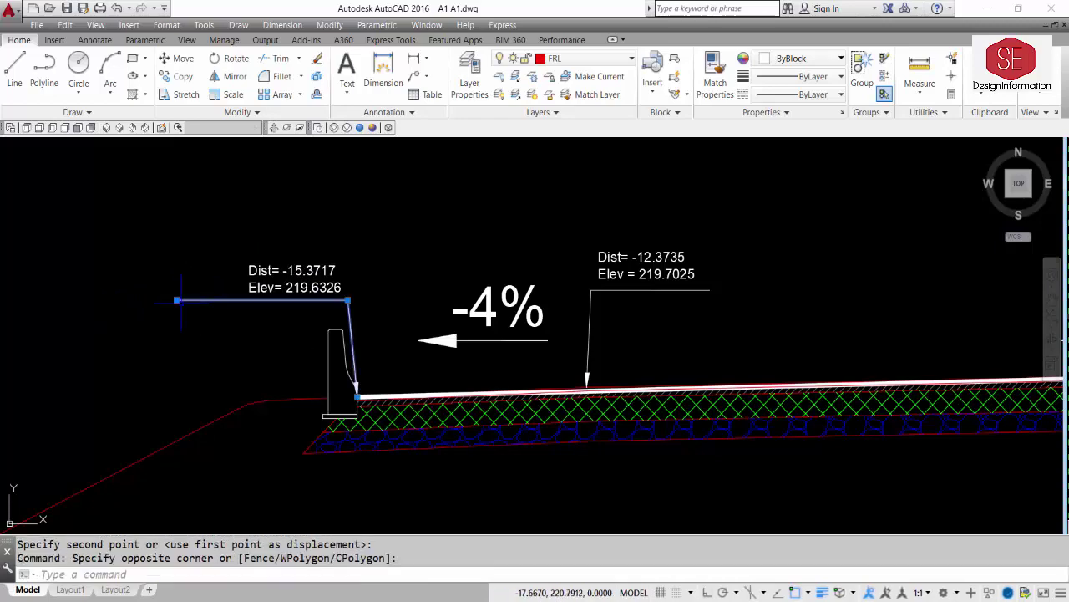
{"action": "left_click", "coordinate": [176, 300]}
{"action": "key", "text": "Escape"}
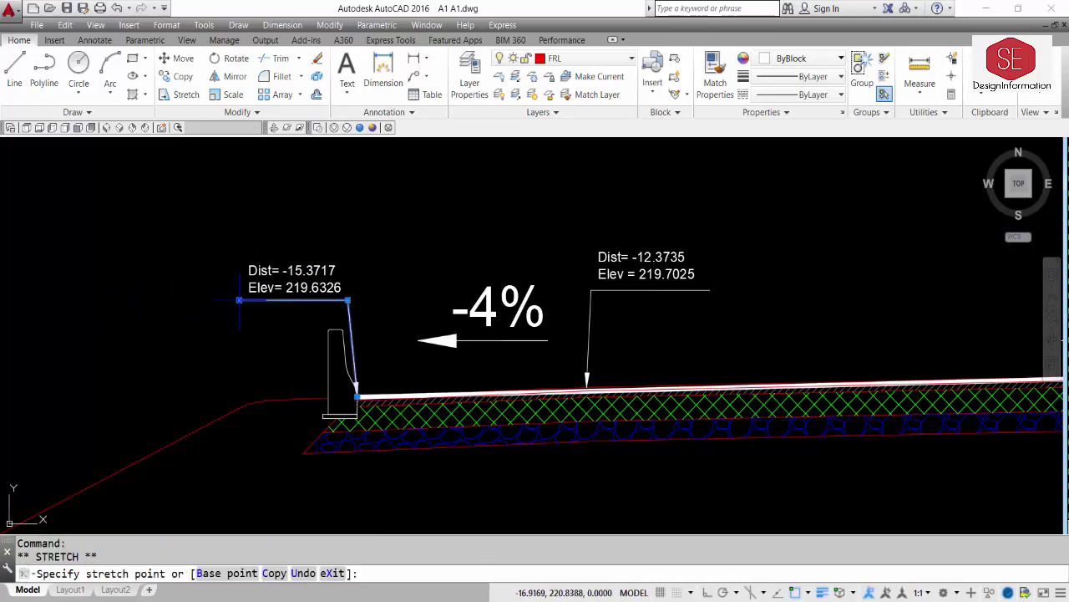
{"action": "scroll", "coordinate": [238, 300], "scroll_direction": "down", "scroll_amount": 5}
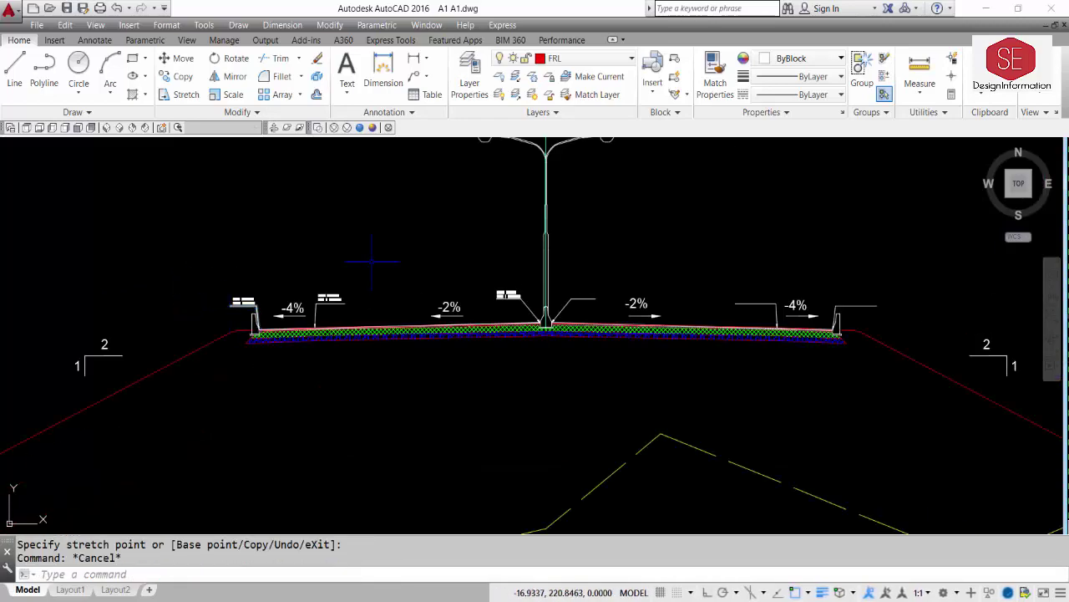
{"action": "scroll", "coordinate": [420, 311], "scroll_direction": "up", "scroll_amount": 2}
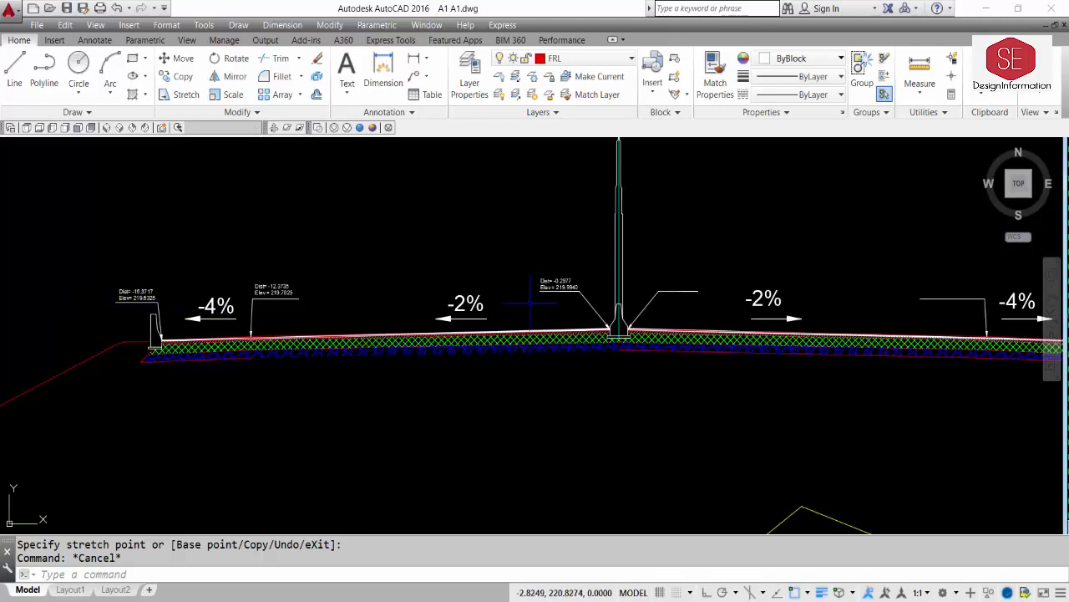
{"action": "type", "text": "m"}
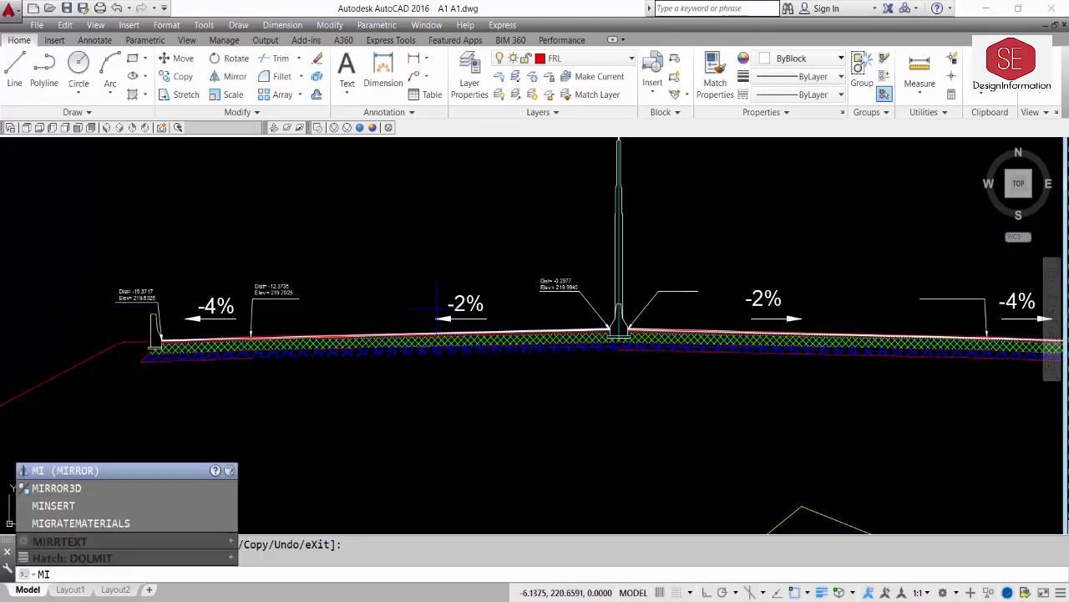
- Start MIRROR and select the left-side Dist/Elev labels to copy
{"action": "key", "text": "Return"}
{"action": "left_click", "coordinate": [558, 284]}
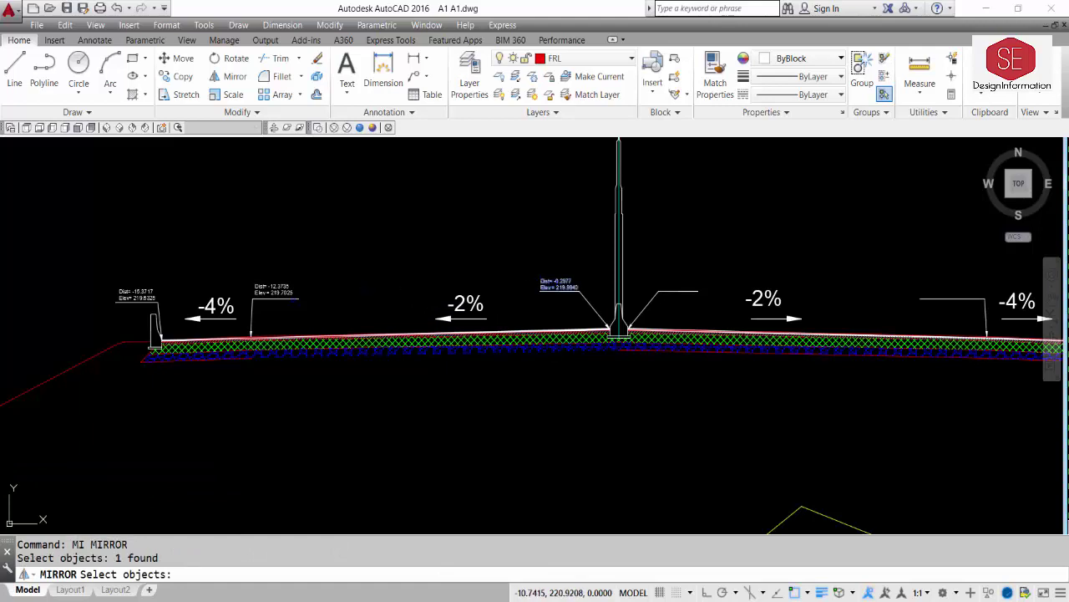
{"action": "left_click", "coordinate": [279, 299]}
{"action": "key", "text": "Escape"}
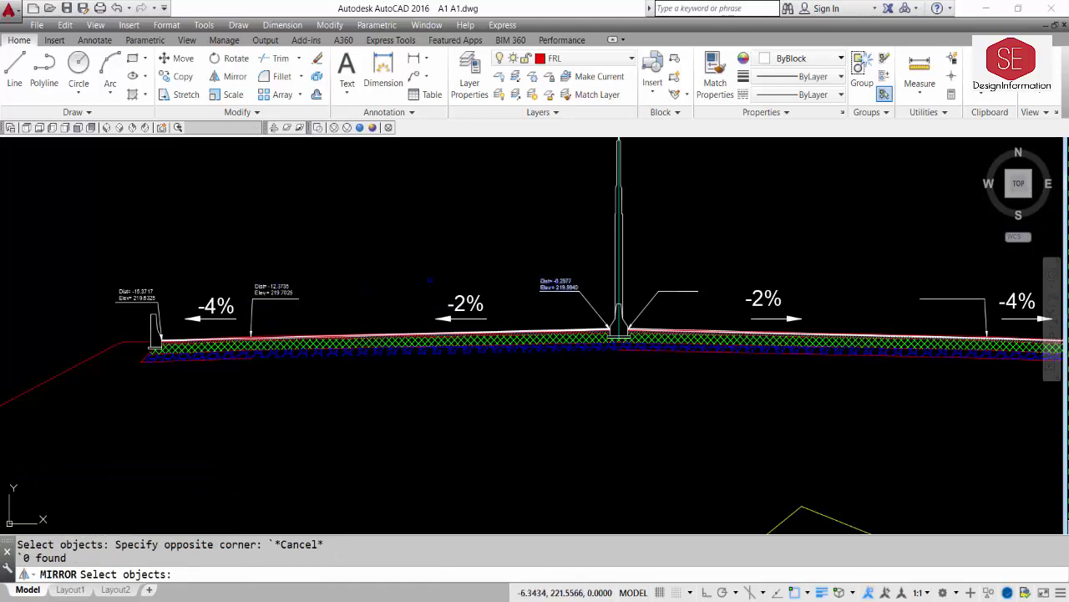
{"action": "left_click", "coordinate": [251, 285]}
{"action": "left_click", "coordinate": [233, 287]}
{"action": "left_click", "coordinate": [272, 288]}
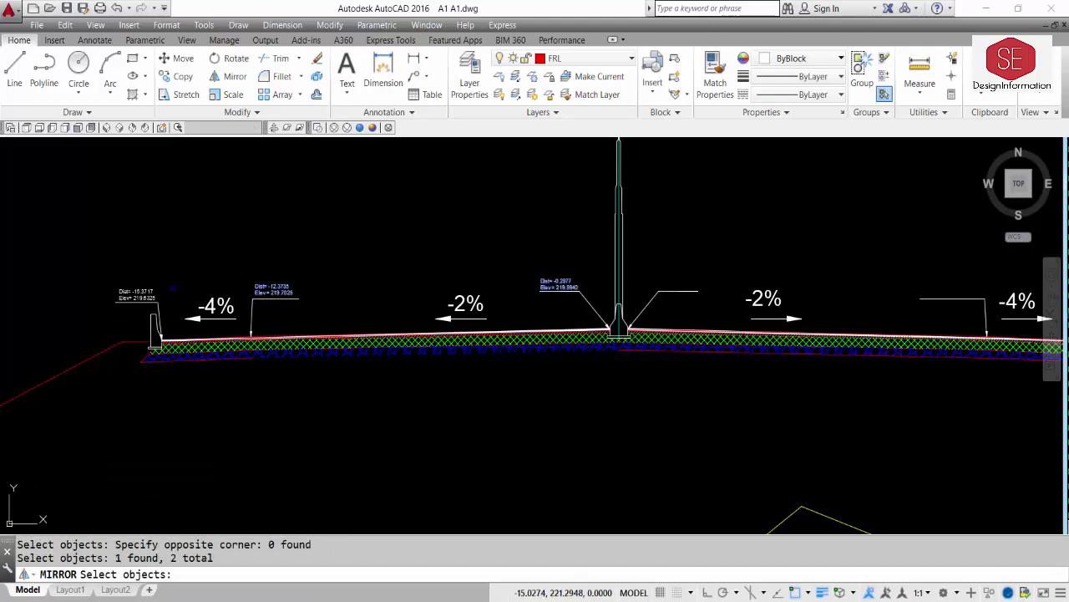
{"action": "left_click", "coordinate": [408, 290]}
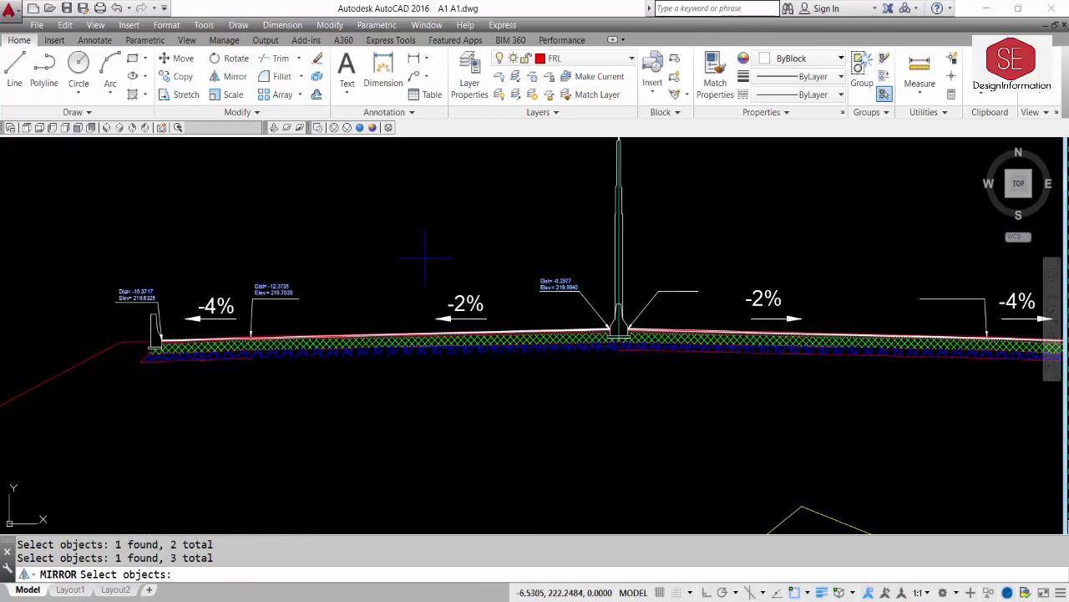
{"action": "key", "text": "Return"}
- Mirror the labels about a vertical line through the road crown, keeping the originals
{"action": "left_click", "coordinate": [619, 336]}
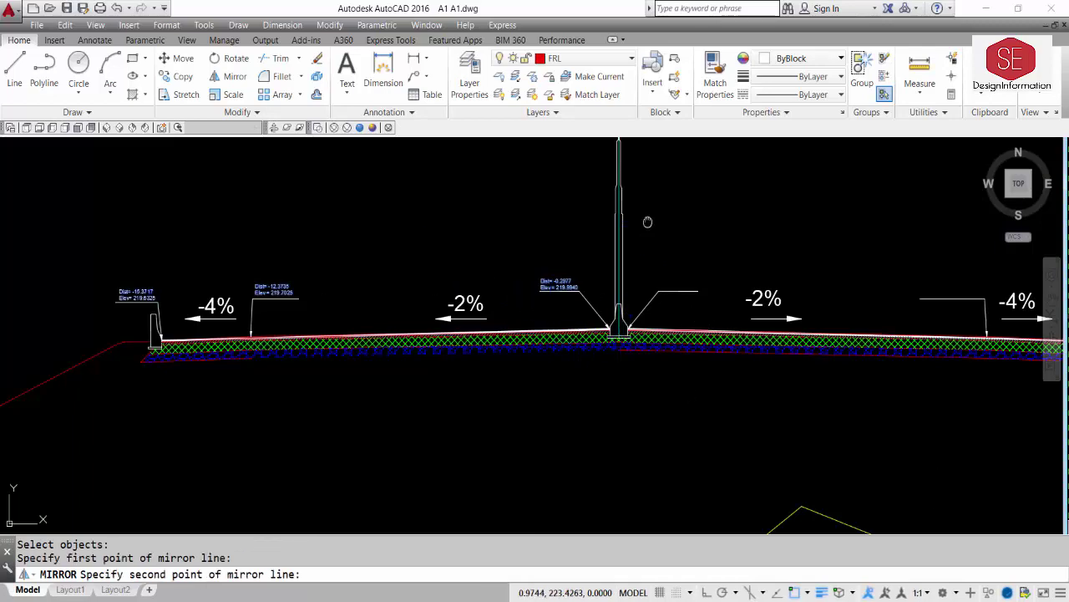
{"action": "scroll", "coordinate": [634, 226], "scroll_direction": "up", "scroll_amount": 5}
{"action": "scroll", "coordinate": [585, 209], "scroll_direction": "down", "scroll_amount": 8}
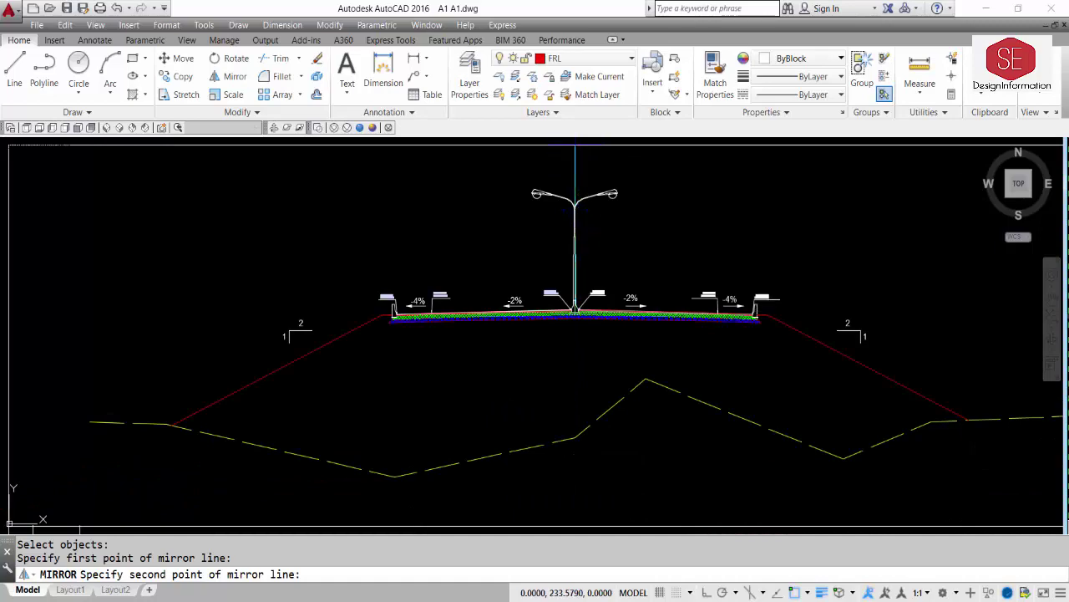
{"action": "left_click", "coordinate": [575, 147]}
{"action": "right_click", "coordinate": [615, 194]}
{"action": "left_click", "coordinate": [644, 204]}
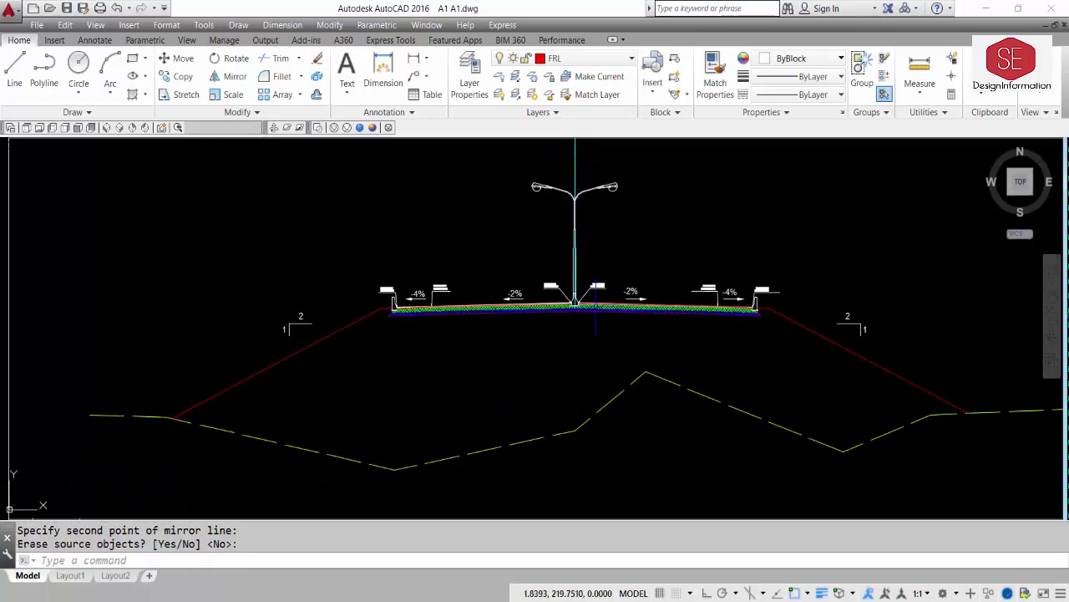
{"action": "scroll", "coordinate": [590, 251], "scroll_direction": "up", "scroll_amount": 4}
{"action": "scroll", "coordinate": [579, 257], "scroll_direction": "up", "scroll_amount": 2}
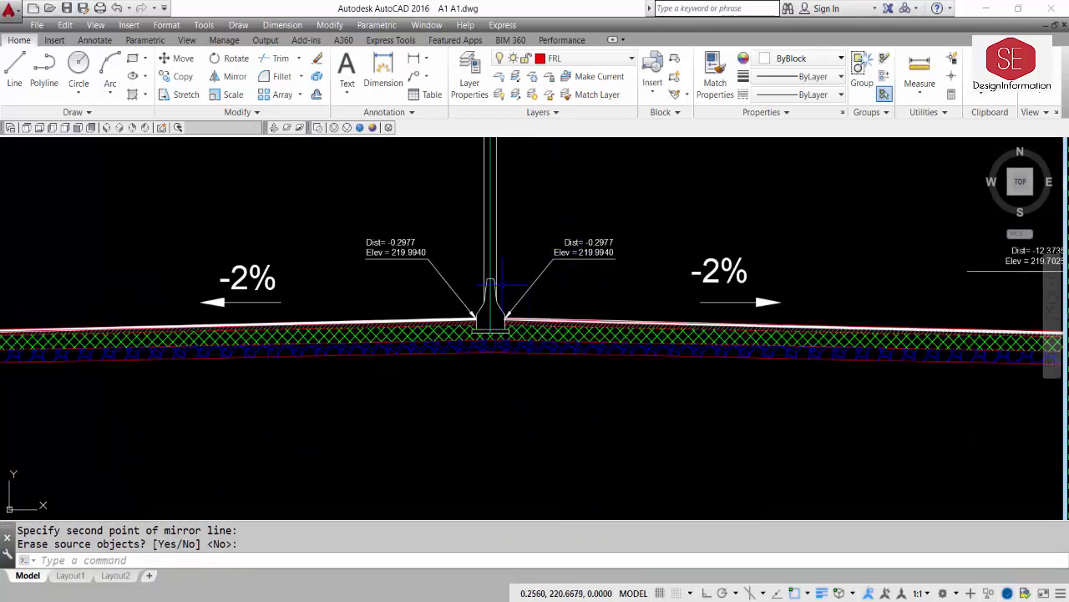
{"action": "scroll", "coordinate": [502, 284], "scroll_direction": "down", "scroll_amount": 2}
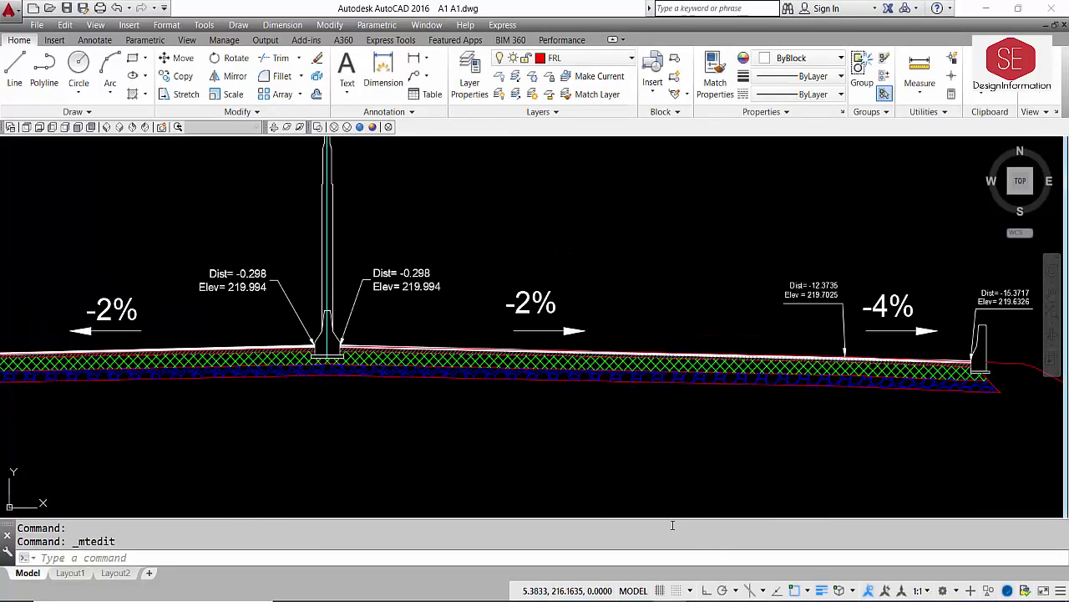
{"action": "scroll", "coordinate": [477, 291], "scroll_direction": "up", "scroll_amount": 4}
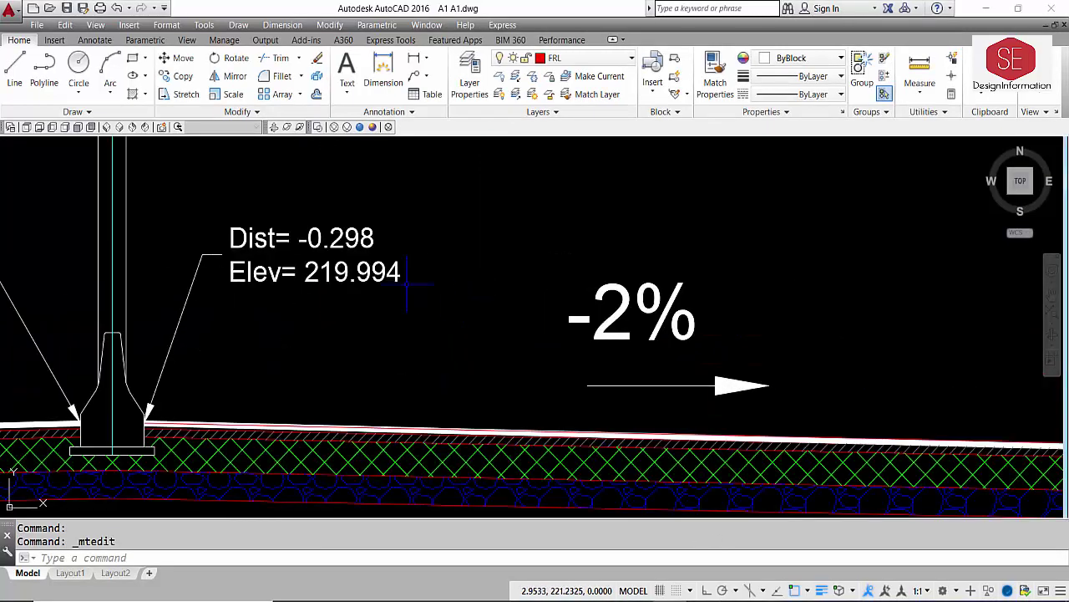
- Delete the minus signs from the 0.298 and 12.3735 distance labels
{"action": "double_click", "coordinate": [318, 239]}
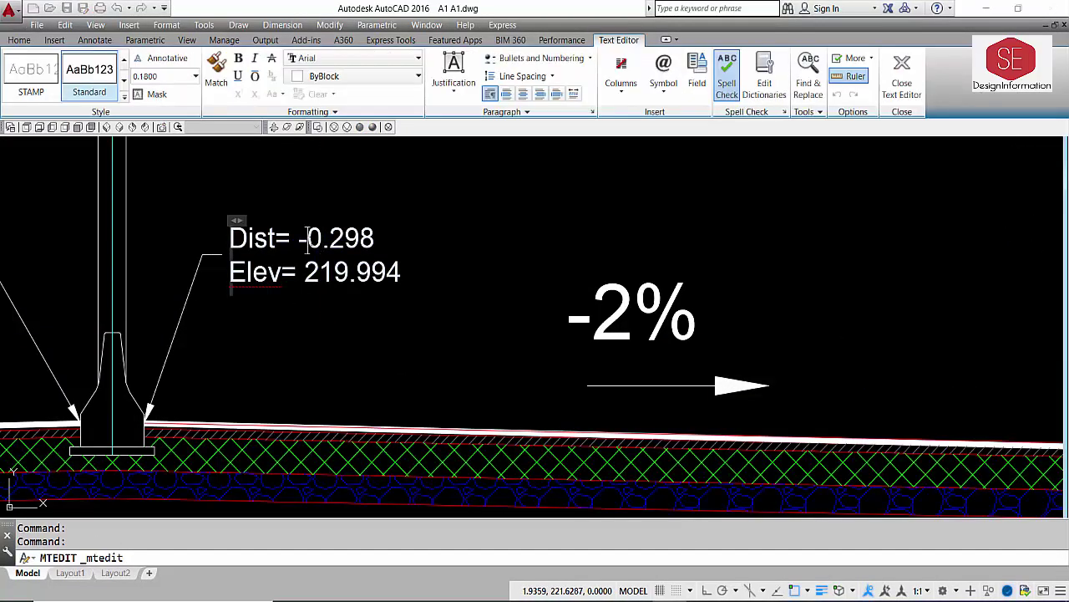
{"action": "key", "text": "BackSpace"}
{"action": "scroll", "coordinate": [298, 239], "scroll_direction": "down", "scroll_amount": 4}
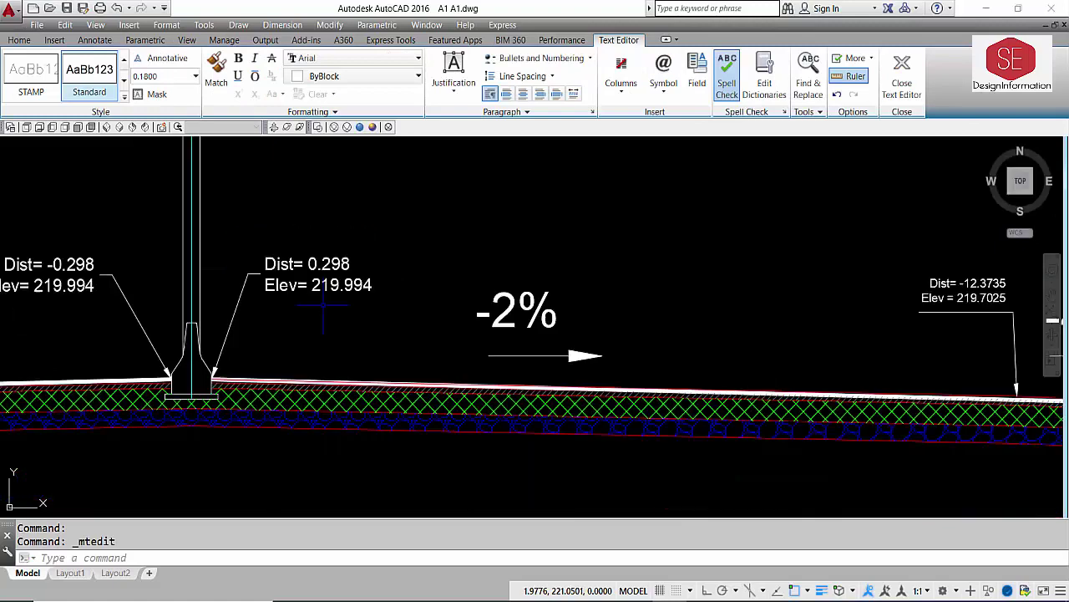
{"action": "key", "text": "ctrl+Return"}
{"action": "scroll", "coordinate": [752, 351], "scroll_direction": "up", "scroll_amount": 4}
{"action": "double_click", "coordinate": [717, 289]}
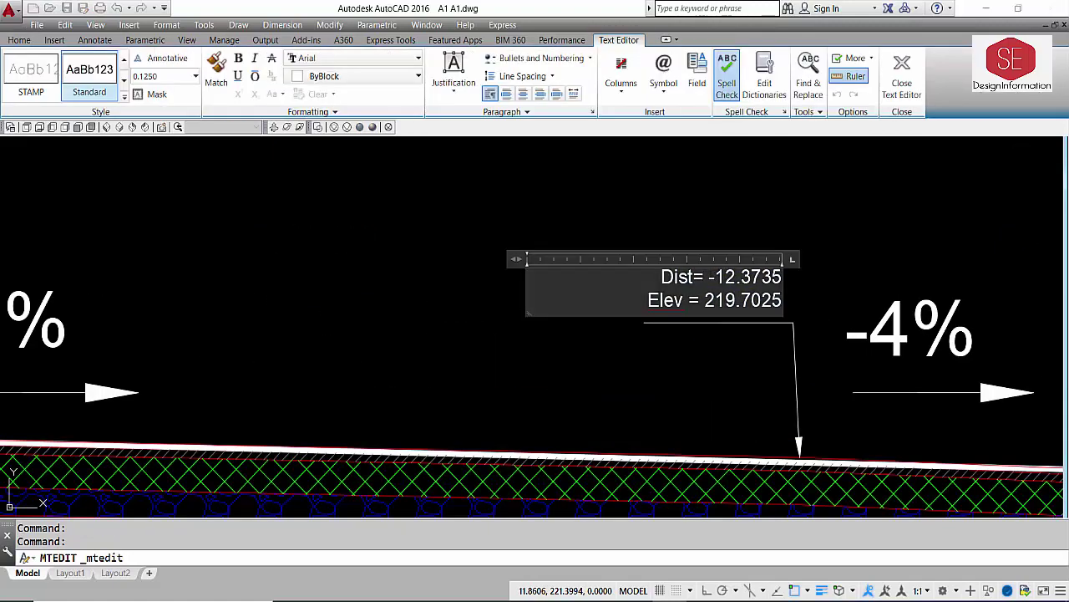
{"action": "key", "text": "BackSpace"}
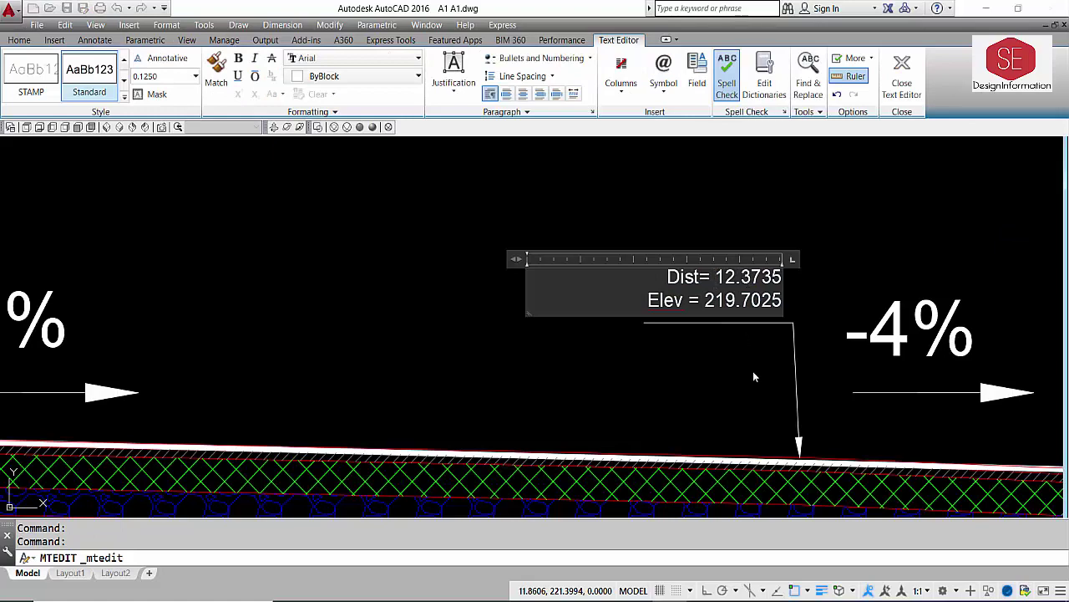
{"action": "key", "text": "ctrl+Return"}
{"action": "scroll", "coordinate": [334, 459], "scroll_direction": "down", "scroll_amount": 4}
{"action": "scroll", "coordinate": [752, 351], "scroll_direction": "up", "scroll_amount": 7}
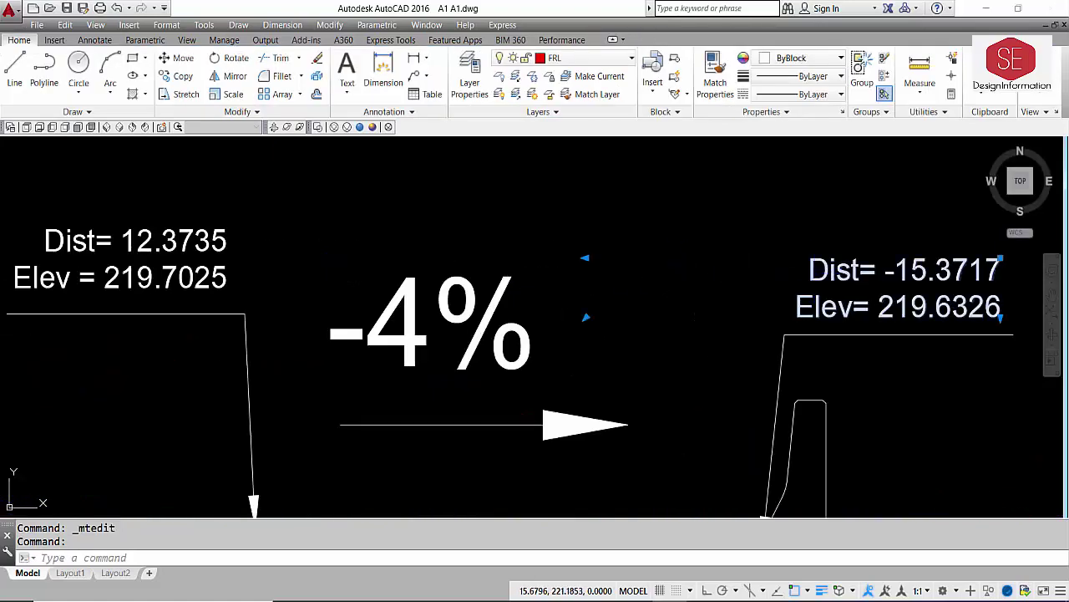
- Delete the minus sign from the 15.3717 distance label
{"action": "double_click", "coordinate": [822, 280]}
{"action": "key", "text": "BackSpace"}
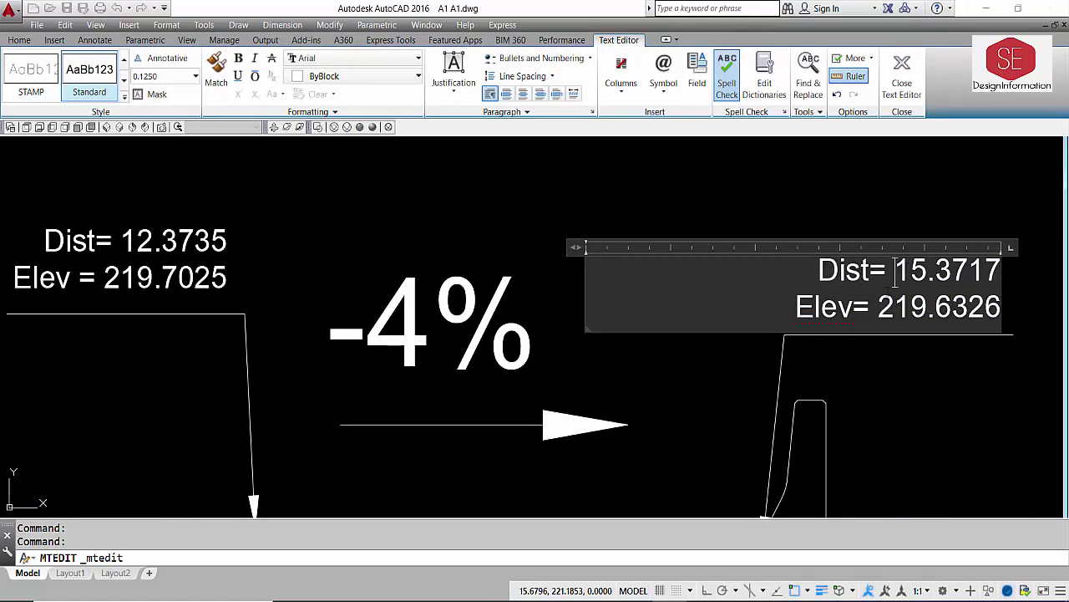
{"action": "left_click", "coordinate": [645, 363]}
{"action": "scroll", "coordinate": [644, 361], "scroll_direction": "down", "scroll_amount": 4}
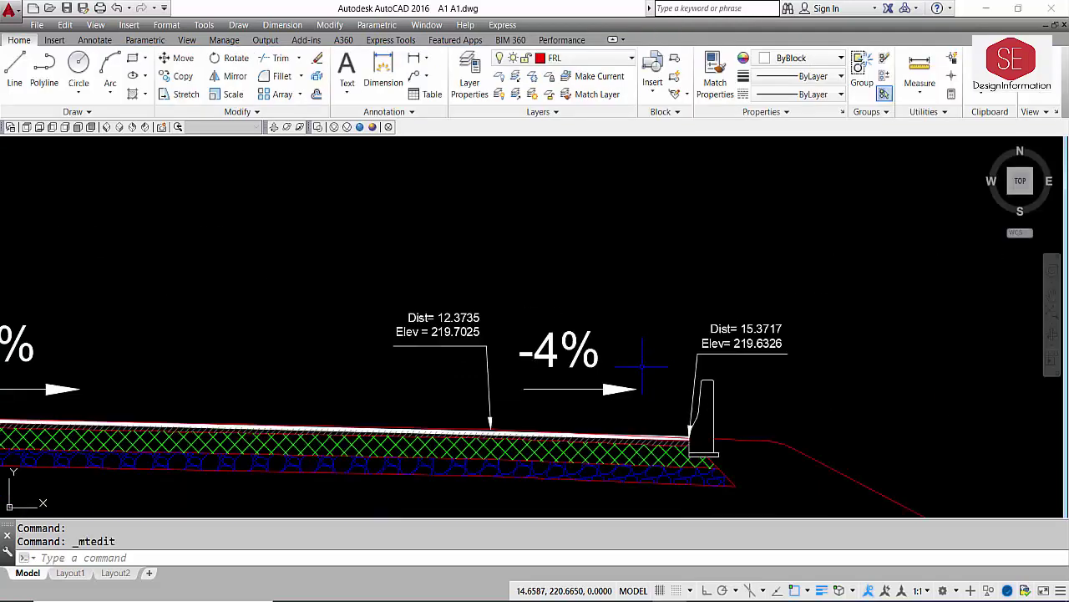
{"action": "scroll", "coordinate": [666, 338], "scroll_direction": "down", "scroll_amount": 1}
{"action": "mouse_move", "coordinate": [764, 342]}
{"action": "middle_mouse_down"}
{"action": "mouse_move", "coordinate": [261, 345]}
{"action": "mouse_move", "coordinate": [272, 349]}
{"action": "middle_mouse_up"}
{"action": "middle_click_drag", "start_coordinate": [467, 341], "coordinate": [672, 343]}
{"action": "scroll", "coordinate": [242, 343], "scroll_direction": "up", "scroll_amount": 3}
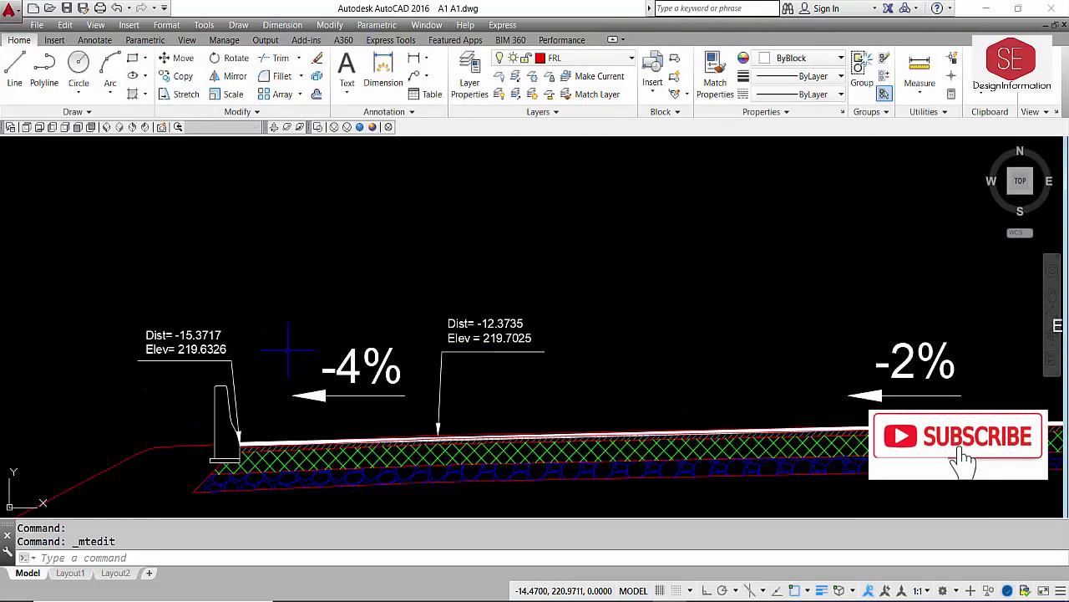
{"action": "scroll", "coordinate": [242, 326], "scroll_direction": "down", "scroll_amount": 4}
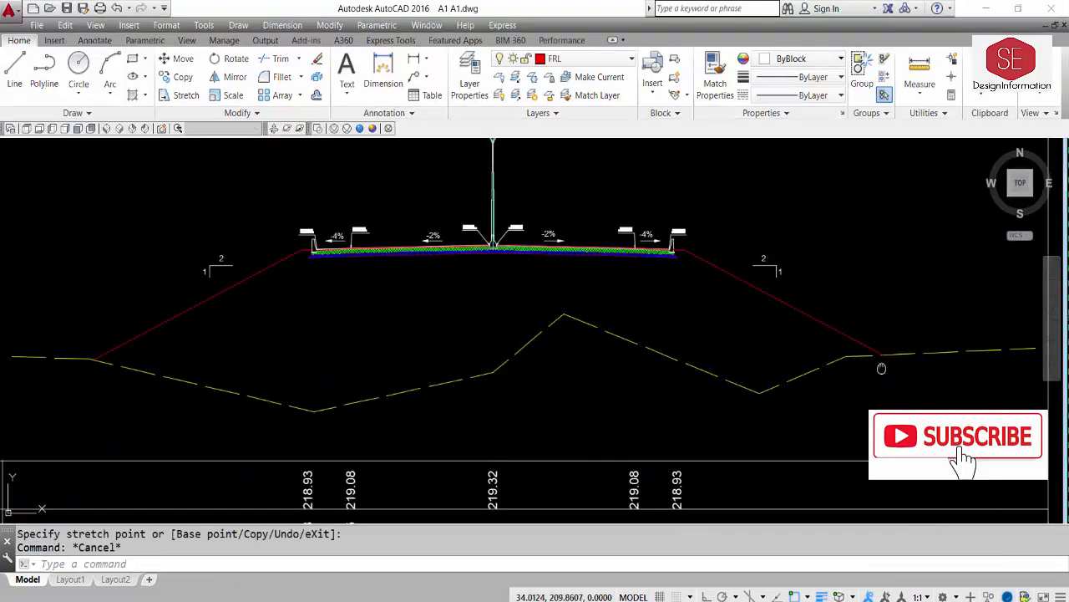
- Draw a leader with a horizontal landing from the right slope toe
{"action": "middle_click_drag", "start_coordinate": [880, 365], "coordinate": [697, 358]}
{"action": "scroll", "coordinate": [696, 357], "scroll_direction": "up", "scroll_amount": 3}
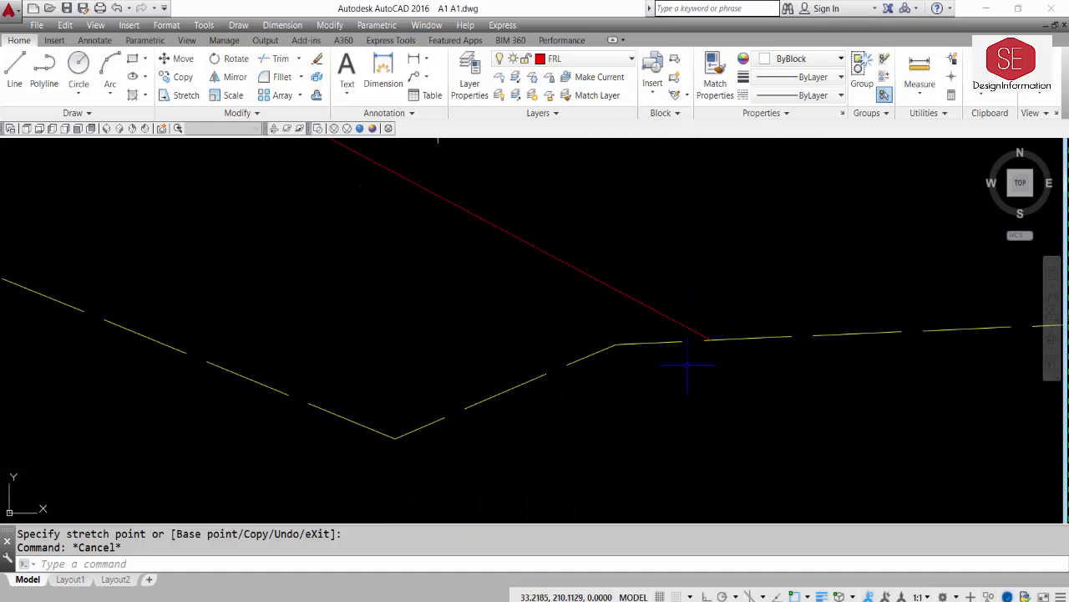
{"action": "scroll", "coordinate": [687, 364], "scroll_direction": "down", "scroll_amount": 1}
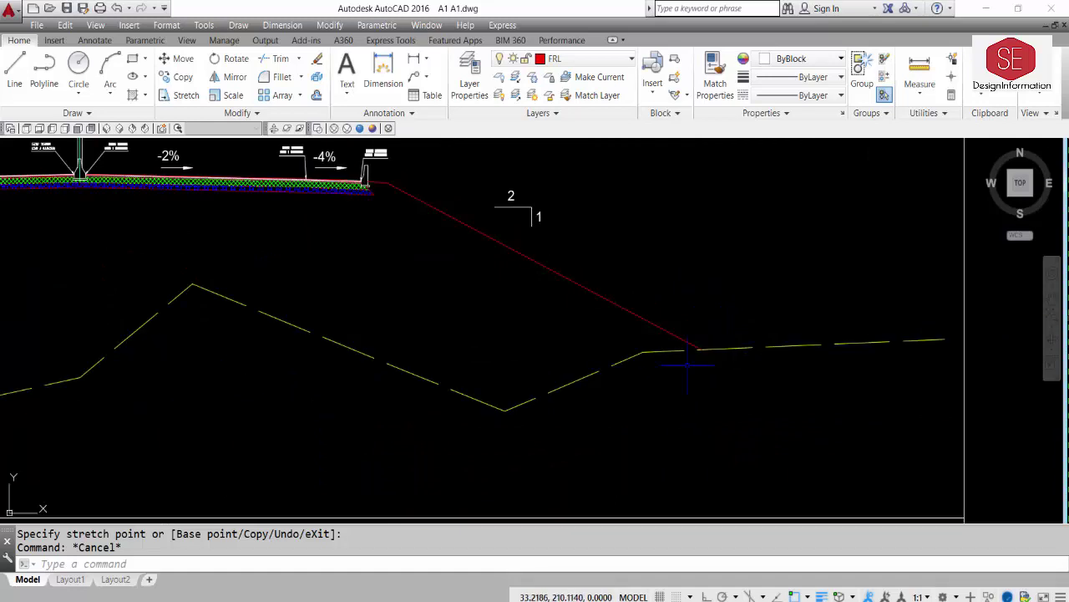
{"action": "type", "text": "1e"}
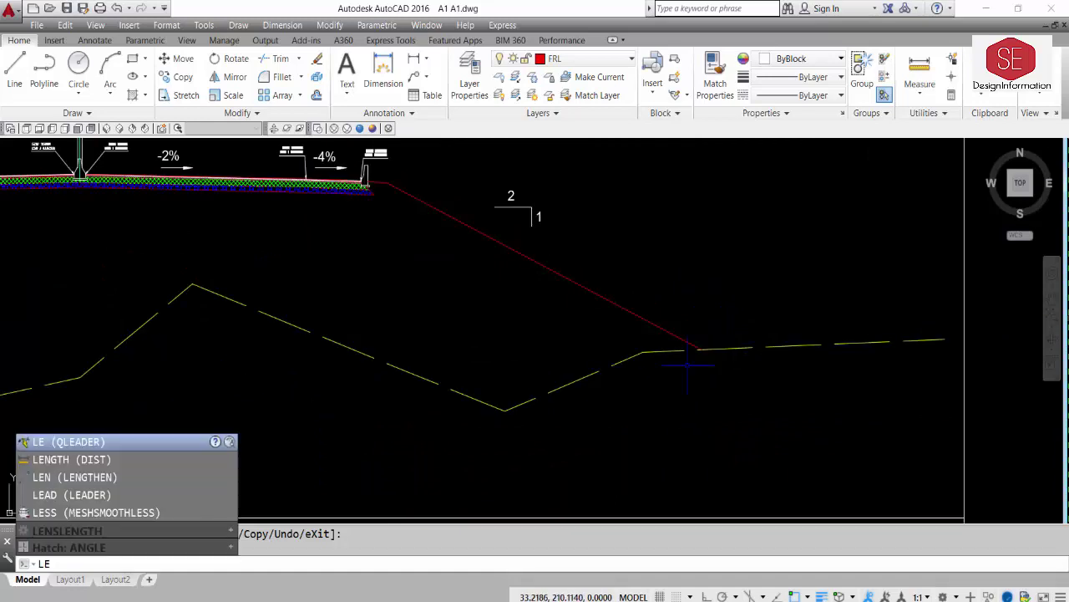
{"action": "key", "text": "Down"}
{"action": "key", "text": "Up"}
{"action": "key", "text": "Return"}
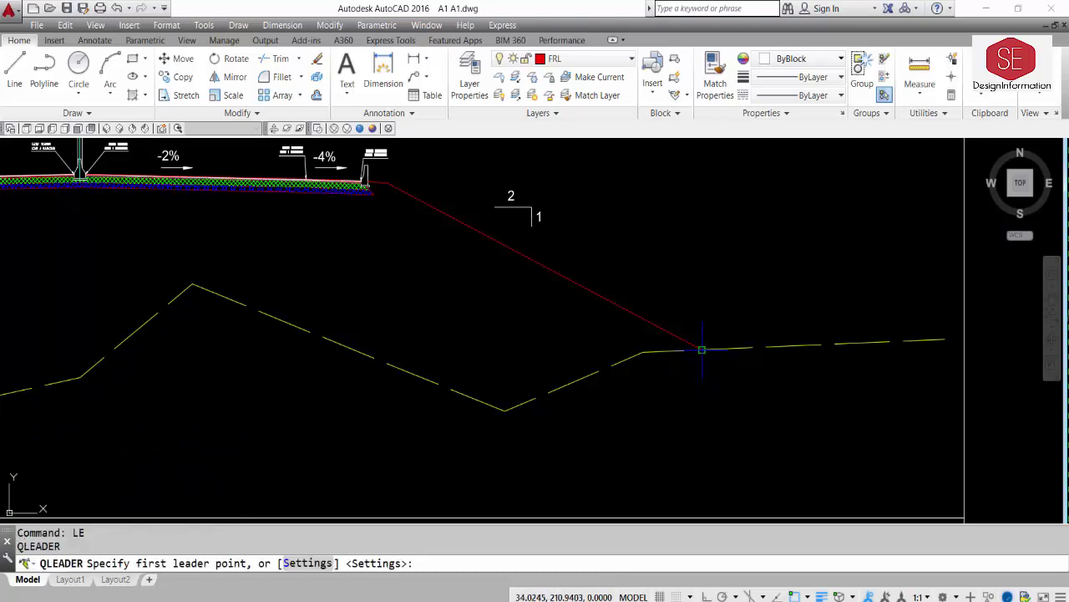
{"action": "left_click", "coordinate": [702, 349]}
{"action": "left_click", "coordinate": [722, 270]}
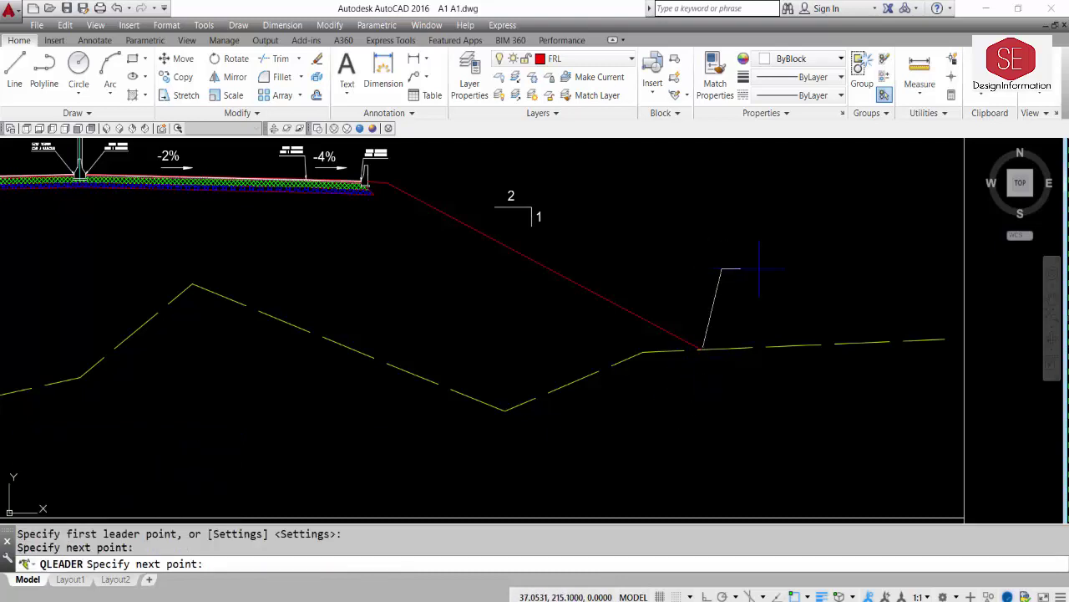
{"action": "left_click", "coordinate": [821, 270]}
{"action": "key", "text": "Escape"}
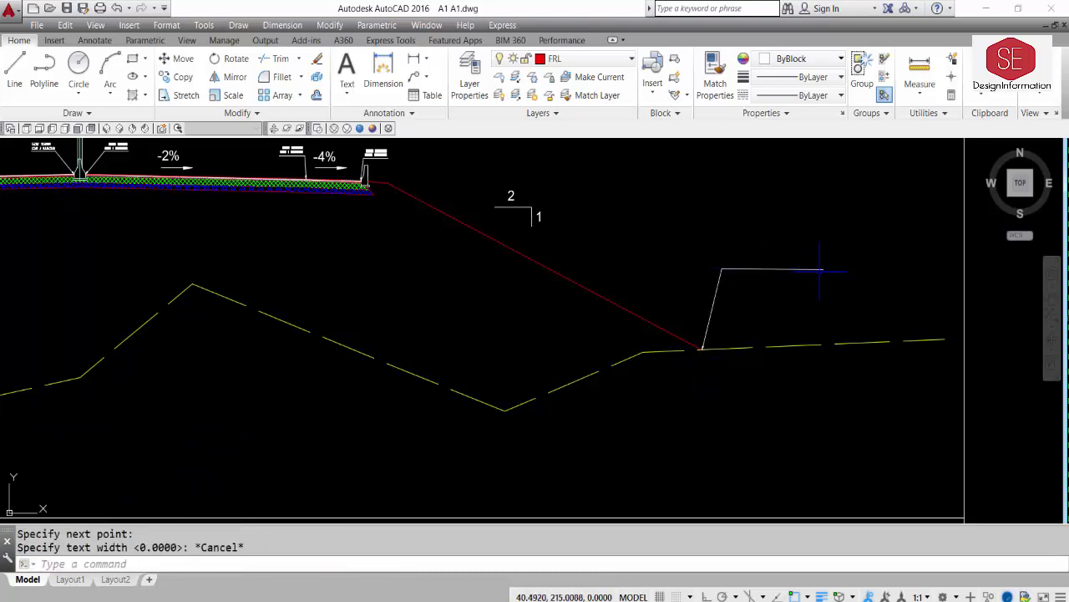
- Query the toe point with ID and paste its copied X/Y coordinates
{"action": "type", "text": "ID"}
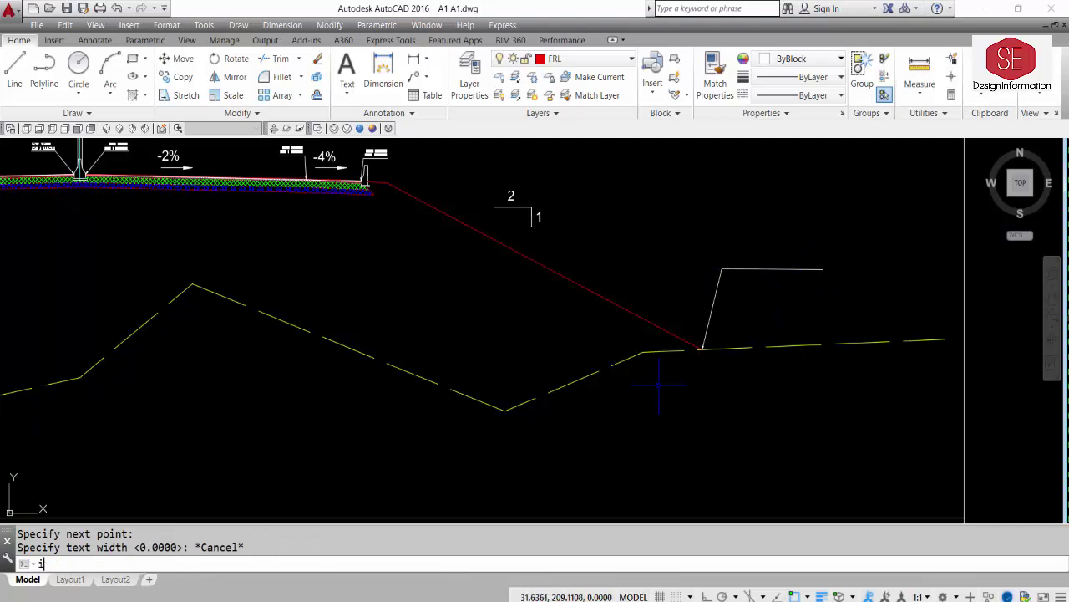
{"action": "key", "text": "Return"}
{"action": "left_click", "coordinate": [700, 350]}
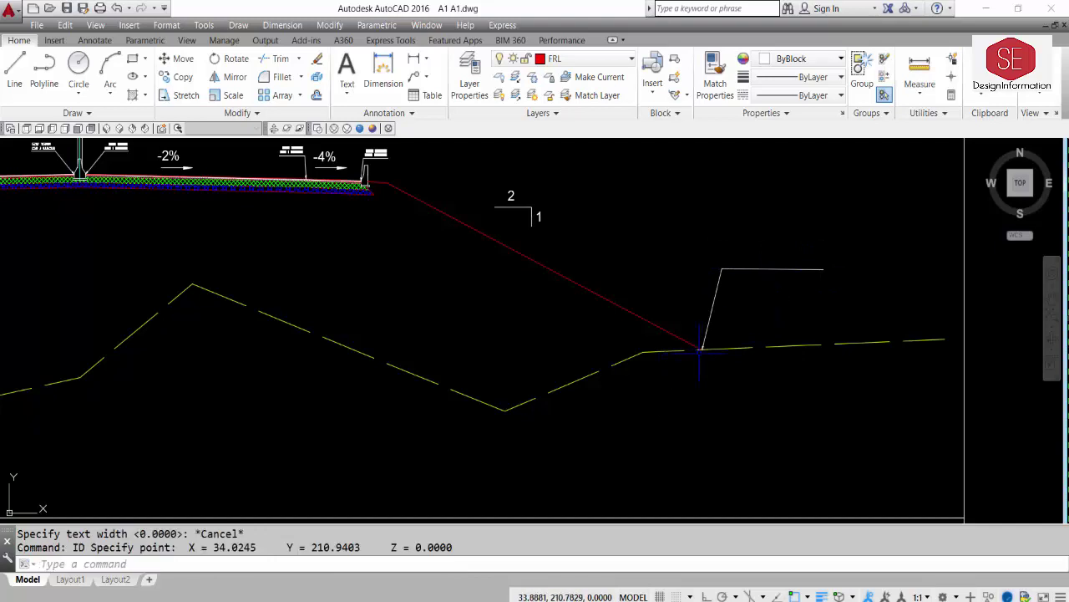
{"action": "left_click_drag", "start_coordinate": [187, 543], "coordinate": [360, 547]}
{"action": "right_click", "coordinate": [358, 543]}
{"action": "left_click", "coordinate": [411, 458]}
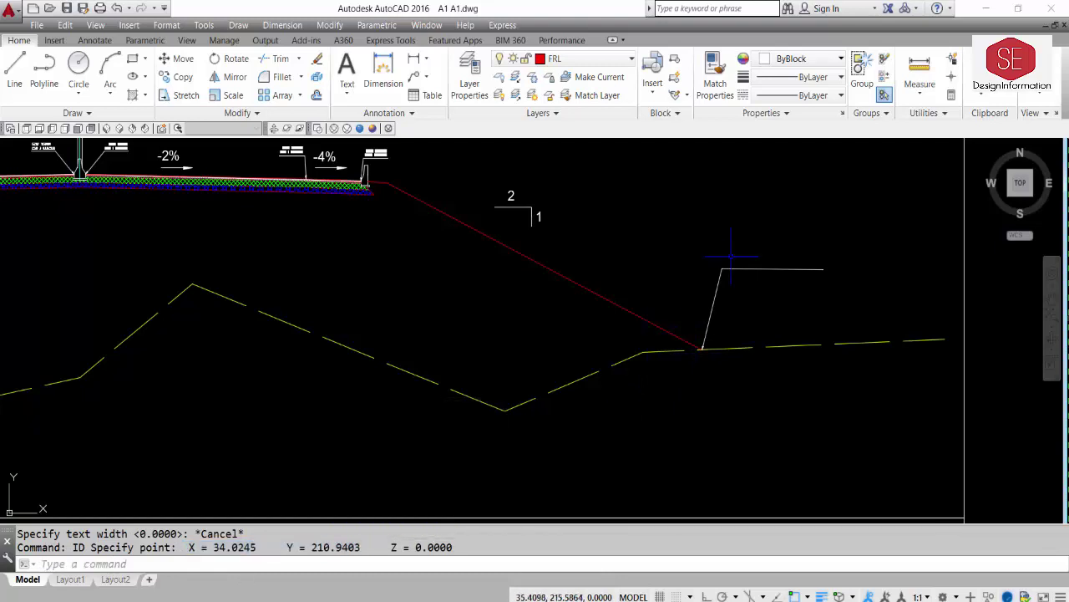
{"action": "key", "text": "ctrl+v"}
- Place the pasted coordinate text by the leader and replace its X label
{"action": "left_click", "coordinate": [731, 250]}
{"action": "key", "text": "Escape"}
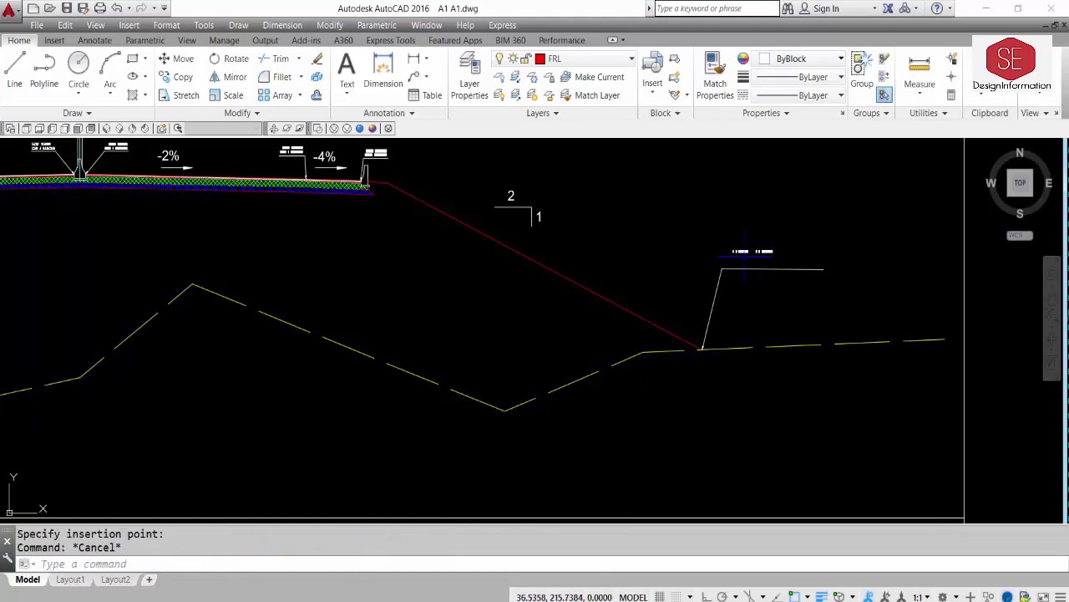
{"action": "scroll", "coordinate": [742, 257], "scroll_direction": "up", "scroll_amount": 2}
{"action": "double_click", "coordinate": [732, 248]}
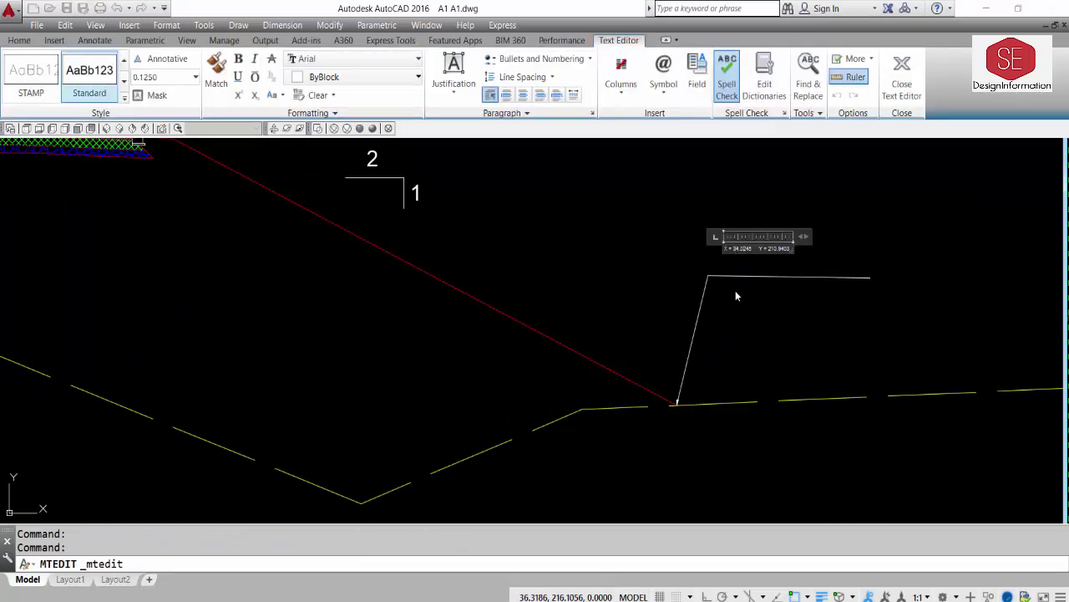
{"action": "key", "text": "Delete"}
{"action": "type", "text": "Eas"}
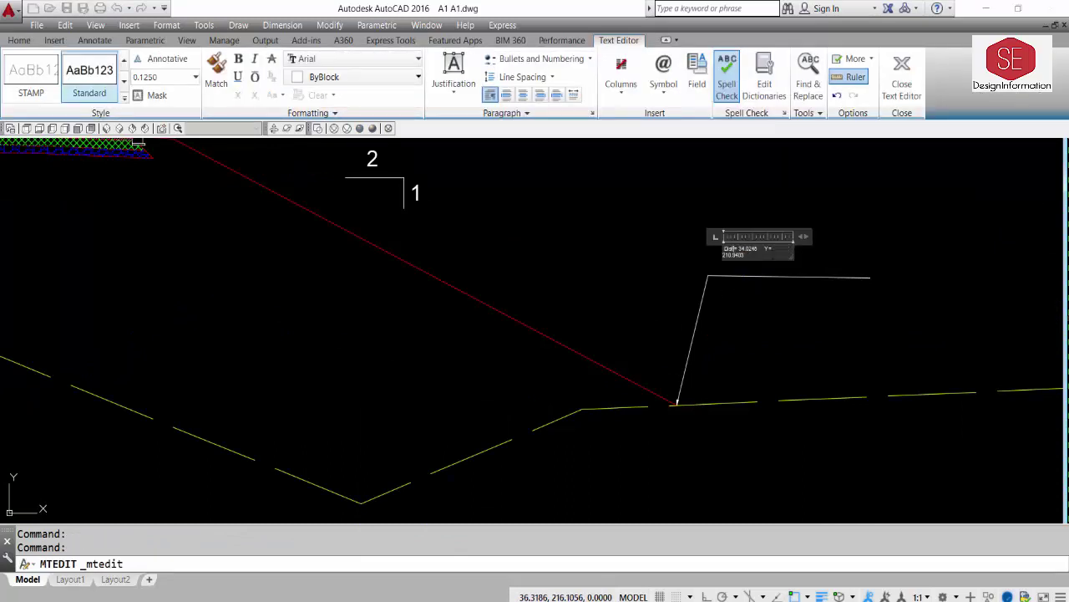
{"action": "scroll", "coordinate": [771, 249], "scroll_direction": "up", "scroll_amount": 5}
- Relabel Y as Elev on its own line and remove the leading space
{"action": "left_click", "coordinate": [755, 243]}
{"action": "key", "text": "BackSpace"}
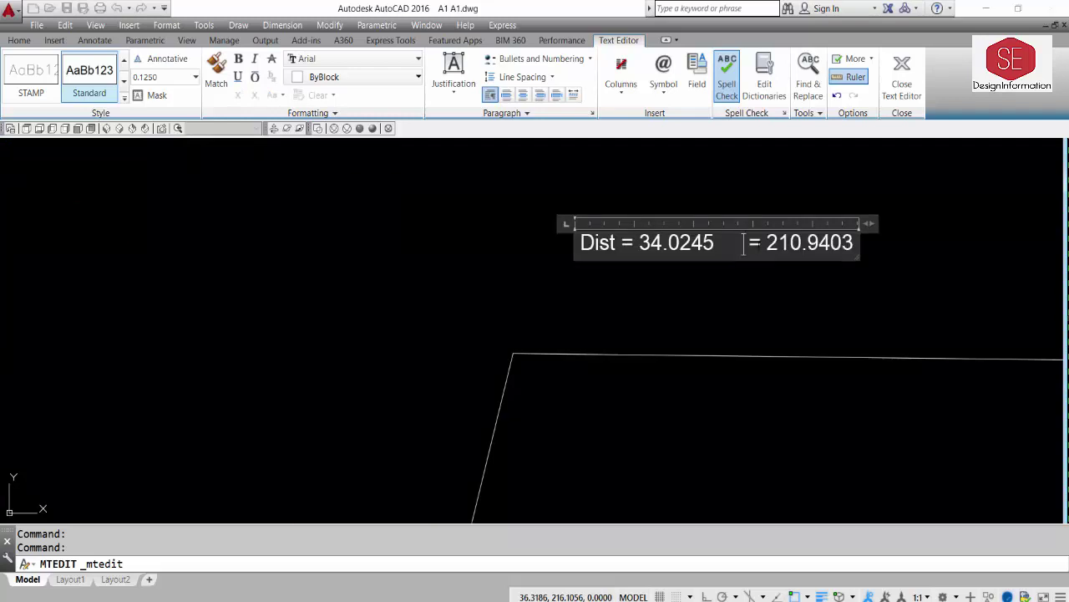
{"action": "type", "text": "Elev"}
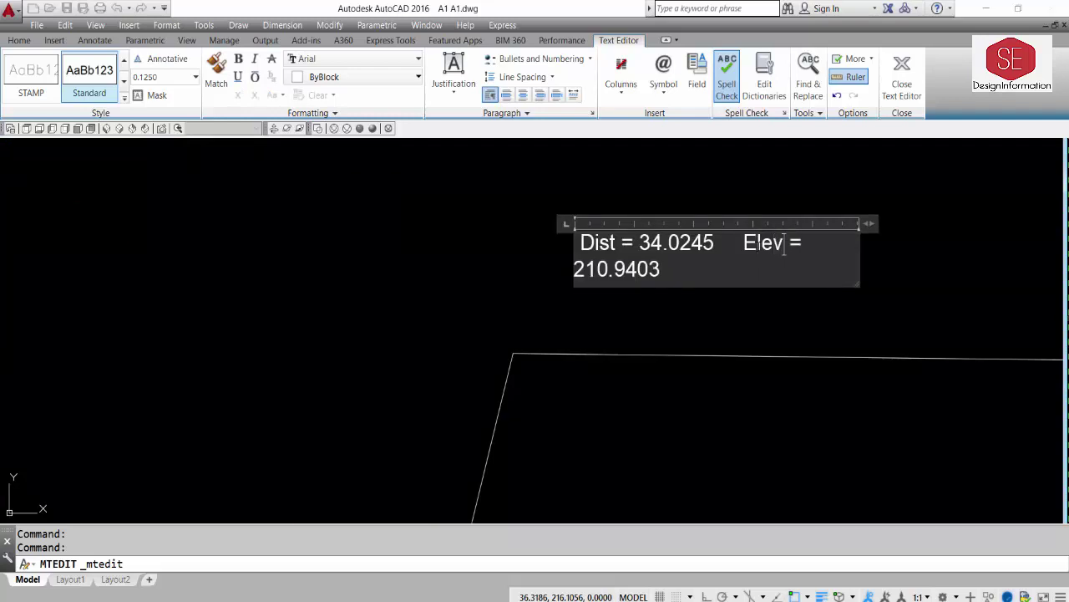
{"action": "key", "text": "Return"}
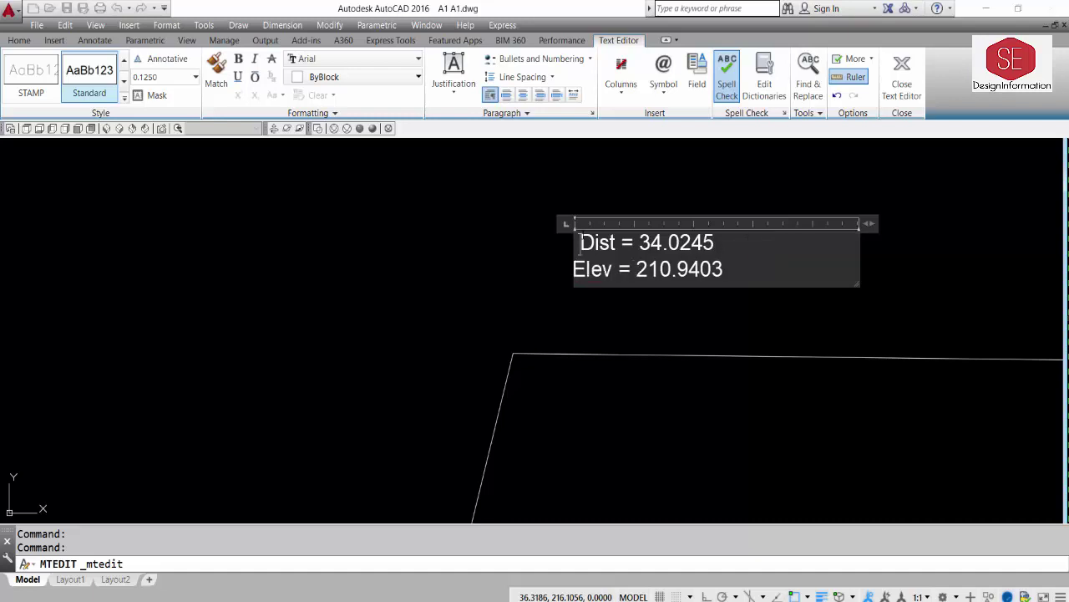
{"action": "left_click", "coordinate": [581, 242]}
{"action": "key", "text": "BackSpace"}
{"action": "left_click", "coordinate": [442, 309]}
{"action": "scroll", "coordinate": [447, 302], "scroll_direction": "down", "scroll_amount": 5}
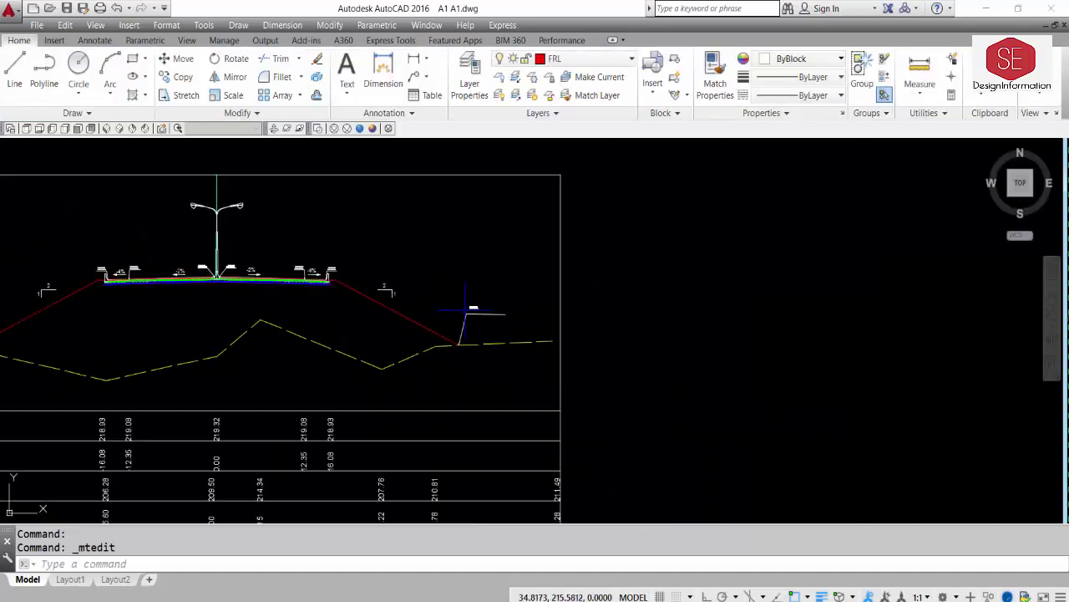
{"action": "scroll", "coordinate": [452, 297], "scroll_direction": "up", "scroll_amount": 2}
{"action": "scroll", "coordinate": [452, 297], "scroll_direction": "up", "scroll_amount": 2}
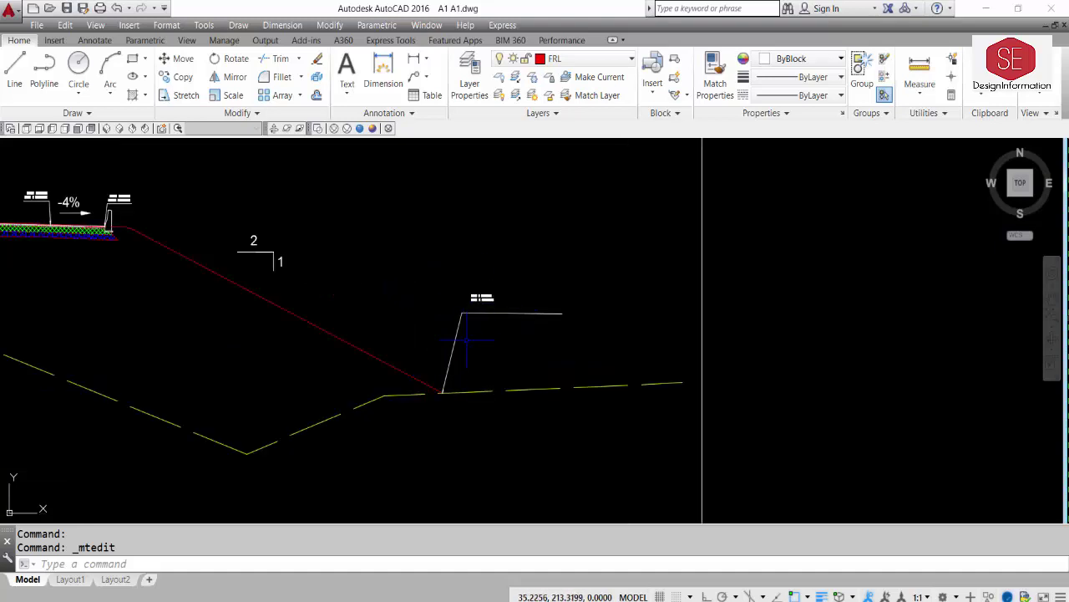
- Enlarge the Dist/Elev label with SCALE, finishing with a 1.5 factor
{"action": "type", "text": "sc"}
{"action": "key", "text": "Return"}
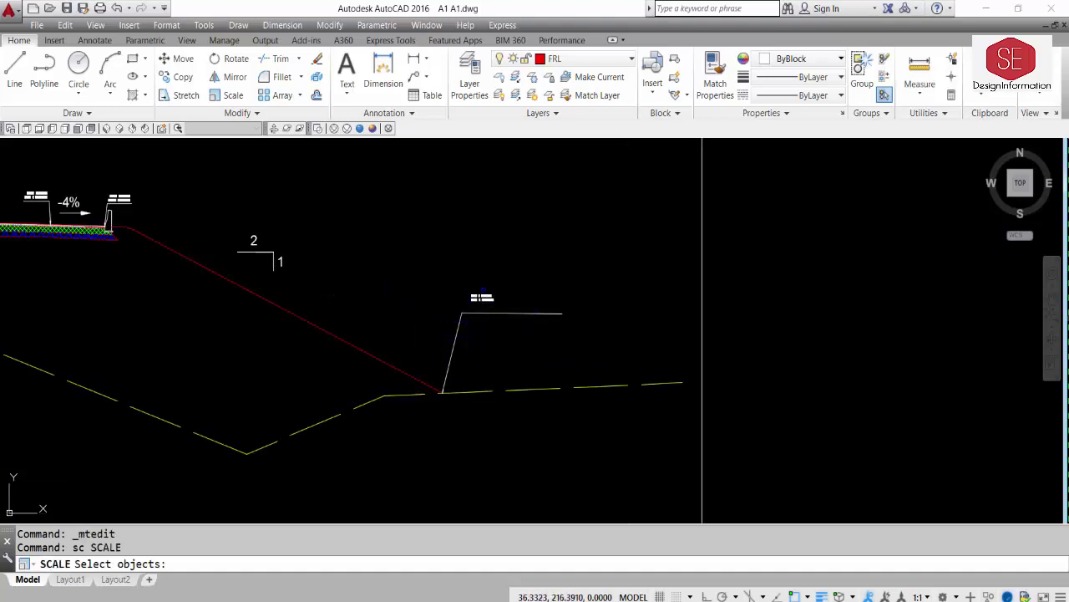
{"action": "left_click", "coordinate": [482, 297]}
{"action": "key", "text": "Return"}
{"action": "left_click", "coordinate": [473, 299]}
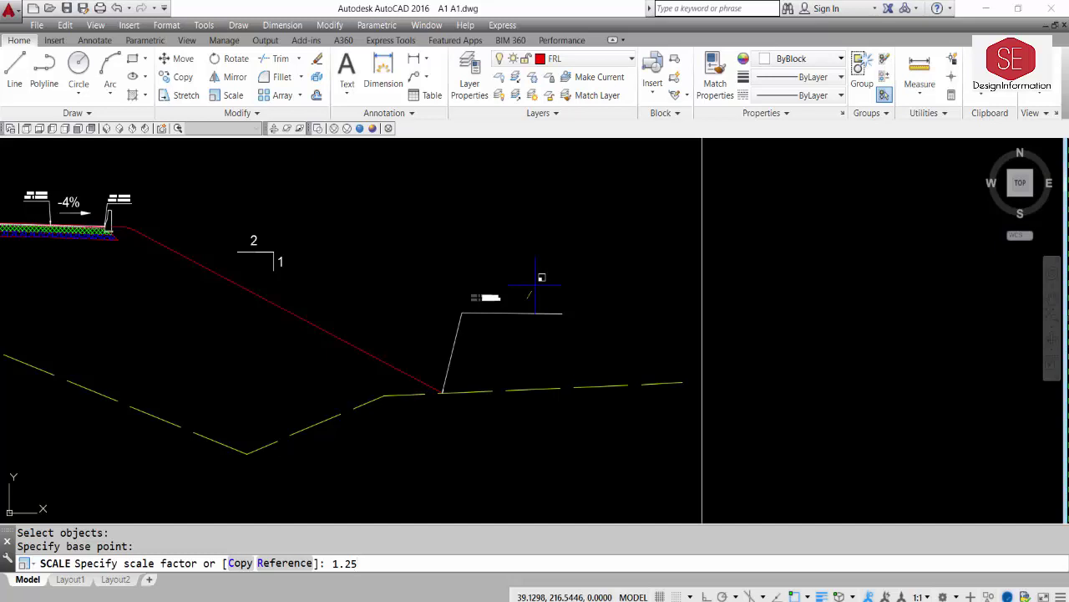
{"action": "key", "text": "Return"}
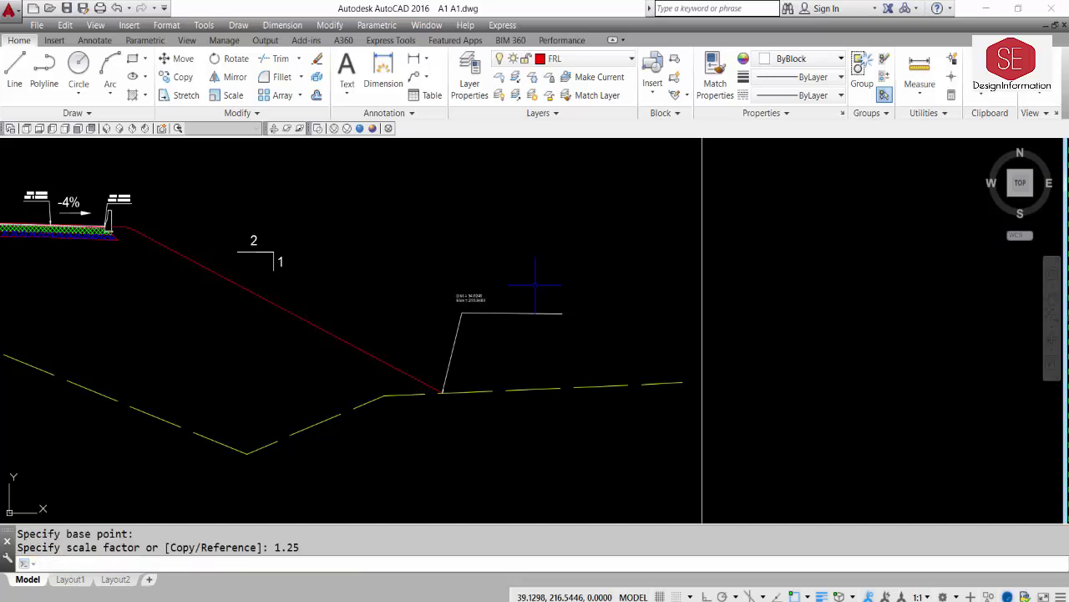
{"action": "type", "text": "sc"}
{"action": "key", "text": "Return"}
{"action": "left_click", "coordinate": [468, 297]}
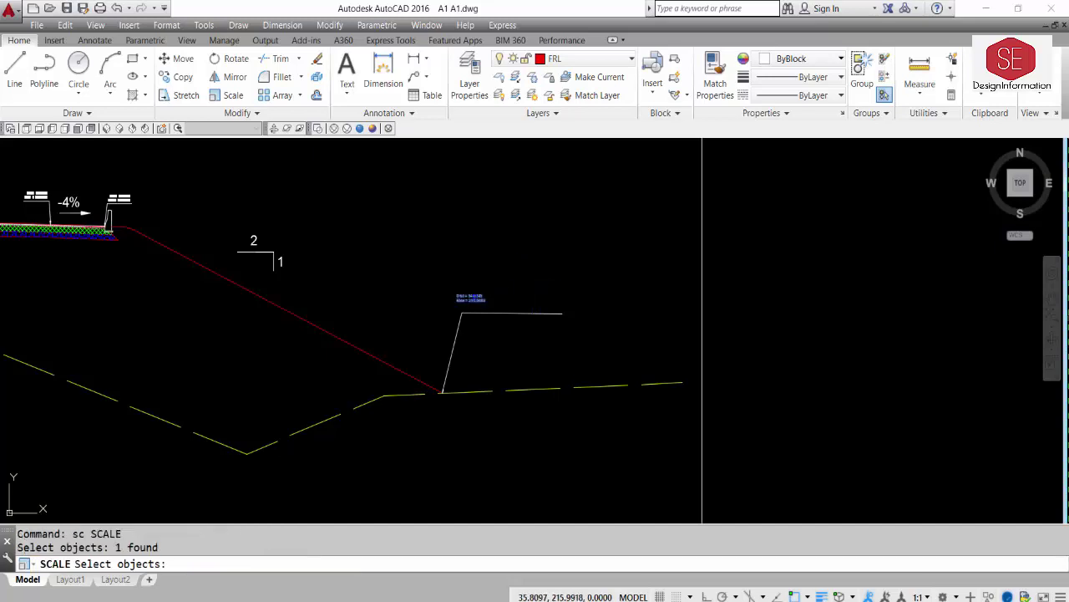
{"action": "key", "text": "Return"}
{"action": "left_click", "coordinate": [511, 279]}
{"action": "type", "text": "1.5"}
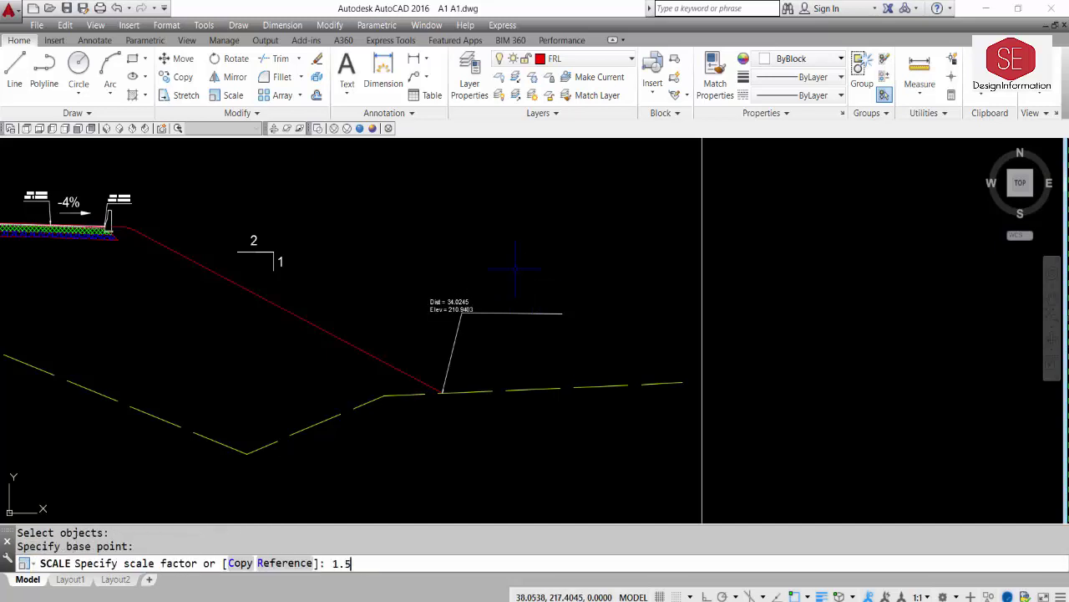
{"action": "key", "text": "Return"}
- Move the label above the leader landing and shorten the landing to fit
{"action": "type", "text": "m"}
{"action": "key", "text": "Return"}
{"action": "left_click", "coordinate": [451, 305]}
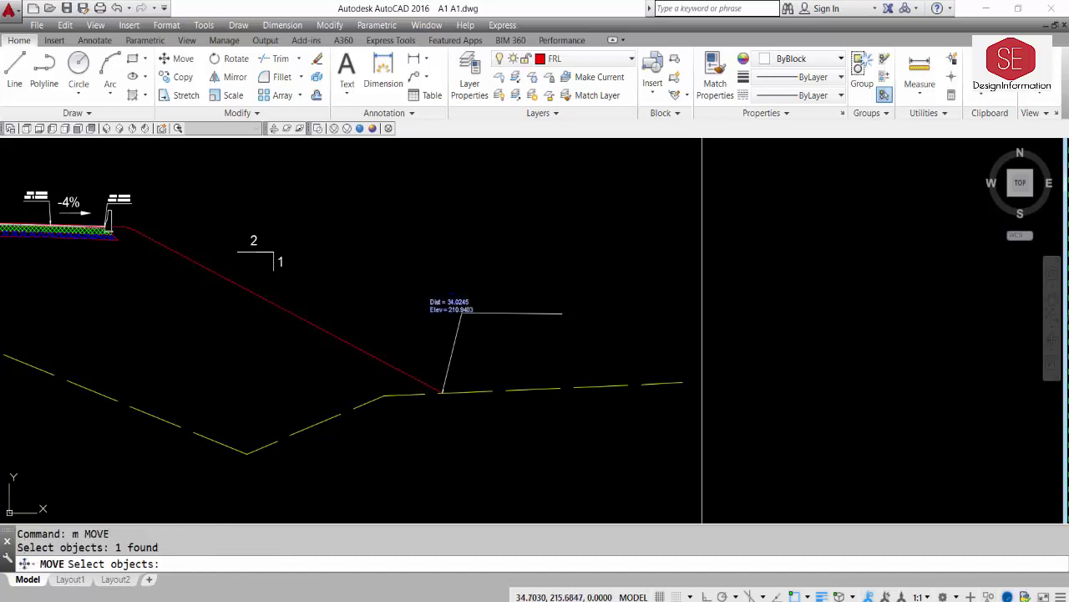
{"action": "key", "text": "Return"}
{"action": "left_click", "coordinate": [449, 272]}
{"action": "left_click", "coordinate": [487, 268]}
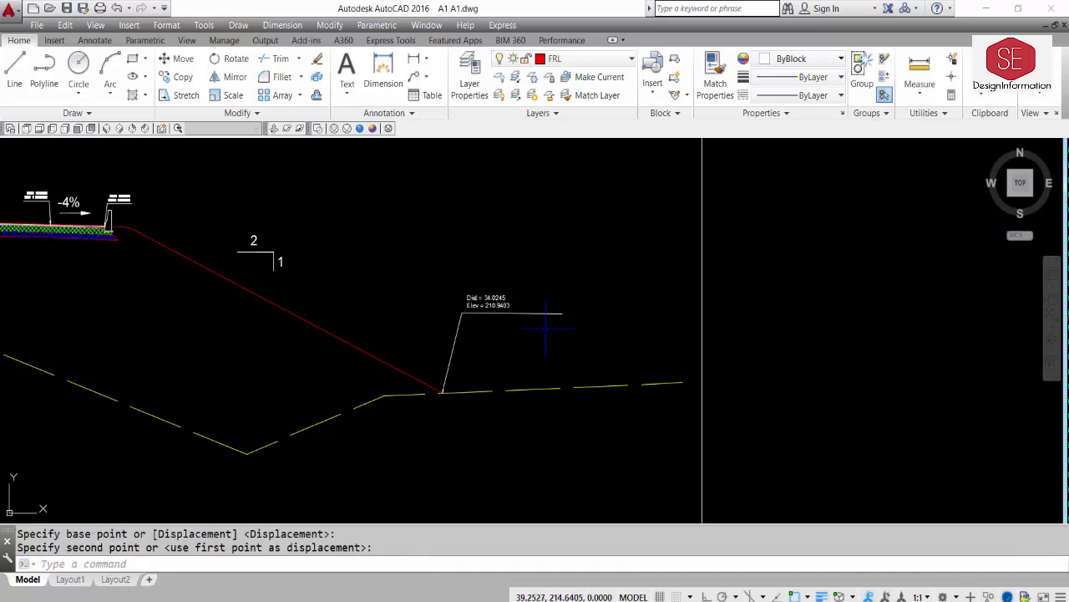
{"action": "left_click", "coordinate": [543, 314]}
{"action": "left_click", "coordinate": [562, 313]}
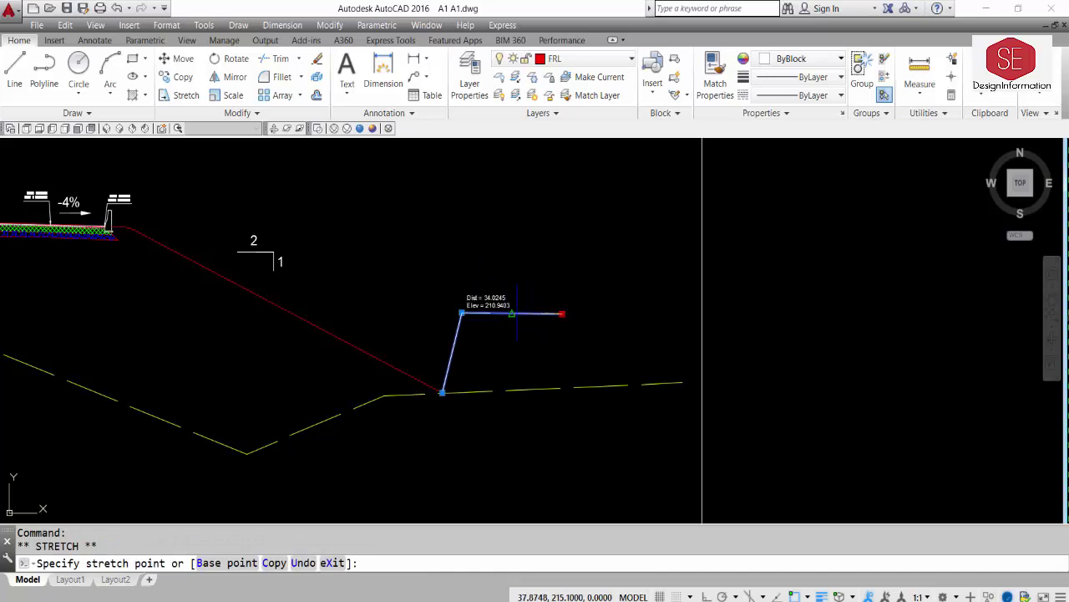
{"action": "left_click", "coordinate": [512, 313]}
{"action": "key", "text": "Escape"}
- Set the colour of the leader and label to Green
{"action": "left_click", "coordinate": [554, 256]}
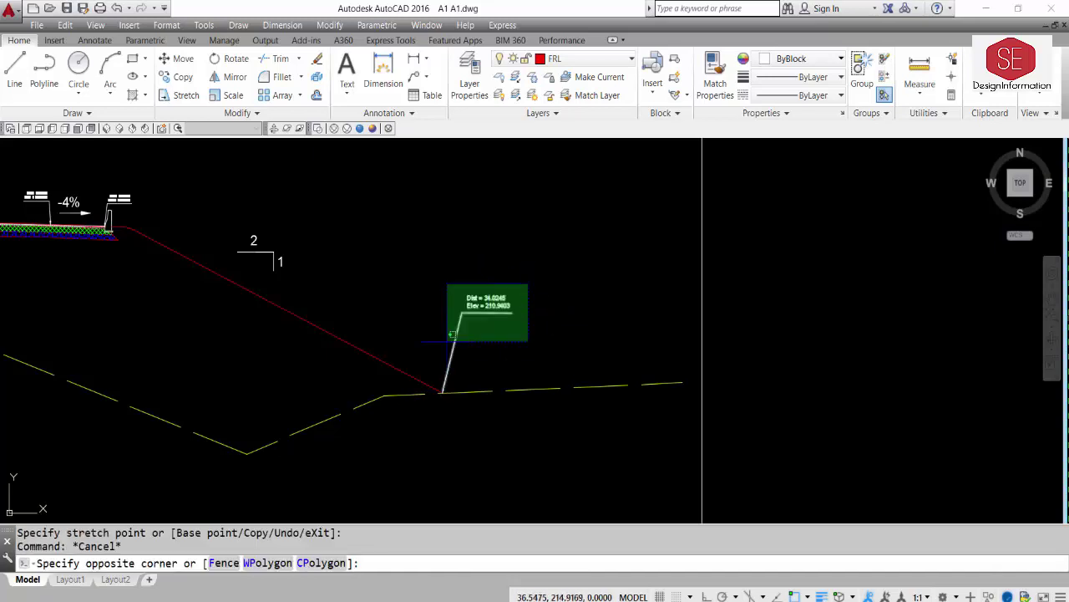
{"action": "left_click", "coordinate": [451, 334]}
{"action": "left_click", "coordinate": [802, 58]}
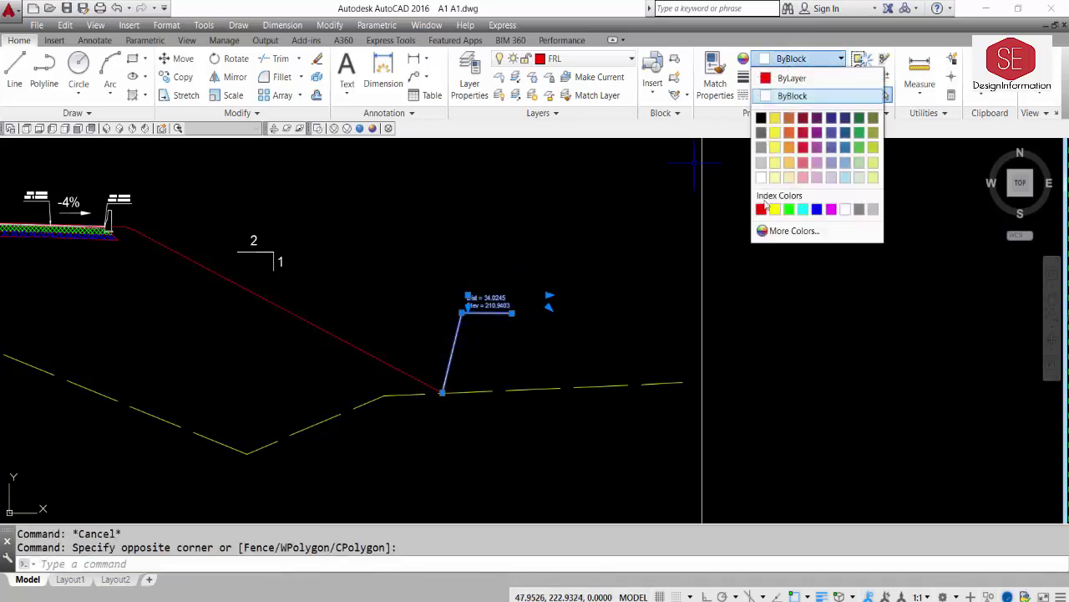
{"action": "left_click", "coordinate": [789, 210]}
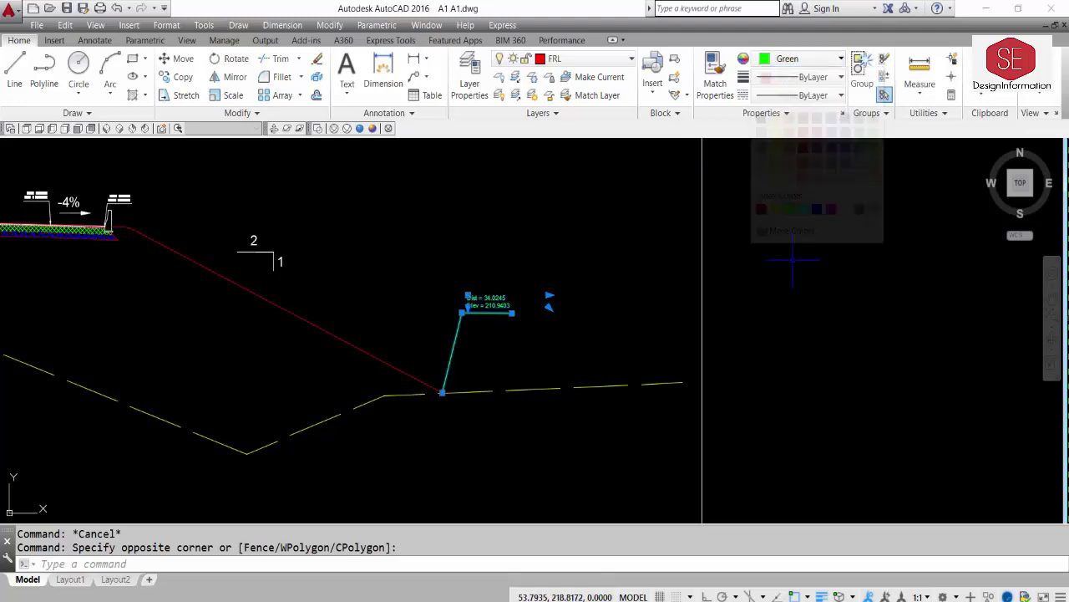
{"action": "key", "text": "Escape"}
{"action": "scroll", "coordinate": [526, 406], "scroll_direction": "down", "scroll_amount": 4}
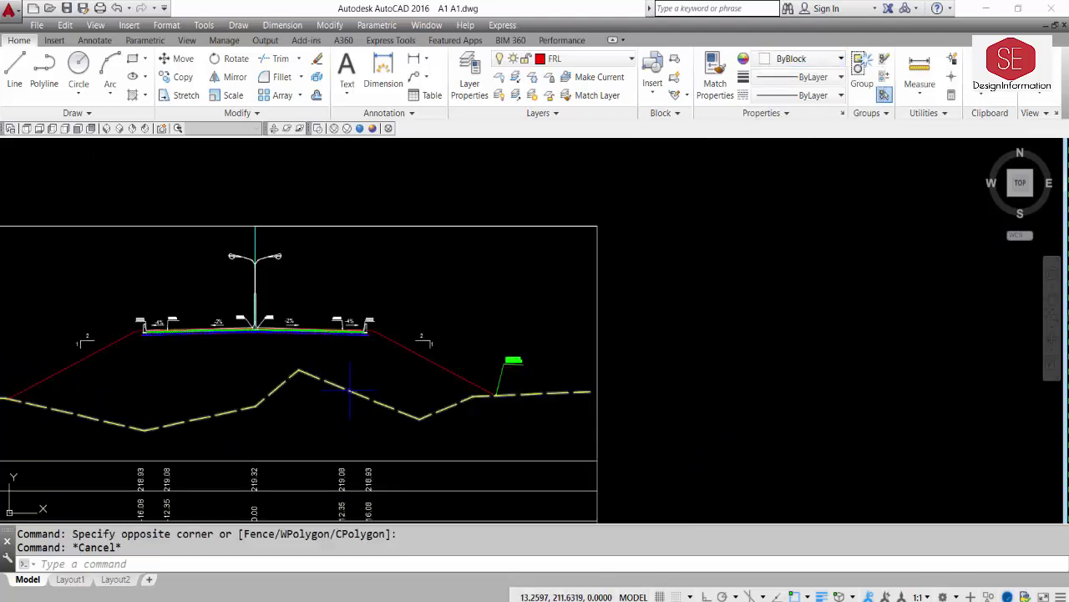
- Draw a leader with a horizontal landing from the left slope toe
{"action": "middle_click_drag", "start_coordinate": [368, 388], "coordinate": [658, 355]}
{"action": "scroll", "coordinate": [294, 372], "scroll_direction": "up", "scroll_amount": 5}
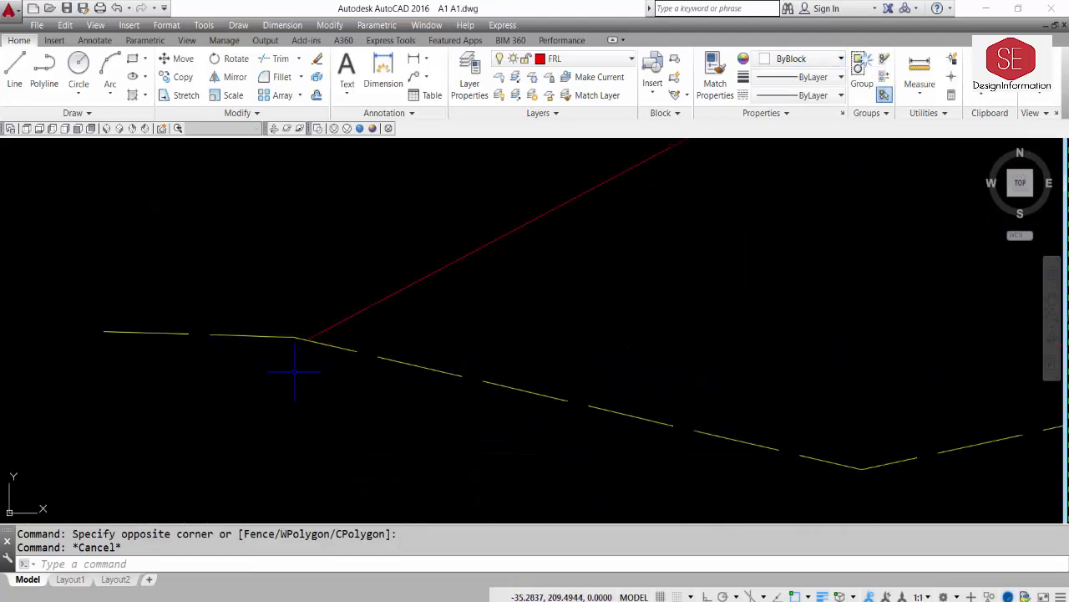
{"action": "type", "text": "le"}
{"action": "key", "text": "Return"}
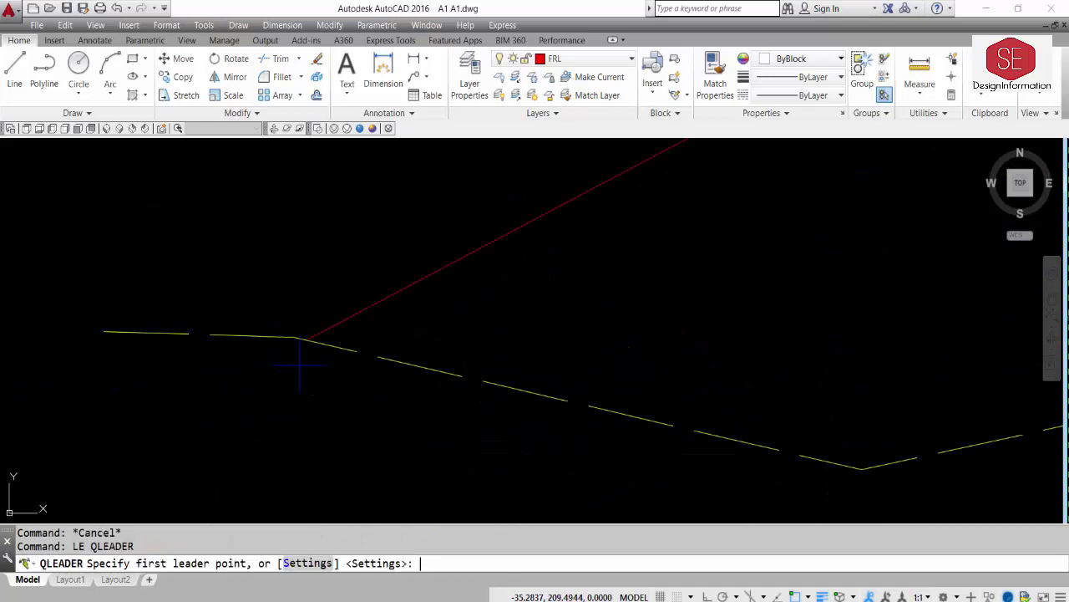
{"action": "left_click", "coordinate": [306, 337]}
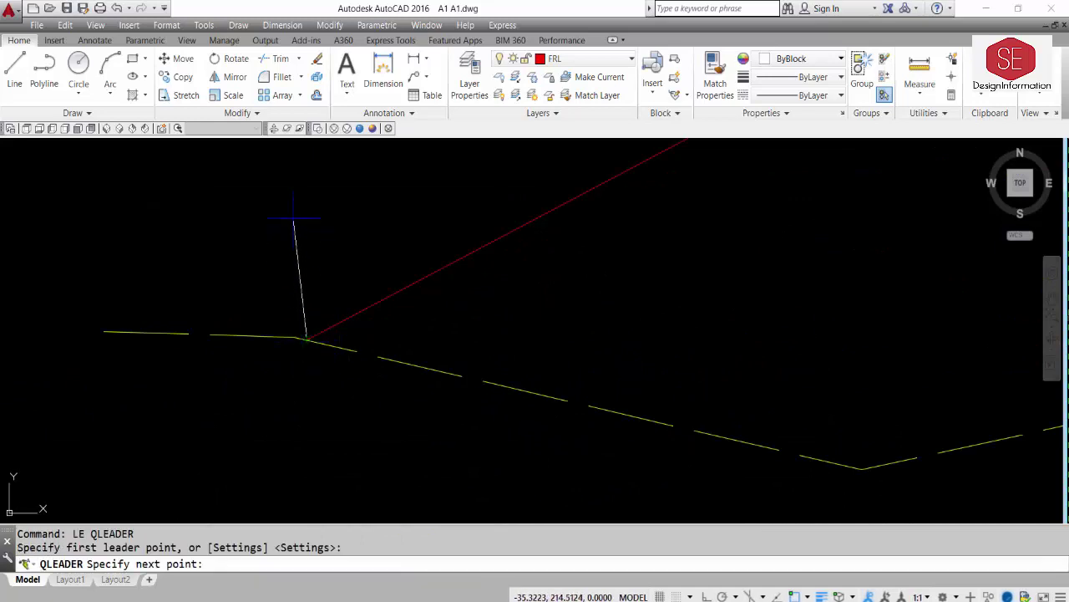
{"action": "left_click", "coordinate": [293, 219]}
{"action": "left_click", "coordinate": [171, 219]}
{"action": "key", "text": "Escape"}
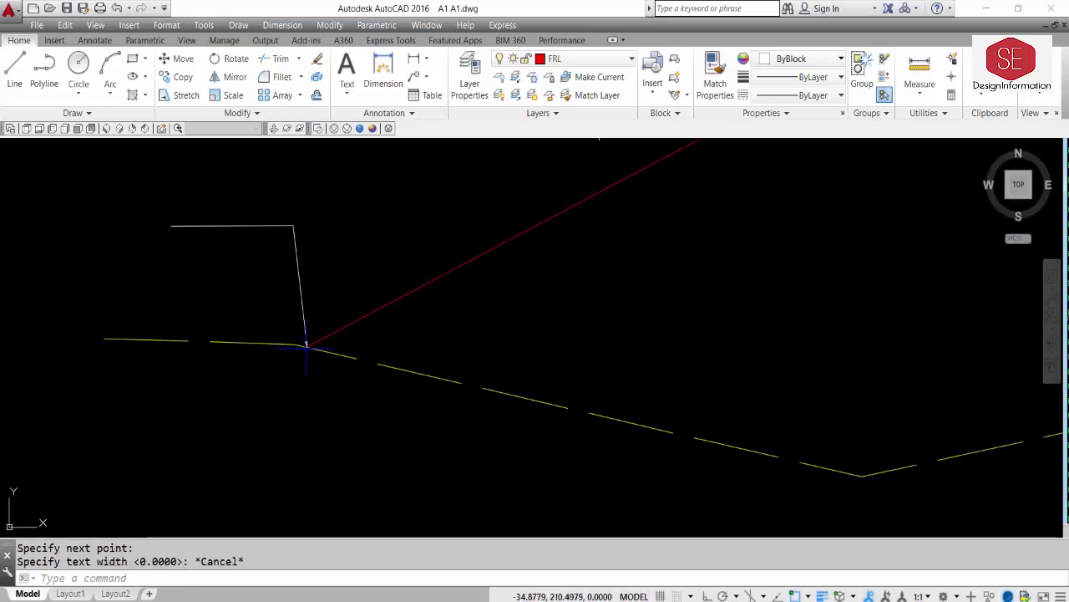
{"action": "scroll", "coordinate": [302, 367], "scroll_direction": "down", "scroll_amount": 3}
- Query the toe with ID and paste its copied coordinates above the leader
{"action": "type", "text": "id"}
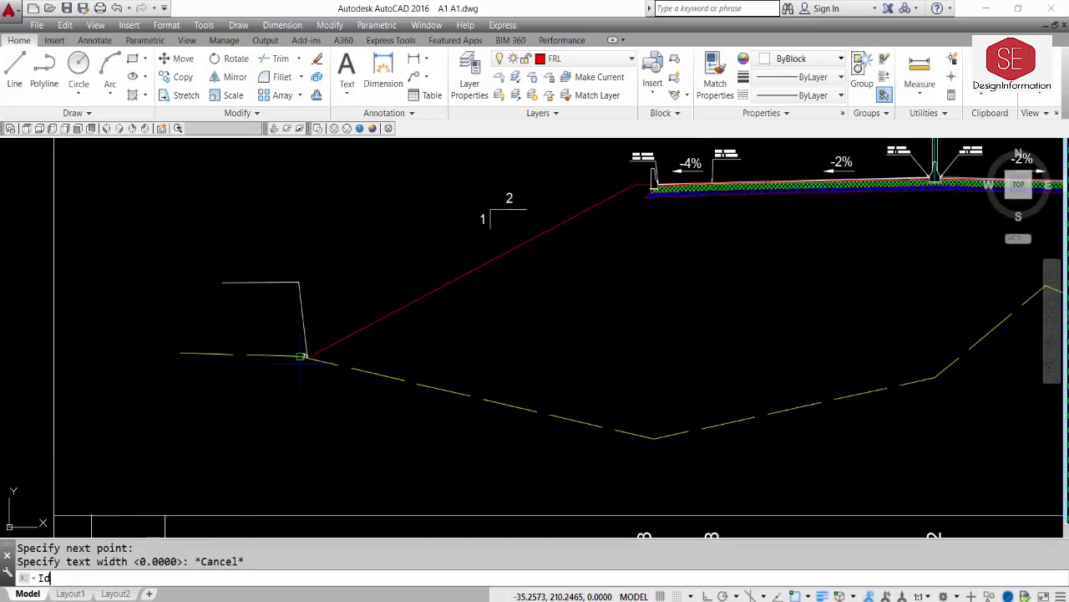
{"action": "key", "text": "Return"}
{"action": "left_click", "coordinate": [306, 356]}
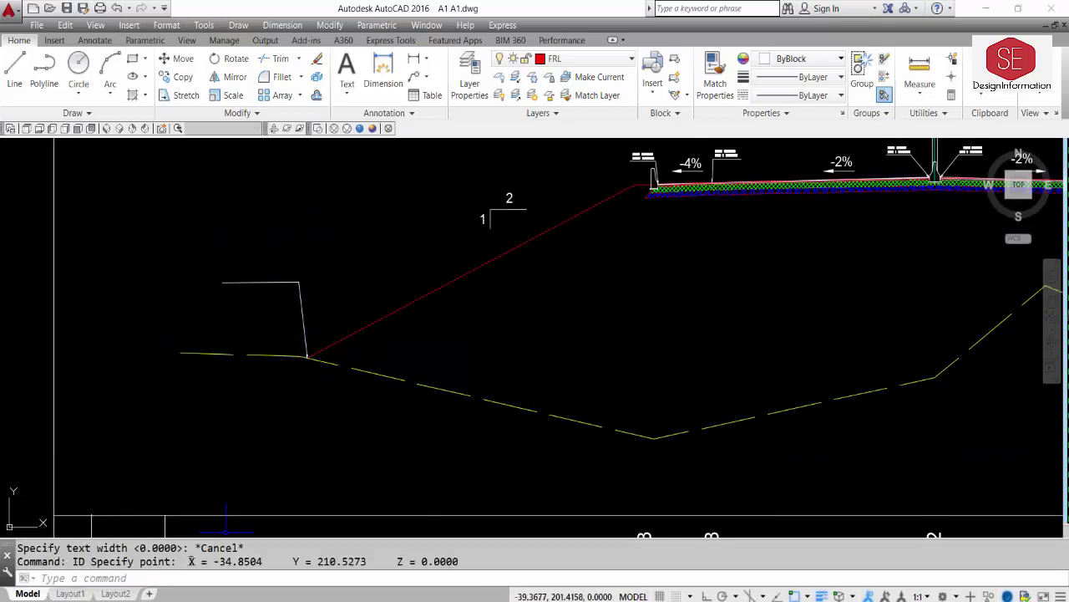
{"action": "left_click_drag", "start_coordinate": [191, 561], "coordinate": [373, 558]}
{"action": "right_click", "coordinate": [358, 564]}
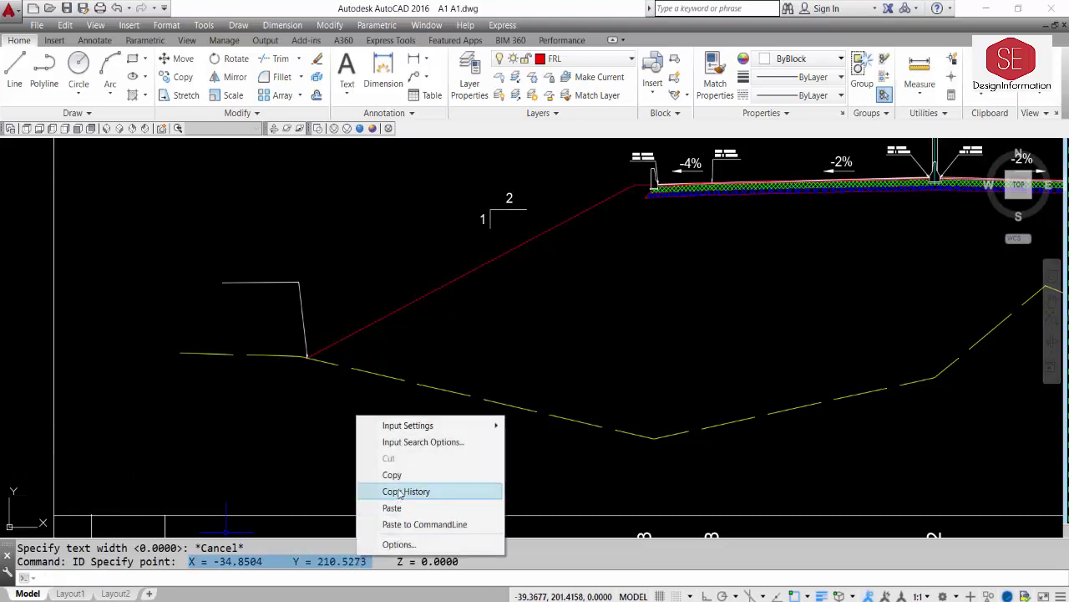
{"action": "left_click", "coordinate": [388, 470]}
{"action": "key", "text": "ctrl+v"}
{"action": "scroll", "coordinate": [229, 264], "scroll_direction": "up", "scroll_amount": 2}
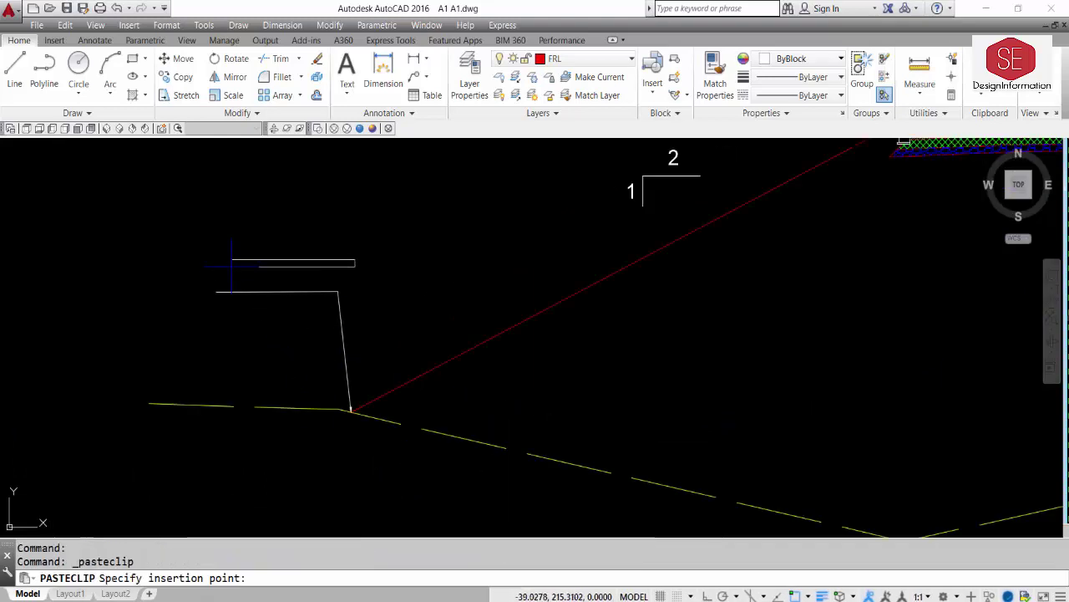
{"action": "left_click", "coordinate": [219, 268]}
- Edit the text into two lines: Dist= -34.8504 and Elev = 210.5273
{"action": "double_click", "coordinate": [238, 279]}
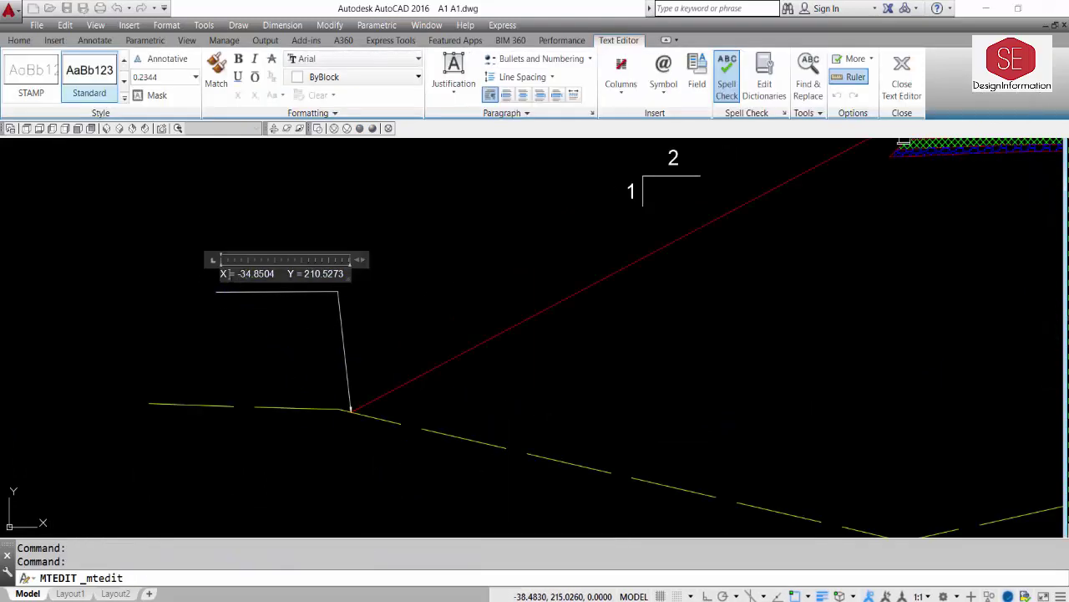
{"action": "type", "text": "Dist"}
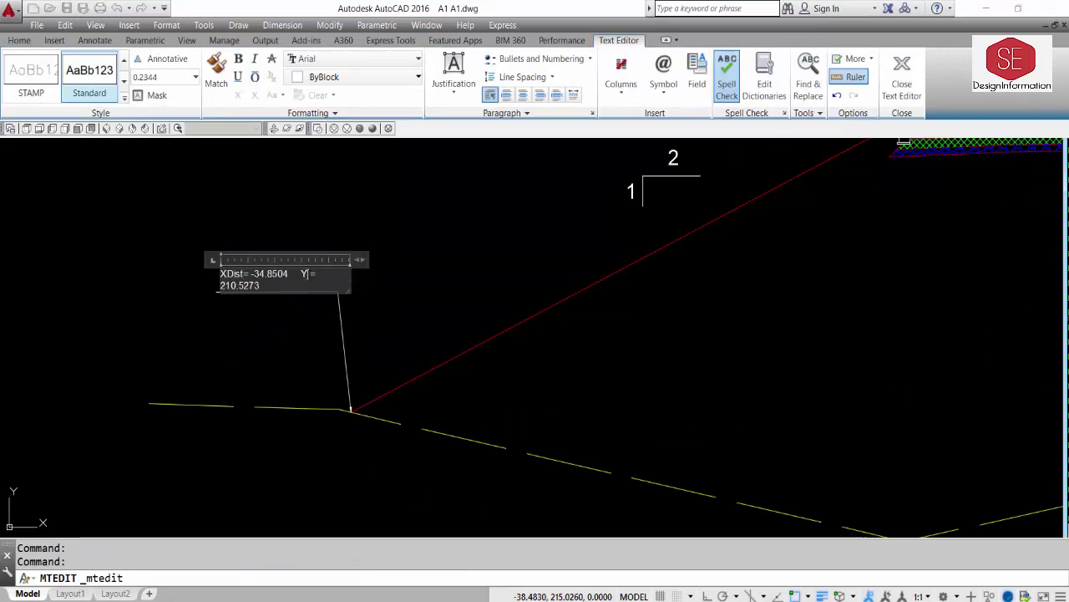
{"action": "type", "text": "Elev"}
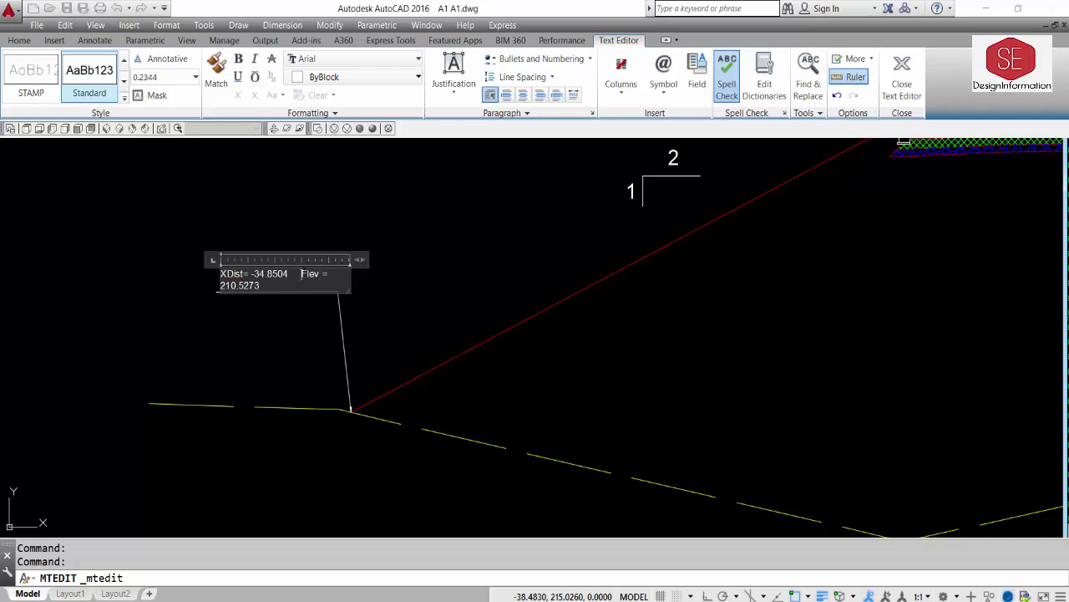
{"action": "key", "text": "Return"}
{"action": "left_click", "coordinate": [228, 345]}
{"action": "scroll", "coordinate": [259, 318], "scroll_direction": "down", "scroll_amount": 4}
{"action": "scroll", "coordinate": [262, 320], "scroll_direction": "down", "scroll_amount": 3}
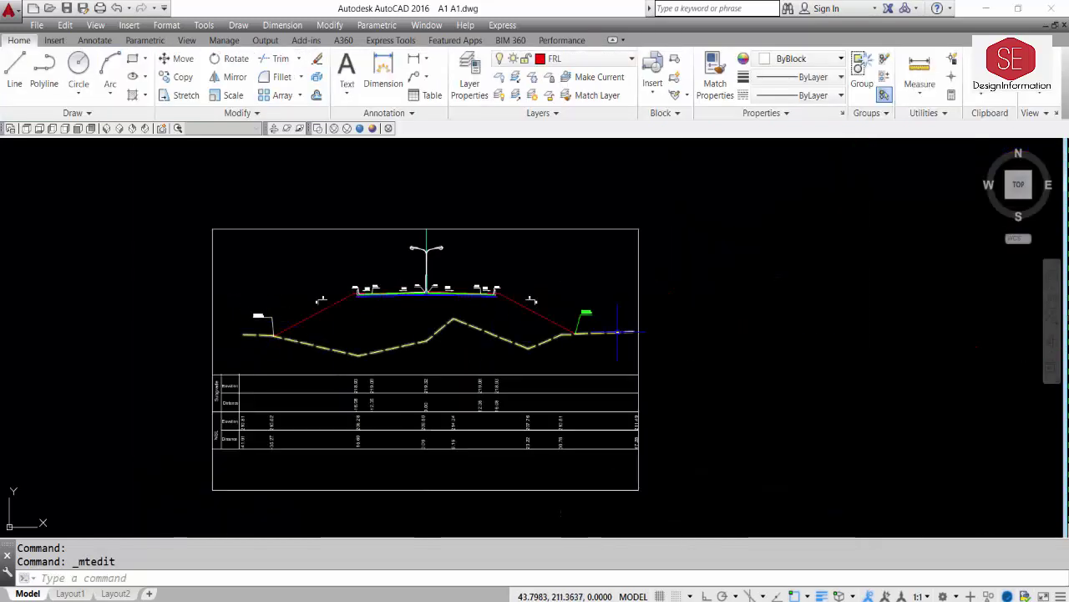
- Match the left slope-toe text and leader to the green right label with MATCHPROP
{"action": "type", "text": "m"}
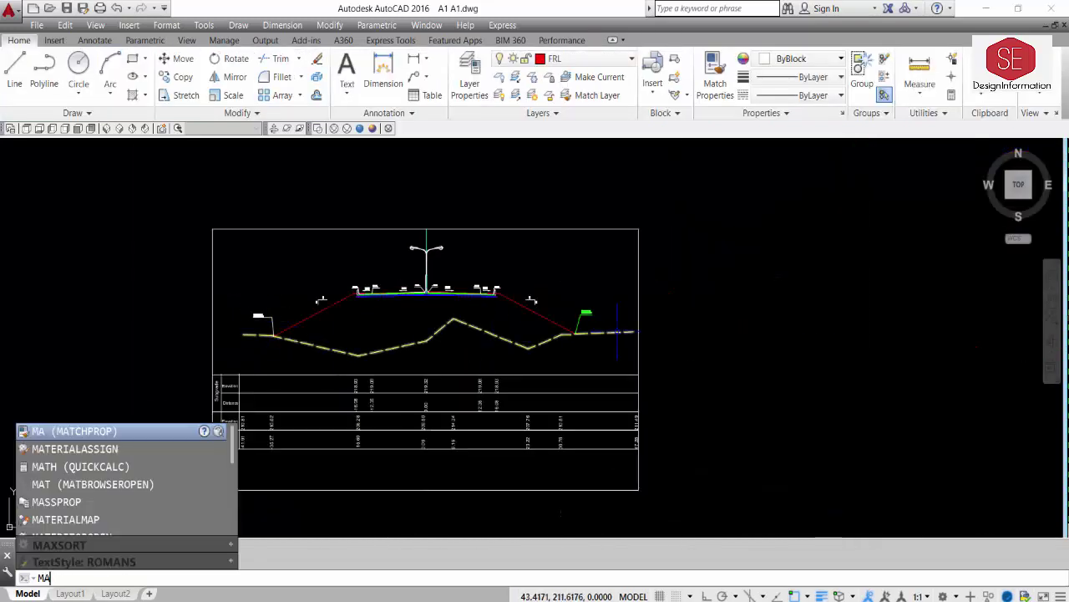
{"action": "type", "text": "a"}
{"action": "key", "text": "Return"}
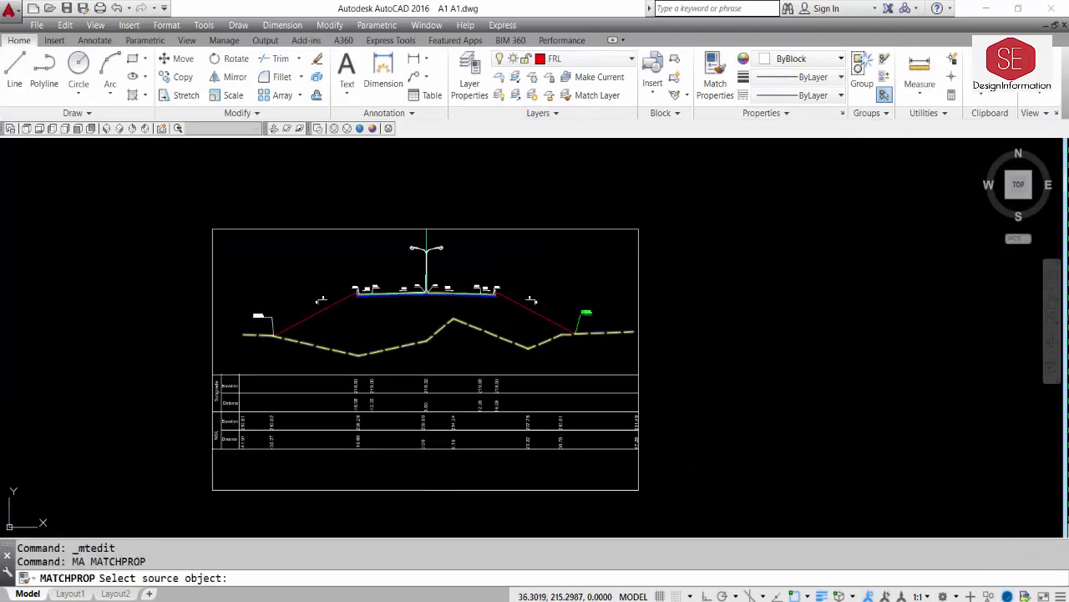
{"action": "scroll", "coordinate": [590, 305], "scroll_direction": "up", "scroll_amount": 4}
{"action": "left_click", "coordinate": [584, 321]}
{"action": "scroll", "coordinate": [589, 318], "scroll_direction": "down", "scroll_amount": 5}
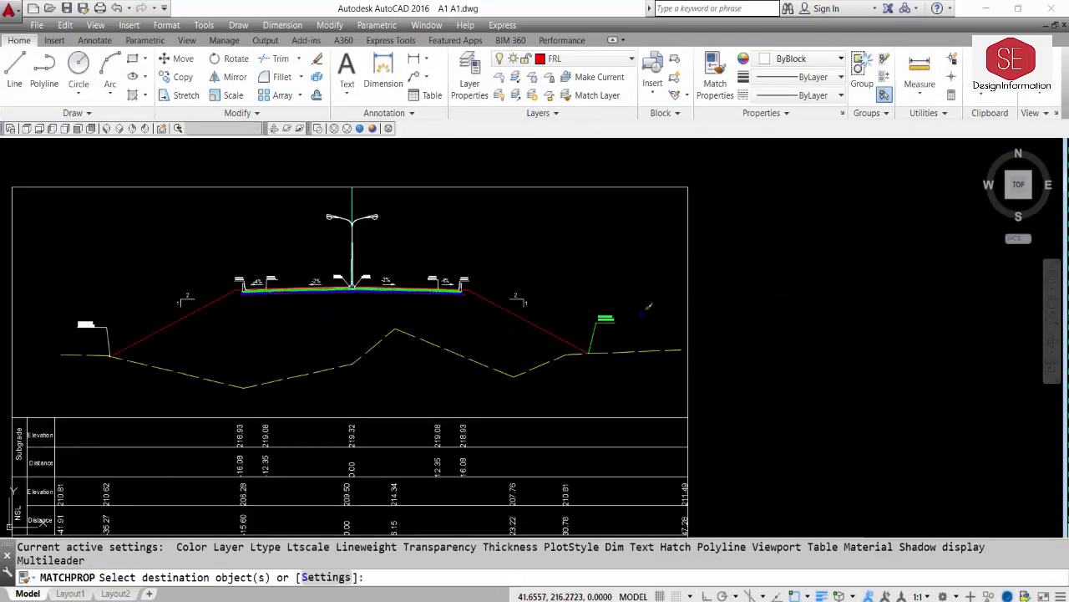
{"action": "scroll", "coordinate": [294, 317], "scroll_direction": "up", "scroll_amount": 4}
{"action": "left_click", "coordinate": [342, 328]}
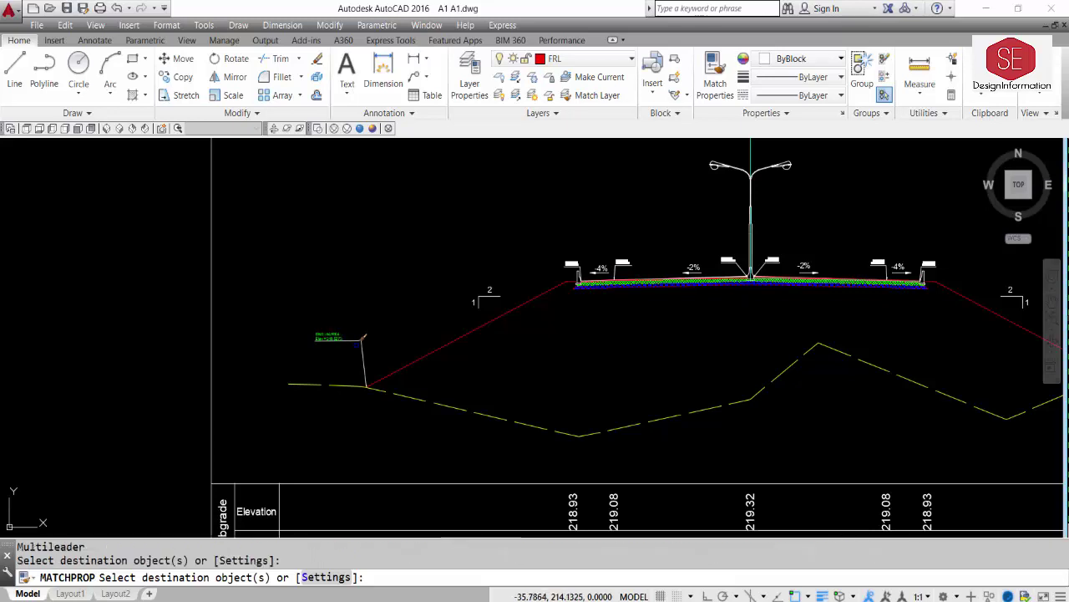
{"action": "left_click", "coordinate": [359, 332]}
{"action": "left_click", "coordinate": [404, 366]}
{"action": "key", "text": "Escape"}
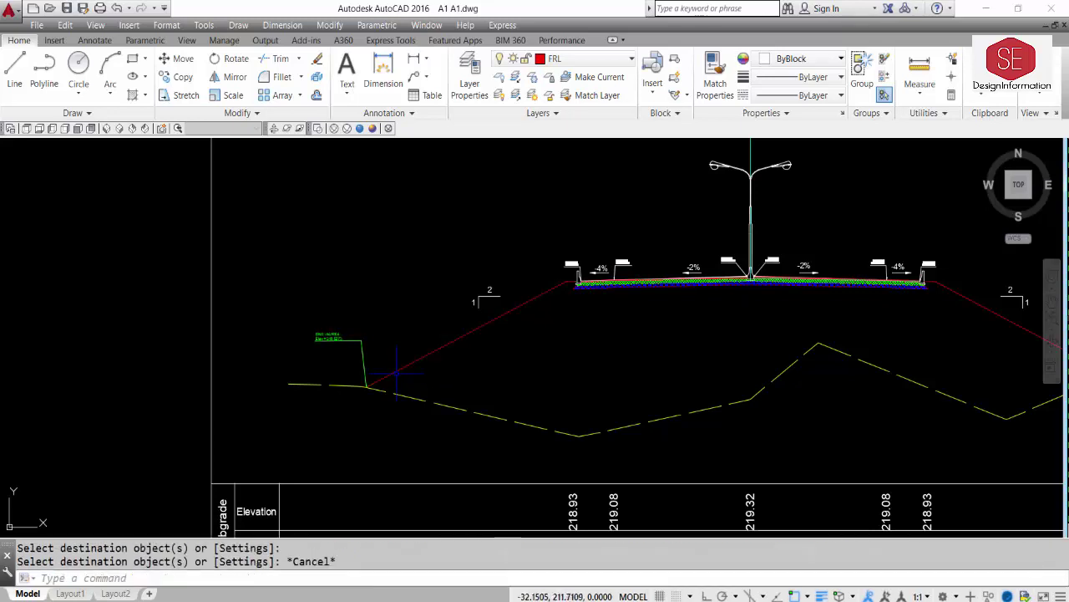
{"action": "scroll", "coordinate": [296, 339], "scroll_direction": "up", "scroll_amount": 1}
- Move the left Dist/Elev text to sit just above its leader landing
{"action": "type", "text": "m"}
{"action": "key", "text": "Return"}
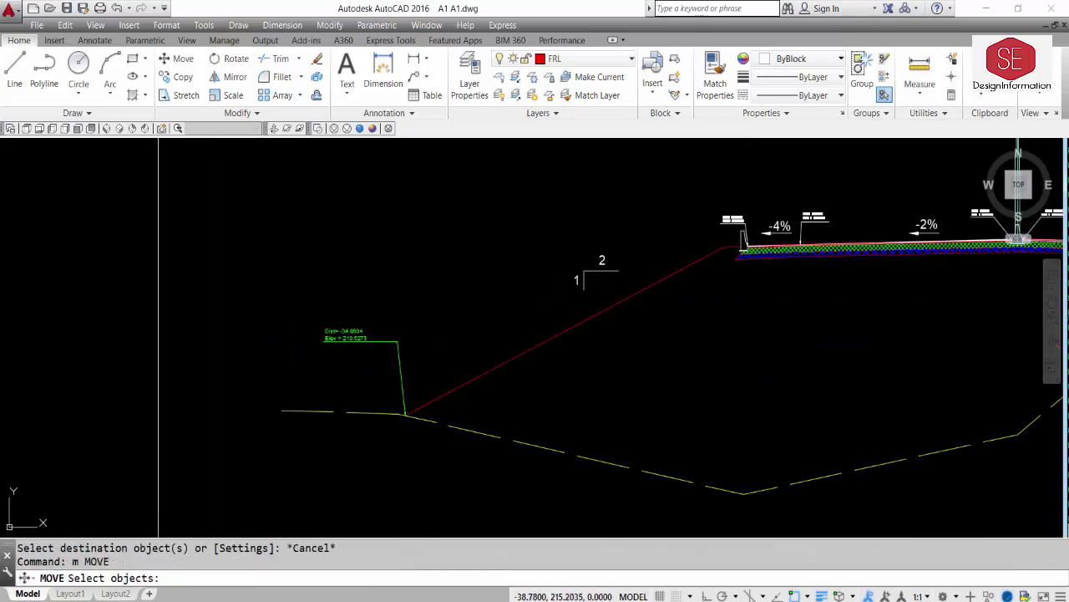
{"action": "left_click", "coordinate": [344, 334]}
{"action": "key", "text": "Return"}
{"action": "left_click", "coordinate": [289, 294]}
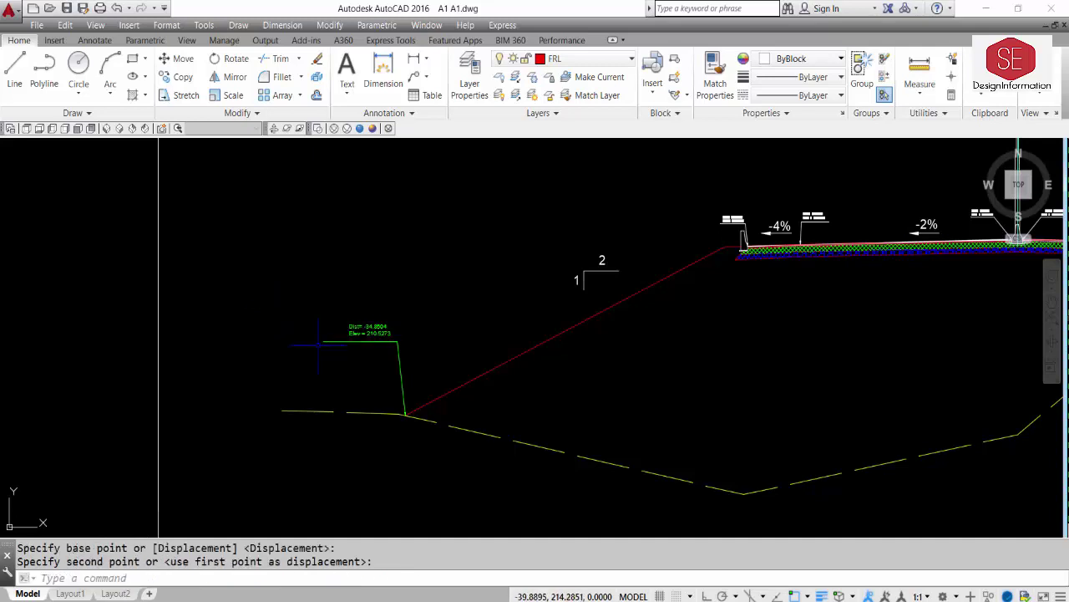
{"action": "left_click", "coordinate": [317, 344]}
{"action": "left_click", "coordinate": [351, 341]}
{"action": "left_click", "coordinate": [324, 341]}
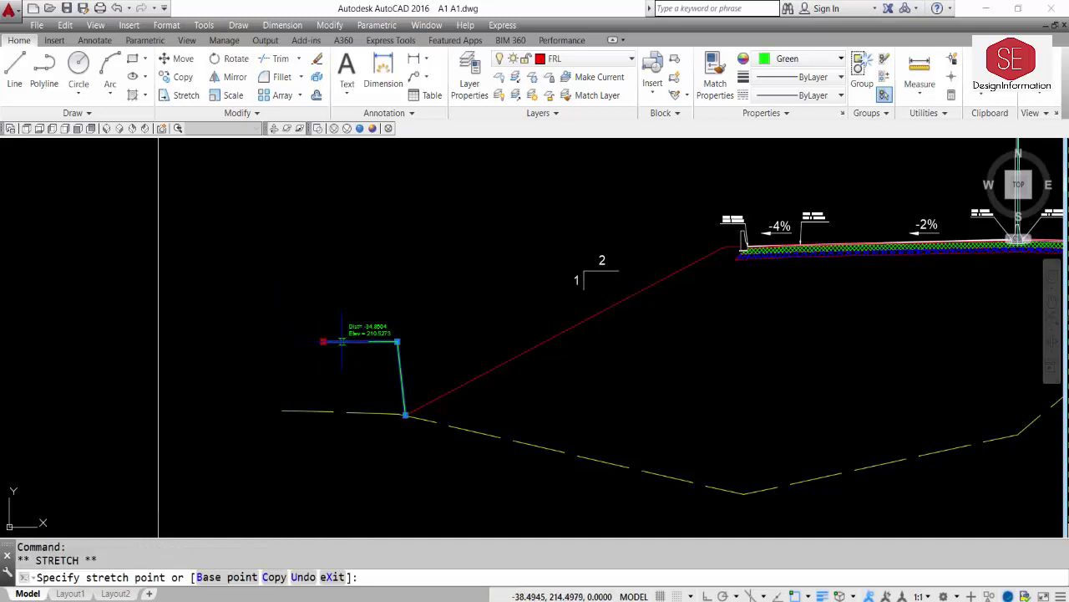
{"action": "key", "text": "Escape"}
{"action": "scroll", "coordinate": [342, 341], "scroll_direction": "down", "scroll_amount": 4}
{"action": "scroll", "coordinate": [766, 316], "scroll_direction": "up", "scroll_amount": 4}
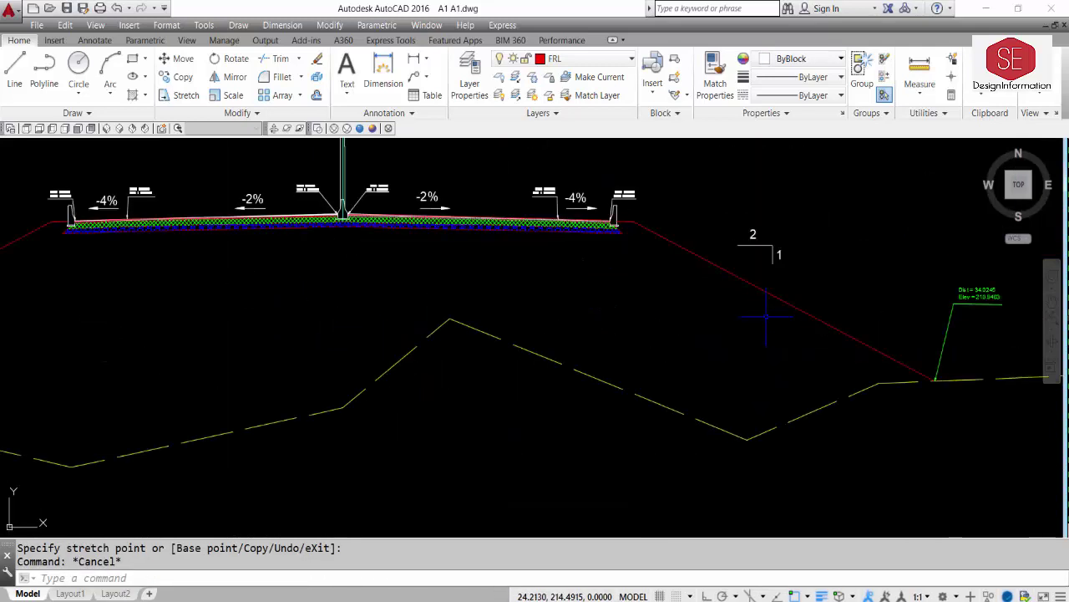
{"action": "scroll", "coordinate": [765, 316], "scroll_direction": "down", "scroll_amount": 4}
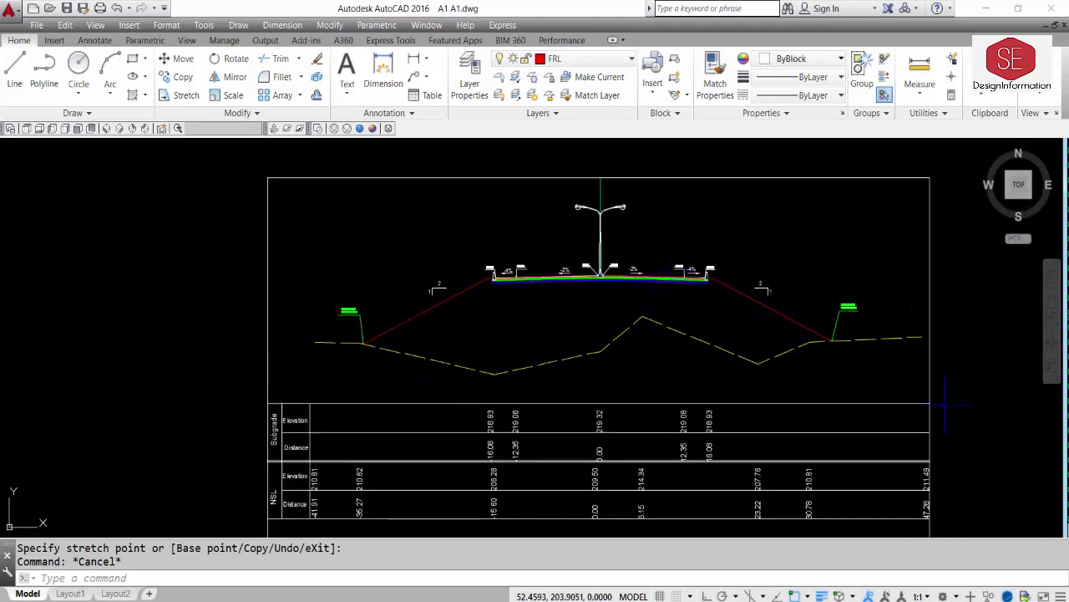
{"action": "mouse_move", "coordinate": [722, 422]}
{"action": "middle_mouse_down"}
{"action": "mouse_move", "coordinate": [702, 382]}
{"action": "mouse_move", "coordinate": [569, 405]}
{"action": "middle_mouse_up"}
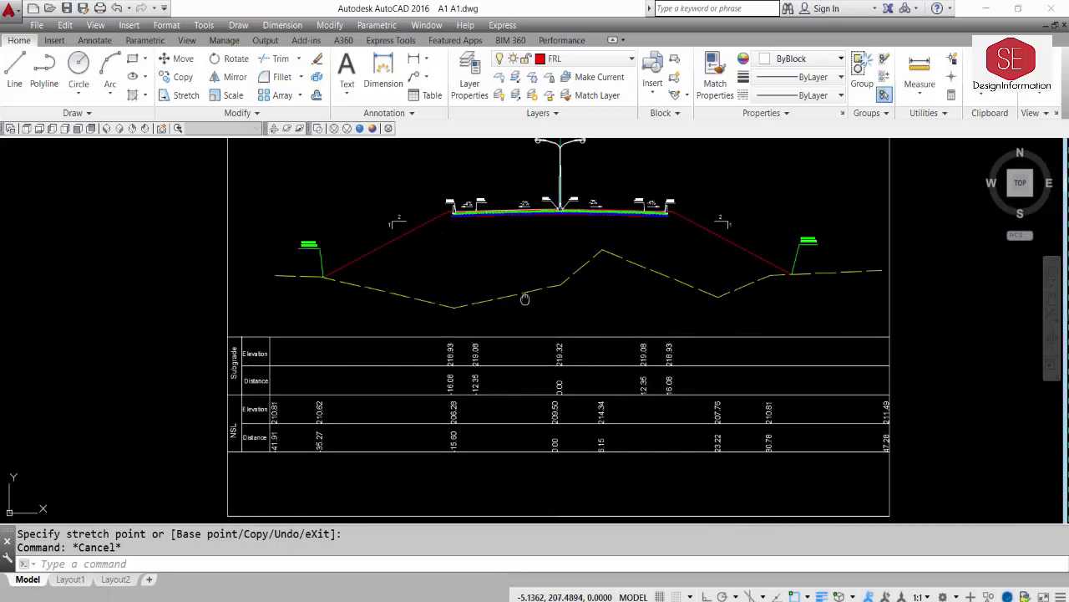
{"action": "middle_click_drag", "start_coordinate": [524, 298], "coordinate": [508, 363]}
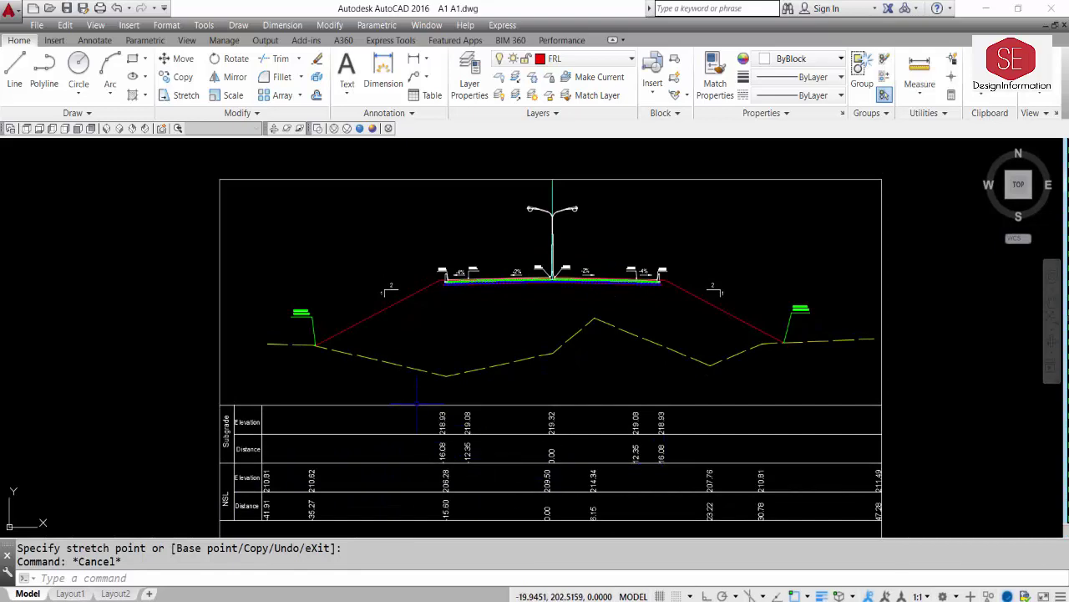
{"action": "middle_click_drag", "start_coordinate": [366, 420], "coordinate": [374, 364]}
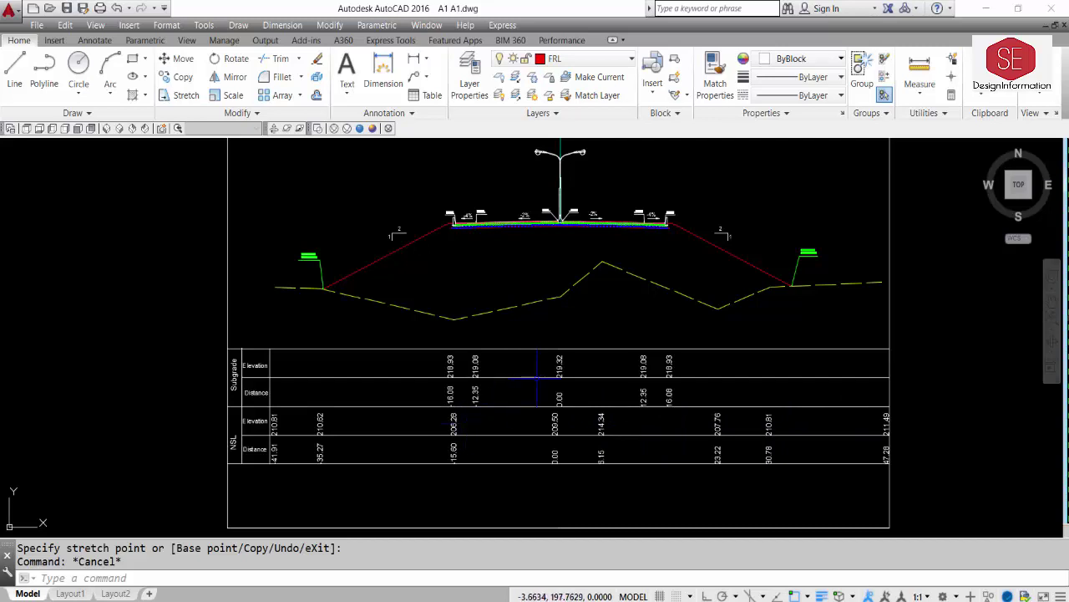
{"action": "scroll", "coordinate": [538, 376], "scroll_direction": "up", "scroll_amount": 2}
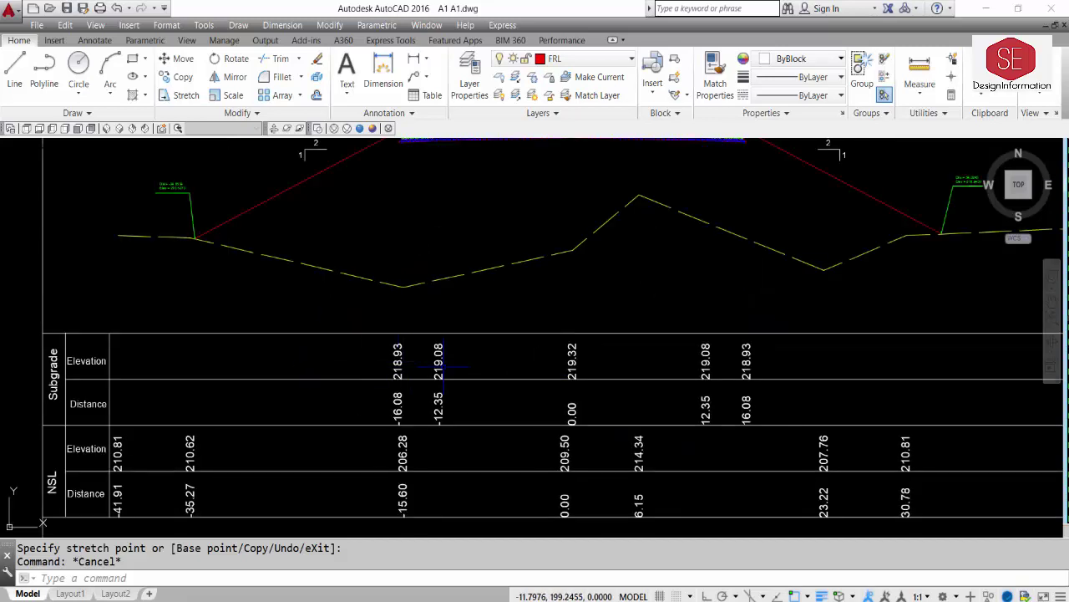
{"action": "scroll", "coordinate": [276, 391], "scroll_direction": "down", "scroll_amount": 2}
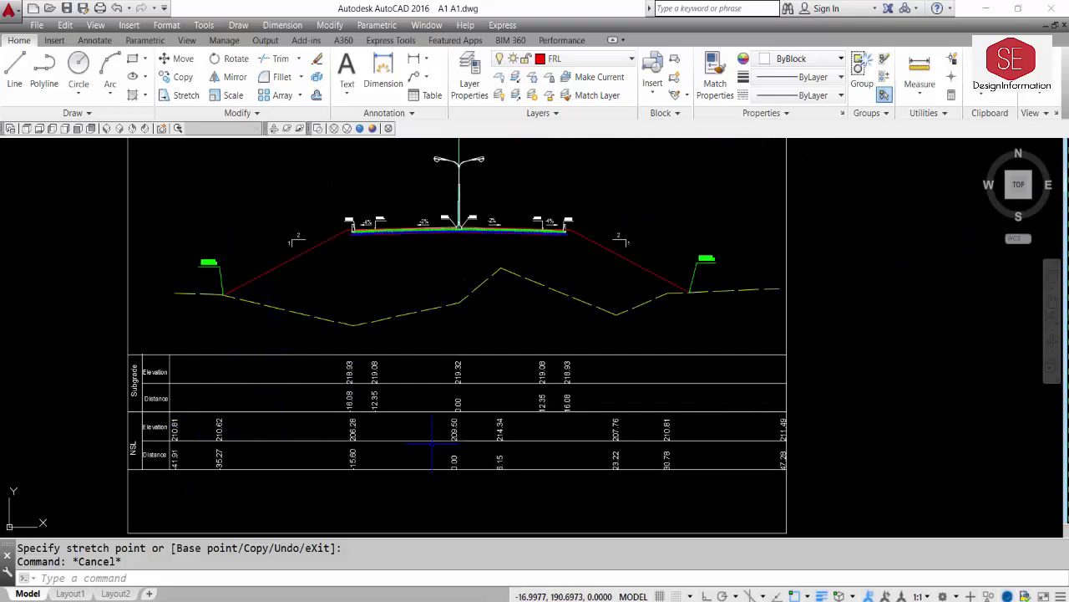
{"action": "scroll", "coordinate": [487, 340], "scroll_direction": "up", "scroll_amount": 6}
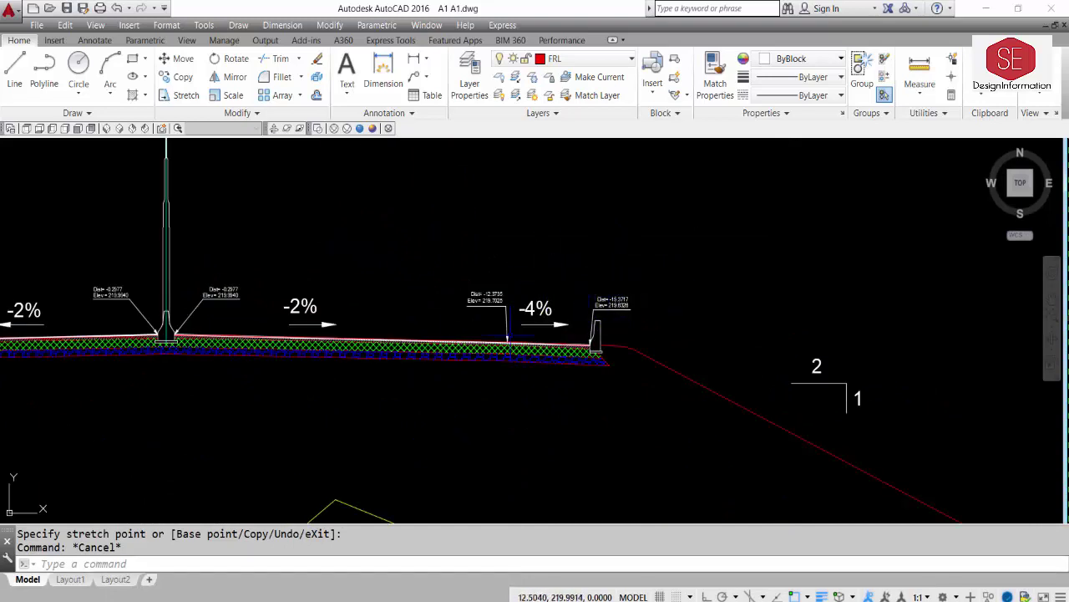
{"action": "middle_click_drag", "start_coordinate": [452, 280], "coordinate": [666, 272]}
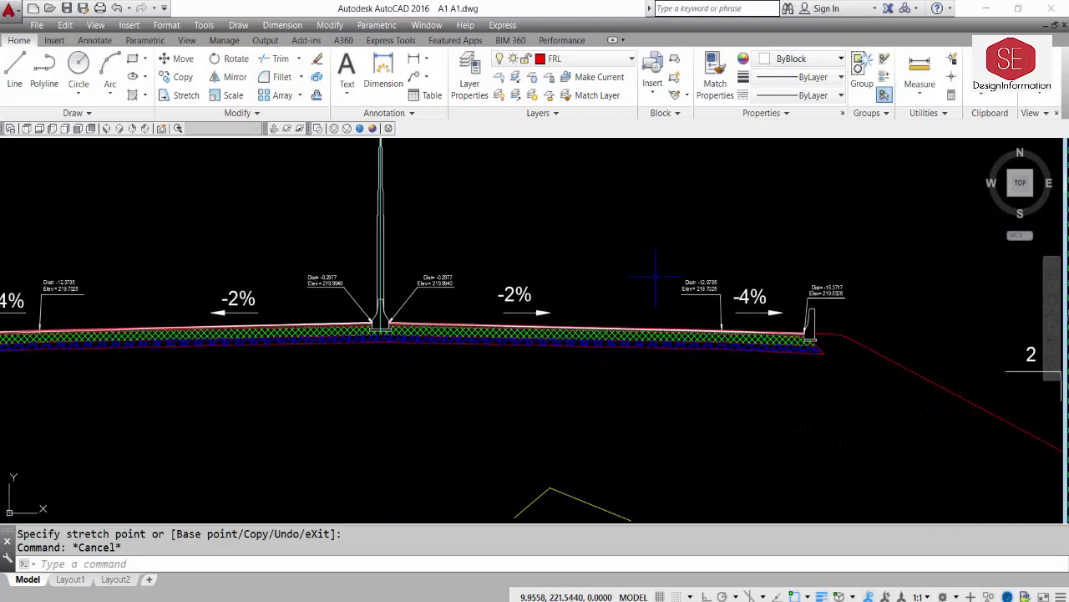
{"action": "scroll", "coordinate": [656, 275], "scroll_direction": "down", "scroll_amount": 2}
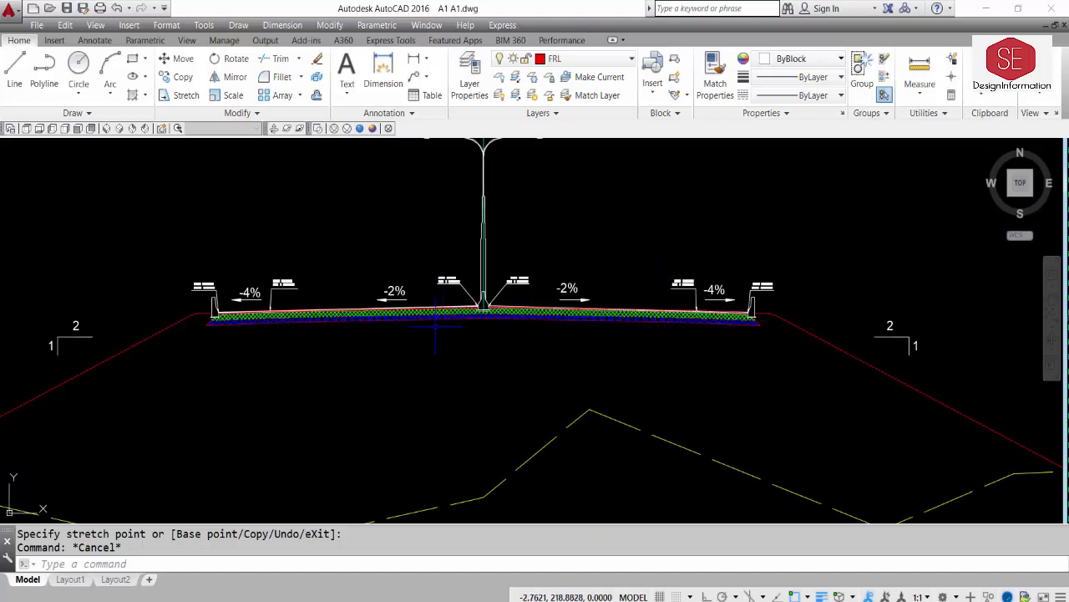
{"action": "type", "text": "L"}
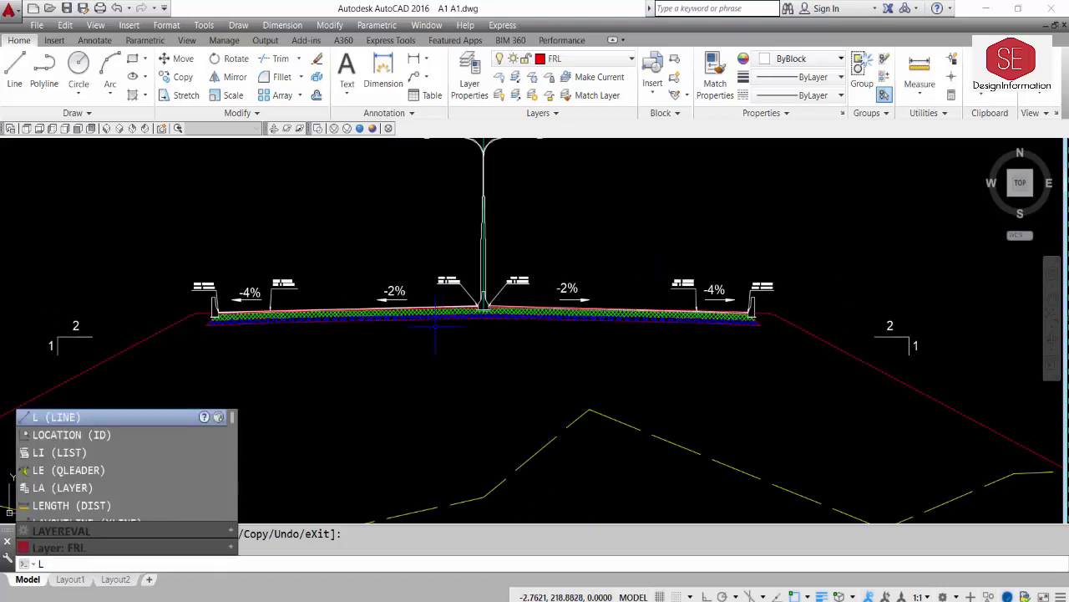
{"action": "type", "text": "a"}
{"action": "key", "text": "Escape"}
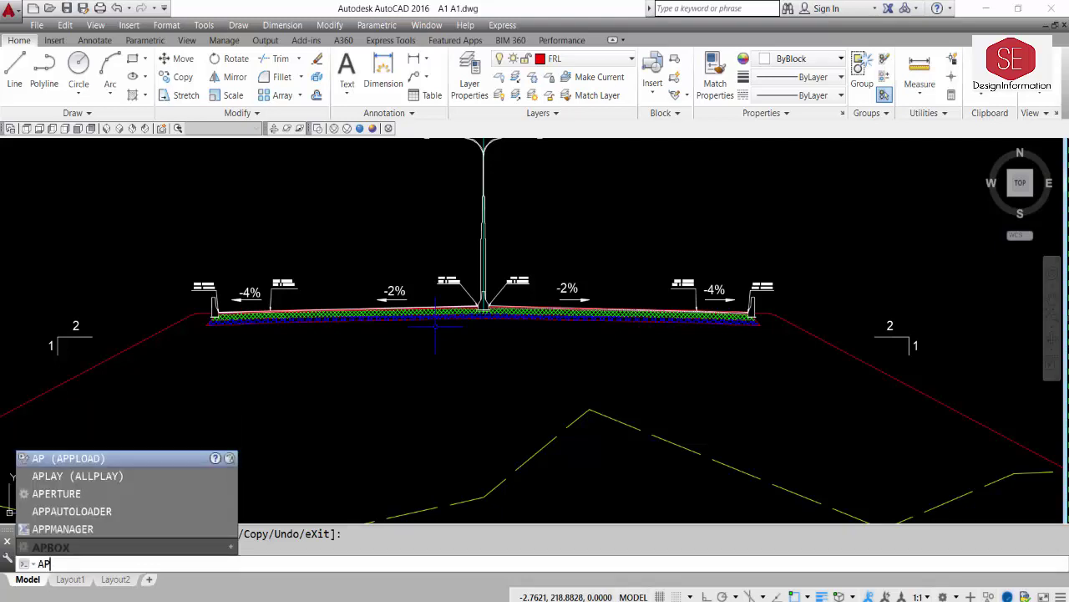
{"action": "left_click", "coordinate": [145, 458]}
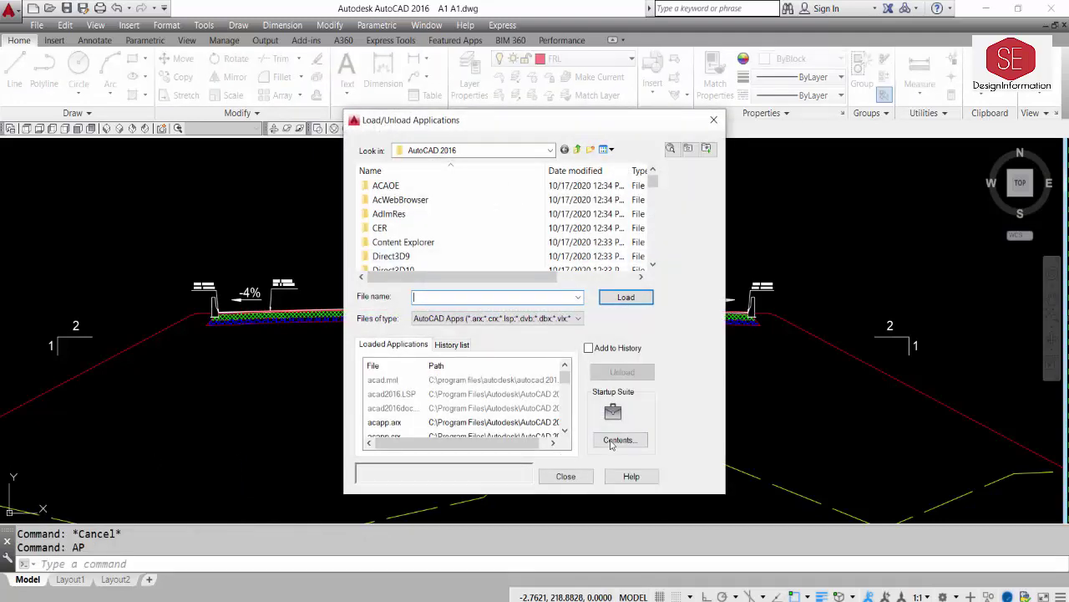
{"action": "left_click", "coordinate": [618, 440]}
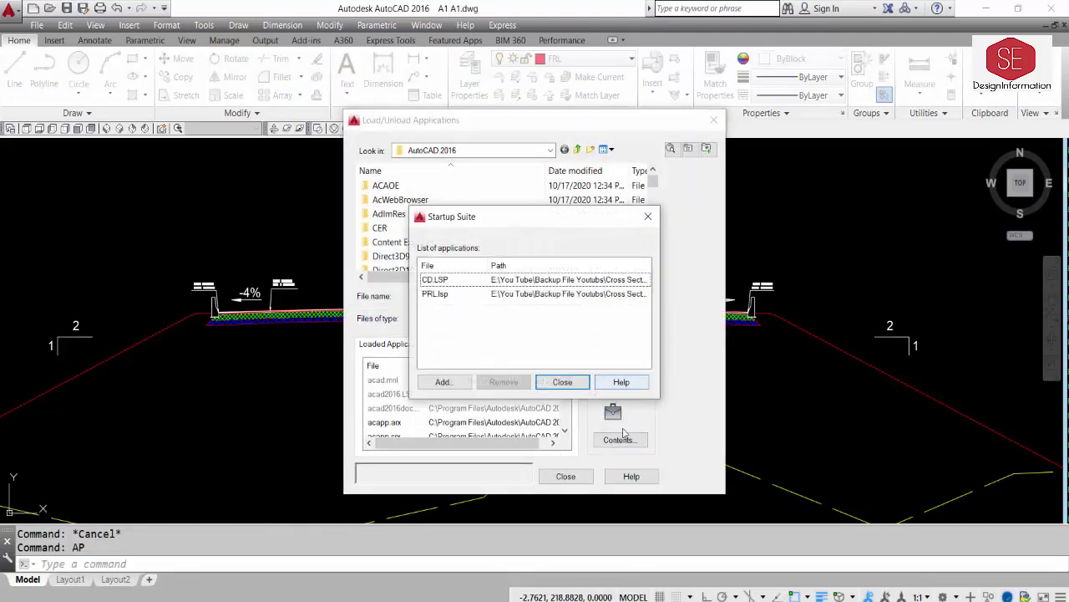
{"action": "left_click", "coordinate": [443, 295]}
{"action": "left_click", "coordinate": [431, 281]}
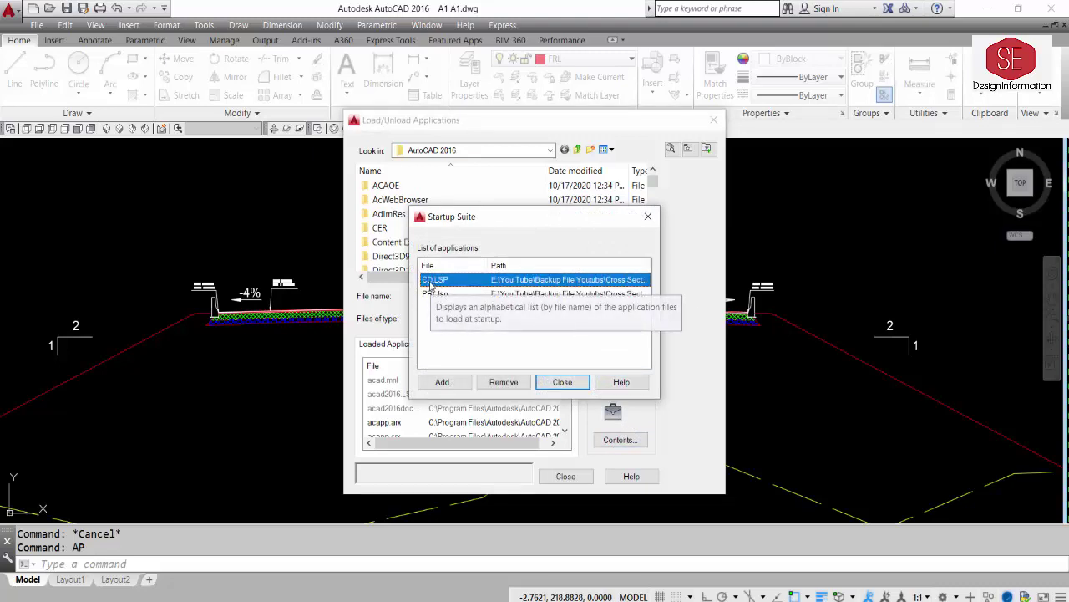
{"action": "left_click", "coordinate": [438, 294]}
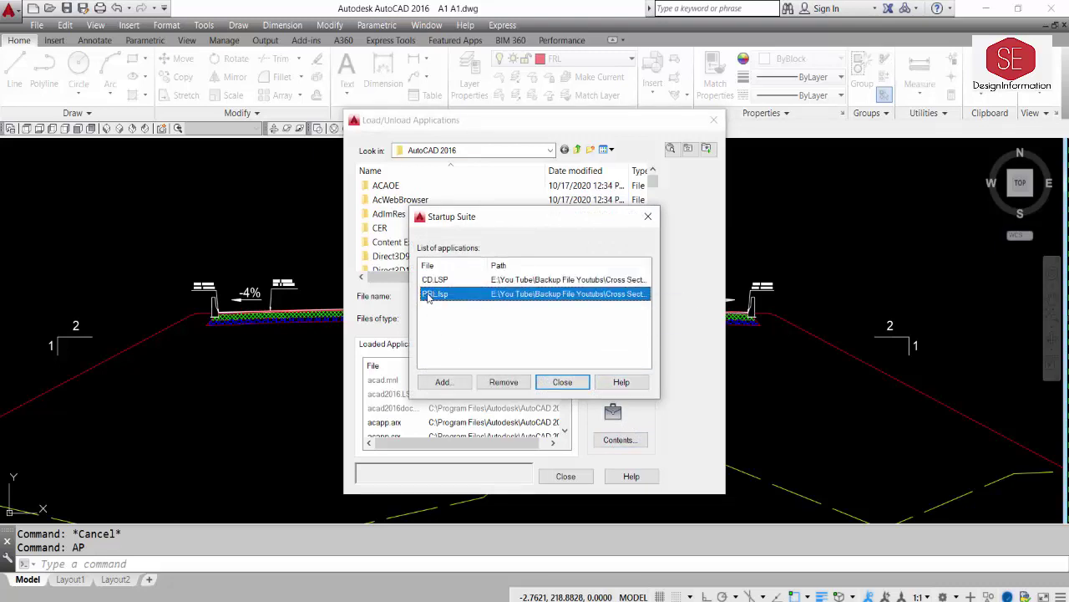
{"action": "left_click", "coordinate": [442, 280]}
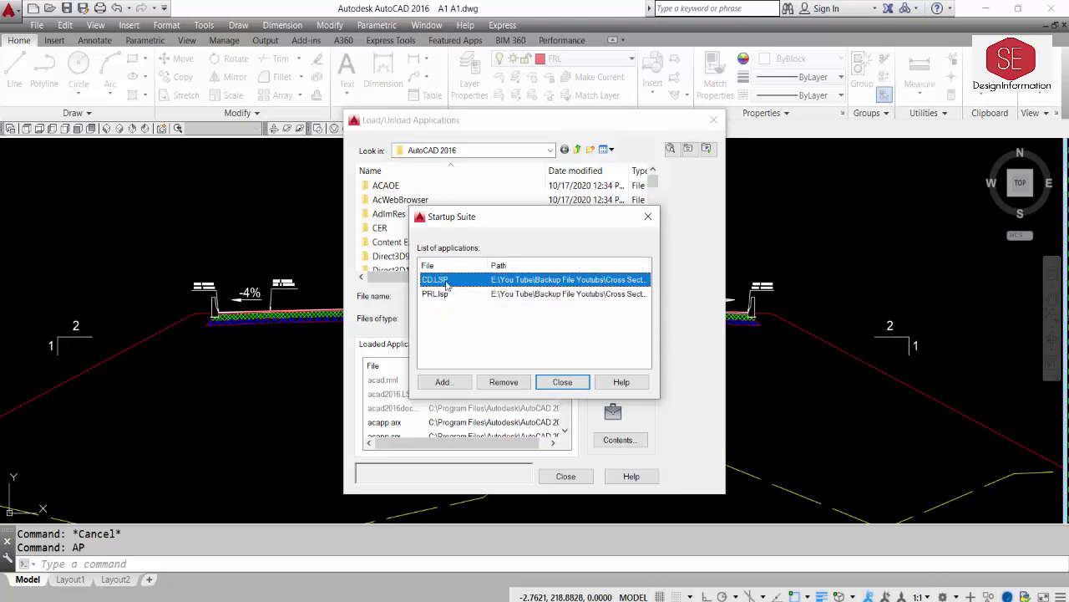
{"action": "left_click", "coordinate": [563, 382]}
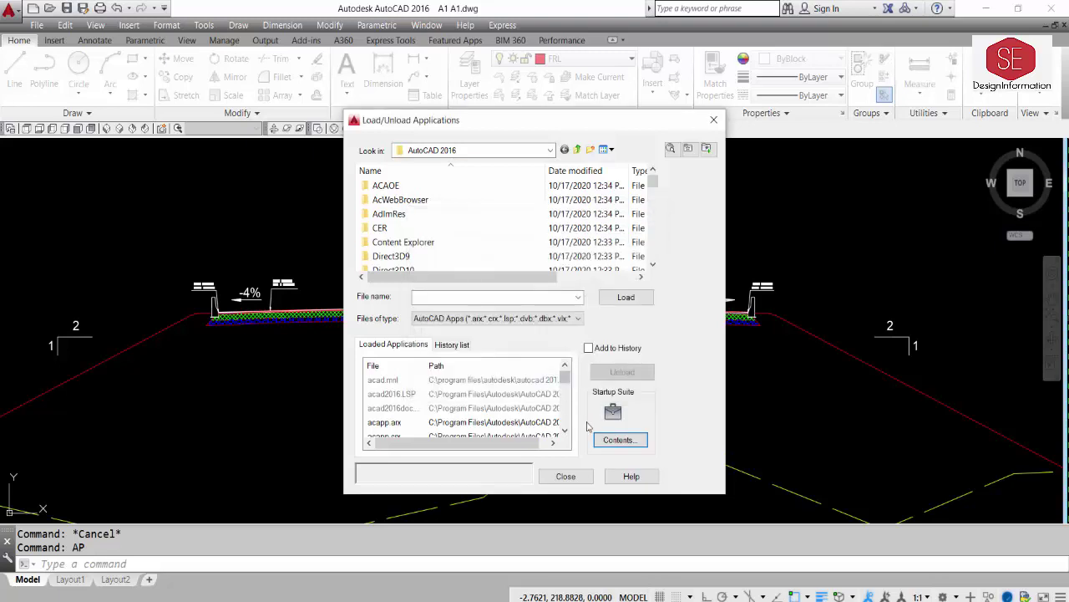
{"action": "left_click", "coordinate": [566, 475]}
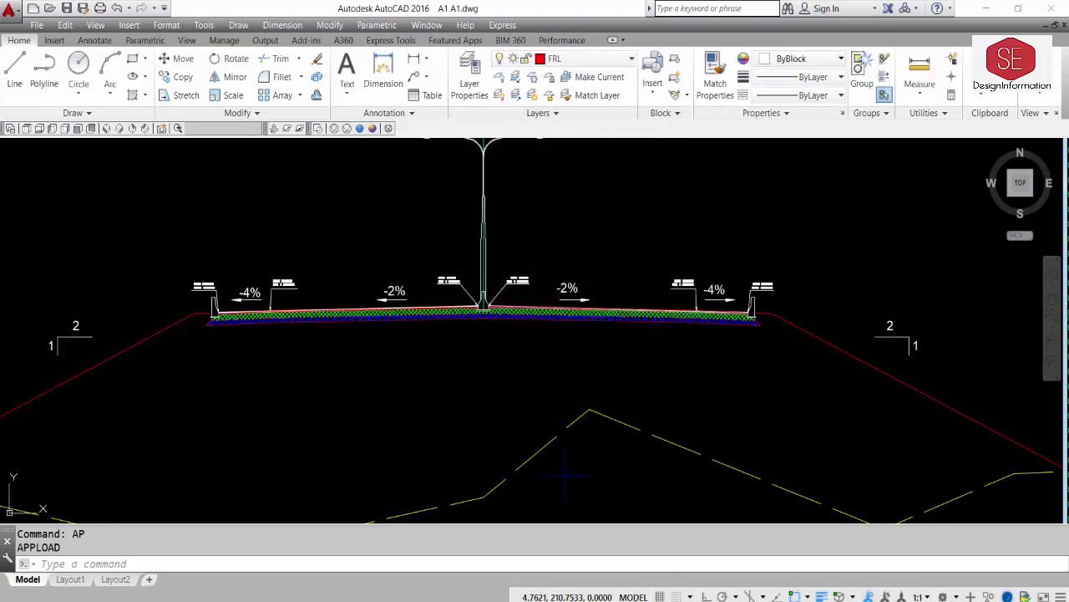
{"action": "scroll", "coordinate": [499, 284], "scroll_direction": "up", "scroll_amount": 4}
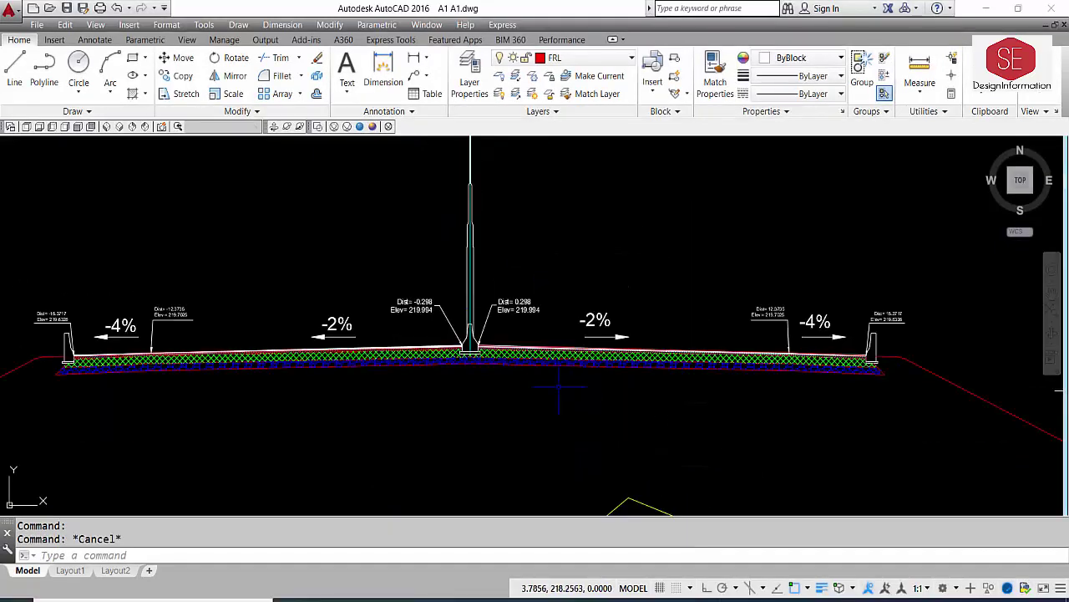
{"action": "scroll", "coordinate": [505, 275], "scroll_direction": "up", "scroll_amount": 4}
- Replace the right lamp-post base label with a CD label reading Dist= 0.298, Ele= 219.994
{"action": "left_click", "coordinate": [613, 247]}
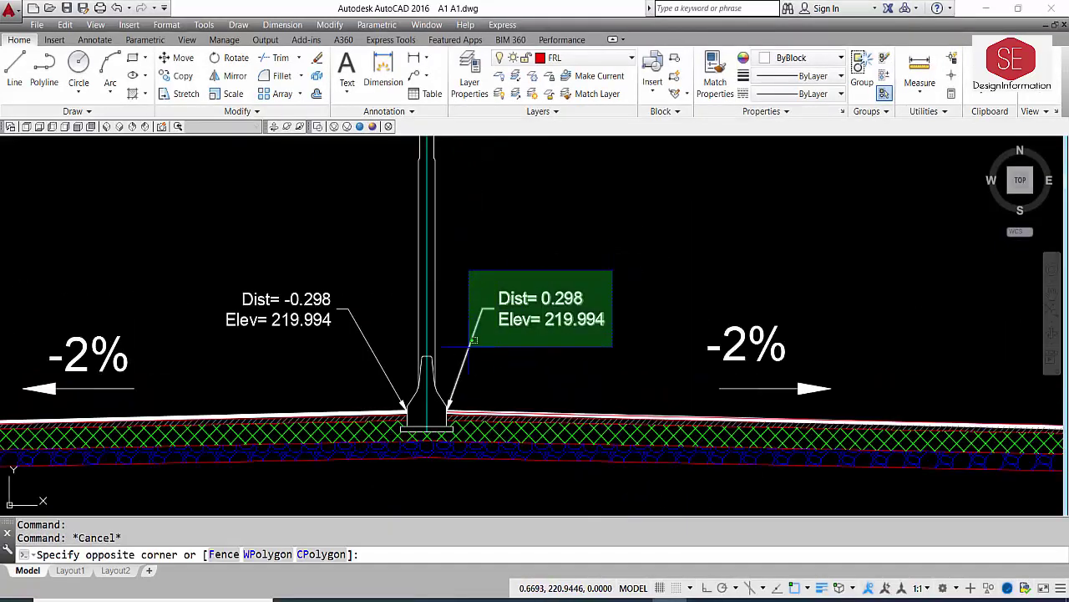
{"action": "left_click", "coordinate": [460, 361]}
{"action": "type", "text": "E"}
{"action": "key", "text": "Return"}
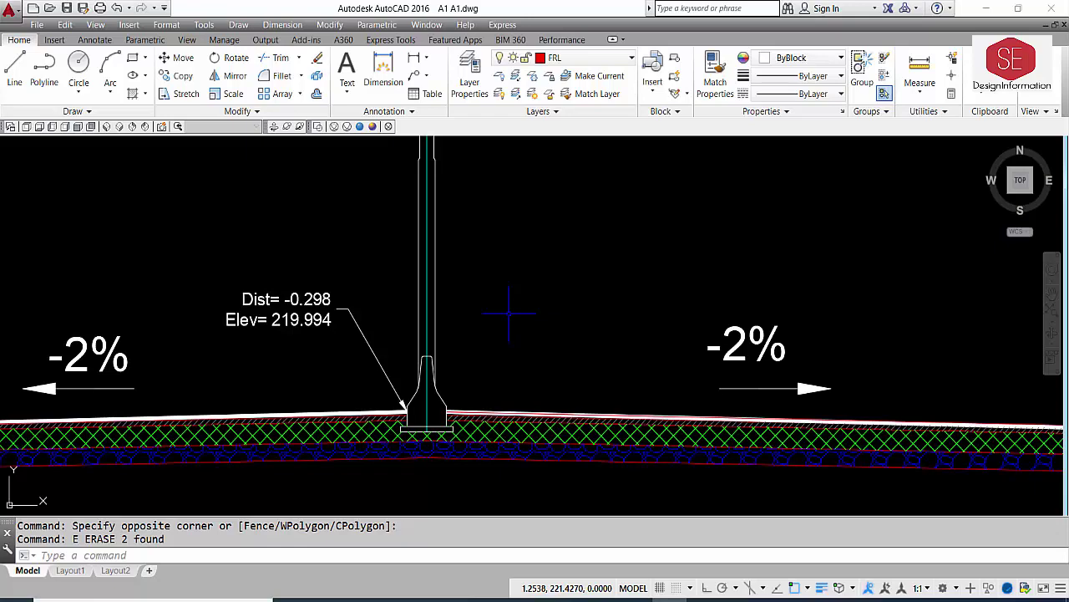
{"action": "type", "text": "c"}
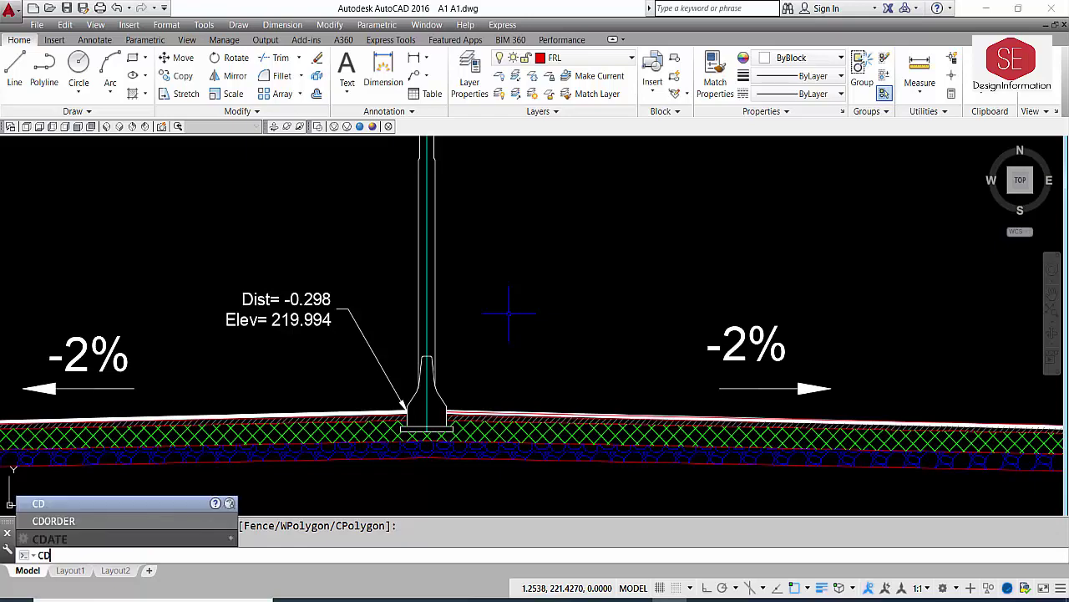
{"action": "key", "text": "Return"}
{"action": "scroll", "coordinate": [433, 416], "scroll_direction": "up", "scroll_amount": 4}
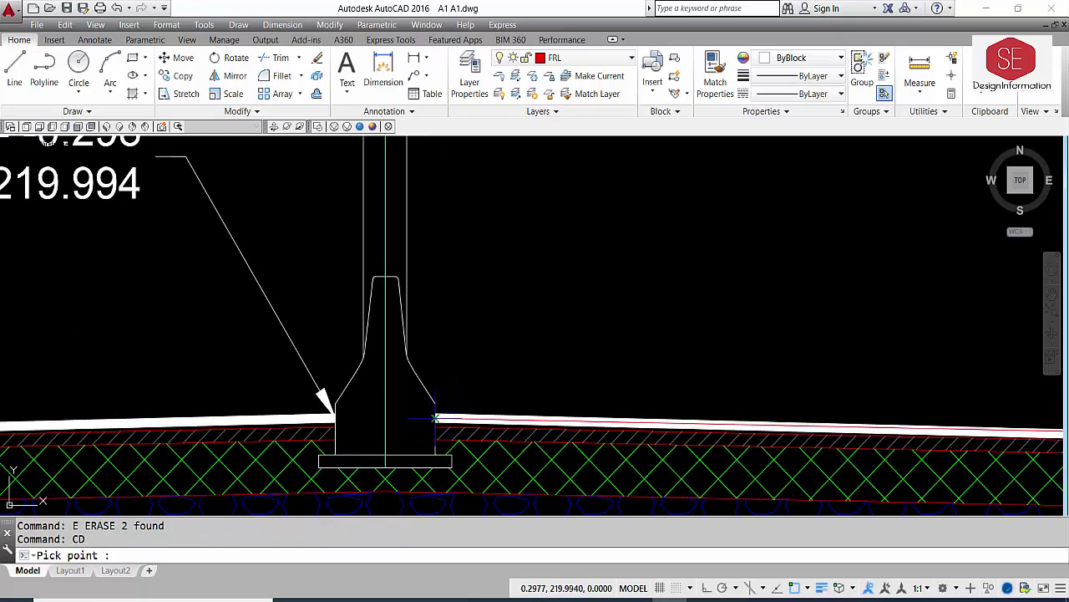
{"action": "left_click", "coordinate": [435, 415]}
{"action": "scroll", "coordinate": [504, 294], "scroll_direction": "down", "scroll_amount": 2}
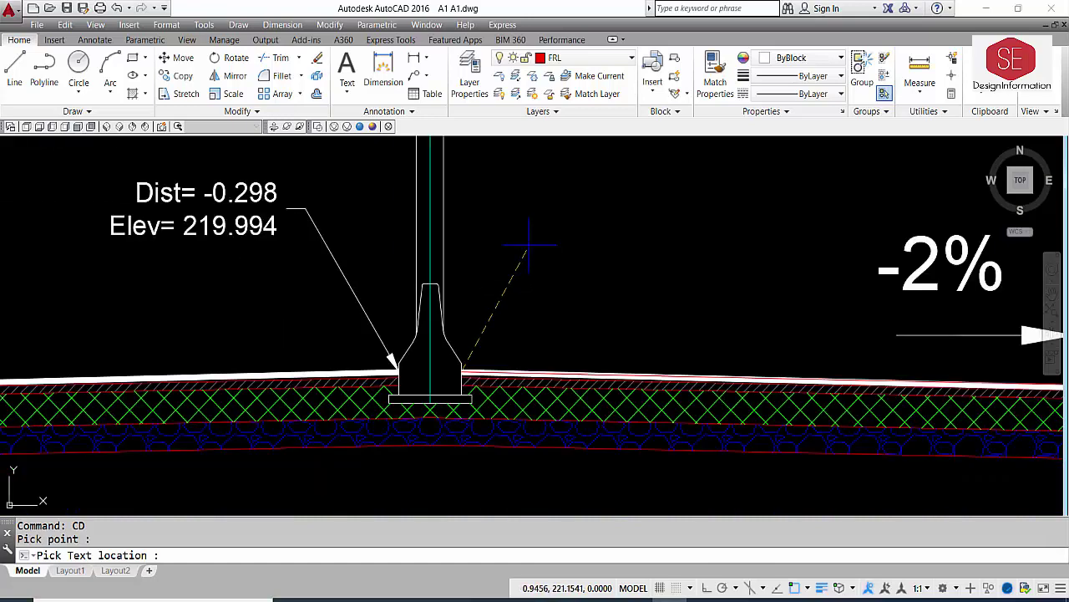
{"action": "middle_click_drag", "start_coordinate": [538, 209], "coordinate": [493, 294]}
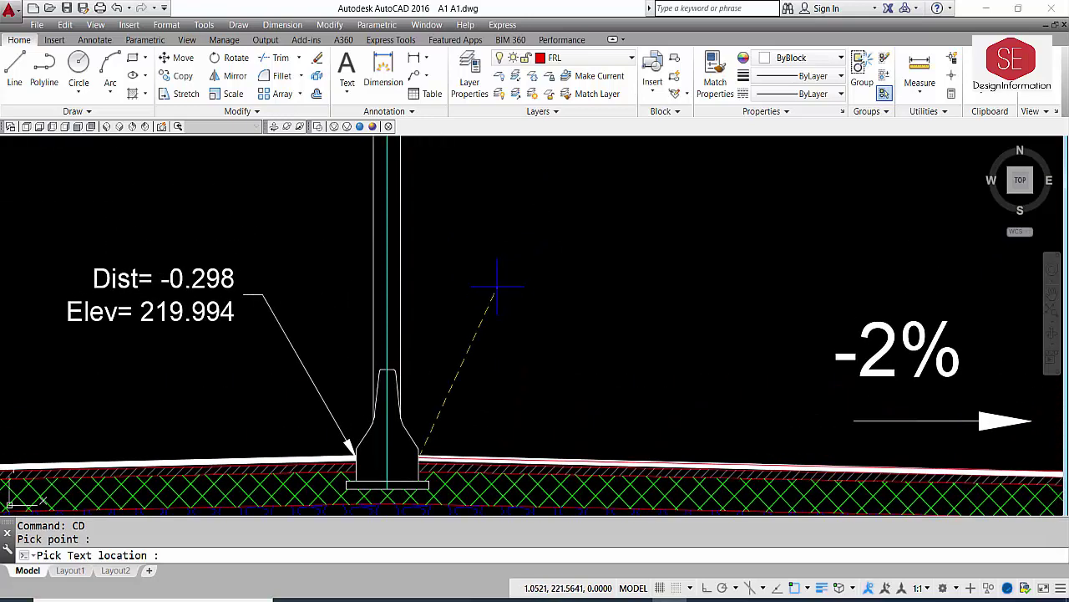
{"action": "left_click", "coordinate": [491, 297]}
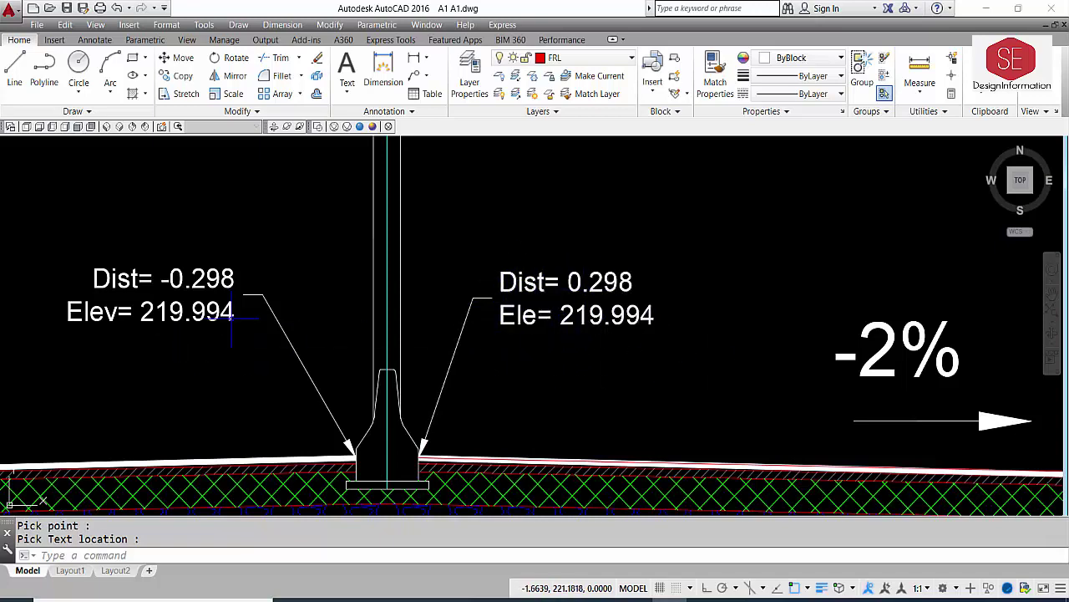
- Erase the old label at the left side of the lamp-post base
{"action": "mouse_move", "coordinate": [231, 316]}
{"action": "middle_mouse_down"}
{"action": "mouse_move", "coordinate": [303, 255]}
{"action": "mouse_move", "coordinate": [454, 327]}
{"action": "middle_mouse_up"}
{"action": "left_click", "coordinate": [499, 279]}
{"action": "left_click", "coordinate": [363, 342]}
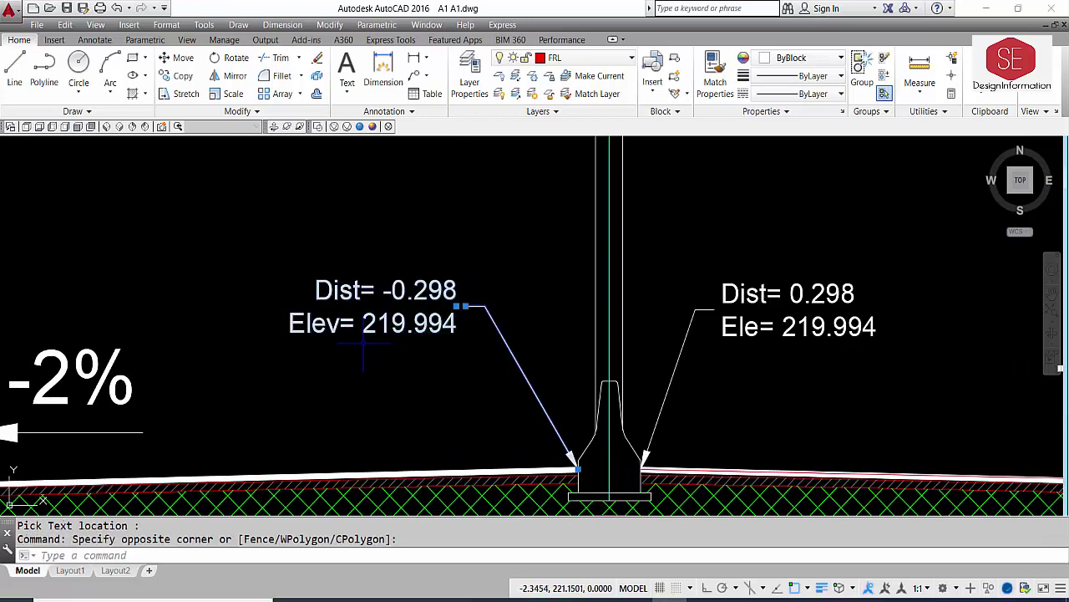
{"action": "type", "text": "e"}
{"action": "key", "text": "Return"}
- Label the left base corner with CD, placed up-left: Dist= -0.298, Ele= 219.994
{"action": "type", "text": "cd"}
{"action": "key", "text": "Return"}
{"action": "scroll", "coordinate": [578, 482], "scroll_direction": "up", "scroll_amount": 2}
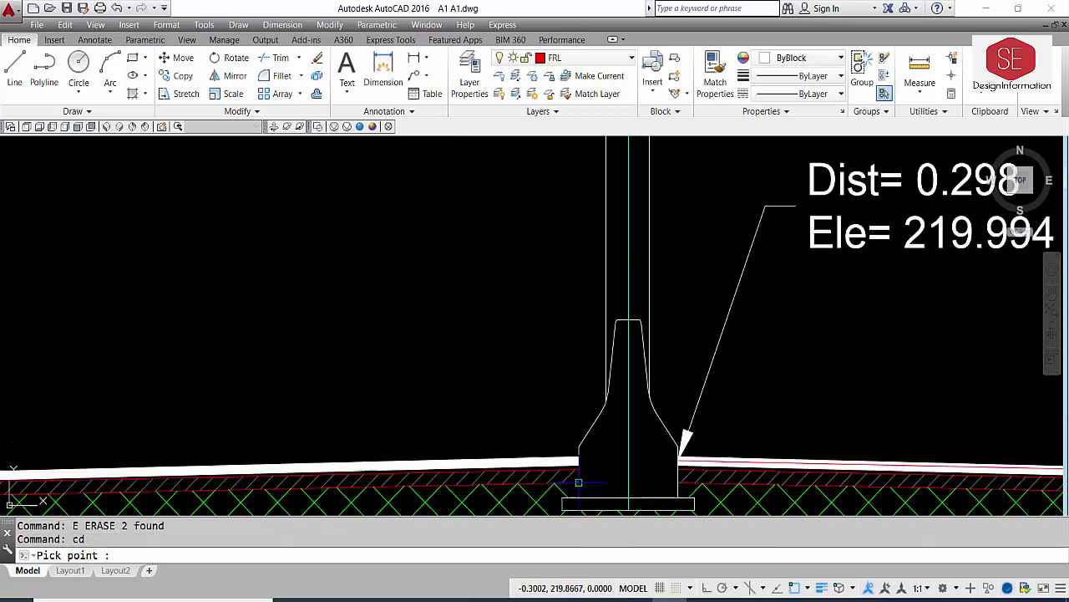
{"action": "scroll", "coordinate": [578, 482], "scroll_direction": "up", "scroll_amount": 3}
{"action": "left_click", "coordinate": [577, 445]}
{"action": "scroll", "coordinate": [577, 444], "scroll_direction": "down", "scroll_amount": 5}
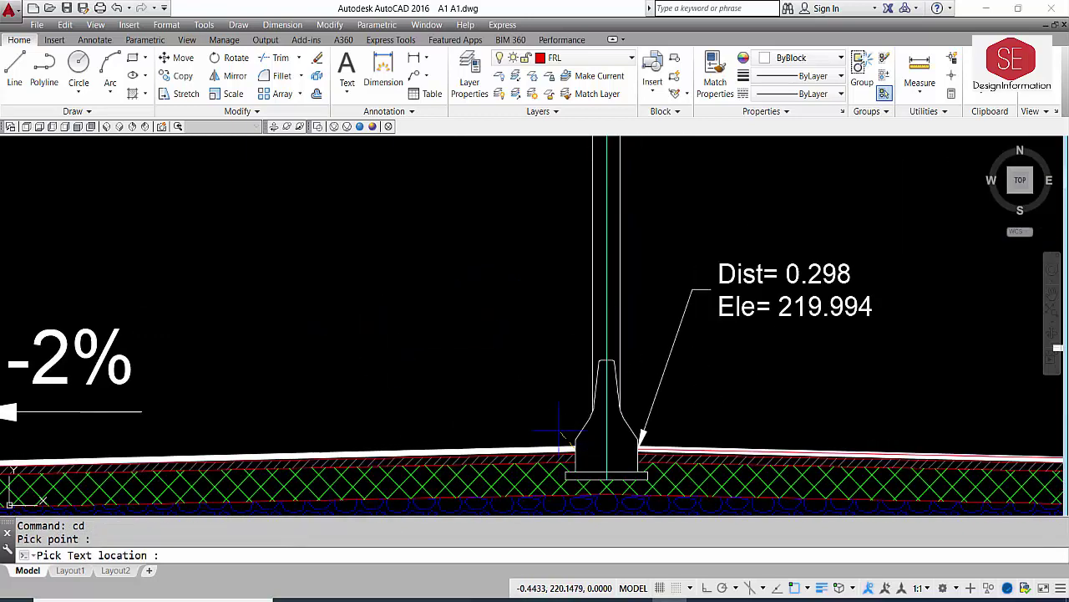
{"action": "left_click", "coordinate": [465, 291]}
{"action": "left_click", "coordinate": [498, 276]}
{"action": "key", "text": "Escape"}
{"action": "scroll", "coordinate": [460, 236], "scroll_direction": "down", "scroll_amount": 1}
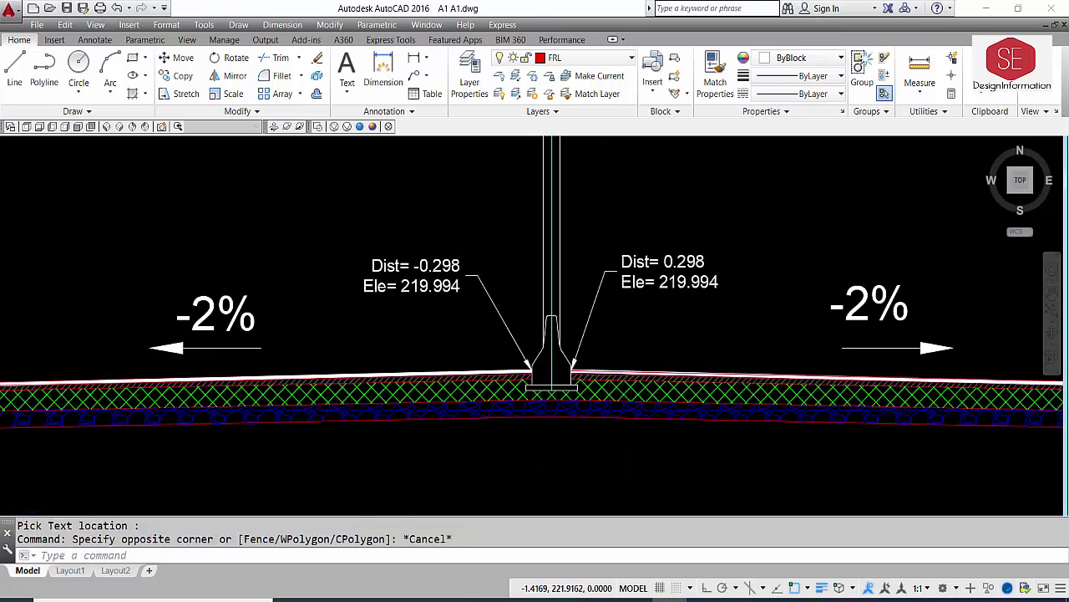
{"action": "scroll", "coordinate": [456, 264], "scroll_direction": "down", "scroll_amount": 4}
{"action": "scroll", "coordinate": [806, 248], "scroll_direction": "up", "scroll_amount": 2}
- Erase the old Dist= 12.3735 label and the right kerb's old four-decimal label
{"action": "left_click", "coordinate": [783, 242]}
{"action": "left_click", "coordinate": [706, 316]}
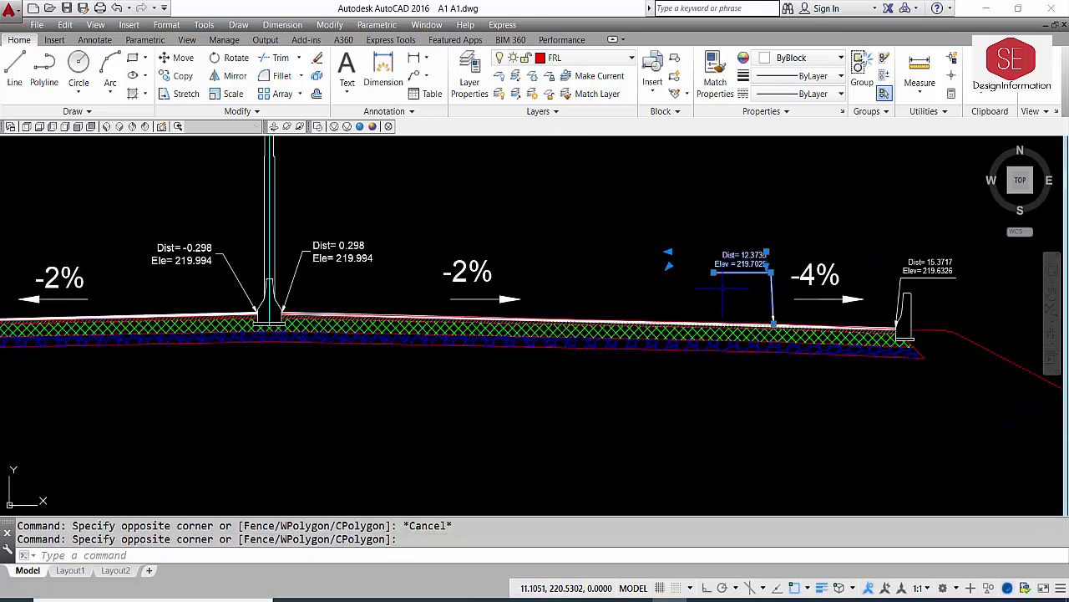
{"action": "type", "text": "E"}
{"action": "key", "text": "Return"}
{"action": "left_click", "coordinate": [965, 256]}
{"action": "left_click", "coordinate": [888, 277]}
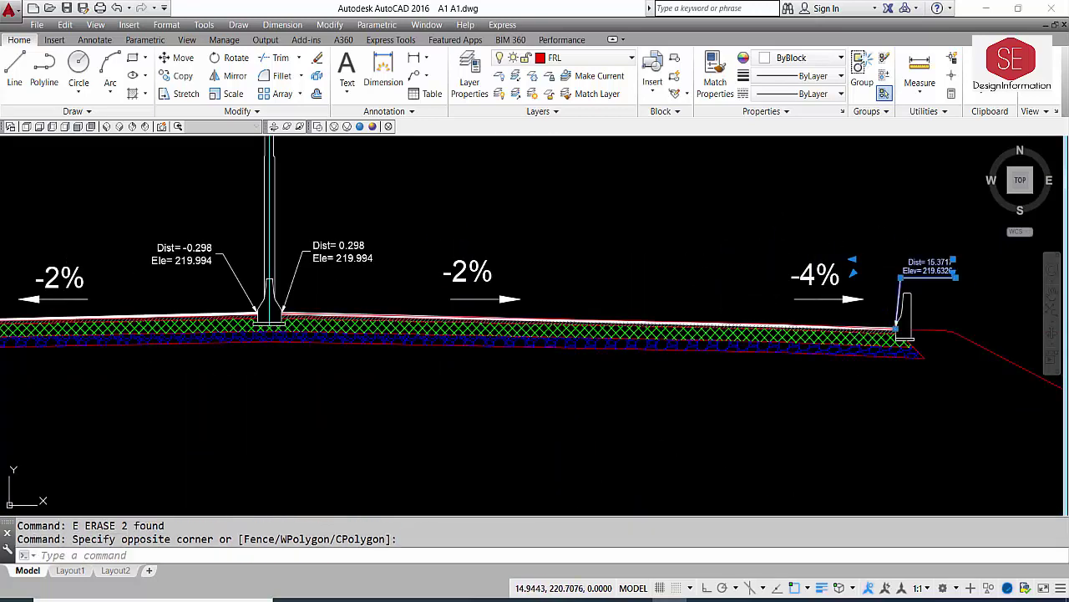
{"action": "type", "text": "E"}
{"action": "key", "text": "Return"}
{"action": "scroll", "coordinate": [931, 284], "scroll_direction": "down", "scroll_amount": 3}
{"action": "scroll", "coordinate": [477, 284], "scroll_direction": "up", "scroll_amount": 3}
- Erase the middle and left kerb's old four-decimal Dist labels
{"action": "left_click", "coordinate": [535, 244]}
{"action": "left_click", "coordinate": [463, 261]}
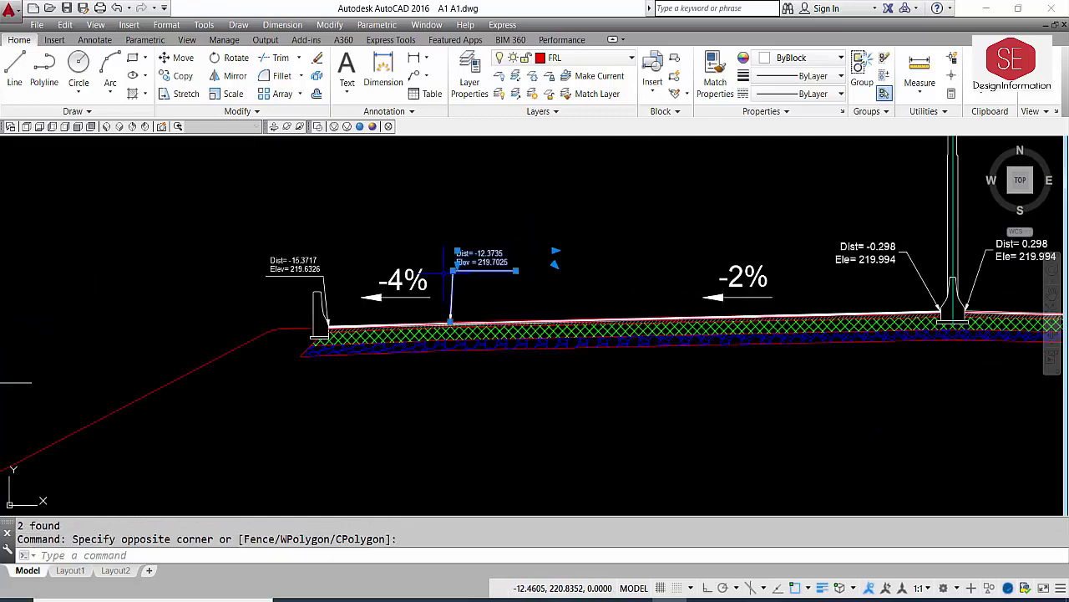
{"action": "type", "text": "E"}
{"action": "key", "text": "Return"}
{"action": "left_click", "coordinate": [269, 263]}
{"action": "left_click", "coordinate": [284, 285]}
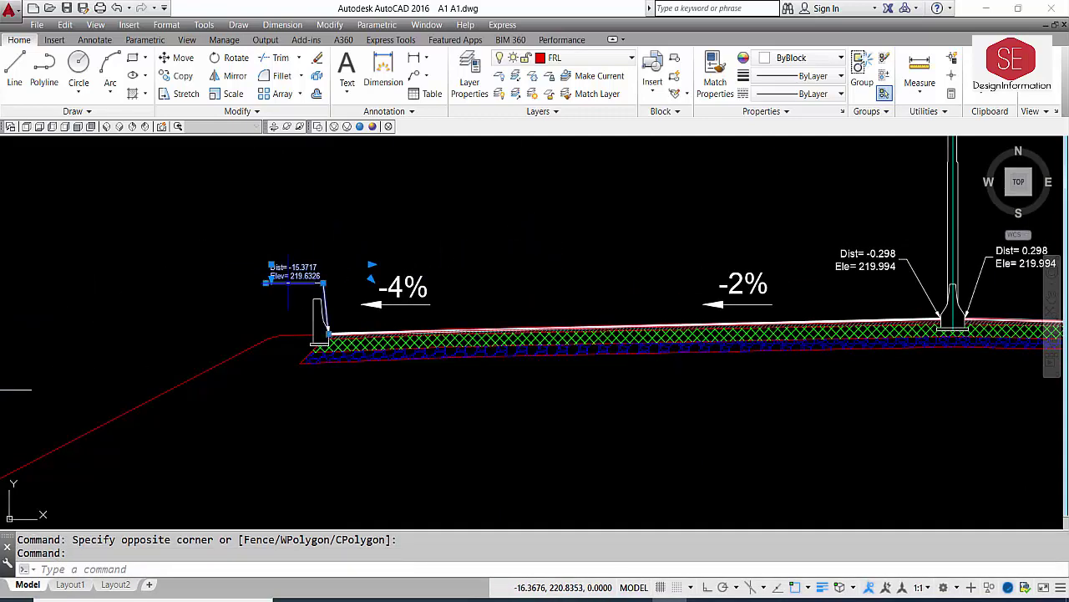
{"action": "type", "text": "E"}
{"action": "key", "text": "Return"}
- Add CD labels at the left pavement edge (-12.375) and left barrier (-15.375)
{"action": "type", "text": "cd"}
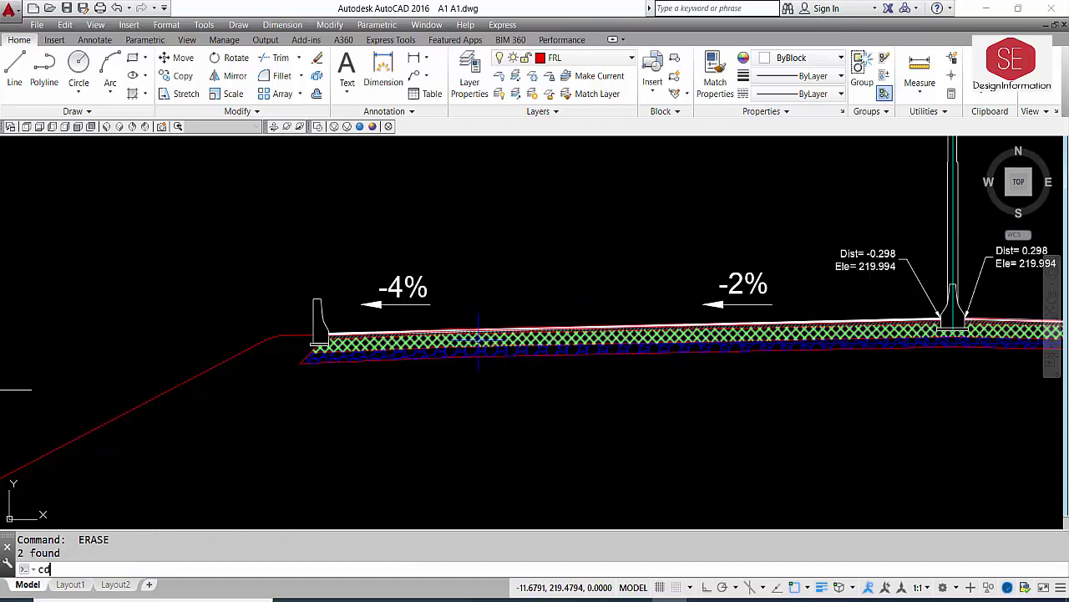
{"action": "key", "text": "Return"}
{"action": "scroll", "coordinate": [479, 325], "scroll_direction": "up", "scroll_amount": 4}
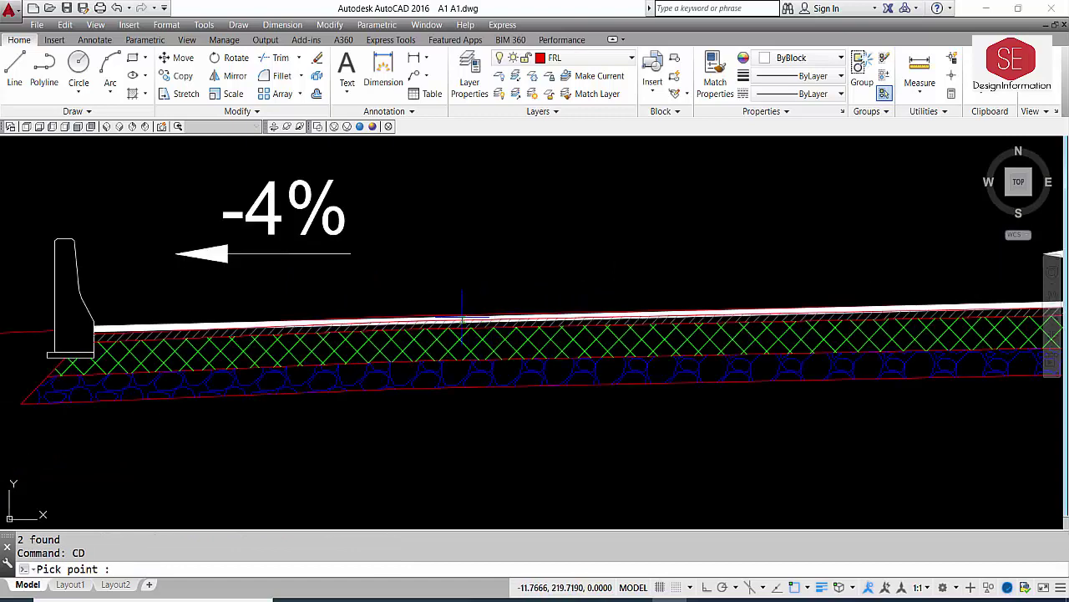
{"action": "scroll", "coordinate": [526, 330], "scroll_direction": "up", "scroll_amount": 4}
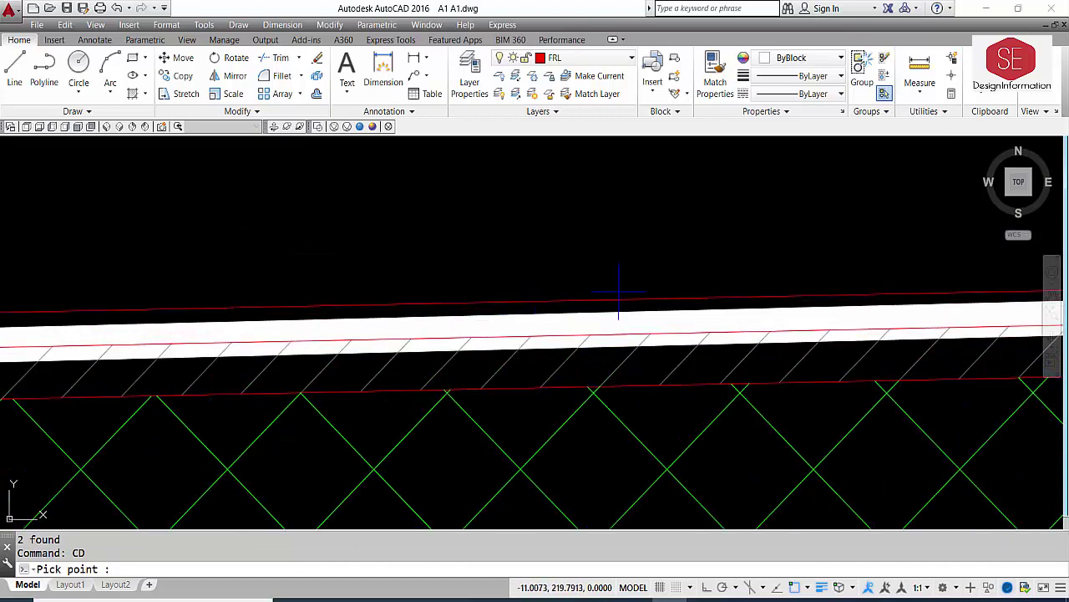
{"action": "scroll", "coordinate": [401, 306], "scroll_direction": "down", "scroll_amount": 3}
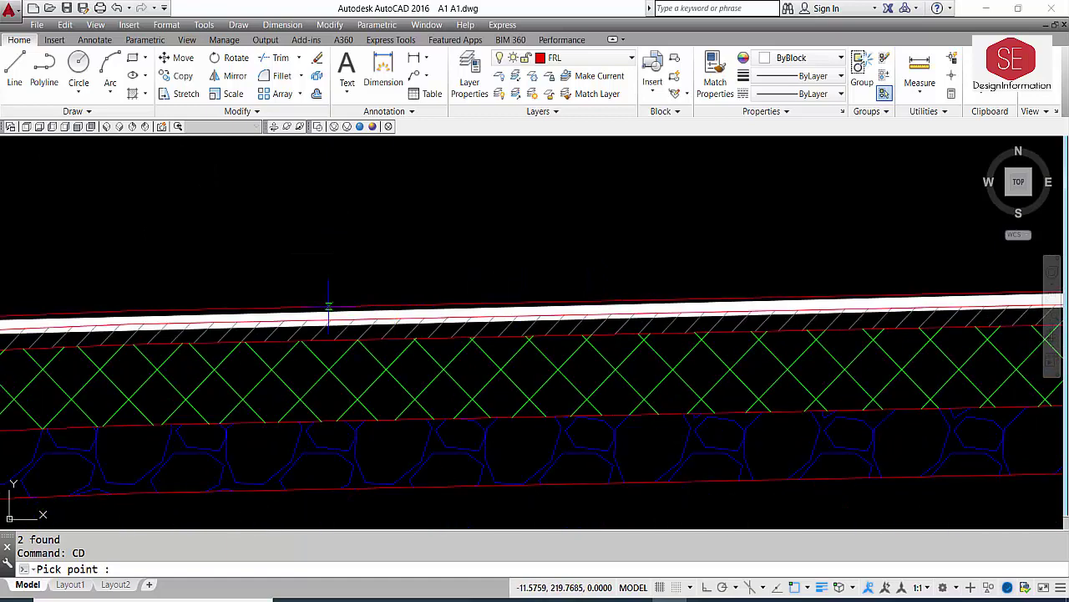
{"action": "scroll", "coordinate": [351, 309], "scroll_direction": "down", "scroll_amount": 3}
{"action": "key", "text": "Escape"}
{"action": "key", "text": "Return"}
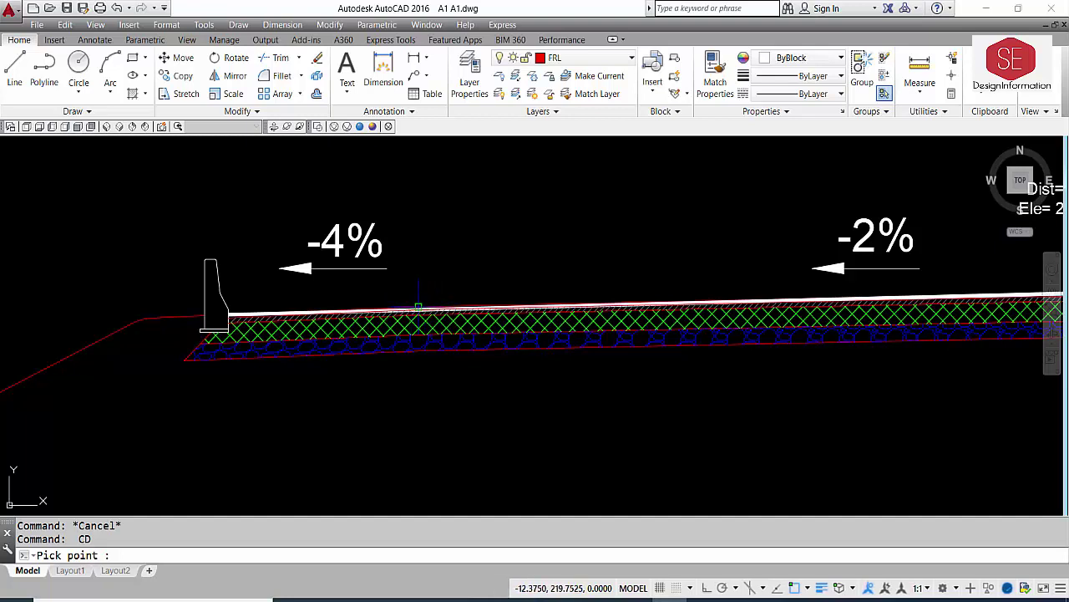
{"action": "left_click", "coordinate": [417, 307]}
{"action": "left_click", "coordinate": [478, 204]}
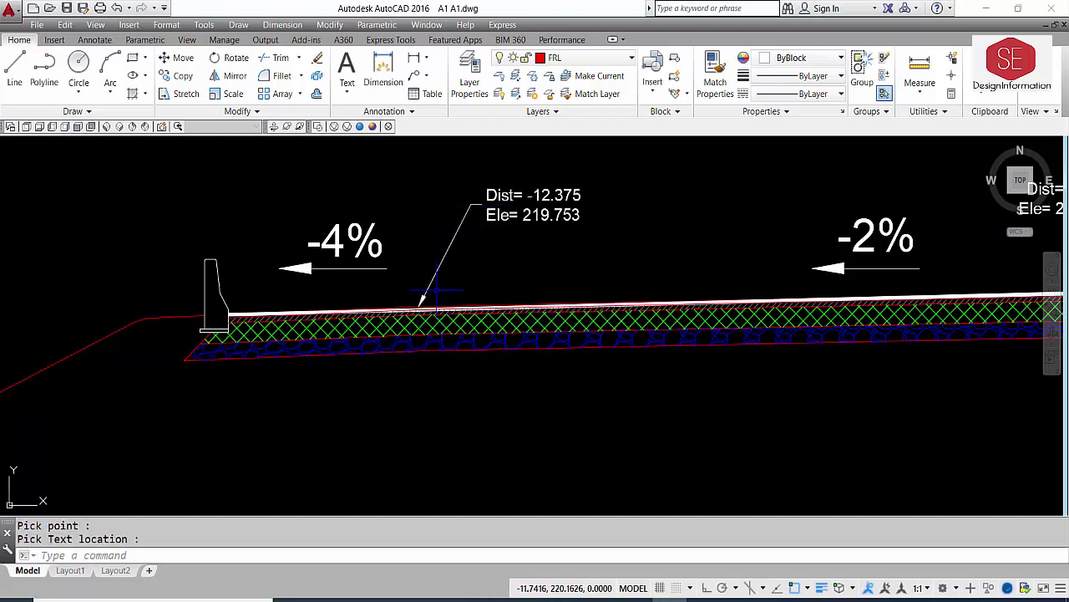
{"action": "key", "text": "Return"}
{"action": "left_click", "coordinate": [229, 314]}
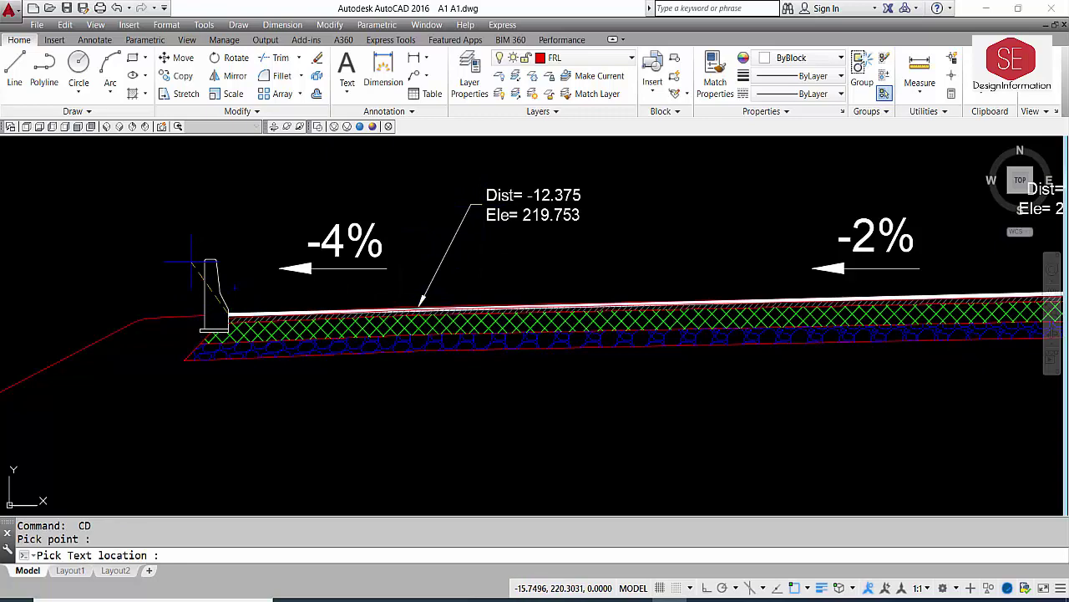
{"action": "left_click", "coordinate": [224, 200]}
- Add CD labels at the right pavement edge (12.375) and right barrier (15.375)
{"action": "scroll", "coordinate": [240, 284], "scroll_direction": "down", "scroll_amount": 2}
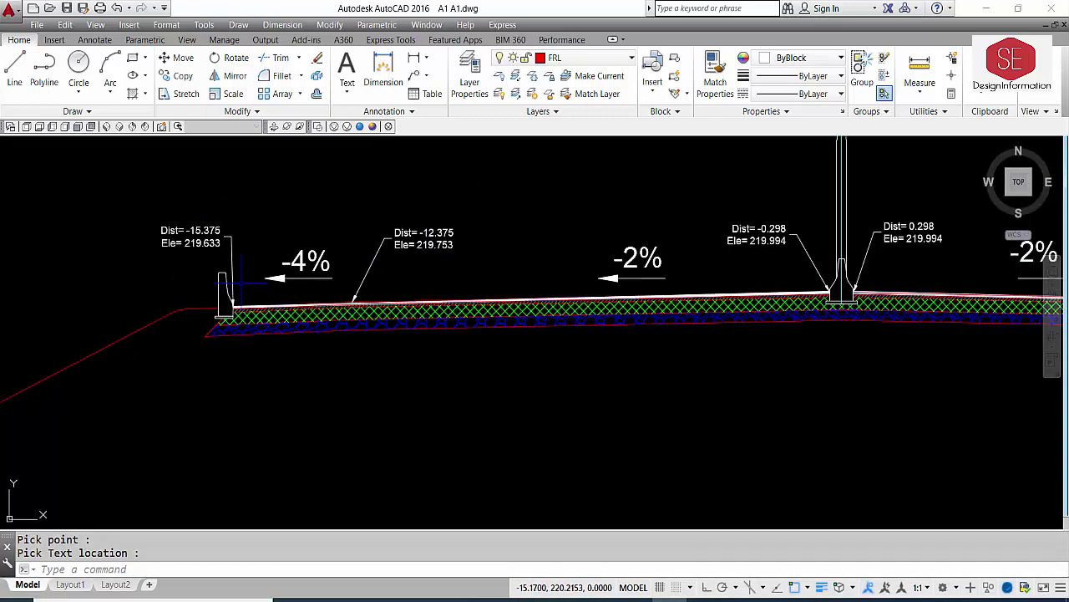
{"action": "scroll", "coordinate": [242, 272], "scroll_direction": "down", "scroll_amount": 4}
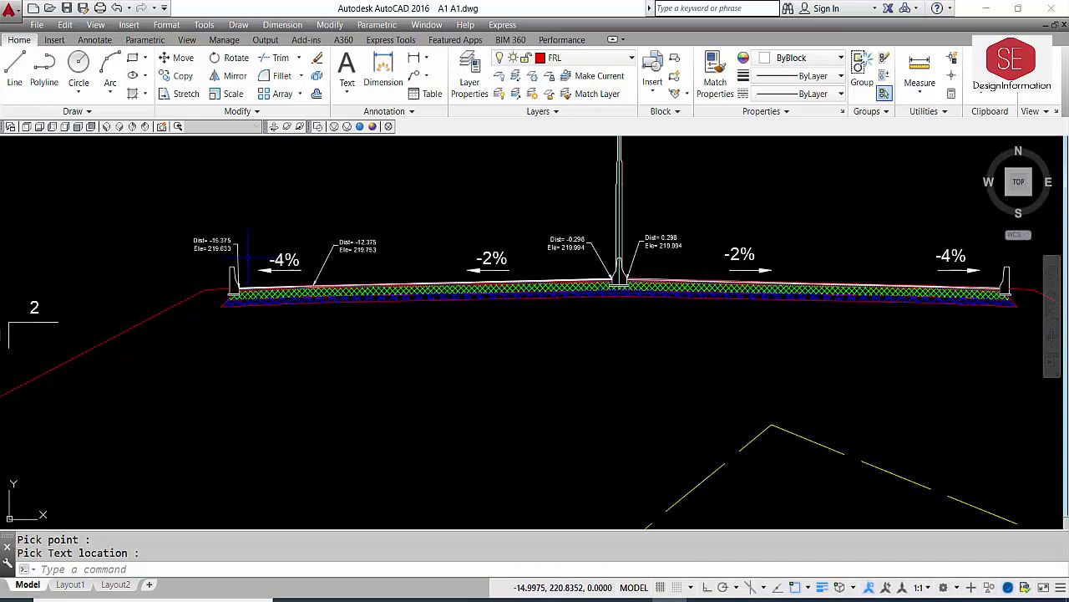
{"action": "scroll", "coordinate": [619, 252], "scroll_direction": "up", "scroll_amount": 4}
{"action": "scroll", "coordinate": [778, 269], "scroll_direction": "down", "scroll_amount": 1}
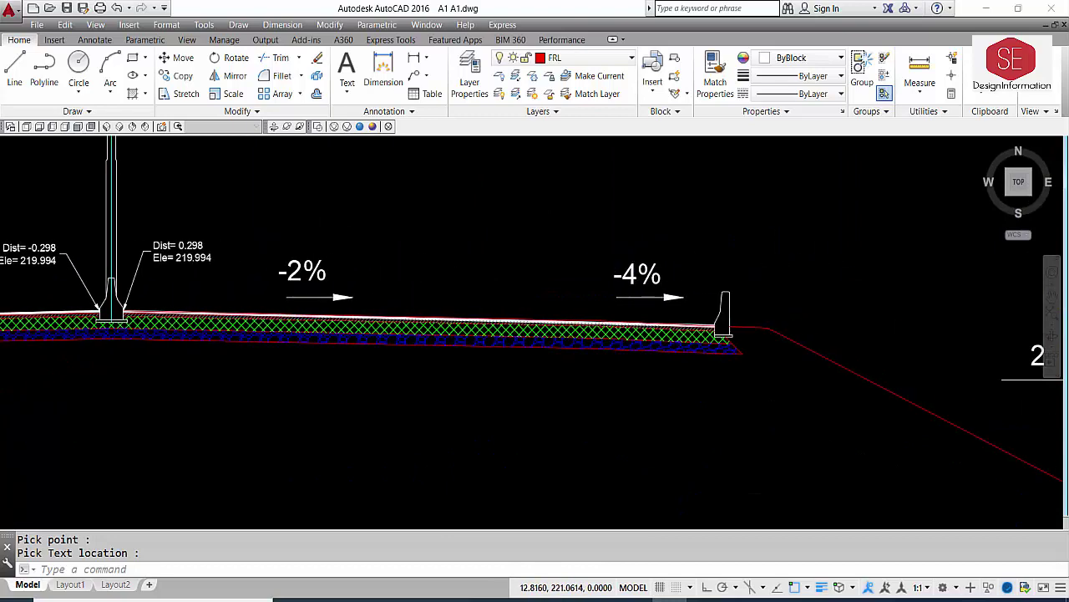
{"action": "scroll", "coordinate": [519, 300], "scroll_direction": "up", "scroll_amount": 3}
{"action": "left_click", "coordinate": [532, 330]}
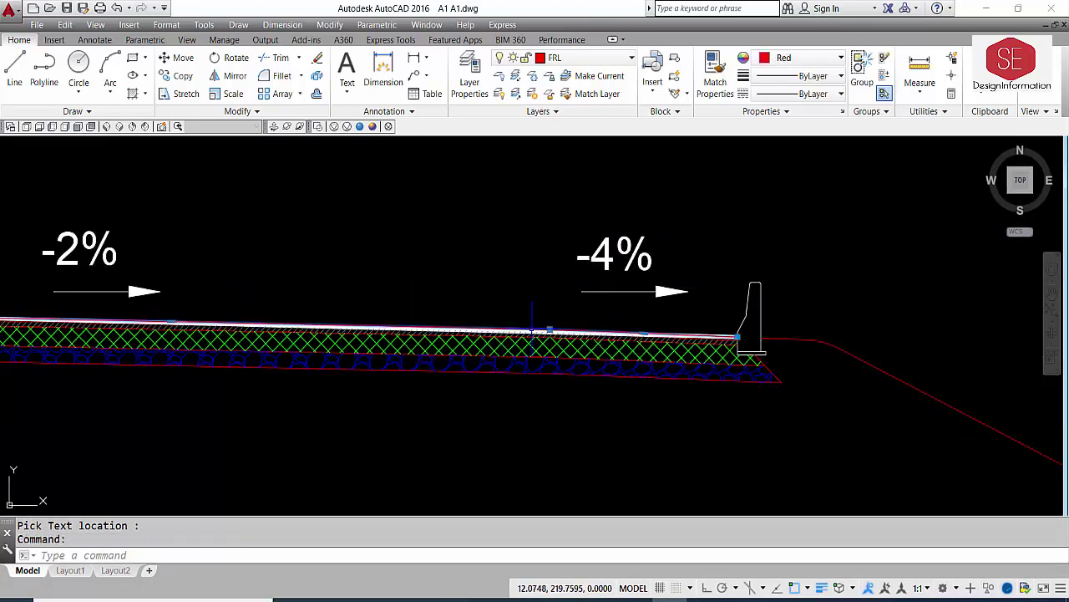
{"action": "key", "text": "Escape"}
{"action": "type", "text": "CD"}
{"action": "key", "text": "Return"}
{"action": "left_click", "coordinate": [549, 328]}
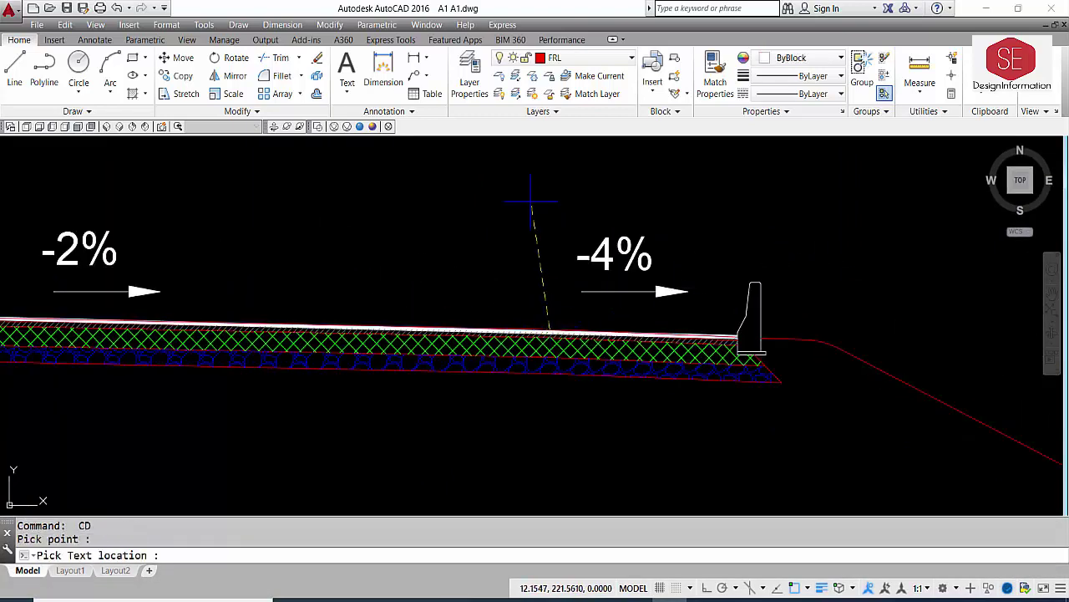
{"action": "left_click", "coordinate": [501, 207]}
{"action": "key", "text": "Return"}
{"action": "left_click", "coordinate": [740, 331]}
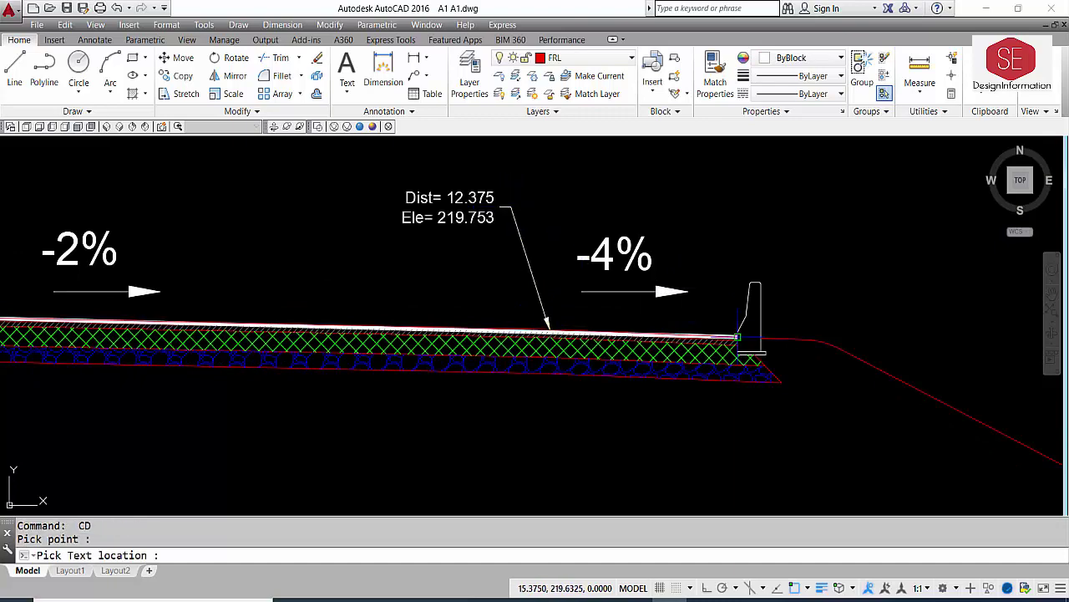
{"action": "left_click", "coordinate": [739, 198]}
{"action": "scroll", "coordinate": [625, 262], "scroll_direction": "down", "scroll_amount": 2}
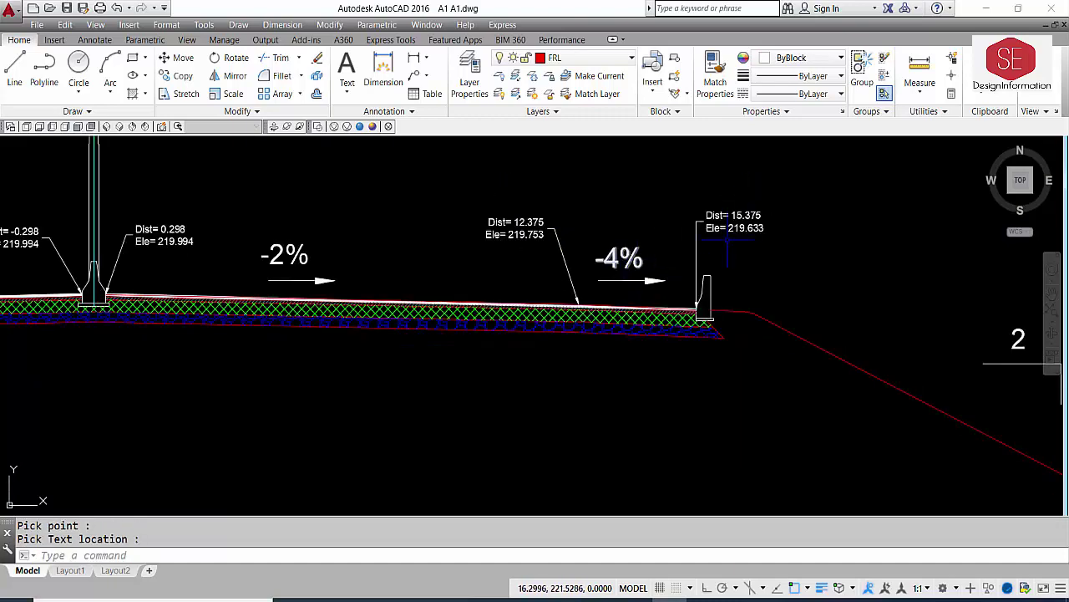
{"action": "scroll", "coordinate": [742, 331], "scroll_direction": "down", "scroll_amount": 3}
- Set the current colour for new objects to Cyan
{"action": "middle_click_drag", "start_coordinate": [741, 331], "coordinate": [555, 289]}
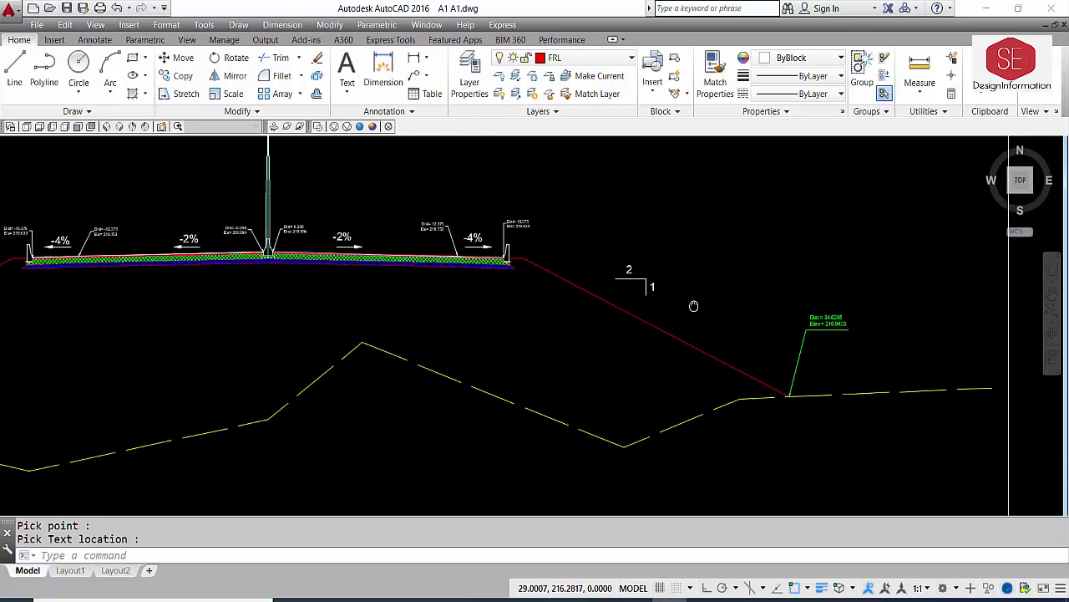
{"action": "scroll", "coordinate": [698, 378], "scroll_direction": "up", "scroll_amount": 4}
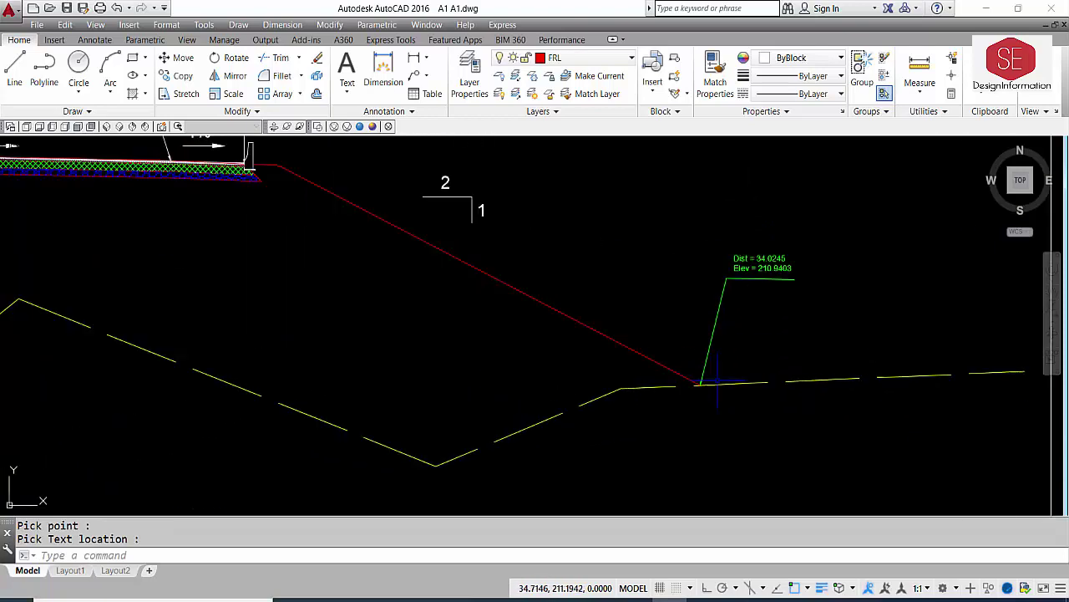
{"action": "left_click", "coordinate": [801, 58]}
{"action": "left_click", "coordinate": [804, 208]}
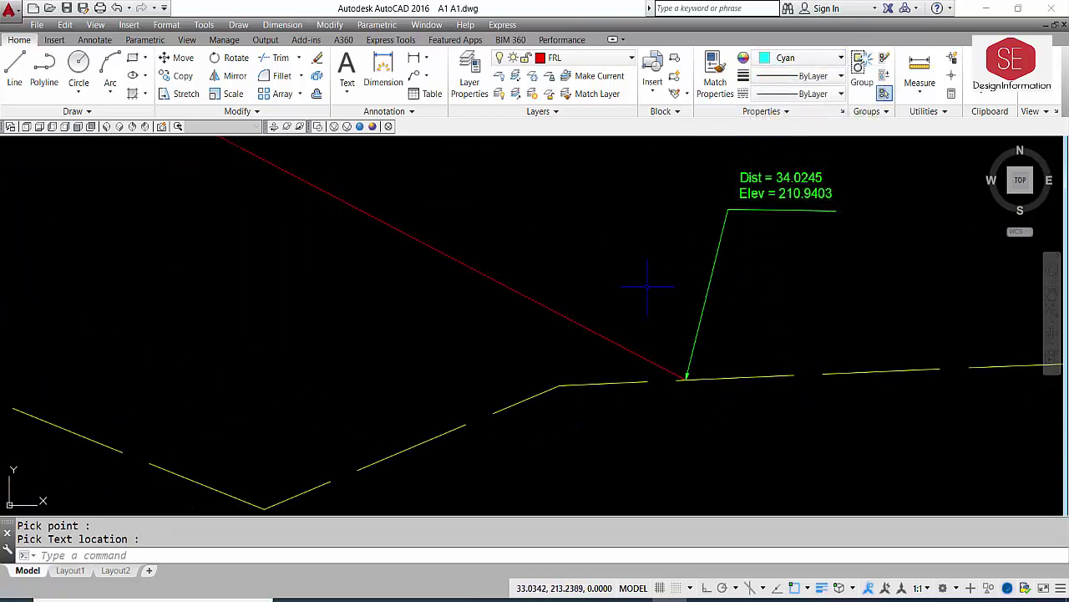
- Label the right slope's toe with CD, placing the cyan label beside the green one
{"action": "type", "text": "cd"}
{"action": "key", "text": "Return"}
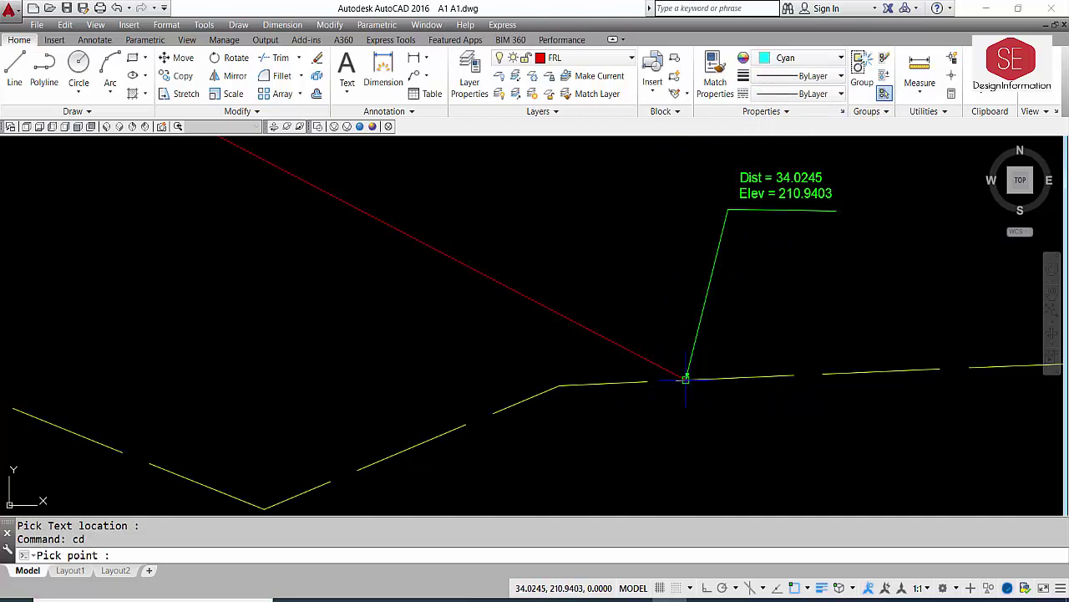
{"action": "left_click", "coordinate": [685, 379]}
{"action": "left_click", "coordinate": [834, 273]}
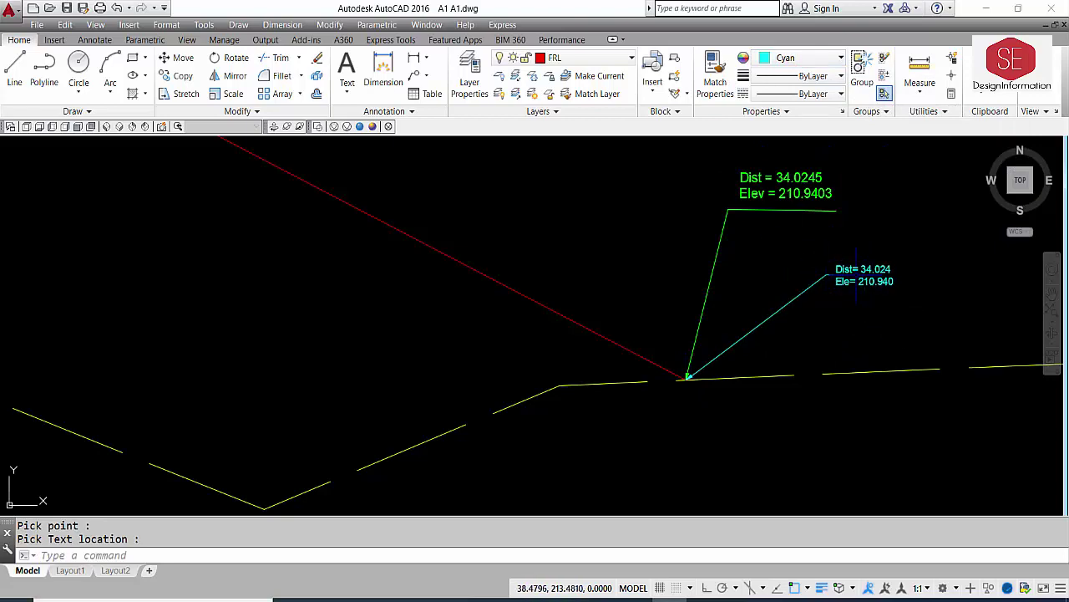
{"action": "scroll", "coordinate": [883, 297], "scroll_direction": "down", "scroll_amount": 5}
{"action": "scroll", "coordinate": [485, 260], "scroll_direction": "up", "scroll_amount": 5}
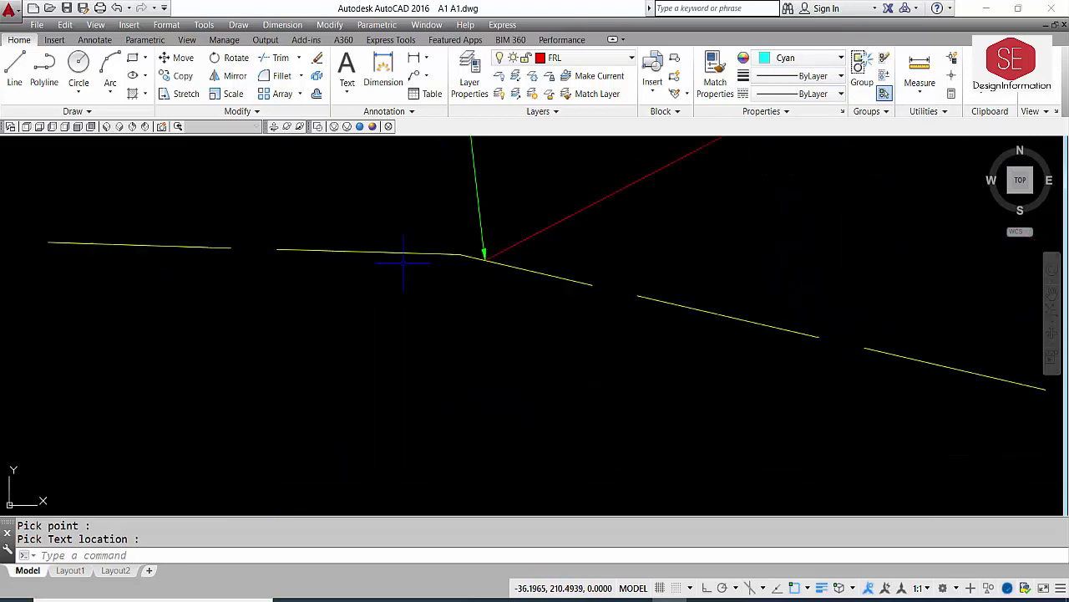
- Add a cyan CD label at the left slope's toe, placed below the point
{"action": "key", "text": "Return"}
{"action": "left_click", "coordinate": [484, 260]}
{"action": "left_click", "coordinate": [393, 364]}
{"action": "scroll", "coordinate": [477, 342], "scroll_direction": "down", "scroll_amount": 4}
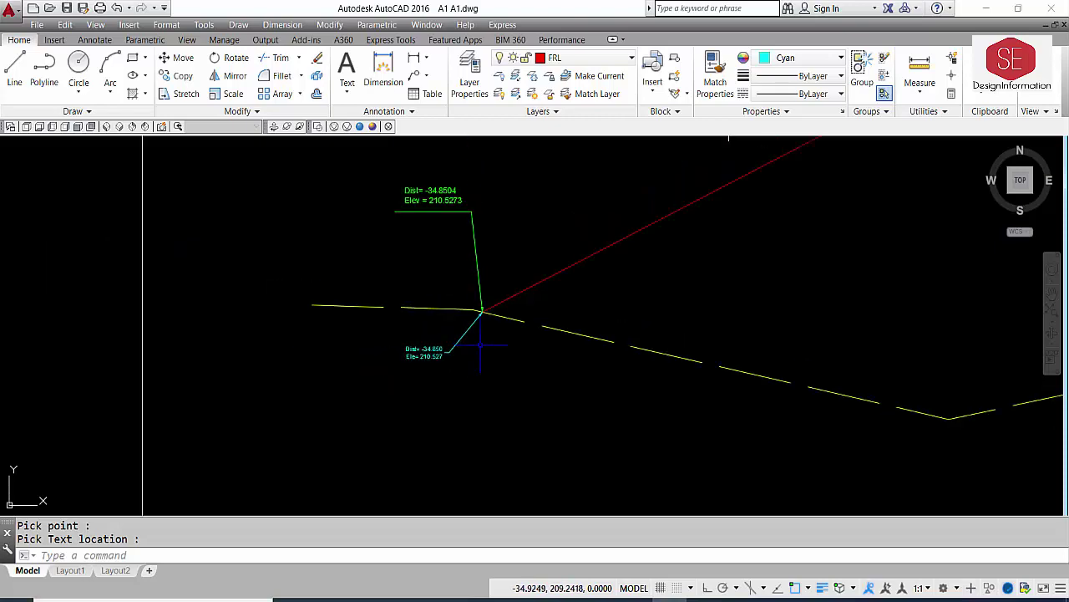
{"action": "scroll", "coordinate": [482, 342], "scroll_direction": "up", "scroll_amount": 3}
{"action": "scroll", "coordinate": [489, 258], "scroll_direction": "up", "scroll_amount": 2}
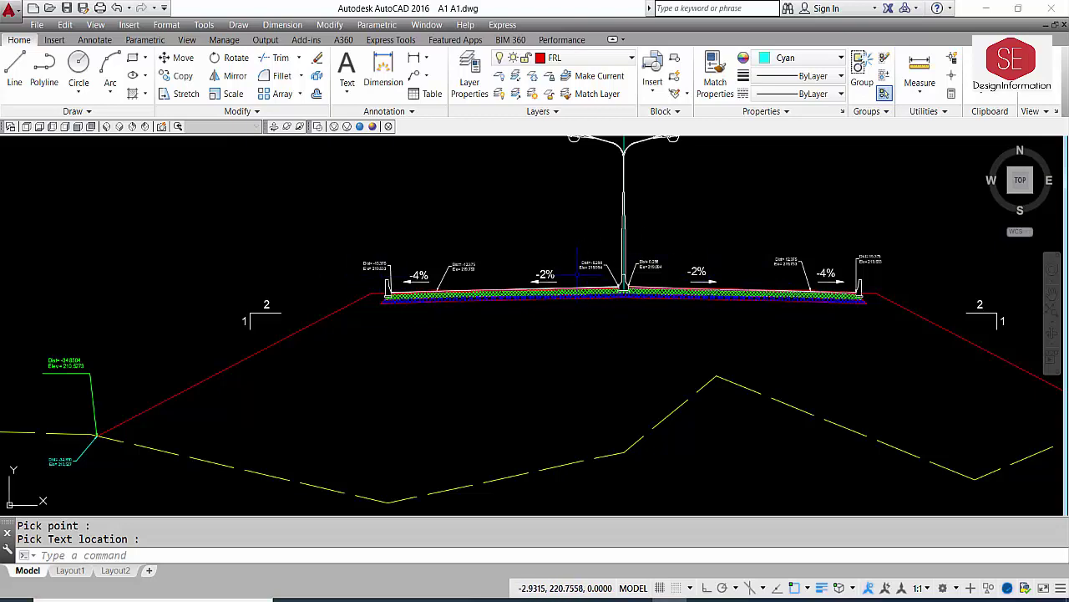
- Erase the left toe's cyan label and leader
{"action": "middle_click_drag", "start_coordinate": [262, 338], "coordinate": [381, 280]}
{"action": "left_click", "coordinate": [191, 409]}
{"action": "left_click", "coordinate": [219, 377]}
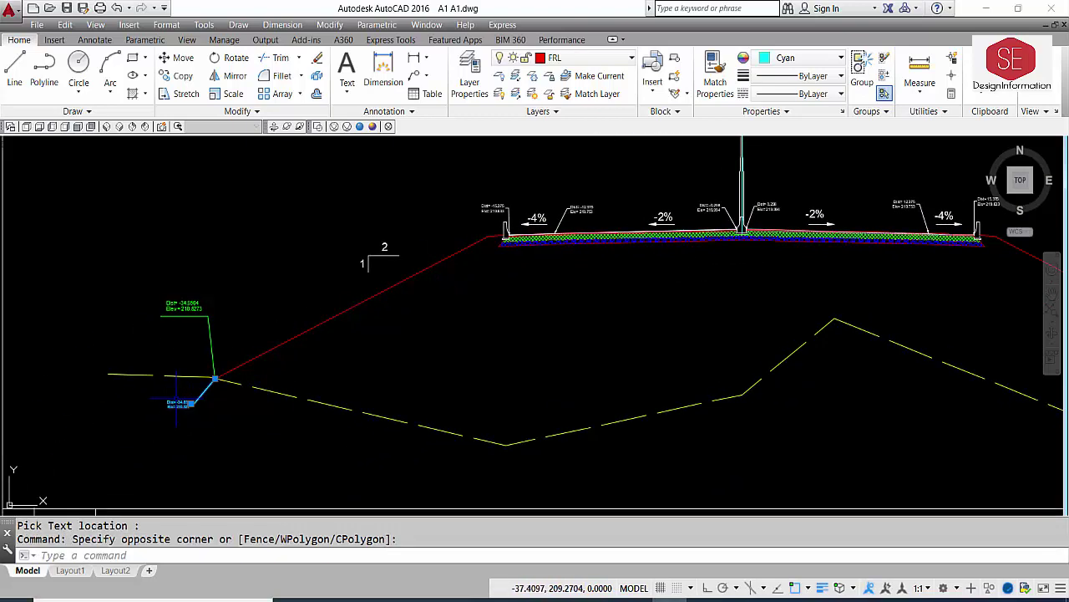
{"action": "type", "text": "e"}
{"action": "key", "text": "Return"}
{"action": "scroll", "coordinate": [200, 376], "scroll_direction": "down", "scroll_amount": 2}
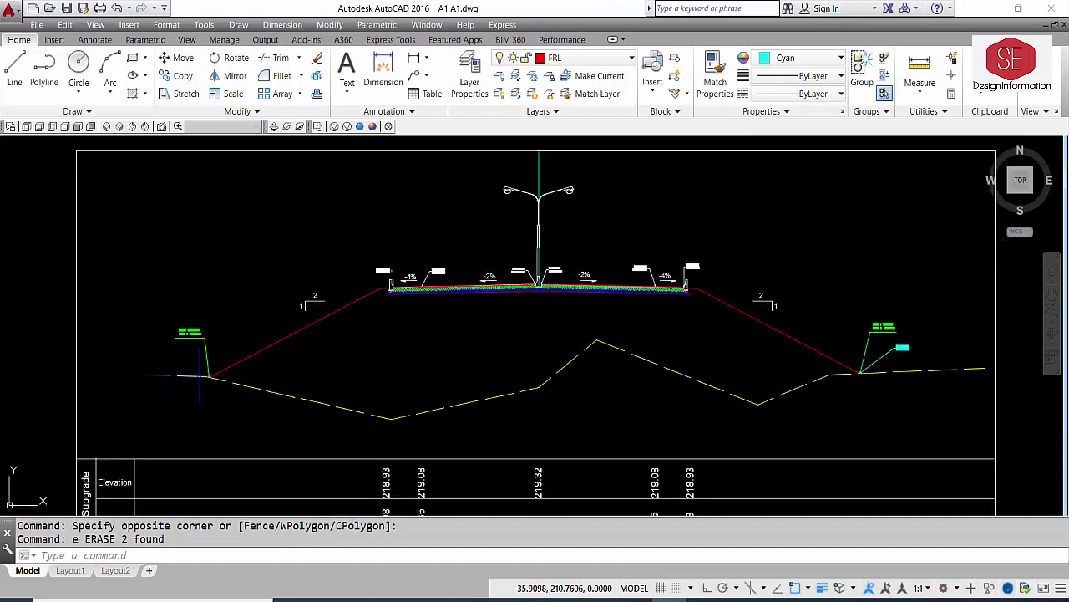
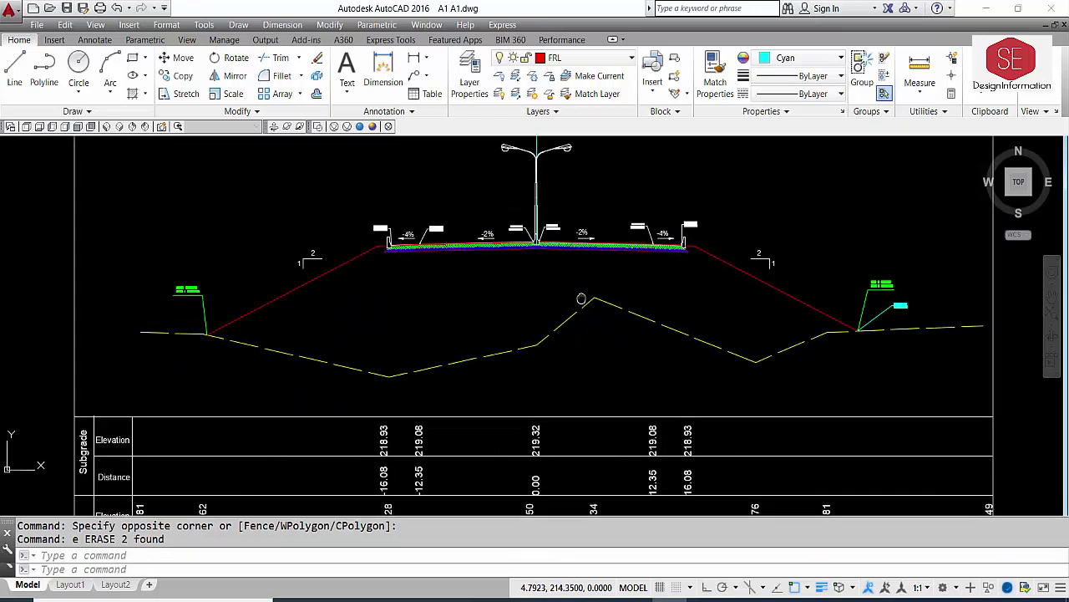
- Check the drawing's layer list, leaving FRL as the current layer
{"action": "scroll", "coordinate": [581, 298], "scroll_direction": "down", "scroll_amount": 2}
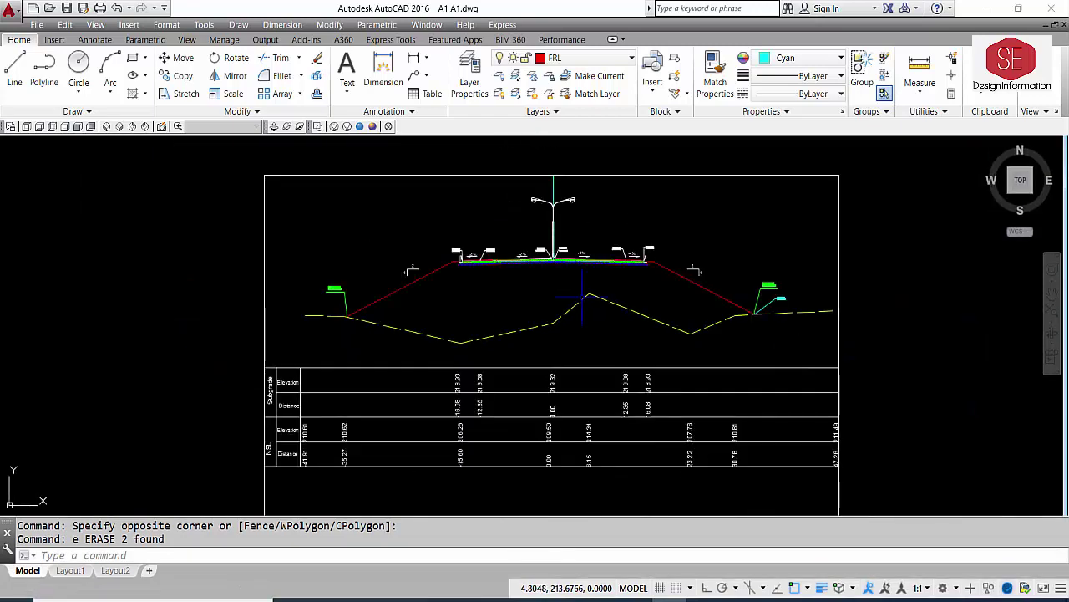
{"action": "scroll", "coordinate": [809, 300], "scroll_direction": "up", "scroll_amount": 2}
{"action": "left_click", "coordinate": [777, 289]}
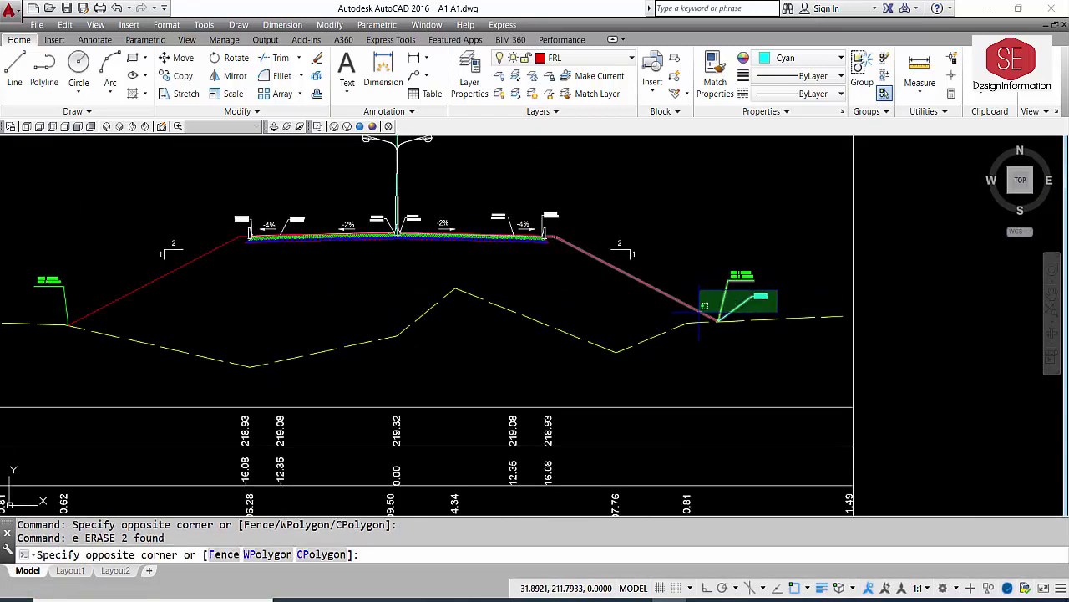
{"action": "key", "text": "Escape"}
{"action": "scroll", "coordinate": [648, 334], "scroll_direction": "down", "scroll_amount": 2}
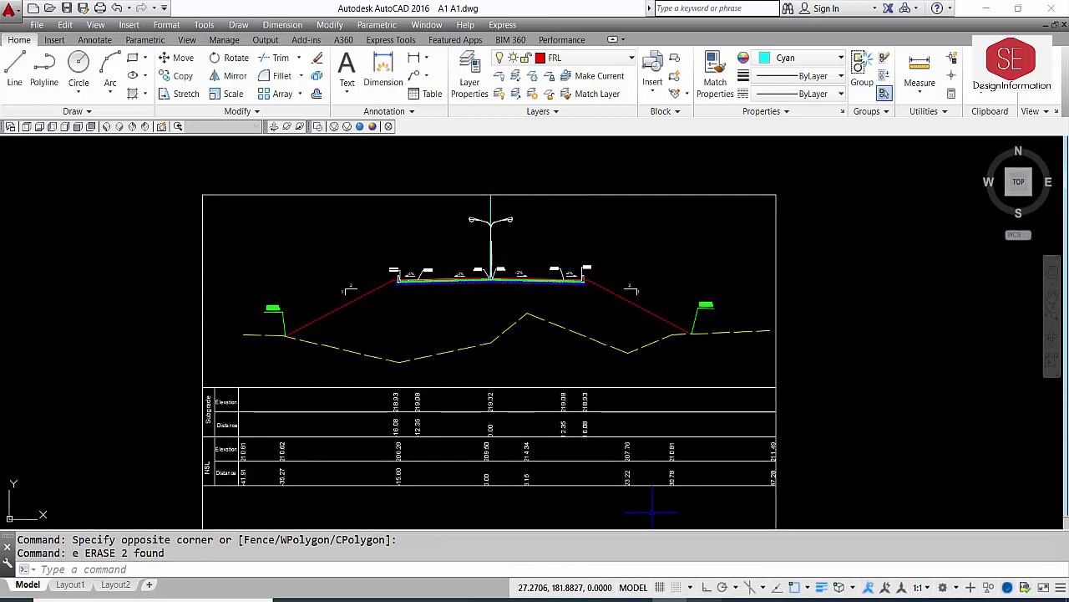
{"action": "left_click", "coordinate": [568, 70]}
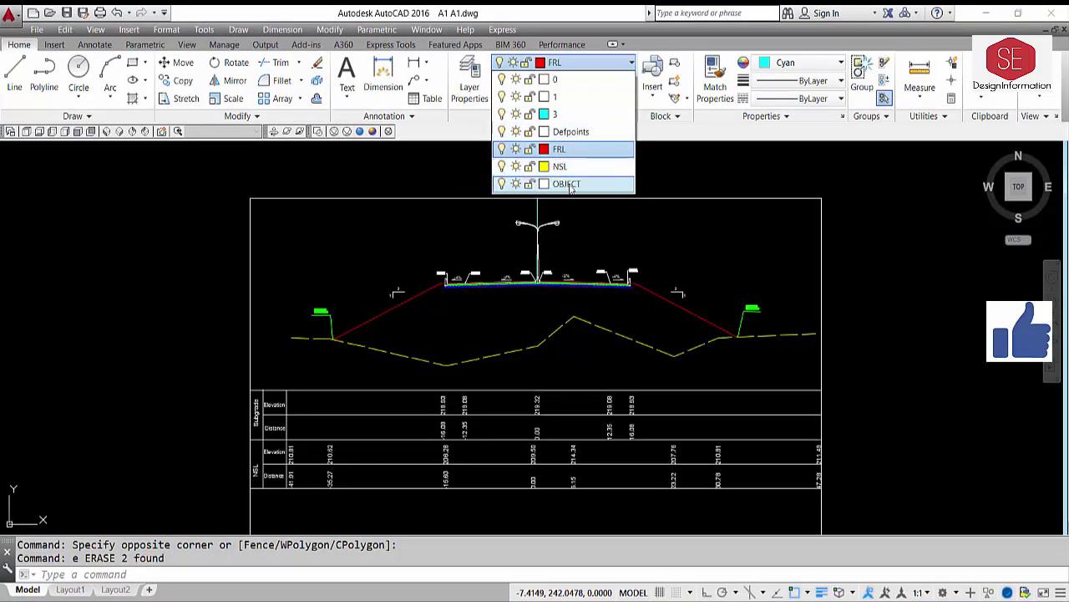
{"action": "left_click", "coordinate": [600, 65]}
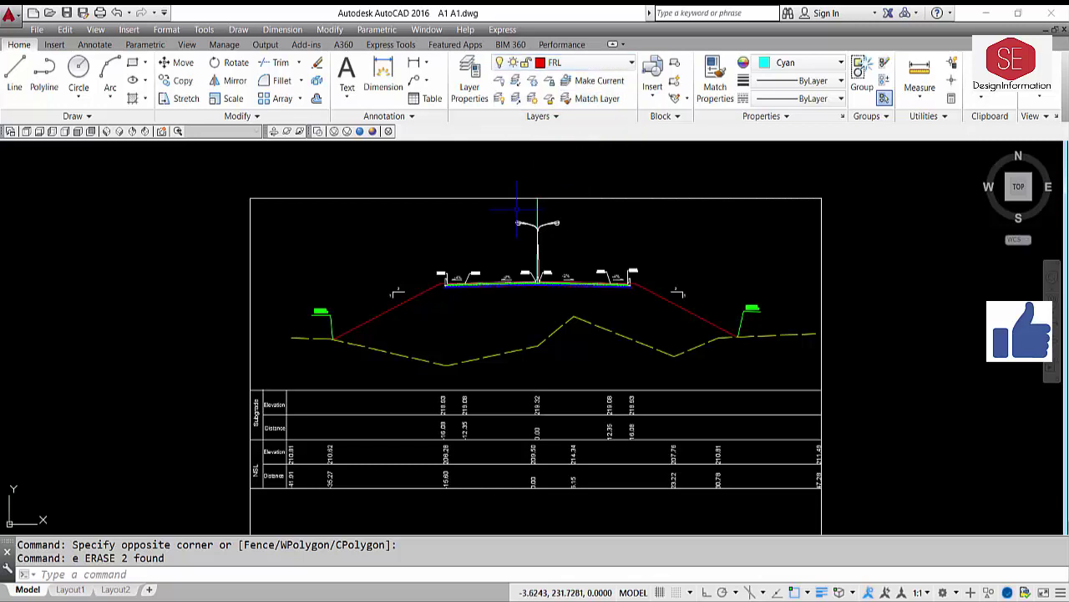
{"action": "key", "text": "Escape"}
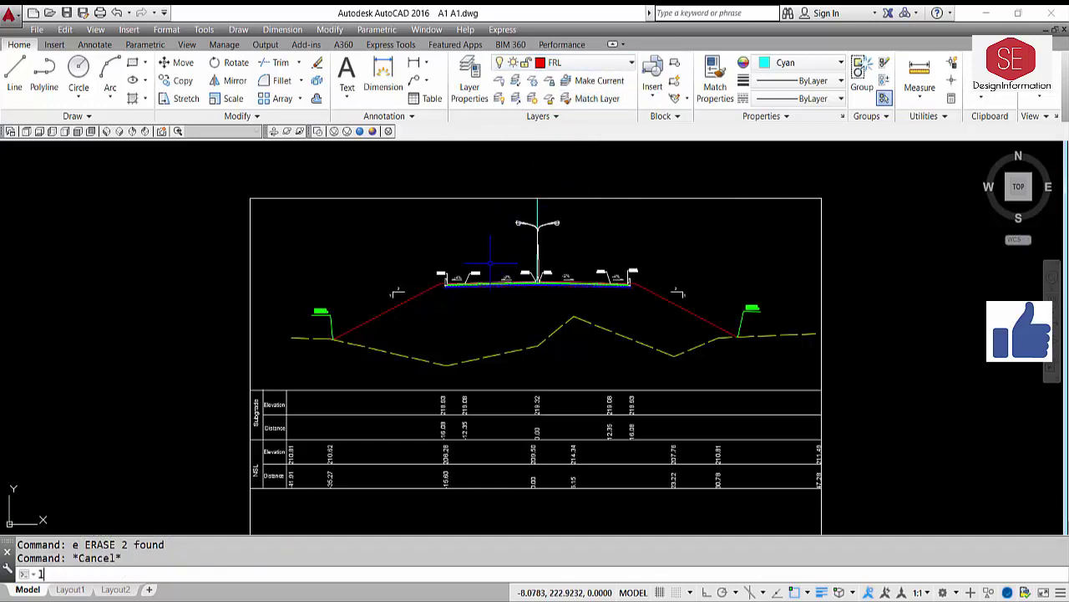
- Create a new layer named Text with the LA command
{"action": "type", "text": "la"}
{"action": "key", "text": "Return"}
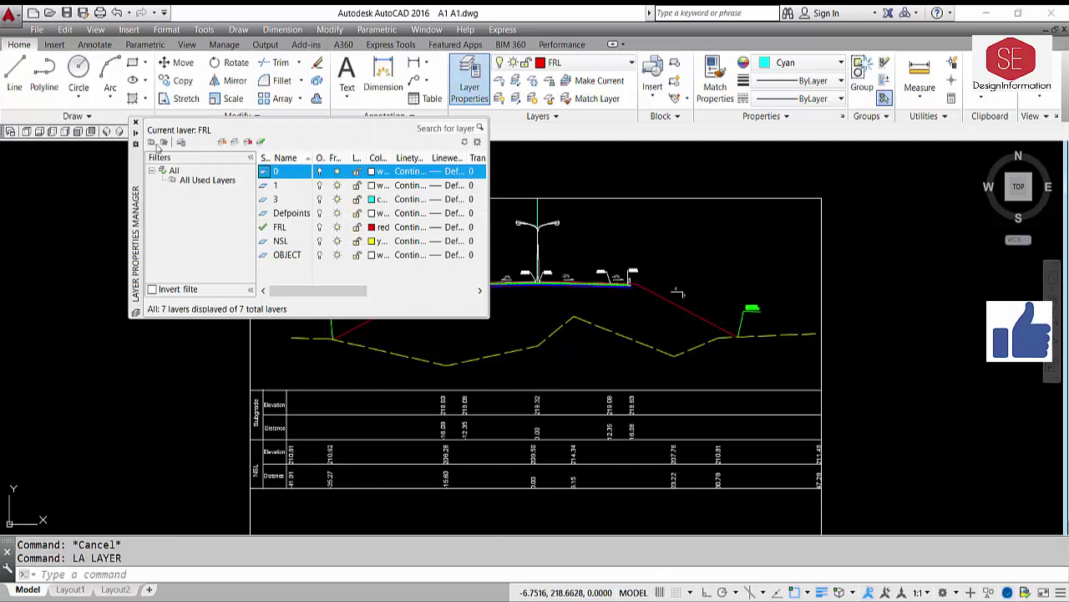
{"action": "left_click", "coordinate": [222, 144]}
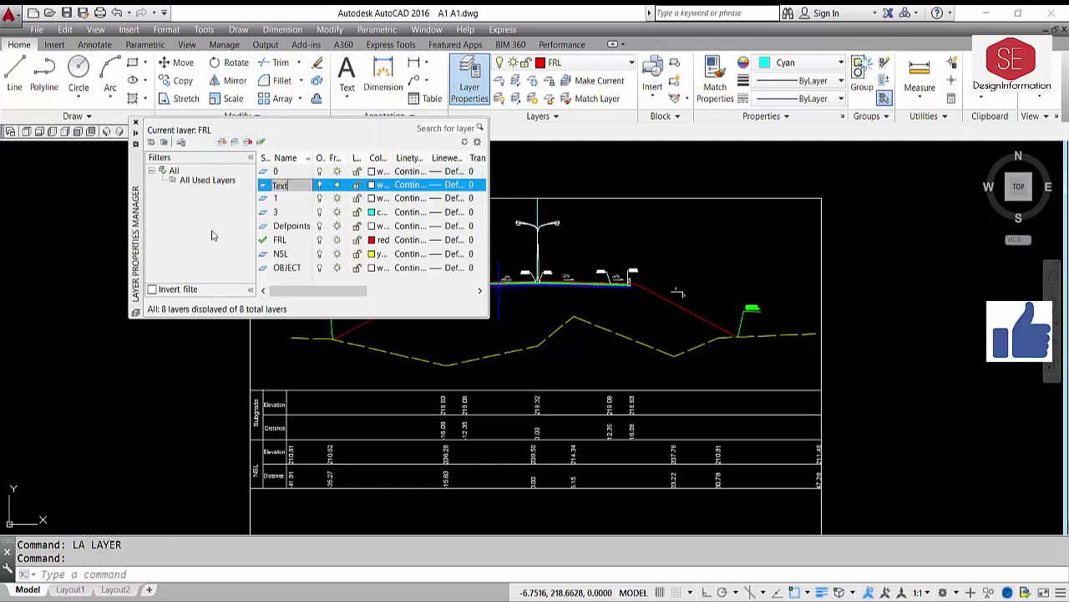
{"action": "left_click", "coordinate": [135, 122]}
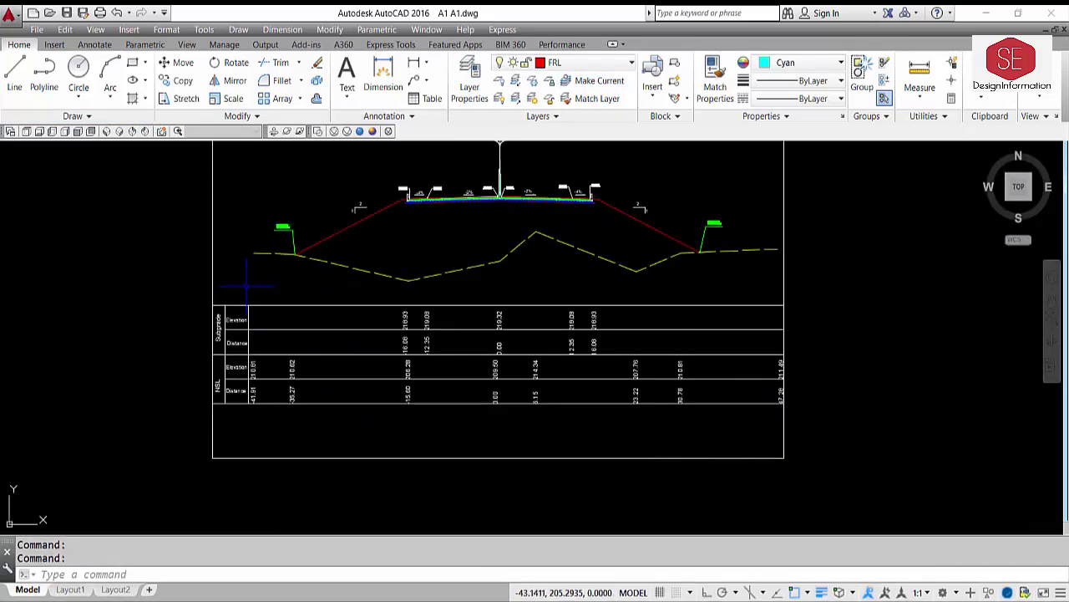
- Put the whole Subgrade/NSL elevation-distance table onto the Text layer
{"action": "left_click", "coordinate": [185, 287]}
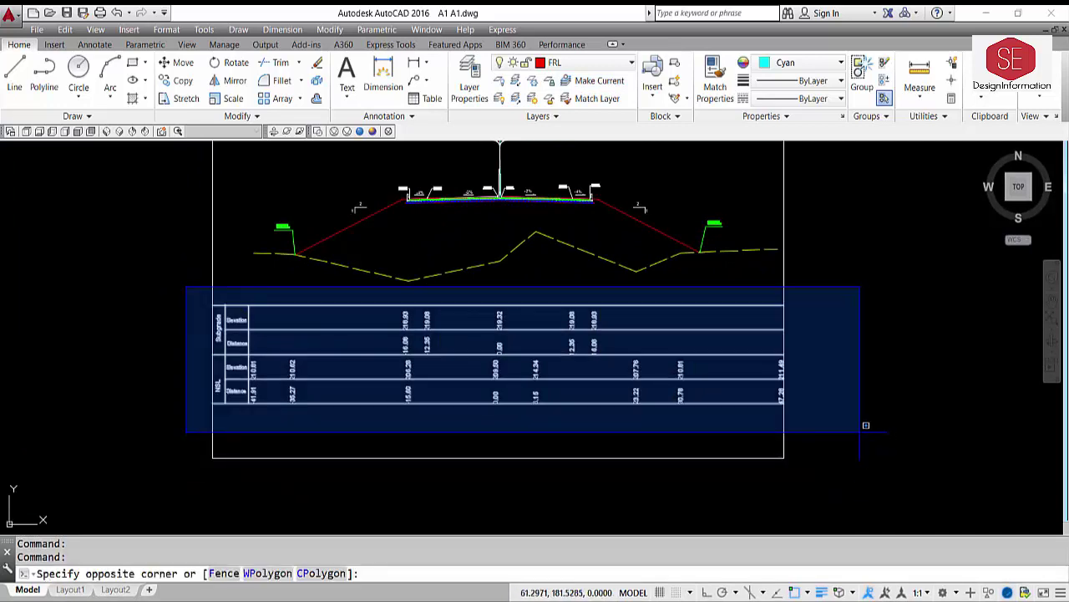
{"action": "left_click", "coordinate": [866, 425]}
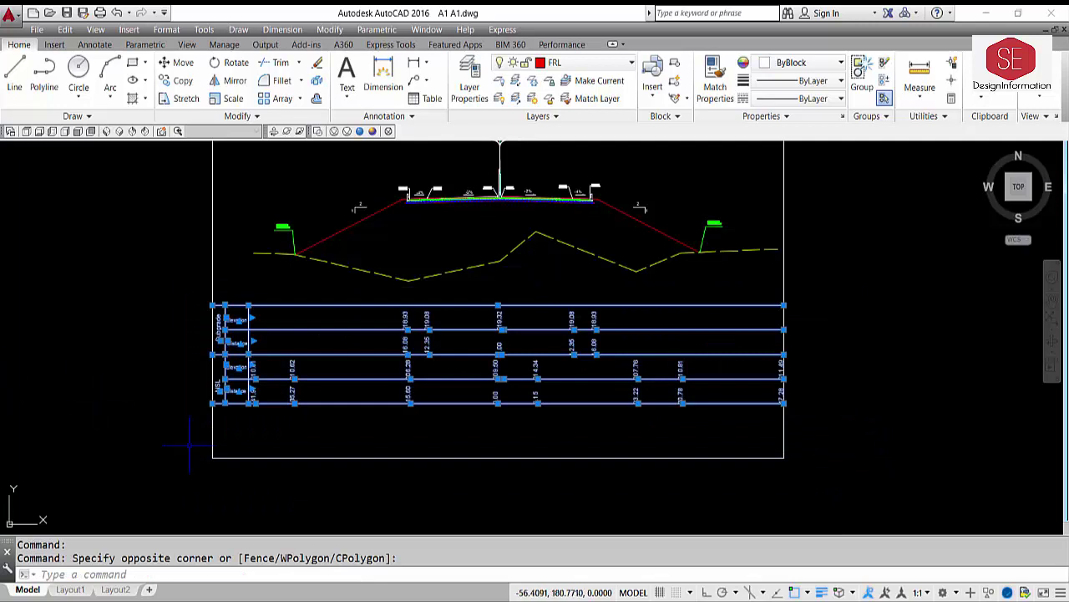
{"action": "scroll", "coordinate": [219, 396], "scroll_direction": "up", "scroll_amount": 4}
{"action": "scroll", "coordinate": [267, 367], "scroll_direction": "down", "scroll_amount": 2}
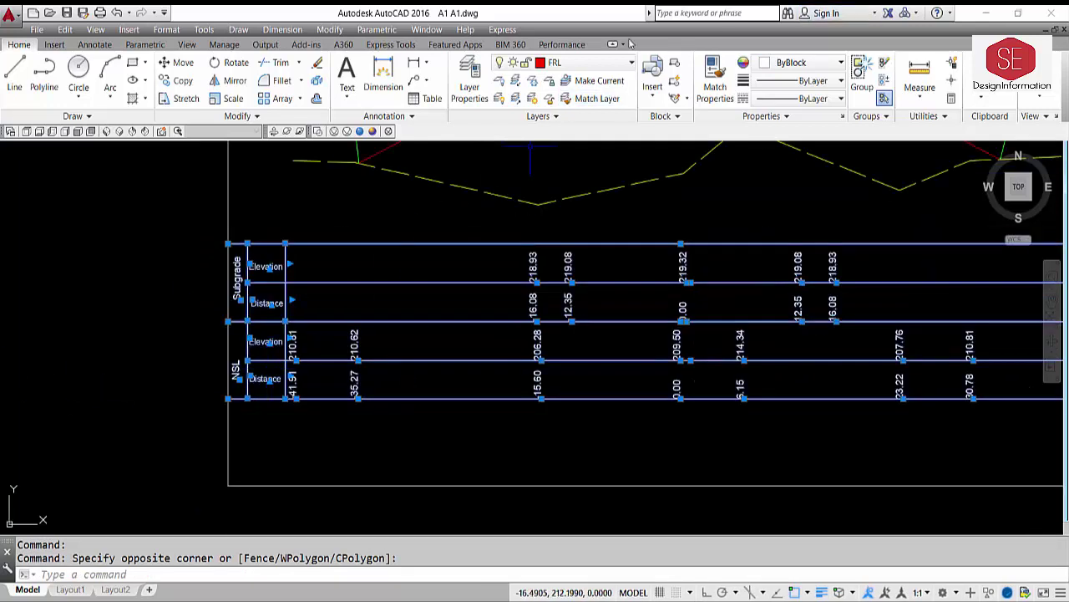
{"action": "left_click", "coordinate": [593, 67]}
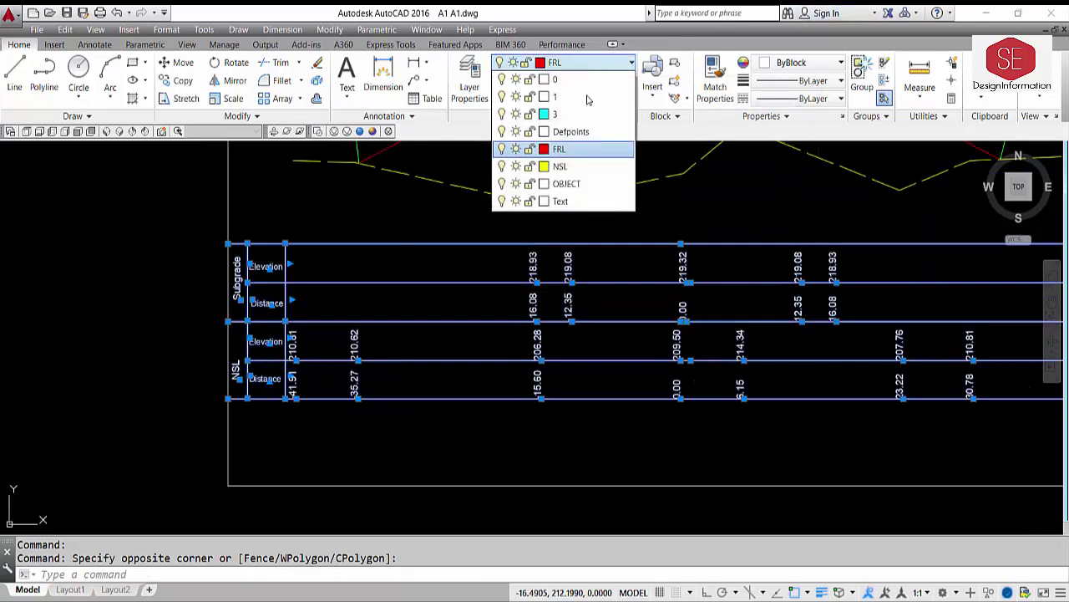
{"action": "left_click", "coordinate": [595, 203]}
{"action": "left_click", "coordinate": [558, 203]}
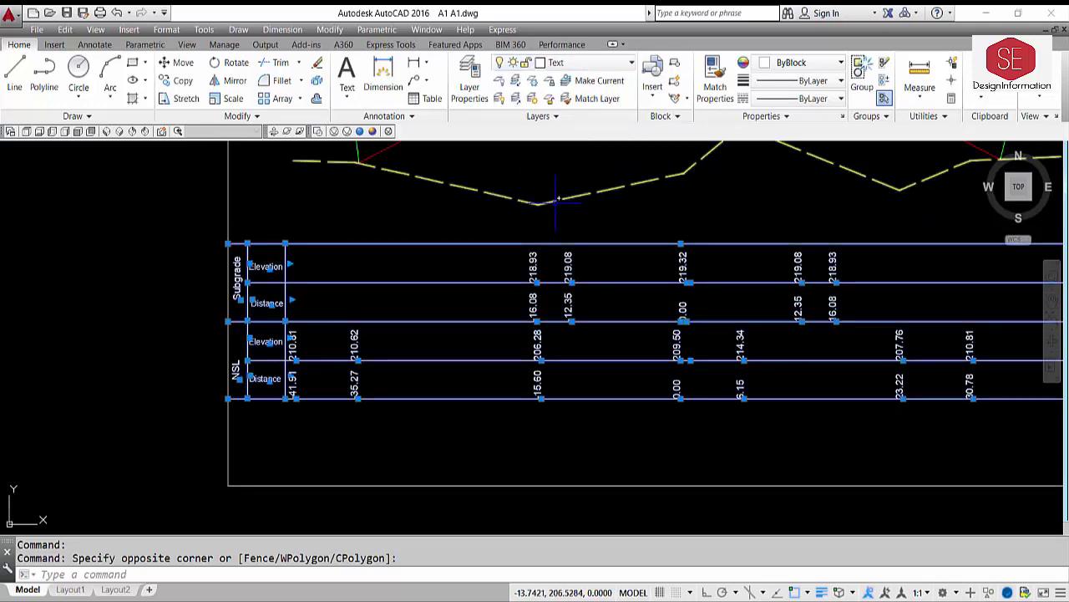
{"action": "key", "text": "Escape"}
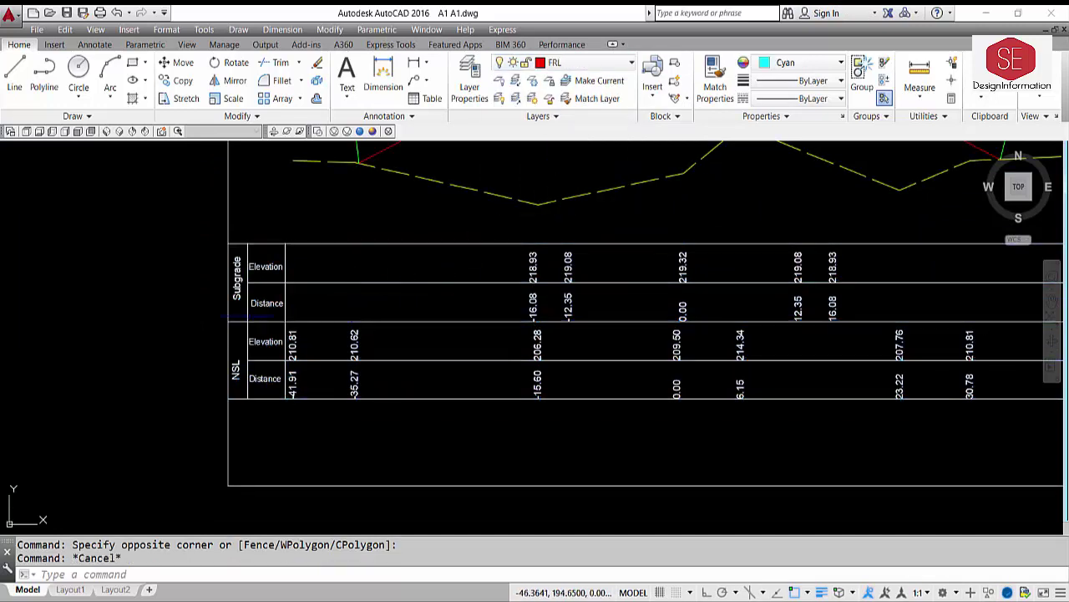
- Reselect the table to confirm it now sits on the Text layer
{"action": "left_click", "coordinate": [355, 227]}
{"action": "left_click", "coordinate": [282, 359]}
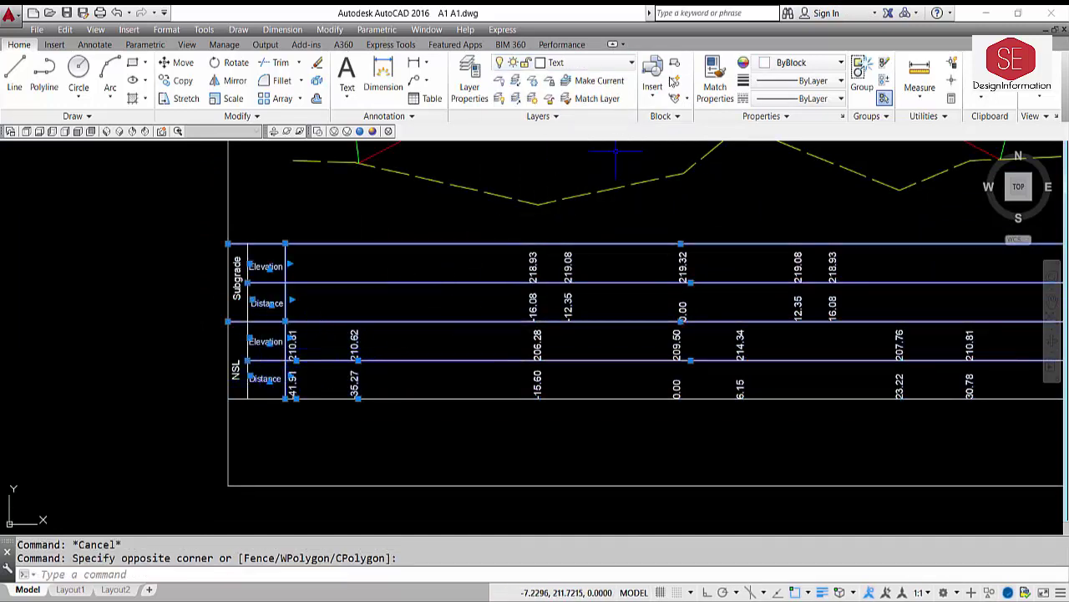
{"action": "key", "text": "Escape"}
{"action": "mouse_move", "coordinate": [486, 275]}
{"action": "middle_mouse_down"}
{"action": "mouse_move", "coordinate": [432, 445]}
{"action": "mouse_move", "coordinate": [468, 501]}
{"action": "middle_mouse_up"}
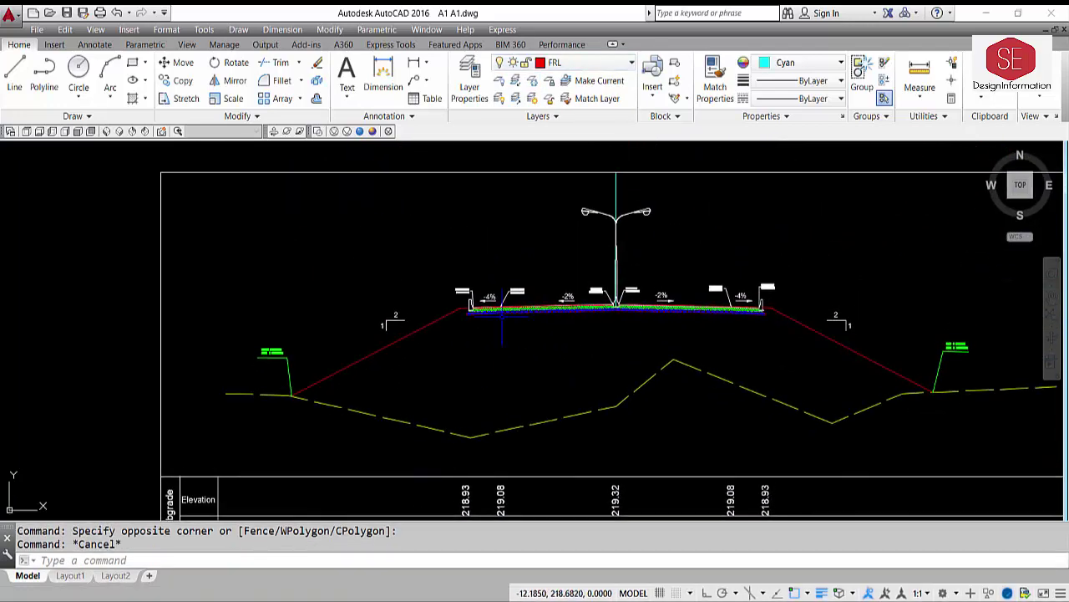
- Create a new FRL Text layer coloured red
{"action": "scroll", "coordinate": [466, 266], "scroll_direction": "up", "scroll_amount": 2}
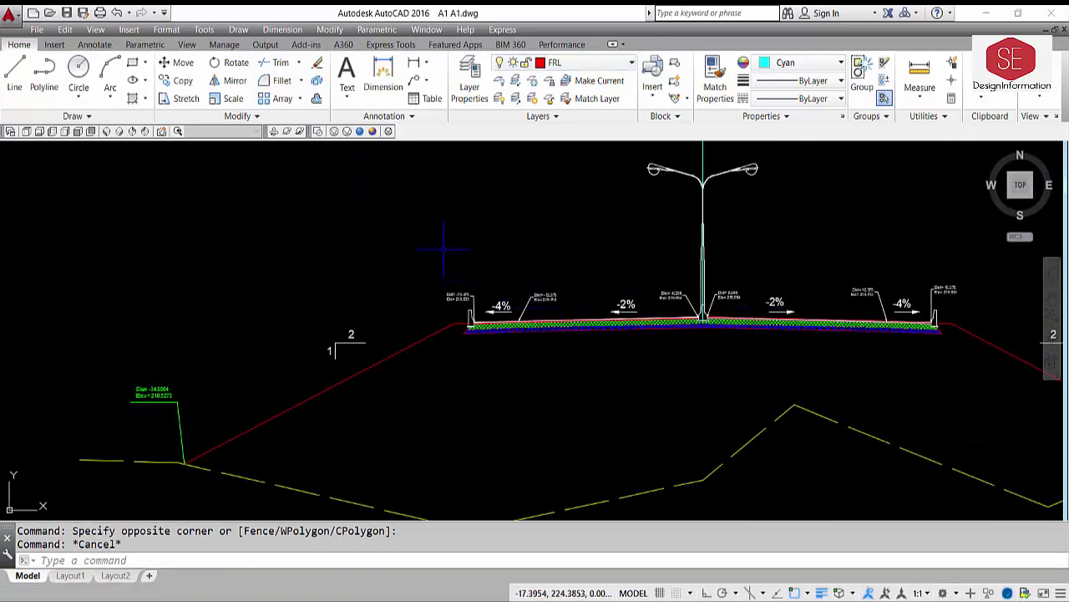
{"action": "type", "text": "LA"}
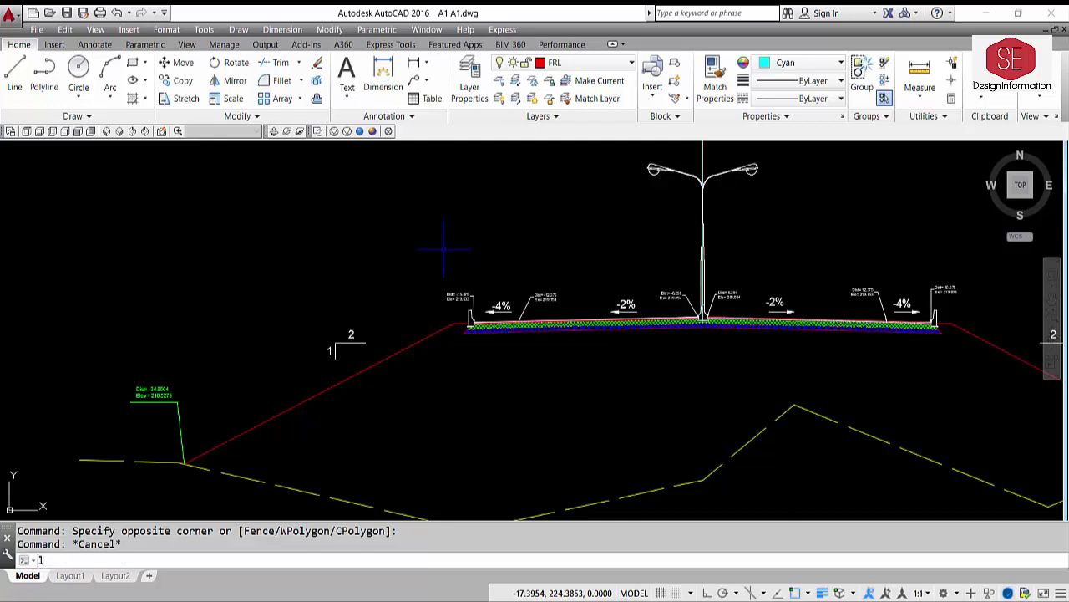
{"action": "key", "text": "Return"}
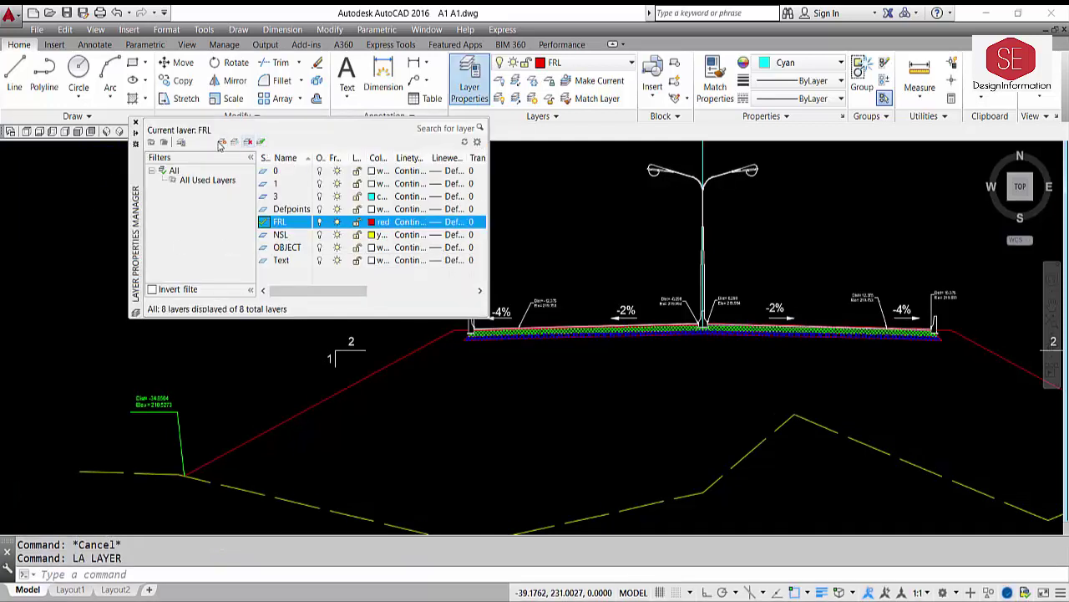
{"action": "left_click", "coordinate": [221, 141]}
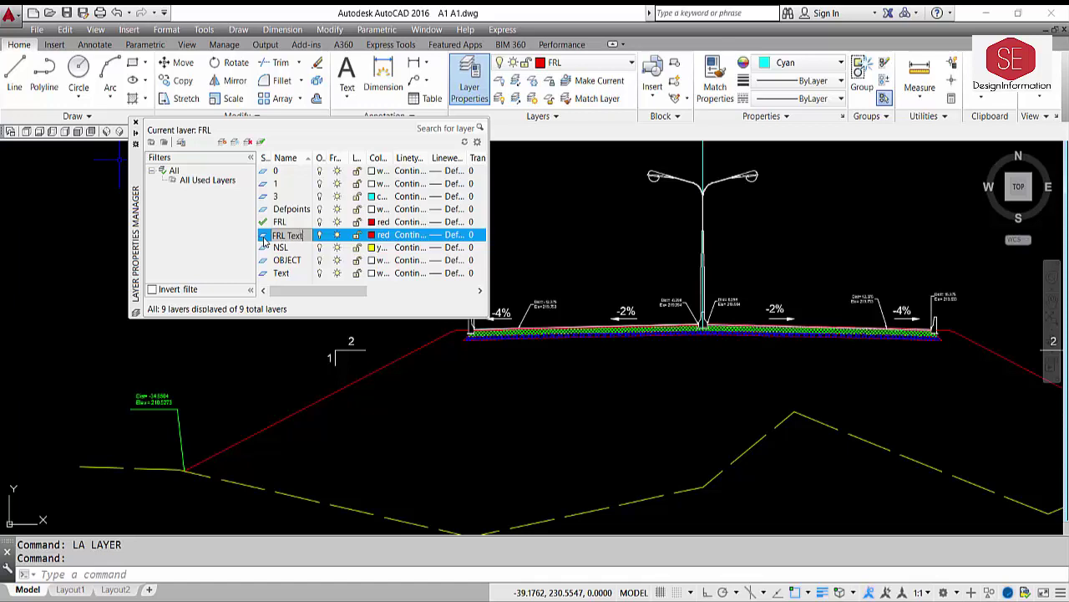
{"action": "left_click", "coordinate": [374, 237]}
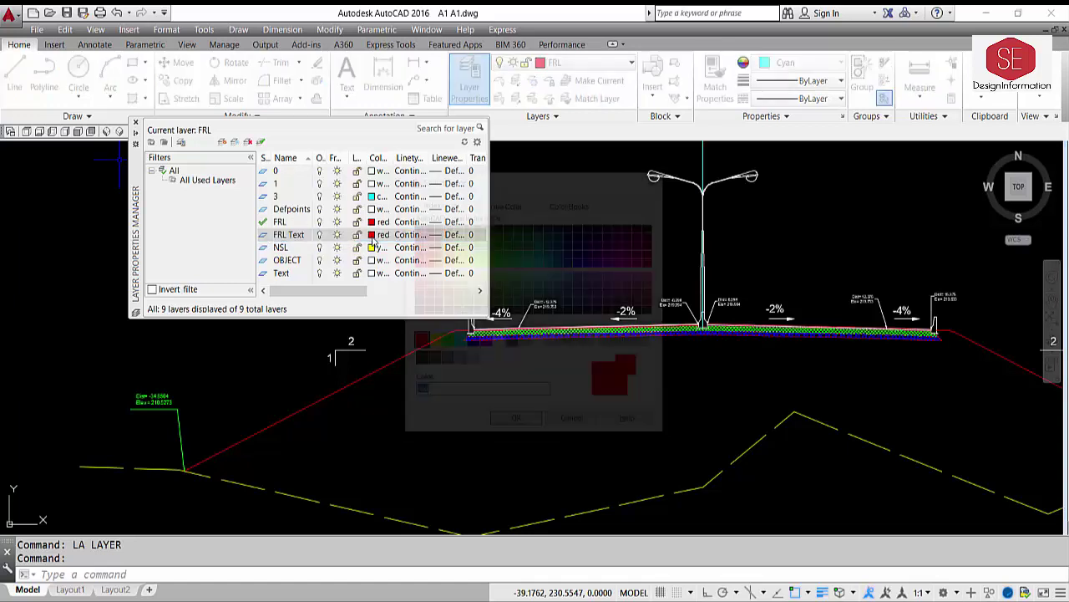
{"action": "left_click", "coordinate": [457, 344]}
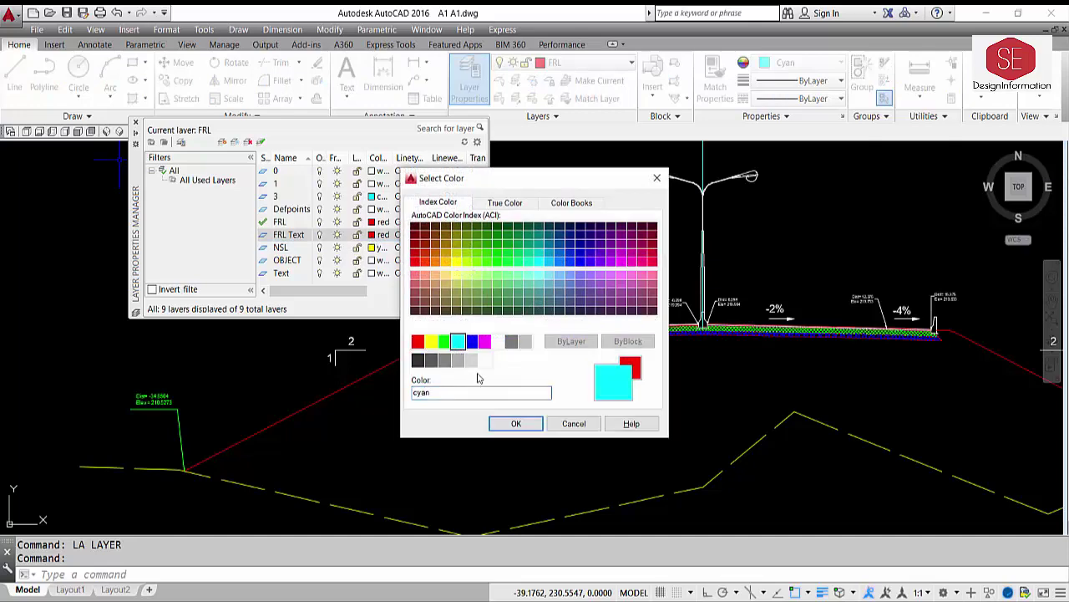
{"action": "left_click", "coordinate": [418, 341]}
{"action": "left_click", "coordinate": [514, 423]}
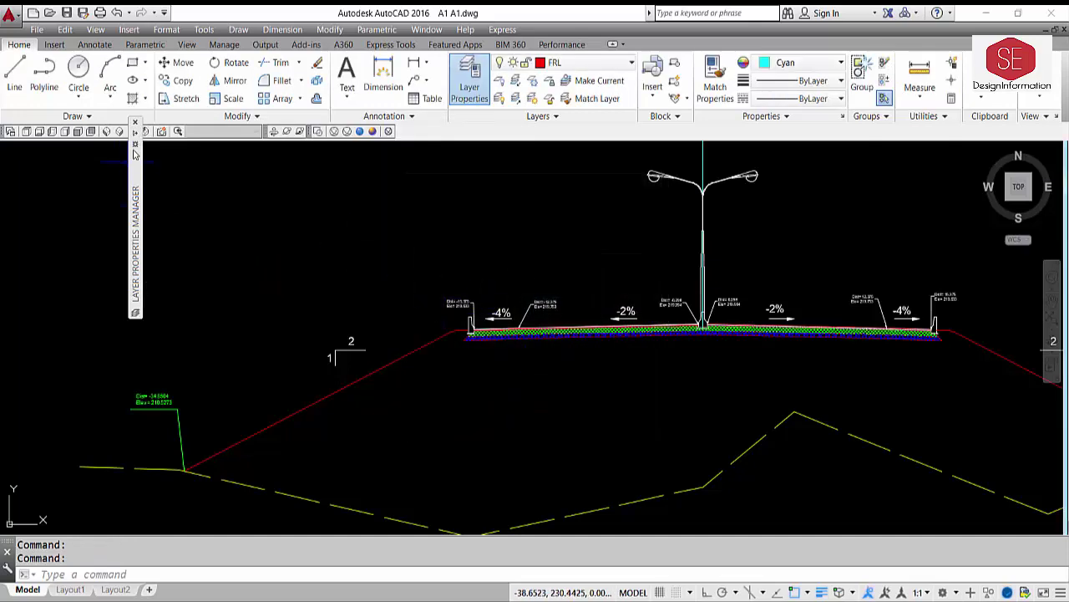
- Undo once, then select the -12.375 and -15.375 elevation labels and the -4% and -2% slope labels
{"action": "scroll", "coordinate": [422, 255], "scroll_direction": "up", "scroll_amount": 3}
{"action": "type", "text": "u"}
{"action": "key", "text": "Return"}
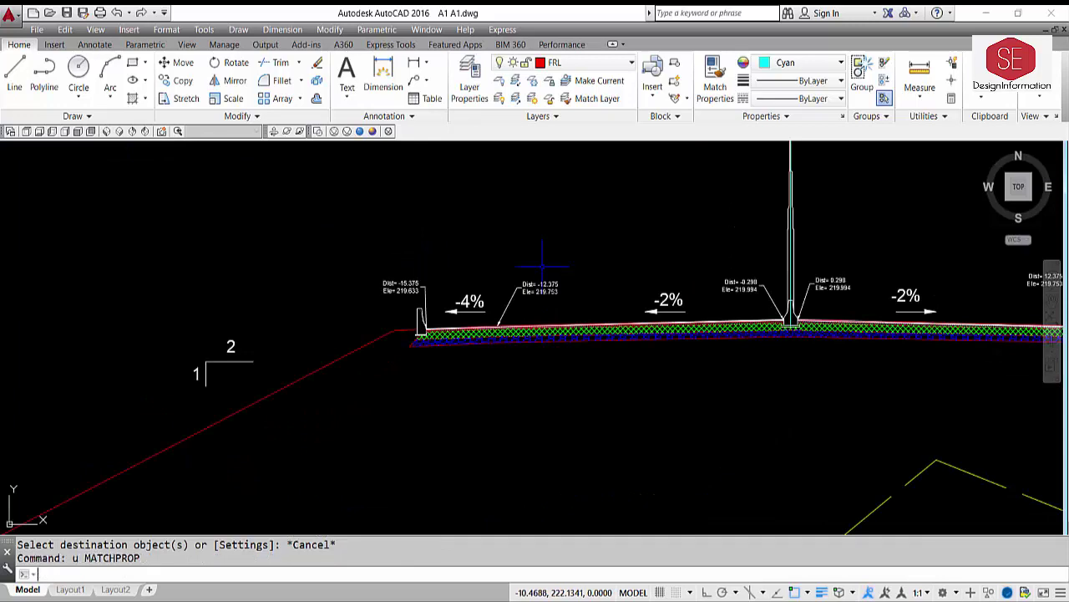
{"action": "scroll", "coordinate": [455, 261], "scroll_direction": "up", "scroll_amount": 2}
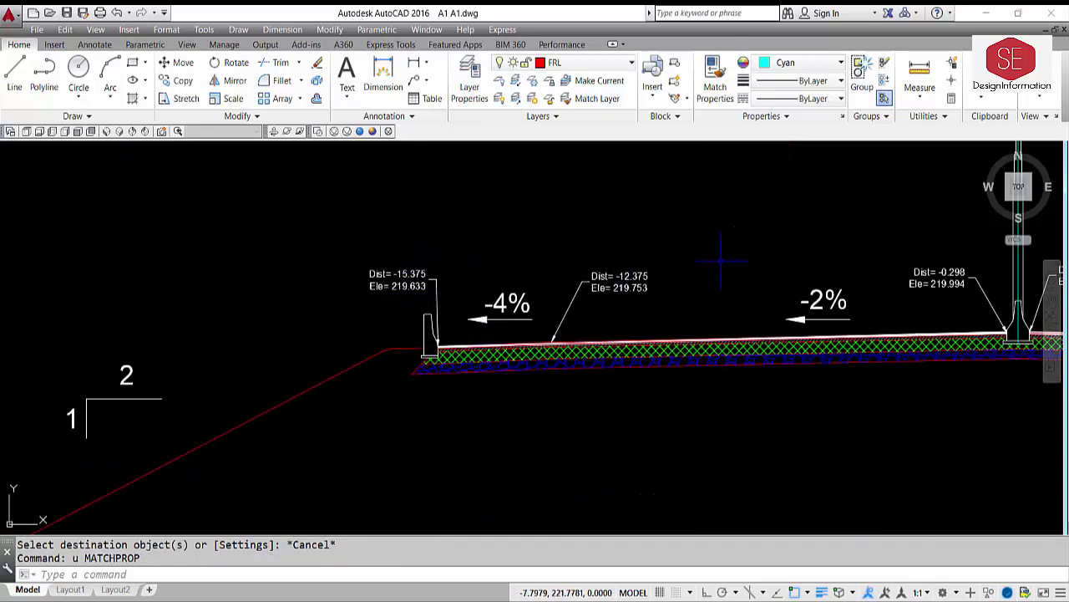
{"action": "left_click", "coordinate": [648, 263]}
{"action": "left_click", "coordinate": [581, 314]}
{"action": "left_click", "coordinate": [437, 270]}
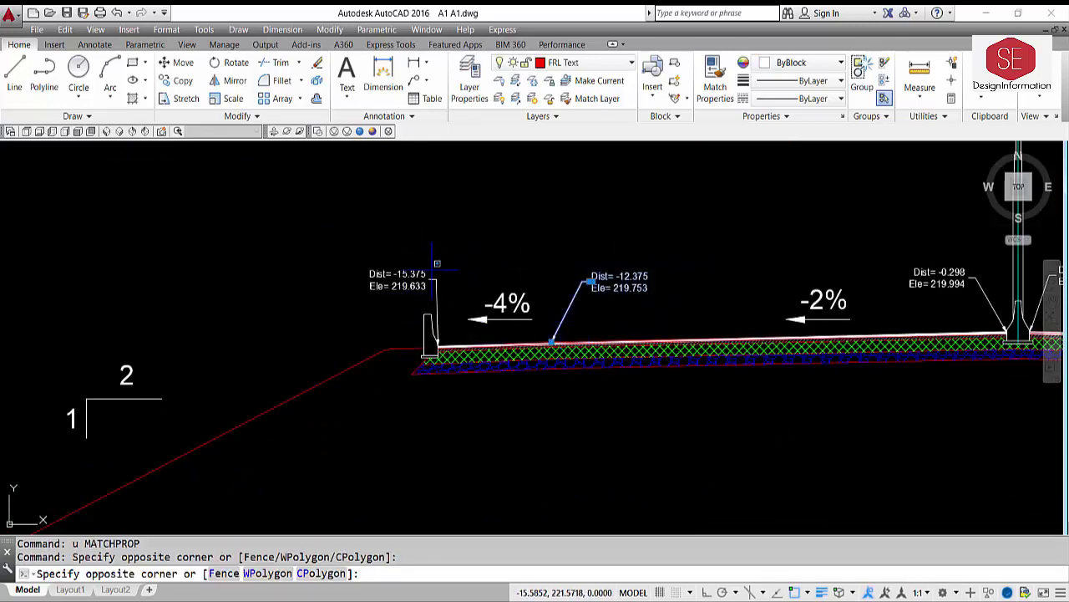
{"action": "left_click", "coordinate": [363, 286]}
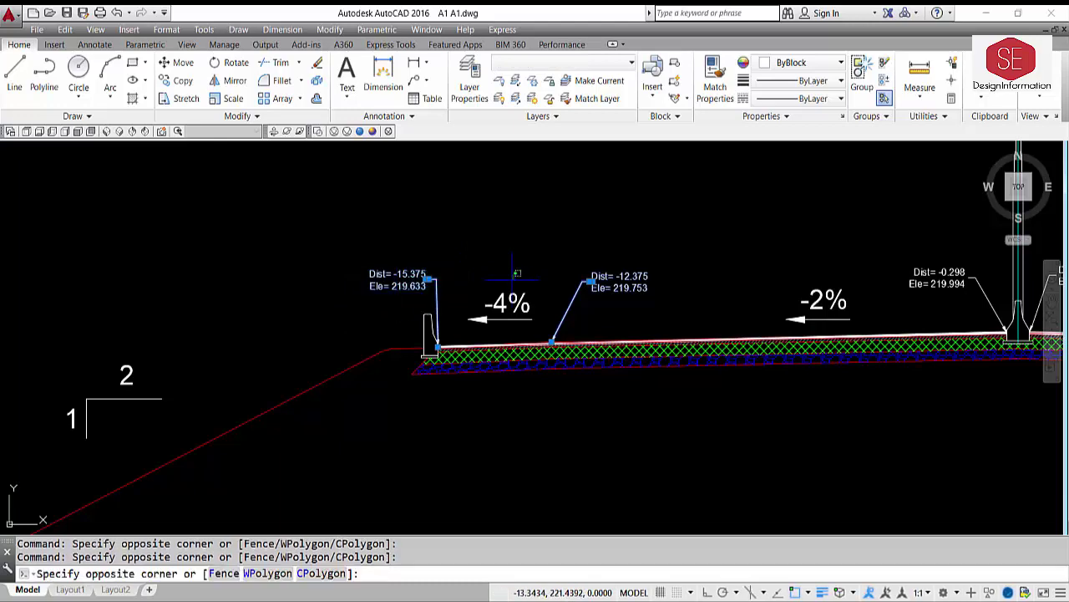
{"action": "left_click", "coordinate": [507, 303]}
{"action": "left_click", "coordinate": [847, 280]}
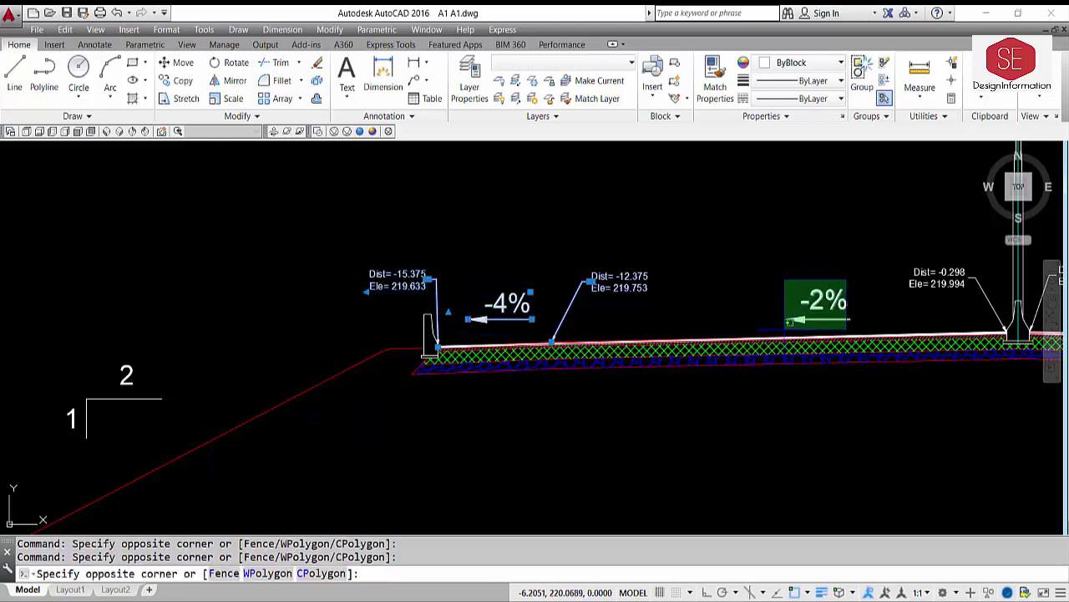
{"action": "left_click", "coordinate": [788, 323]}
- Add the centreline -0.298/0.298 labels and the Dist=12.375 label to the selection
{"action": "middle_click_drag", "start_coordinate": [789, 323], "coordinate": [502, 317]}
{"action": "left_click", "coordinate": [701, 255]}
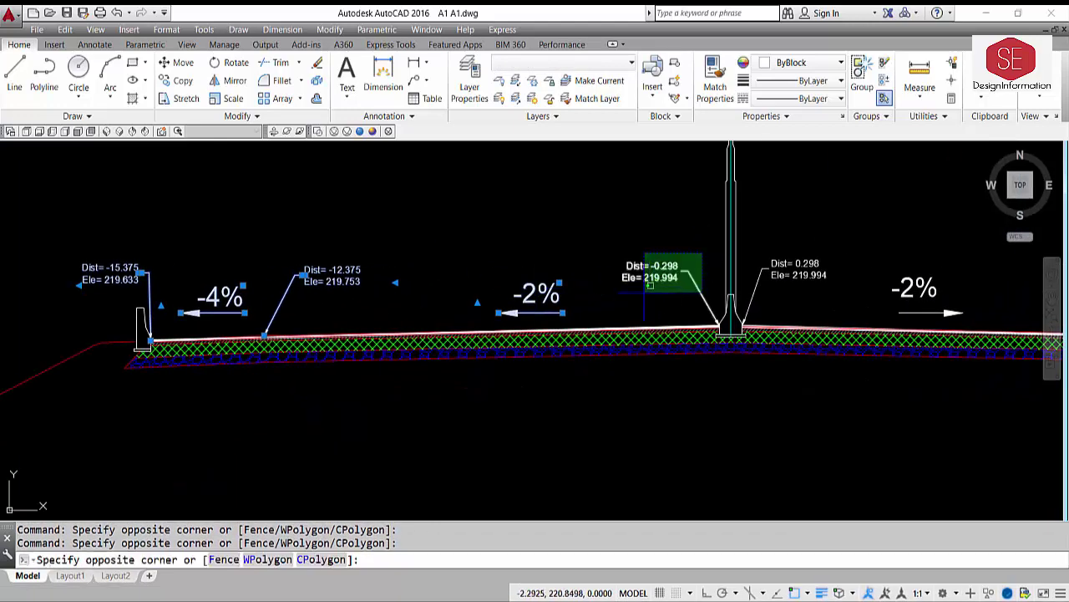
{"action": "left_click", "coordinate": [650, 284]}
{"action": "left_click", "coordinate": [827, 255]}
{"action": "left_click", "coordinate": [762, 284]}
{"action": "scroll", "coordinate": [523, 185], "scroll_direction": "down", "scroll_amount": 3}
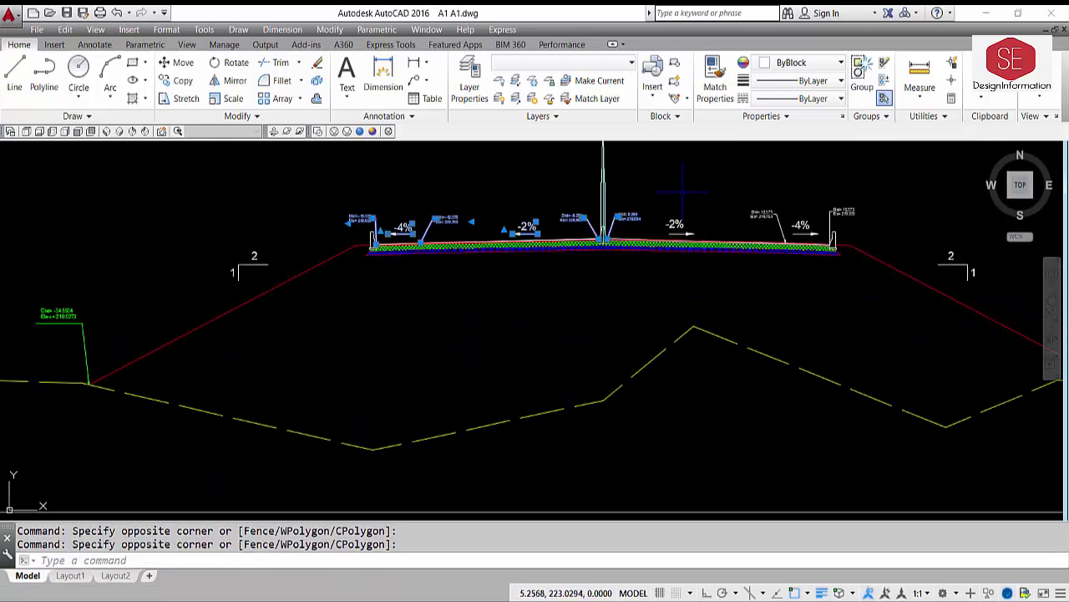
{"action": "scroll", "coordinate": [684, 192], "scroll_direction": "up", "scroll_amount": 4}
{"action": "left_click", "coordinate": [902, 293]}
{"action": "left_click", "coordinate": [827, 320]}
- Add the Dist=15.375 label and remaining Dist/Elev labels up to the road's left end
{"action": "middle_click_drag", "start_coordinate": [942, 218], "coordinate": [306, 266]}
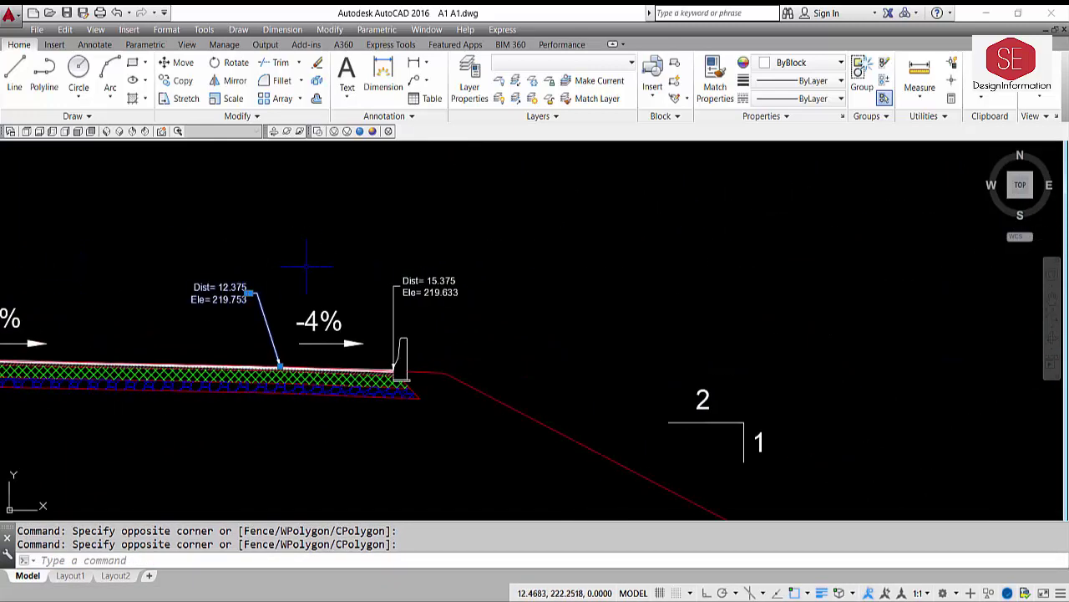
{"action": "left_click", "coordinate": [511, 269]}
{"action": "left_click", "coordinate": [373, 362]}
{"action": "scroll", "coordinate": [626, 292], "scroll_direction": "down", "scroll_amount": 3}
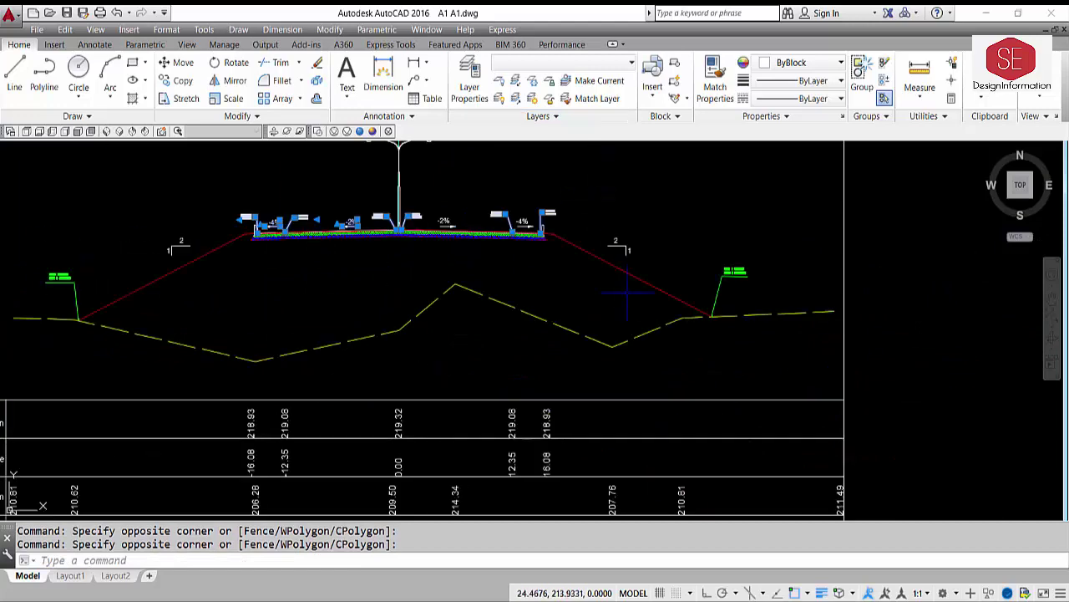
{"action": "scroll", "coordinate": [749, 276], "scroll_direction": "up", "scroll_amount": 3}
{"action": "left_click", "coordinate": [749, 243]}
{"action": "left_click", "coordinate": [651, 382]}
{"action": "scroll", "coordinate": [669, 350], "scroll_direction": "down", "scroll_amount": 3}
{"action": "middle_click_drag", "start_coordinate": [400, 286], "coordinate": [1061, 298]}
{"action": "left_click", "coordinate": [393, 266]}
{"action": "left_click", "coordinate": [314, 300]}
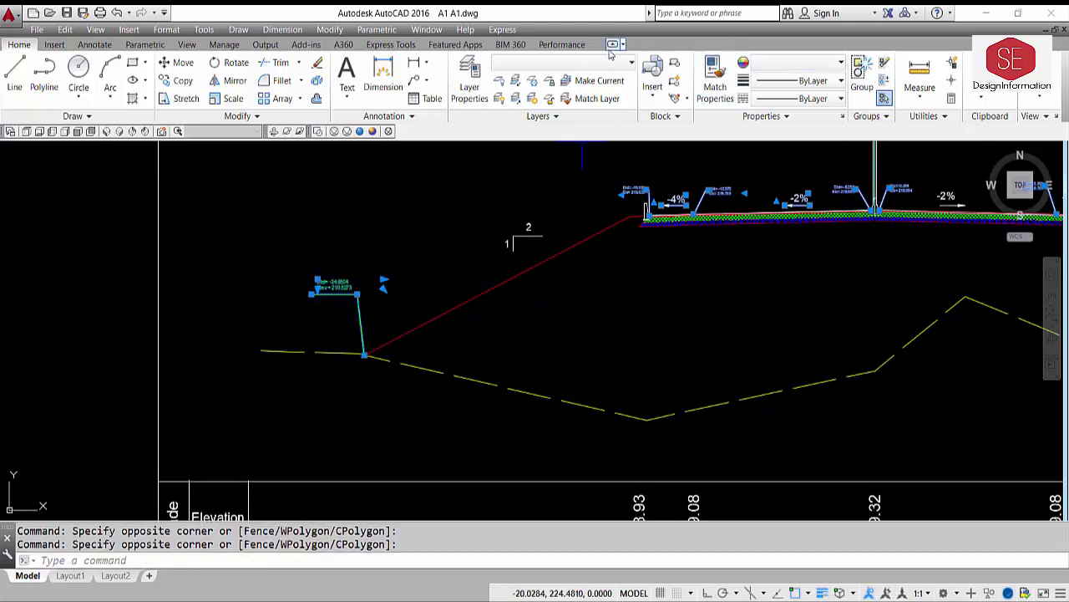
- Move all selected labels onto the FRL Text layer and clear the selection
{"action": "left_click", "coordinate": [568, 63]}
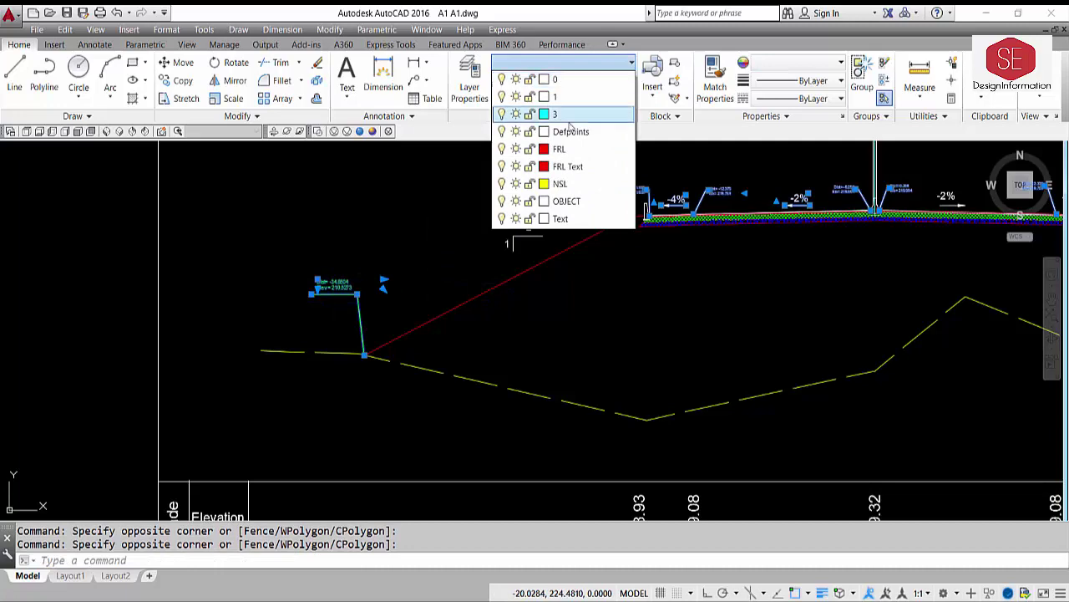
{"action": "left_click", "coordinate": [568, 166]}
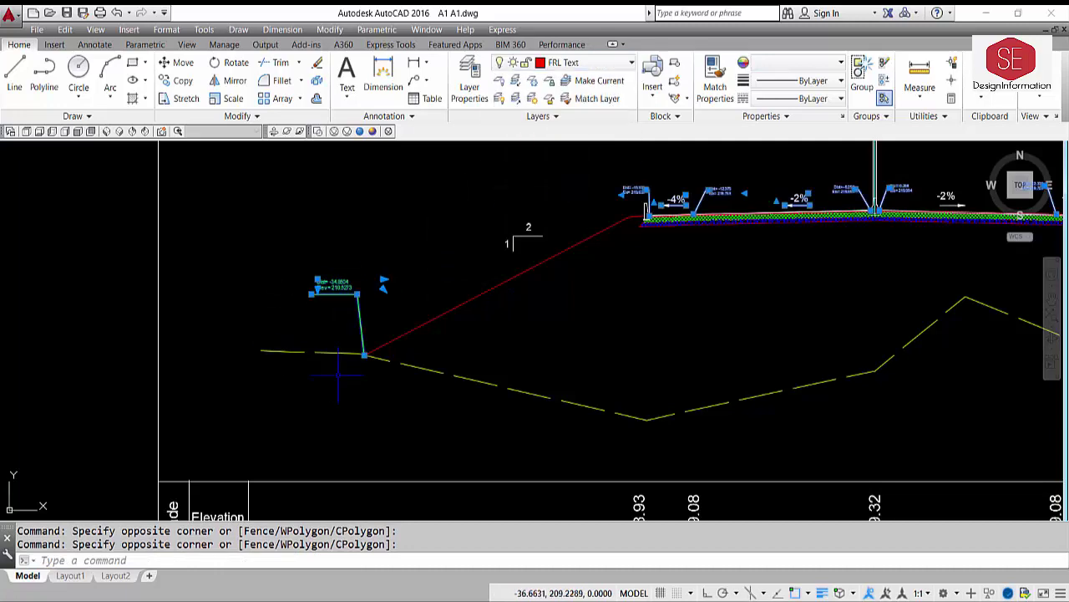
{"action": "scroll", "coordinate": [338, 374], "scroll_direction": "down", "scroll_amount": 3}
{"action": "key", "text": "Escape"}
{"action": "key", "text": "Escape"}
{"action": "middle_click_drag", "start_coordinate": [758, 303], "coordinate": [664, 345]}
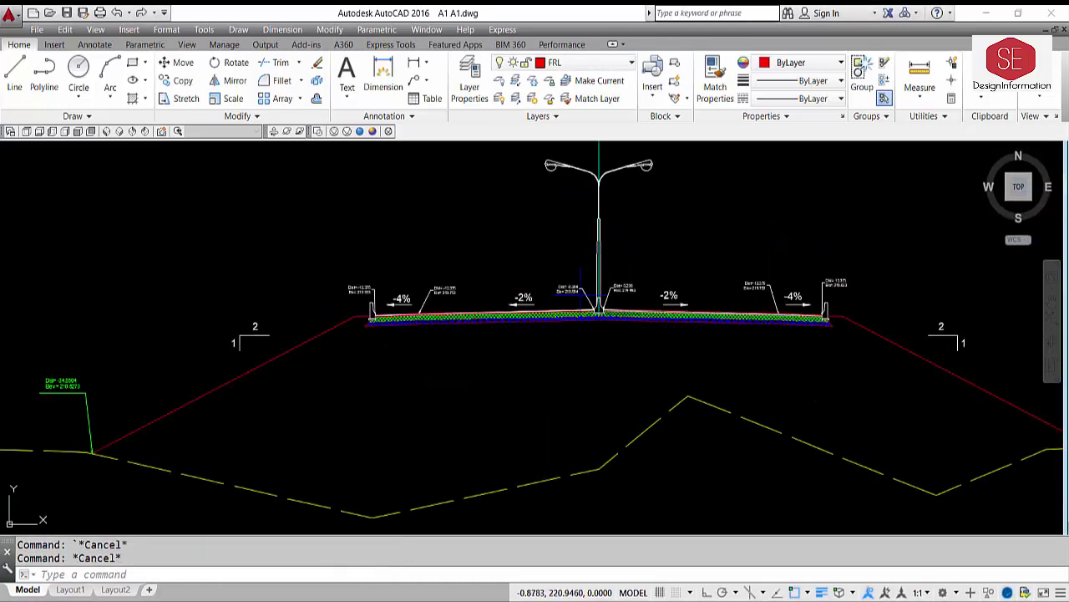
- Toggle the FRL Text layer off and on repeatedly, leaving the labels visible
{"action": "left_click", "coordinate": [568, 289]}
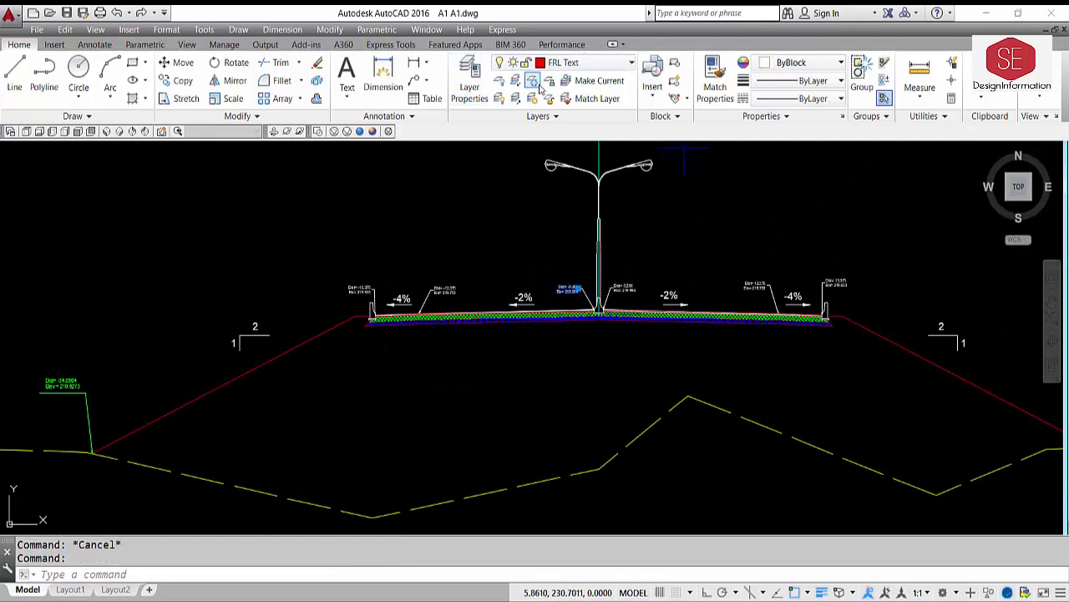
{"action": "left_click", "coordinate": [595, 64]}
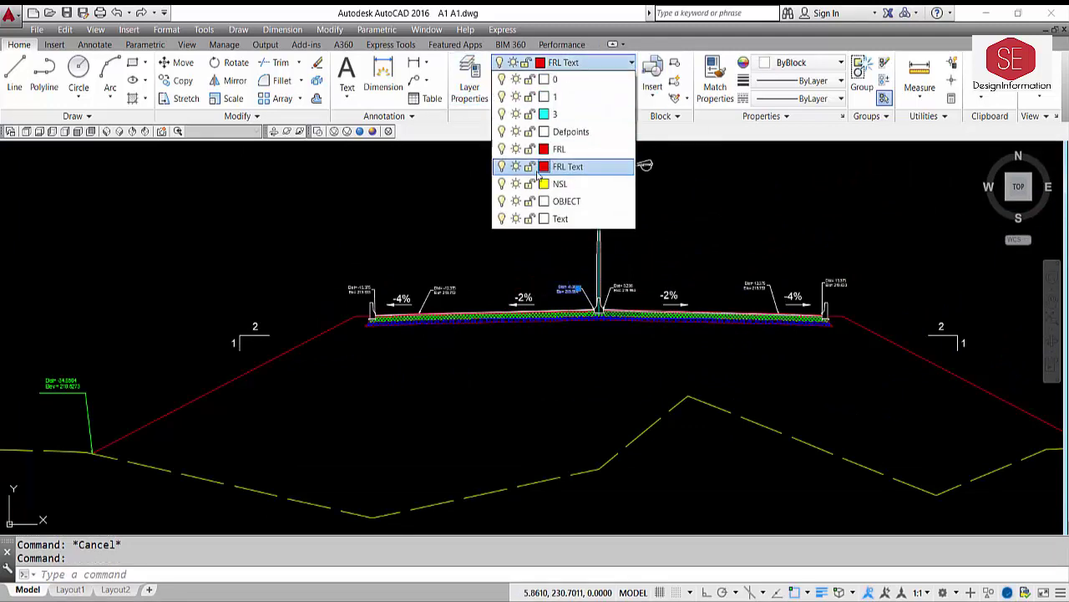
{"action": "left_click", "coordinate": [501, 167]}
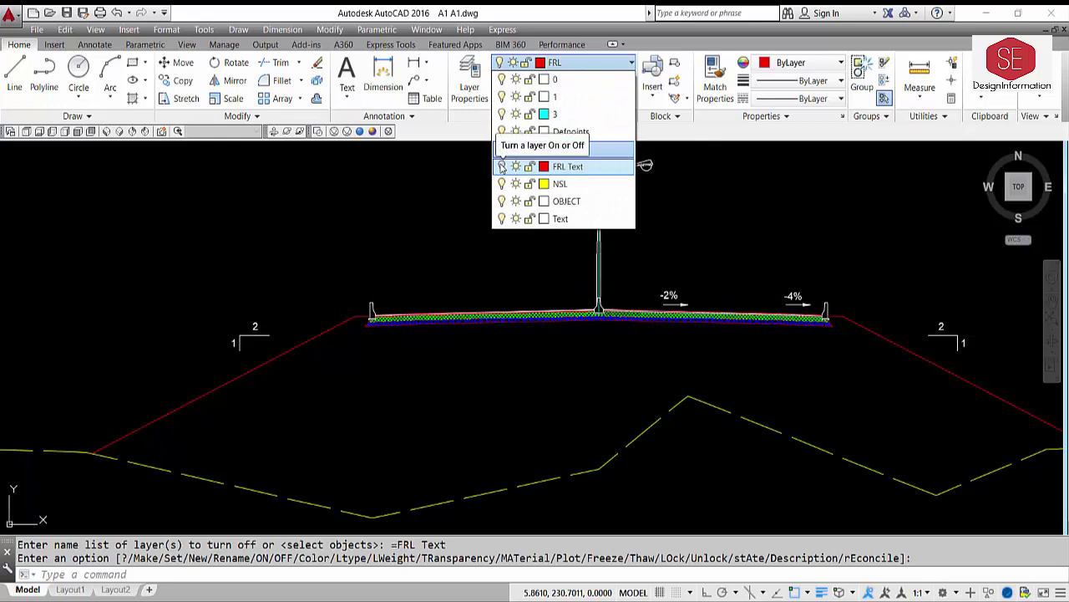
{"action": "left_click", "coordinate": [501, 168]}
{"action": "left_click", "coordinate": [502, 167]}
{"action": "left_click", "coordinate": [501, 168]}
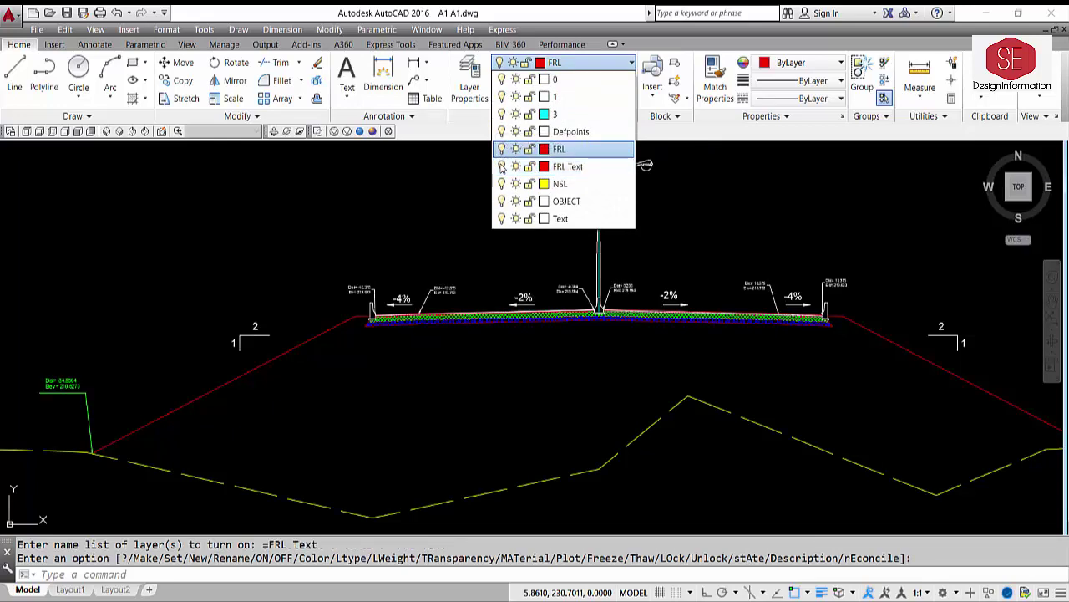
{"action": "left_click", "coordinate": [501, 167]}
{"action": "left_click", "coordinate": [501, 167]}
{"action": "left_click", "coordinate": [501, 167]}
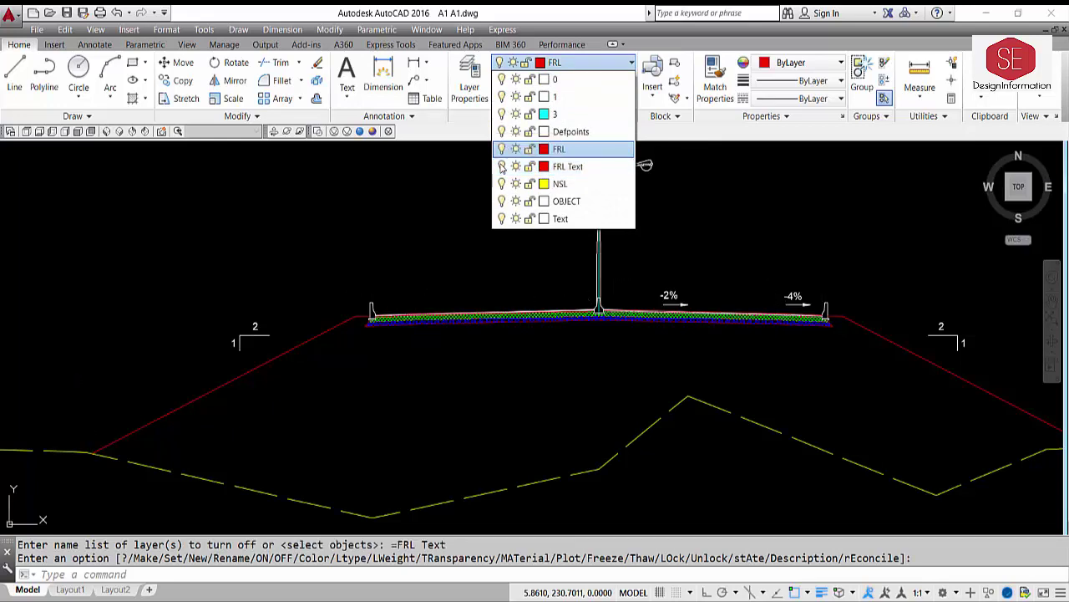
{"action": "left_click", "coordinate": [501, 167]}
{"action": "scroll", "coordinate": [434, 374], "scroll_direction": "down", "scroll_amount": 1}
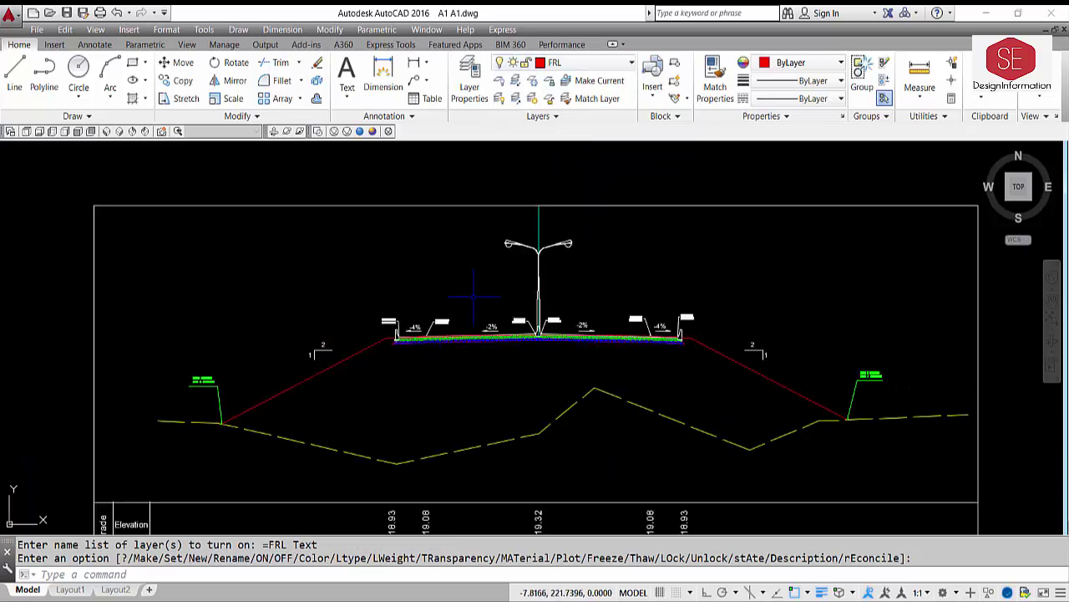
- Create a new Grid V layer coloured cyan
{"action": "type", "text": "la"}
{"action": "key", "text": "Return"}
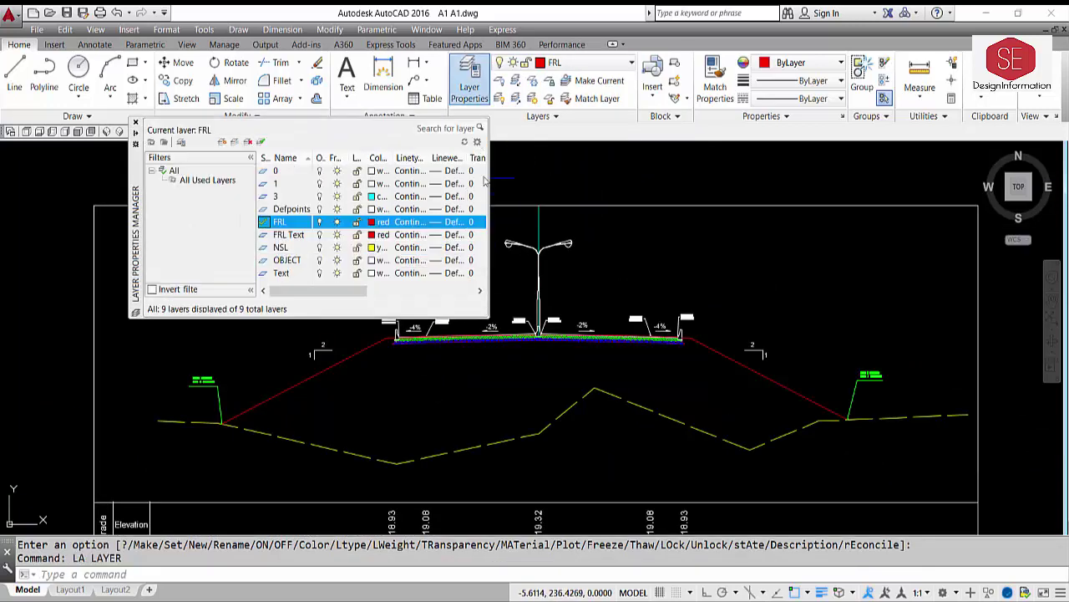
{"action": "left_click", "coordinate": [223, 143]}
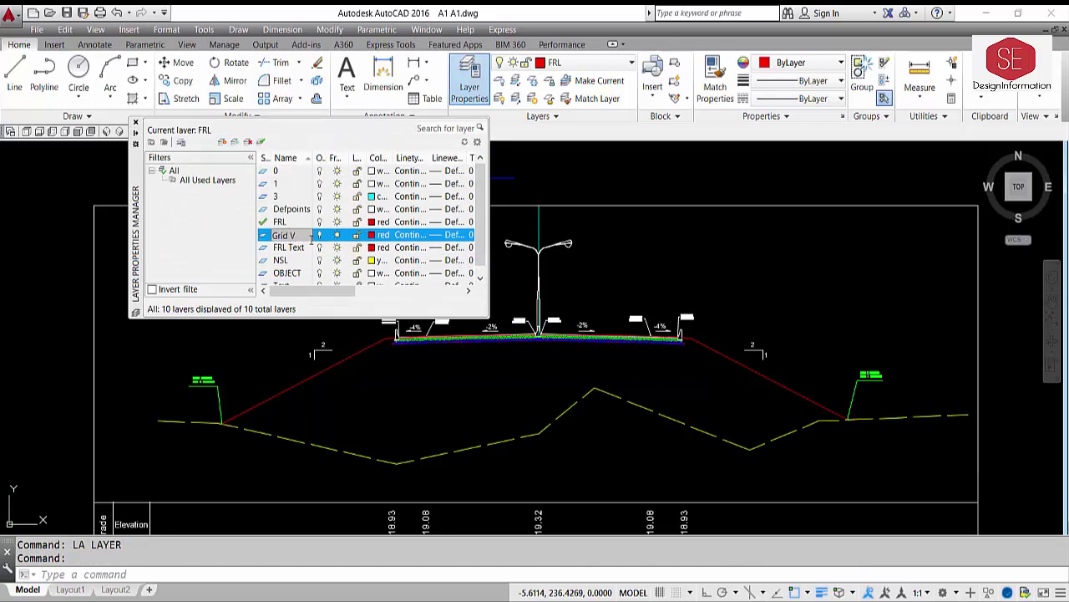
{"action": "left_click", "coordinate": [375, 235]}
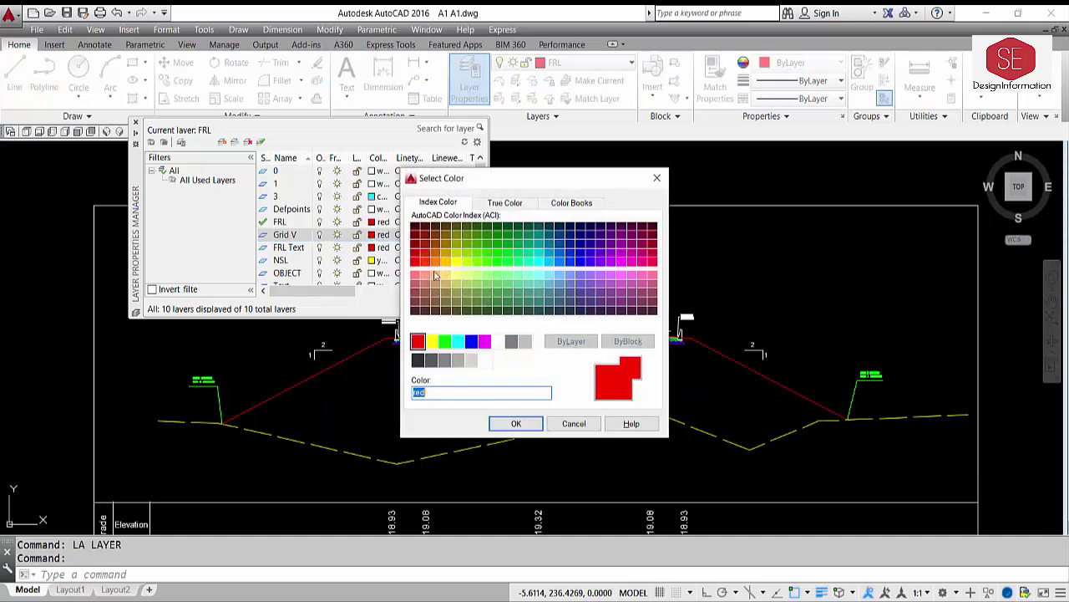
{"action": "left_click", "coordinate": [457, 342]}
{"action": "left_click", "coordinate": [516, 423]}
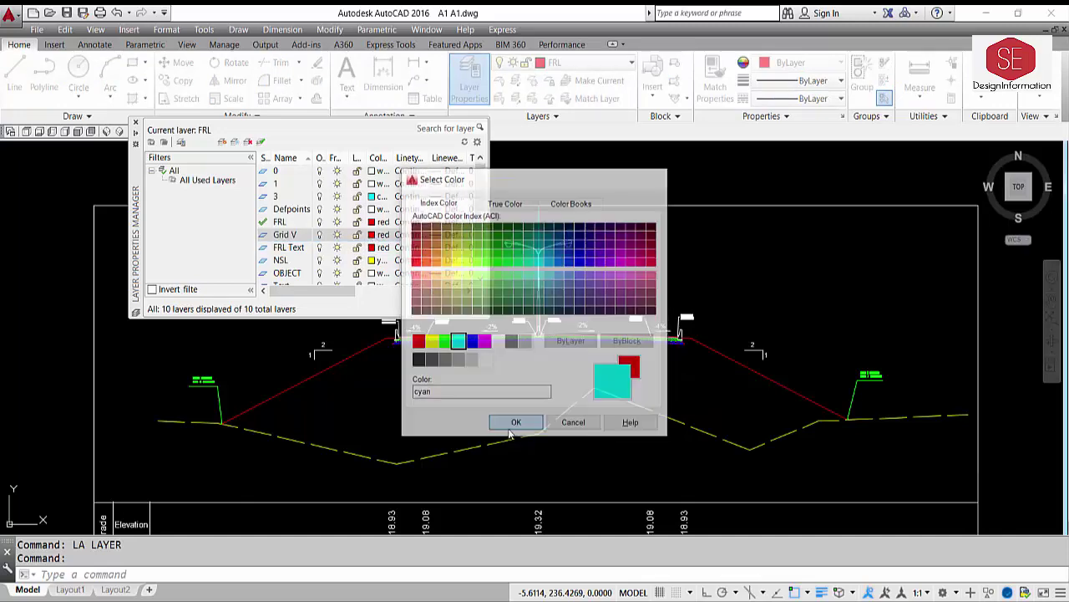
- Add a Grid Hor layer coloured green, keeping Grid V cyan
{"action": "left_click", "coordinate": [222, 142]}
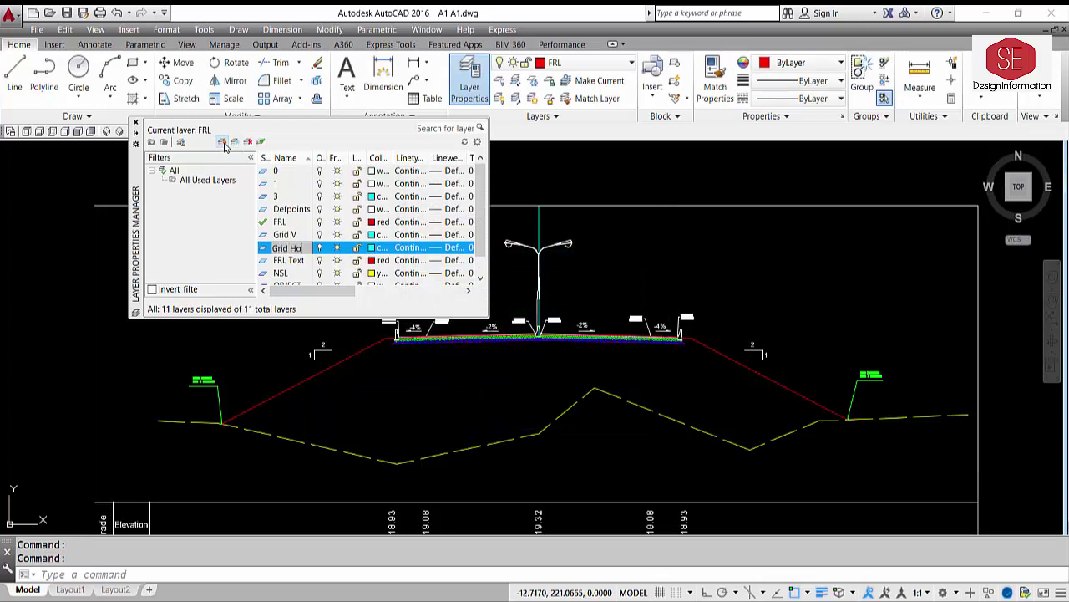
{"action": "left_click", "coordinate": [377, 248]}
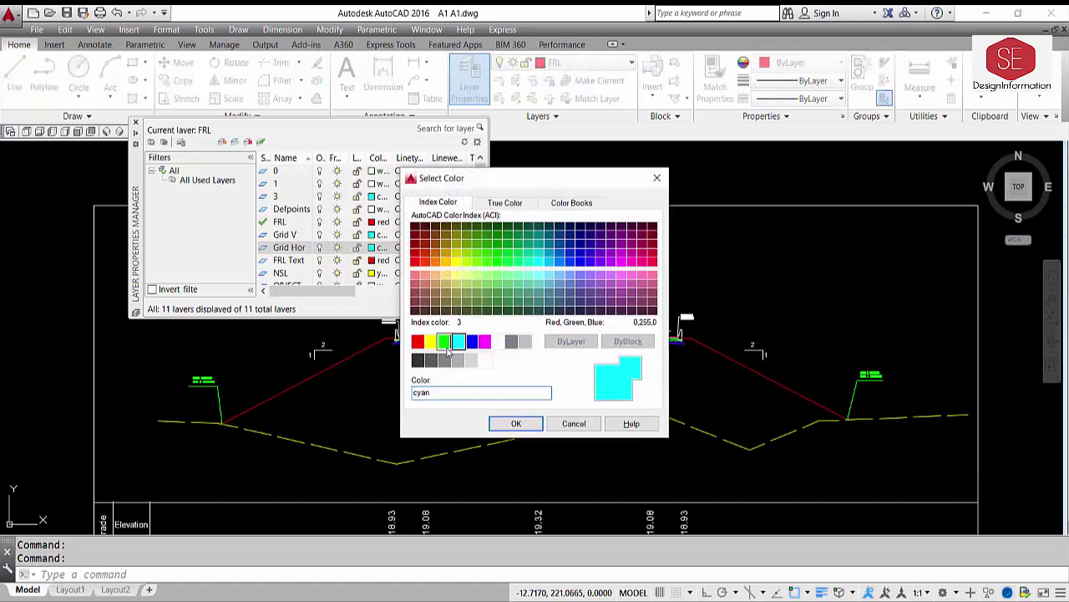
{"action": "left_click", "coordinate": [445, 342]}
{"action": "left_click", "coordinate": [517, 422]}
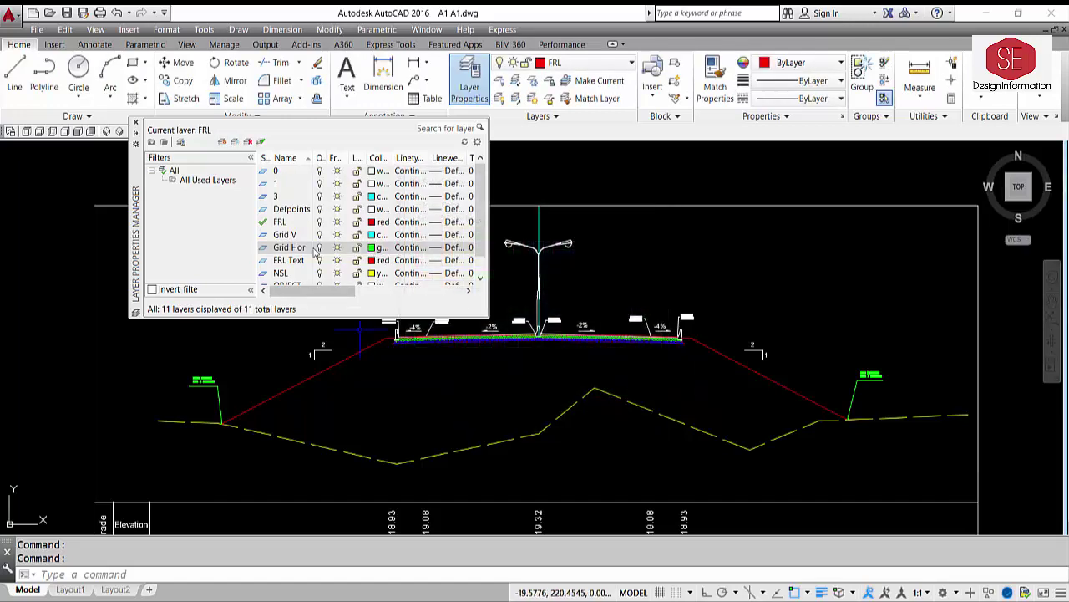
{"action": "left_click", "coordinate": [371, 235]}
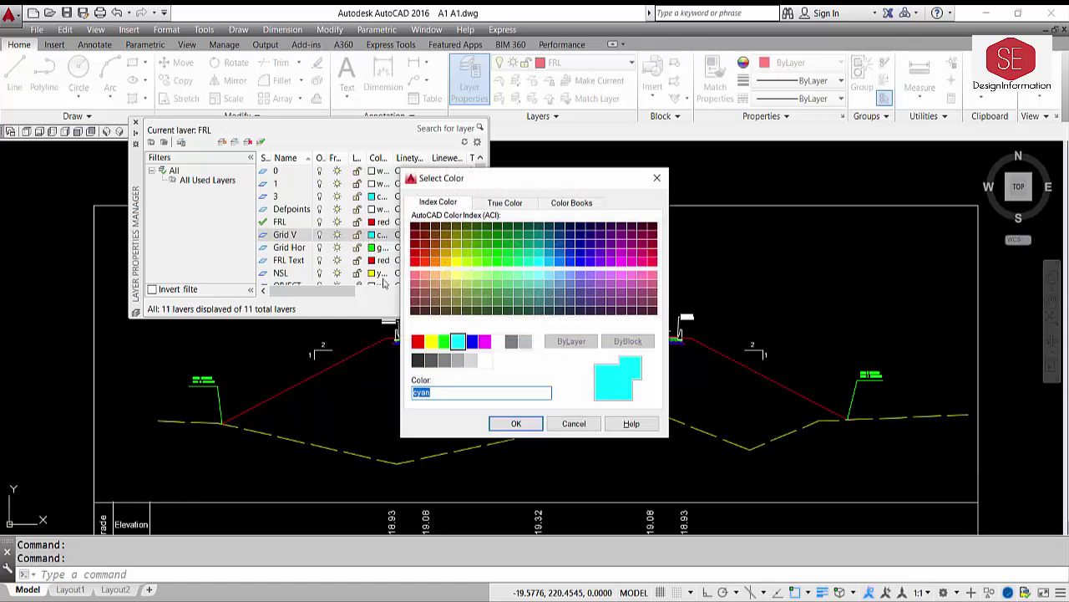
{"action": "left_click", "coordinate": [572, 423]}
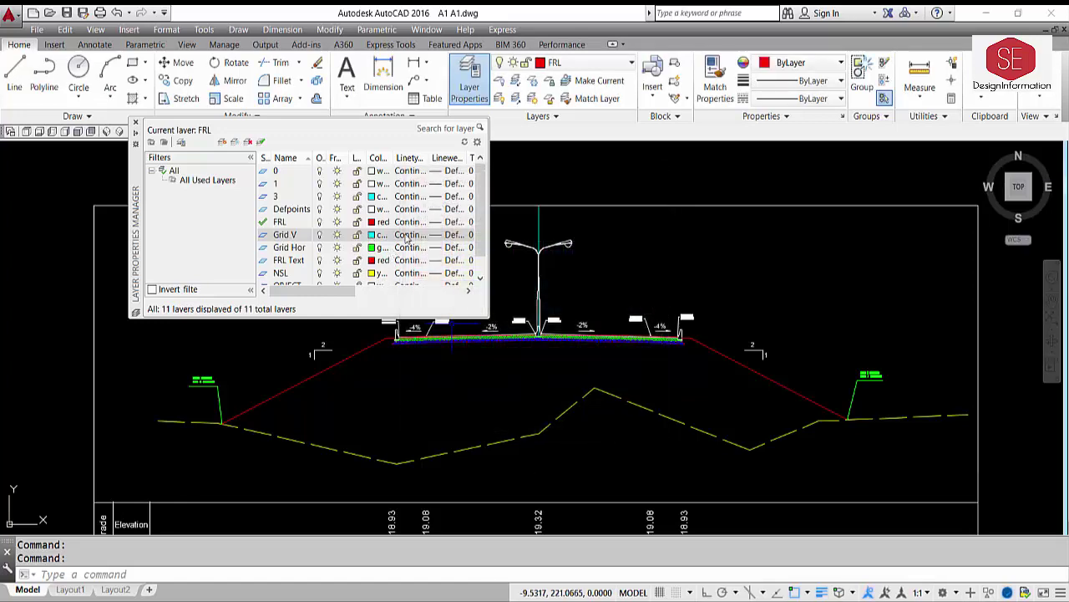
{"action": "left_click", "coordinate": [409, 235]}
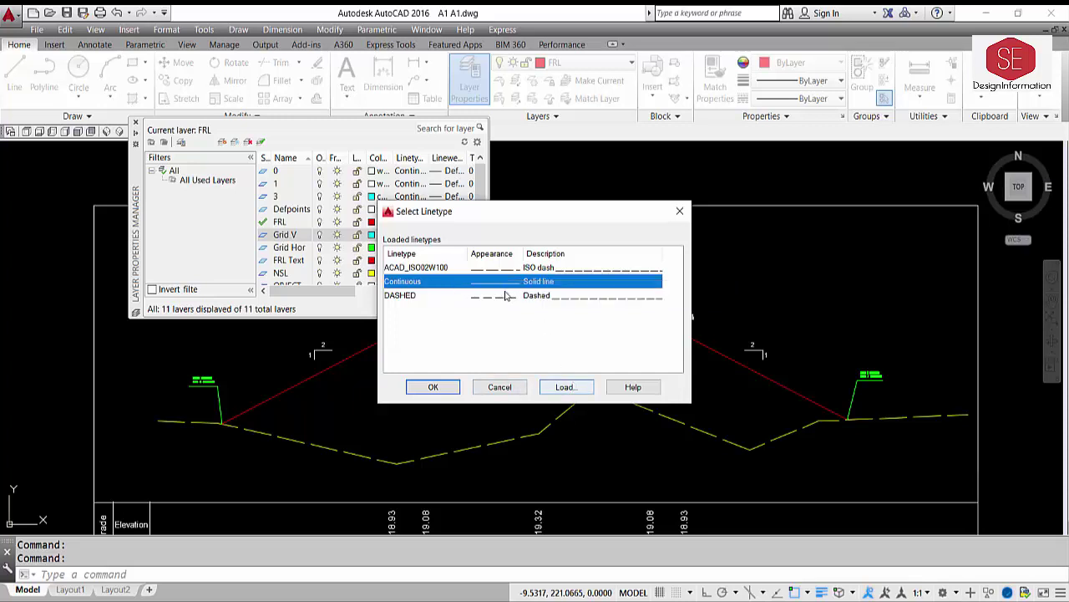
- Load the ACAD_ISO07W100 dotted linetype and assign it to Grid V
{"action": "left_click", "coordinate": [568, 390]}
{"action": "left_click", "coordinate": [514, 311]}
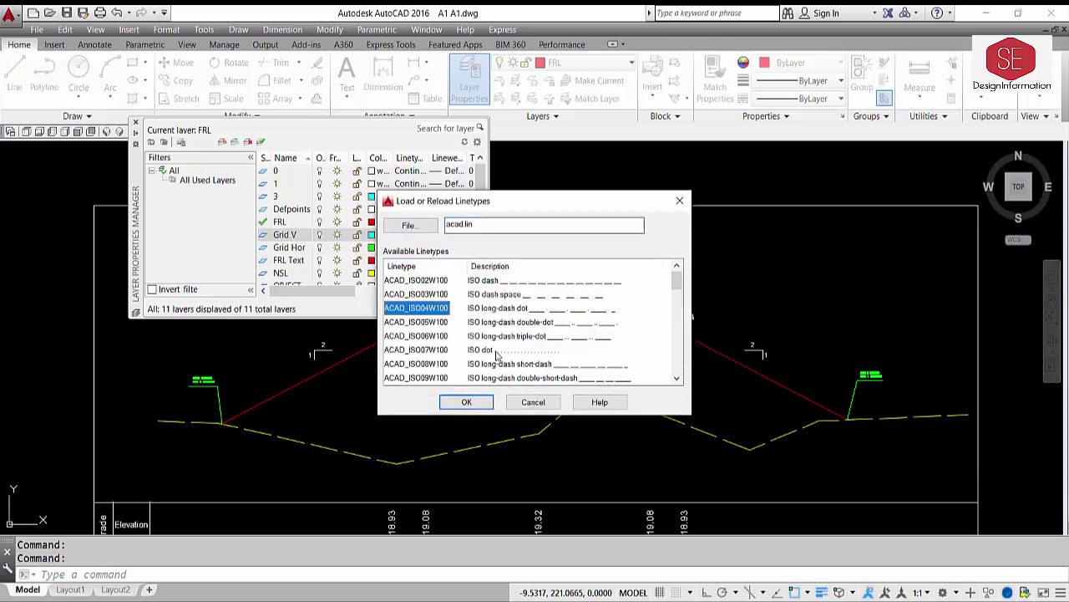
{"action": "left_click", "coordinate": [496, 351]}
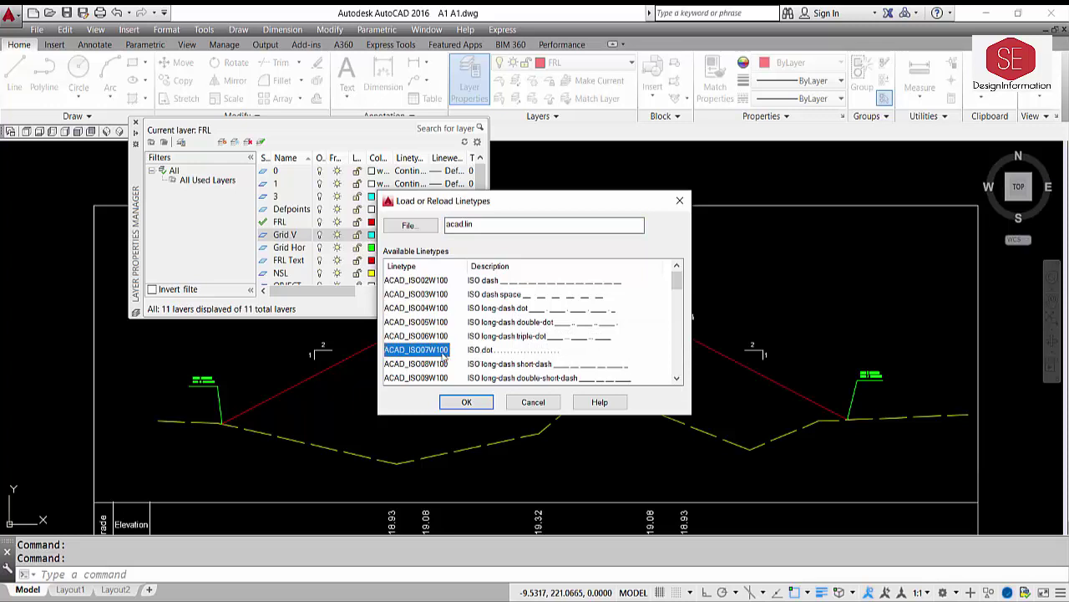
{"action": "left_click", "coordinate": [466, 402]}
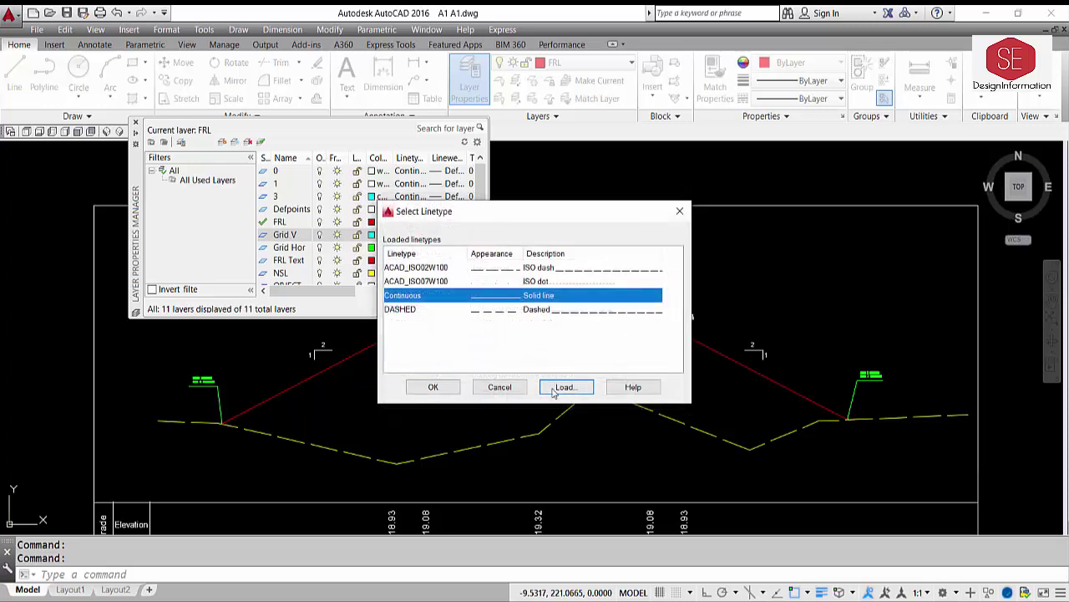
{"action": "left_click", "coordinate": [410, 311]}
{"action": "left_click", "coordinate": [435, 283]}
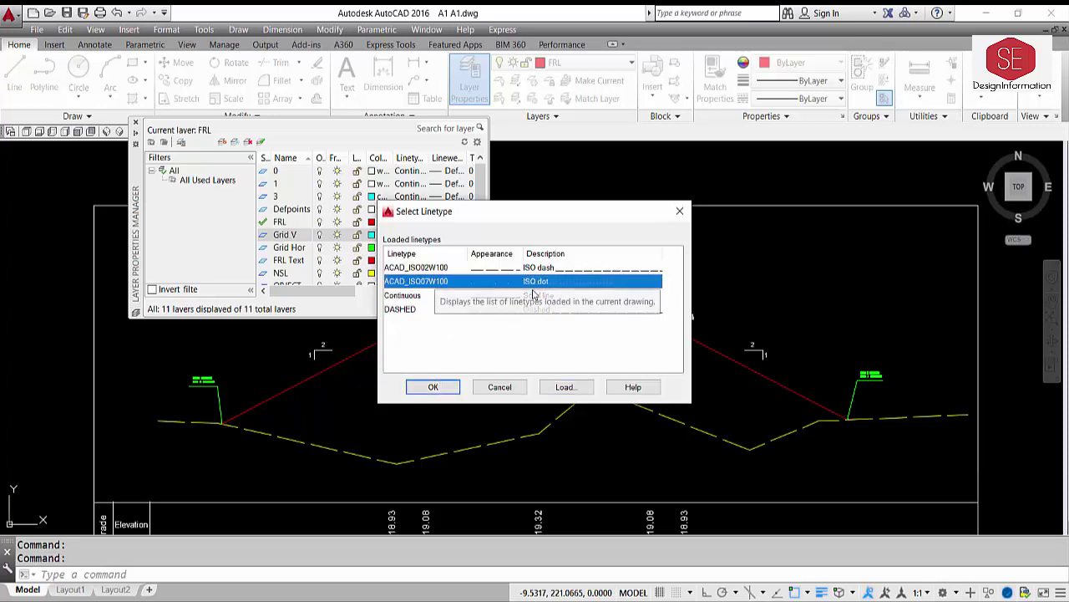
{"action": "left_click", "coordinate": [431, 386]}
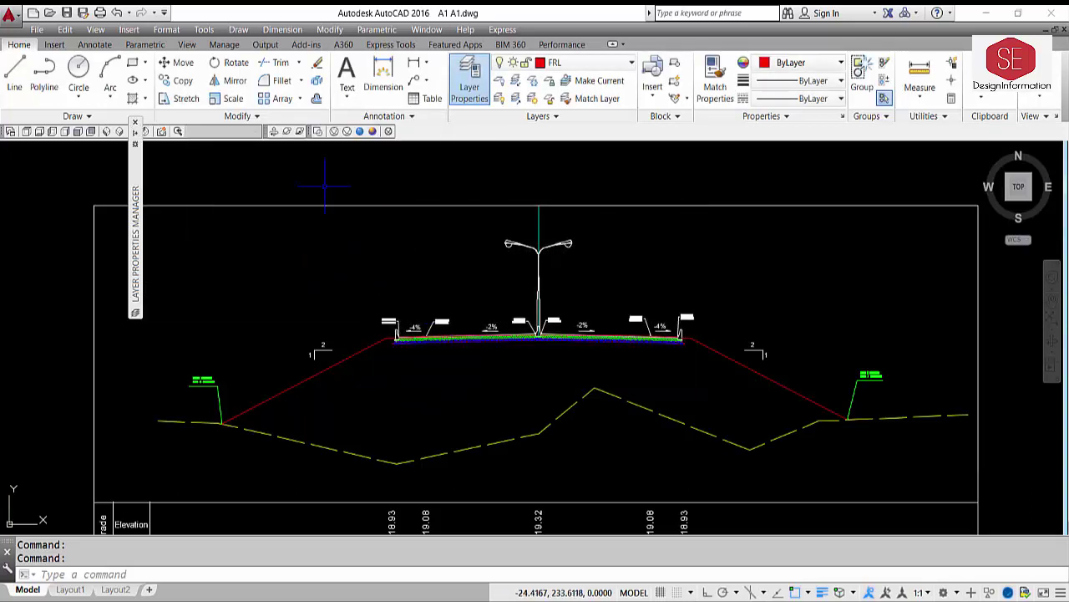
- Give Grid Hor the ACAD_ISO07W100 dotted linetype and close the layer manager
{"action": "mouse_move", "coordinate": [134, 140]}
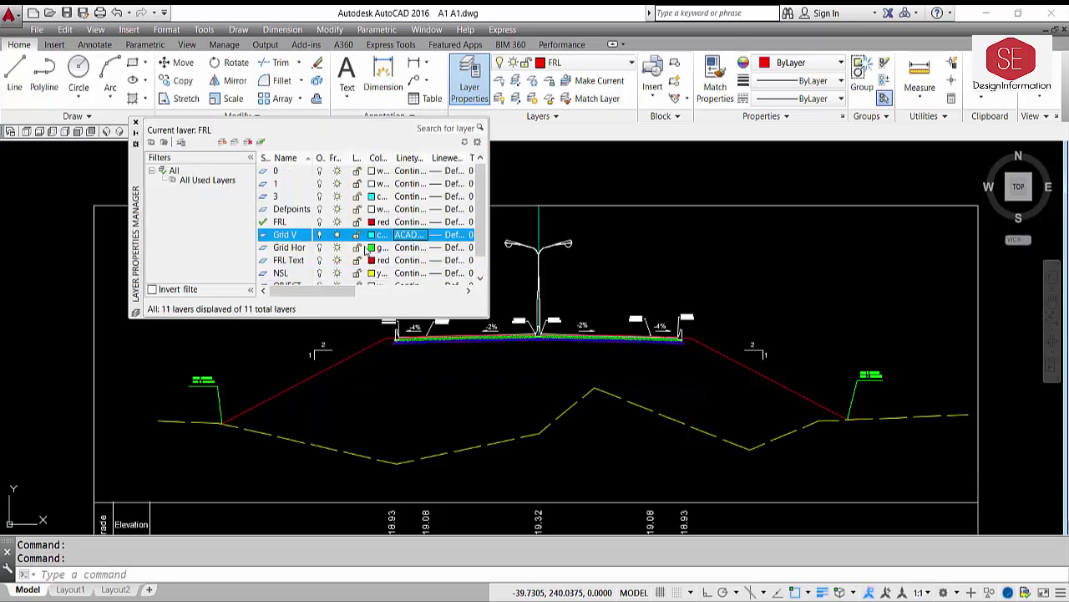
{"action": "left_click", "coordinate": [376, 249]}
{"action": "left_click", "coordinate": [406, 249]}
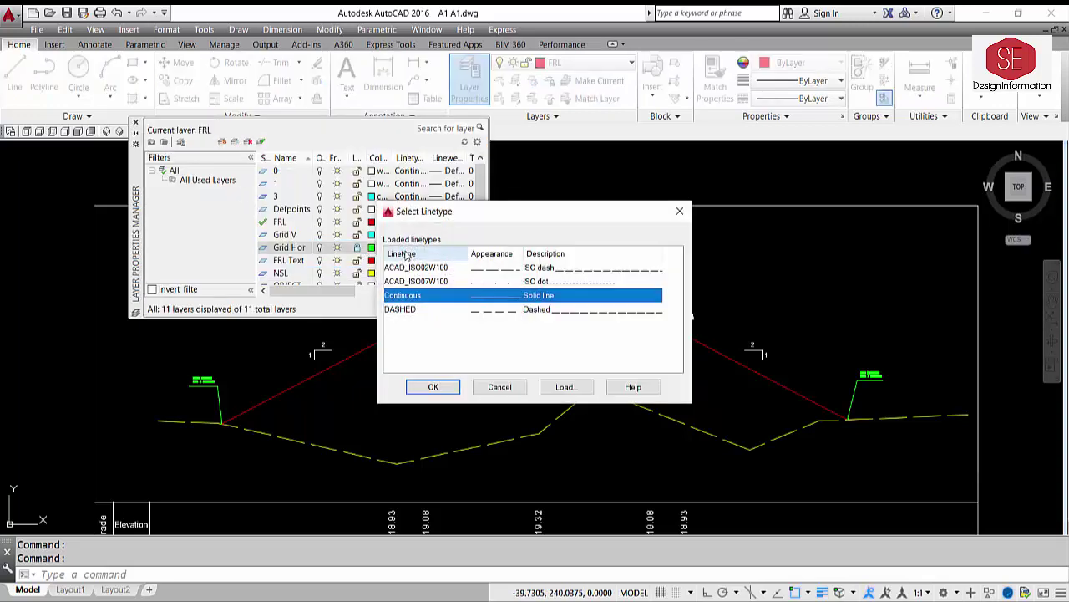
{"action": "left_click", "coordinate": [418, 282]}
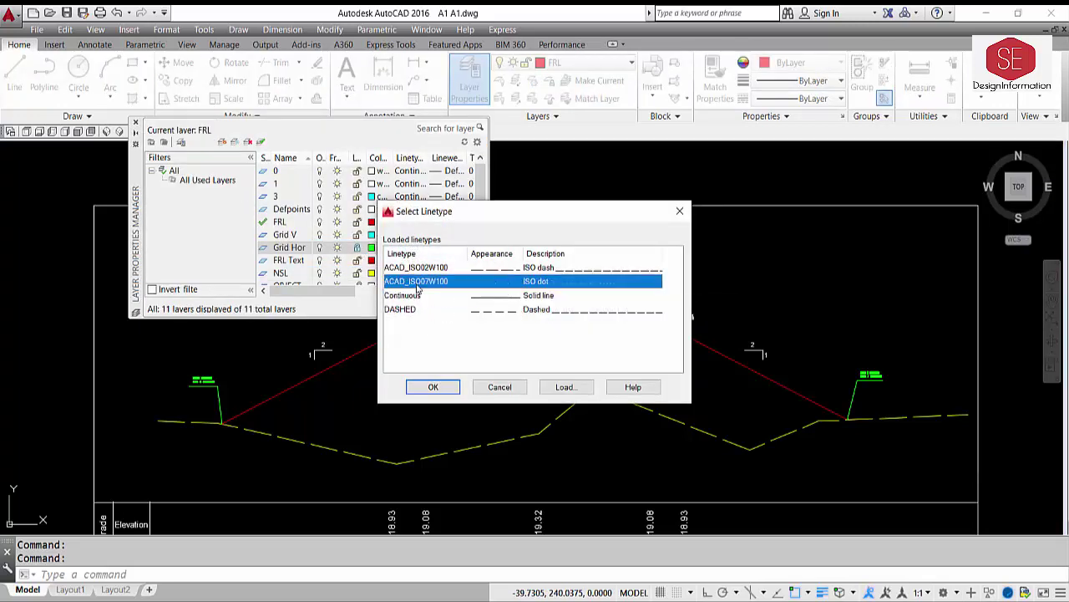
{"action": "left_click", "coordinate": [432, 390]}
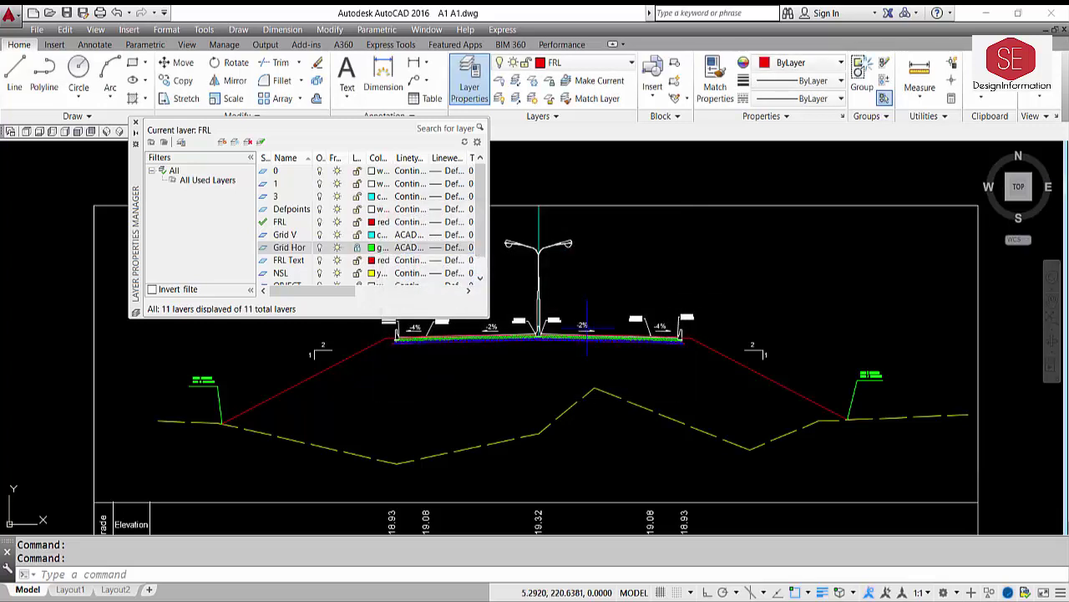
{"action": "left_click", "coordinate": [135, 123]}
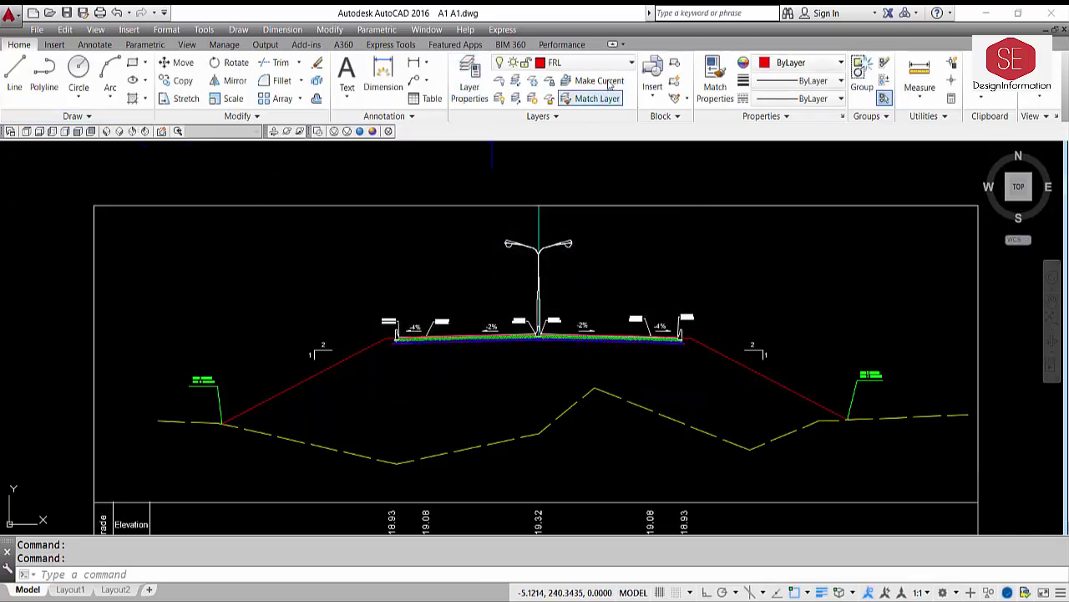
- Unlock the Grid Hor layer and make Grid V the current layer
{"action": "left_click", "coordinate": [576, 63]}
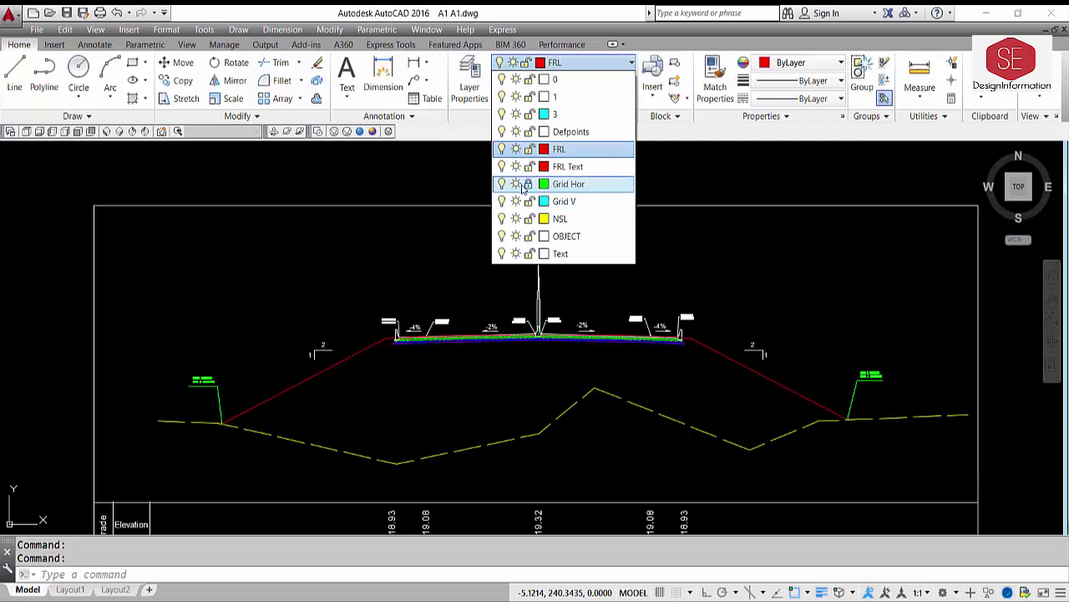
{"action": "left_click", "coordinate": [530, 184]}
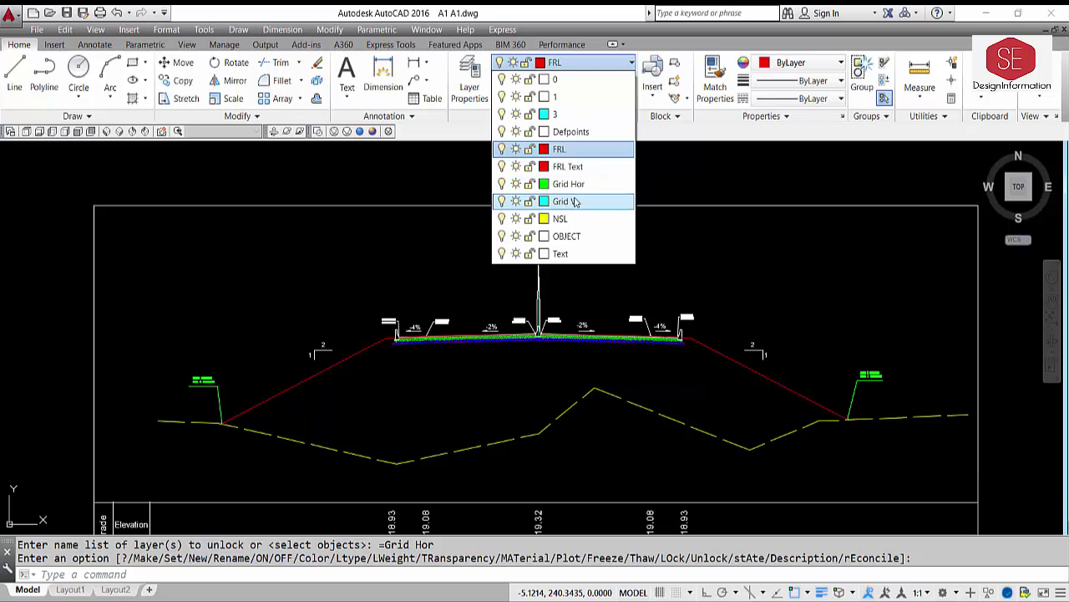
{"action": "left_click", "coordinate": [559, 201]}
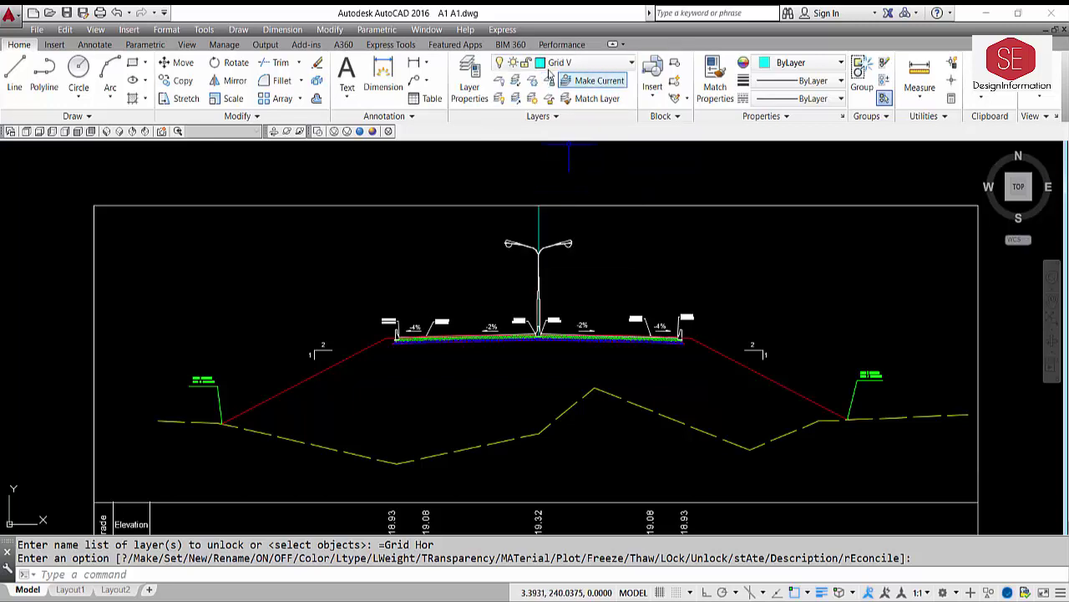
- Move the vertical centre line through the lamp post onto the Grid V layer
{"action": "scroll", "coordinate": [543, 221], "scroll_direction": "up", "scroll_amount": 2}
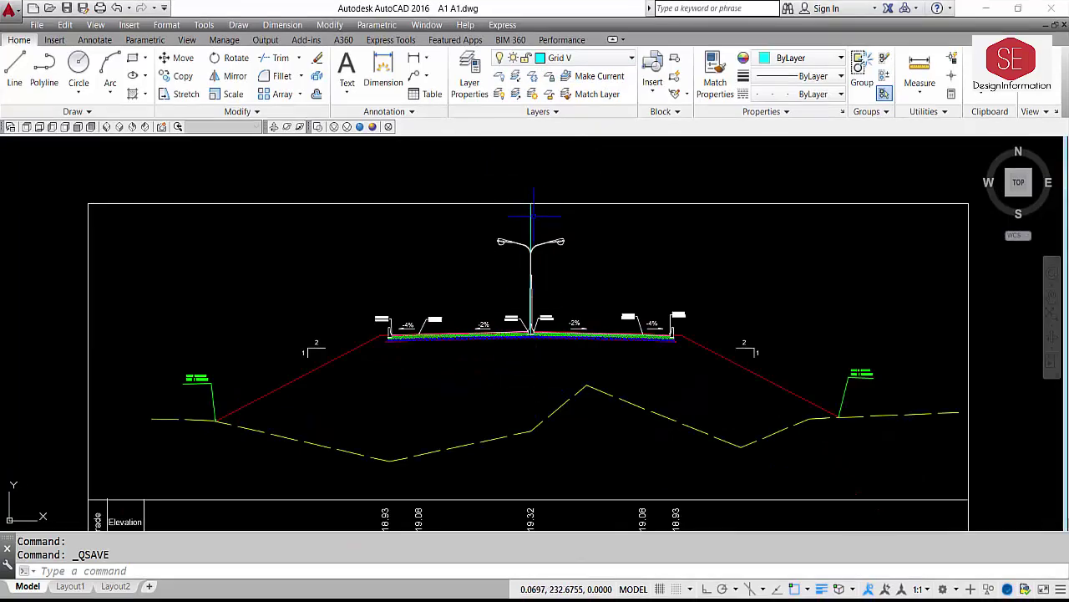
{"action": "scroll", "coordinate": [537, 221], "scroll_direction": "up", "scroll_amount": 3}
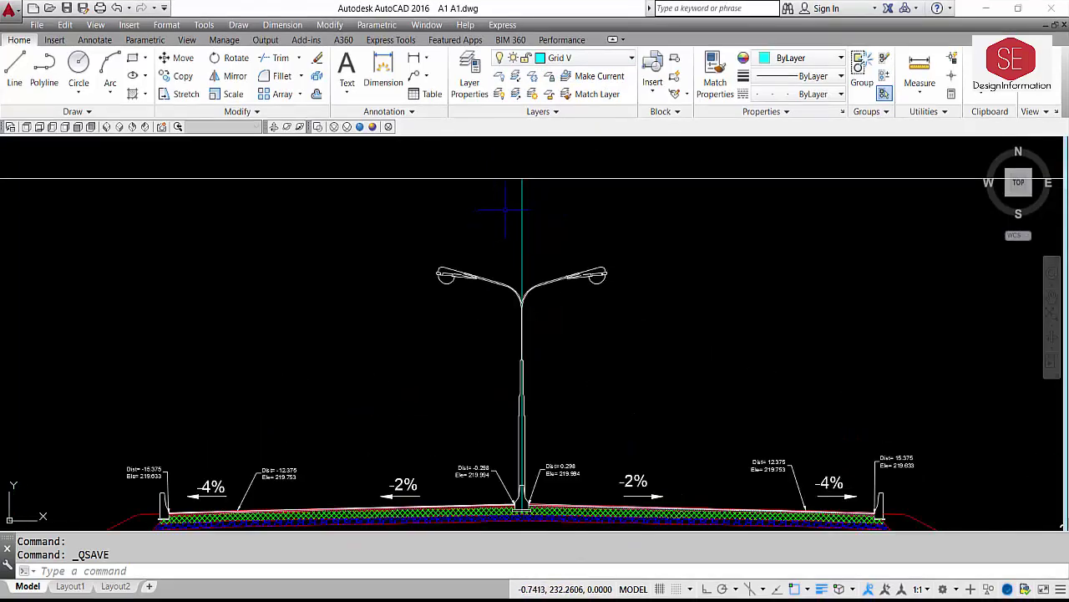
{"action": "left_click", "coordinate": [523, 202]}
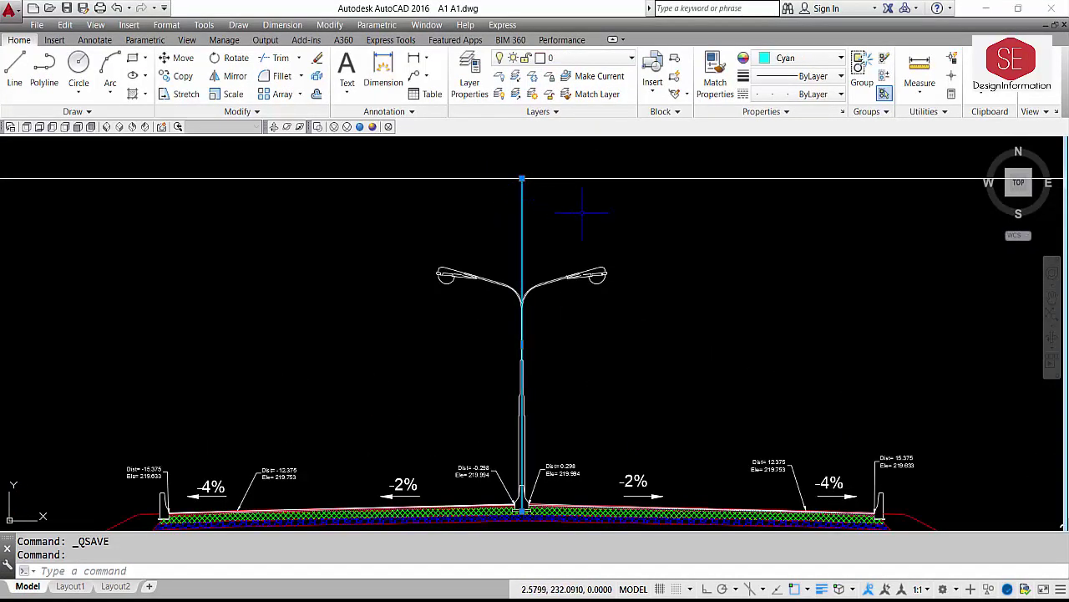
{"action": "left_click", "coordinate": [575, 58]}
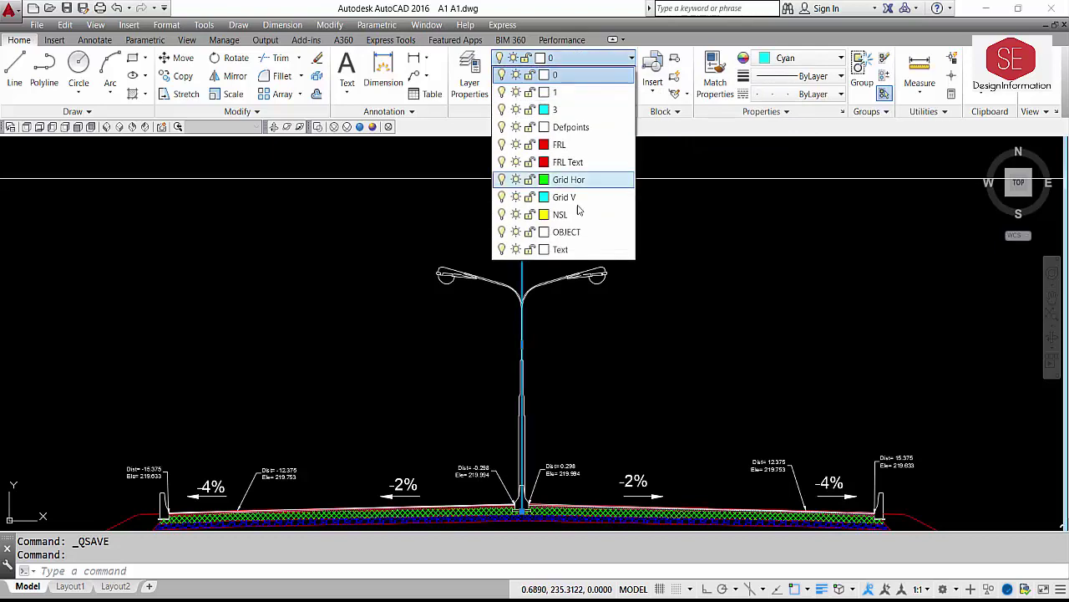
{"action": "left_click", "coordinate": [568, 197]}
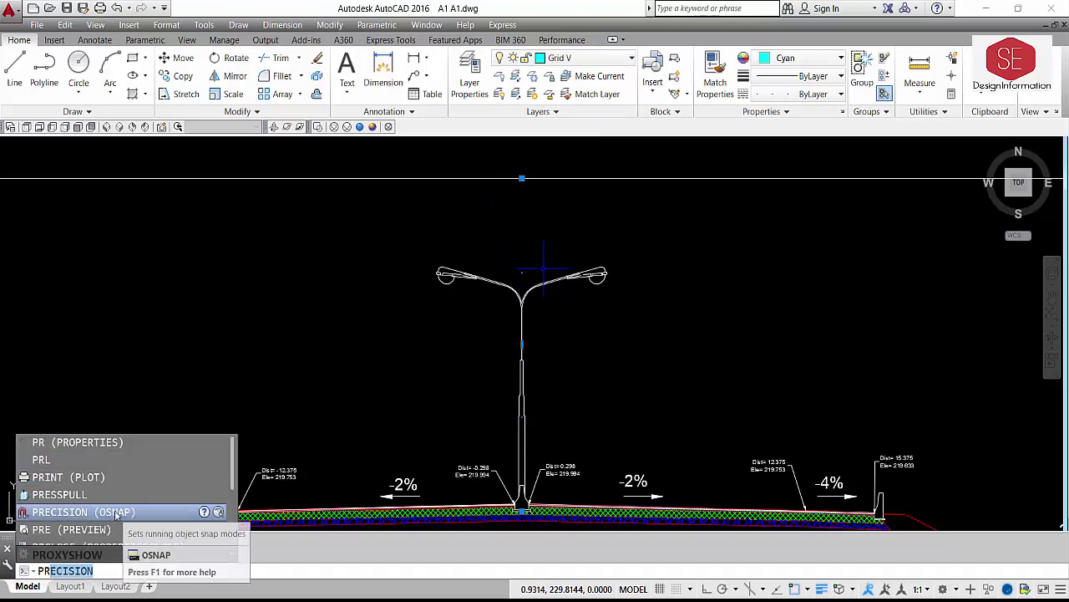
- In Properties, change the centre line's linetype scale to 0.25, then 0.1, then 0.05
{"action": "left_click", "coordinate": [107, 442]}
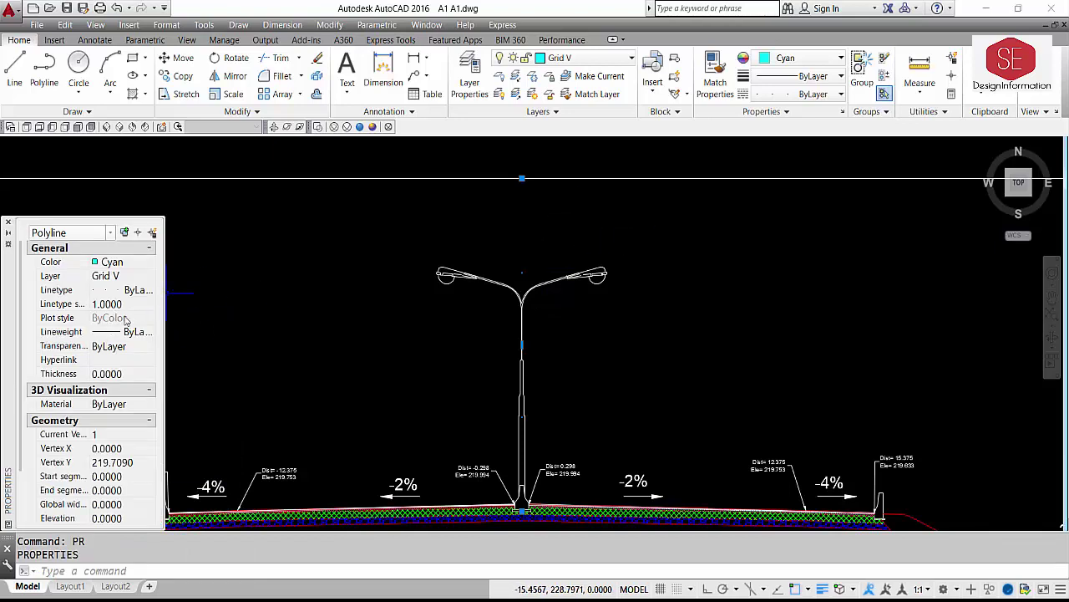
{"action": "left_click", "coordinate": [134, 304]}
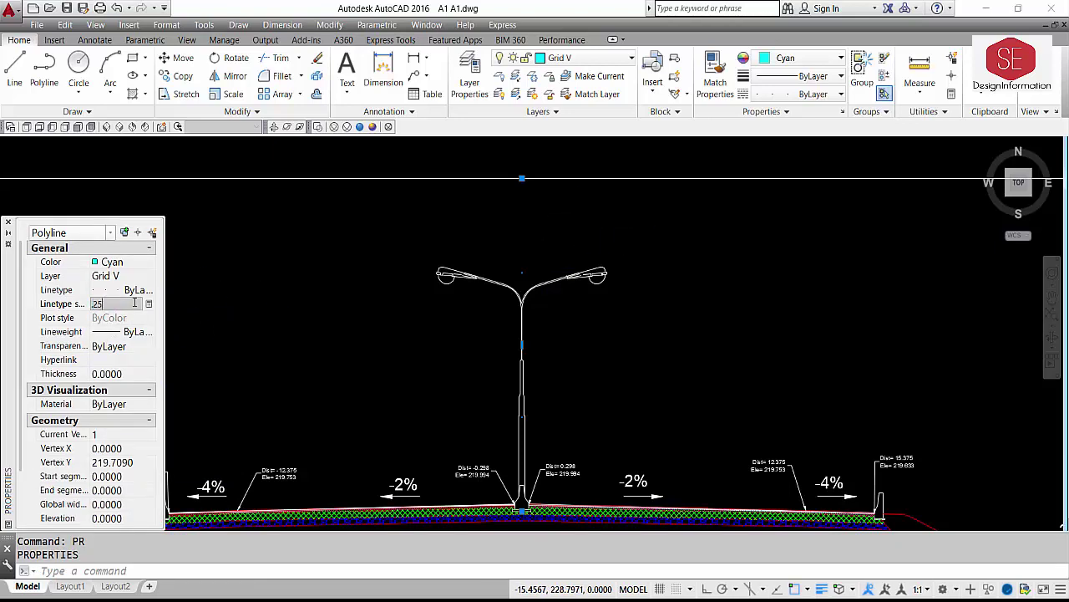
{"action": "type", "text": ".25"}
{"action": "key", "text": "Return"}
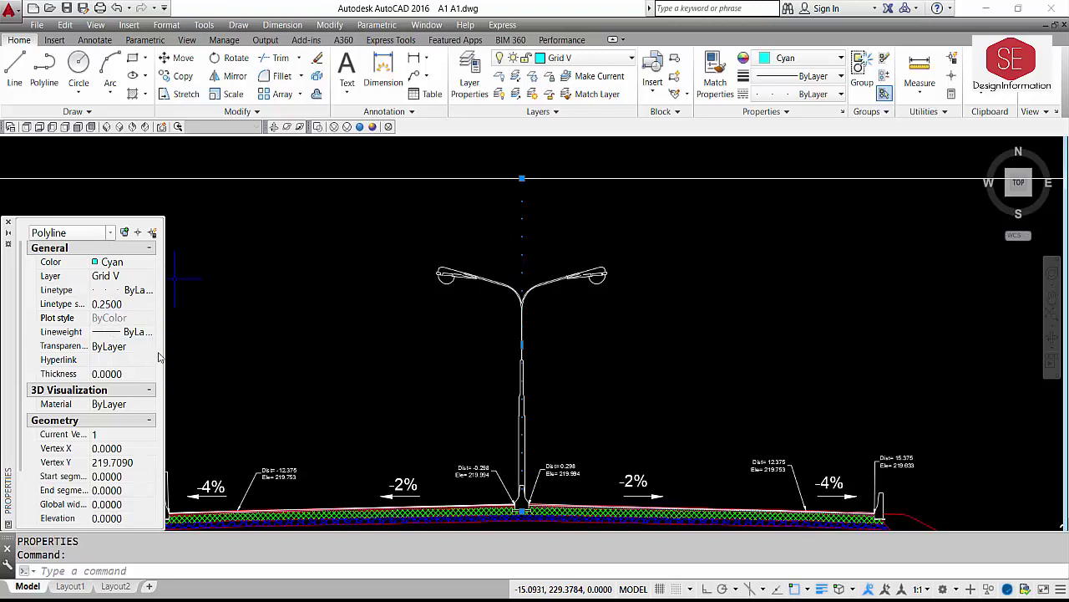
{"action": "left_click", "coordinate": [135, 304]}
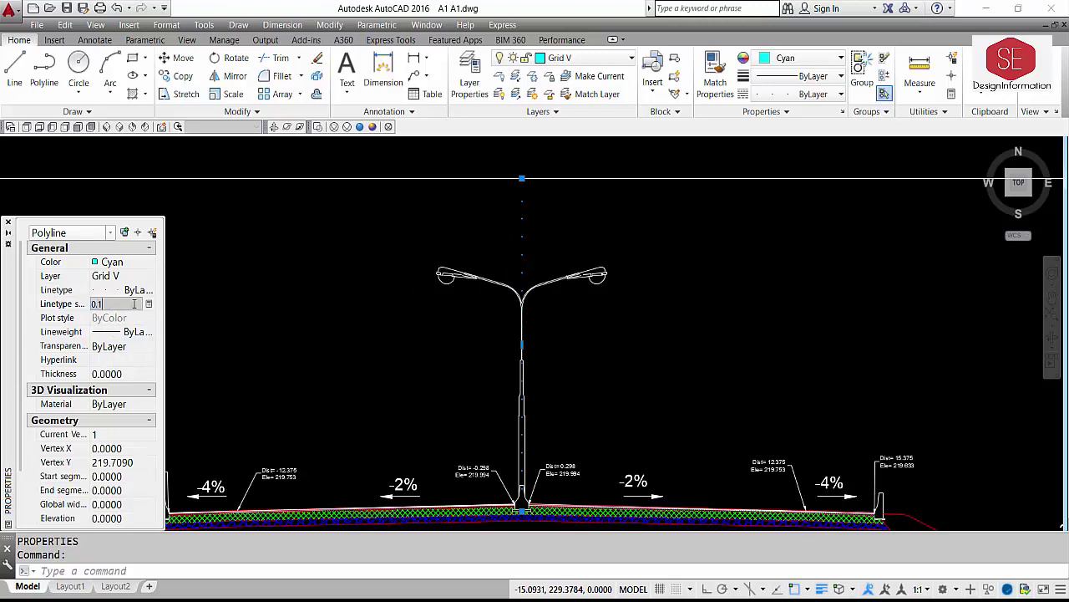
{"action": "type", "text": "0.1"}
{"action": "key", "text": "Return"}
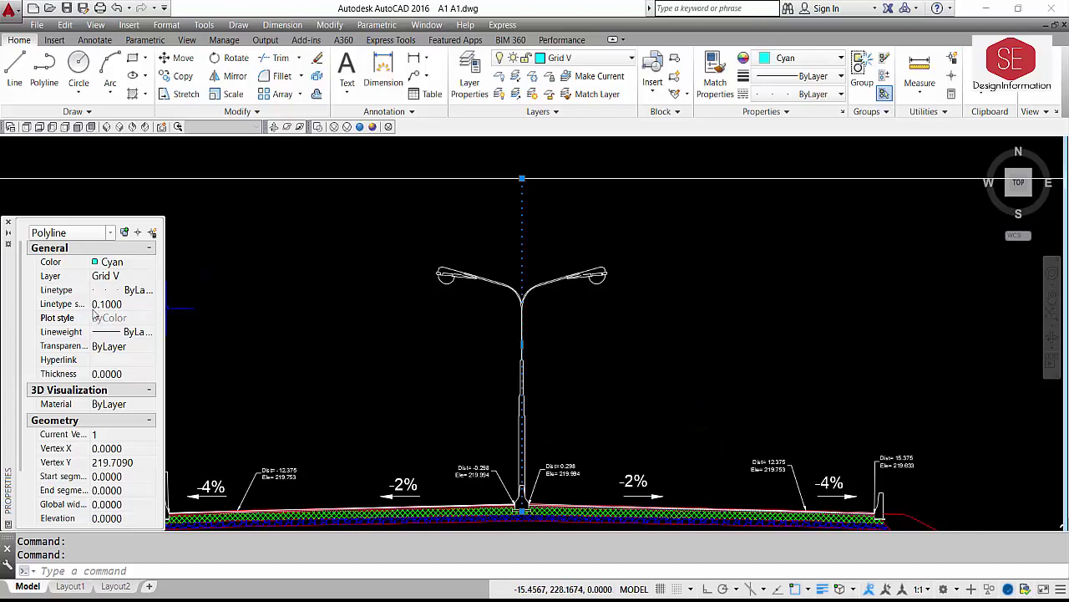
{"action": "type", "text": "0"}
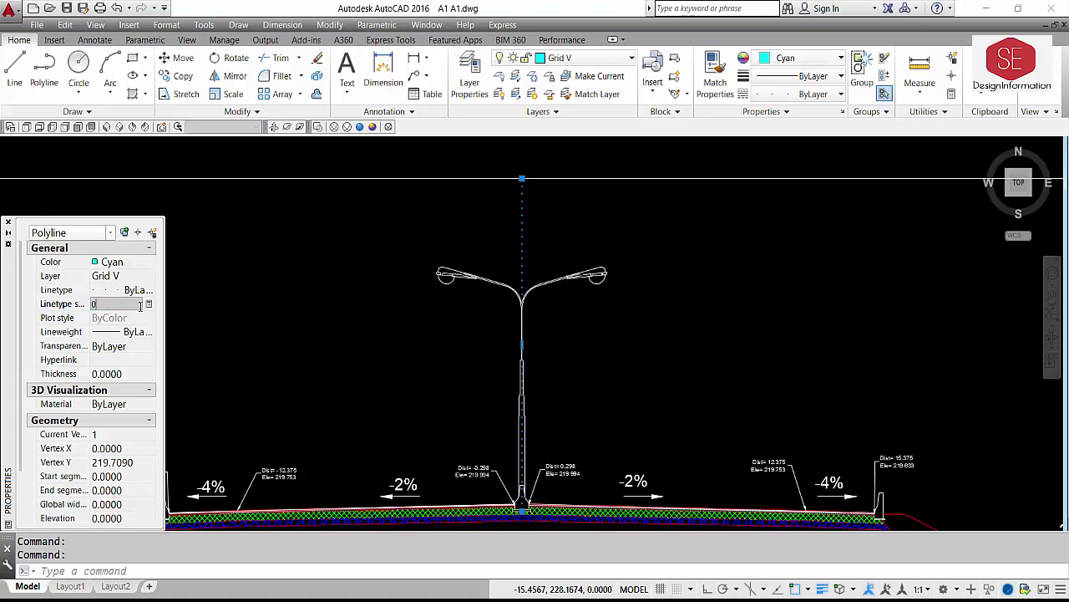
{"action": "key", "text": "Return"}
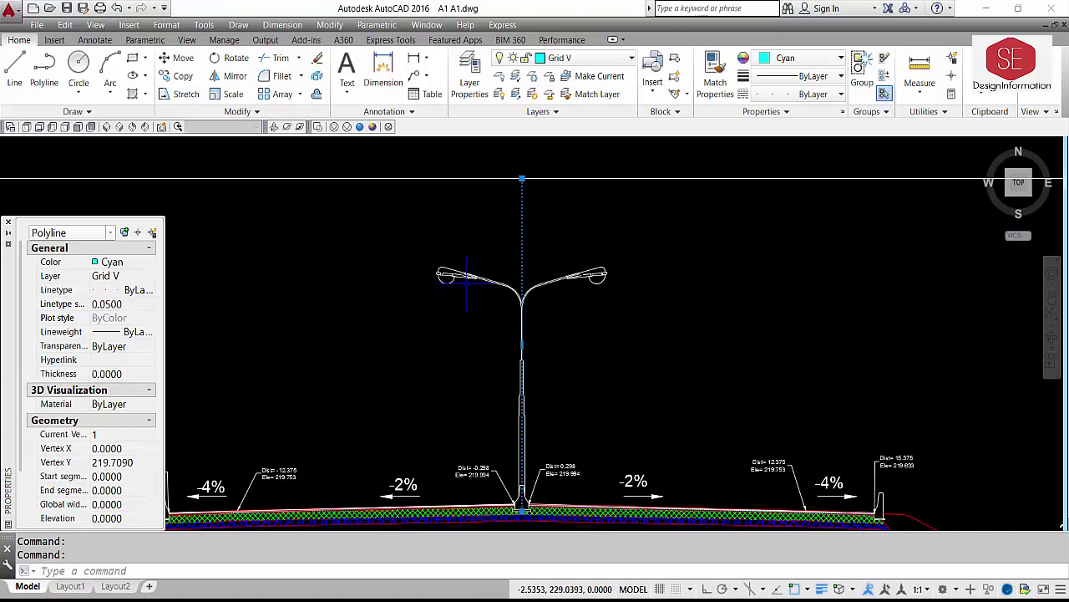
- Deselect and reselect the dotted centre line to check its 0.05 linetype scale
{"action": "key", "text": "Escape"}
{"action": "scroll", "coordinate": [522, 219], "scroll_direction": "up", "scroll_amount": 4}
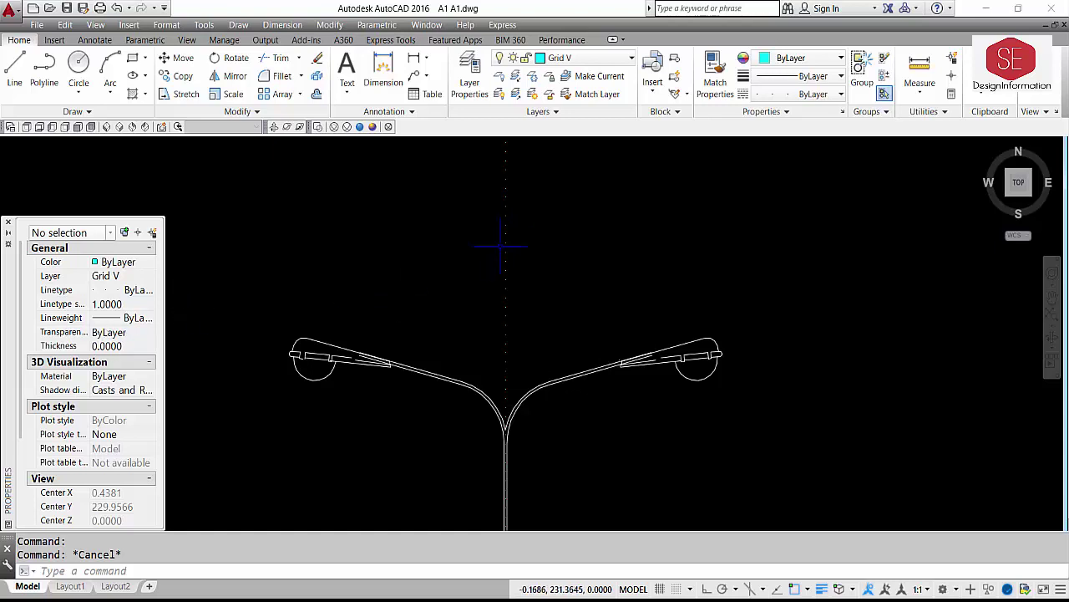
{"action": "left_click", "coordinate": [542, 209]}
{"action": "left_click", "coordinate": [476, 244]}
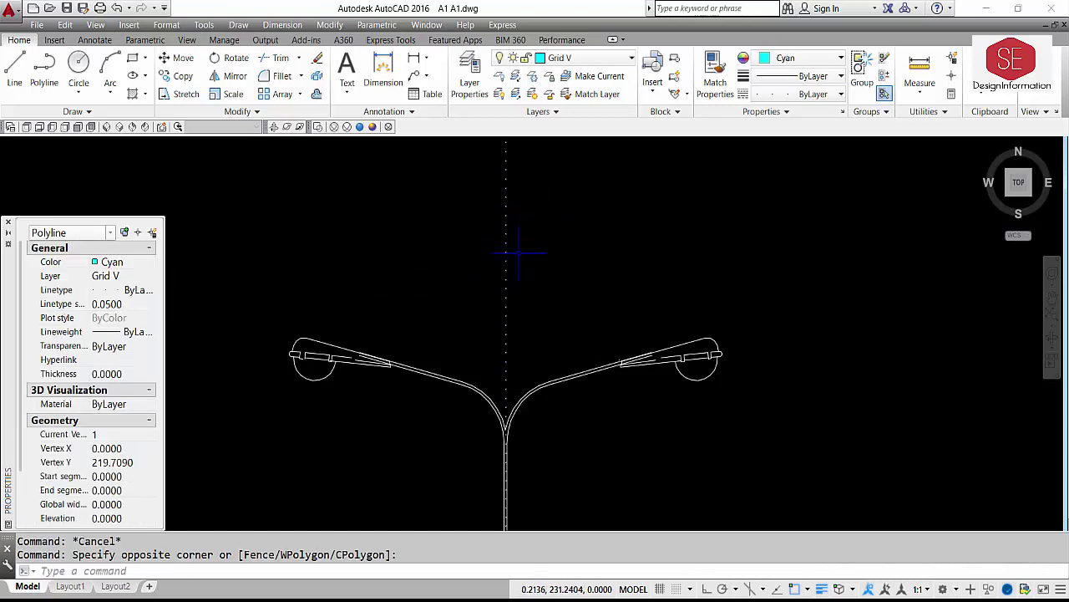
{"action": "scroll", "coordinate": [518, 251], "scroll_direction": "down", "scroll_amount": 4}
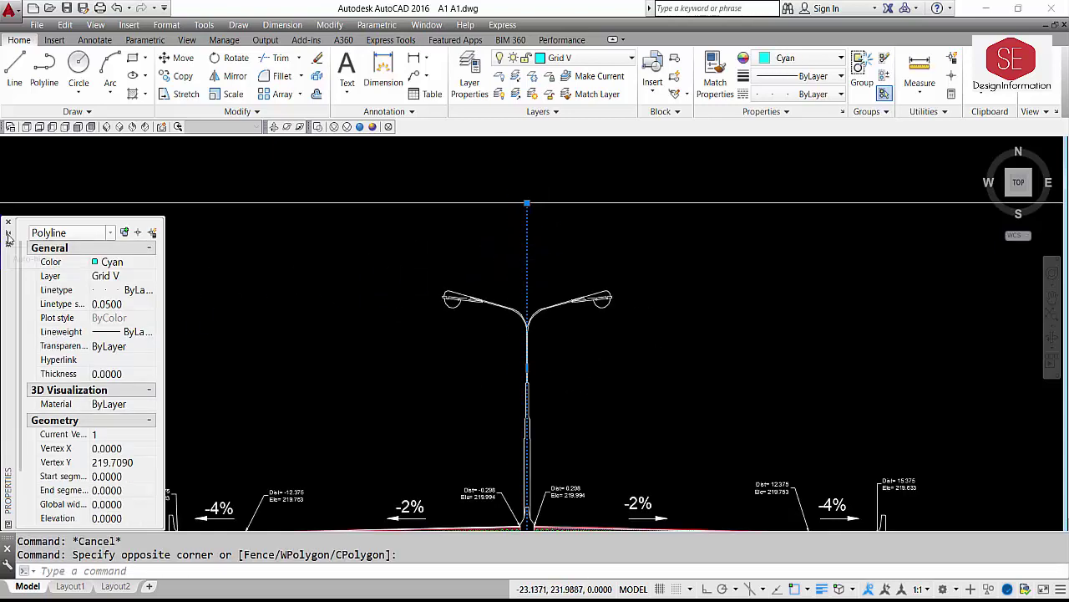
{"action": "scroll", "coordinate": [497, 238], "scroll_direction": "down", "scroll_amount": 4}
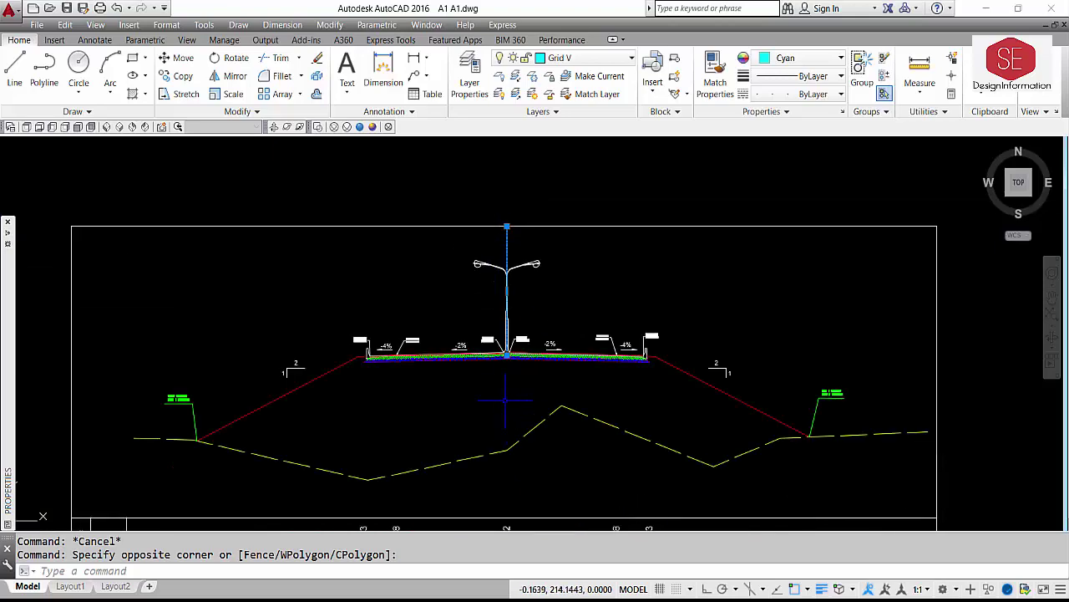
- Use EXTEND with the table's top line as boundary to lengthen the dotted centre line downward
{"action": "scroll", "coordinate": [505, 400], "scroll_direction": "up", "scroll_amount": 2}
{"action": "key", "text": "Escape"}
{"action": "type", "text": "e"}
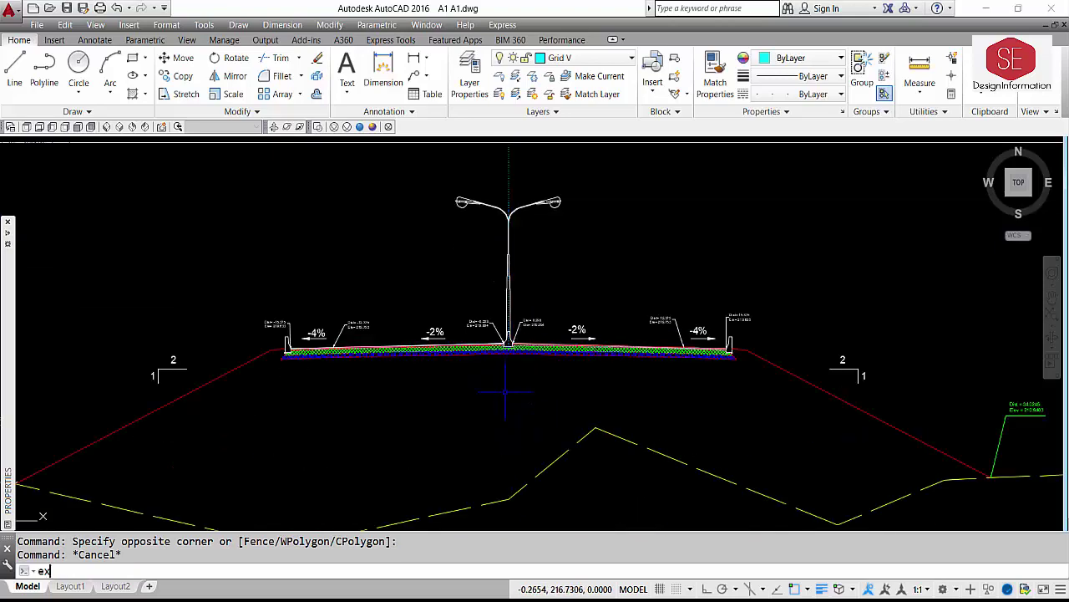
{"action": "type", "text": "x"}
{"action": "key", "text": "Return"}
{"action": "middle_click_drag", "start_coordinate": [505, 390], "coordinate": [509, 282]}
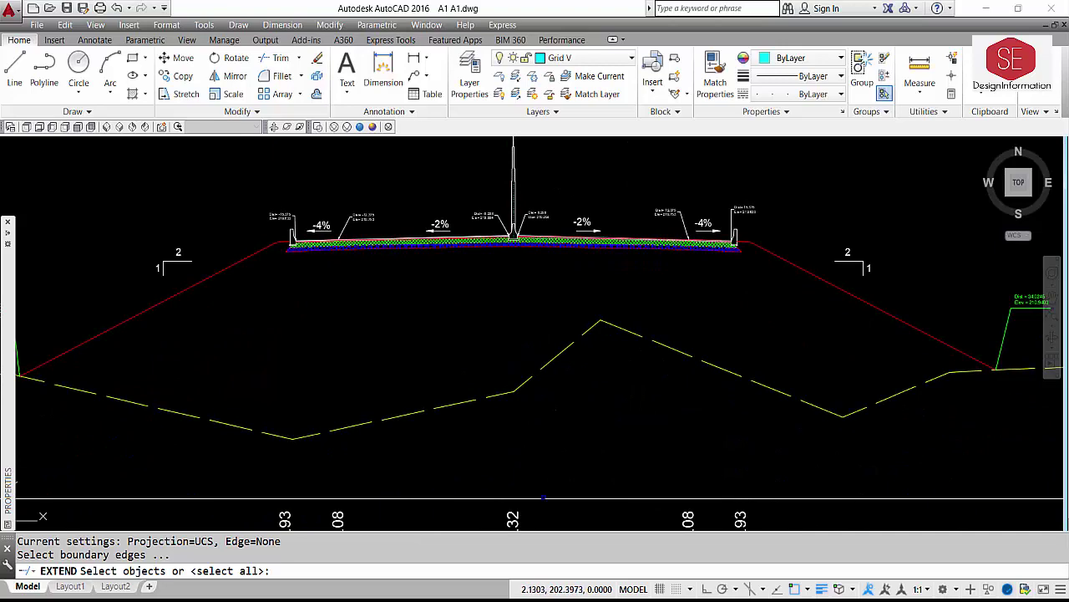
{"action": "left_click", "coordinate": [541, 499]}
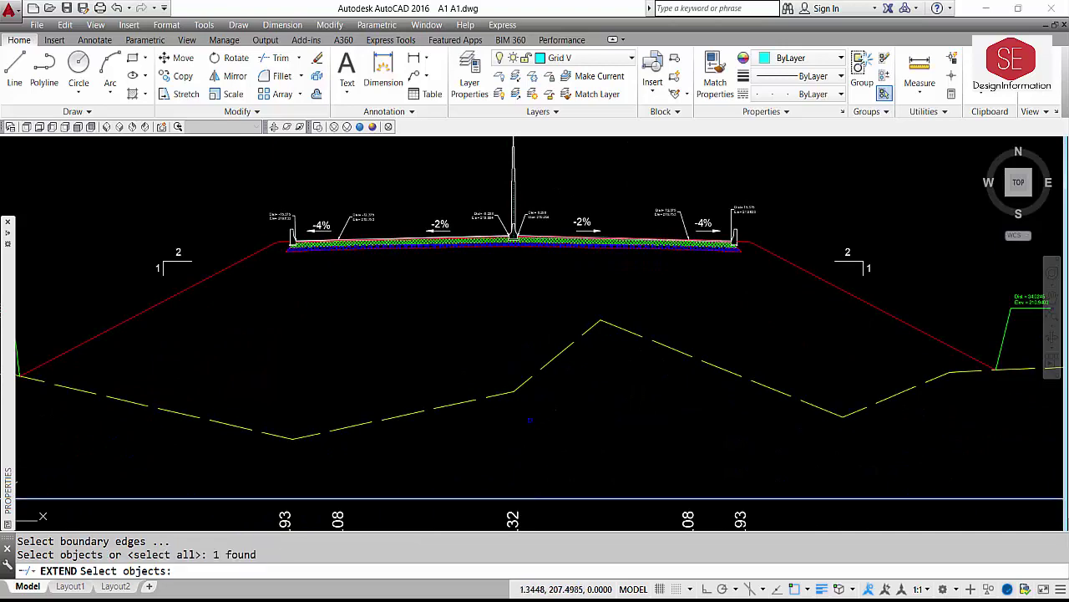
{"action": "key", "text": "Return"}
{"action": "left_click", "coordinate": [504, 230]}
{"action": "scroll", "coordinate": [503, 229], "scroll_direction": "up", "scroll_amount": 6}
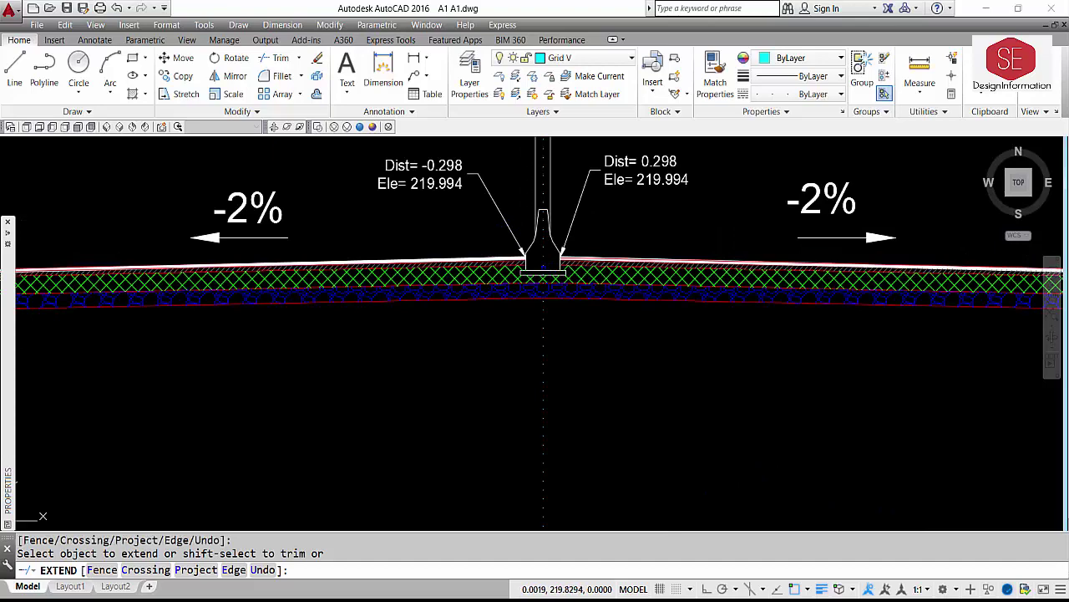
{"action": "scroll", "coordinate": [543, 271], "scroll_direction": "down", "scroll_amount": 6}
{"action": "left_click", "coordinate": [578, 355]}
{"action": "key", "text": "Escape"}
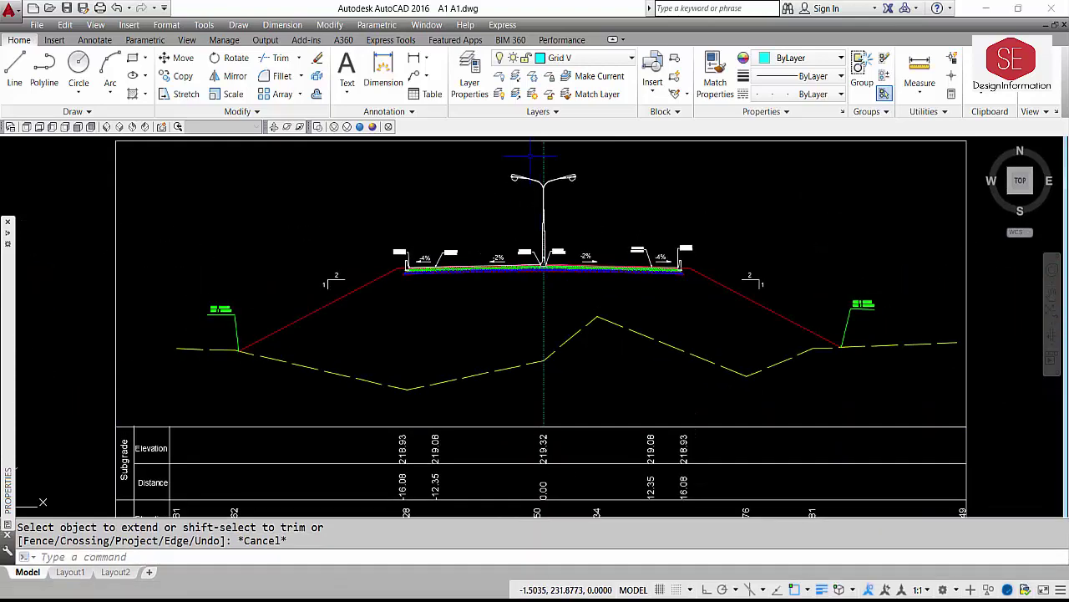
{"action": "middle_click_drag", "start_coordinate": [579, 254], "coordinate": [589, 287]}
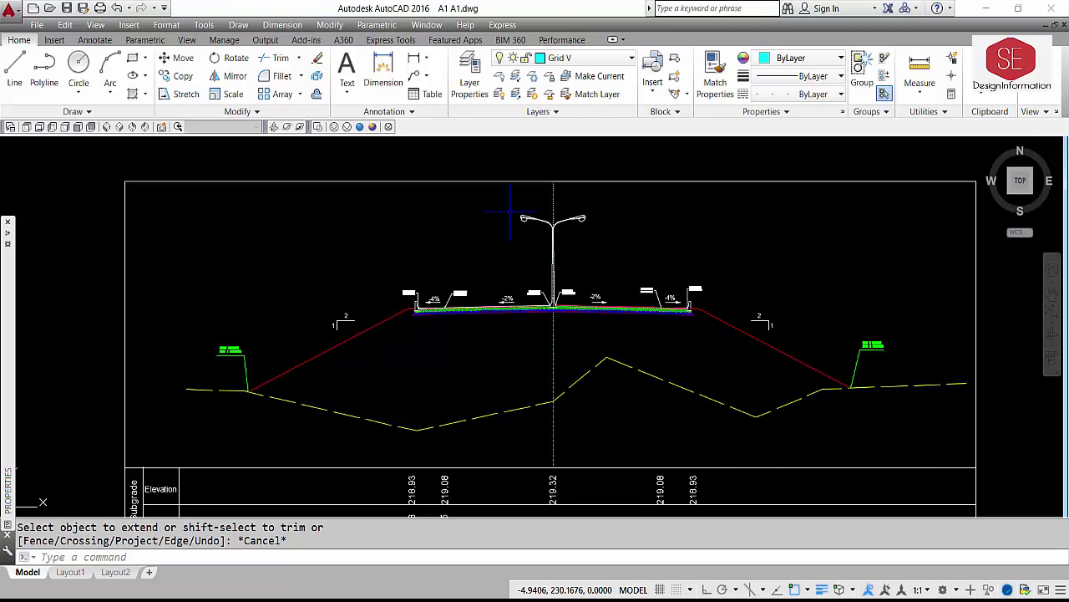
- Offset the dotted centre line 2.5 to the left, creating the first three grid lines
{"action": "type", "text": "O"}
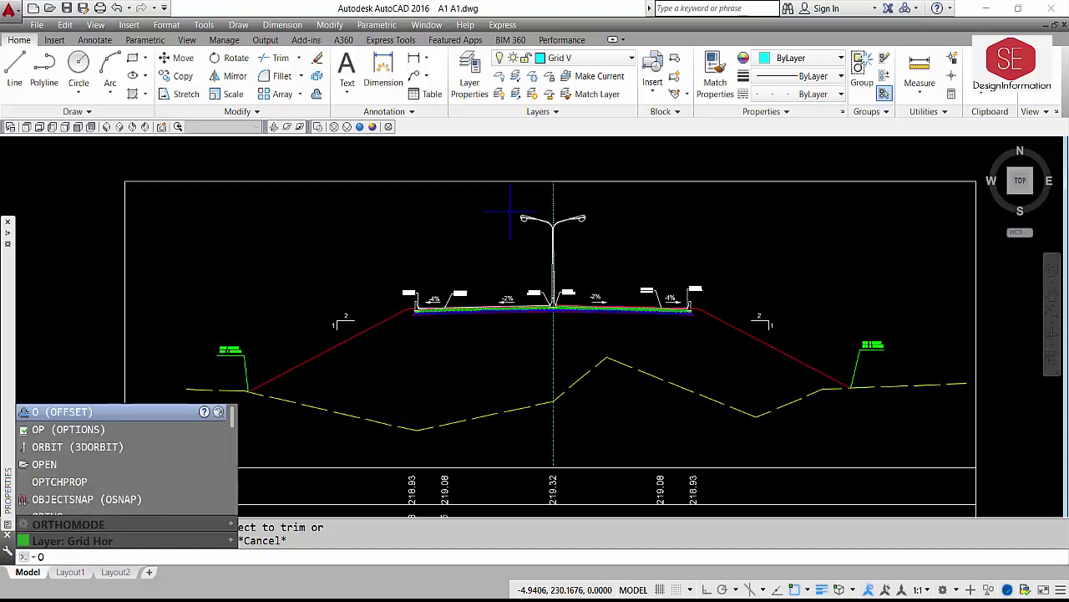
{"action": "key", "text": "Return"}
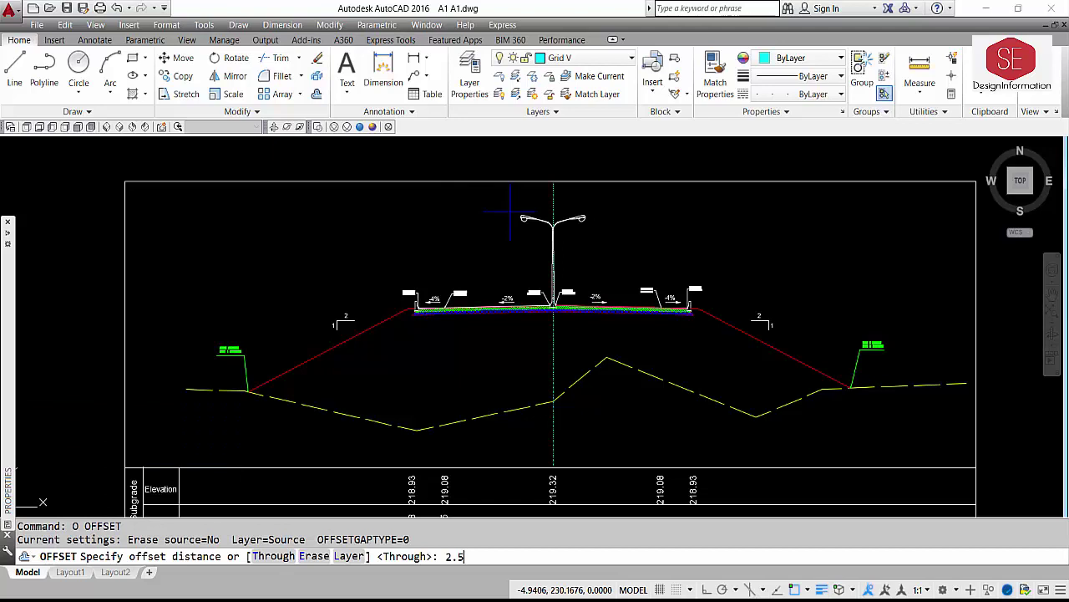
{"action": "type", "text": "2.5"}
{"action": "key", "text": "Return"}
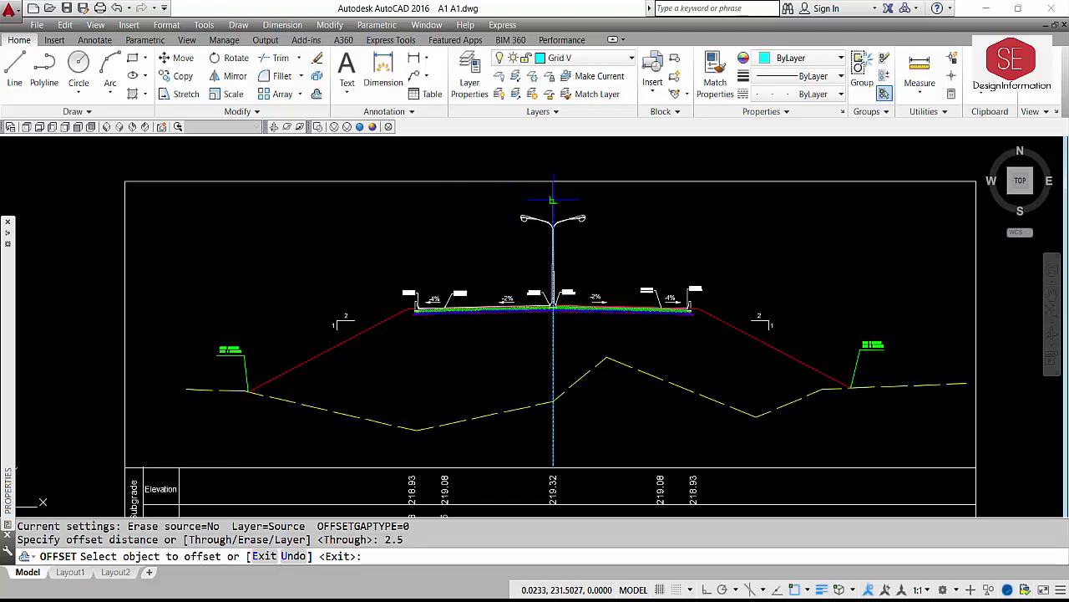
{"action": "left_click", "coordinate": [553, 238]}
{"action": "left_click", "coordinate": [530, 205]}
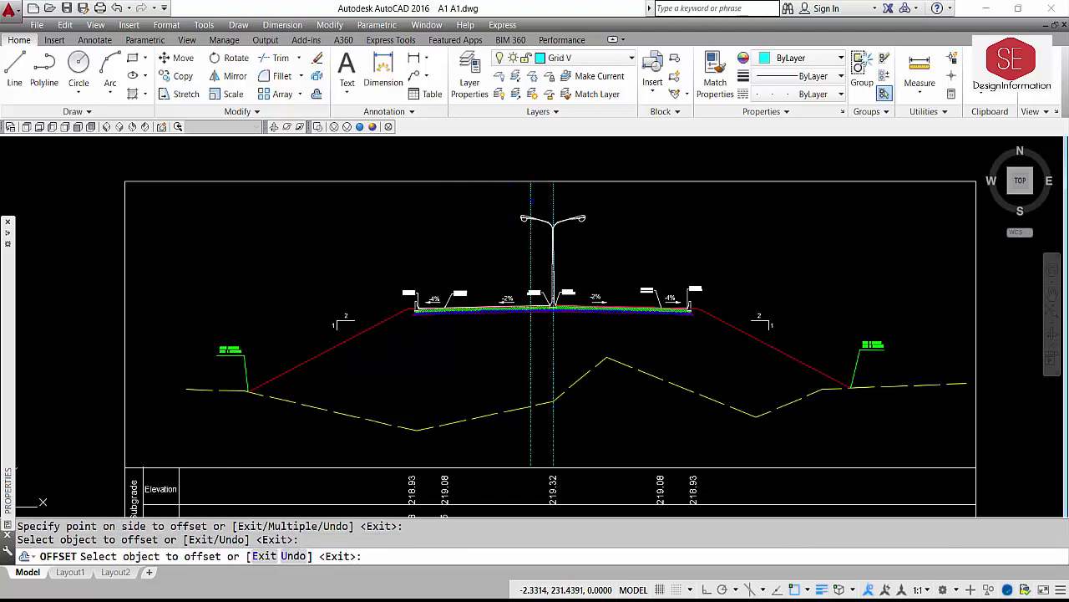
{"action": "left_click", "coordinate": [531, 238]}
{"action": "left_click", "coordinate": [506, 213]}
{"action": "left_click", "coordinate": [509, 225]}
{"action": "left_click", "coordinate": [483, 219]}
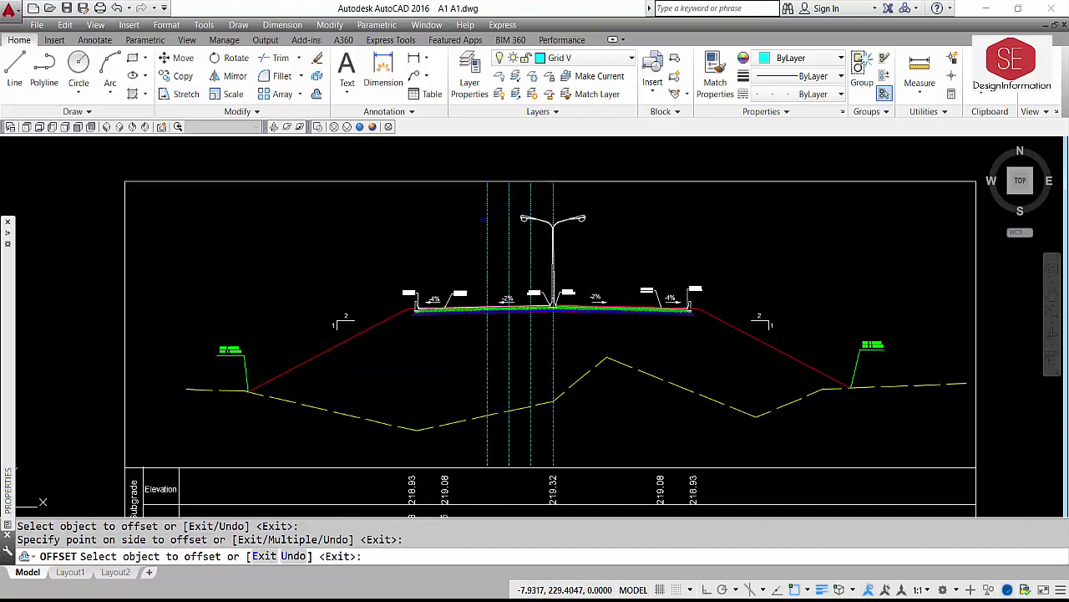
{"action": "left_click", "coordinate": [486, 222]}
- Keep offsetting each newest line 2.5 leftward for four more grid lines
{"action": "left_click", "coordinate": [466, 222]}
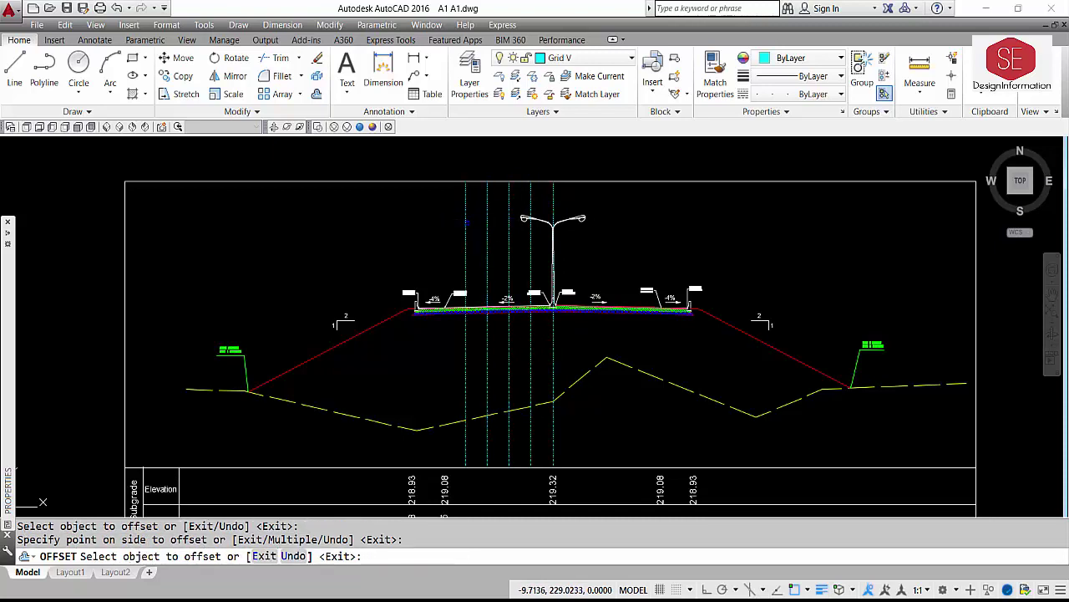
{"action": "left_click", "coordinate": [466, 222]}
{"action": "left_click", "coordinate": [443, 231]}
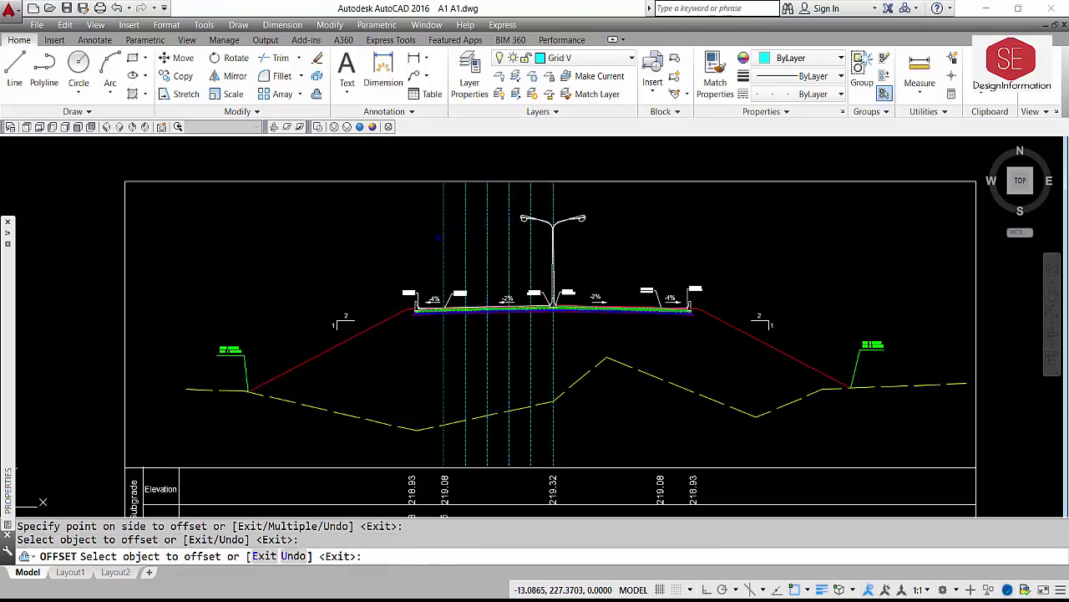
{"action": "left_click", "coordinate": [443, 237]}
{"action": "left_click", "coordinate": [422, 233]}
{"action": "left_click", "coordinate": [422, 234]}
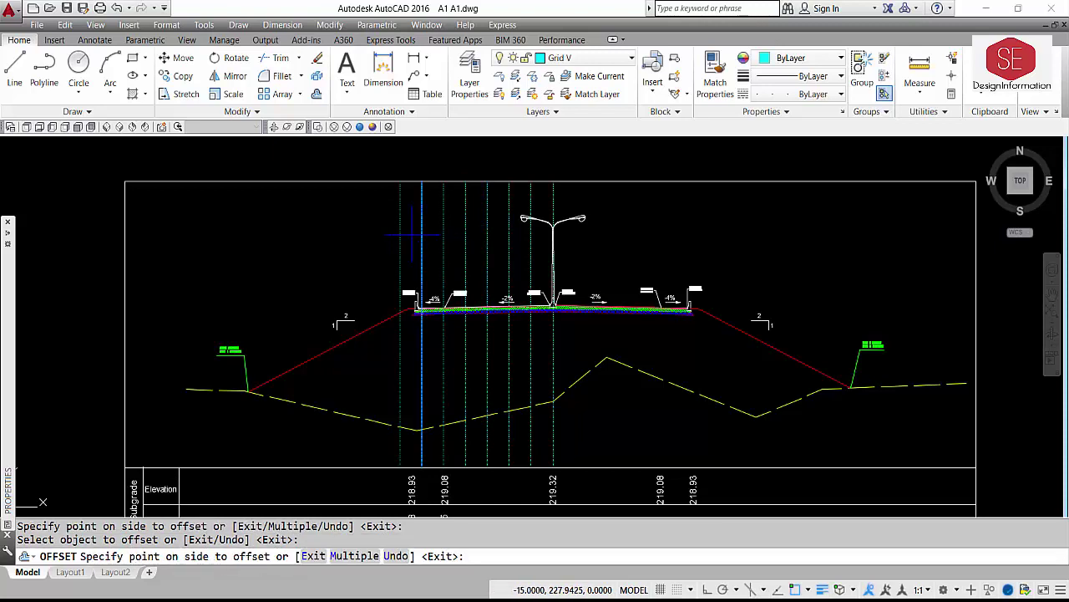
{"action": "left_click", "coordinate": [411, 236]}
{"action": "left_click", "coordinate": [400, 239]}
{"action": "left_click", "coordinate": [380, 242]}
{"action": "key", "text": "Escape"}
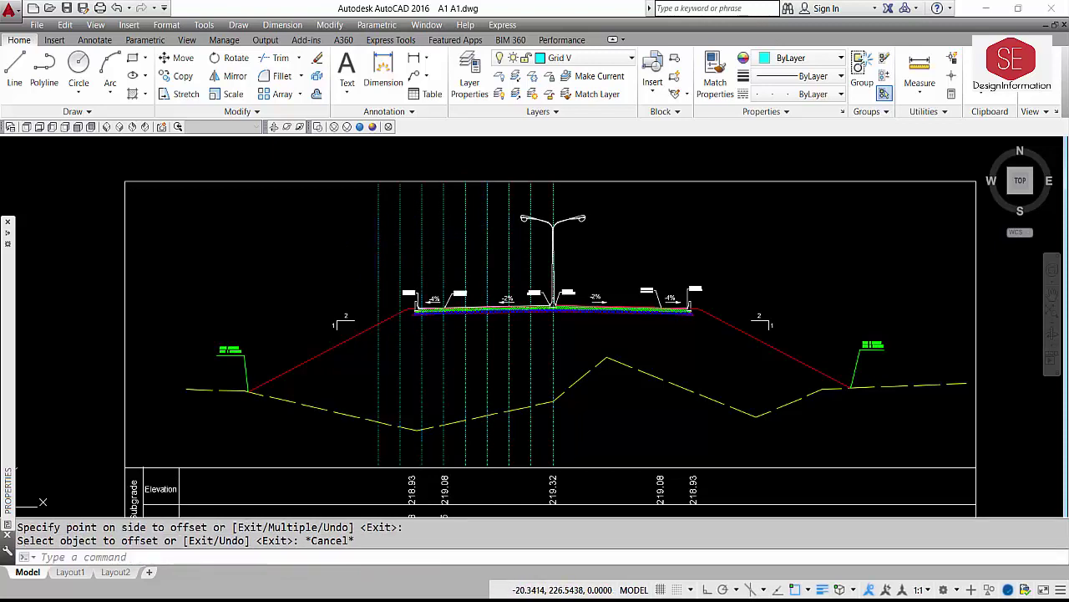
- Copy the grid lines and lamp post twice to the left from the centre line's top end
{"action": "type", "text": "CO"}
{"action": "key", "text": "Return"}
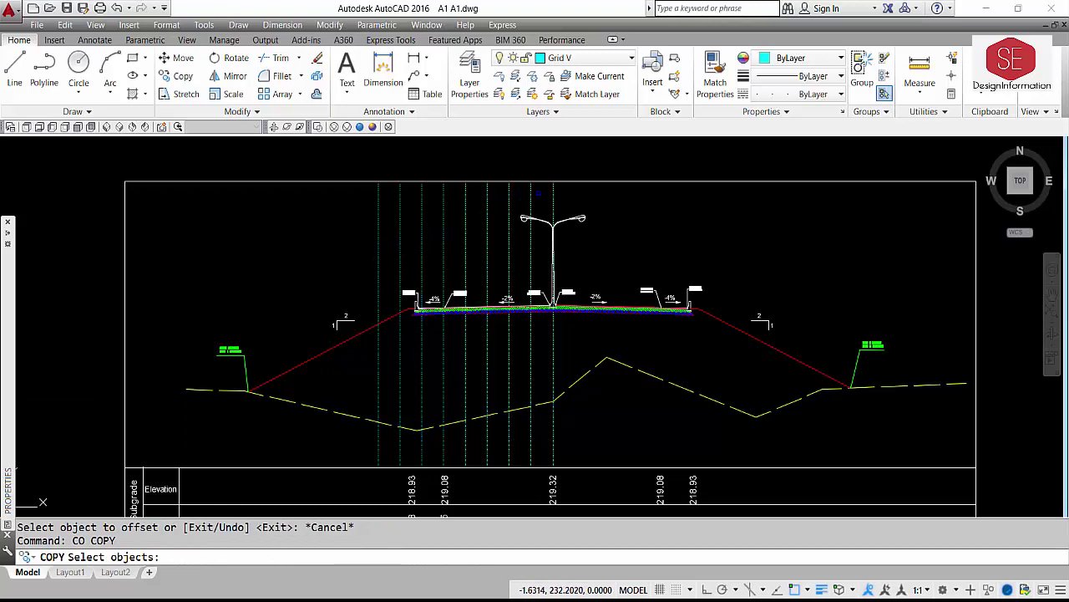
{"action": "left_click", "coordinate": [539, 194]}
{"action": "left_click", "coordinate": [321, 219]}
{"action": "key", "text": "Return"}
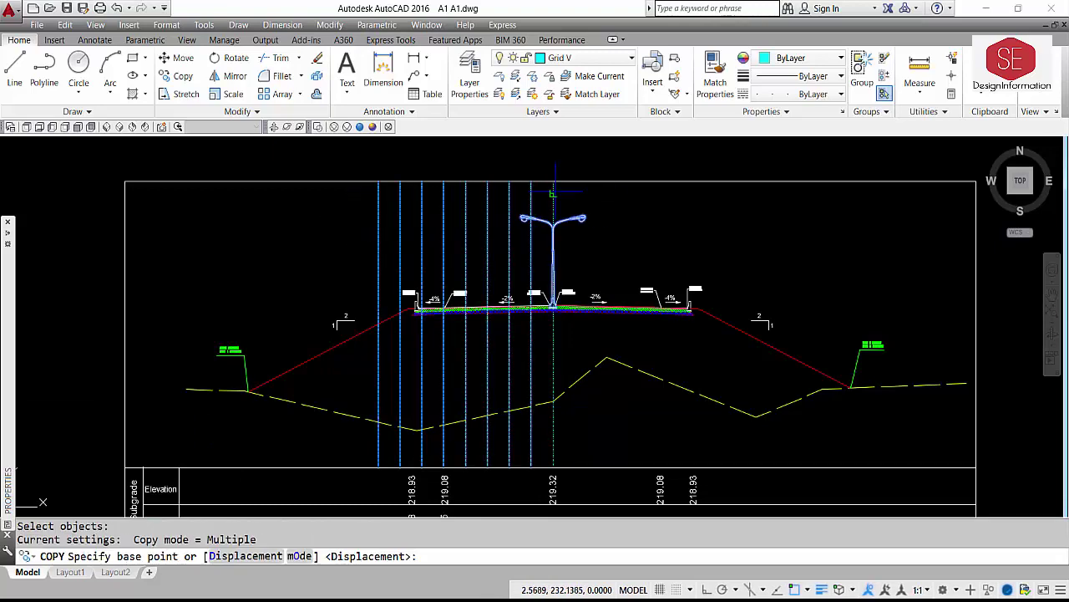
{"action": "left_click", "coordinate": [553, 181]}
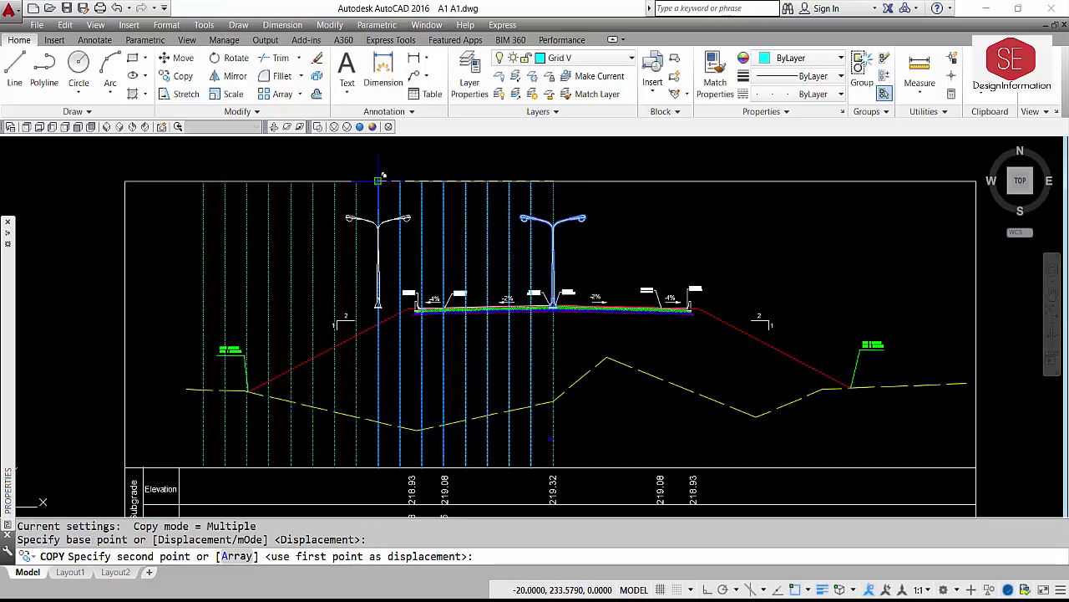
{"action": "left_click", "coordinate": [378, 180]}
{"action": "left_click", "coordinate": [203, 181]}
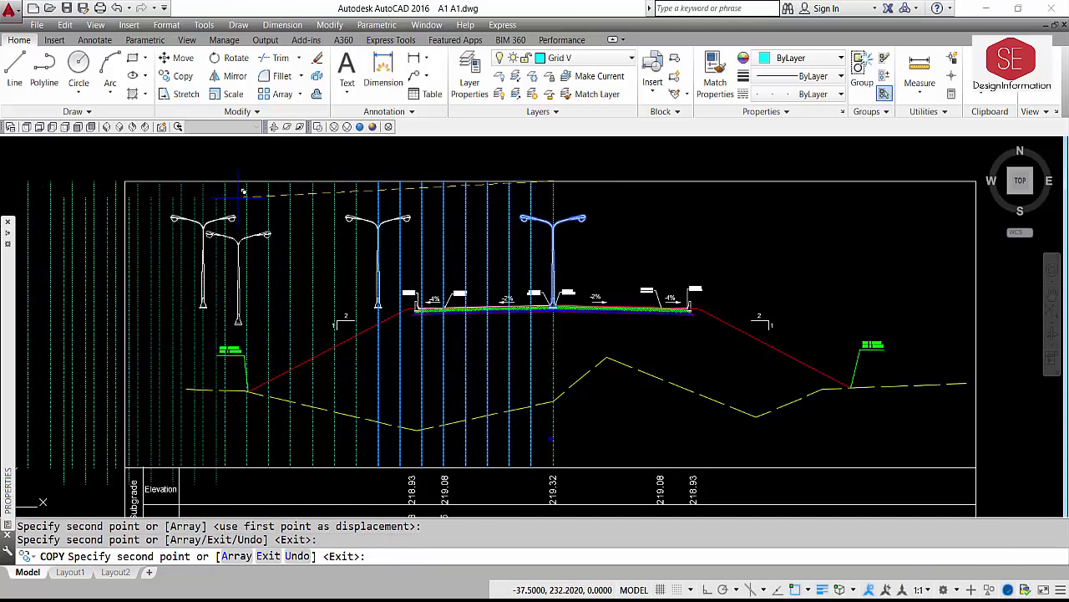
{"action": "middle_click_drag", "start_coordinate": [95, 158], "coordinate": [320, 153]}
{"action": "key", "text": "Escape"}
- Erase the five copied lines that fall outside the section frame
{"action": "left_click", "coordinate": [343, 163]}
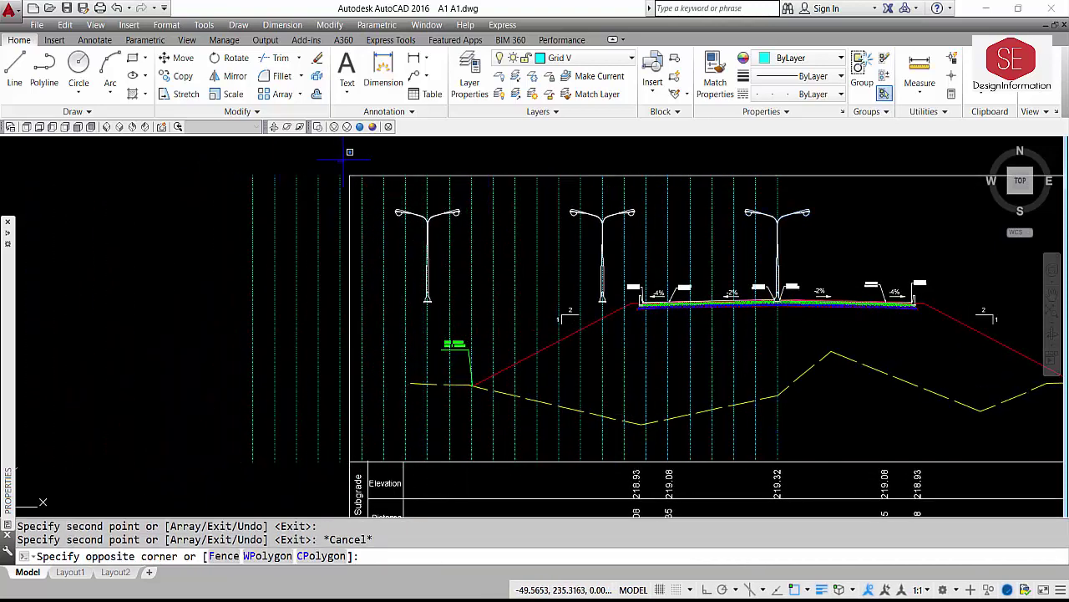
{"action": "key", "text": "Escape"}
{"action": "left_click", "coordinate": [342, 163]}
{"action": "left_click", "coordinate": [225, 475]}
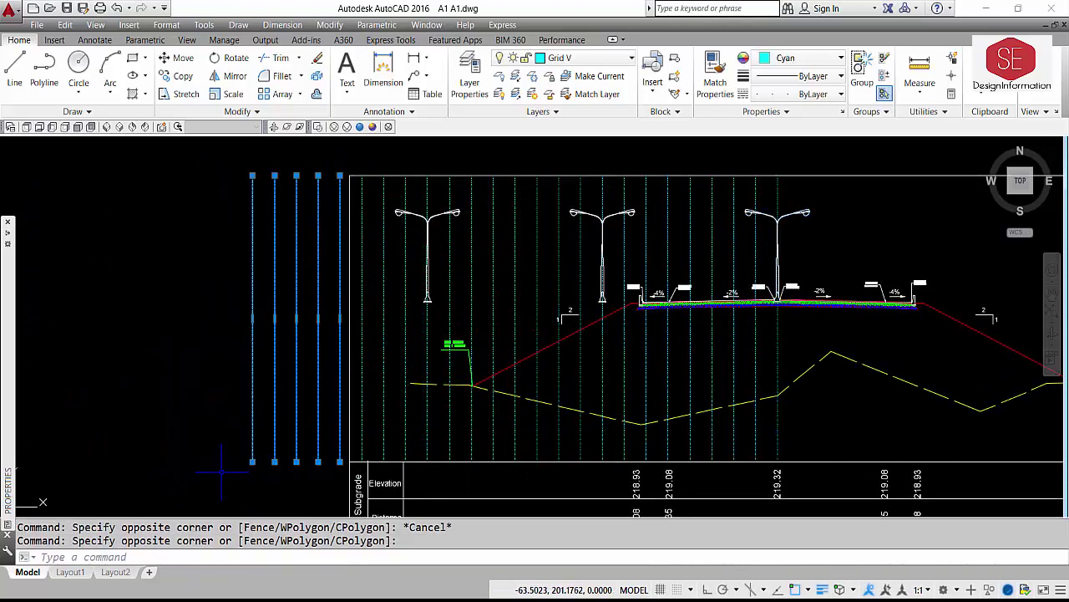
{"action": "type", "text": "e"}
{"action": "key", "text": "Return"}
{"action": "scroll", "coordinate": [570, 363], "scroll_direction": "down", "scroll_amount": 3}
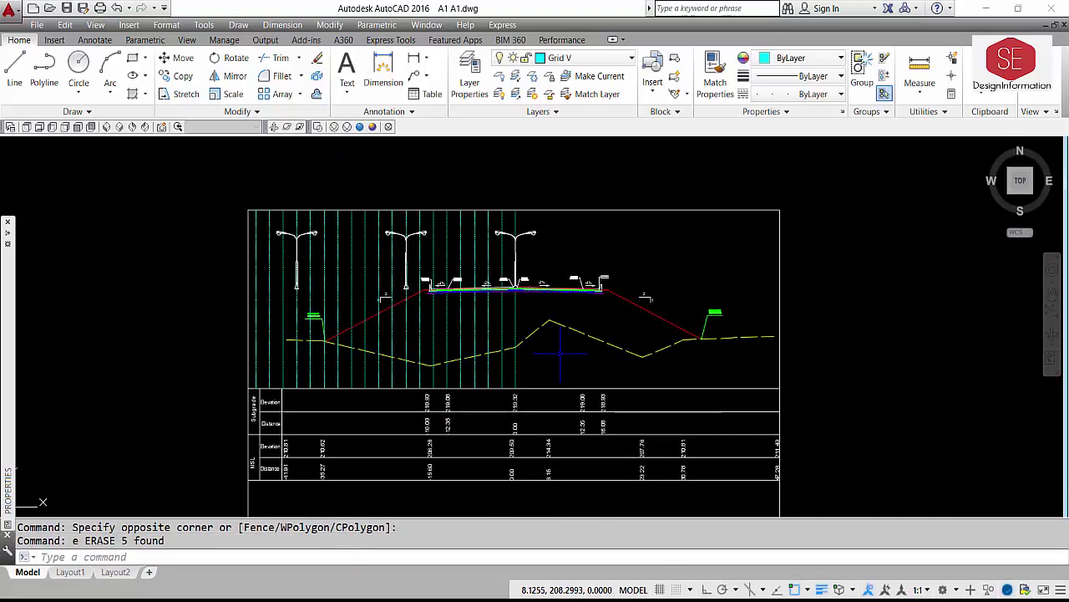
- Mirror the 20 left grid lines about the centre line, keeping the originals
{"action": "type", "text": "MI"}
{"action": "key", "text": "Return"}
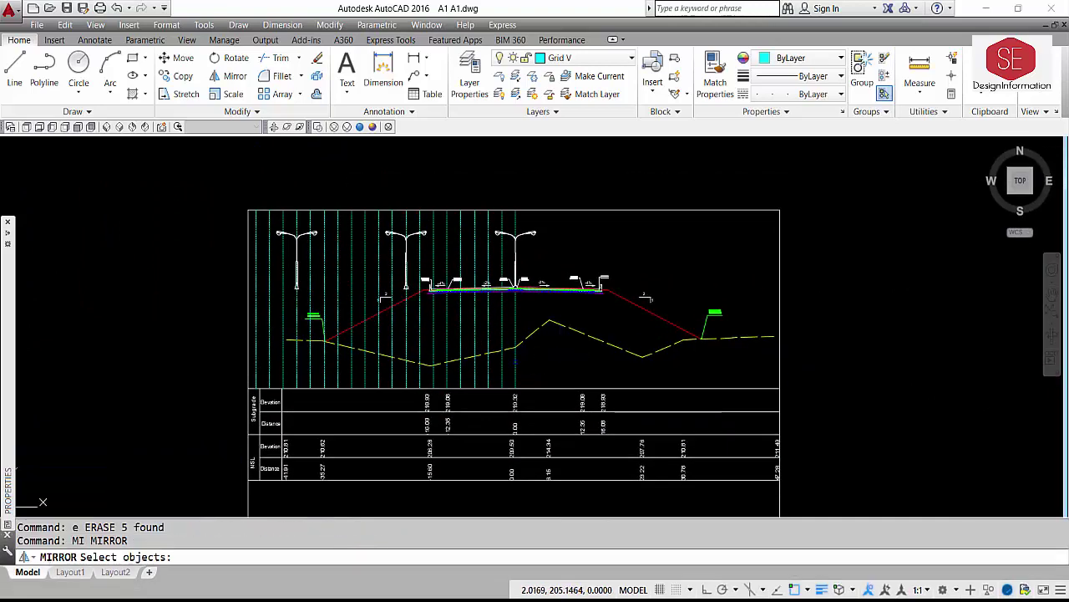
{"action": "left_click", "coordinate": [529, 361]}
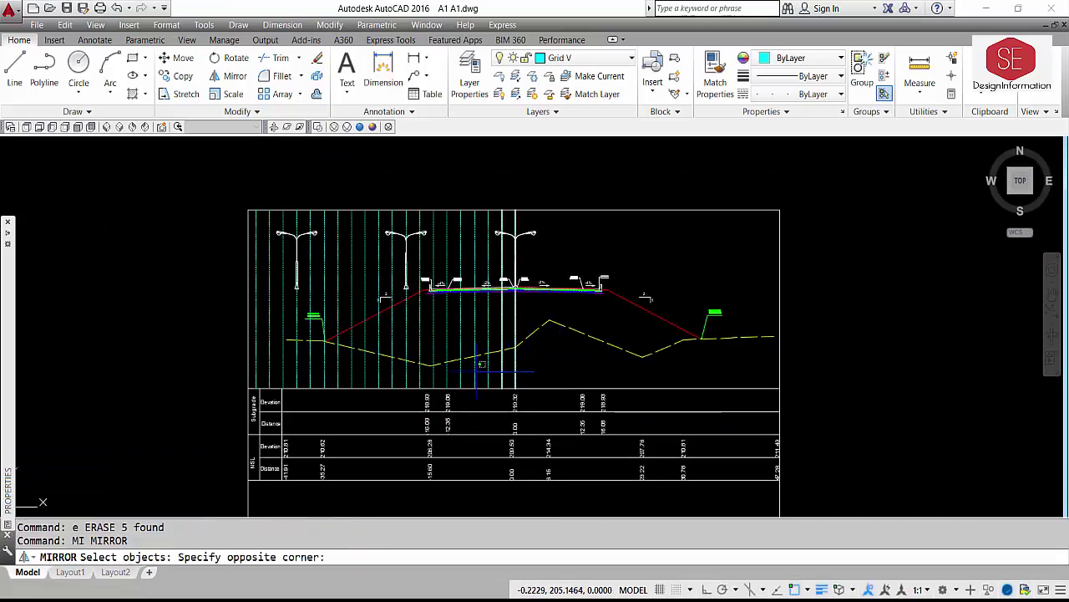
{"action": "left_click", "coordinate": [250, 380]}
{"action": "key", "text": "Return"}
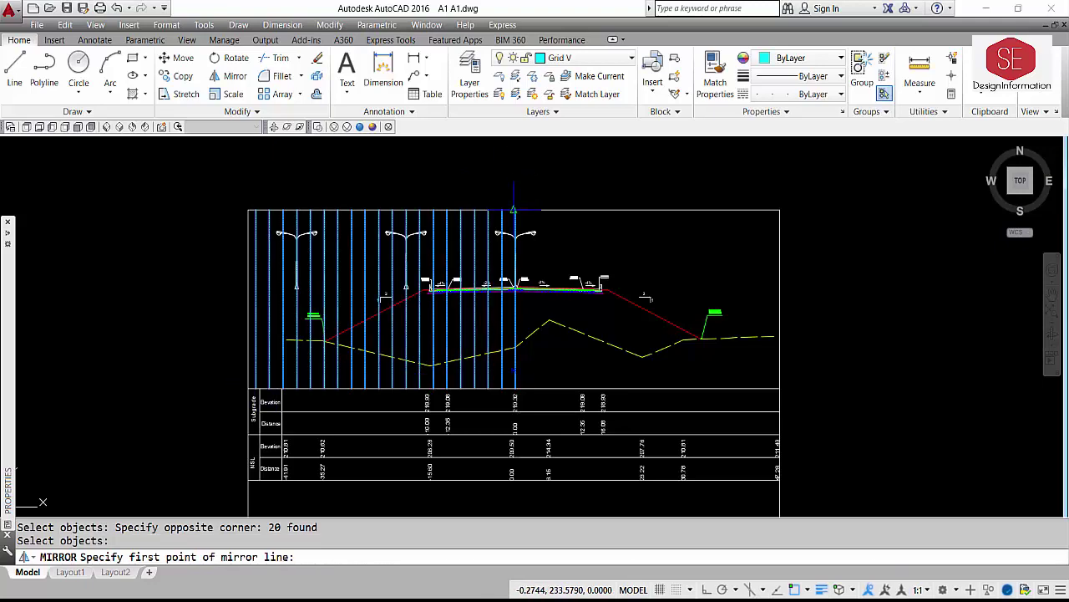
{"action": "left_click", "coordinate": [512, 210]}
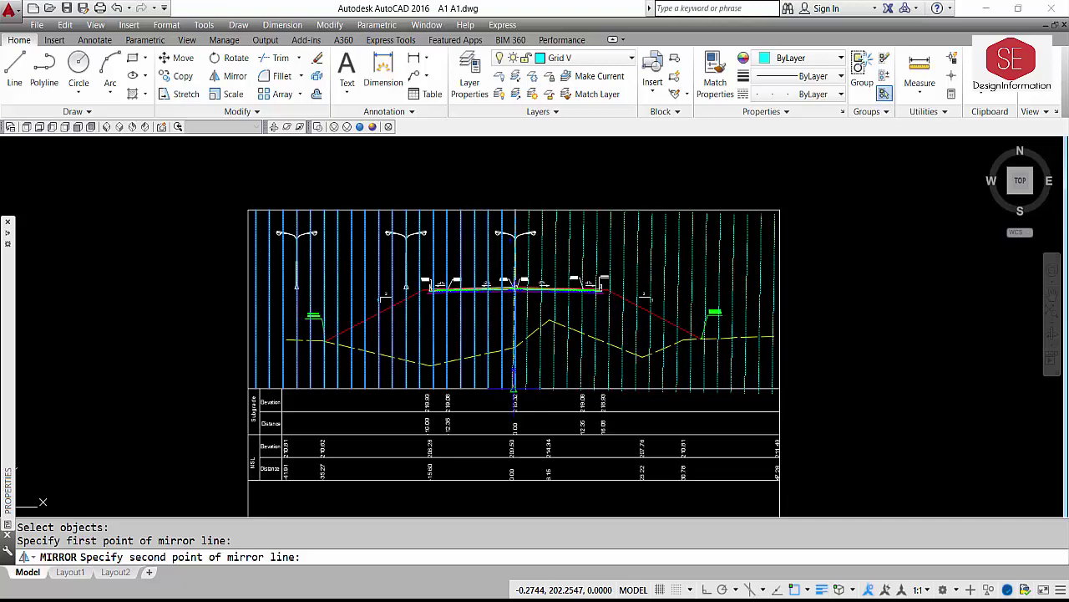
{"action": "scroll", "coordinate": [513, 387], "scroll_direction": "up", "scroll_amount": 5}
{"action": "left_click", "coordinate": [516, 415]}
{"action": "scroll", "coordinate": [526, 393], "scroll_direction": "down", "scroll_amount": 8}
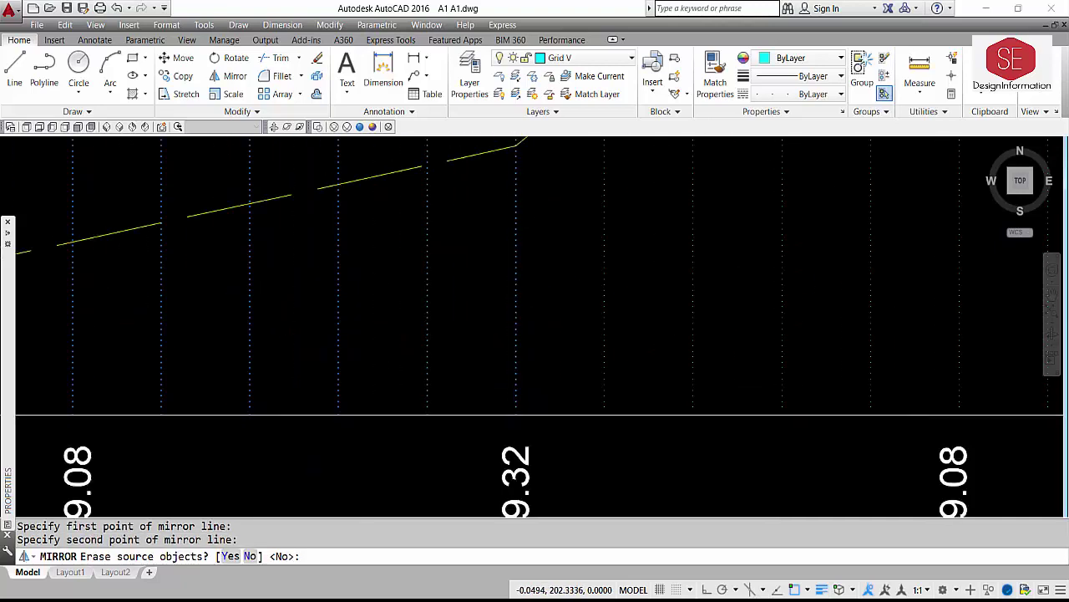
{"action": "key", "text": "Return"}
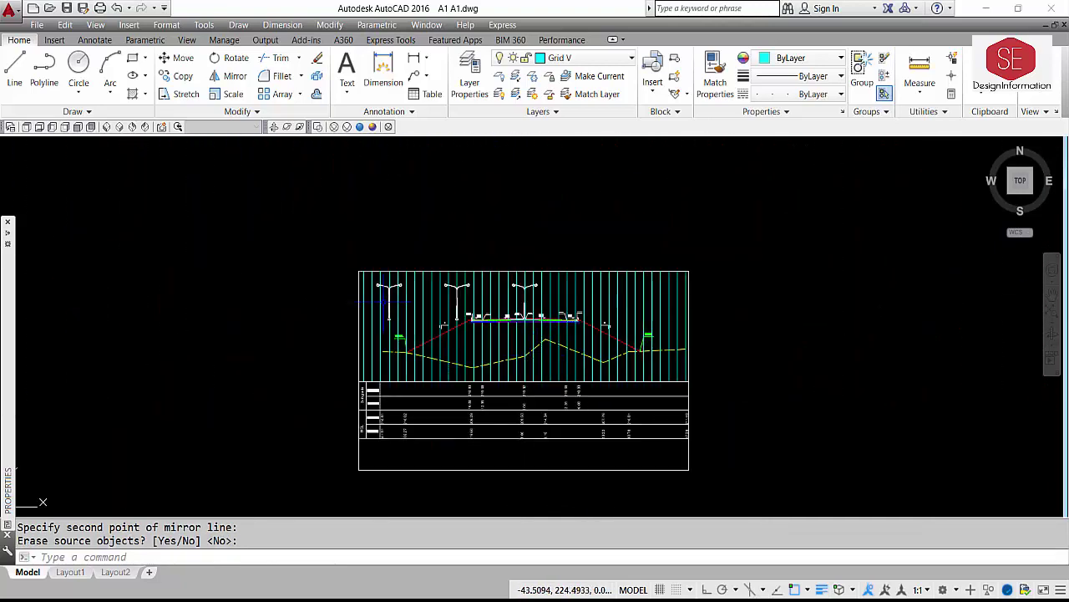
{"action": "scroll", "coordinate": [390, 301], "scroll_direction": "up", "scroll_amount": 4}
{"action": "scroll", "coordinate": [585, 292], "scroll_direction": "down", "scroll_amount": 5}
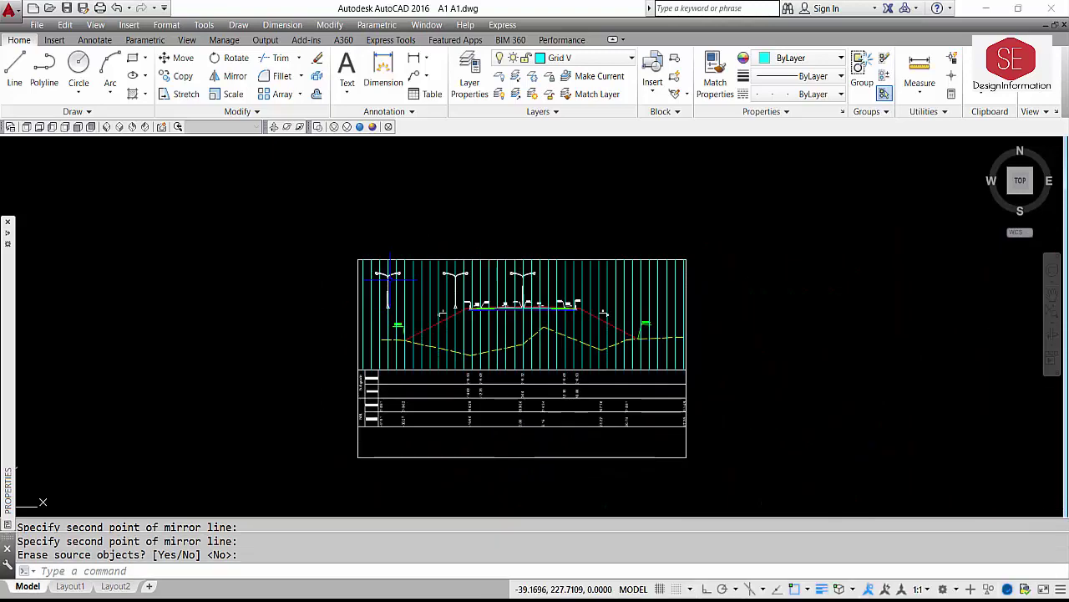
{"action": "scroll", "coordinate": [457, 297], "scroll_direction": "up", "scroll_amount": 6}
- Erase the two copied lamp posts, leaving only the central street light
{"action": "left_click", "coordinate": [457, 297]}
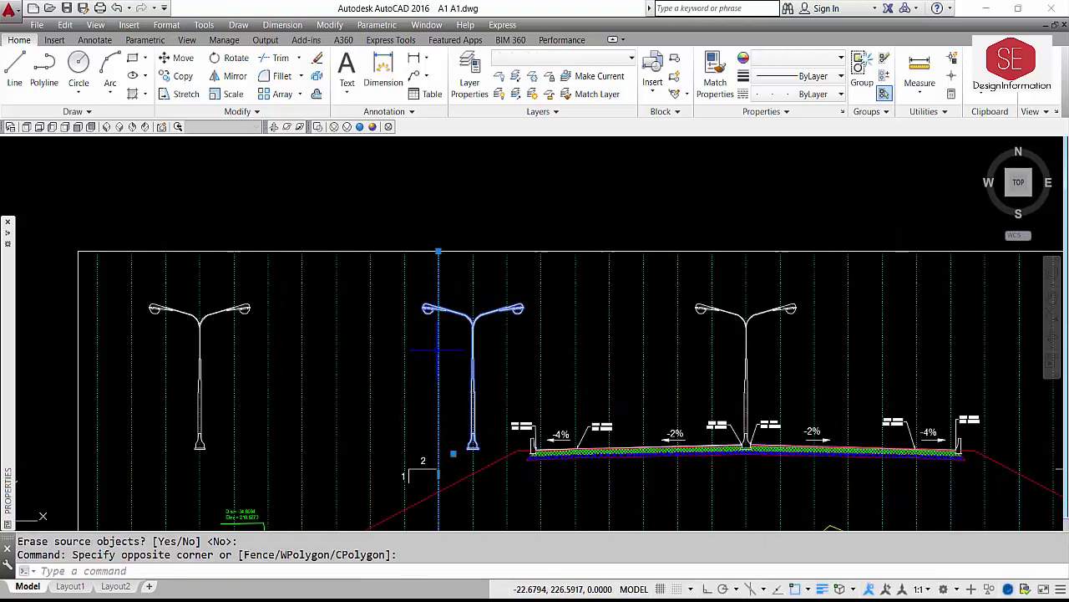
{"action": "key", "text": "Escape"}
{"action": "left_click", "coordinate": [449, 334]}
{"action": "left_click", "coordinate": [448, 334]}
{"action": "type", "text": "e"}
{"action": "key", "text": "Return"}
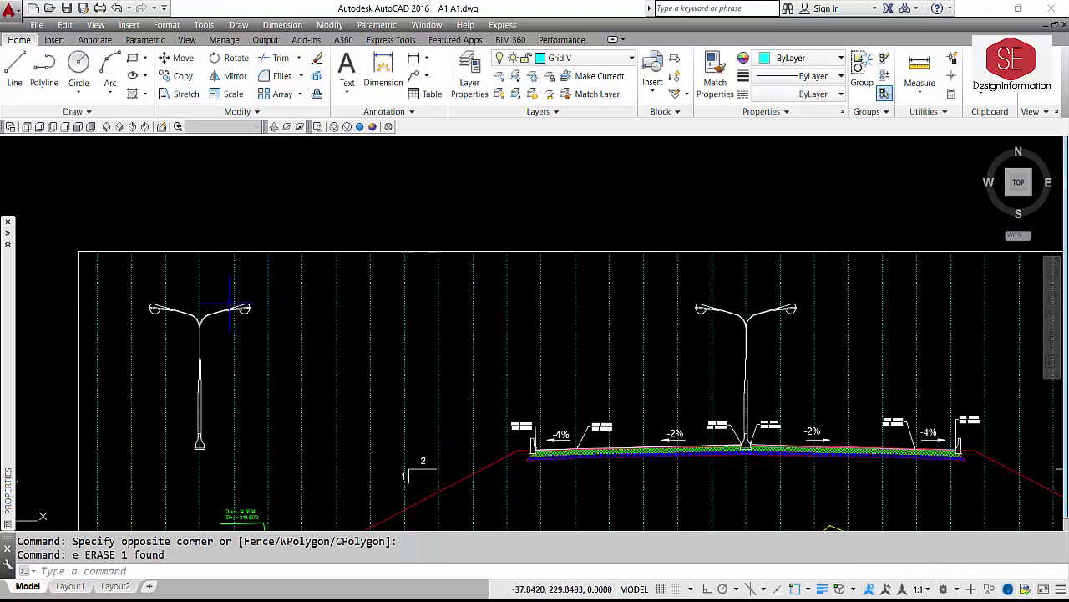
{"action": "left_click", "coordinate": [219, 293]}
{"action": "left_click", "coordinate": [201, 349]}
{"action": "key", "text": "Return"}
- Make Grid Hor the current layer
{"action": "scroll", "coordinate": [200, 350], "scroll_direction": "down", "scroll_amount": 3}
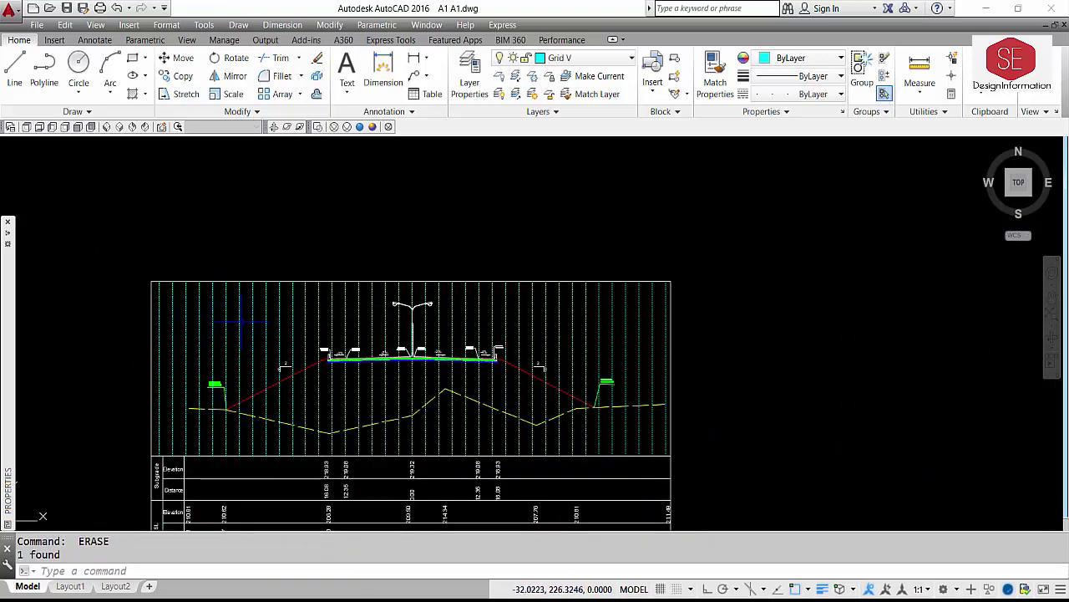
{"action": "left_click", "coordinate": [585, 58]}
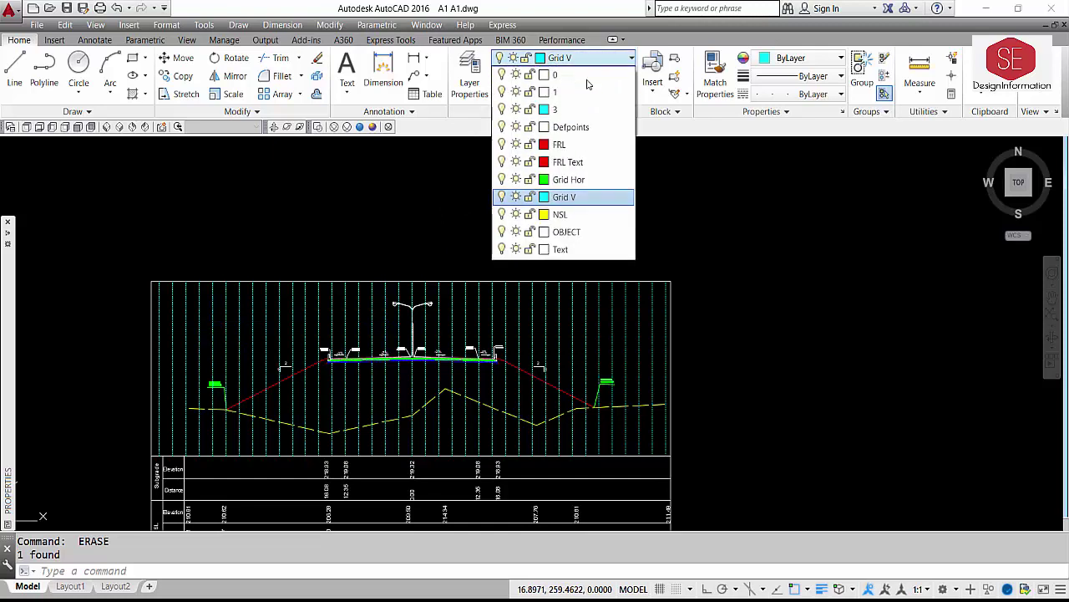
{"action": "left_click", "coordinate": [561, 180]}
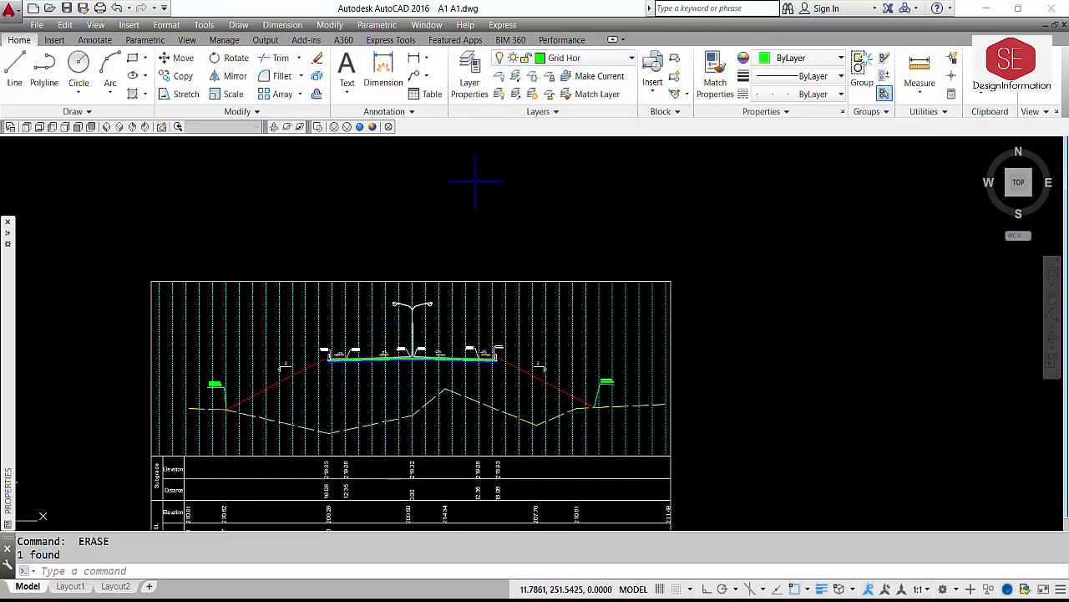
- Draw a horizontal grid line across the section from the left edge to the right edge
{"action": "type", "text": "L"}
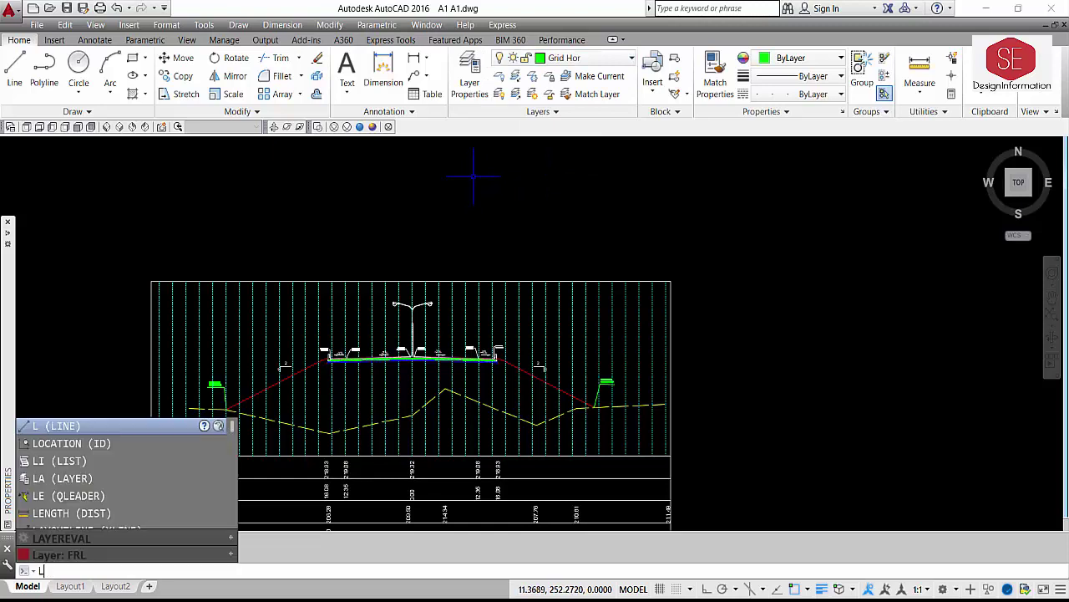
{"action": "key", "text": "Return"}
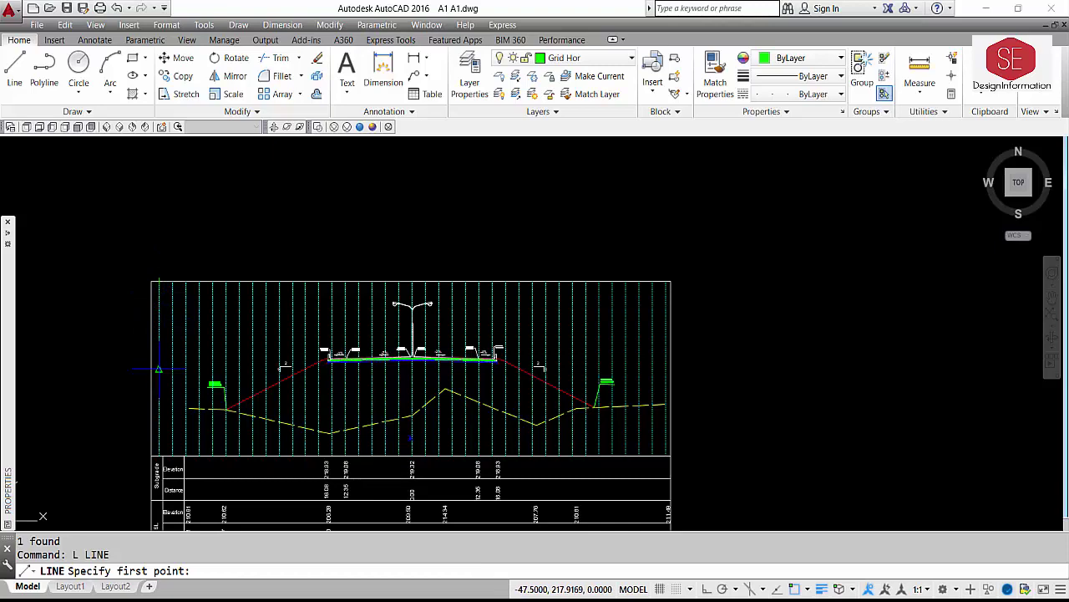
{"action": "left_click", "coordinate": [541, 368]}
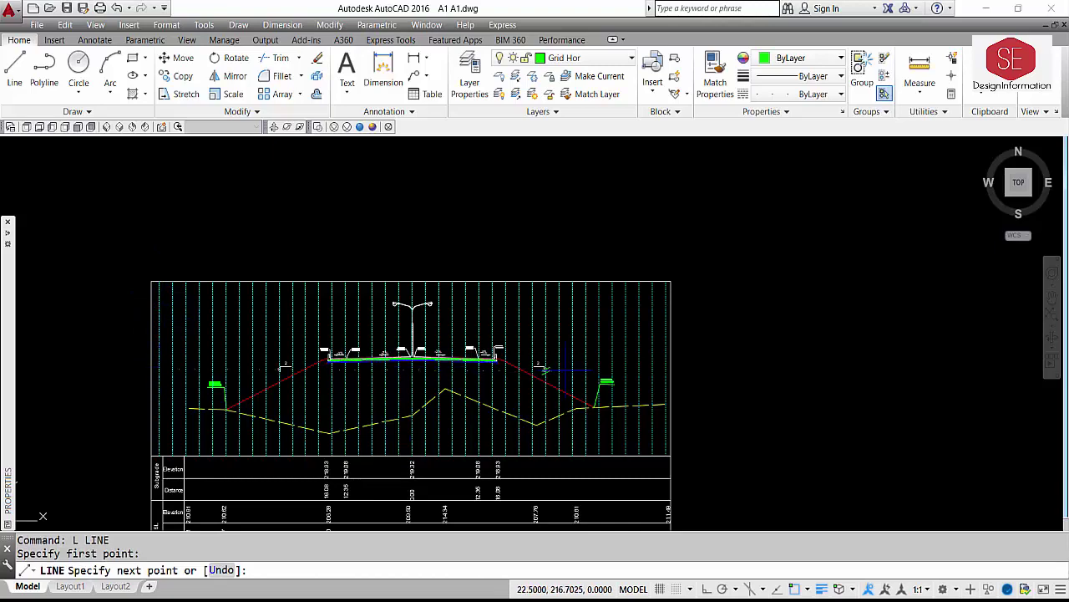
{"action": "left_click", "coordinate": [665, 368]}
{"action": "key", "text": "Escape"}
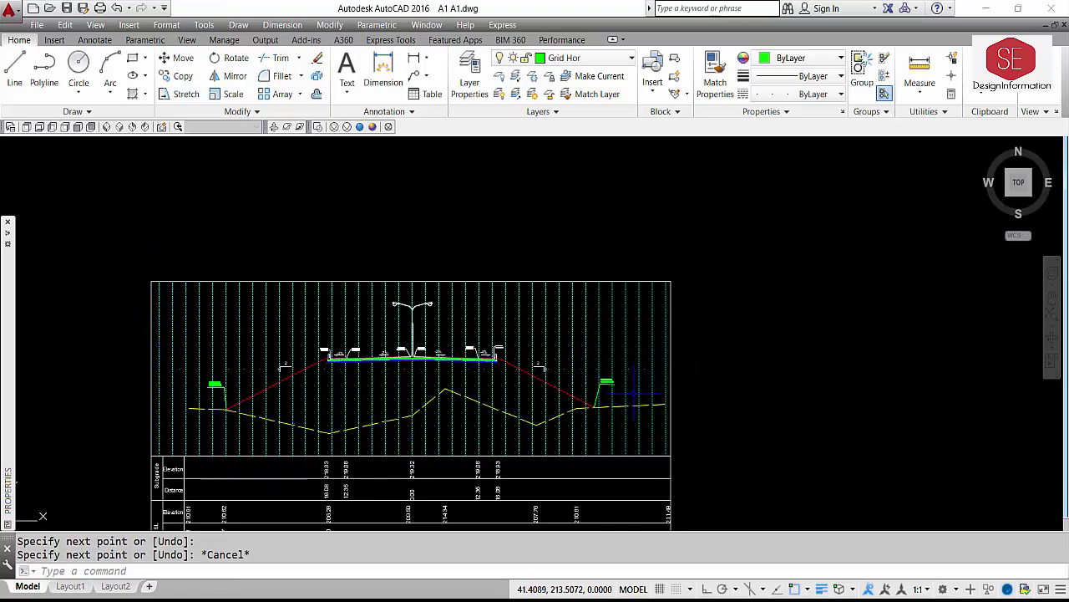
- Give the new horizontal line a linetype scale of 0.05 in the Properties palette
{"action": "scroll", "coordinate": [631, 385], "scroll_direction": "up", "scroll_amount": 2}
{"action": "scroll", "coordinate": [644, 359], "scroll_direction": "up", "scroll_amount": 3}
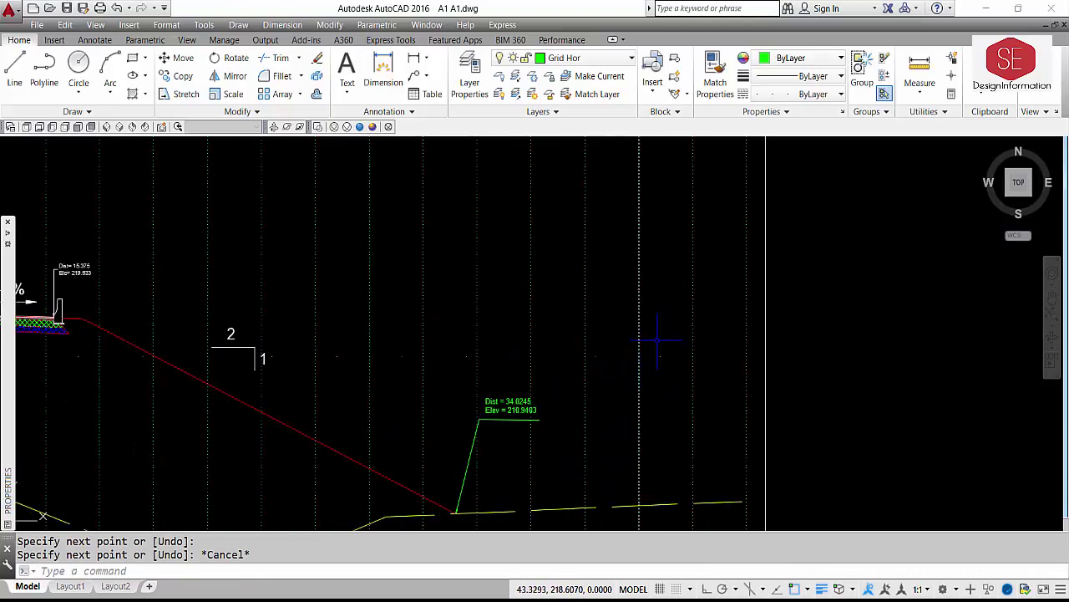
{"action": "left_click", "coordinate": [657, 340]}
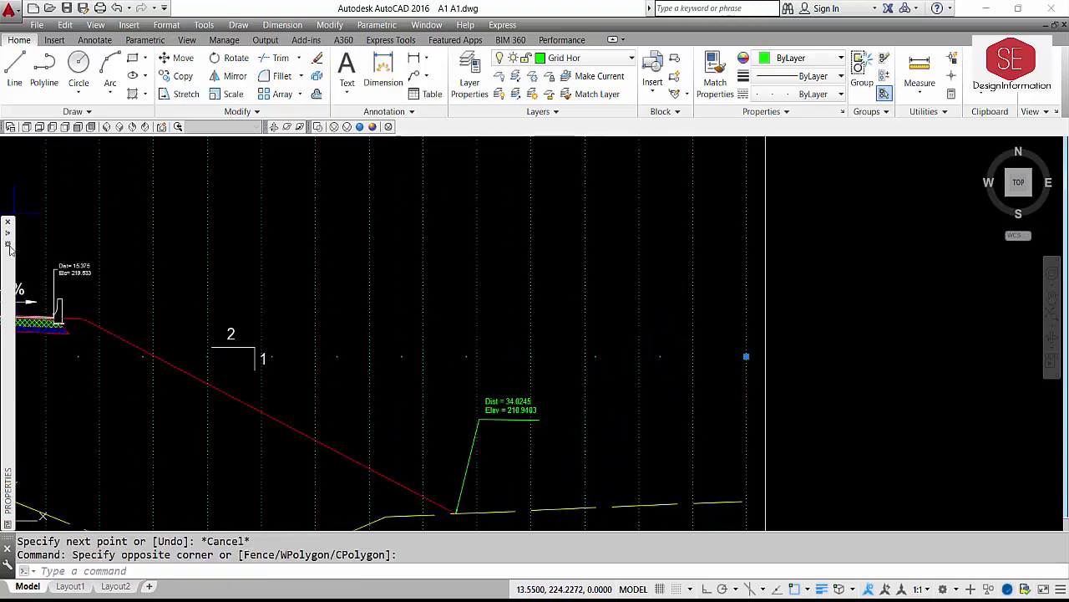
{"action": "mouse_move", "coordinate": [10, 249]}
{"action": "left_click", "coordinate": [126, 305]}
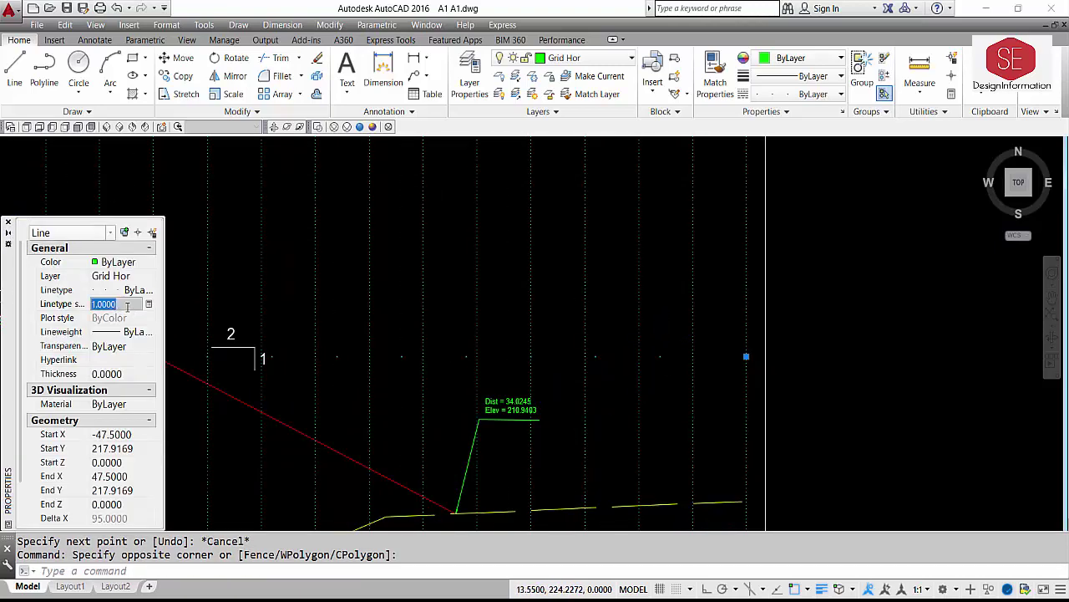
{"action": "type", "text": "0.05"}
{"action": "key", "text": "Return"}
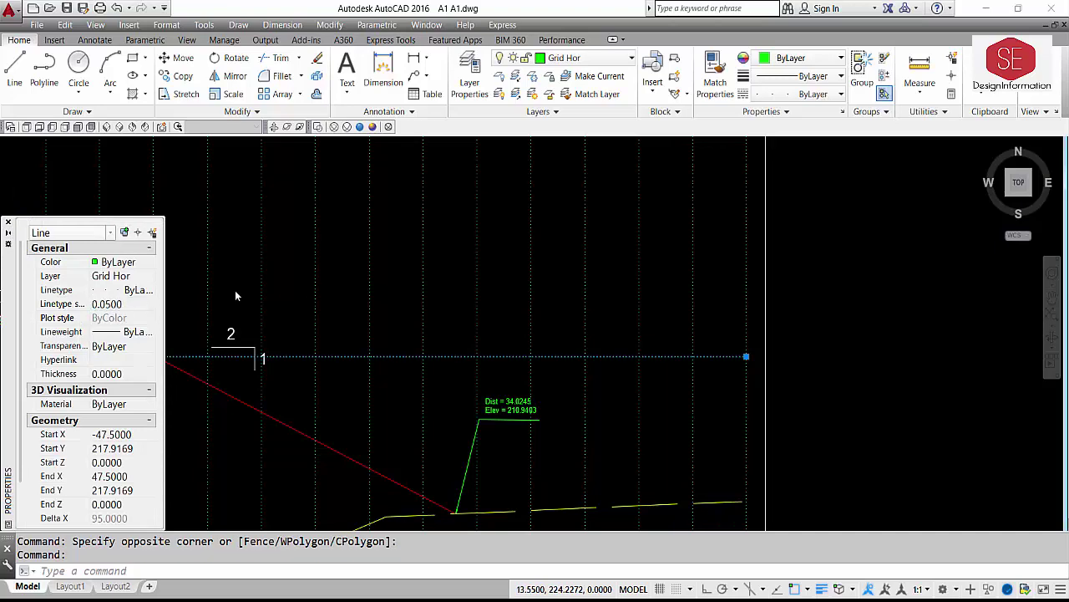
{"action": "key", "text": "Escape"}
{"action": "scroll", "coordinate": [712, 355], "scroll_direction": "down", "scroll_amount": 2}
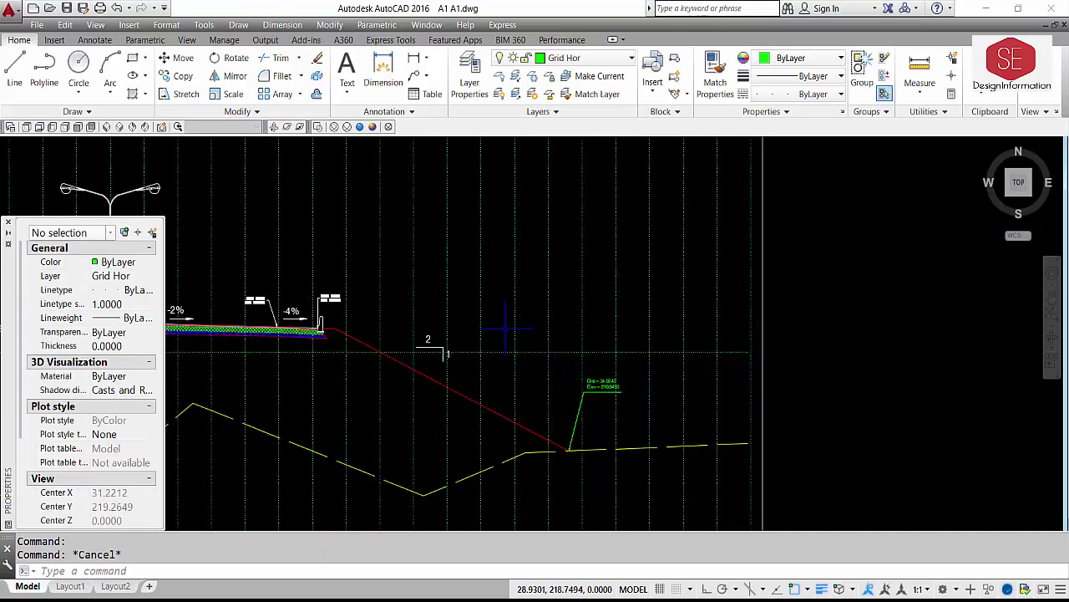
{"action": "left_click", "coordinate": [8, 224]}
{"action": "scroll", "coordinate": [484, 253], "scroll_direction": "down", "scroll_amount": 1}
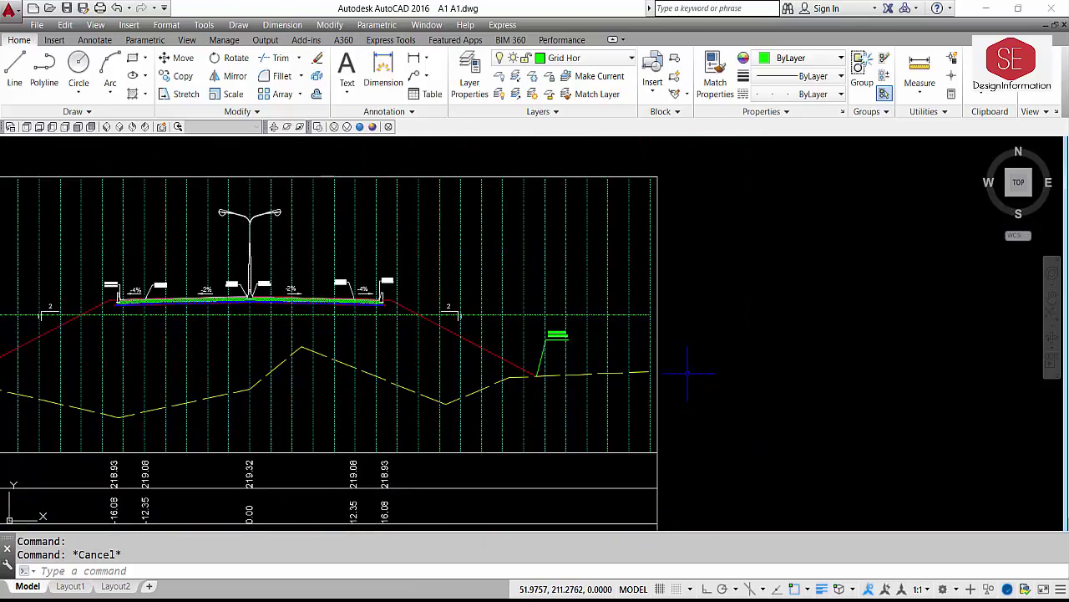
- Offset the horizontal grid line upward five times at 2.5 spacing
{"action": "type", "text": "o"}
{"action": "key", "text": "Return"}
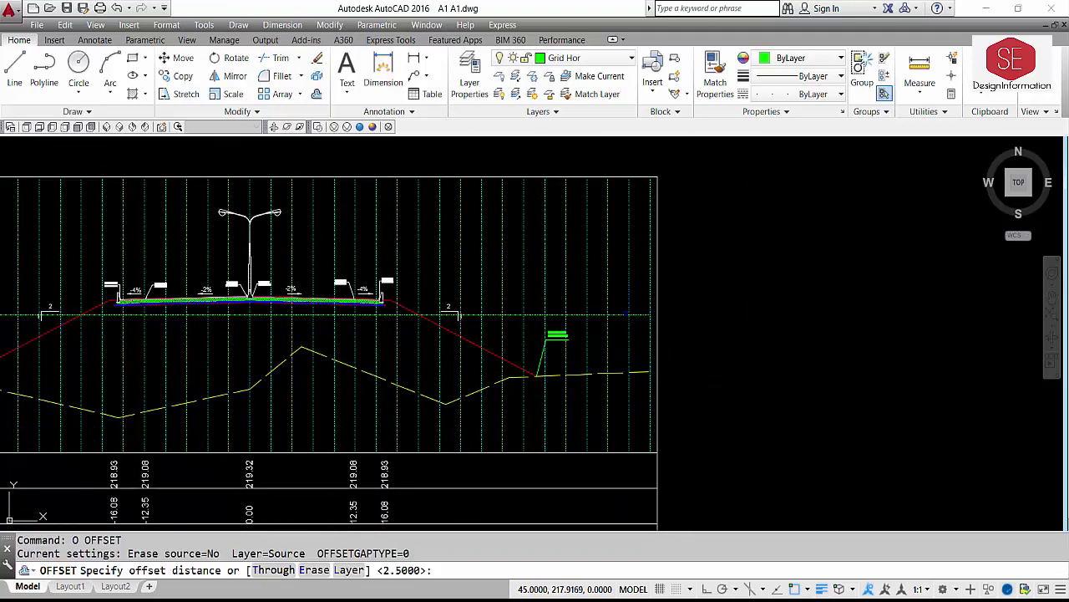
{"action": "key", "text": "Return"}
{"action": "left_click", "coordinate": [625, 315]}
{"action": "left_click", "coordinate": [615, 294]}
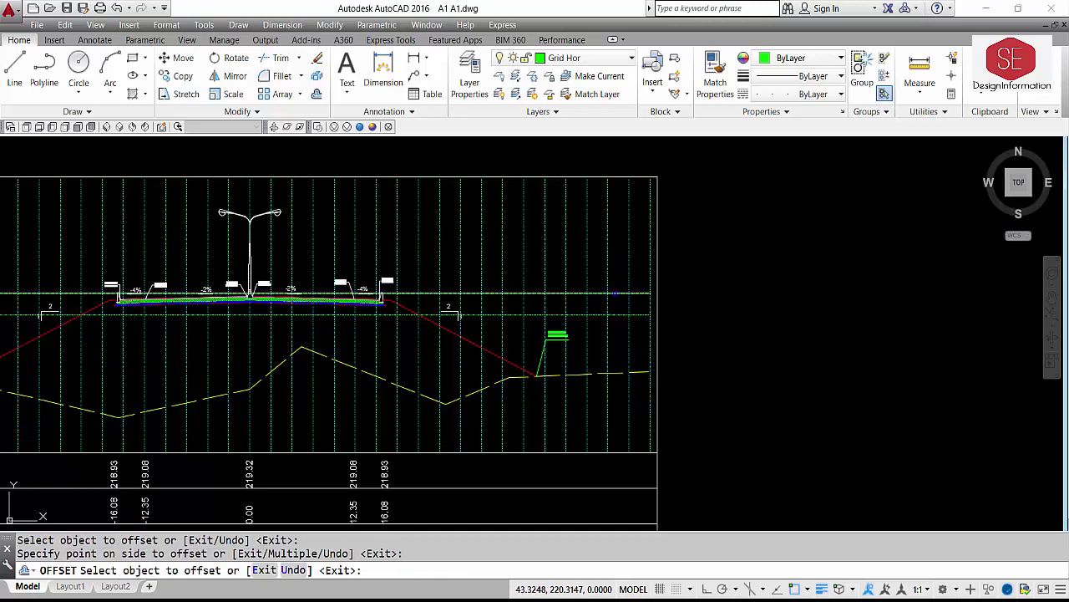
{"action": "left_click", "coordinate": [615, 293]}
{"action": "left_click", "coordinate": [615, 275]}
{"action": "left_click", "coordinate": [616, 272]}
{"action": "left_click", "coordinate": [617, 252]}
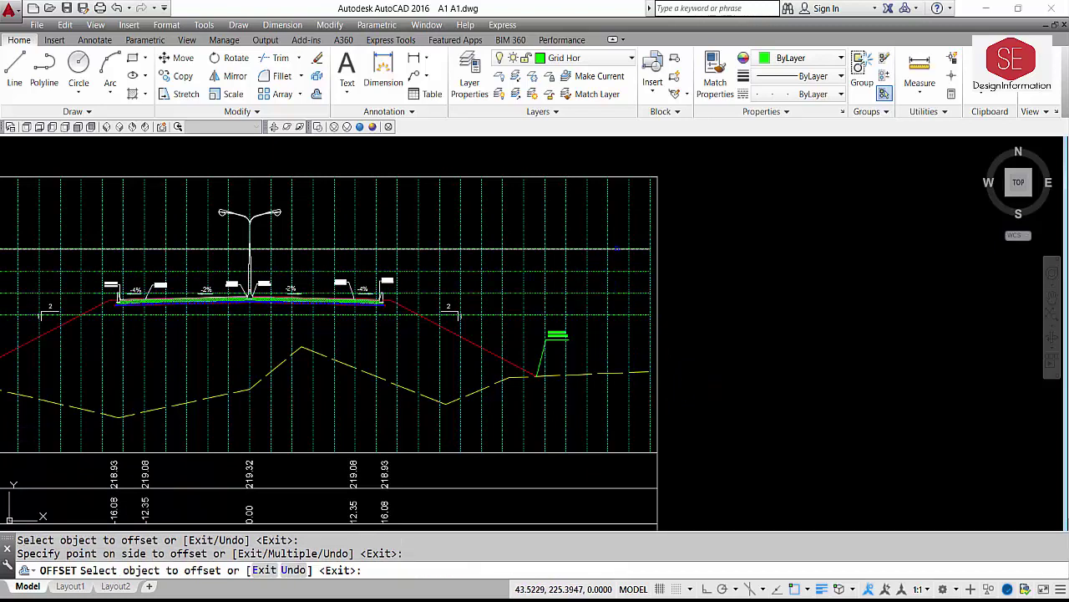
{"action": "left_click", "coordinate": [617, 249]}
{"action": "left_click", "coordinate": [615, 236]}
{"action": "left_click", "coordinate": [616, 227]}
{"action": "left_click", "coordinate": [616, 211]}
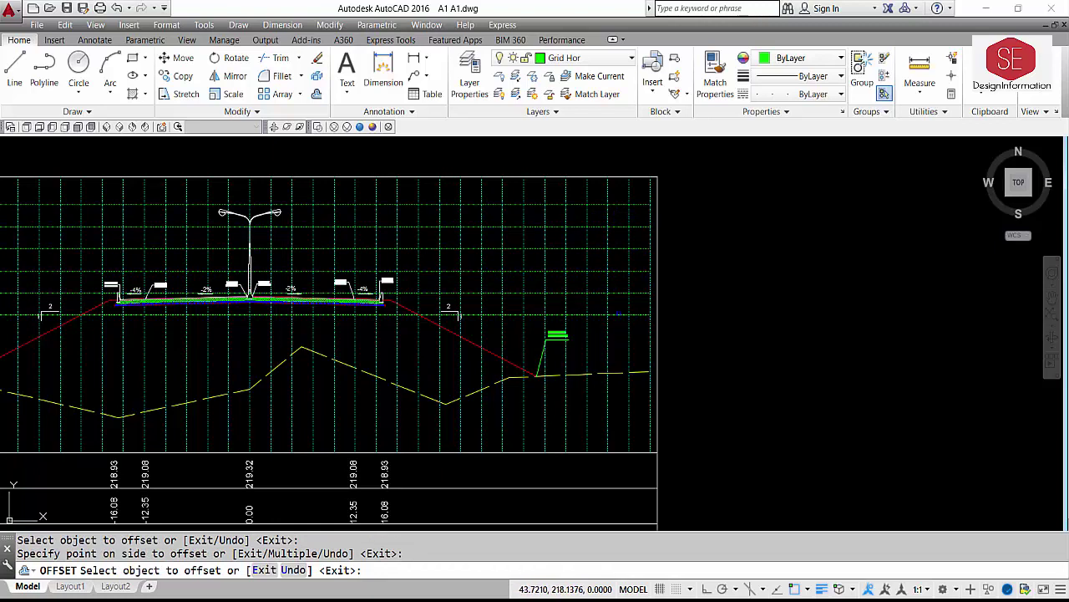
- Offset the original horizontal line downward five times at 2.5 spacing
{"action": "left_click", "coordinate": [618, 315]}
{"action": "left_click", "coordinate": [617, 336]}
{"action": "left_click", "coordinate": [616, 336]}
{"action": "left_click", "coordinate": [616, 363]}
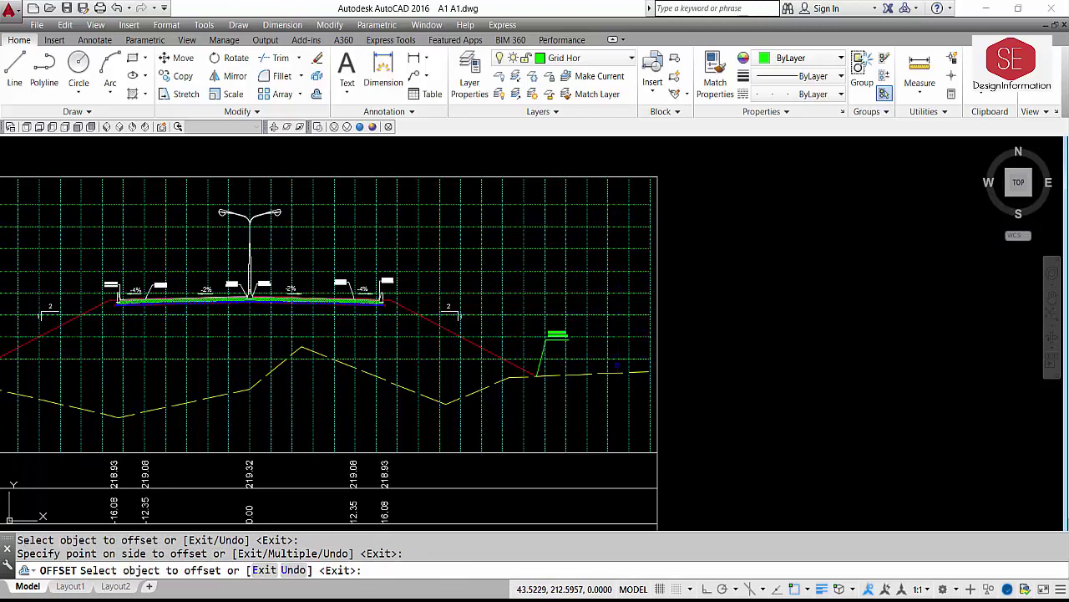
{"action": "left_click", "coordinate": [617, 357]}
{"action": "left_click", "coordinate": [619, 376]}
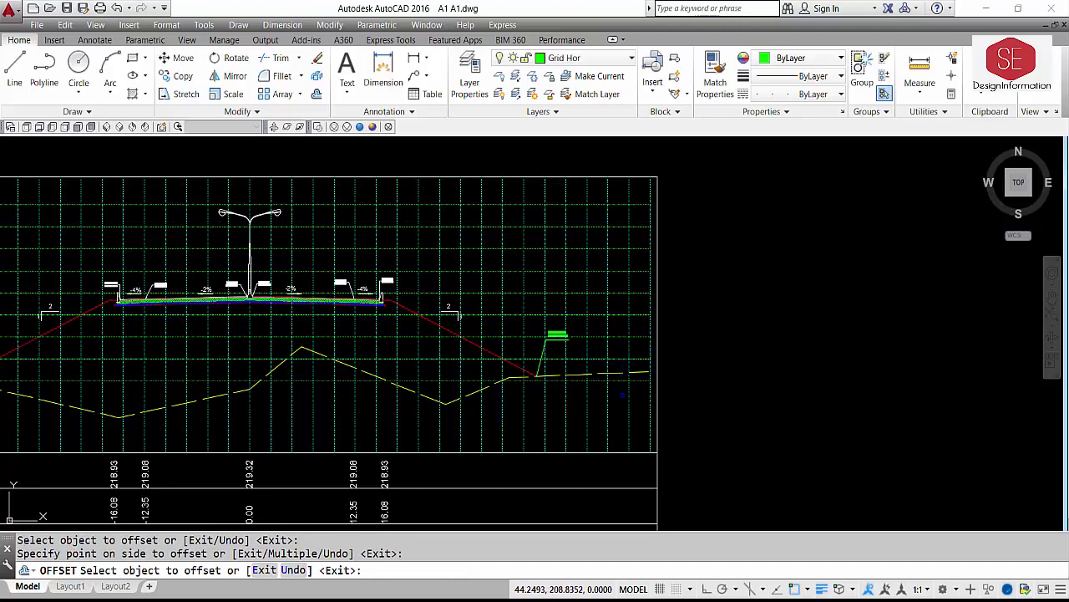
{"action": "left_click", "coordinate": [620, 381]}
{"action": "left_click", "coordinate": [618, 403]}
{"action": "left_click", "coordinate": [618, 403]}
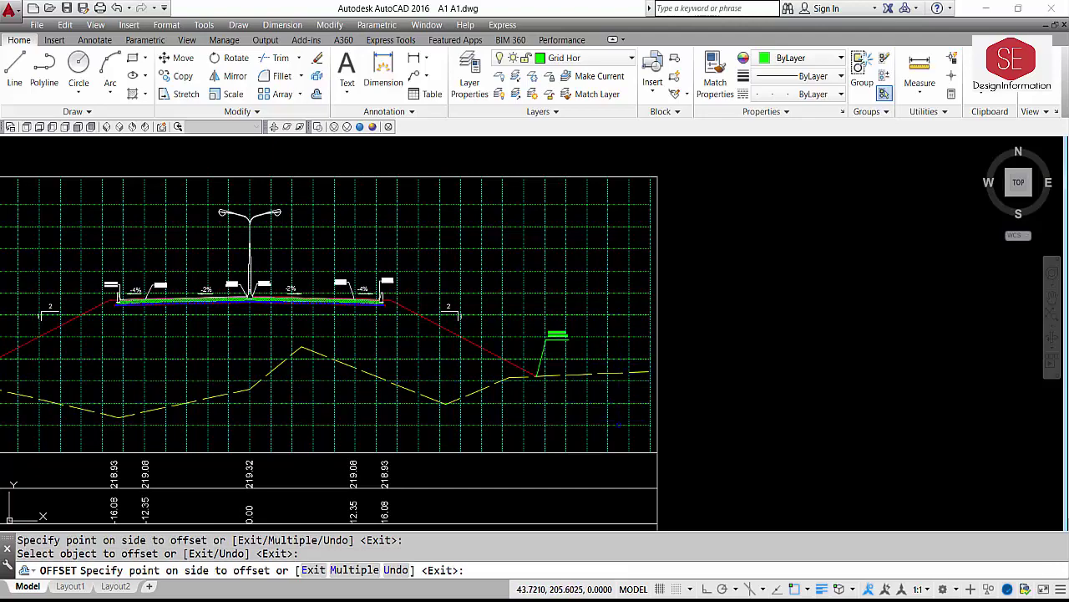
{"action": "left_click", "coordinate": [616, 426]}
{"action": "key", "text": "Escape"}
{"action": "scroll", "coordinate": [626, 331], "scroll_direction": "down", "scroll_amount": 4}
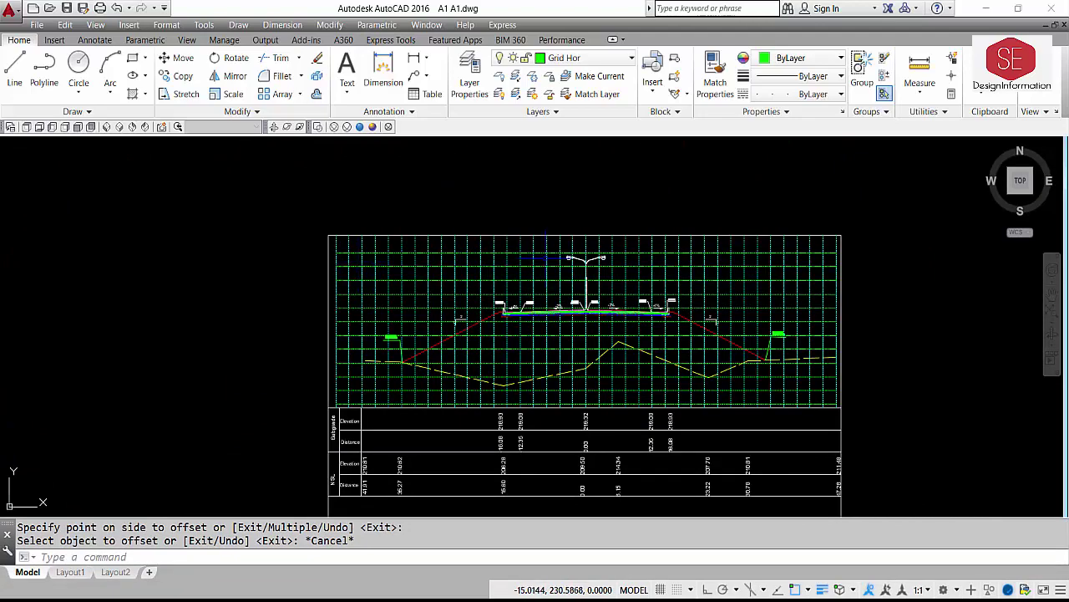
{"action": "scroll", "coordinate": [403, 260], "scroll_direction": "up", "scroll_amount": 2}
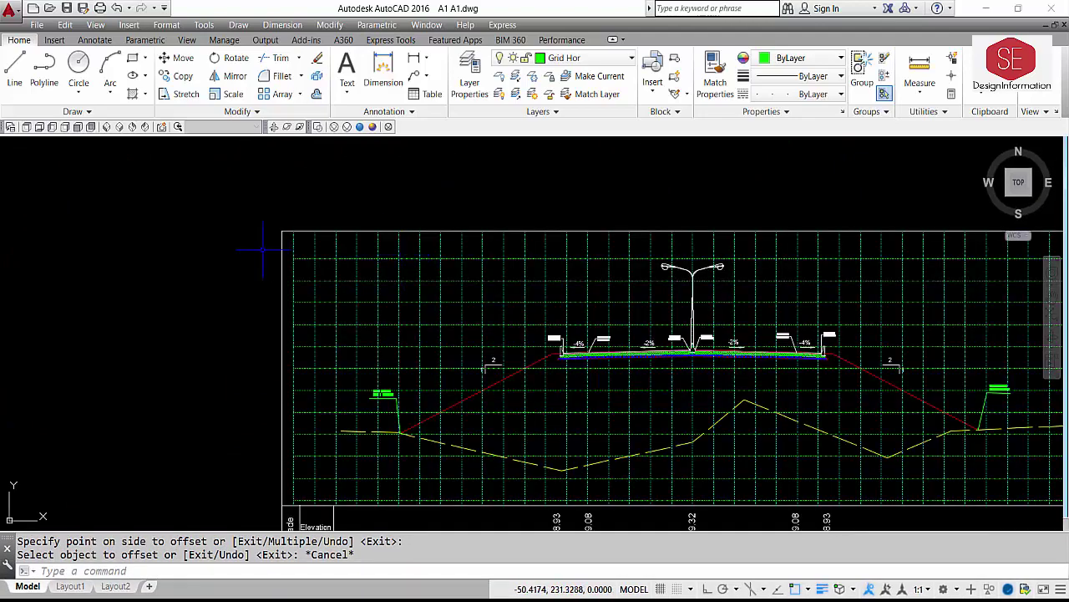
{"action": "middle_click_drag", "start_coordinate": [956, 231], "coordinate": [693, 226]}
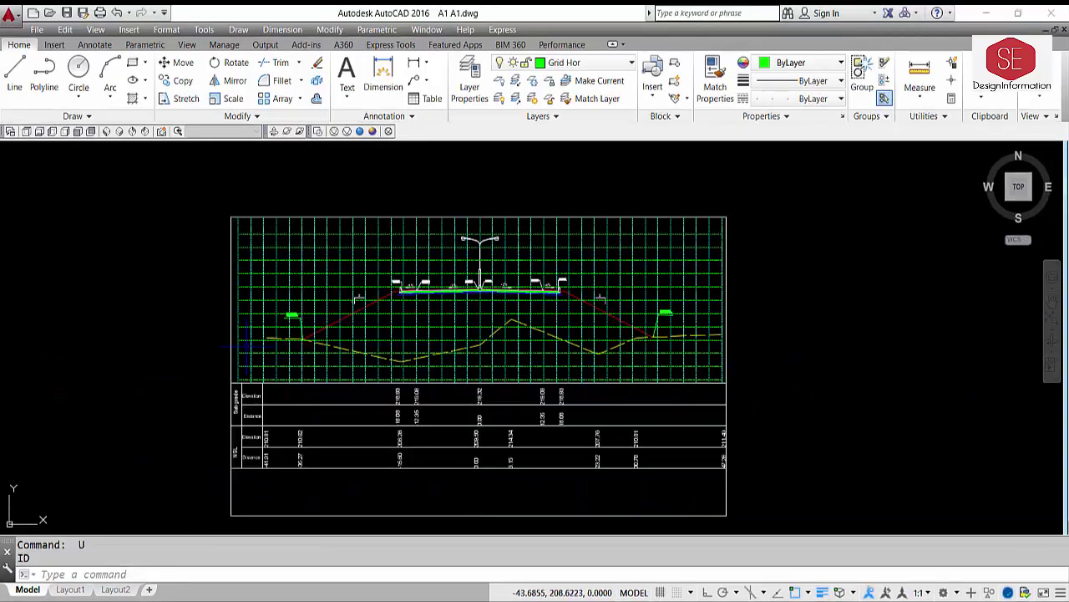
{"action": "scroll", "coordinate": [253, 317], "scroll_direction": "up", "scroll_amount": 1}
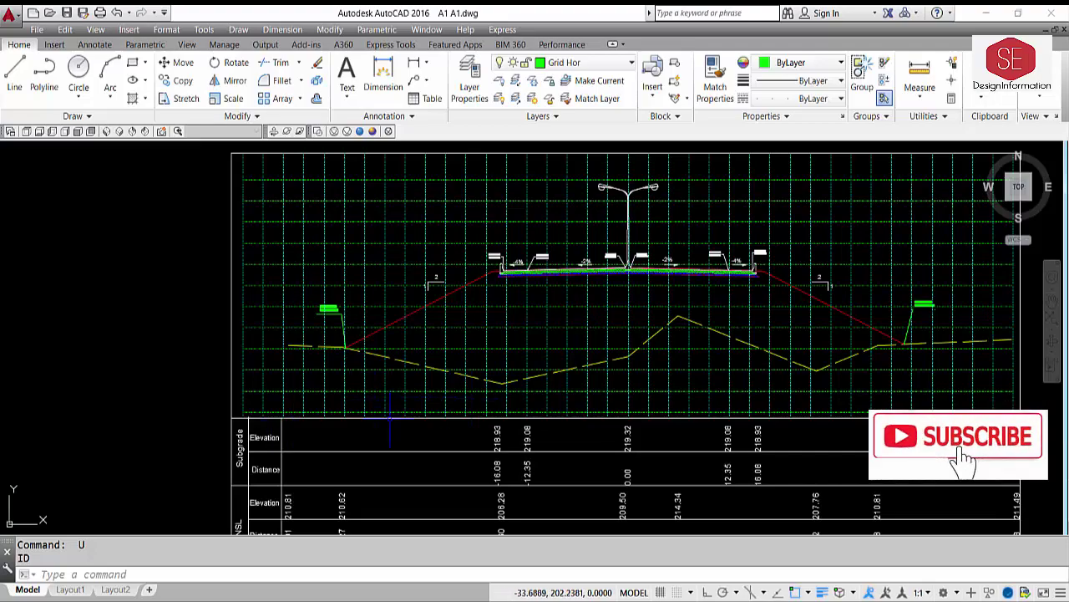
{"action": "scroll", "coordinate": [290, 256], "scroll_direction": "up", "scroll_amount": 2}
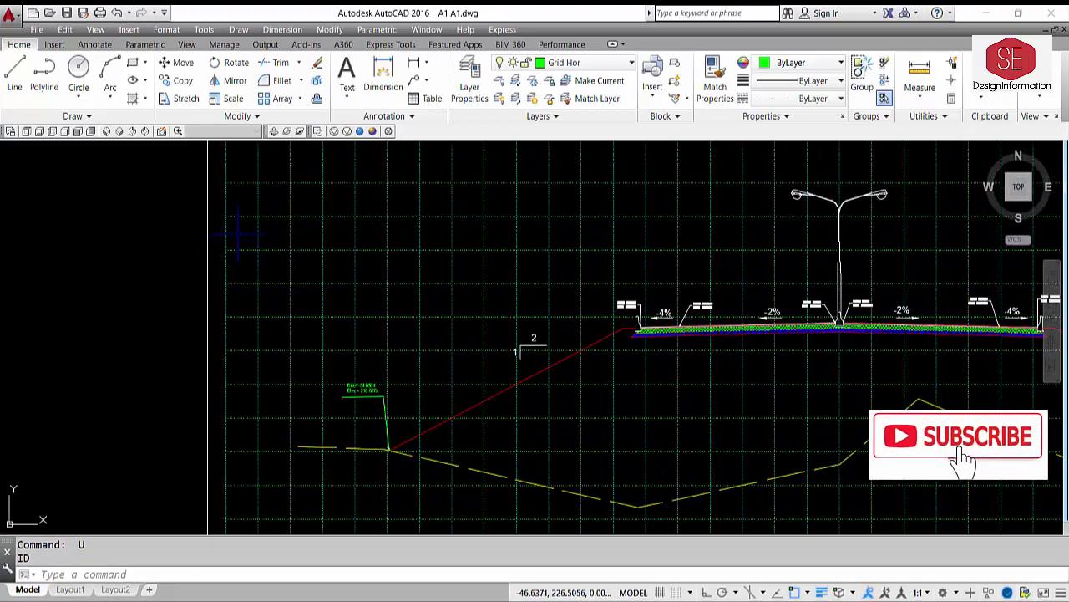
- Query the grid's top-left corner with ID, reading X -47.5, Y 230.4169
{"action": "middle_click_drag", "start_coordinate": [234, 265], "coordinate": [245, 361]}
{"action": "scroll", "coordinate": [226, 317], "scroll_direction": "up", "scroll_amount": 2}
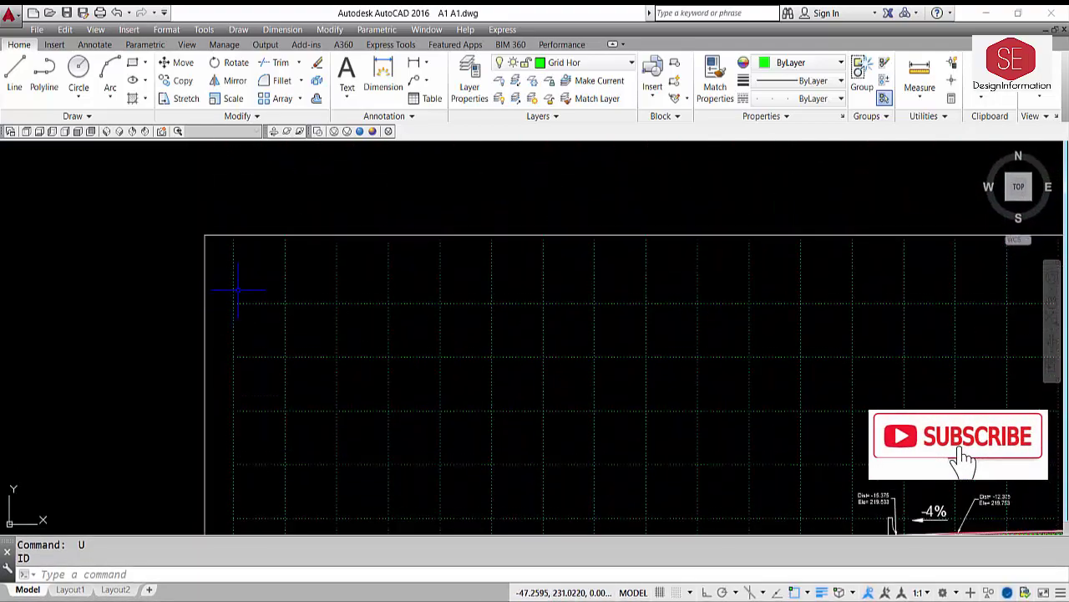
{"action": "type", "text": "id"}
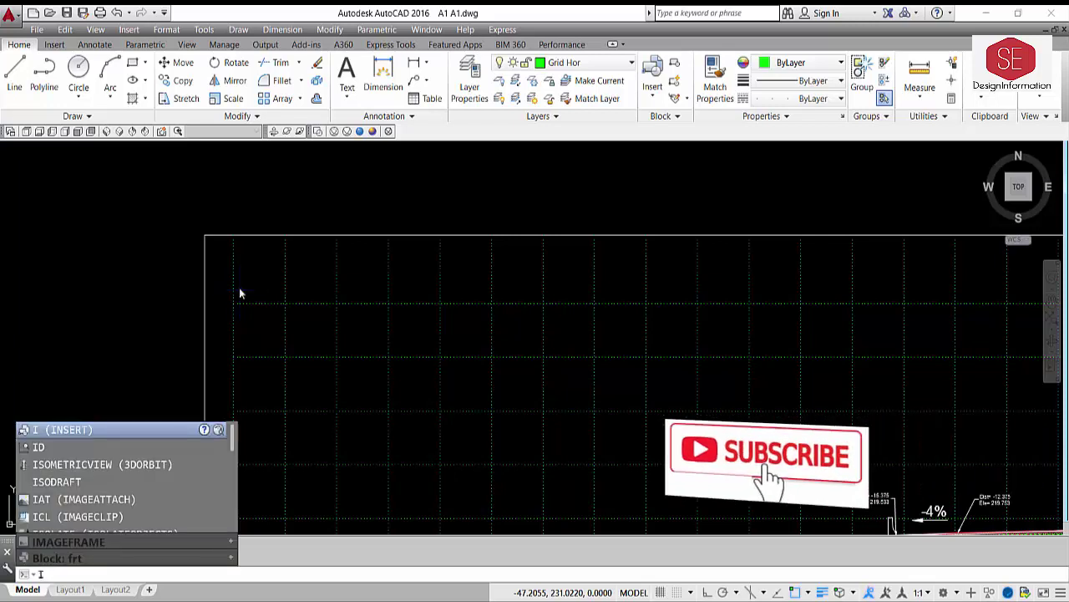
{"action": "key", "text": "Return"}
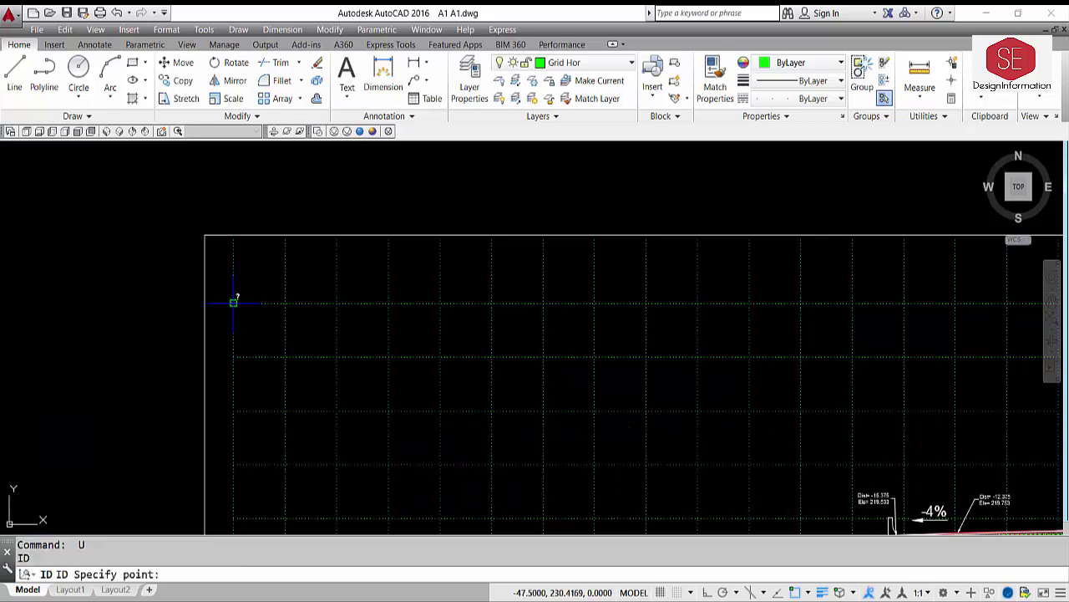
{"action": "left_click", "coordinate": [233, 301]}
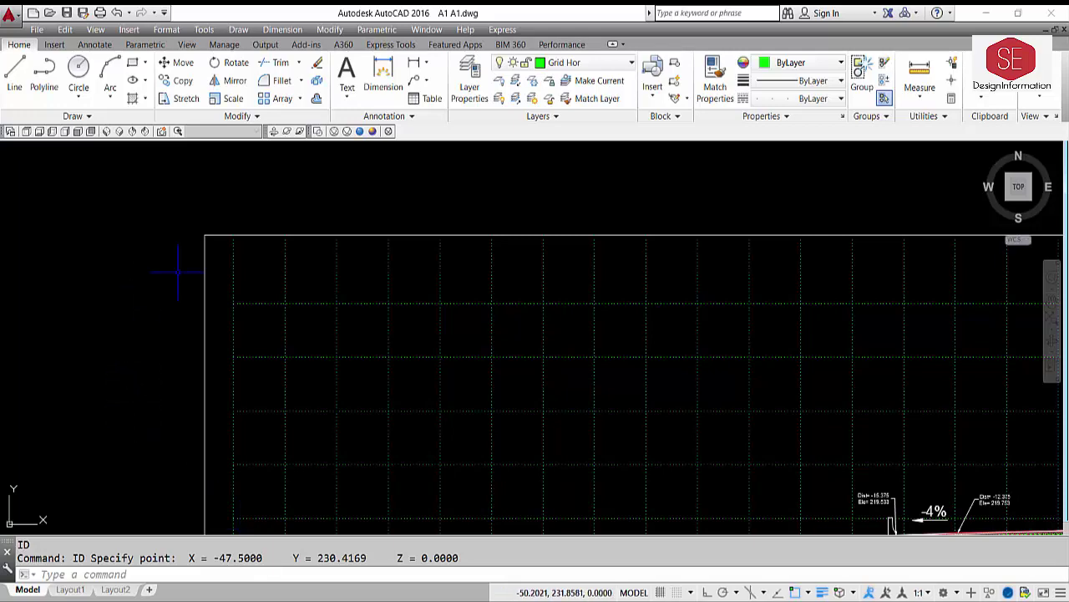
{"action": "scroll", "coordinate": [208, 274], "scroll_direction": "down", "scroll_amount": 1}
- Move the horizontal grid lines so their top-left corner lands at -47.5,230
{"action": "middle_click_drag", "start_coordinate": [343, 355], "coordinate": [393, 277]}
{"action": "type", "text": "M"}
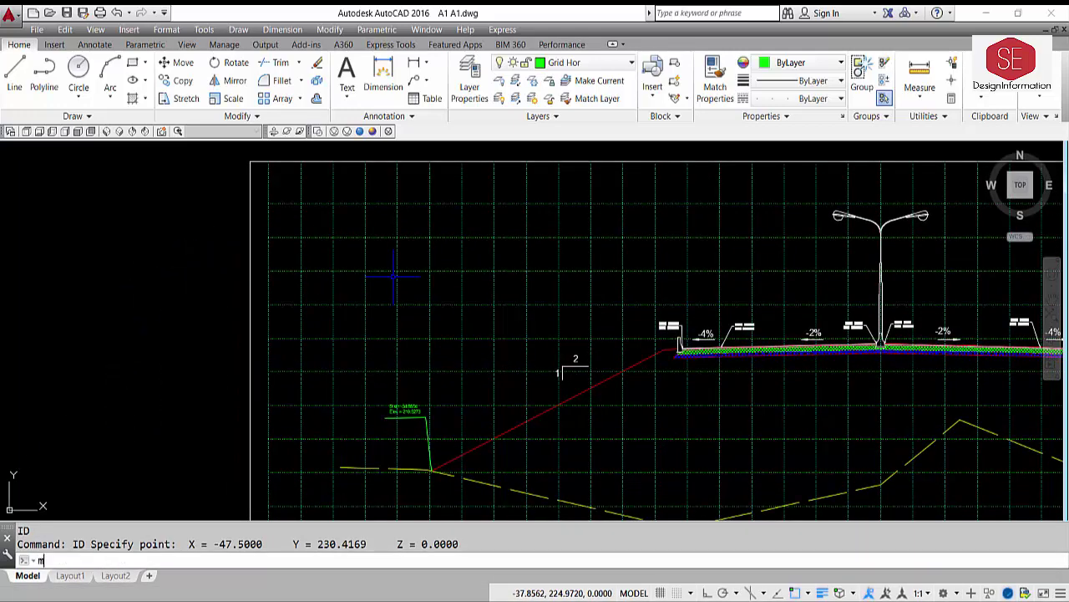
{"action": "key", "text": "Return"}
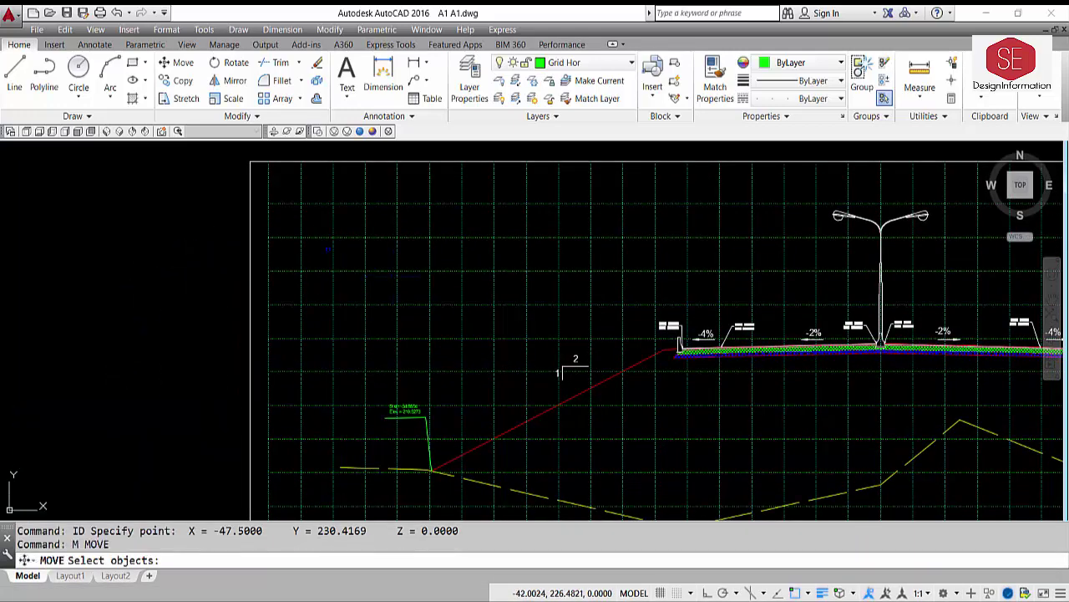
{"action": "left_click", "coordinate": [322, 192]}
{"action": "middle_click_drag", "start_coordinate": [309, 380], "coordinate": [338, 321]}
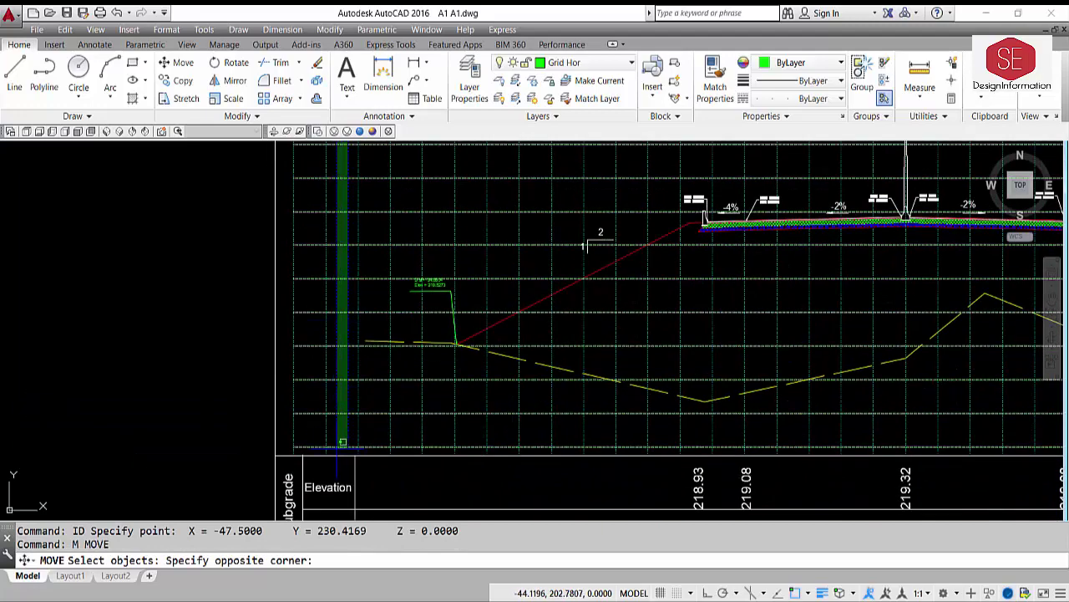
{"action": "left_click", "coordinate": [339, 476]}
{"action": "middle_click_drag", "start_coordinate": [311, 206], "coordinate": [296, 349]}
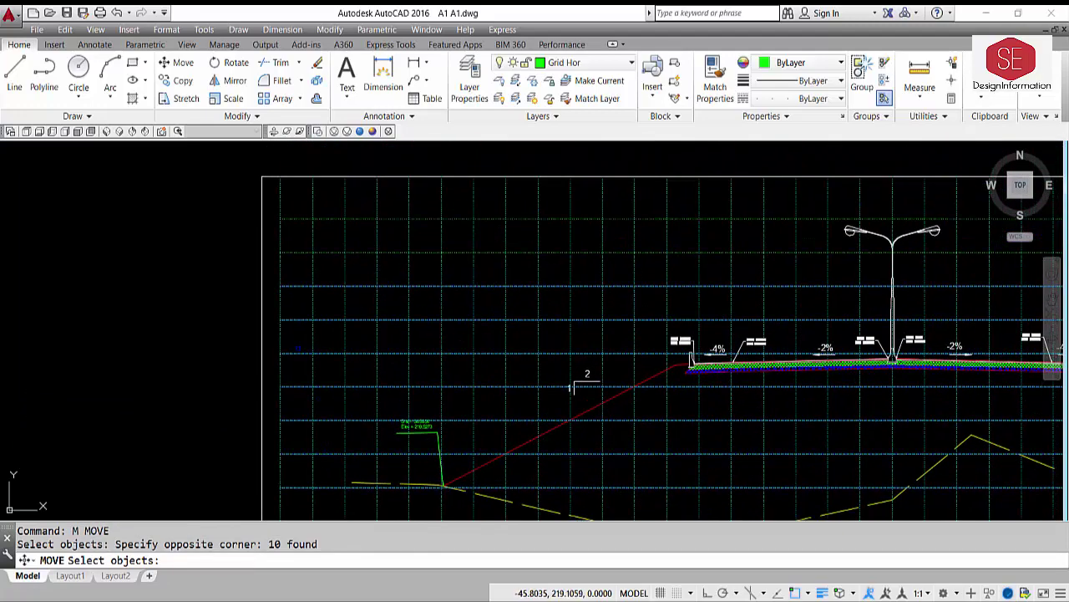
{"action": "left_click", "coordinate": [358, 221]}
{"action": "left_click", "coordinate": [288, 219]}
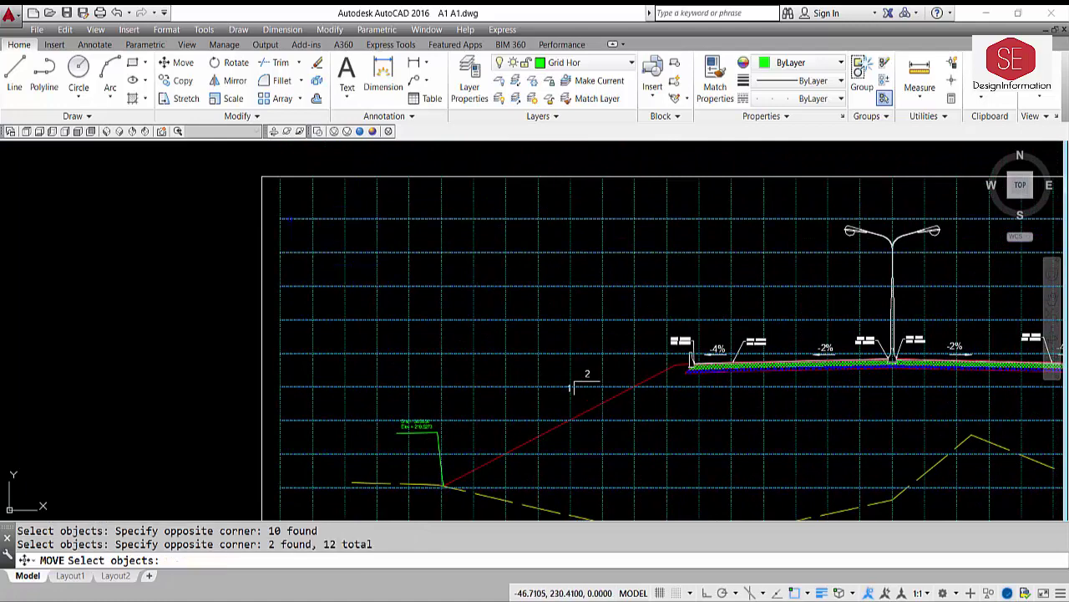
{"action": "scroll", "coordinate": [289, 219], "scroll_direction": "up", "scroll_amount": 2}
{"action": "key", "text": "Return"}
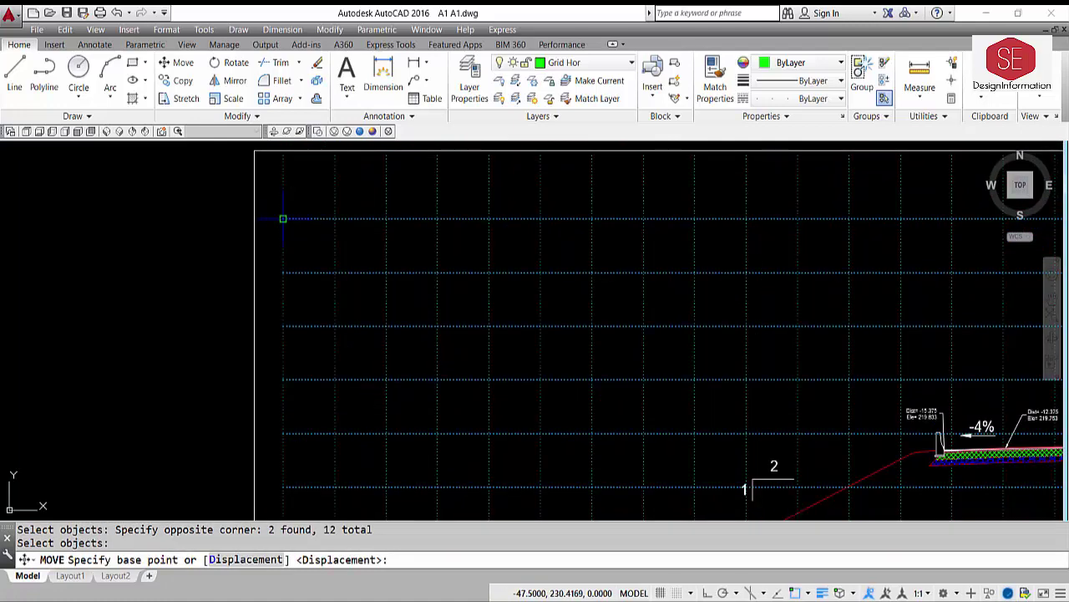
{"action": "left_click", "coordinate": [282, 218]}
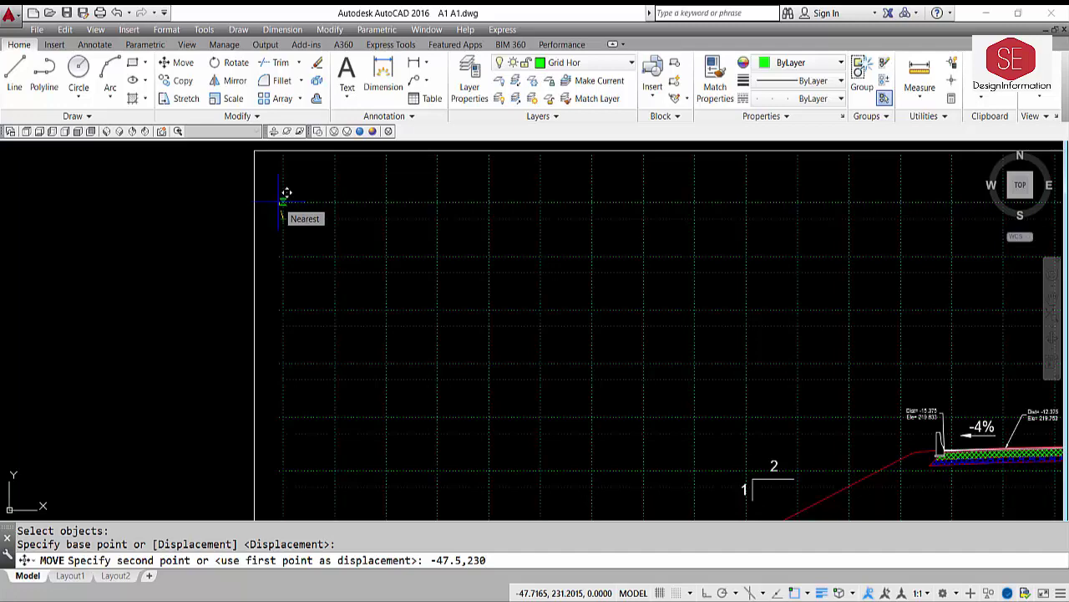
{"action": "key", "text": "Return"}
- Use ID on the grid's top-left corner and read its reported Y value of 230
{"action": "scroll", "coordinate": [444, 338], "scroll_direction": "down", "scroll_amount": 2}
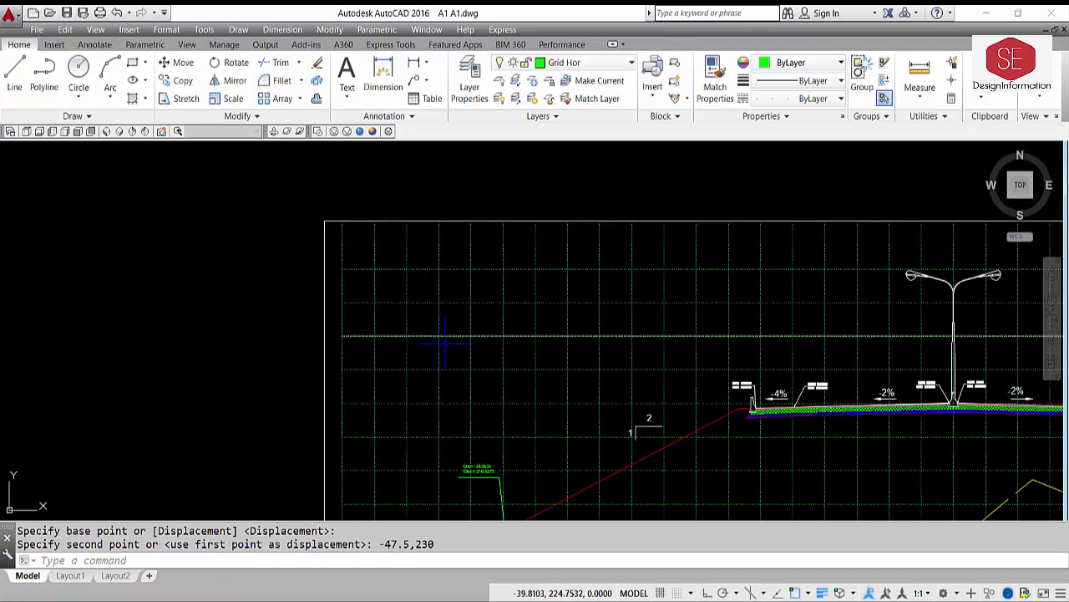
{"action": "key", "text": "Escape"}
{"action": "type", "text": "ID"}
{"action": "key", "text": "Return"}
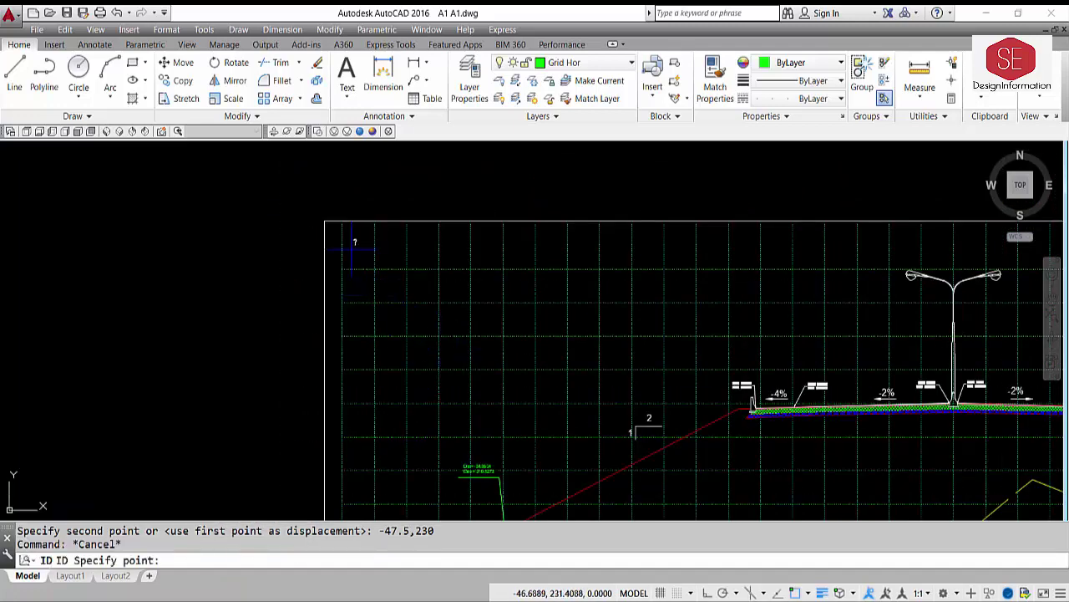
{"action": "left_click", "coordinate": [342, 268]}
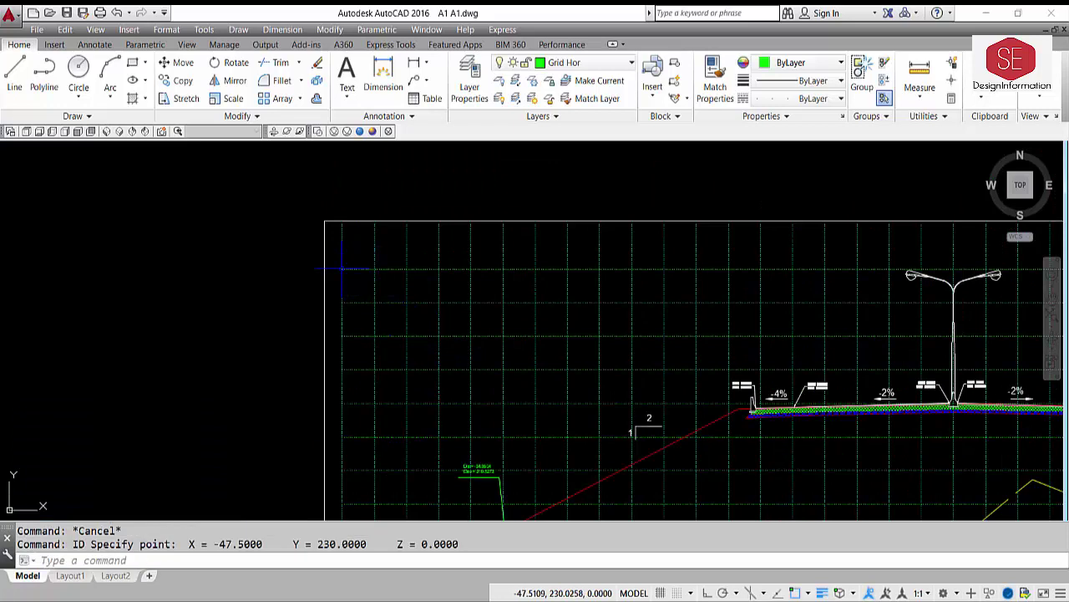
{"action": "double_click", "coordinate": [323, 544]}
- Query lower grid-line points on the left edge with ID, then zoom in on the section's left part
{"action": "key", "text": "Escape"}
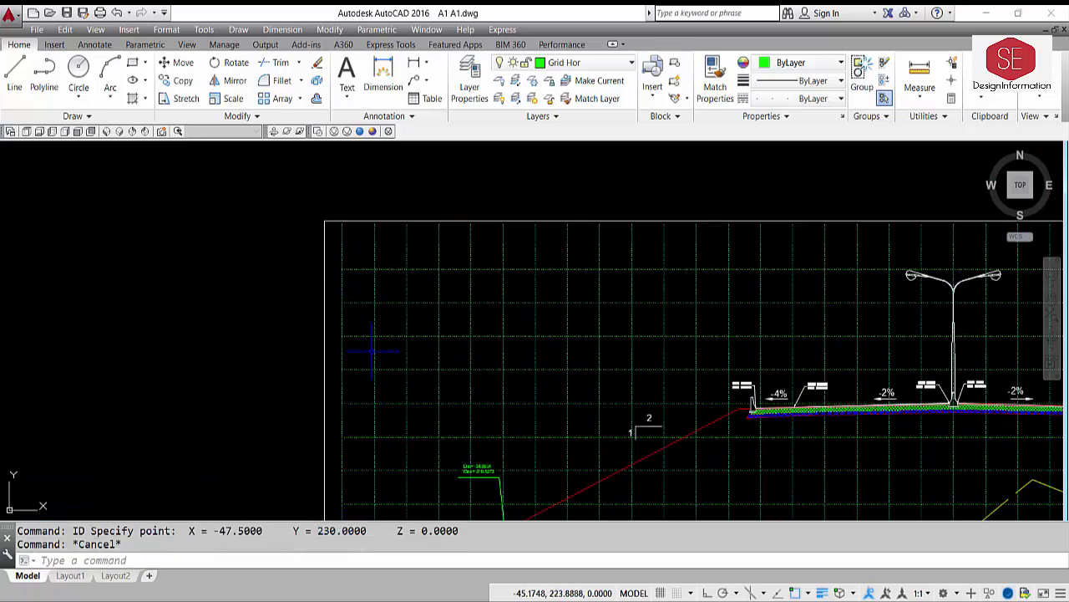
{"action": "type", "text": "id"}
{"action": "key", "text": "Return"}
{"action": "left_click", "coordinate": [341, 336]}
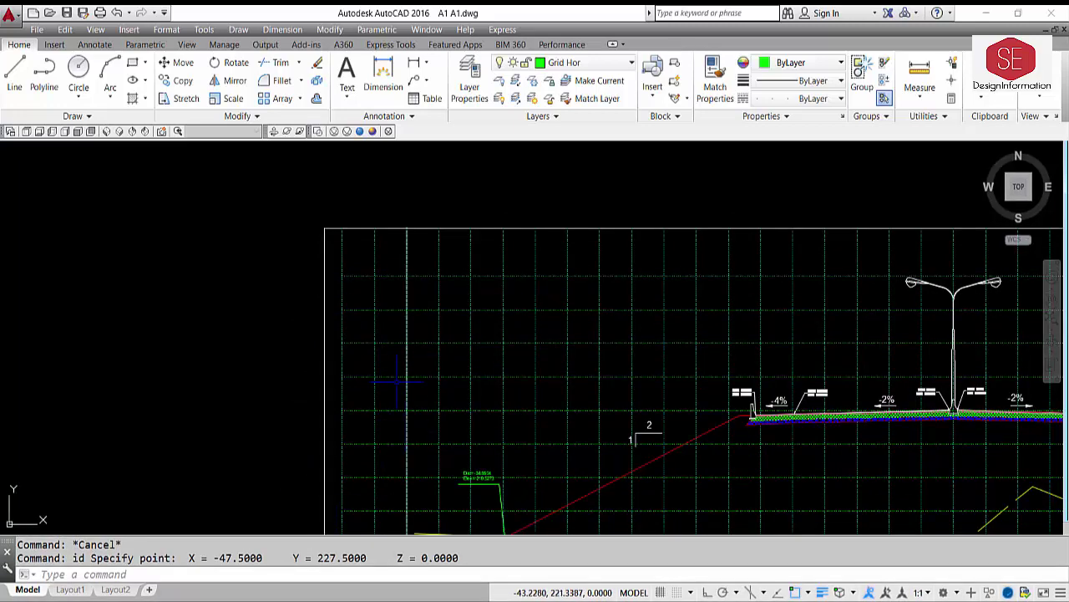
{"action": "key", "text": "Return"}
{"action": "left_click", "coordinate": [342, 342]}
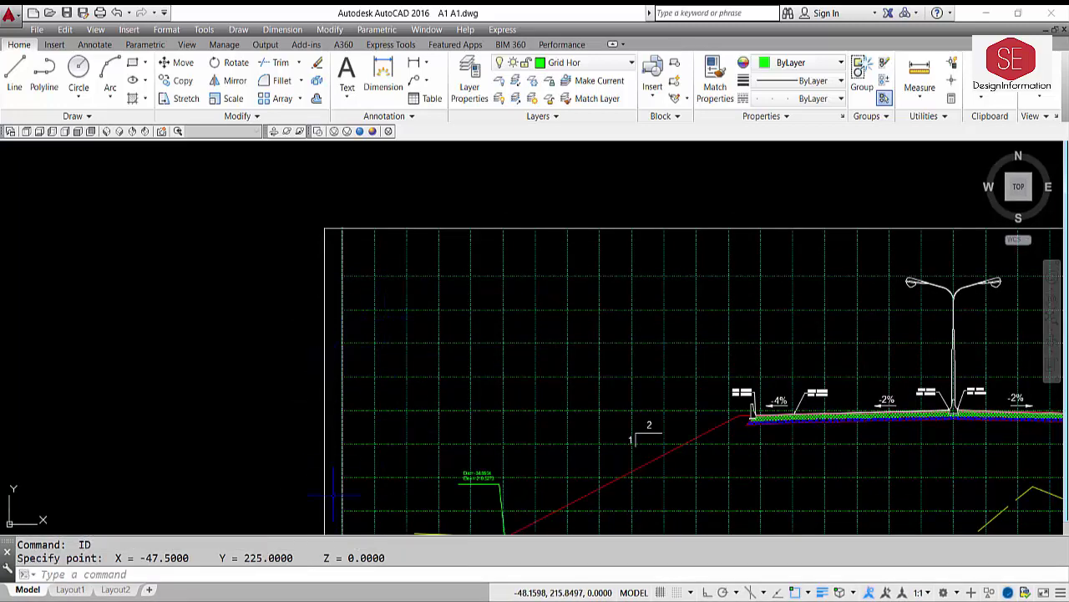
{"action": "scroll", "coordinate": [296, 502], "scroll_direction": "down", "scroll_amount": 3}
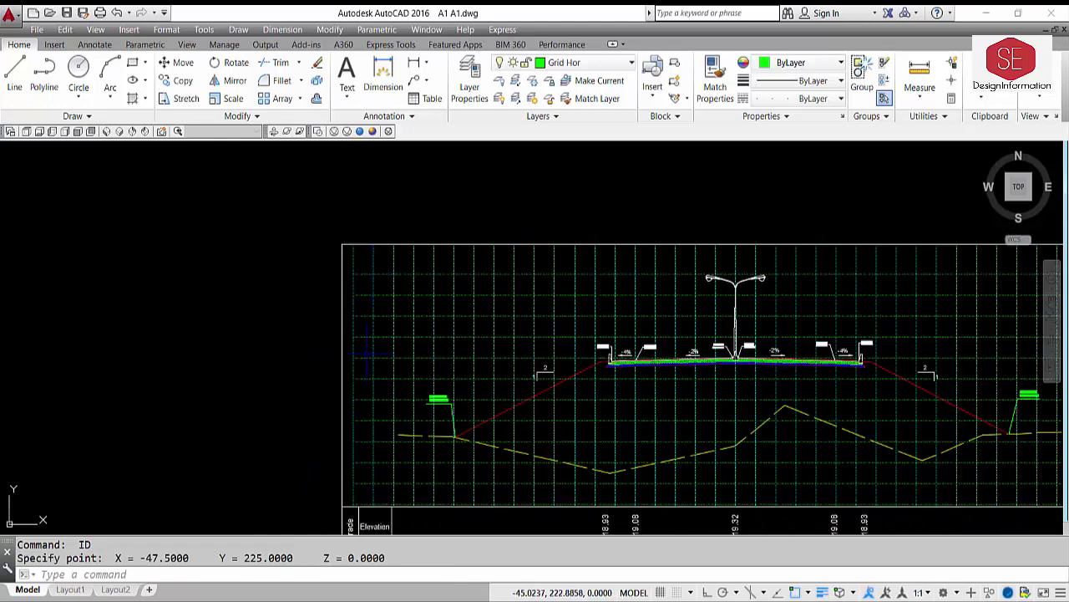
{"action": "scroll", "coordinate": [344, 418], "scroll_direction": "up", "scroll_amount": 1}
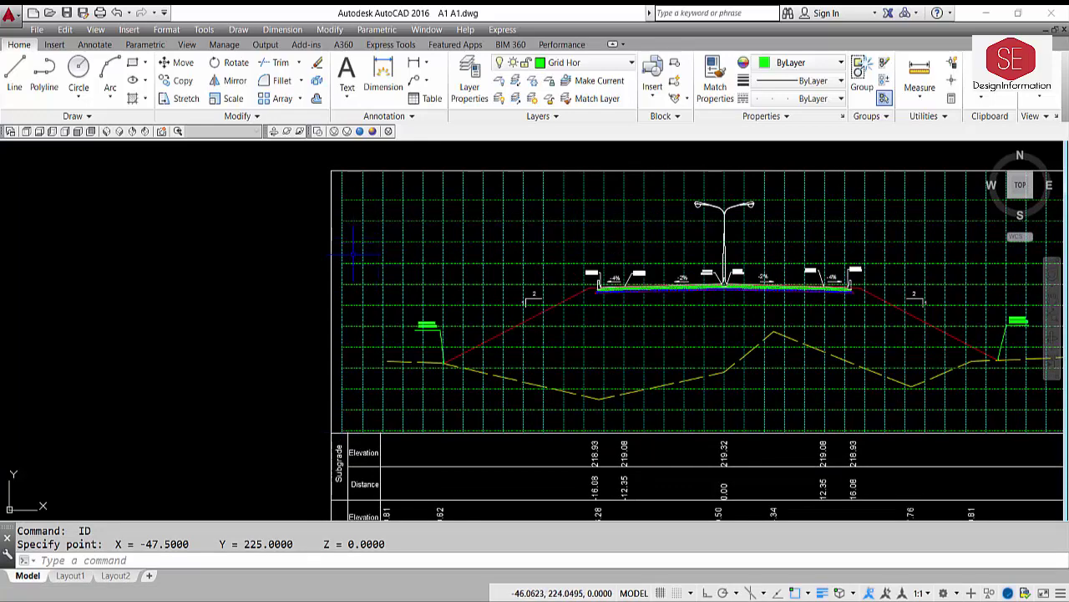
{"action": "scroll", "coordinate": [343, 242], "scroll_direction": "up", "scroll_amount": 2}
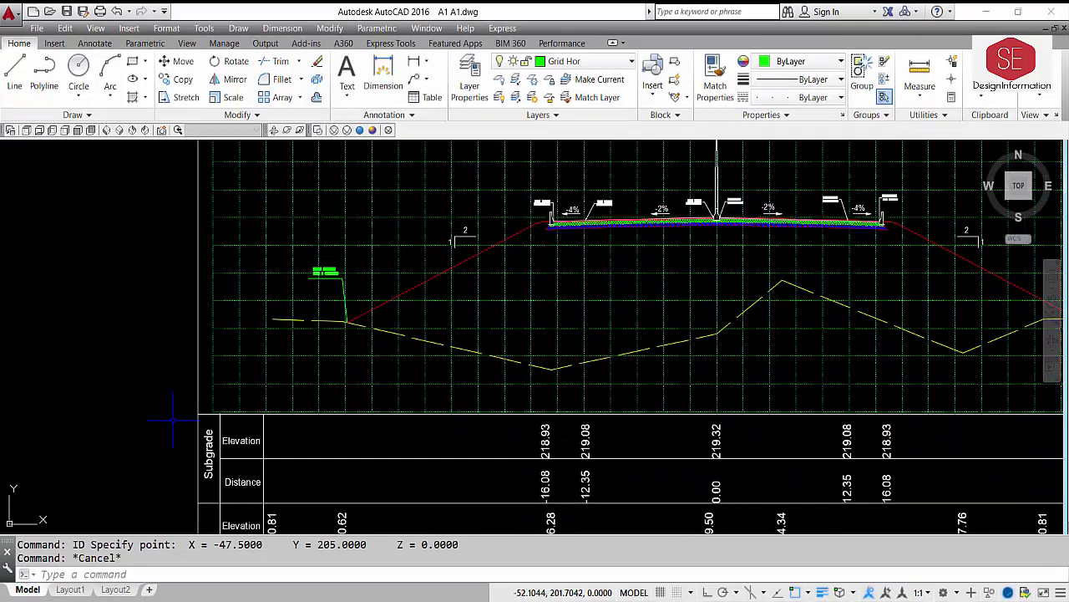
{"action": "scroll", "coordinate": [173, 419], "scroll_direction": "up", "scroll_amount": 3}
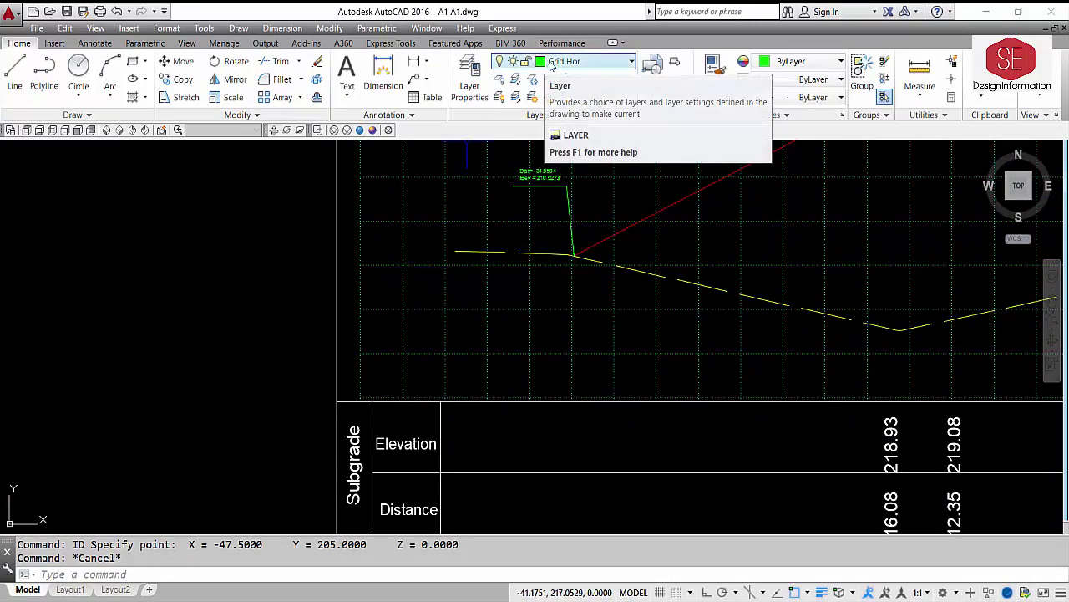
- Read the bottom grid line's elevation with ID and copy its 205 value from the command line
{"action": "type", "text": "i"}
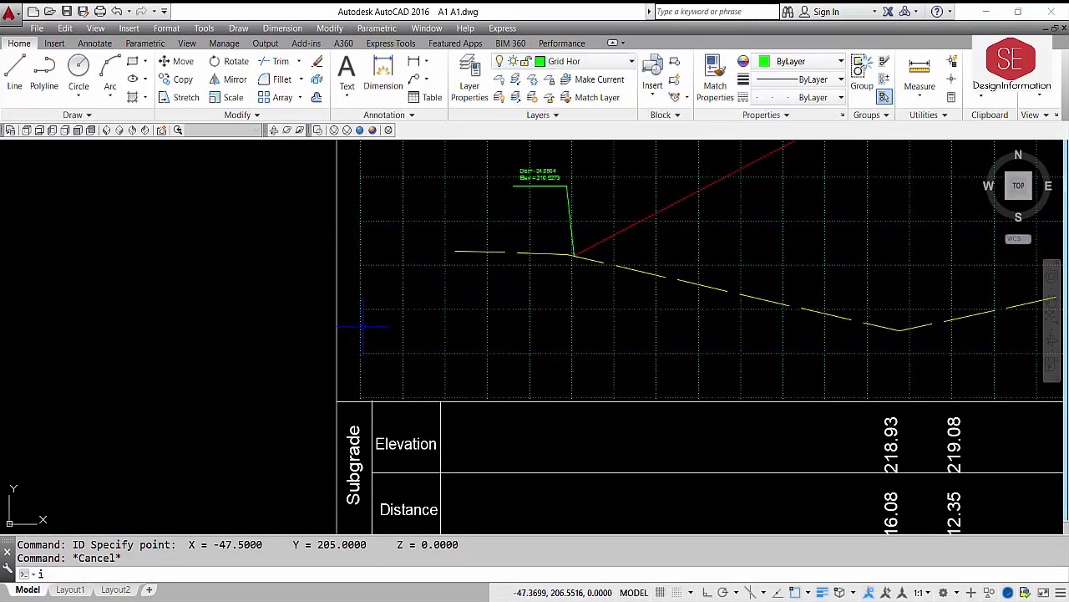
{"action": "type", "text": "d"}
{"action": "key", "text": "Return"}
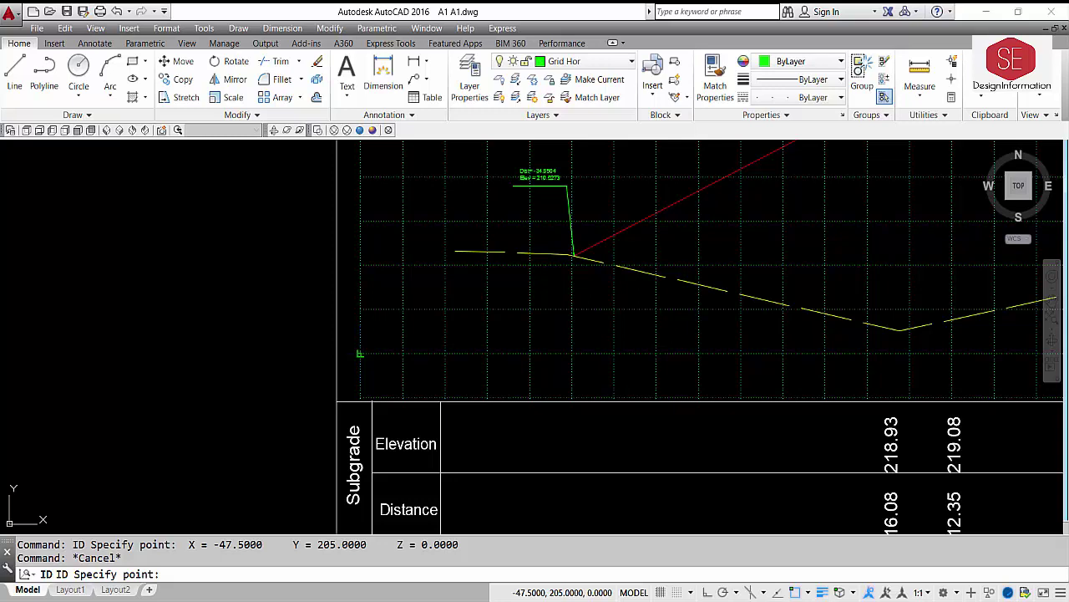
{"action": "key", "text": "Escape"}
{"action": "type", "text": "id"}
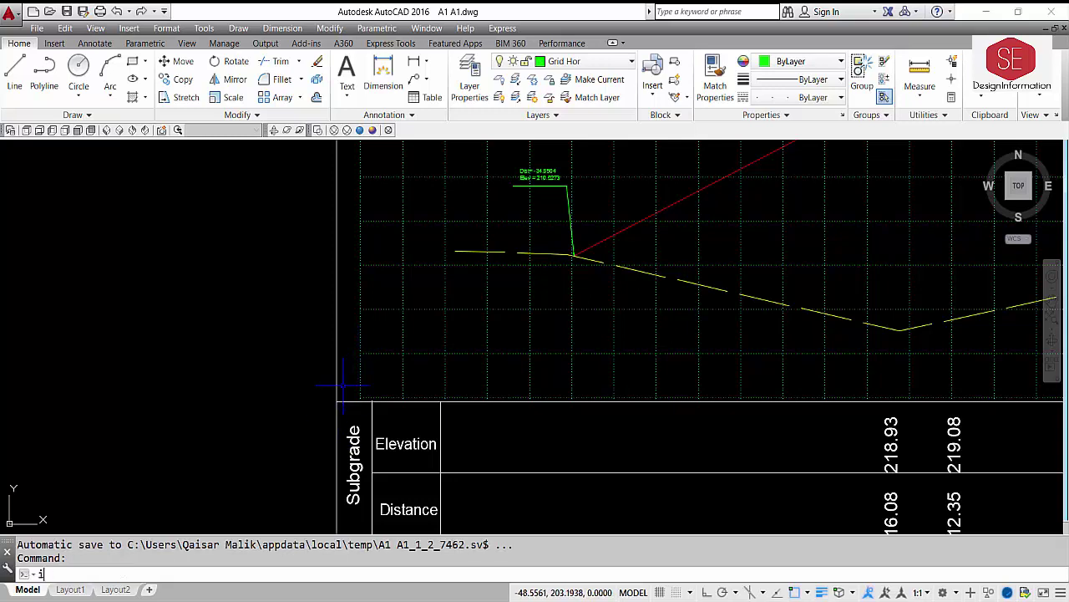
{"action": "key", "text": "Return"}
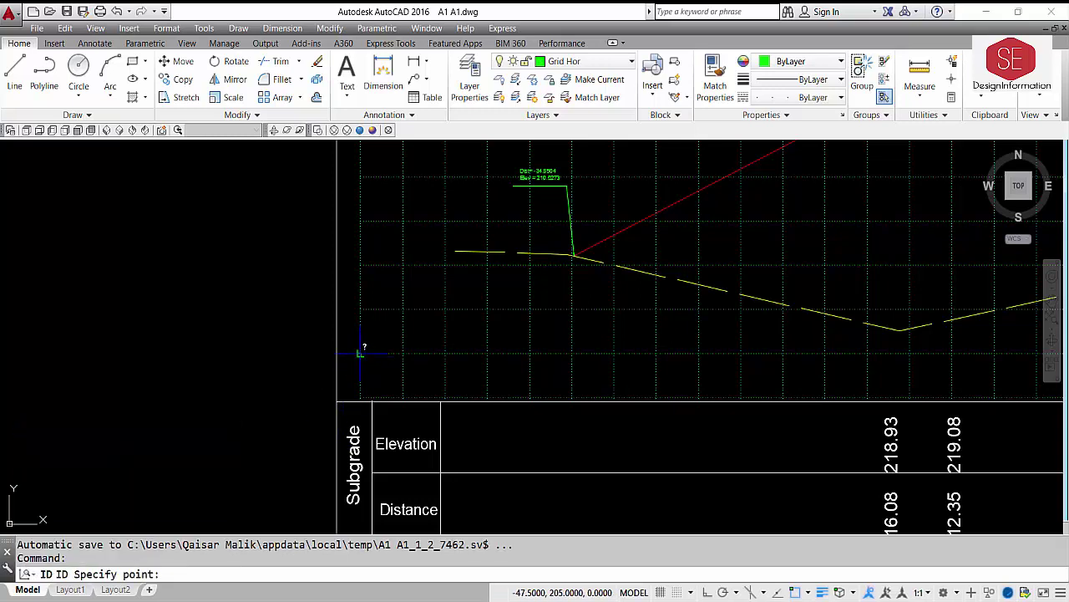
{"action": "left_click", "coordinate": [359, 353]}
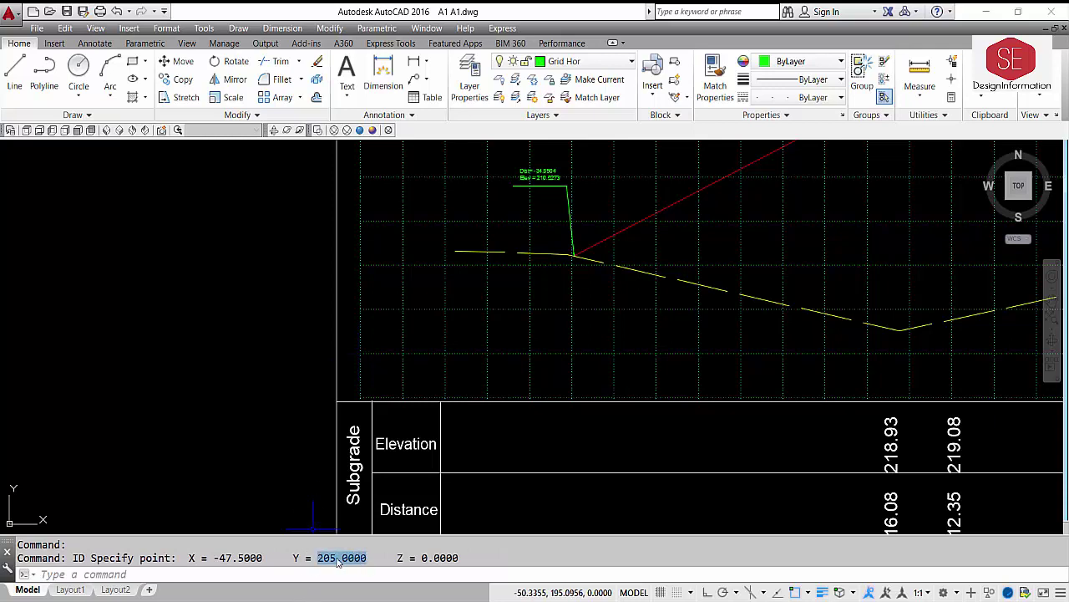
{"action": "left_click", "coordinate": [321, 560]}
{"action": "right_click", "coordinate": [330, 563]}
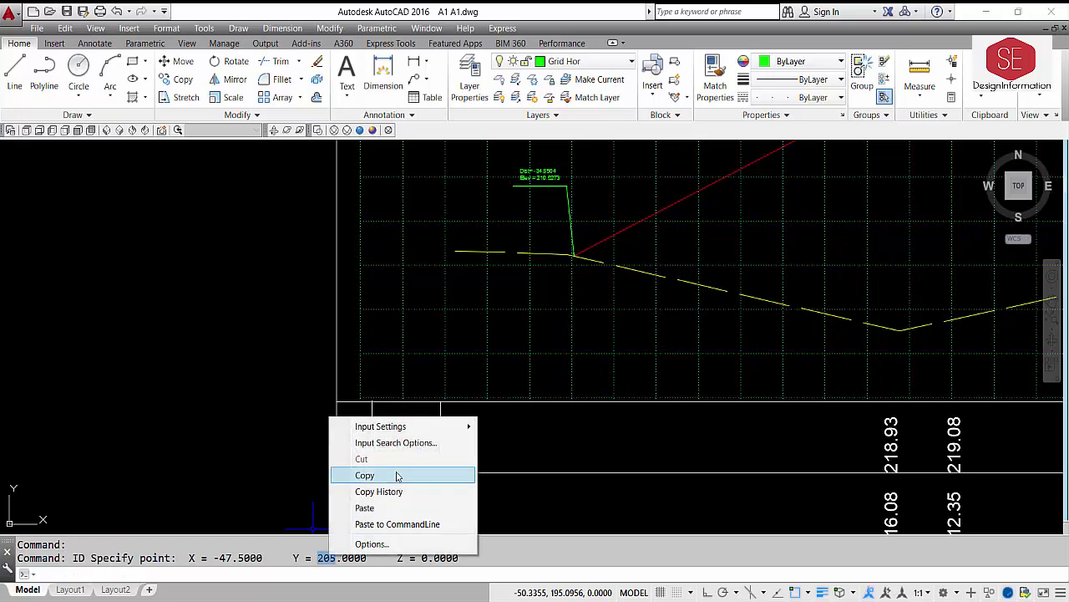
{"action": "left_click", "coordinate": [368, 472]}
- Paste 205 as text into the drawing and scale it to label size
{"action": "key", "text": "ctrl+v"}
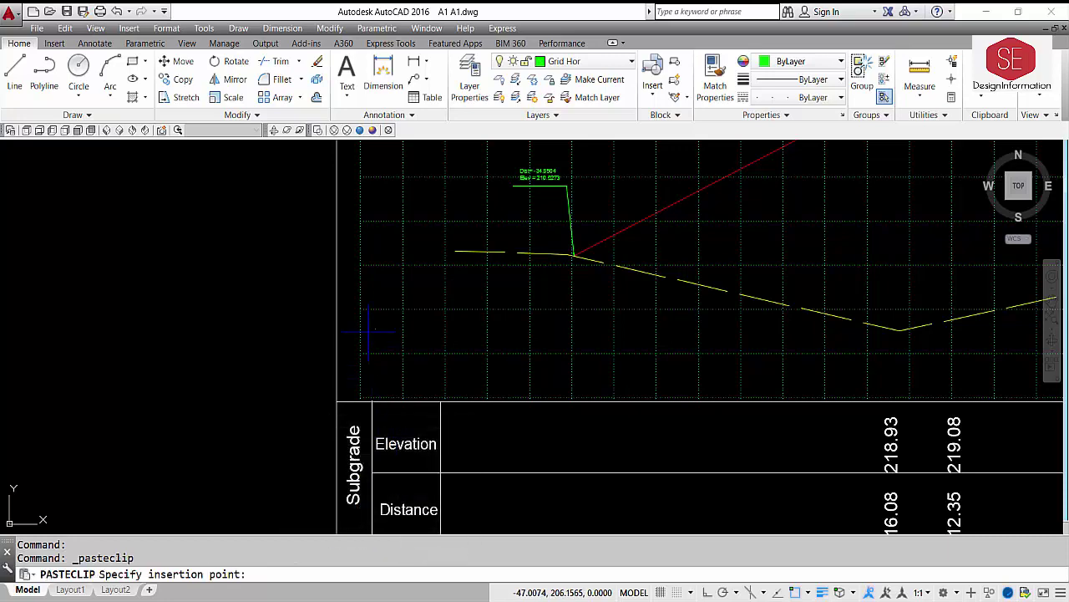
{"action": "scroll", "coordinate": [368, 334], "scroll_direction": "up", "scroll_amount": 5}
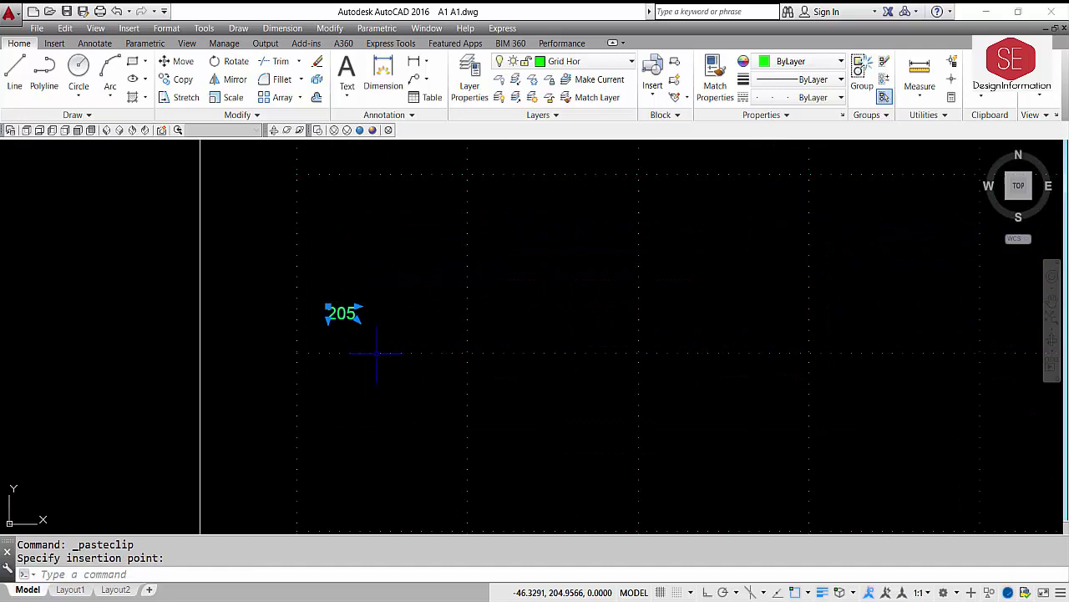
{"action": "left_click", "coordinate": [341, 311]}
{"action": "key", "text": "Escape"}
{"action": "type", "text": "s"}
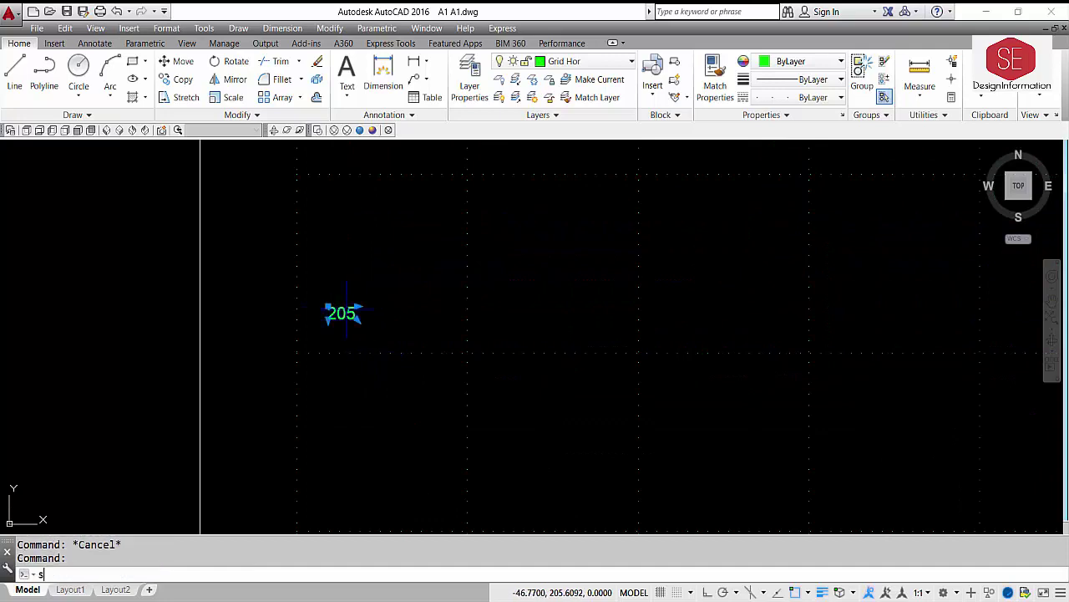
{"action": "type", "text": "c"}
{"action": "key", "text": "Return"}
{"action": "left_click", "coordinate": [368, 294]}
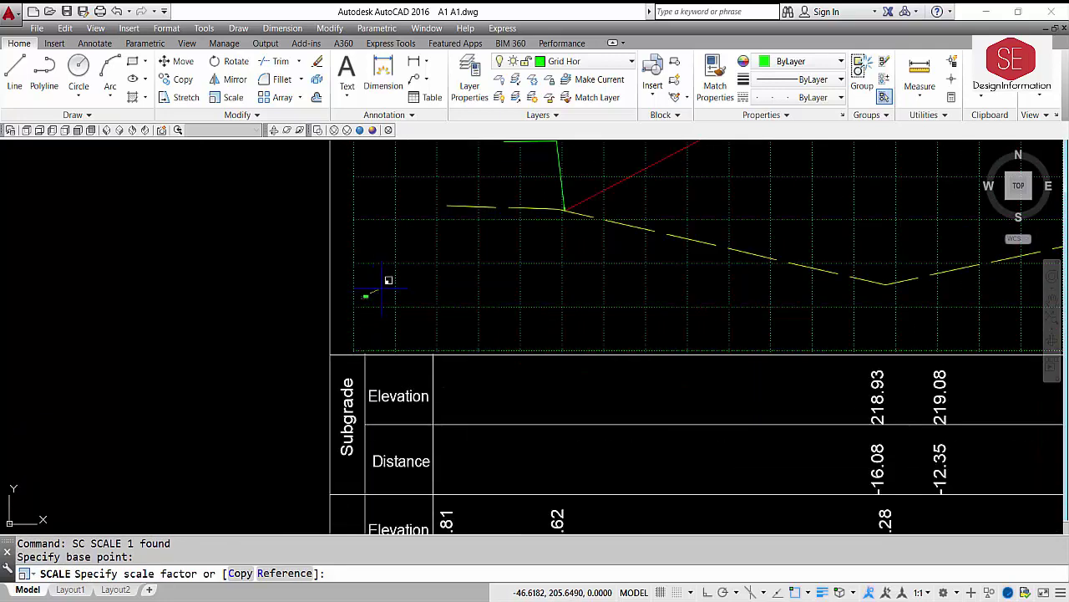
{"action": "left_click", "coordinate": [431, 257]}
- Move the 205 label beside the left end of the bottom grid line
{"action": "type", "text": "m"}
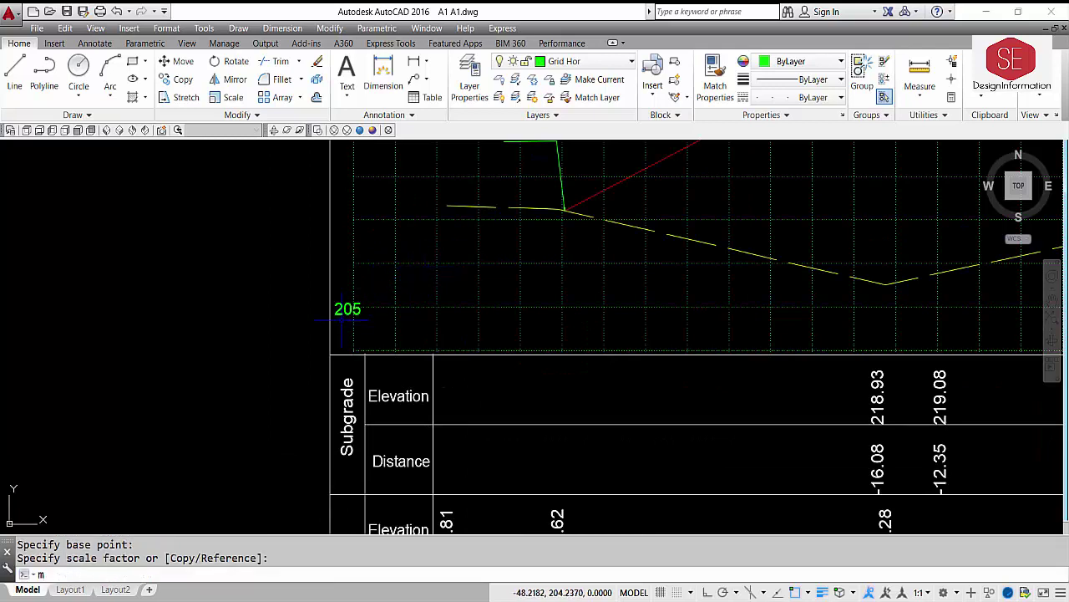
{"action": "key", "text": "Return"}
{"action": "left_click", "coordinate": [346, 311]}
{"action": "key", "text": "Return"}
{"action": "left_click", "coordinate": [181, 346]}
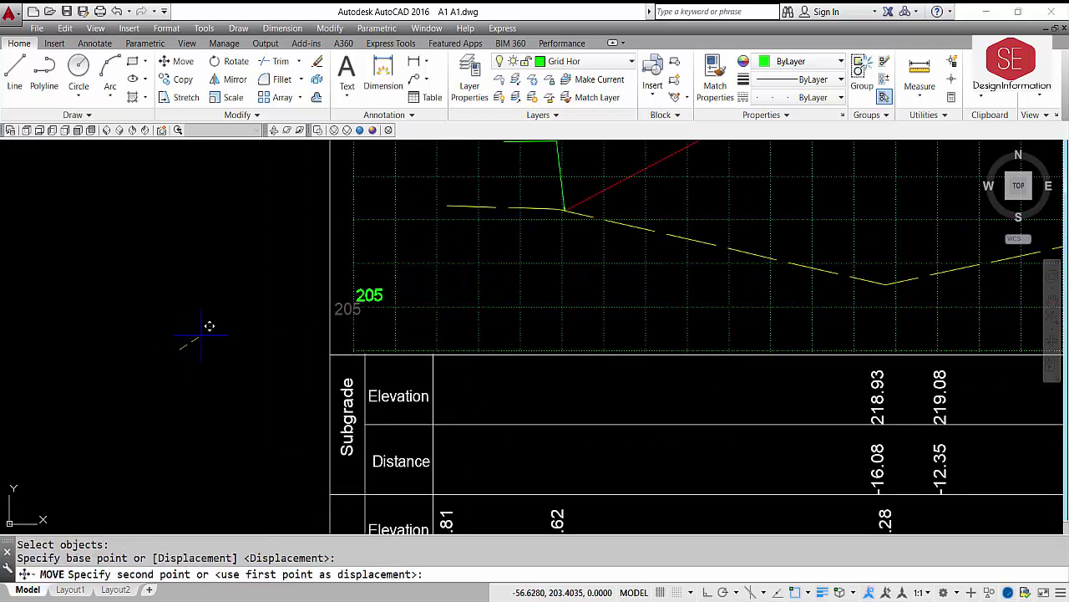
{"action": "left_click", "coordinate": [203, 335]}
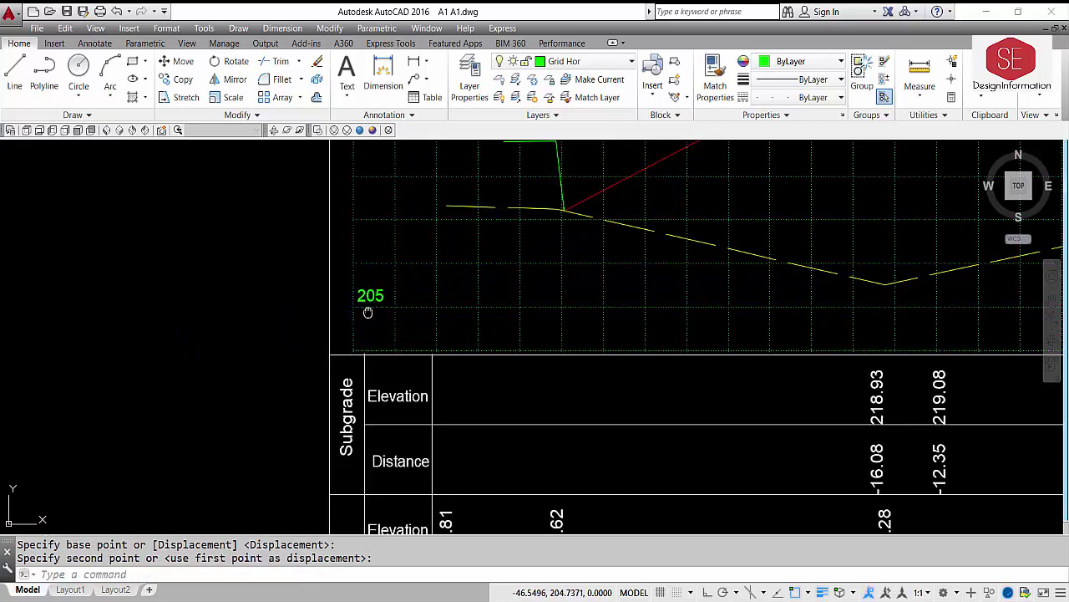
{"action": "middle_click_drag", "start_coordinate": [408, 305], "coordinate": [310, 393]}
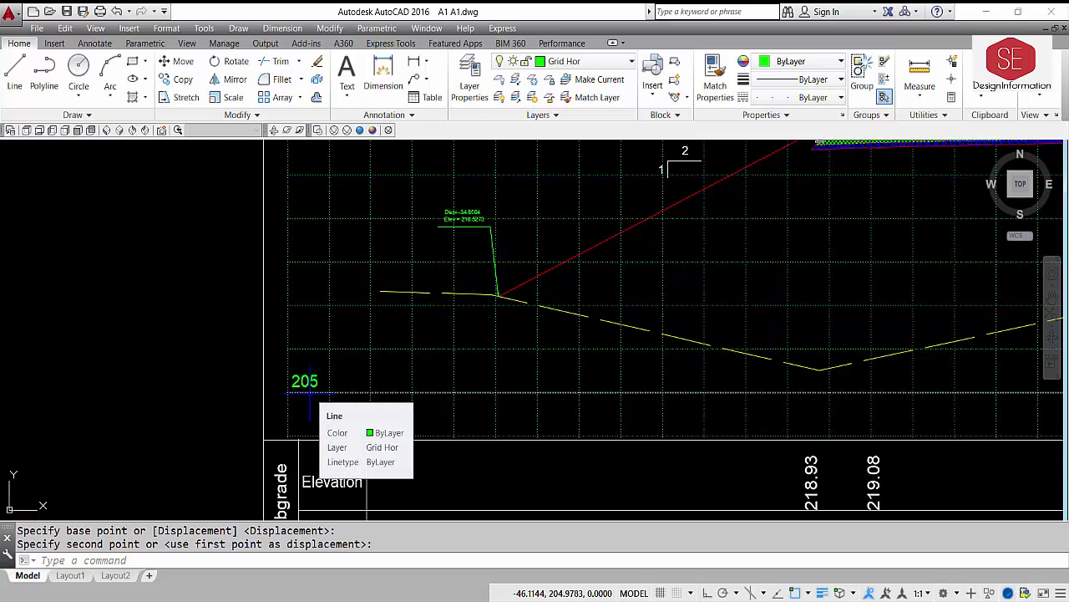
- Copy the 205 label to each horizontal grid line's left end, with Ortho on
{"action": "key", "text": "Escape"}
{"action": "type", "text": "c"}
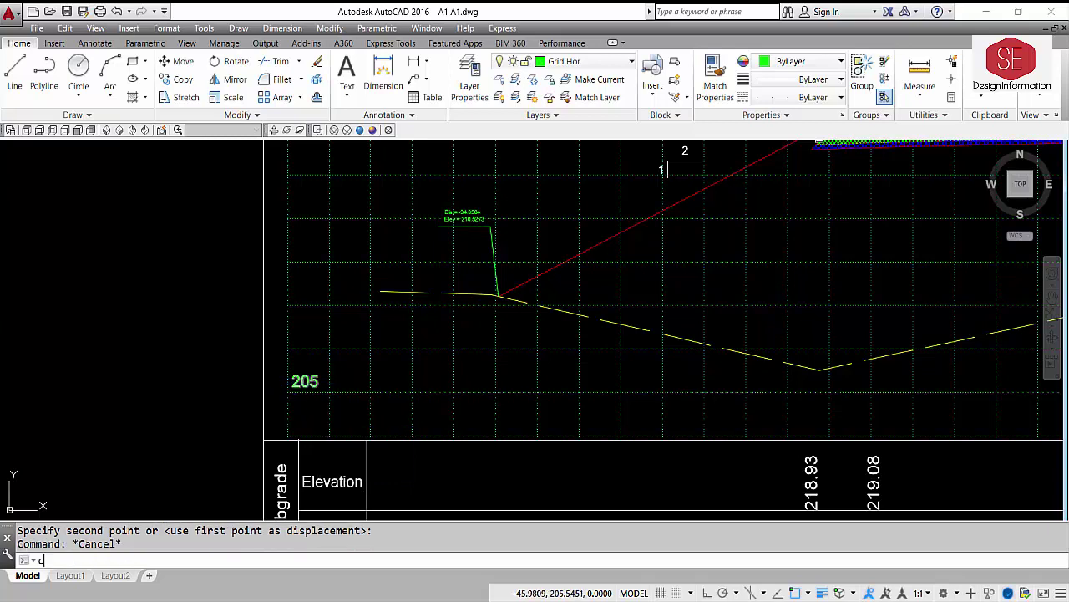
{"action": "type", "text": "o"}
{"action": "key", "text": "Return"}
{"action": "left_click", "coordinate": [305, 381]}
{"action": "key", "text": "Return"}
{"action": "left_click", "coordinate": [191, 390]}
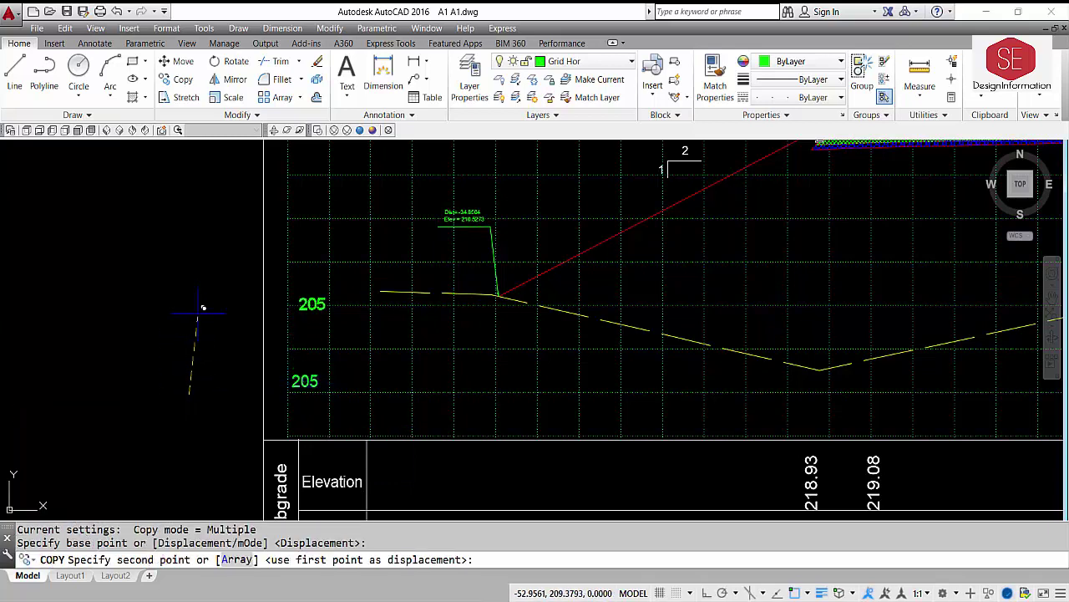
{"action": "left_click", "coordinate": [194, 303]}
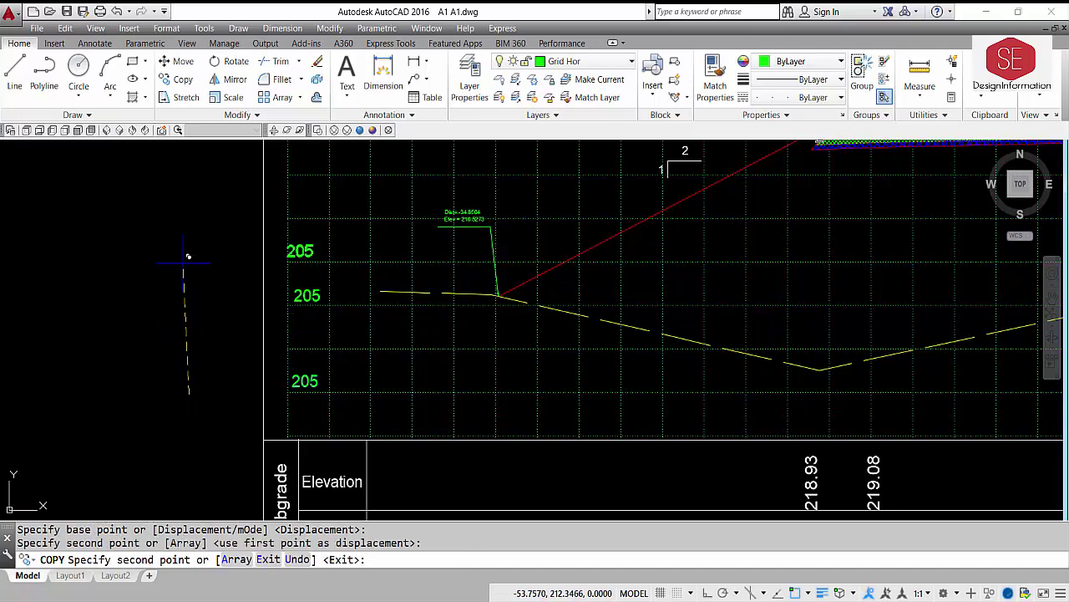
{"action": "left_click", "coordinate": [196, 212]}
{"action": "middle_click_drag", "start_coordinate": [195, 211], "coordinate": [180, 293]}
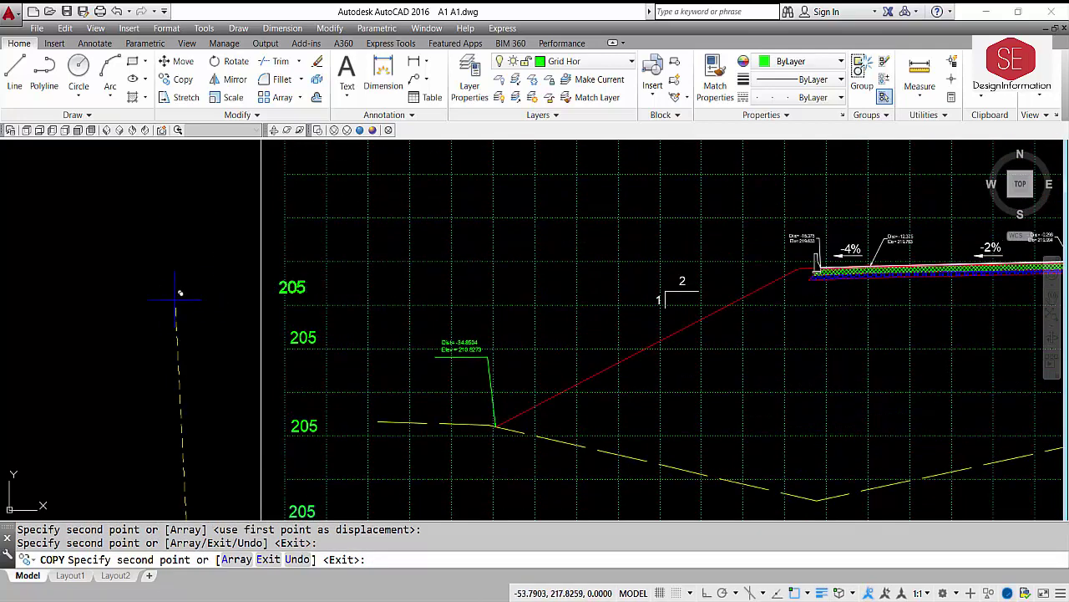
{"action": "key", "text": "F8"}
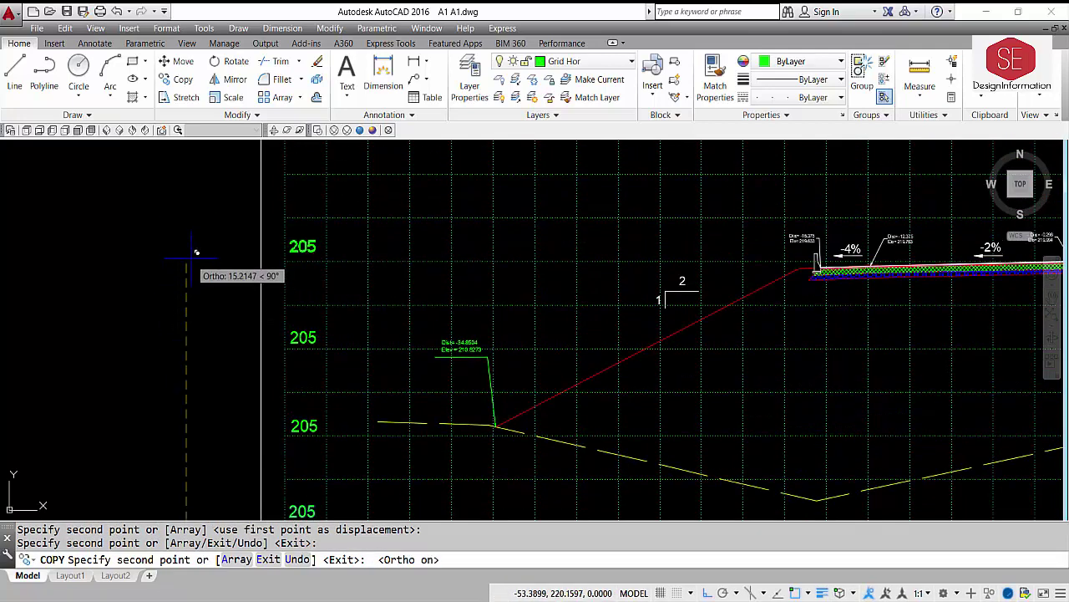
{"action": "middle_click_drag", "start_coordinate": [194, 244], "coordinate": [192, 298]}
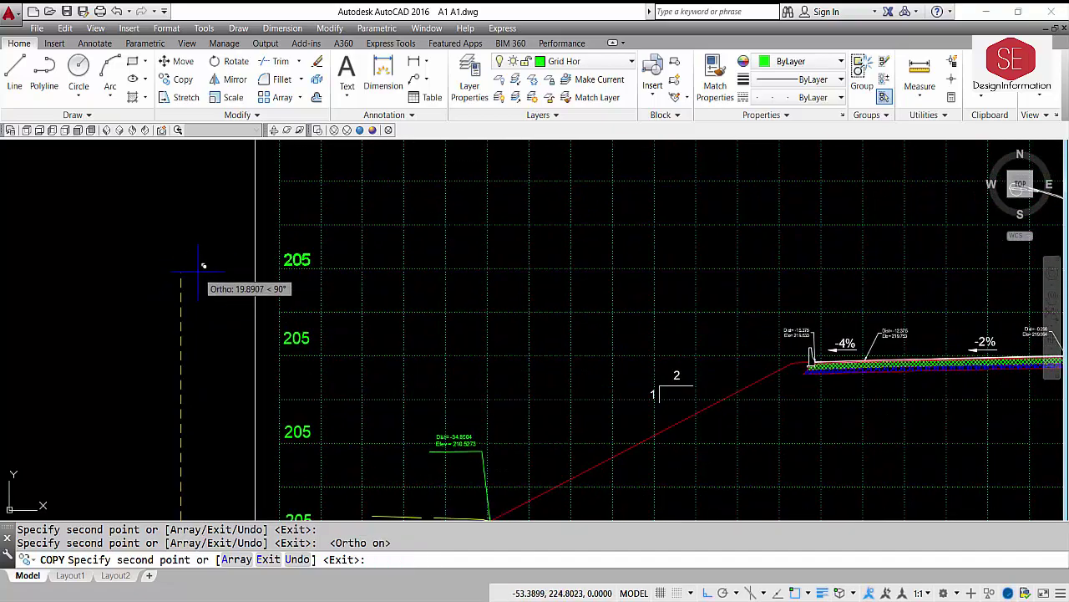
{"action": "middle_click_drag", "start_coordinate": [215, 170], "coordinate": [204, 308]}
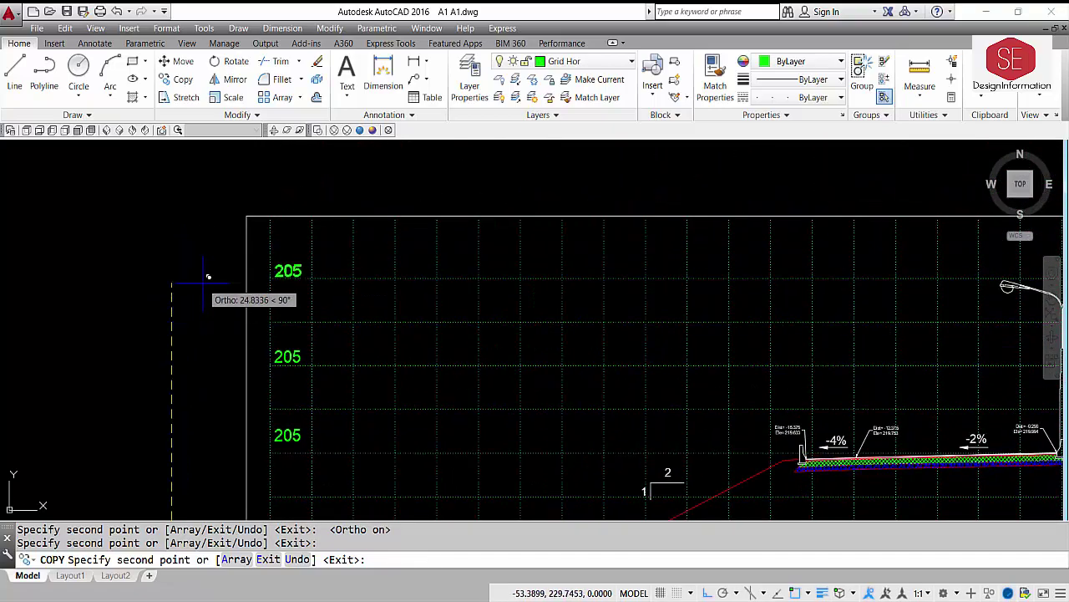
{"action": "key", "text": "Escape"}
- Check the second grid line's elevation with ID and select its 205 label
{"action": "scroll", "coordinate": [396, 385], "scroll_direction": "down", "scroll_amount": 2}
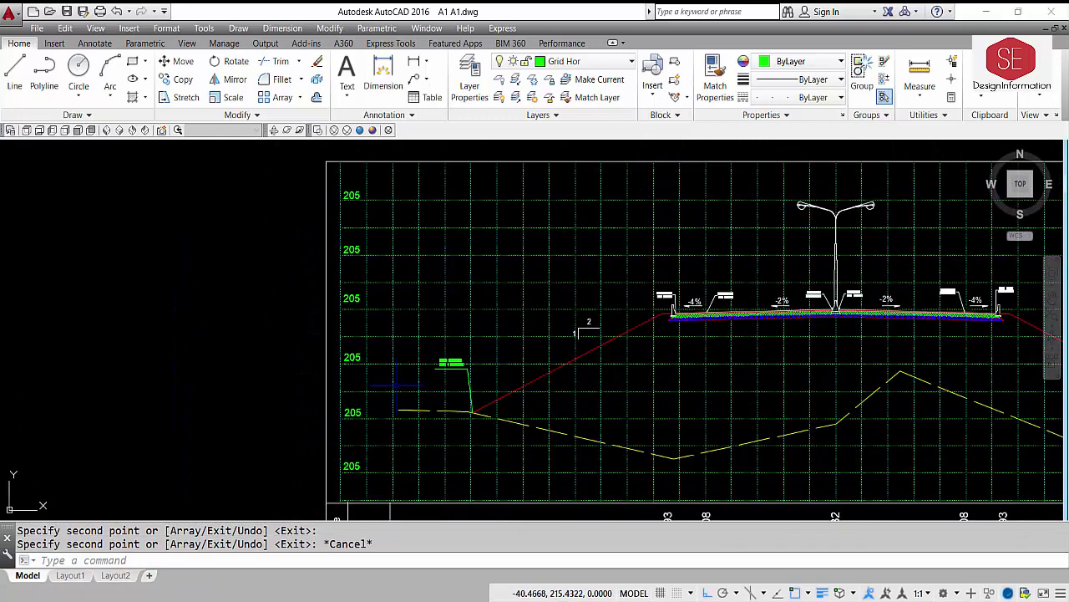
{"action": "scroll", "coordinate": [345, 476], "scroll_direction": "up", "scroll_amount": 3}
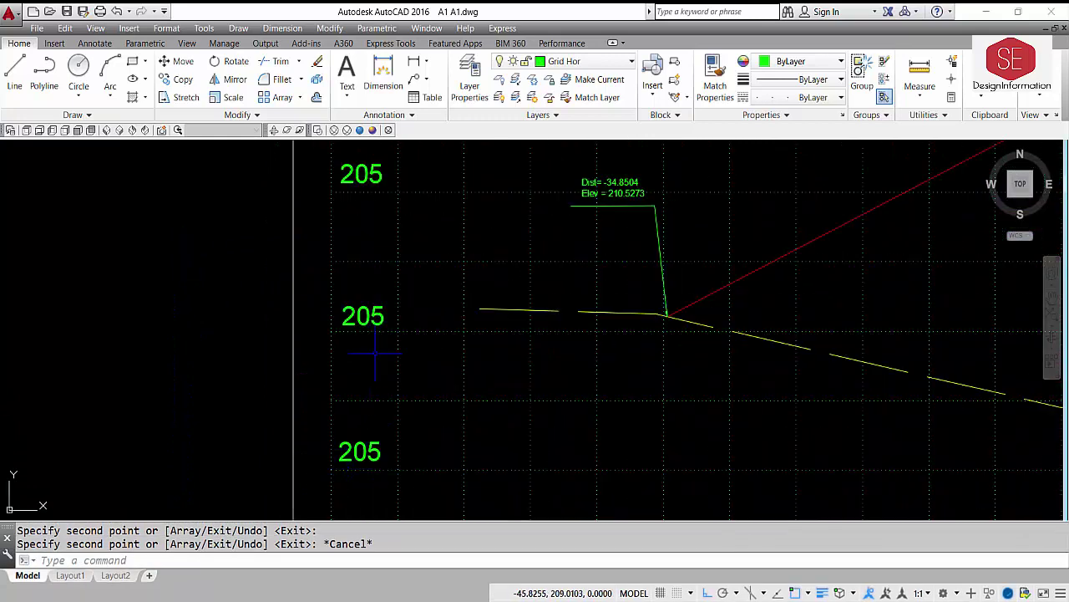
{"action": "key", "text": "Return"}
{"action": "left_click", "coordinate": [331, 331]}
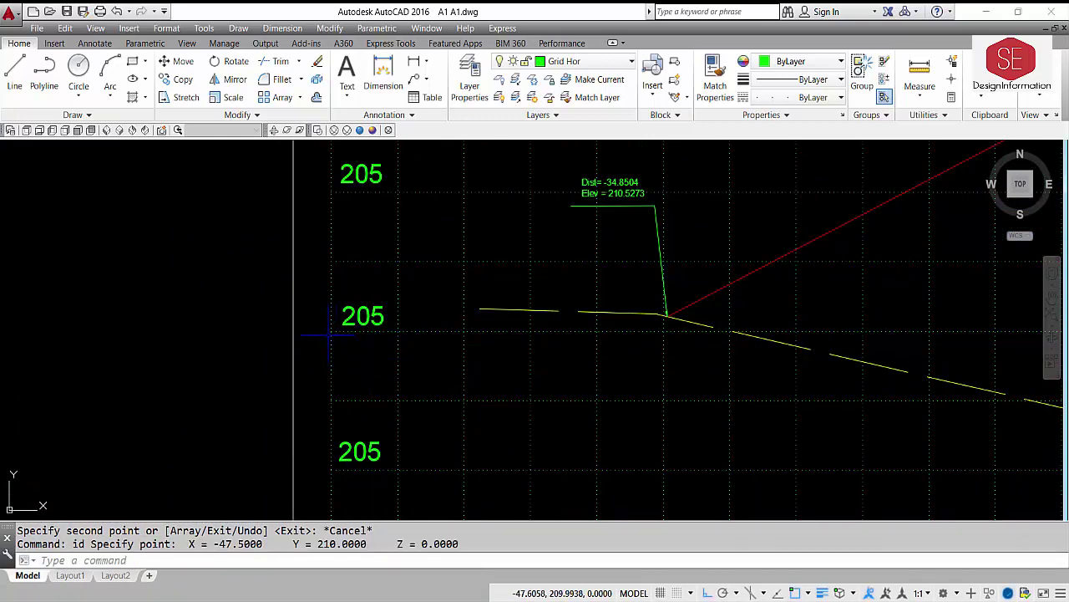
{"action": "key", "text": "Escape"}
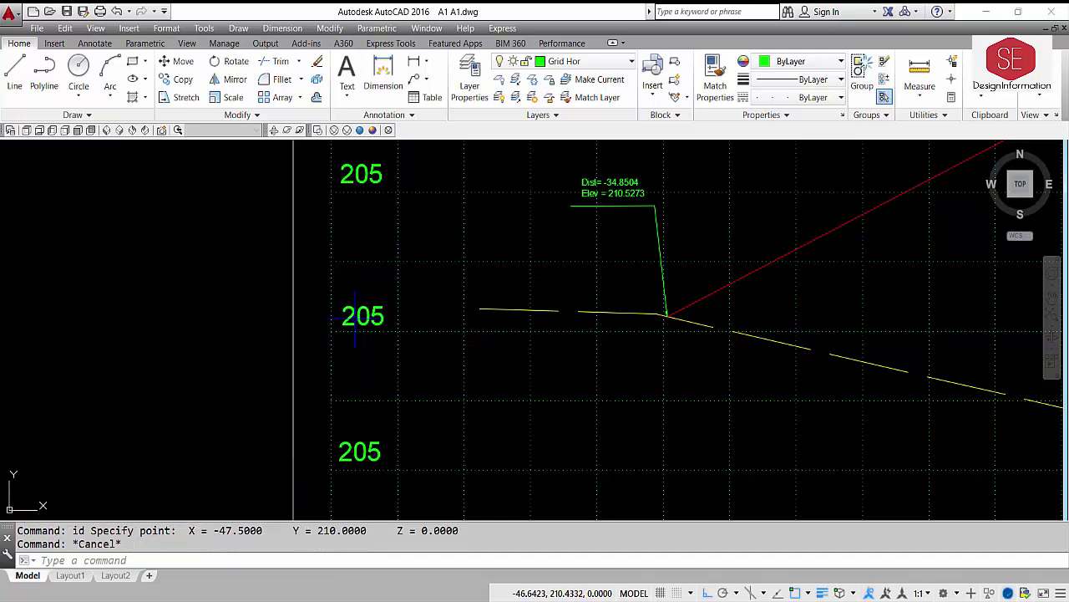
{"action": "left_click", "coordinate": [357, 316]}
- Edit the second and third 205 labels to read 210 and 215
{"action": "double_click", "coordinate": [357, 316]}
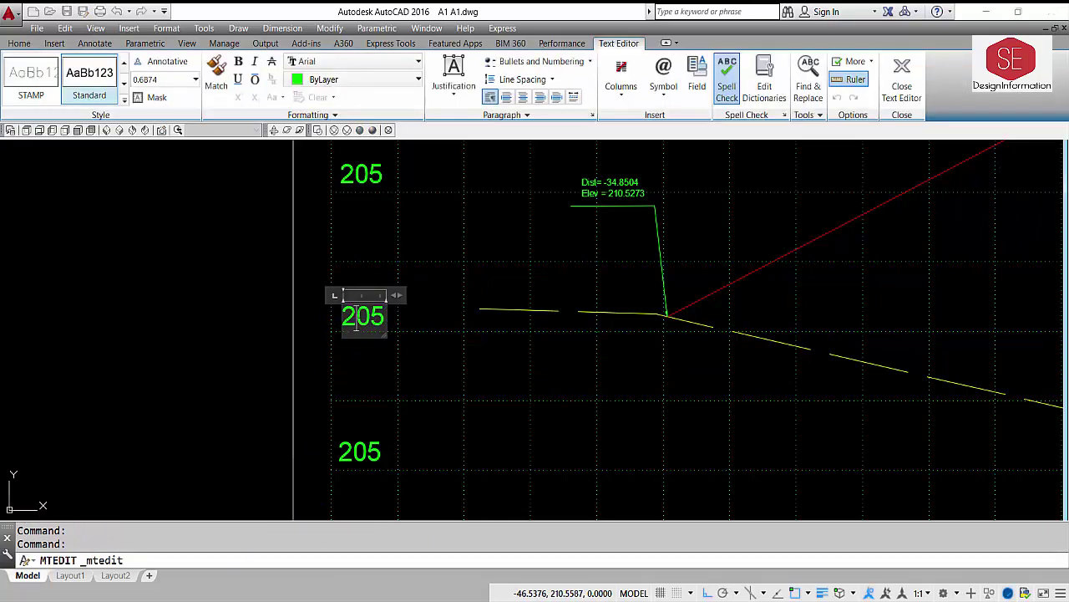
{"action": "type", "text": "210"}
{"action": "left_click", "coordinate": [426, 329]}
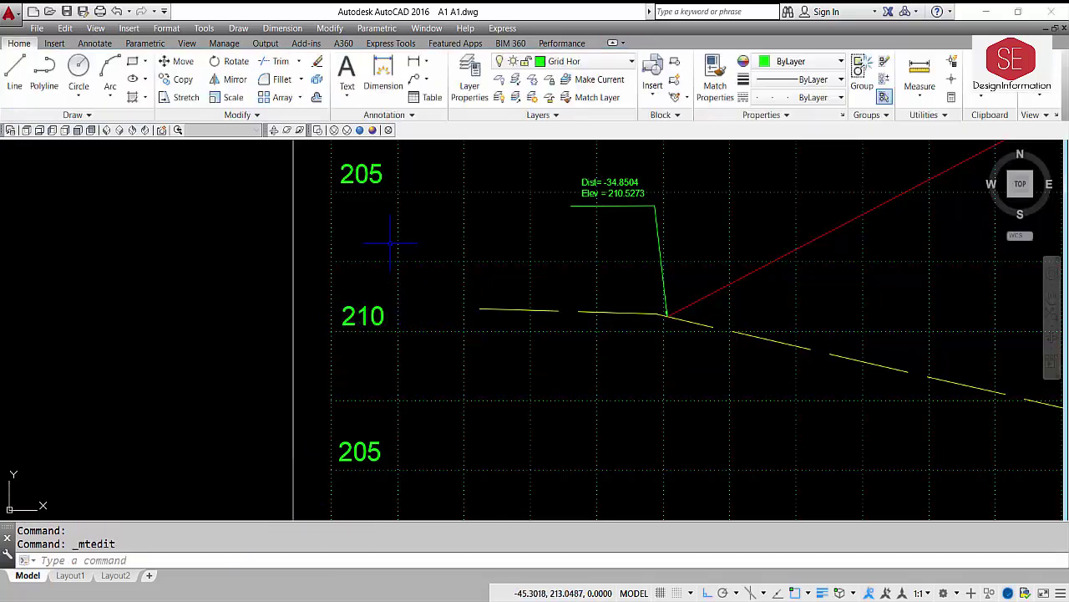
{"action": "middle_click_drag", "start_coordinate": [382, 232], "coordinate": [388, 394]}
{"action": "double_click", "coordinate": [382, 337]}
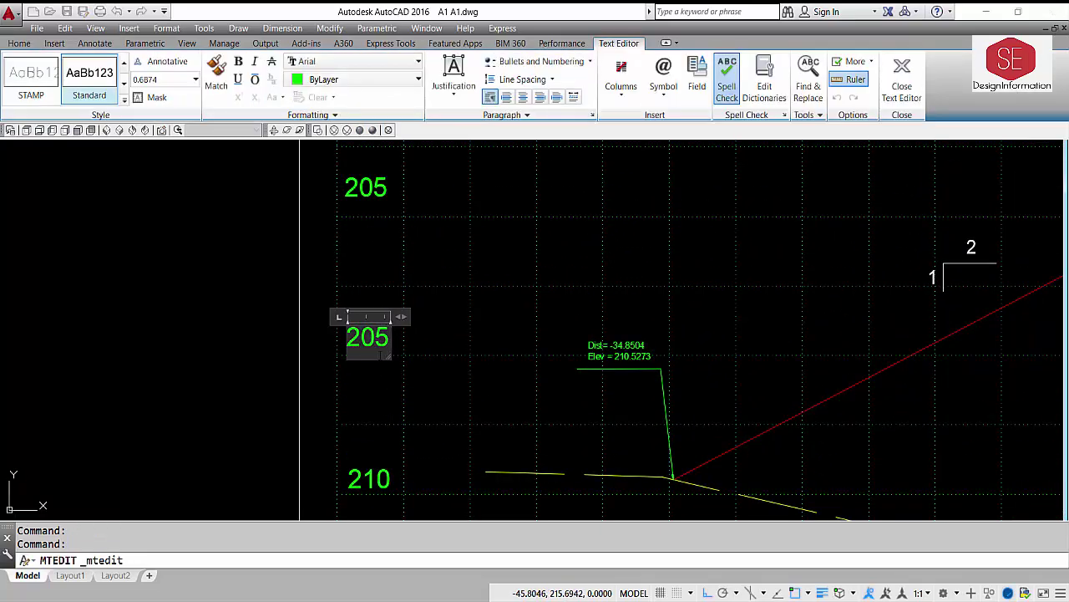
{"action": "left_click", "coordinate": [375, 338]}
{"action": "key", "text": "BackSpace"}
{"action": "type", "text": "1"}
{"action": "left_click", "coordinate": [400, 352]}
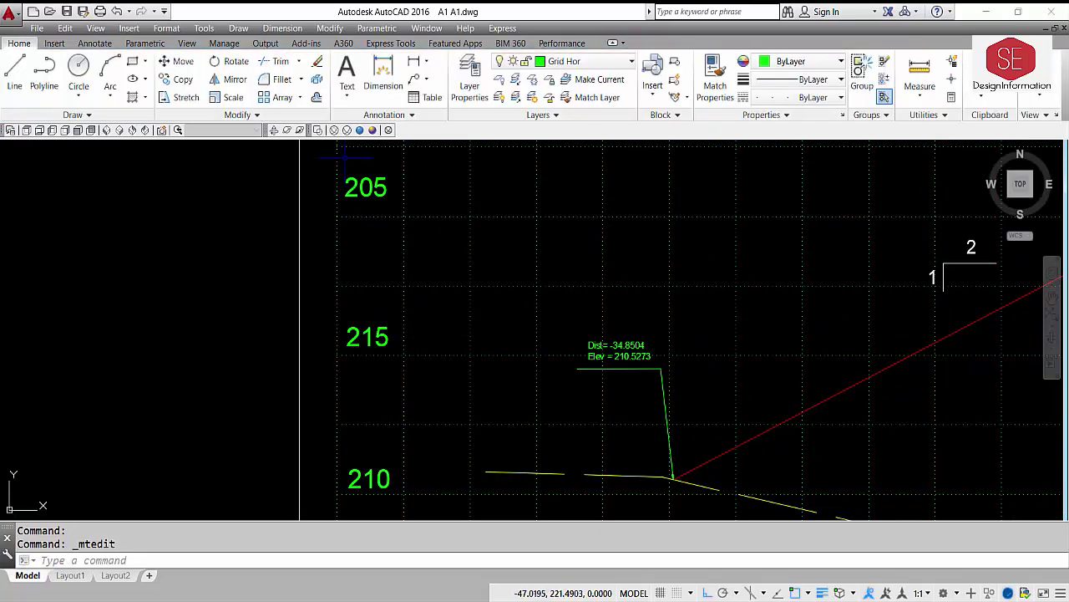
- Edit the upper labels to read 220, 225 and 230
{"action": "double_click", "coordinate": [380, 187]}
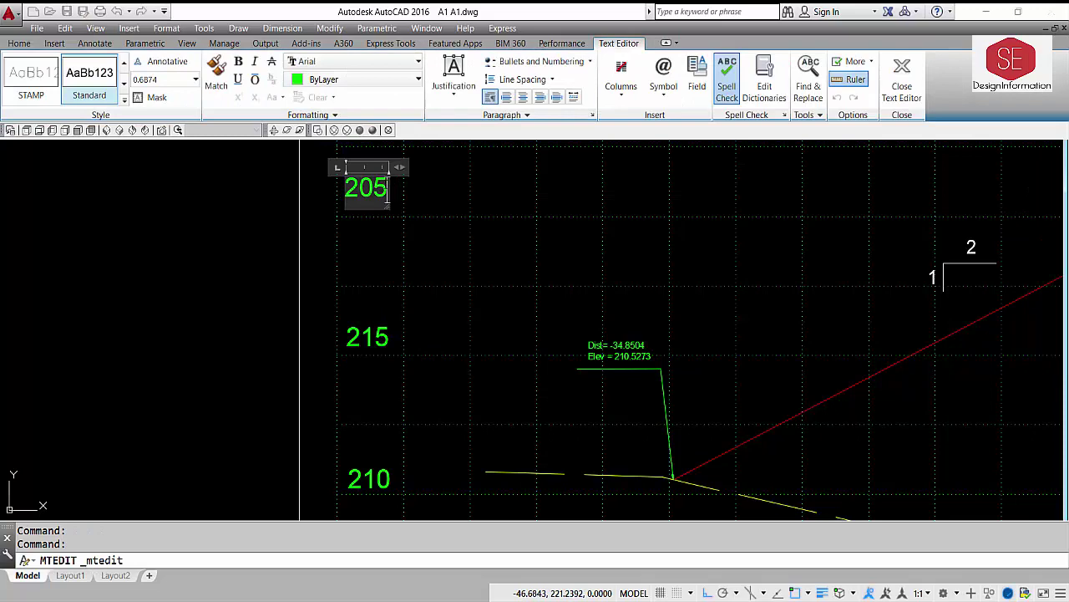
{"action": "type", "text": "20"}
{"action": "left_click", "coordinate": [442, 249]}
{"action": "scroll", "coordinate": [441, 249], "scroll_direction": "down", "scroll_amount": 2}
{"action": "middle_click_drag", "start_coordinate": [441, 249], "coordinate": [441, 445]}
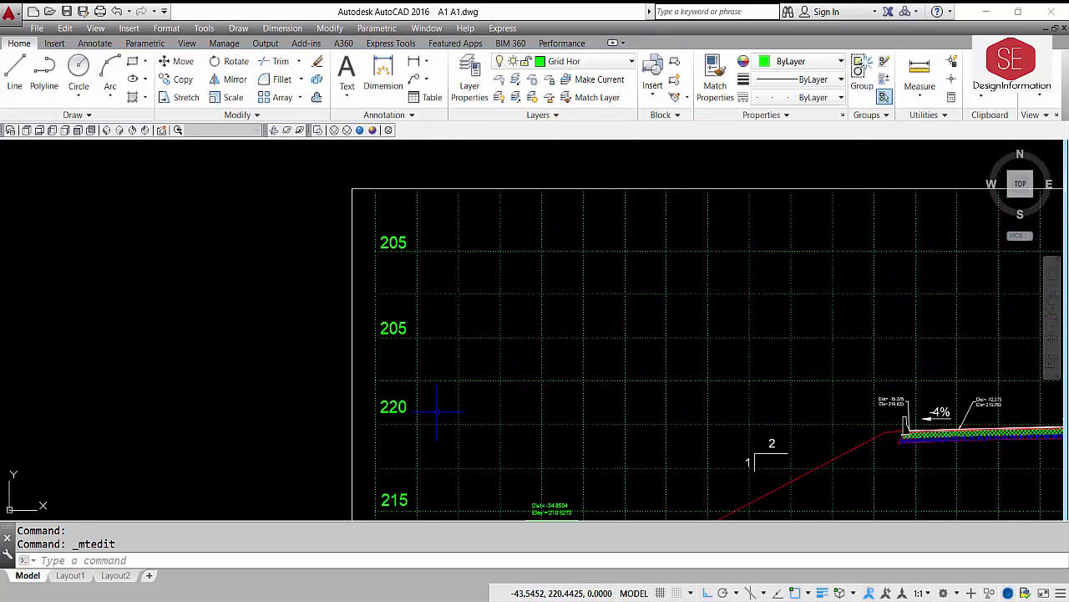
{"action": "left_click", "coordinate": [394, 327]}
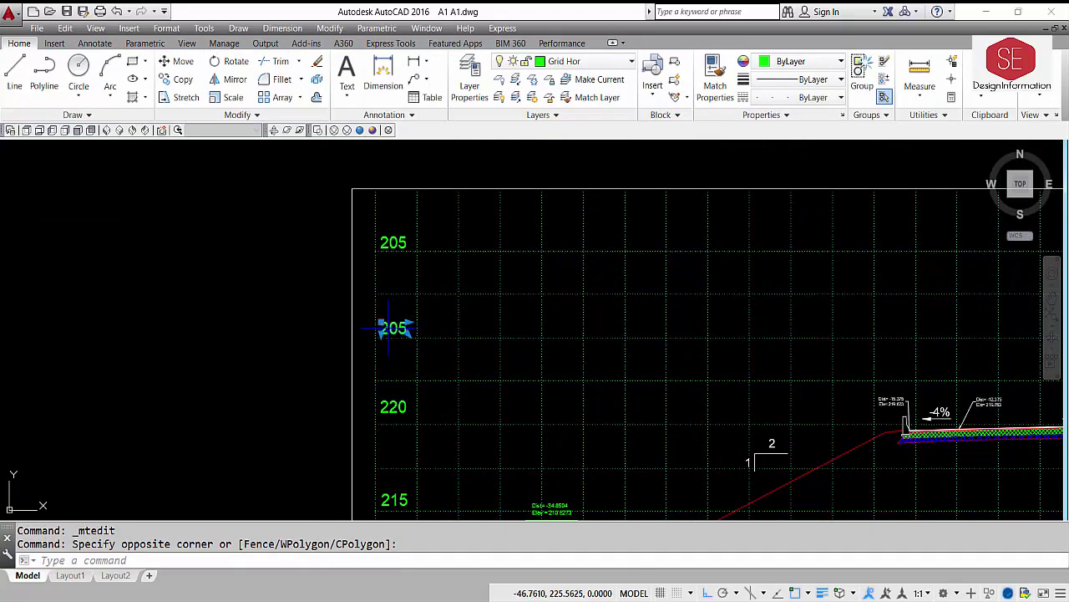
{"action": "left_click", "coordinate": [402, 330]}
{"action": "double_click", "coordinate": [402, 331]}
{"action": "key", "text": "BackSpace"}
{"action": "type", "text": "2"}
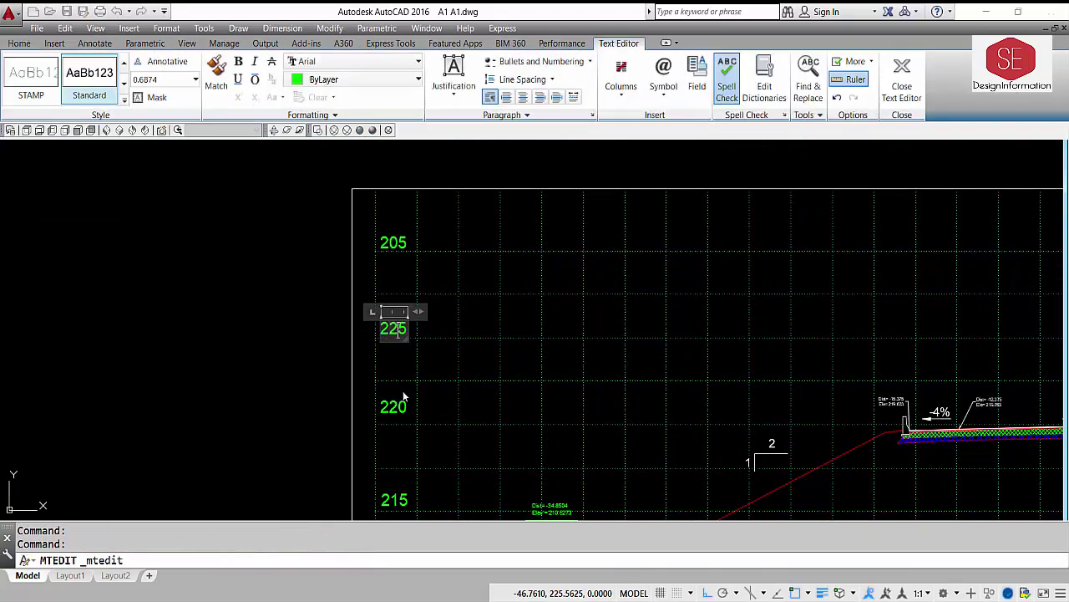
{"action": "left_click", "coordinate": [498, 355]}
{"action": "double_click", "coordinate": [396, 243]}
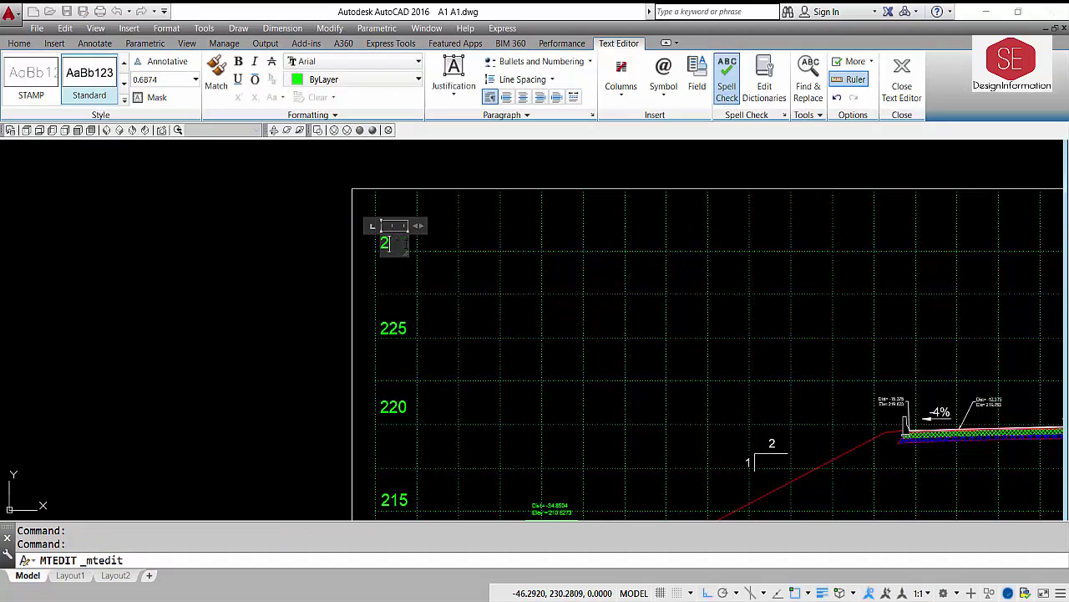
{"action": "left_click", "coordinate": [434, 268]}
{"action": "scroll", "coordinate": [417, 249], "scroll_direction": "down", "scroll_amount": 4}
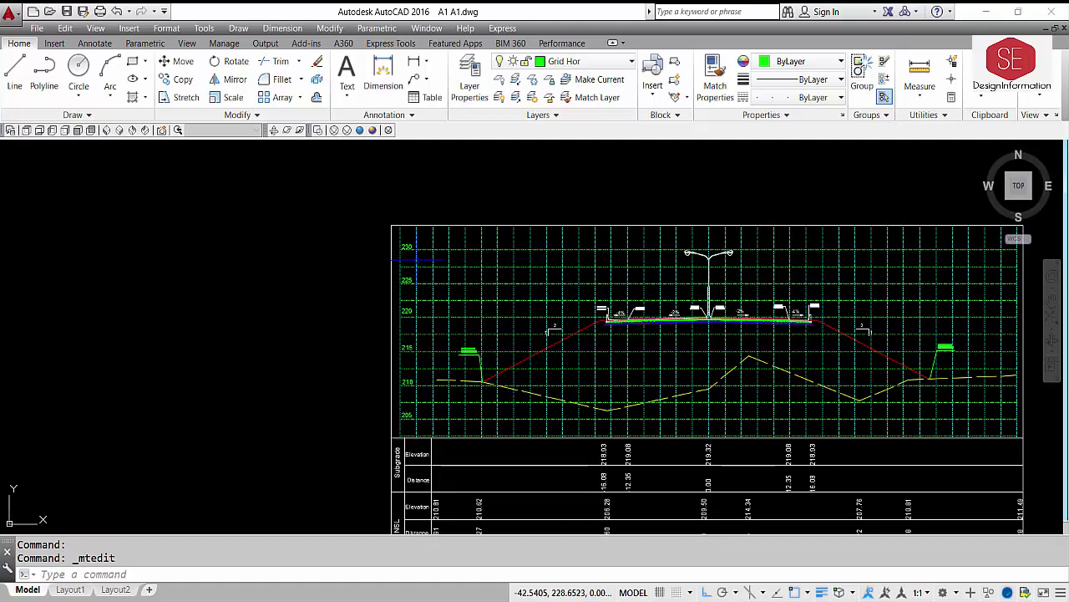
- Pan to the lamp post and window-select the vertical centreline
{"action": "scroll", "coordinate": [585, 353], "scroll_direction": "up", "scroll_amount": 2}
{"action": "scroll", "coordinate": [315, 321], "scroll_direction": "up", "scroll_amount": 2}
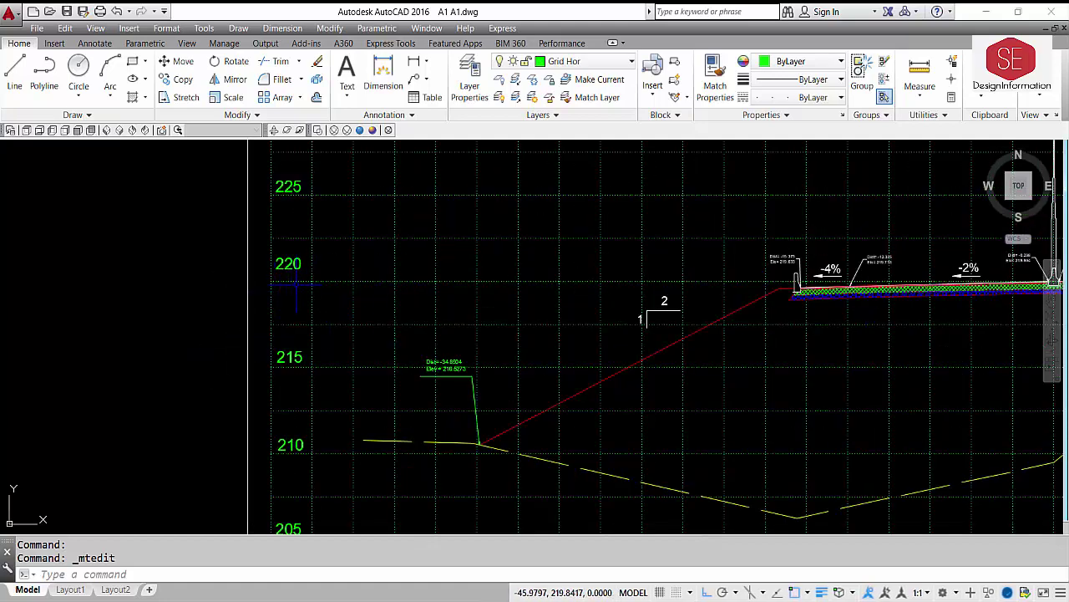
{"action": "middle_click_drag", "start_coordinate": [917, 281], "coordinate": [597, 285]}
{"action": "scroll", "coordinate": [624, 287], "scroll_direction": "up", "scroll_amount": 2}
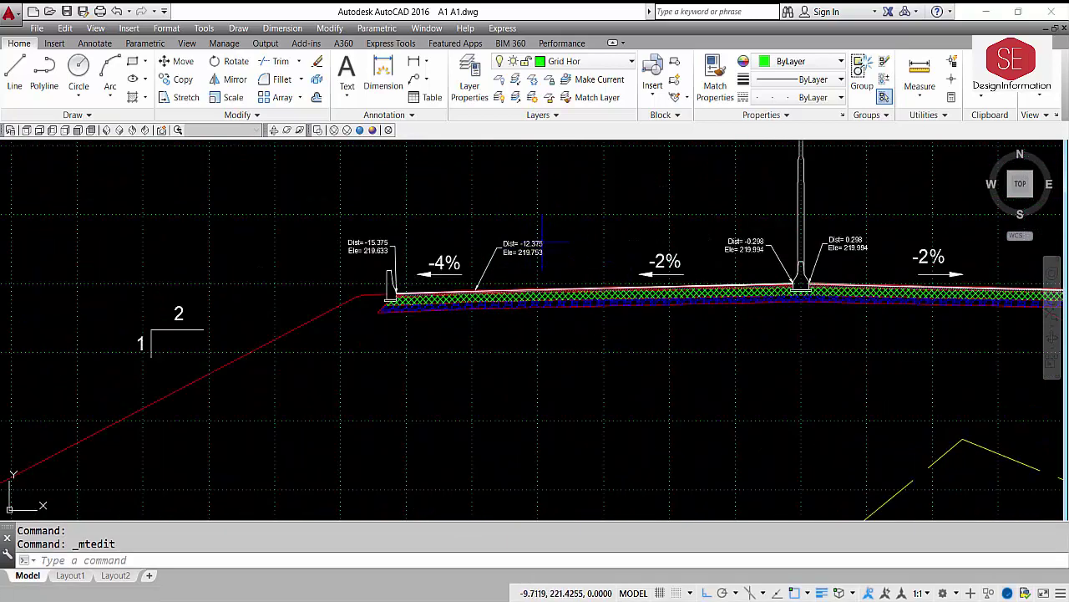
{"action": "scroll", "coordinate": [523, 251], "scroll_direction": "up", "scroll_amount": 2}
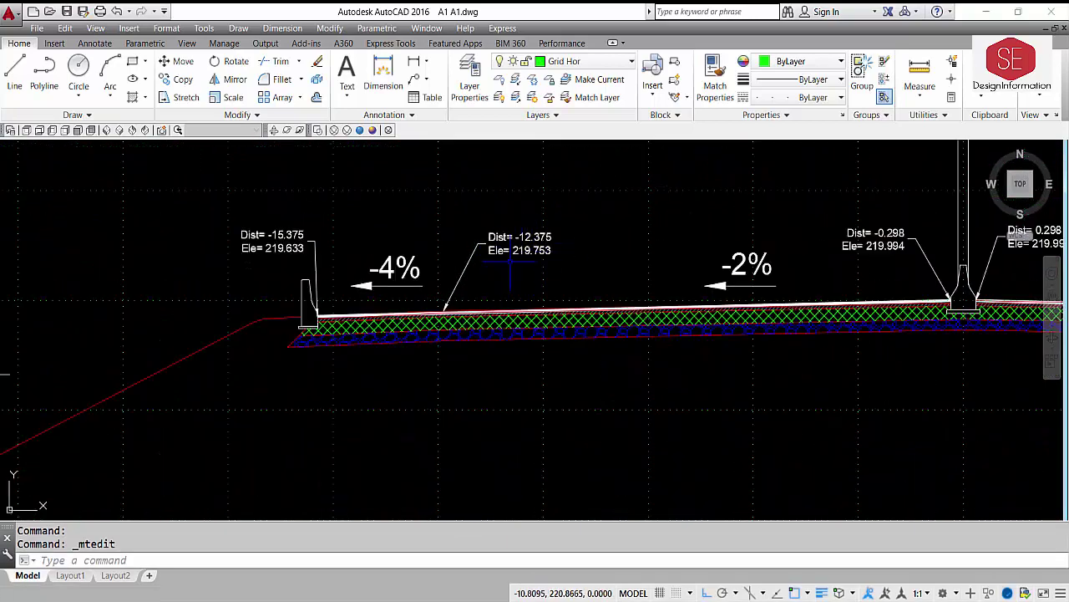
{"action": "scroll", "coordinate": [509, 267], "scroll_direction": "down", "scroll_amount": 5}
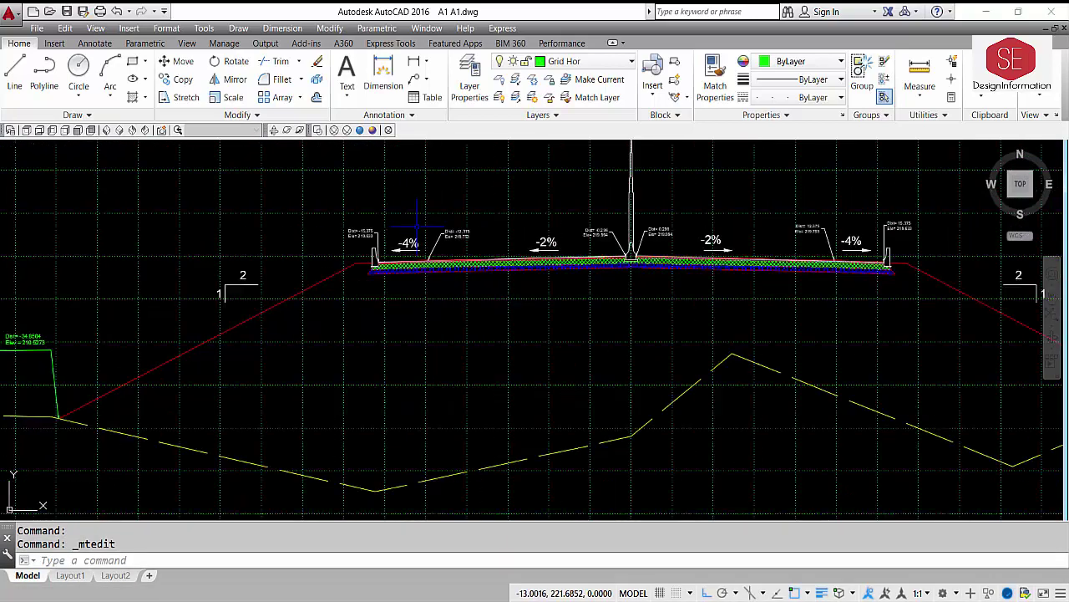
{"action": "scroll", "coordinate": [505, 250], "scroll_direction": "up", "scroll_amount": 5}
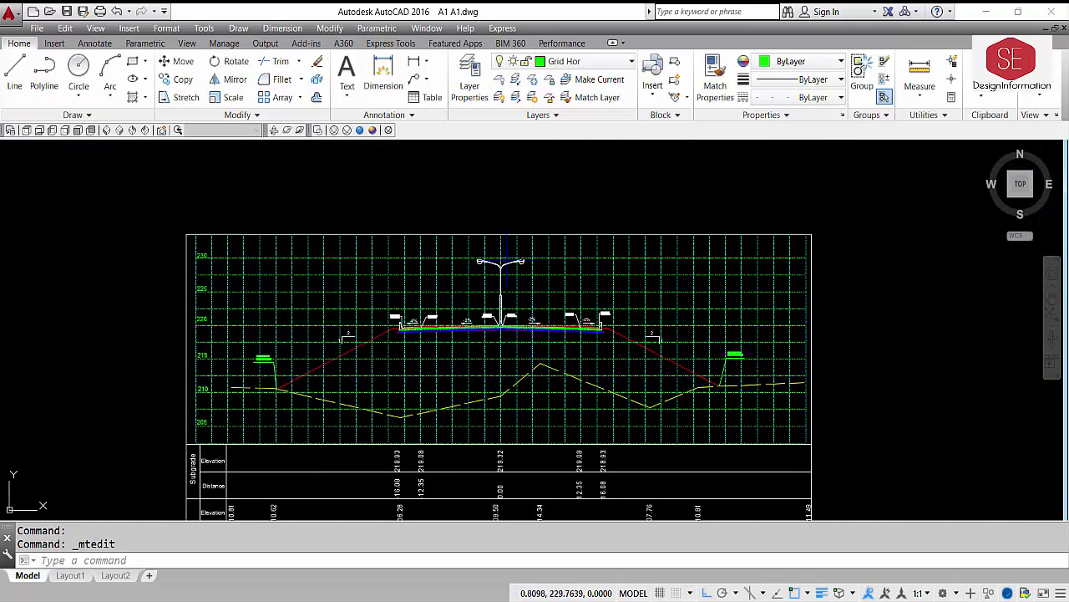
{"action": "left_click", "coordinate": [472, 238]}
{"action": "left_click", "coordinate": [587, 161]}
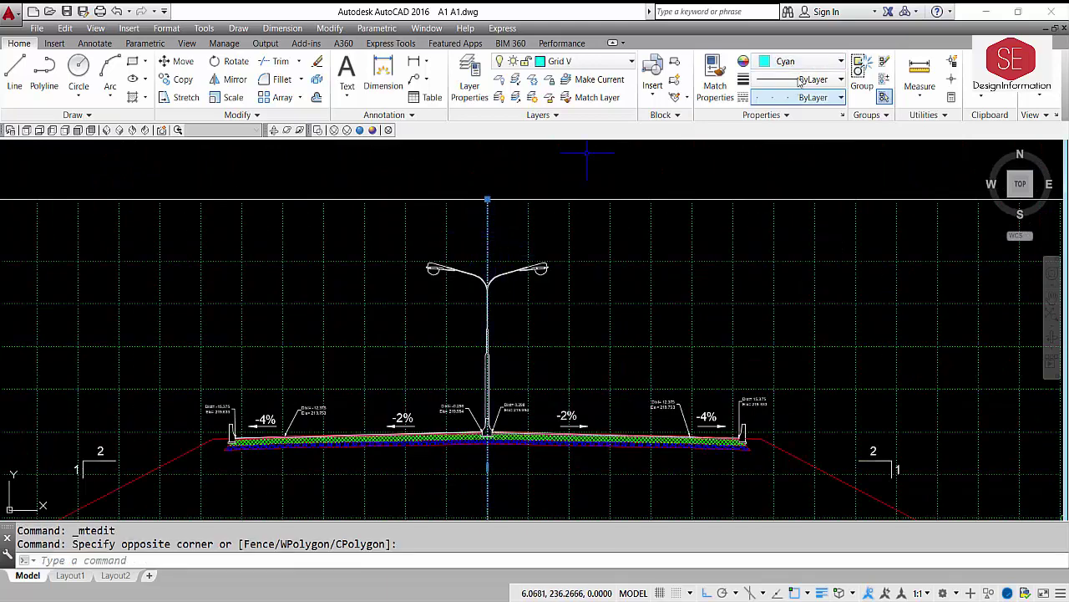
- Set the centreline's linetype to ByBlock and its colour to Red
{"action": "left_click", "coordinate": [836, 79]}
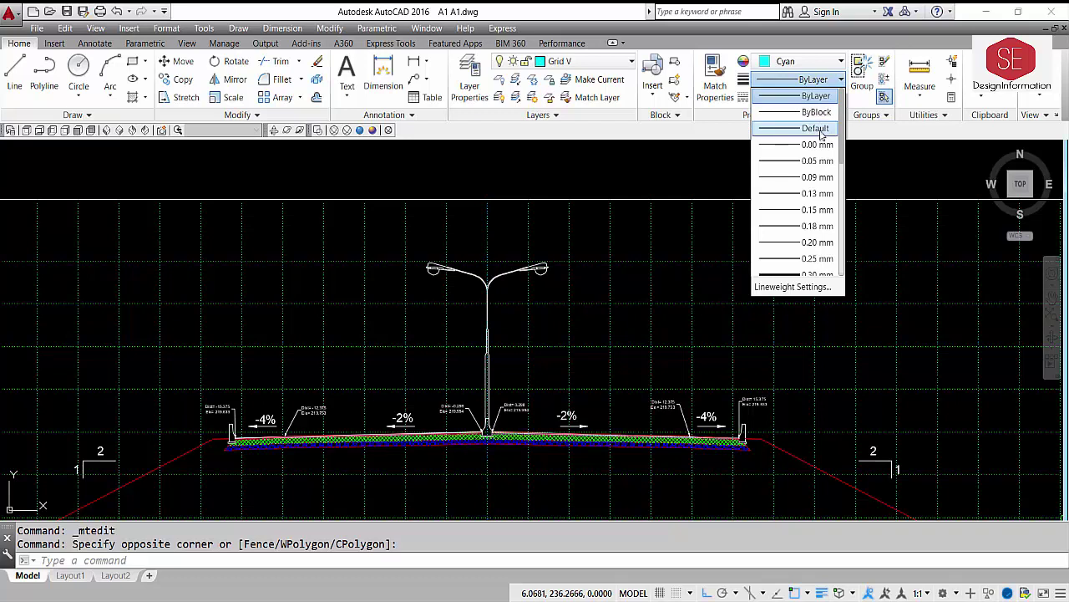
{"action": "left_click", "coordinate": [812, 80]}
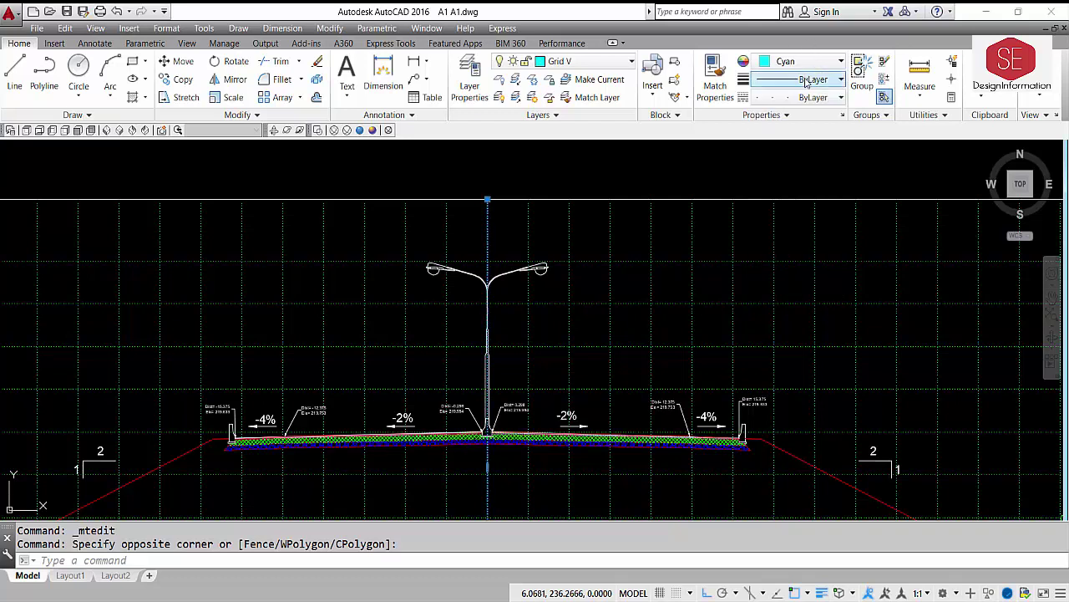
{"action": "left_click", "coordinate": [812, 97]}
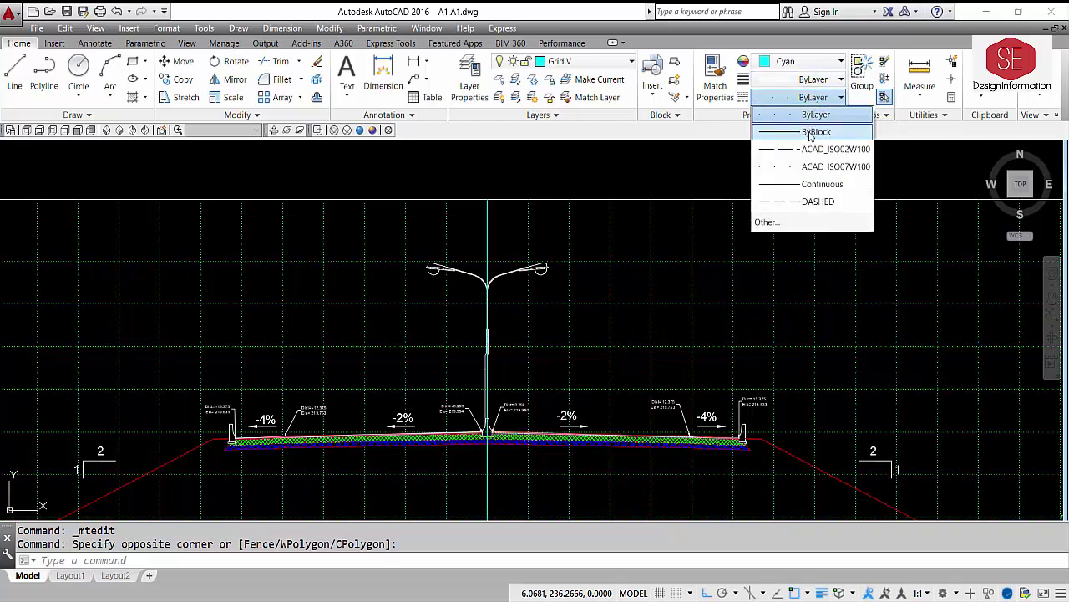
{"action": "left_click", "coordinate": [809, 133]}
{"action": "left_click", "coordinate": [800, 60]}
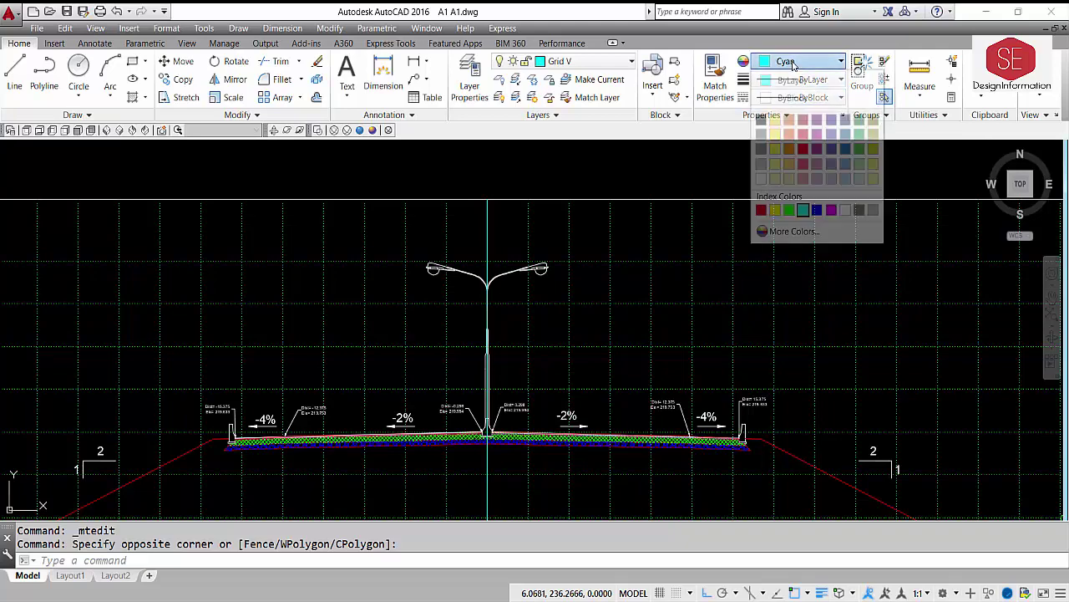
{"action": "left_click", "coordinate": [761, 210]}
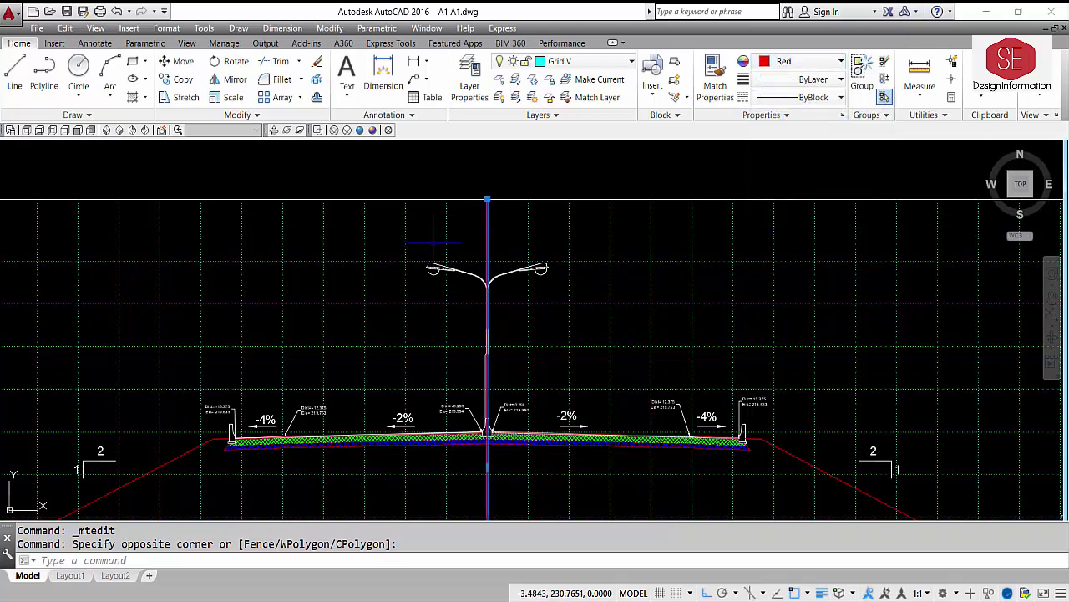
{"action": "key", "text": "Escape"}
{"action": "scroll", "coordinate": [499, 199], "scroll_direction": "down", "scroll_amount": 2}
{"action": "scroll", "coordinate": [510, 328], "scroll_direction": "up", "scroll_amount": 2}
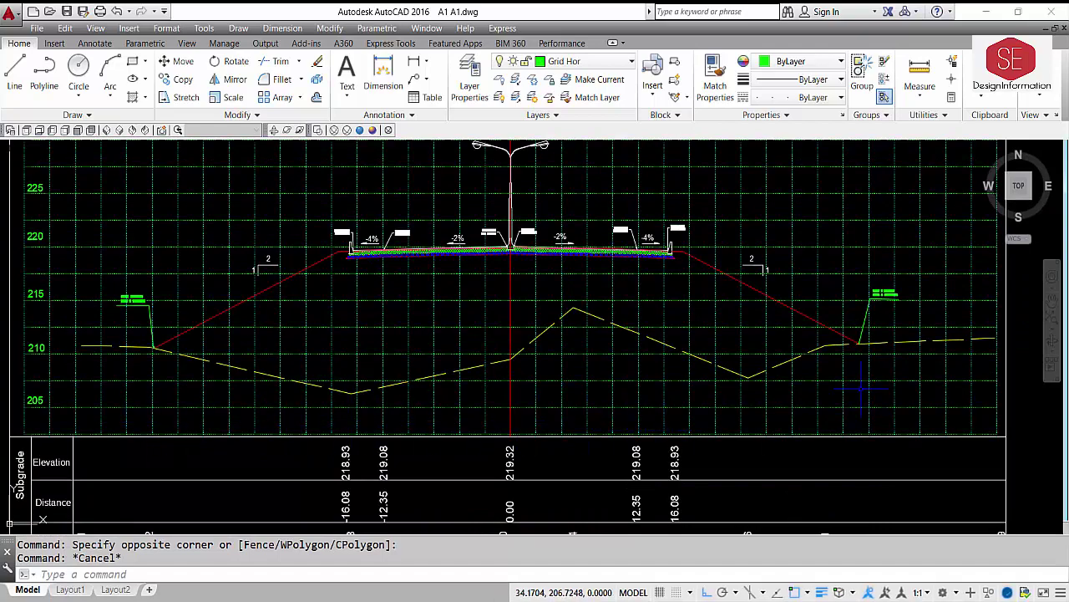
{"action": "scroll", "coordinate": [464, 457], "scroll_direction": "down", "scroll_amount": 1}
- Query the grid line at X -5 with ID and copy the -5.0000 value
{"action": "scroll", "coordinate": [501, 386], "scroll_direction": "up", "scroll_amount": 3}
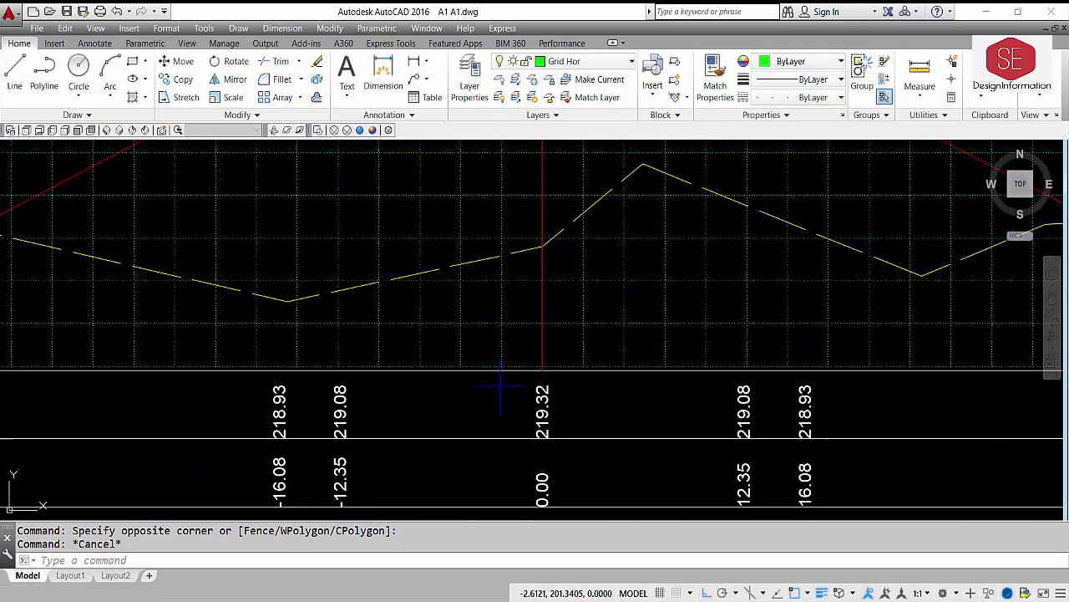
{"action": "type", "text": "d"}
{"action": "key", "text": "Return"}
{"action": "left_click", "coordinate": [542, 365]}
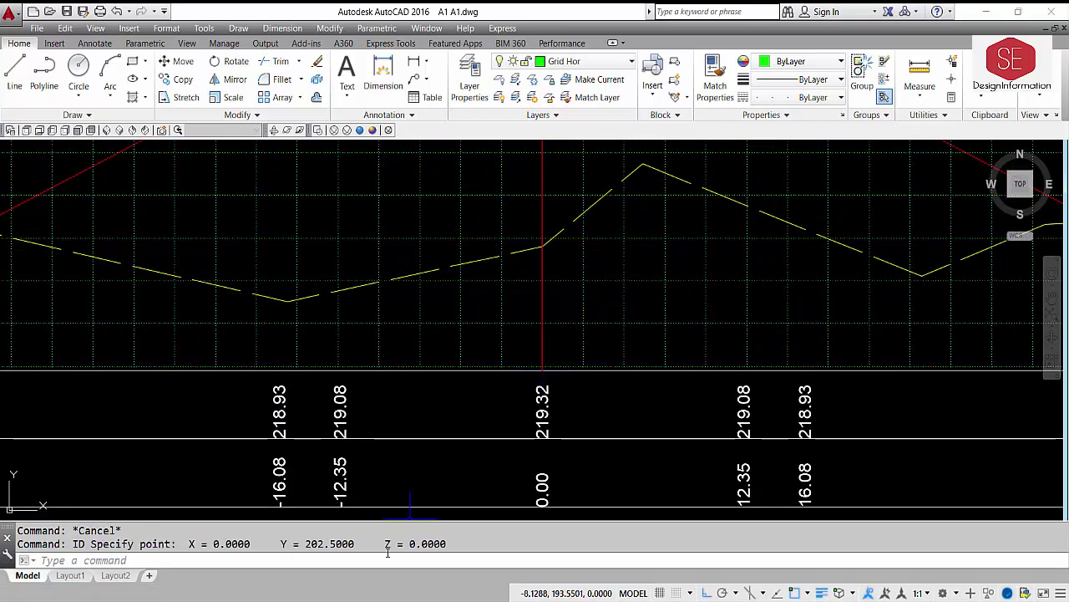
{"action": "left_click_drag", "start_coordinate": [189, 544], "coordinate": [251, 544]}
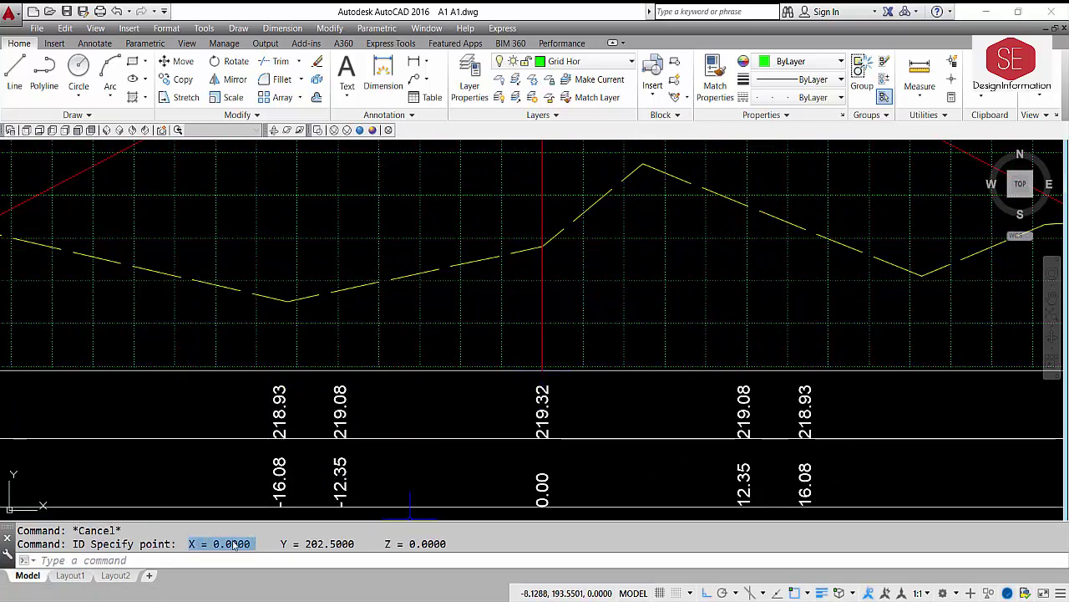
{"action": "key", "text": "Escape"}
{"action": "key", "text": "Return"}
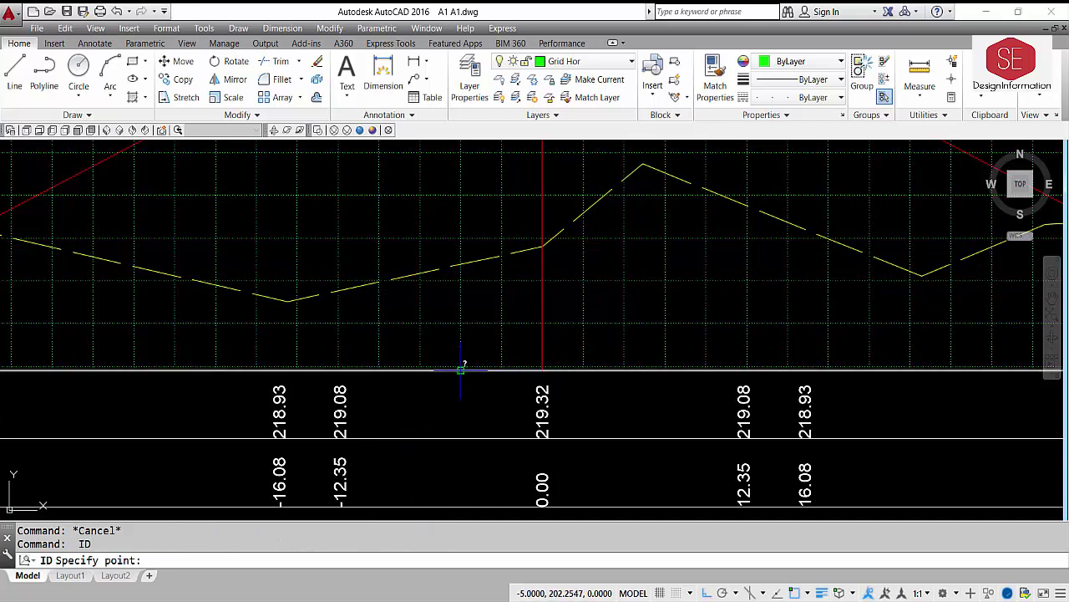
{"action": "left_click", "coordinate": [460, 368]}
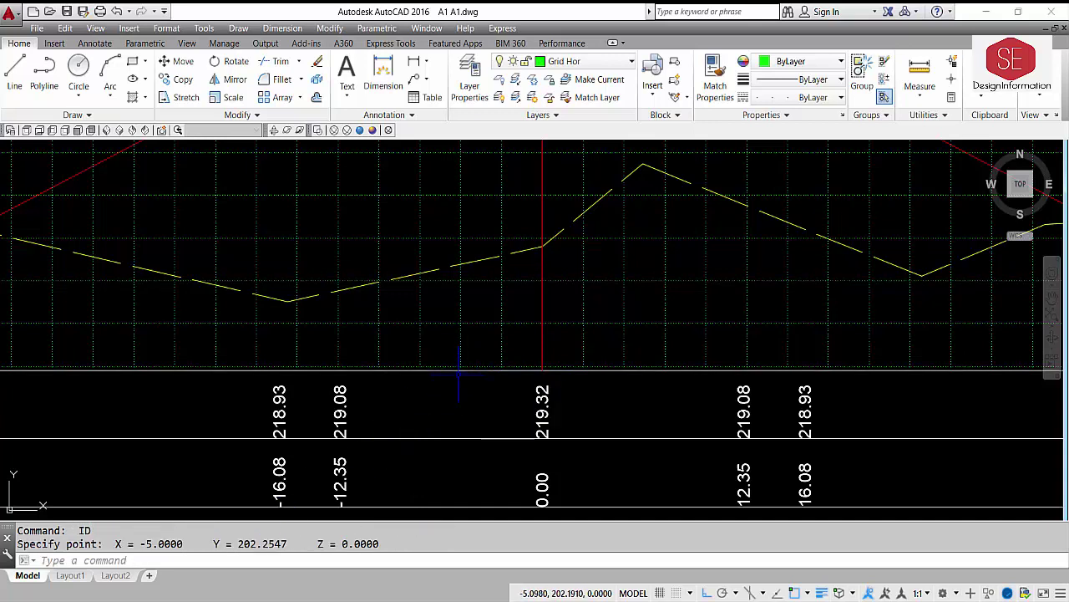
{"action": "right_click", "coordinate": [165, 547]}
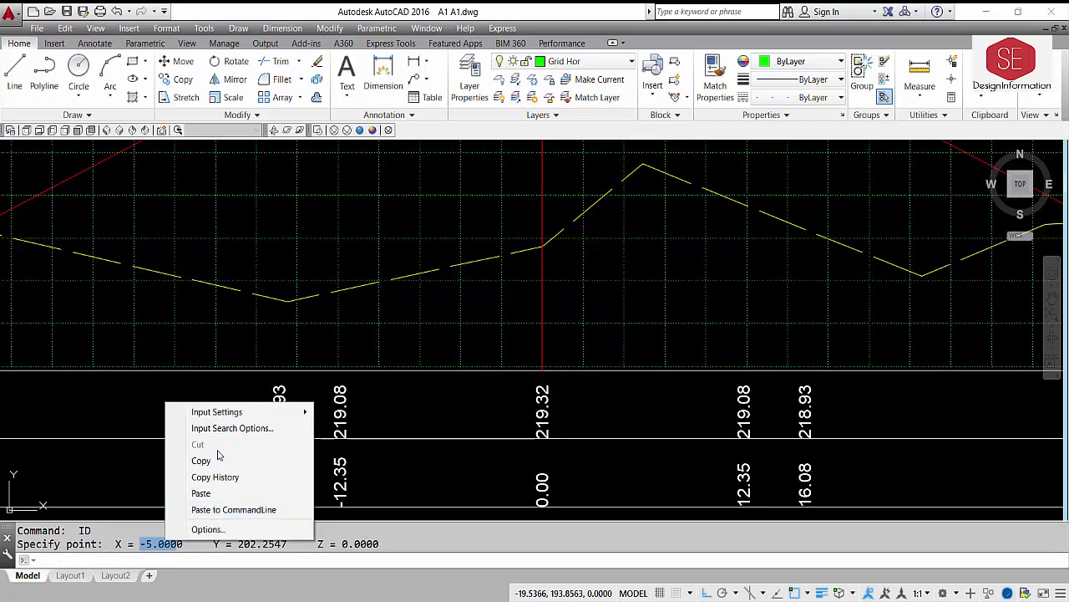
{"action": "left_click", "coordinate": [220, 455]}
- Paste the -5.000 text at the grid bottom just left of the centreline
{"action": "key", "text": "ctrl+v"}
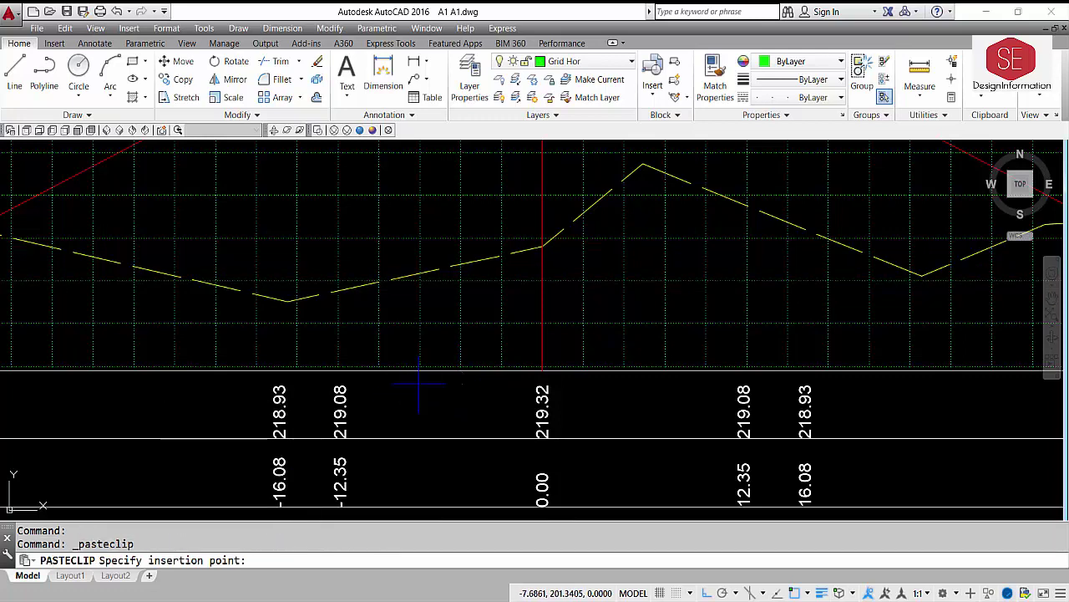
{"action": "scroll", "coordinate": [451, 370], "scroll_direction": "up", "scroll_amount": 2}
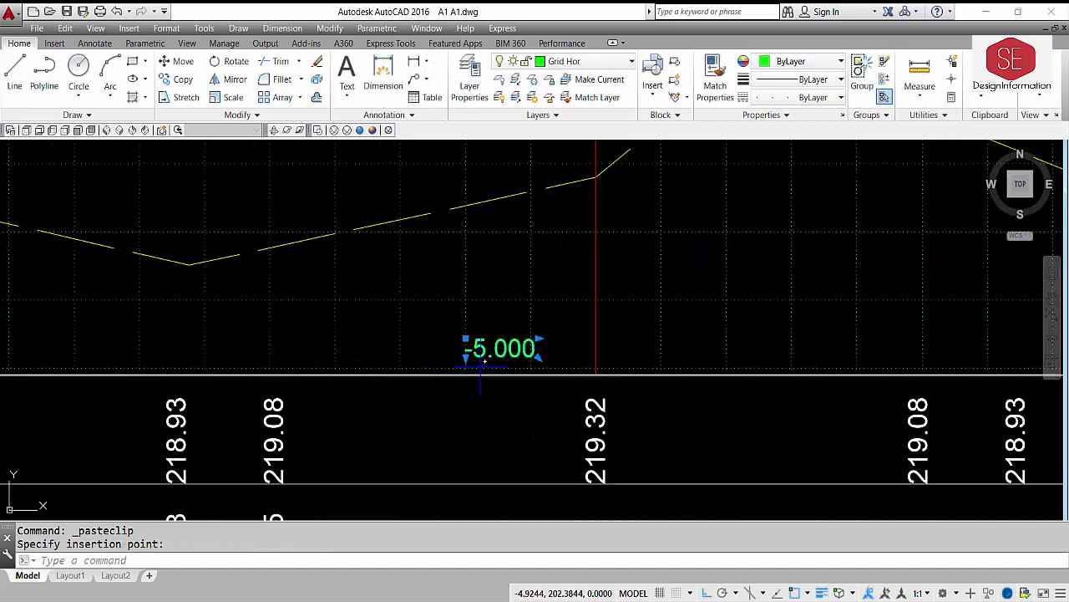
{"action": "left_click", "coordinate": [466, 341]}
{"action": "key", "text": "Escape"}
{"action": "scroll", "coordinate": [511, 345], "scroll_direction": "down", "scroll_amount": 3}
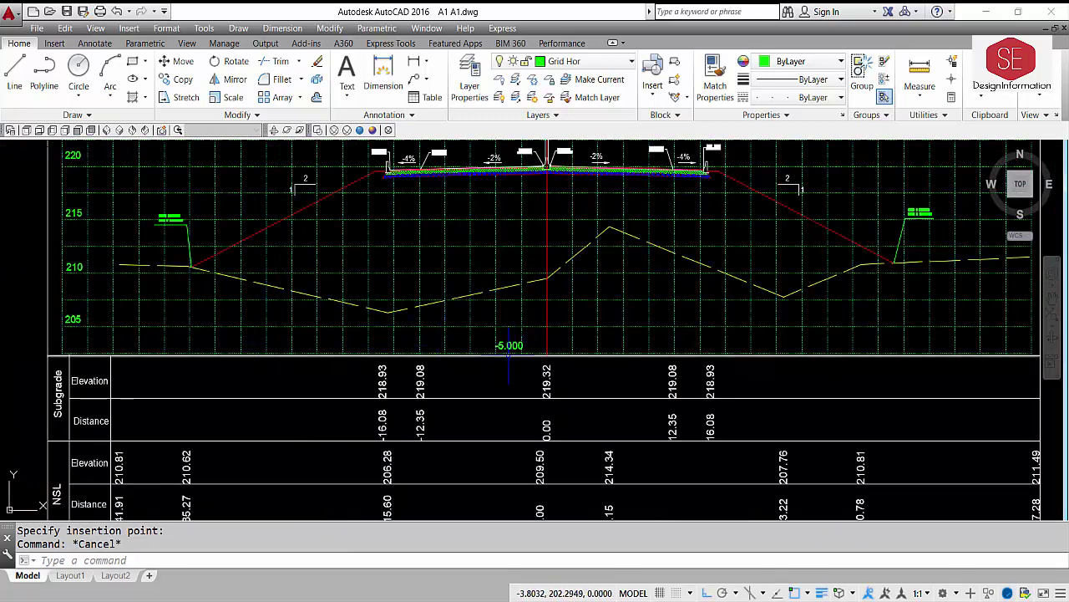
{"action": "scroll", "coordinate": [513, 343], "scroll_direction": "up", "scroll_amount": 2}
- Move the -5.000 label slightly left along the bottom row
{"action": "type", "text": "m"}
{"action": "key", "text": "Return"}
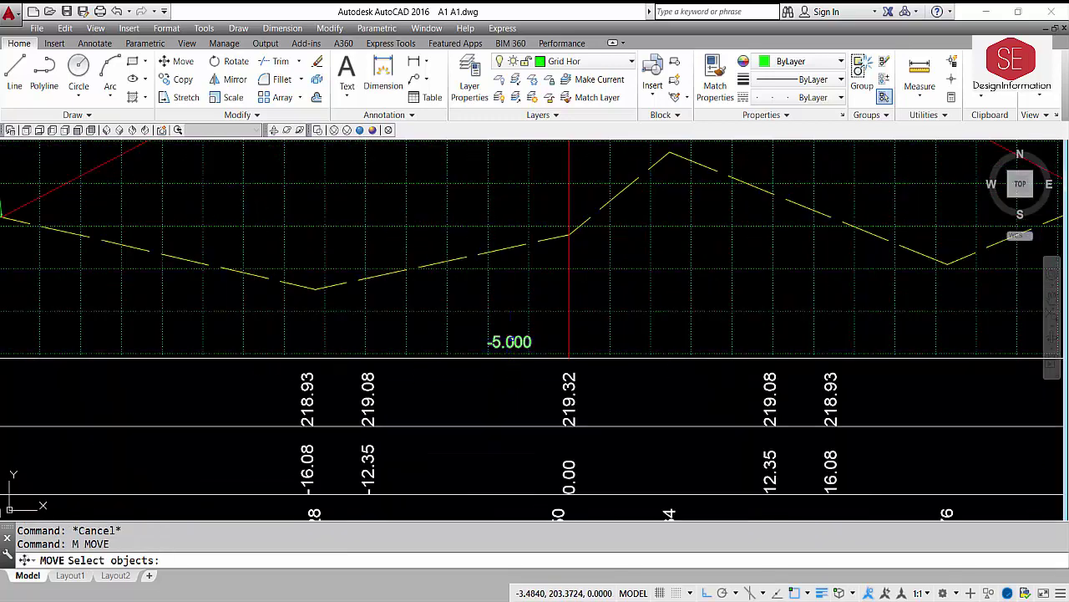
{"action": "left_click", "coordinate": [506, 340]}
{"action": "key", "text": "Return"}
{"action": "left_click", "coordinate": [520, 387]}
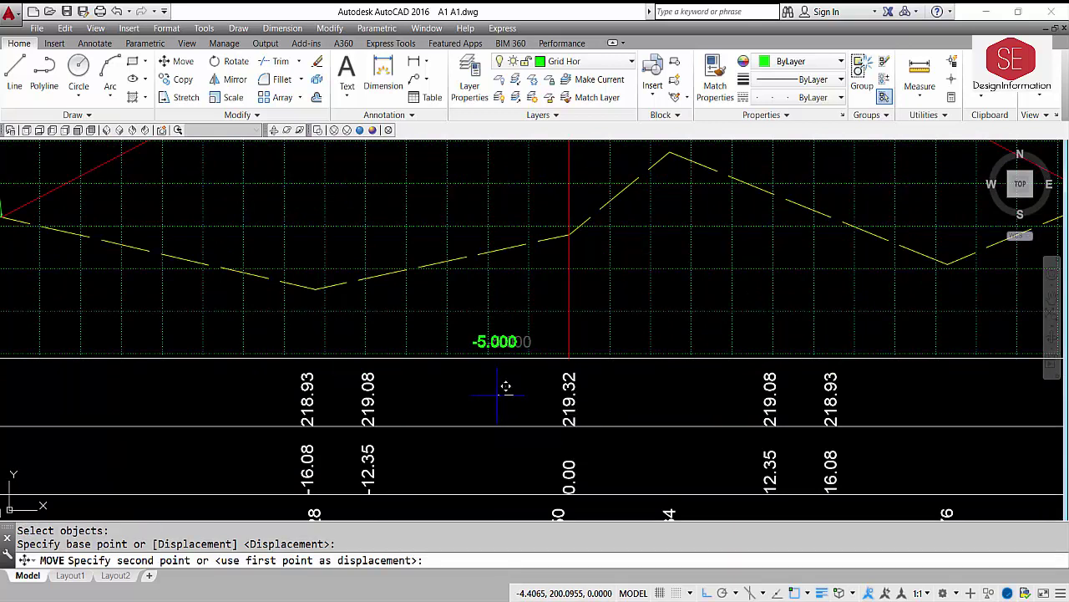
{"action": "left_click", "coordinate": [505, 387]}
- Abandon a second move and a copy, then undo the stray move of the -5.000 label
{"action": "type", "text": "m"}
{"action": "key", "text": "Return"}
{"action": "left_click", "coordinate": [502, 342]}
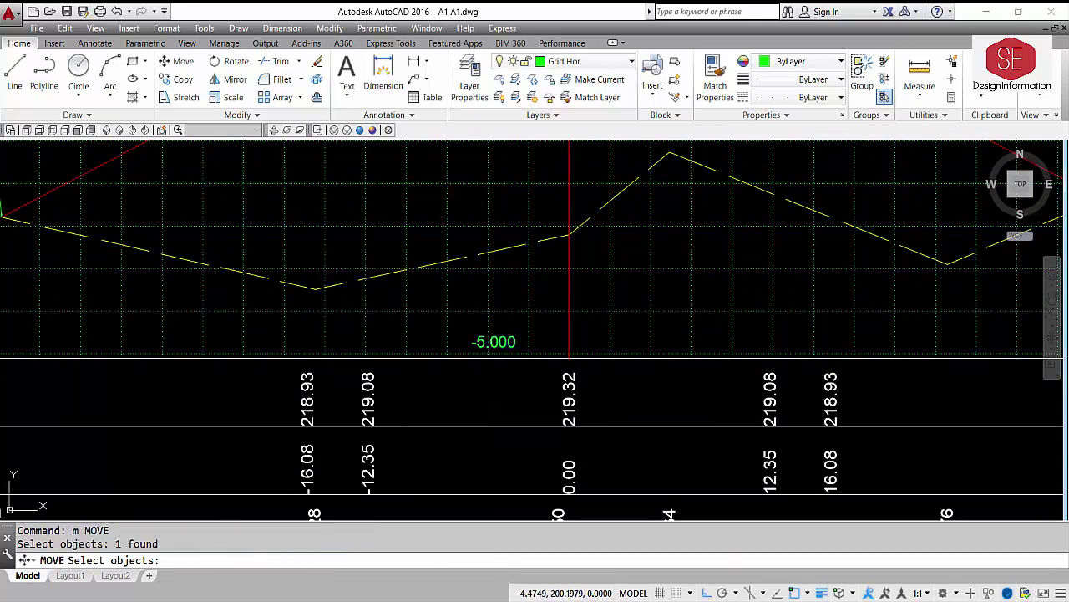
{"action": "key", "text": "Return"}
{"action": "left_click", "coordinate": [506, 390]}
{"action": "key", "text": "Escape"}
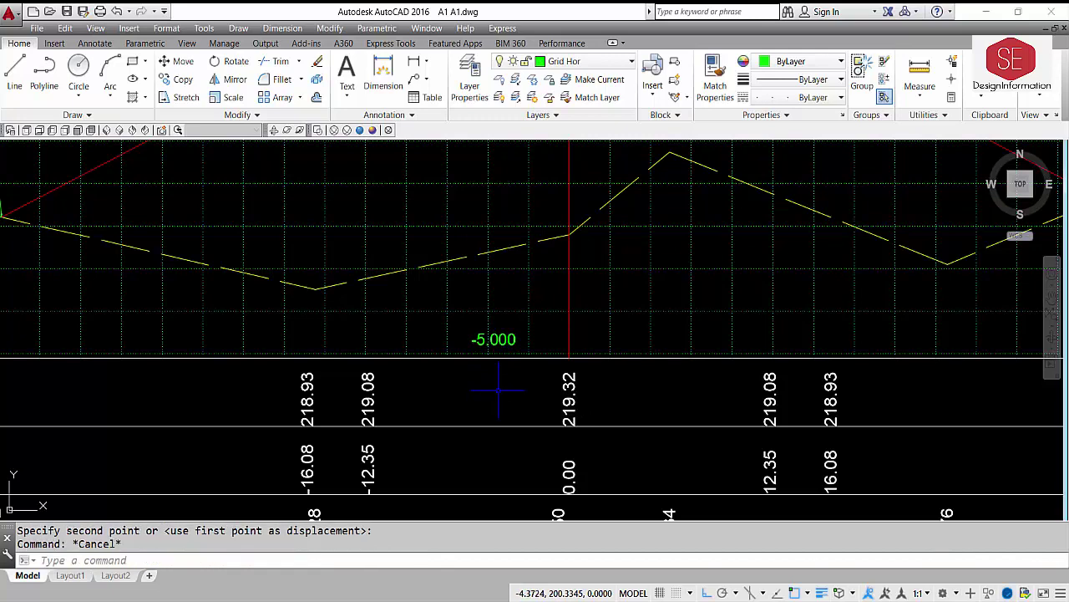
{"action": "type", "text": "co"}
{"action": "key", "text": "Return"}
{"action": "key", "text": "Escape"}
{"action": "type", "text": "u"}
{"action": "key", "text": "Return"}
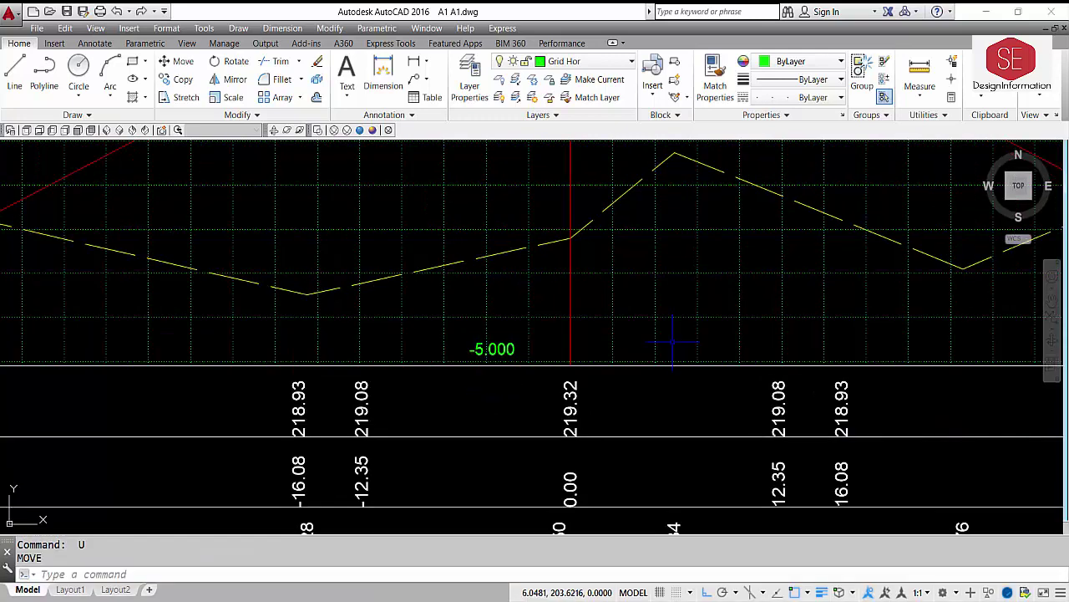
- Copy the -5.000 label from a grid-line base point, placing the first copies 5 units apart leftward
{"action": "type", "text": "Co"}
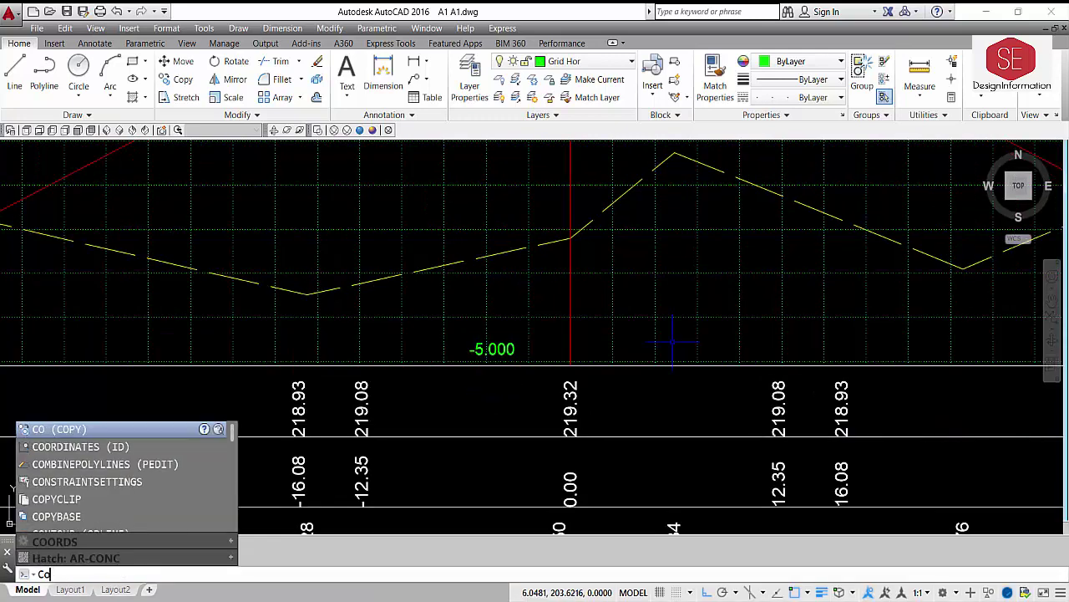
{"action": "key", "text": "Return"}
{"action": "left_click", "coordinate": [493, 348]}
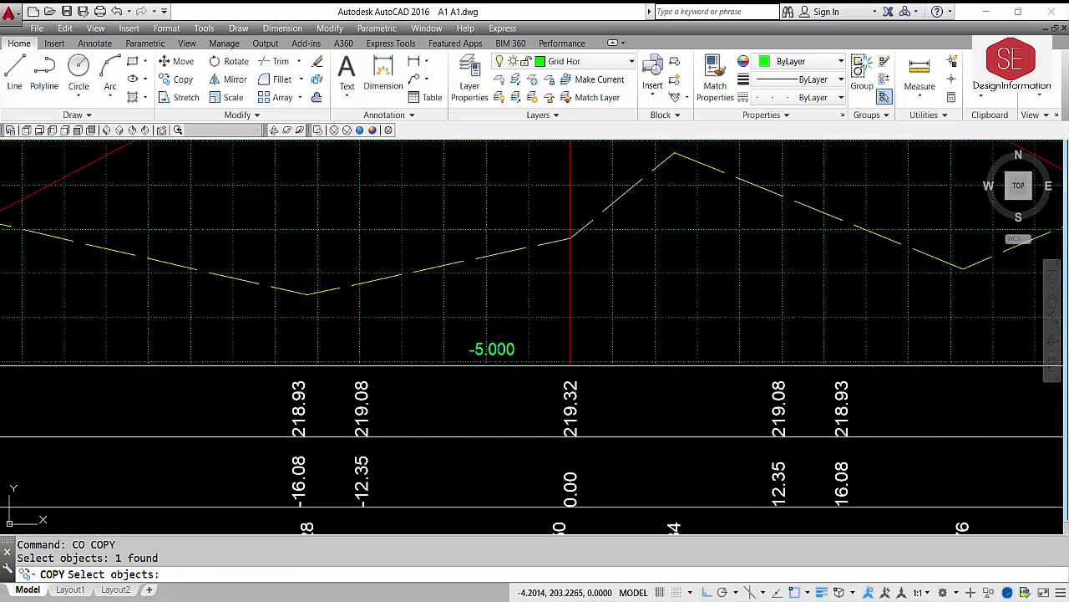
{"action": "key", "text": "Return"}
{"action": "scroll", "coordinate": [485, 351], "scroll_direction": "up", "scroll_amount": 5}
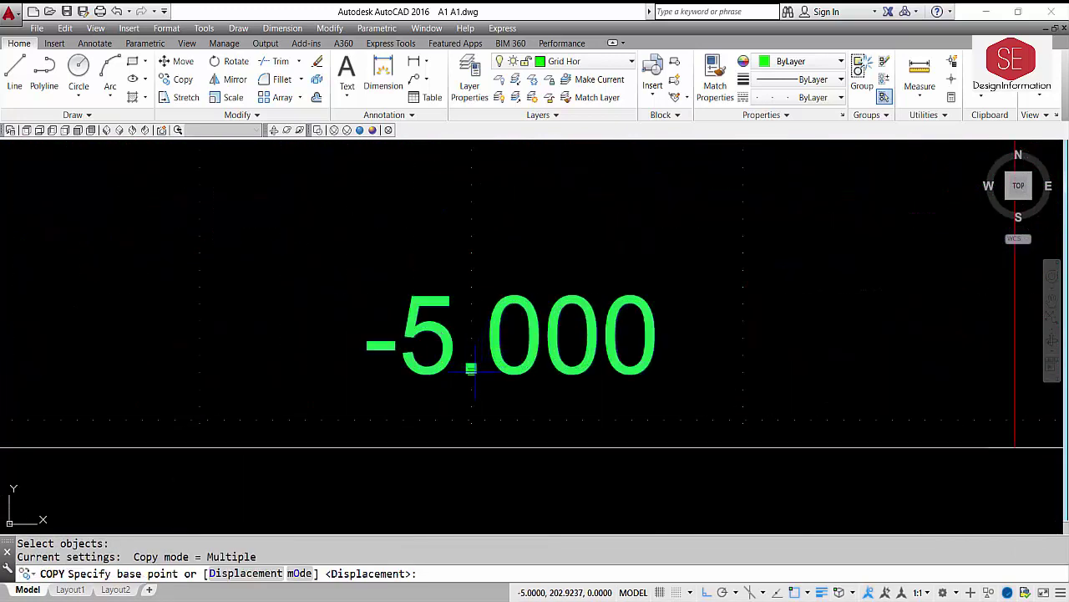
{"action": "left_click", "coordinate": [472, 419]}
{"action": "scroll", "coordinate": [770, 292], "scroll_direction": "down", "scroll_amount": 3}
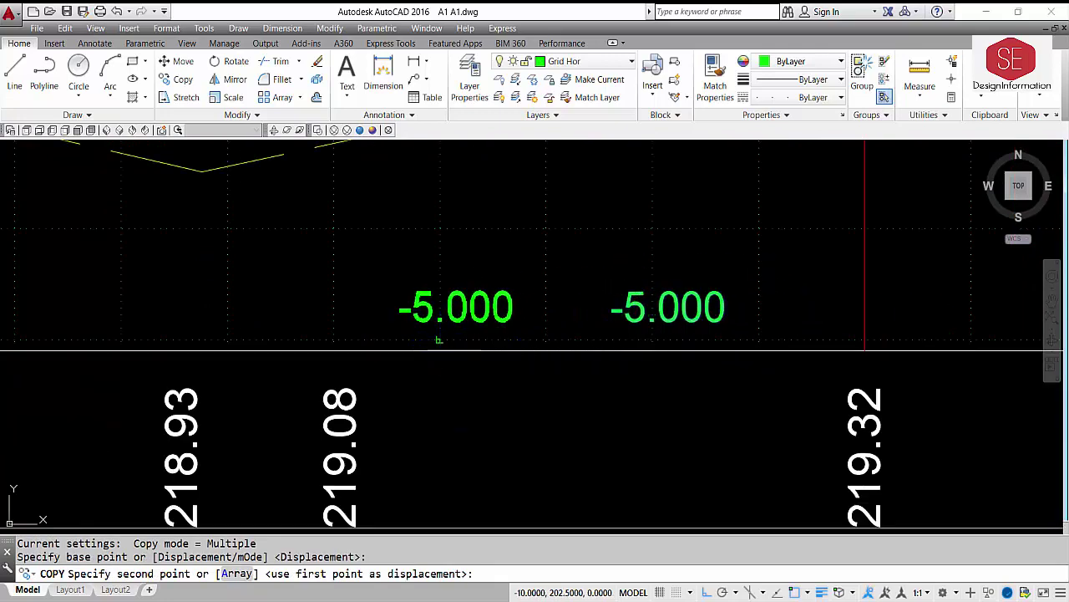
{"action": "left_click", "coordinate": [440, 339]}
{"action": "middle_click_drag", "start_coordinate": [439, 339], "coordinate": [718, 339]}
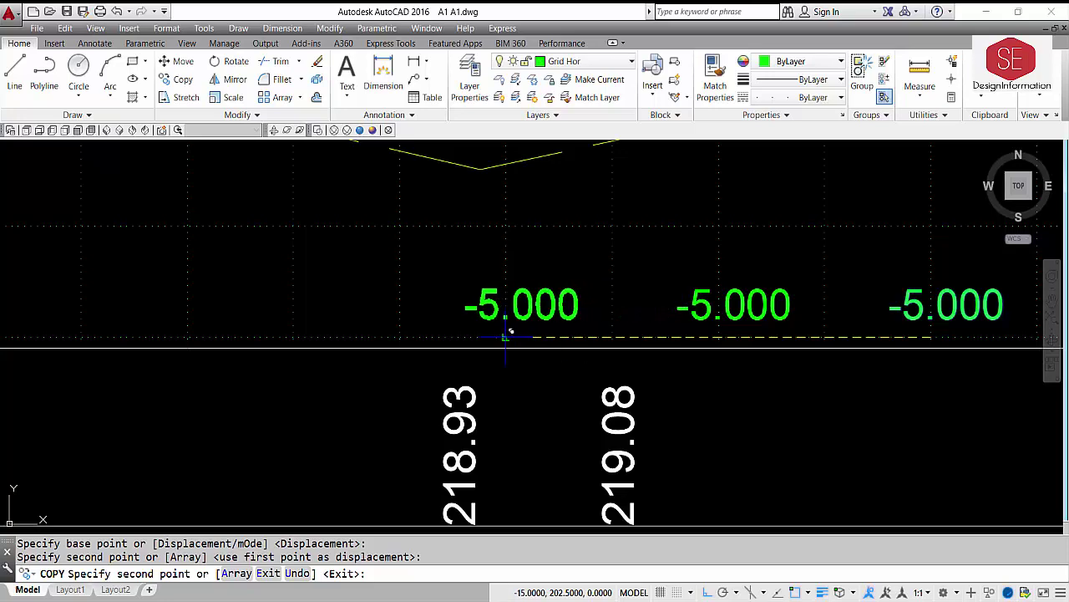
{"action": "left_click", "coordinate": [505, 335]}
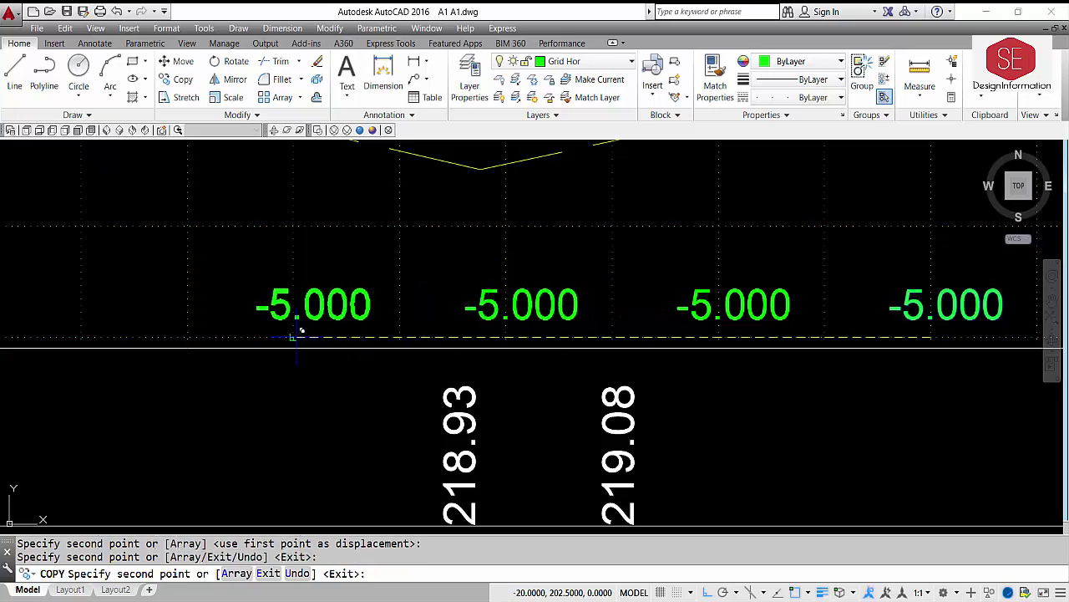
- Keep placing copies every 5 units leftward until the -45 position is reached
{"action": "left_click", "coordinate": [301, 334]}
{"action": "middle_click_drag", "start_coordinate": [300, 334], "coordinate": [789, 344]}
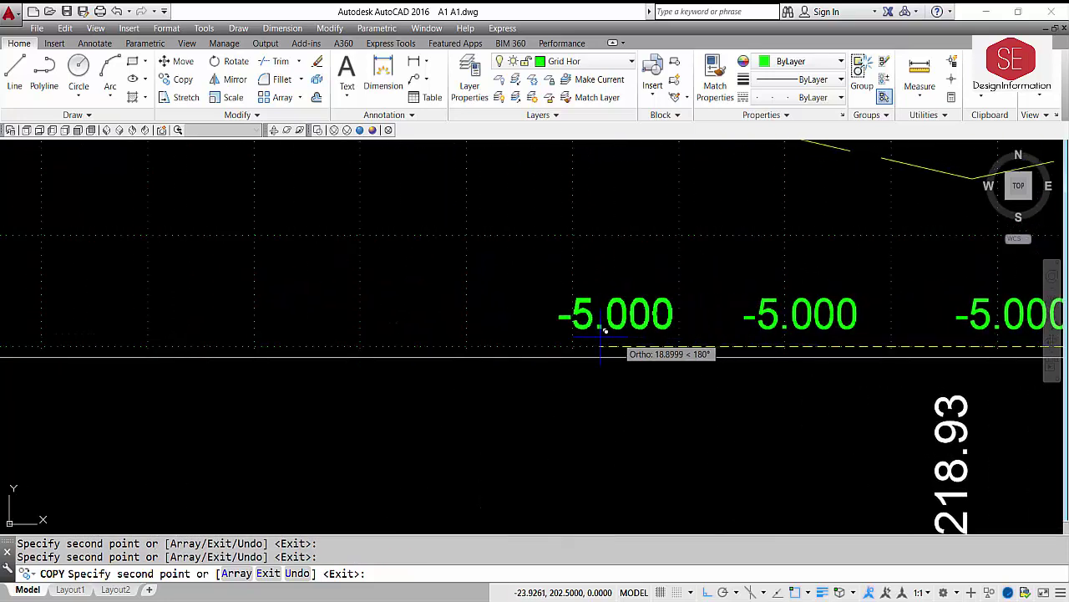
{"action": "left_click", "coordinate": [572, 344]}
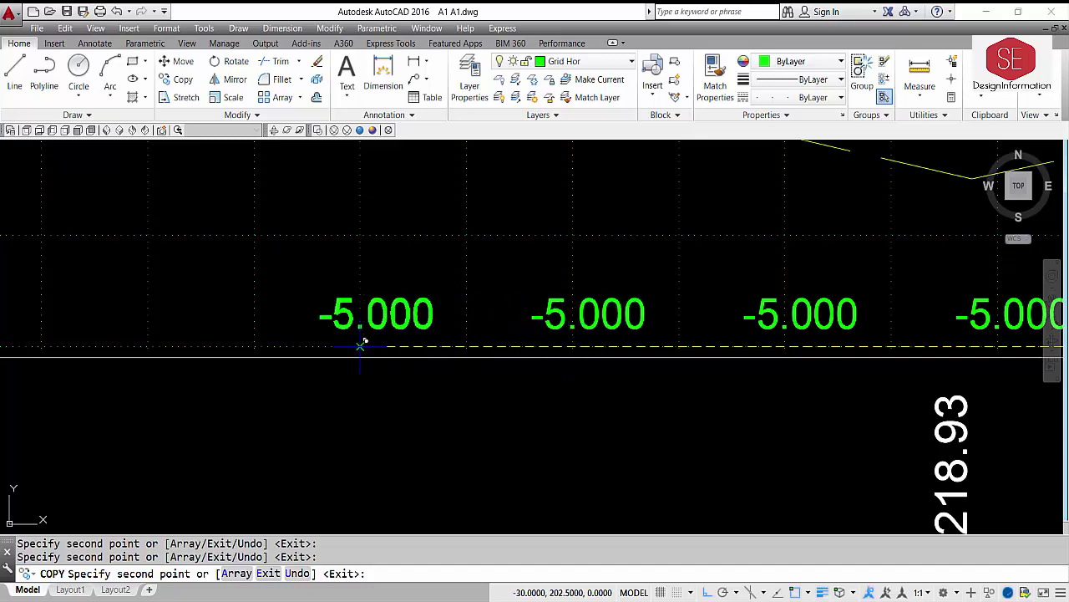
{"action": "left_click", "coordinate": [361, 344]}
{"action": "left_click", "coordinate": [150, 342]}
{"action": "middle_click_drag", "start_coordinate": [172, 347], "coordinate": [798, 371]}
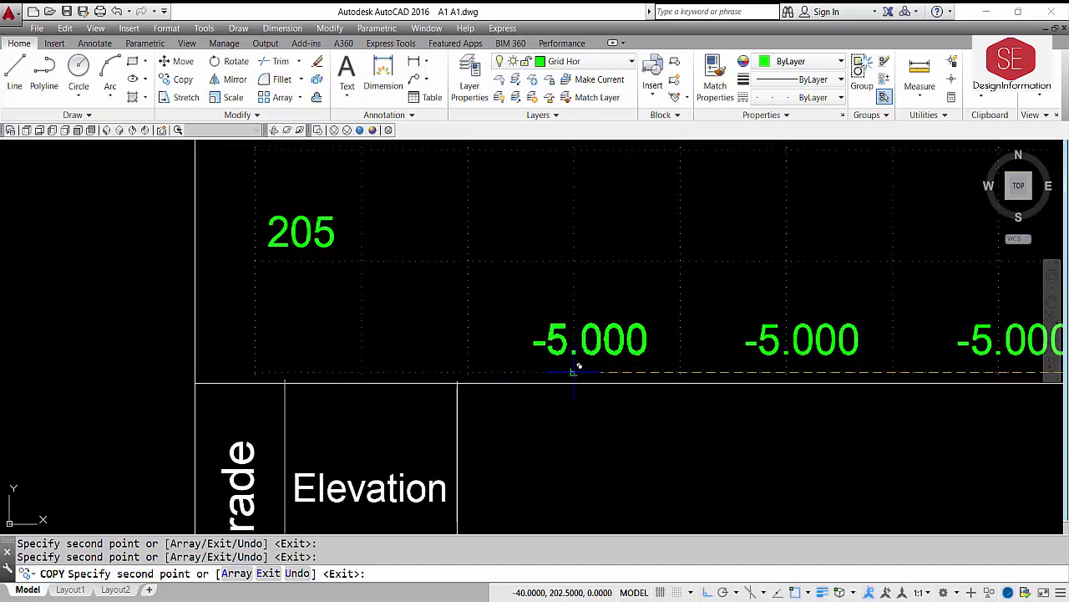
{"action": "left_click", "coordinate": [574, 368]}
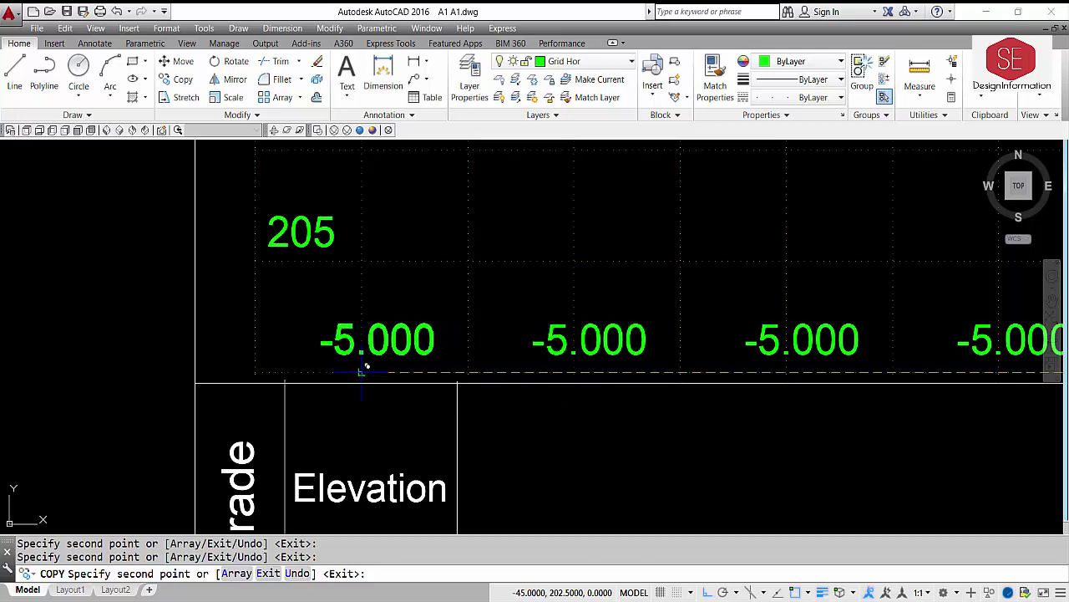
{"action": "left_click", "coordinate": [361, 370]}
{"action": "key", "text": "Escape"}
{"action": "scroll", "coordinate": [83, 365], "scroll_direction": "down", "scroll_amount": 3}
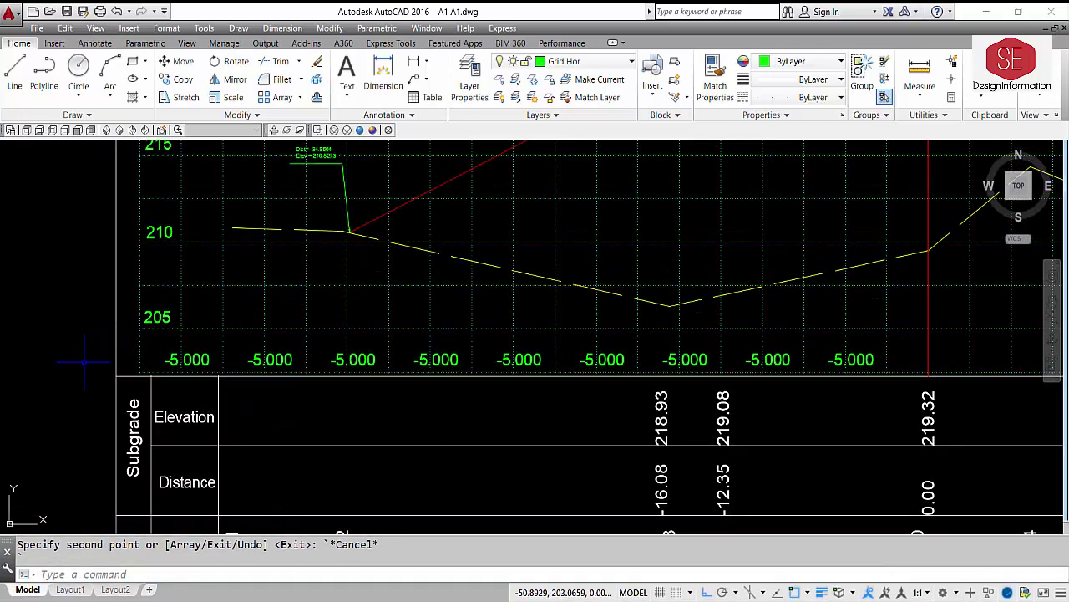
- Change the second label left of the centerline to -10.000
{"action": "scroll", "coordinate": [555, 365], "scroll_direction": "up", "scroll_amount": 2}
{"action": "mouse_move", "coordinate": [951, 343]}
{"action": "middle_mouse_down"}
{"action": "mouse_move", "coordinate": [385, 251]}
{"action": "mouse_move", "coordinate": [451, 295]}
{"action": "middle_mouse_up"}
{"action": "left_click", "coordinate": [373, 340]}
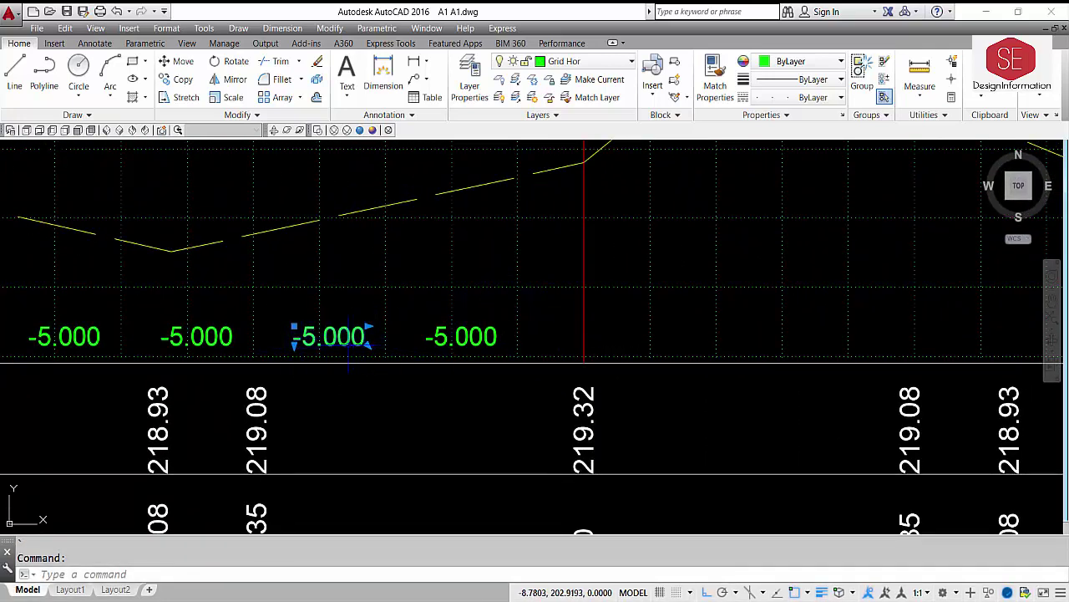
{"action": "double_click", "coordinate": [346, 344]}
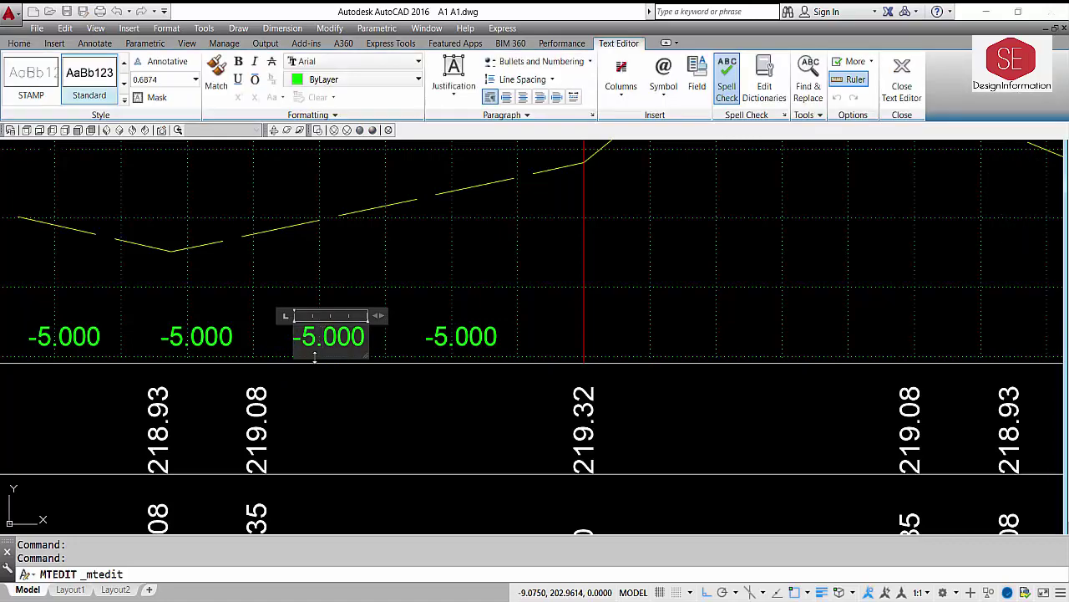
{"action": "left_click", "coordinate": [323, 341]}
{"action": "key", "text": "BackSpace"}
{"action": "type", "text": "10"}
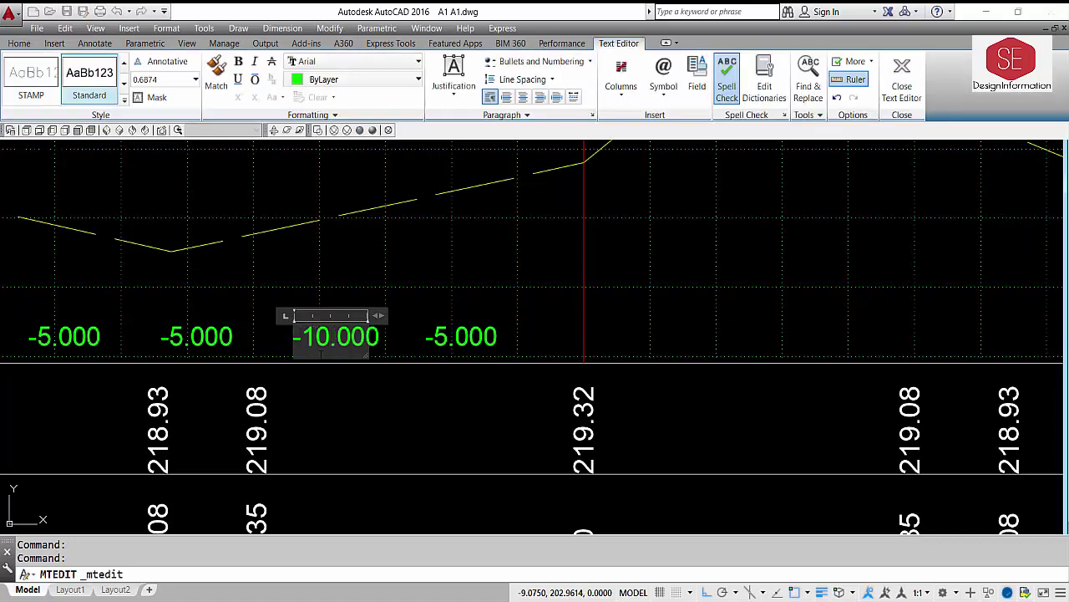
{"action": "left_click", "coordinate": [352, 426]}
- Renumber the next two copies to -15.000 and -20.000
{"action": "middle_click_drag", "start_coordinate": [370, 398], "coordinate": [646, 401]}
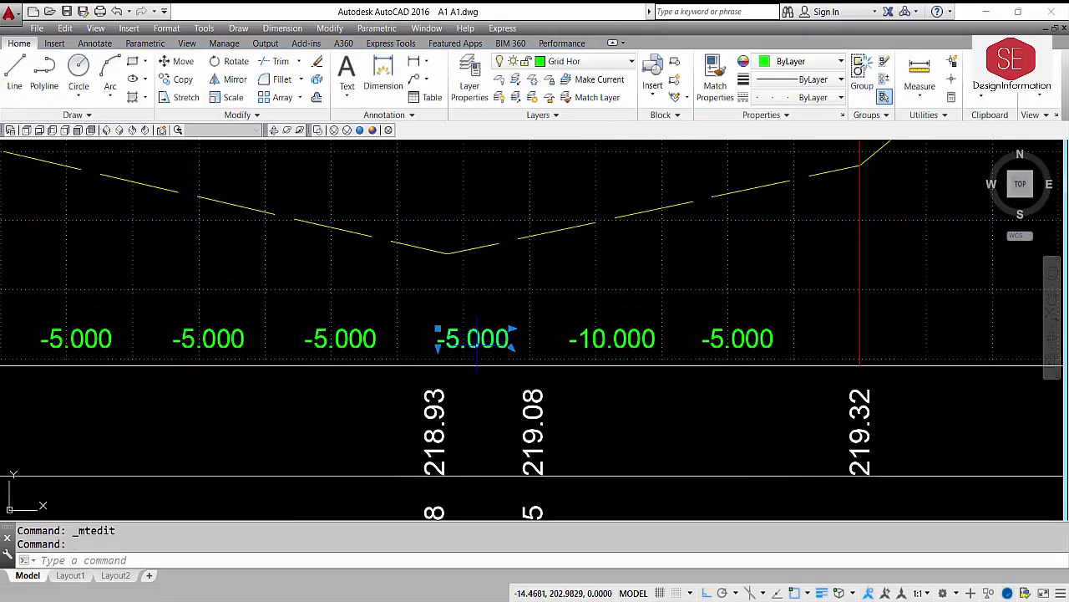
{"action": "double_click", "coordinate": [477, 339]}
{"action": "left_click", "coordinate": [447, 345]}
{"action": "type", "text": "1"}
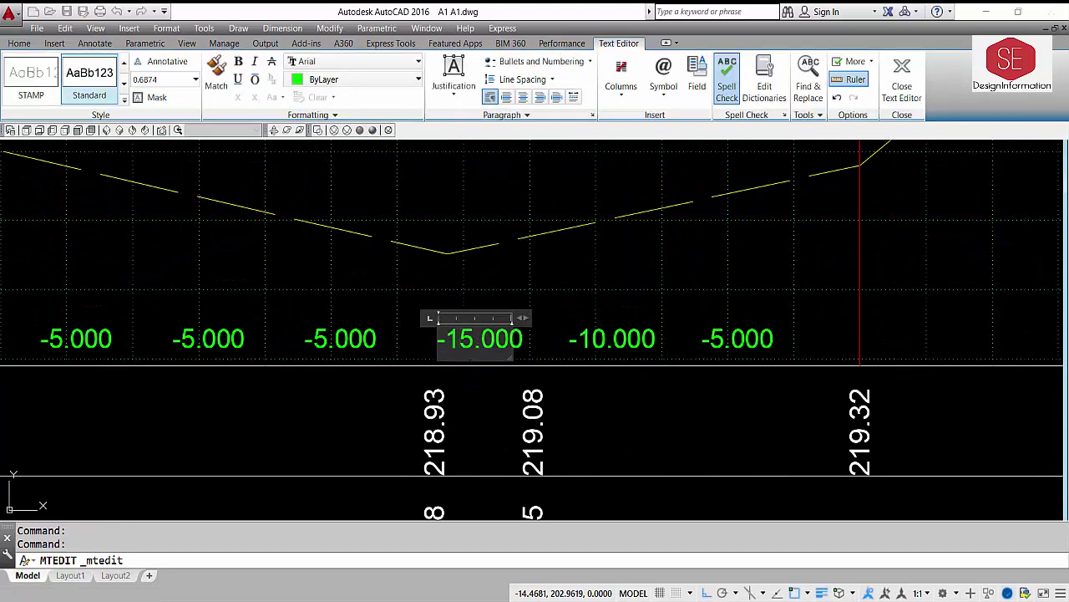
{"action": "left_click", "coordinate": [298, 286]}
{"action": "double_click", "coordinate": [317, 339]}
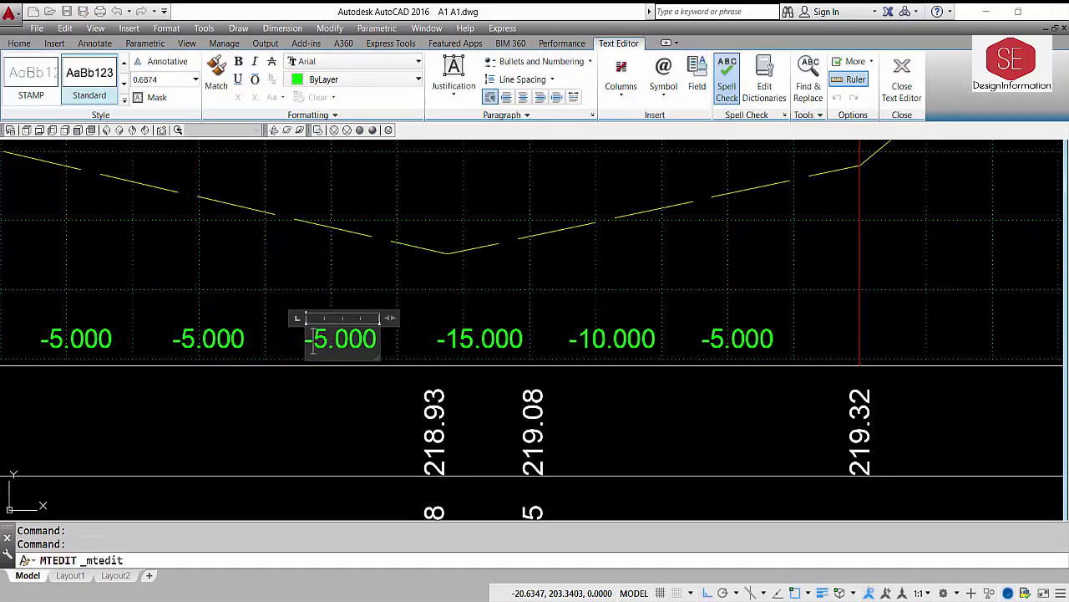
{"action": "key", "text": "BackSpace"}
{"action": "type", "text": "20"}
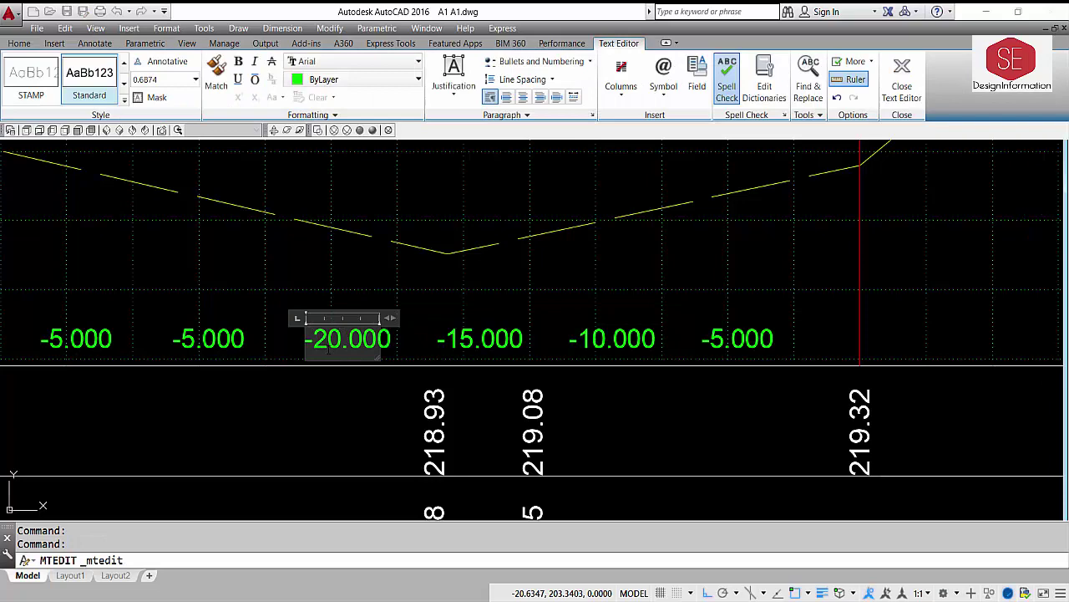
{"action": "left_click", "coordinate": [276, 456]}
- Renumber the next two copies to -25.000 and -30.000
{"action": "middle_click_drag", "start_coordinate": [391, 430], "coordinate": [584, 440]}
{"action": "left_click", "coordinate": [443, 351]}
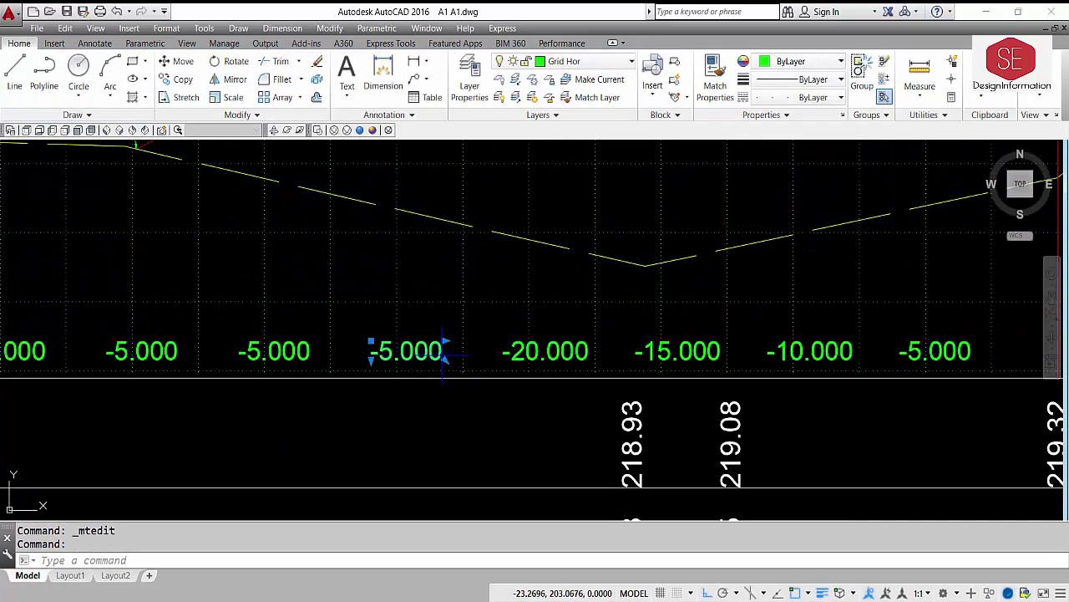
{"action": "double_click", "coordinate": [443, 351]}
{"action": "type", "text": "2"}
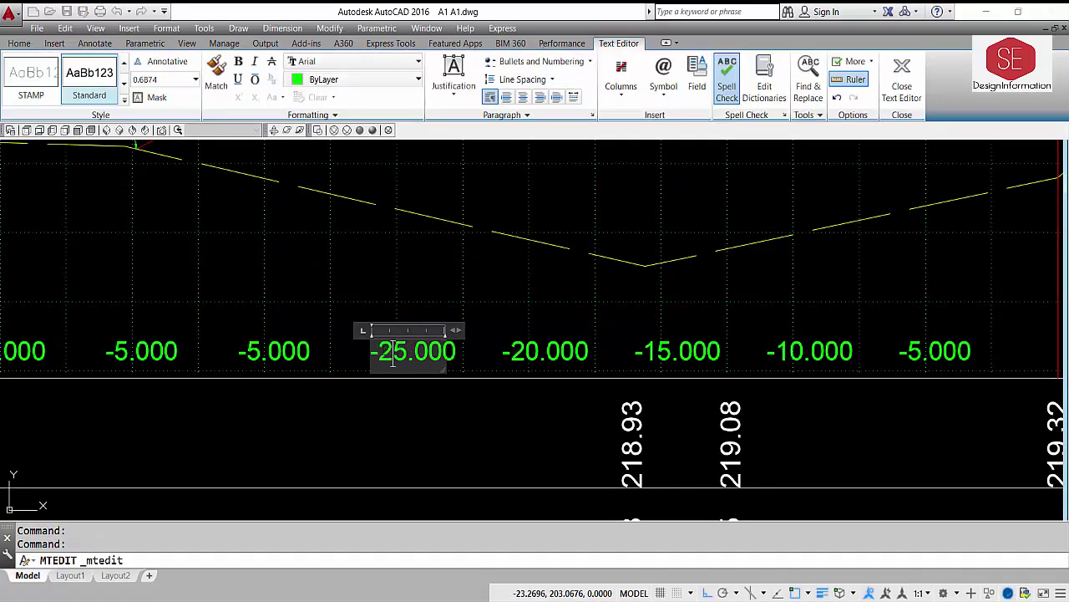
{"action": "left_click", "coordinate": [276, 351]}
{"action": "left_click", "coordinate": [275, 351]}
{"action": "double_click", "coordinate": [246, 355]}
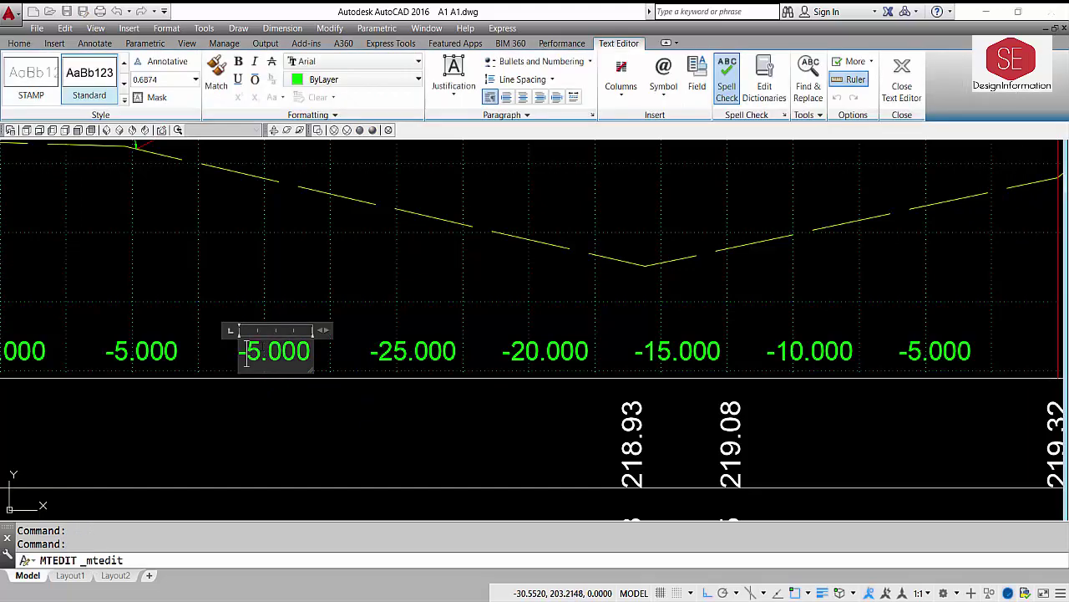
{"action": "key", "text": "BackSpace"}
{"action": "type", "text": "30"}
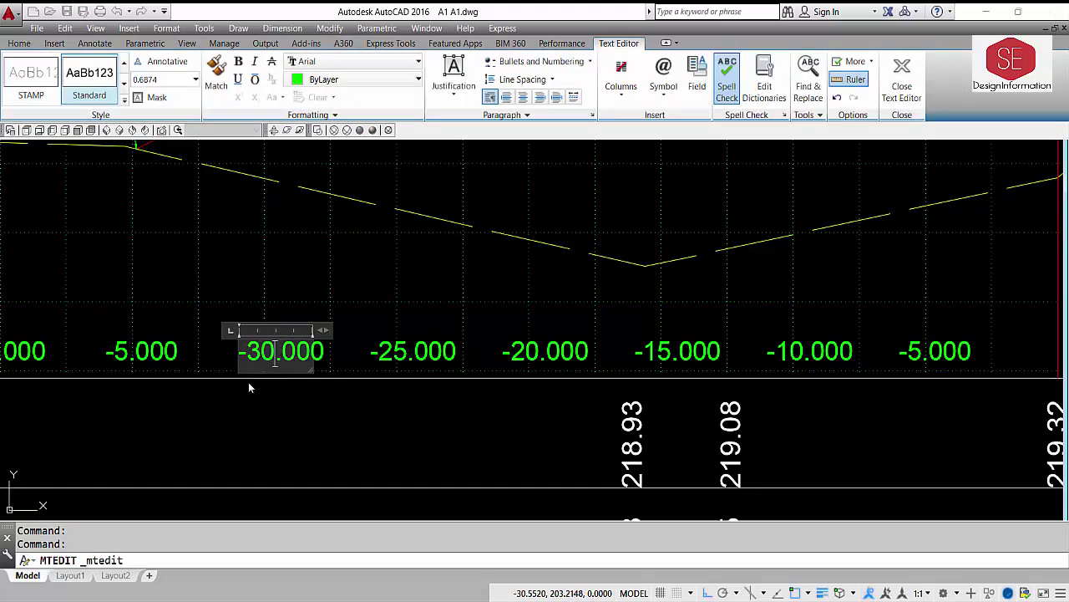
{"action": "left_click", "coordinate": [246, 384]}
- Renumber the leftmost three copies to -35.000, -40.000 and -45.000
{"action": "middle_click_drag", "start_coordinate": [170, 363], "coordinate": [507, 351]}
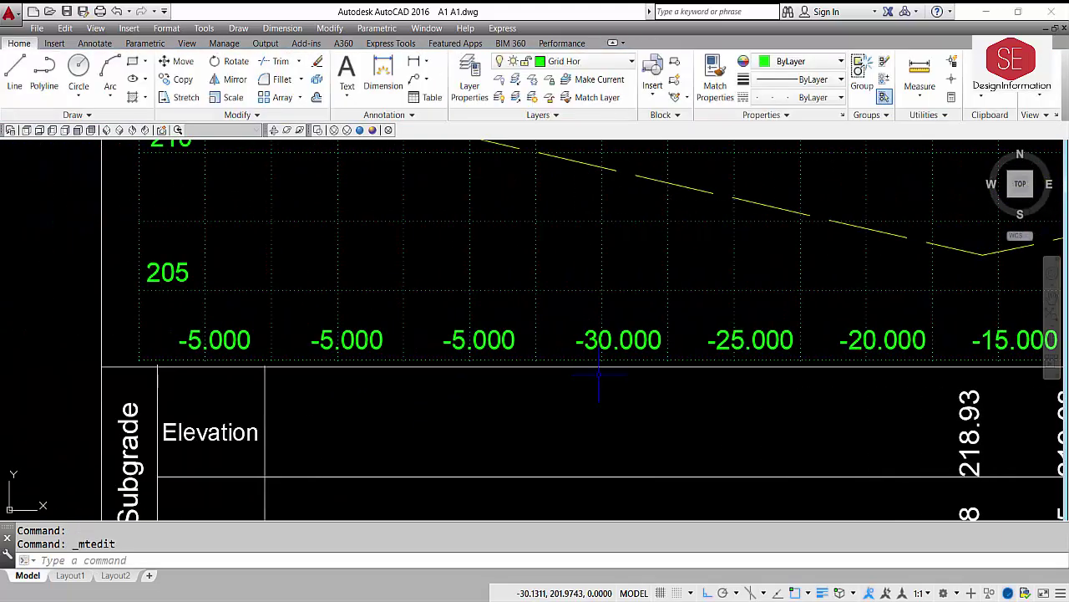
{"action": "double_click", "coordinate": [505, 343]}
{"action": "left_click", "coordinate": [452, 343]}
{"action": "type", "text": "3"}
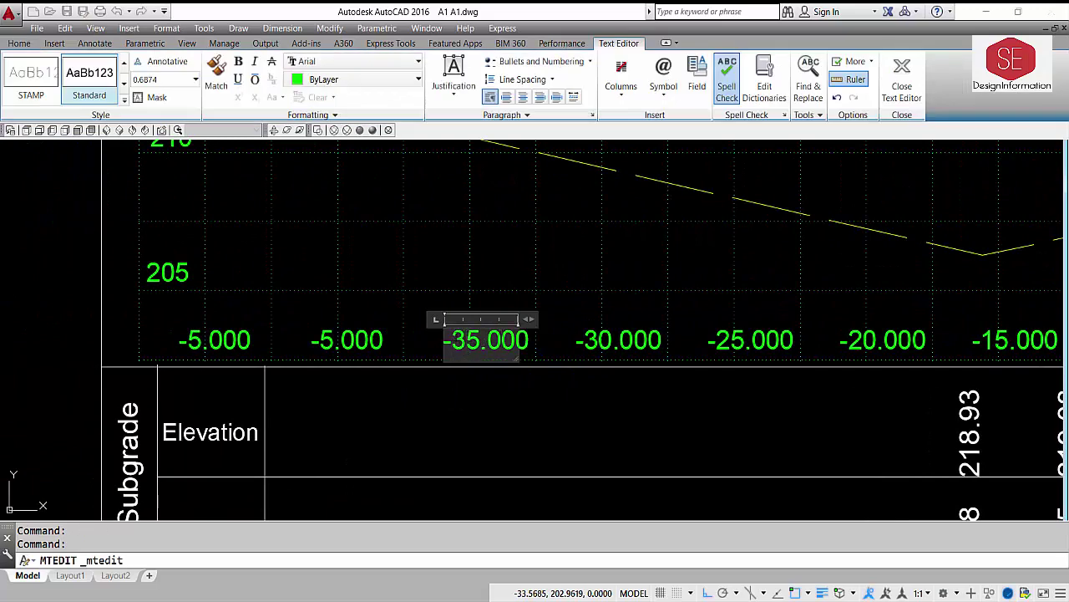
{"action": "left_click", "coordinate": [449, 407]}
{"action": "double_click", "coordinate": [351, 341]}
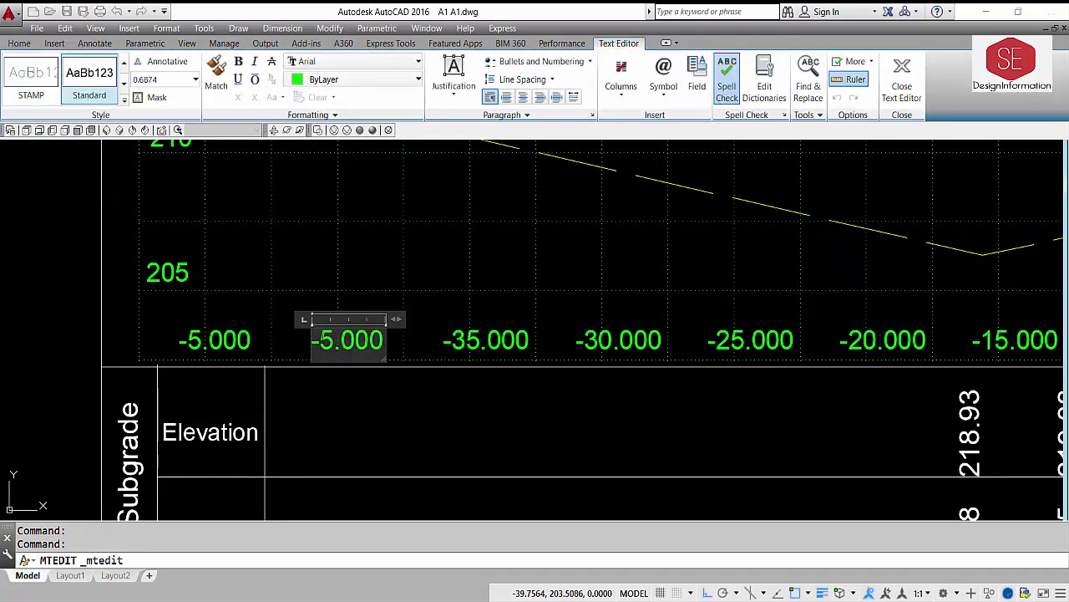
{"action": "left_click", "coordinate": [334, 346]}
{"action": "key", "text": "BackSpace"}
{"action": "type", "text": "40"}
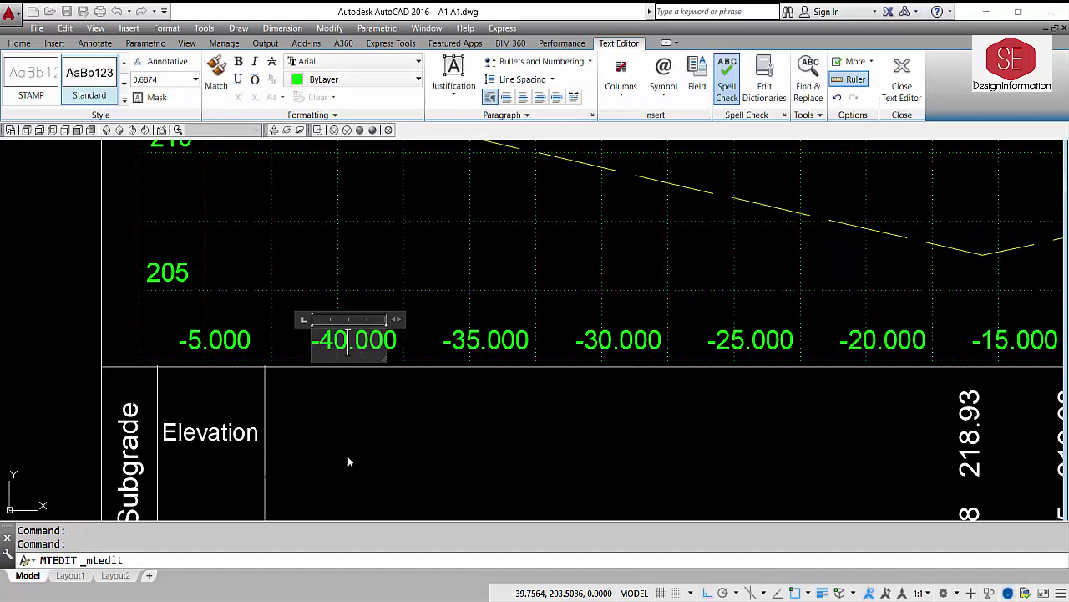
{"action": "left_click", "coordinate": [349, 462]}
{"action": "double_click", "coordinate": [188, 343]}
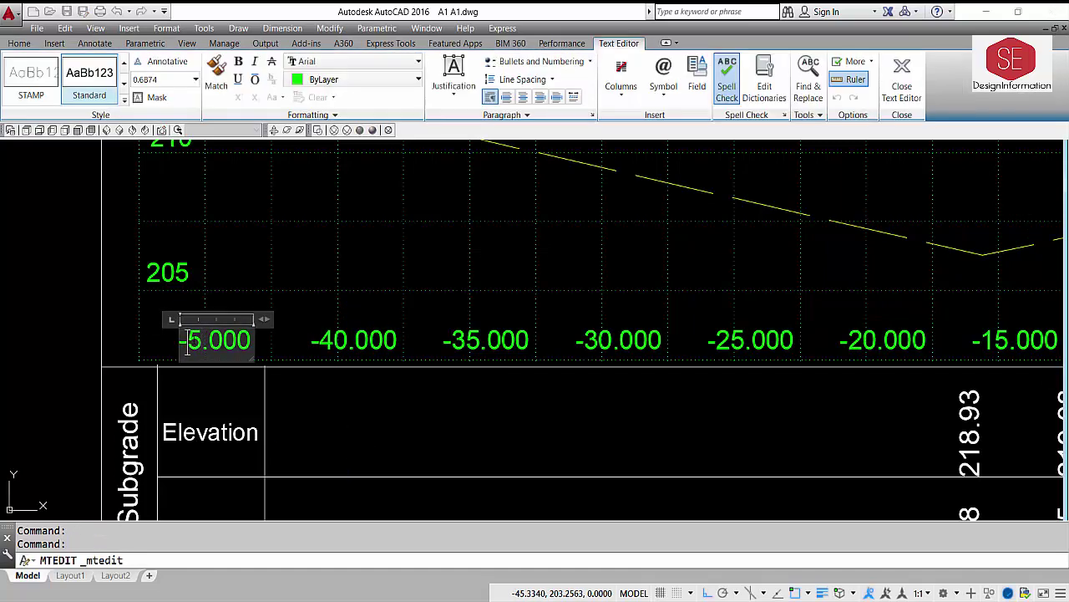
{"action": "type", "text": "4"}
{"action": "left_click", "coordinate": [438, 529]}
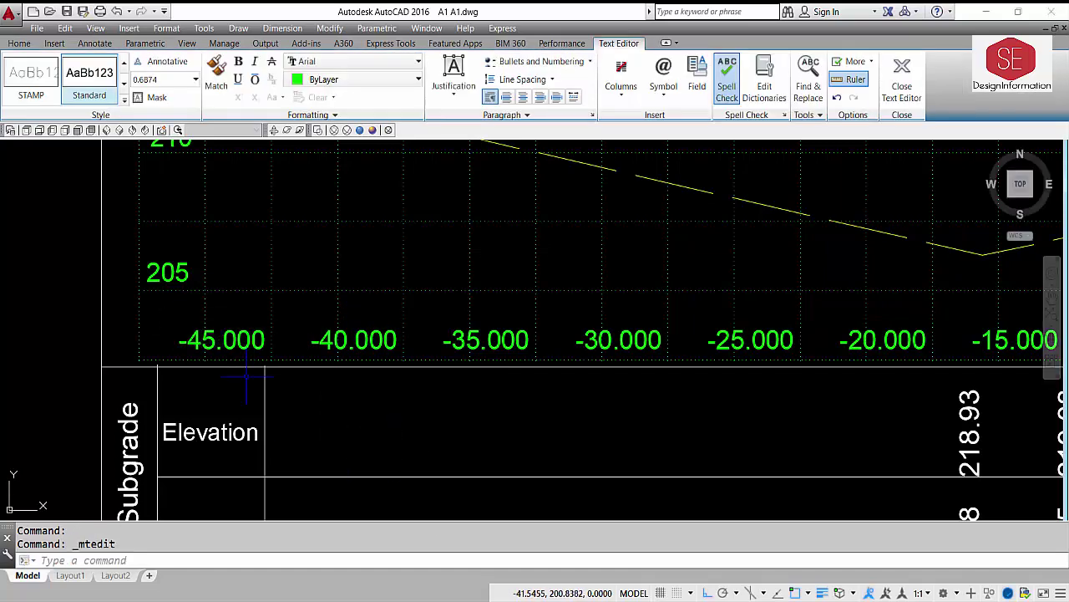
{"action": "scroll", "coordinate": [173, 356], "scroll_direction": "down", "scroll_amount": 5}
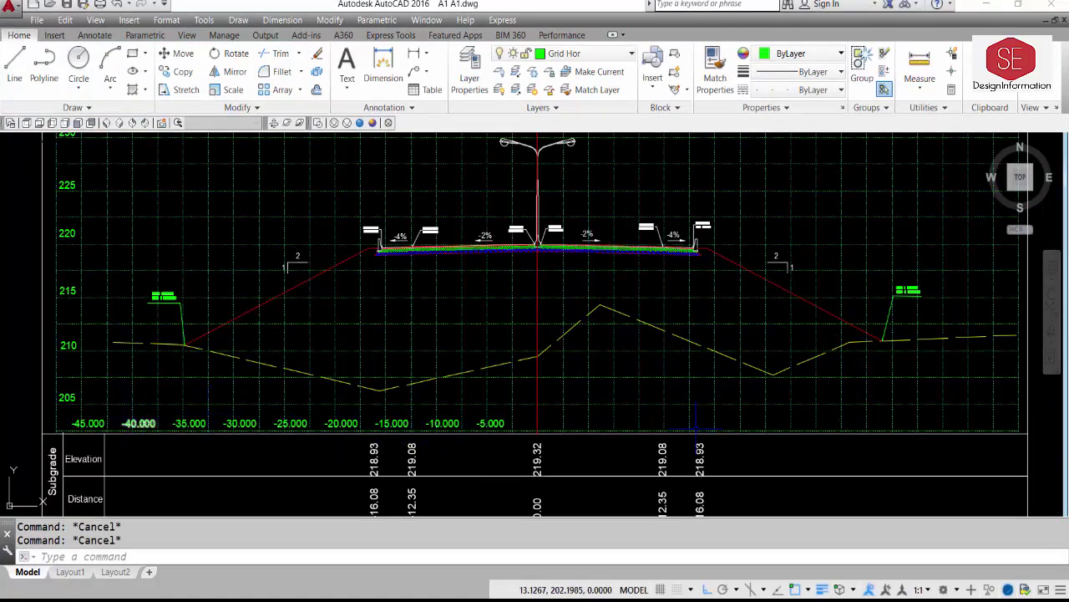
- Start MIRROR and select the -5.000 through -45.000 offset labels
{"action": "type", "text": "MI"}
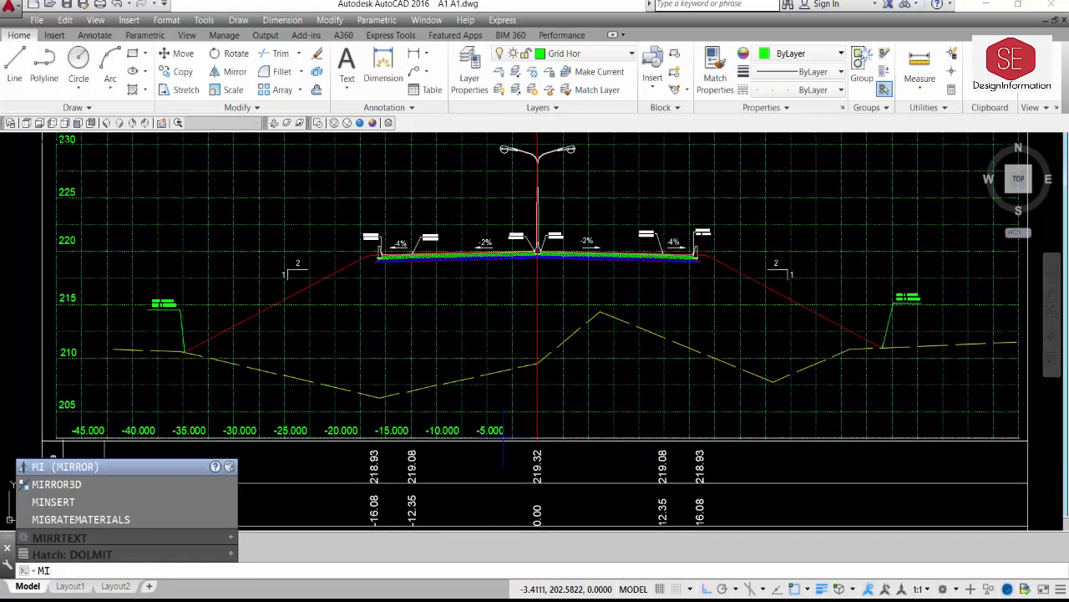
{"action": "key", "text": "Return"}
{"action": "left_click", "coordinate": [491, 431]}
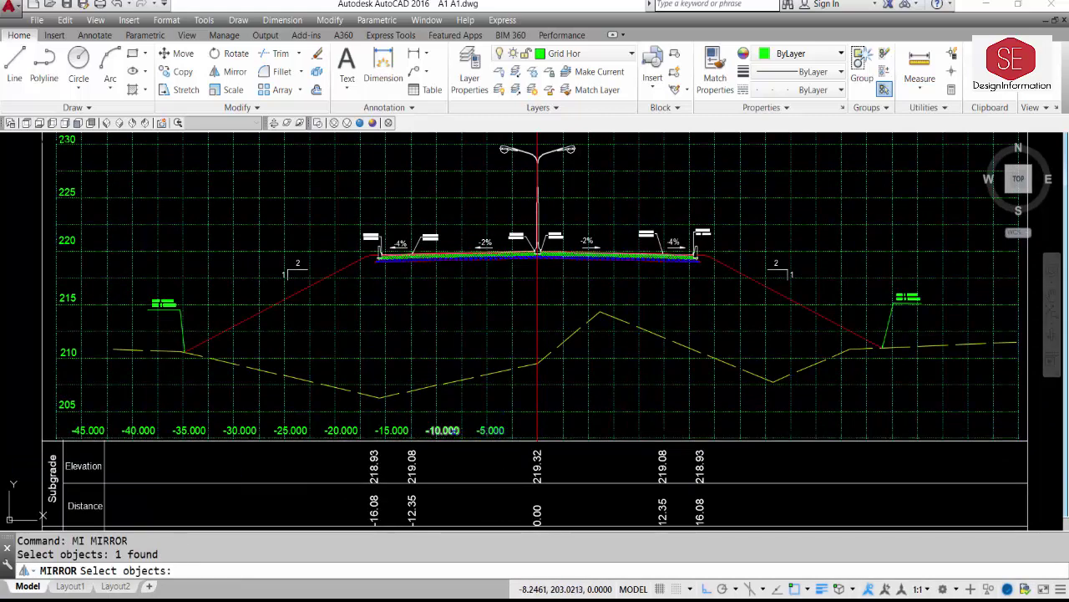
{"action": "left_click", "coordinate": [444, 431]}
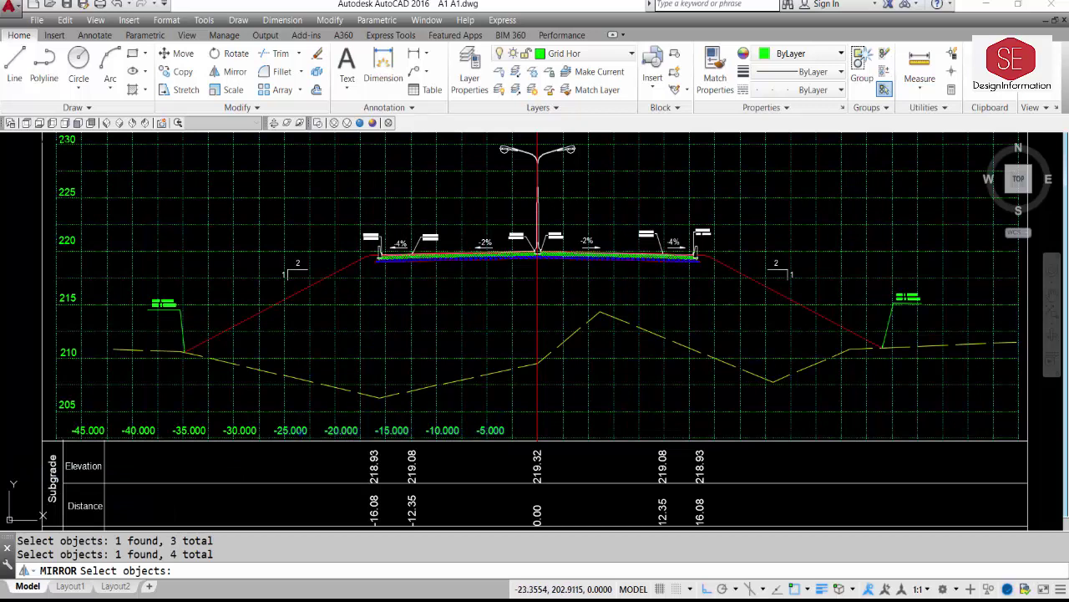
{"action": "left_click", "coordinate": [240, 431]}
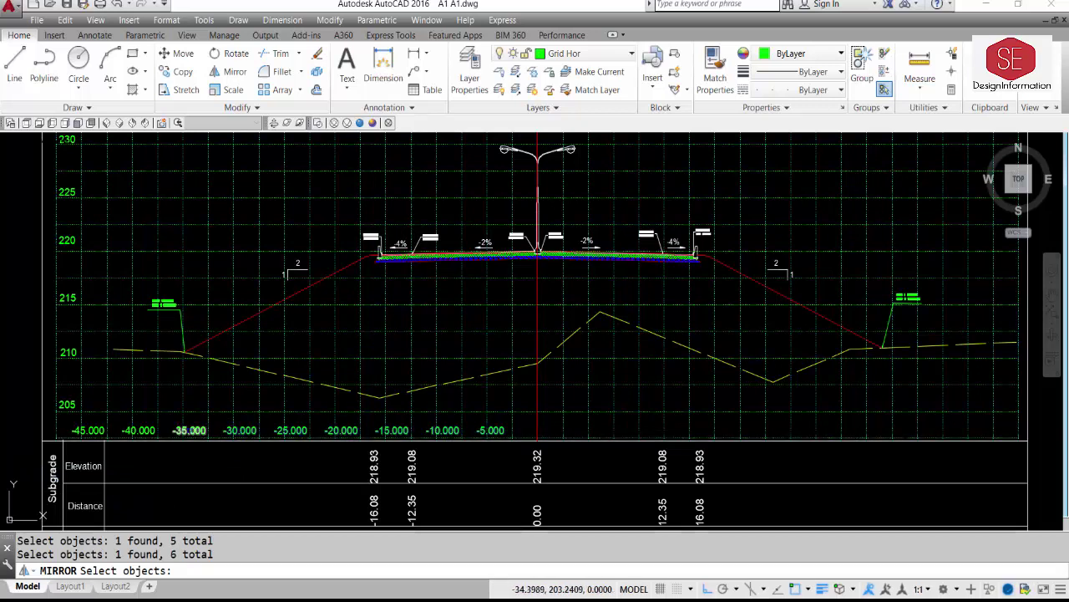
{"action": "left_click", "coordinate": [138, 430]}
{"action": "left_click", "coordinate": [87, 430]}
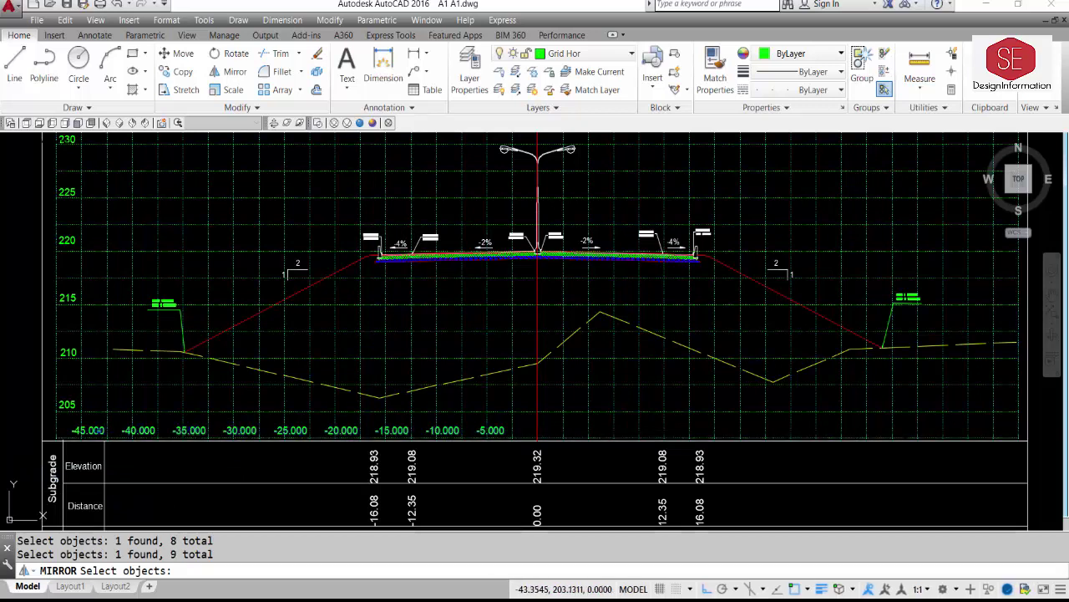
{"action": "key", "text": "Return"}
- Mirror them across the red centerline, keeping the original left-side labels
{"action": "scroll", "coordinate": [272, 396], "scroll_direction": "down", "scroll_amount": 2}
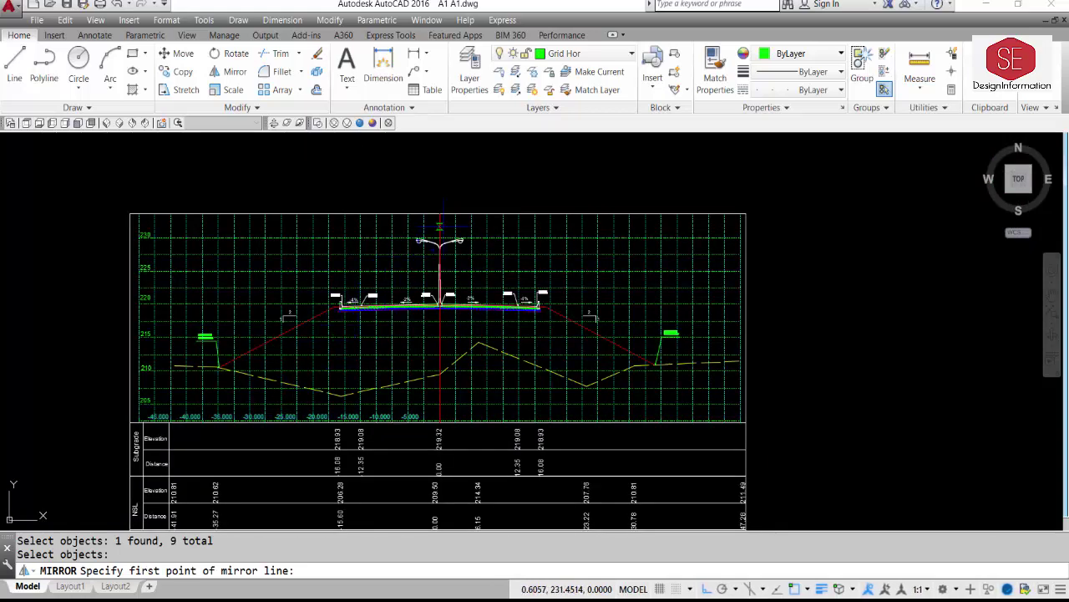
{"action": "left_click", "coordinate": [439, 213]}
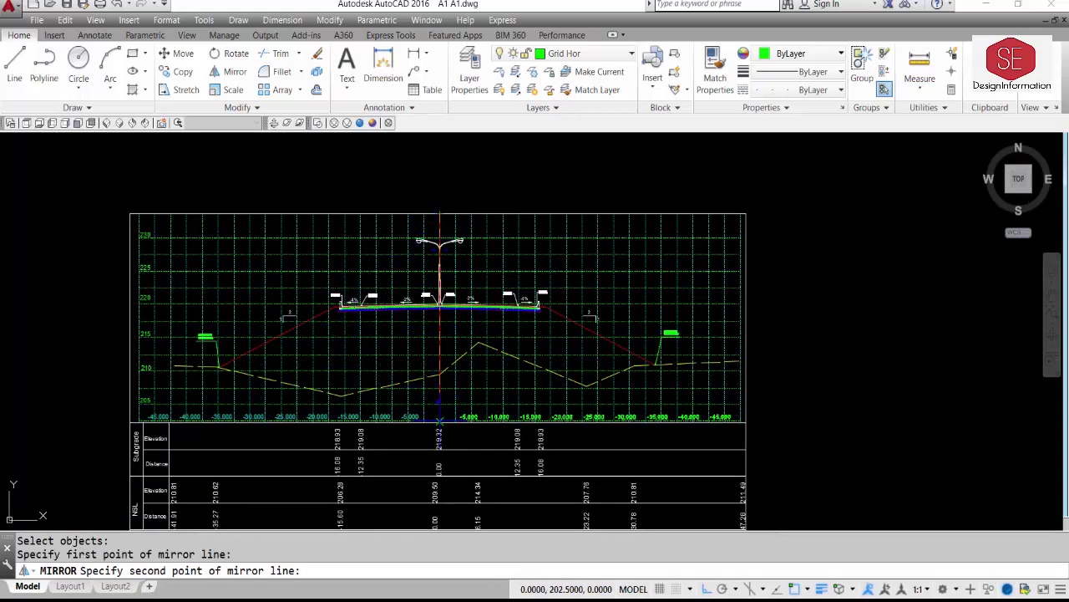
{"action": "left_click", "coordinate": [440, 417]}
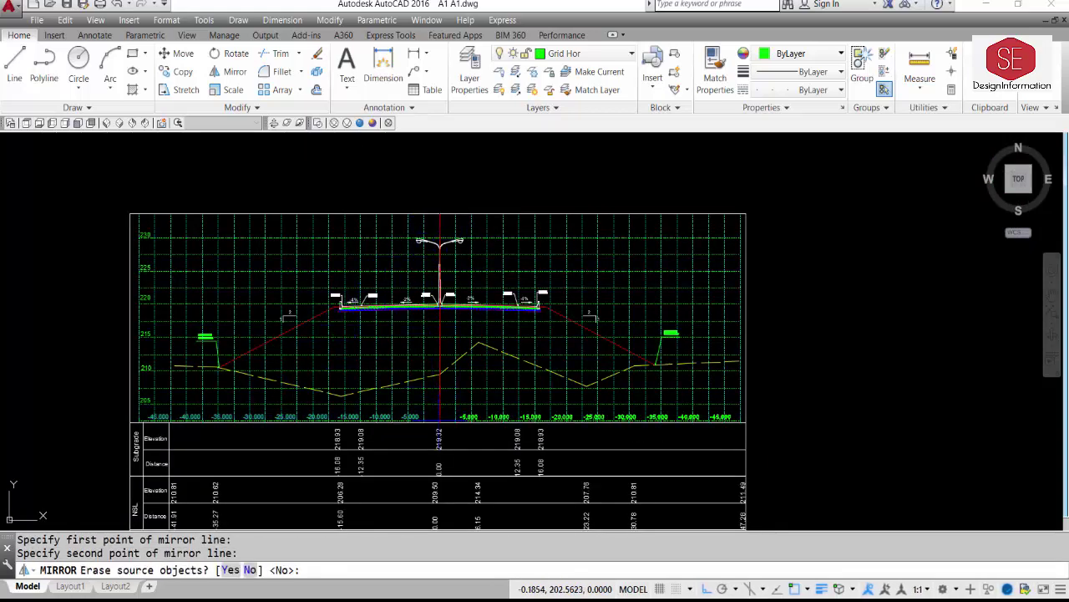
{"action": "key", "text": "Return"}
{"action": "scroll", "coordinate": [472, 424], "scroll_direction": "up", "scroll_amount": 3}
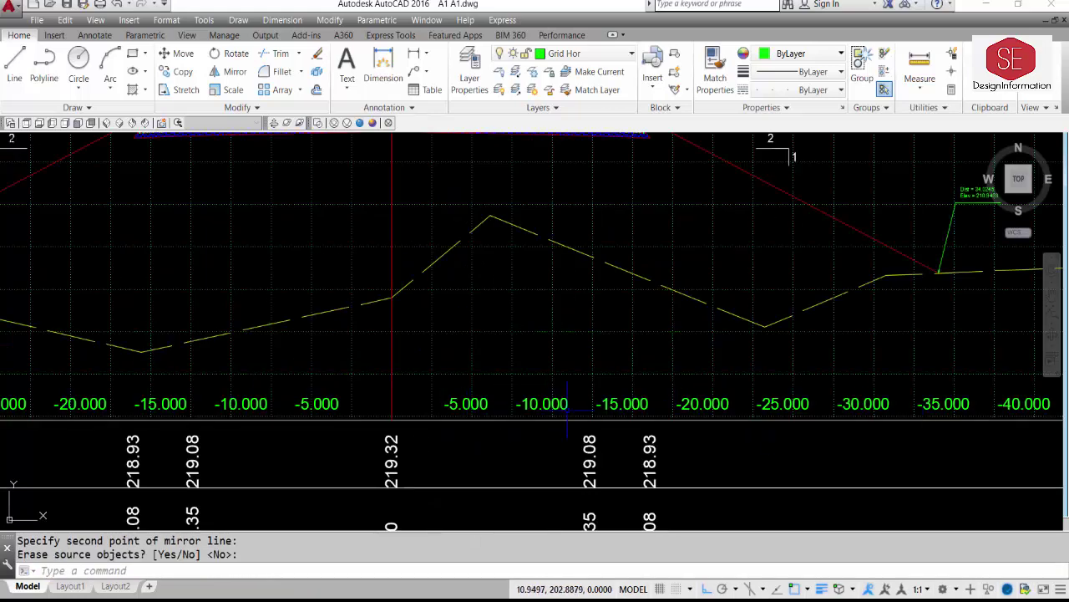
- Make the first mirrored labels read 5.000, 10.000 and 15.000 by removing their minus signs
{"action": "key", "text": "Return"}
{"action": "double_click", "coordinate": [466, 403]}
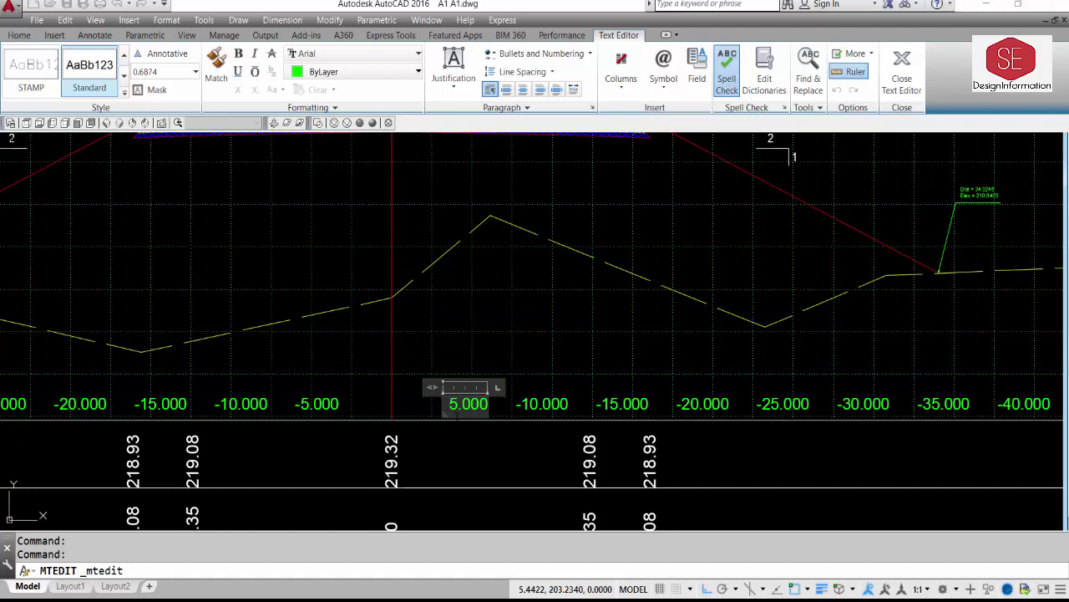
{"action": "left_click", "coordinate": [477, 472]}
{"action": "left_click", "coordinate": [535, 414]}
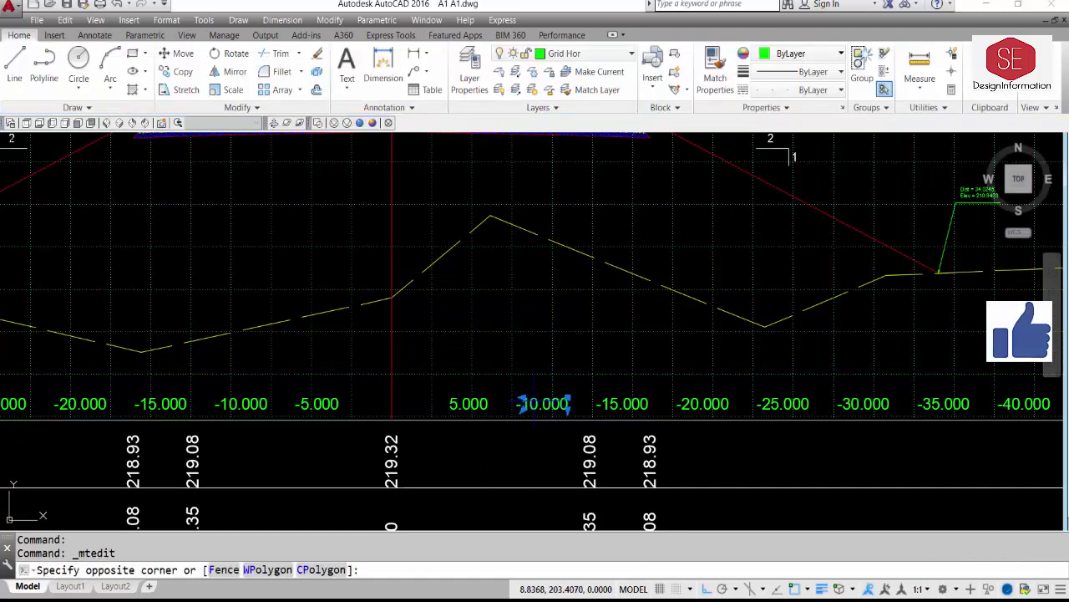
{"action": "double_click", "coordinate": [543, 404]}
{"action": "left_click", "coordinate": [538, 447]}
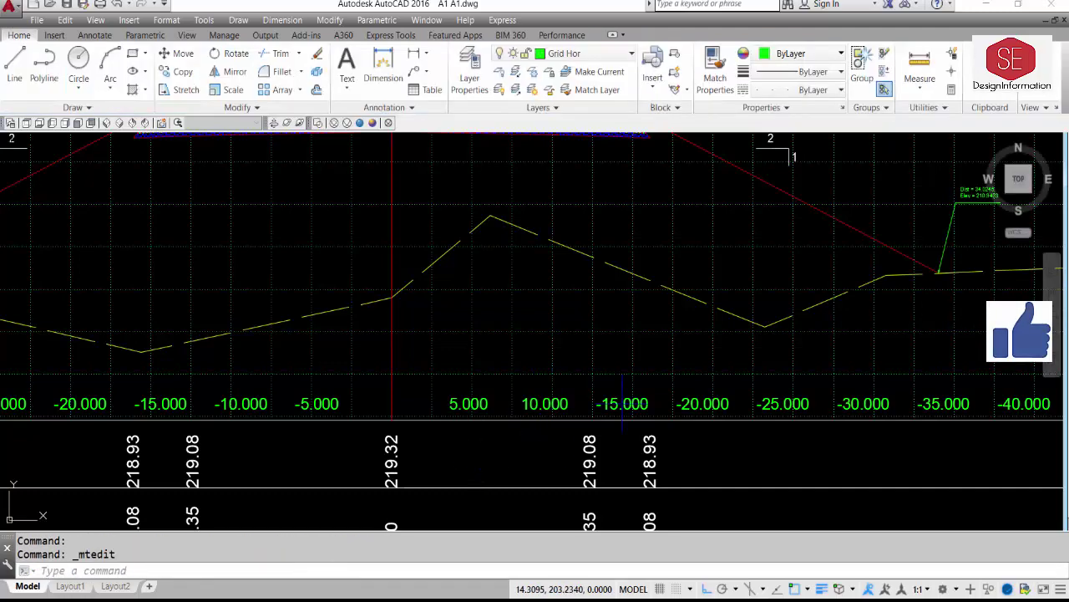
{"action": "double_click", "coordinate": [622, 403]}
{"action": "key", "text": "Delete"}
{"action": "left_click", "coordinate": [660, 447]}
- Remove the minus signs so the next labels read 20.000, 25.000 and 30.000
{"action": "double_click", "coordinate": [704, 404]}
{"action": "key", "text": "Delete"}
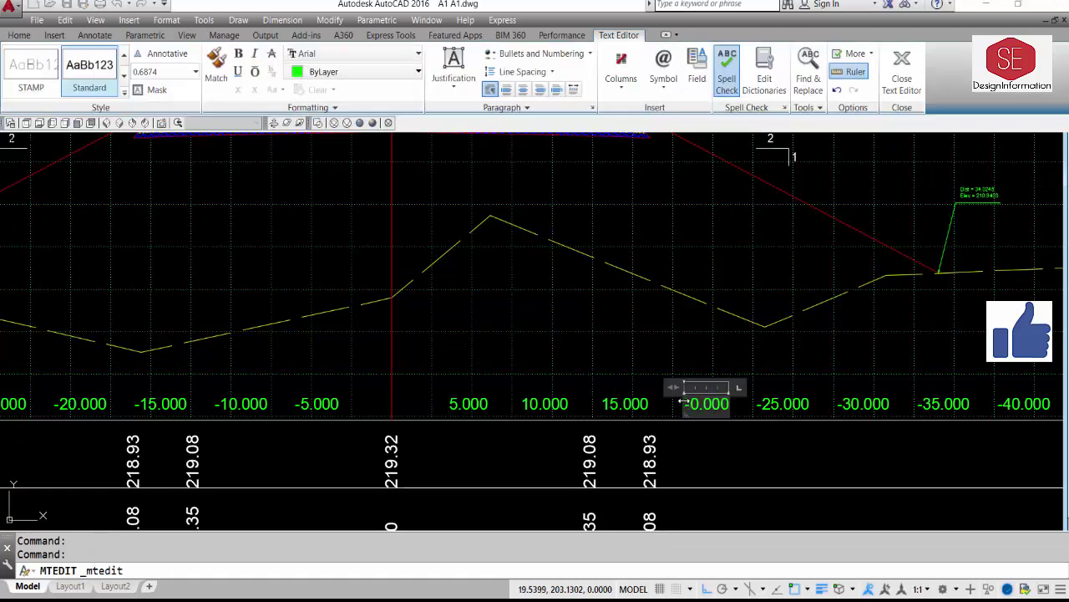
{"action": "left_click", "coordinate": [668, 443]}
{"action": "double_click", "coordinate": [558, 394]}
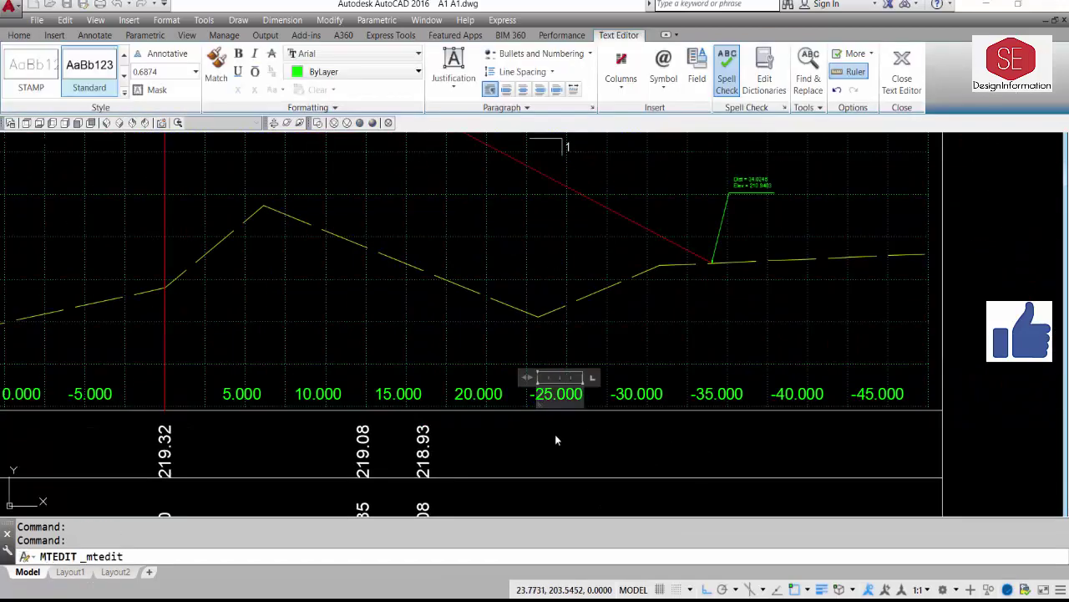
{"action": "key", "text": "Delete"}
{"action": "left_click", "coordinate": [591, 414]}
{"action": "double_click", "coordinate": [637, 393]}
{"action": "key", "text": "Delete"}
{"action": "left_click", "coordinate": [632, 448]}
- Change the -35.000 and -40.000 labels to positive, then open the -45.000 label for editing
{"action": "double_click", "coordinate": [718, 393]}
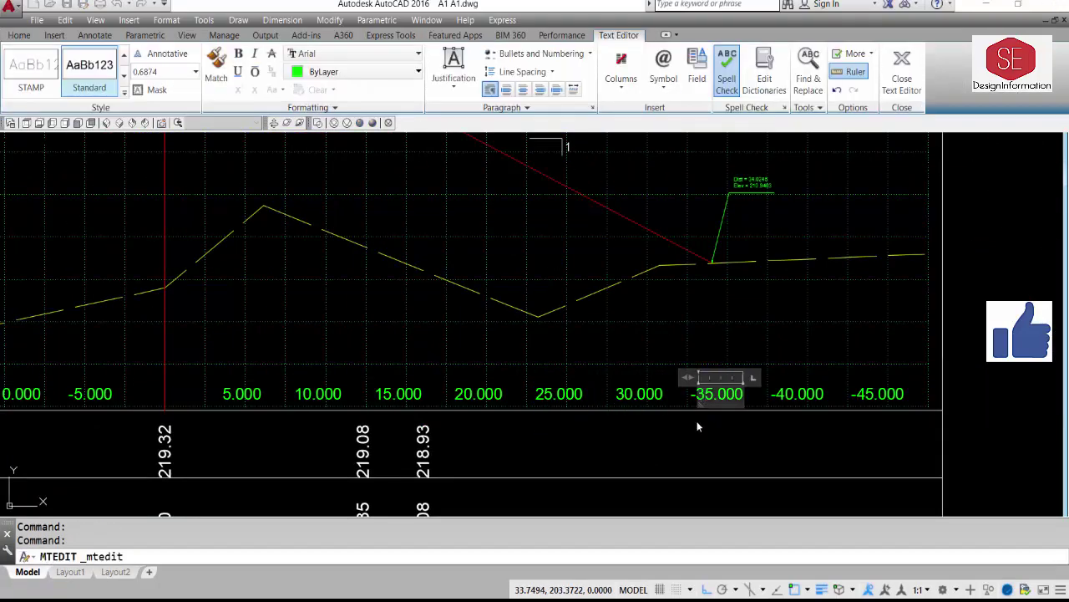
{"action": "key", "text": "Delete"}
{"action": "left_click", "coordinate": [779, 409]}
{"action": "double_click", "coordinate": [798, 394]}
{"action": "key", "text": "Delete"}
{"action": "left_click", "coordinate": [827, 414]}
{"action": "double_click", "coordinate": [865, 399]}
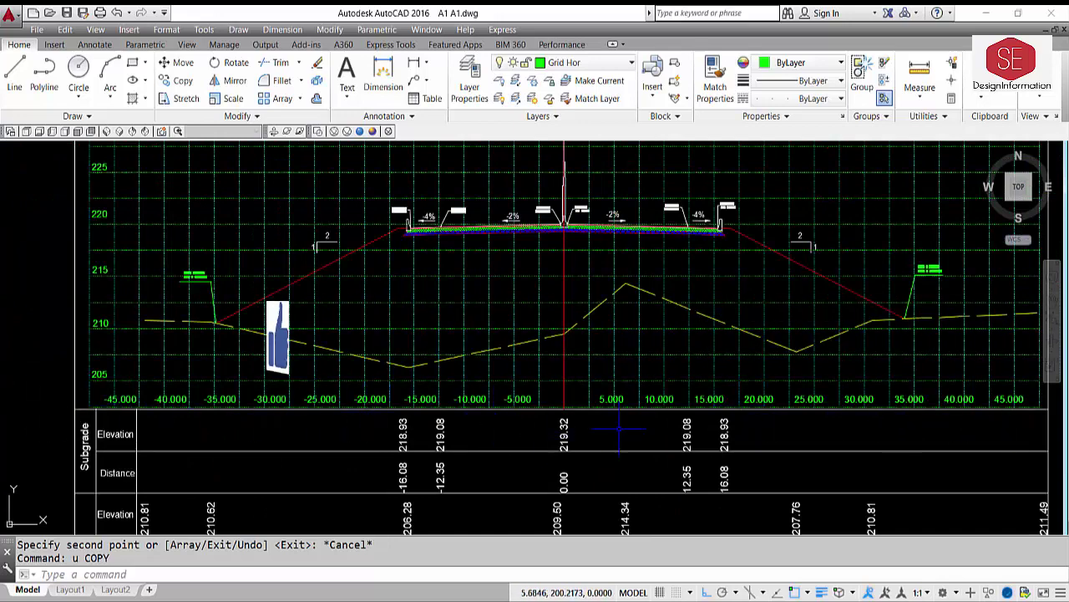
- Copy the -5.000 label onto the red centerline with snaps off and change it to 0.000
{"action": "scroll", "coordinate": [593, 422], "scroll_direction": "up", "scroll_amount": 2}
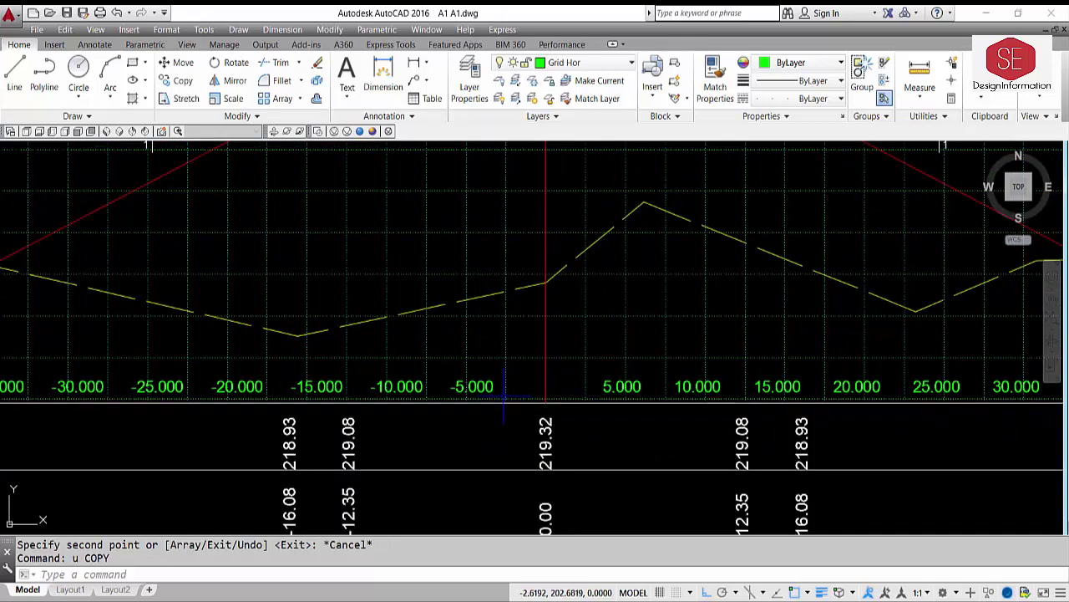
{"action": "type", "text": "o"}
{"action": "key", "text": "Return"}
{"action": "left_click", "coordinate": [472, 386]}
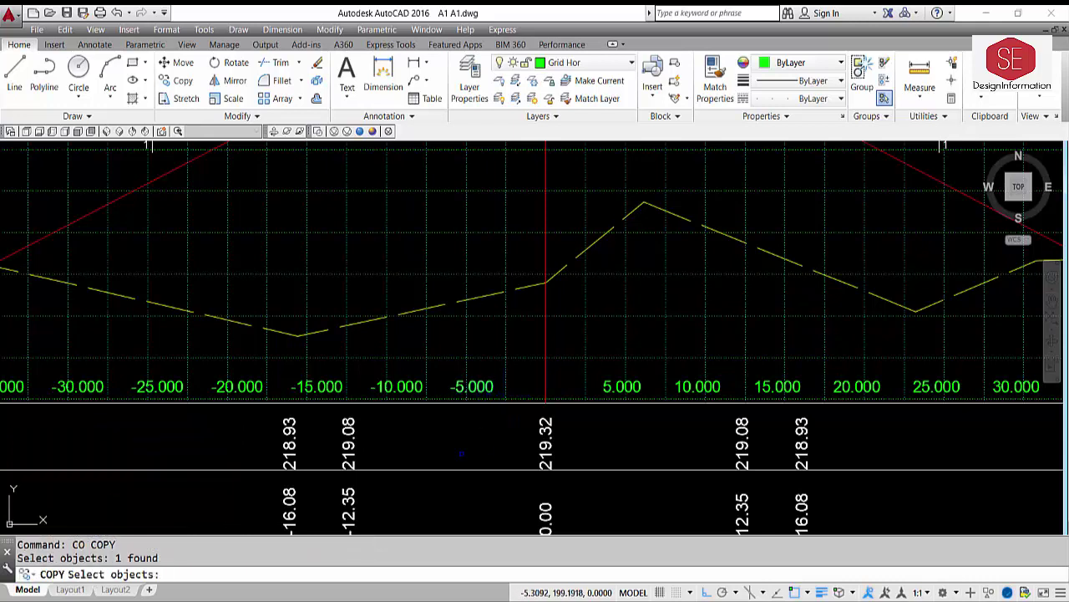
{"action": "key", "text": "Return"}
{"action": "left_click", "coordinate": [462, 452]}
{"action": "key", "text": "F3"}
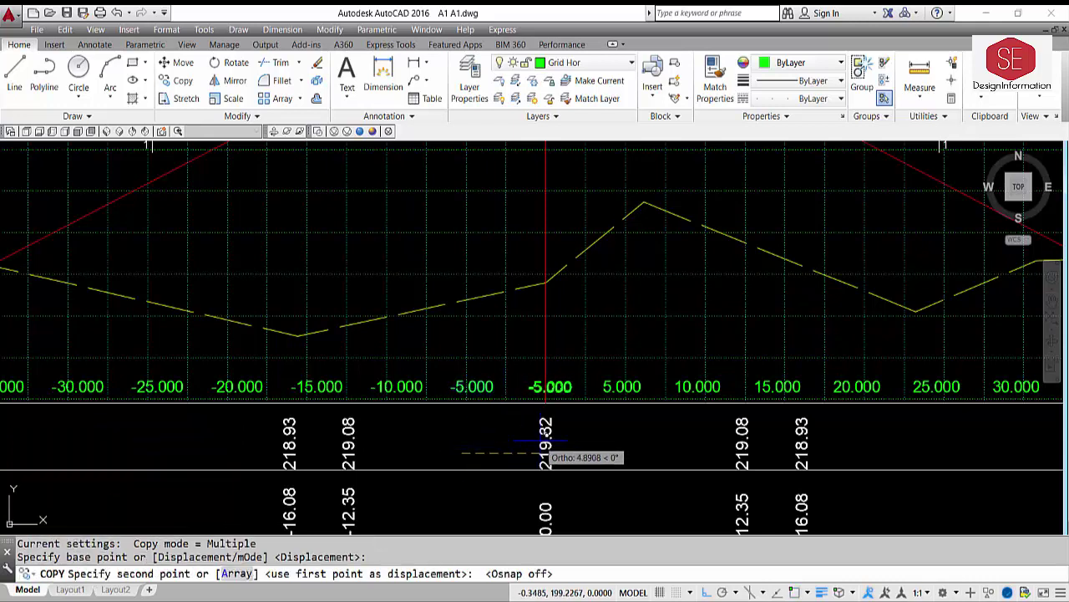
{"action": "left_click", "coordinate": [545, 452]}
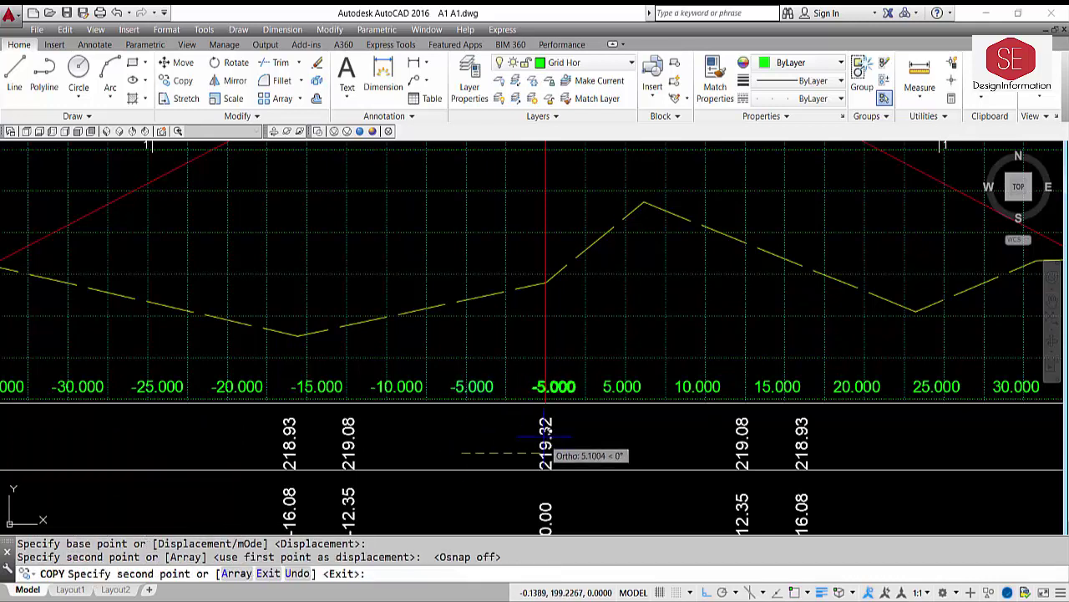
{"action": "key", "text": "Escape"}
{"action": "double_click", "coordinate": [551, 386]}
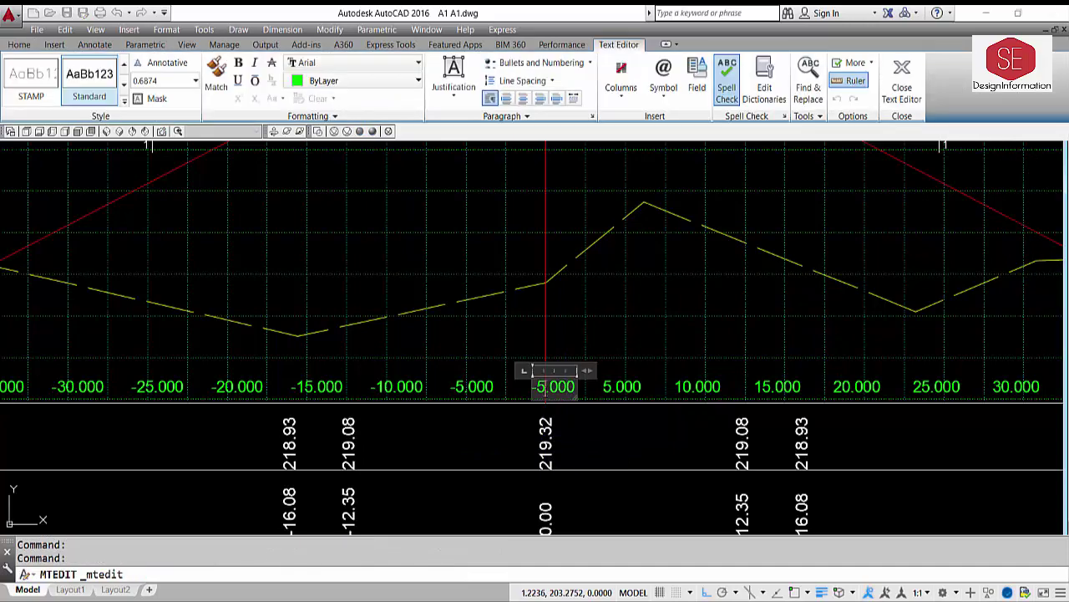
{"action": "left_click", "coordinate": [554, 428]}
{"action": "scroll", "coordinate": [554, 428], "scroll_direction": "down", "scroll_amount": 4}
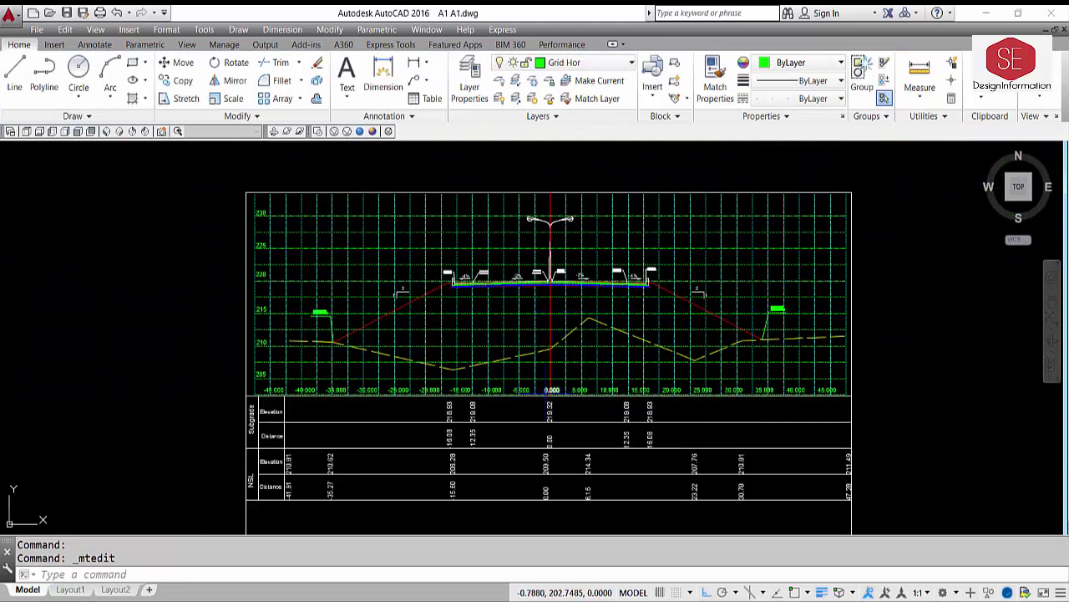
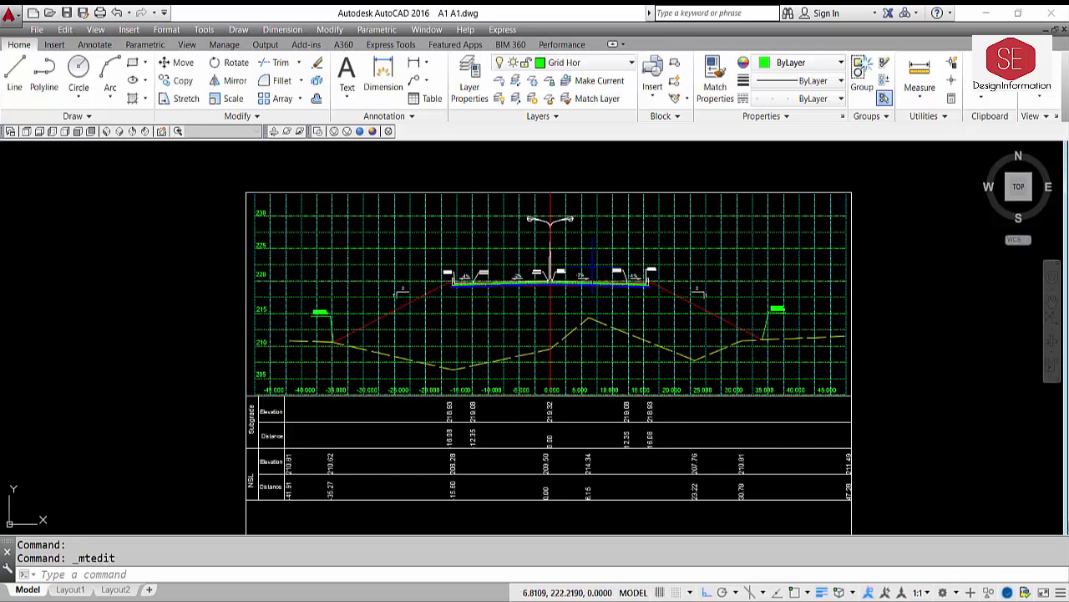
- Review the station labels and layer list, then zoom to the drawing extents
{"action": "scroll", "coordinate": [687, 381], "scroll_direction": "up", "scroll_amount": 2}
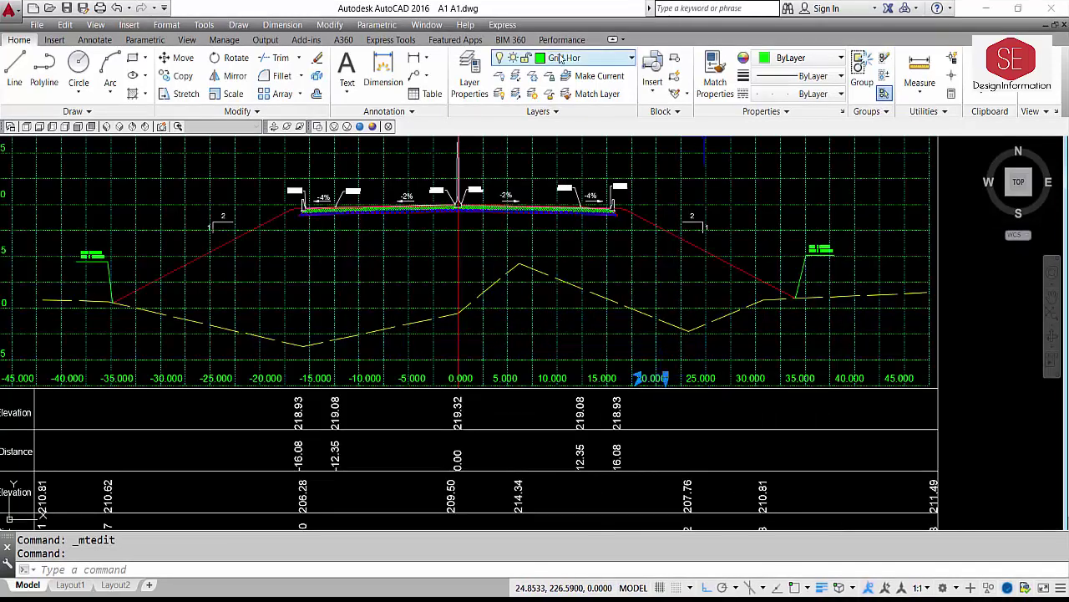
{"action": "left_click", "coordinate": [923, 372]}
{"action": "left_click", "coordinate": [668, 375]}
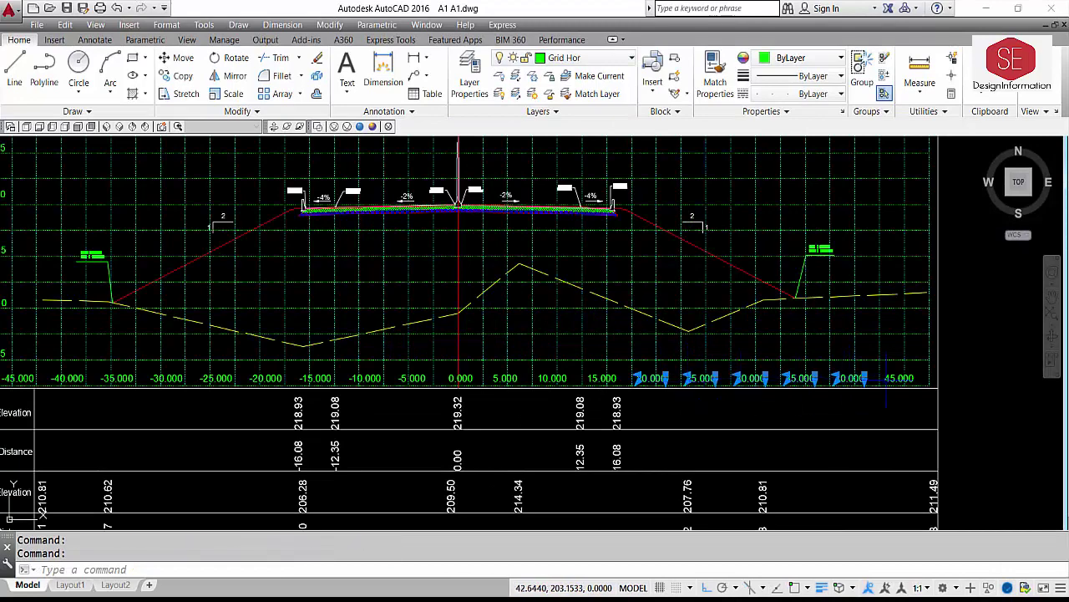
{"action": "left_click", "coordinate": [602, 377]}
{"action": "left_click", "coordinate": [501, 378]}
{"action": "left_click", "coordinate": [460, 378]}
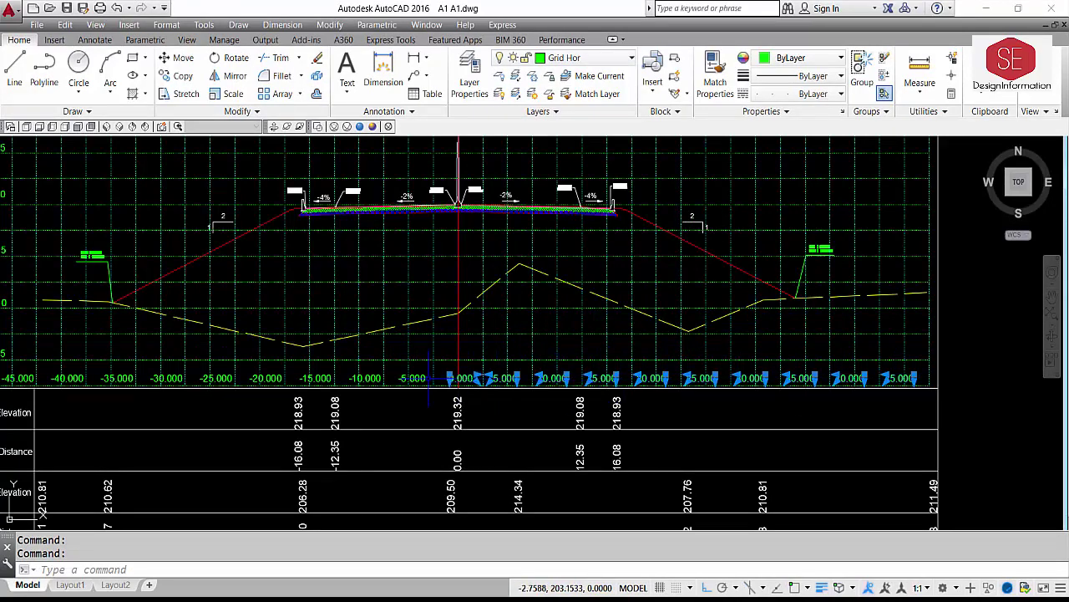
{"action": "middle_click_drag", "start_coordinate": [377, 378], "coordinate": [732, 379]}
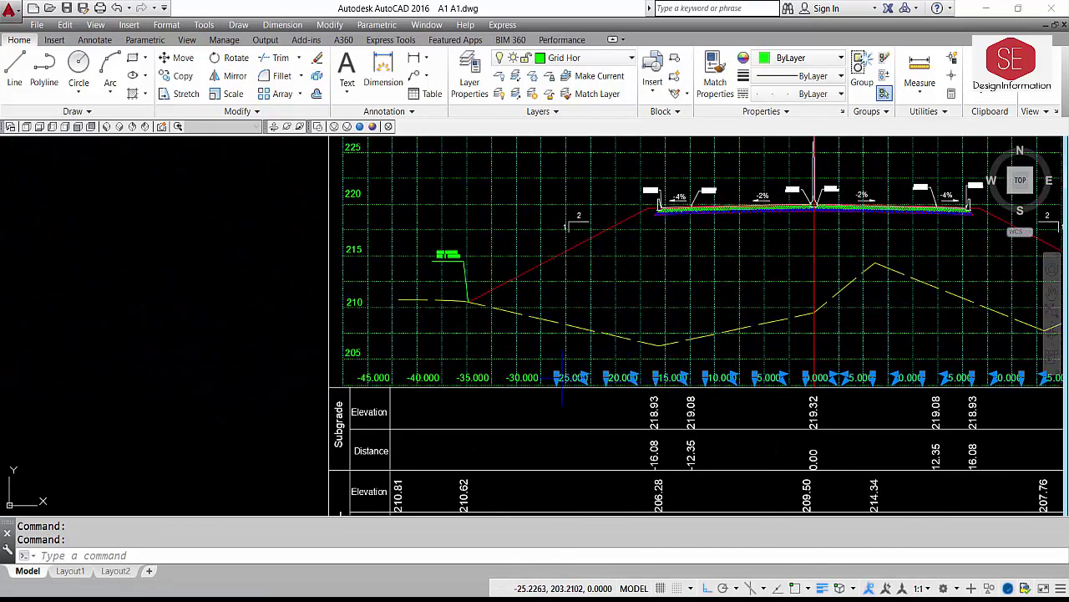
{"action": "key", "text": "Escape"}
{"action": "left_click", "coordinate": [563, 58]}
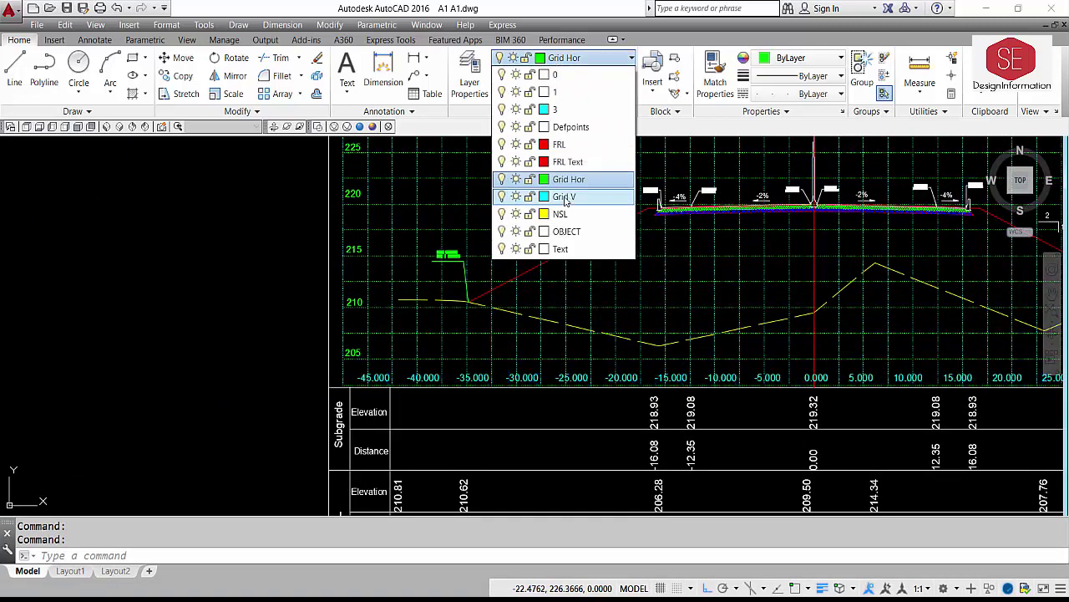
{"action": "key", "text": "Escape"}
{"action": "scroll", "coordinate": [259, 407], "scroll_direction": "down", "scroll_amount": 2}
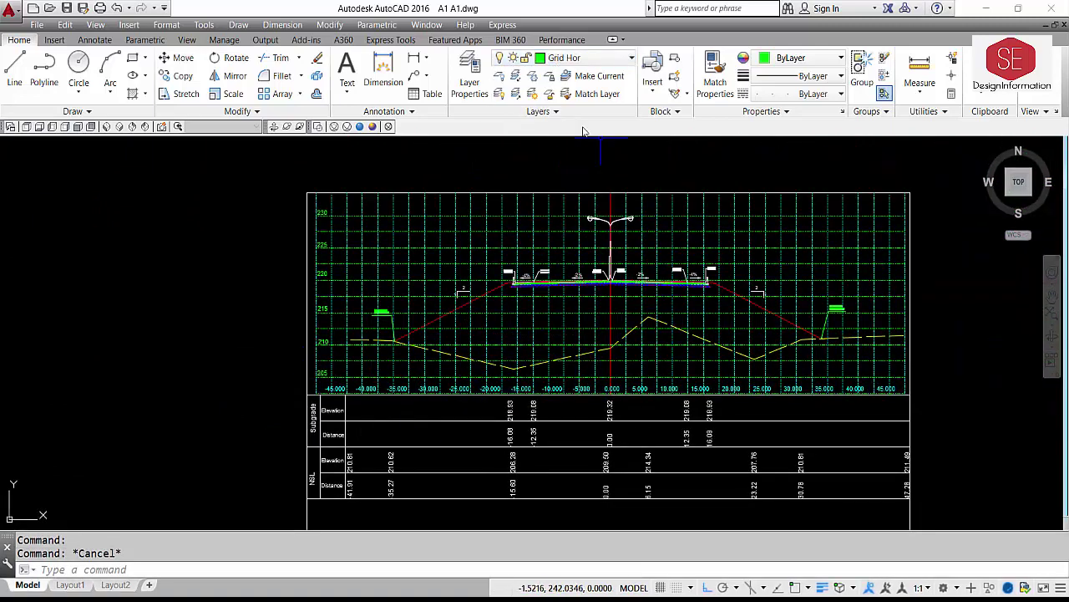
{"action": "type", "text": "z"}
{"action": "key", "text": "Return"}
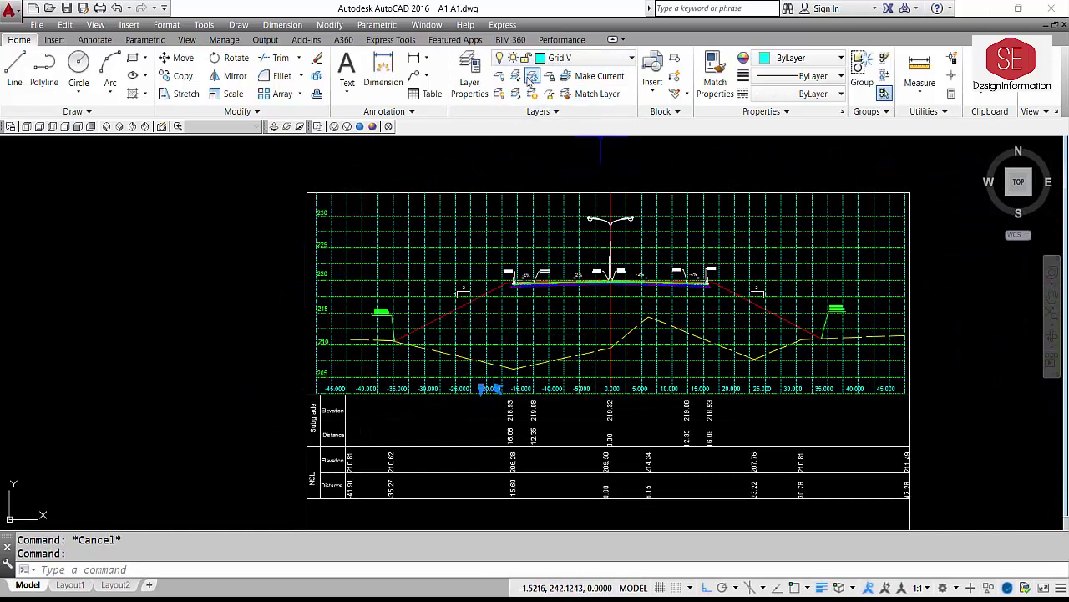
{"action": "type", "text": "e"}
{"action": "key", "text": "Return"}
{"action": "scroll", "coordinate": [518, 355], "scroll_direction": "up", "scroll_amount": 2}
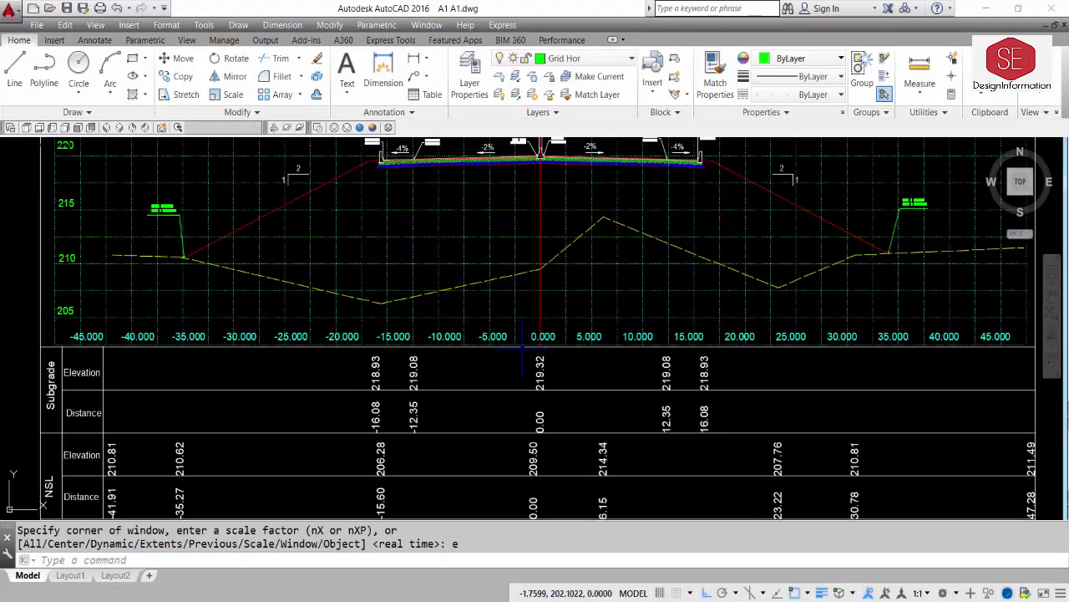
- Copy the 0.000 station label twice, stacked above the street light at station 0.000
{"action": "type", "text": "co"}
{"action": "key", "text": "Return"}
{"action": "left_click", "coordinate": [559, 334]}
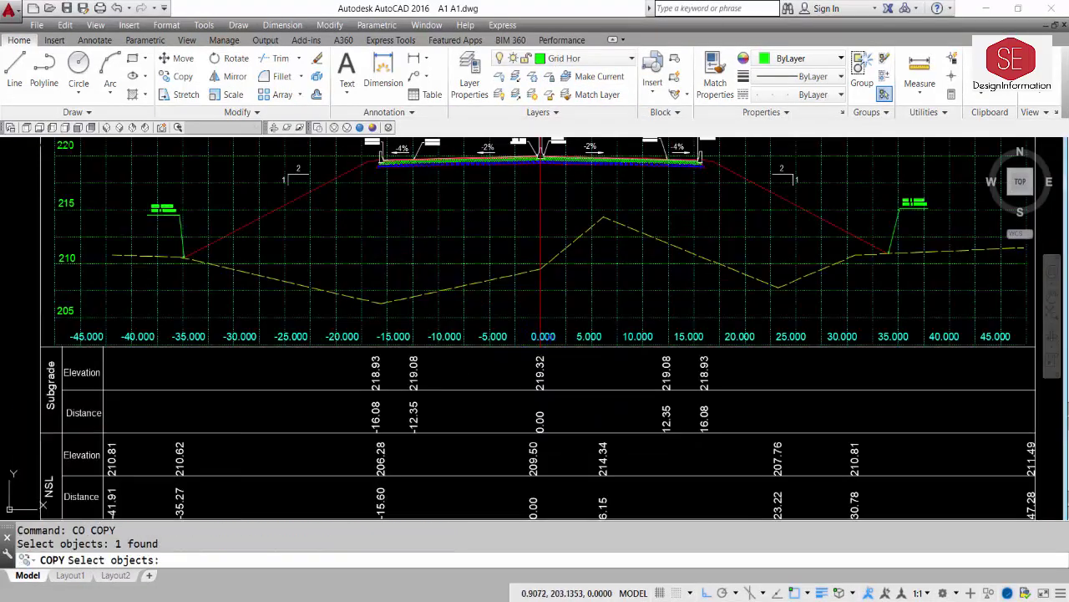
{"action": "key", "text": "Return"}
{"action": "left_click", "coordinate": [559, 334]}
{"action": "middle_click_drag", "start_coordinate": [592, 248], "coordinate": [501, 468]}
{"action": "scroll", "coordinate": [526, 393], "scroll_direction": "up", "scroll_amount": 3}
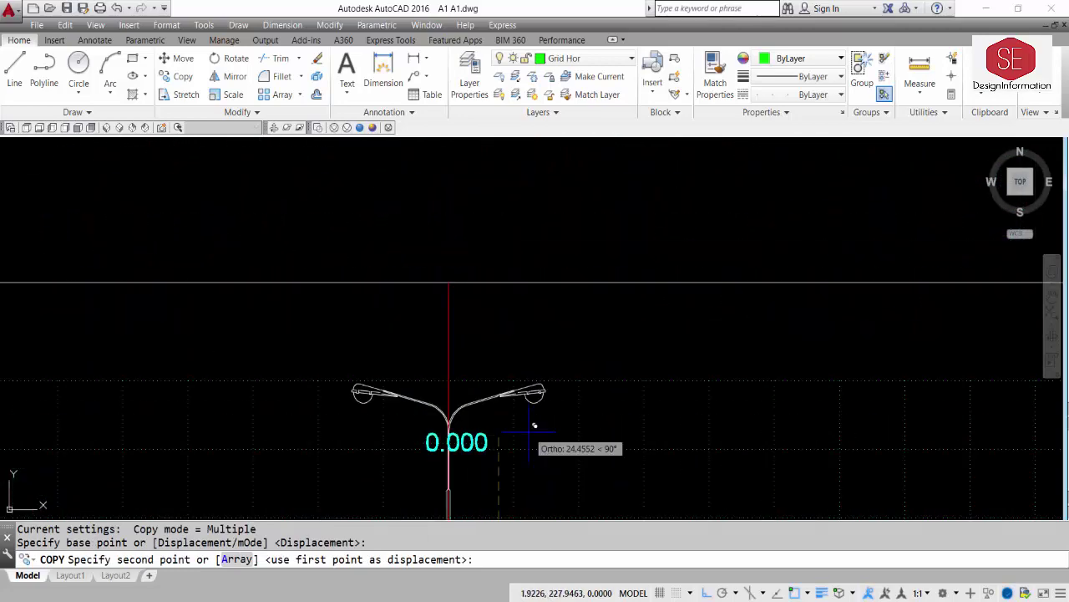
{"action": "left_click", "coordinate": [524, 286]}
{"action": "key", "text": "Escape"}
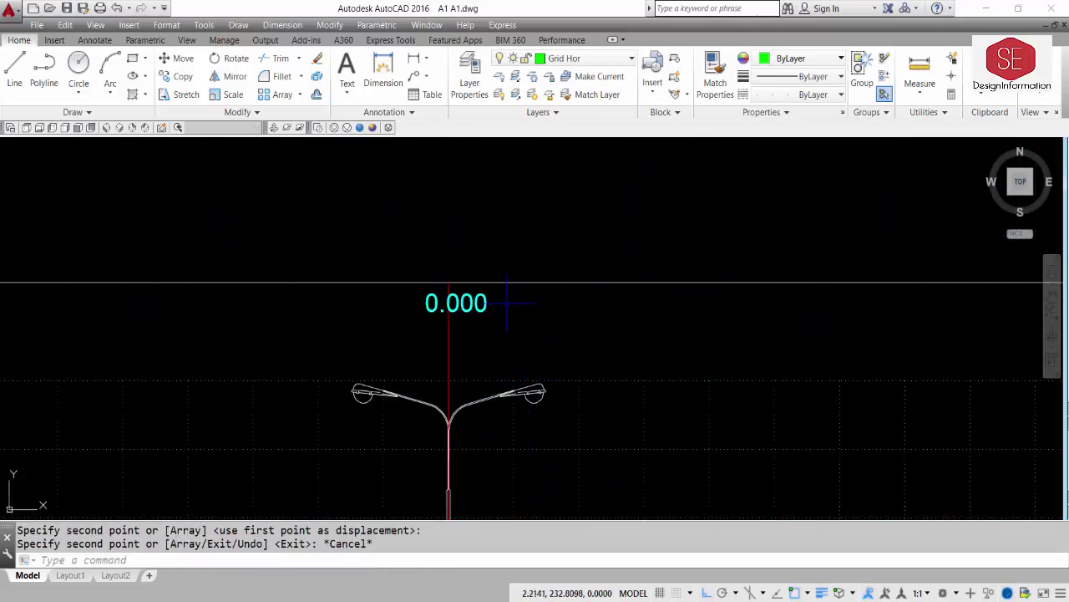
{"action": "type", "text": "co"}
{"action": "key", "text": "Return"}
{"action": "left_click", "coordinate": [480, 303]}
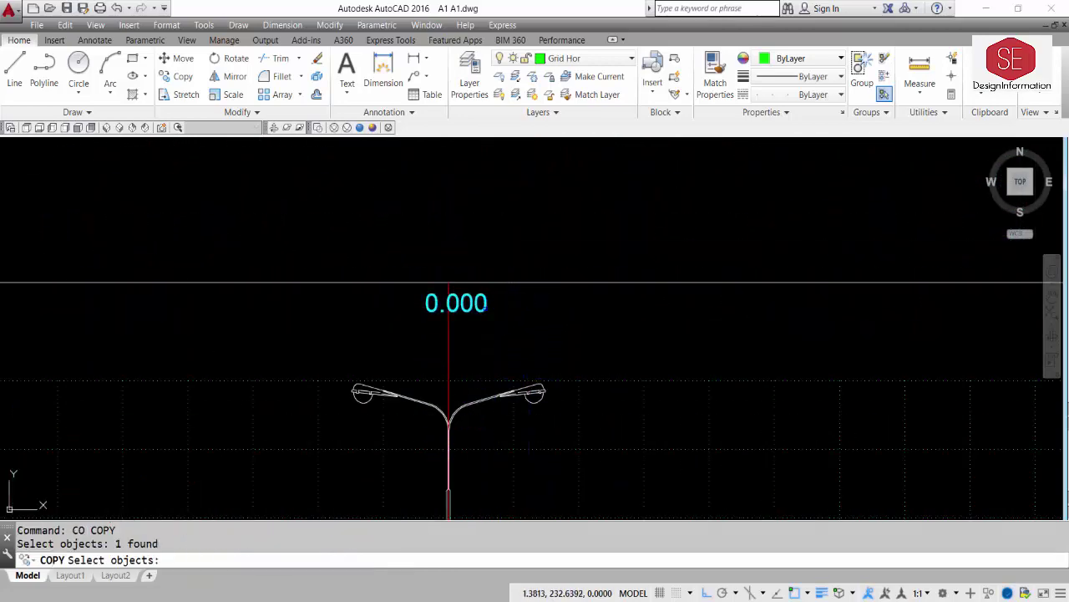
{"action": "key", "text": "Return"}
{"action": "left_click", "coordinate": [496, 313]}
{"action": "left_click", "coordinate": [496, 337]}
{"action": "key", "text": "Escape"}
- Edit the two copied 0.000 labels to read C and L
{"action": "left_click", "coordinate": [468, 305]}
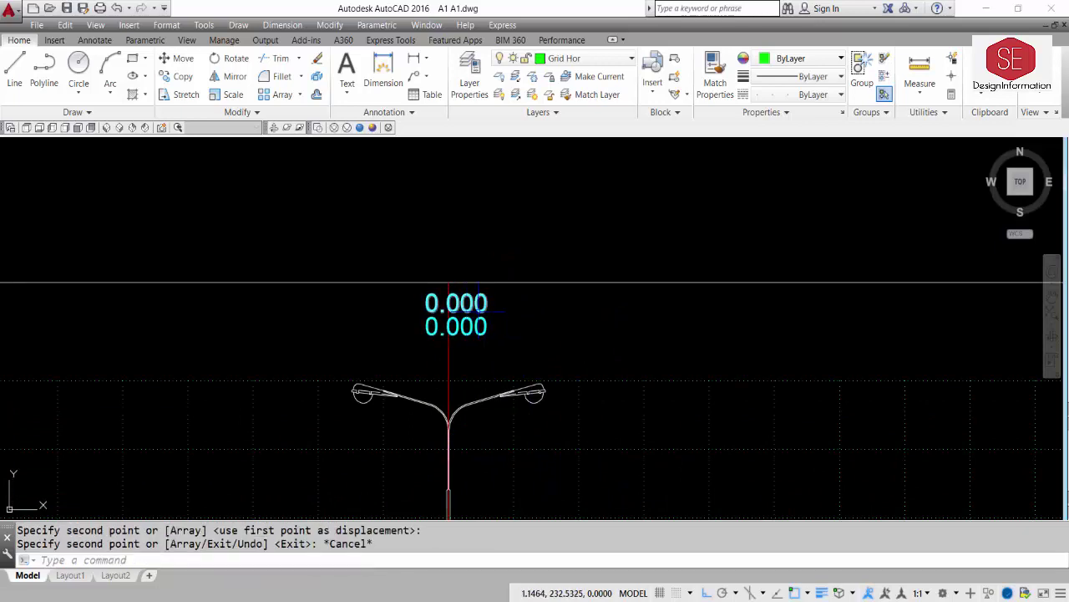
{"action": "double_click", "coordinate": [480, 303]}
{"action": "left_click_drag", "start_coordinate": [493, 304], "coordinate": [287, 309]}
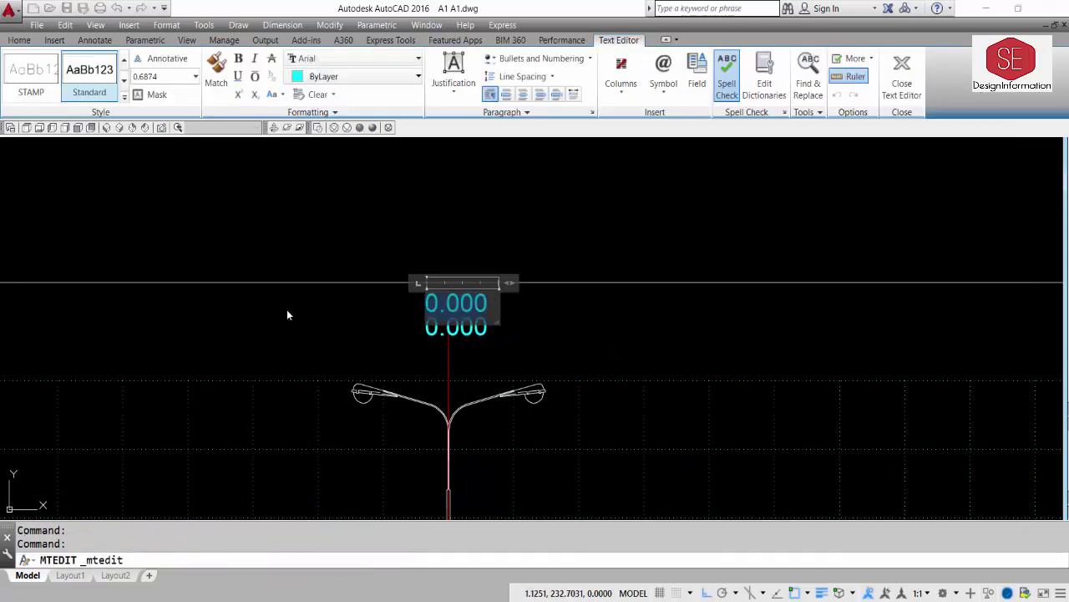
{"action": "type", "text": "C"}
{"action": "left_click", "coordinate": [502, 347]}
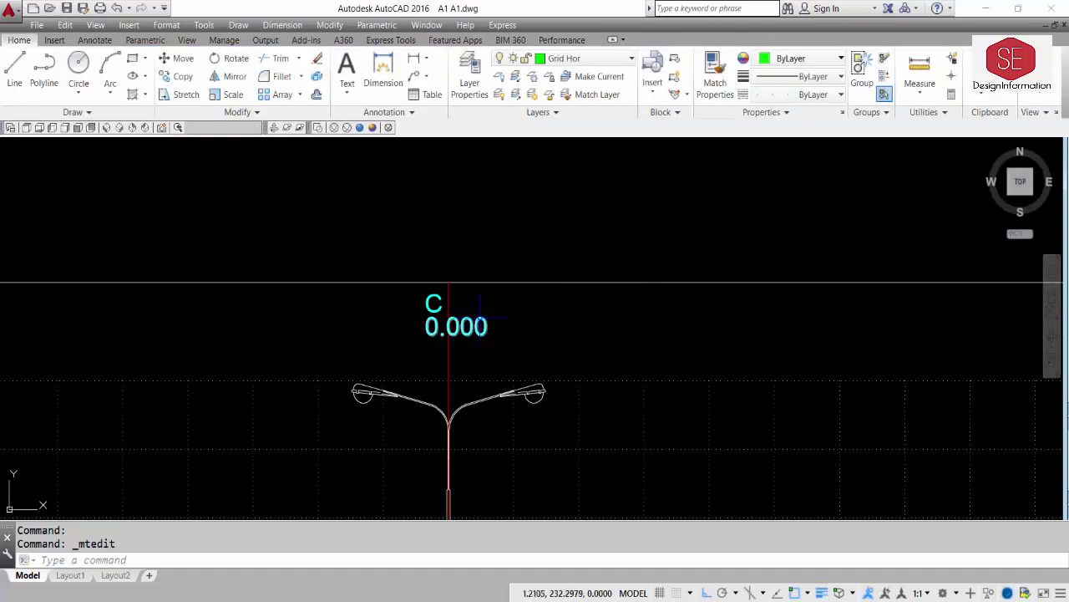
{"action": "left_click", "coordinate": [477, 338]}
{"action": "left_click", "coordinate": [451, 318]}
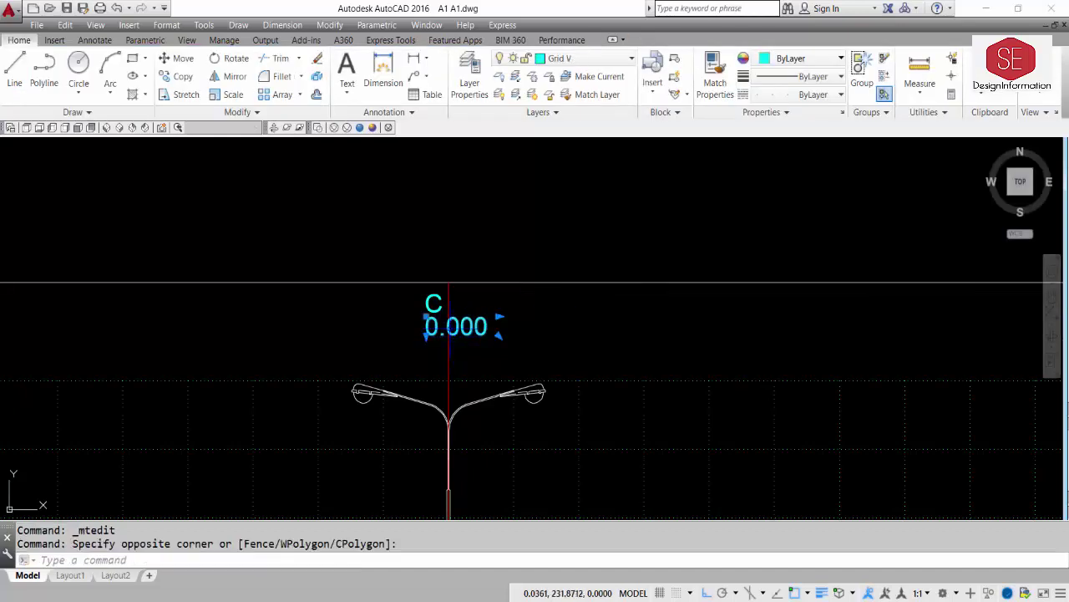
{"action": "key", "text": "Return"}
{"action": "left_click_drag", "start_coordinate": [493, 325], "coordinate": [319, 324]}
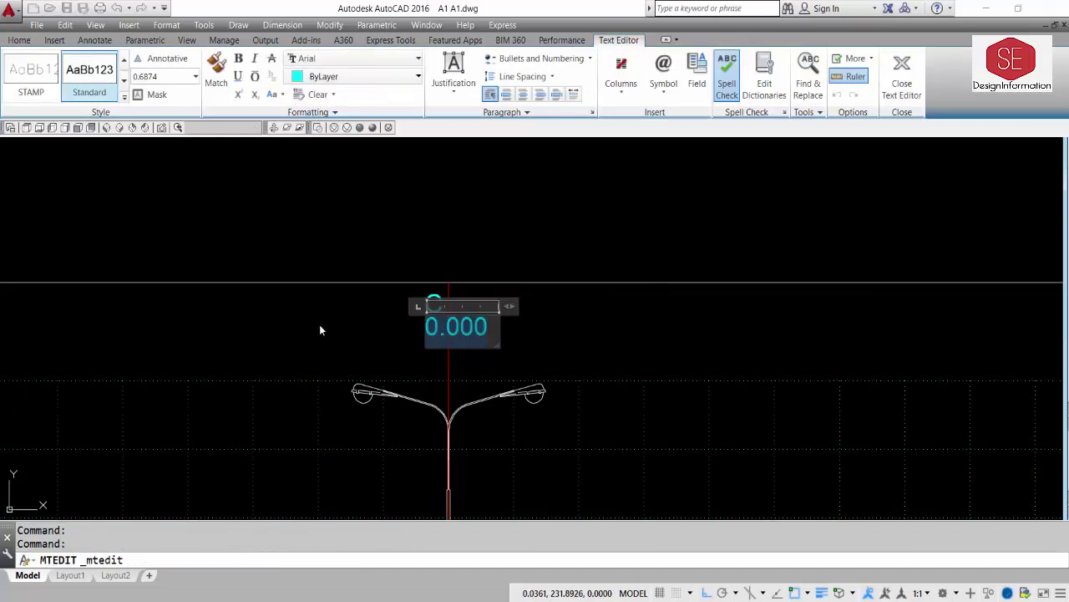
{"action": "type", "text": "L"}
{"action": "left_click", "coordinate": [588, 326]}
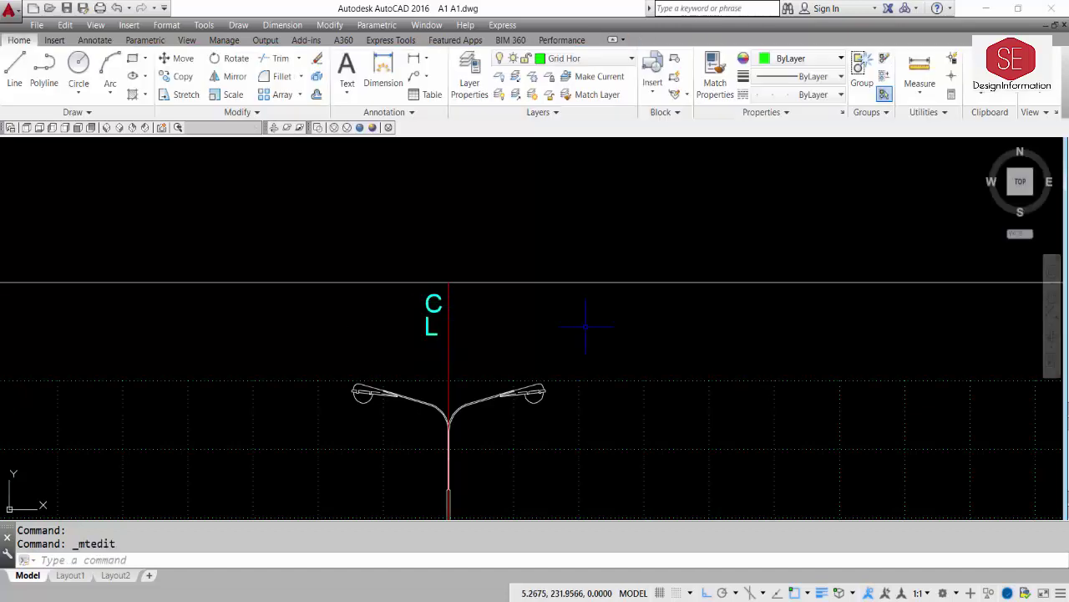
- Move the L against the C to form the centreline symbol
{"action": "type", "text": "m"}
{"action": "key", "text": "Return"}
{"action": "left_click", "coordinate": [431, 334]}
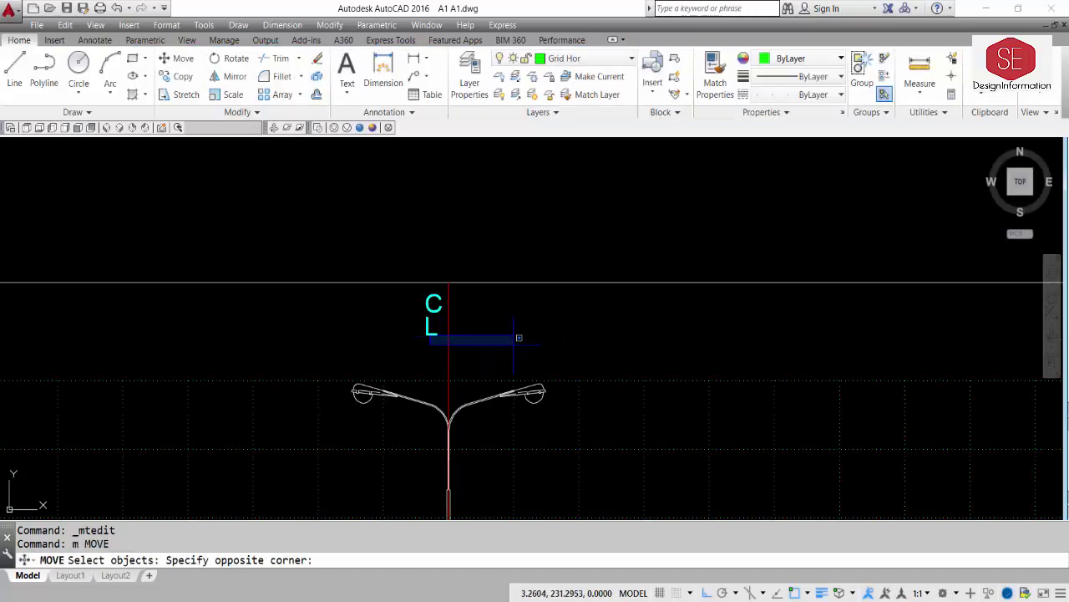
{"action": "left_click", "coordinate": [373, 322]}
{"action": "key", "text": "Return"}
{"action": "left_click", "coordinate": [359, 334]}
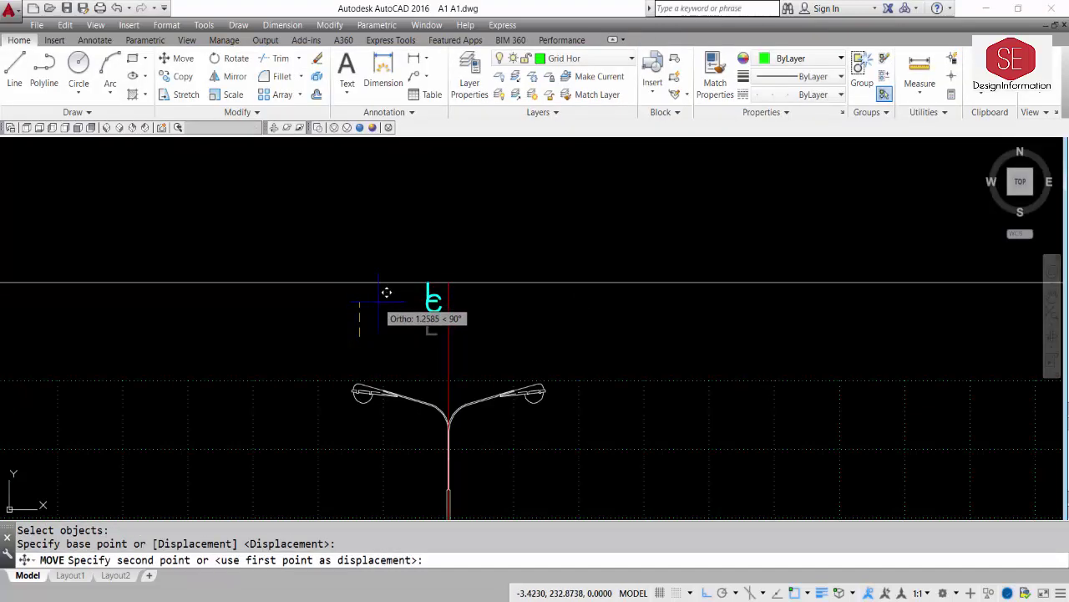
{"action": "key", "text": "F8"}
{"action": "scroll", "coordinate": [382, 296], "scroll_direction": "up", "scroll_amount": 3}
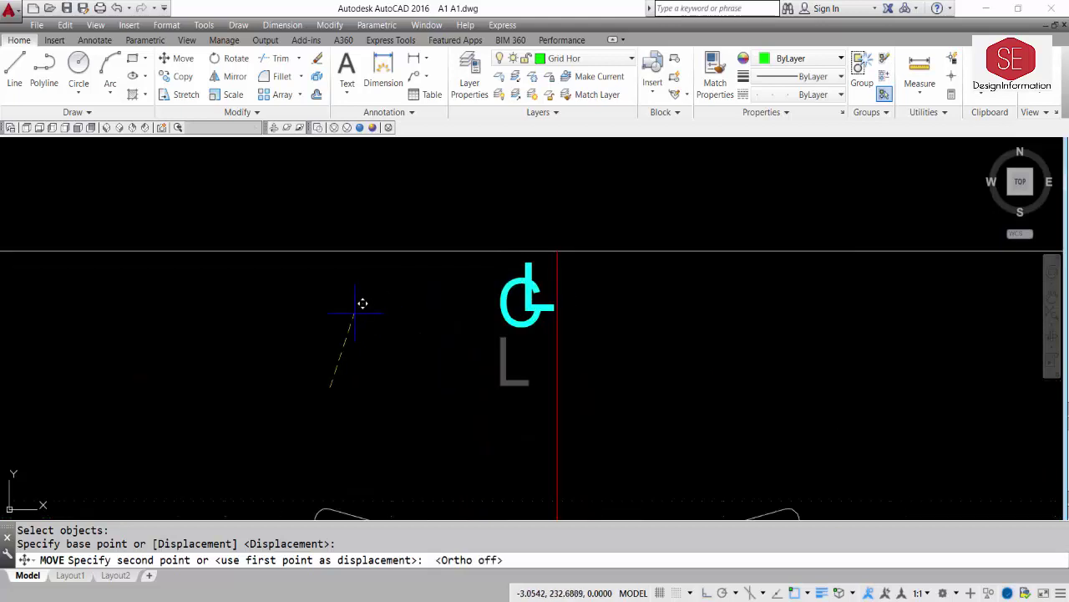
{"action": "left_click", "coordinate": [354, 299]}
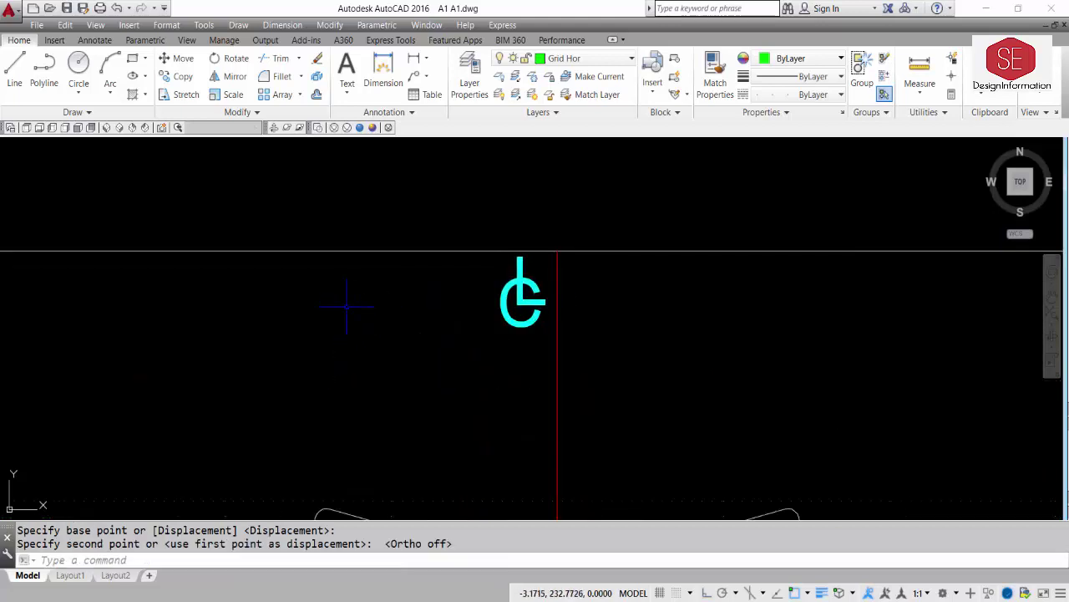
- Move the CL symbol onto the centreline above the street light
{"action": "type", "text": "m"}
{"action": "key", "text": "Return"}
{"action": "left_click", "coordinate": [536, 273]}
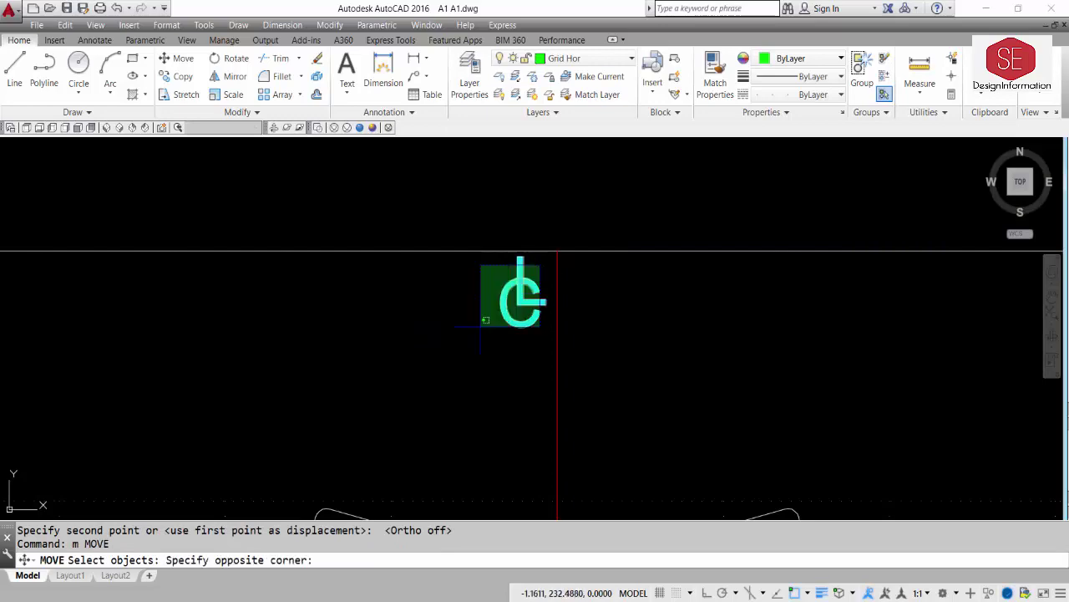
{"action": "left_click", "coordinate": [477, 328]}
{"action": "key", "text": "Return"}
{"action": "left_click", "coordinate": [448, 350]}
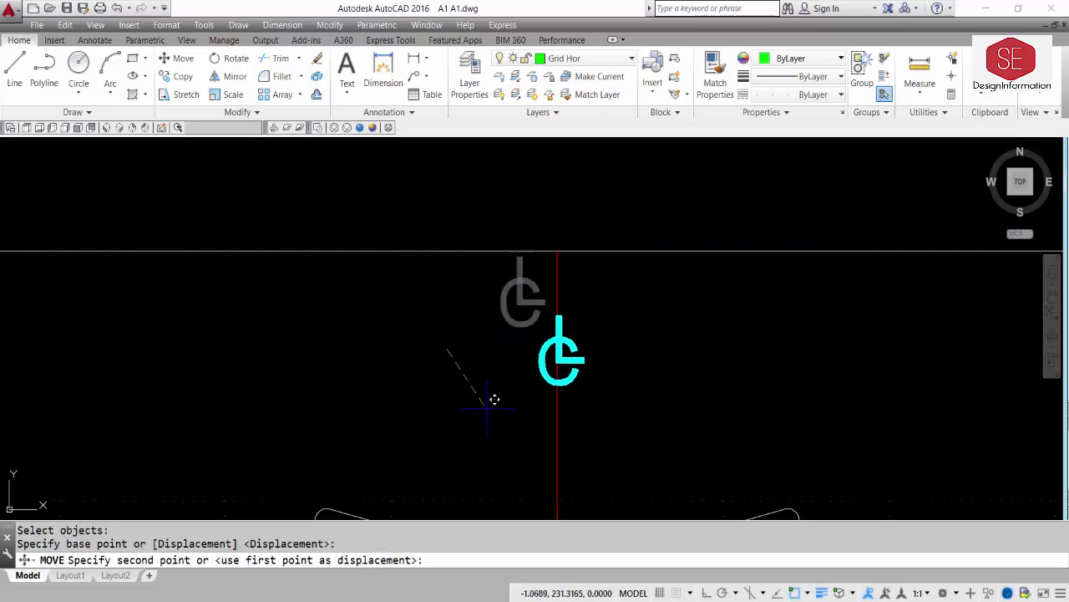
{"action": "left_click", "coordinate": [492, 403]}
{"action": "scroll", "coordinate": [456, 269], "scroll_direction": "down", "scroll_amount": 3}
{"action": "scroll", "coordinate": [551, 326], "scroll_direction": "down", "scroll_amount": 2}
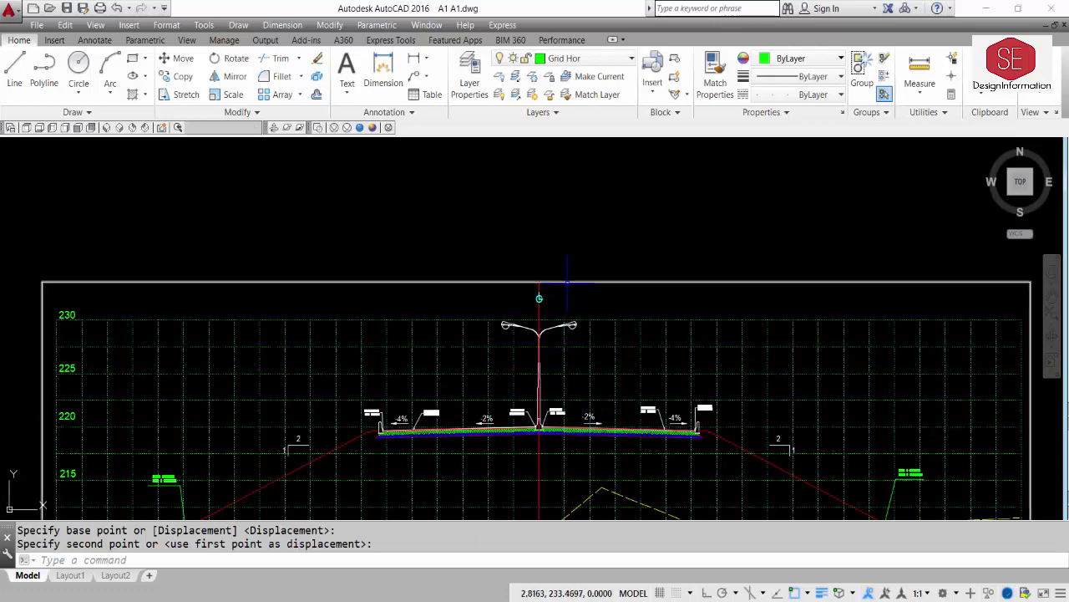
- Make a copy of the -2% slope label above the section grid
{"action": "scroll", "coordinate": [567, 284], "scroll_direction": "down", "scroll_amount": 2}
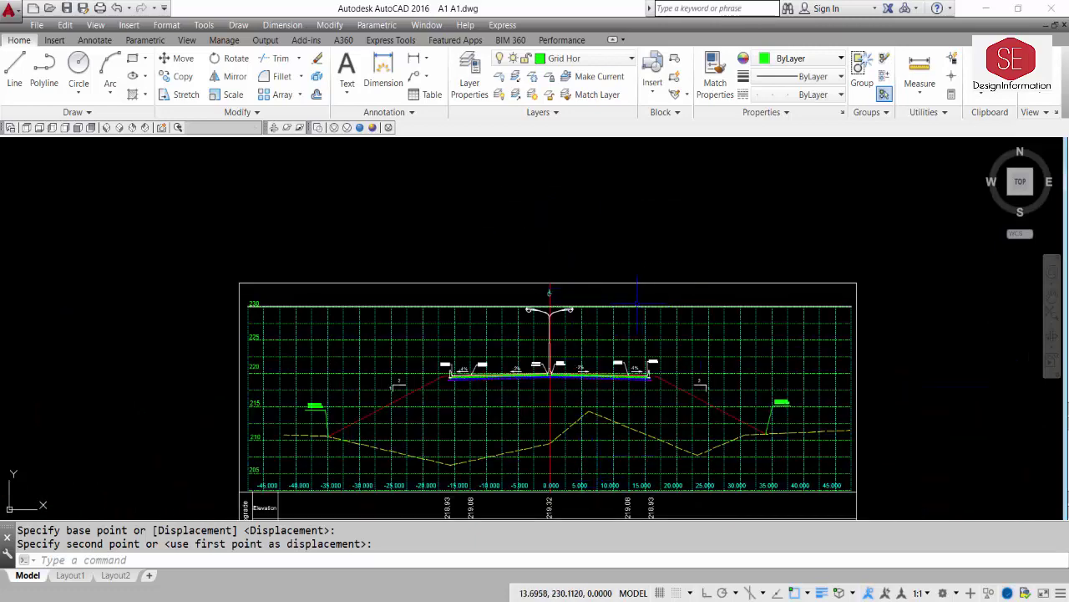
{"action": "scroll", "coordinate": [504, 264], "scroll_direction": "down", "scroll_amount": 2}
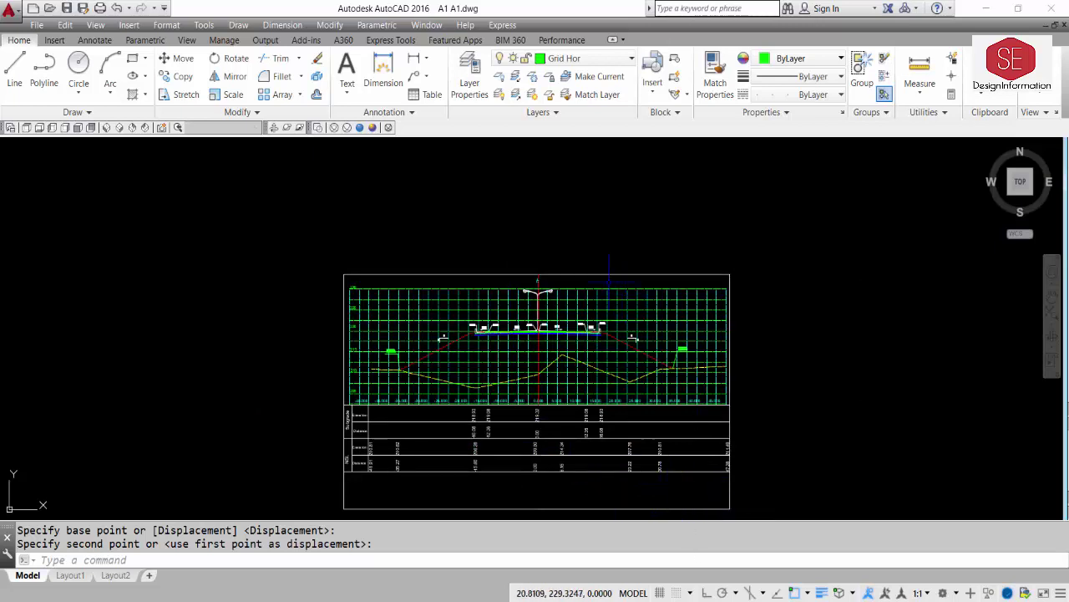
{"action": "scroll", "coordinate": [568, 248], "scroll_direction": "up", "scroll_amount": 2}
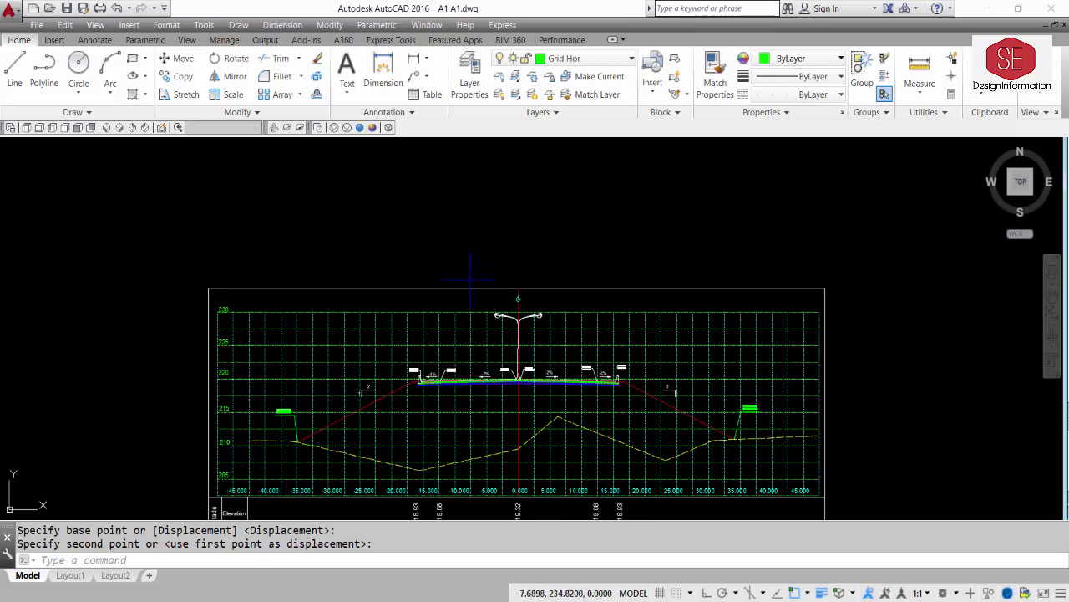
{"action": "type", "text": "o"}
{"action": "key", "text": "Return"}
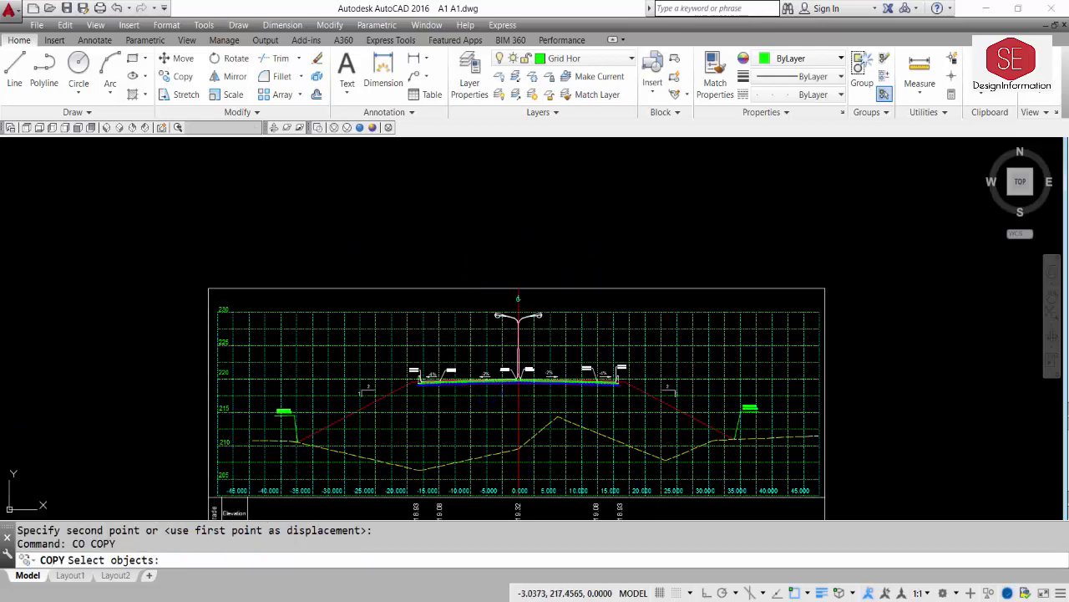
{"action": "scroll", "coordinate": [501, 377], "scroll_direction": "up", "scroll_amount": 4}
{"action": "left_click", "coordinate": [461, 361]}
{"action": "key", "text": "Return"}
{"action": "left_click", "coordinate": [488, 350]}
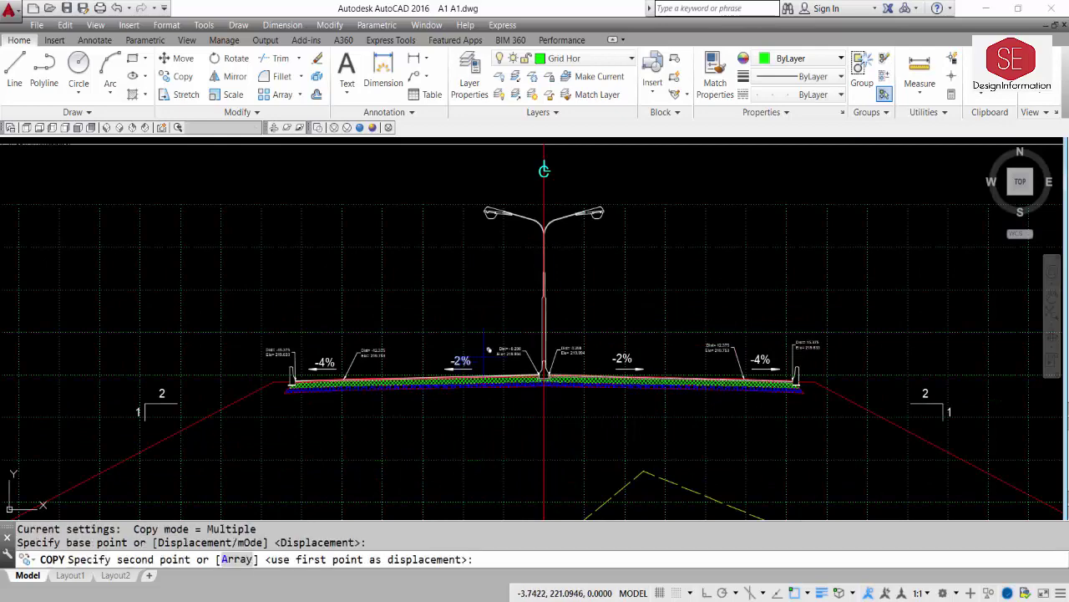
{"action": "scroll", "coordinate": [568, 177], "scroll_direction": "up", "scroll_amount": 2}
{"action": "middle_click_drag", "start_coordinate": [568, 177], "coordinate": [516, 381]}
{"action": "left_click", "coordinate": [522, 328]}
{"action": "key", "text": "Escape"}
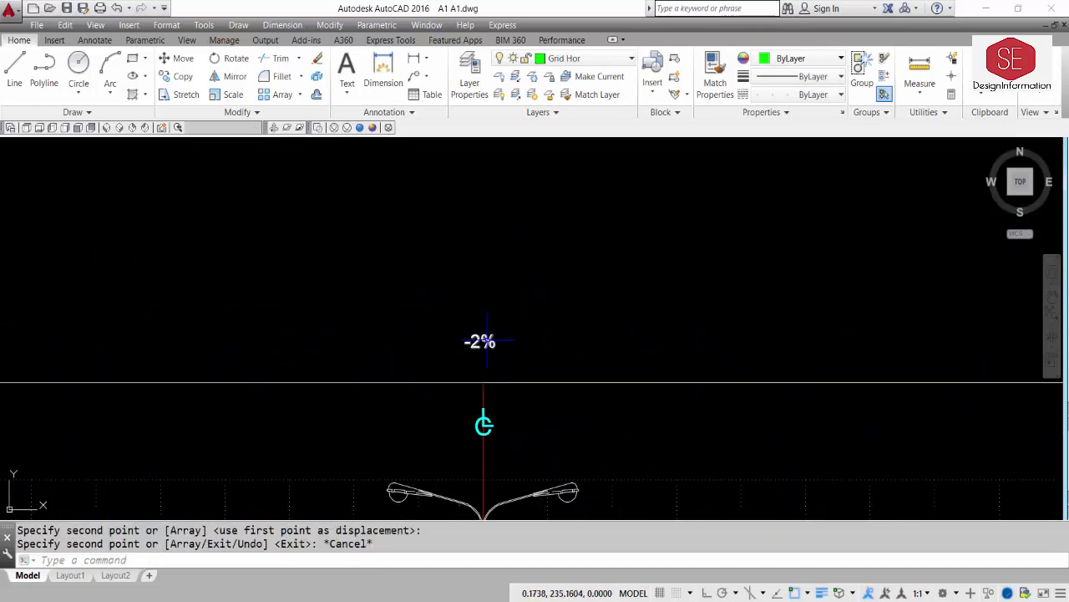
- Replace the copied label's text with 'Cross Section' and 'RD AT 0+000'
{"action": "double_click", "coordinate": [481, 340]}
{"action": "left_click_drag", "start_coordinate": [498, 341], "coordinate": [386, 343]}
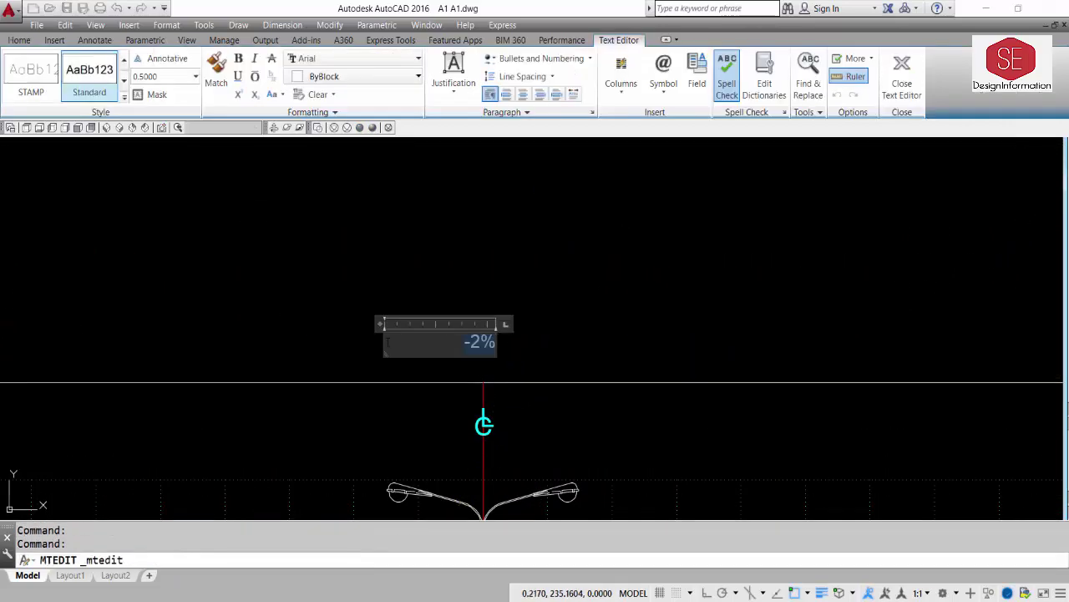
{"action": "type", "text": "Cross S"}
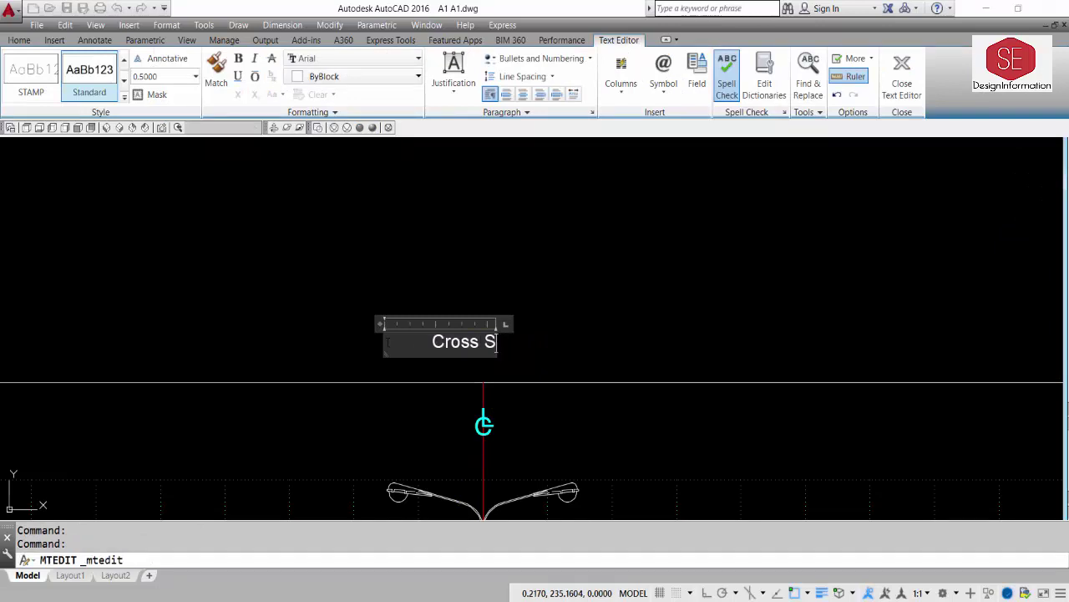
{"action": "type", "text": "ection"}
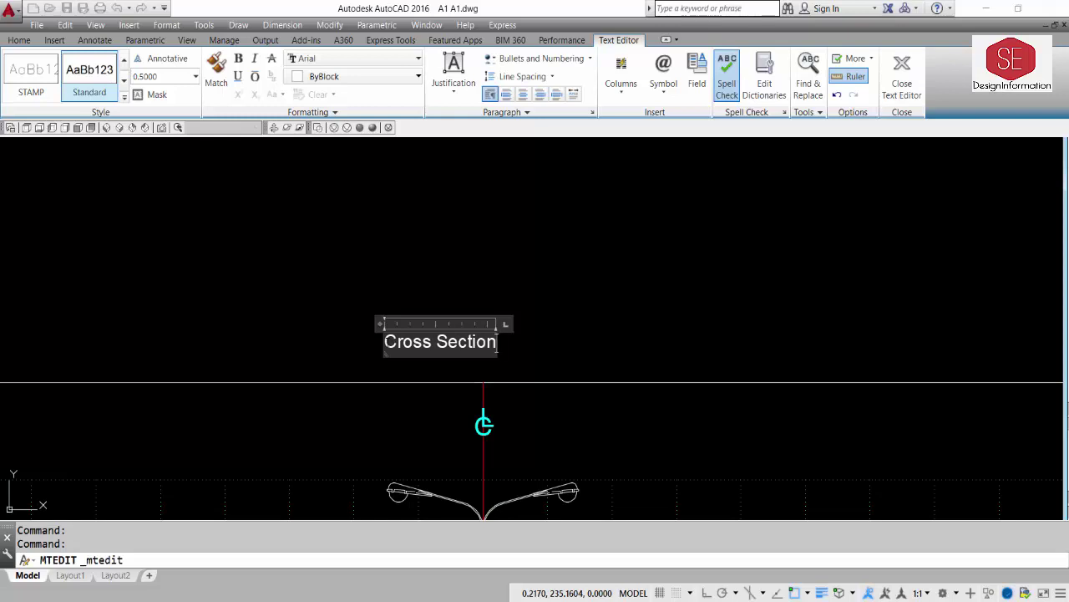
{"action": "key", "text": "Return"}
{"action": "type", "text": "RD"}
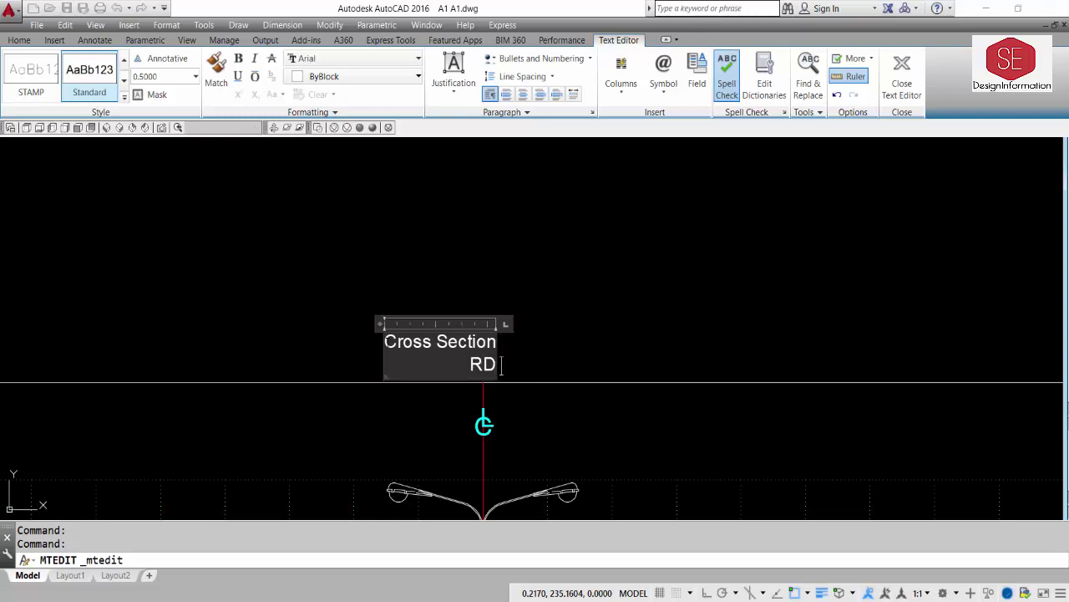
{"action": "type", "text": " AT 0+000"}
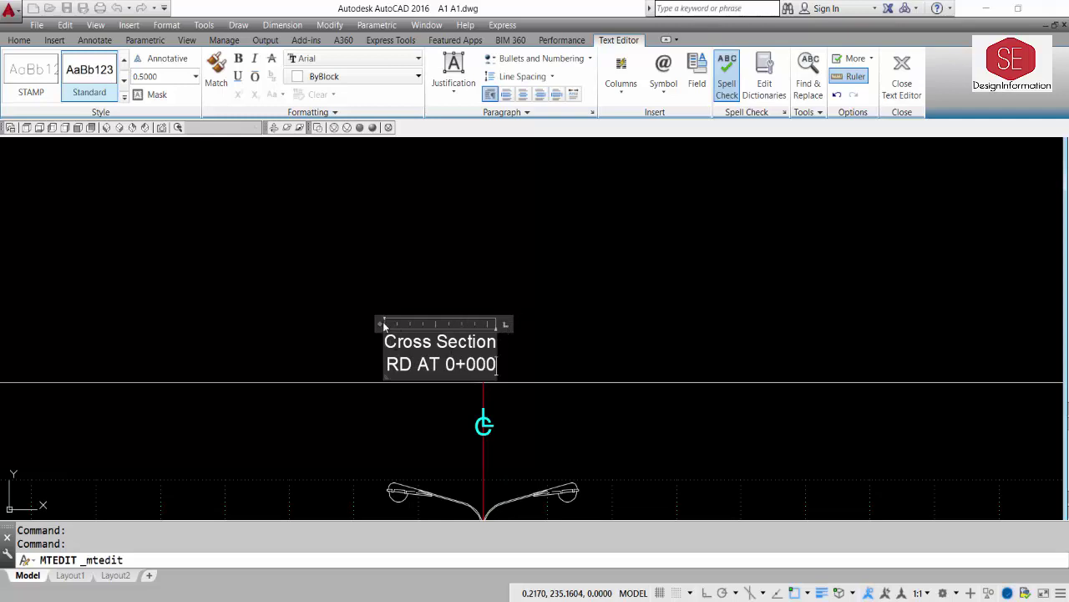
{"action": "left_click_drag", "start_coordinate": [381, 323], "coordinate": [155, 324]}
{"action": "left_click", "coordinate": [666, 359]}
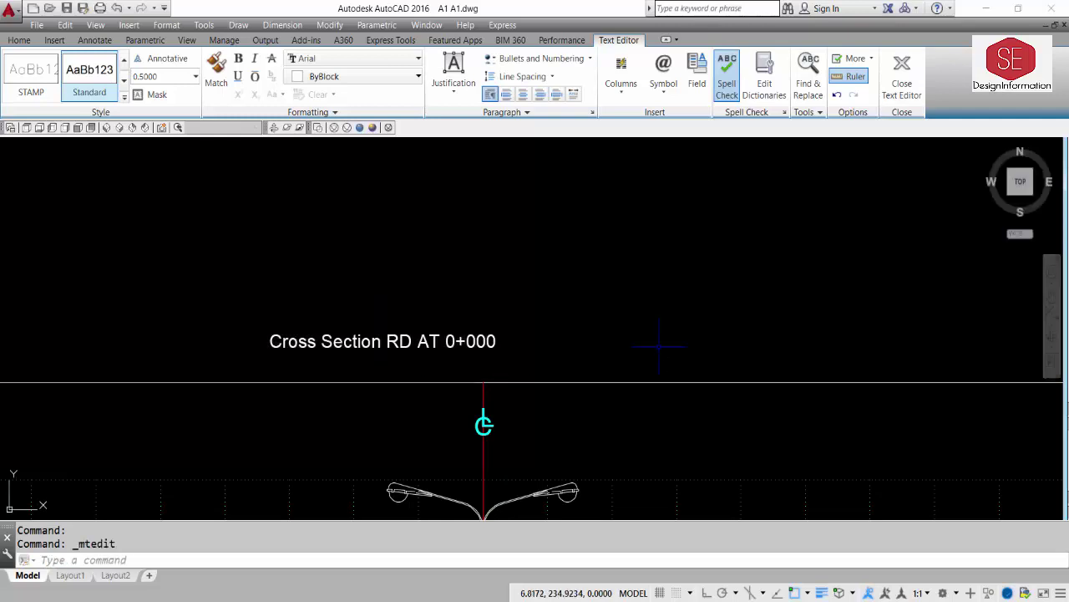
- Shift the title slightly to the right
{"action": "type", "text": "m"}
{"action": "key", "text": "Return"}
{"action": "left_click", "coordinate": [489, 341]}
{"action": "key", "text": "Return"}
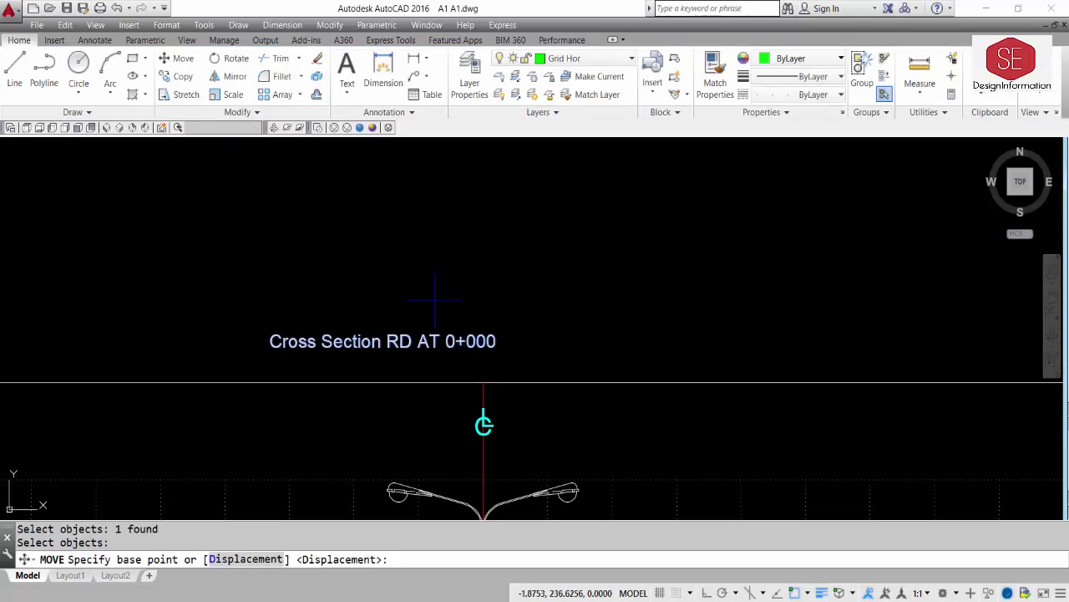
{"action": "left_click", "coordinate": [435, 299]}
{"action": "left_click", "coordinate": [501, 300]}
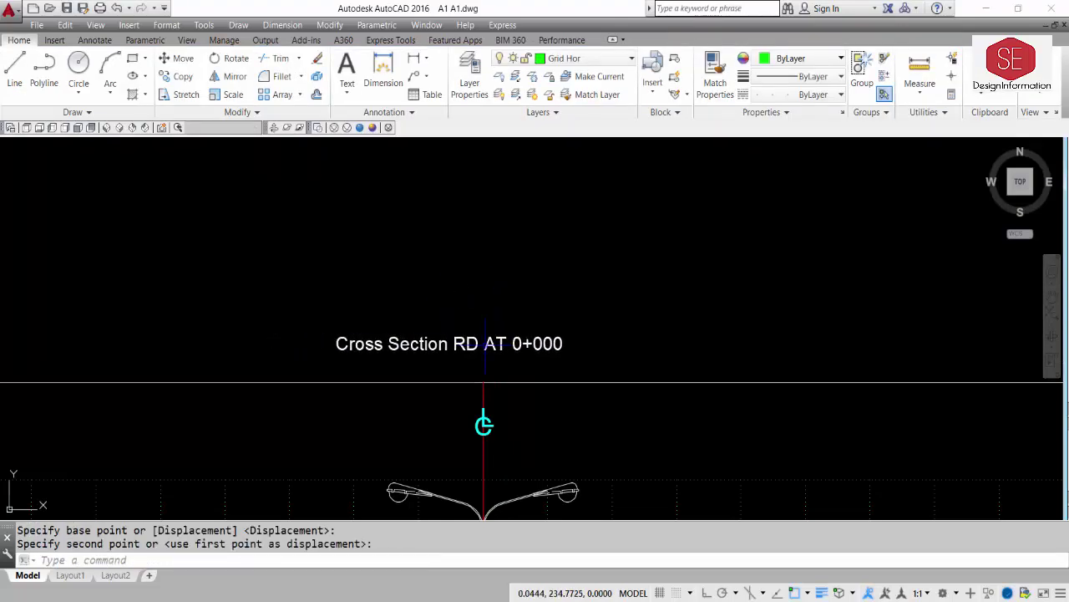
- Set the title to Arial CE, height 1.5, widened to fit on one line
{"action": "left_click", "coordinate": [451, 344]}
{"action": "double_click", "coordinate": [395, 349]}
{"action": "key", "text": "ctrl+a"}
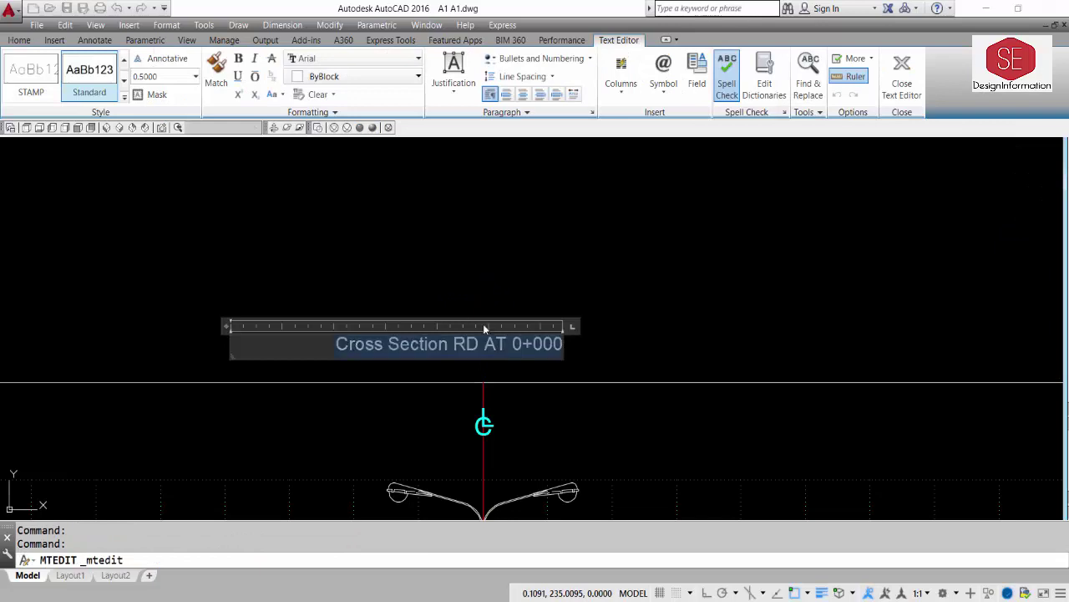
{"action": "left_click", "coordinate": [326, 58]}
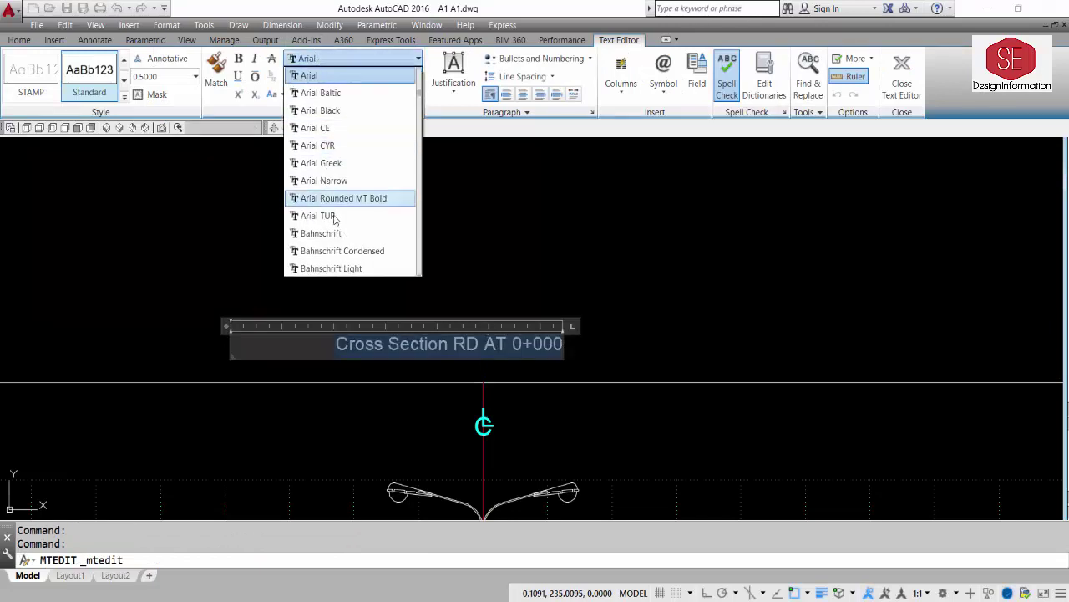
{"action": "left_click", "coordinate": [329, 130]}
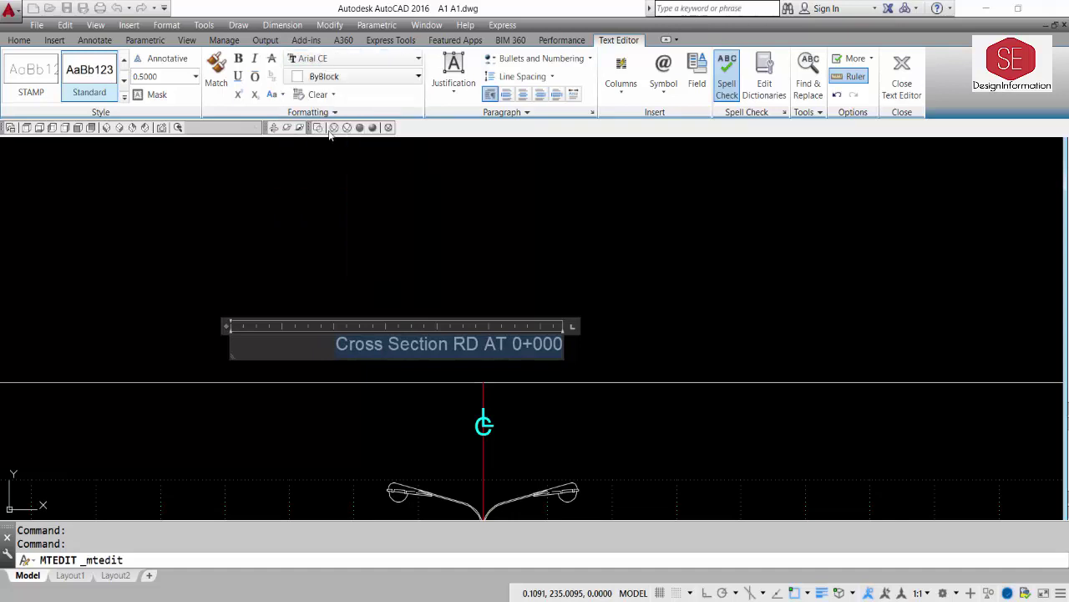
{"action": "left_click", "coordinate": [171, 77]}
{"action": "type", "text": "1.5"}
{"action": "key", "text": "Return"}
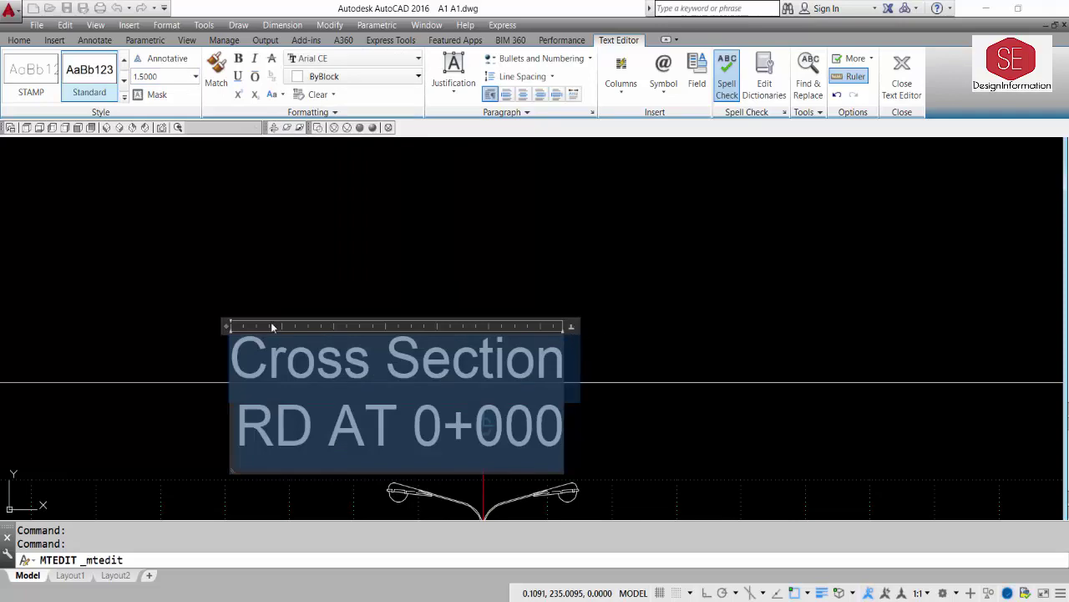
{"action": "left_click_drag", "start_coordinate": [226, 325], "coordinate": [3, 325]}
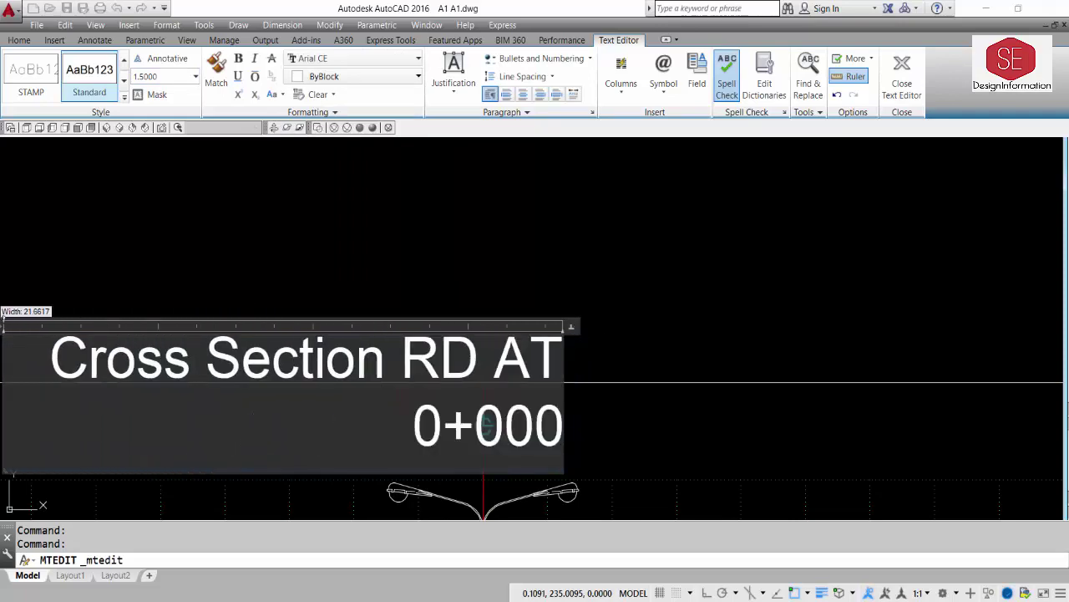
{"action": "key", "text": "ctrl+a"}
{"action": "scroll", "coordinate": [487, 241], "scroll_direction": "down", "scroll_amount": 4}
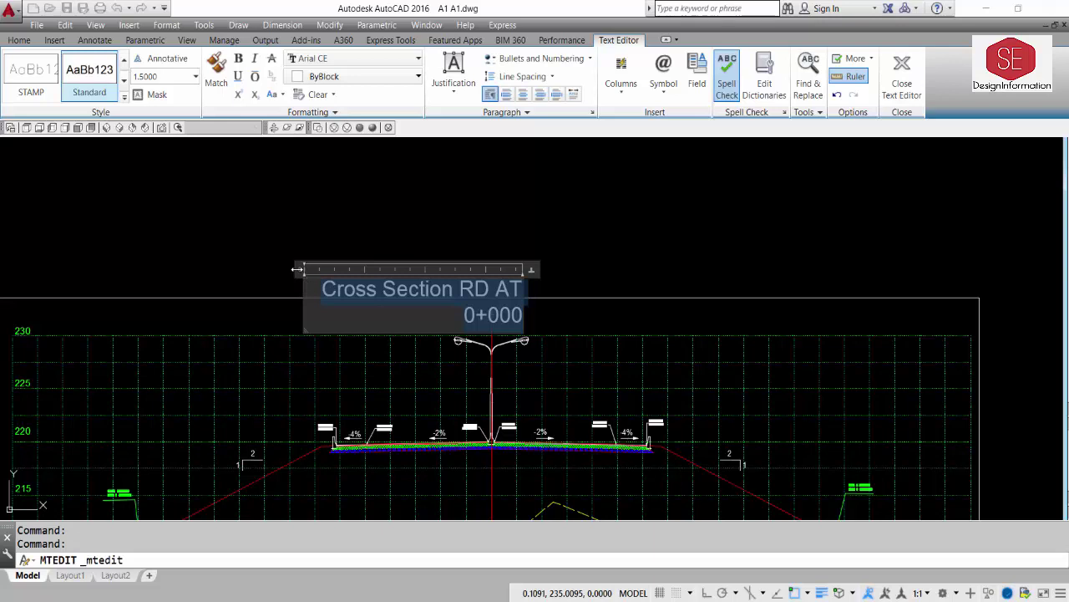
{"action": "left_click_drag", "start_coordinate": [297, 269], "coordinate": [208, 269]}
{"action": "left_click", "coordinate": [345, 231]}
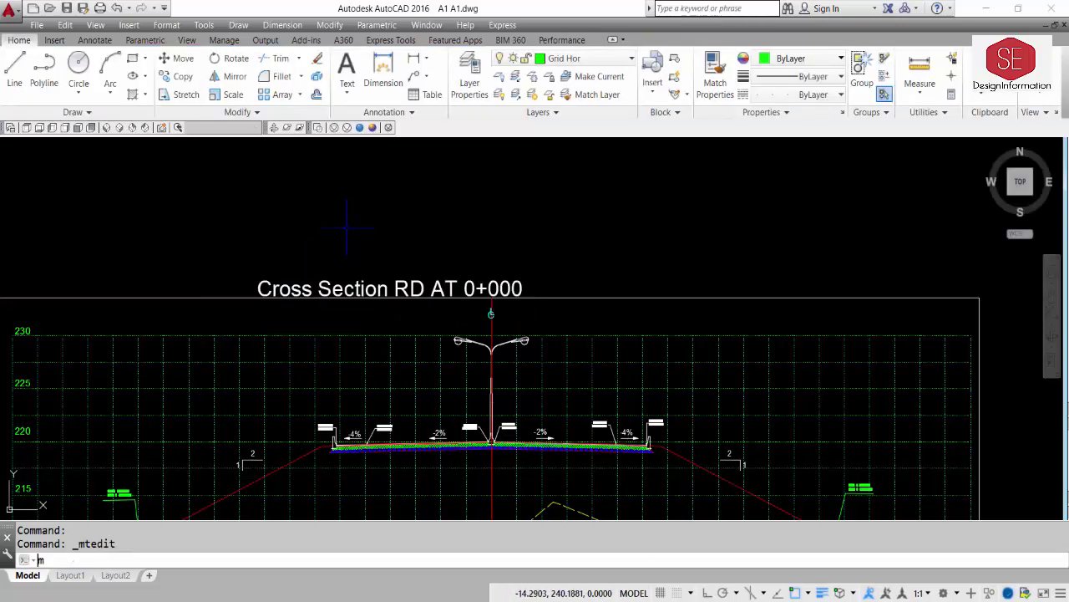
- Move the 'Cross Section RD AT 0+000' title to centre it over the centreline
{"action": "key", "text": "Return"}
{"action": "left_click", "coordinate": [392, 302]}
{"action": "left_click", "coordinate": [347, 275]}
{"action": "key", "text": "Return"}
{"action": "left_click", "coordinate": [360, 246]}
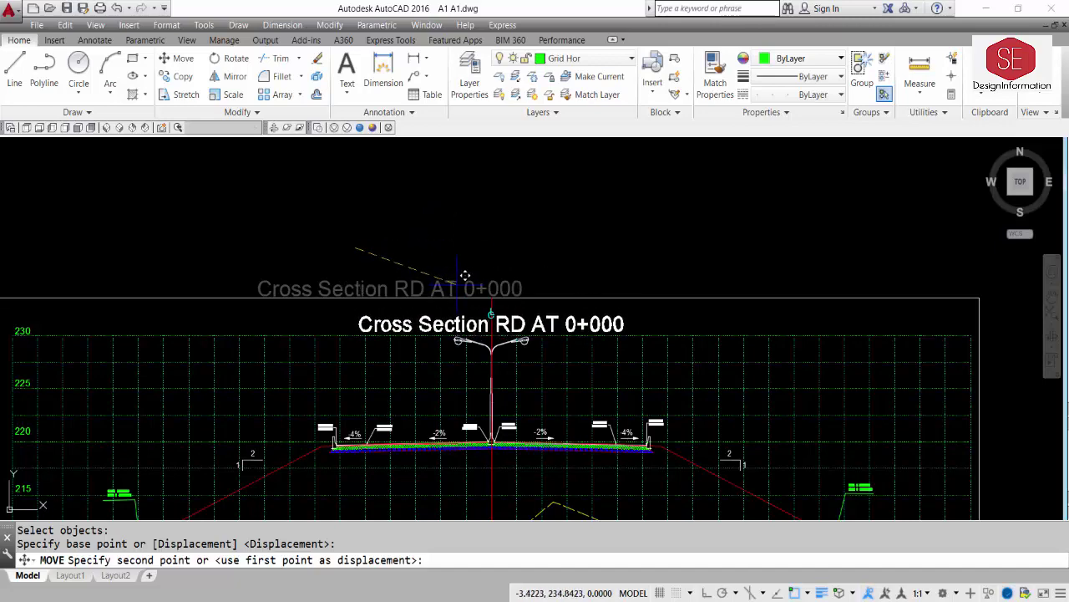
{"action": "left_click", "coordinate": [464, 274]}
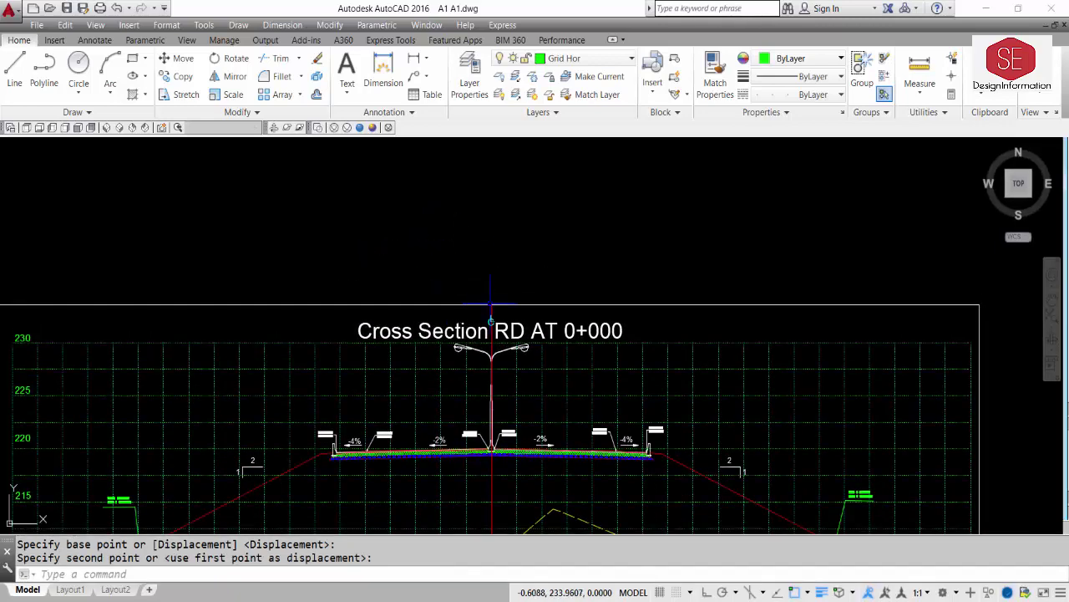
- Move the CL centreline symbol higher so it sits above the title
{"action": "scroll", "coordinate": [490, 313], "scroll_direction": "up", "scroll_amount": 2}
{"action": "type", "text": "m"}
{"action": "key", "text": "Return"}
{"action": "scroll", "coordinate": [474, 316], "scroll_direction": "up", "scroll_amount": 4}
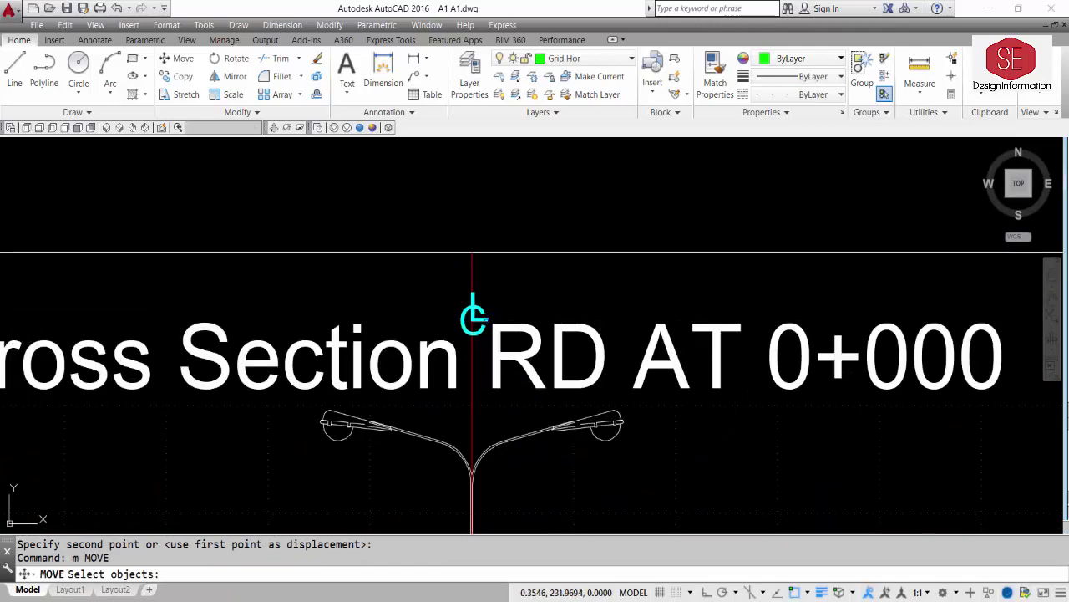
{"action": "left_click", "coordinate": [474, 316]}
{"action": "left_click", "coordinate": [471, 307]}
{"action": "key", "text": "Return"}
{"action": "left_click", "coordinate": [474, 309]}
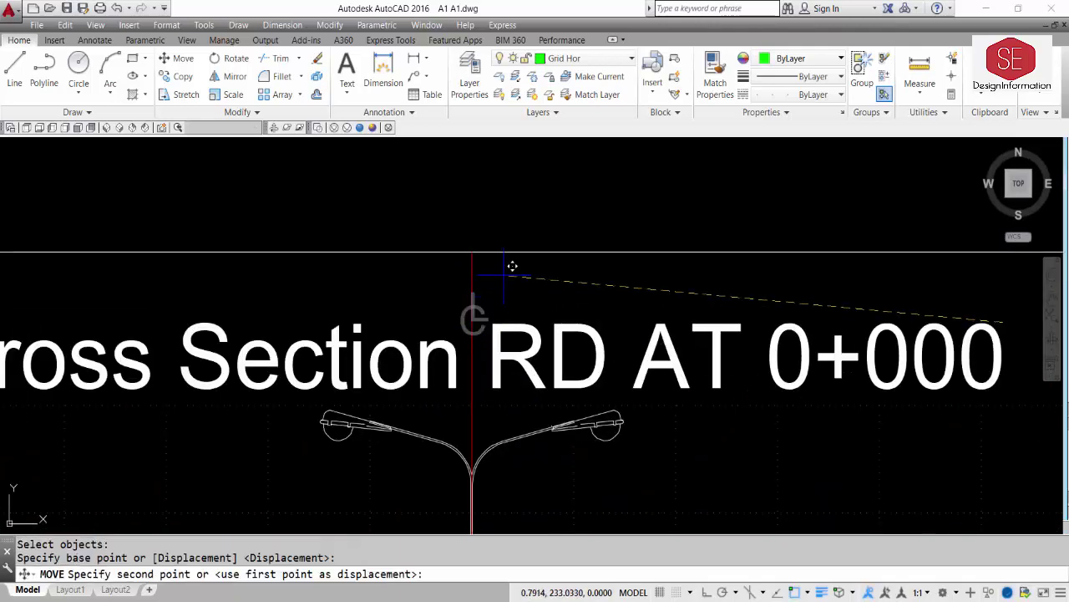
{"action": "key", "text": "Escape"}
{"action": "type", "text": "u"}
{"action": "key", "text": "Return"}
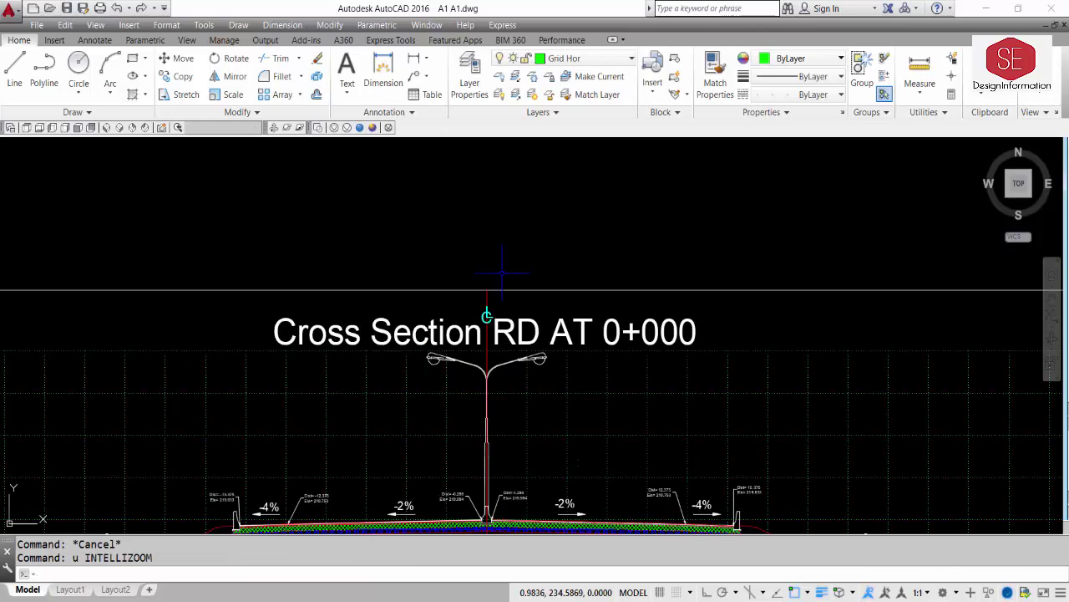
{"action": "type", "text": "m"}
{"action": "key", "text": "Return"}
{"action": "scroll", "coordinate": [493, 305], "scroll_direction": "up", "scroll_amount": 5}
{"action": "left_click", "coordinate": [483, 335]}
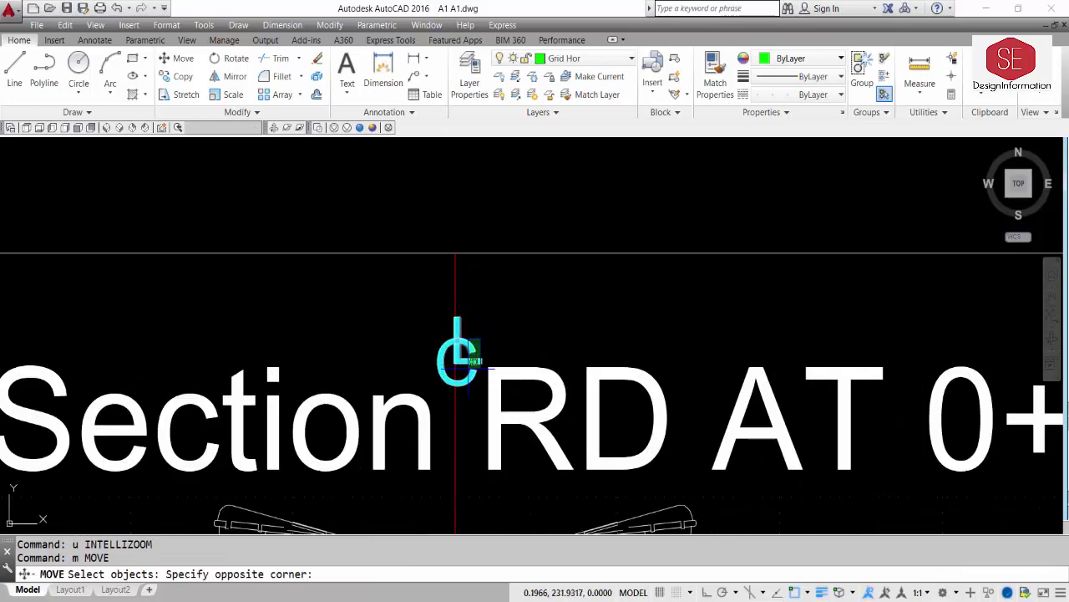
{"action": "left_click", "coordinate": [445, 393]}
{"action": "key", "text": "Return"}
{"action": "left_click", "coordinate": [506, 342]}
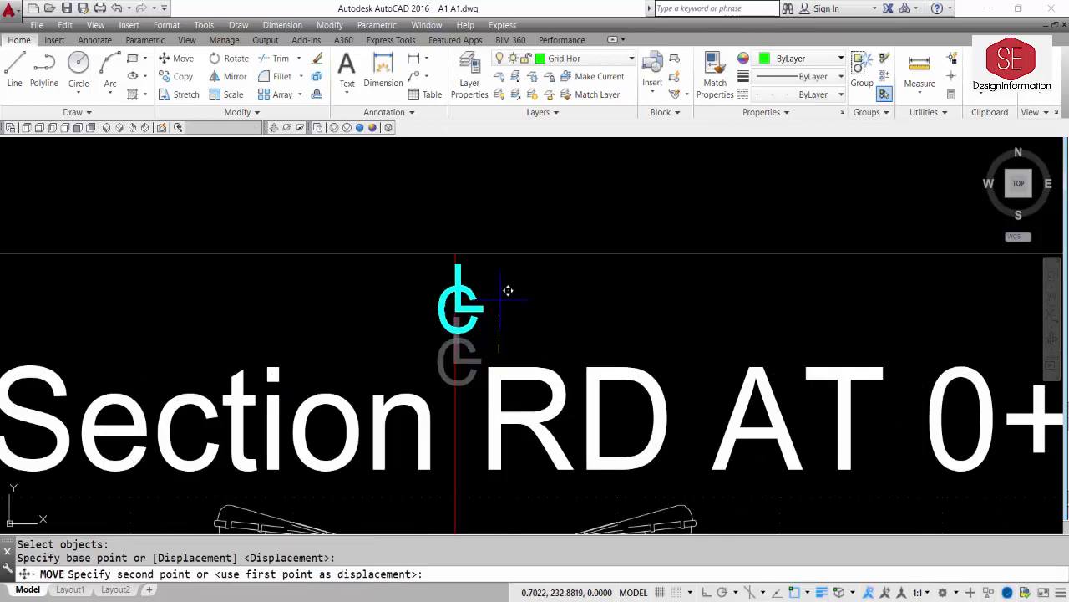
{"action": "left_click", "coordinate": [508, 286]}
{"action": "scroll", "coordinate": [535, 259], "scroll_direction": "down", "scroll_amount": 8}
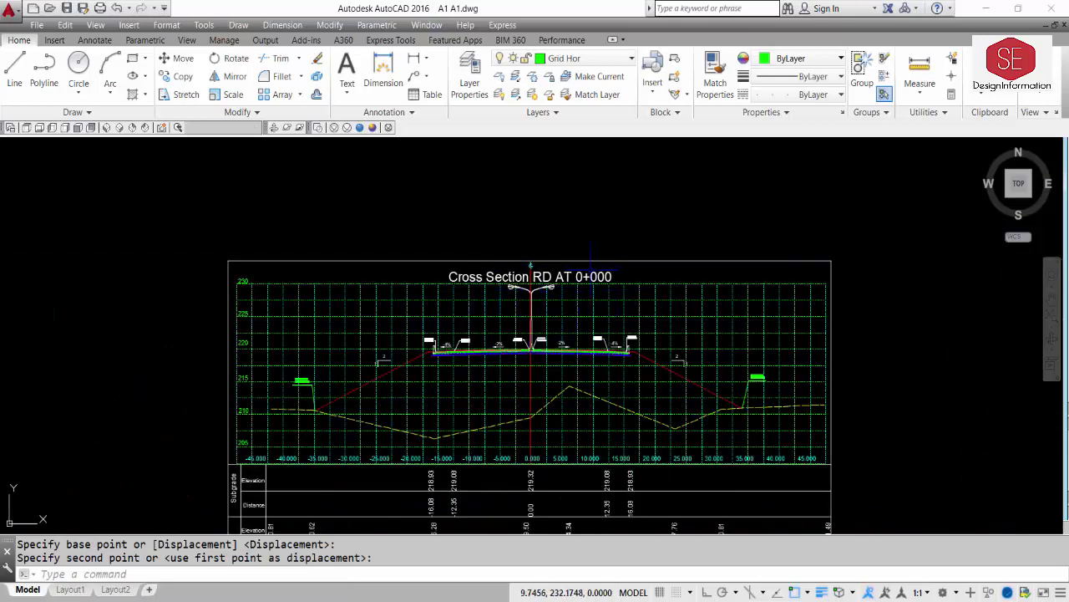
{"action": "scroll", "coordinate": [592, 269], "scroll_direction": "up", "scroll_amount": 4}
- Apply Bold and the Red text colour to the 'Cross Section RD AT 0+000' title
{"action": "double_click", "coordinate": [591, 275]}
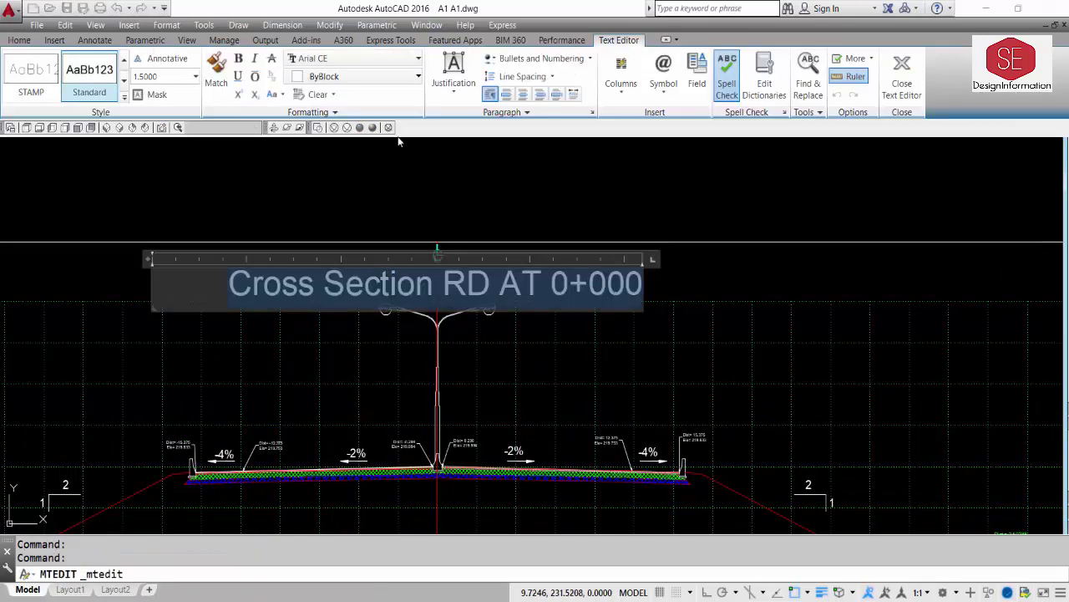
{"action": "left_click", "coordinate": [238, 59]}
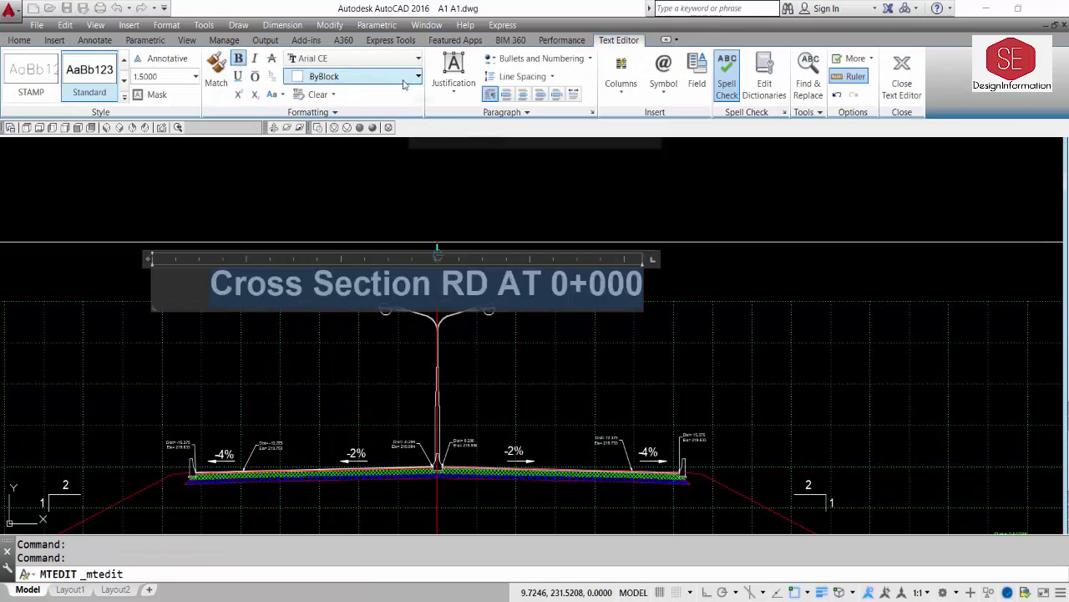
{"action": "left_click", "coordinate": [405, 80]}
{"action": "left_click", "coordinate": [294, 226]}
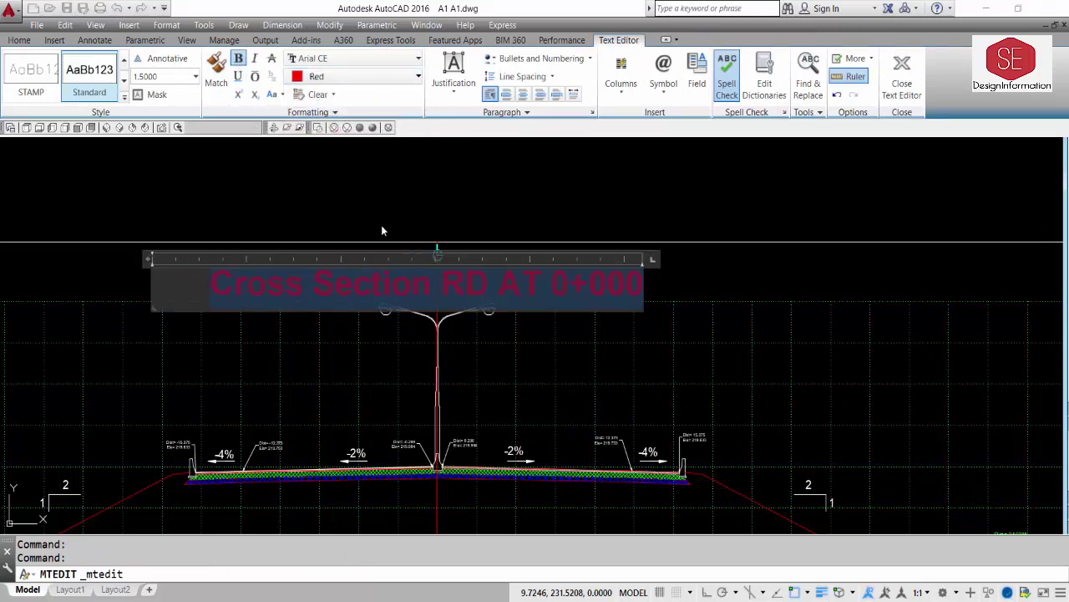
{"action": "left_click", "coordinate": [584, 203]}
{"action": "key", "text": "Escape"}
{"action": "scroll", "coordinate": [584, 203], "scroll_direction": "down", "scroll_amount": 1}
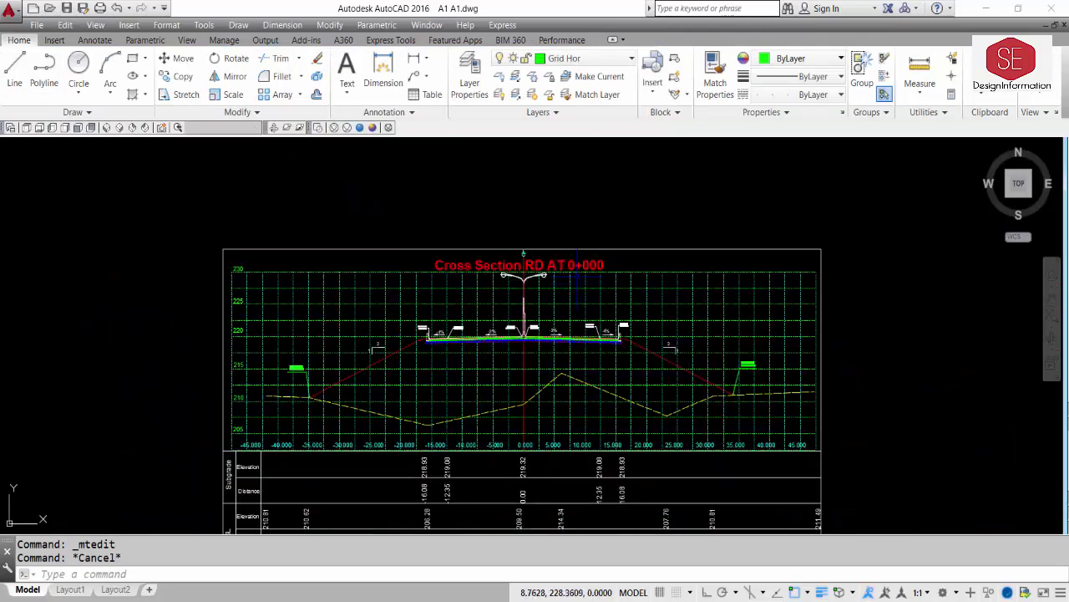
- Zoom and pan over the gridded road cross-section to inspect it
{"action": "scroll", "coordinate": [576, 286], "scroll_direction": "down", "scroll_amount": 2}
{"action": "middle_click_drag", "start_coordinate": [633, 355], "coordinate": [633, 310]}
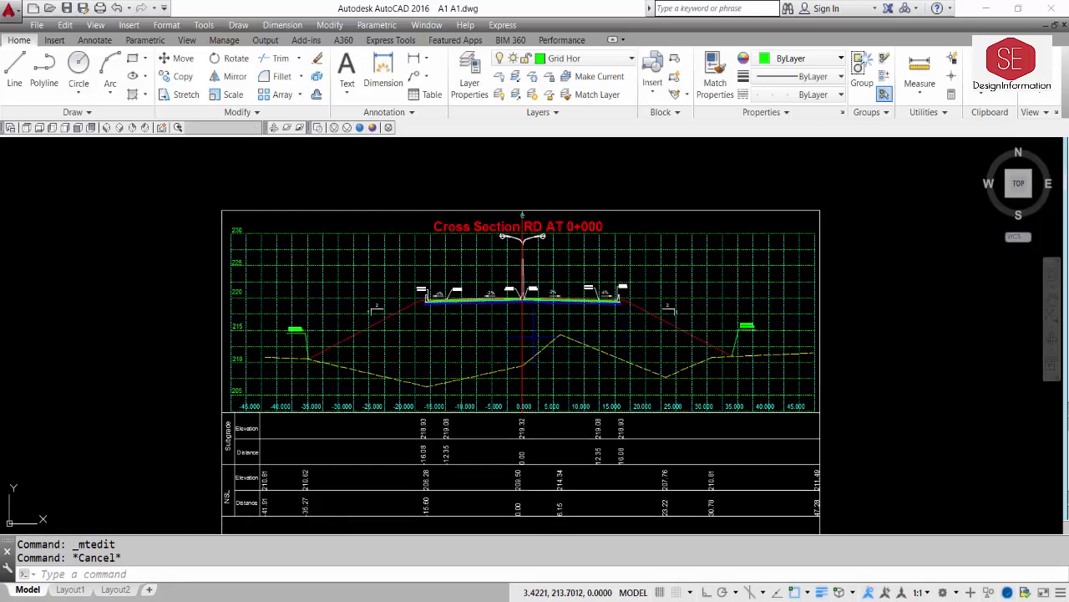
{"action": "scroll", "coordinate": [523, 299], "scroll_direction": "up", "scroll_amount": 6}
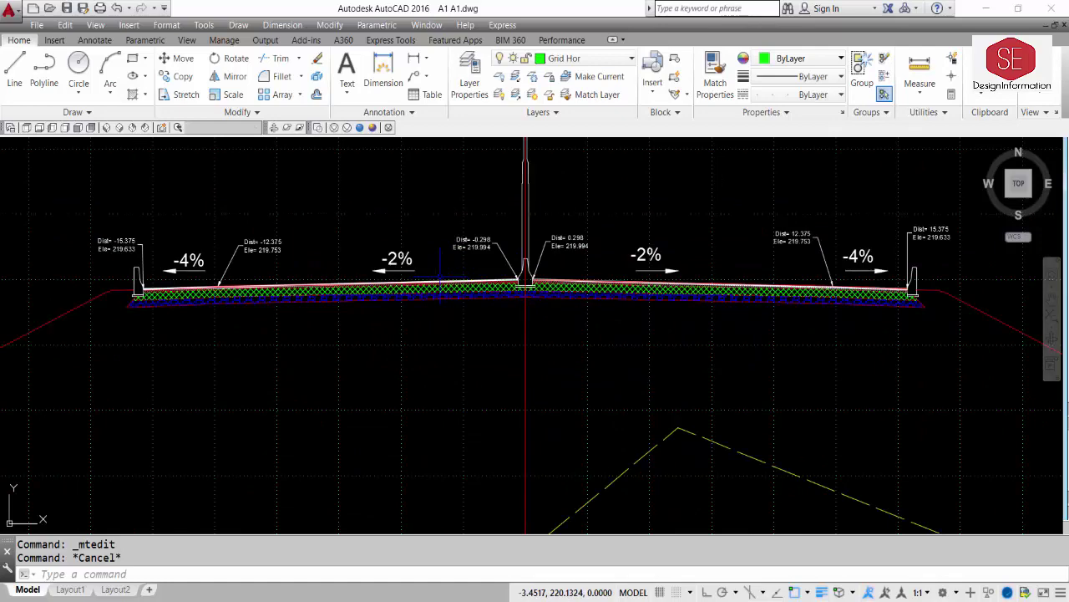
{"action": "scroll", "coordinate": [447, 272], "scroll_direction": "down", "scroll_amount": 4}
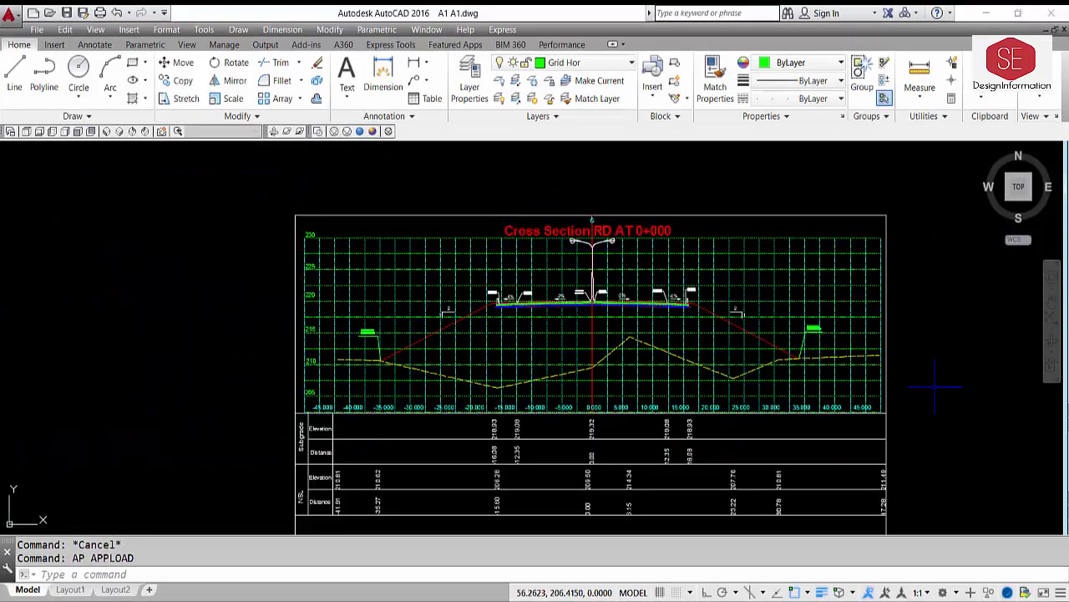
{"action": "scroll", "coordinate": [628, 353], "scroll_direction": "up", "scroll_amount": 3}
{"action": "scroll", "coordinate": [460, 352], "scroll_direction": "down", "scroll_amount": 4}
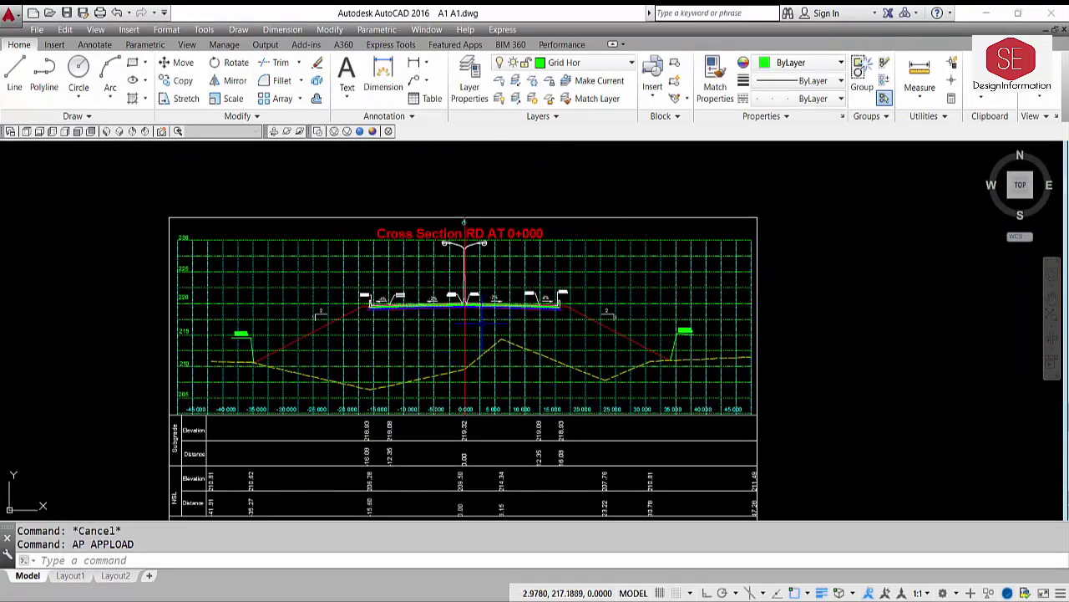
{"action": "scroll", "coordinate": [485, 328], "scroll_direction": "up", "scroll_amount": 2}
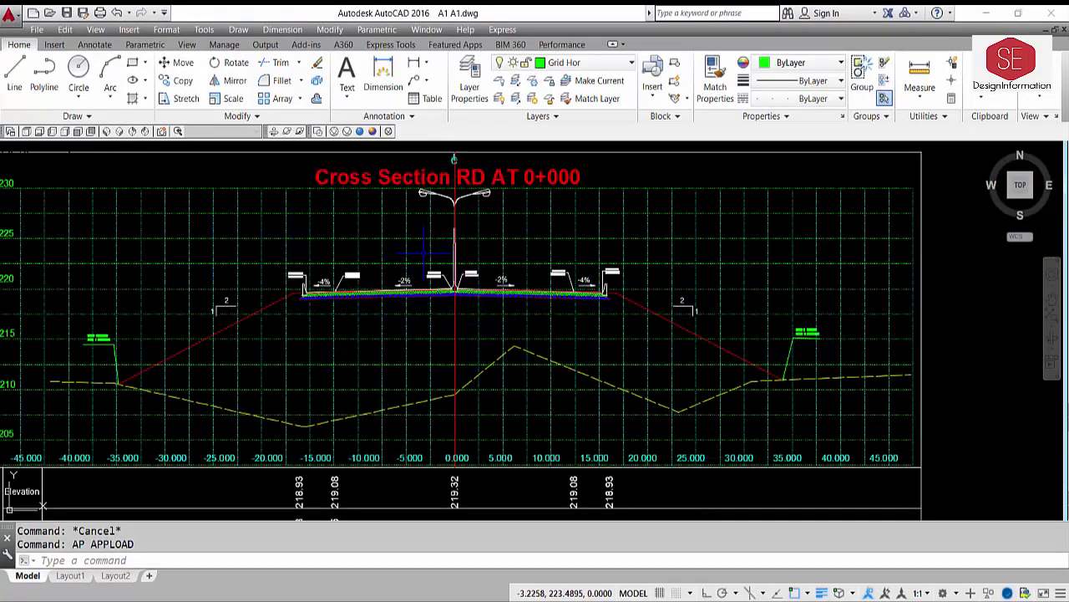
- Turn off the Grid Hor layer, accepting the current-layer warning, and then the Grid V layer
{"action": "left_click", "coordinate": [585, 62]}
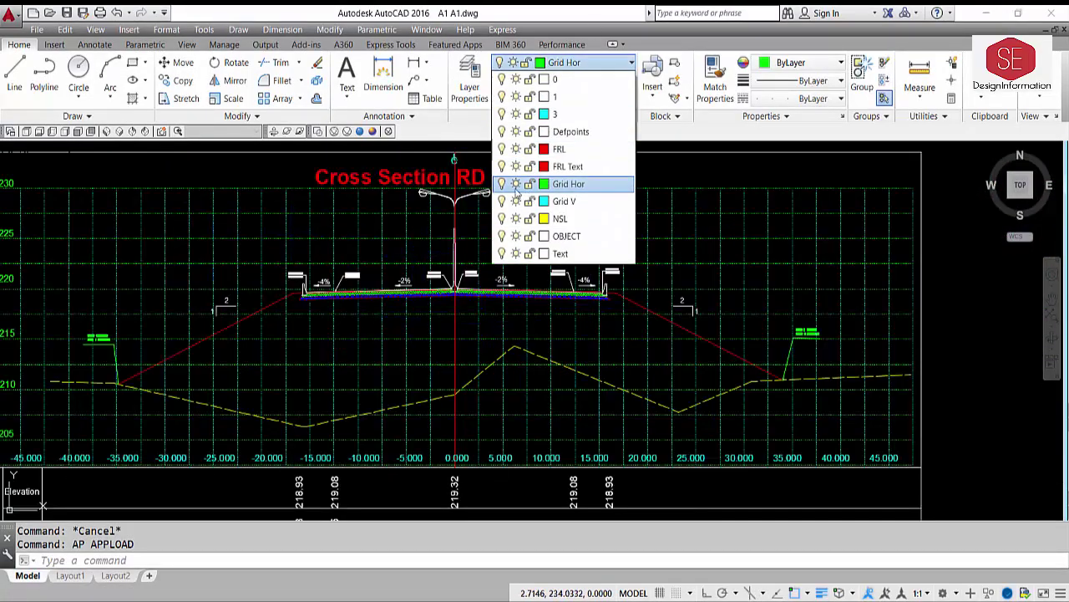
{"action": "left_click", "coordinate": [501, 184]}
{"action": "left_click", "coordinate": [459, 292]}
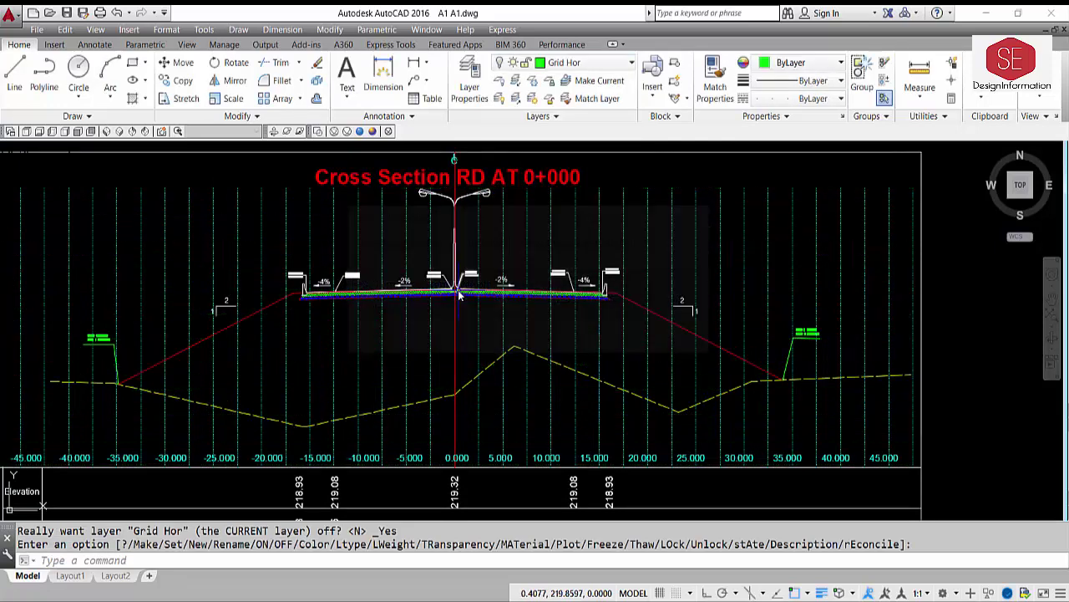
{"action": "left_click", "coordinate": [585, 63]}
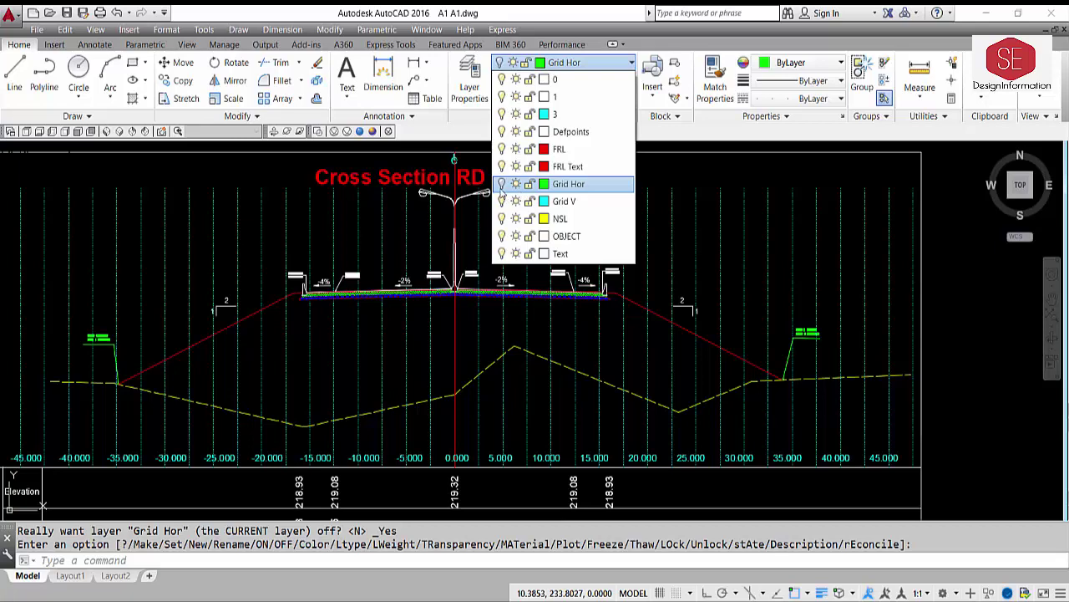
{"action": "left_click", "coordinate": [501, 201]}
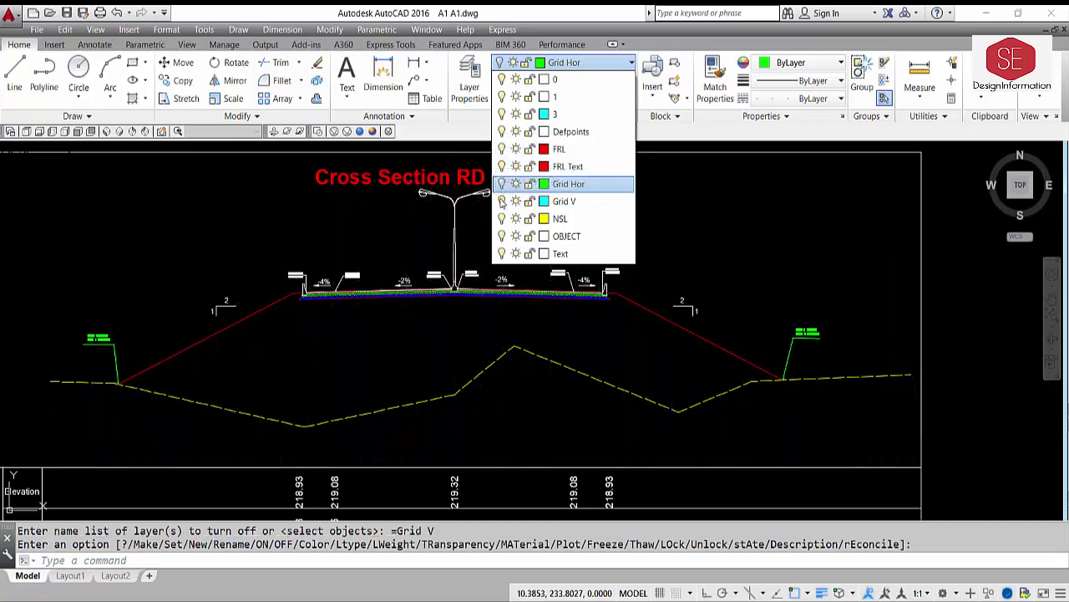
{"action": "scroll", "coordinate": [655, 200], "scroll_direction": "down", "scroll_amount": 2}
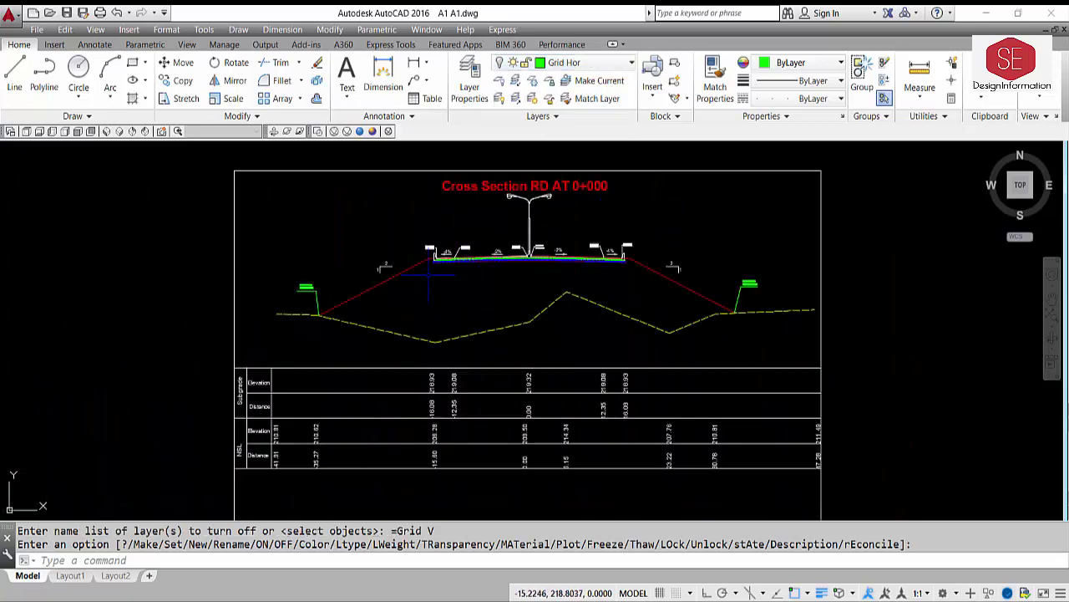
- Zoom in on the gridless section and recentre on the road's right side and roadway
{"action": "scroll", "coordinate": [432, 276], "scroll_direction": "up", "scroll_amount": 2}
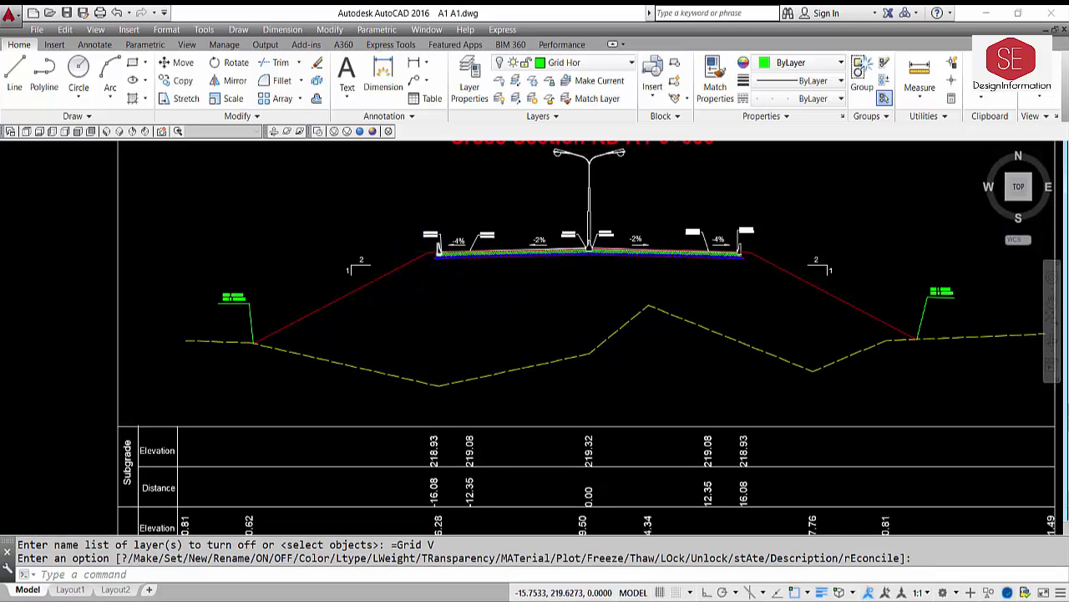
{"action": "scroll", "coordinate": [439, 241], "scroll_direction": "up", "scroll_amount": 2}
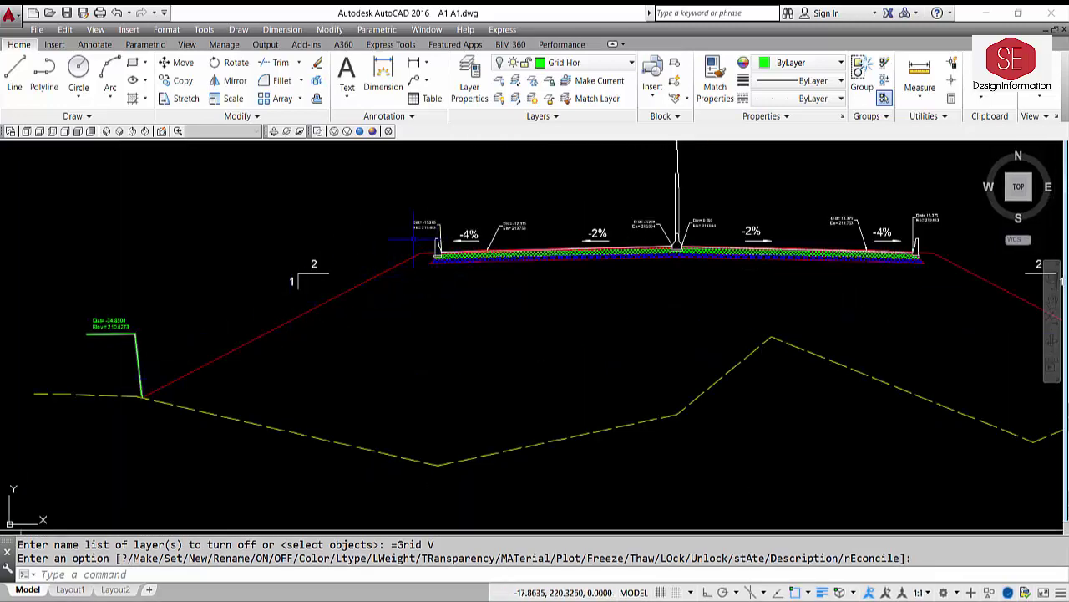
{"action": "middle_click_drag", "start_coordinate": [1009, 328], "coordinate": [746, 310]}
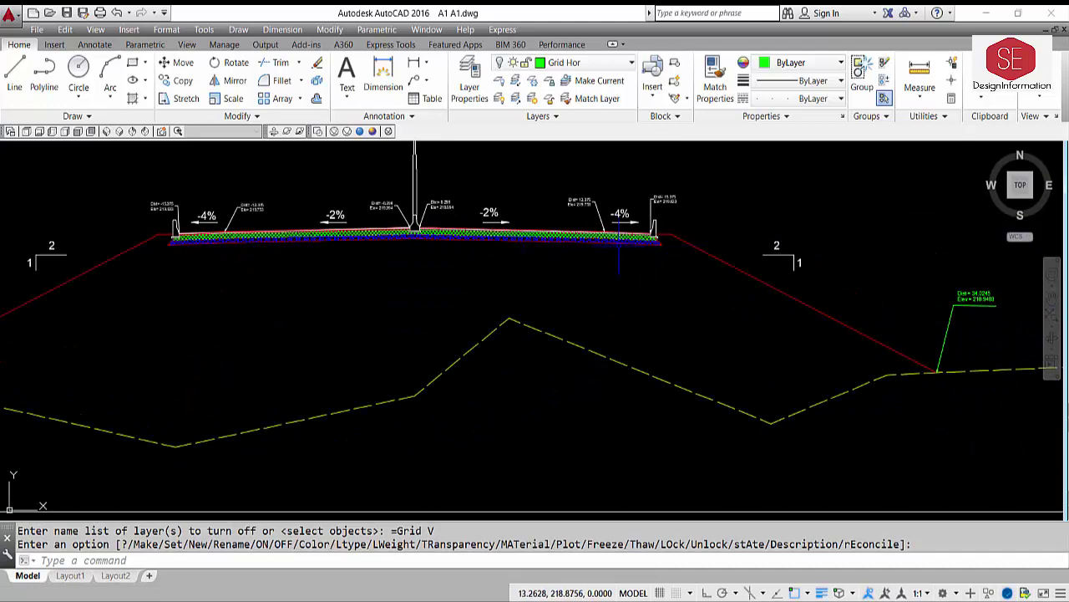
{"action": "middle_click_drag", "start_coordinate": [415, 261], "coordinate": [440, 290]}
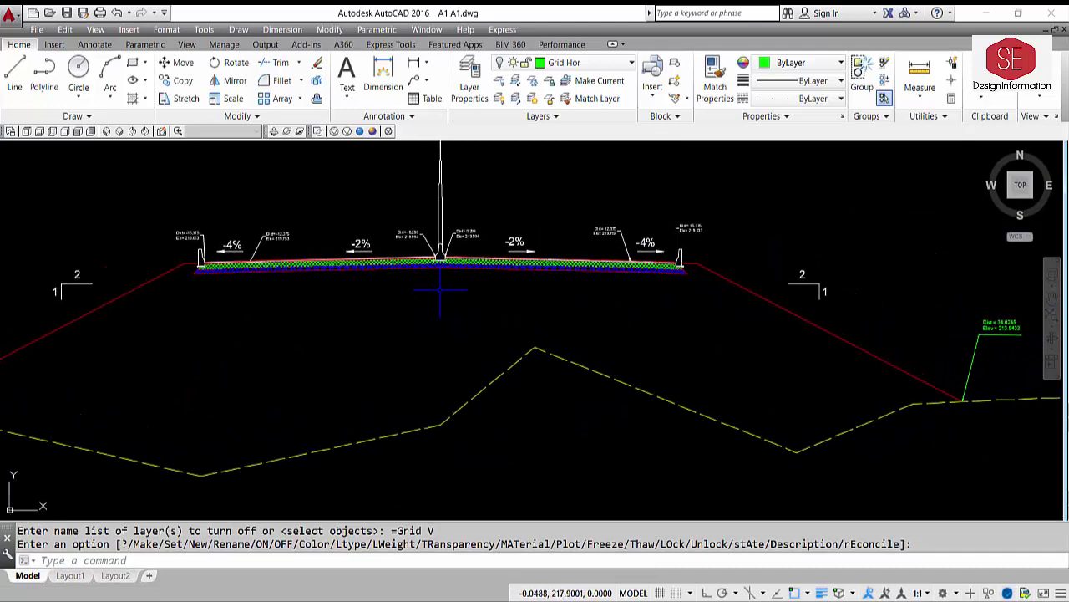
{"action": "scroll", "coordinate": [306, 284], "scroll_direction": "up", "scroll_amount": 2}
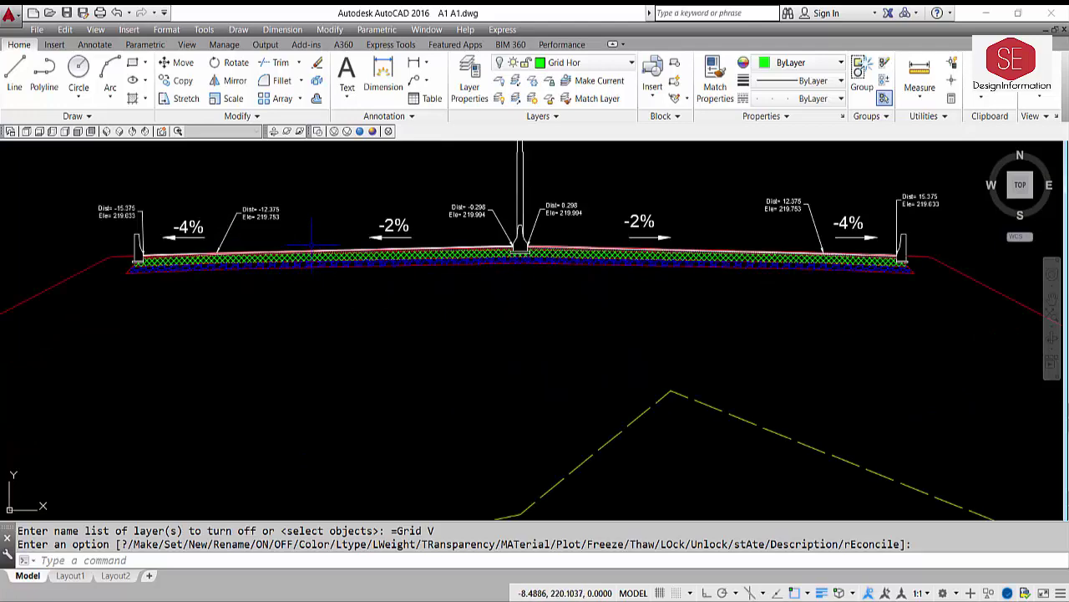
{"action": "scroll", "coordinate": [292, 255], "scroll_direction": "up", "scroll_amount": 2}
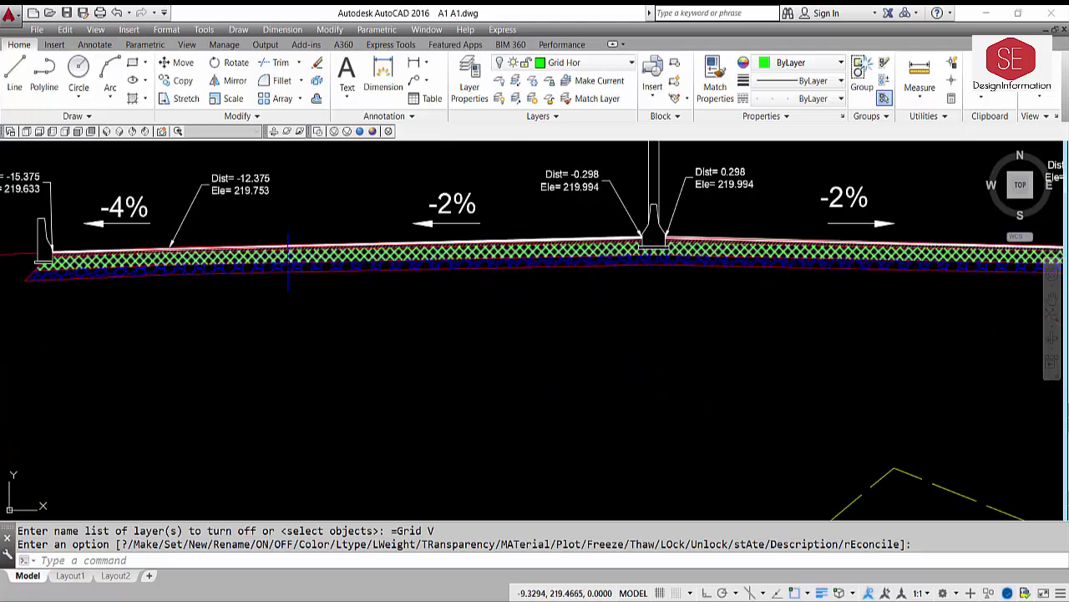
- Bring the left slope and Subgrade labels into view, then enter BO for boundary creation
{"action": "scroll", "coordinate": [296, 251], "scroll_direction": "down", "scroll_amount": 2}
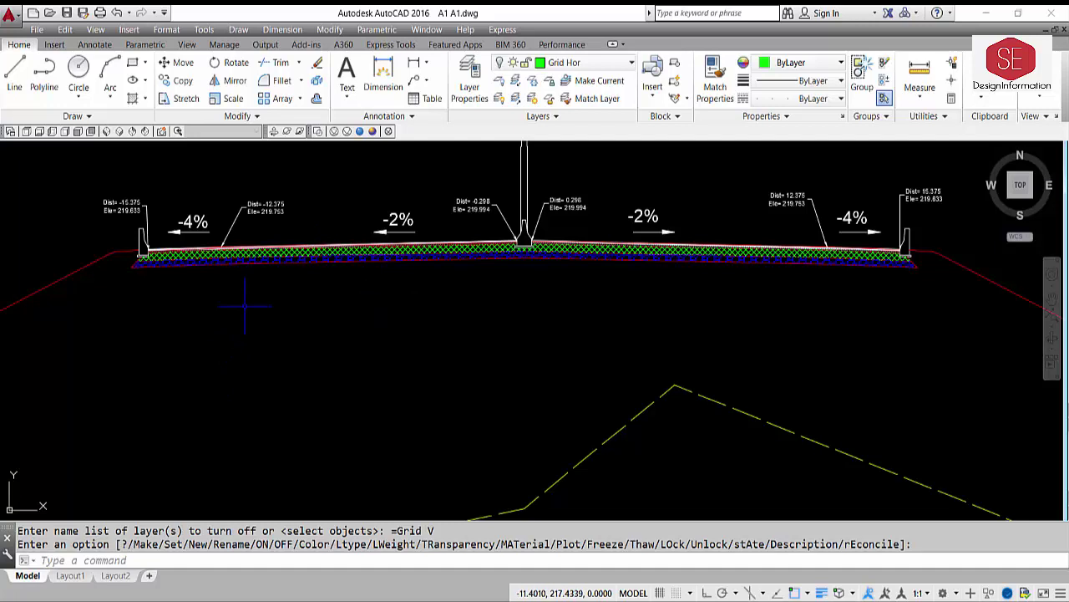
{"action": "scroll", "coordinate": [442, 287], "scroll_direction": "down", "scroll_amount": 2}
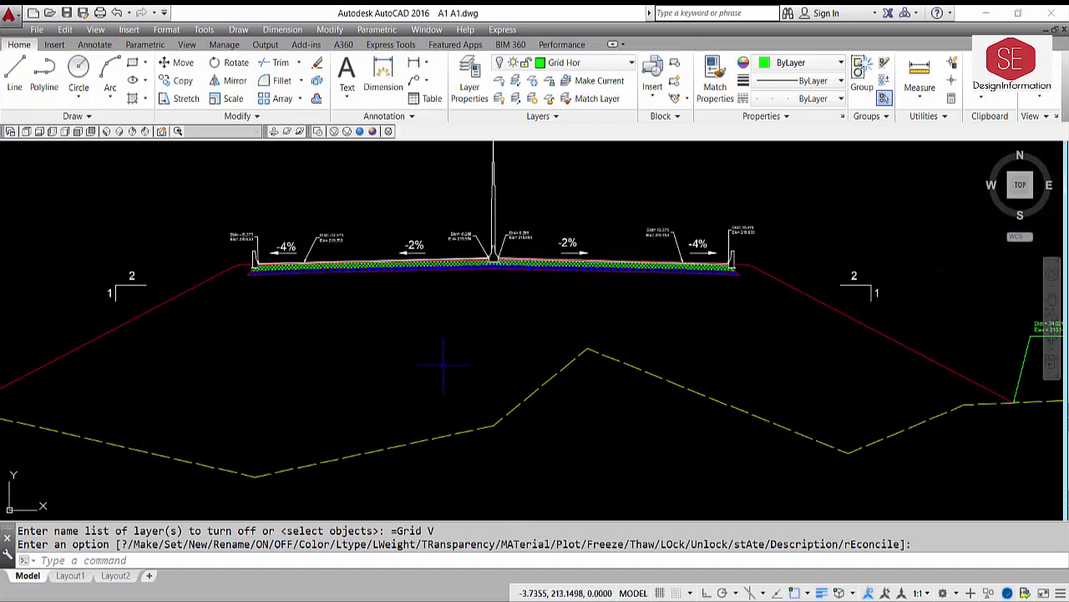
{"action": "scroll", "coordinate": [509, 315], "scroll_direction": "down", "scroll_amount": 2}
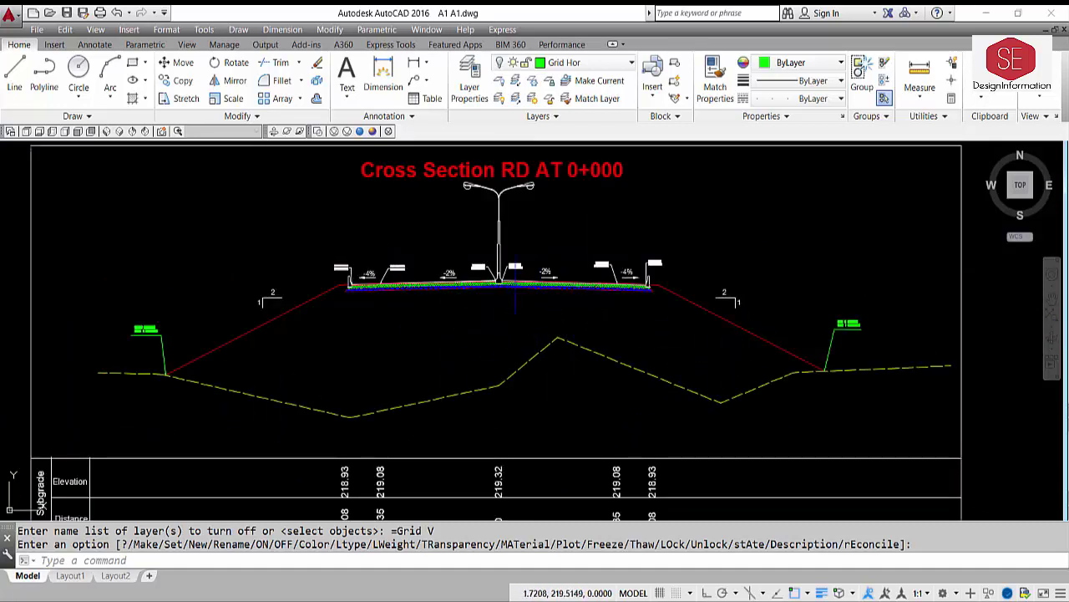
{"action": "scroll", "coordinate": [603, 294], "scroll_direction": "up", "scroll_amount": 2}
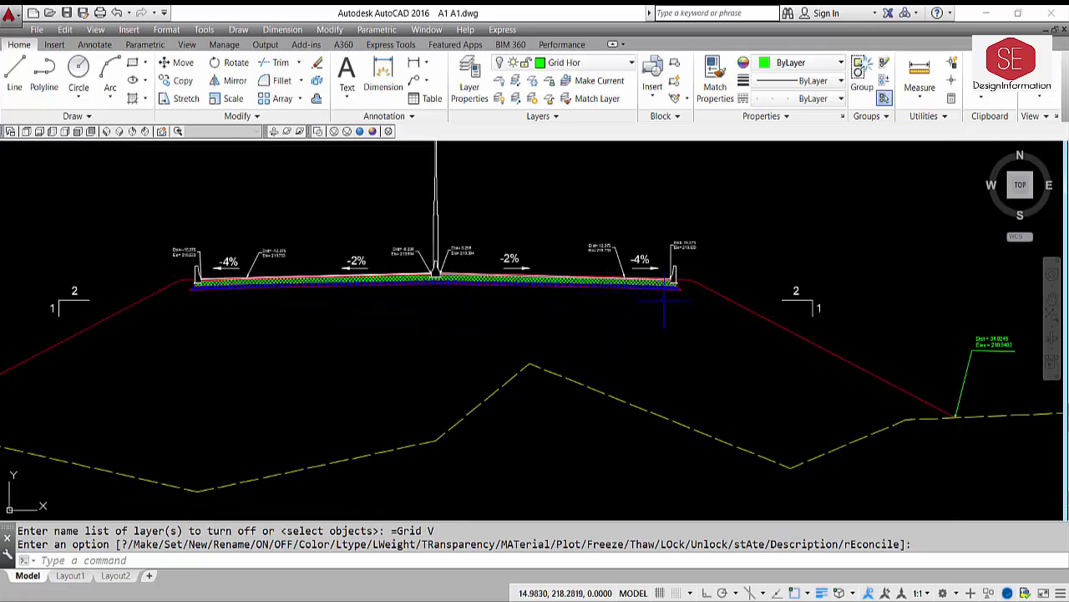
{"action": "scroll", "coordinate": [677, 299], "scroll_direction": "up", "scroll_amount": 2}
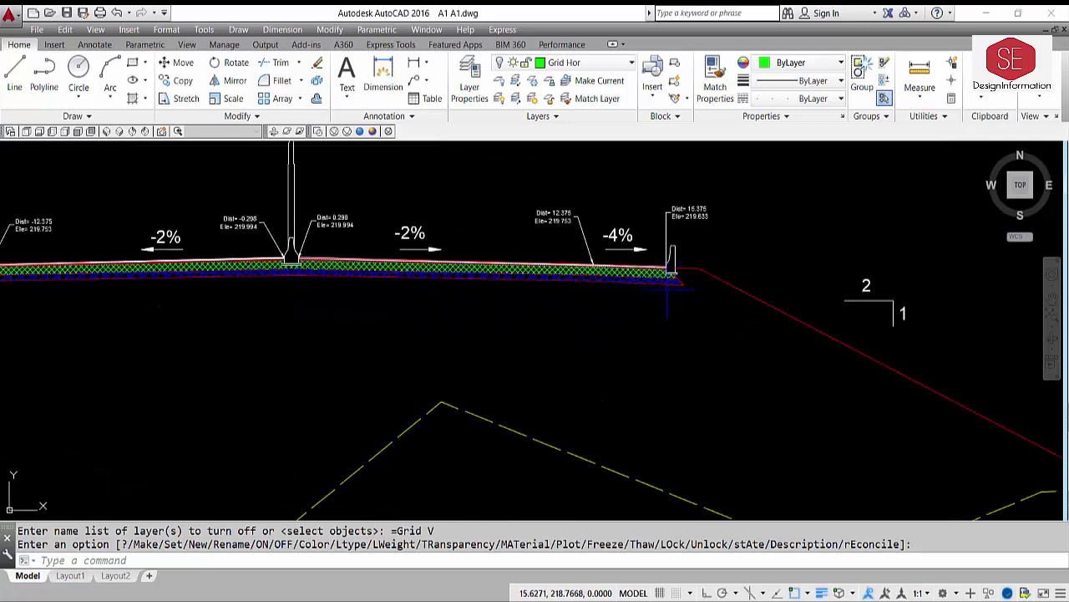
{"action": "scroll", "coordinate": [719, 296], "scroll_direction": "up", "scroll_amount": 4}
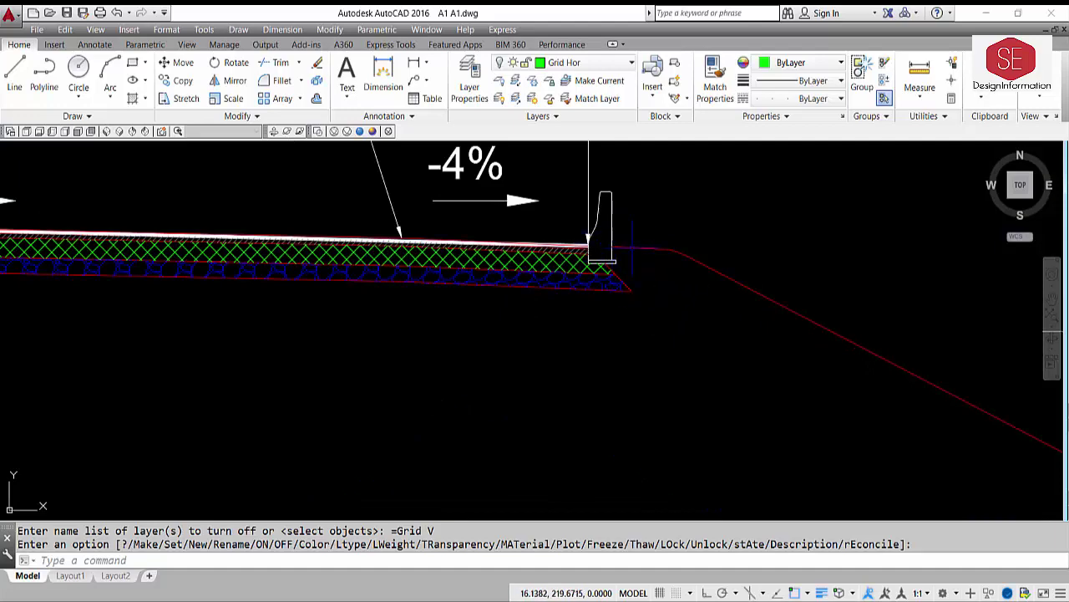
{"action": "scroll", "coordinate": [633, 247], "scroll_direction": "down", "scroll_amount": 5}
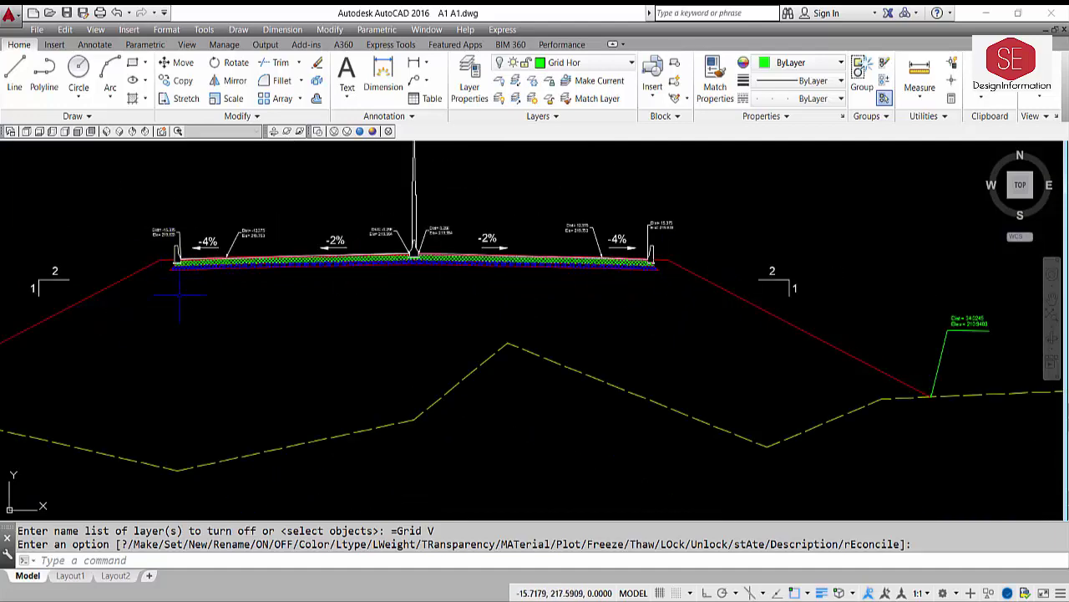
{"action": "scroll", "coordinate": [178, 294], "scroll_direction": "down", "scroll_amount": 2}
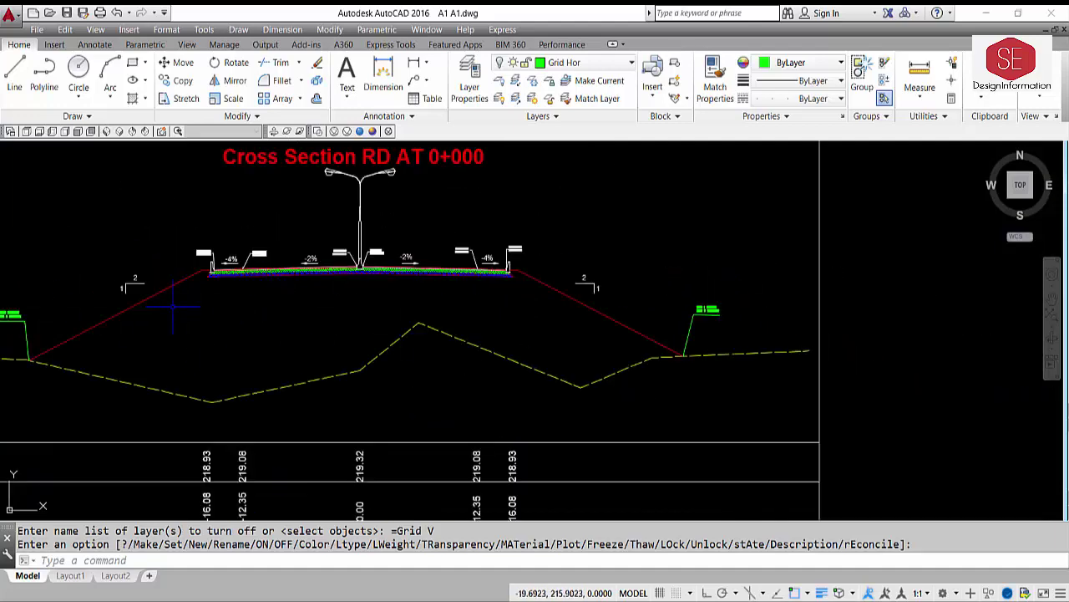
{"action": "middle_click_drag", "start_coordinate": [213, 302], "coordinate": [326, 306]}
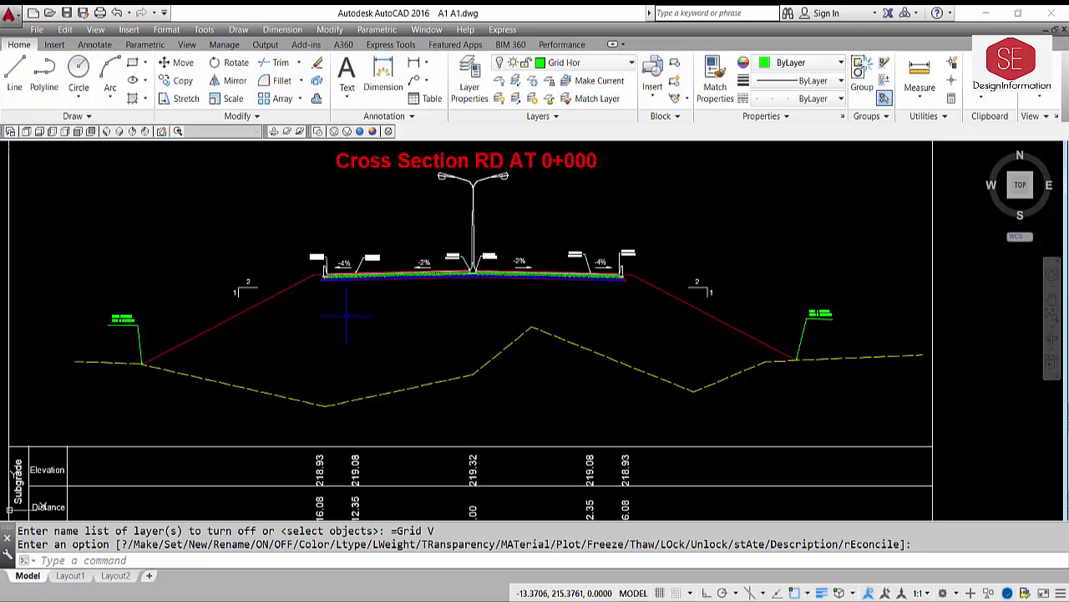
{"action": "type", "text": "BO"}
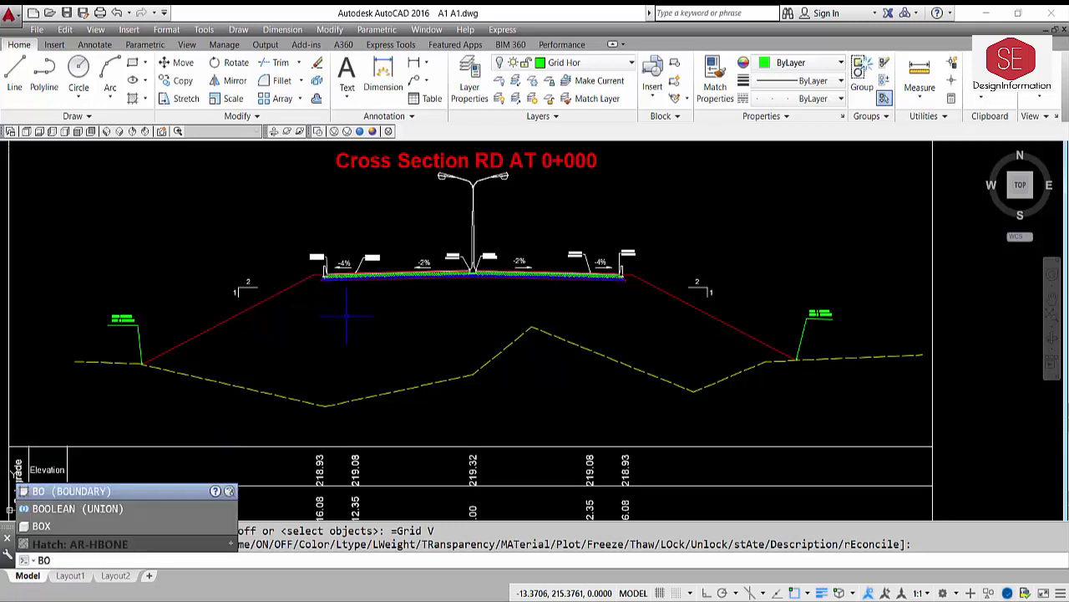
- Create a boundary from a point beneath the road centre, then check the ground and slope lines
{"action": "left_click", "coordinate": [145, 491]}
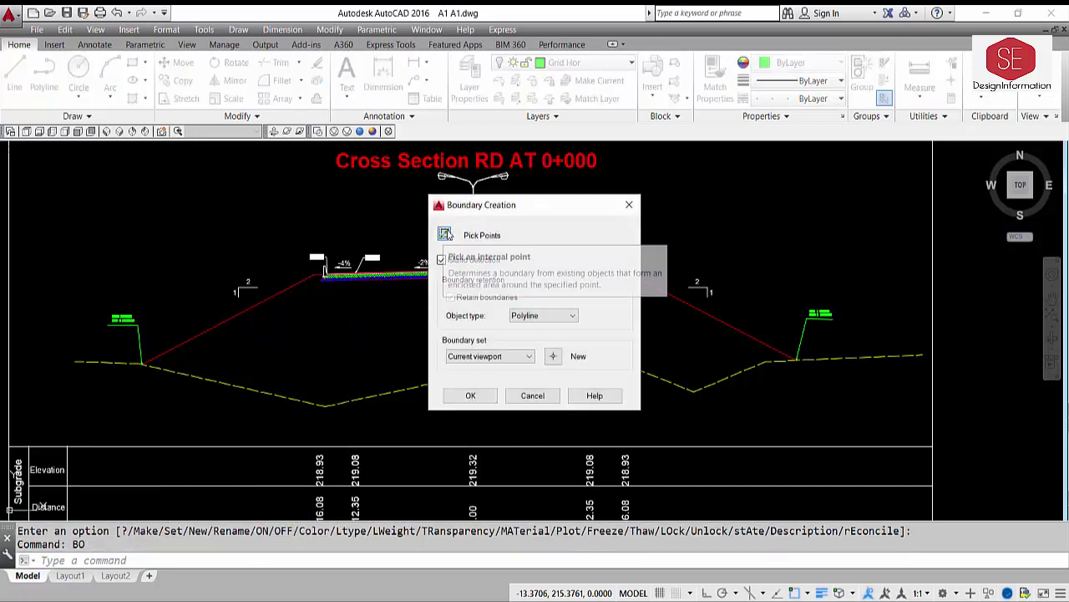
{"action": "left_click", "coordinate": [444, 235]}
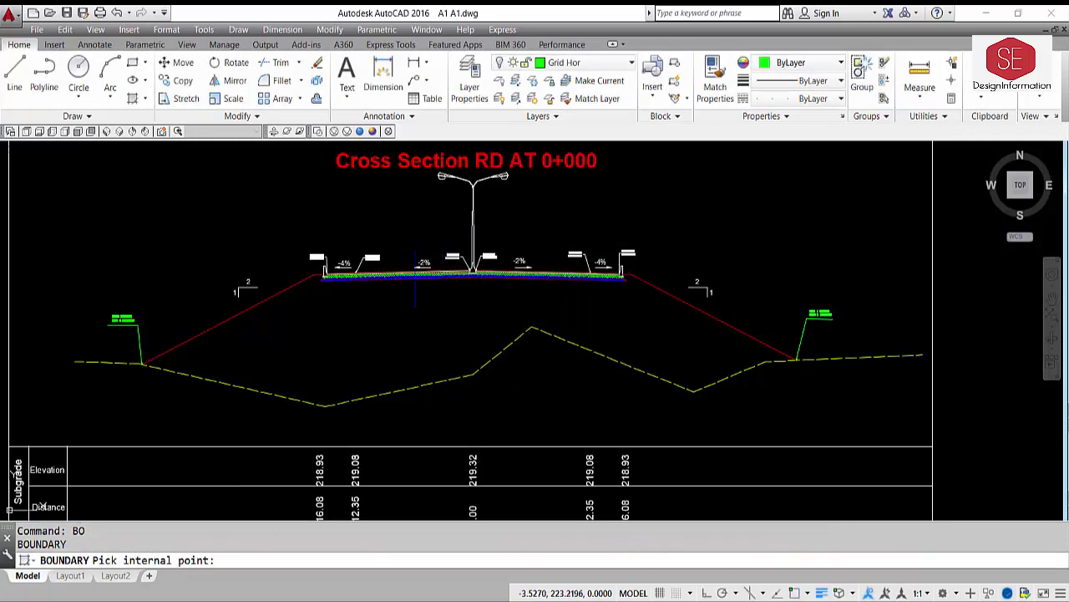
{"action": "left_click", "coordinate": [467, 305]}
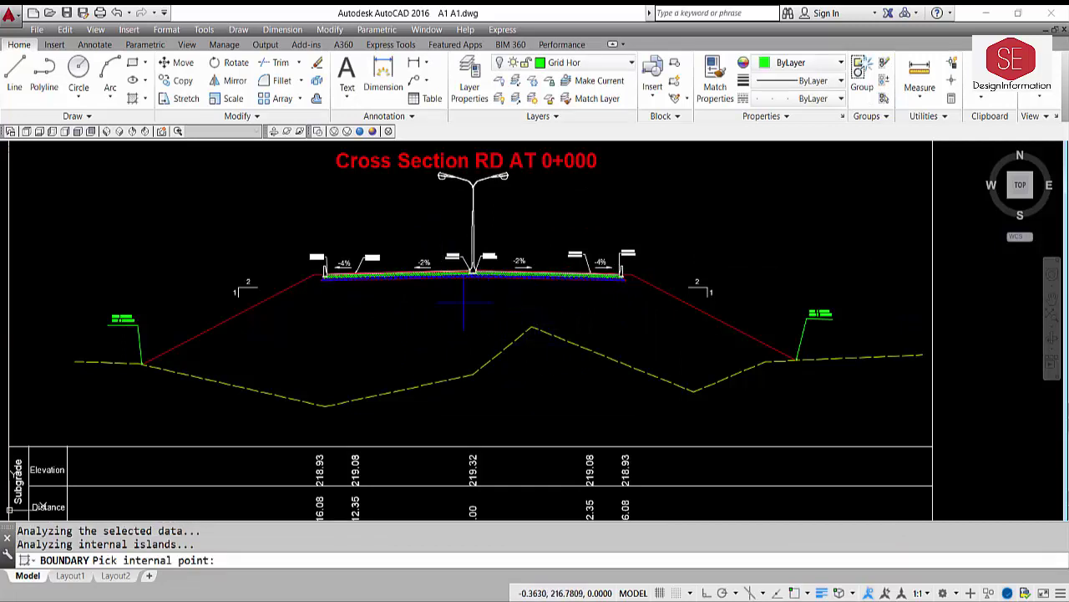
{"action": "key", "text": "Return"}
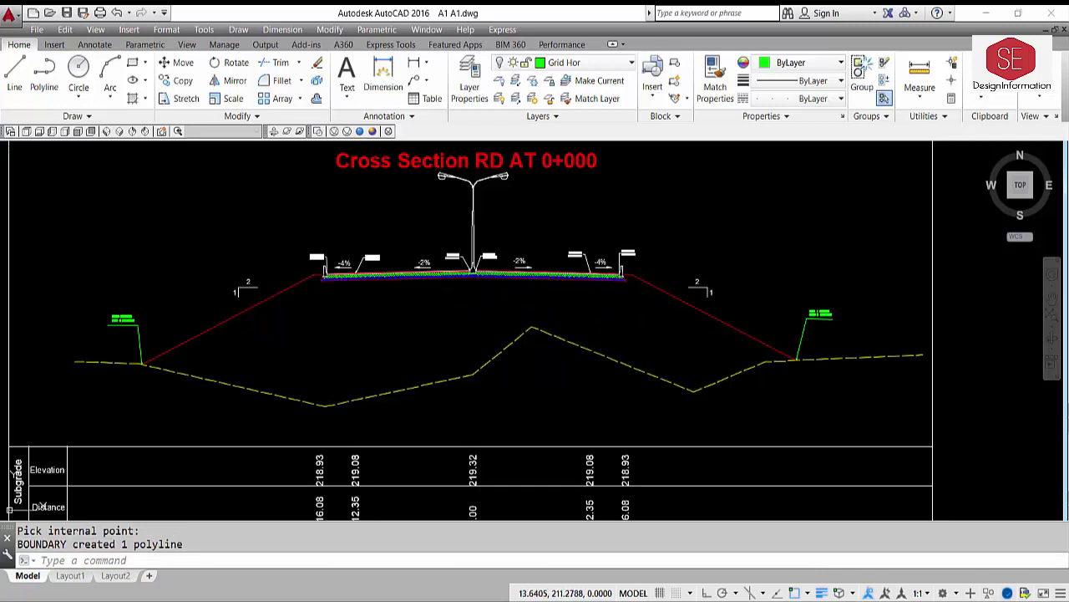
{"action": "left_click", "coordinate": [595, 353]}
{"action": "left_click", "coordinate": [276, 298]}
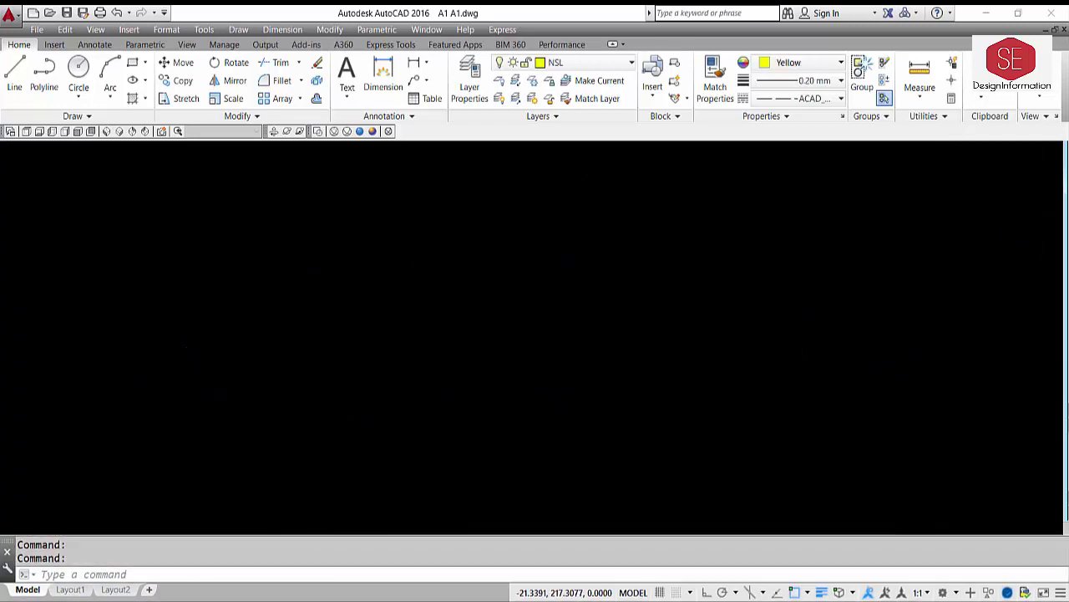
{"action": "key", "text": "Escape"}
- Rerun BO and pick inside the area under the road to make another boundary
{"action": "type", "text": "bo"}
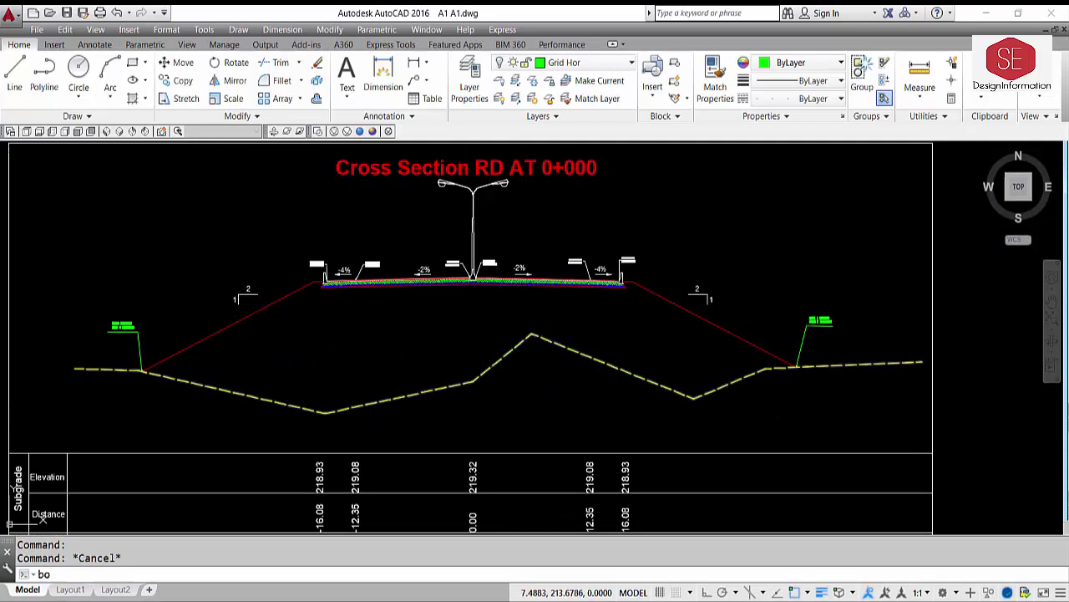
{"action": "key", "text": "Return"}
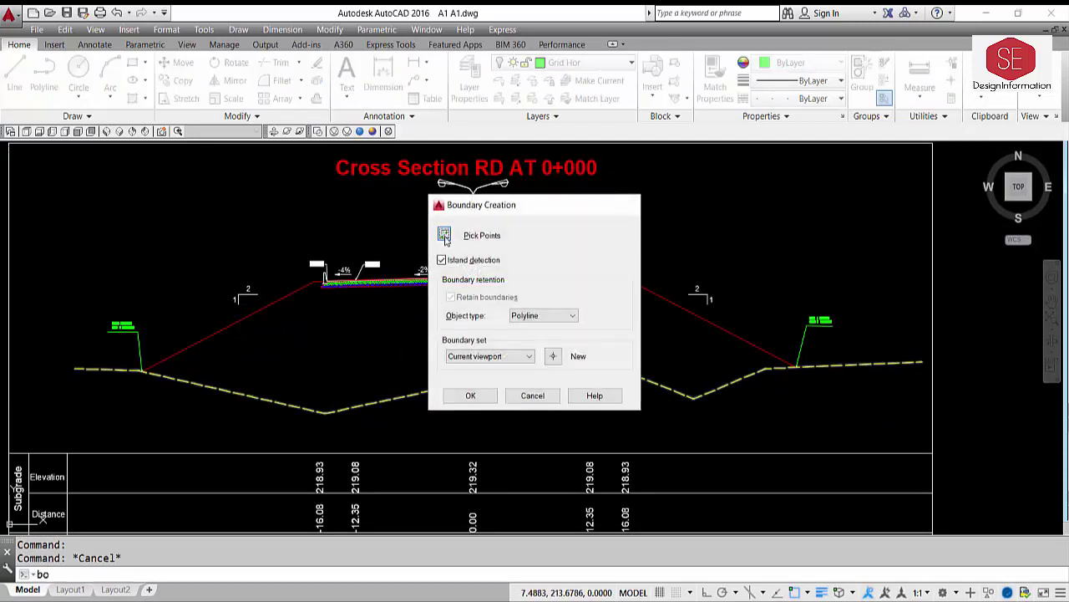
{"action": "left_click", "coordinate": [445, 235]}
{"action": "left_click", "coordinate": [415, 326]}
{"action": "key", "text": "Return"}
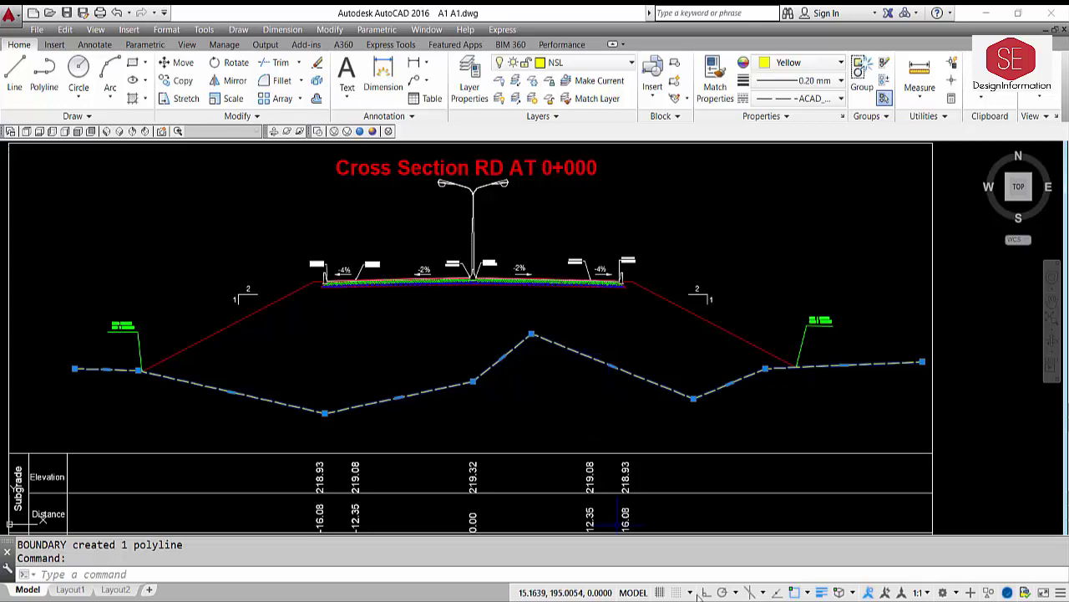
{"action": "key", "text": "Escape"}
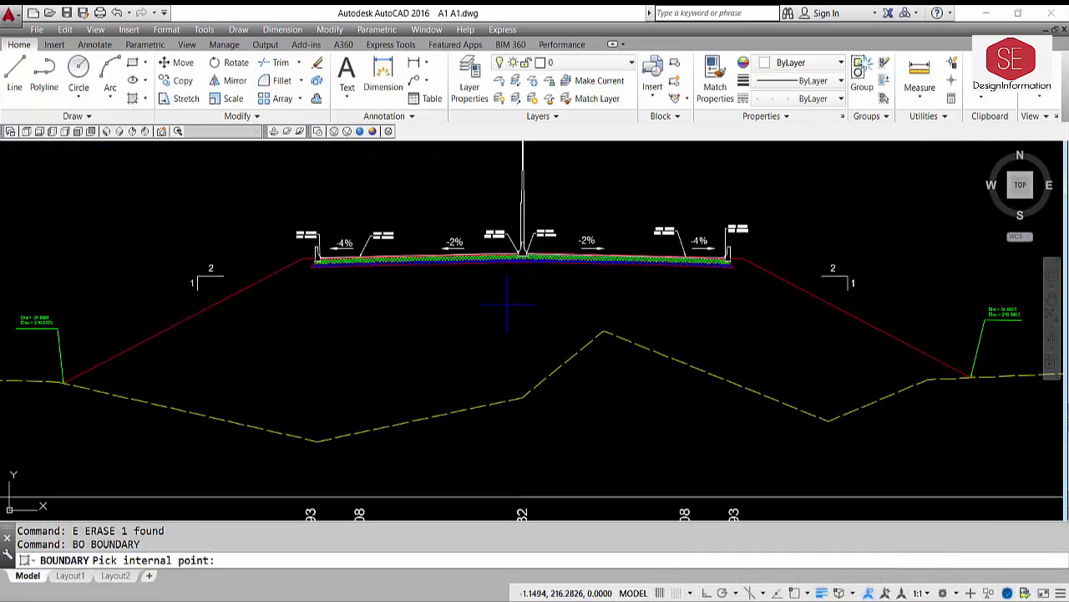
- Complete a closed boundary of the fill area between road and ground line, then select it
{"action": "left_click", "coordinate": [507, 304]}
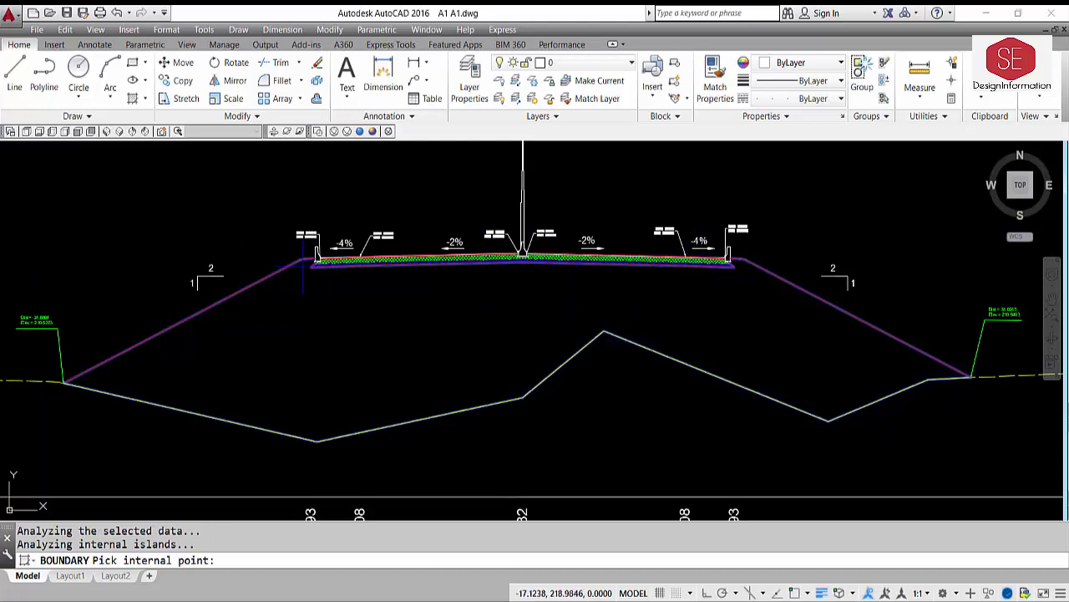
{"action": "scroll", "coordinate": [269, 259], "scroll_direction": "up", "scroll_amount": 6}
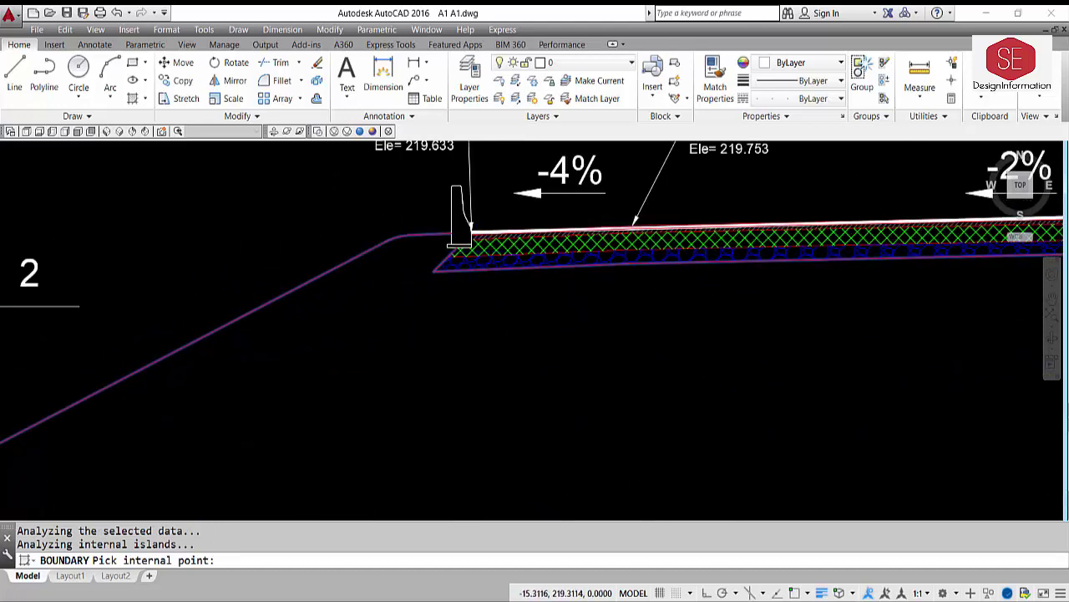
{"action": "scroll", "coordinate": [373, 206], "scroll_direction": "up", "scroll_amount": 3}
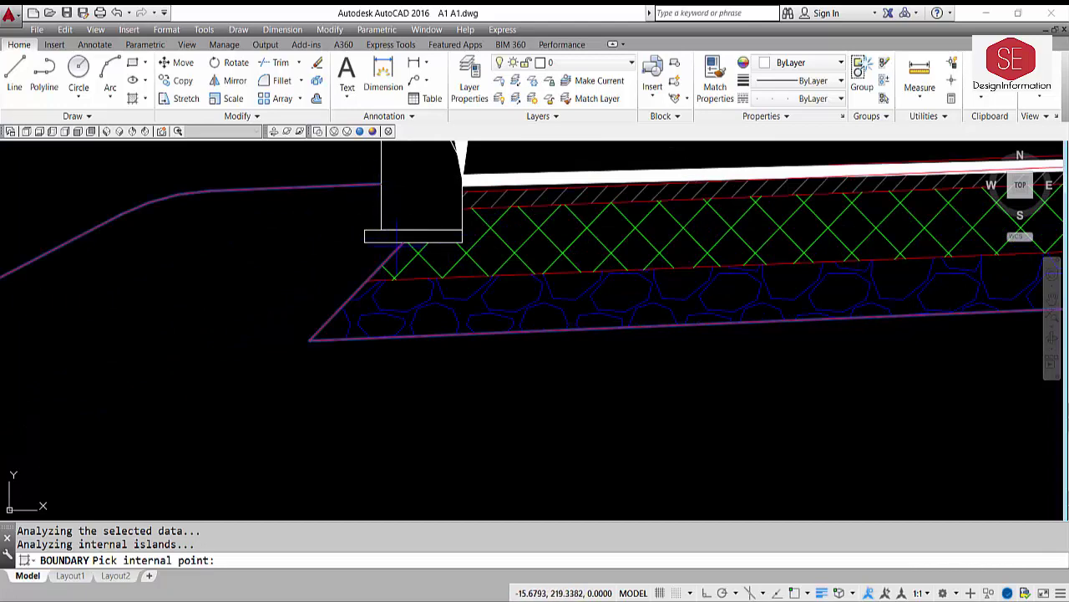
{"action": "scroll", "coordinate": [391, 236], "scroll_direction": "down", "scroll_amount": 6}
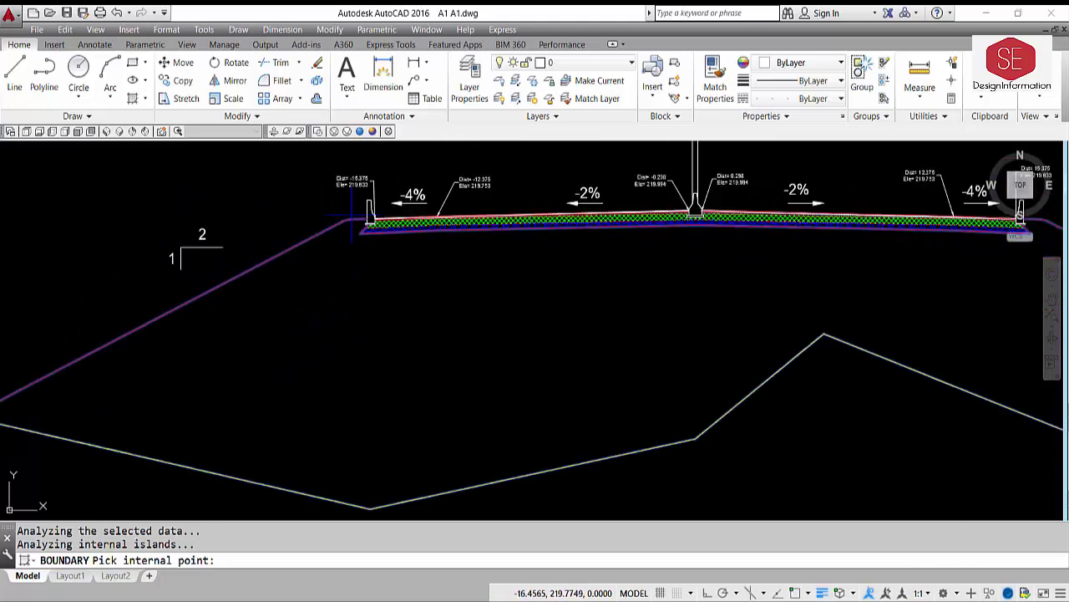
{"action": "scroll", "coordinate": [403, 252], "scroll_direction": "down", "scroll_amount": 4}
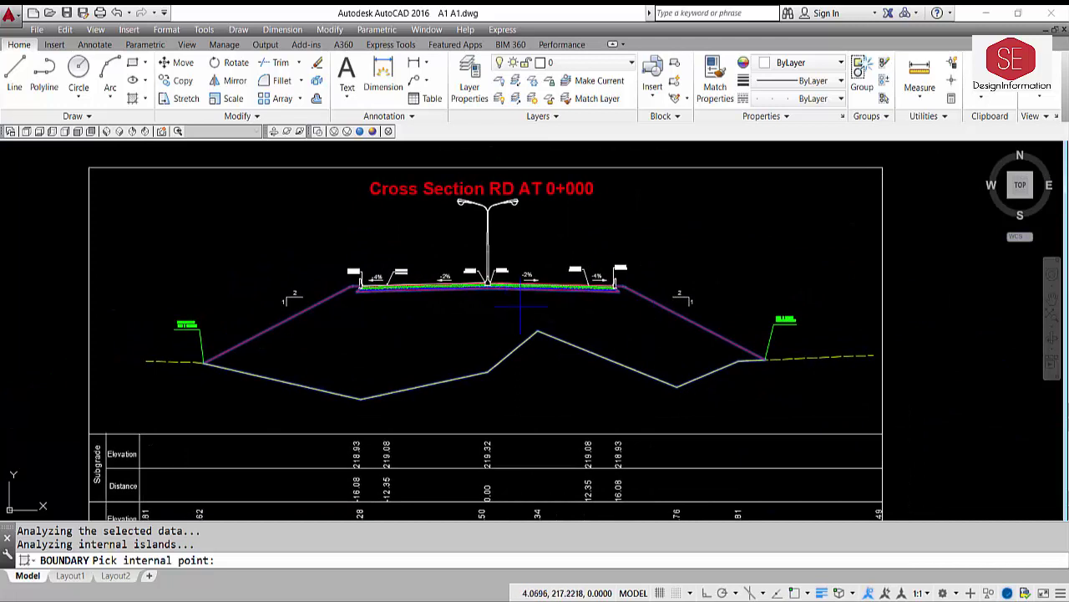
{"action": "key", "text": "Return"}
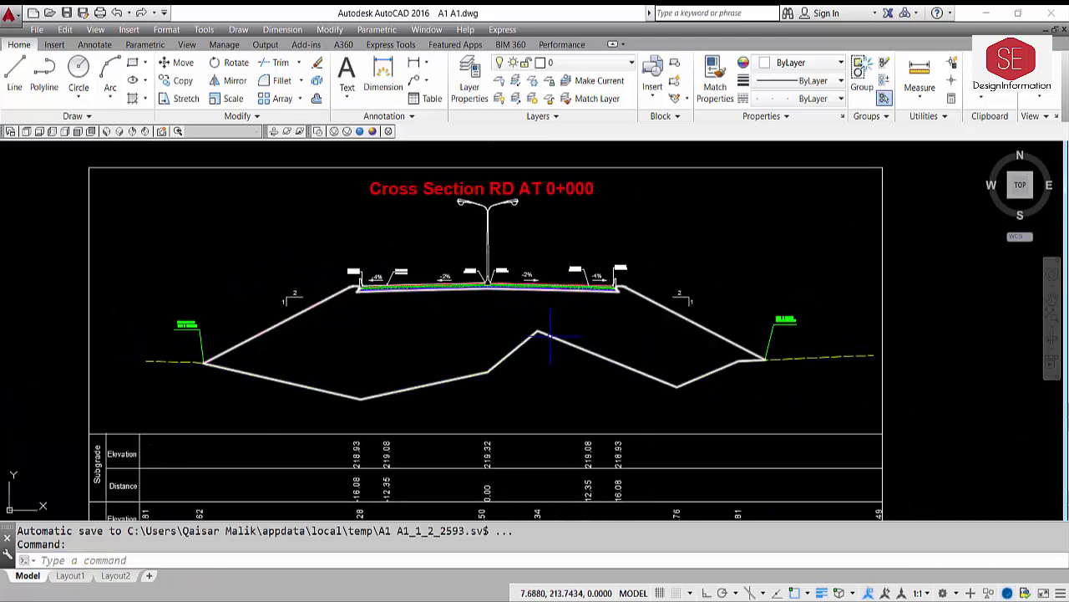
{"action": "left_click", "coordinate": [551, 337]}
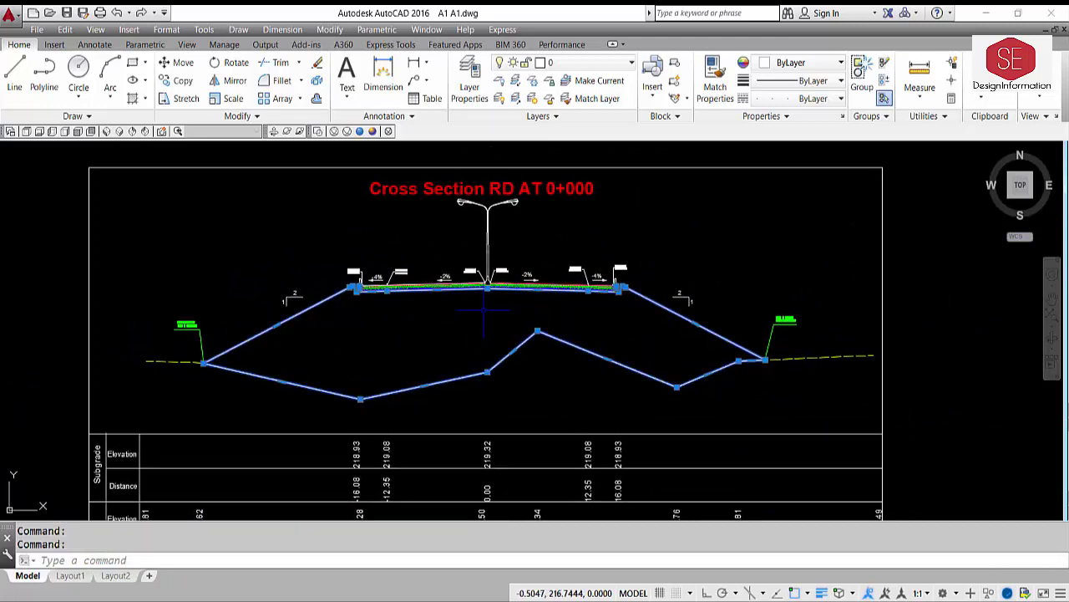
- Move the first boundary outline out to the right of the sheet
{"action": "type", "text": "m"}
{"action": "key", "text": "Return"}
{"action": "left_click", "coordinate": [487, 287]}
{"action": "scroll", "coordinate": [487, 288], "scroll_direction": "down", "scroll_amount": 4}
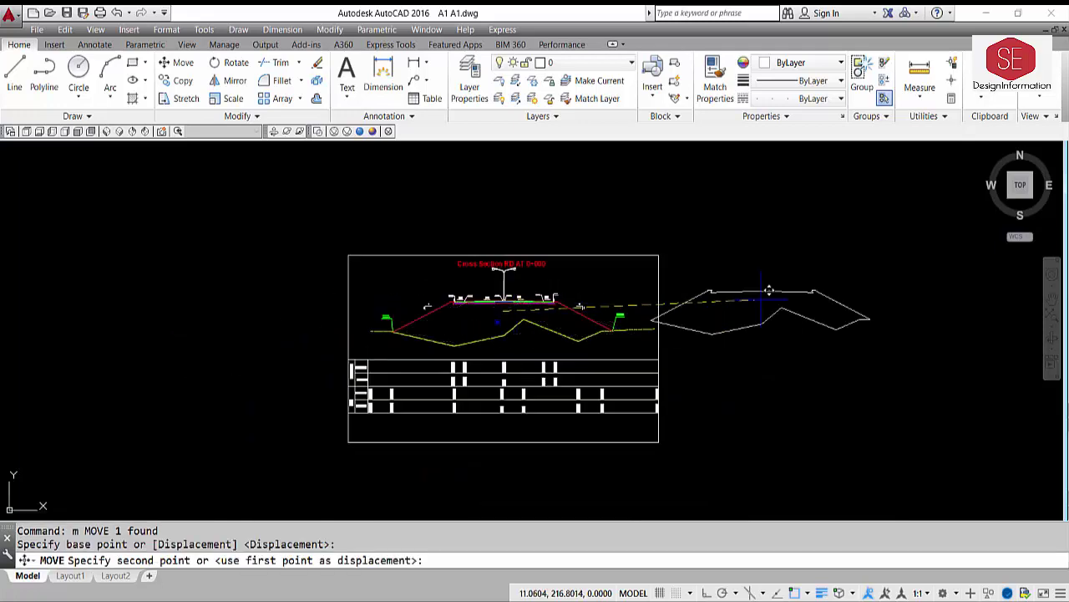
{"action": "left_click", "coordinate": [838, 295]}
{"action": "key", "text": "Escape"}
- Create a second boundary outline of the same fill area with BO
{"action": "scroll", "coordinate": [849, 297], "scroll_direction": "up", "scroll_amount": 4}
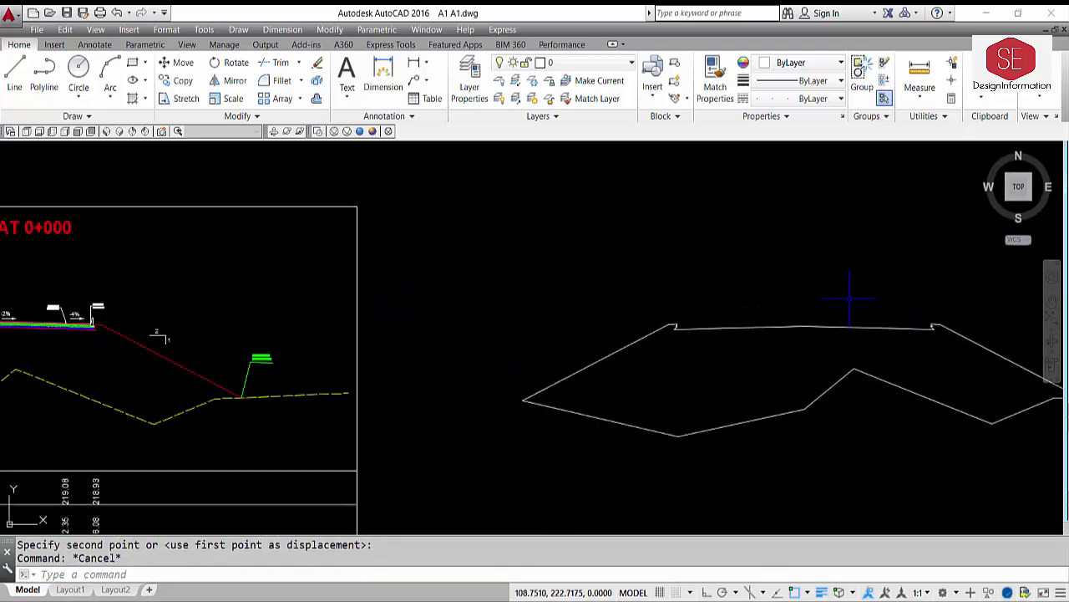
{"action": "scroll", "coordinate": [604, 342], "scroll_direction": "up", "scroll_amount": 6}
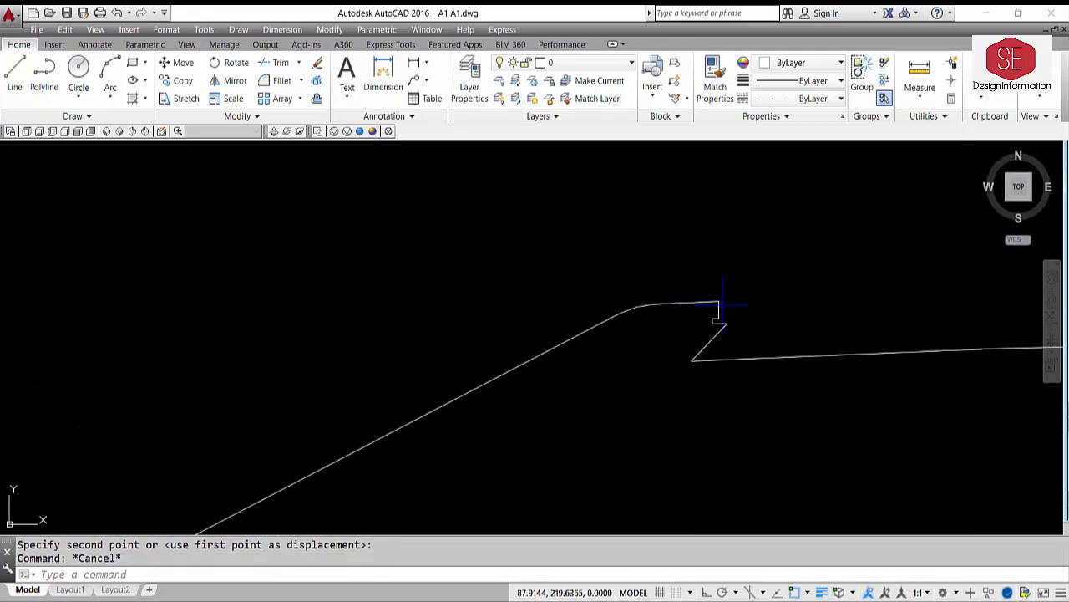
{"action": "scroll", "coordinate": [719, 317], "scroll_direction": "down", "scroll_amount": 5}
{"action": "middle_click_drag", "start_coordinate": [883, 353], "coordinate": [840, 355]}
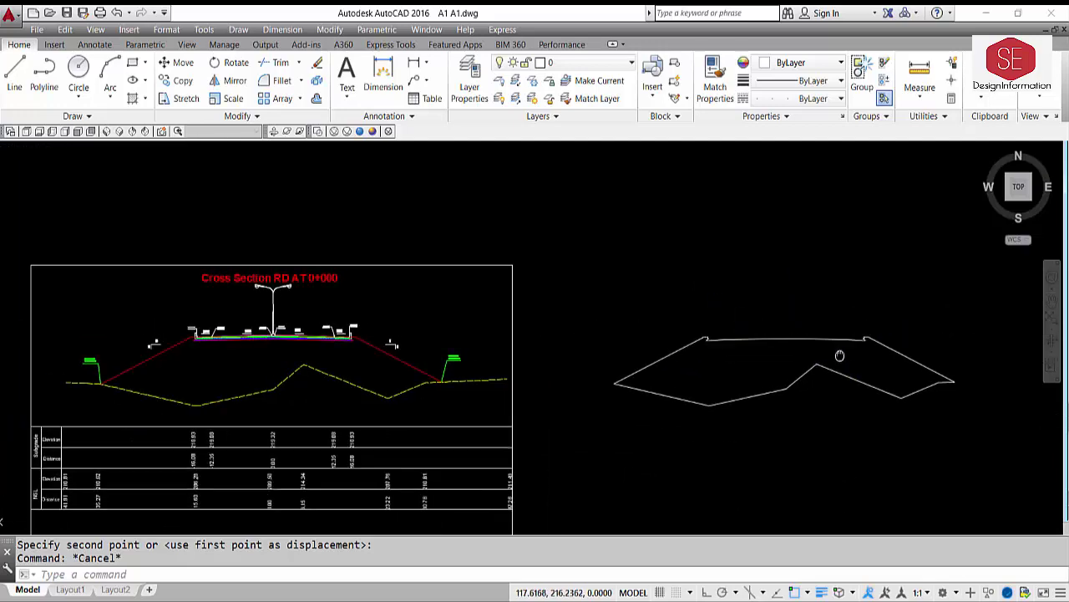
{"action": "scroll", "coordinate": [828, 356], "scroll_direction": "up", "scroll_amount": 5}
{"action": "scroll", "coordinate": [819, 334], "scroll_direction": "down", "scroll_amount": 4}
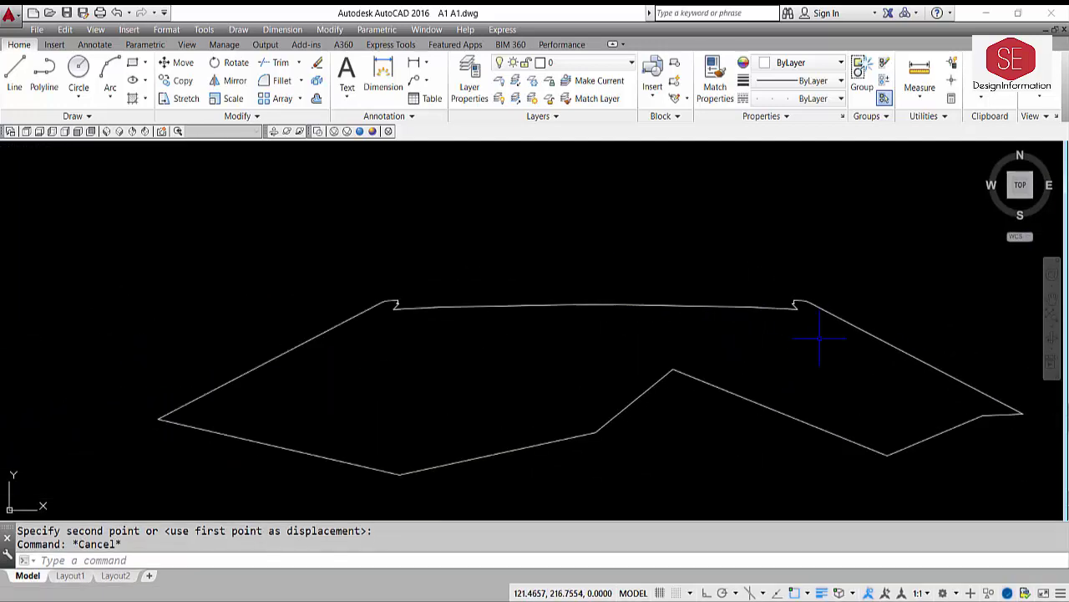
{"action": "scroll", "coordinate": [660, 343], "scroll_direction": "down", "scroll_amount": 2}
{"action": "middle_click_drag", "start_coordinate": [220, 339], "coordinate": [554, 339]}
{"action": "scroll", "coordinate": [404, 351], "scroll_direction": "up", "scroll_amount": 6}
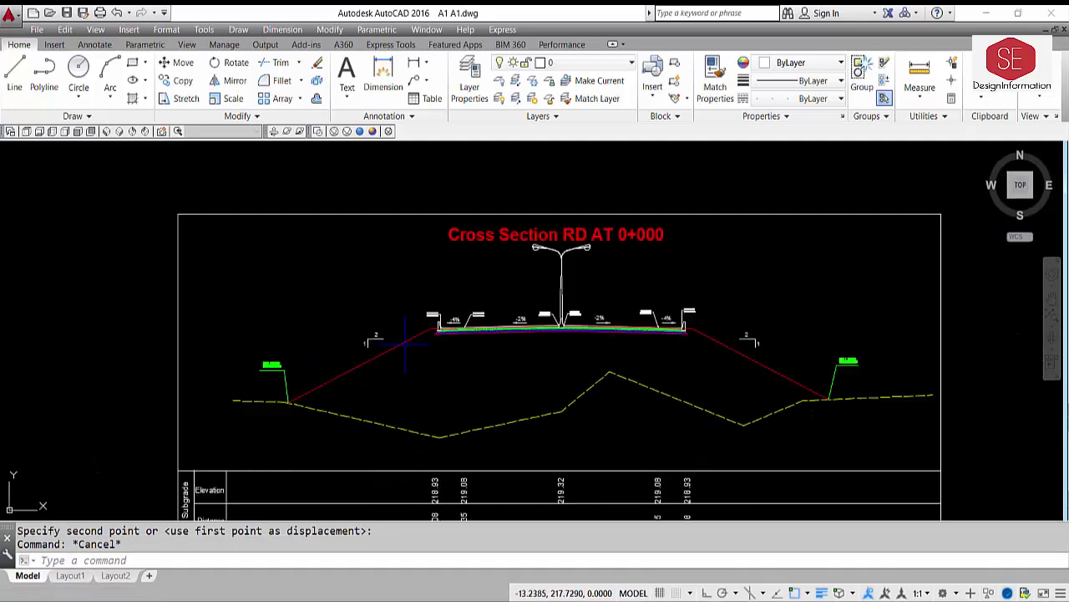
{"action": "scroll", "coordinate": [284, 370], "scroll_direction": "down", "scroll_amount": 1}
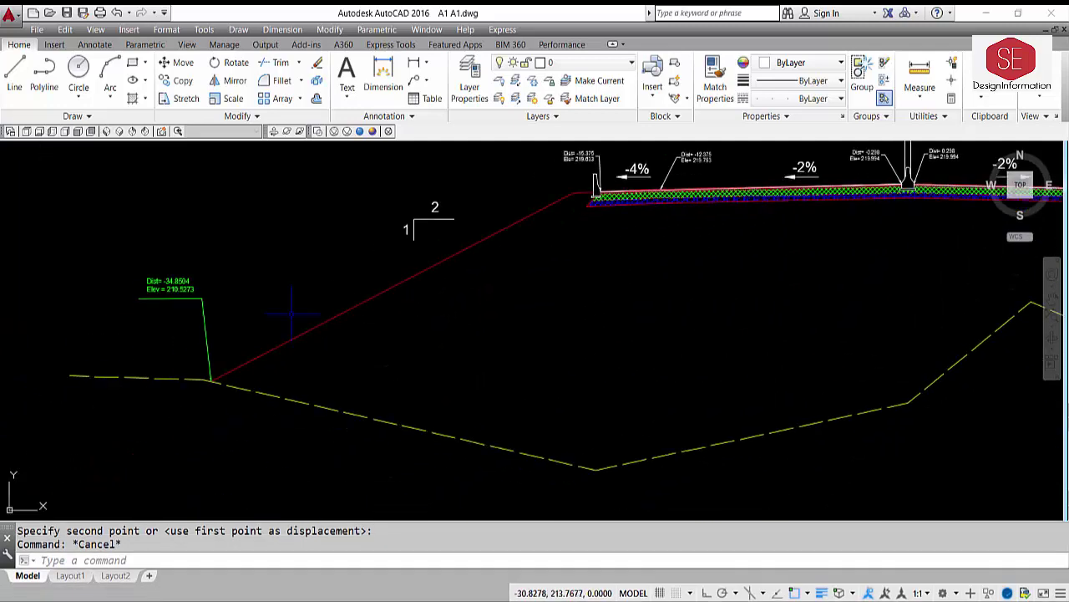
{"action": "scroll", "coordinate": [214, 370], "scroll_direction": "up", "scroll_amount": 5}
{"action": "scroll", "coordinate": [201, 433], "scroll_direction": "down", "scroll_amount": 4}
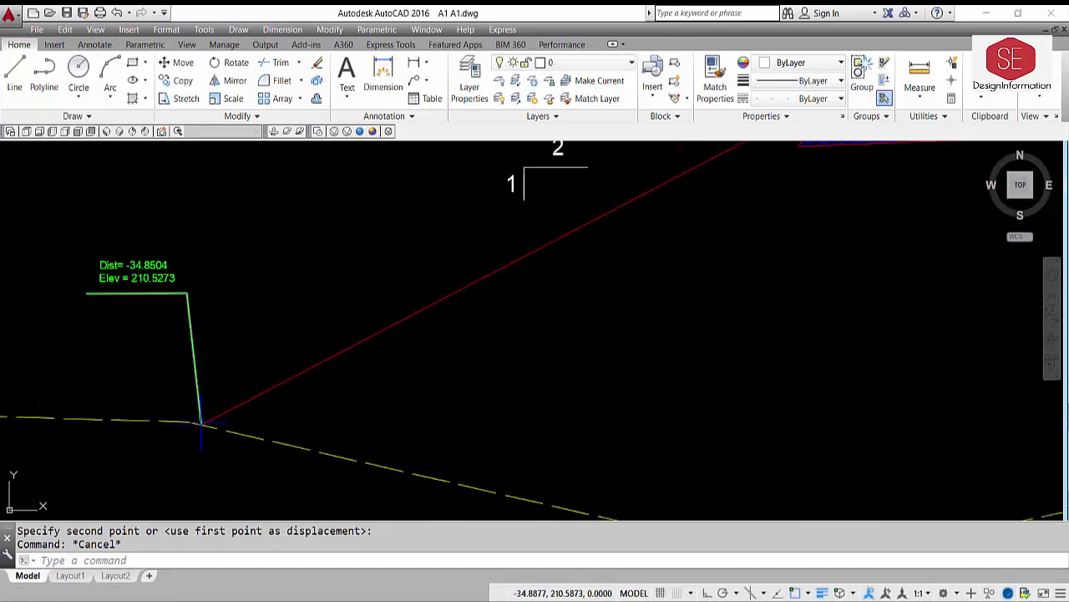
{"action": "scroll", "coordinate": [572, 240], "scroll_direction": "up", "scroll_amount": 5}
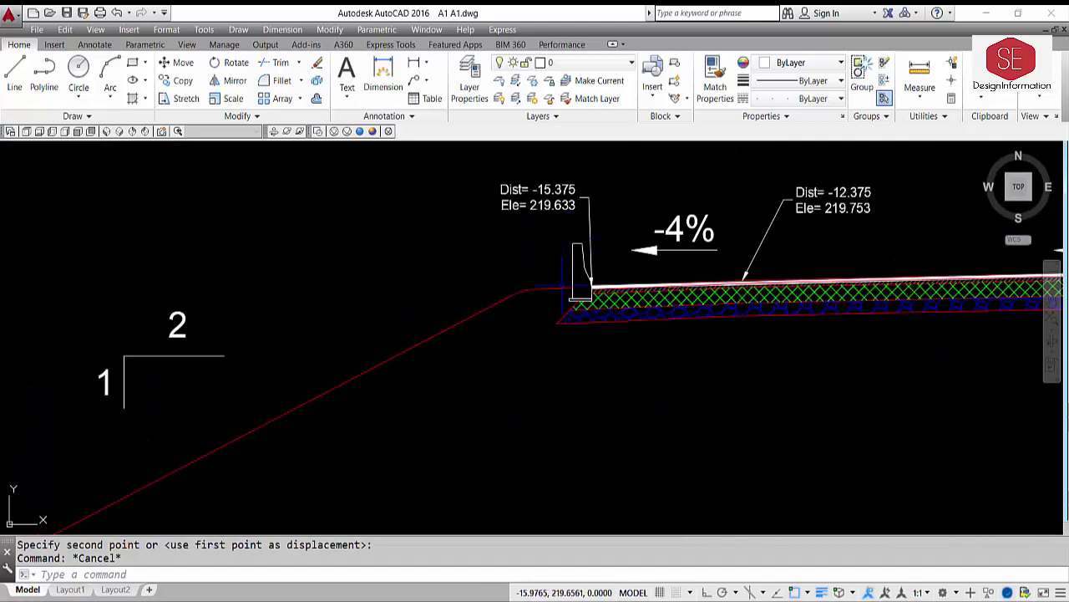
{"action": "scroll", "coordinate": [570, 292], "scroll_direction": "up", "scroll_amount": 4}
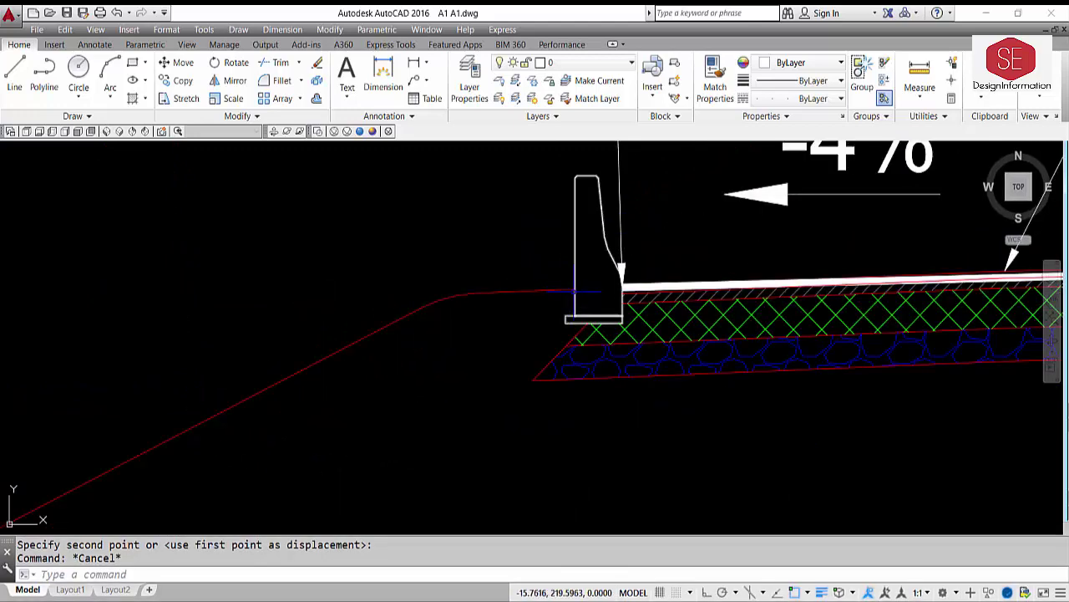
{"action": "scroll", "coordinate": [595, 332], "scroll_direction": "down", "scroll_amount": 5}
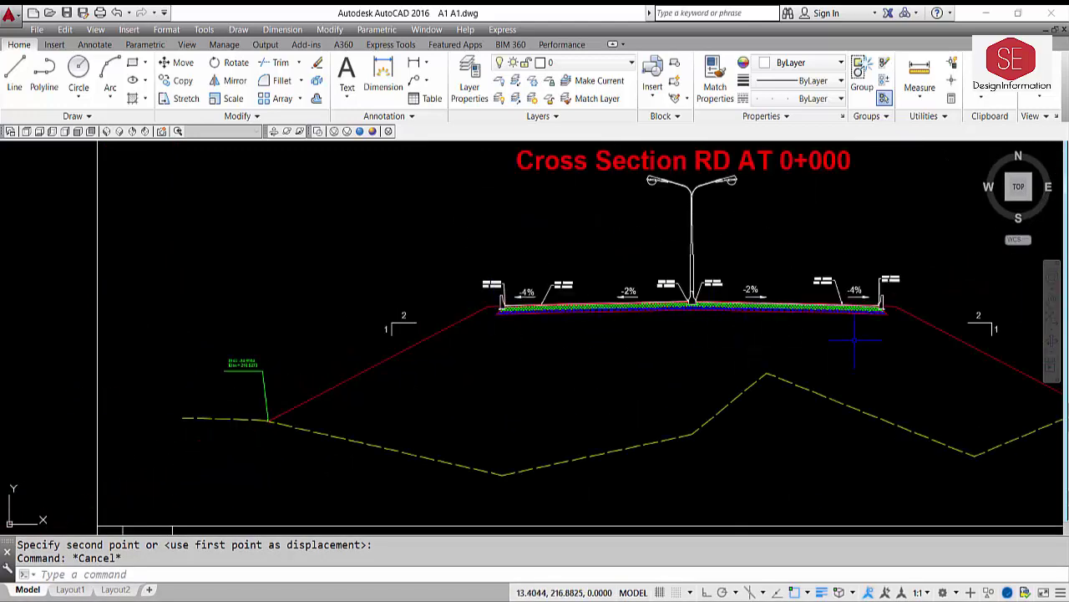
{"action": "middle_click_drag", "start_coordinate": [856, 341], "coordinate": [647, 343]}
{"action": "scroll", "coordinate": [647, 343], "scroll_direction": "down", "scroll_amount": 2}
{"action": "type", "text": "BO"}
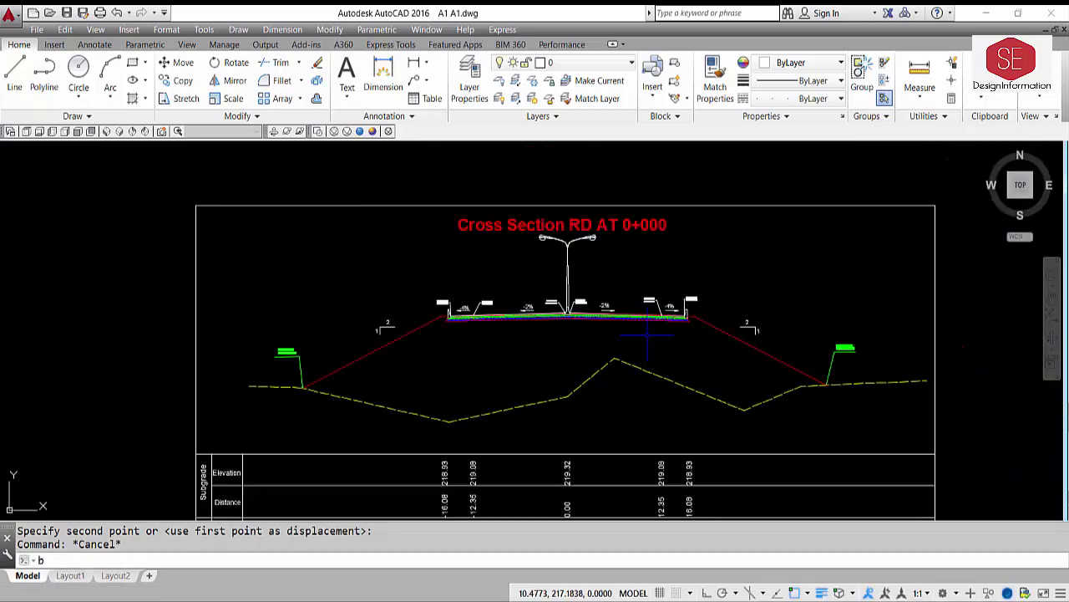
{"action": "key", "text": "Return"}
{"action": "left_click", "coordinate": [452, 236]}
{"action": "left_click", "coordinate": [579, 355]}
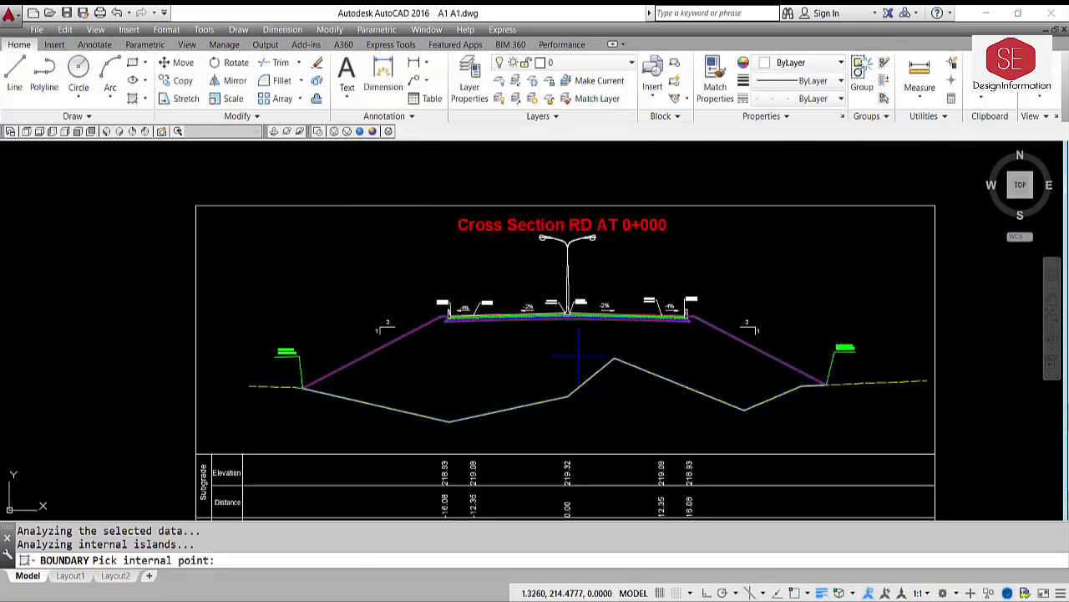
{"action": "key", "text": "Return"}
- Move the second outline to sit below the first beside the sheet
{"action": "type", "text": "m"}
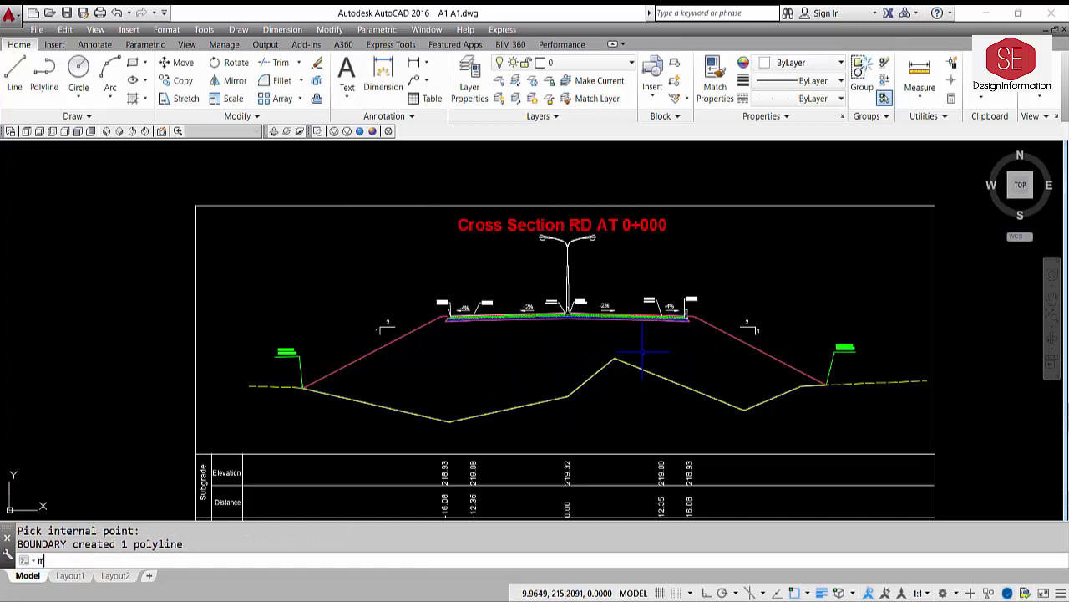
{"action": "key", "text": "Return"}
{"action": "left_click", "coordinate": [616, 359]}
{"action": "key", "text": "Return"}
{"action": "left_click", "coordinate": [616, 357]}
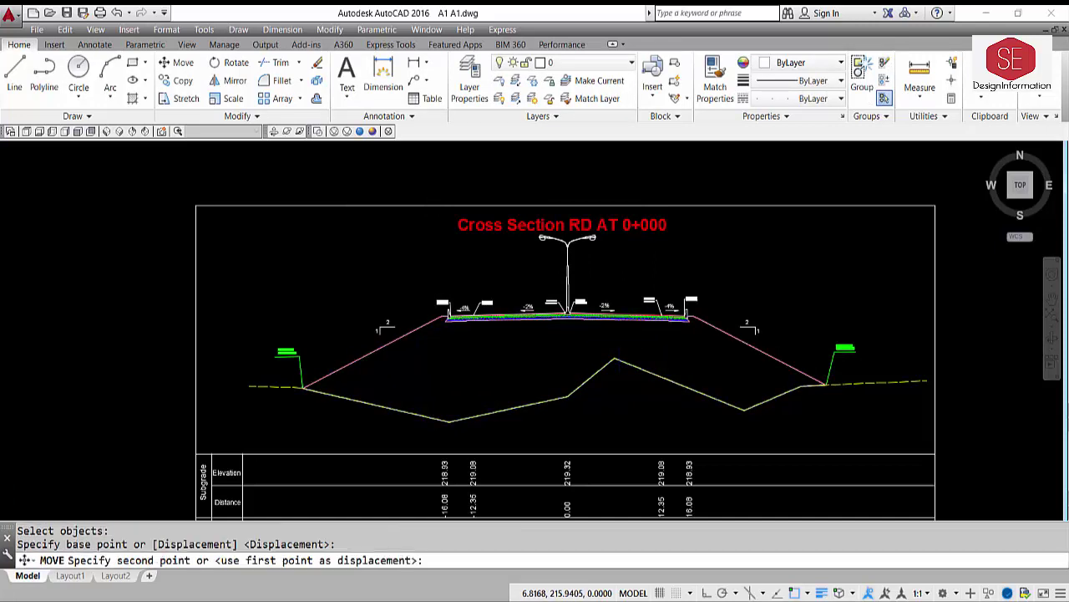
{"action": "scroll", "coordinate": [619, 349], "scroll_direction": "down", "scroll_amount": 4}
{"action": "left_click", "coordinate": [932, 409]}
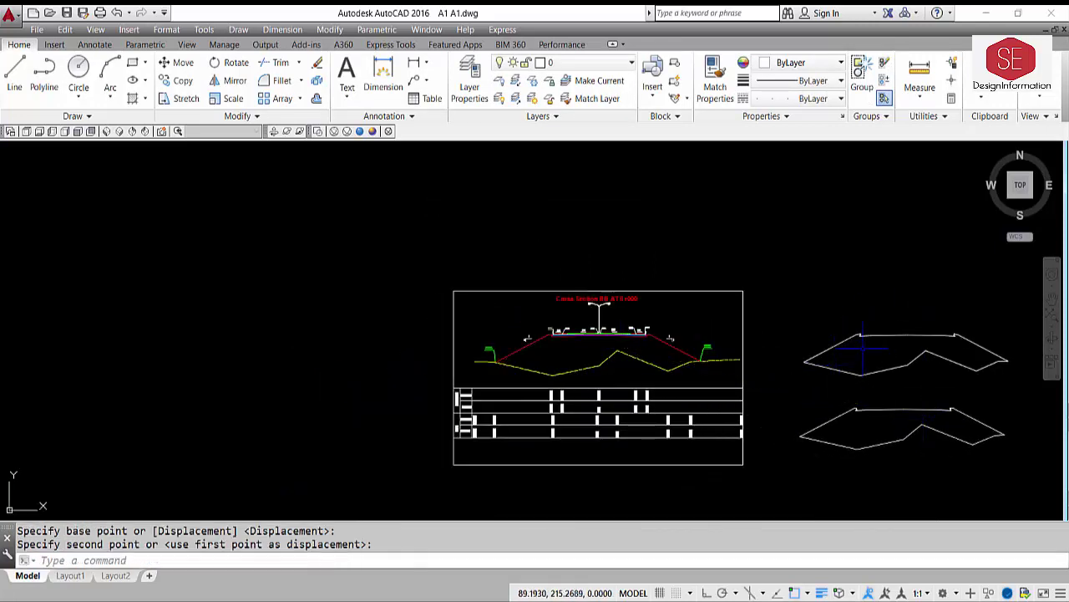
{"action": "mouse_move", "coordinate": [859, 346]}
{"action": "middle_mouse_down"}
{"action": "mouse_move", "coordinate": [799, 351]}
{"action": "mouse_move", "coordinate": [455, 284]}
{"action": "middle_mouse_up"}
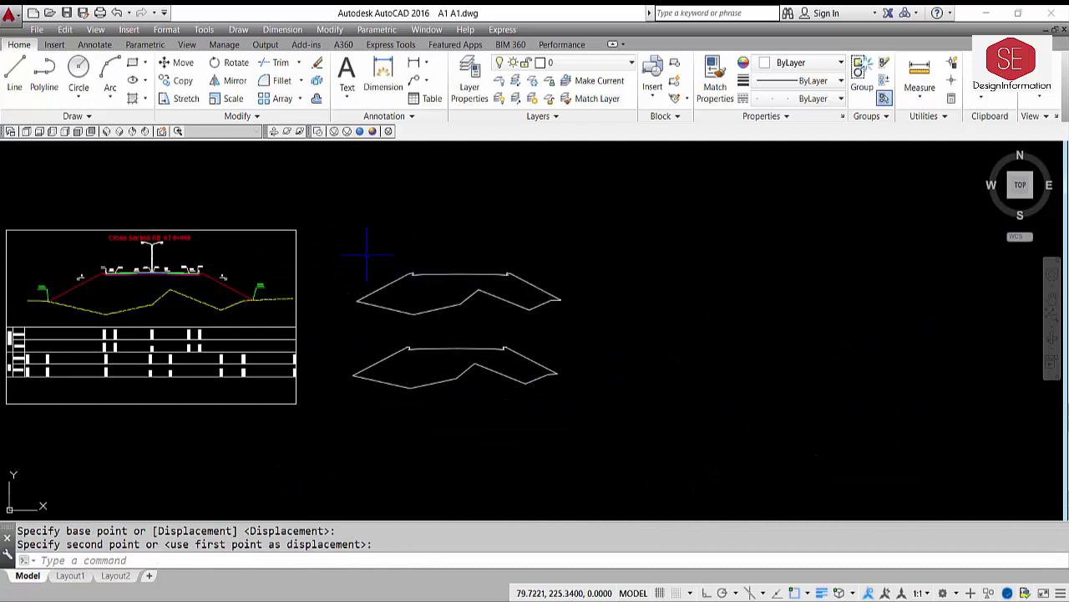
{"action": "scroll", "coordinate": [418, 287], "scroll_direction": "up", "scroll_amount": 4}
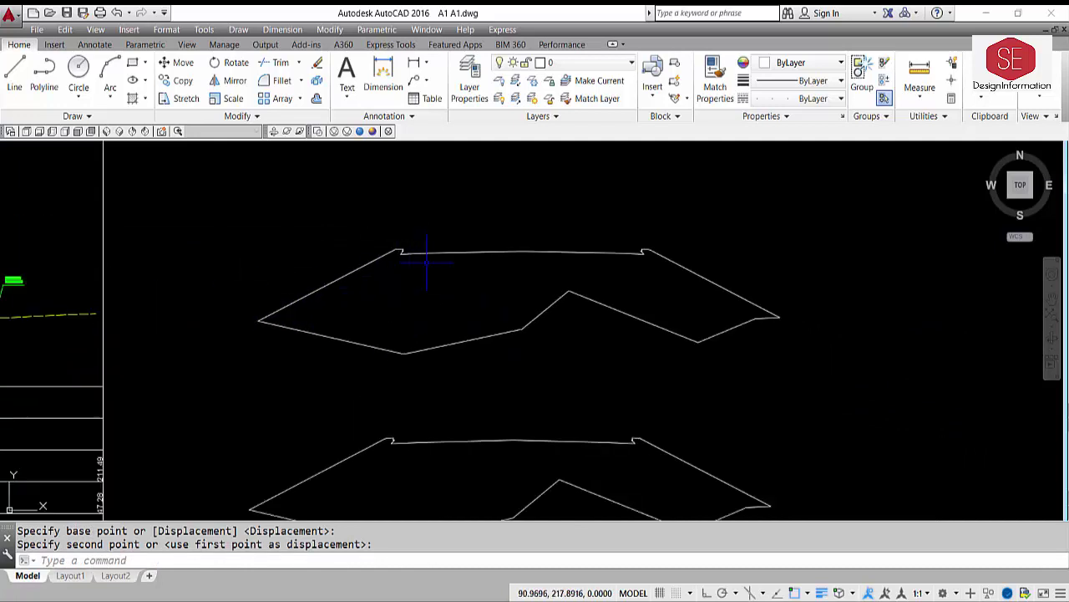
- Measure the upper outline with AREA's Object option: area 526.4862, perimeter 149.1098
{"action": "type", "text": "a"}
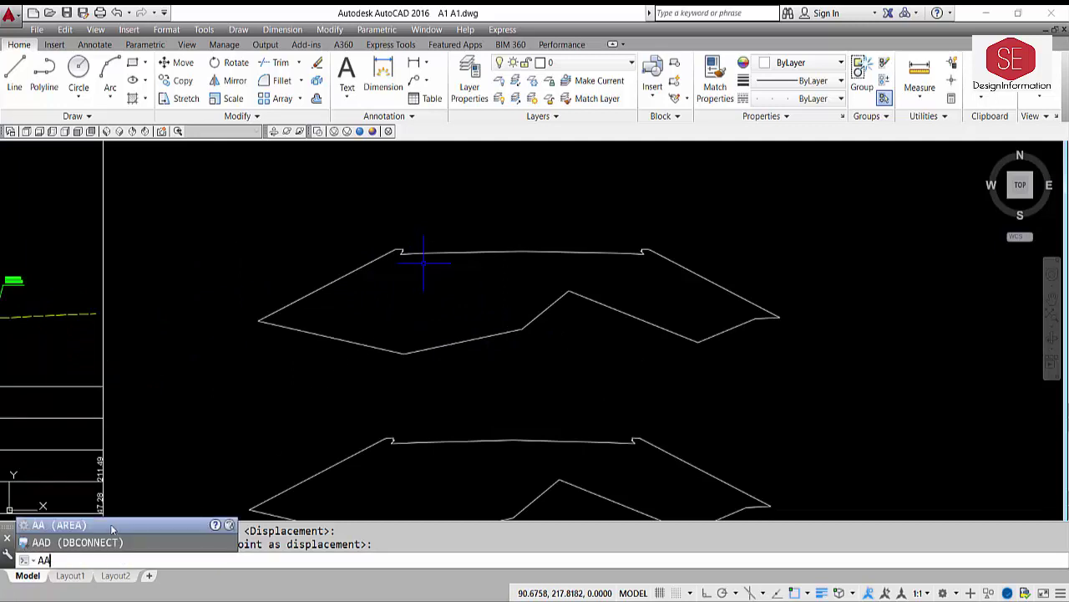
{"action": "left_click", "coordinate": [84, 525]}
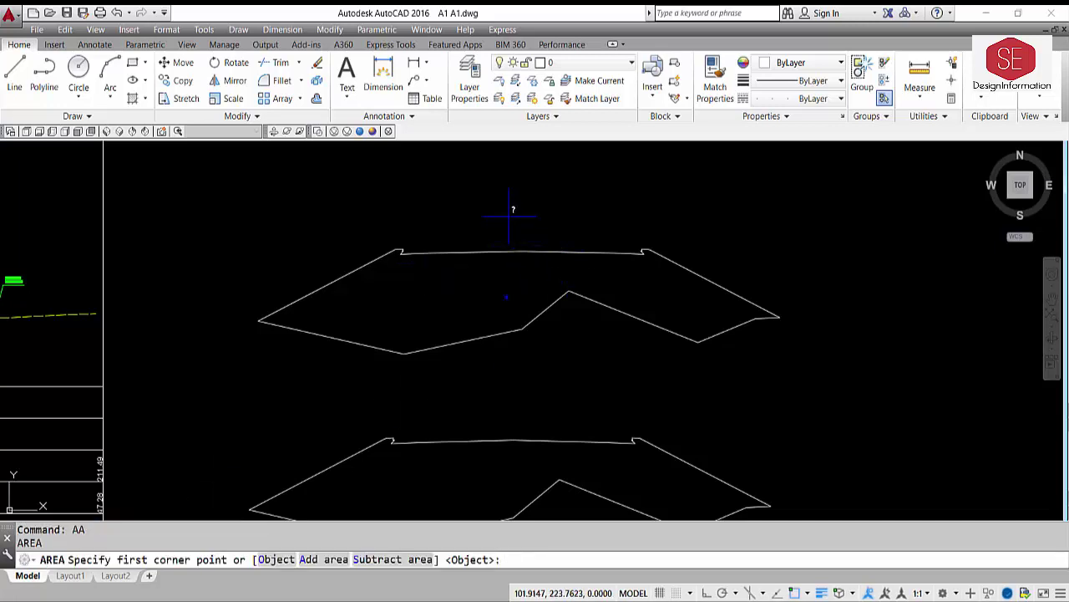
{"action": "key", "text": "Return"}
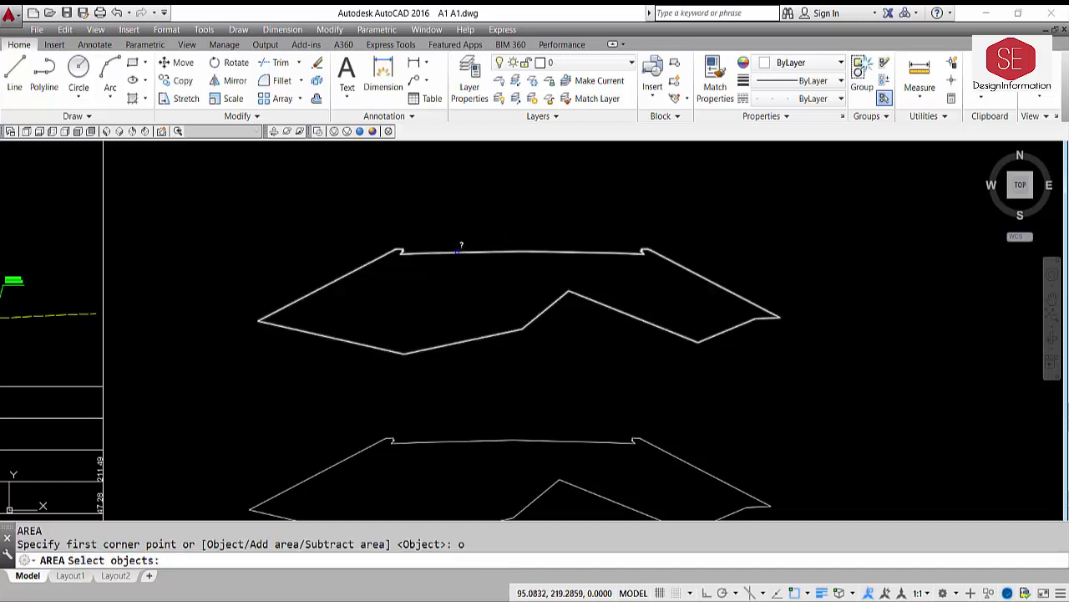
{"action": "left_click", "coordinate": [458, 251]}
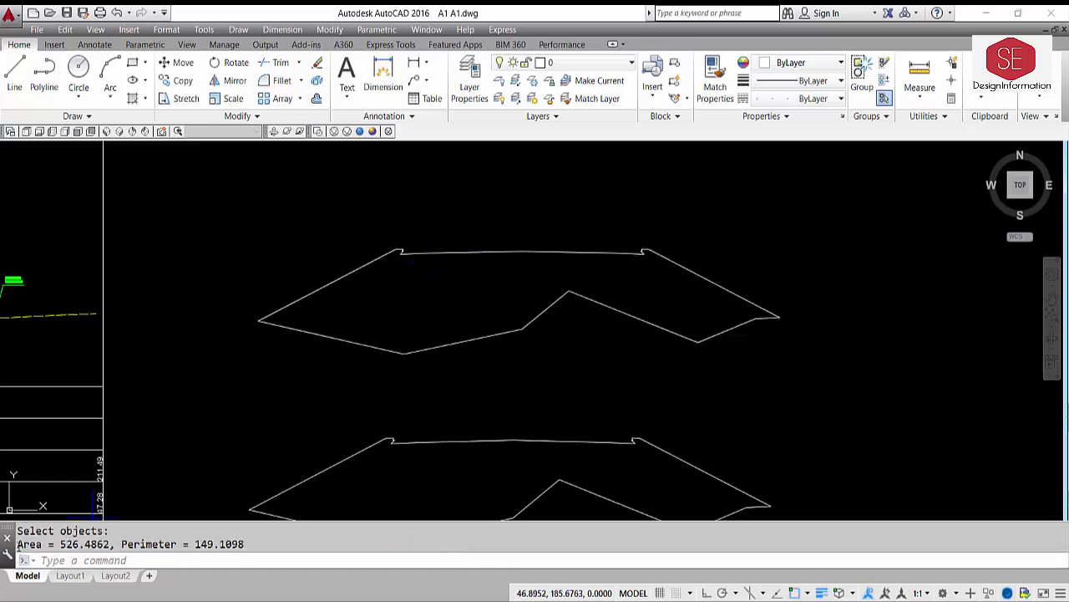
{"action": "left_click_drag", "start_coordinate": [18, 548], "coordinate": [254, 552]}
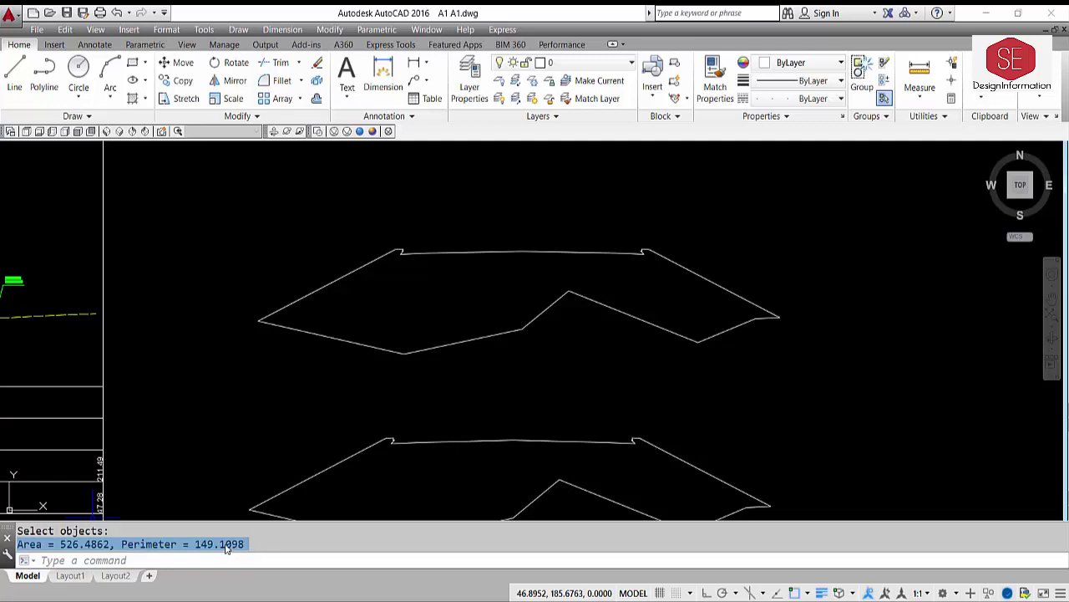
- Paste the 'Area = 526.4862, Perimeter = 149.1098' readout as text above the outline
{"action": "right_click", "coordinate": [224, 548]}
{"action": "left_click", "coordinate": [276, 462]}
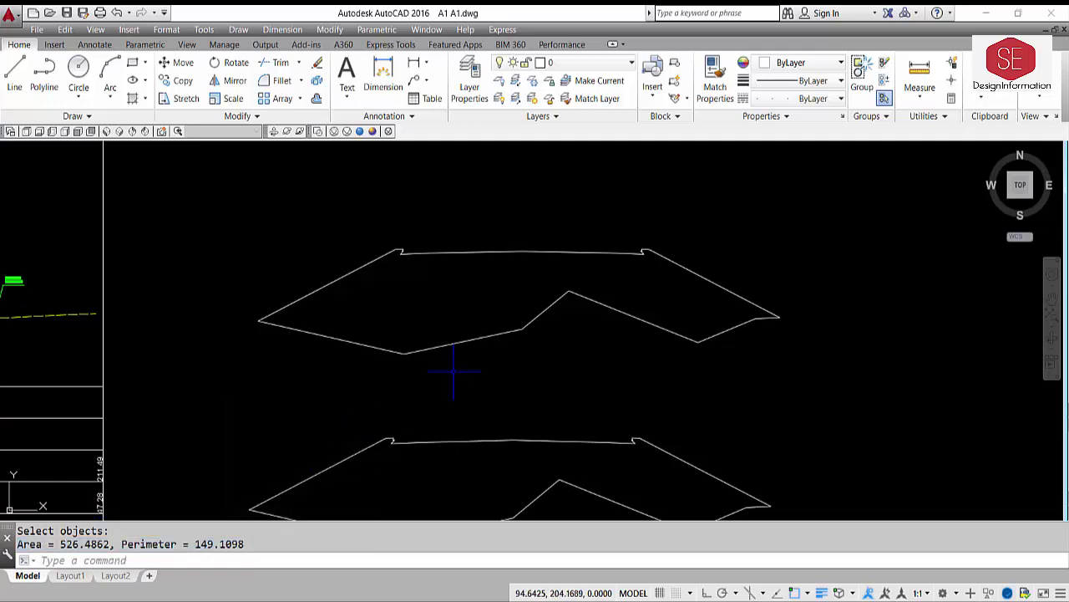
{"action": "key", "text": "ctrl+v"}
{"action": "left_click", "coordinate": [366, 284]}
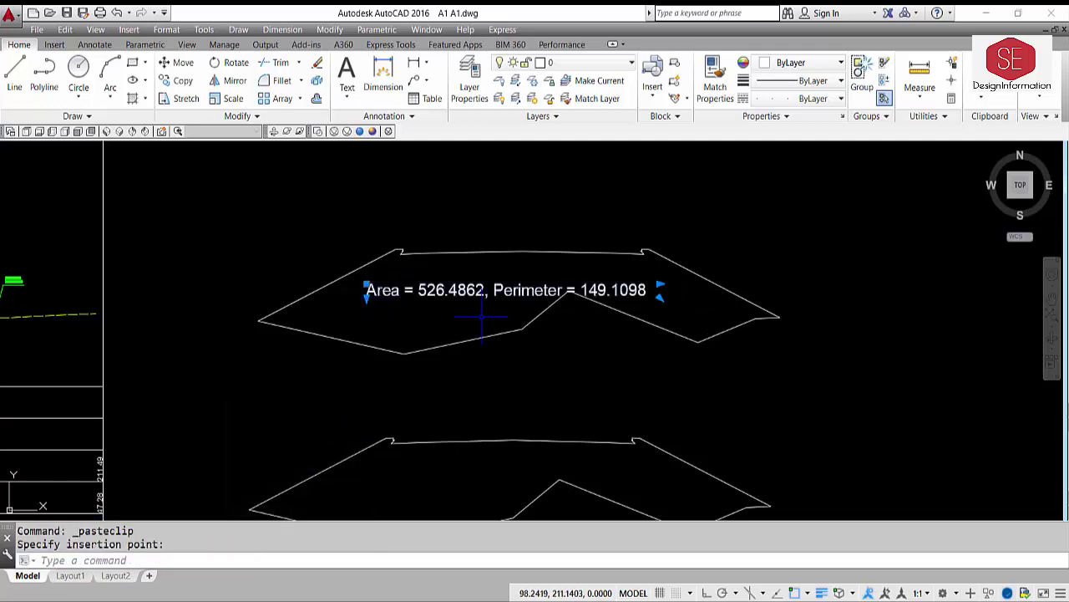
{"action": "key", "text": "Escape"}
- Copy the area note into the cross-section sheet below the table
{"action": "scroll", "coordinate": [585, 318], "scroll_direction": "down", "scroll_amount": 1}
{"action": "scroll", "coordinate": [659, 305], "scroll_direction": "up", "scroll_amount": 1}
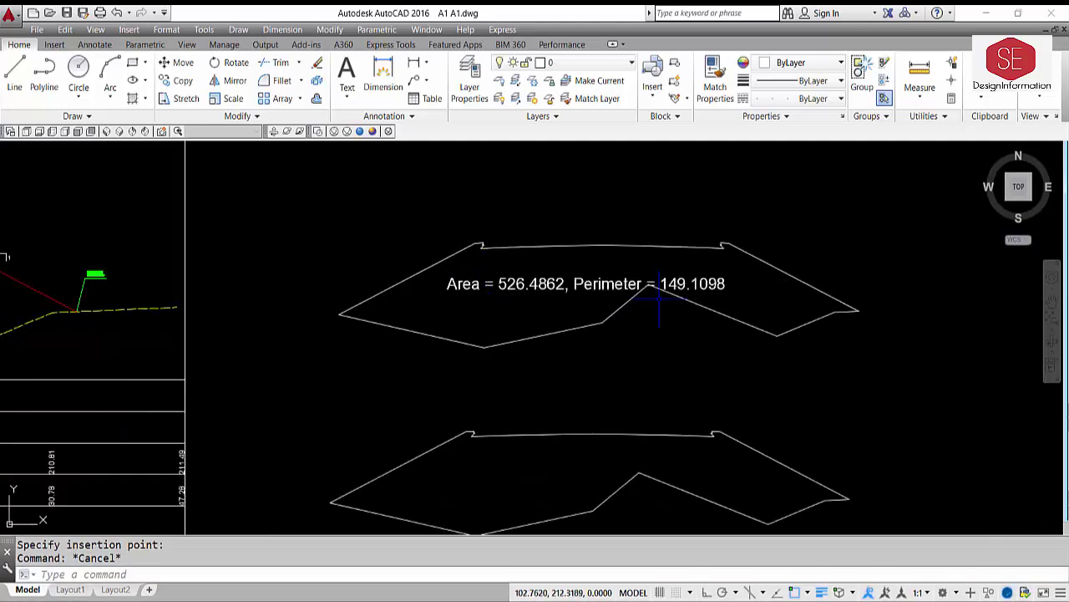
{"action": "scroll", "coordinate": [564, 286], "scroll_direction": "down", "scroll_amount": 2}
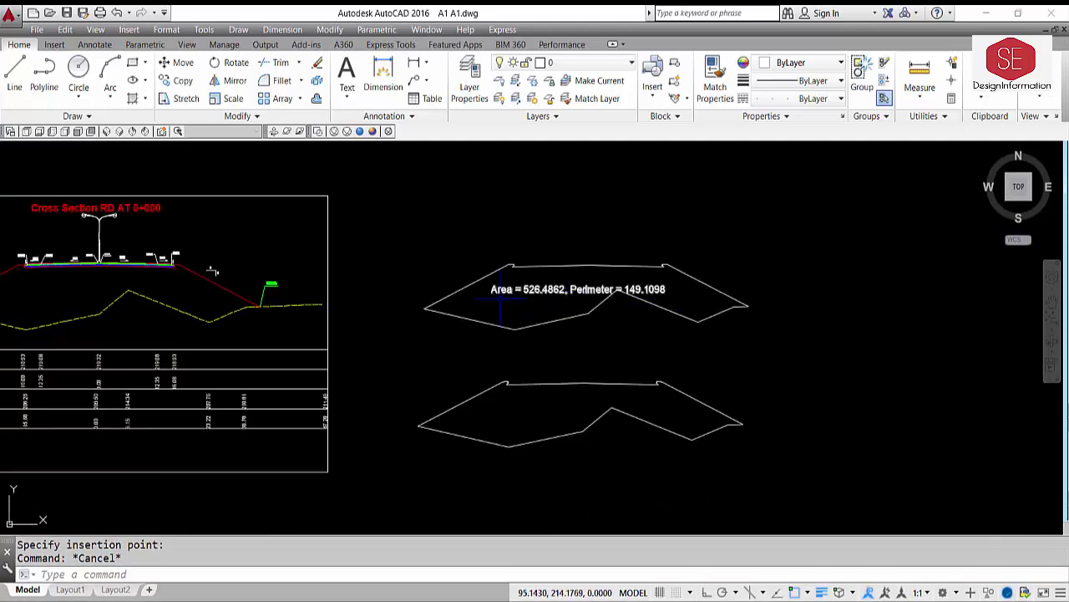
{"action": "mouse_move", "coordinate": [549, 297]}
{"action": "middle_mouse_down"}
{"action": "mouse_move", "coordinate": [637, 299]}
{"action": "mouse_move", "coordinate": [684, 287]}
{"action": "middle_mouse_up"}
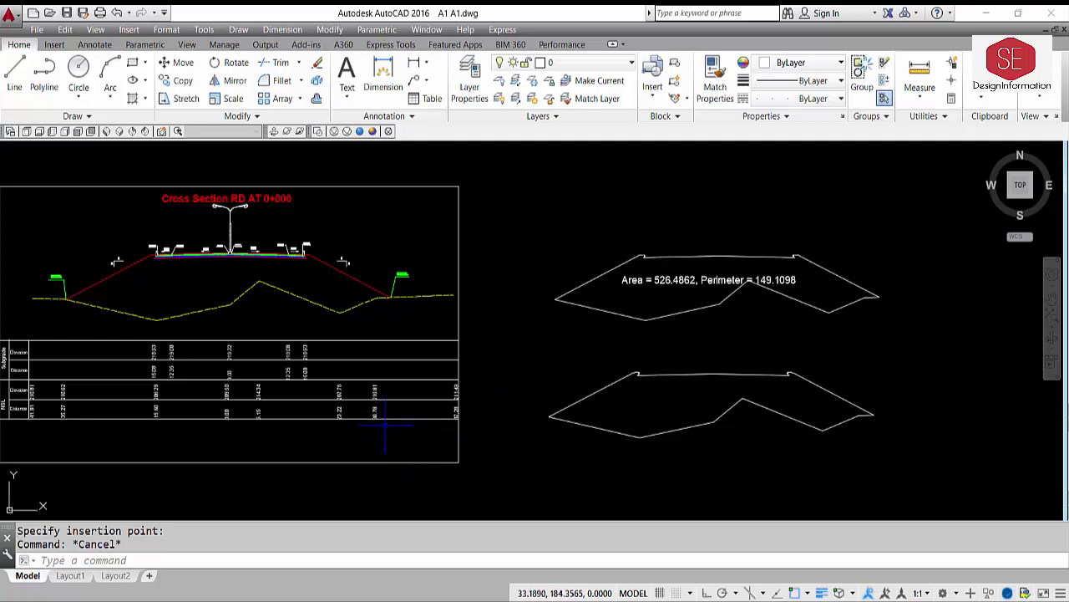
{"action": "type", "text": "co"}
{"action": "key", "text": "Return"}
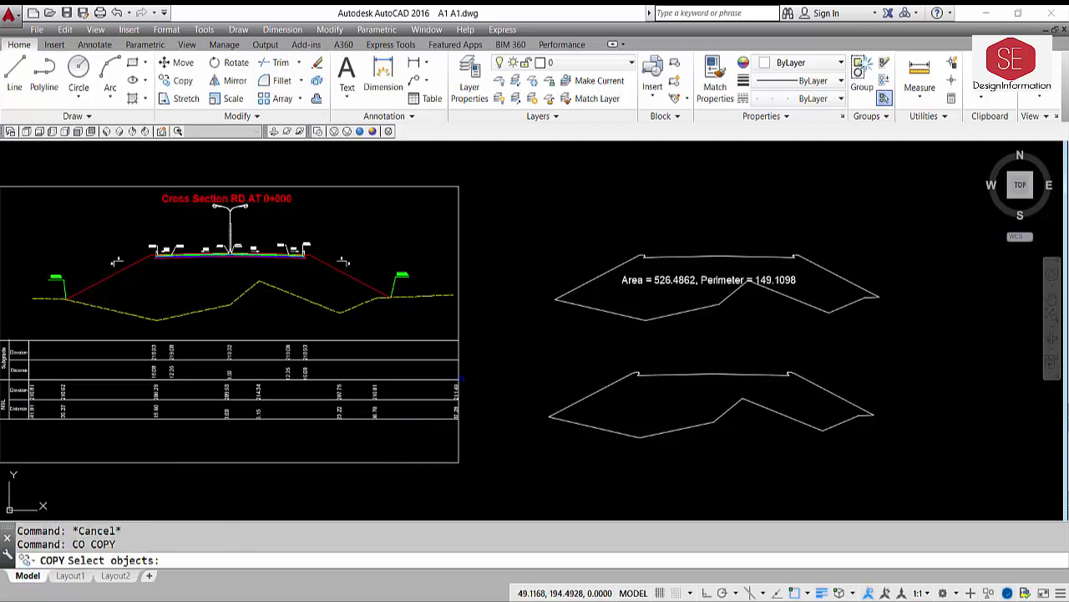
{"action": "left_click", "coordinate": [645, 278]}
{"action": "key", "text": "Return"}
{"action": "left_click", "coordinate": [645, 232]}
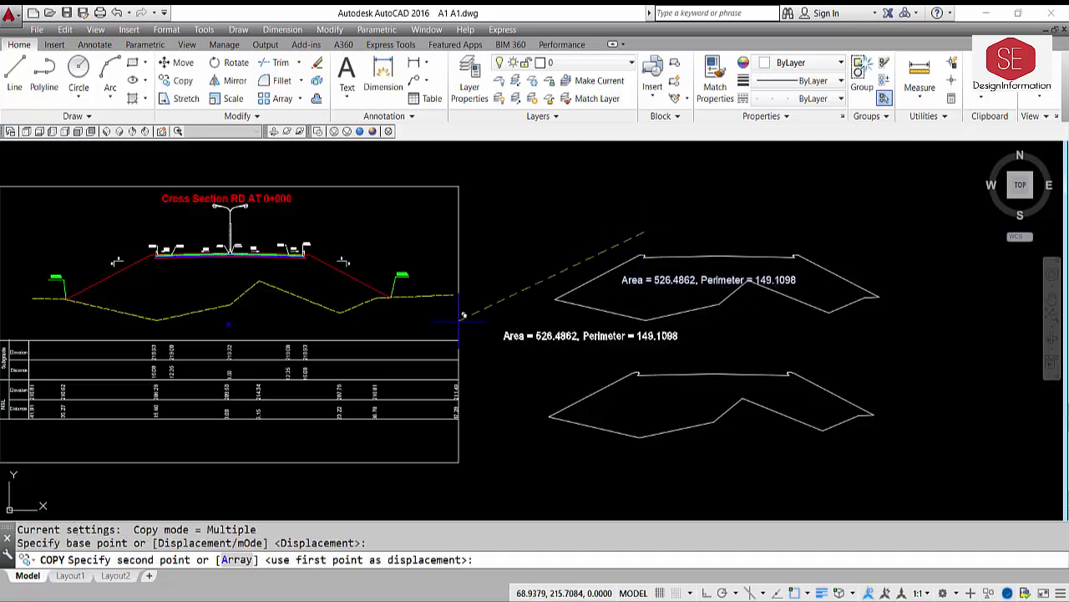
{"action": "left_click", "coordinate": [302, 376]}
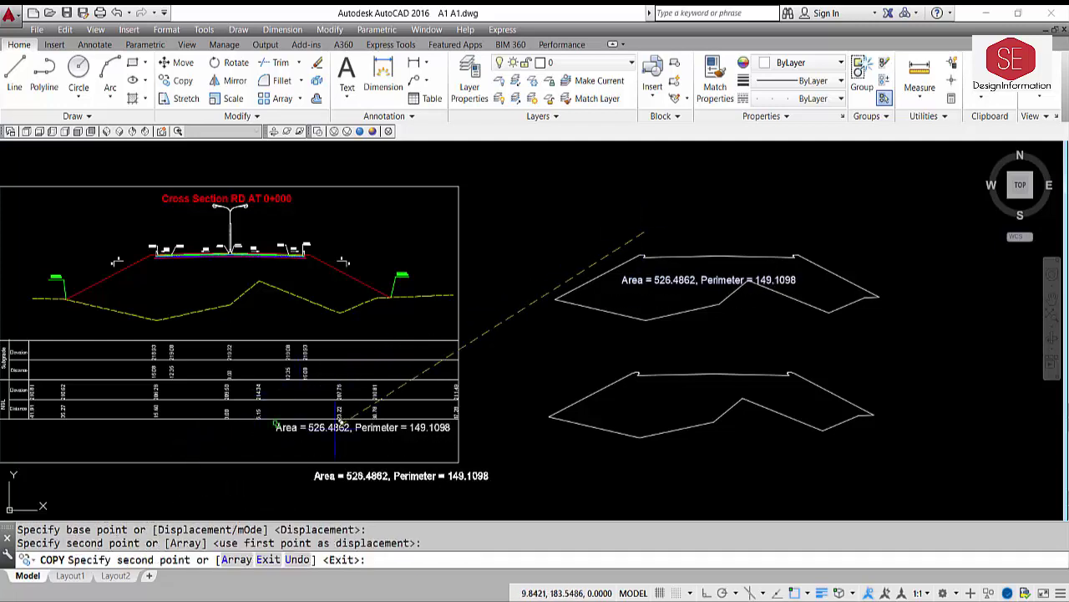
{"action": "scroll", "coordinate": [331, 444], "scroll_direction": "up", "scroll_amount": 2}
{"action": "key", "text": "Escape"}
- Delete ', Perimeter = 149.1098' from the copied note, leaving 'Area = 526.4862'
{"action": "double_click", "coordinate": [322, 421]}
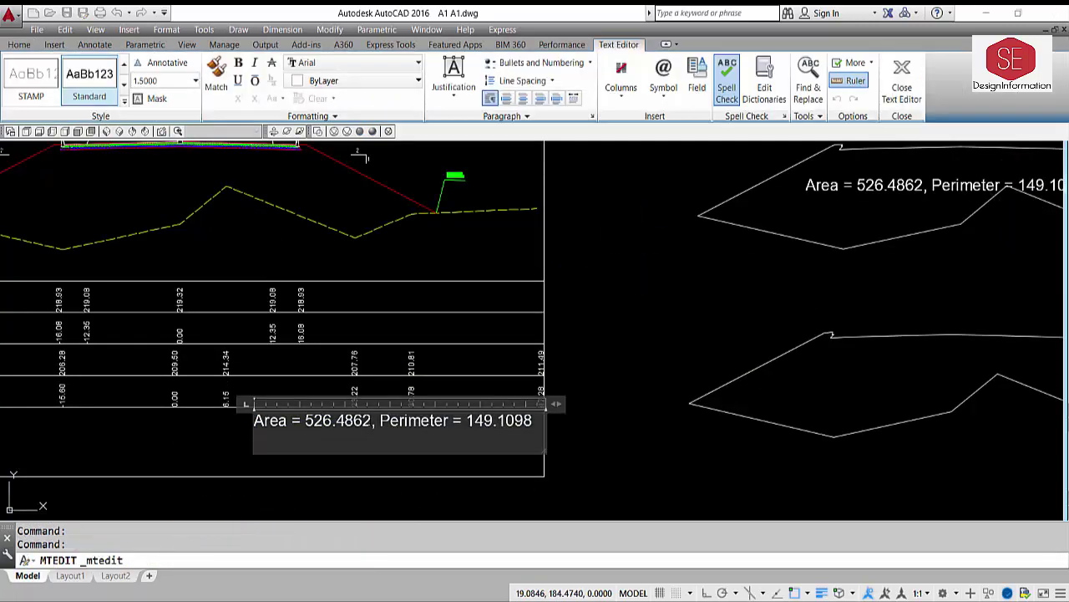
{"action": "left_click_drag", "start_coordinate": [371, 422], "coordinate": [571, 420]}
{"action": "key", "text": "Delete"}
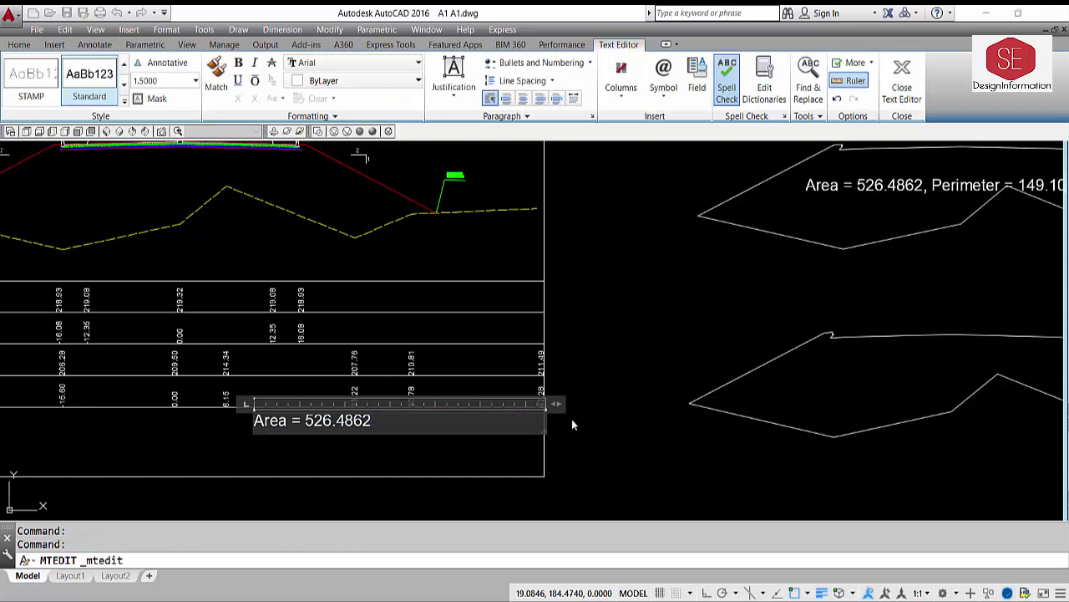
{"action": "left_click", "coordinate": [573, 424]}
{"action": "key", "text": "Escape"}
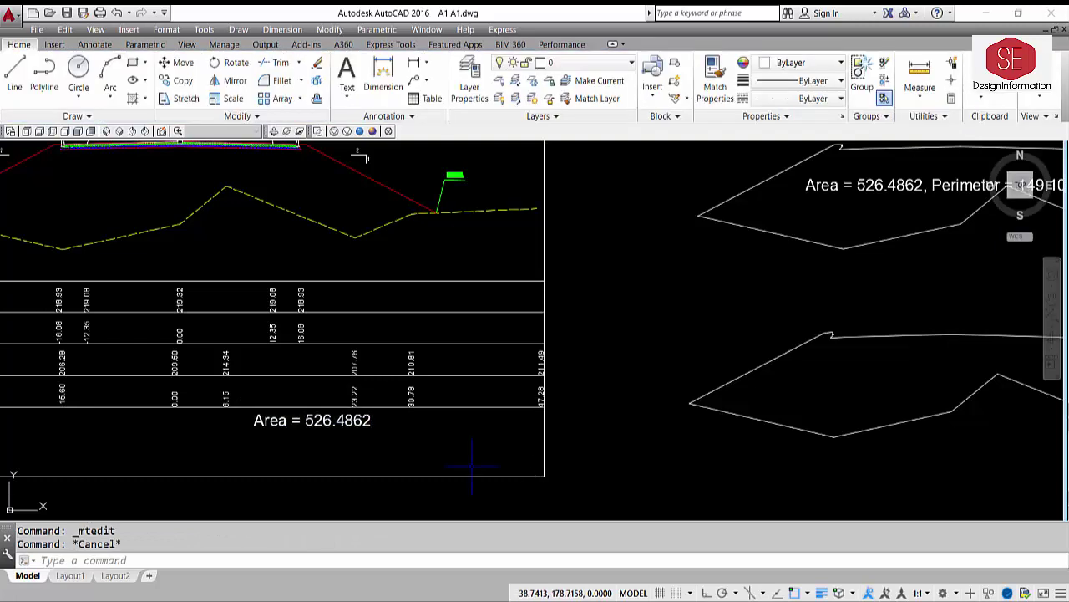
- Move the area note to the sheet's lower right beneath the table
{"action": "type", "text": "m"}
{"action": "key", "text": "Return"}
{"action": "left_click", "coordinate": [335, 422]}
{"action": "key", "text": "Return"}
{"action": "left_click", "coordinate": [326, 436]}
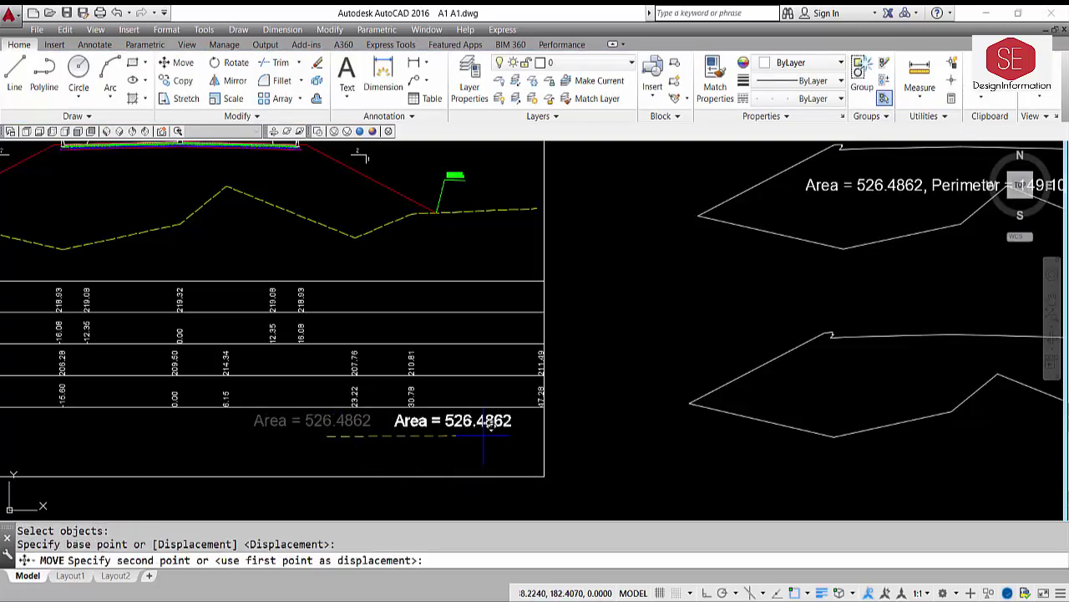
{"action": "left_click", "coordinate": [485, 440]}
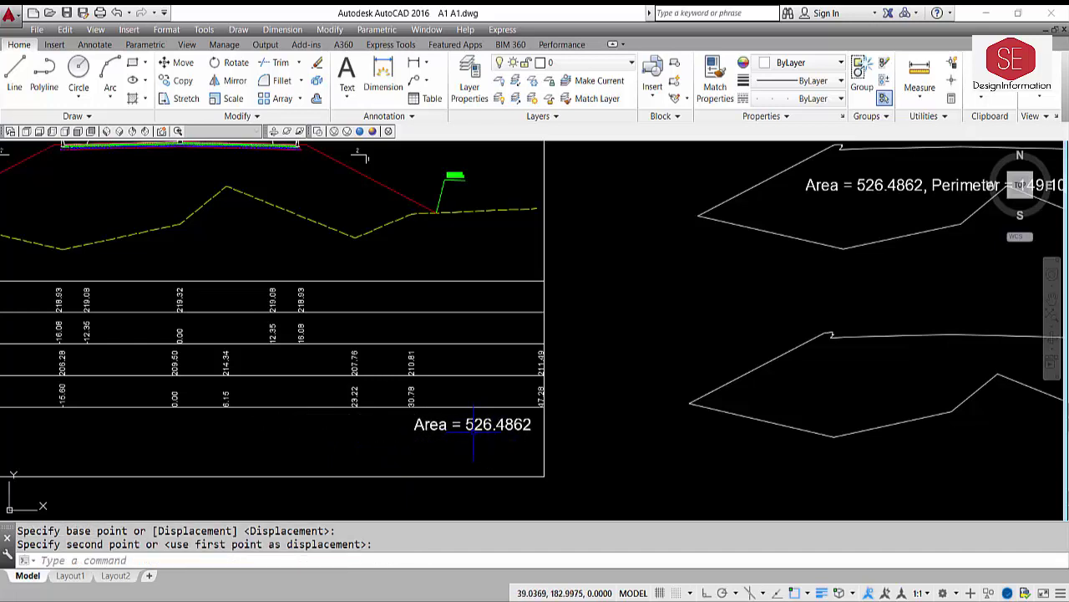
{"action": "scroll", "coordinate": [448, 435], "scroll_direction": "down", "scroll_amount": 3}
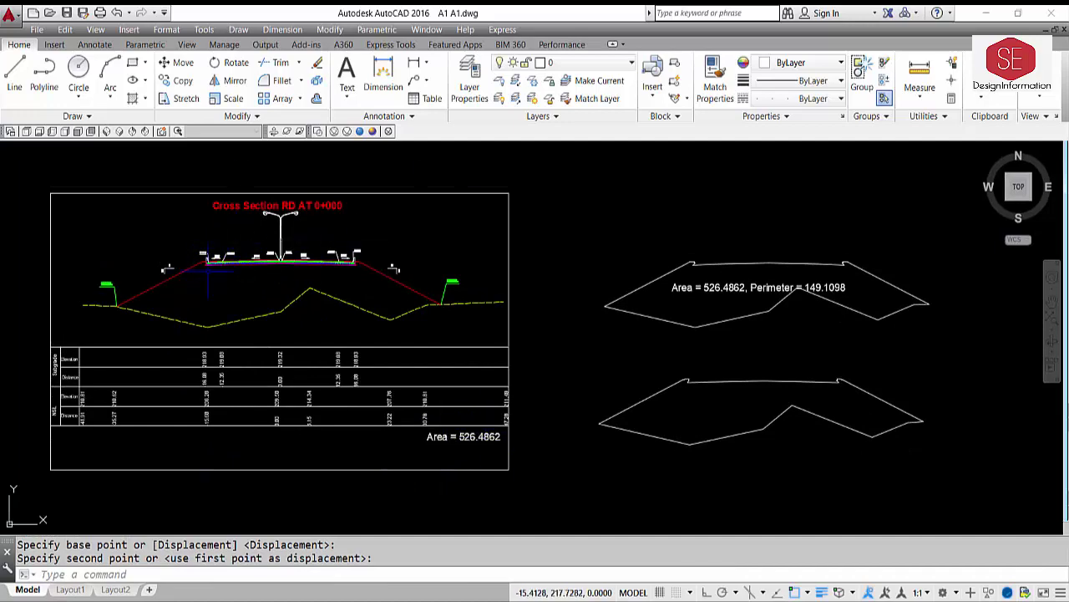
{"action": "scroll", "coordinate": [114, 248], "scroll_direction": "up", "scroll_amount": 4}
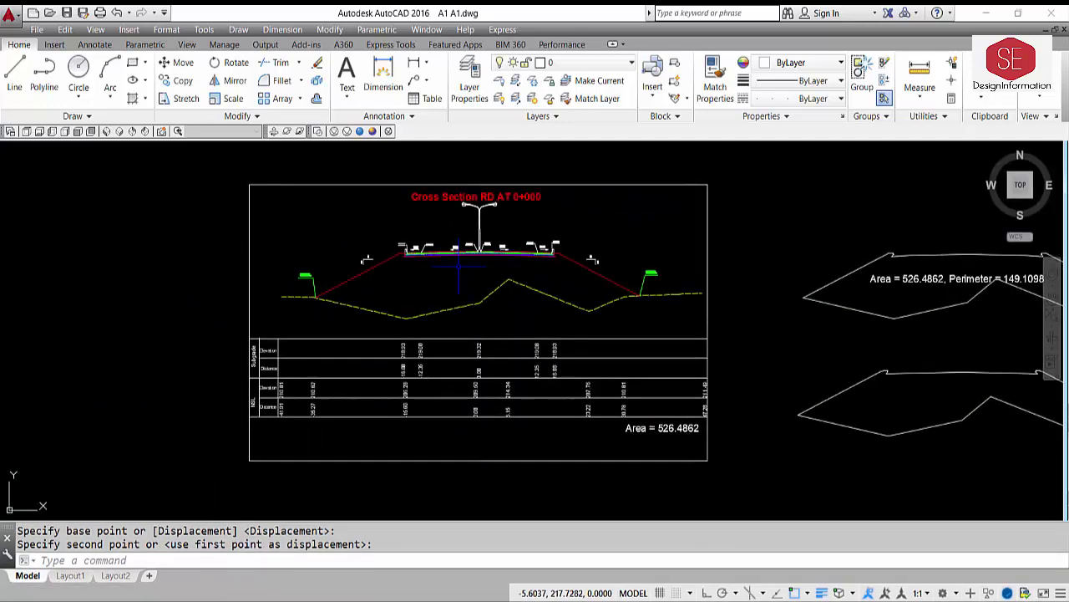
{"action": "middle_click_drag", "start_coordinate": [474, 259], "coordinate": [461, 322]}
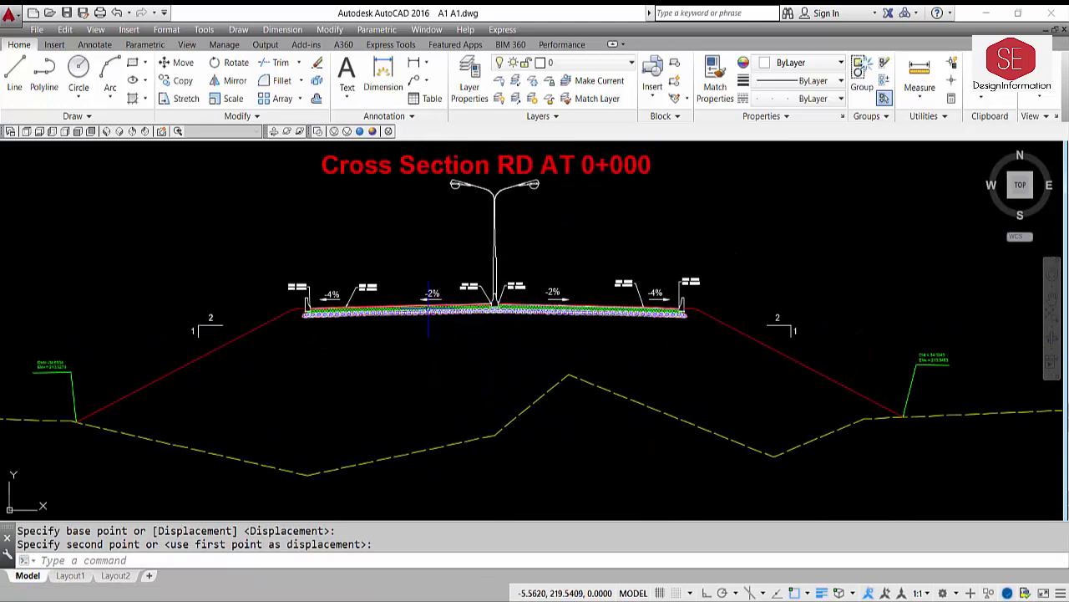
- Start COPY and select the pavement layers, both curbs and the lamp post
{"action": "scroll", "coordinate": [430, 297], "scroll_direction": "up", "scroll_amount": 3}
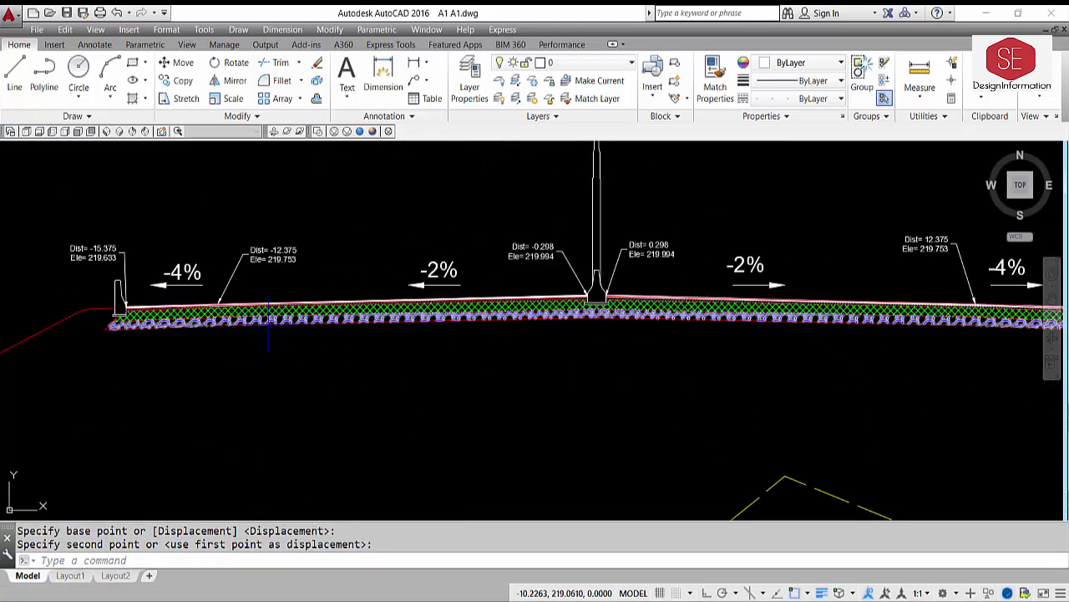
{"action": "type", "text": "CO"}
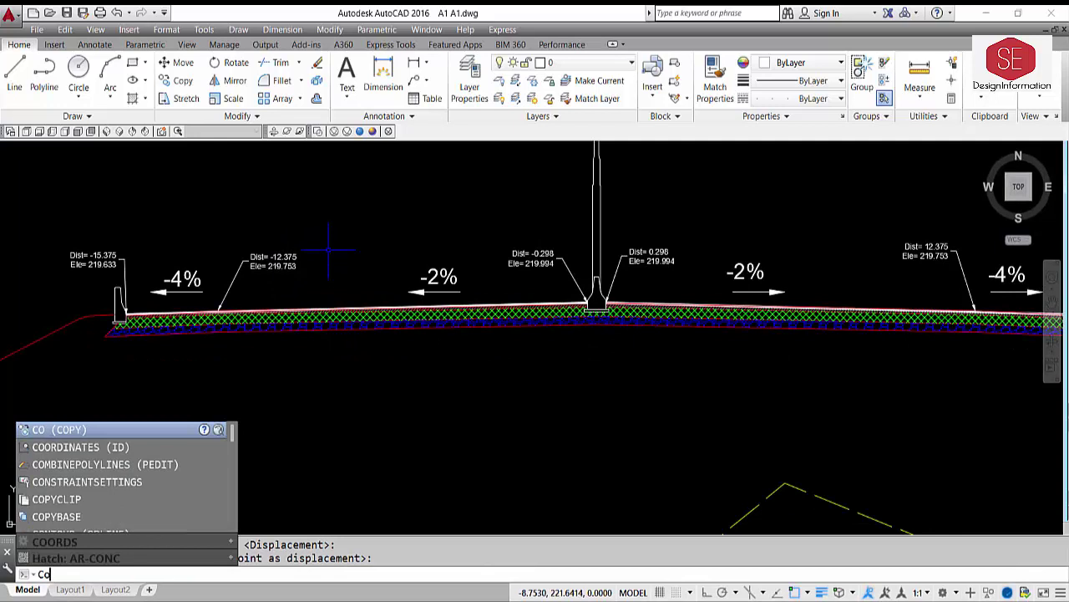
{"action": "key", "text": "Return"}
{"action": "left_click", "coordinate": [370, 247]}
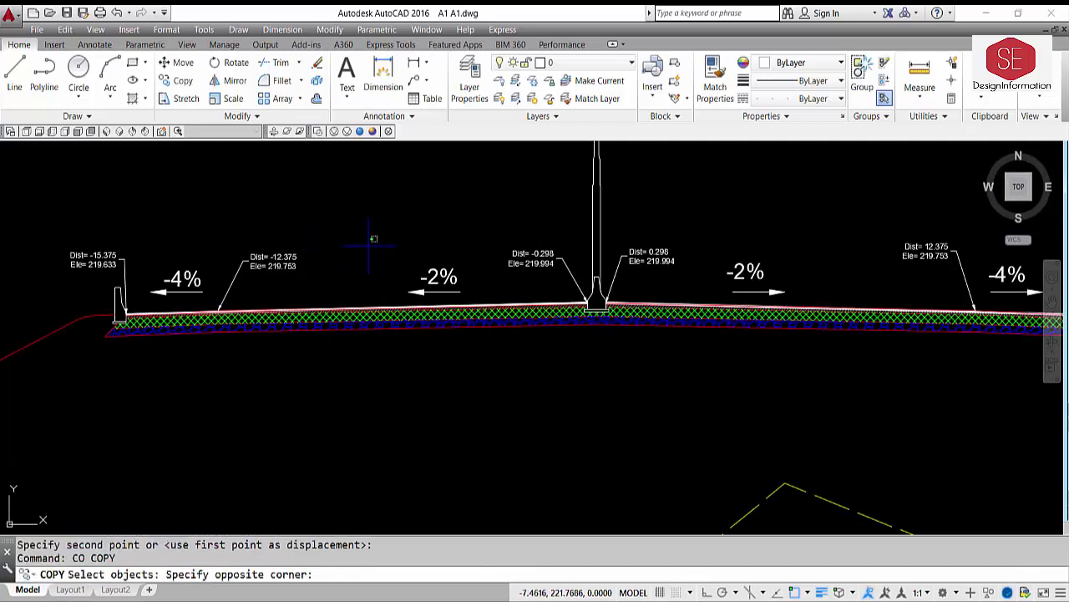
{"action": "left_click", "coordinate": [325, 379]}
{"action": "left_click", "coordinate": [379, 246]}
{"action": "left_click", "coordinate": [323, 380]}
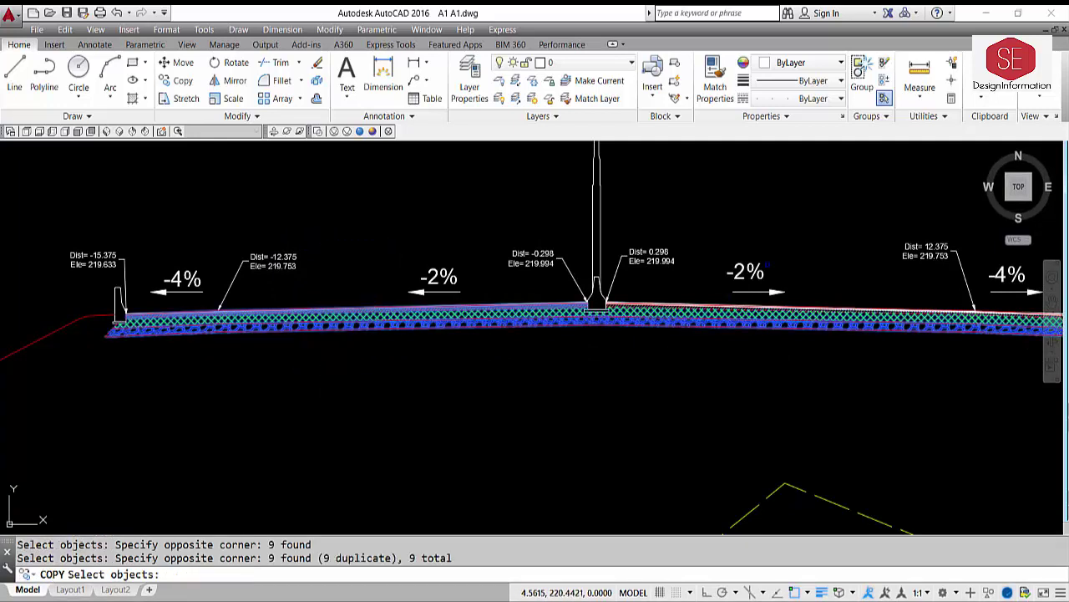
{"action": "left_click", "coordinate": [826, 223]}
{"action": "left_click", "coordinate": [565, 386]}
{"action": "mouse_move", "coordinate": [788, 332]}
{"action": "middle_mouse_down"}
{"action": "mouse_move", "coordinate": [391, 317]}
{"action": "mouse_move", "coordinate": [992, 351]}
{"action": "middle_mouse_up"}
{"action": "left_click", "coordinate": [644, 280]}
{"action": "left_click", "coordinate": [781, 380]}
{"action": "left_click", "coordinate": [278, 221]}
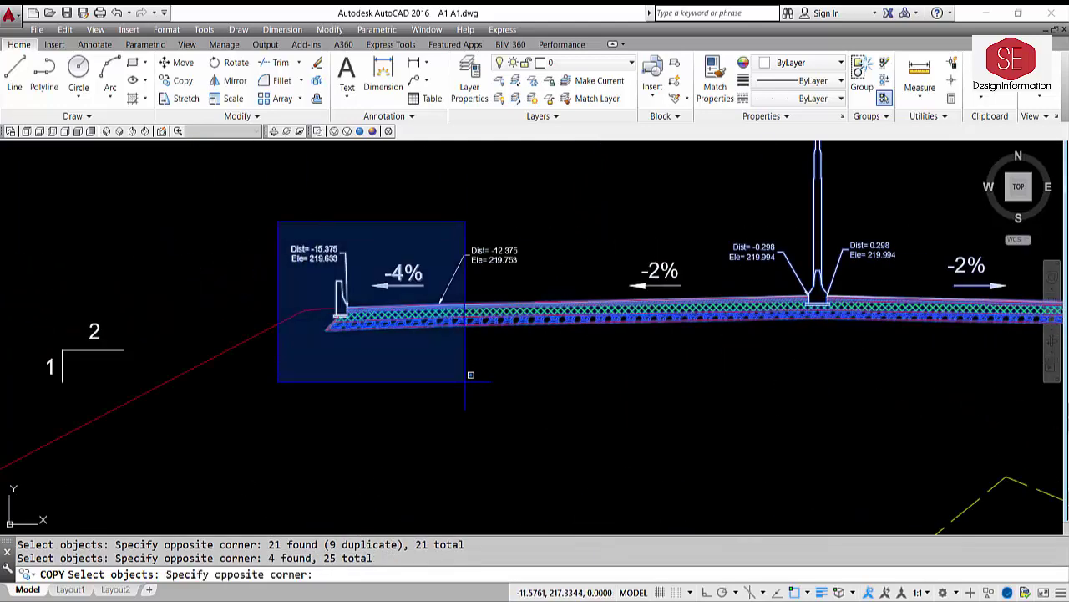
{"action": "left_click", "coordinate": [491, 410]}
{"action": "key", "text": "Return"}
- Place the pavement copy in the empty space left of the section
{"action": "left_click", "coordinate": [804, 383]}
{"action": "scroll", "coordinate": [804, 383], "scroll_direction": "down", "scroll_amount": 5}
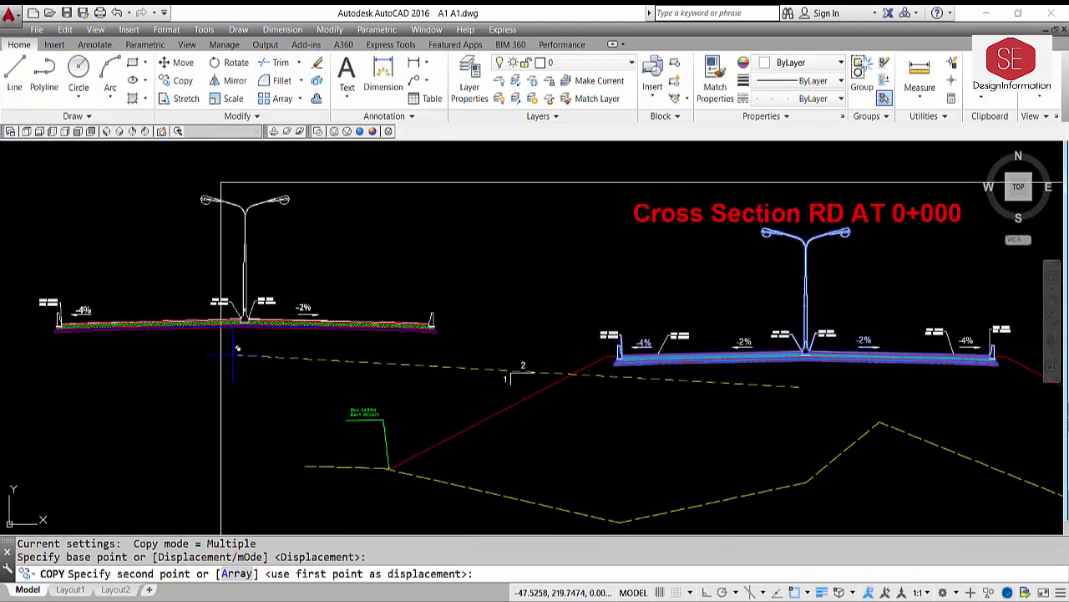
{"action": "middle_click_drag", "start_coordinate": [247, 355], "coordinate": [765, 354]}
{"action": "left_click", "coordinate": [367, 319]}
{"action": "key", "text": "Escape"}
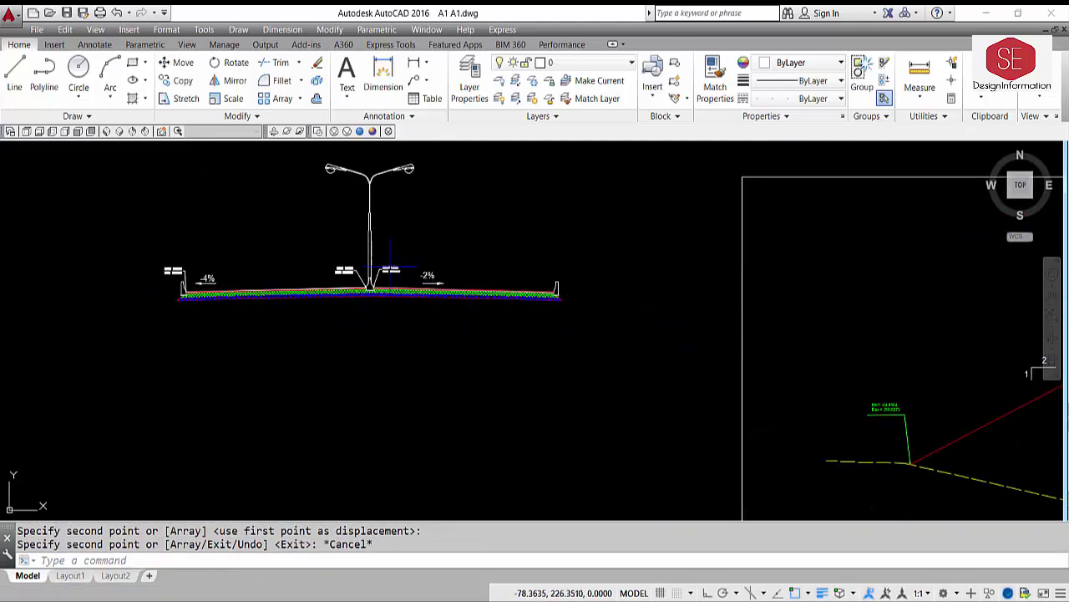
- Erase the lamp post from the copied pavement
{"action": "middle_click_drag", "start_coordinate": [427, 266], "coordinate": [456, 328]}
{"action": "left_click", "coordinate": [490, 220]}
{"action": "left_click", "coordinate": [355, 282]}
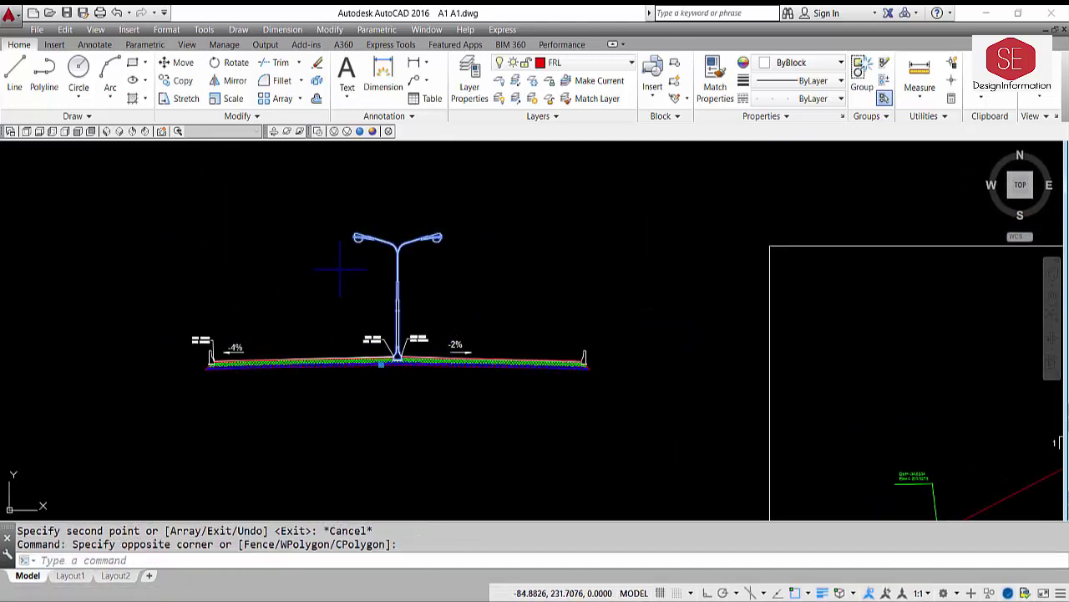
{"action": "type", "text": "e"}
{"action": "key", "text": "Return"}
- Erase both centre distance/elevation labels and their leaders from the copy
{"action": "scroll", "coordinate": [393, 351], "scroll_direction": "up", "scroll_amount": 3}
{"action": "left_click", "coordinate": [498, 317]}
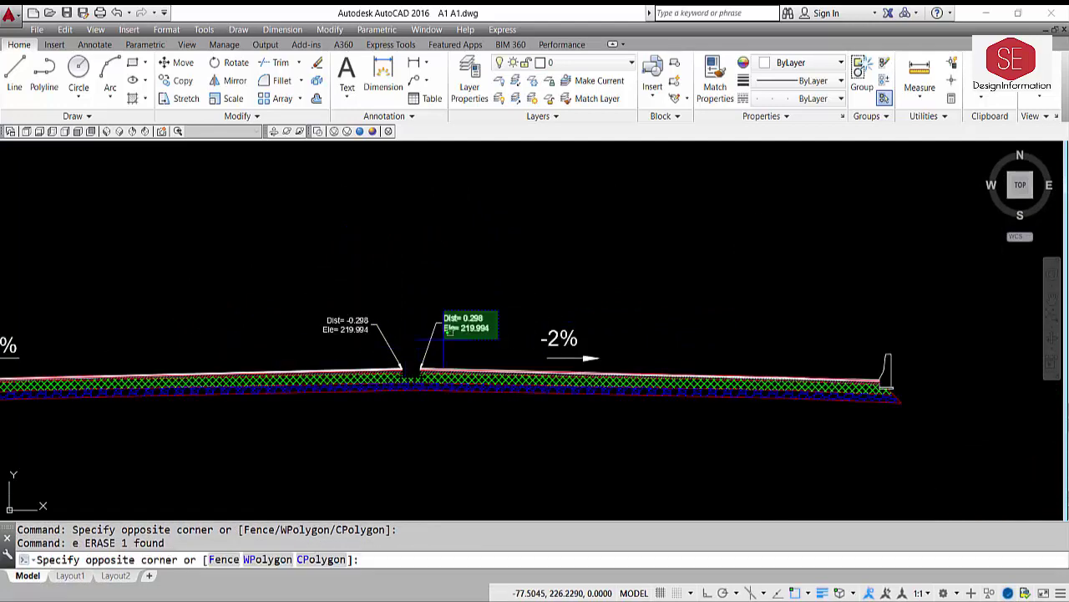
{"action": "left_click", "coordinate": [418, 368]}
{"action": "key", "text": "Return"}
{"action": "left_click", "coordinate": [387, 311]}
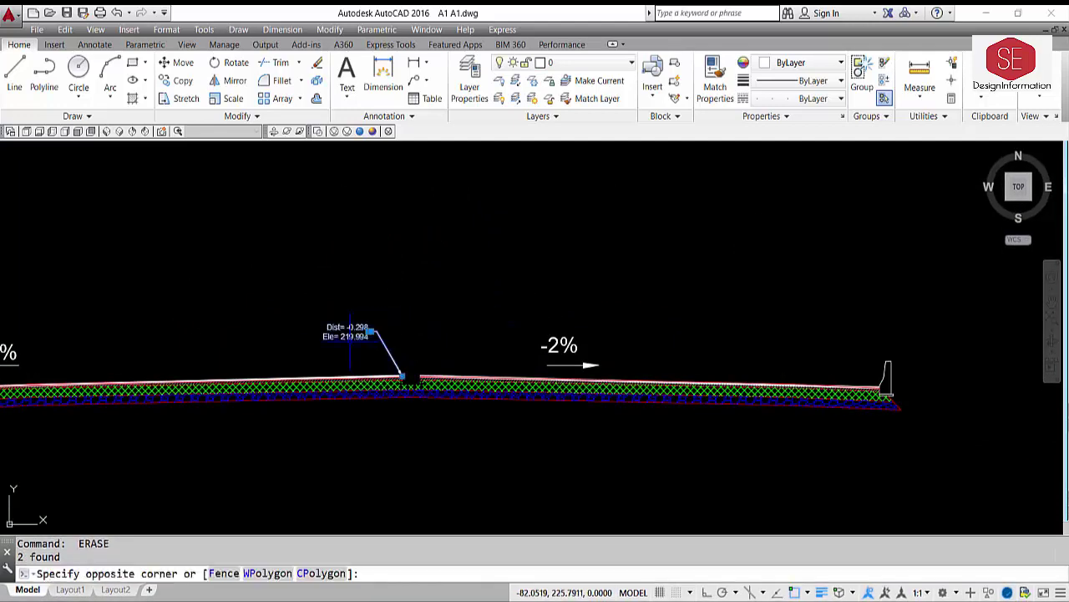
{"action": "left_click", "coordinate": [406, 381]}
{"action": "scroll", "coordinate": [401, 343], "scroll_direction": "up", "scroll_amount": 5}
{"action": "key", "text": "Escape"}
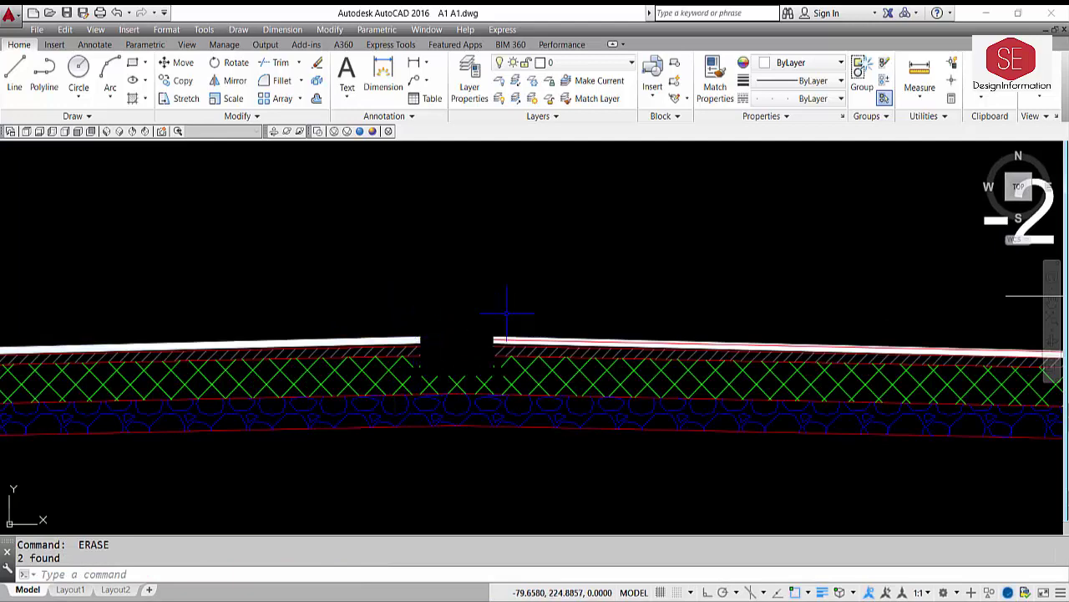
- Erase the lower blue subbase hatch from the copy
{"action": "scroll", "coordinate": [502, 318], "scroll_direction": "down", "scroll_amount": 3}
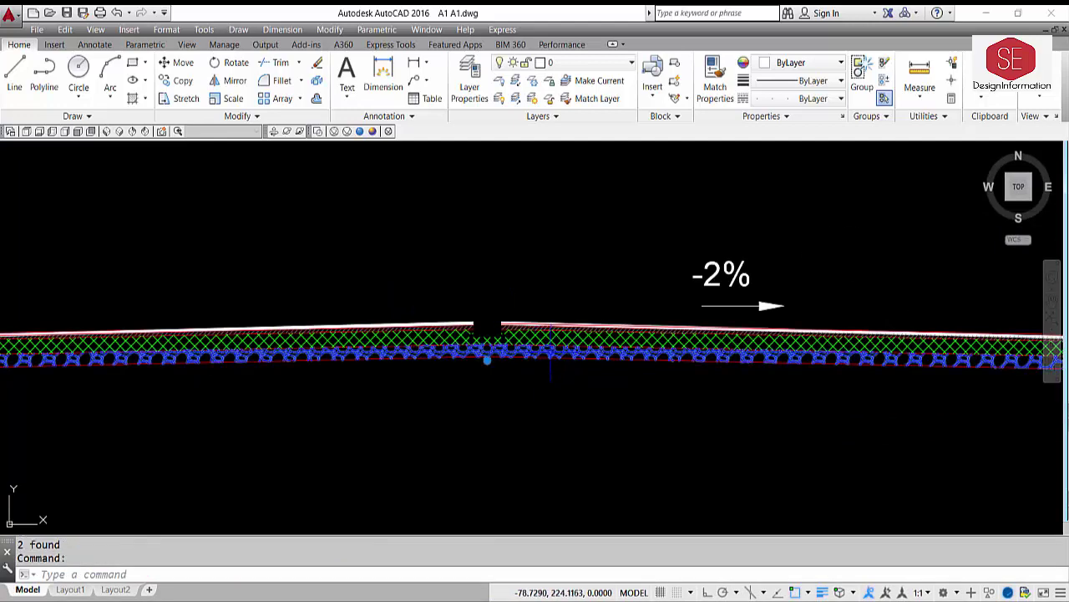
{"action": "type", "text": "e"}
{"action": "key", "text": "Return"}
{"action": "scroll", "coordinate": [550, 351], "scroll_direction": "down", "scroll_amount": 2}
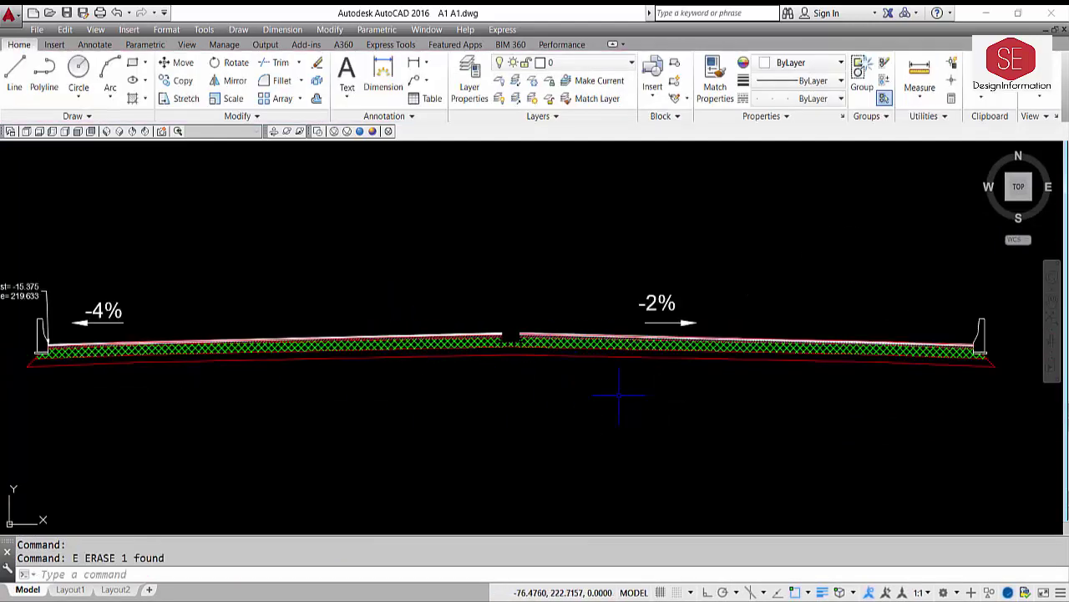
{"action": "type", "text": "bo"}
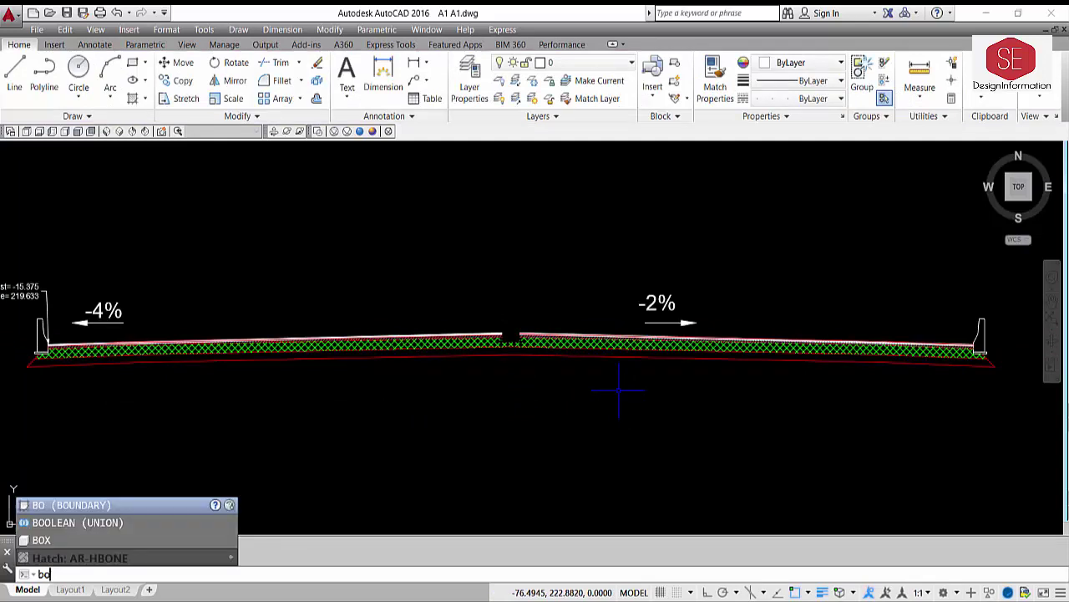
- Create a boundary polyline by picking inside the subbase layer
{"action": "key", "text": "Return"}
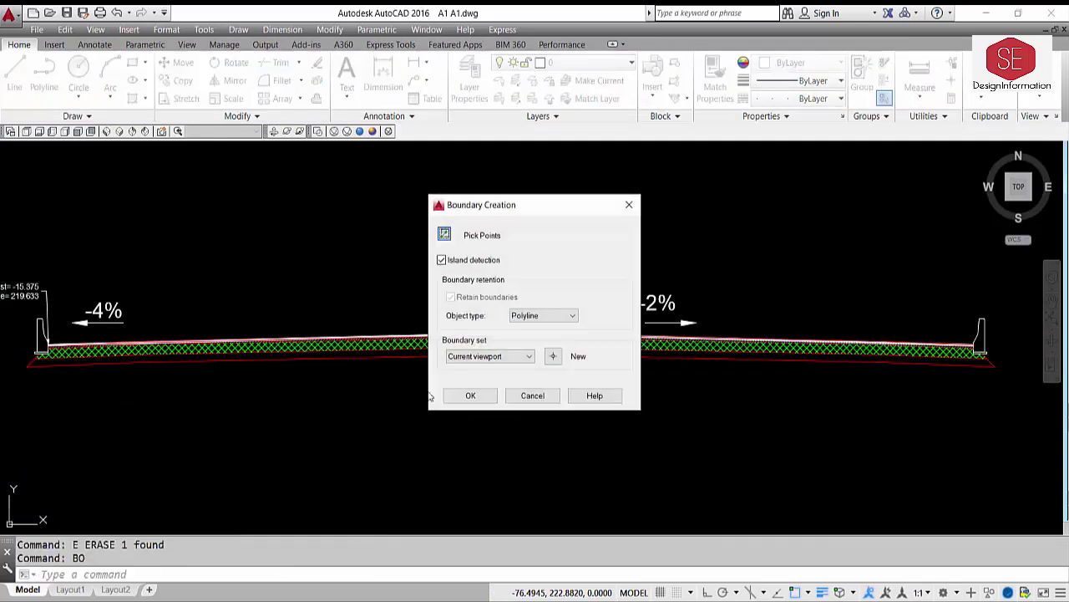
{"action": "left_click", "coordinate": [445, 235]}
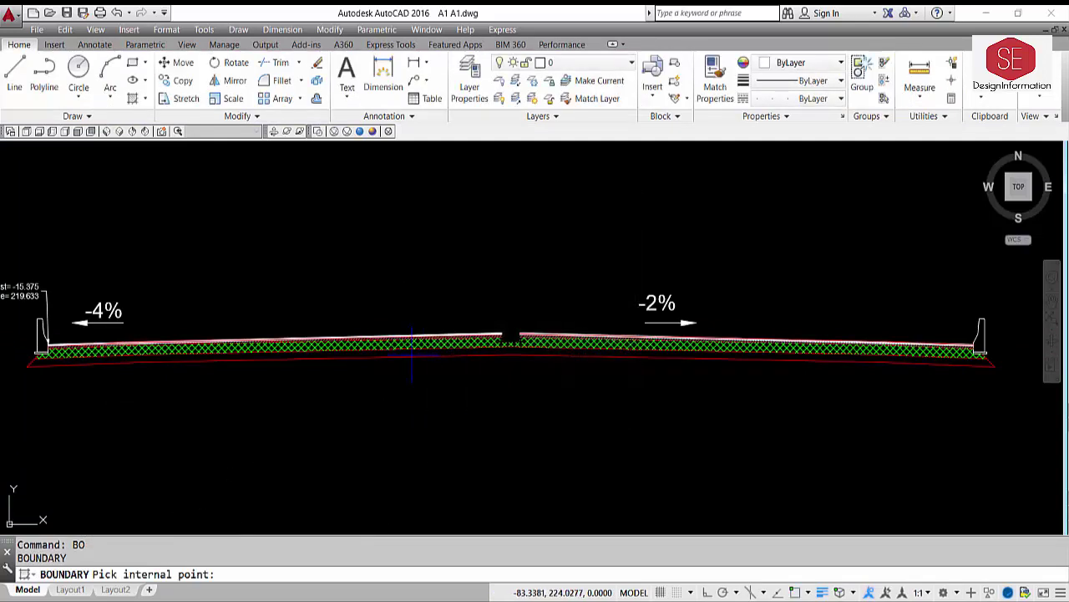
{"action": "left_click", "coordinate": [412, 351]}
{"action": "key", "text": "Return"}
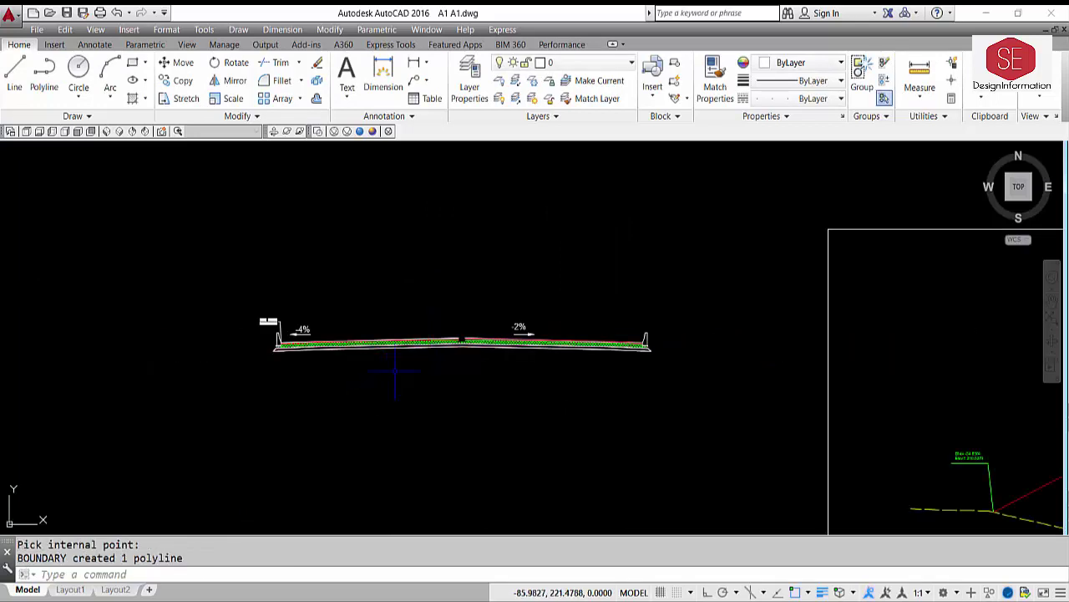
- Move the subbase polyline down below the road section
{"action": "type", "text": "m"}
{"action": "key", "text": "Return"}
{"action": "left_click", "coordinate": [395, 345]}
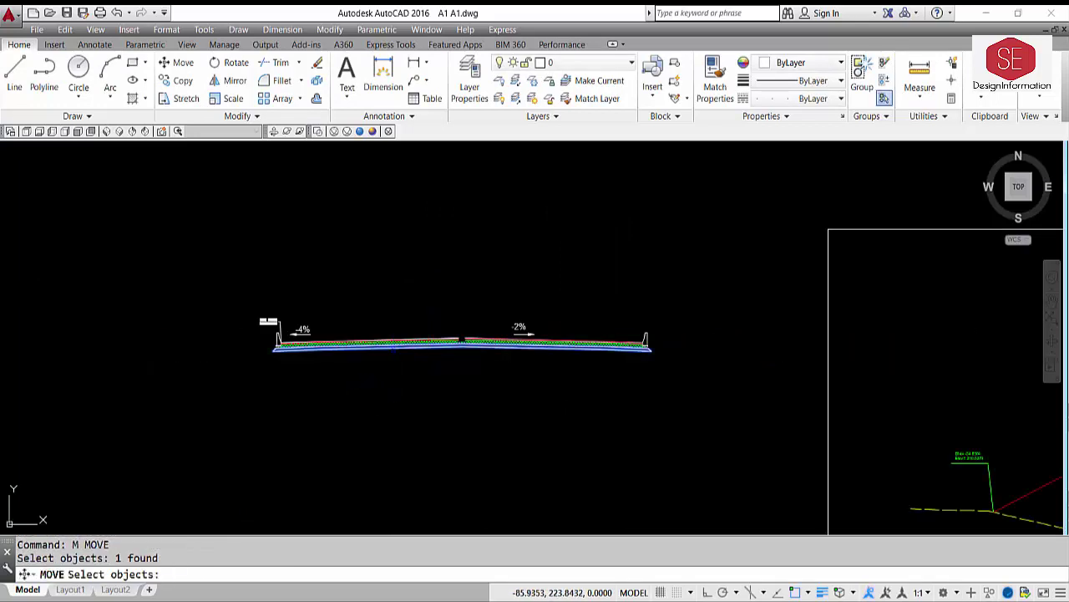
{"action": "key", "text": "Return"}
{"action": "left_click", "coordinate": [403, 351]}
{"action": "left_click", "coordinate": [401, 404]}
{"action": "key", "text": "Escape"}
- Measure the subbase polyline with AREA > Object, giving Area = 7.9769
{"action": "scroll", "coordinate": [404, 396], "scroll_direction": "up", "scroll_amount": 2}
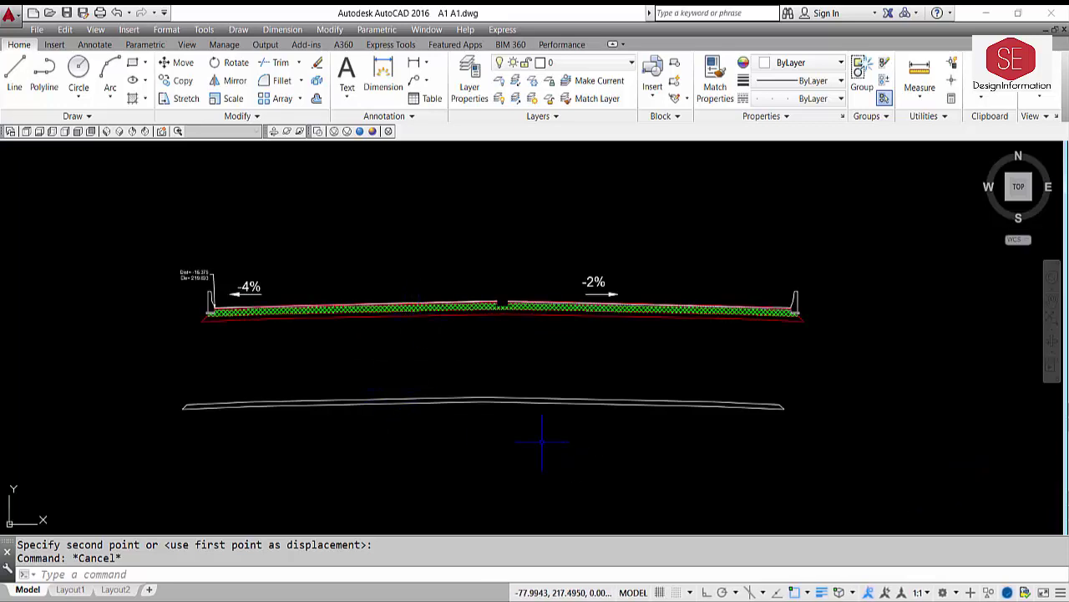
{"action": "type", "text": "aa"}
{"action": "key", "text": "Return"}
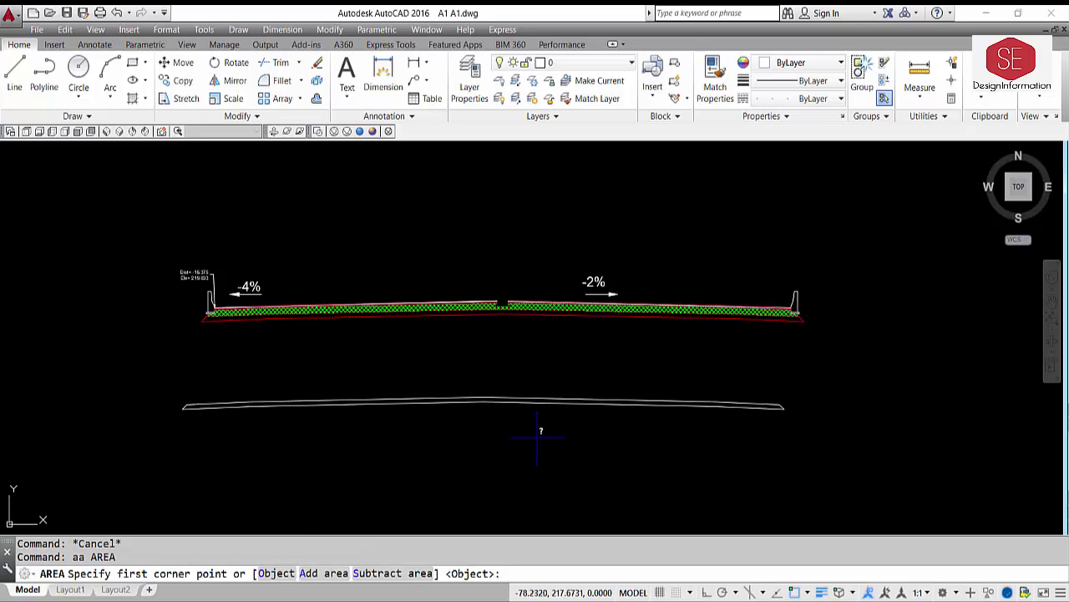
{"action": "type", "text": "o"}
{"action": "key", "text": "Return"}
{"action": "left_click", "coordinate": [532, 401]}
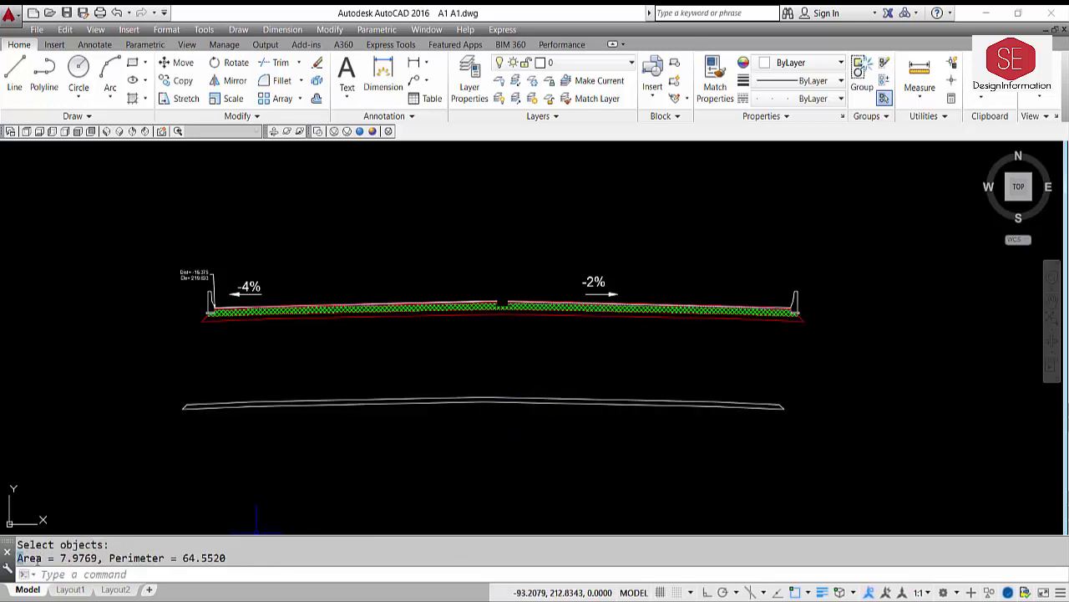
- Copy the 7.9769 area result from the command history and paste it below the 526.4862 note
{"action": "left_click_drag", "start_coordinate": [18, 557], "coordinate": [95, 557]}
{"action": "right_click", "coordinate": [90, 558]}
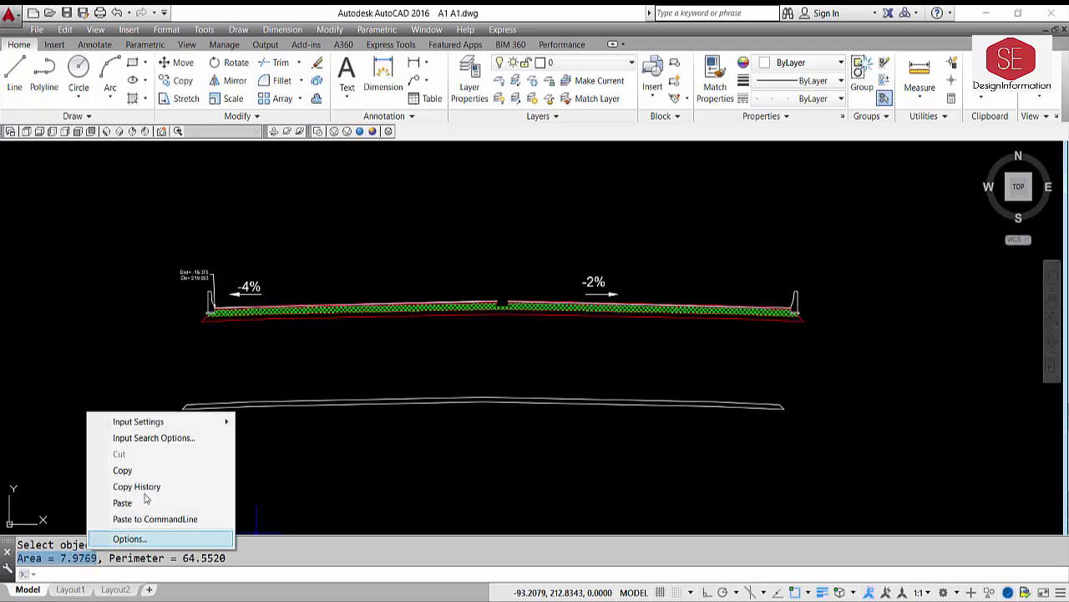
{"action": "left_click", "coordinate": [143, 472]}
{"action": "scroll", "coordinate": [355, 443], "scroll_direction": "down", "scroll_amount": 10}
{"action": "scroll", "coordinate": [232, 394], "scroll_direction": "up", "scroll_amount": 6}
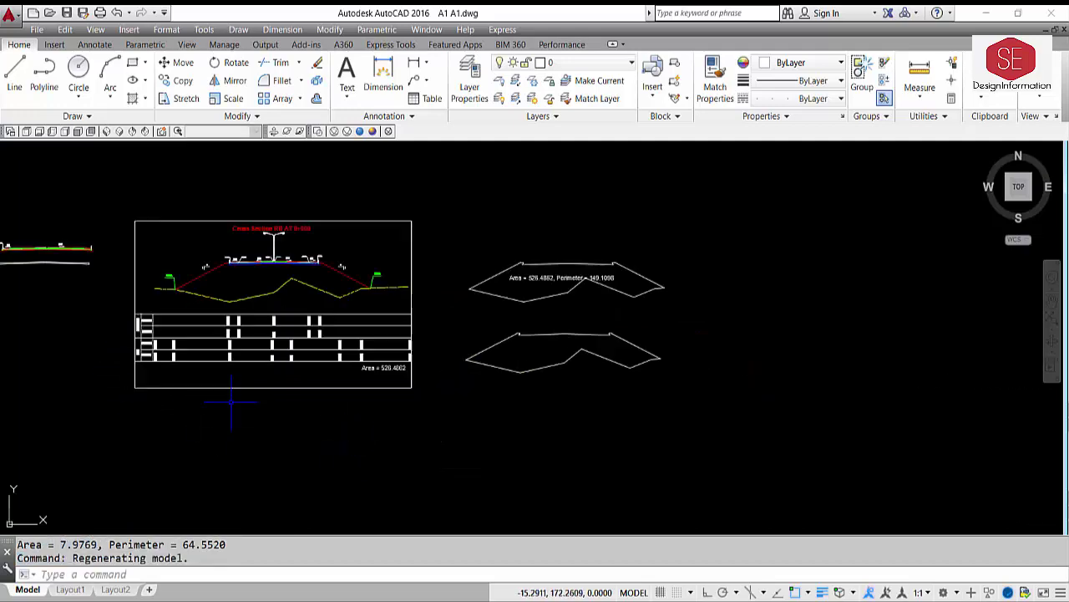
{"action": "key", "text": "ctrl+v"}
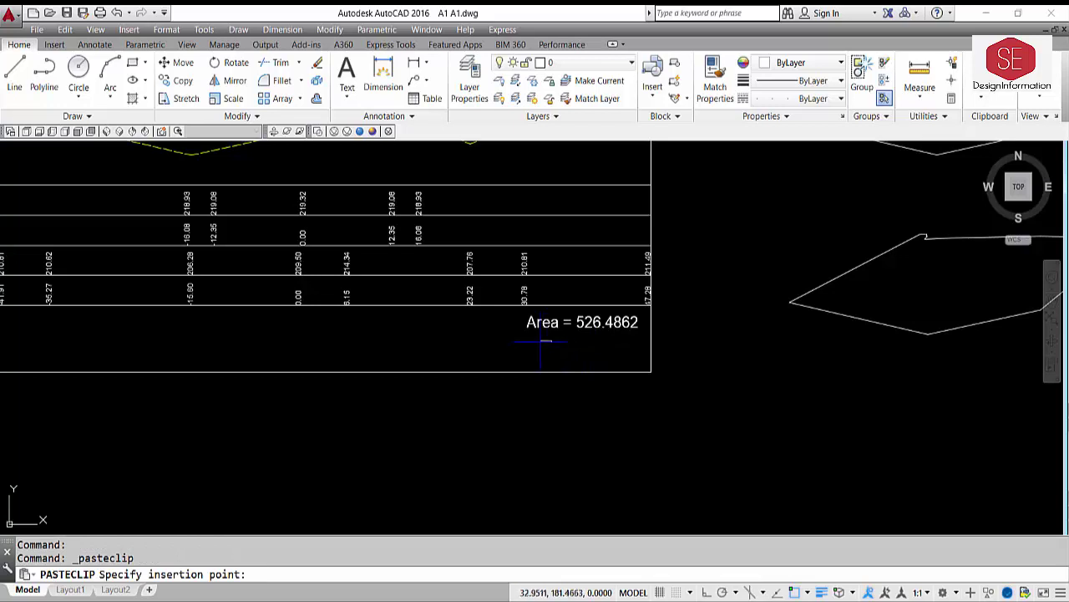
{"action": "scroll", "coordinate": [543, 339], "scroll_direction": "up", "scroll_amount": 4}
{"action": "key", "text": "Escape"}
- Match the pasted 7.9769 text's formatting to the Area = 526.4862 label
{"action": "type", "text": "ma"}
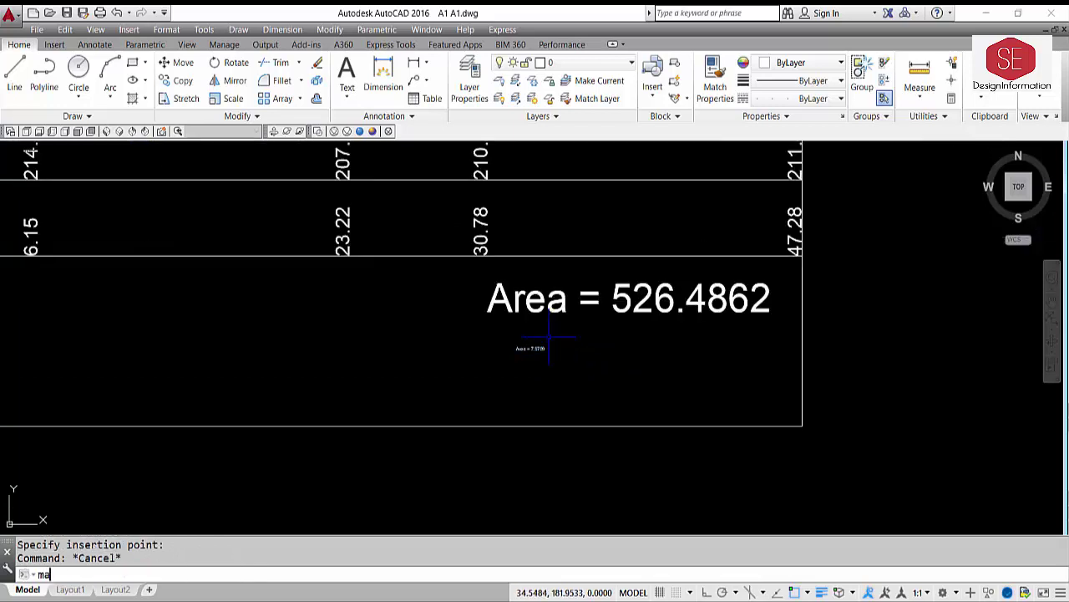
{"action": "key", "text": "Return"}
{"action": "left_click", "coordinate": [545, 311]}
{"action": "left_click", "coordinate": [535, 347]}
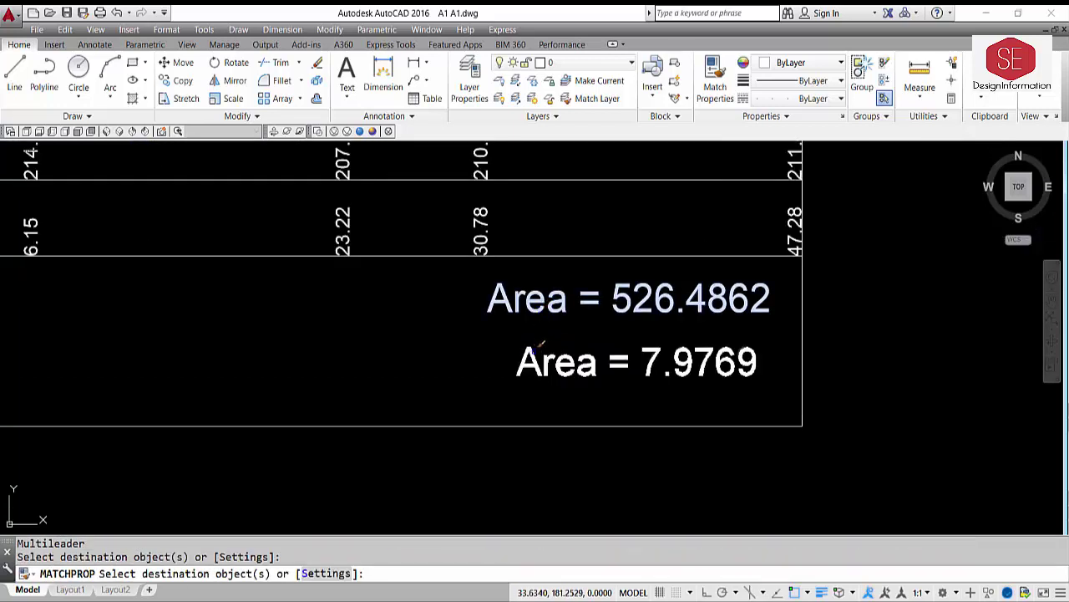
{"action": "key", "text": "Escape"}
- Edit the 7.9769 label to read 'Area of Subbase = 7.9769'
{"action": "double_click", "coordinate": [572, 364]}
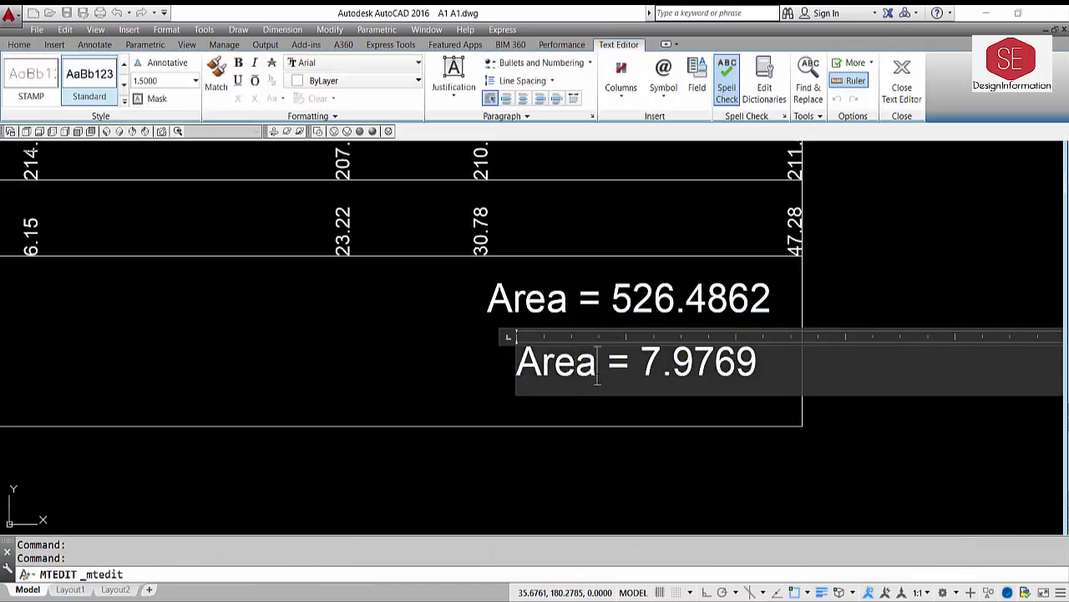
{"action": "type", "text": "o"}
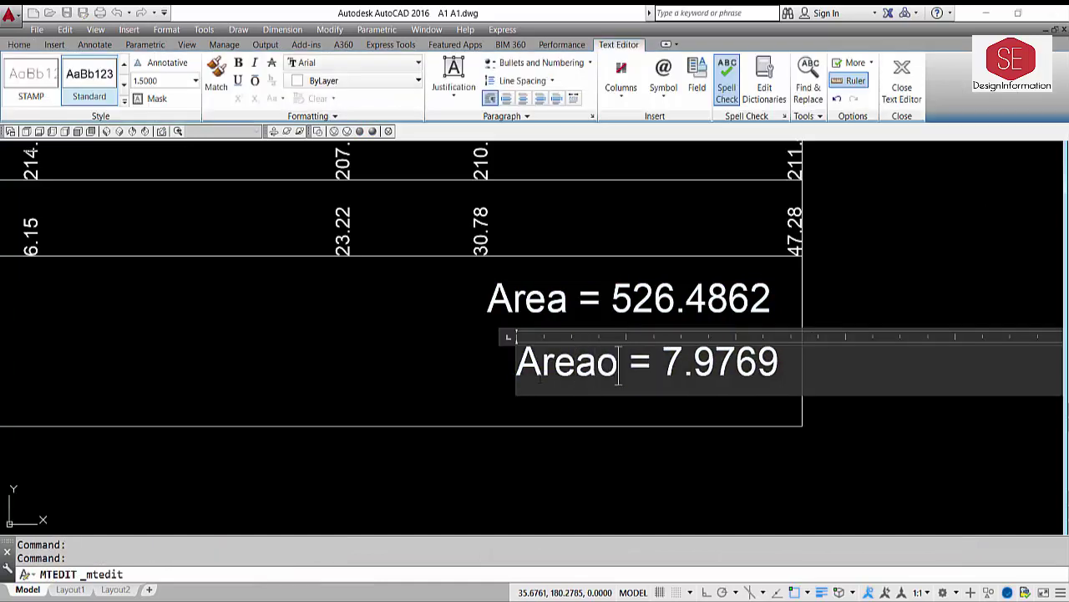
{"action": "key", "text": "BackSpace"}
{"action": "type", "text": "of S"}
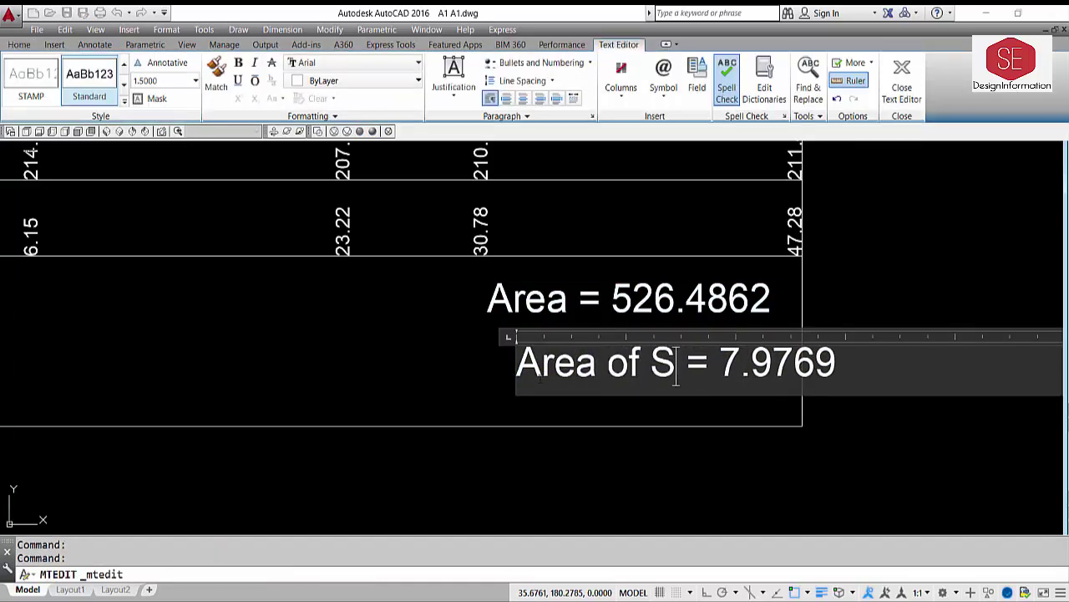
{"action": "type", "text": "ubbase"}
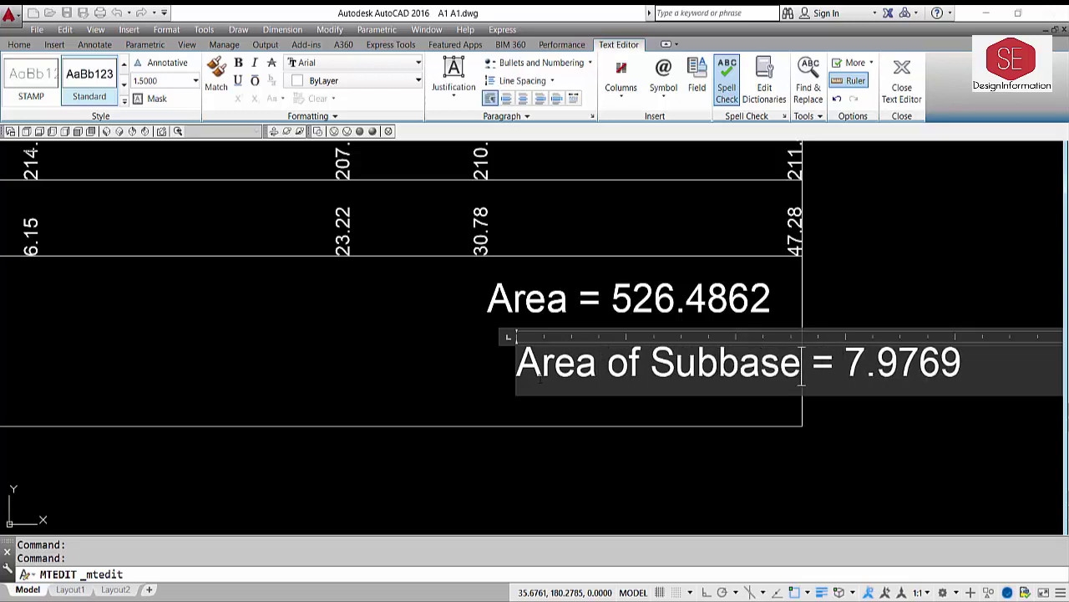
{"action": "key", "text": "Escape"}
- Move the Area of Subbase label just below the other area label
{"action": "type", "text": "m"}
{"action": "key", "text": "Return"}
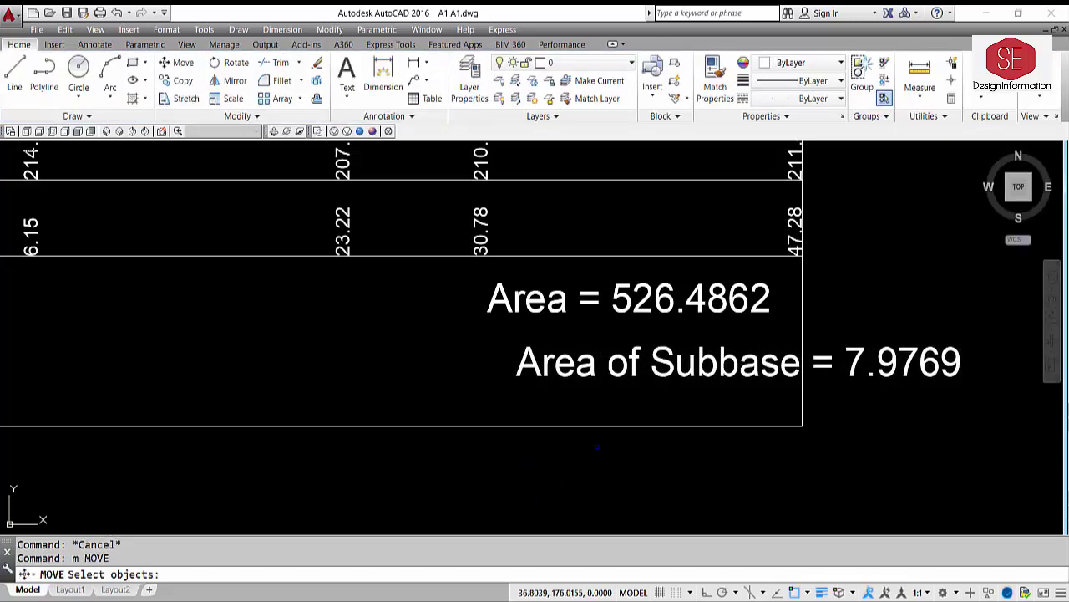
{"action": "left_click", "coordinate": [660, 378]}
{"action": "key", "text": "Return"}
{"action": "left_click", "coordinate": [980, 417]}
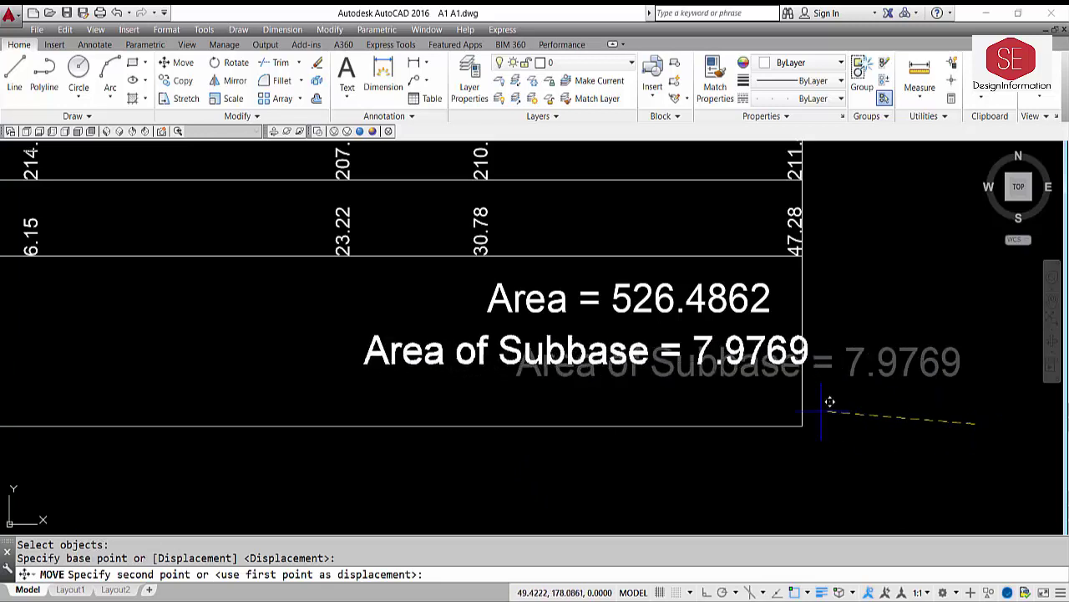
{"action": "left_click", "coordinate": [802, 404]}
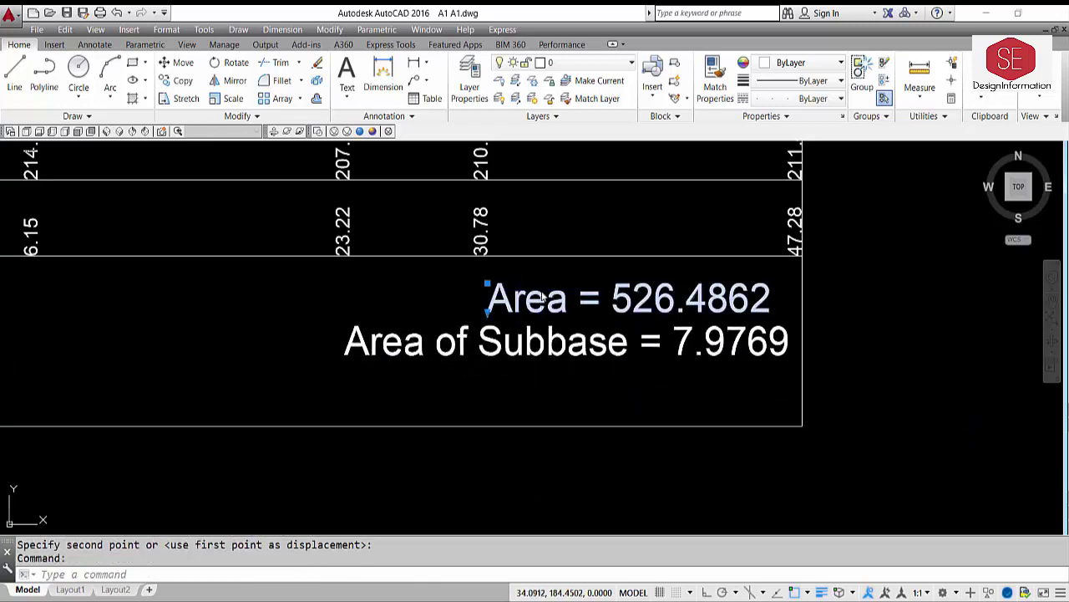
- Edit the 526.4862 label to read 'Embankment Area = 526.4862'
{"action": "double_click", "coordinate": [491, 292]}
{"action": "type", "text": "E"}
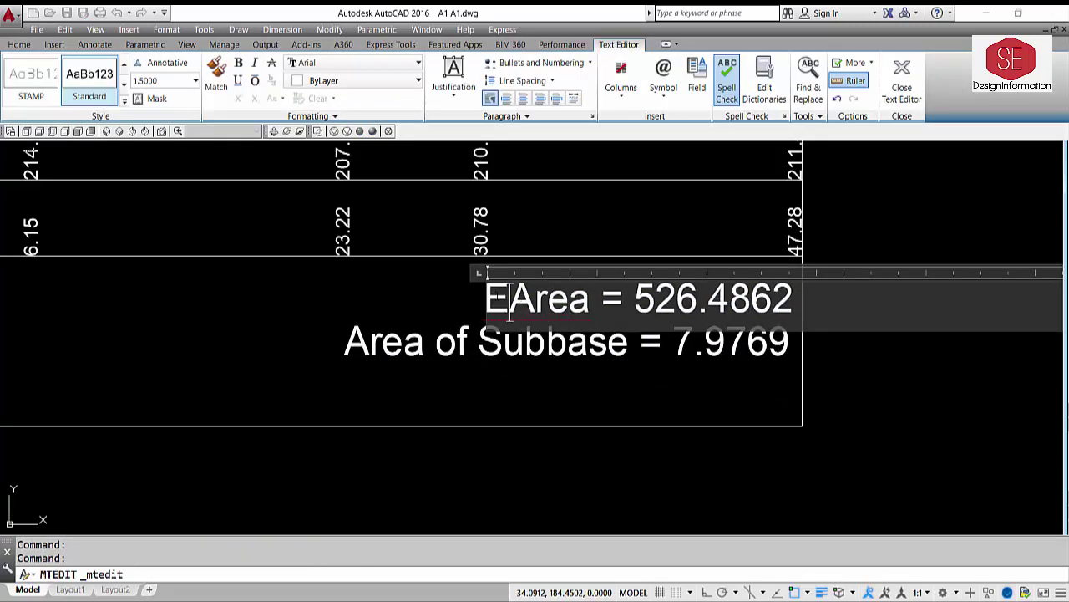
{"action": "type", "text": "mban"}
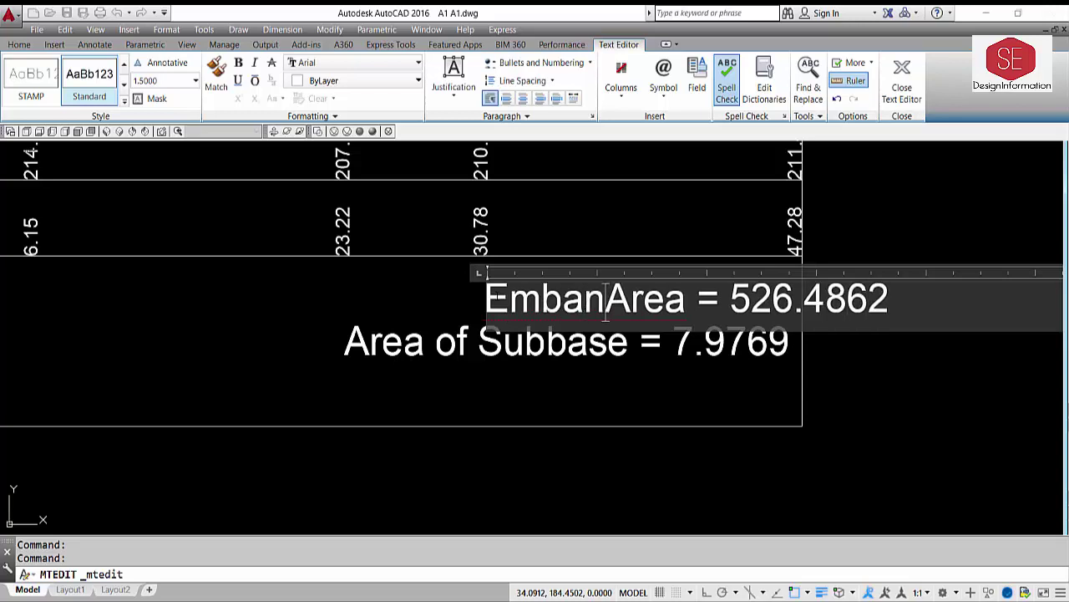
{"action": "type", "text": "kmen"}
{"action": "type", "text": "t"}
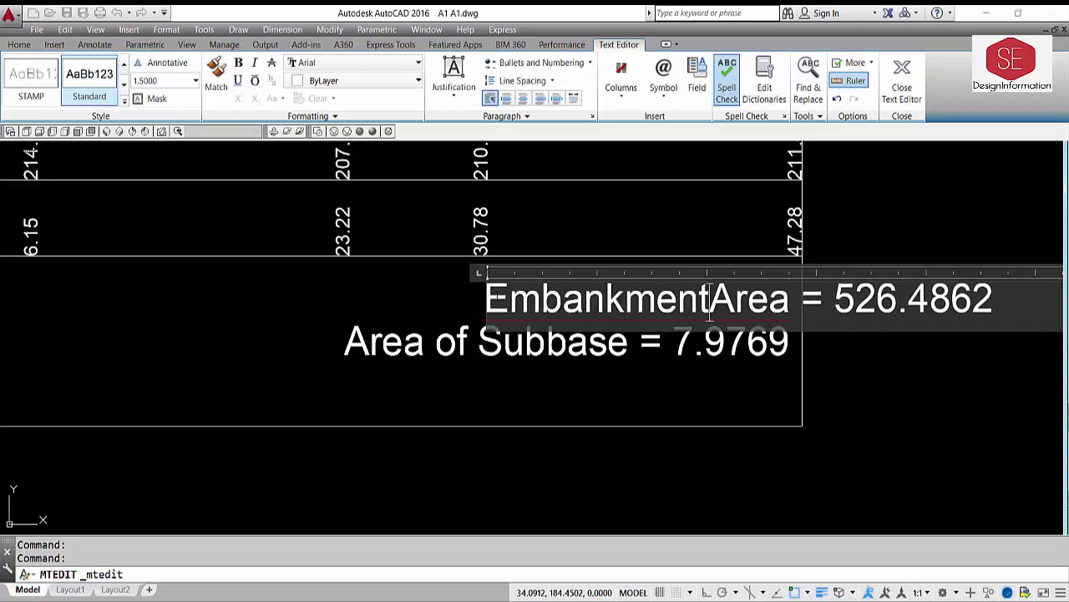
{"action": "left_click", "coordinate": [600, 408]}
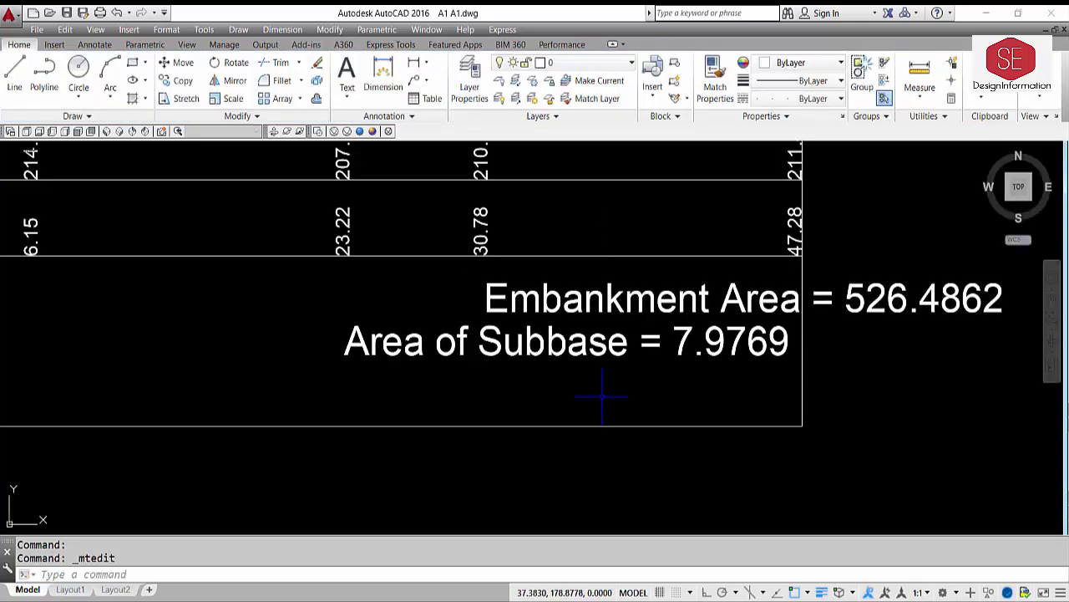
- Move the Embankment Area label to align above the Area of Subbase label
{"action": "type", "text": "m"}
{"action": "key", "text": "Return"}
{"action": "left_click", "coordinate": [629, 298]}
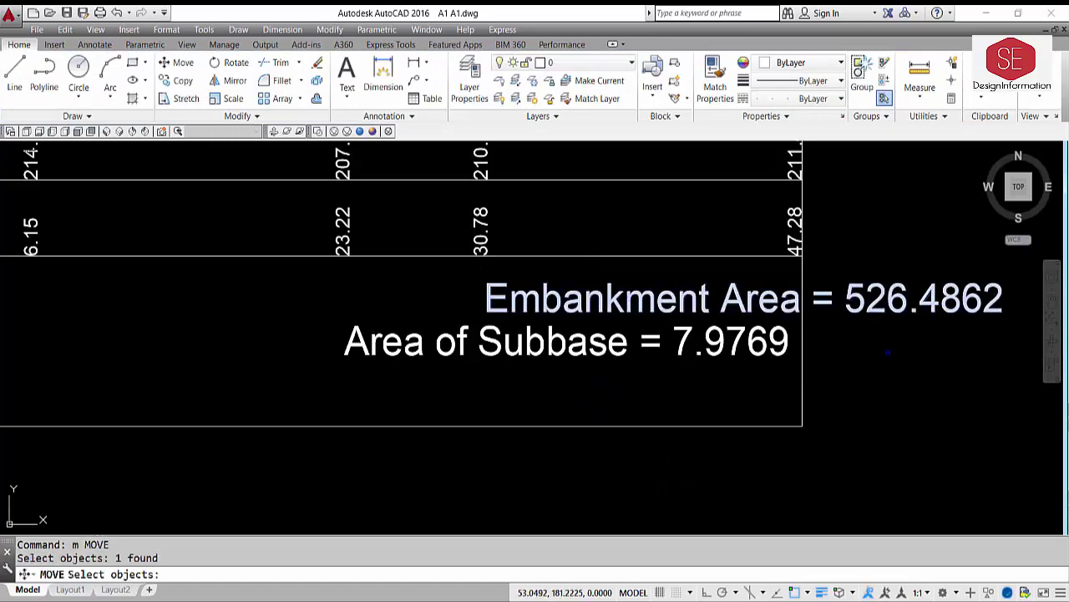
{"action": "key", "text": "Return"}
{"action": "left_click", "coordinate": [894, 356]}
{"action": "left_click", "coordinate": [687, 356]}
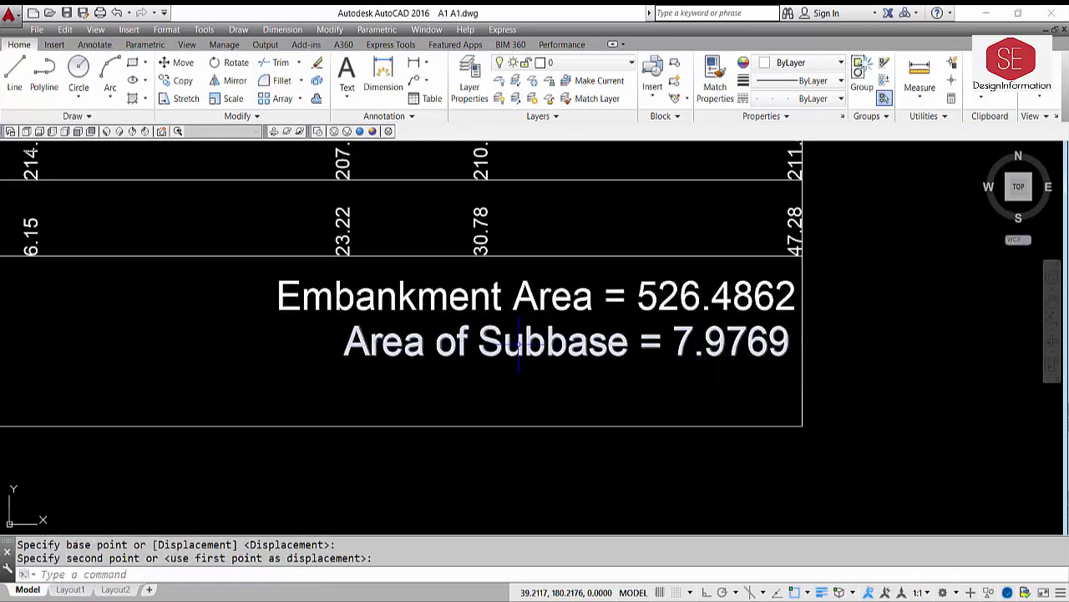
- Erase the hatch in the road section
{"action": "scroll", "coordinate": [709, 363], "scroll_direction": "down", "scroll_amount": 8}
{"action": "scroll", "coordinate": [372, 255], "scroll_direction": "up", "scroll_amount": 15}
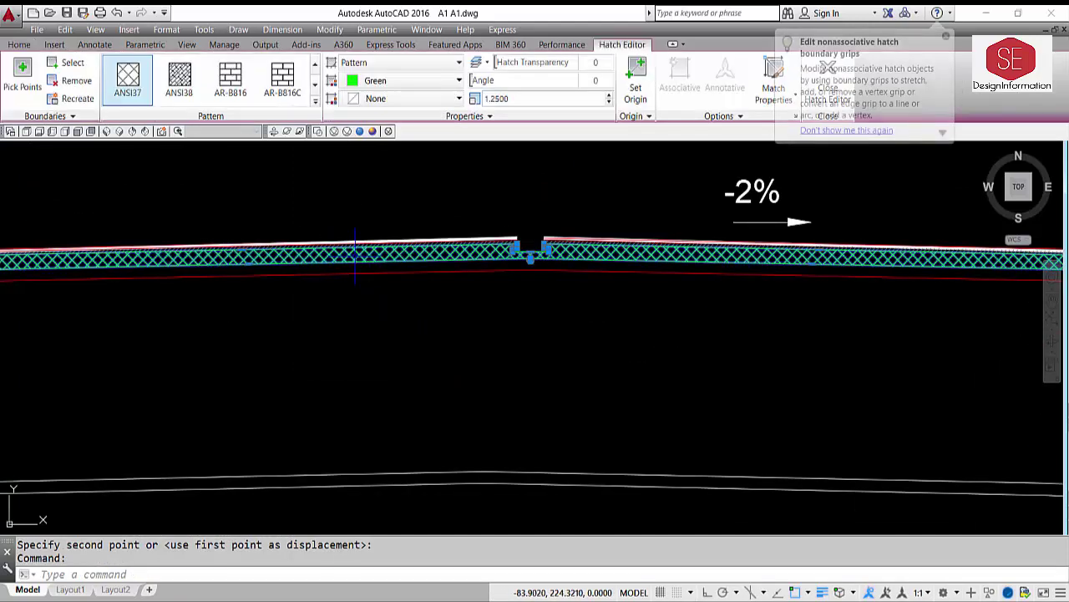
{"action": "type", "text": "e"}
{"action": "key", "text": "Return"}
- Draw a line closing the gap between the right and left hatch ends
{"action": "scroll", "coordinate": [556, 243], "scroll_direction": "up", "scroll_amount": 3}
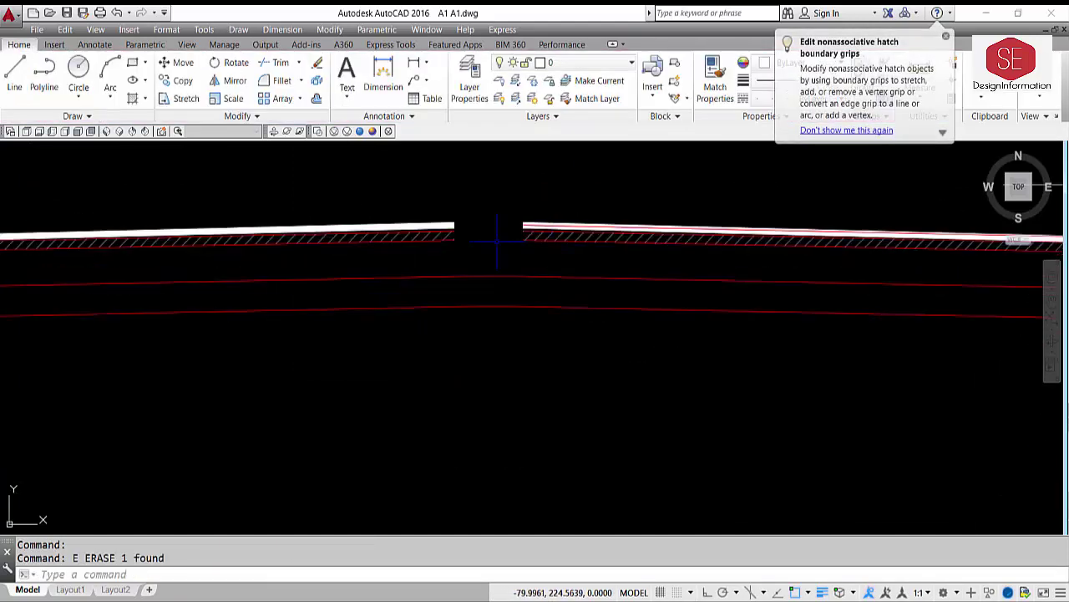
{"action": "type", "text": "l"}
{"action": "key", "text": "Return"}
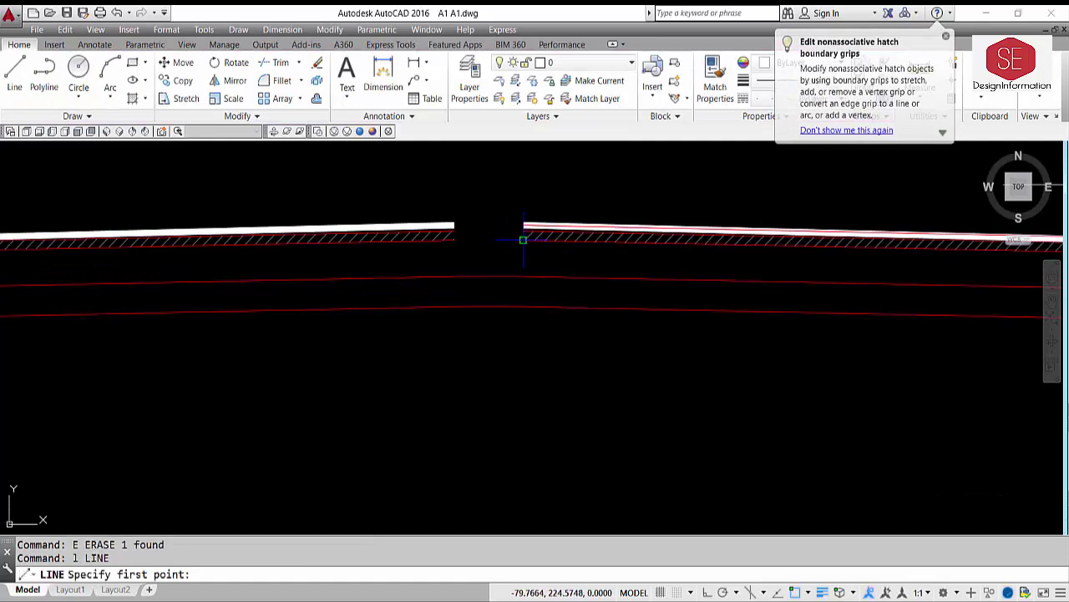
{"action": "left_click", "coordinate": [523, 240]}
{"action": "left_click", "coordinate": [454, 240]}
{"action": "key", "text": "Escape"}
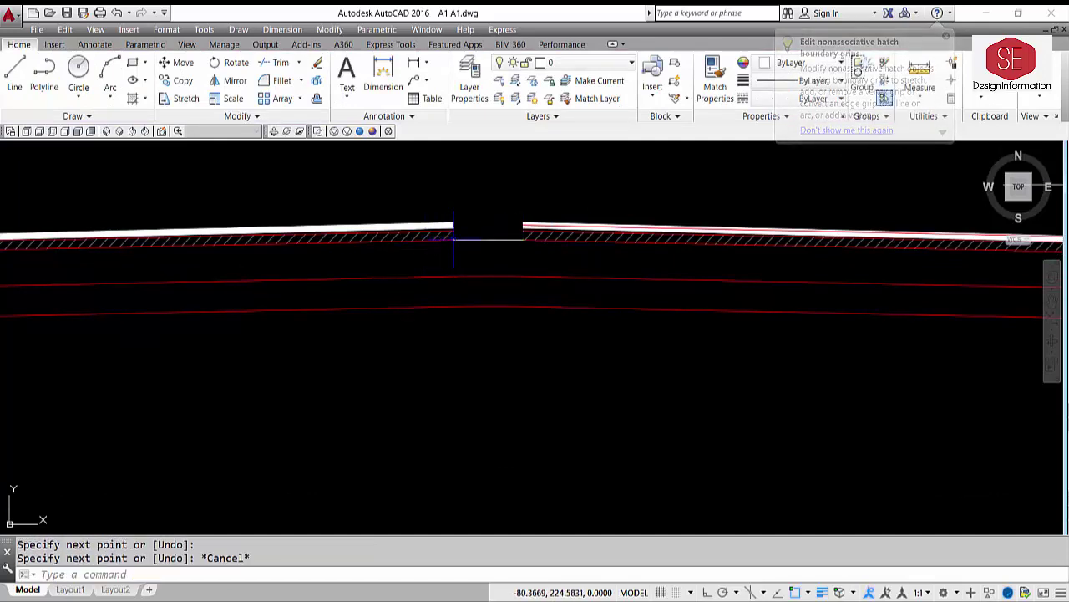
- Create a boundary polyline by picking inside the top pavement layer
{"action": "scroll", "coordinate": [504, 241], "scroll_direction": "down", "scroll_amount": 5}
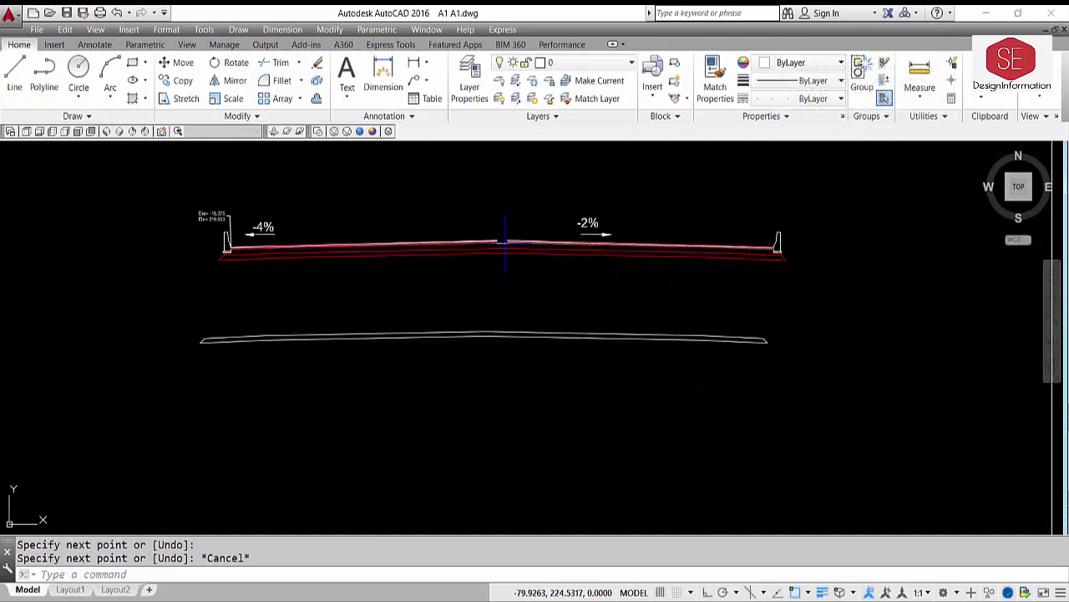
{"action": "scroll", "coordinate": [773, 262], "scroll_direction": "up", "scroll_amount": 3}
{"action": "type", "text": "b"}
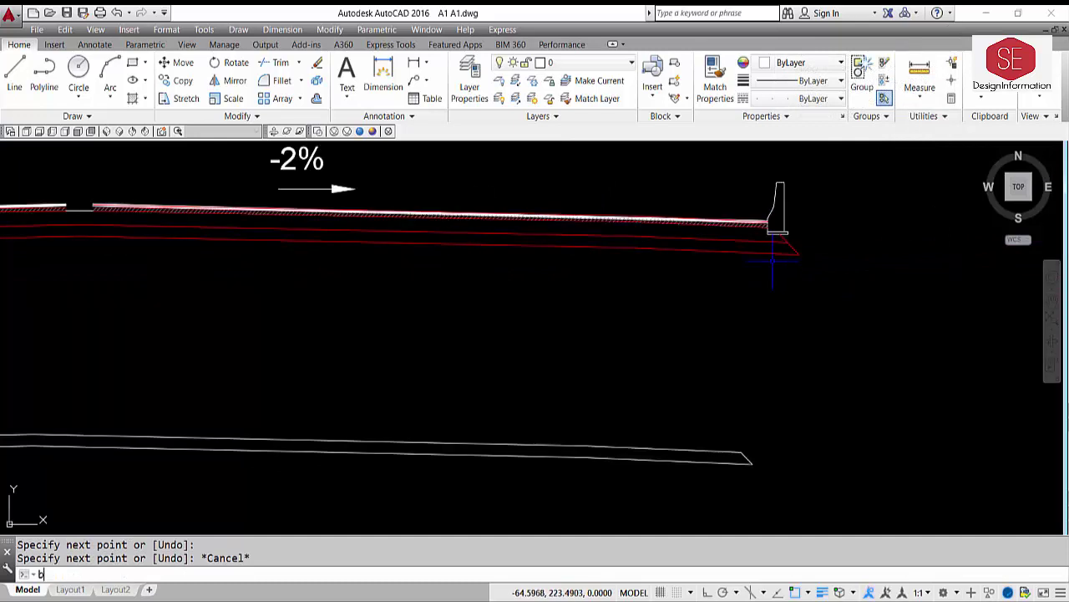
{"action": "type", "text": "o"}
{"action": "key", "text": "Return"}
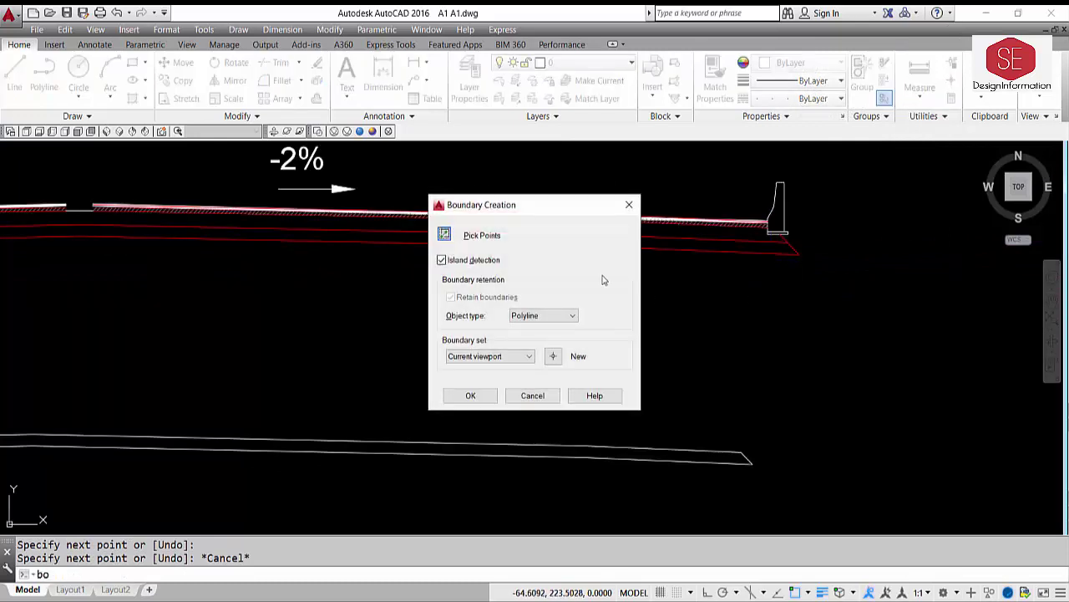
{"action": "left_click", "coordinate": [444, 235]}
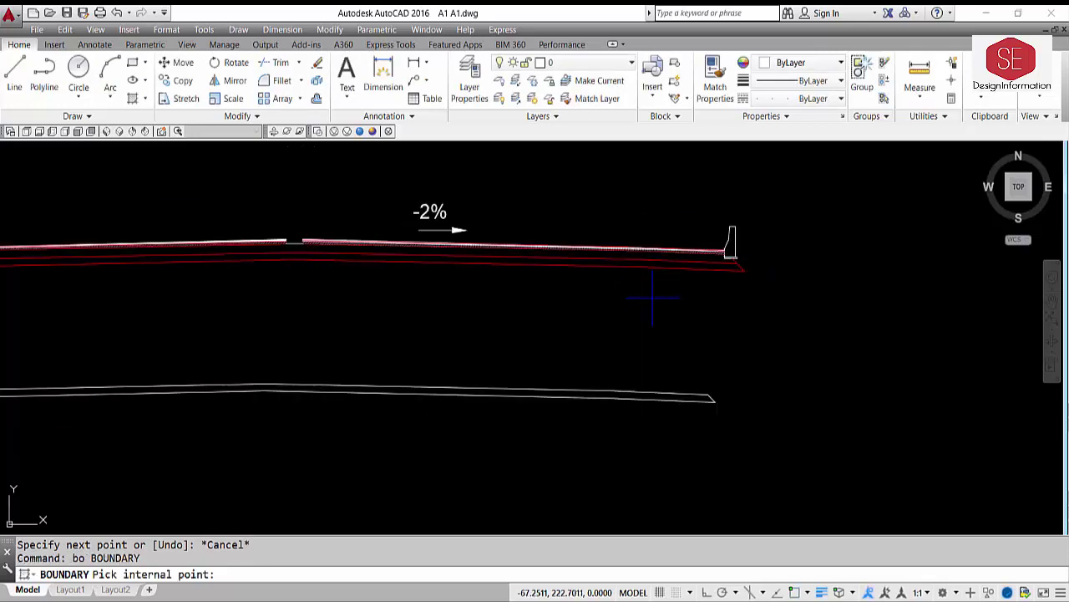
{"action": "scroll", "coordinate": [649, 298], "scroll_direction": "down", "scroll_amount": 2}
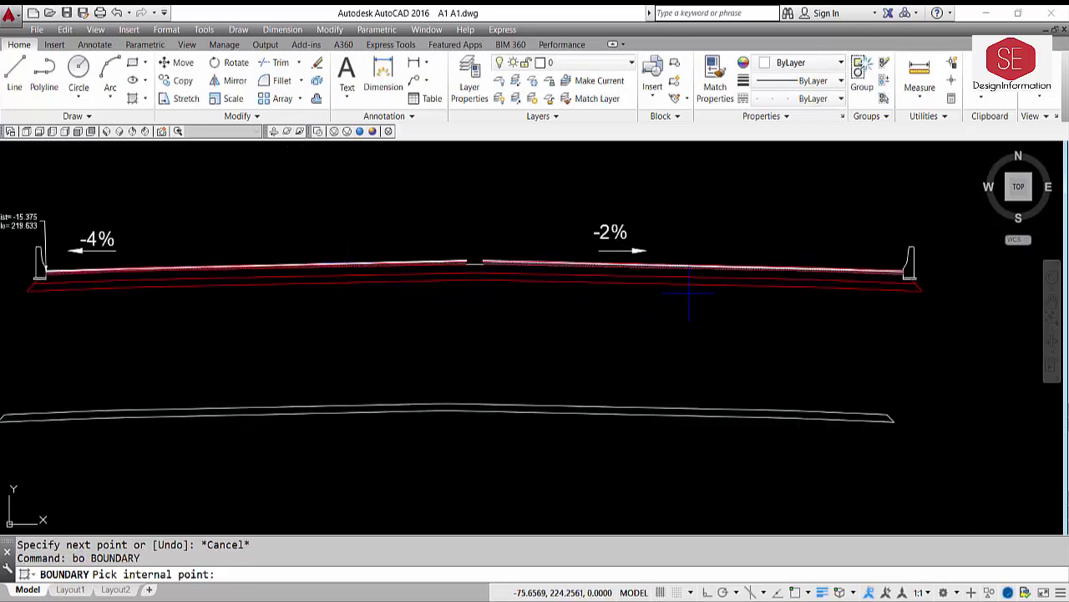
{"action": "left_click", "coordinate": [526, 269]}
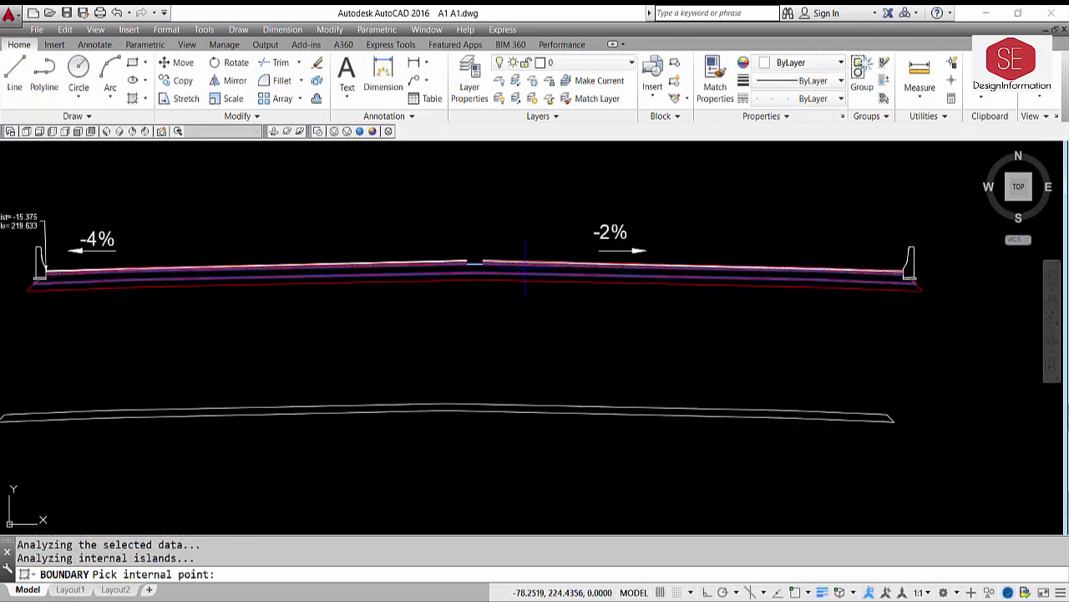
{"action": "key", "text": "Return"}
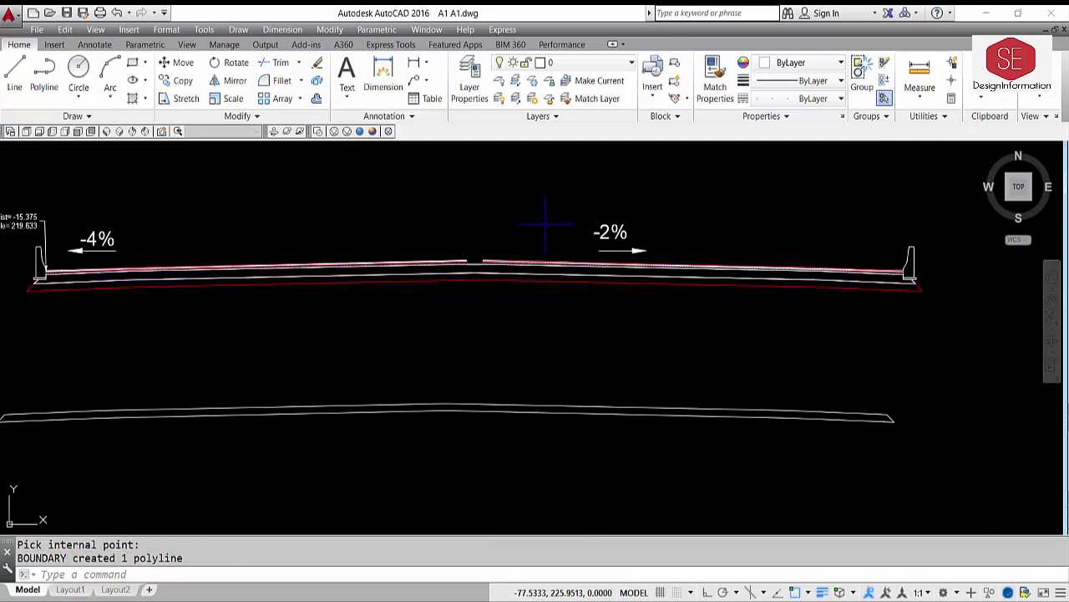
- Move the top-layer outline down below the original section
{"action": "type", "text": "m"}
{"action": "key", "text": "Return"}
{"action": "left_click", "coordinate": [525, 272]}
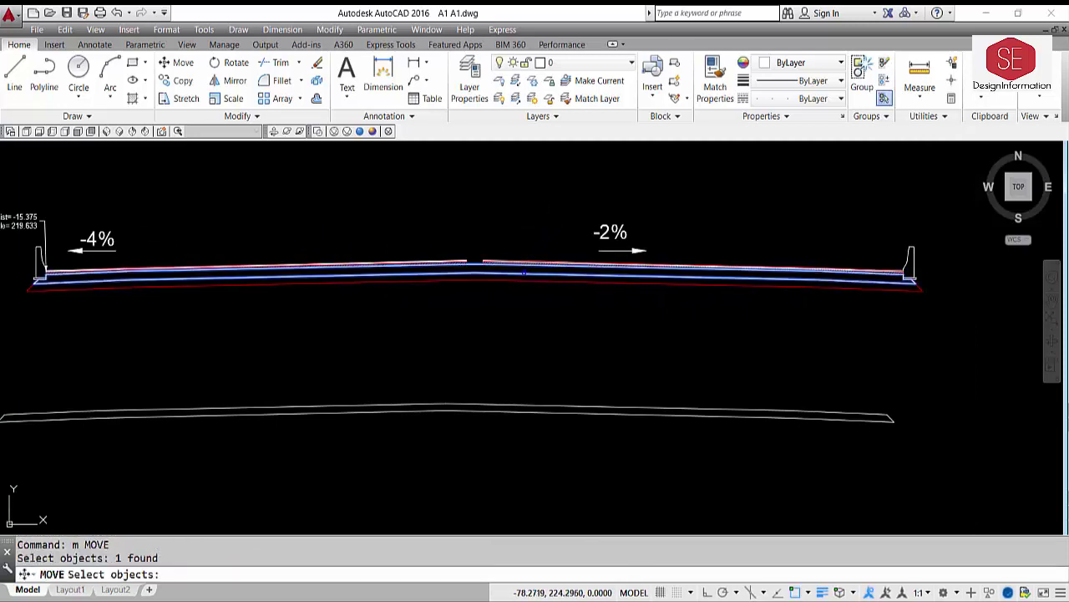
{"action": "key", "text": "Return"}
{"action": "left_click", "coordinate": [518, 306]}
{"action": "middle_click_drag", "start_coordinate": [515, 525], "coordinate": [516, 354]}
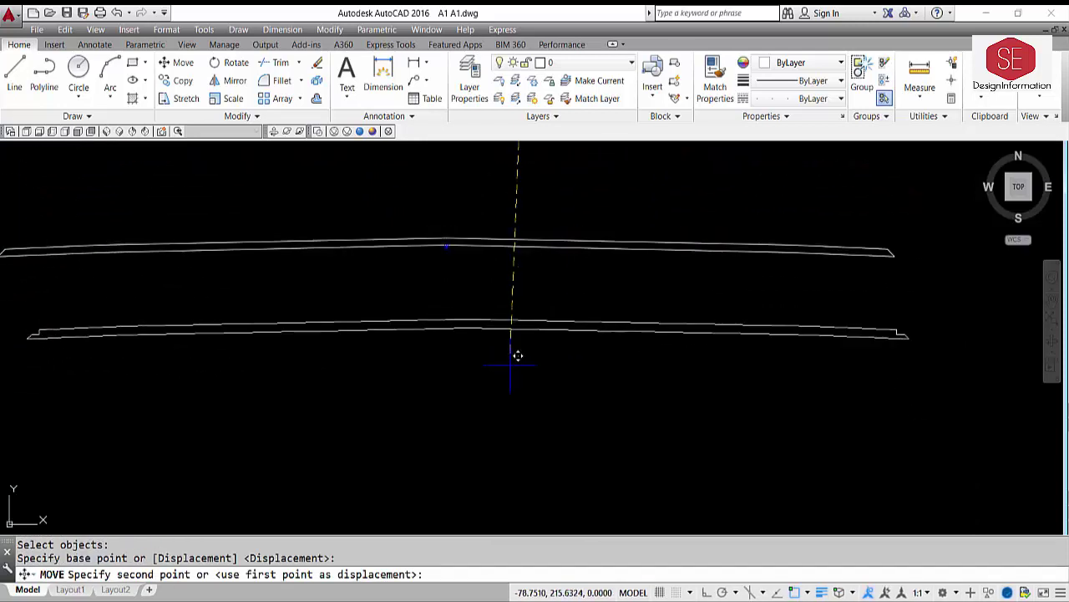
{"action": "left_click", "coordinate": [507, 375]}
{"action": "key", "text": "Escape"}
{"action": "left_click", "coordinate": [502, 345]}
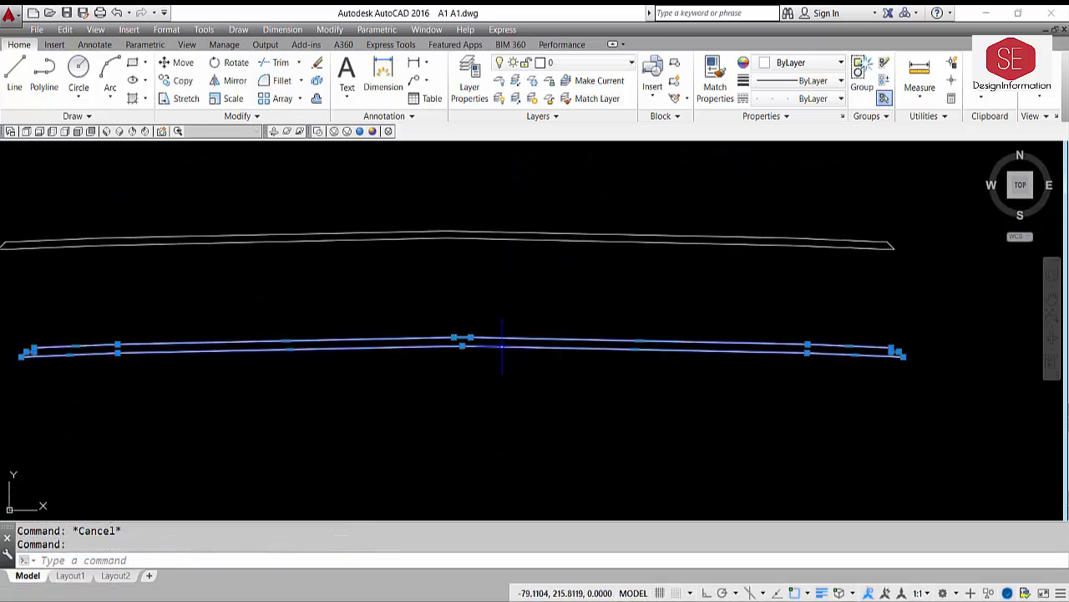
- Measure the outline with AREA > Object (9.3404) and copy the result from the history
{"action": "type", "text": "aa"}
{"action": "key", "text": "Return"}
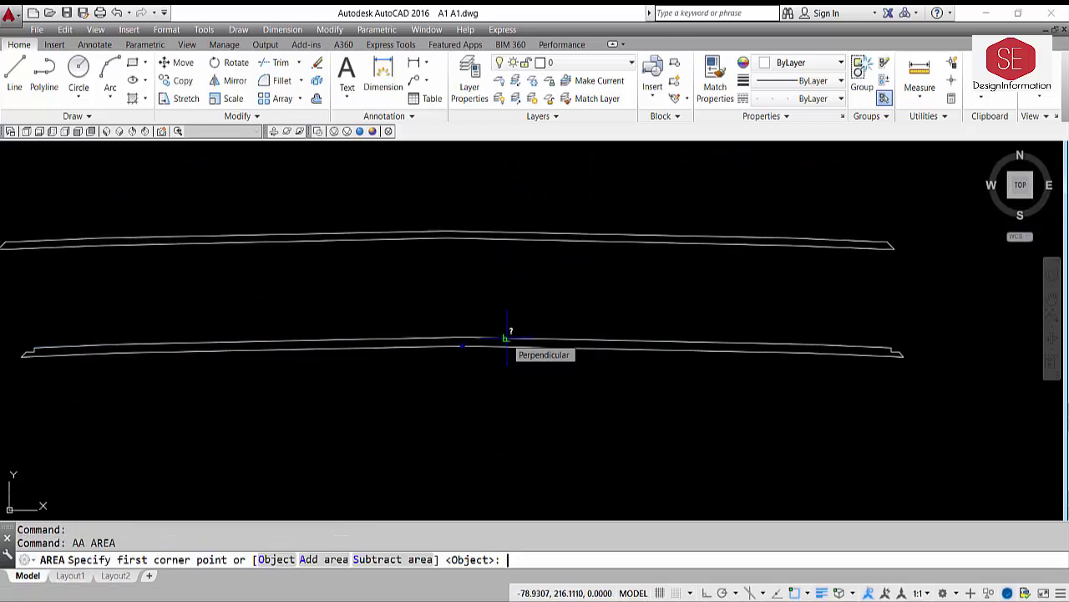
{"action": "type", "text": "o"}
{"action": "key", "text": "Return"}
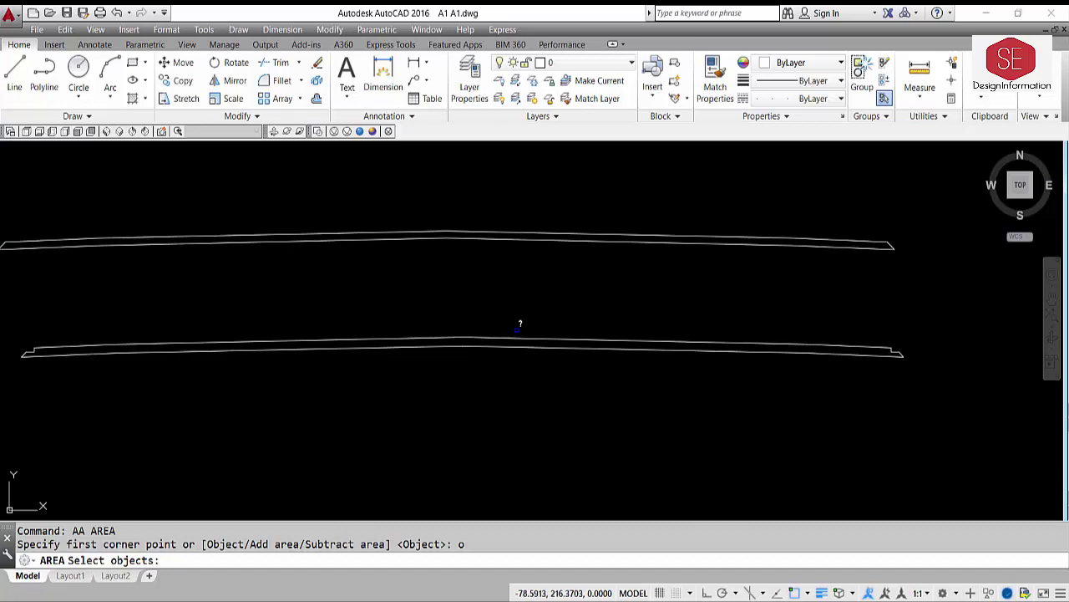
{"action": "left_click", "coordinate": [512, 338]}
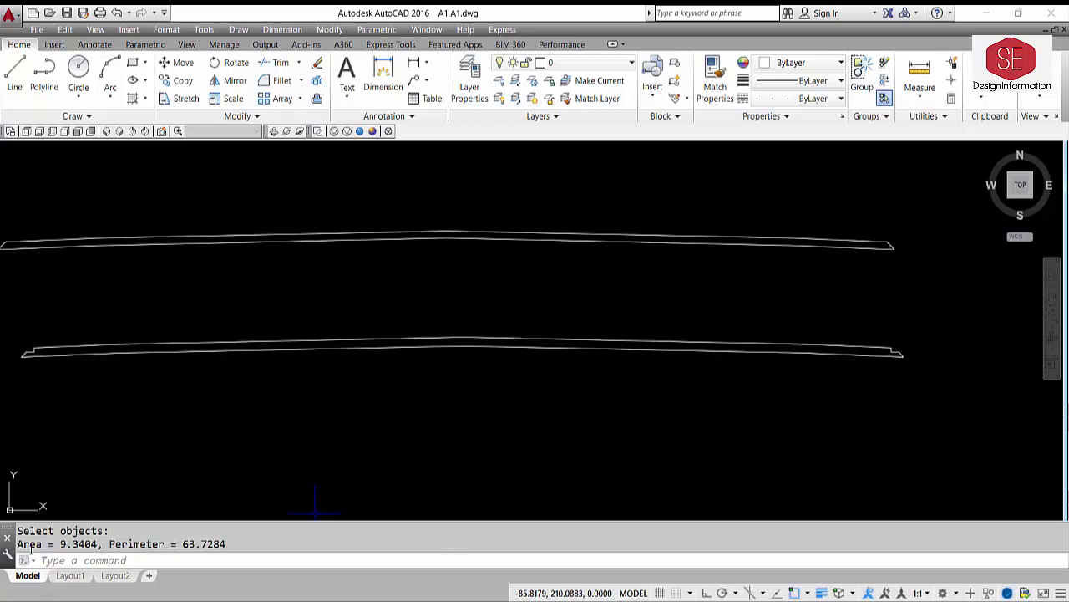
{"action": "left_click_drag", "start_coordinate": [19, 544], "coordinate": [92, 543]}
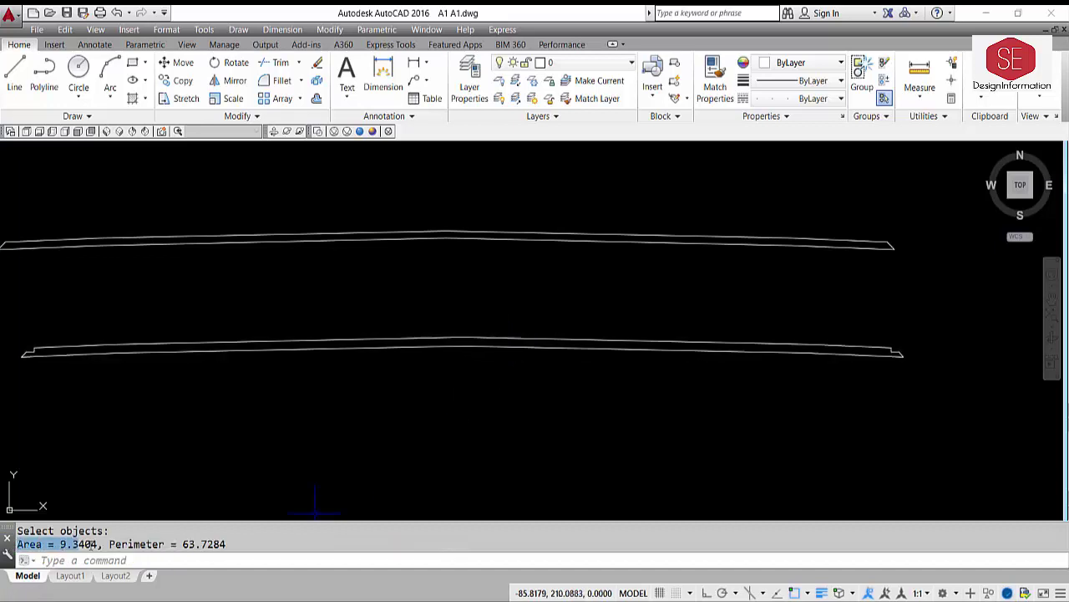
{"action": "right_click", "coordinate": [87, 545]}
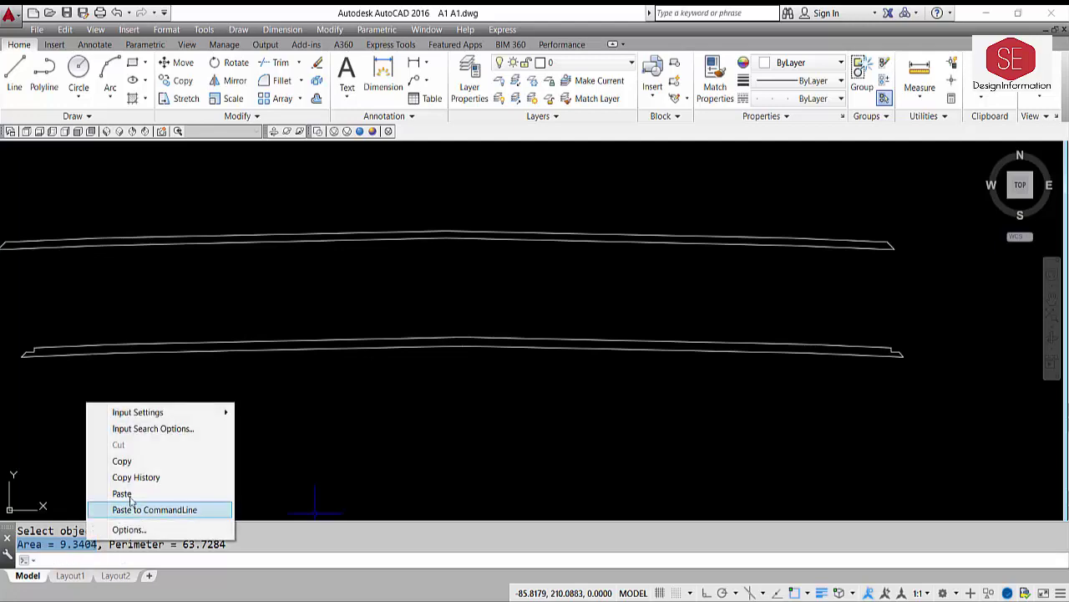
{"action": "key", "text": "Escape"}
{"action": "scroll", "coordinate": [513, 357], "scroll_direction": "down", "scroll_amount": 5}
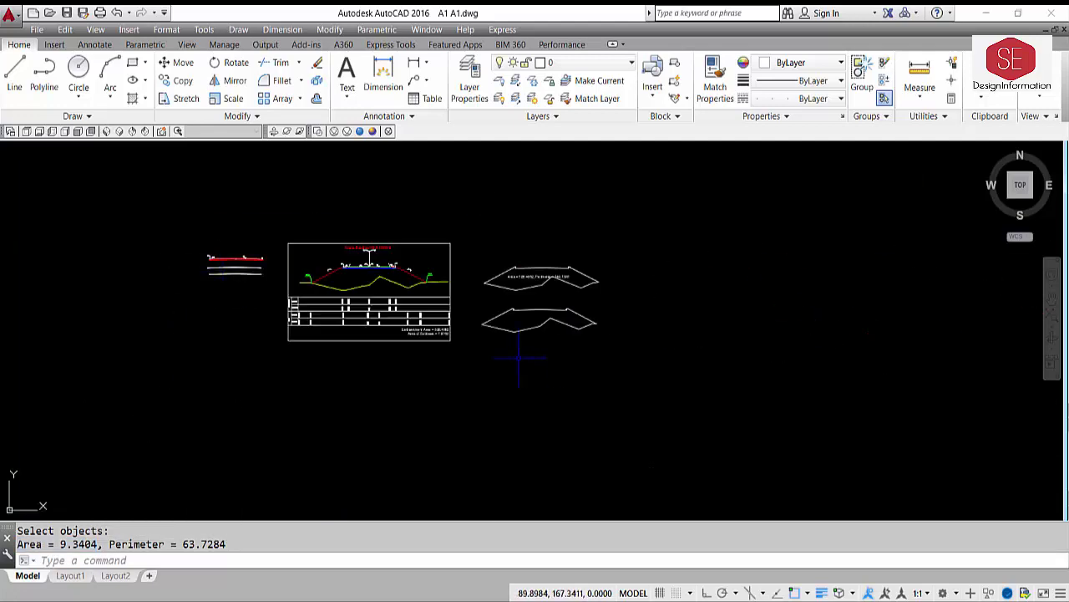
- Paste the 9.3404 area text below Area of Subbase and edit it to 'WBM Area = 9.3404' on one line
{"action": "scroll", "coordinate": [422, 331], "scroll_direction": "up", "scroll_amount": 6}
{"action": "type", "text": "Area = 9.3404"}
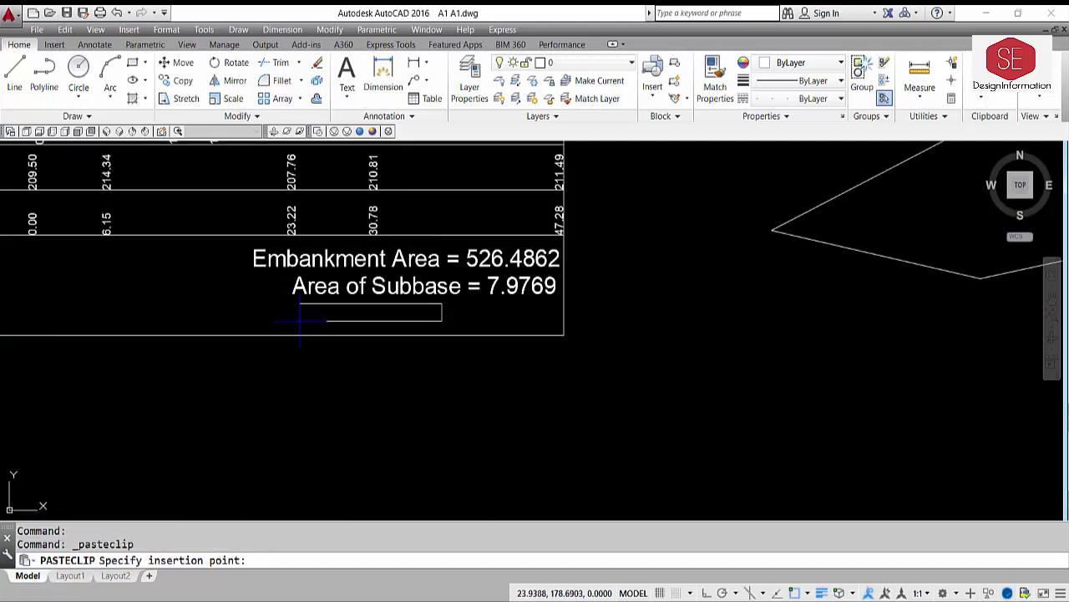
{"action": "left_click", "coordinate": [299, 323]}
{"action": "left_click", "coordinate": [321, 314]}
{"action": "left_click", "coordinate": [318, 314]}
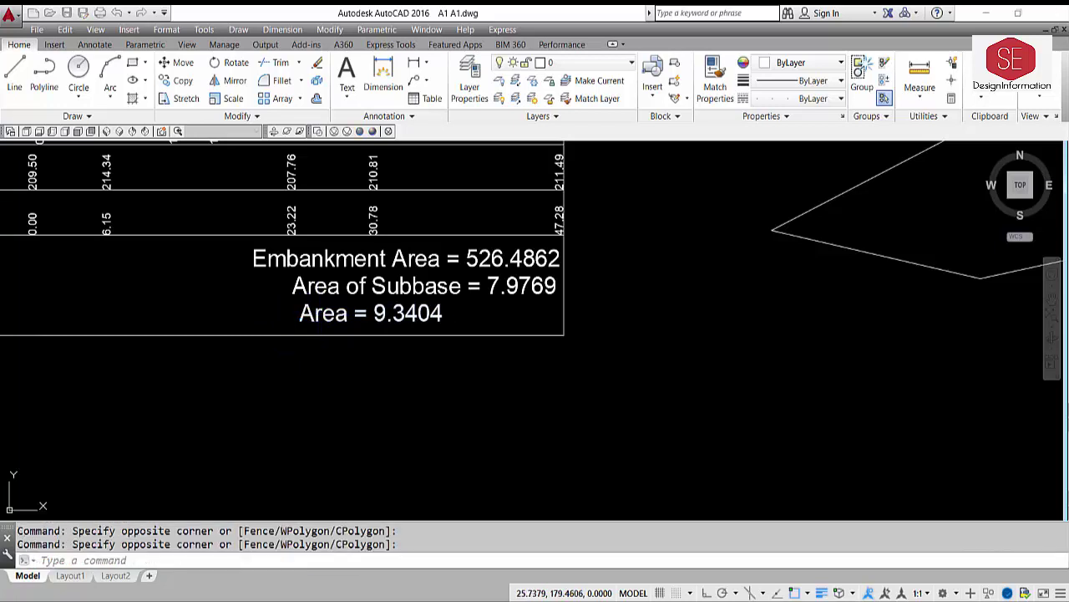
{"action": "double_click", "coordinate": [310, 314]}
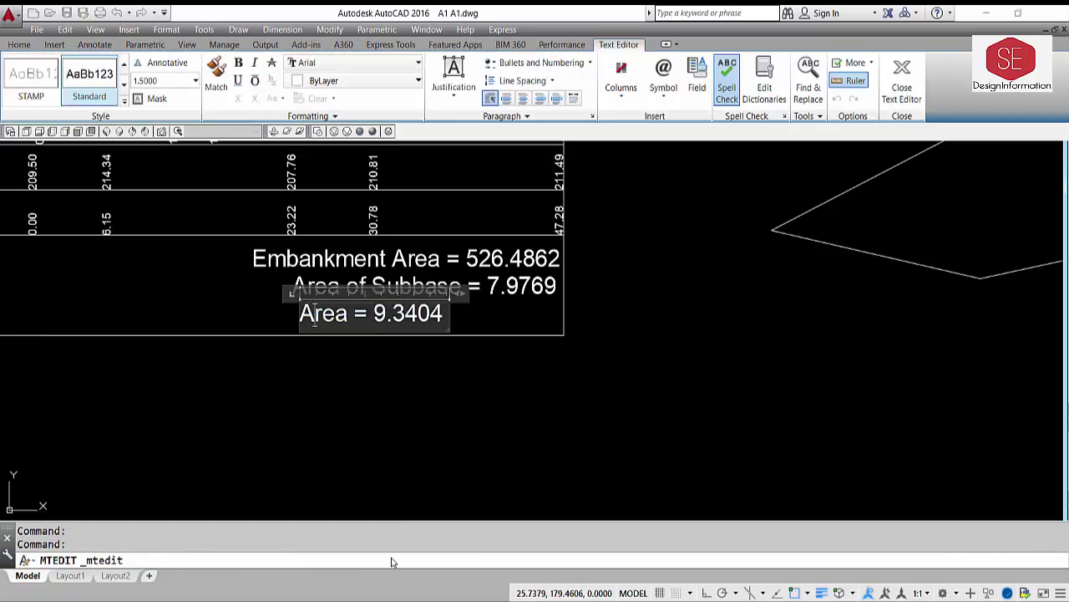
{"action": "type", "text": "WBM"}
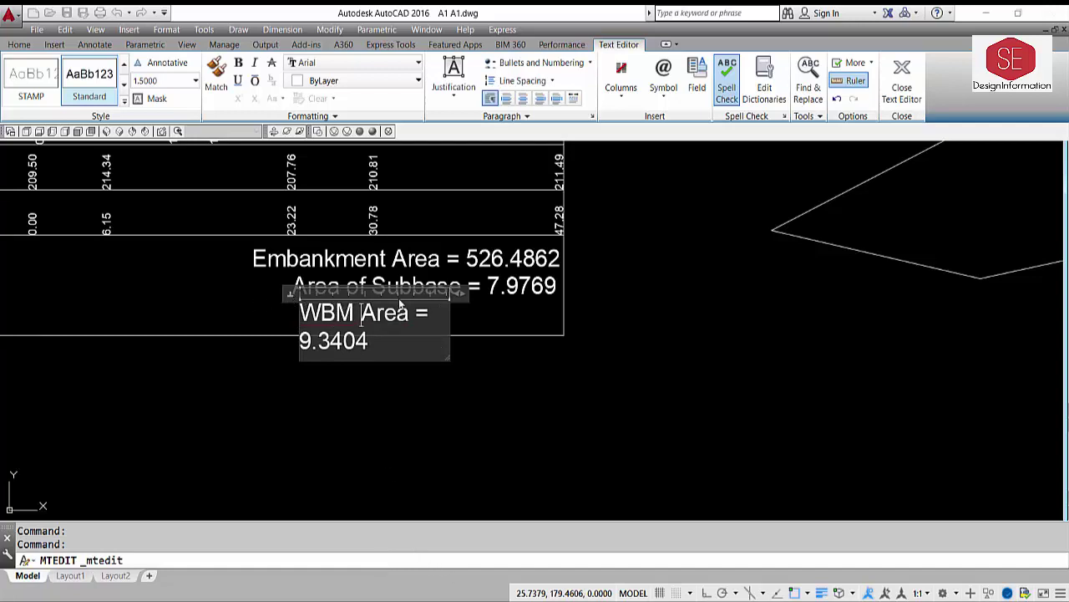
{"action": "left_click_drag", "start_coordinate": [455, 293], "coordinate": [635, 293]}
{"action": "left_click", "coordinate": [566, 411]}
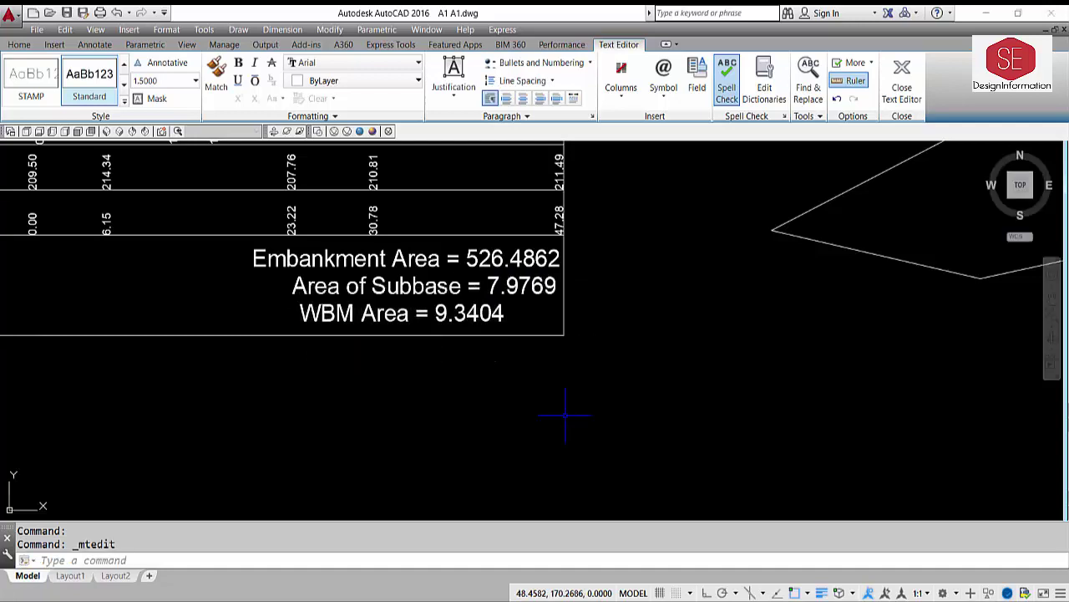
{"action": "scroll", "coordinate": [480, 292], "scroll_direction": "down", "scroll_amount": 2}
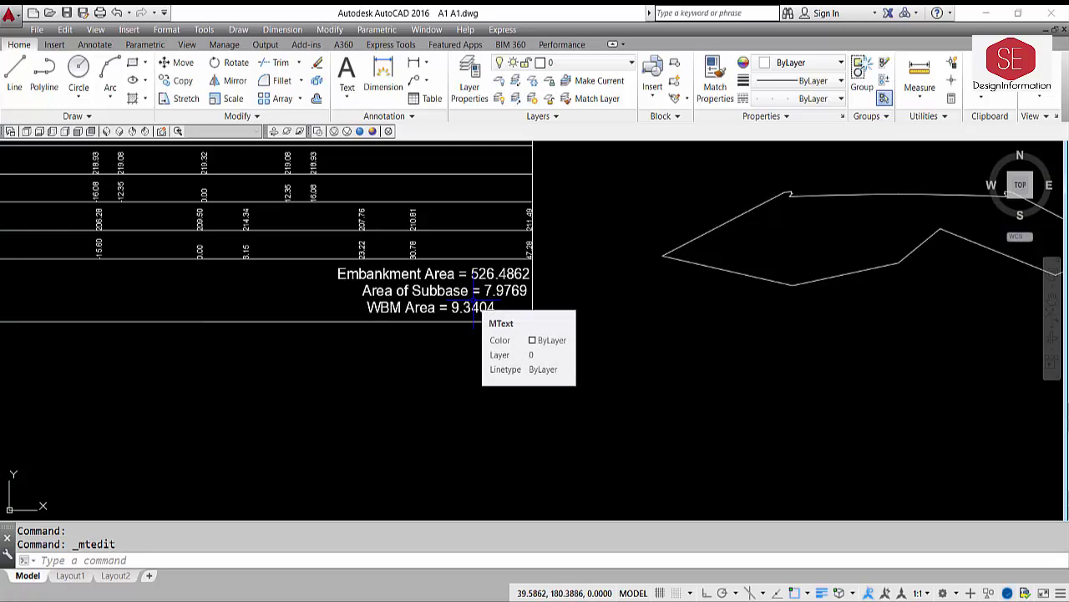
{"action": "scroll", "coordinate": [633, 376], "scroll_direction": "down", "scroll_amount": 3}
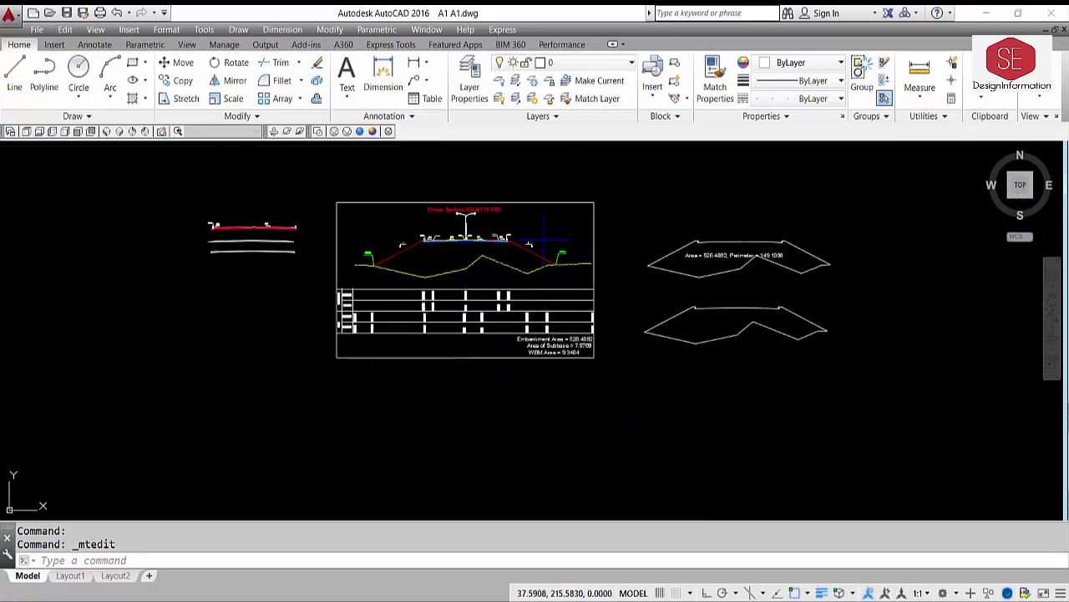
- Erase the loose pavement-layer copies beside the sheet with a window selection and E
{"action": "scroll", "coordinate": [247, 226], "scroll_direction": "up", "scroll_amount": 5}
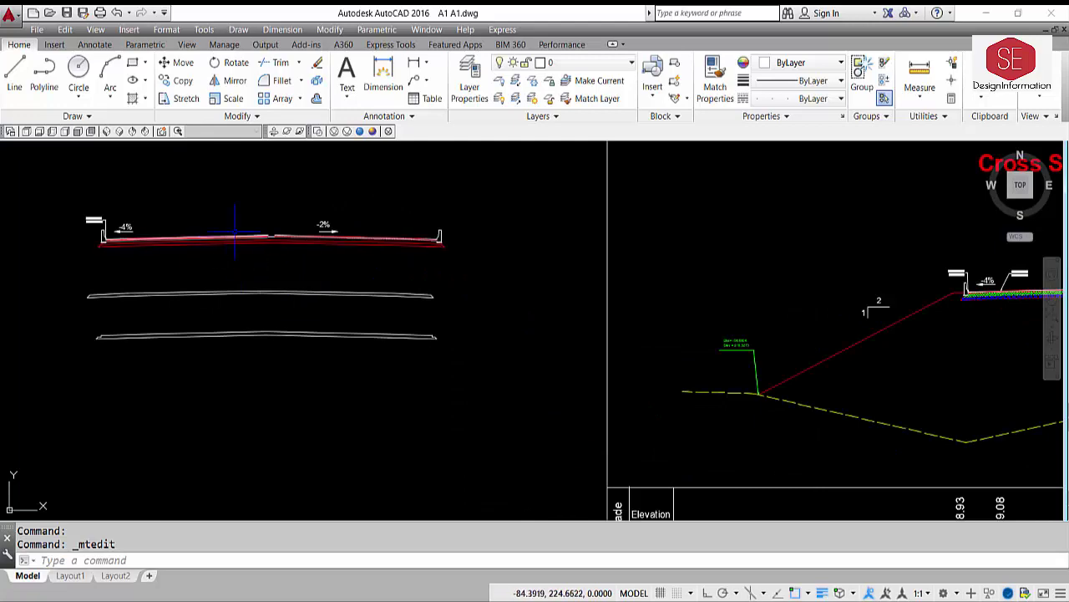
{"action": "scroll", "coordinate": [226, 280], "scroll_direction": "down", "scroll_amount": 2}
{"action": "scroll", "coordinate": [727, 505], "scroll_direction": "up", "scroll_amount": 2}
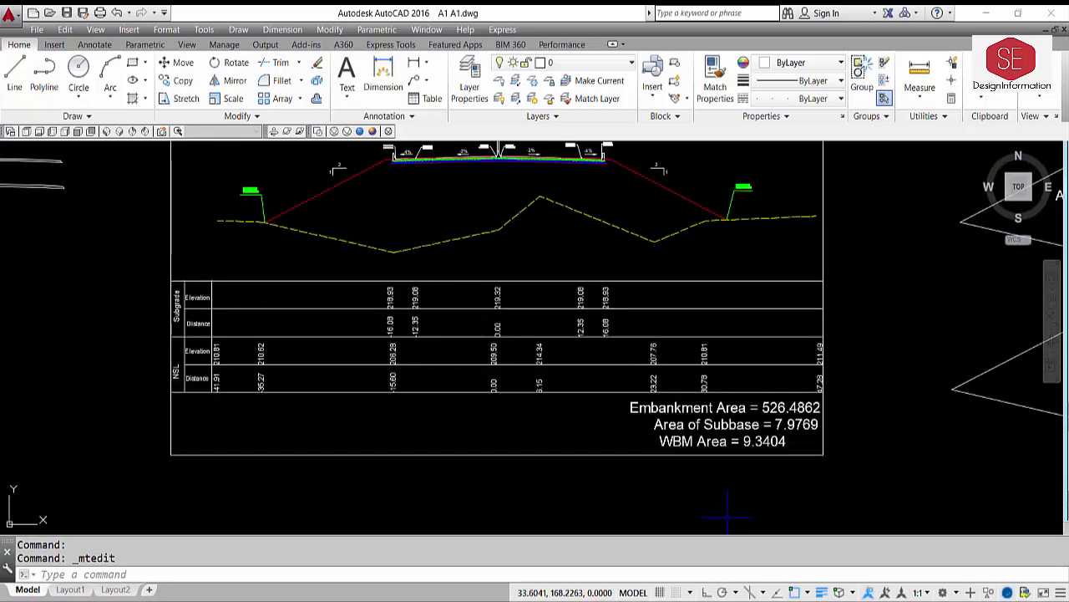
{"action": "scroll", "coordinate": [689, 454], "scroll_direction": "down", "scroll_amount": 2}
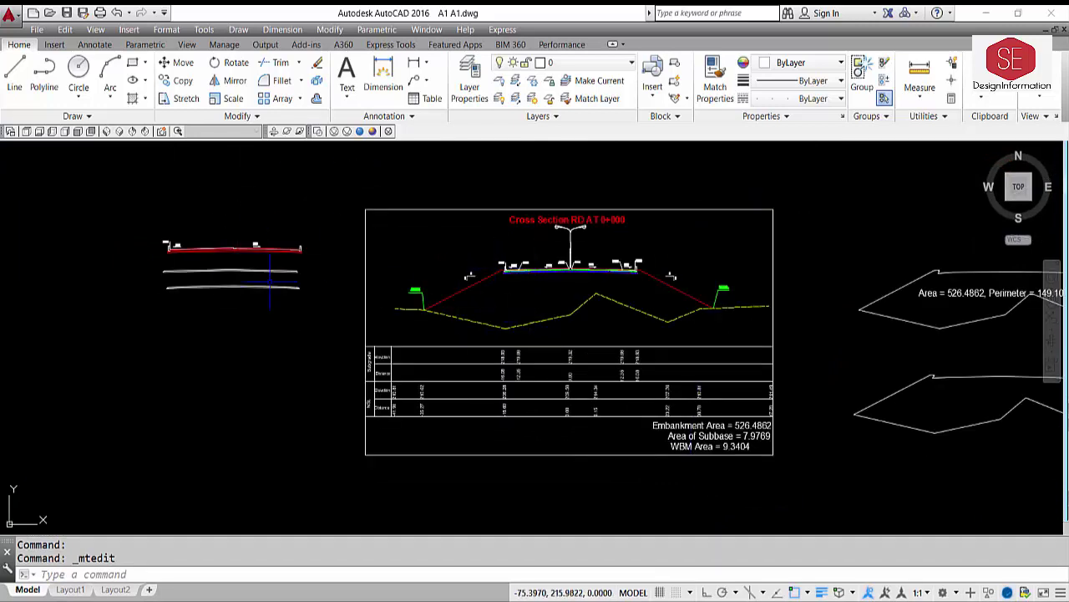
{"action": "scroll", "coordinate": [233, 277], "scroll_direction": "down", "scroll_amount": 2}
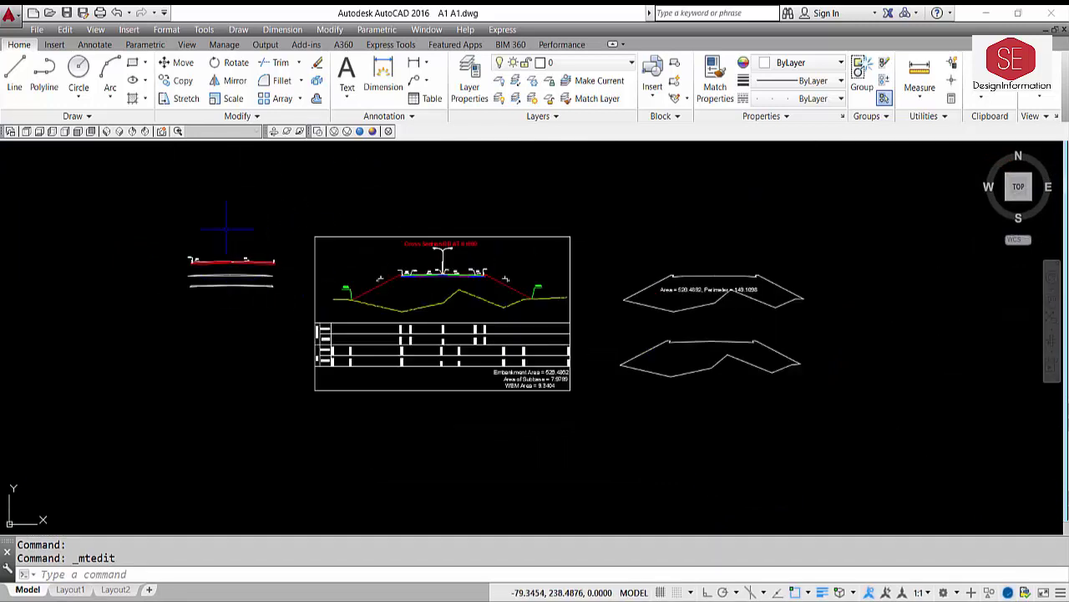
{"action": "left_click", "coordinate": [290, 224]}
{"action": "left_click", "coordinate": [147, 366]}
{"action": "type", "text": "e"}
{"action": "key", "text": "Return"}
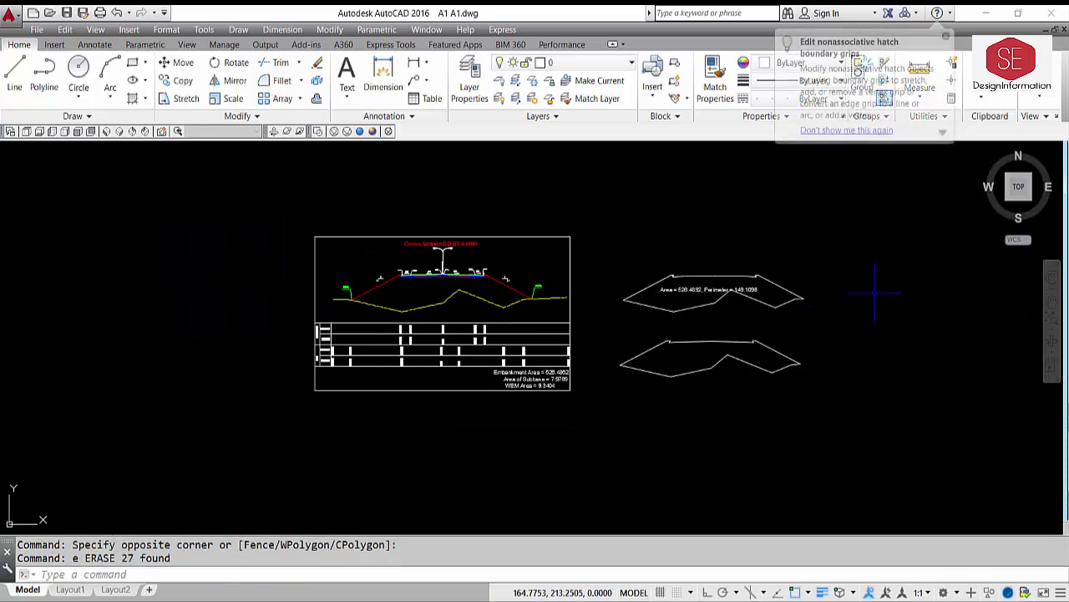
- Erase the two area outline polylines with a window selection
{"action": "left_click", "coordinate": [818, 264]}
{"action": "left_click", "coordinate": [623, 458]}
{"action": "key", "text": "Return"}
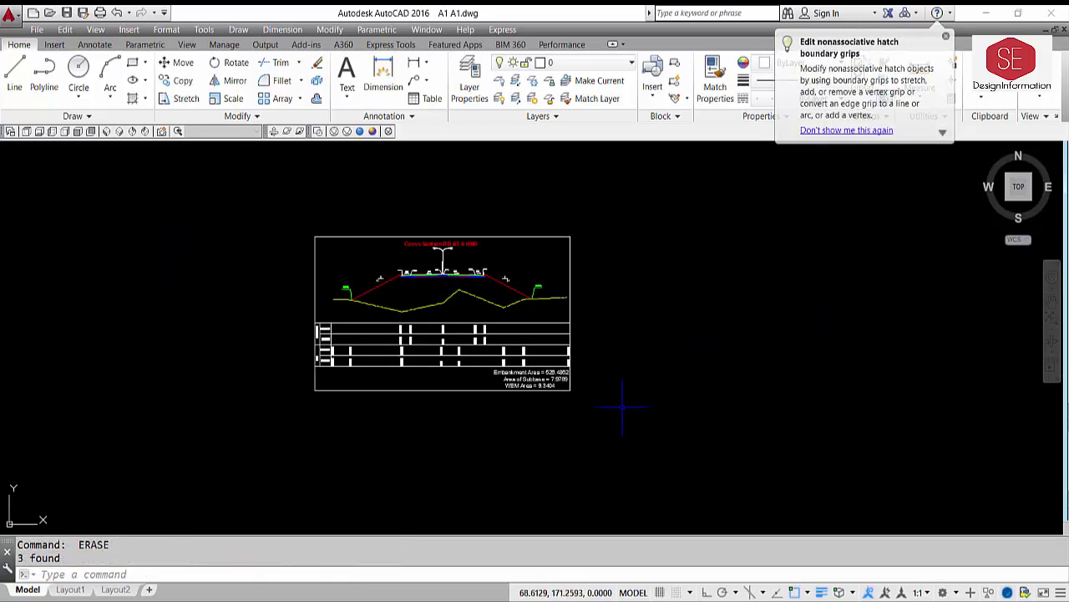
{"action": "scroll", "coordinate": [518, 312], "scroll_direction": "up", "scroll_amount": 2}
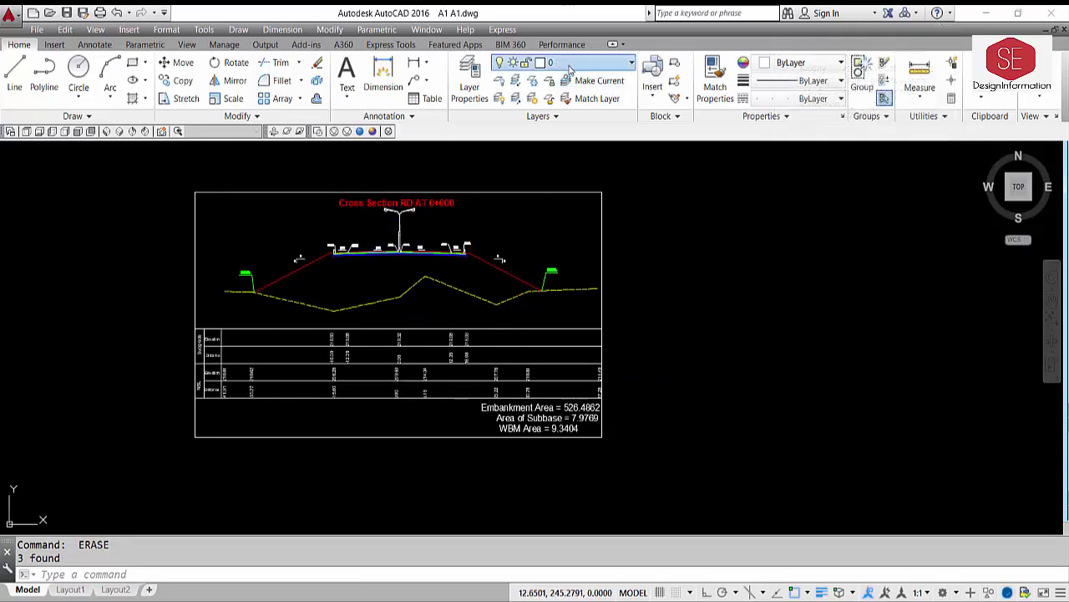
- Turn on the Grid V gridline layer, regenerate with RE, and bring up the Plot dialog
{"action": "left_click", "coordinate": [535, 63]}
{"action": "left_click", "coordinate": [501, 201]}
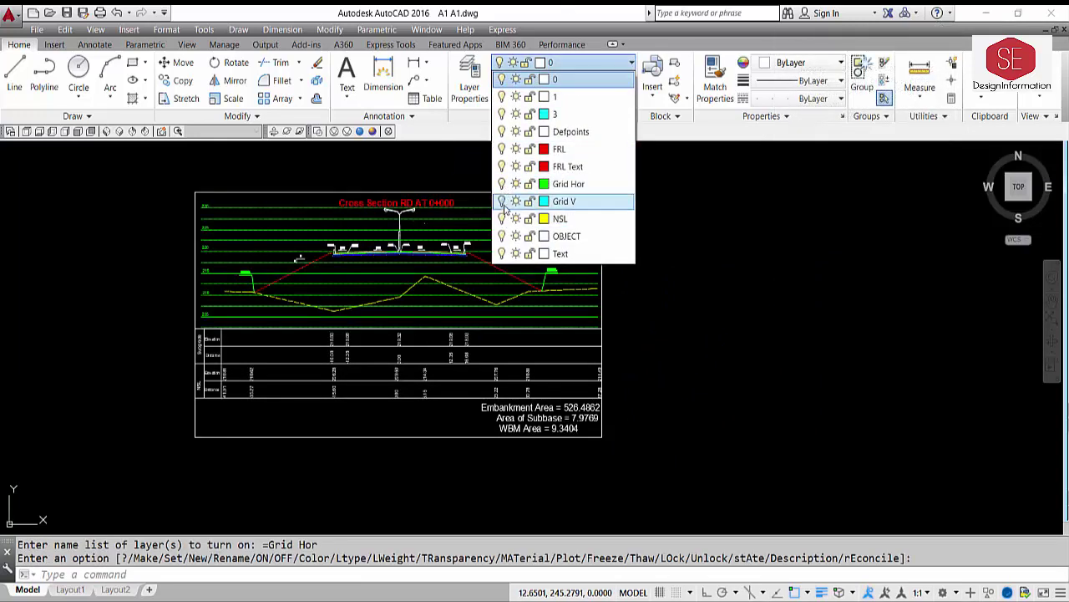
{"action": "left_click", "coordinate": [673, 318]}
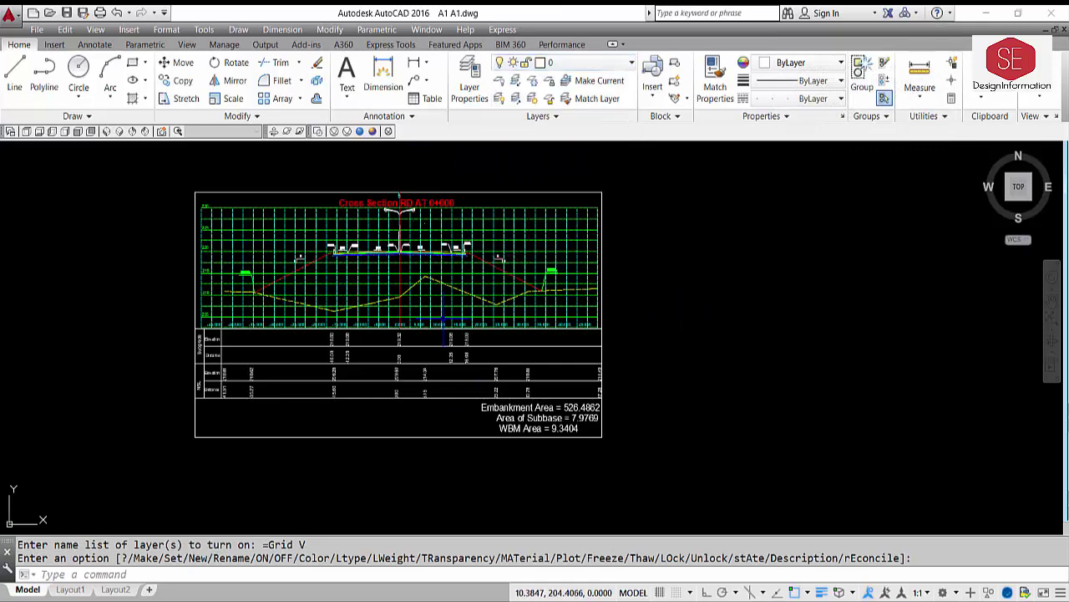
{"action": "type", "text": "re"}
{"action": "key", "text": "Return"}
{"action": "scroll", "coordinate": [398, 194], "scroll_direction": "up", "scroll_amount": 4}
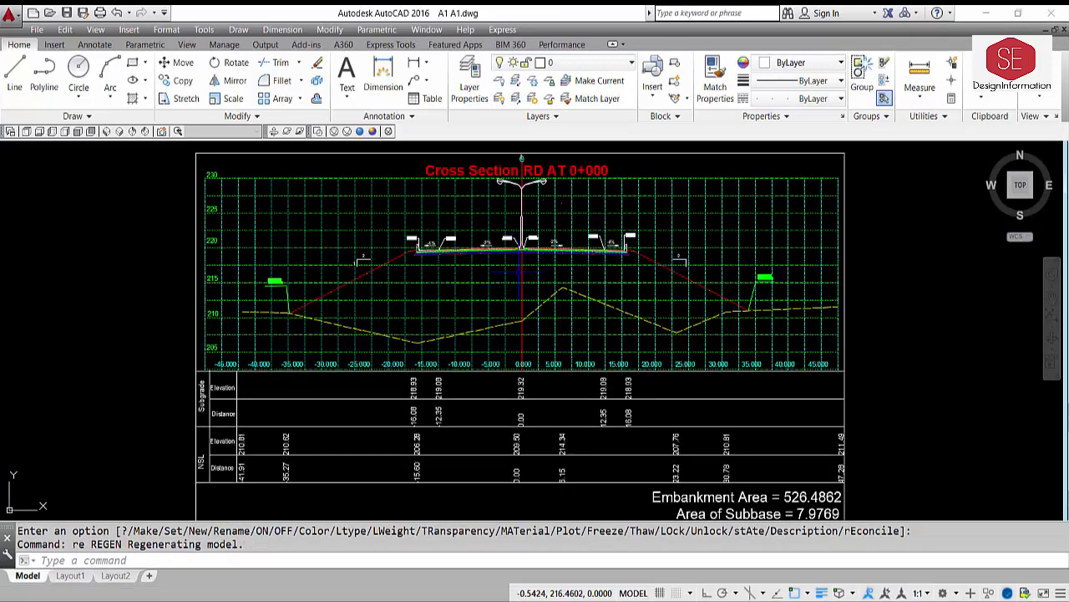
{"action": "scroll", "coordinate": [519, 251], "scroll_direction": "down", "scroll_amount": 2}
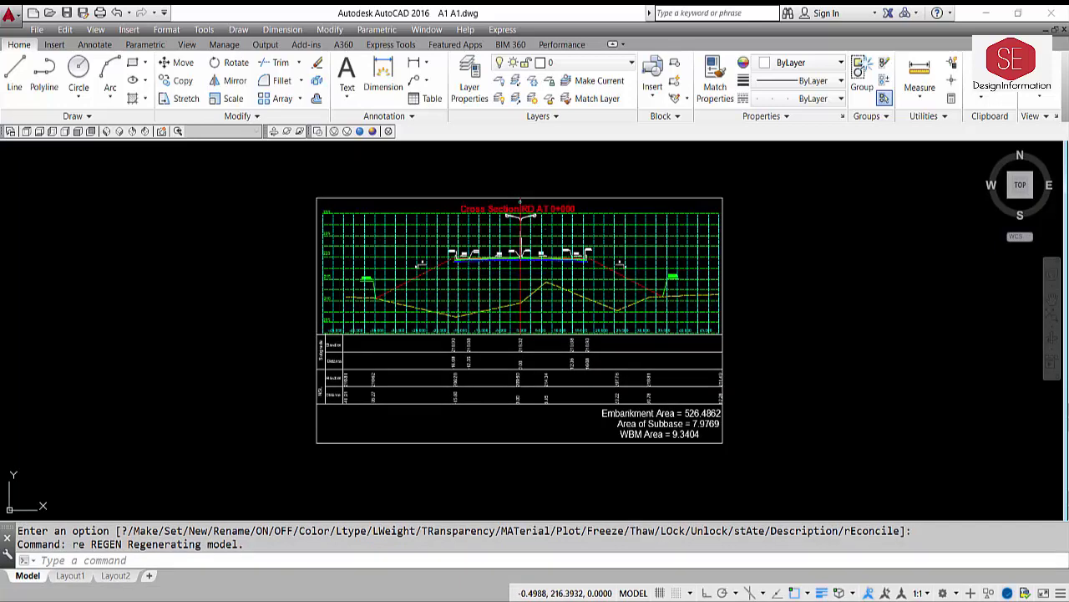
{"action": "key", "text": "ctrl+p"}
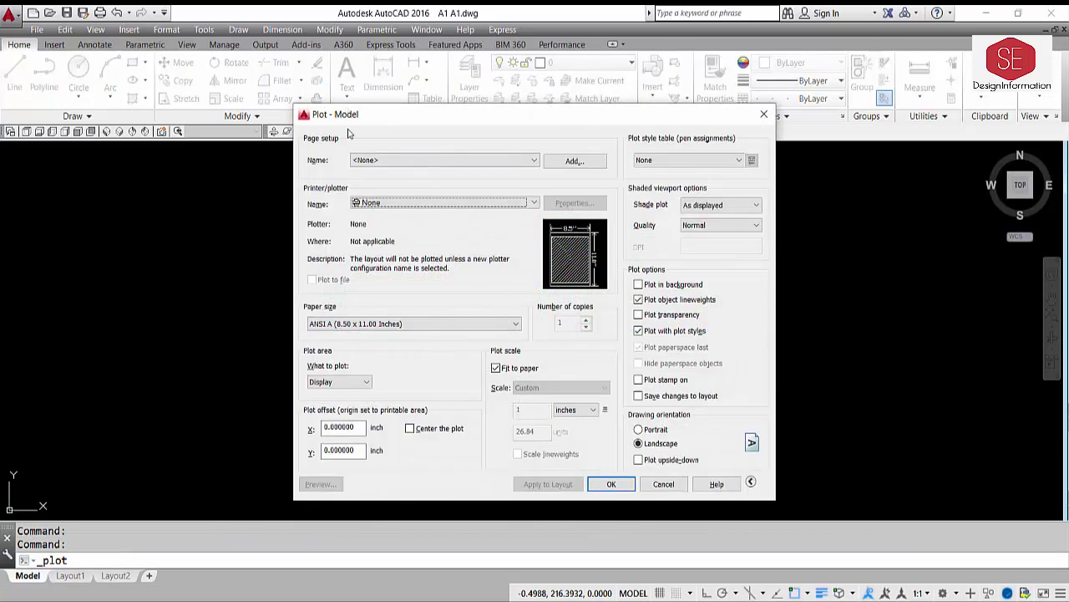
- Use no named page setup and choose DWG To PDF.pc3 as the plotter
{"action": "left_click", "coordinate": [410, 163]}
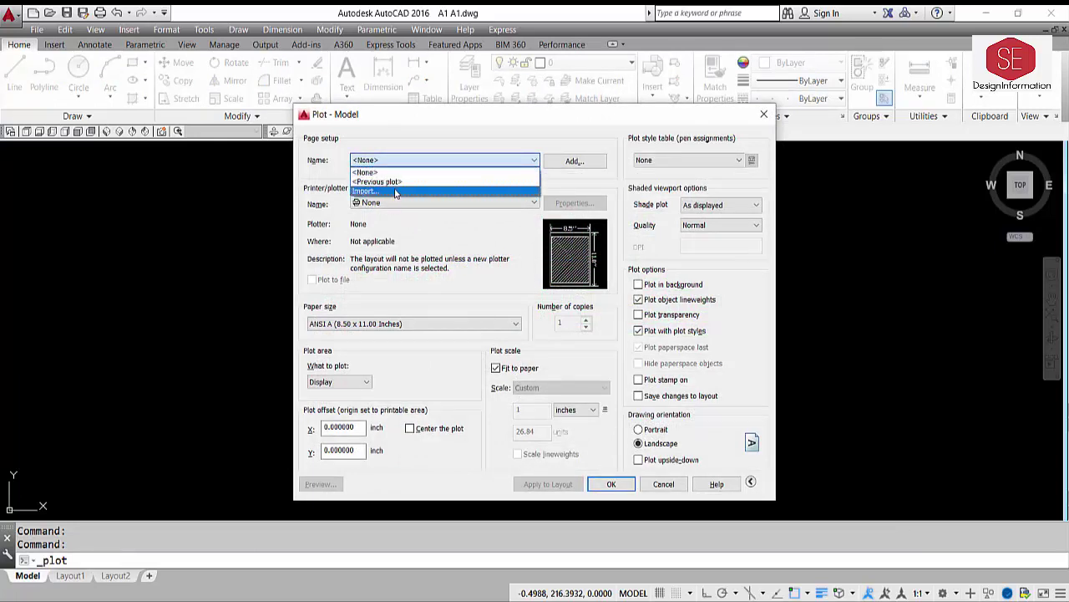
{"action": "left_click", "coordinate": [404, 169]}
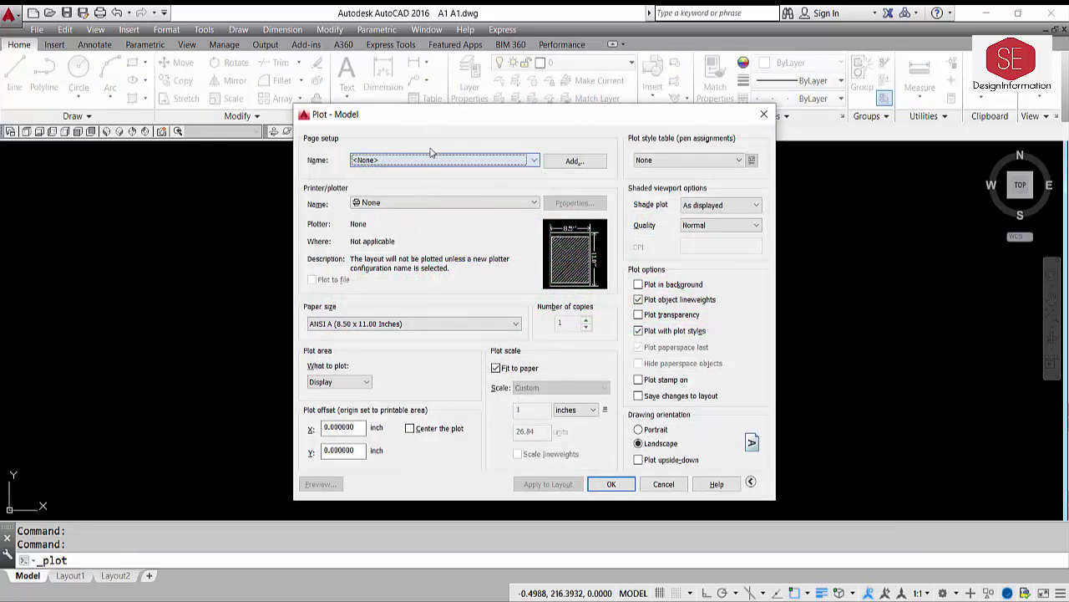
{"action": "left_click", "coordinate": [417, 204]}
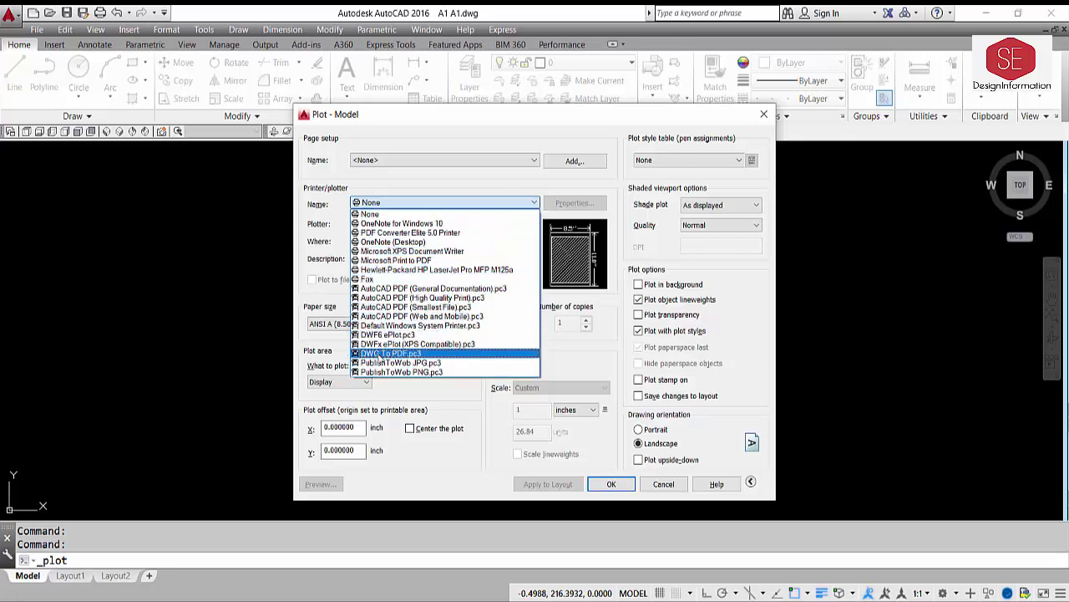
{"action": "left_click", "coordinate": [399, 354]}
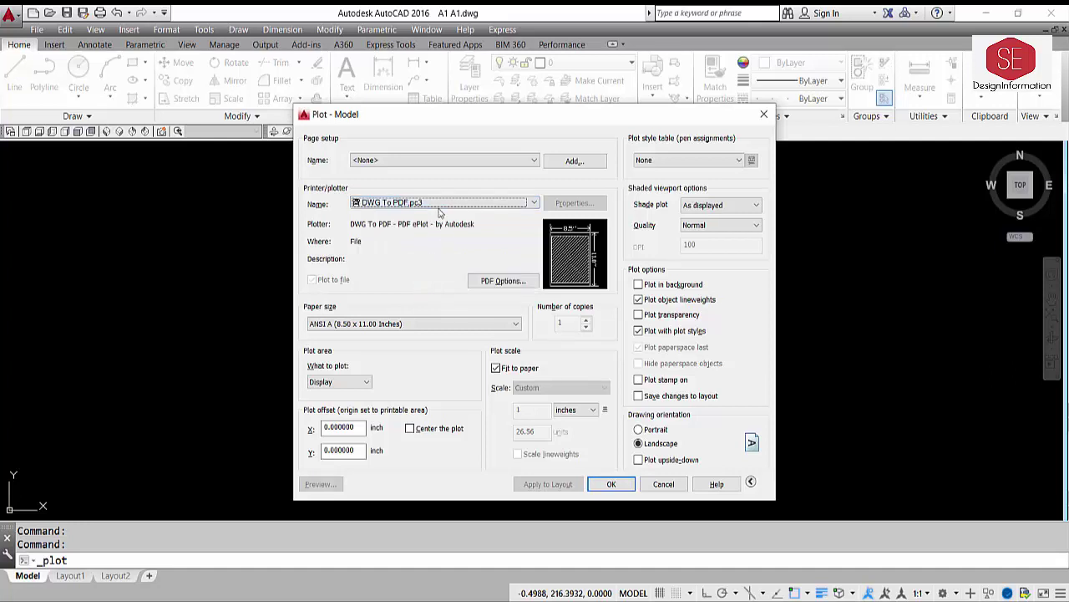
- Plot a window around the cross-section sheet, fitted to paper and centred
{"action": "left_click", "coordinate": [331, 384]}
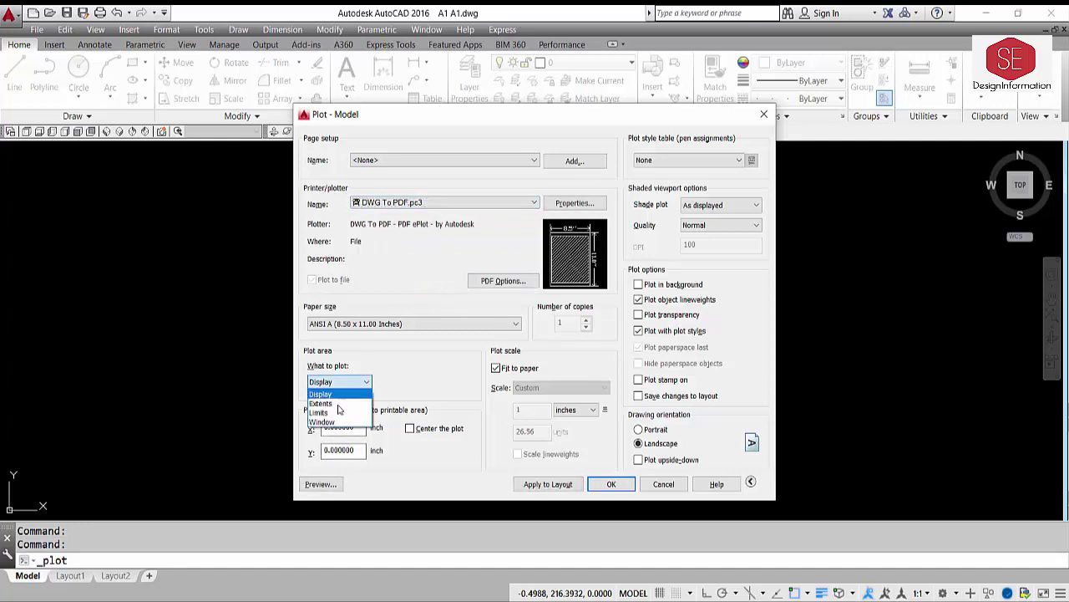
{"action": "left_click", "coordinate": [493, 377]}
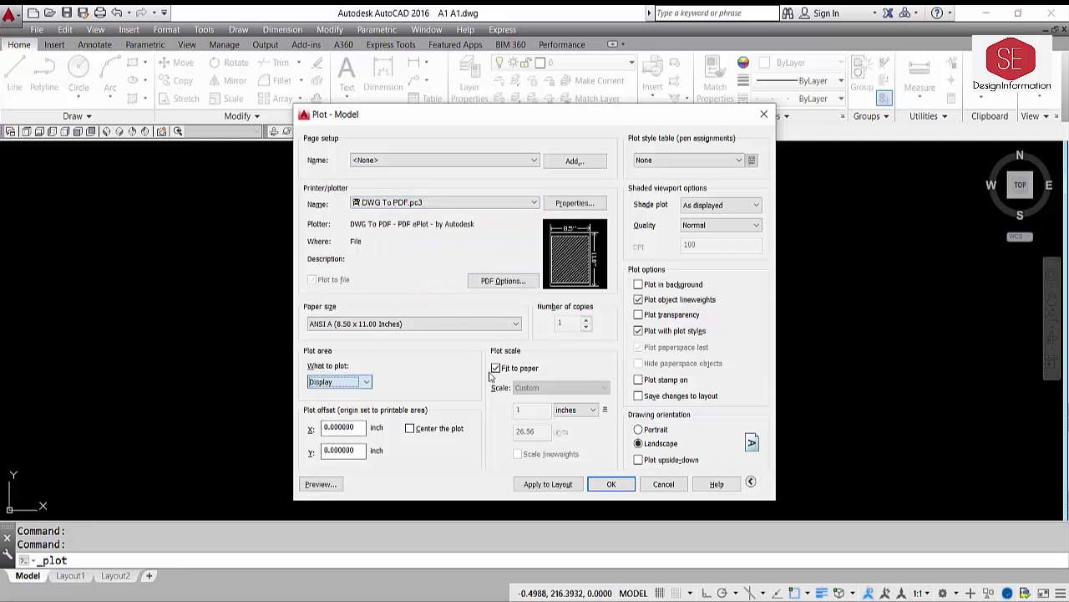
{"action": "left_click", "coordinate": [496, 369]}
{"action": "left_click", "coordinate": [496, 369]}
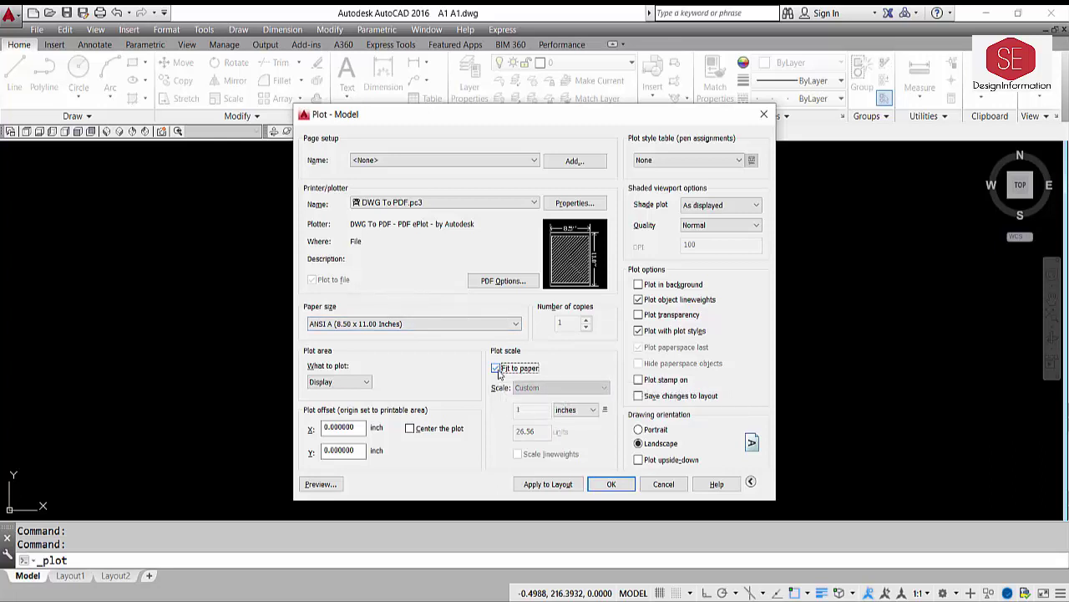
{"action": "left_click", "coordinate": [410, 429]}
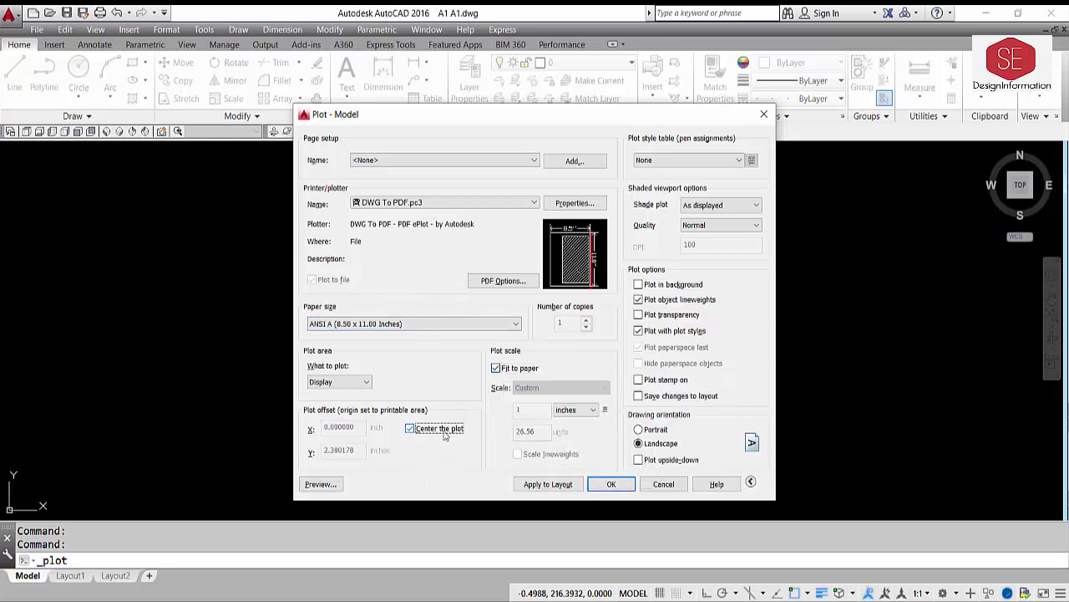
{"action": "left_click", "coordinate": [349, 382]}
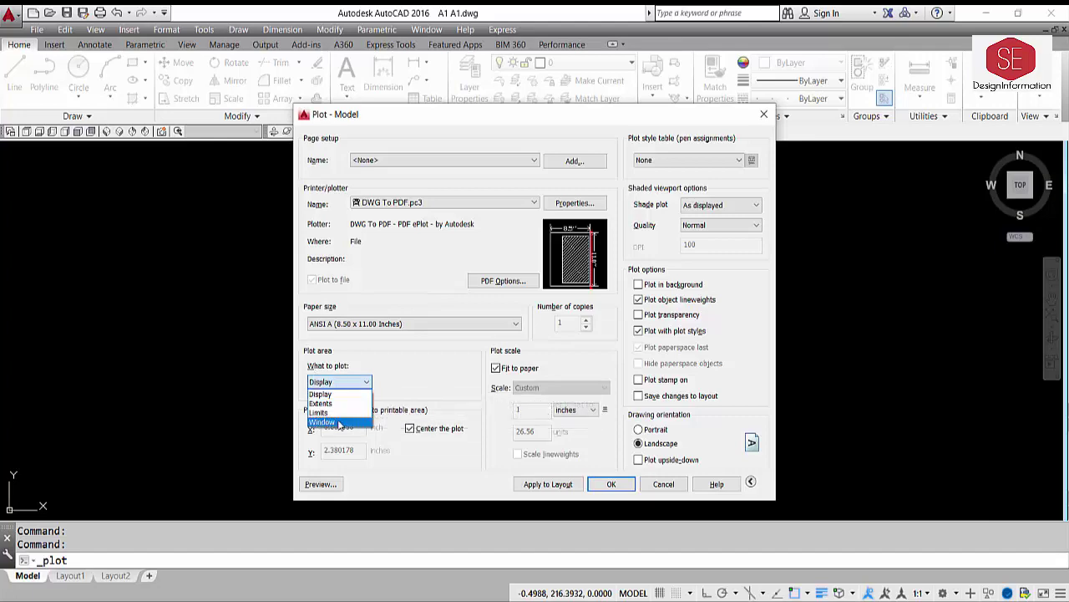
{"action": "left_click", "coordinate": [329, 423]}
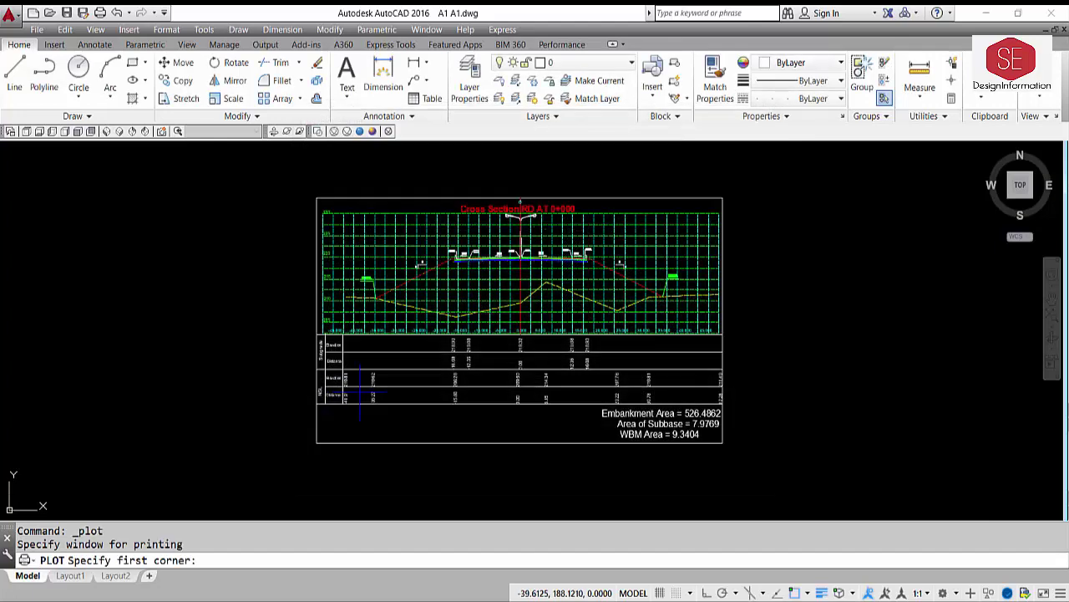
{"action": "left_click", "coordinate": [721, 197]}
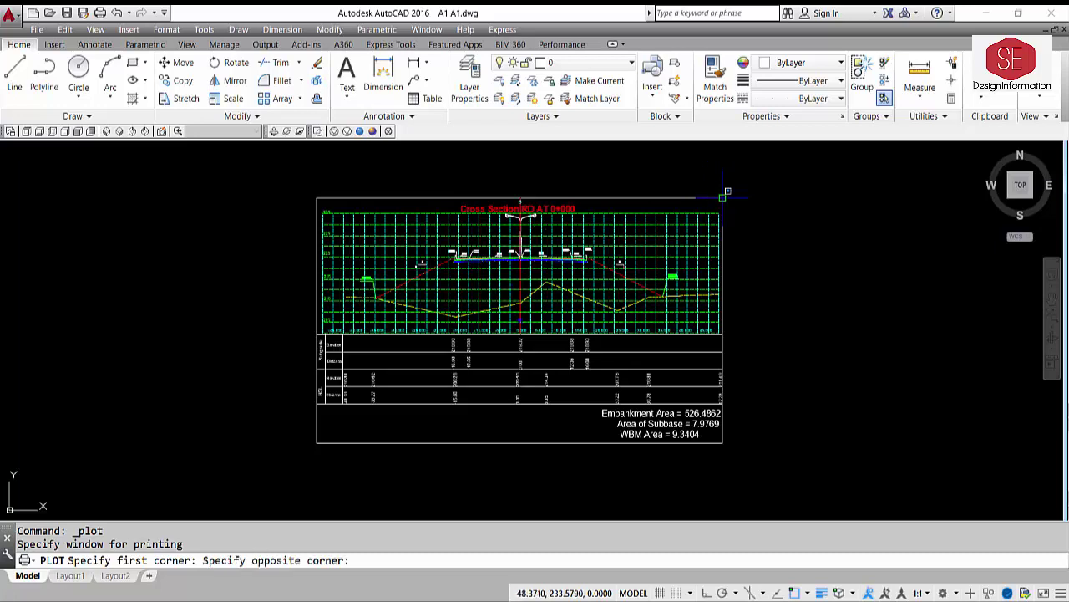
{"action": "left_click", "coordinate": [317, 442]}
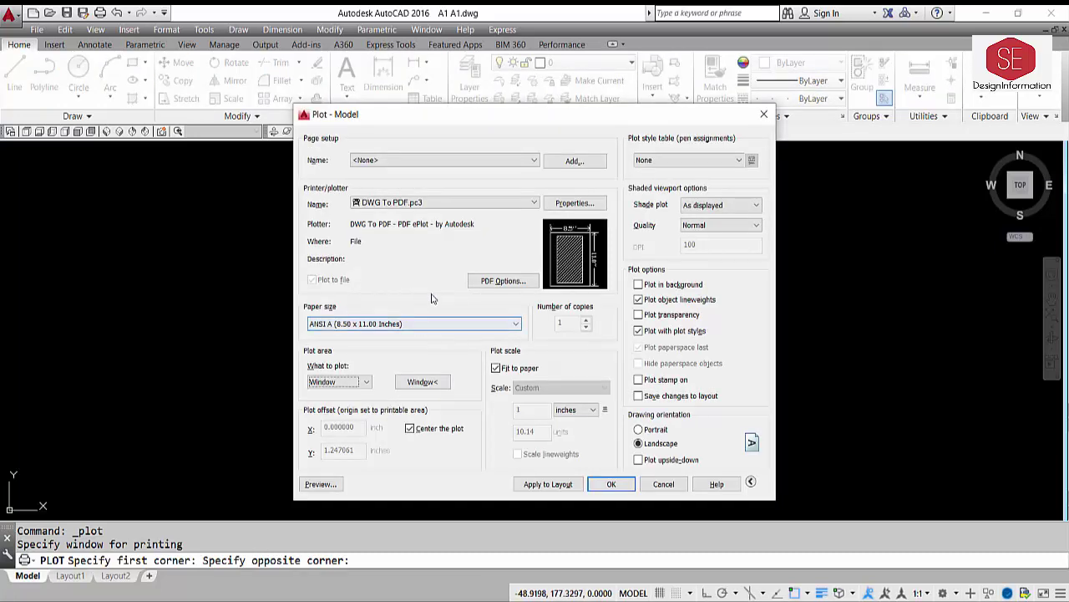
{"action": "left_click", "coordinate": [321, 483]}
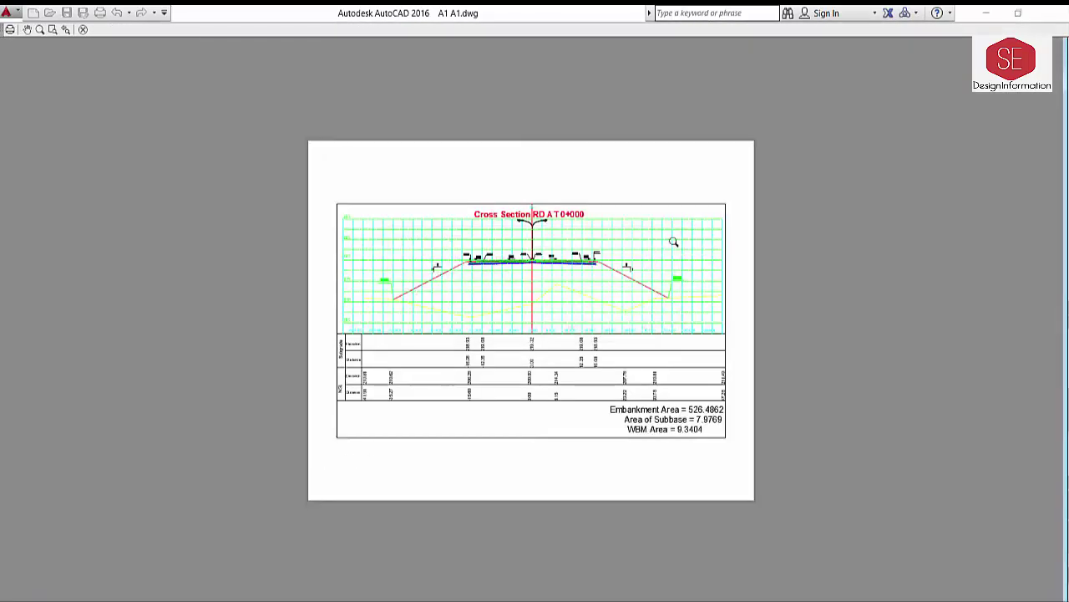
{"action": "scroll", "coordinate": [564, 276], "scroll_direction": "up", "scroll_amount": 2}
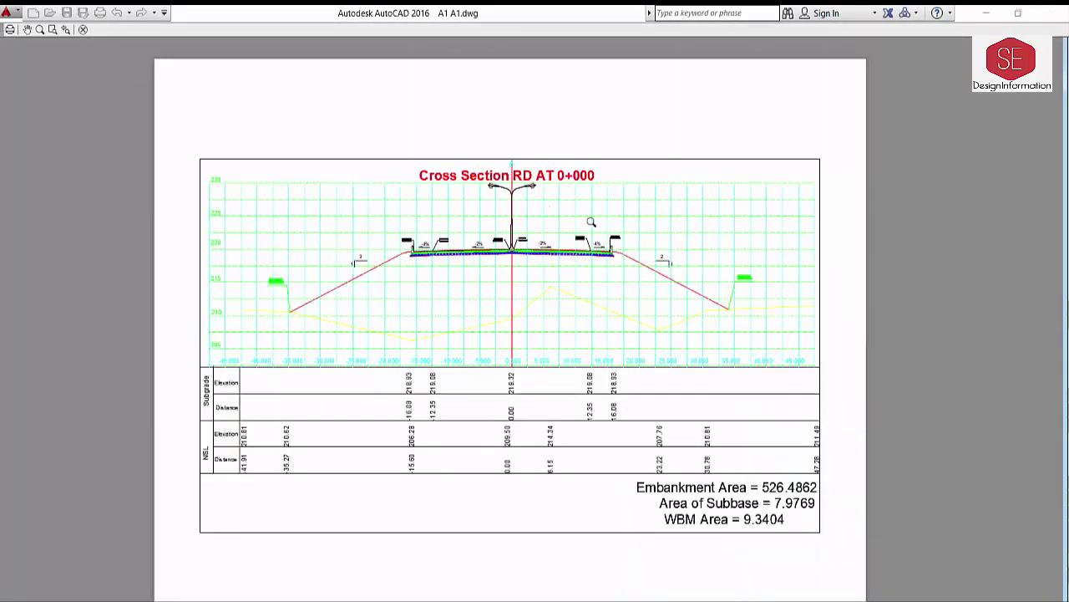
{"action": "scroll", "coordinate": [591, 221], "scroll_direction": "up", "scroll_amount": 2}
{"action": "scroll", "coordinate": [472, 195], "scroll_direction": "down", "scroll_amount": 2}
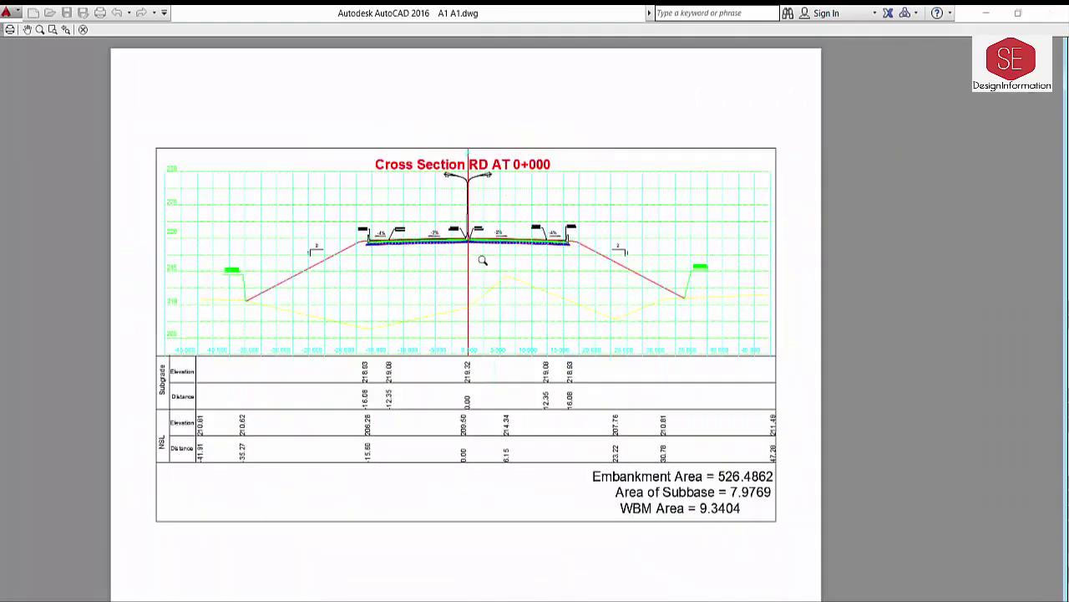
{"action": "scroll", "coordinate": [540, 273], "scroll_direction": "down", "scroll_amount": 2}
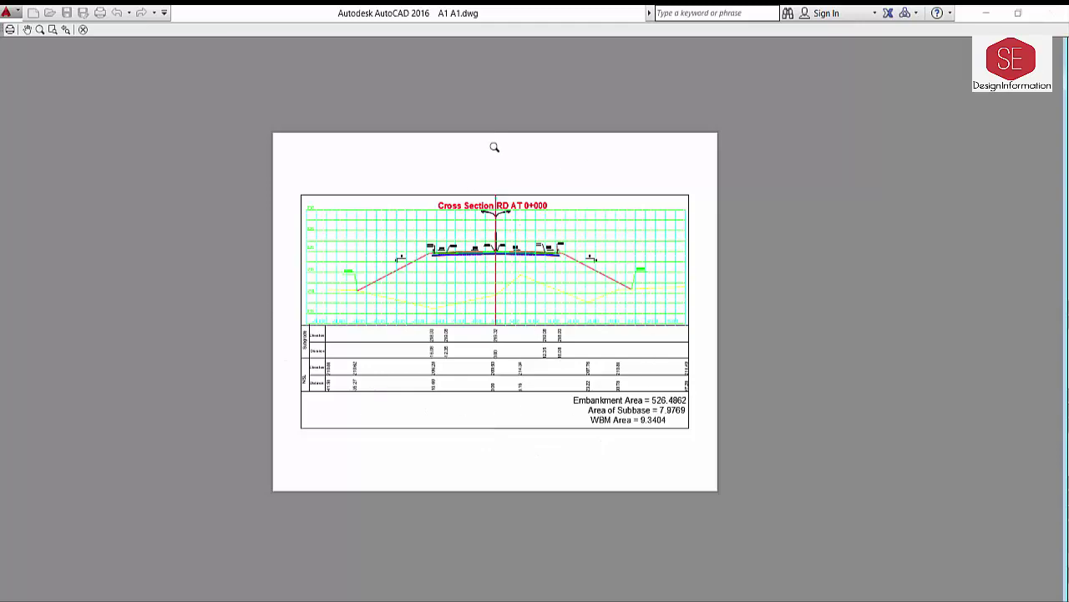
{"action": "right_click", "coordinate": [475, 156]}
{"action": "left_click", "coordinate": [501, 168]}
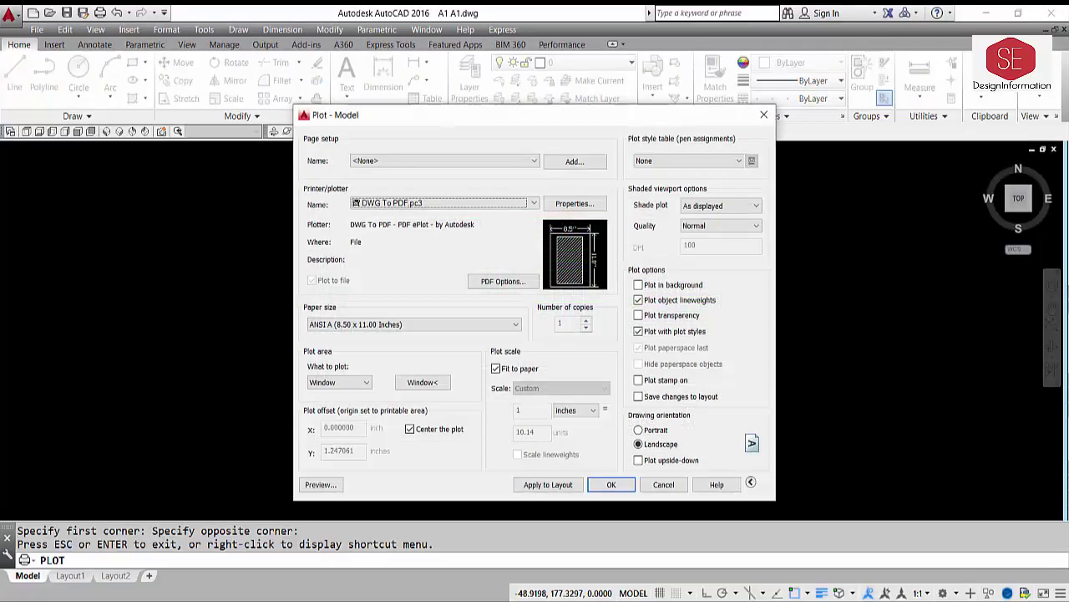
- Set the plot style table to monochrome.ctb and assign it to all layouts
{"action": "left_click", "coordinate": [679, 164]}
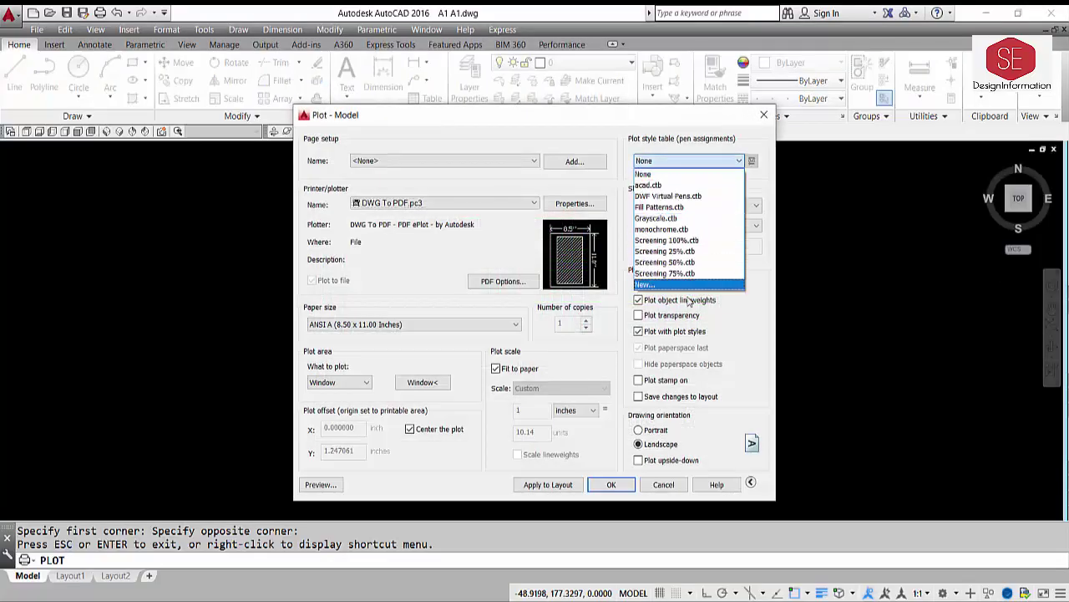
{"action": "left_click", "coordinate": [679, 233]}
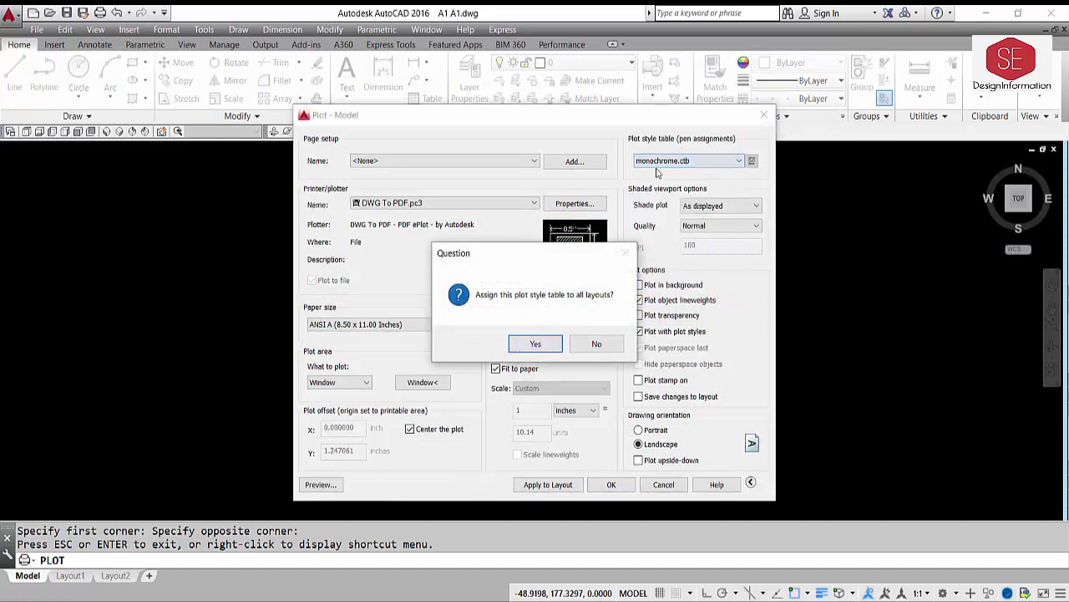
{"action": "left_click", "coordinate": [536, 343]}
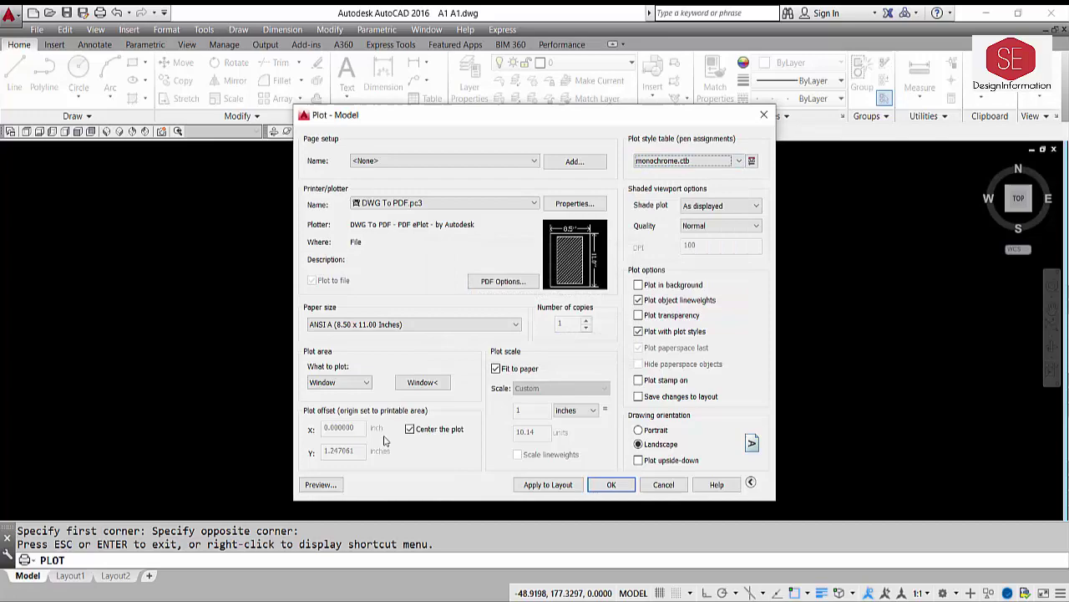
- Preview the monochrome sheet, inspect it, and plot it to PDF
{"action": "left_click", "coordinate": [320, 483]}
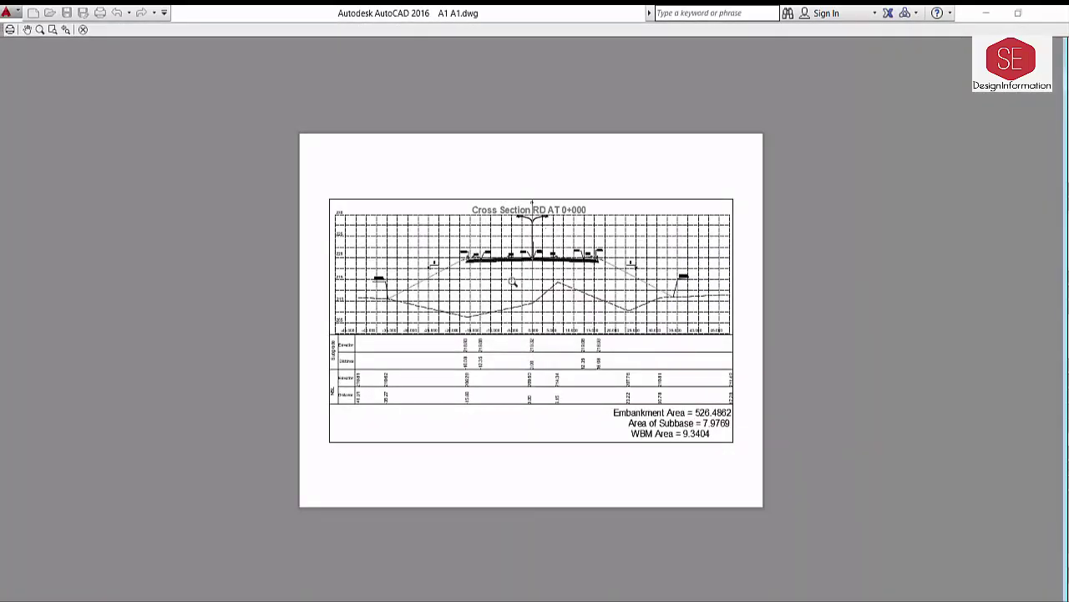
{"action": "scroll", "coordinate": [513, 282], "scroll_direction": "up", "scroll_amount": 6}
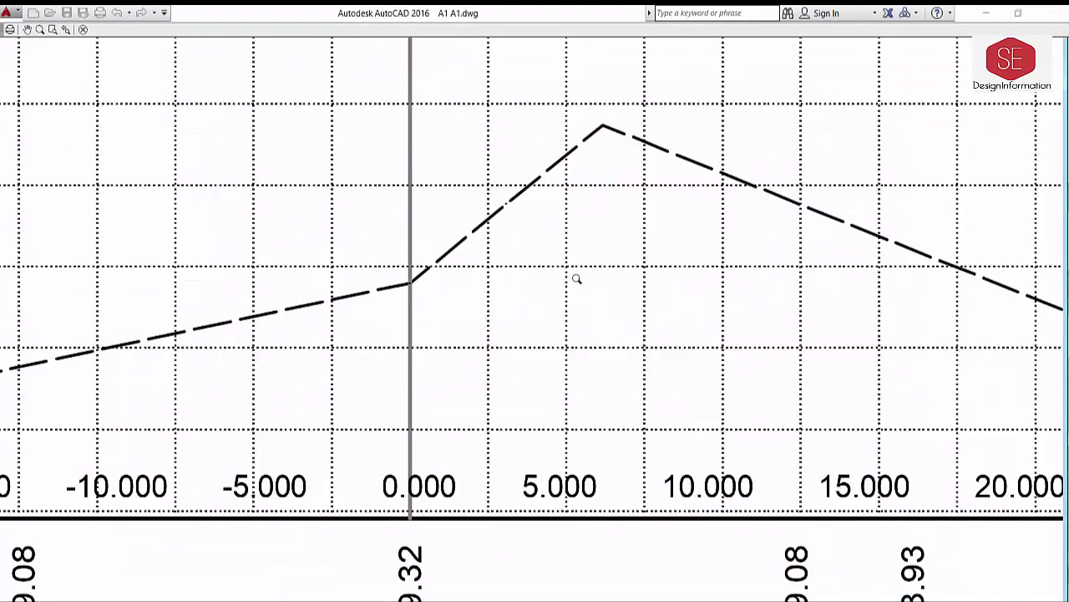
{"action": "scroll", "coordinate": [577, 280], "scroll_direction": "down", "scroll_amount": 4}
{"action": "scroll", "coordinate": [542, 202], "scroll_direction": "down", "scroll_amount": 3}
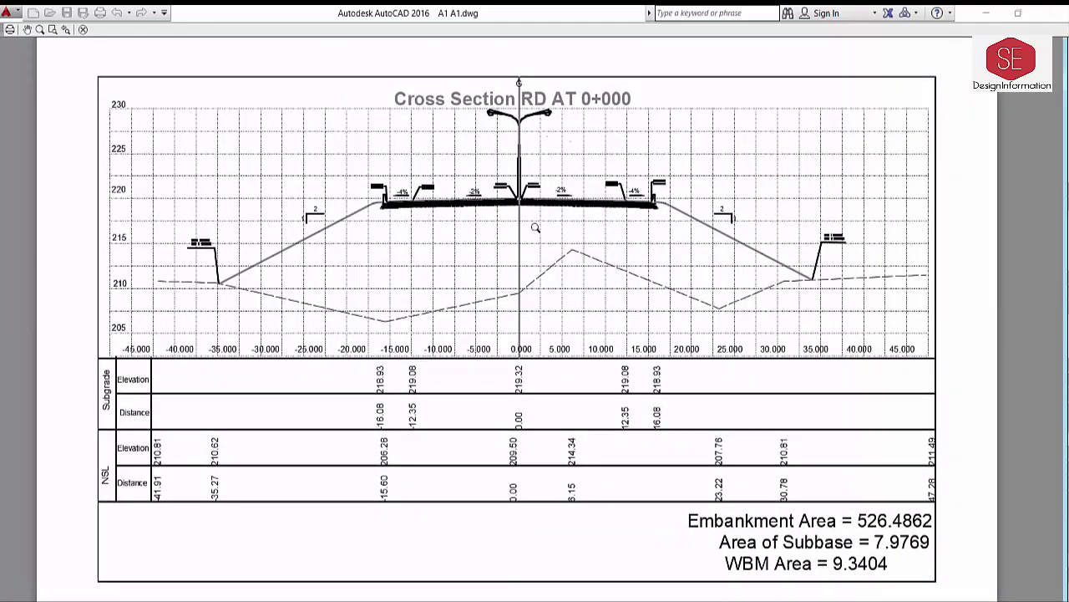
{"action": "right_click", "coordinate": [486, 281]}
{"action": "left_click", "coordinate": [522, 289]}
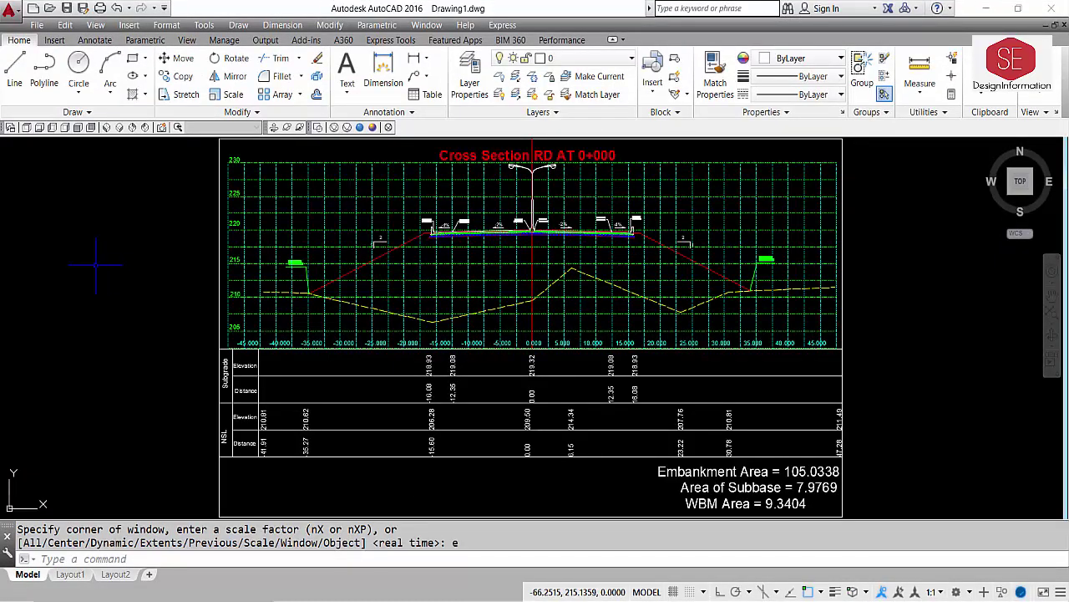
- Save the drawing as 0+000.dwg in AutoCAD 2000/LT2000 Drawing format
{"action": "left_click", "coordinate": [67, 9]}
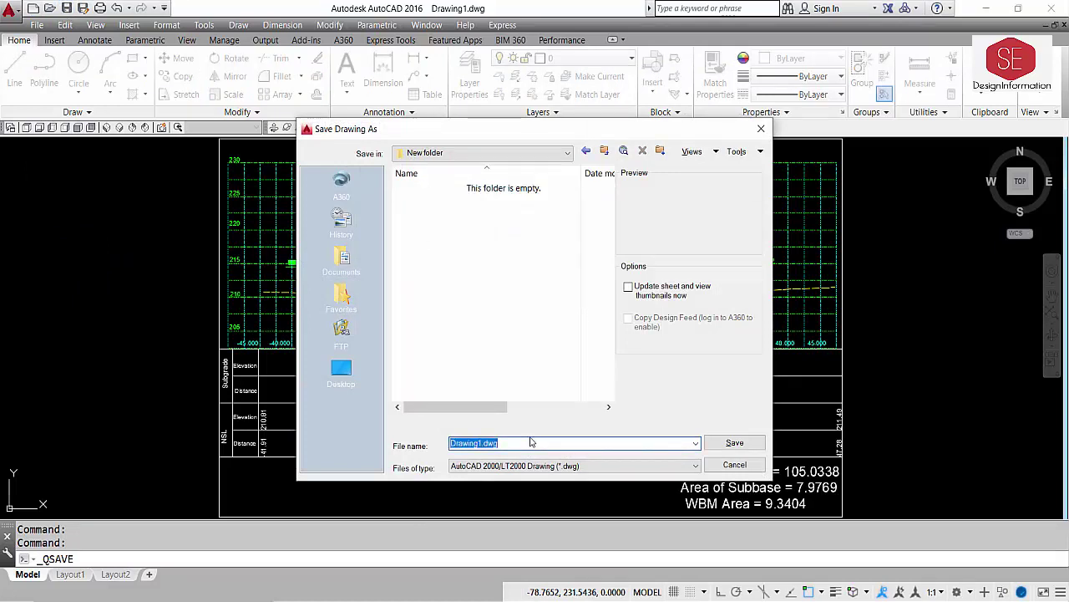
{"action": "type", "text": "0+000"}
{"action": "left_click", "coordinate": [554, 468]}
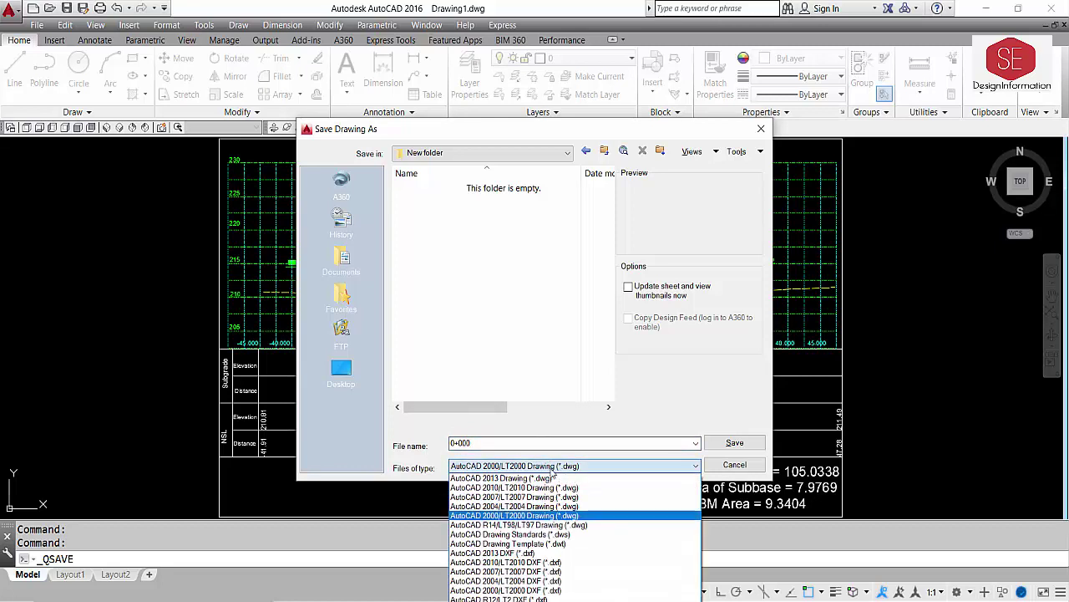
{"action": "left_click", "coordinate": [512, 516]}
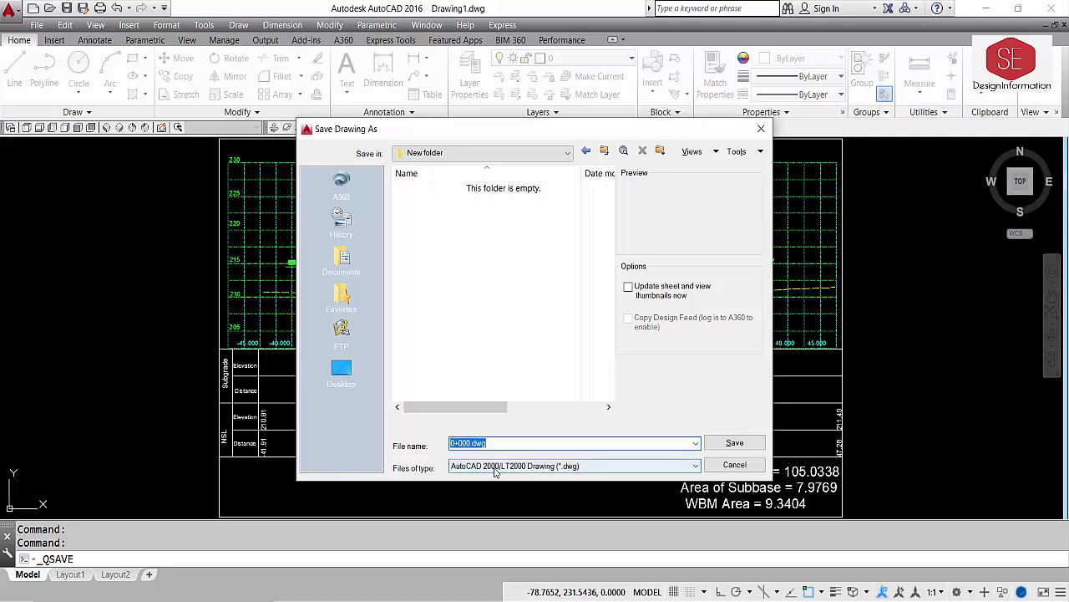
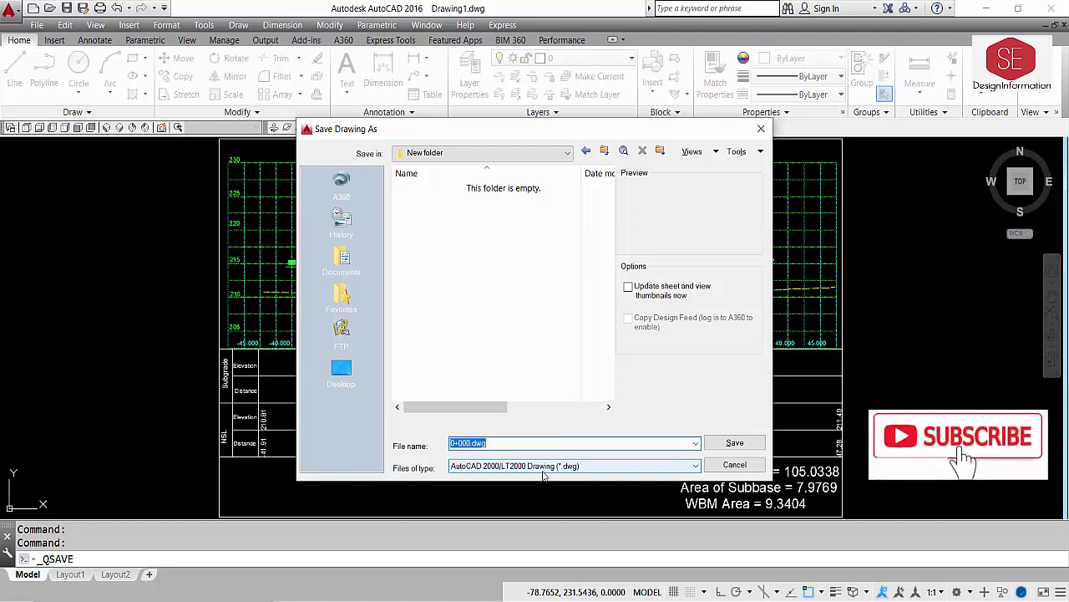
- Save the cross-section as 0+000.dwg and check the sheet showing Embankment Area 105.0338
{"action": "left_click", "coordinate": [734, 445]}
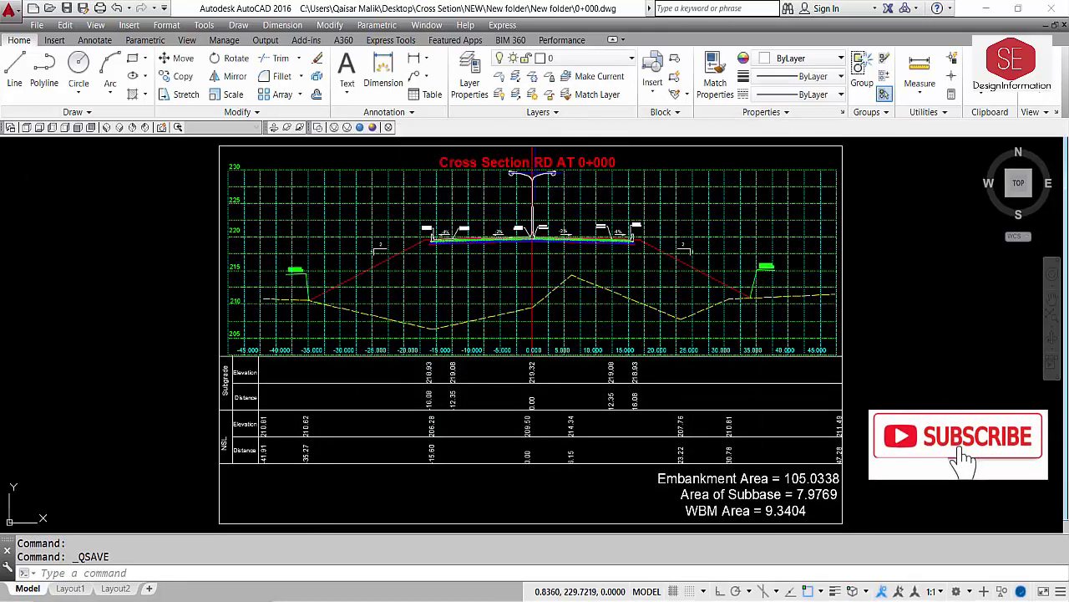
{"action": "middle_click_drag", "start_coordinate": [587, 172], "coordinate": [580, 179]}
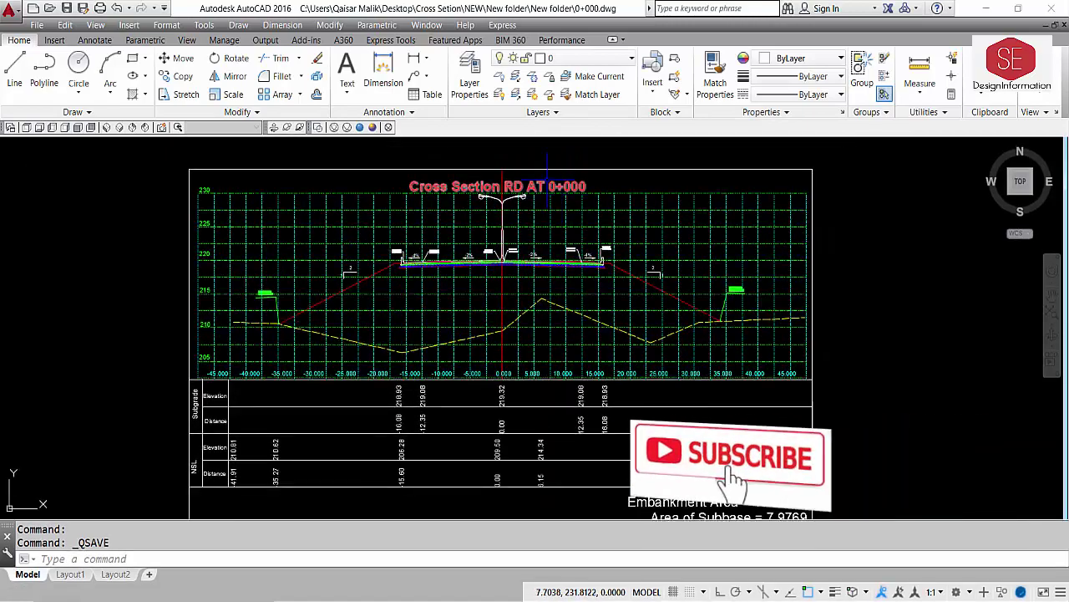
{"action": "scroll", "coordinate": [588, 241], "scroll_direction": "up", "scroll_amount": 4}
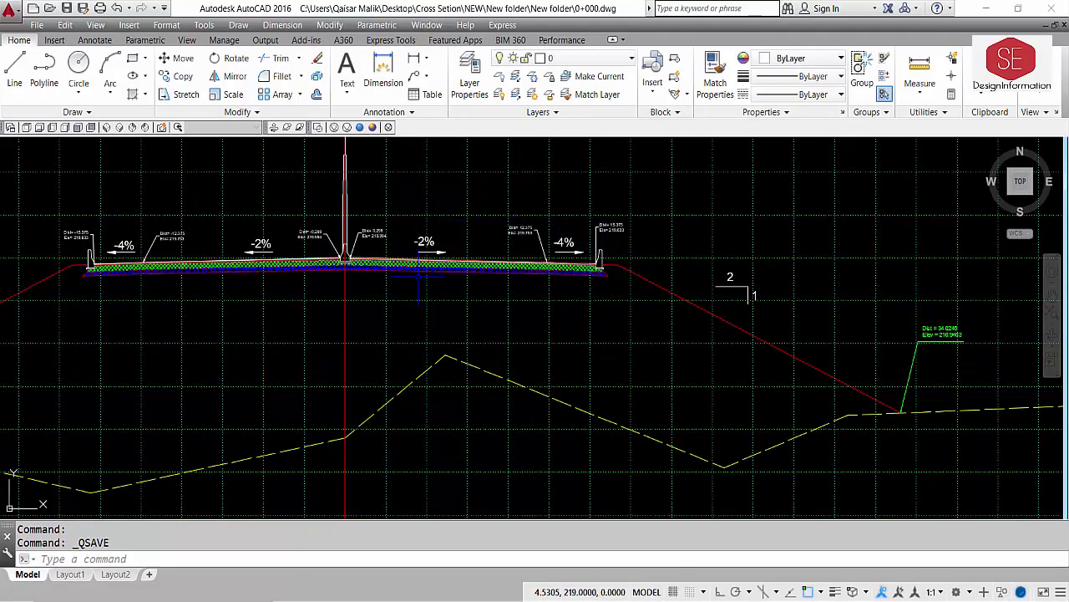
{"action": "scroll", "coordinate": [675, 272], "scroll_direction": "down", "scroll_amount": 4}
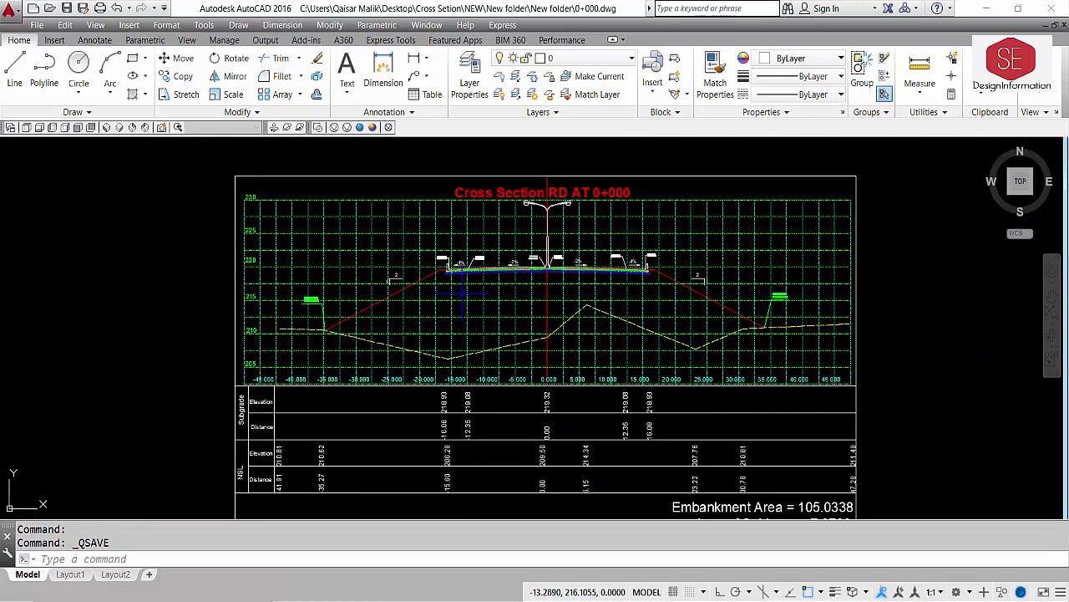
{"action": "left_click", "coordinate": [37, 25]}
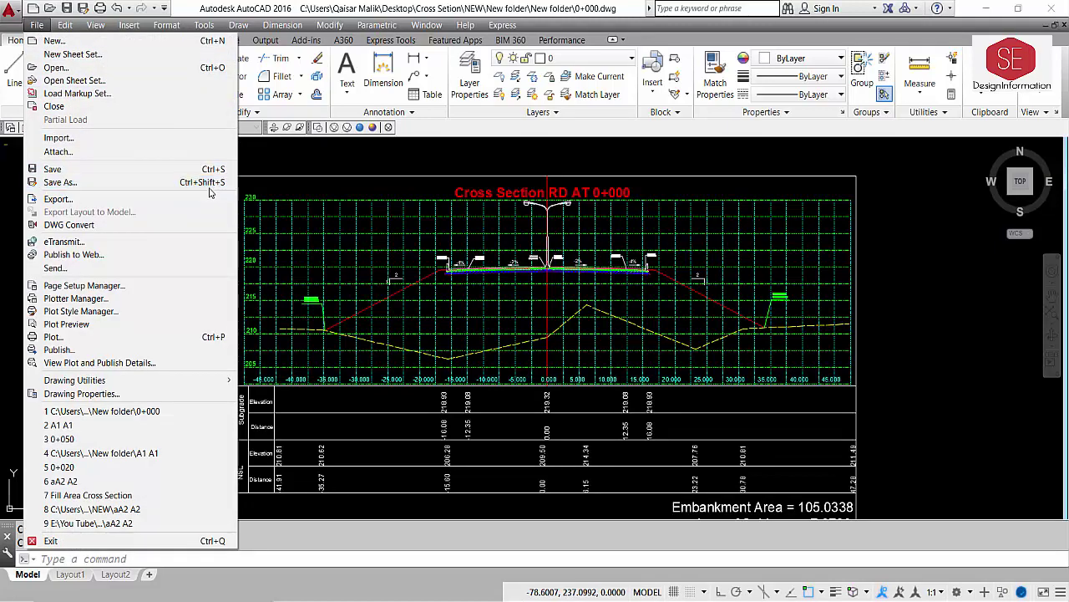
- Save a copy of the drawing as 0+050.dwg, replacing the last digit of 0+000
{"action": "left_click", "coordinate": [161, 183]}
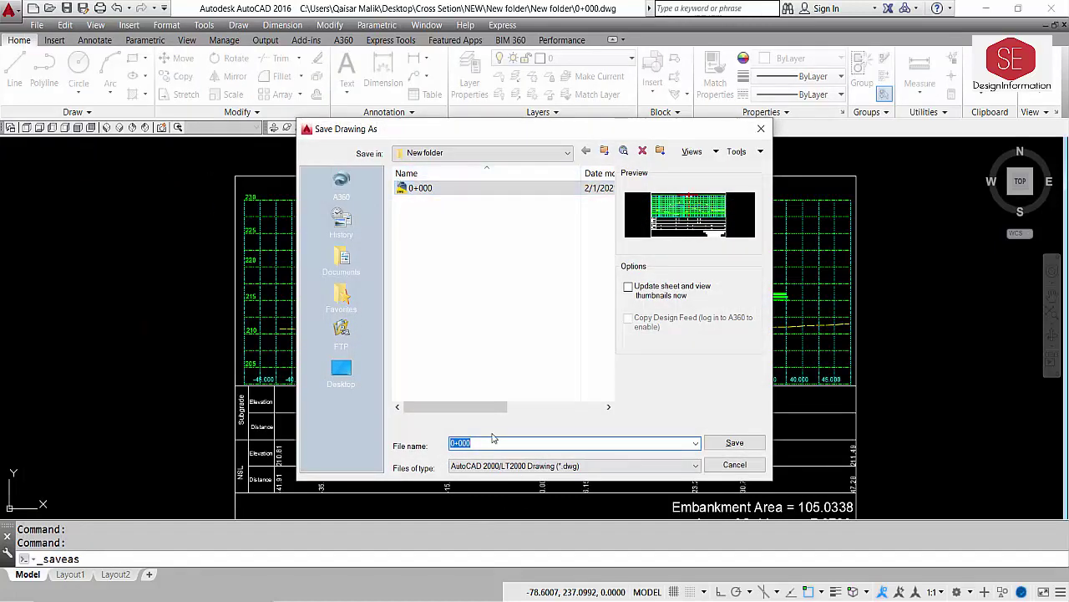
{"action": "key", "text": "BackSpace"}
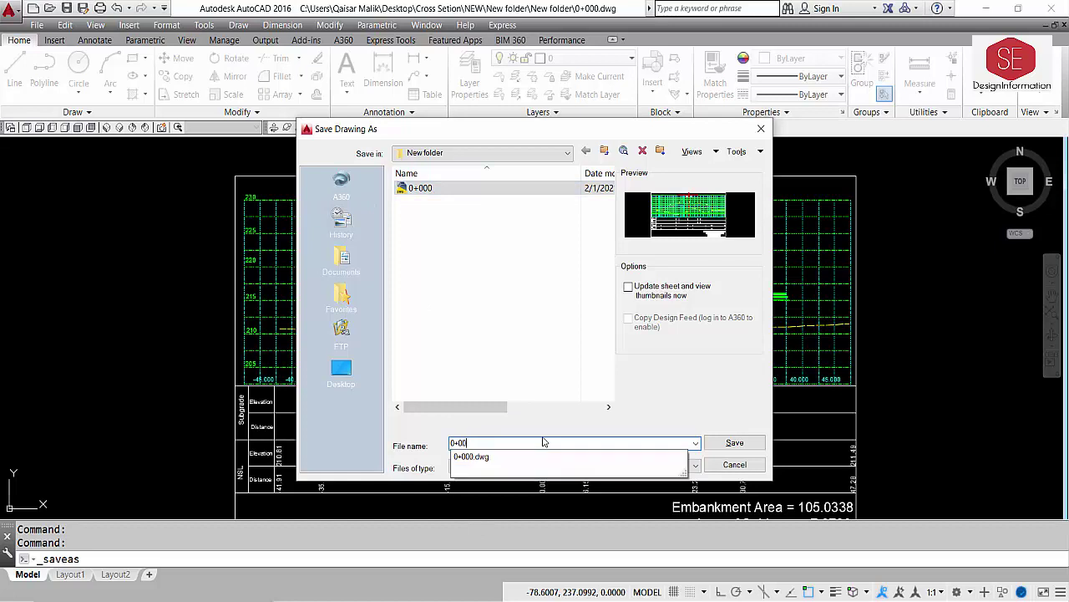
{"action": "type", "text": "50"}
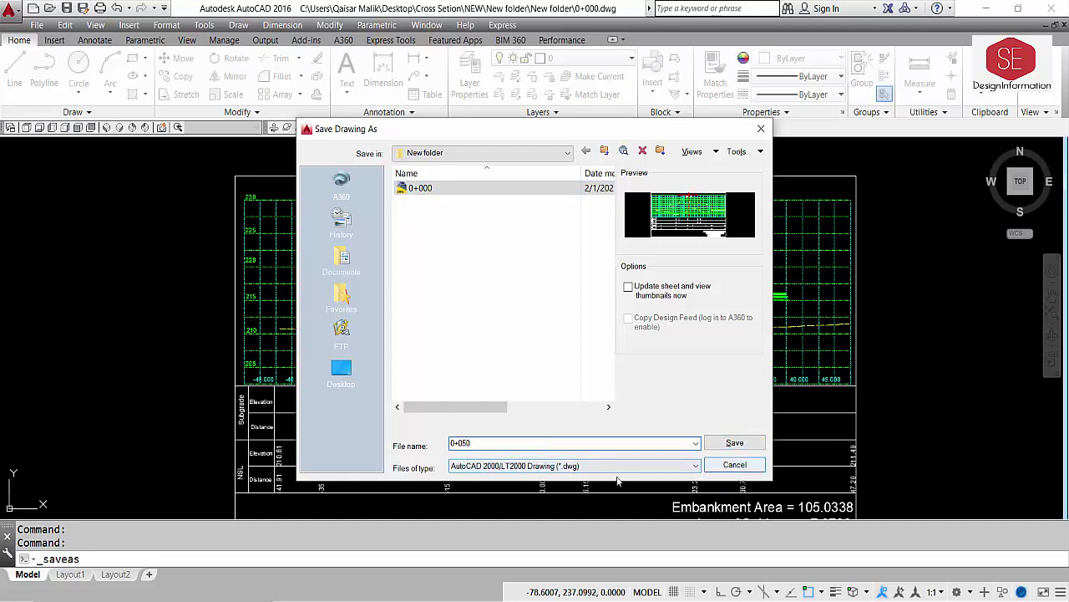
{"action": "left_click", "coordinate": [719, 449]}
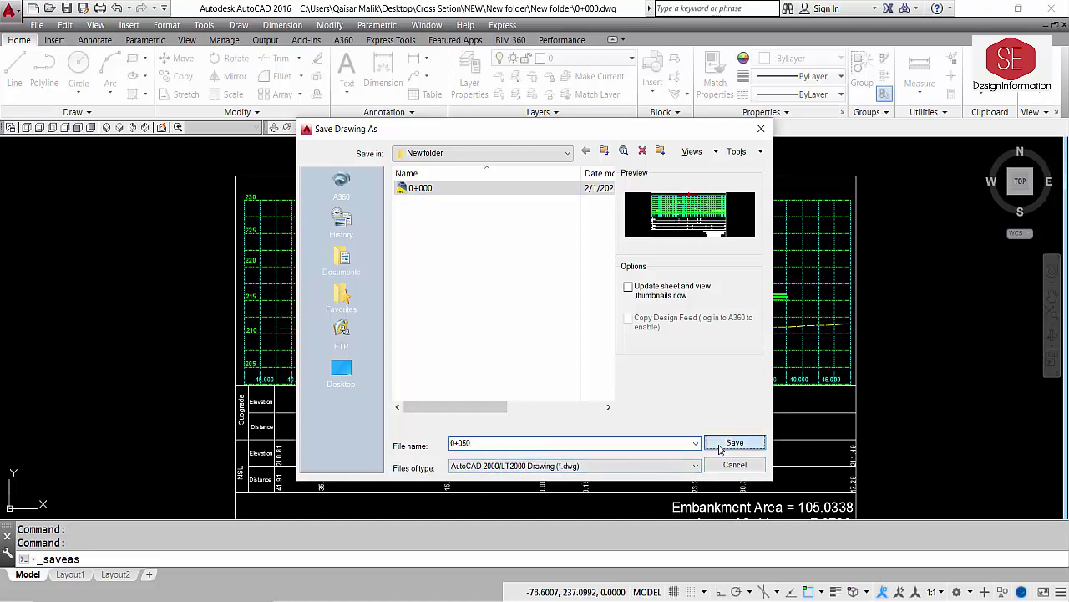
- Retitle the section to 'Cross Section RD AT 0+050' and turn off the Grid Hor and Grid V layers
{"action": "double_click", "coordinate": [603, 199]}
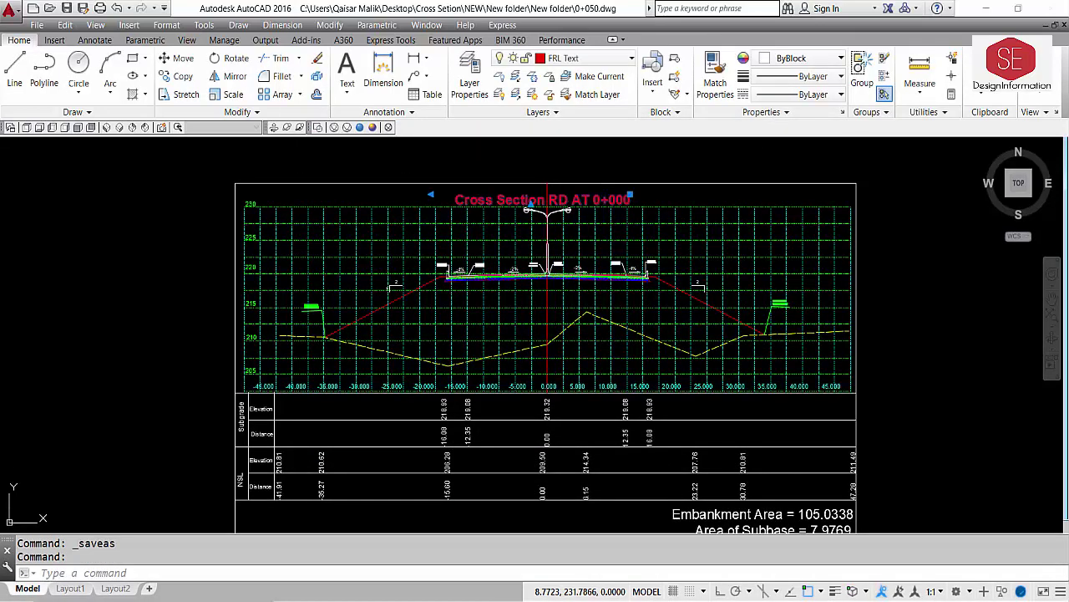
{"action": "key", "text": "BackSpace"}
{"action": "key", "text": "BackSpace"}
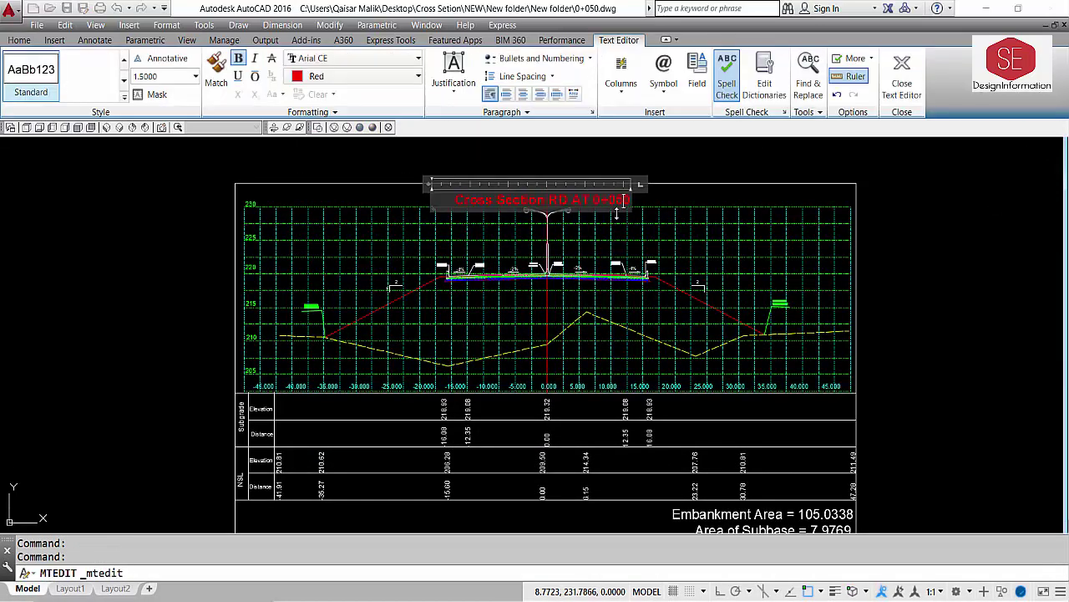
{"action": "left_click", "coordinate": [907, 289]}
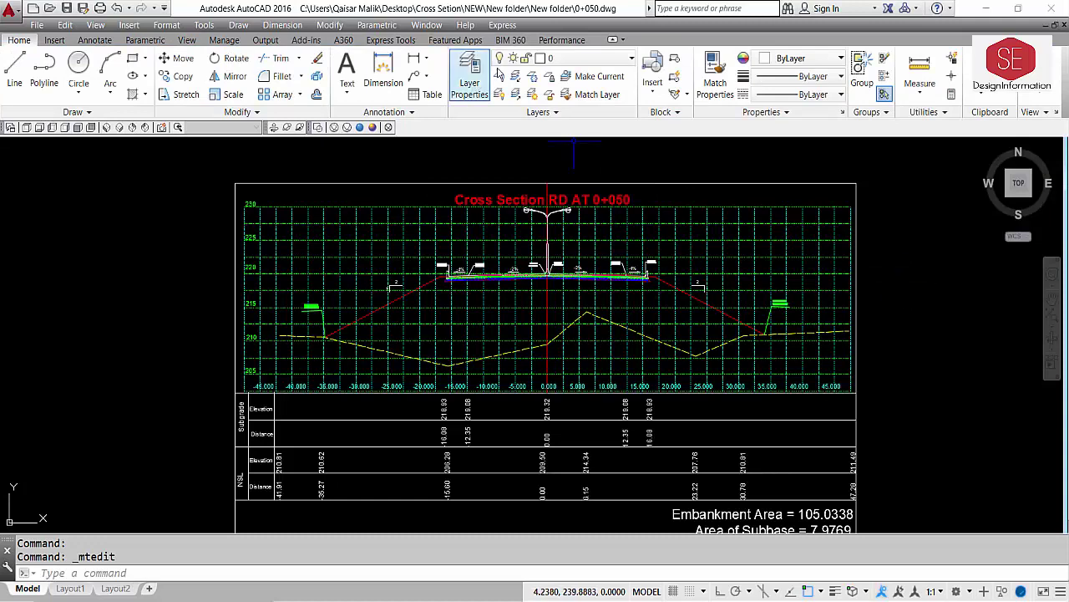
{"action": "left_click", "coordinate": [581, 59]}
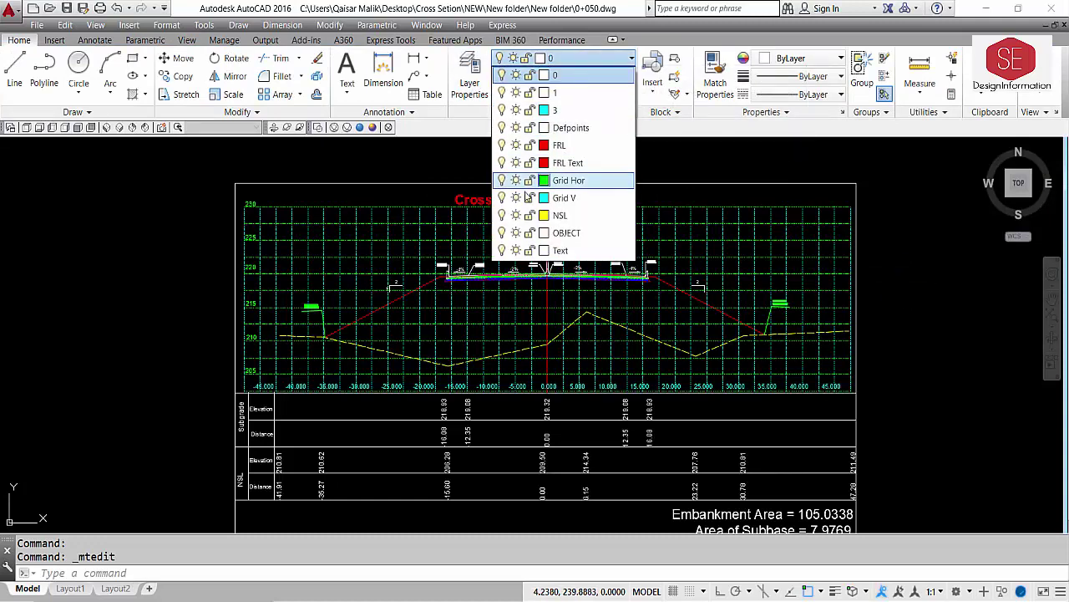
{"action": "left_click", "coordinate": [502, 180]}
{"action": "left_click", "coordinate": [502, 198]}
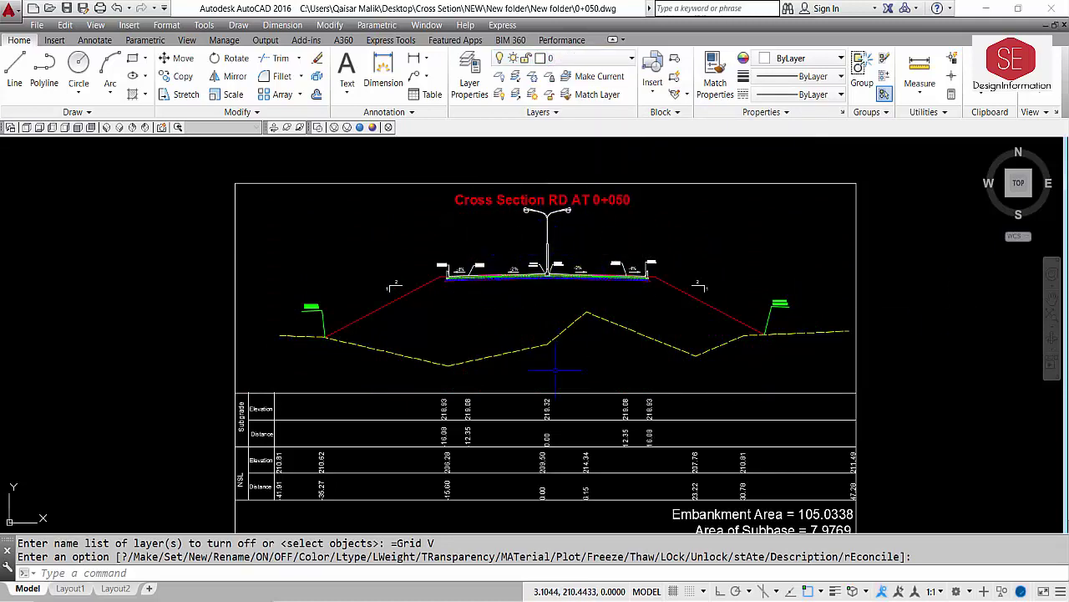
- Erase the yellow NSL ground line and the 26 old table values
{"action": "left_click", "coordinate": [562, 338]}
{"action": "type", "text": "e"}
{"action": "key", "text": "Return"}
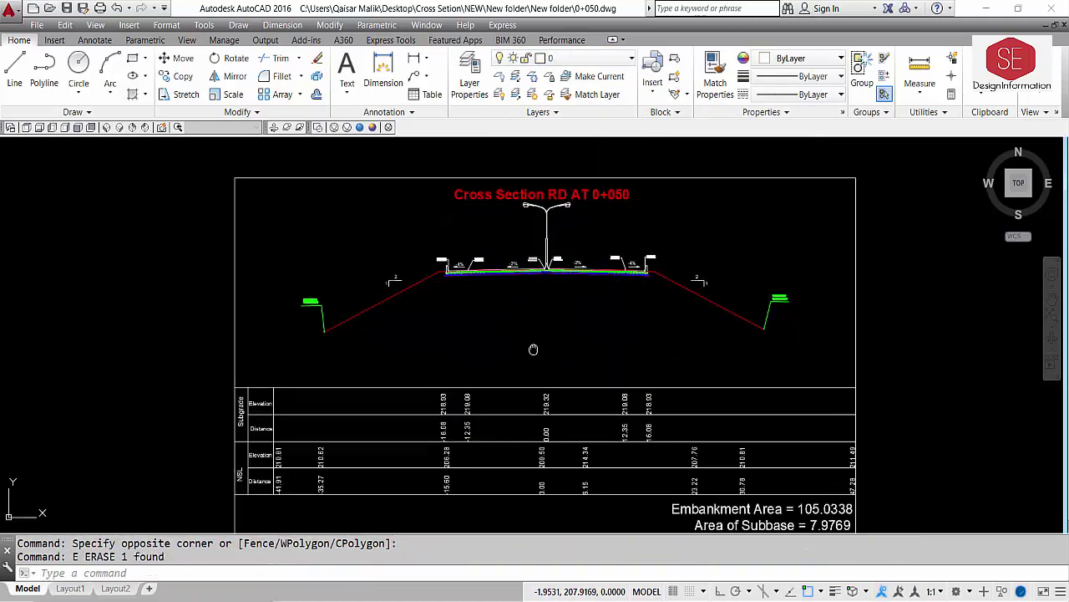
{"action": "middle_click_drag", "start_coordinate": [530, 348], "coordinate": [446, 358]}
{"action": "left_click", "coordinate": [272, 316]}
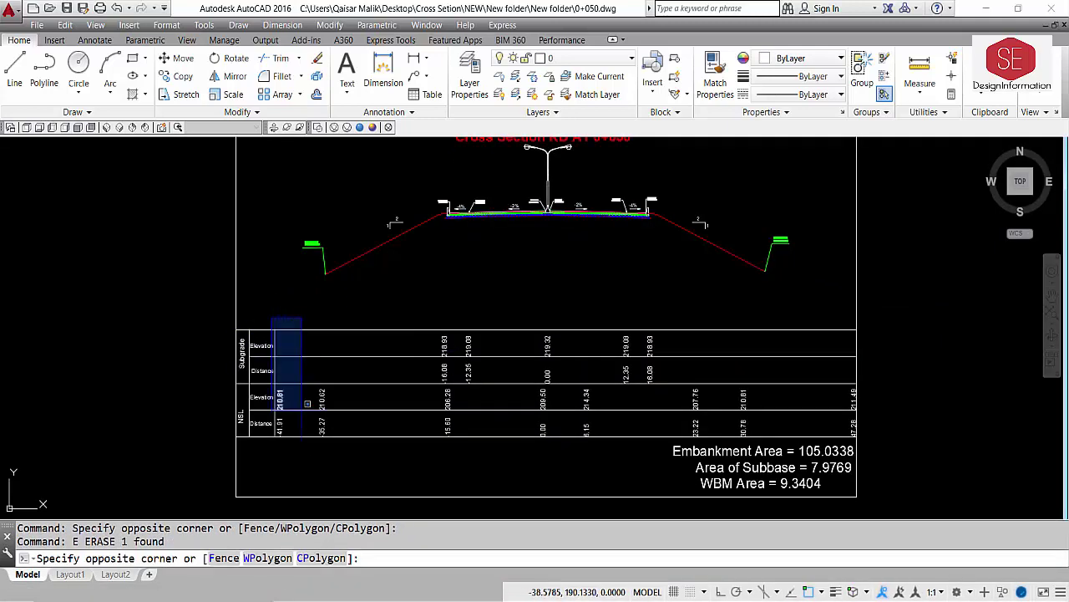
{"action": "left_click", "coordinate": [903, 434]}
{"action": "type", "text": "e"}
{"action": "key", "text": "Return"}
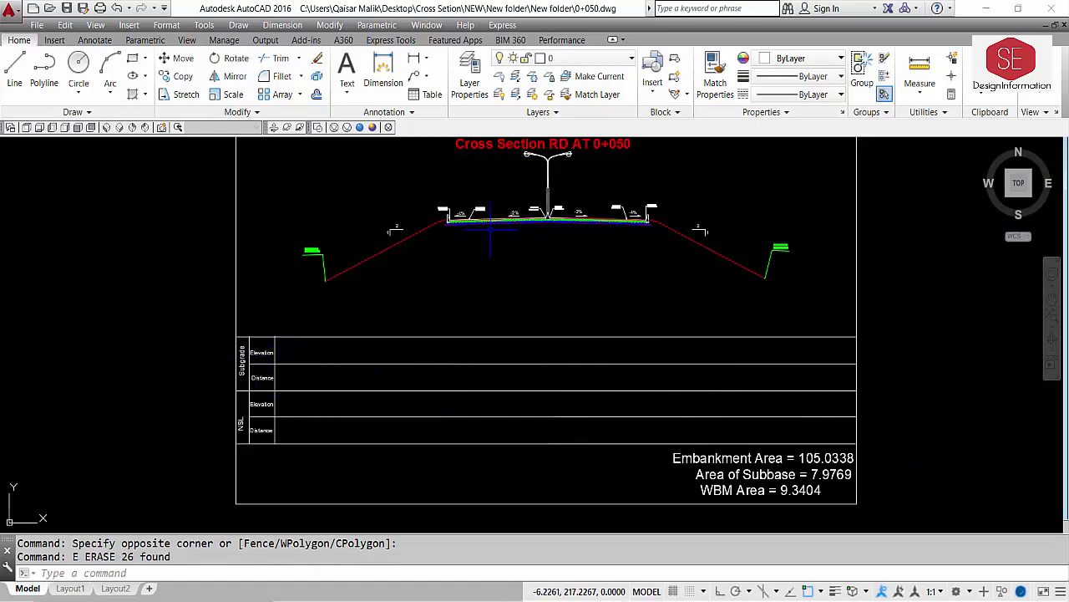
{"action": "middle_click_drag", "start_coordinate": [500, 224], "coordinate": [500, 259]}
{"action": "scroll", "coordinate": [600, 207], "scroll_direction": "up", "scroll_amount": 2}
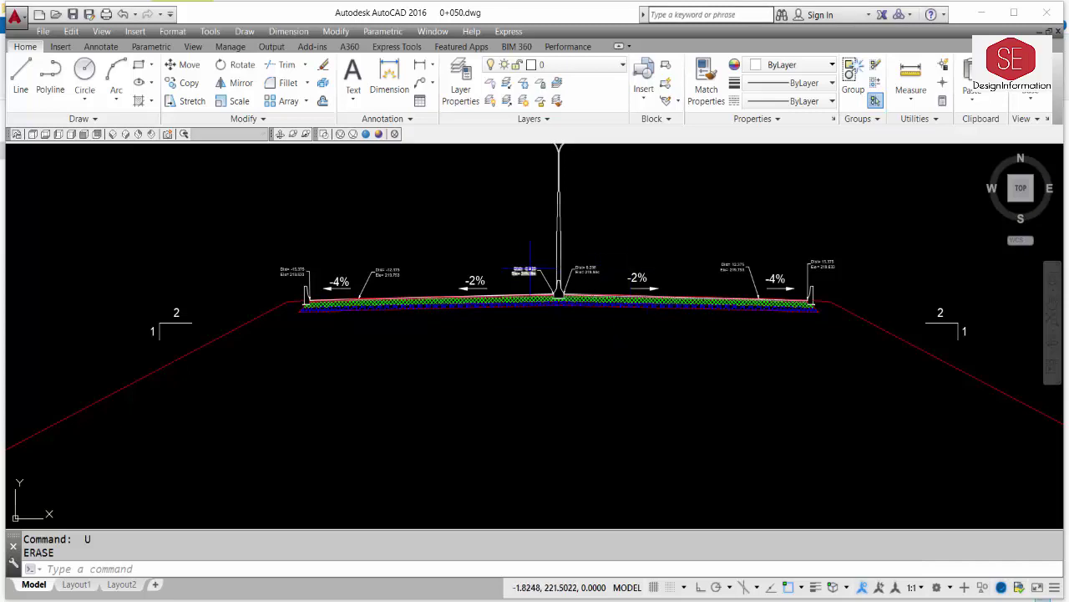
{"action": "scroll", "coordinate": [522, 276], "scroll_direction": "down", "scroll_amount": 4}
{"action": "scroll", "coordinate": [493, 271], "scroll_direction": "up", "scroll_amount": 3}
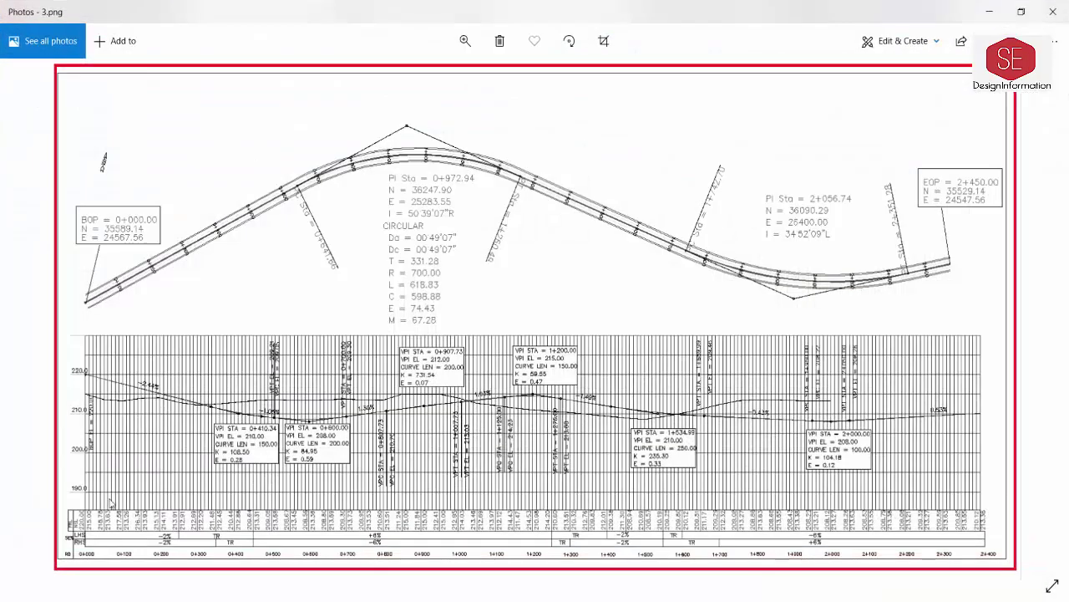
- Zoom into the profile's station table to read the 0+050 ground level 216.78
{"action": "scroll", "coordinate": [104, 559], "scroll_direction": "up", "scroll_amount": 3}
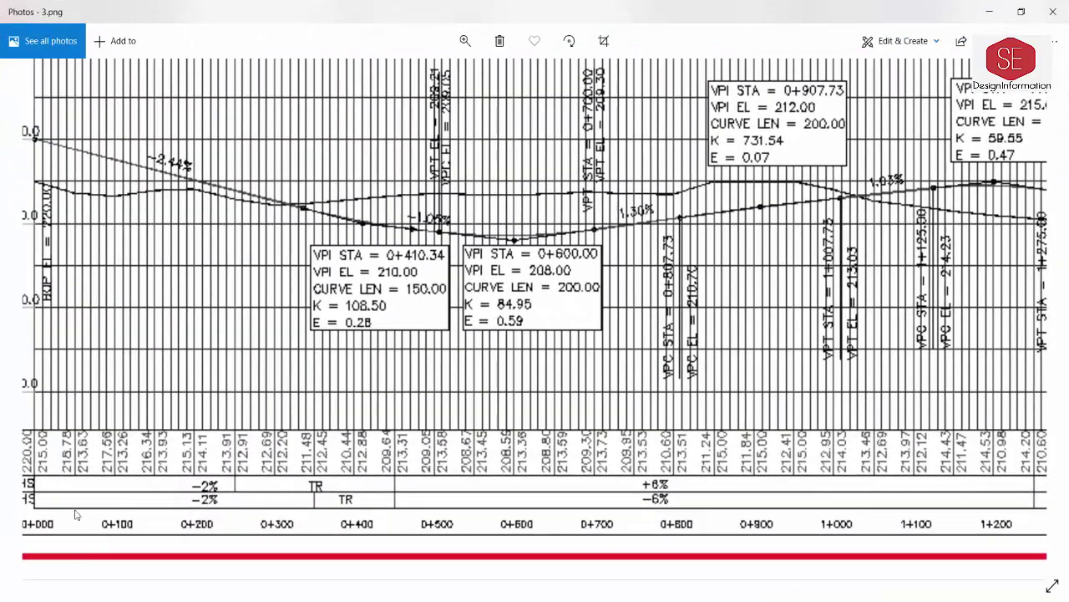
{"action": "left_click_drag", "start_coordinate": [62, 467], "coordinate": [130, 466]}
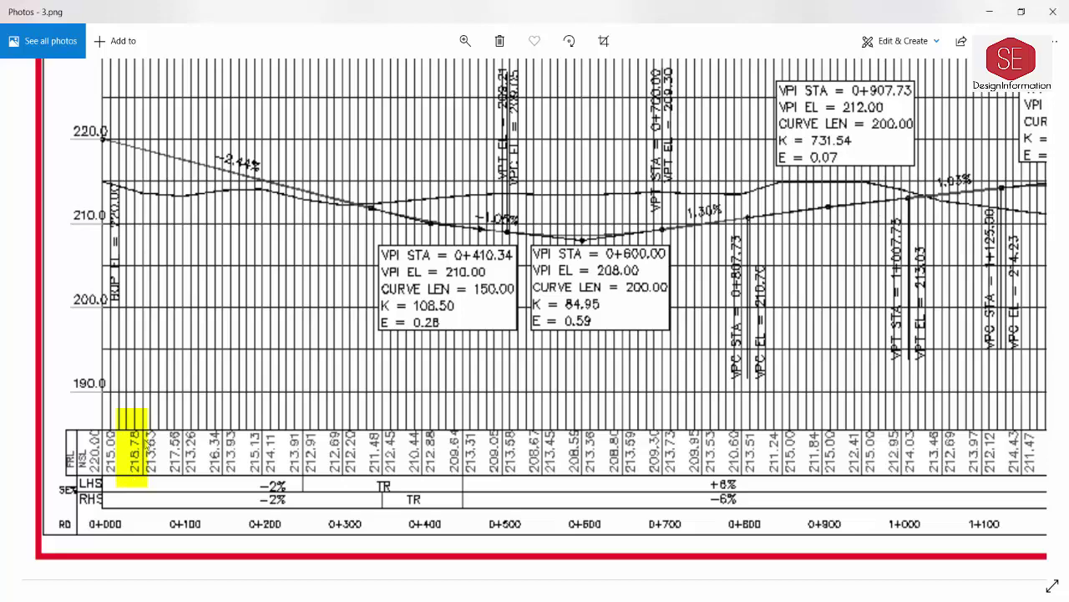
- Back in the drawing, start MOVE and select the whole road cross-section
{"action": "left_click", "coordinate": [989, 15]}
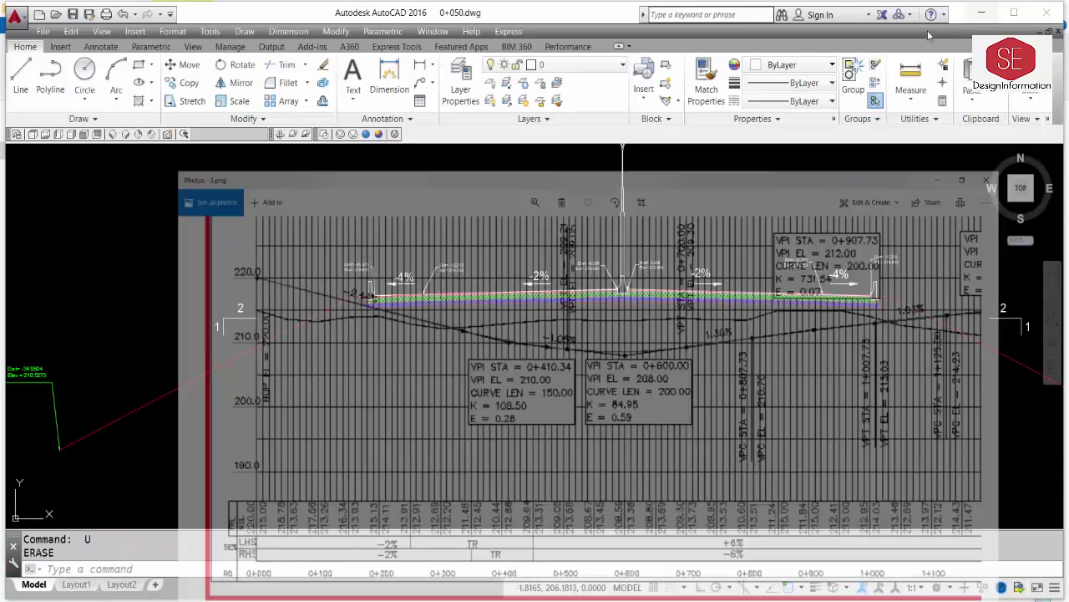
{"action": "middle_click_drag", "start_coordinate": [629, 247], "coordinate": [597, 250]}
{"action": "scroll", "coordinate": [659, 245], "scroll_direction": "down", "scroll_amount": 2}
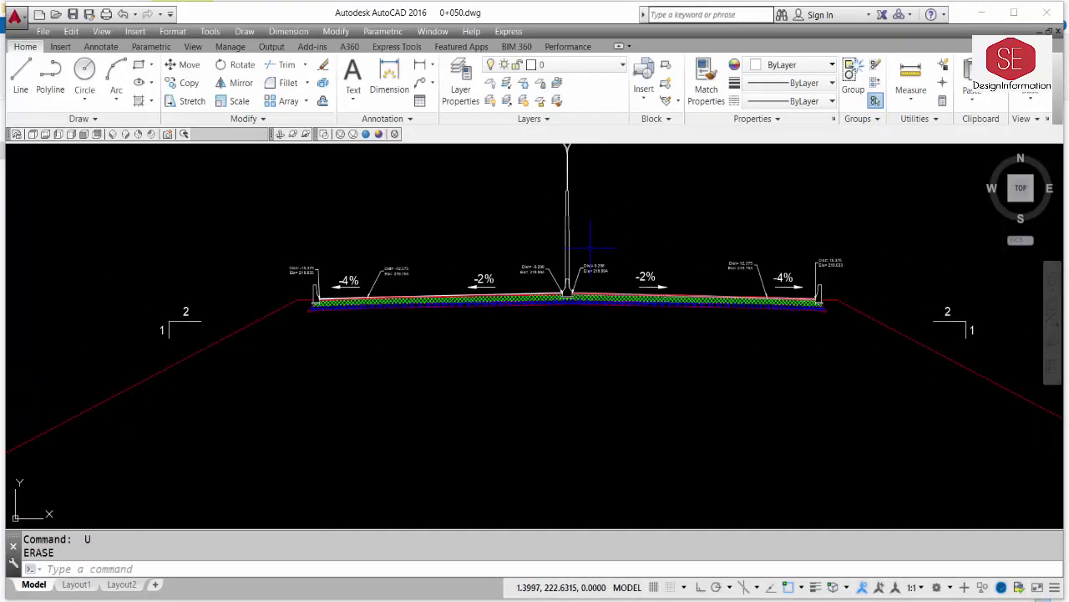
{"action": "type", "text": "m"}
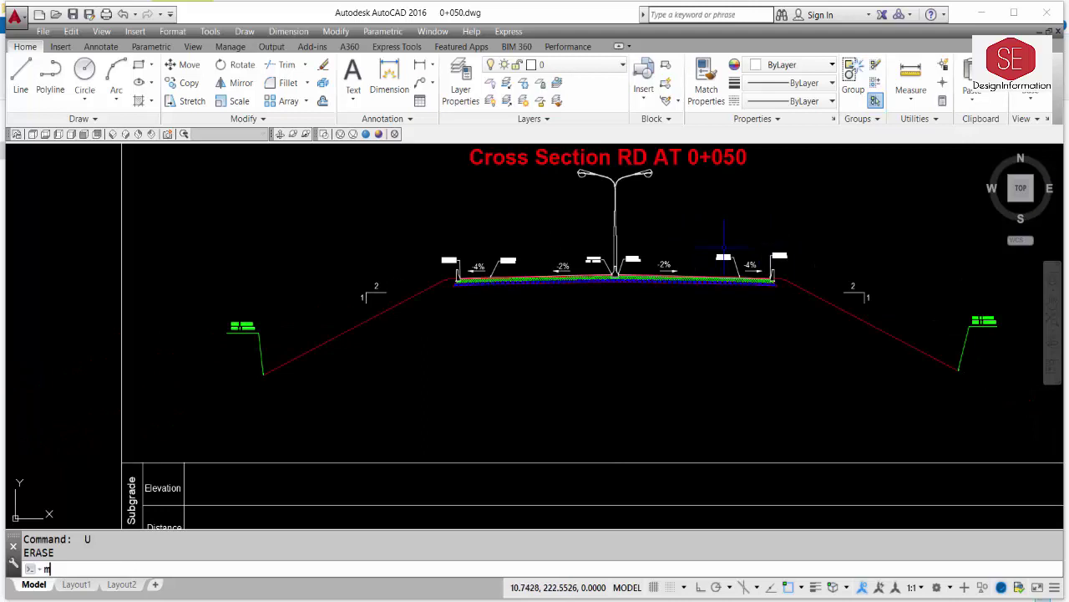
{"action": "key", "text": "Return"}
{"action": "scroll", "coordinate": [795, 247], "scroll_direction": "down", "scroll_amount": 2}
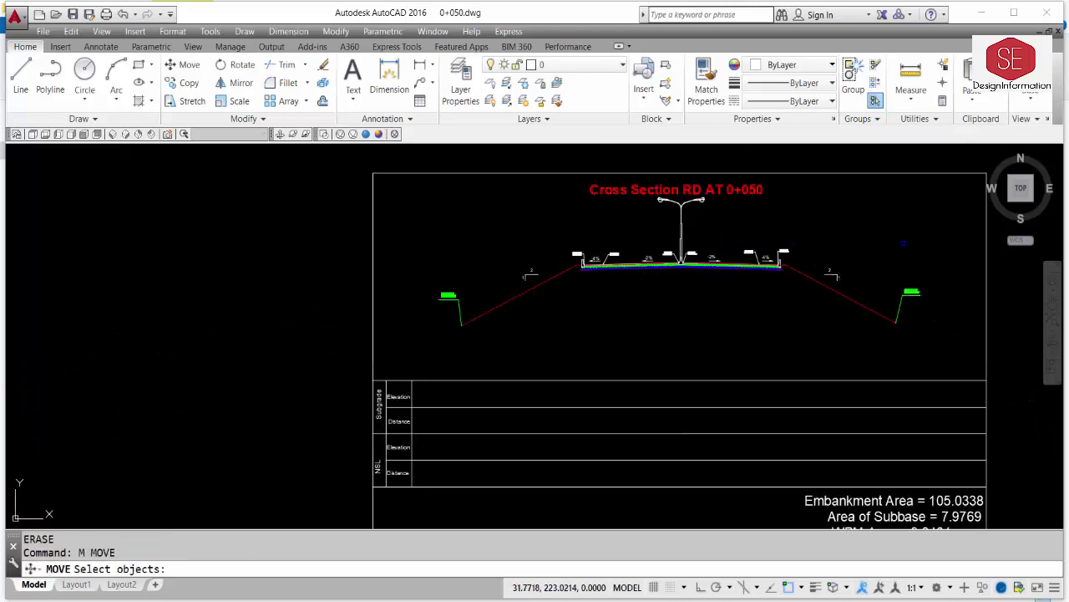
{"action": "left_click", "coordinate": [955, 211]}
{"action": "left_click", "coordinate": [378, 326]}
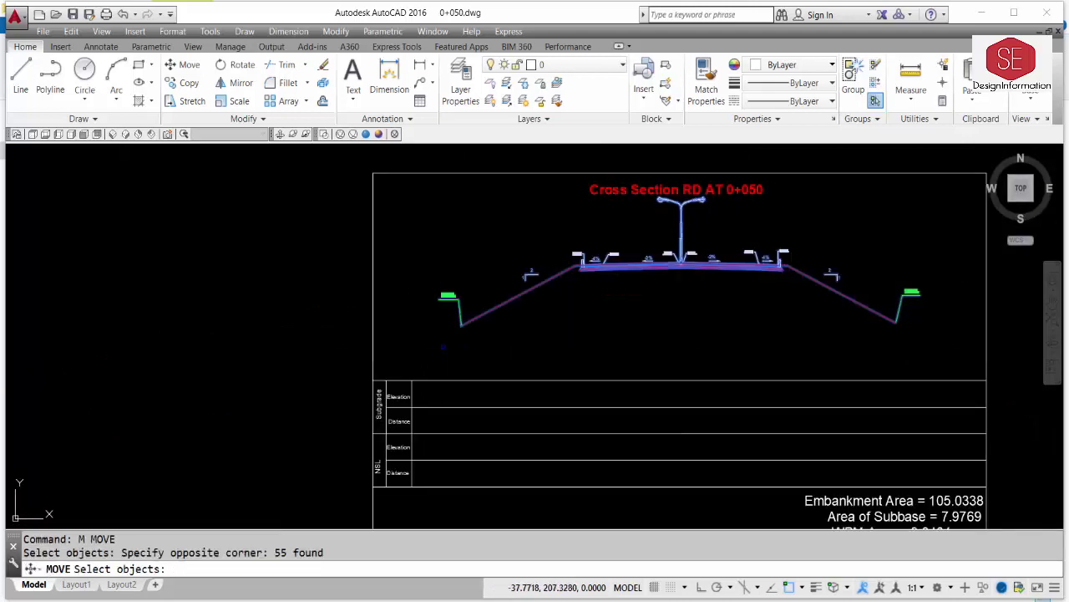
{"action": "left_click", "coordinate": [921, 212]}
{"action": "left_click", "coordinate": [490, 368]}
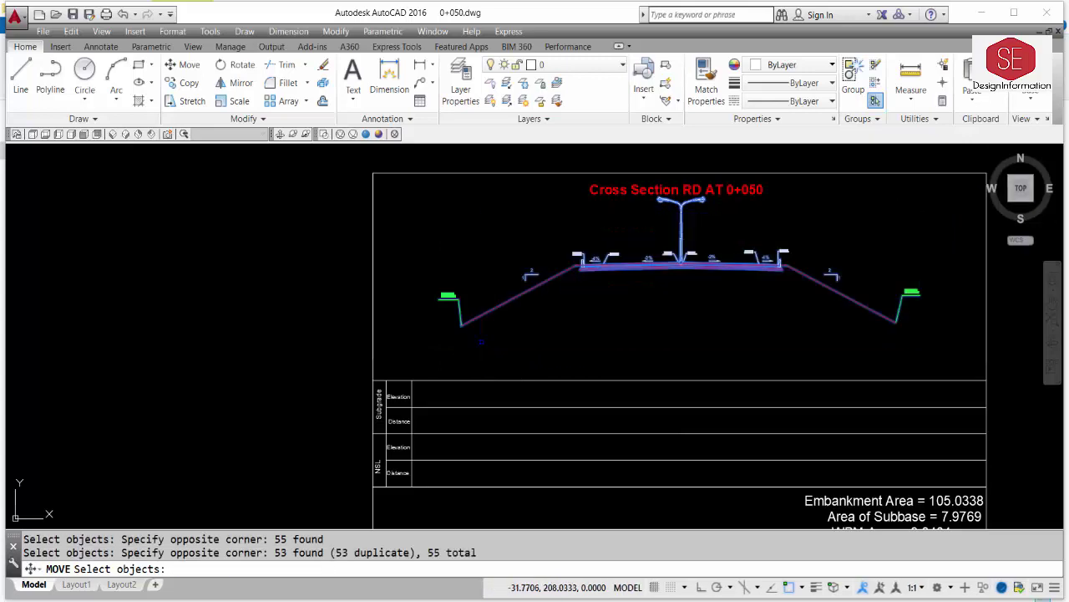
{"action": "scroll", "coordinate": [681, 254], "scroll_direction": "up", "scroll_amount": 6}
{"action": "key", "text": "Return"}
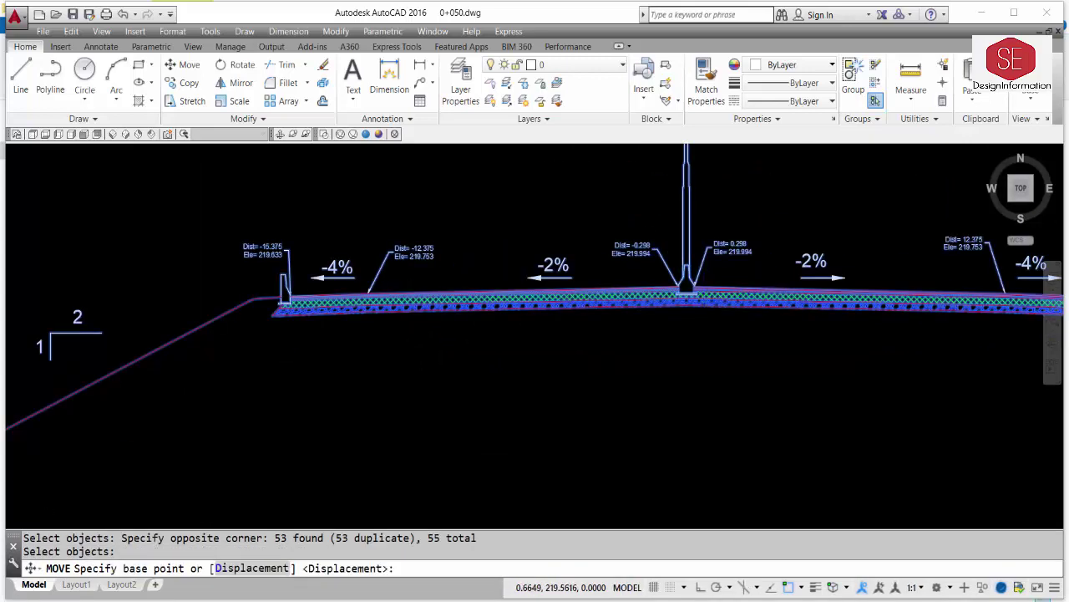
{"action": "scroll", "coordinate": [681, 254], "scroll_direction": "up", "scroll_amount": 8}
{"action": "middle_click_drag", "start_coordinate": [649, 227], "coordinate": [598, 405]}
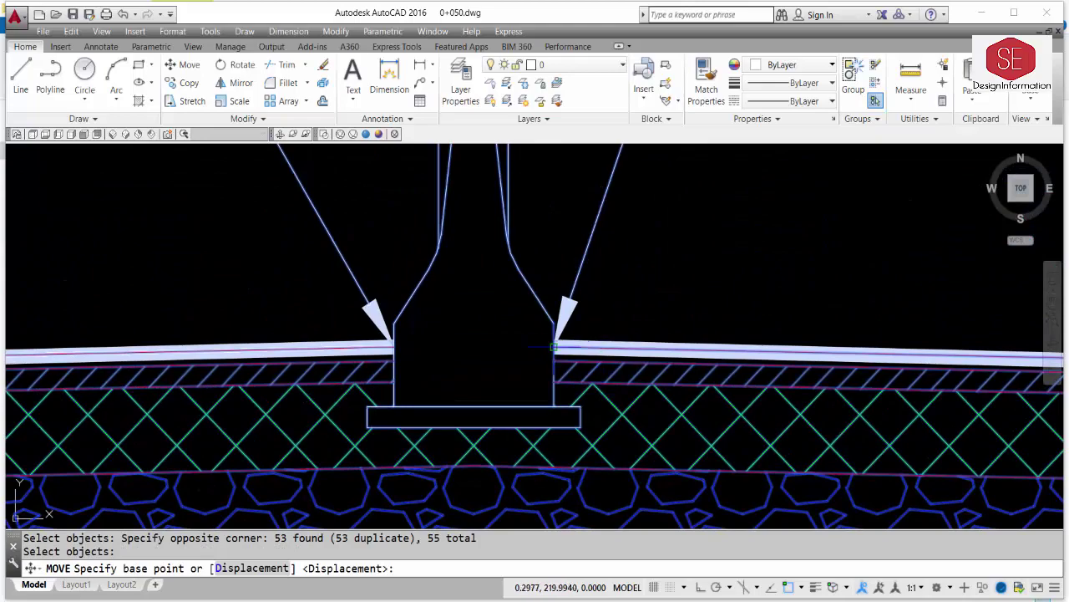
- Move the section from the median curb corner to .298,218.78
{"action": "left_click", "coordinate": [554, 345]}
{"action": "scroll", "coordinate": [543, 368], "scroll_direction": "down", "scroll_amount": 5}
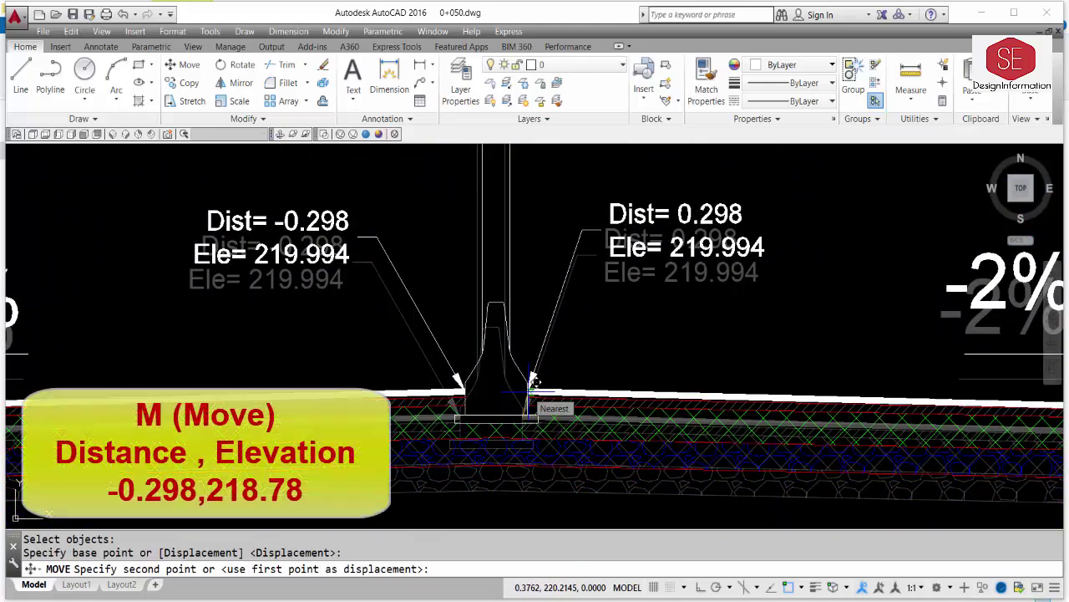
{"action": "type", "text": "."}
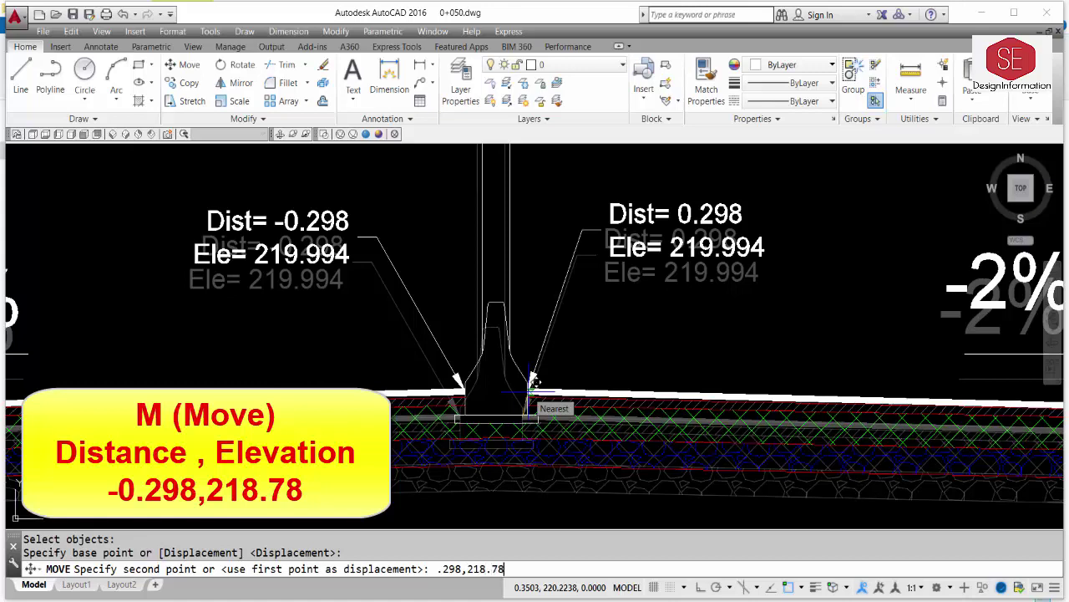
{"action": "type", "text": "298,218.78"}
{"action": "key", "text": "Return"}
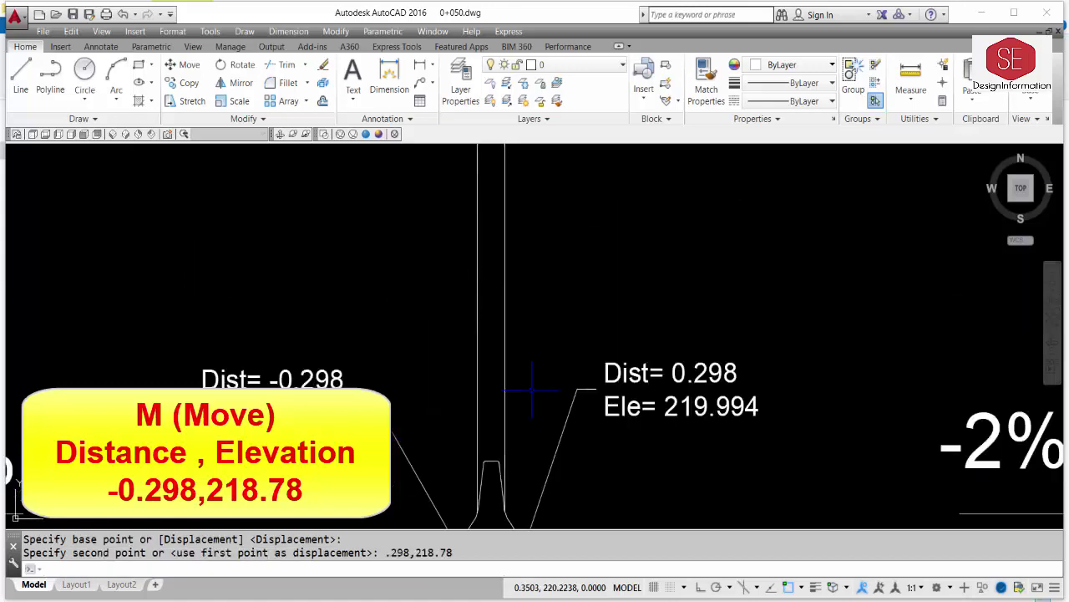
{"action": "scroll", "coordinate": [531, 389], "scroll_direction": "down", "scroll_amount": 5}
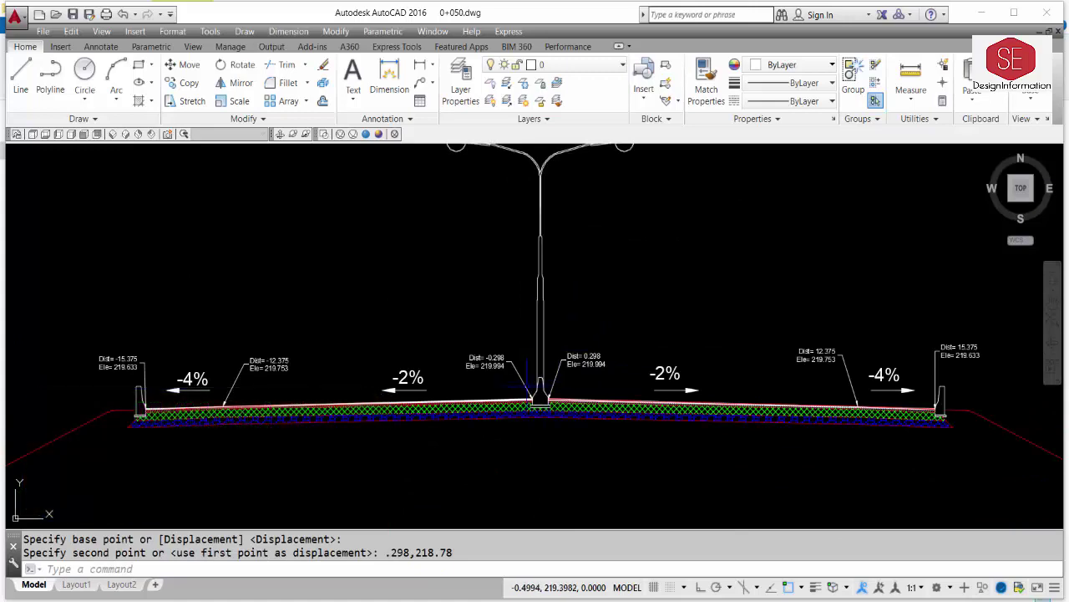
{"action": "scroll", "coordinate": [528, 386], "scroll_direction": "up", "scroll_amount": 7}
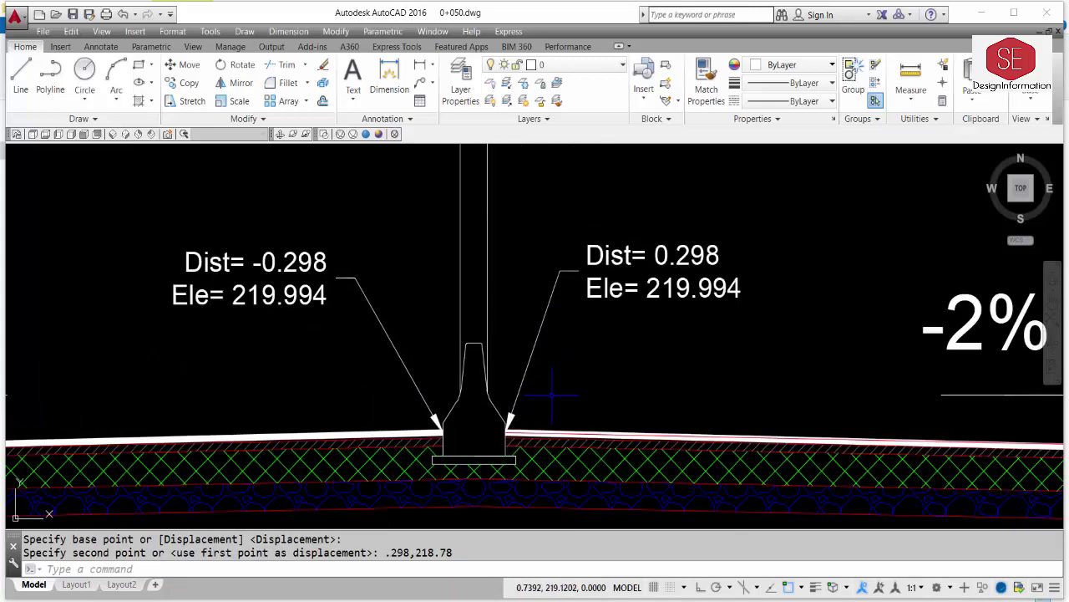
{"action": "type", "text": "cd"}
{"action": "key", "text": "Return"}
- Label the right median edge, then erase the old right-hand and left median labels
{"action": "left_click", "coordinate": [505, 432]}
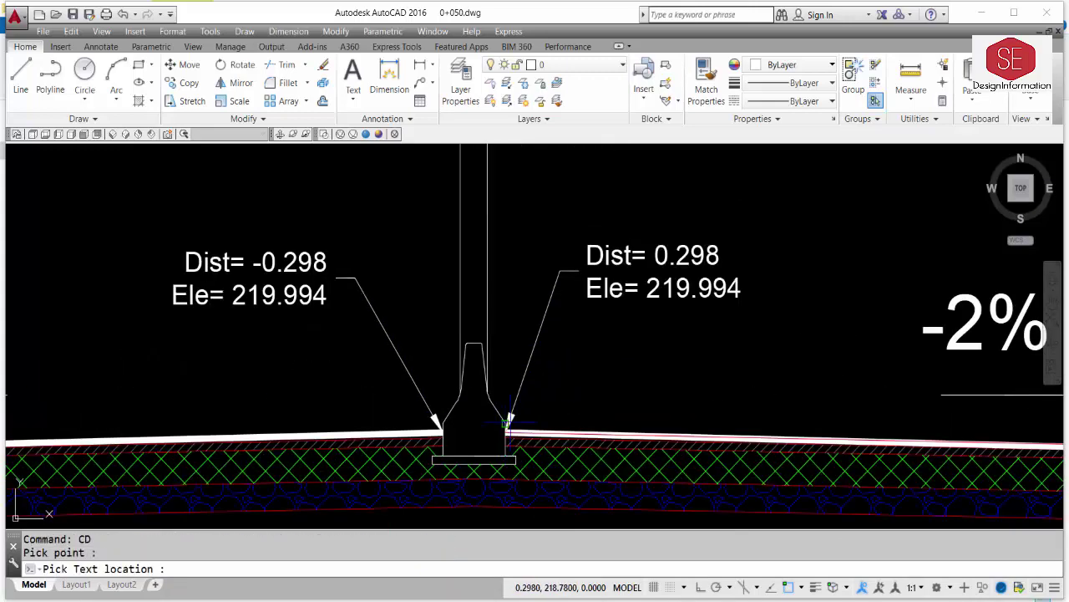
{"action": "left_click", "coordinate": [583, 201]}
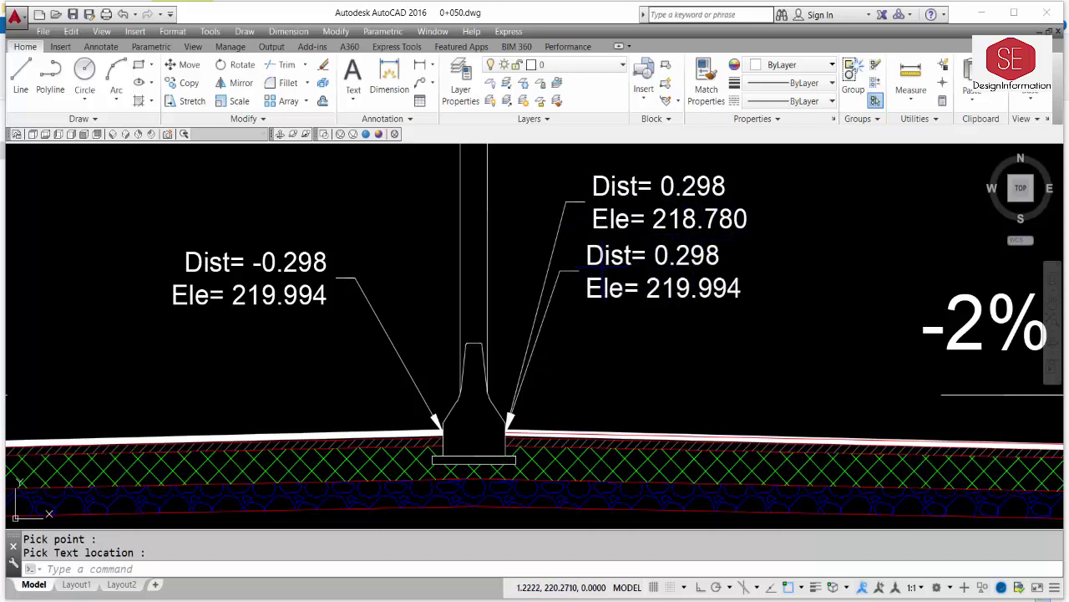
{"action": "left_click", "coordinate": [795, 173]}
{"action": "left_click", "coordinate": [534, 308]}
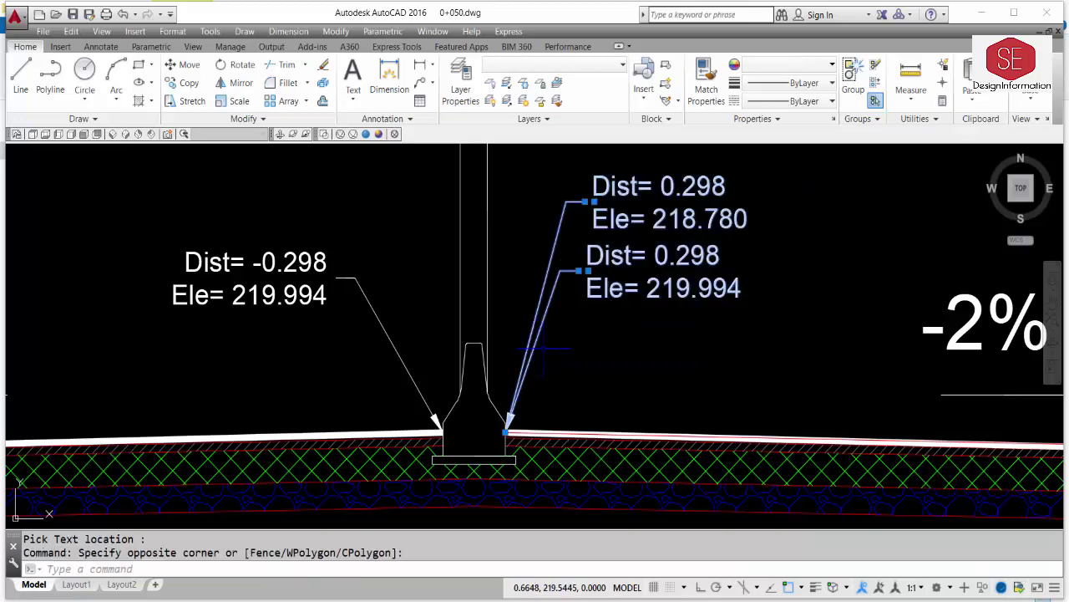
{"action": "type", "text": "e"}
{"action": "key", "text": "Return"}
{"action": "left_click", "coordinate": [318, 288]}
{"action": "key", "text": "Return"}
{"action": "scroll", "coordinate": [305, 318], "scroll_direction": "down", "scroll_amount": 3}
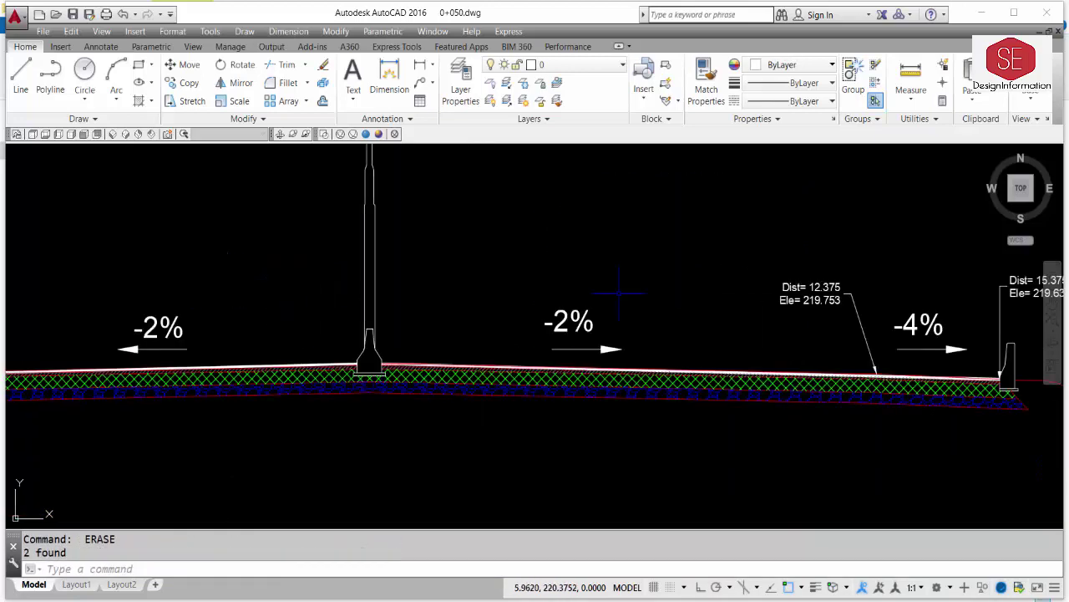
- Erase the old white Dist/Ele labels at the right and left curbs
{"action": "left_click", "coordinate": [857, 269]}
{"action": "middle_click_drag", "start_coordinate": [871, 287], "coordinate": [740, 301]}
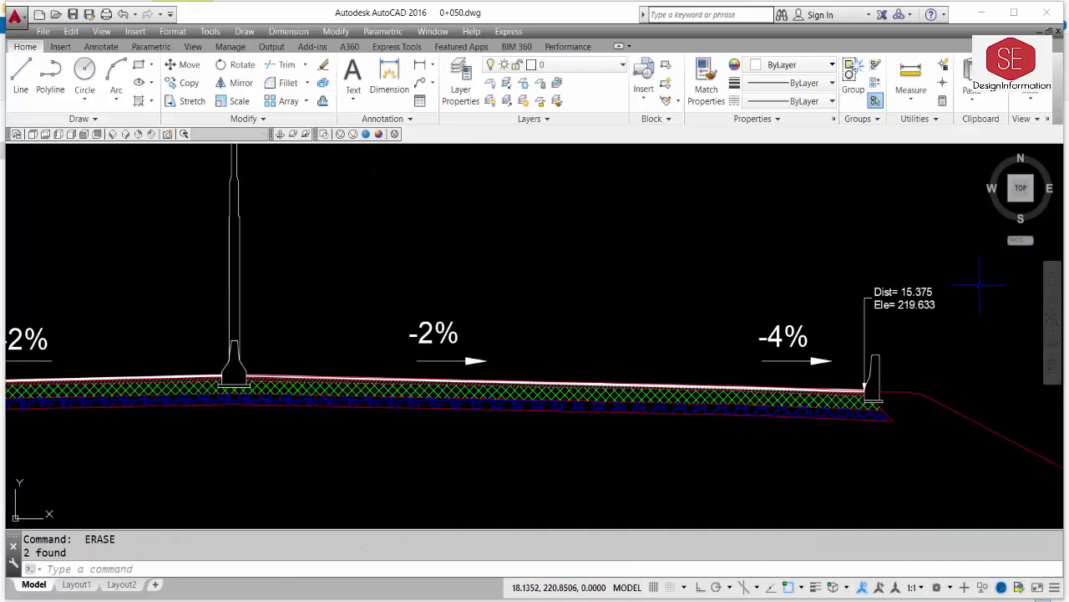
{"action": "left_click", "coordinate": [973, 282]}
{"action": "left_click", "coordinate": [854, 310]}
{"action": "scroll", "coordinate": [859, 303], "scroll_direction": "down", "scroll_amount": 3}
{"action": "scroll", "coordinate": [368, 296], "scroll_direction": "up", "scroll_amount": 4}
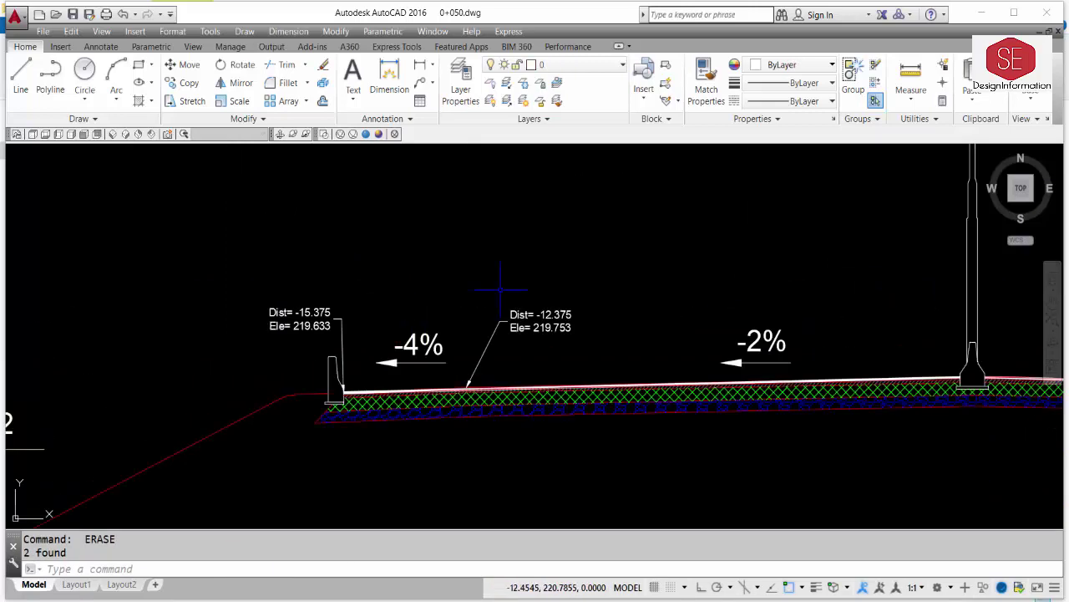
{"action": "left_click", "coordinate": [546, 292]}
{"action": "left_click", "coordinate": [501, 330]}
{"action": "key", "text": "Delete"}
{"action": "left_click", "coordinate": [359, 292]}
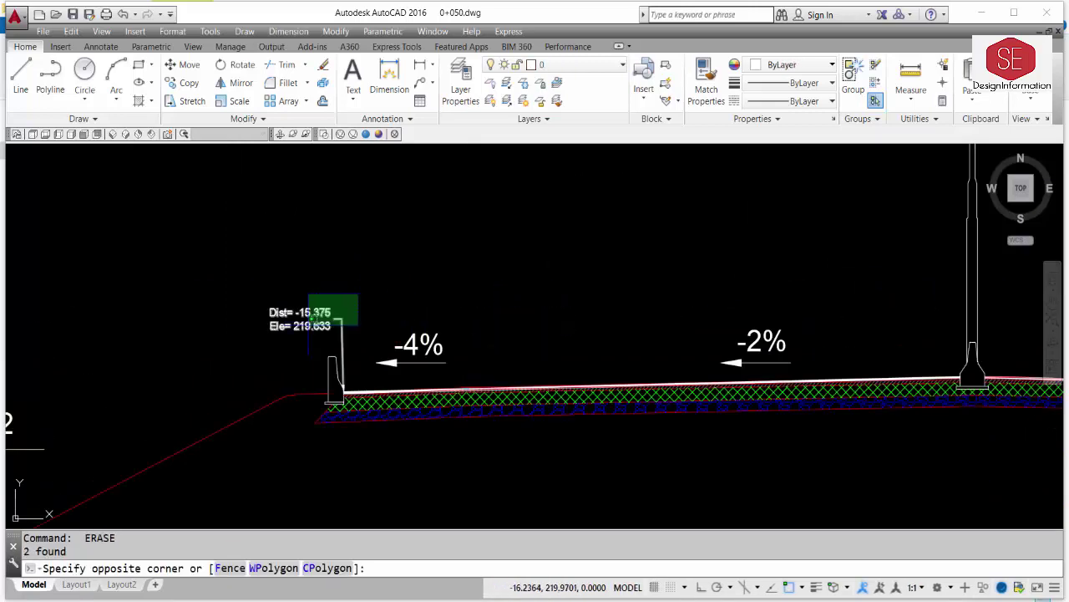
{"action": "left_click", "coordinate": [308, 326]}
{"action": "key", "text": "Delete"}
- Make FRL current and relabel both median edges (Ele 218.780, Dist -0.297)
{"action": "left_click", "coordinate": [569, 64]}
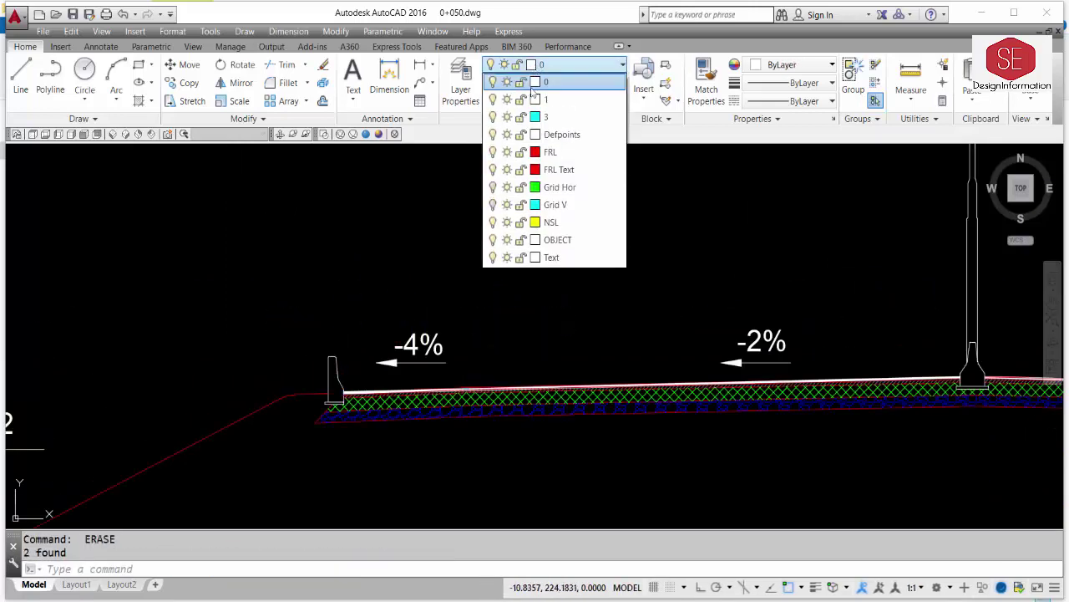
{"action": "left_click", "coordinate": [585, 159]}
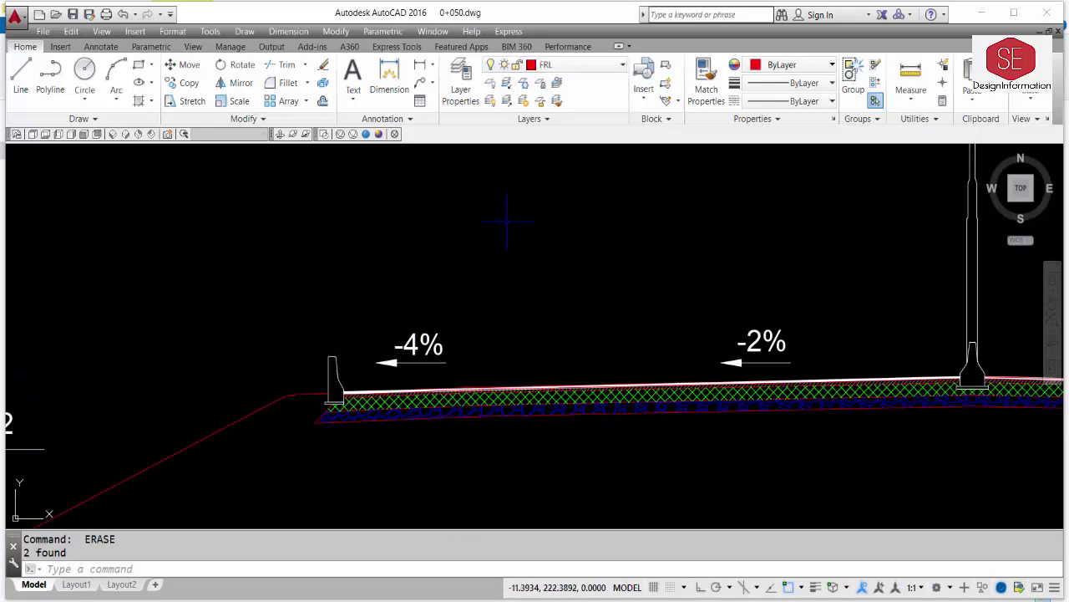
{"action": "scroll", "coordinate": [504, 220], "scroll_direction": "down", "scroll_amount": 3}
{"action": "scroll", "coordinate": [719, 311], "scroll_direction": "up", "scroll_amount": 3}
{"action": "type", "text": "cd"}
{"action": "key", "text": "Return"}
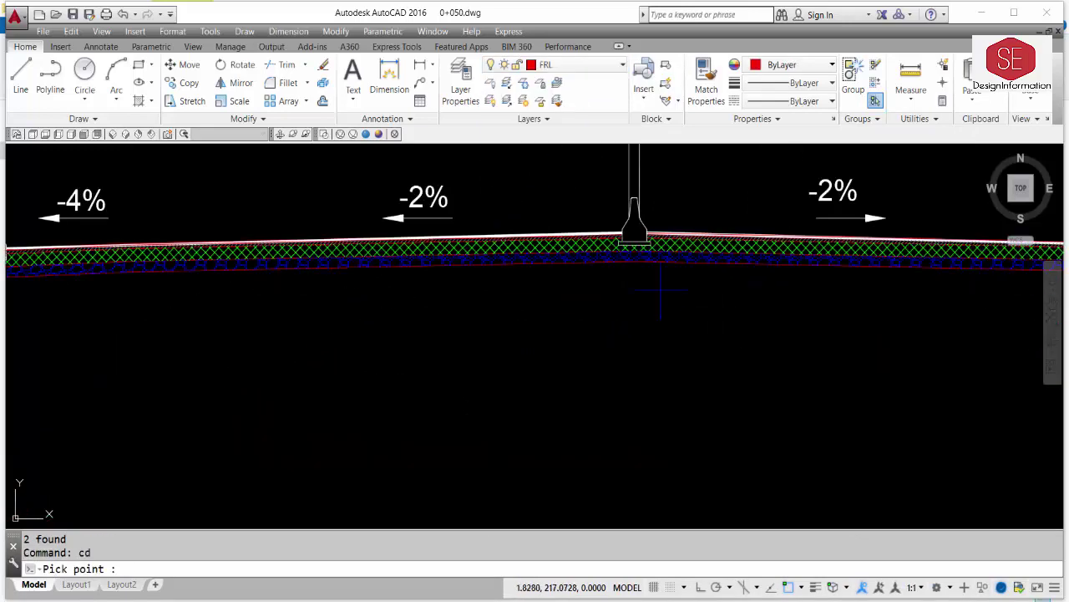
{"action": "scroll", "coordinate": [637, 215], "scroll_direction": "up", "scroll_amount": 2}
{"action": "left_click", "coordinate": [656, 259]}
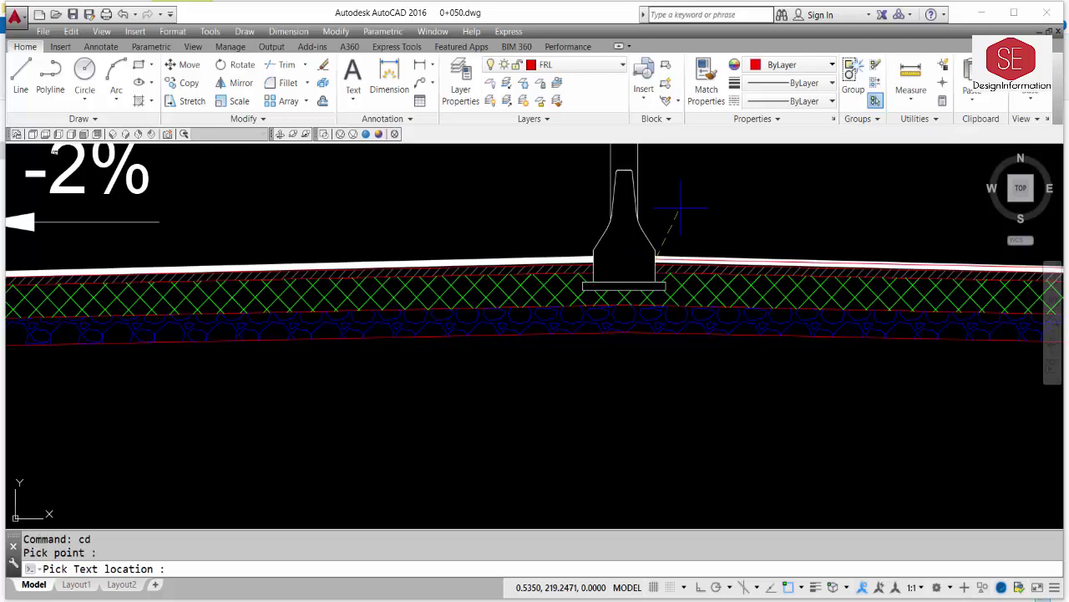
{"action": "middle_click_drag", "start_coordinate": [689, 185], "coordinate": [602, 309]}
{"action": "left_click", "coordinate": [620, 244]}
{"action": "key", "text": "Return"}
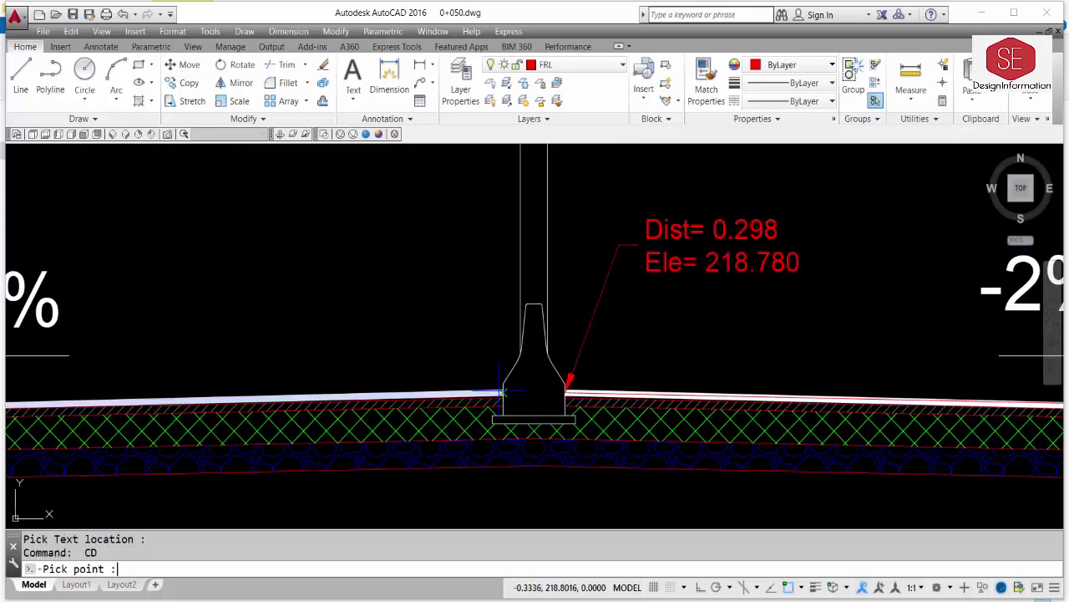
{"action": "left_click", "coordinate": [502, 386]}
{"action": "left_click", "coordinate": [436, 287]}
- Label the left curb, road points and right curb at Dist -15.375, -12.373, 12.373
{"action": "scroll", "coordinate": [436, 287], "scroll_direction": "down", "scroll_amount": 4}
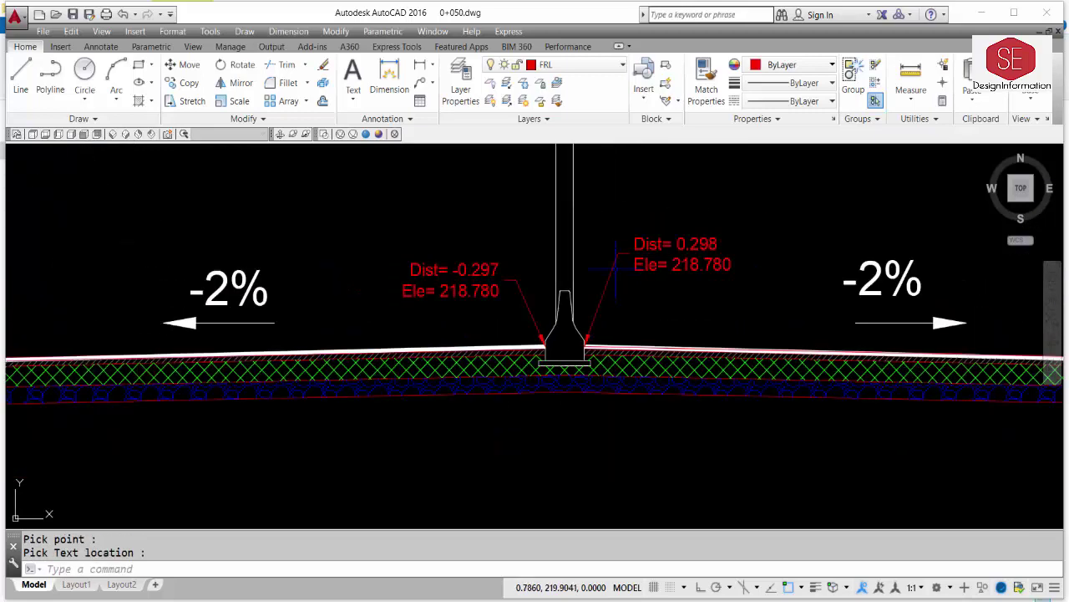
{"action": "middle_click_drag", "start_coordinate": [159, 292], "coordinate": [549, 292]}
{"action": "scroll", "coordinate": [376, 301], "scroll_direction": "up", "scroll_amount": 4}
{"action": "key", "text": "Return"}
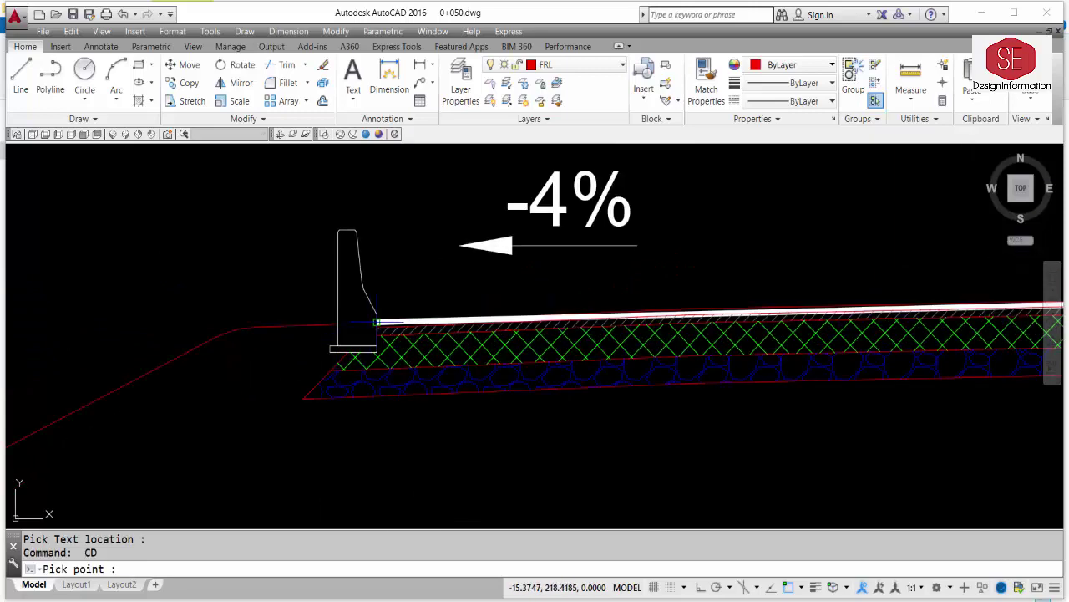
{"action": "left_click", "coordinate": [377, 319]}
{"action": "middle_click_drag", "start_coordinate": [407, 214], "coordinate": [346, 357]}
{"action": "left_click", "coordinate": [348, 263]}
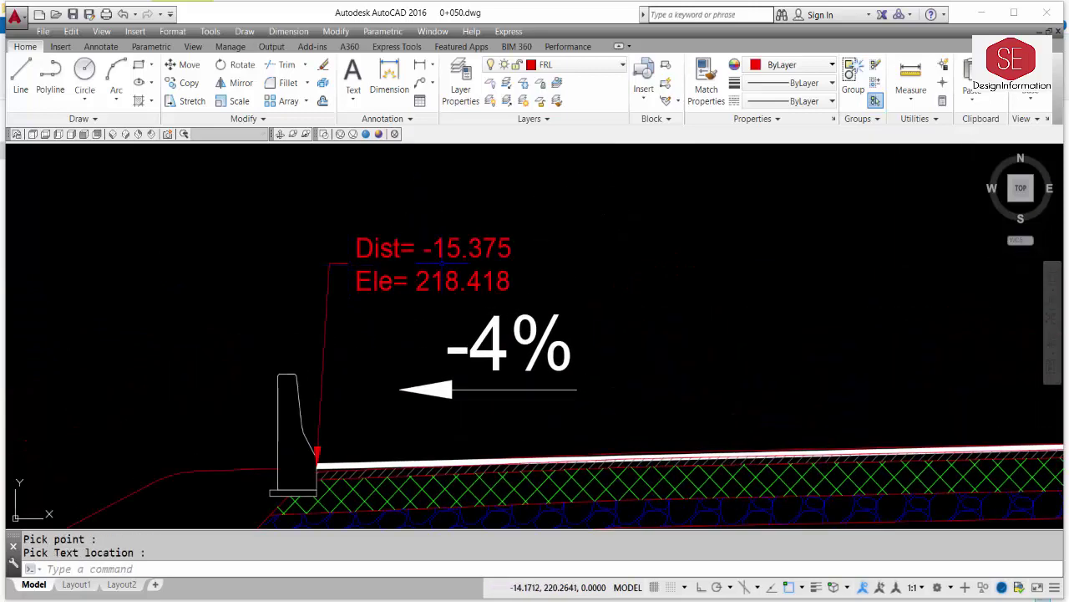
{"action": "scroll", "coordinate": [443, 259], "scroll_direction": "down", "scroll_amount": 3}
{"action": "key", "text": "Return"}
{"action": "left_click", "coordinate": [517, 341]}
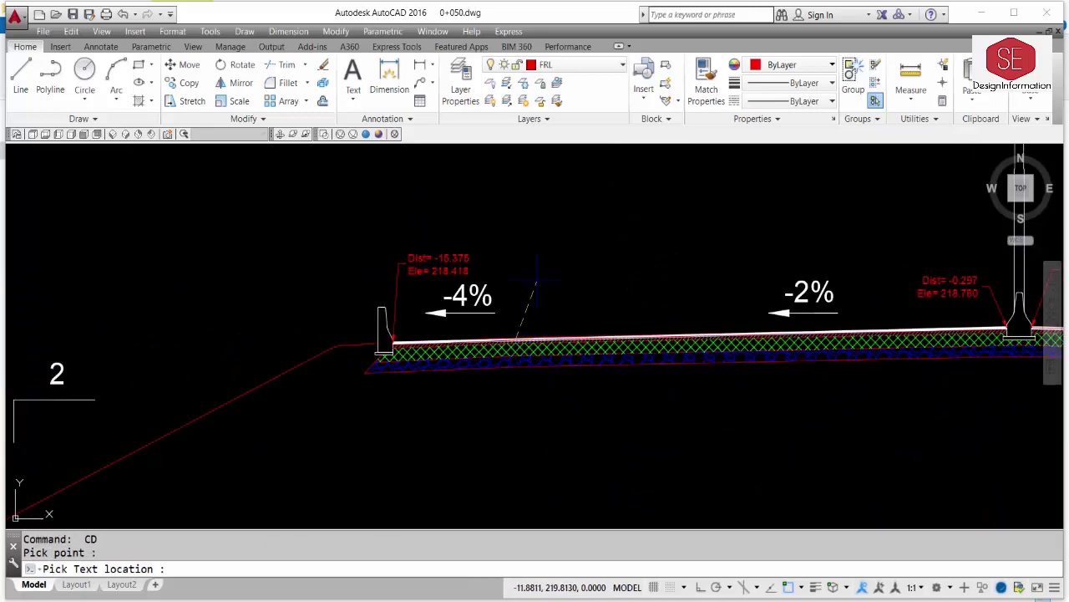
{"action": "left_click", "coordinate": [522, 265]}
{"action": "middle_click_drag", "start_coordinate": [733, 271], "coordinate": [372, 287]}
{"action": "middle_click_drag", "start_coordinate": [833, 284], "coordinate": [516, 284]}
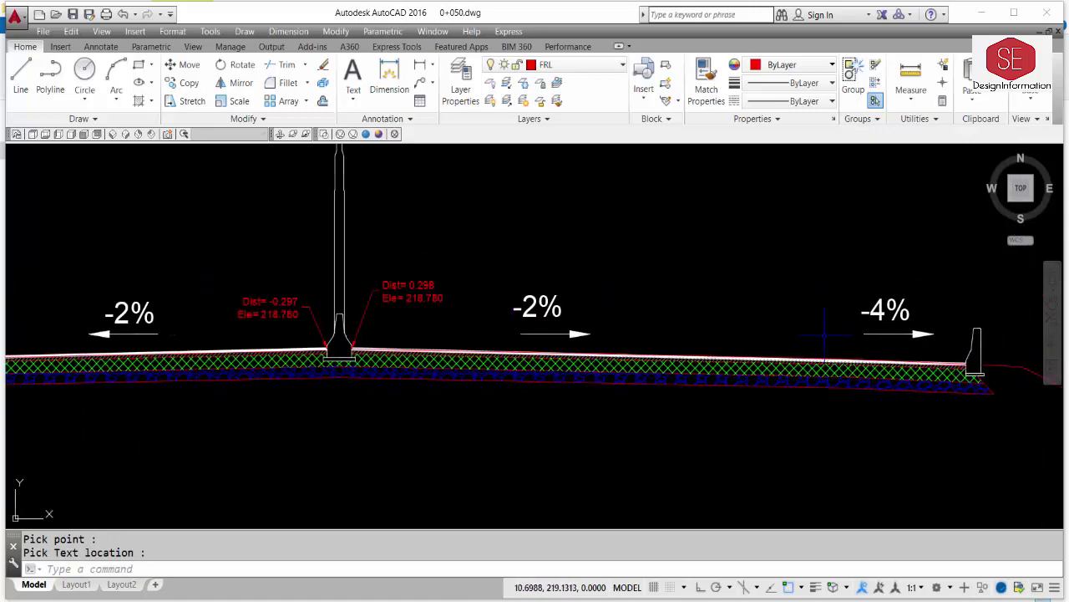
{"action": "key", "text": "Return"}
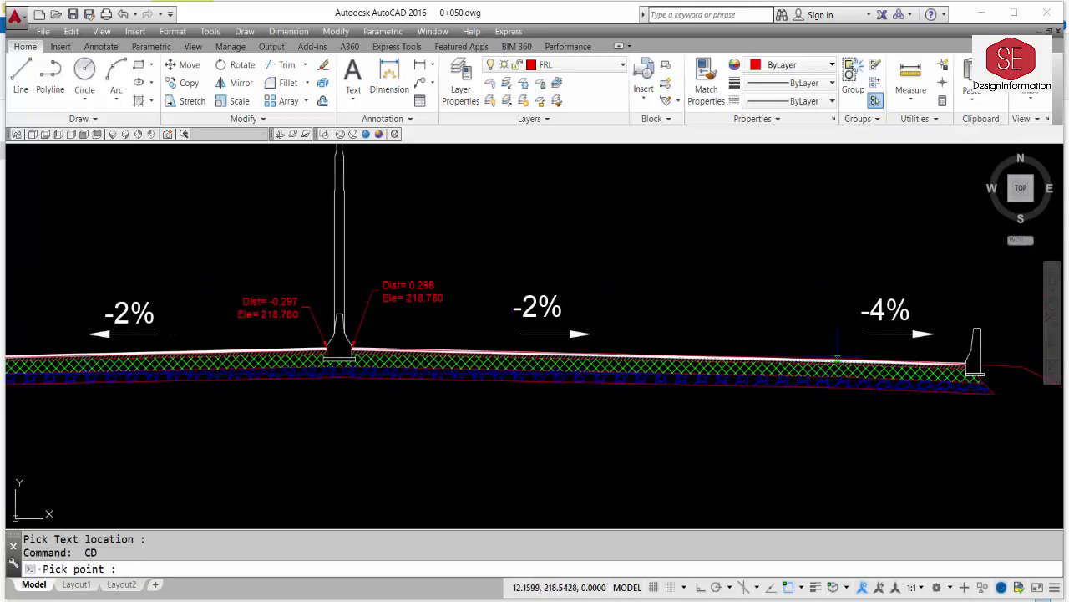
{"action": "left_click", "coordinate": [843, 359]}
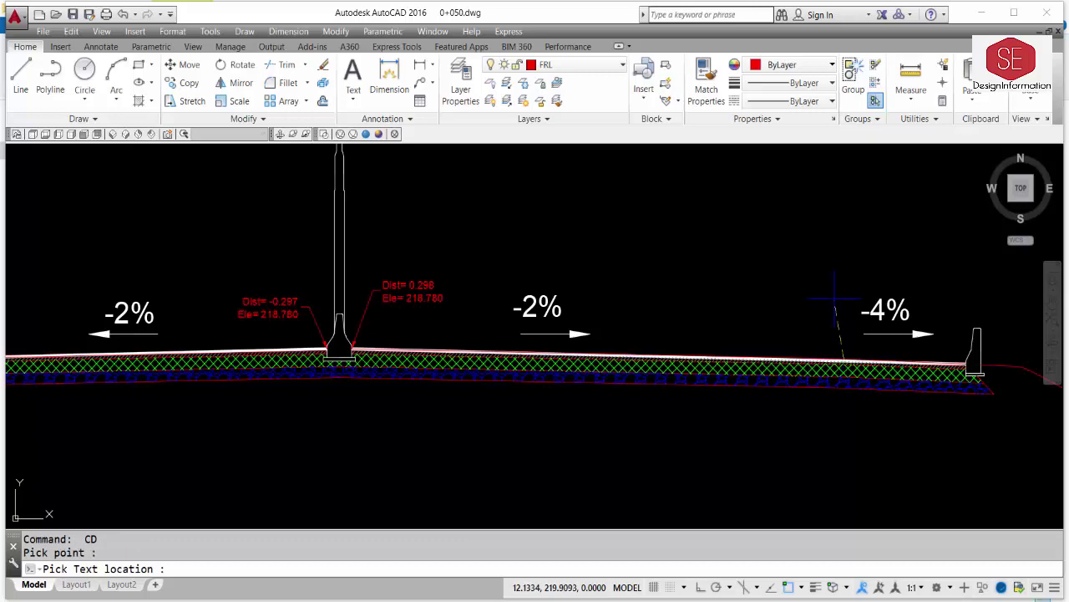
{"action": "left_click", "coordinate": [842, 294]}
{"action": "key", "text": "Return"}
{"action": "left_click", "coordinate": [967, 362]}
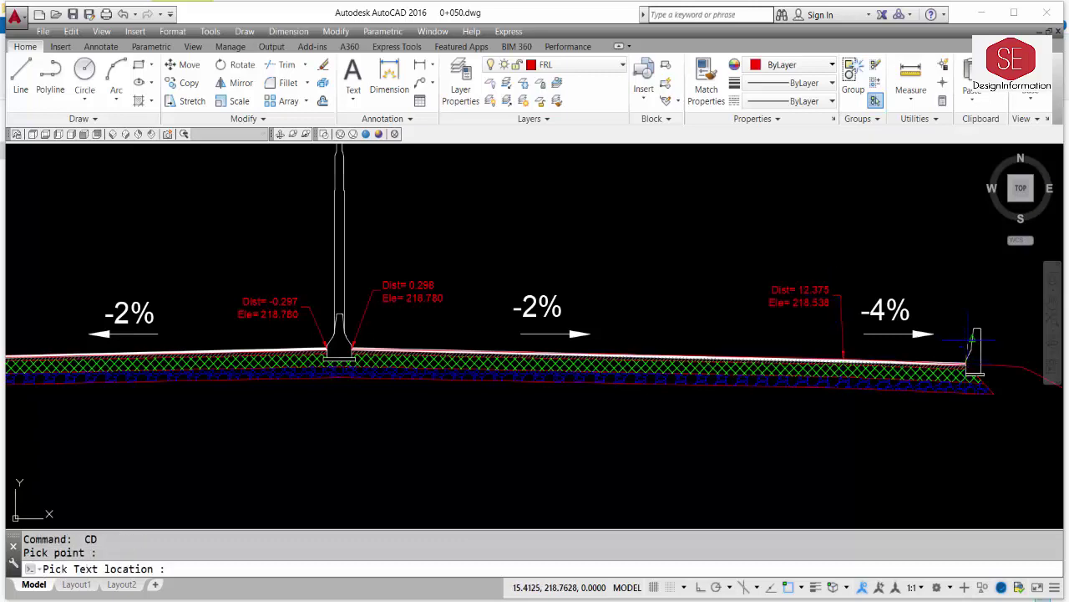
{"action": "left_click", "coordinate": [967, 288]}
{"action": "scroll", "coordinate": [247, 323], "scroll_direction": "up", "scroll_amount": 5}
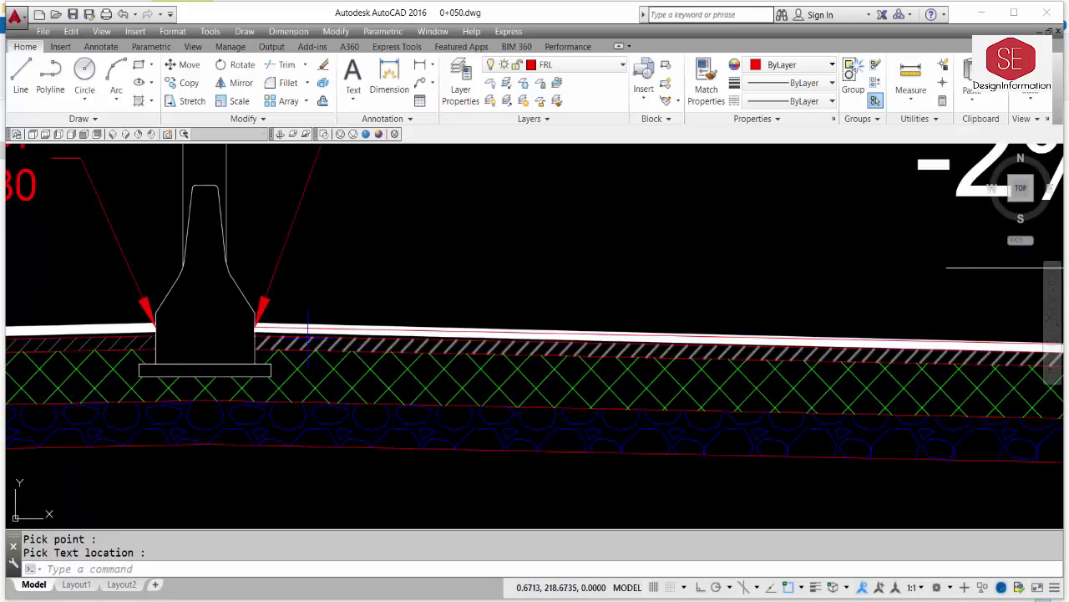
- Read the right median corner with ID and paste its Y 218.7800 into that label
{"action": "type", "text": "id"}
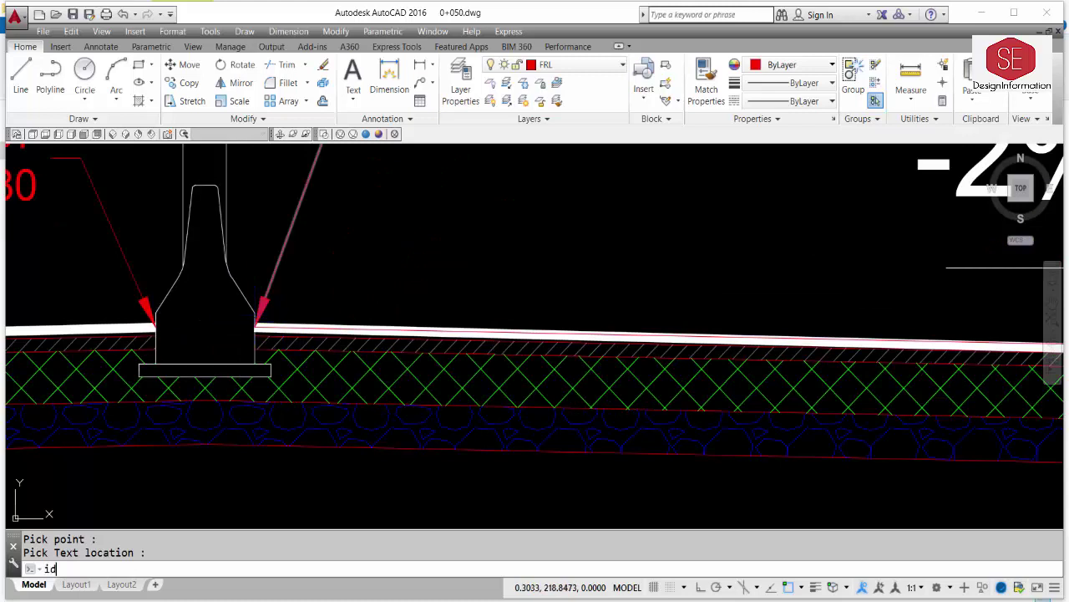
{"action": "key", "text": "Return"}
{"action": "left_click", "coordinate": [254, 330]}
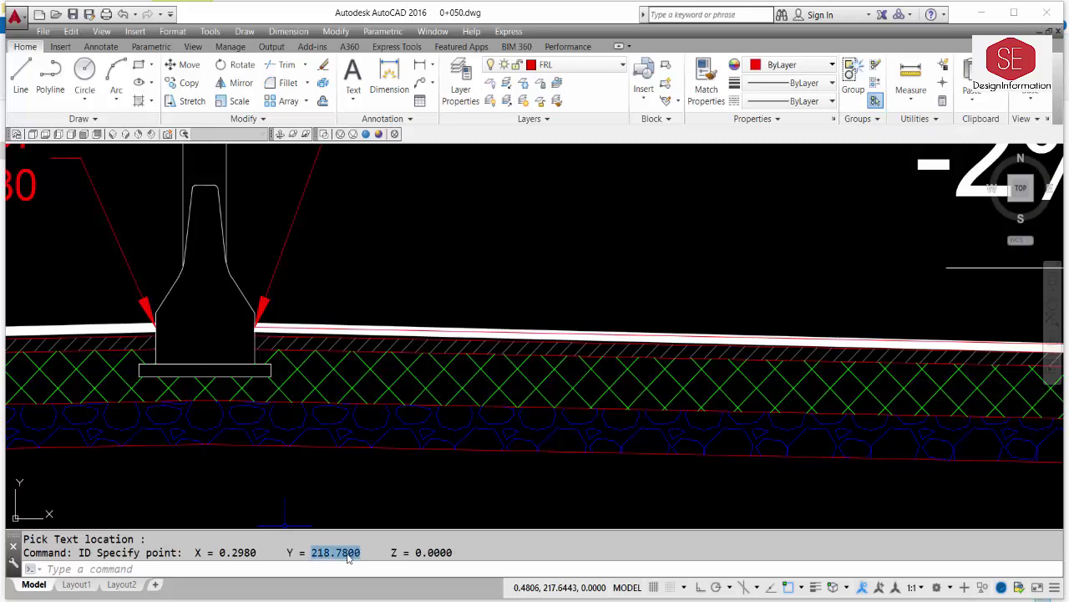
{"action": "right_click", "coordinate": [350, 558]}
{"action": "left_click", "coordinate": [372, 468]}
{"action": "scroll", "coordinate": [371, 489], "scroll_direction": "down", "scroll_amount": 4}
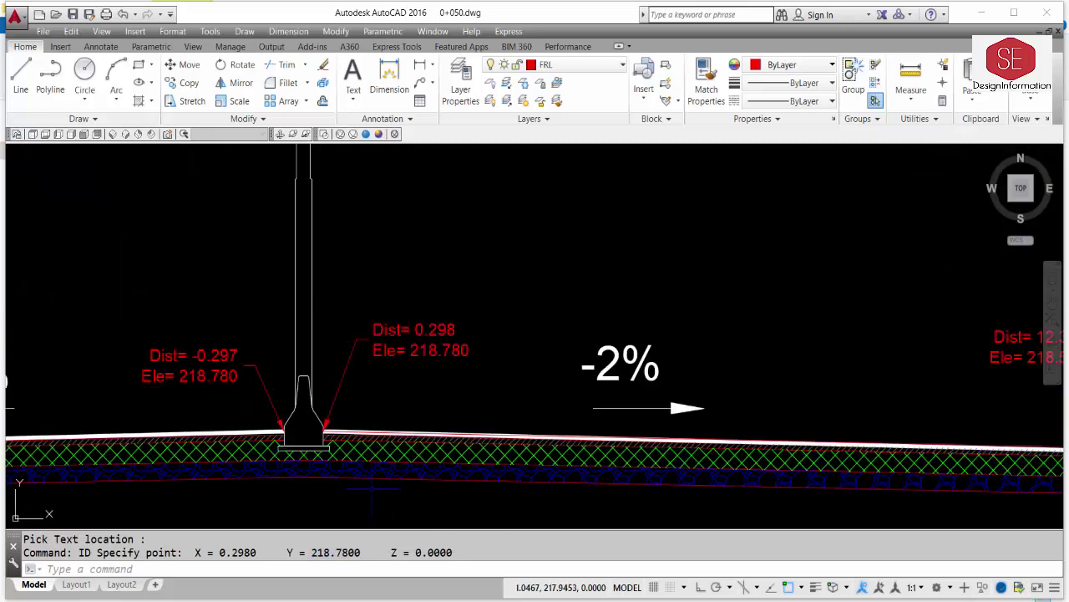
{"action": "double_click", "coordinate": [434, 350]}
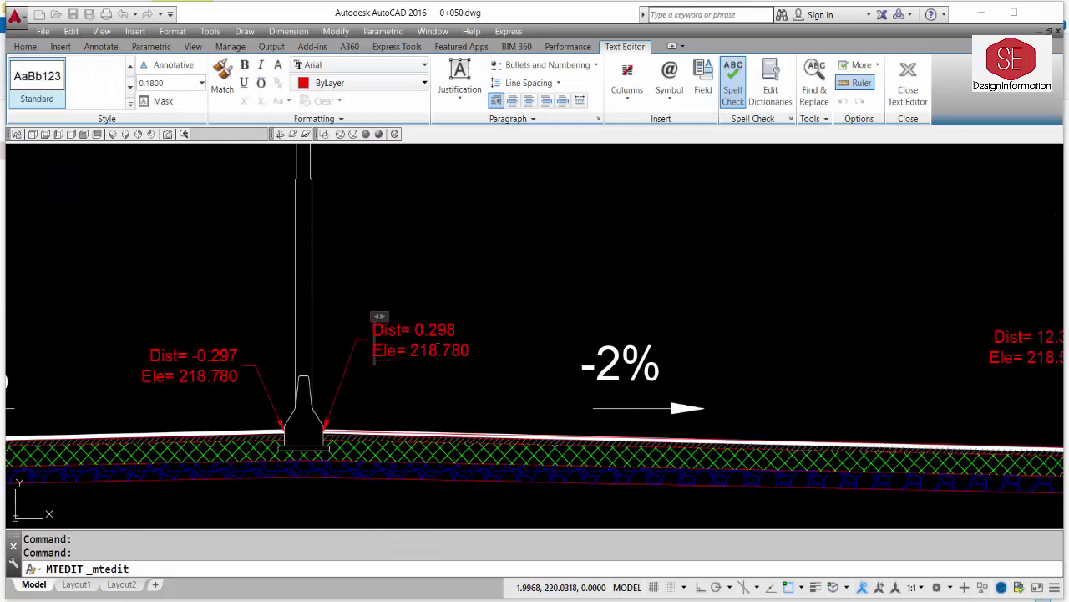
{"action": "left_click_drag", "start_coordinate": [427, 351], "coordinate": [487, 353]}
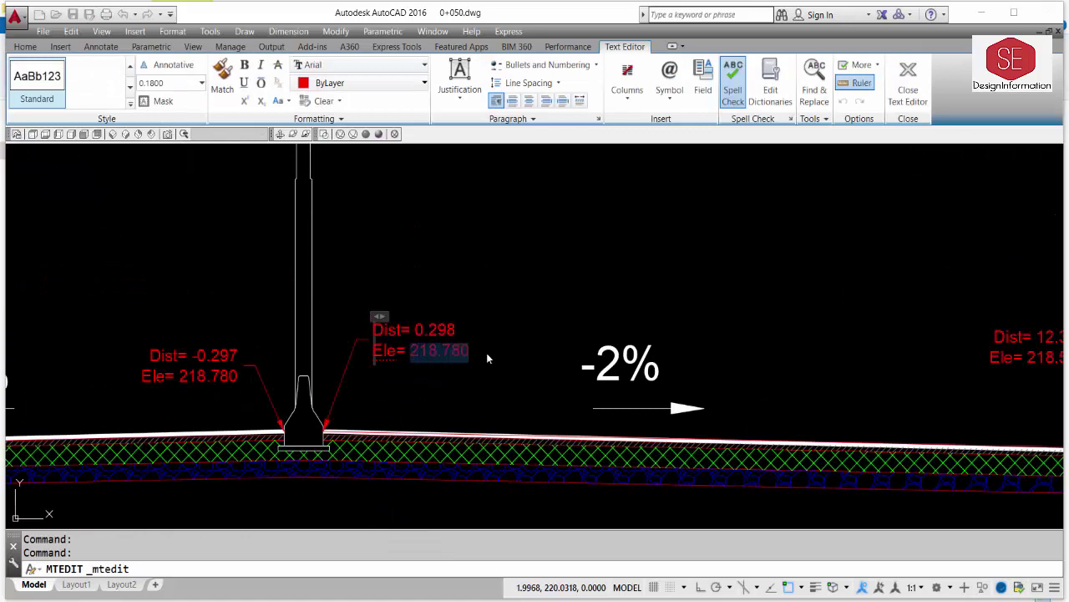
{"action": "key", "text": "ctrl+v"}
{"action": "left_click", "coordinate": [511, 368]}
{"action": "scroll", "coordinate": [474, 318], "scroll_direction": "down", "scroll_amount": 2}
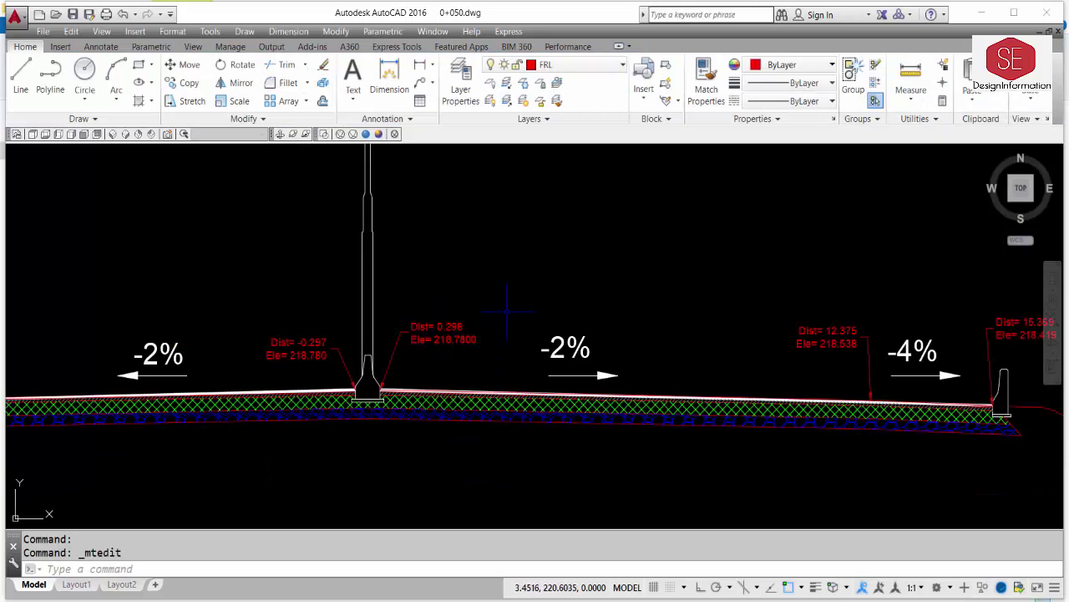
{"action": "scroll", "coordinate": [453, 296], "scroll_direction": "down", "scroll_amount": 4}
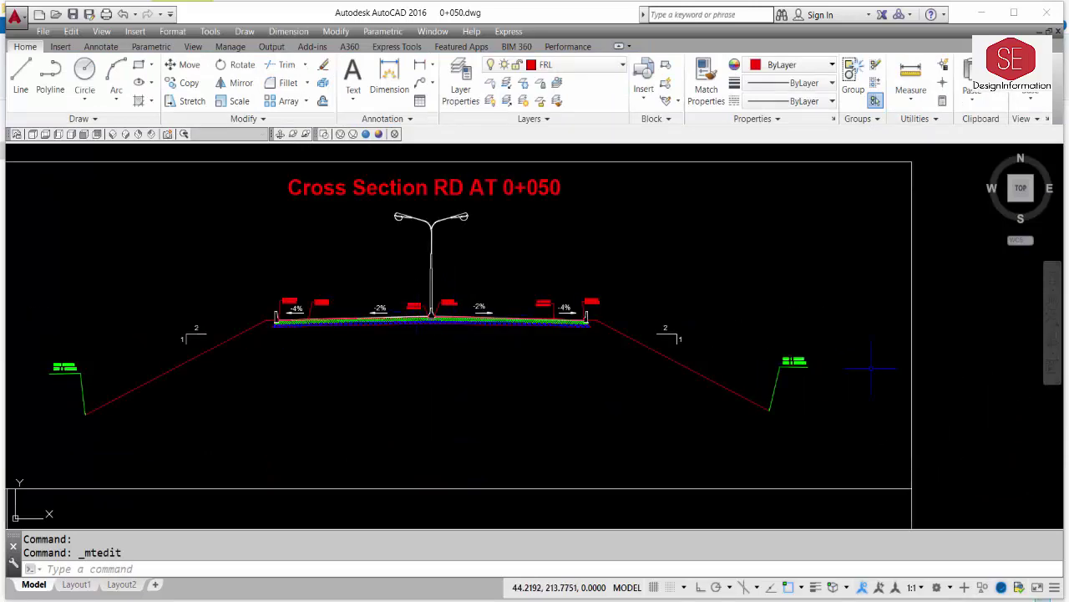
- Undo the last erase, then erase the leftover green labels and lines at both slope ends
{"action": "type", "text": "u"}
{"action": "key", "text": "Return"}
{"action": "left_click", "coordinate": [868, 338]}
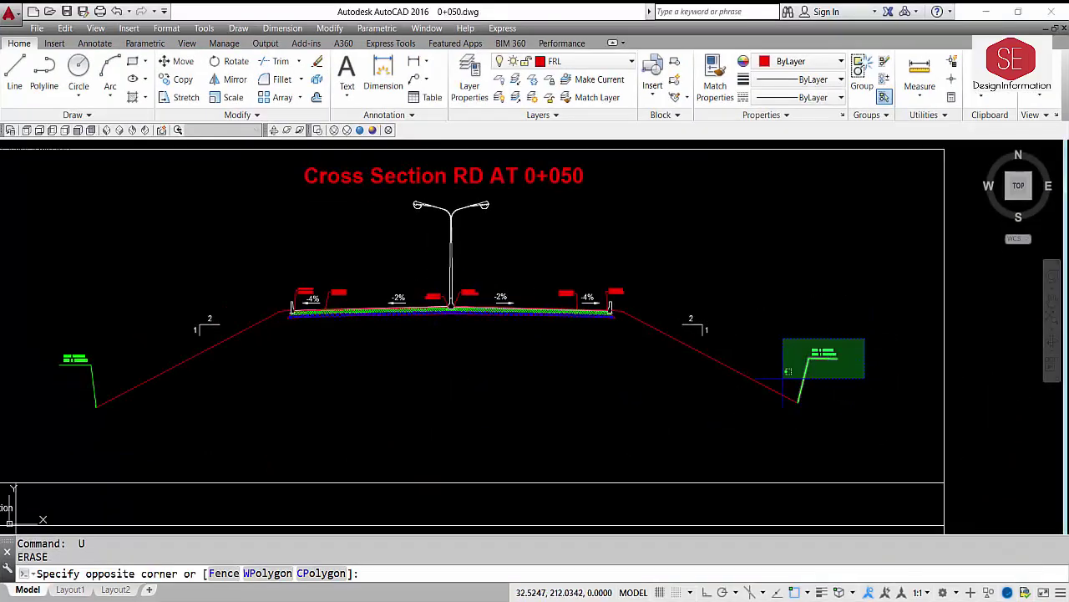
{"action": "left_click", "coordinate": [762, 404]}
{"action": "type", "text": "e"}
{"action": "key", "text": "Return"}
{"action": "left_click", "coordinate": [111, 334]}
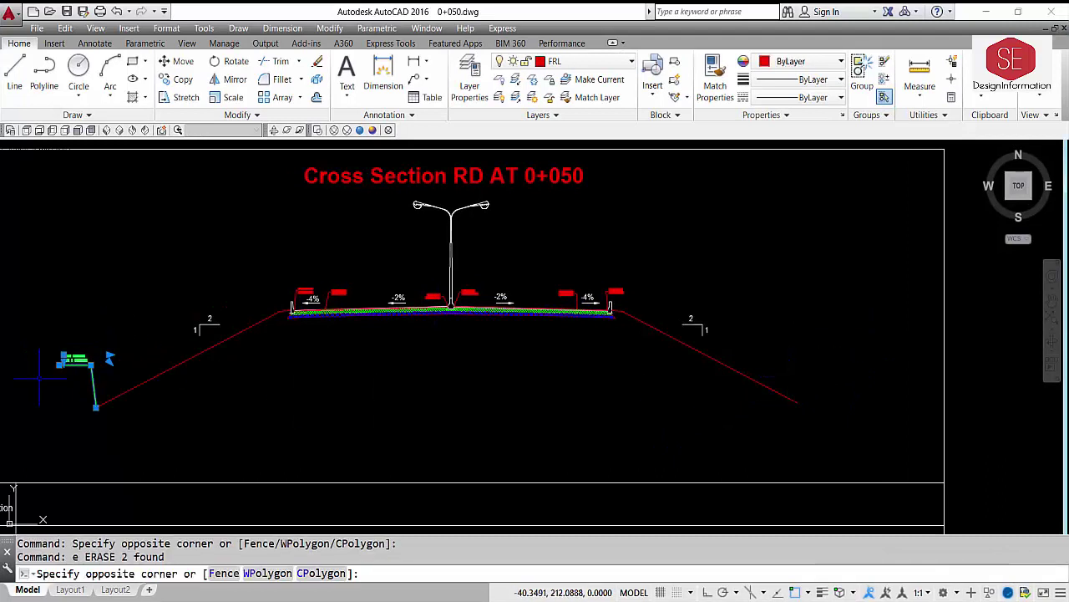
{"action": "left_click", "coordinate": [76, 370]}
{"action": "type", "text": "e"}
{"action": "key", "text": "Return"}
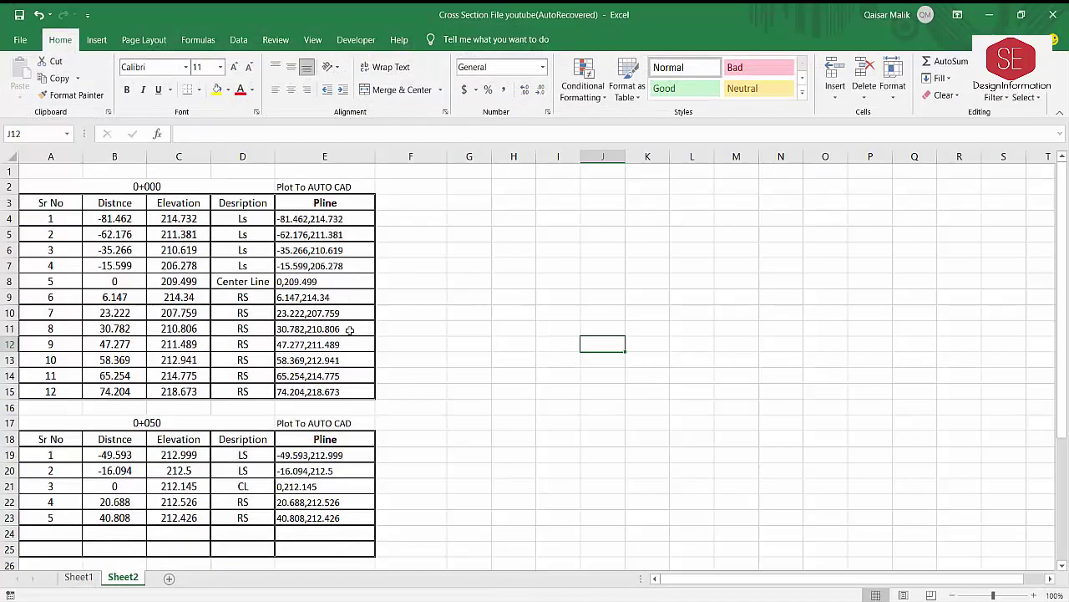
- Copy the station 0+050 ground-line coordinates E18:E23 from the Excel sheet
{"action": "scroll", "coordinate": [404, 336], "scroll_direction": "down", "scroll_amount": 1}
{"action": "left_click_drag", "start_coordinate": [324, 392], "coordinate": [329, 473]}
{"action": "right_click", "coordinate": [331, 444]}
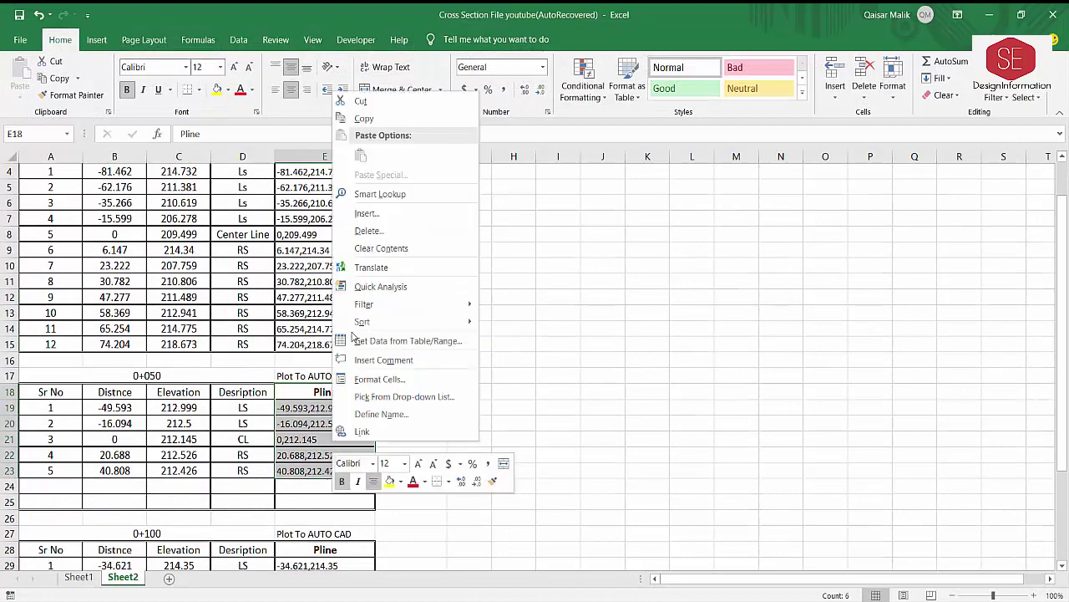
{"action": "left_click", "coordinate": [387, 124]}
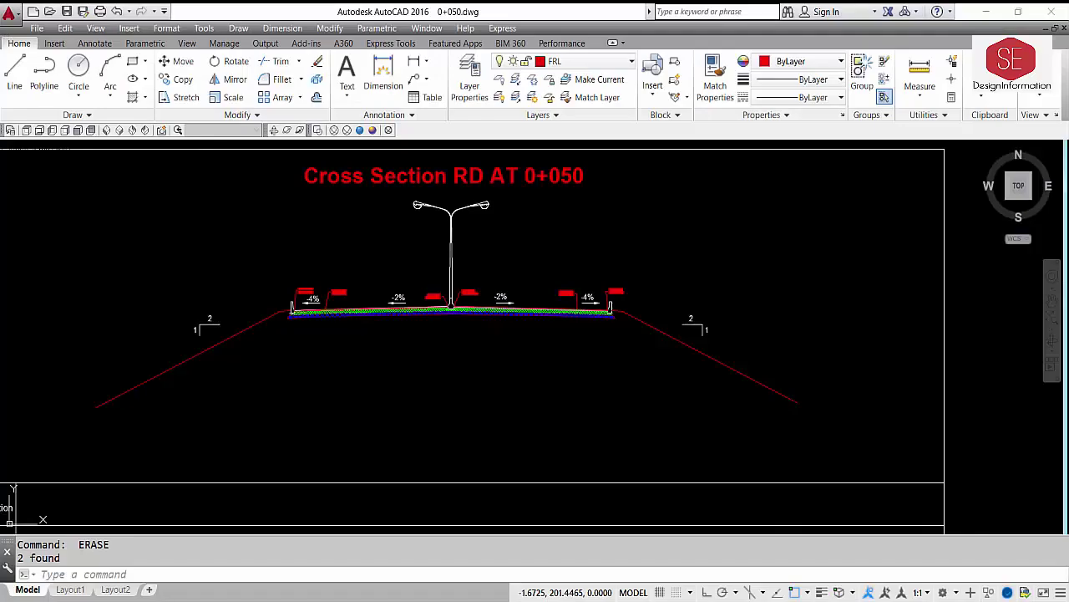
- On layer NSL with DASHED linetype, paste the 0+050 ground coordinates to draw the ground polyline
{"action": "left_click", "coordinate": [585, 62]}
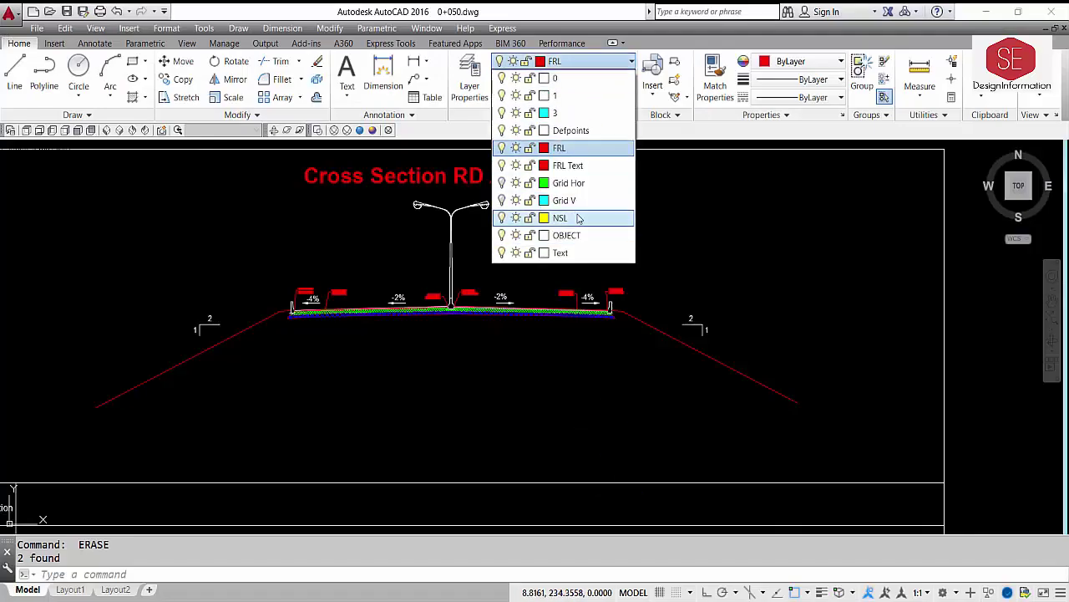
{"action": "left_click", "coordinate": [575, 215]}
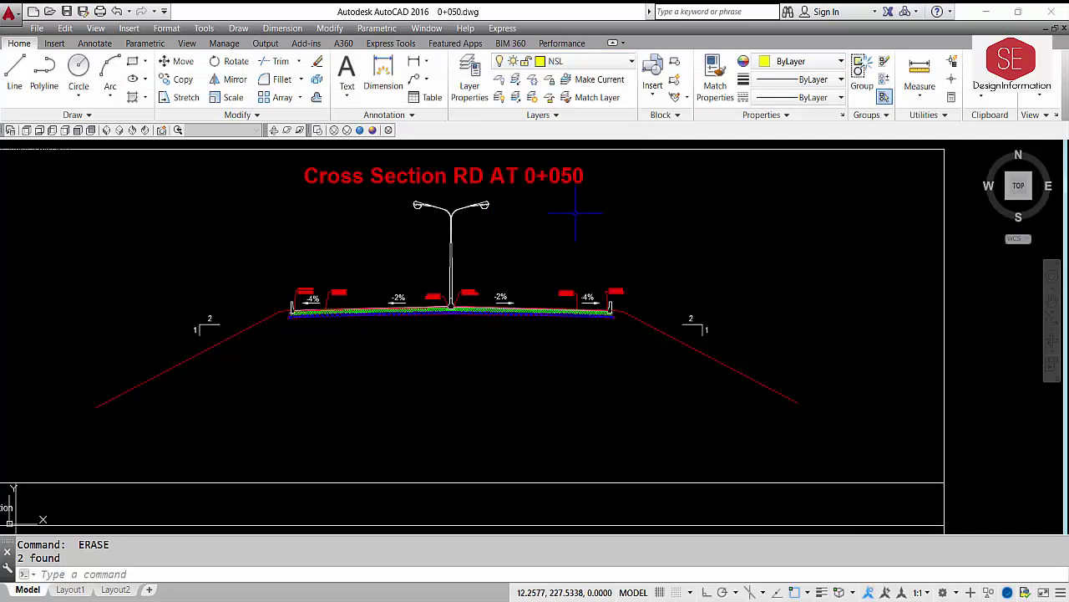
{"action": "left_click", "coordinate": [790, 97]}
{"action": "left_click", "coordinate": [818, 193]}
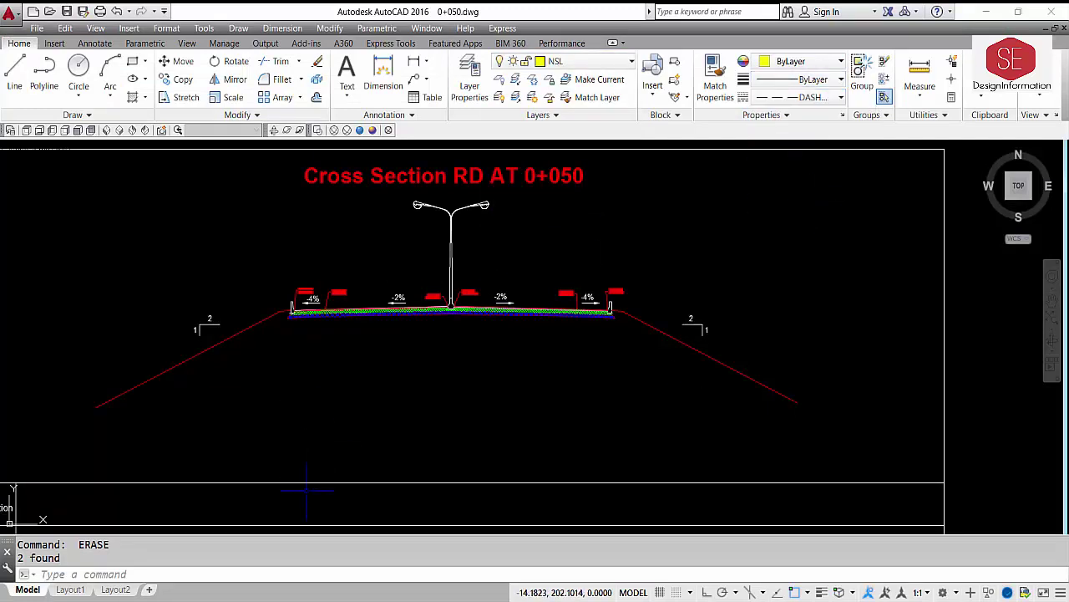
{"action": "left_click", "coordinate": [306, 574]}
{"action": "right_click", "coordinate": [307, 574]}
{"action": "left_click", "coordinate": [347, 526]}
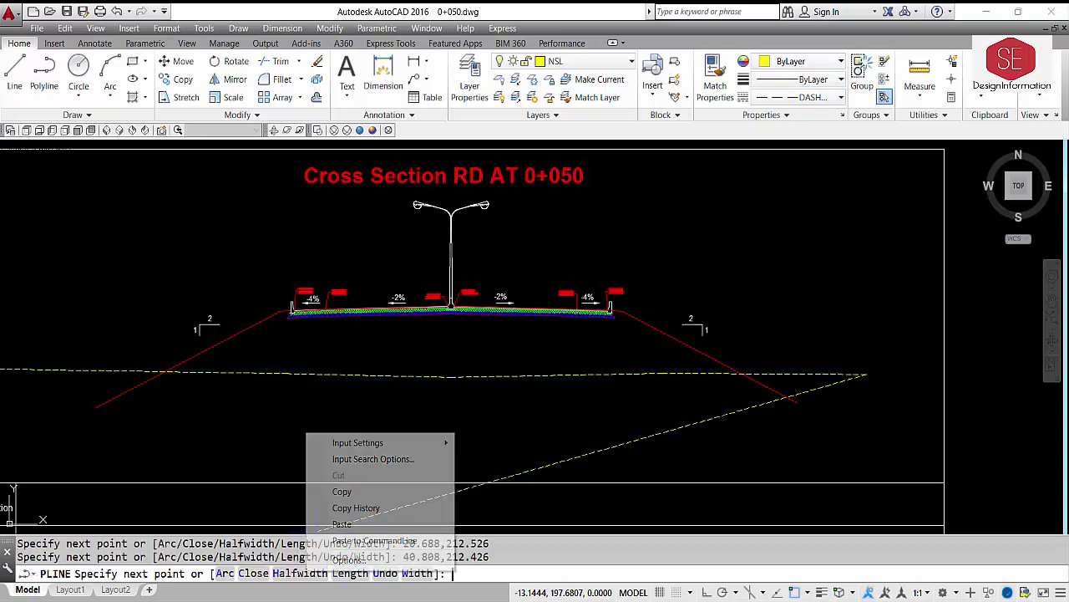
{"action": "key", "text": "Escape"}
- Trim the left and right red side slopes where they meet the dashed ground line
{"action": "scroll", "coordinate": [803, 282], "scroll_direction": "down", "scroll_amount": 2}
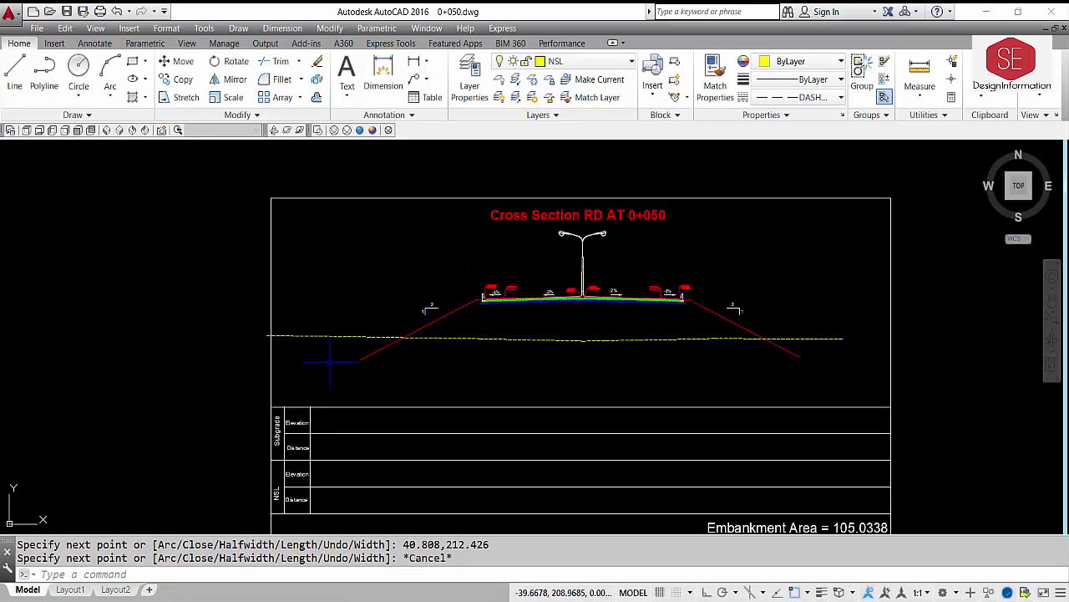
{"action": "scroll", "coordinate": [343, 349], "scroll_direction": "up", "scroll_amount": 2}
{"action": "type", "text": "tr"}
{"action": "key", "text": "Return"}
{"action": "key", "text": "Return"}
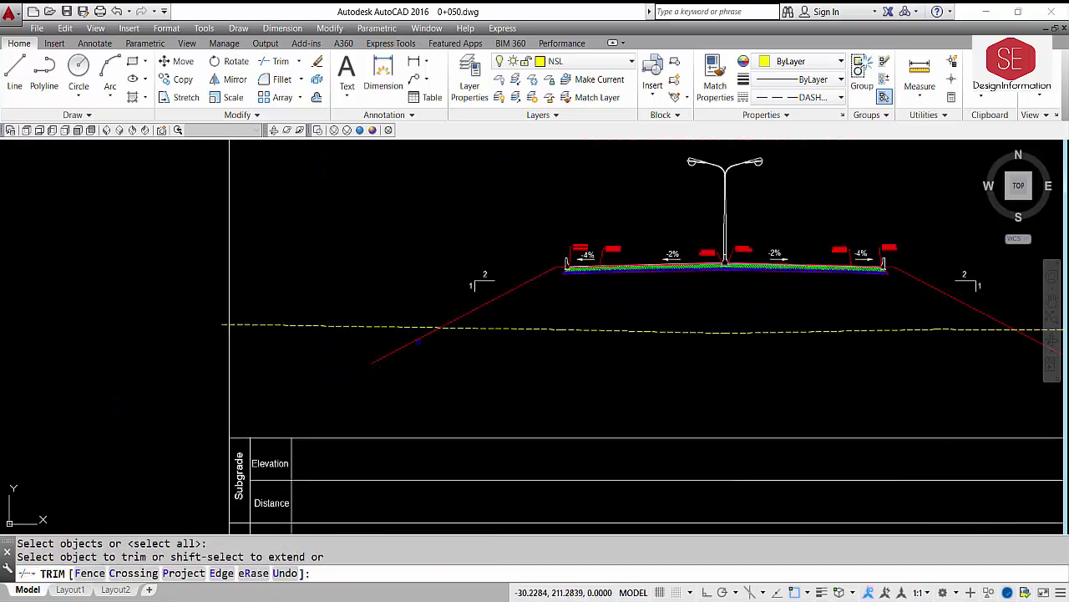
{"action": "left_click", "coordinate": [413, 338]}
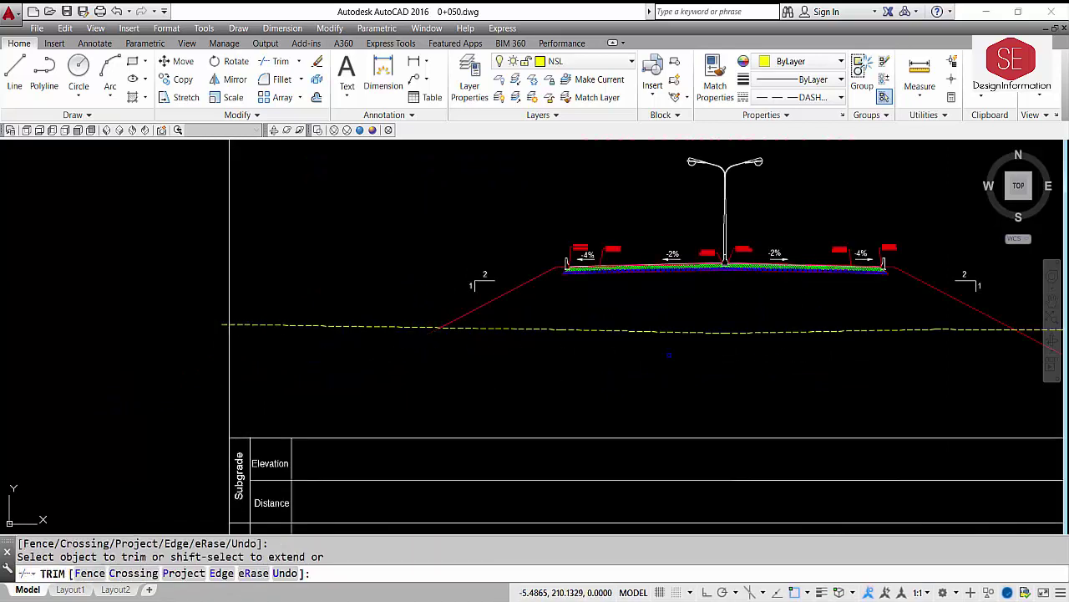
{"action": "middle_click_drag", "start_coordinate": [668, 354], "coordinate": [364, 348]}
{"action": "left_click", "coordinate": [732, 334]}
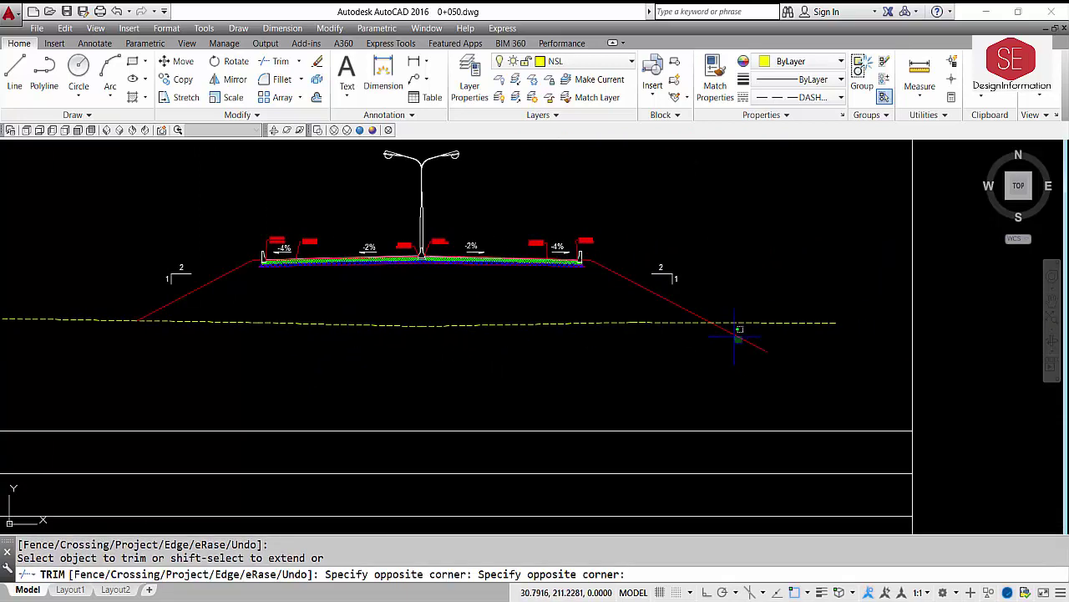
{"action": "key", "text": "Escape"}
- Draw a vertical cutting line at the left end and trim the ground line beyond it
{"action": "middle_click_drag", "start_coordinate": [438, 375], "coordinate": [698, 367]}
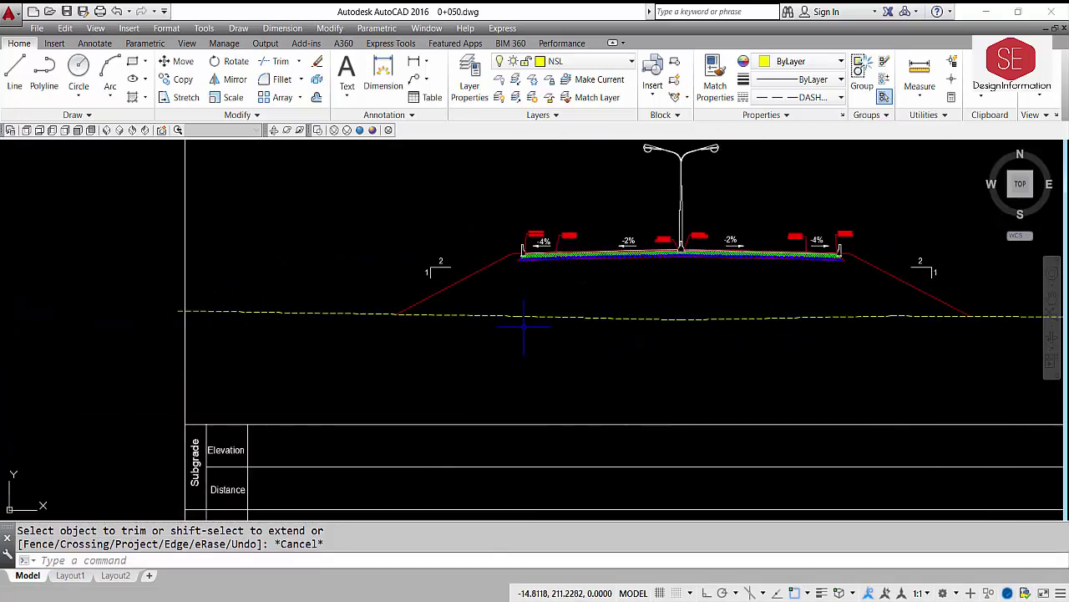
{"action": "type", "text": "l"}
{"action": "key", "text": "Return"}
{"action": "left_click", "coordinate": [315, 280]}
{"action": "left_click", "coordinate": [306, 367]}
{"action": "key", "text": "Escape"}
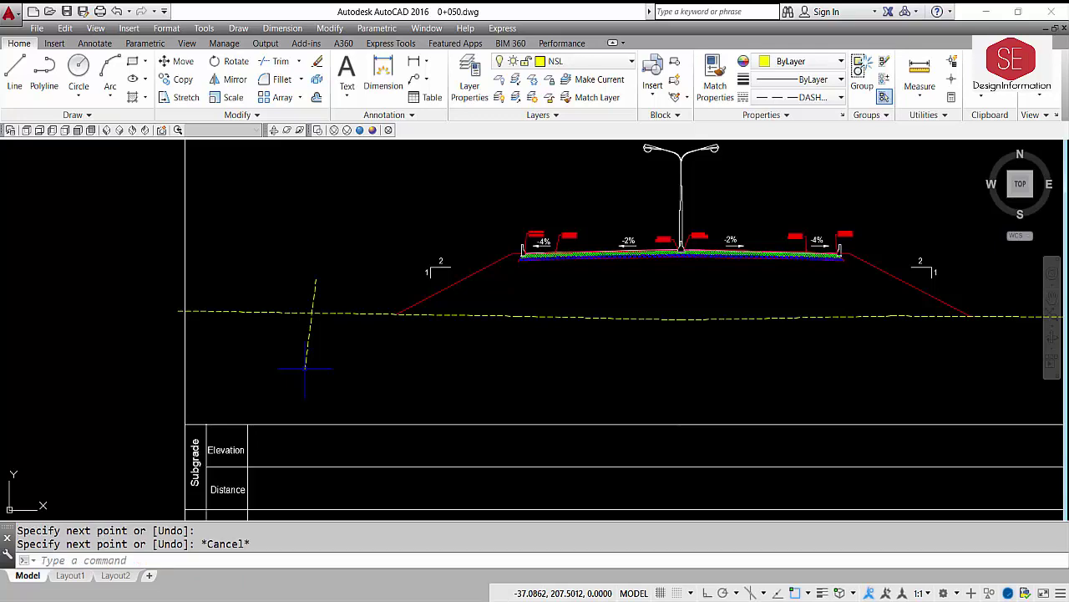
{"action": "type", "text": "tr"}
{"action": "key", "text": "Return"}
- Erase the vertical cutting line and the leftover ground piece at the left edge
{"action": "key", "text": "Return"}
{"action": "left_click_drag", "start_coordinate": [291, 331], "coordinate": [241, 276]}
{"action": "key", "text": "Escape"}
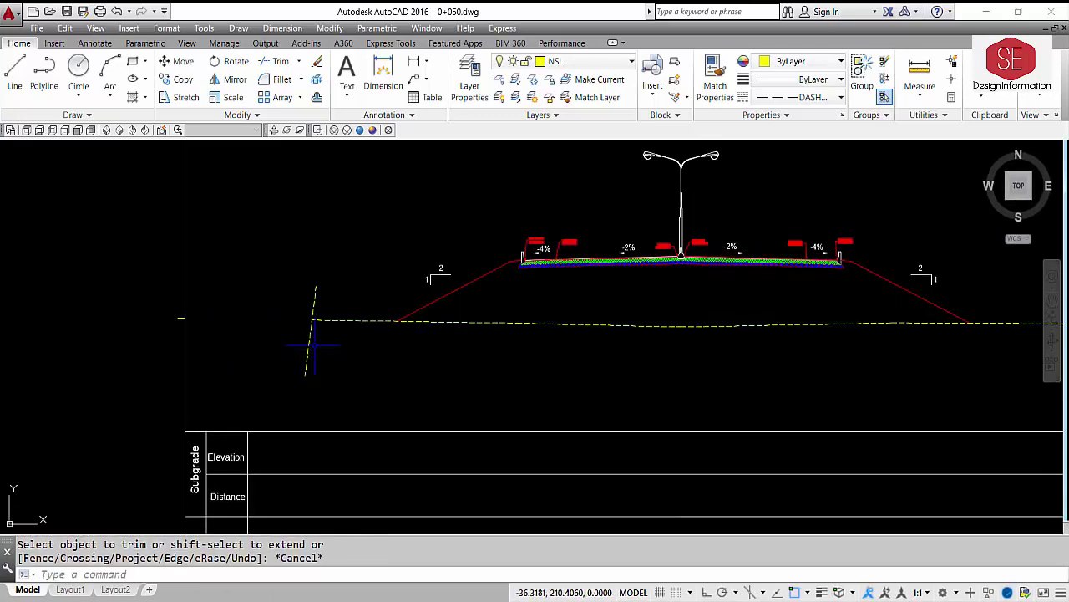
{"action": "left_click", "coordinate": [311, 344]}
{"action": "left_click", "coordinate": [295, 318]}
{"action": "type", "text": "e"}
{"action": "key", "text": "Return"}
{"action": "left_click", "coordinate": [144, 298]}
{"action": "left_click", "coordinate": [248, 348]}
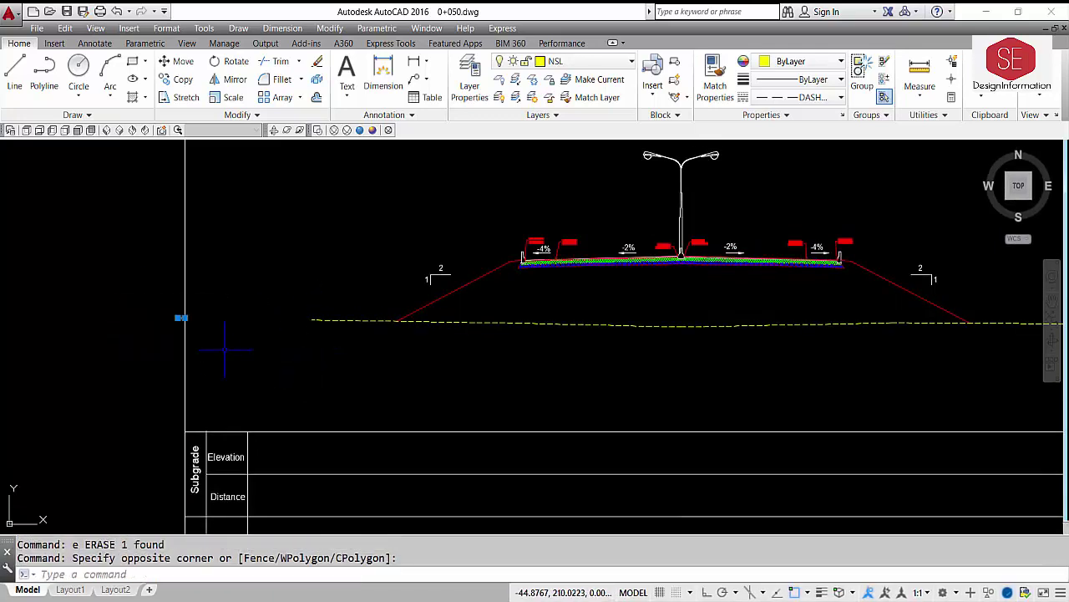
{"action": "type", "text": "e"}
{"action": "key", "text": "Return"}
{"action": "scroll", "coordinate": [501, 305], "scroll_direction": "down", "scroll_amount": 2}
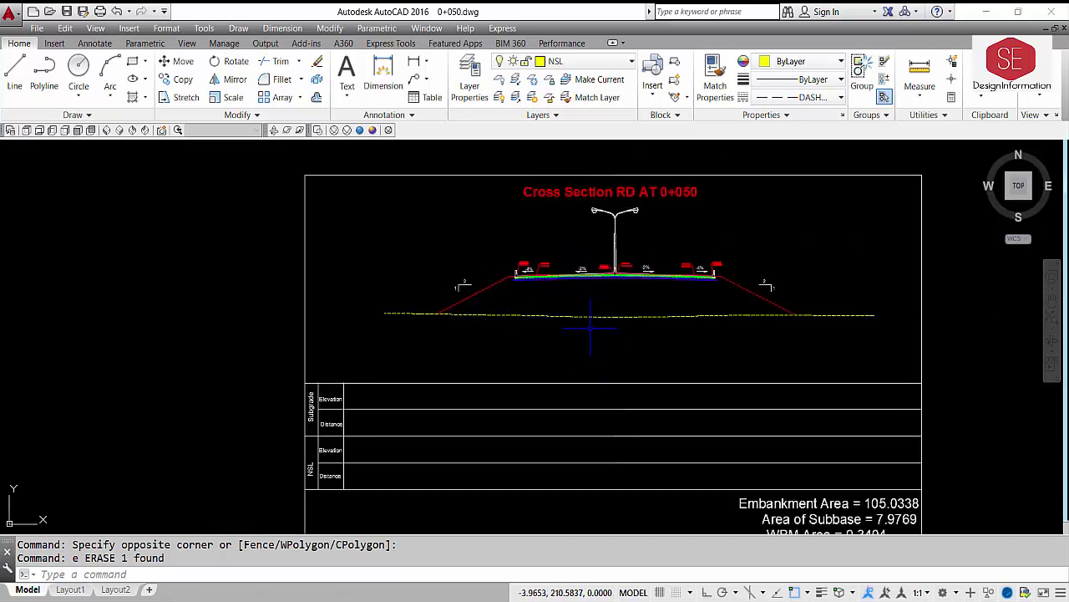
- On the Text layer, run PRL on the dashed ground line to fill the NSL elevation and distance rows
{"action": "type", "text": "prl"}
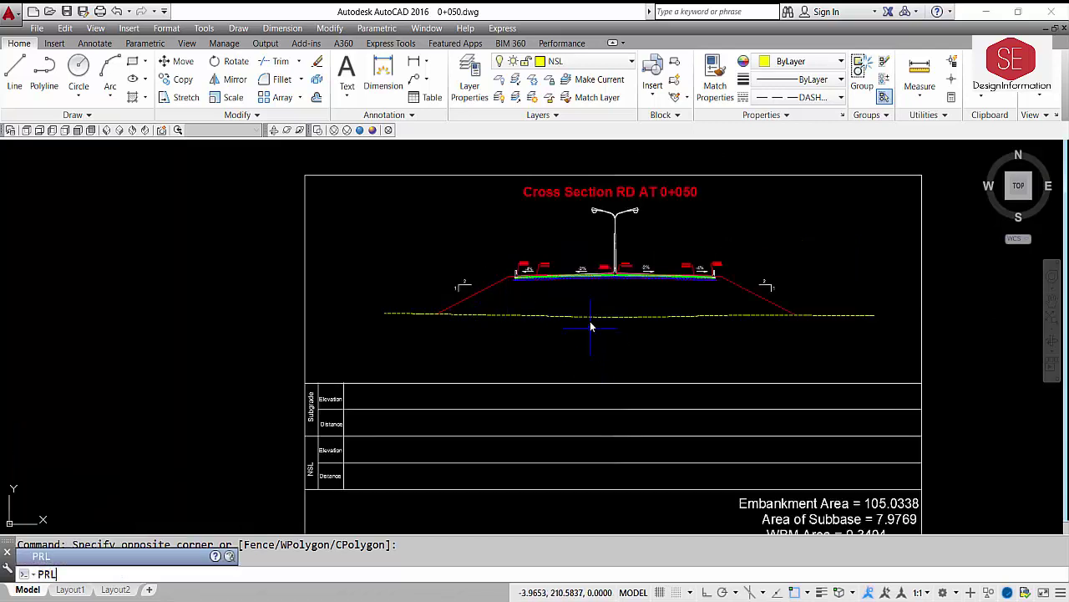
{"action": "key", "text": "Return"}
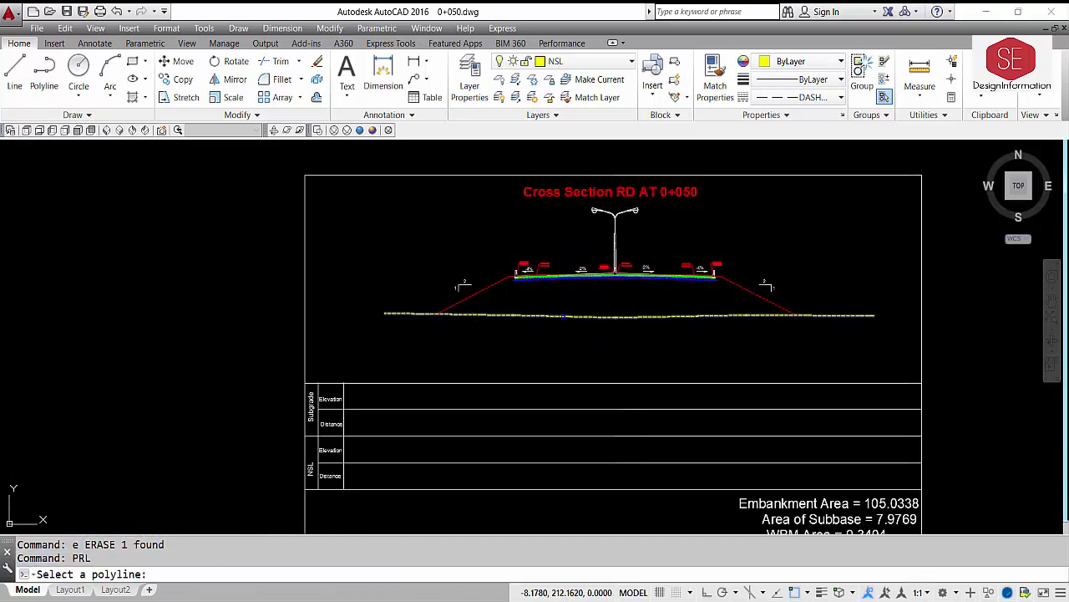
{"action": "left_click", "coordinate": [563, 316]}
{"action": "left_click", "coordinate": [563, 316]}
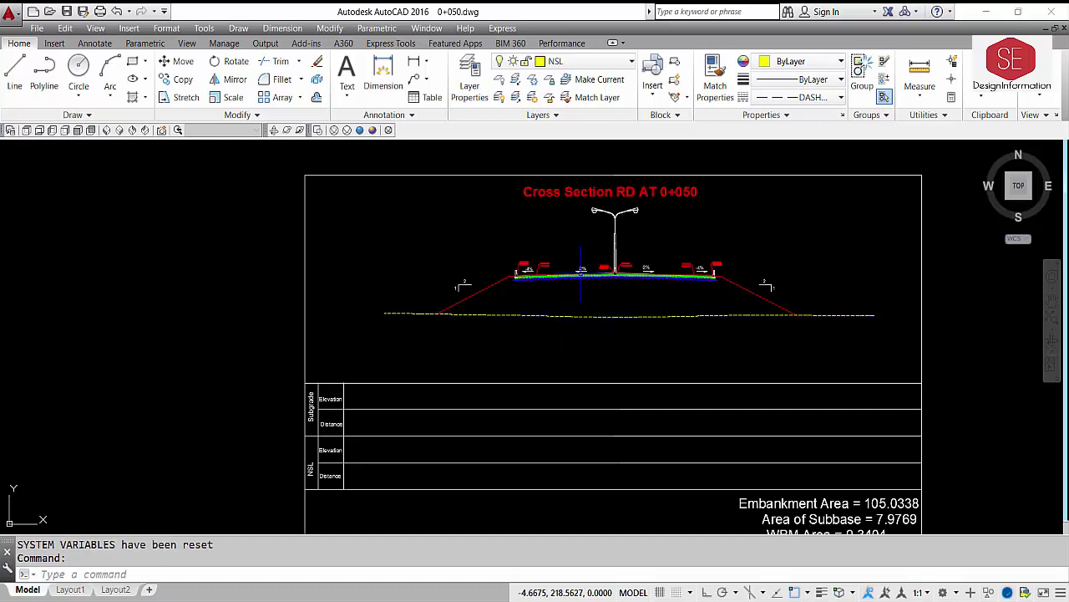
{"action": "left_click", "coordinate": [589, 61]}
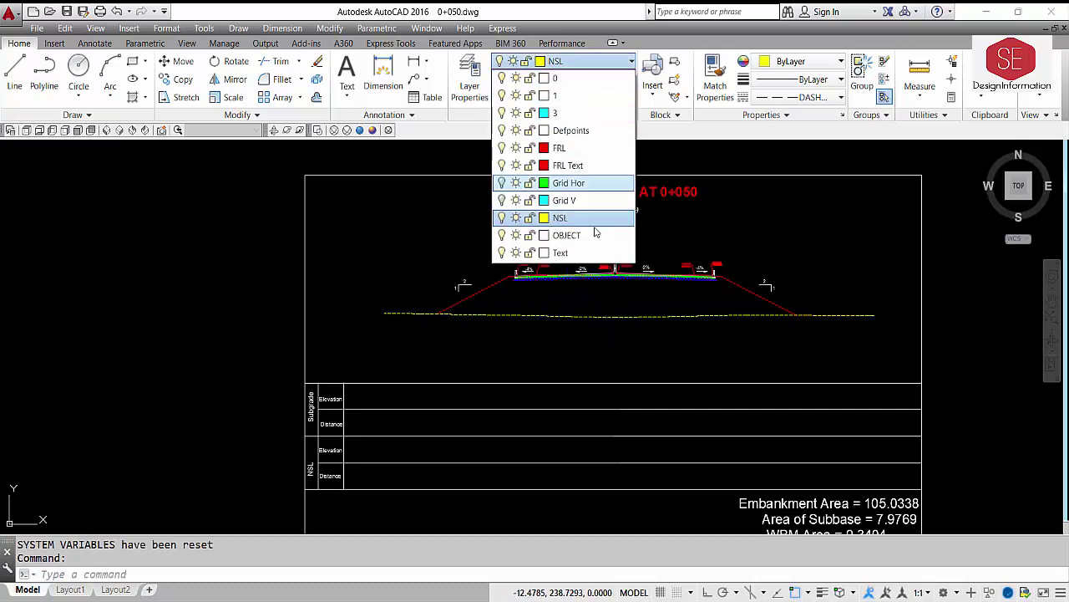
{"action": "left_click", "coordinate": [568, 252]}
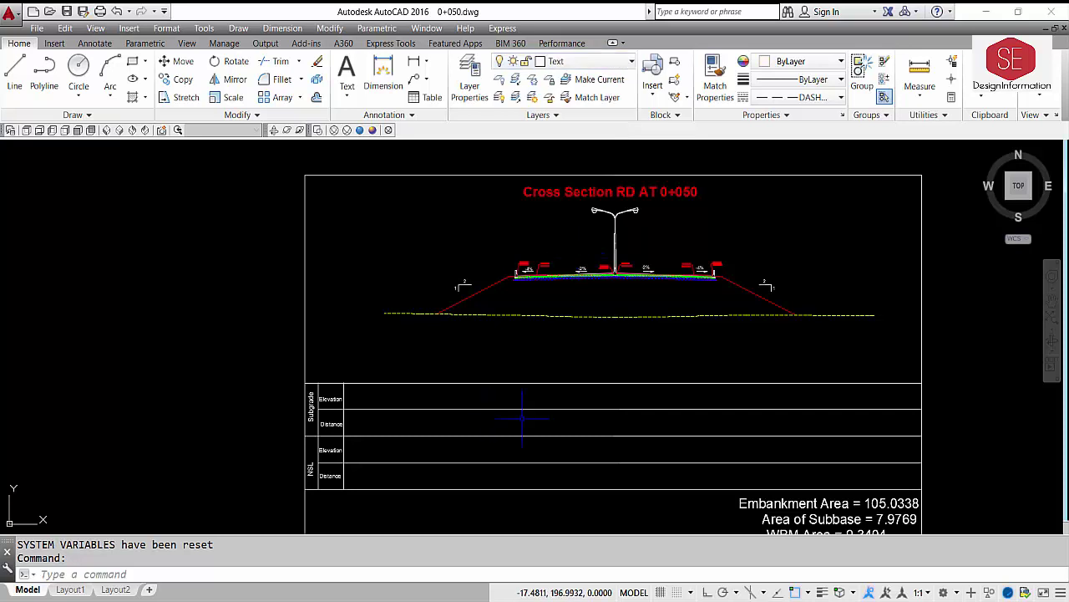
{"action": "left_click", "coordinate": [38, 574]}
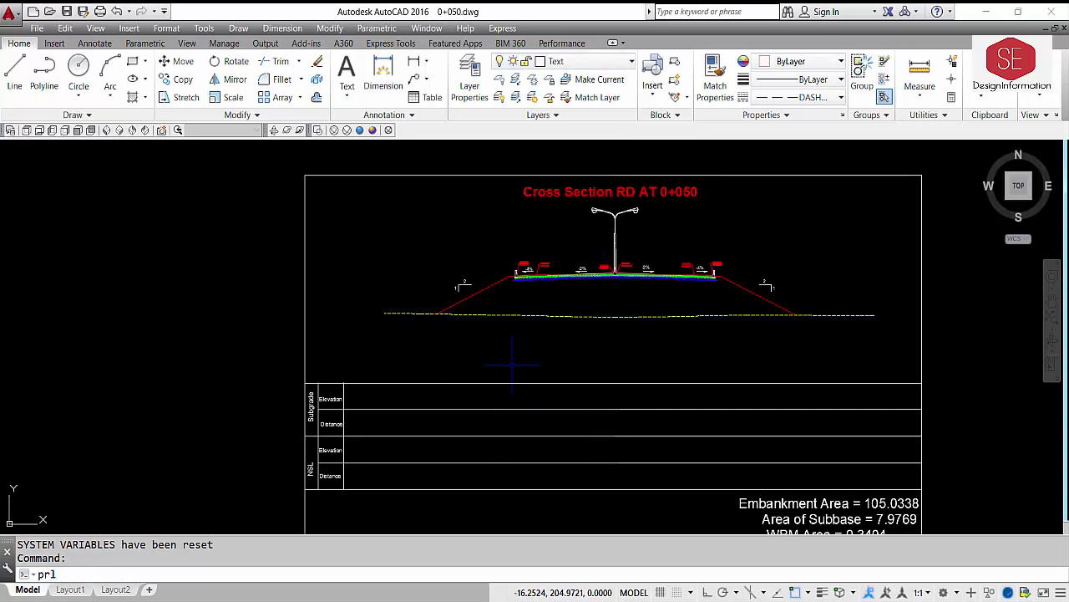
{"action": "key", "text": "Return"}
{"action": "left_click", "coordinate": [528, 314]}
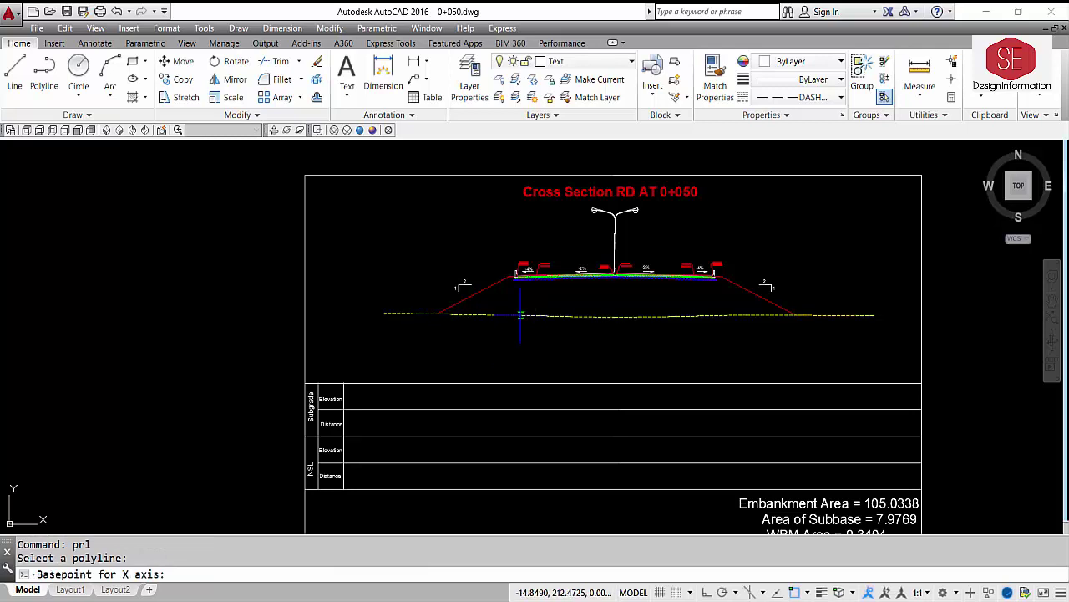
{"action": "left_click", "coordinate": [344, 488]}
{"action": "left_click", "coordinate": [343, 462]}
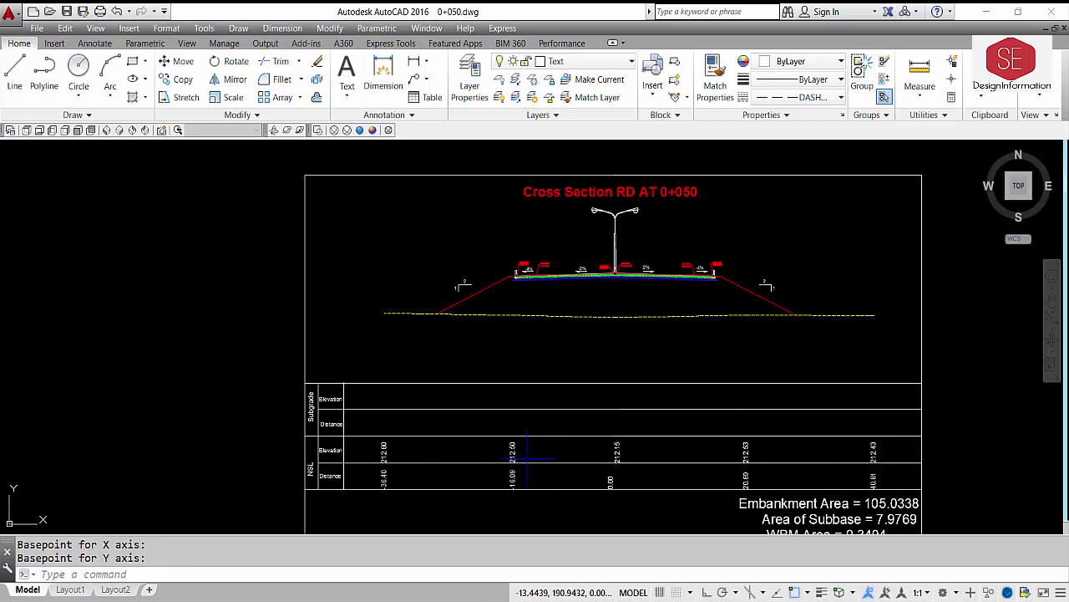
- Run PRL on the road surface polyline to fill the Subgrade rows, including 218.11 at centreline
{"action": "type", "text": "PRL"}
{"action": "key", "text": "Return"}
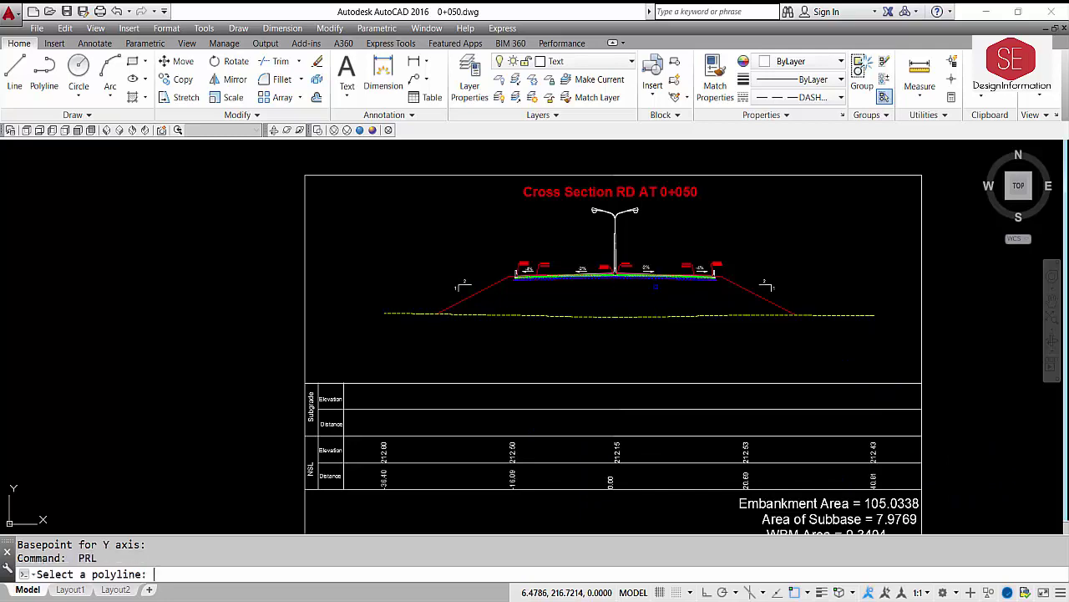
{"action": "scroll", "coordinate": [589, 274], "scroll_direction": "up", "scroll_amount": 8}
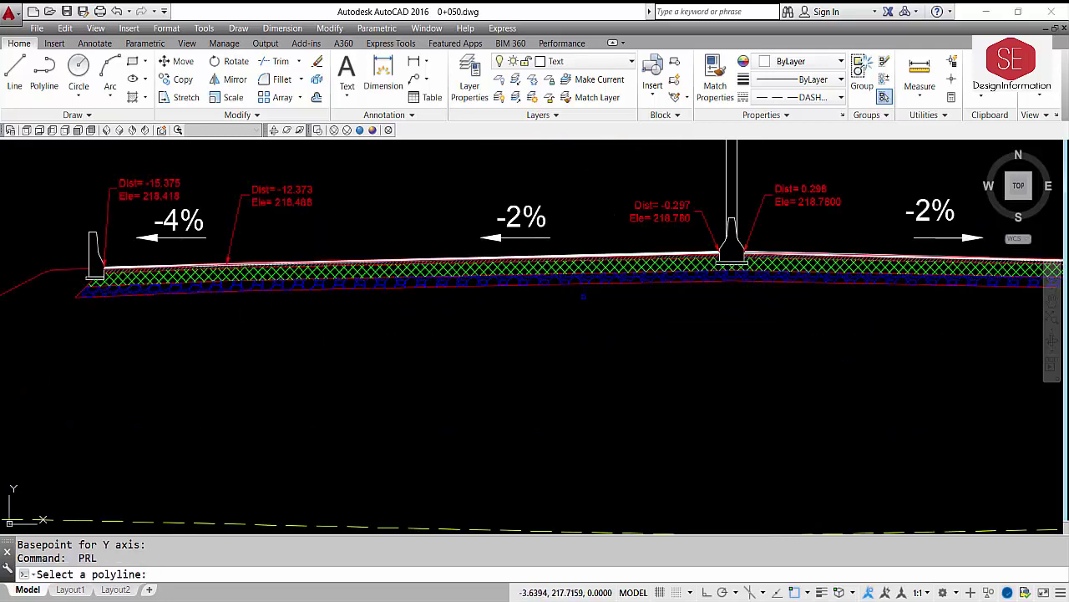
{"action": "left_click", "coordinate": [575, 282]}
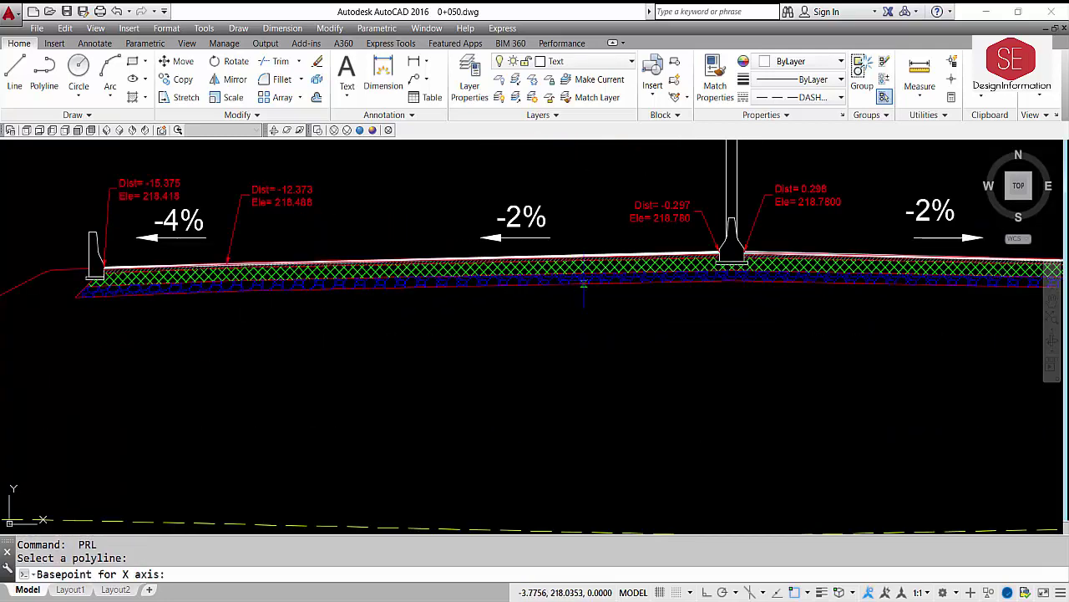
{"action": "scroll", "coordinate": [583, 284], "scroll_direction": "down", "scroll_amount": 8}
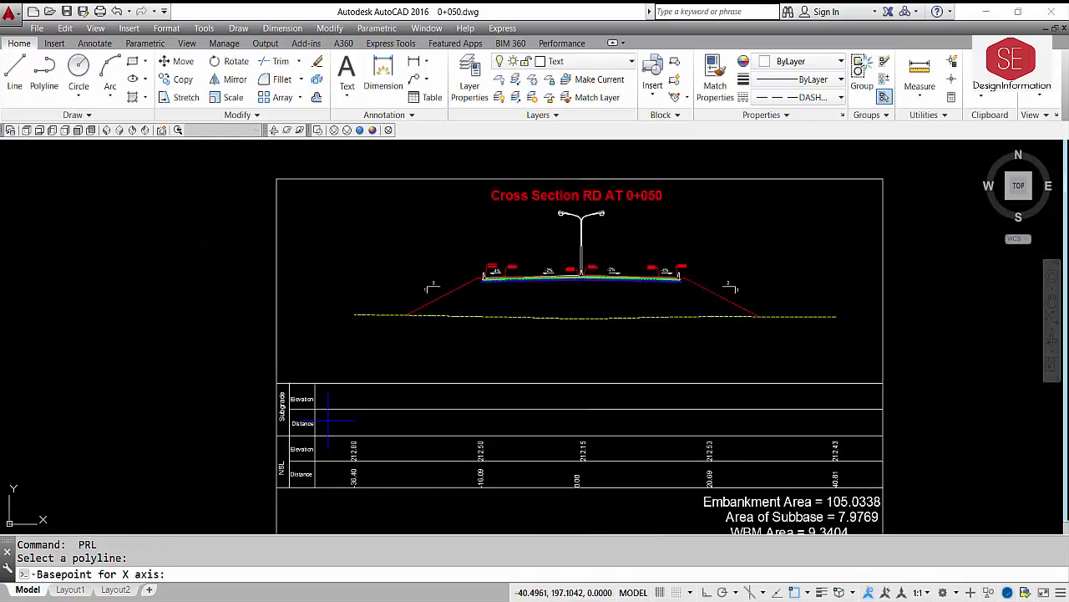
{"action": "left_click", "coordinate": [315, 424]}
{"action": "left_click", "coordinate": [317, 410]}
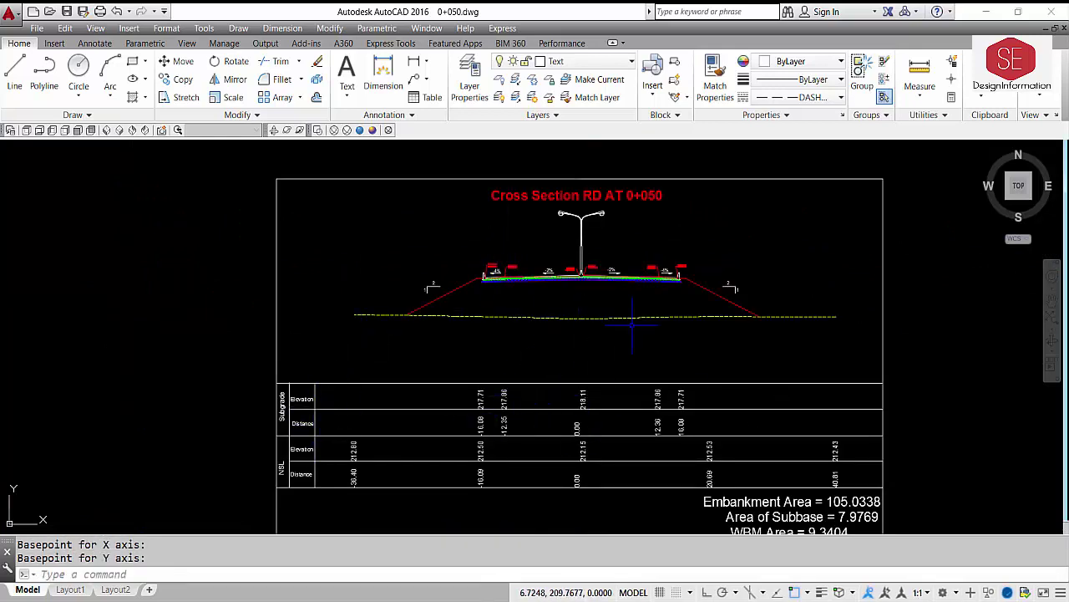
{"action": "middle_click_drag", "start_coordinate": [769, 246], "coordinate": [763, 265]}
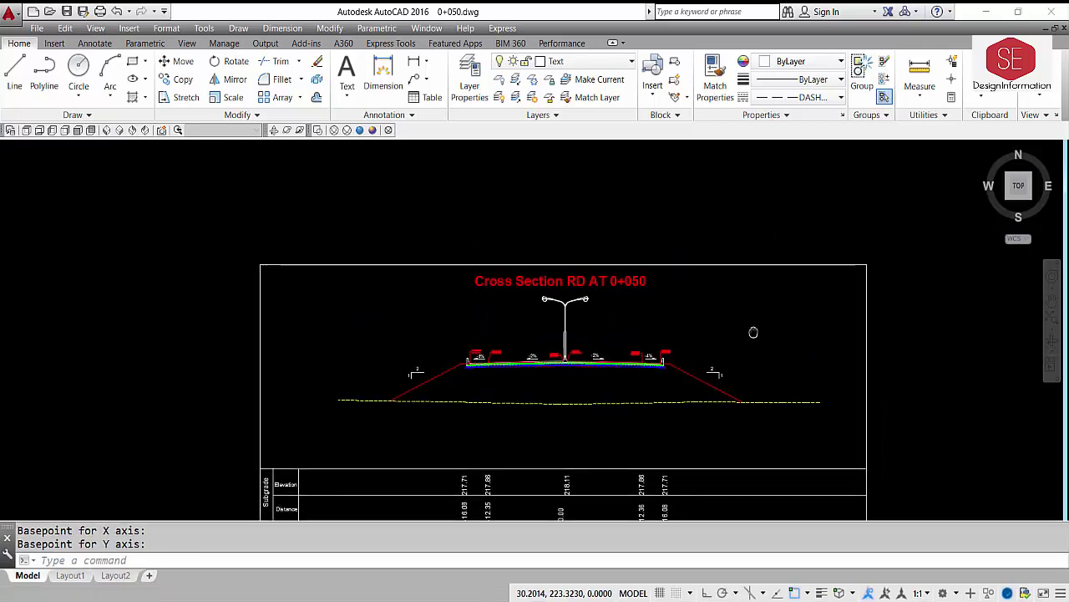
{"action": "scroll", "coordinate": [632, 393], "scroll_direction": "up", "scroll_amount": 2}
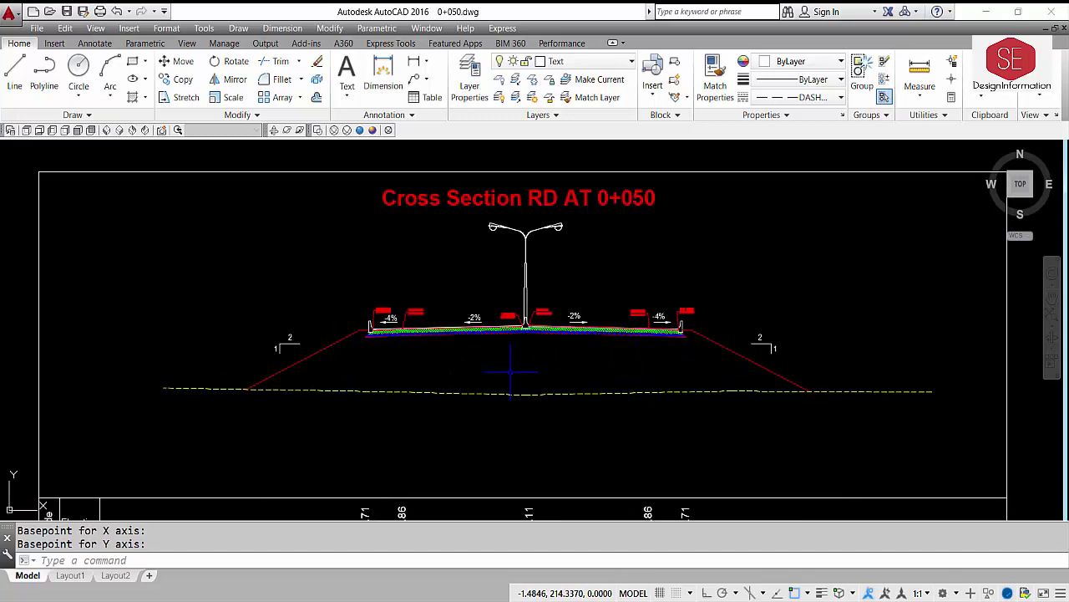
- Create a boundary polyline by picking a point inside the embankment region
{"action": "type", "text": "bo"}
{"action": "key", "text": "Return"}
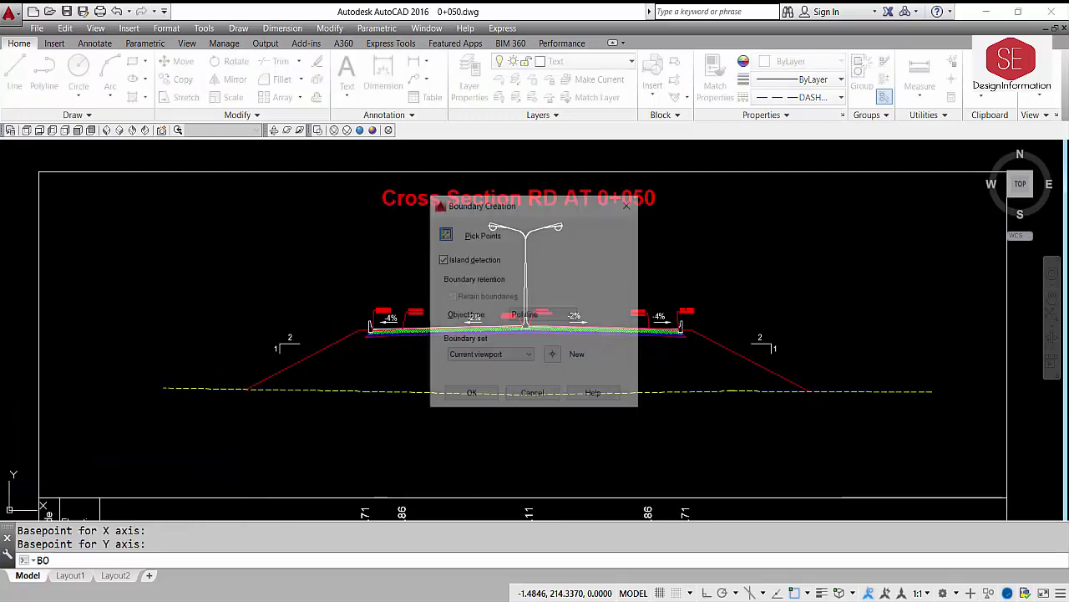
{"action": "left_click", "coordinate": [443, 235]}
{"action": "left_click", "coordinate": [654, 349]}
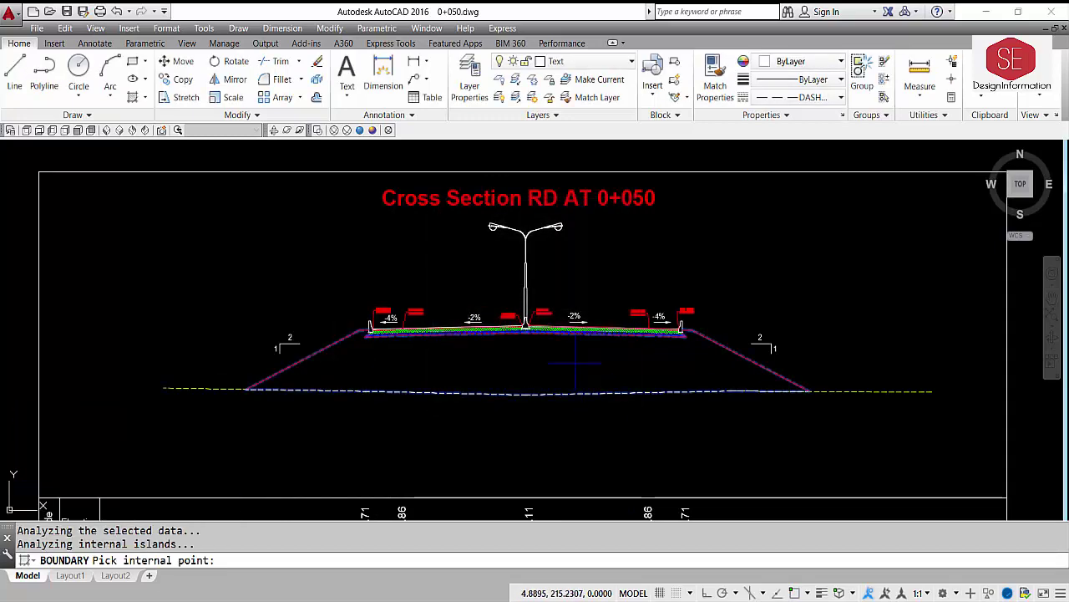
{"action": "scroll", "coordinate": [660, 335], "scroll_direction": "down", "scroll_amount": 3}
{"action": "key", "text": "Return"}
- Move the new embankment boundary outline to the right of the section
{"action": "type", "text": "m"}
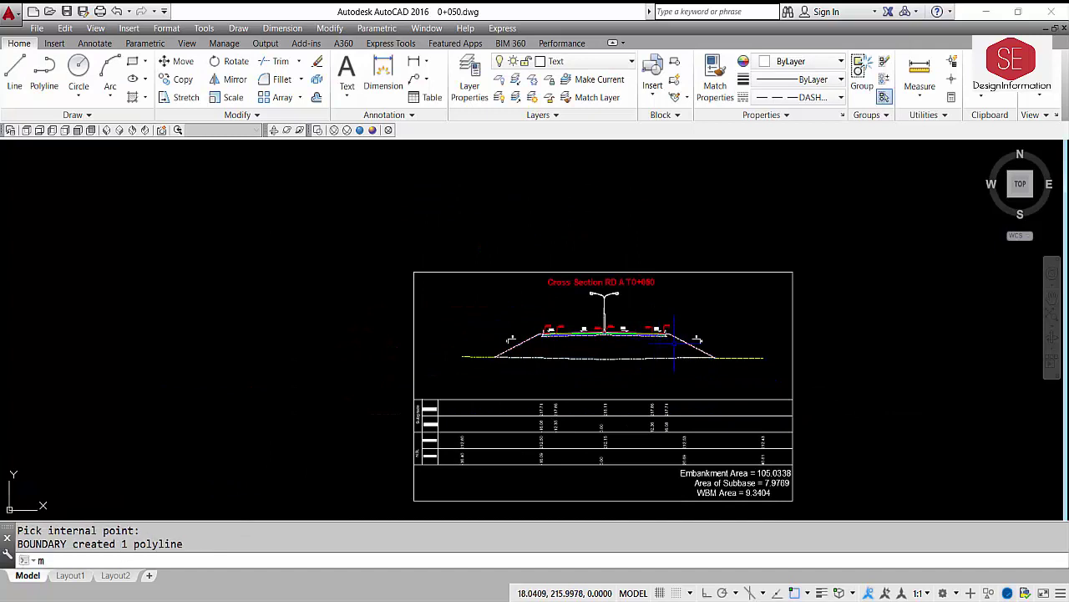
{"action": "key", "text": "Return"}
{"action": "left_click", "coordinate": [585, 335]}
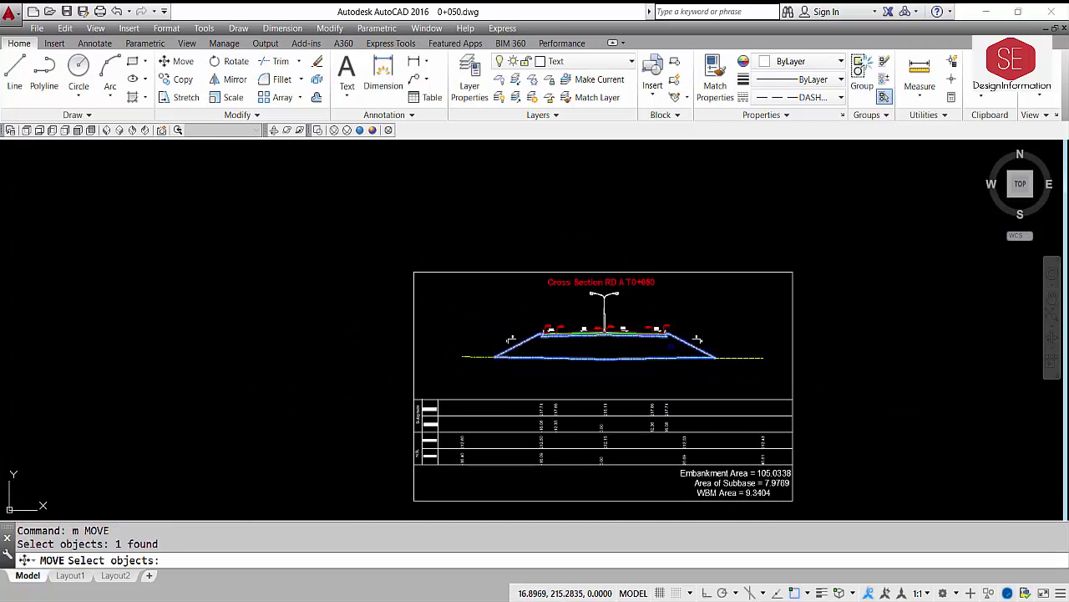
{"action": "key", "text": "Return"}
{"action": "left_click", "coordinate": [669, 345]}
{"action": "left_click", "coordinate": [1011, 336]}
{"action": "middle_click_drag", "start_coordinate": [972, 344], "coordinate": [752, 347]}
{"action": "key", "text": "Escape"}
- Measure the moved outline's area with AA Object and copy the result 257.0676
{"action": "type", "text": "aa"}
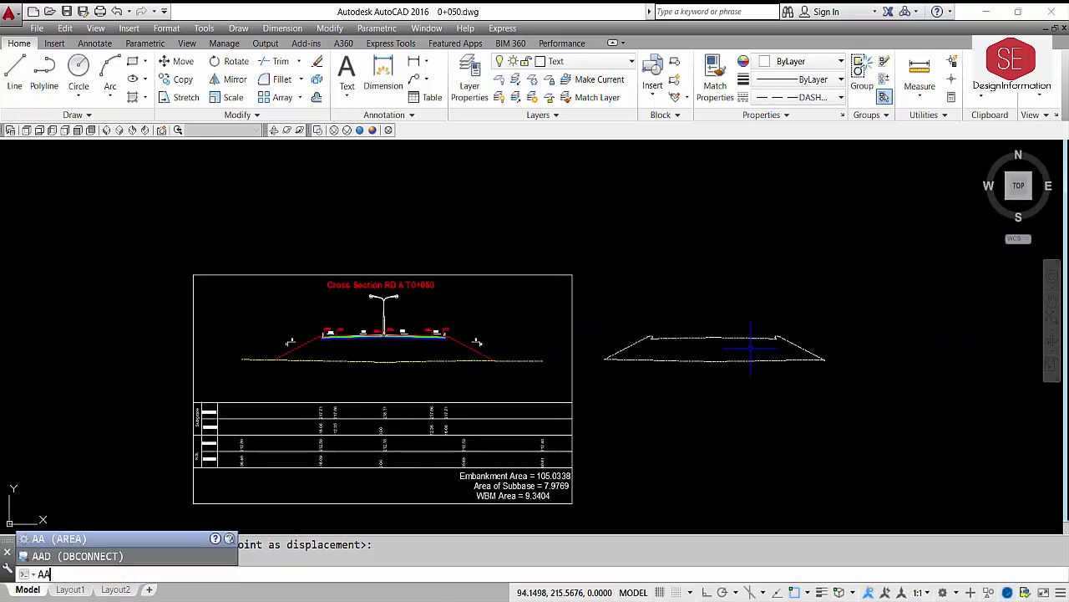
{"action": "key", "text": "Return"}
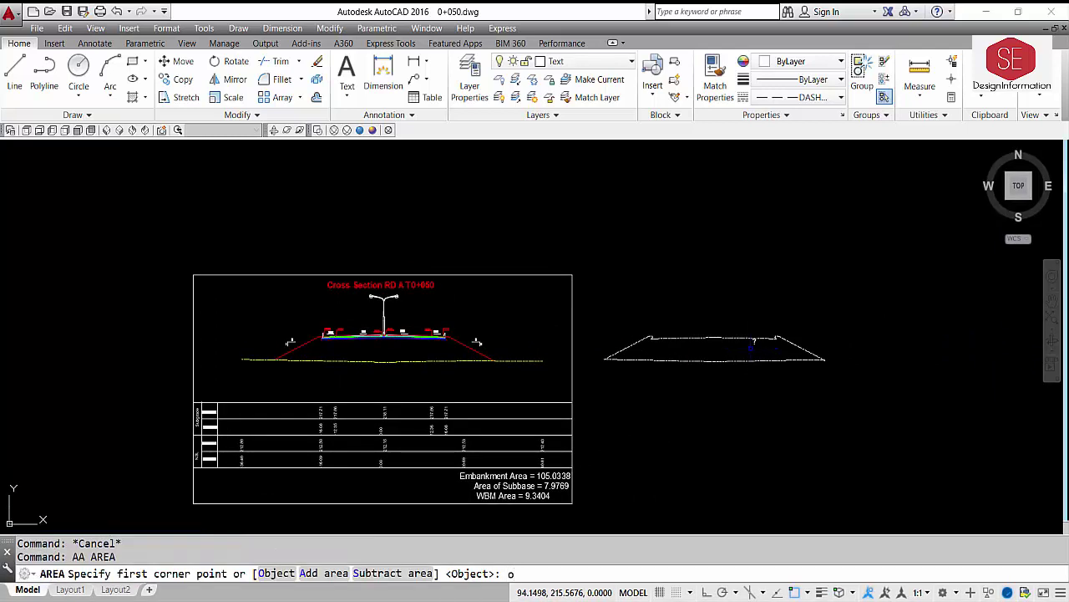
{"action": "key", "text": "Return"}
{"action": "left_click", "coordinate": [754, 336]}
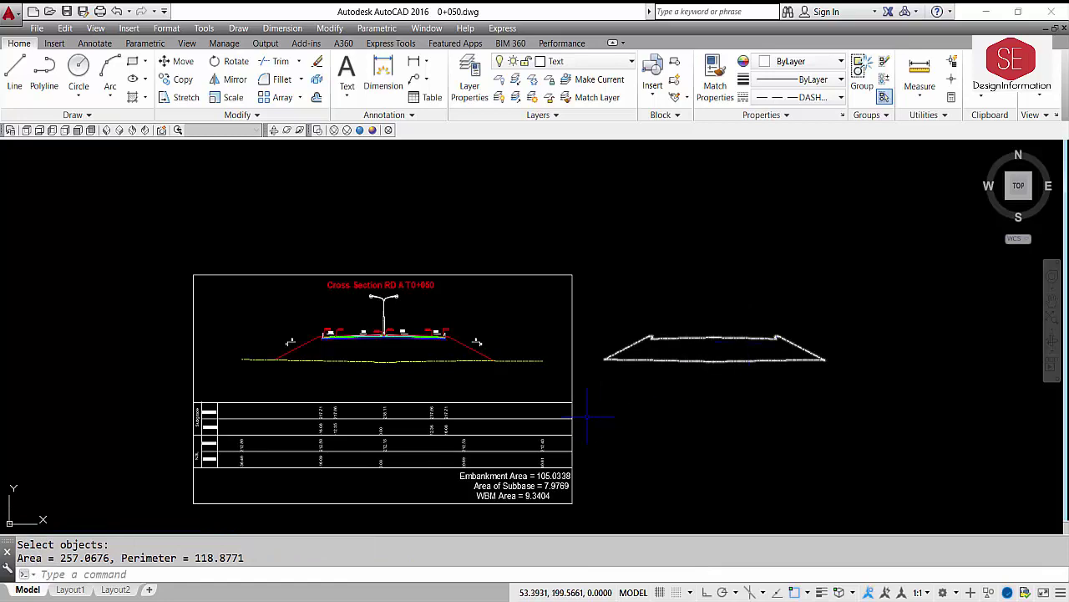
{"action": "left_click_drag", "start_coordinate": [60, 558], "coordinate": [110, 558]}
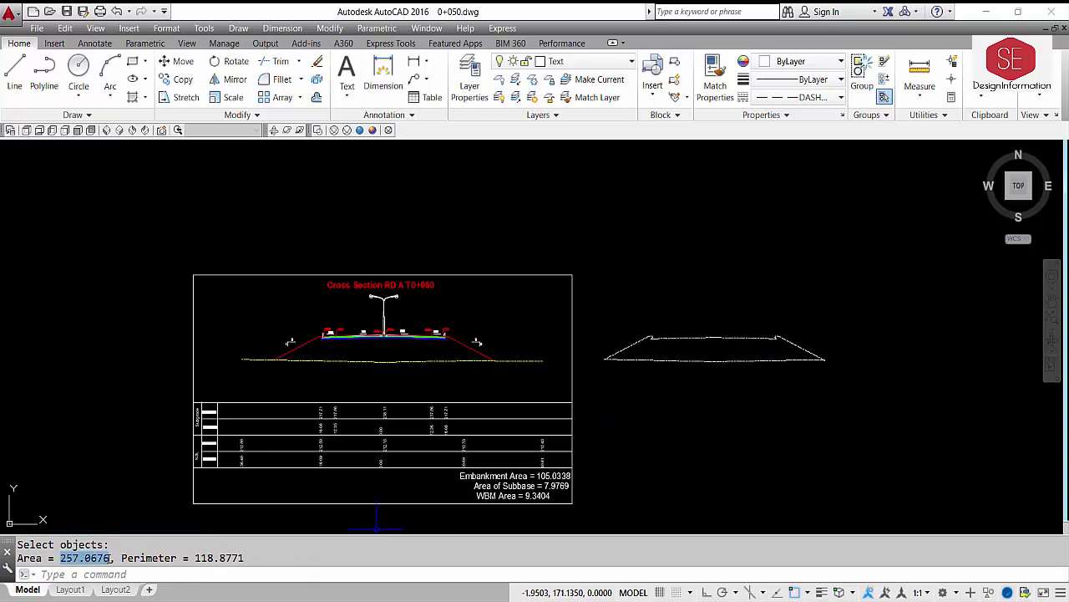
{"action": "right_click", "coordinate": [104, 562]}
{"action": "left_click", "coordinate": [134, 472]}
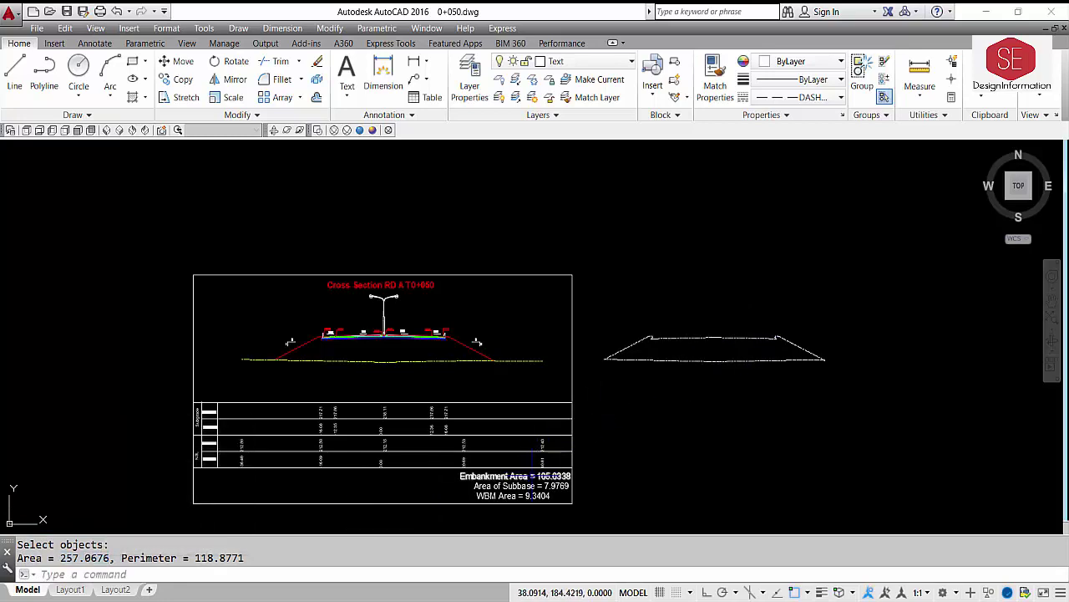
- Replace the old Embankment Area value 105.0338 in the area notes with 257.0676
{"action": "scroll", "coordinate": [536, 475], "scroll_direction": "up", "scroll_amount": 5}
{"action": "double_click", "coordinate": [230, 473]}
{"action": "left_click_drag", "start_coordinate": [537, 476], "coordinate": [688, 479]}
{"action": "key", "text": "ctrl+v"}
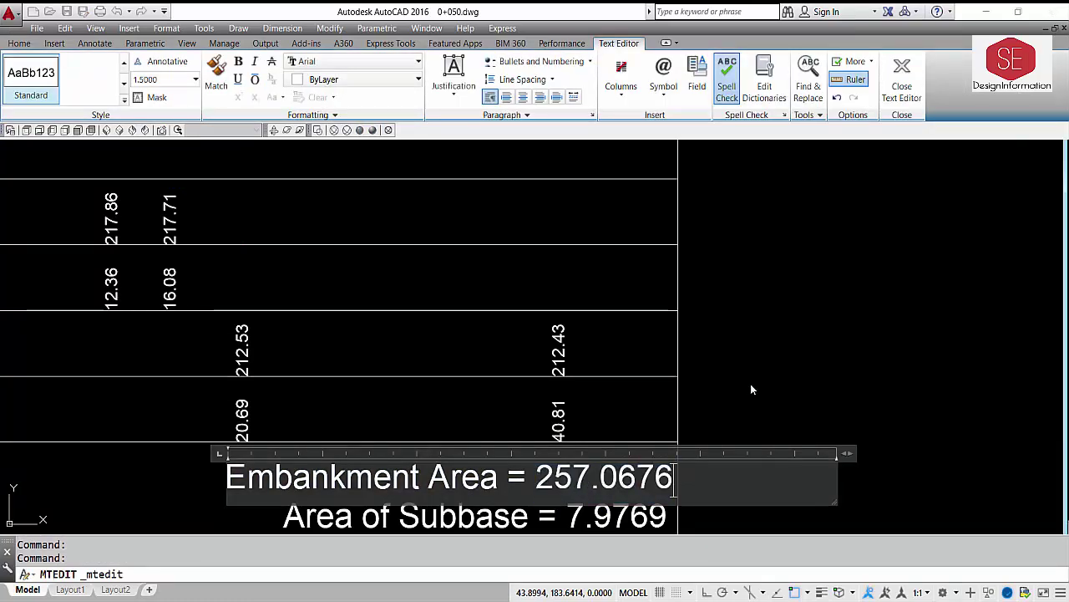
{"action": "left_click", "coordinate": [749, 387]}
{"action": "scroll", "coordinate": [701, 352], "scroll_direction": "down", "scroll_amount": 4}
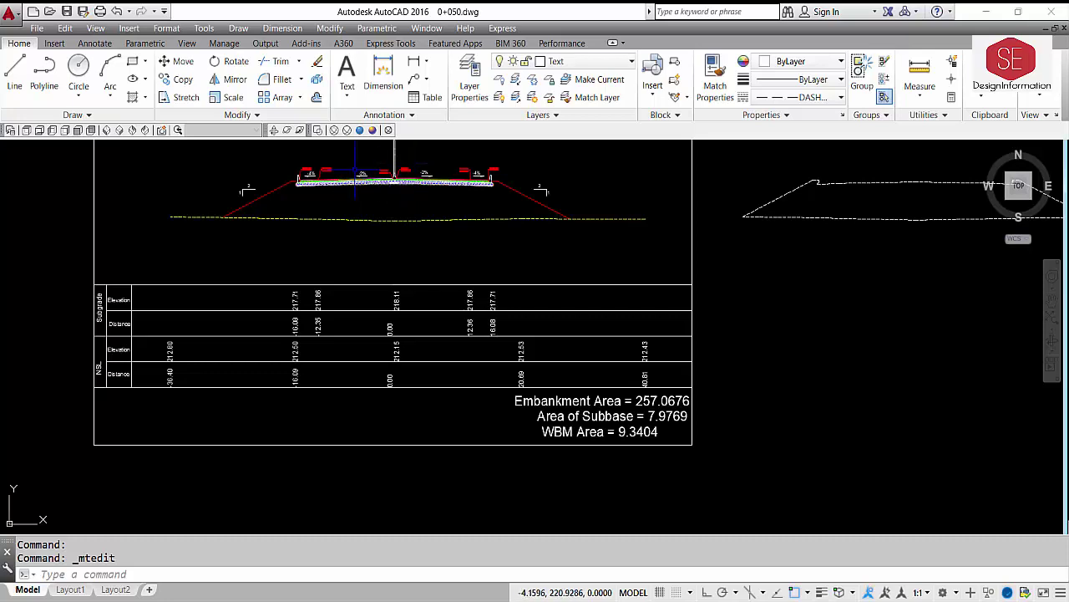
- Erase the copied boundary outline beside the section
{"action": "middle_click_drag", "start_coordinate": [393, 188], "coordinate": [446, 309]}
{"action": "scroll", "coordinate": [821, 278], "scroll_direction": "down", "scroll_amount": 3}
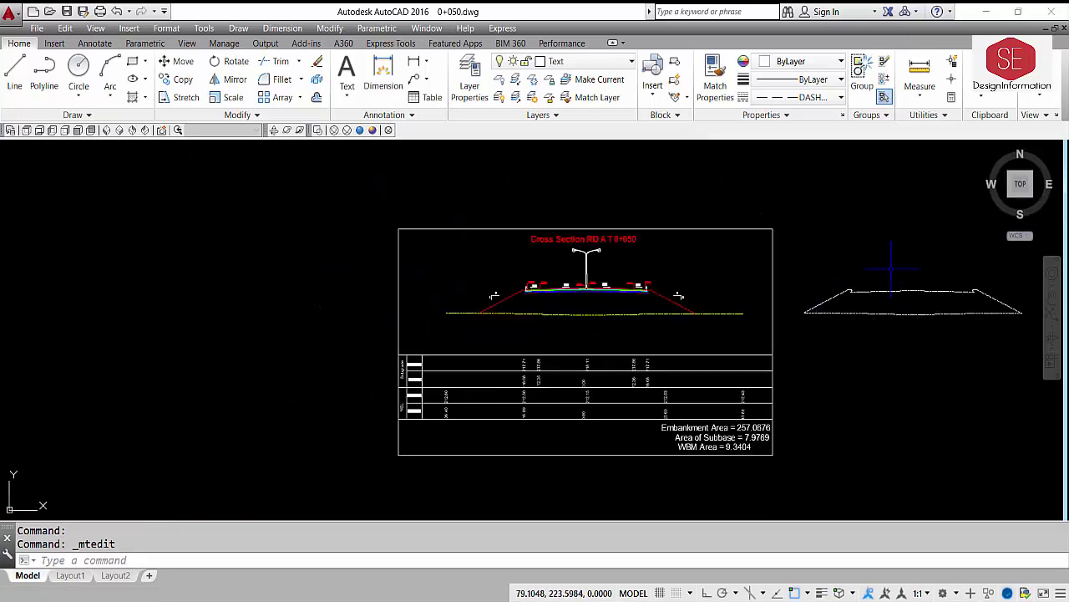
{"action": "left_click", "coordinate": [856, 310]}
{"action": "type", "text": "e"}
{"action": "key", "text": "Return"}
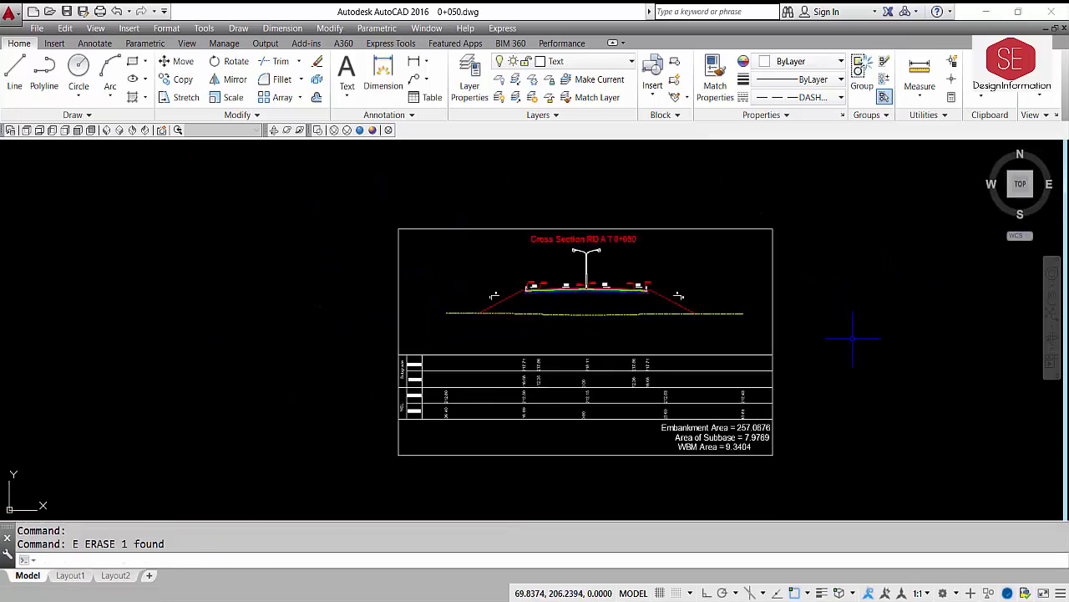
- Save the drawing as a new file named 0+100
{"action": "left_click", "coordinate": [36, 29]}
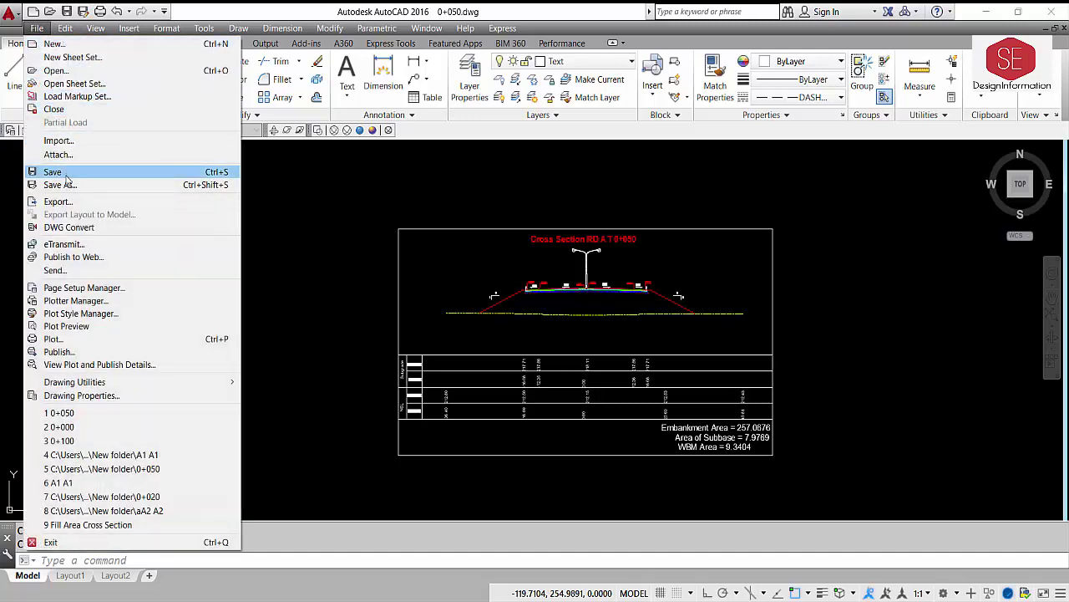
{"action": "left_click", "coordinate": [60, 185]}
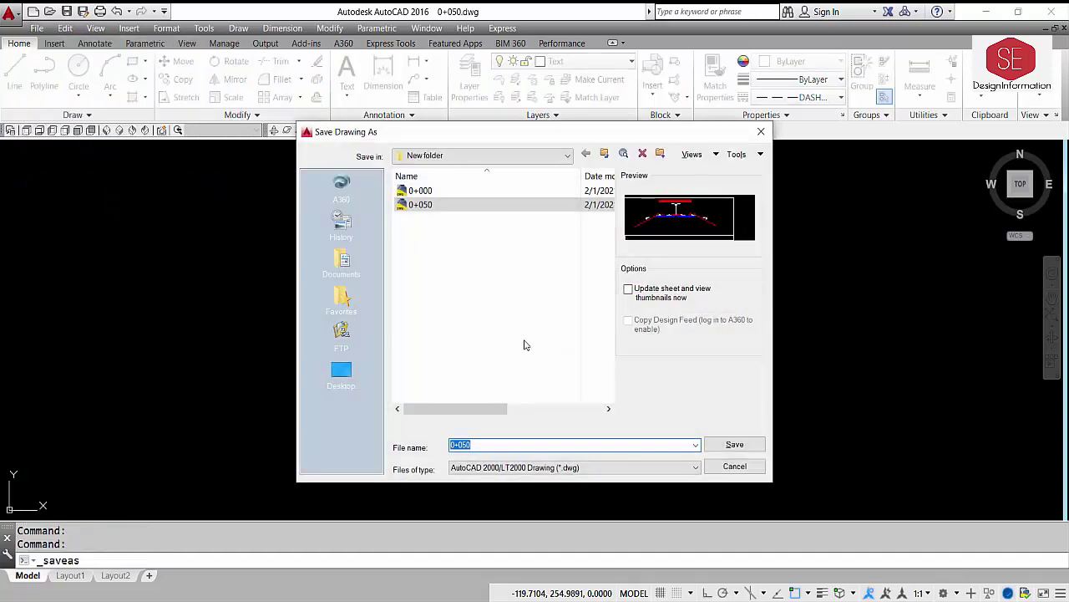
{"action": "left_click", "coordinate": [490, 446]}
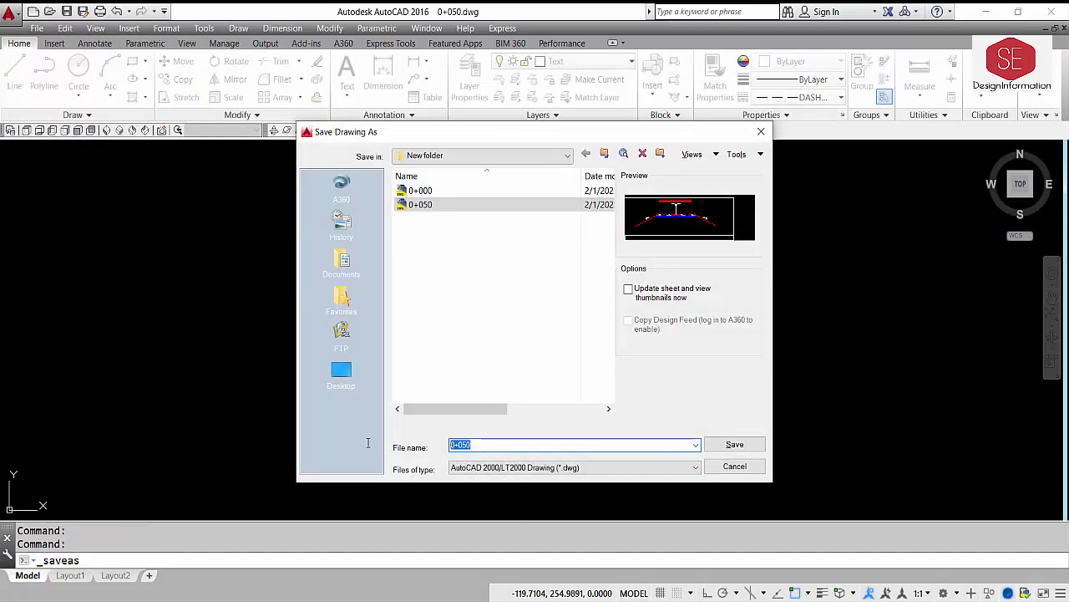
{"action": "type", "text": "0+100"}
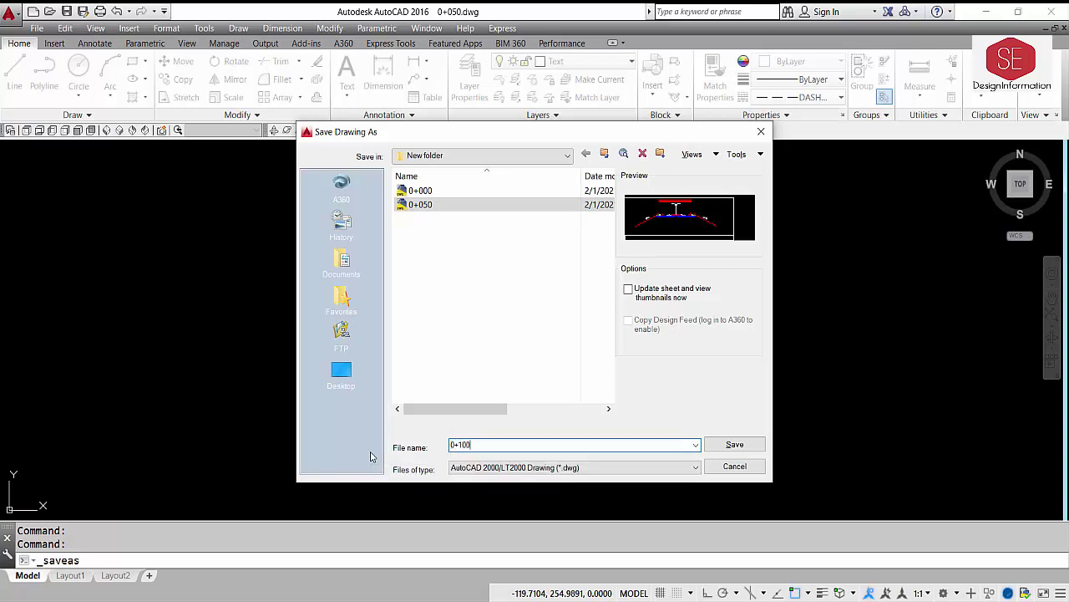
{"action": "left_click", "coordinate": [735, 444]}
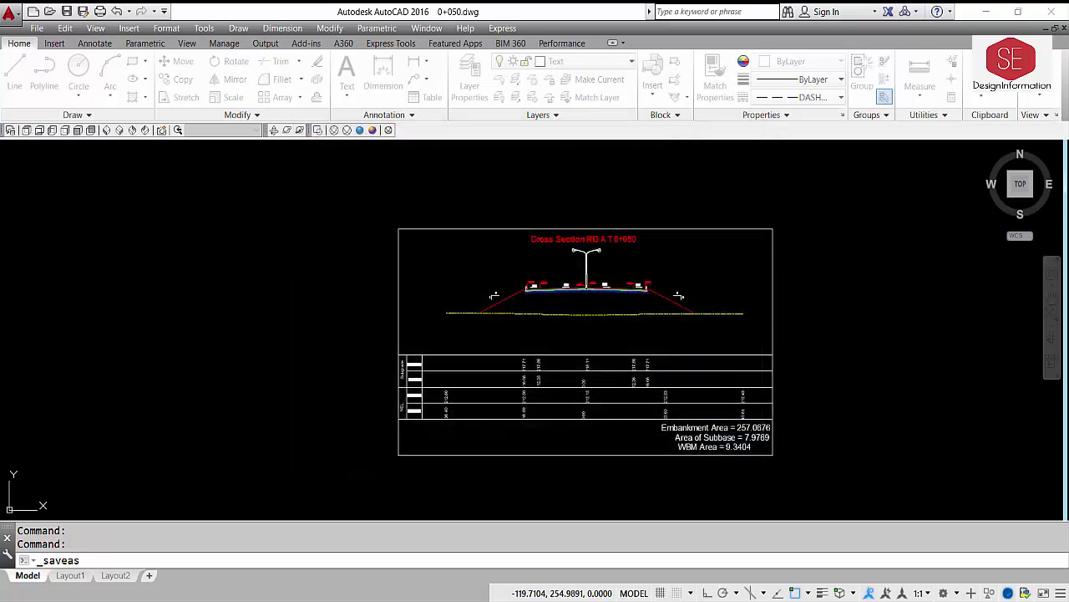
- Change the section title from 0+050 to Cross Section RD AT 0+100
{"action": "scroll", "coordinate": [572, 208], "scroll_direction": "up", "scroll_amount": 4}
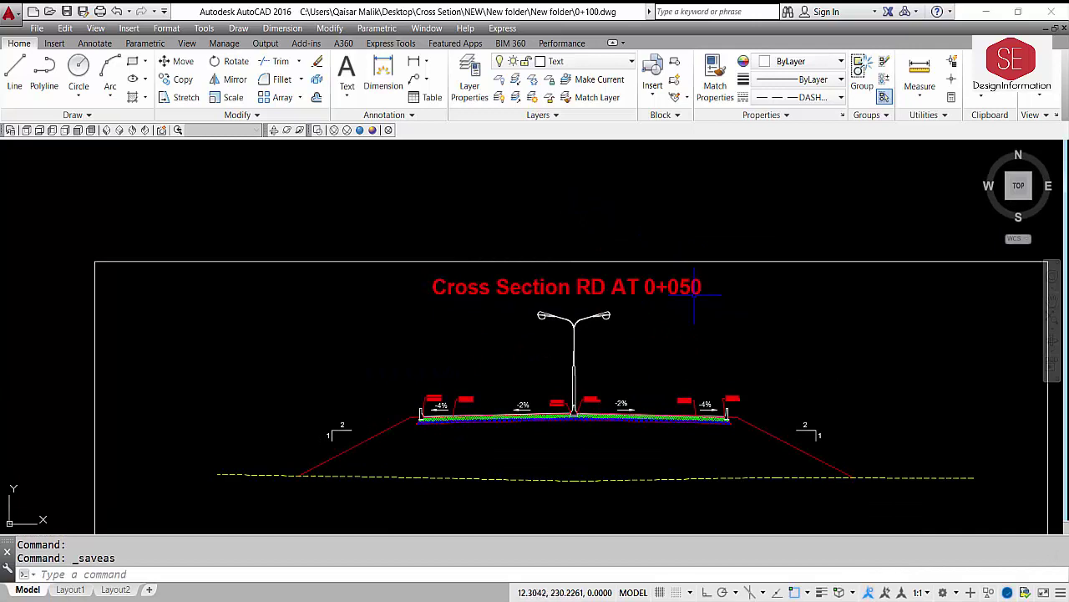
{"action": "double_click", "coordinate": [692, 289]}
{"action": "key", "text": "BackSpace"}
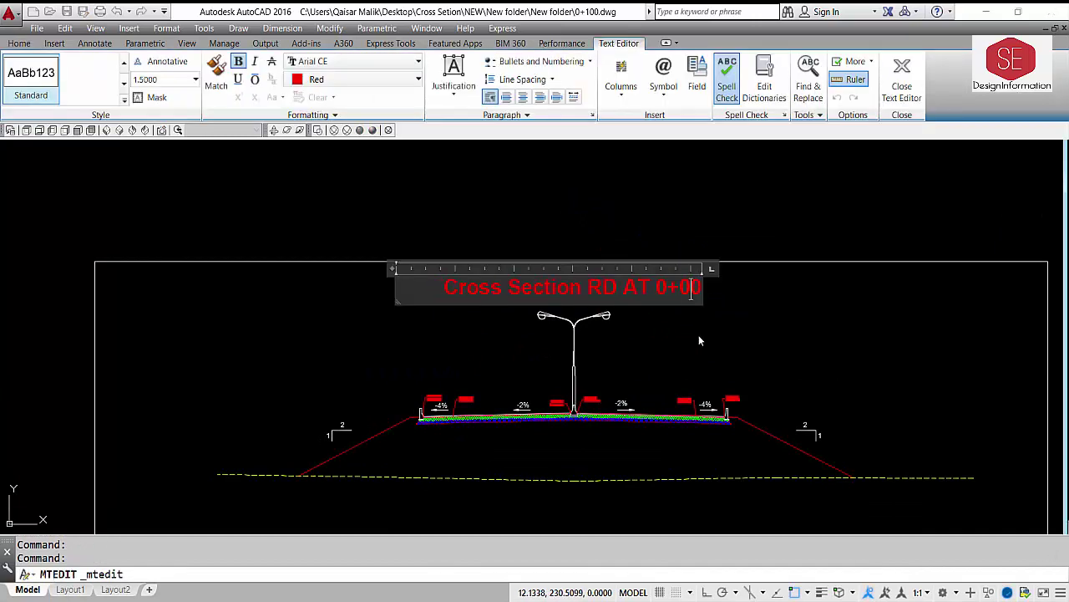
{"action": "type", "text": "1"}
{"action": "key", "text": "BackSpace"}
{"action": "key", "text": "BackSpace"}
{"action": "type", "text": "10"}
{"action": "left_click", "coordinate": [783, 323]}
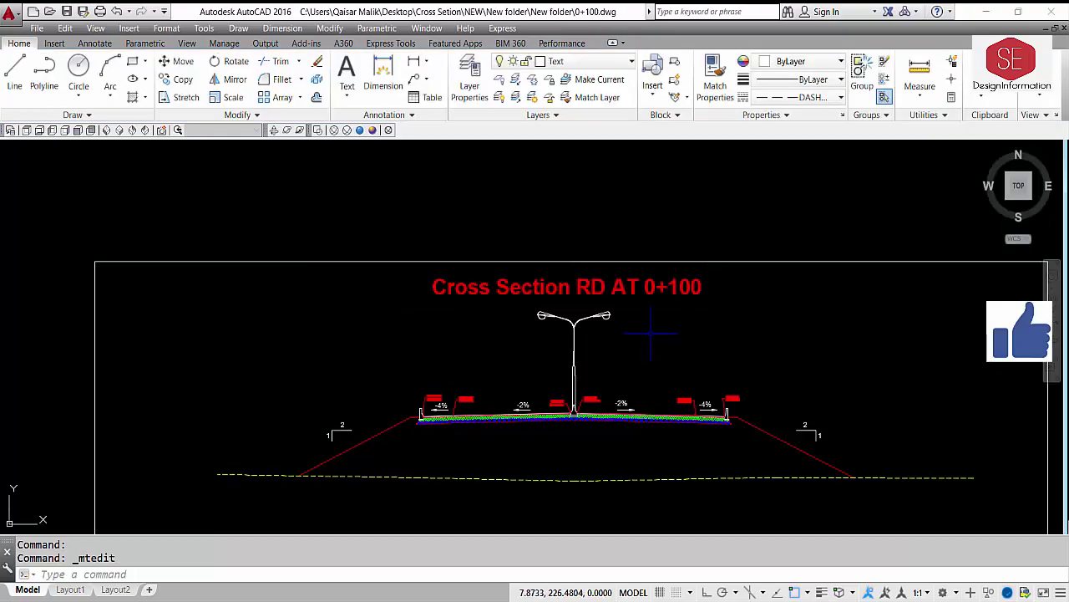
{"action": "scroll", "coordinate": [585, 335], "scroll_direction": "down", "scroll_amount": 2}
{"action": "scroll", "coordinate": [721, 371], "scroll_direction": "up", "scroll_amount": 6}
{"action": "middle_click_drag", "start_coordinate": [613, 316], "coordinate": [653, 285]}
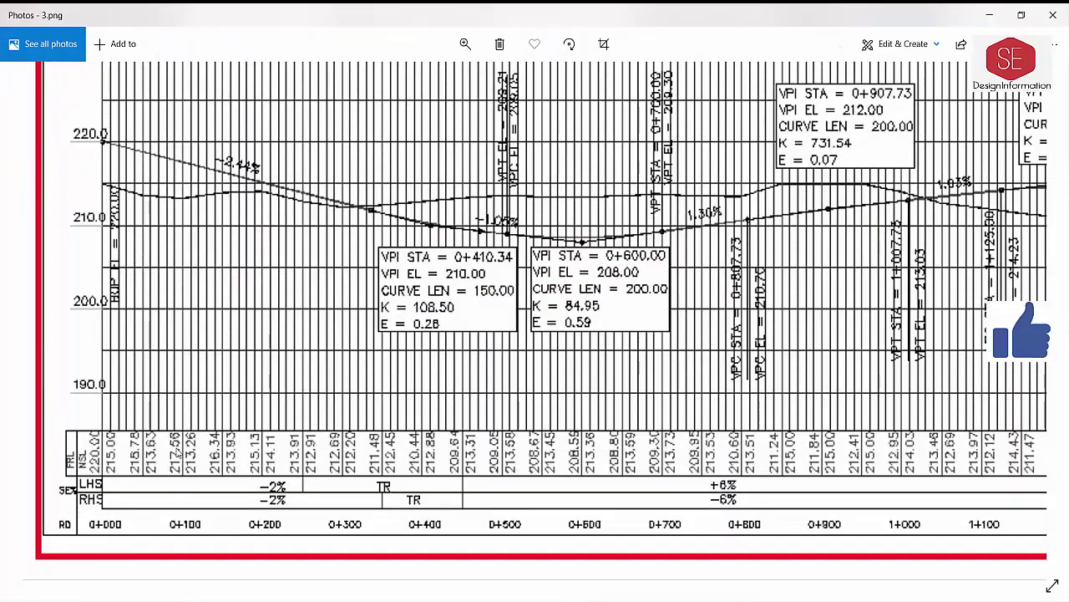
{"action": "scroll", "coordinate": [180, 440], "scroll_direction": "down", "scroll_amount": 3}
{"action": "scroll", "coordinate": [117, 573], "scroll_direction": "up", "scroll_amount": 5}
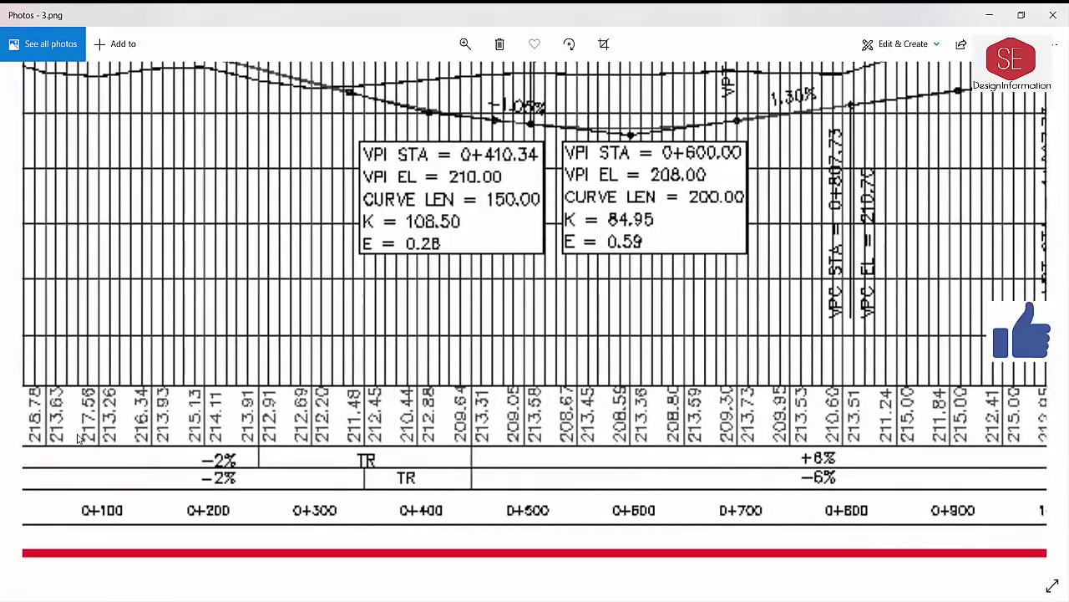
{"action": "left_click_drag", "start_coordinate": [80, 438], "coordinate": [130, 415]}
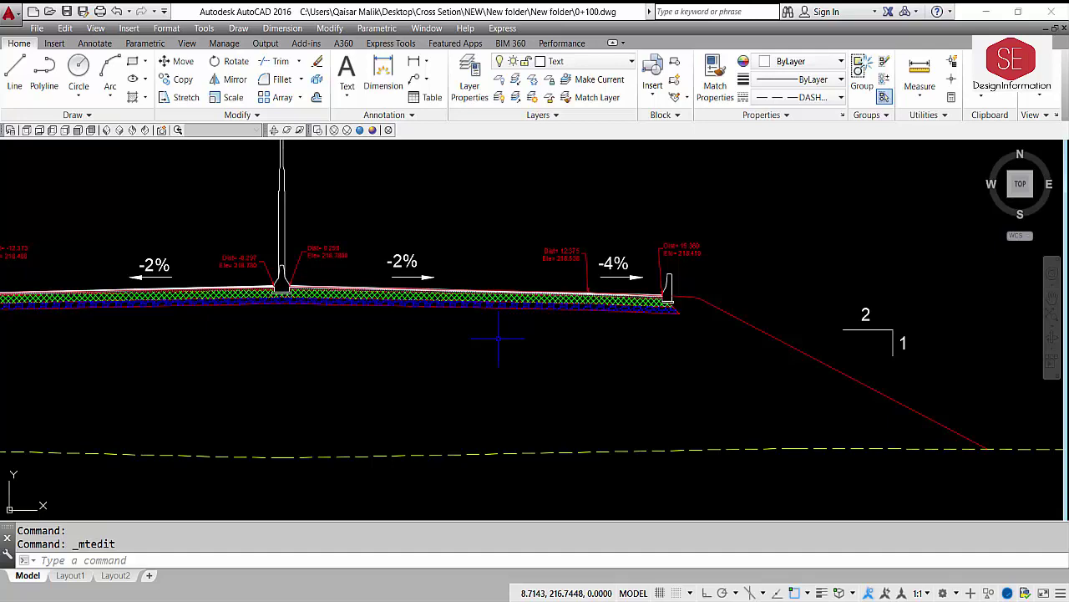
- Erase the old yellow dashed ground line
{"action": "scroll", "coordinate": [580, 334], "scroll_direction": "down", "scroll_amount": 4}
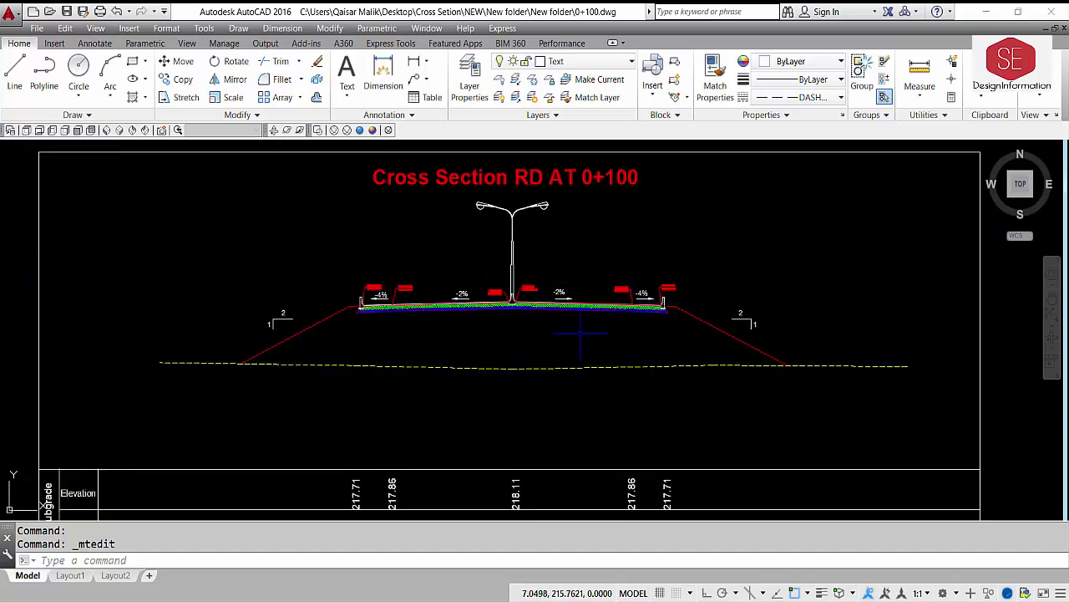
{"action": "middle_click_drag", "start_coordinate": [589, 334], "coordinate": [609, 288]}
{"action": "left_click", "coordinate": [628, 306]}
{"action": "left_click", "coordinate": [565, 376]}
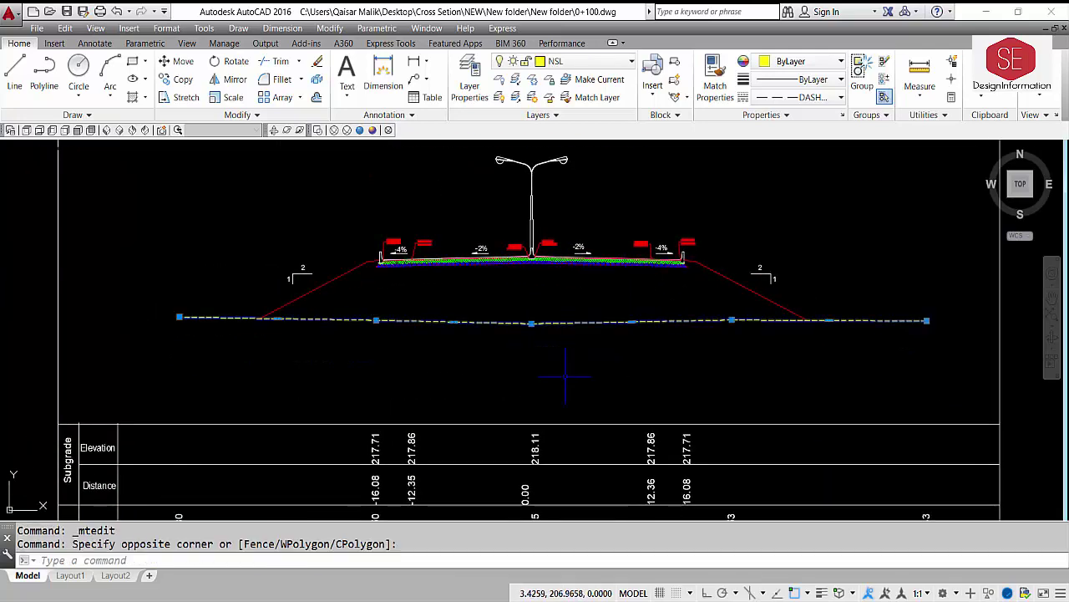
{"action": "type", "text": "e"}
{"action": "key", "text": "Return"}
- Erase the 20 old elevation and distance labels from the table
{"action": "scroll", "coordinate": [552, 275], "scroll_direction": "down", "scroll_amount": 3}
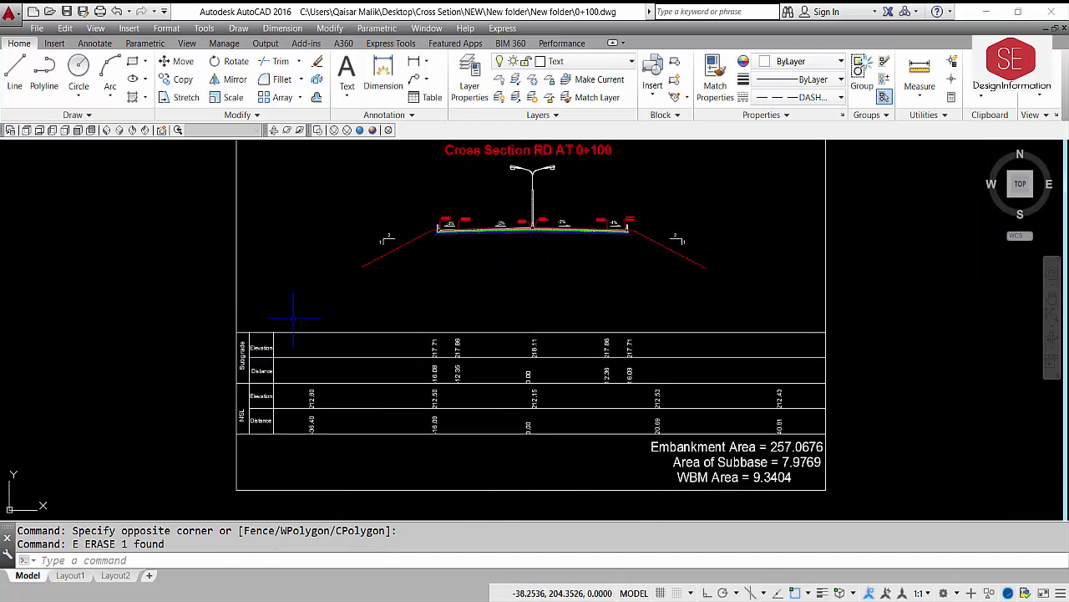
{"action": "left_click", "coordinate": [292, 317]}
{"action": "left_click", "coordinate": [869, 453]}
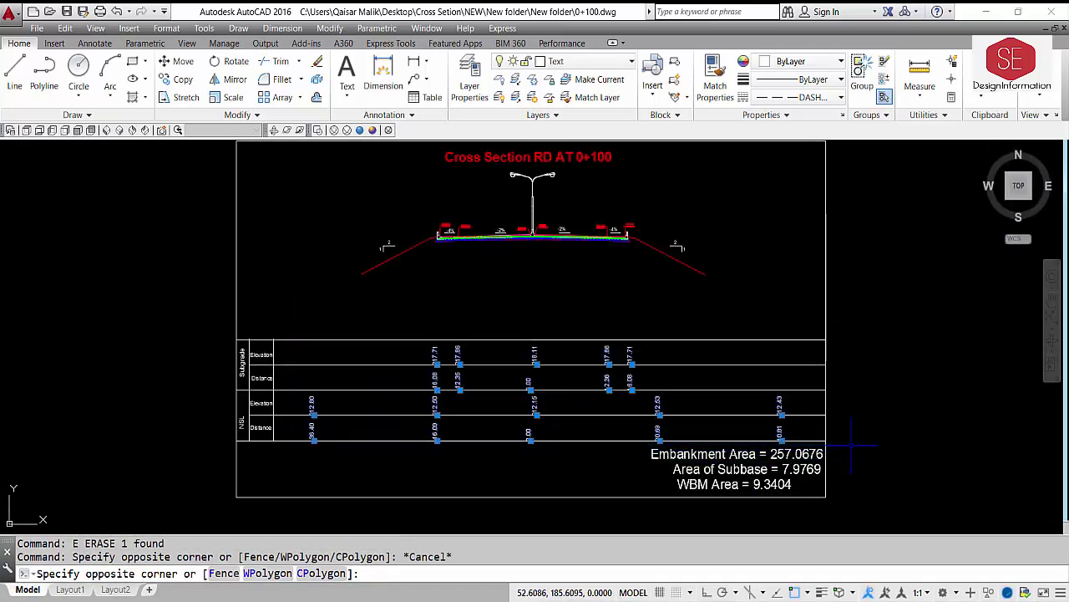
{"action": "type", "text": "e"}
{"action": "key", "text": "Return"}
- Move the road surface and its fittings from the curb corner by displacement 0,217.56
{"action": "scroll", "coordinate": [532, 267], "scroll_direction": "up", "scroll_amount": 2}
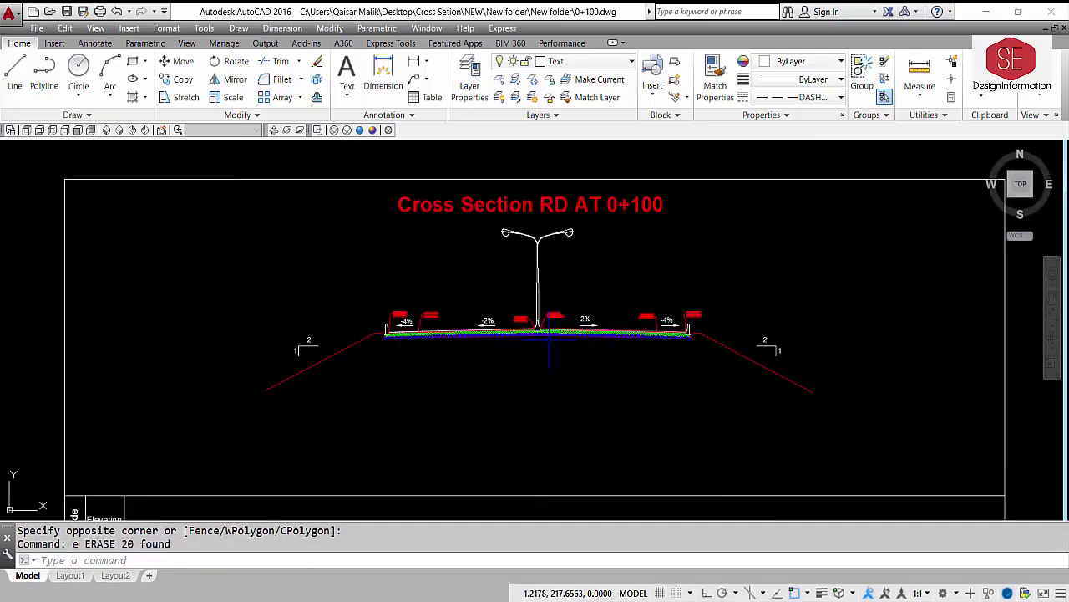
{"action": "type", "text": "m"}
{"action": "key", "text": "Return"}
{"action": "left_click", "coordinate": [852, 276]}
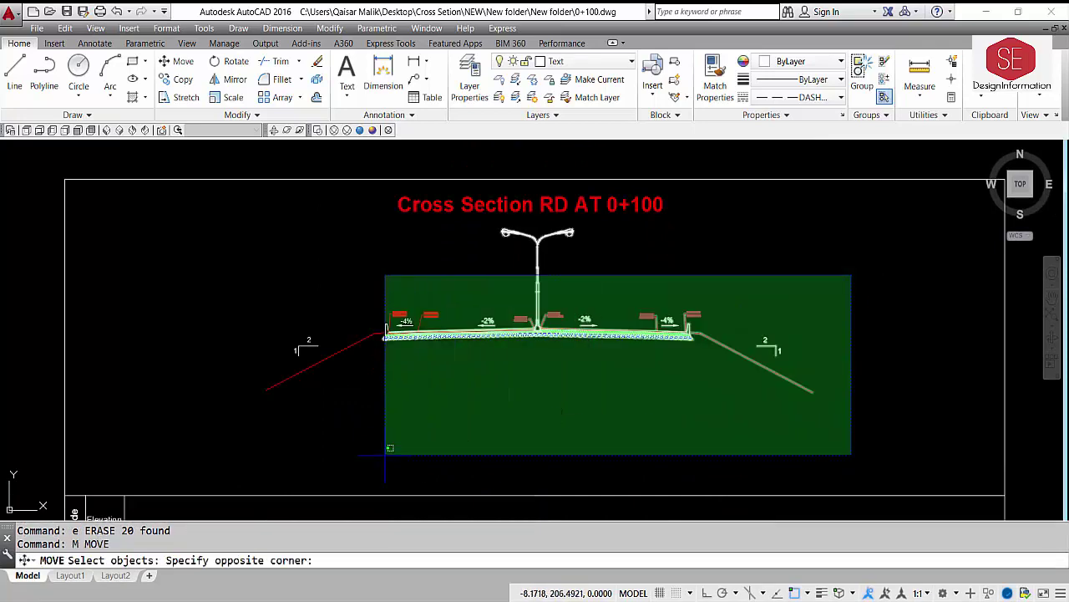
{"action": "left_click", "coordinate": [385, 455]}
{"action": "scroll", "coordinate": [526, 343], "scroll_direction": "up", "scroll_amount": 8}
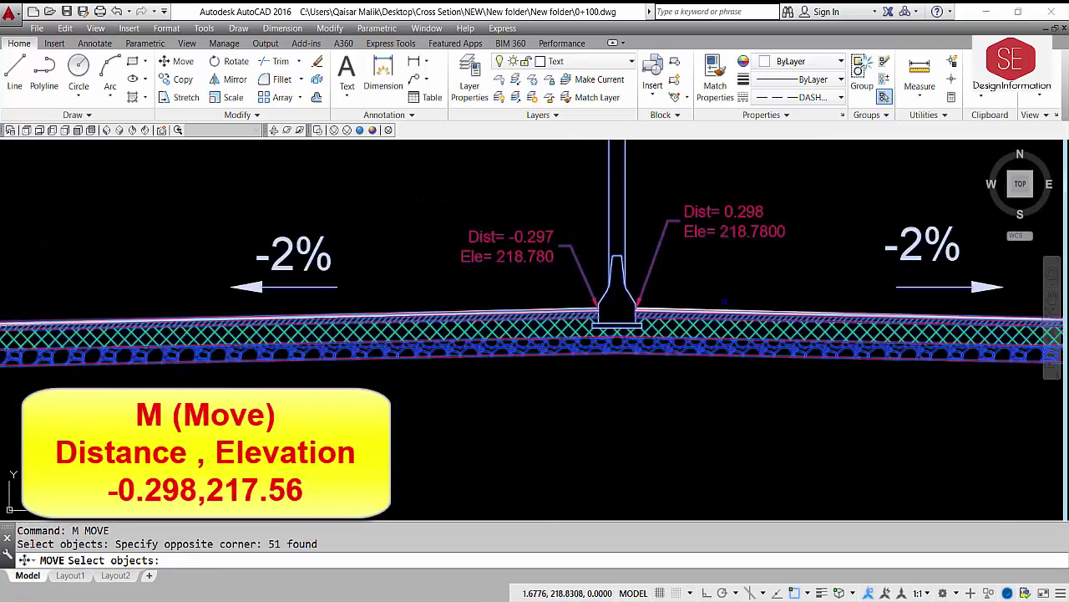
{"action": "scroll", "coordinate": [684, 306], "scroll_direction": "up", "scroll_amount": 4}
{"action": "key", "text": "Return"}
{"action": "left_click", "coordinate": [566, 328]}
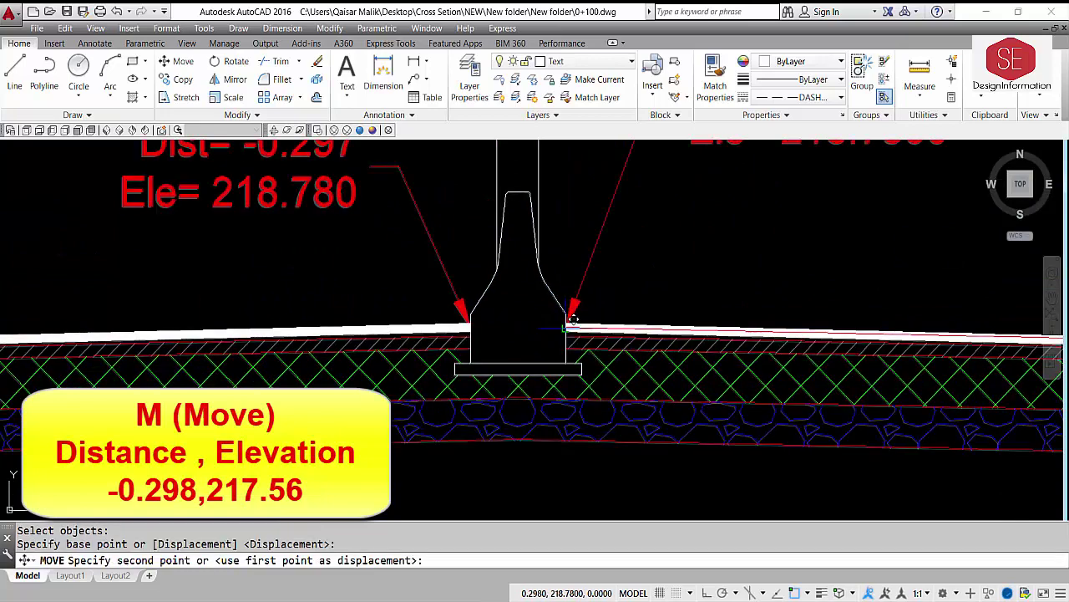
{"action": "middle_click_drag", "start_coordinate": [565, 328], "coordinate": [499, 383]}
{"action": "scroll", "coordinate": [505, 373], "scroll_direction": "down", "scroll_amount": 2}
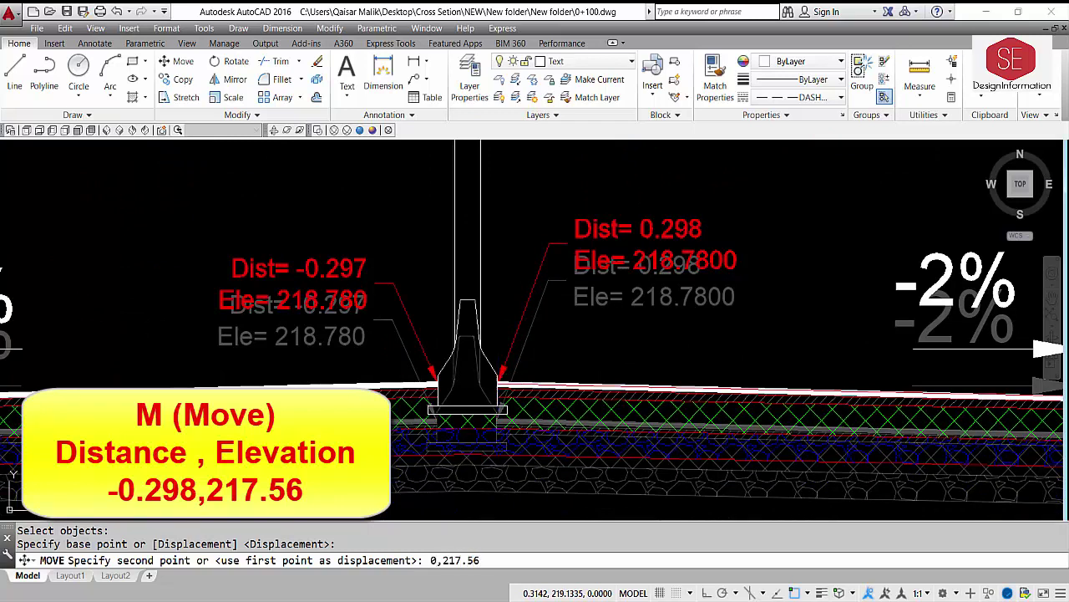
{"action": "key", "text": "Return"}
- Window-select the Dist= 0.298 / Ele= 218.7800 label and its leader at the median
{"action": "scroll", "coordinate": [499, 383], "scroll_direction": "down", "scroll_amount": 8}
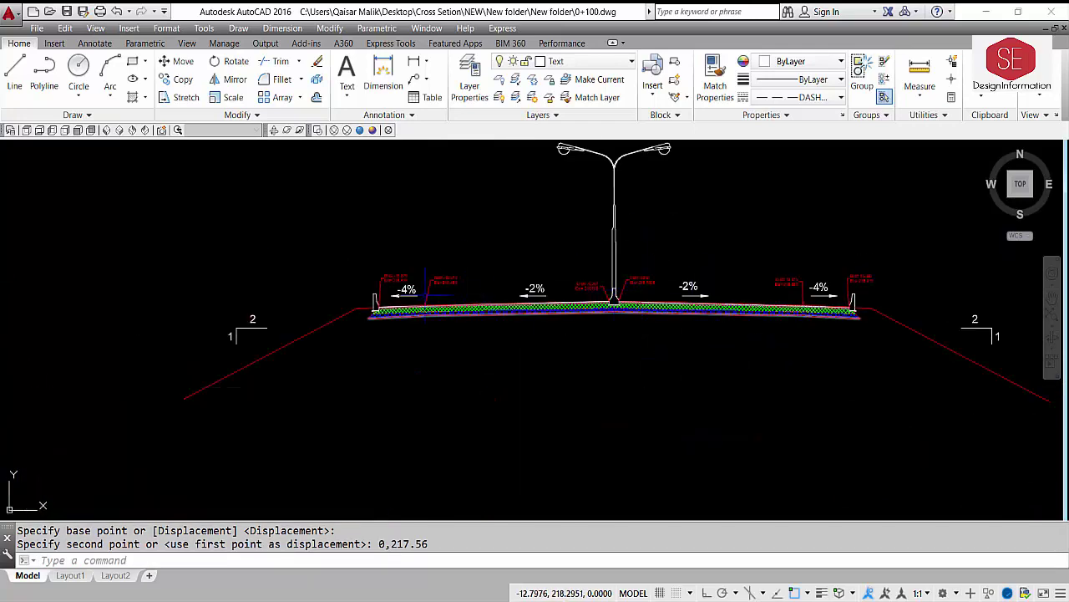
{"action": "scroll", "coordinate": [633, 294], "scroll_direction": "up", "scroll_amount": 8}
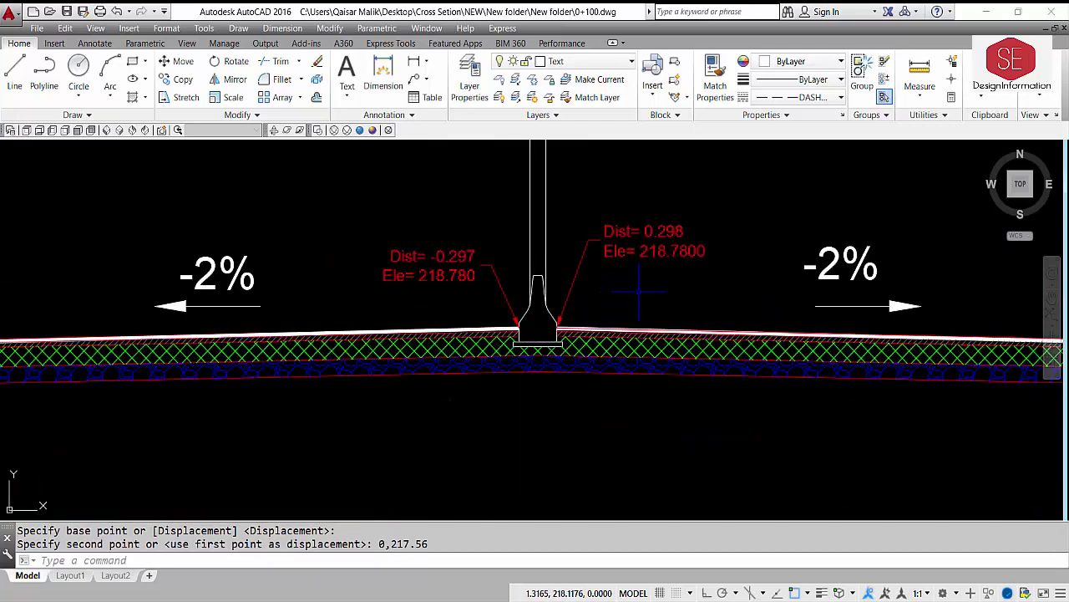
{"action": "left_click", "coordinate": [717, 209]}
{"action": "left_click", "coordinate": [554, 318]}
- Erase the old right-hand, Dist= -0.297 and Dist= -12.373 labels
{"action": "type", "text": "e"}
{"action": "key", "text": "Return"}
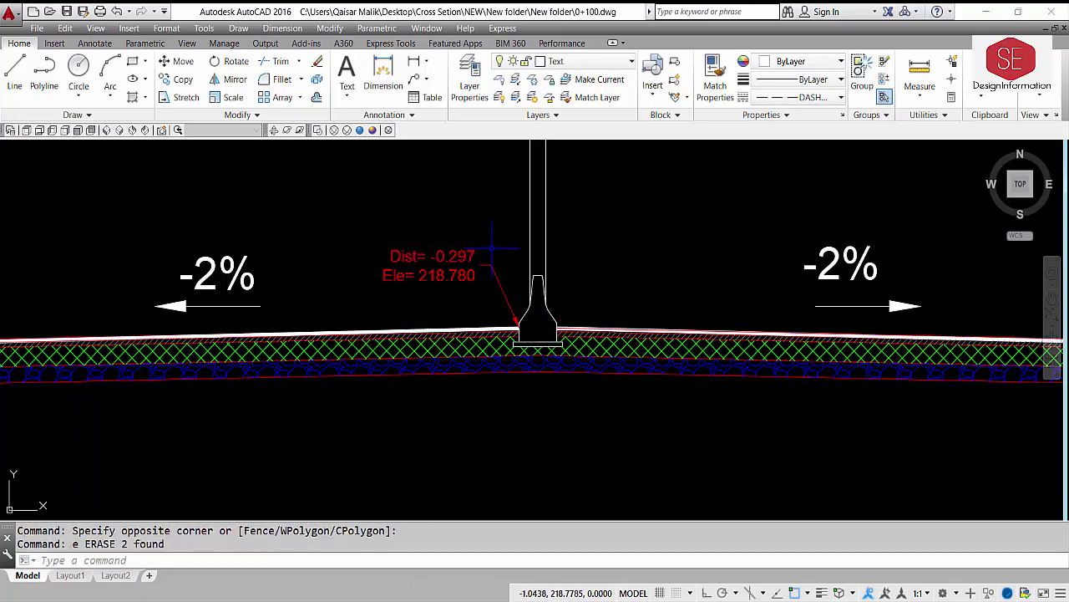
{"action": "left_click", "coordinate": [492, 248]}
{"action": "left_click", "coordinate": [465, 279]}
{"action": "key", "text": "Return"}
{"action": "middle_click_drag", "start_coordinate": [198, 300], "coordinate": [479, 318]}
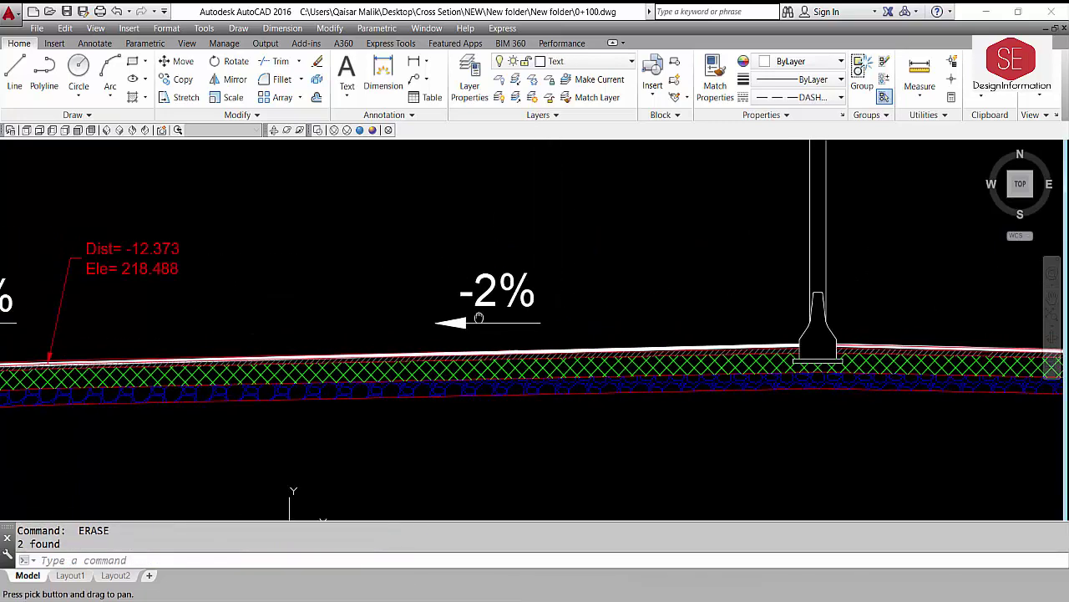
{"action": "scroll", "coordinate": [479, 318], "scroll_direction": "down", "scroll_amount": 3}
{"action": "left_click", "coordinate": [222, 267]}
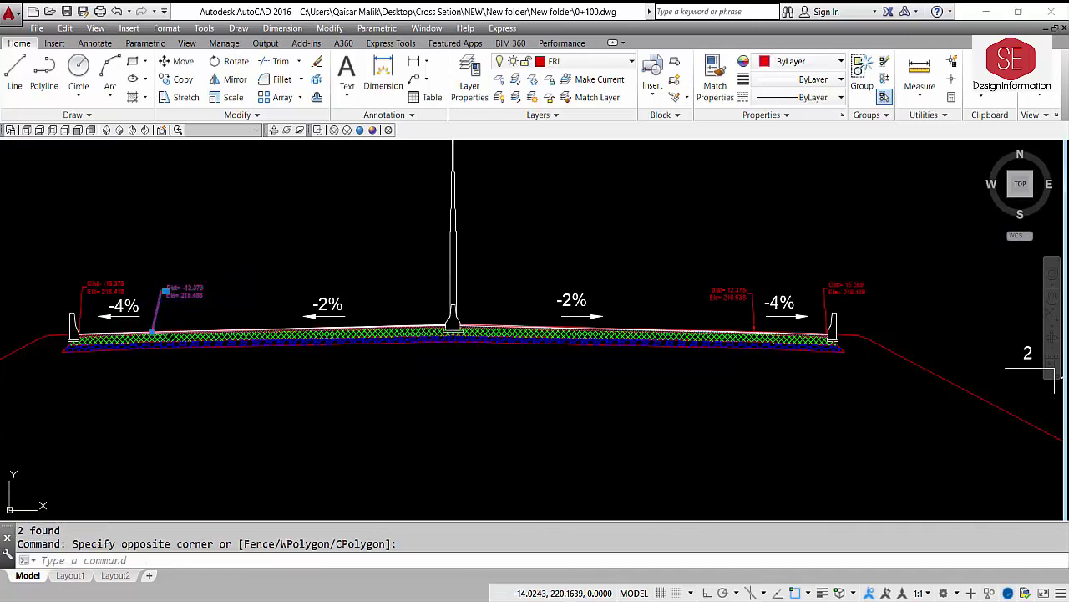
{"action": "key", "text": "Return"}
- Erase the old left curb, Dist=16.260 and Dist=13.378 labels
{"action": "left_click", "coordinate": [109, 242]}
{"action": "key", "text": "Escape"}
{"action": "left_click", "coordinate": [96, 213]}
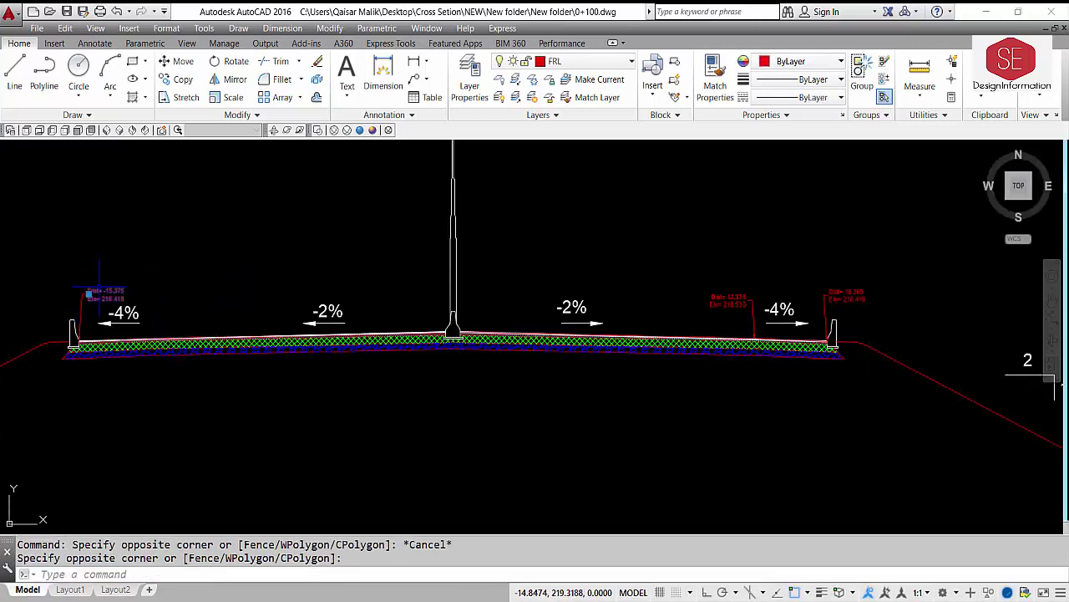
{"action": "left_click", "coordinate": [75, 300]}
{"action": "left_click", "coordinate": [66, 298]}
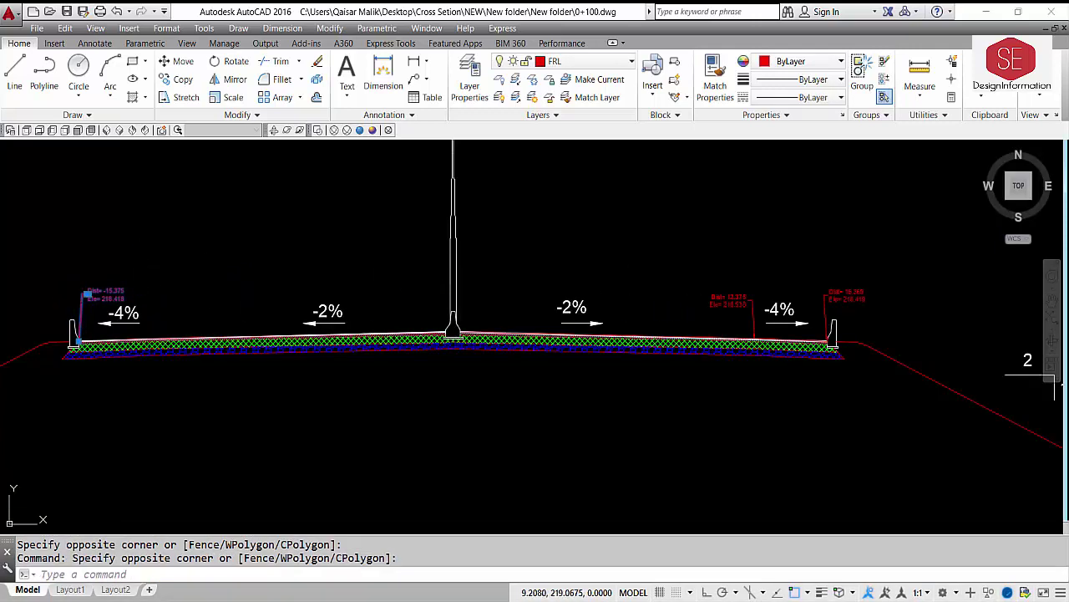
{"action": "key", "text": "Delete"}
{"action": "left_click", "coordinate": [869, 281]}
{"action": "left_click", "coordinate": [814, 330]}
{"action": "key", "text": "Delete"}
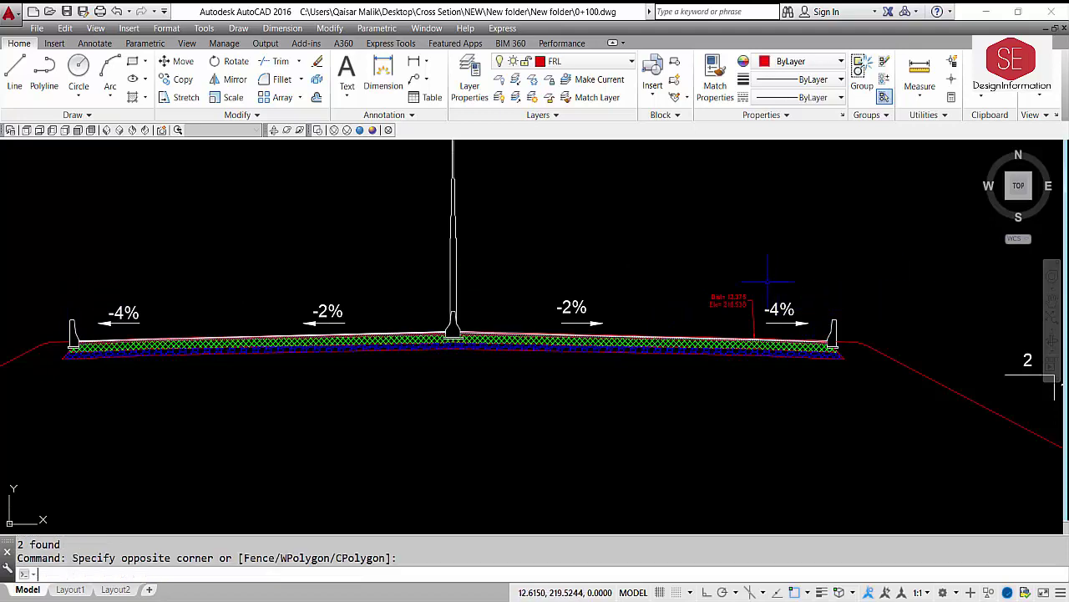
{"action": "left_click", "coordinate": [738, 306]}
{"action": "key", "text": "Delete"}
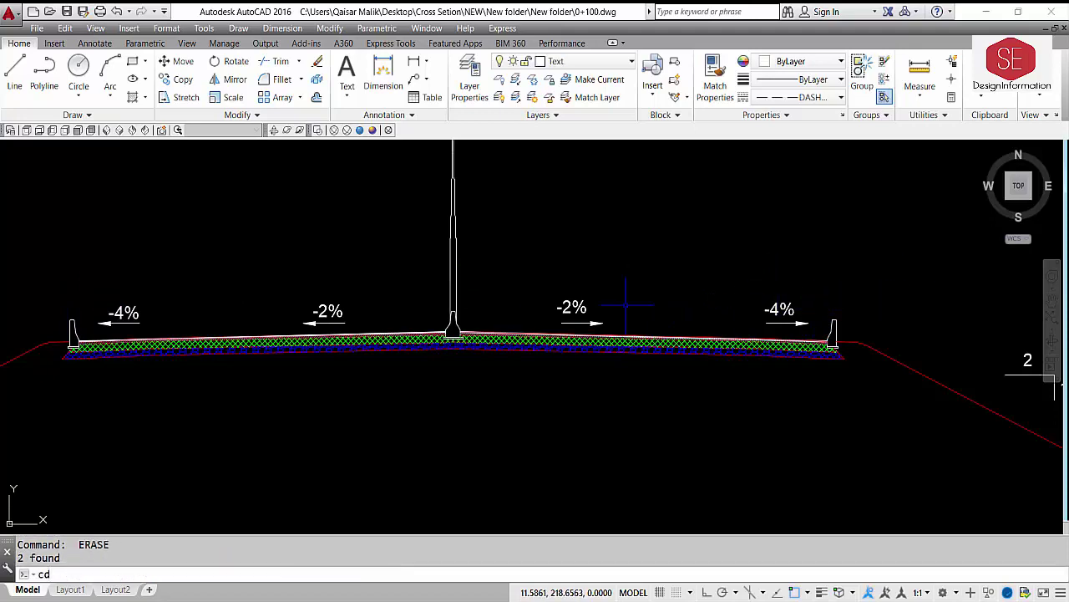
- Label both median edges with CD: Dist= 0.000 and Dist= -0.595
{"action": "type", "text": "cd"}
{"action": "key", "text": "Return"}
{"action": "scroll", "coordinate": [459, 334], "scroll_direction": "up", "scroll_amount": 4}
{"action": "left_click", "coordinate": [465, 339]}
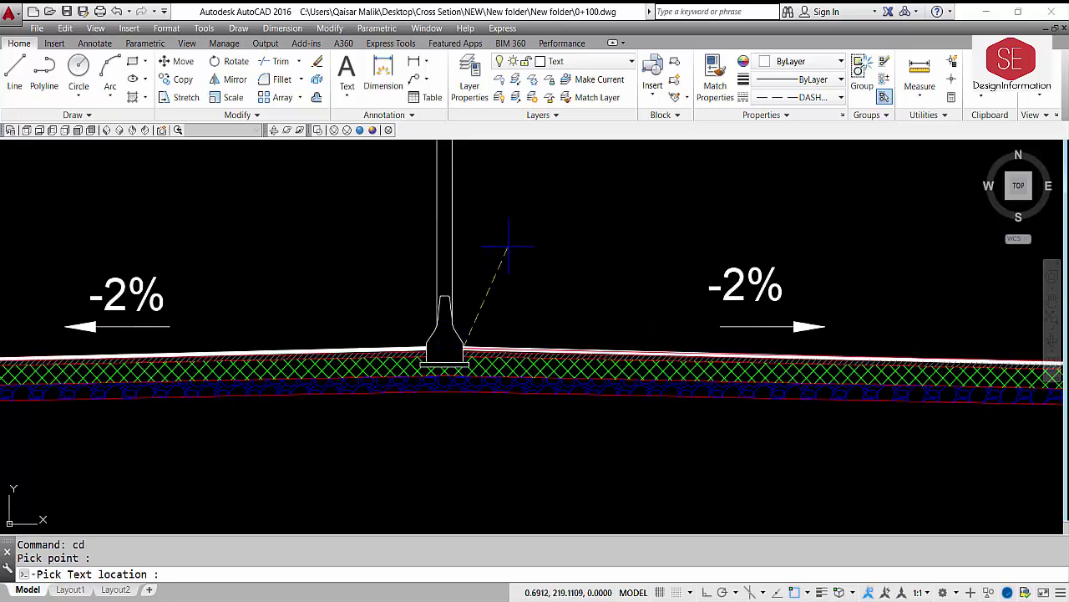
{"action": "left_click", "coordinate": [501, 249]}
{"action": "key", "text": "Return"}
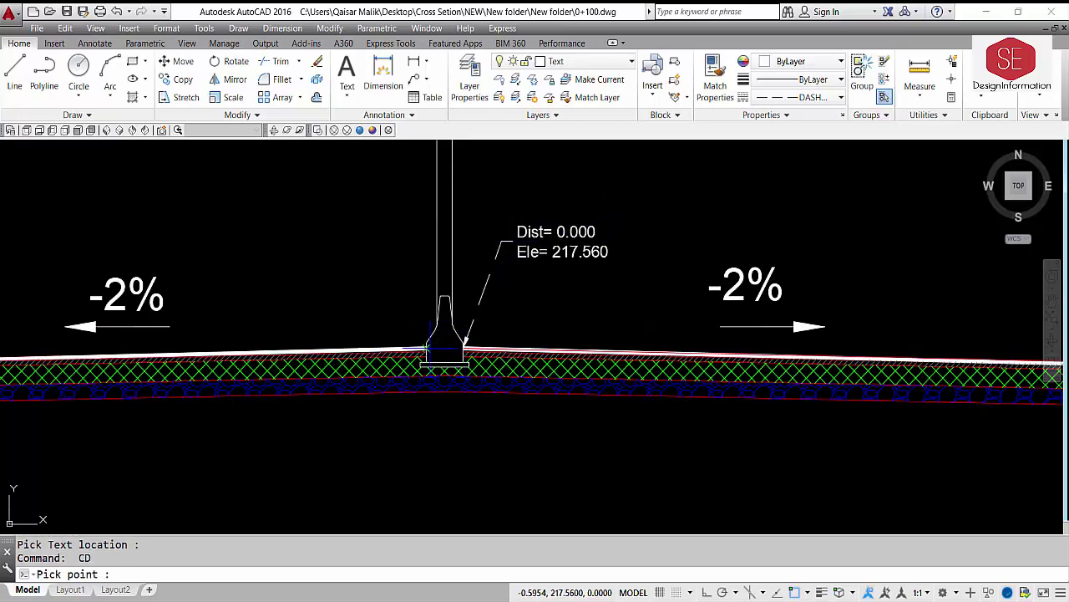
{"action": "left_click", "coordinate": [425, 343]}
{"action": "left_click", "coordinate": [373, 251]}
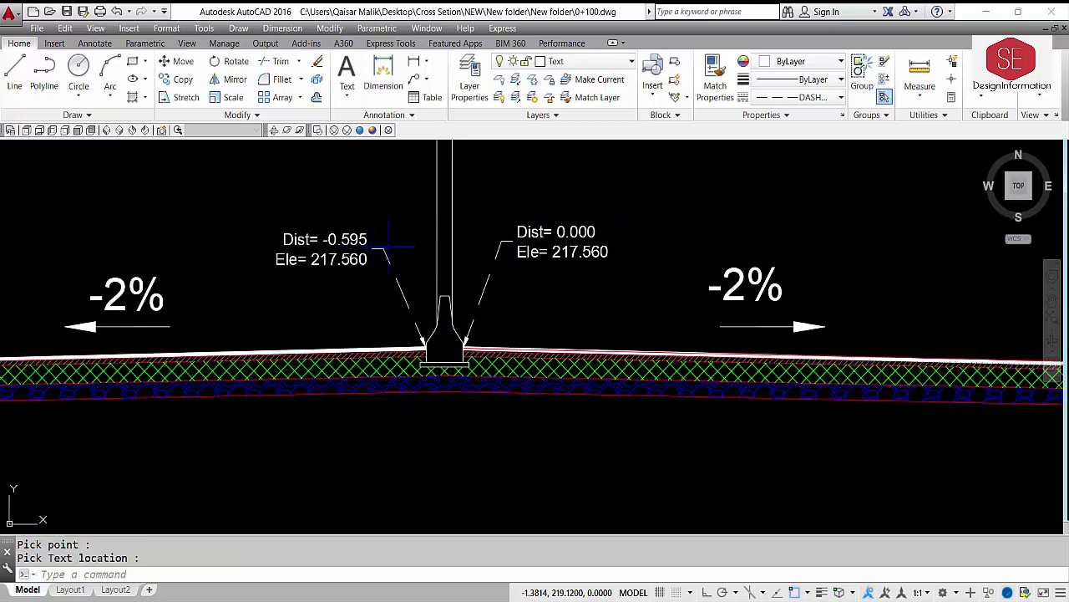
- Label the left and right curb edges as Dist= -15.673 and Dist= 15.071
{"action": "scroll", "coordinate": [373, 250], "scroll_direction": "down", "scroll_amount": 4}
{"action": "scroll", "coordinate": [109, 324], "scroll_direction": "up", "scroll_amount": 4}
{"action": "key", "text": "Return"}
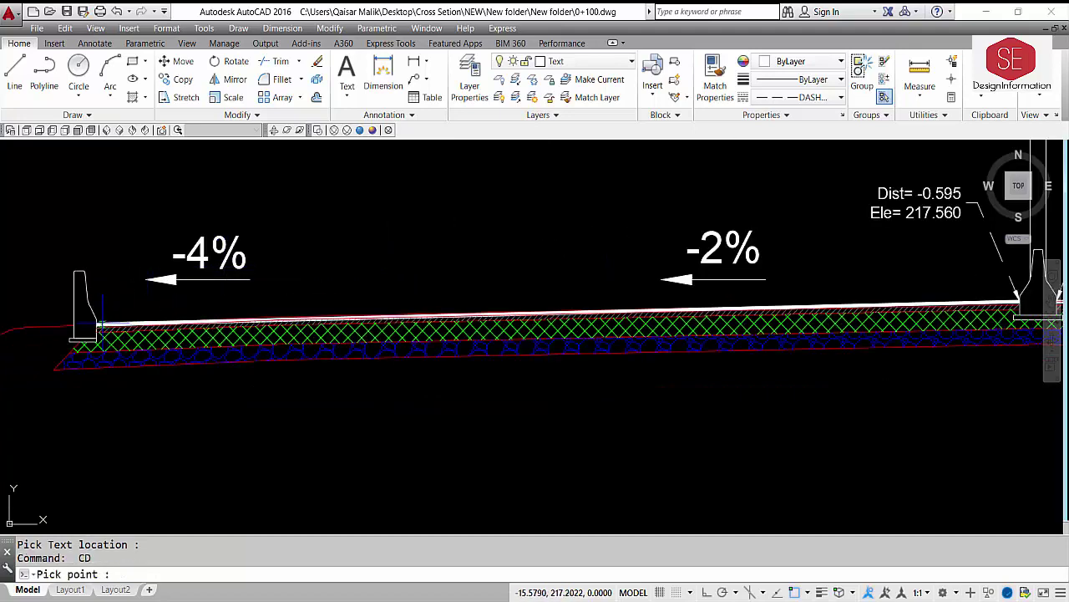
{"action": "left_click", "coordinate": [96, 323]}
{"action": "left_click", "coordinate": [113, 208]}
{"action": "scroll", "coordinate": [134, 279], "scroll_direction": "down", "scroll_amount": 2}
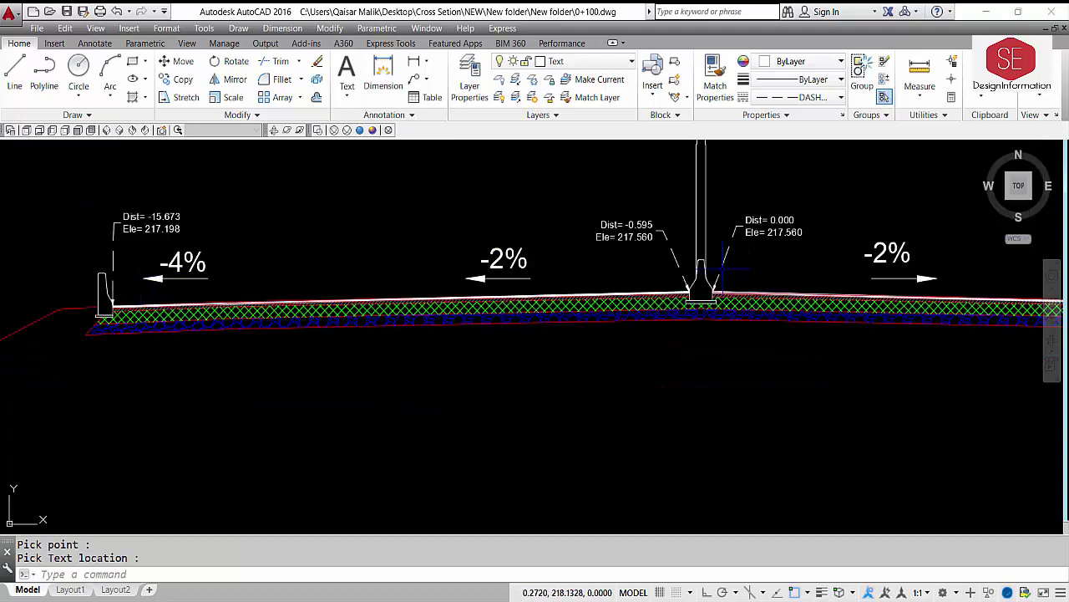
{"action": "middle_click_drag", "start_coordinate": [719, 276], "coordinate": [272, 309]}
{"action": "key", "text": "Return"}
{"action": "left_click", "coordinate": [839, 342]}
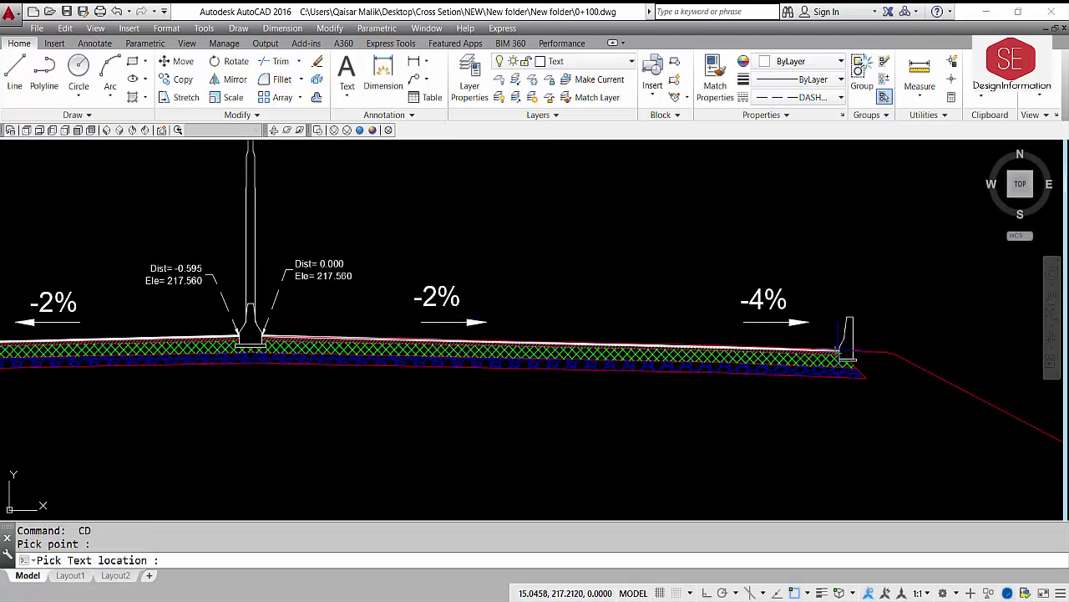
{"action": "left_click", "coordinate": [816, 237]}
{"action": "scroll", "coordinate": [816, 237], "scroll_direction": "down", "scroll_amount": 2}
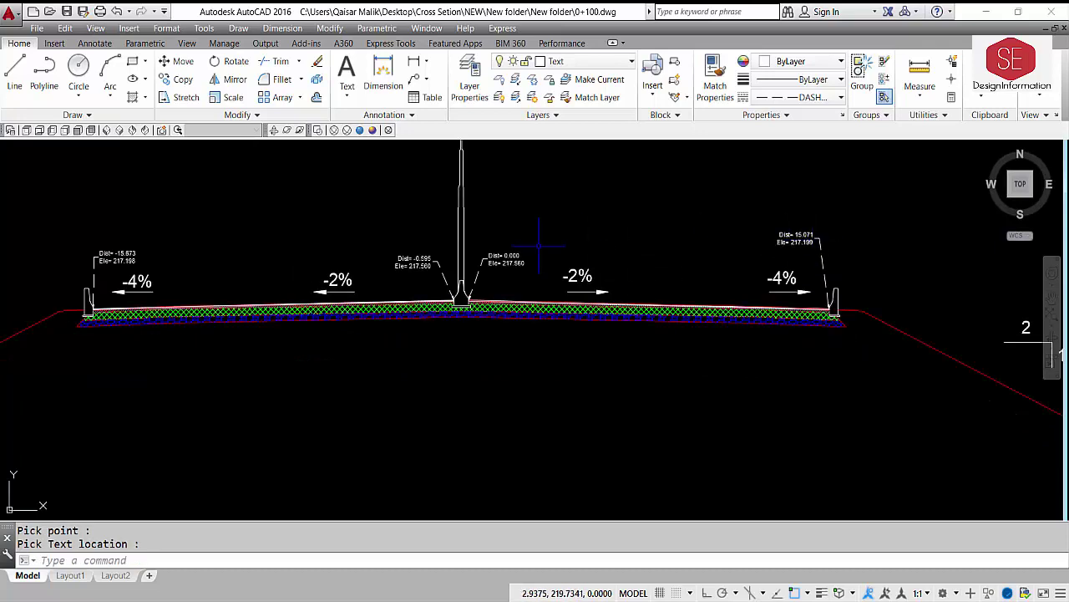
- Copy the 0+100 coordinates E28:E34 from the Excel workbook back to AutoCAD
{"action": "key", "text": "alt+Tab"}
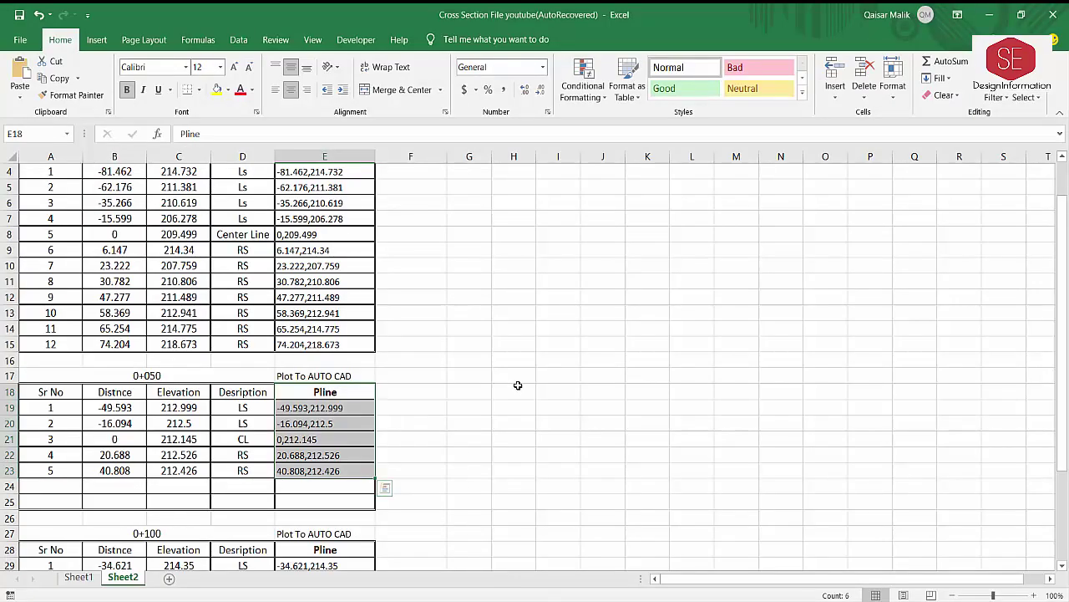
{"action": "scroll", "coordinate": [516, 385], "scroll_direction": "down", "scroll_amount": 3}
{"action": "left_click_drag", "start_coordinate": [340, 412], "coordinate": [340, 503]}
{"action": "right_click", "coordinate": [340, 503]}
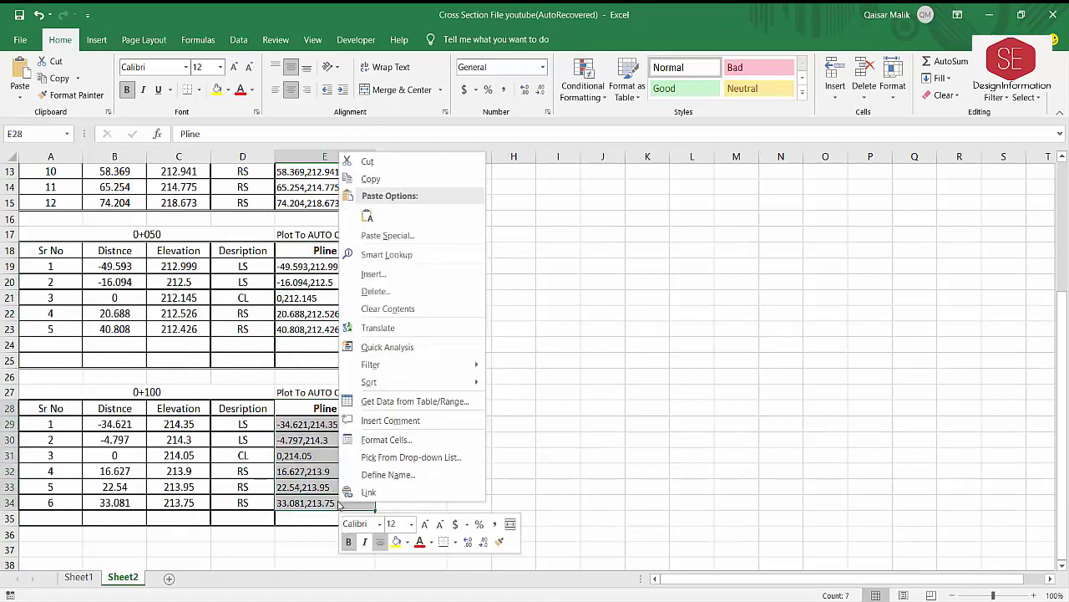
{"action": "left_click", "coordinate": [406, 180]}
{"action": "key", "text": "alt+Tab"}
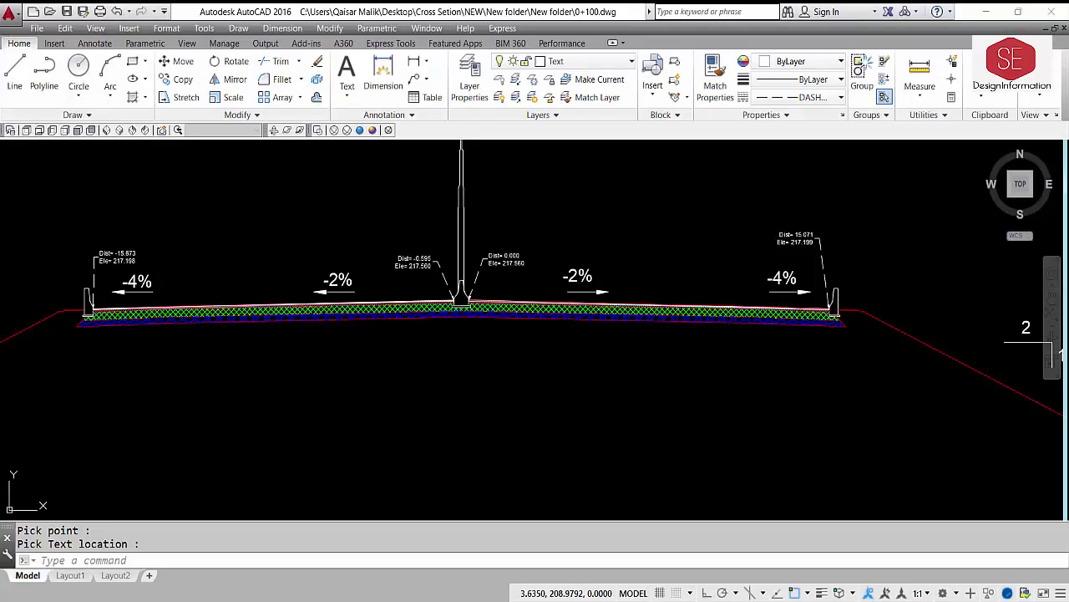
- On layer NSL, draw the dashed ground line from the pasted 0+100 coordinates
{"action": "left_click", "coordinate": [585, 61]}
{"action": "left_click", "coordinate": [560, 217]}
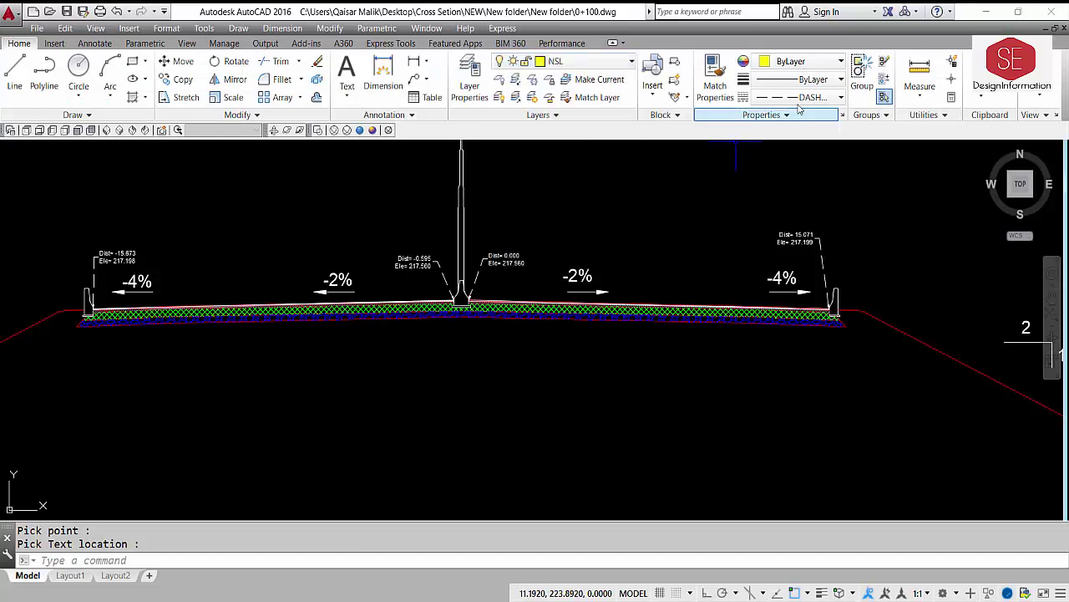
{"action": "scroll", "coordinate": [554, 309], "scroll_direction": "down", "scroll_amount": 2}
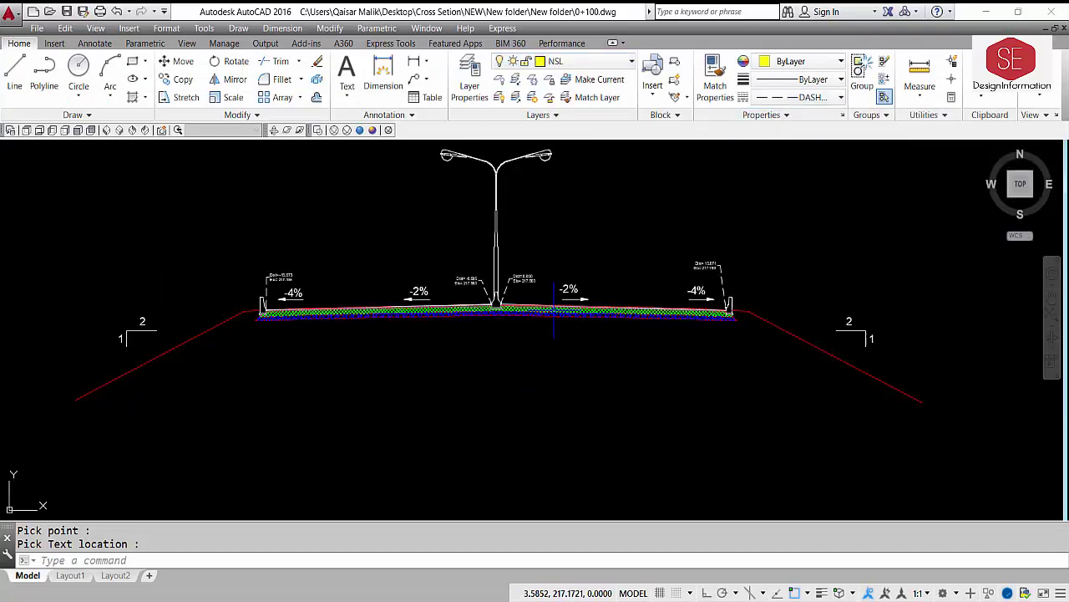
{"action": "right_click", "coordinate": [358, 558]}
{"action": "left_click", "coordinate": [394, 506]}
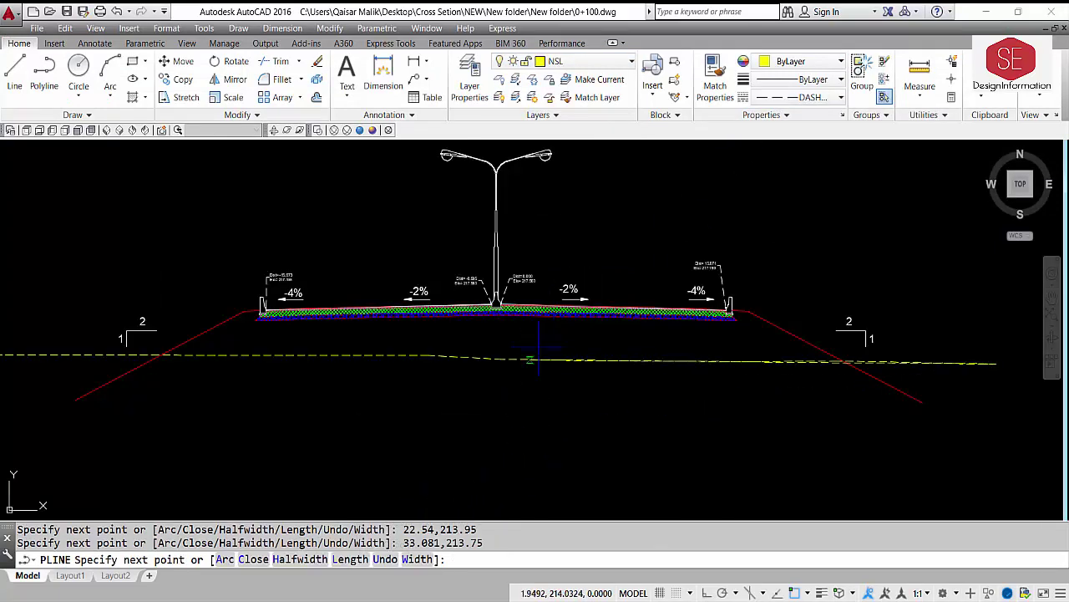
{"action": "scroll", "coordinate": [638, 271], "scroll_direction": "down", "scroll_amount": 2}
{"action": "key", "text": "Escape"}
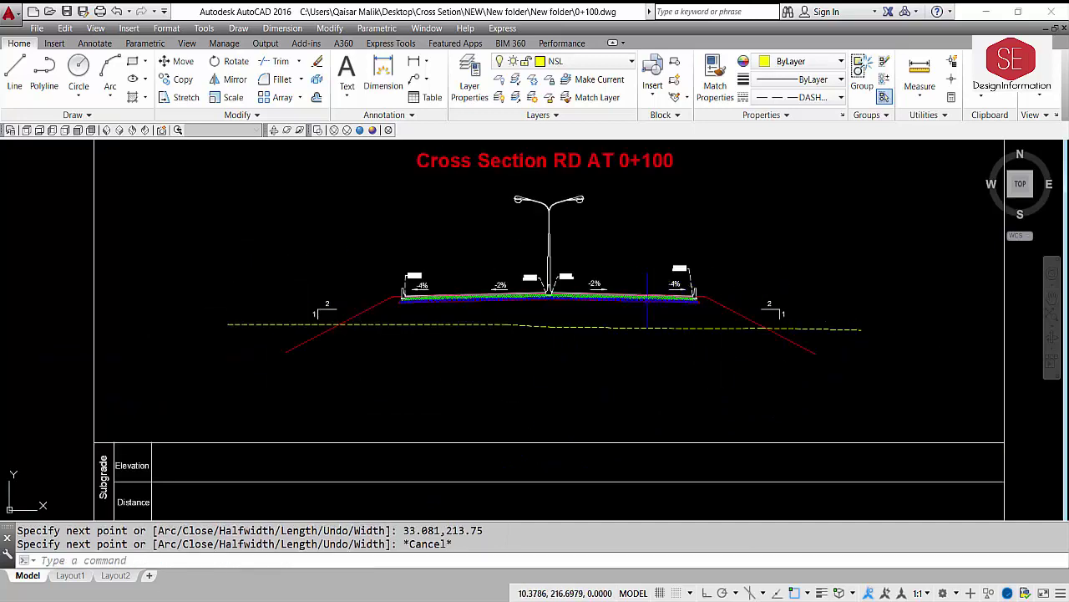
{"action": "scroll", "coordinate": [384, 284], "scroll_direction": "up", "scroll_amount": 2}
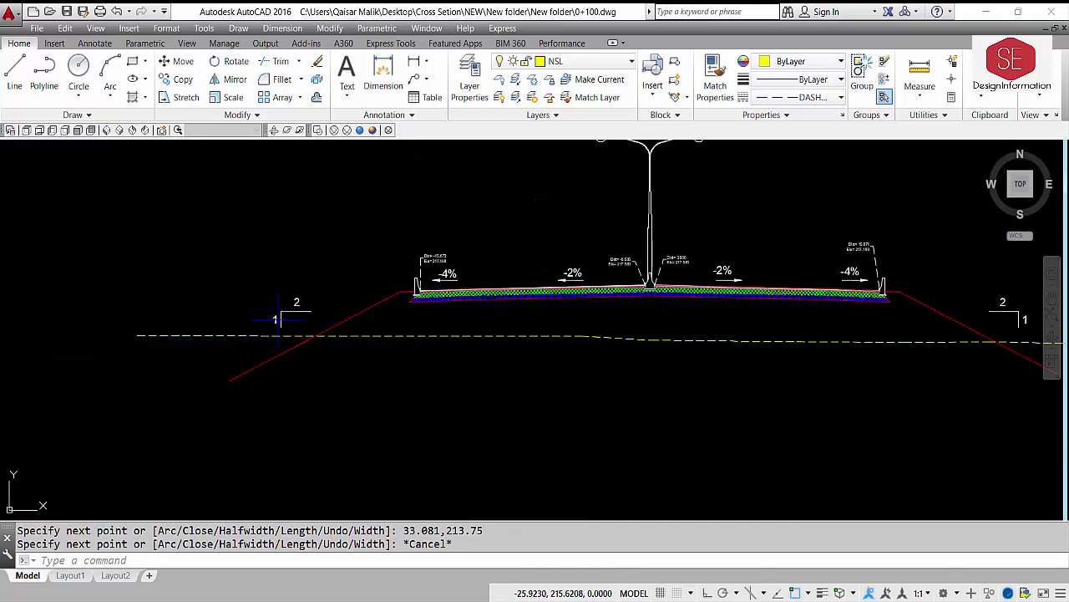
{"action": "key", "text": "Return"}
{"action": "key", "text": "Return"}
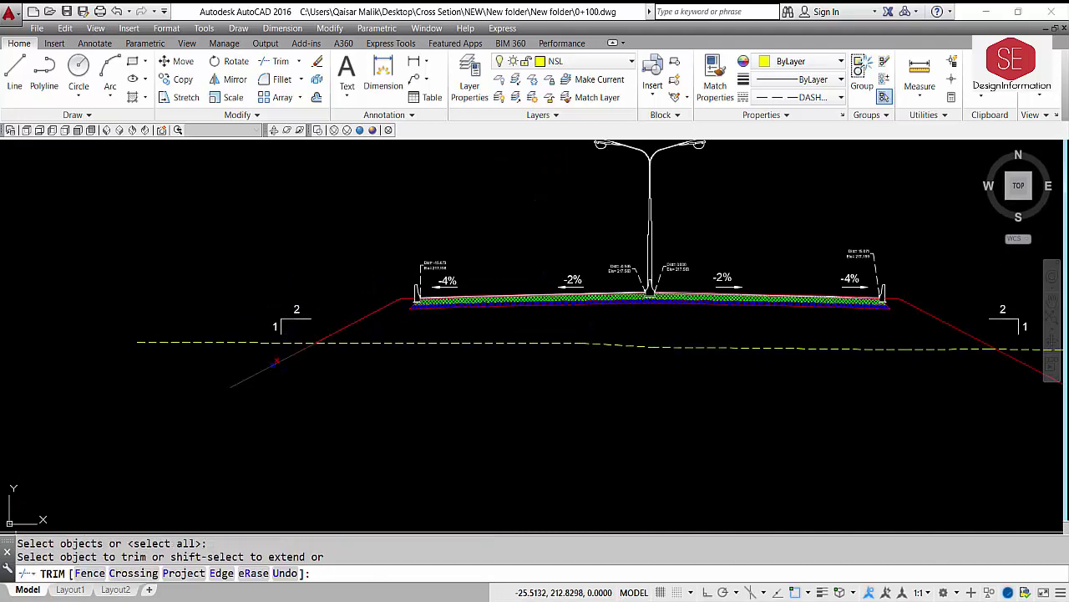
{"action": "scroll", "coordinate": [273, 363], "scroll_direction": "down", "scroll_amount": 2}
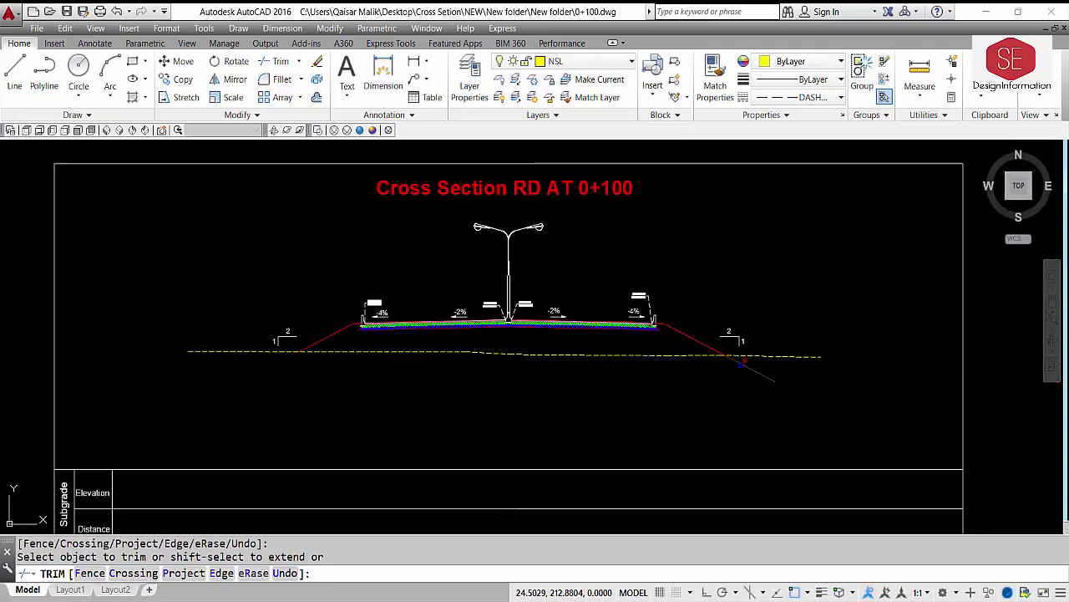
{"action": "key", "text": "Escape"}
{"action": "scroll", "coordinate": [276, 335], "scroll_direction": "up", "scroll_amount": 3}
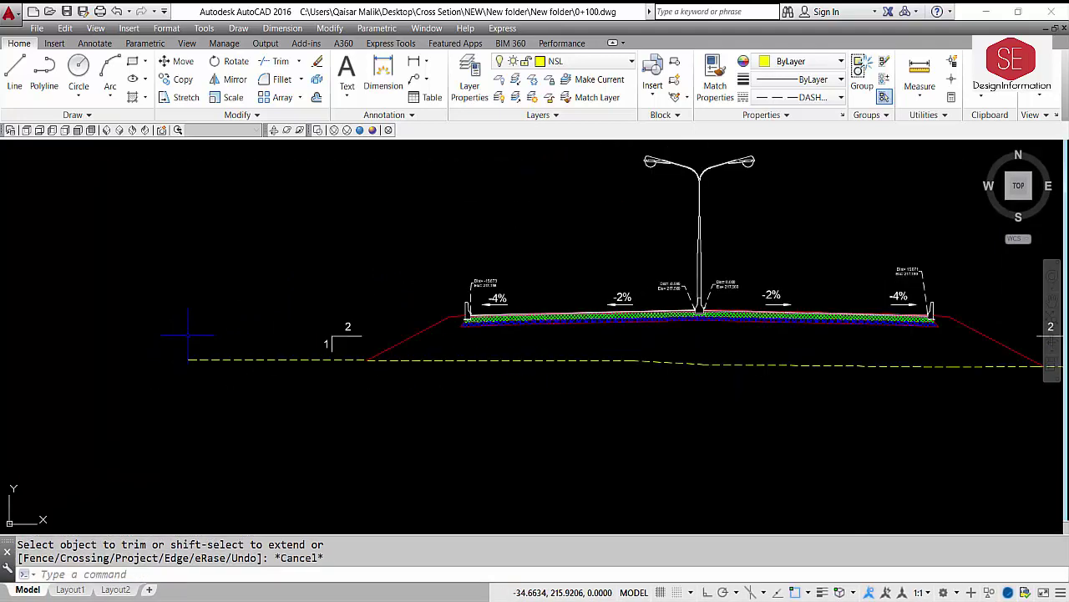
- Move the left 2:1 slope symbol nearer the cut slope
{"action": "type", "text": "m"}
{"action": "key", "text": "Return"}
{"action": "scroll", "coordinate": [276, 334], "scroll_direction": "up", "scroll_amount": 3}
{"action": "left_click", "coordinate": [364, 305]}
{"action": "left_click", "coordinate": [279, 363]}
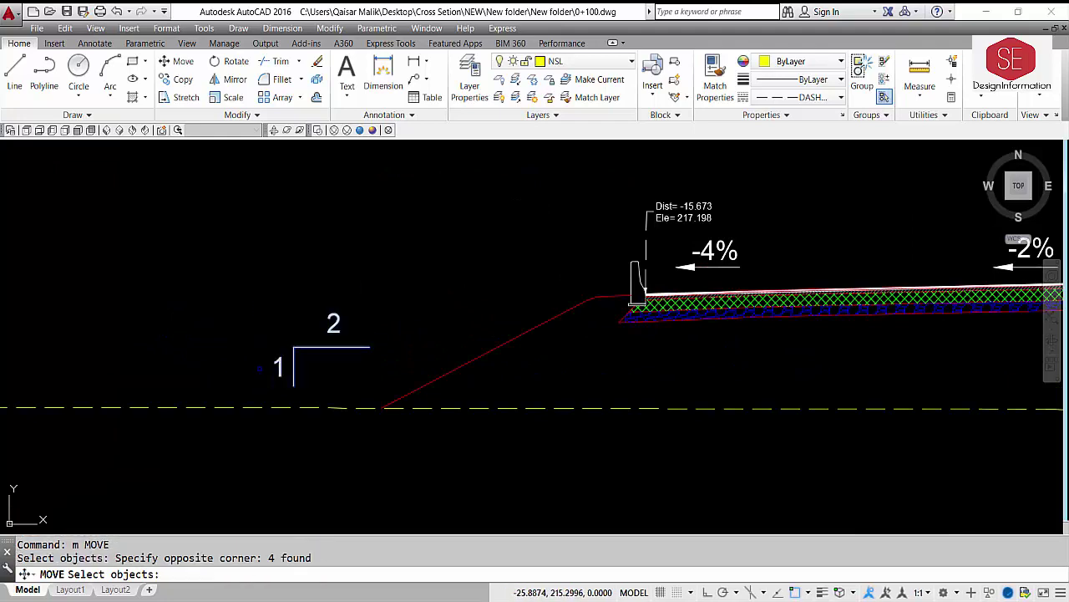
{"action": "key", "text": "Return"}
{"action": "left_click", "coordinate": [239, 332]}
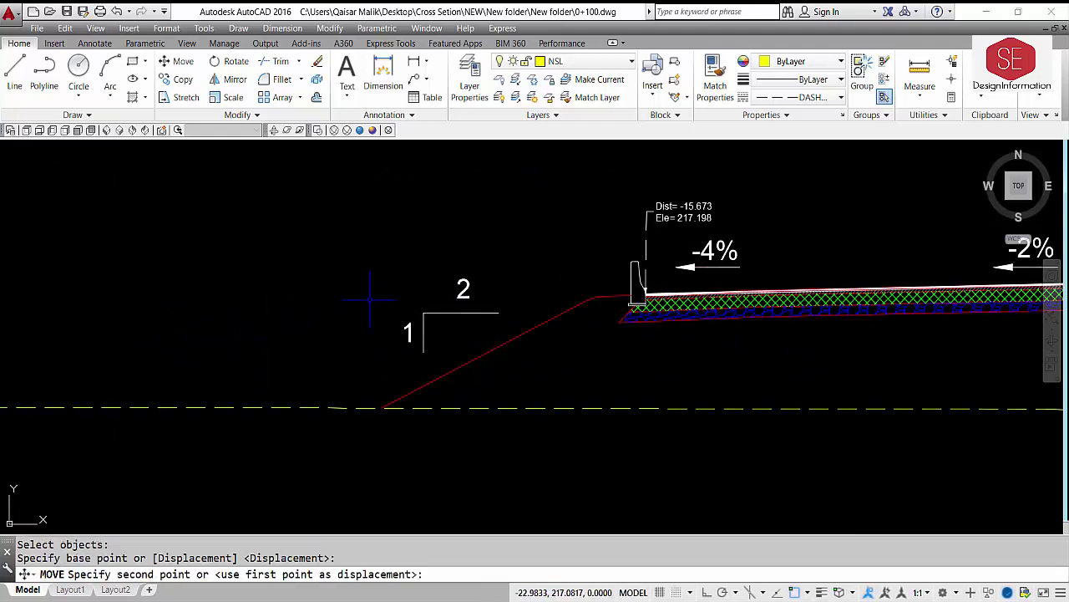
{"action": "left_click", "coordinate": [371, 298]}
{"action": "scroll", "coordinate": [451, 306], "scroll_direction": "down", "scroll_amount": 4}
{"action": "scroll", "coordinate": [798, 331], "scroll_direction": "up", "scroll_amount": 4}
{"action": "scroll", "coordinate": [797, 331], "scroll_direction": "up", "scroll_amount": 2}
- Move the right 2:1 slope symbol beside its slope line
{"action": "key", "text": "Return"}
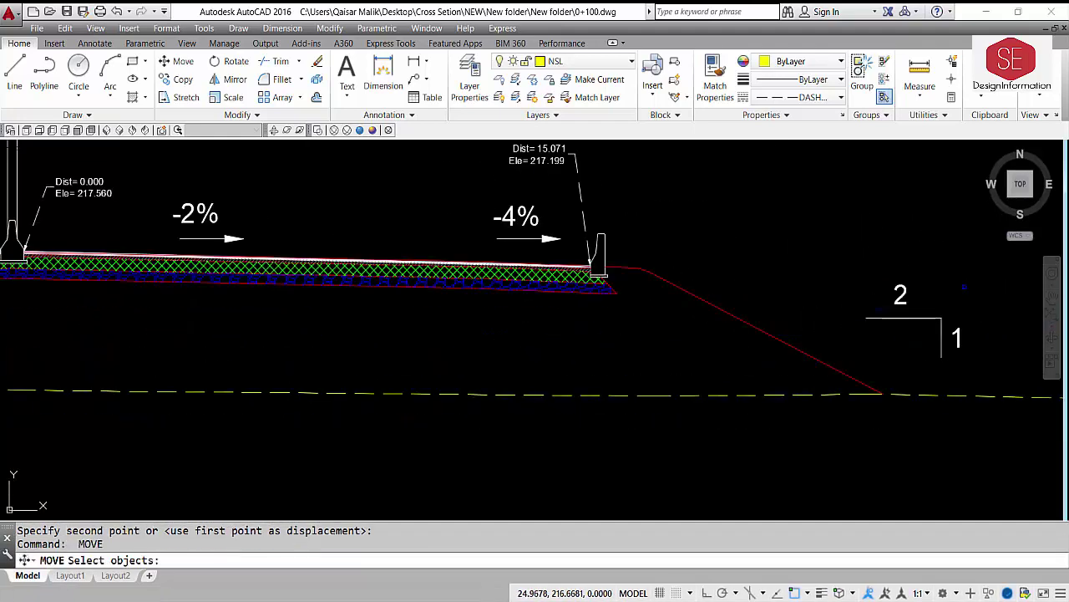
{"action": "left_click", "coordinate": [992, 276]}
{"action": "left_click", "coordinate": [842, 364]}
{"action": "key", "text": "Return"}
{"action": "left_click", "coordinate": [902, 332]}
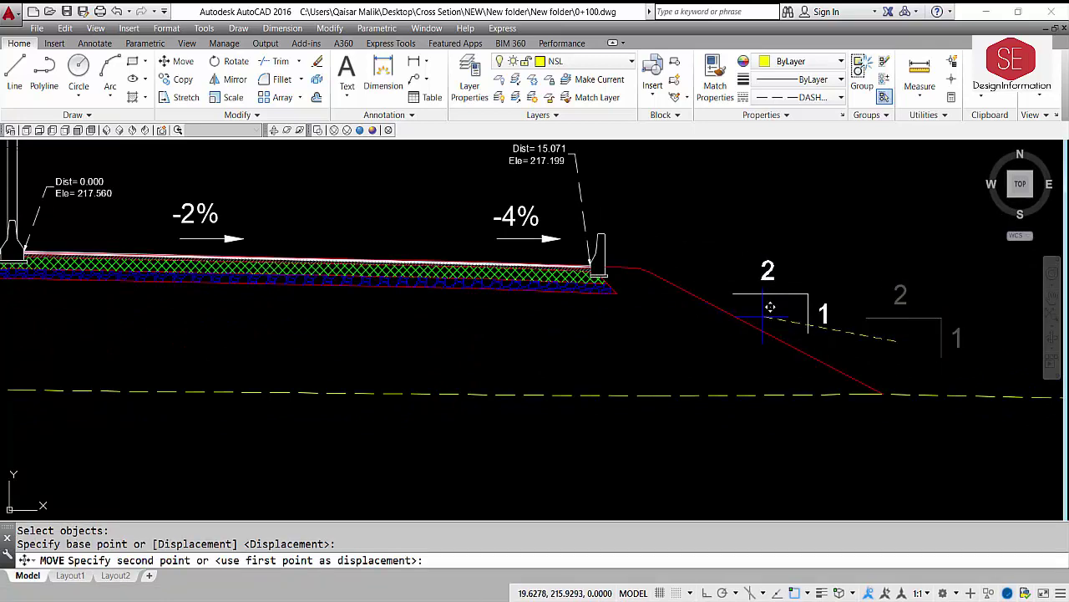
{"action": "left_click", "coordinate": [769, 297]}
{"action": "scroll", "coordinate": [664, 301], "scroll_direction": "down", "scroll_amount": 4}
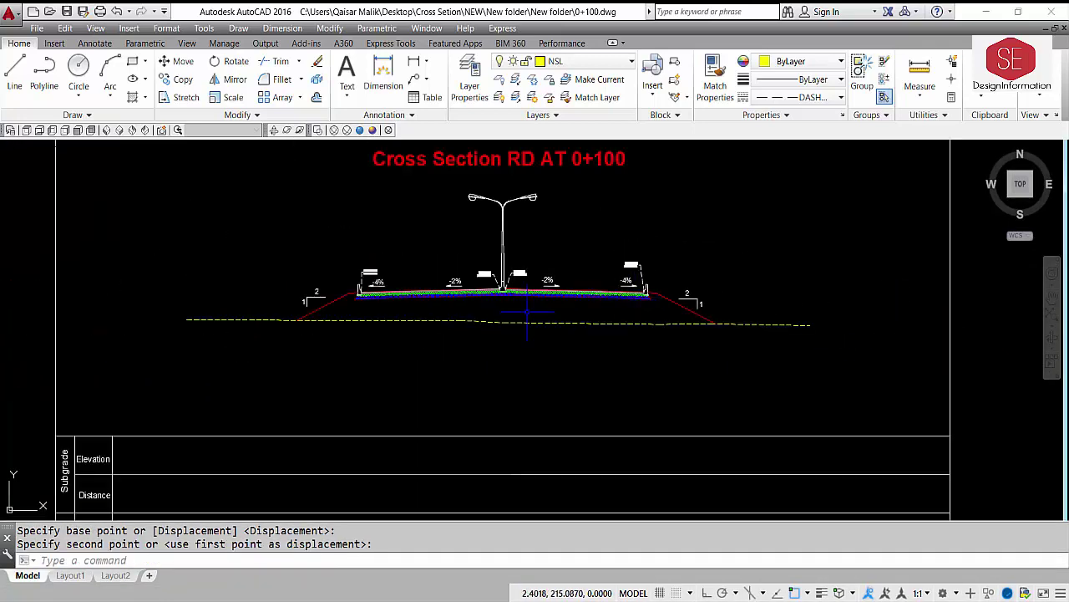
{"action": "key", "text": "Return"}
- Create a boundary of the fill between road and ground line, then move it to the right
{"action": "left_click", "coordinate": [447, 234]}
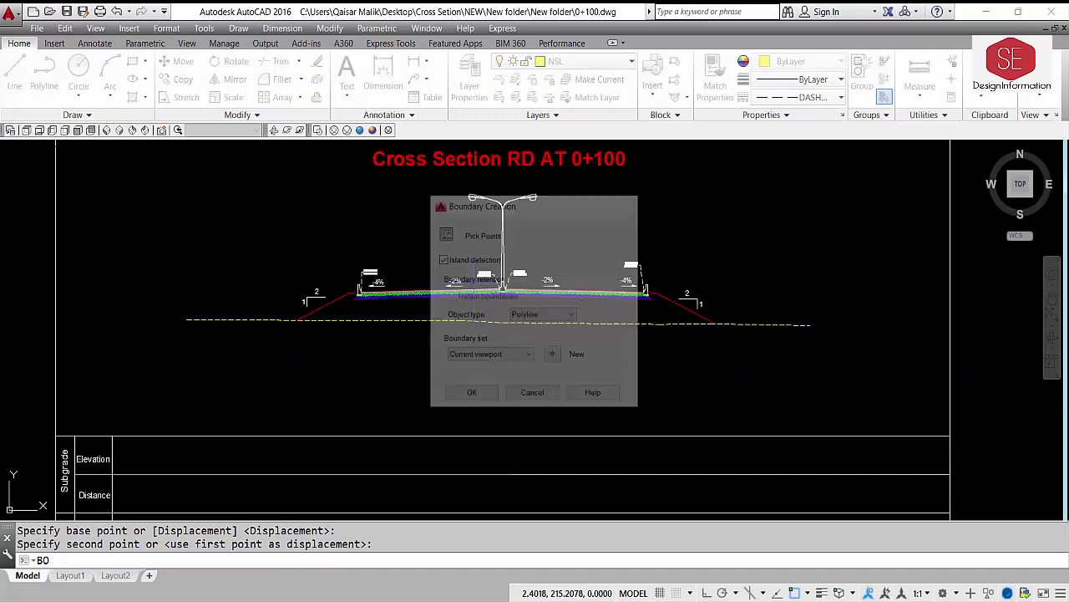
{"action": "left_click", "coordinate": [459, 309]}
{"action": "scroll", "coordinate": [460, 309], "scroll_direction": "down", "scroll_amount": 3}
{"action": "key", "text": "Return"}
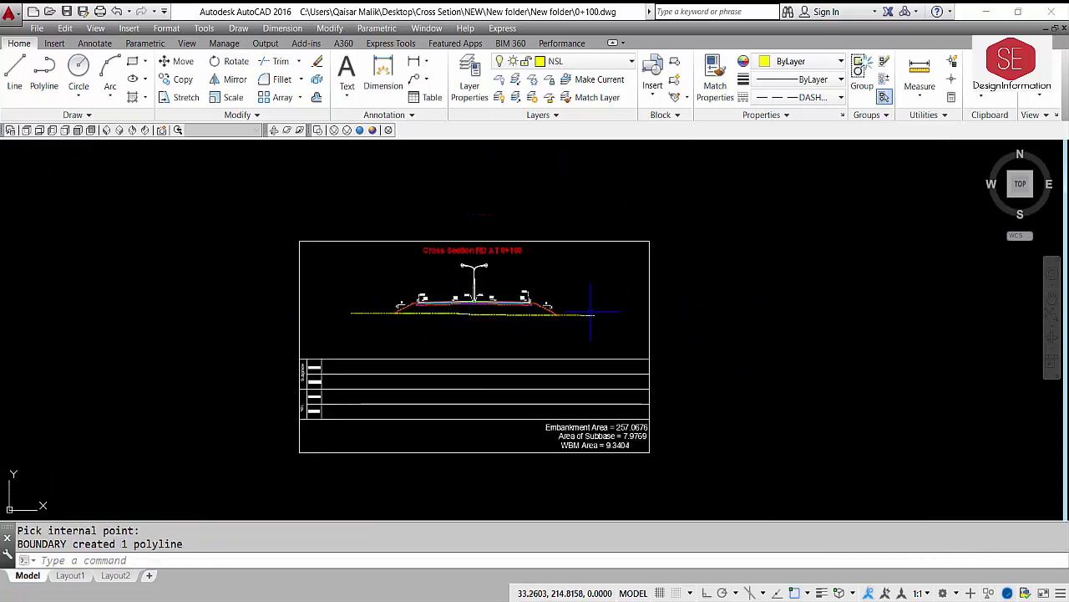
{"action": "type", "text": "m"}
{"action": "key", "text": "Return"}
{"action": "left_click", "coordinate": [548, 309]}
{"action": "key", "text": "Return"}
{"action": "left_click", "coordinate": [551, 333]}
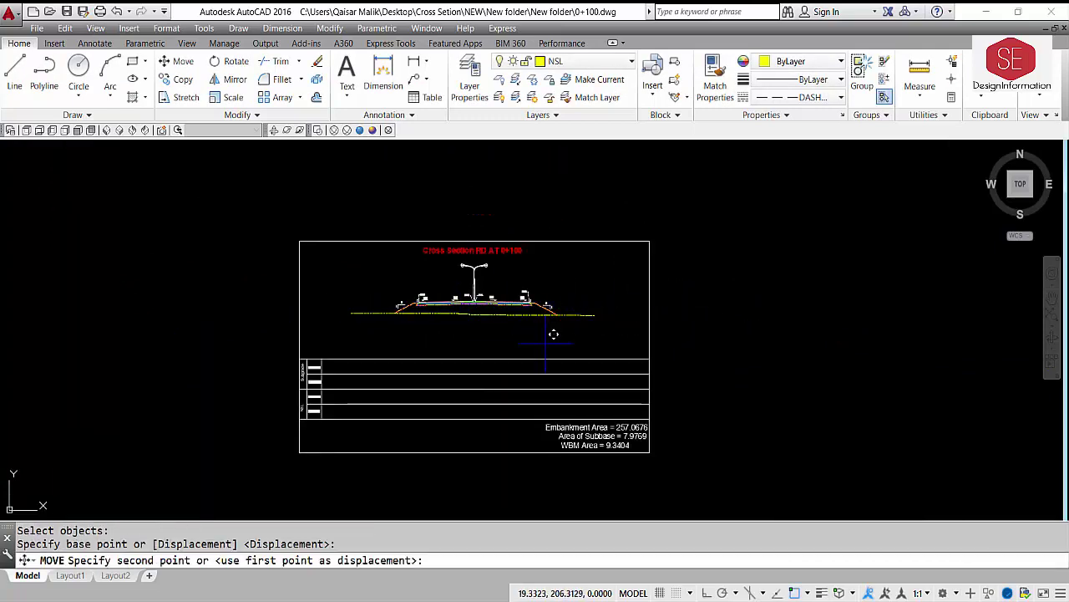
{"action": "left_click", "coordinate": [830, 332]}
- Measure the boundary's area with AREA Object and copy the value 106.1437
{"action": "type", "text": "aa"}
{"action": "key", "text": "Return"}
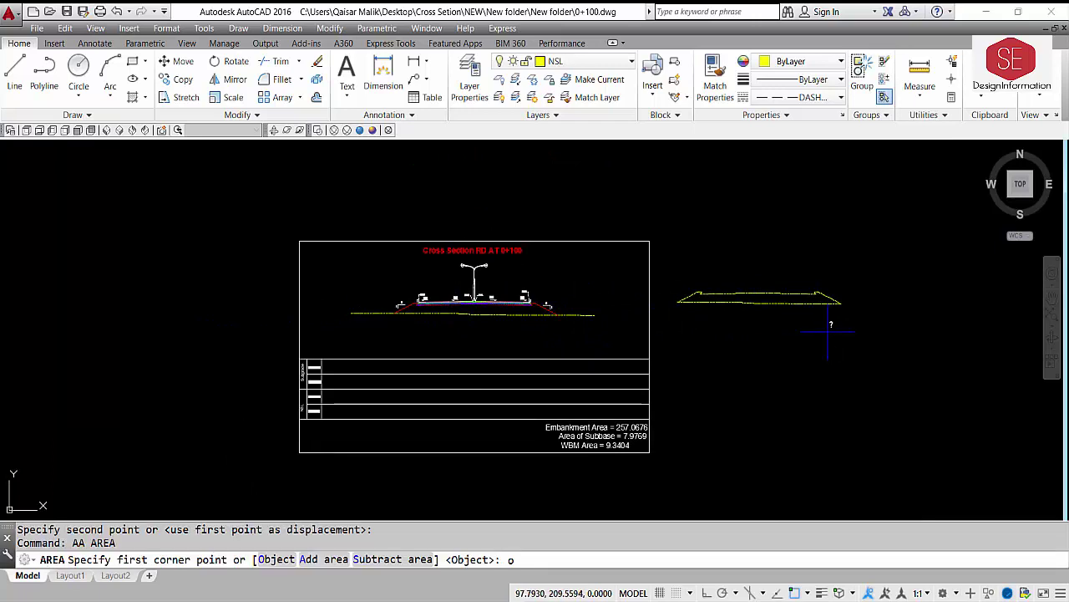
{"action": "type", "text": "o"}
{"action": "key", "text": "Return"}
{"action": "left_click", "coordinate": [777, 292]}
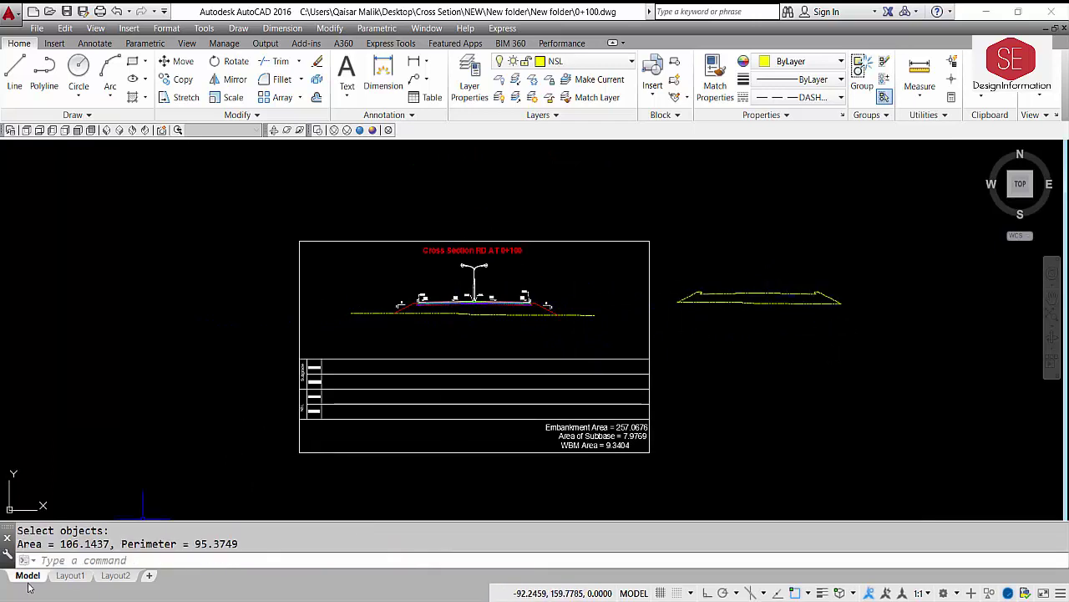
{"action": "right_click", "coordinate": [108, 544]}
{"action": "left_click", "coordinate": [150, 456]}
- Replace the Embankment Area value 257.0676 with 106.1437 in the notes
{"action": "scroll", "coordinate": [648, 434], "scroll_direction": "up", "scroll_amount": 2}
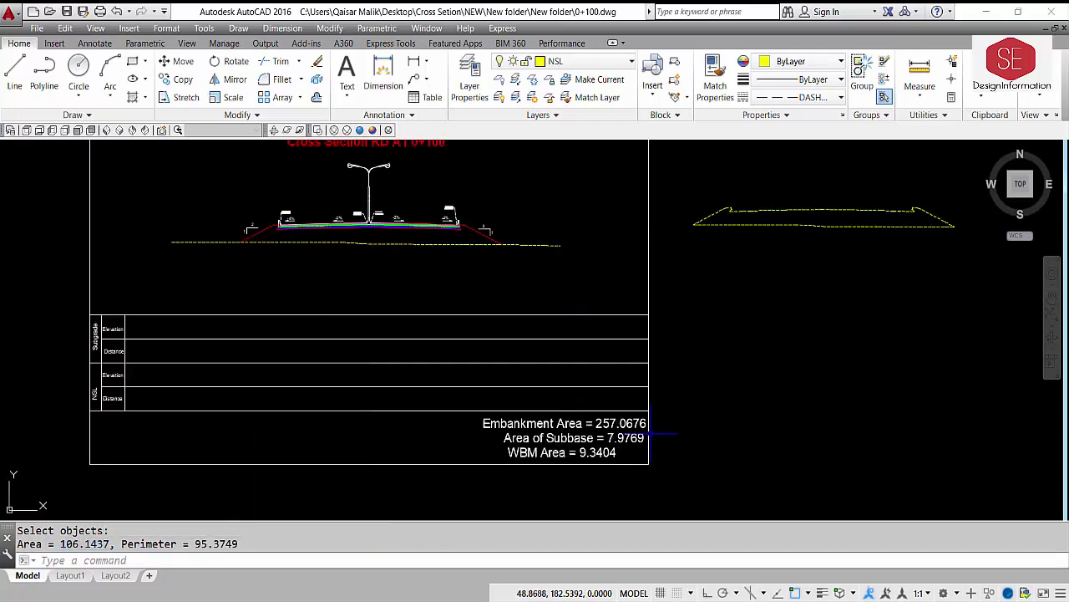
{"action": "scroll", "coordinate": [649, 435], "scroll_direction": "up", "scroll_amount": 2}
{"action": "double_click", "coordinate": [585, 435]}
{"action": "left_click_drag", "start_coordinate": [524, 435], "coordinate": [700, 438]}
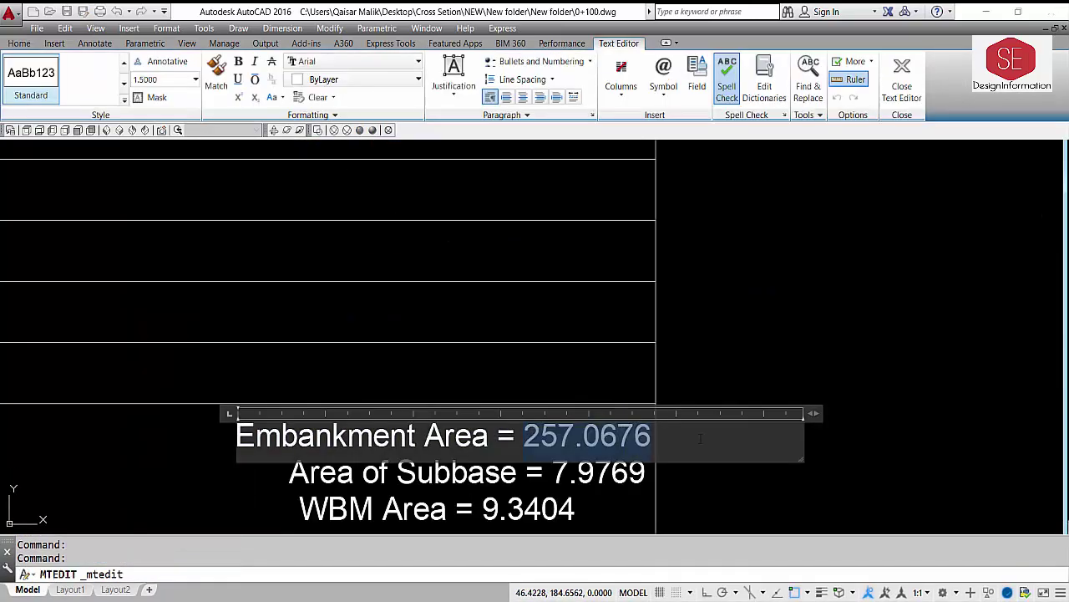
{"action": "key", "text": "ctrl+v"}
{"action": "left_click", "coordinate": [768, 352]}
- Turn on the Grid Hor and Grid V layers and save the drawing
{"action": "scroll", "coordinate": [769, 352], "scroll_direction": "down", "scroll_amount": 5}
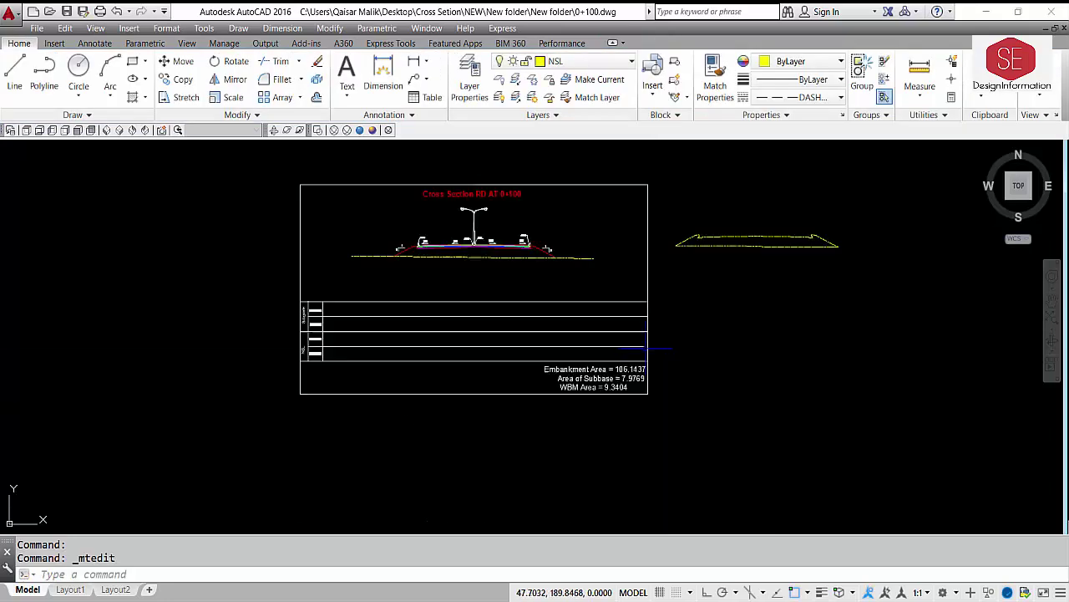
{"action": "scroll", "coordinate": [581, 263], "scroll_direction": "up", "scroll_amount": 3}
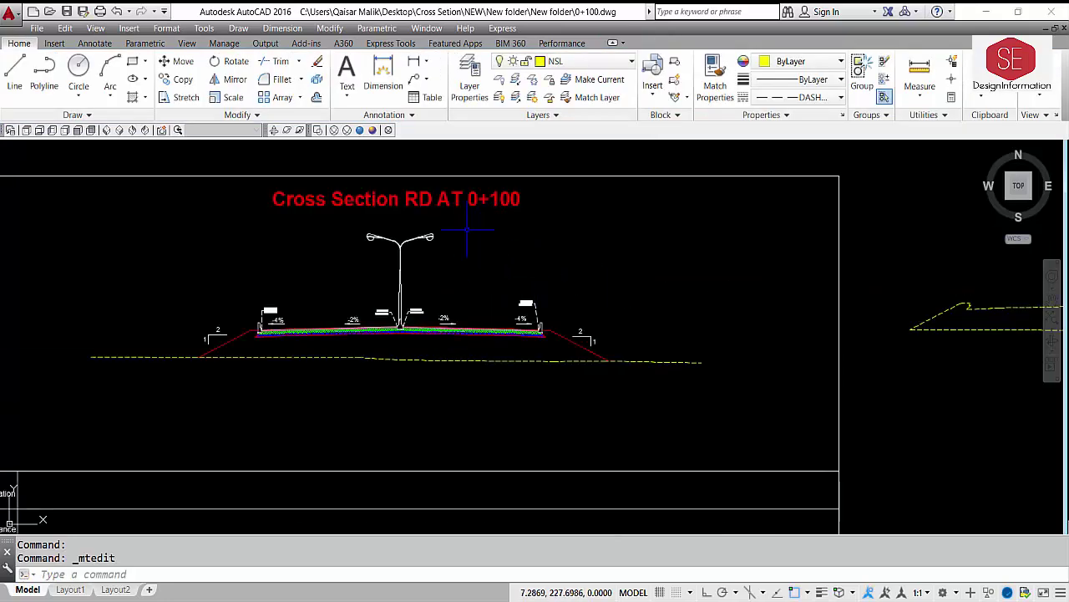
{"action": "scroll", "coordinate": [513, 224], "scroll_direction": "down", "scroll_amount": 2}
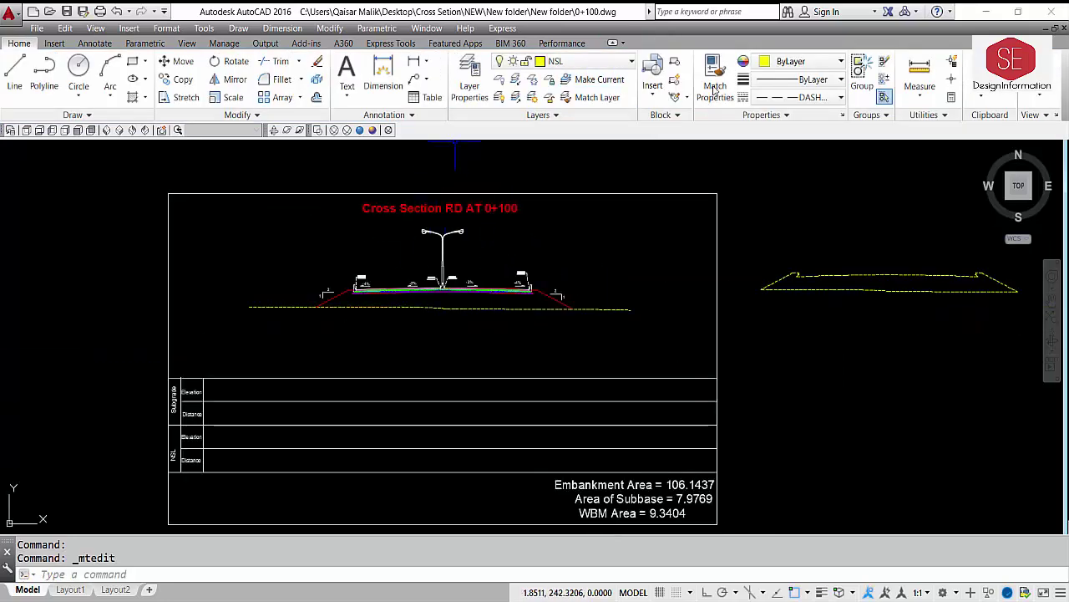
{"action": "left_click", "coordinate": [585, 62]}
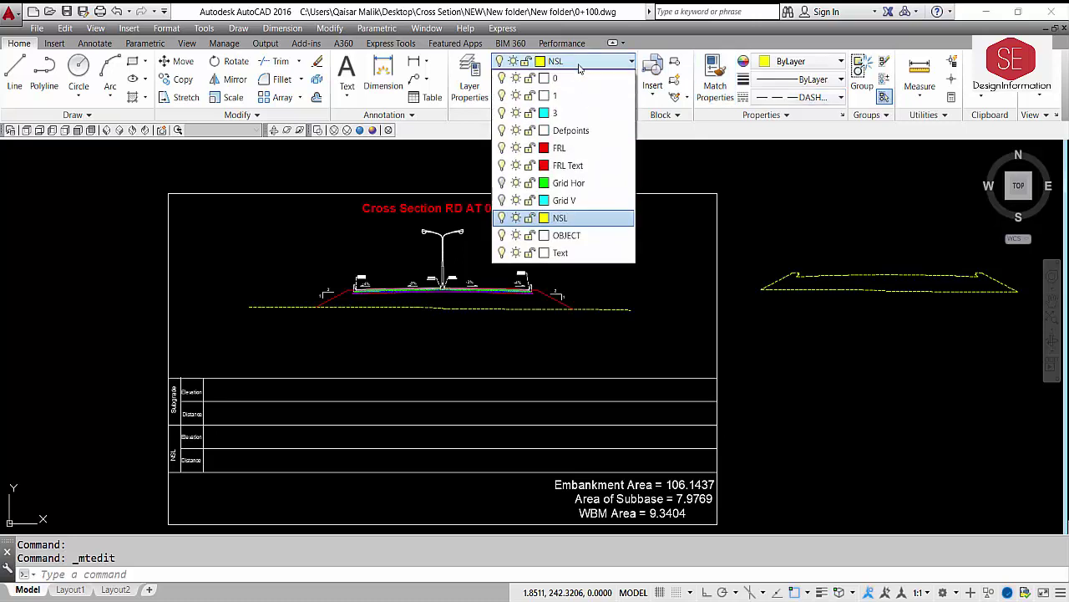
{"action": "left_click", "coordinate": [501, 183]}
{"action": "left_click", "coordinate": [502, 201]}
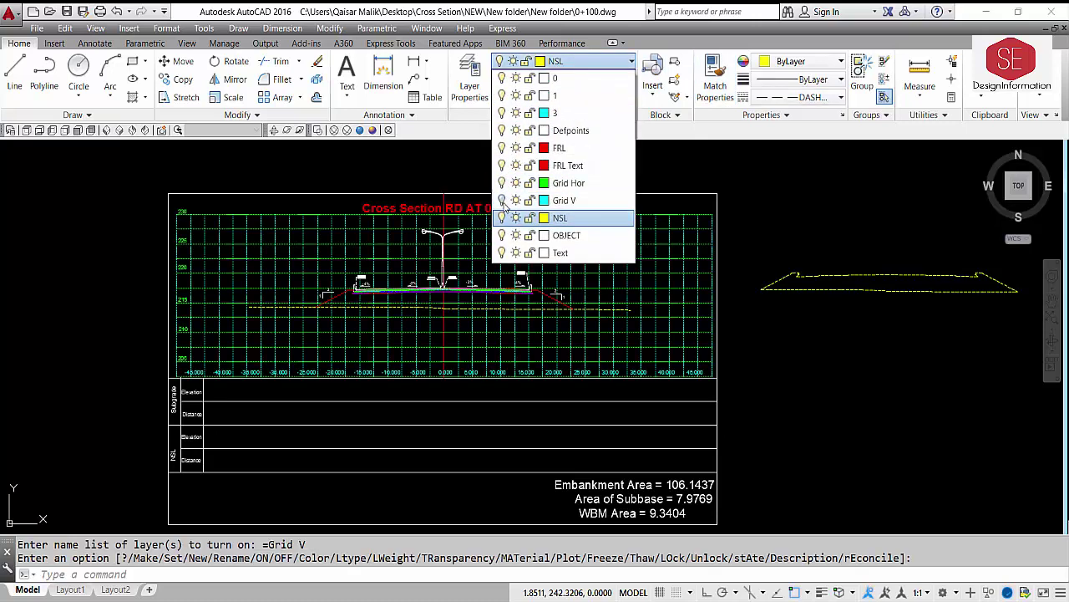
{"action": "left_click", "coordinate": [812, 396]}
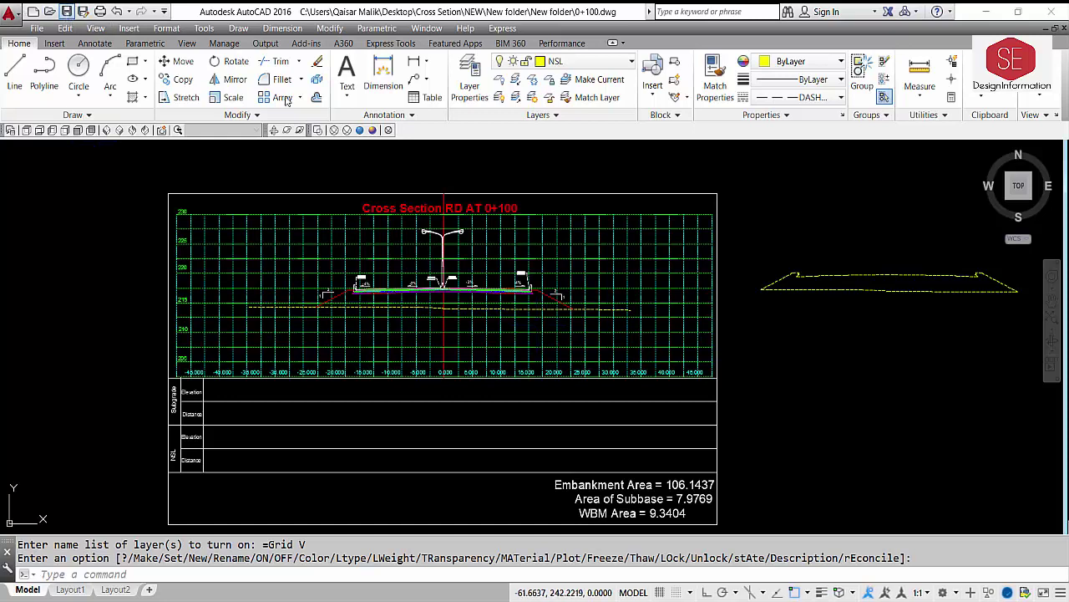
{"action": "key", "text": "ctrl+s"}
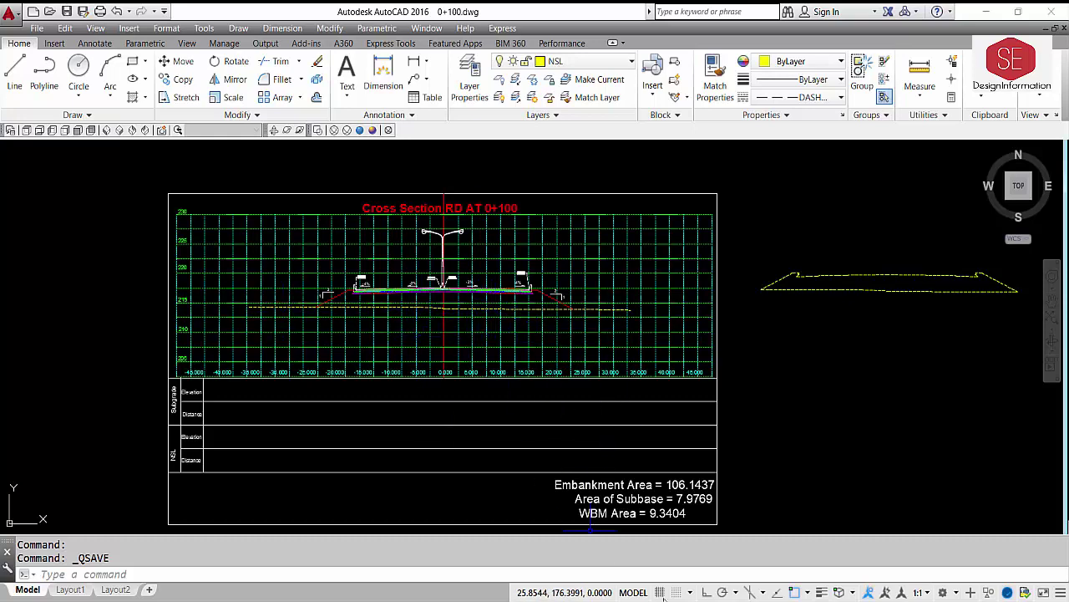
- Erase the yellow measured outline and save the drawing as 0+150
{"action": "left_click", "coordinate": [1028, 259]}
{"action": "left_click", "coordinate": [825, 376]}
{"action": "type", "text": "E"}
{"action": "key", "text": "Return"}
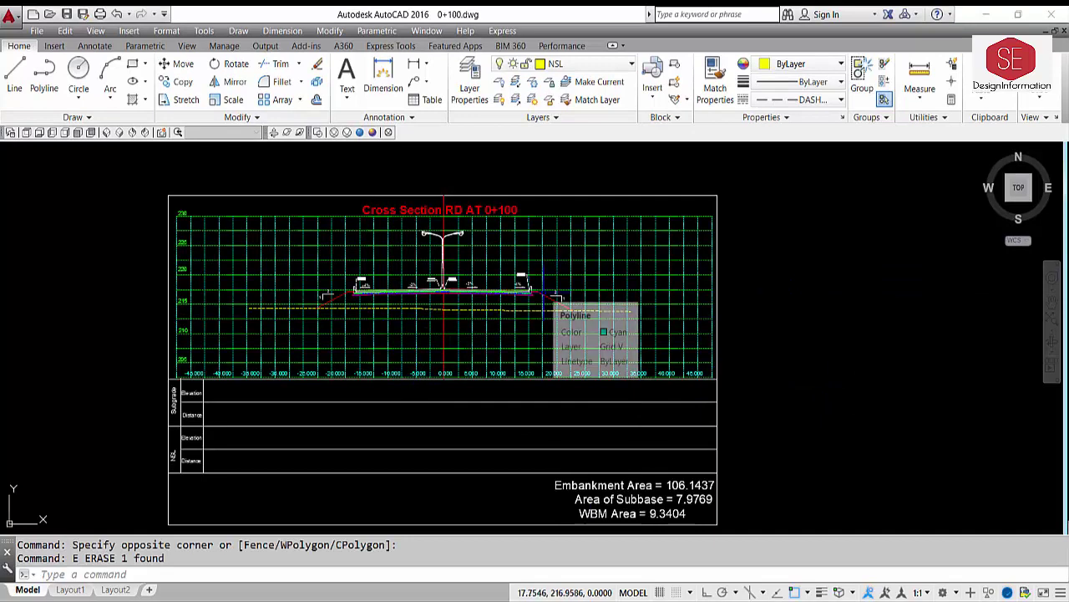
{"action": "key", "text": "ctrl+shift+s"}
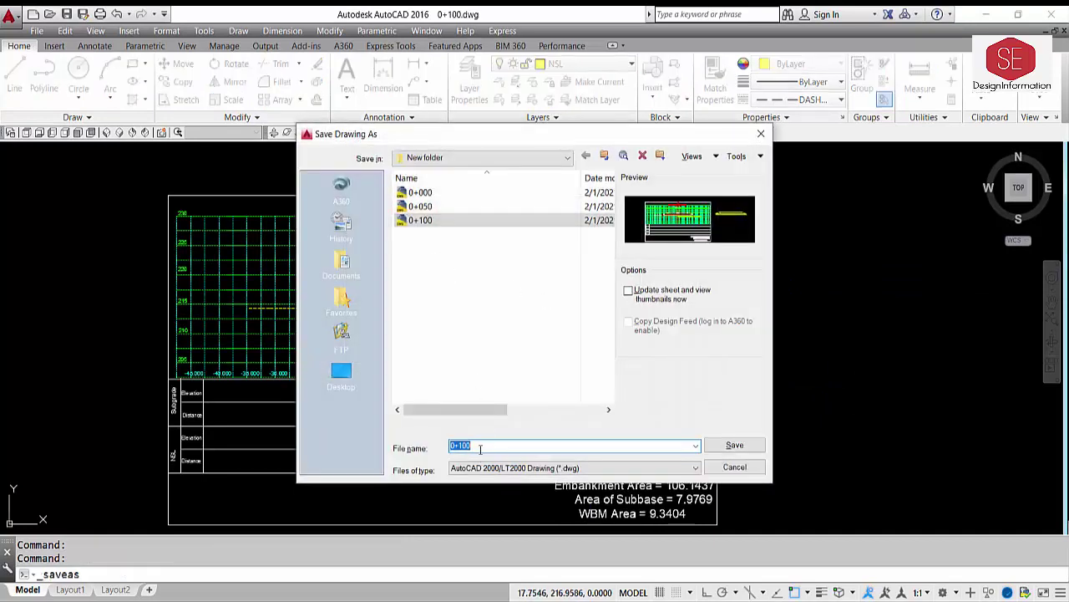
{"action": "type", "text": "0+150"}
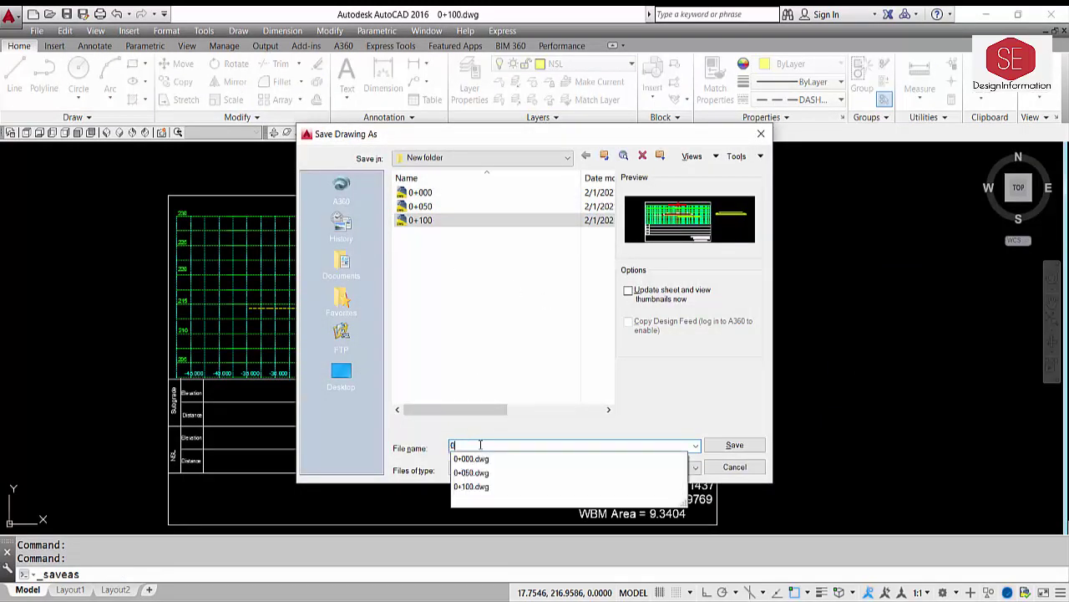
{"action": "key", "text": "Return"}
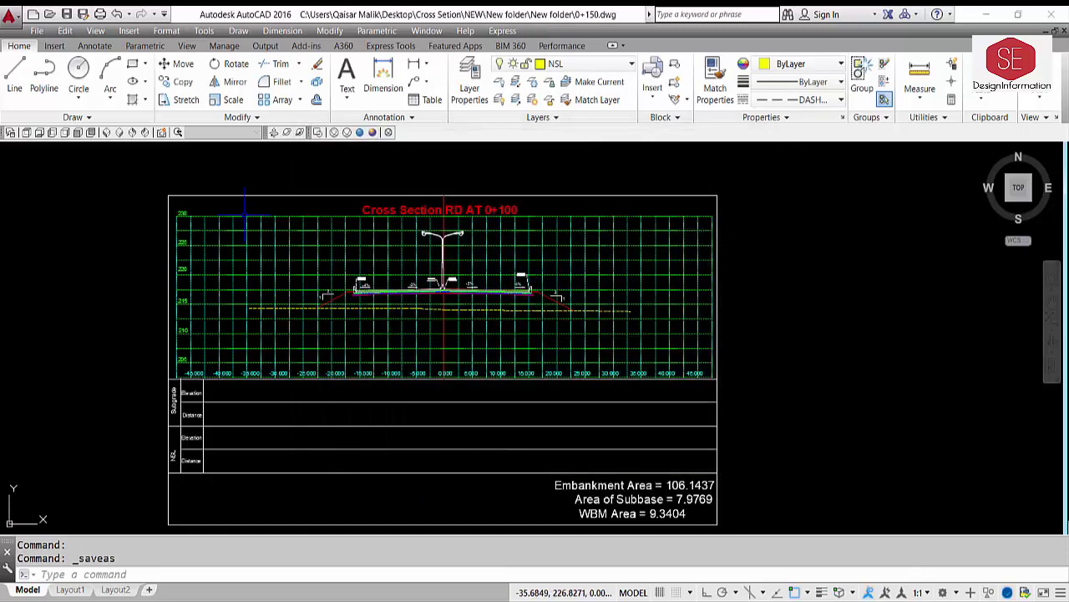
- Change the title to Cross Section RD AT 0+150
{"action": "scroll", "coordinate": [526, 211], "scroll_direction": "up", "scroll_amount": 2}
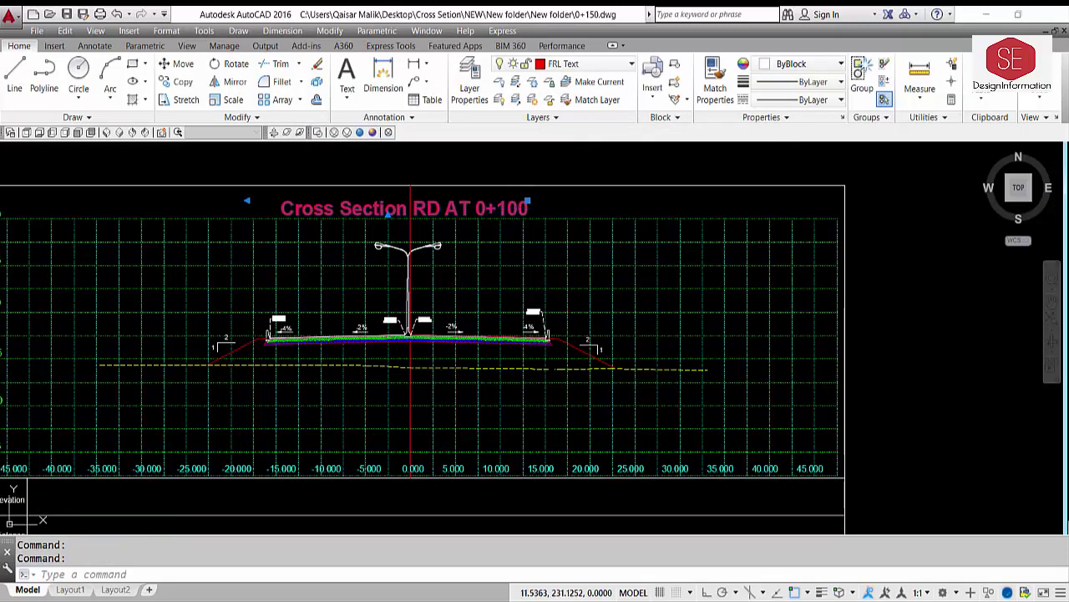
{"action": "double_click", "coordinate": [520, 209]}
{"action": "key", "text": "BackSpace"}
{"action": "key", "text": "BackSpace"}
{"action": "type", "text": "50"}
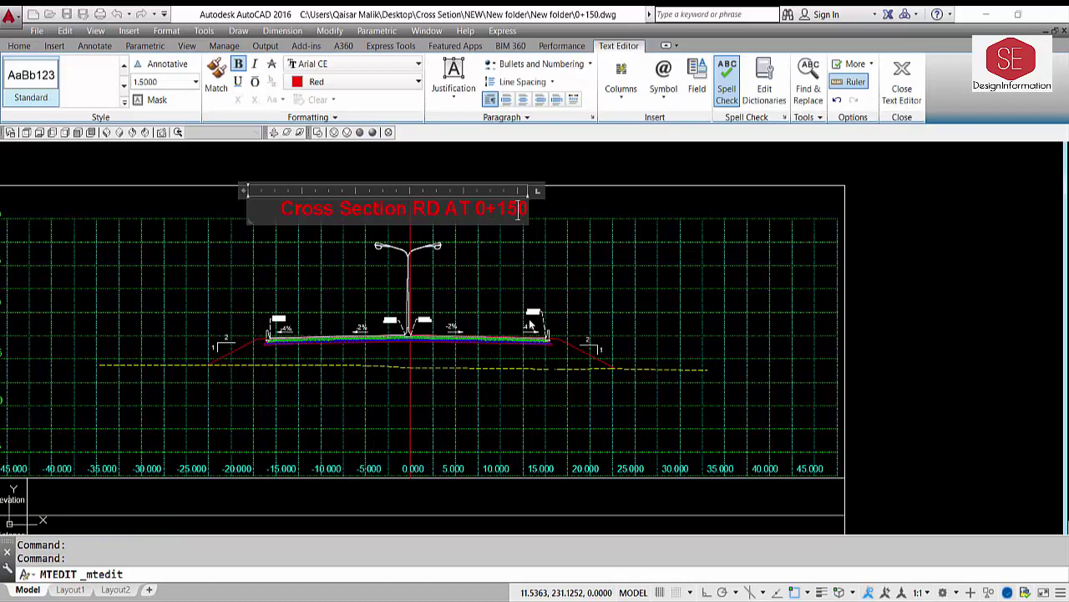
{"action": "left_click", "coordinate": [878, 358]}
- Turn off the Grid Hor and Grid V layers
{"action": "left_click", "coordinate": [576, 63]}
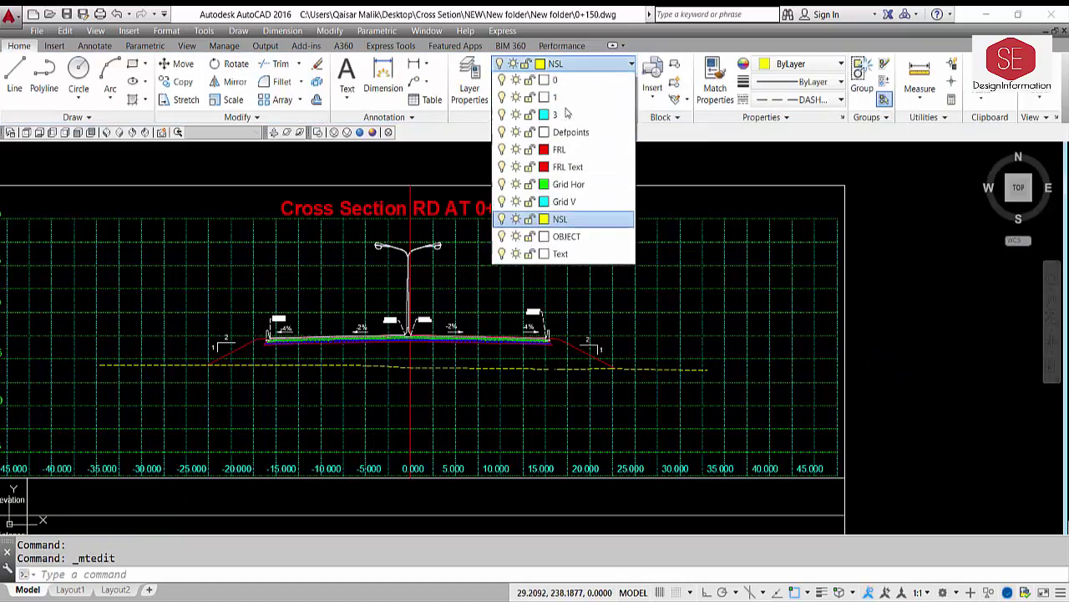
{"action": "left_click", "coordinate": [502, 185]}
{"action": "left_click", "coordinate": [502, 202]}
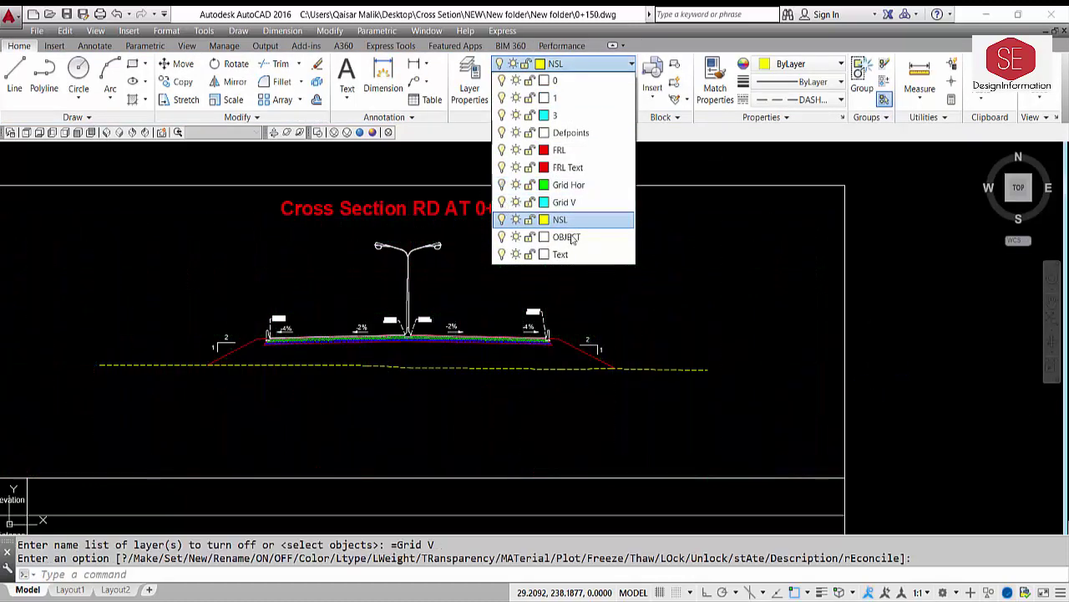
{"action": "scroll", "coordinate": [640, 201], "scroll_direction": "down", "scroll_amount": 2}
- Erase the old dashed ground line
{"action": "left_click", "coordinate": [716, 298]}
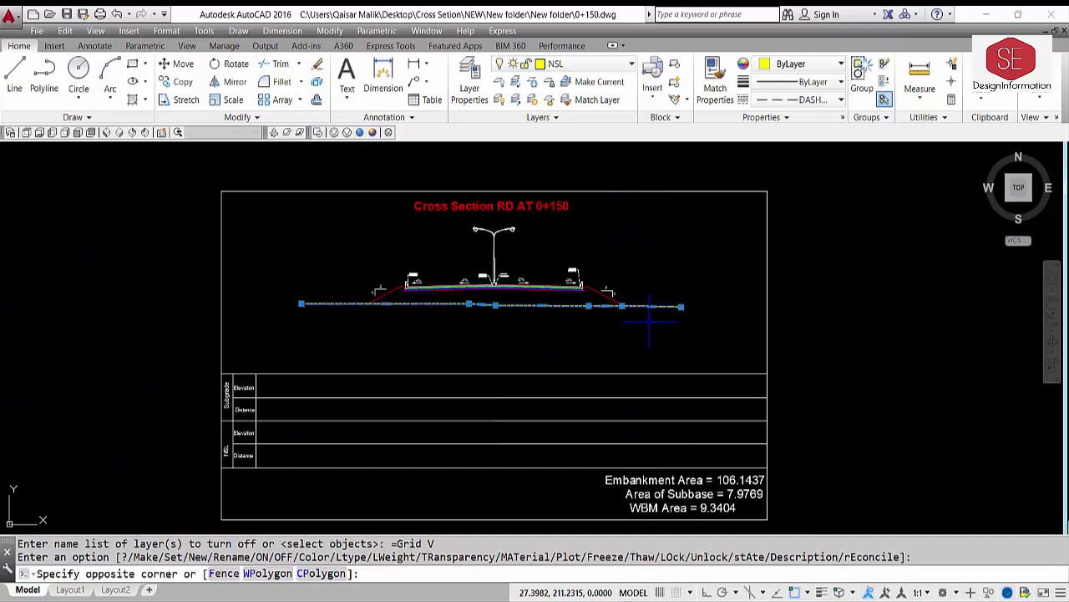
{"action": "left_click", "coordinate": [651, 322]}
{"action": "type", "text": "e"}
{"action": "key", "text": "Return"}
{"action": "scroll", "coordinate": [369, 297], "scroll_direction": "up", "scroll_amount": 3}
{"action": "scroll", "coordinate": [351, 292], "scroll_direction": "up", "scroll_amount": 2}
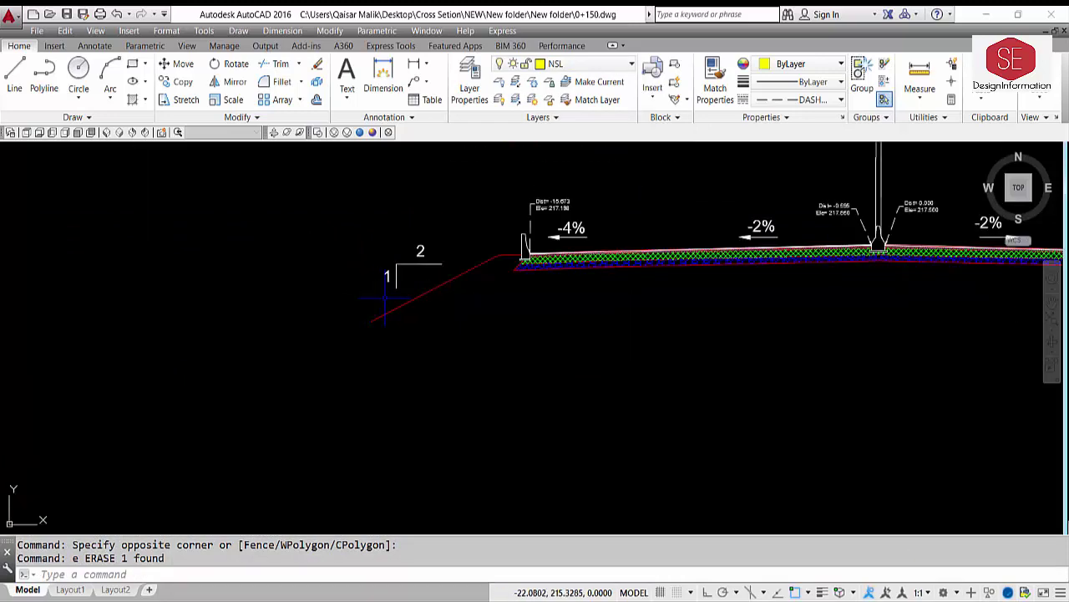
{"action": "scroll", "coordinate": [376, 301], "scroll_direction": "down", "scroll_amount": 5}
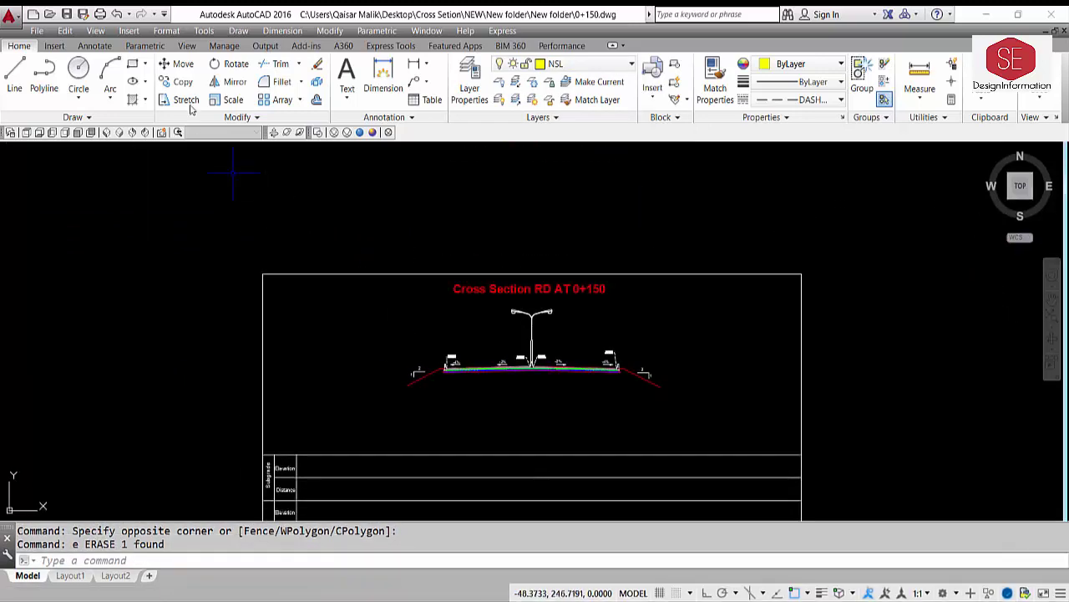
{"action": "left_click", "coordinate": [129, 30]}
- Attach the A2 reference image above the 0+150 sheet at its default scale
{"action": "left_click", "coordinate": [178, 122]}
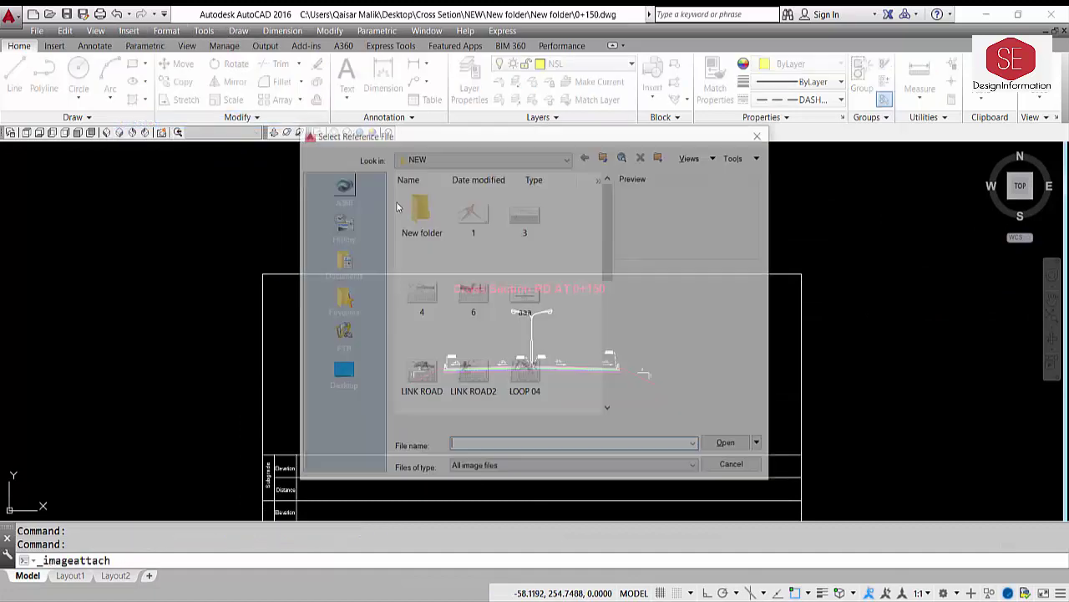
{"action": "double_click", "coordinate": [575, 248]}
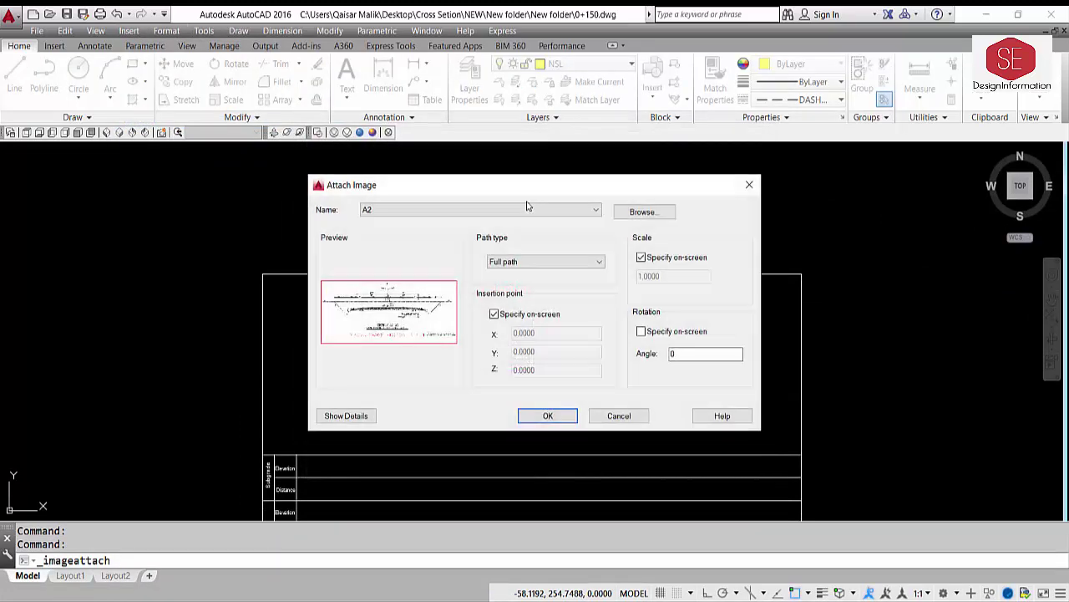
{"action": "left_click", "coordinate": [547, 415]}
{"action": "left_click", "coordinate": [836, 273]}
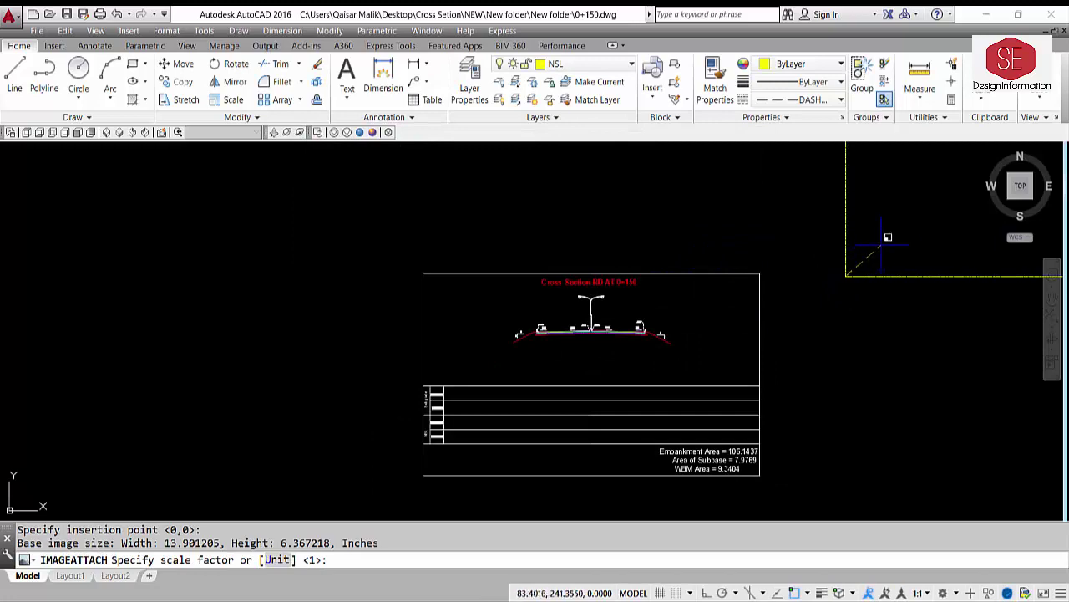
{"action": "left_click", "coordinate": [762, 327]}
- Zoom back and forth between the reference image and the 0+150 section to compare them
{"action": "scroll", "coordinate": [760, 335], "scroll_direction": "down", "scroll_amount": 3}
{"action": "scroll", "coordinate": [792, 331], "scroll_direction": "up", "scroll_amount": 5}
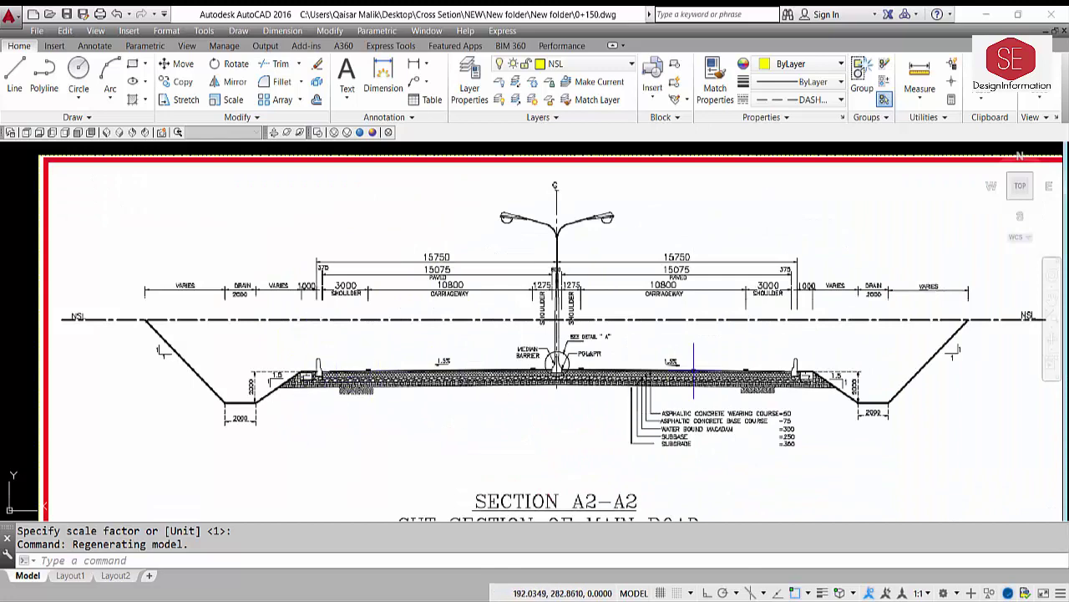
{"action": "scroll", "coordinate": [237, 409], "scroll_direction": "up", "scroll_amount": 4}
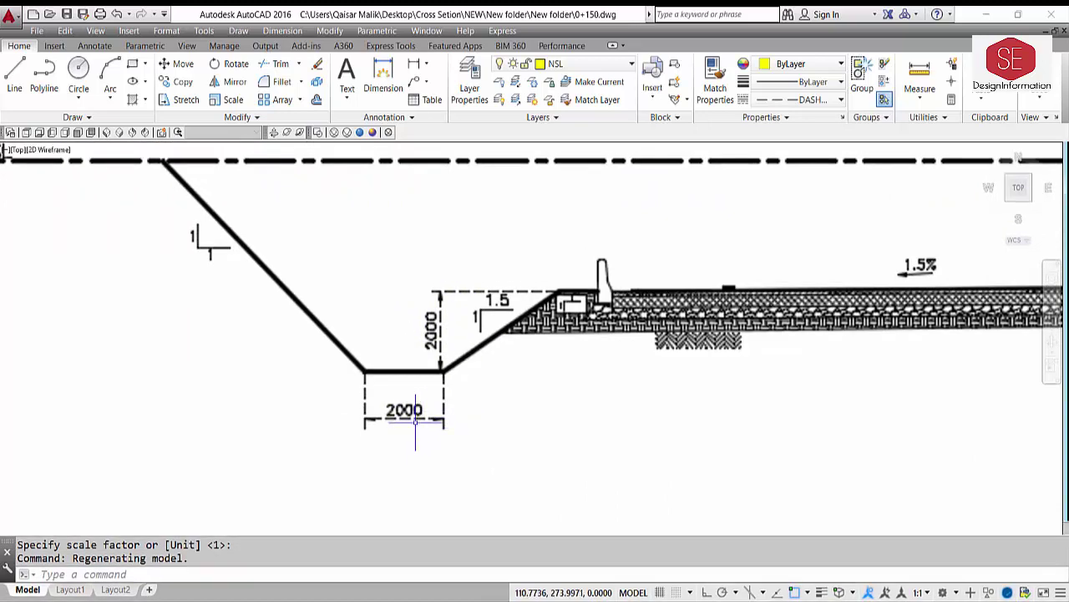
{"action": "scroll", "coordinate": [432, 416], "scroll_direction": "down", "scroll_amount": 2}
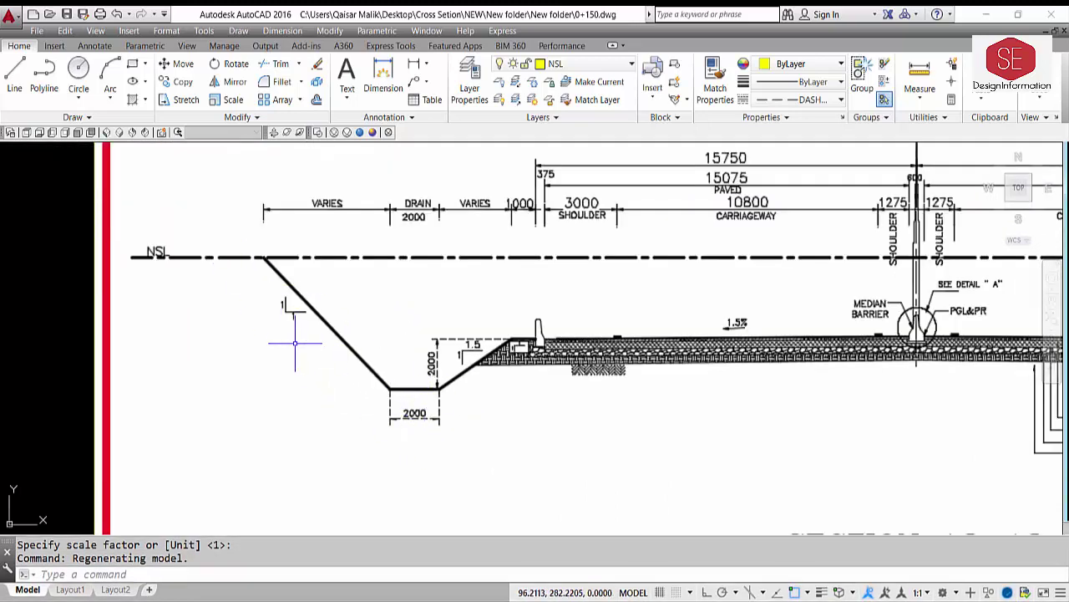
{"action": "scroll", "coordinate": [231, 300], "scroll_direction": "down", "scroll_amount": 2}
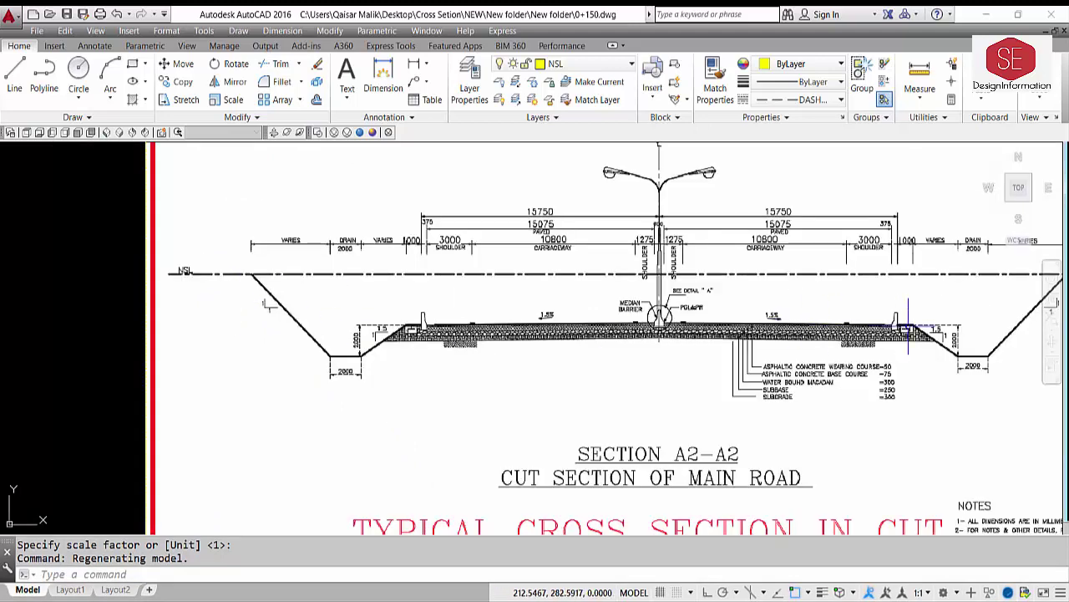
{"action": "scroll", "coordinate": [924, 382], "scroll_direction": "down", "scroll_amount": 2}
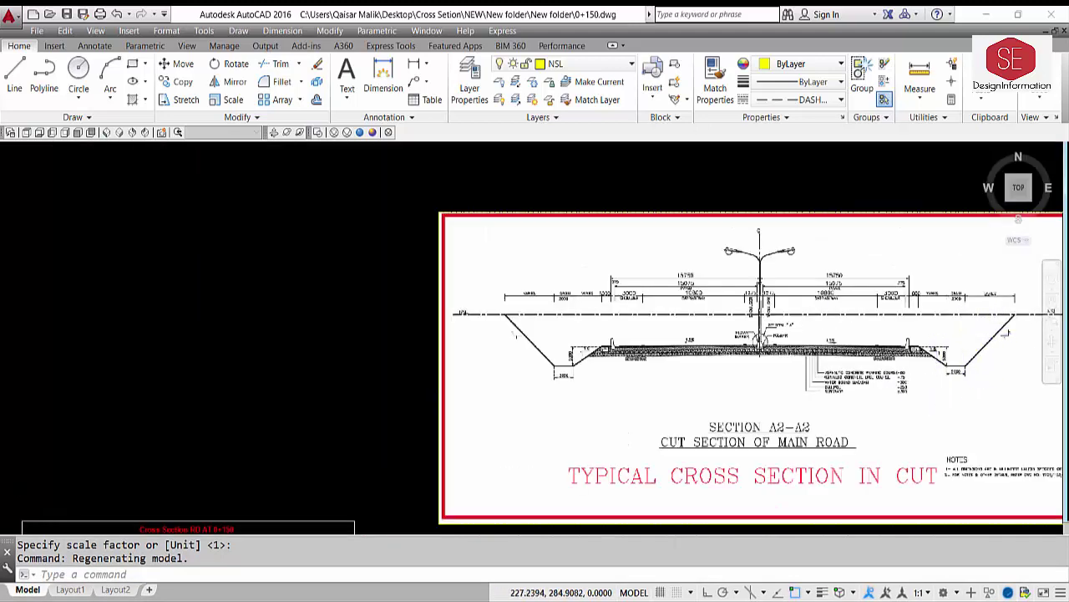
{"action": "scroll", "coordinate": [1007, 334], "scroll_direction": "down", "scroll_amount": 2}
{"action": "scroll", "coordinate": [720, 372], "scroll_direction": "up", "scroll_amount": 5}
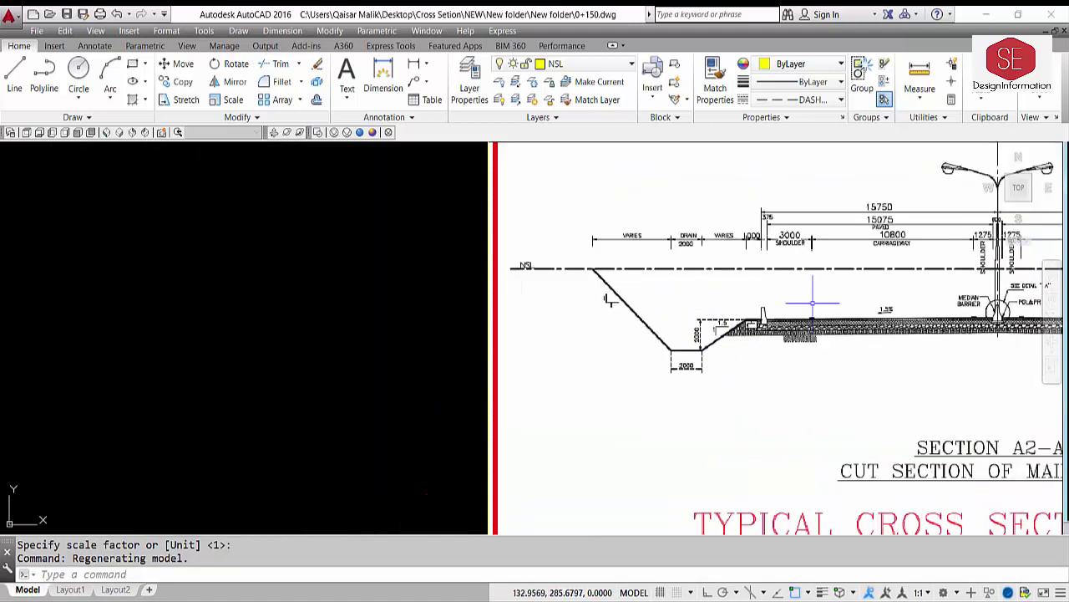
{"action": "scroll", "coordinate": [770, 320], "scroll_direction": "down", "scroll_amount": 5}
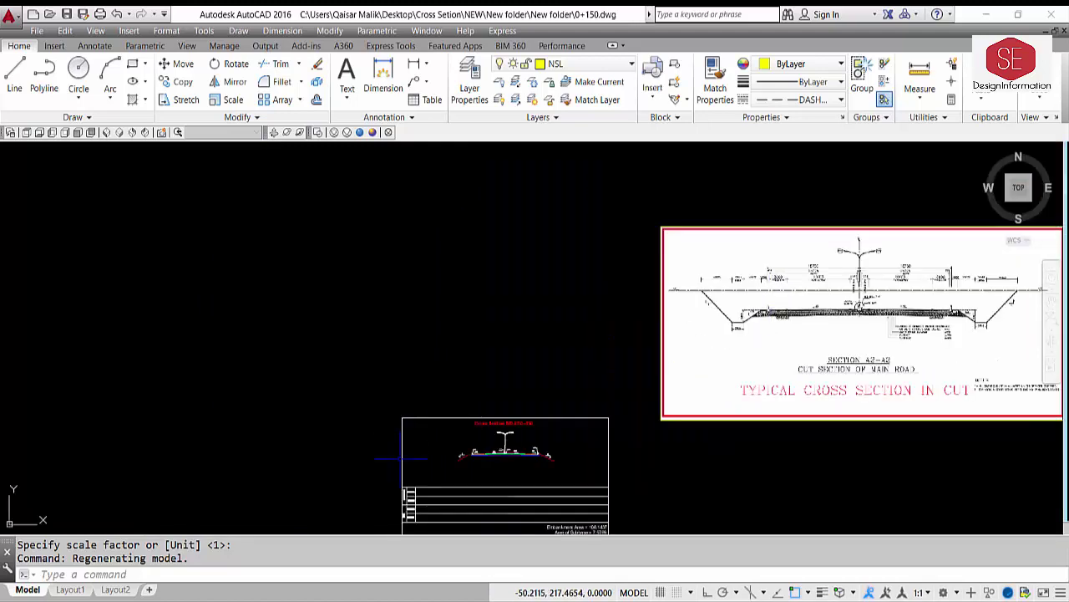
{"action": "scroll", "coordinate": [476, 464], "scroll_direction": "up", "scroll_amount": 8}
{"action": "scroll", "coordinate": [368, 397], "scroll_direction": "up", "scroll_amount": 3}
{"action": "scroll", "coordinate": [359, 403], "scroll_direction": "down", "scroll_amount": 2}
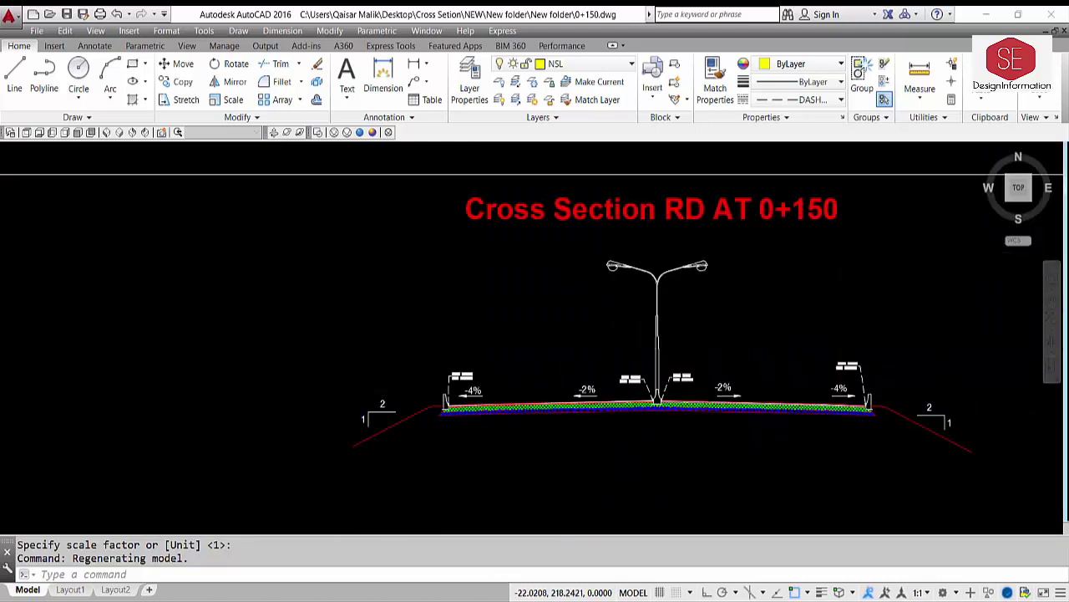
{"action": "scroll", "coordinate": [676, 289], "scroll_direction": "down", "scroll_amount": 6}
{"action": "scroll", "coordinate": [676, 289], "scroll_direction": "up", "scroll_amount": 10}
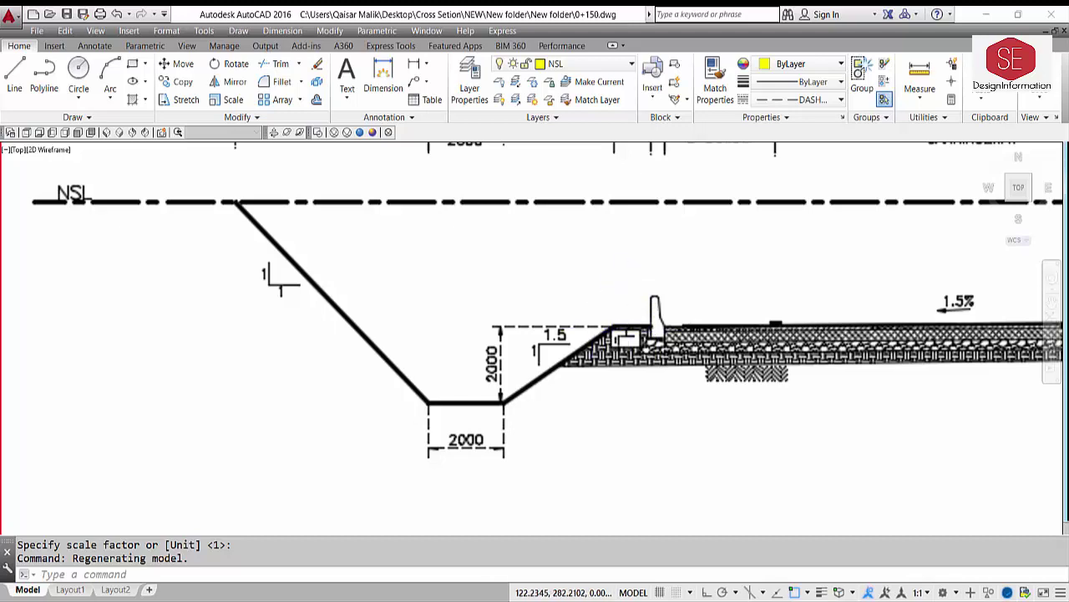
{"action": "scroll", "coordinate": [639, 244], "scroll_direction": "down", "scroll_amount": 5}
{"action": "scroll", "coordinate": [638, 244], "scroll_direction": "up", "scroll_amount": 5}
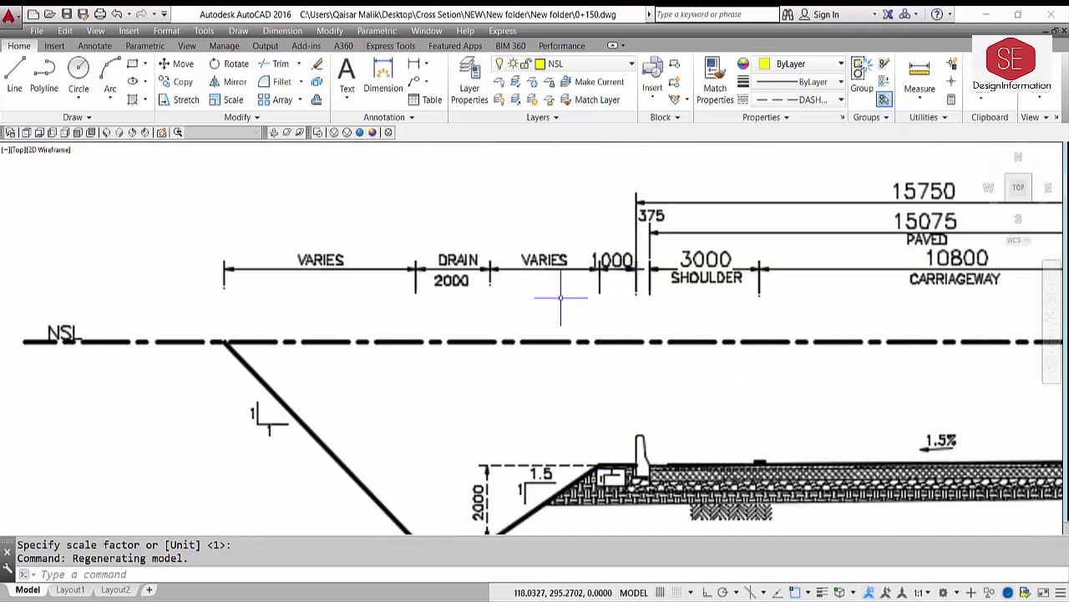
{"action": "scroll", "coordinate": [676, 318], "scroll_direction": "down", "scroll_amount": 5}
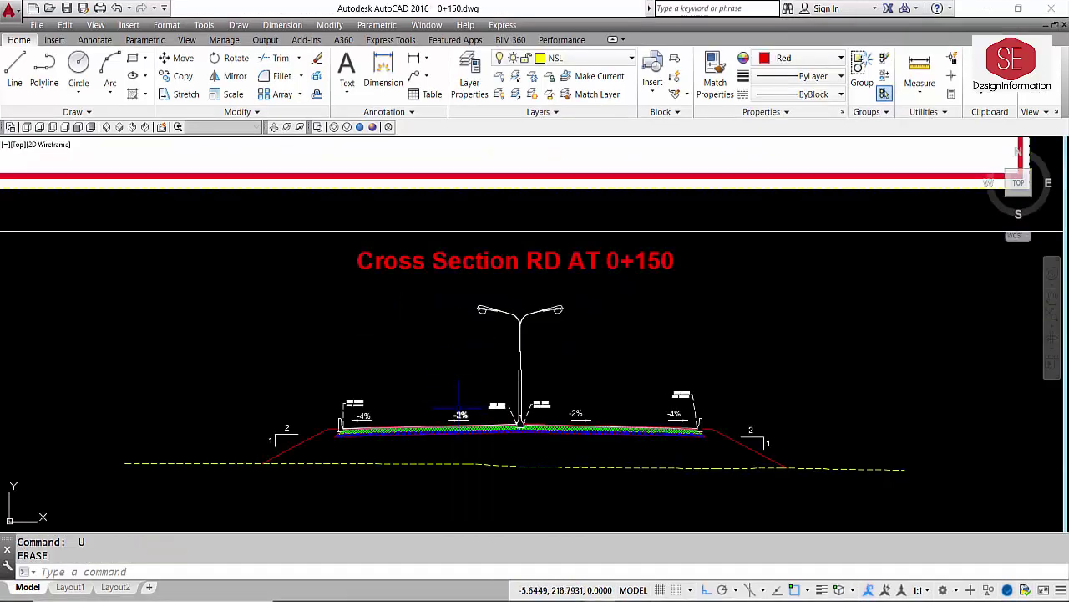
{"action": "scroll", "coordinate": [459, 407], "scroll_direction": "down", "scroll_amount": 3}
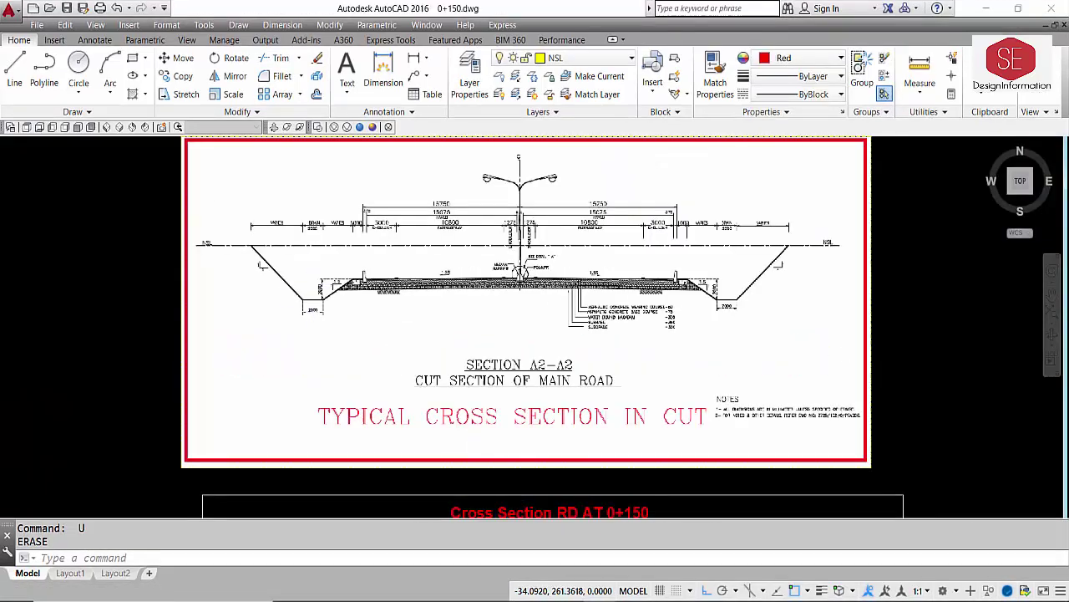
{"action": "scroll", "coordinate": [312, 278], "scroll_direction": "up", "scroll_amount": 6}
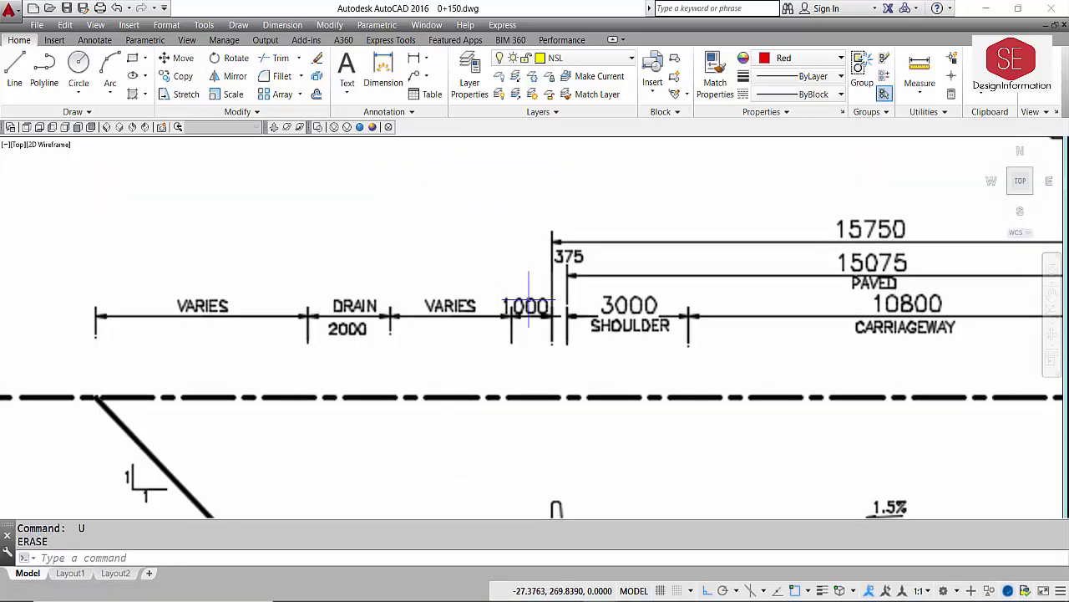
{"action": "scroll", "coordinate": [516, 301], "scroll_direction": "down", "scroll_amount": 2}
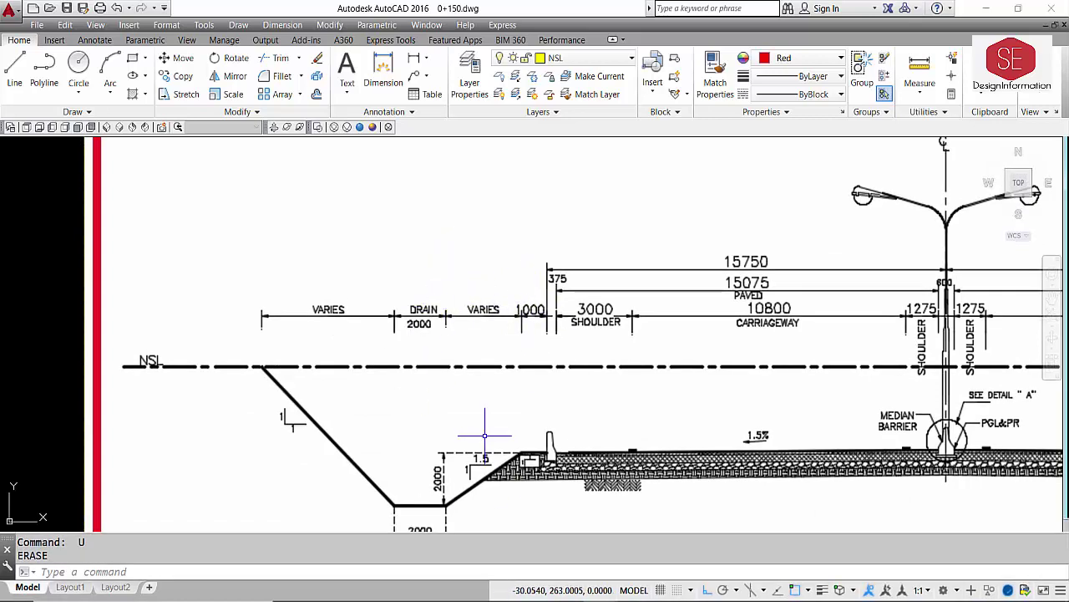
{"action": "scroll", "coordinate": [484, 436], "scroll_direction": "down", "scroll_amount": 10}
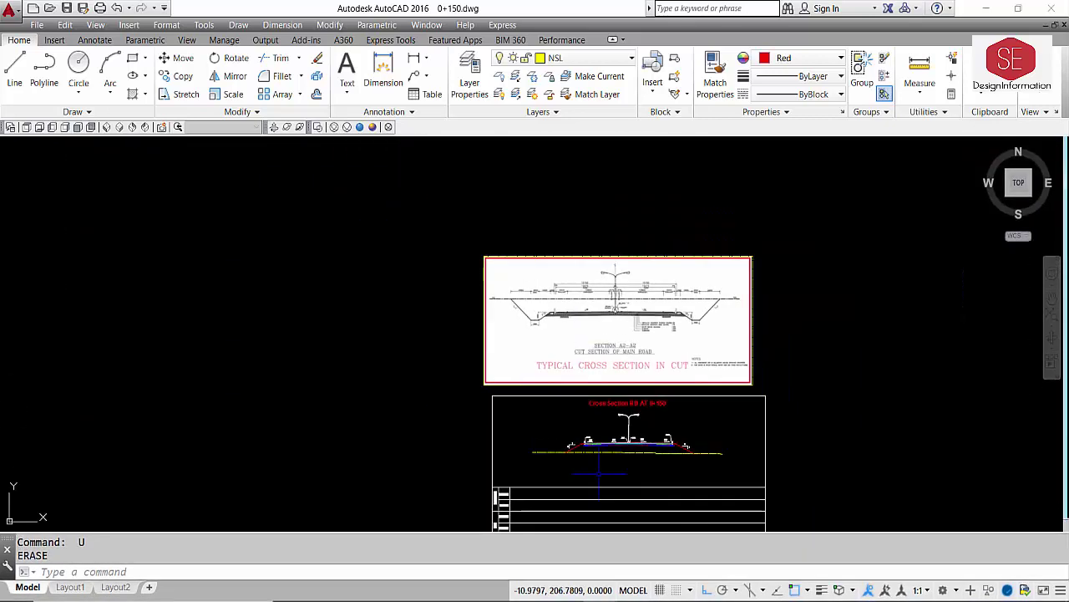
{"action": "scroll", "coordinate": [598, 473], "scroll_direction": "up", "scroll_amount": 8}
- Erase the red left and right cut slope lines
{"action": "left_click", "coordinate": [506, 307]}
{"action": "left_click", "coordinate": [474, 355]}
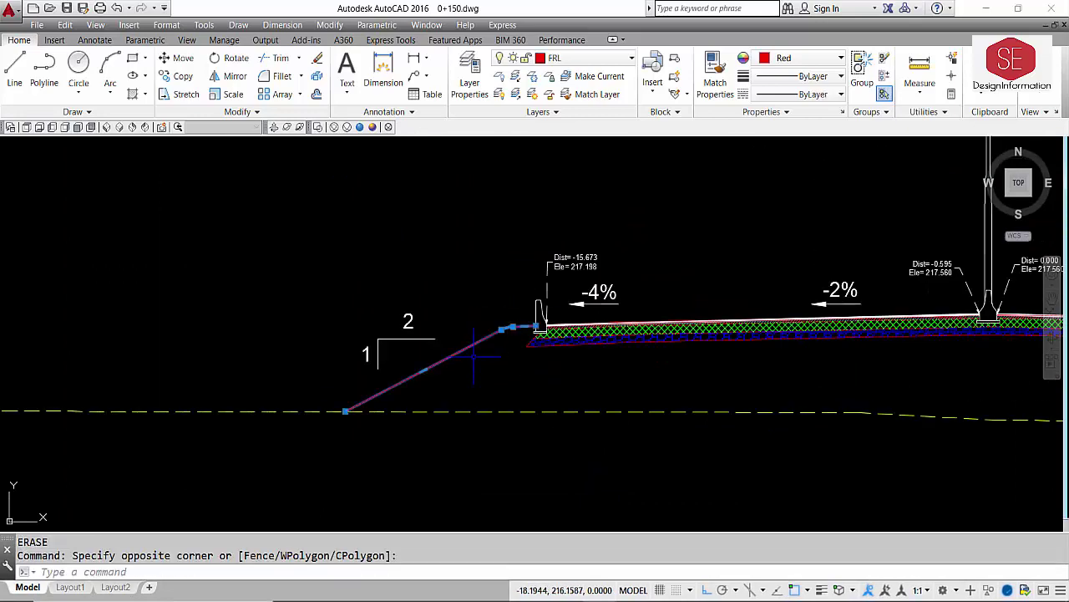
{"action": "key", "text": "Return"}
{"action": "scroll", "coordinate": [803, 343], "scroll_direction": "down", "scroll_amount": 3}
{"action": "left_click", "coordinate": [865, 322]}
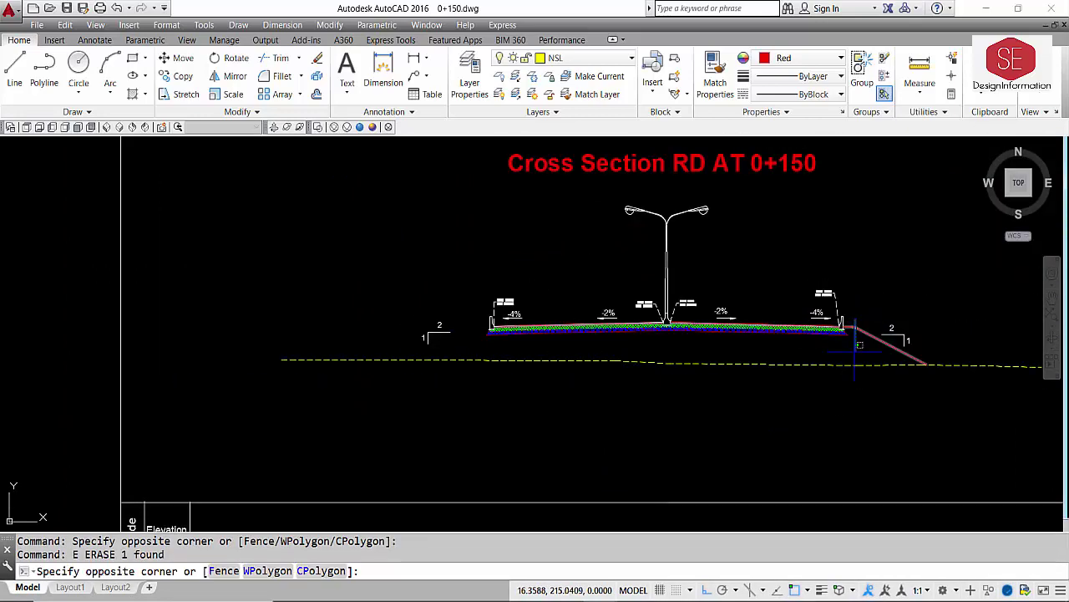
{"action": "left_click", "coordinate": [854, 353]}
{"action": "key", "text": "Return"}
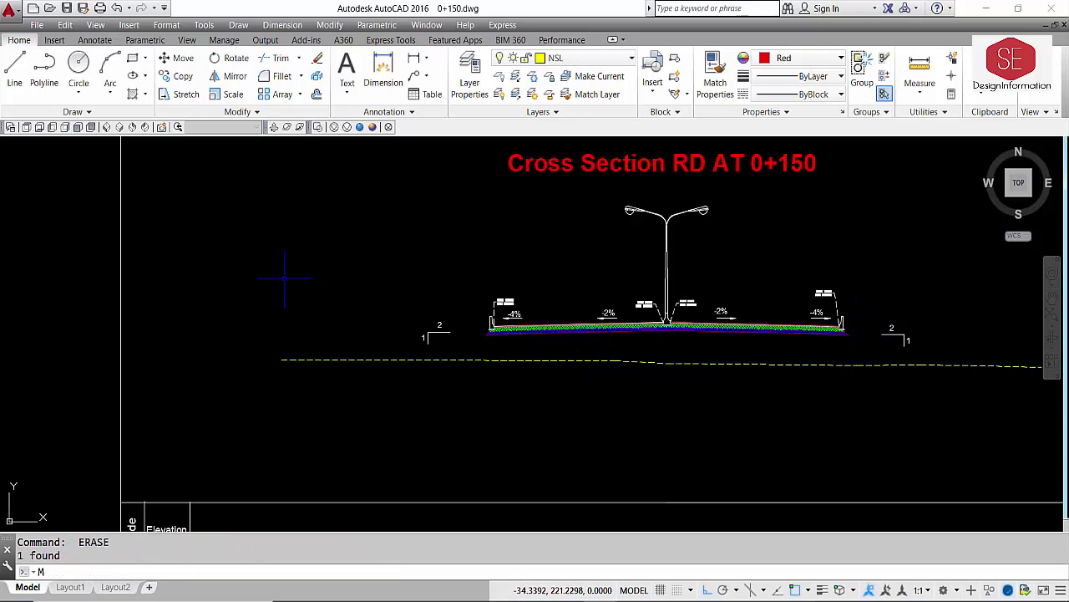
- Move the left 1:2 slope symbol further to the left
{"action": "key", "text": "Return"}
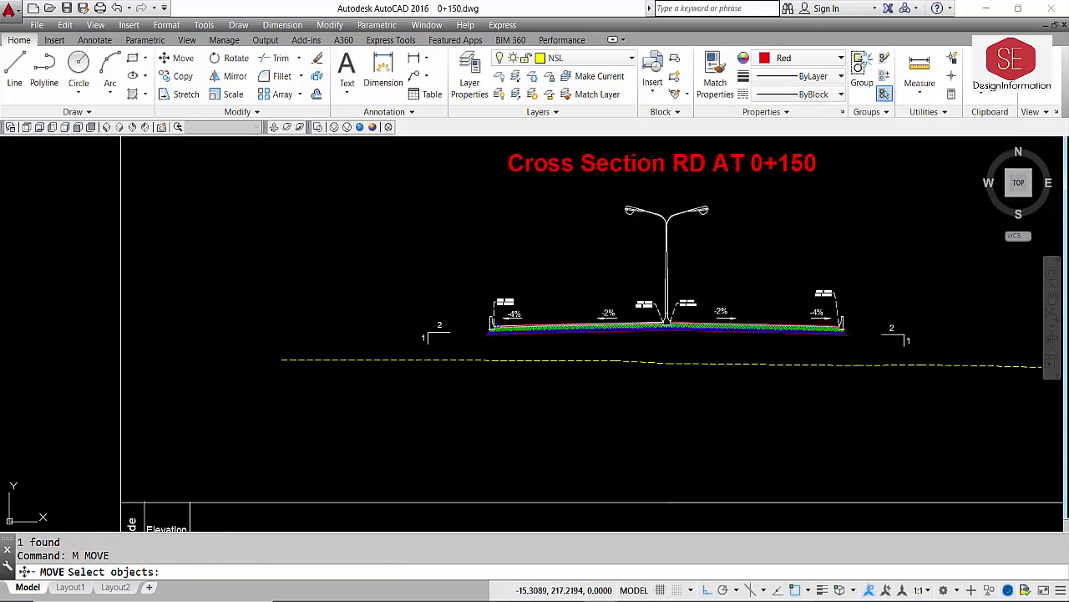
{"action": "left_click", "coordinate": [451, 316]}
{"action": "left_click", "coordinate": [417, 346]}
{"action": "key", "text": "Return"}
{"action": "left_click", "coordinate": [445, 300]}
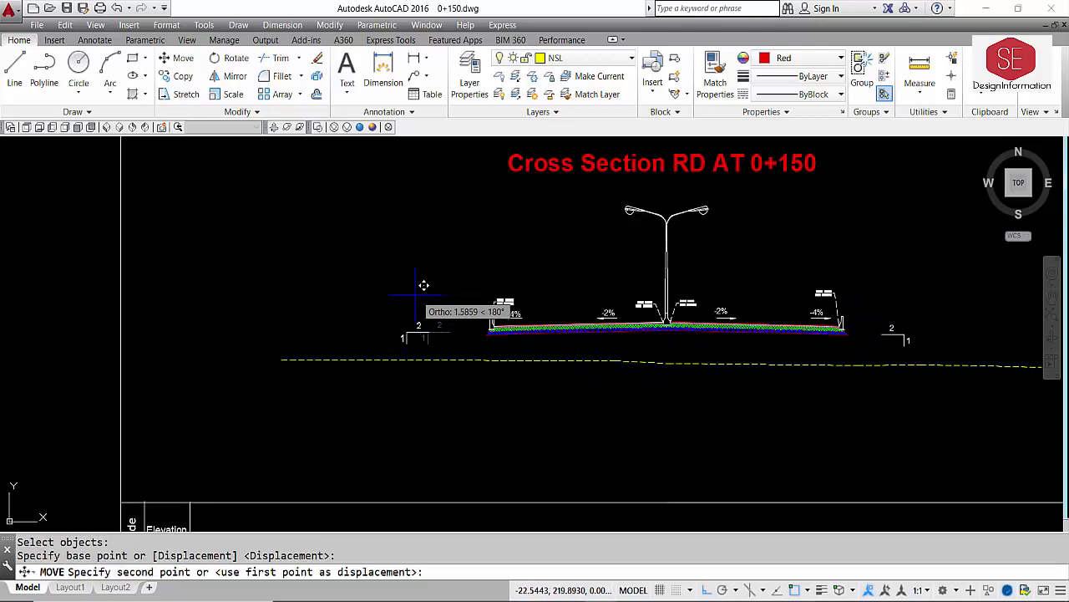
{"action": "left_click", "coordinate": [418, 292]}
- Start a line at the curb's bottom corner, then offset the red vertical line 1 unit left
{"action": "scroll", "coordinate": [486, 299], "scroll_direction": "up", "scroll_amount": 5}
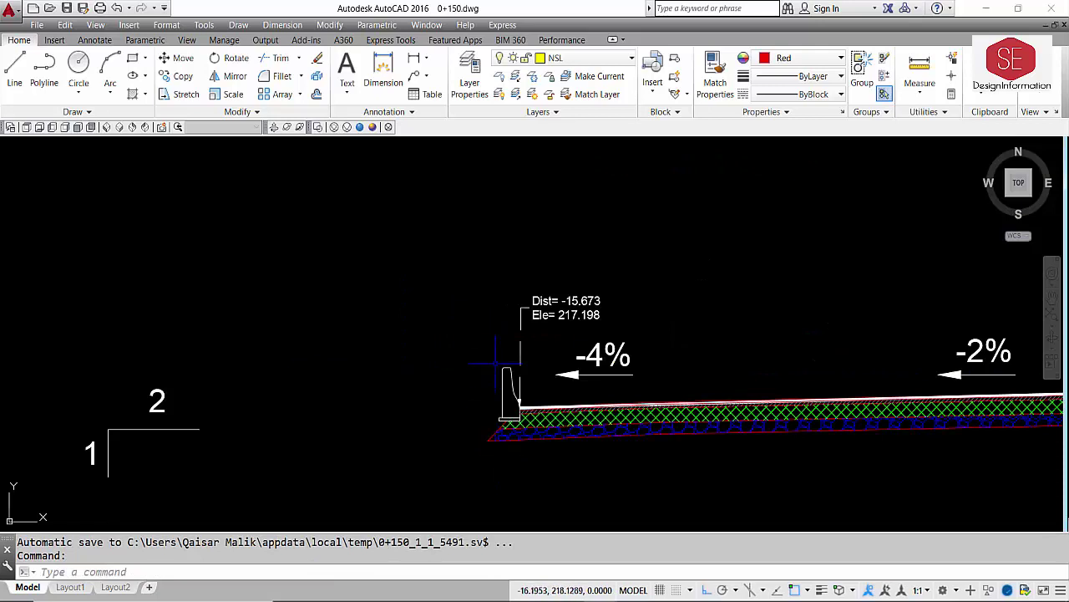
{"action": "type", "text": "l"}
{"action": "key", "text": "Return"}
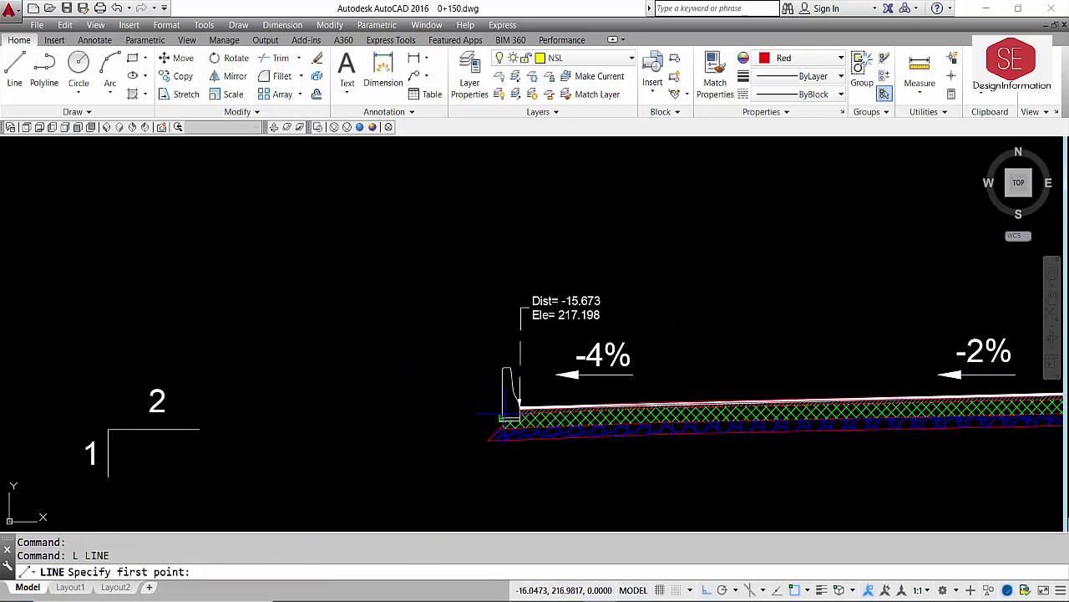
{"action": "left_click", "coordinate": [503, 415]}
{"action": "key", "text": "Escape"}
{"action": "type", "text": "o"}
{"action": "key", "text": "Return"}
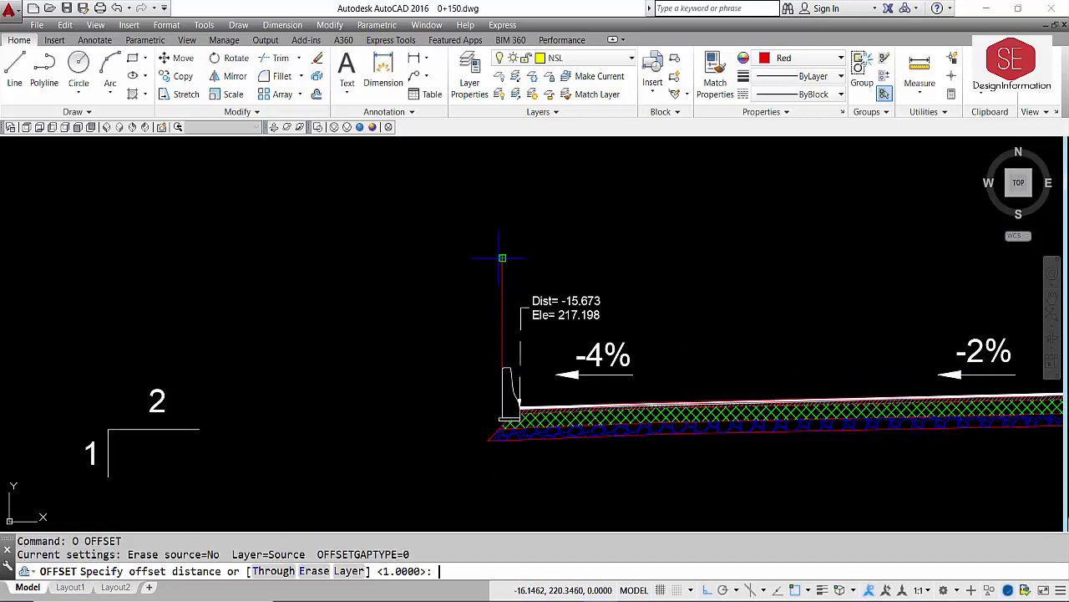
{"action": "type", "text": "1"}
{"action": "key", "text": "Return"}
{"action": "left_click", "coordinate": [502, 276]}
{"action": "left_click", "coordinate": [476, 350]}
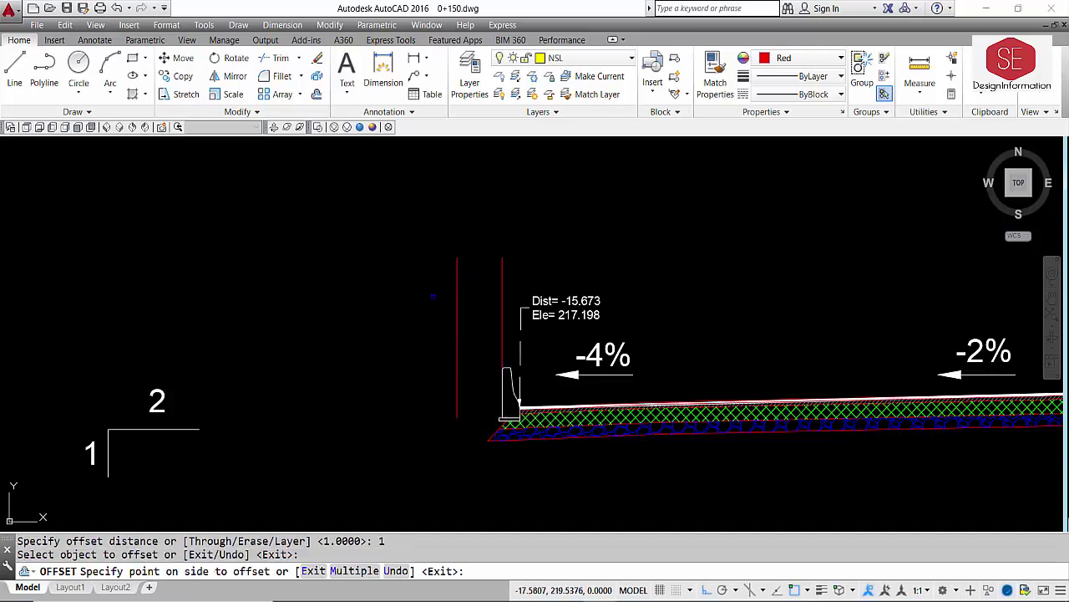
{"action": "key", "text": "Escape"}
- Draw a horizontal line from the curb corner left to the offset vertical line
{"action": "type", "text": "l"}
{"action": "key", "text": "Return"}
{"action": "scroll", "coordinate": [498, 422], "scroll_direction": "up", "scroll_amount": 2}
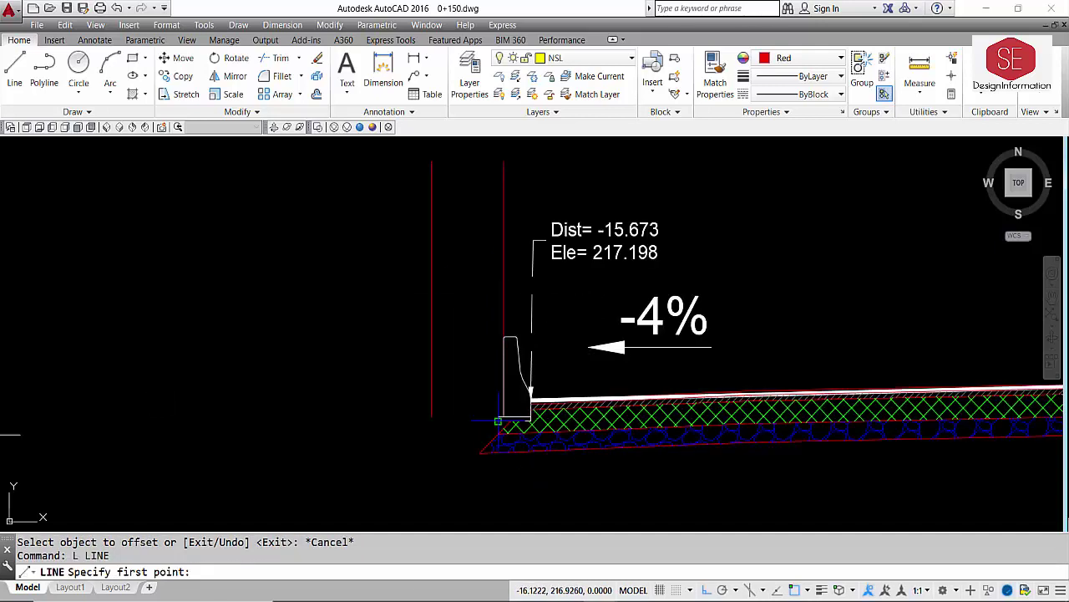
{"action": "left_click", "coordinate": [530, 399]}
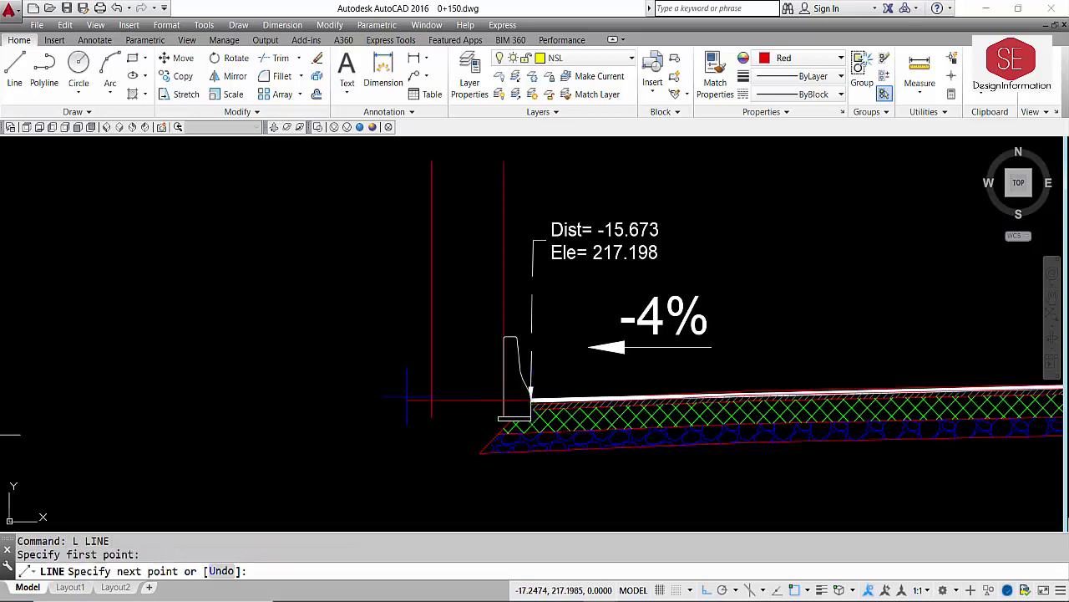
{"action": "left_click", "coordinate": [386, 401]}
{"action": "key", "text": "Escape"}
{"action": "type", "text": "T"}
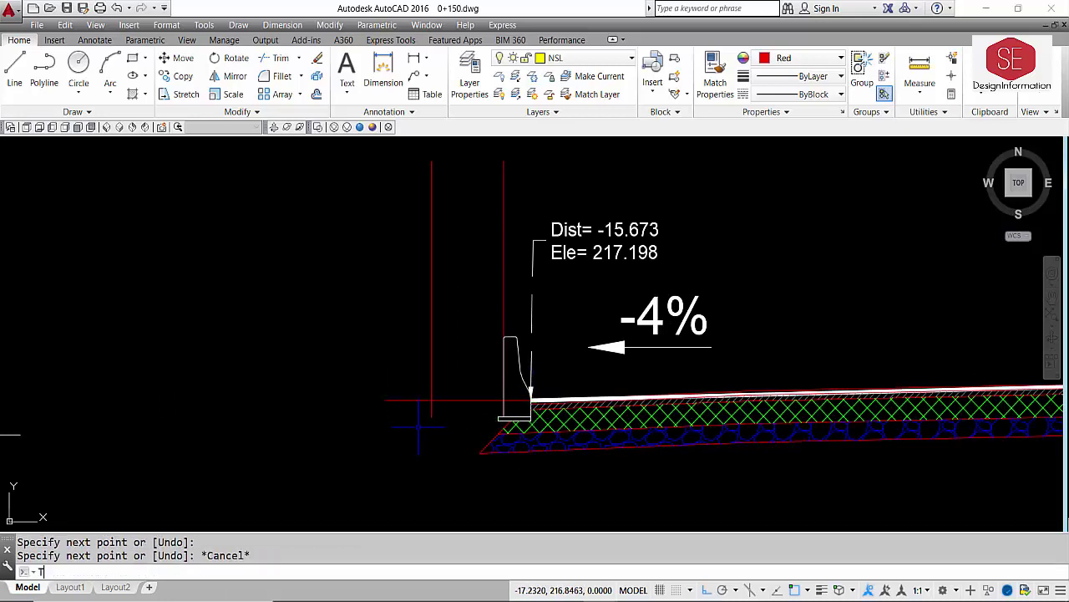
{"action": "type", "text": "R"}
{"action": "key", "text": "Return"}
{"action": "key", "text": "Return"}
{"action": "scroll", "coordinate": [512, 397], "scroll_direction": "up", "scroll_amount": 4}
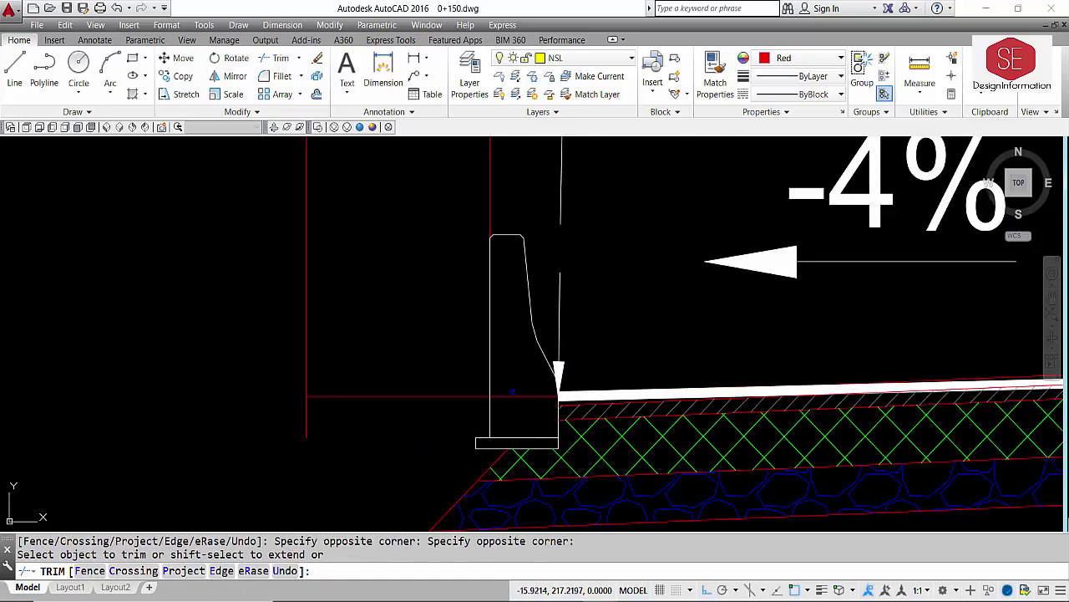
{"action": "key", "text": "Escape"}
{"action": "scroll", "coordinate": [466, 307], "scroll_direction": "down", "scroll_amount": 4}
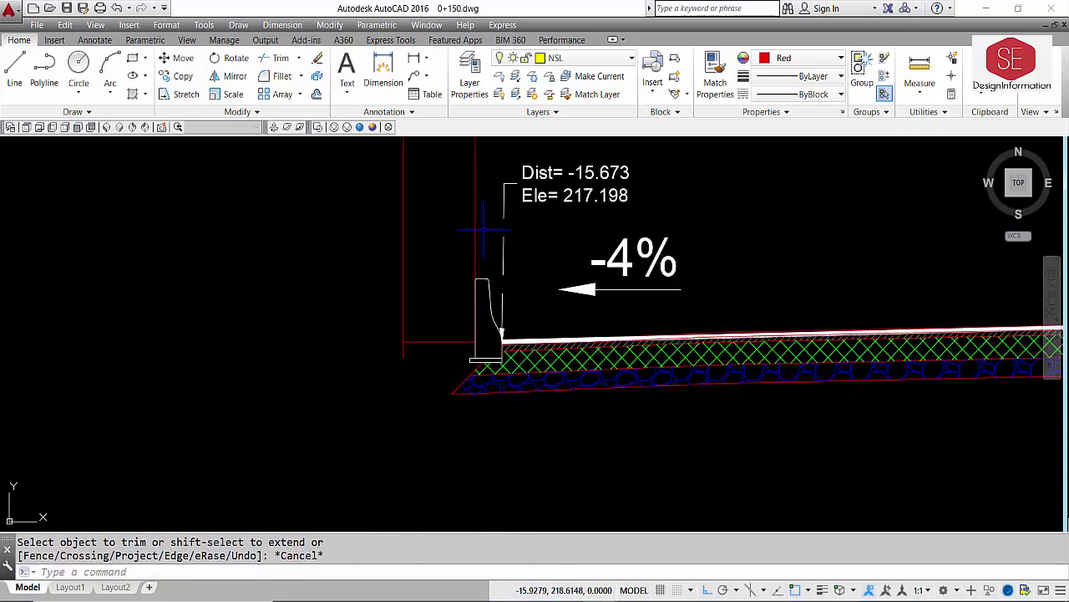
- Erase the red vertical line above the curb
{"action": "left_click", "coordinate": [483, 230]}
{"action": "left_click", "coordinate": [470, 238]}
{"action": "type", "text": "E"}
{"action": "key", "text": "Return"}
{"action": "scroll", "coordinate": [468, 362], "scroll_direction": "down", "scroll_amount": 2}
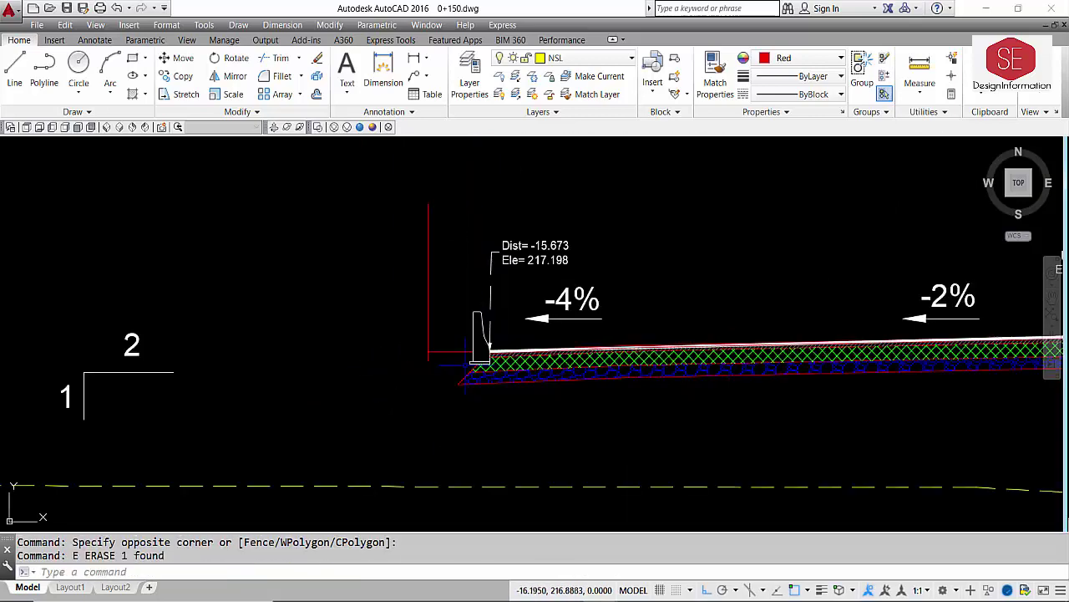
- Draw a closed triangle from the short line's left end: 1.5 left, 1 down
{"action": "type", "text": "L"}
{"action": "key", "text": "Return"}
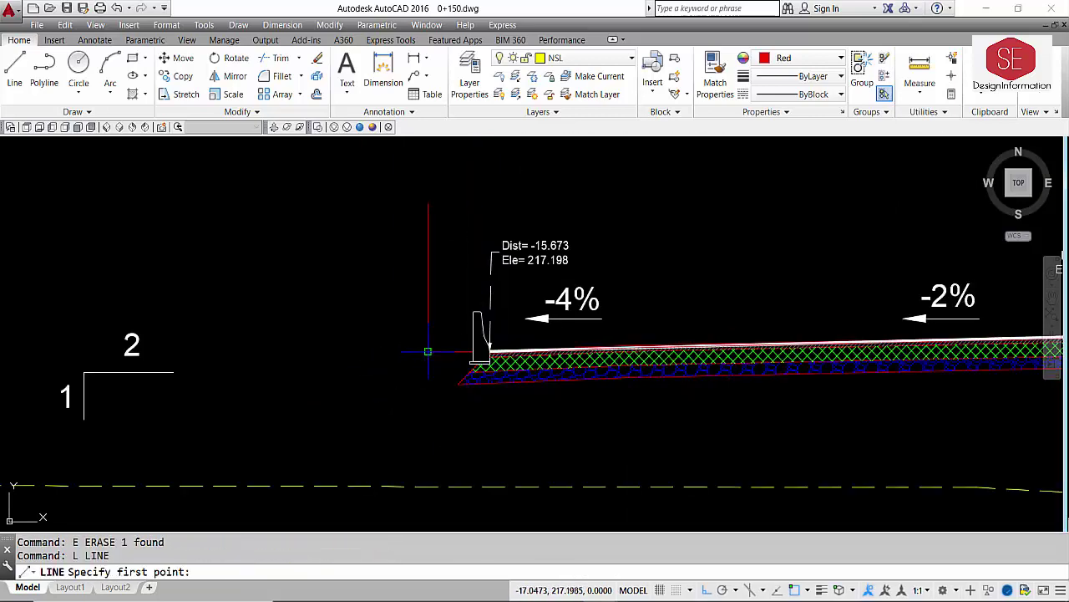
{"action": "left_click", "coordinate": [428, 351]}
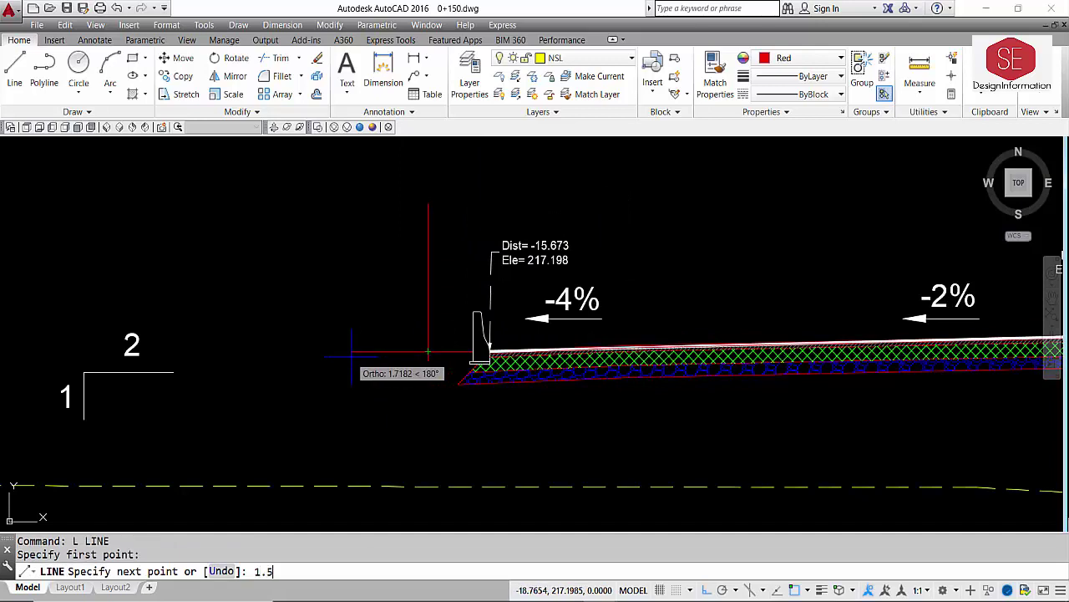
{"action": "type", "text": "1.5"}
{"action": "key", "text": "Return"}
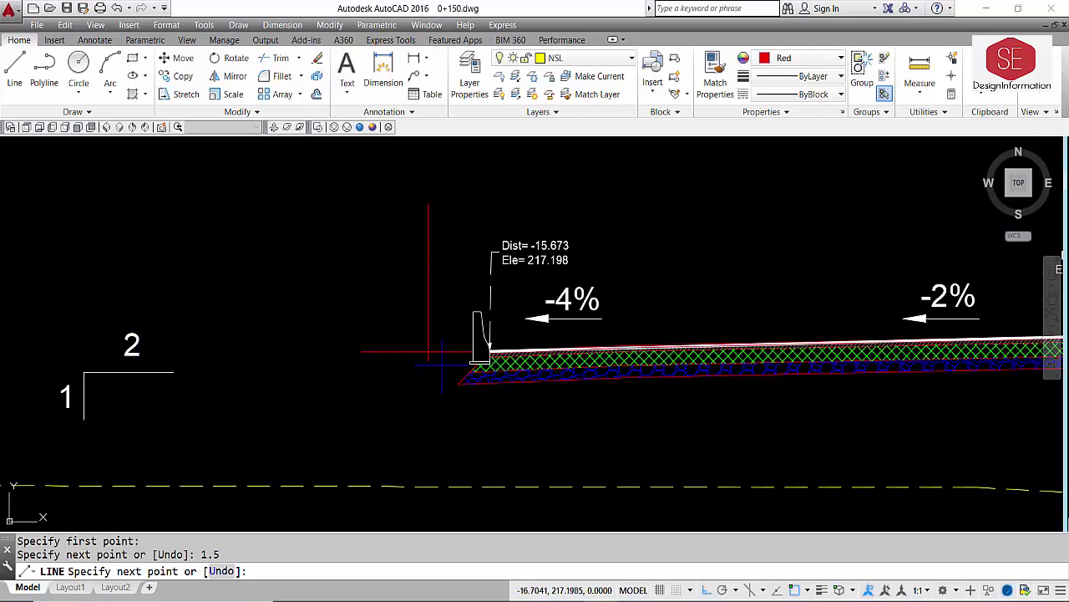
{"action": "type", "text": "1"}
{"action": "key", "text": "Return"}
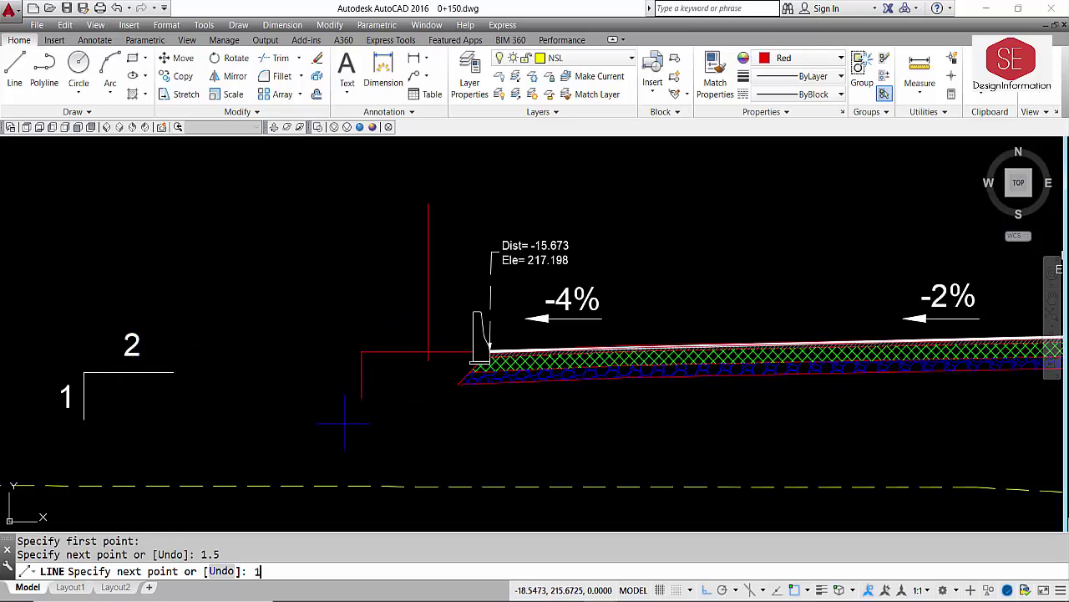
{"action": "type", "text": "c"}
{"action": "key", "text": "Return"}
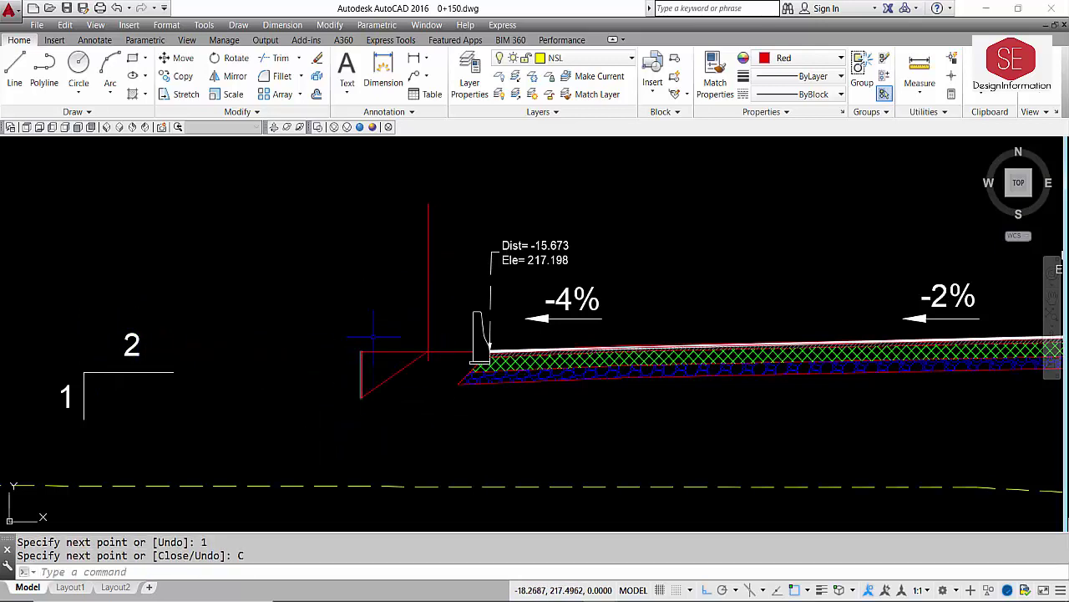
- Erase two of the triangle's lines and the red vertical helper line
{"action": "left_click", "coordinate": [374, 337]}
{"action": "left_click", "coordinate": [354, 354]}
{"action": "type", "text": "e"}
{"action": "key", "text": "Return"}
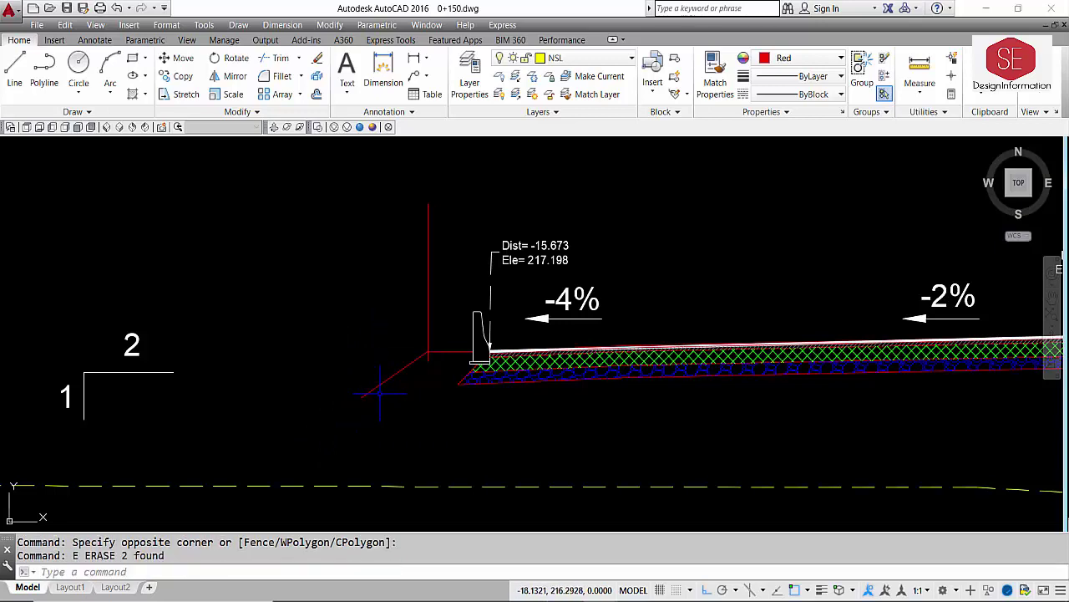
{"action": "left_click", "coordinate": [438, 291]}
{"action": "left_click", "coordinate": [389, 300]}
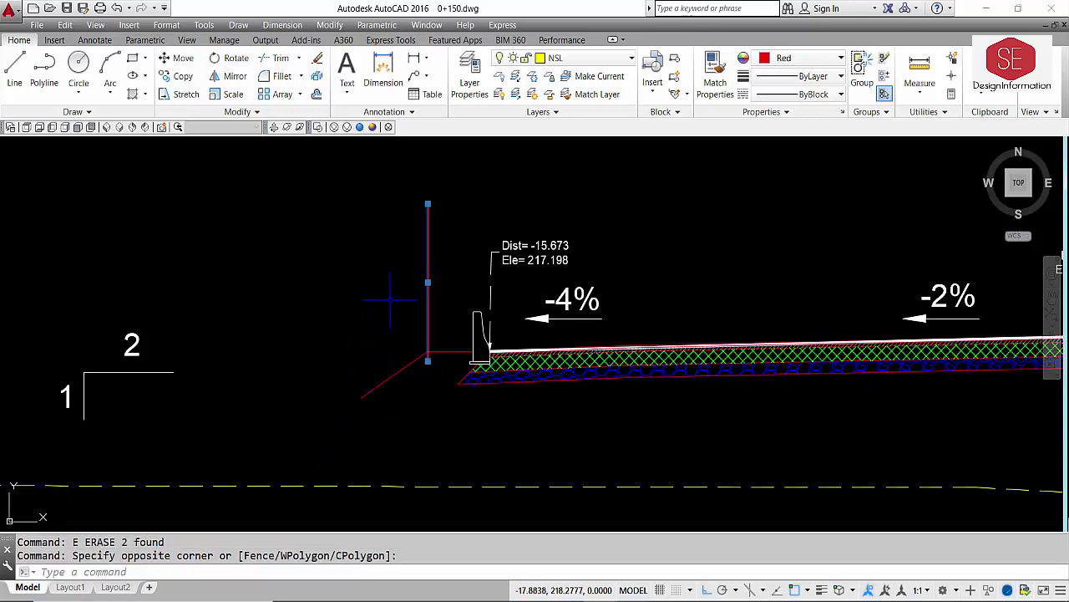
{"action": "type", "text": "E"}
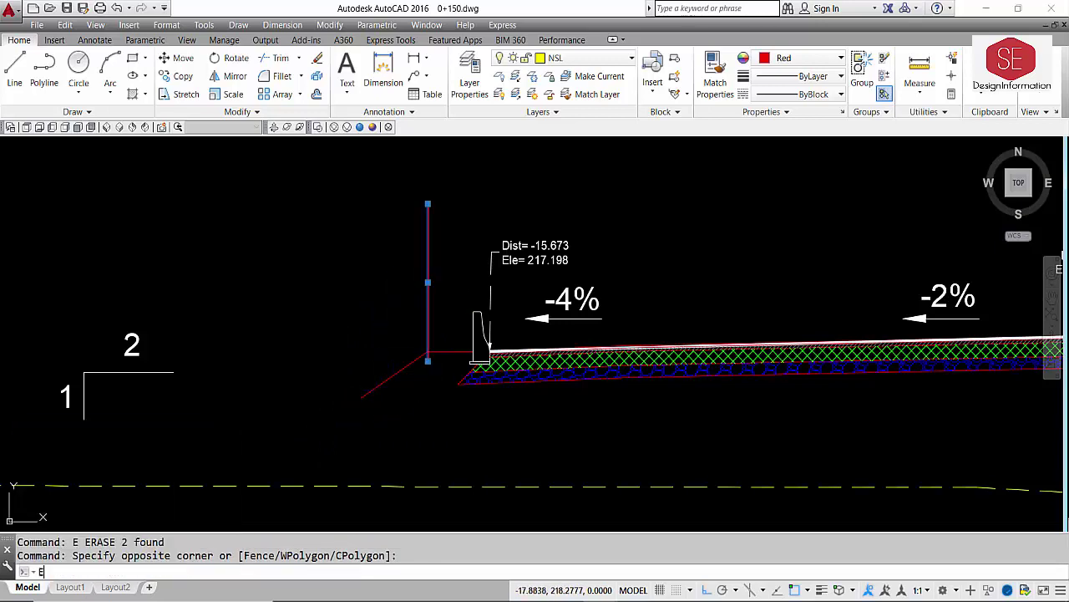
{"action": "key", "text": "Return"}
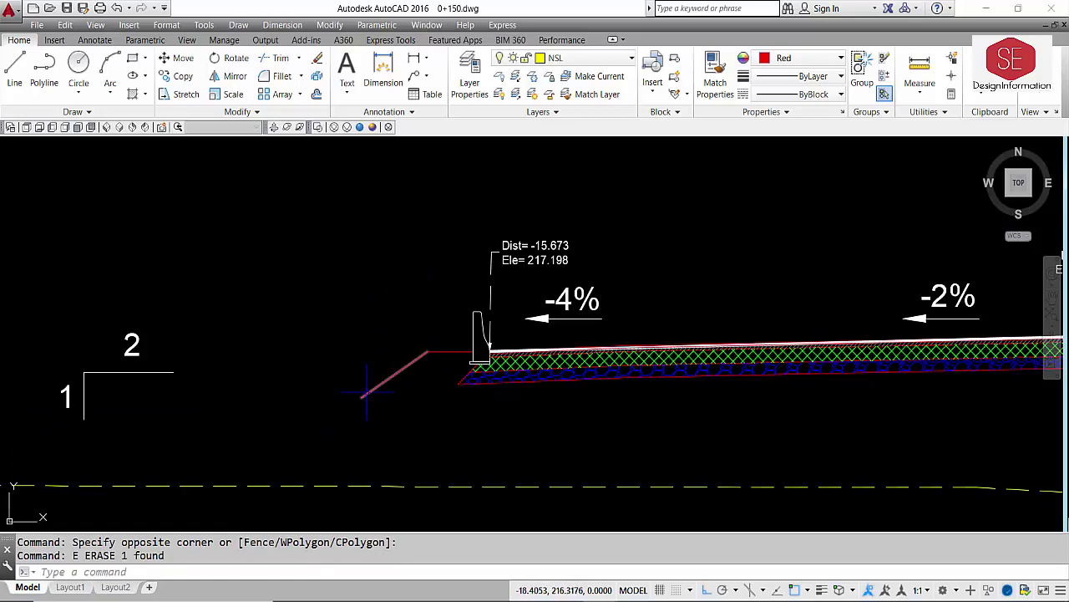
- Offset the red shoulder line 2 units downward
{"action": "scroll", "coordinate": [392, 335], "scroll_direction": "down", "scroll_amount": 5}
{"action": "scroll", "coordinate": [382, 291], "scroll_direction": "up", "scroll_amount": 8}
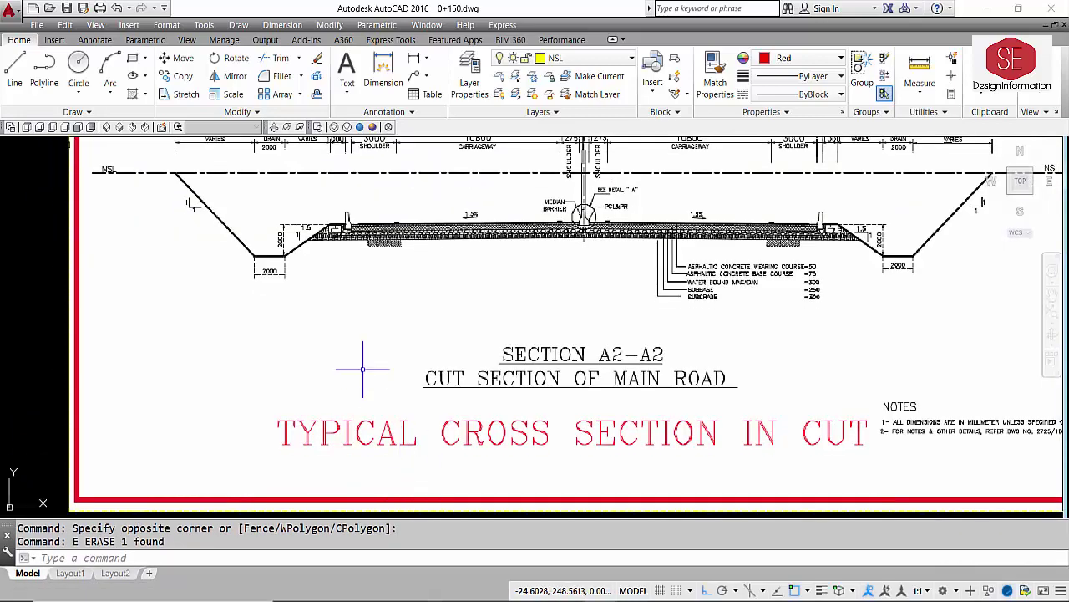
{"action": "scroll", "coordinate": [359, 362], "scroll_direction": "up", "scroll_amount": 3}
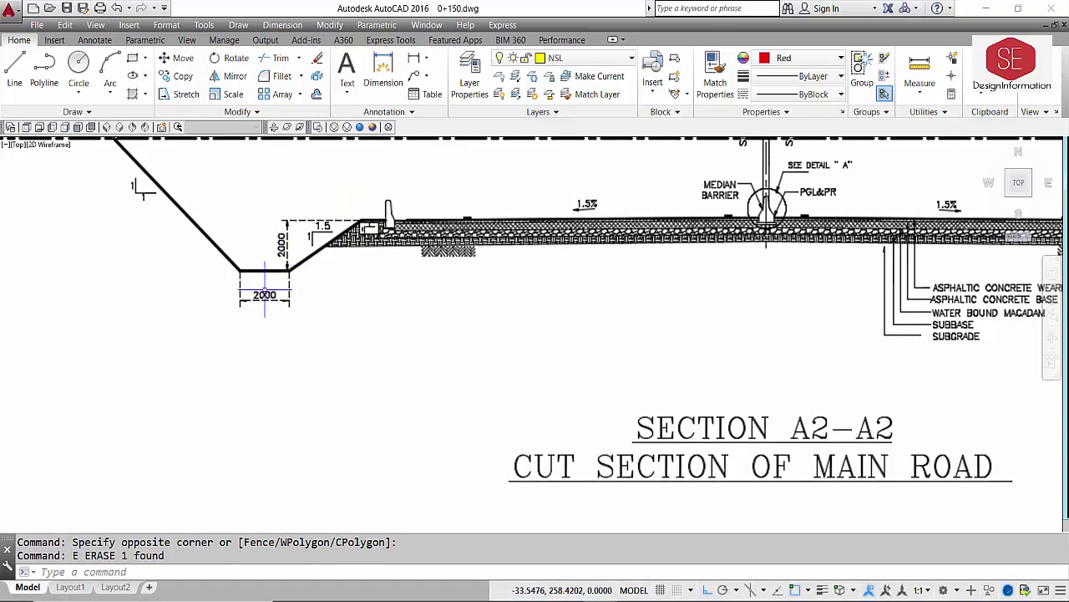
{"action": "scroll", "coordinate": [464, 285], "scroll_direction": "down", "scroll_amount": 5}
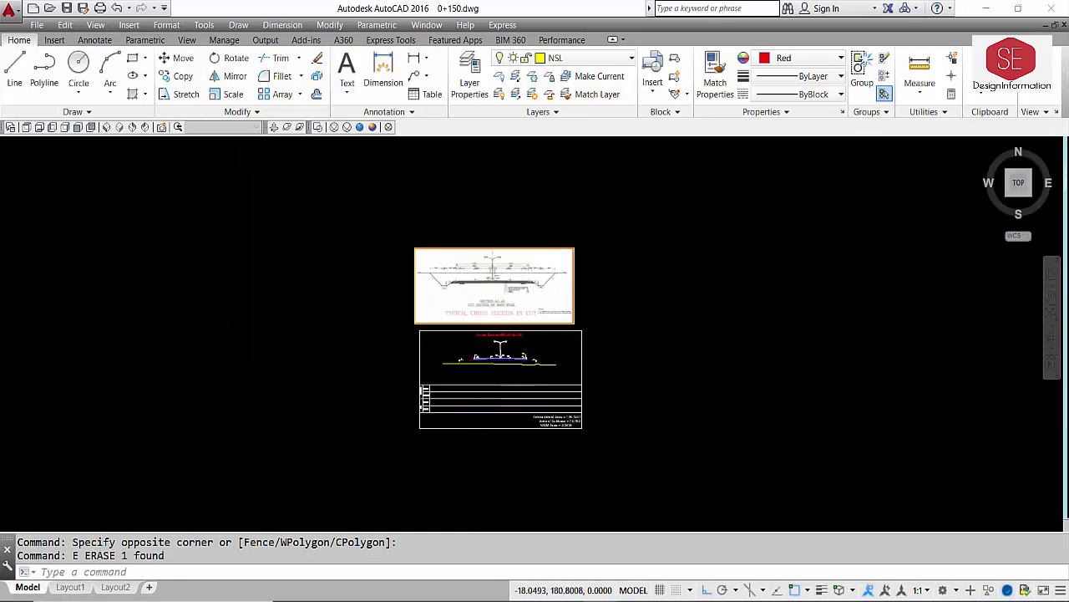
{"action": "scroll", "coordinate": [453, 227], "scroll_direction": "up", "scroll_amount": 10}
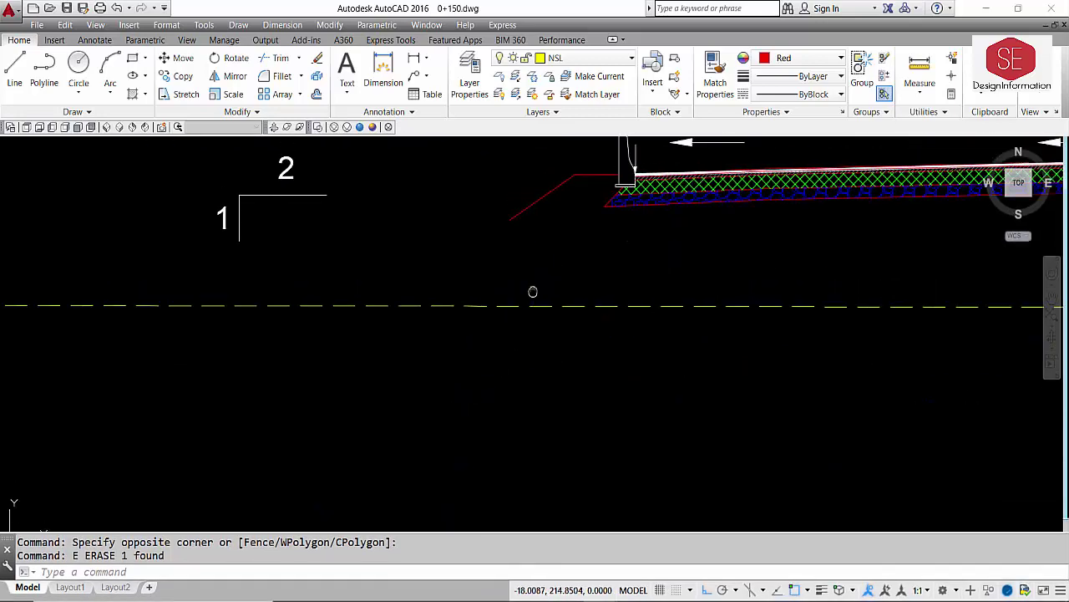
{"action": "middle_click_drag", "start_coordinate": [533, 291], "coordinate": [527, 417]}
{"action": "left_click", "coordinate": [587, 298]}
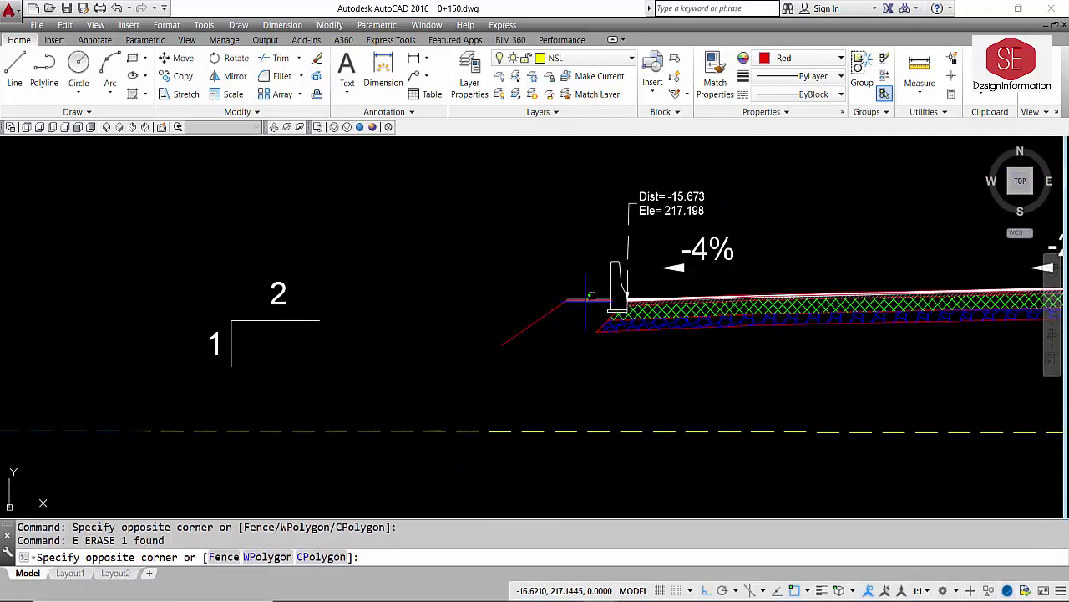
{"action": "left_click", "coordinate": [573, 299]}
{"action": "key", "text": "Escape"}
{"action": "type", "text": "O"}
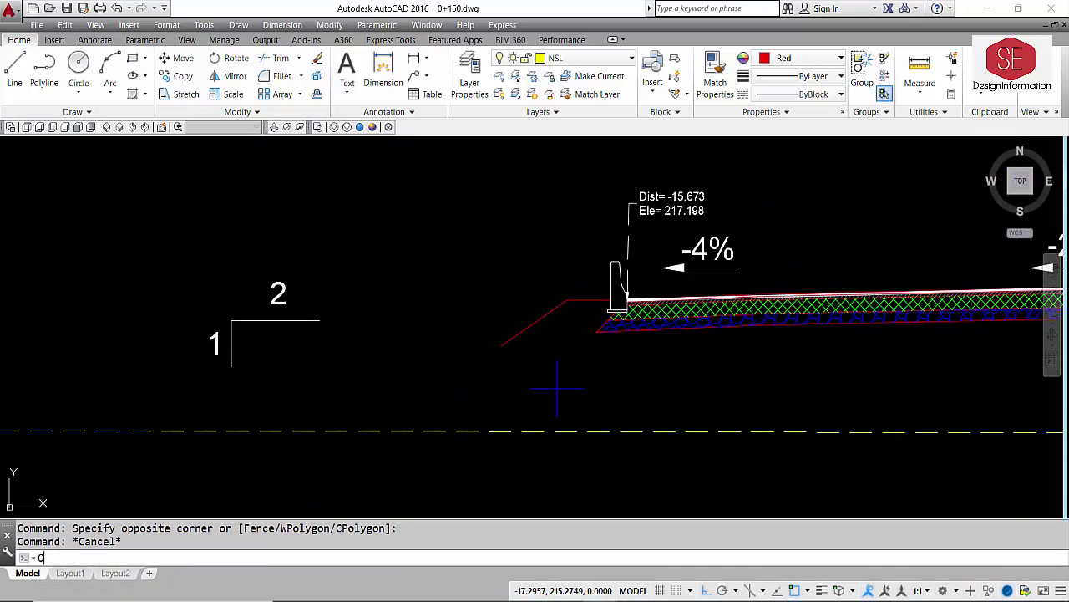
{"action": "key", "text": "Return"}
{"action": "type", "text": "2"}
{"action": "key", "text": "Return"}
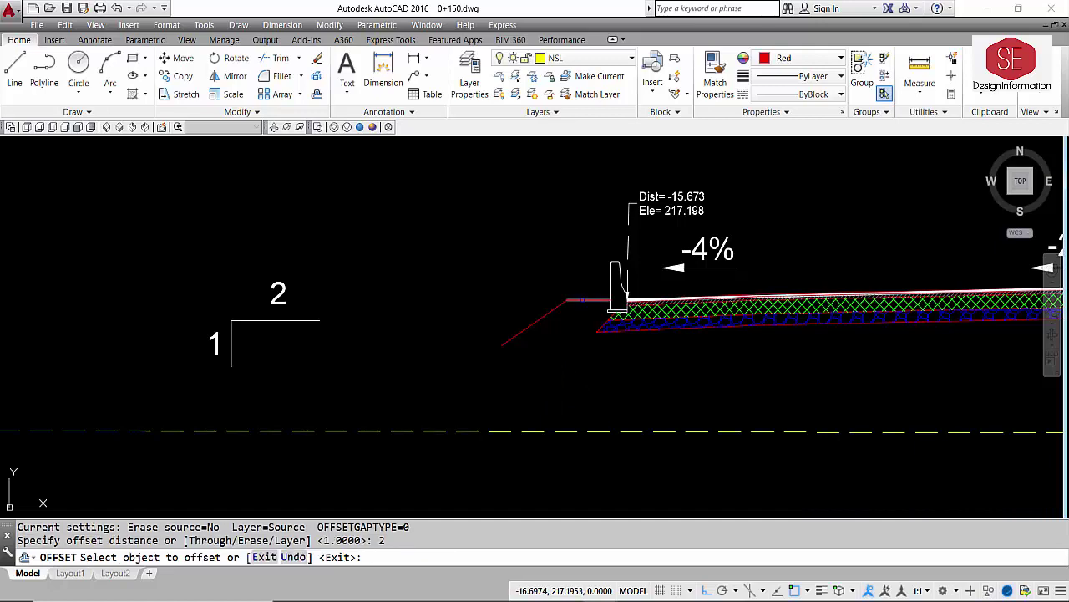
{"action": "left_click", "coordinate": [589, 299]}
{"action": "left_click", "coordinate": [585, 359]}
{"action": "key", "text": "Escape"}
- Add a vertical helper line and extend the offset line and cut slope to meet
{"action": "type", "text": "L"}
{"action": "key", "text": "Return"}
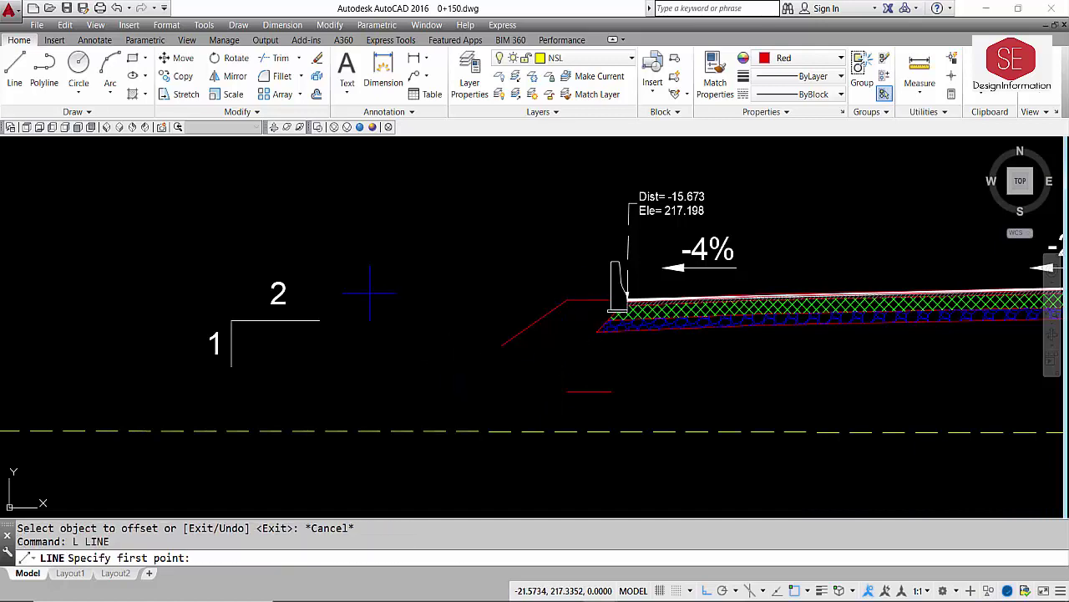
{"action": "left_click", "coordinate": [369, 292]}
{"action": "left_click", "coordinate": [369, 461]}
{"action": "key", "text": "Escape"}
{"action": "type", "text": "EX"}
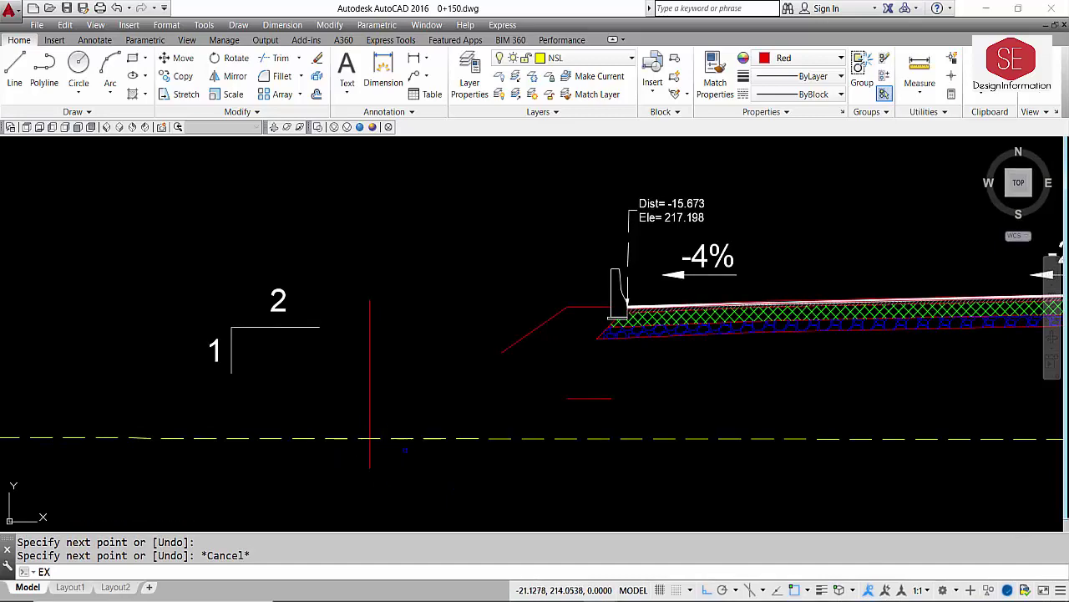
{"action": "key", "text": "Return"}
{"action": "key", "text": "Return"}
{"action": "left_click", "coordinate": [571, 399]}
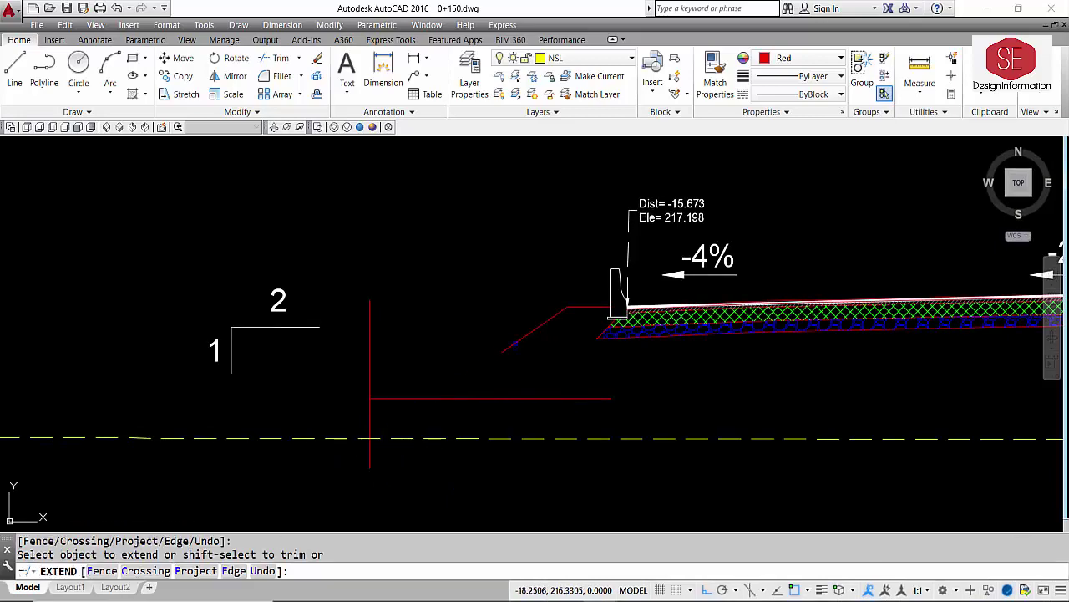
{"action": "left_click", "coordinate": [517, 342]}
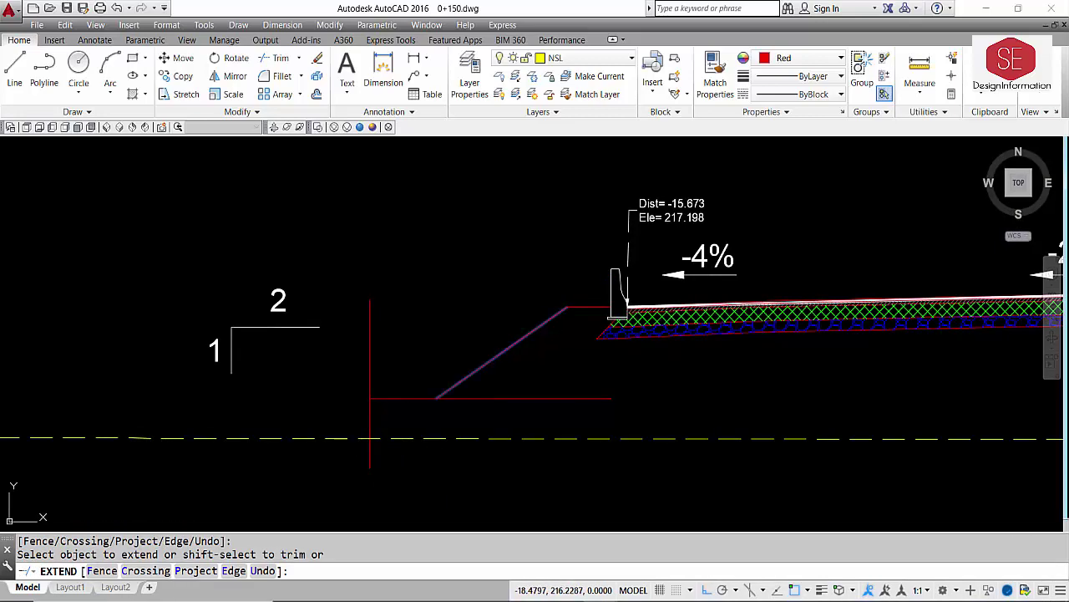
{"action": "left_click", "coordinate": [457, 384]}
{"action": "left_click", "coordinate": [458, 384]}
{"action": "key", "text": "Escape"}
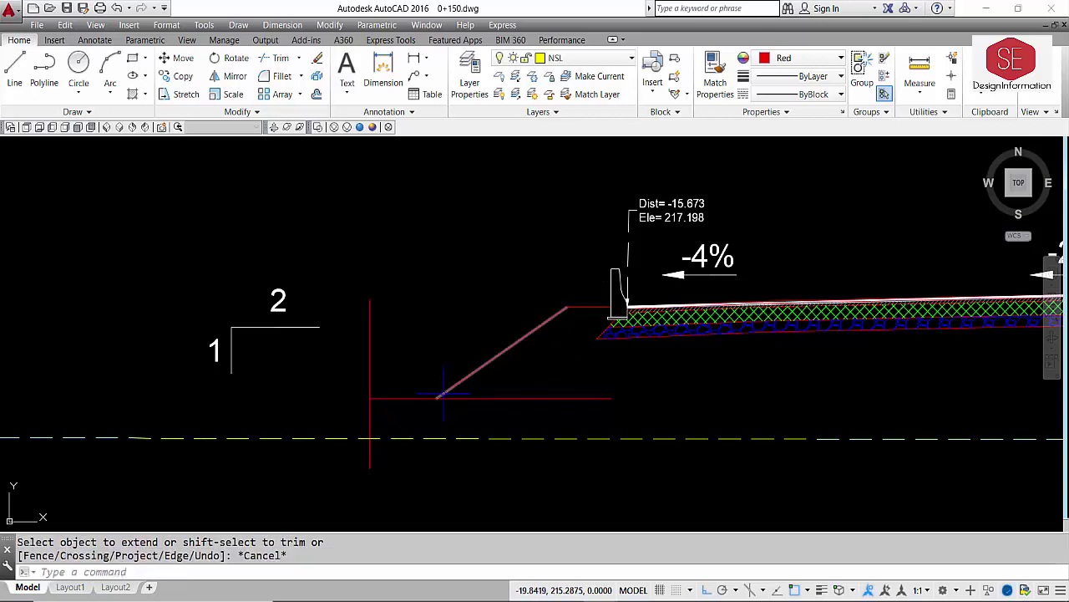
- Check the slope foot sits 2.0000 below the shoulder, then erase the vertical helper
{"action": "left_click", "coordinate": [416, 60]}
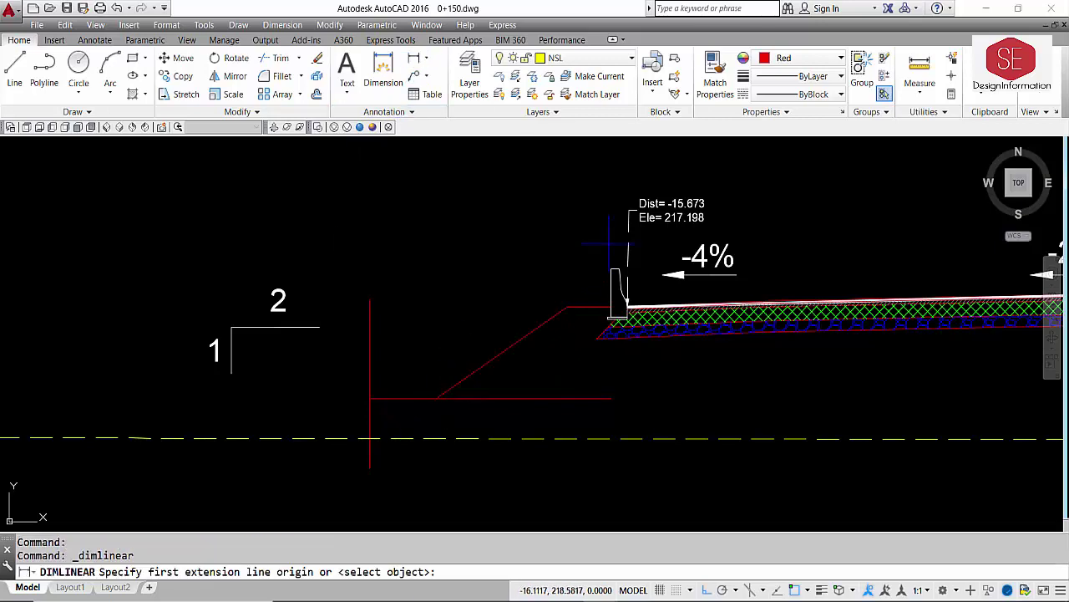
{"action": "left_click", "coordinate": [568, 307]}
{"action": "left_click", "coordinate": [566, 398]}
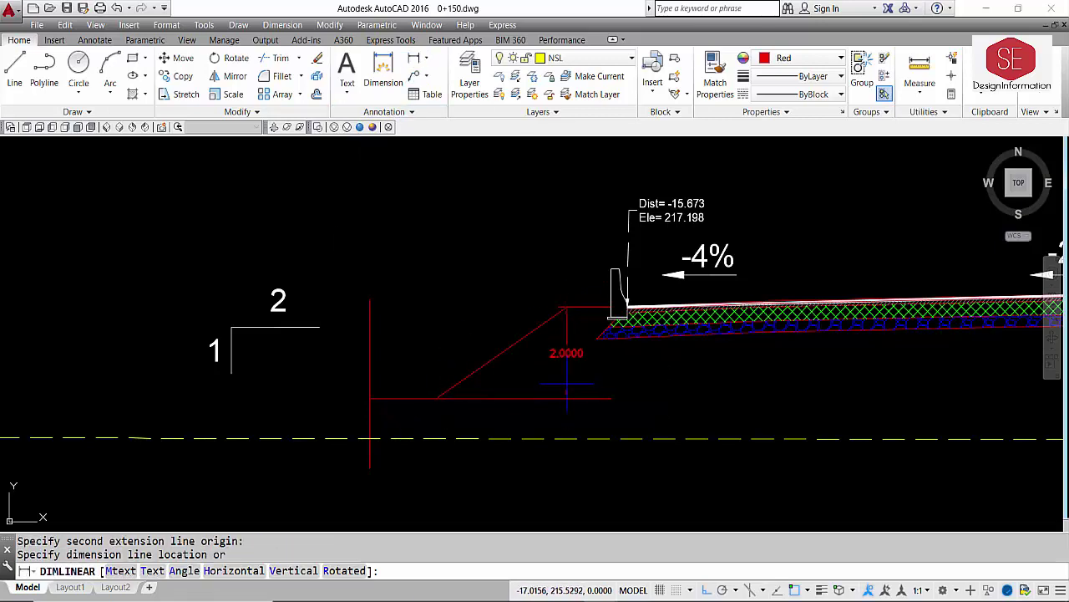
{"action": "key", "text": "Escape"}
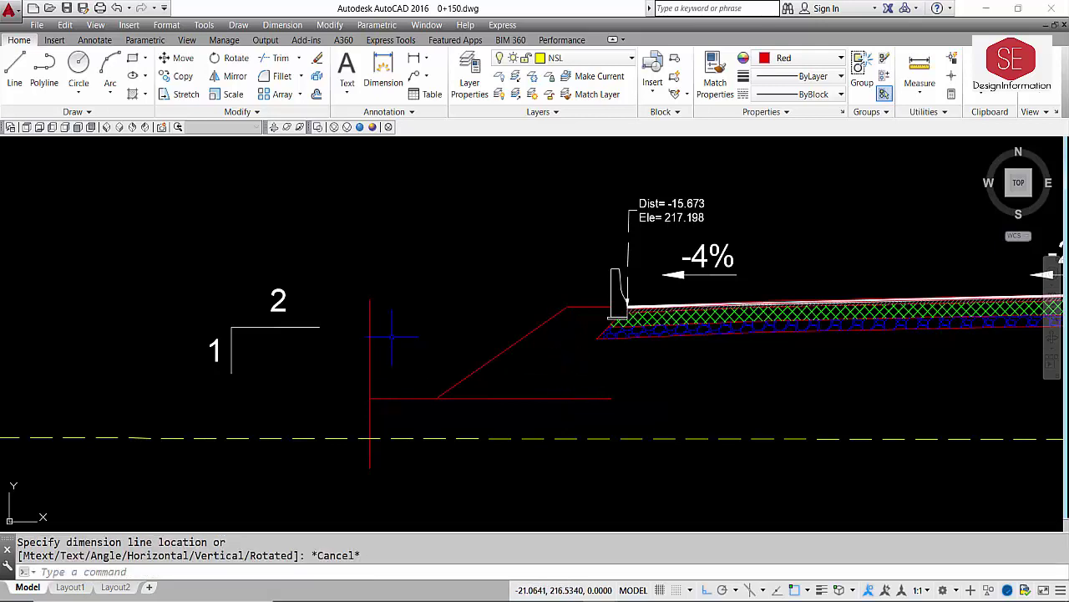
{"action": "left_click", "coordinate": [391, 337]}
{"action": "left_click", "coordinate": [346, 359]}
{"action": "type", "text": "e"}
{"action": "key", "text": "Return"}
- Trim the offset line's stub beyond the slope and erase the bottom horizontal helper line
{"action": "type", "text": "T"}
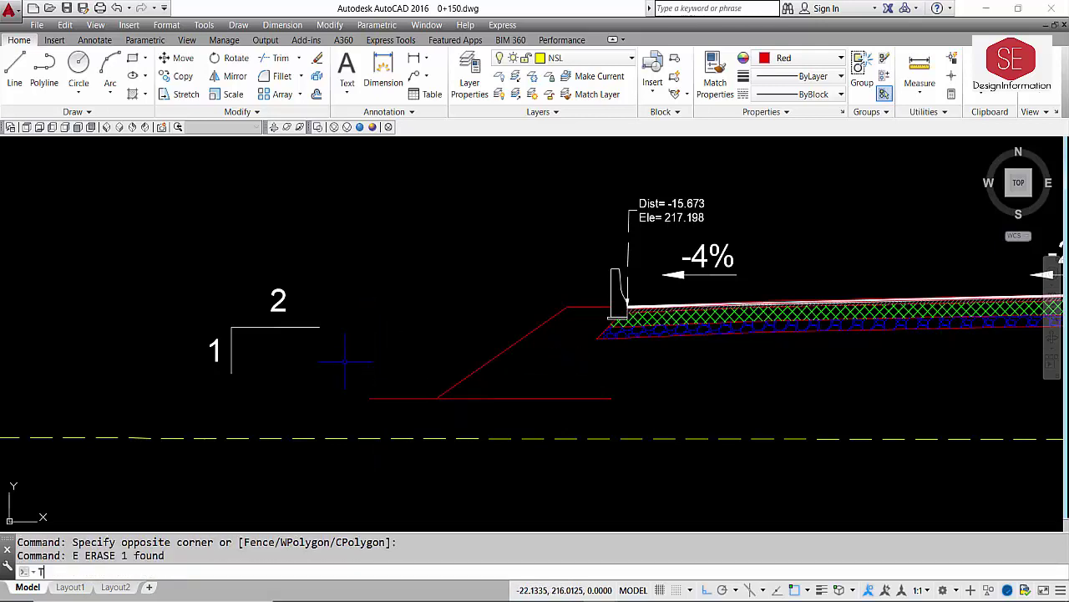
{"action": "type", "text": "R"}
{"action": "key", "text": "Return"}
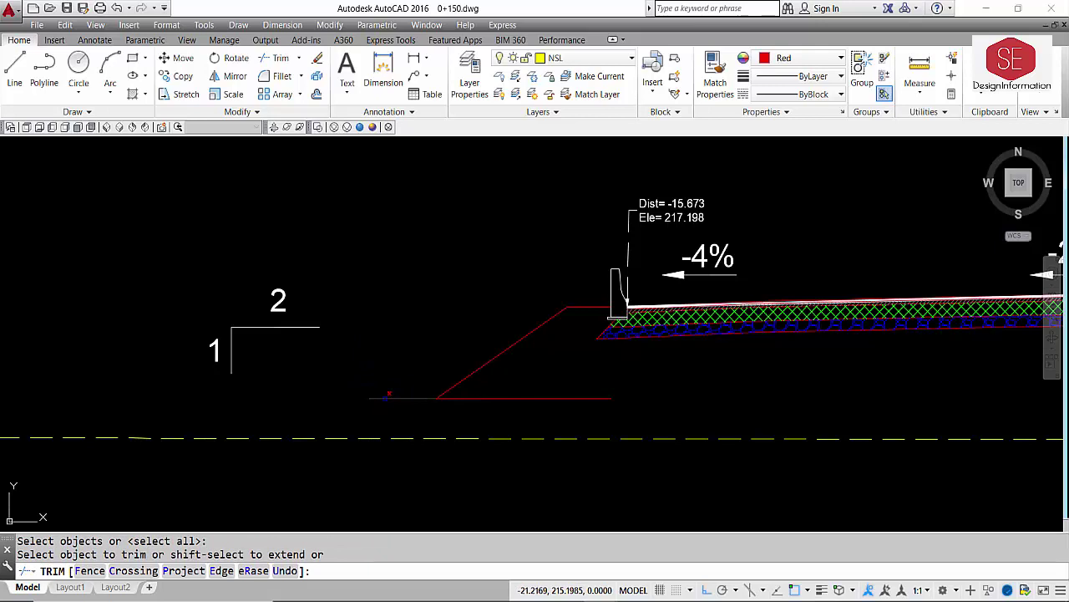
{"action": "left_click", "coordinate": [388, 395]}
{"action": "left_click", "coordinate": [441, 405]}
{"action": "key", "text": "Escape"}
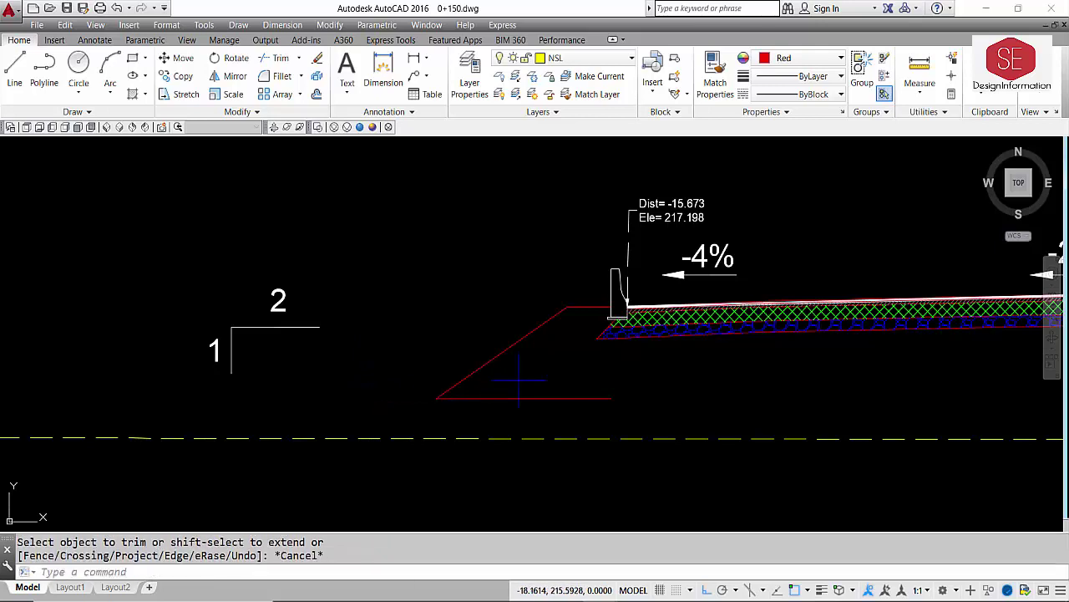
{"action": "left_click", "coordinate": [501, 410]}
{"action": "left_click", "coordinate": [468, 388]}
{"action": "type", "text": "e"}
{"action": "key", "text": "Return"}
{"action": "type", "text": "l"}
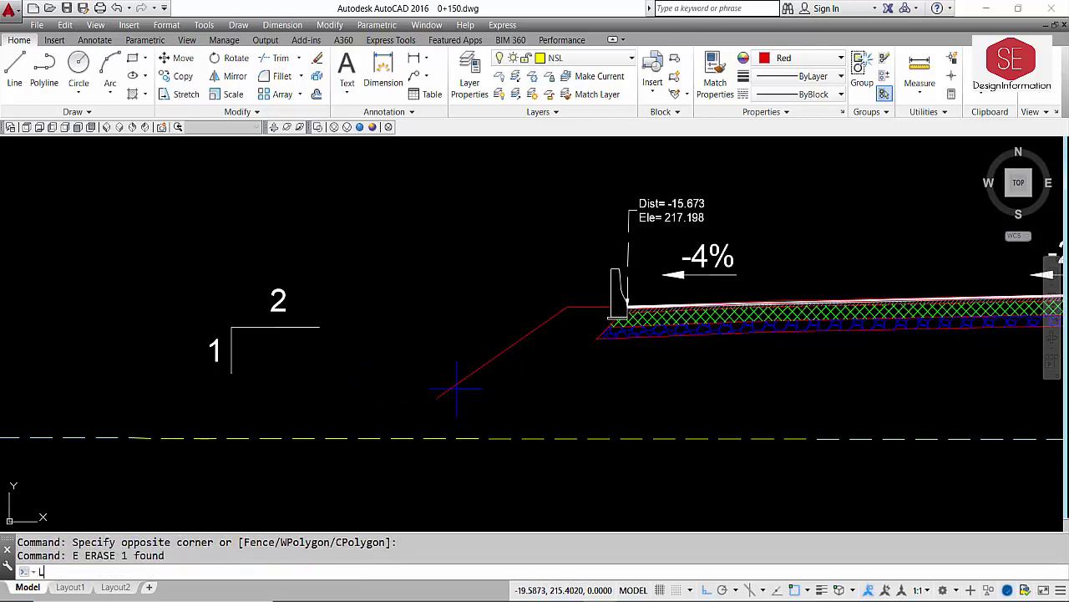
{"action": "key", "text": "Return"}
- Draw a 2-unit drain bottom running left from the slope's lower end
{"action": "left_click", "coordinate": [437, 396]}
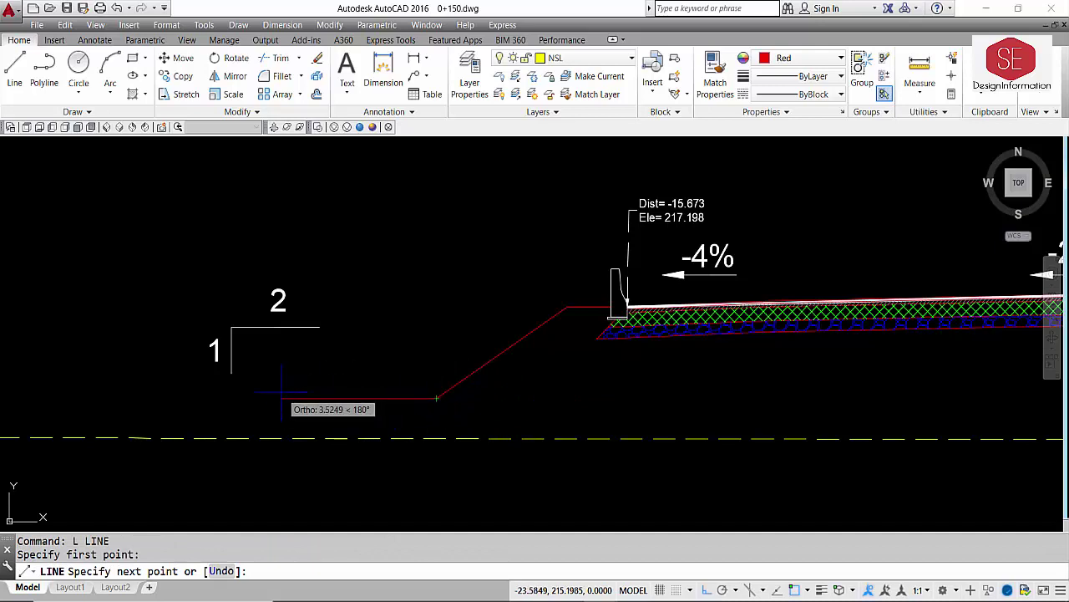
{"action": "type", "text": "2"}
{"action": "key", "text": "Return"}
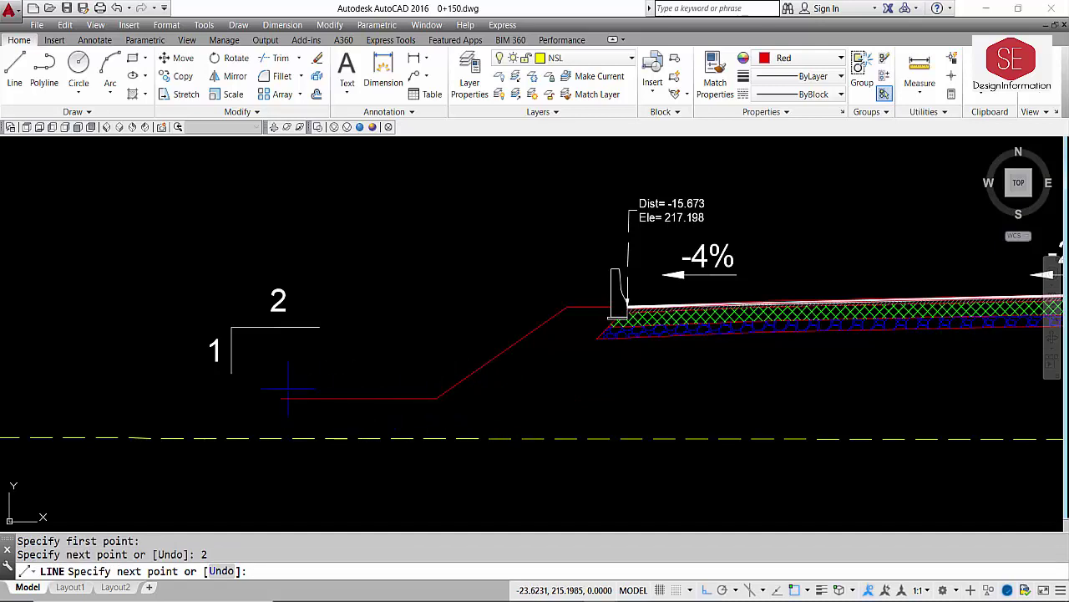
{"action": "key", "text": "Escape"}
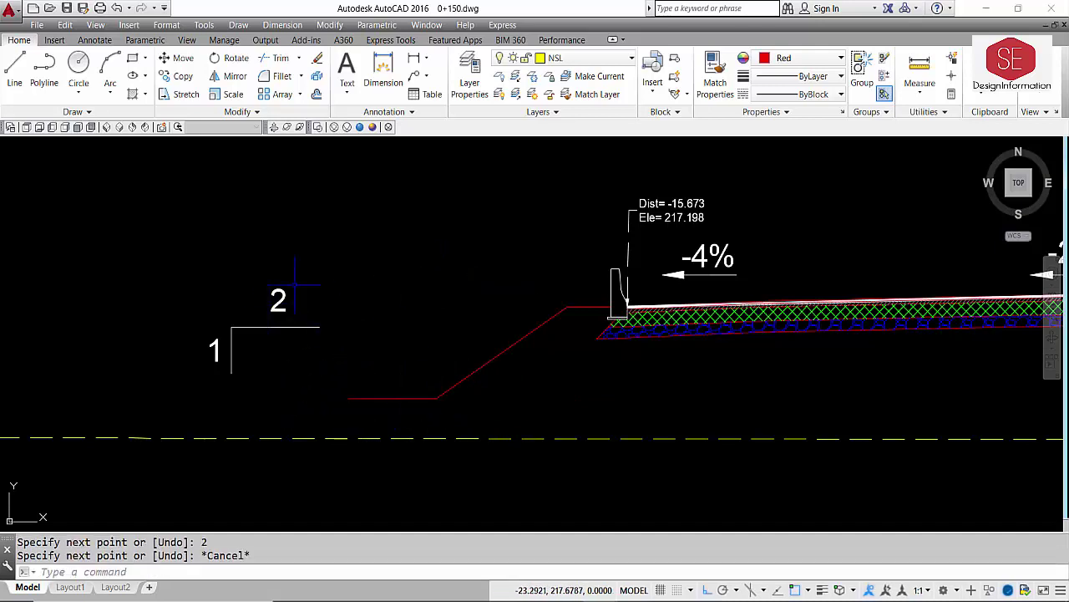
- Move the 1:2 slope symbol and its lines up and out of the way
{"action": "type", "text": "m"}
{"action": "key", "text": "Return"}
{"action": "left_click", "coordinate": [331, 279]}
{"action": "left_click", "coordinate": [199, 388]}
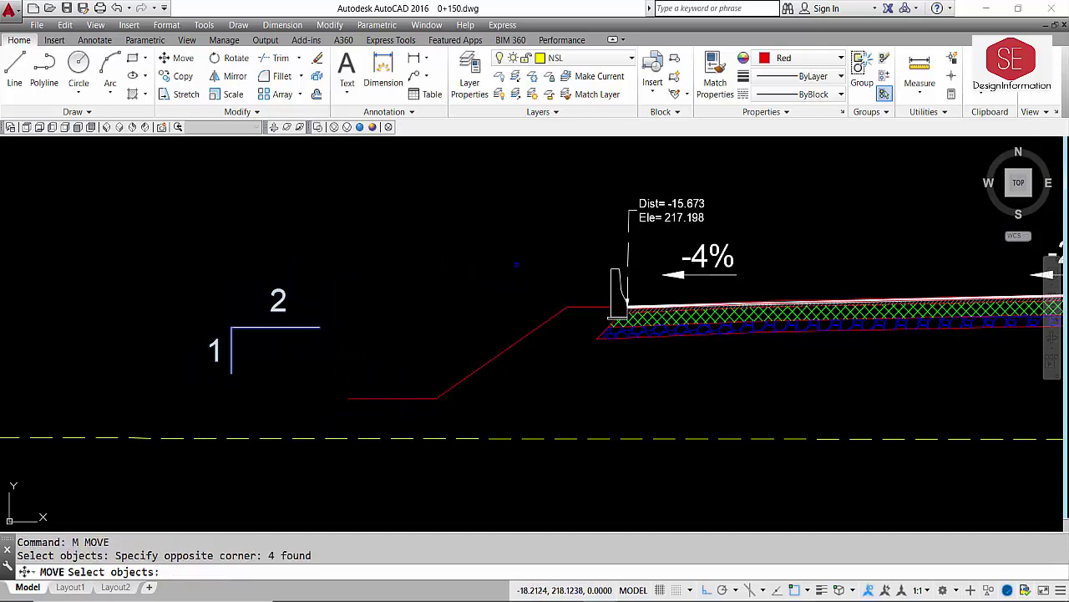
{"action": "key", "text": "Return"}
{"action": "left_click", "coordinate": [516, 264]}
{"action": "left_click", "coordinate": [204, 242]}
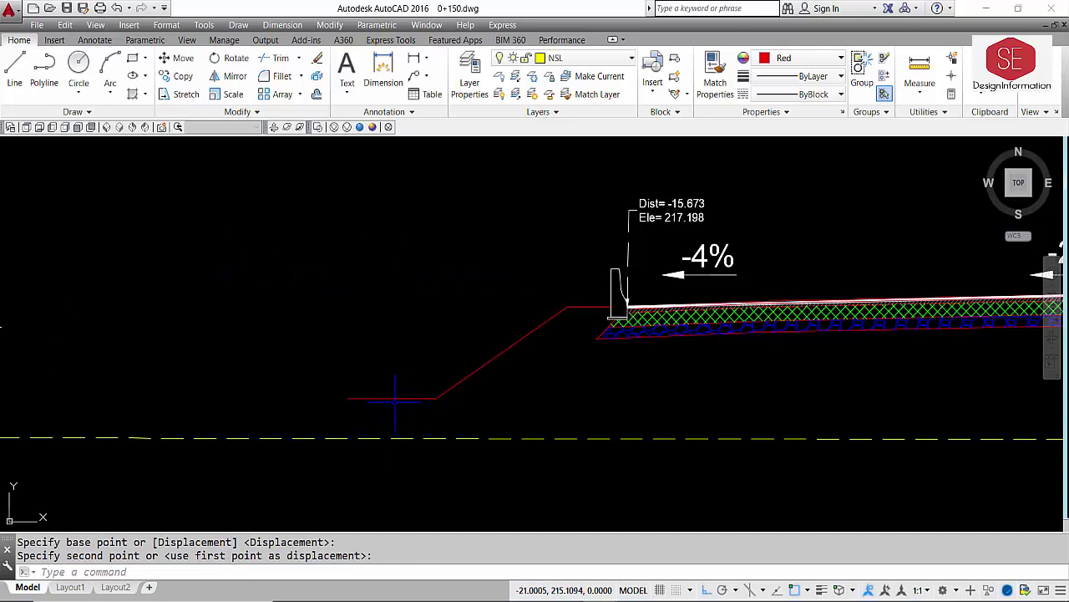
- Draw a 1-by-1 helper triangle at the drain bottom's left end, then erase its two helper segments
{"action": "type", "text": "l"}
{"action": "key", "text": "Return"}
{"action": "left_click", "coordinate": [348, 398]}
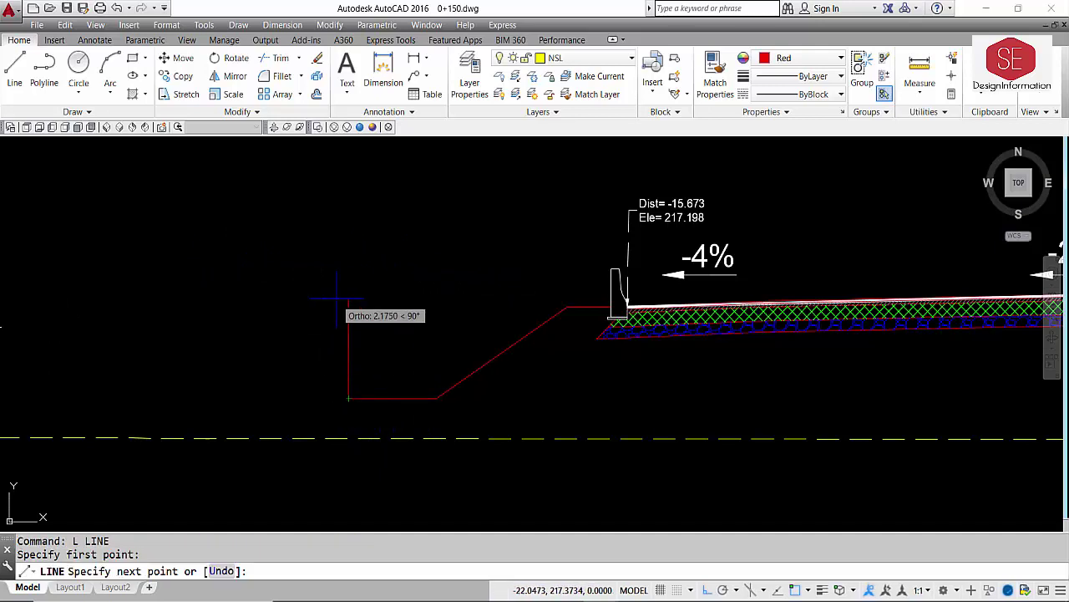
{"action": "type", "text": "1"}
{"action": "key", "text": "Return"}
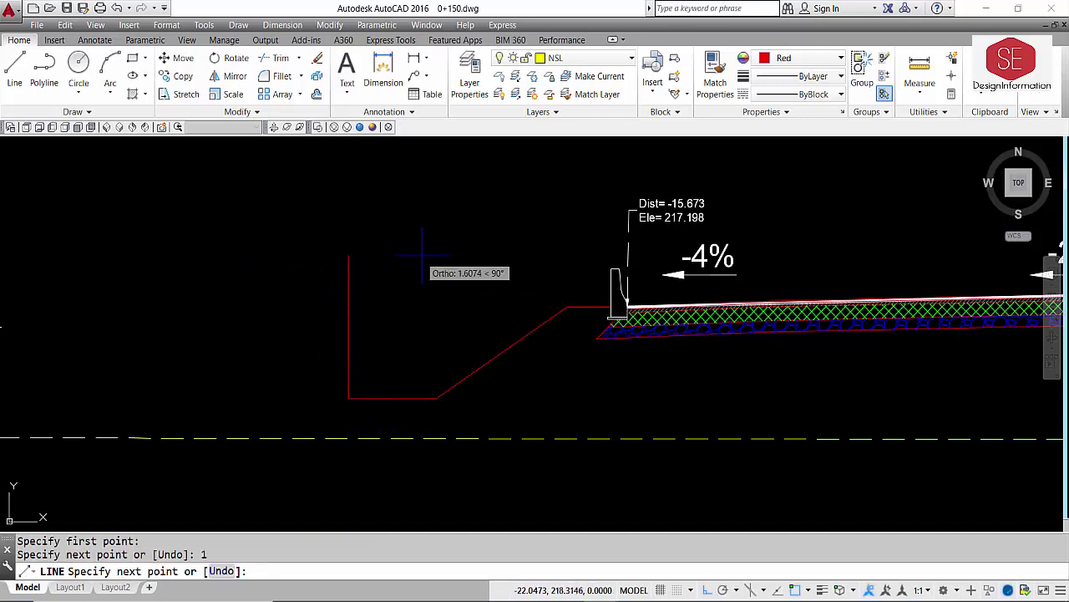
{"action": "type", "text": "1"}
{"action": "key", "text": "Return"}
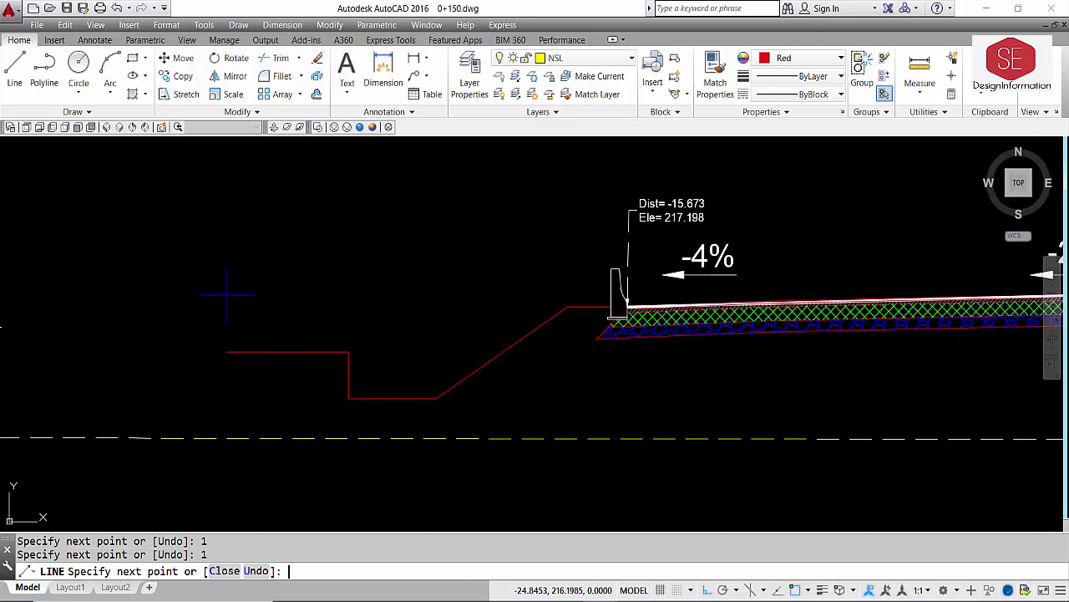
{"action": "type", "text": "c"}
{"action": "key", "text": "Return"}
{"action": "left_click", "coordinate": [355, 339]}
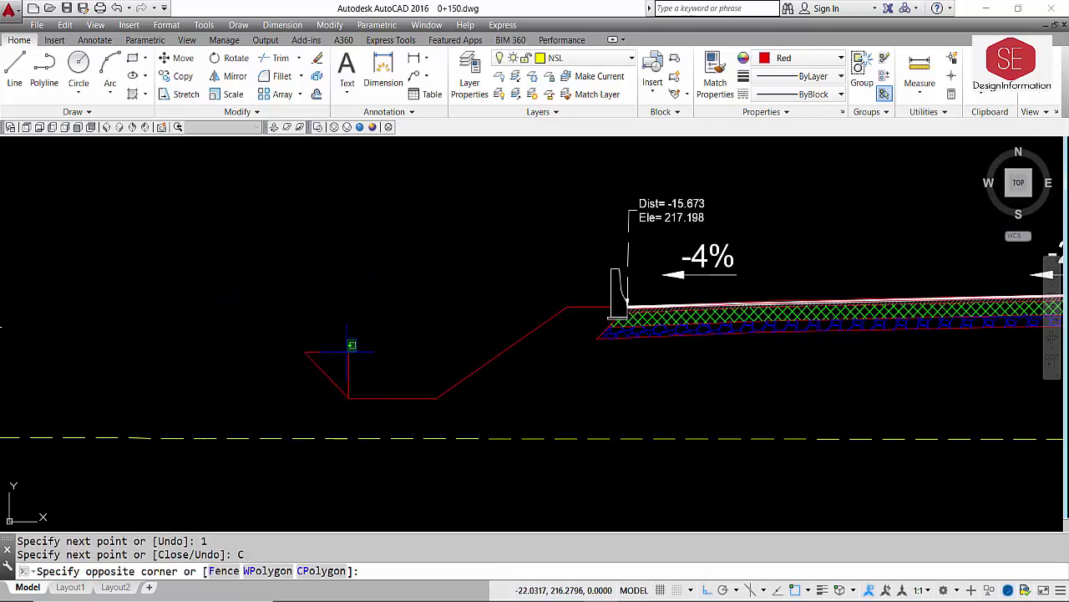
{"action": "left_click", "coordinate": [342, 353]}
{"action": "type", "text": "e"}
{"action": "key", "text": "Return"}
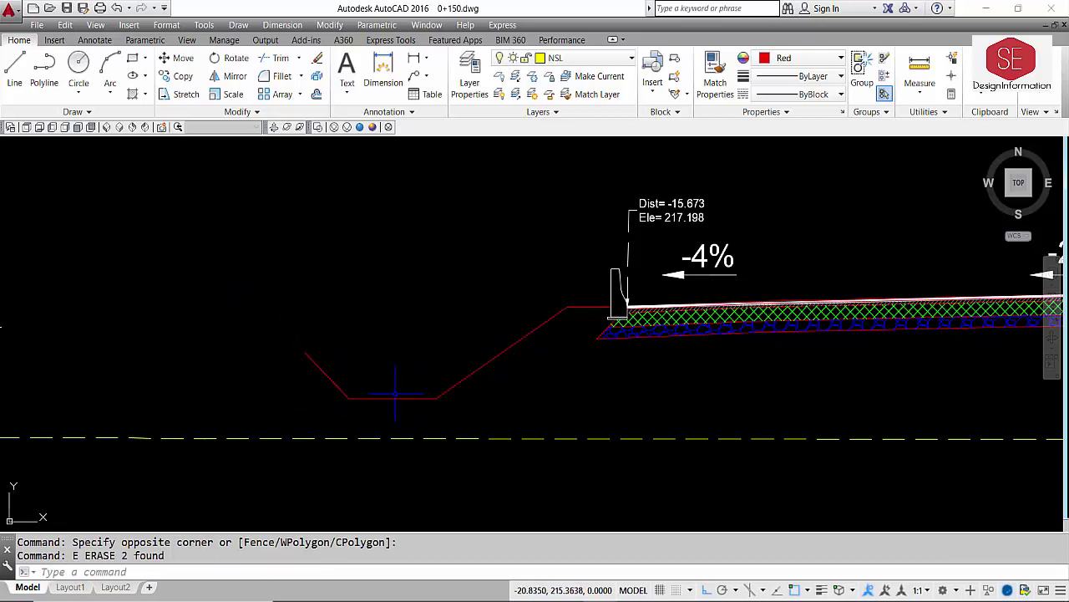
- Erase the old dashed ground line
{"action": "scroll", "coordinate": [401, 384], "scroll_direction": "down", "scroll_amount": 5}
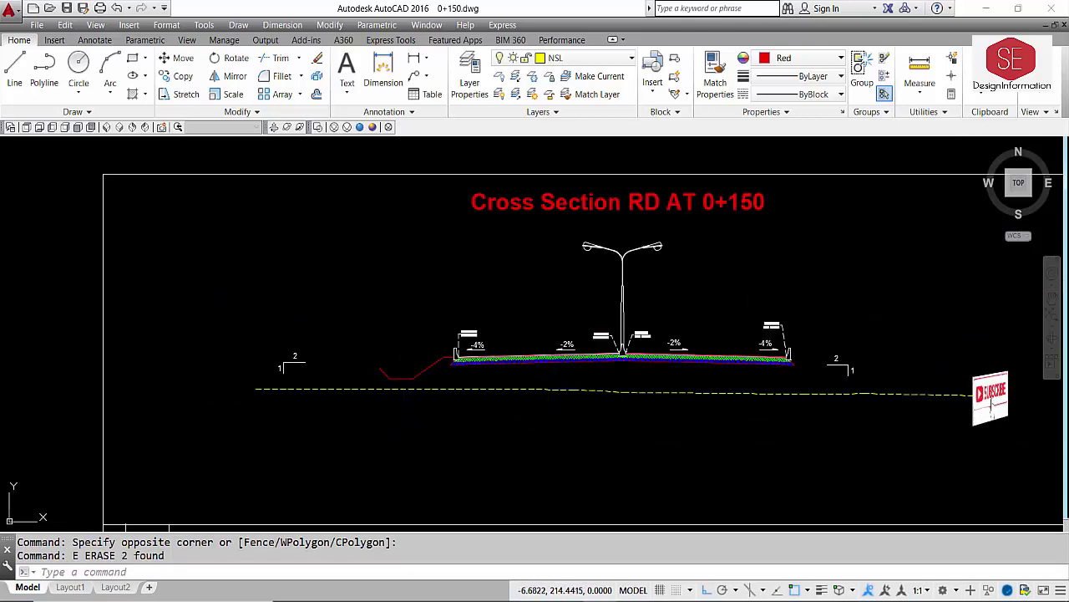
{"action": "left_click", "coordinate": [535, 389]}
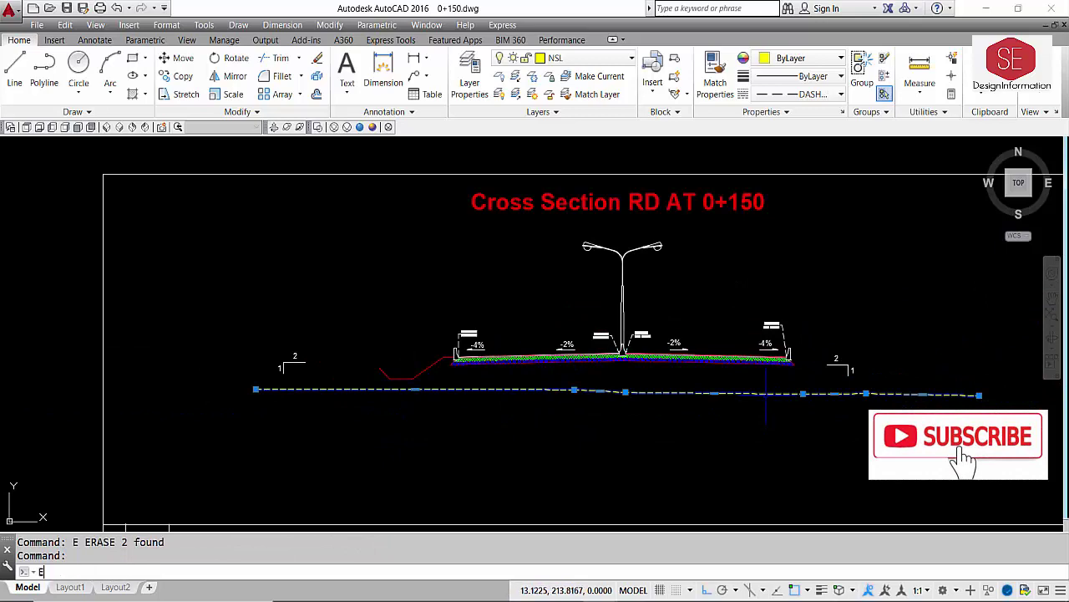
{"action": "key", "text": "Return"}
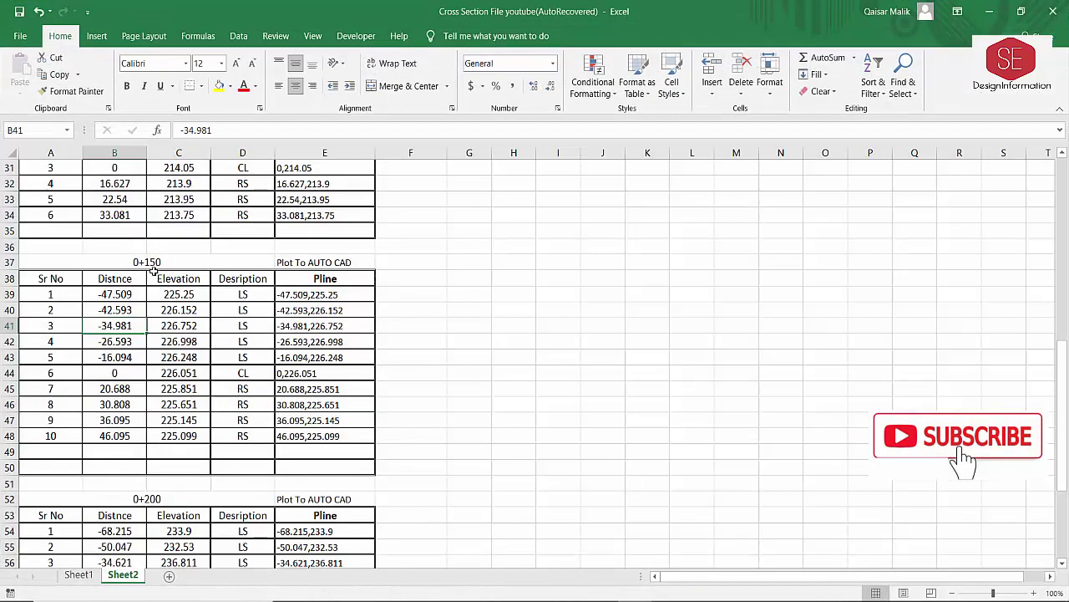
- Copy the 0+150 Pline coordinates E38:E48 from the Excel table
{"action": "left_click", "coordinate": [153, 262]}
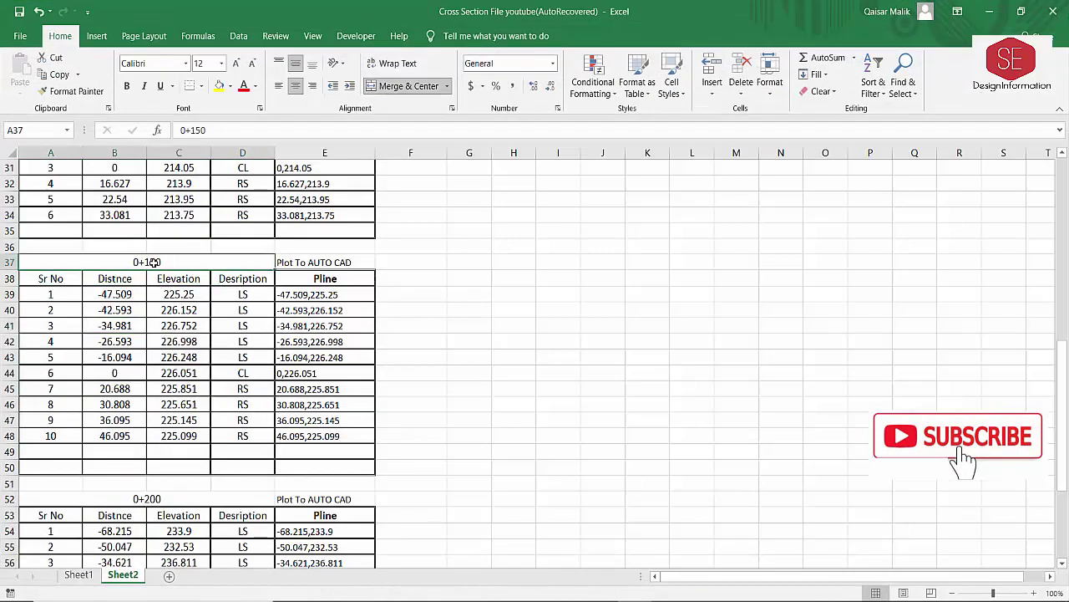
{"action": "left_click_drag", "start_coordinate": [292, 278], "coordinate": [331, 436]}
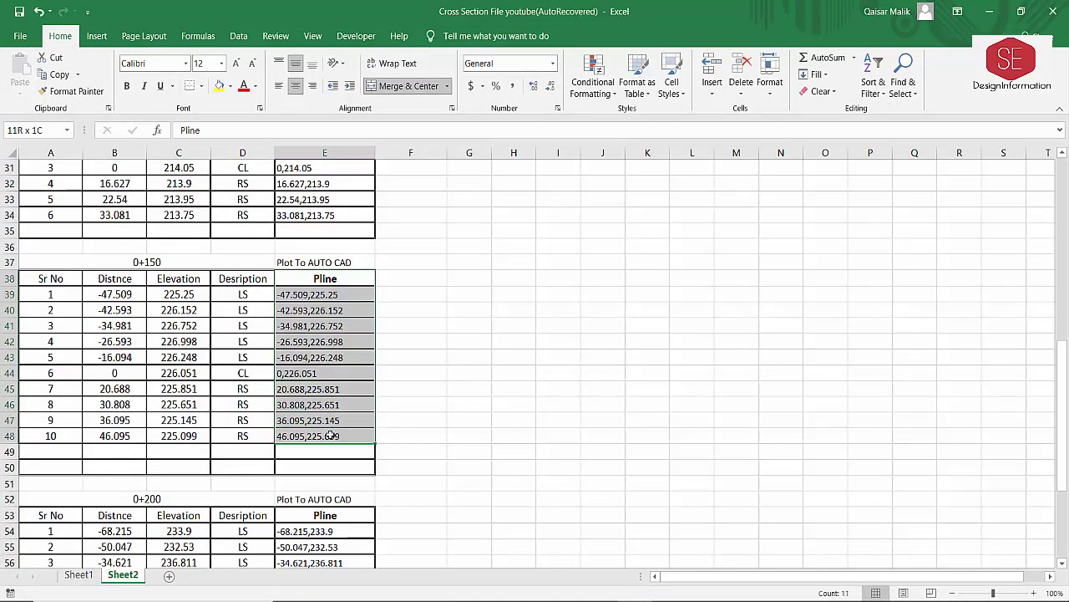
{"action": "right_click", "coordinate": [331, 435]}
{"action": "left_click", "coordinate": [360, 104]}
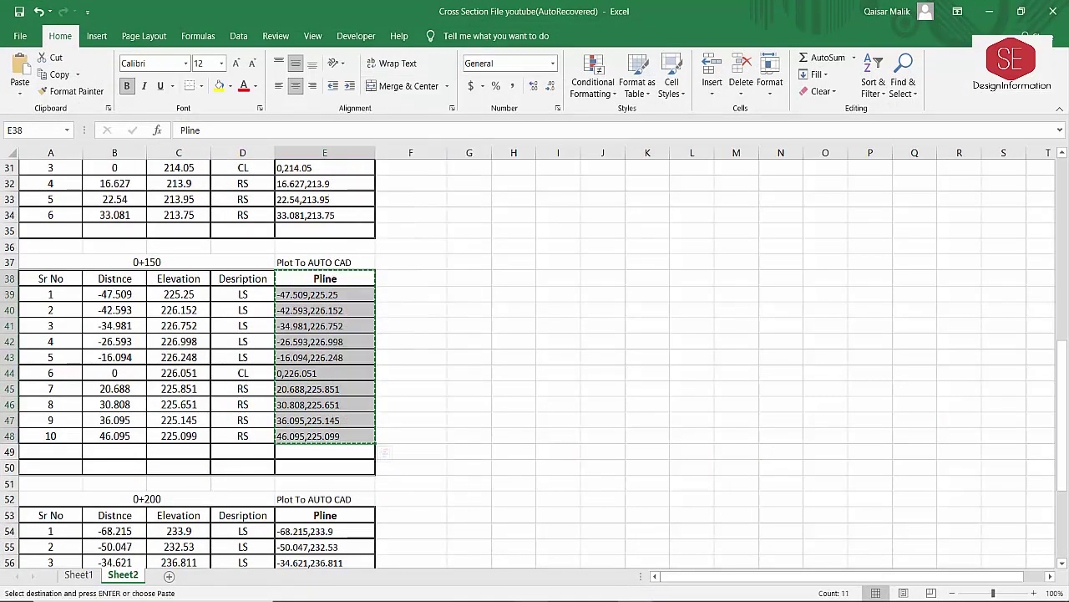
{"action": "left_click", "coordinate": [657, 568]}
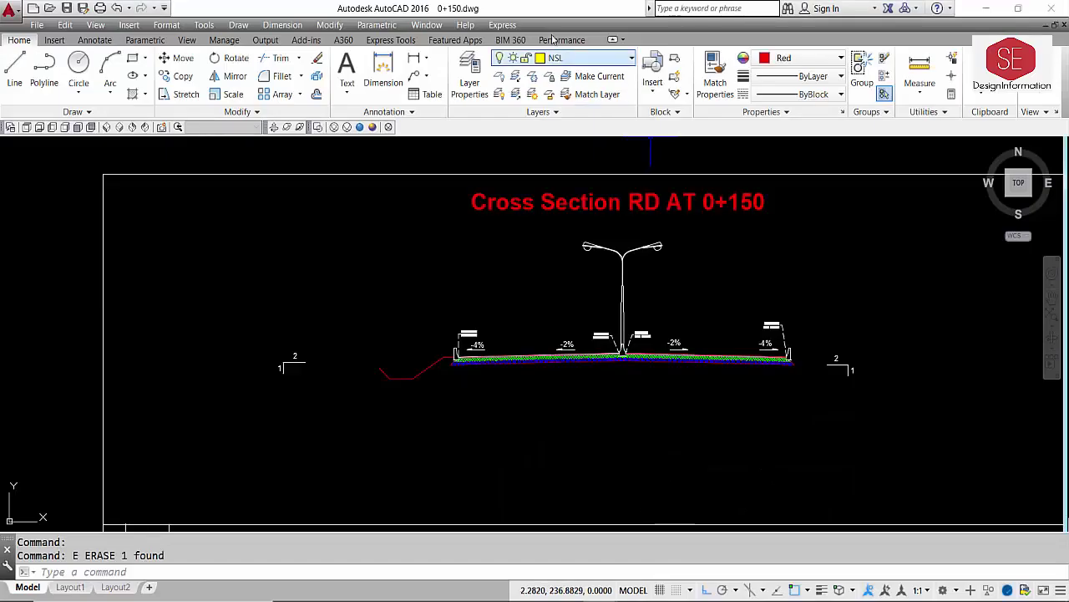
- Keep NSL as the current layer and paste the coordinates to draw the ground polyline
{"action": "left_click", "coordinate": [555, 58]}
{"action": "left_click", "coordinate": [565, 215]}
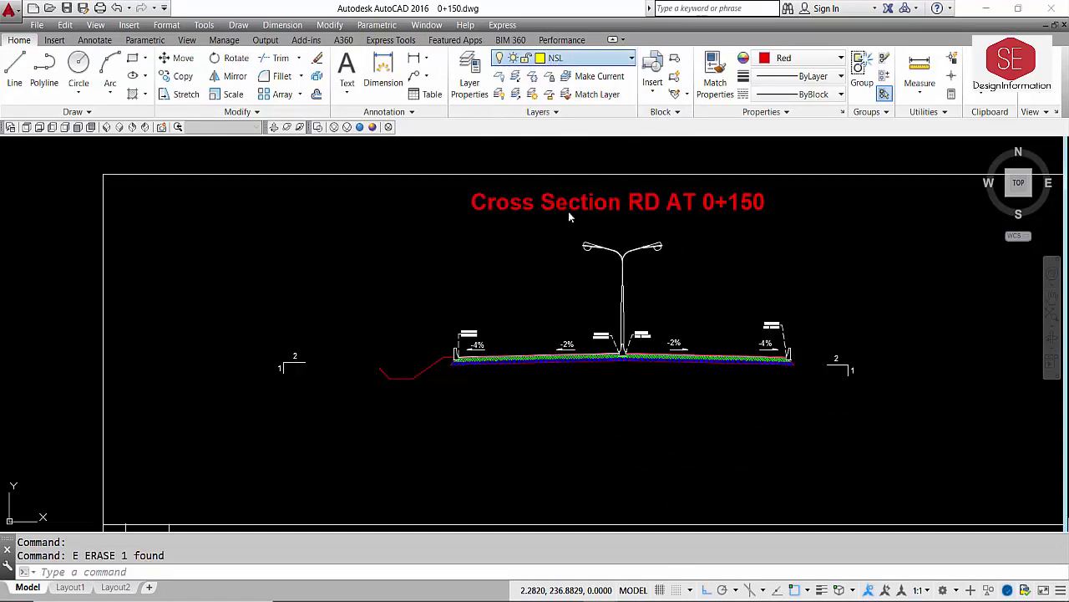
{"action": "right_click", "coordinate": [469, 572]}
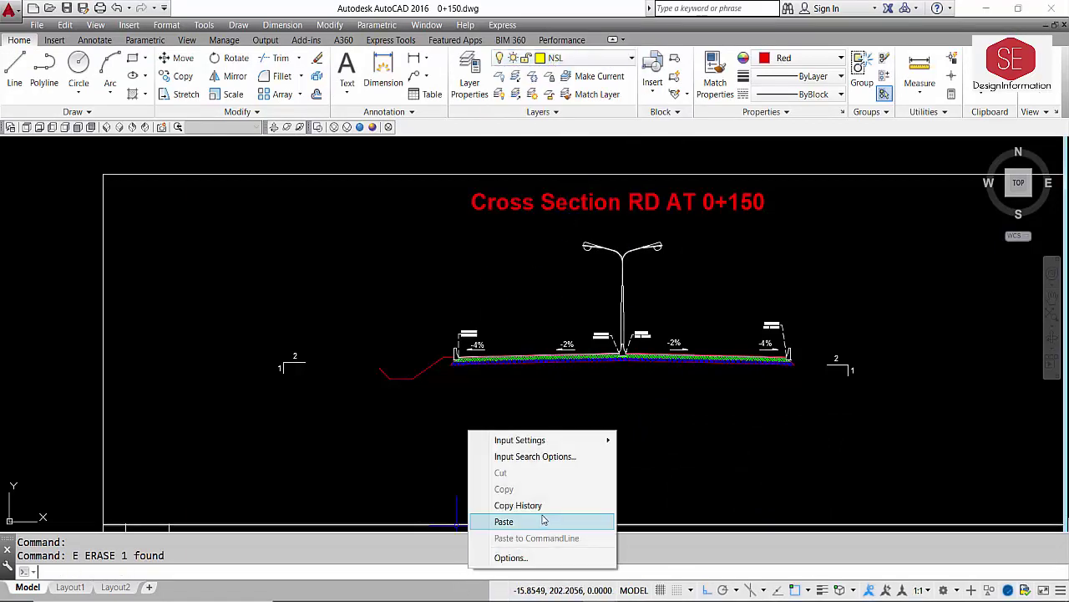
{"action": "left_click", "coordinate": [503, 521]}
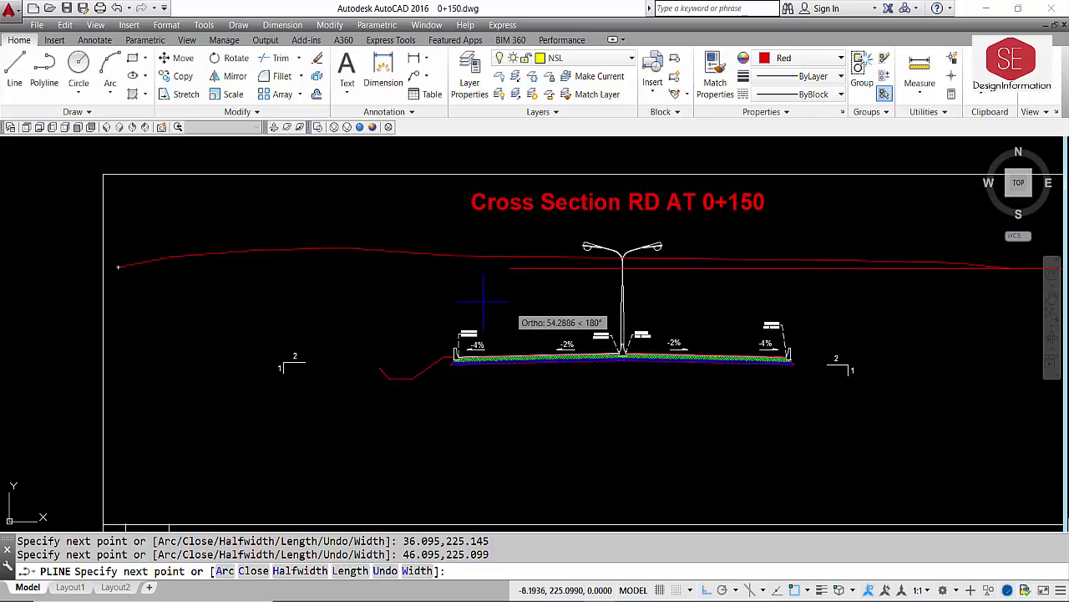
{"action": "key", "text": "Escape"}
- Give the new ground polyline a DASHED linetype and ByLayer yellow colour
{"action": "scroll", "coordinate": [341, 346], "scroll_direction": "down", "scroll_amount": 5}
{"action": "scroll", "coordinate": [394, 310], "scroll_direction": "up", "scroll_amount": 5}
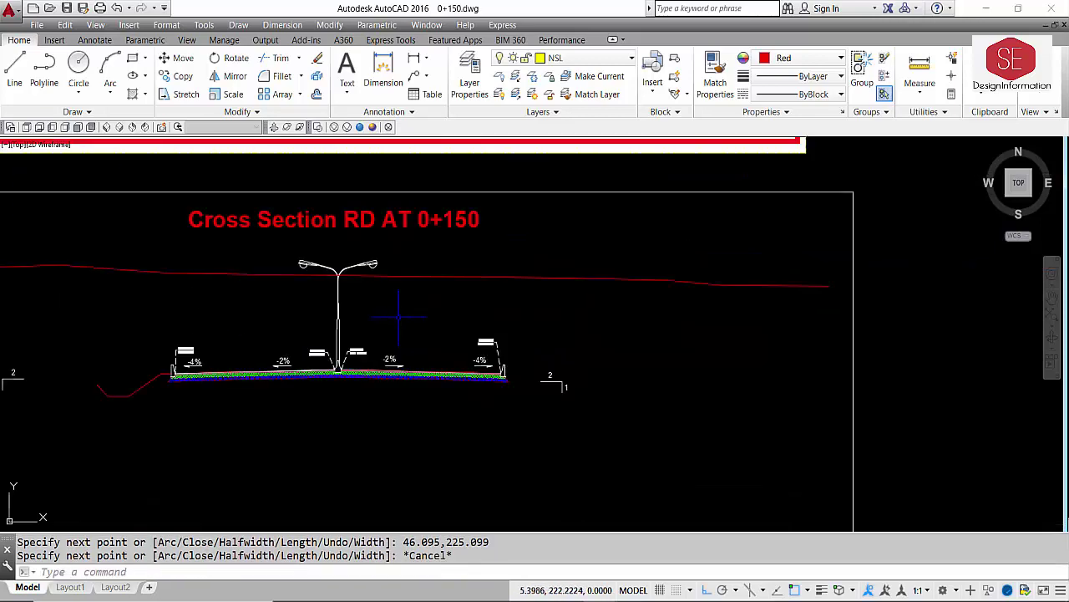
{"action": "left_click", "coordinate": [142, 271]}
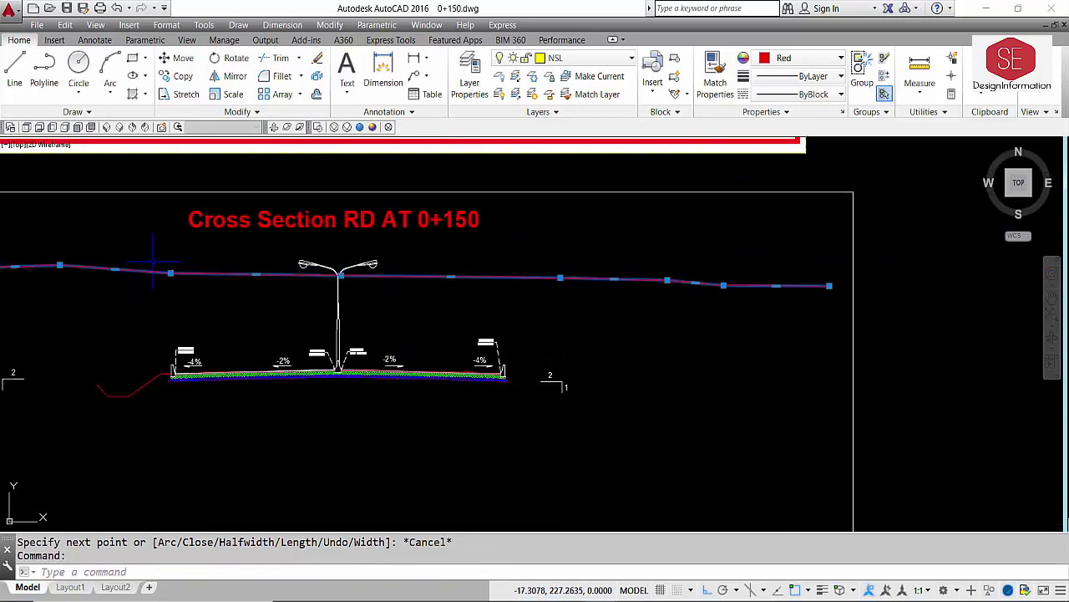
{"action": "left_click", "coordinate": [772, 94]}
{"action": "left_click", "coordinate": [798, 199]}
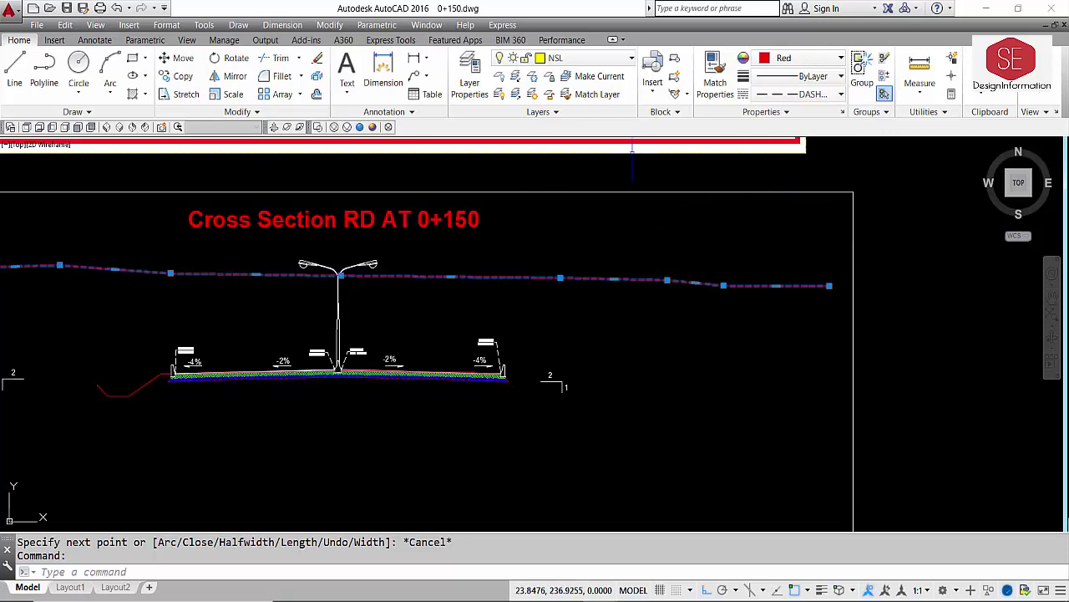
{"action": "left_click", "coordinate": [802, 57]}
{"action": "left_click", "coordinate": [789, 76]}
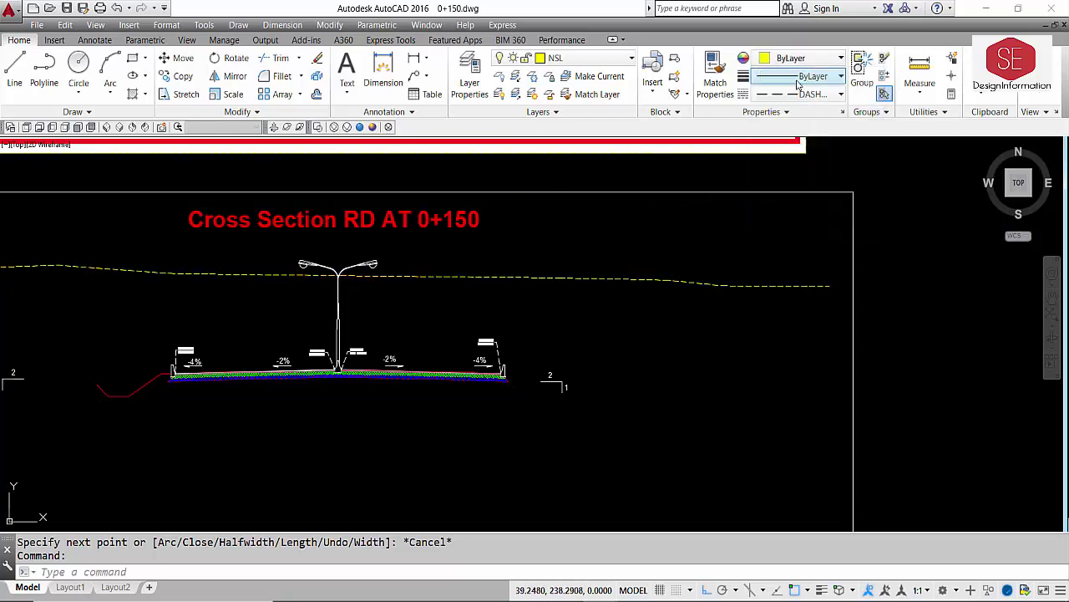
{"action": "key", "text": "Escape"}
{"action": "middle_click_drag", "start_coordinate": [511, 297], "coordinate": [710, 303]}
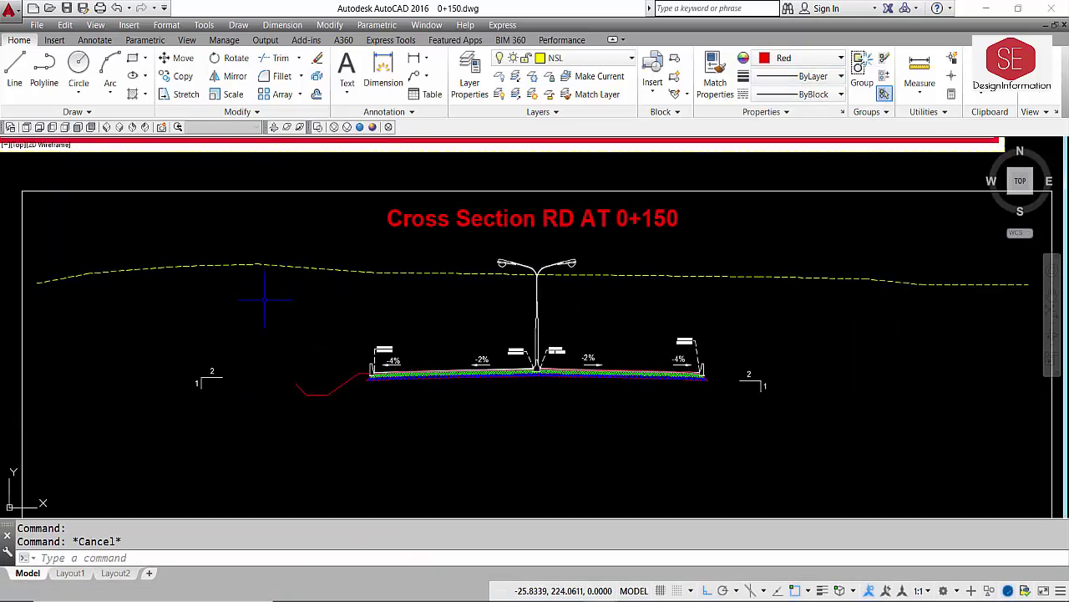
- Extend the left cut slope with EX up to the dashed ground line
{"action": "type", "text": "EX"}
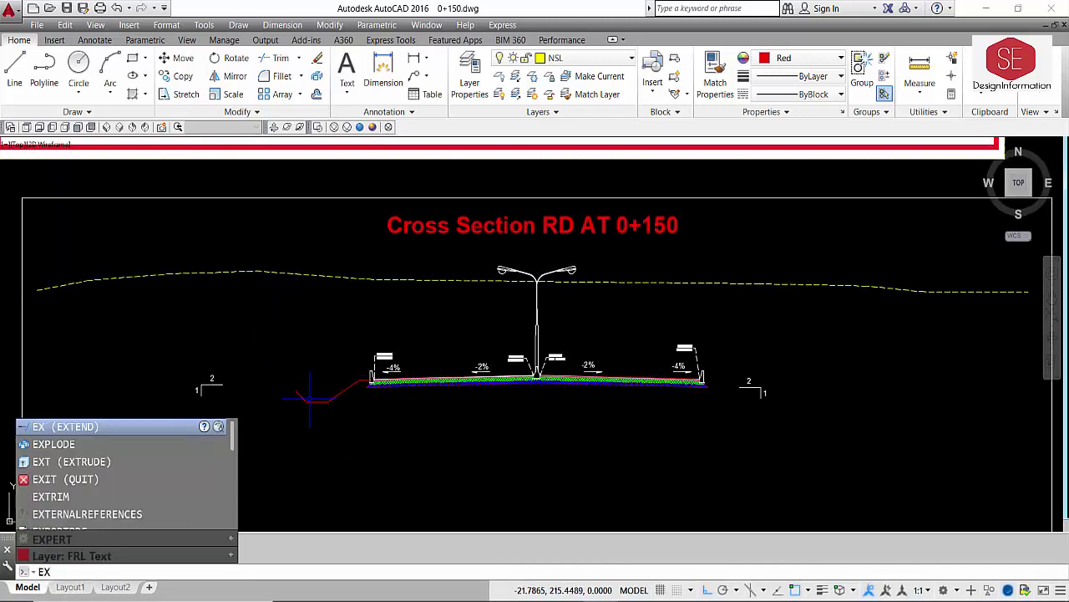
{"action": "key", "text": "Return"}
{"action": "key", "text": "Return"}
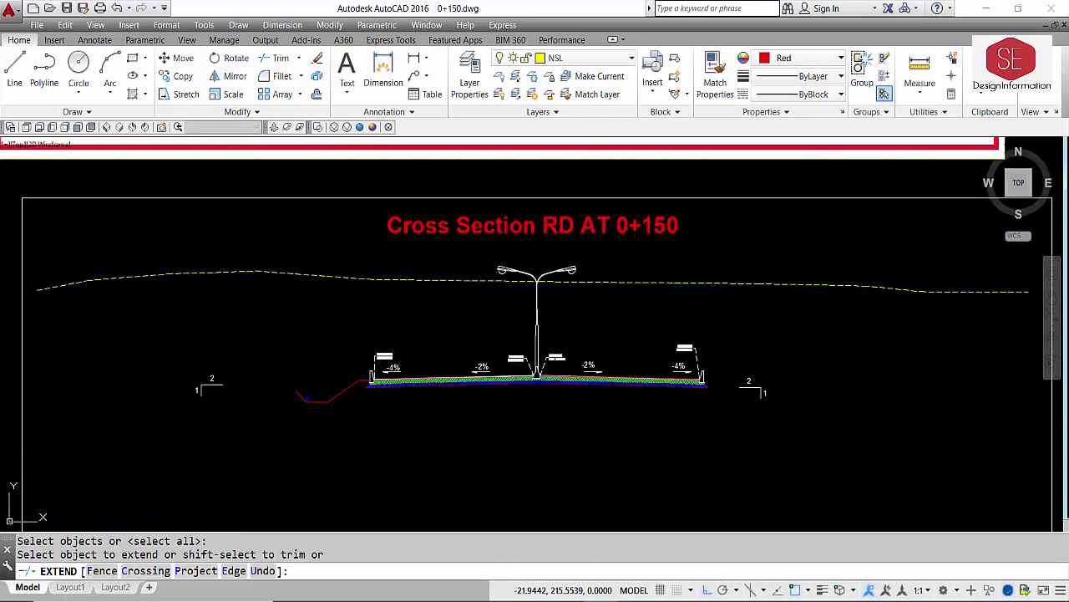
{"action": "left_click", "coordinate": [306, 396]}
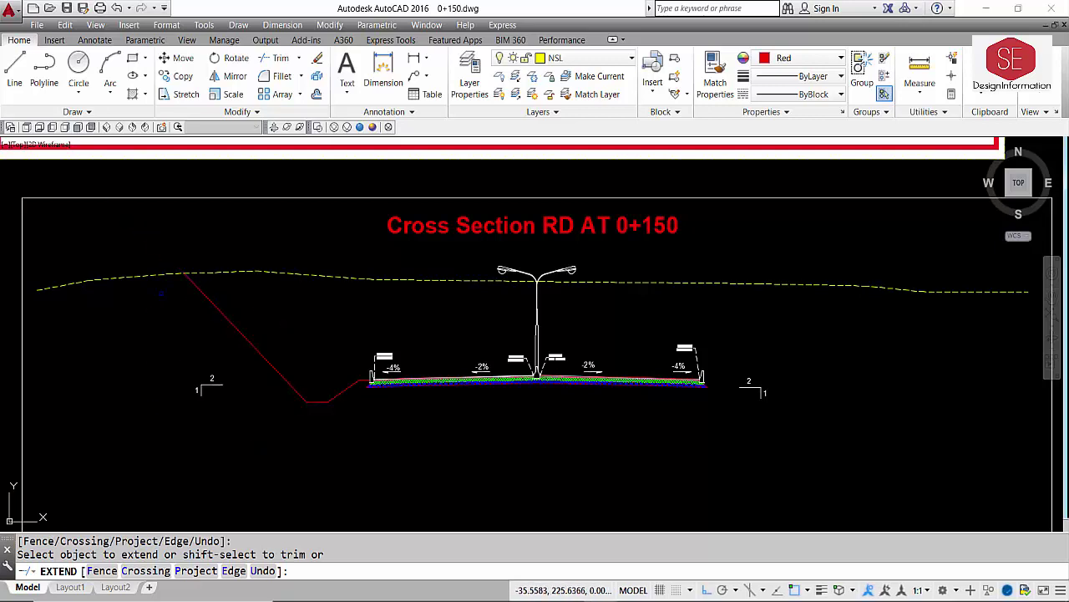
{"action": "key", "text": "Escape"}
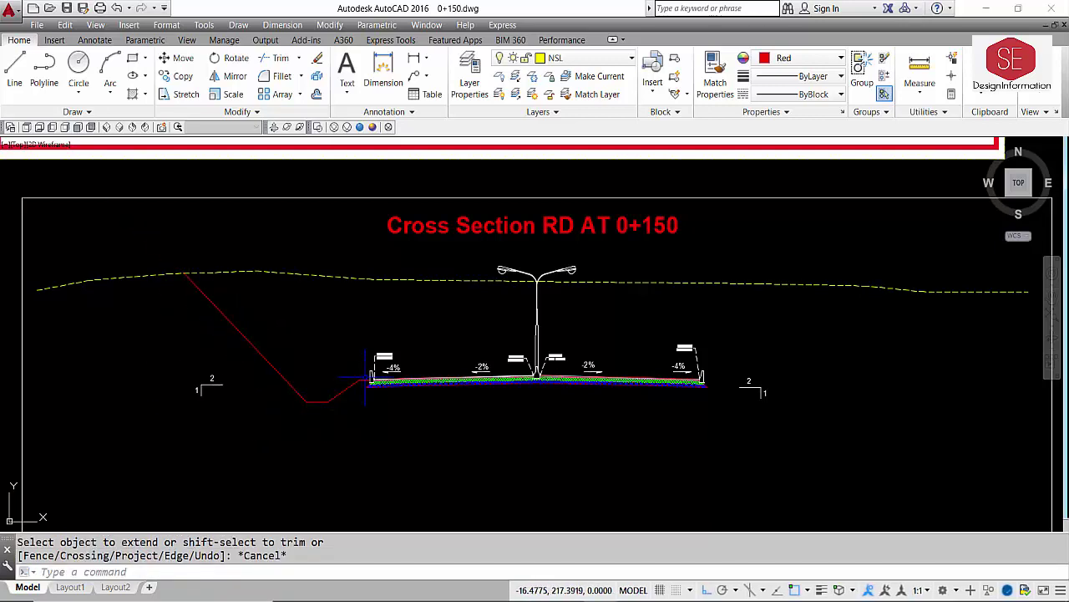
- Pan between the reference typical cut section and the 0+150 section to compare them
{"action": "scroll", "coordinate": [333, 405], "scroll_direction": "down", "scroll_amount": 3}
{"action": "middle_click_drag", "start_coordinate": [268, 130], "coordinate": [270, 242]}
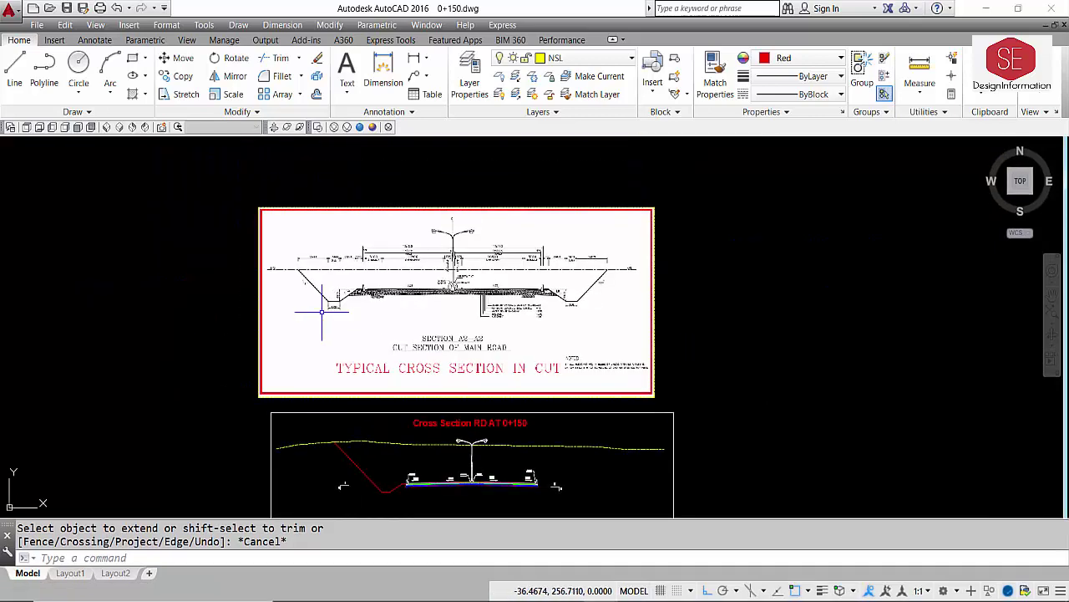
{"action": "scroll", "coordinate": [270, 242], "scroll_direction": "up", "scroll_amount": 2}
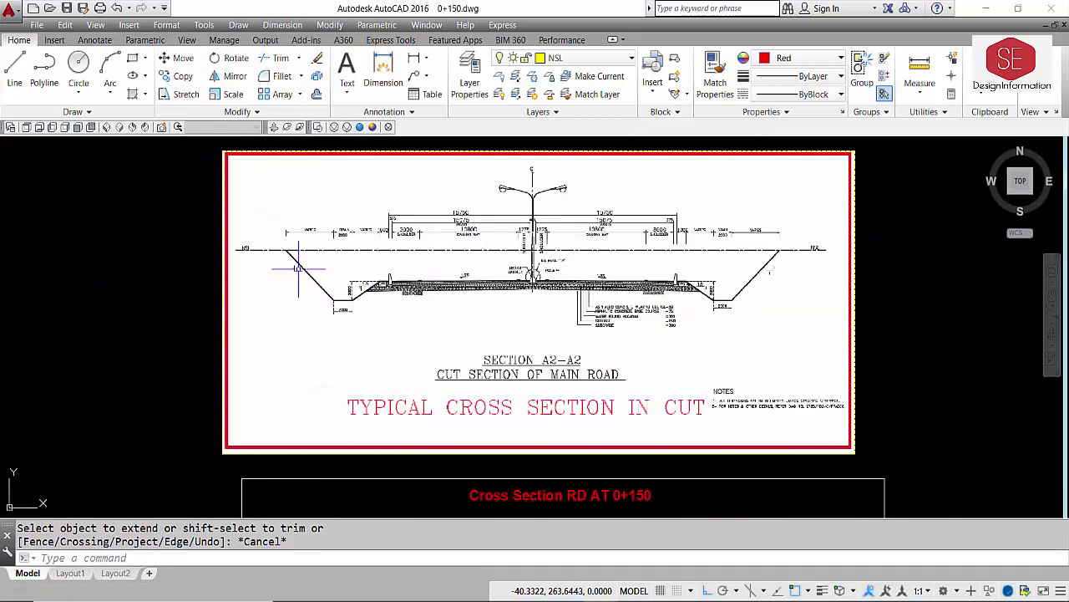
{"action": "middle_click_drag", "start_coordinate": [299, 268], "coordinate": [585, 251]}
{"action": "scroll", "coordinate": [585, 251], "scroll_direction": "up", "scroll_amount": 2}
{"action": "scroll", "coordinate": [622, 386], "scroll_direction": "down", "scroll_amount": 2}
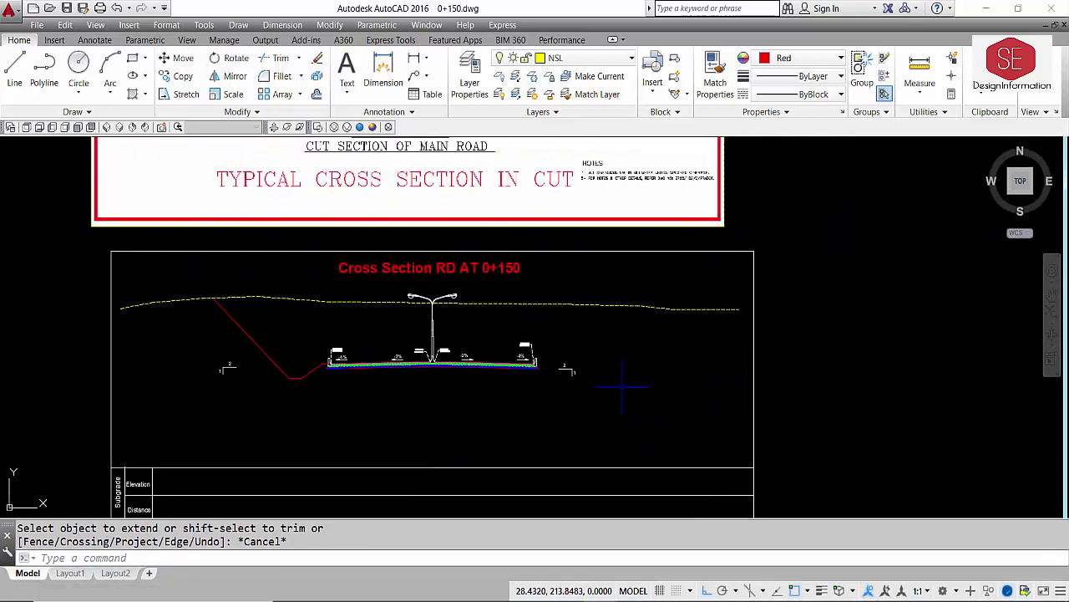
{"action": "scroll", "coordinate": [293, 402], "scroll_direction": "up", "scroll_amount": 2}
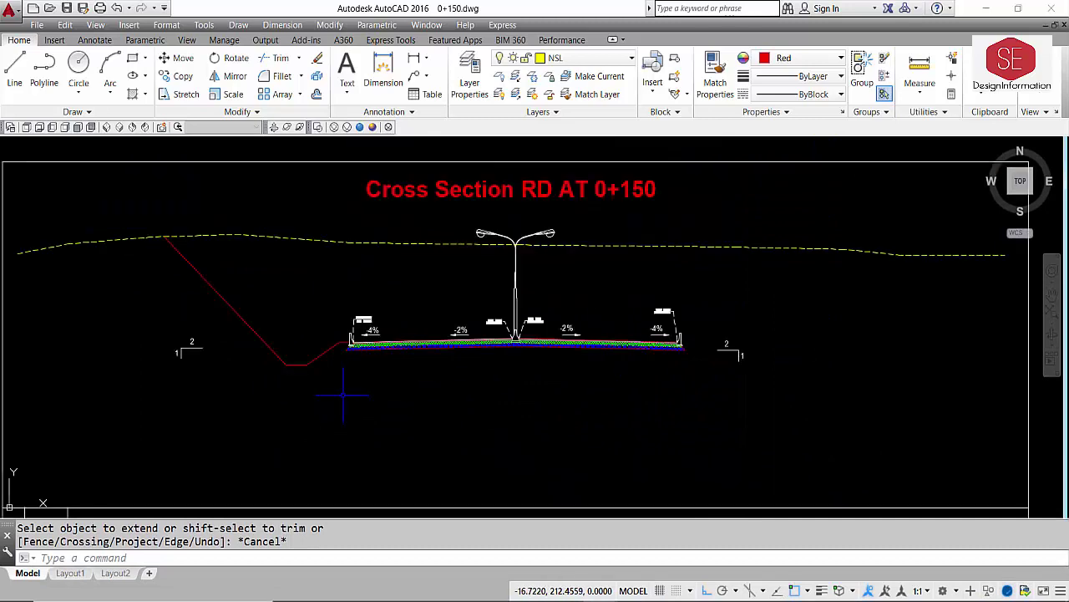
{"action": "middle_click_drag", "start_coordinate": [346, 394], "coordinate": [401, 420]}
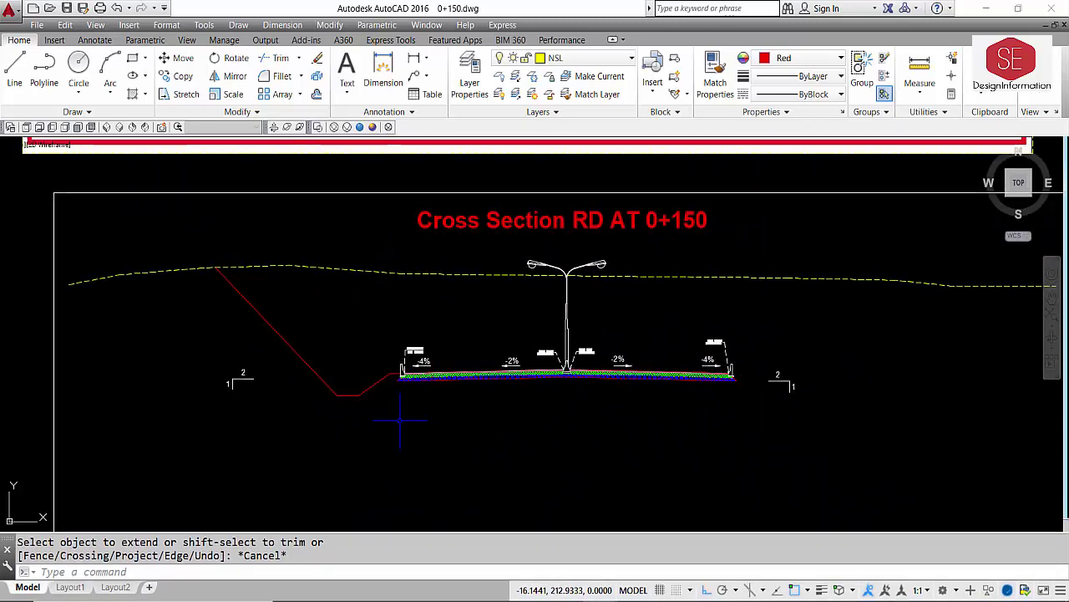
{"action": "key", "text": "Escape"}
{"action": "scroll", "coordinate": [517, 352], "scroll_direction": "down", "scroll_amount": 2}
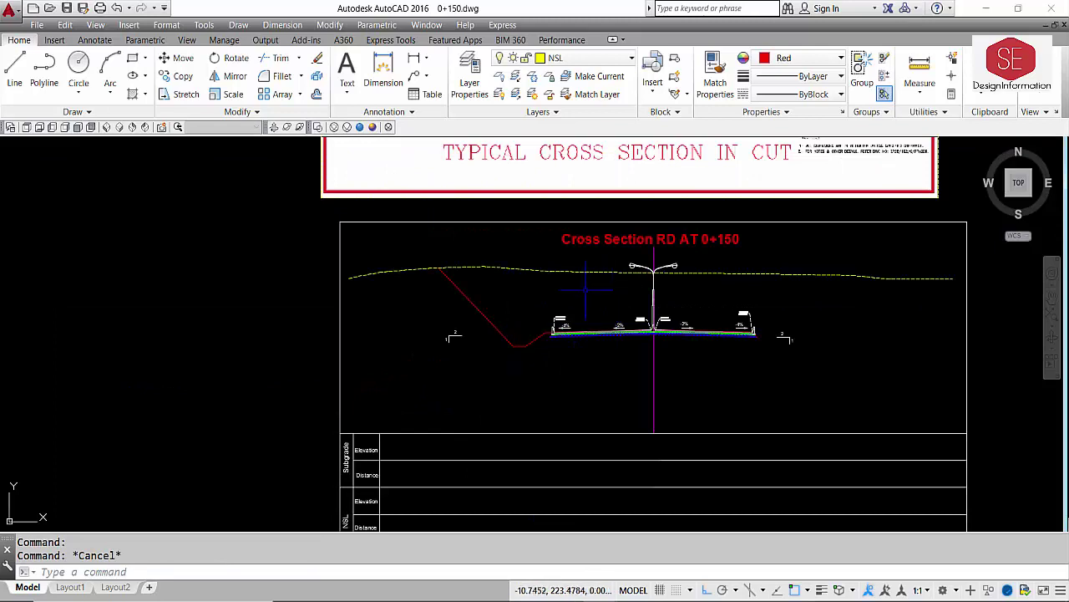
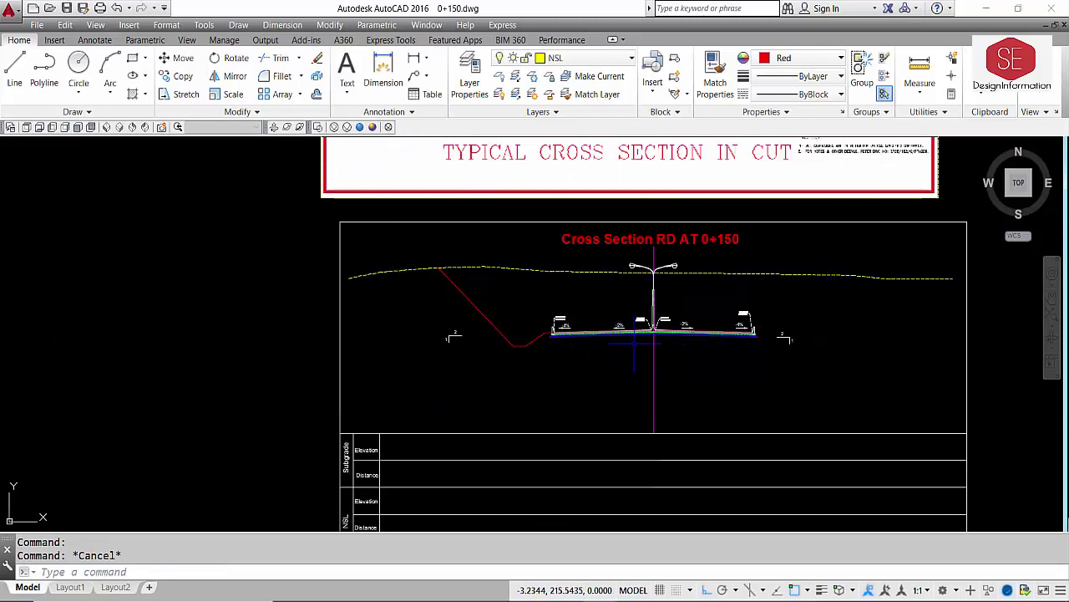
- Mirror the left slope and ditch lines across the pole centreline, keeping the originals
{"action": "type", "text": "MI"}
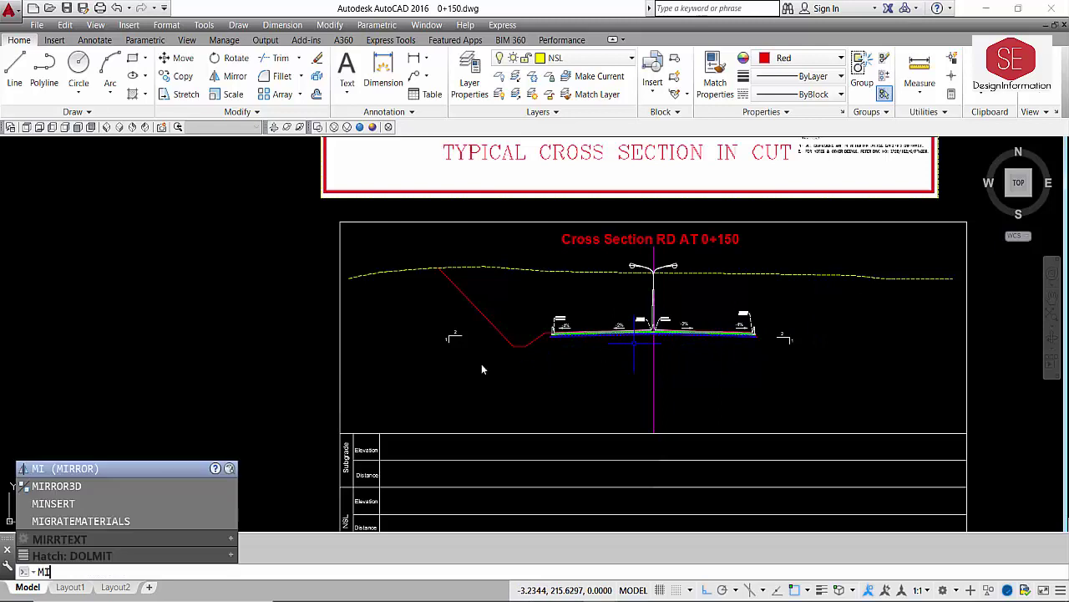
{"action": "key", "text": "Return"}
{"action": "scroll", "coordinate": [534, 349], "scroll_direction": "up", "scroll_amount": 2}
{"action": "left_click", "coordinate": [553, 311]}
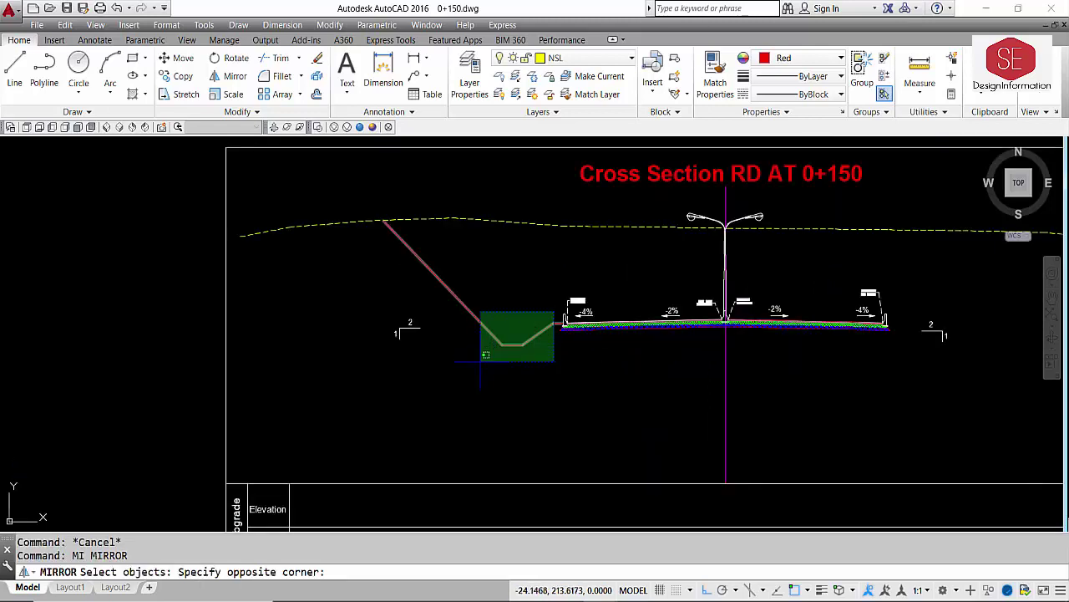
{"action": "left_click", "coordinate": [480, 361]}
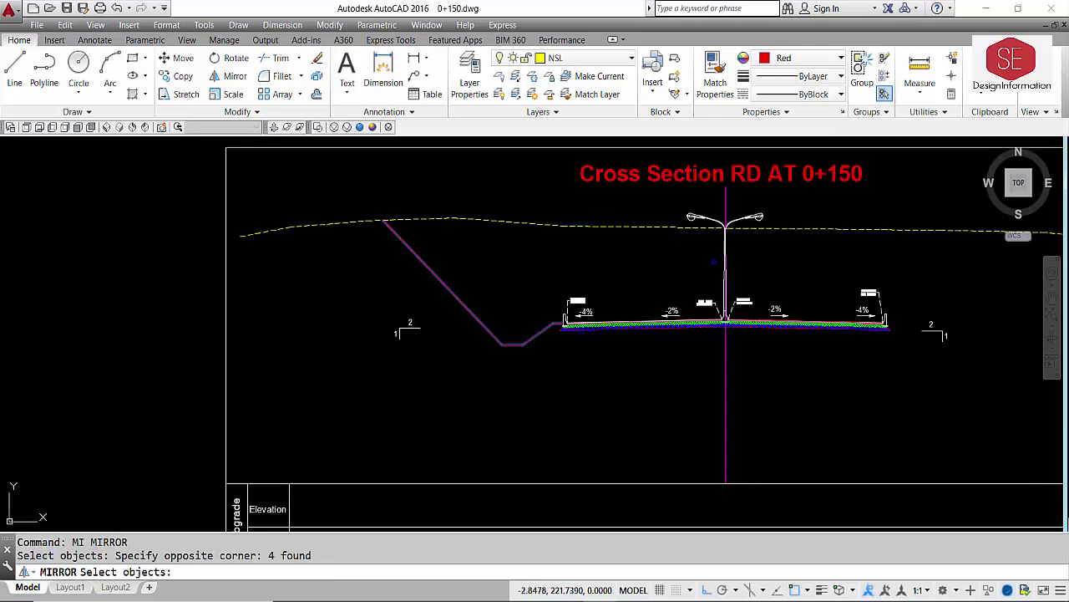
{"action": "key", "text": "Return"}
{"action": "left_click", "coordinate": [726, 184]}
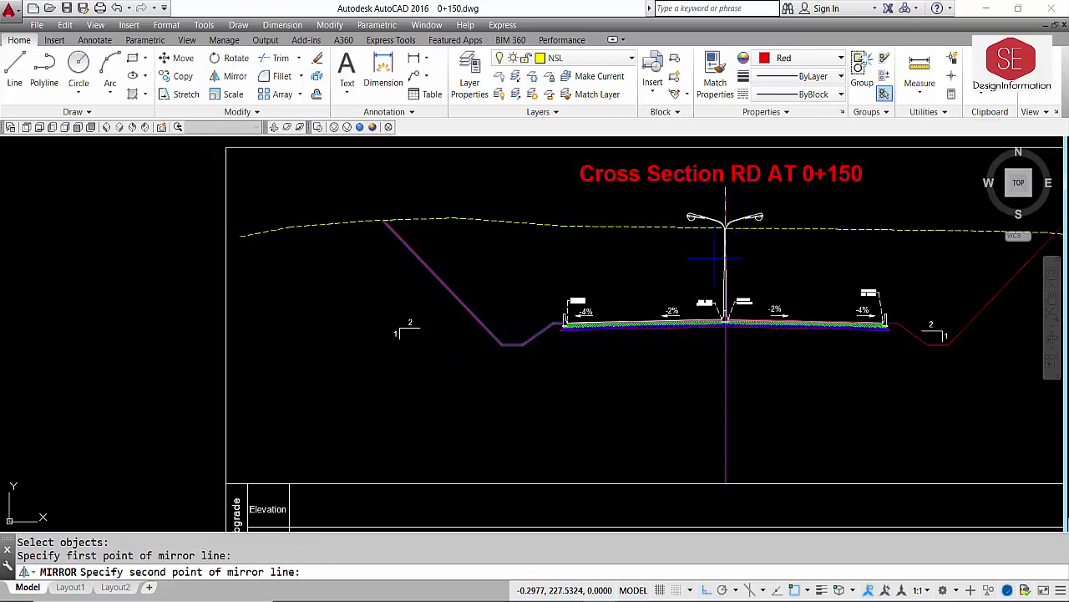
{"action": "middle_click_drag", "start_coordinate": [696, 380], "coordinate": [684, 306]}
{"action": "left_click", "coordinate": [711, 409]}
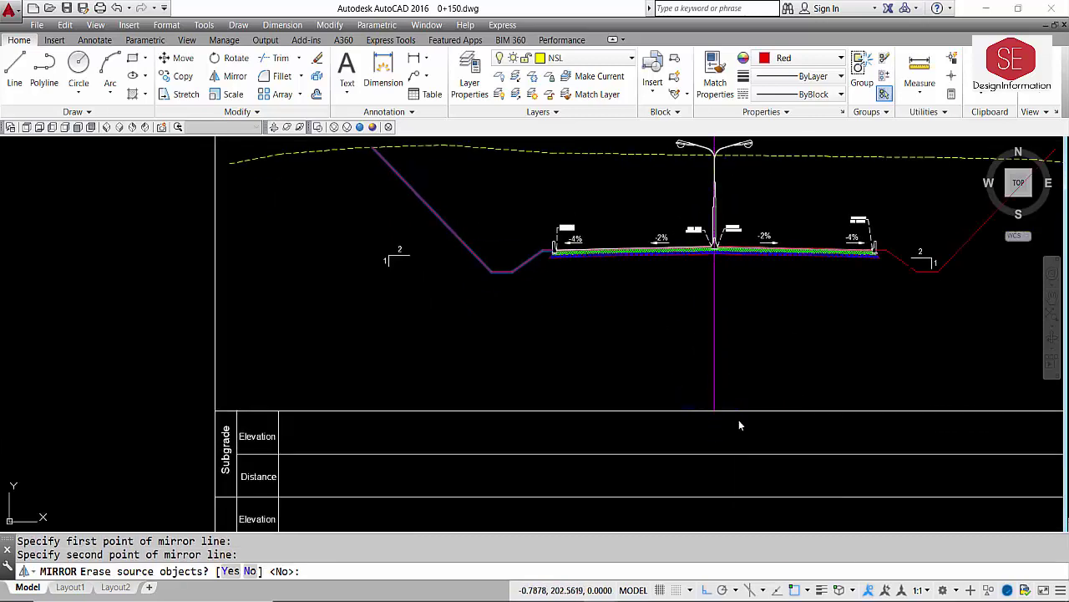
{"action": "key", "text": "Return"}
- Start a trim of the slope lines, cancel it, and begin a MOVE instead
{"action": "scroll", "coordinate": [599, 399], "scroll_direction": "down", "scroll_amount": 2}
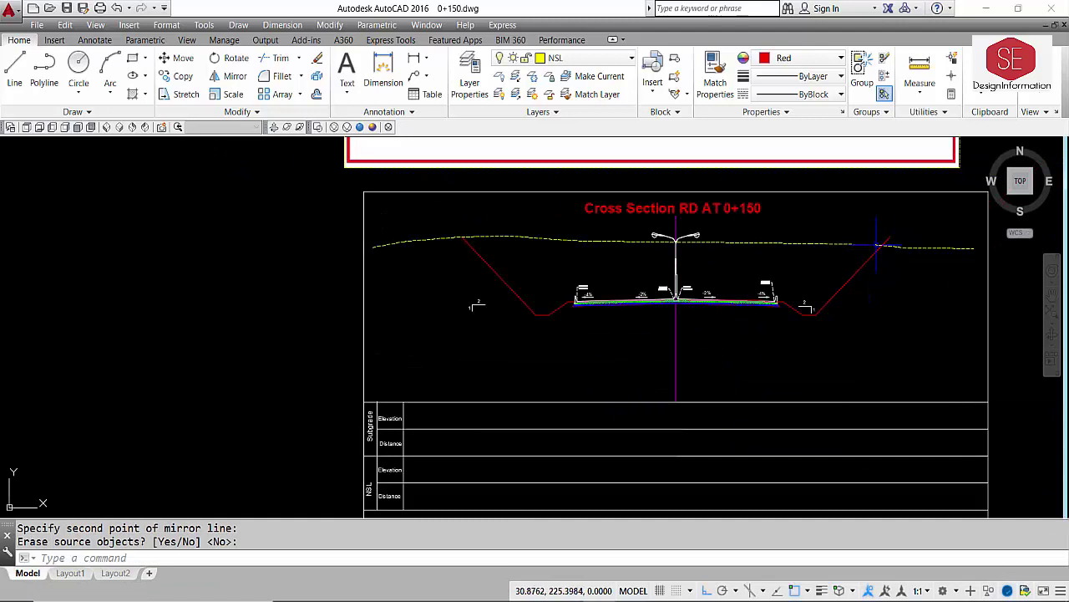
{"action": "scroll", "coordinate": [896, 242], "scroll_direction": "up", "scroll_amount": 2}
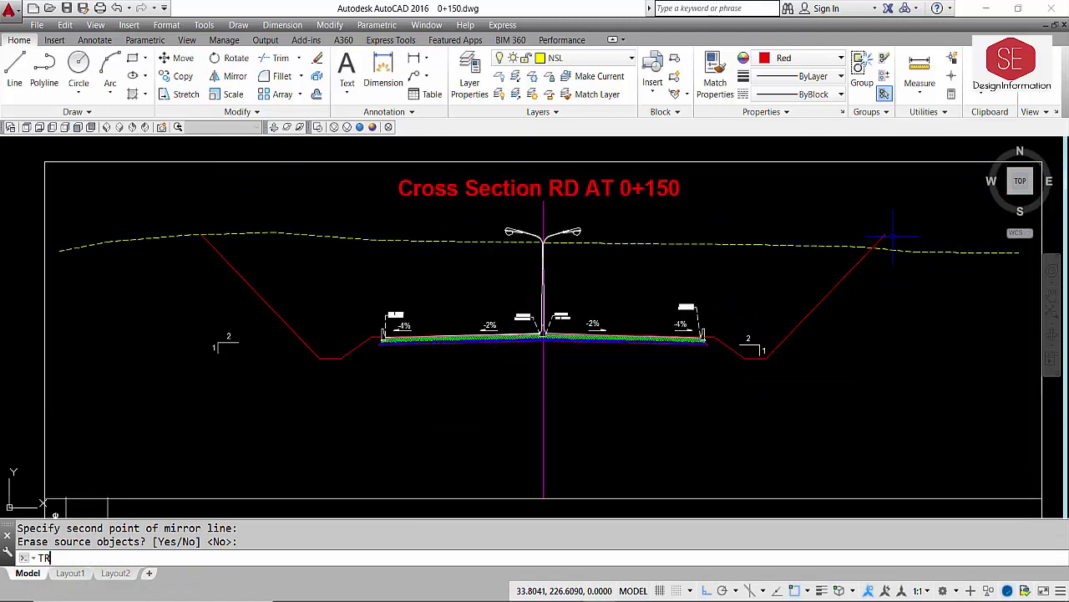
{"action": "type", "text": "TR"}
{"action": "key", "text": "Return"}
{"action": "key", "text": "Return"}
{"action": "key", "text": "Escape"}
{"action": "scroll", "coordinate": [635, 259], "scroll_direction": "down", "scroll_amount": 2}
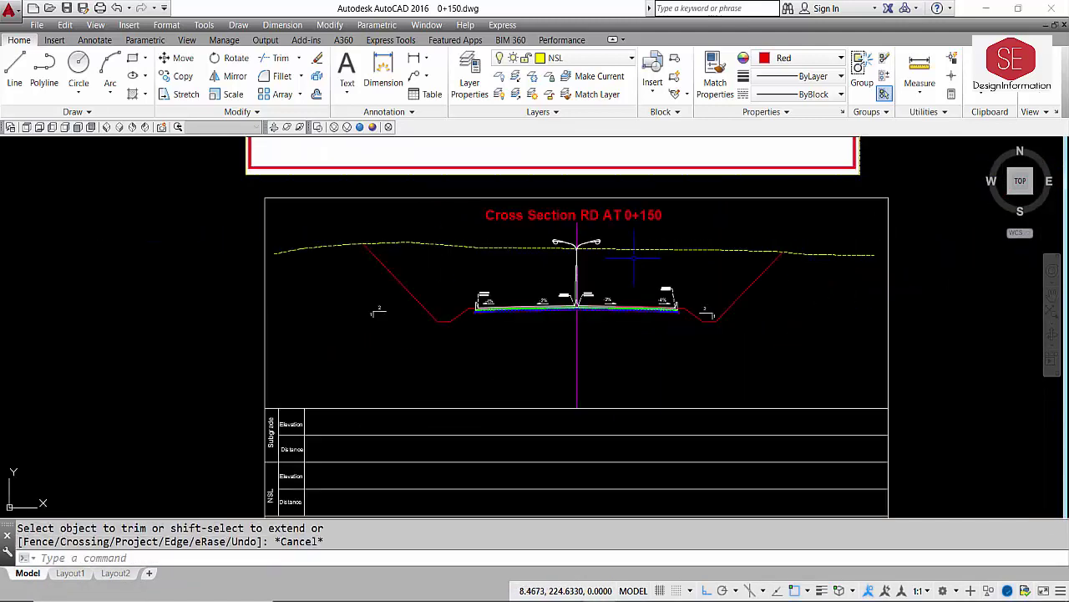
{"action": "scroll", "coordinate": [690, 315], "scroll_direction": "up", "scroll_amount": 4}
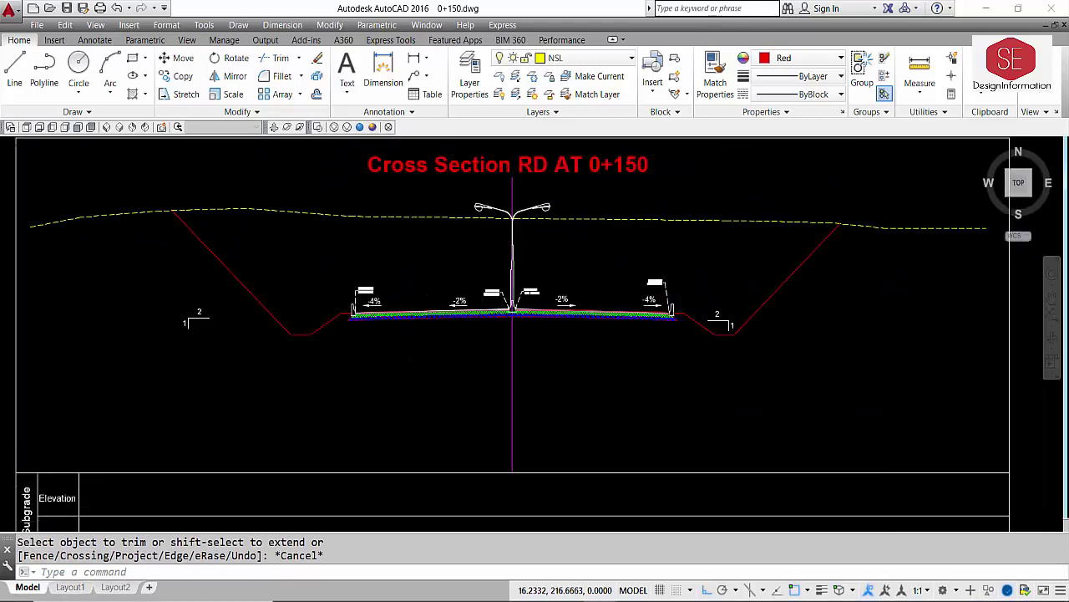
{"action": "type", "text": "M"}
{"action": "key", "text": "Return"}
{"action": "scroll", "coordinate": [767, 326], "scroll_direction": "up", "scroll_amount": 2}
- Move the right-side slope symbol up and to the left with ortho off
{"action": "left_click", "coordinate": [772, 273]}
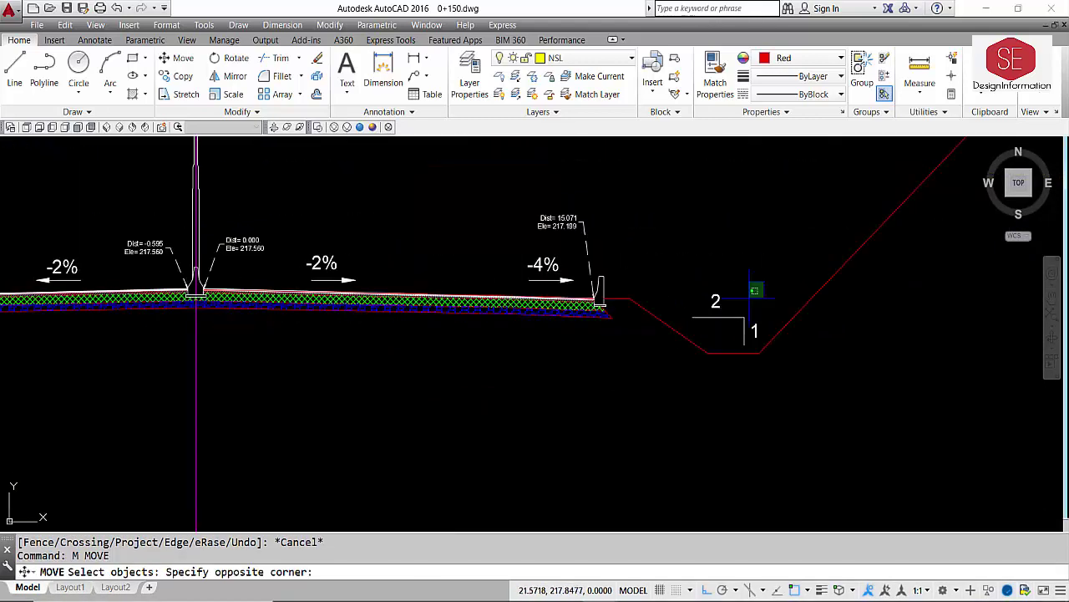
{"action": "left_click", "coordinate": [695, 347]}
{"action": "key", "text": "Return"}
{"action": "left_click", "coordinate": [752, 268]}
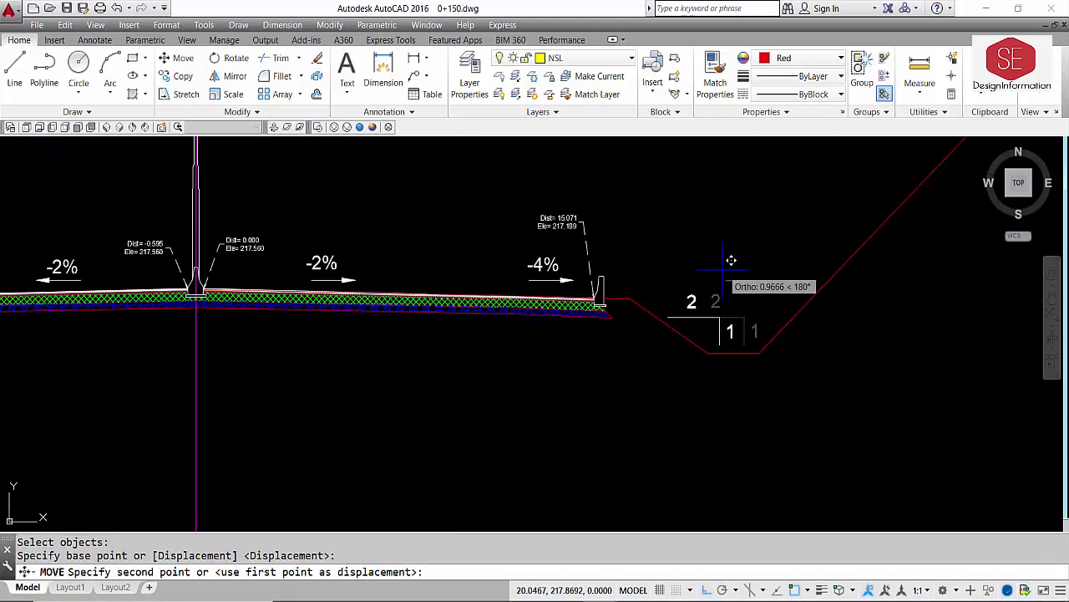
{"action": "key", "text": "F8"}
{"action": "left_click", "coordinate": [716, 246]}
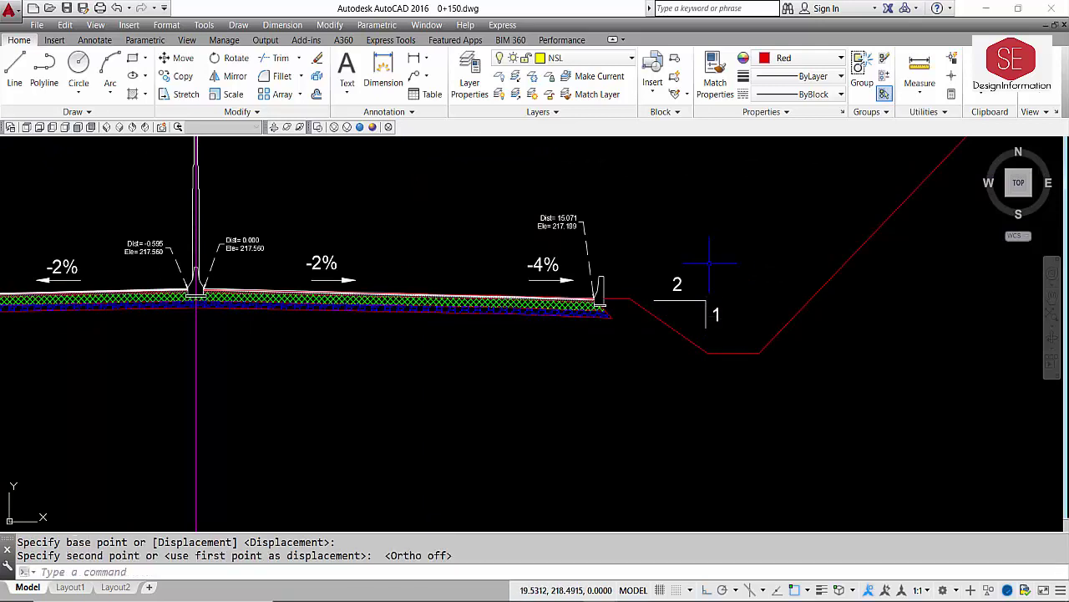
{"action": "key", "text": "Escape"}
- Change the slope symbol's ratio text from 2 to 1.5
{"action": "double_click", "coordinate": [679, 284]}
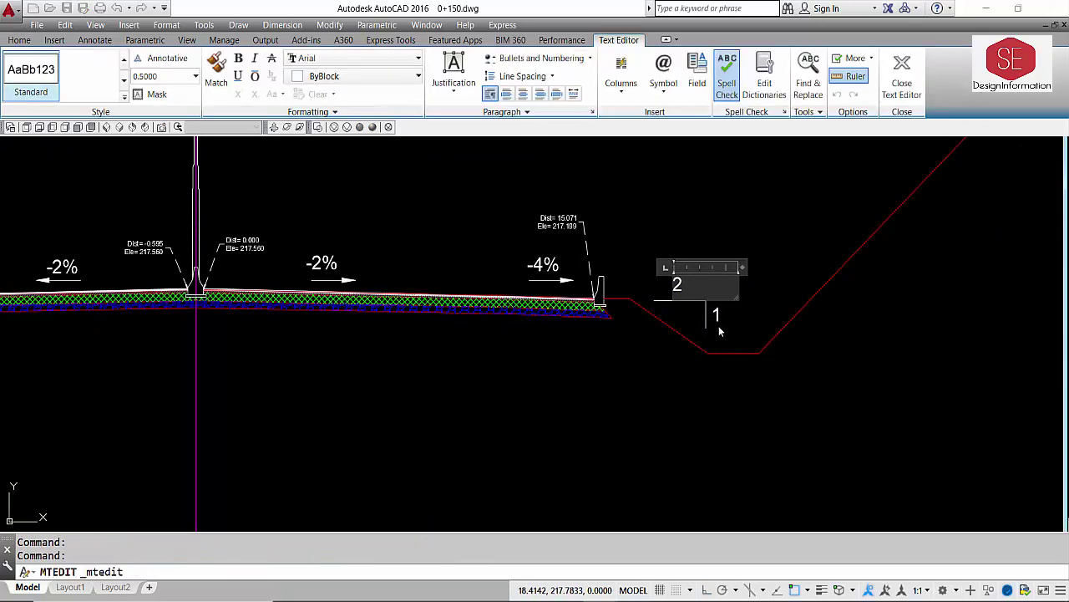
{"action": "key", "text": "ctrl+a"}
{"action": "type", "text": "1.5"}
{"action": "key", "text": "Escape"}
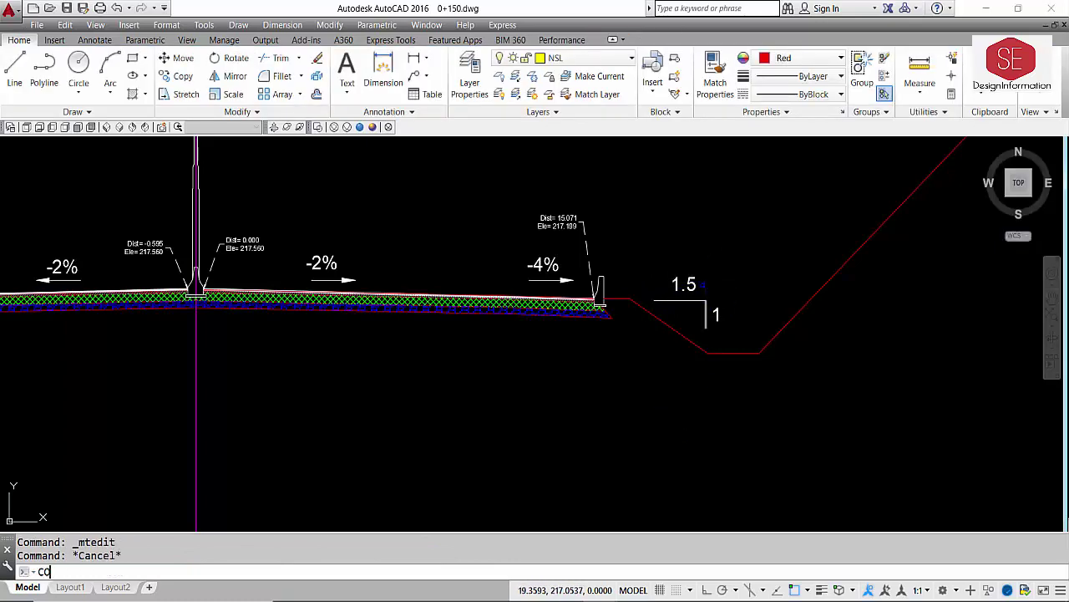
- Copy the 1.5 slope symbol to sit beside the right cut slope
{"action": "type", "text": "CO"}
{"action": "key", "text": "Return"}
{"action": "left_click", "coordinate": [734, 261]}
{"action": "left_click", "coordinate": [654, 327]}
{"action": "key", "text": "Return"}
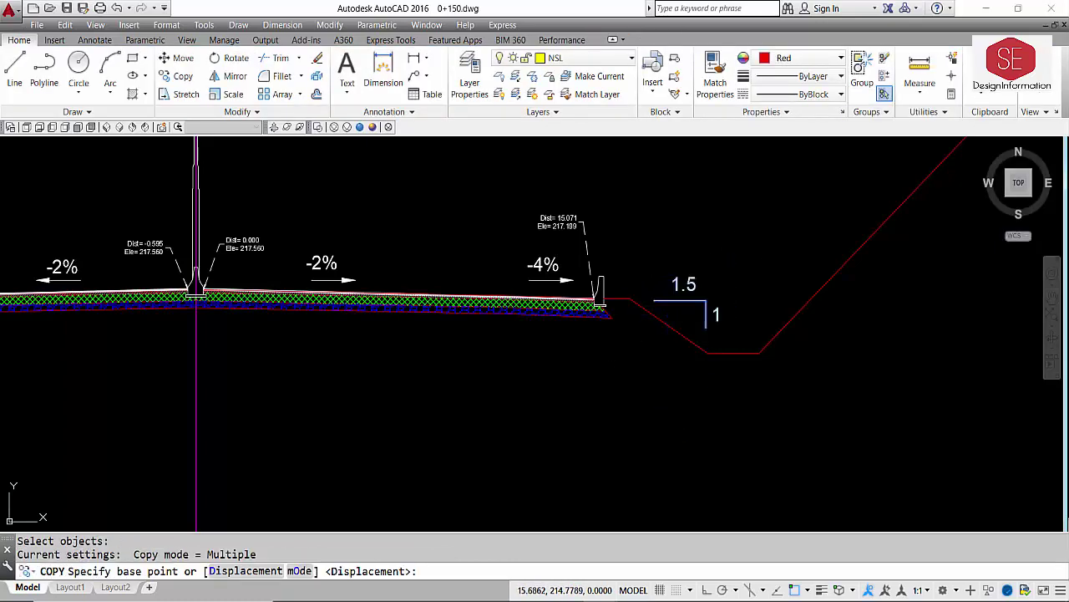
{"action": "left_click", "coordinate": [706, 314]}
{"action": "middle_click_drag", "start_coordinate": [825, 335], "coordinate": [484, 418]}
{"action": "left_click", "coordinate": [590, 365]}
{"action": "key", "text": "Escape"}
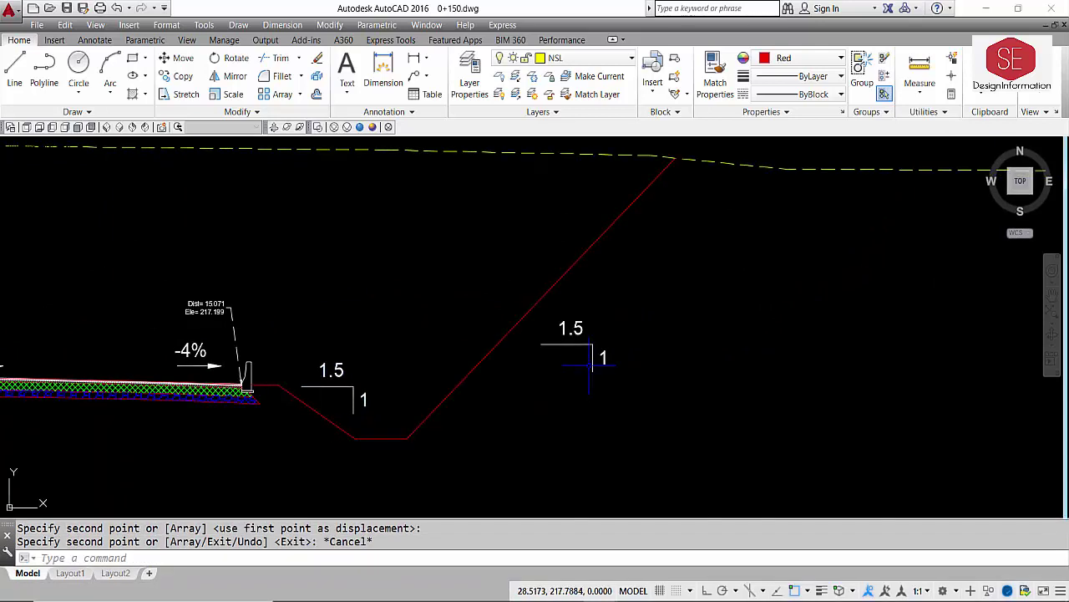
- Erase the lines of the copied slope symbol
{"action": "type", "text": "L"}
{"action": "key", "text": "Return"}
{"action": "scroll", "coordinate": [590, 347], "scroll_direction": "up", "scroll_amount": 2}
{"action": "left_click", "coordinate": [594, 343]}
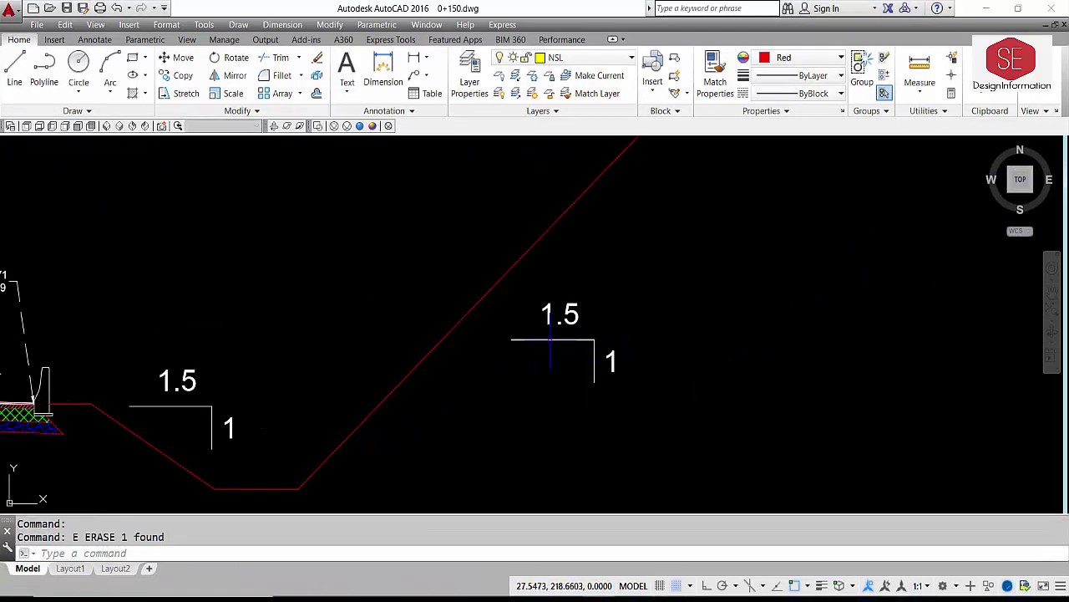
{"action": "scroll", "coordinate": [577, 339], "scroll_direction": "up", "scroll_amount": 2}
{"action": "left_click", "coordinate": [615, 331]}
{"action": "left_click", "coordinate": [471, 409]}
{"action": "type", "text": "E"}
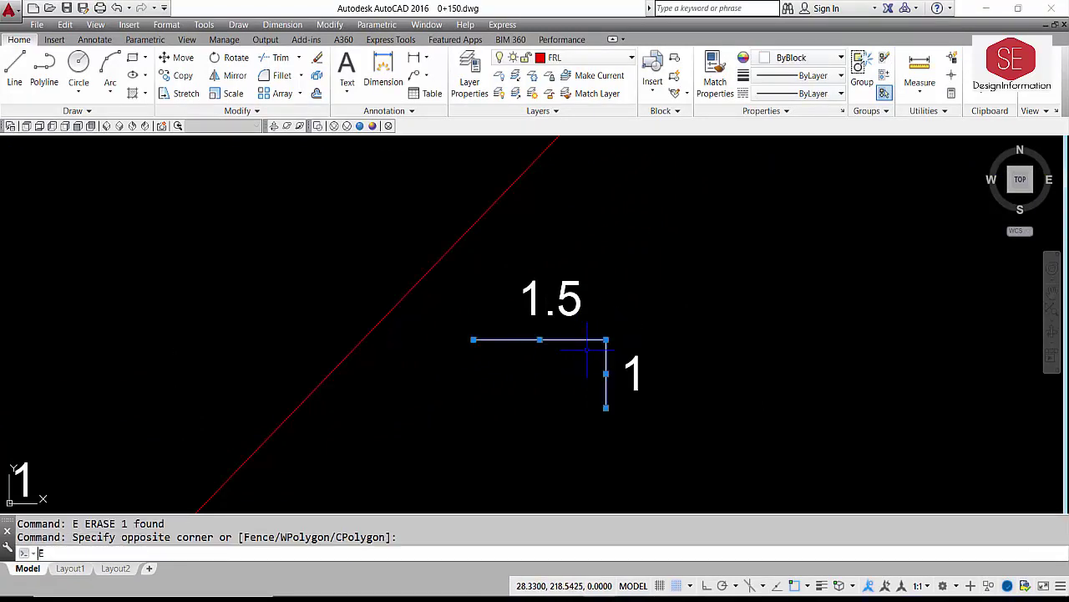
{"action": "key", "text": "Return"}
- Draw a new L-shaped symbol with a horizontal leg of length 1 and a vertical leg
{"action": "type", "text": "L"}
{"action": "key", "text": "Return"}
{"action": "left_click", "coordinate": [533, 351]}
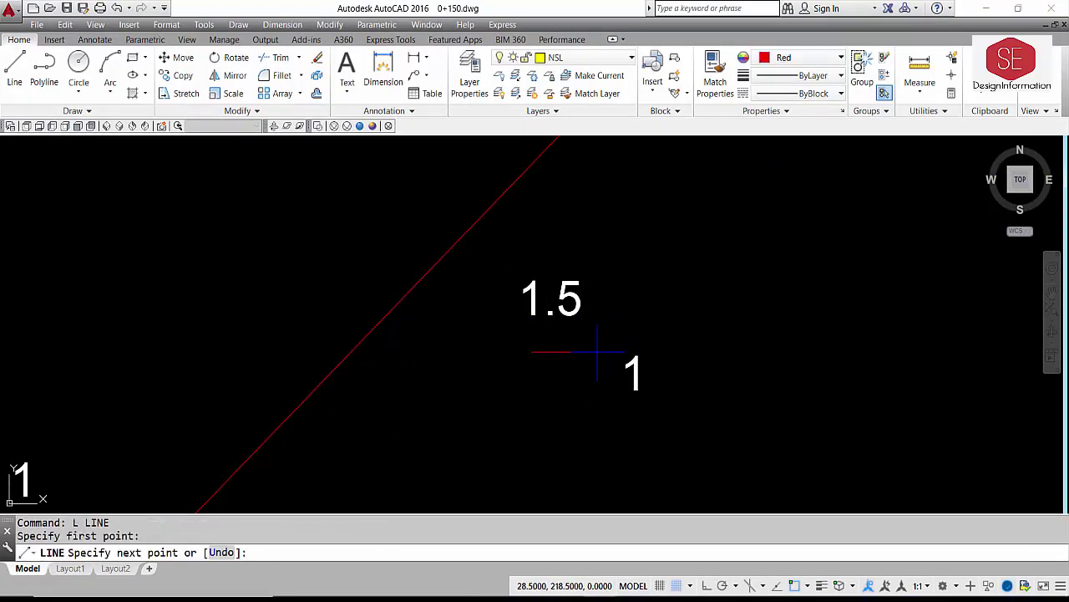
{"action": "type", "text": "1."}
{"action": "key", "text": "Return"}
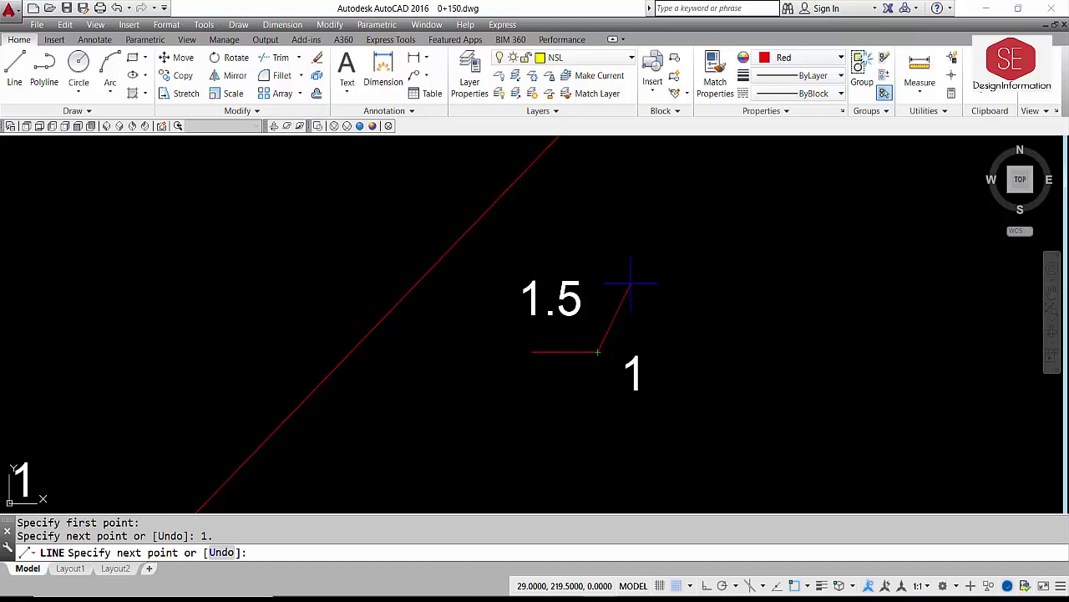
{"action": "left_click", "coordinate": [597, 284]}
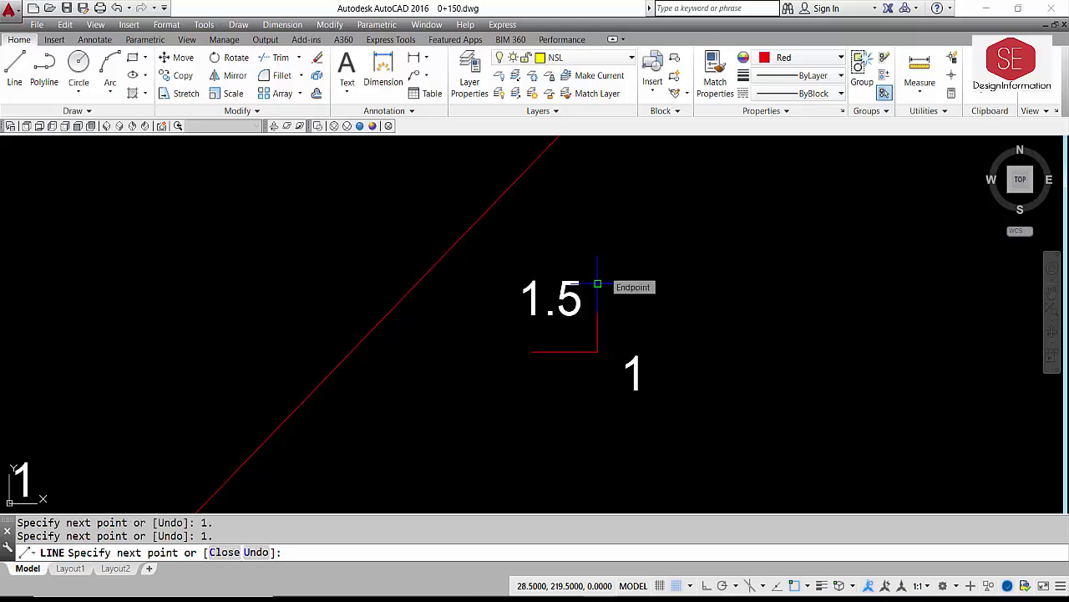
{"action": "key", "text": "Escape"}
- Make the new L-shaped symbol lines white
{"action": "left_click", "coordinate": [625, 343]}
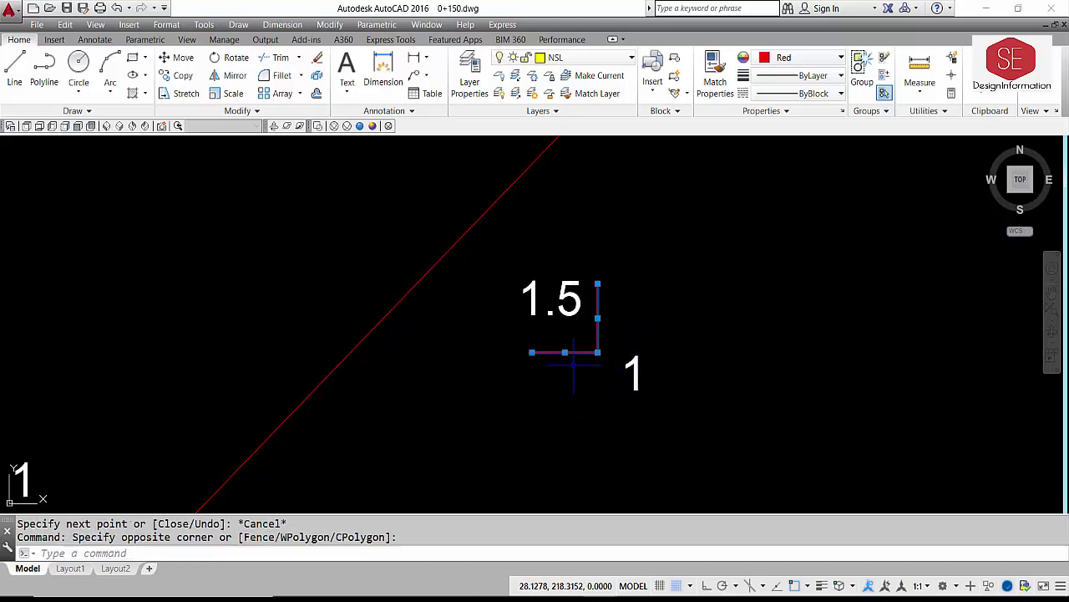
{"action": "left_click", "coordinate": [573, 353]}
{"action": "left_click", "coordinate": [775, 67]}
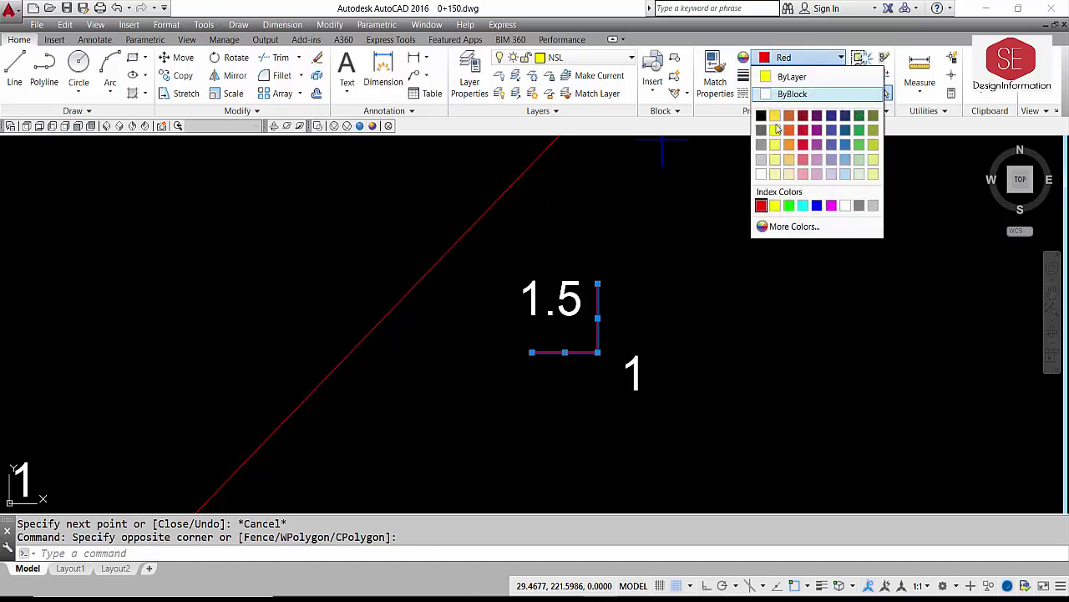
{"action": "left_click", "coordinate": [762, 179]}
{"action": "key", "text": "Escape"}
- Edit the copied 1.5 label down to a 1 label
{"action": "type", "text": "m"}
{"action": "key", "text": "Return"}
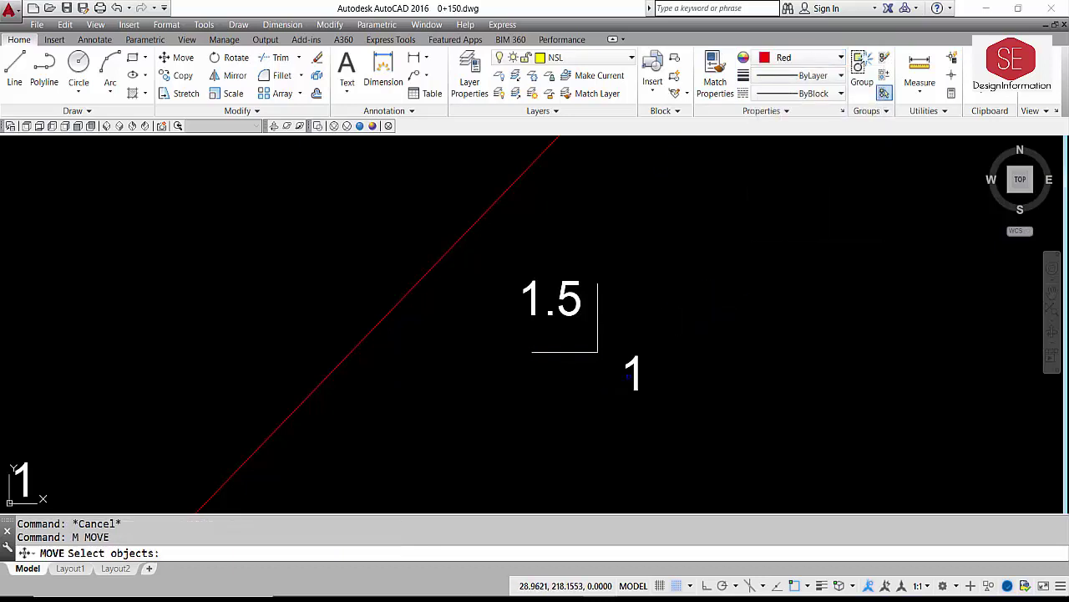
{"action": "left_click", "coordinate": [636, 366]}
{"action": "left_click", "coordinate": [741, 394]}
{"action": "key", "text": "Return"}
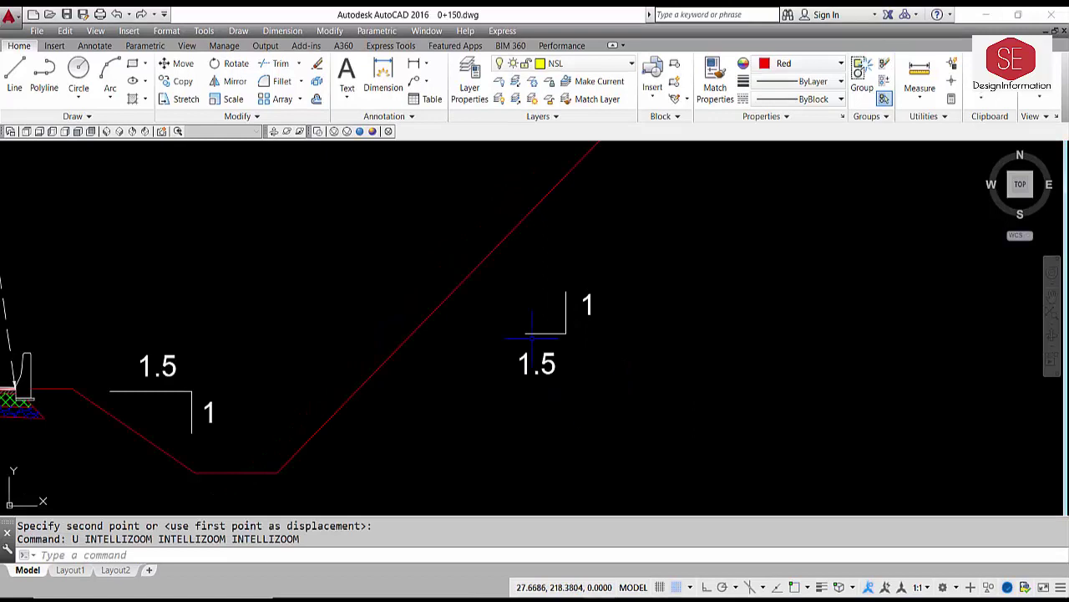
{"action": "key", "text": "Escape"}
{"action": "double_click", "coordinate": [538, 363]}
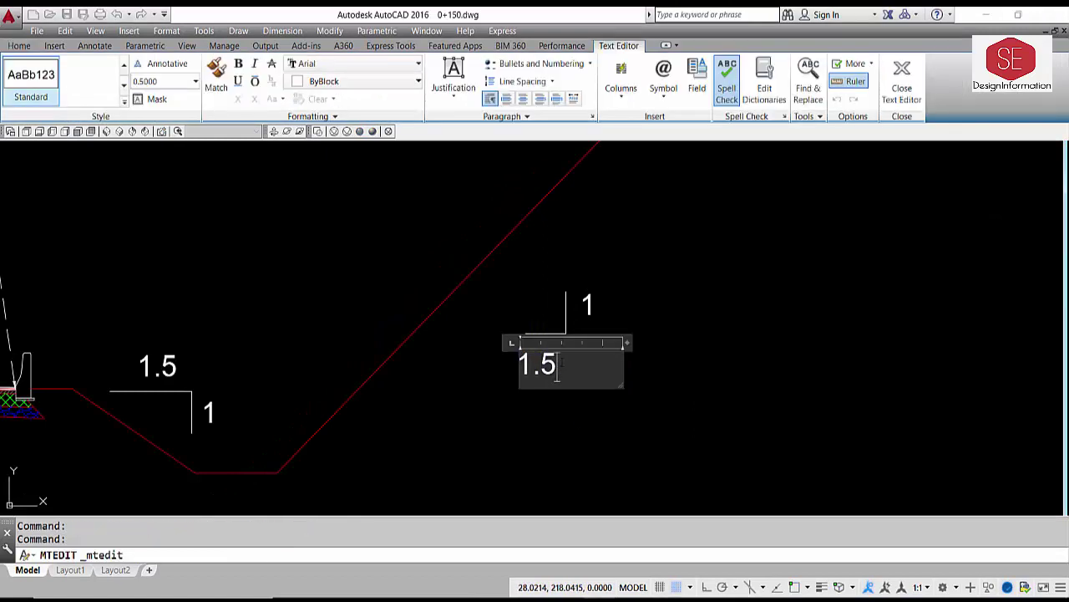
{"action": "key", "text": "BackSpace"}
{"action": "key", "text": "Return"}
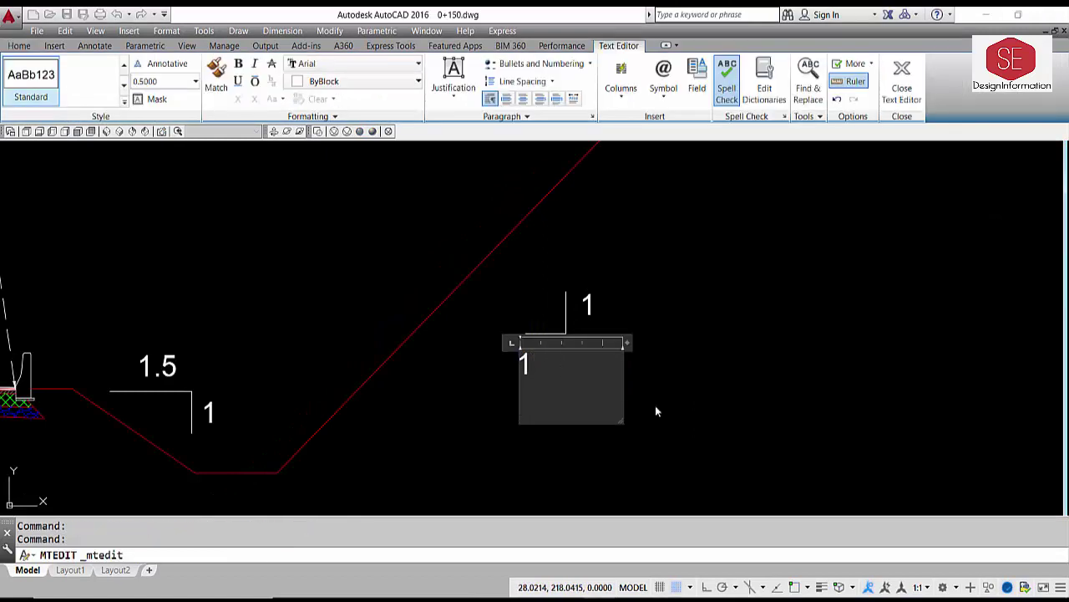
{"action": "left_click", "coordinate": [656, 411]}
- Shift the 1 label slightly right beside the slope and zoom out
{"action": "type", "text": "m"}
{"action": "key", "text": "Return"}
{"action": "left_click", "coordinate": [534, 367]}
{"action": "left_click", "coordinate": [457, 399]}
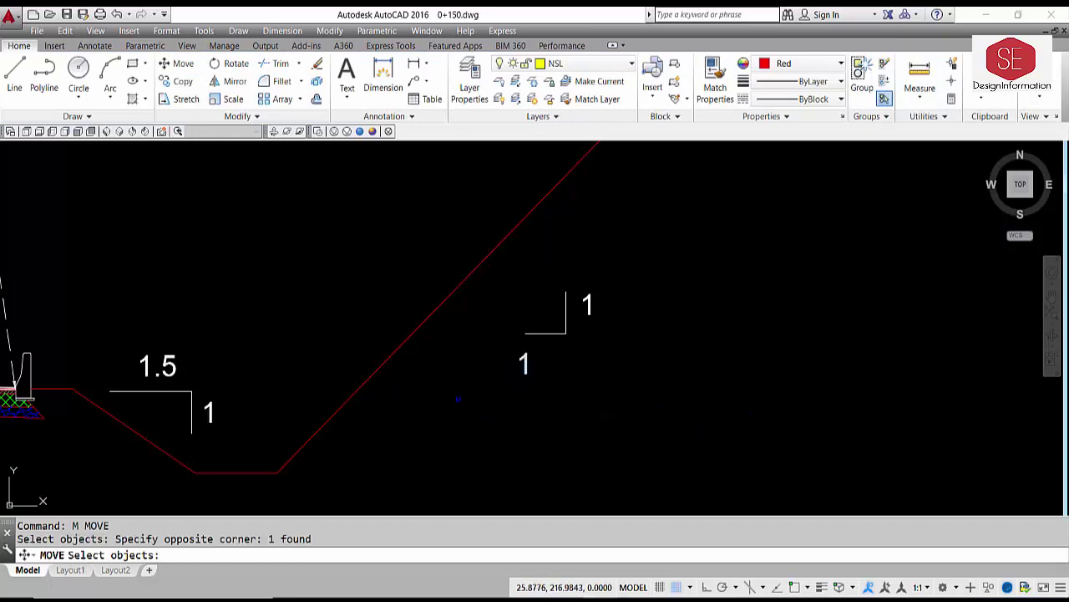
{"action": "key", "text": "Return"}
{"action": "left_click", "coordinate": [470, 472]}
{"action": "left_click", "coordinate": [491, 471]}
{"action": "key", "text": "Escape"}
{"action": "scroll", "coordinate": [596, 317], "scroll_direction": "down", "scroll_amount": 2}
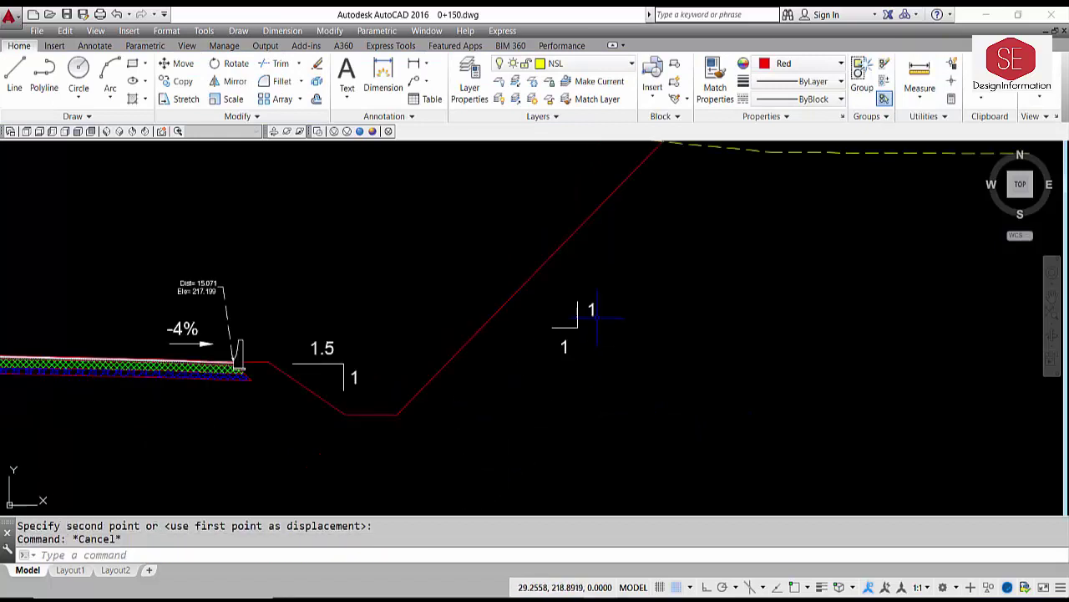
{"action": "scroll", "coordinate": [576, 325], "scroll_direction": "down", "scroll_amount": 2}
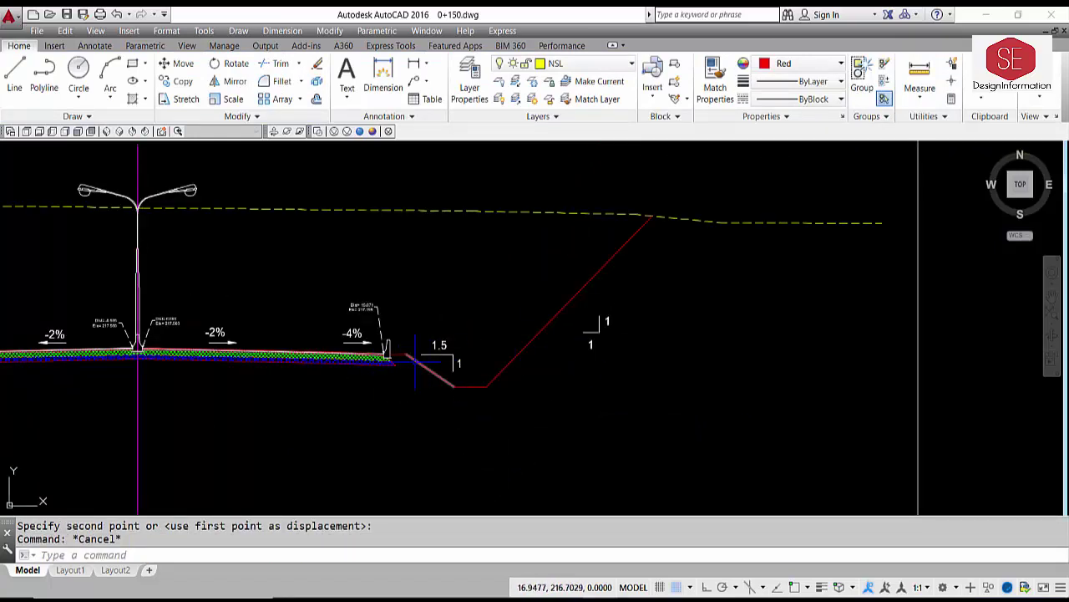
{"action": "scroll", "coordinate": [579, 329], "scroll_direction": "down", "scroll_amount": 2}
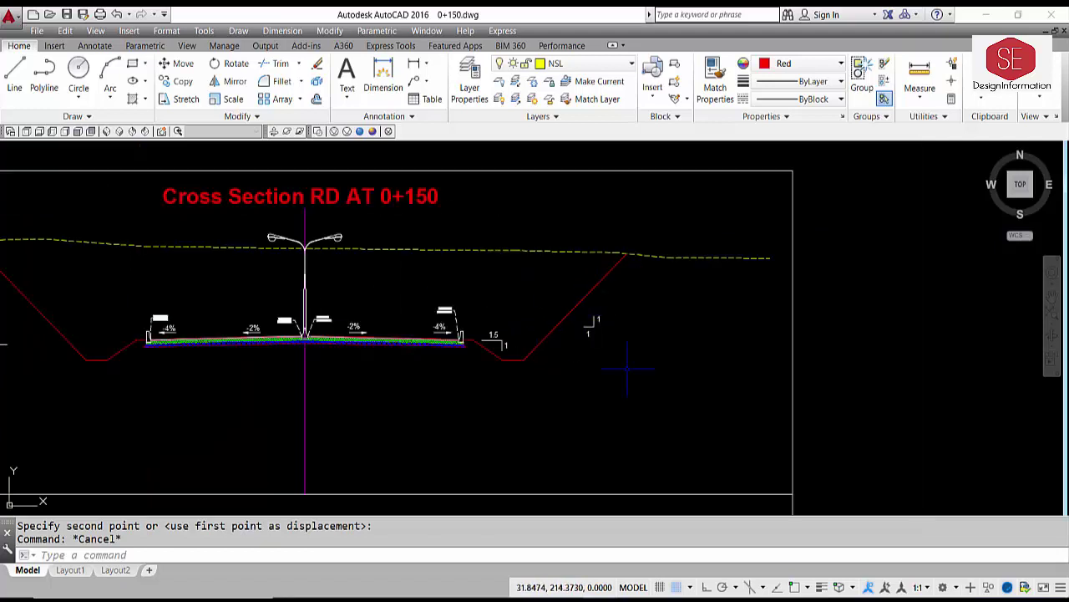
- Mirror the right slope, ditch and 1:1 label about the lamp-post centreline, keeping originals
{"action": "type", "text": "MI"}
{"action": "key", "text": "Return"}
{"action": "scroll", "coordinate": [495, 338], "scroll_direction": "up", "scroll_amount": 2}
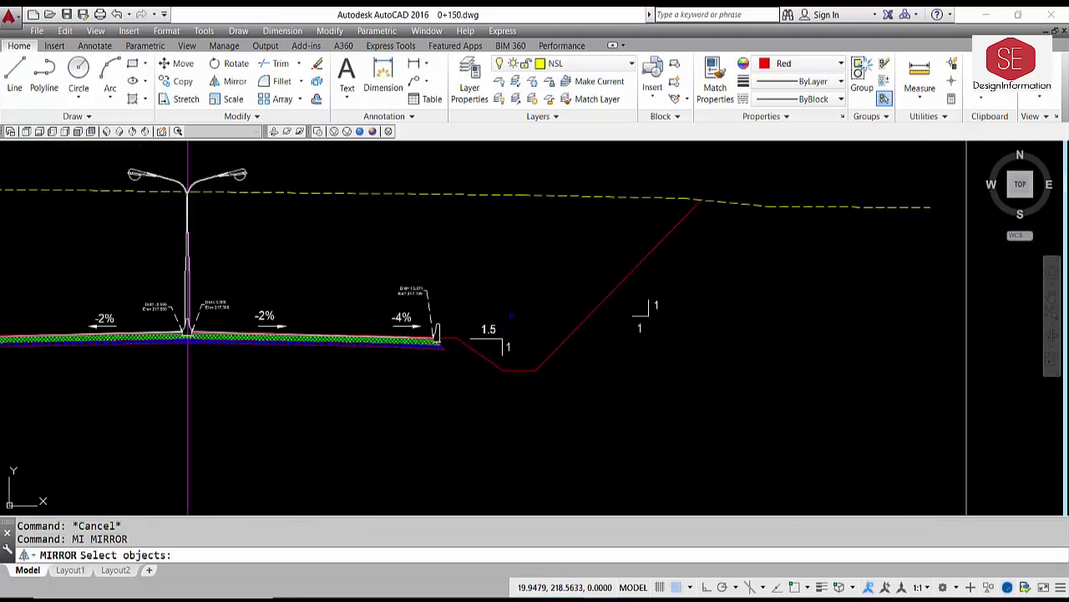
{"action": "left_click", "coordinate": [482, 349]}
{"action": "left_click", "coordinate": [512, 324]}
{"action": "left_click", "coordinate": [679, 302]}
{"action": "left_click", "coordinate": [623, 339]}
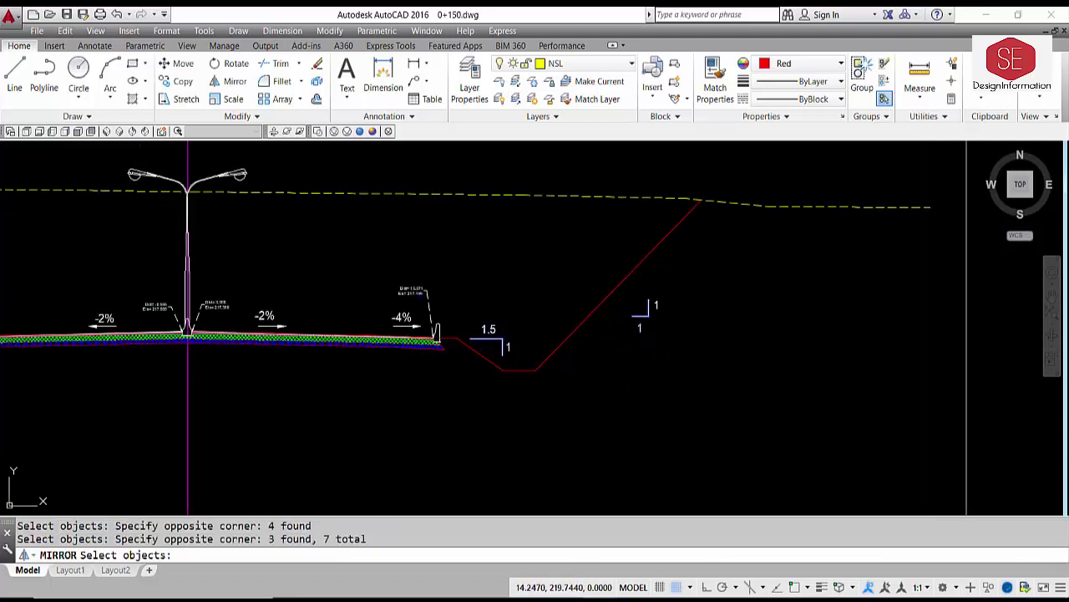
{"action": "key", "text": "Return"}
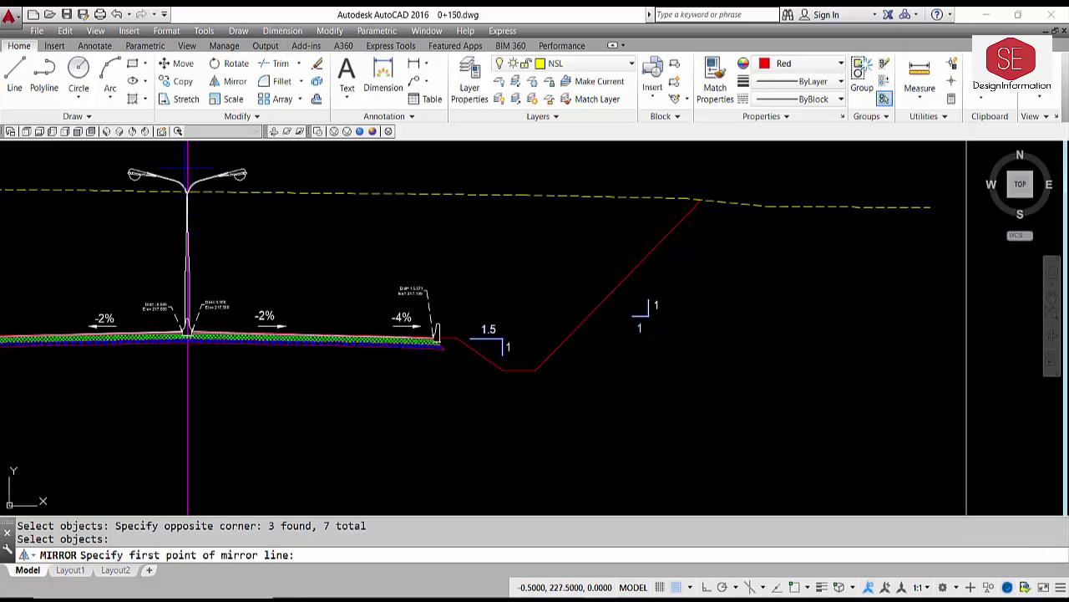
{"action": "left_click", "coordinate": [187, 179]}
{"action": "middle_click_drag", "start_coordinate": [185, 389], "coordinate": [410, 251]}
{"action": "scroll", "coordinate": [418, 268], "scroll_direction": "down", "scroll_amount": 2}
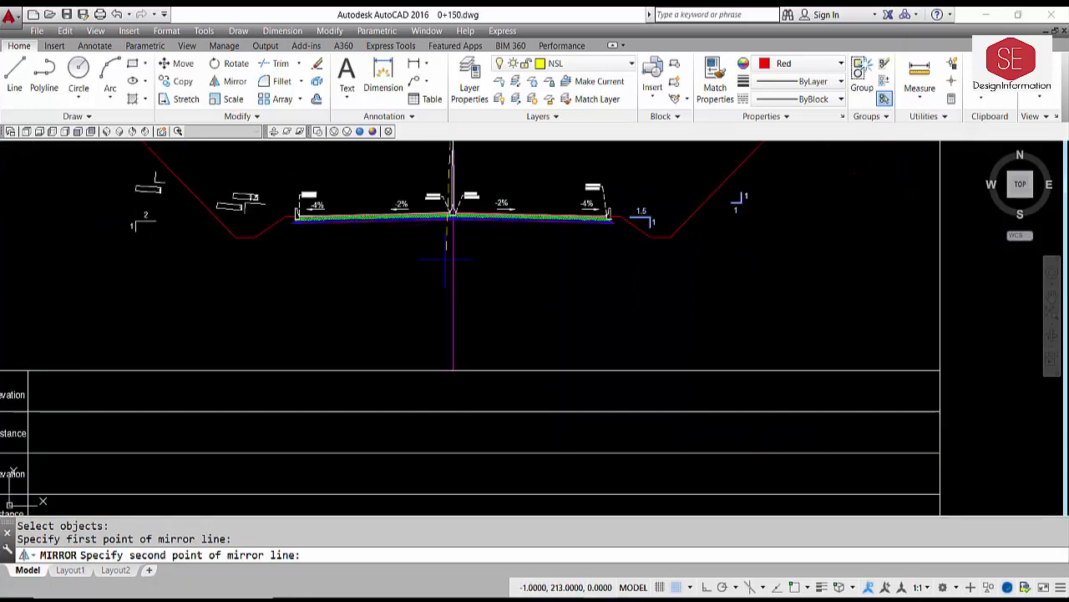
{"action": "left_click", "coordinate": [450, 367]}
{"action": "right_click", "coordinate": [173, 222]}
{"action": "left_click", "coordinate": [192, 229]}
- Undo the trial mirrored slope and ditch, then save the drawing
{"action": "scroll", "coordinate": [221, 211], "scroll_direction": "up", "scroll_amount": 2}
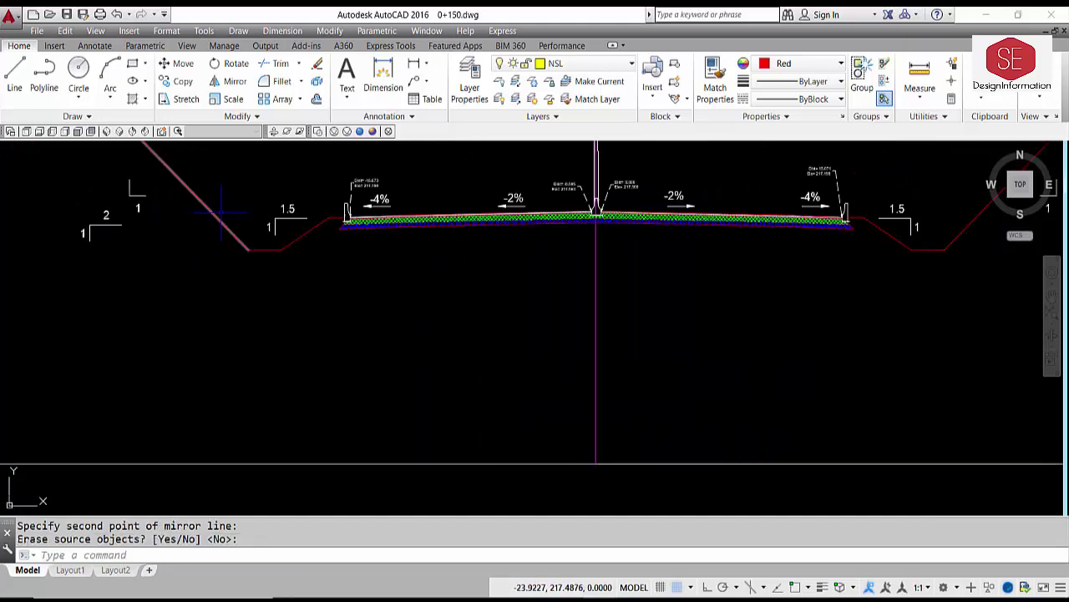
{"action": "middle_click_drag", "start_coordinate": [221, 211], "coordinate": [548, 308]}
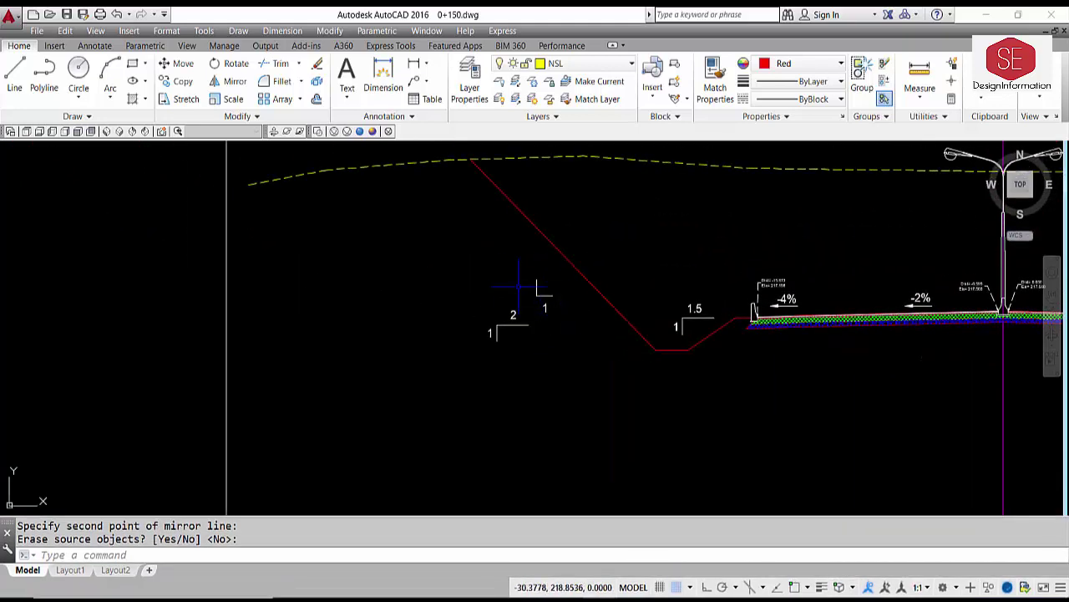
{"action": "left_click", "coordinate": [524, 306]}
{"action": "left_click", "coordinate": [490, 336]}
{"action": "key", "text": "Delete"}
{"action": "type", "text": "E"}
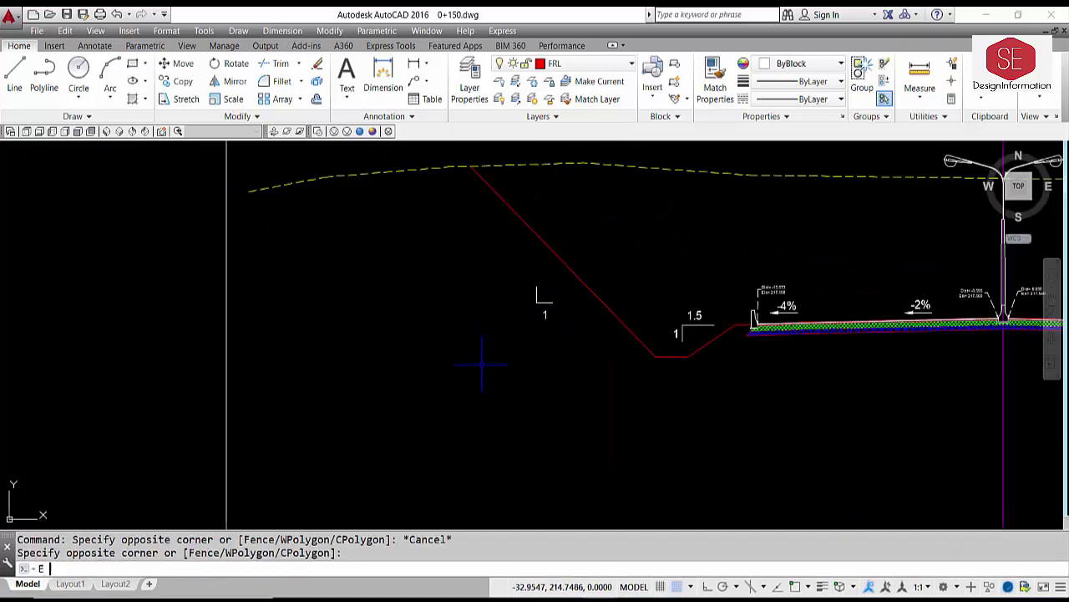
{"action": "key", "text": "Return"}
{"action": "type", "text": "U"}
{"action": "key", "text": "Return"}
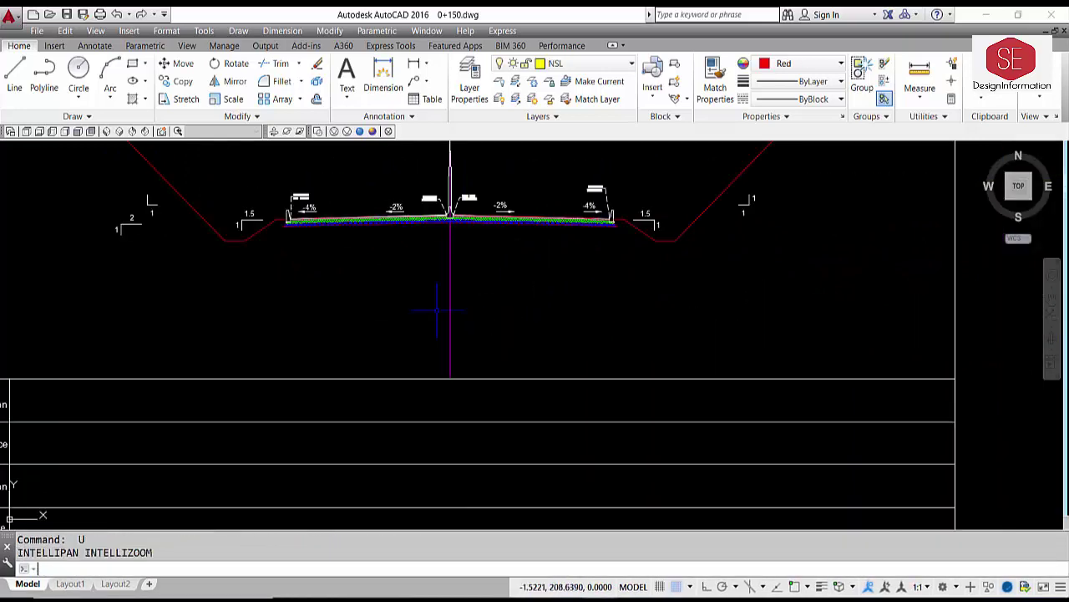
{"action": "key", "text": "Return"}
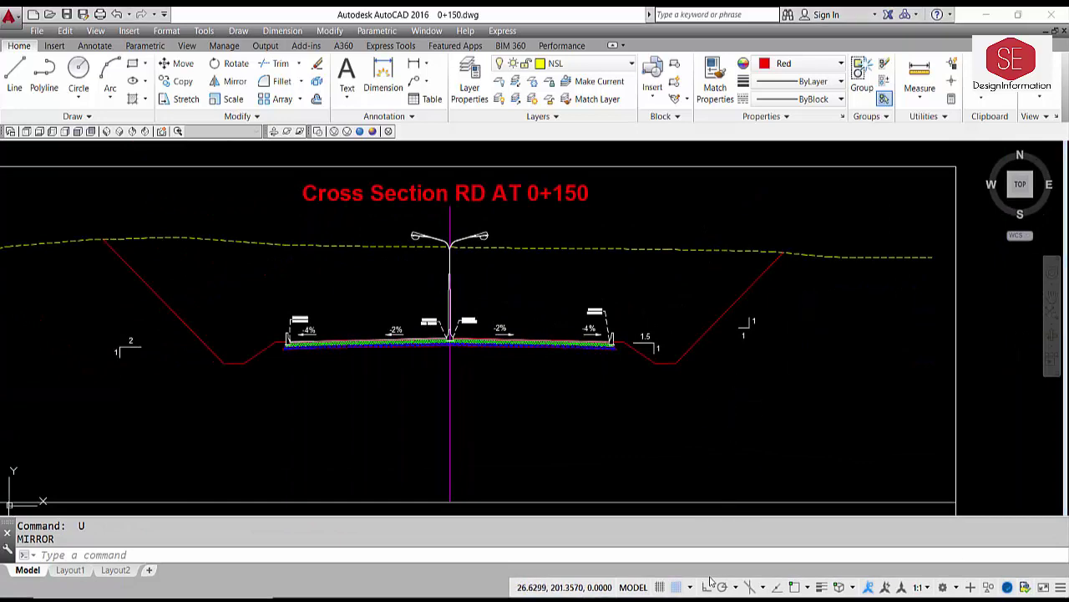
{"action": "key", "text": "ctrl+s"}
{"action": "scroll", "coordinate": [593, 338], "scroll_direction": "down", "scroll_amount": 2}
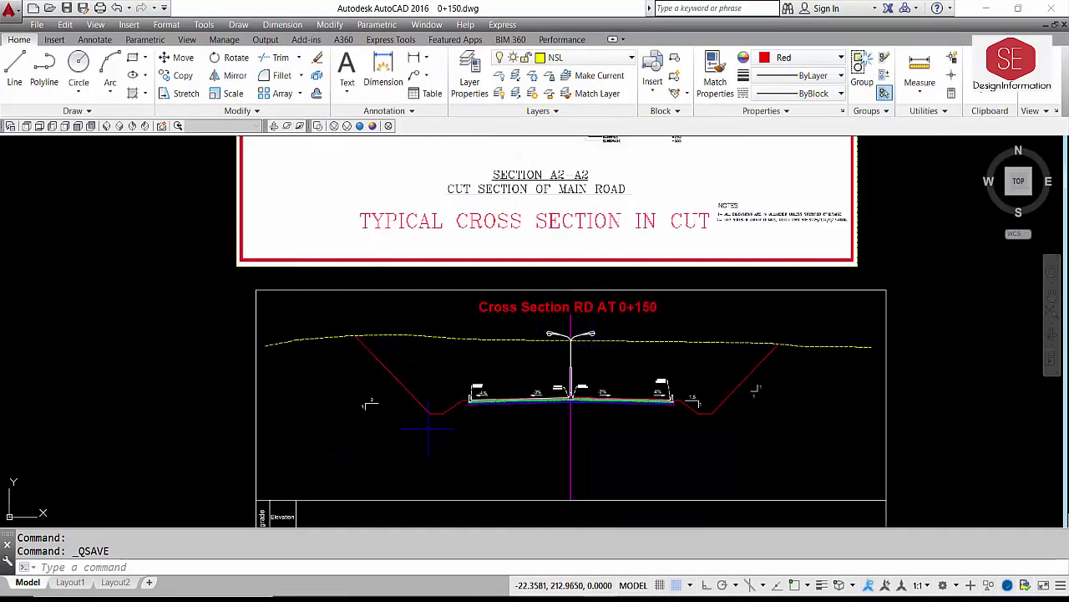
- Zoom and pan around the SECTION A3-A3 typical cut & fill sheet to study the riprap cut slope
{"action": "middle_click_drag", "start_coordinate": [565, 284], "coordinate": [567, 470]}
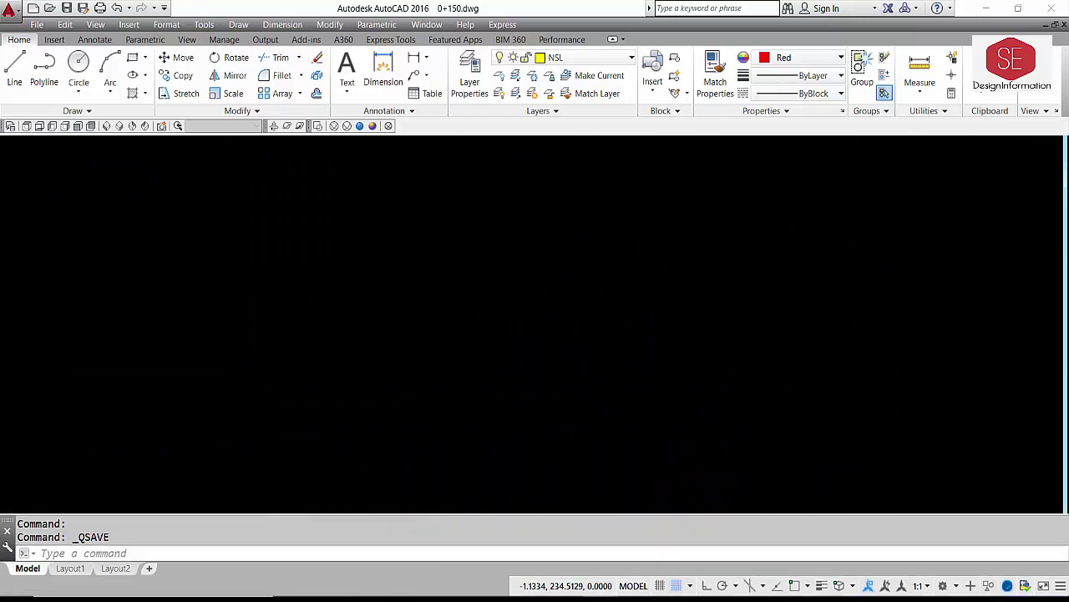
{"action": "scroll", "coordinate": [612, 251], "scroll_direction": "down", "scroll_amount": 2}
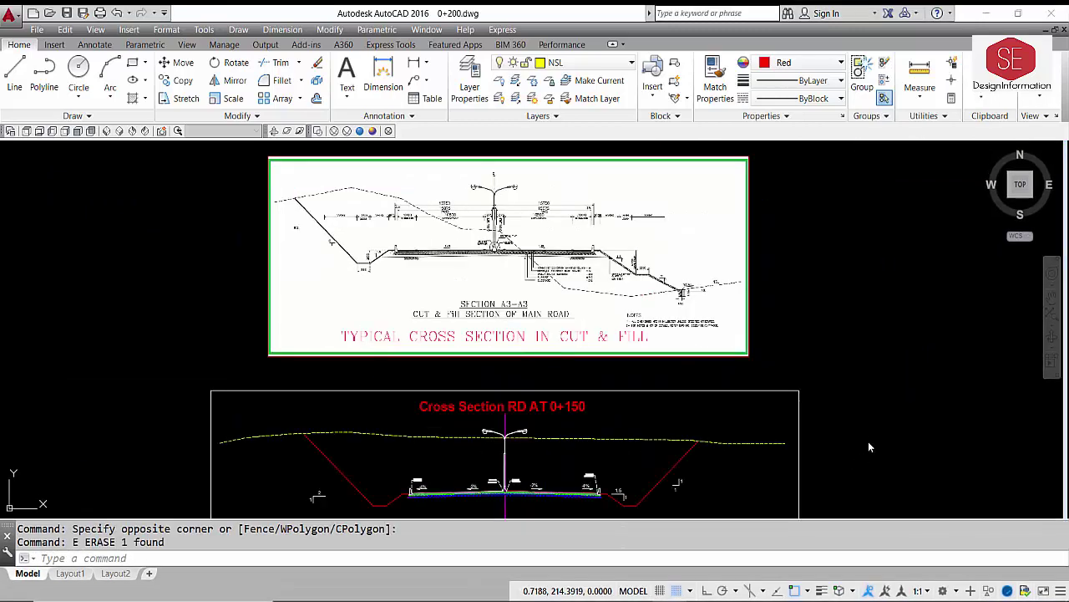
{"action": "scroll", "coordinate": [519, 232], "scroll_direction": "up", "scroll_amount": 3}
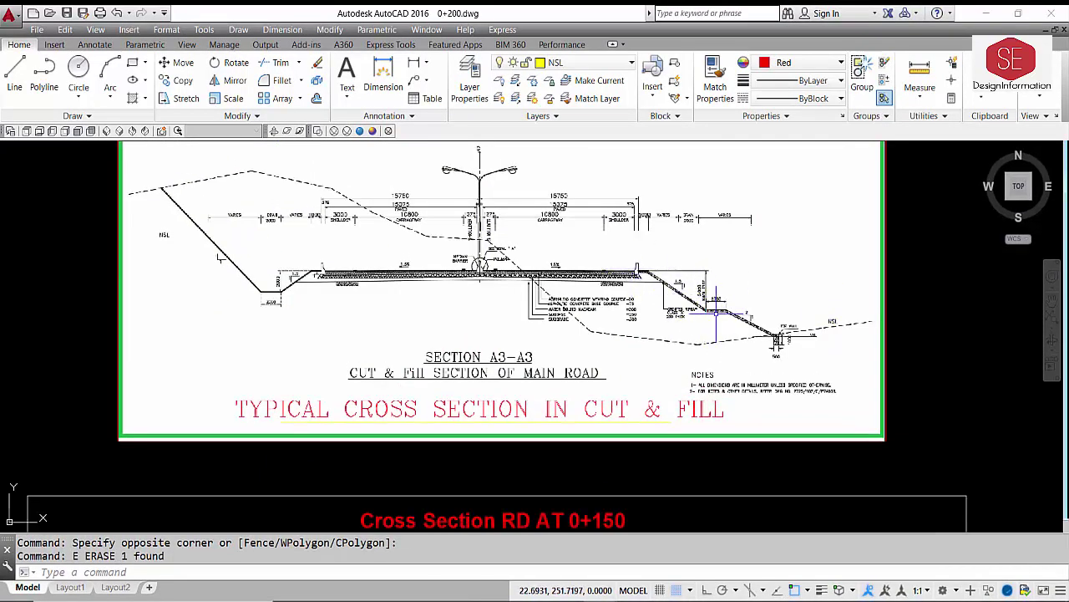
{"action": "scroll", "coordinate": [706, 292], "scroll_direction": "up", "scroll_amount": 5}
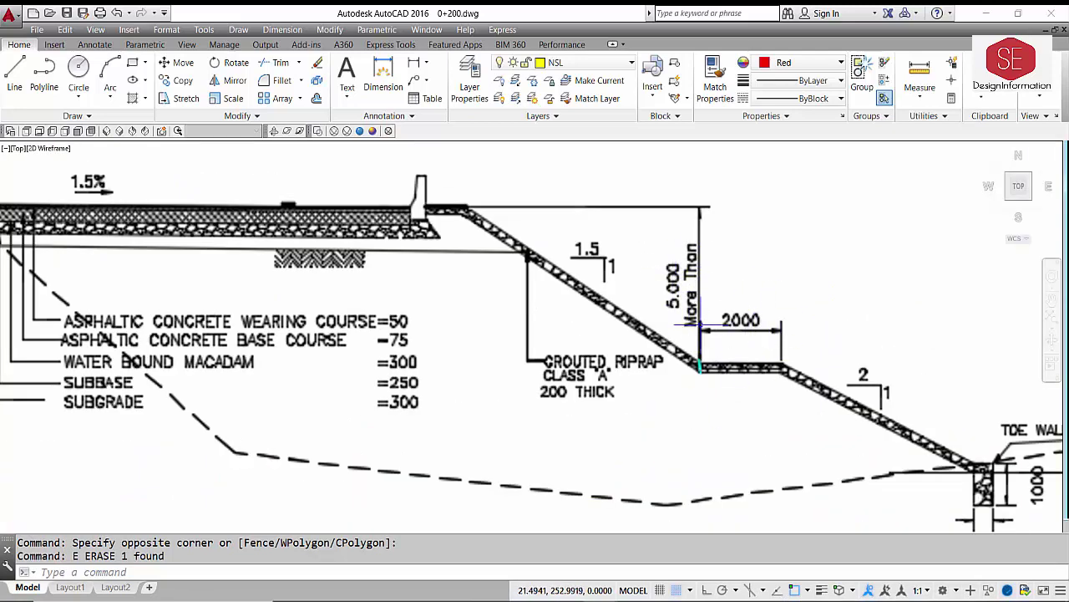
{"action": "scroll", "coordinate": [689, 321], "scroll_direction": "down", "scroll_amount": 2}
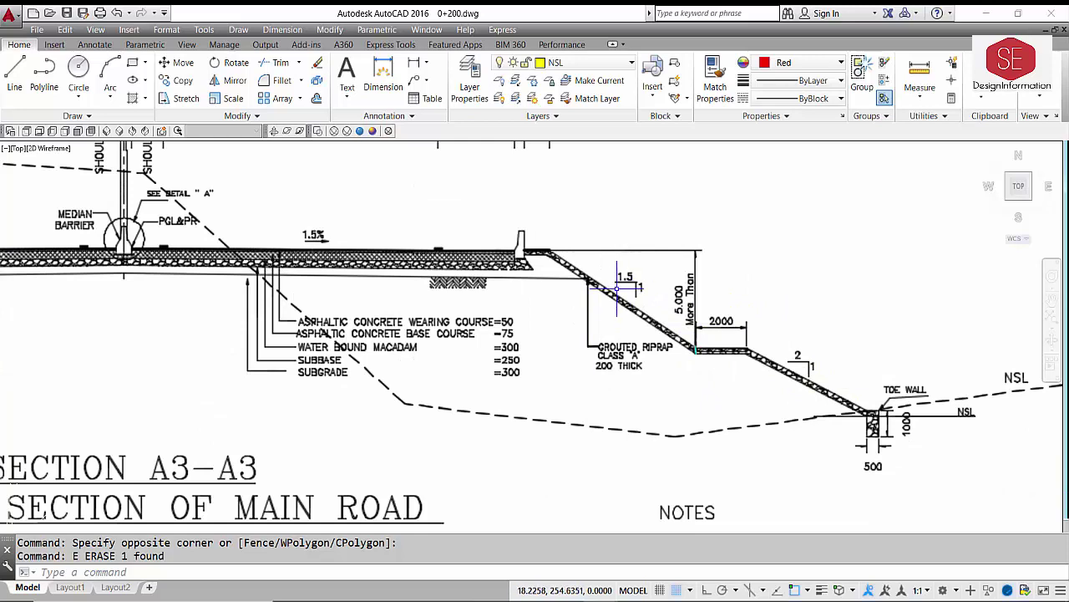
{"action": "scroll", "coordinate": [617, 288], "scroll_direction": "up", "scroll_amount": 4}
{"action": "scroll", "coordinate": [642, 299], "scroll_direction": "down", "scroll_amount": 2}
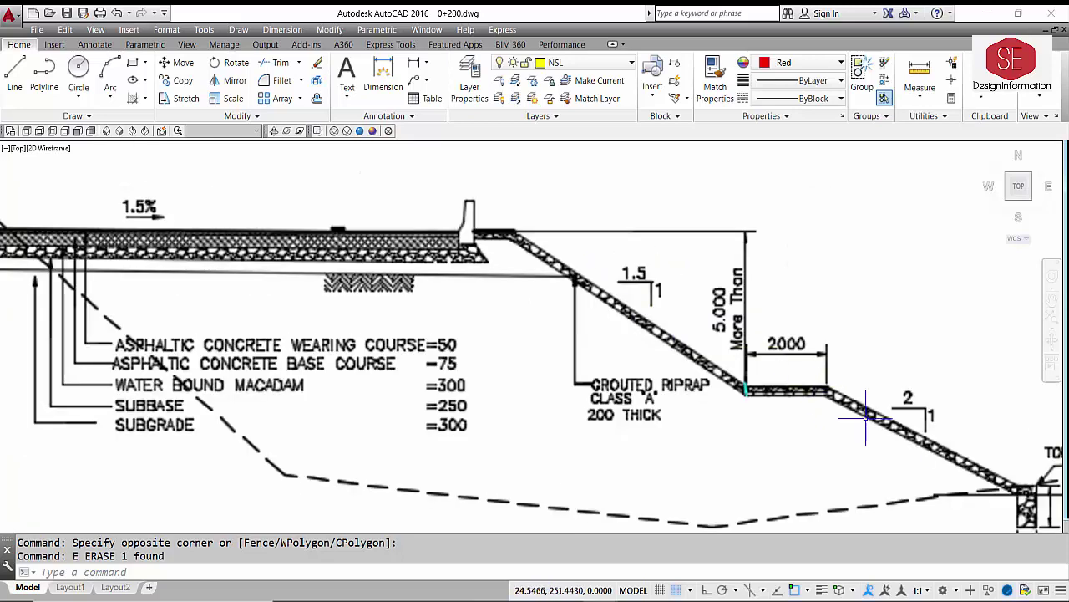
{"action": "left_click_drag", "start_coordinate": [753, 373], "coordinate": [701, 349]}
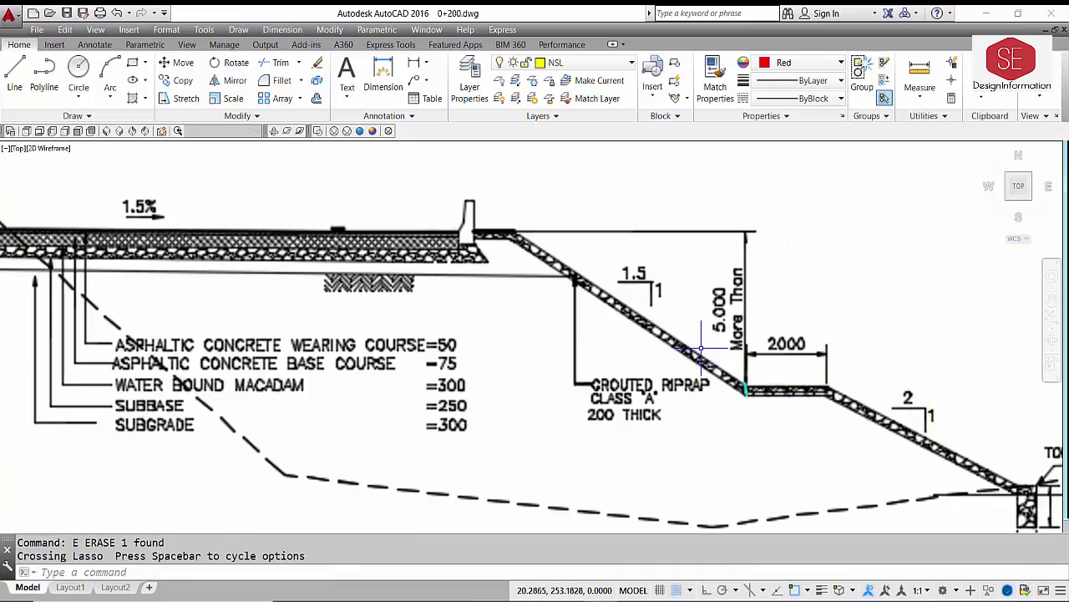
{"action": "scroll", "coordinate": [664, 327], "scroll_direction": "down", "scroll_amount": 2}
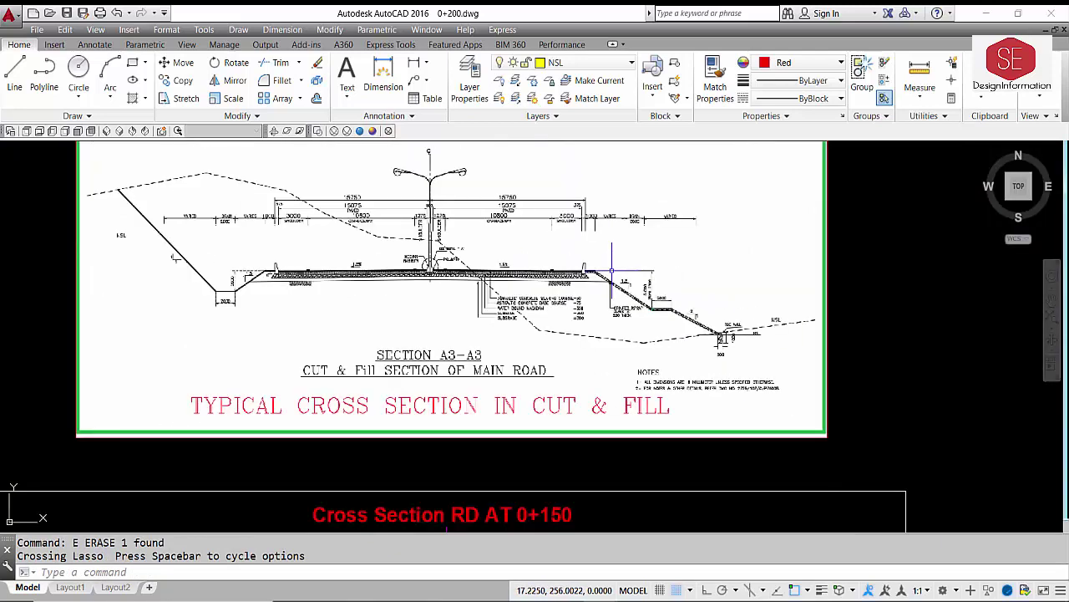
{"action": "scroll", "coordinate": [667, 324], "scroll_direction": "down", "scroll_amount": 3}
- Pan back and centre the cross section drawing on screen
{"action": "middle_click_drag", "start_coordinate": [667, 376], "coordinate": [667, 251]}
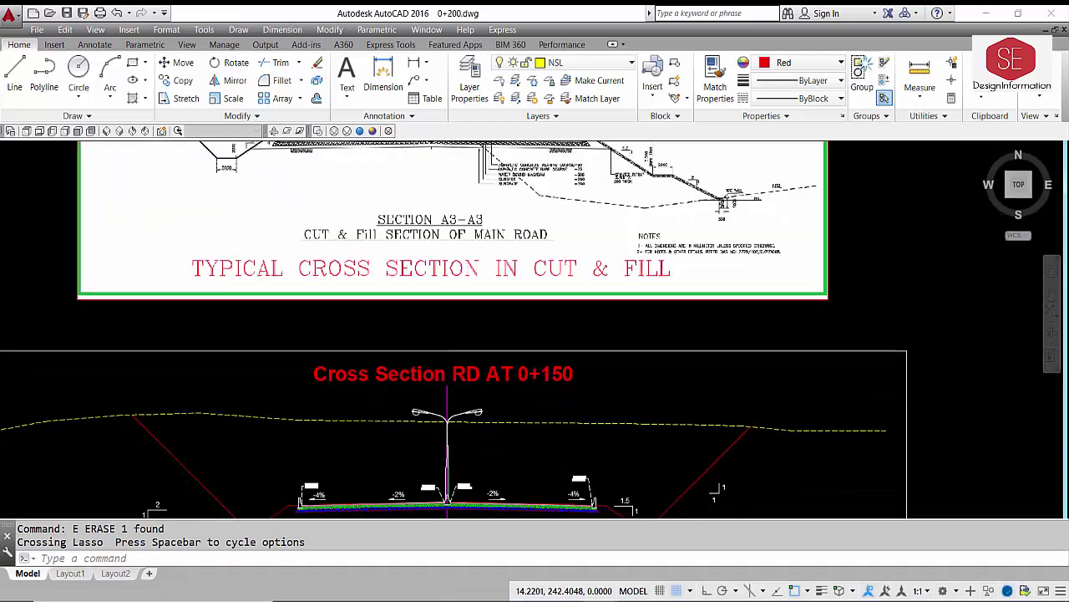
{"action": "scroll", "coordinate": [699, 287], "scroll_direction": "up", "scroll_amount": 1}
{"action": "middle_click_drag", "start_coordinate": [716, 389], "coordinate": [716, 370]}
{"action": "scroll", "coordinate": [758, 294], "scroll_direction": "up", "scroll_amount": 1}
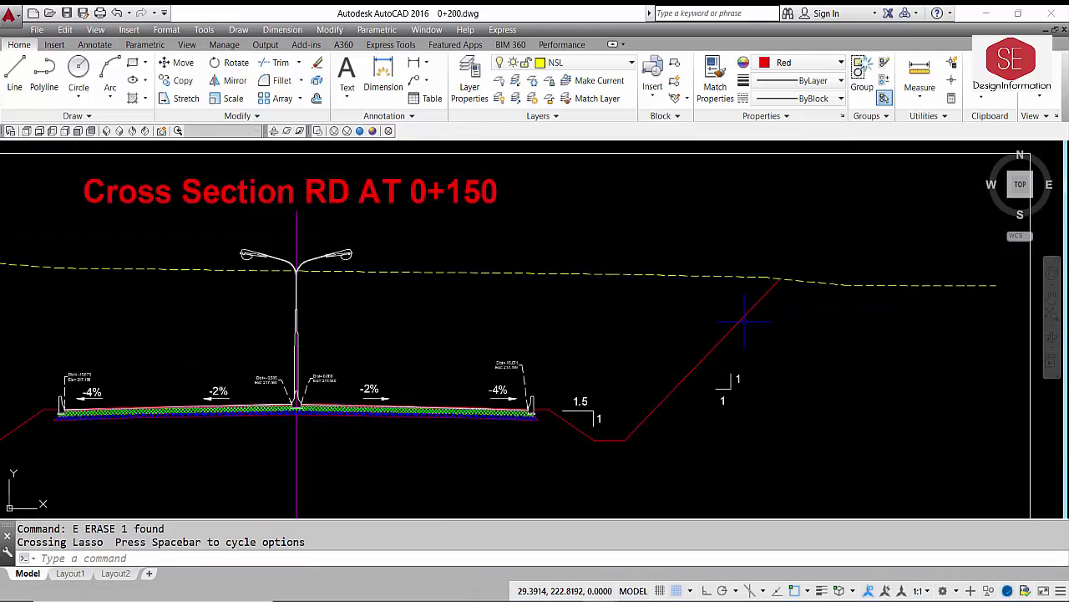
- Erase the old right-hand cut slope, the ditch lines and the leftover piece beside the curb
{"action": "left_click", "coordinate": [743, 319]}
{"action": "key", "text": "Delete"}
{"action": "left_click", "coordinate": [609, 437]}
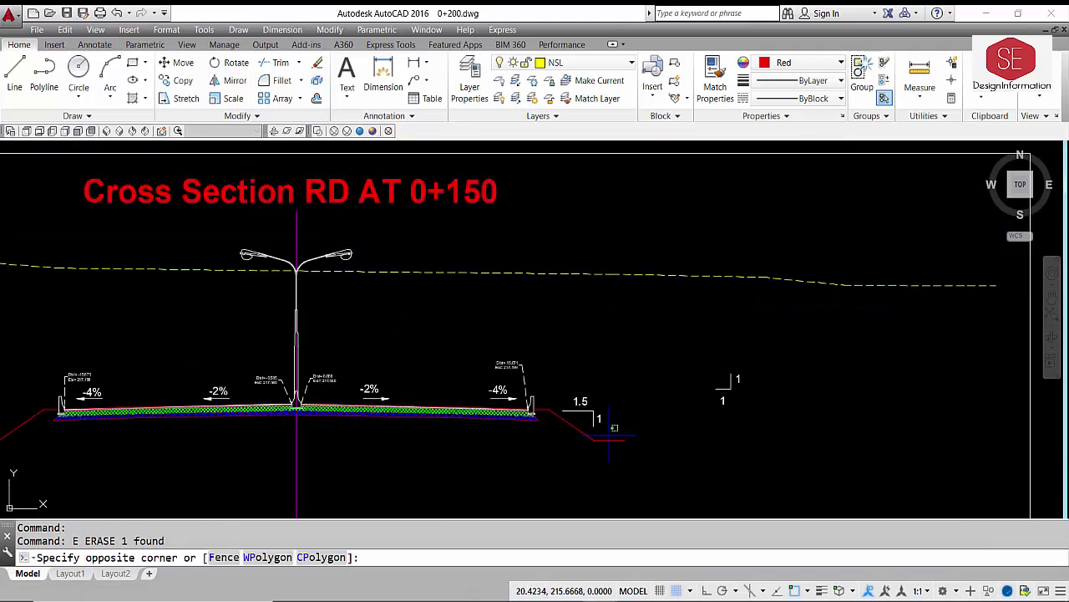
{"action": "left_click", "coordinate": [547, 408]}
{"action": "key", "text": "Delete"}
{"action": "scroll", "coordinate": [542, 411], "scroll_direction": "up", "scroll_amount": 2}
{"action": "left_click", "coordinate": [559, 405]}
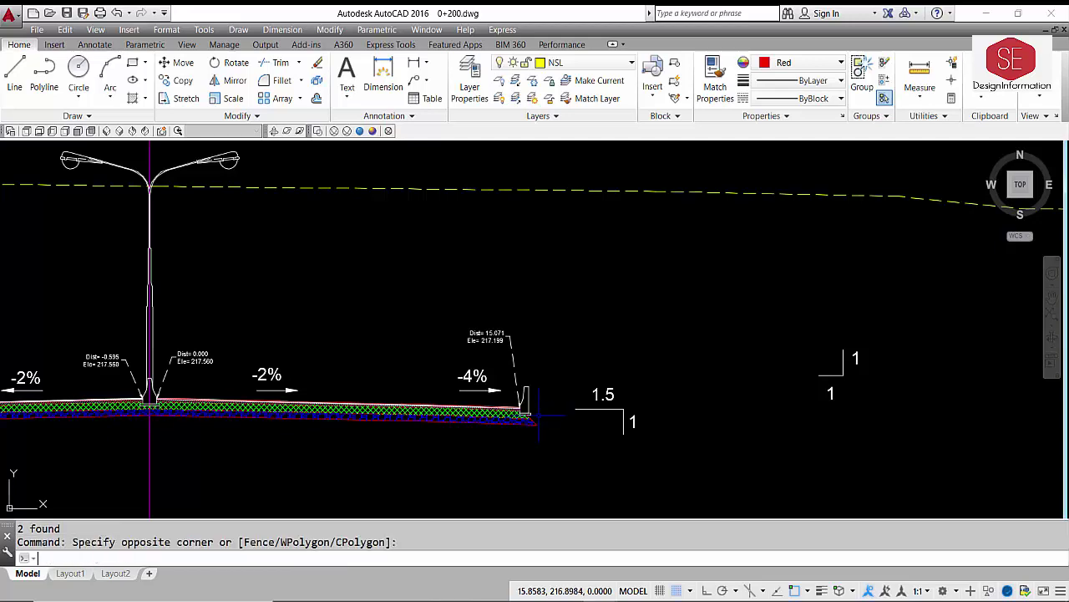
{"action": "left_click", "coordinate": [514, 422]}
{"action": "key", "text": "Delete"}
{"action": "scroll", "coordinate": [589, 393], "scroll_direction": "down", "scroll_amount": 3}
{"action": "scroll", "coordinate": [292, 409], "scroll_direction": "up", "scroll_amount": 4}
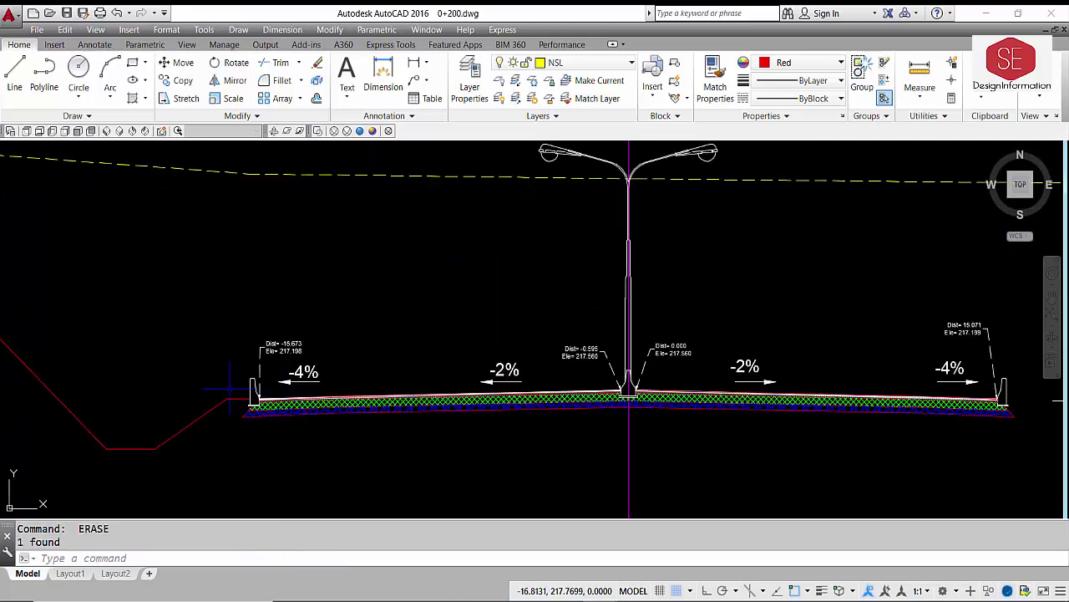
{"action": "scroll", "coordinate": [230, 414], "scroll_direction": "down", "scroll_amount": 4}
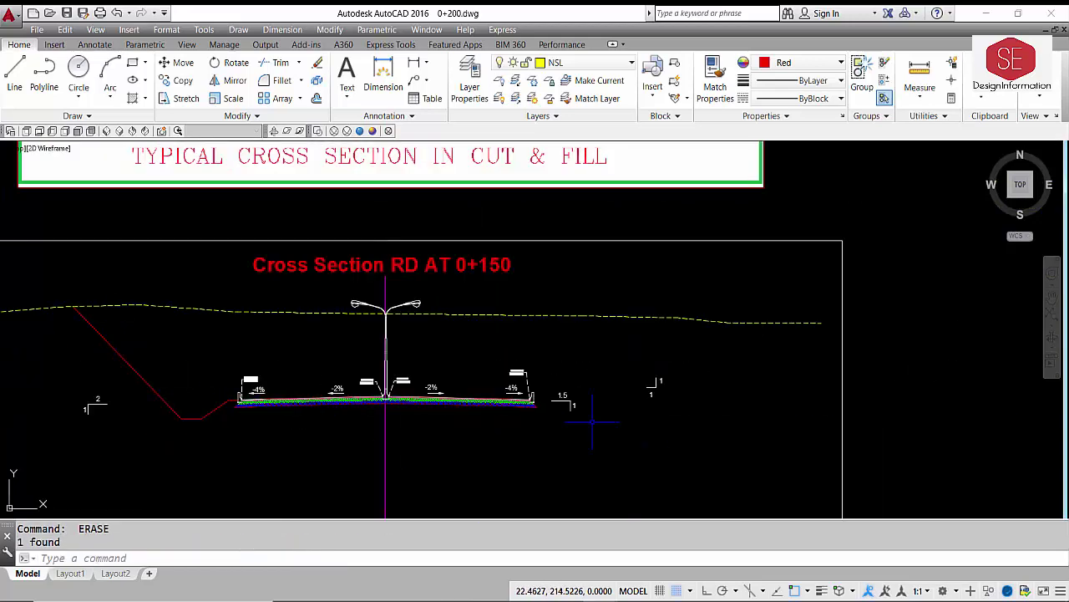
{"action": "scroll", "coordinate": [592, 422], "scroll_direction": "up", "scroll_amount": 6}
- Draw a vertical line up from the right curb corner with Ortho, and offset it 1 unit right
{"action": "type", "text": "l"}
{"action": "key", "text": "Return"}
{"action": "key", "text": "Escape"}
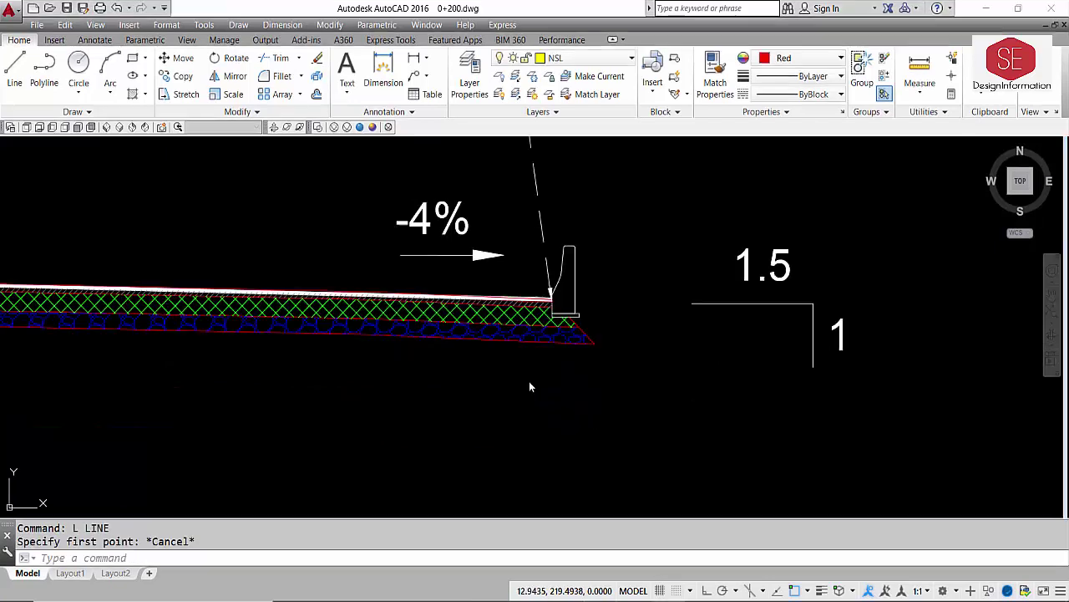
{"action": "type", "text": "l"}
{"action": "key", "text": "Return"}
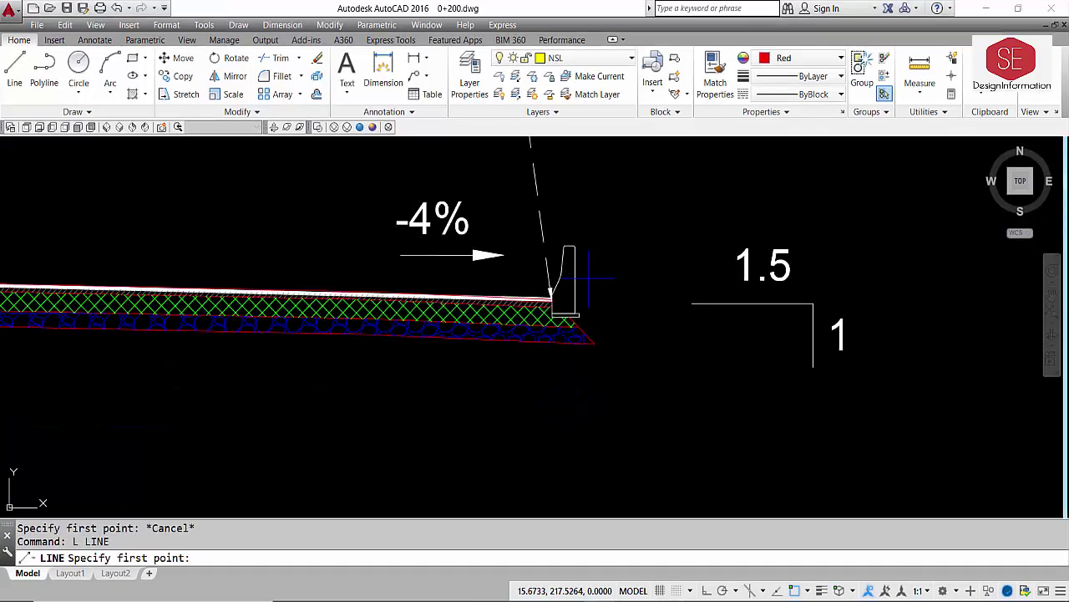
{"action": "left_click", "coordinate": [575, 314]}
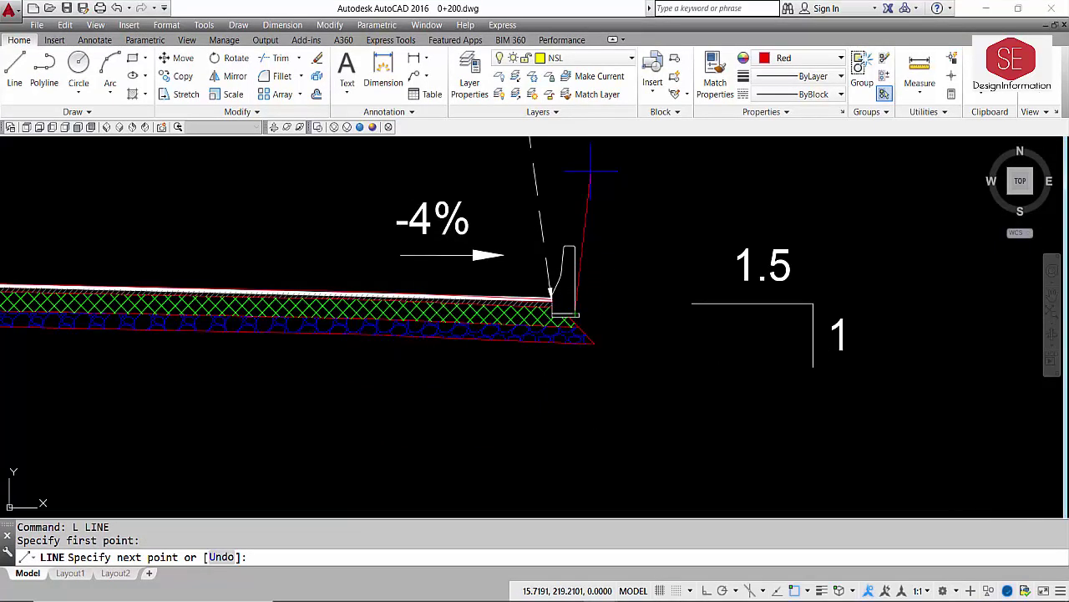
{"action": "key", "text": "F8"}
{"action": "middle_click_drag", "start_coordinate": [590, 172], "coordinate": [596, 357]}
{"action": "key", "text": "Escape"}
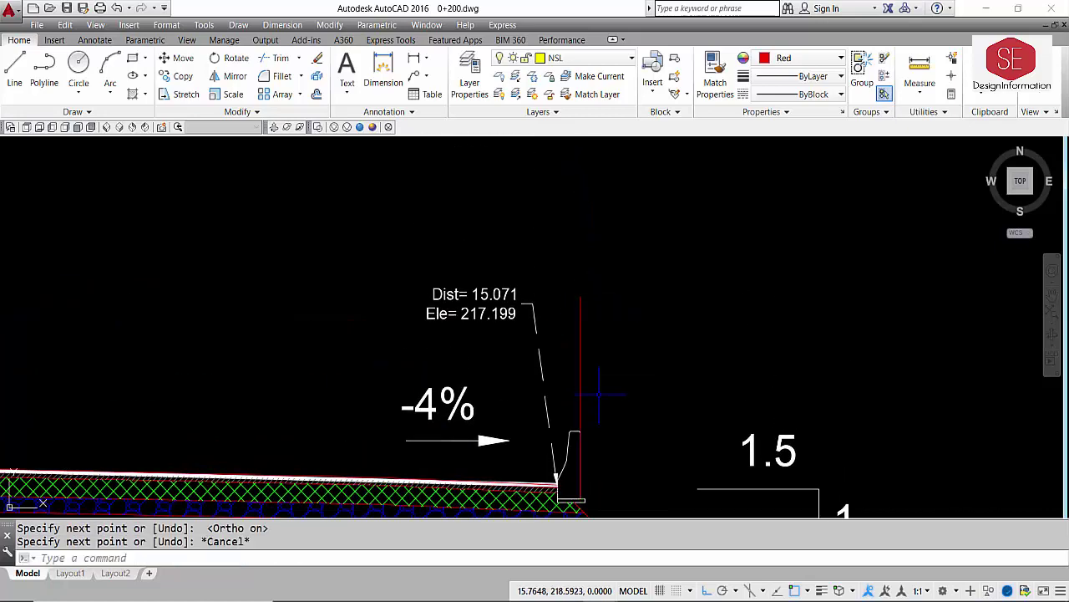
{"action": "type", "text": "o"}
{"action": "key", "text": "Return"}
{"action": "type", "text": "1"}
{"action": "key", "text": "Return"}
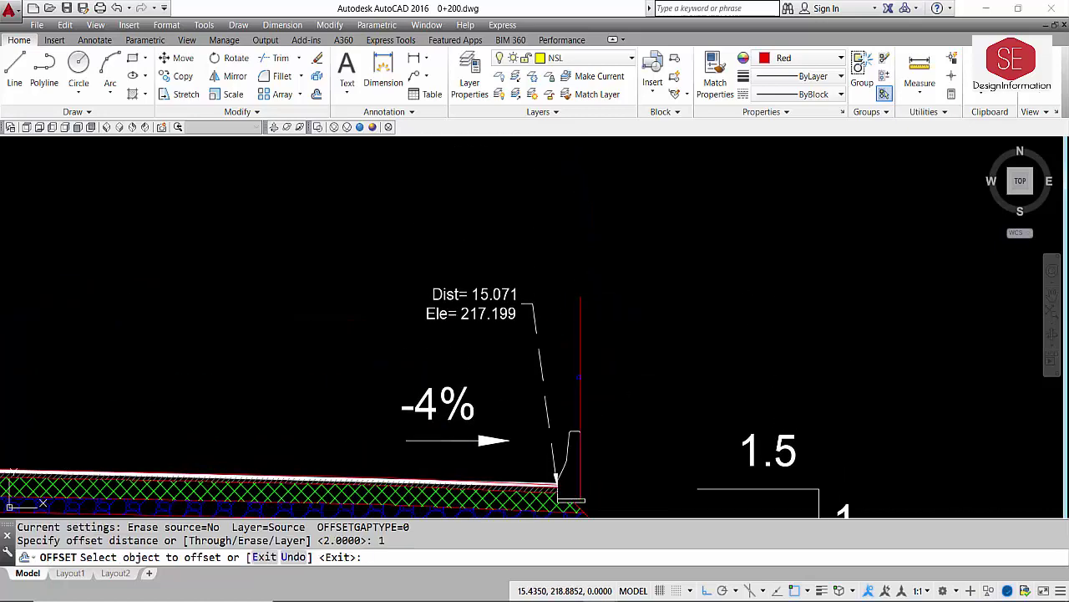
{"action": "left_click", "coordinate": [579, 377]}
{"action": "left_click", "coordinate": [618, 401]}
{"action": "key", "text": "Escape"}
- Draw a horizontal line from the curb corner and trim its stub beyond the offset line
{"action": "scroll", "coordinate": [576, 434], "scroll_direction": "up", "scroll_amount": 5}
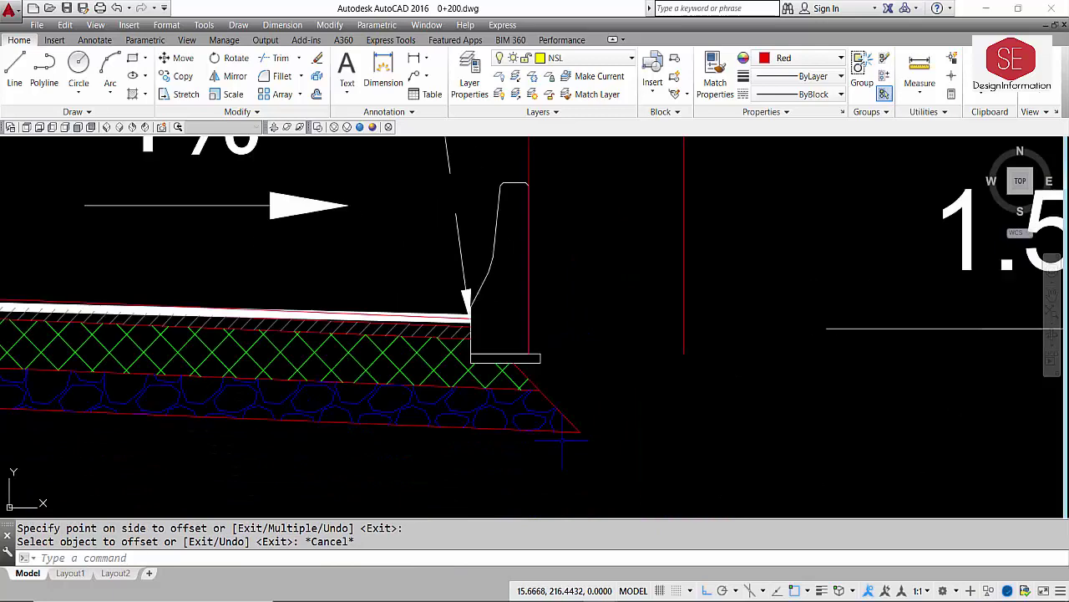
{"action": "type", "text": "l"}
{"action": "key", "text": "Return"}
{"action": "left_click", "coordinate": [471, 318]}
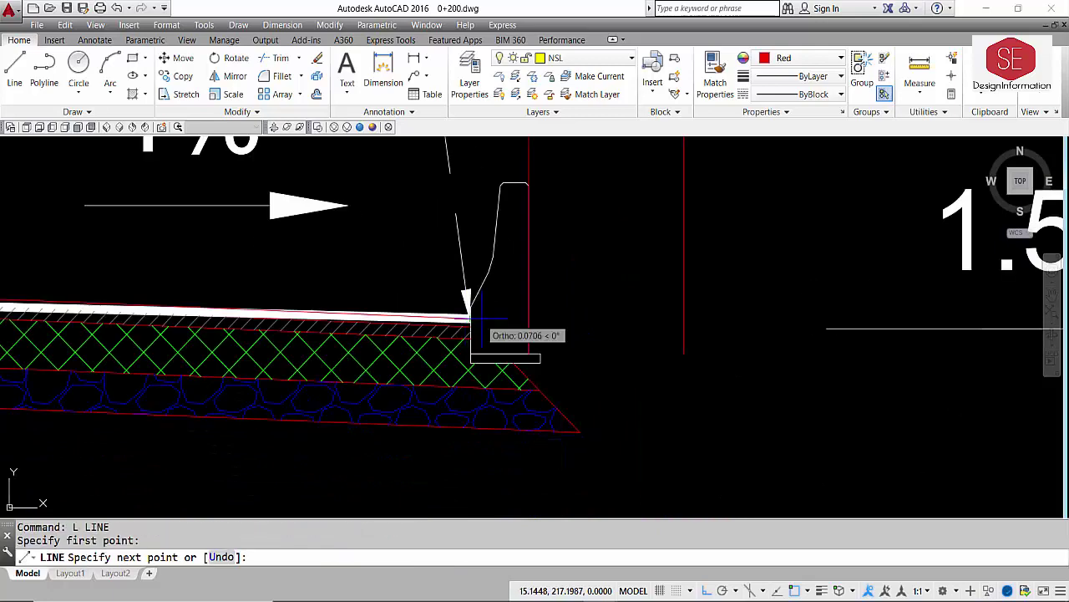
{"action": "left_click", "coordinate": [699, 318]}
{"action": "key", "text": "Escape"}
{"action": "type", "text": "tr"}
{"action": "key", "text": "Return"}
{"action": "key", "text": "Return"}
{"action": "left_click", "coordinate": [699, 314]}
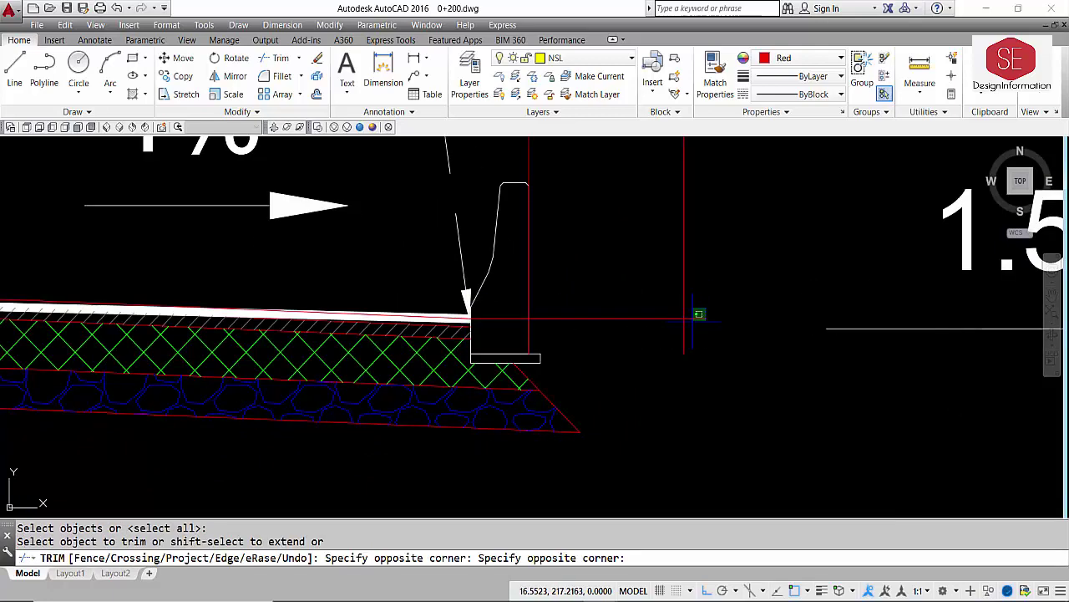
{"action": "left_click", "coordinate": [670, 328]}
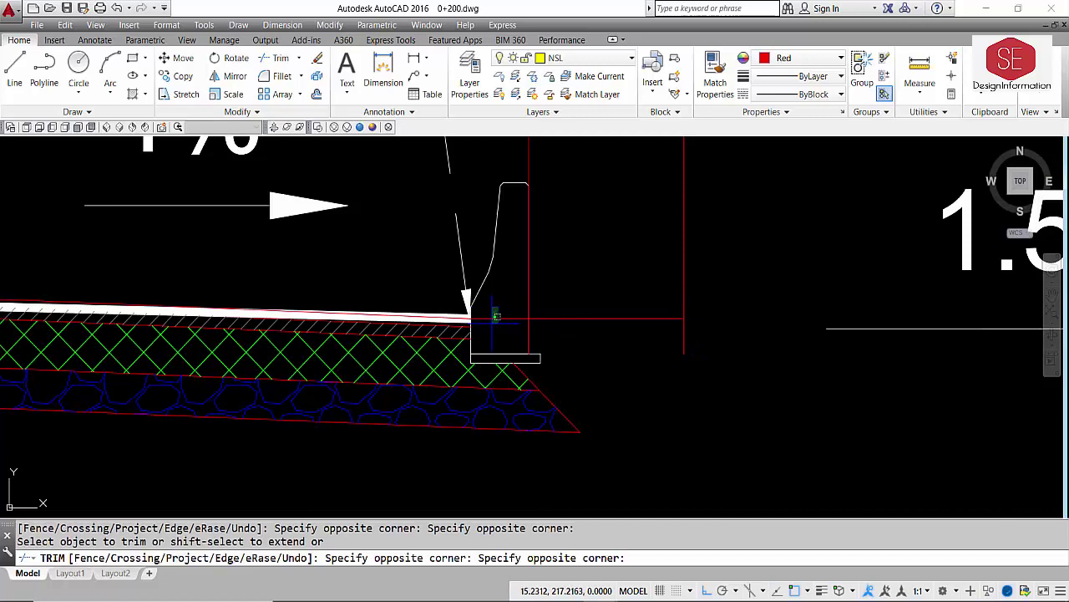
{"action": "key", "text": "Escape"}
{"action": "scroll", "coordinate": [547, 301], "scroll_direction": "down", "scroll_amount": 8}
- Check the reference section's 1.5:1 slope symbol, cancelling a trial line and a move of the symbol
{"action": "scroll", "coordinate": [581, 275], "scroll_direction": "up", "scroll_amount": 3}
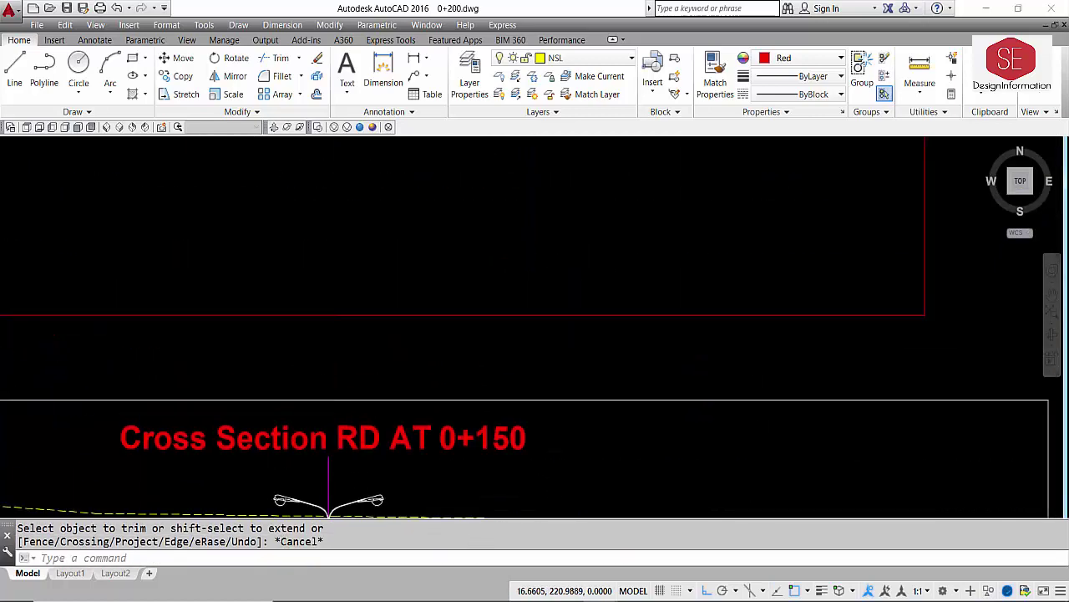
{"action": "scroll", "coordinate": [582, 301], "scroll_direction": "down", "scroll_amount": 4}
{"action": "scroll", "coordinate": [583, 316], "scroll_direction": "up", "scroll_amount": 6}
{"action": "scroll", "coordinate": [635, 311], "scroll_direction": "up", "scroll_amount": 4}
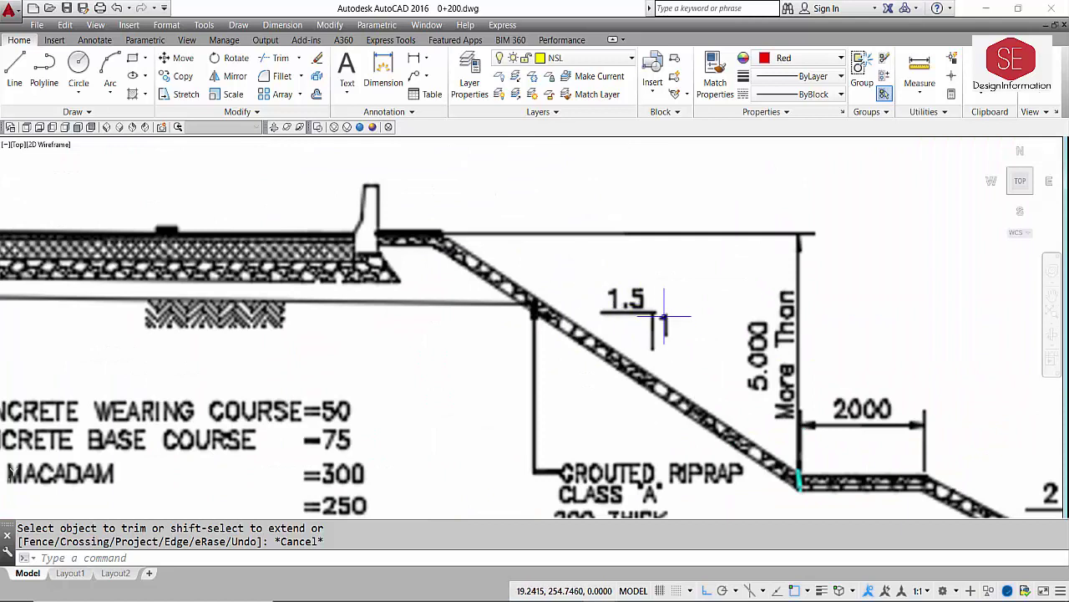
{"action": "scroll", "coordinate": [622, 251], "scroll_direction": "down", "scroll_amount": 2}
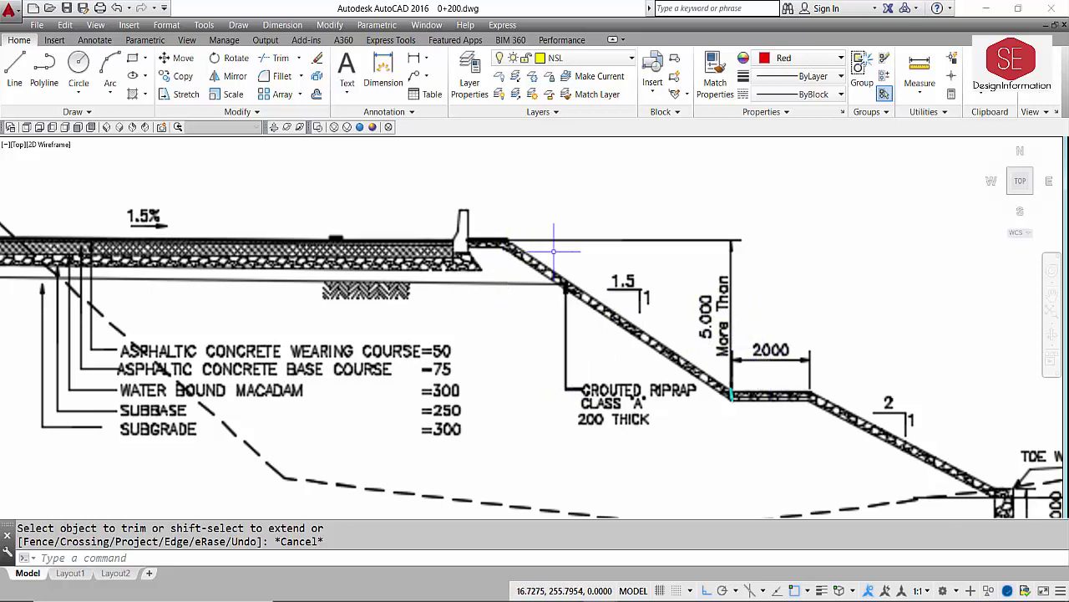
{"action": "scroll", "coordinate": [560, 251], "scroll_direction": "down", "scroll_amount": 4}
{"action": "scroll", "coordinate": [560, 399], "scroll_direction": "up", "scroll_amount": 6}
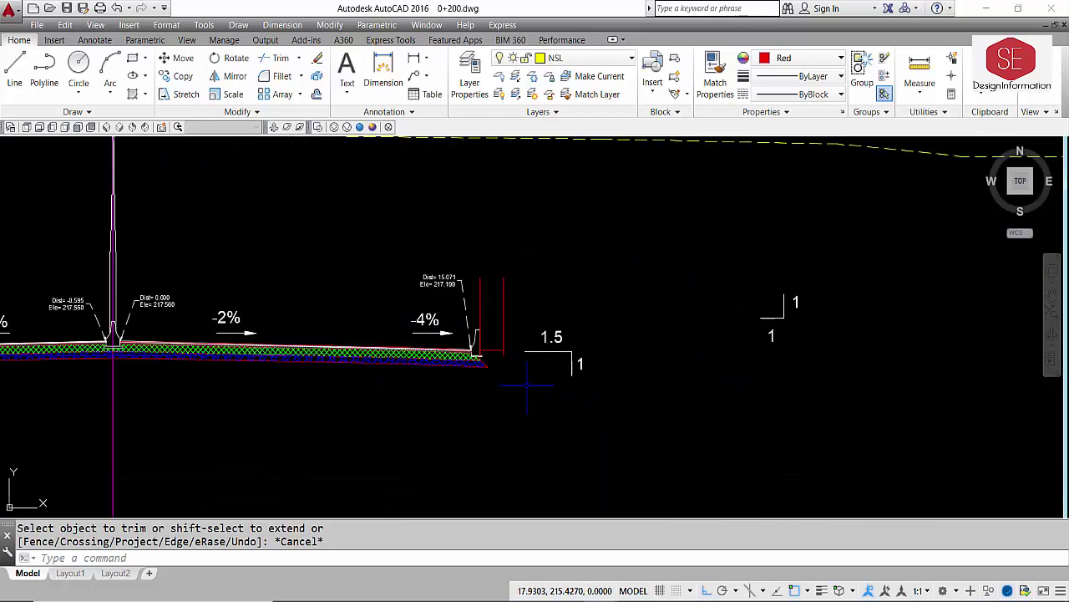
{"action": "type", "text": "l"}
{"action": "key", "text": "Return"}
{"action": "left_click", "coordinate": [499, 325]}
{"action": "key", "text": "Escape"}
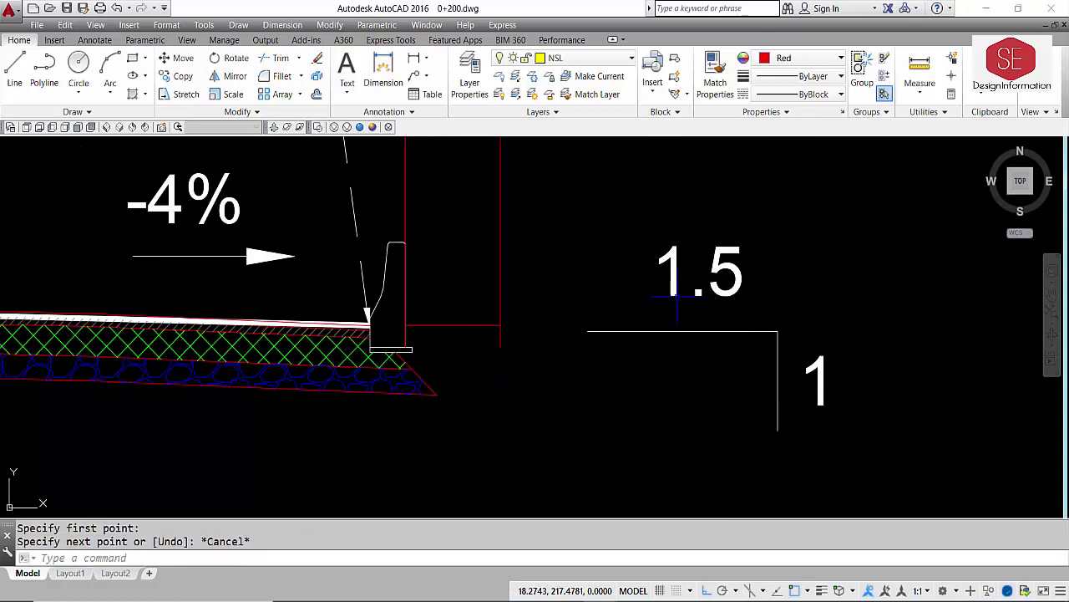
{"action": "type", "text": "m"}
{"action": "key", "text": "Return"}
{"action": "left_click", "coordinate": [836, 226]}
{"action": "left_click", "coordinate": [591, 426]}
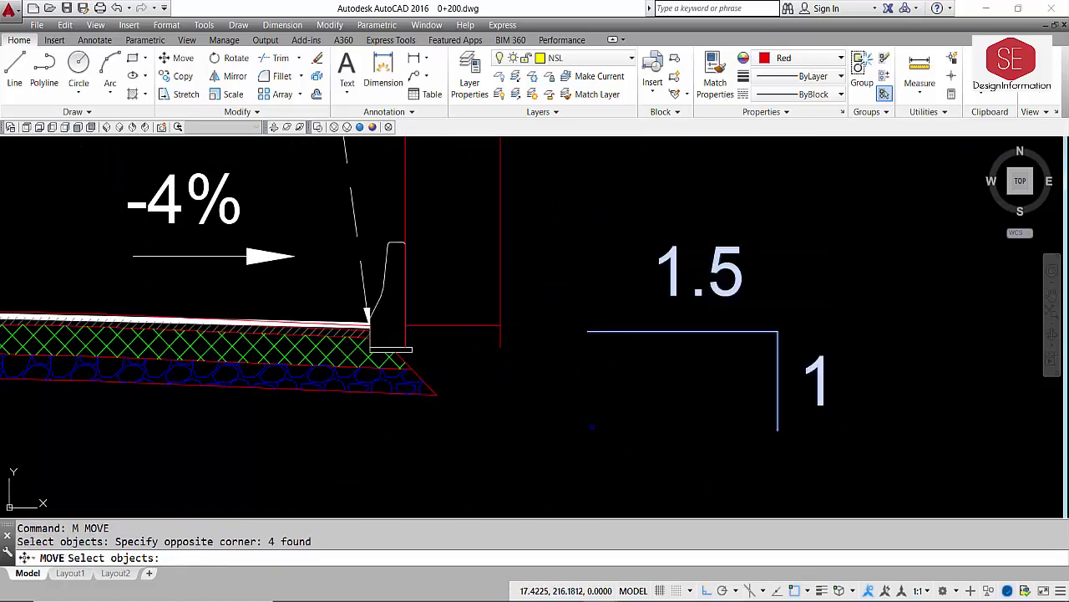
{"action": "key", "text": "Return"}
{"action": "left_click", "coordinate": [591, 426]}
{"action": "scroll", "coordinate": [911, 418], "scroll_direction": "down", "scroll_amount": 4}
{"action": "key", "text": "Escape"}
{"action": "scroll", "coordinate": [692, 363], "scroll_direction": "up", "scroll_amount": 4}
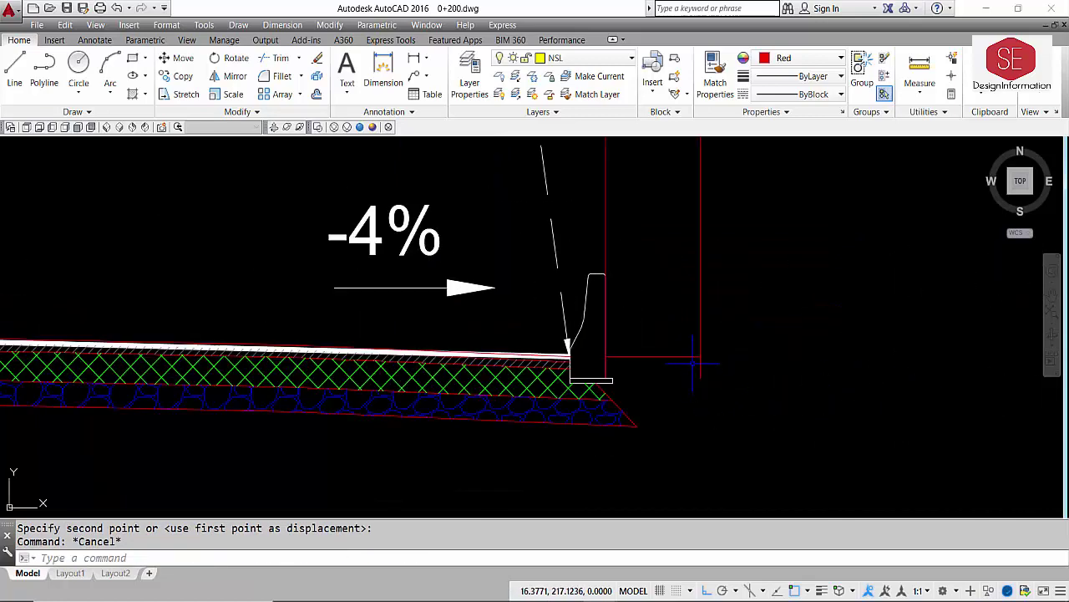
- Draw a 1.5-by-1 triangle from the guide-line corner and erase its vertical leg, leaving the 1.5:1 slope
{"action": "type", "text": "l"}
{"action": "key", "text": "Return"}
{"action": "left_click", "coordinate": [700, 357]}
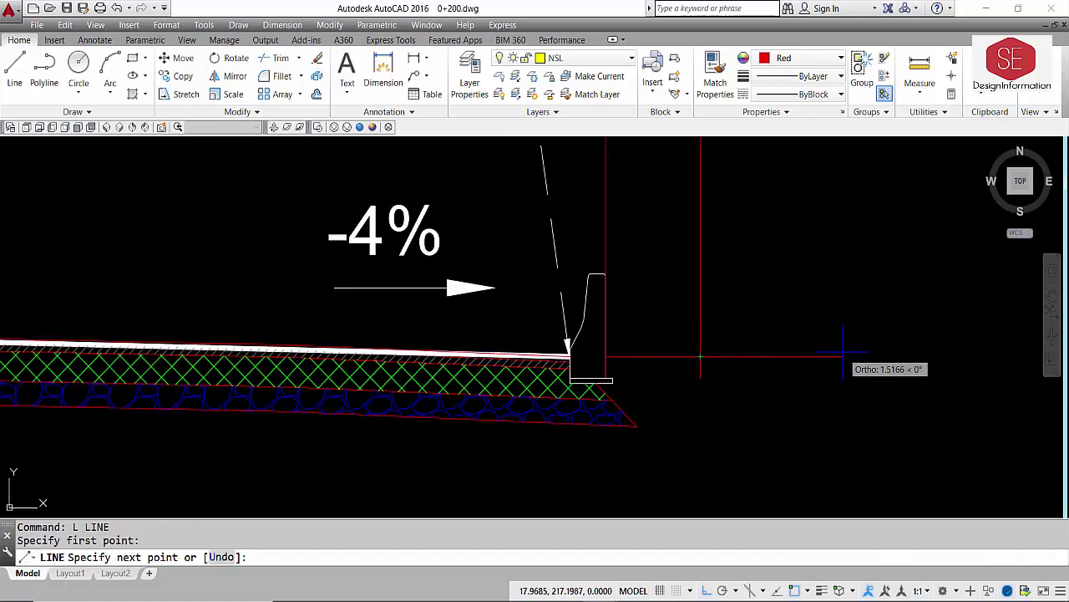
{"action": "key", "text": "Return"}
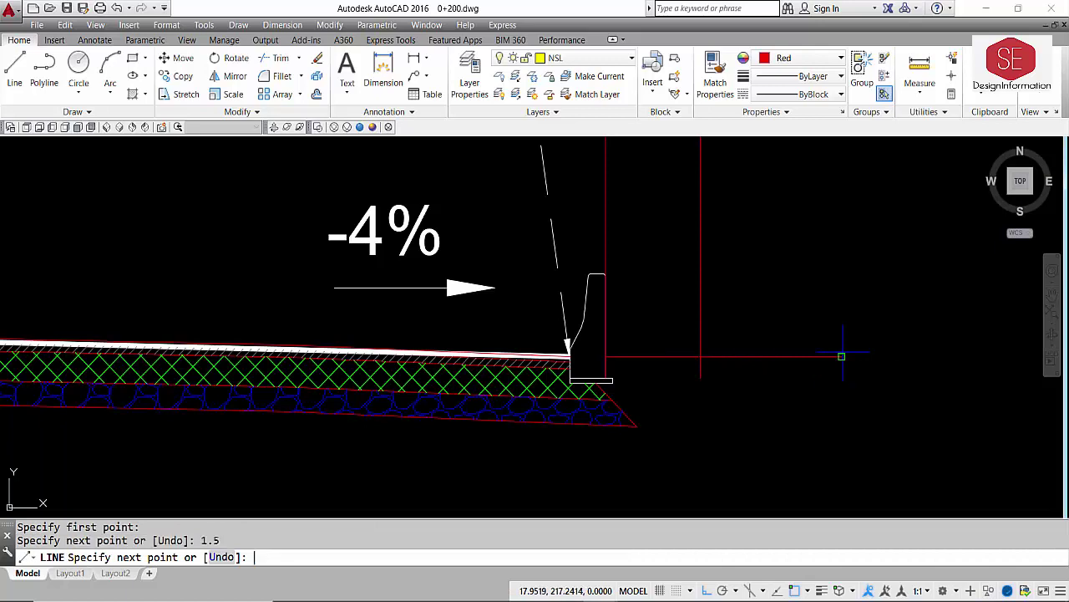
{"action": "key", "text": "Return"}
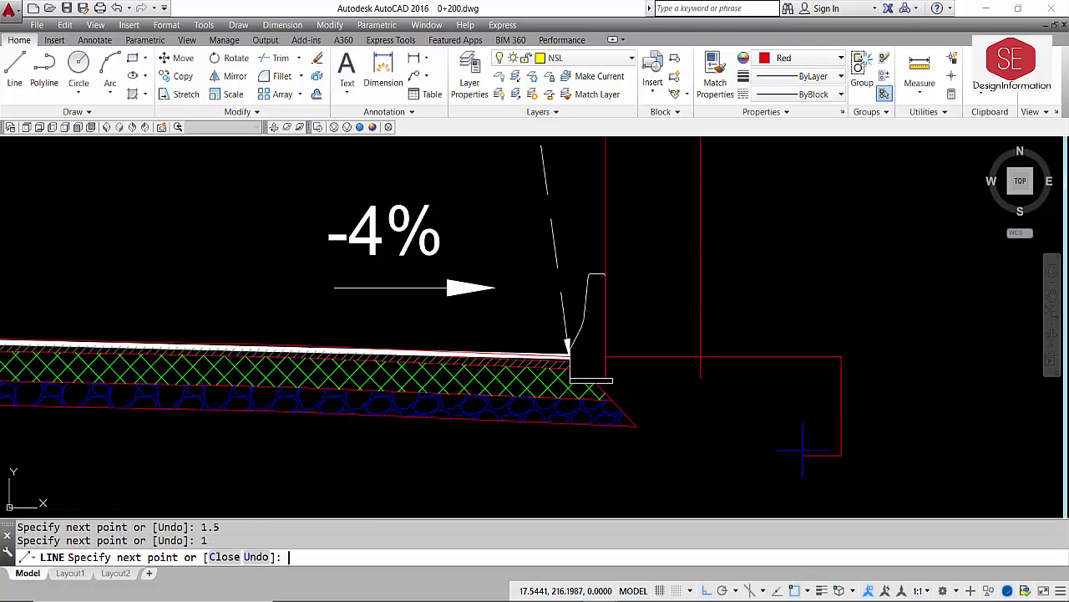
{"action": "type", "text": "C"}
{"action": "key", "text": "Return"}
{"action": "left_click", "coordinate": [819, 360]}
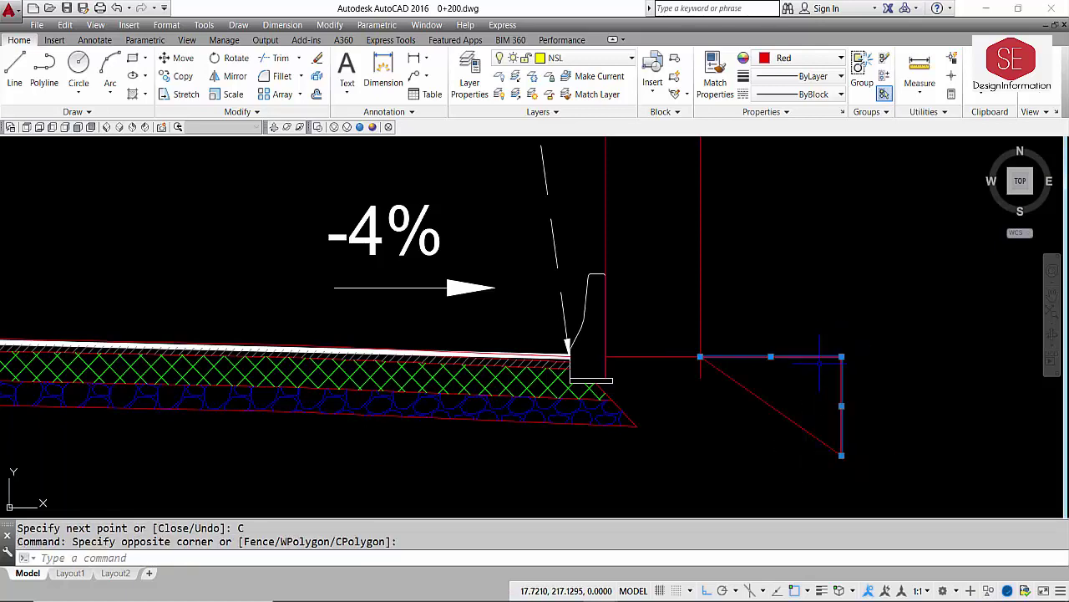
{"action": "key", "text": "Escape"}
{"action": "left_click", "coordinate": [842, 409]}
{"action": "type", "text": "E"}
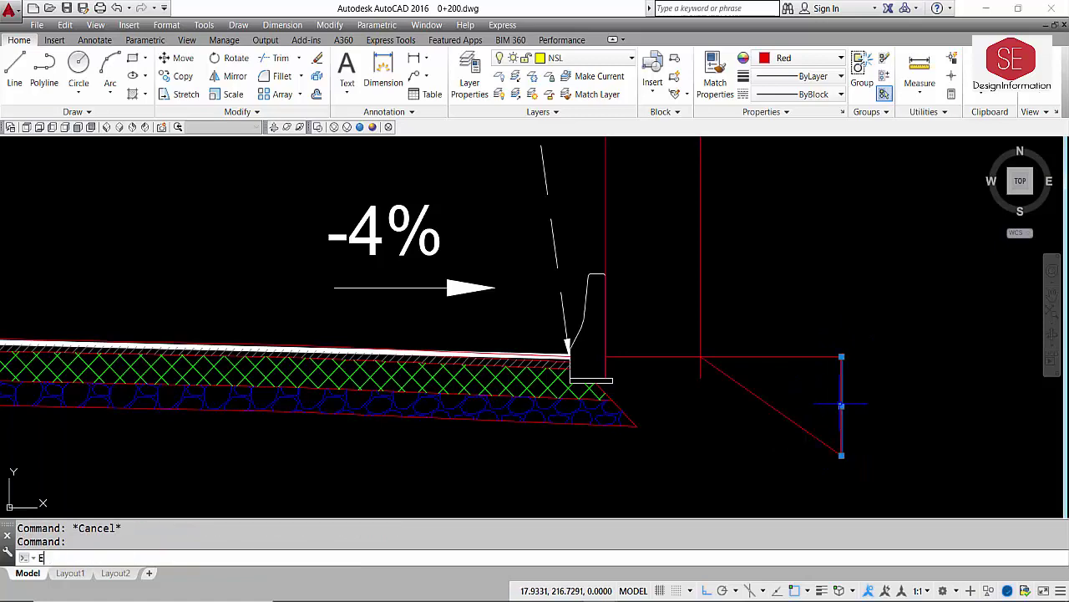
{"action": "key", "text": "Return"}
{"action": "scroll", "coordinate": [700, 309], "scroll_direction": "down", "scroll_amount": 2}
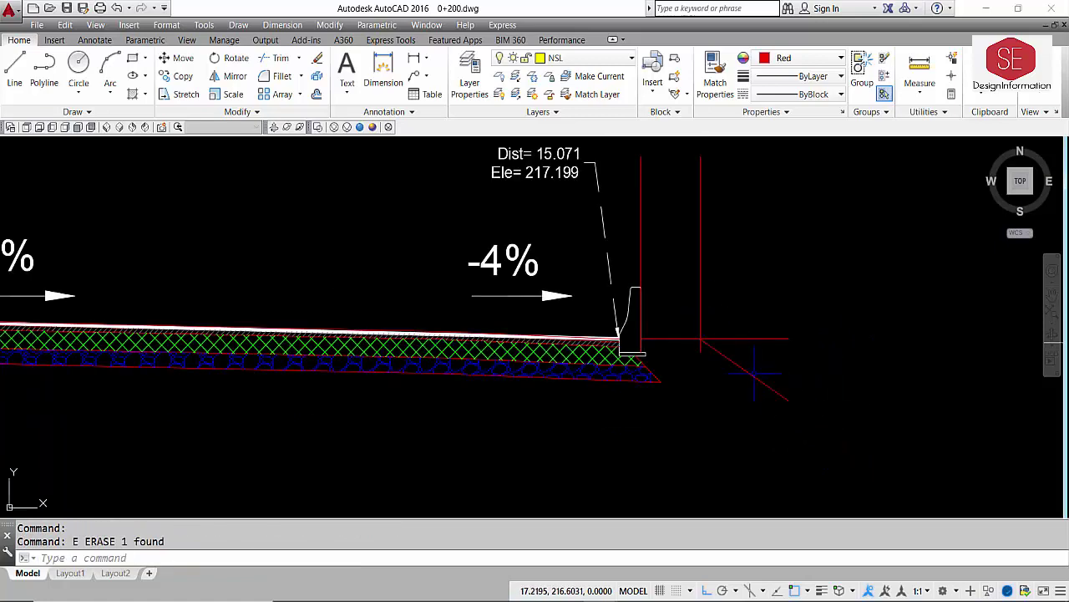
{"action": "mouse_move", "coordinate": [836, 357]}
{"action": "middle_mouse_down"}
{"action": "mouse_move", "coordinate": [704, 305]}
{"action": "mouse_move", "coordinate": [635, 258]}
{"action": "middle_mouse_up"}
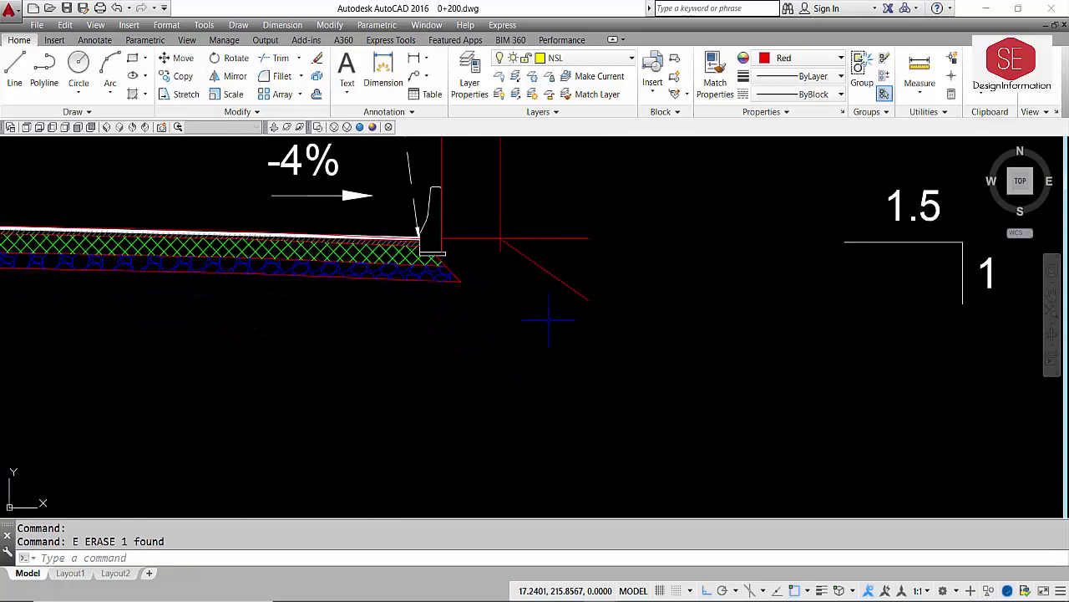
{"action": "type", "text": "O"}
{"action": "key", "text": "Return"}
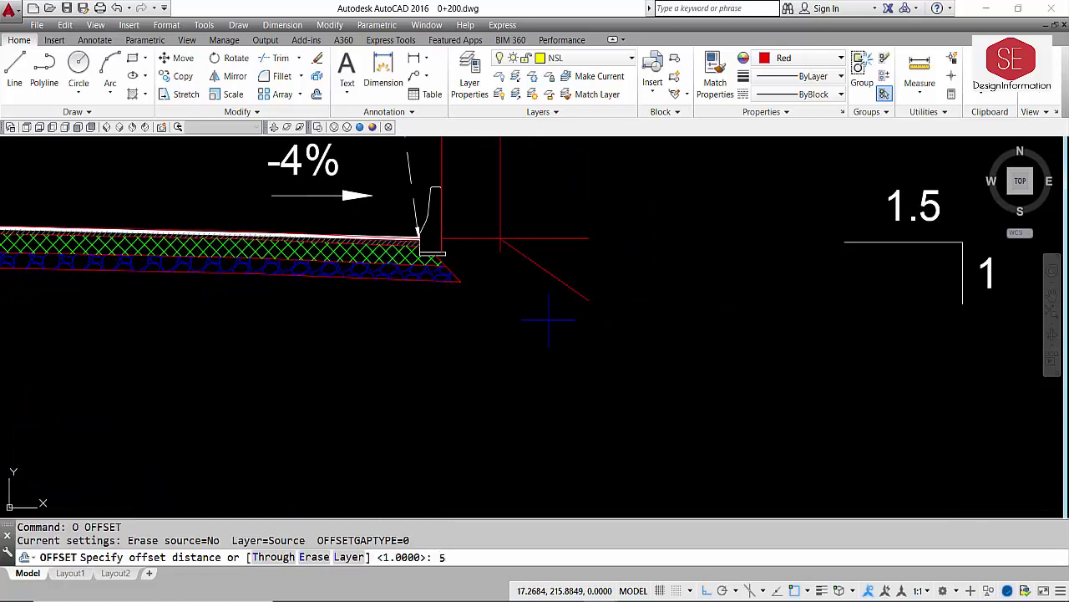
- Offset the red horizontal line 5 units down and draw a vertical helper line right of the slope
{"action": "key", "text": "Return"}
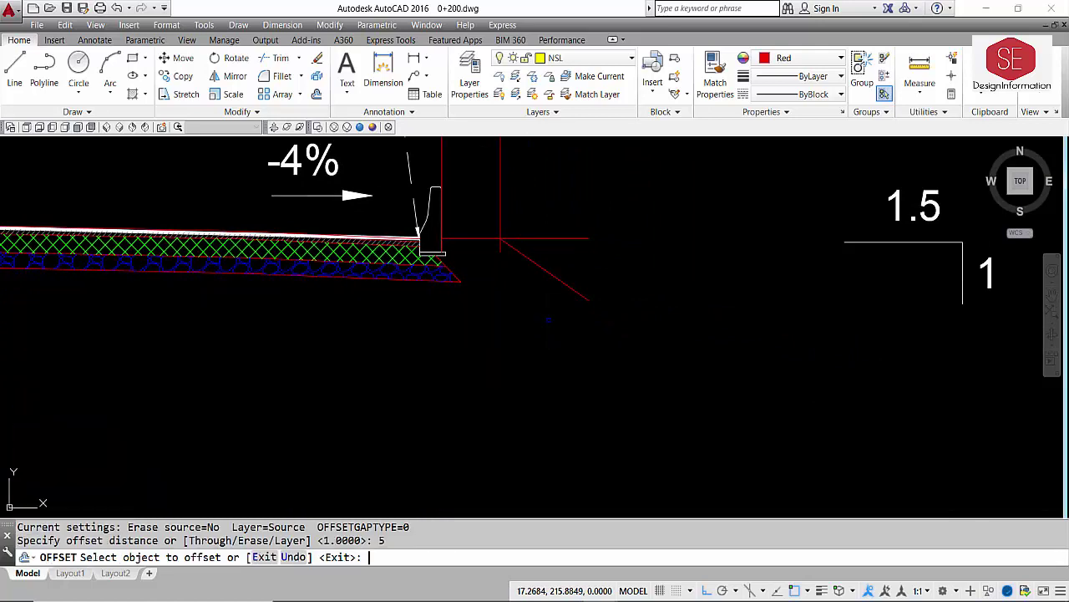
{"action": "left_click", "coordinate": [564, 238]}
{"action": "left_click", "coordinate": [563, 310]}
{"action": "scroll", "coordinate": [572, 288], "scroll_direction": "down", "scroll_amount": 3}
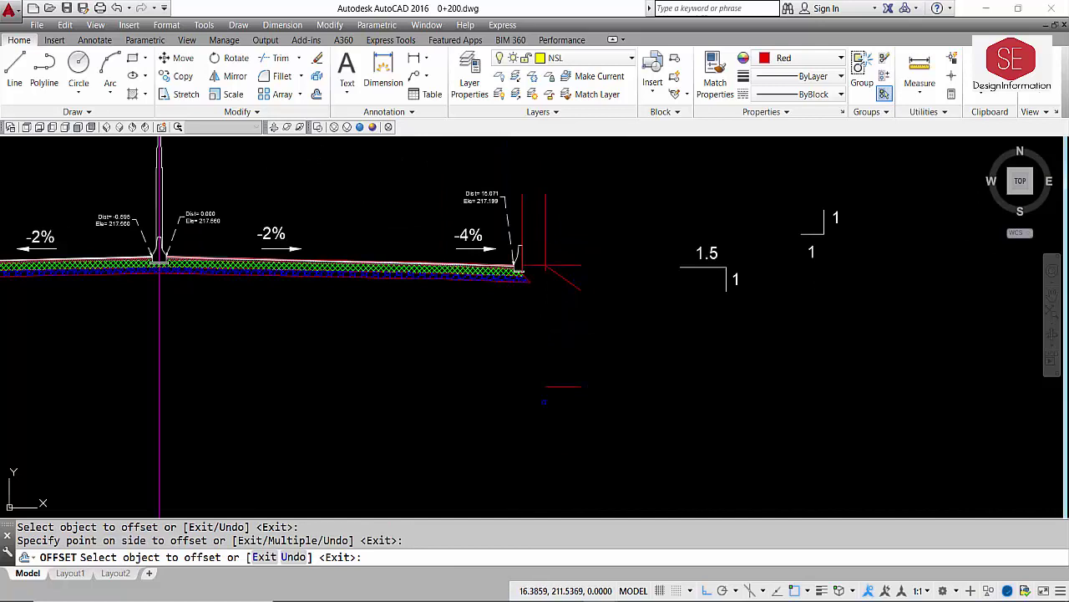
{"action": "key", "text": "Escape"}
{"action": "type", "text": "L"}
{"action": "key", "text": "Return"}
{"action": "left_click", "coordinate": [665, 343]}
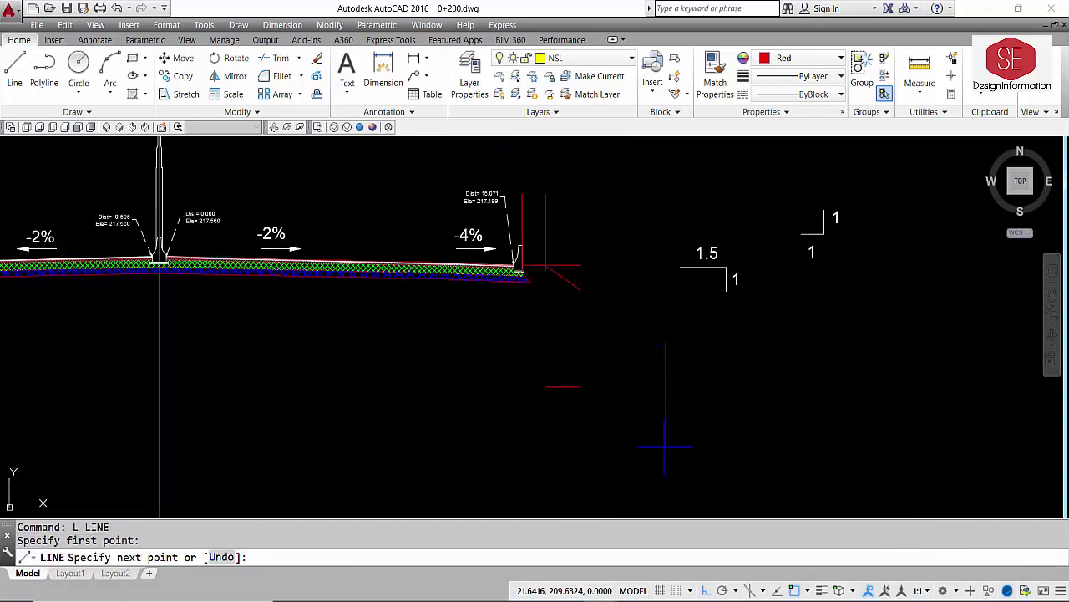
{"action": "left_click", "coordinate": [665, 447]}
{"action": "key", "text": "Escape"}
- Try extending the short red line and moving the vertical line, then cancel both
{"action": "type", "text": "EX"}
{"action": "key", "text": "Return"}
{"action": "key", "text": "Return"}
{"action": "left_click_drag", "start_coordinate": [570, 359], "coordinate": [561, 402]}
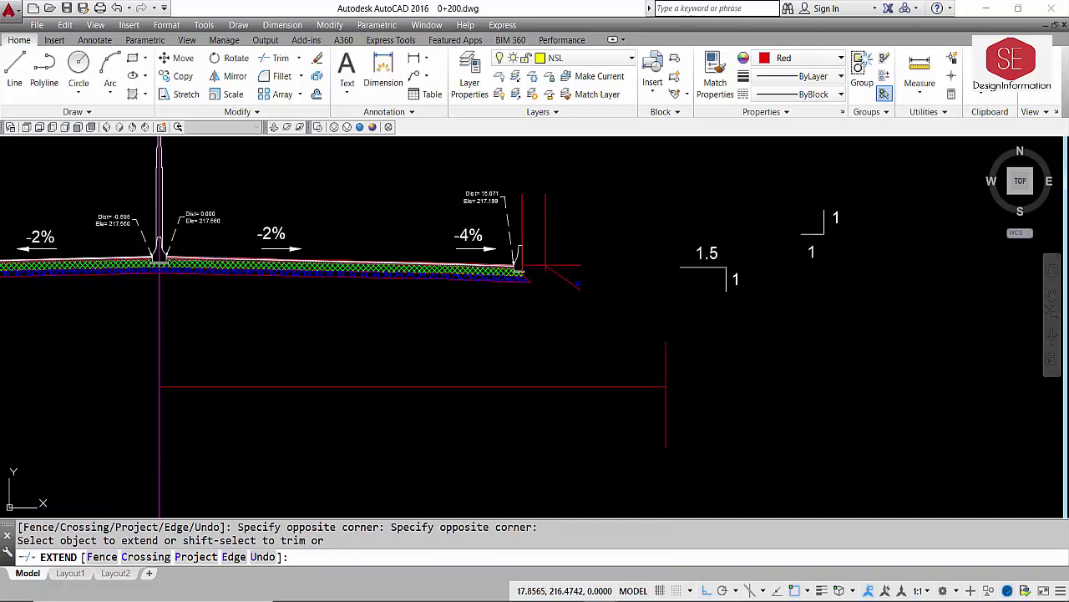
{"action": "key", "text": "Escape"}
{"action": "type", "text": "M"}
{"action": "key", "text": "Return"}
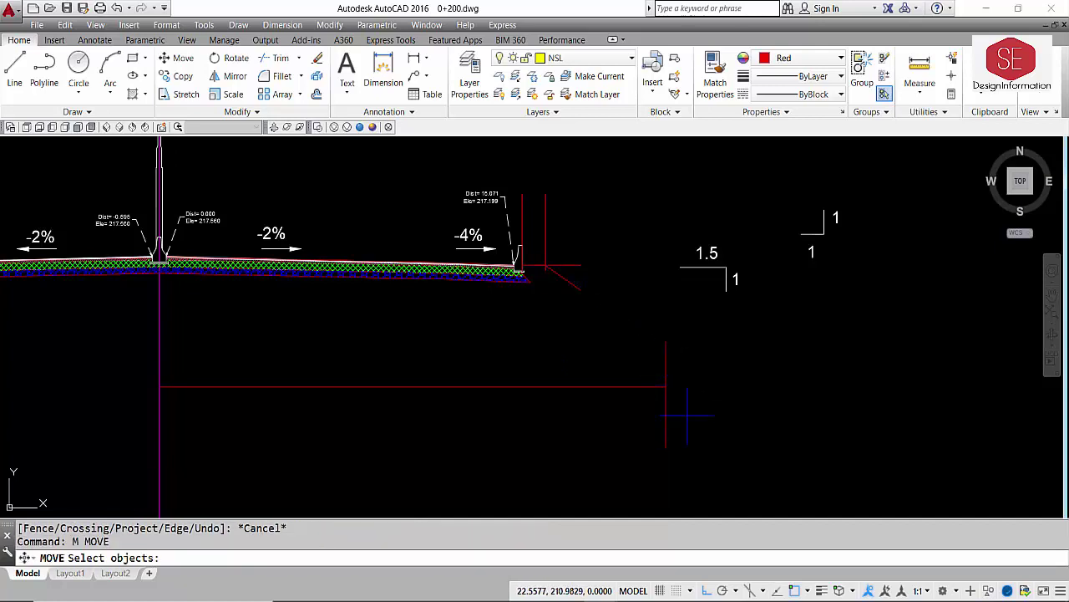
{"action": "left_click_drag", "start_coordinate": [685, 408], "coordinate": [608, 454]}
{"action": "key", "text": "Return"}
{"action": "left_click", "coordinate": [608, 454]}
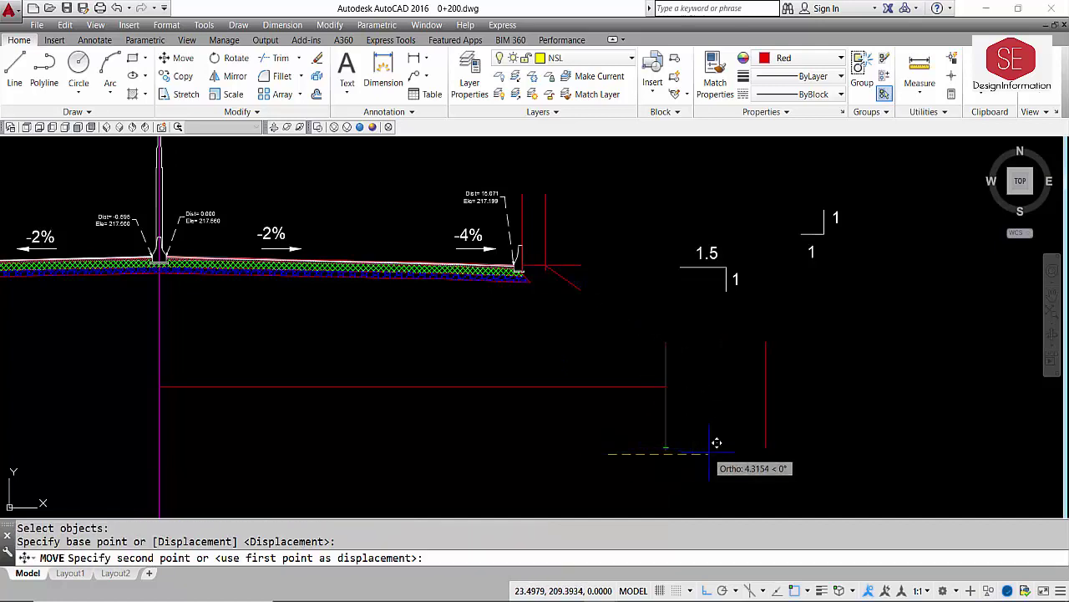
{"action": "key", "text": "Escape"}
- Extend the red horizontal line to the vertical line and the 1.5:1 slope down to it
{"action": "type", "text": "EX"}
{"action": "key", "text": "Return"}
{"action": "key", "text": "Return"}
{"action": "left_click", "coordinate": [597, 425]}
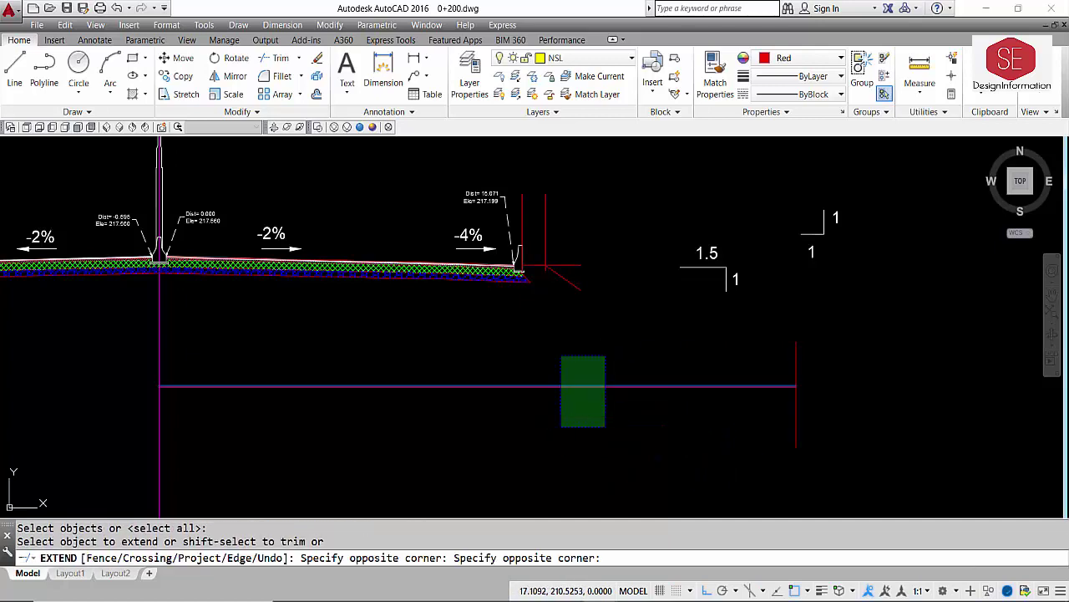
{"action": "left_click", "coordinate": [561, 359]}
{"action": "key", "text": "Escape"}
{"action": "type", "text": "EX"}
{"action": "key", "text": "Return"}
{"action": "key", "text": "Return"}
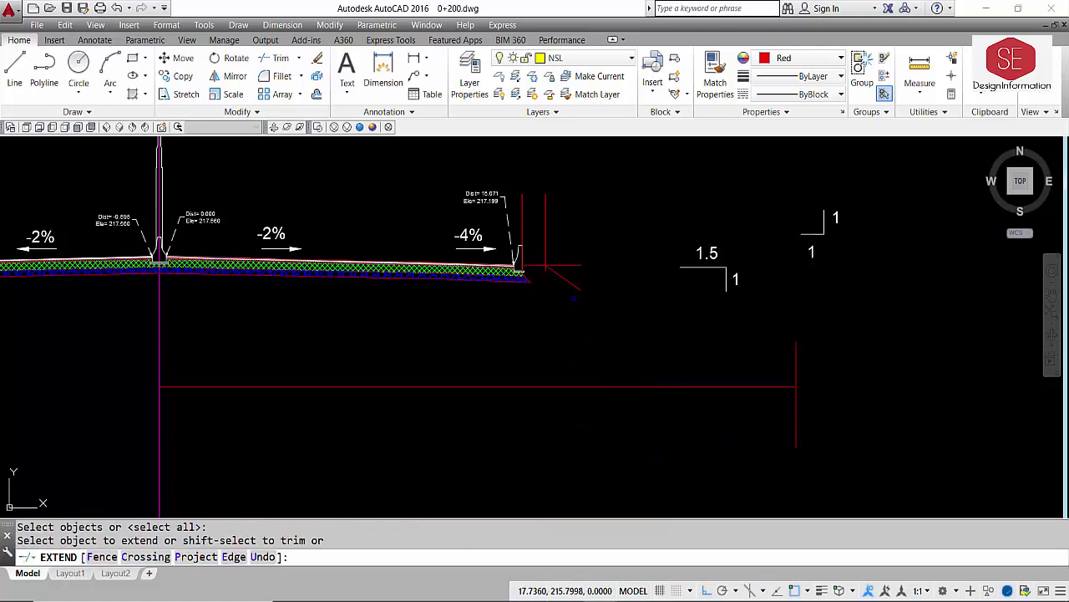
{"action": "left_click", "coordinate": [571, 288]}
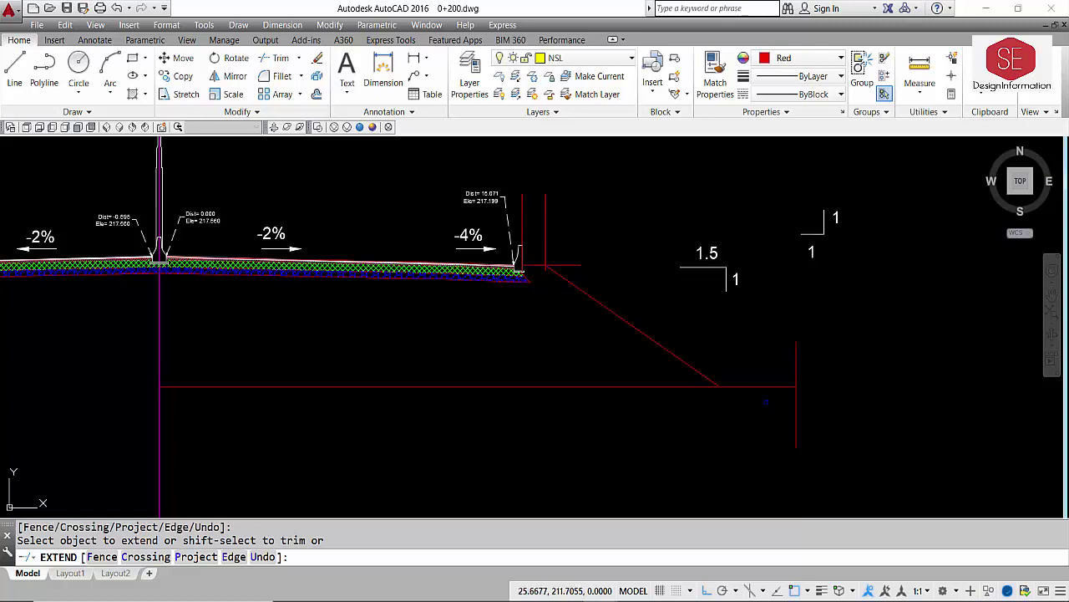
{"action": "left_click", "coordinate": [706, 381]}
{"action": "key", "text": "Escape"}
- Trim the horizontal line's left part and erase the leftover short red horizontal line
{"action": "type", "text": "TR"}
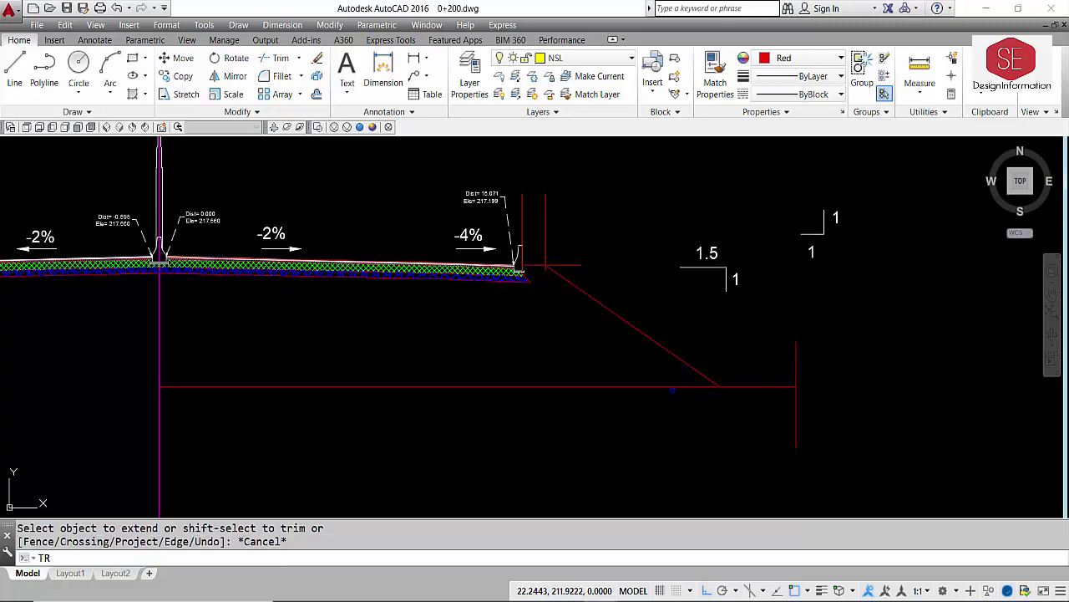
{"action": "key", "text": "Return"}
{"action": "key", "text": "Return"}
{"action": "left_click", "coordinate": [673, 390]}
{"action": "left_click", "coordinate": [628, 372]}
{"action": "key", "text": "Escape"}
{"action": "left_click", "coordinate": [799, 358]}
{"action": "type", "text": "E"}
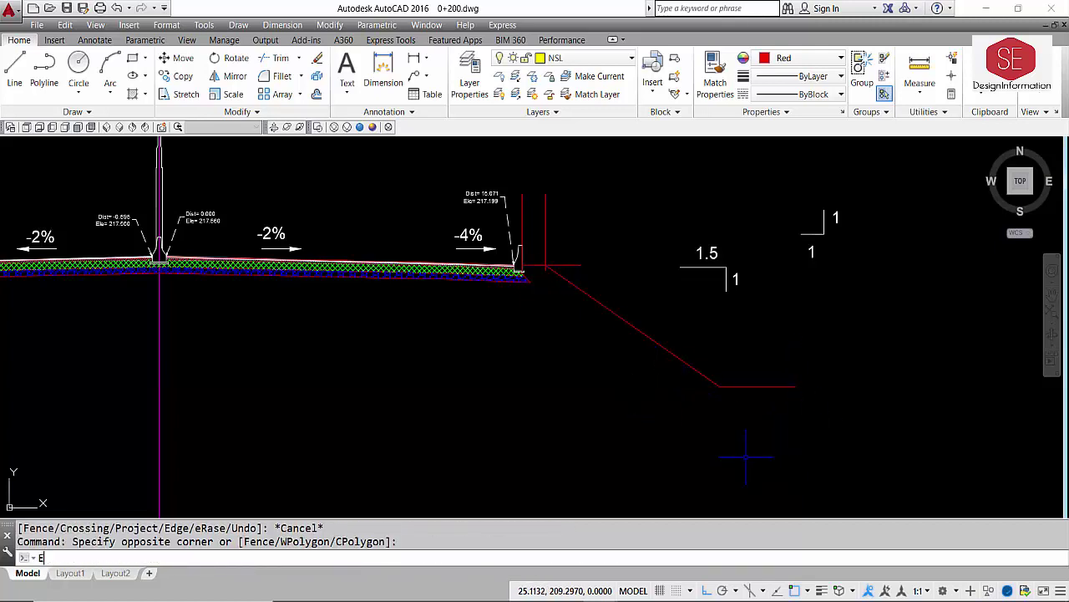
{"action": "left_click", "coordinate": [760, 401]}
{"action": "key", "text": "Return"}
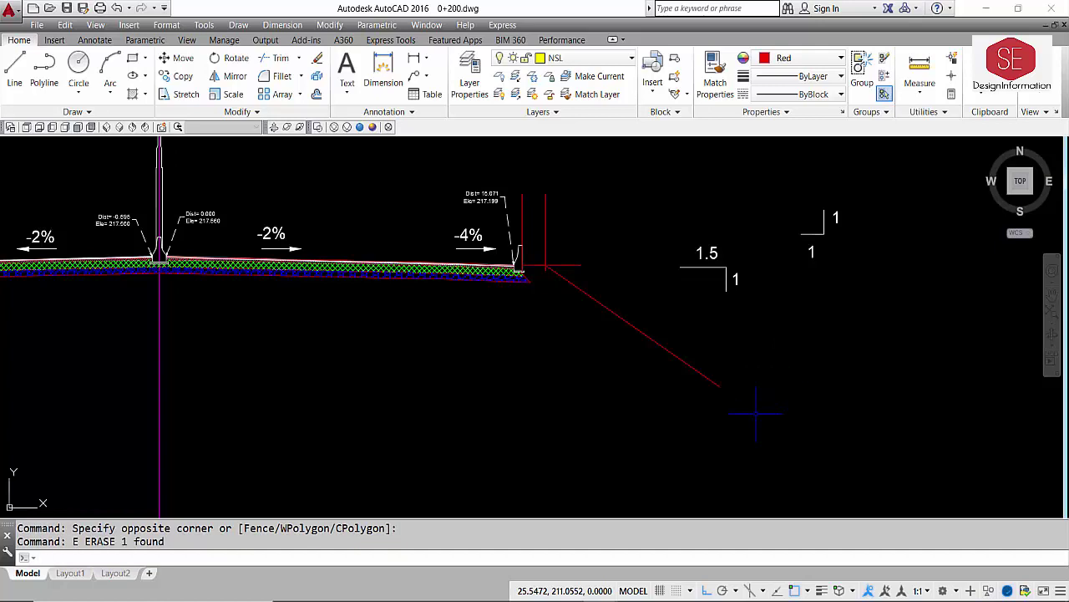
- Draw a 2-unit horizontal bench from the slope's lower end
{"action": "type", "text": "L"}
{"action": "key", "text": "Return"}
{"action": "left_click", "coordinate": [719, 387]}
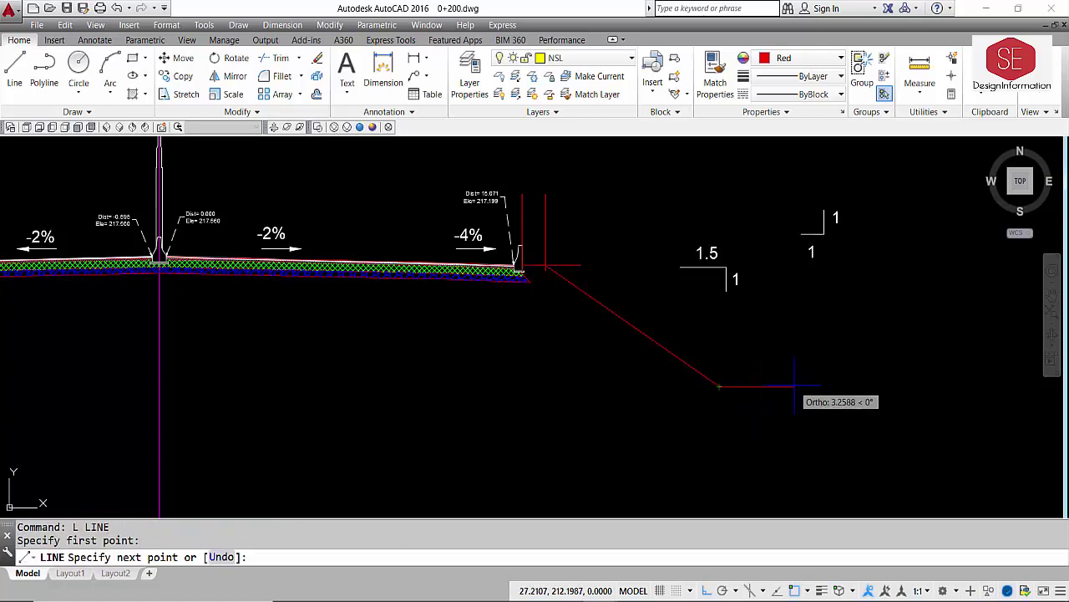
{"action": "type", "text": "2"}
{"action": "key", "text": "Return"}
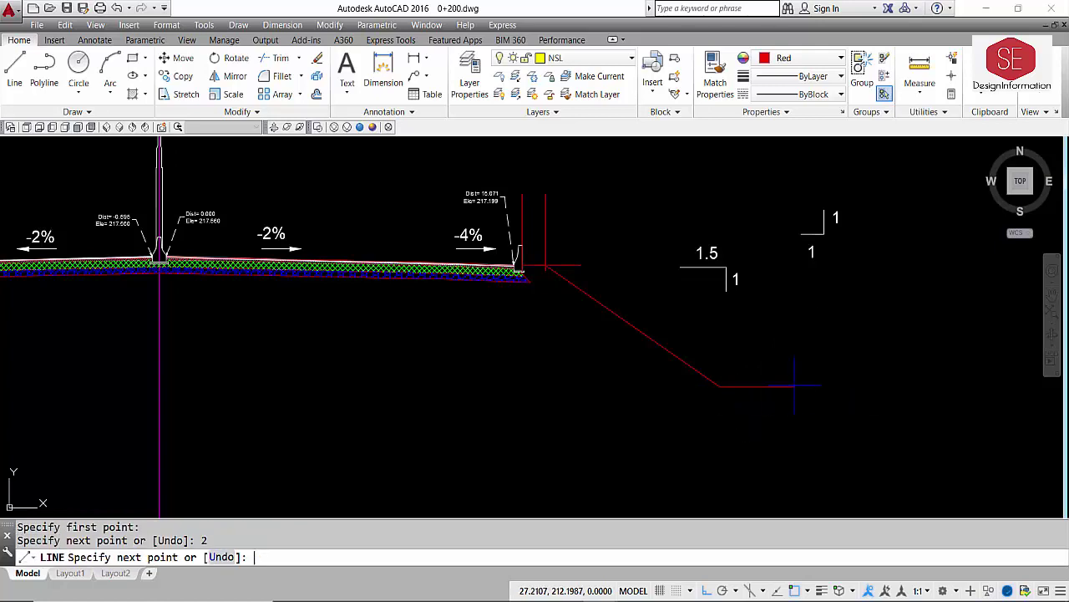
{"action": "key", "text": "Escape"}
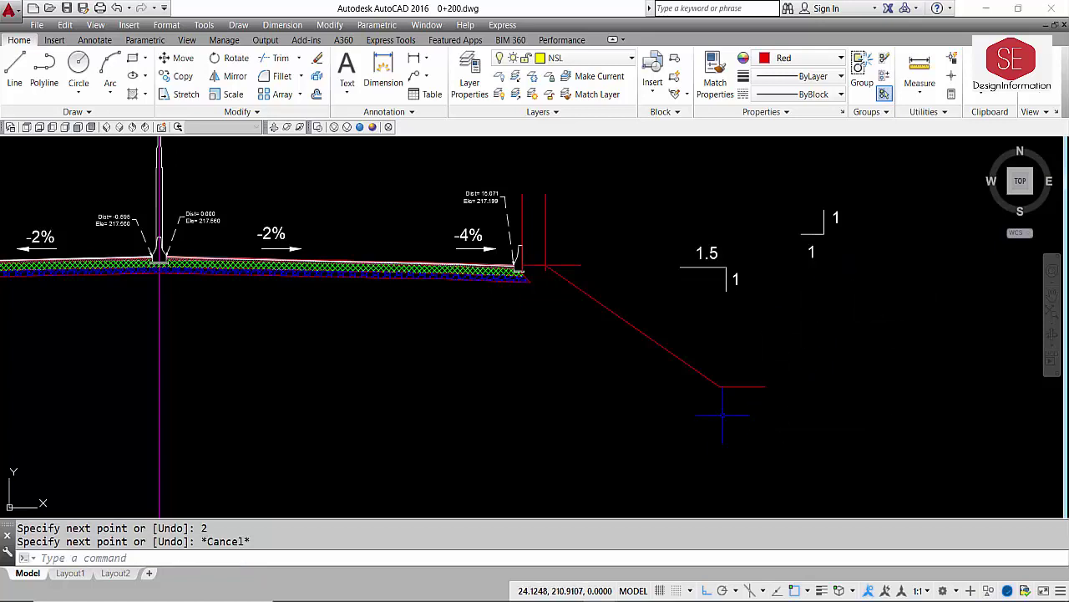
- Draw a closed 2-by-1 helper triangle from the bench's right end
{"action": "scroll", "coordinate": [723, 414], "scroll_direction": "up", "scroll_amount": 2}
{"action": "middle_click_drag", "start_coordinate": [757, 382], "coordinate": [509, 375]}
{"action": "type", "text": "L"}
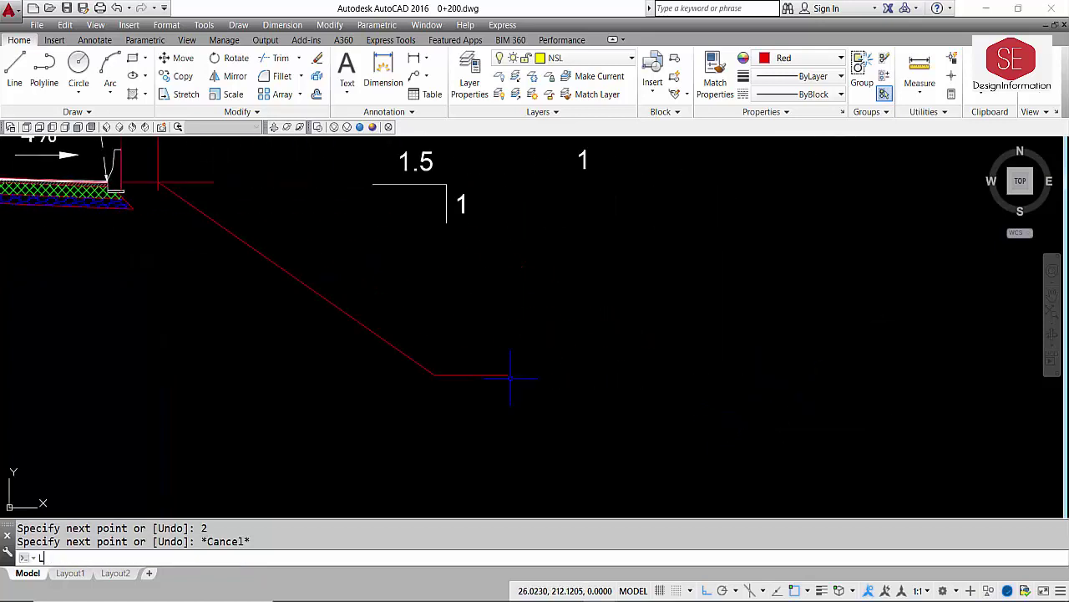
{"action": "key", "text": "Return"}
{"action": "left_click", "coordinate": [509, 375]}
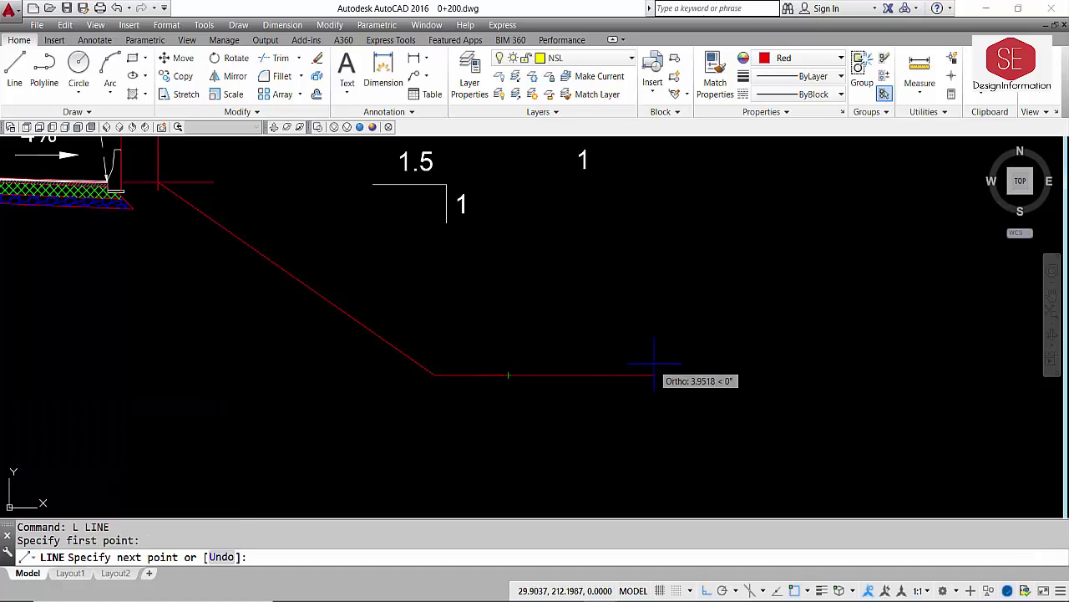
{"action": "type", "text": "2"}
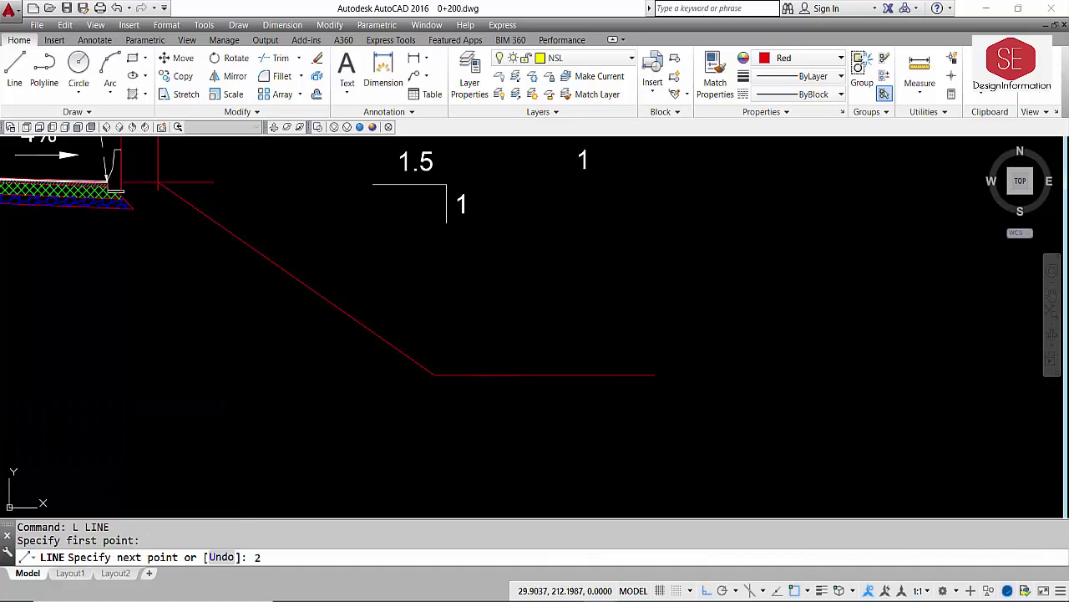
{"action": "key", "text": "Return"}
{"action": "type", "text": "1"}
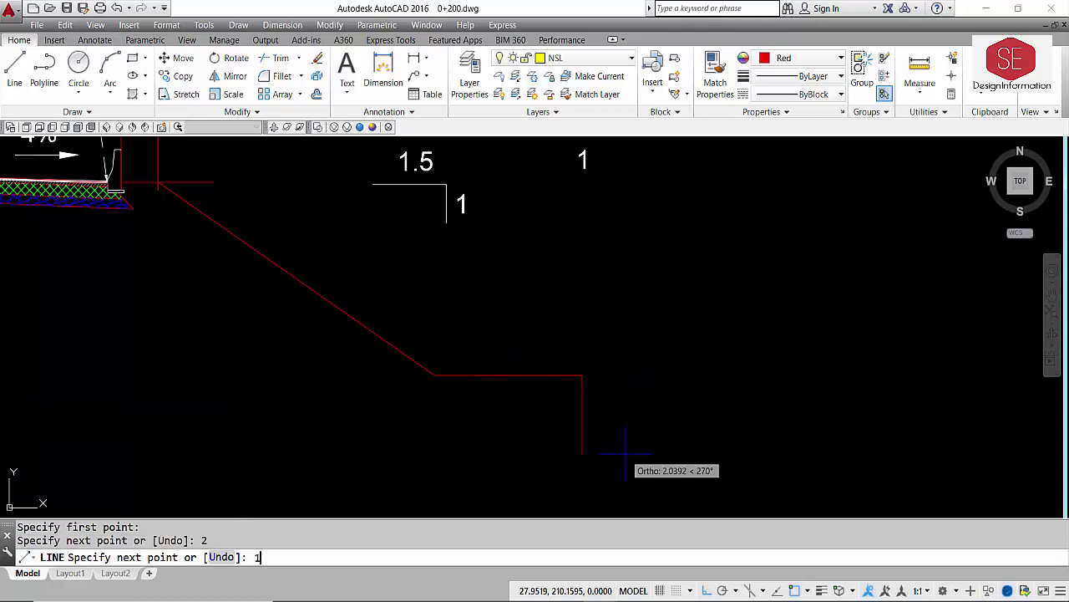
{"action": "key", "text": "Return"}
{"action": "type", "text": "c"}
{"action": "key", "text": "Return"}
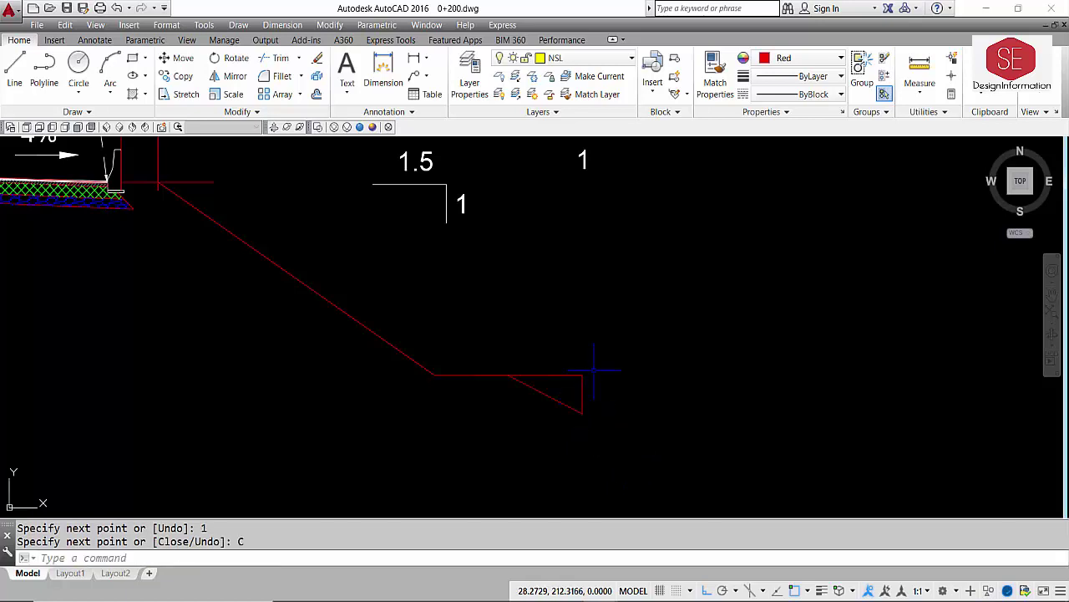
- Erase the triangle's horizontal and vertical legs, keeping the 2:1 diagonal
{"action": "left_click", "coordinate": [593, 370]}
{"action": "left_click", "coordinate": [573, 381]}
{"action": "type", "text": "e"}
{"action": "key", "text": "Return"}
- Draw a temporary horizontal line below the slope
{"action": "scroll", "coordinate": [496, 340], "scroll_direction": "down", "scroll_amount": 1}
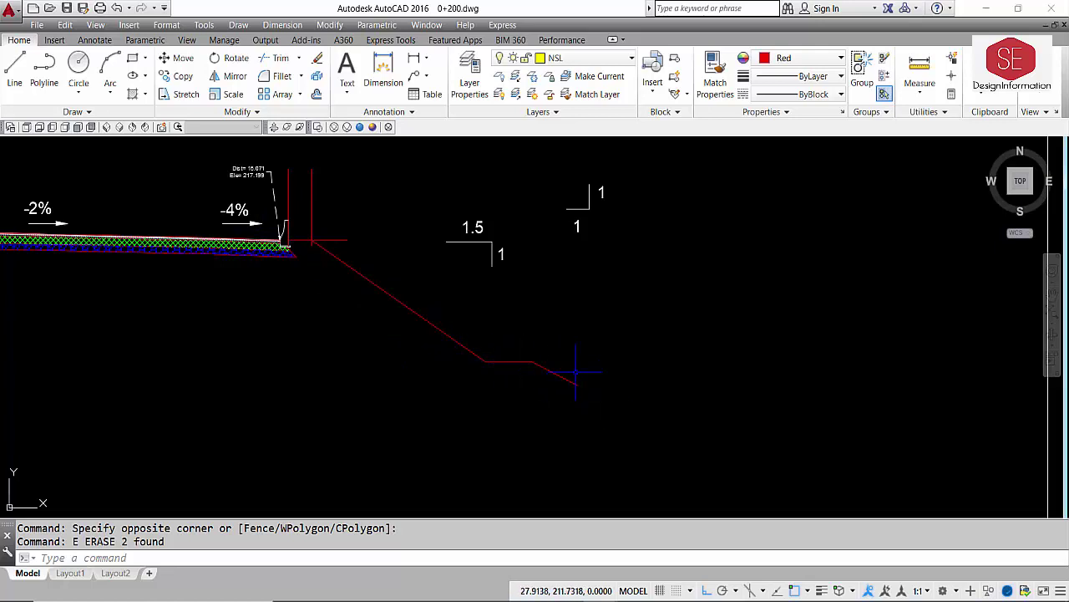
{"action": "key", "text": "l"}
{"action": "key", "text": "Return"}
{"action": "left_click", "coordinate": [822, 443]}
{"action": "left_click", "coordinate": [626, 503]}
{"action": "key", "text": "Escape"}
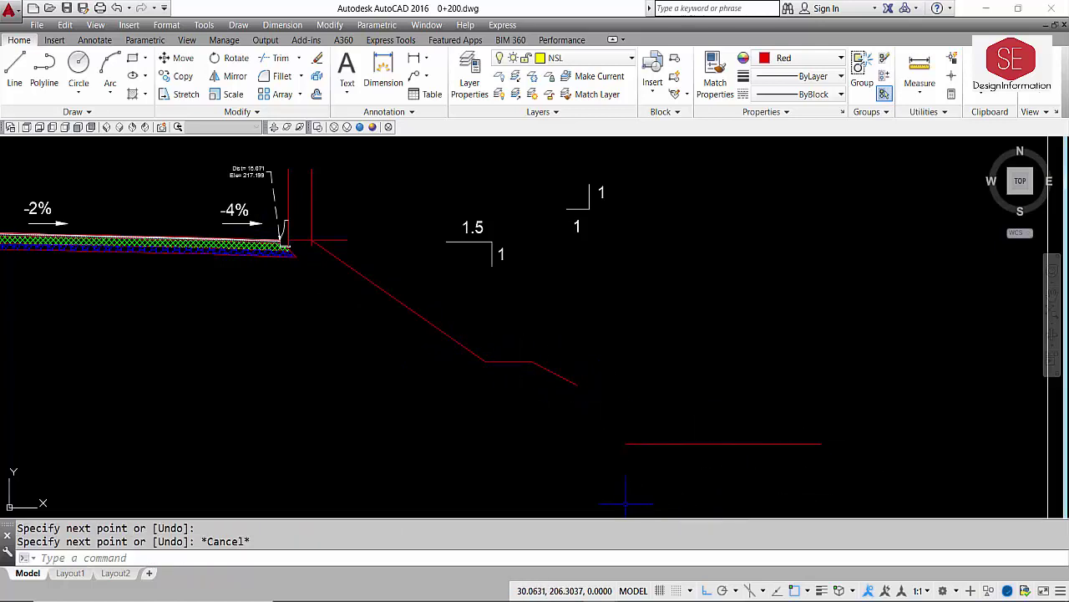
- Extend the 2:1 slope down to the temporary line, then erase the temporary line
{"action": "type", "text": "ex"}
{"action": "key", "text": "Return"}
{"action": "key", "text": "Return"}
{"action": "left_click", "coordinate": [560, 378]}
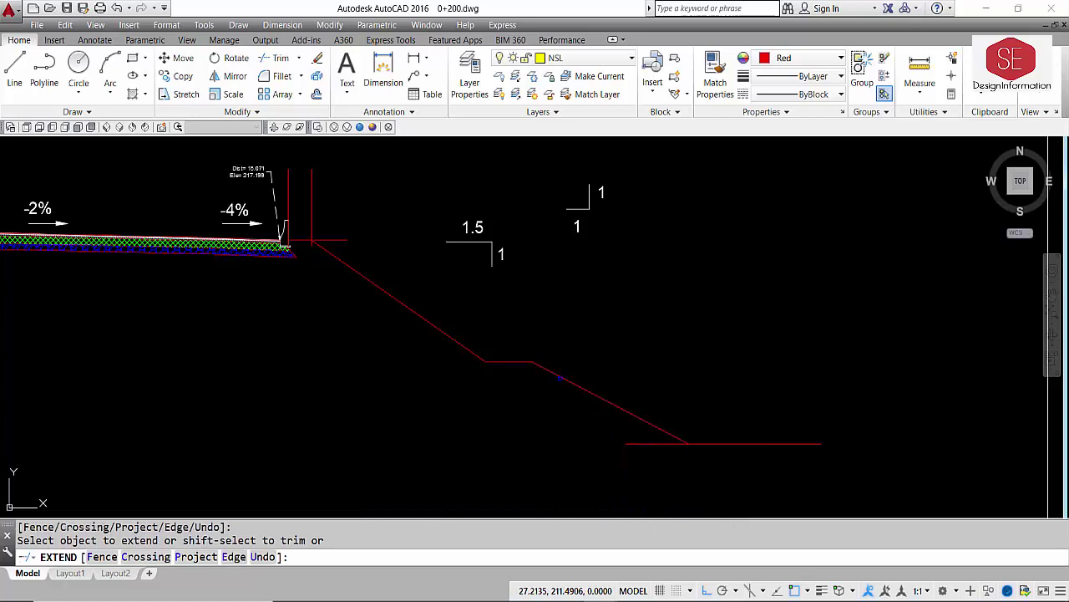
{"action": "key", "text": "Escape"}
{"action": "left_click", "coordinate": [764, 414]}
{"action": "left_click", "coordinate": [748, 449]}
{"action": "type", "text": "e"}
{"action": "key", "text": "Return"}
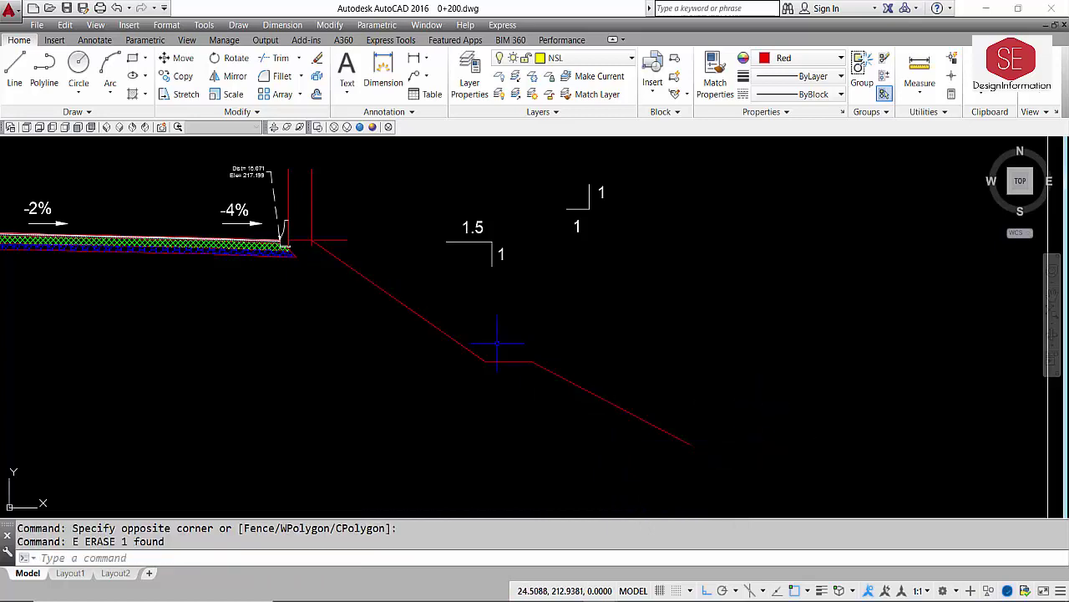
{"action": "scroll", "coordinate": [501, 334], "scroll_direction": "down", "scroll_amount": 5}
- Erase the two vertical guide lines at the road edge
{"action": "middle_click_drag", "start_coordinate": [531, 213], "coordinate": [553, 359]}
{"action": "scroll", "coordinate": [543, 309], "scroll_direction": "up", "scroll_amount": 4}
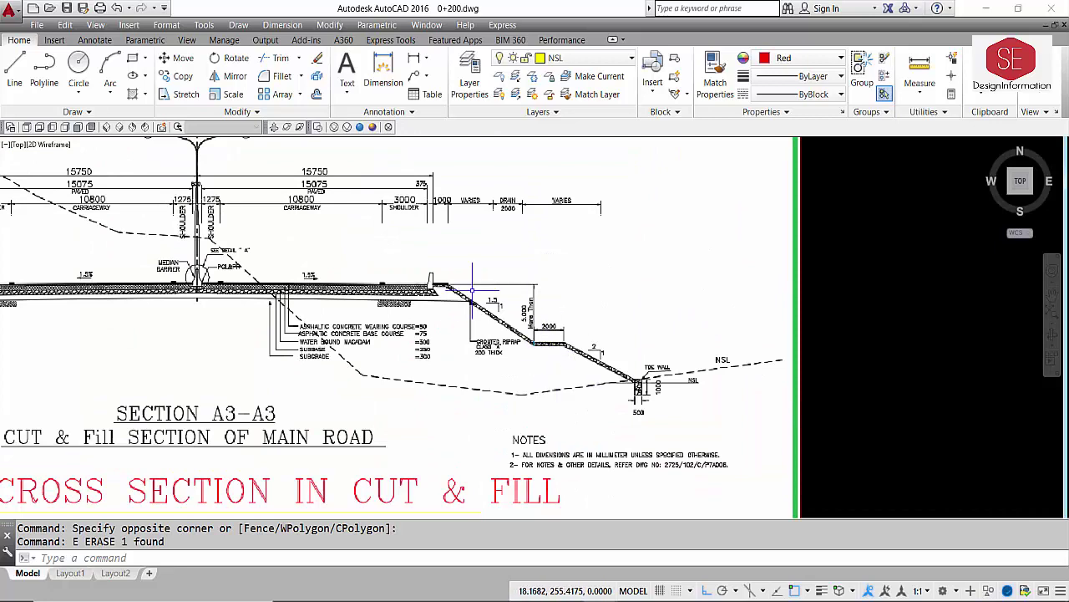
{"action": "scroll", "coordinate": [603, 352], "scroll_direction": "up", "scroll_amount": 2}
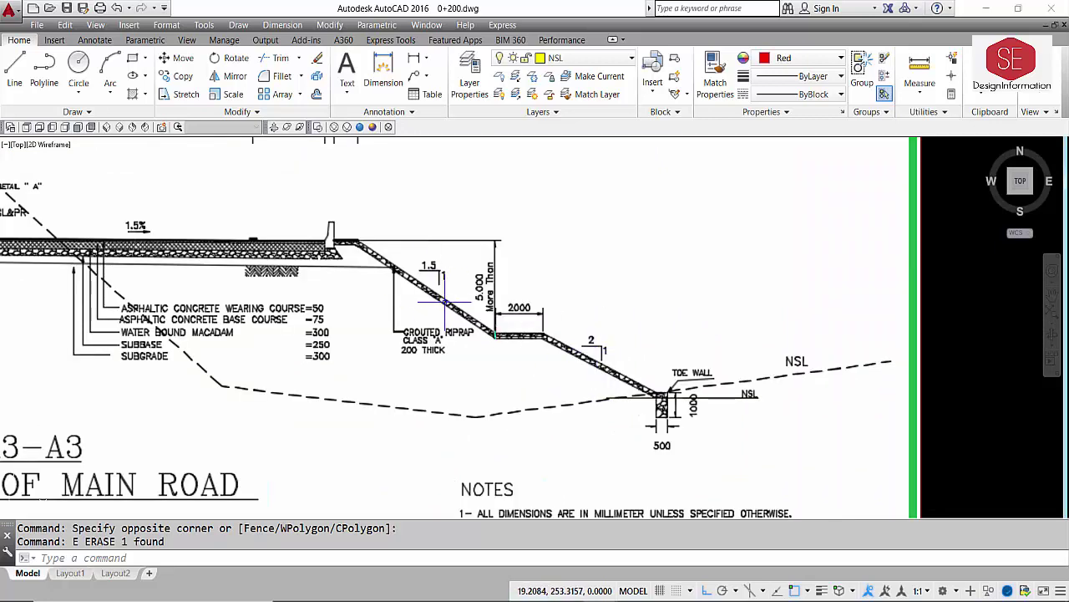
{"action": "scroll", "coordinate": [597, 357], "scroll_direction": "down", "scroll_amount": 5}
{"action": "scroll", "coordinate": [436, 336], "scroll_direction": "up", "scroll_amount": 5}
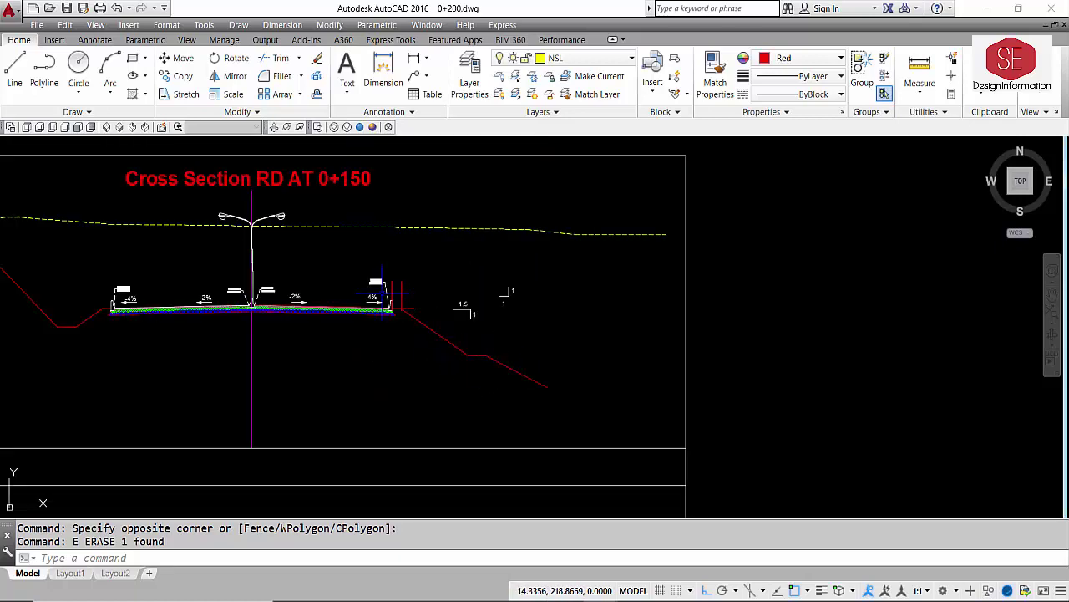
{"action": "scroll", "coordinate": [400, 309], "scroll_direction": "up", "scroll_amount": 3}
{"action": "left_click", "coordinate": [422, 243]}
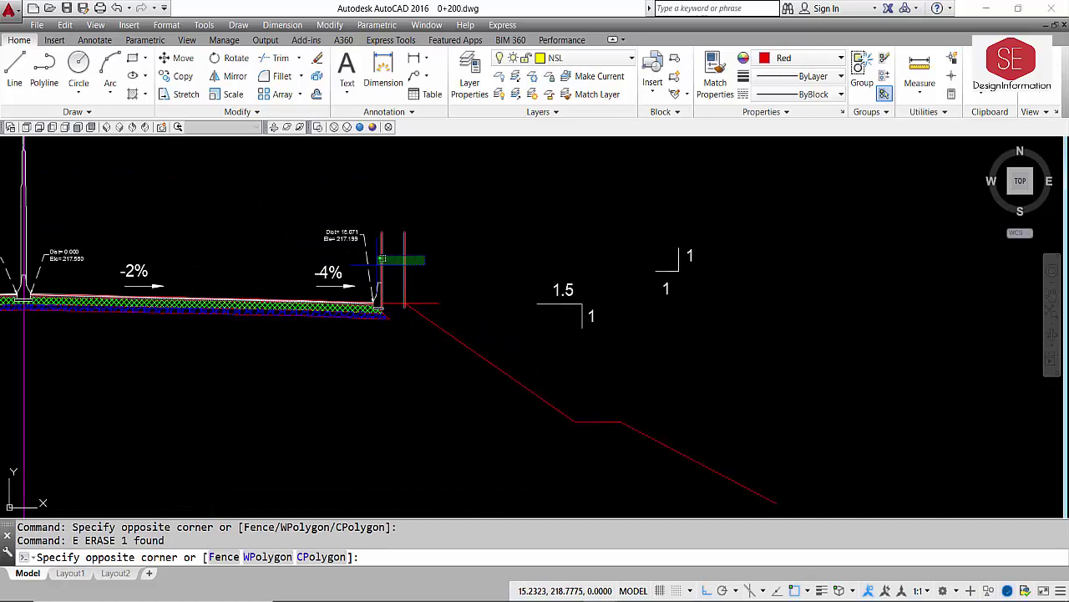
{"action": "left_click", "coordinate": [367, 266]}
{"action": "key", "text": "Return"}
- Erase the leftover short red line beside the right kerb
{"action": "type", "text": "tr"}
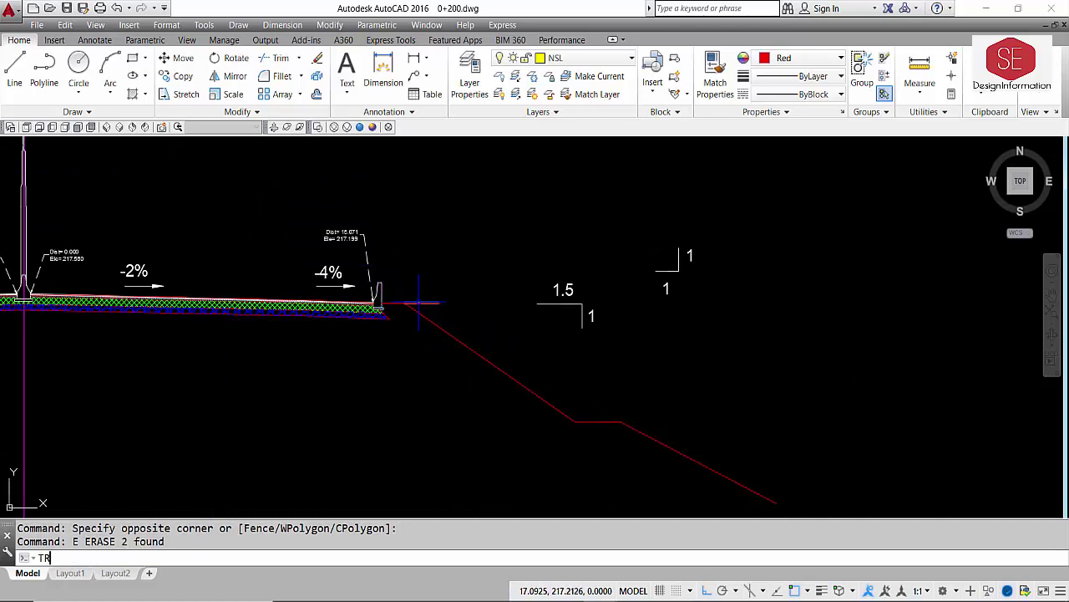
{"action": "key", "text": "Return"}
{"action": "key", "text": "Return"}
{"action": "left_click", "coordinate": [422, 303]}
{"action": "key", "text": "Escape"}
{"action": "left_click", "coordinate": [422, 303]}
{"action": "type", "text": "e"}
{"action": "key", "text": "Return"}
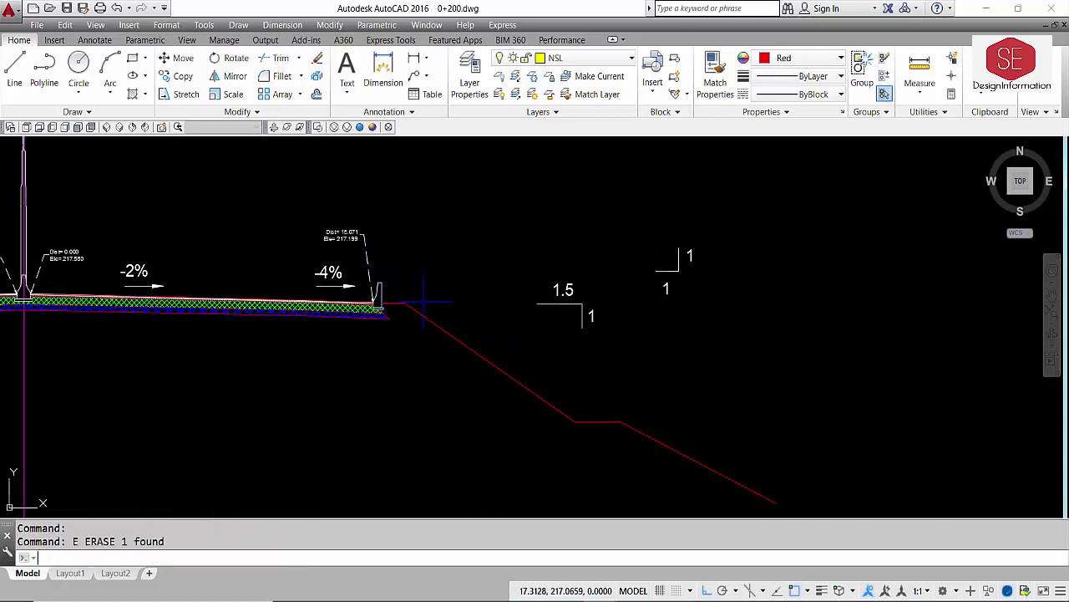
- Erase the old dashed ground line
{"action": "scroll", "coordinate": [414, 246], "scroll_direction": "down", "scroll_amount": 2}
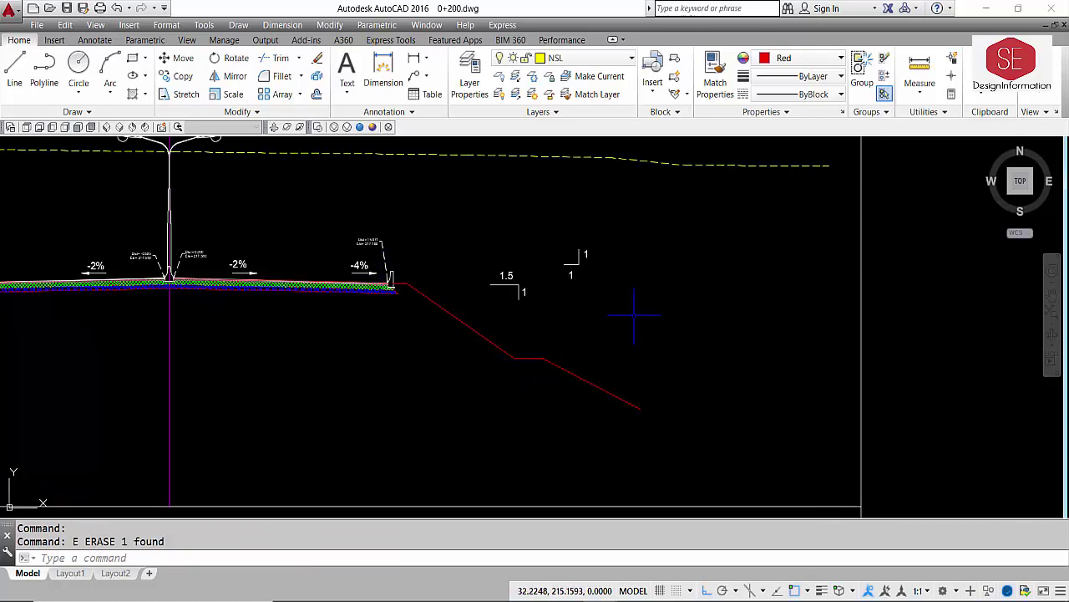
{"action": "scroll", "coordinate": [634, 315], "scroll_direction": "down", "scroll_amount": 2}
{"action": "left_click", "coordinate": [600, 199]}
{"action": "left_click", "coordinate": [552, 255]}
{"action": "type", "text": "e"}
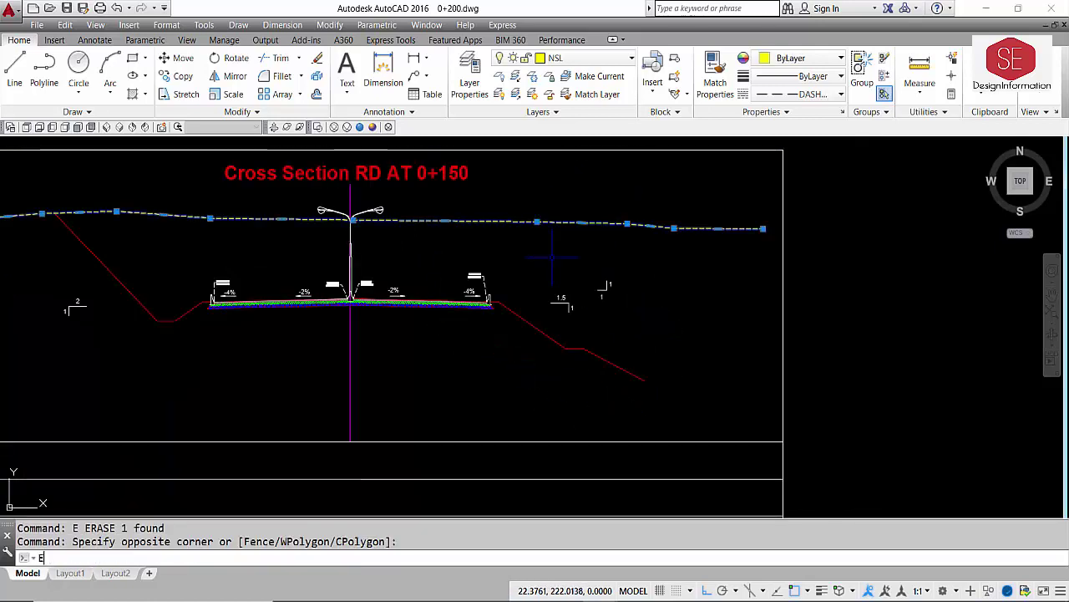
{"action": "key", "text": "Return"}
{"action": "mouse_move", "coordinate": [574, 341]}
{"action": "middle_mouse_down"}
{"action": "mouse_move", "coordinate": [740, 390]}
{"action": "mouse_move", "coordinate": [787, 391]}
{"action": "middle_mouse_up"}
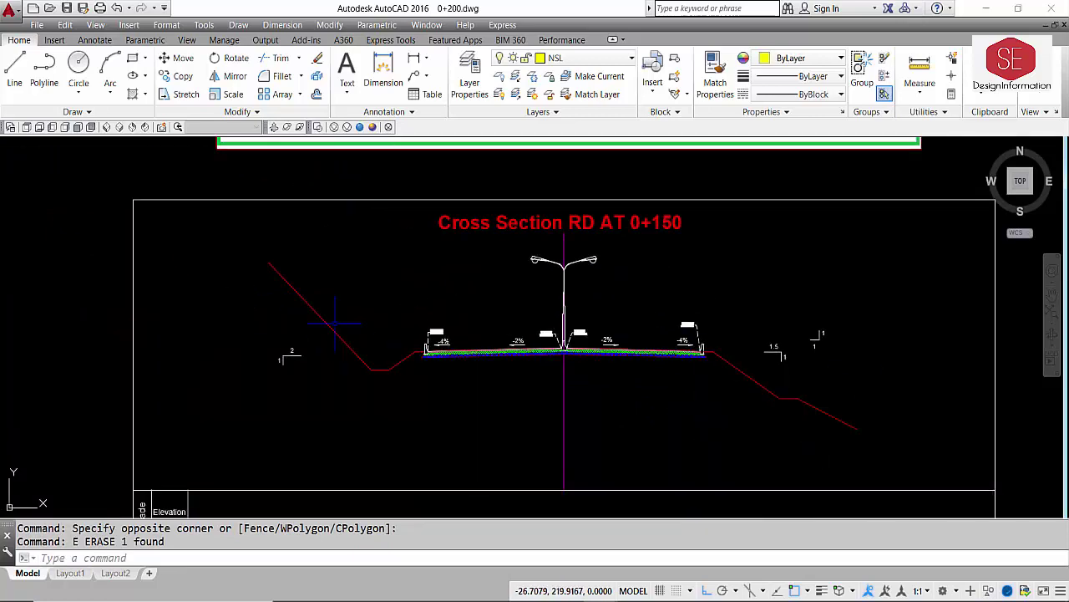
- Copy the 0+200 Pline coordinates E53:E61 from Sheet2 and return to 0+200.dwg
{"action": "key", "text": "alt+Tab"}
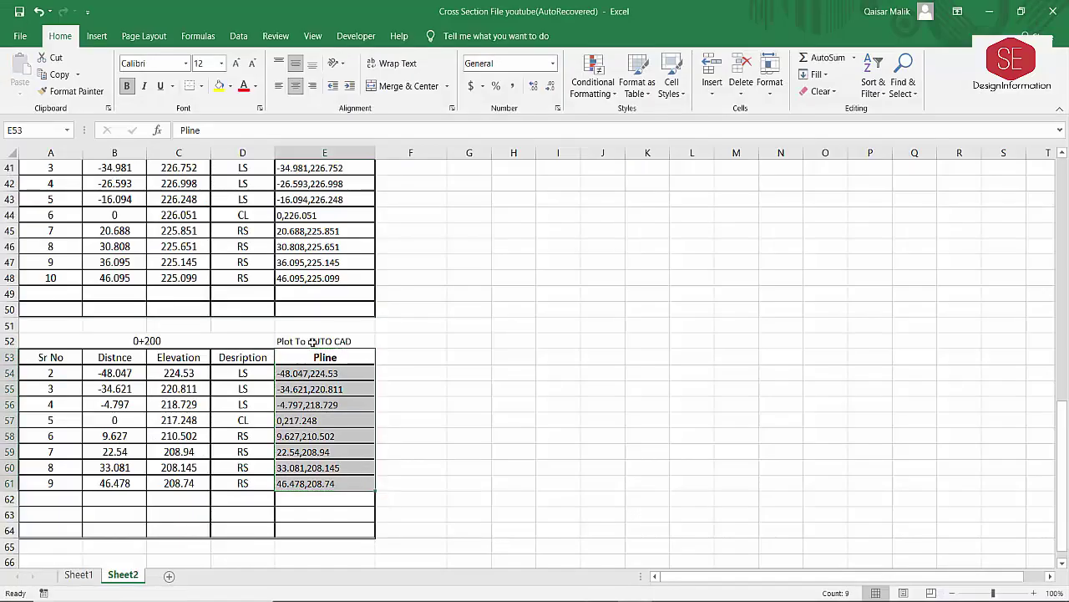
{"action": "left_click", "coordinate": [302, 354]}
{"action": "left_click", "coordinate": [147, 340]}
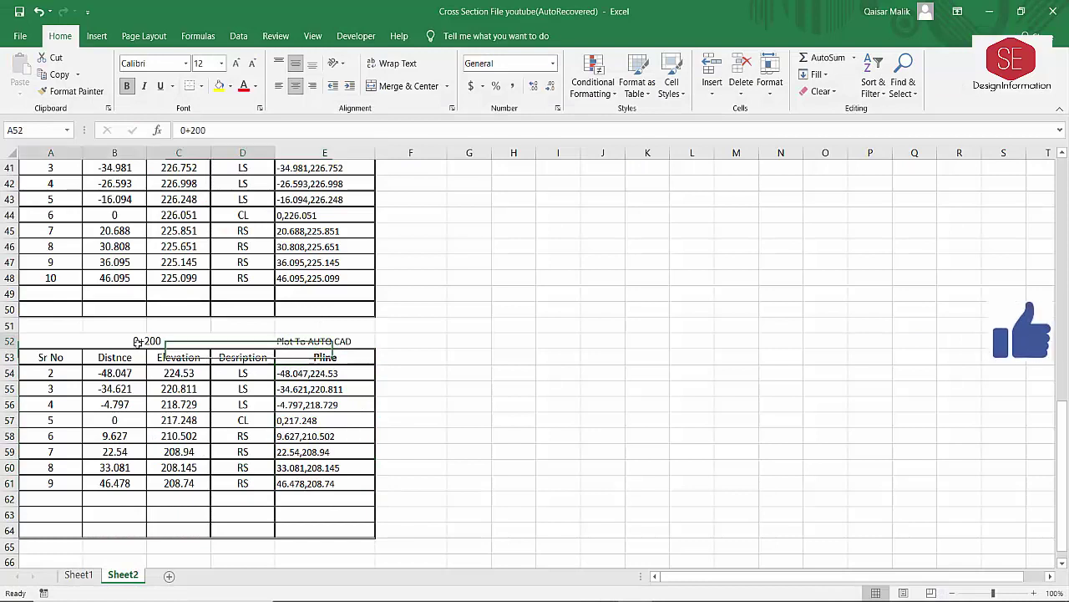
{"action": "left_click_drag", "start_coordinate": [325, 358], "coordinate": [316, 485]}
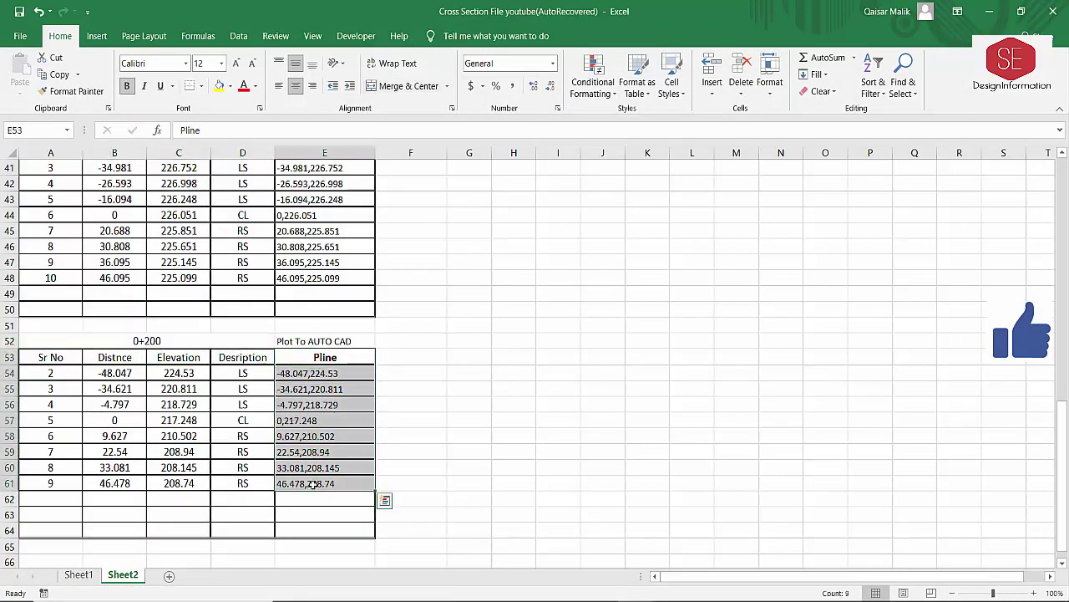
{"action": "right_click", "coordinate": [315, 487]}
{"action": "left_click", "coordinate": [347, 163]}
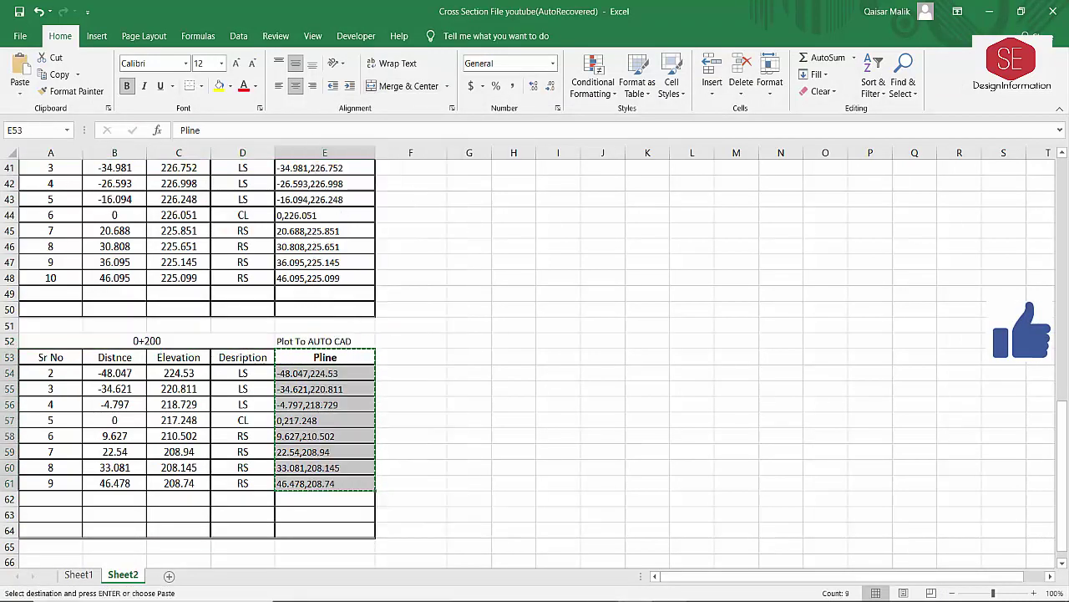
{"action": "left_click", "coordinate": [678, 543]}
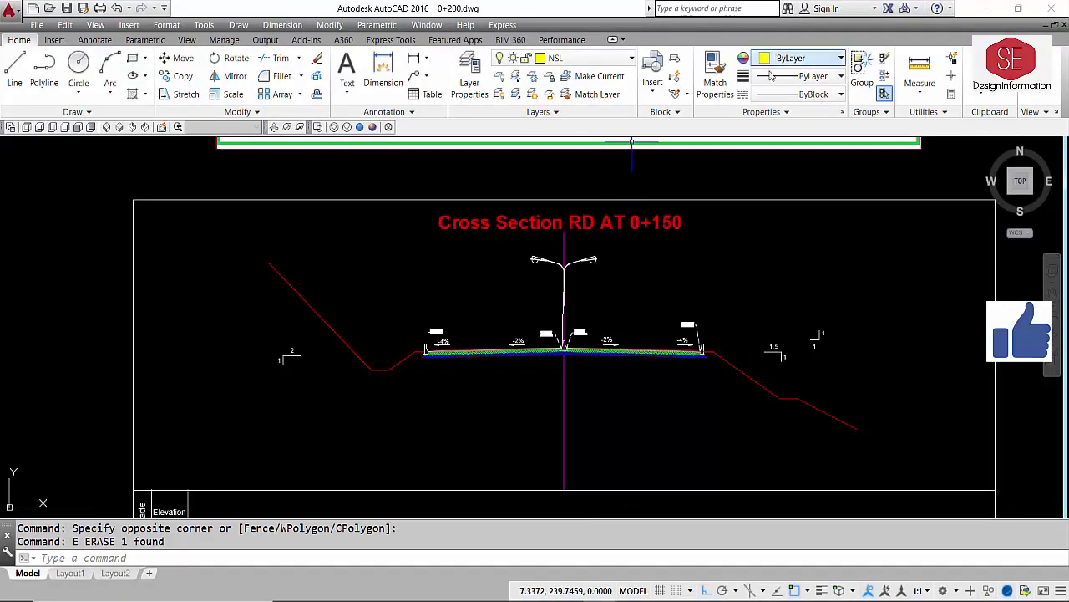
- Set the linetype to DASHED and paste the coordinates to draw the NSL ground polyline
{"action": "left_click", "coordinate": [775, 94]}
{"action": "left_click", "coordinate": [785, 190]}
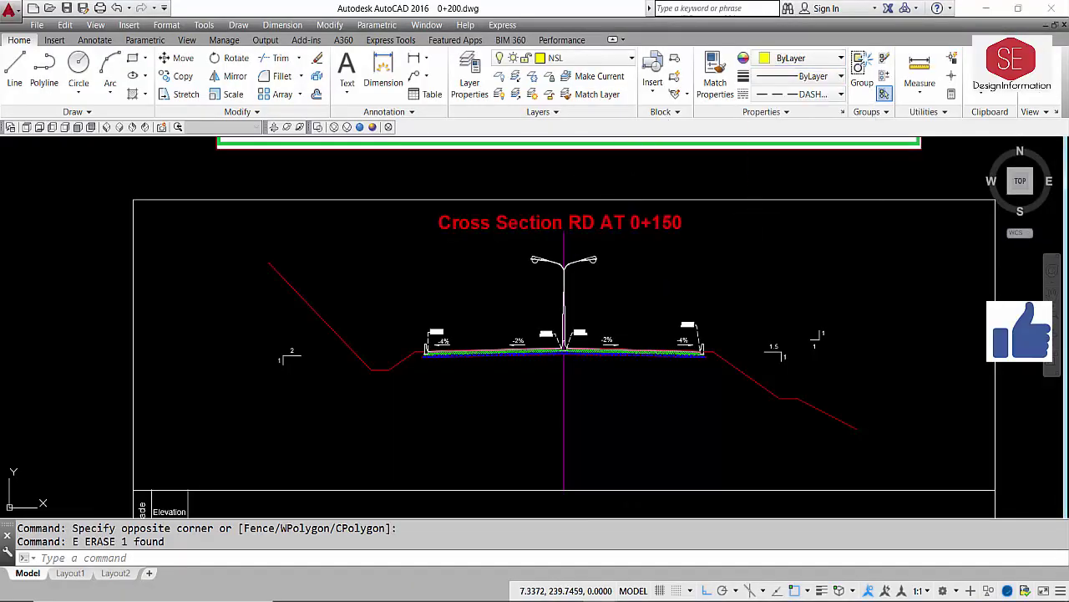
{"action": "right_click", "coordinate": [552, 557]}
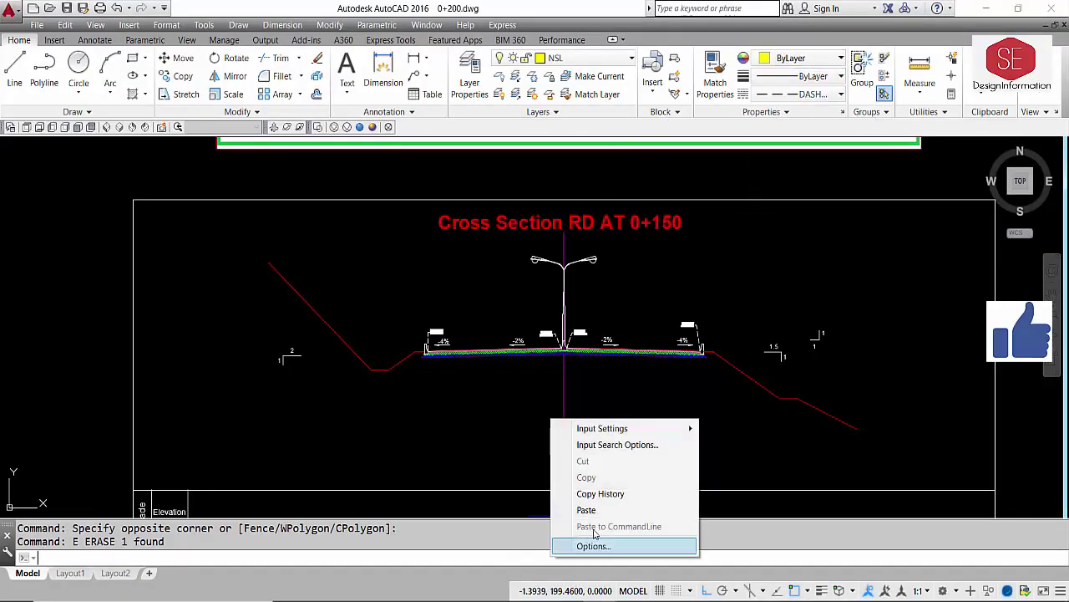
{"action": "left_click", "coordinate": [584, 506]}
{"action": "key", "text": "Escape"}
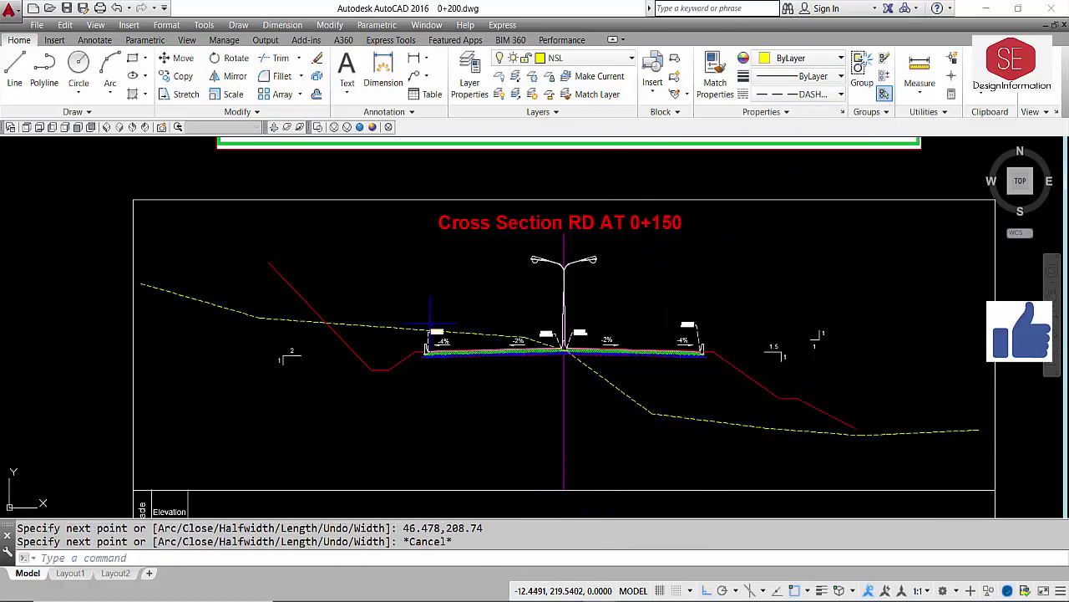
- Trim the left red slope where it overhangs above the ground line
{"action": "scroll", "coordinate": [315, 326], "scroll_direction": "up", "scroll_amount": 2}
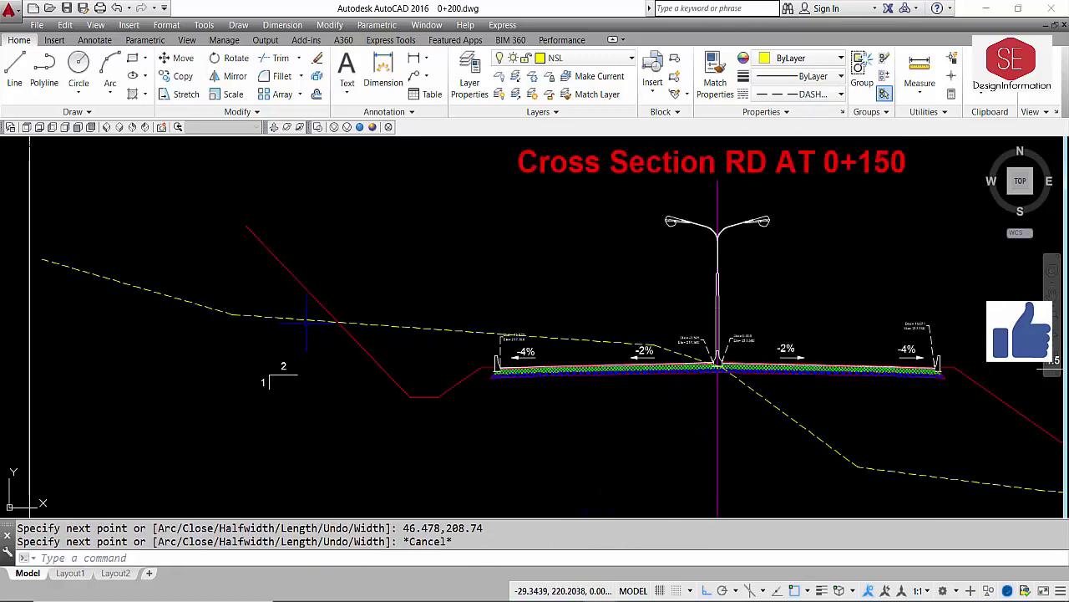
{"action": "type", "text": "tr"}
{"action": "key", "text": "Return"}
{"action": "key", "text": "Return"}
{"action": "left_click", "coordinate": [325, 269]}
{"action": "left_click", "coordinate": [282, 291]}
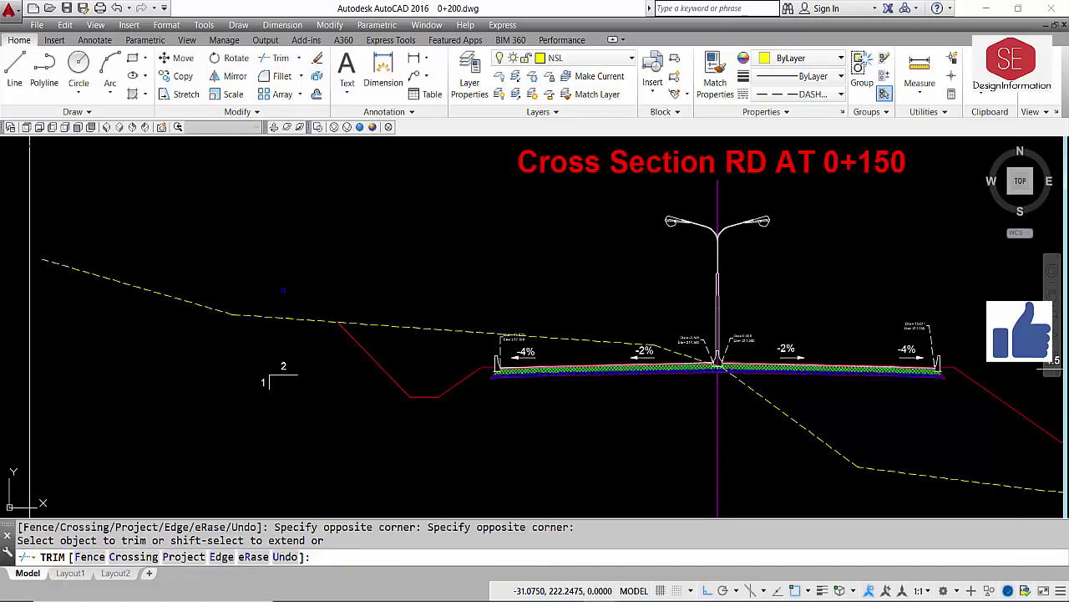
{"action": "scroll", "coordinate": [282, 291], "scroll_direction": "down", "scroll_amount": 5}
{"action": "scroll", "coordinate": [660, 372], "scroll_direction": "up", "scroll_amount": 6}
{"action": "key", "text": "Escape"}
- Extend the right red slope down to meet the ground line
{"action": "type", "text": "ex"}
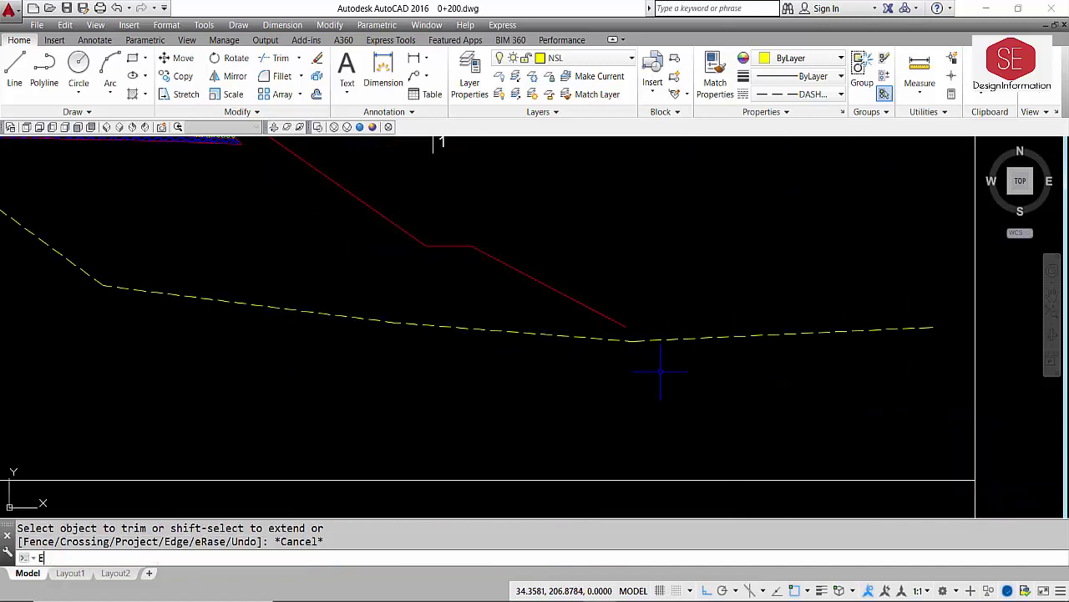
{"action": "key", "text": "Return"}
{"action": "key", "text": "Return"}
{"action": "left_click", "coordinate": [614, 320]}
{"action": "key", "text": "Escape"}
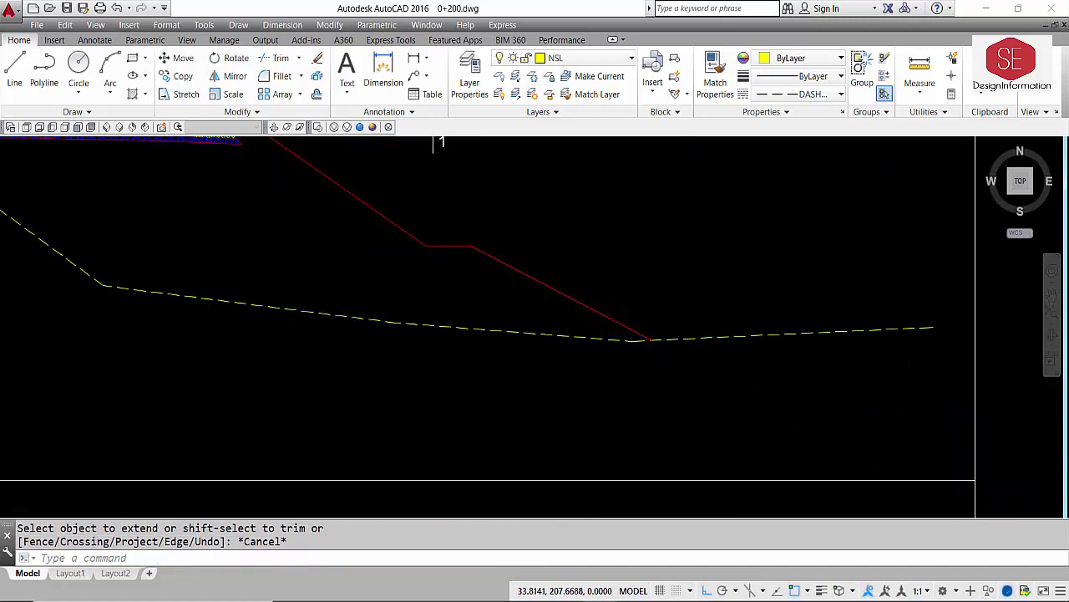
{"action": "scroll", "coordinate": [620, 326], "scroll_direction": "down", "scroll_amount": 3}
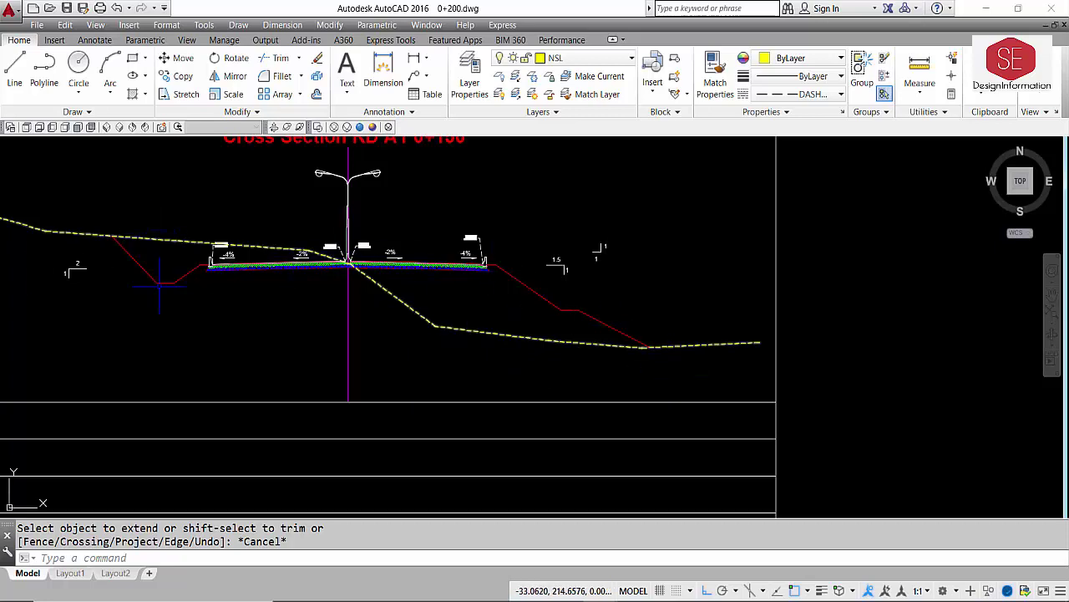
{"action": "scroll", "coordinate": [602, 359], "scroll_direction": "down", "scroll_amount": 2}
{"action": "scroll", "coordinate": [339, 223], "scroll_direction": "up", "scroll_amount": 2}
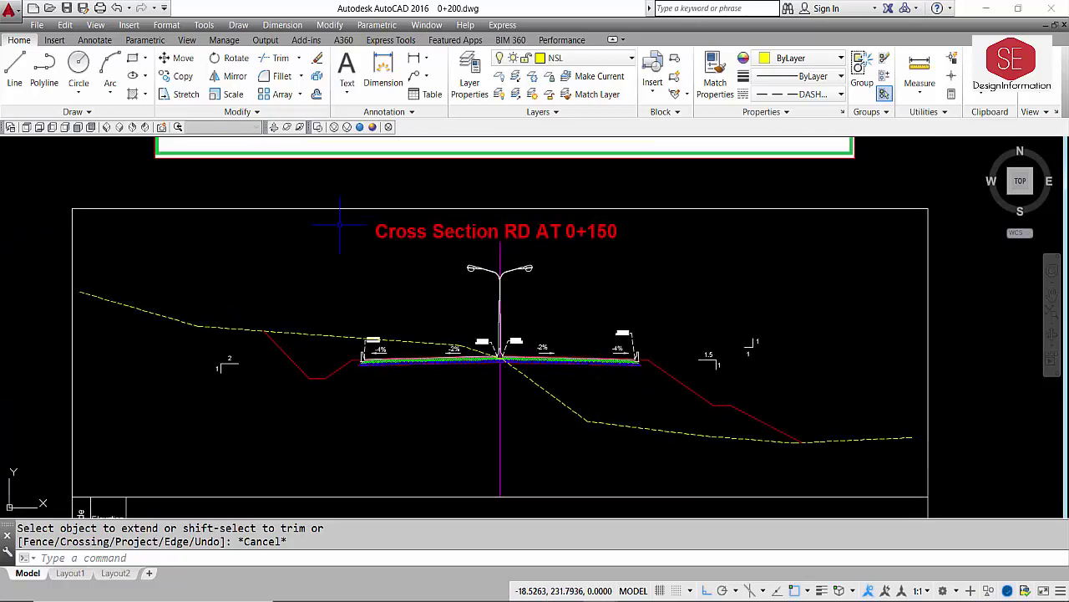
{"action": "left_click", "coordinate": [576, 234]}
- Change the title chainage from 150 to 200 so it reads 'Cross Section RD AT 0+200'
{"action": "left_click", "coordinate": [605, 229]}
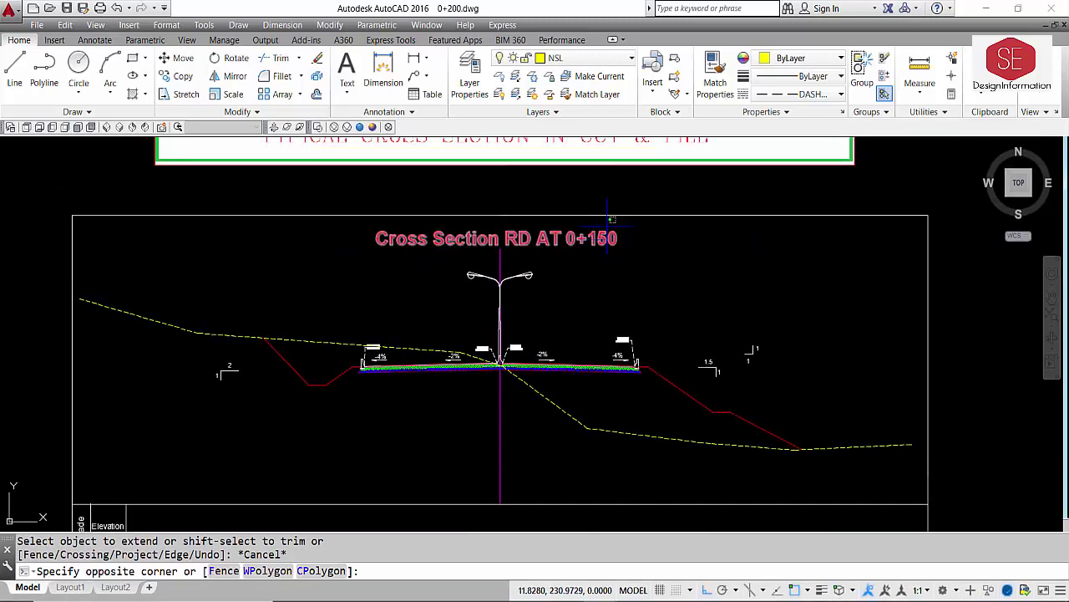
{"action": "double_click", "coordinate": [606, 239]}
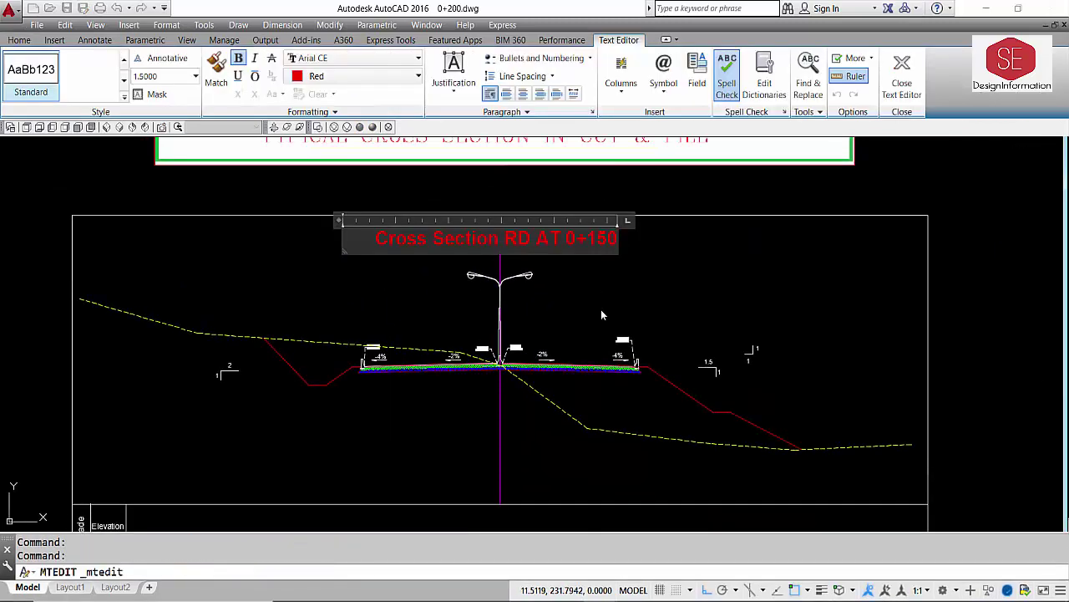
{"action": "key", "text": "BackSpace"}
{"action": "key", "text": "BackSpace"}
{"action": "key", "text": "BackSpace"}
{"action": "type", "text": "200"}
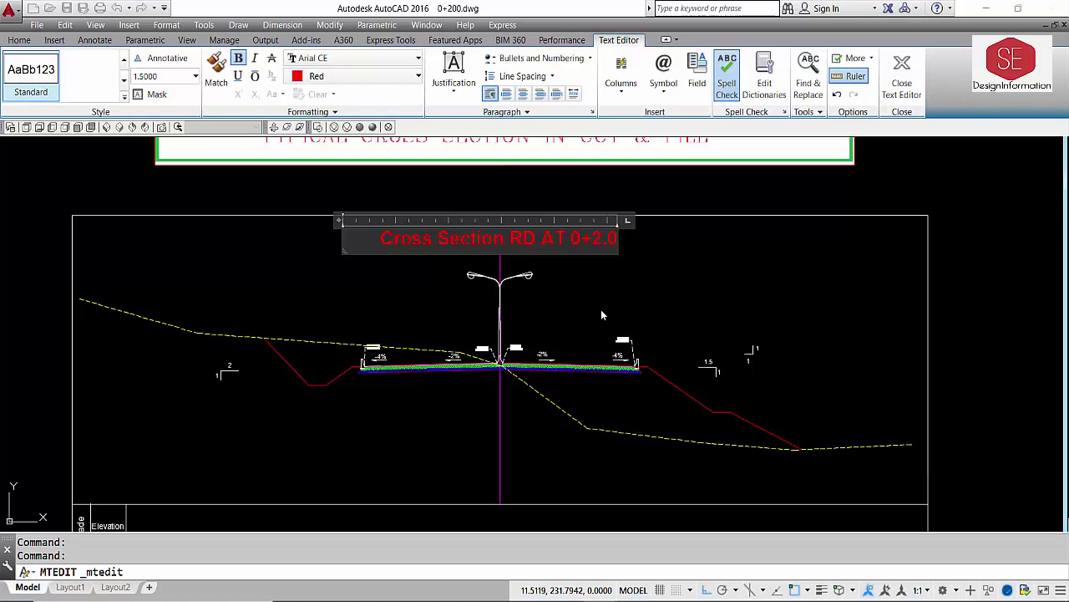
{"action": "key", "text": "BackSpace"}
{"action": "type", "text": "0"}
{"action": "left_click", "coordinate": [601, 315]}
{"action": "scroll", "coordinate": [562, 284], "scroll_direction": "down", "scroll_amount": 4}
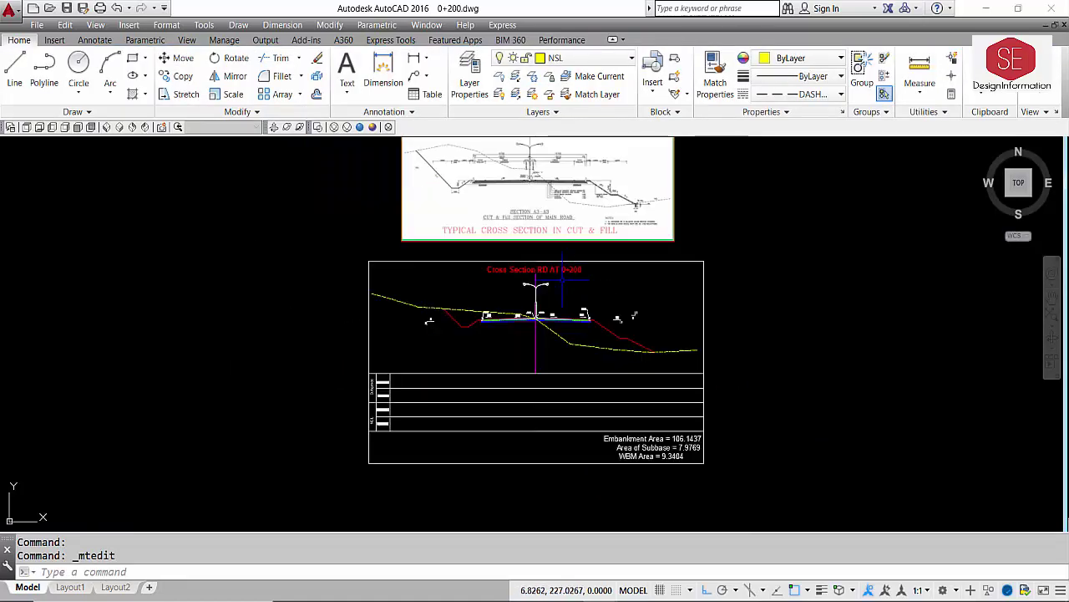
{"action": "scroll", "coordinate": [421, 232], "scroll_direction": "up", "scroll_amount": 3}
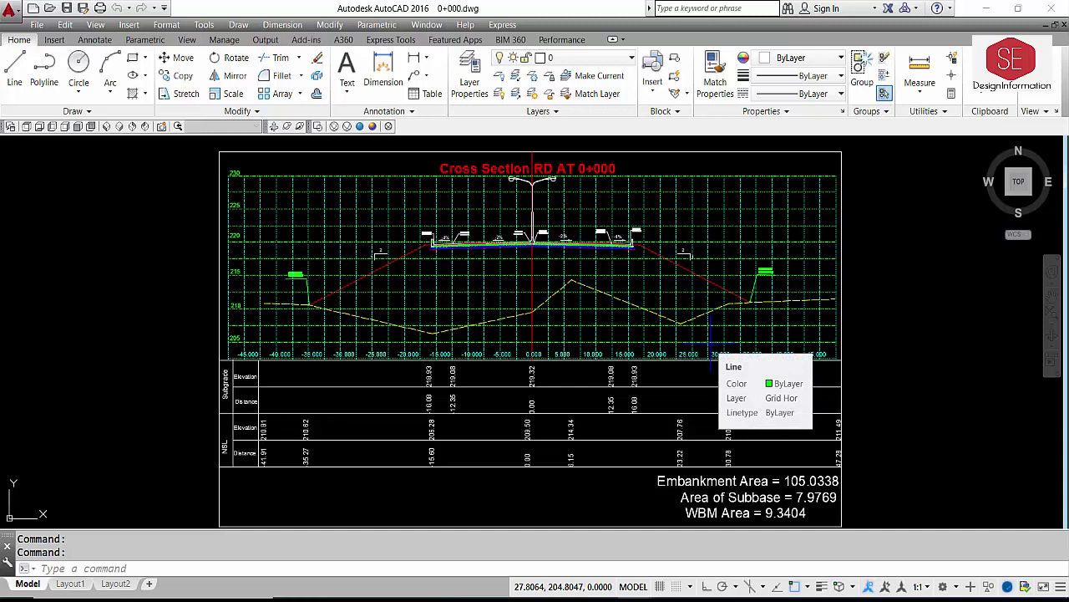
- Flip through the 0+050, 0+100 and 0+150 cross-section drawings to compare them
{"action": "key", "text": "ctrl+Tab"}
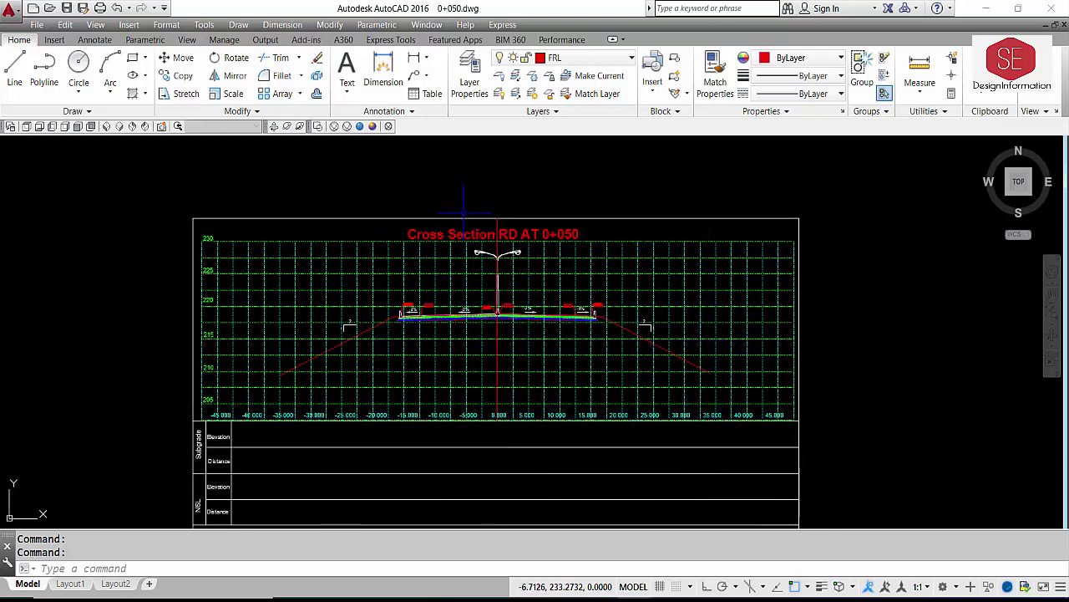
{"action": "key", "text": "ctrl+Tab"}
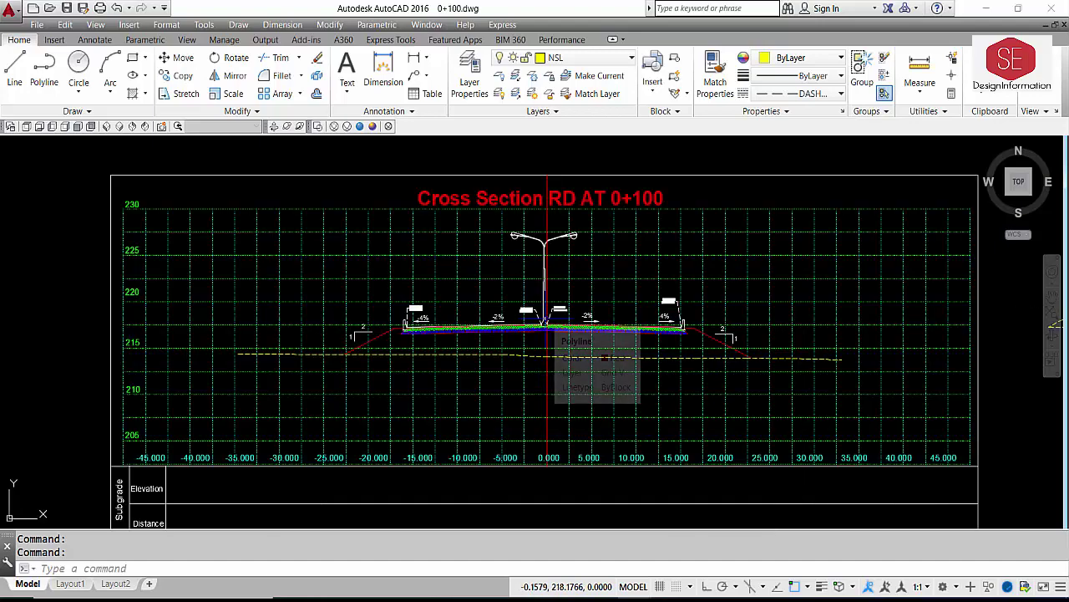
{"action": "key", "text": "ctrl+Tab"}
{"action": "scroll", "coordinate": [547, 317], "scroll_direction": "down", "scroll_amount": 2}
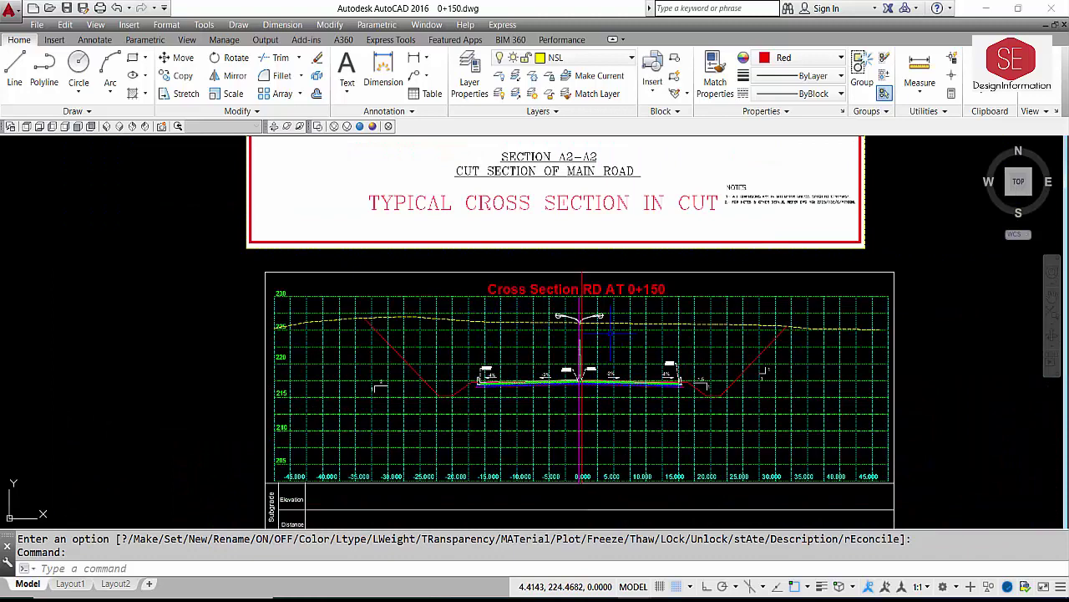
- Return to 0+200.dwg and zoom in and out to check the finished cross section
{"action": "key", "text": "ctrl+Tab"}
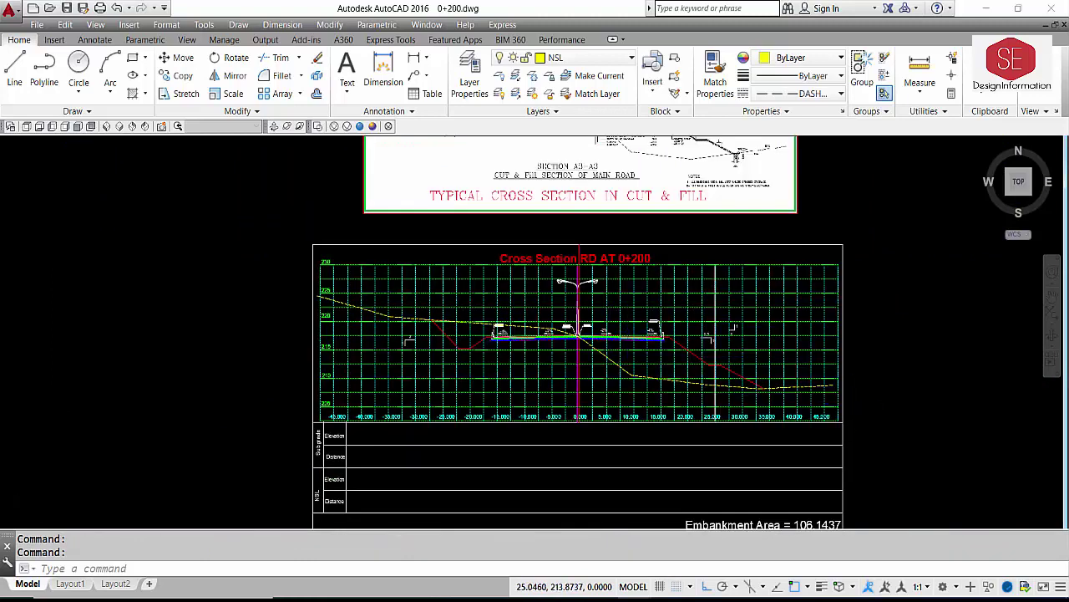
{"action": "scroll", "coordinate": [712, 352], "scroll_direction": "up", "scroll_amount": 2}
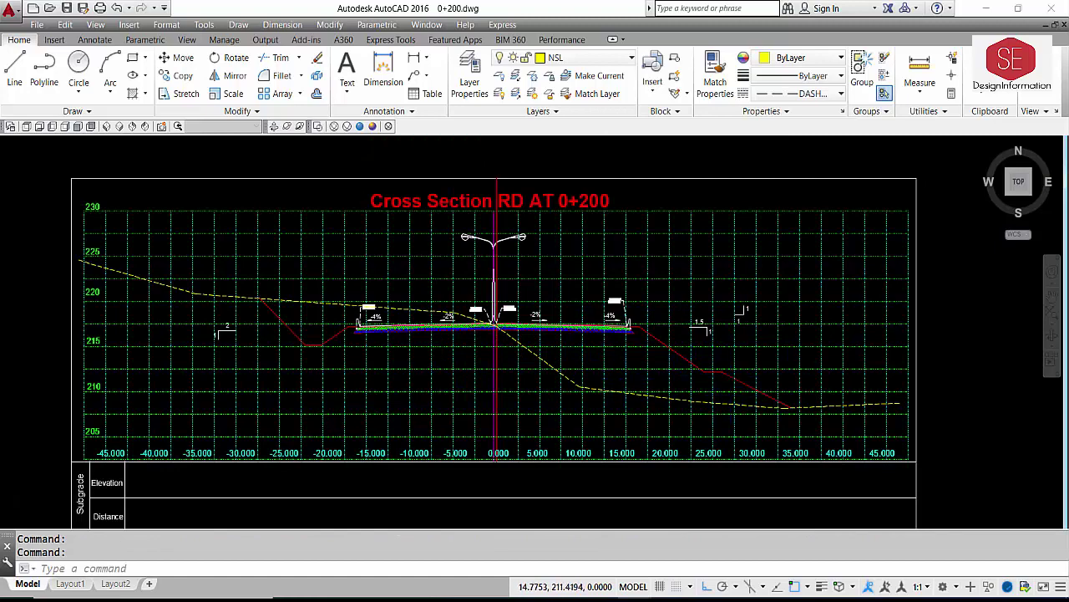
{"action": "scroll", "coordinate": [625, 376], "scroll_direction": "down", "scroll_amount": 4}
{"action": "scroll", "coordinate": [549, 339], "scroll_direction": "up", "scroll_amount": 2}
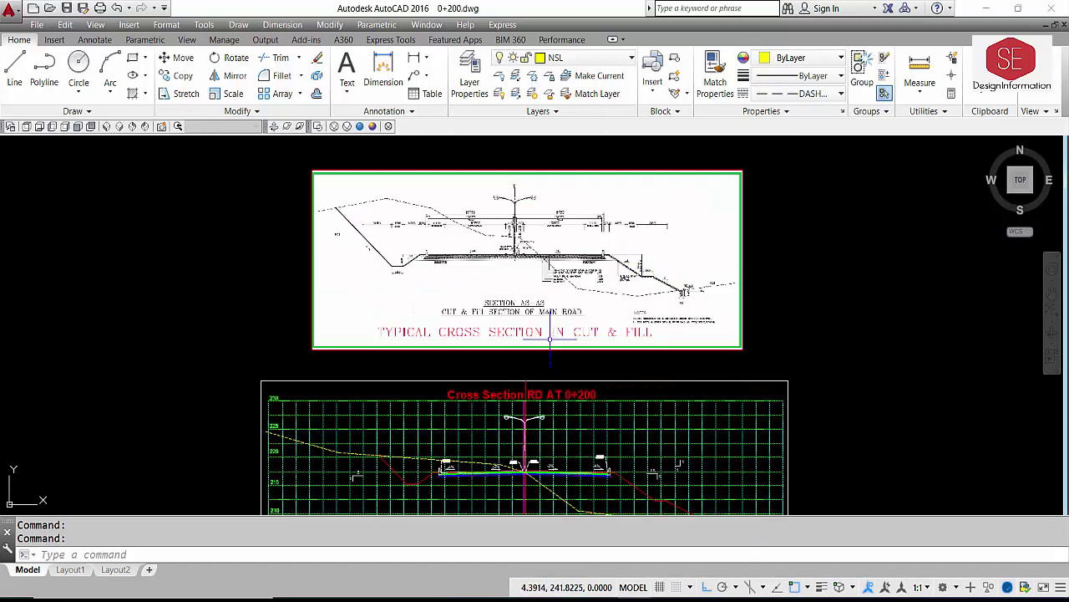
{"action": "scroll", "coordinate": [773, 299], "scroll_direction": "down", "scroll_amount": 2}
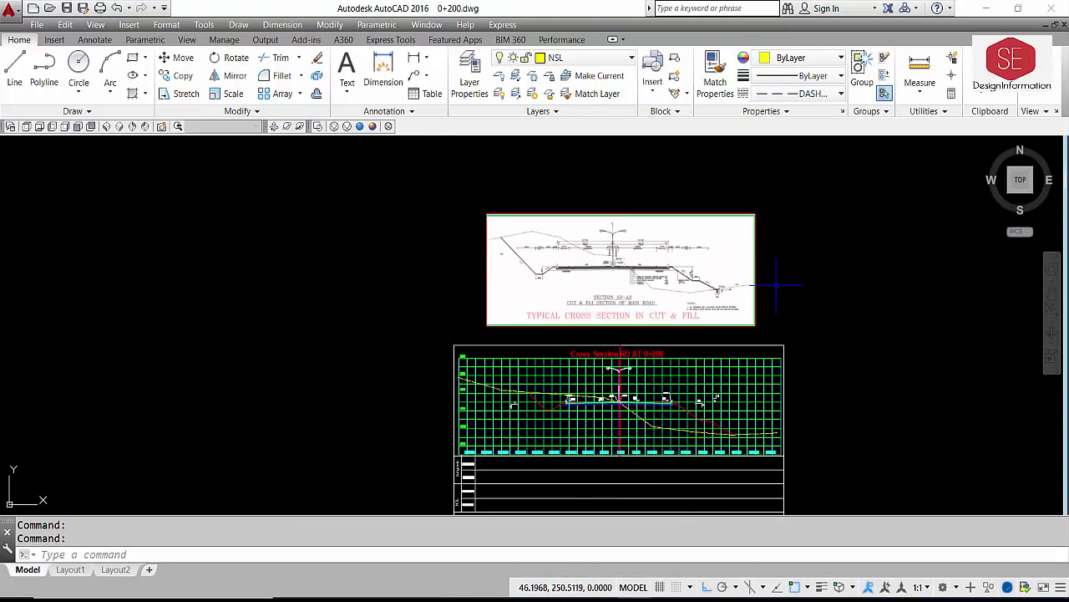